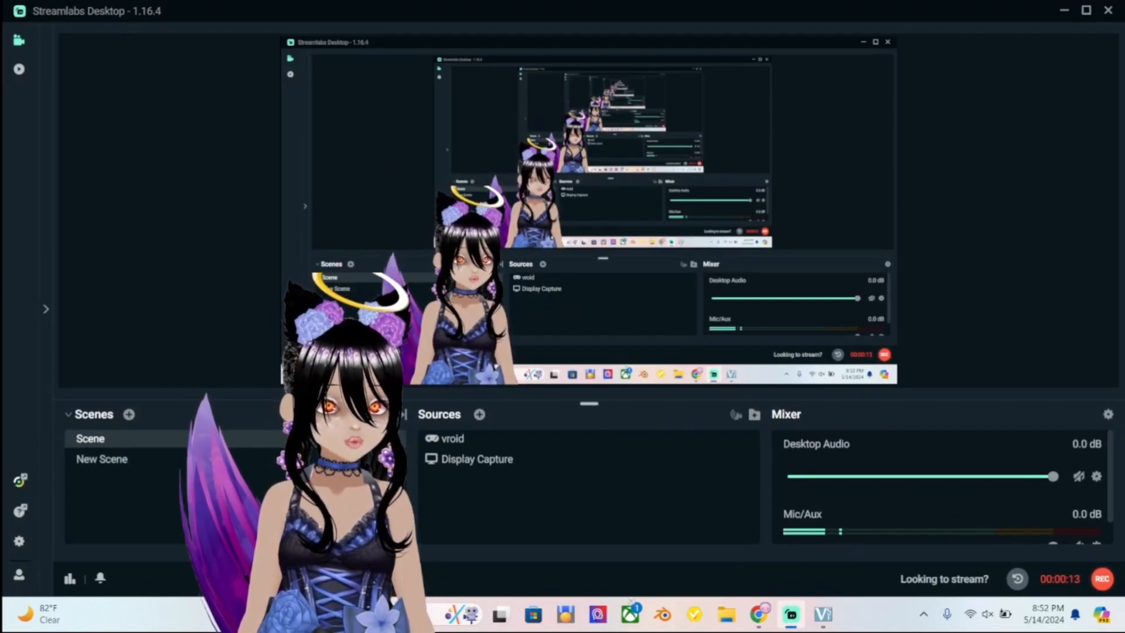
Minimize the VSeeFace window, then switch to VRoid Studio and maximize its window.
key(alt+Tab)
key(alt+Tab)
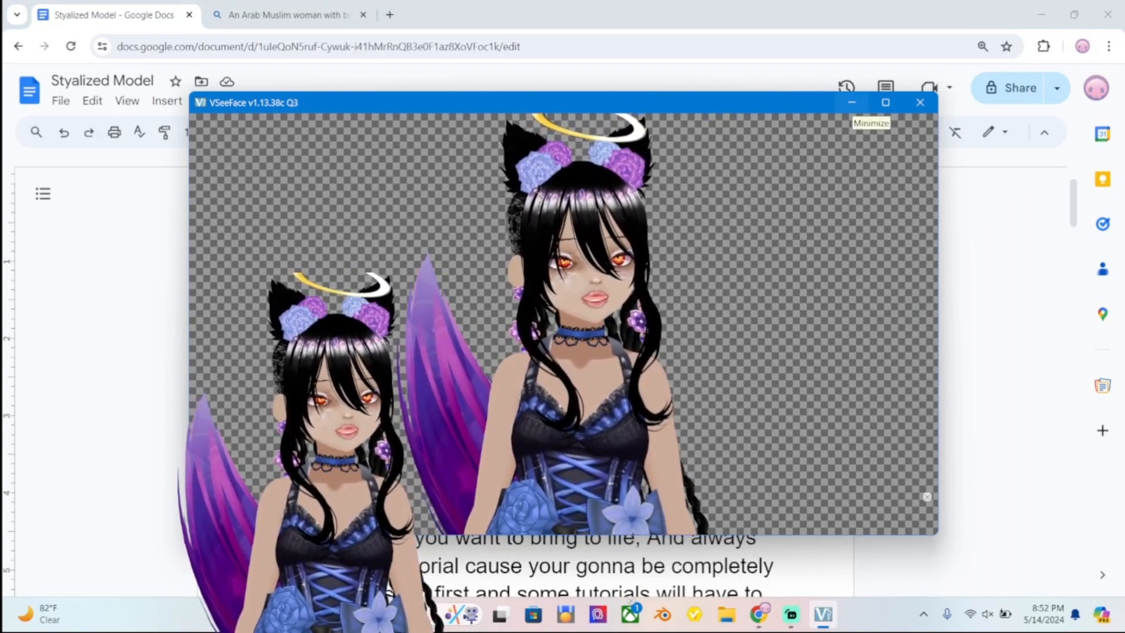
click(851, 102)
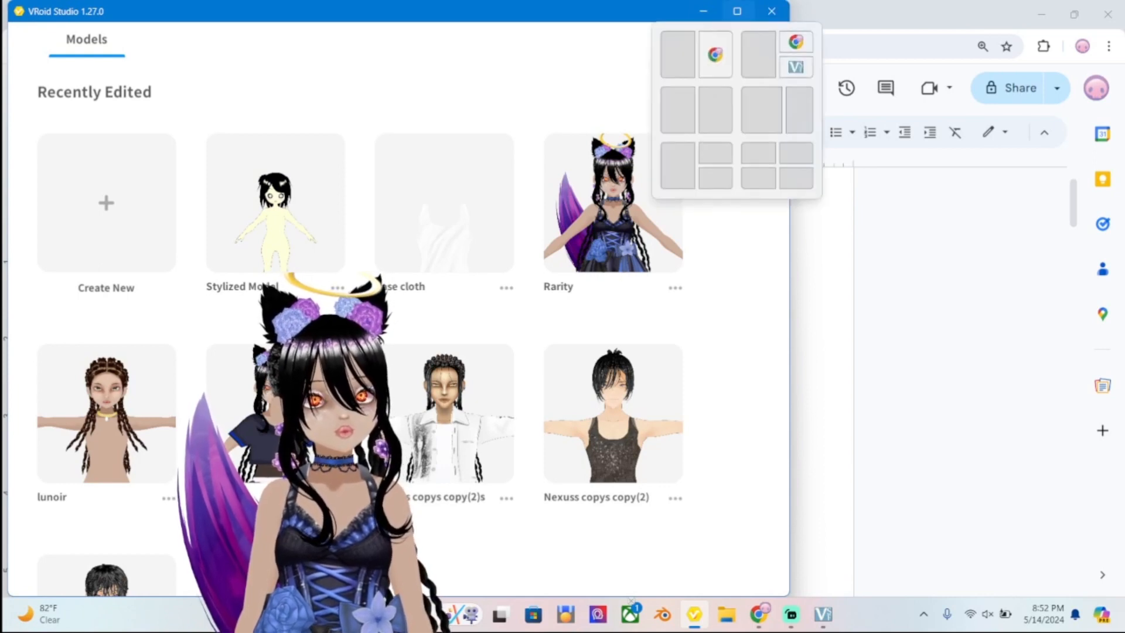
click(738, 11)
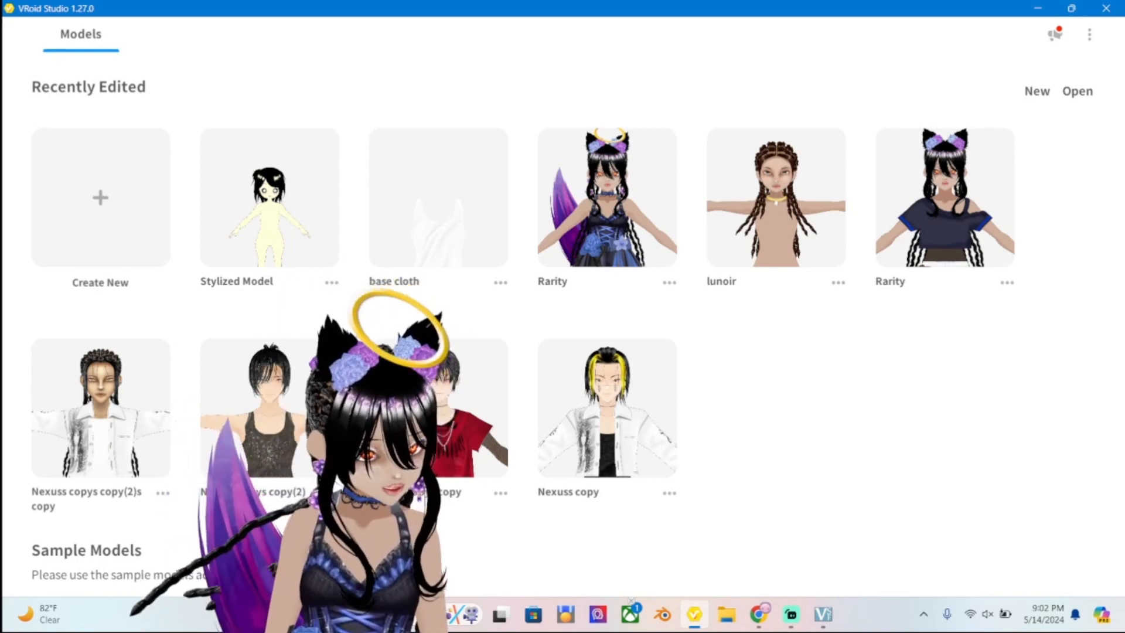
Switch to Streamlabs Desktop to check the audio mixer's Desktop Audio and Mic/Aux levels, and return to VRoid Studio.
click(791, 614)
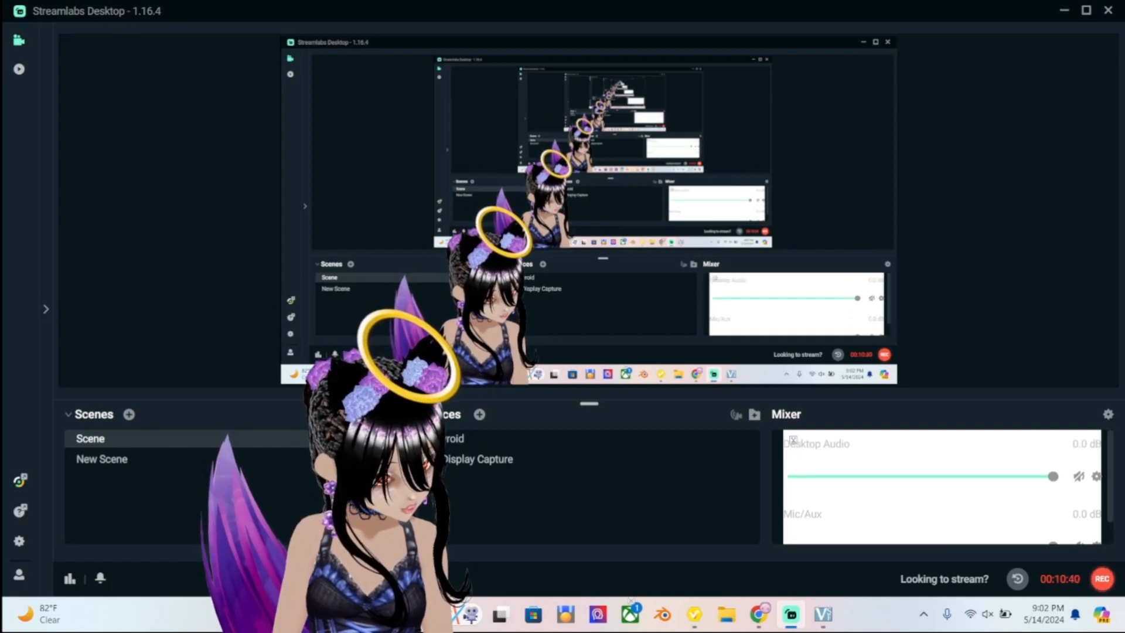
scroll(942, 486, down, 1)
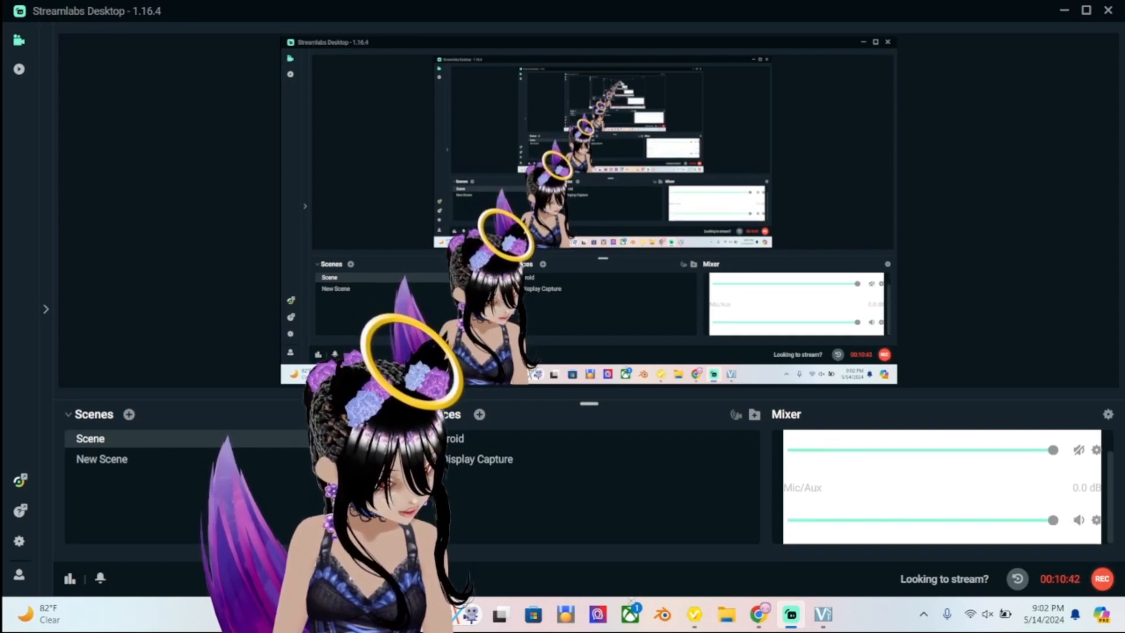
scroll(942, 486, up, 1)
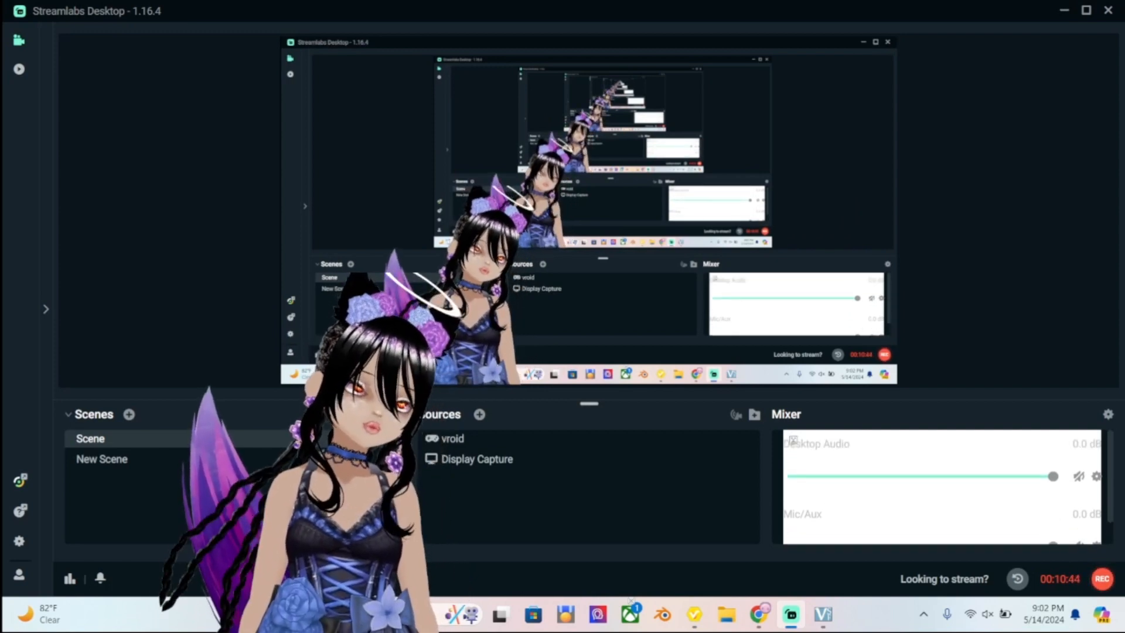
key(alt+Tab)
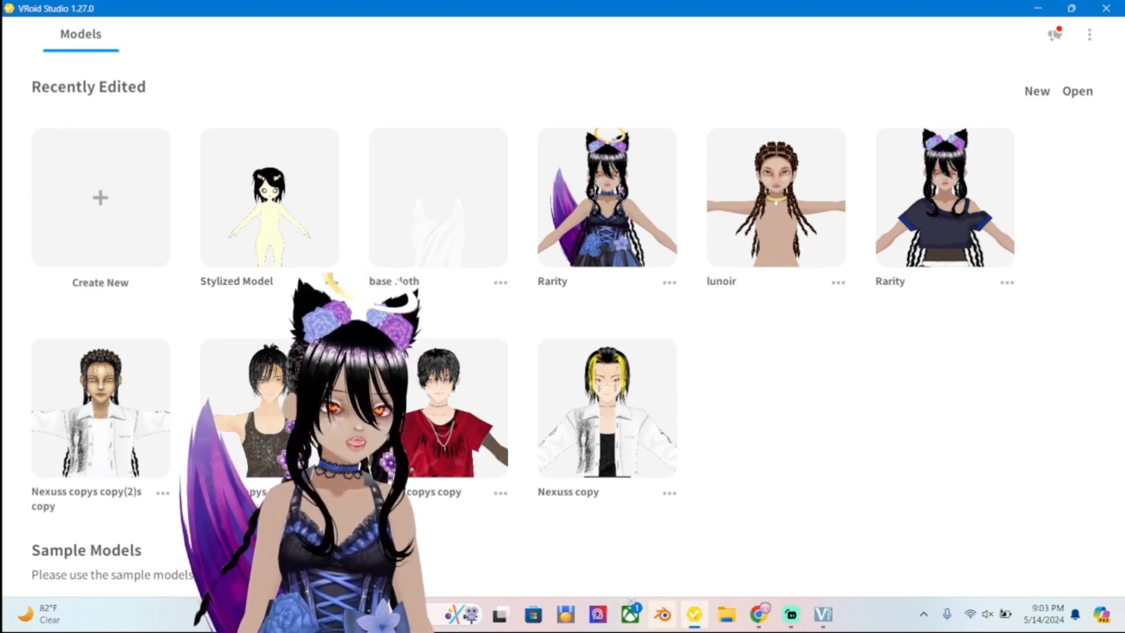
Switch to File Explorer, view the ref image in the Stylized folder, and close it.
key(super)
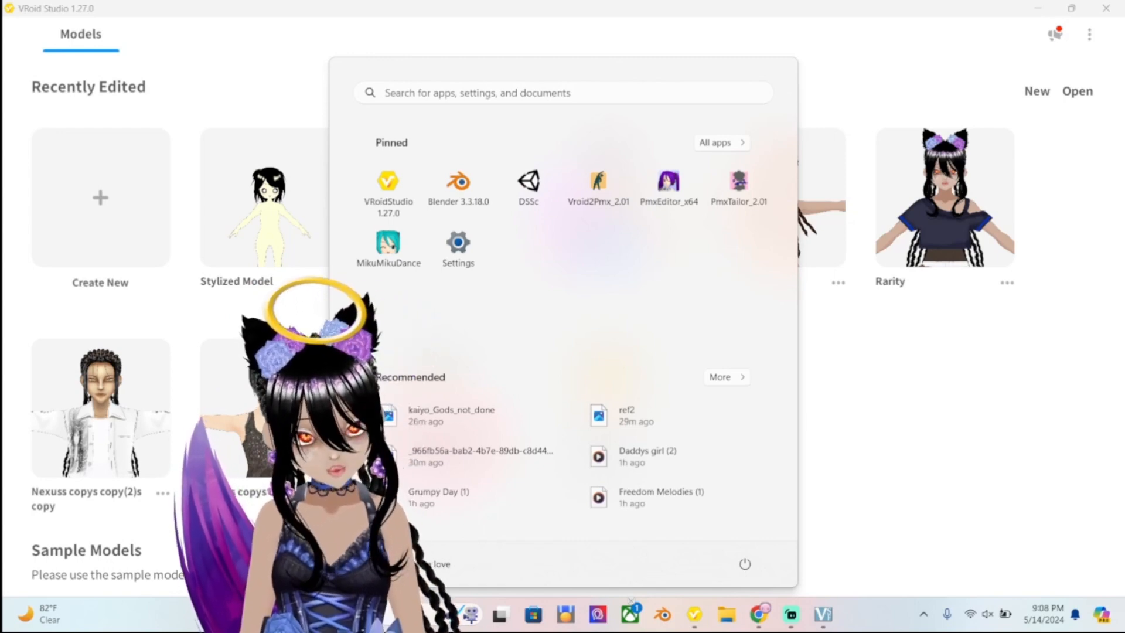
key(super)
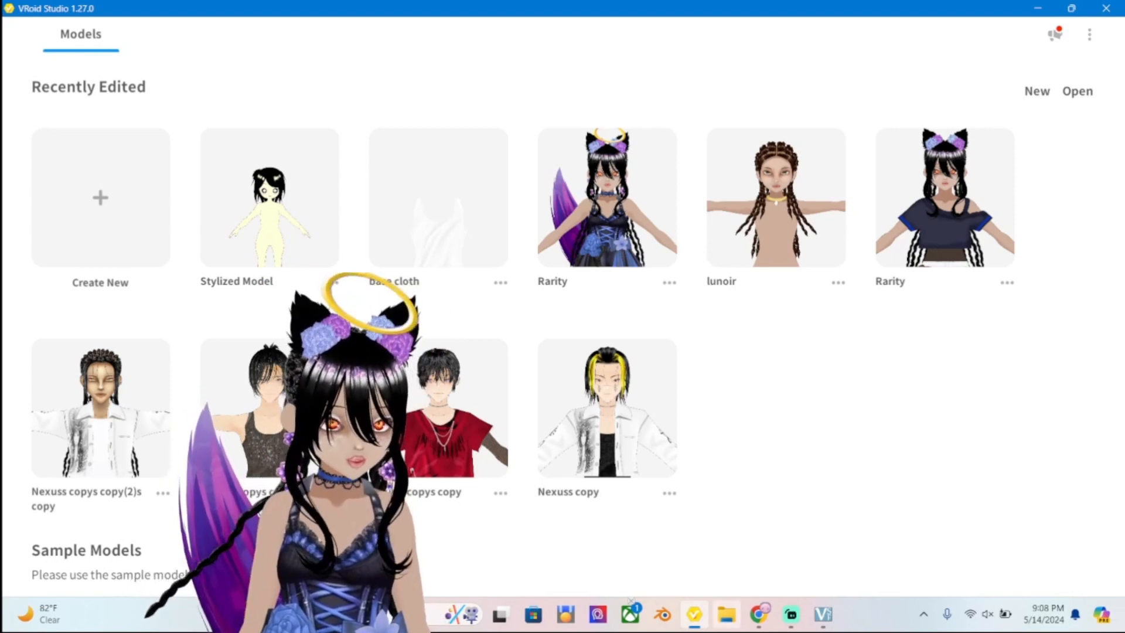
click(727, 614)
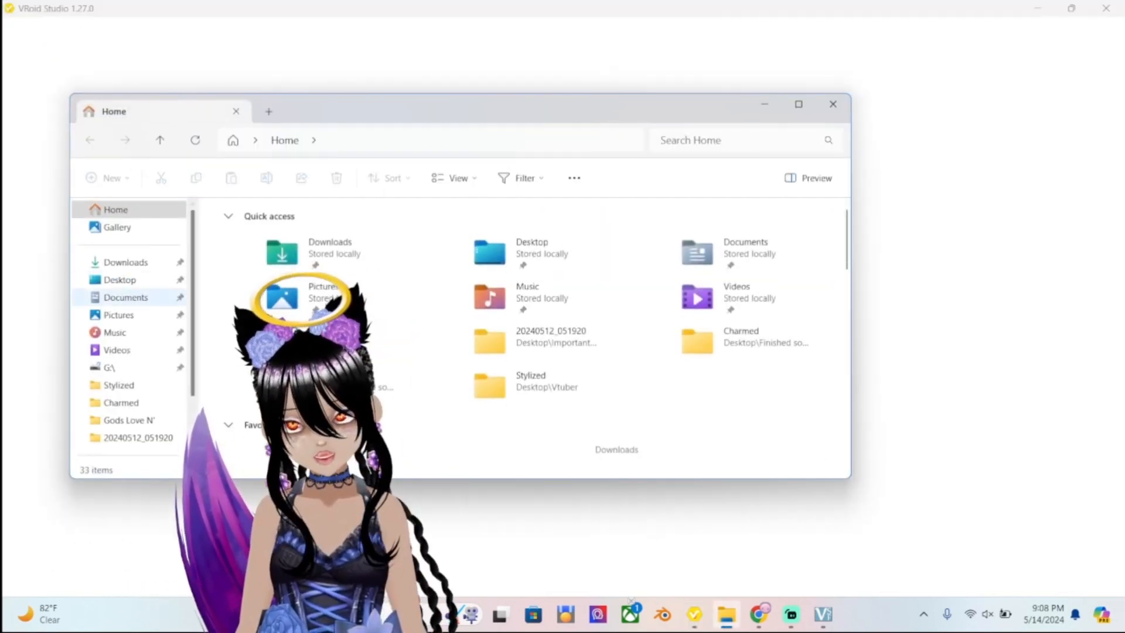
click(119, 385)
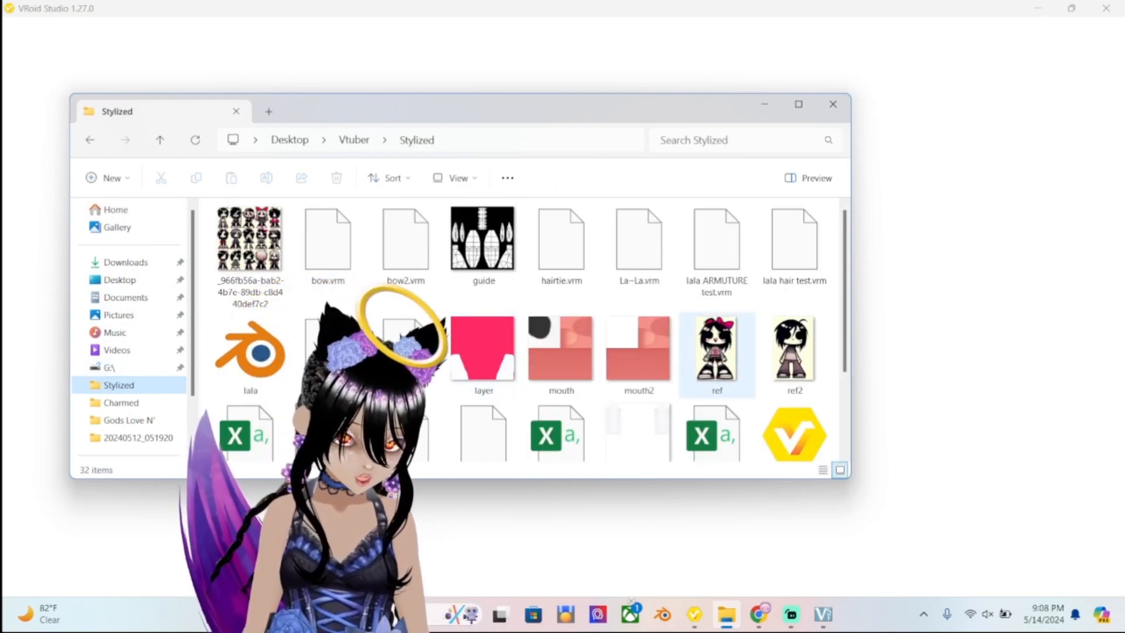
double_click(717, 351)
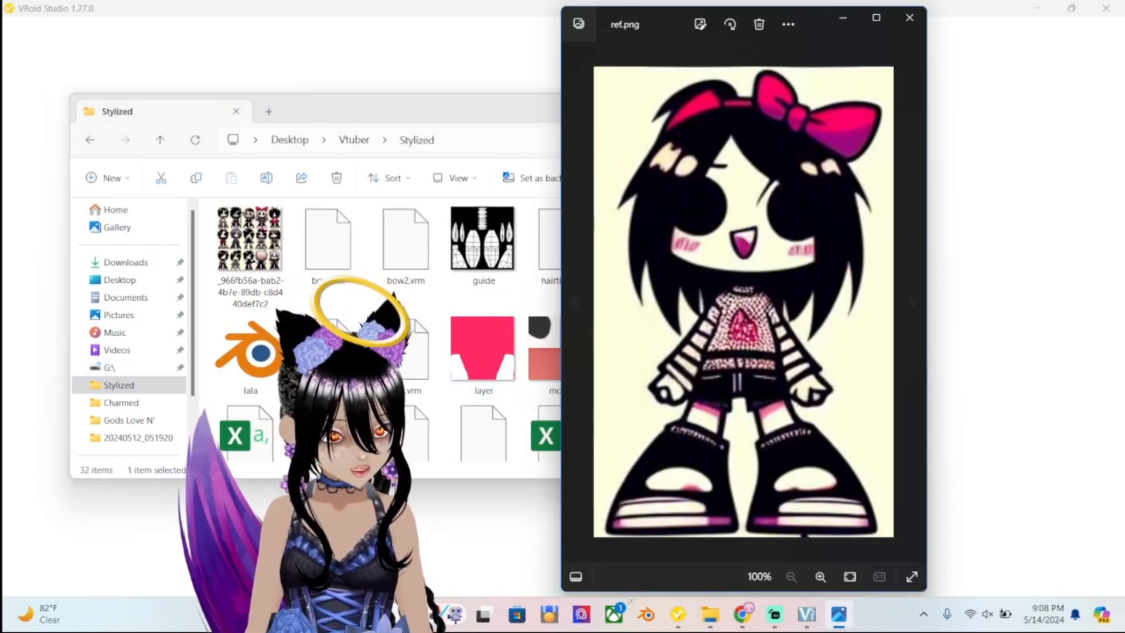
click(910, 18)
Open the ref2 image from the Stylized folder and move its viewer window over the folder window.
click(795, 352)
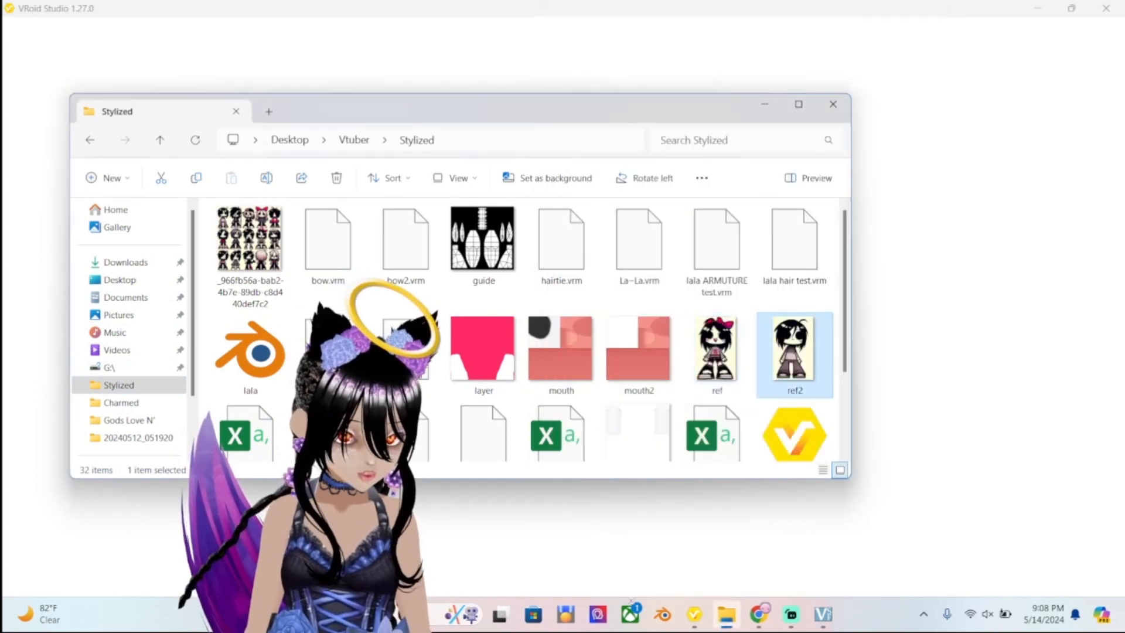
double_click(796, 352)
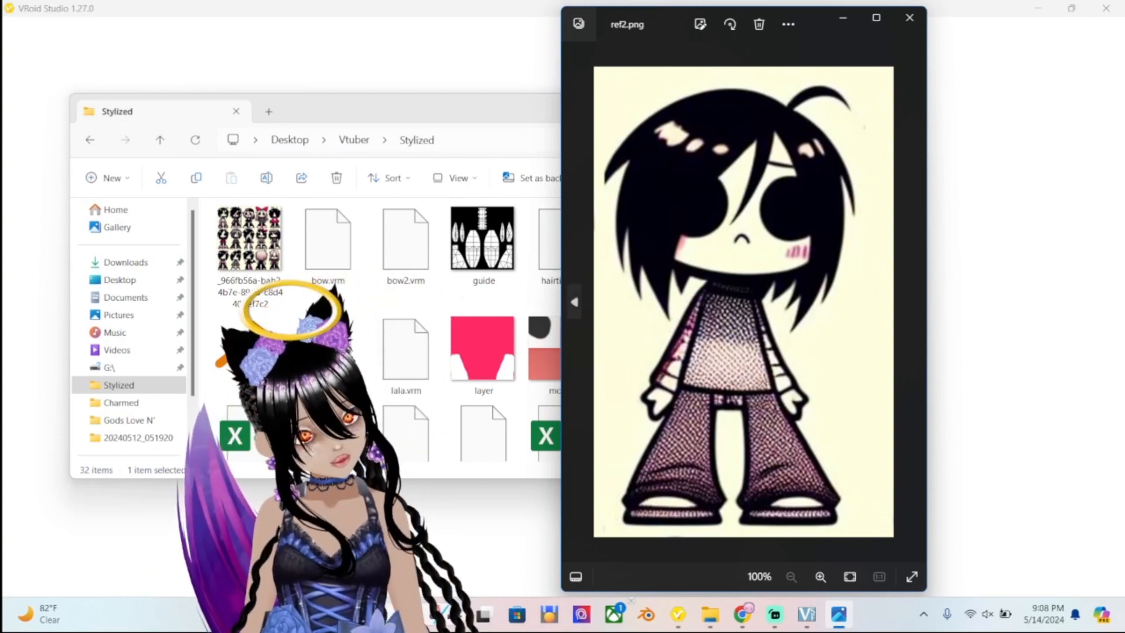
drag(662, 24, 367, 48)
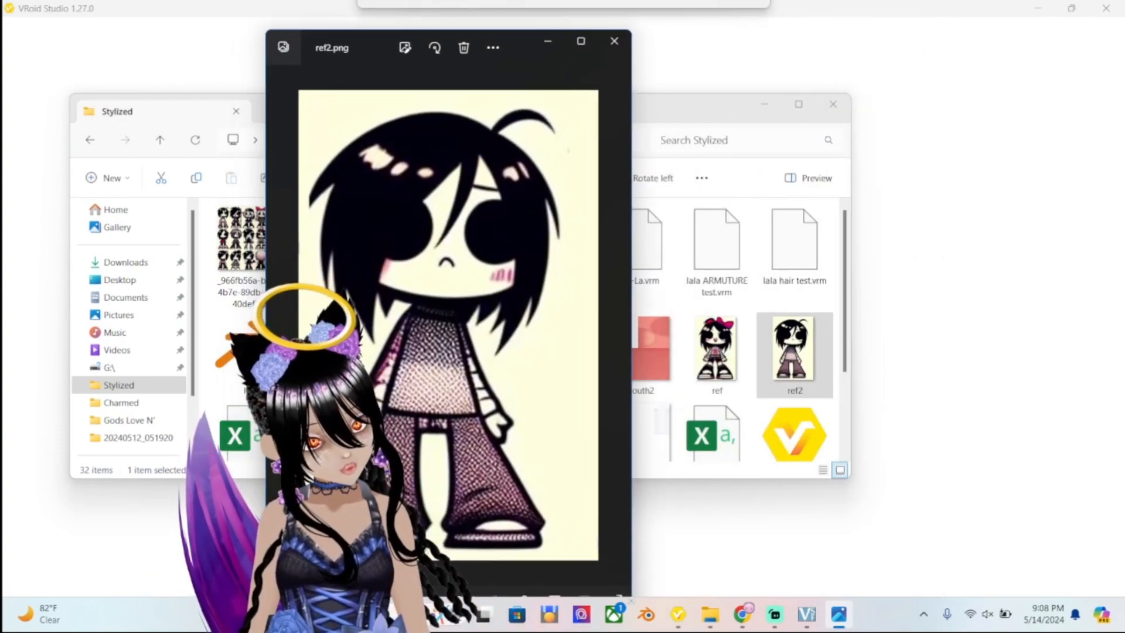
click(580, 41)
click(1071, 8)
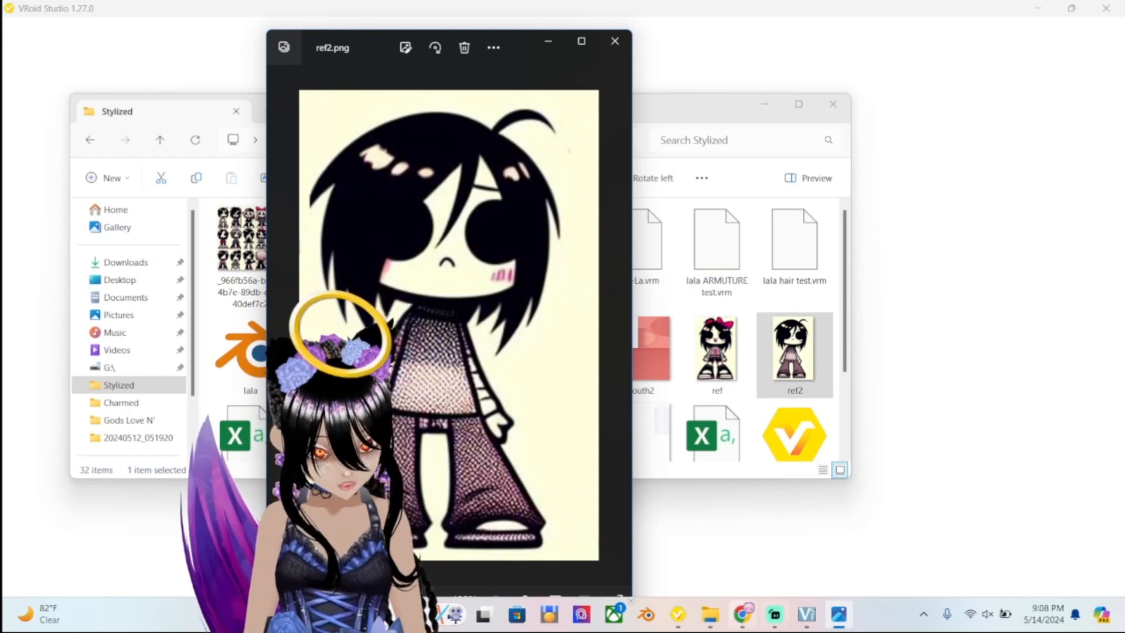
Switch to Chrome and examine the "going ghost" creations in Image Creator, comparing them with the ref2 reference image.
click(742, 614)
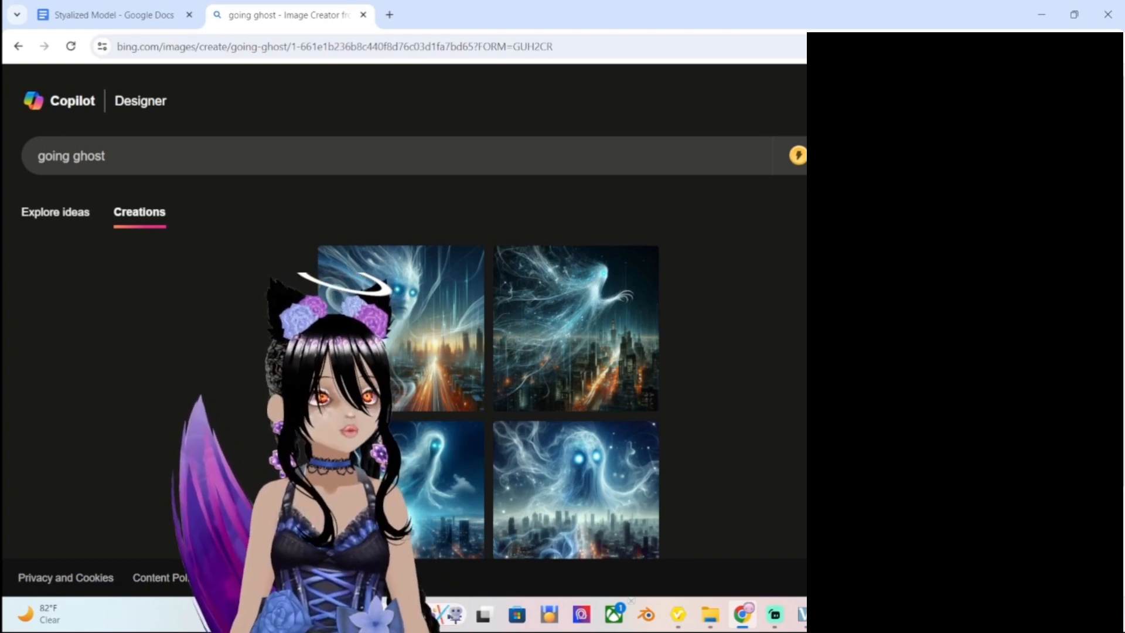
scroll(405, 351, down, 1)
scroll(404, 352, up, 1)
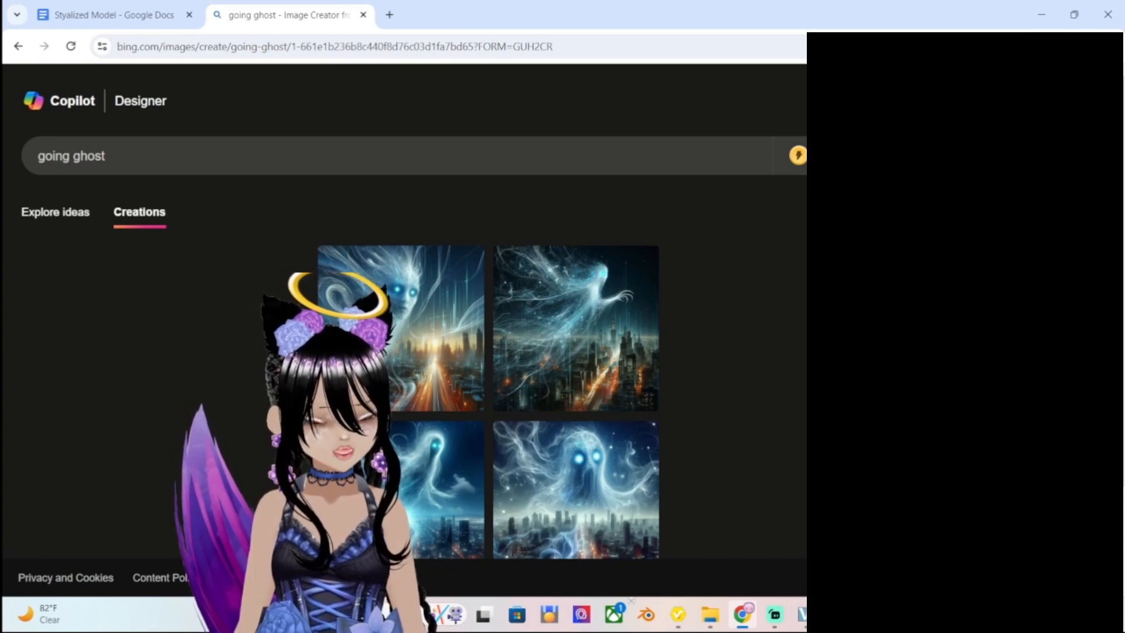
key(alt+Tab)
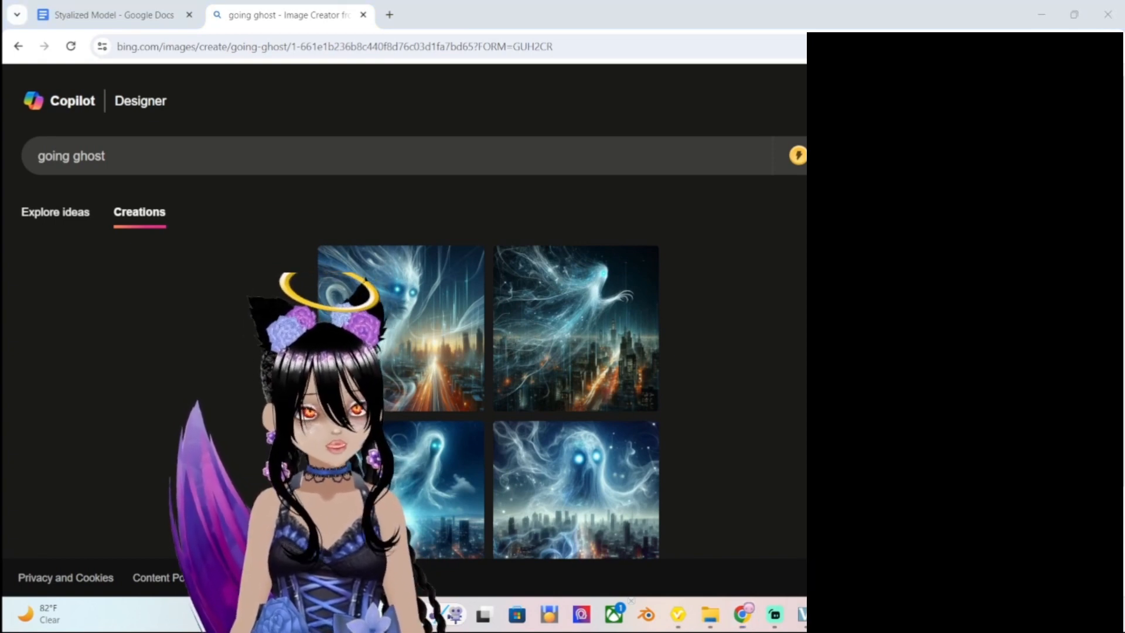
key(alt+Tab)
key(alt+Tab)
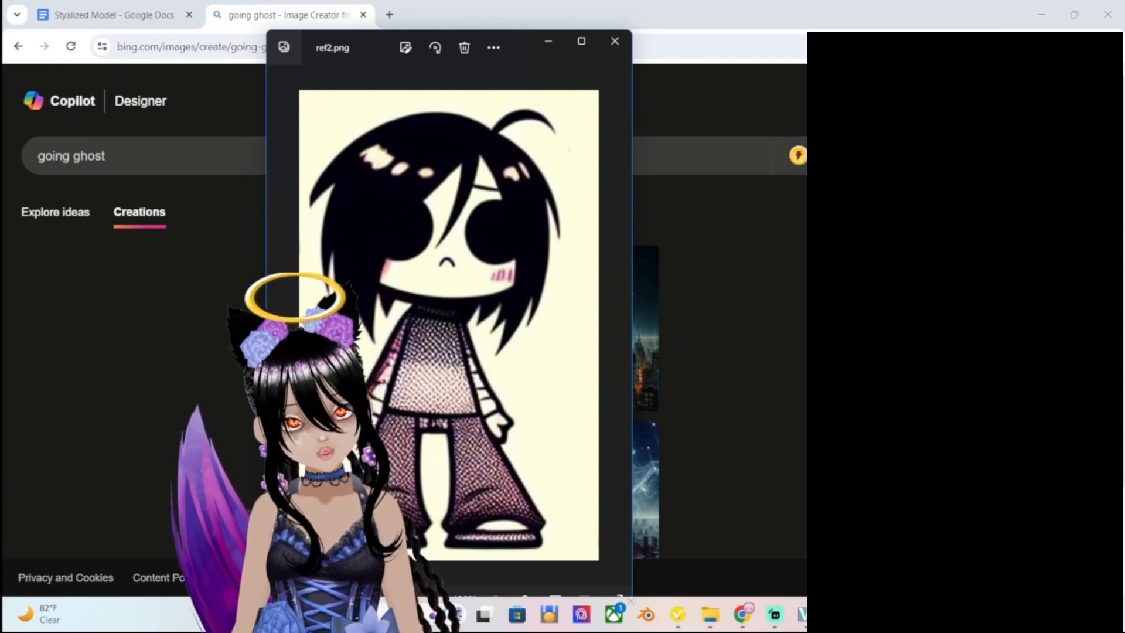
key(alt+Tab)
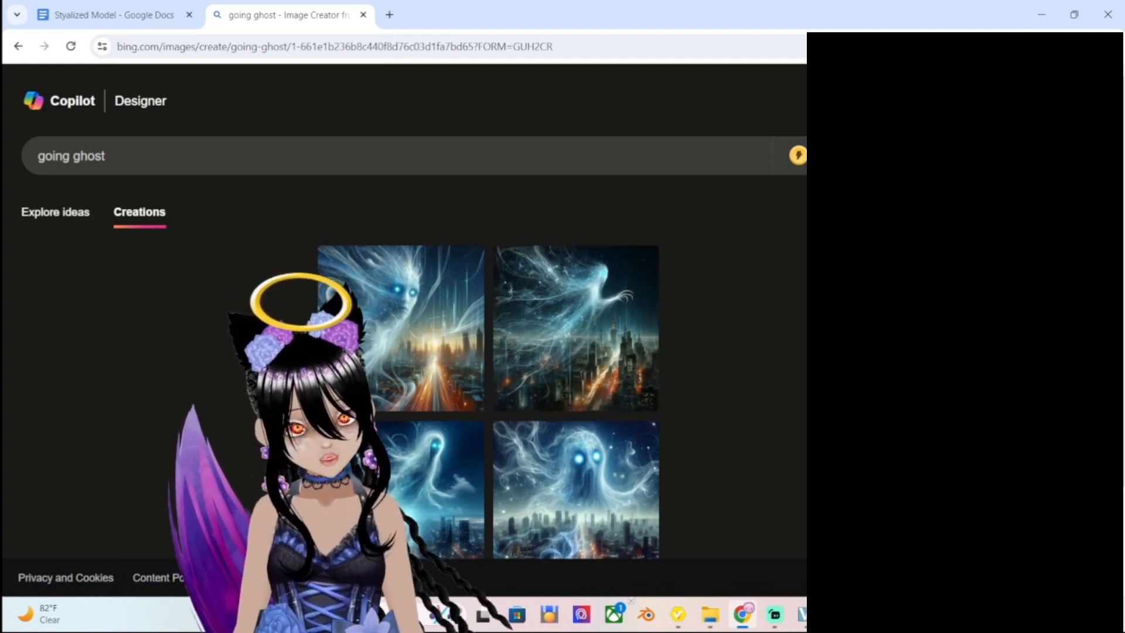
scroll(578, 328, down, 1)
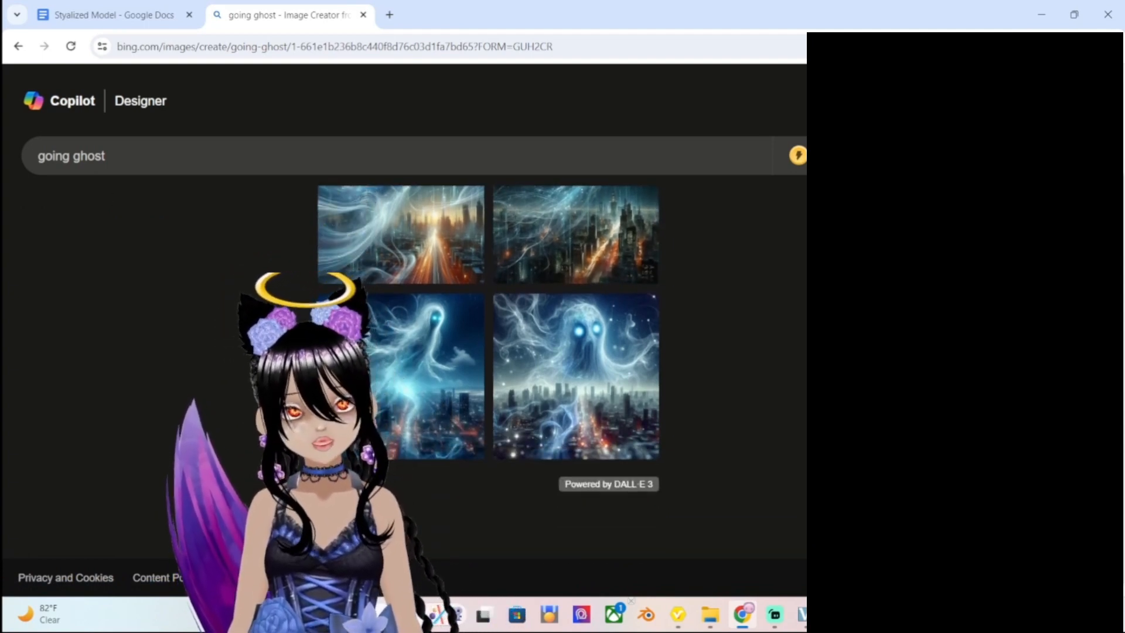
scroll(488, 322, up, 1)
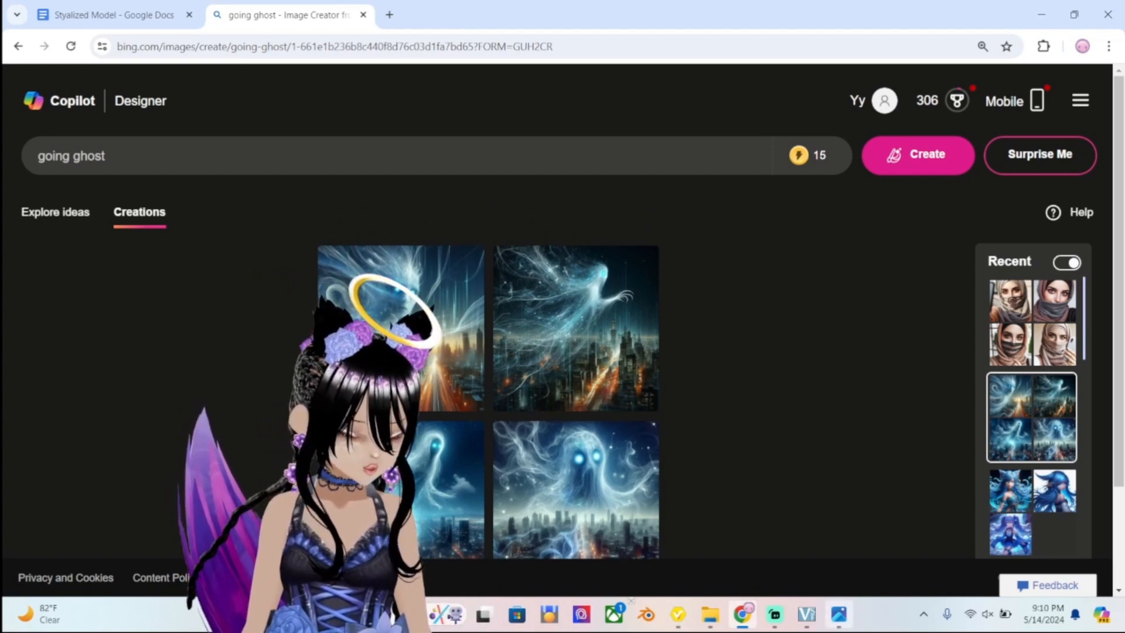
click(839, 614)
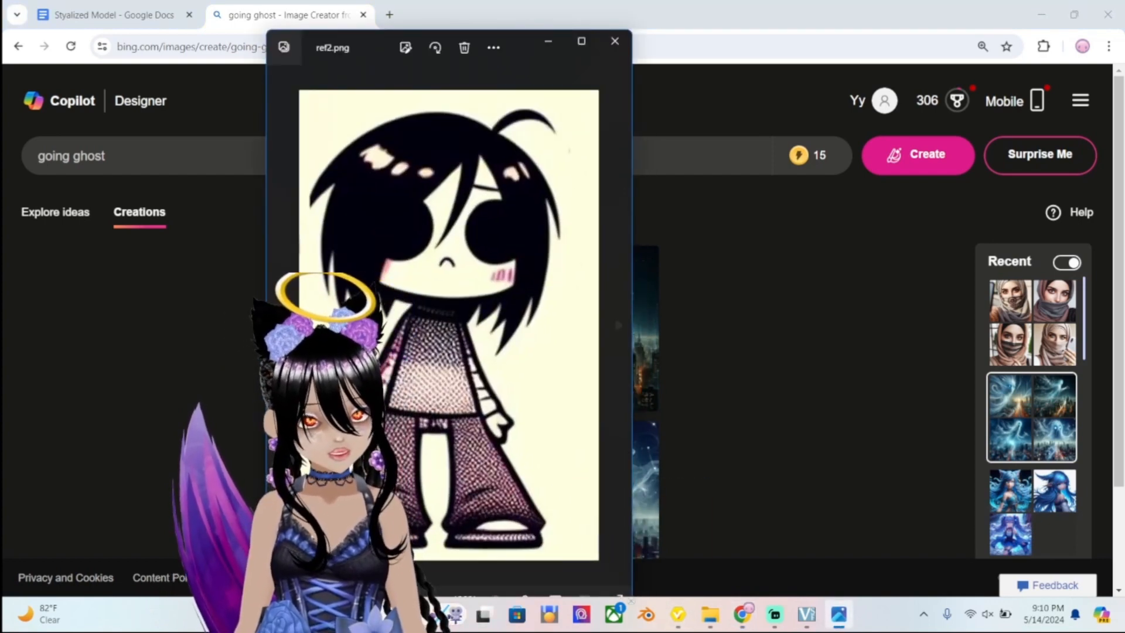
key(alt+Tab)
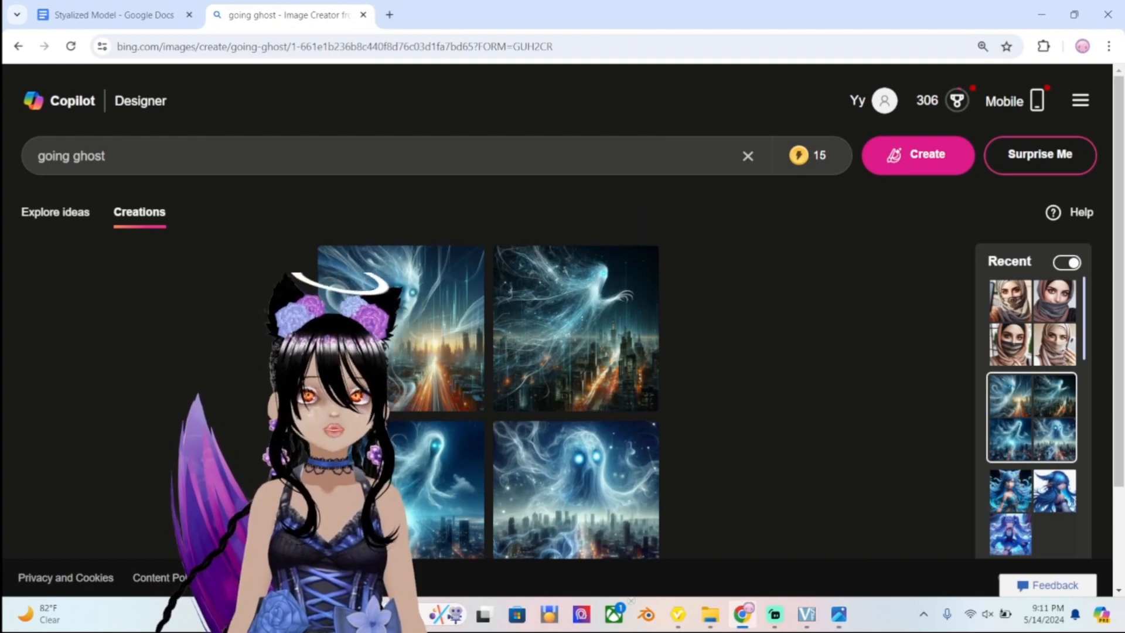
Generate images from the prompt "An Anime Ghost Humanoid Cute Chibi" and open the result showing the ghost girl with a pink bow.
key(ctrl+a)
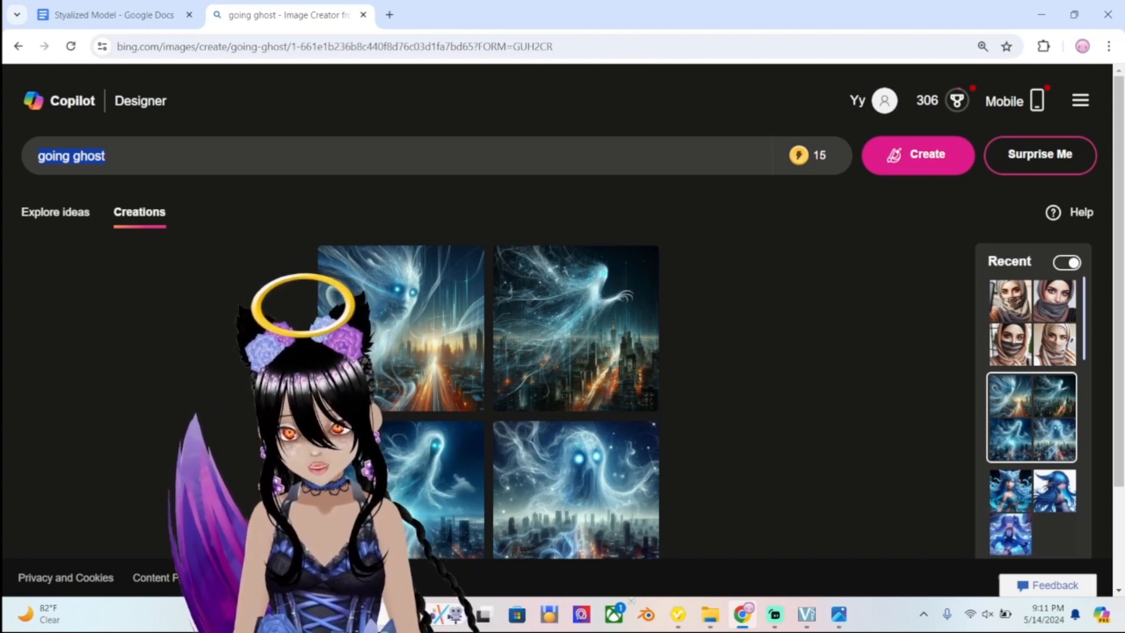
text(A)
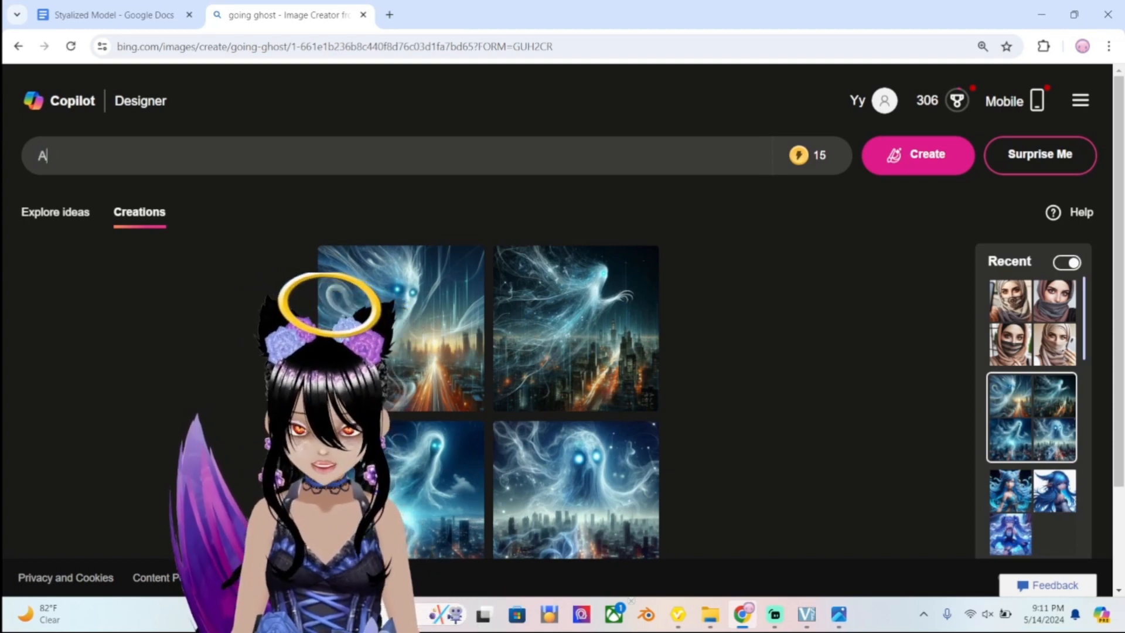
text(n An)
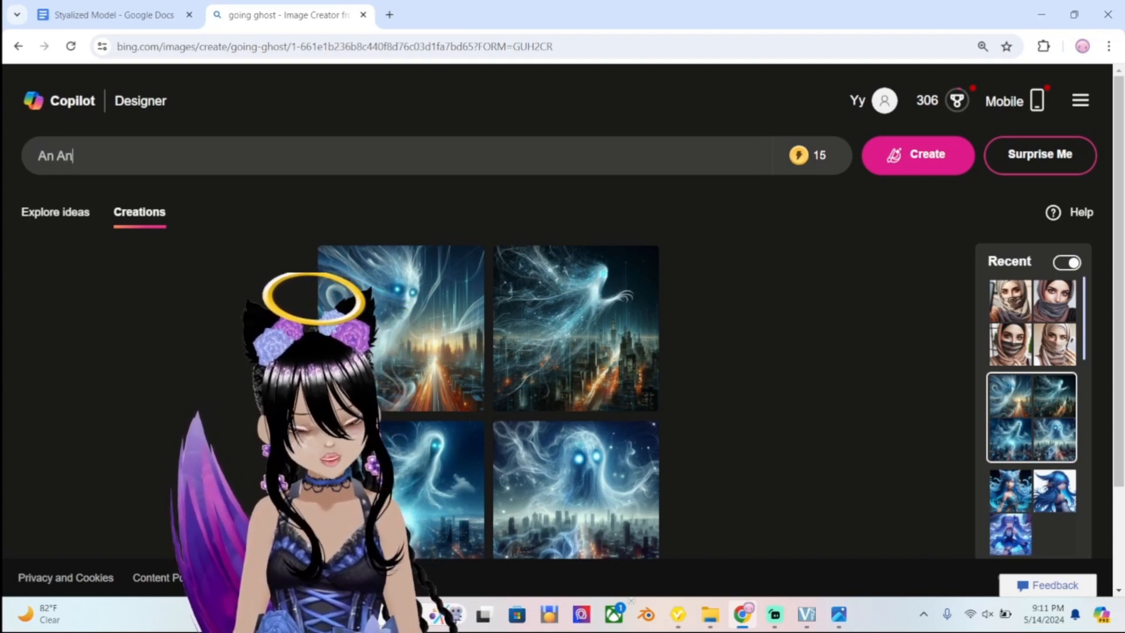
text(ime Go)
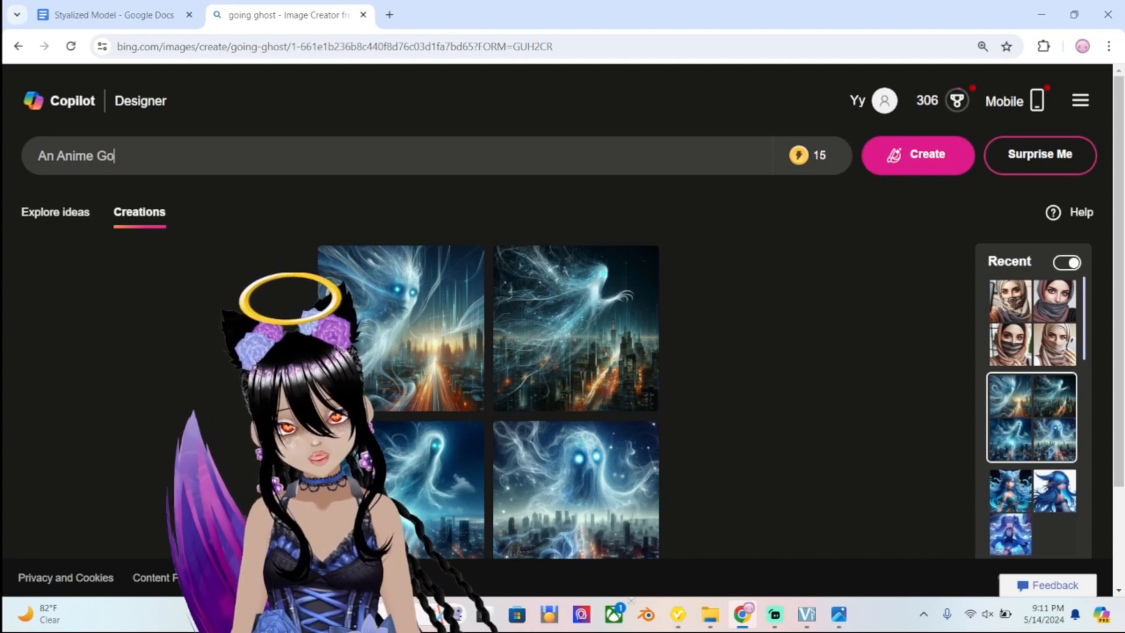
key(BackSpace)
text(hos )
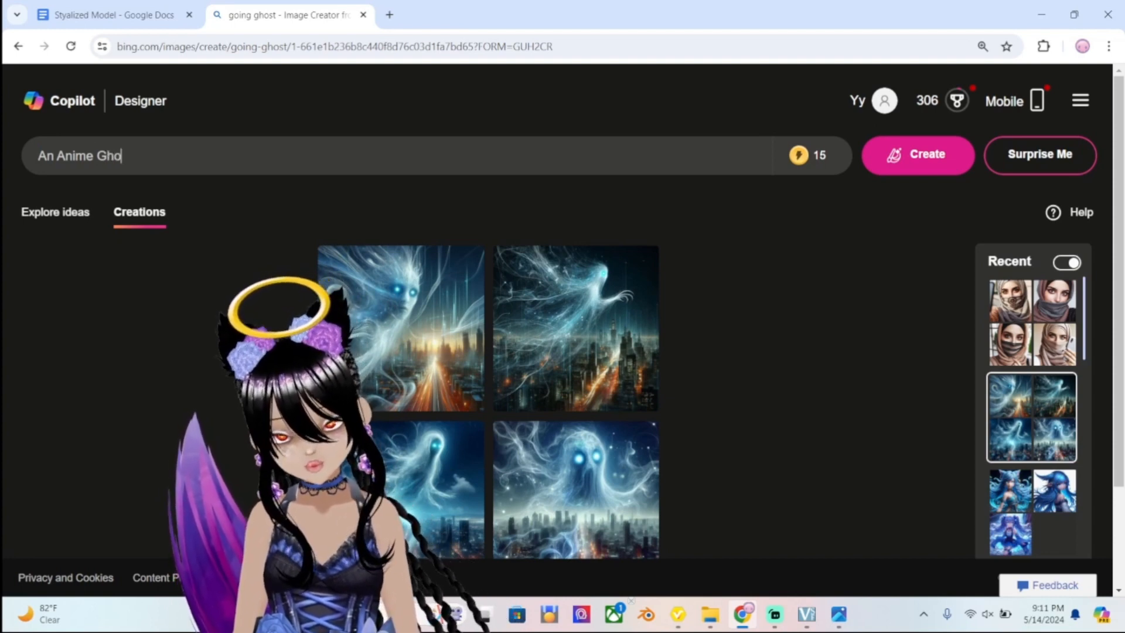
text(t)
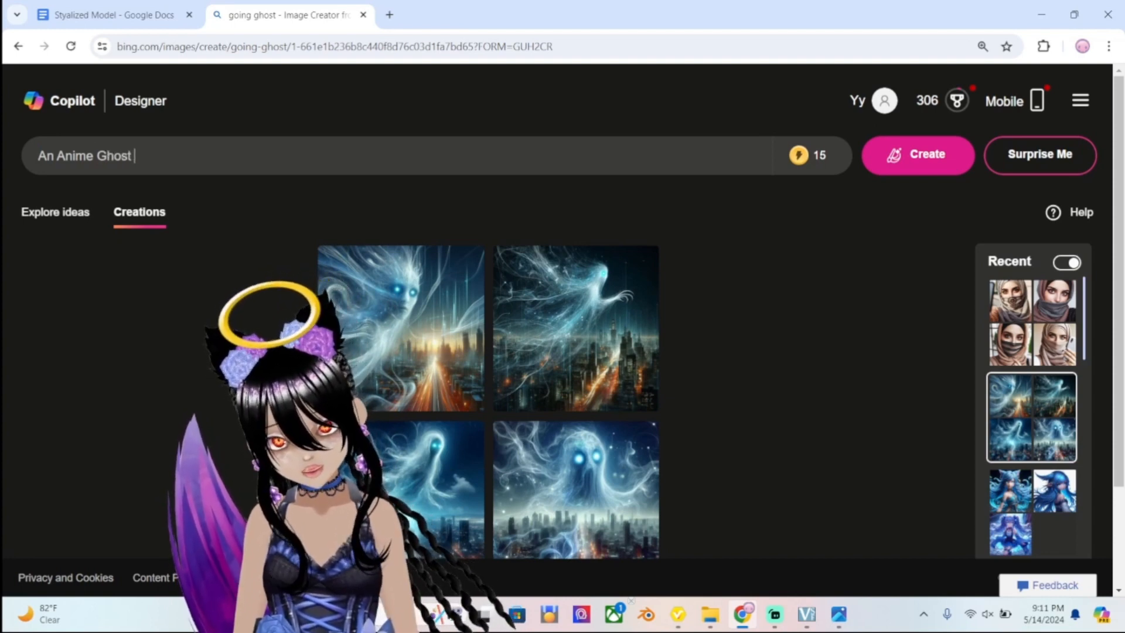
text( Human)
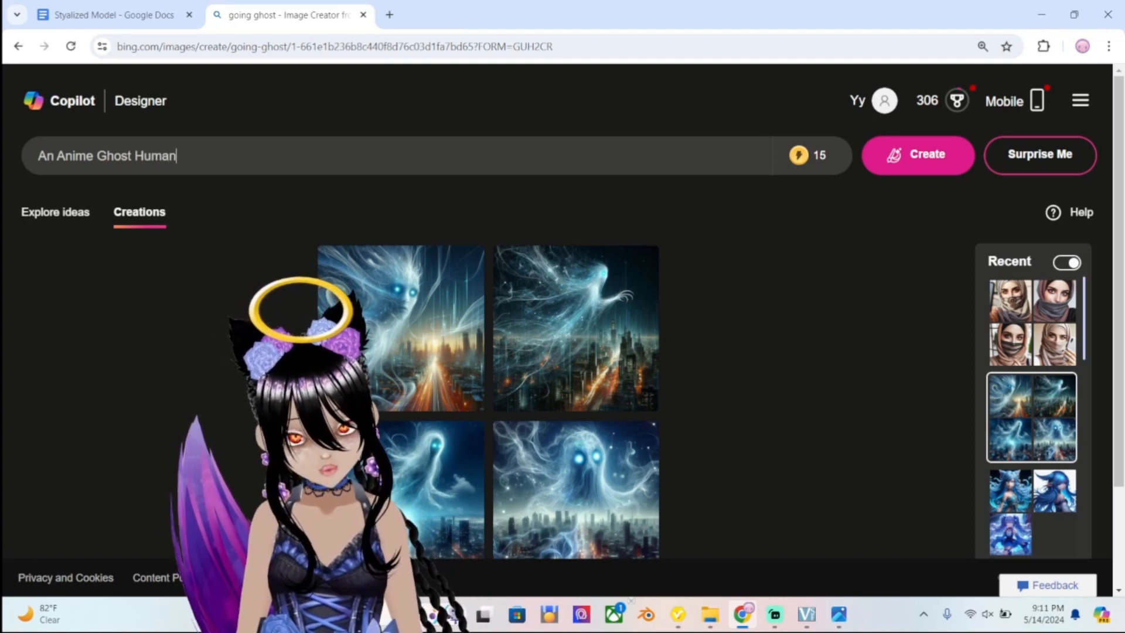
text(oid)
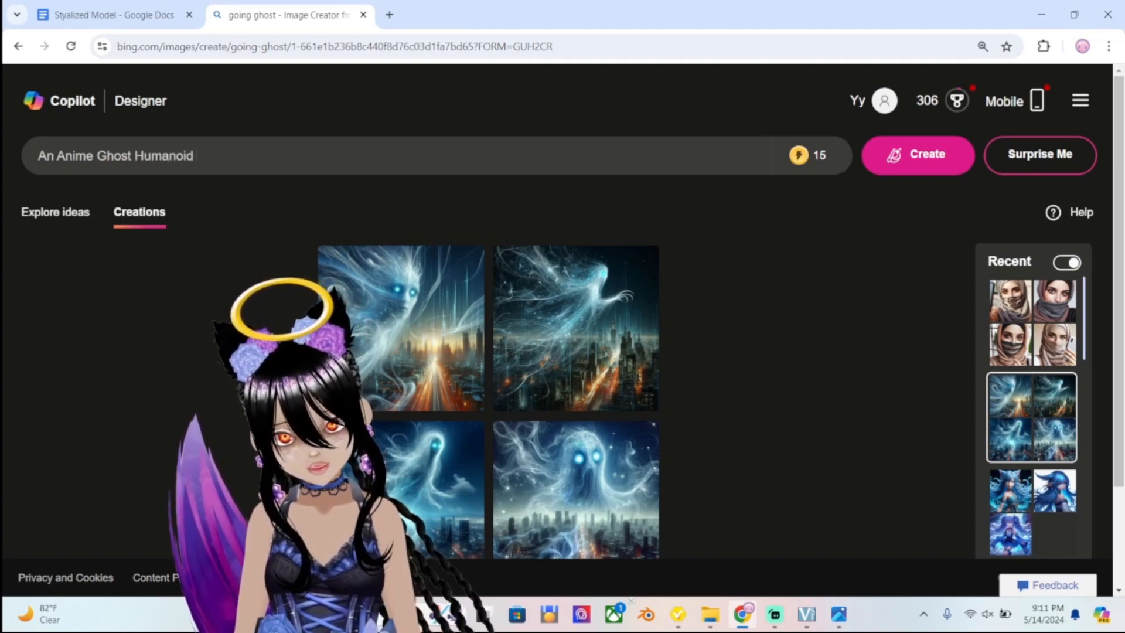
text( Cute)
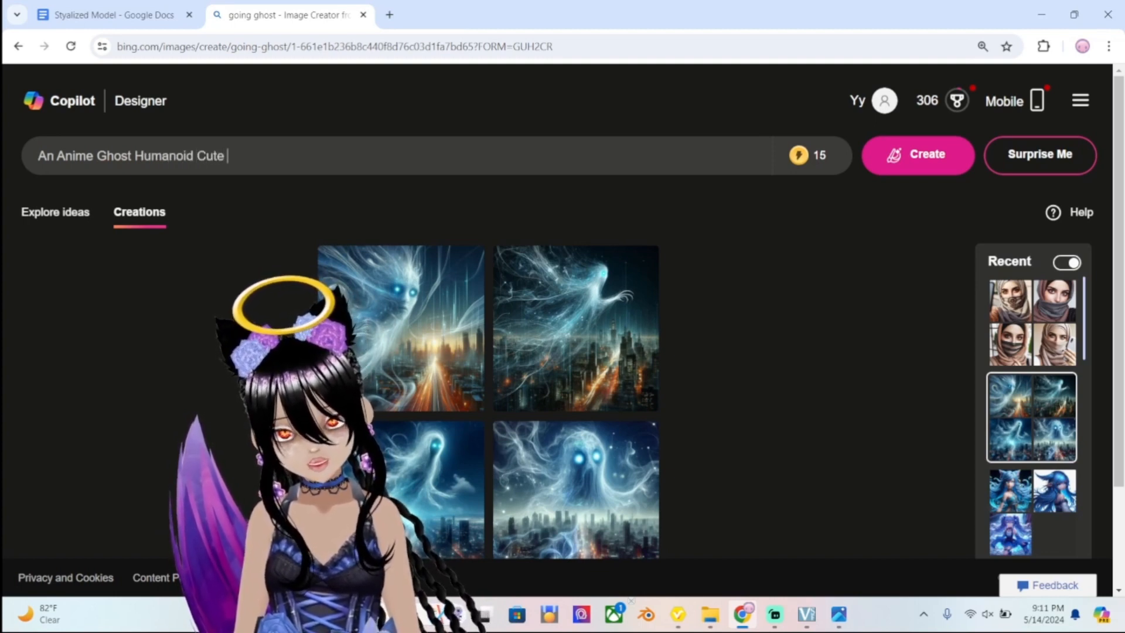
text( Chibi)
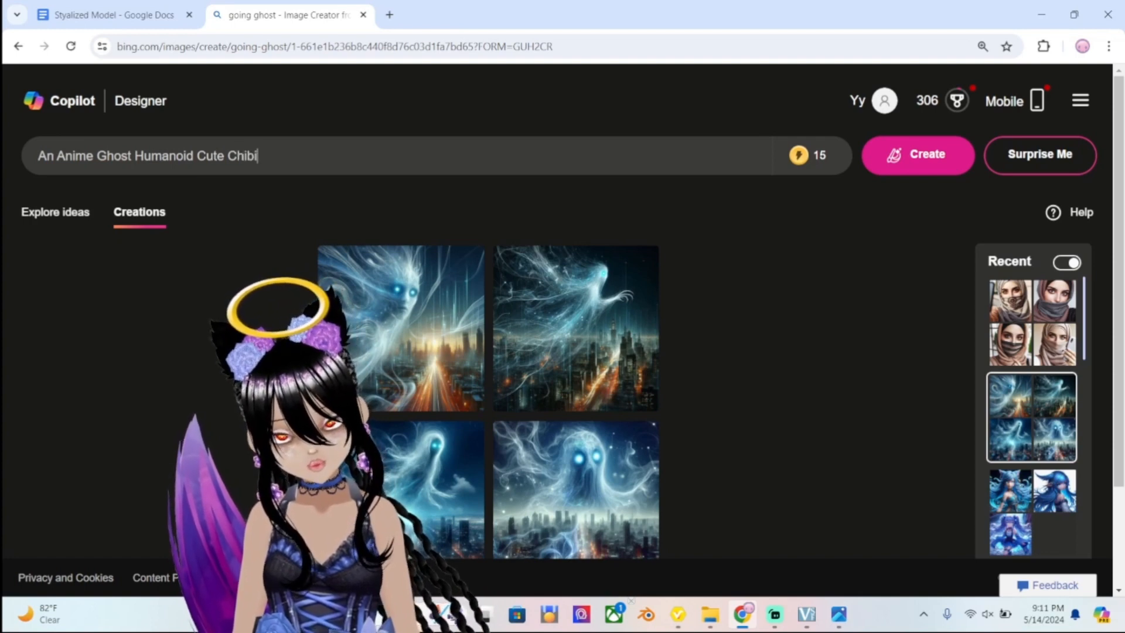
text(p)
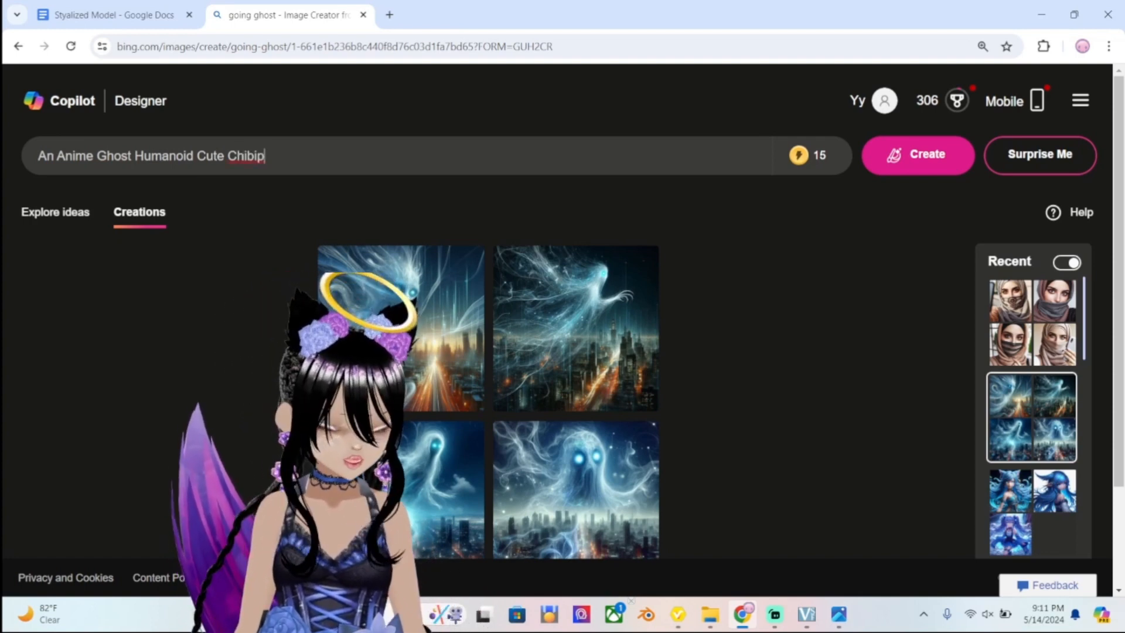
key(BackSpace)
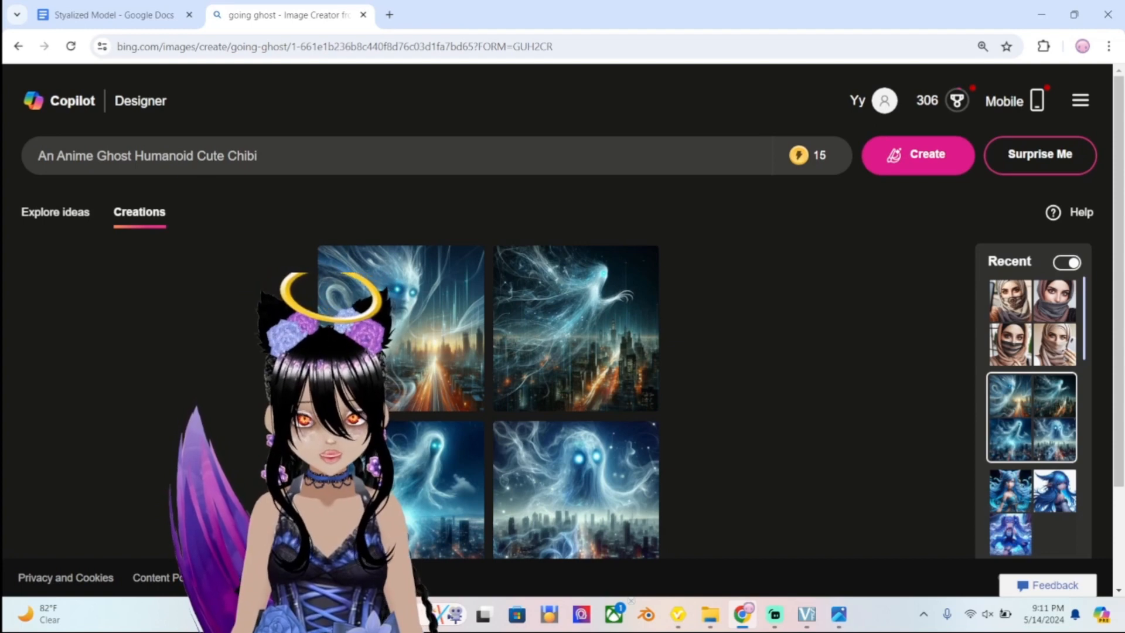
click(918, 155)
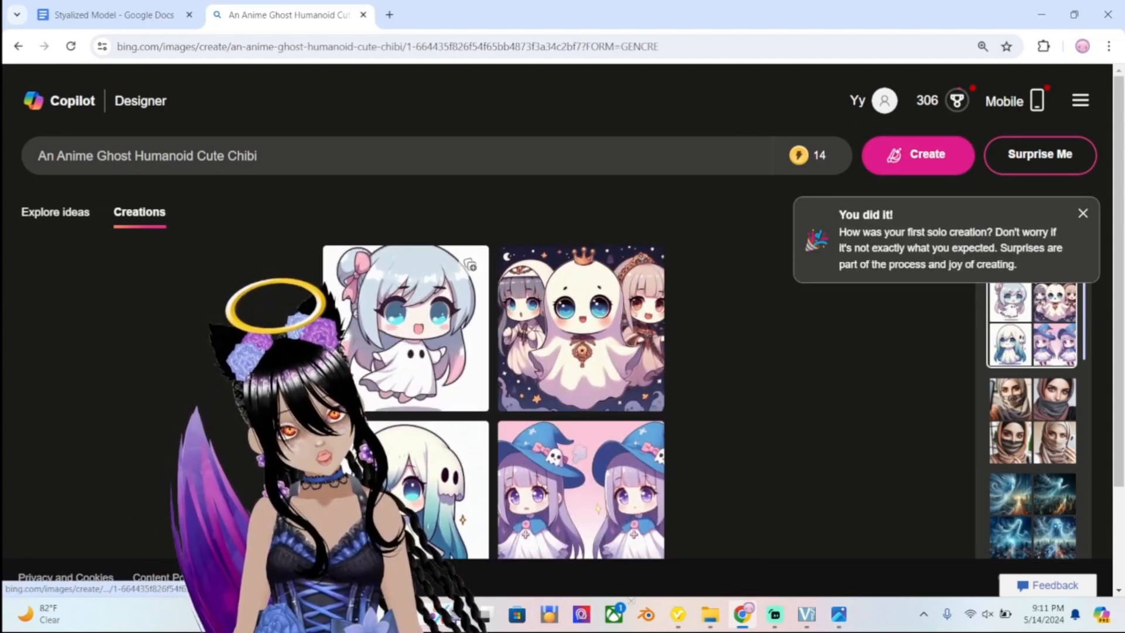
click(405, 328)
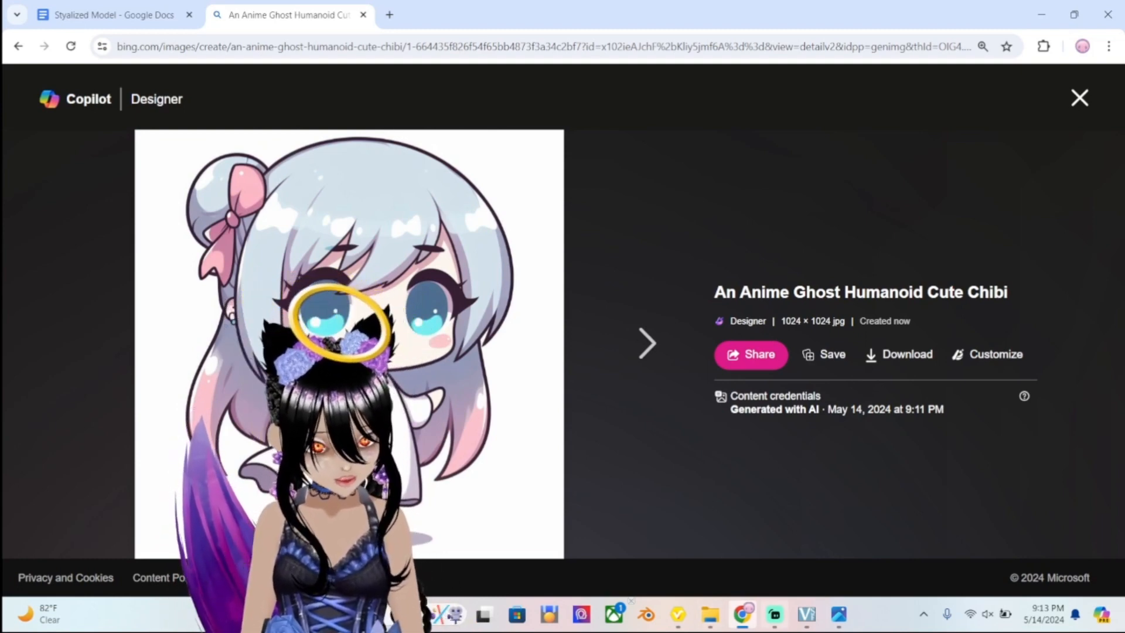
Switch to VRoid Studio, bring up the ref2 image, and move its viewer window clear of the first recently edited models.
mouse_move(774, 616)
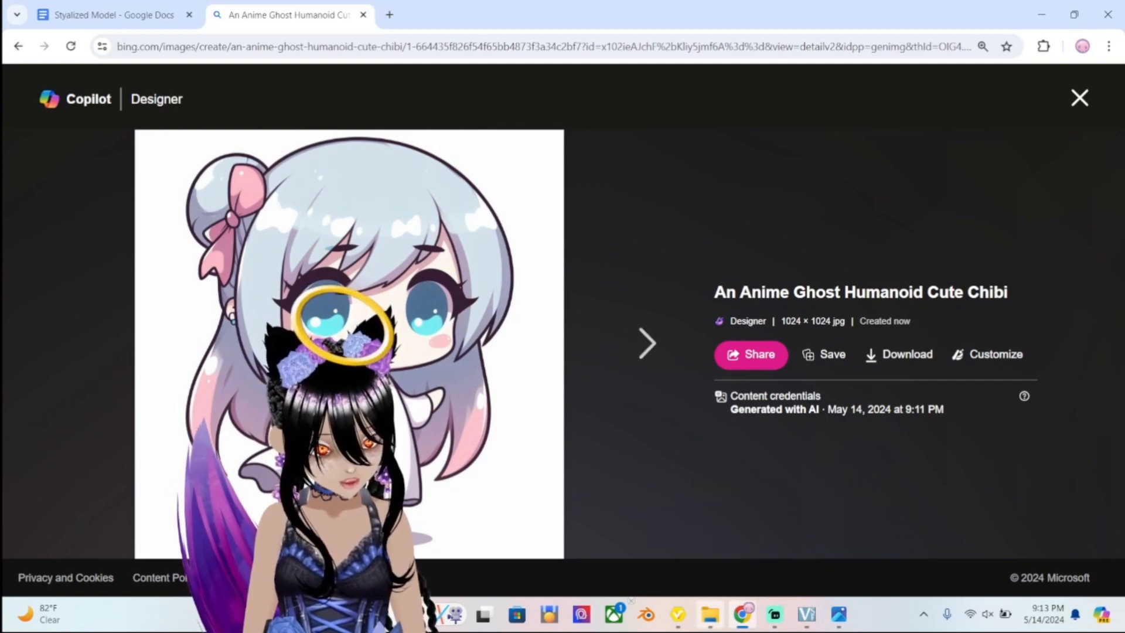
click(678, 614)
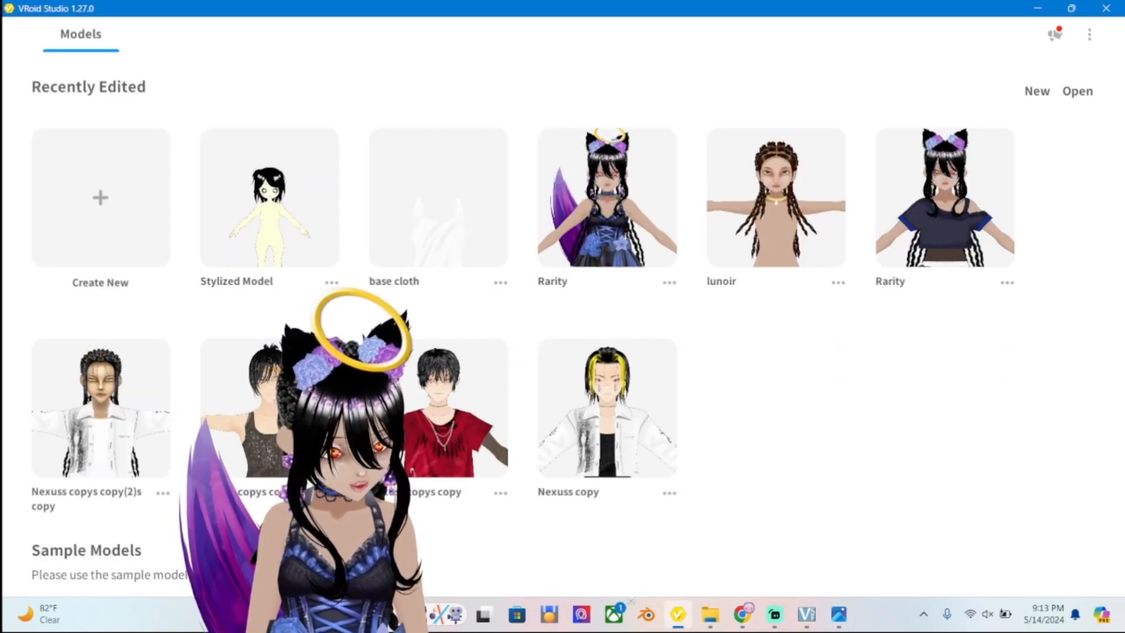
click(838, 614)
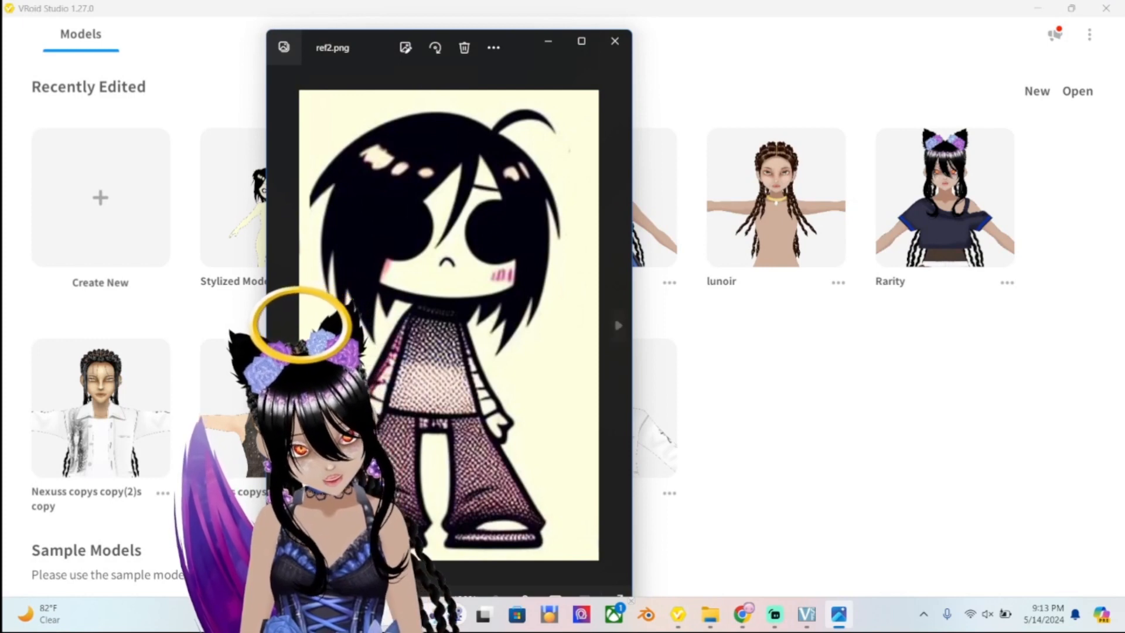
drag(375, 47, 823, 35)
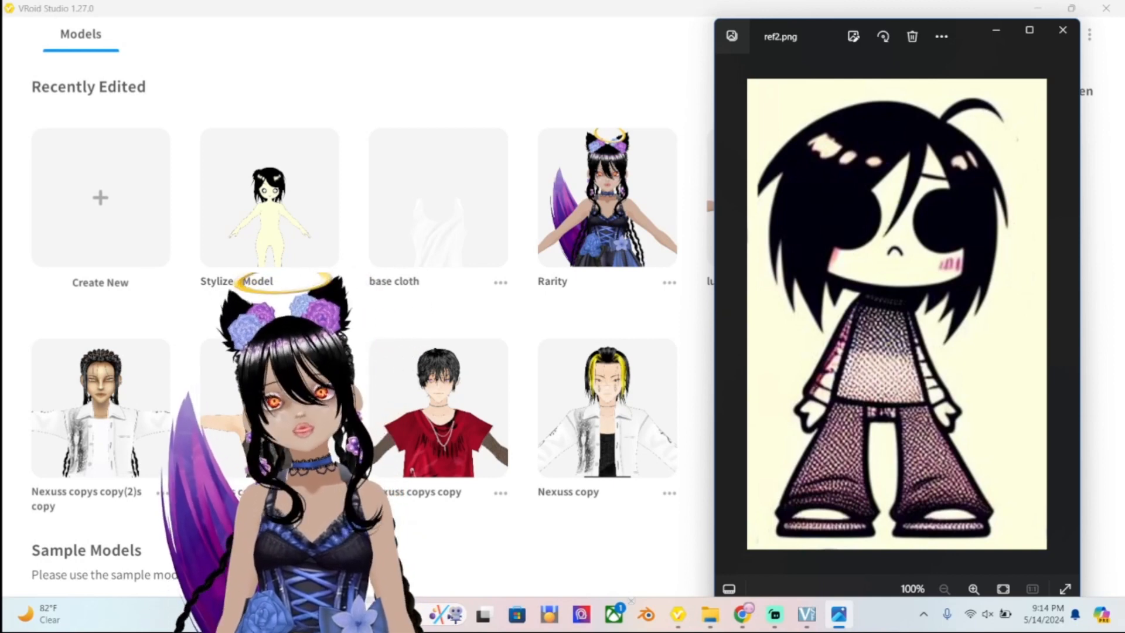
Create a new model from the Masc base.
click(100, 198)
click(100, 197)
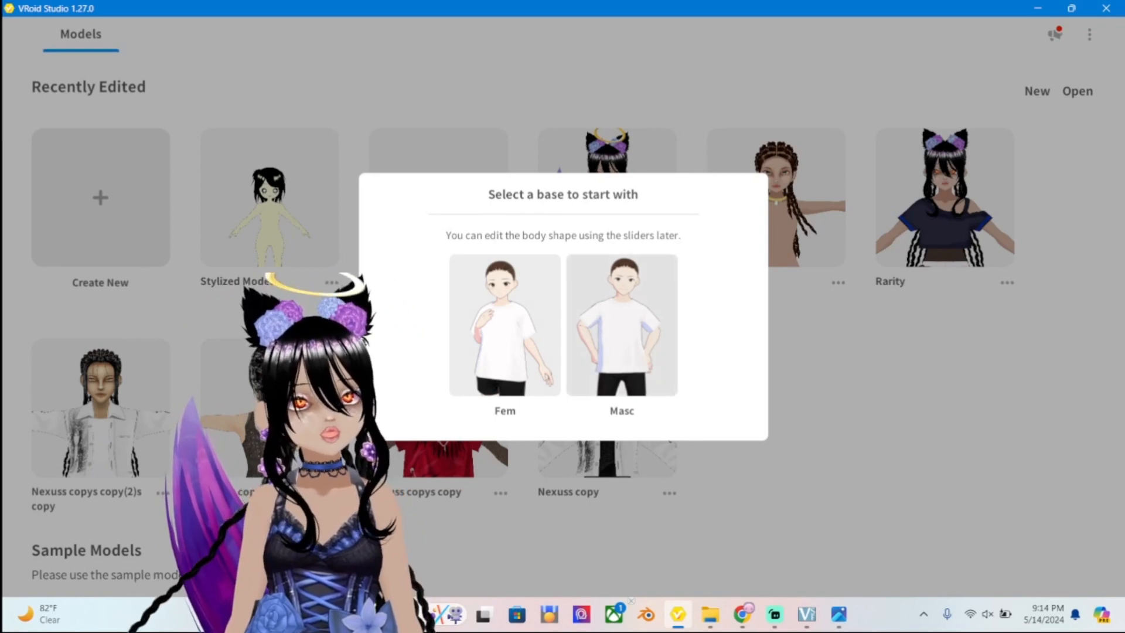
click(621, 325)
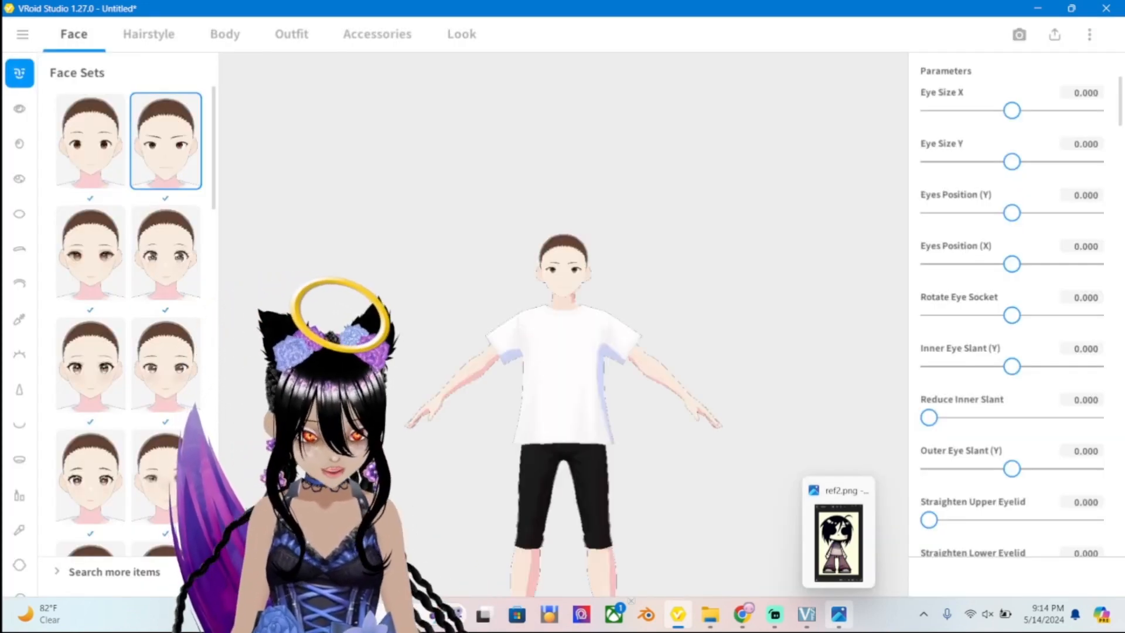
Compare the ref2 reference image with the new model, return to VRoid Studio, and examine the model's face and the available face categories.
click(838, 613)
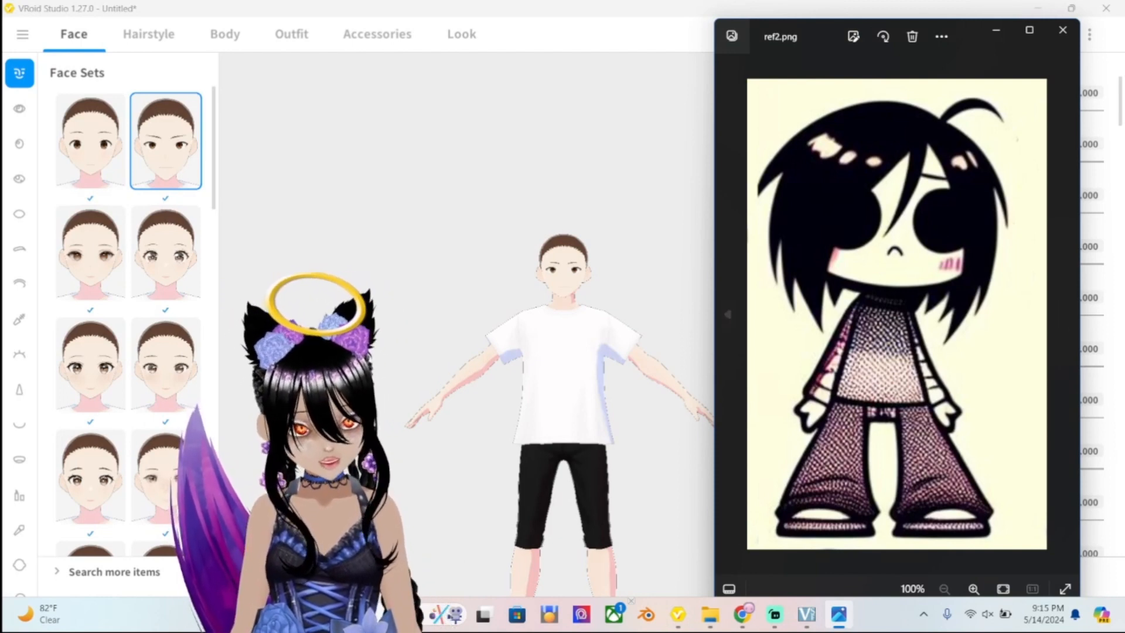
key(alt+Tab)
scroll(563, 363, up, 5)
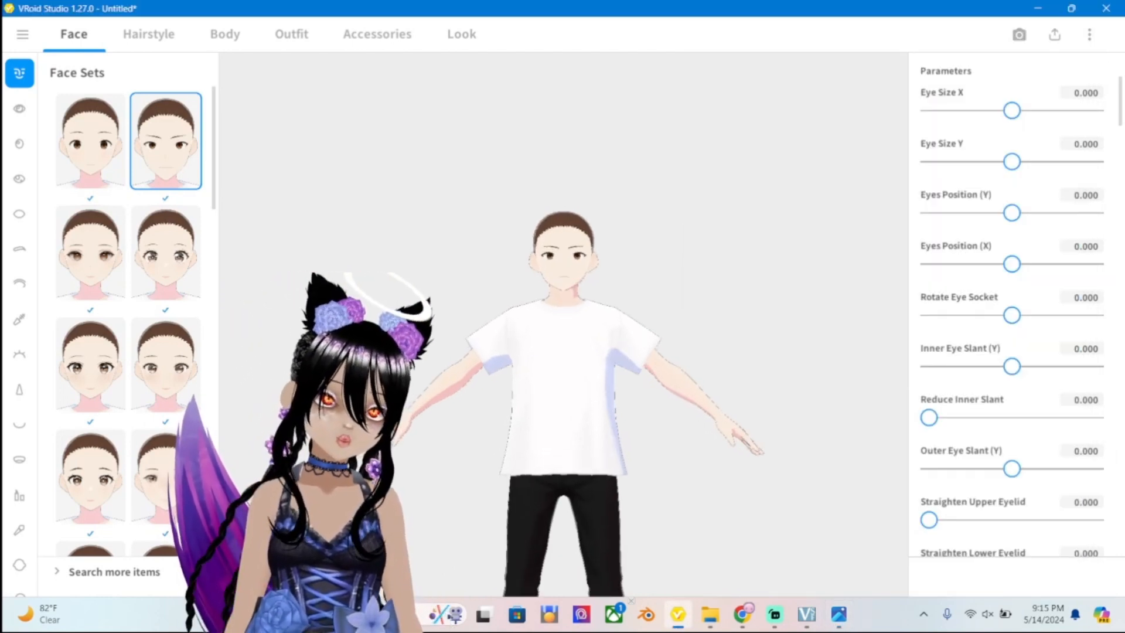
scroll(563, 364, up, 8)
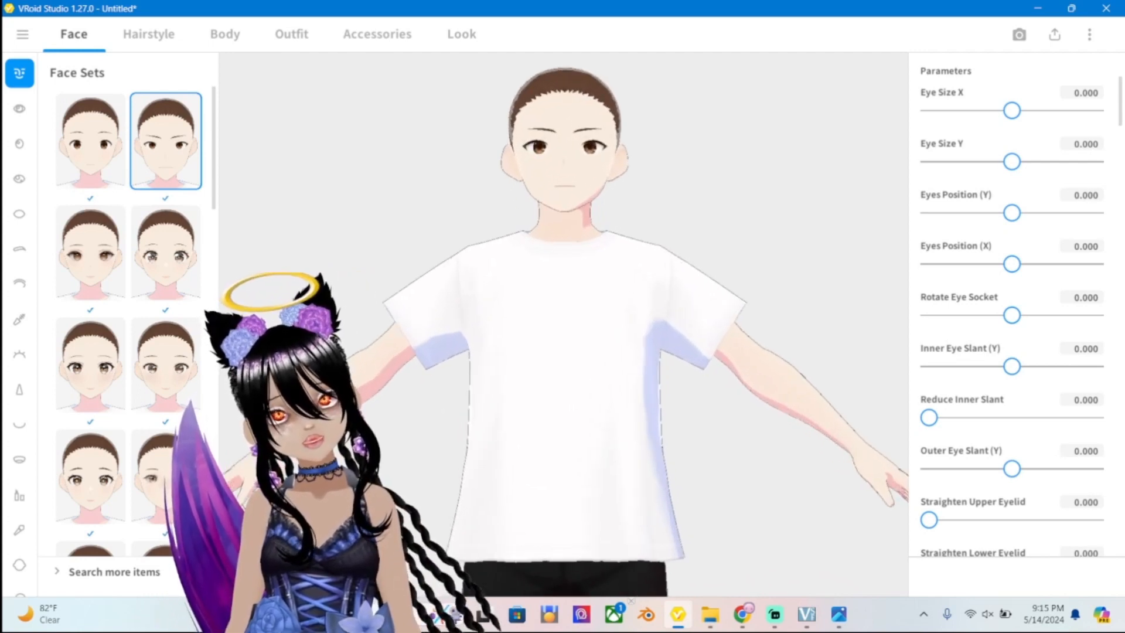
scroll(563, 364, up, 2)
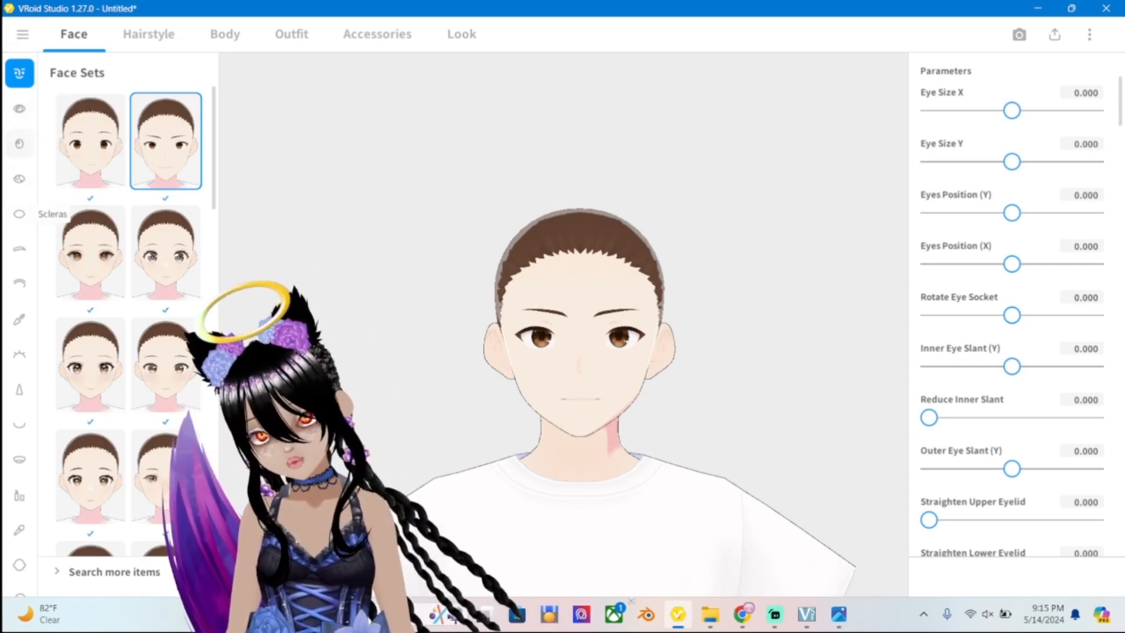
scroll(19, 257, down, 1)
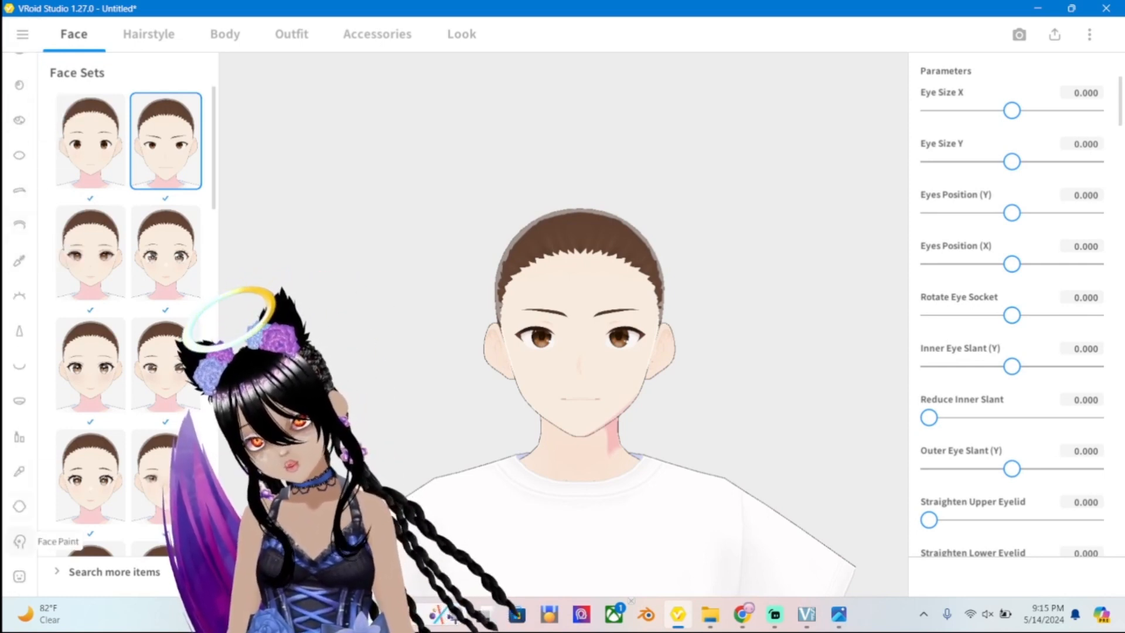
scroll(19, 445, up, 1)
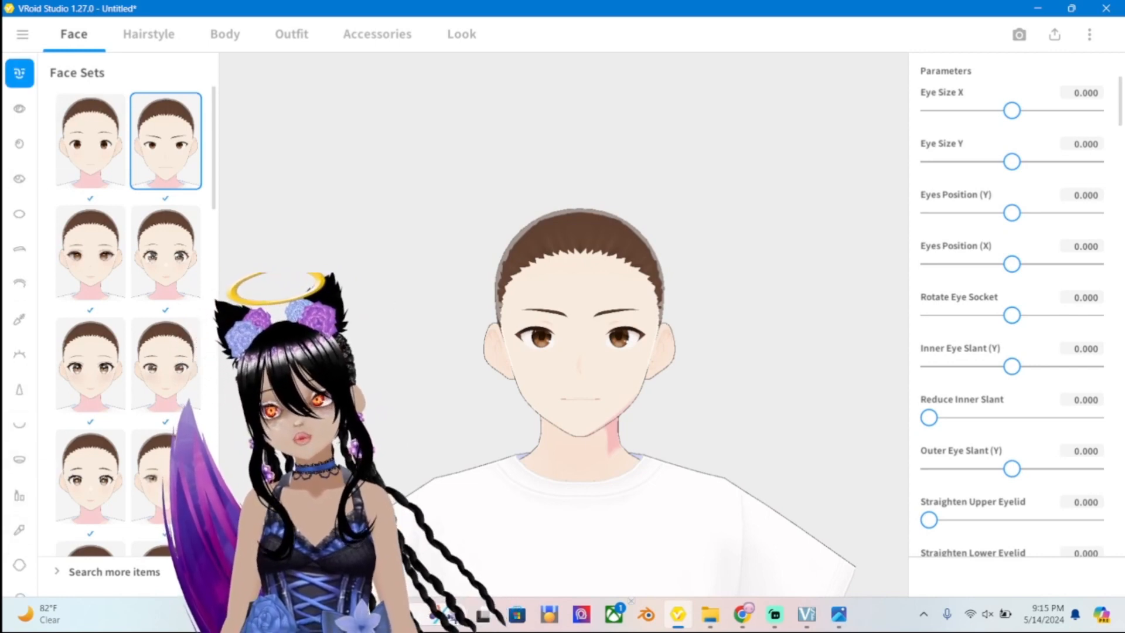
click(20, 143)
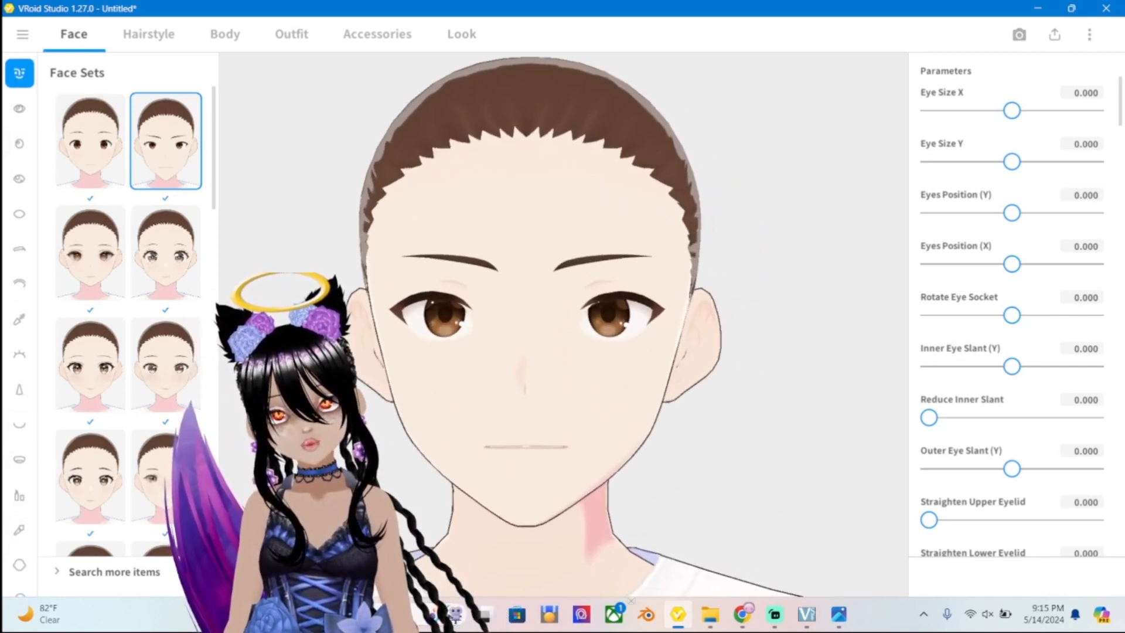
Try several preset face sets on the model and reapply the second preset with the slanted eyebrows.
click(165, 253)
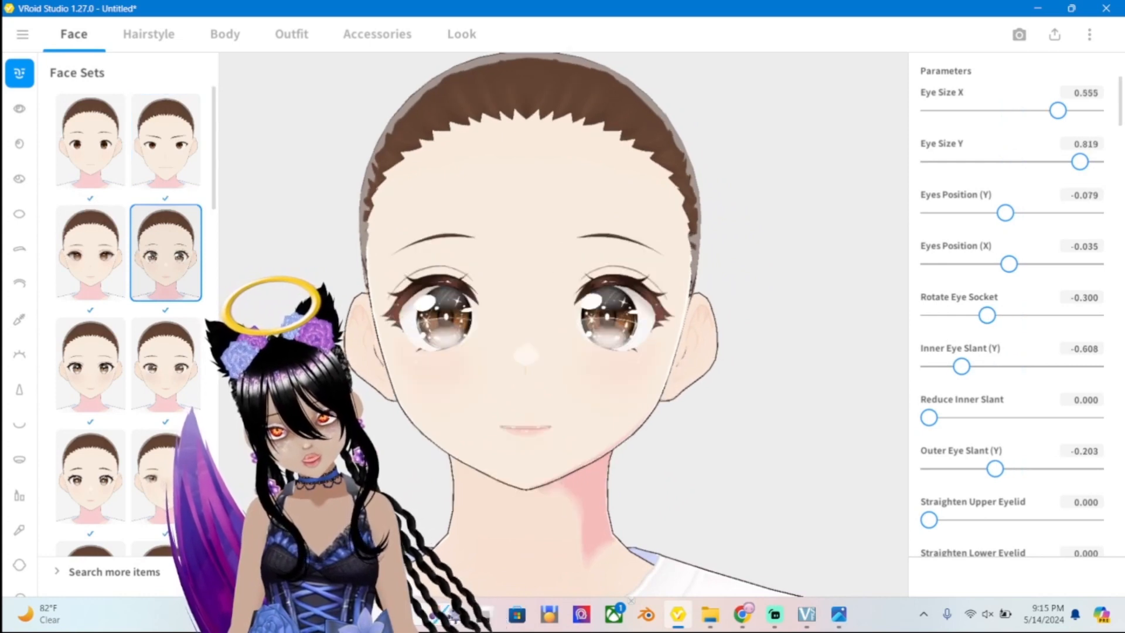
click(90, 141)
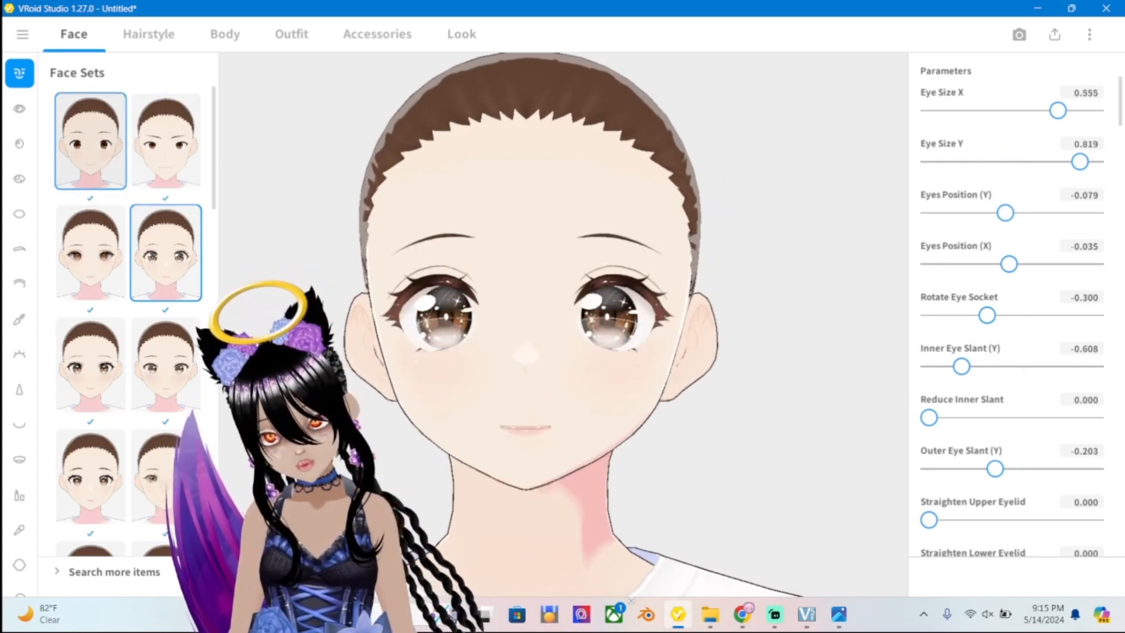
click(90, 476)
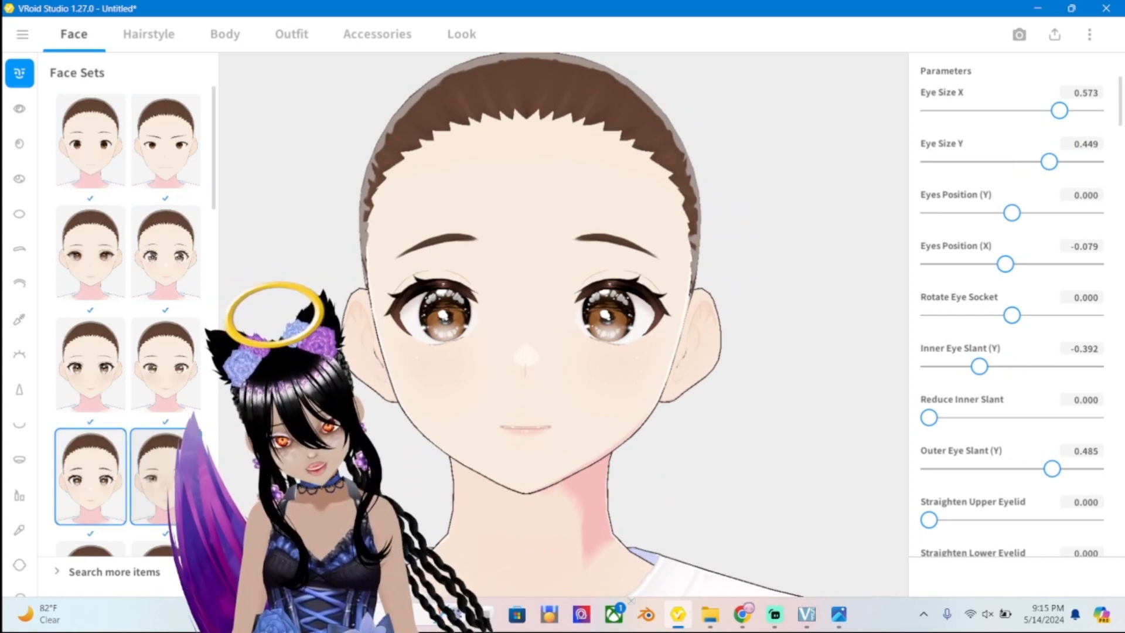
click(153, 469)
click(91, 140)
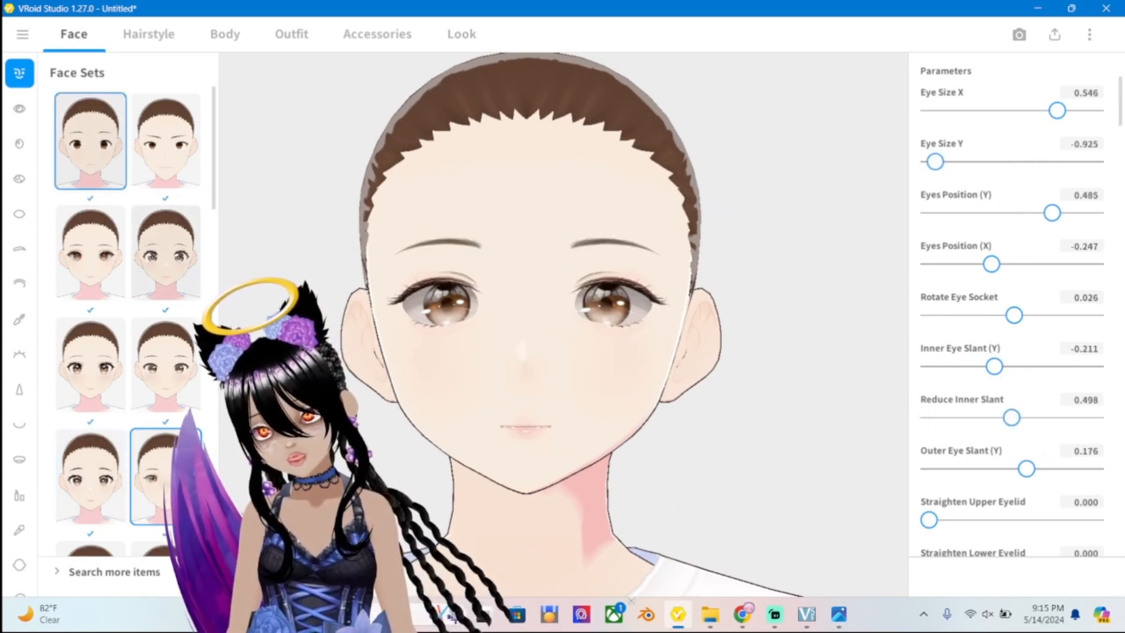
click(166, 141)
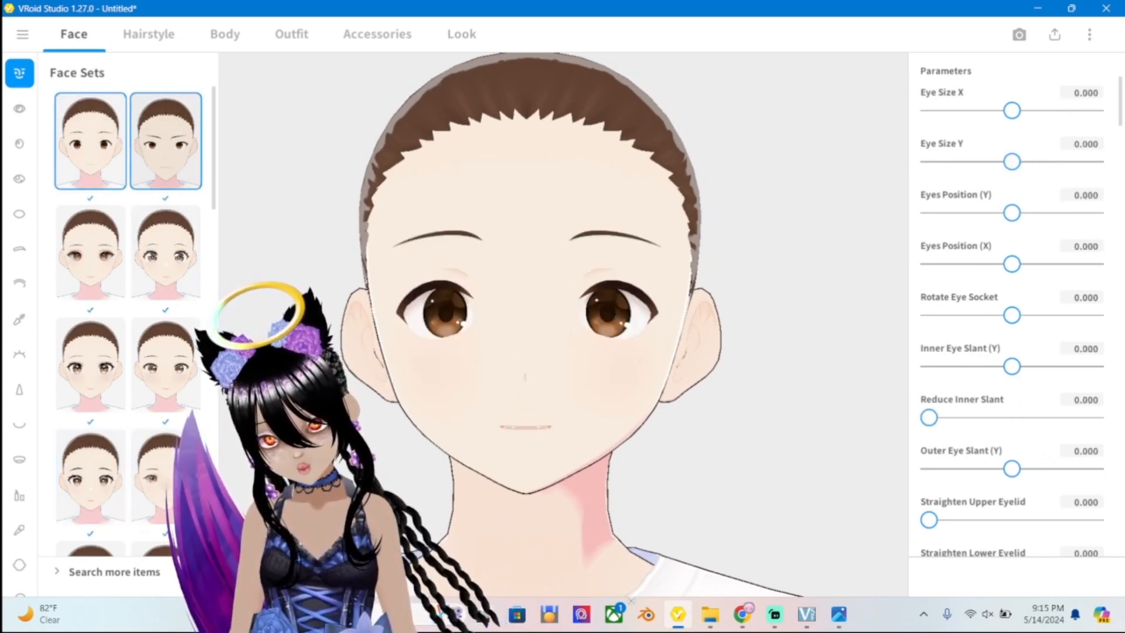
Try the sparkling preset in Eyes Sets, and apply the first preset with plain brown eyes.
click(19, 108)
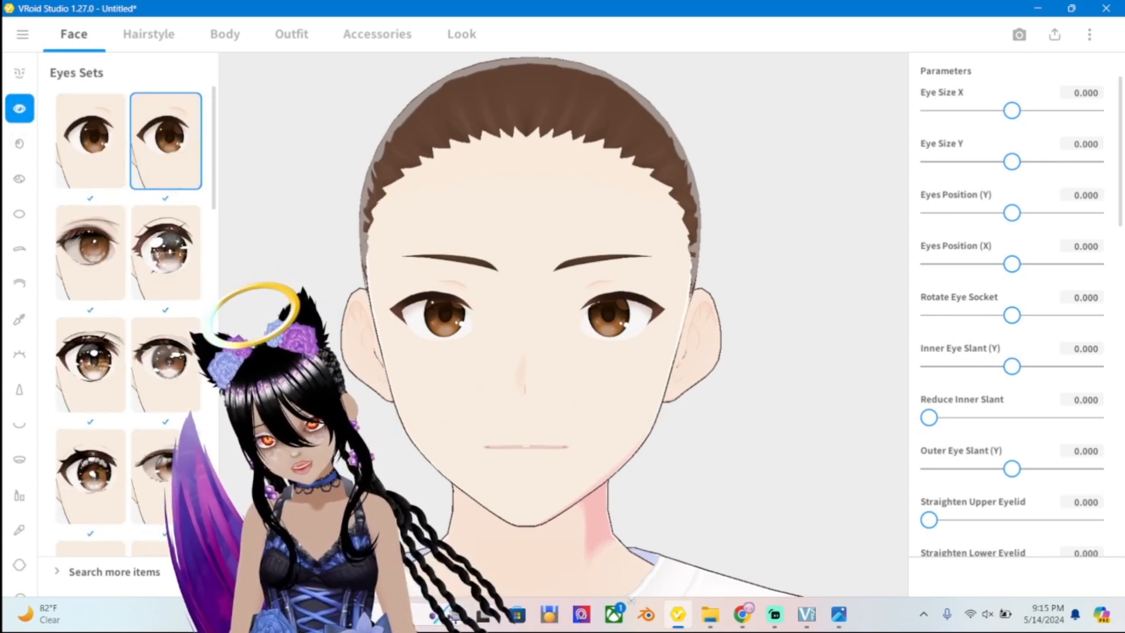
click(166, 252)
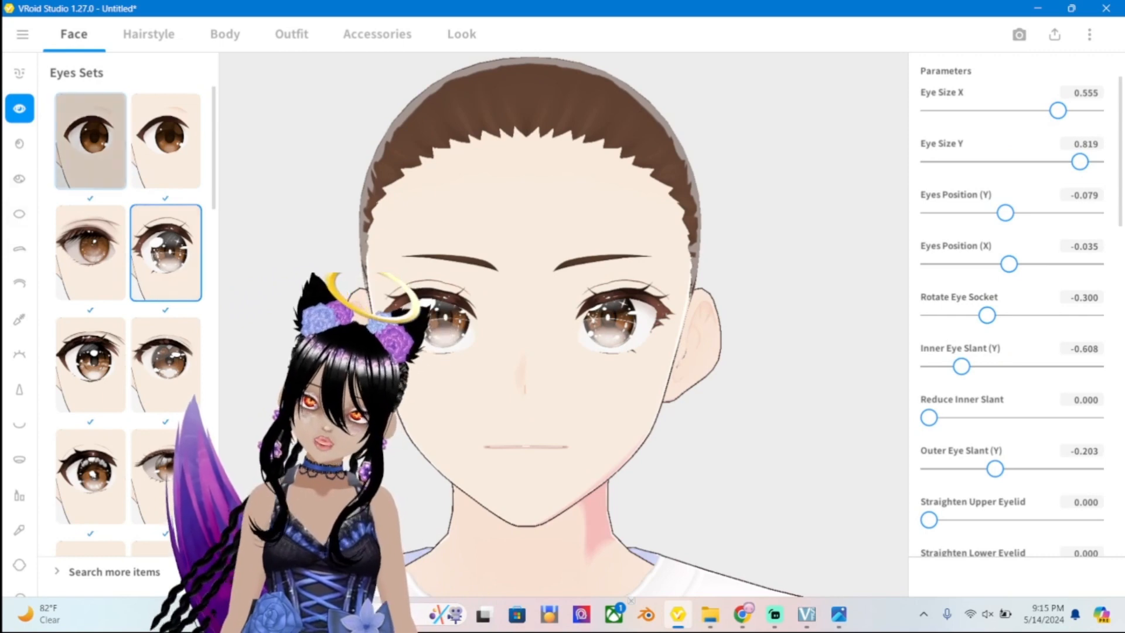
click(90, 152)
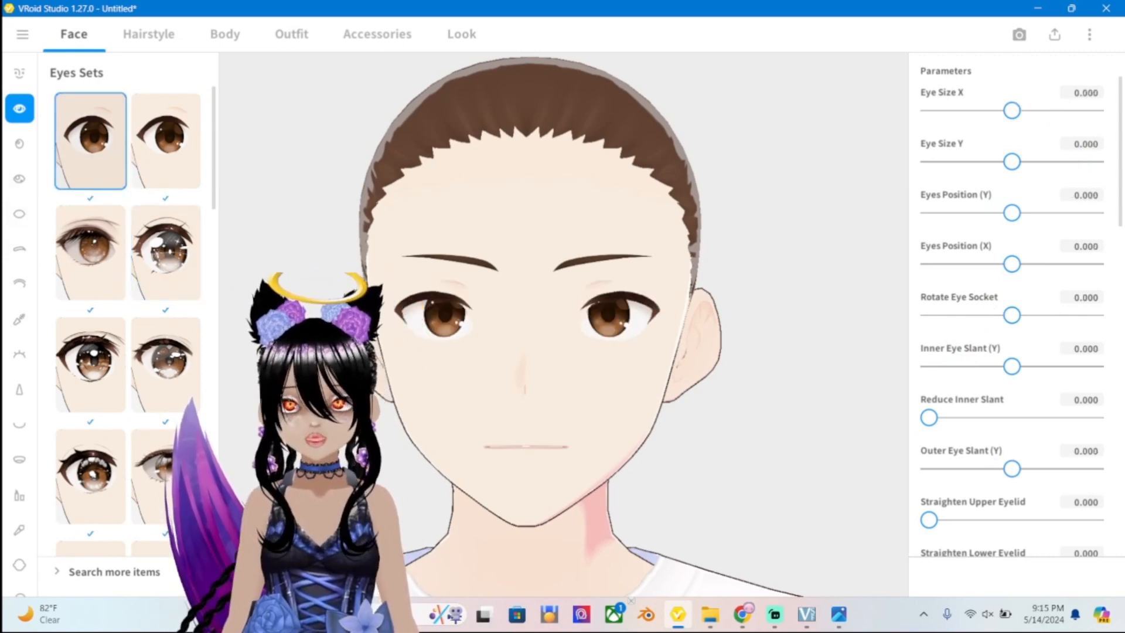
Try the fourth iris preset with bright lower highlights, and return to Eyes Sets.
click(19, 144)
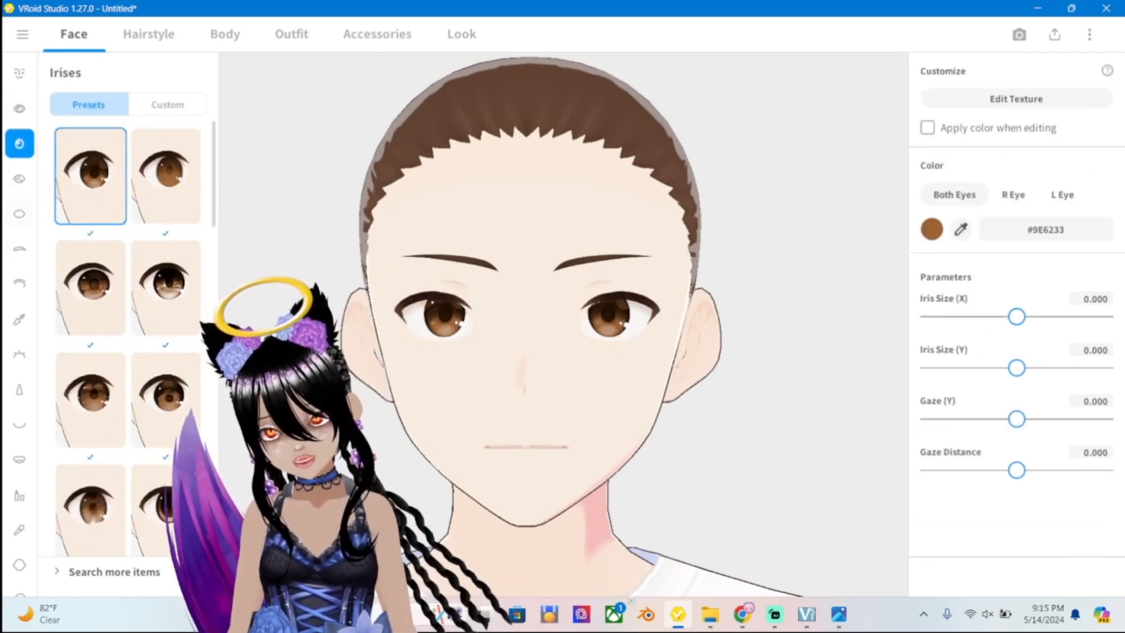
click(166, 287)
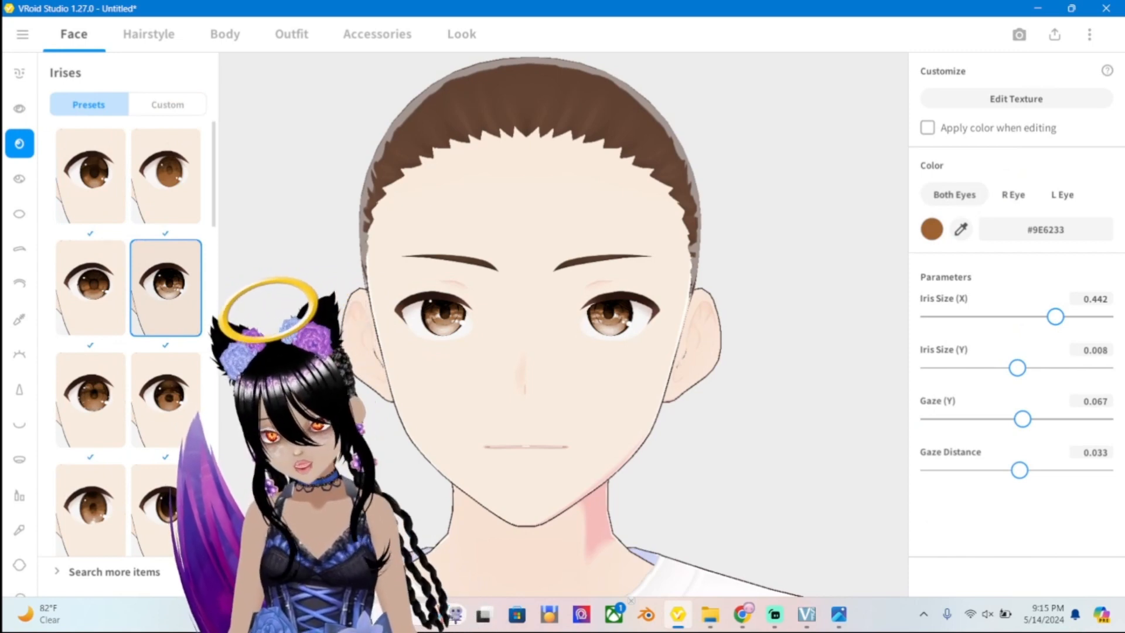
click(20, 109)
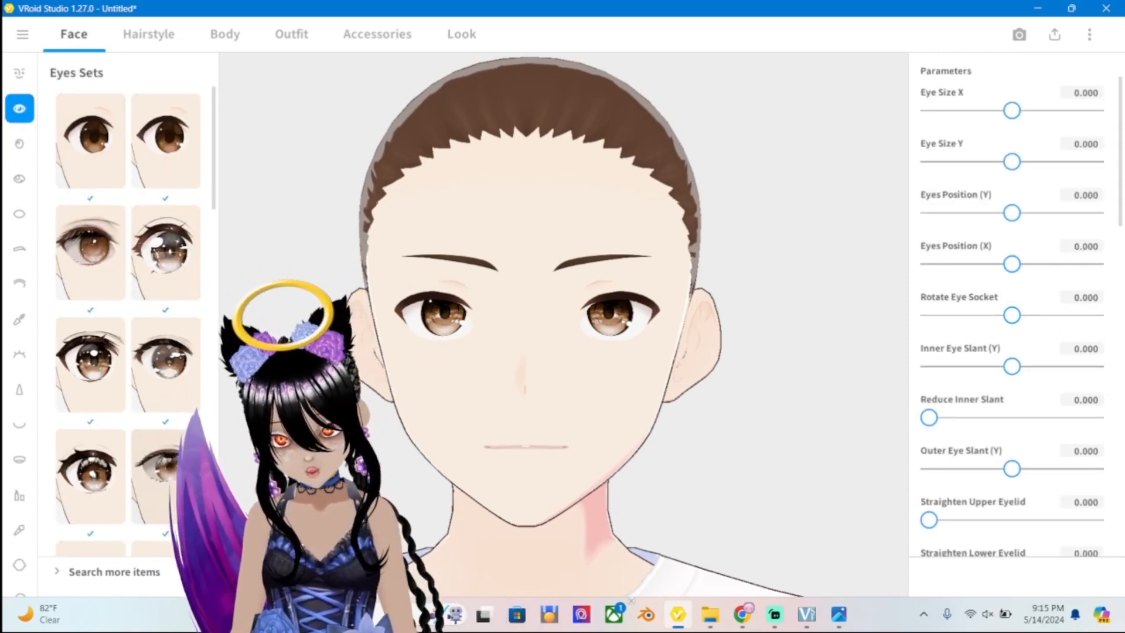
Try the cat-eared and short sprouting hairstyle presets, and reapply the cat-eared one.
scroll(563, 324, down, 3)
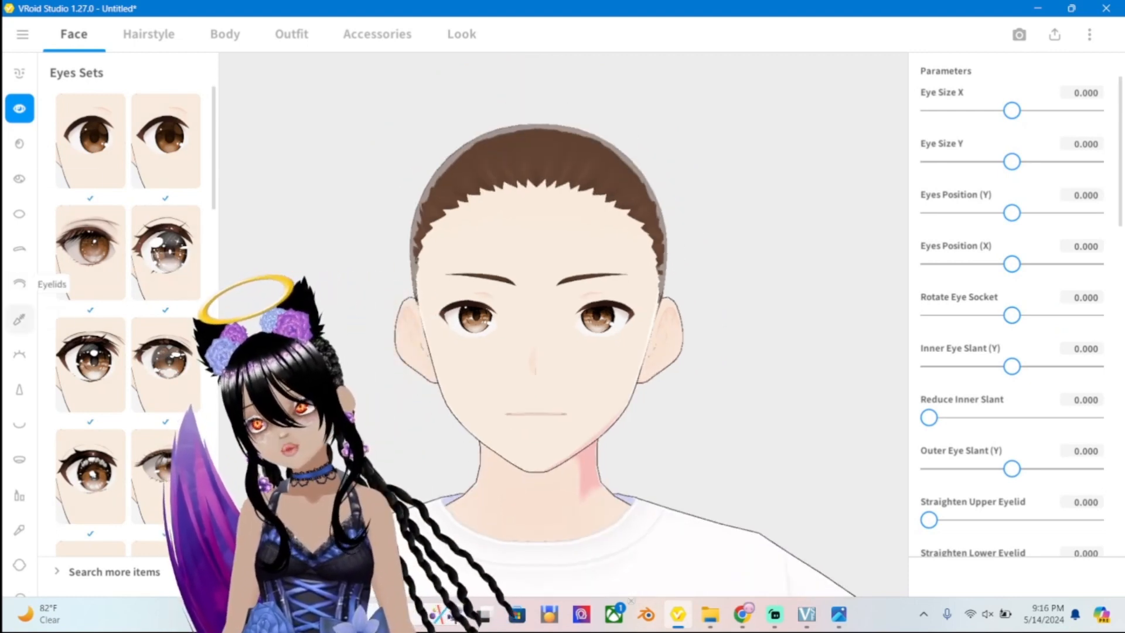
click(148, 34)
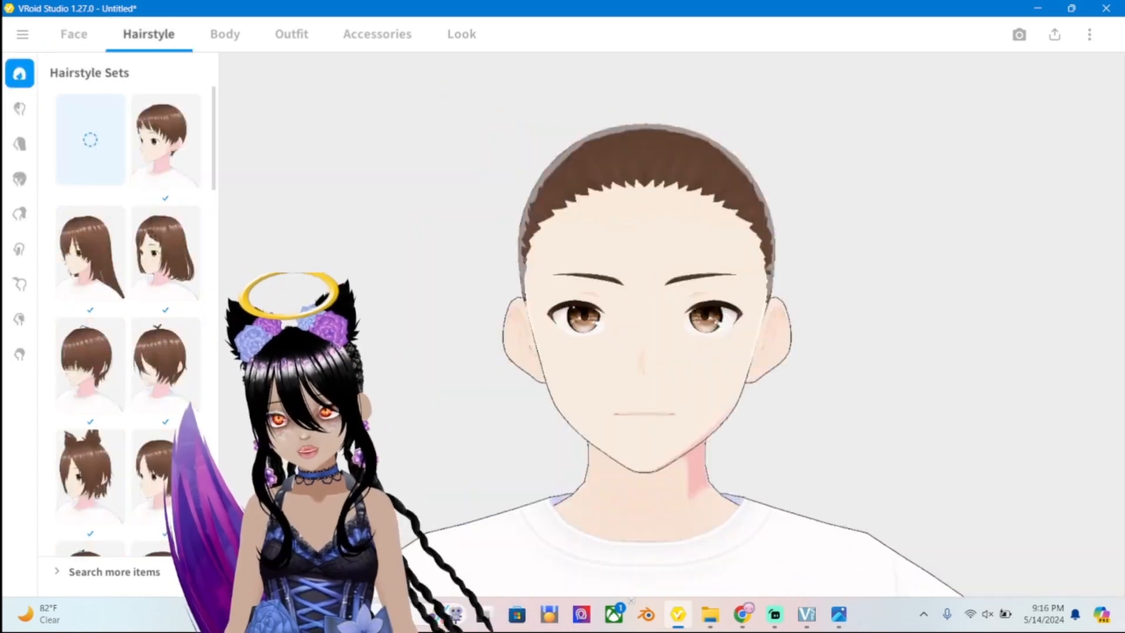
click(90, 476)
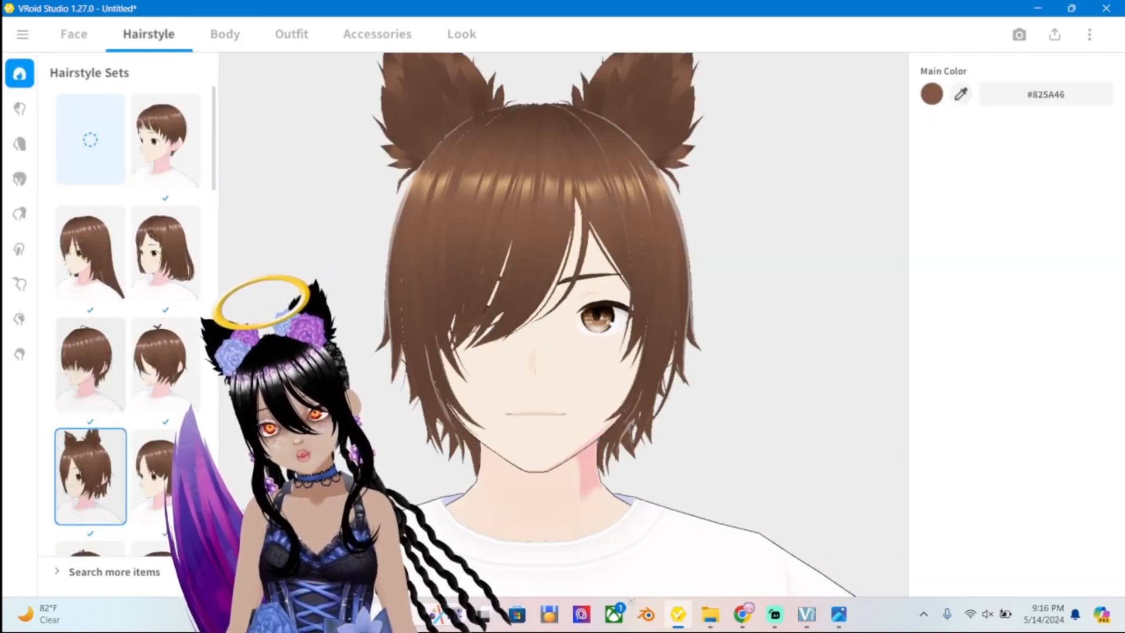
click(165, 365)
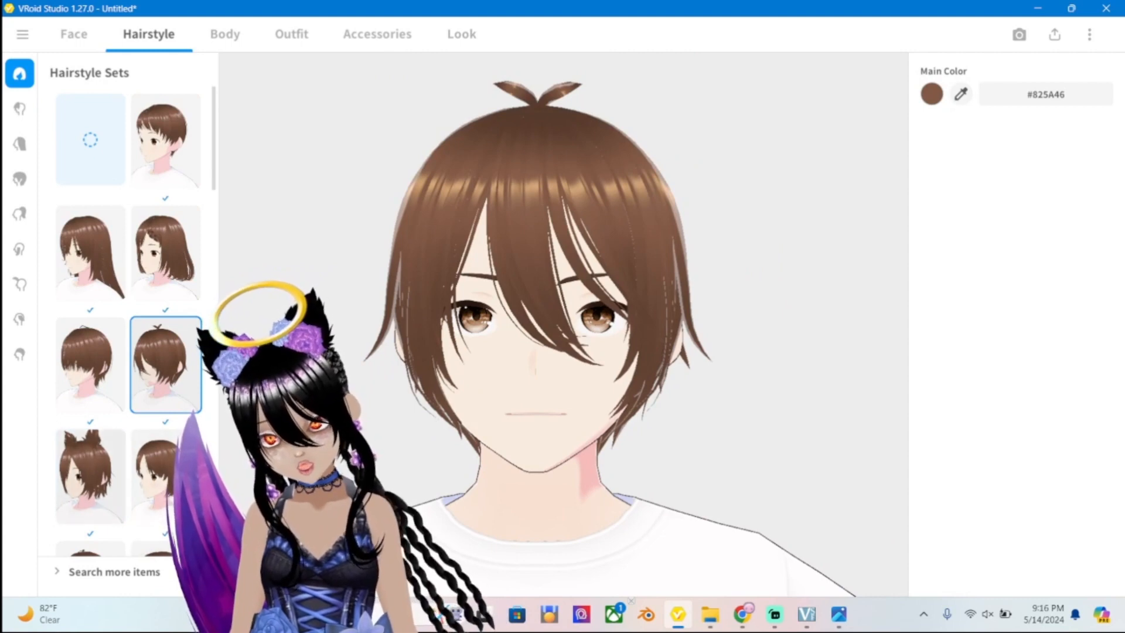
click(90, 476)
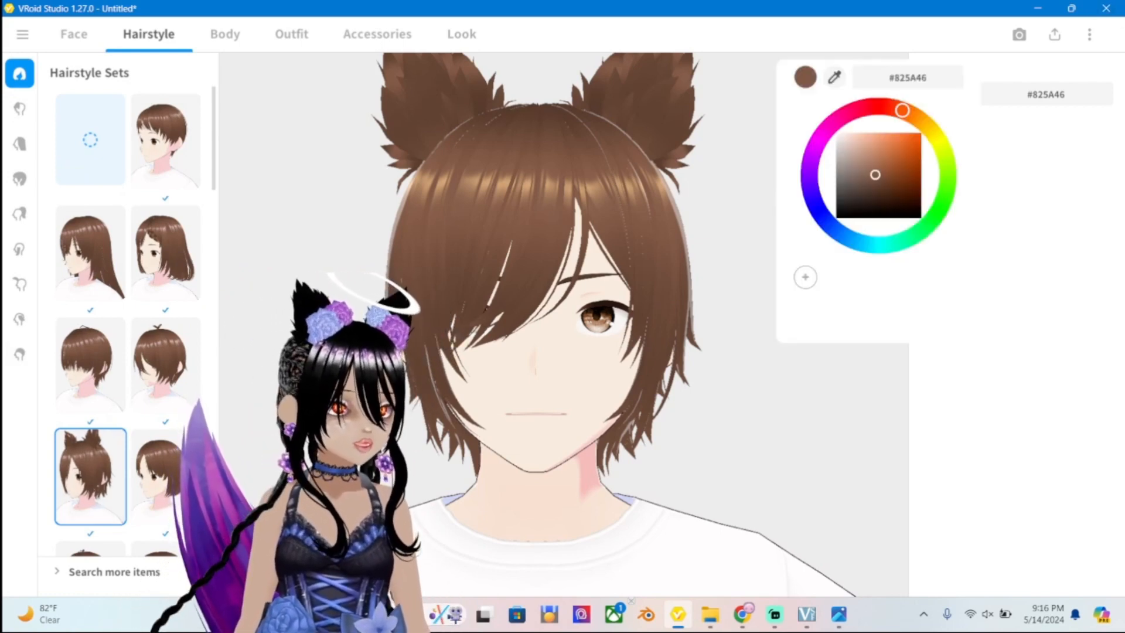
Set the hair's main color to bright orange #FF5500 and check the look from closer and farther away.
drag(875, 175, 921, 133)
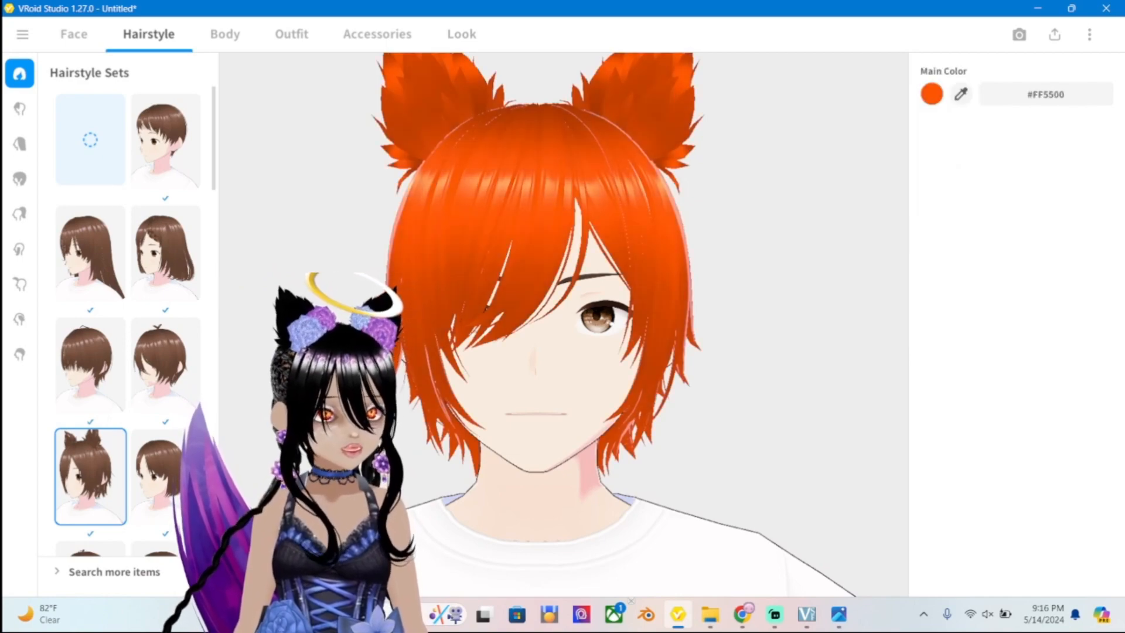
scroll(563, 324, up, 2)
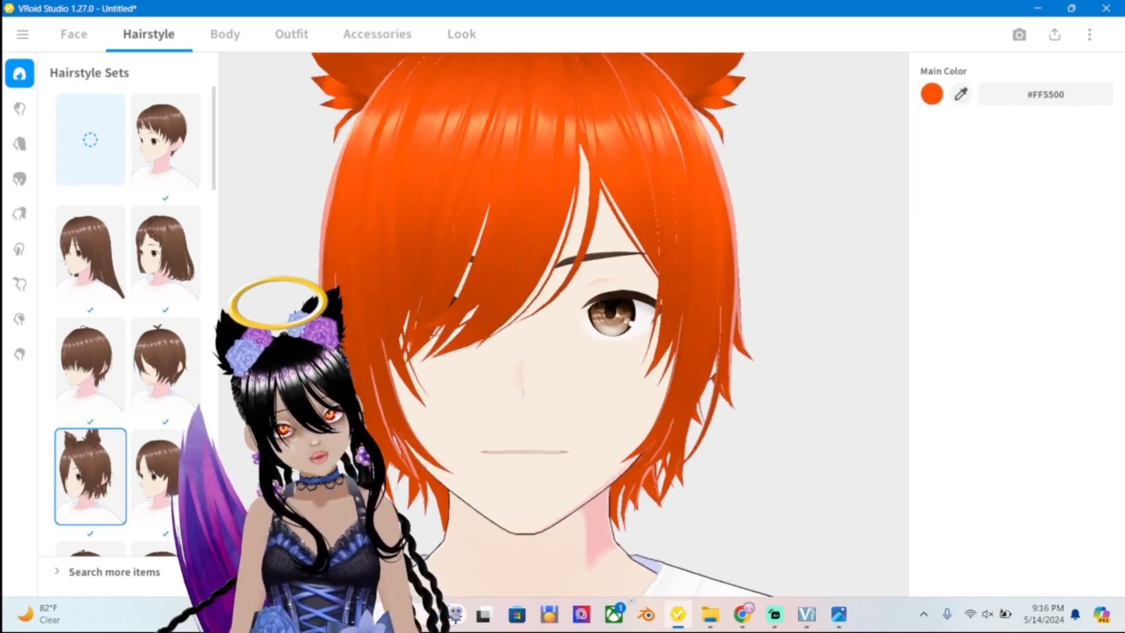
right_drag(645, 316, 554, 326)
scroll(563, 324, down, 2)
scroll(563, 324, down, 2)
scroll(563, 324, up, 2)
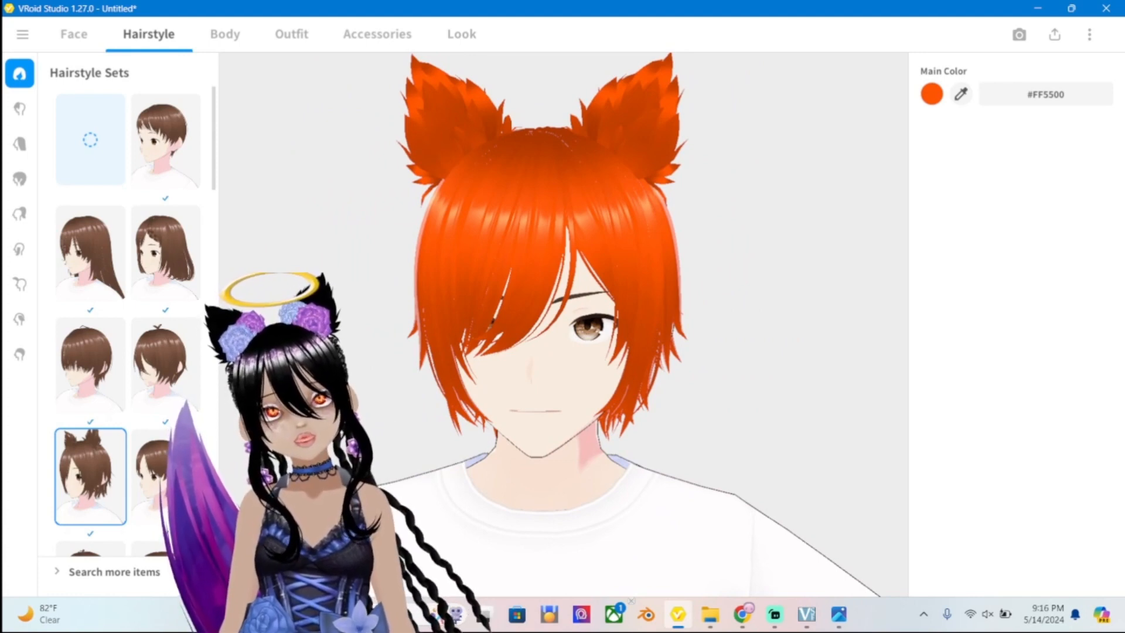
Undo the hair color, hairstyle, iris, eye and face preset trials back to the base model's original bald head and face.
key(ctrl+z)
key(ctrl+z)
key(ctrl+z)
key(ctrl+z)
key(ctrl+z)
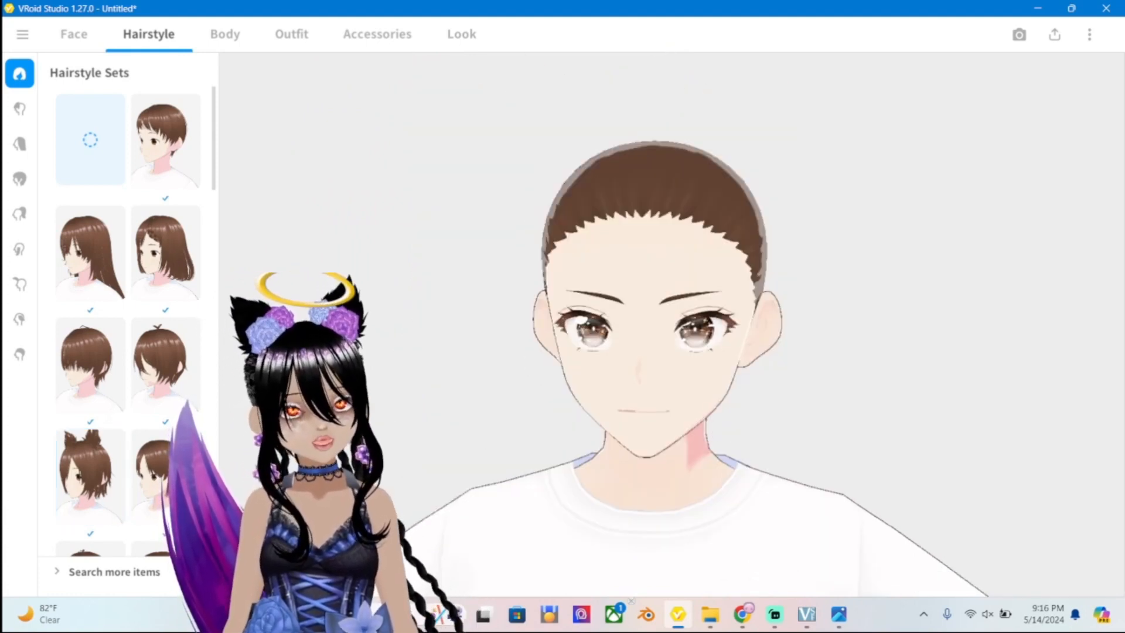
key(ctrl+z)
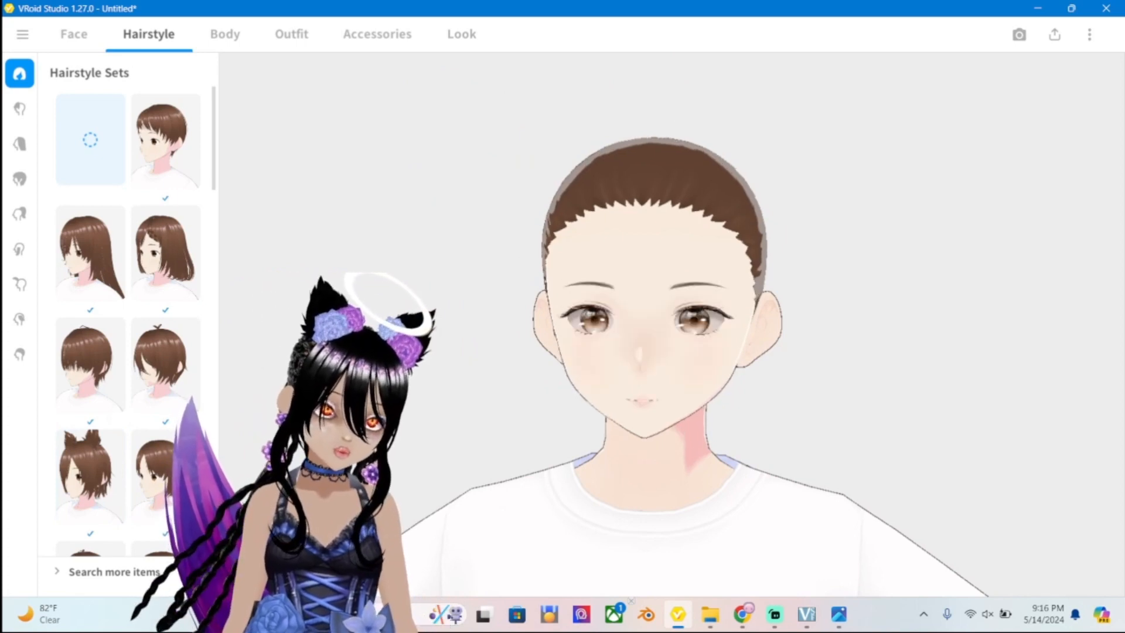
key(ctrl+z)
key(ctrl+z)
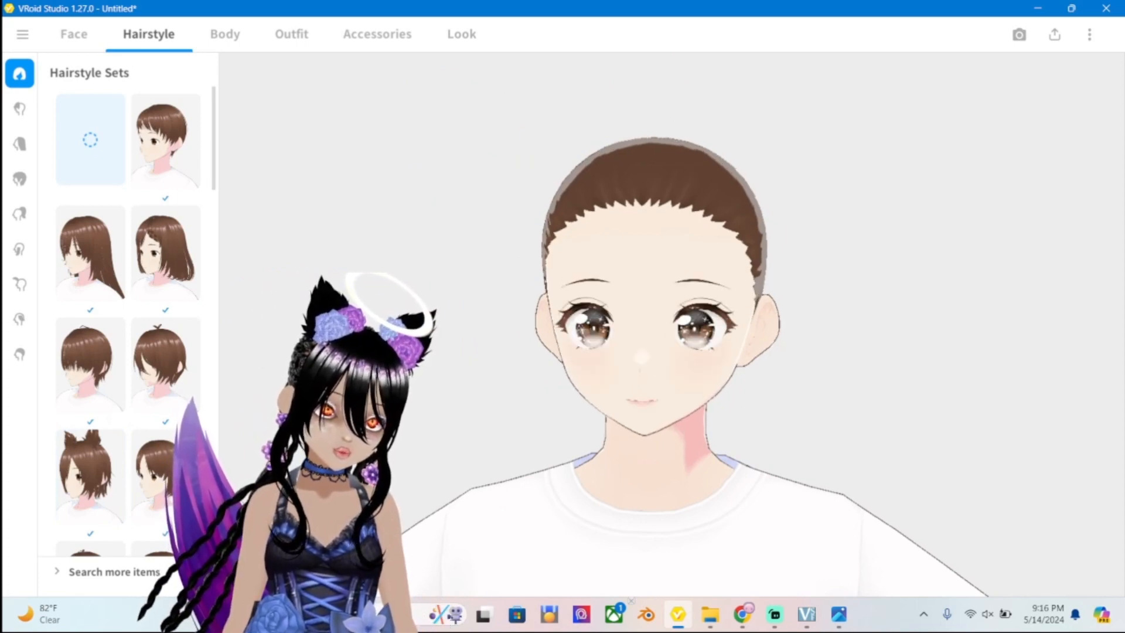
key(ctrl+z)
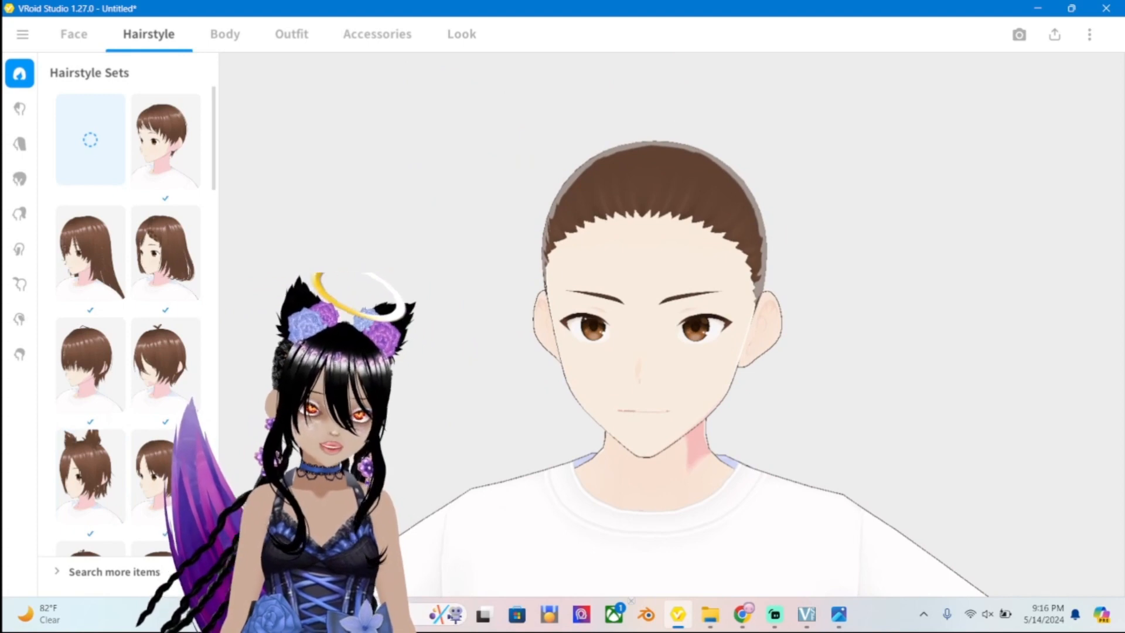
key(ctrl+z)
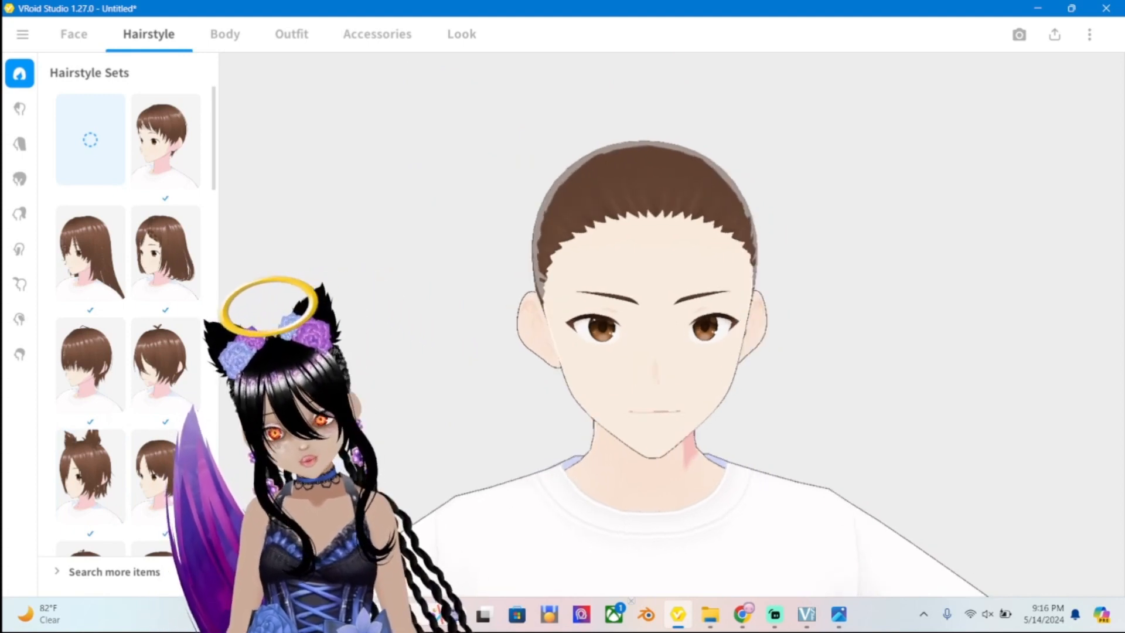
key(ctrl+z)
key(ctrl+z)
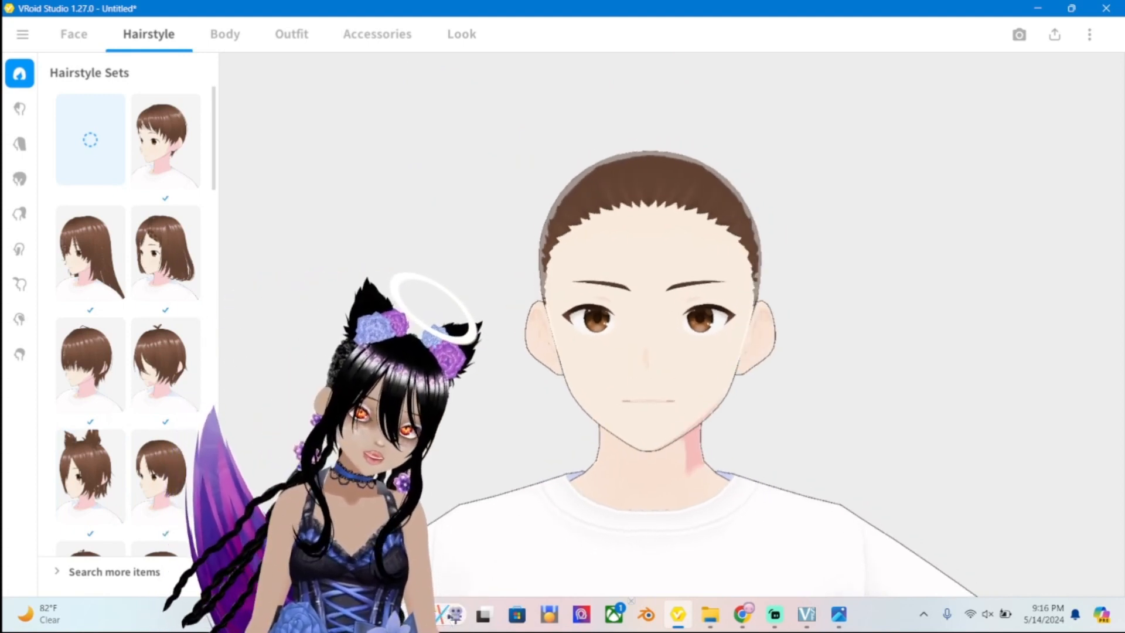
scroll(644, 322, up, 3)
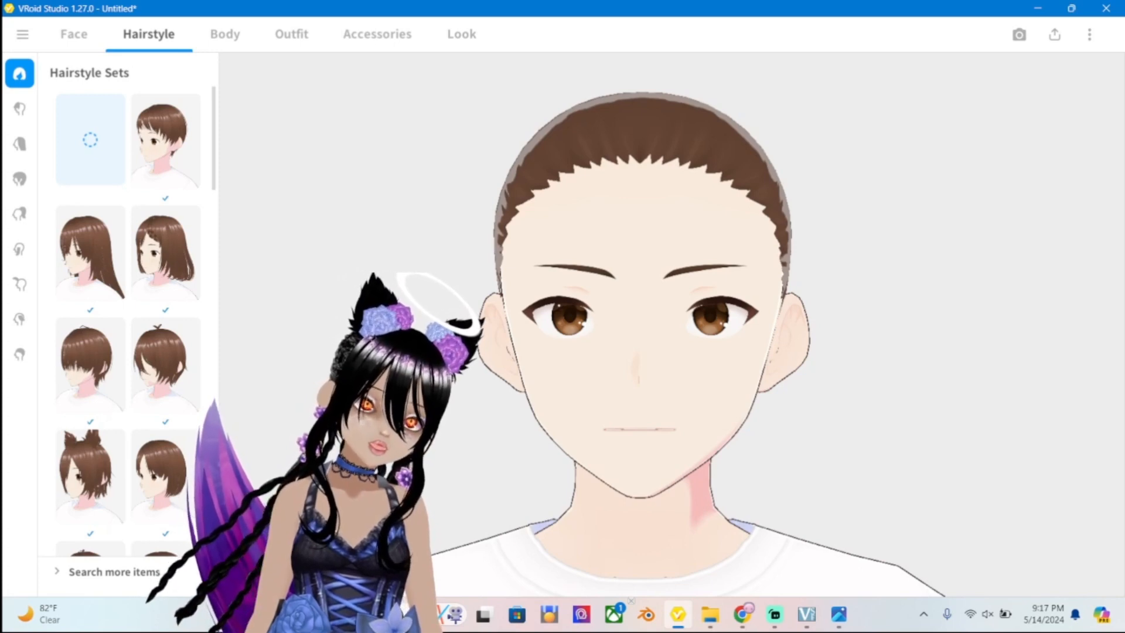
key(ctrl+z)
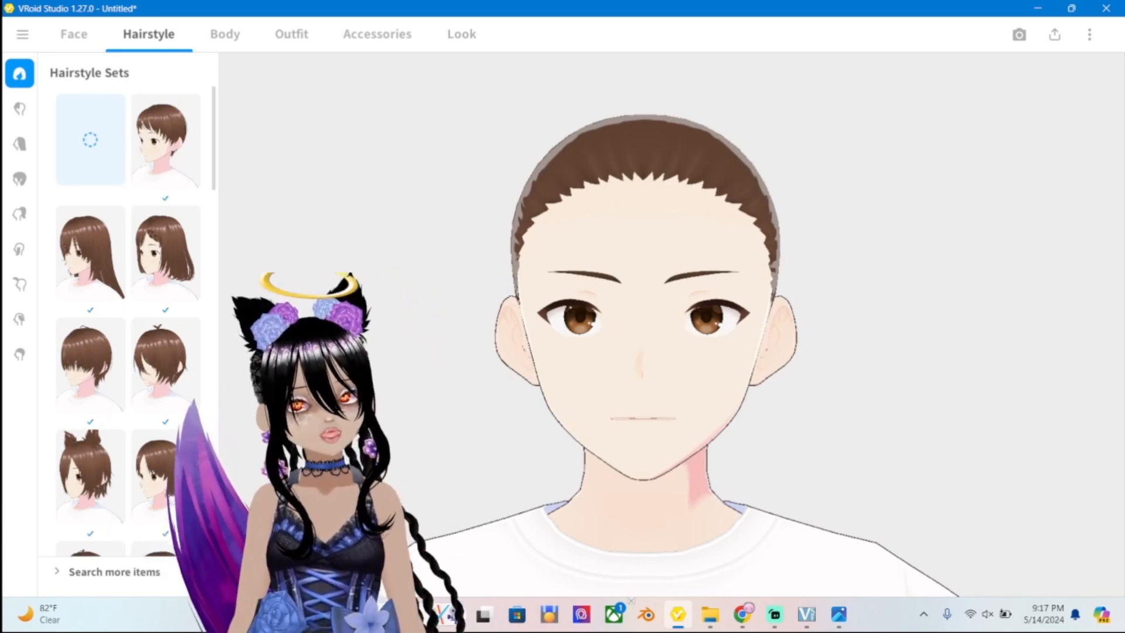
scroll(645, 323, up, 3)
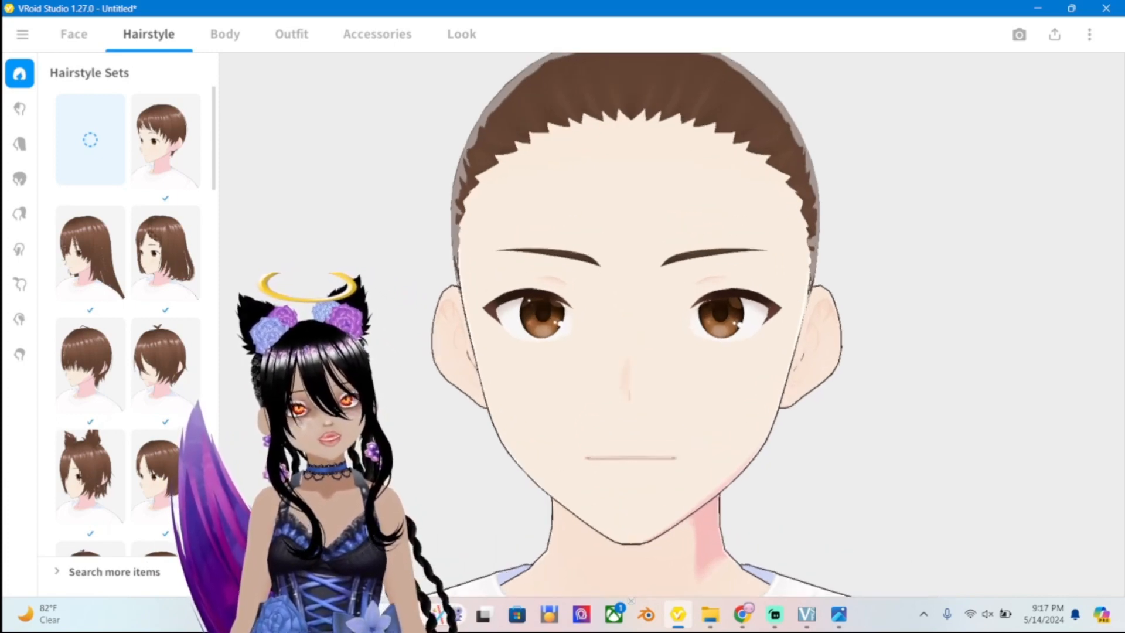
scroll(645, 322, down, 5)
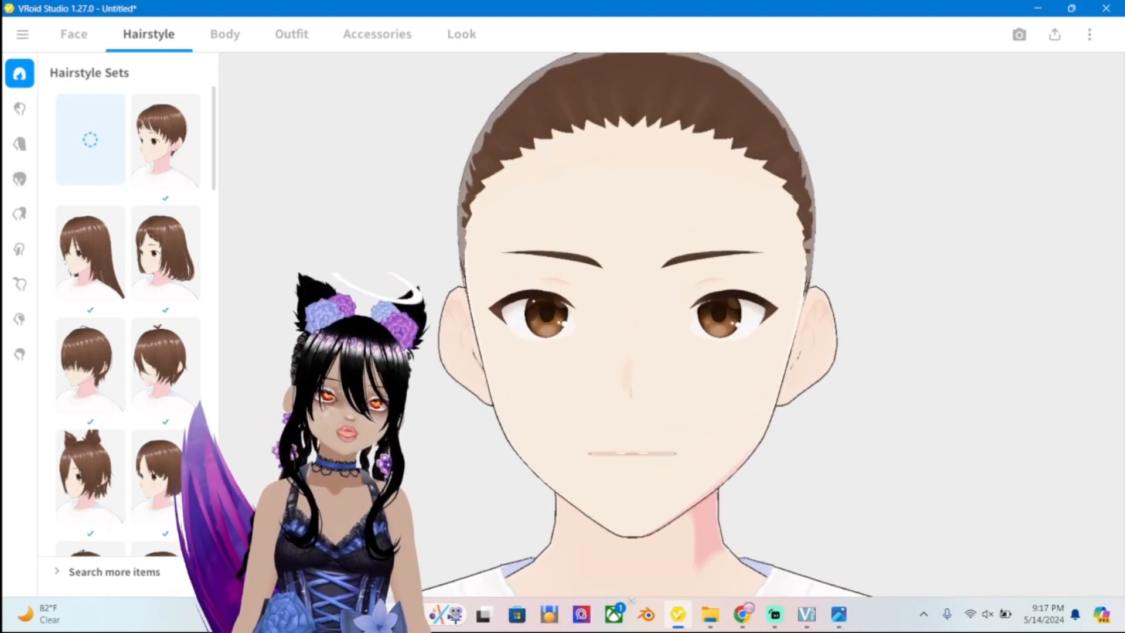
scroll(645, 323, up, 4)
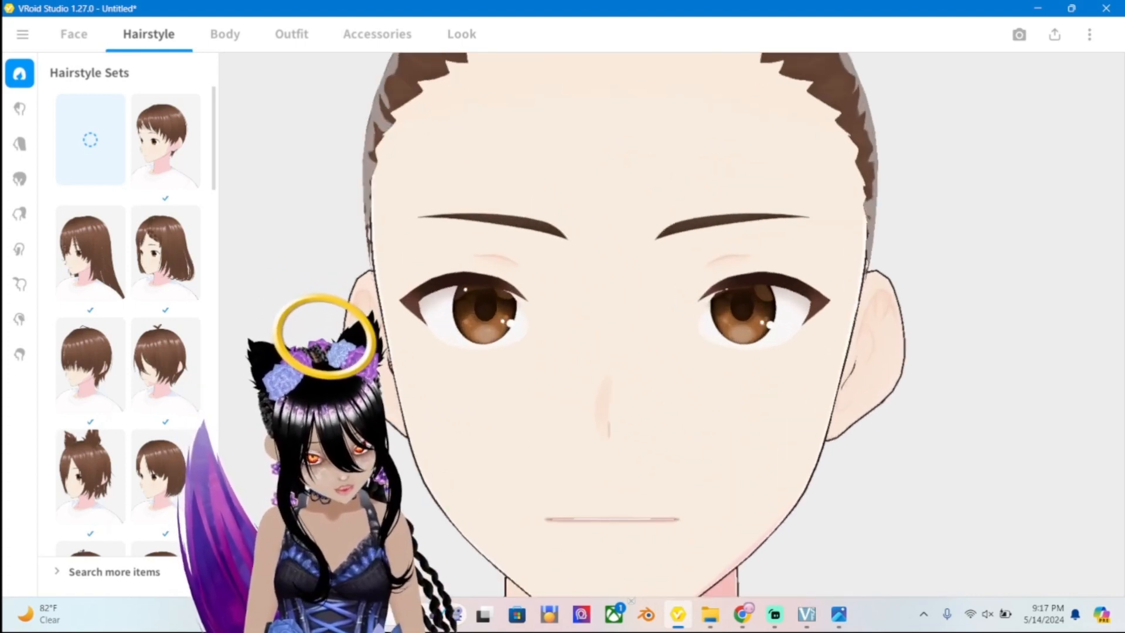
scroll(645, 323, down, 2)
scroll(645, 322, down, 3)
middle_drag(645, 322, 643, 359)
scroll(643, 359, up, 3)
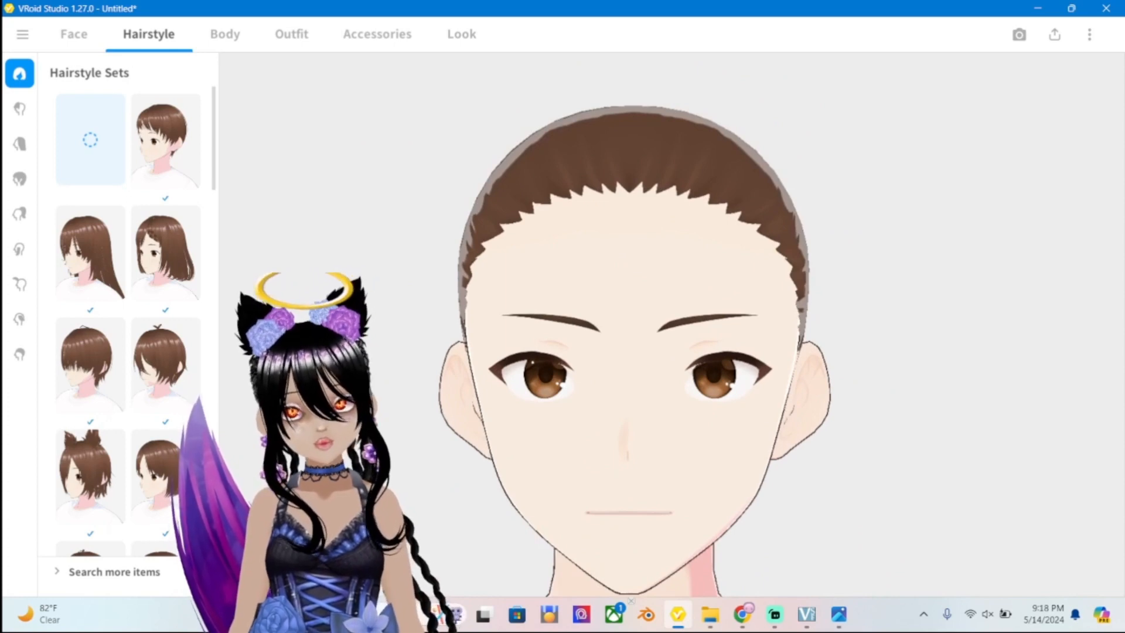
scroll(644, 322, down, 3)
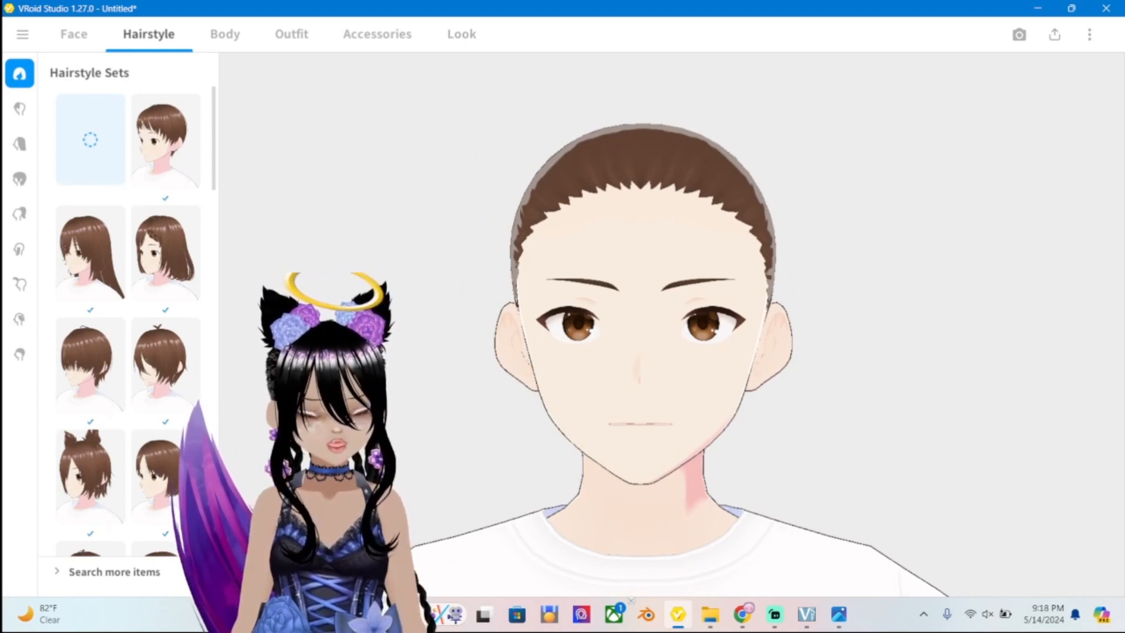
scroll(645, 322, up, 1)
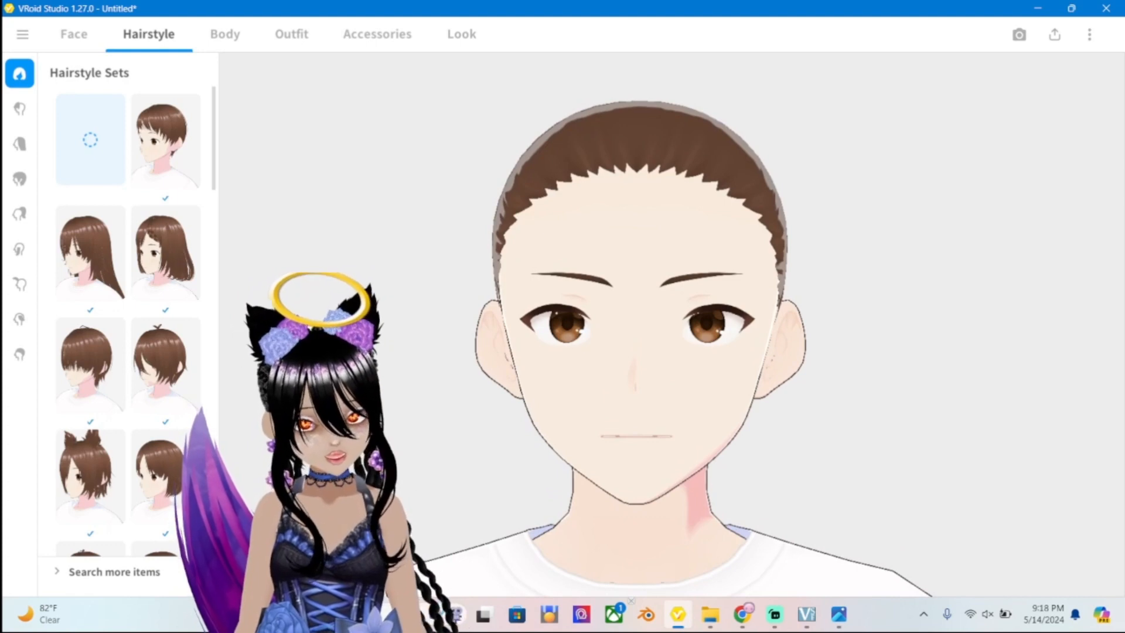
middle_drag(644, 322, 660, 287)
scroll(644, 322, down, 1)
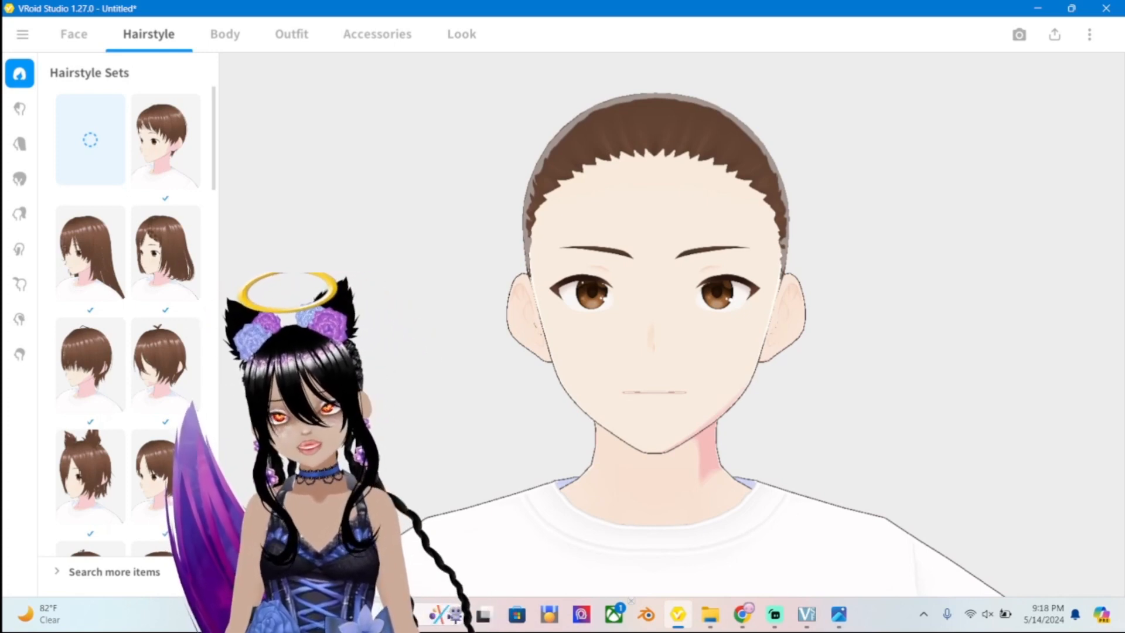
Look over the Whole Body presets and the outfit Whole Sets, and return to the face settings.
click(225, 34)
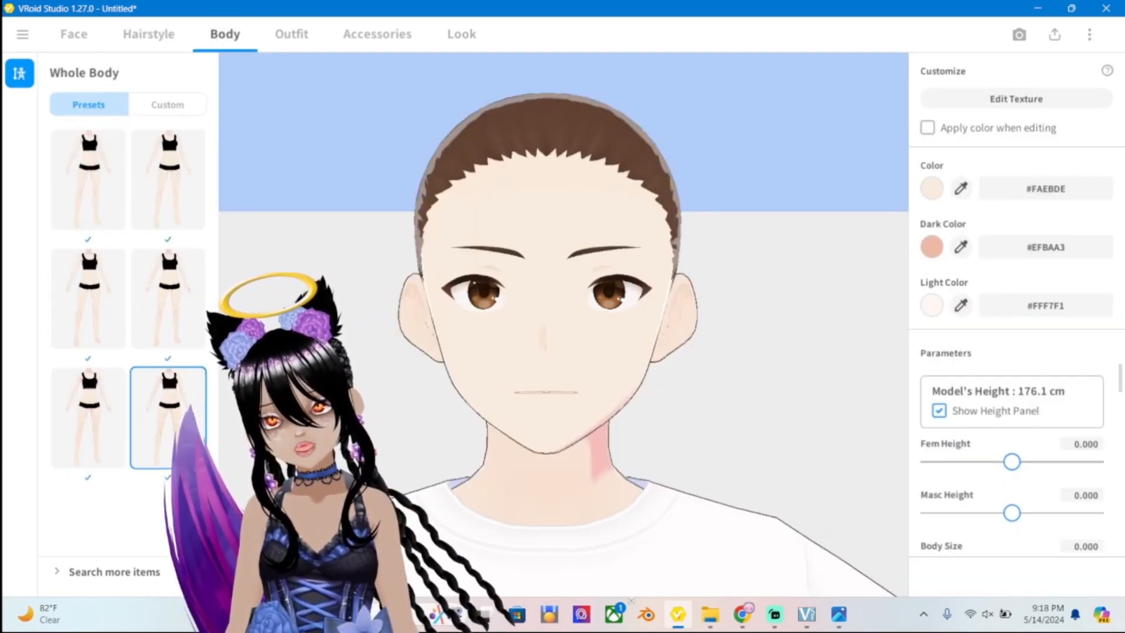
click(291, 34)
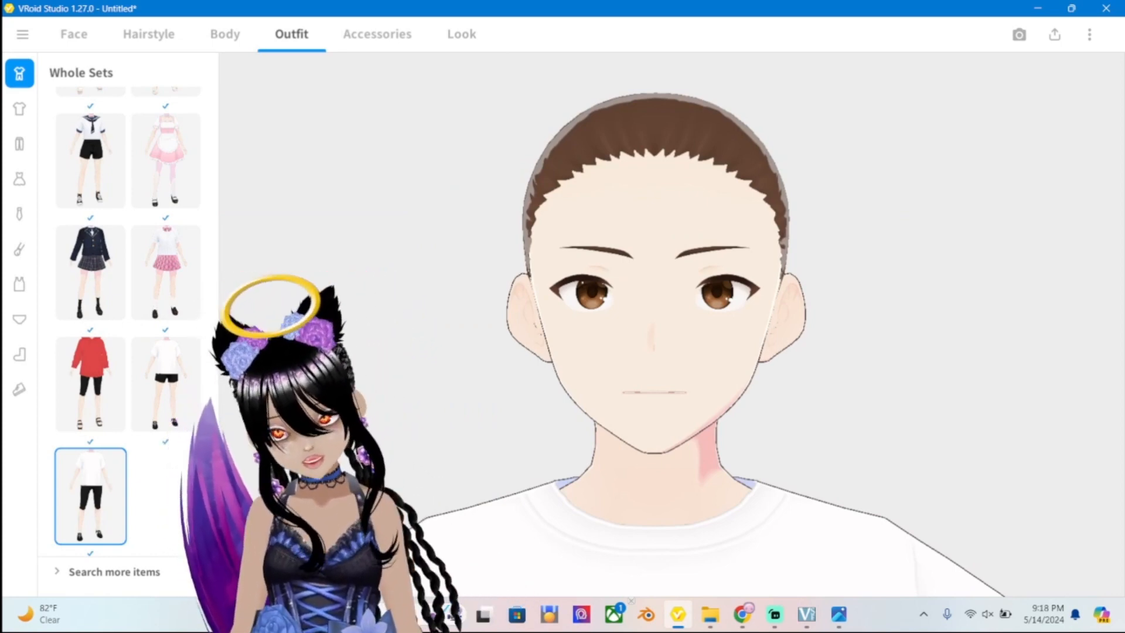
click(73, 34)
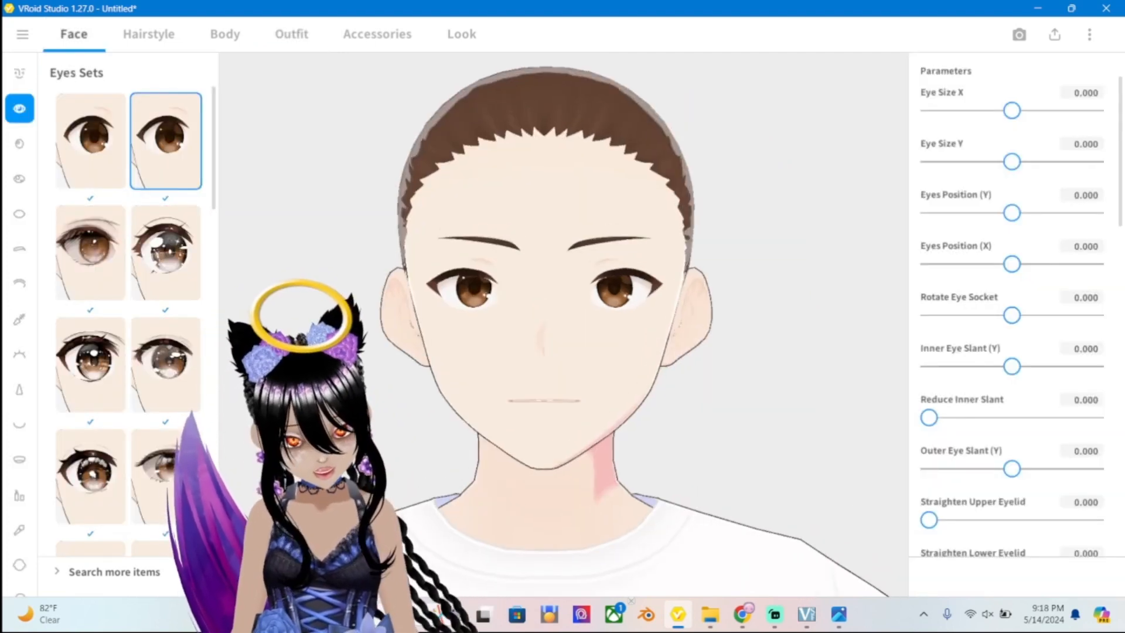
Check the ref2 reference image and examine the full list of face parameters in the Face Sets.
click(839, 614)
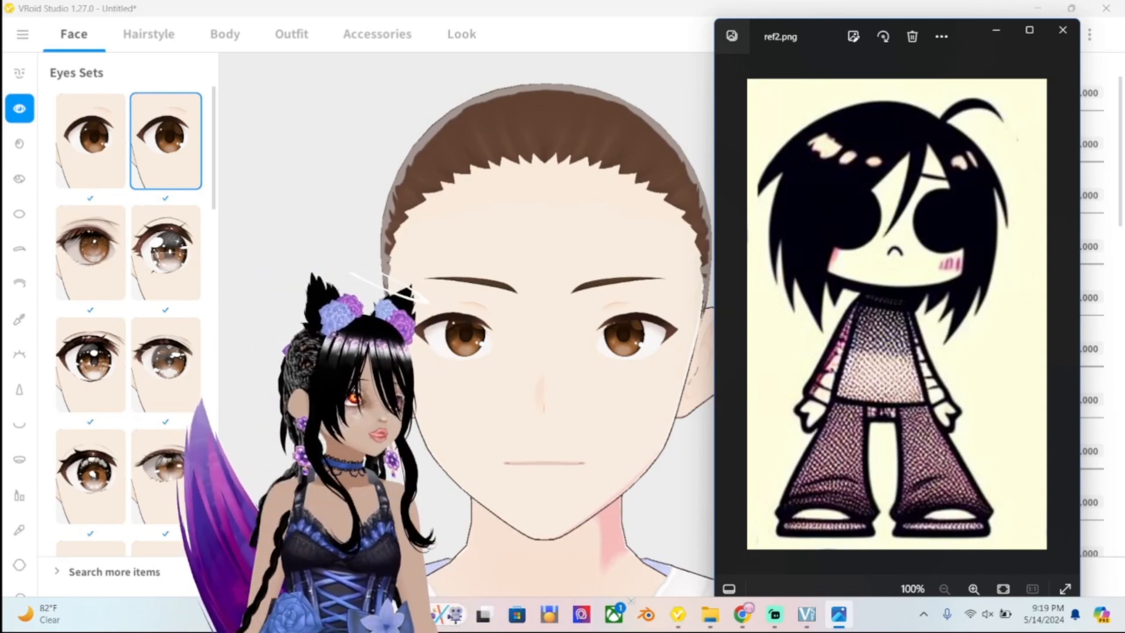
key(alt+Tab)
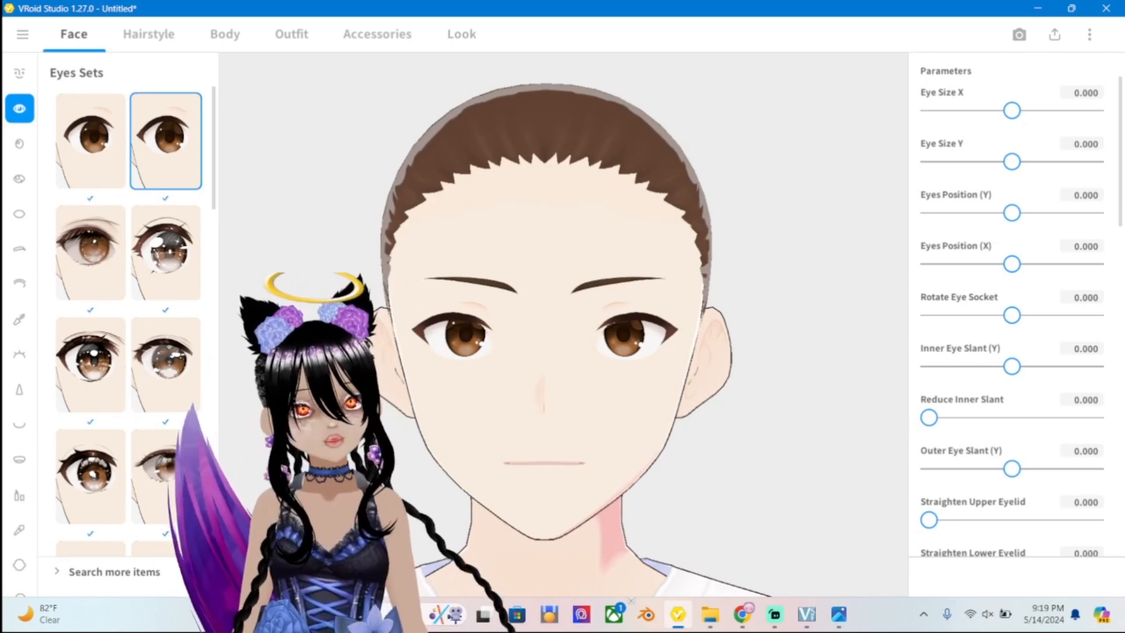
click(19, 72)
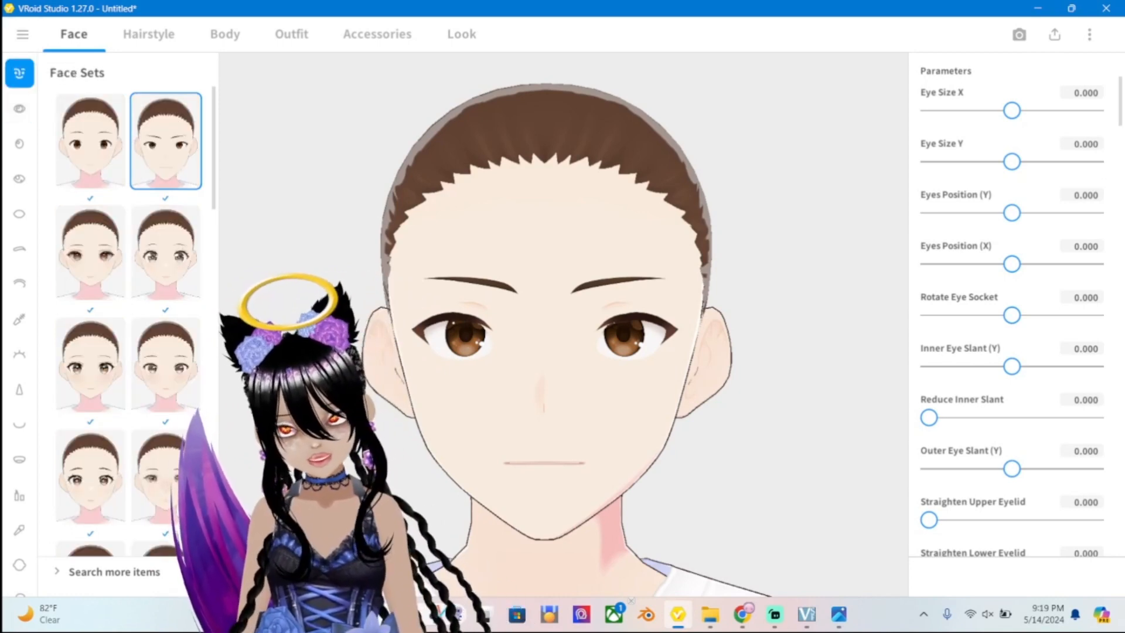
scroll(1012, 311, down, 15)
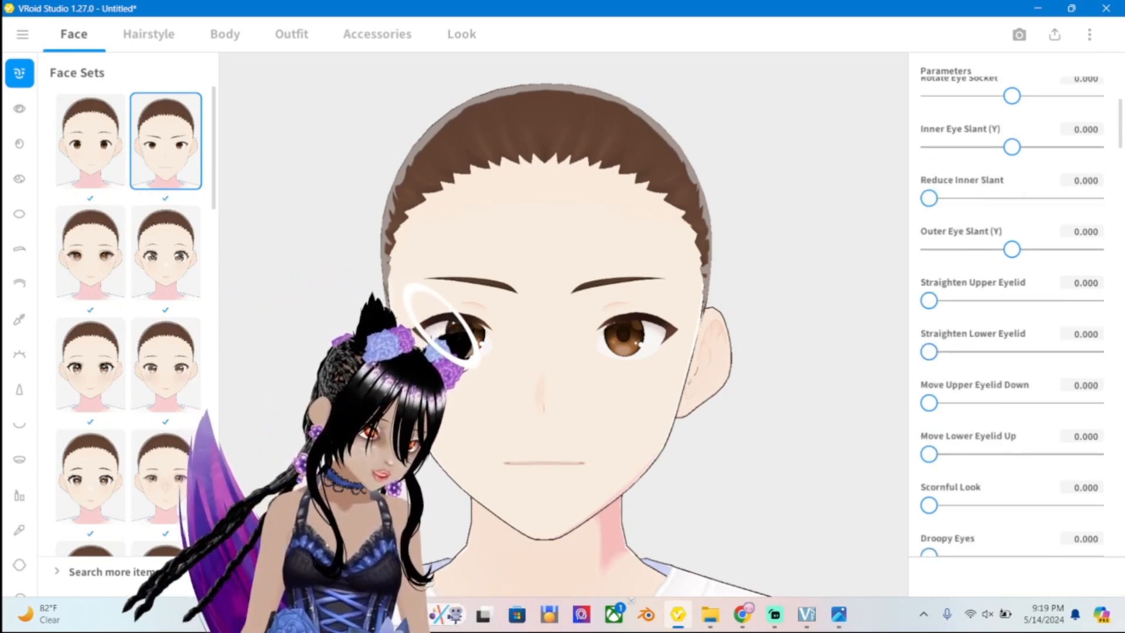
scroll(1012, 310, down, 5)
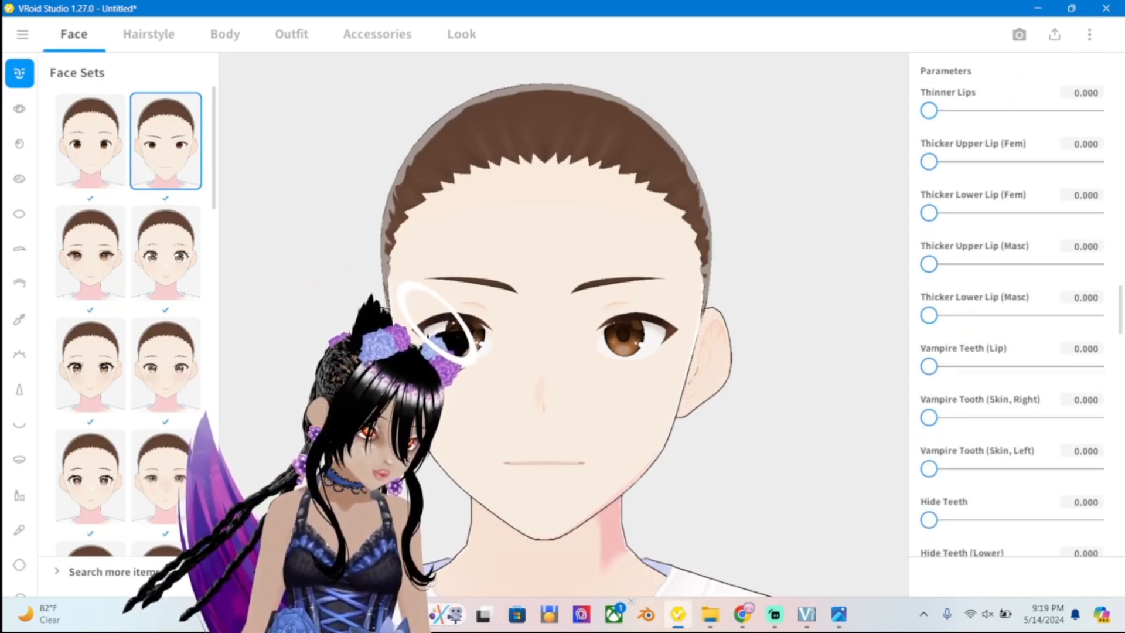
scroll(1012, 311, down, 20)
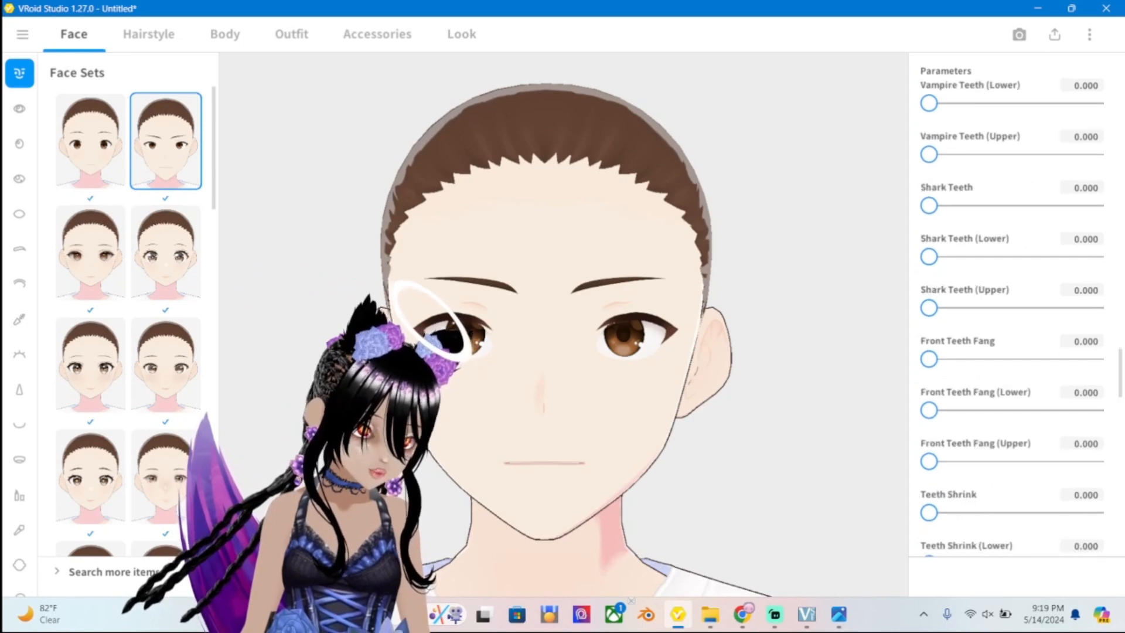
scroll(1012, 311, down, 4)
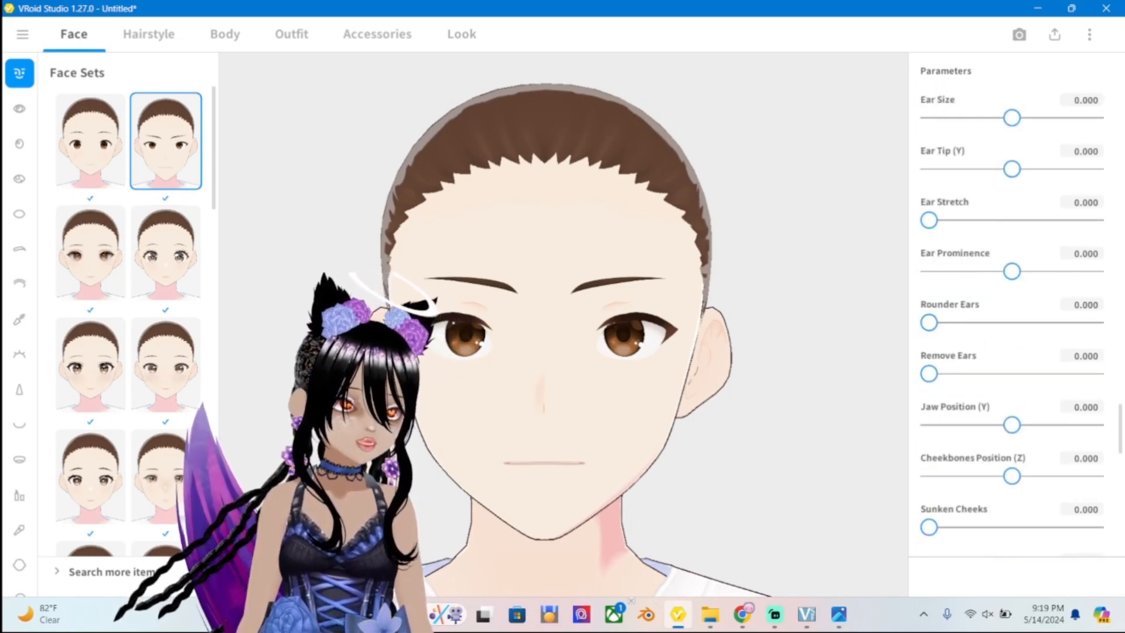
scroll(1012, 310, down, 15)
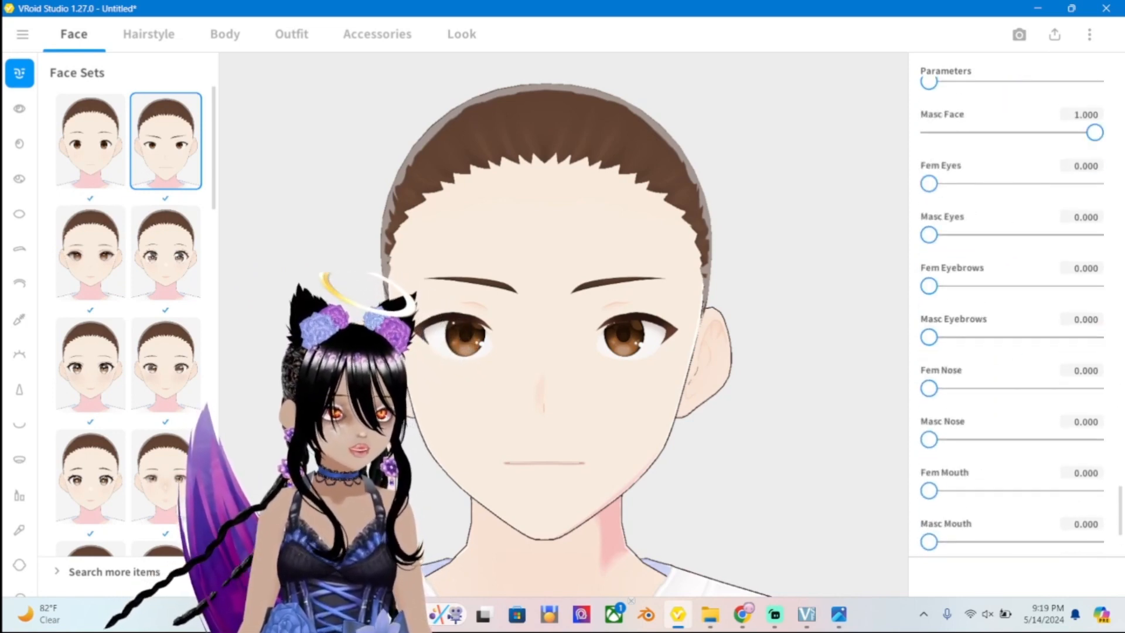
scroll(1012, 310, down, 3)
scroll(1012, 310, up, 15)
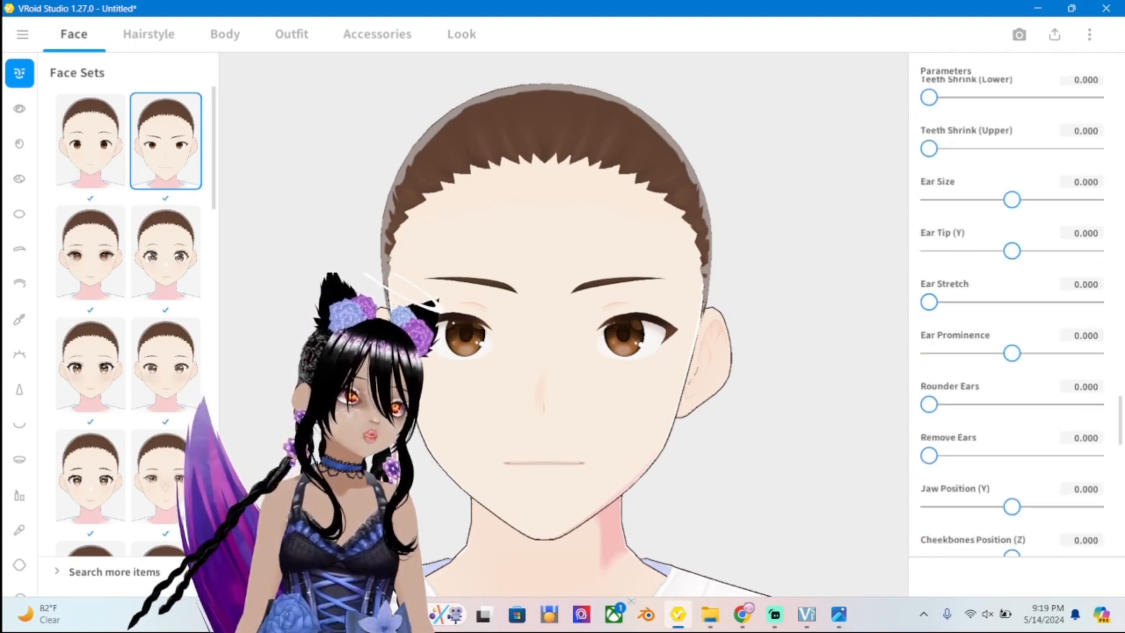
scroll(1012, 310, up, 6)
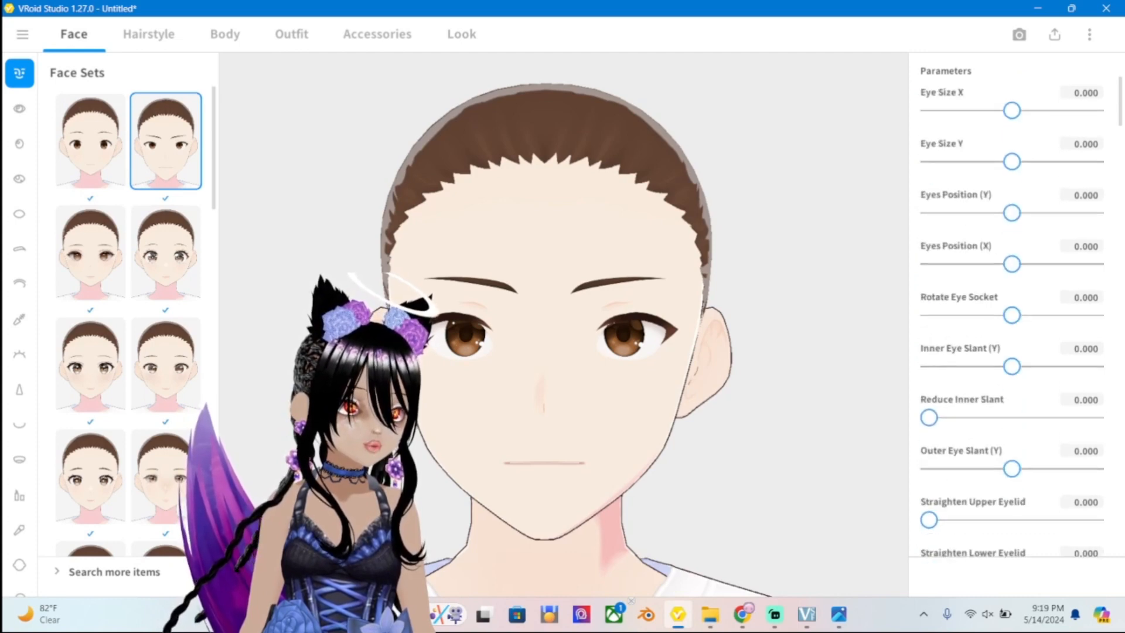
Try Eye Size X at 1.000 and higher Droopy Eyes and Iris Size (Y) values, undoing each change.
drag(1012, 110, 1095, 111)
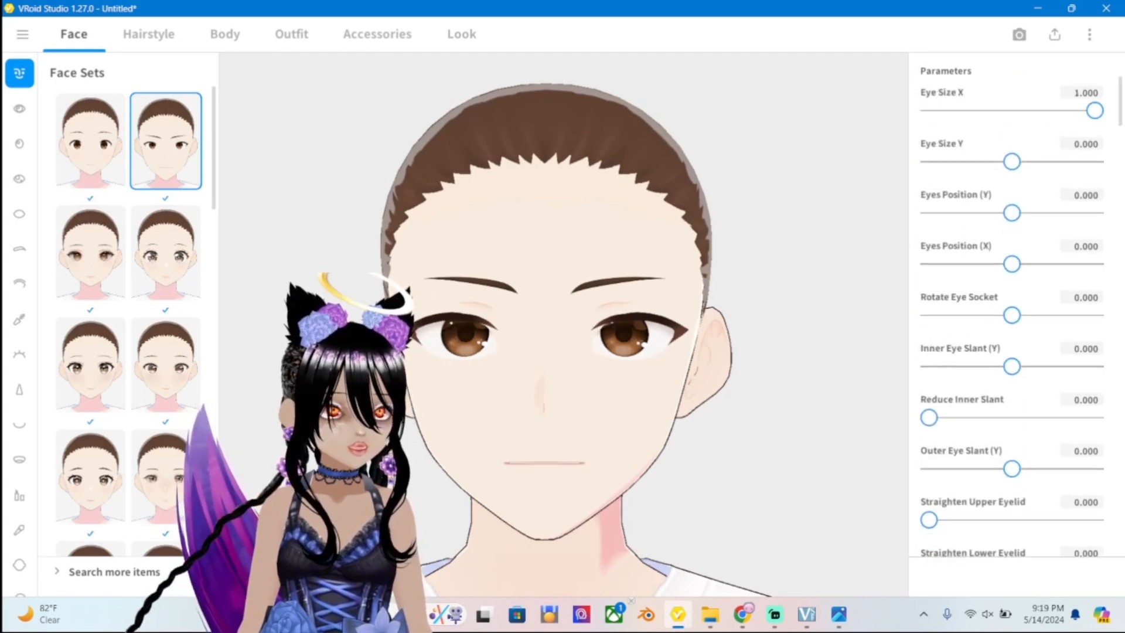
key(ctrl+z)
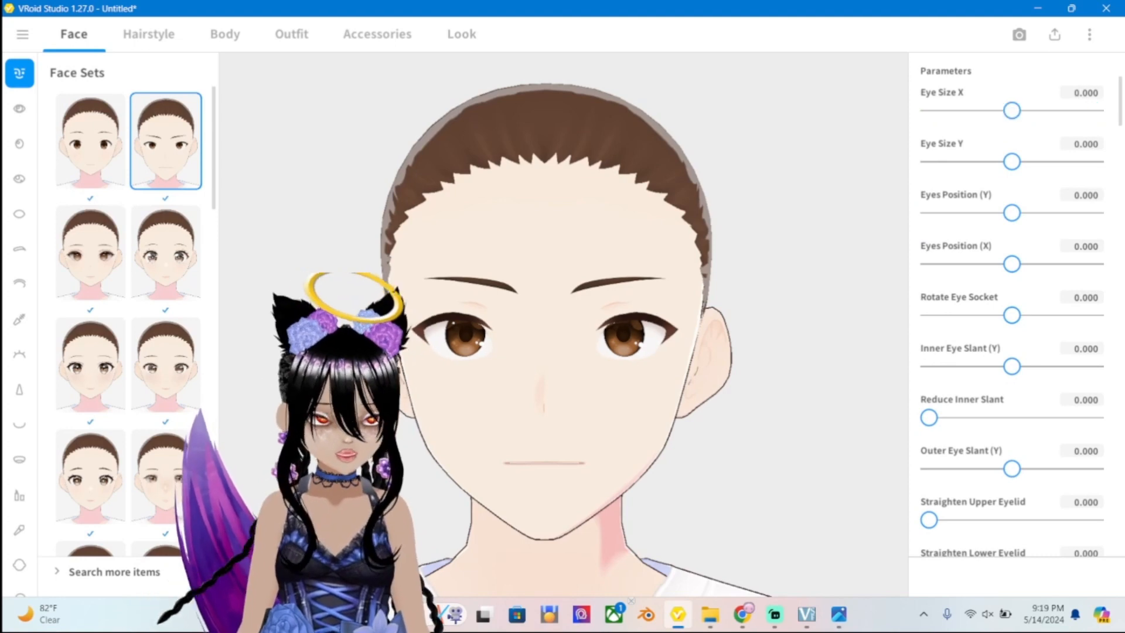
scroll(1012, 304, down, 6)
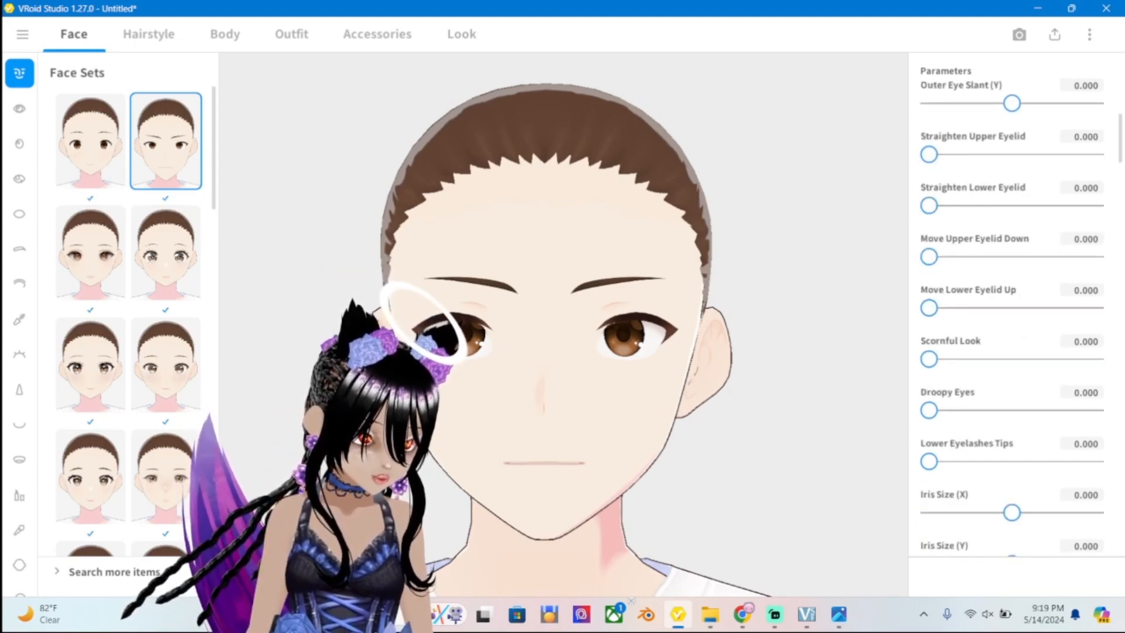
drag(929, 411, 948, 410)
key(ctrl+z)
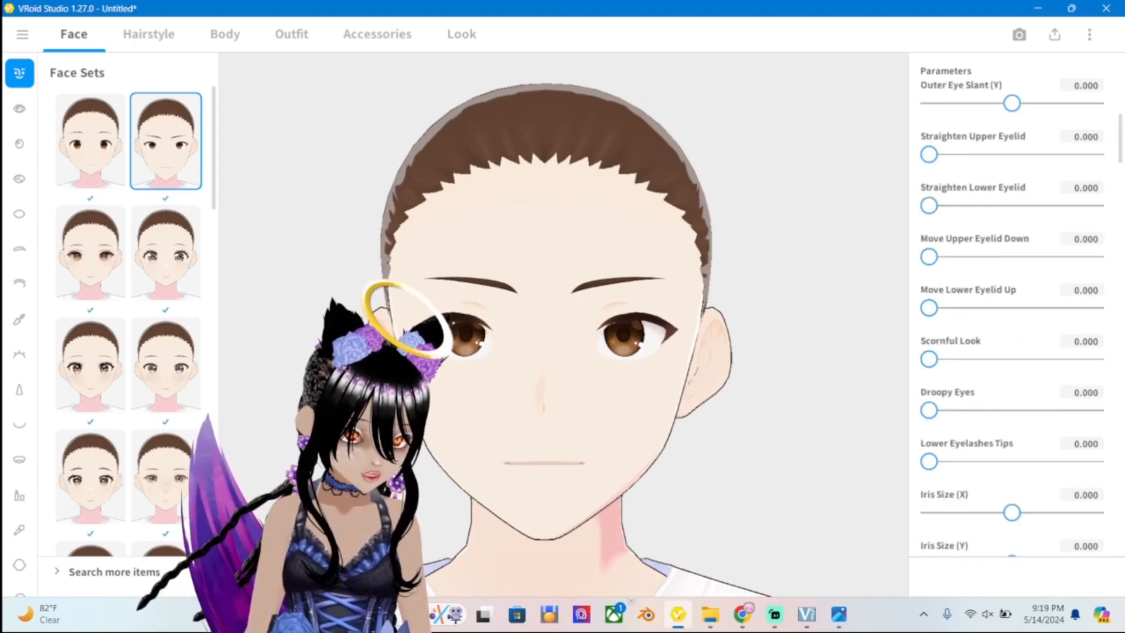
scroll(1012, 304, down, 3)
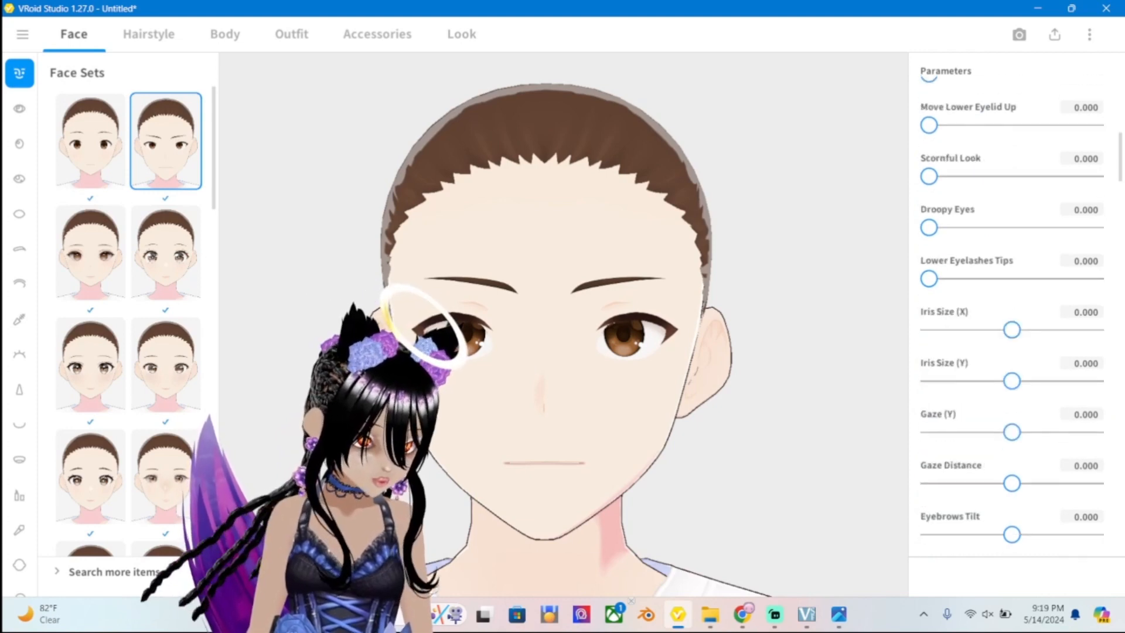
mouse_move(1012, 381)
mouse_down()
mouse_move(929, 381)
mouse_move(1072, 381)
mouse_move(1025, 381)
mouse_up()
key(ctrl+z)
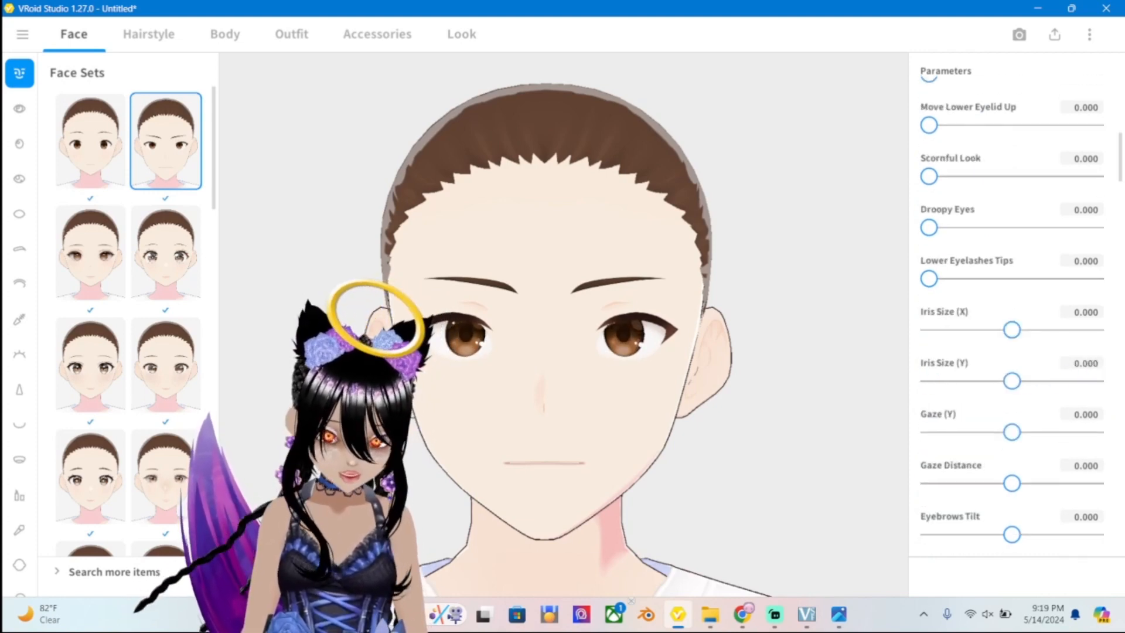
Study the ref2 reference image again and look over the eye and nose parameters and the iris presets.
scroll(563, 325, up, 1)
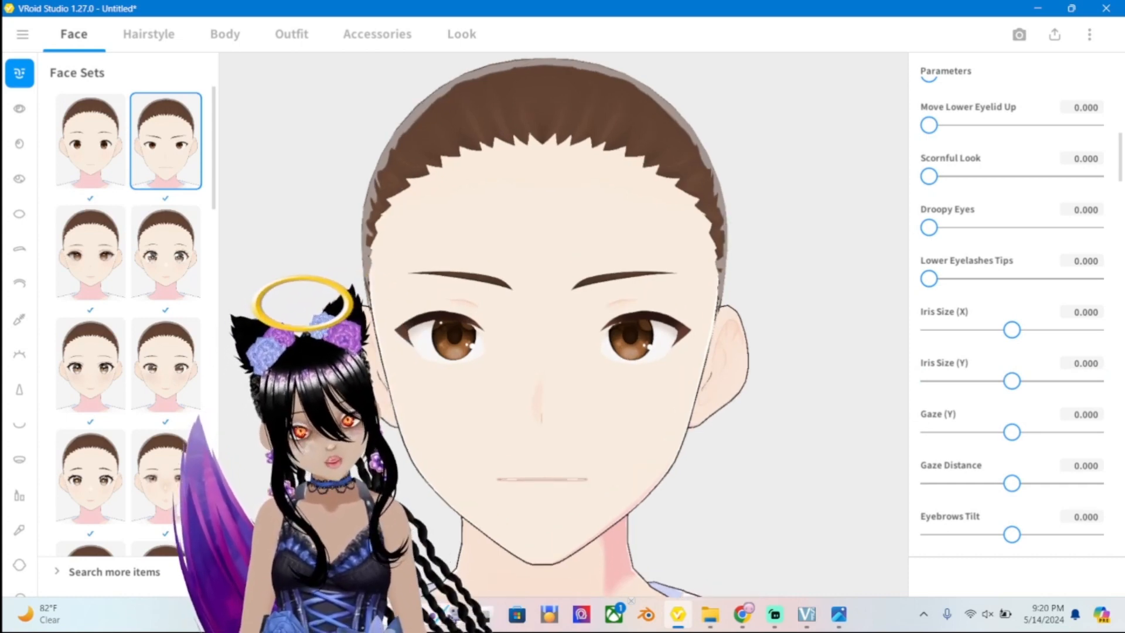
click(838, 614)
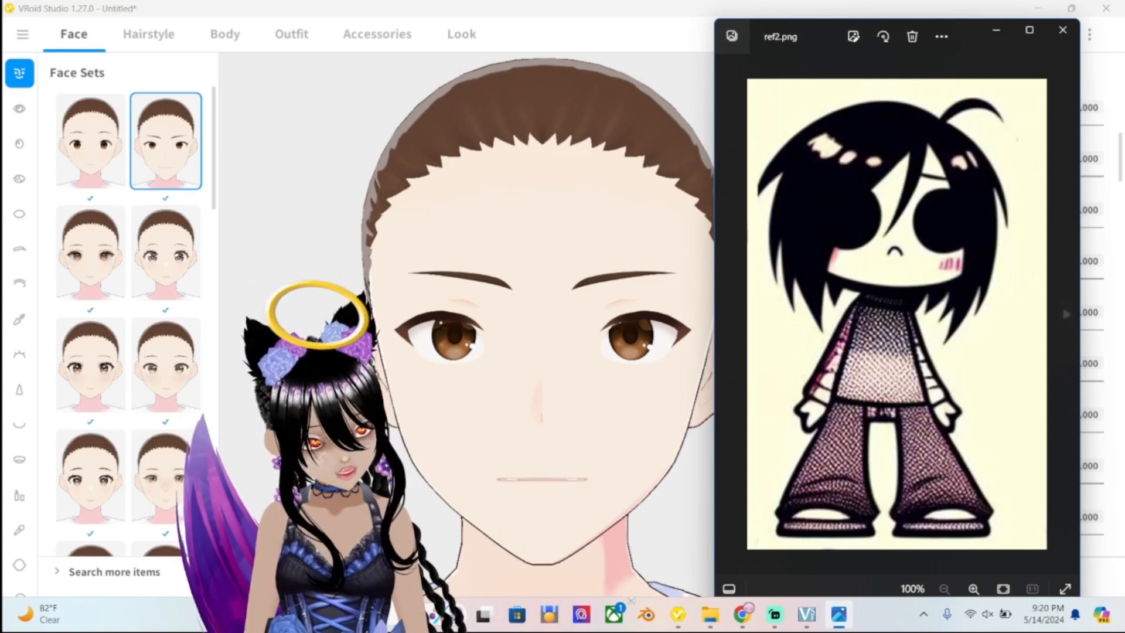
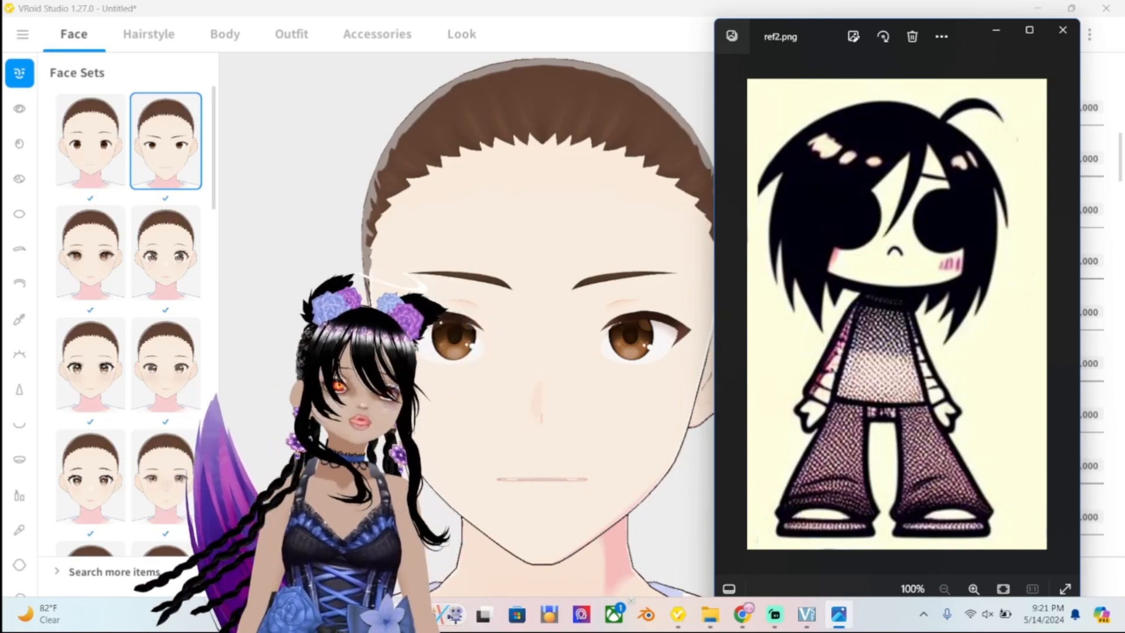
key(alt+Tab)
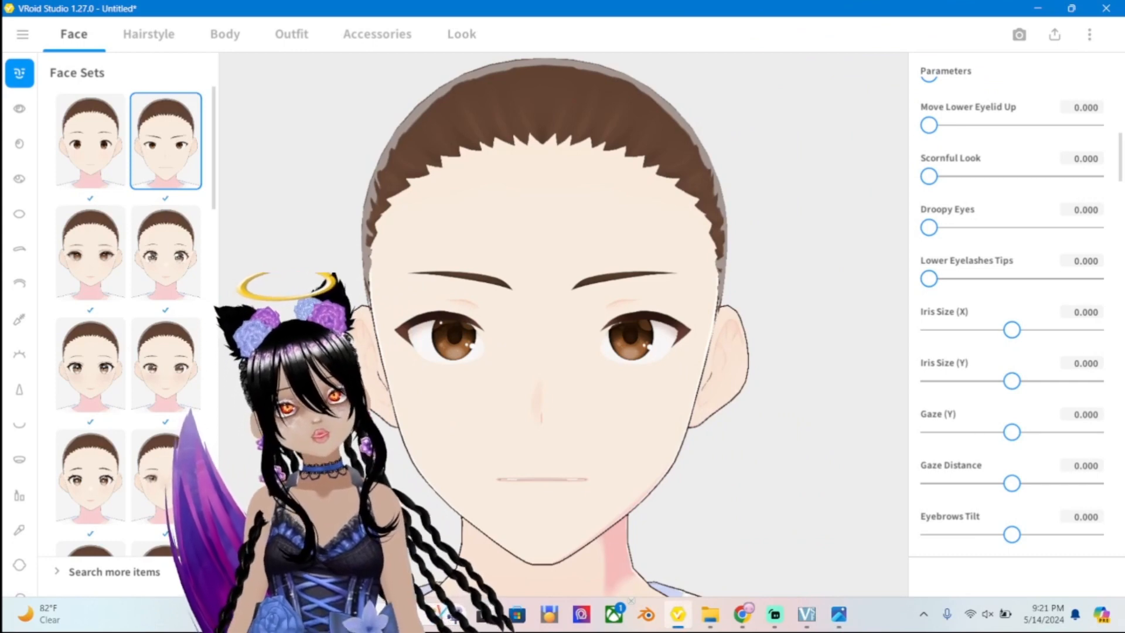
scroll(564, 324, up, 1)
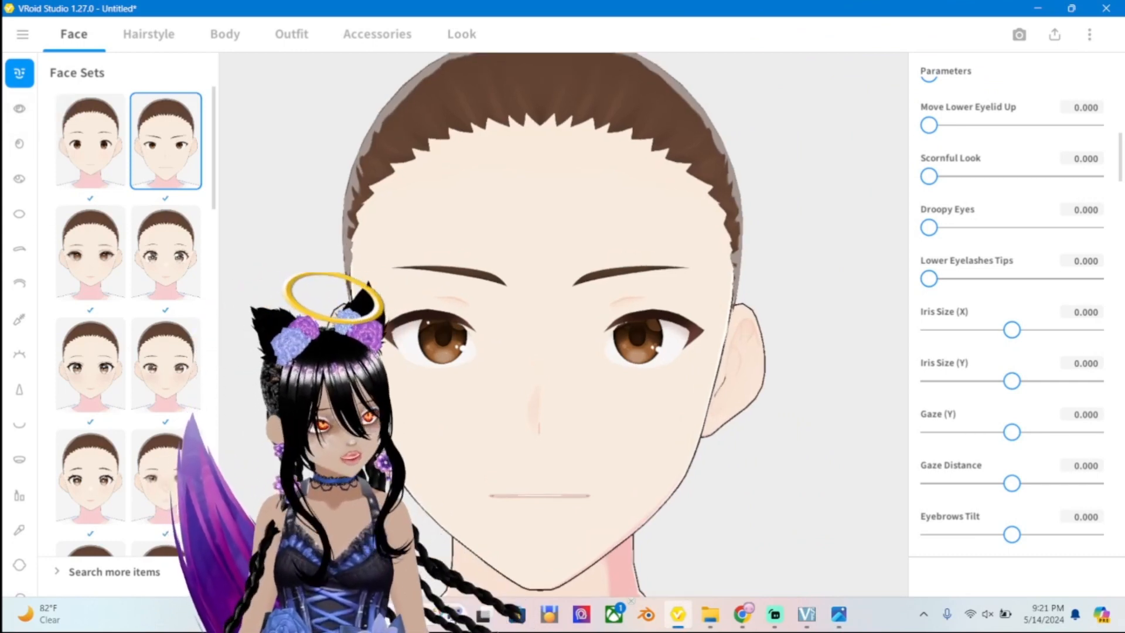
scroll(1012, 310, up, 8)
scroll(1012, 311, down, 6)
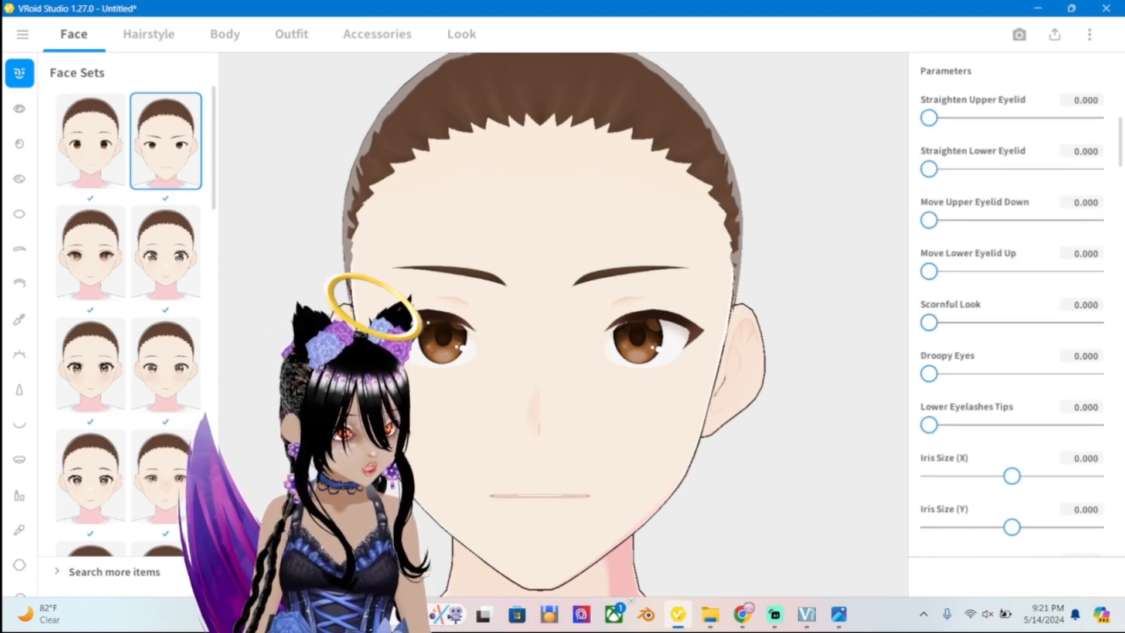
scroll(1012, 316, down, 10)
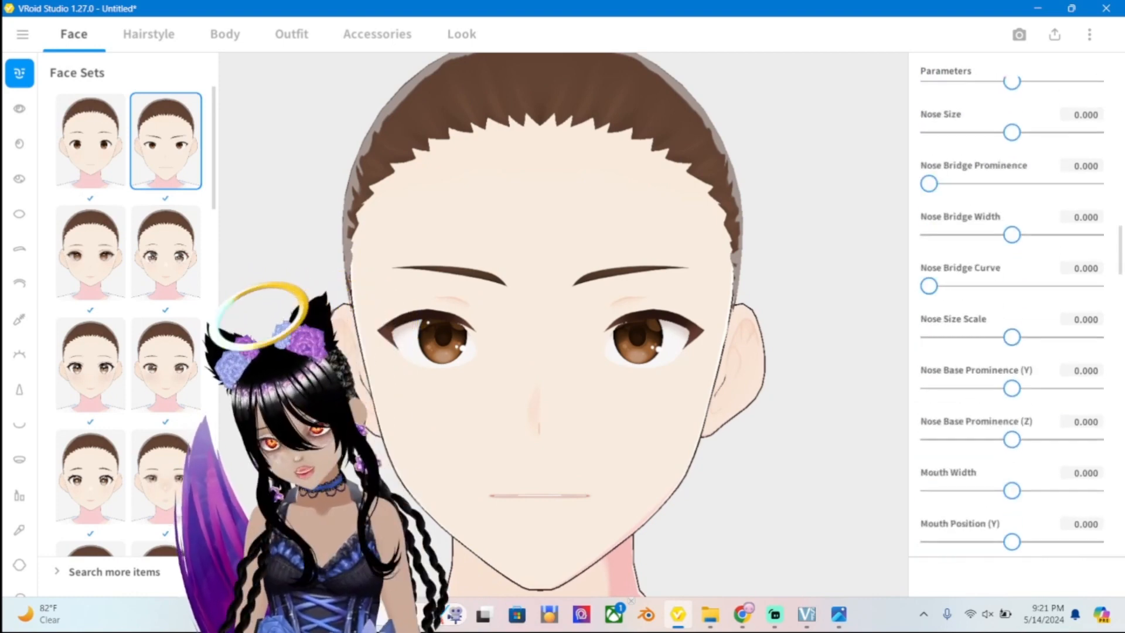
click(20, 143)
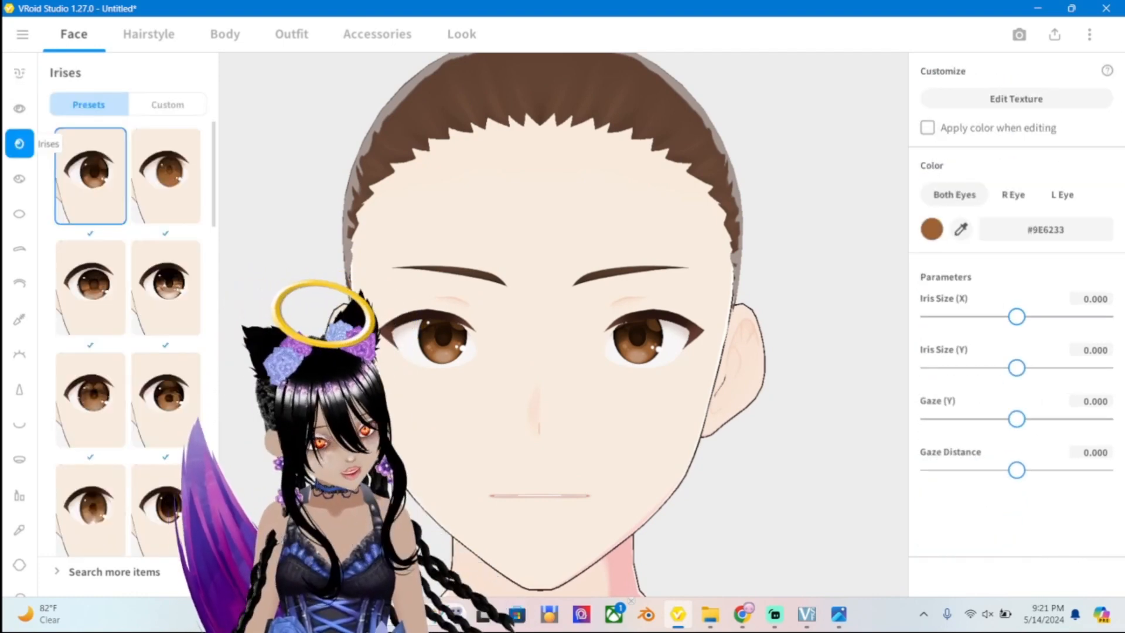
In the Eyes Sets, set Eye Size X to 0.190 and Rotate Eye Socket to 0.105.
click(19, 109)
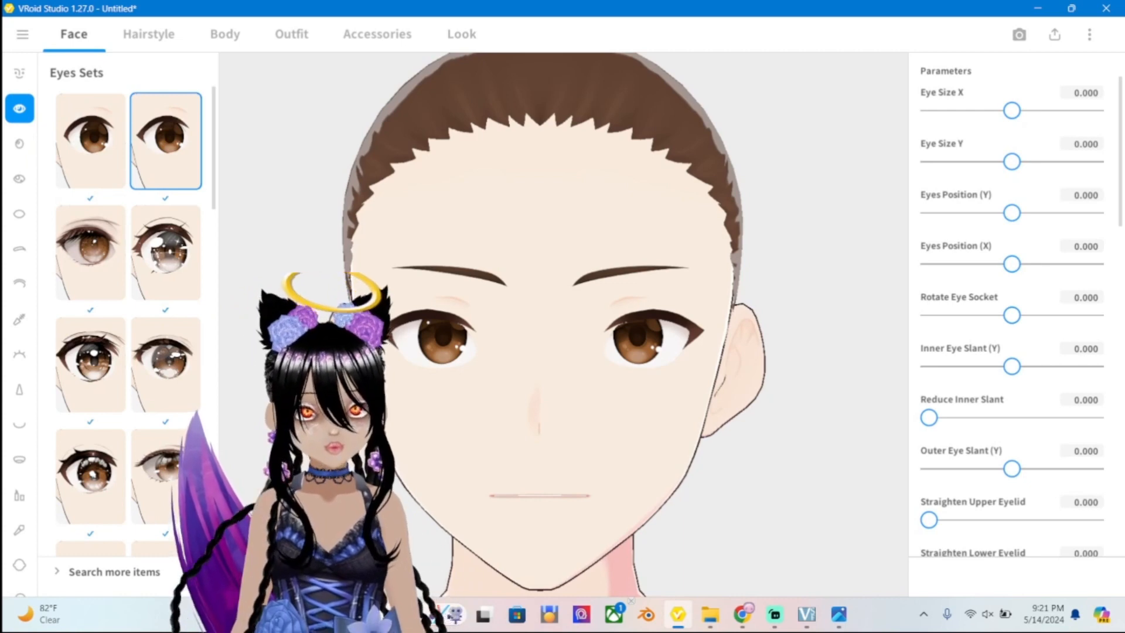
scroll(563, 324, up, 1)
middle_drag(563, 324, 571, 333)
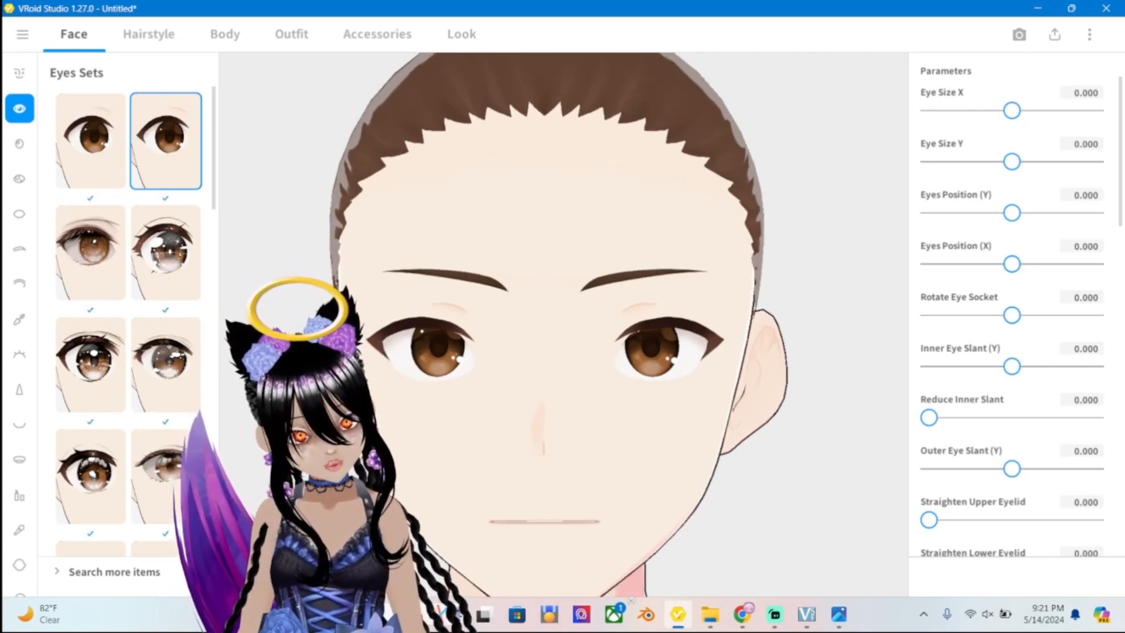
scroll(545, 308, up, 1)
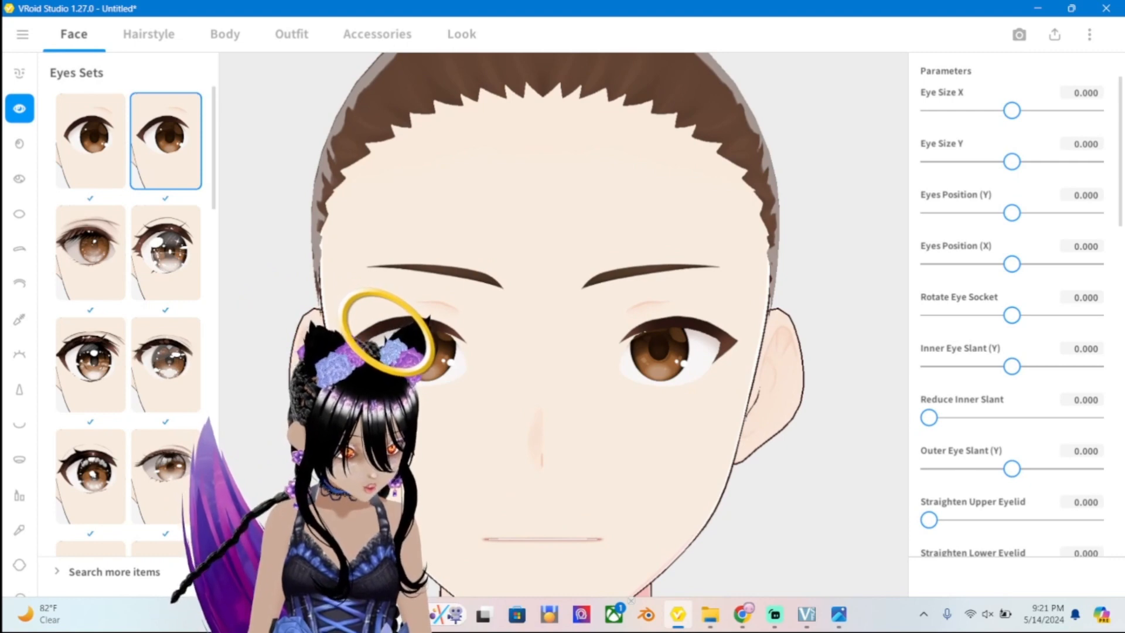
mouse_move(1012, 111)
mouse_down()
mouse_move(932, 110)
mouse_move(1072, 110)
mouse_move(1028, 111)
mouse_up()
scroll(1012, 305, down, 1)
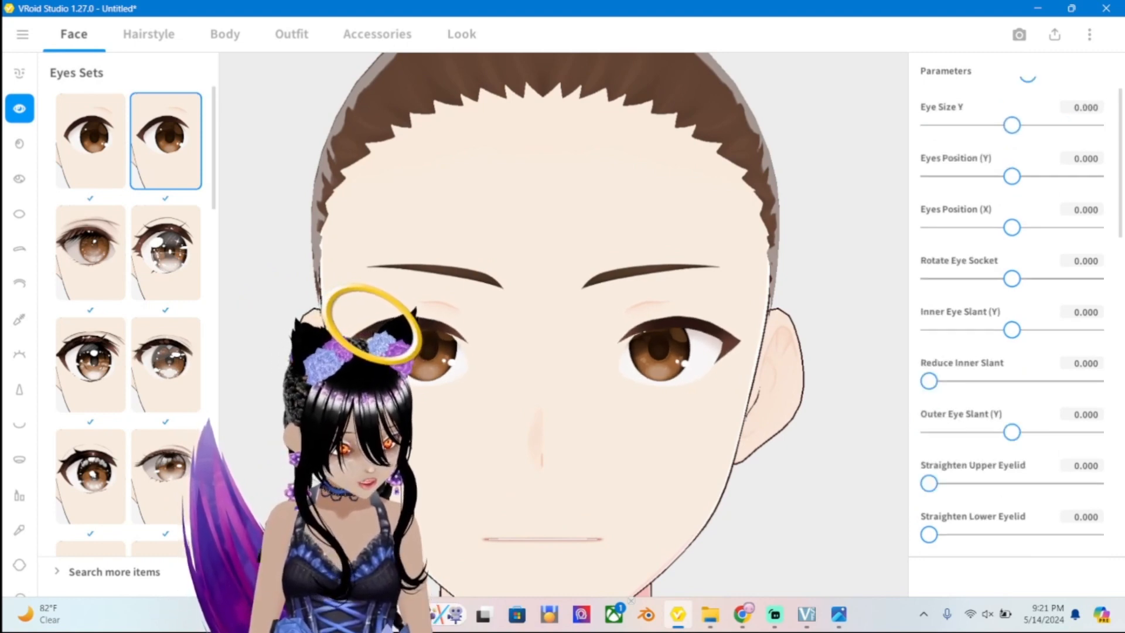
drag(1012, 279, 1095, 278)
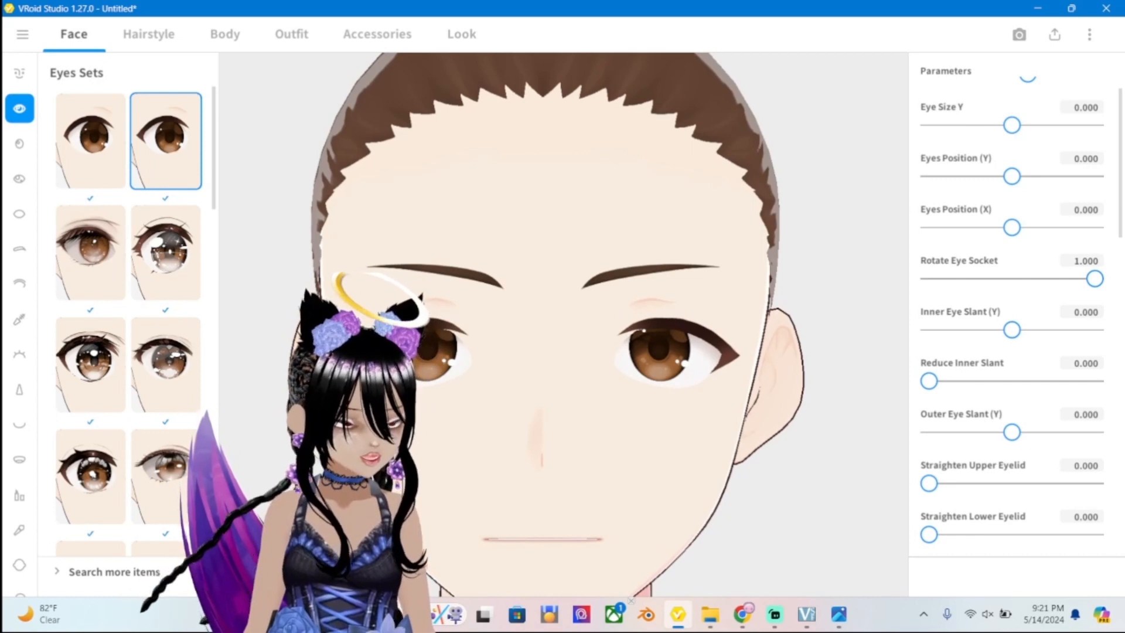
drag(1095, 279, 1021, 278)
Set Eyes Position (Y) to -0.035 and Outer Eye Slant (Y) to -0.804.
scroll(1012, 305, down, 1)
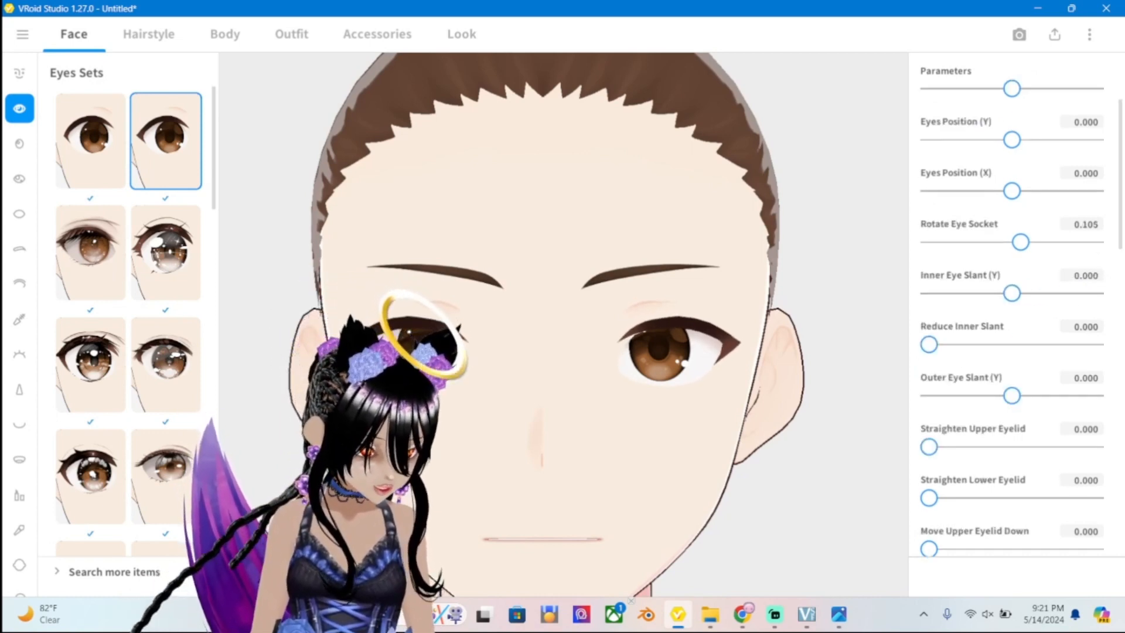
scroll(1012, 305, down, 1)
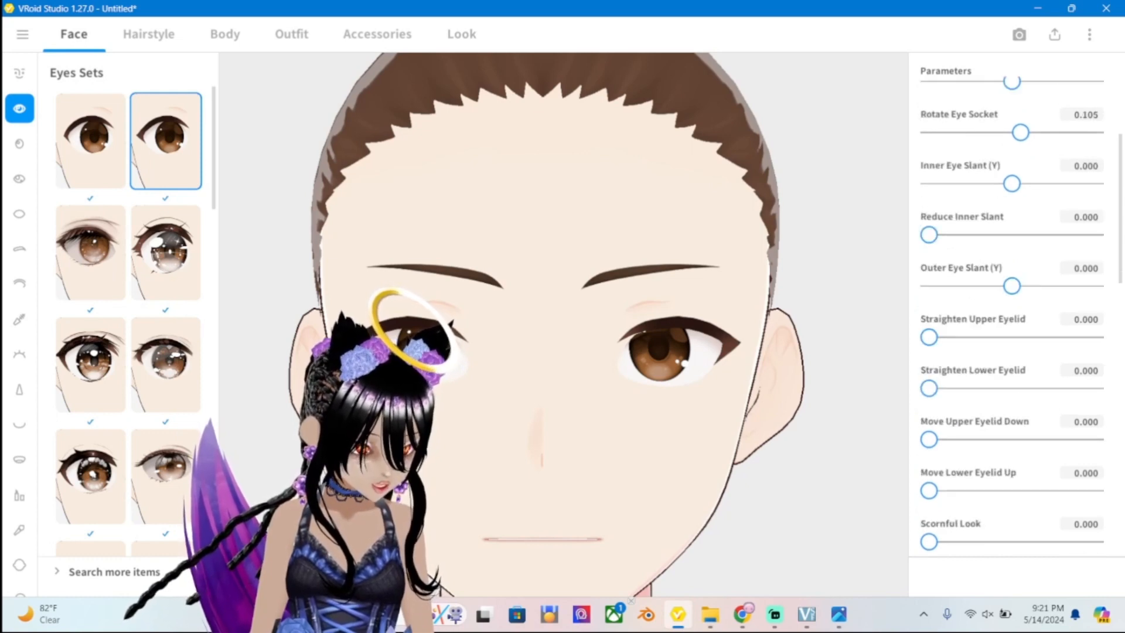
scroll(1012, 304, down, 2)
scroll(1012, 305, down, 10)
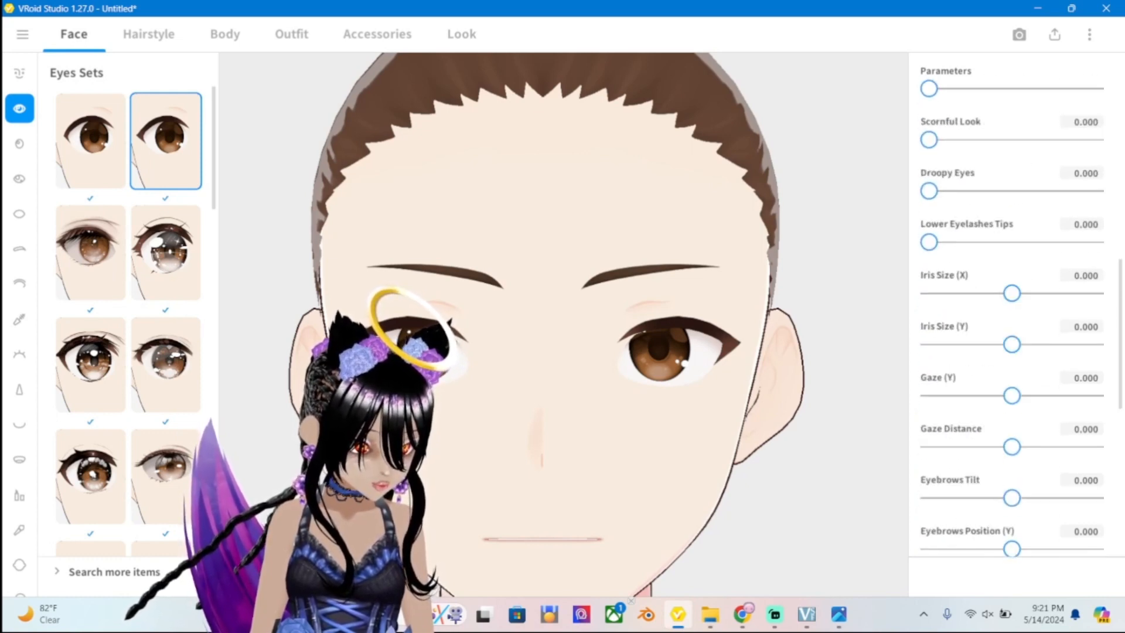
scroll(1012, 305, up, 15)
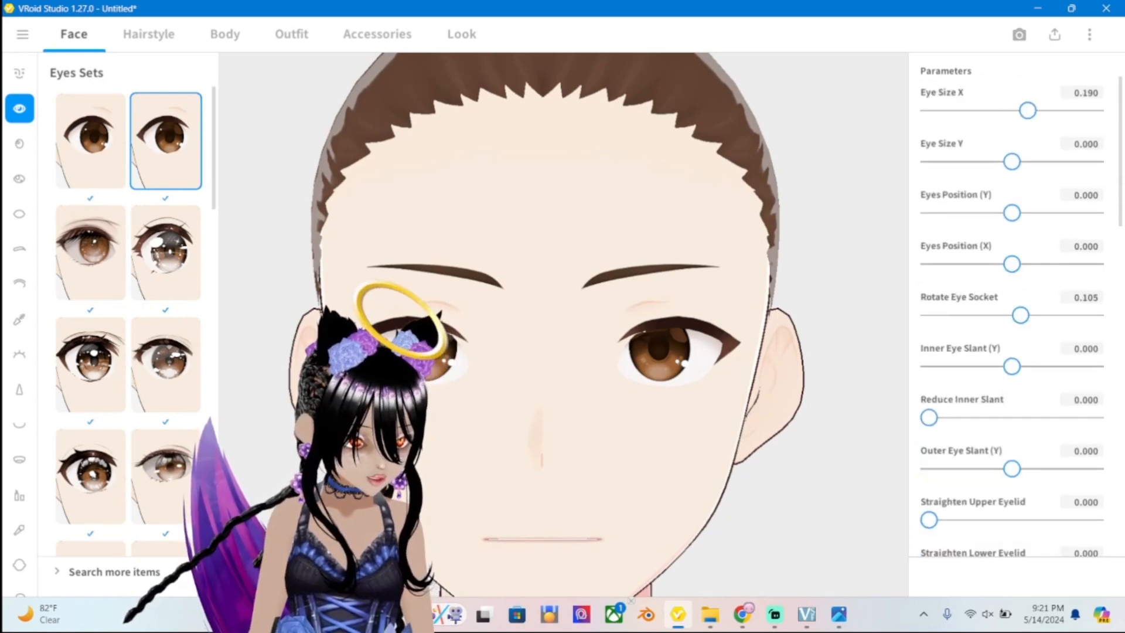
mouse_move(1012, 213)
mouse_down()
mouse_move(1032, 213)
mouse_move(1009, 213)
mouse_up()
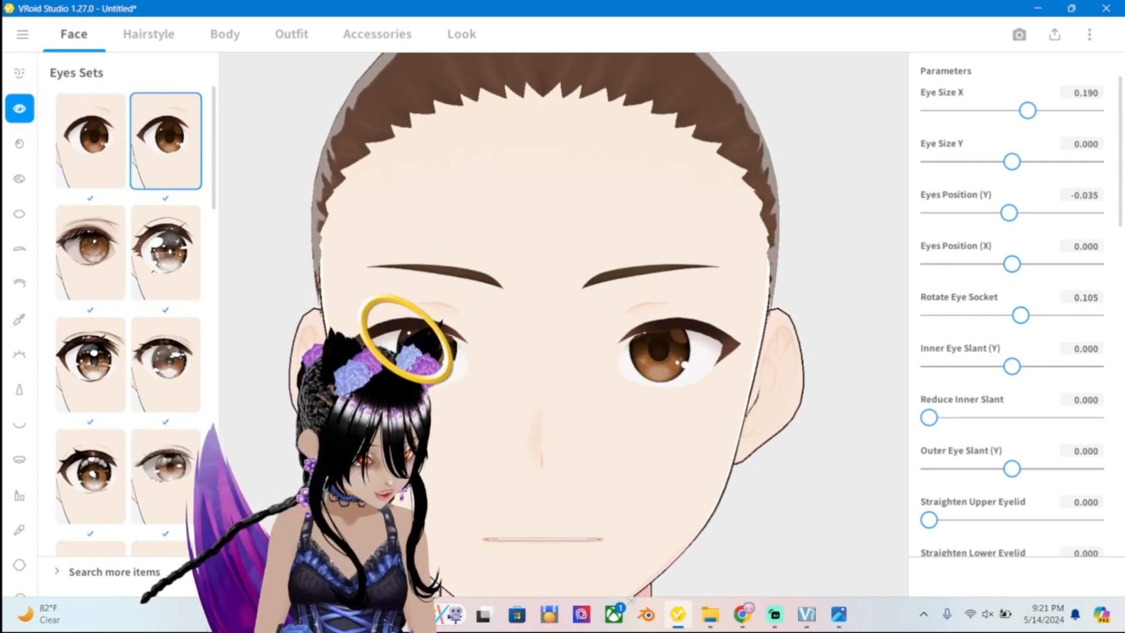
drag(1012, 468, 944, 468)
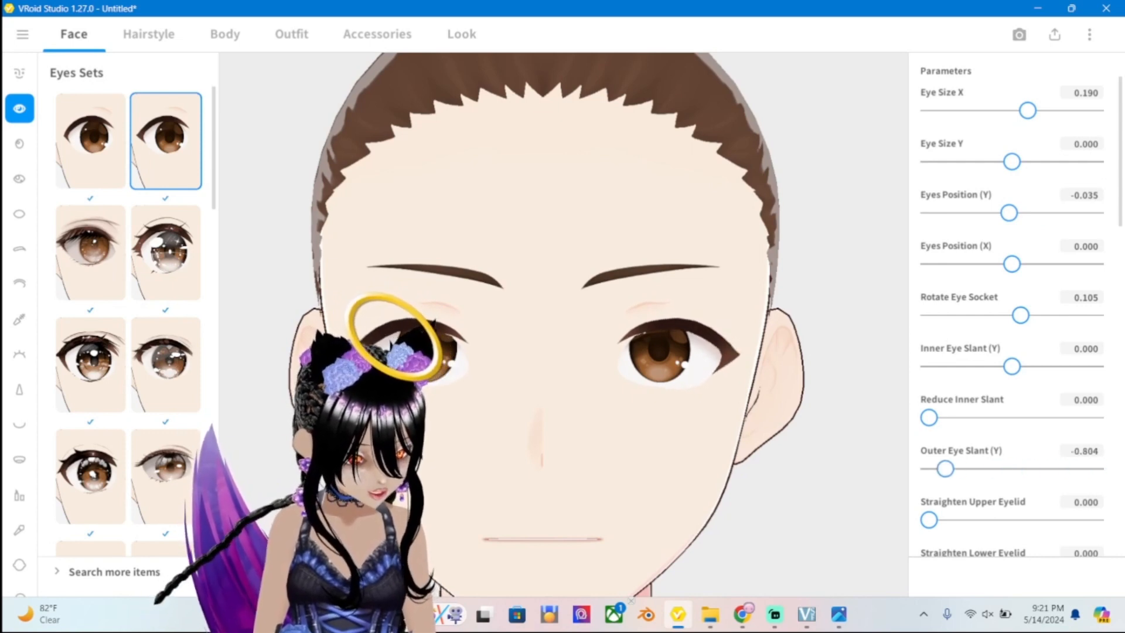
Try the Straighten Upper Eyelid and Scornful Look parameters in the Eyes Sets, returning both to 0.000.
drag(929, 520, 928, 490)
scroll(1012, 322, down, 3)
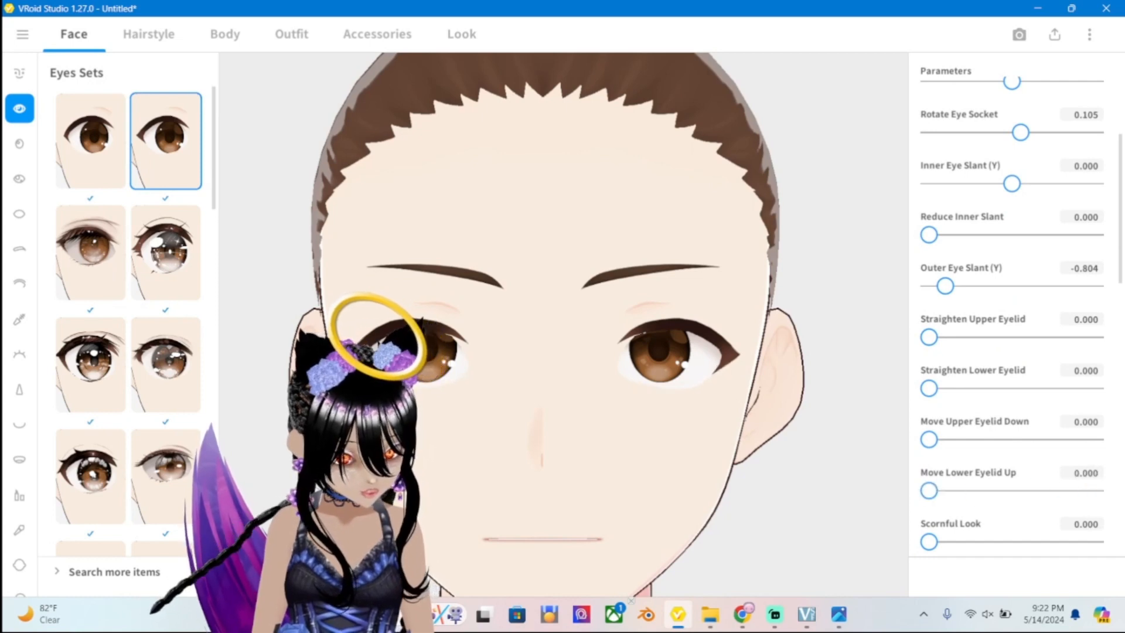
mouse_move(929, 542)
mouse_down()
mouse_move(957, 542)
mouse_move(928, 543)
mouse_up()
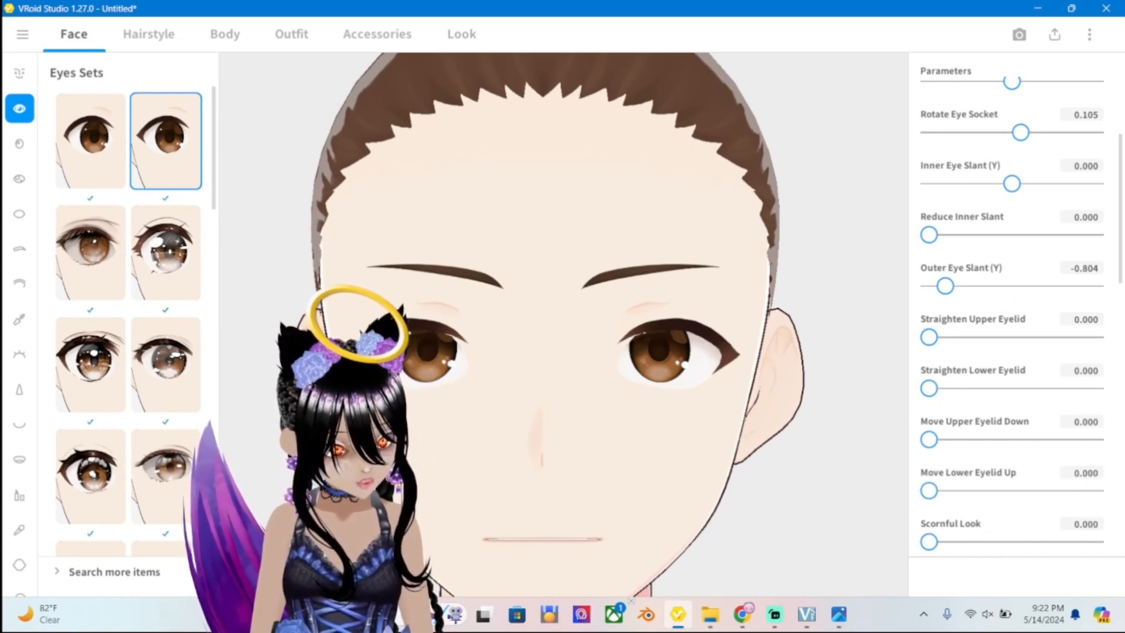
scroll(1012, 305, up, 3)
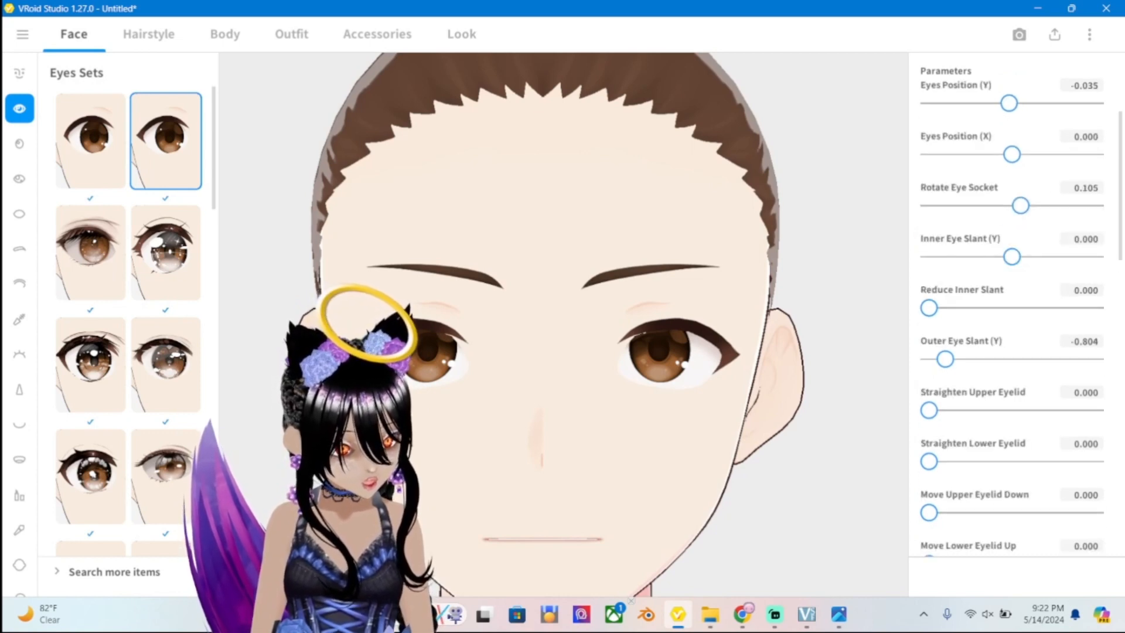
Set Eye Size Y to 1.000, Eye Size X to 0.113 and Eyes Position (Y) to -0.592, checking the reference image.
drag(1012, 161, 1095, 162)
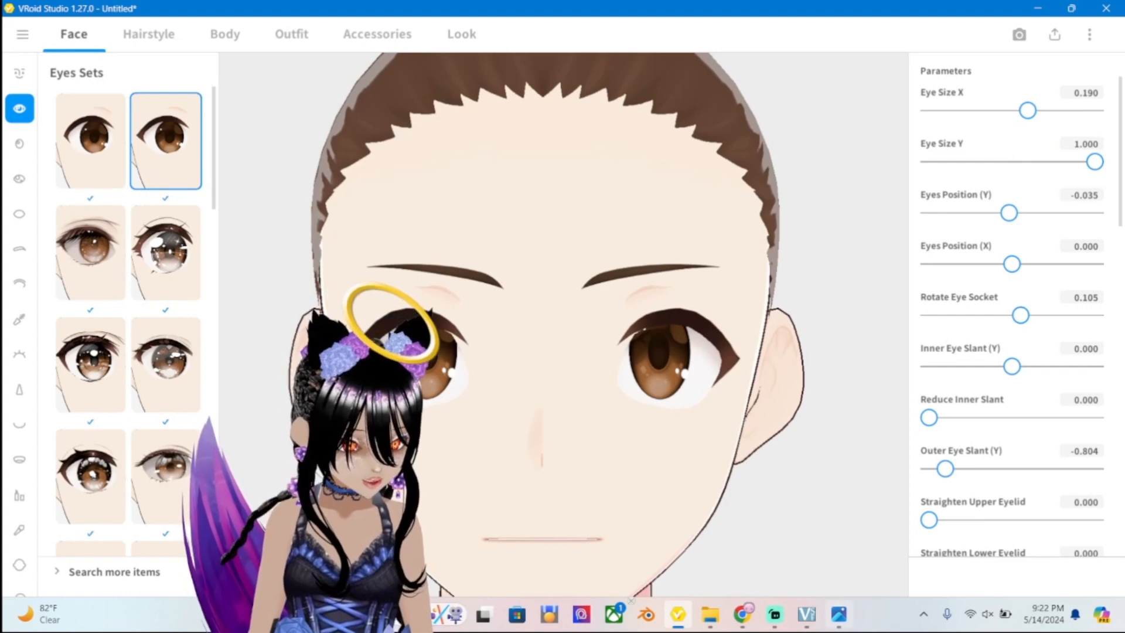
click(839, 613)
click(996, 30)
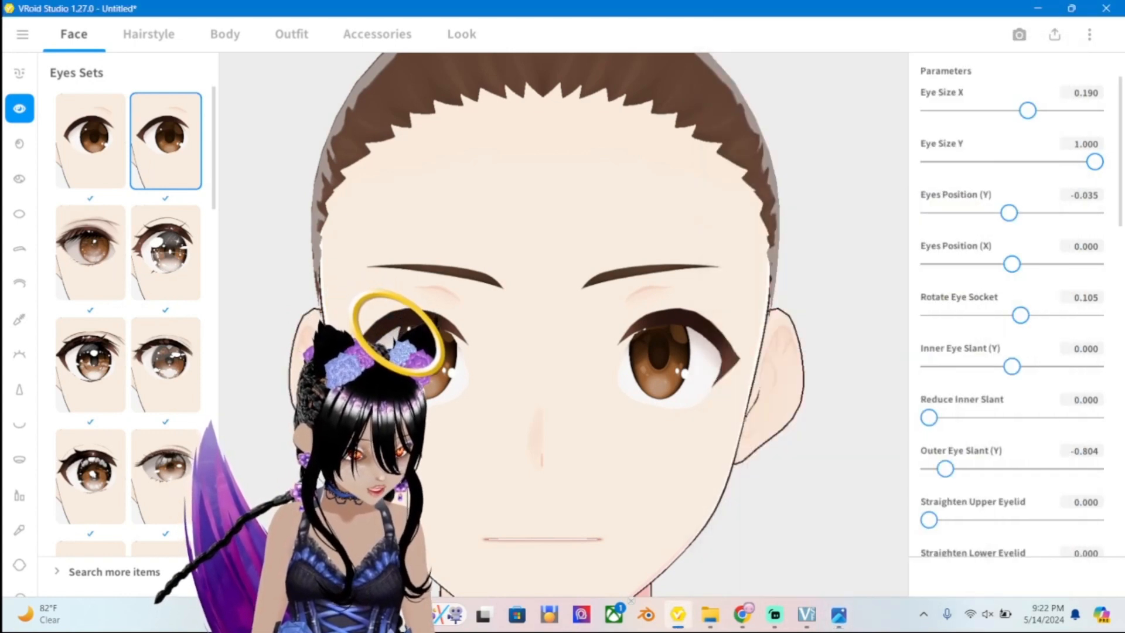
drag(1008, 110, 1022, 110)
drag(1009, 213, 963, 213)
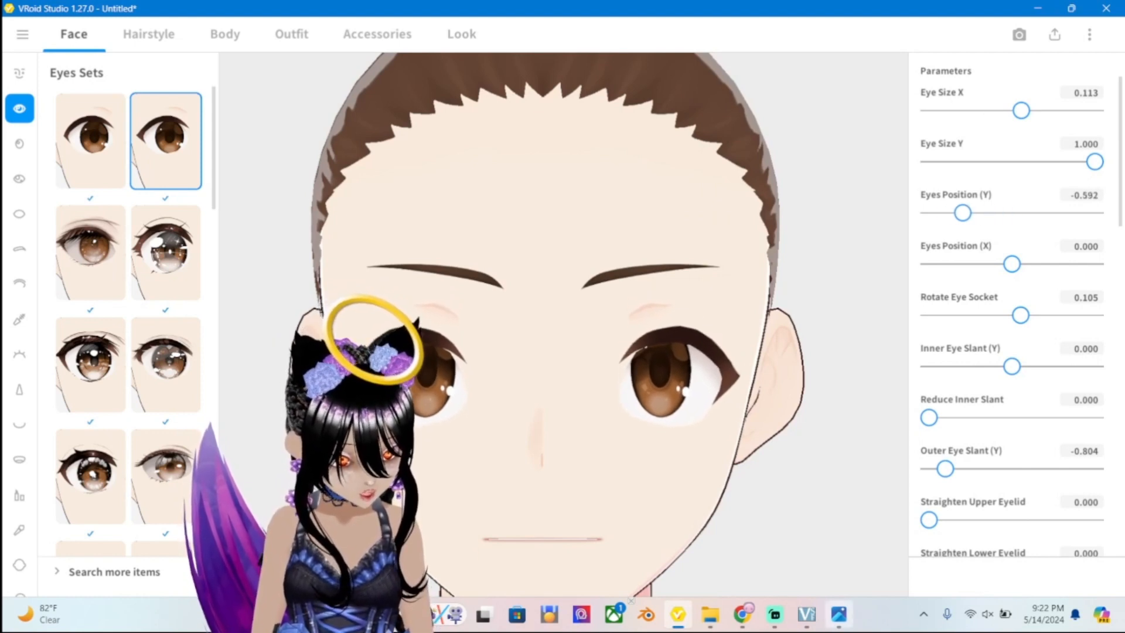
Following the reference image, set Eyes Position (X) to -0.550 and Eyes Position (Y) to -0.543.
click(839, 614)
click(839, 613)
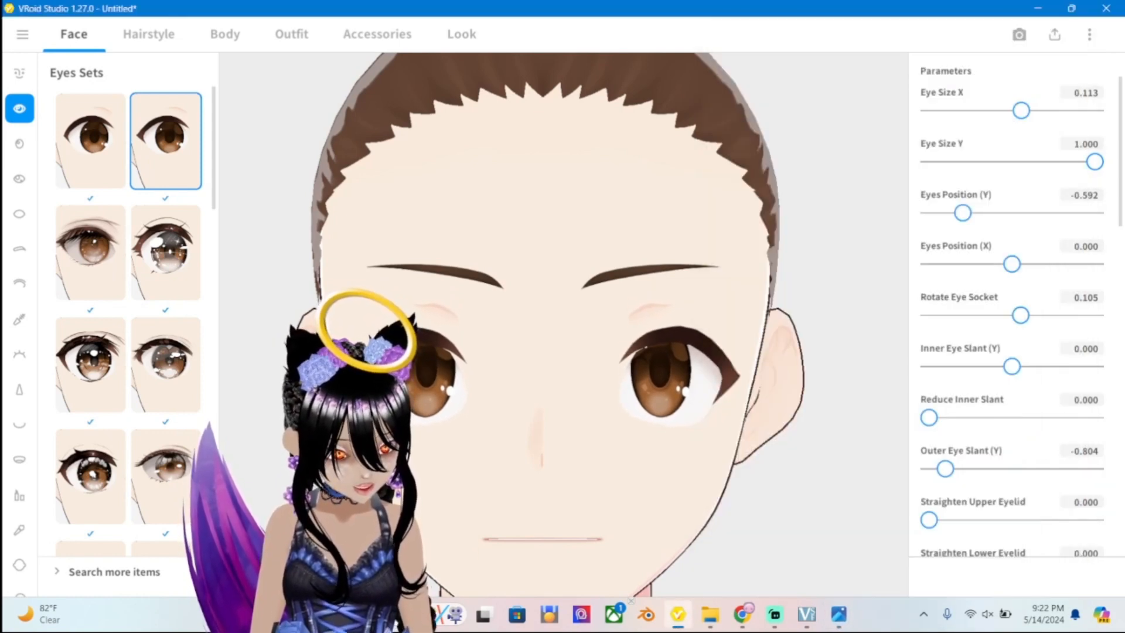
drag(1012, 263, 984, 264)
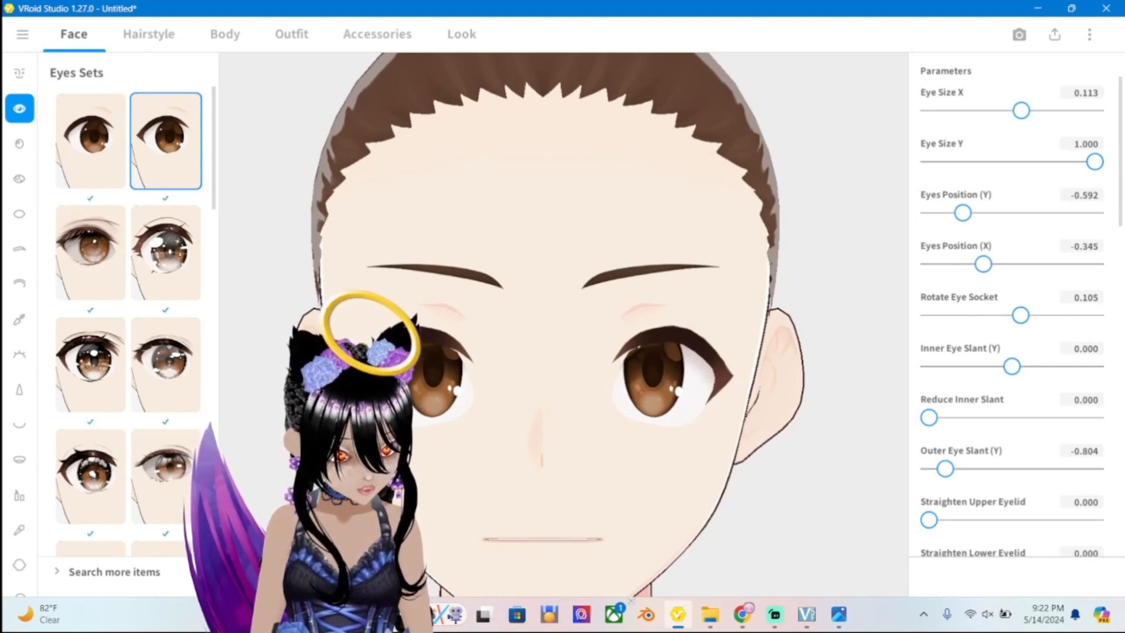
scroll(1012, 305, down, 1)
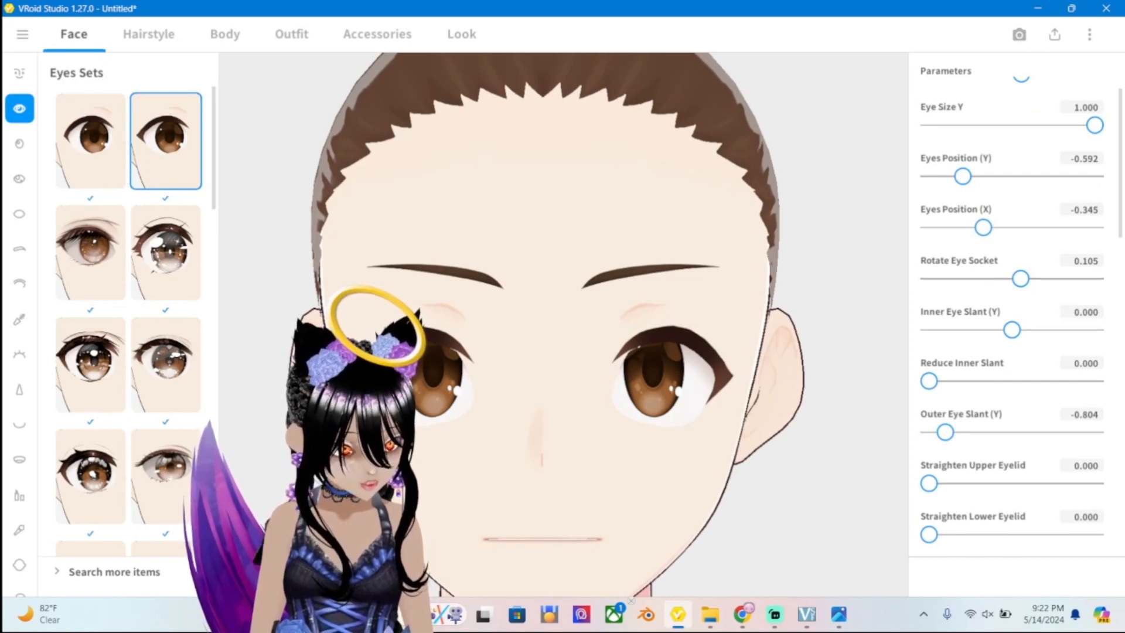
mouse_move(983, 228)
mouse_down()
mouse_move(929, 227)
mouse_move(1094, 228)
mouse_move(966, 228)
mouse_up()
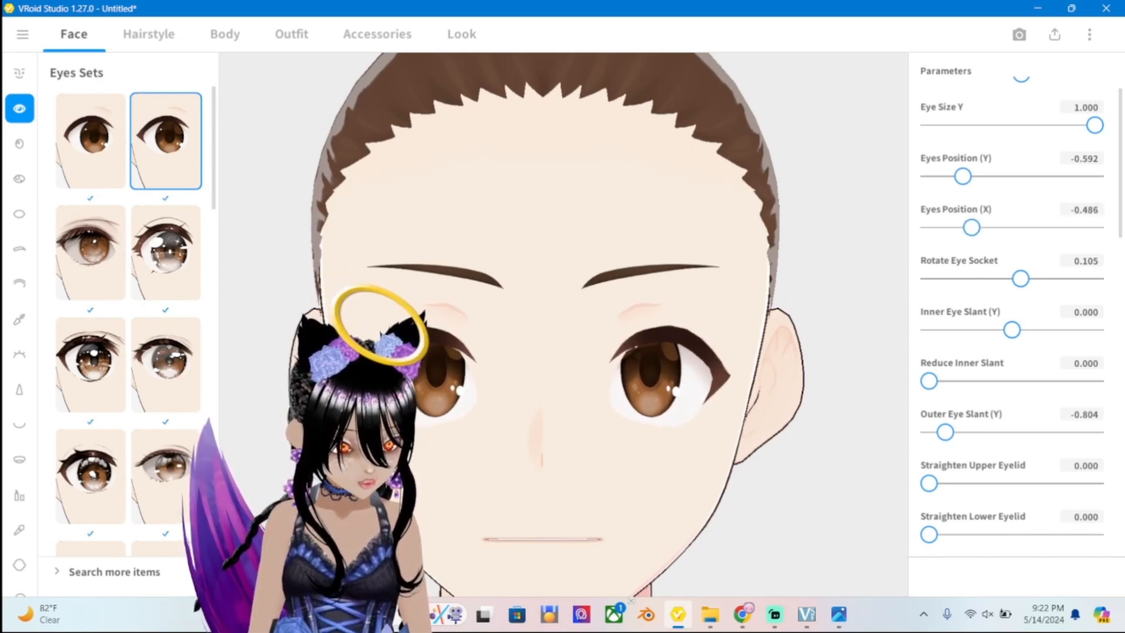
mouse_move(963, 175)
mouse_down()
mouse_move(1094, 176)
mouse_move(929, 175)
mouse_move(1095, 176)
mouse_move(967, 176)
mouse_up()
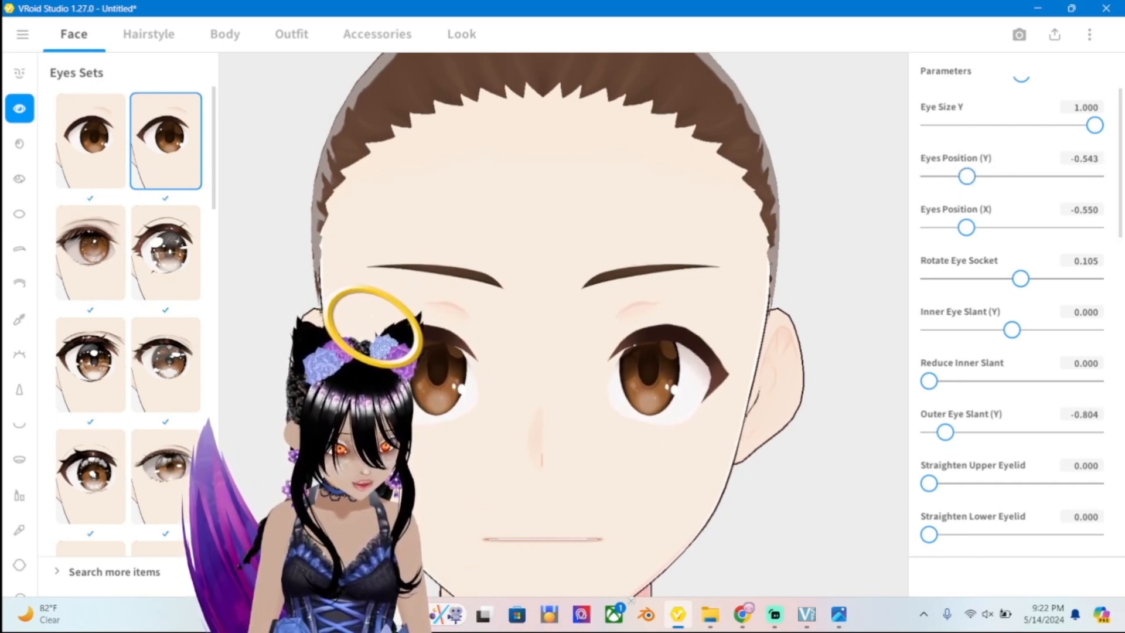
Set Rotate Eye Socket to 0.563 and both Inner Eye Slant (Y) and Reduce Inner Slant to 1.000.
scroll(563, 324, up, 2)
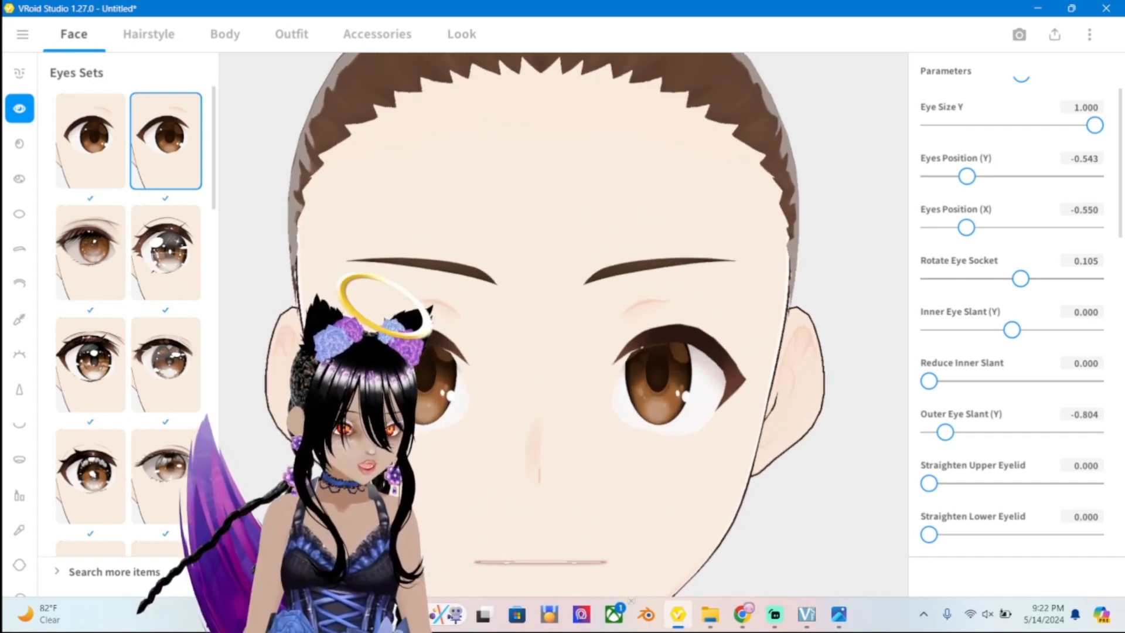
scroll(1012, 305, up, 1)
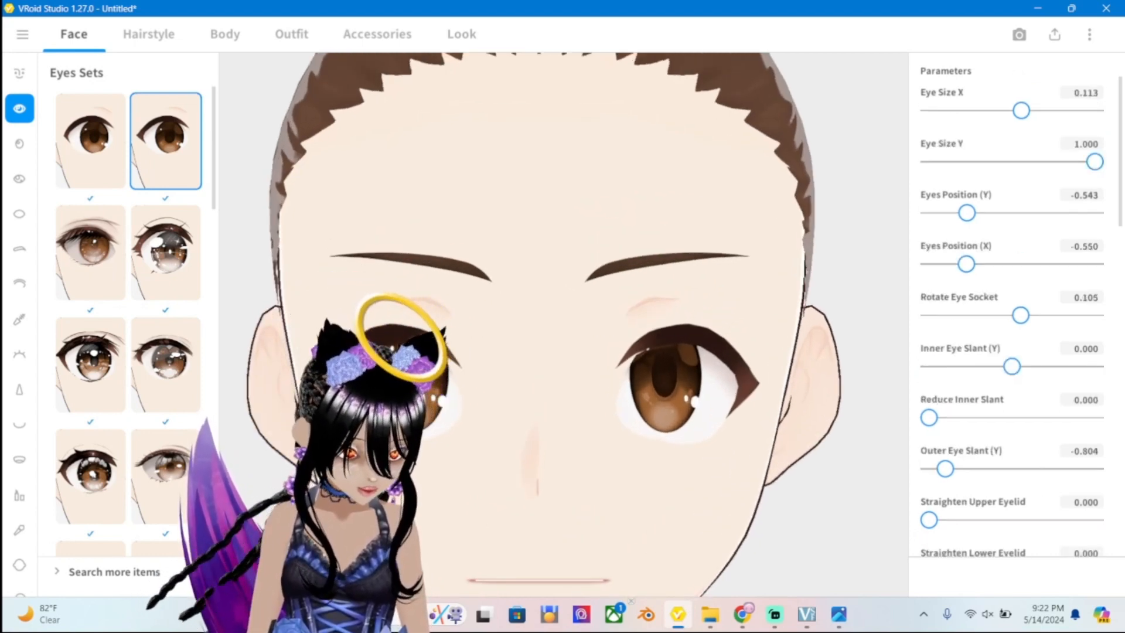
scroll(1012, 305, down, 1)
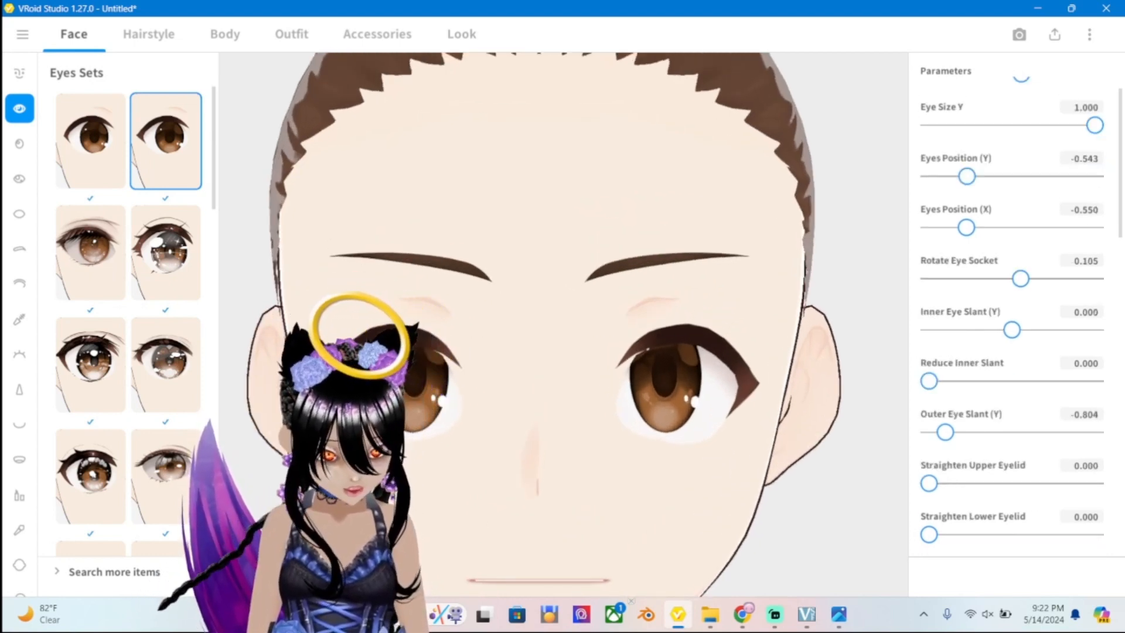
scroll(563, 324, down, 1)
drag(1020, 279, 1058, 279)
drag(1012, 329, 1094, 329)
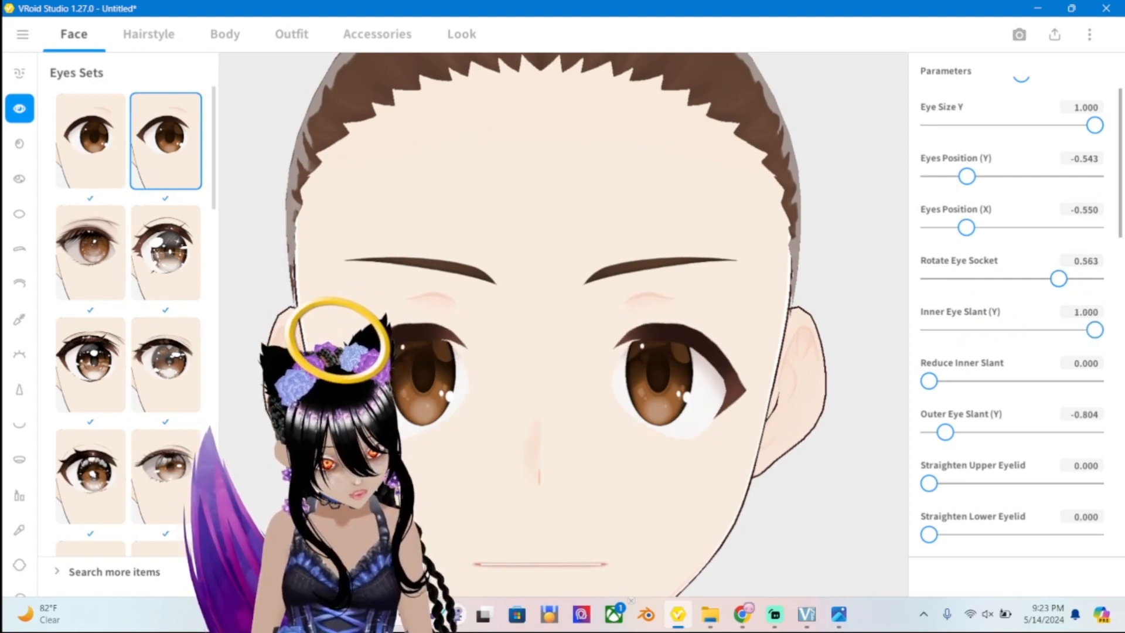
drag(929, 381, 1094, 381)
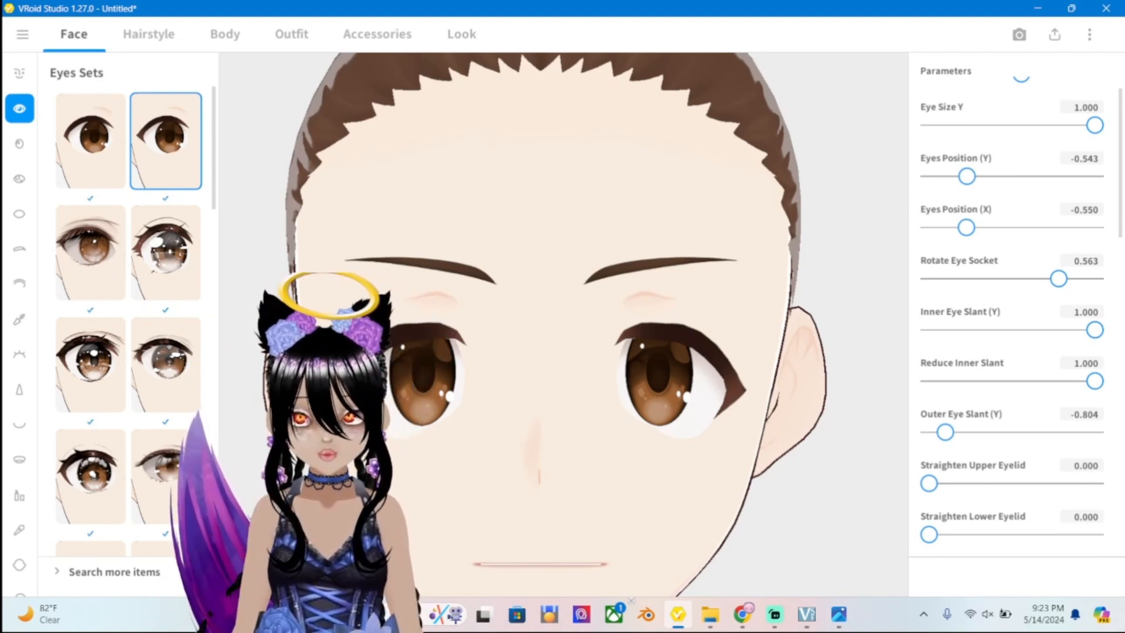
Open the iris texture for editing and hide its Default Design layer.
scroll(1012, 316, up, 1)
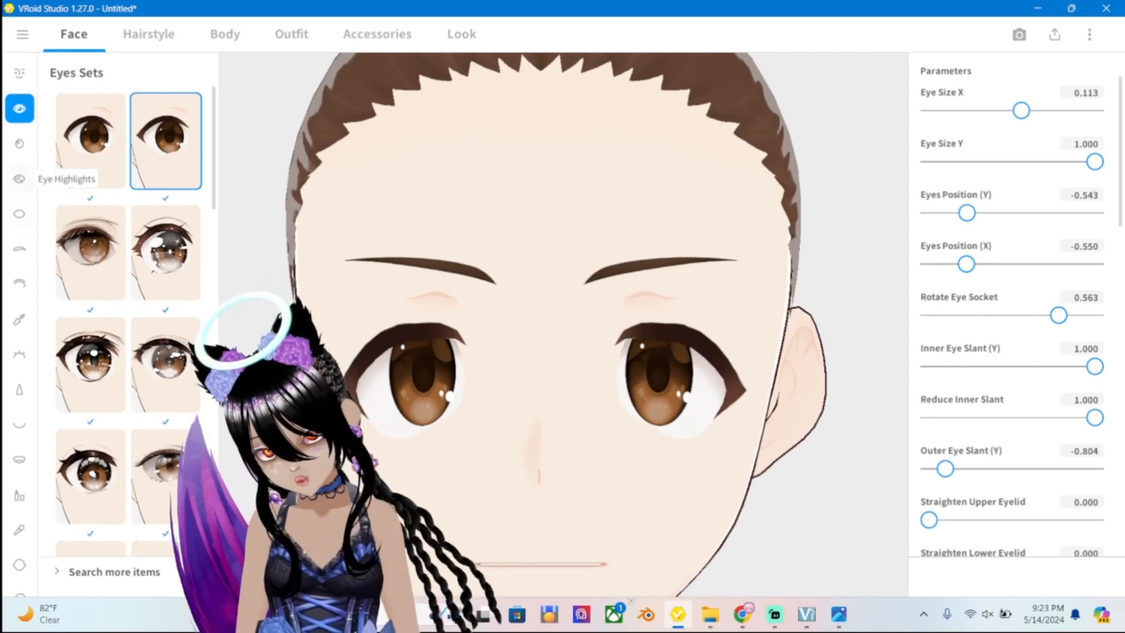
scroll(20, 539, down, 1)
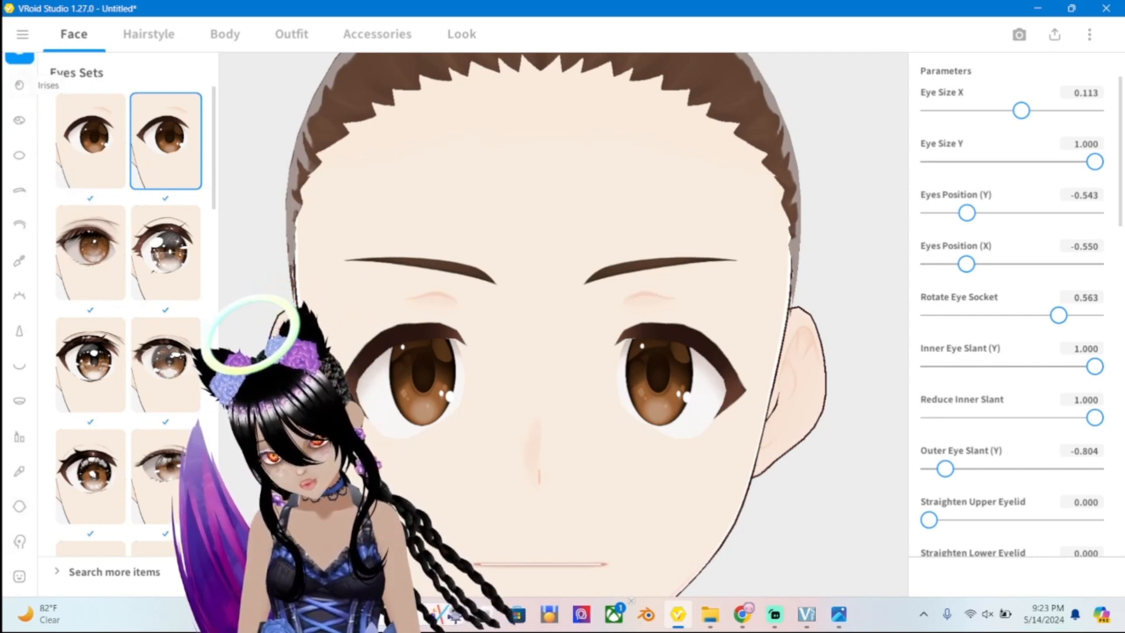
click(19, 85)
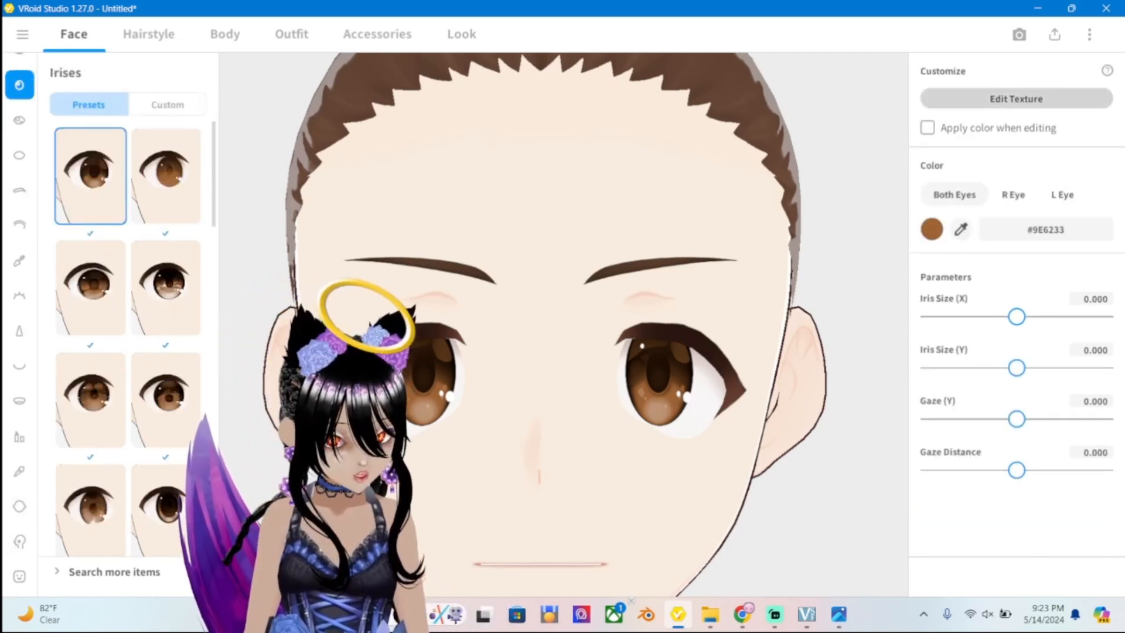
click(1016, 98)
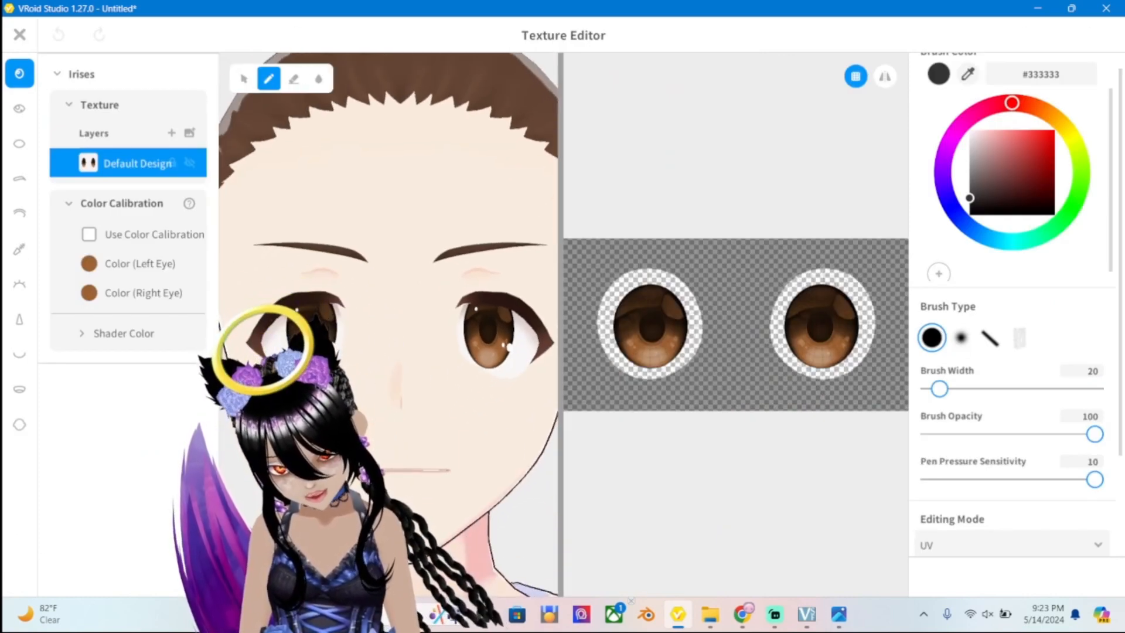
click(189, 163)
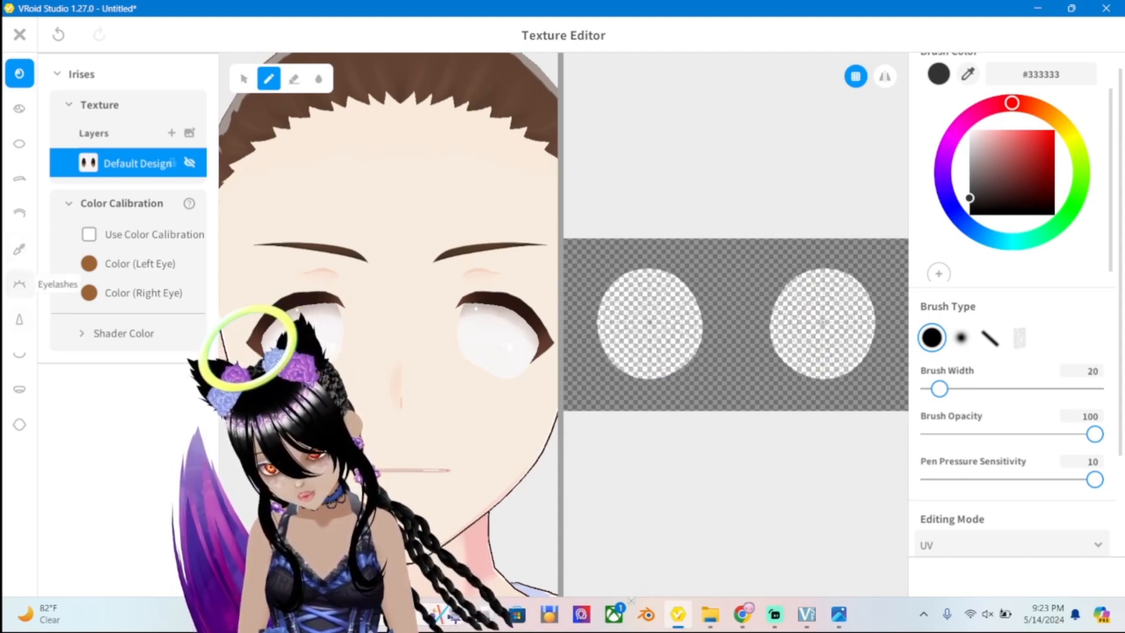
Hide the eyeliner texture's layer and close the Texture Editor, saving the irises and eyeliner as new items.
click(19, 249)
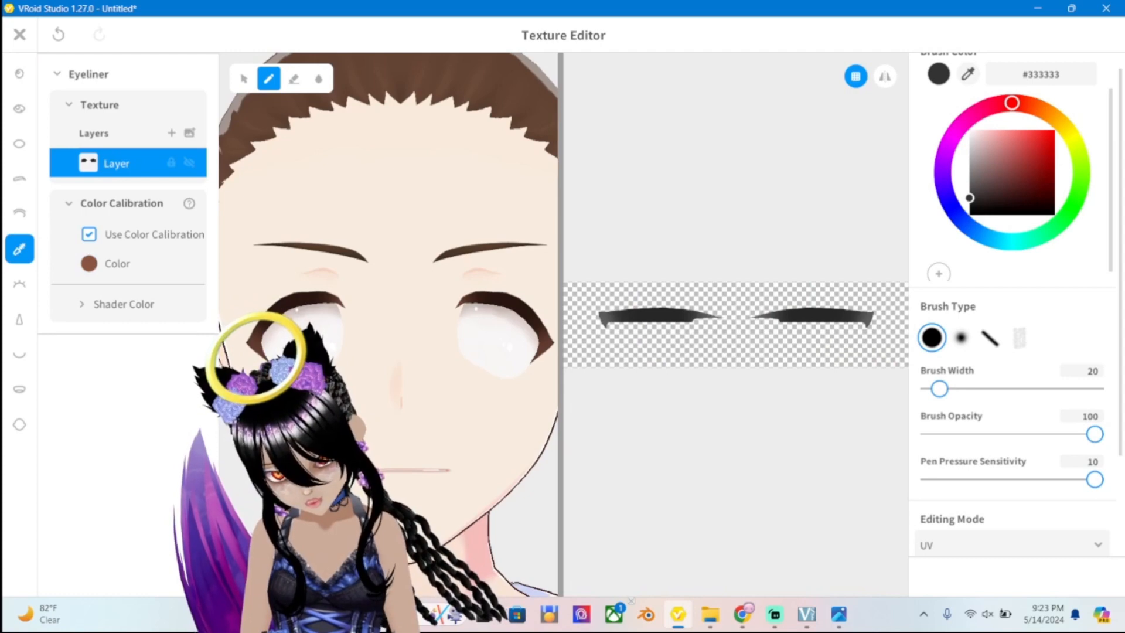
click(189, 162)
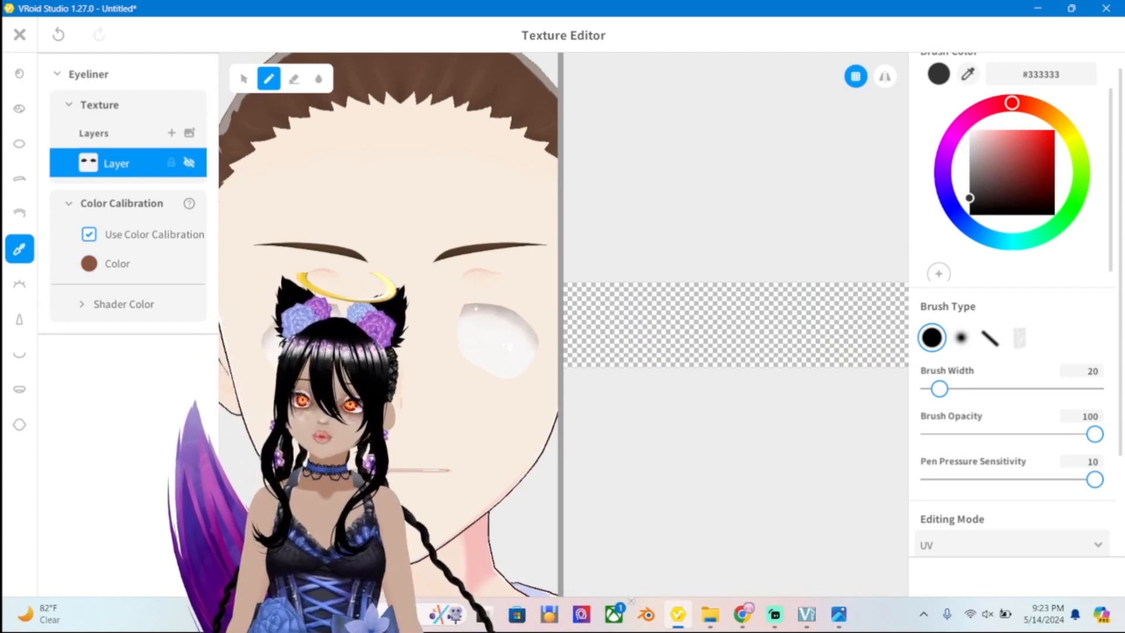
key(Escape)
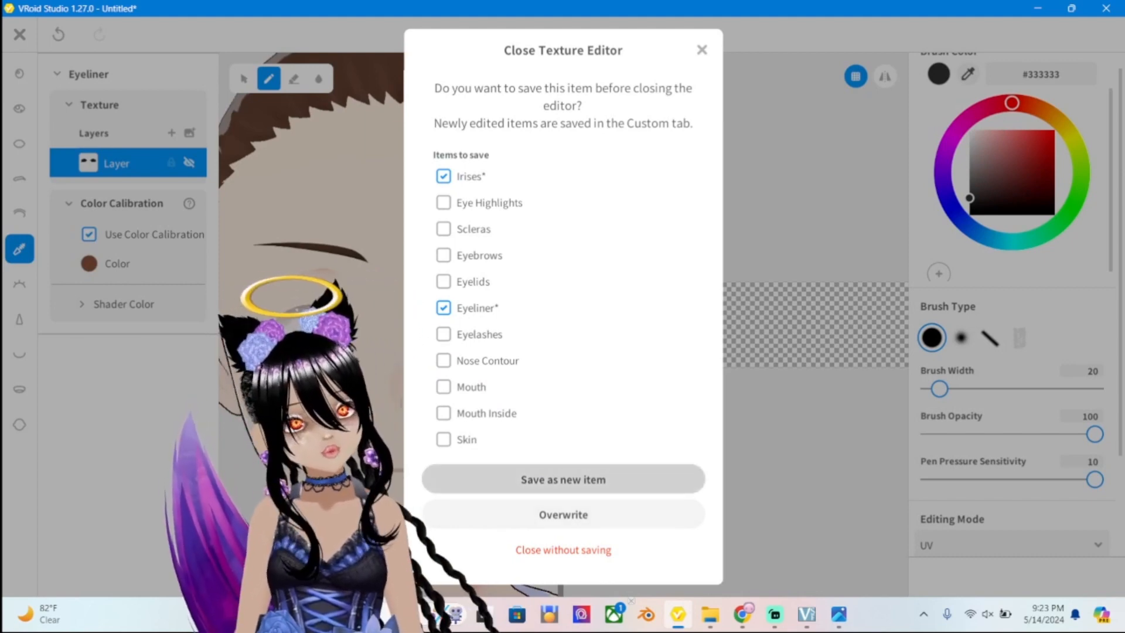
click(563, 480)
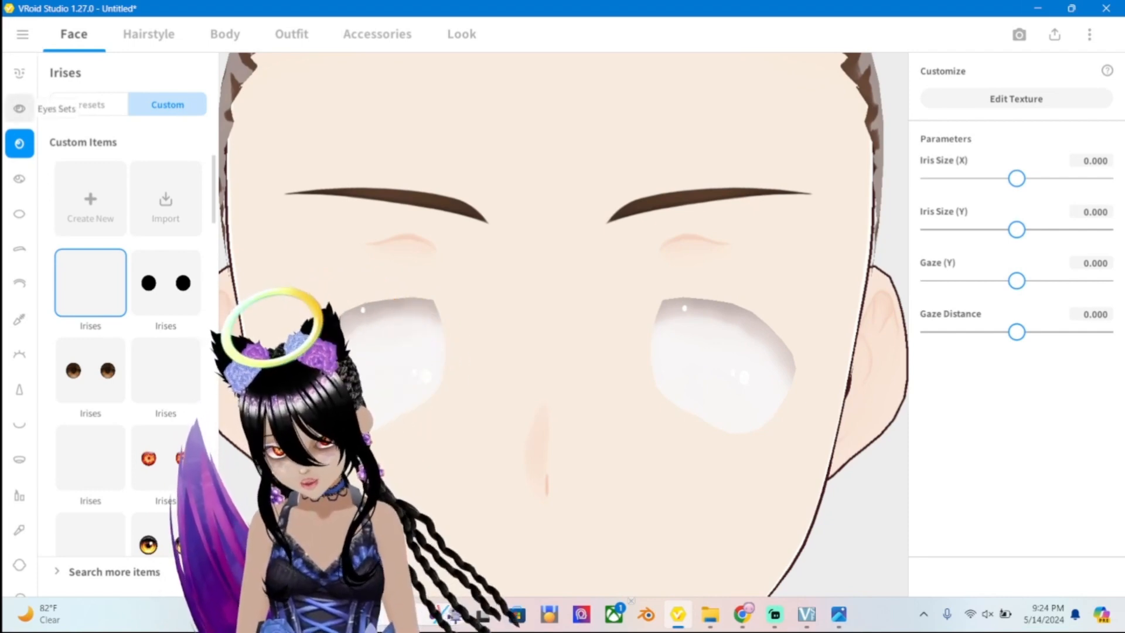
Return to the Eyes Sets and set Outer Eye Slant (Y) to 1.000.
click(19, 109)
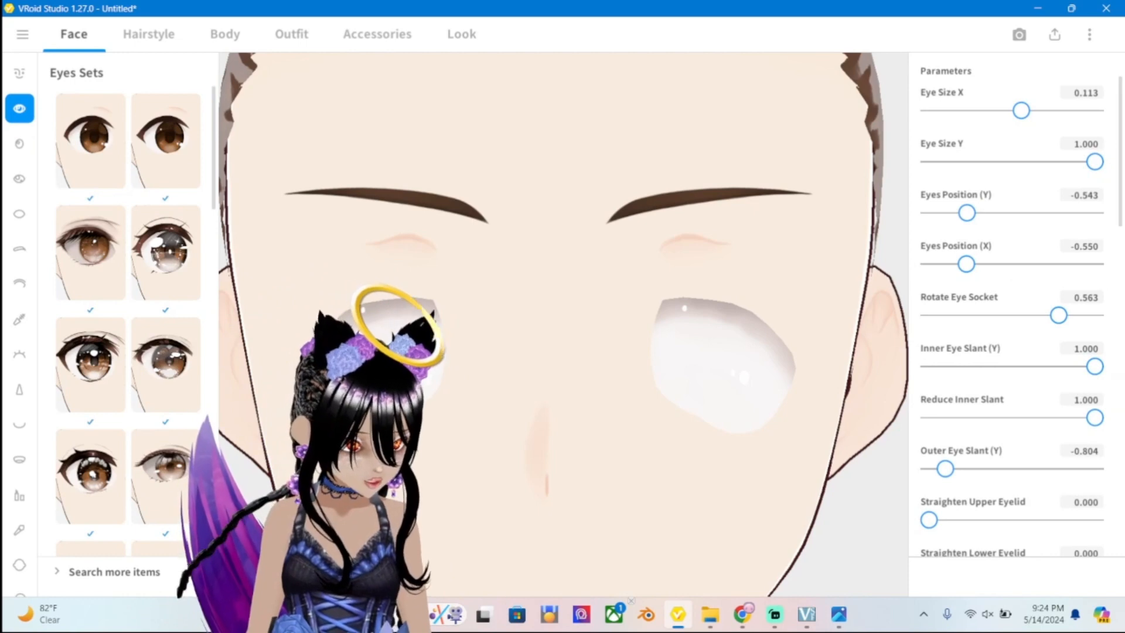
scroll(1012, 315, down, 2)
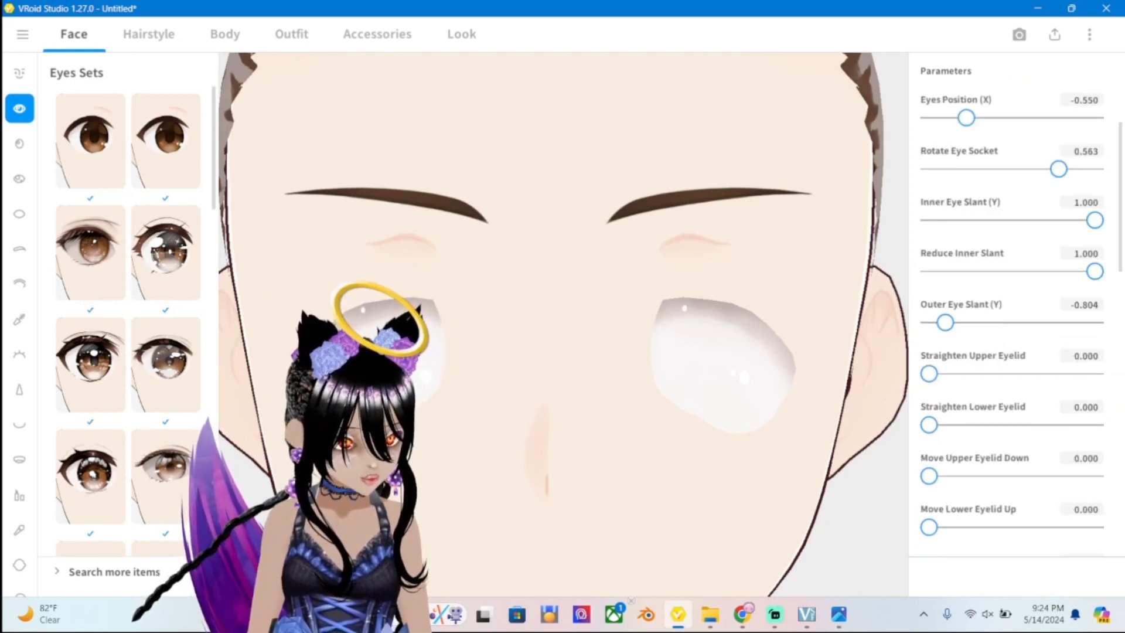
drag(945, 323, 1095, 322)
scroll(563, 324, down, 1)
scroll(564, 324, down, 2)
scroll(564, 324, up, 1)
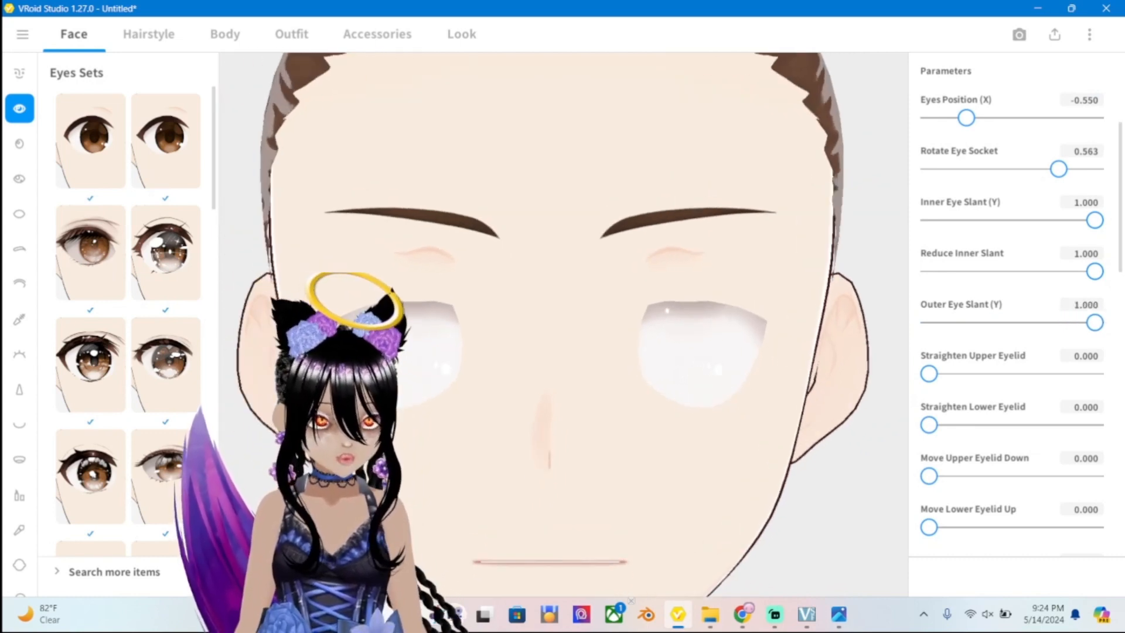
Compare the eye shape with the ref2 image and try Straighten Upper Eyelid at 0.204, returning it to 0.000.
click(838, 614)
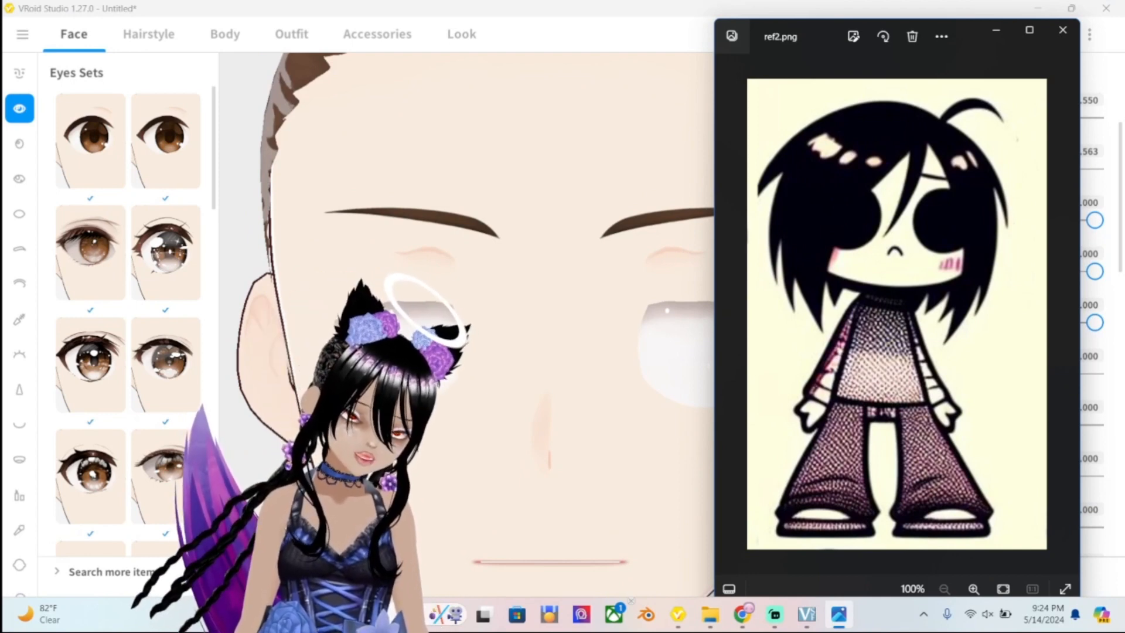
click(678, 614)
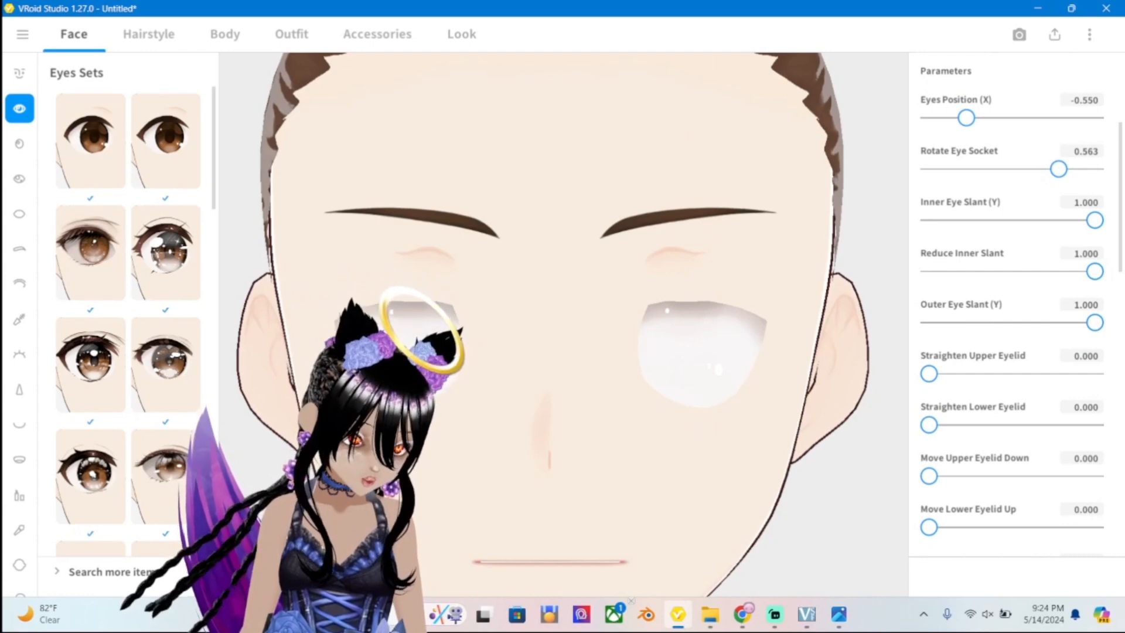
scroll(1012, 305, down, 1)
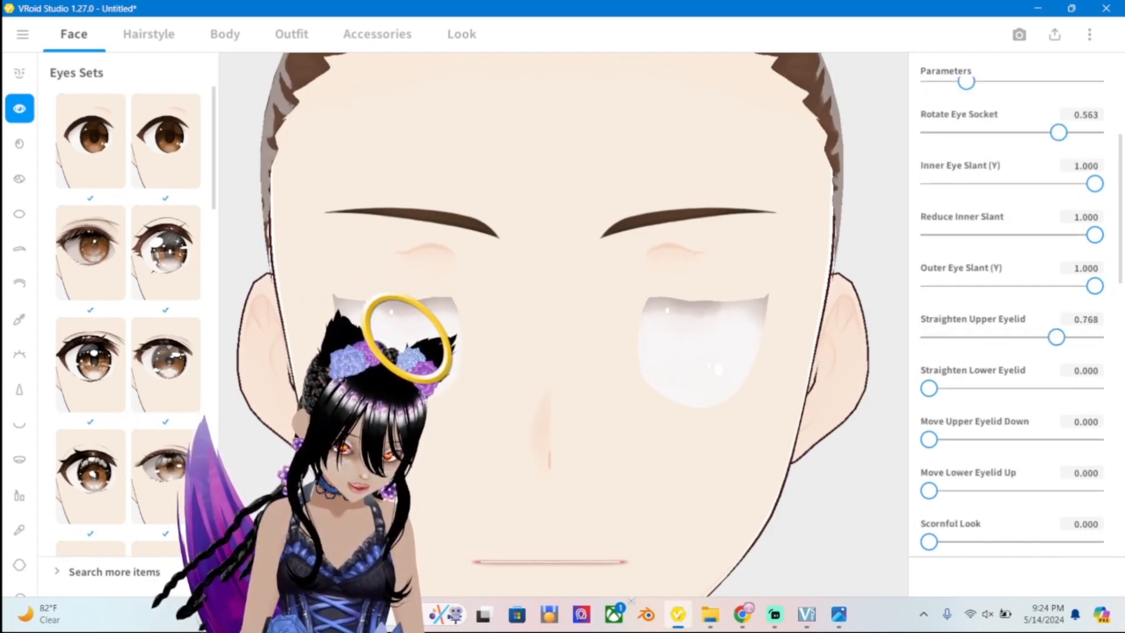
drag(929, 337, 963, 337)
mouse_move(929, 388)
mouse_down()
mouse_move(1095, 388)
mouse_move(929, 388)
mouse_up()
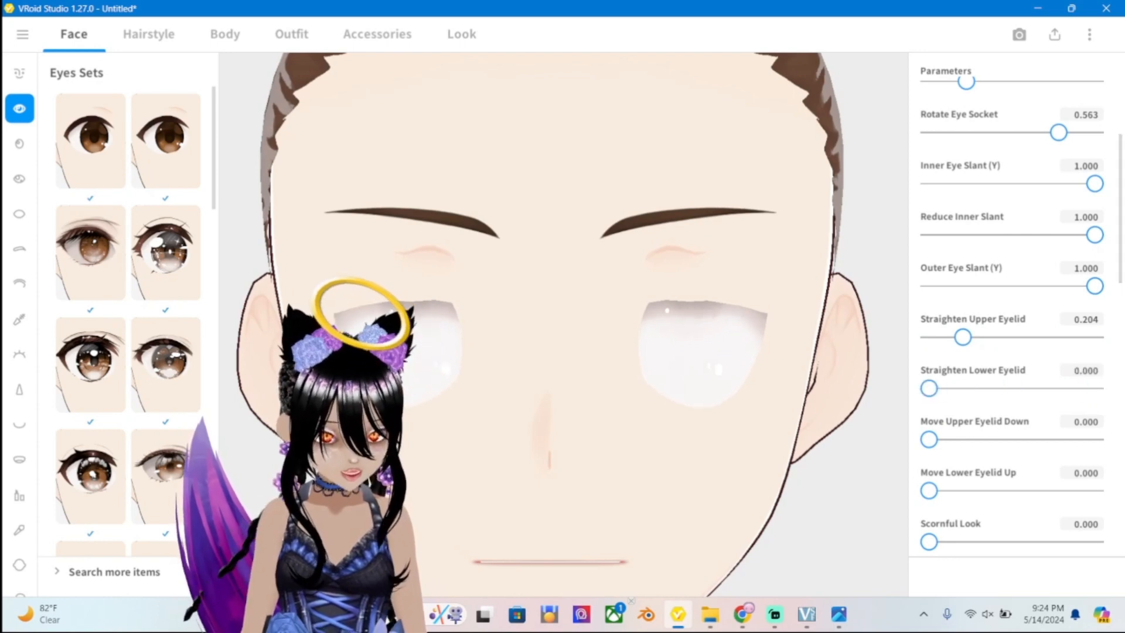
key(alt+Tab)
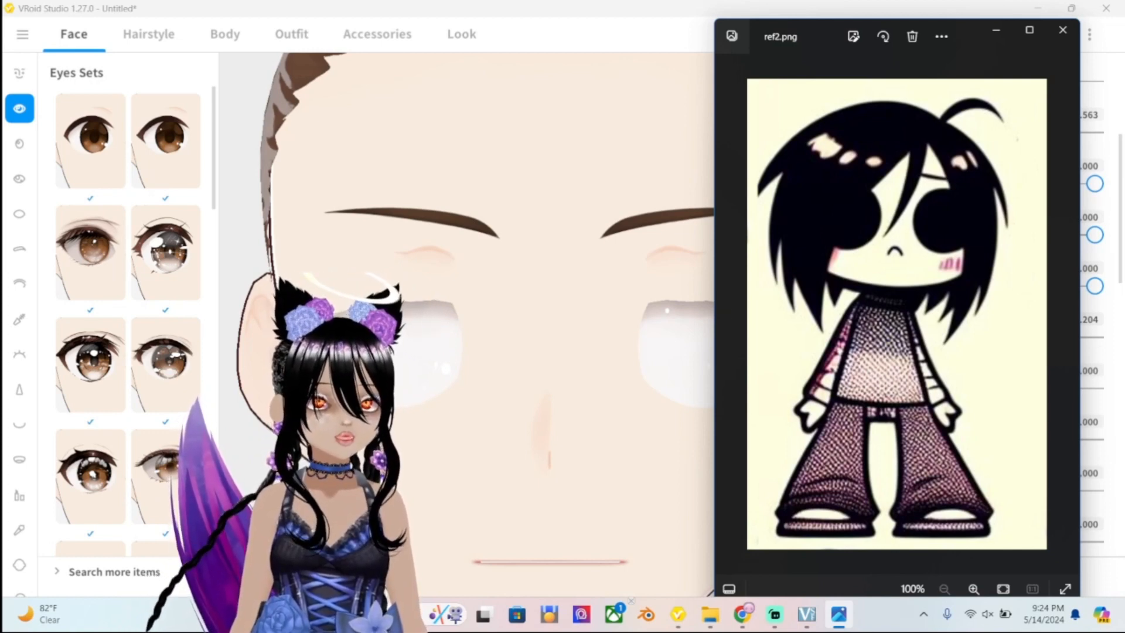
click(678, 614)
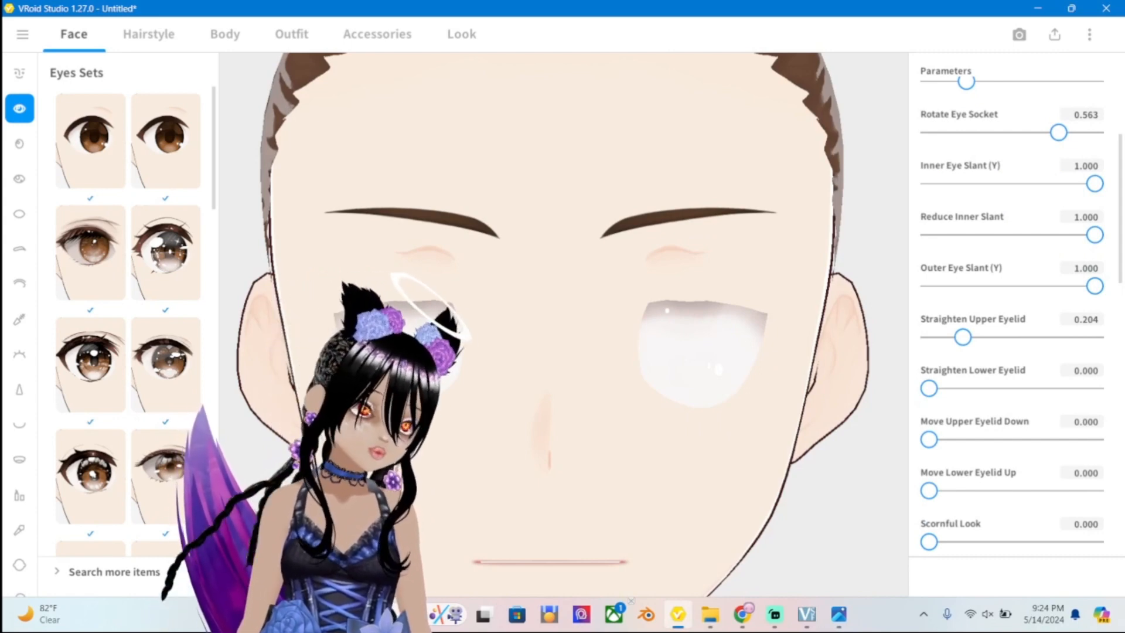
drag(963, 337, 929, 337)
mouse_move(929, 388)
mouse_down()
mouse_move(1095, 388)
mouse_move(929, 388)
mouse_up()
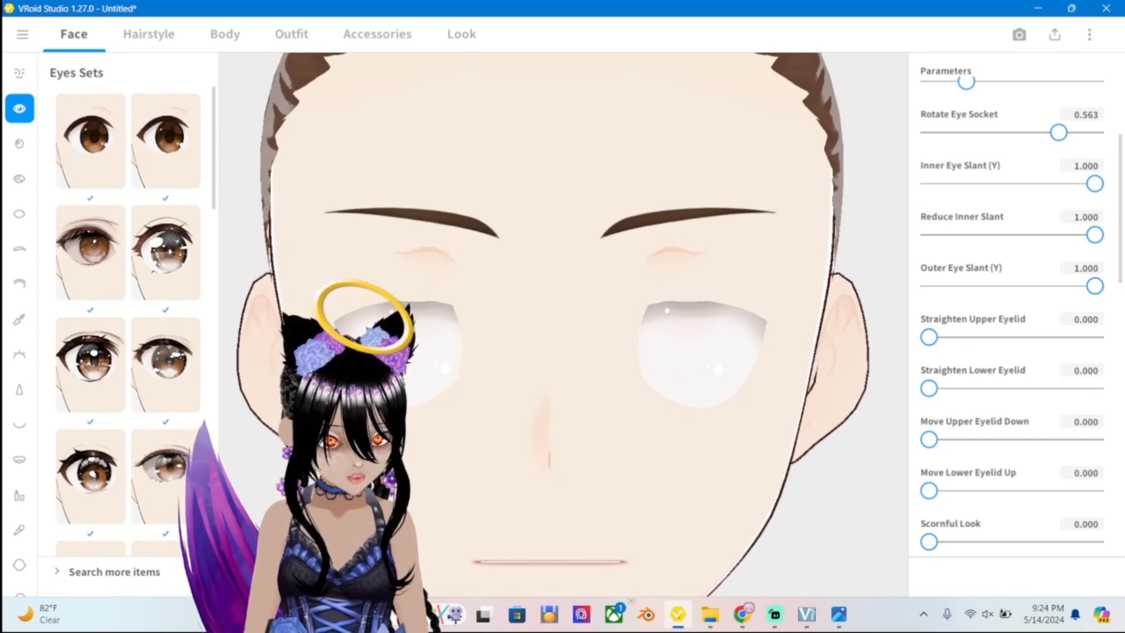
Try Rotate Eye Socket at 1.000 for the eyes.
mouse_move(929, 490)
mouse_down()
mouse_move(1045, 491)
mouse_move(928, 491)
mouse_up()
drag(1059, 133, 1095, 132)
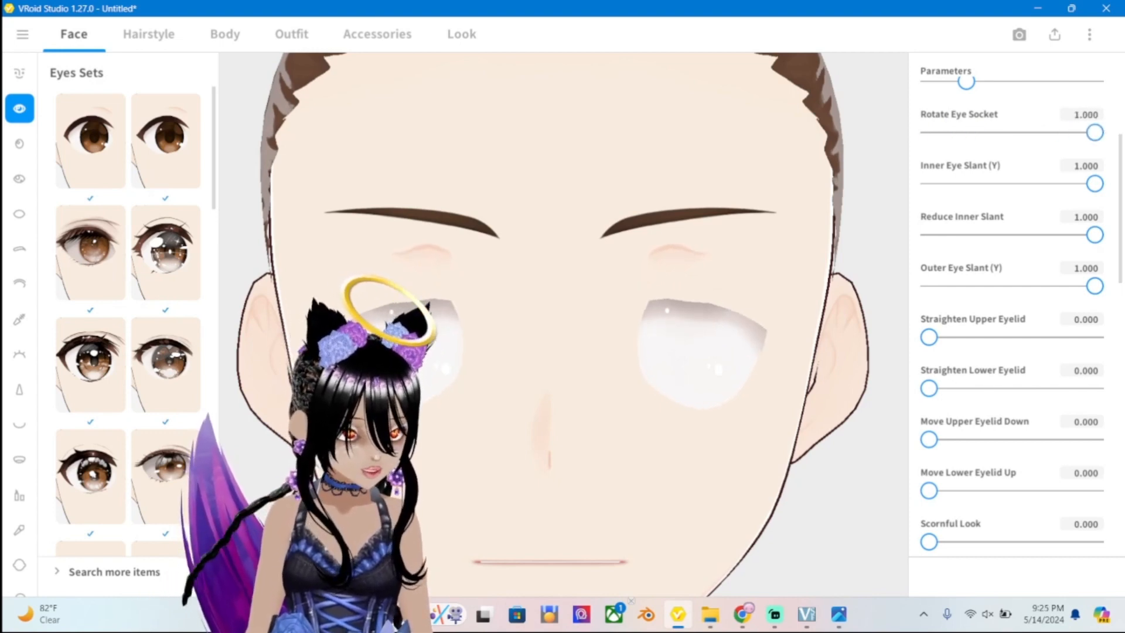
scroll(1012, 305, up, 2)
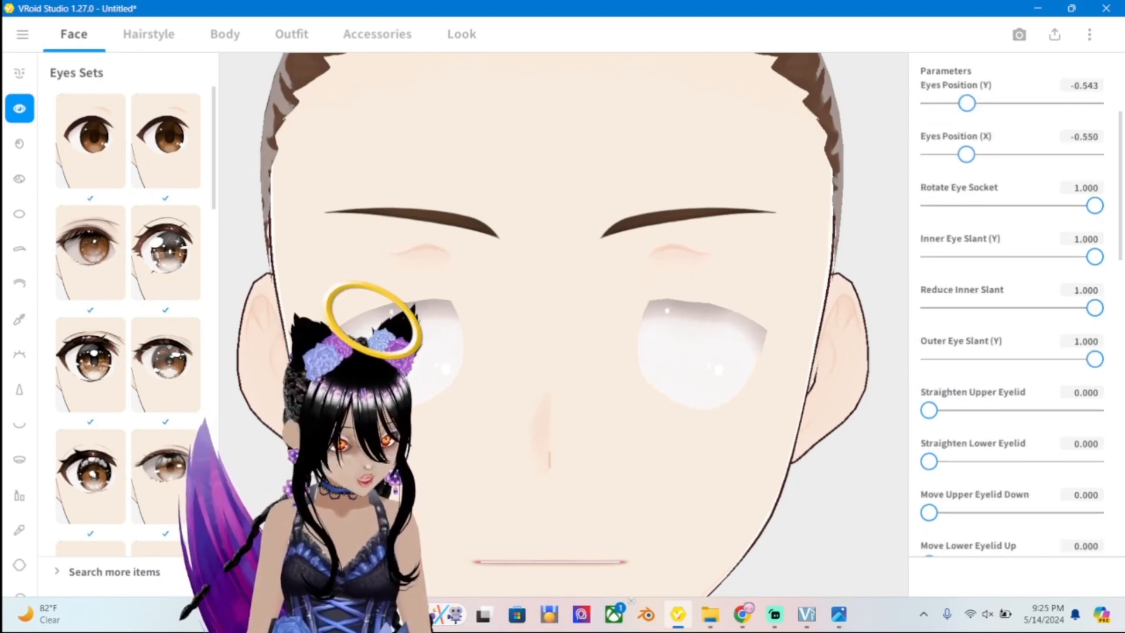
scroll(1012, 305, down, 2)
scroll(1012, 305, down, 1)
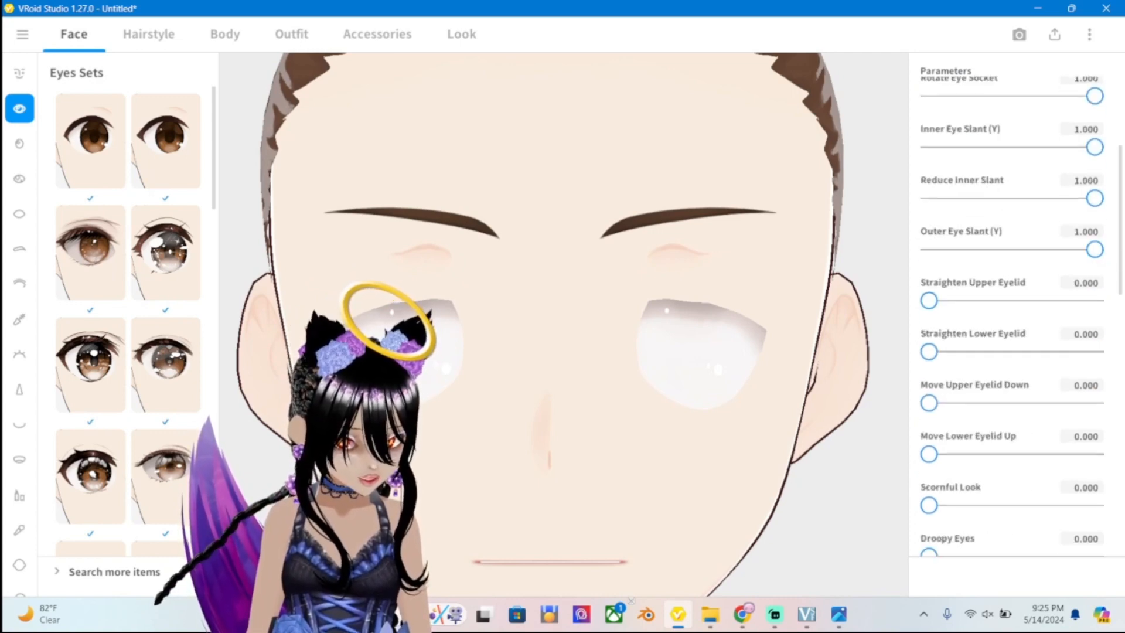
Try the Droopy Eyes, Move Lower Eyelid Up and Scornful Look parameters, returning each to 0.000.
scroll(1012, 304, down, 2)
mouse_move(928, 483)
mouse_down()
mouse_move(1017, 482)
mouse_move(928, 482)
mouse_up()
mouse_move(928, 381)
mouse_down()
mouse_move(1004, 381)
mouse_move(929, 381)
mouse_up()
mouse_move(929, 432)
mouse_down()
mouse_move(1008, 432)
mouse_move(929, 432)
mouse_up()
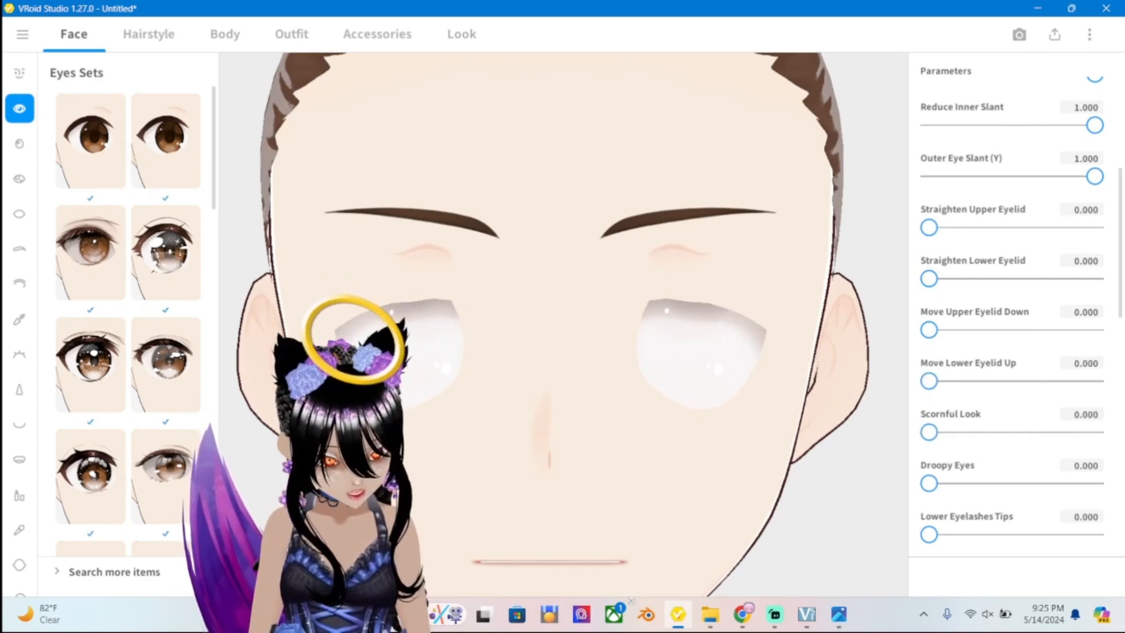
Set Iris Size (X) to 0.113 and Iris Size (Y) to 0.028.
scroll(929, 432, down, 3)
mouse_move(1012, 476)
mouse_down()
mouse_move(1059, 475)
mouse_move(1022, 475)
mouse_up()
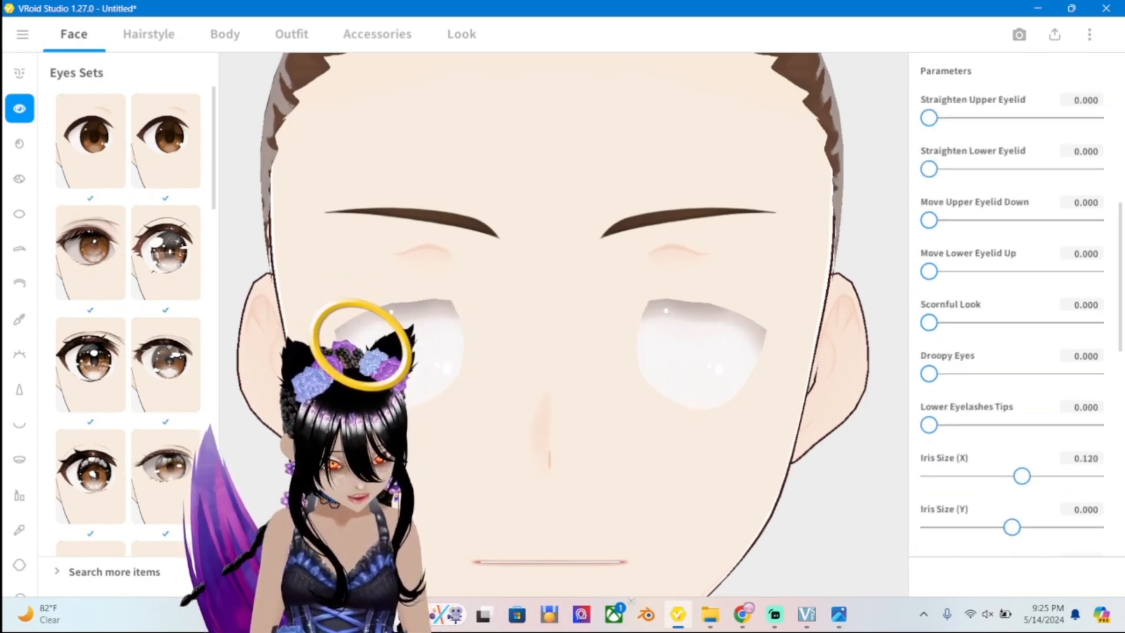
mouse_move(1012, 526)
mouse_down()
mouse_move(1064, 527)
mouse_move(1008, 527)
mouse_up()
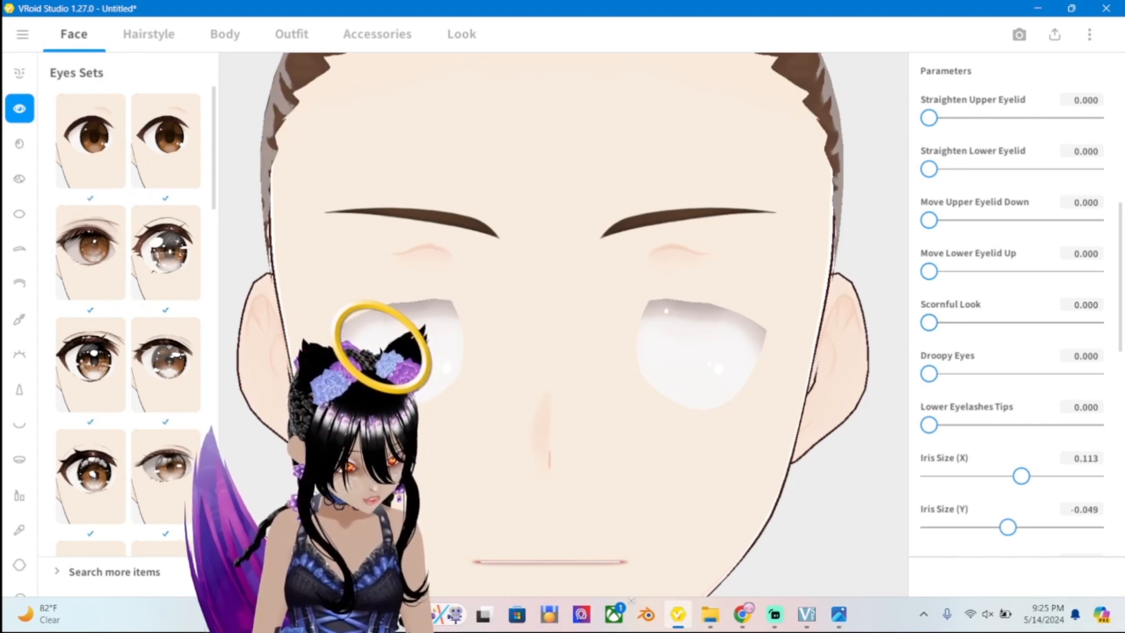
scroll(1012, 310, down, 6)
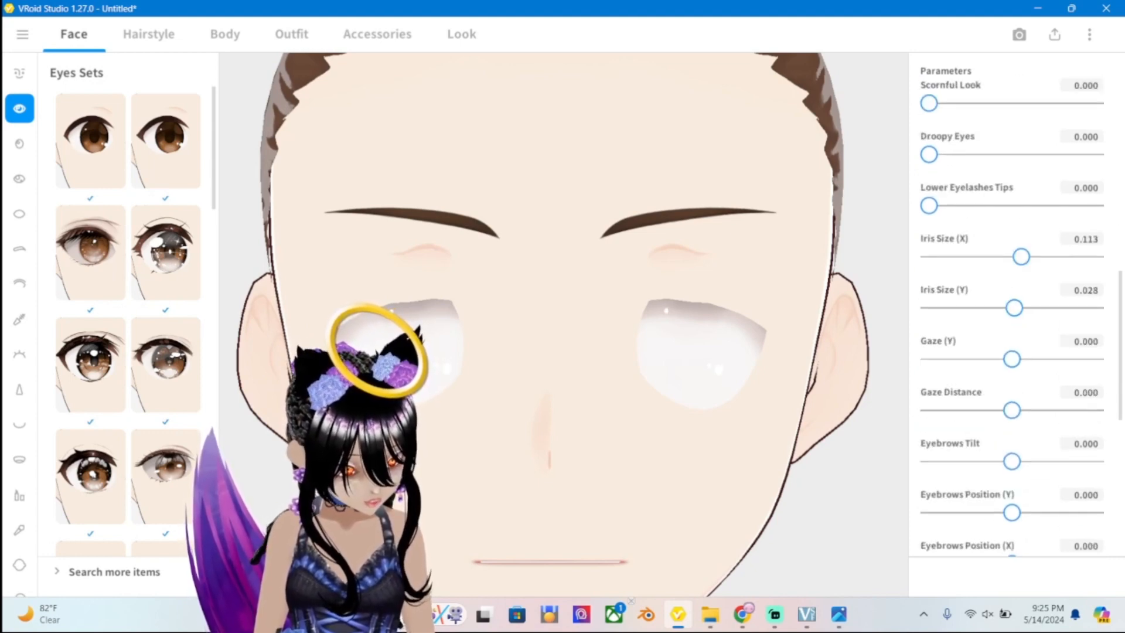
Set Eyes Position (X) to -0.564 and Eyes Position (Y) to -0.557.
scroll(1012, 310, down, 3)
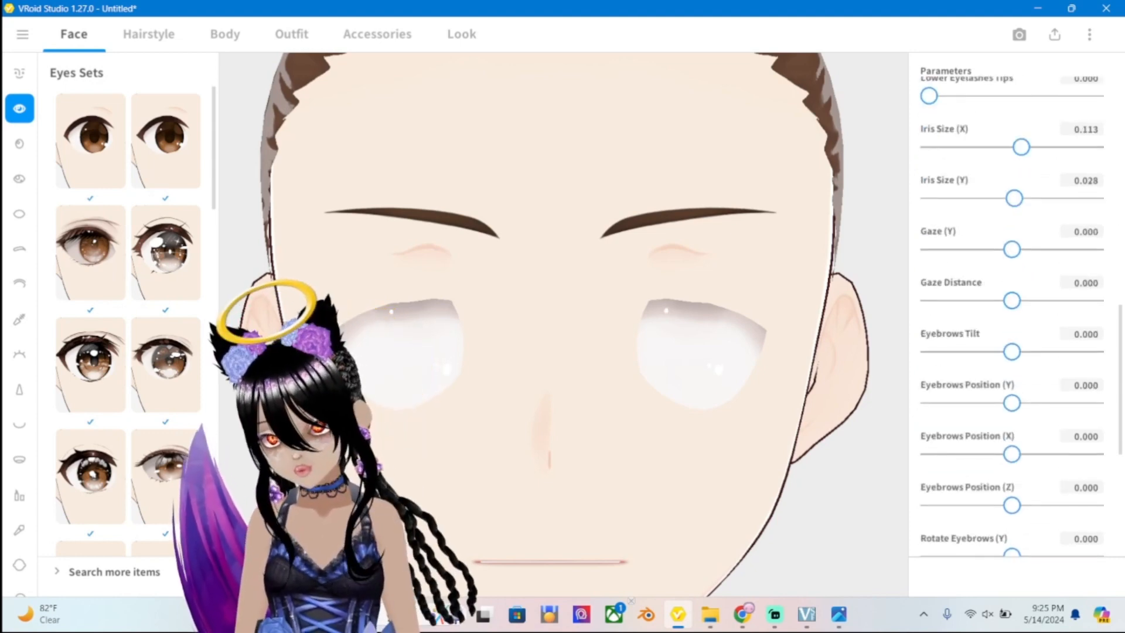
scroll(1013, 311, down, 9)
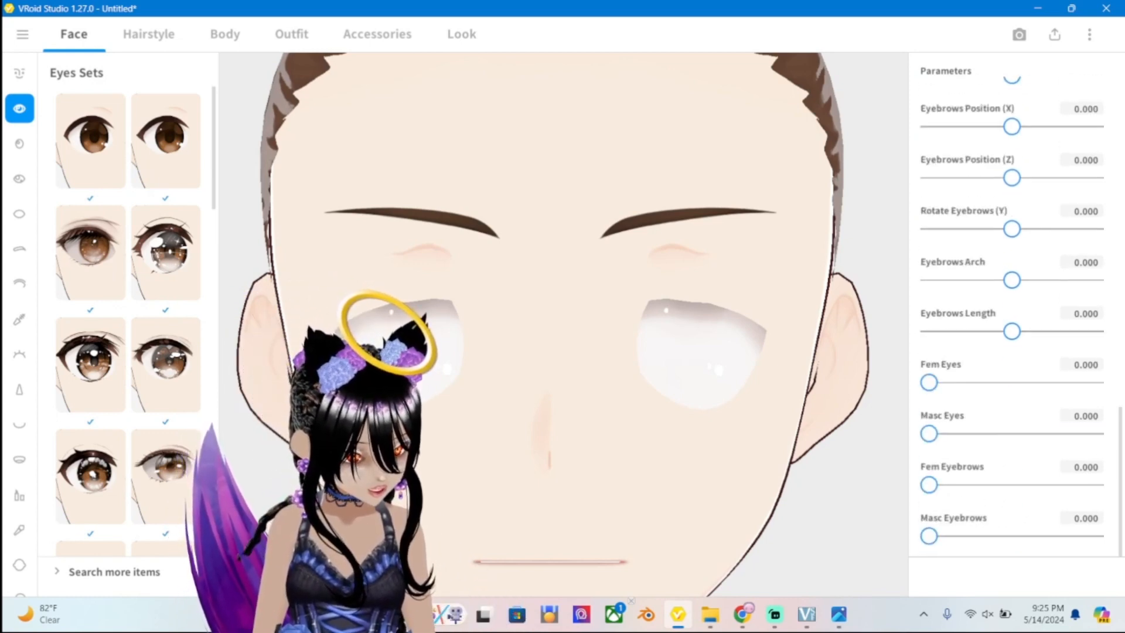
scroll(1012, 311, up, 20)
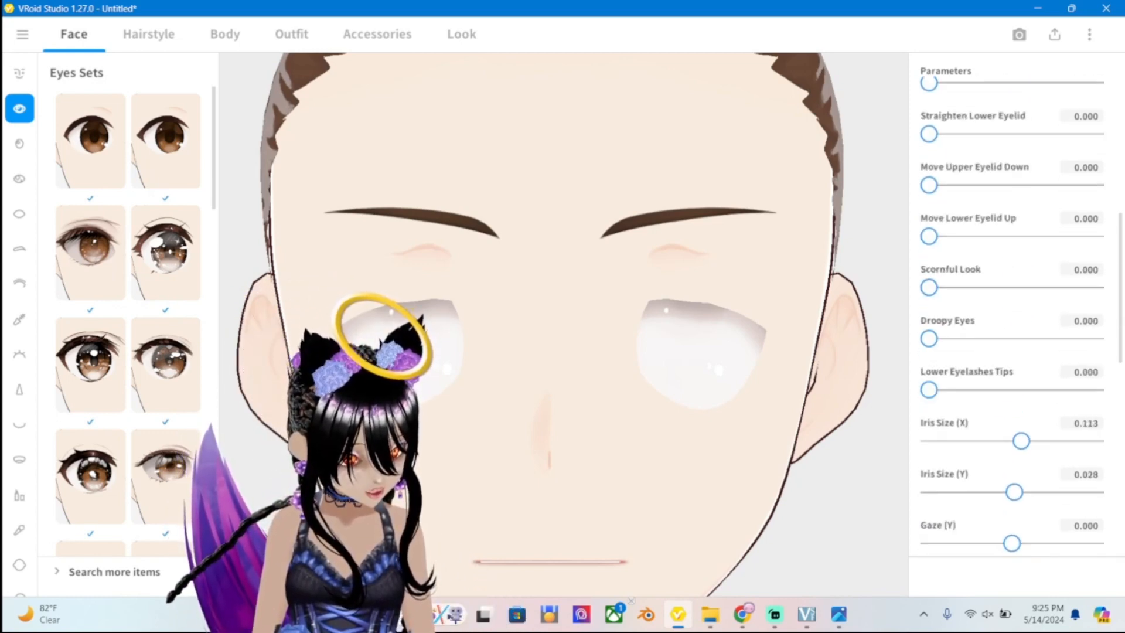
scroll(1012, 310, up, 2)
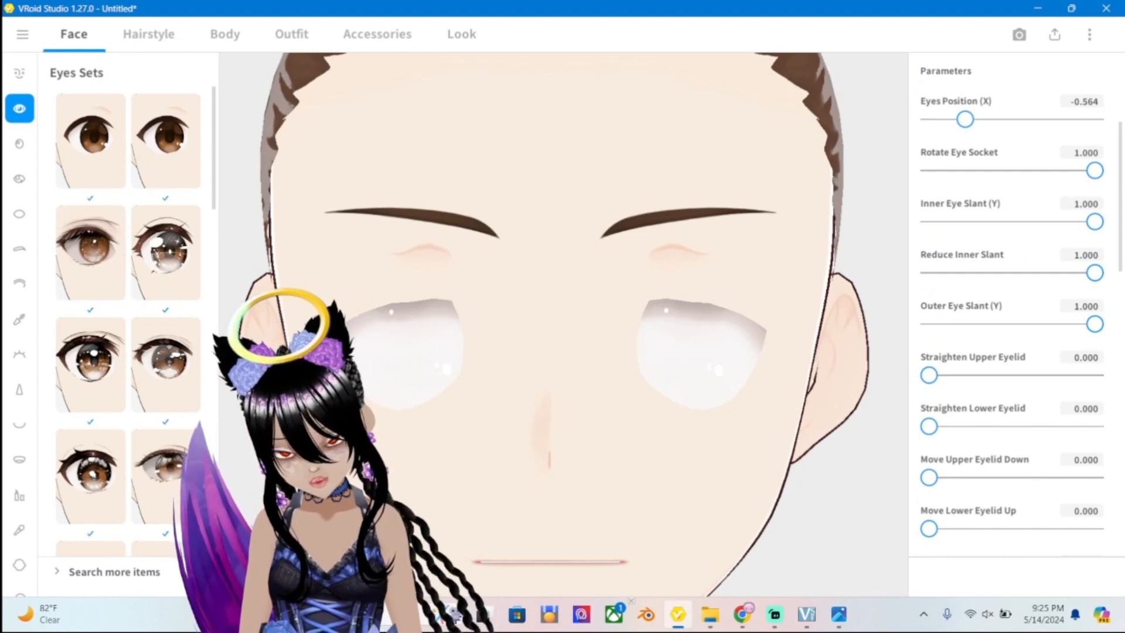
scroll(1012, 311, up, 4)
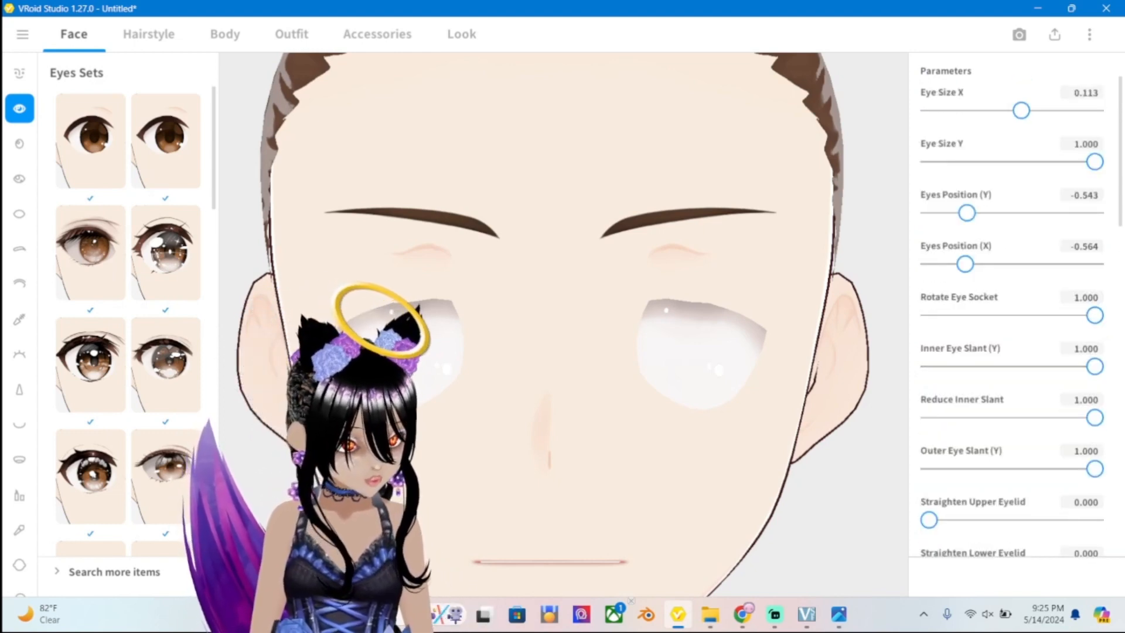
mouse_move(967, 213)
mouse_down()
mouse_move(978, 213)
mouse_move(965, 213)
mouse_up()
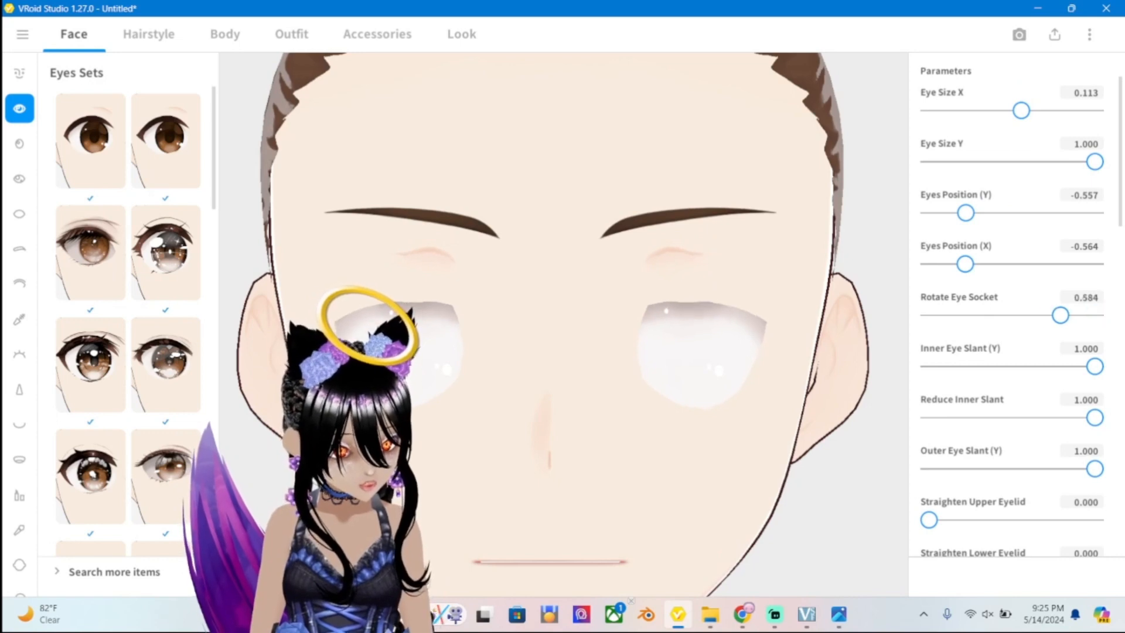
Reduce the irises to Iris Size (X) -0.042 and Iris Size (Y) -0.092.
scroll(1012, 310, down, 15)
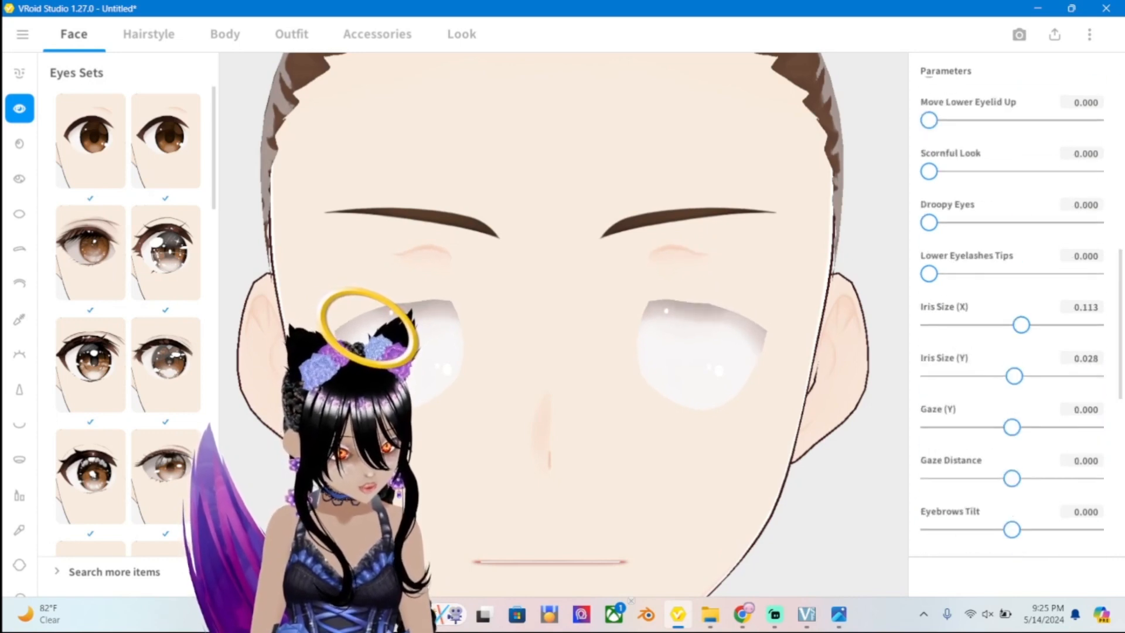
mouse_move(1021, 325)
mouse_down()
mouse_move(990, 325)
mouse_move(1009, 325)
mouse_up()
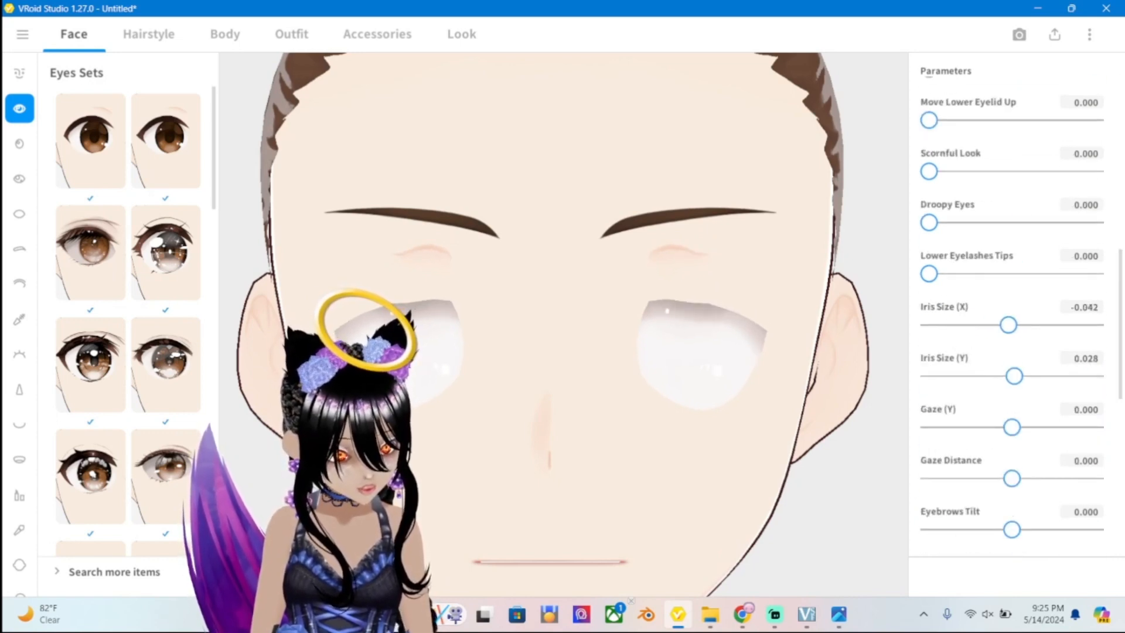
drag(1015, 375, 1004, 375)
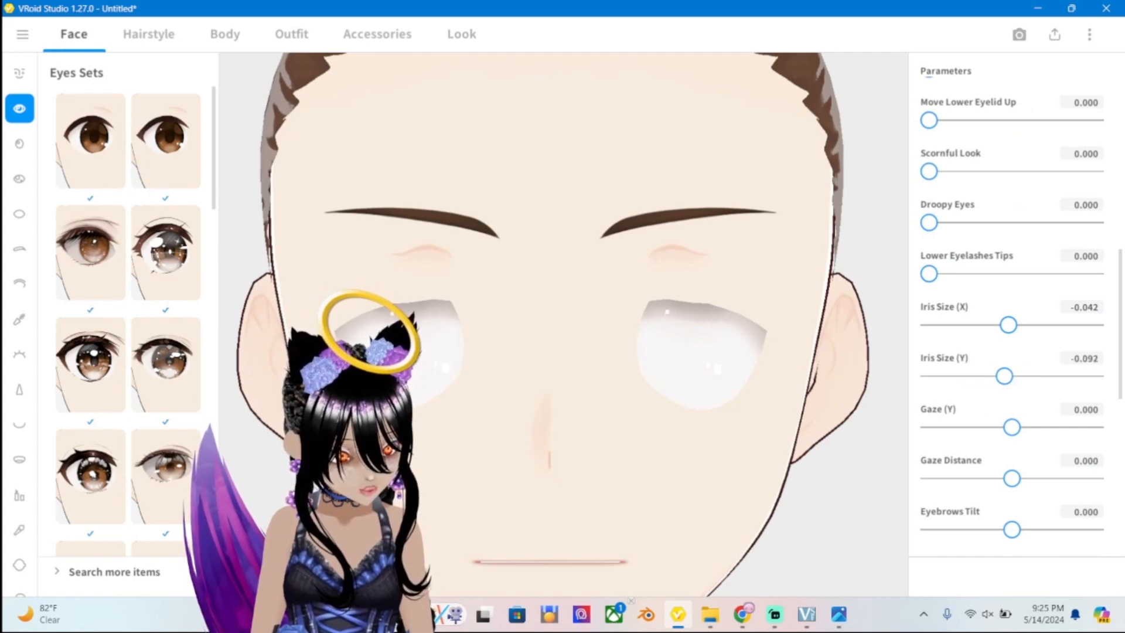
Set Gaze (Y) to -0.014 and Eyebrows Tilt to 0.078.
mouse_move(1012, 427)
mouse_down()
mouse_move(985, 419)
mouse_move(1019, 420)
mouse_up()
scroll(1011, 352, down, 3)
scroll(1019, 420, down, 1)
scroll(1012, 305, down, 5)
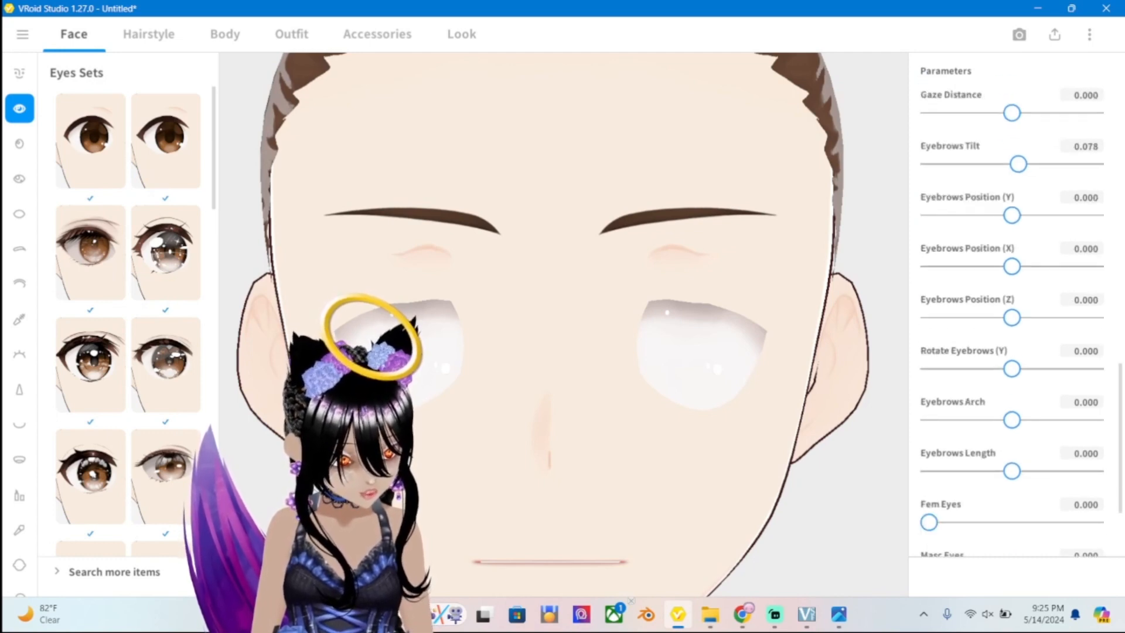
scroll(1012, 305, up, 1)
scroll(1012, 304, down, 3)
Lower the eyes to Eyes Position (Y) -0.620 and set Rotate Eye Socket to 0.951.
scroll(1012, 305, up, 18)
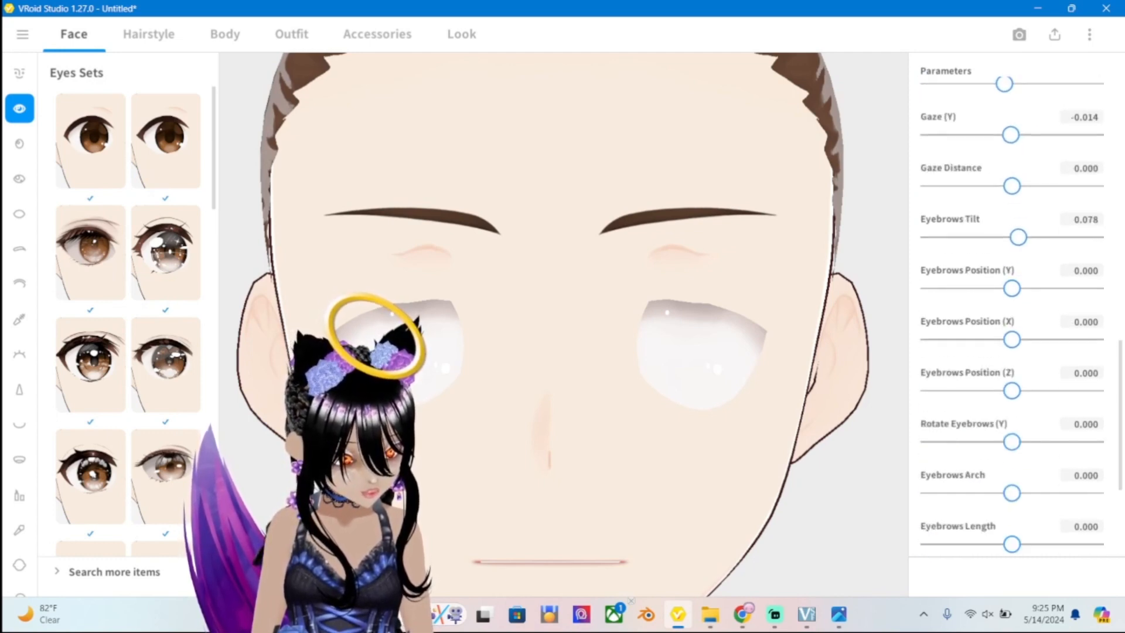
scroll(1012, 305, up, 4)
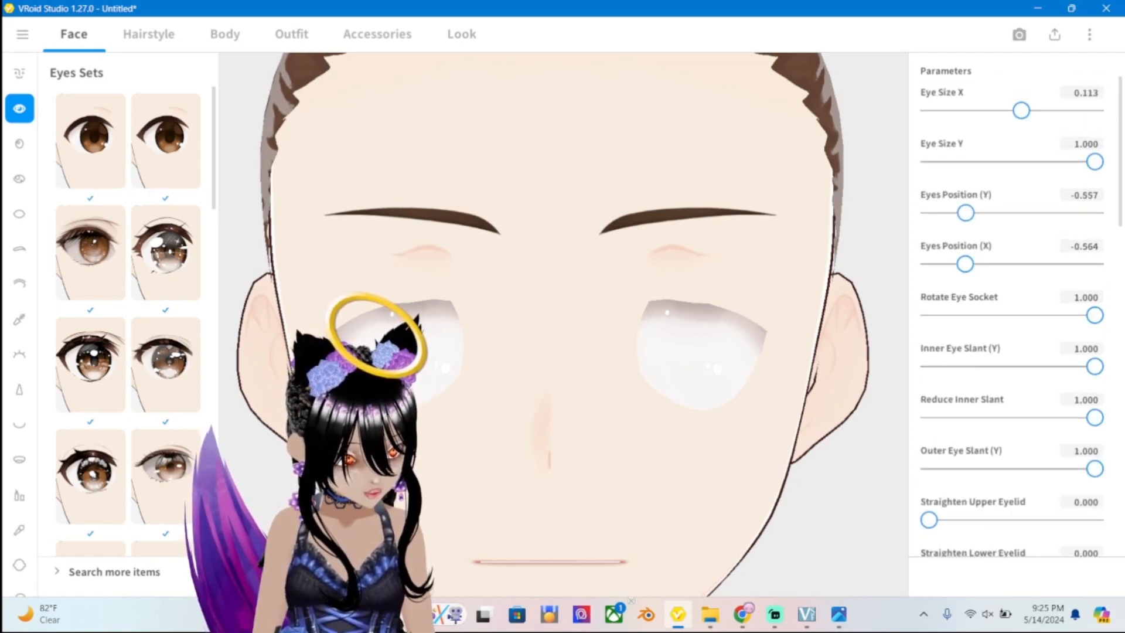
mouse_move(966, 212)
mouse_down()
mouse_move(983, 213)
mouse_move(961, 213)
mouse_up()
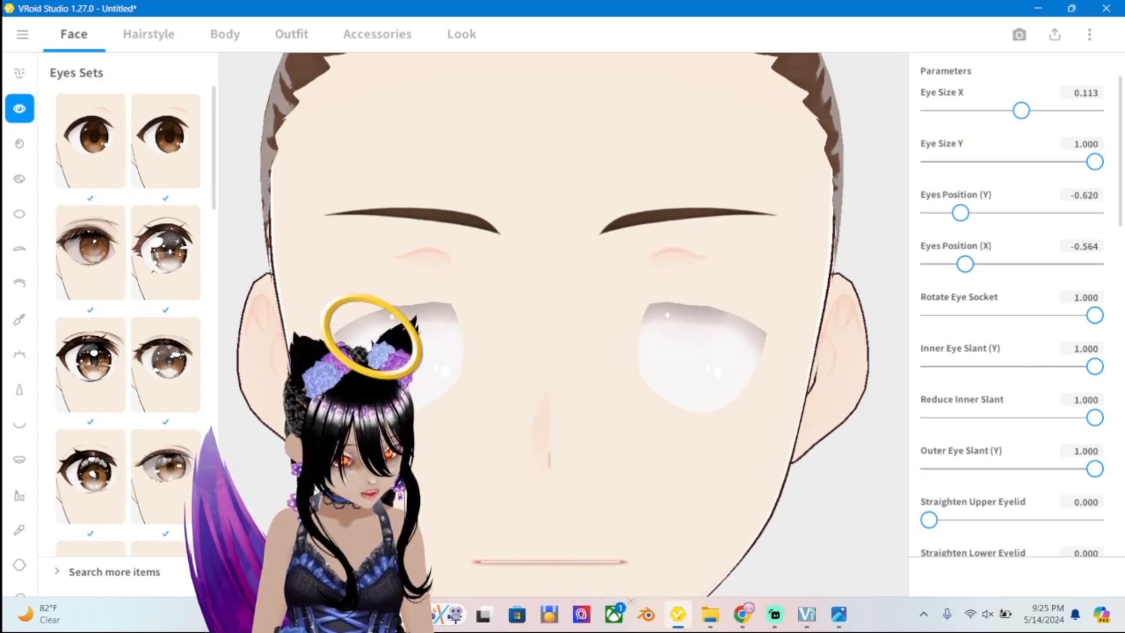
drag(1095, 315, 1091, 316)
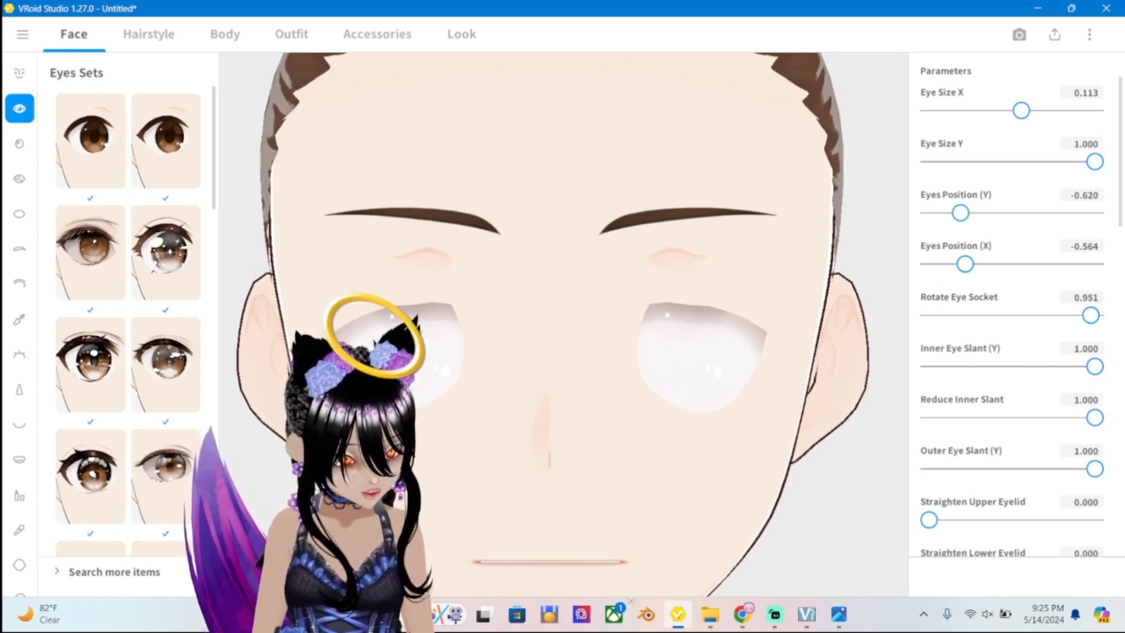
Set Straighten Lower Eyelid to 1.000.
drag(929, 520, 1095, 534)
scroll(1012, 316, down, 1)
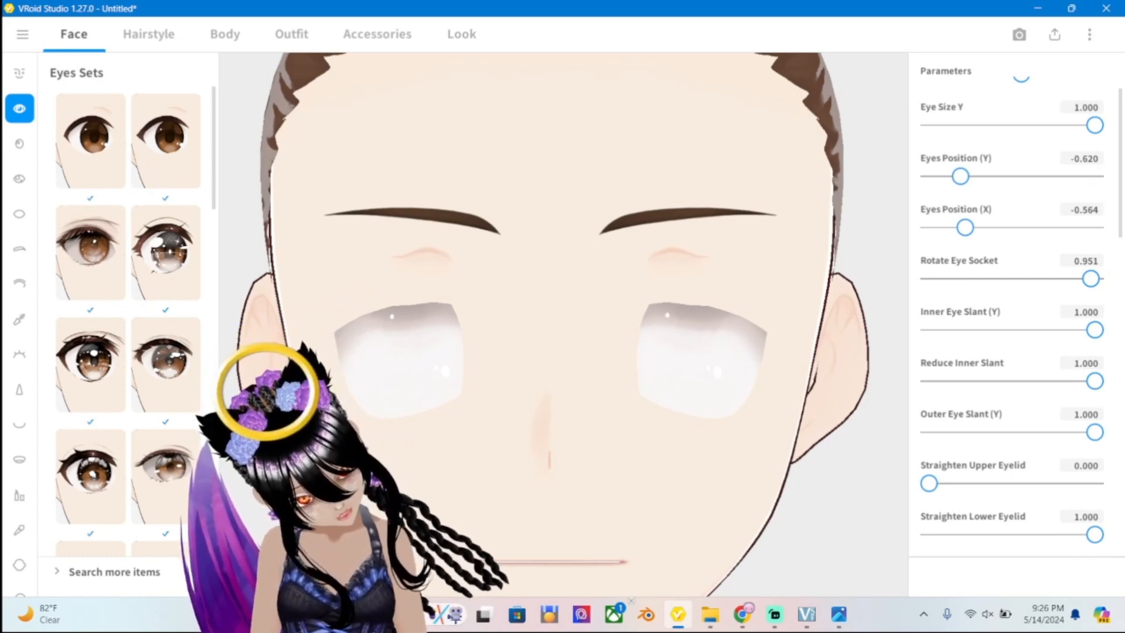
scroll(1012, 304, down, 1)
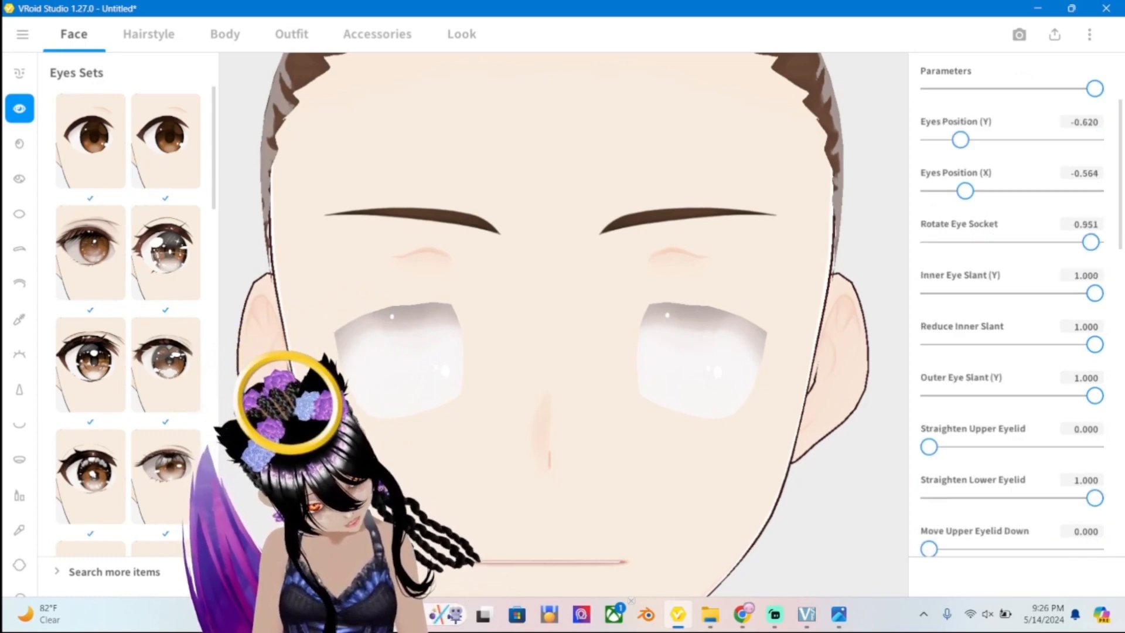
Try Move Upper Eyelid Down and Move Lower Eyelid Up, returning both to 0.000.
mouse_move(929, 548)
mouse_down()
mouse_move(1082, 548)
mouse_move(929, 549)
mouse_up()
scroll(1012, 304, down, 1)
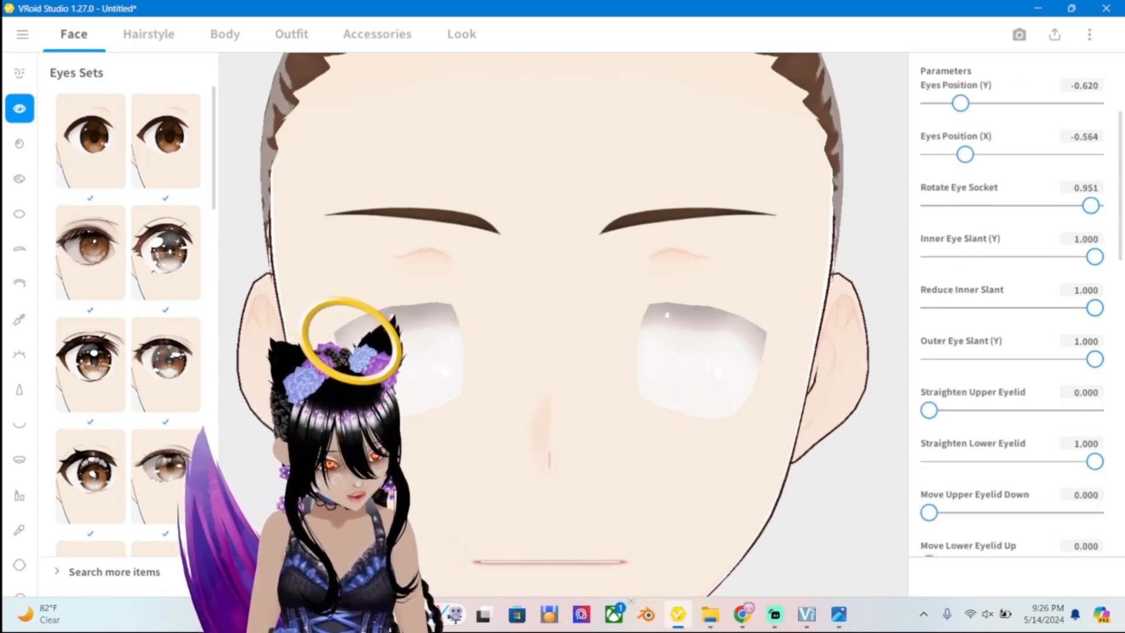
scroll(1012, 305, down, 1)
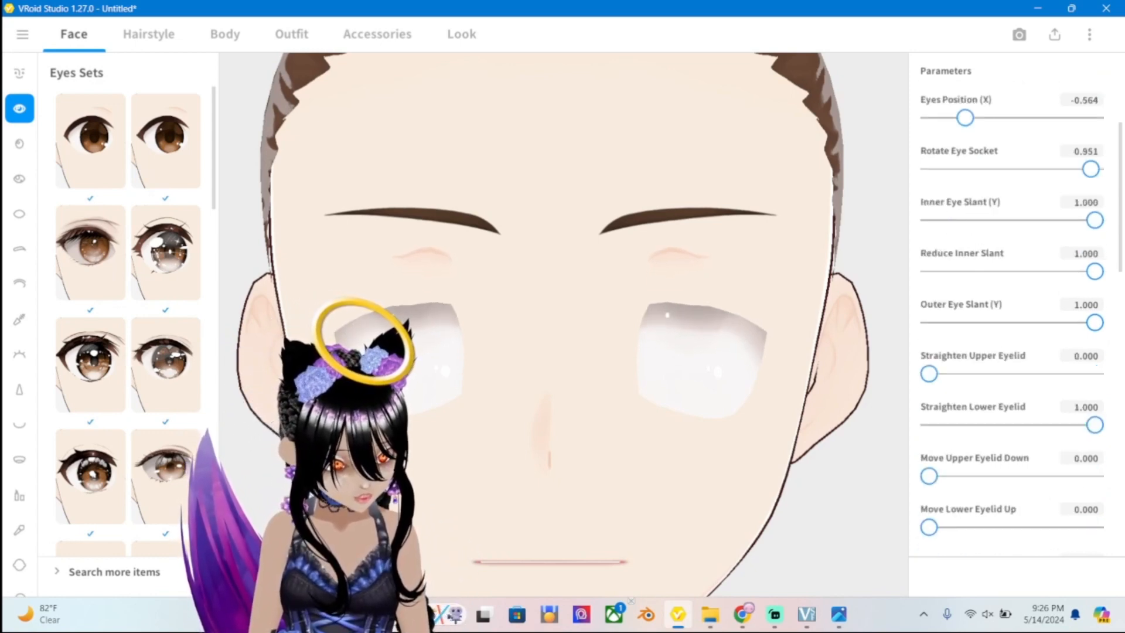
mouse_move(929, 476)
mouse_down()
mouse_move(981, 476)
mouse_move(929, 476)
mouse_up()
mouse_move(930, 527)
mouse_down()
mouse_move(1095, 527)
mouse_move(929, 527)
mouse_up()
scroll(1012, 305, down, 1)
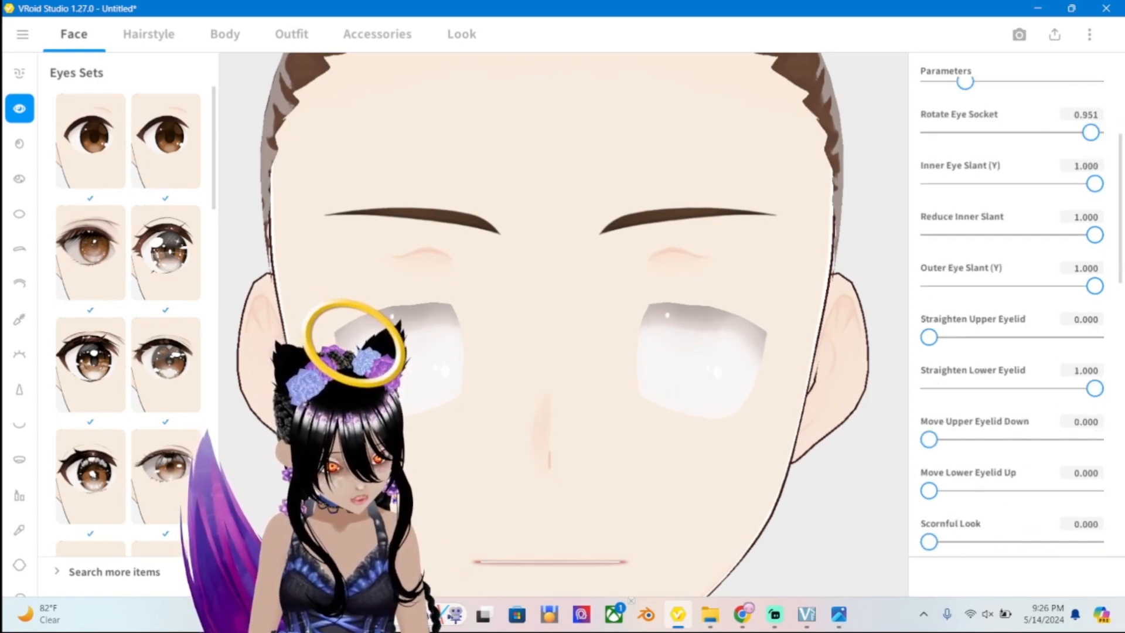
Try the Scornful Look, Droopy Eyes and Lower Eyelashes Tips parameters, returning each to 0.000.
scroll(1012, 304, down, 1)
mouse_move(929, 468)
mouse_down()
mouse_move(961, 468)
mouse_move(928, 468)
mouse_up()
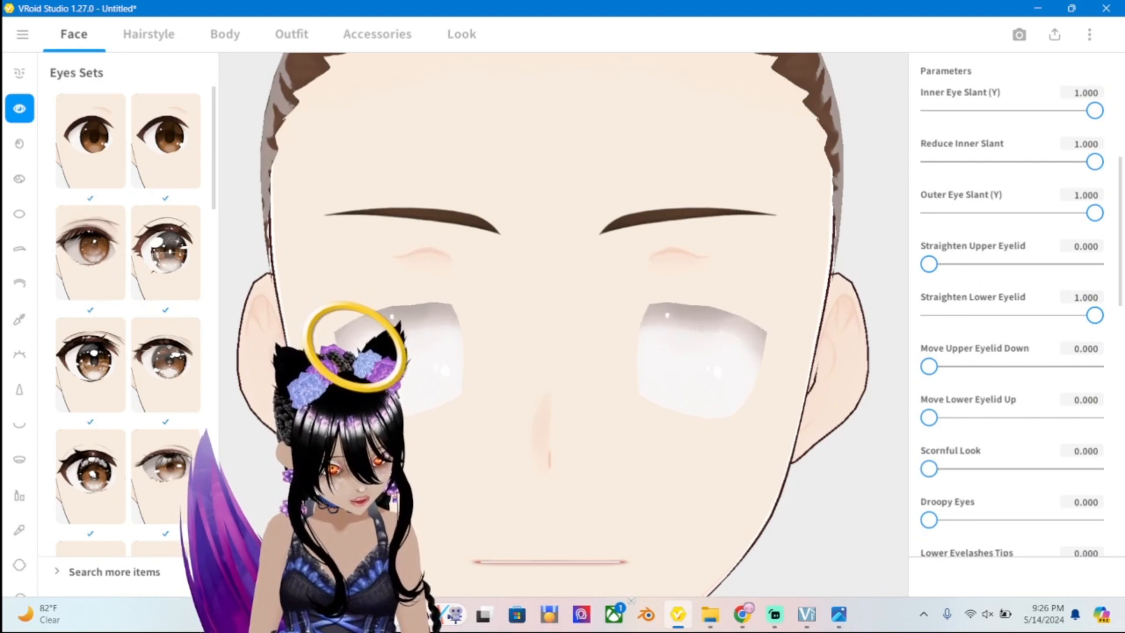
mouse_move(928, 520)
mouse_down()
mouse_move(984, 520)
mouse_move(929, 519)
mouse_up()
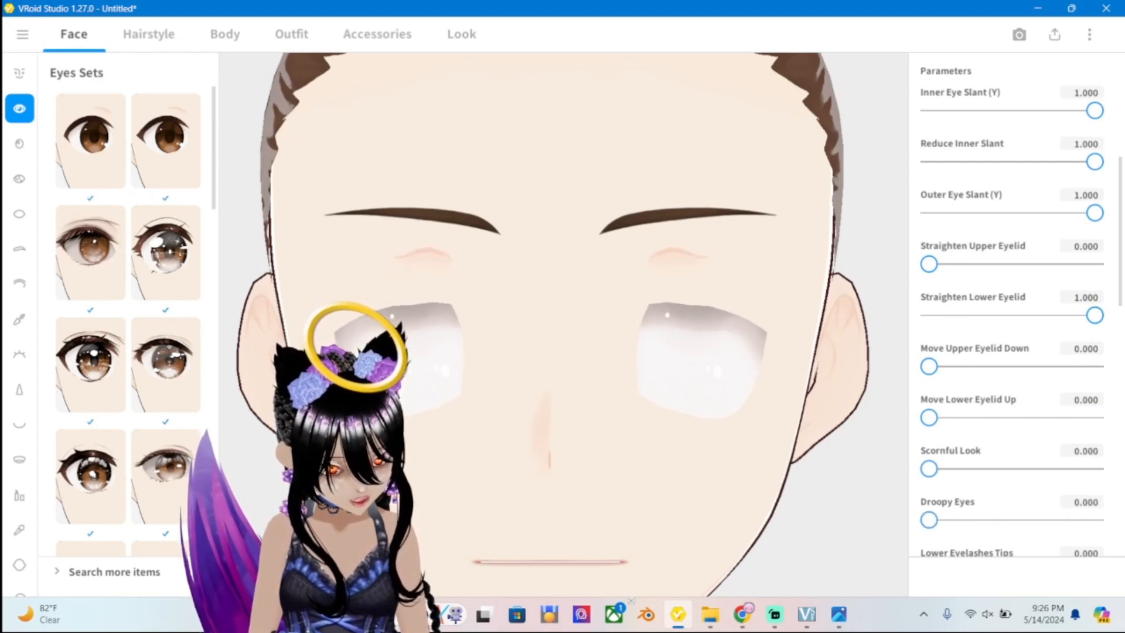
scroll(1012, 305, down, 1)
scroll(1012, 305, down, 1)
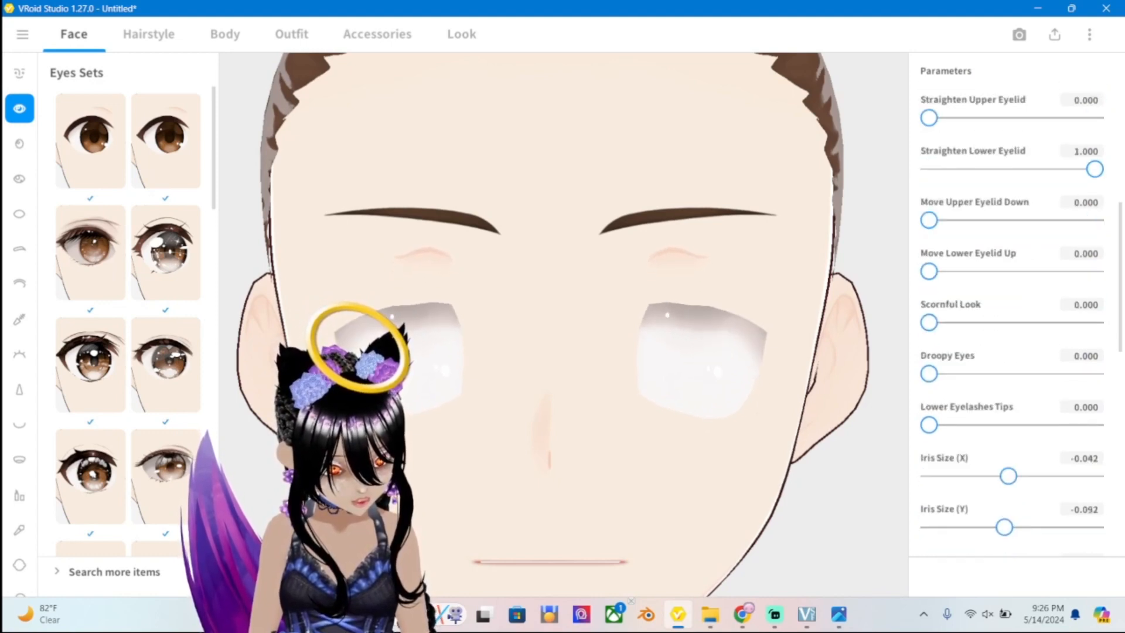
mouse_move(929, 425)
mouse_down()
mouse_move(1096, 424)
mouse_move(929, 425)
mouse_up()
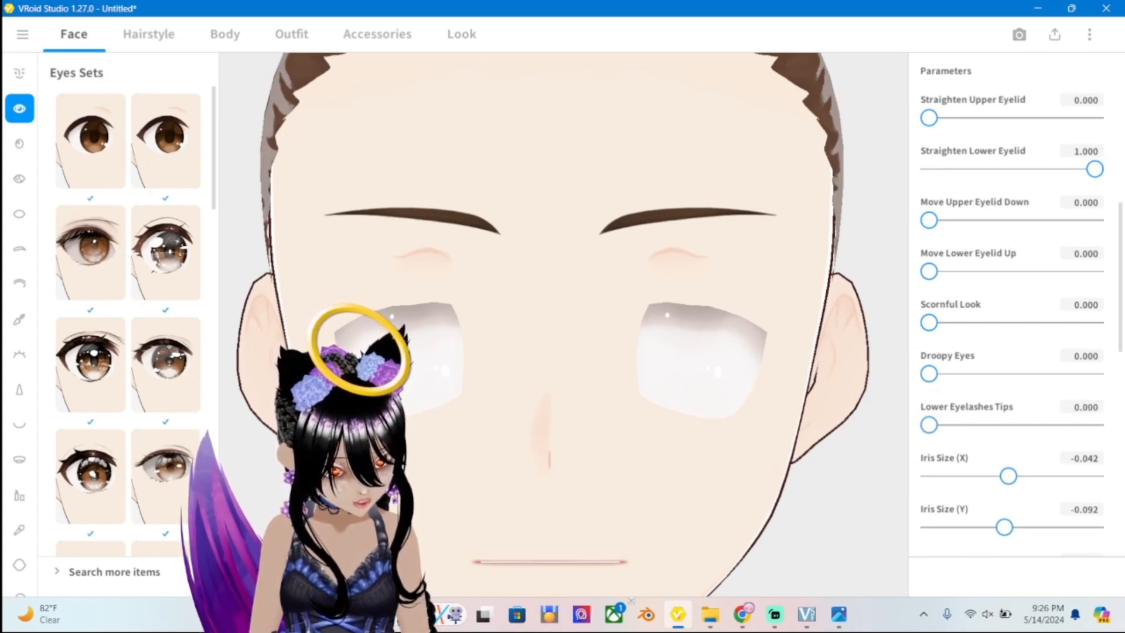
Set Rotate Eye Socket to 0.781, keeping Inner Eye Slant (Y) at 1.000.
scroll(1012, 305, up, 3)
scroll(1012, 311, up, 1)
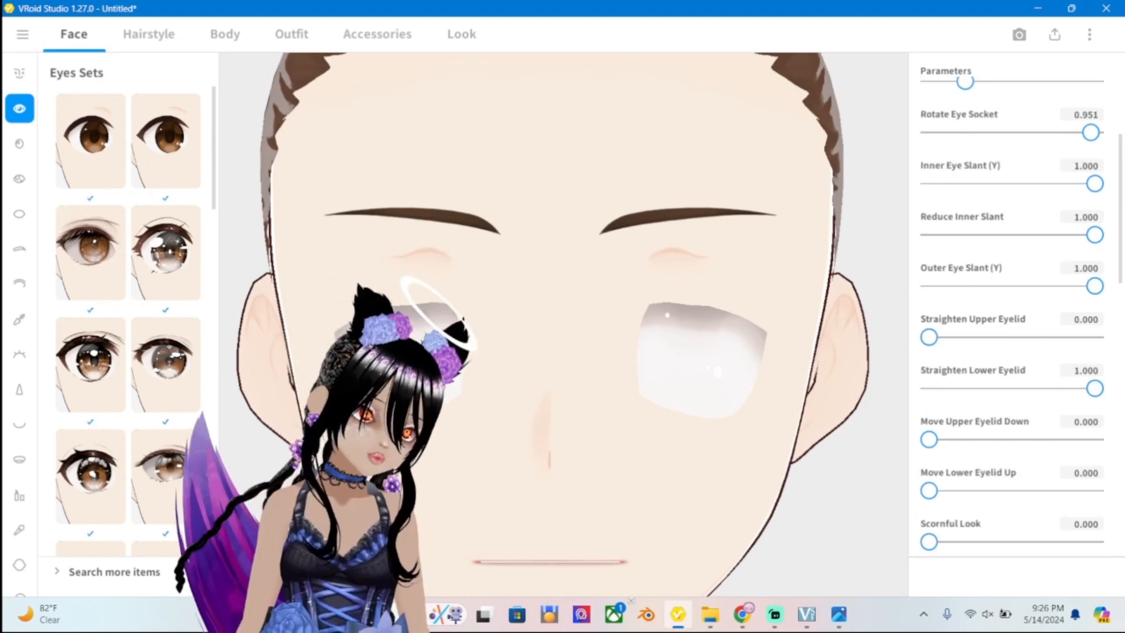
mouse_move(1090, 132)
mouse_down()
mouse_move(1043, 132)
mouse_move(1076, 132)
mouse_up()
mouse_move(1095, 184)
mouse_down()
mouse_move(929, 183)
mouse_move(1094, 183)
mouse_up()
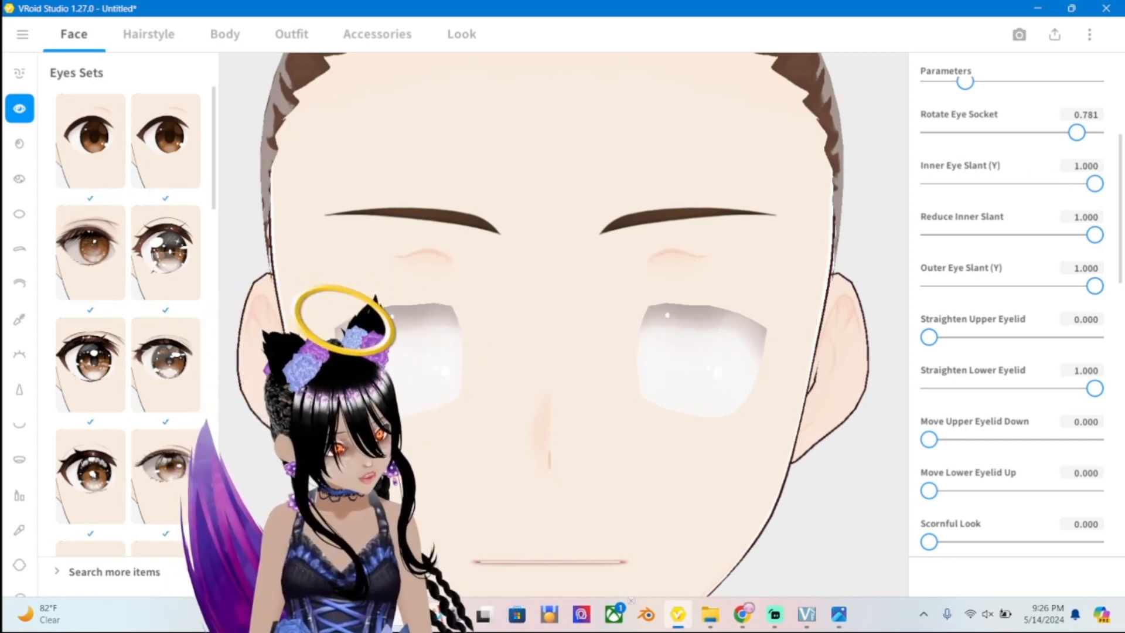
Try a Straighten Upper Eyelid value of -100, returning the parameter to 0.000.
mouse_move(929, 337)
mouse_down()
mouse_move(1095, 337)
mouse_move(929, 337)
mouse_up()
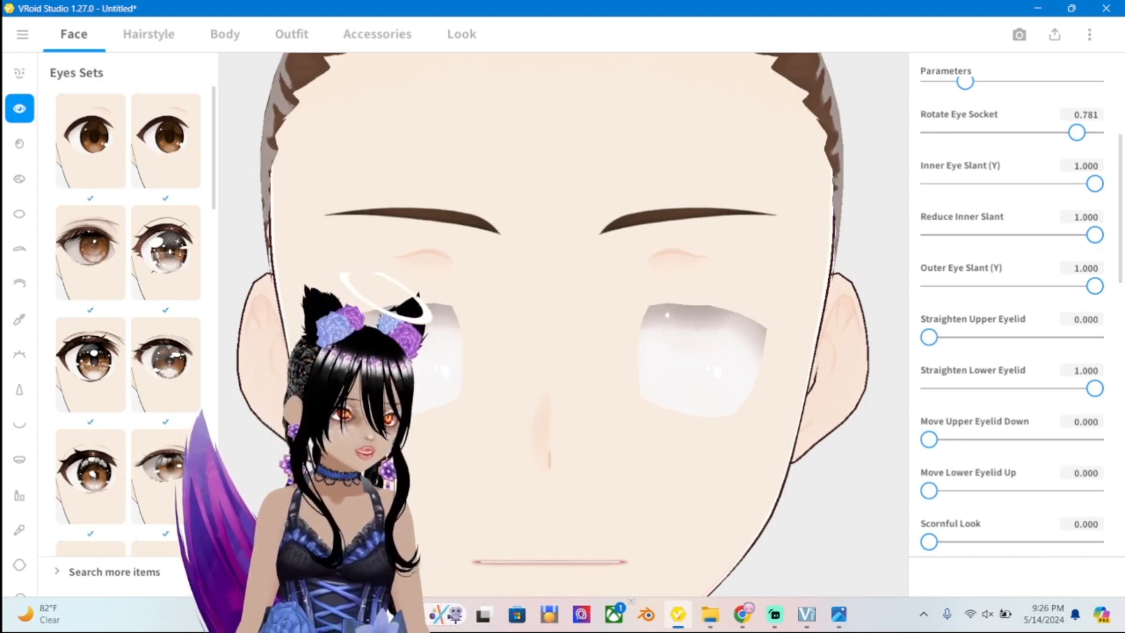
click(1086, 319)
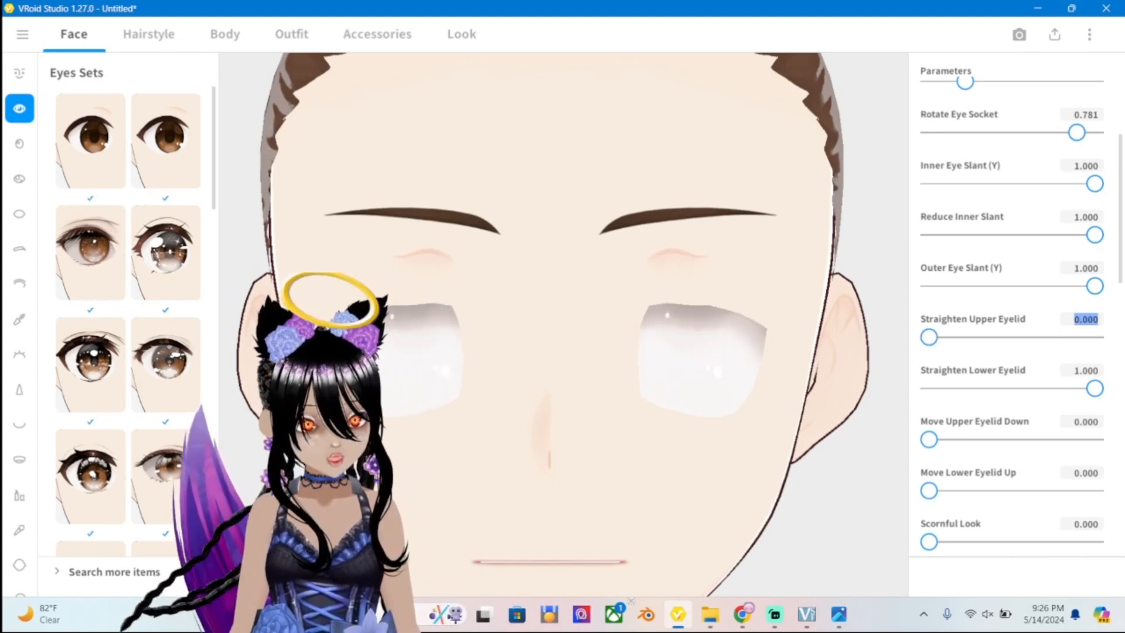
key(BackSpace)
text(-)
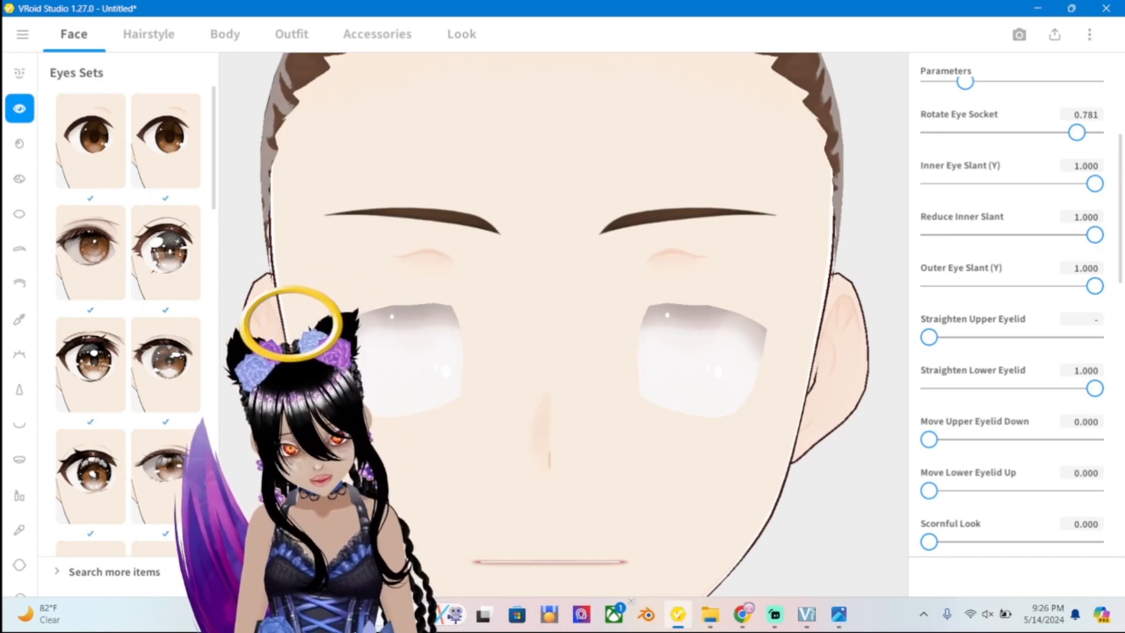
text(100)
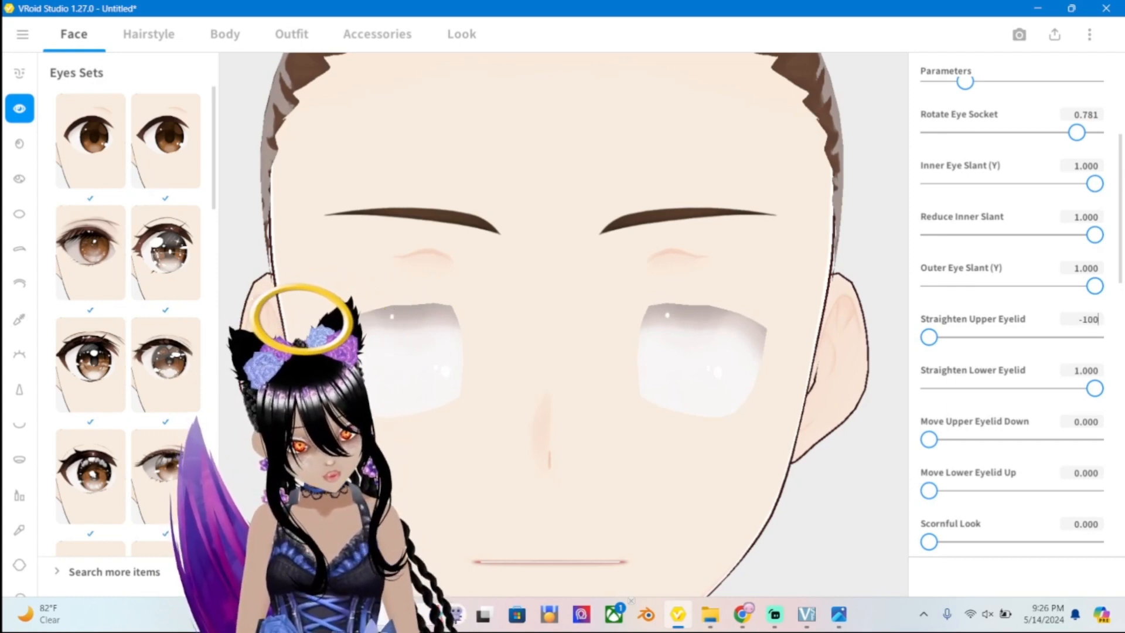
key(Return)
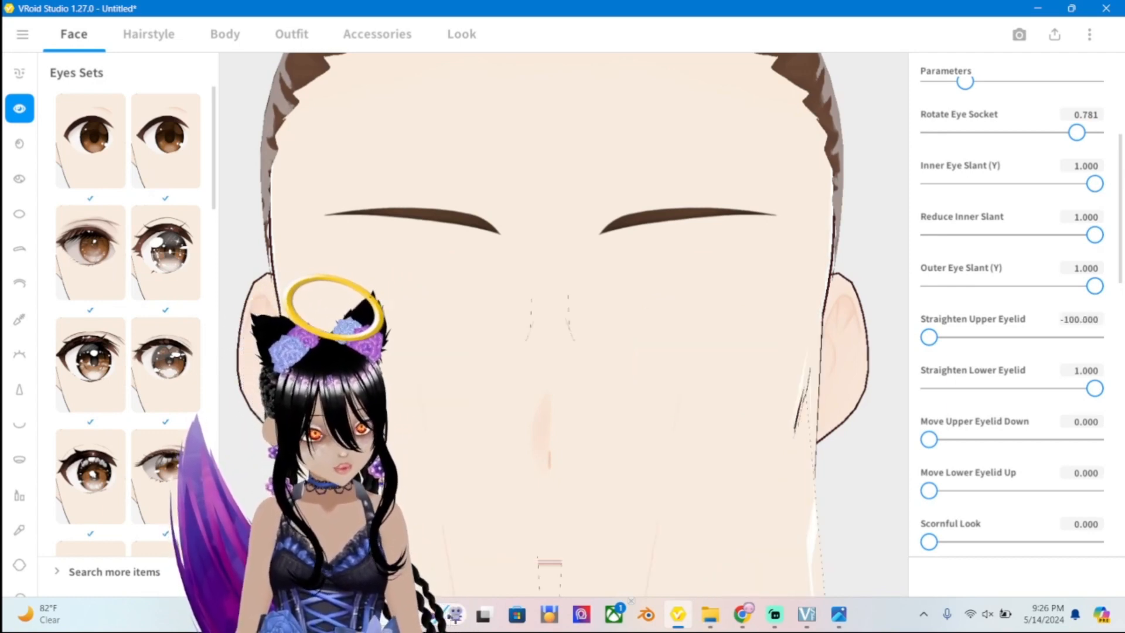
scroll(563, 325, down, 5)
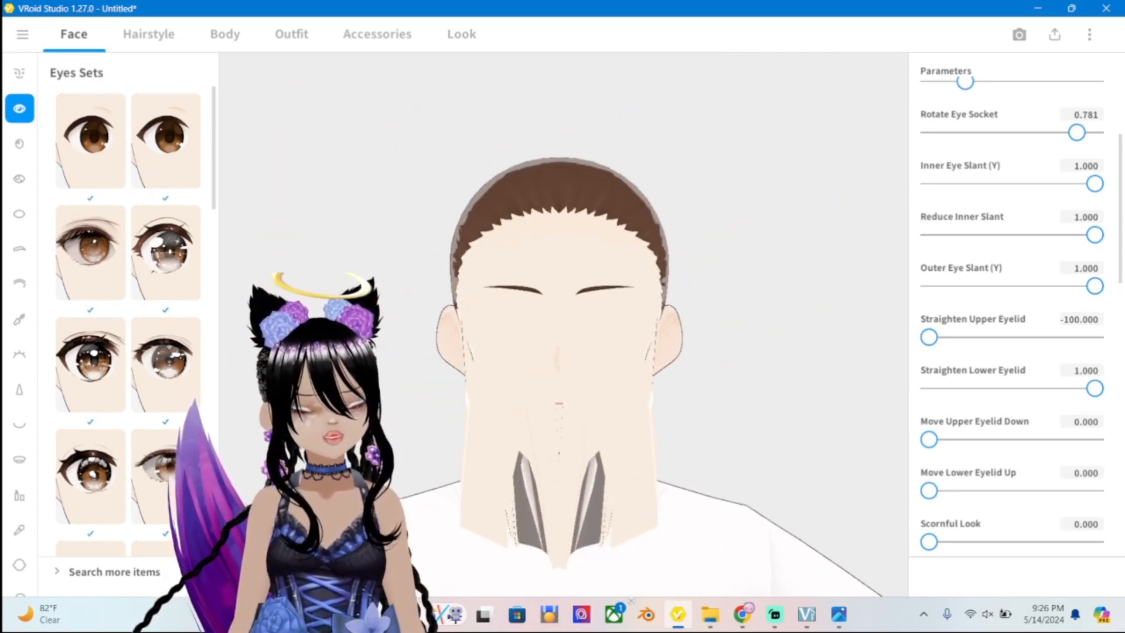
scroll(562, 325, up, 1)
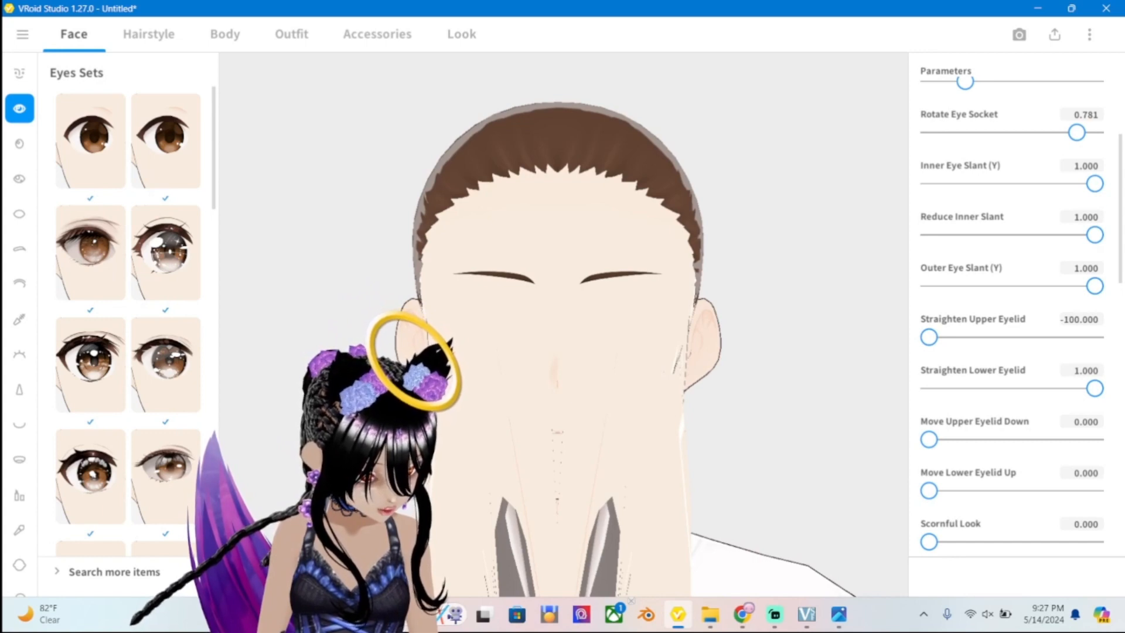
mouse_move(929, 337)
mouse_down()
mouse_move(957, 337)
mouse_move(929, 337)
mouse_up()
scroll(564, 326, up, 3)
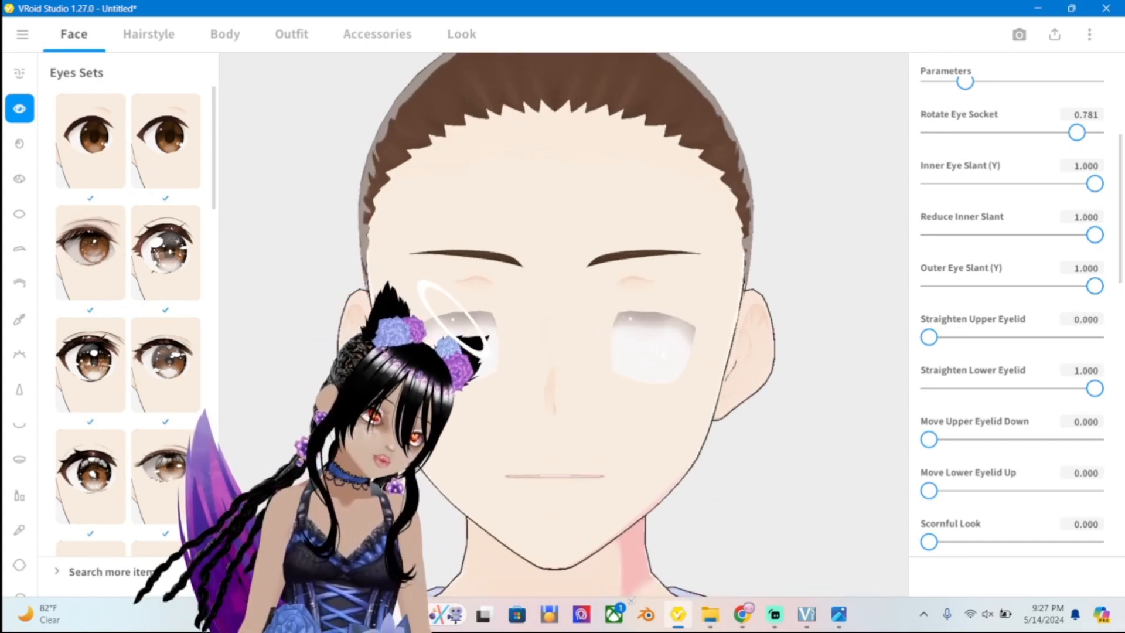
scroll(563, 326, up, 2)
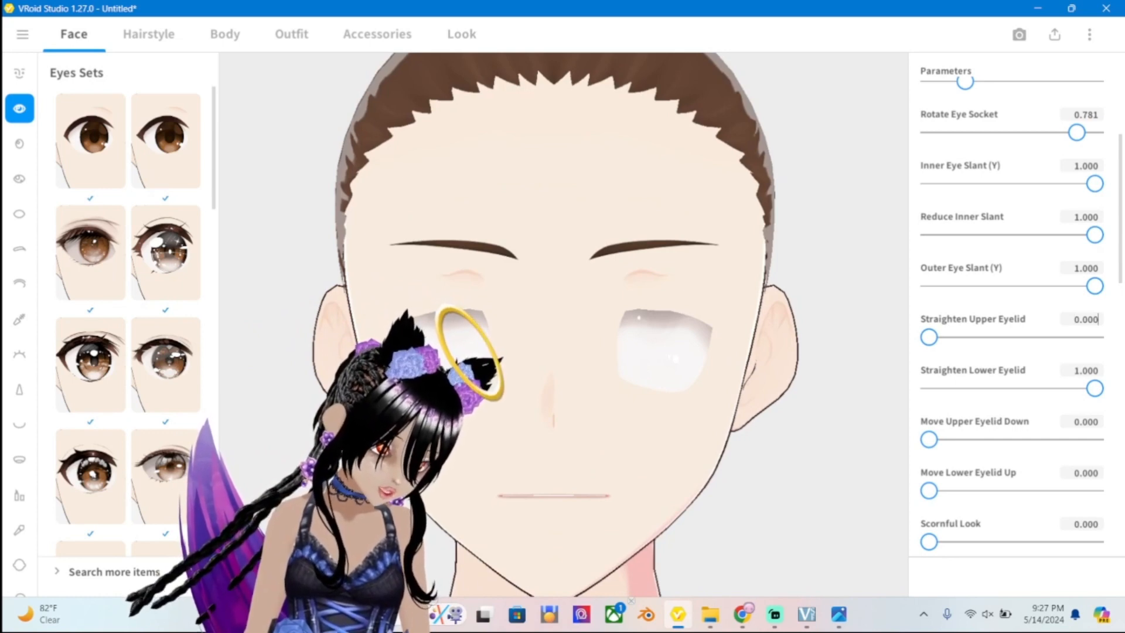
click(1088, 337)
drag(1088, 337, 929, 336)
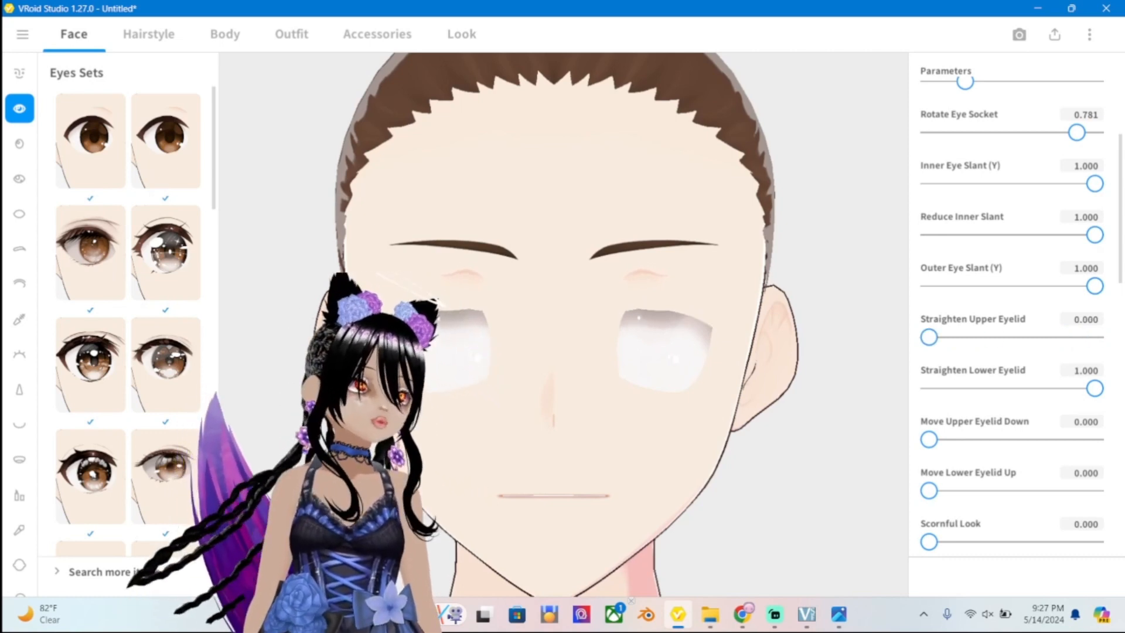
Try Inner Eye Slant (Y) beyond its slider range at 1.5, raising it to 2.
click(1085, 166)
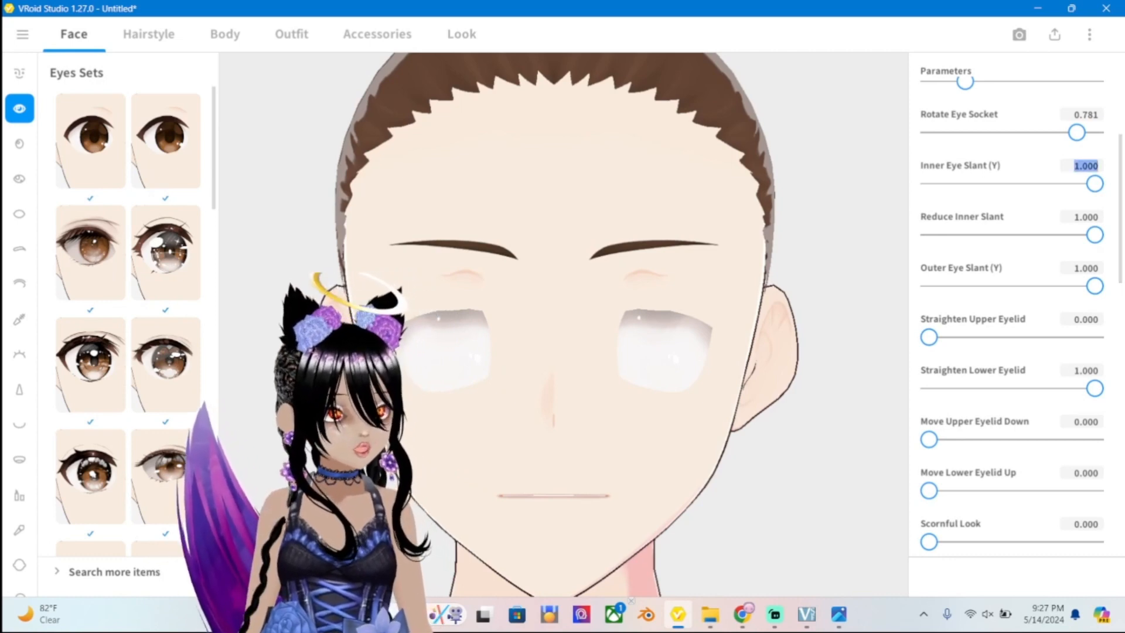
key(BackSpace)
text(1.5)
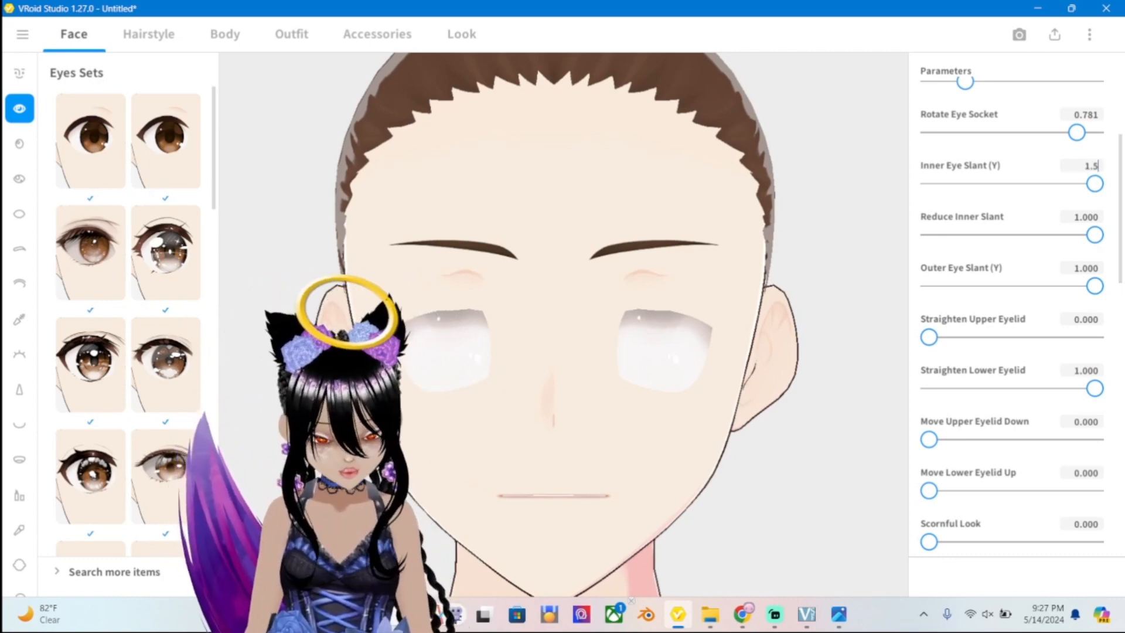
key(Return)
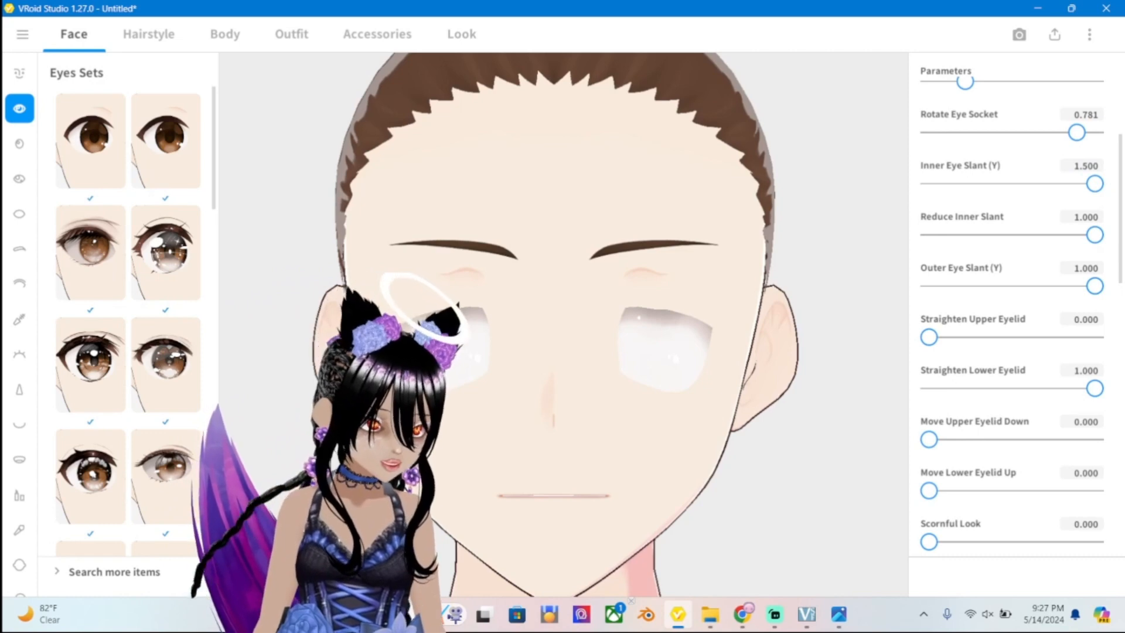
click(1085, 166)
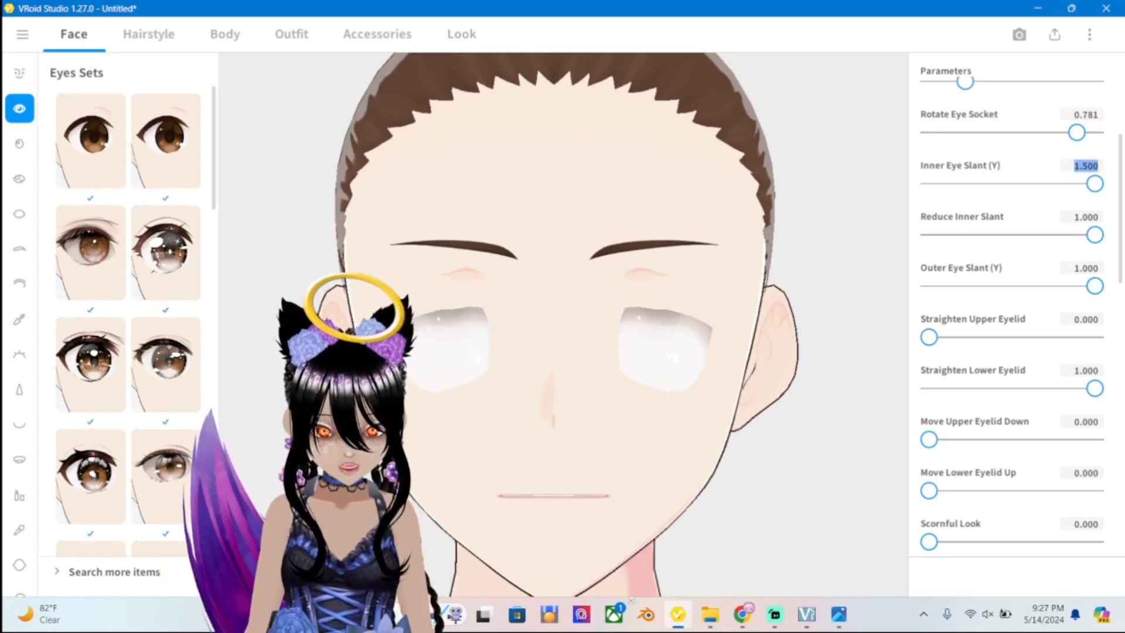
text(2)
key(Return)
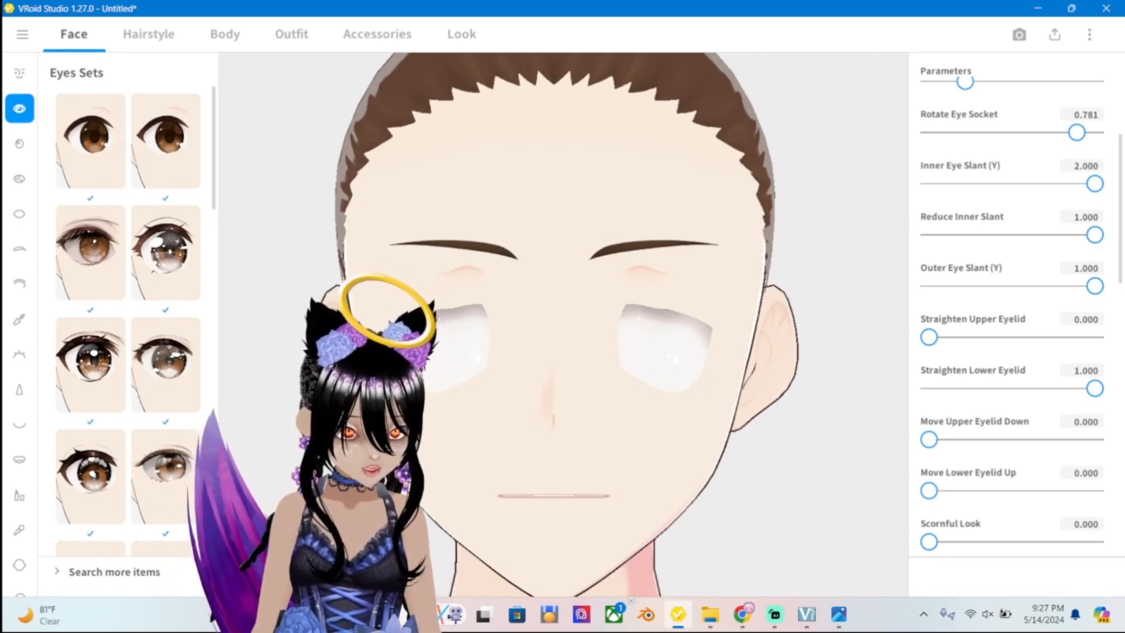
Try a negative Inner Eye Slant (Y) of -1.5, returning it to 2.
click(1085, 166)
key(BackSpace)
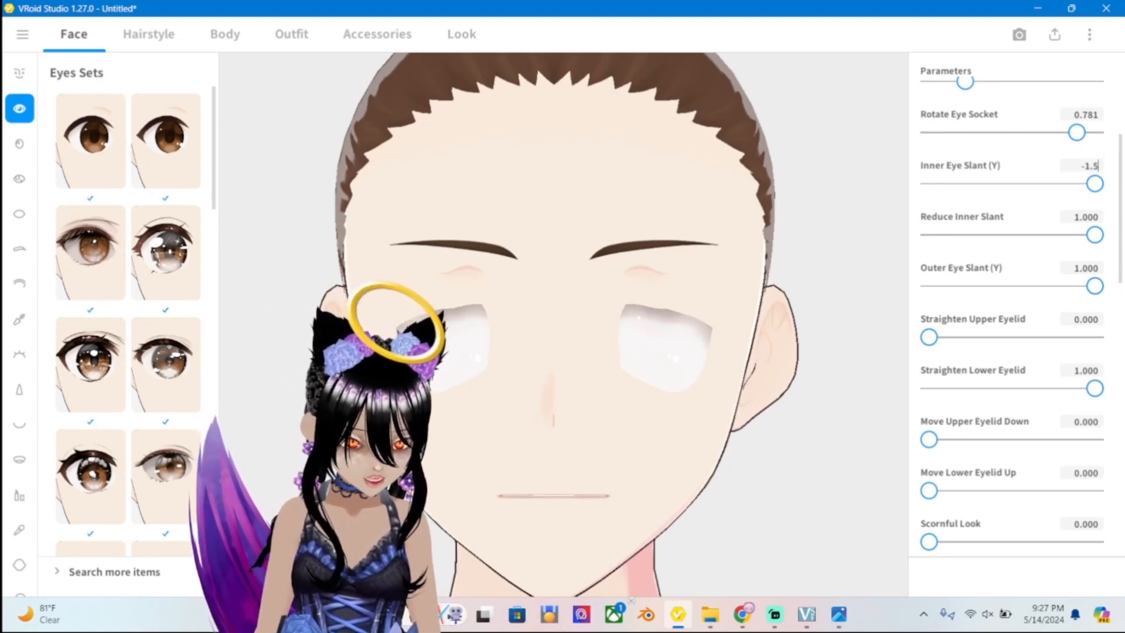
key(Return)
click(1084, 166)
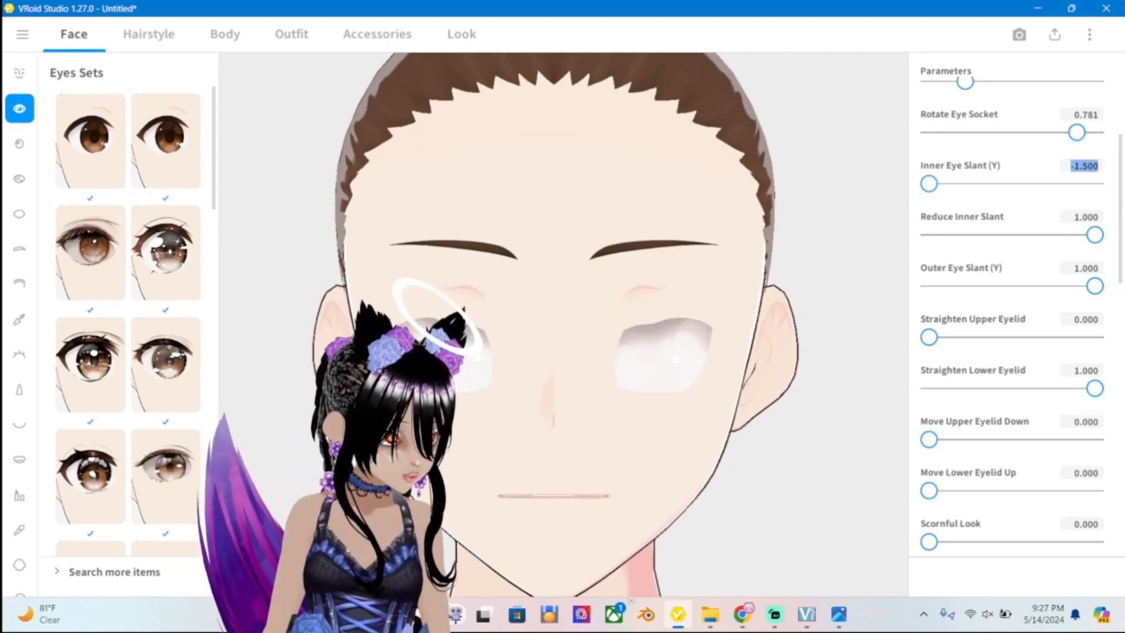
text(2)
key(Return)
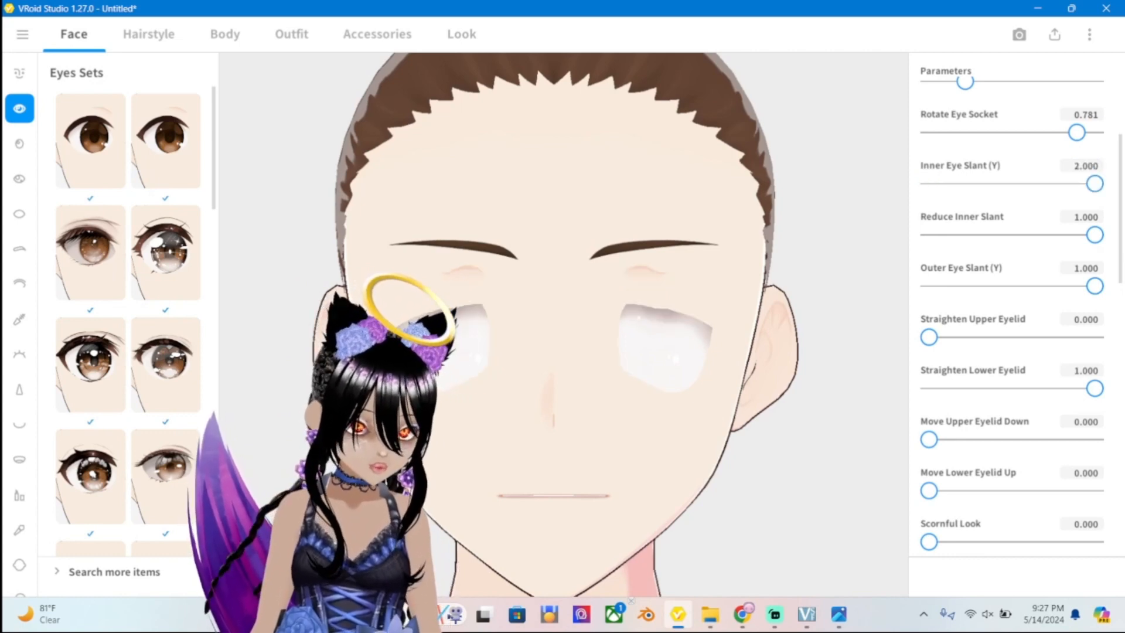
Reduce Rotate Eye Socket to 0.056, keeping Eye Size Y at 1.000.
scroll(1012, 304, up, 1)
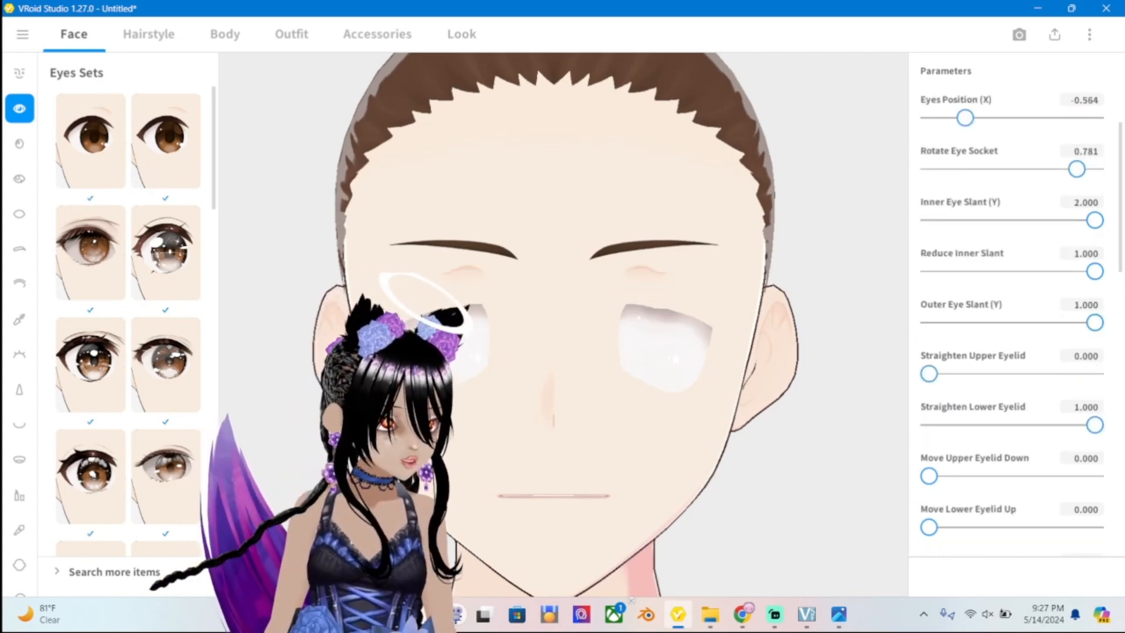
scroll(1012, 304, up, 2)
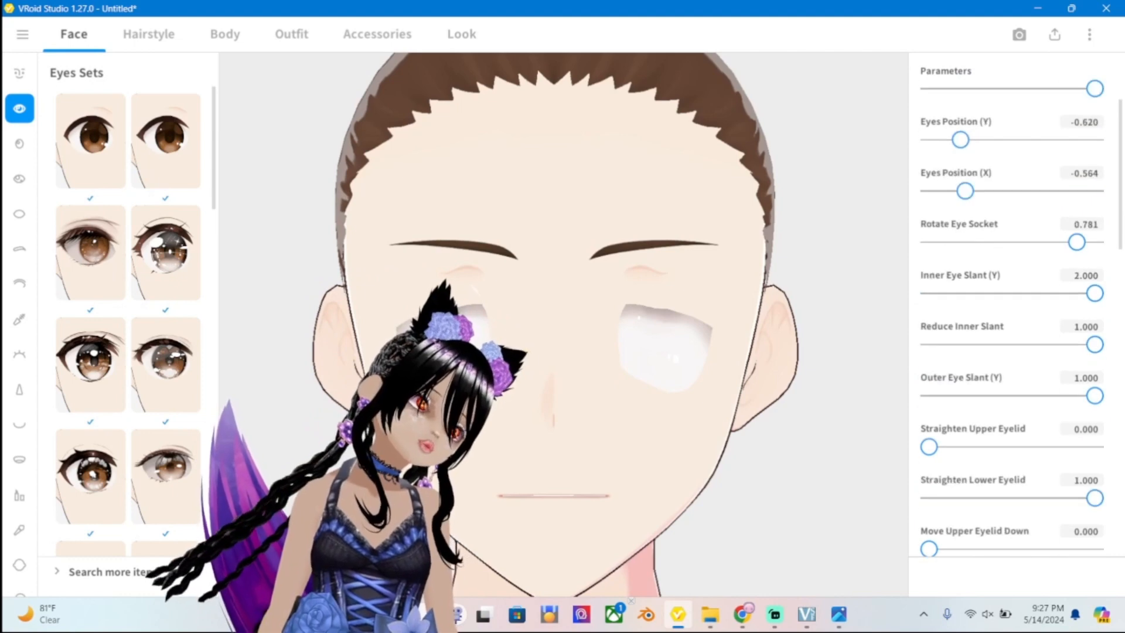
scroll(1012, 305, up, 1)
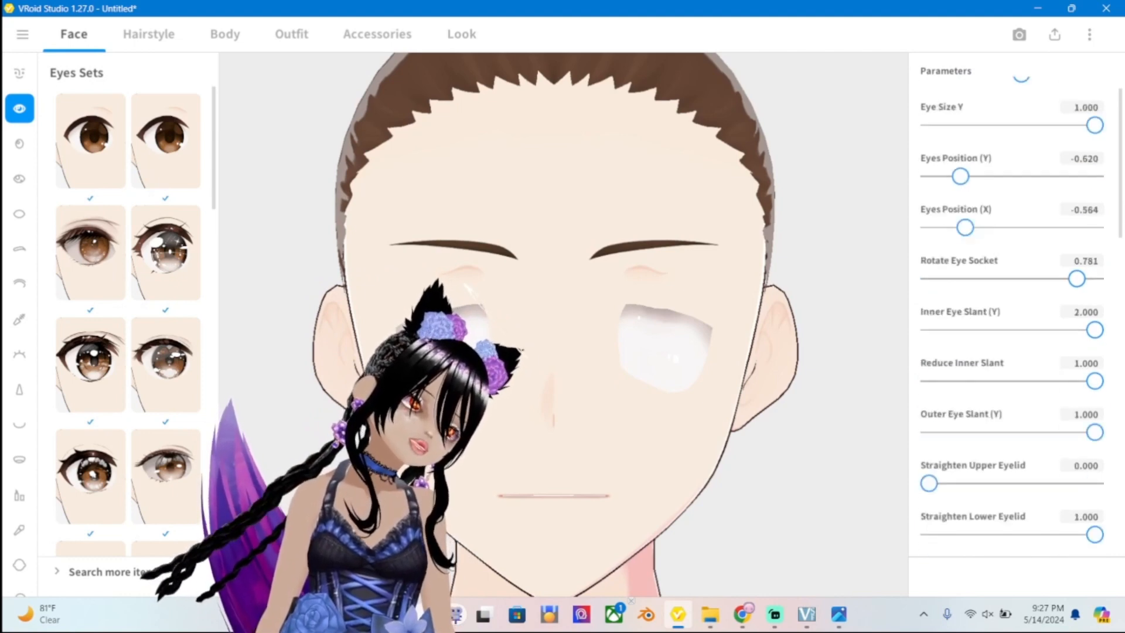
drag(1052, 278, 1016, 279)
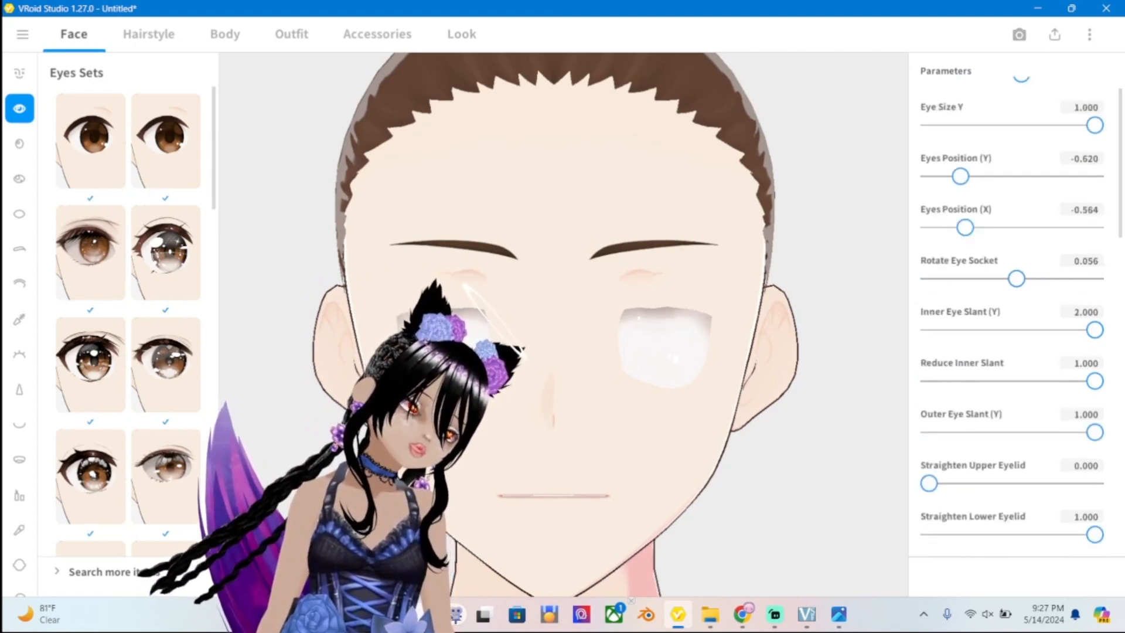
scroll(1012, 304, up, 1)
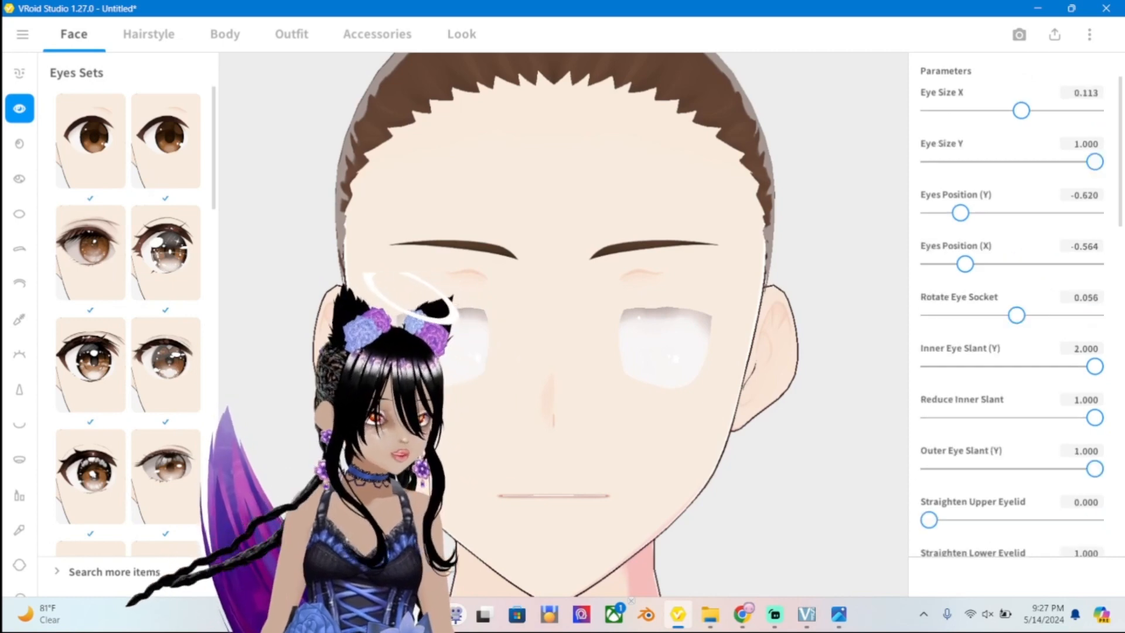
mouse_move(1094, 161)
mouse_down()
mouse_move(1024, 161)
mouse_move(1095, 162)
mouse_up()
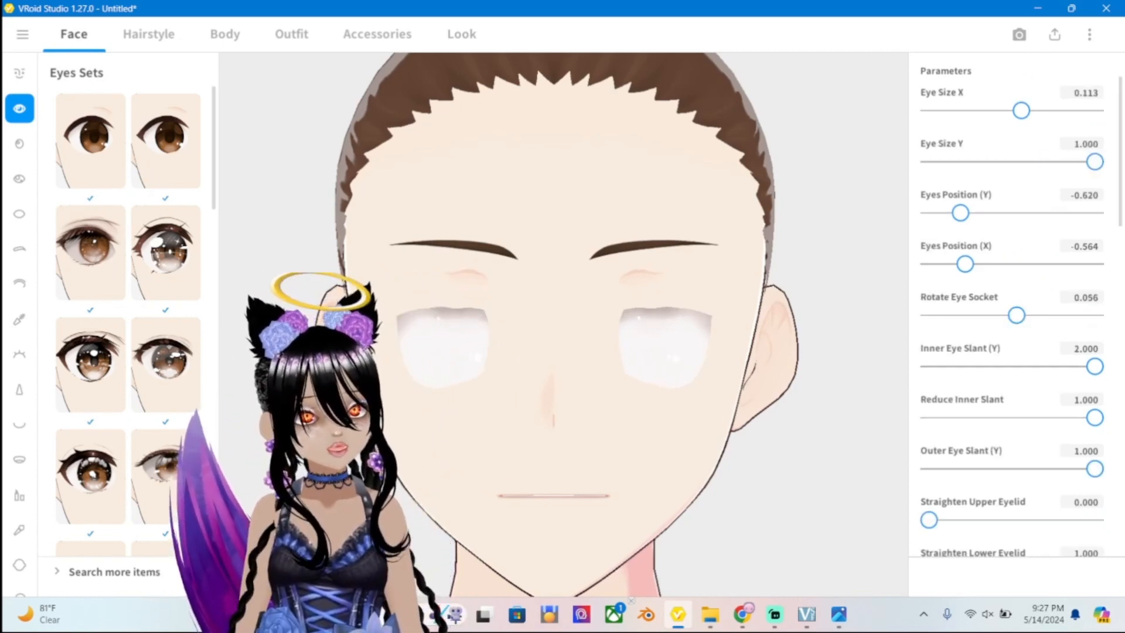
scroll(1012, 310, down, 1)
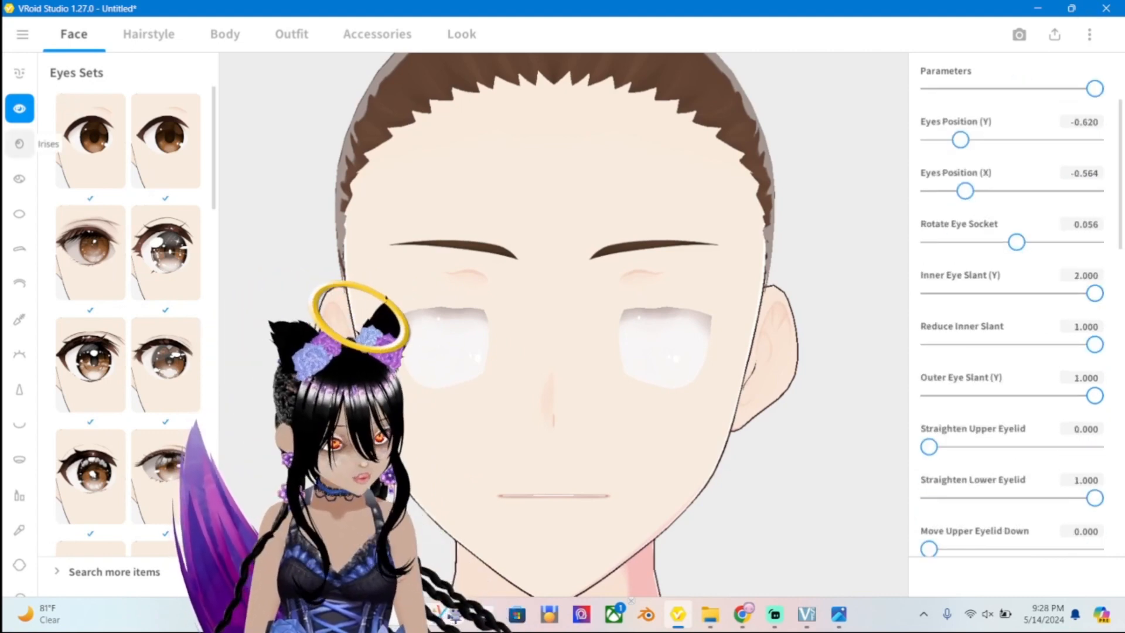
click(20, 143)
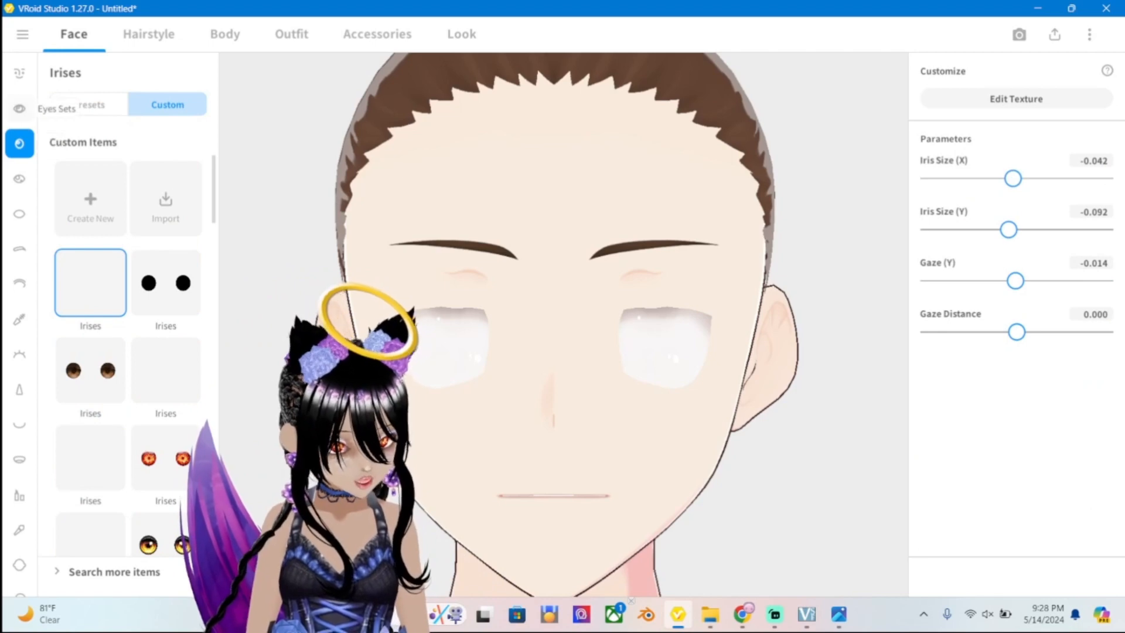
click(20, 108)
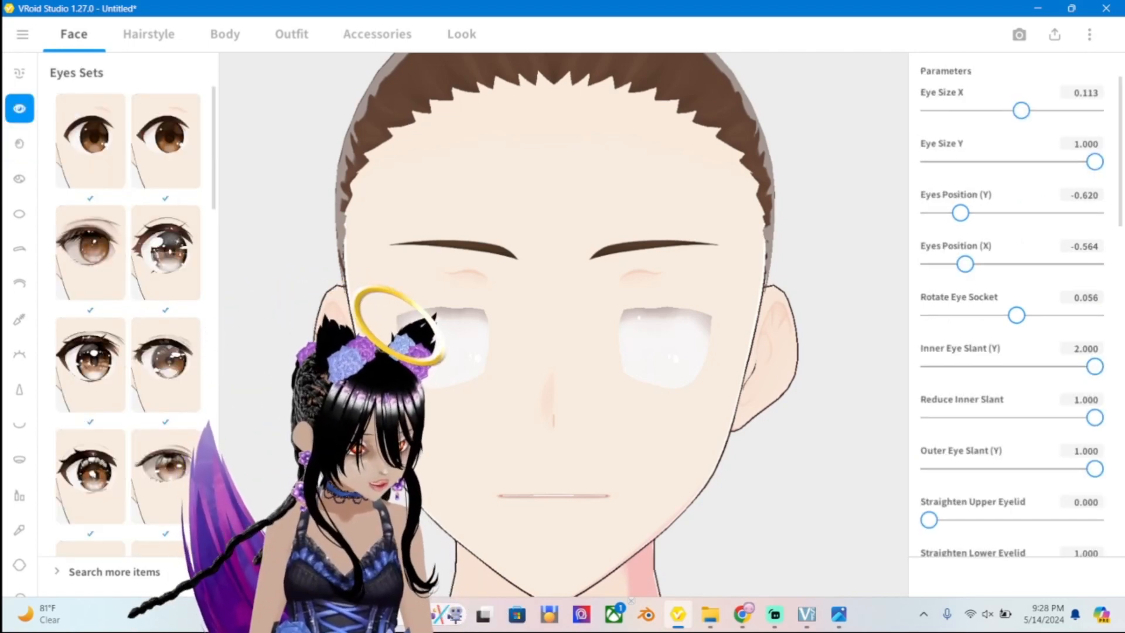
Widen the eyes with Eye Size X at 0.846 and set Eyes Position (Y) to -0.564.
drag(1022, 110, 1082, 110)
drag(960, 213, 965, 212)
Make the eyes taller by setting Eye Size Y to 2, beyond the slider range.
click(1085, 144)
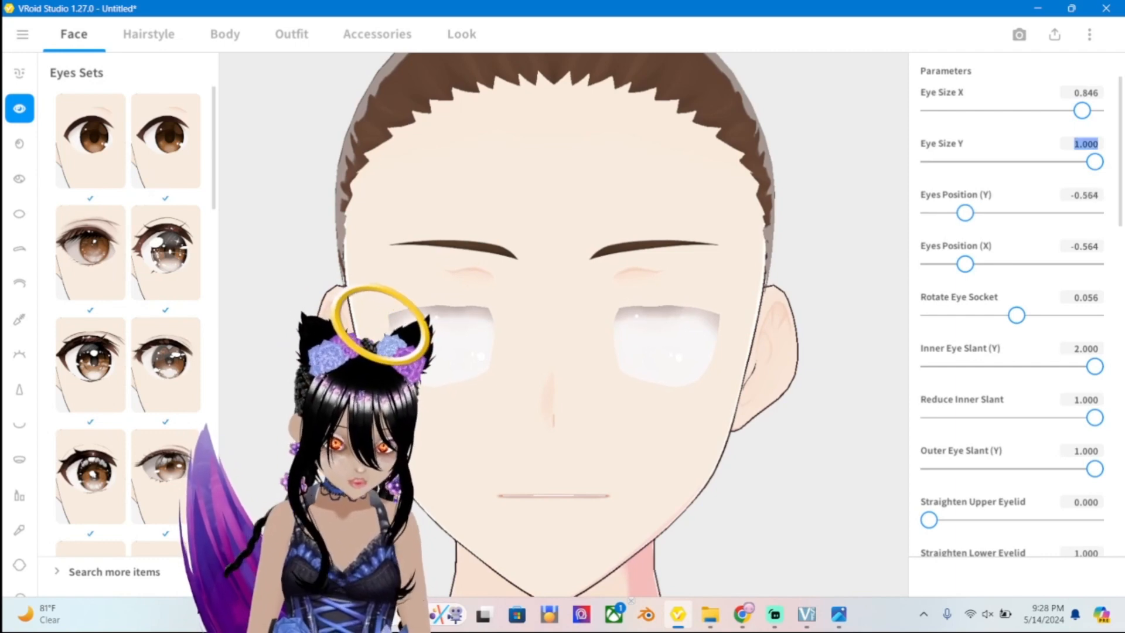
text(2)
key(Return)
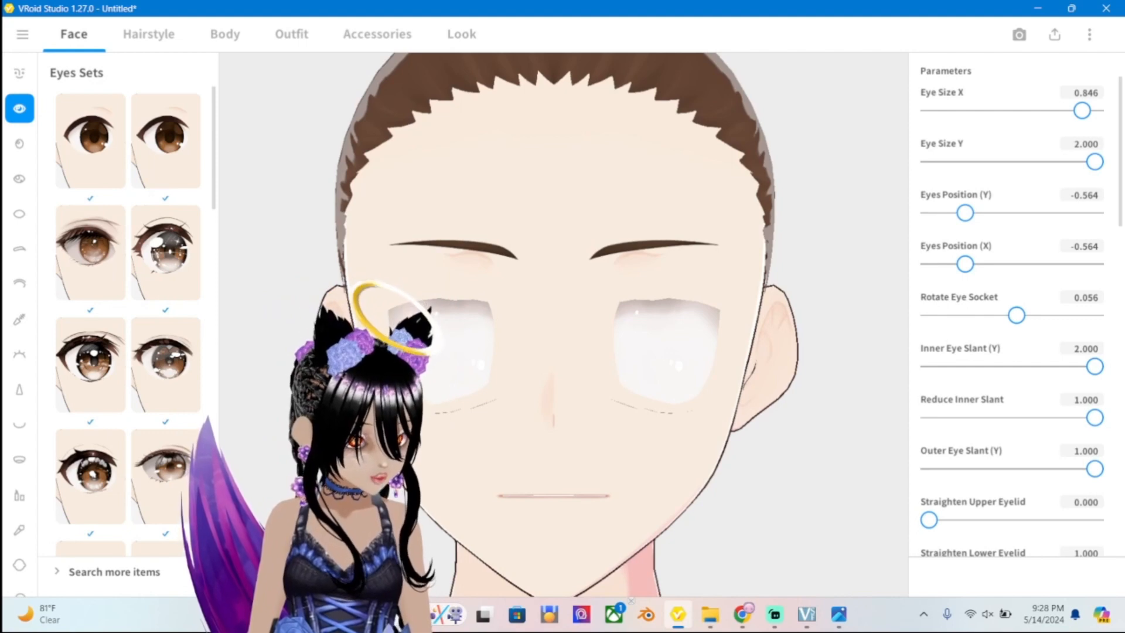
Set Reduce Inner Slant to 0.000 and Inner Eye Slant (Y) to 1.000.
drag(1095, 418, 929, 418)
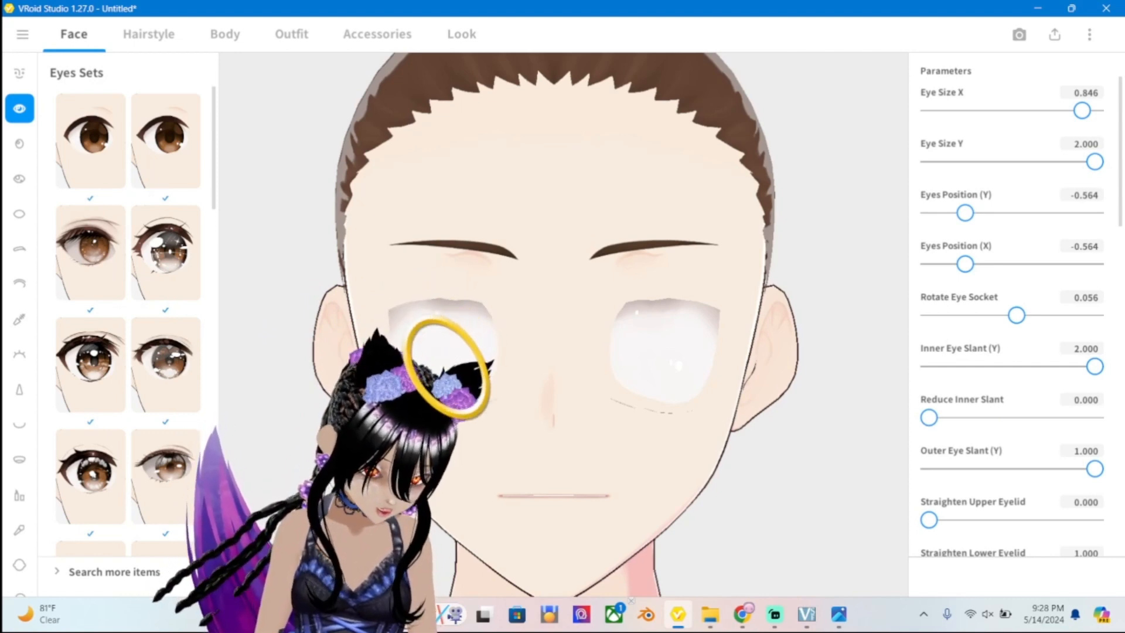
mouse_move(928, 520)
mouse_down()
mouse_move(954, 519)
mouse_move(929, 520)
mouse_up()
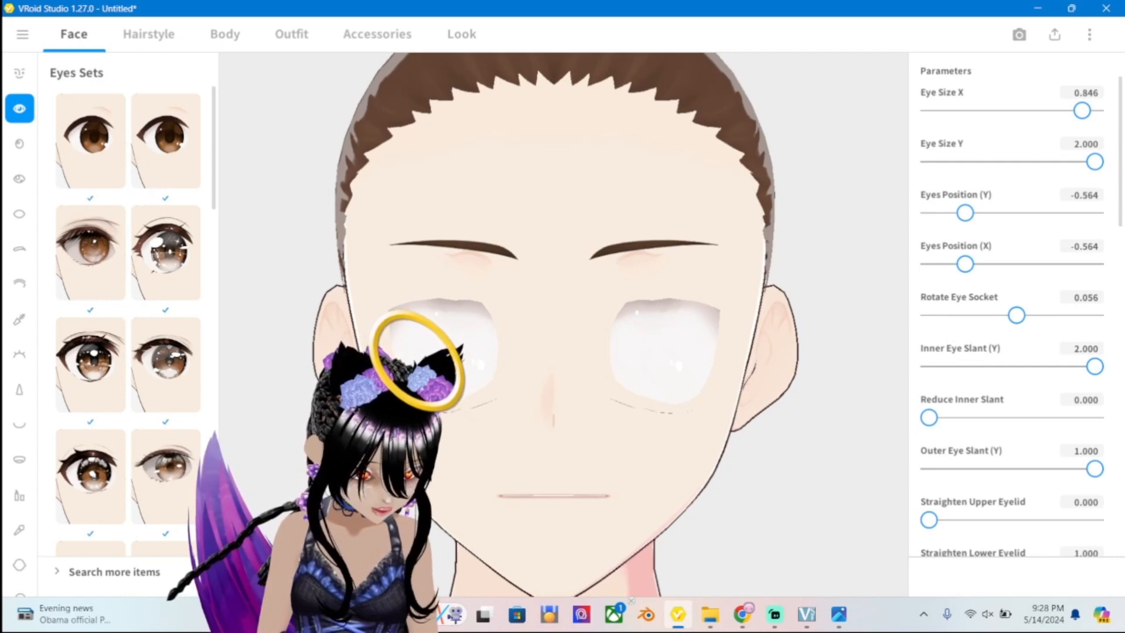
mouse_move(1094, 366)
mouse_down()
mouse_move(929, 366)
mouse_move(1095, 366)
mouse_up()
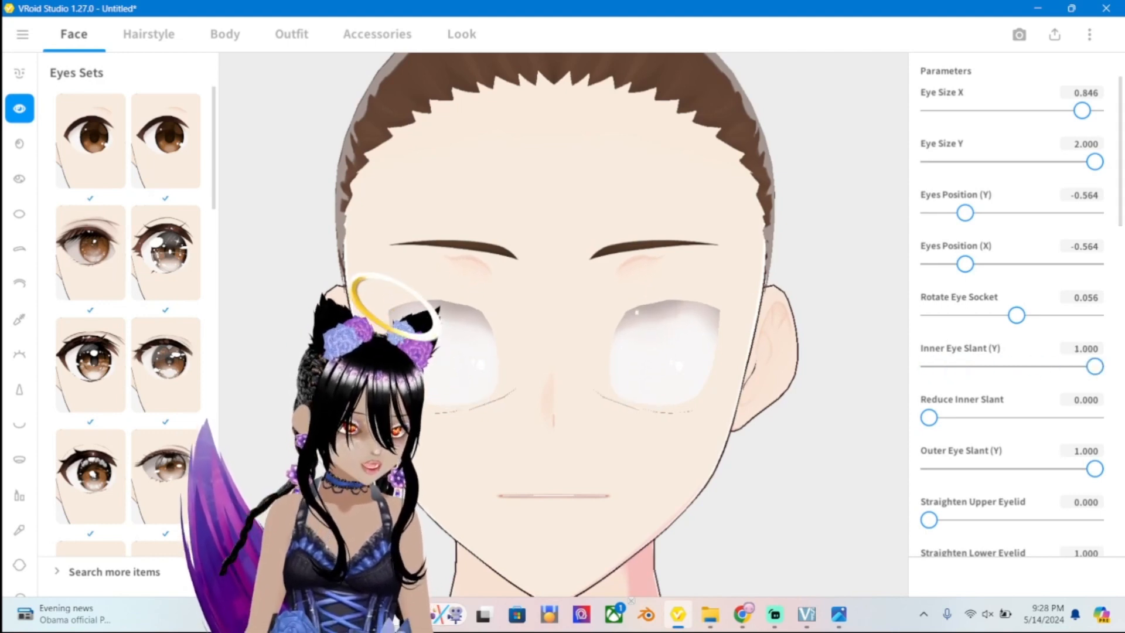
Set Rotate Eye Socket to 0.556 to tilt the enlarged eyes.
drag(1017, 315, 1057, 315)
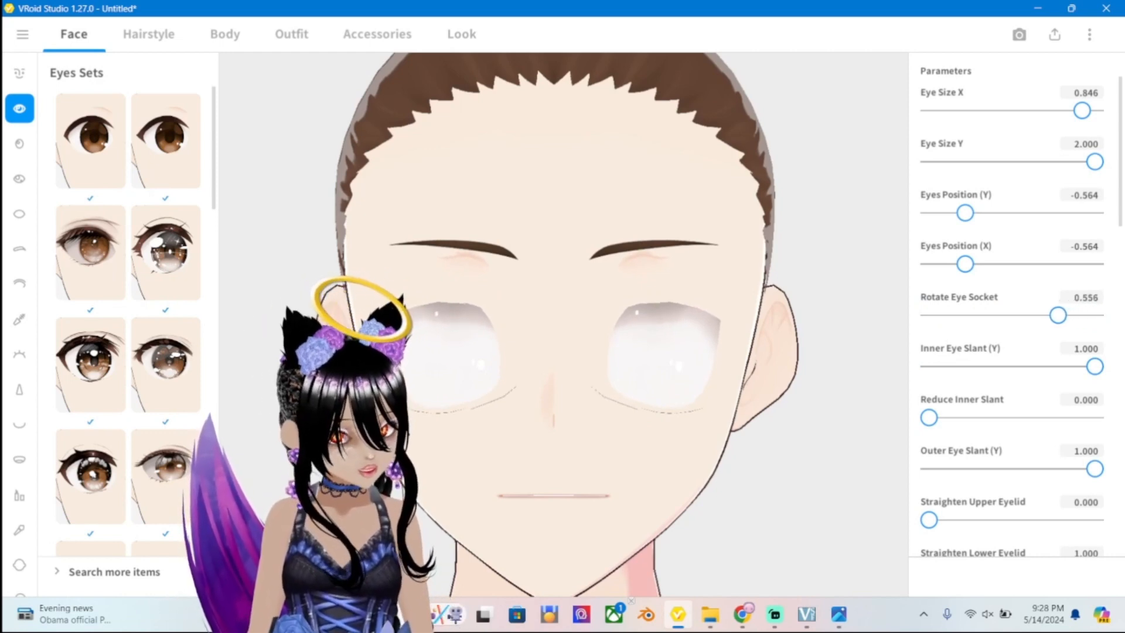
scroll(1012, 311, down, 3)
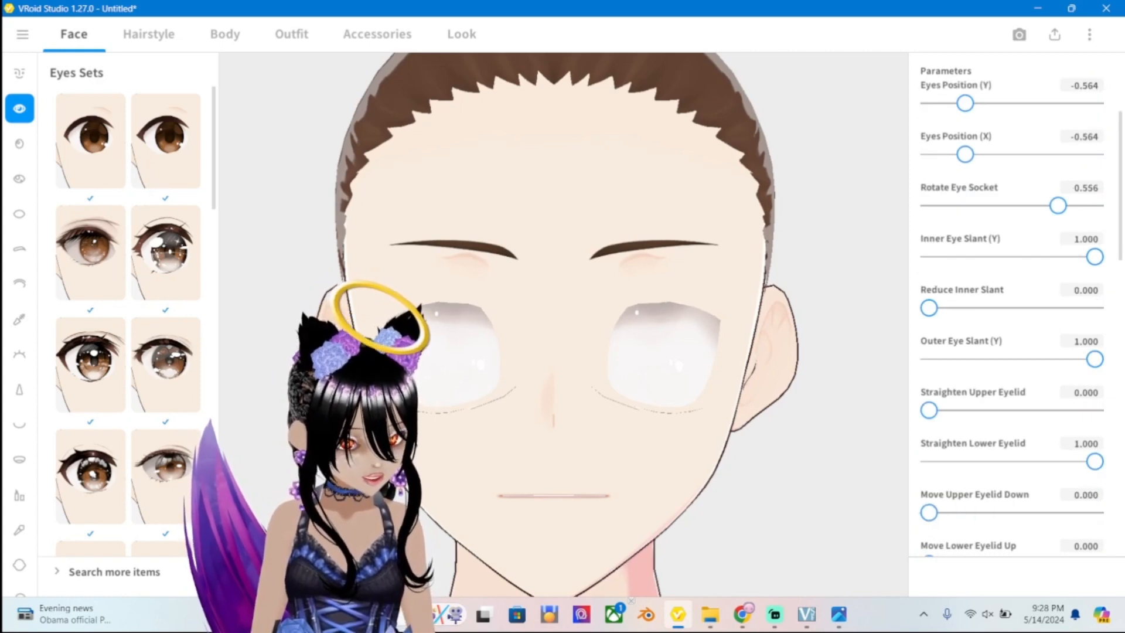
scroll(1012, 311, down, 1)
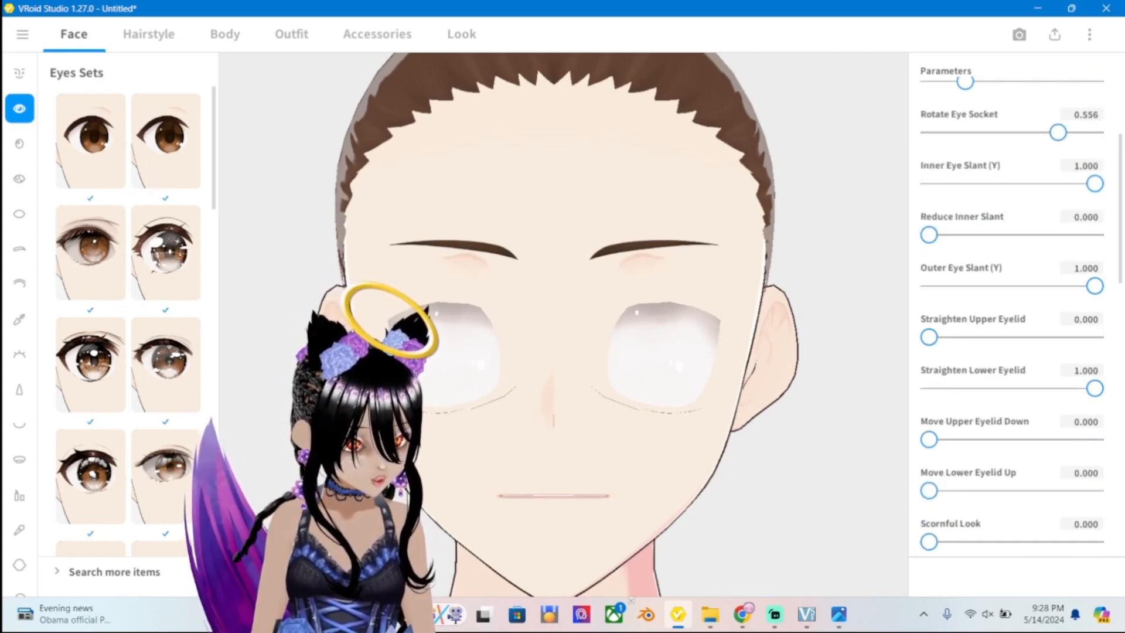
Try out how Lower Eyelashes Tips, Droopy Eyes and Scornful Look each affect the eye shape.
scroll(1012, 311, down, 4)
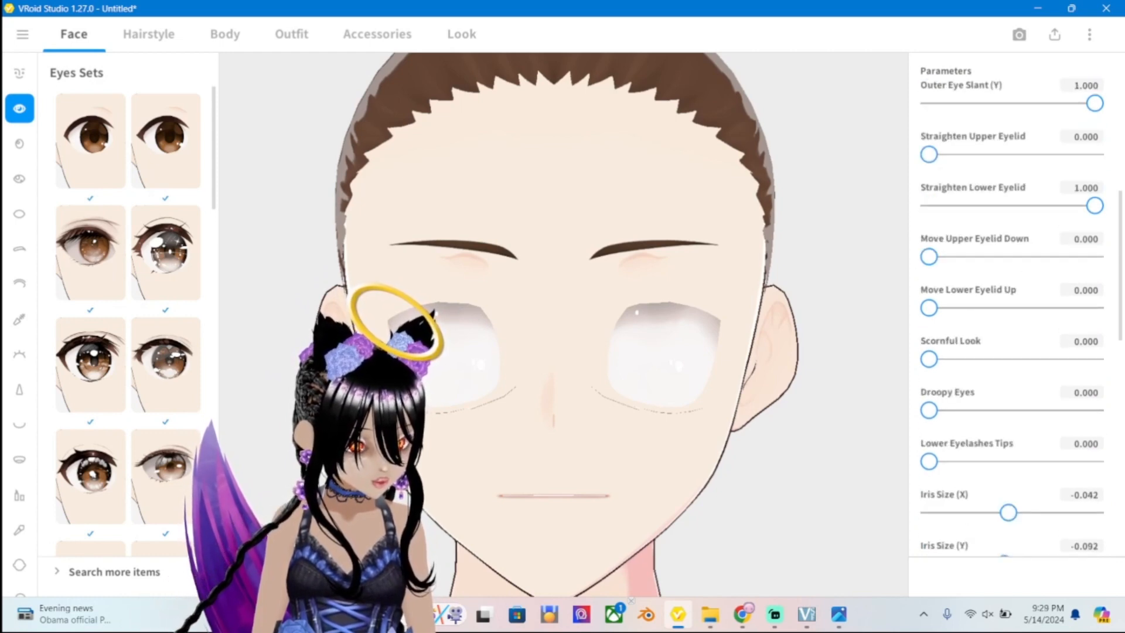
mouse_move(929, 461)
mouse_down()
mouse_move(1023, 461)
mouse_move(929, 461)
mouse_up()
mouse_move(929, 410)
mouse_down()
mouse_move(1059, 410)
mouse_move(928, 410)
mouse_up()
mouse_move(928, 358)
mouse_down()
mouse_move(1093, 358)
mouse_move(929, 358)
mouse_up()
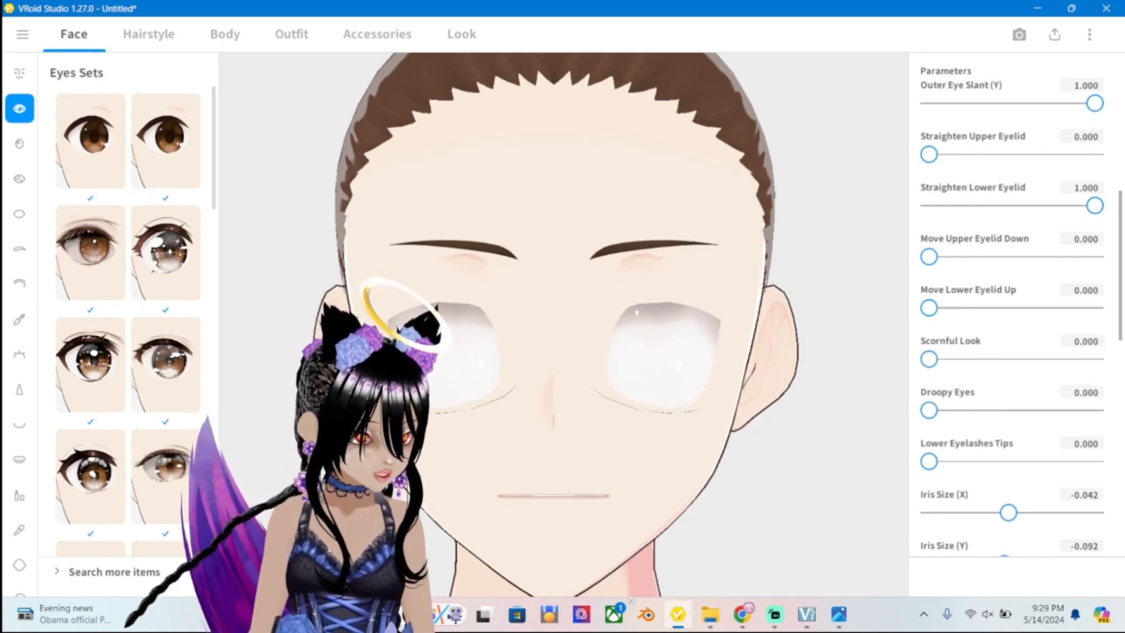
Try Scornful Look at -1.5, beyond the slider range, and at 1.
click(1086, 341)
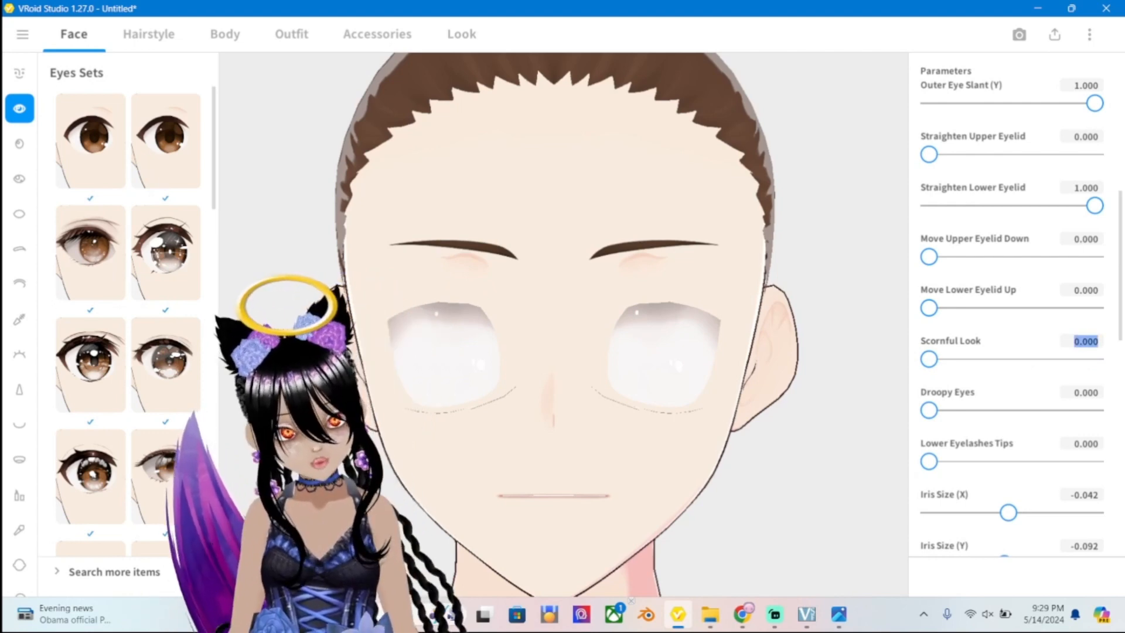
text(-1.5)
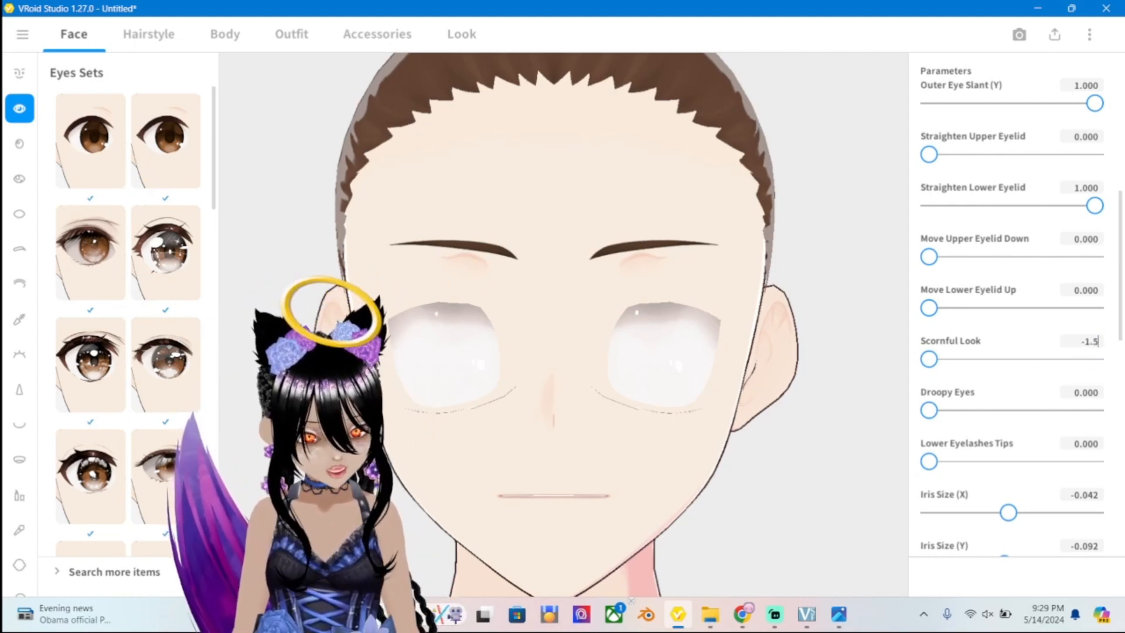
key(Return)
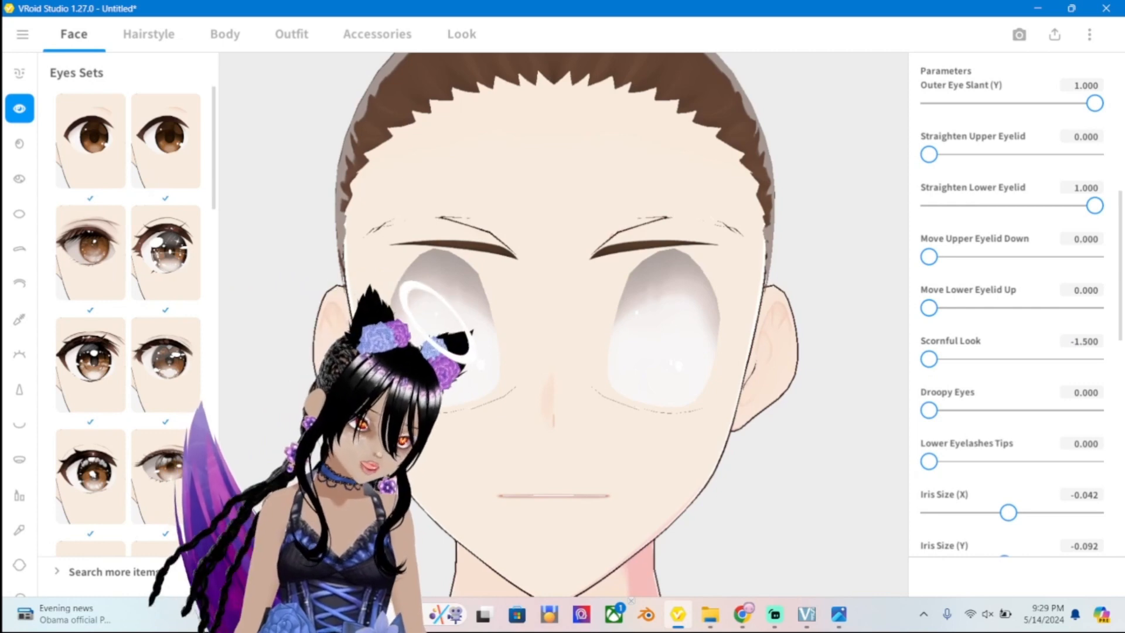
click(1084, 341)
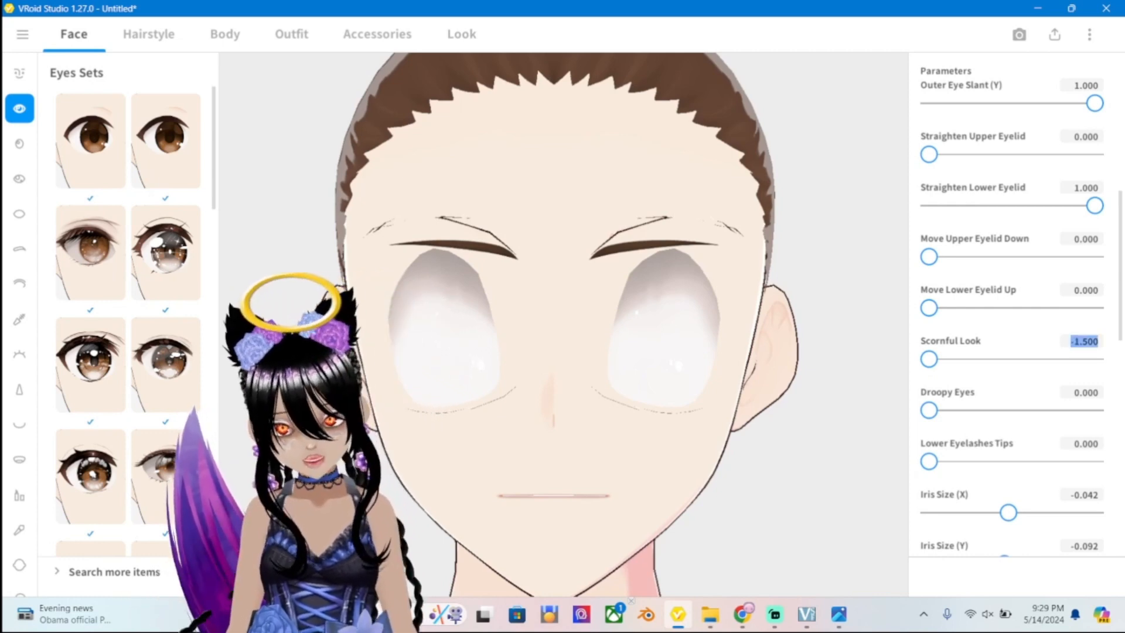
text(1)
key(Return)
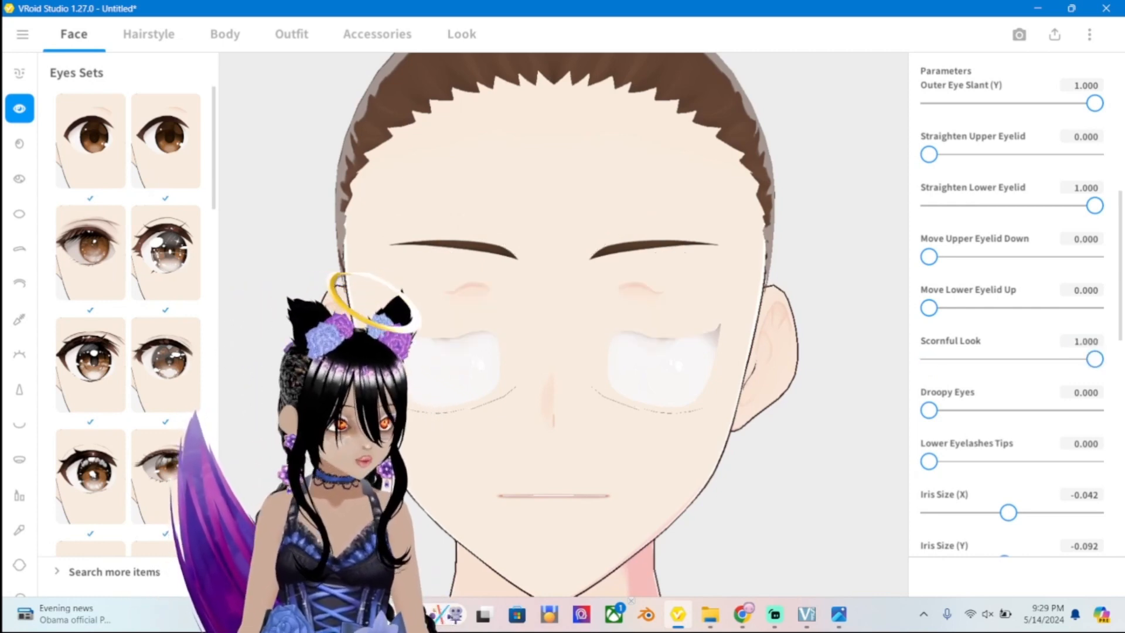
Set Scornful Look to -1, below the slider's minimum, to raise the upper eyelids.
click(1084, 341)
text(-)
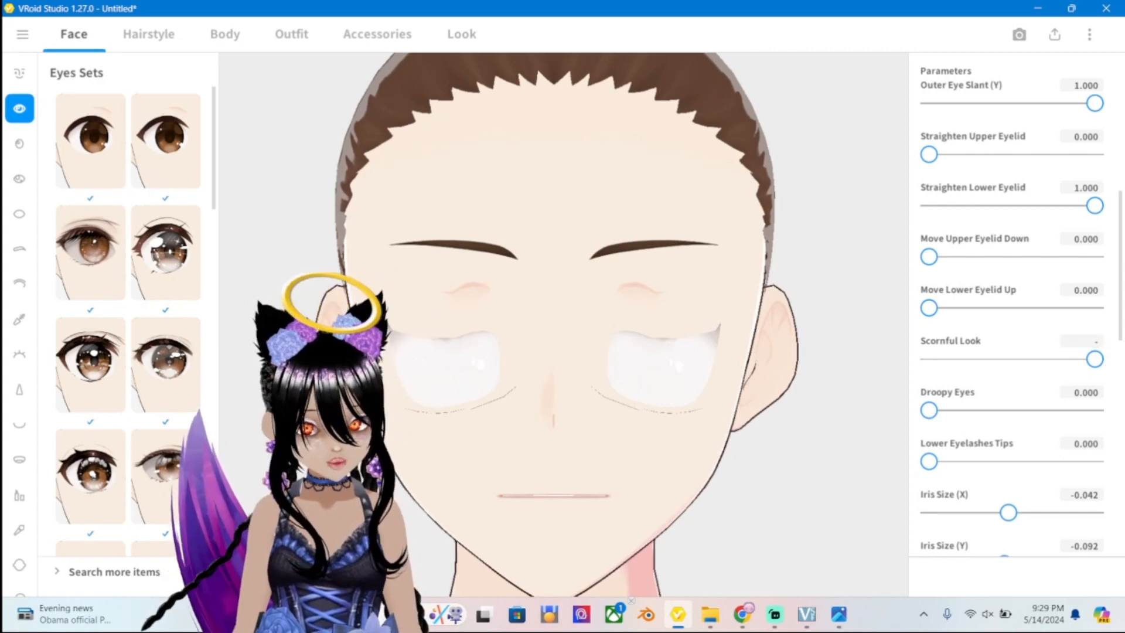
text(1)
key(Return)
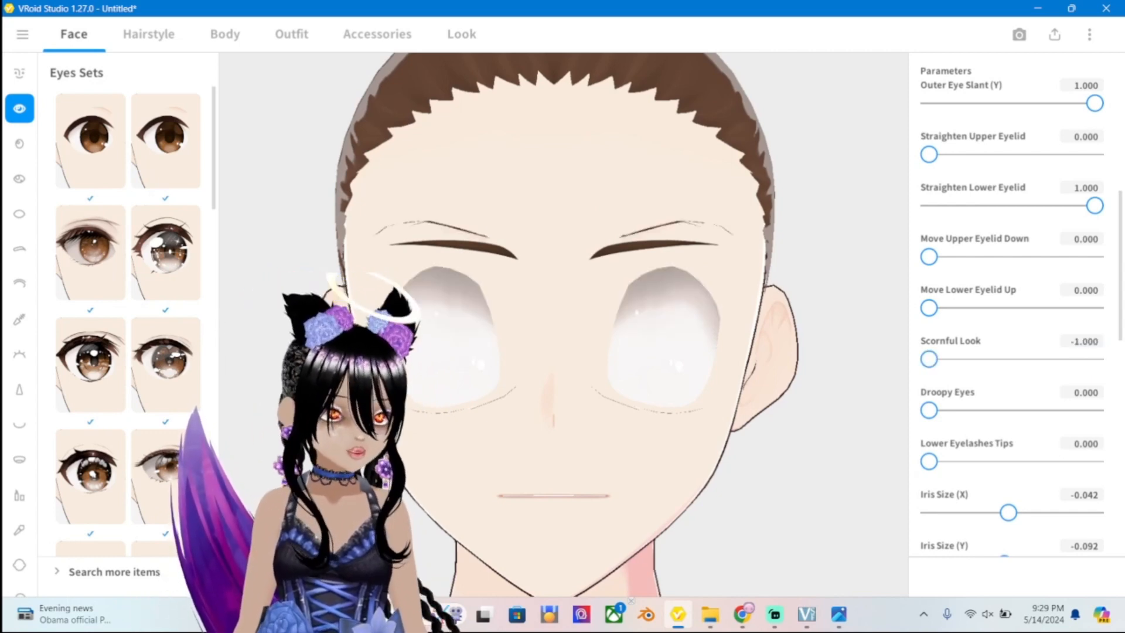
Set Droopy Eyes to 0.620 and Move Upper Eyelid Down to 1.000 to shape the top of the eyes.
scroll(563, 322, down, 2)
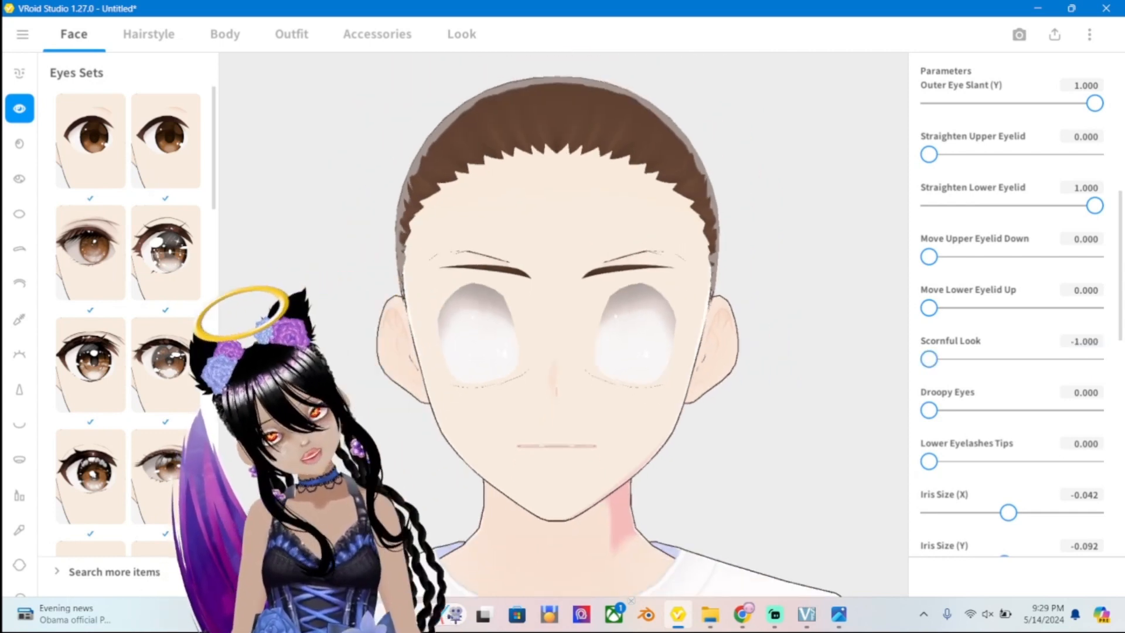
scroll(563, 322, up, 2)
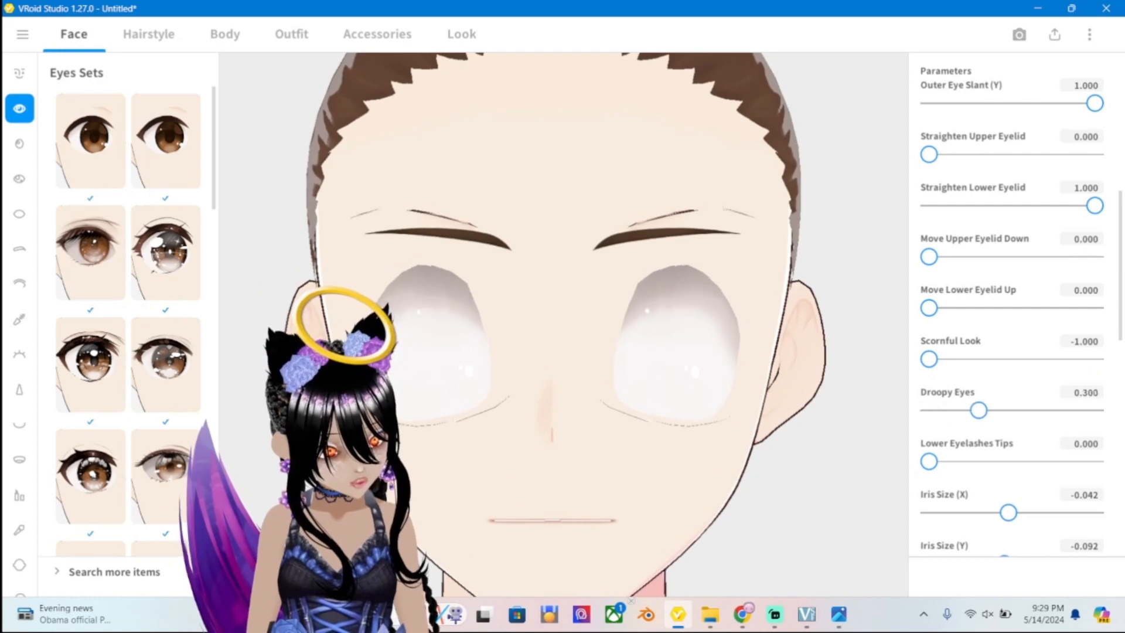
drag(929, 410, 1032, 411)
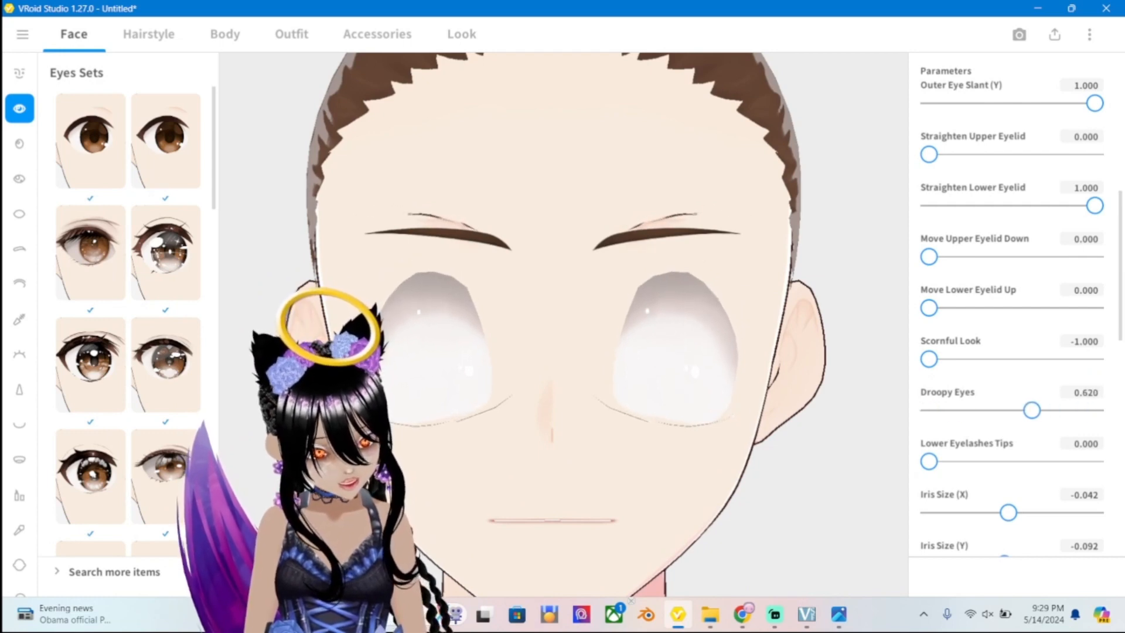
mouse_move(929, 461)
mouse_down()
mouse_move(968, 461)
mouse_move(928, 462)
mouse_up()
mouse_move(929, 256)
mouse_down()
mouse_move(1042, 256)
mouse_move(934, 257)
mouse_up()
drag(929, 256, 1095, 256)
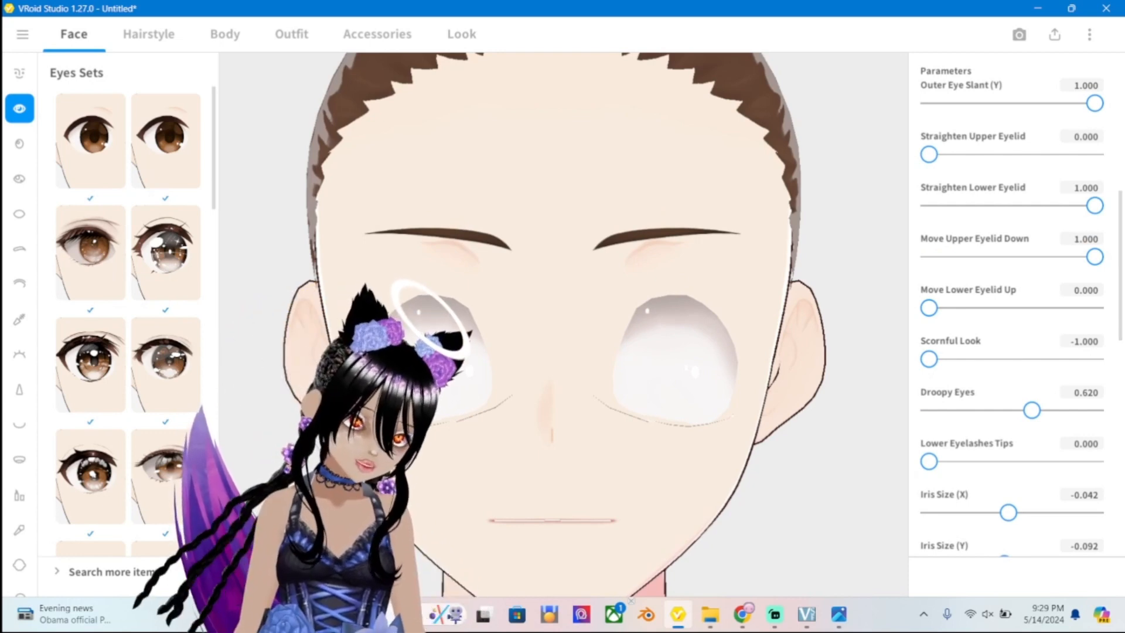
Set Straighten Lower Eyelid to 0.000 to round the lower edge of the eyes.
mouse_move(929, 308)
mouse_down()
mouse_move(1095, 308)
mouse_move(929, 308)
mouse_up()
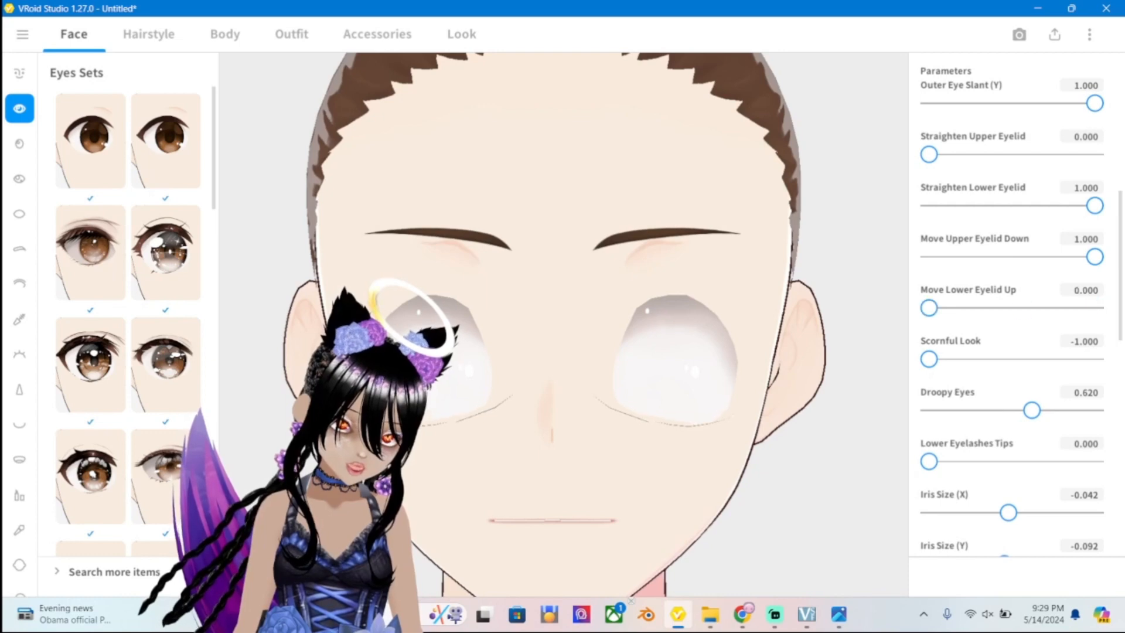
mouse_move(929, 359)
mouse_down()
mouse_move(979, 359)
mouse_move(928, 359)
mouse_up()
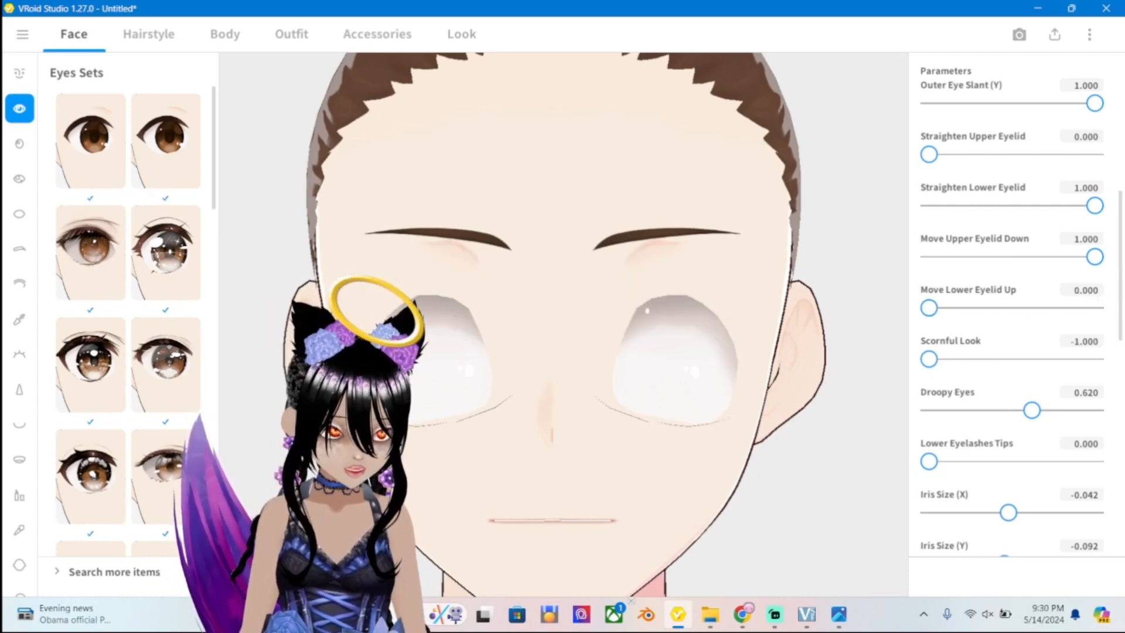
scroll(1012, 317, up, 1)
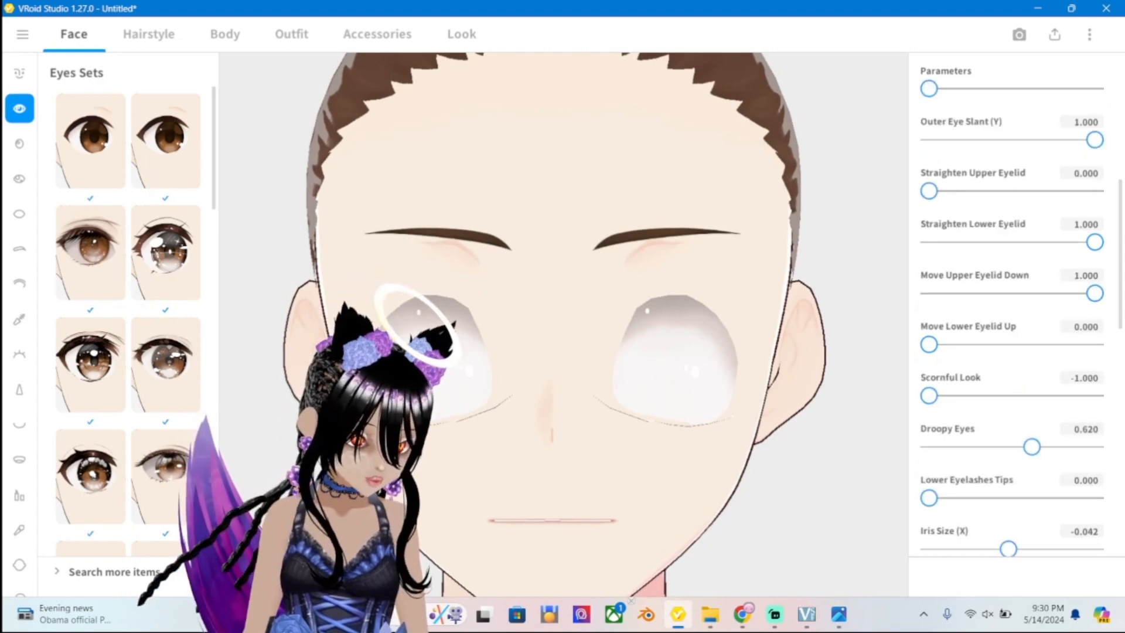
mouse_move(928, 191)
mouse_down()
mouse_move(1096, 191)
mouse_move(929, 191)
mouse_up()
drag(1095, 242, 929, 242)
scroll(562, 324, down, 3)
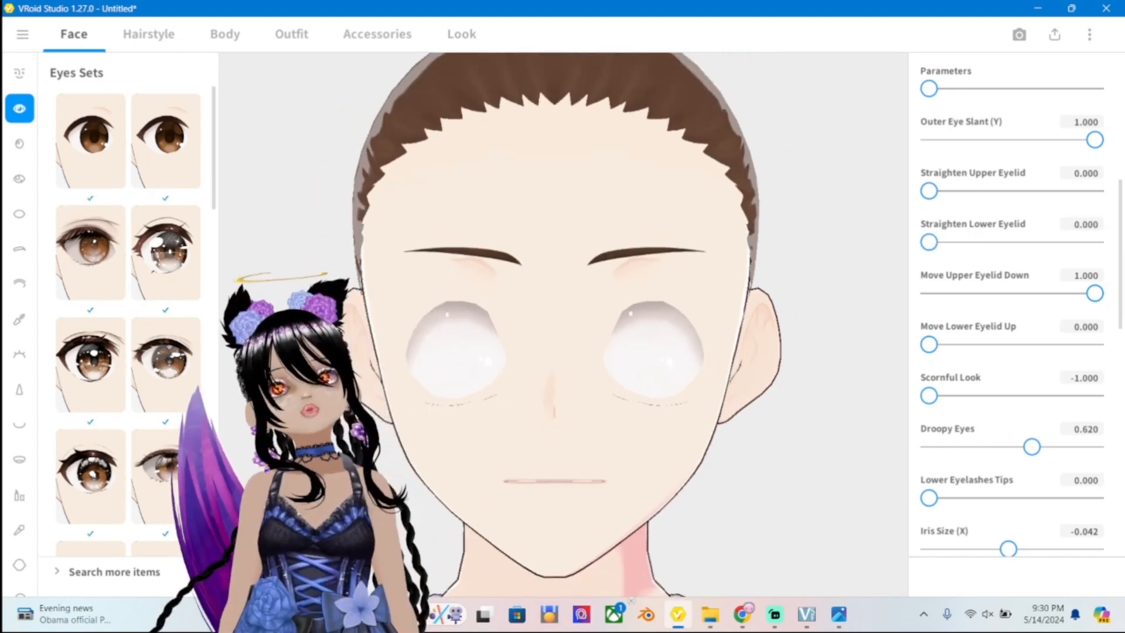
scroll(563, 324, up, 1)
scroll(563, 324, up, 3)
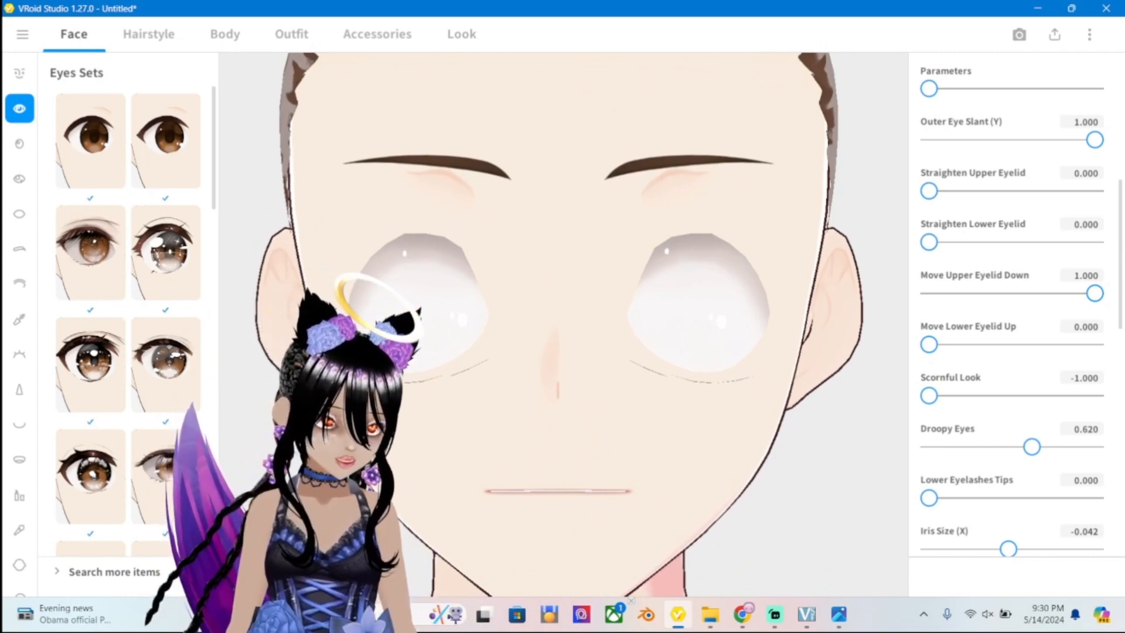
scroll(1021, 317, up, 1)
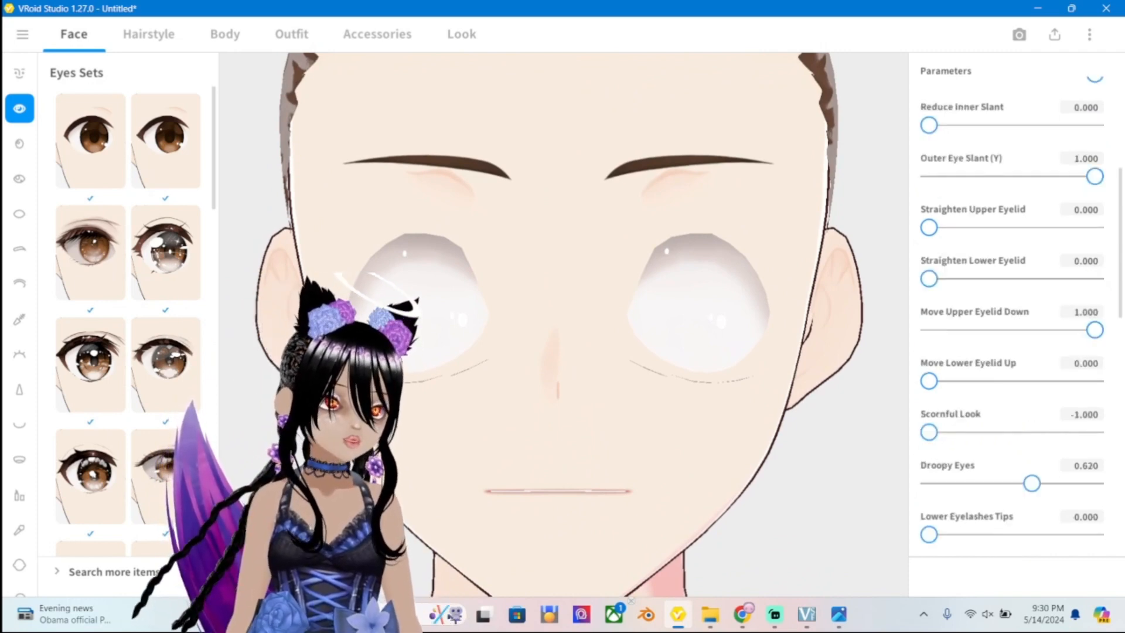
scroll(1012, 317, up, 1)
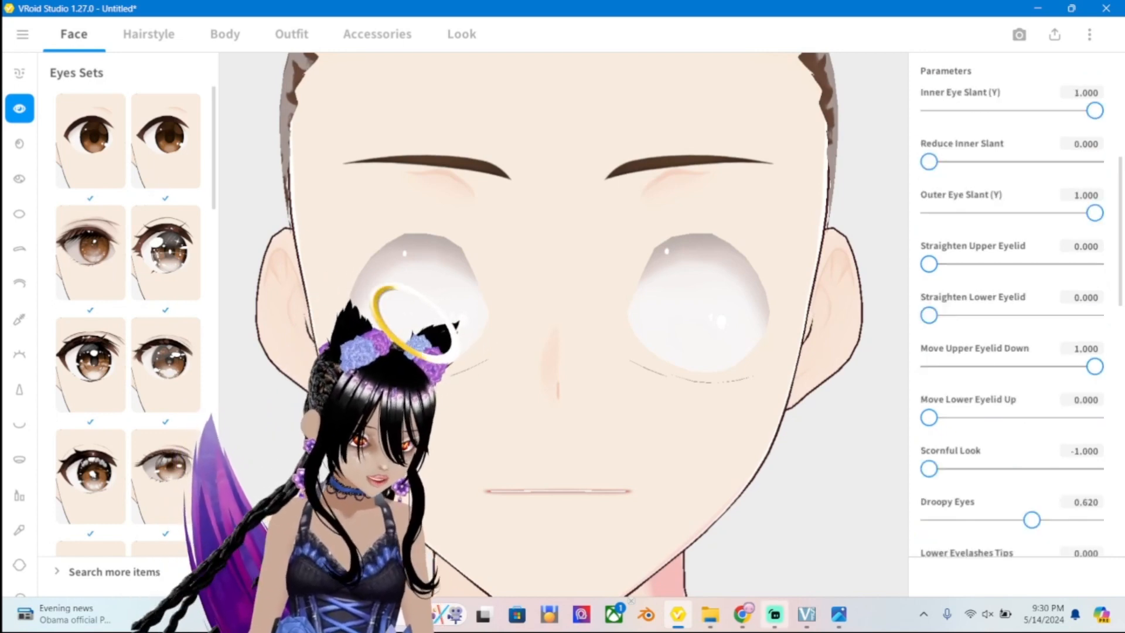
Switch to Streamlabs Desktop and check the Desktop Audio and Mic/Aux channels in the mixer and the system sound settings.
click(775, 615)
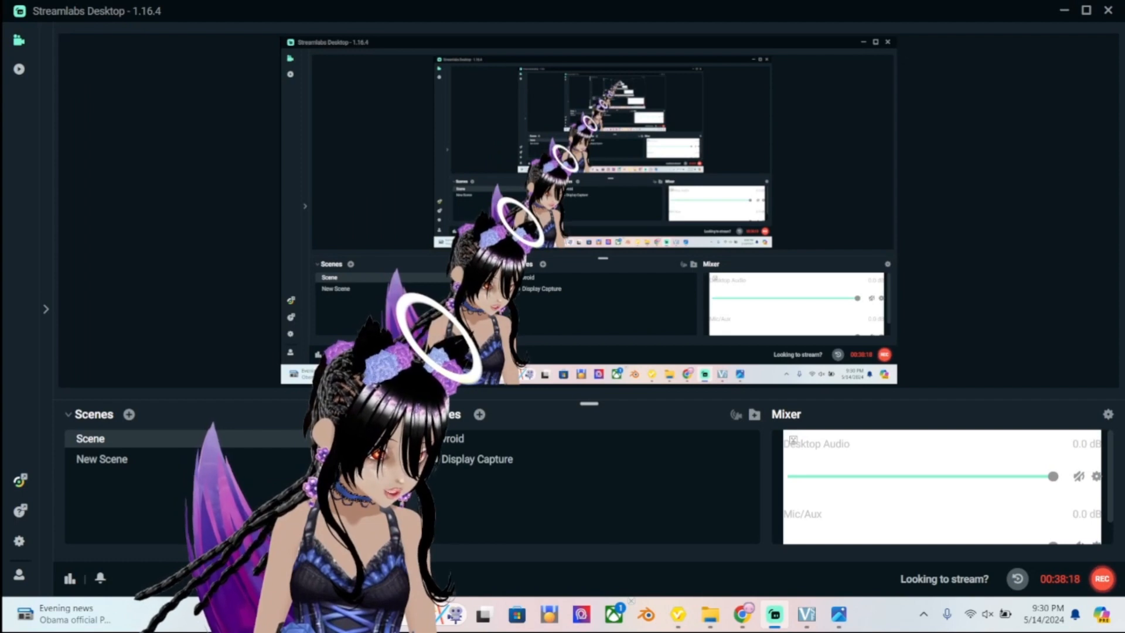
scroll(942, 486, down, 1)
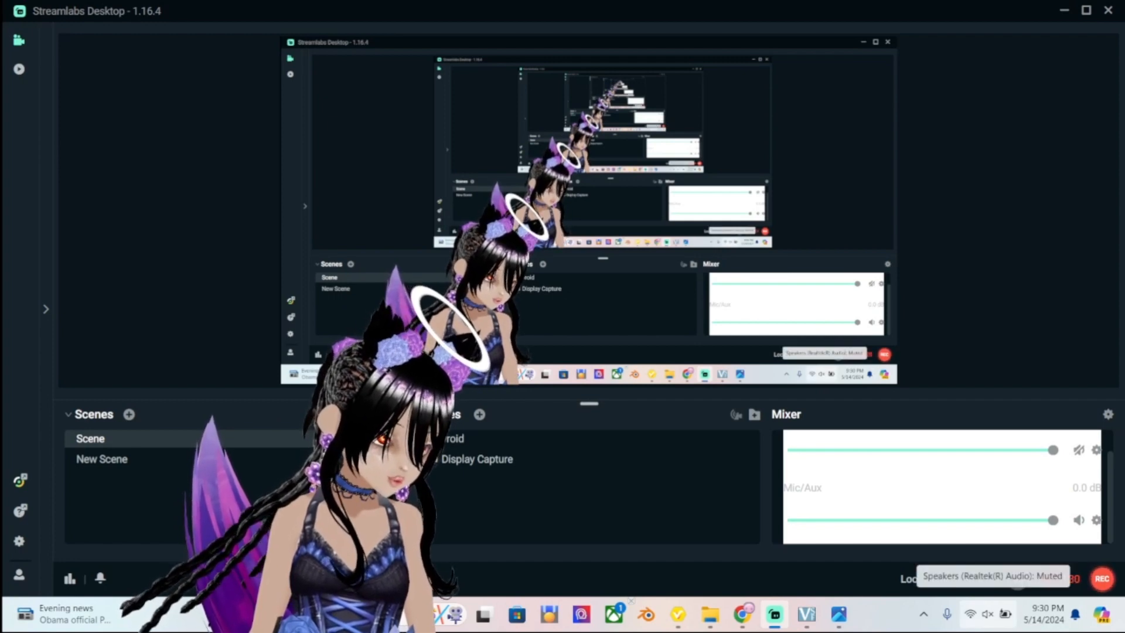
click(988, 614)
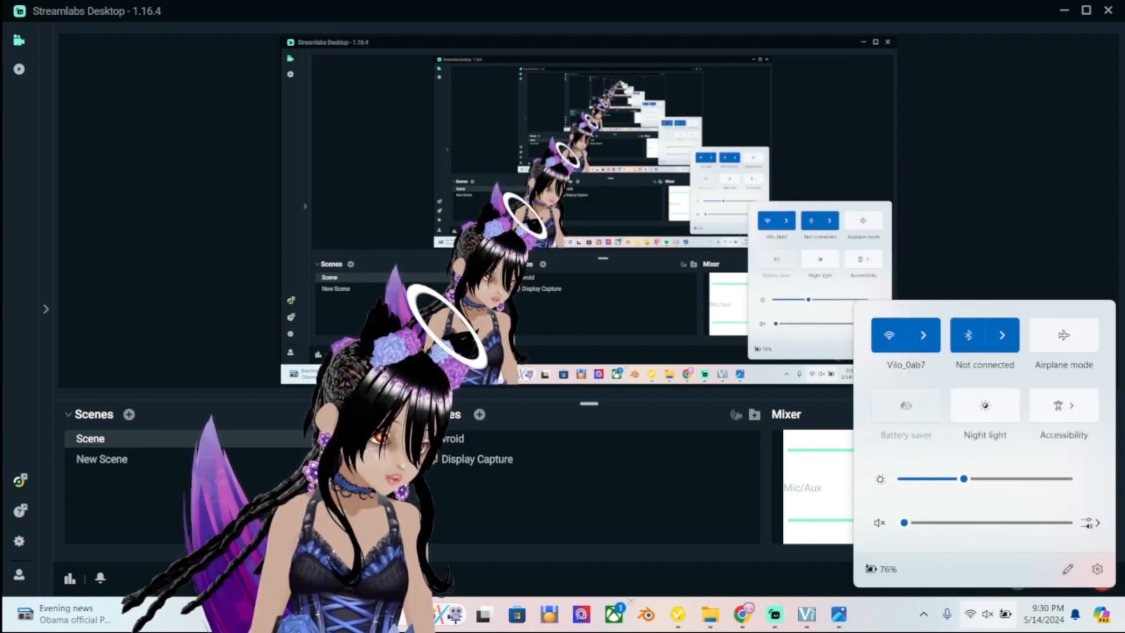
key(Escape)
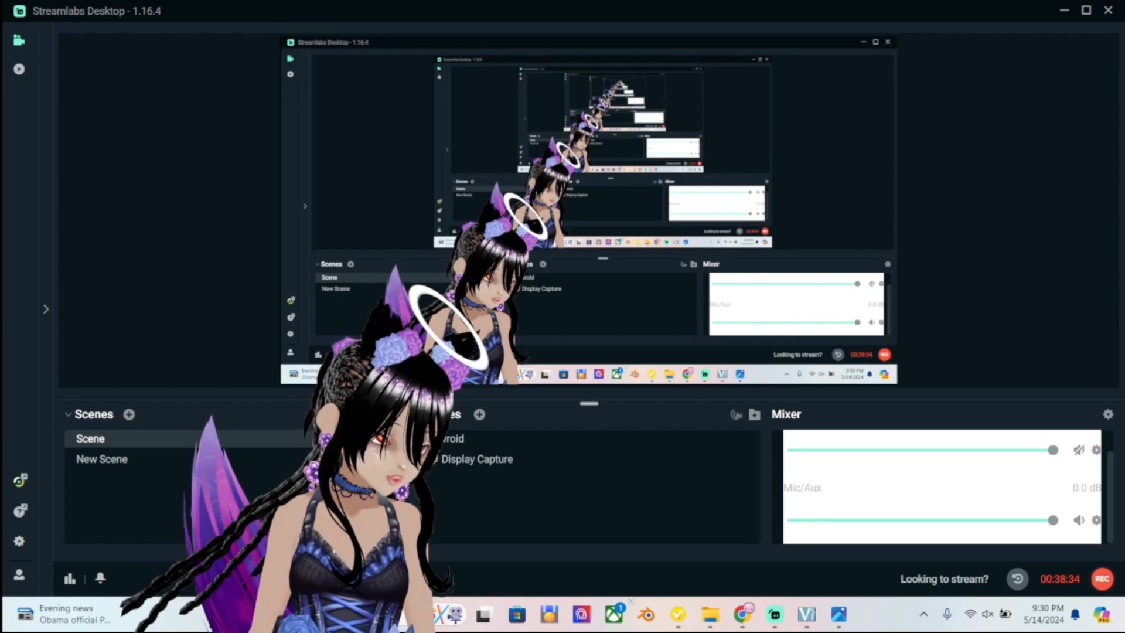
scroll(942, 487, up, 1)
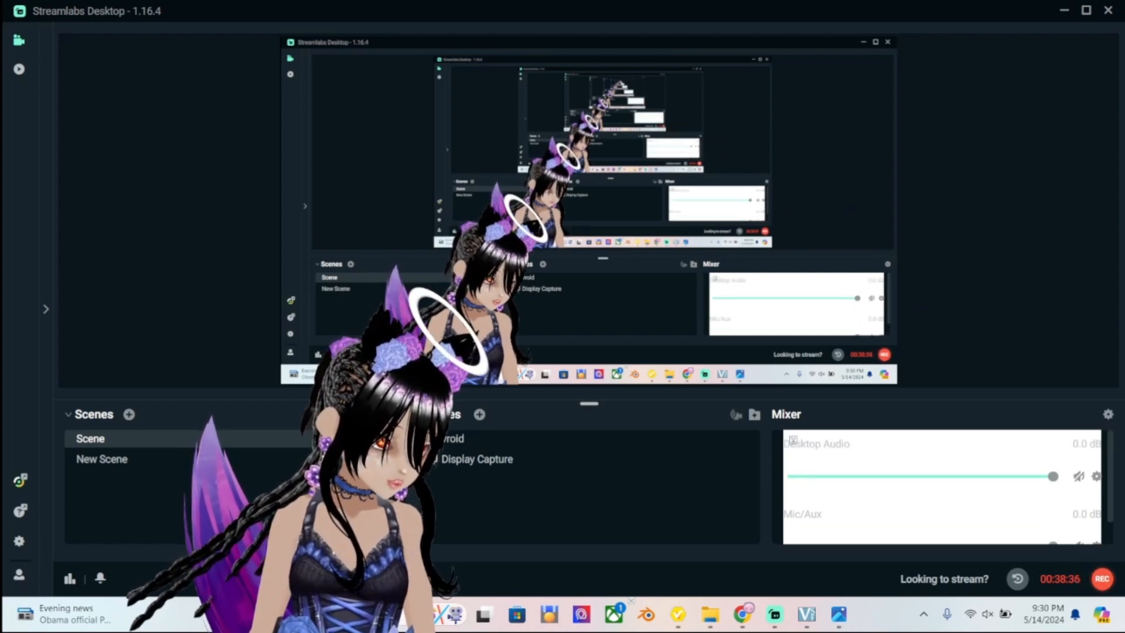
scroll(942, 487, down, 1)
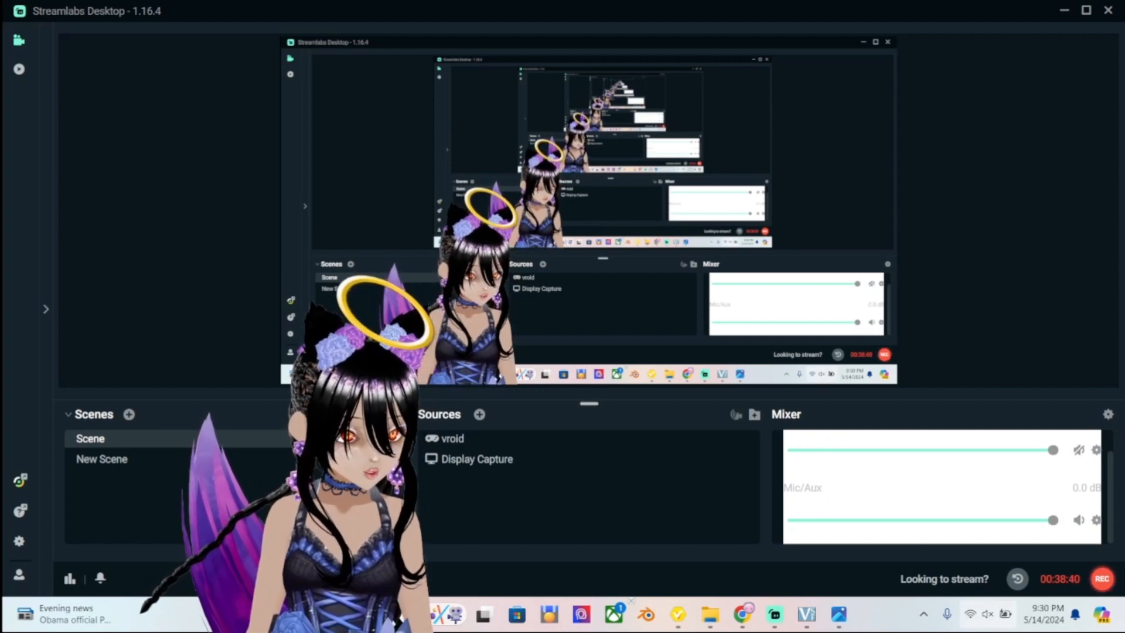
Unmute the system speakers by raising the volume to slightly below half, and return to VRoid Studio.
click(987, 614)
drag(905, 522, 971, 523)
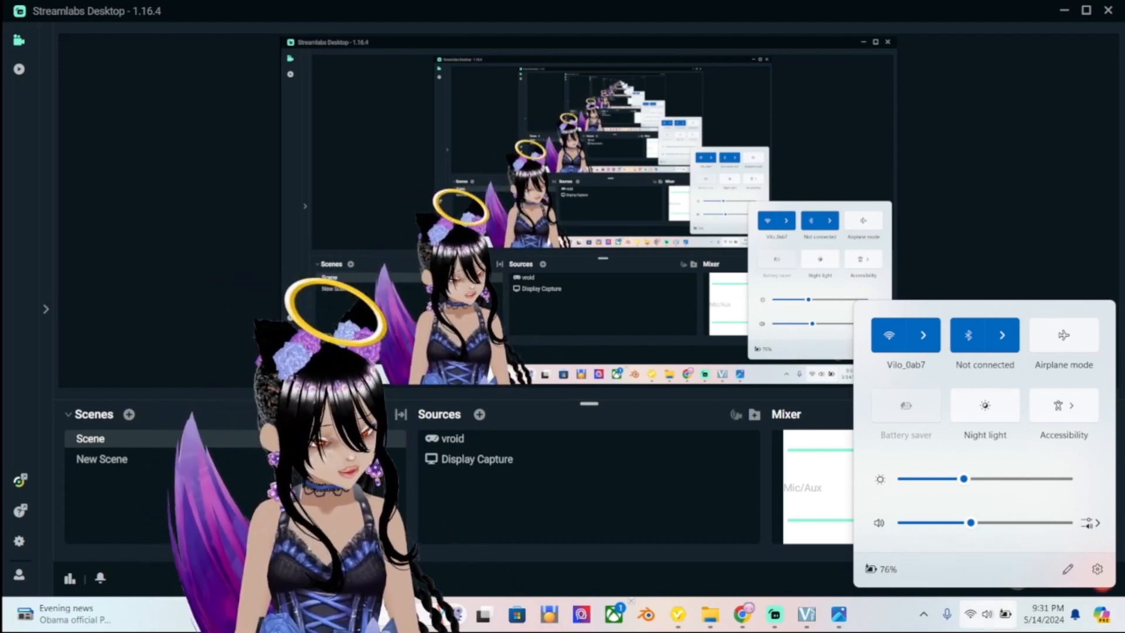
click(1064, 9)
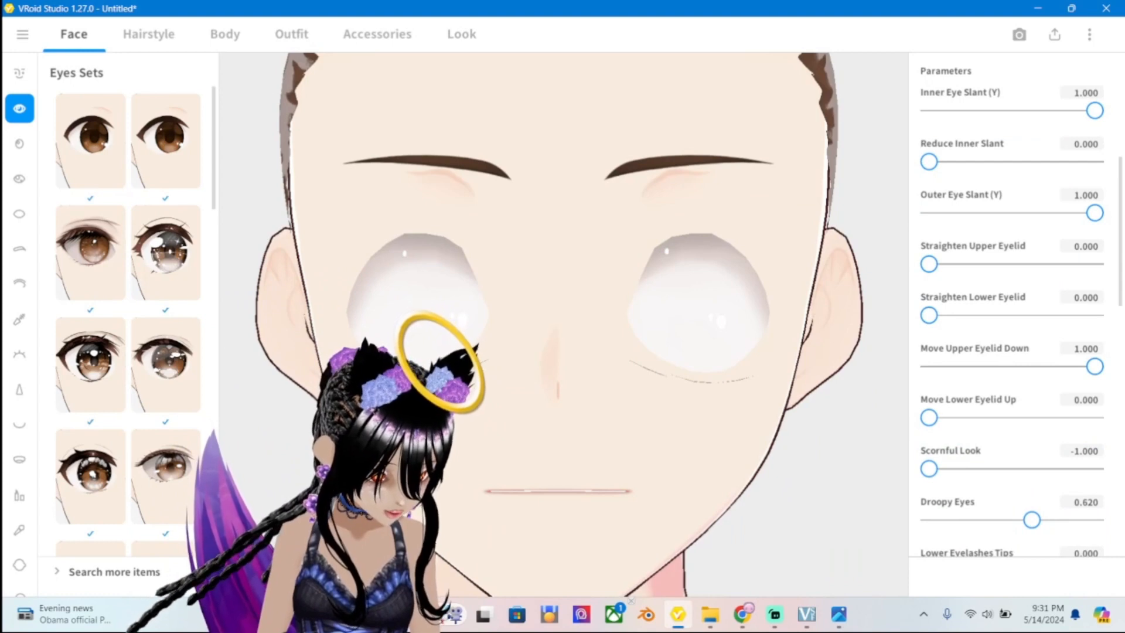
Try Inner Eye Slant (Y) at 1.5, beyond the slider range.
scroll(1012, 316, down, 3)
scroll(1012, 317, up, 4)
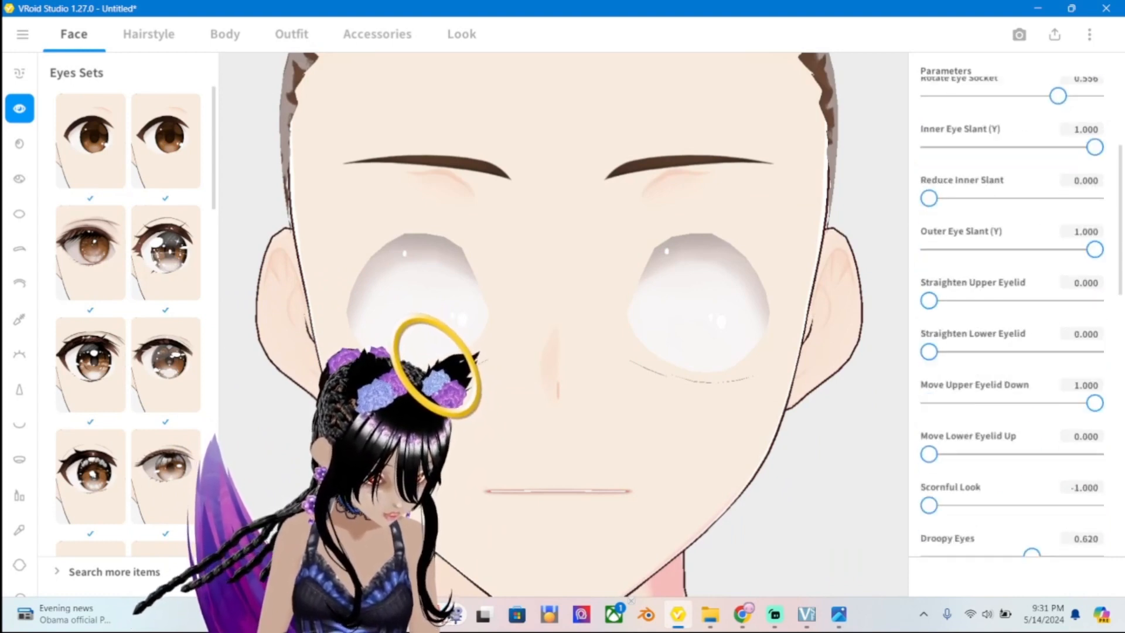
scroll(1012, 316, up, 2)
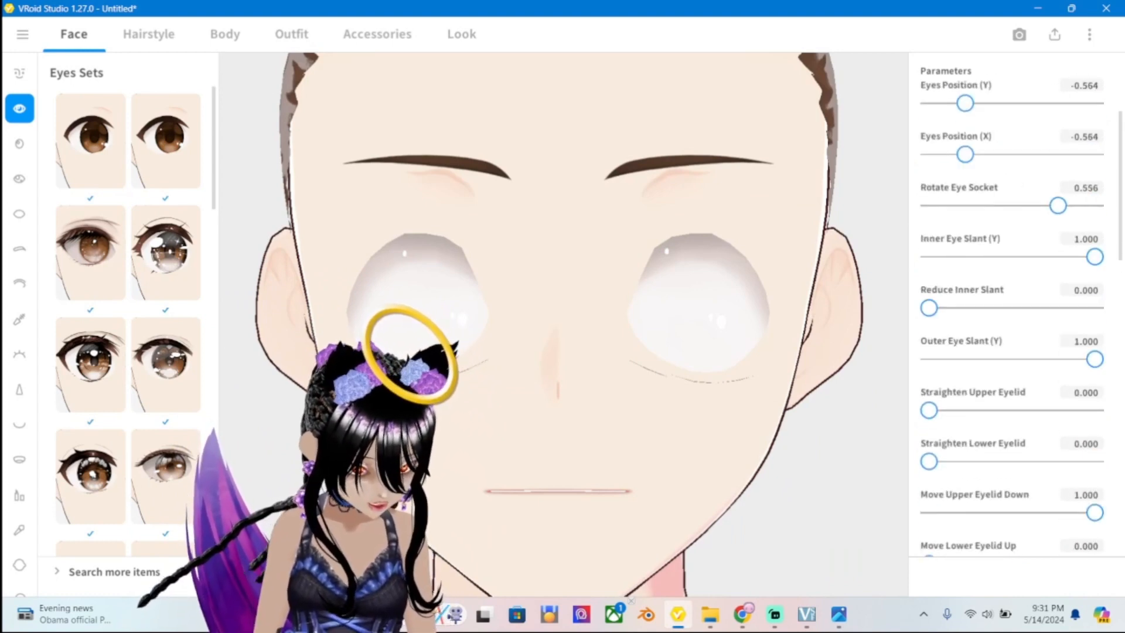
mouse_move(1095, 256)
mouse_down()
mouse_move(928, 256)
mouse_move(1095, 257)
mouse_up()
click(1085, 239)
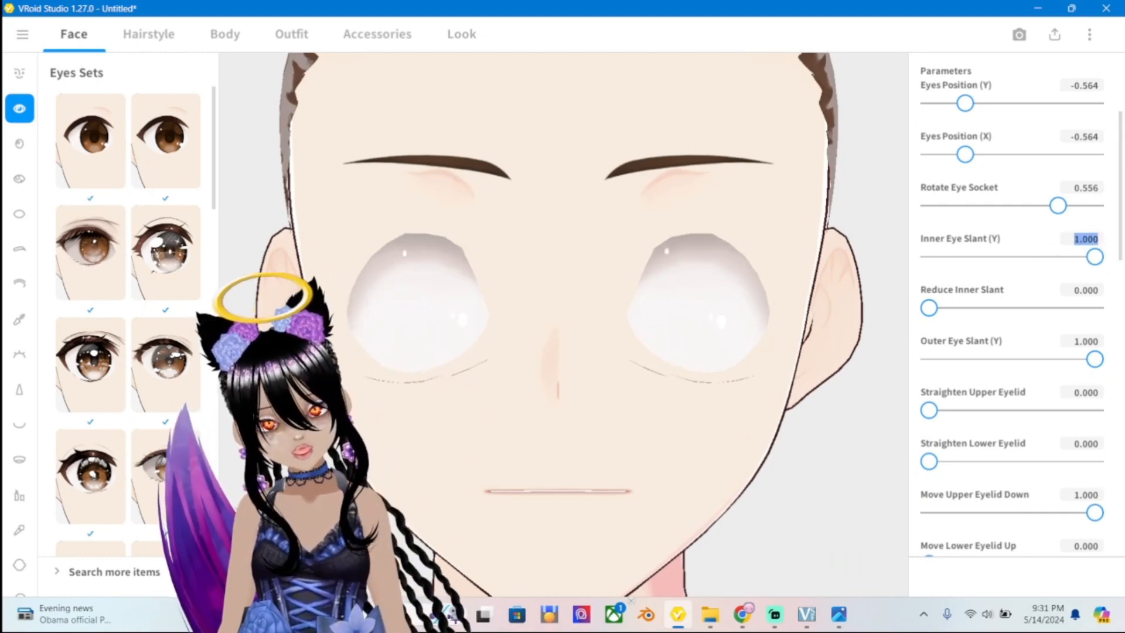
text(1.5)
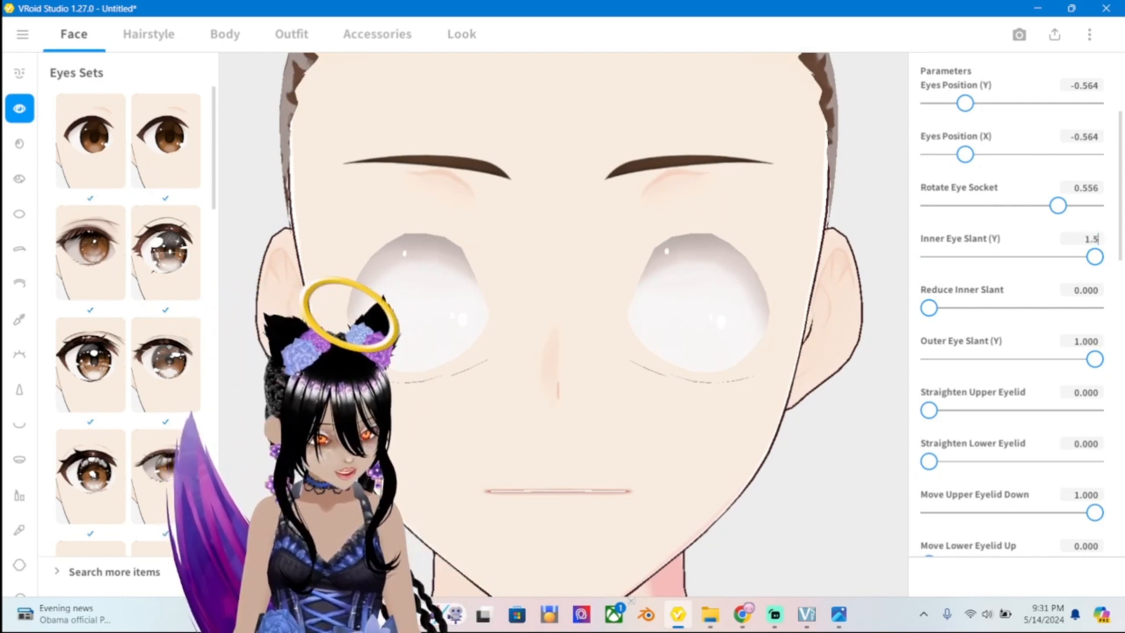
key(Return)
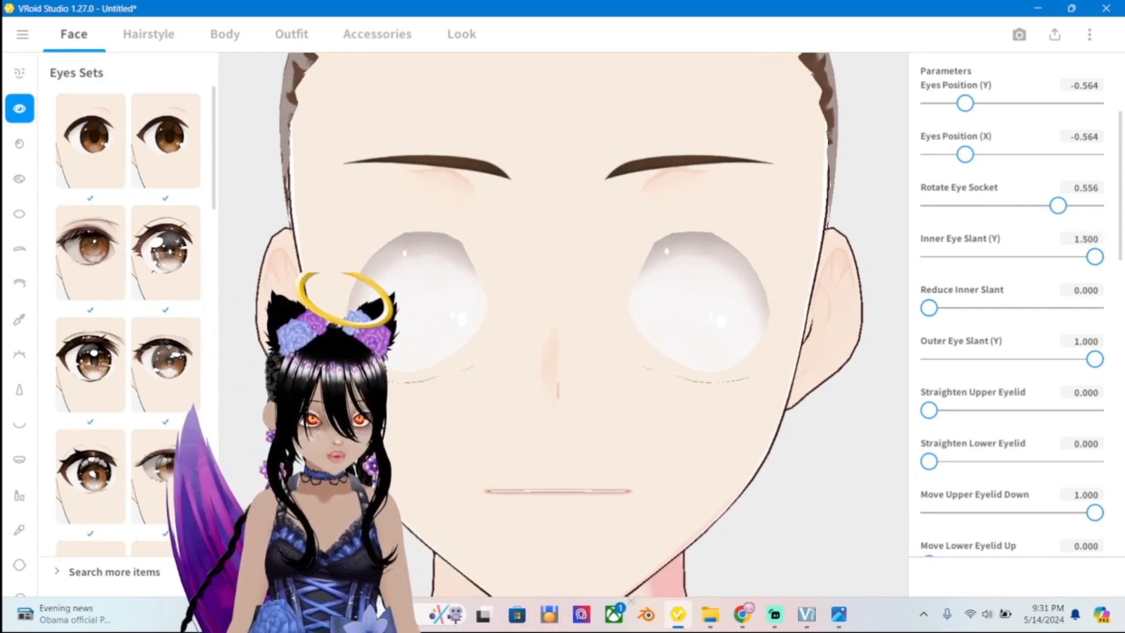
Set Inner Eye Slant (Y) to 2 to raise the inner eye corners further.
click(1085, 238)
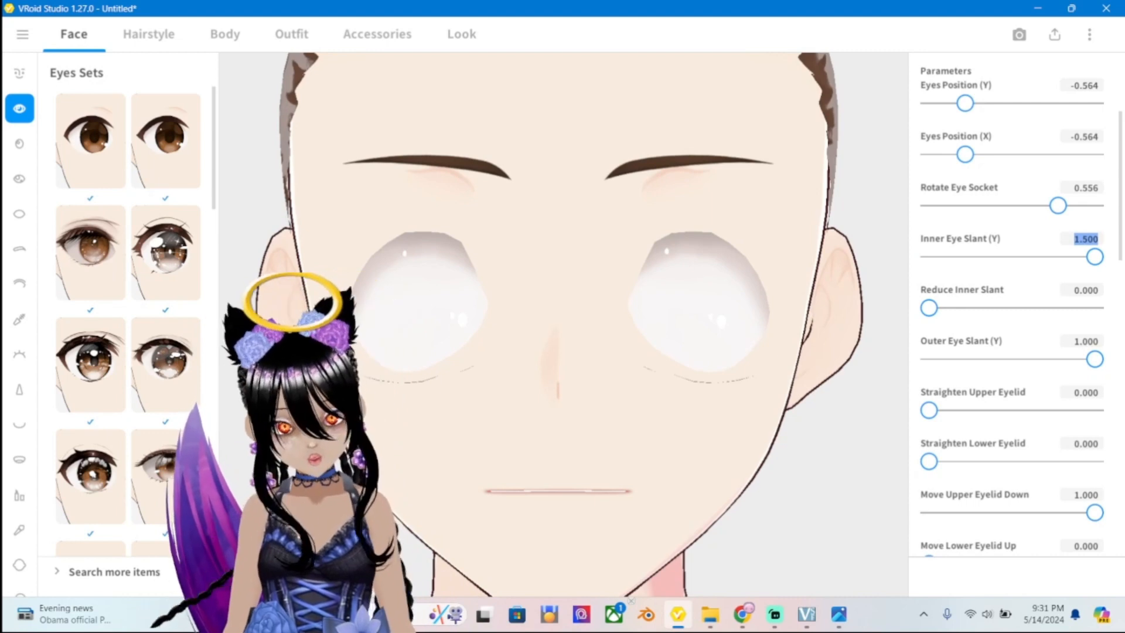
text(2)
key(Return)
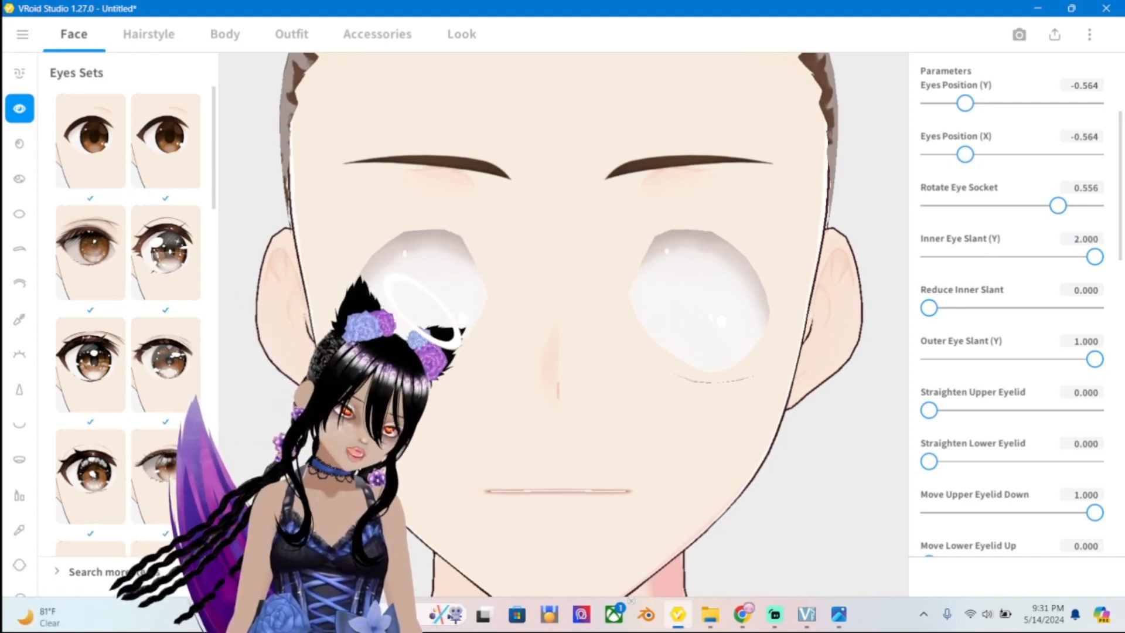
Set Inner Eye Slant (Y) to 1.
click(1085, 239)
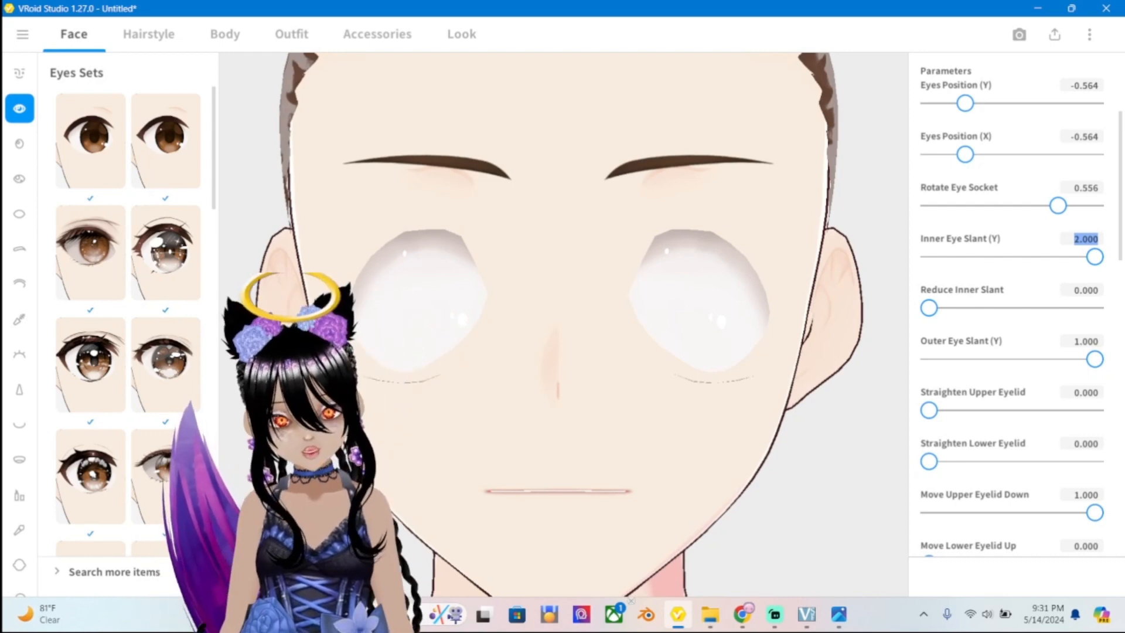
text(1)
key(Return)
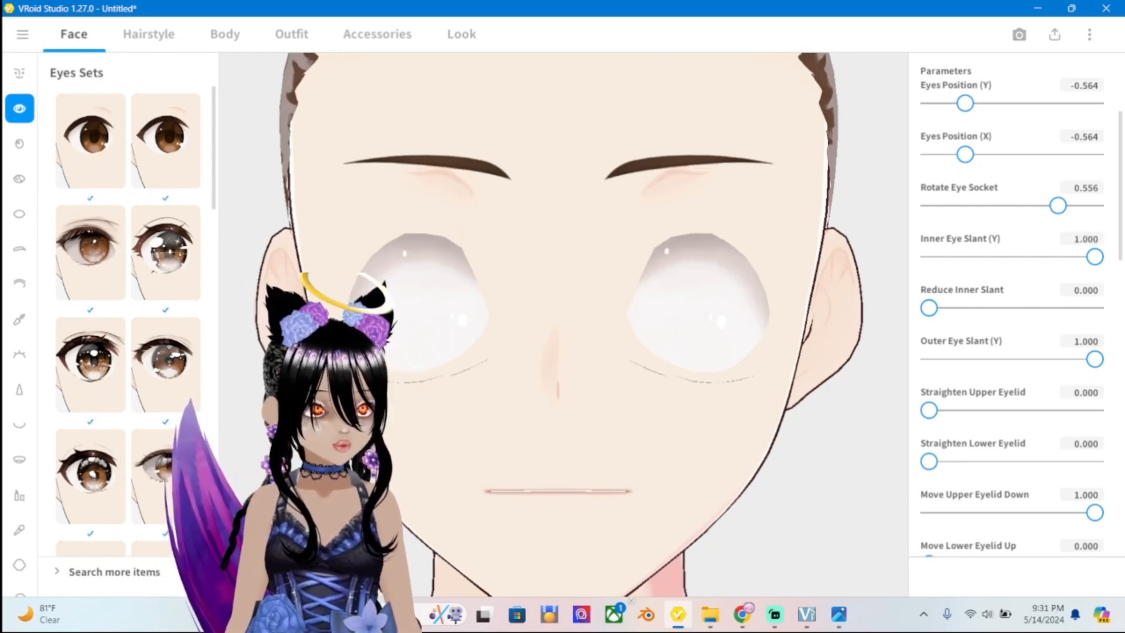
Try Inner Eye Slant (Y) at -1 and return it to 1.
click(1085, 239)
text(-)
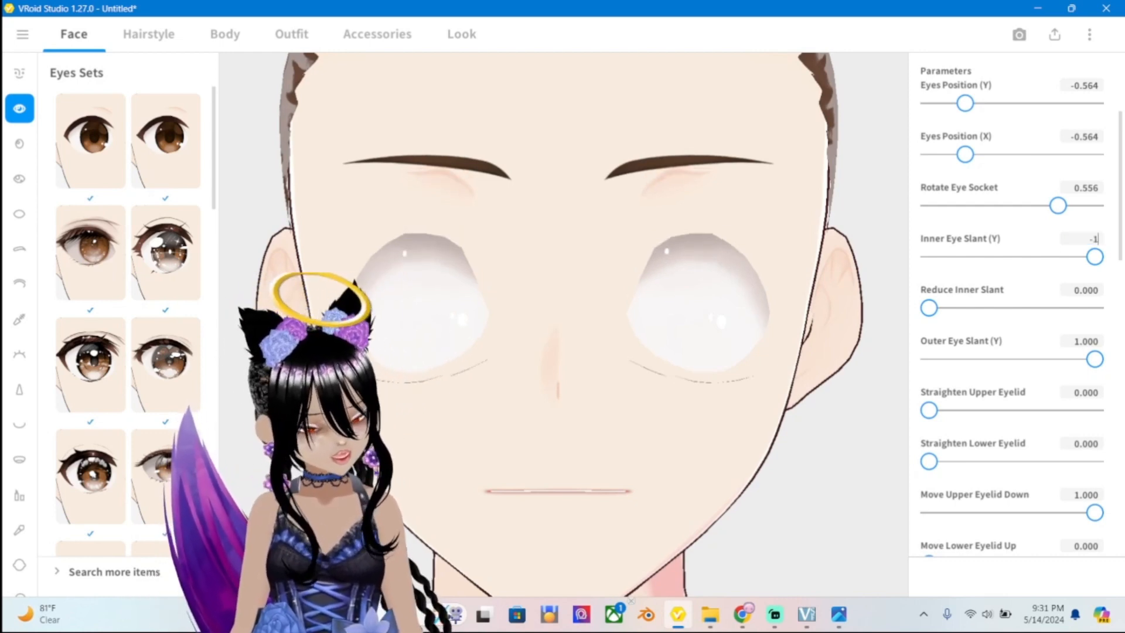
text(1)
key(Return)
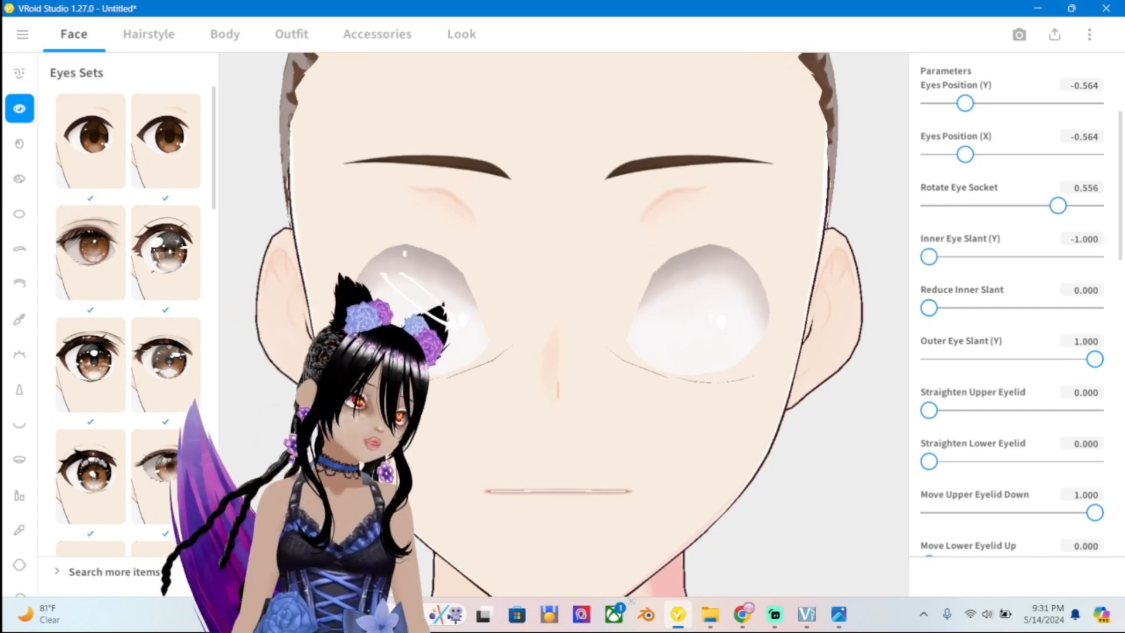
click(1085, 239)
text(1)
key(Return)
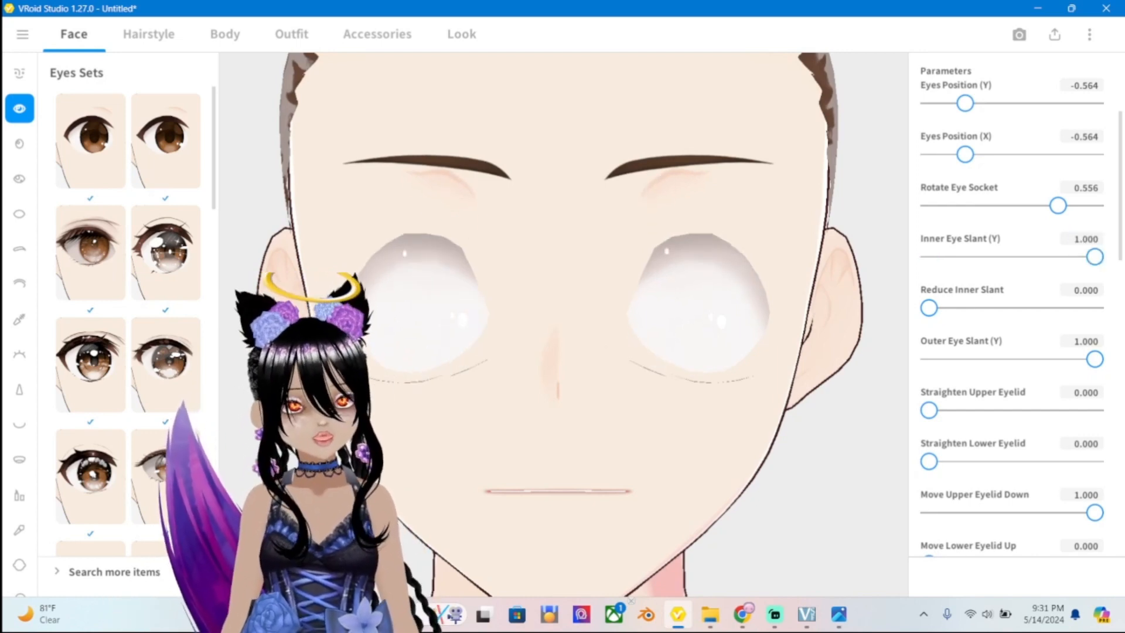
Compare the model's eye shape with the ref2.png chibi reference, examining the face both close up and from farther away.
scroll(563, 324, down, 2)
scroll(563, 324, up, 3)
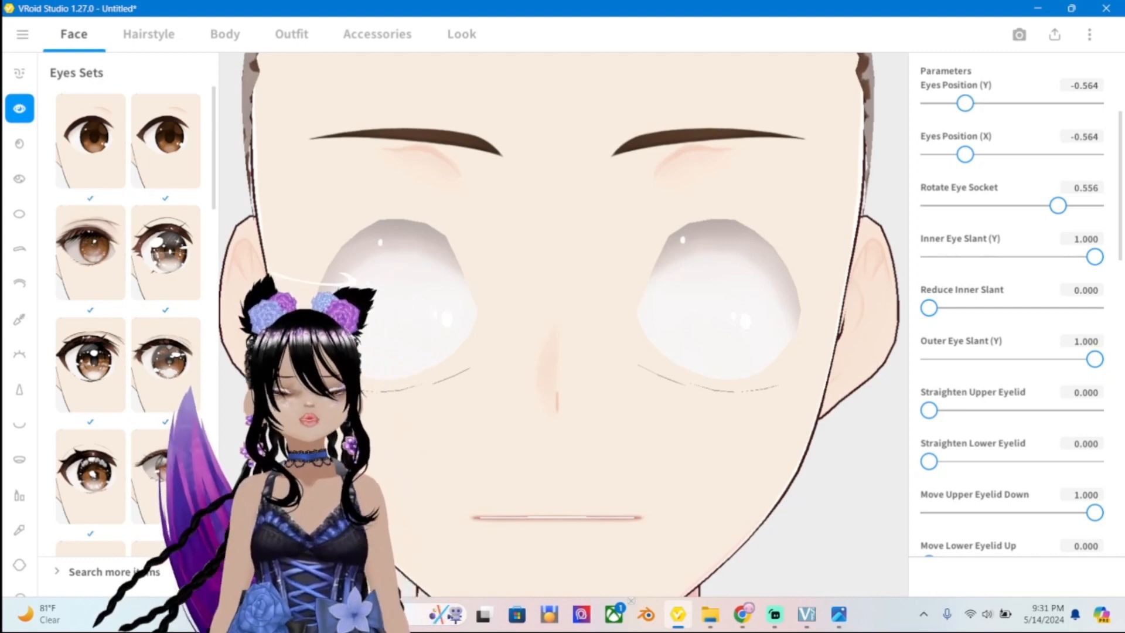
scroll(563, 324, down, 3)
scroll(562, 324, up, 3)
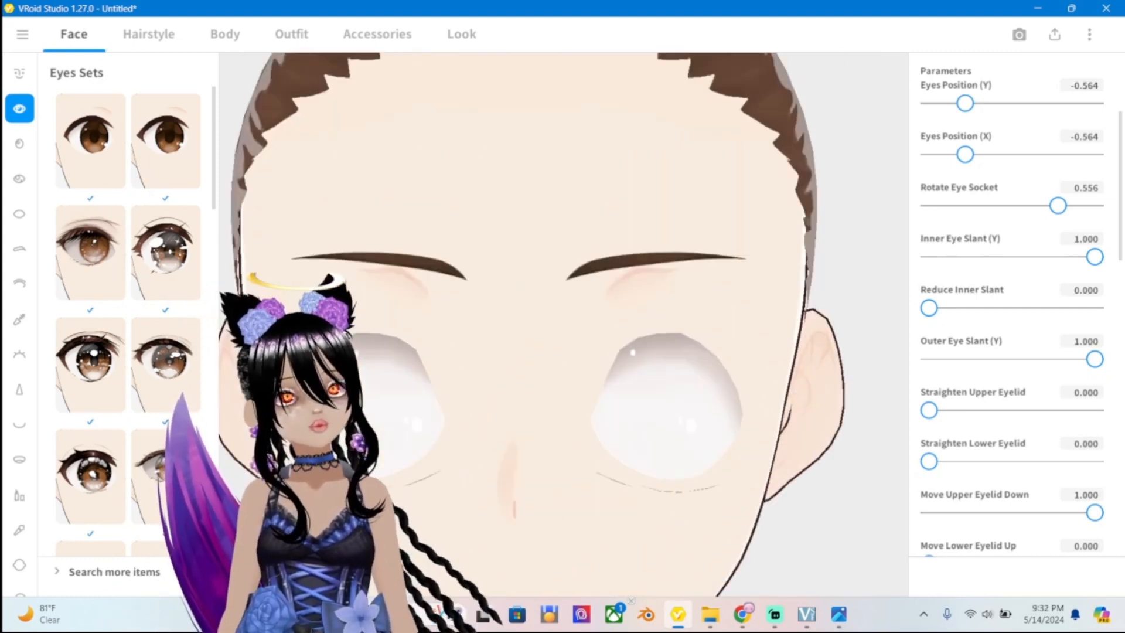
click(839, 614)
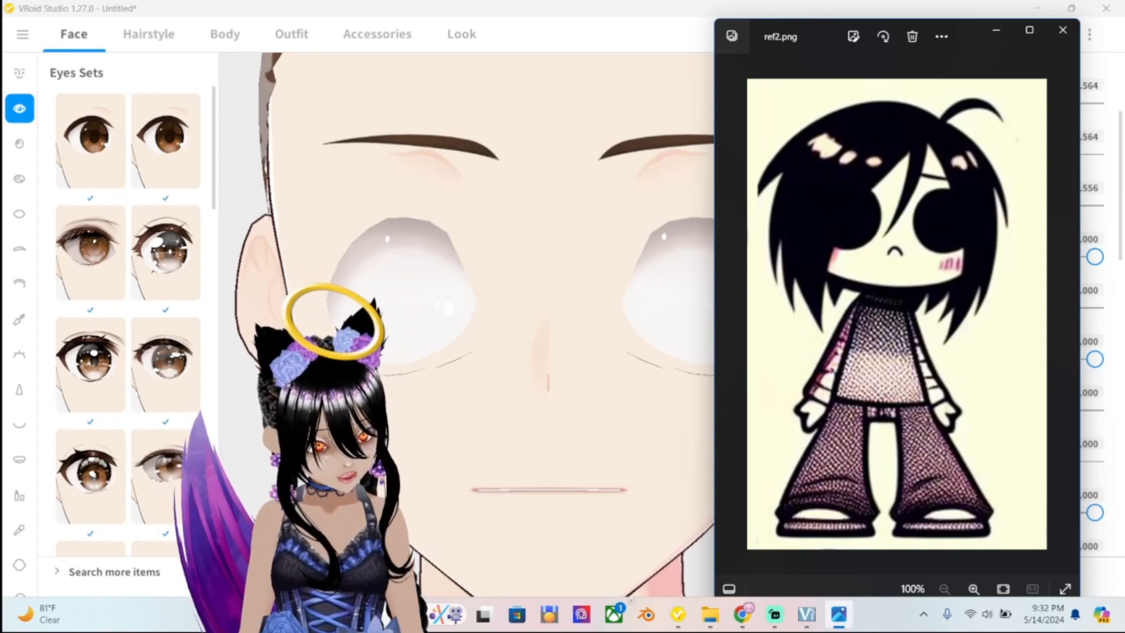
click(996, 30)
scroll(563, 325, up, 3)
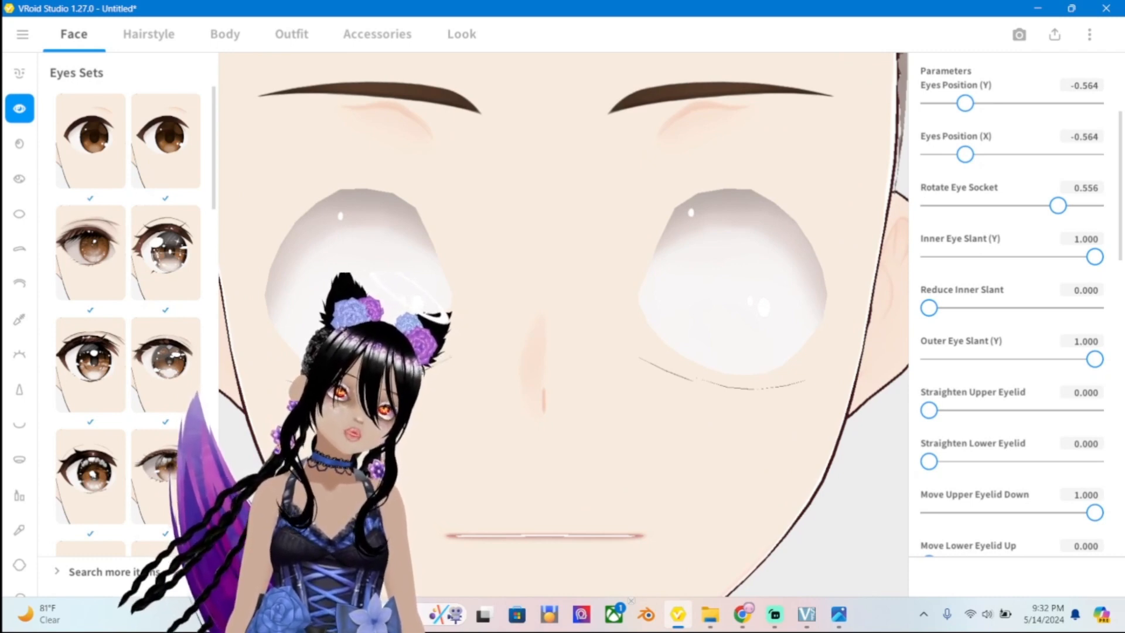
scroll(564, 325, up, 2)
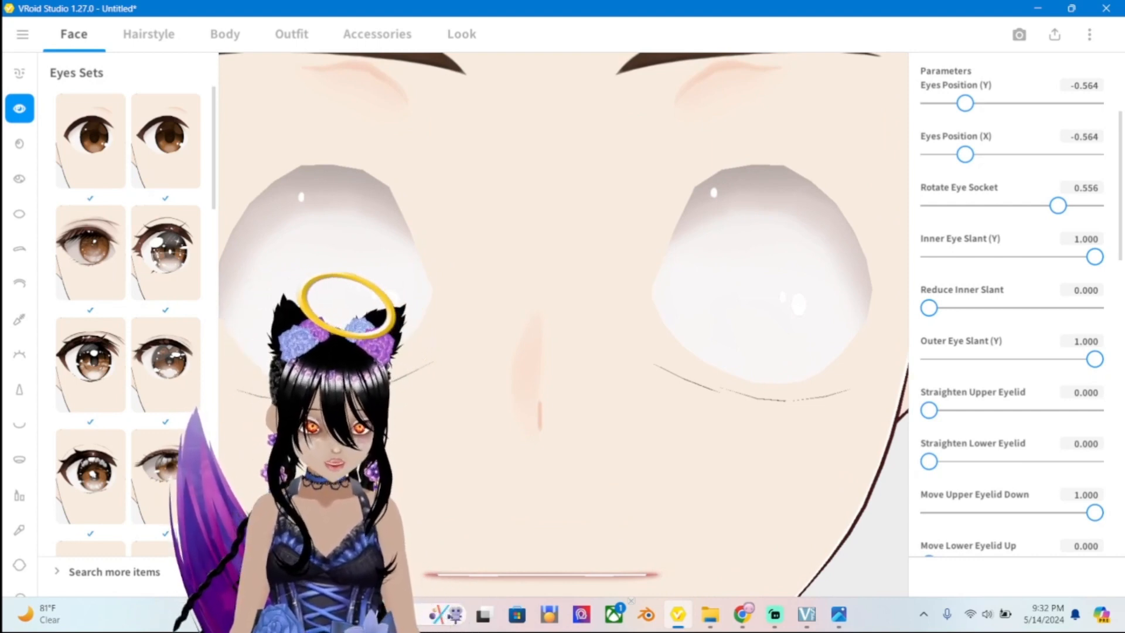
scroll(563, 325, down, 5)
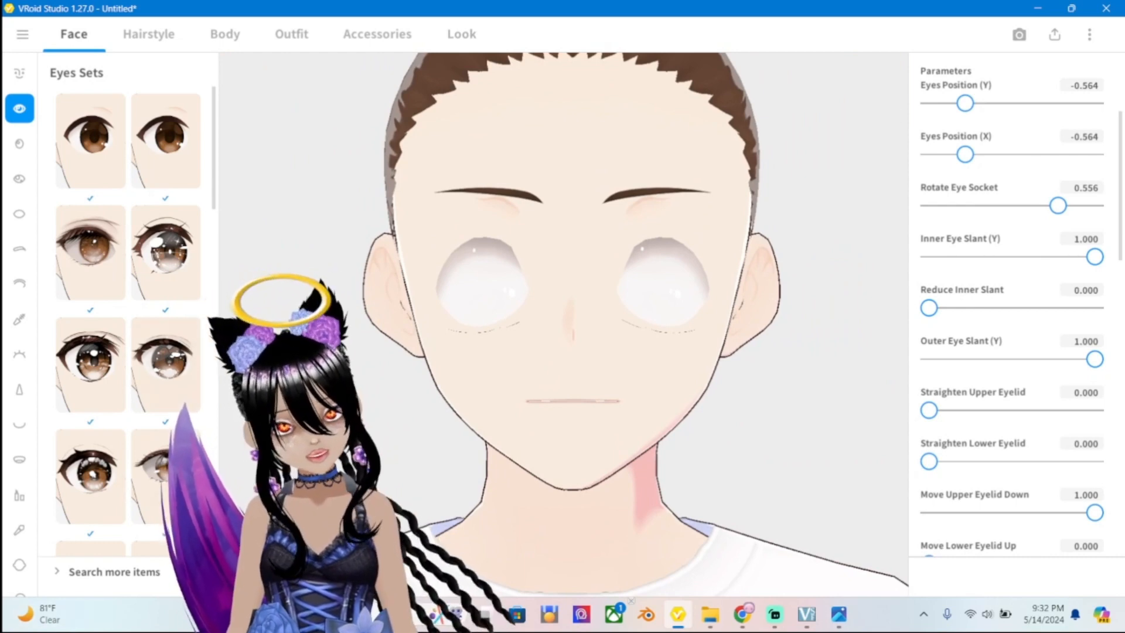
Switch to Streamlabs Desktop to check the recording, and return to VRoid Studio.
click(838, 613)
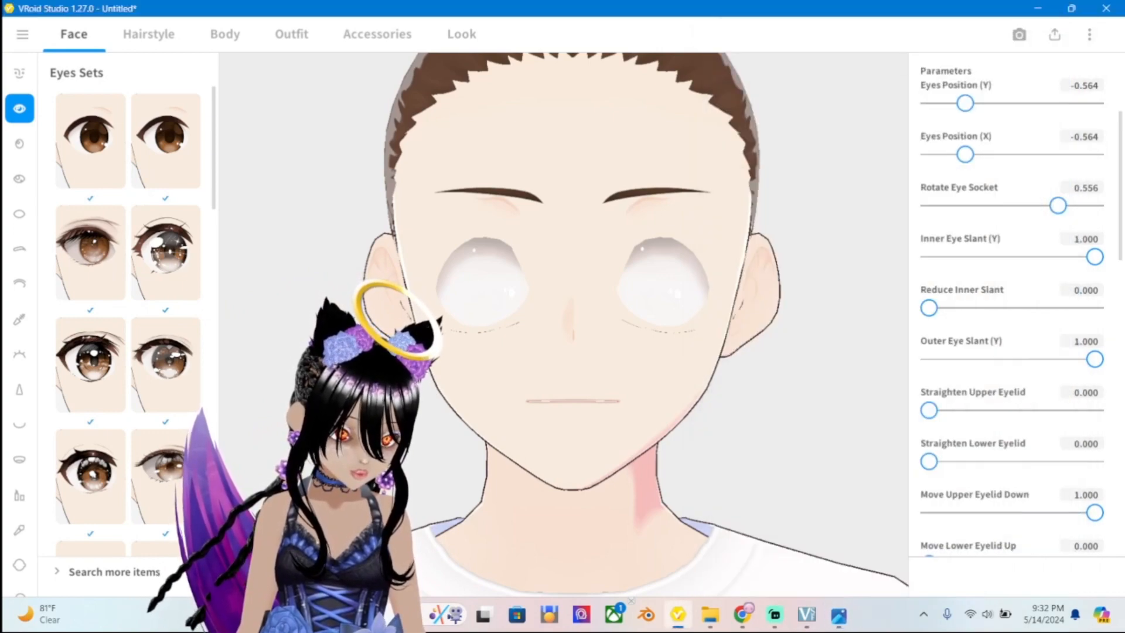
click(839, 614)
click(774, 613)
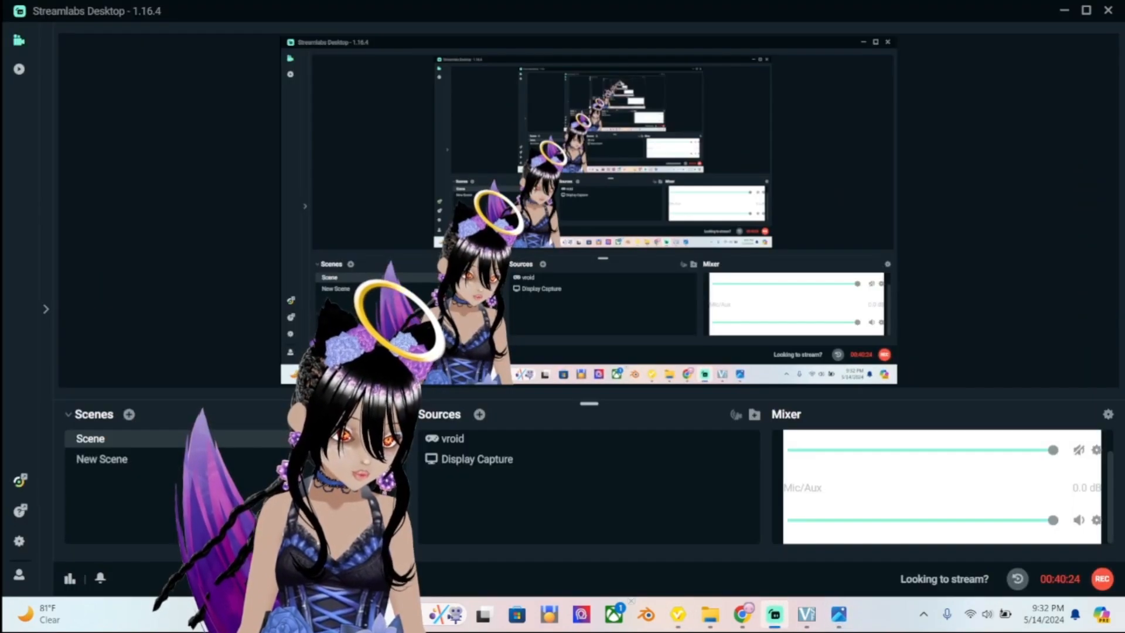
click(774, 613)
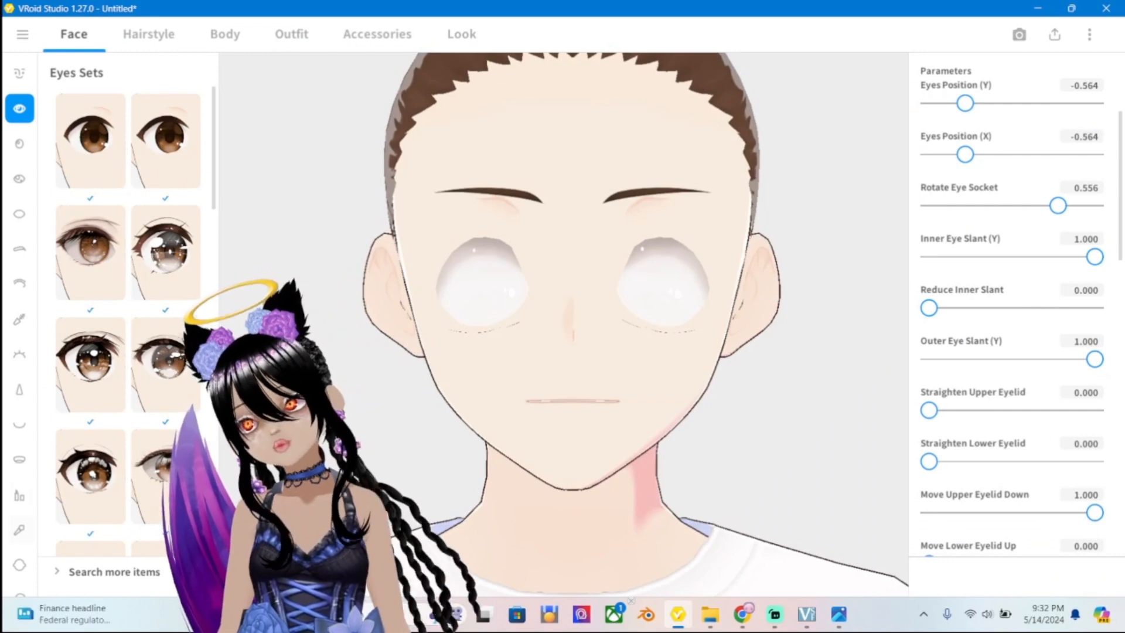
In the face's Skin settings, reduce Ear Size to -1 and nudge Ear Tip (Y) to -0.014.
scroll(20, 463, down, 1)
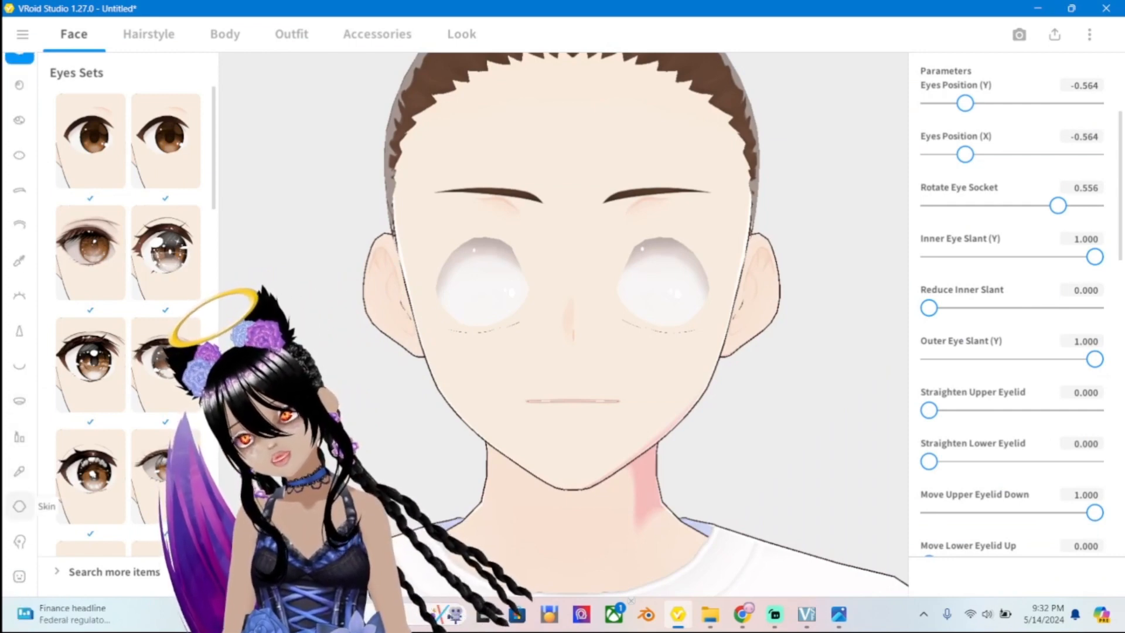
click(19, 506)
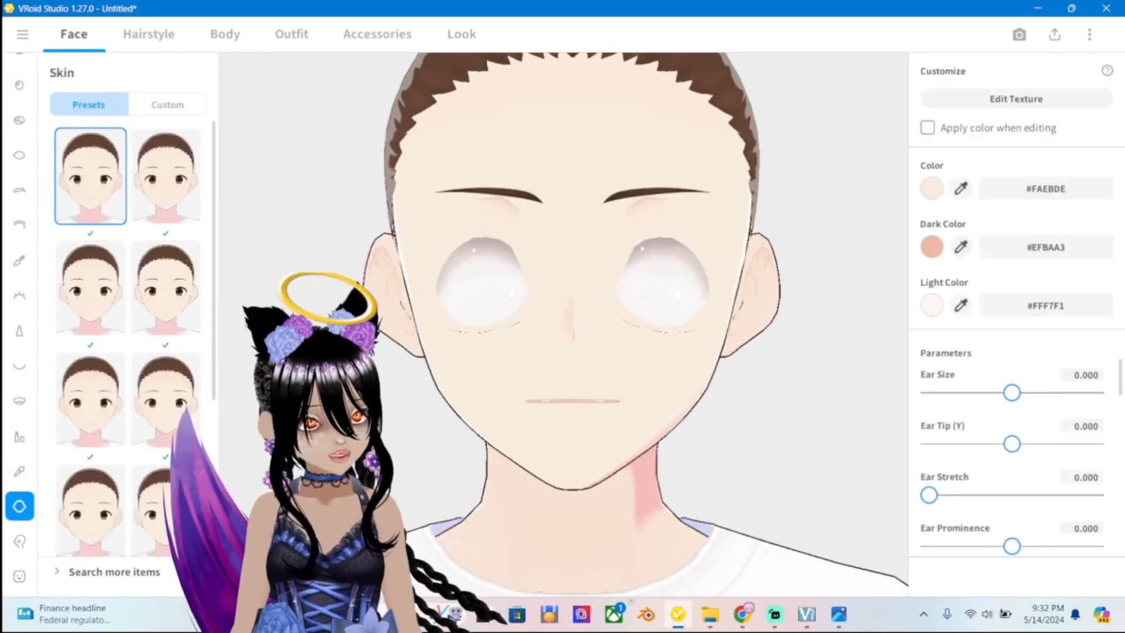
scroll(1012, 458, down, 2)
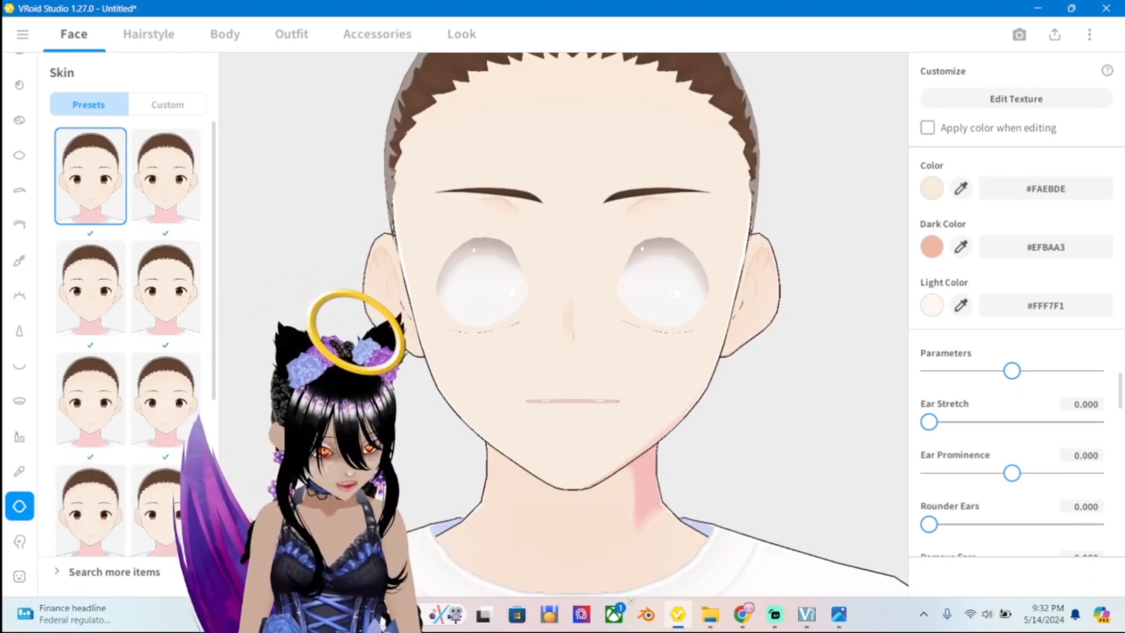
scroll(1012, 457, up, 2)
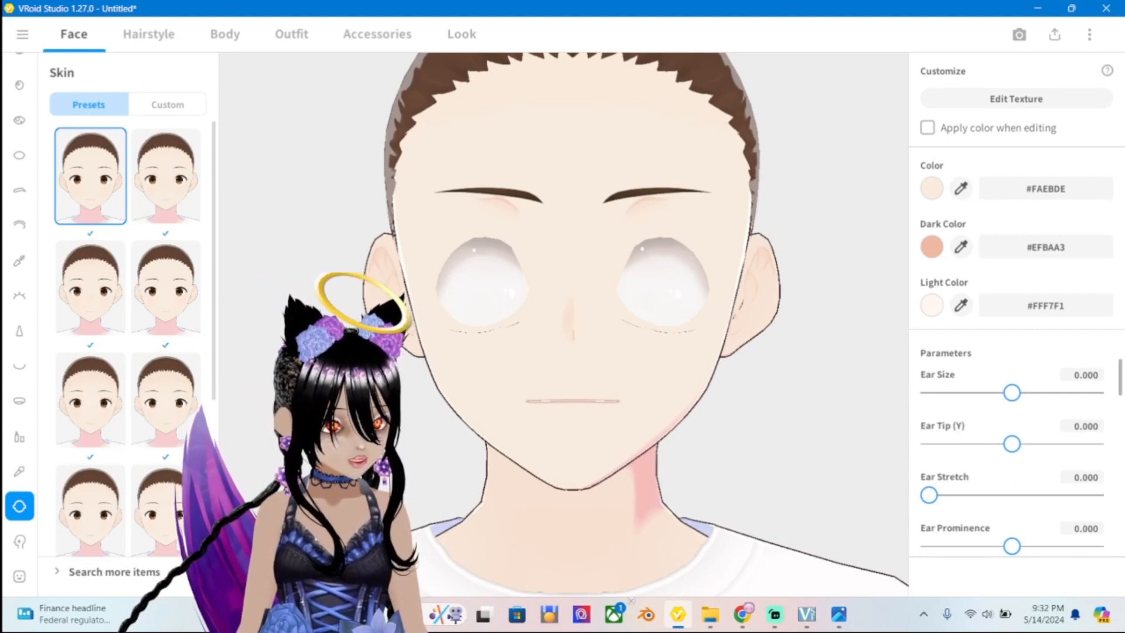
drag(1012, 393, 929, 393)
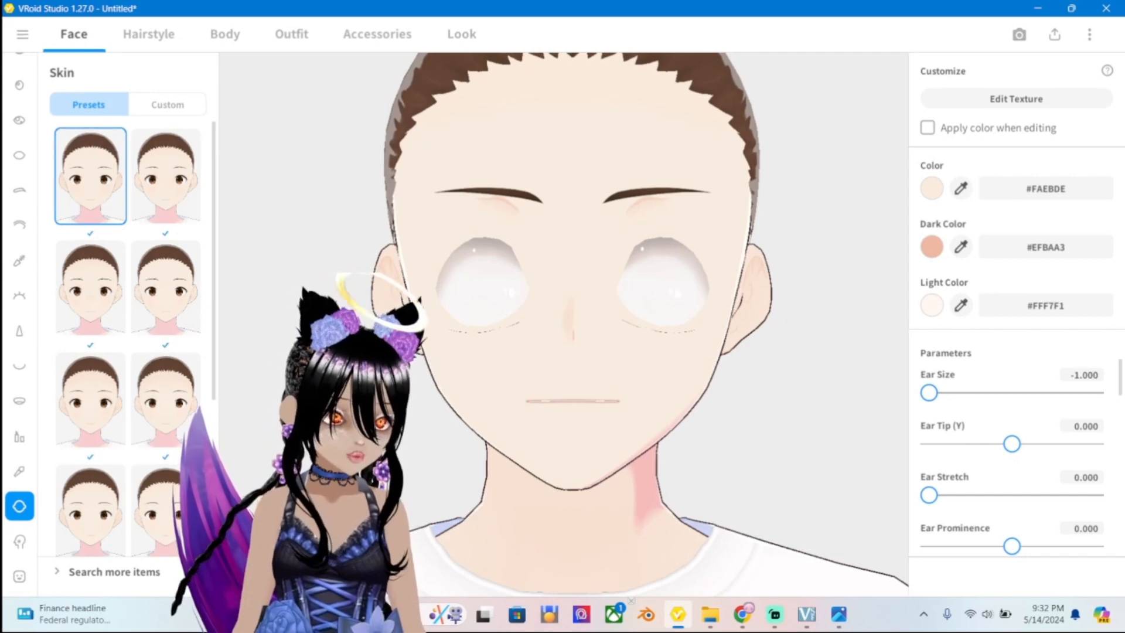
mouse_move(1012, 444)
mouse_down()
mouse_move(1024, 443)
mouse_move(977, 444)
mouse_move(1010, 443)
mouse_up()
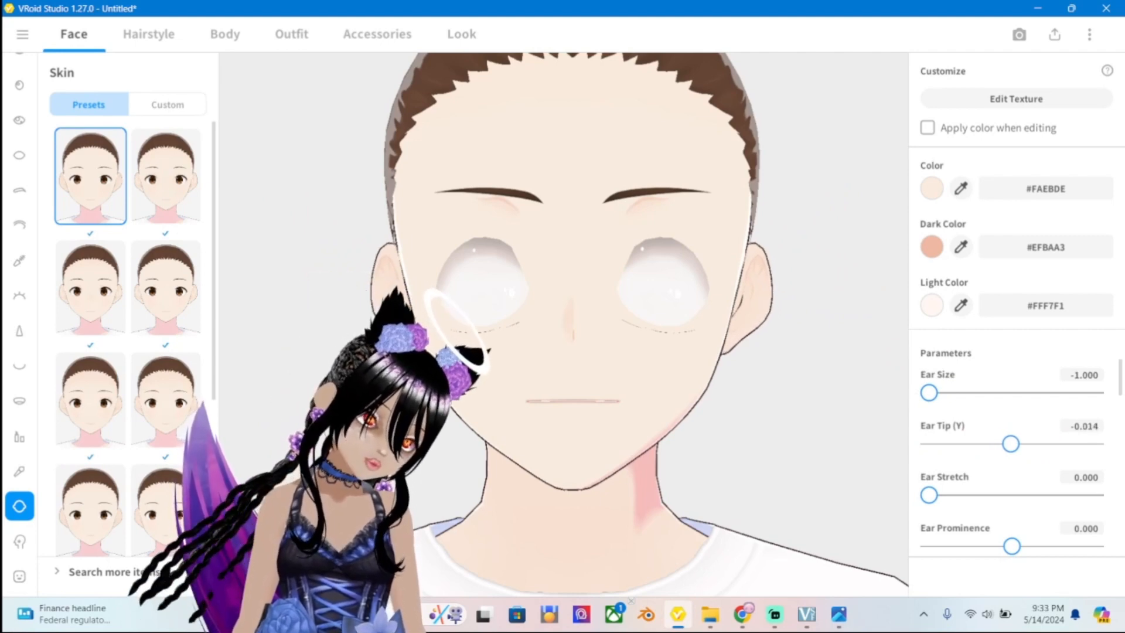
Try Ear Size at -5, beyond the slider range.
click(1087, 375)
click(1087, 375)
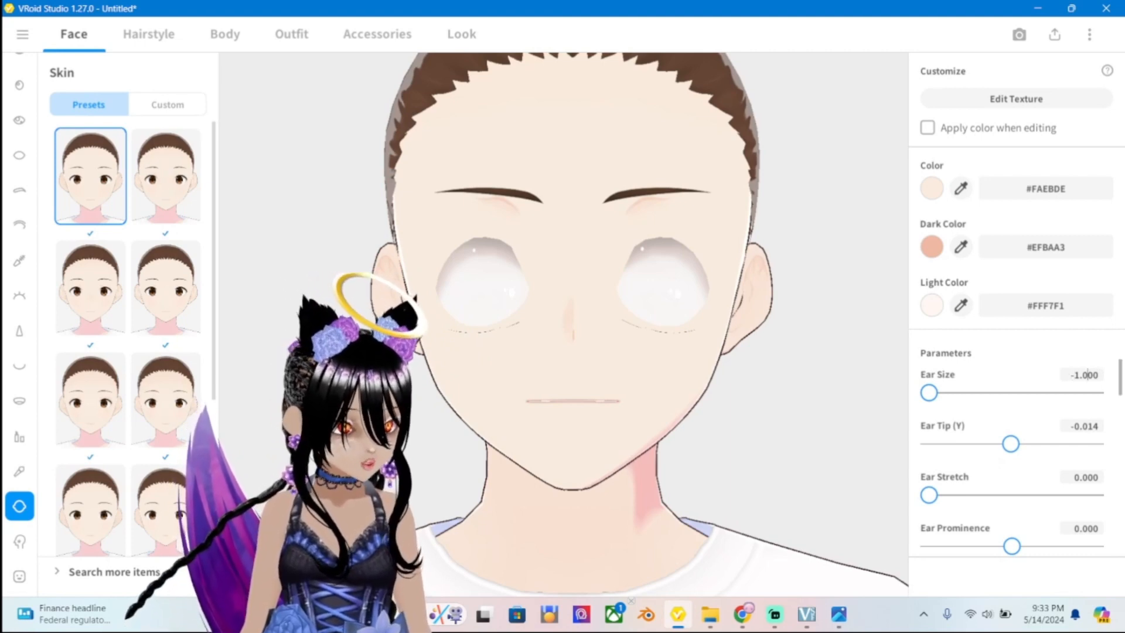
key(ctrl+a)
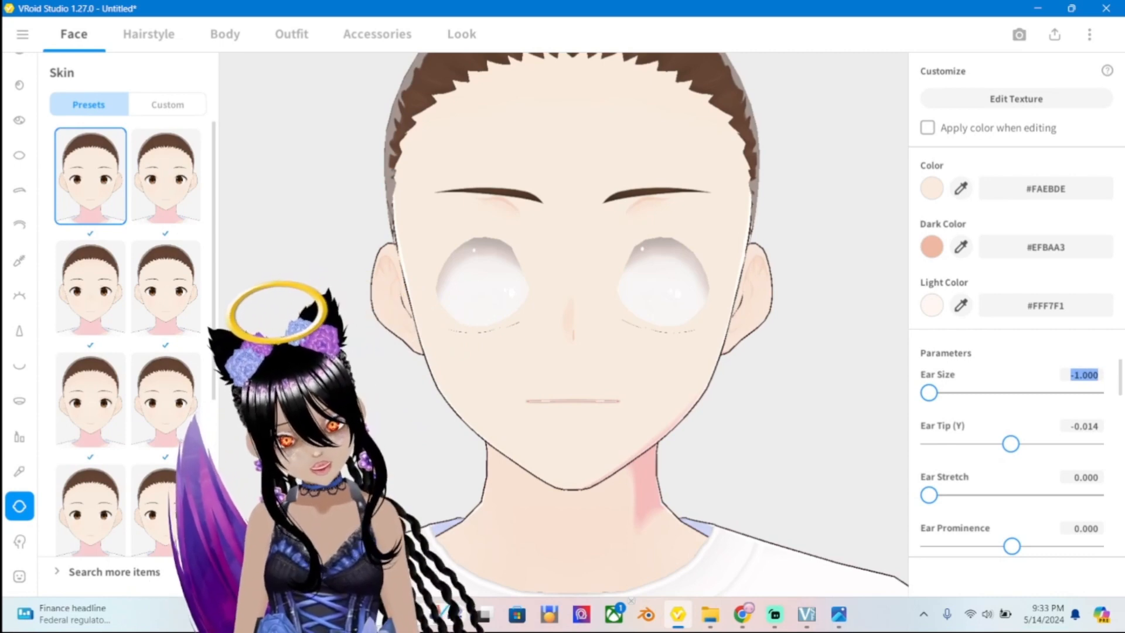
text(-5)
key(Return)
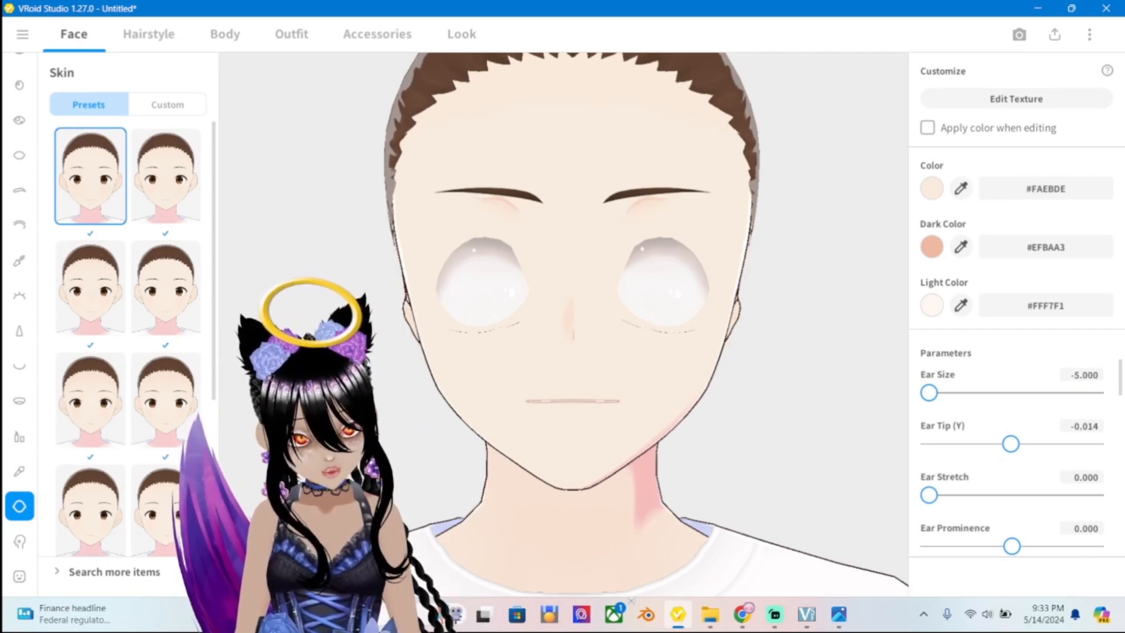
Try Ear Size at -7 and inspect the ears from the side and at an angle.
right_drag(674, 317, 534, 317)
click(1081, 374)
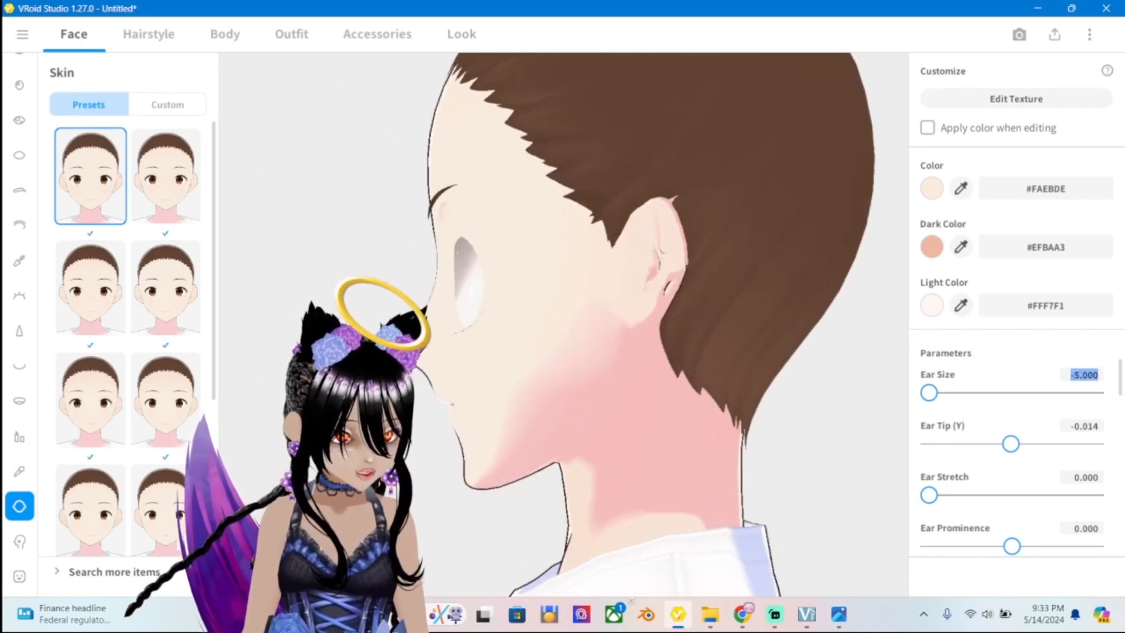
text(-7)
key(Return)
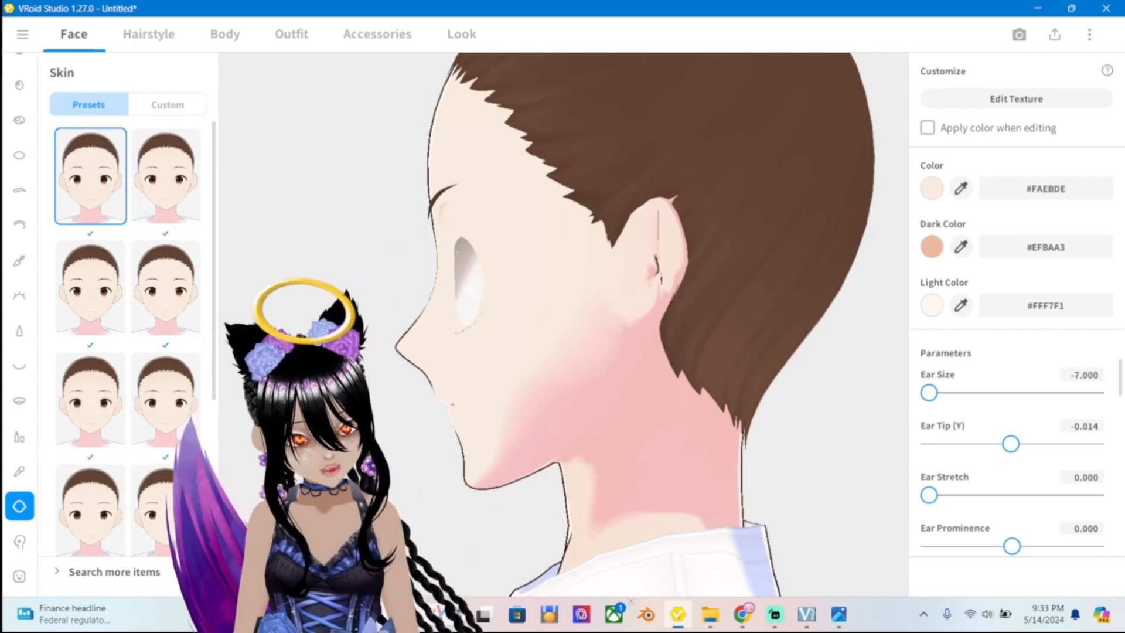
right_drag(533, 317, 1084, 317)
right_drag(645, 316, 528, 317)
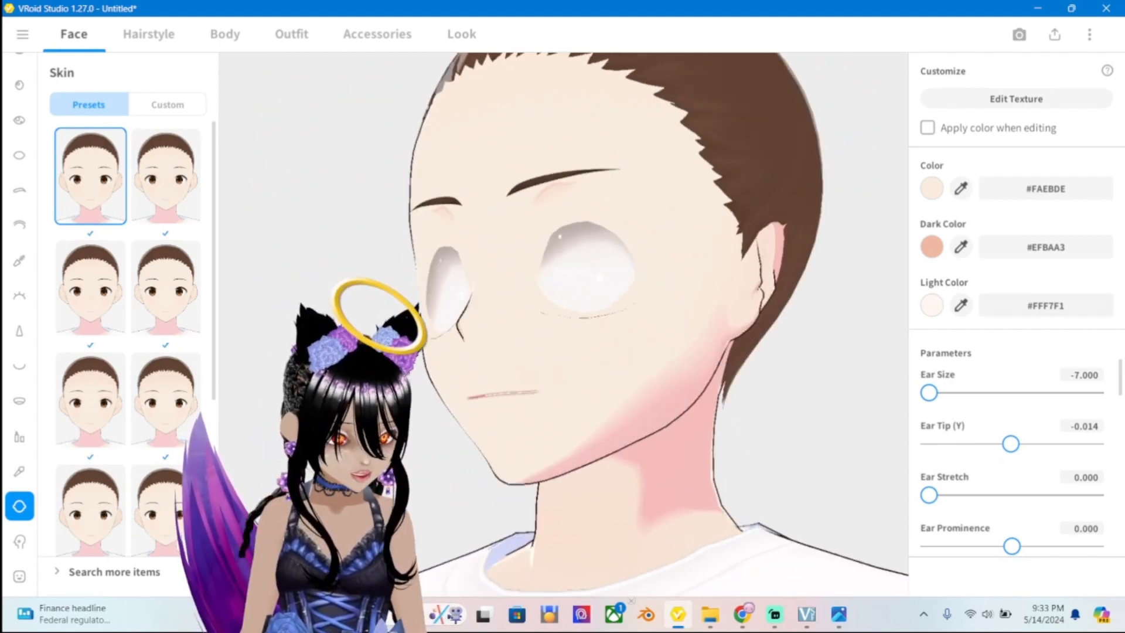
Set Ear Size to -10 to shrink the ears as far as possible against the head.
click(1083, 374)
text(-10)
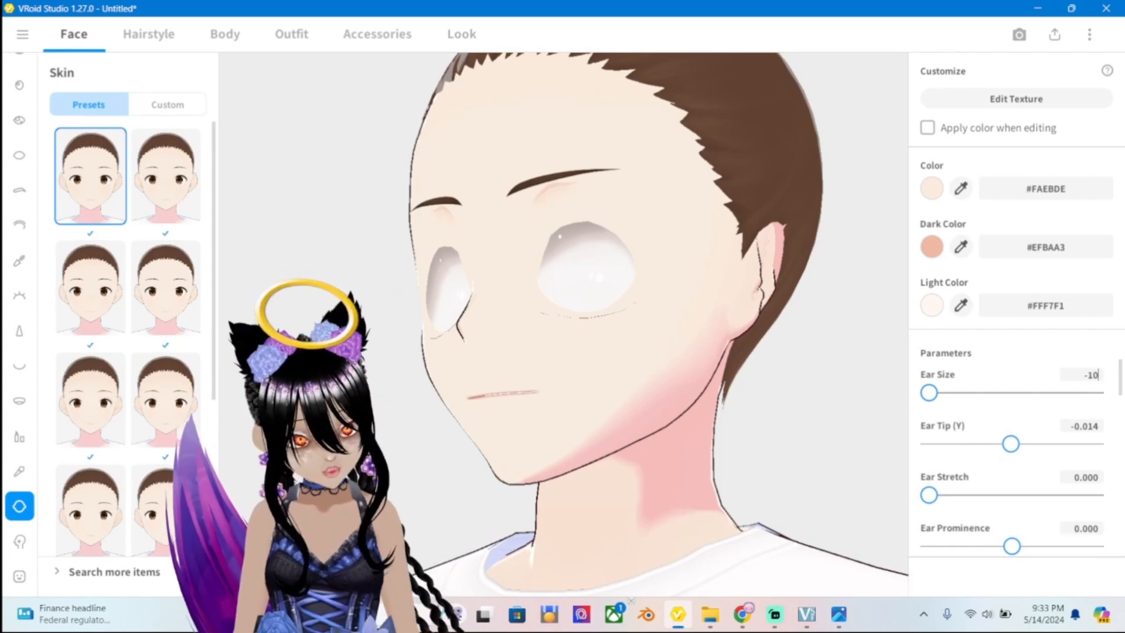
key(Return)
right_drag(527, 316, 610, 316)
Compare the face with the ref2.png chibi reference and return to VRoid Studio.
click(806, 613)
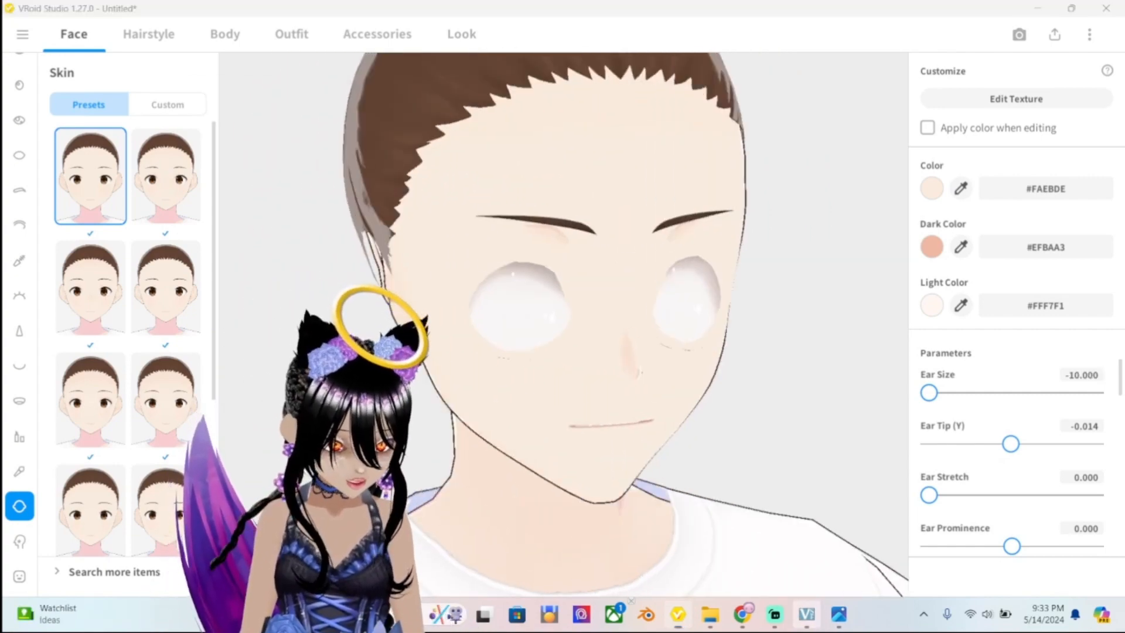
click(806, 614)
click(839, 613)
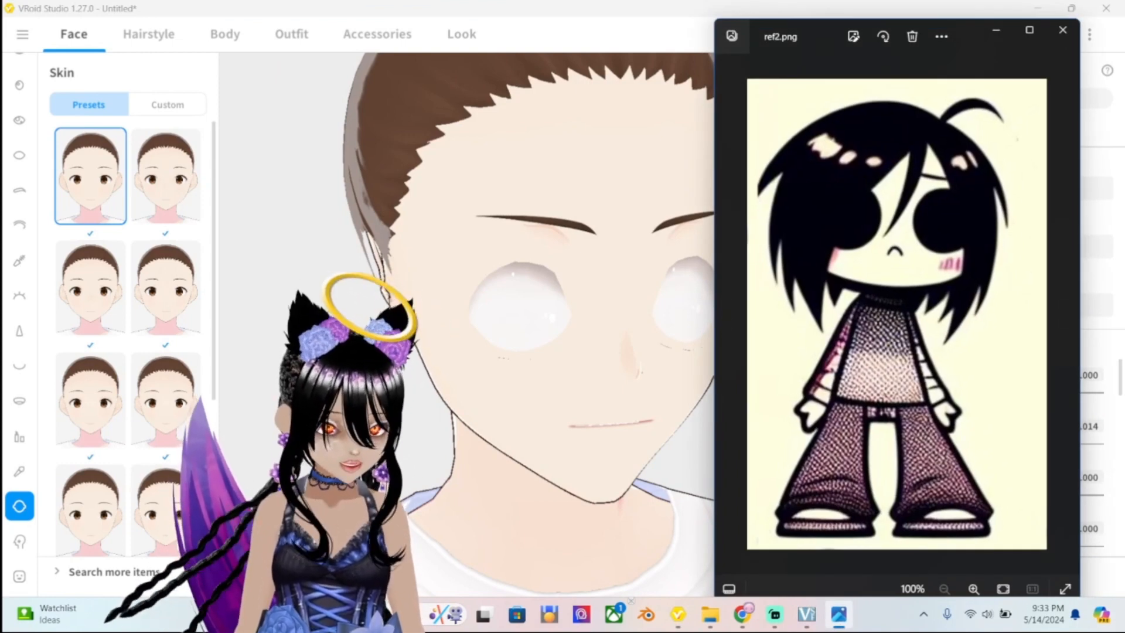
key(alt+Tab)
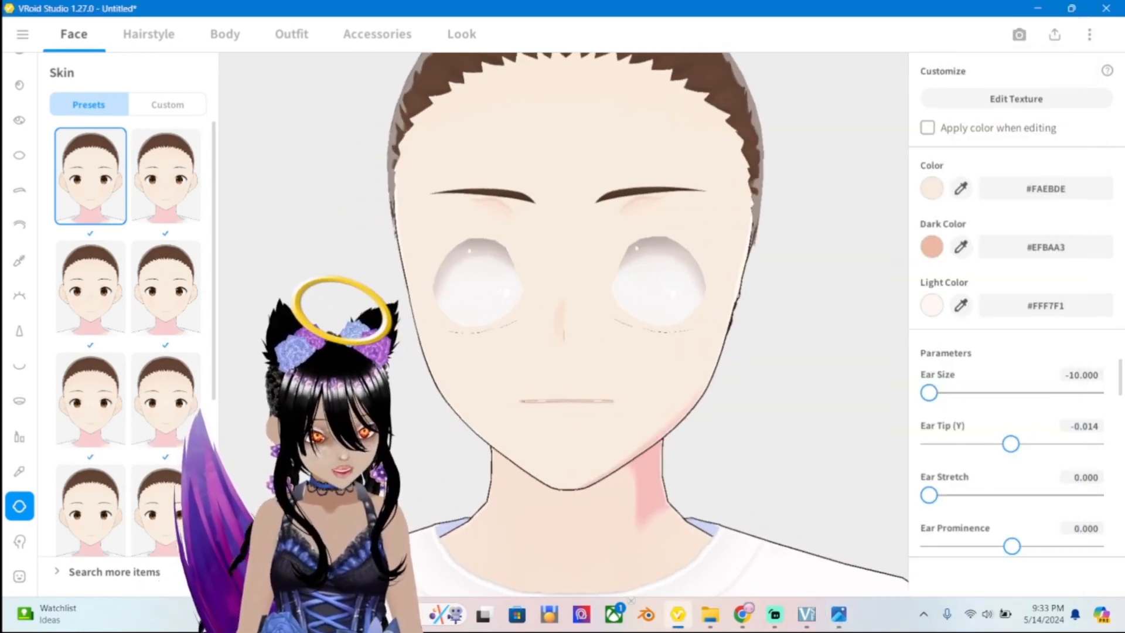
Look through the remaining Skin parameters as far as Remove Ears and examine the shrunken ear from the side.
scroll(1012, 457, down, 2)
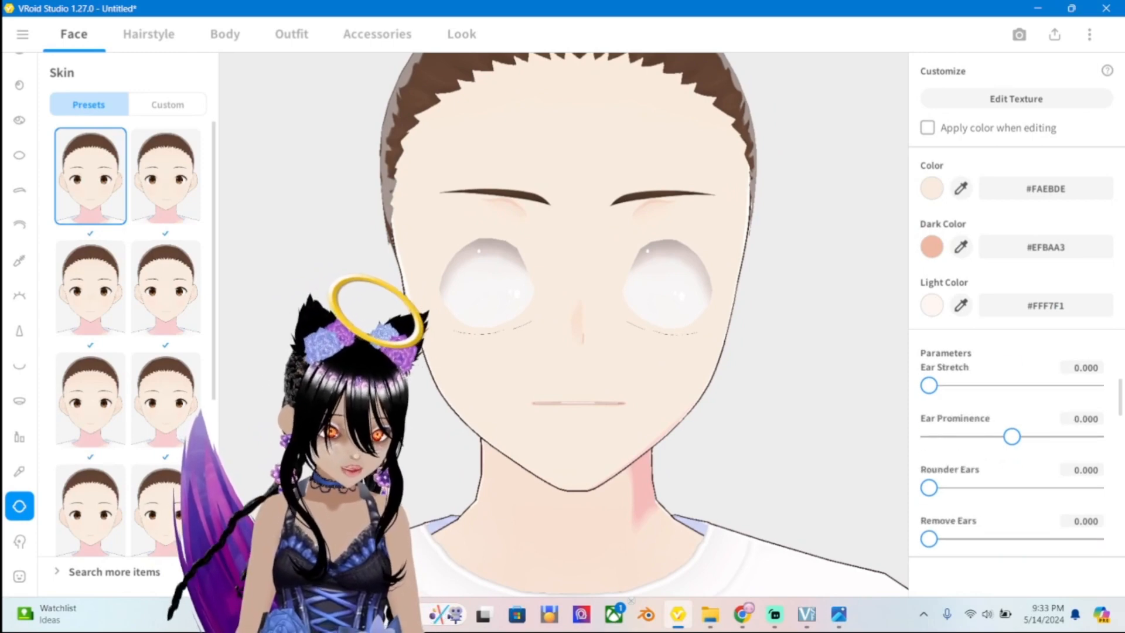
scroll(1012, 458, down, 3)
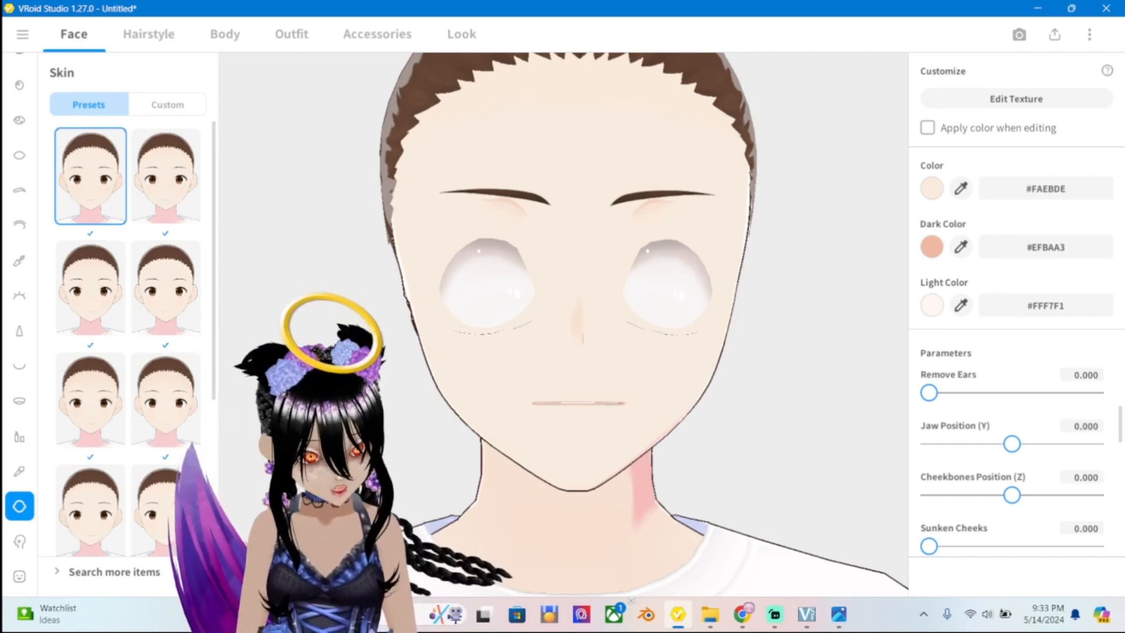
scroll(564, 324, up, 1)
right_drag(645, 322, 1087, 325)
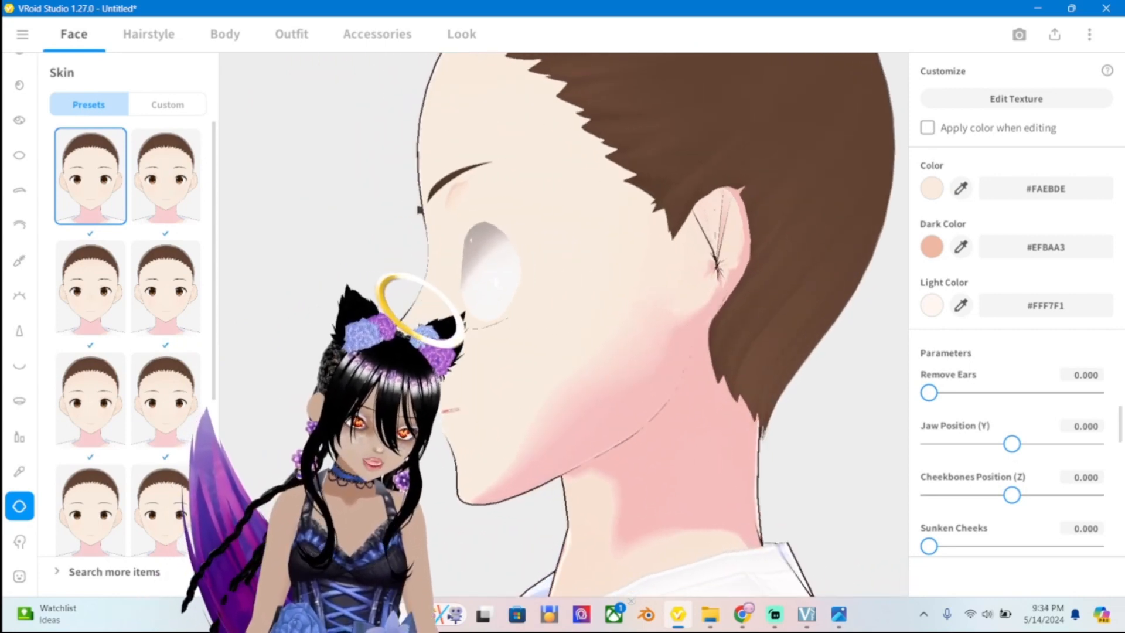
right_drag(644, 323, 604, 322)
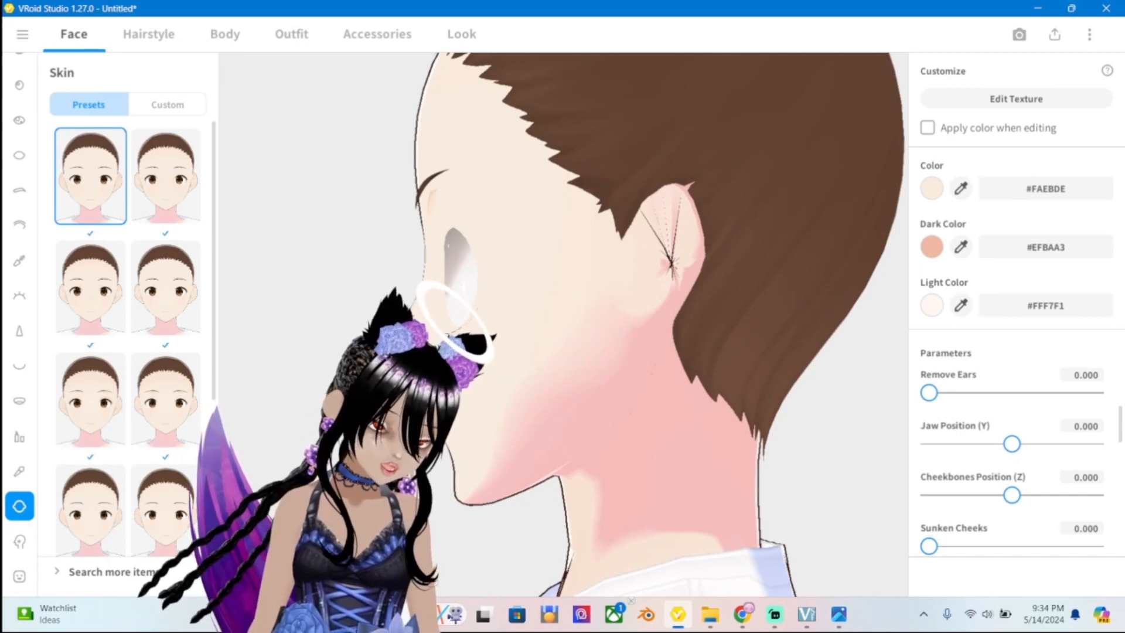
right_drag(528, 323, 545, 293)
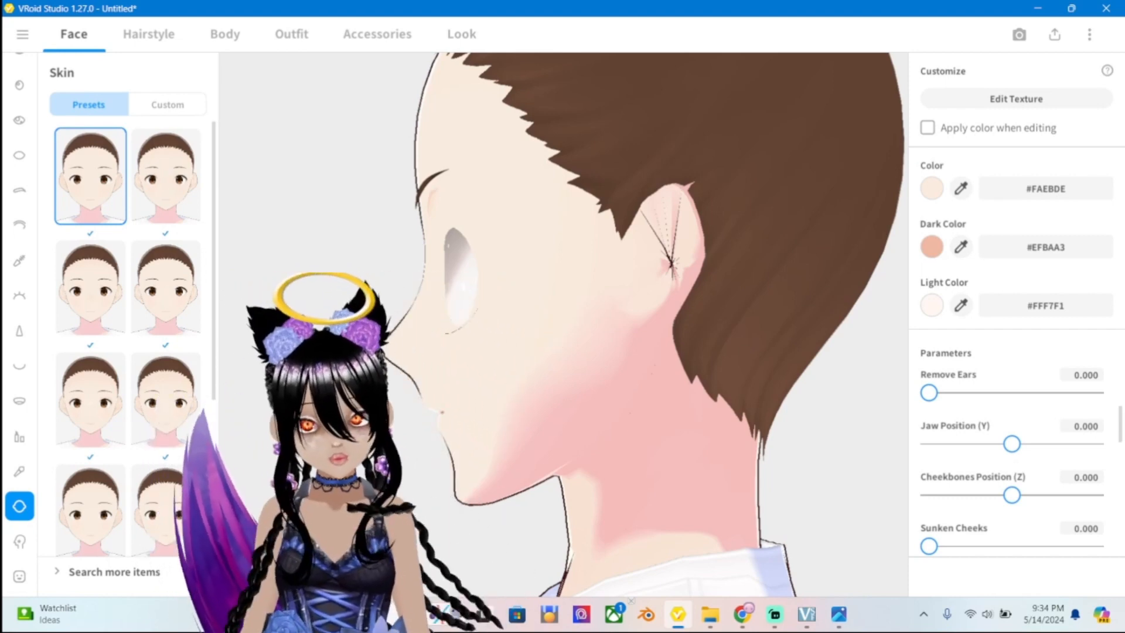
Try adjusting Jaw Position (Y) while viewing the head from the side.
right_drag(562, 316, 572, 286)
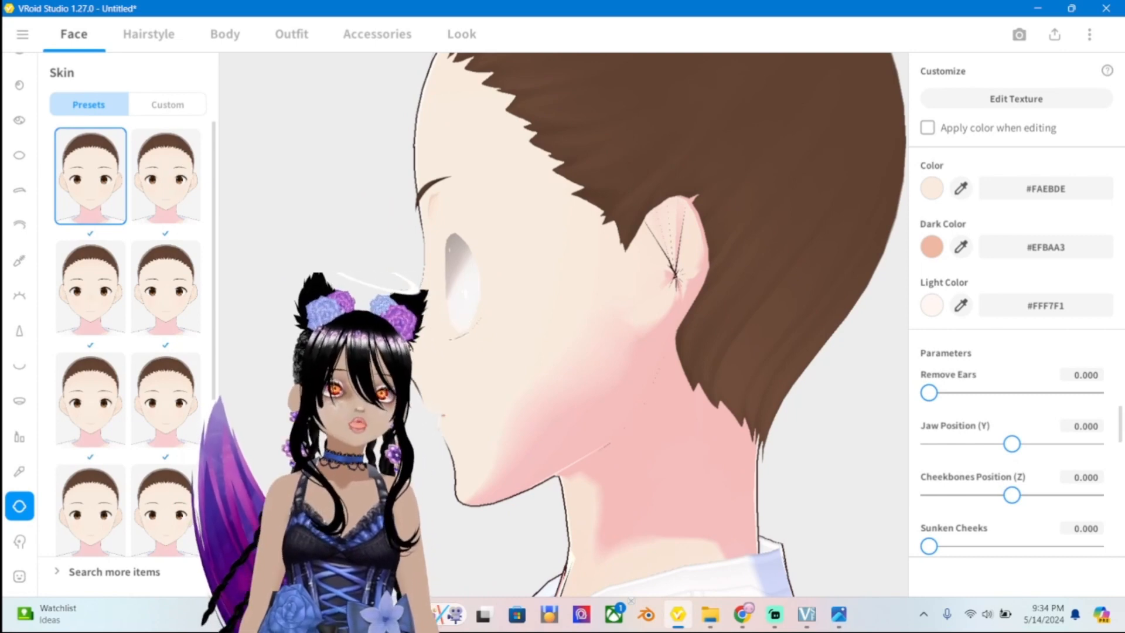
scroll(1012, 457, down, 1)
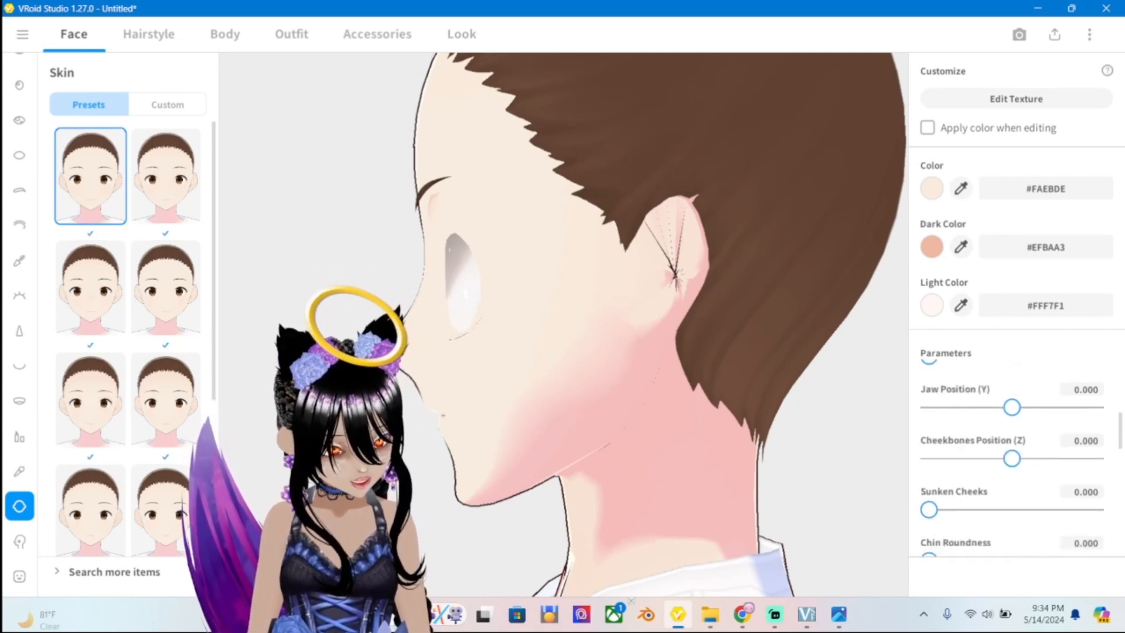
mouse_move(1012, 408)
mouse_down()
mouse_move(932, 407)
mouse_move(1067, 407)
mouse_move(929, 407)
mouse_move(1008, 407)
mouse_move(992, 407)
mouse_up()
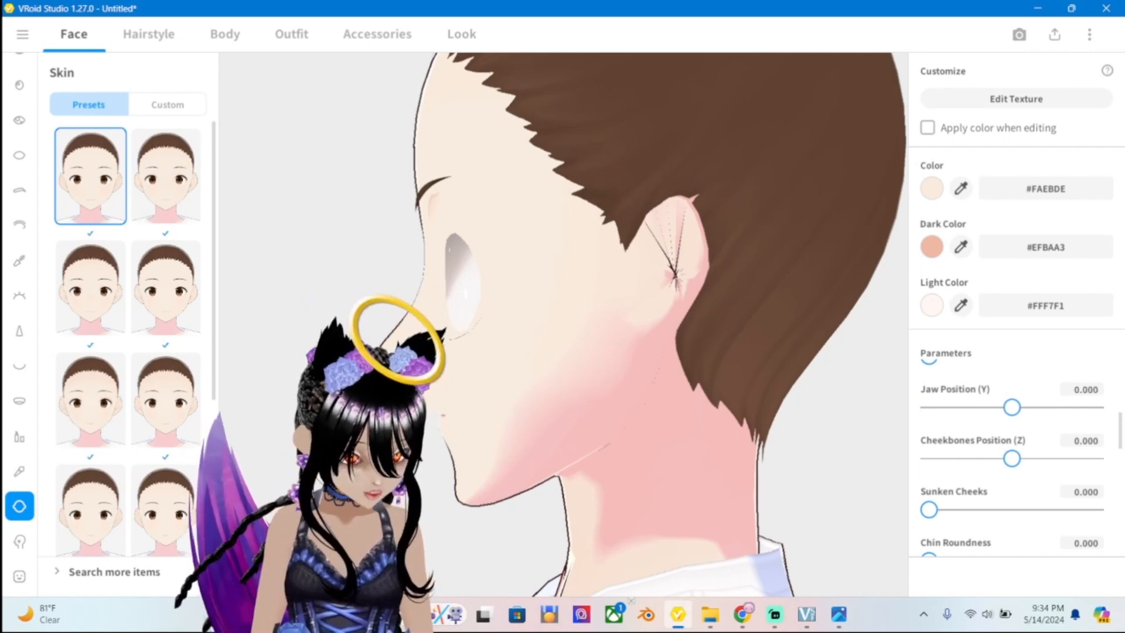
Set Chin Roundness to 1 while viewing the face from the front.
scroll(1012, 457, down, 2)
right_drag(527, 281, 703, 282)
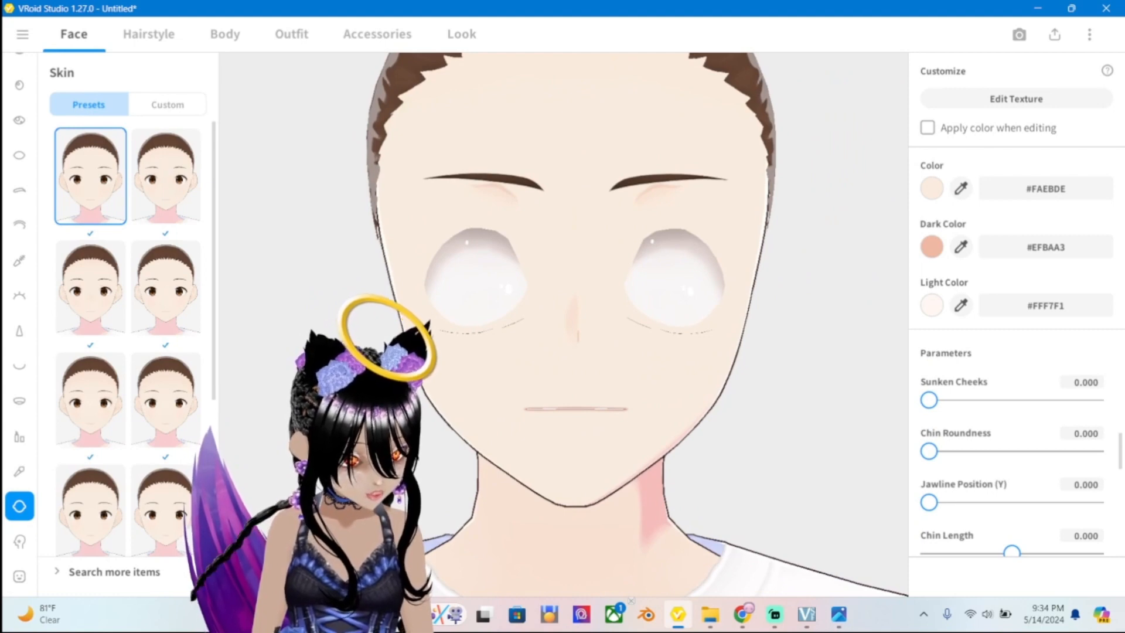
drag(928, 451, 1095, 451)
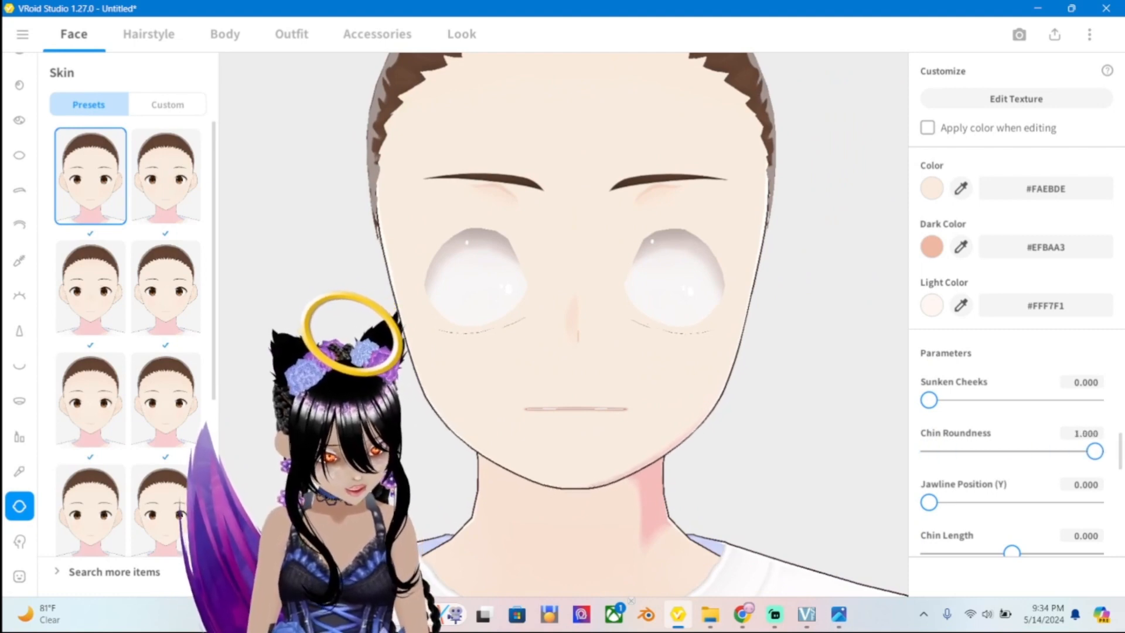
Try Chin Roundness at 2 and inspect the jawline from the front.
click(1085, 433)
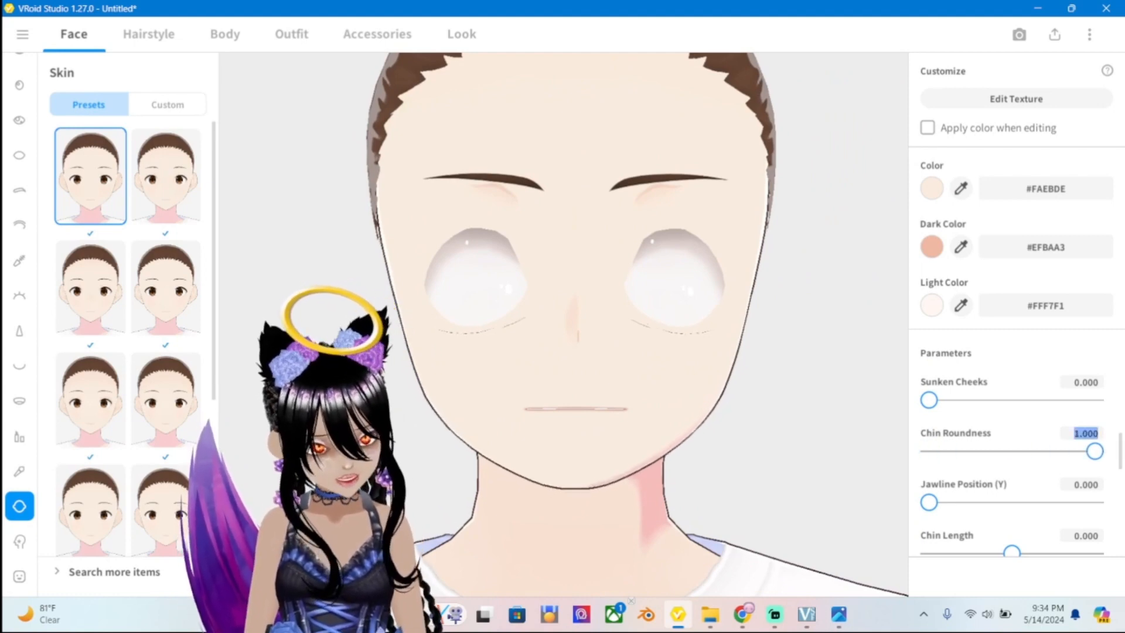
text(2)
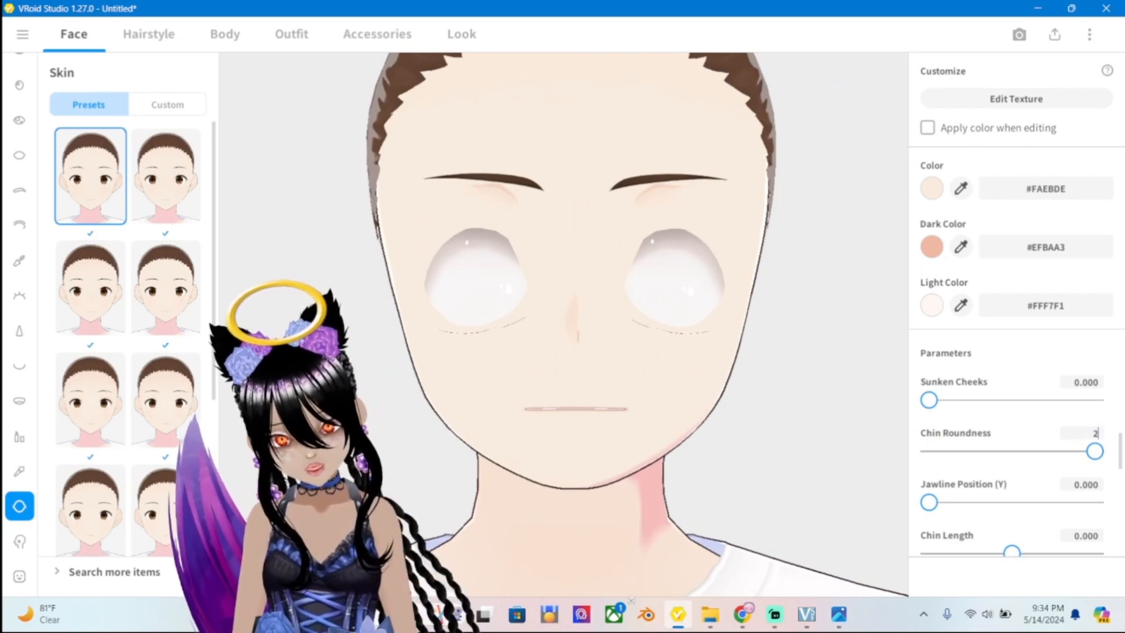
key(Return)
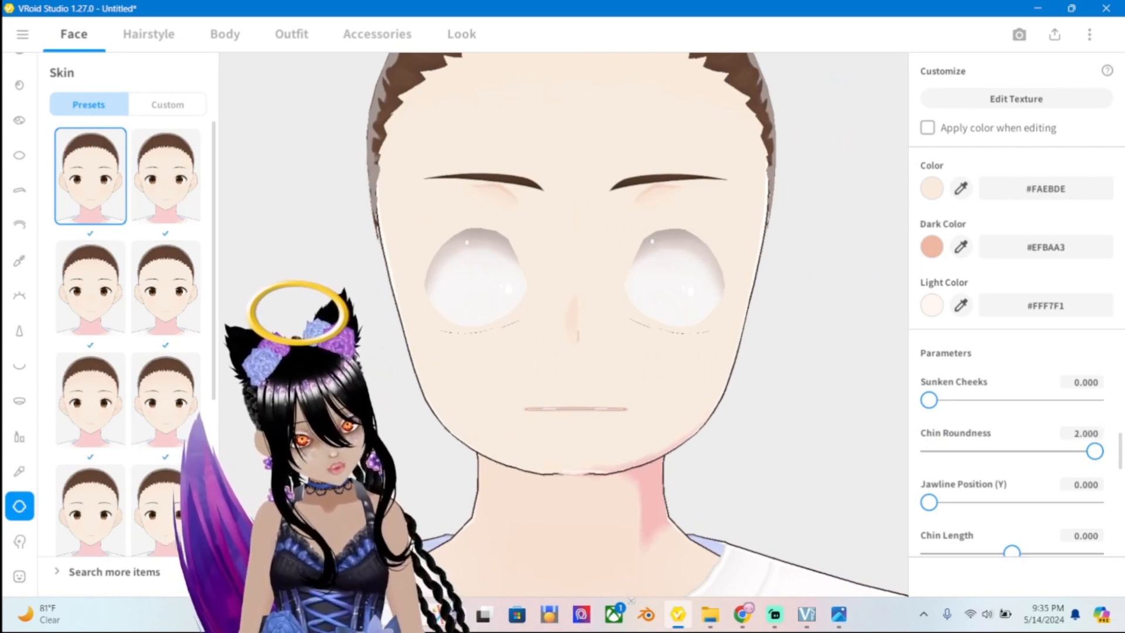
scroll(564, 324, up, 2)
mouse_move(563, 324)
right_down()
mouse_move(638, 246)
mouse_move(504, 334)
mouse_move(557, 328)
right_up()
scroll(563, 324, down, 2)
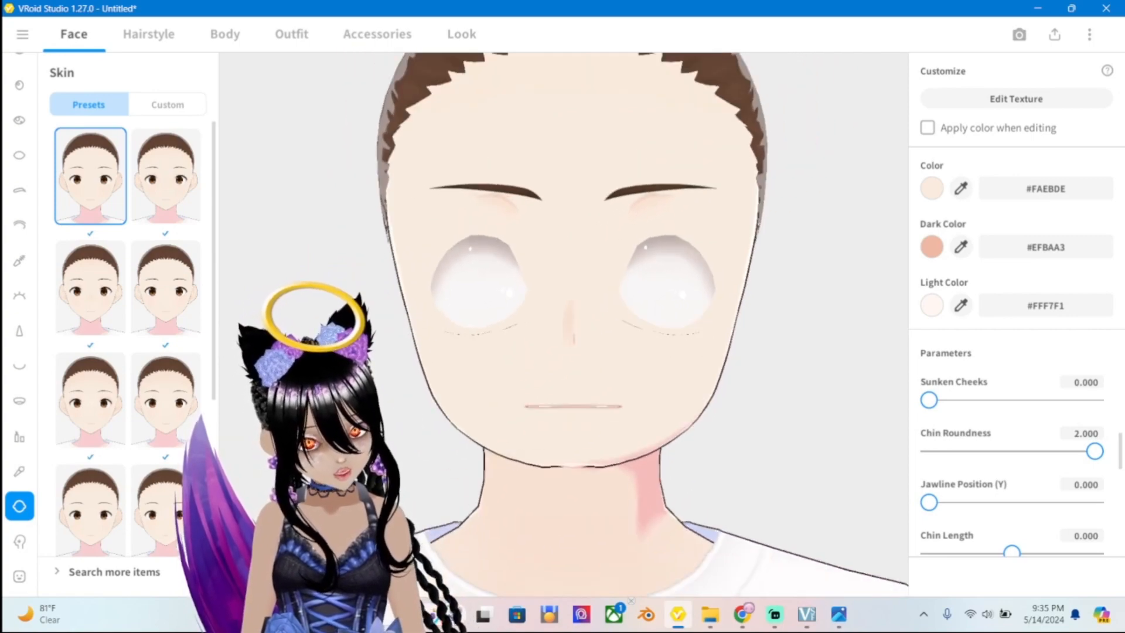
scroll(564, 324, down, 1)
Compare the rounder chin with the ref2.png chibi reference and return to VRoid Studio.
click(839, 613)
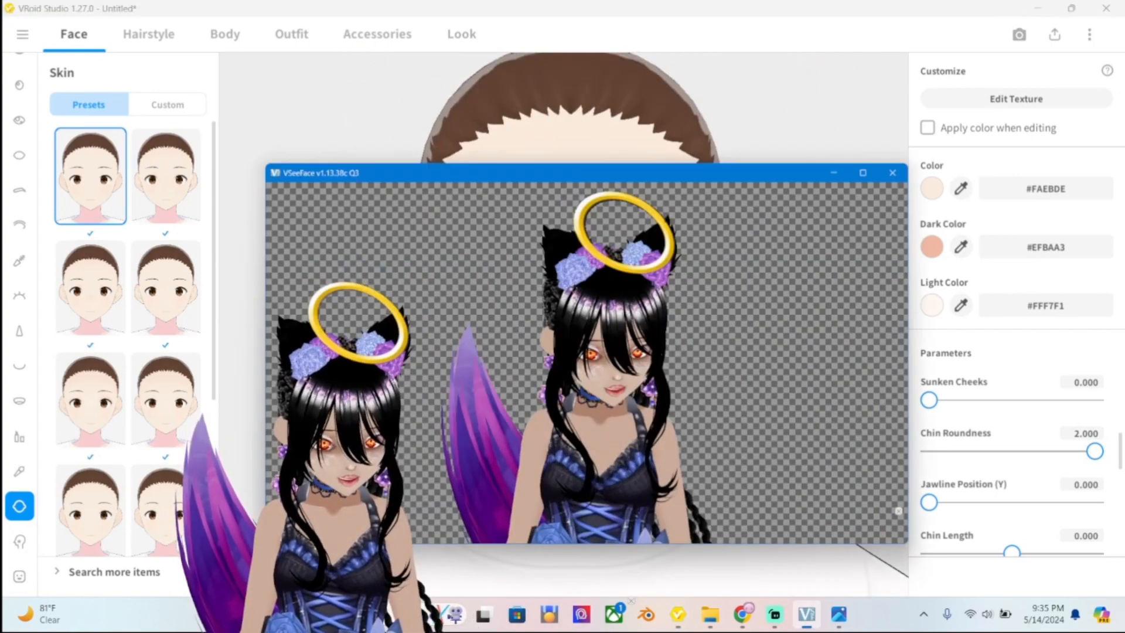
click(839, 614)
click(839, 614)
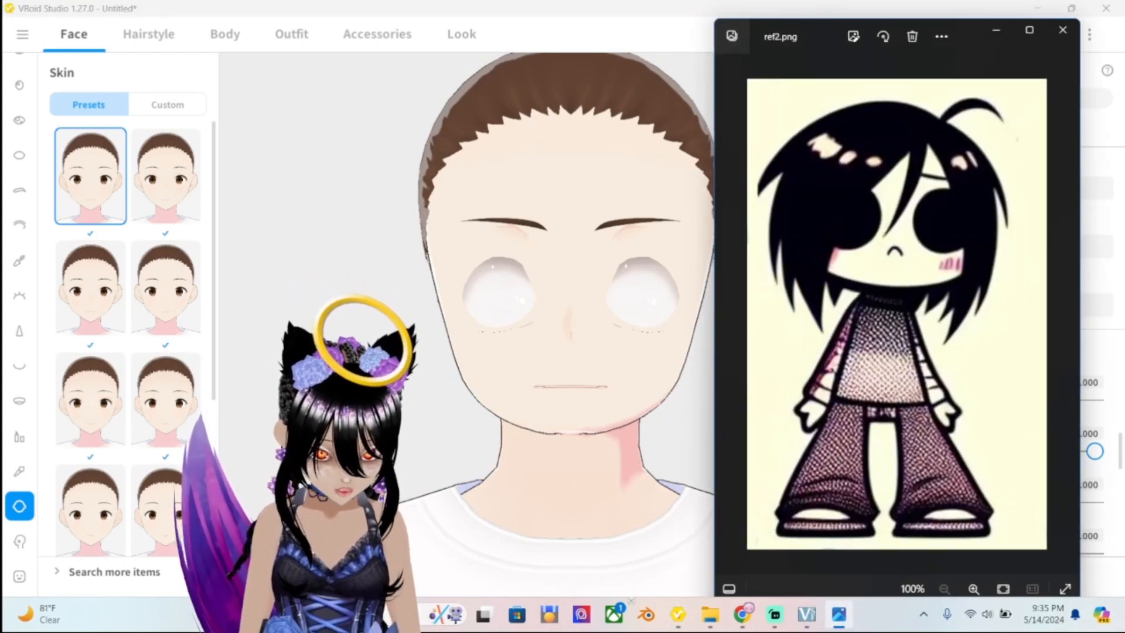
click(839, 614)
Switch Chin Roundness to 1 and back to 2 to compare the two chin shapes.
click(1084, 433)
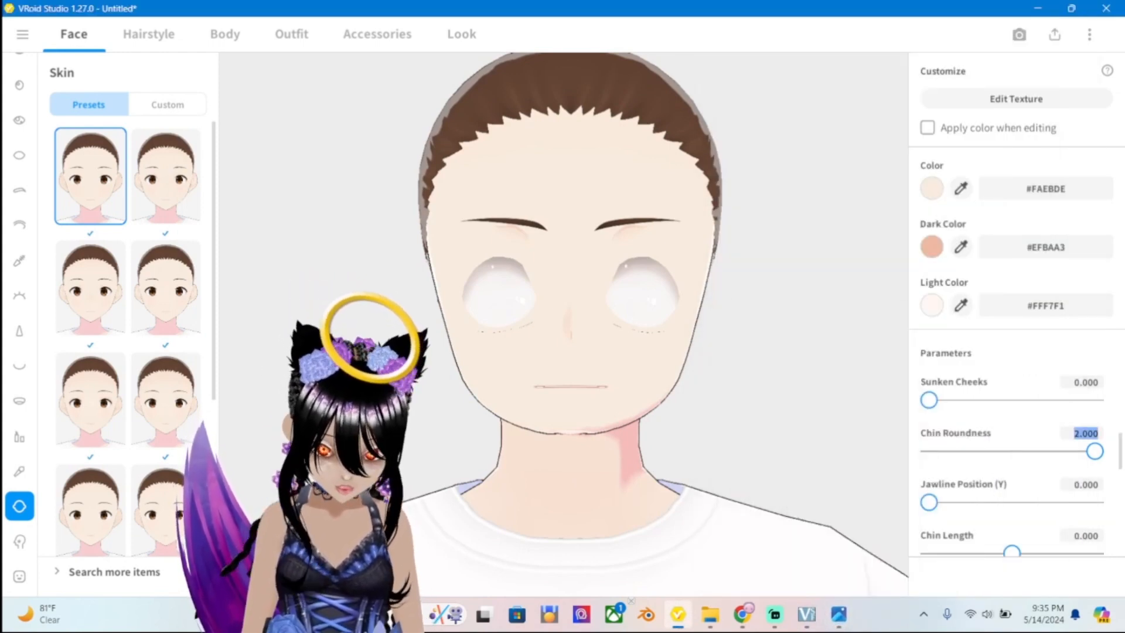
text(1)
key(Return)
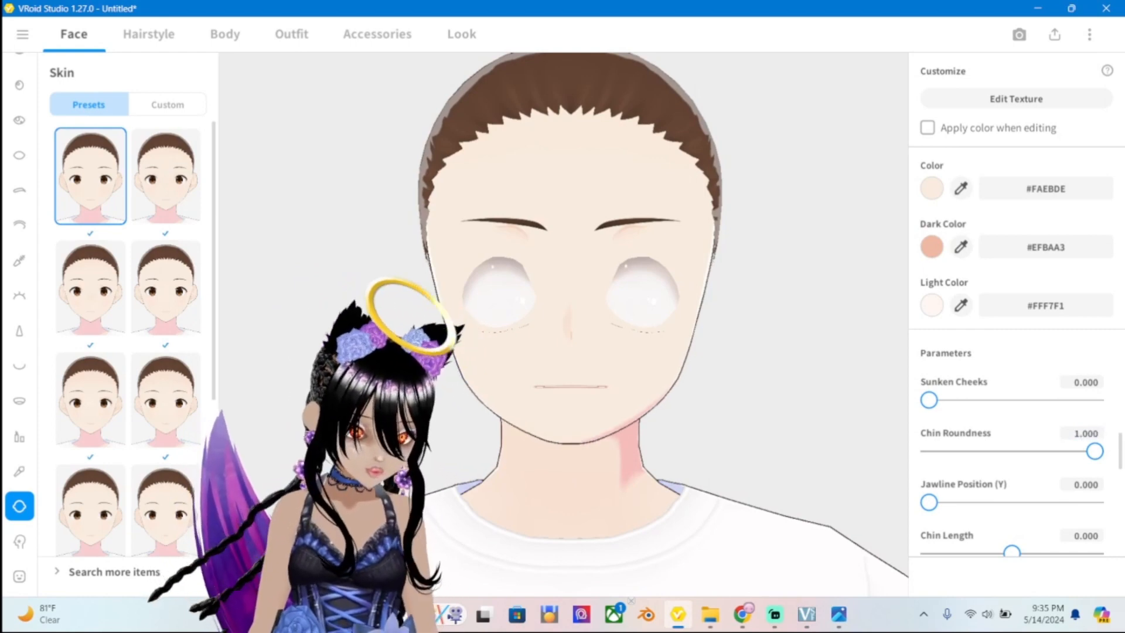
click(1085, 433)
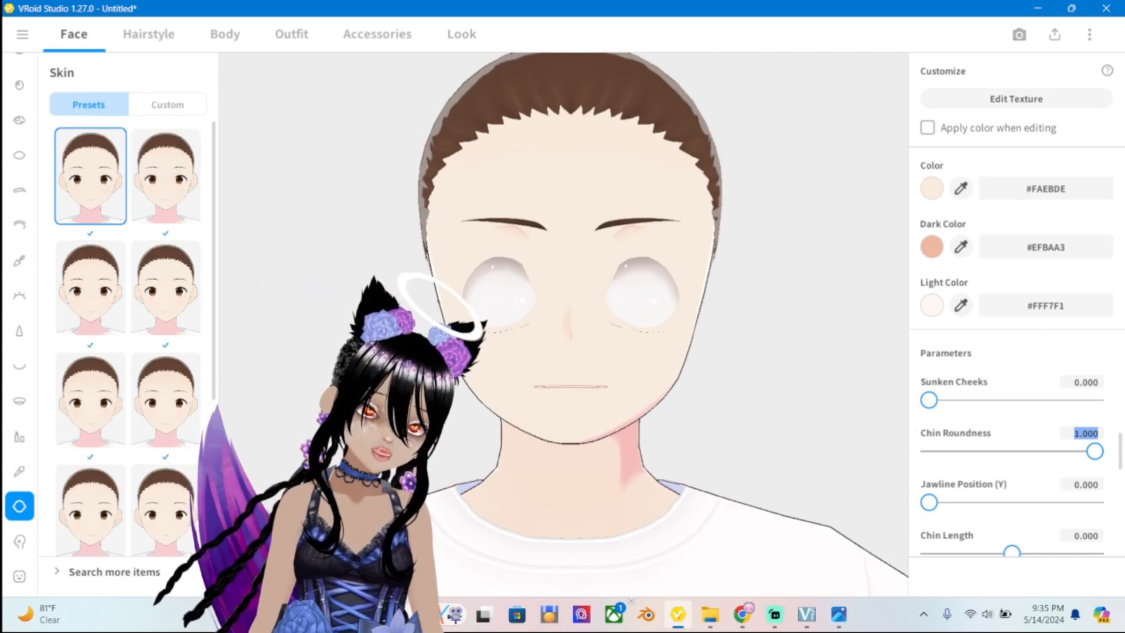
text(2)
key(Return)
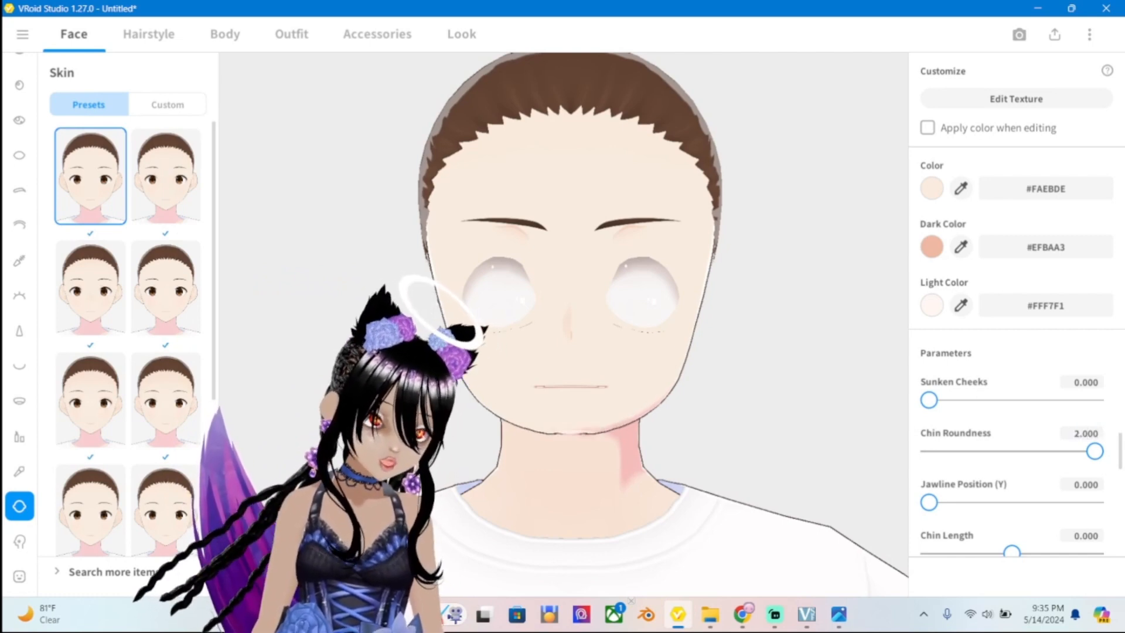
scroll(1088, 437, up, 1)
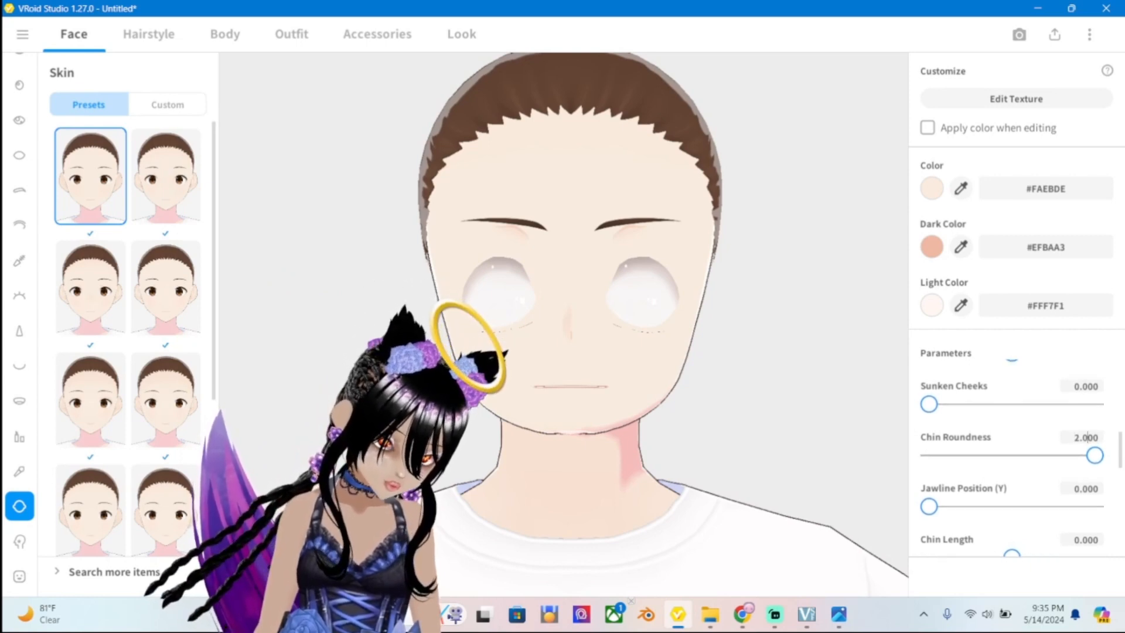
Set Chin Roundness back to 1.
click(1097, 437)
text(1)
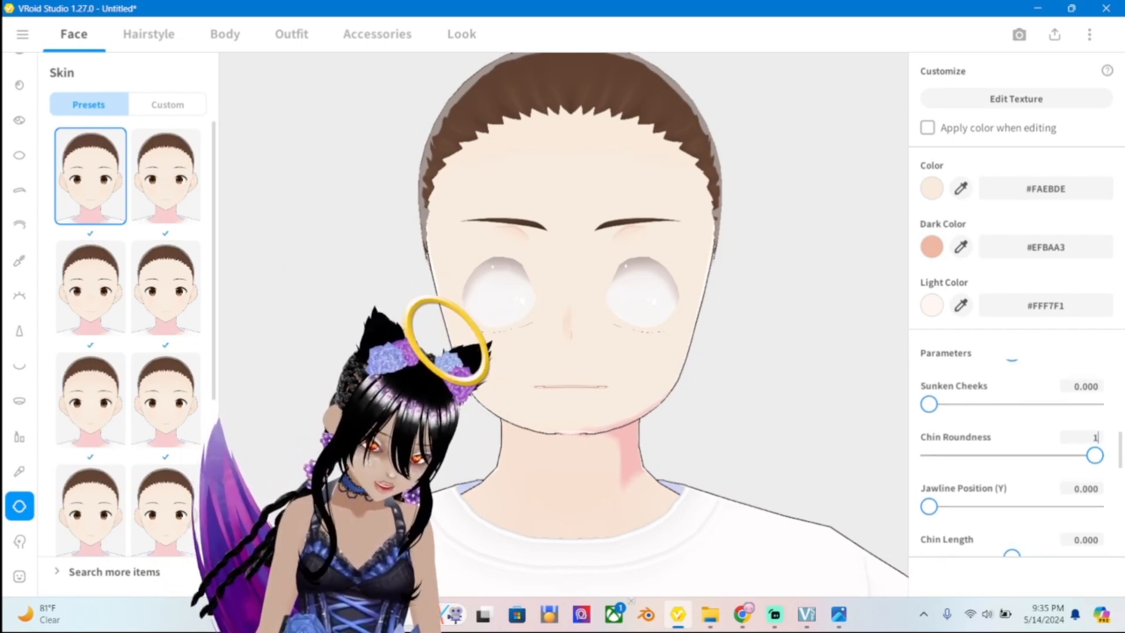
key(Return)
Check the ref2.png reference again, return to VRoid Studio and examine the face and chin up close.
click(839, 614)
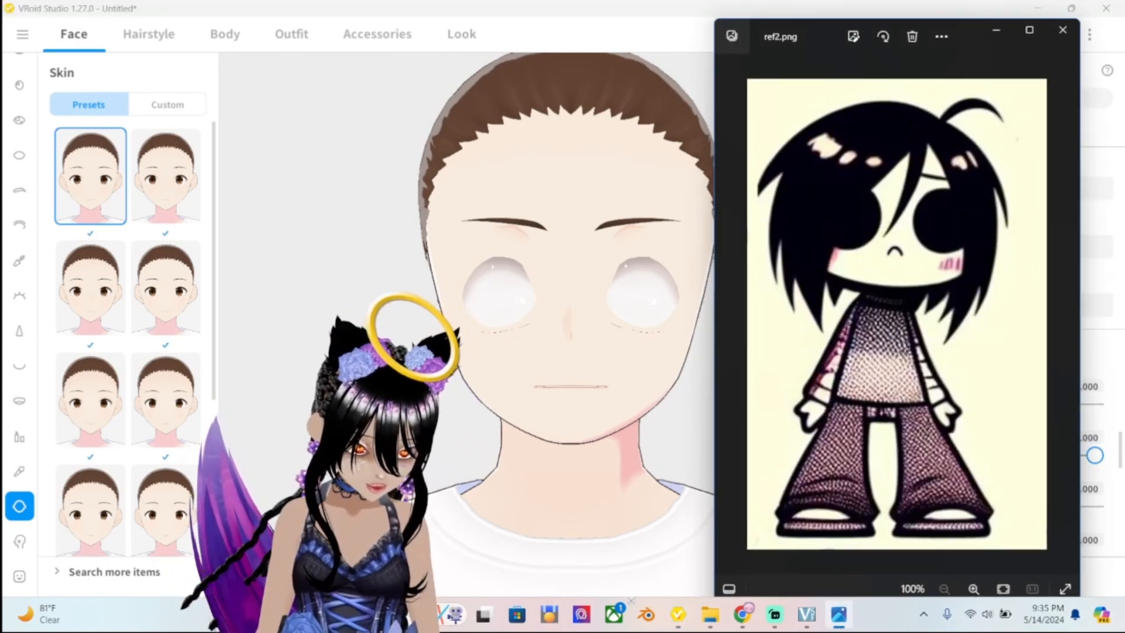
click(839, 613)
scroll(563, 324, up, 2)
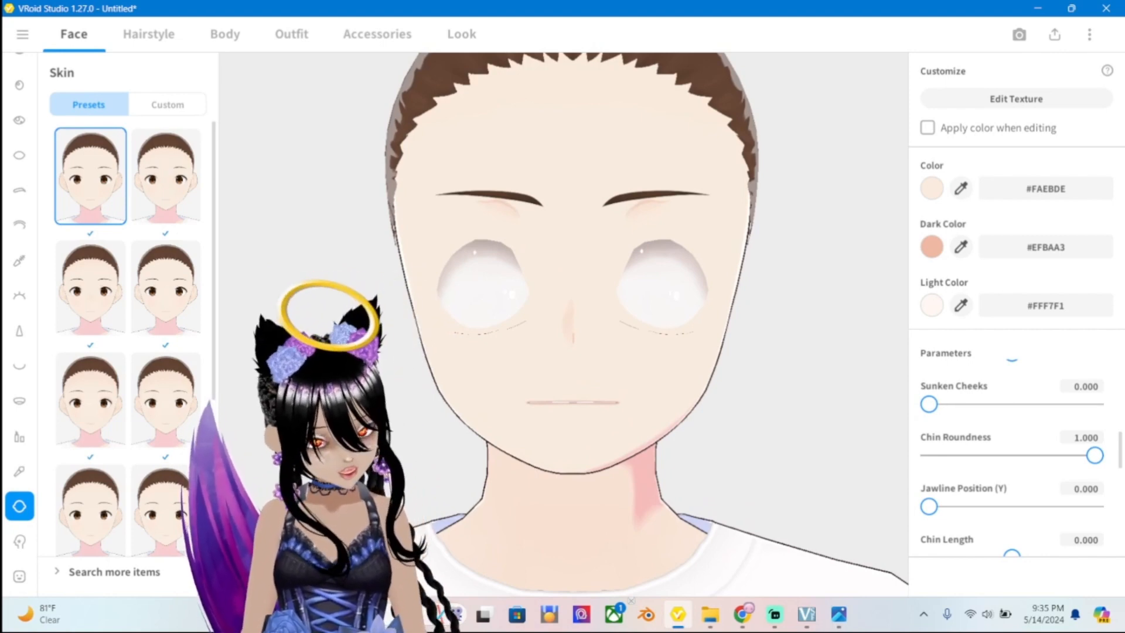
scroll(564, 324, up, 2)
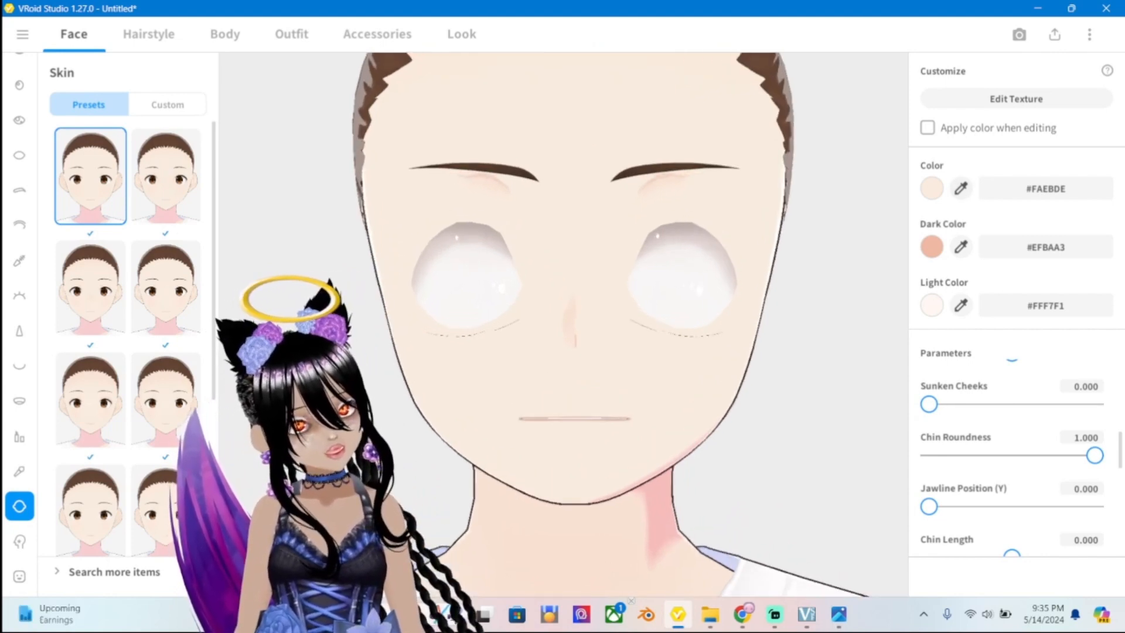
scroll(564, 324, up, 2)
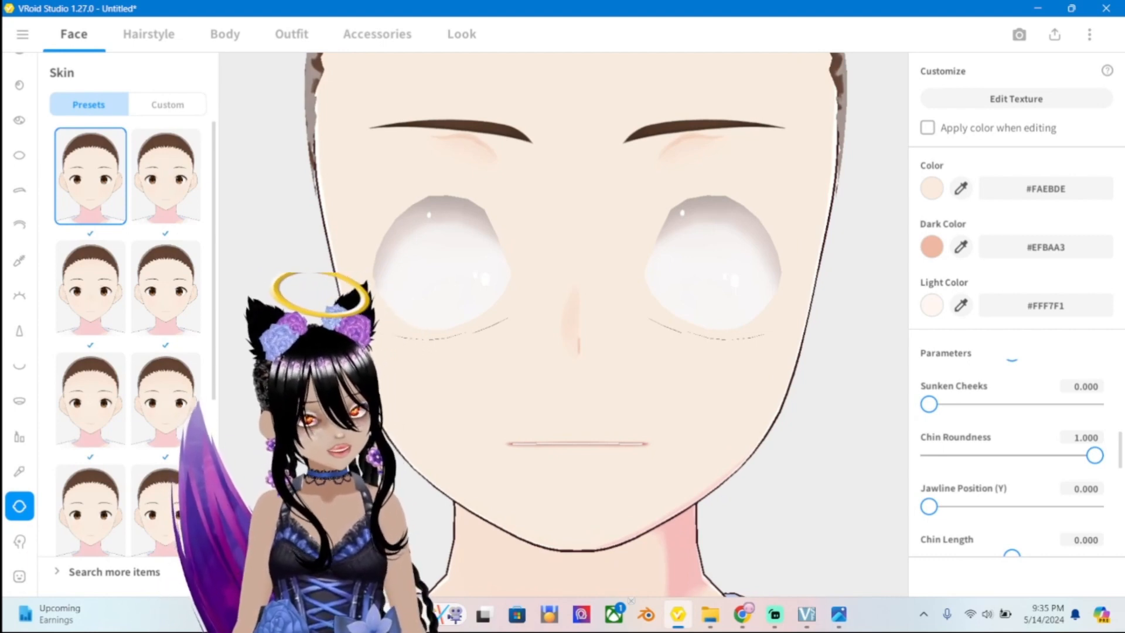
Set Chin Length to about 0.895 and Chin Width to 1 to make the chin shorter and wider.
scroll(1012, 457, down, 3)
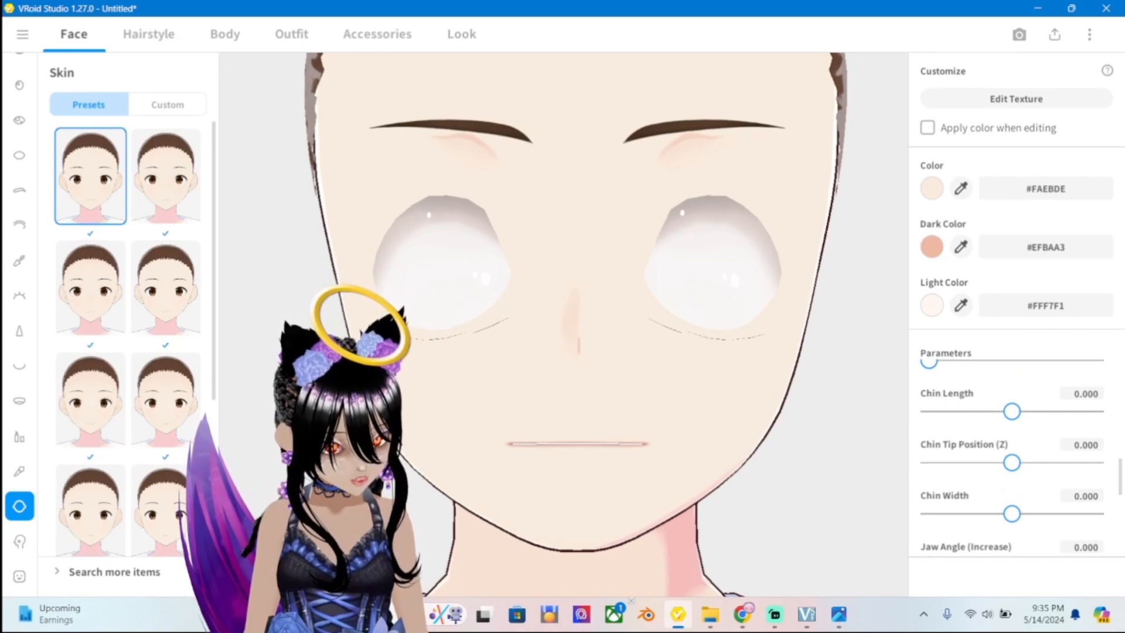
drag(1012, 411, 1086, 411)
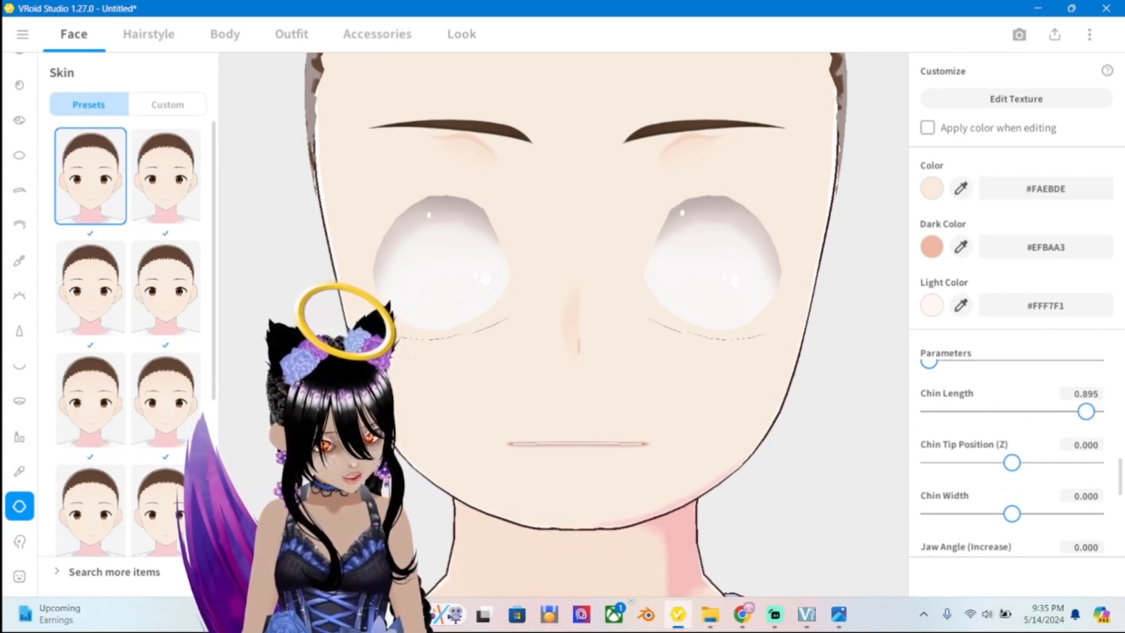
scroll(1012, 457, down, 2)
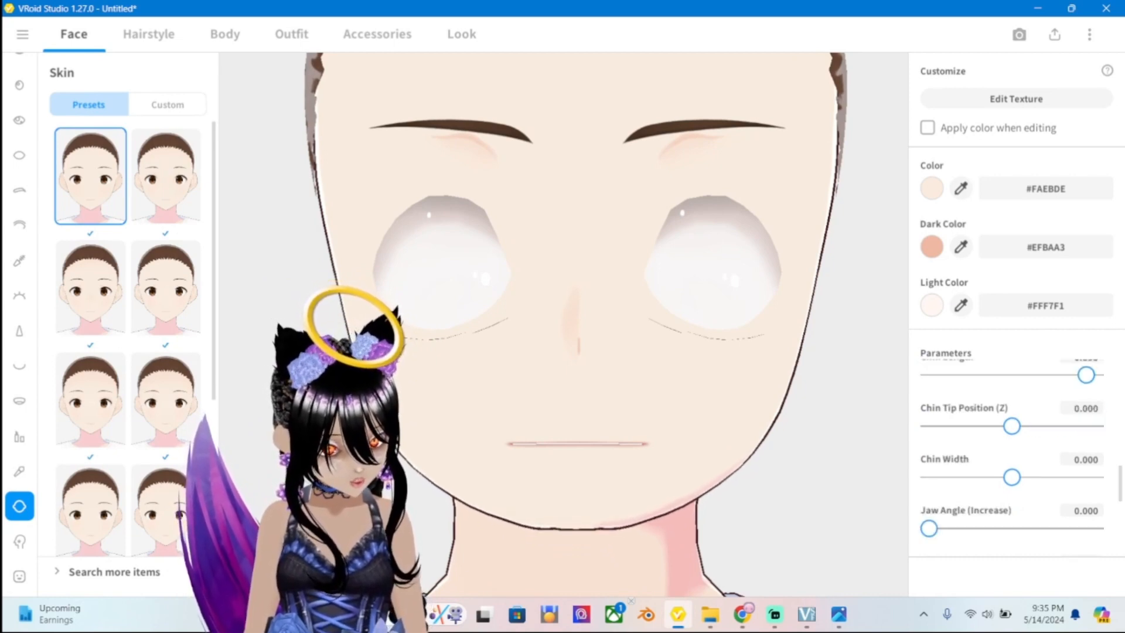
drag(1012, 441, 1094, 441)
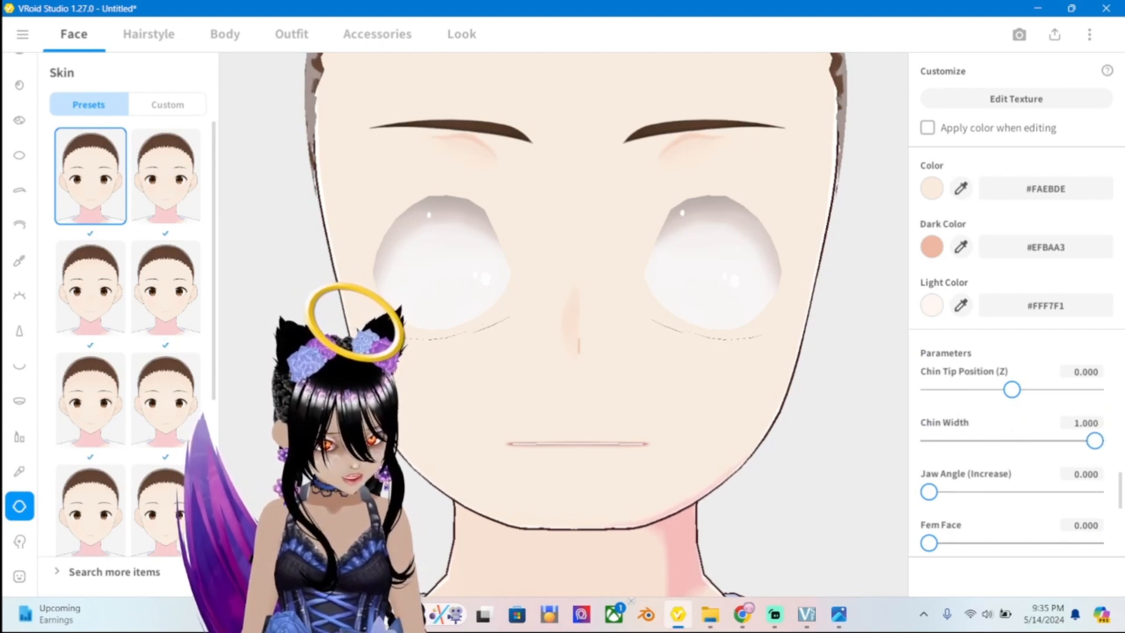
Examine the widened chin from several distances and try the Masc Outlines parameter.
scroll(564, 324, down, 3)
scroll(564, 324, up, 2)
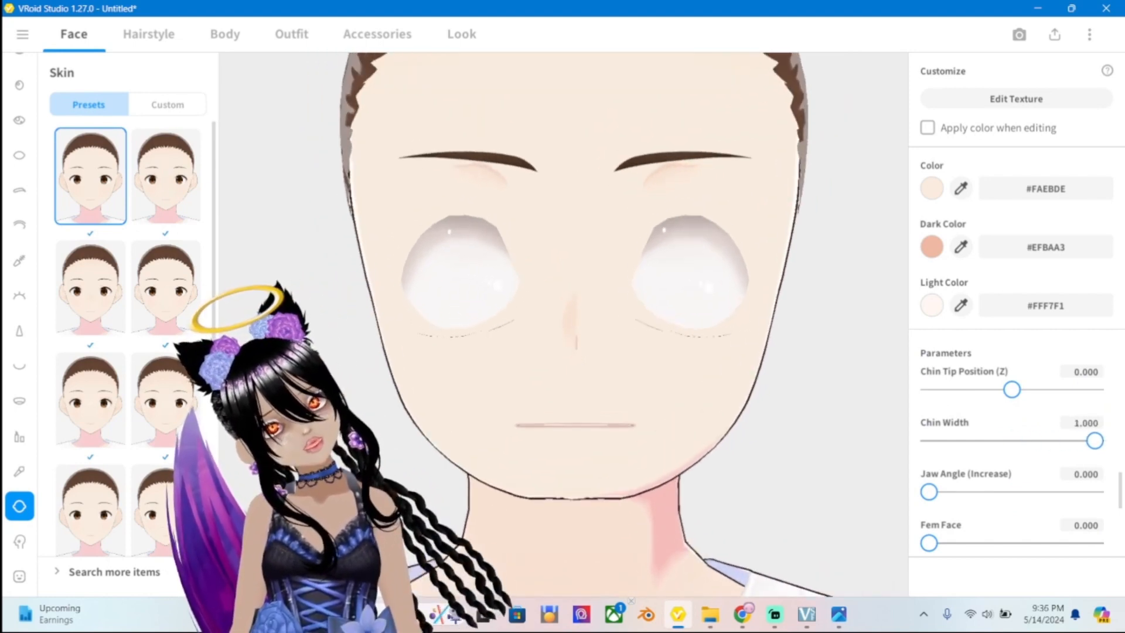
scroll(564, 324, down, 1)
scroll(564, 324, down, 1)
scroll(564, 324, up, 3)
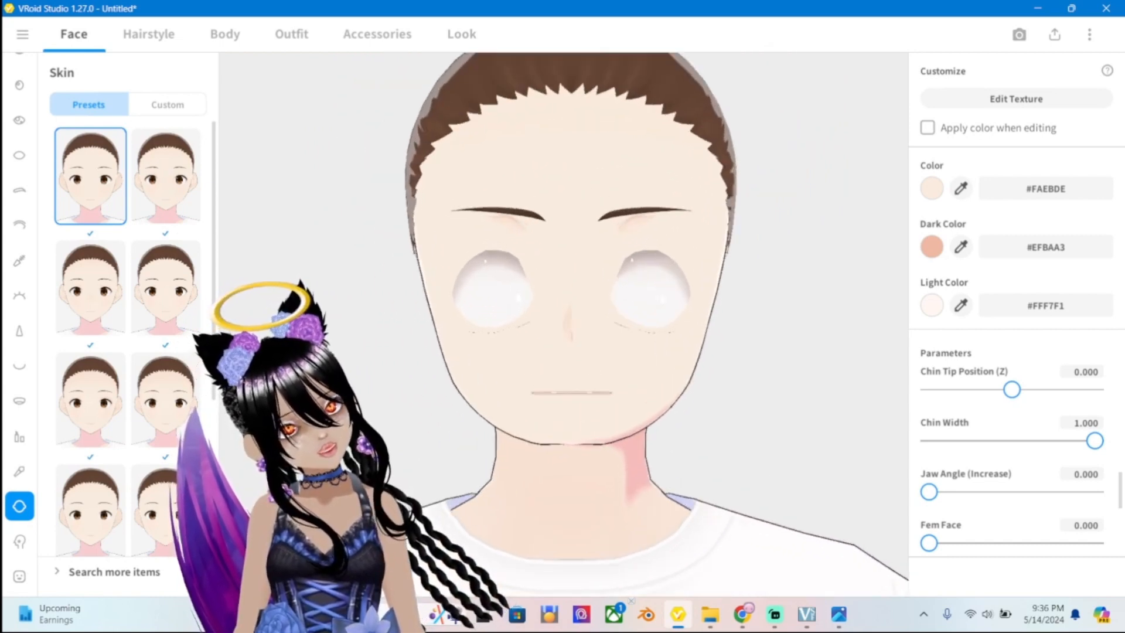
scroll(1012, 458, down, 3)
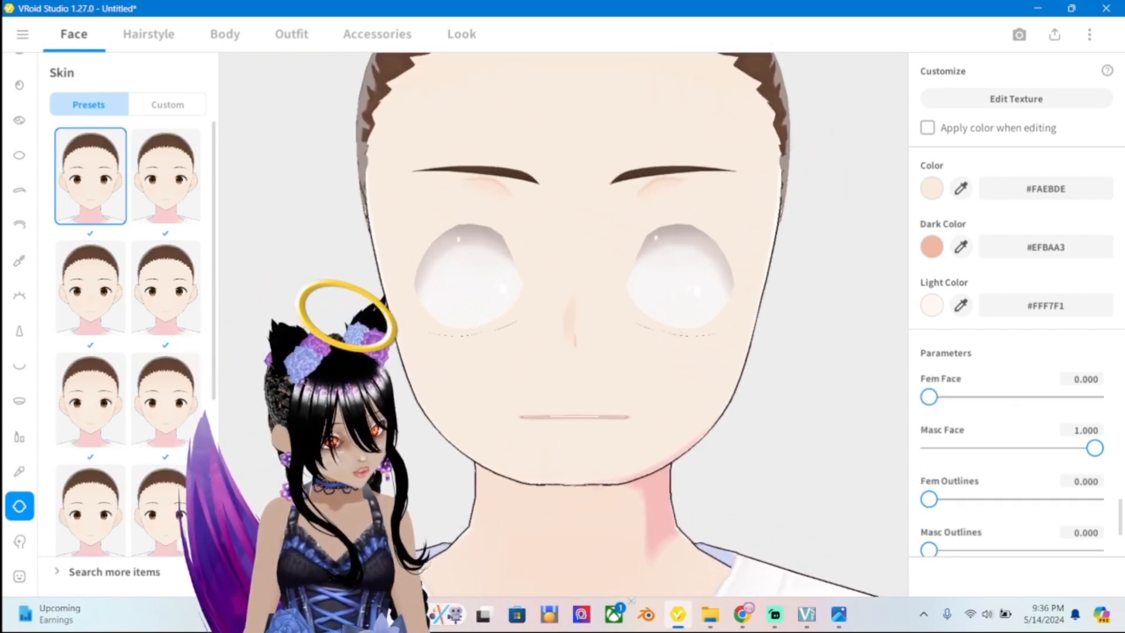
scroll(1012, 457, down, 1)
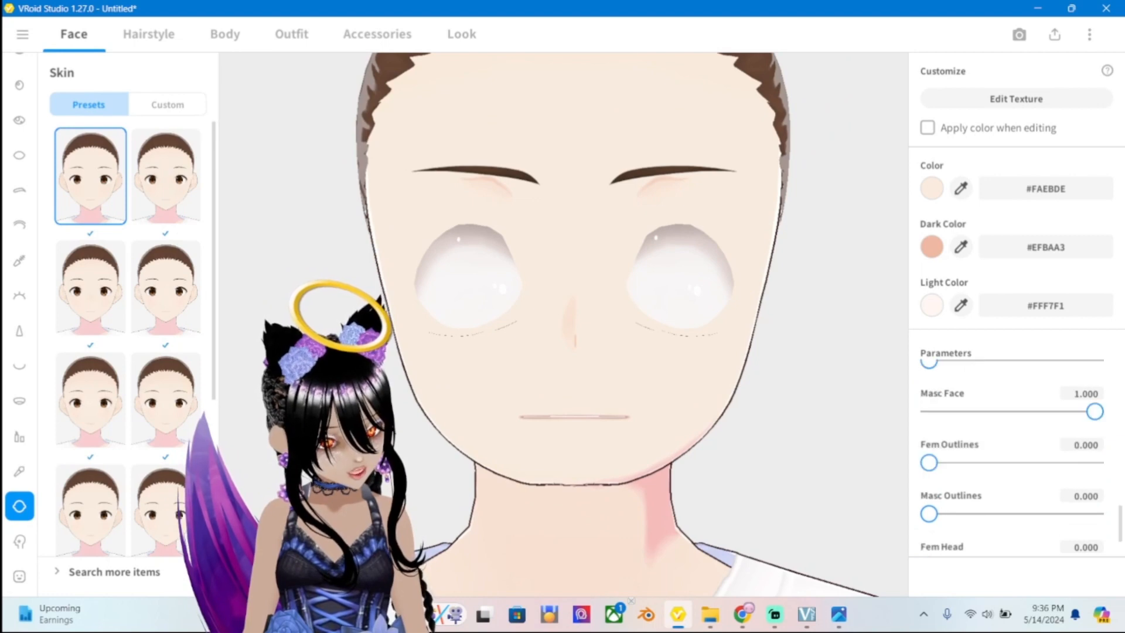
mouse_move(929, 513)
mouse_down()
mouse_move(976, 513)
mouse_move(928, 513)
mouse_up()
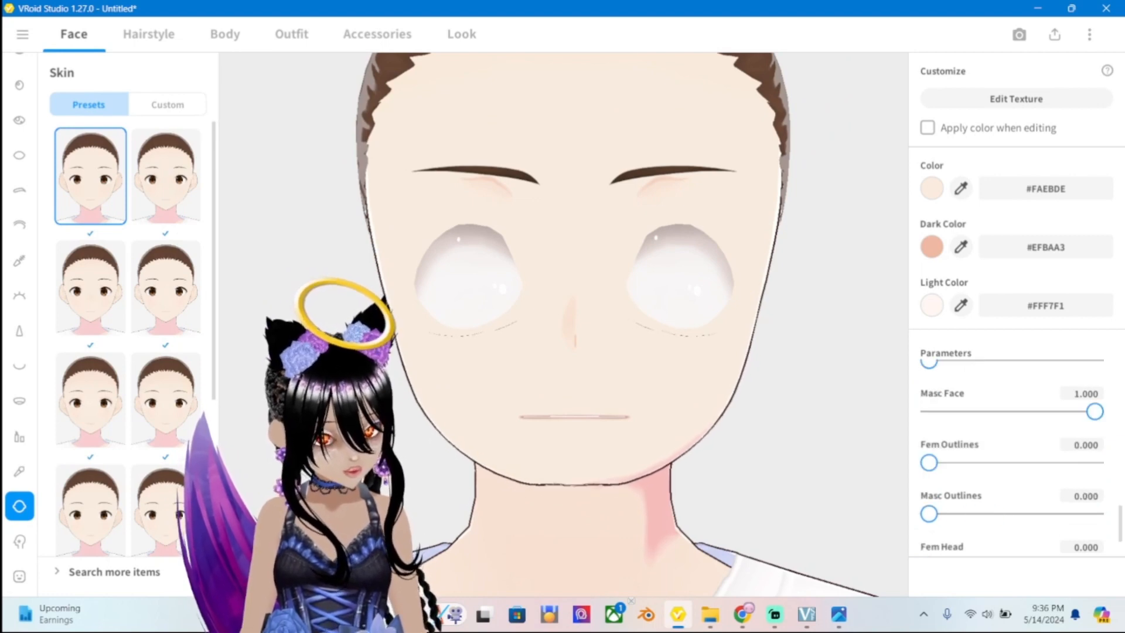
Compare the reshaped face with the ref2.png reference twice and return to VRoid Studio.
click(839, 614)
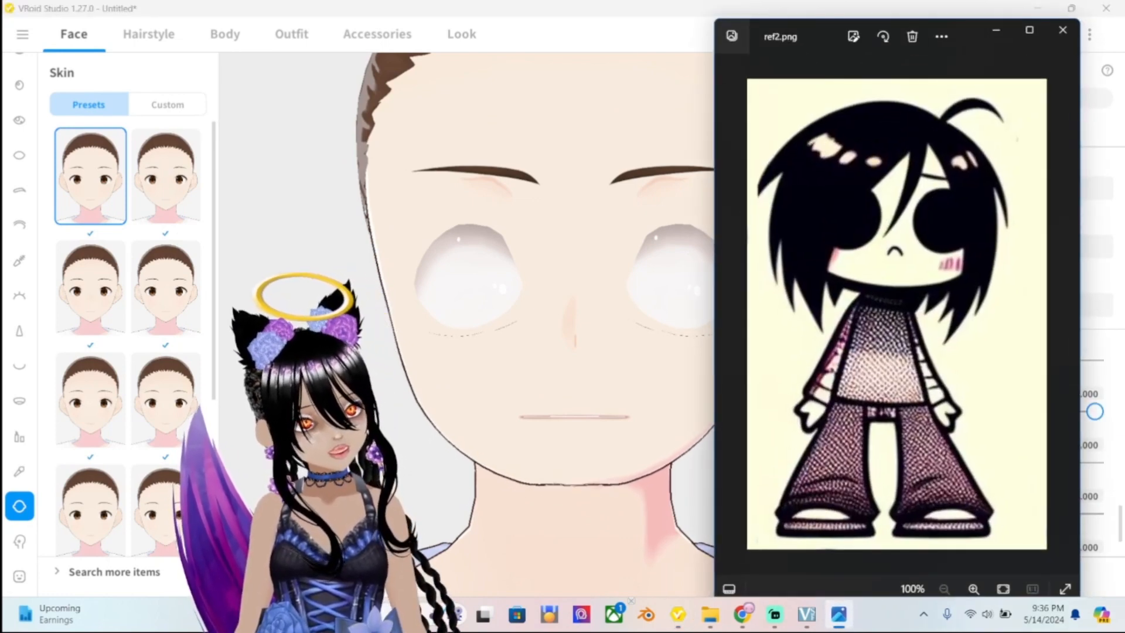
click(839, 614)
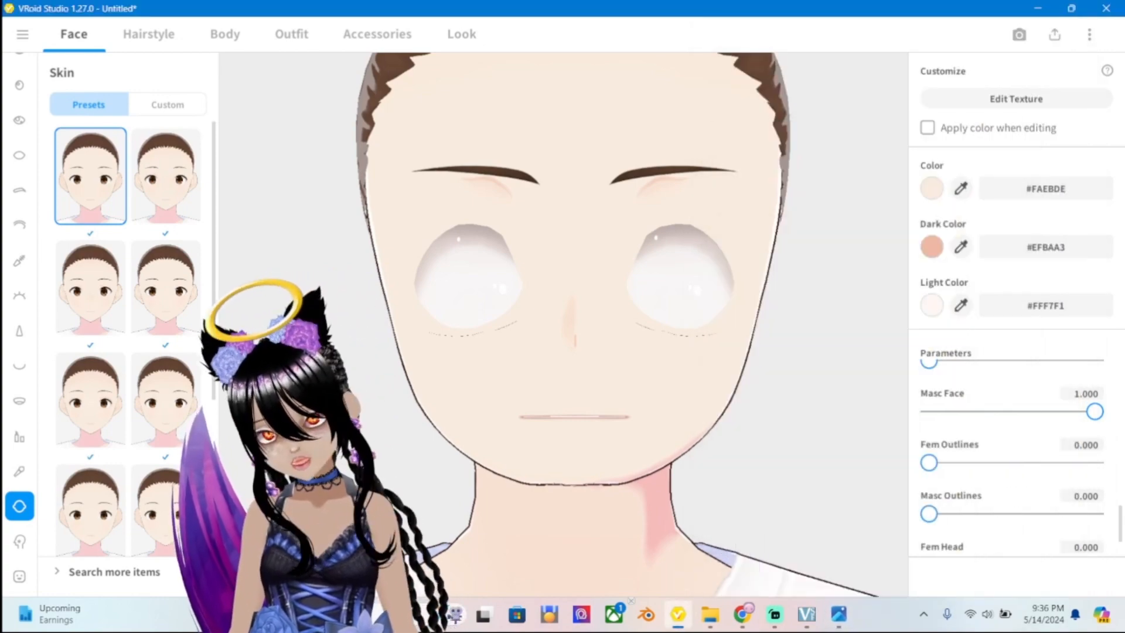
click(839, 614)
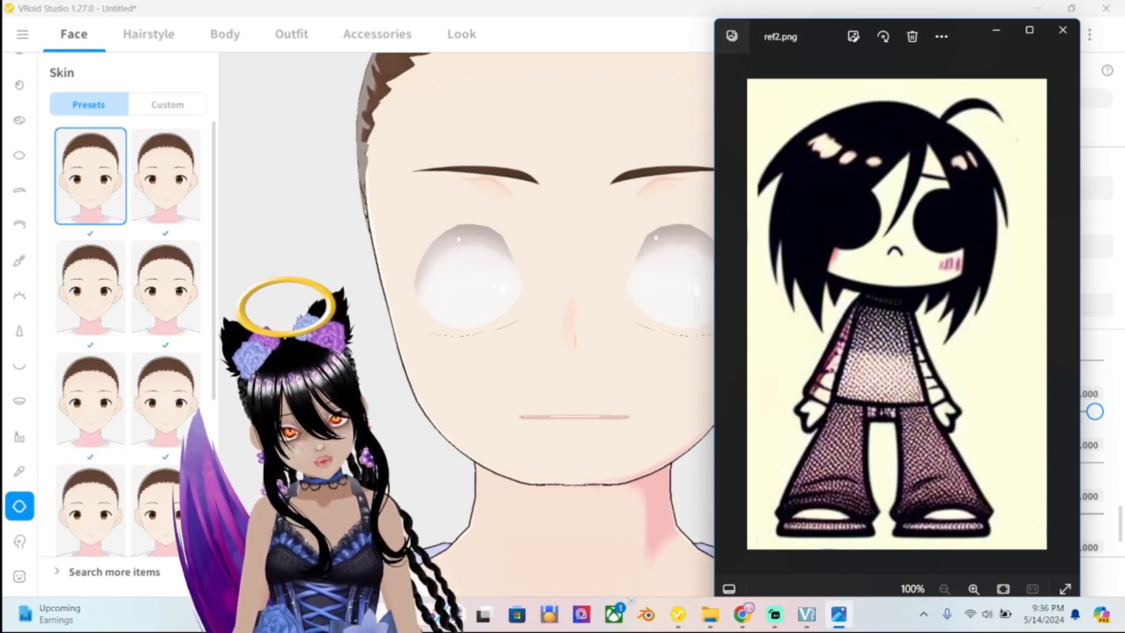
click(678, 614)
Remove the nose shading by choosing the empty Nose preset and check the face from near and far.
click(20, 331)
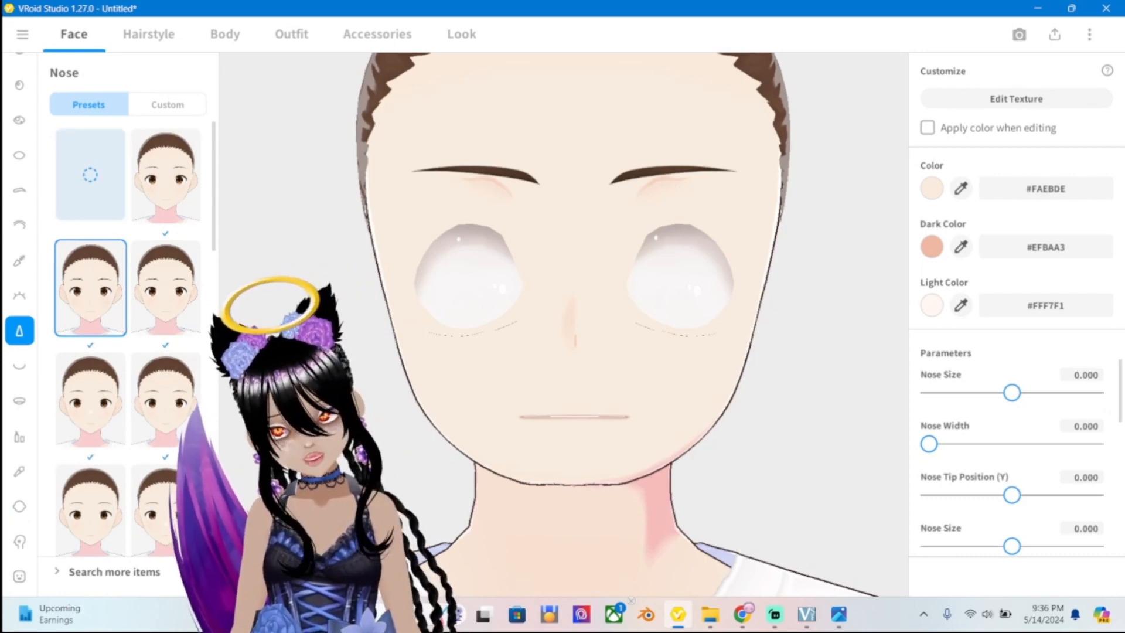
scroll(1014, 310, down, 5)
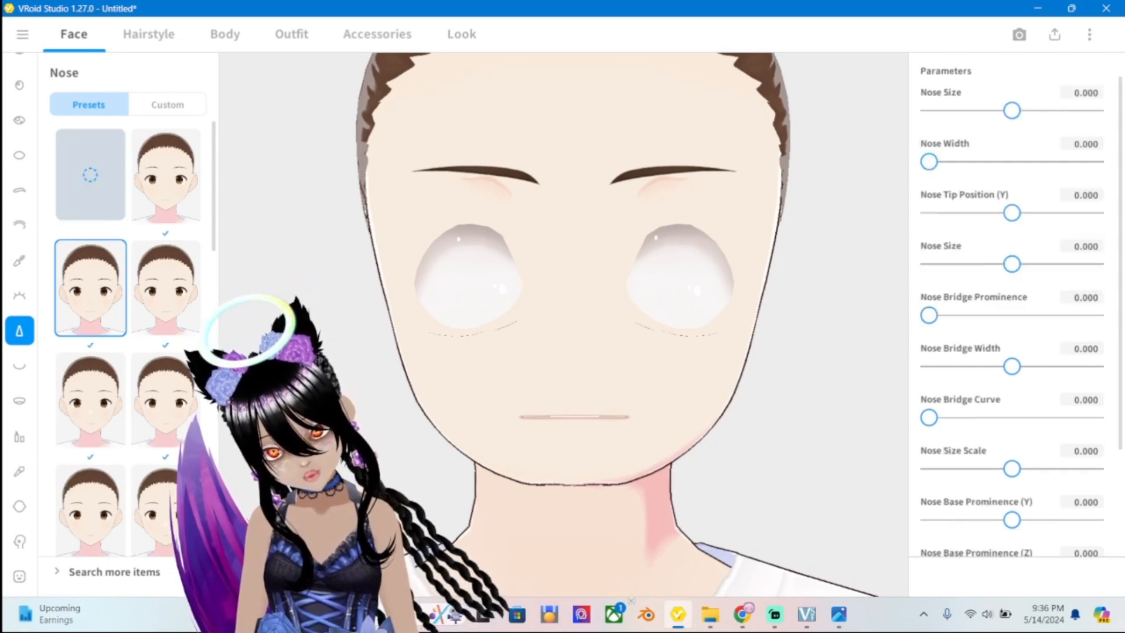
scroll(563, 324, up, 4)
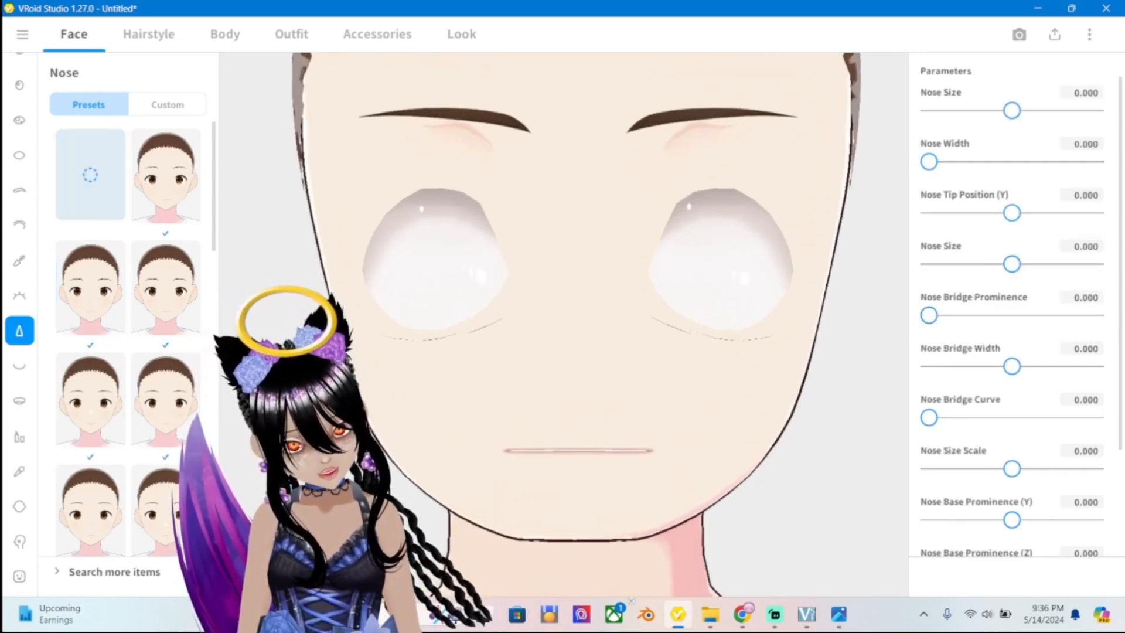
scroll(563, 324, down, 5)
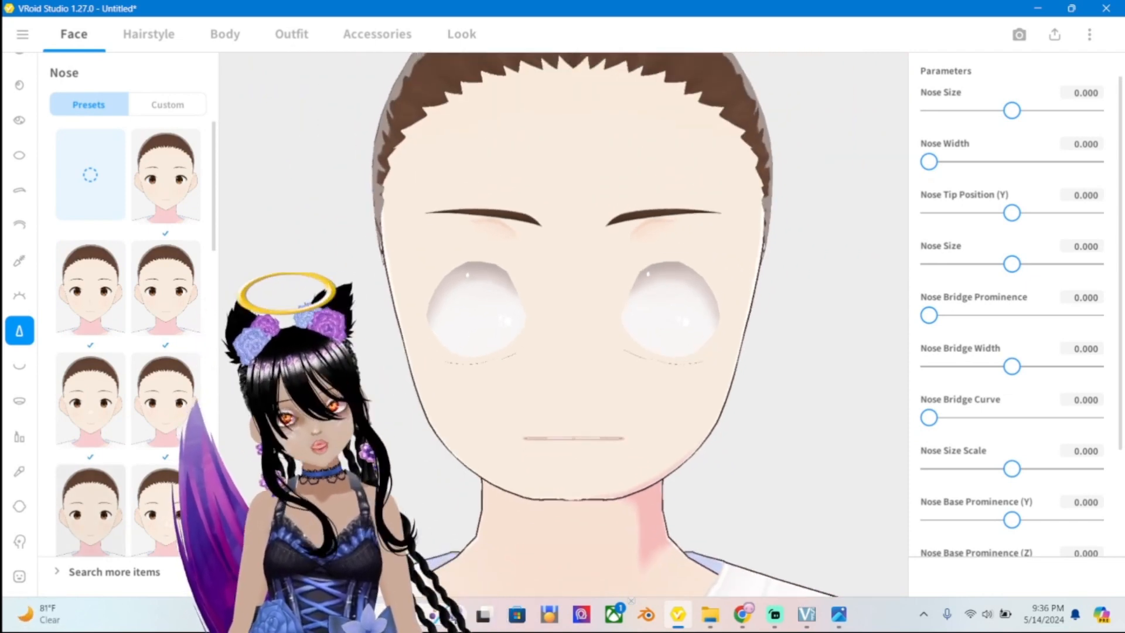
Raise the mouth by setting Mouth Position (Y) to 1 and check it up close.
click(19, 365)
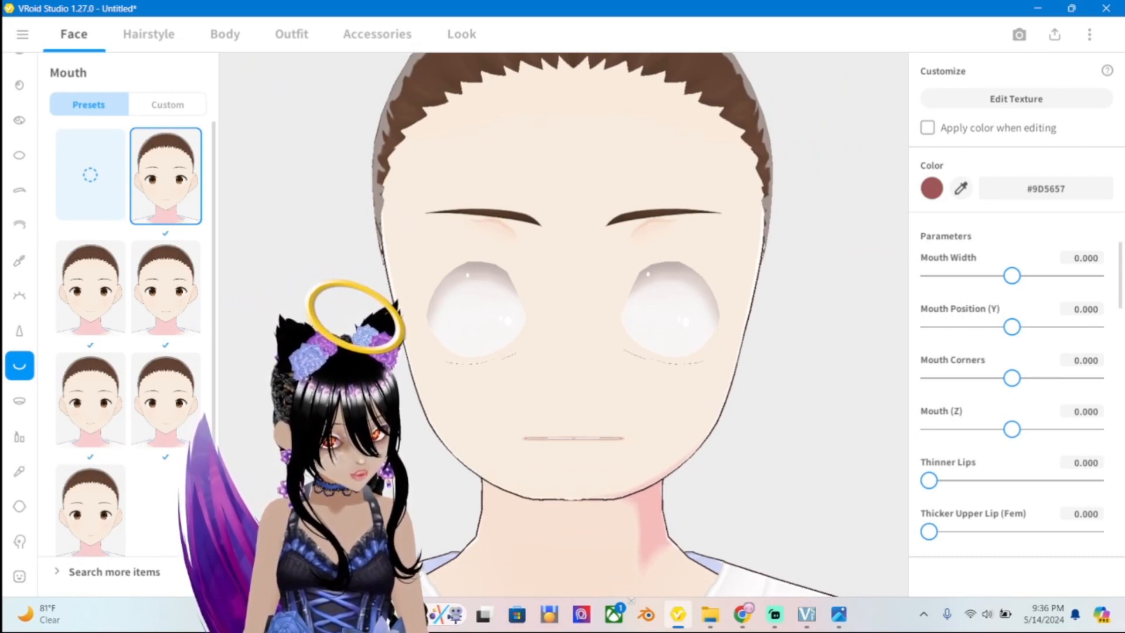
drag(1012, 326, 1094, 327)
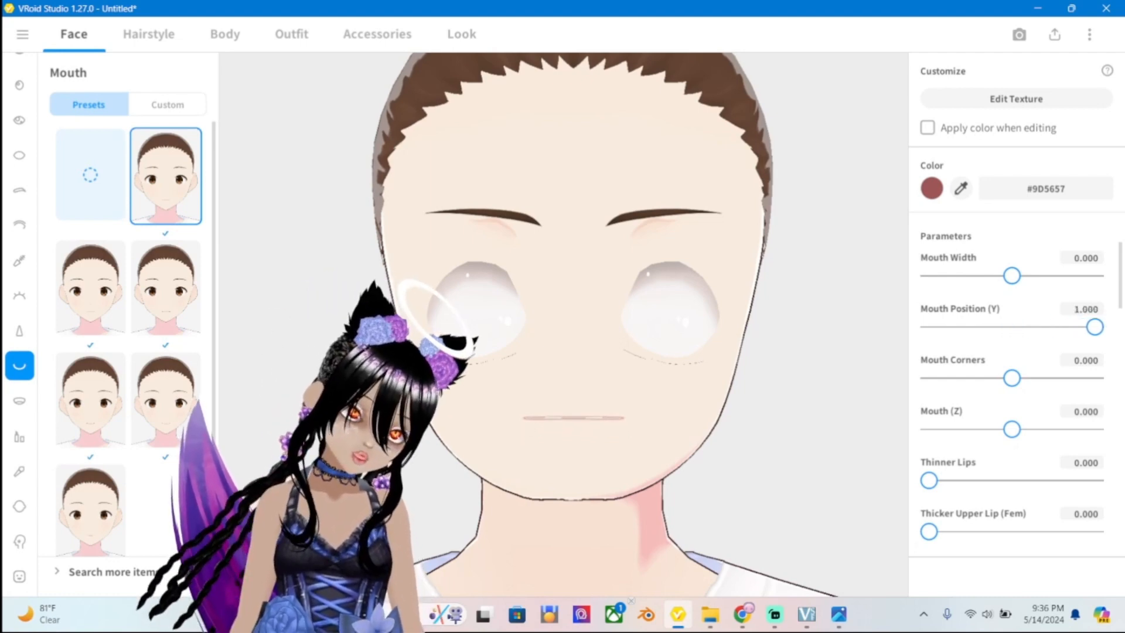
scroll(563, 324, up, 2)
middle_drag(564, 324, 536, 354)
scroll(536, 354, up, 1)
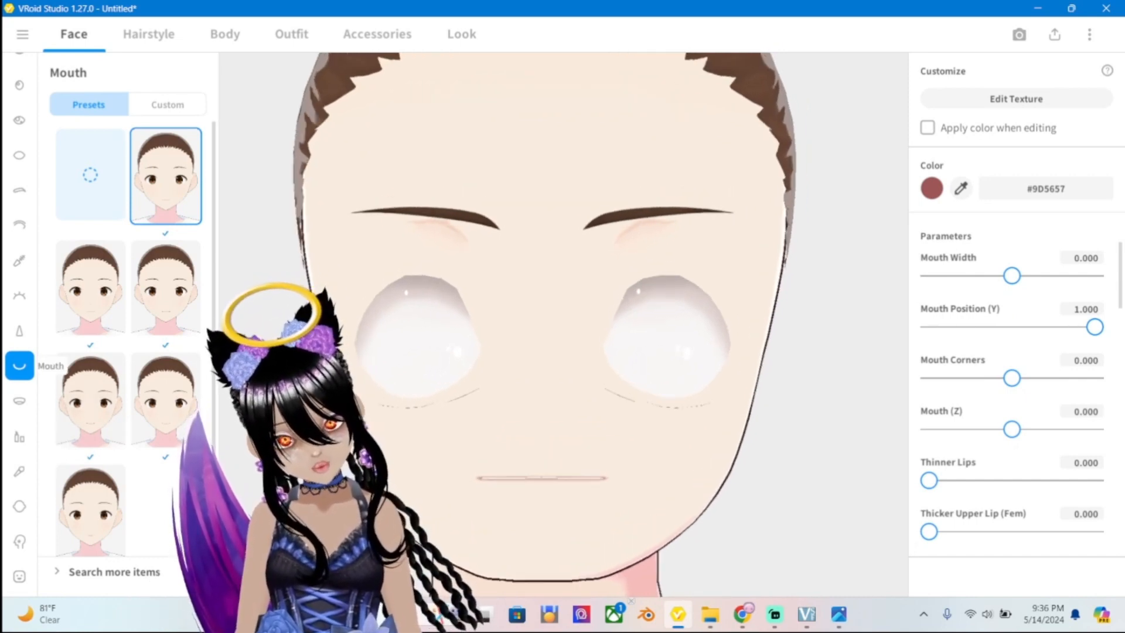
Check the ref2.png reference and remove the creases above the eyes by choosing the empty Eyelids preset.
click(20, 224)
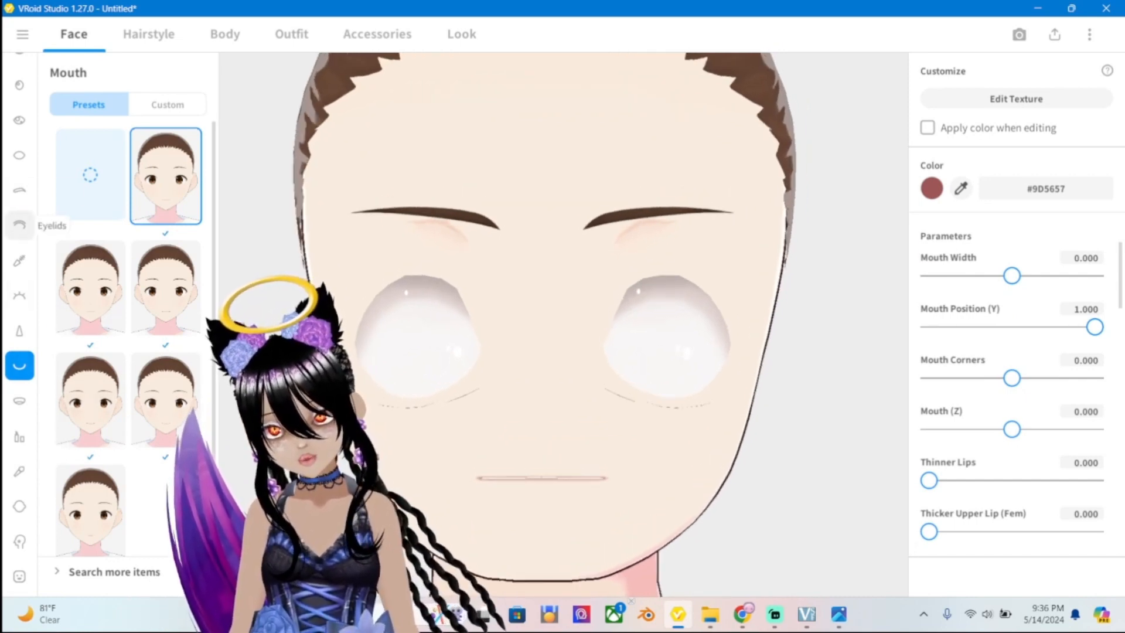
scroll(564, 324, up, 1)
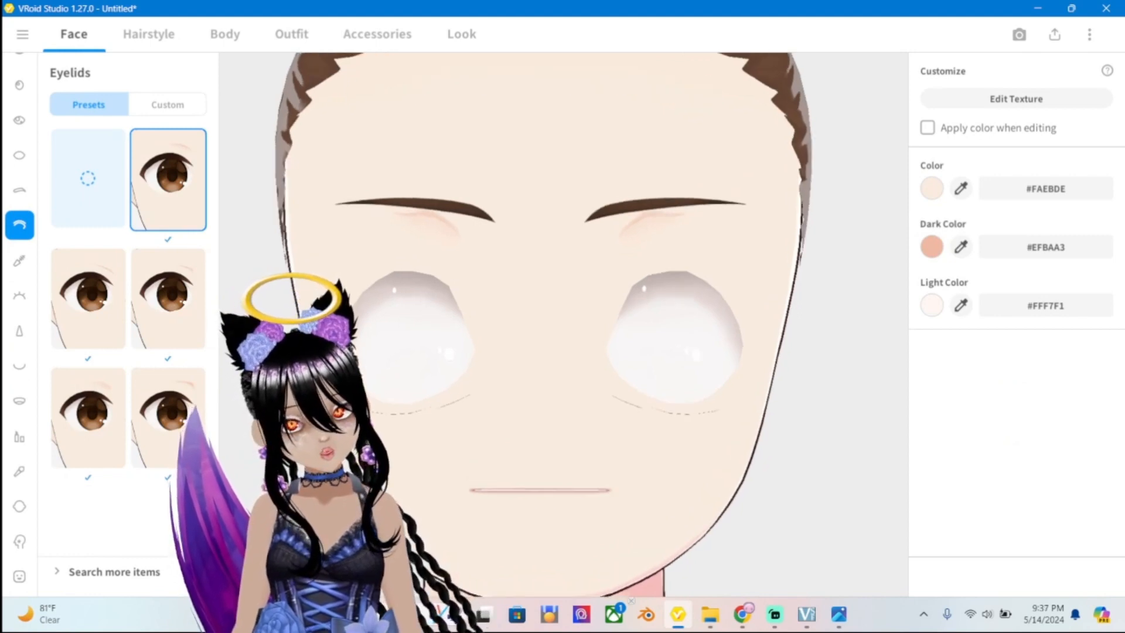
scroll(564, 324, down, 1)
middle_drag(564, 324, 562, 284)
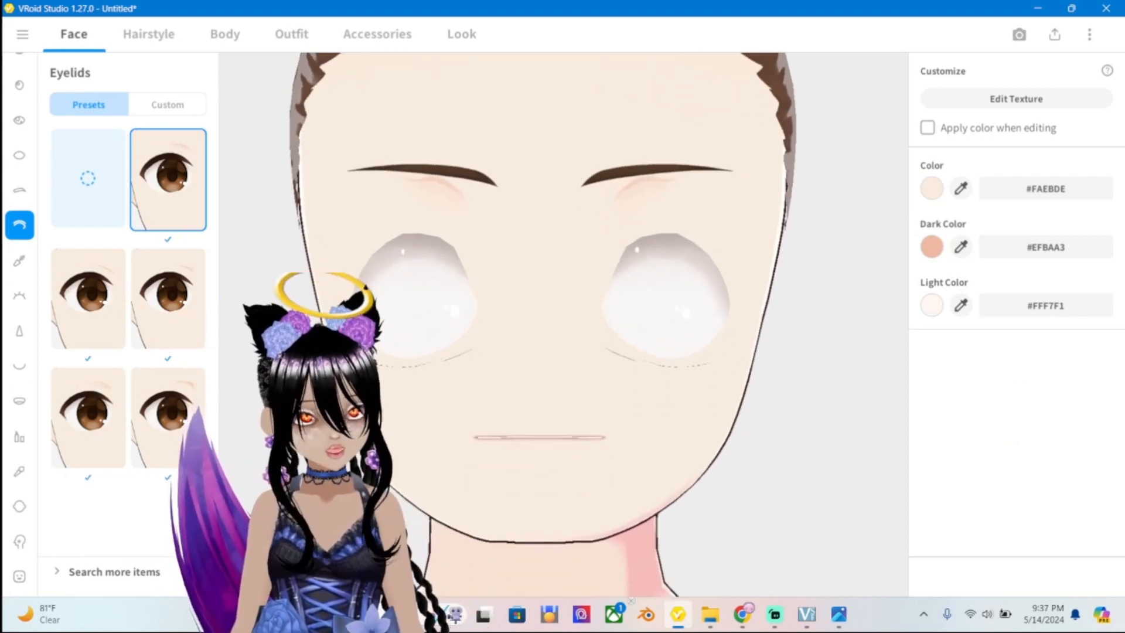
key(alt+Tab)
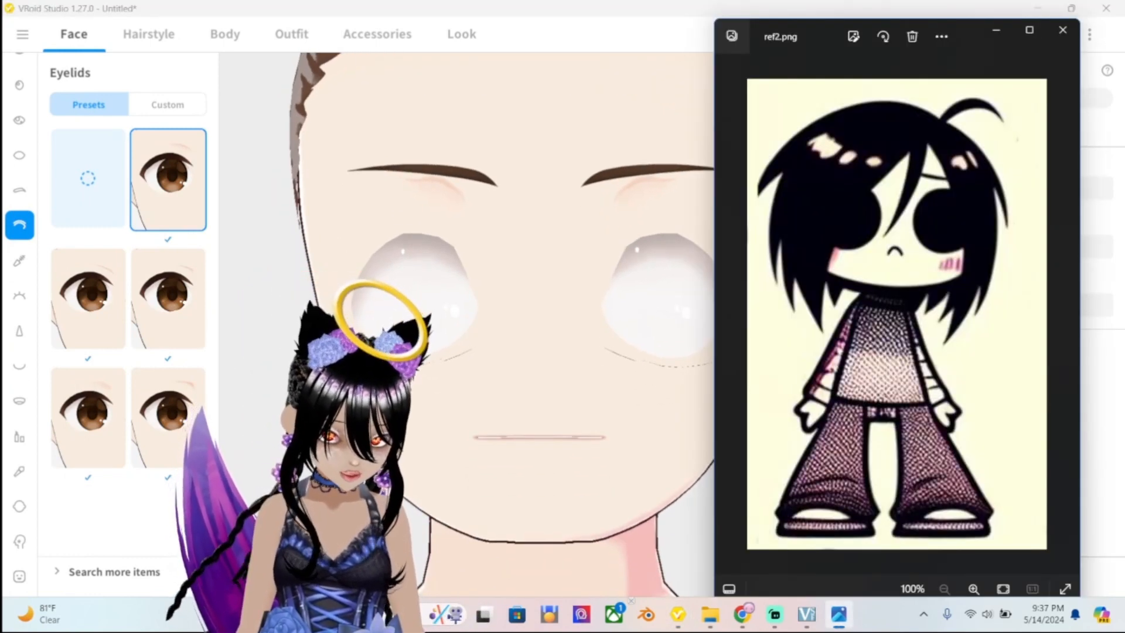
key(alt+Tab)
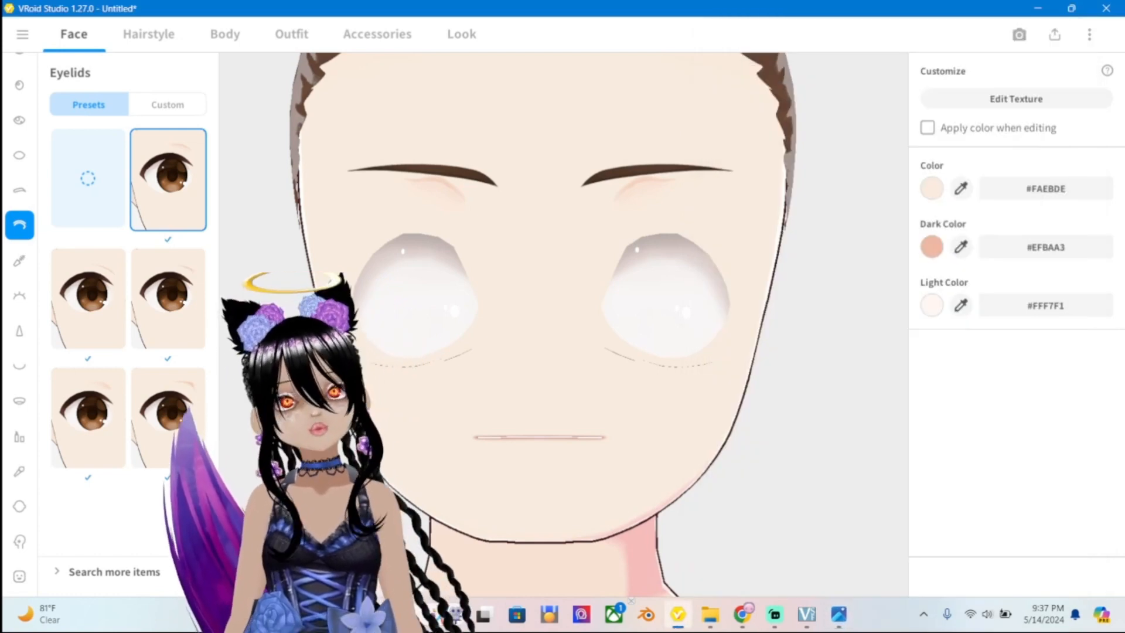
click(167, 104)
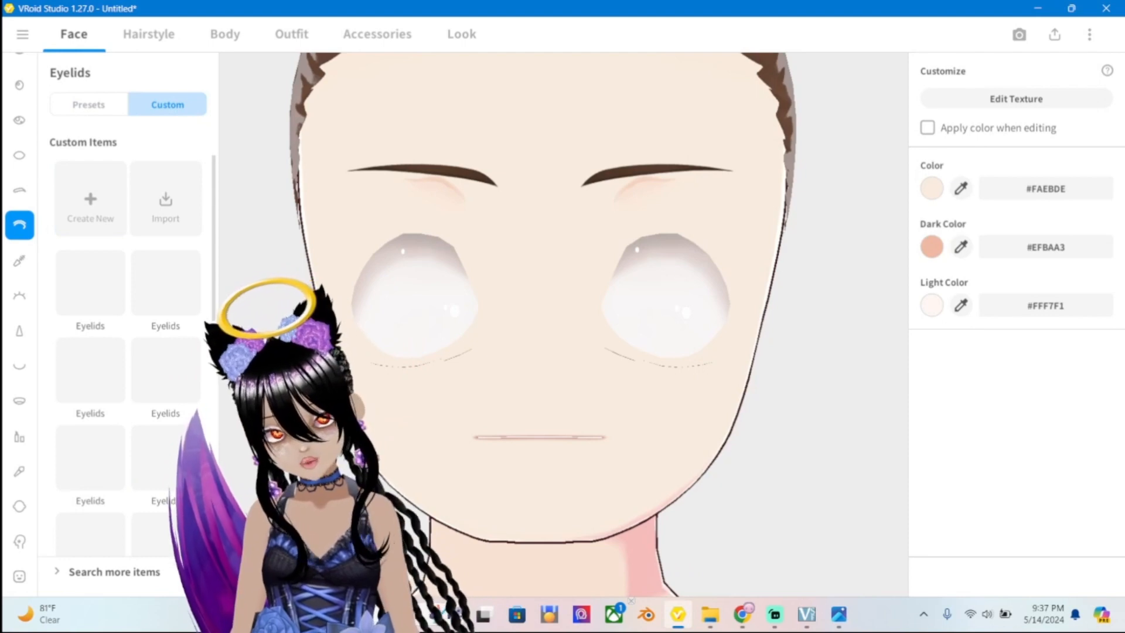
click(89, 104)
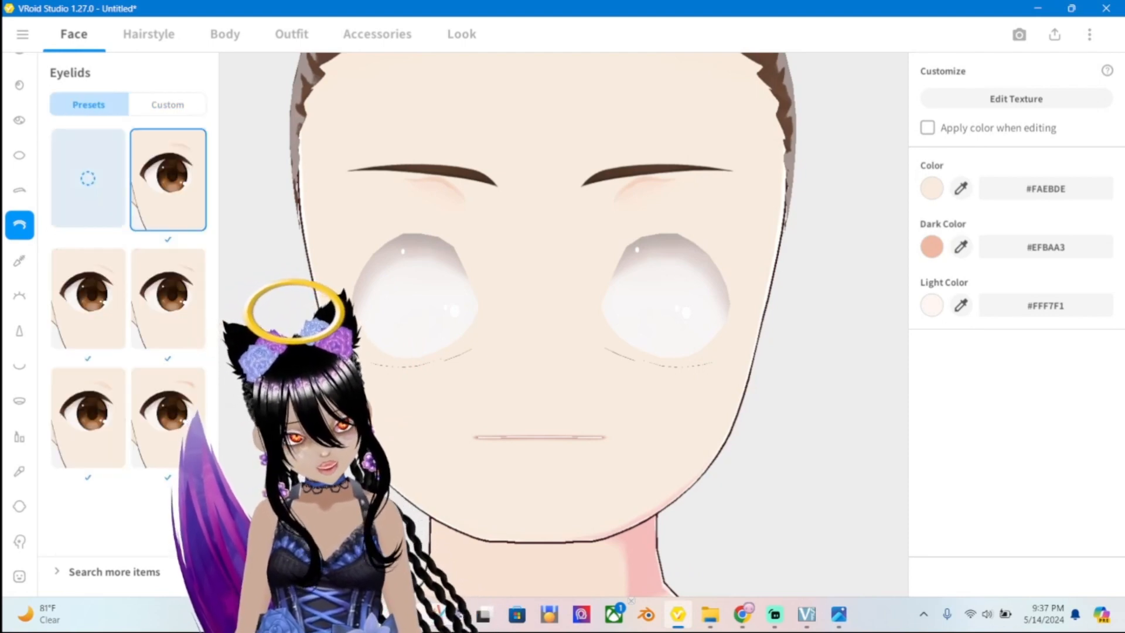
click(88, 178)
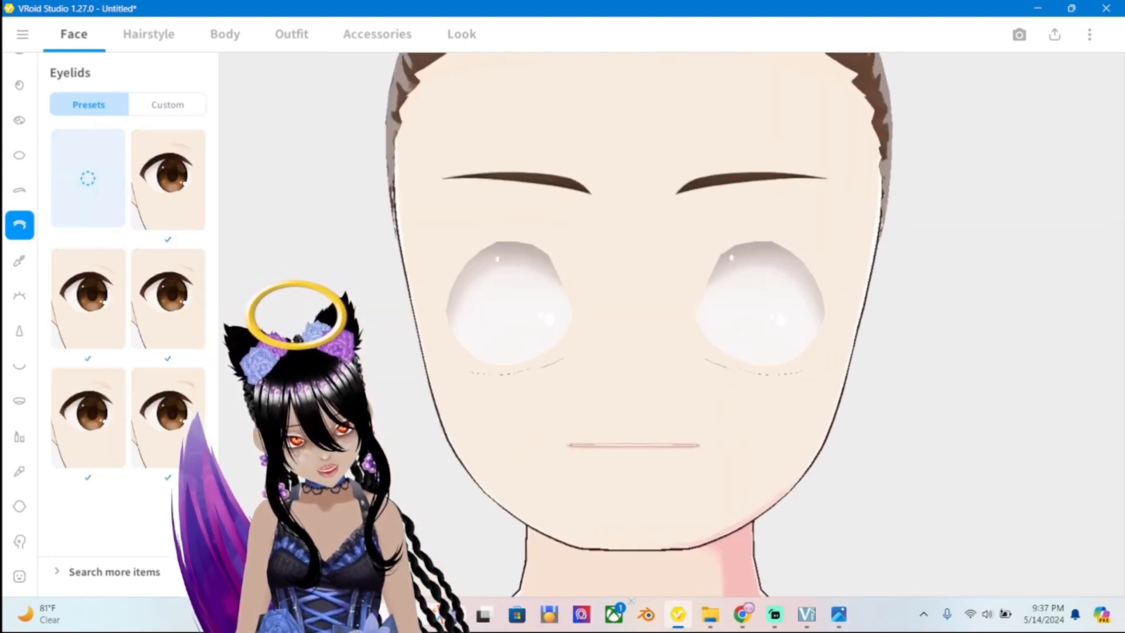
Compare the face without nose and eyelid creases to the ref2.png reference, then return to VRoid Studio.
click(838, 614)
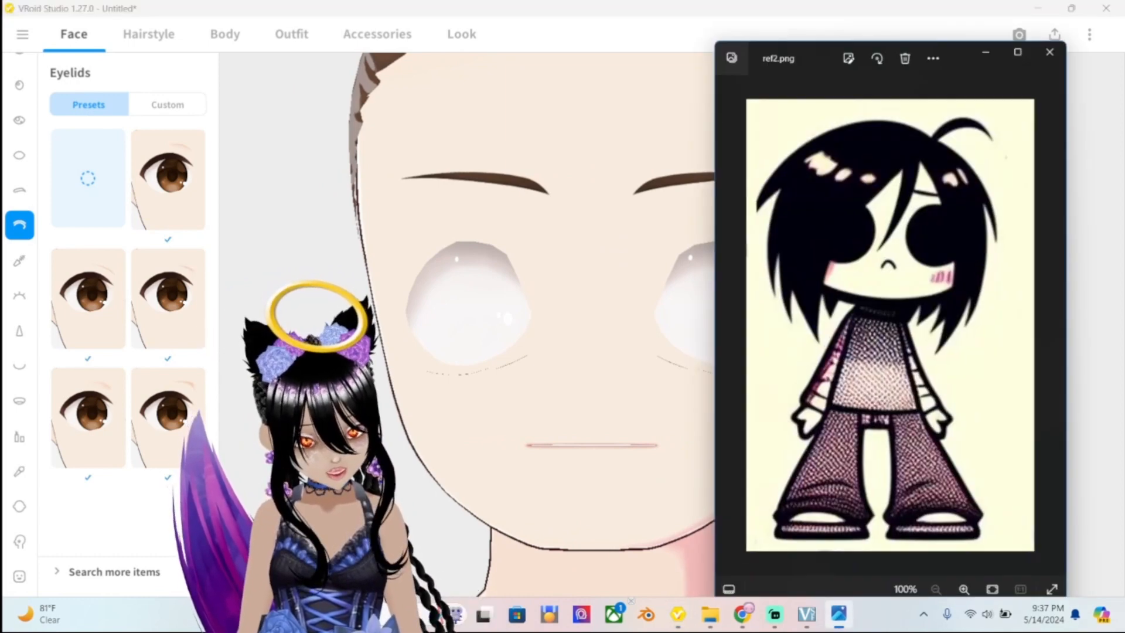
click(838, 614)
scroll(615, 328, down, 3)
scroll(616, 328, up, 2)
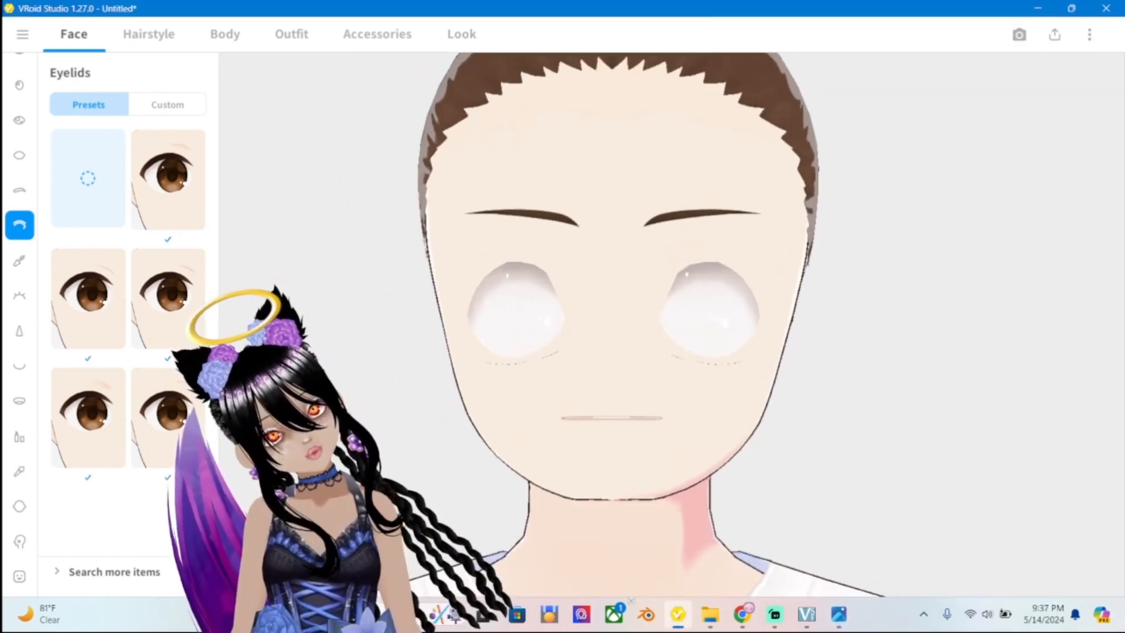
scroll(616, 328, down, 2)
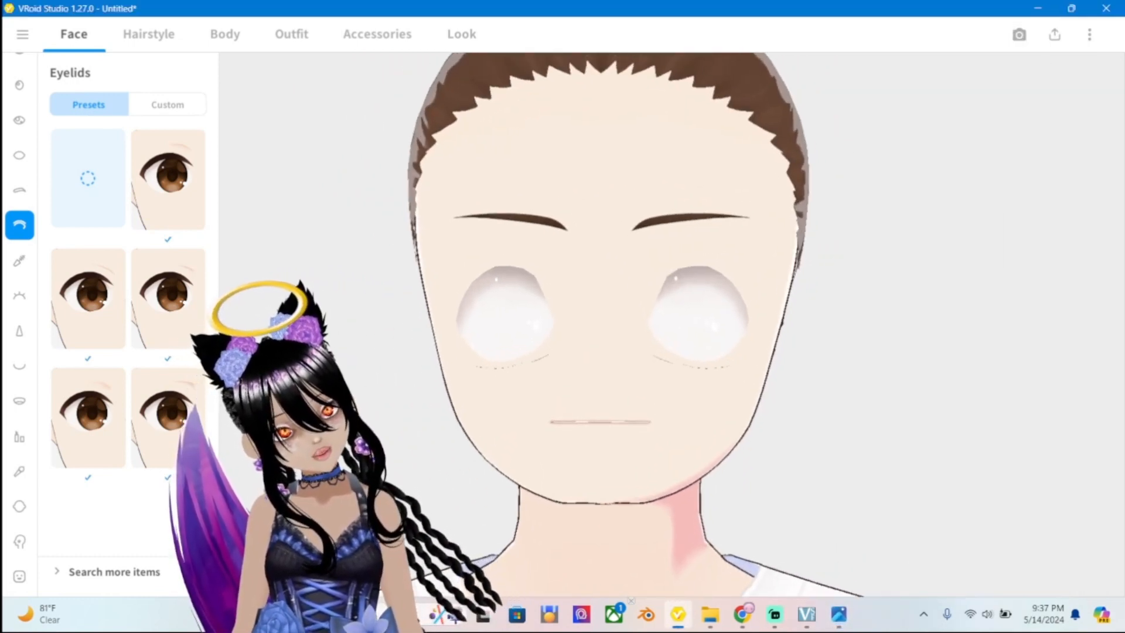
click(838, 614)
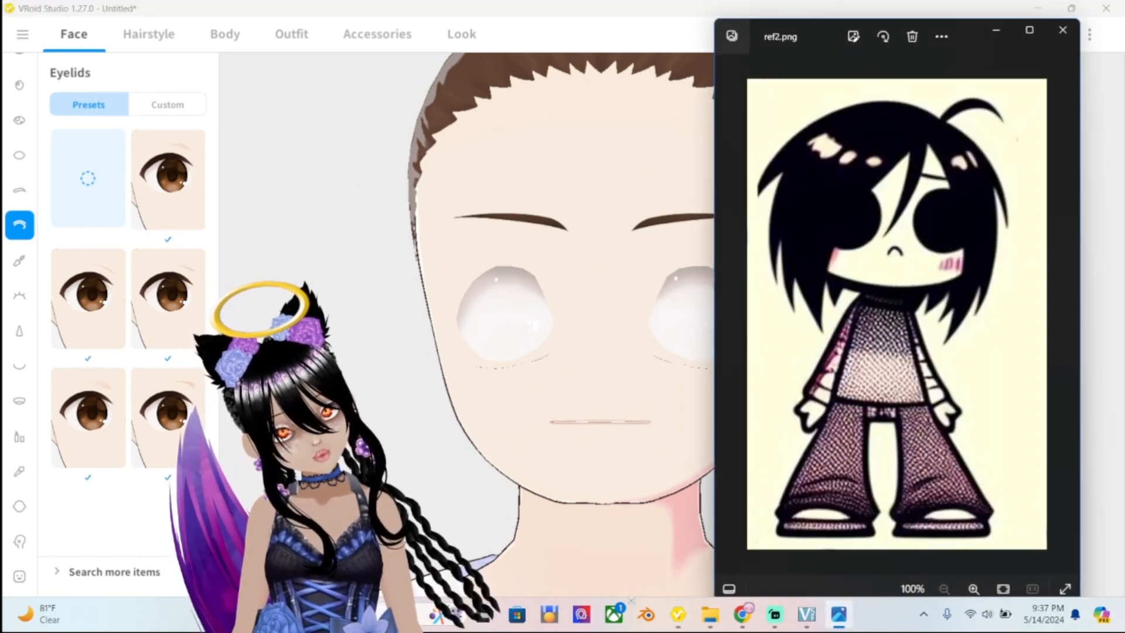
click(838, 614)
Try two gently arched Eyebrows presets and compare the brows with the ref2.png reference.
click(19, 190)
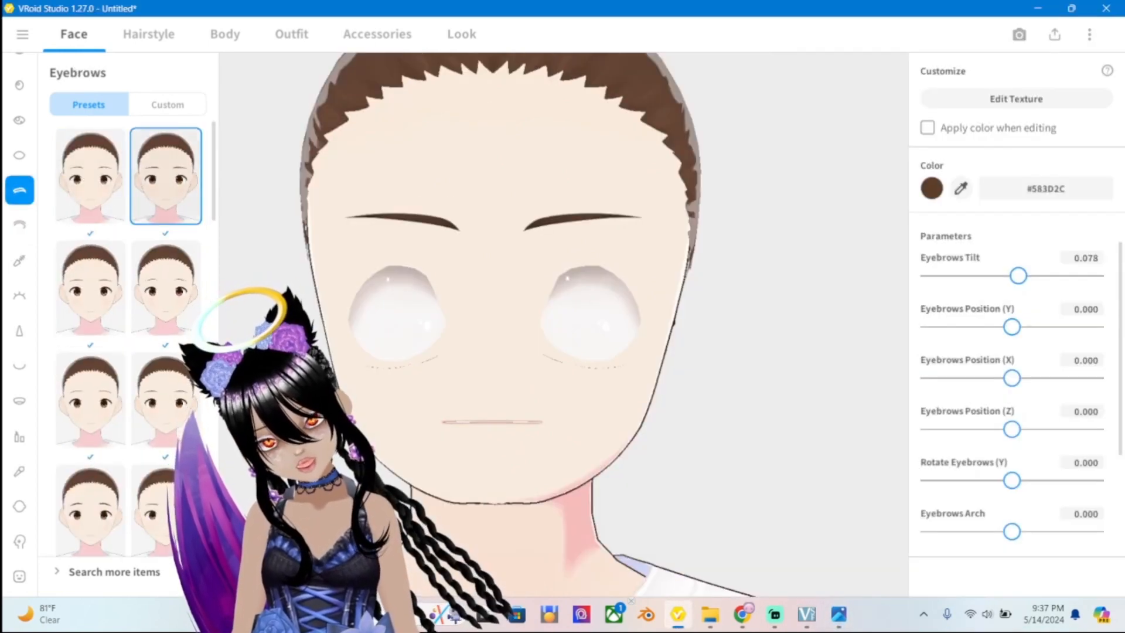
click(166, 288)
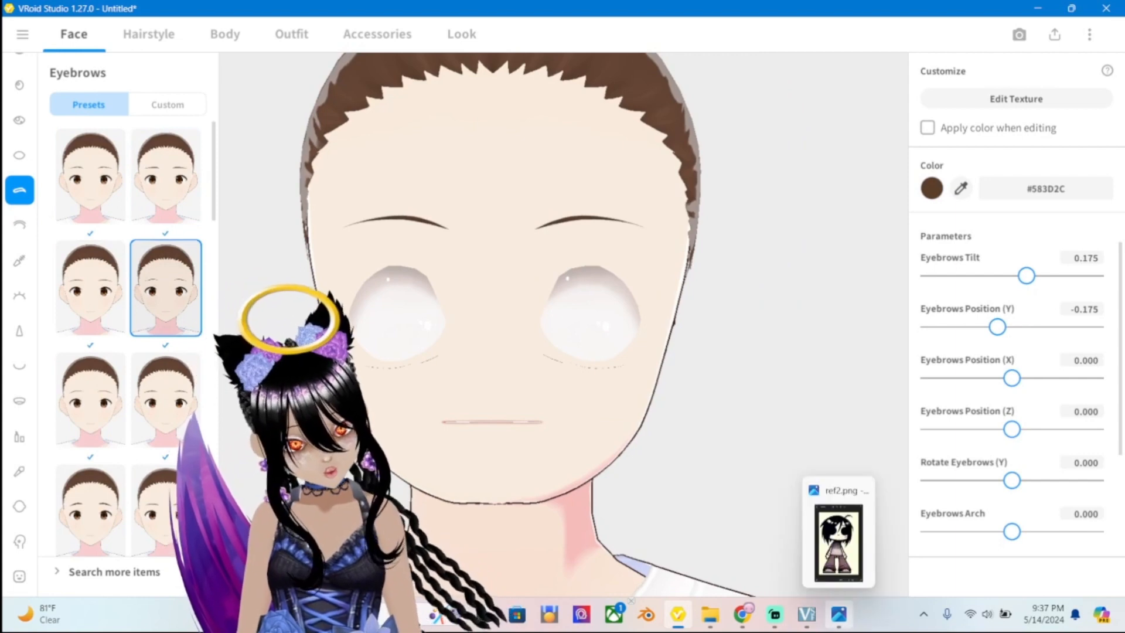
click(838, 614)
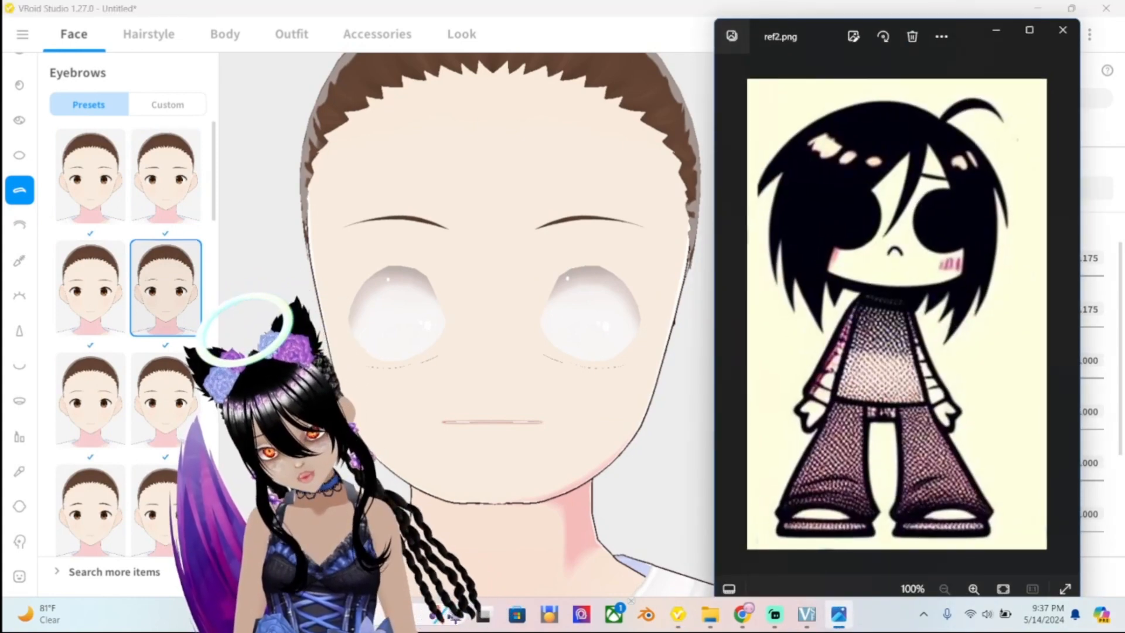
click(164, 400)
Apply the sharply slanted, angry-looking Eyebrows preset and browse the remaining eyebrow presets.
scroll(90, 469, down, 7)
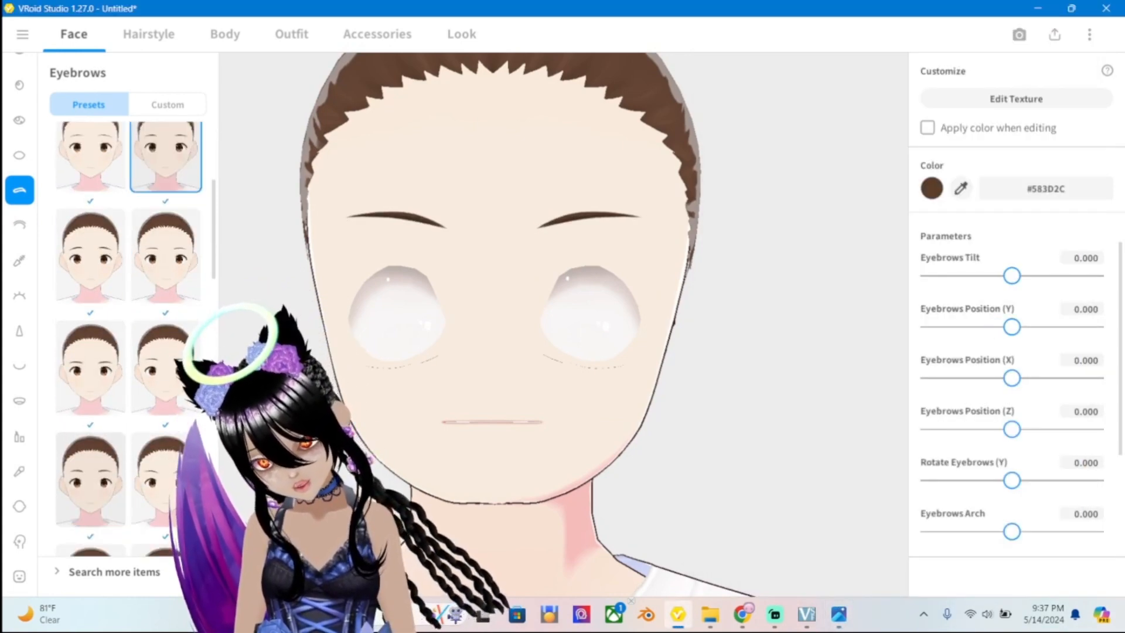
scroll(90, 469, down, 2)
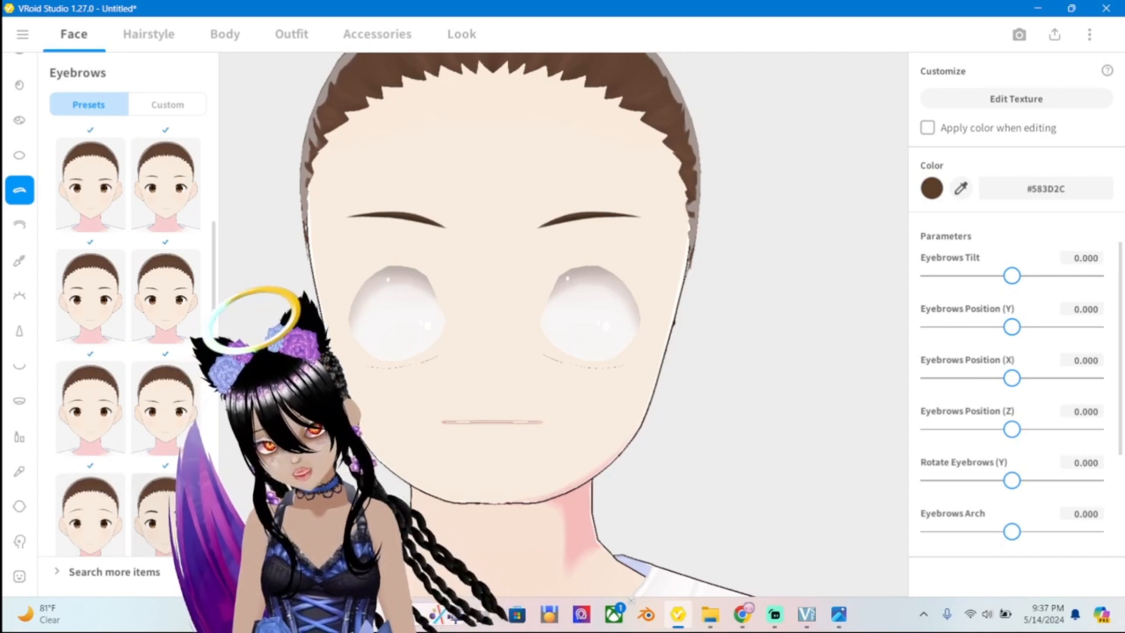
scroll(90, 469, down, 1)
scroll(128, 339, down, 2)
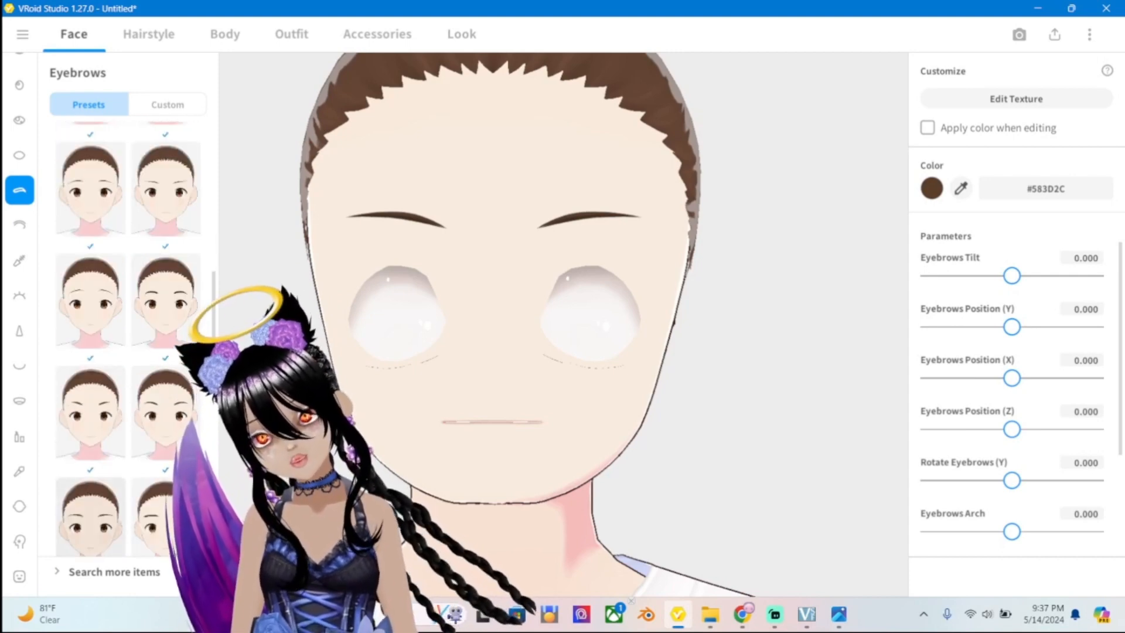
scroll(128, 339, down, 3)
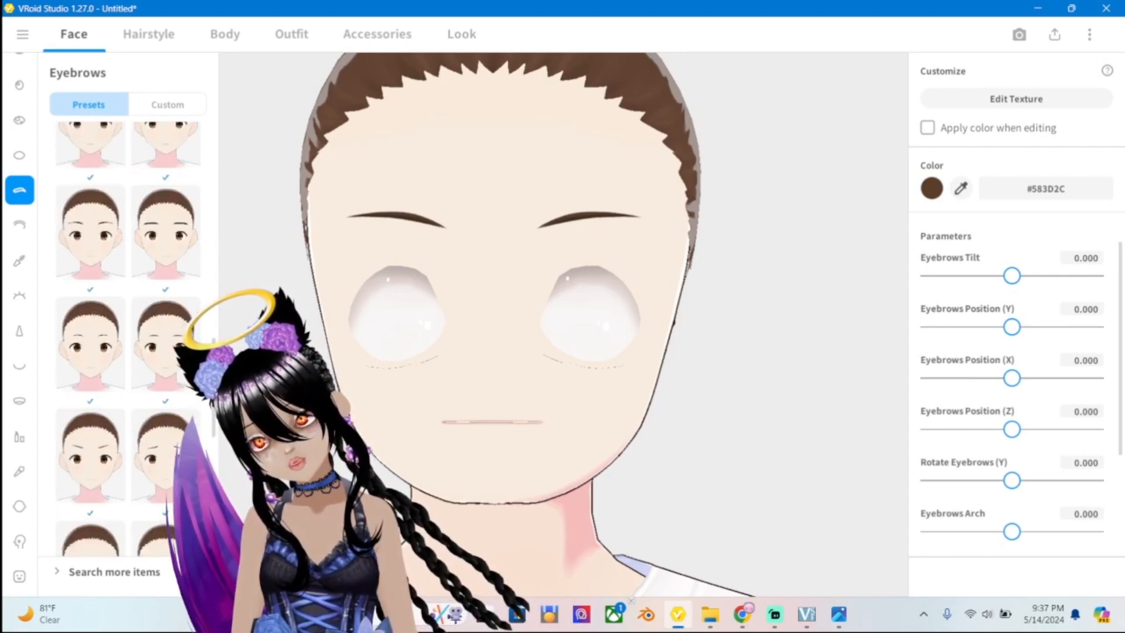
click(90, 419)
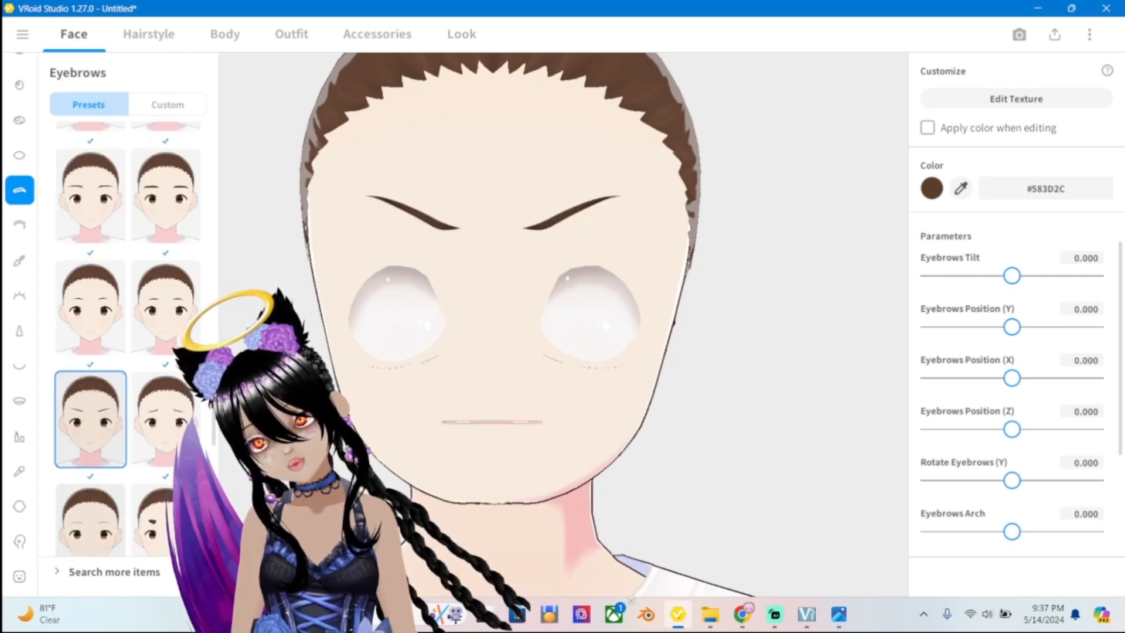
scroll(127, 340, down, 9)
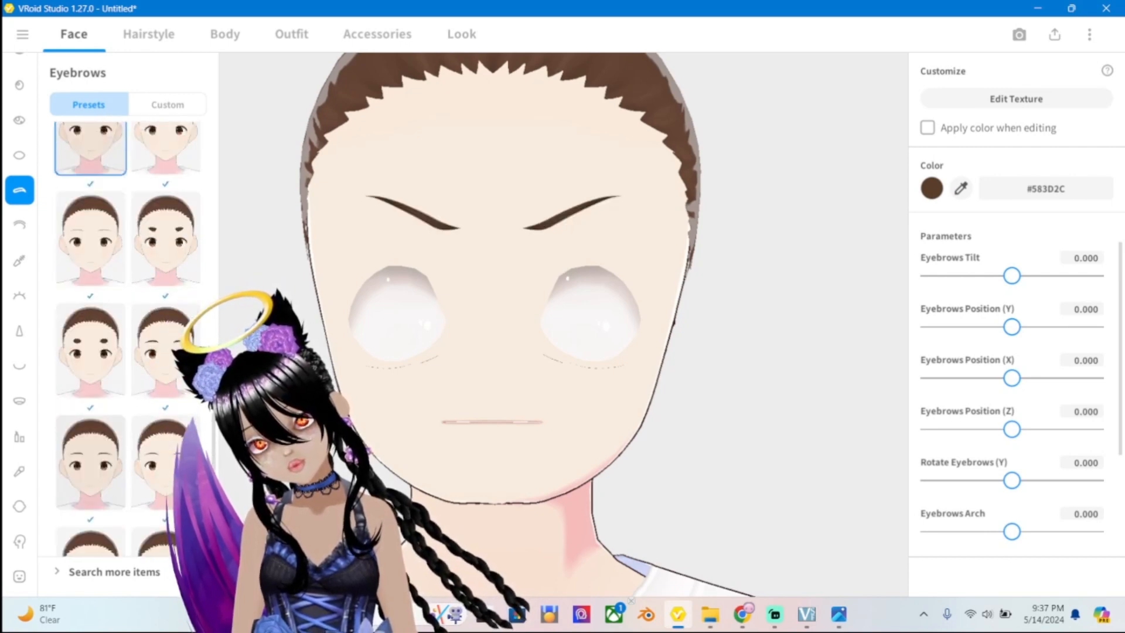
scroll(129, 339, up, 1)
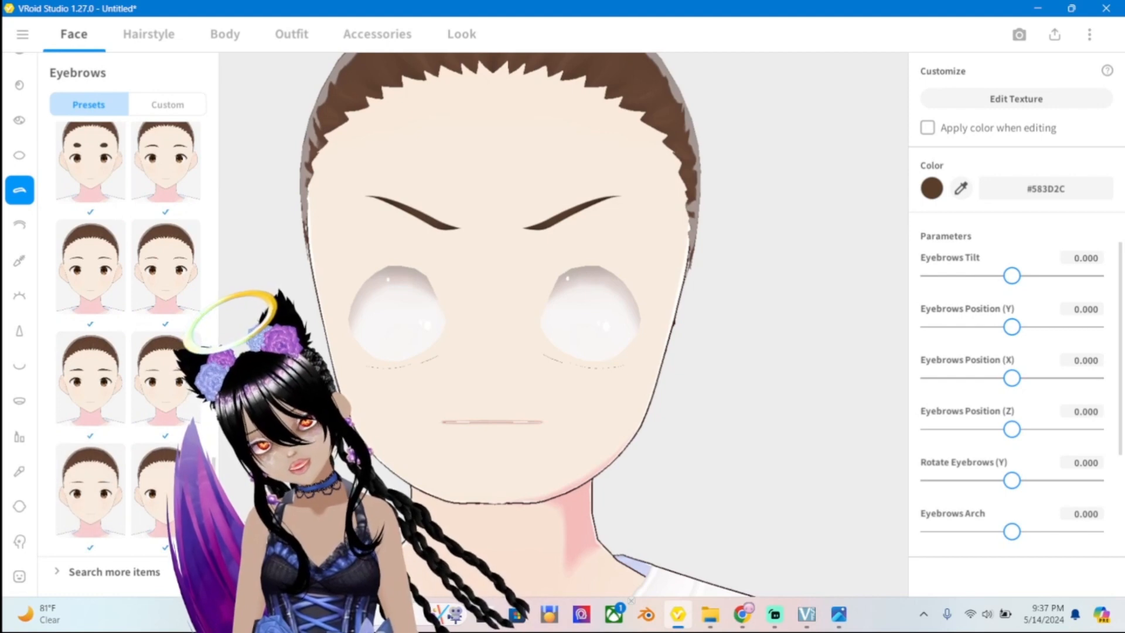
Examine the eyebrow in the ref2.png reference up close, return to VRoid Studio and check the eyebrow color picker.
click(838, 615)
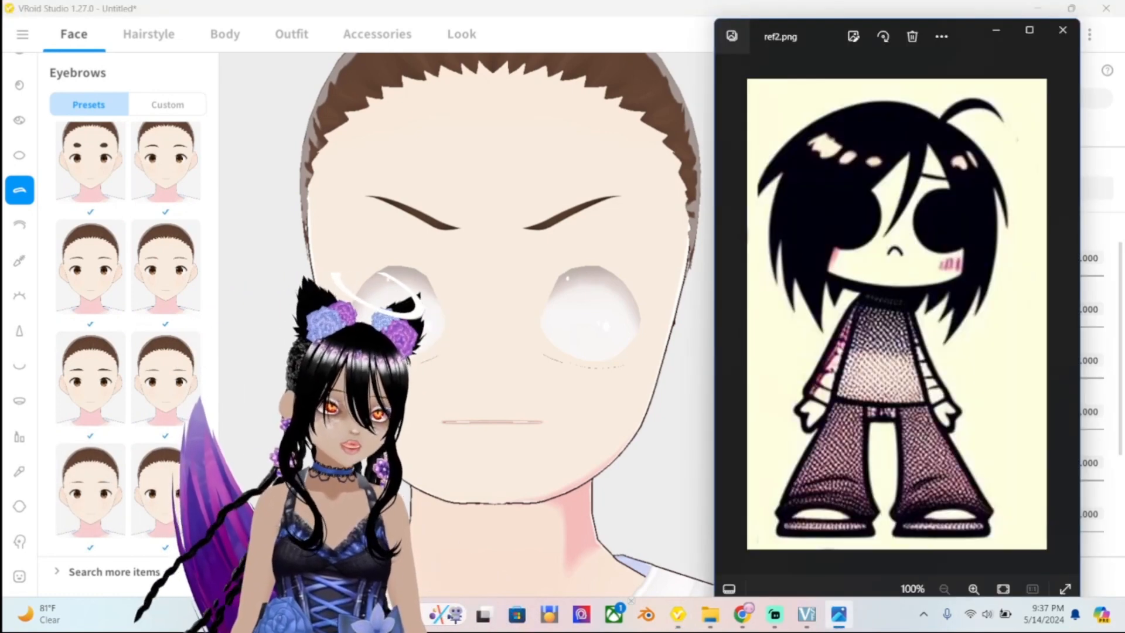
scroll(931, 148, up, 9)
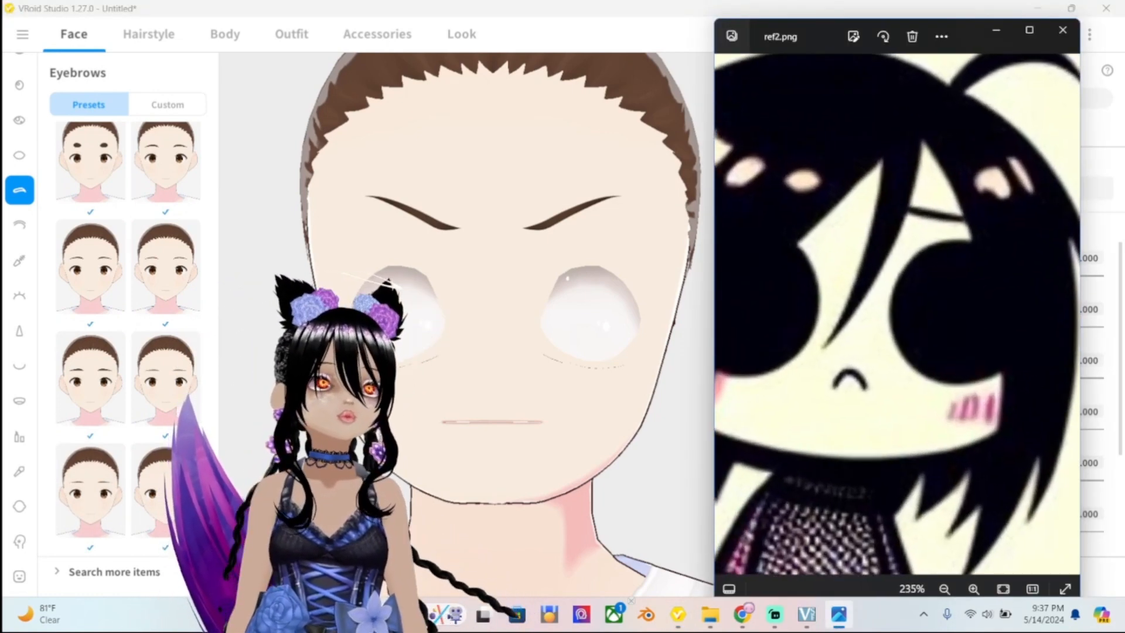
scroll(949, 150, up, 8)
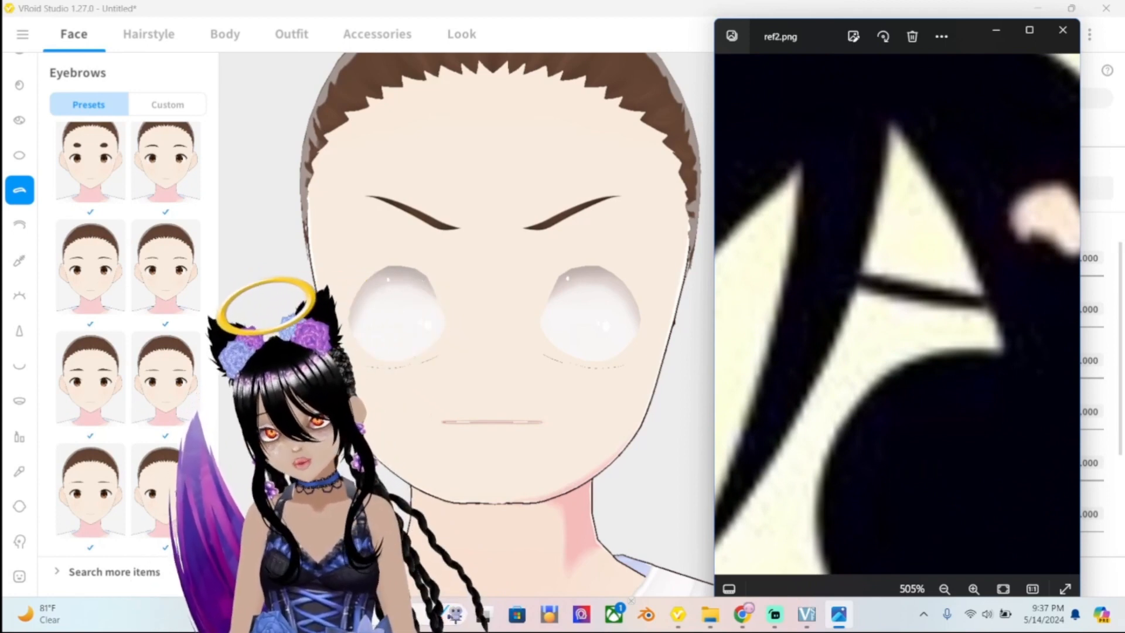
key(alt+Tab)
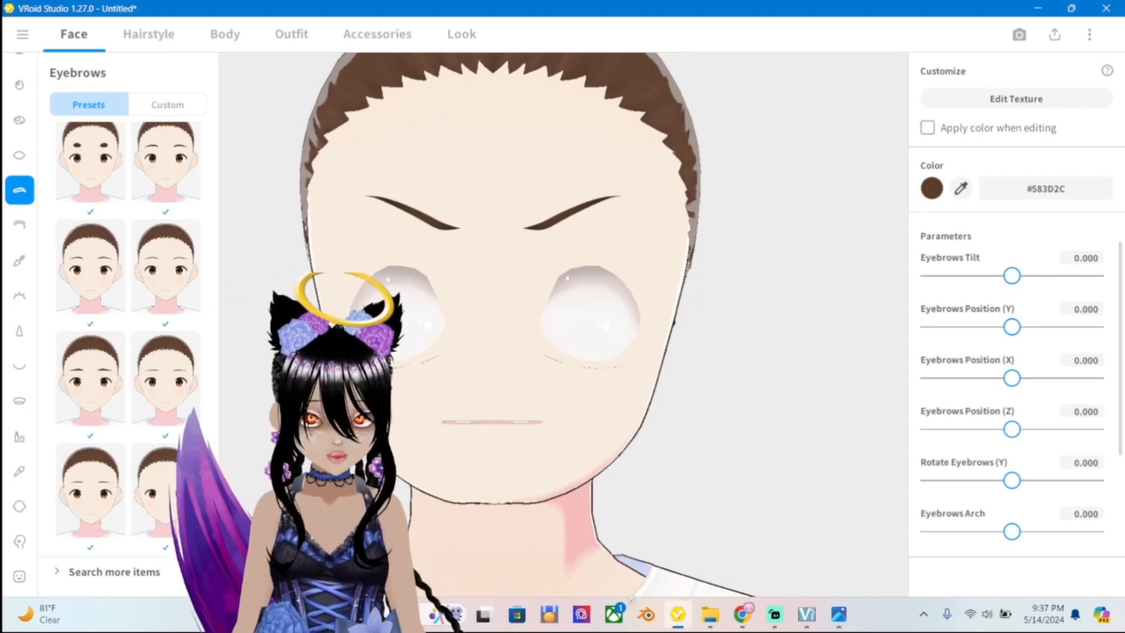
click(931, 188)
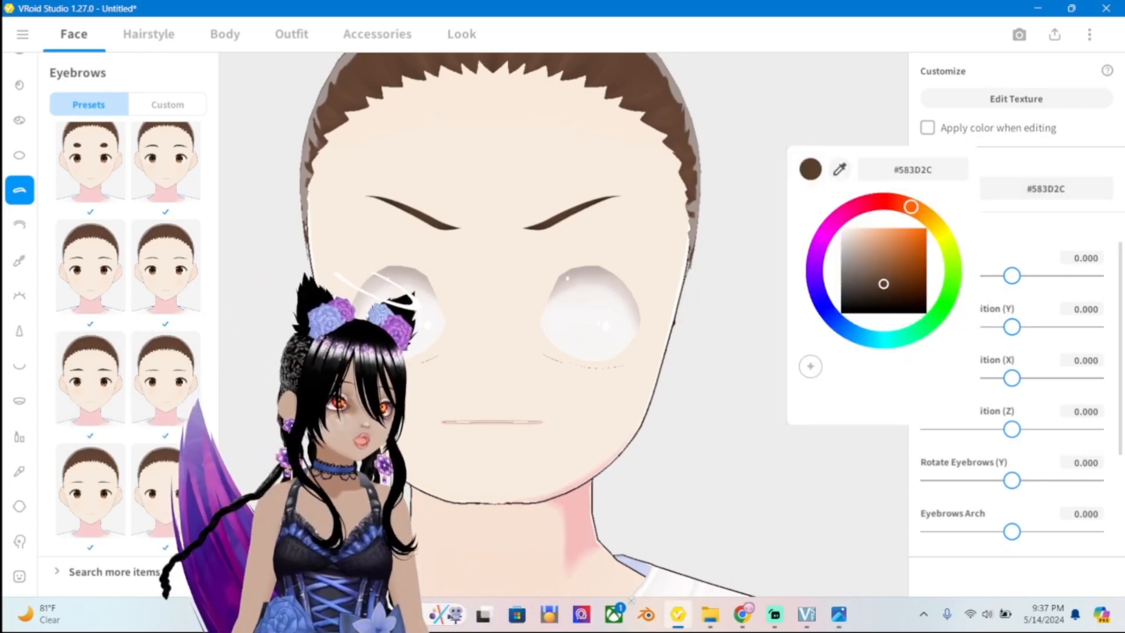
key(Escape)
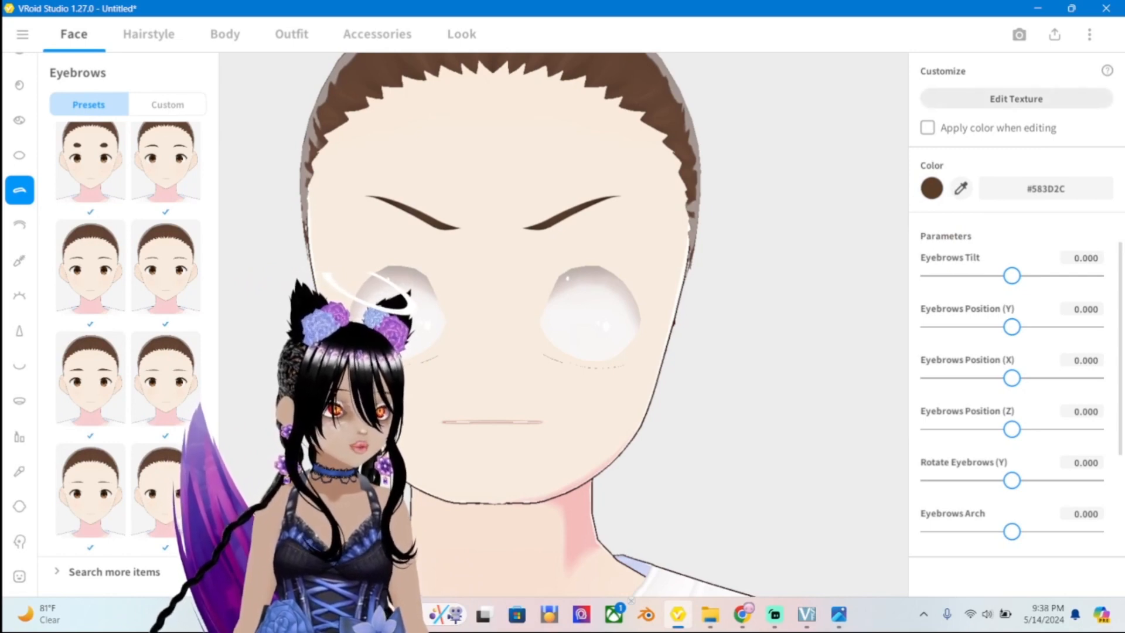
Recolor the eyebrows bright orange with the color code #FF6300.
click(931, 189)
click(925, 229)
click(913, 169)
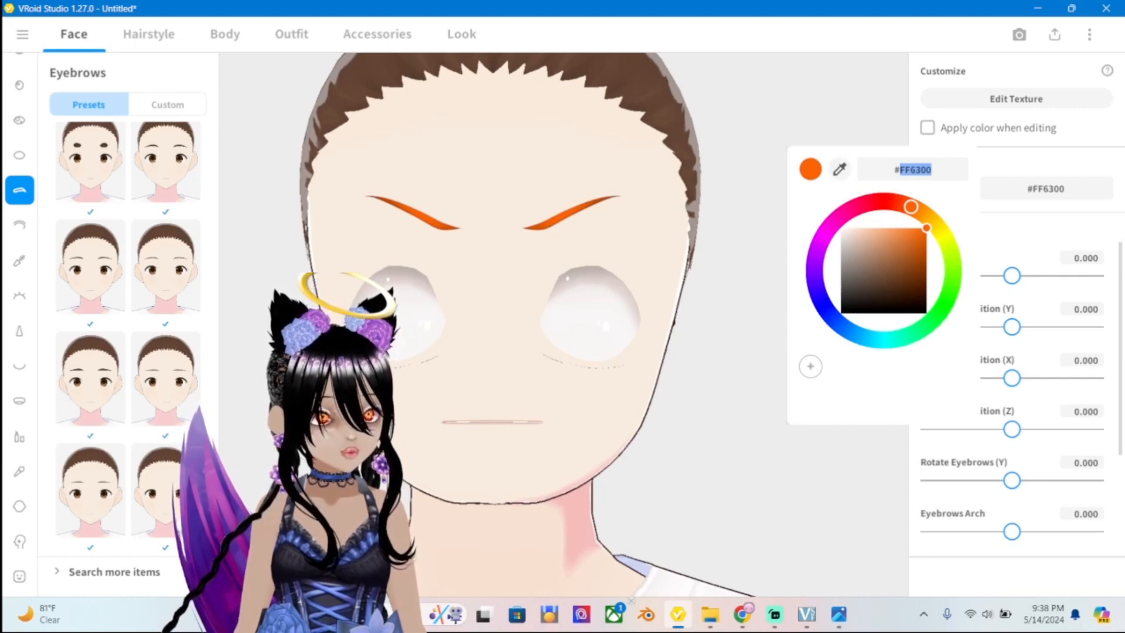
key(Escape)
Examine the recolored eyebrows up close and from farther away, and check their color code in the color picker.
scroll(563, 323, up, 6)
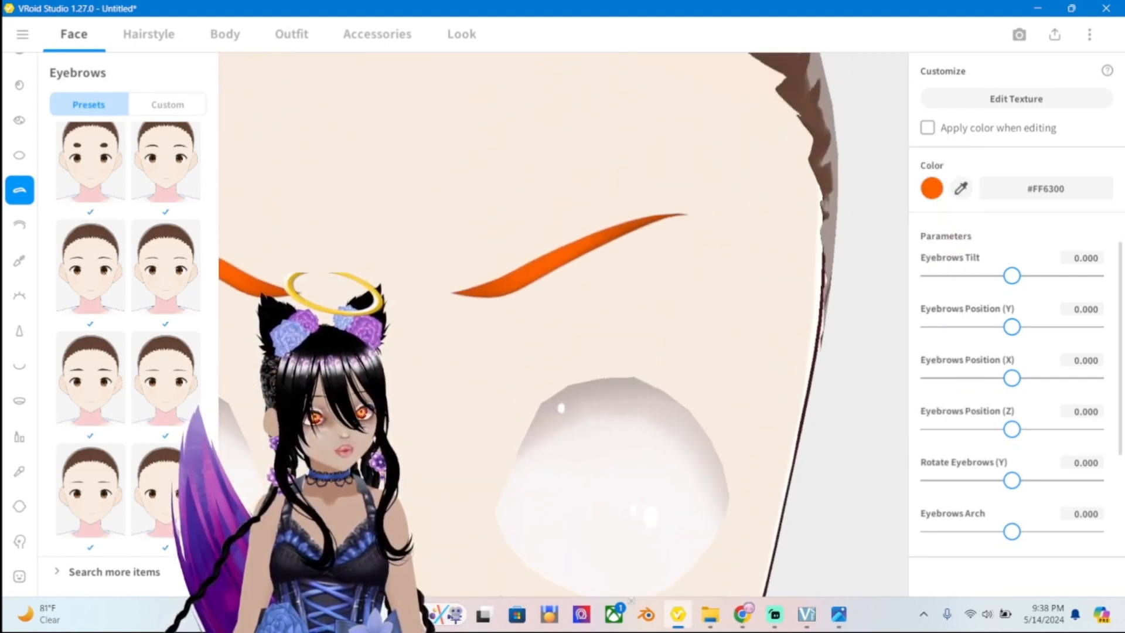
scroll(563, 322, up, 5)
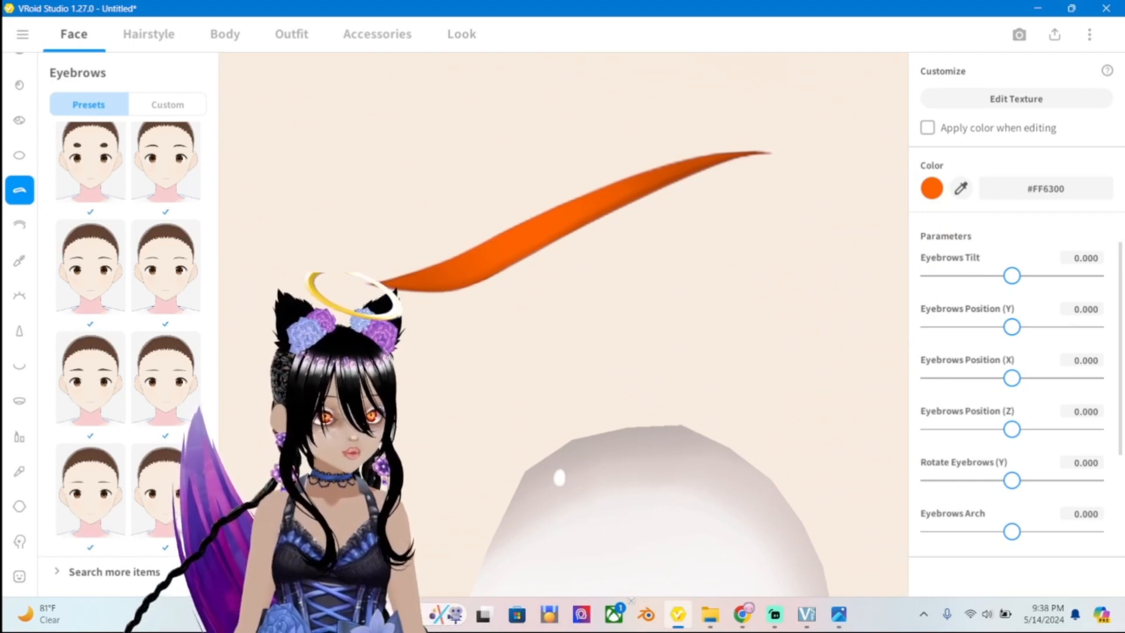
scroll(562, 323, down, 5)
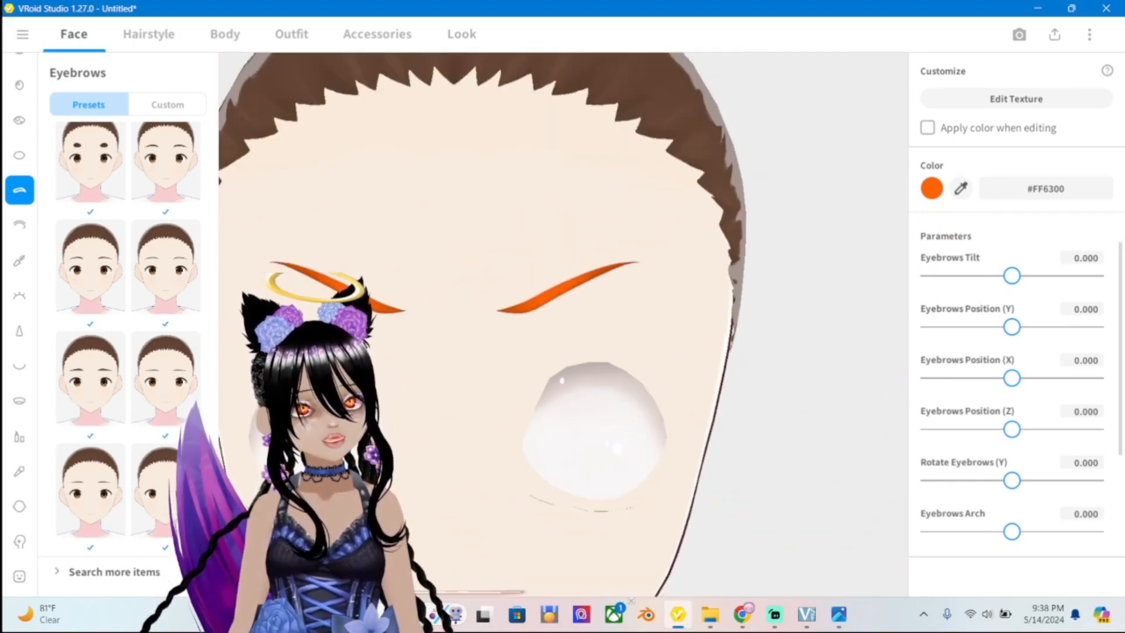
scroll(563, 322, down, 2)
click(931, 188)
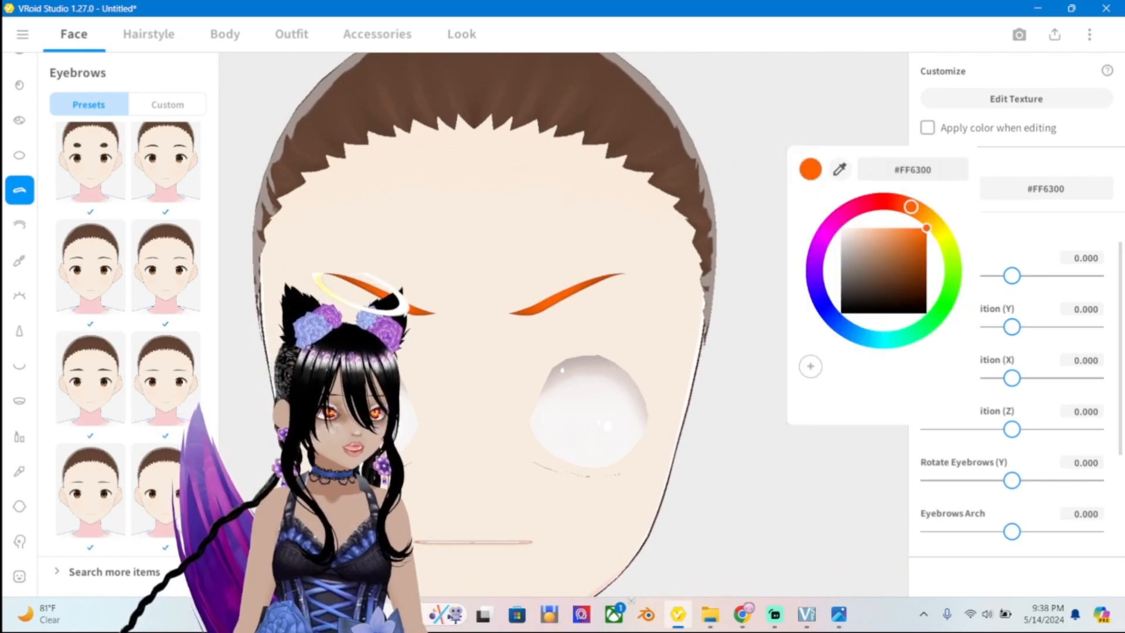
click(913, 169)
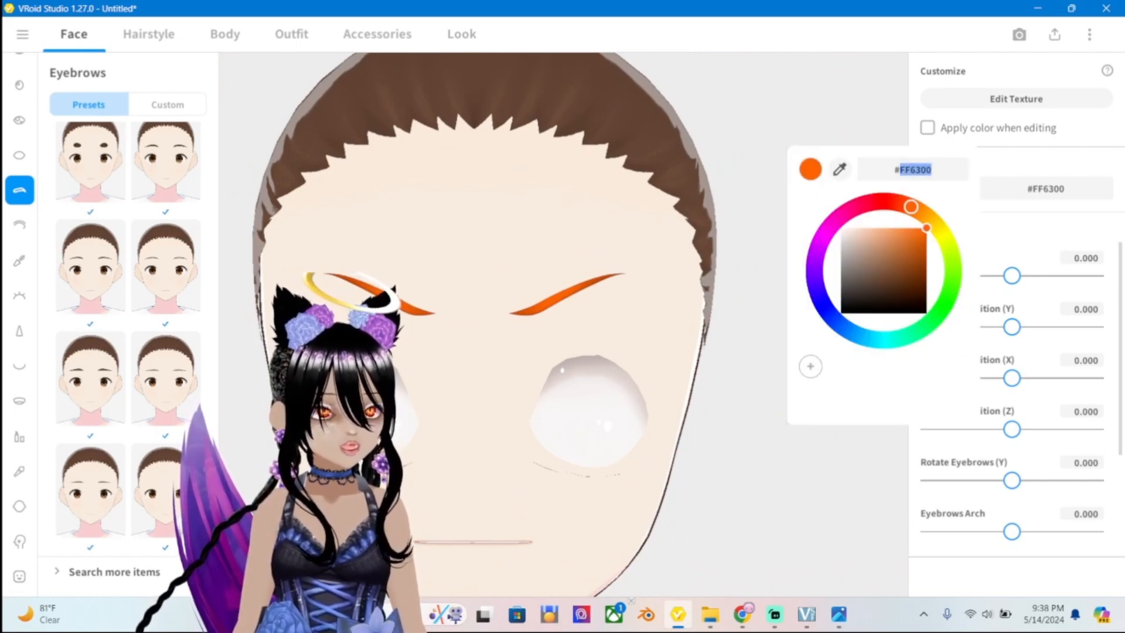
key(Escape)
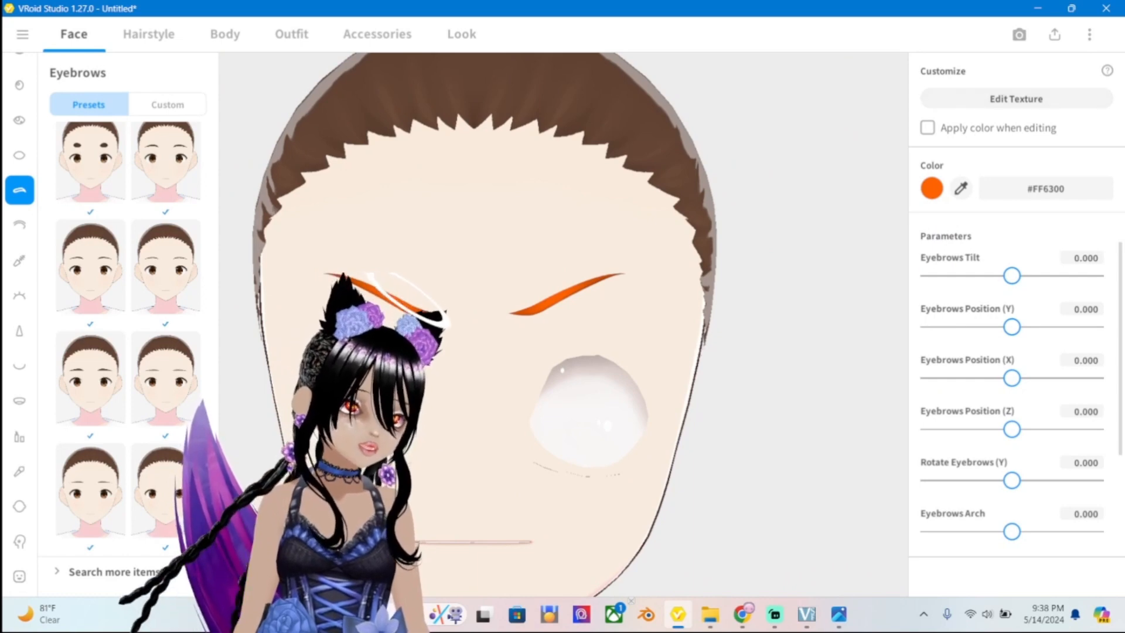
Open the eyebrows texture for editing and set the brush to red #FF0000 with a width of 232.
click(1016, 98)
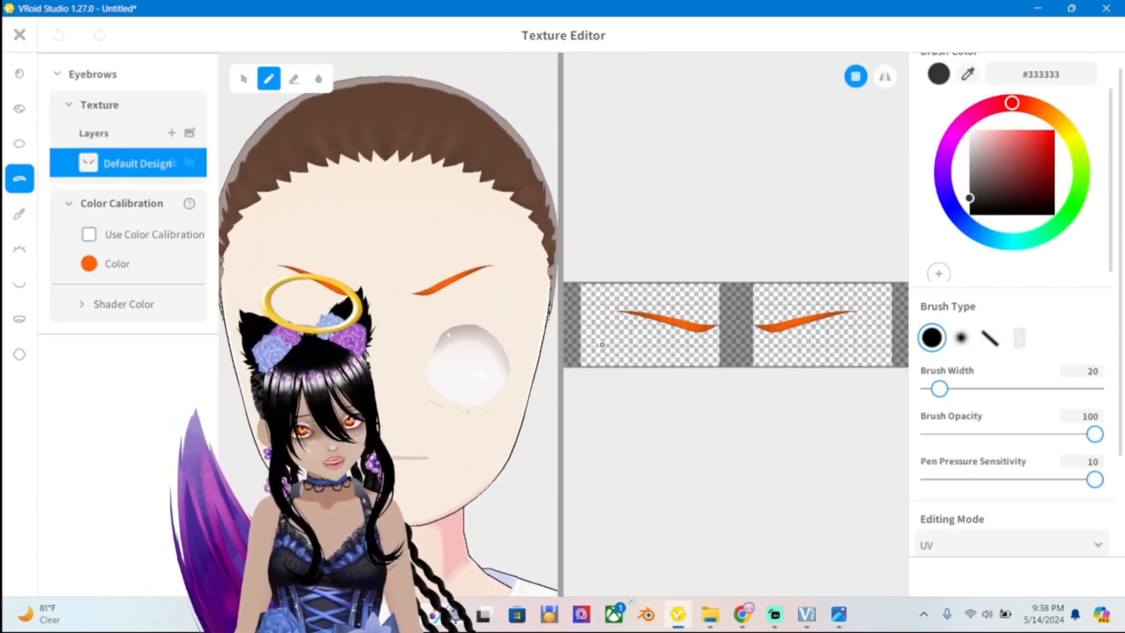
scroll(717, 337, up, 2)
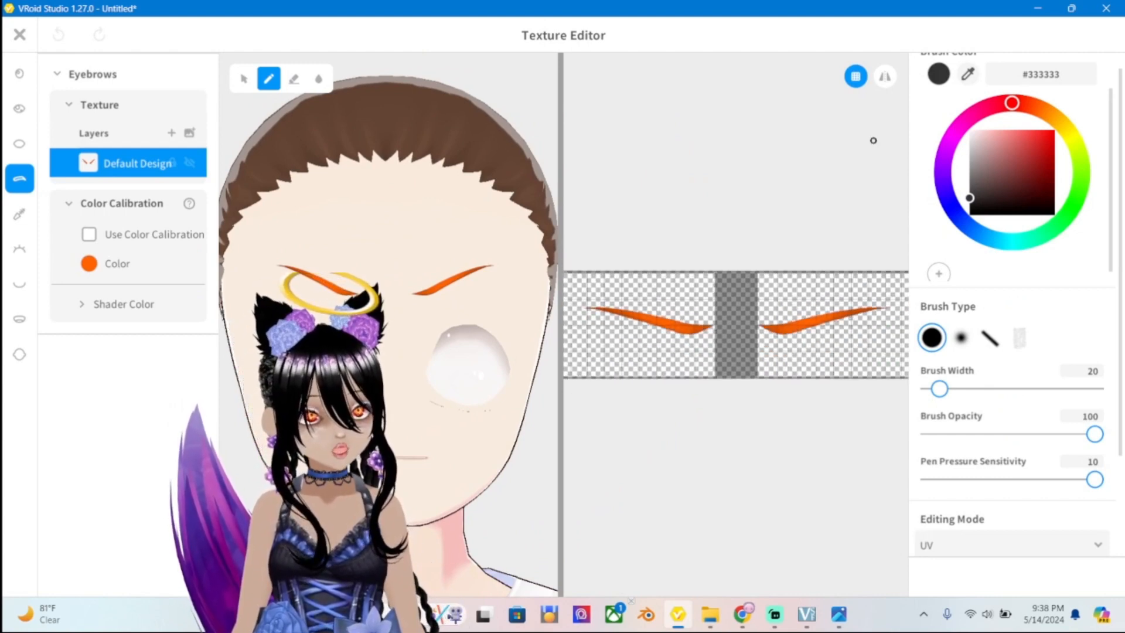
click(1054, 129)
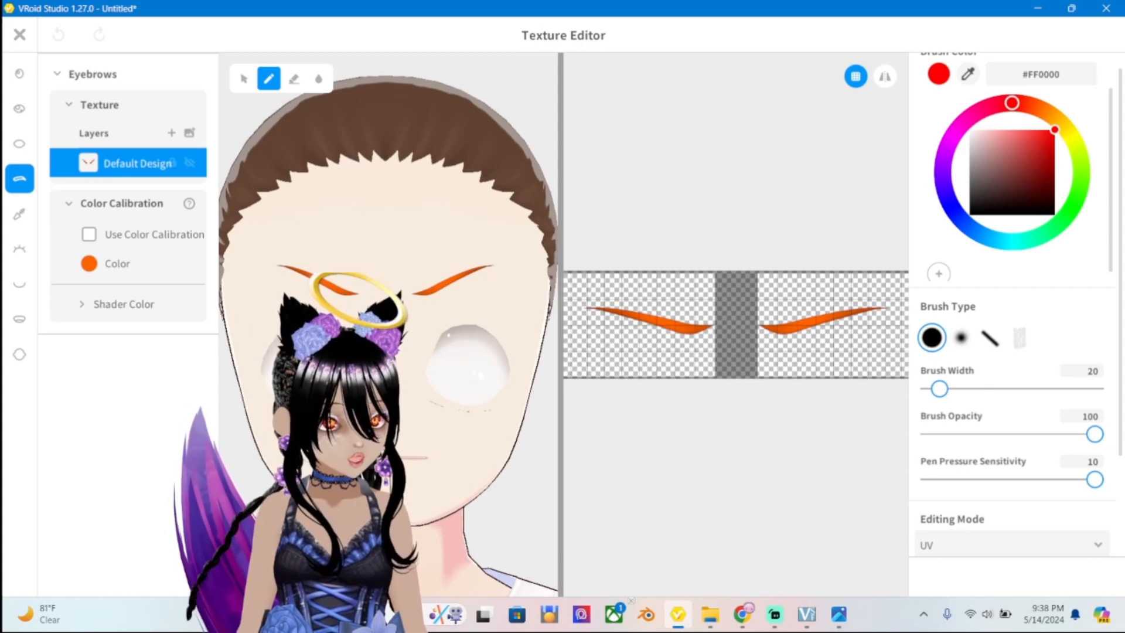
drag(940, 389, 1057, 388)
Try painting wide red strokes over the left eyebrow's area of the unlocked texture, undoing each one.
mouse_move(678, 377)
mouse_down()
mouse_move(677, 299)
mouse_move(666, 289)
mouse_move(627, 407)
mouse_move(615, 283)
mouse_move(603, 348)
mouse_move(598, 282)
mouse_move(575, 378)
mouse_up()
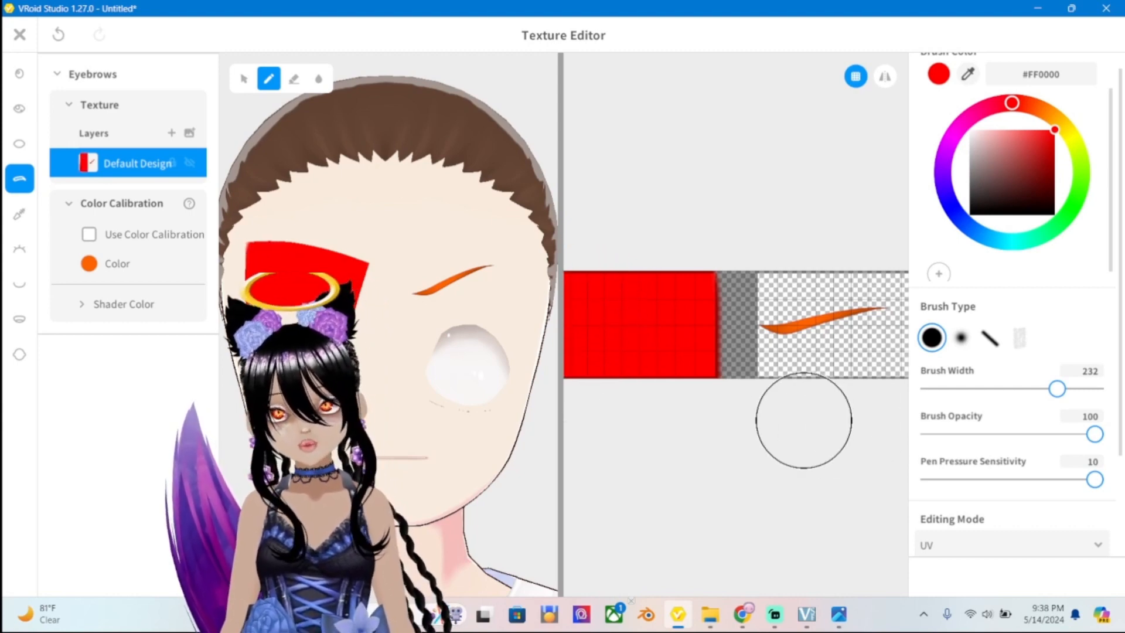
key(ctrl+z)
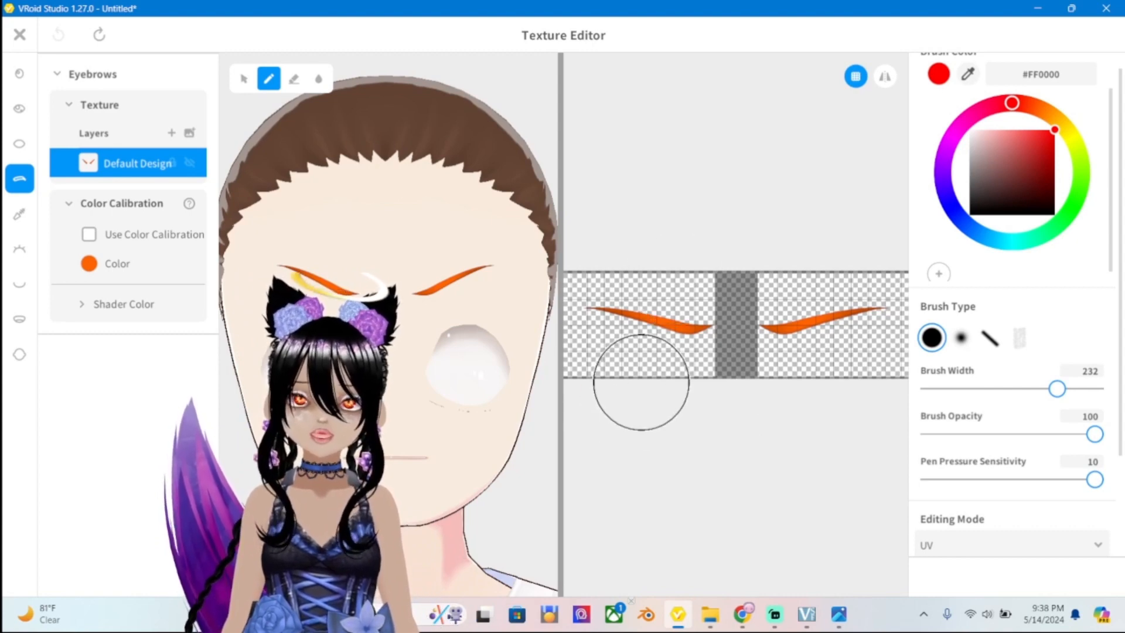
mouse_move(641, 382)
mouse_down()
mouse_move(658, 327)
mouse_move(603, 352)
mouse_up()
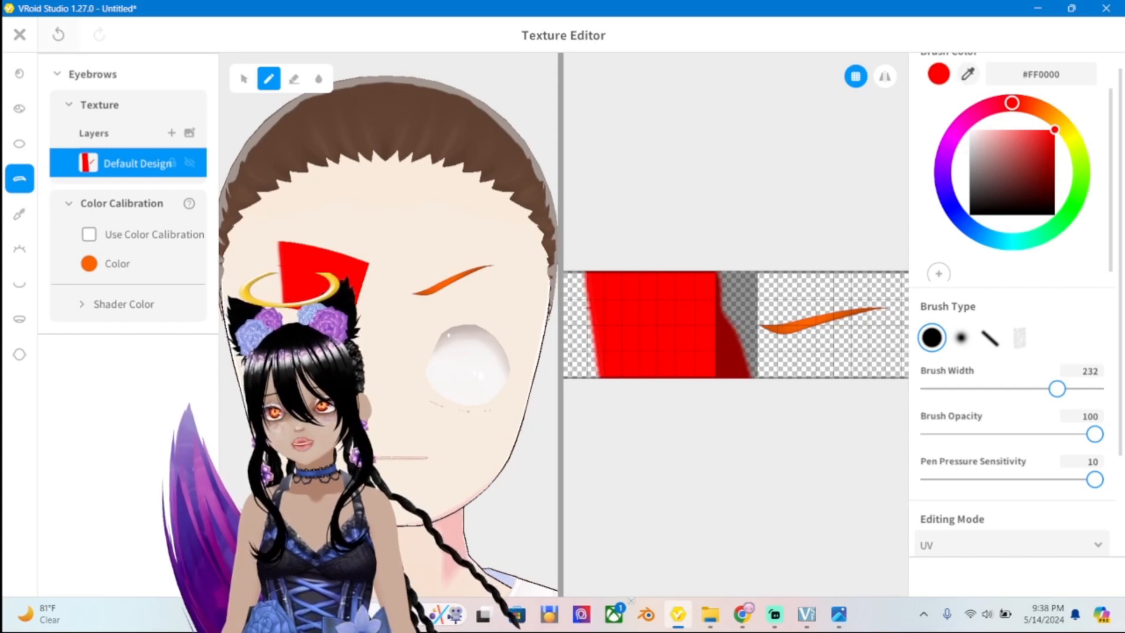
key(ctrl+z)
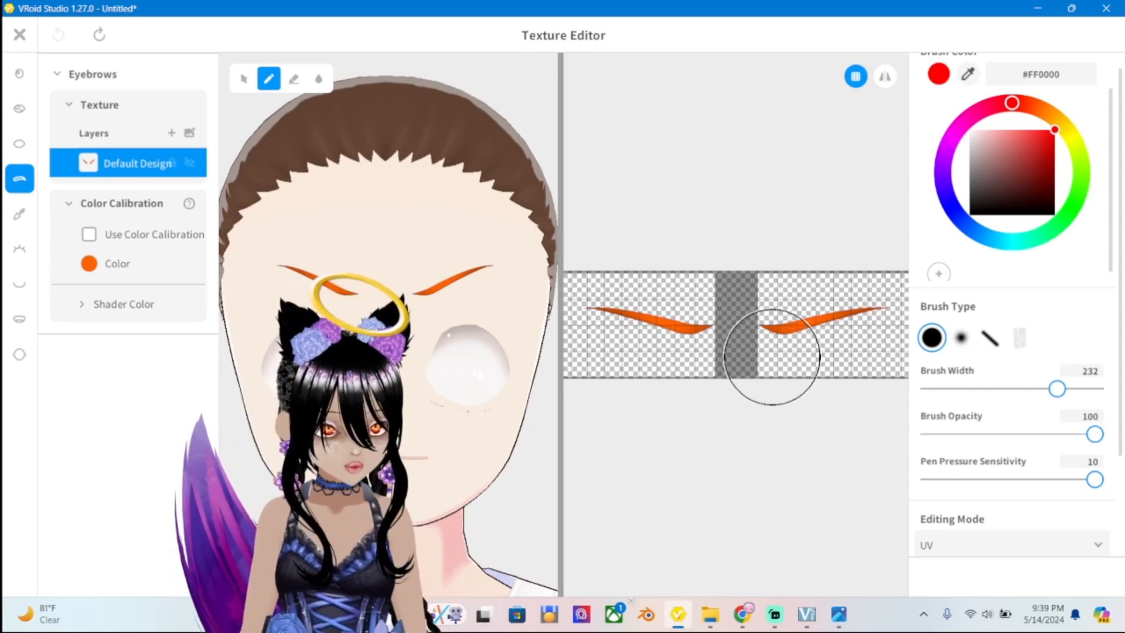
drag(706, 399, 703, 271)
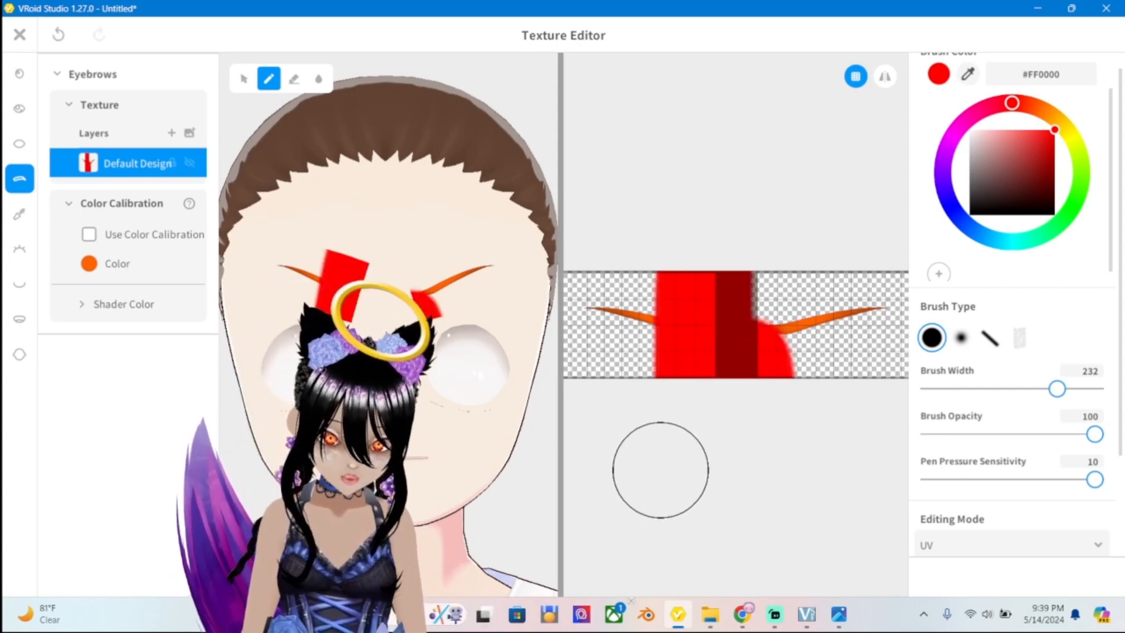
key(ctrl+z)
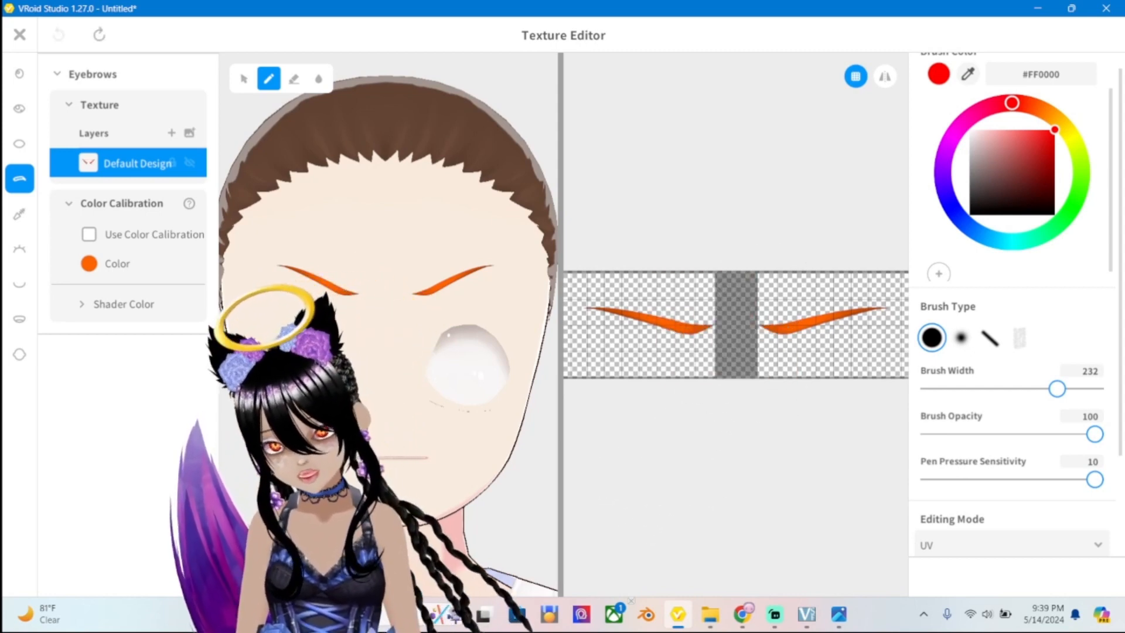
Lock the eyebrows' Default Design layer and set the brush color to black #000000.
click(172, 162)
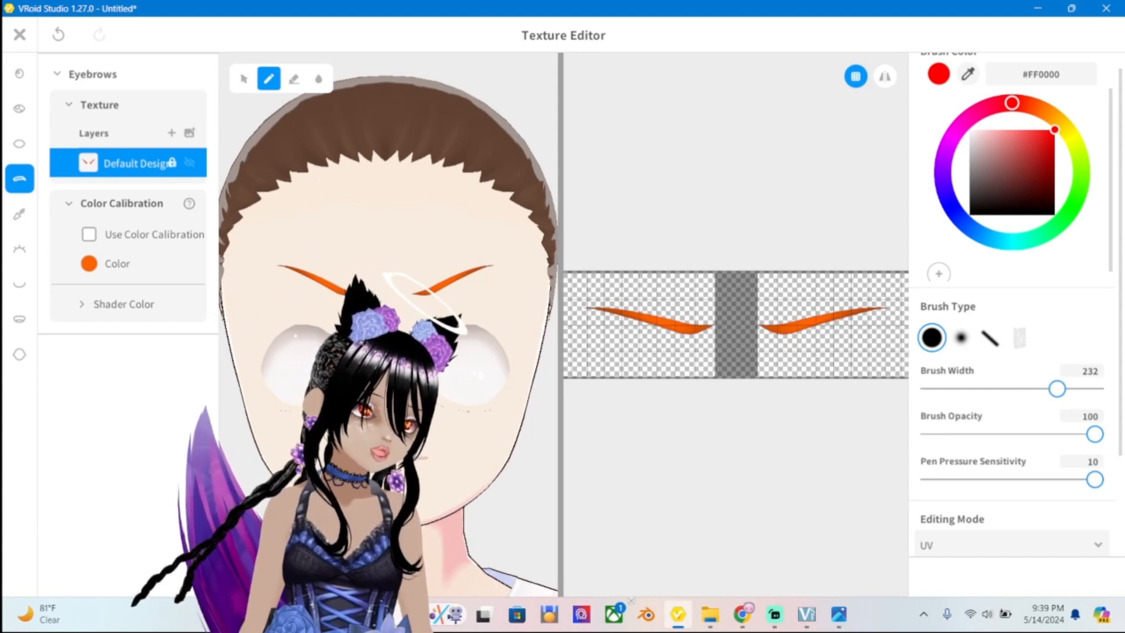
click(1009, 171)
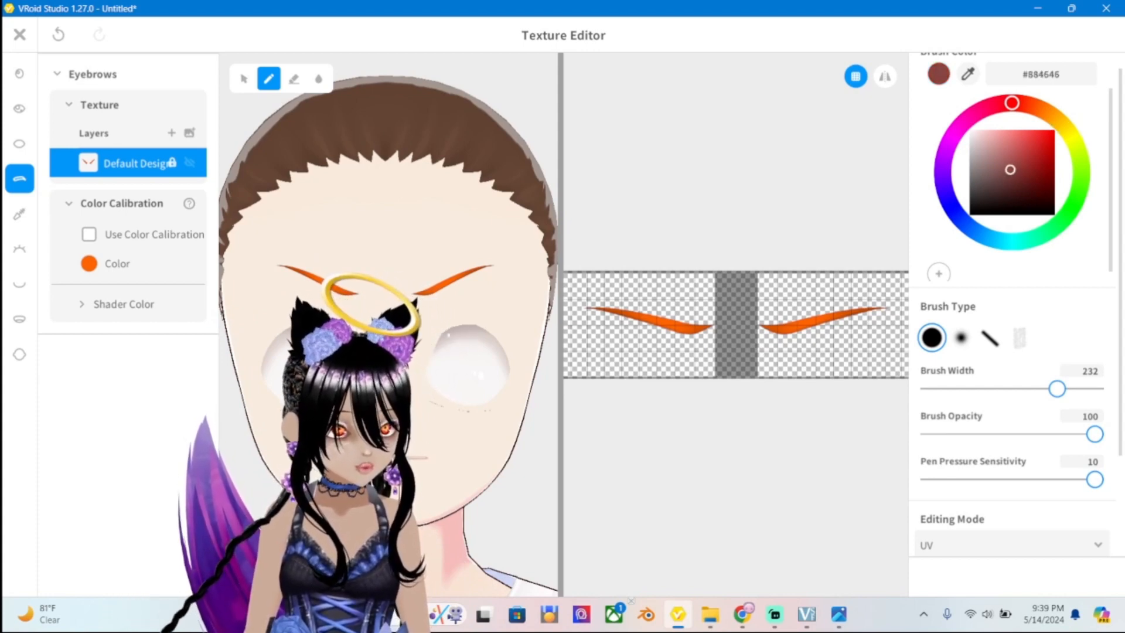
drag(1010, 171, 969, 216)
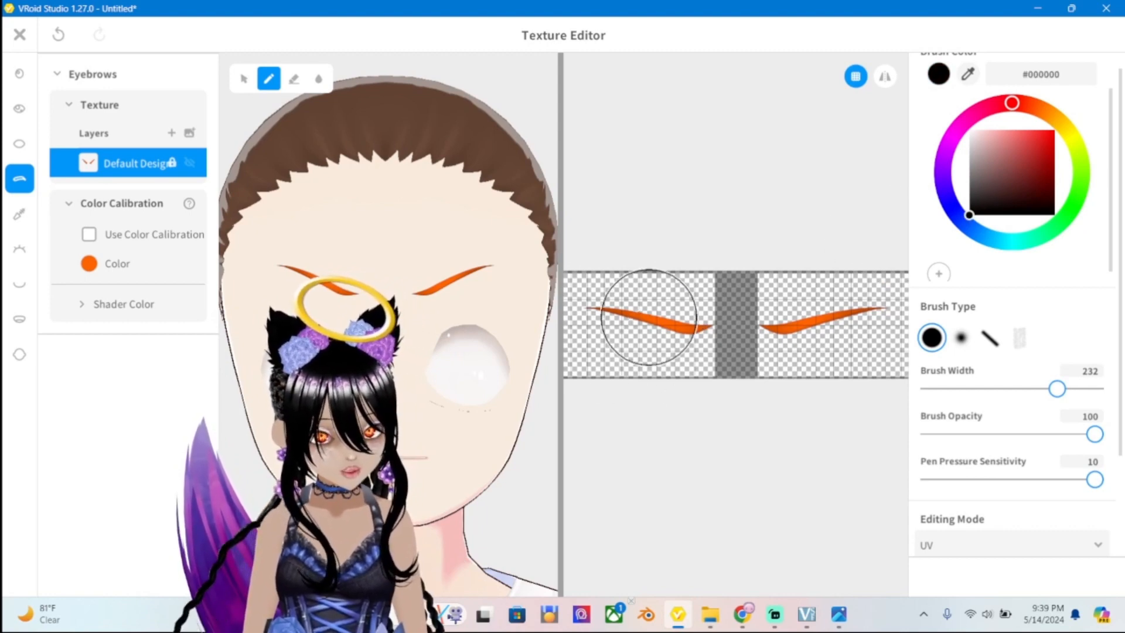
Try painting the left and right eyebrows black one at a time, and undo the strokes.
mouse_move(620, 294)
mouse_down()
mouse_move(615, 258)
mouse_move(725, 276)
mouse_up()
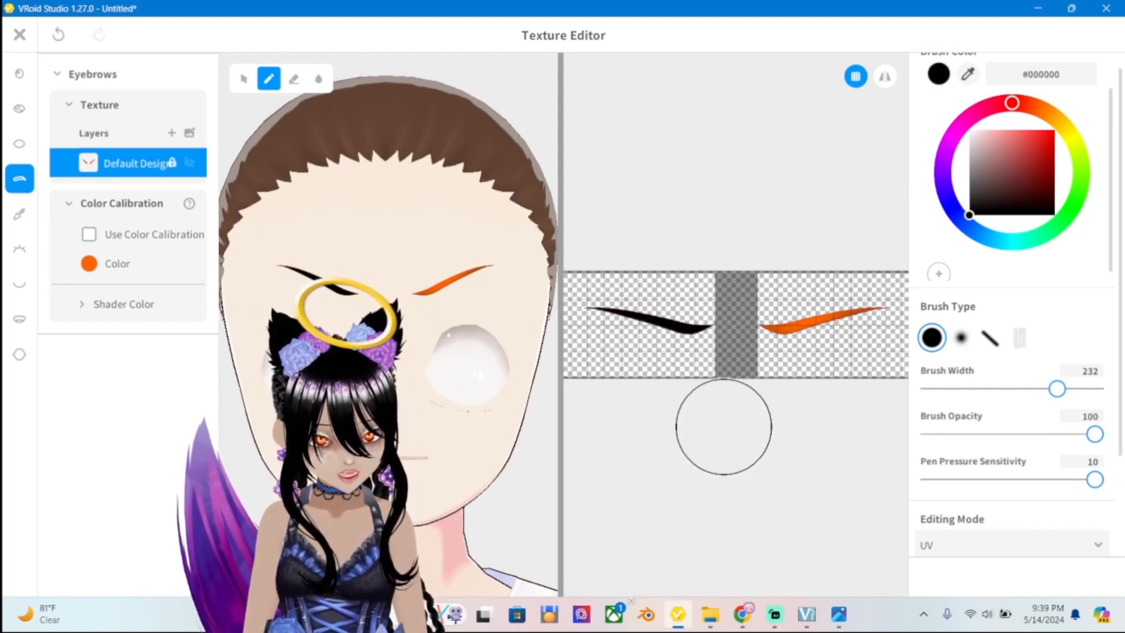
drag(762, 326, 867, 311)
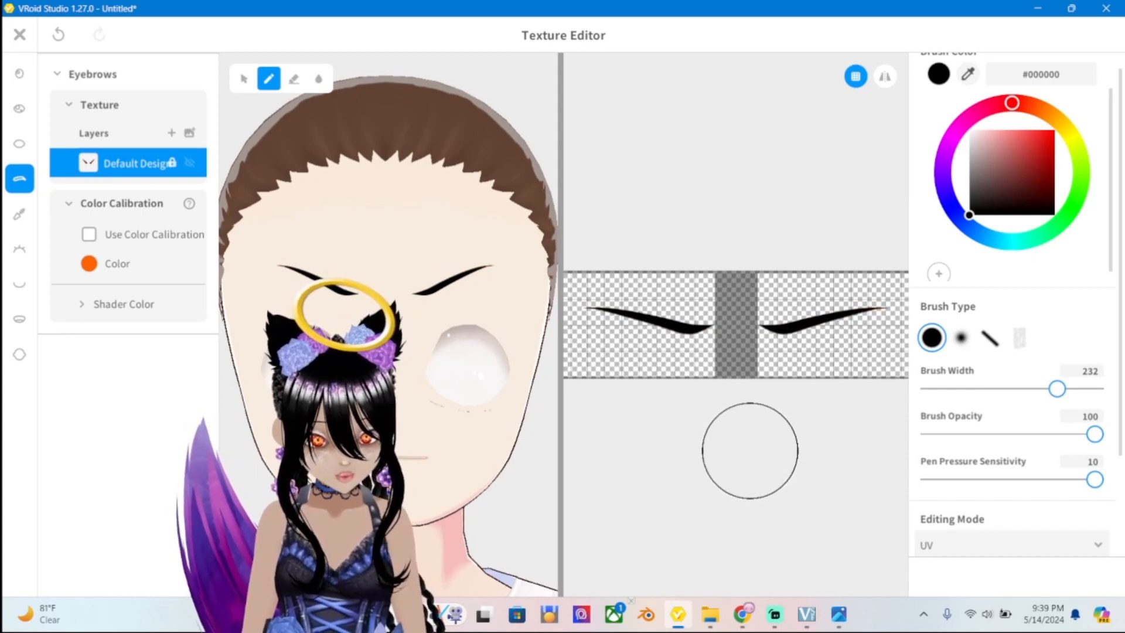
key(ctrl+z)
key(ctrl+z)
key(ctrl+z)
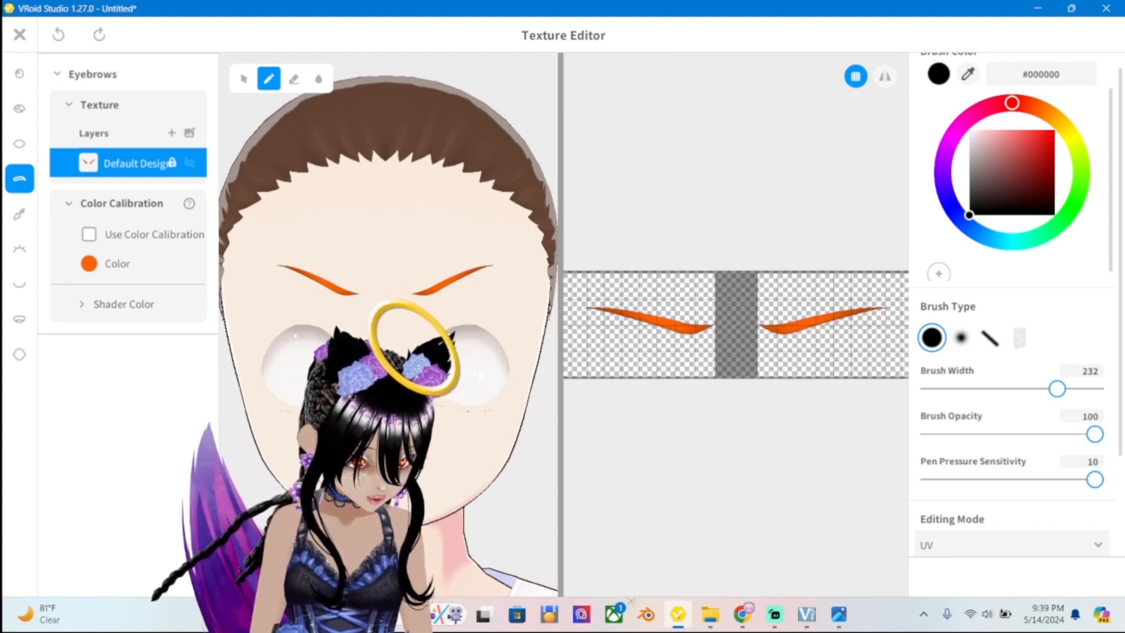
Turn on mirrored drawing and paint both eyebrows black on the locked layer.
click(885, 76)
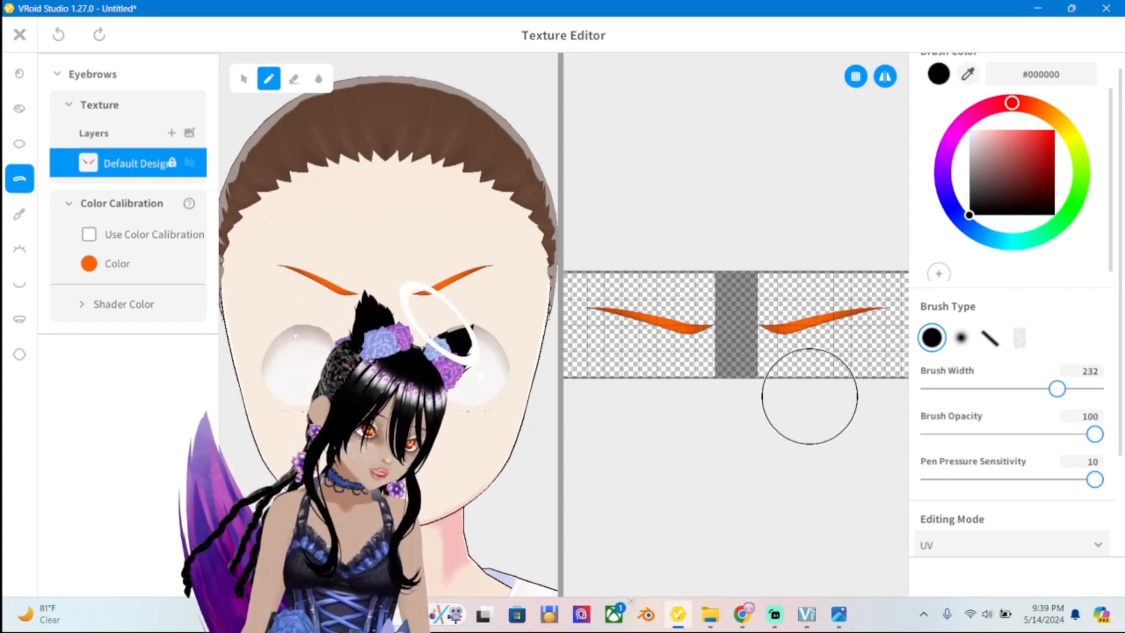
mouse_move(782, 404)
mouse_down()
mouse_move(777, 239)
mouse_move(823, 402)
mouse_up()
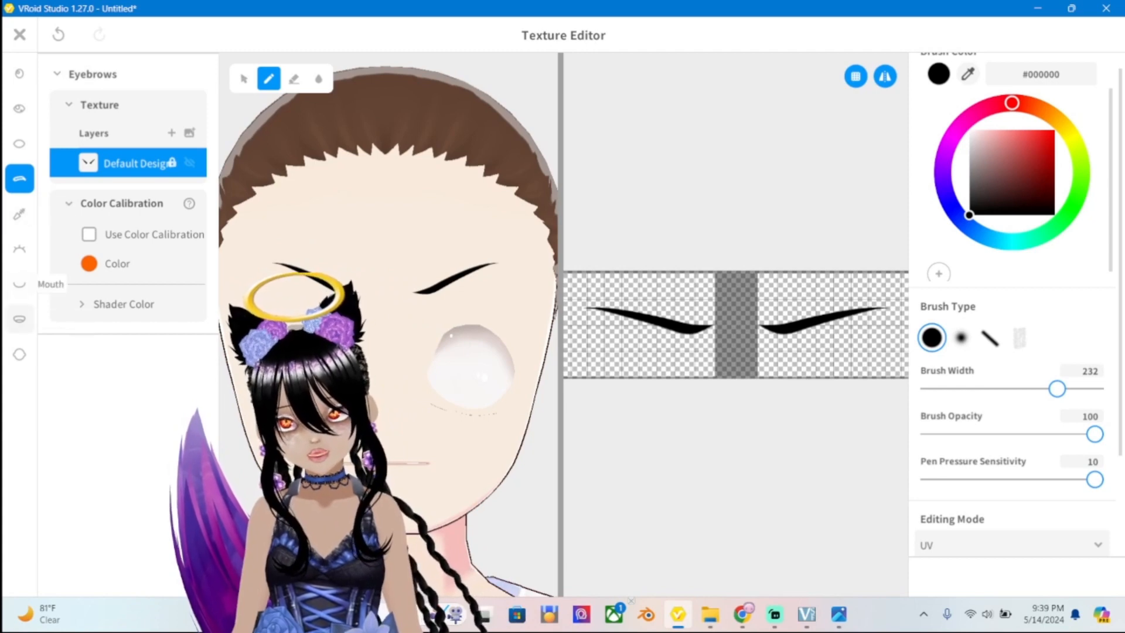
Switch the texture editing to the mouth's Default Design layer.
click(20, 284)
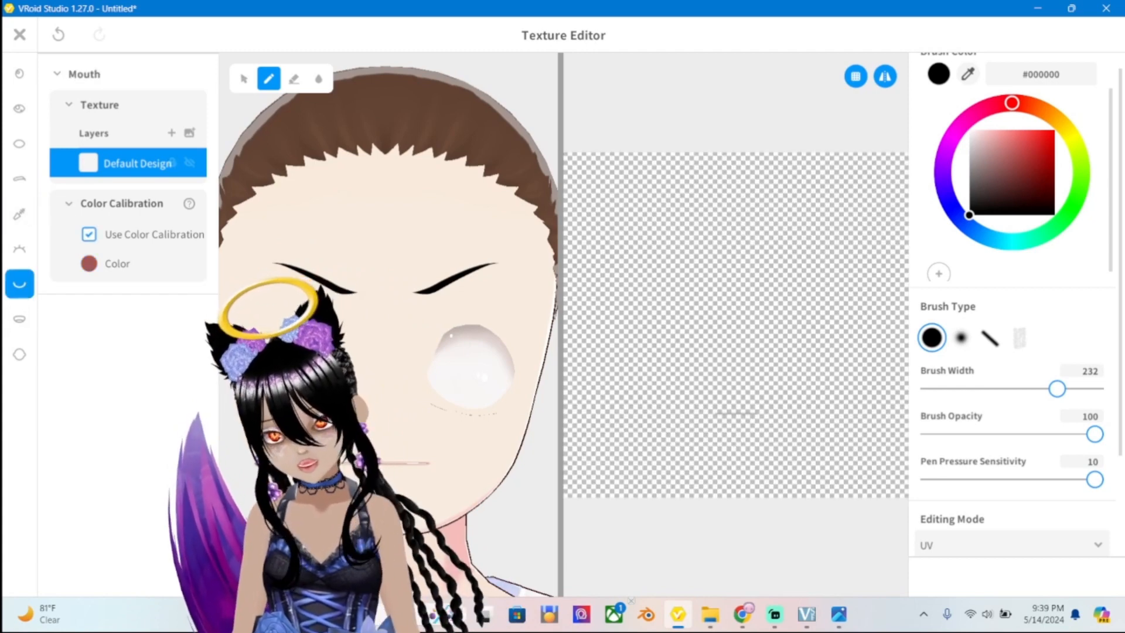
scroll(435, 303, down, 1)
mouse_move(435, 304)
middle_down()
mouse_move(474, 186)
mouse_move(448, 295)
middle_up()
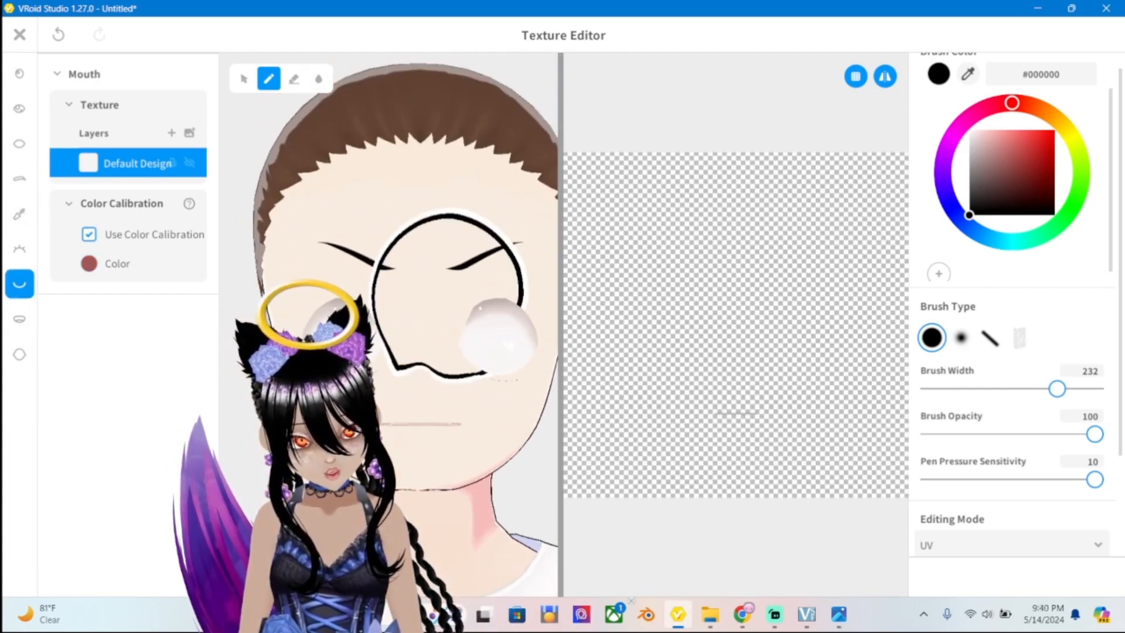
scroll(448, 293, up, 3)
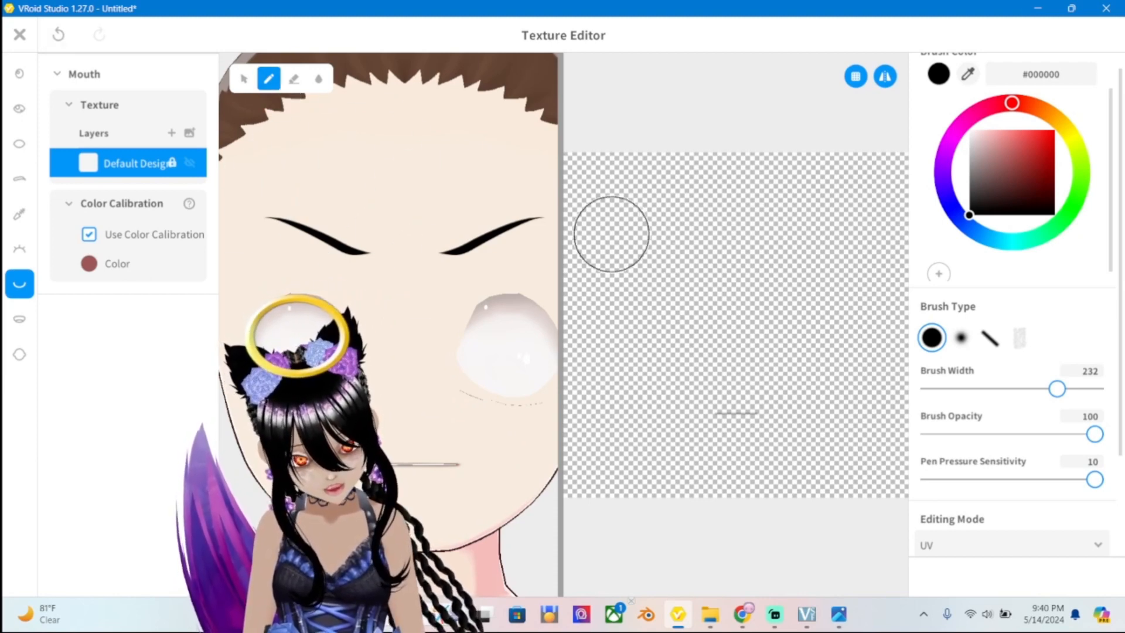
Try painting mirrored black strokes on the mouth texture with the layer lock on and off, and undo them.
mouse_move(781, 315)
mouse_down()
mouse_move(778, 281)
mouse_move(698, 326)
mouse_up()
key(ctrl+z)
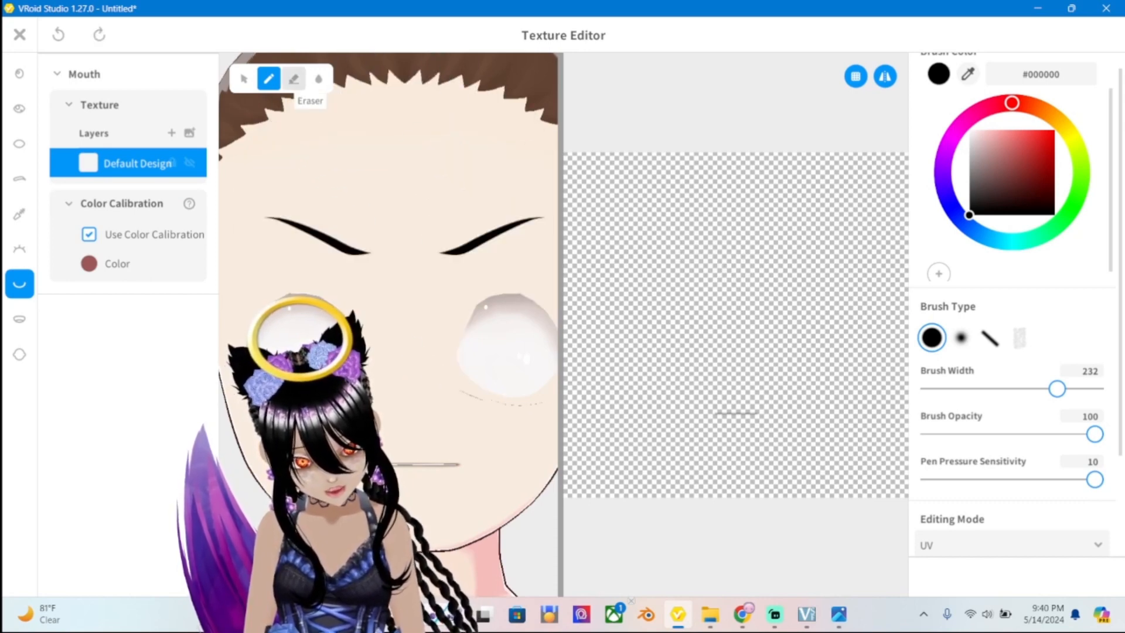
drag(668, 230, 687, 228)
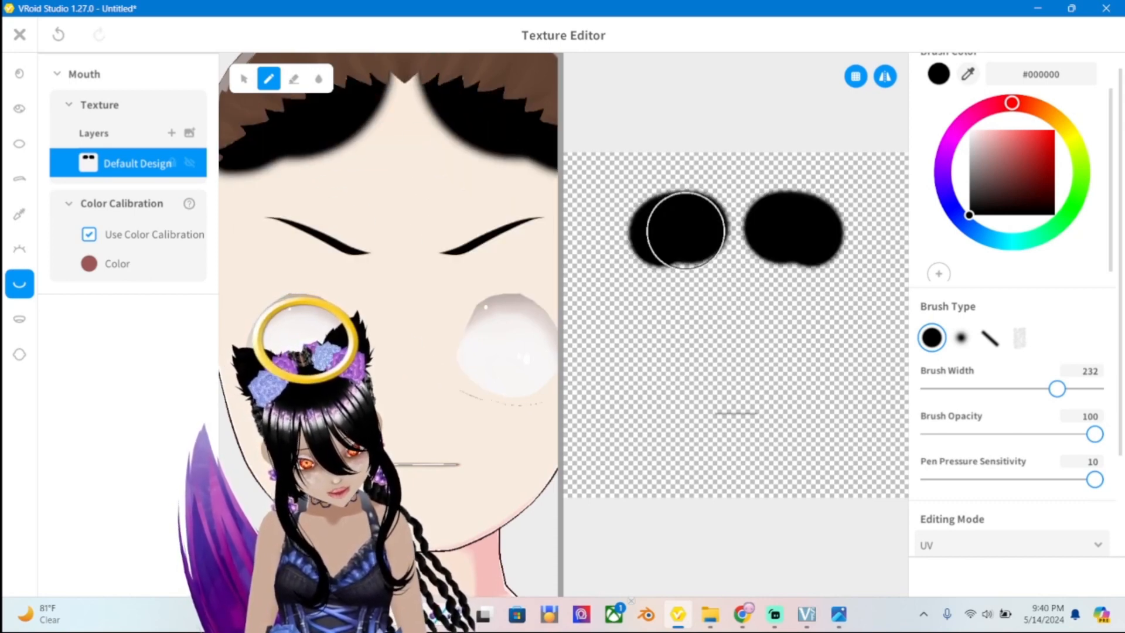
key(ctrl+z)
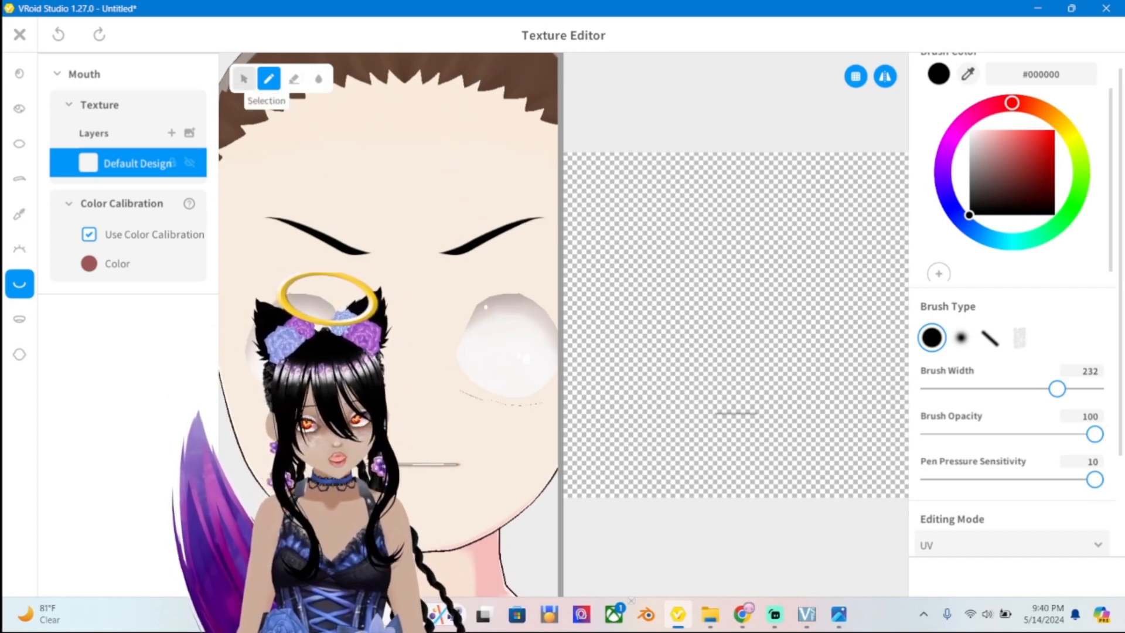
click(243, 79)
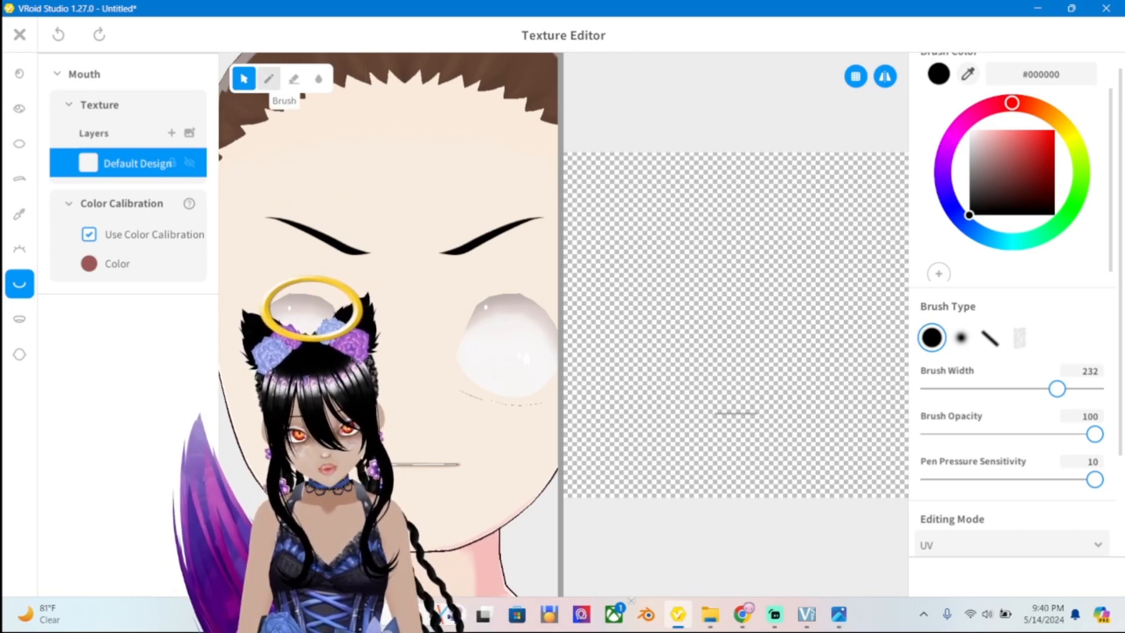
click(269, 79)
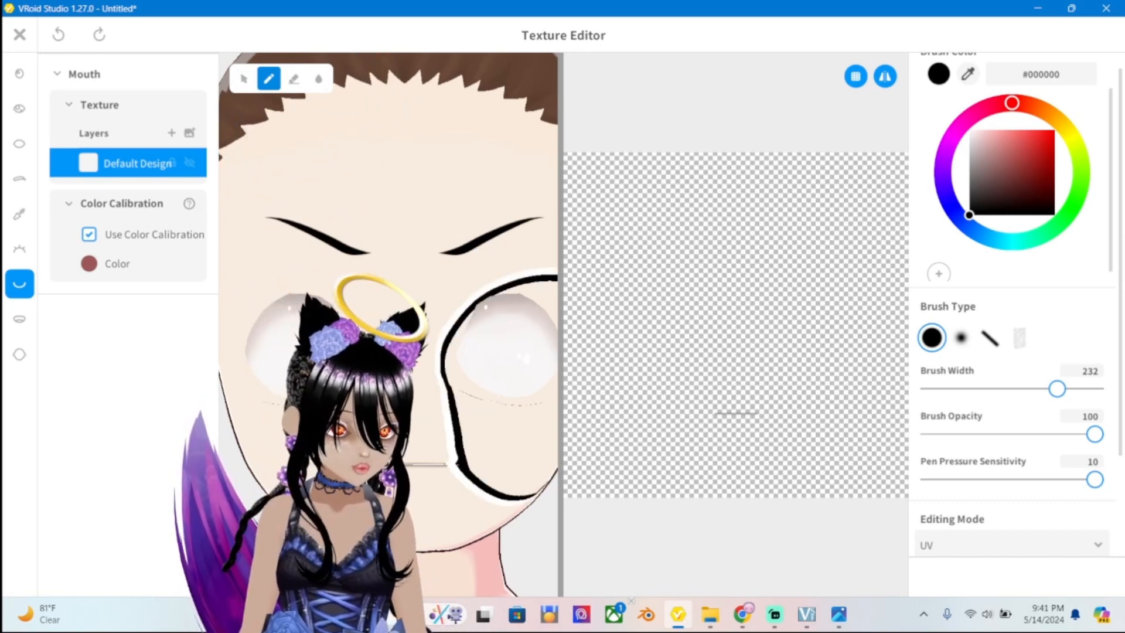
Examine the shape of the character's mouth up close in the reference image ref2.png.
scroll(726, 567, up, 2)
scroll(727, 567, up, 2)
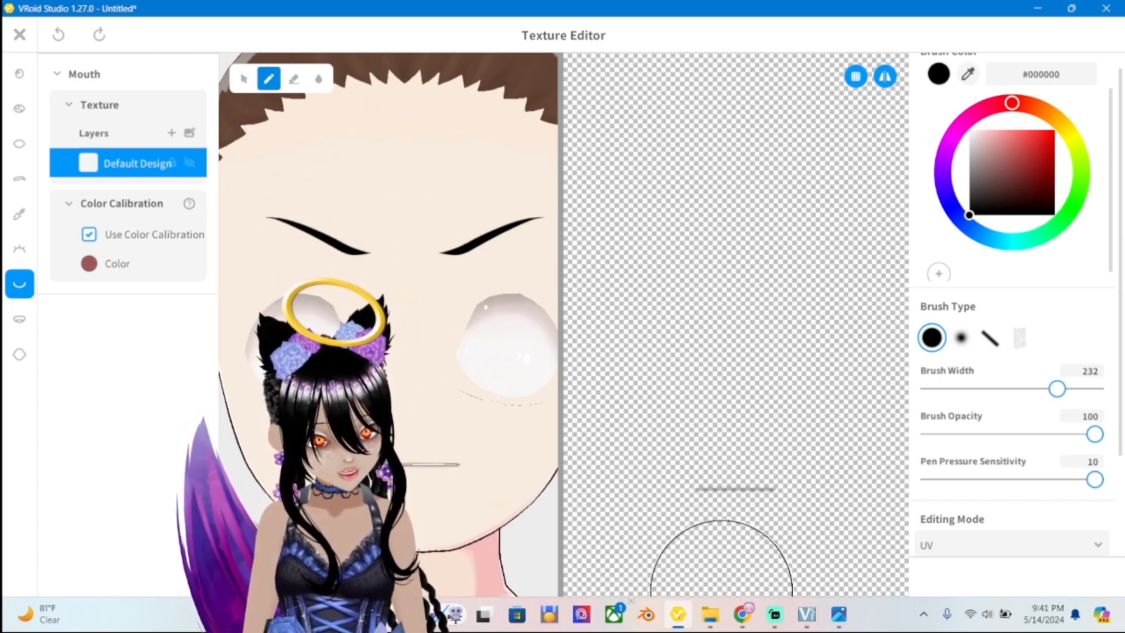
scroll(346, 491, up, 4)
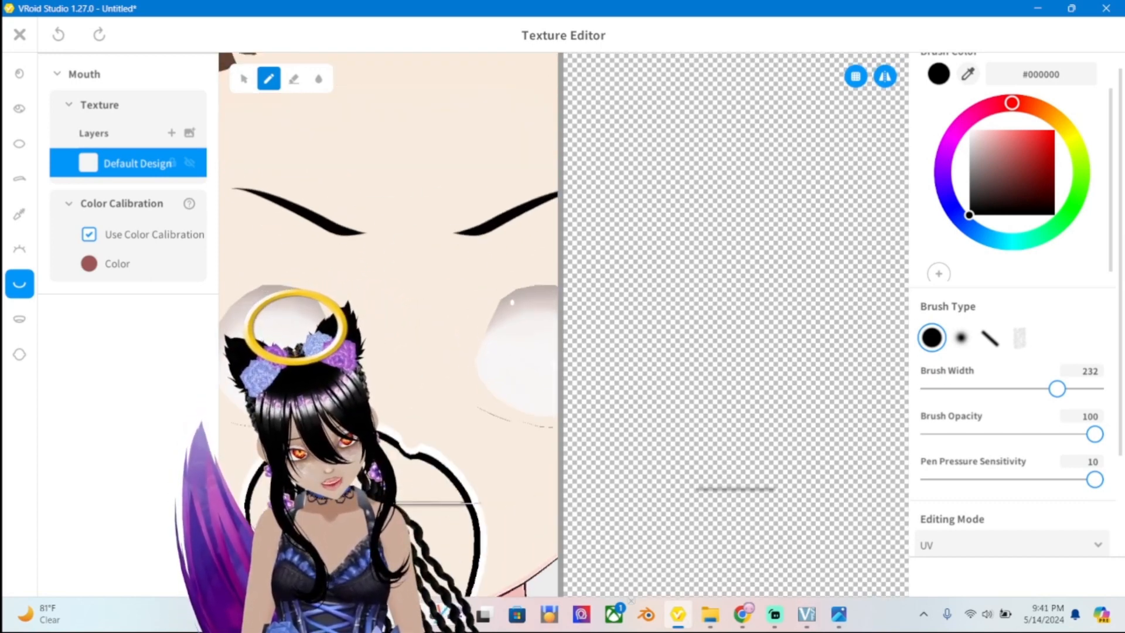
scroll(350, 503, up, 1)
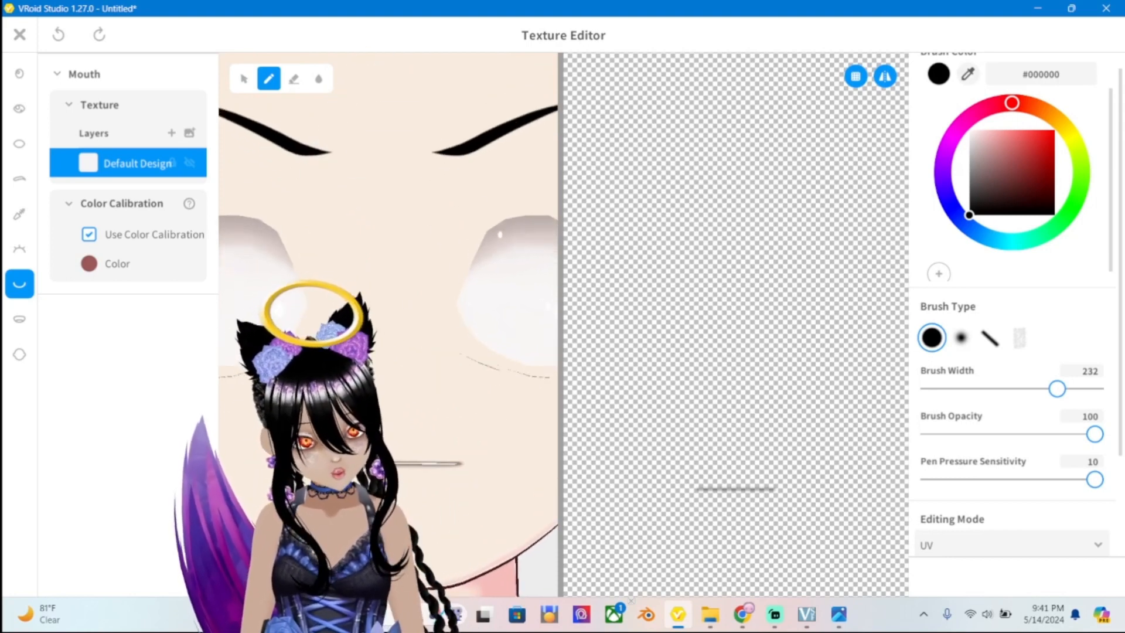
click(839, 613)
scroll(859, 211, down, 11)
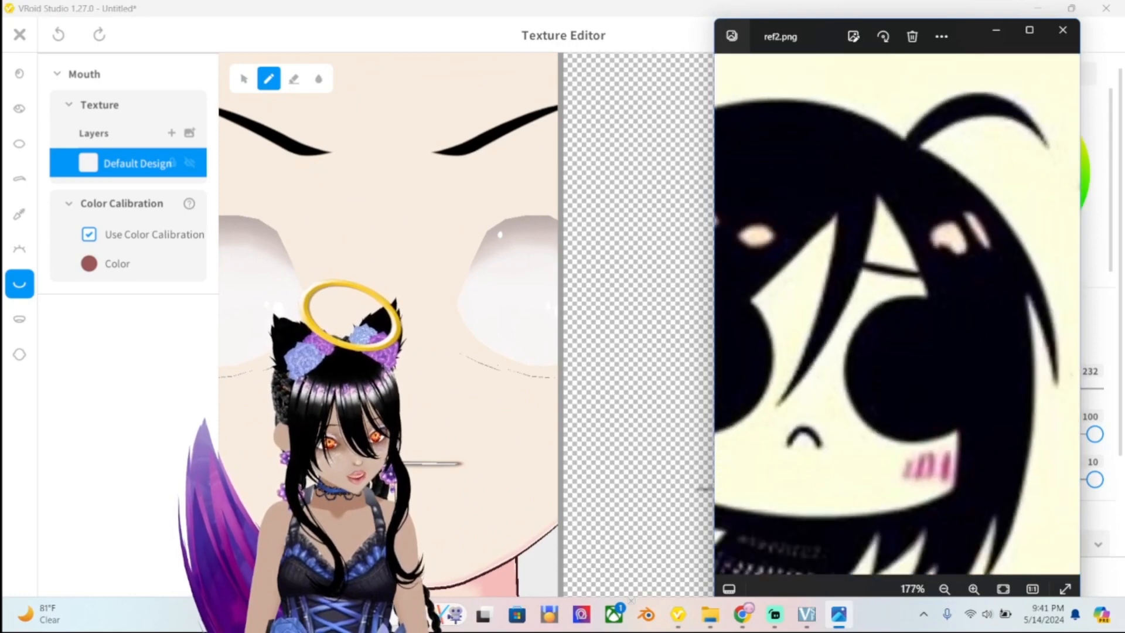
scroll(803, 359, up, 10)
scroll(841, 363, up, 4)
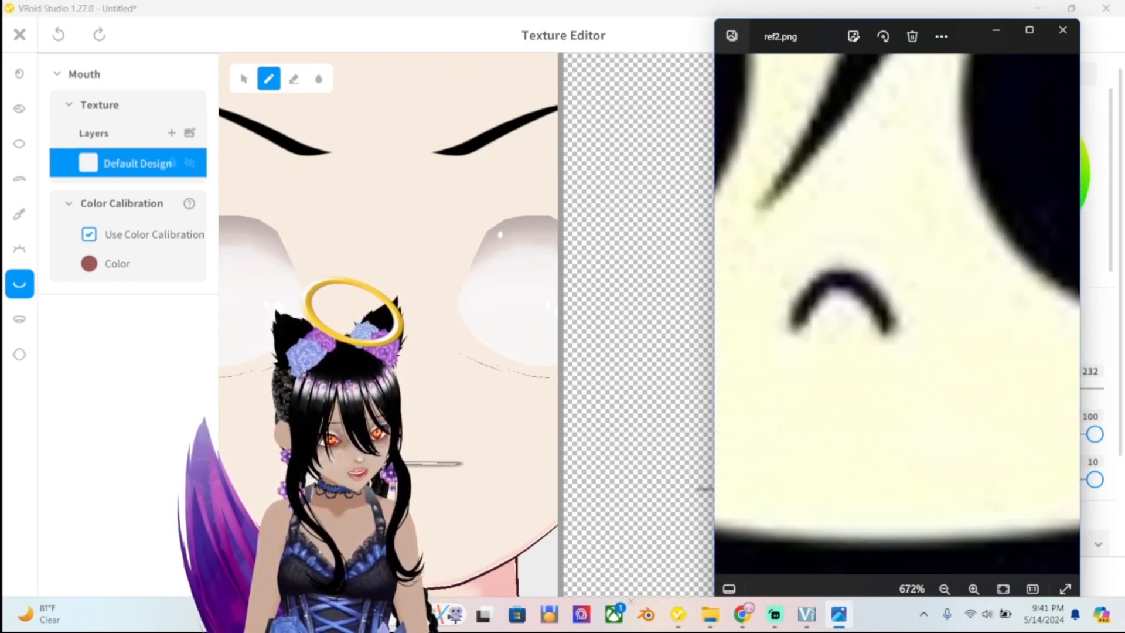
click(838, 614)
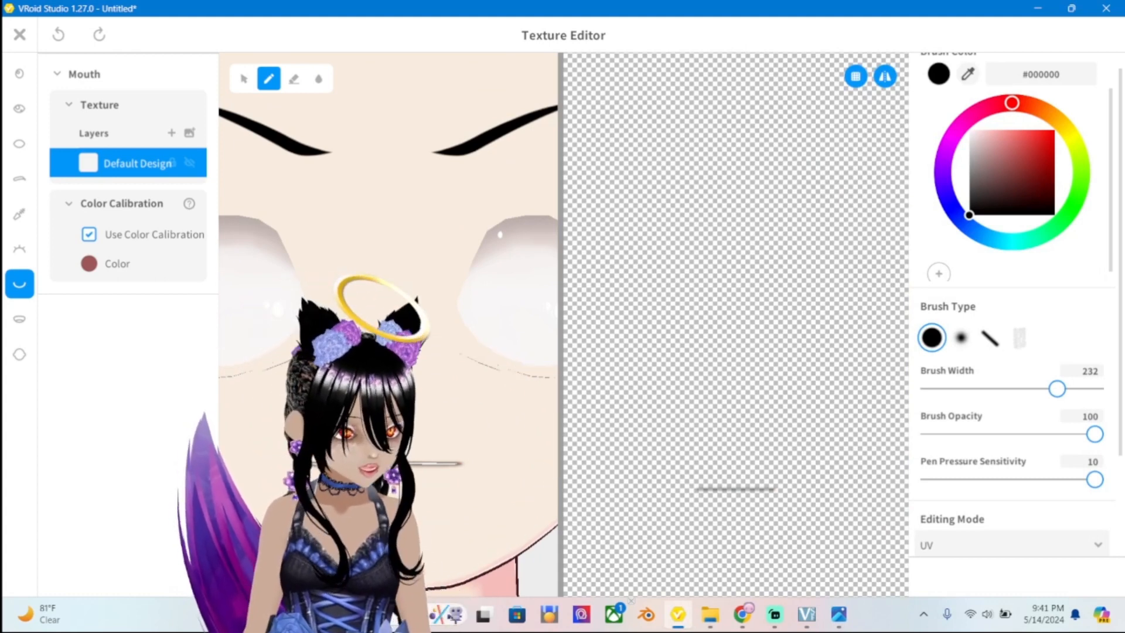
Set the brush width to 27 and try painting a black frown-shaped mouth over the mouth line, undoing the strokes.
drag(1058, 388, 943, 388)
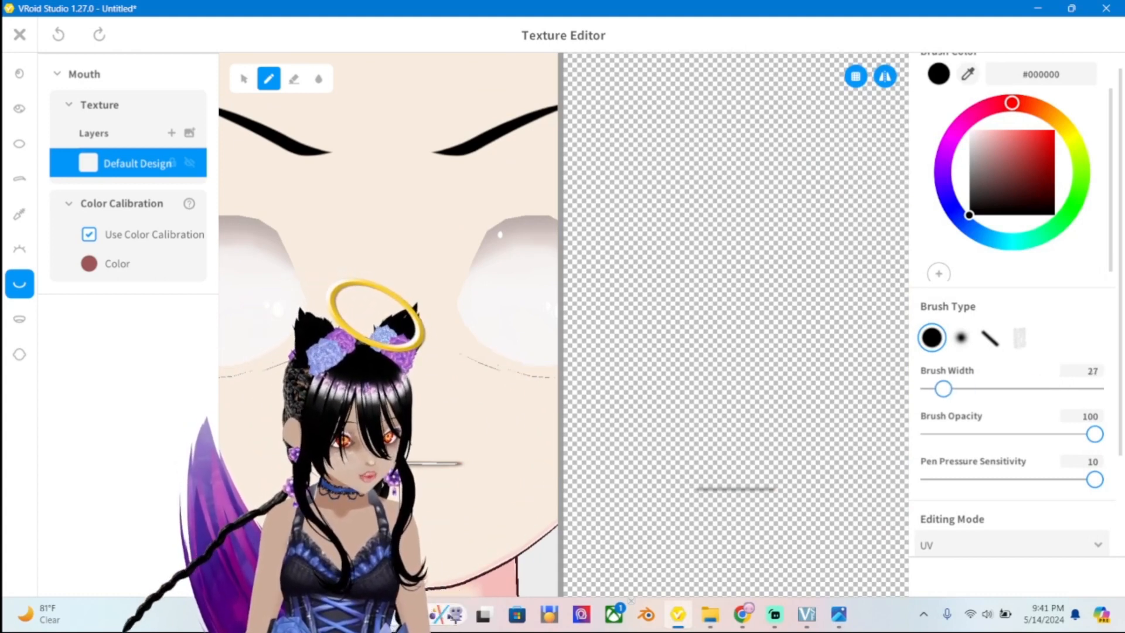
mouse_move(439, 471)
mouse_down()
mouse_move(396, 453)
mouse_move(410, 491)
mouse_move(411, 439)
mouse_move(472, 481)
mouse_up()
key(ctrl+z)
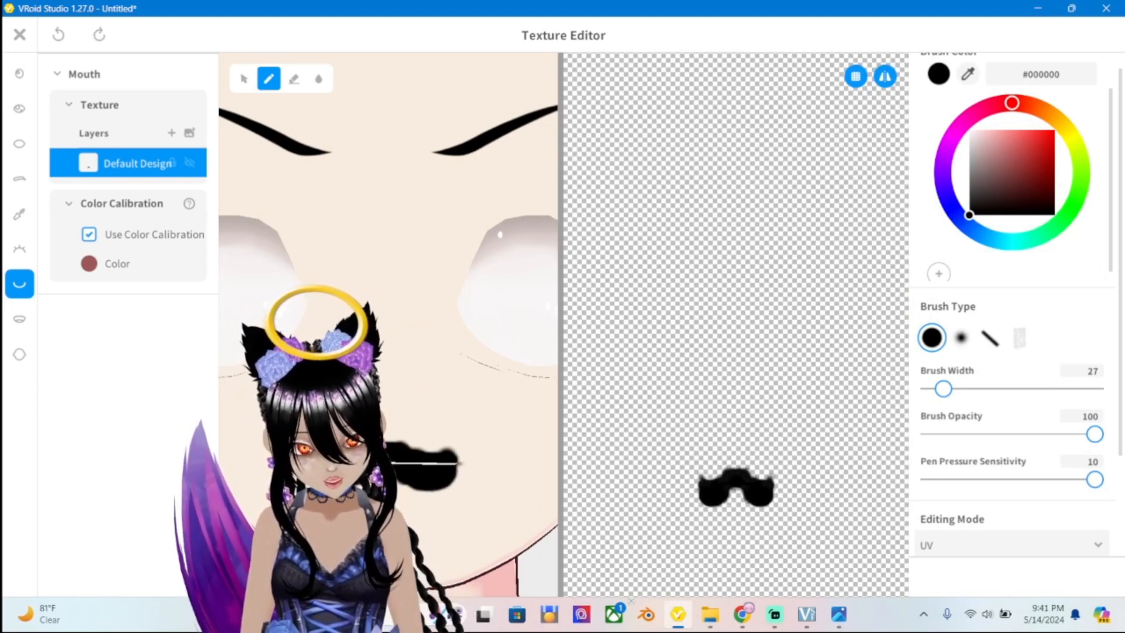
key(ctrl+z)
scroll(753, 526, up, 3)
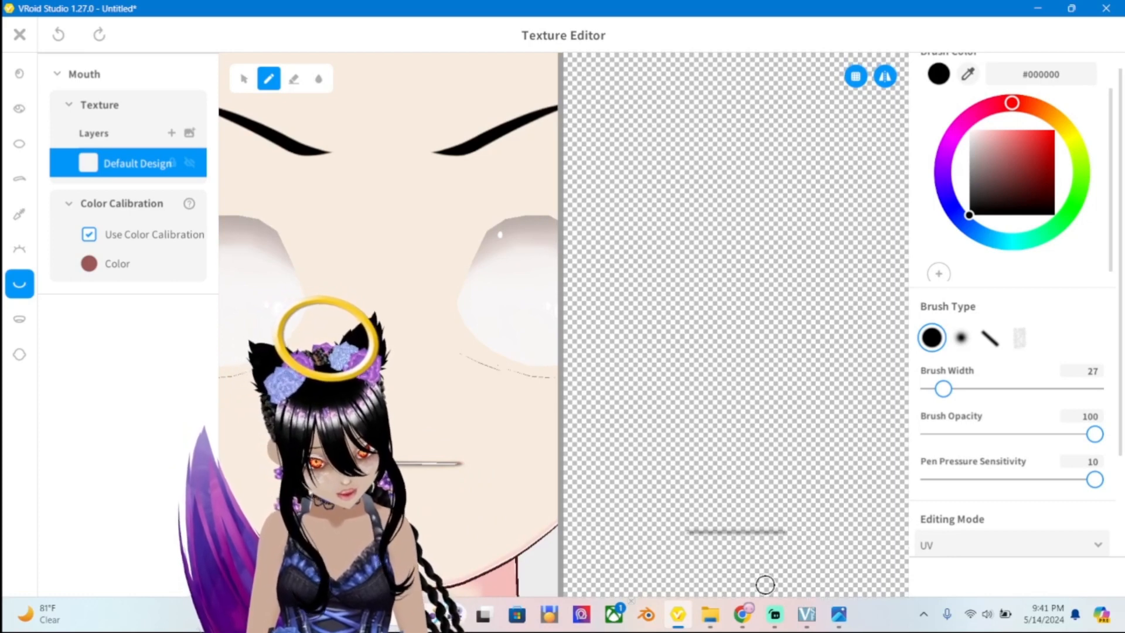
scroll(750, 570, down, 4)
scroll(750, 570, up, 1)
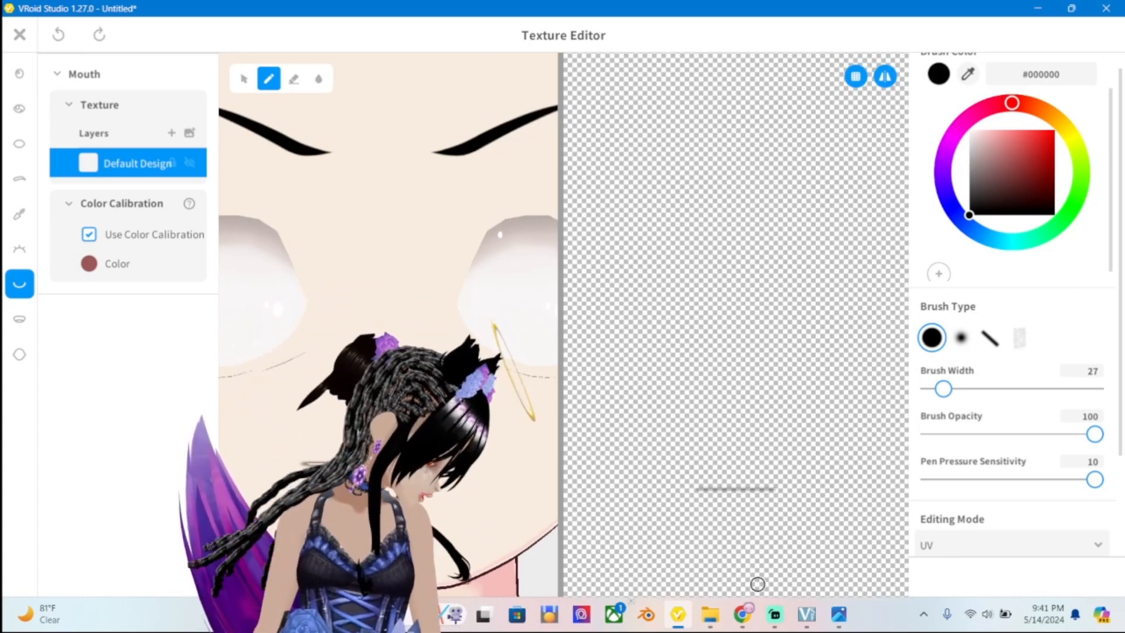
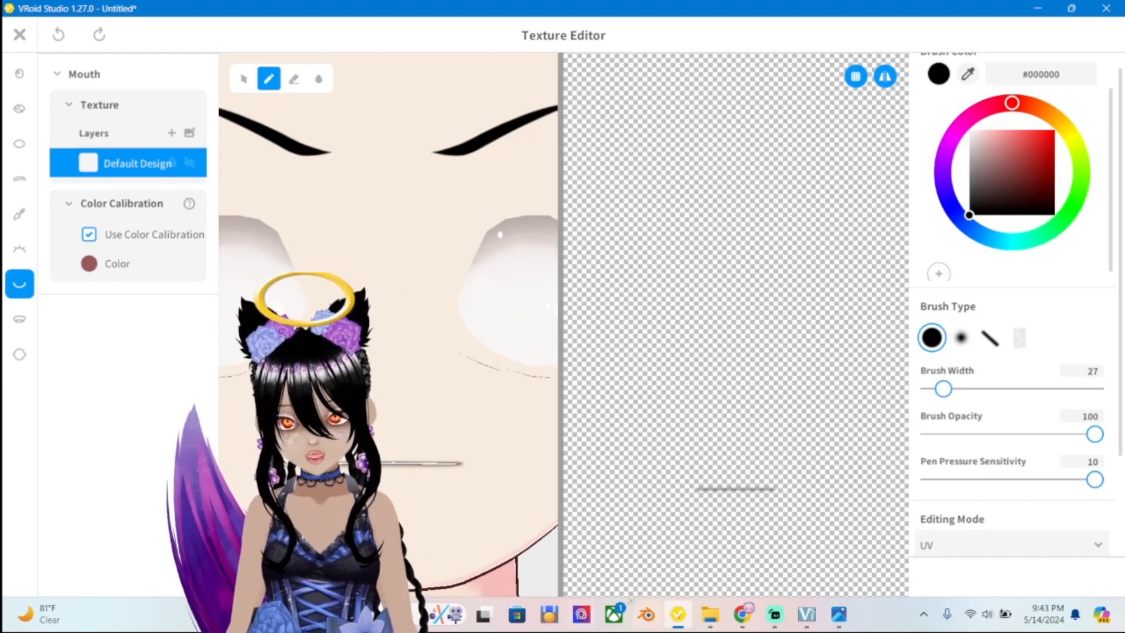
Set the brush width to 15 and try painting mirrored black strokes over the mouth line on the texture, undoing each attempt.
scroll(388, 324, up, 2)
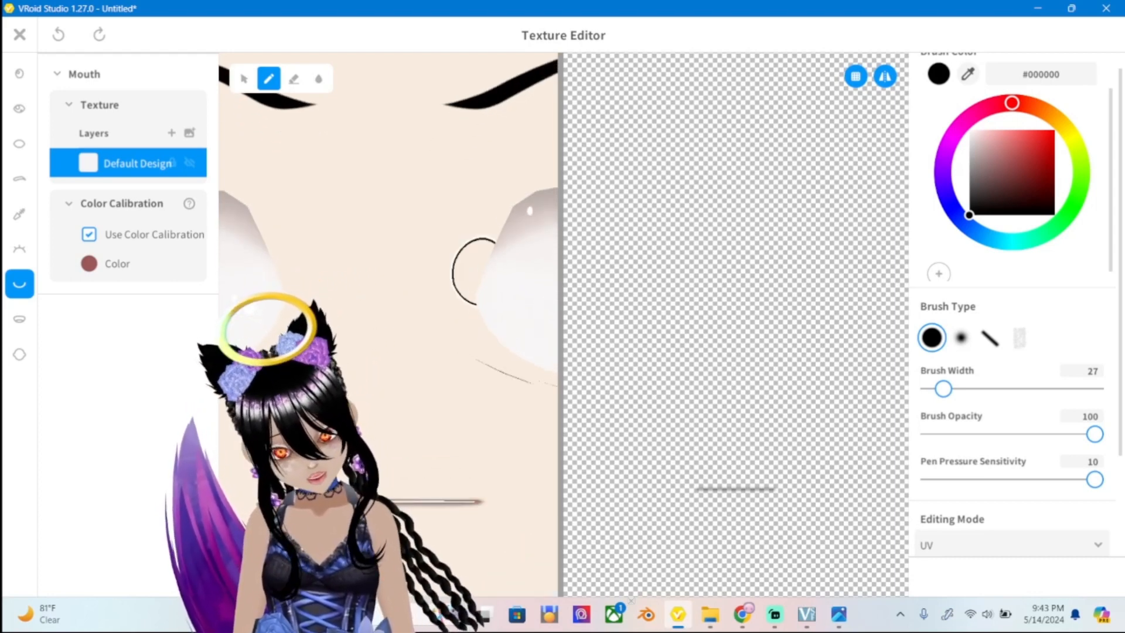
drag(943, 389, 936, 389)
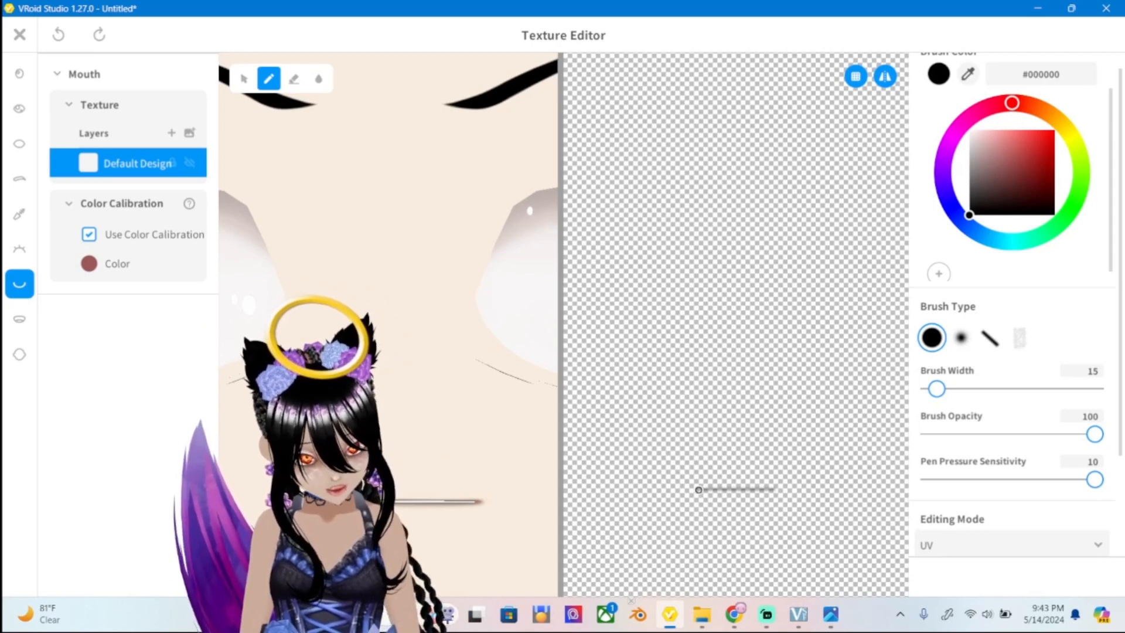
drag(698, 489, 716, 491)
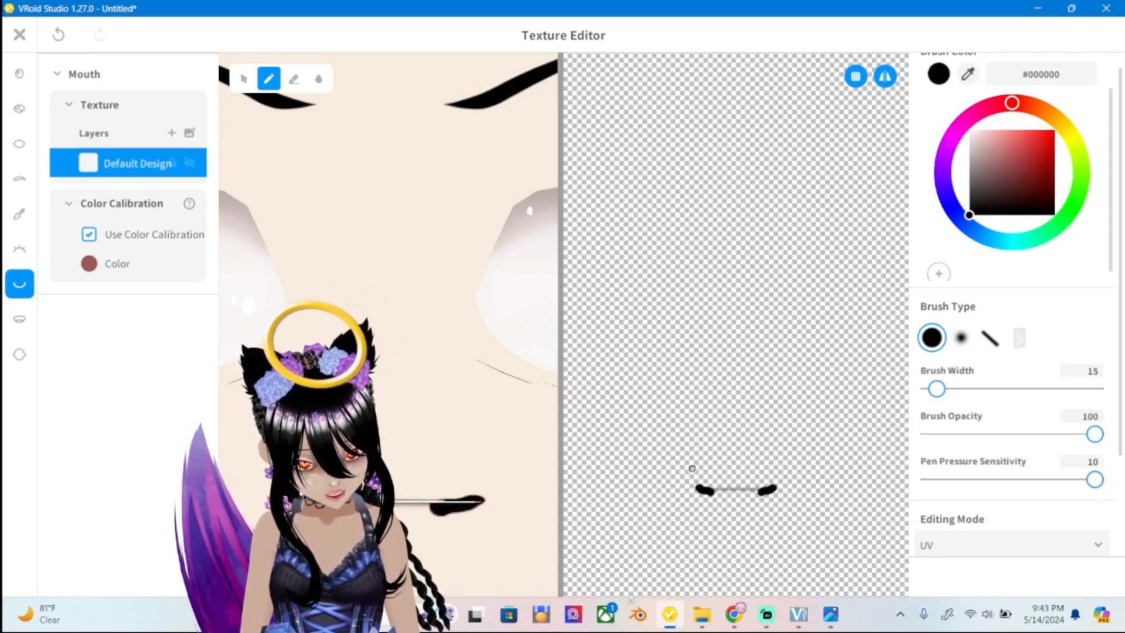
key(ctrl+z)
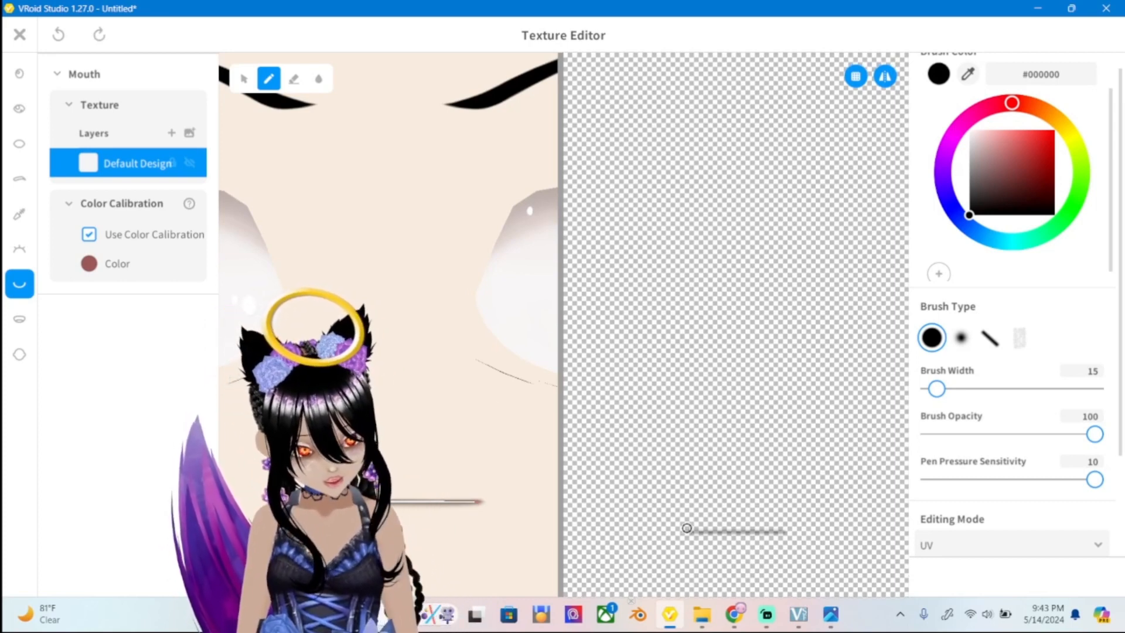
scroll(748, 553, up, 2)
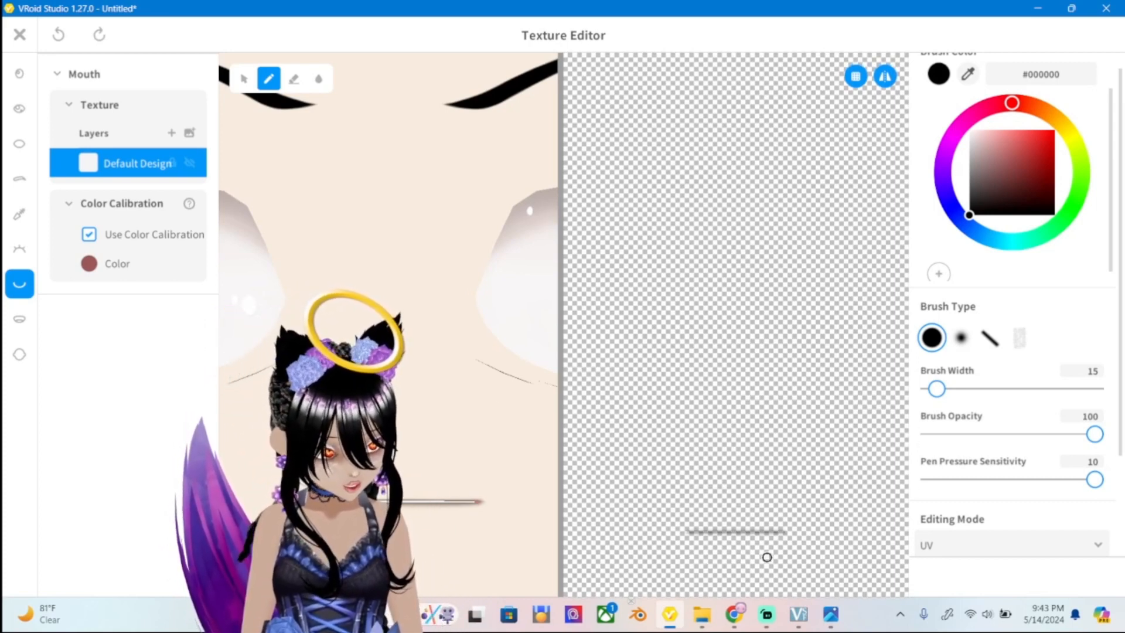
scroll(765, 562, up, 1)
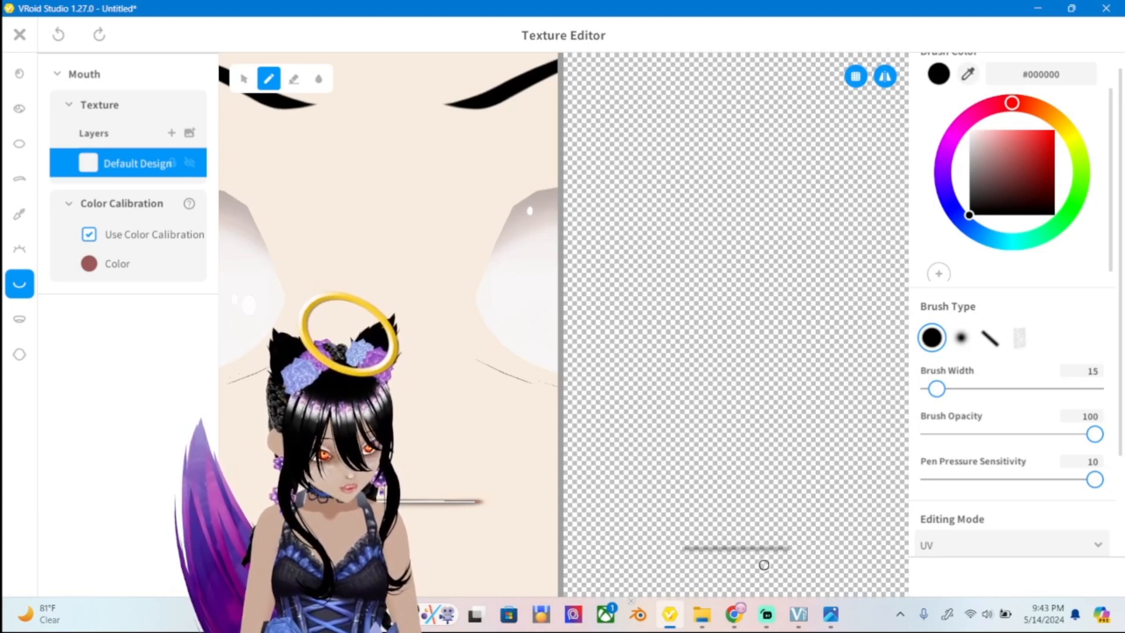
scroll(764, 565, down, 2)
scroll(764, 566, up, 2)
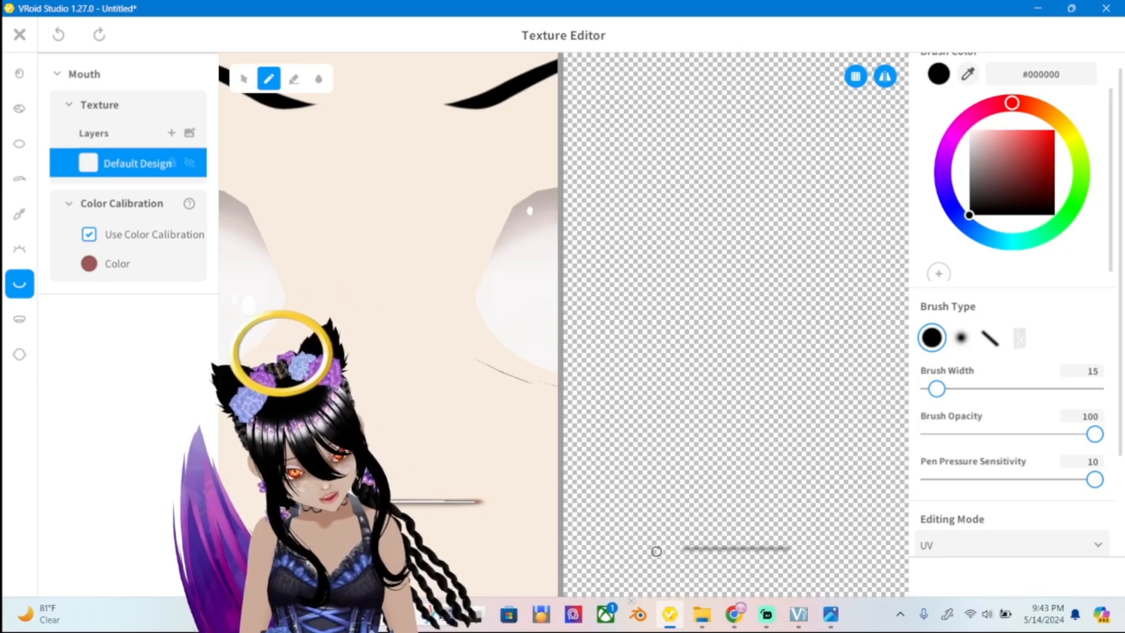
drag(690, 549, 728, 550)
key(ctrl+z)
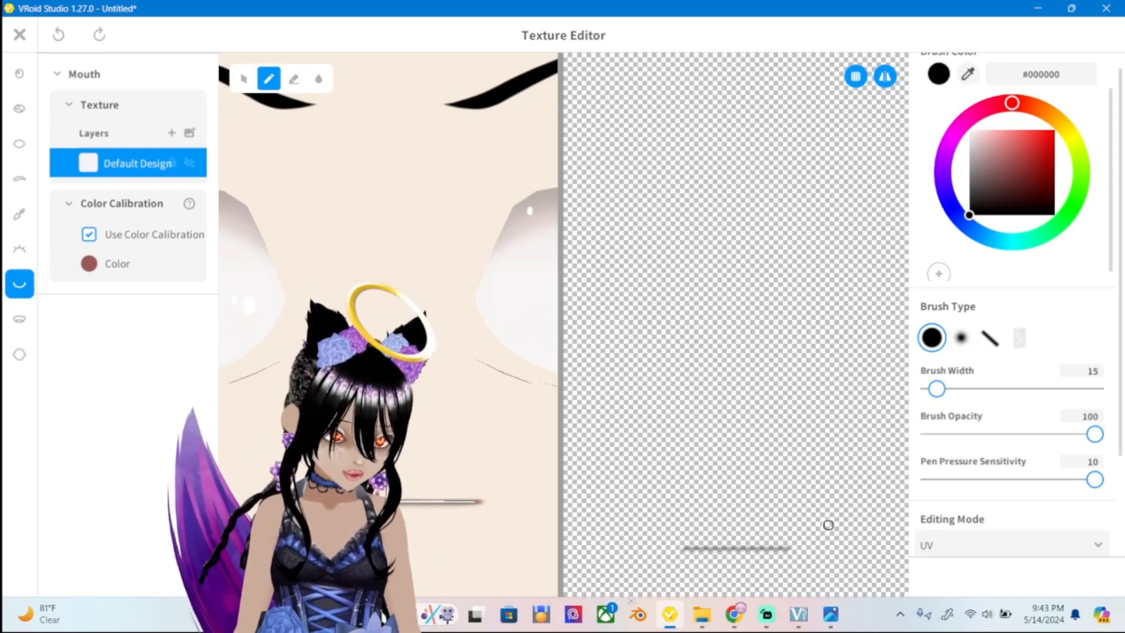
Paint thick mirrored black strokes along the whole mouth line on the texture with brush width 15.
drag(937, 388, 930, 388)
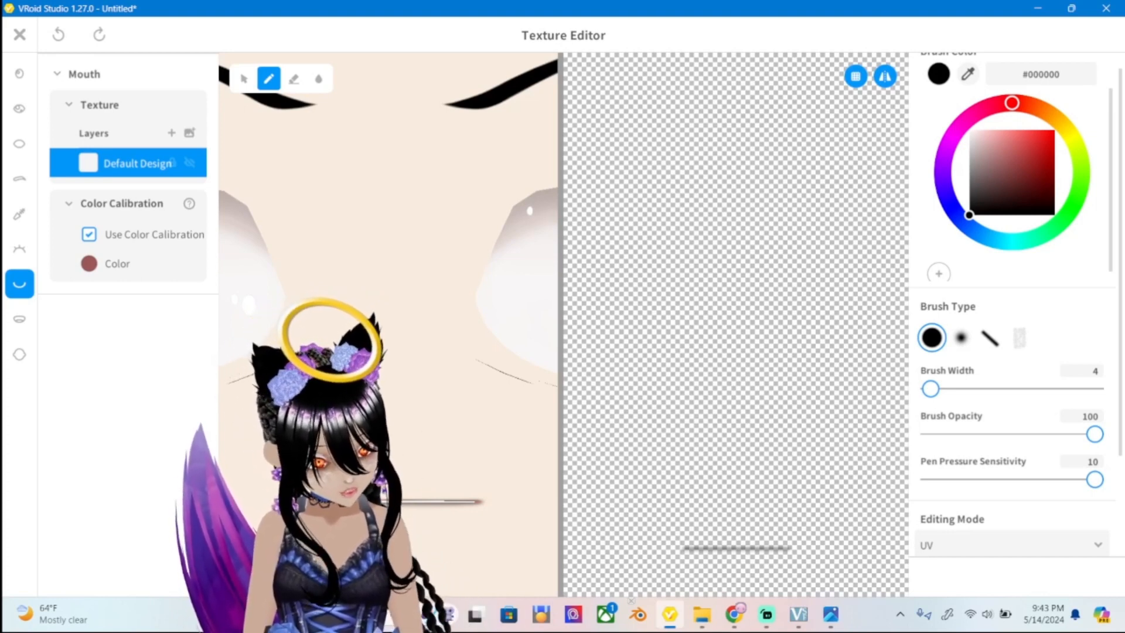
drag(930, 389, 937, 389)
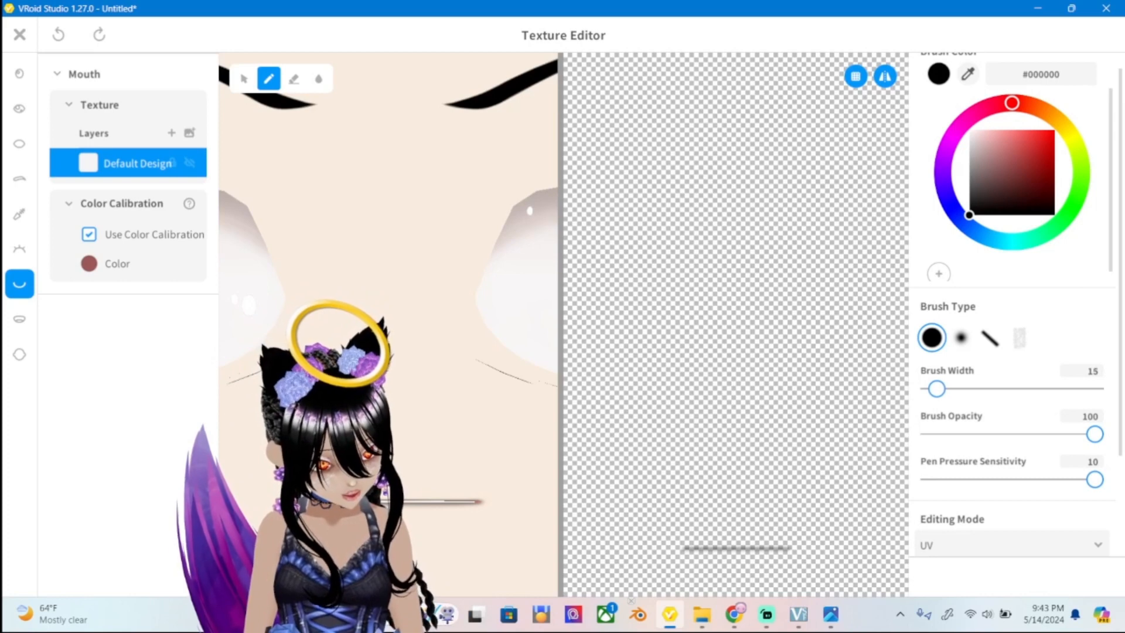
click(682, 547)
drag(681, 547, 733, 553)
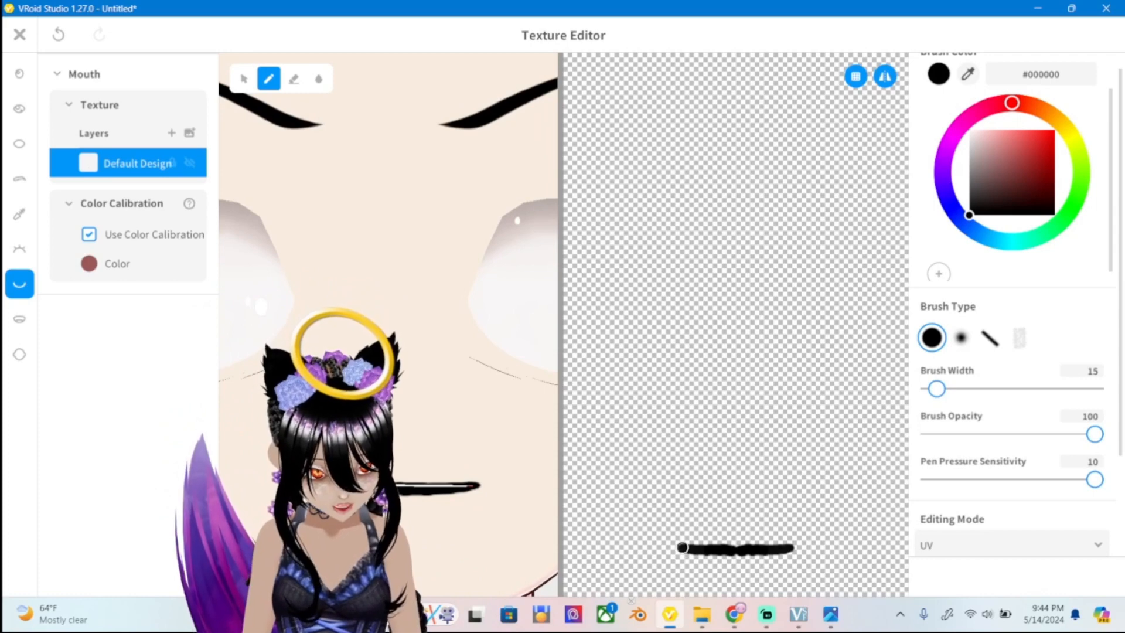
drag(684, 547, 730, 551)
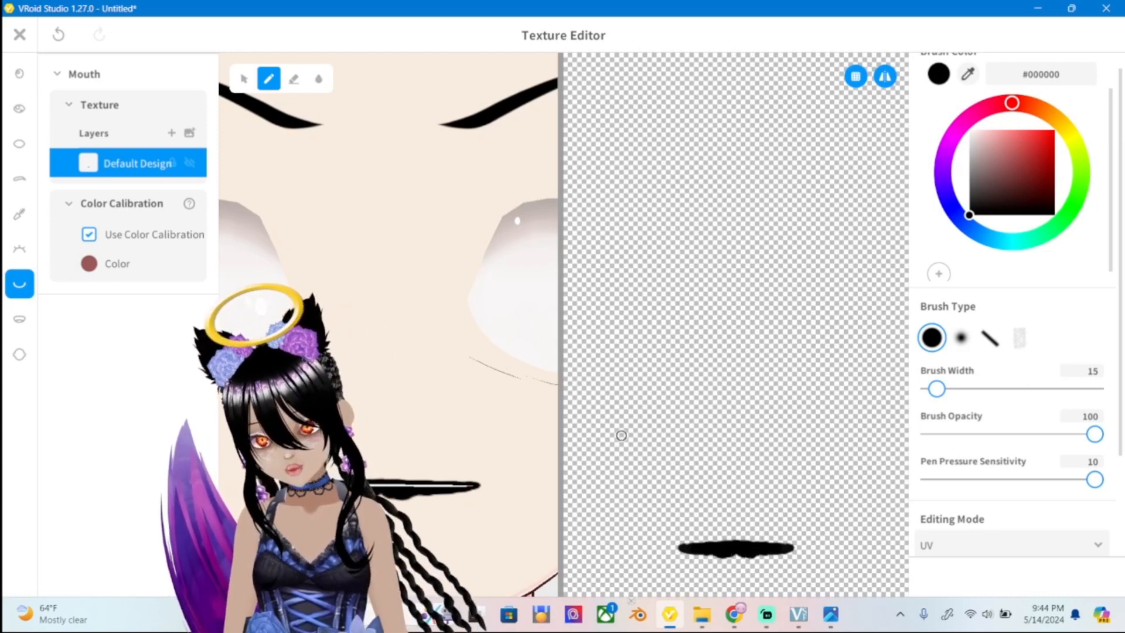
key(ctrl+z)
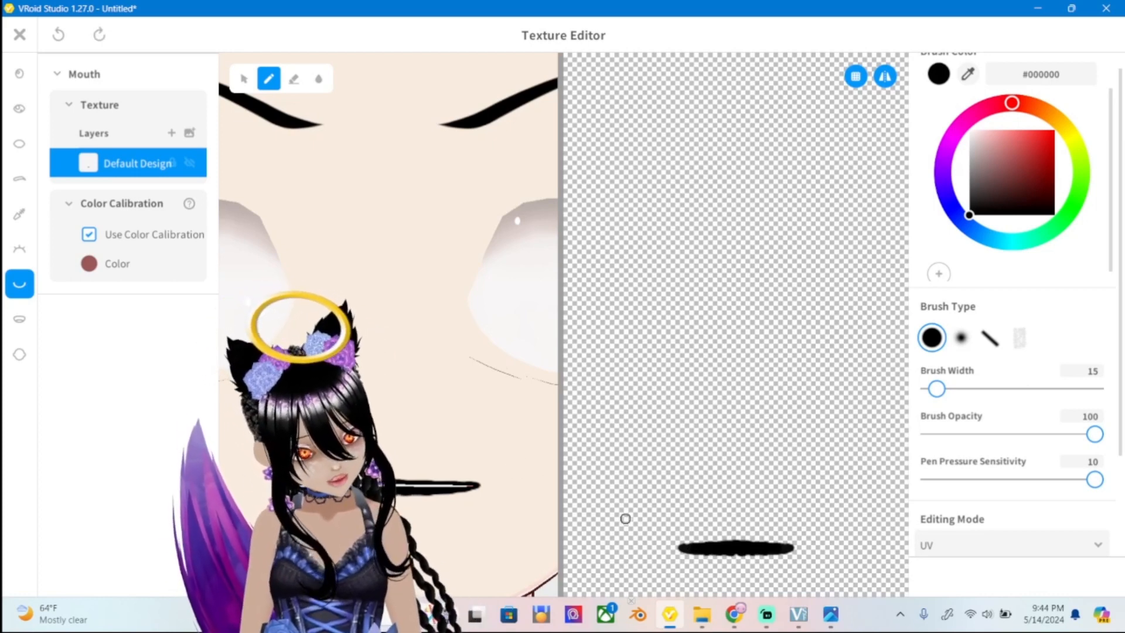
click(729, 551)
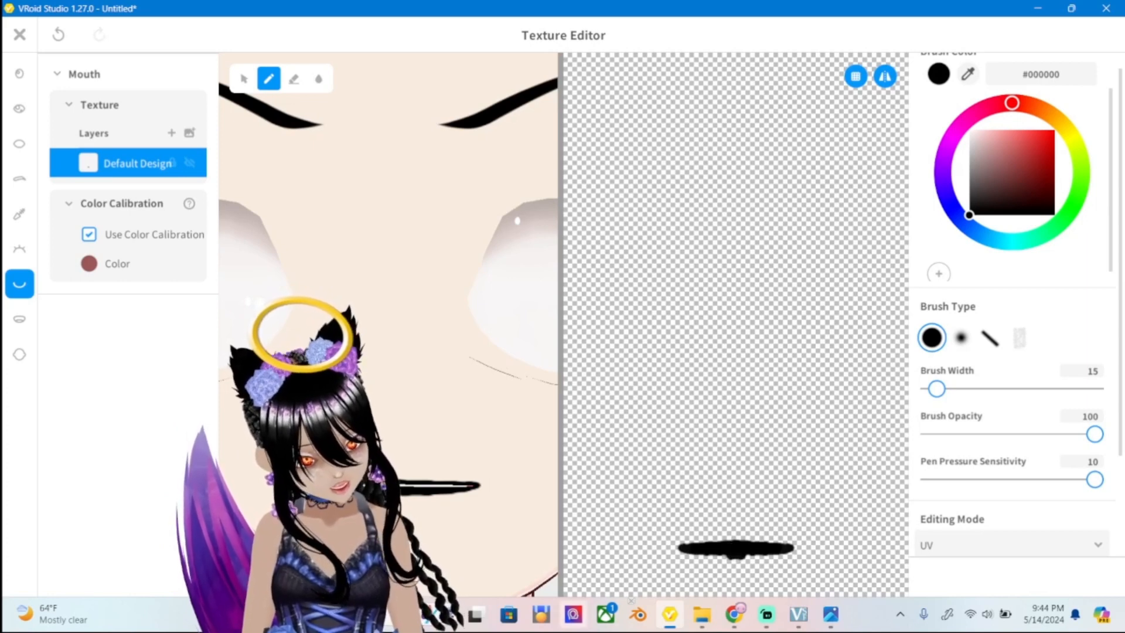
Erase along the lower edge of the black mouth on the face model, thinning it and tapering its ends.
key(e)
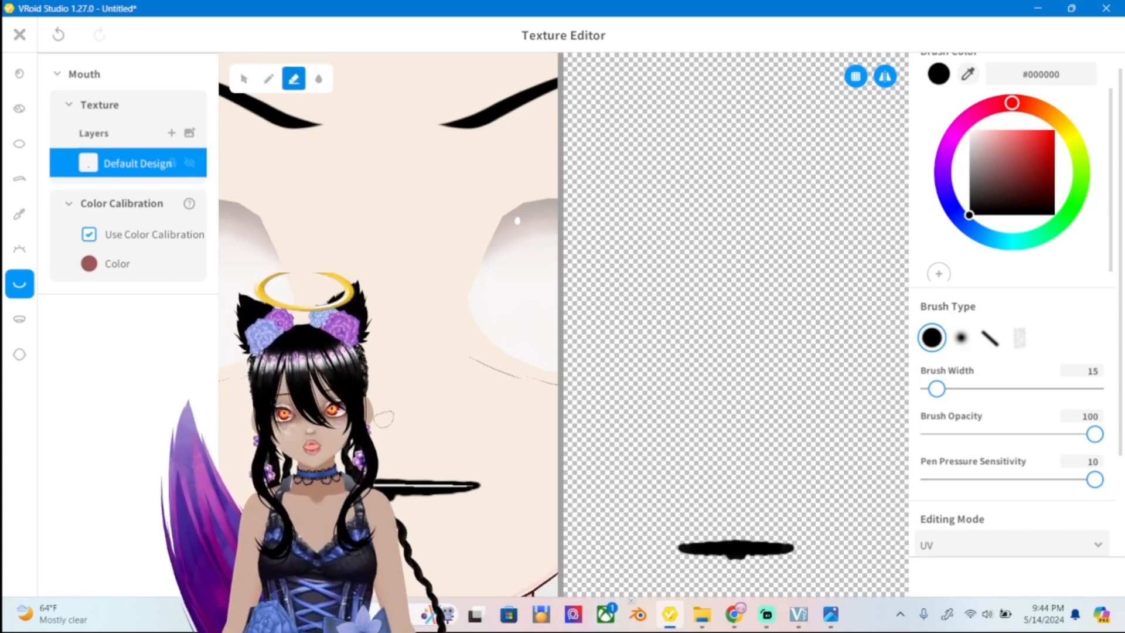
mouse_move(408, 498)
mouse_down()
mouse_move(384, 501)
mouse_move(487, 494)
mouse_up()
scroll(503, 499, down, 1)
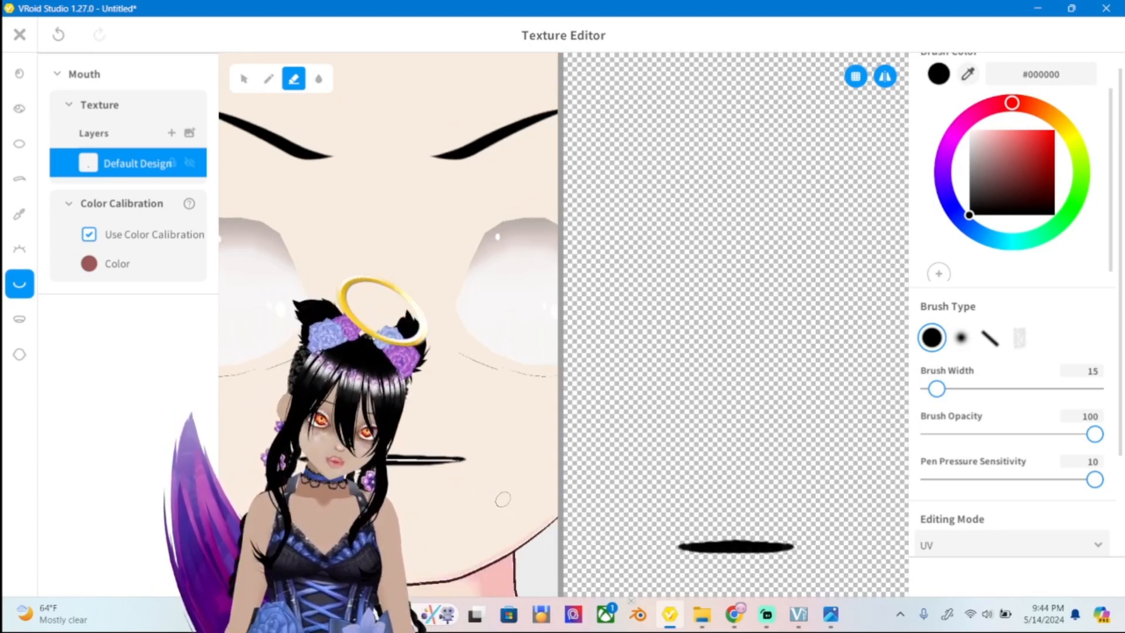
Examine the black mouth on the face model from close up and from farther away.
scroll(503, 499, down, 5)
scroll(503, 500, up, 2)
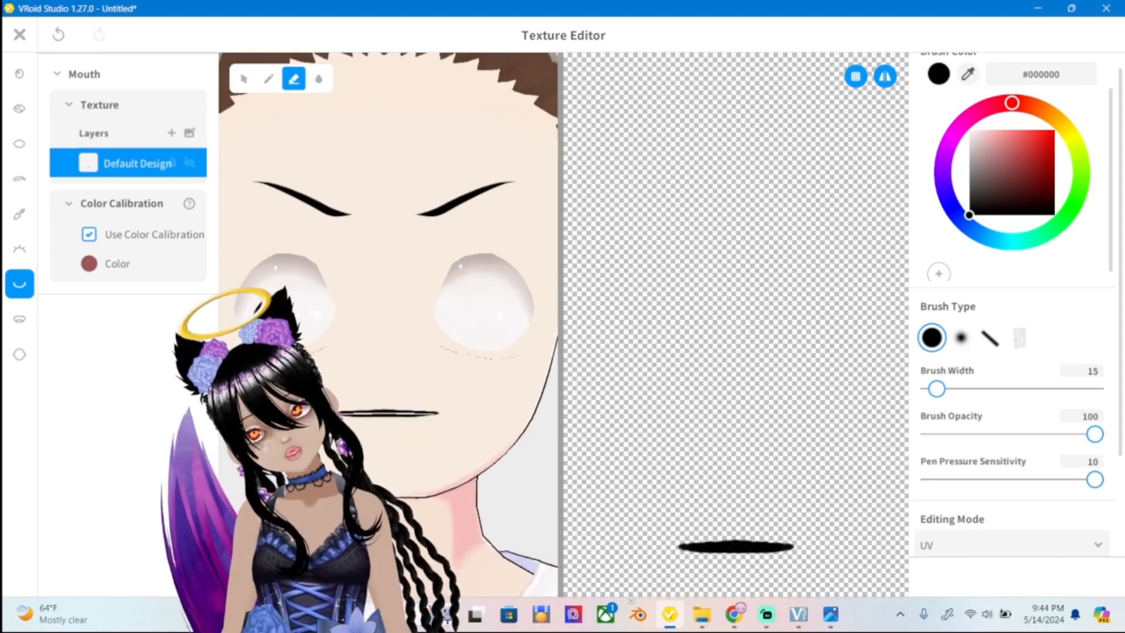
scroll(503, 500, up, 1)
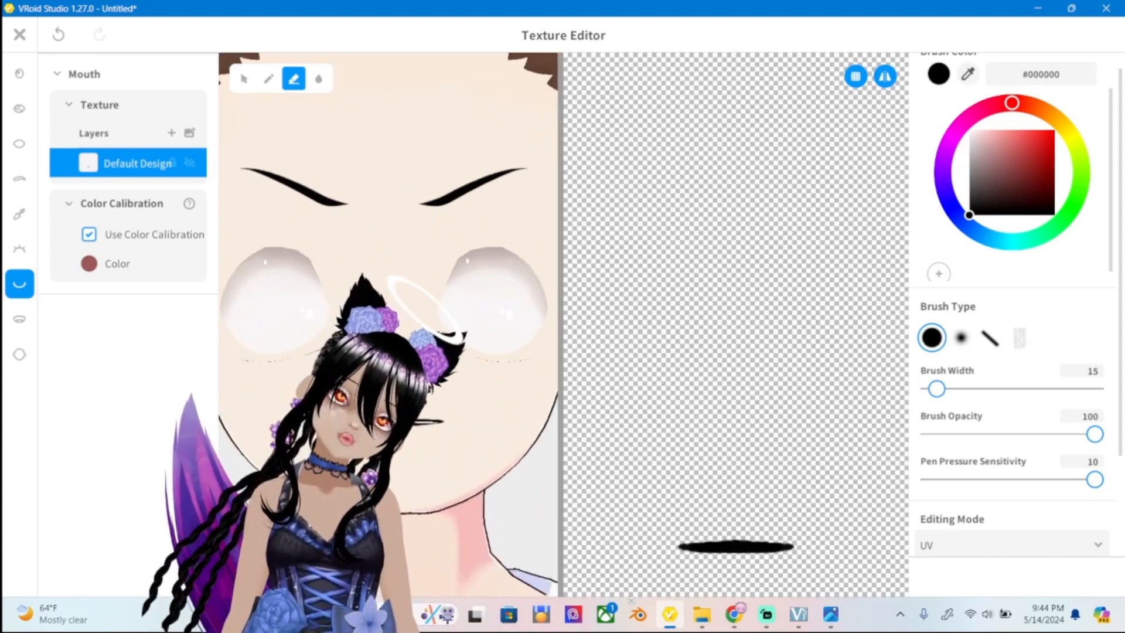
scroll(503, 499, down, 3)
scroll(502, 499, up, 2)
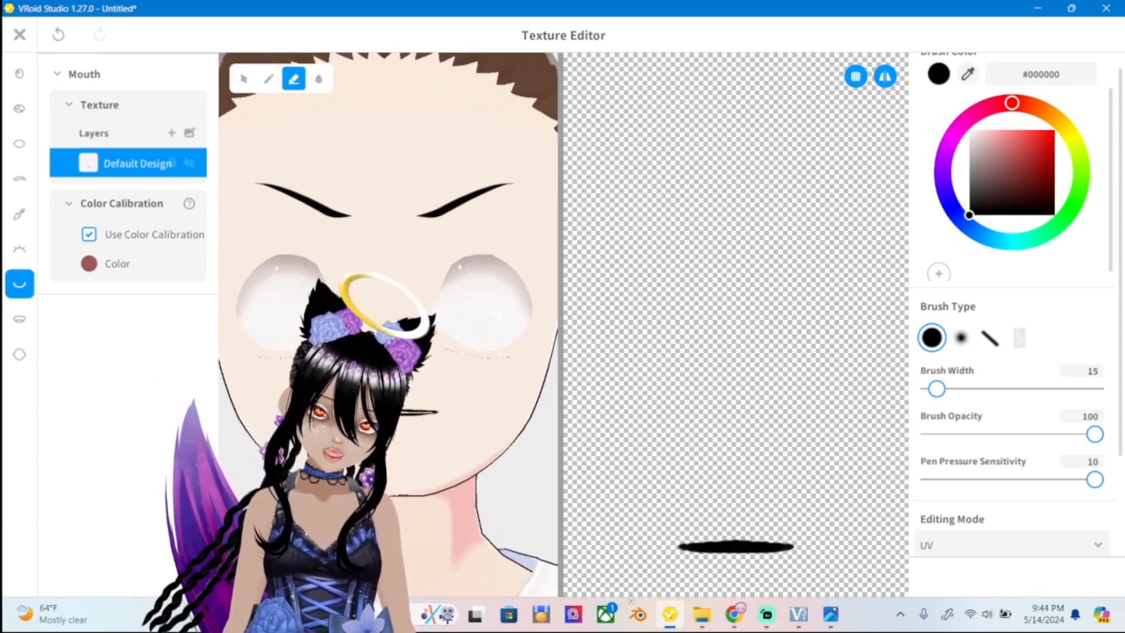
scroll(425, 498, up, 2)
scroll(425, 498, up, 1)
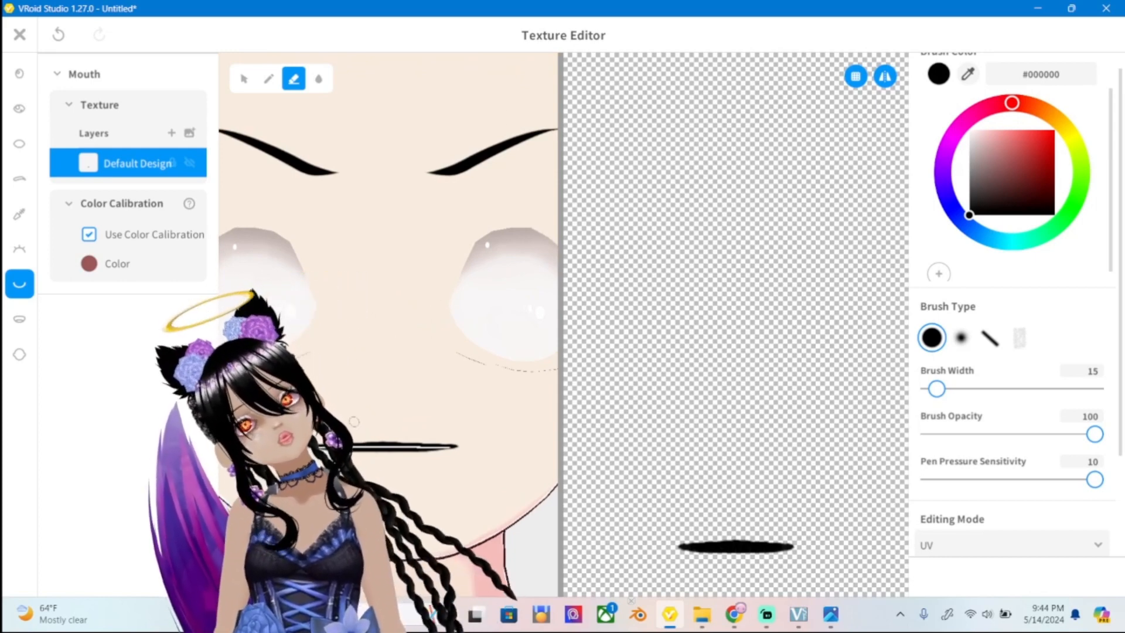
scroll(436, 300, up, 1)
scroll(388, 325, up, 3)
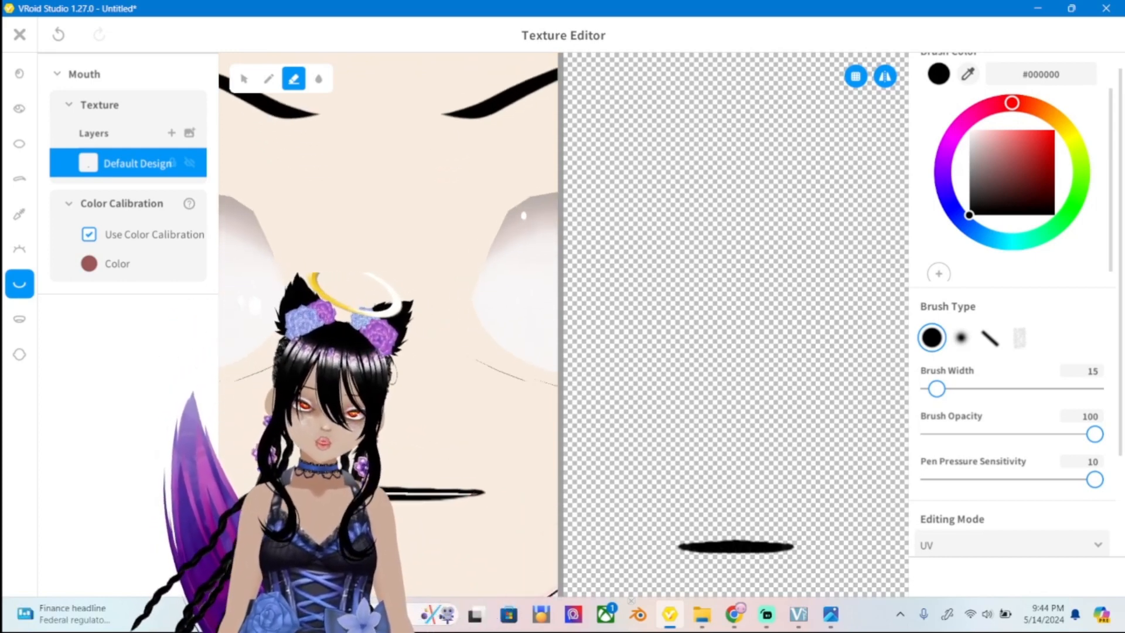
middle_drag(372, 457, 368, 363)
scroll(368, 363, down, 1)
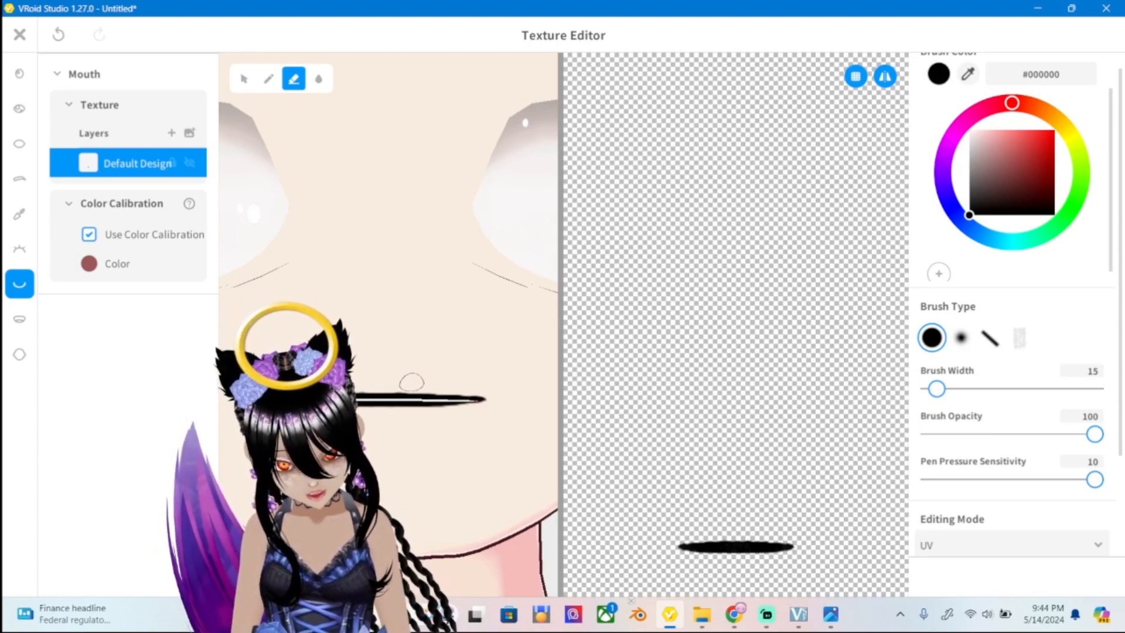
scroll(371, 327, down, 5)
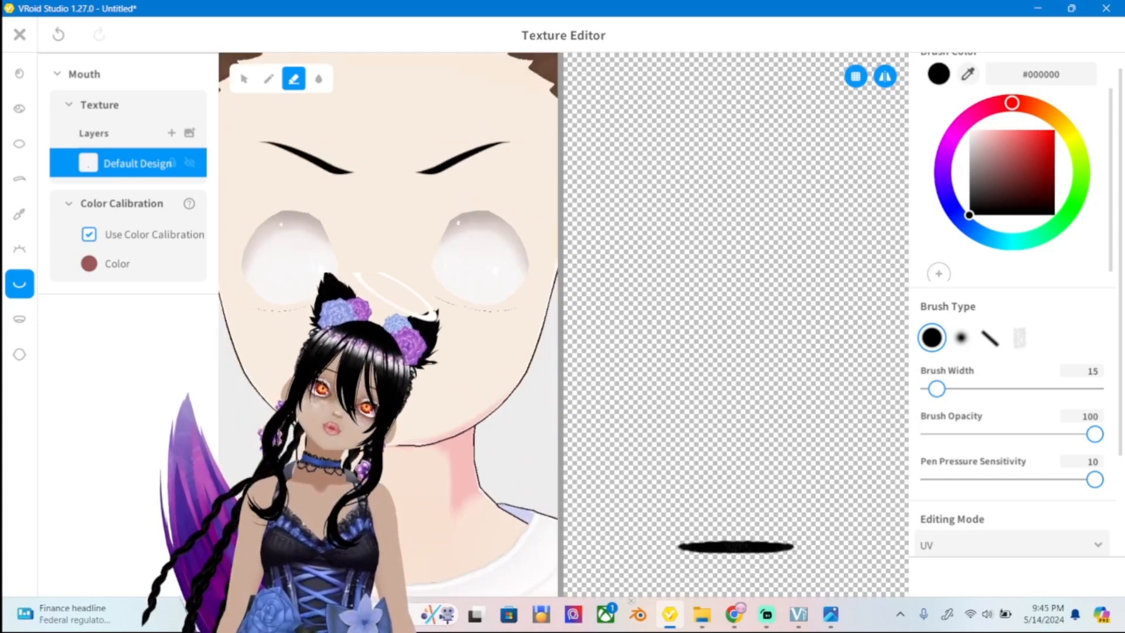
scroll(384, 328, up, 5)
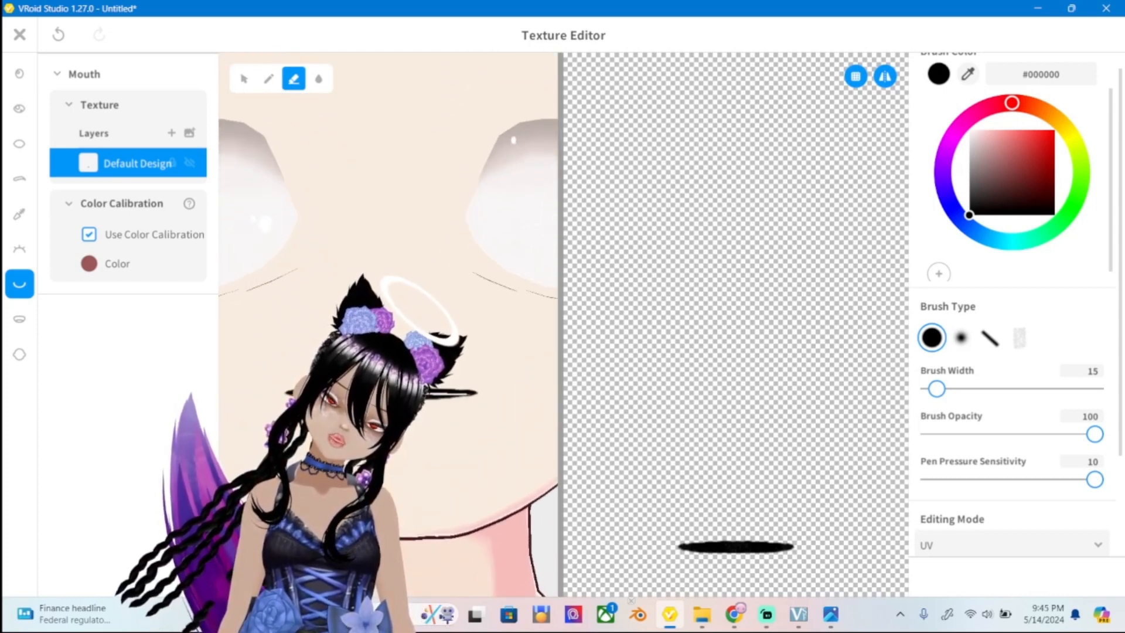
scroll(384, 328, up, 1)
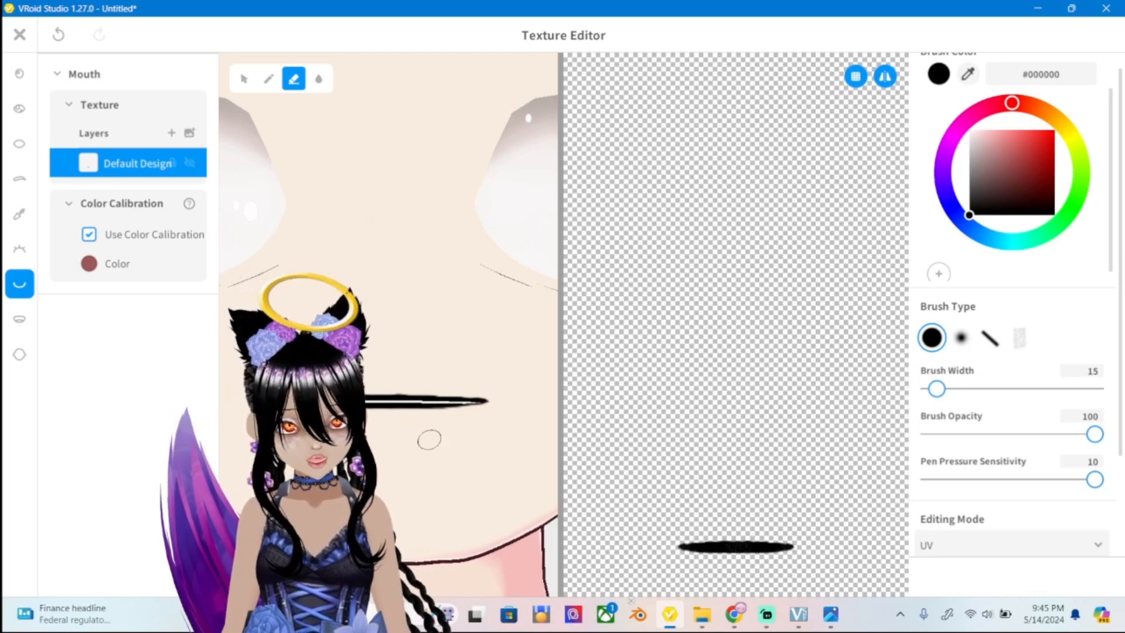
scroll(427, 439, up, 3)
scroll(387, 335, up, 1)
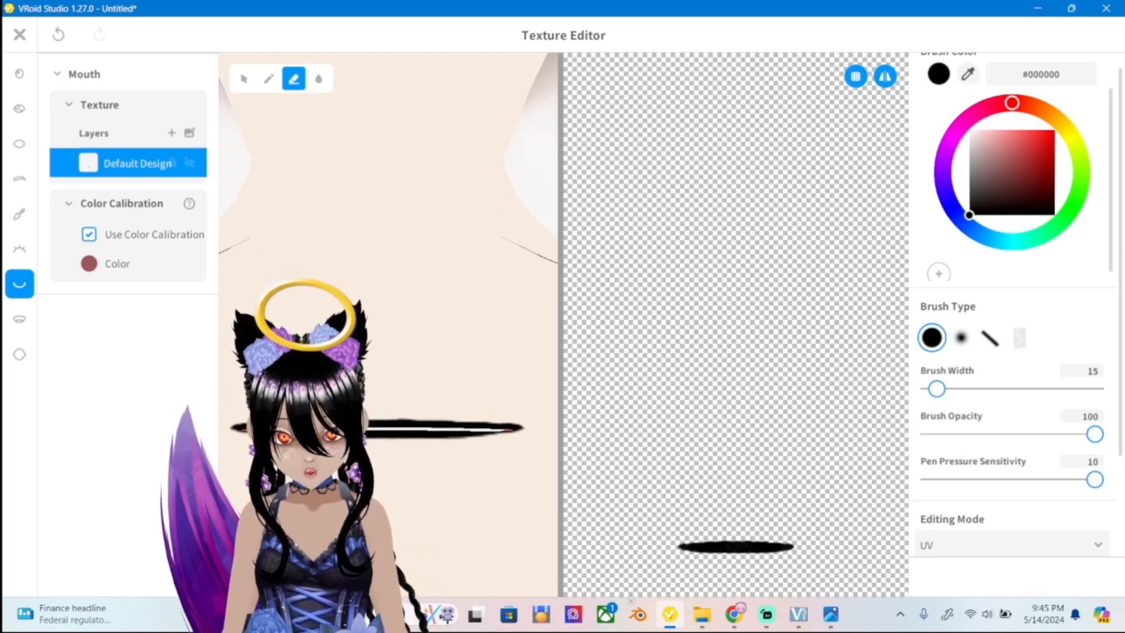
scroll(388, 335, up, 1)
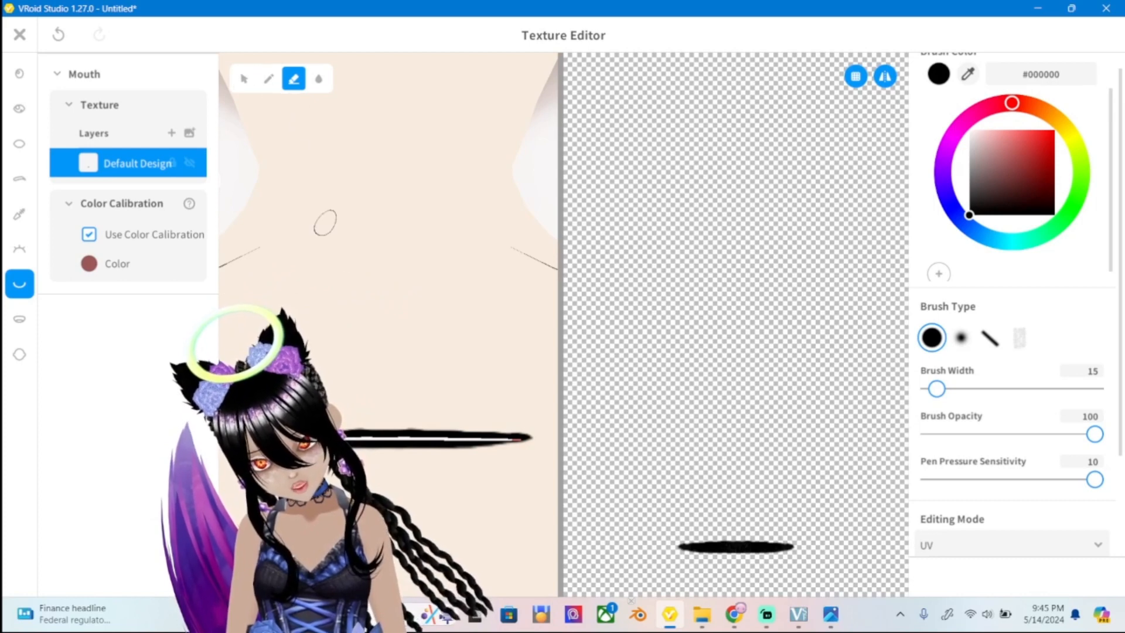
scroll(410, 258, down, 2)
scroll(409, 258, down, 3)
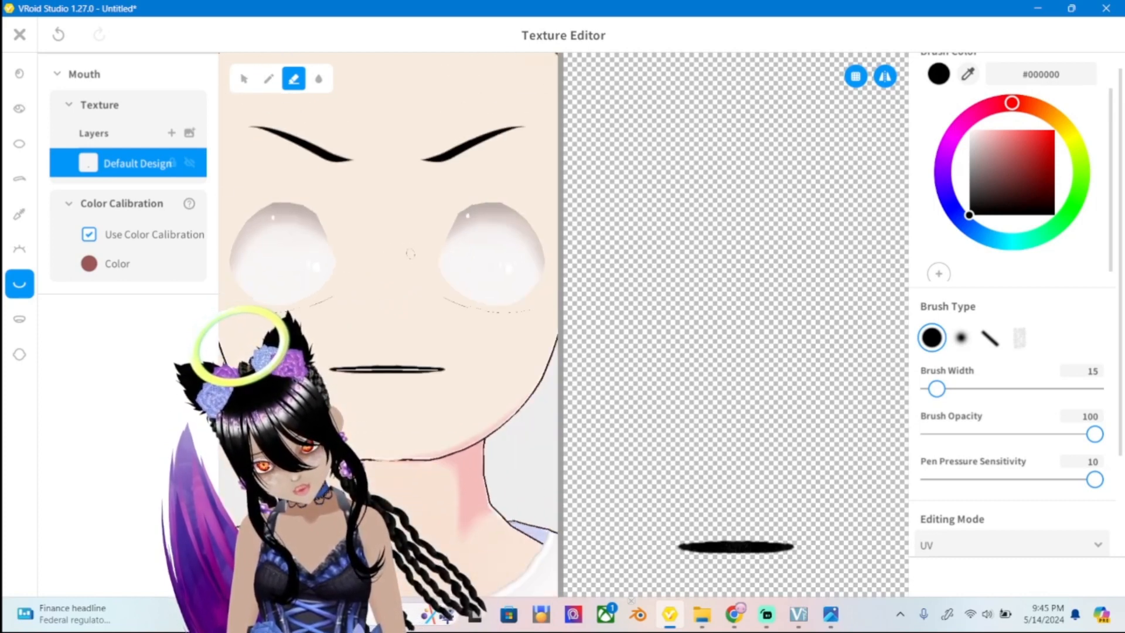
scroll(411, 249, down, 3)
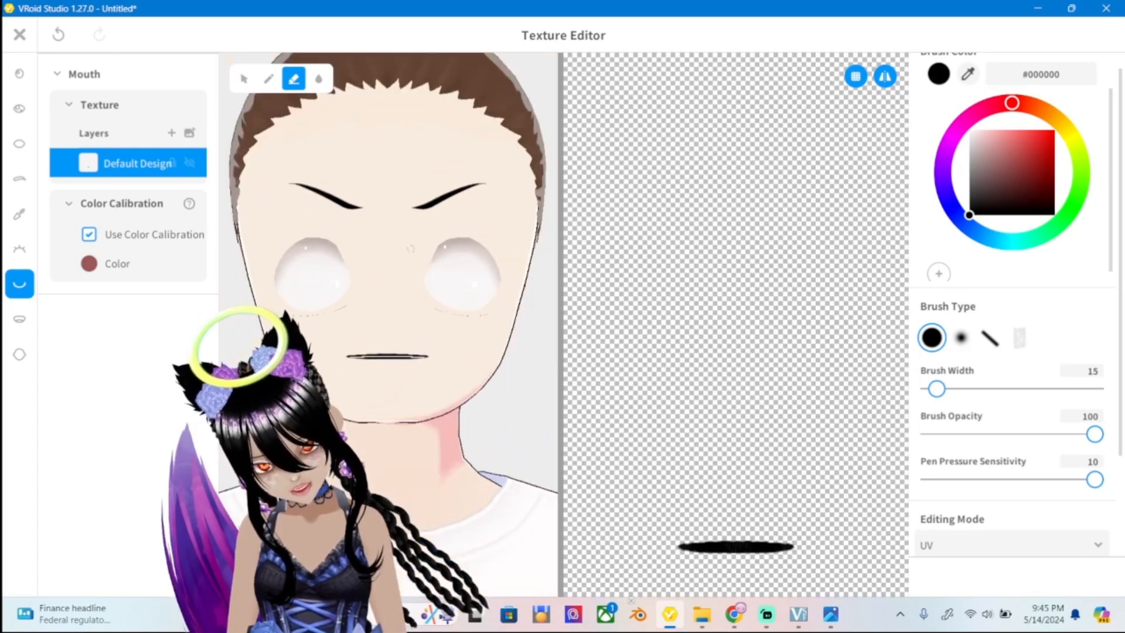
Compare the mouth with the full character in the reference image ref2.png and return to VRoid Studio.
click(830, 613)
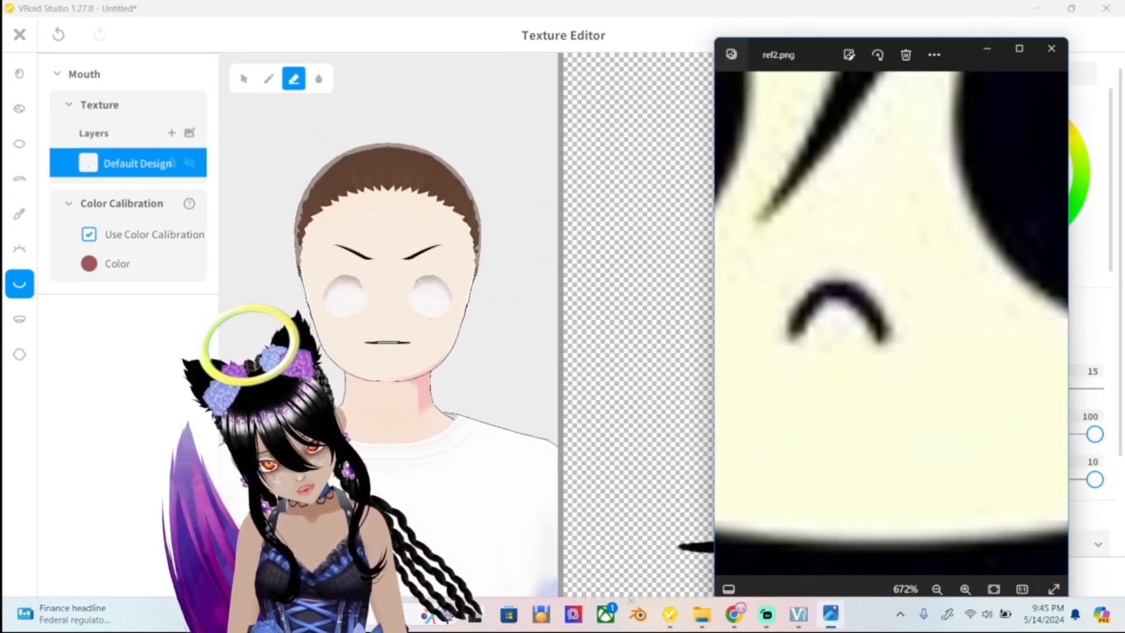
scroll(845, 339, down, 4)
scroll(897, 314, down, 3)
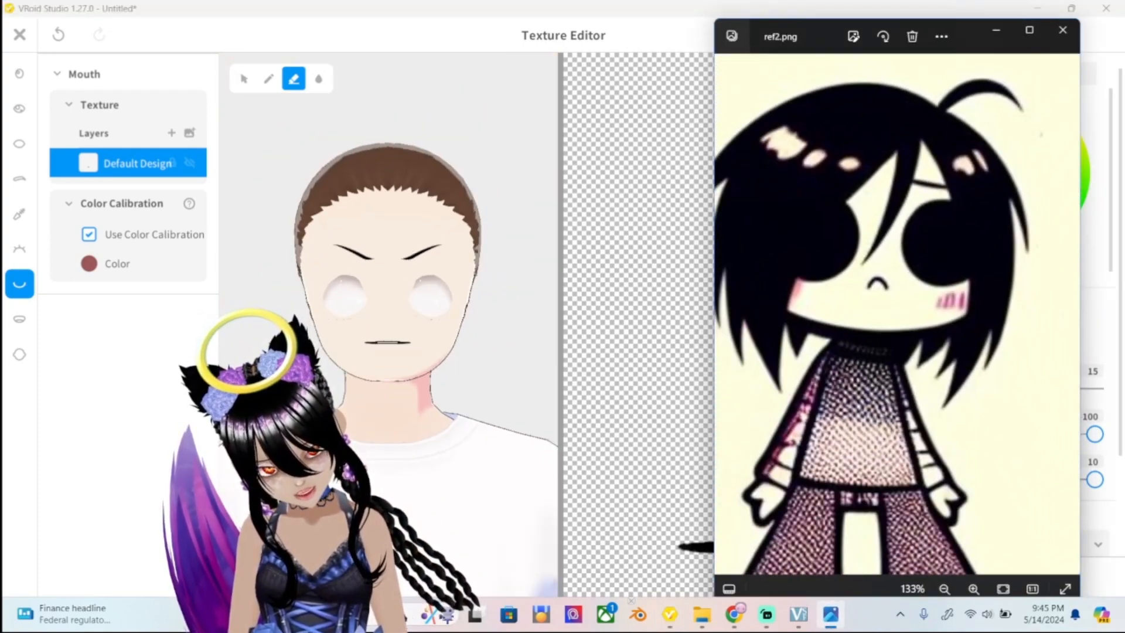
key(alt+Tab)
Close the texture editor, saving the edited eyebrows and mouth textures as new items.
scroll(389, 322, up, 5)
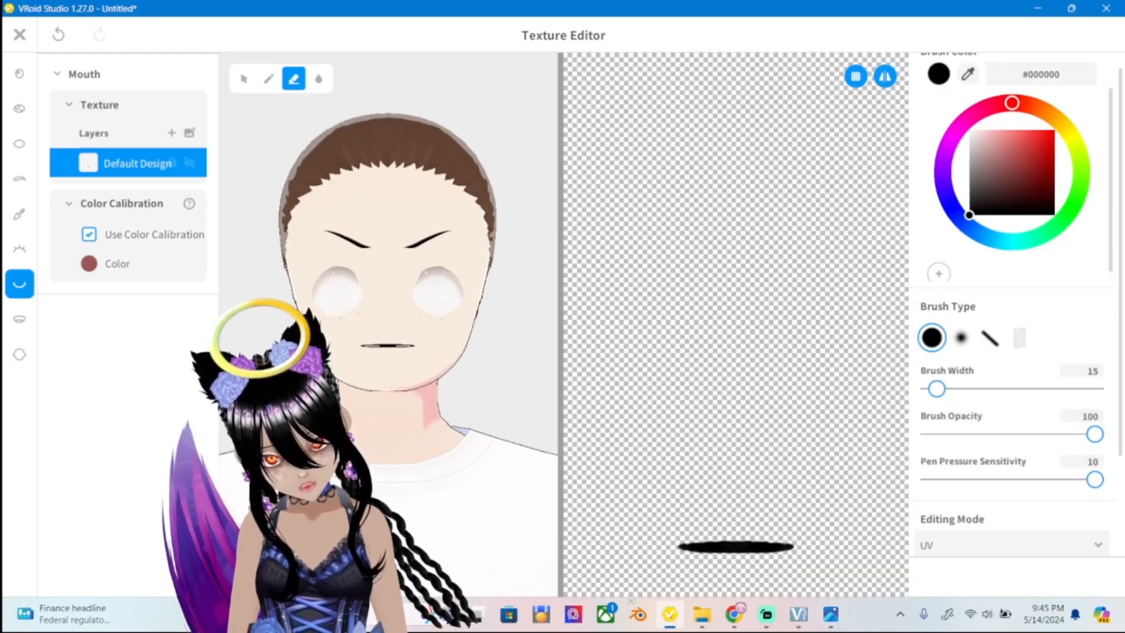
middle_drag(422, 333, 422, 340)
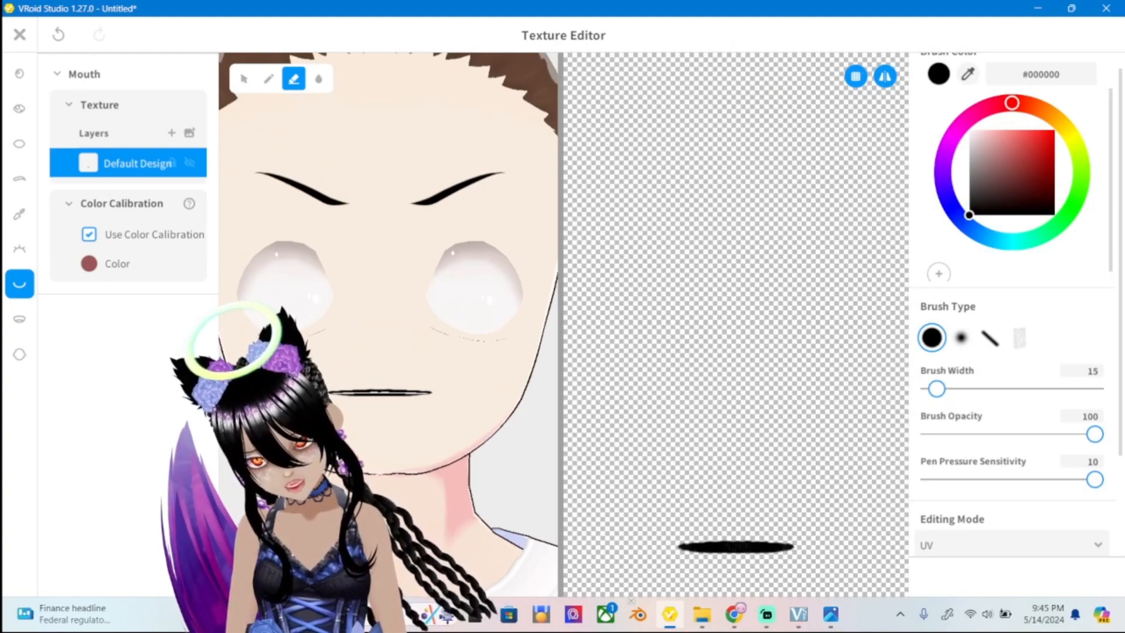
key(Escape)
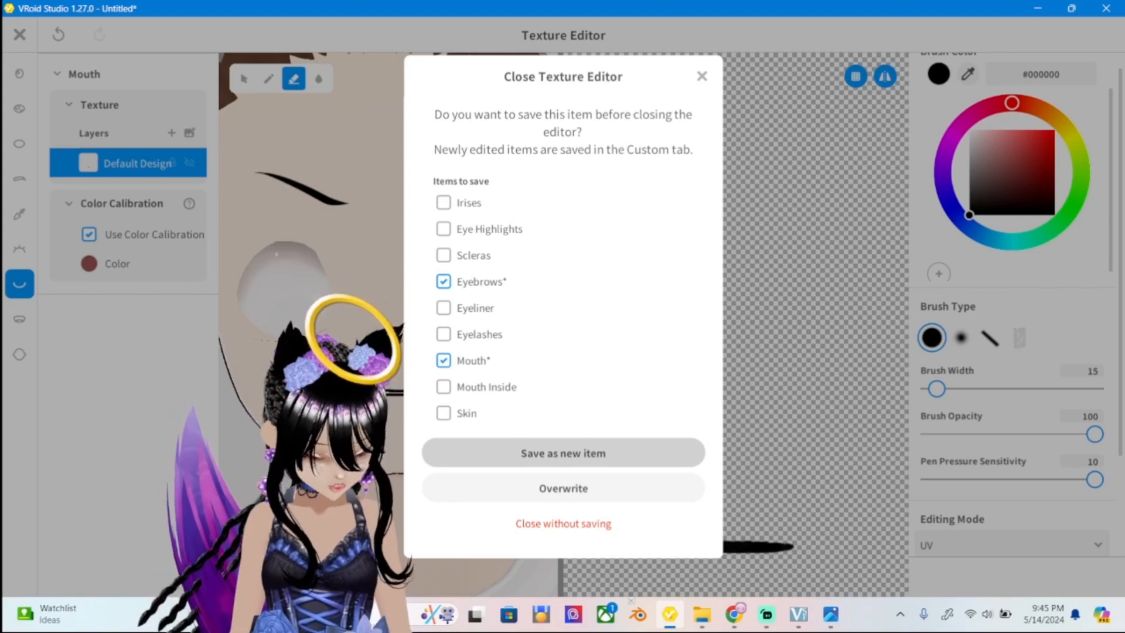
click(563, 453)
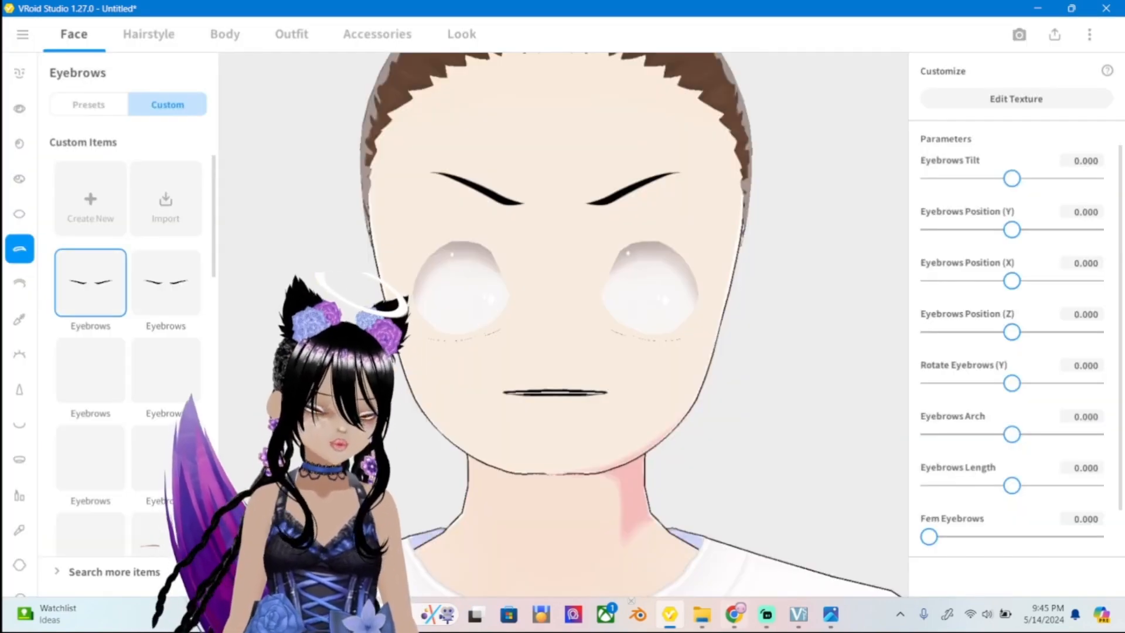
Check the running recording in Streamlabs Desktop and return to the face in VRoid Studio.
click(766, 614)
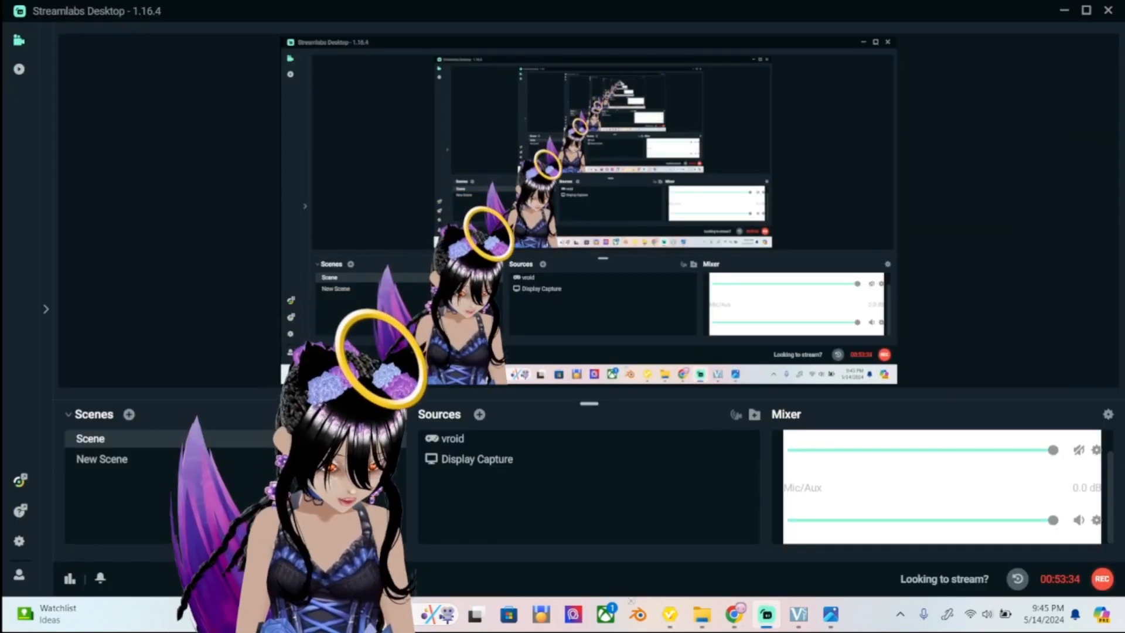
click(767, 615)
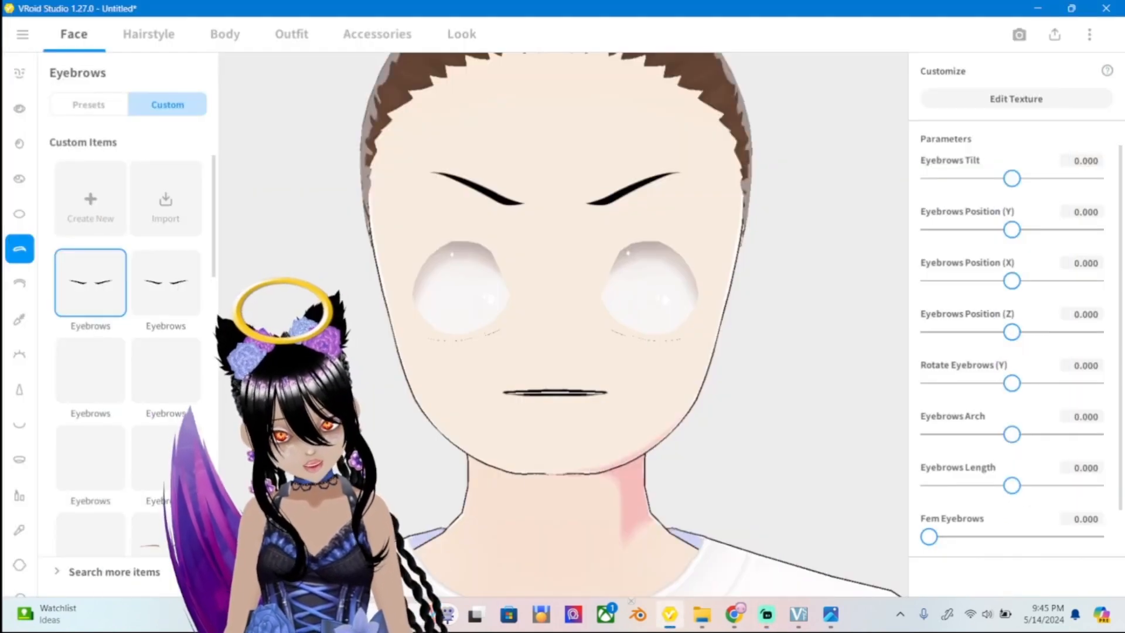
scroll(563, 324, up, 2)
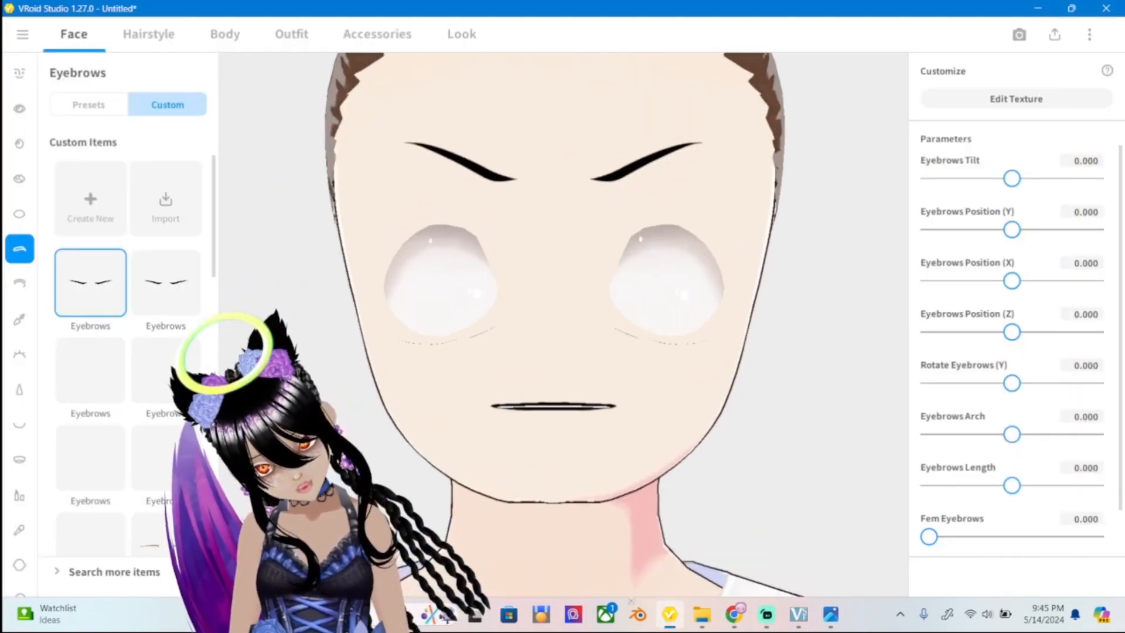
scroll(563, 325, up, 2)
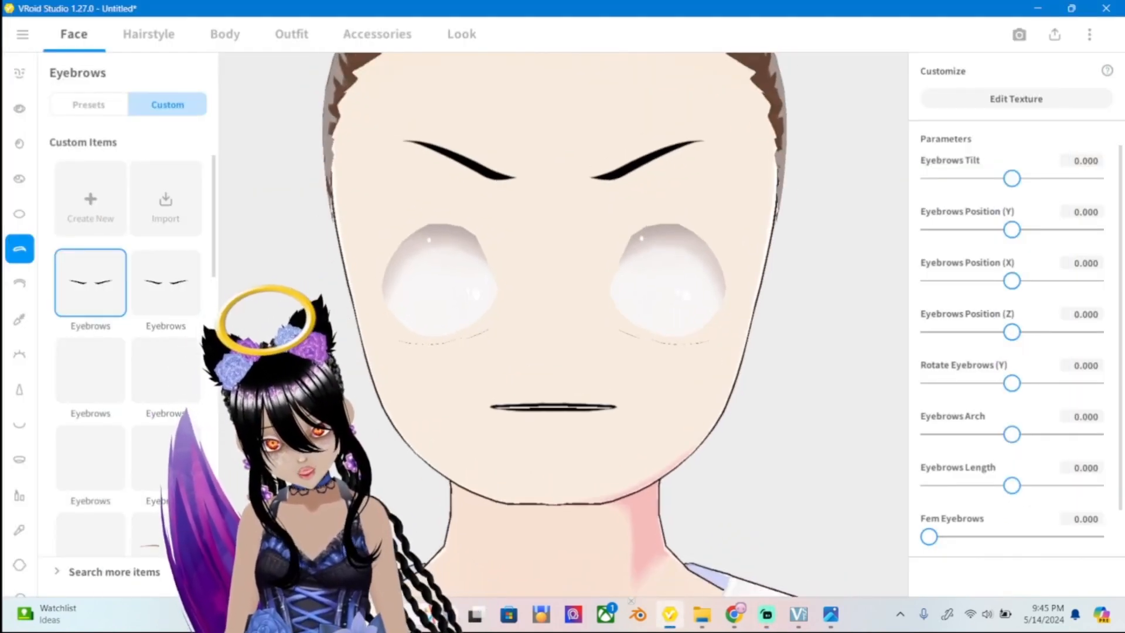
Preview the A and U expressions with the thin black mouth in the Expression Editor and return to the custom mouth items.
scroll(20, 562, down, 2)
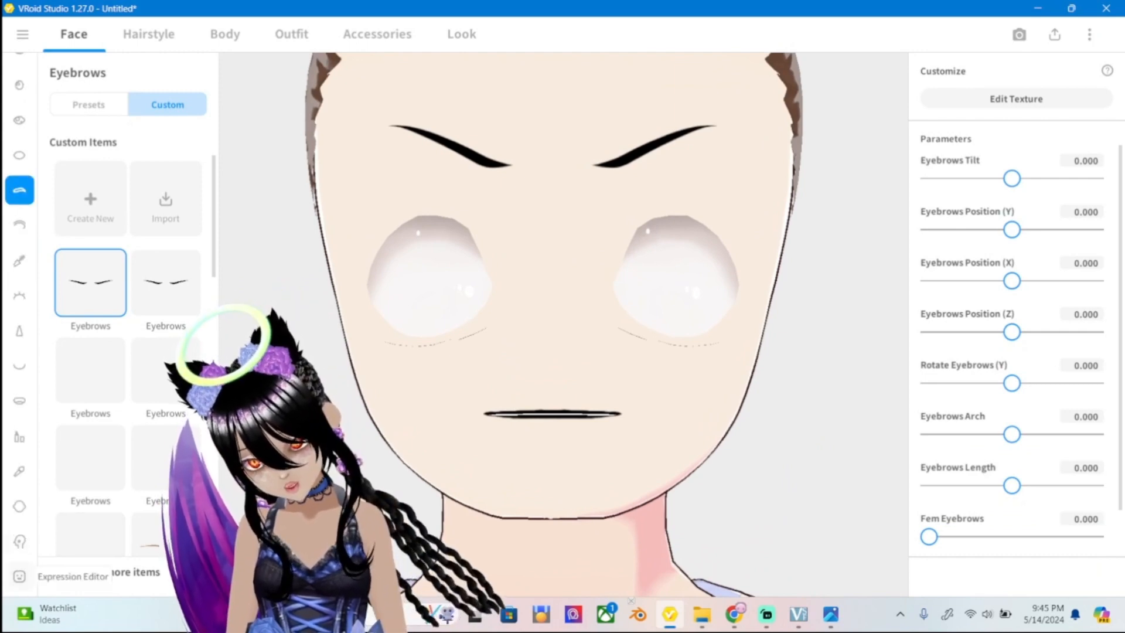
click(19, 576)
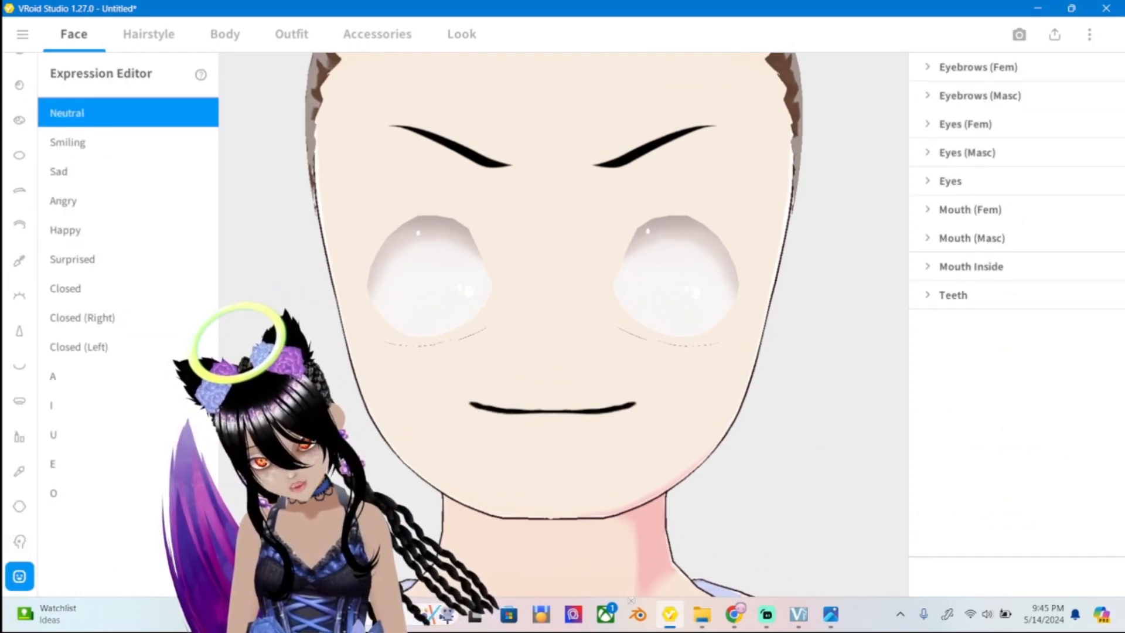
scroll(710, 273, up, 2)
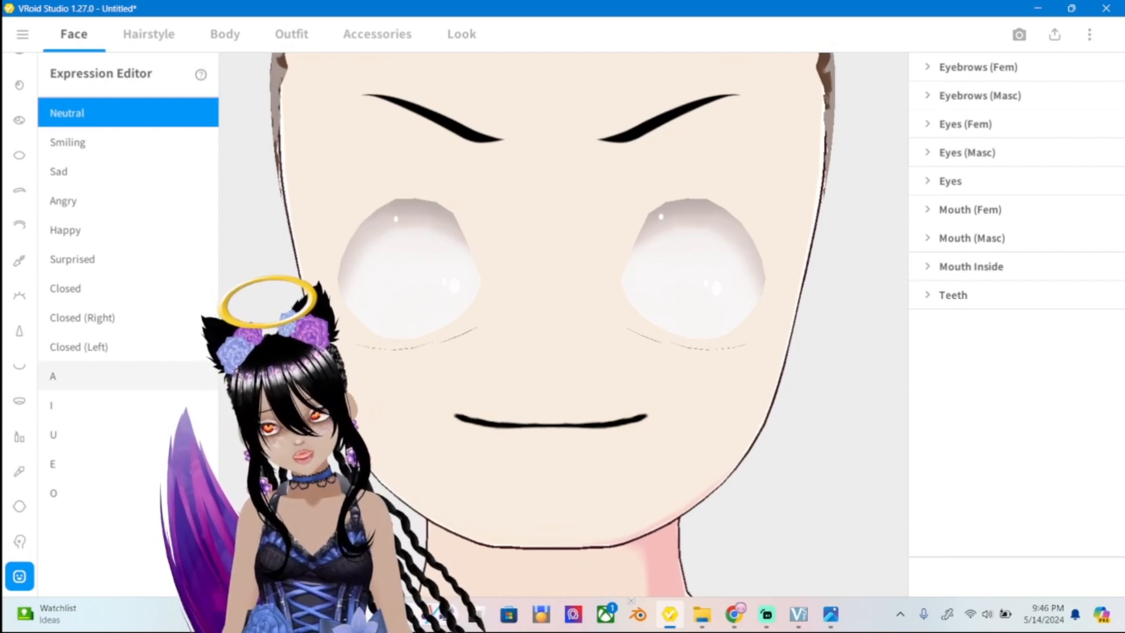
click(128, 376)
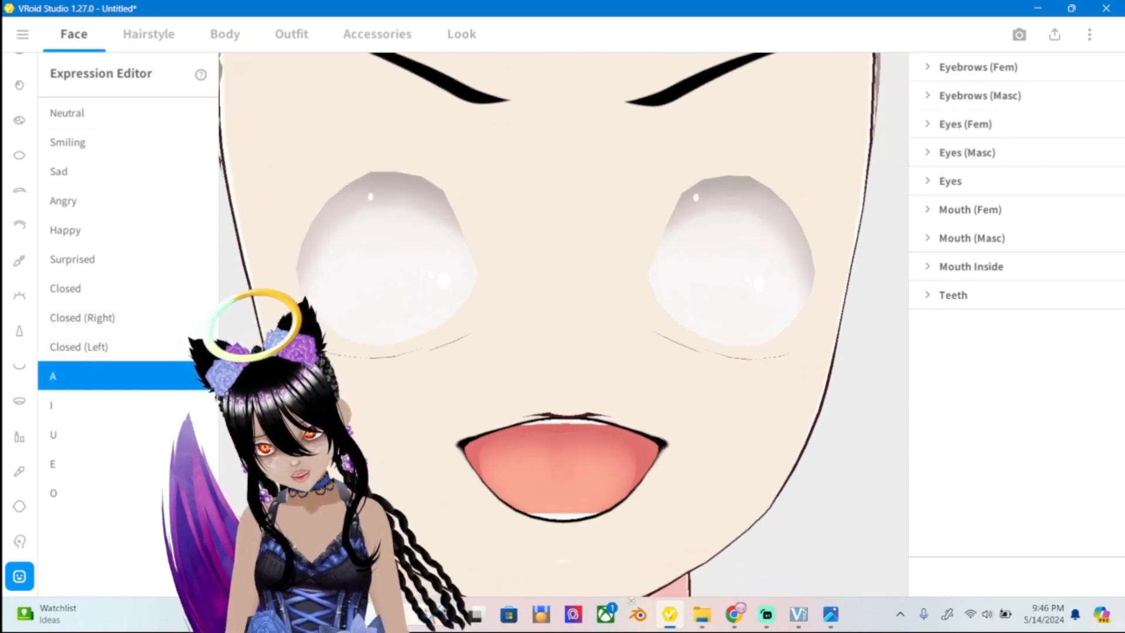
click(106, 434)
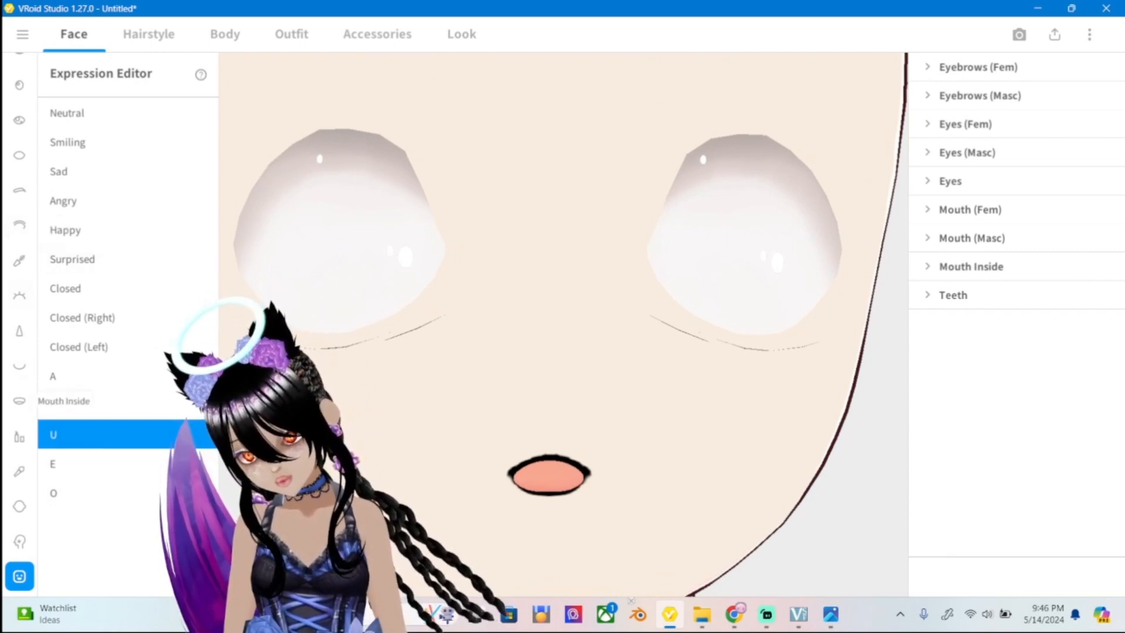
click(19, 365)
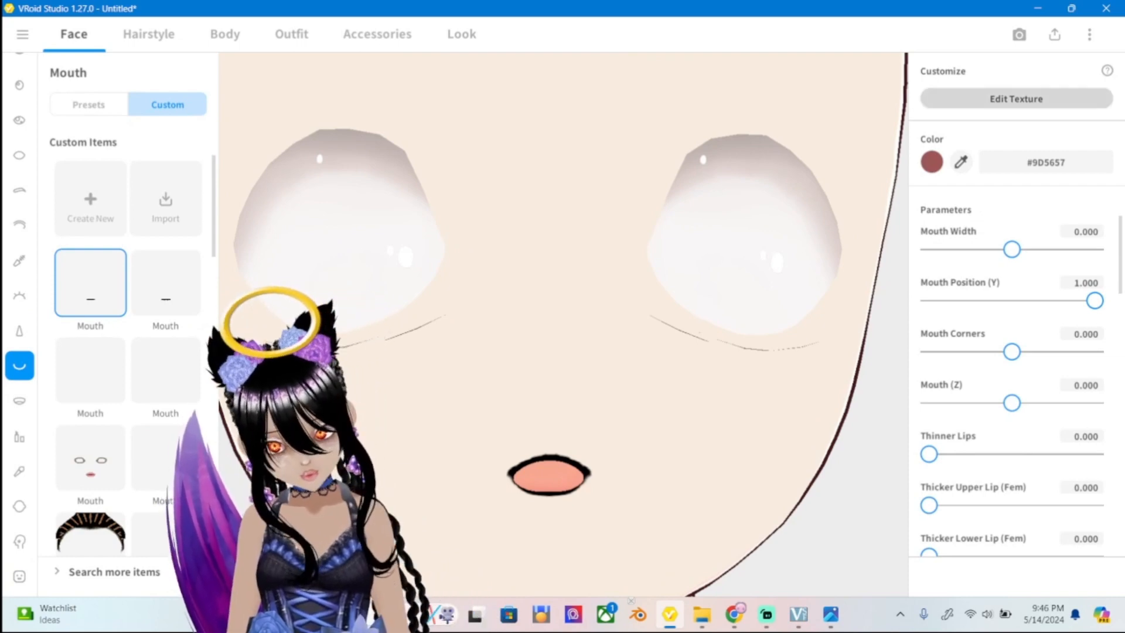
click(1015, 98)
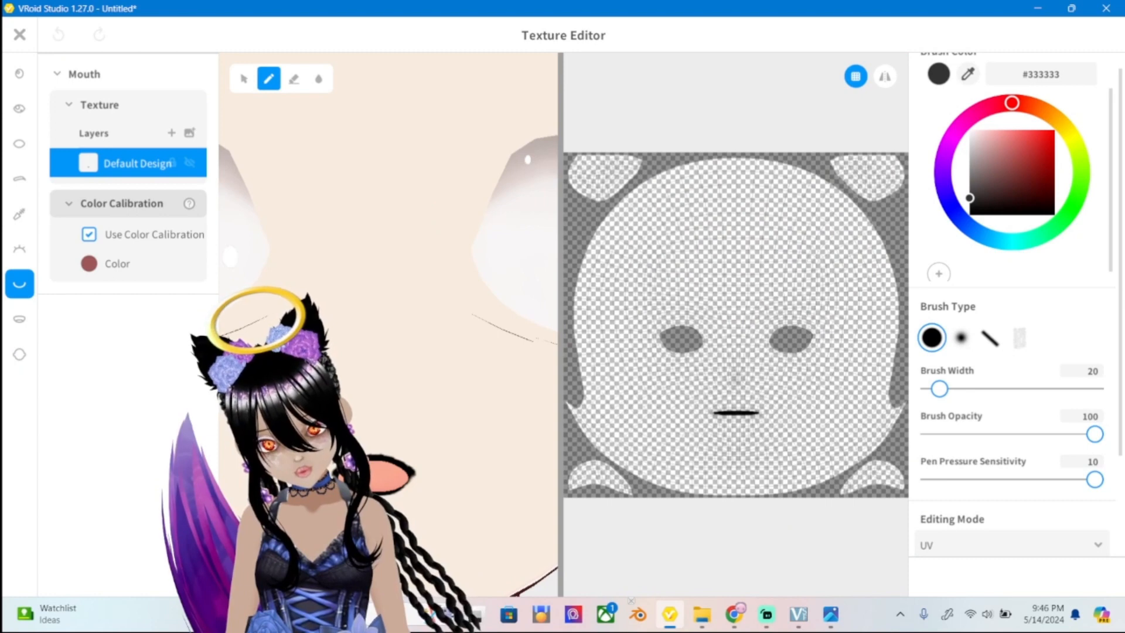
key(Escape)
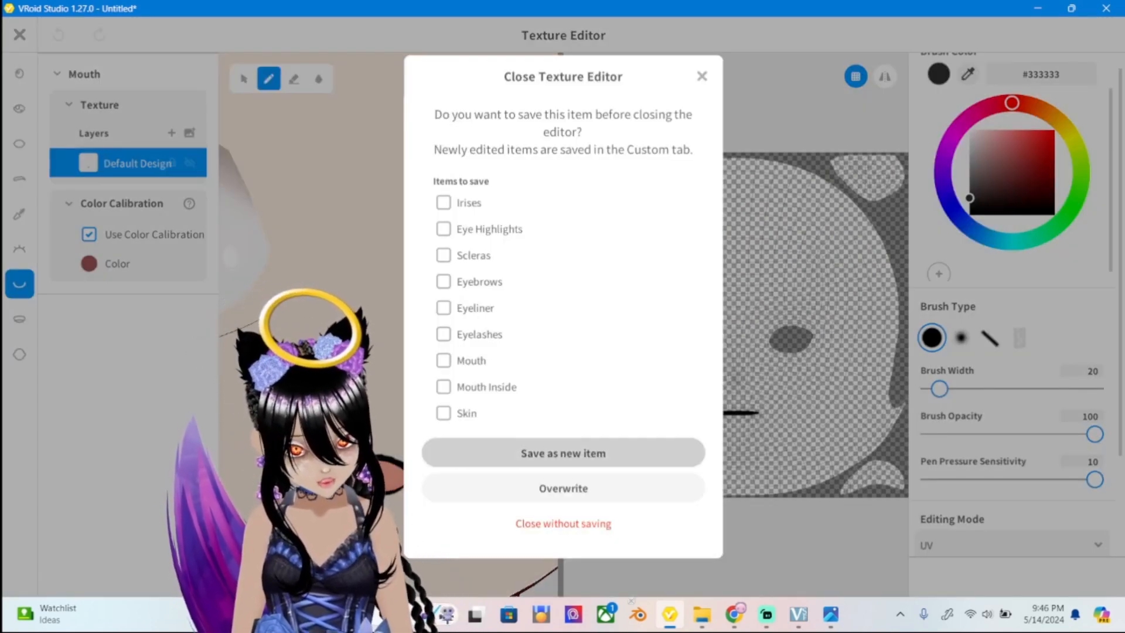
click(563, 453)
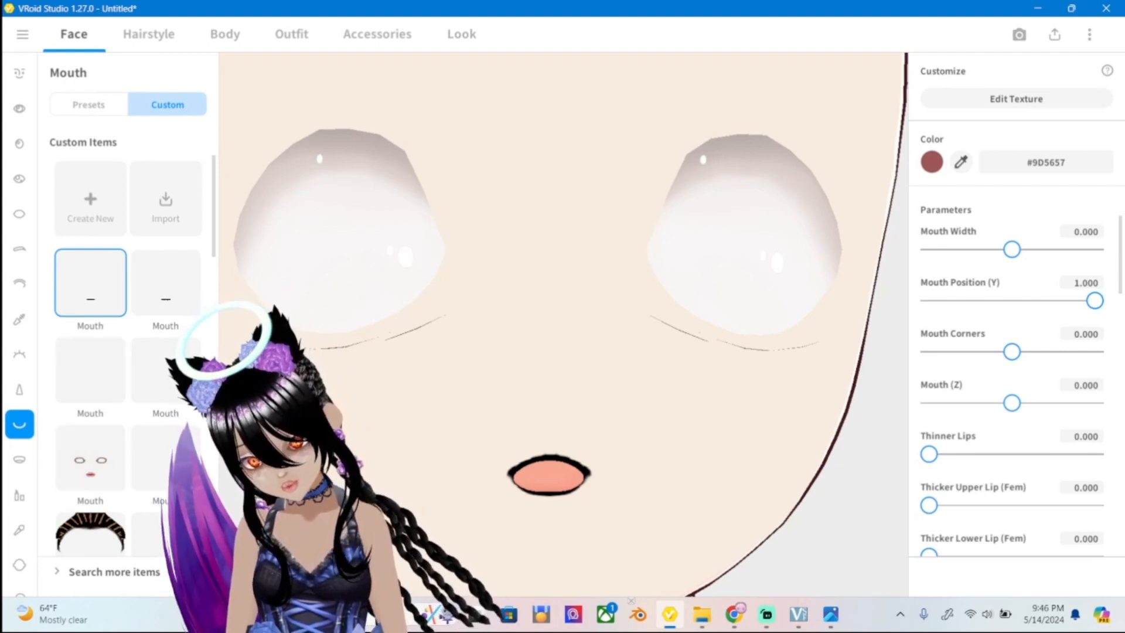
Try the neighbouring custom mouth items, including the blank ones, and apply the thicker black mouth.
click(165, 282)
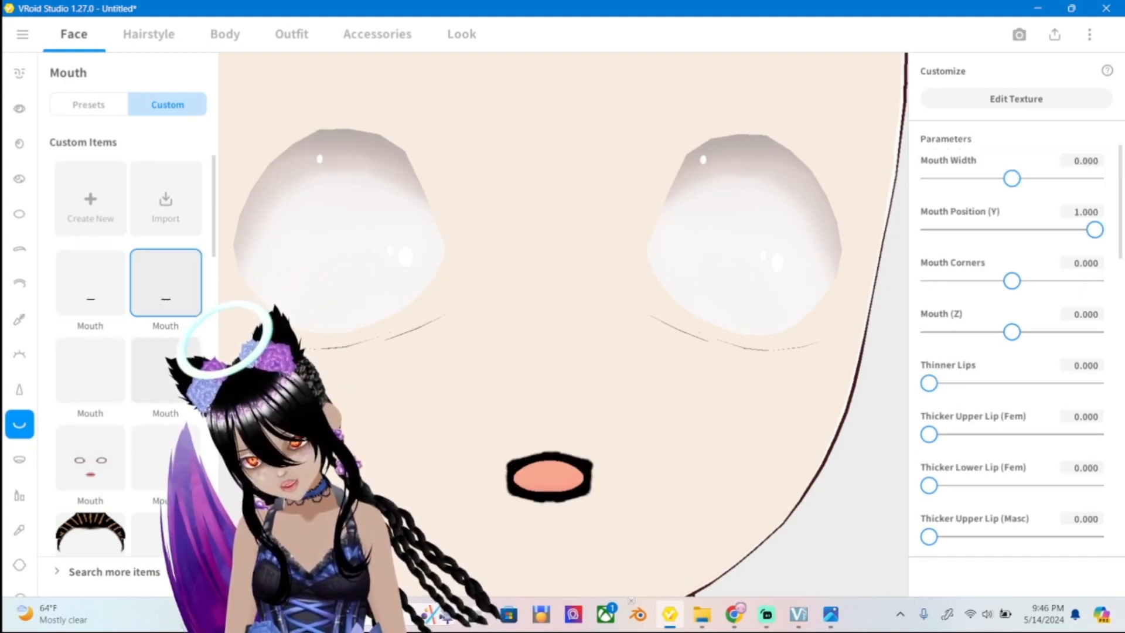
click(90, 370)
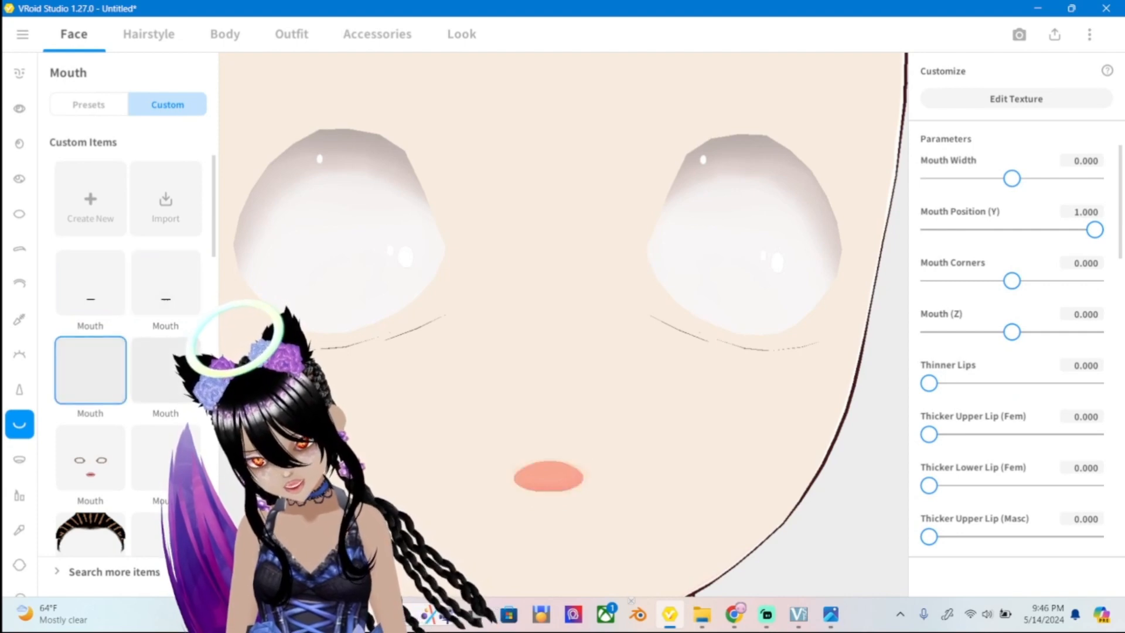
click(165, 370)
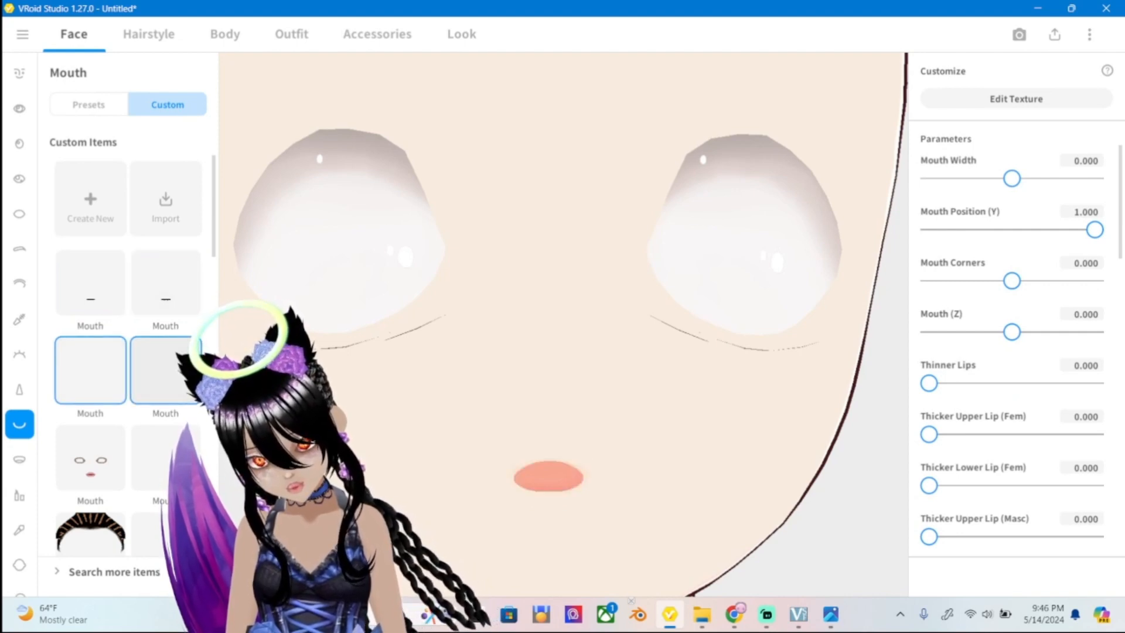
click(166, 283)
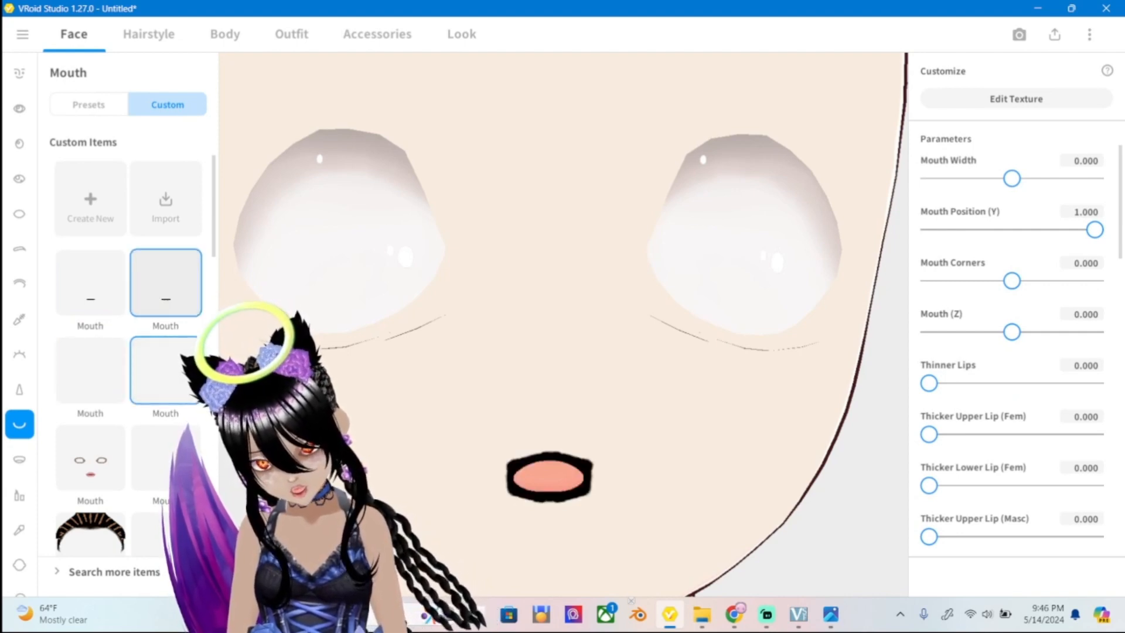
Examine the thicker black mouth outline on the face from close up and from farther away.
scroll(563, 323, up, 1)
right_drag(548, 478, 535, 497)
scroll(562, 323, down, 2)
scroll(563, 323, down, 3)
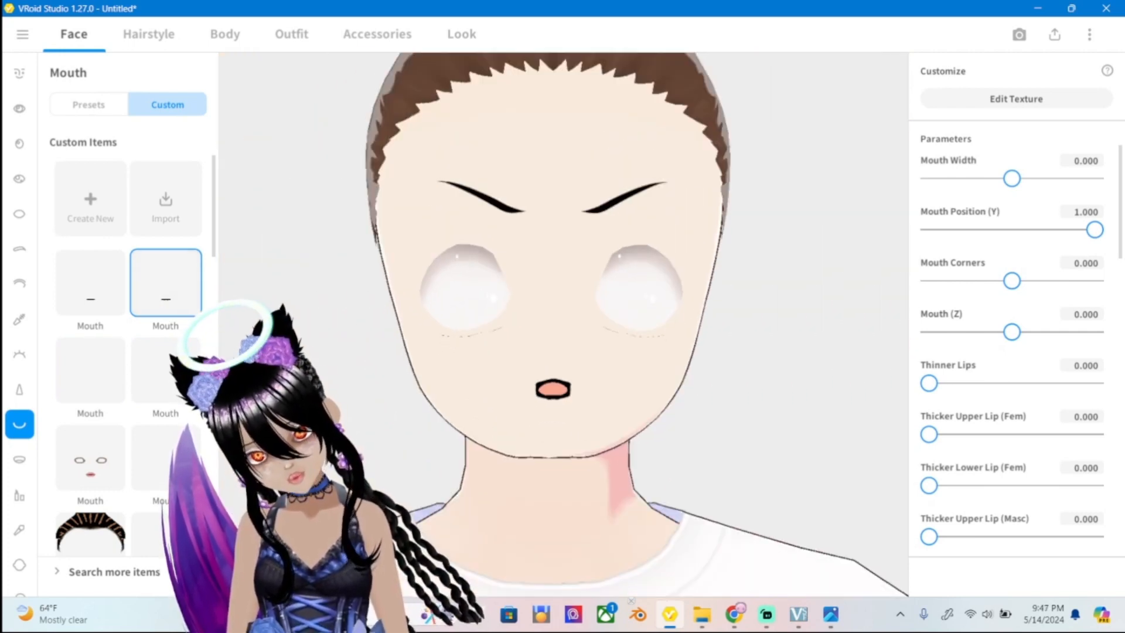
scroll(563, 322, up, 3)
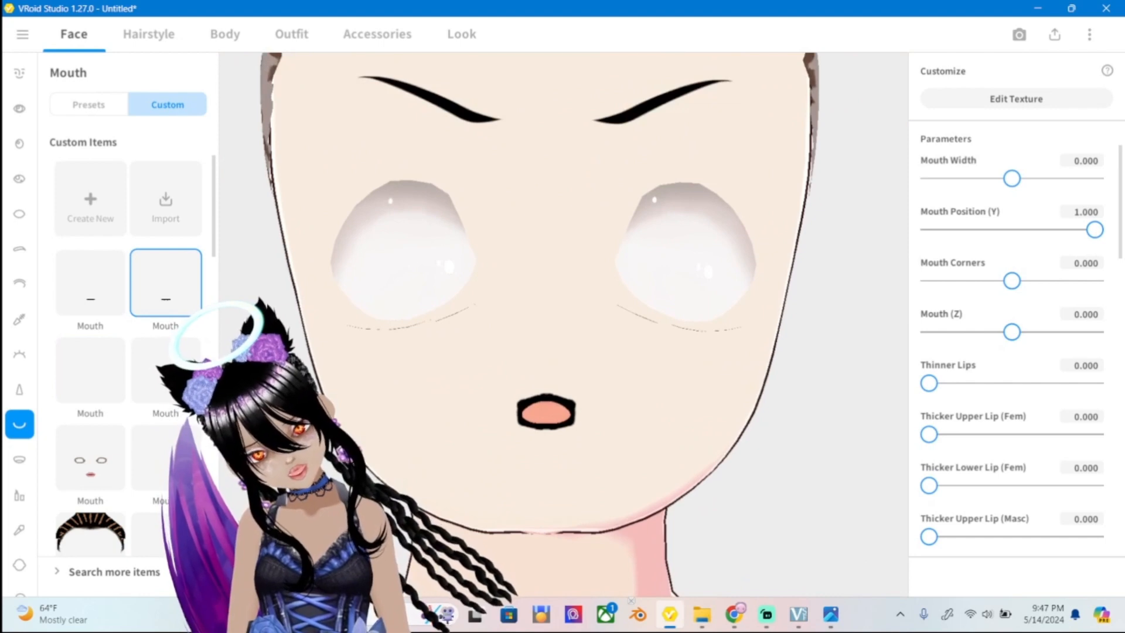
scroll(128, 351, down, 5)
scroll(127, 352, up, 5)
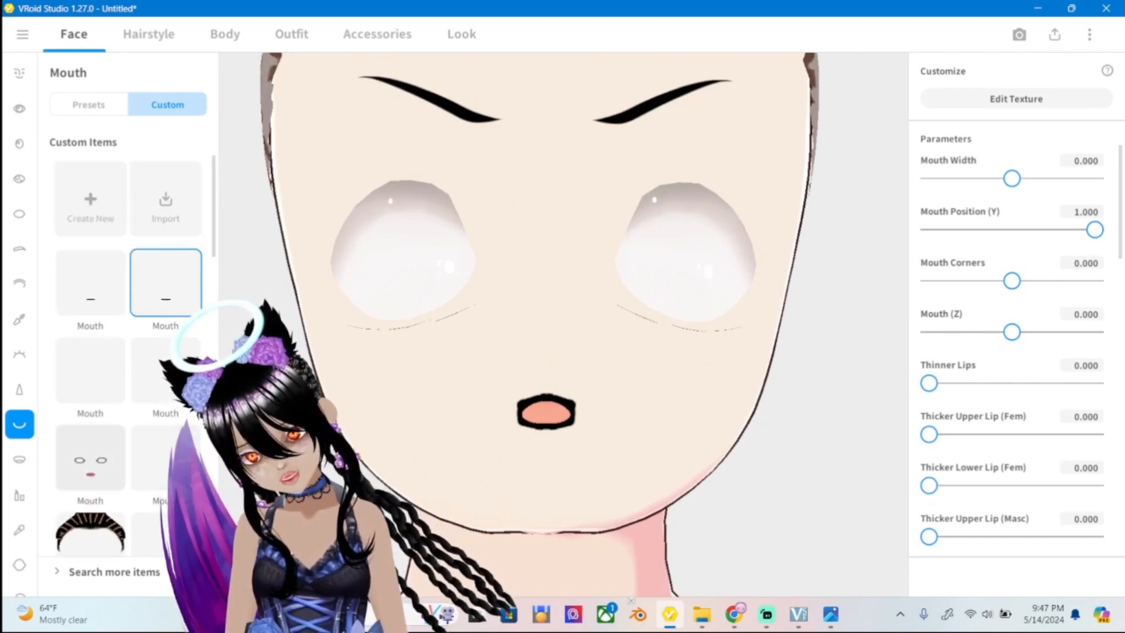
Try the custom mouth with pink lips and eye shading and a blank mouth, and reapply the thicker black mouth.
click(90, 458)
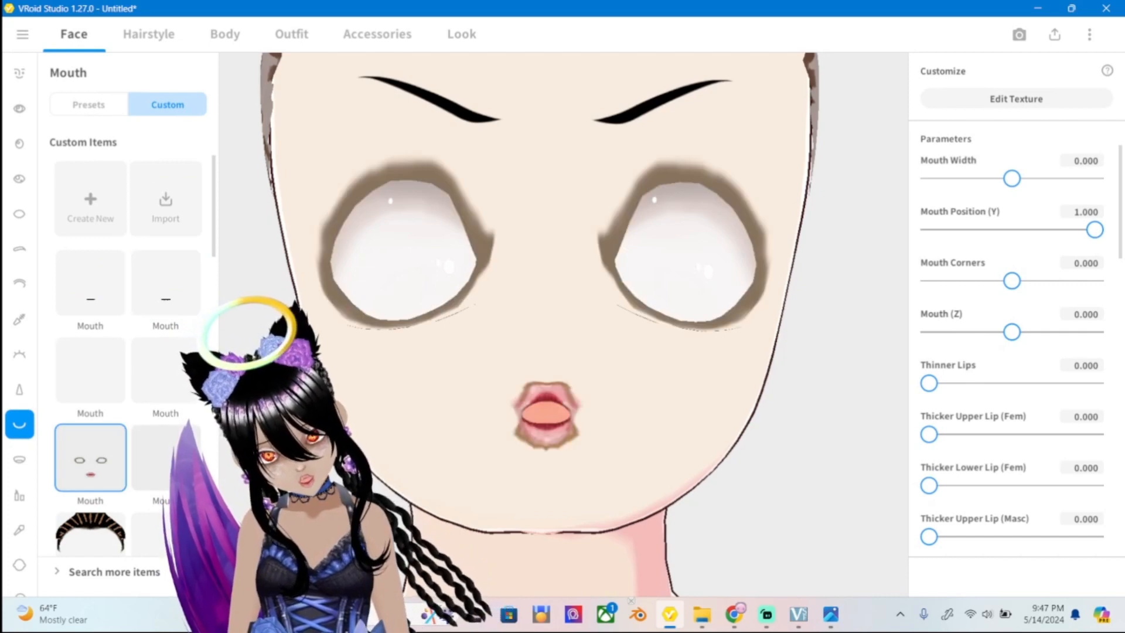
mouse_move(563, 316)
right_down()
mouse_move(422, 317)
mouse_move(545, 316)
mouse_move(551, 446)
mouse_move(557, 320)
mouse_move(446, 252)
mouse_move(551, 307)
mouse_move(550, 319)
right_up()
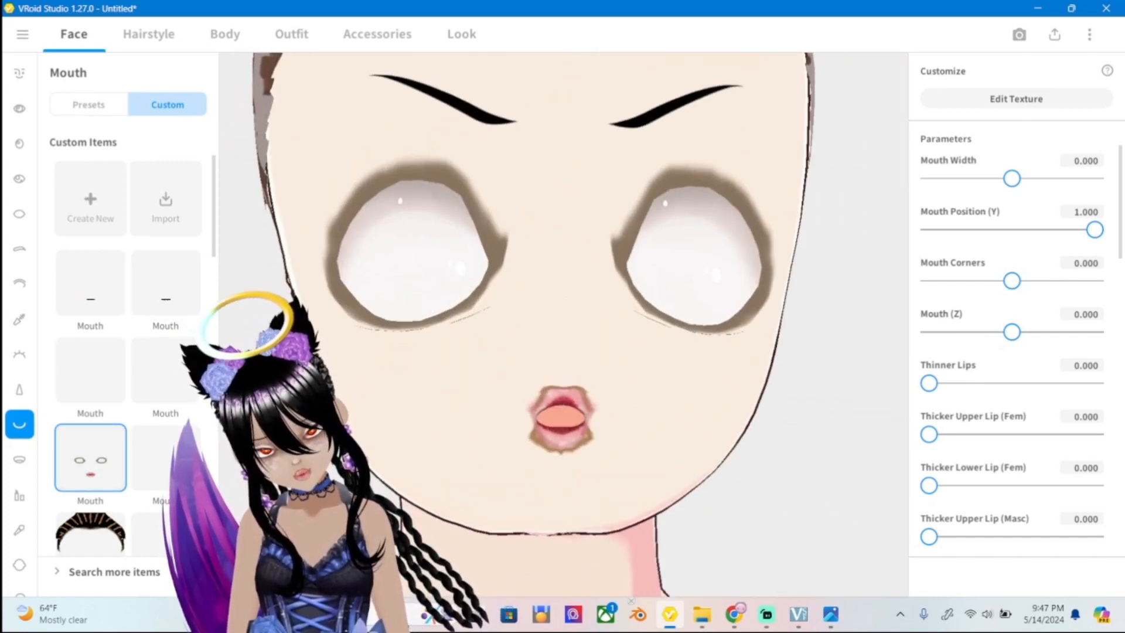
click(166, 369)
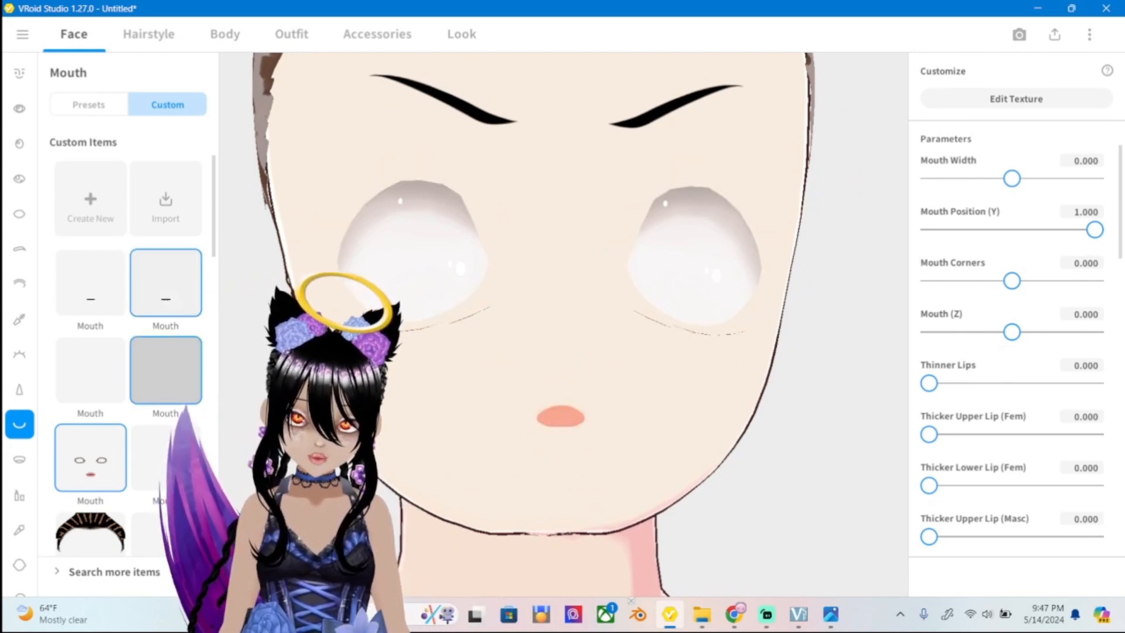
right_click(178, 300)
key(Escape)
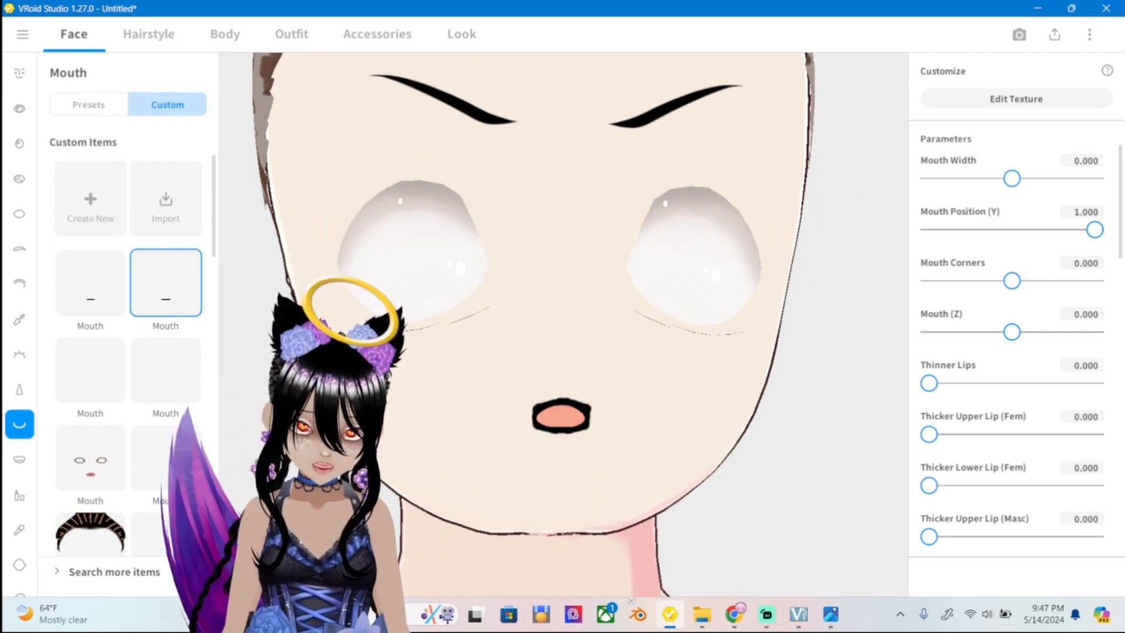
Preview the Smiling, A, I and U expressions with the thicker black mouth in the Expression Editor.
scroll(564, 322, up, 2)
mouse_move(645, 322)
right_down()
mouse_move(528, 322)
mouse_move(674, 334)
mouse_move(636, 325)
right_up()
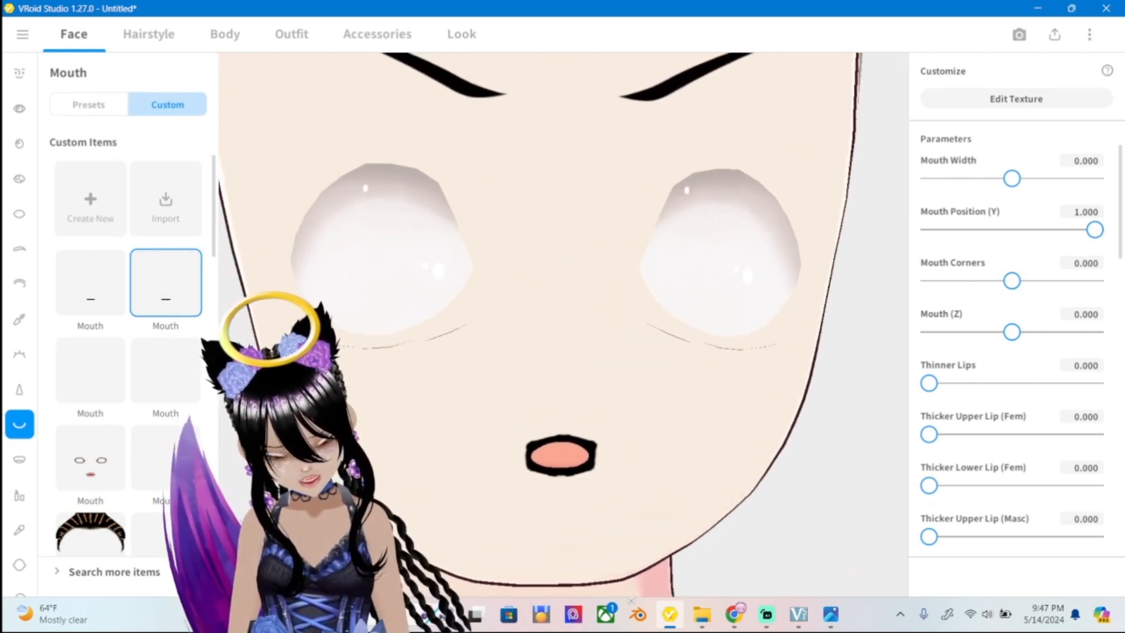
scroll(19, 562, down, 1)
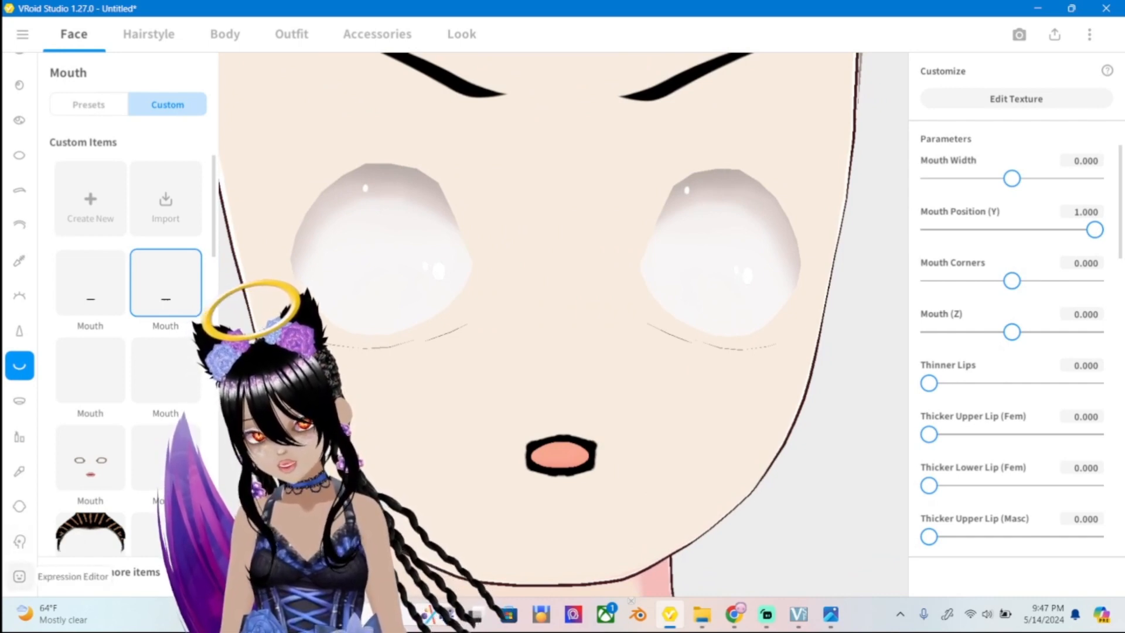
click(19, 576)
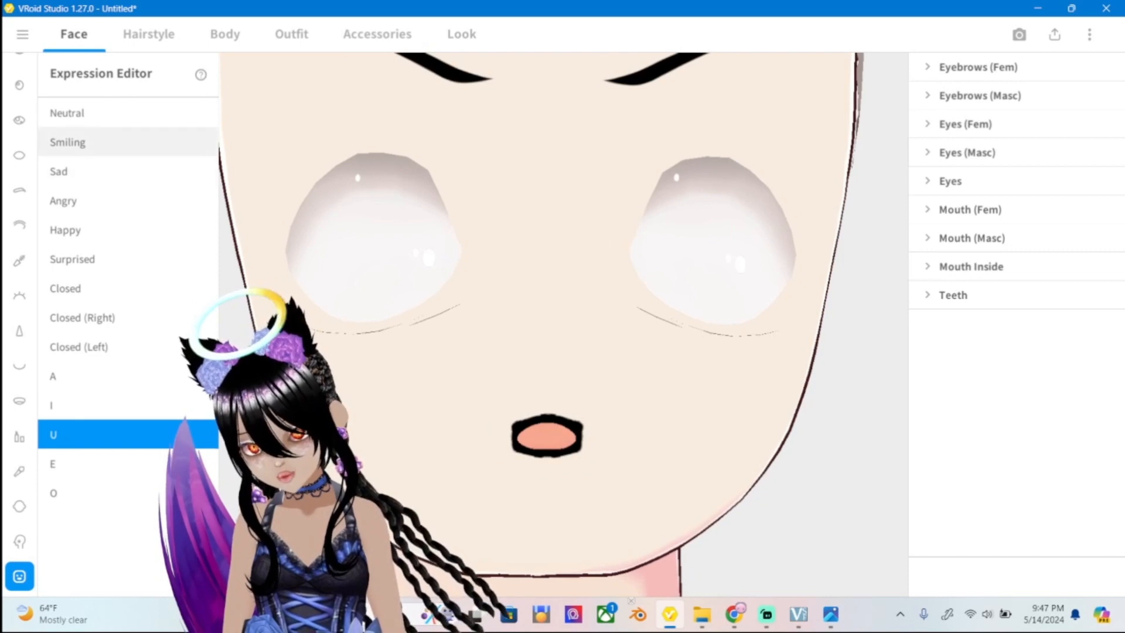
click(127, 142)
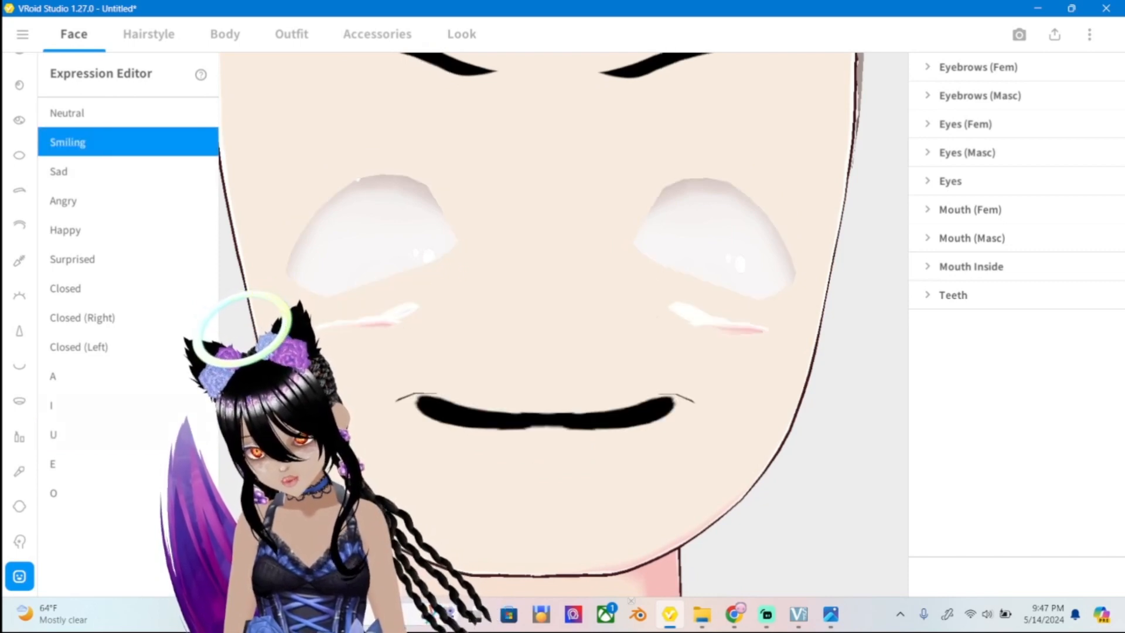
click(128, 376)
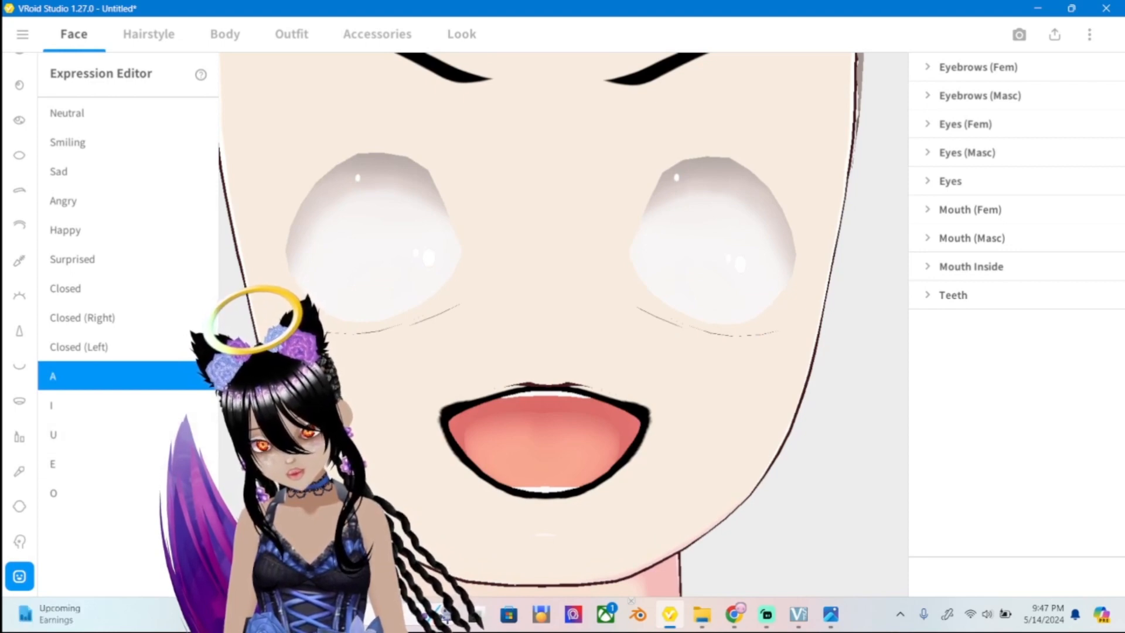
click(127, 405)
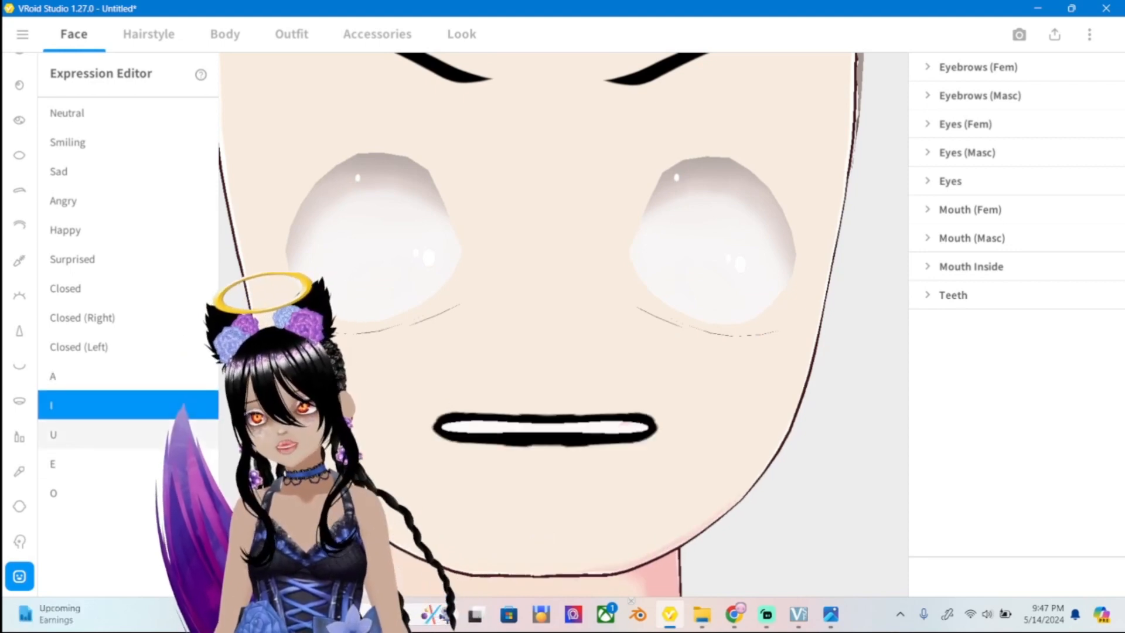
click(127, 434)
scroll(563, 324, down, 6)
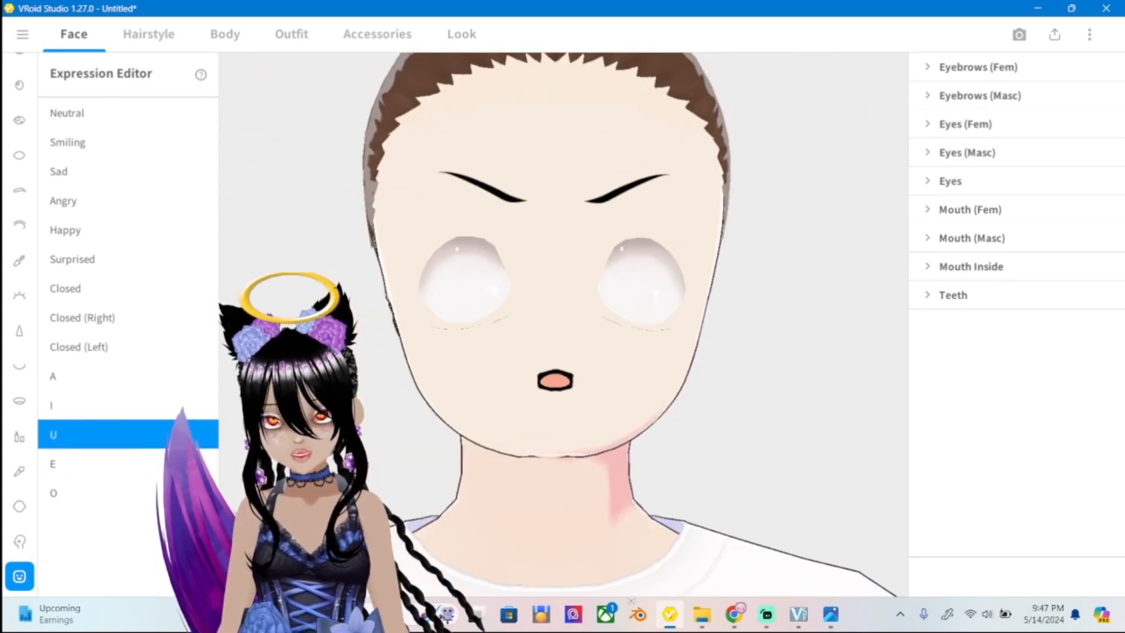
Examine the black mouth outline in the U expression from close up and from farther away.
middle_drag(563, 324, 544, 371)
scroll(543, 371, up, 2)
scroll(545, 351, up, 1)
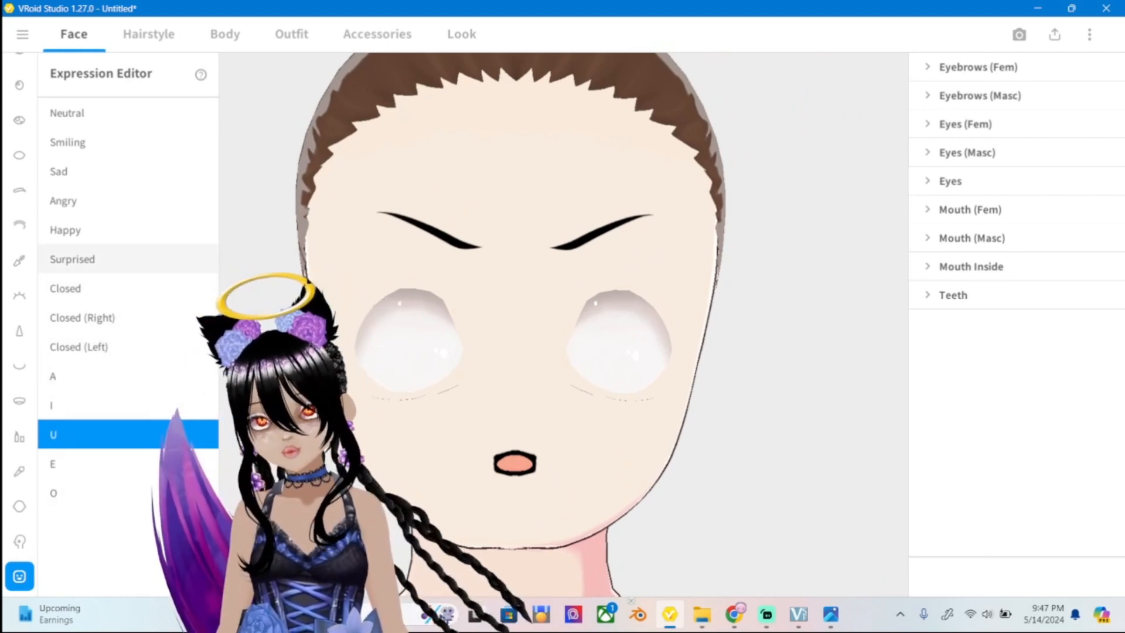
scroll(563, 324, down, 1)
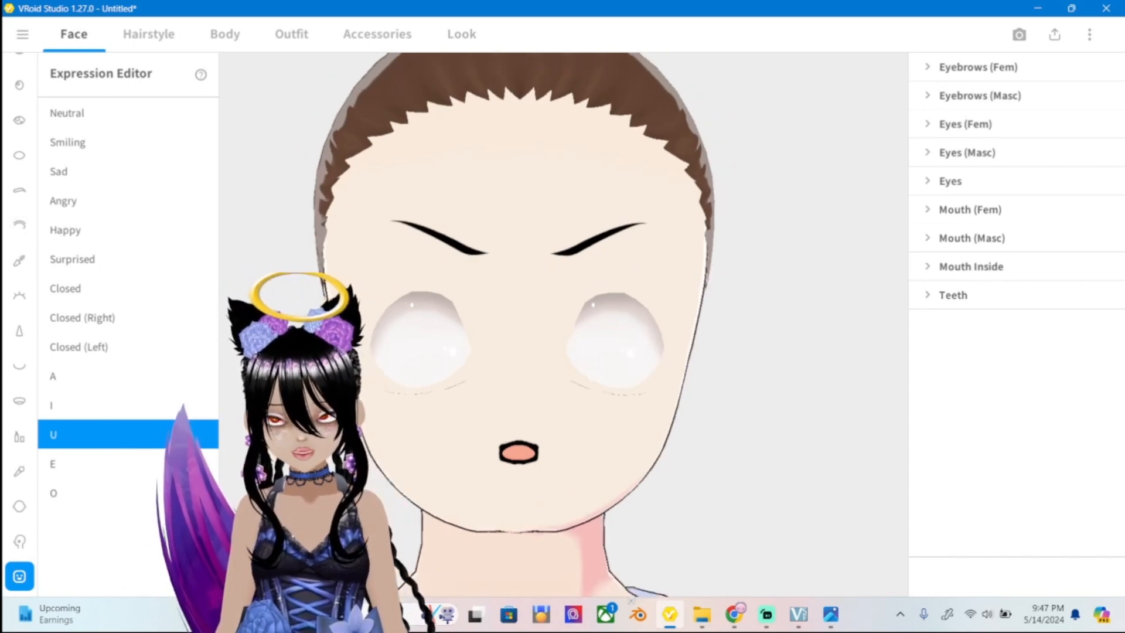
scroll(563, 324, up, 3)
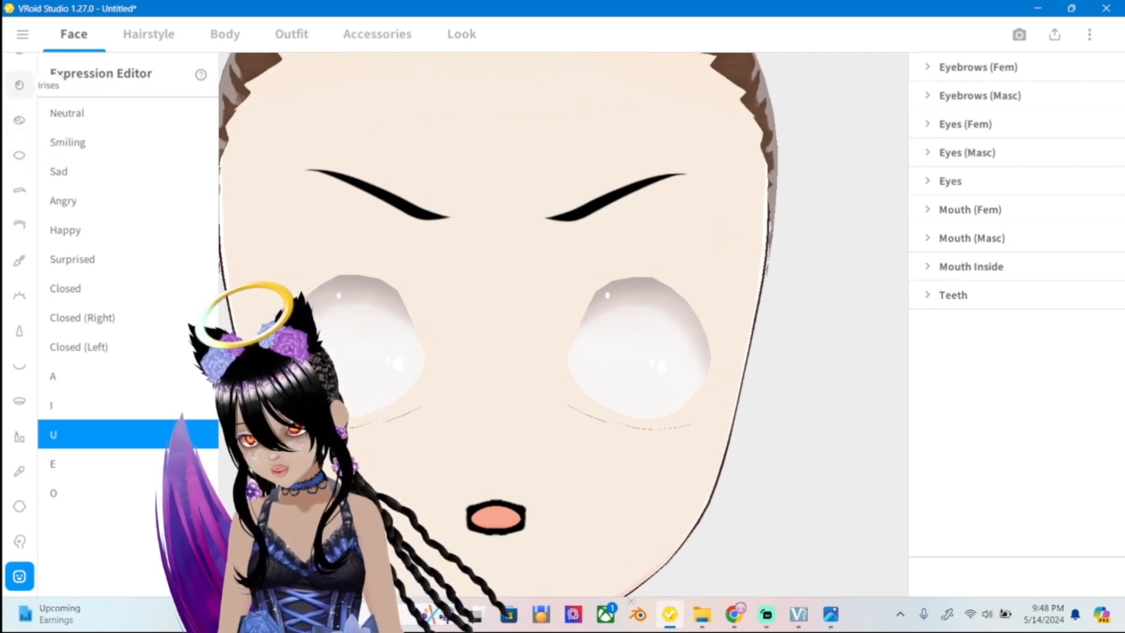
scroll(563, 324, up, 3)
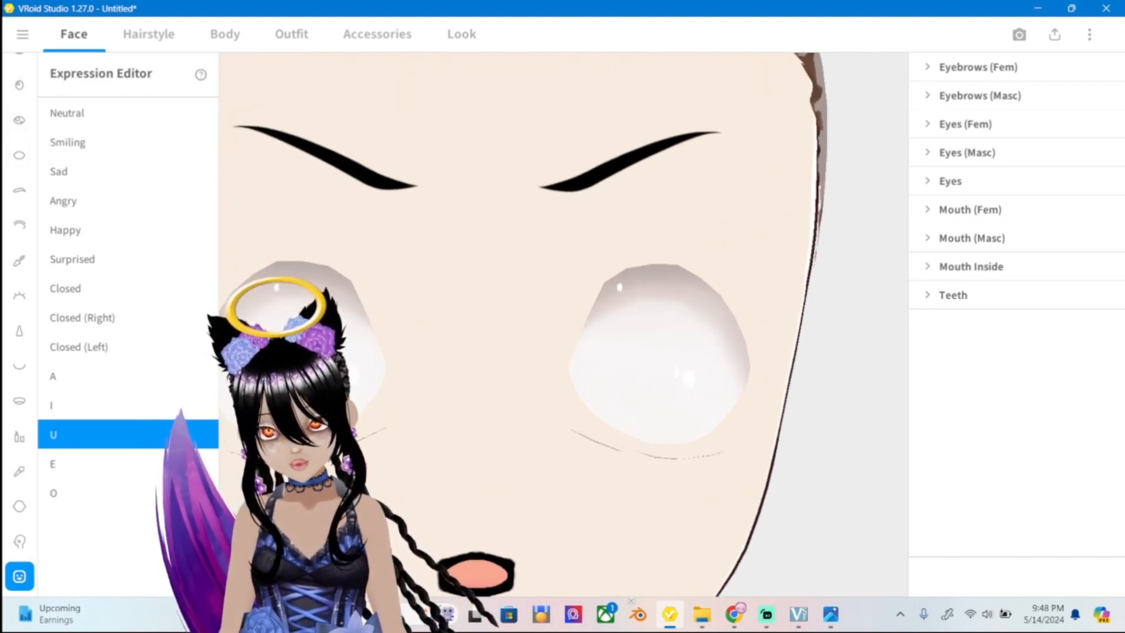
middle_drag(563, 324, 533, 233)
scroll(563, 324, up, 1)
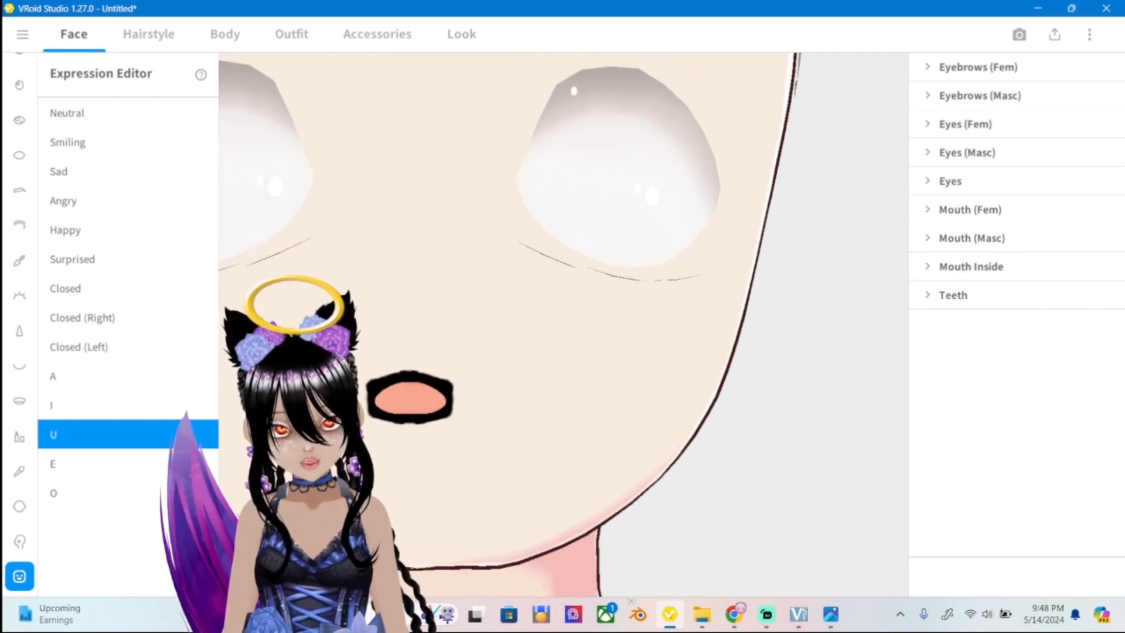
scroll(639, 207, down, 3)
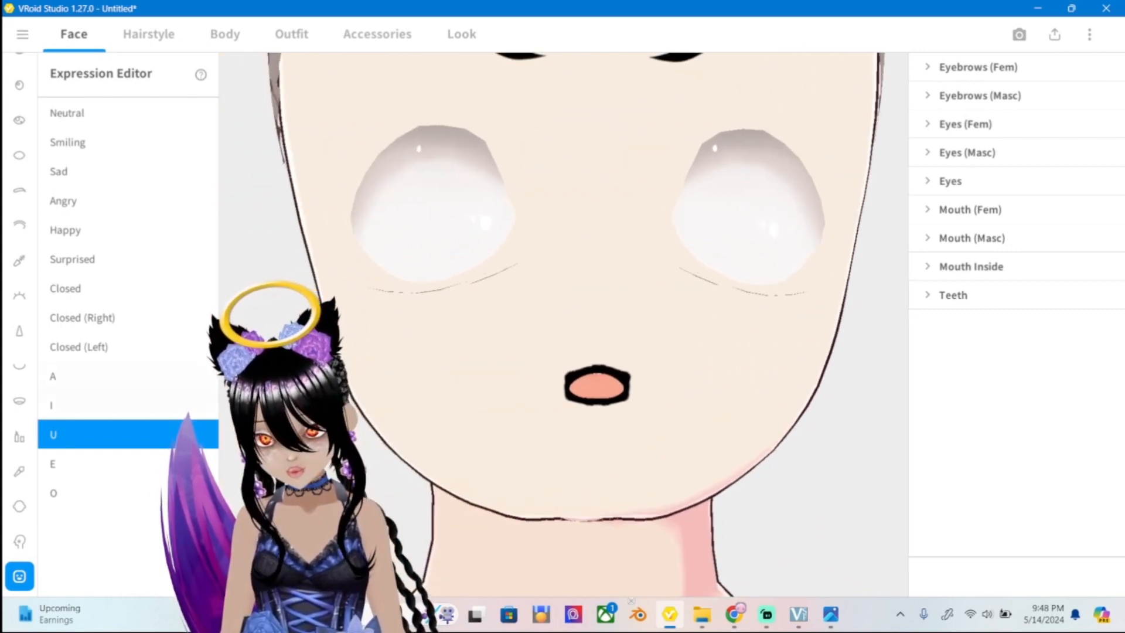
Preview the A expression and examine the open mouth's outline, teeth and interior from close up and slightly below.
click(88, 375)
scroll(563, 324, up, 3)
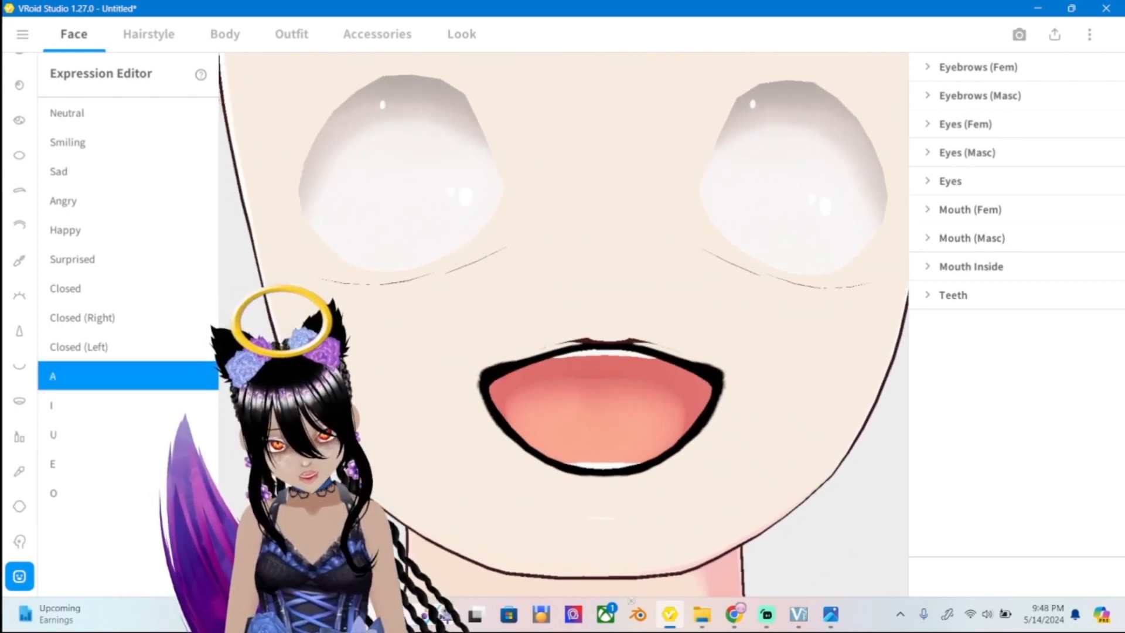
scroll(563, 324, up, 2)
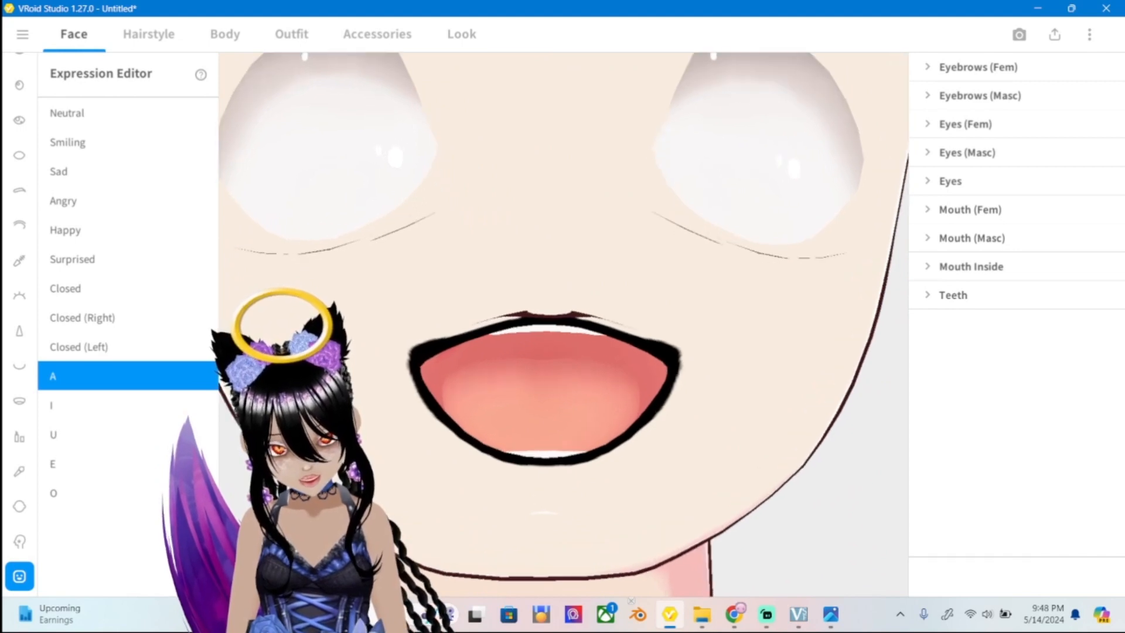
right_drag(563, 324, 560, 228)
Switch to the ref2.png reference, open ref.png from the Stylized folder, and minimize the folder window.
key(alt+Tab)
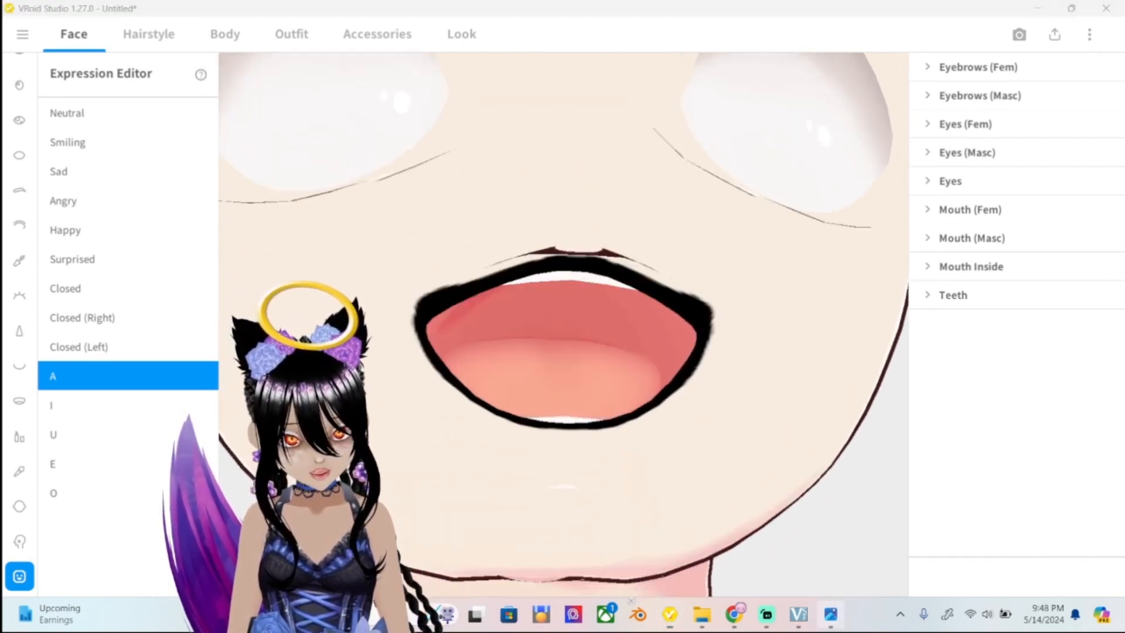
scroll(892, 297, up, 6)
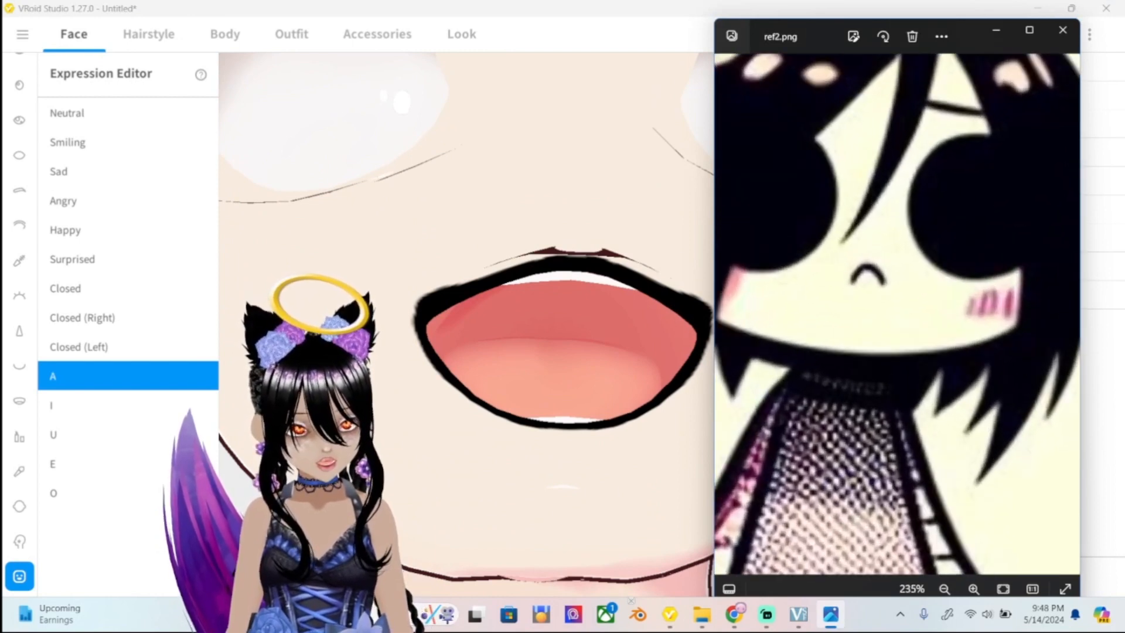
click(701, 614)
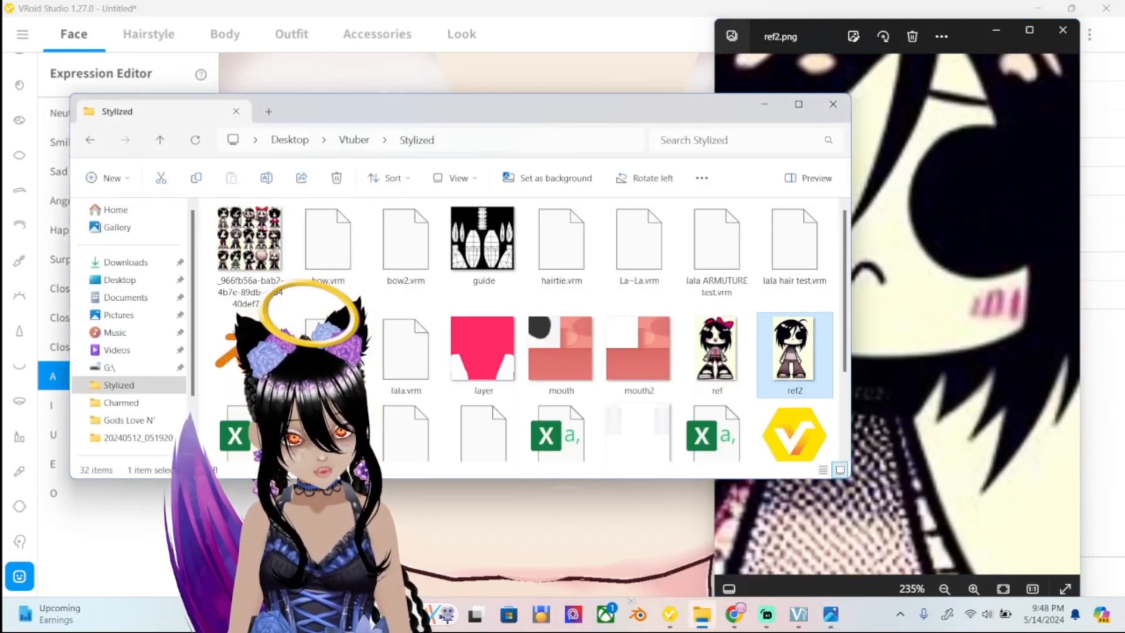
click(716, 355)
double_click(717, 354)
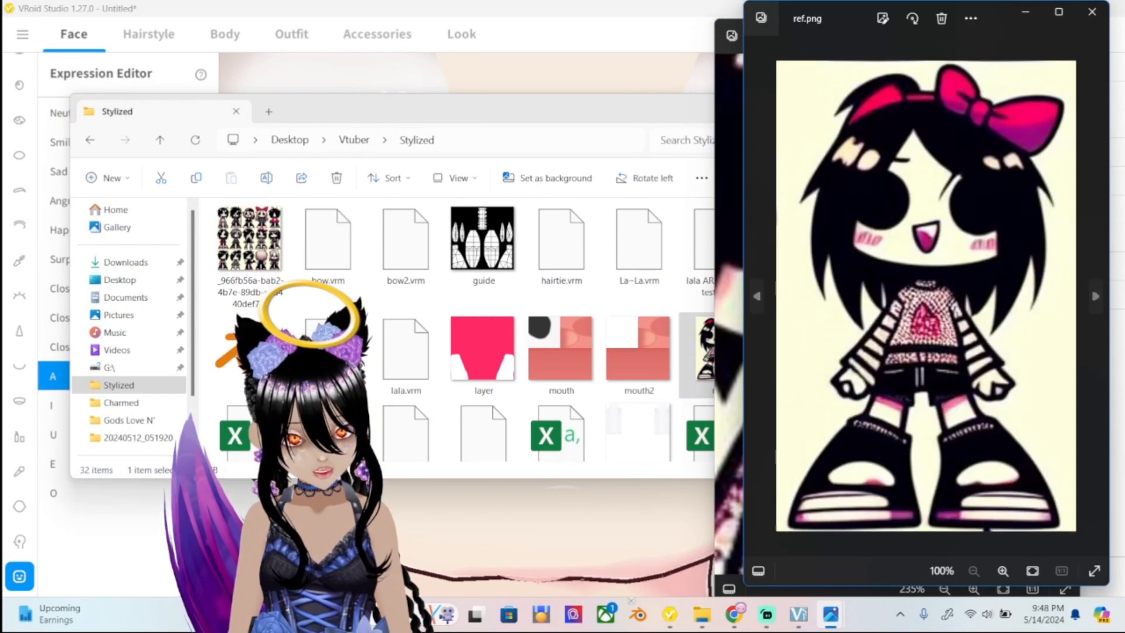
click(703, 109)
click(764, 104)
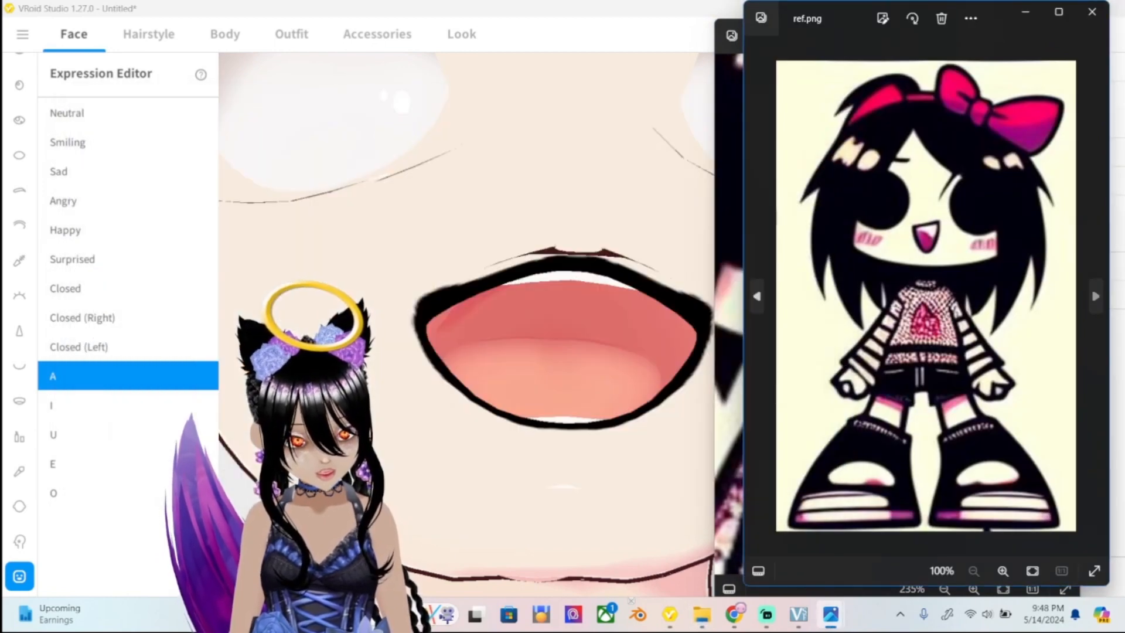
Examine the open mouth's shape, outline, teeth and tongue in the ref.png reference image.
scroll(933, 227, up, 5)
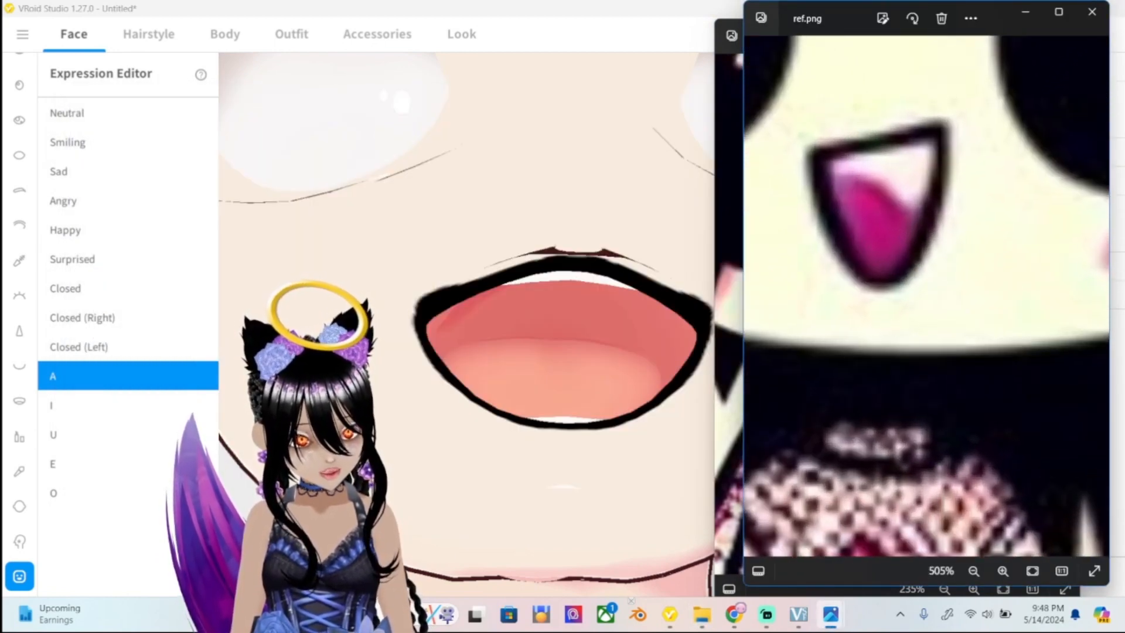
drag(925, 263, 926, 350)
scroll(926, 296, up, 1)
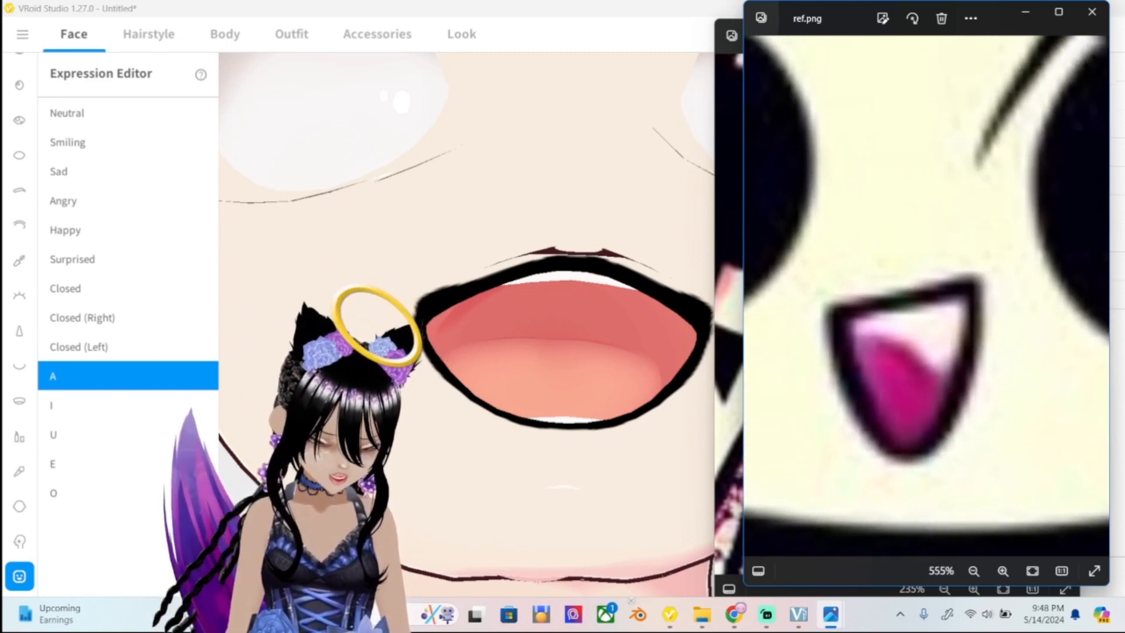
scroll(926, 293, down, 5)
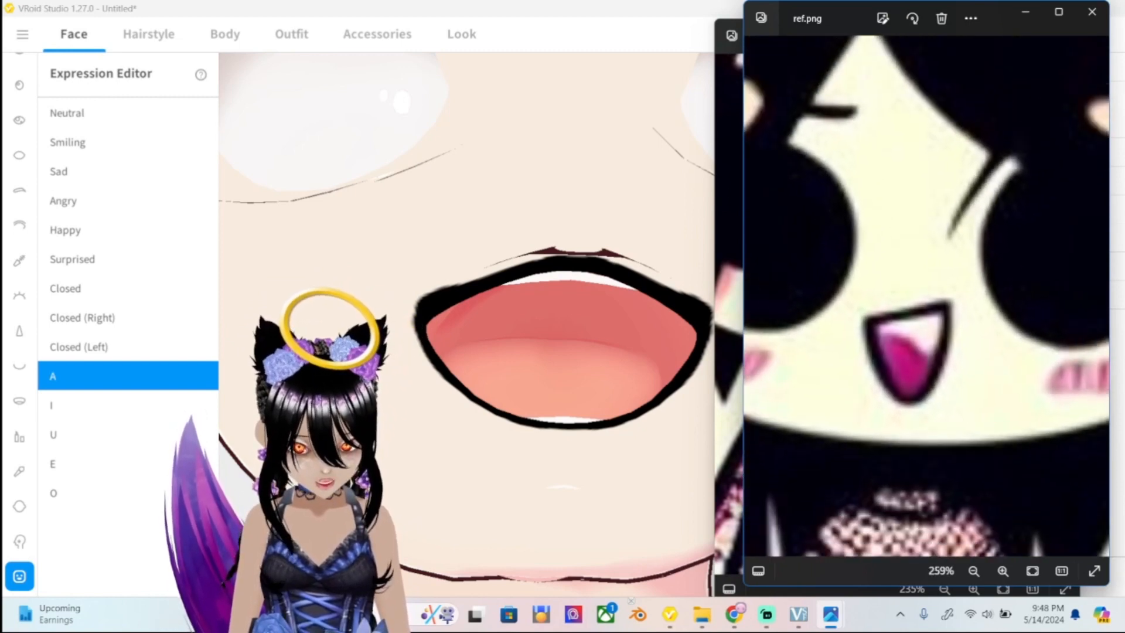
scroll(926, 293, up, 7)
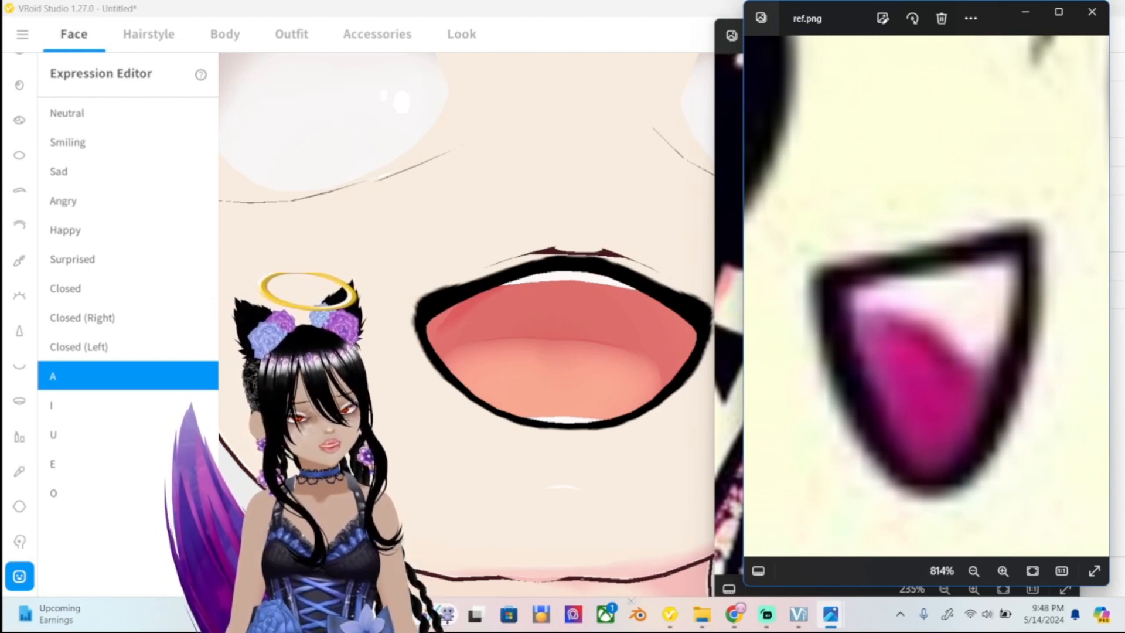
scroll(926, 293, down, 7)
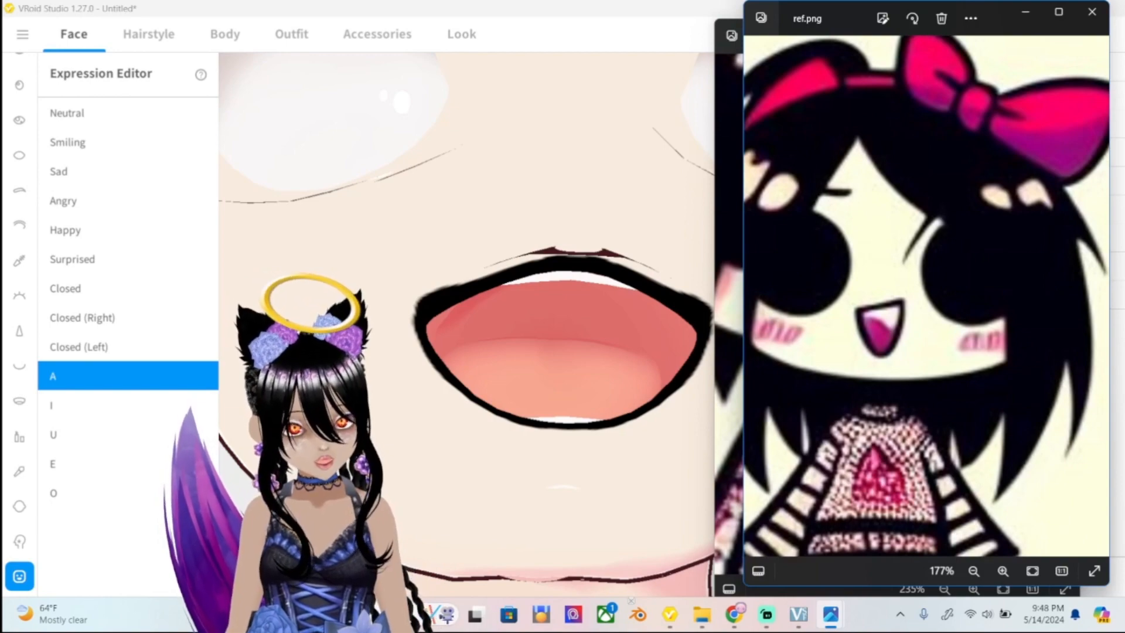
Switch back to VRoid Studio and open the scleras texture in the Texture Editor.
key(alt+Tab)
scroll(564, 324, down, 2)
middle_drag(564, 324, 538, 413)
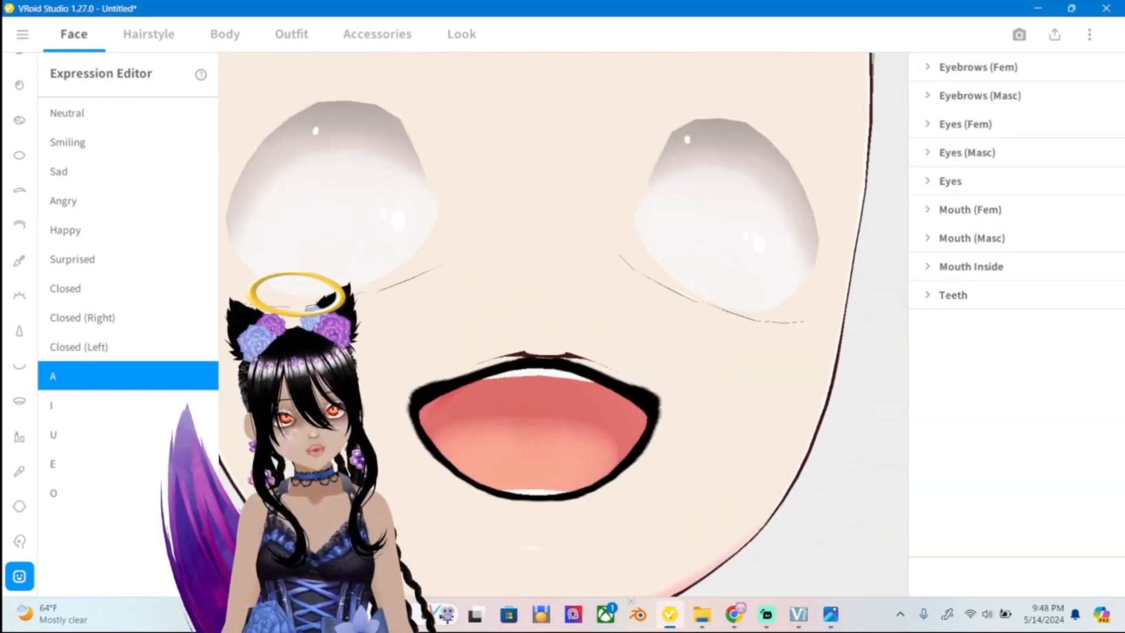
mouse_move(538, 413)
right_down()
mouse_move(410, 410)
mouse_move(662, 410)
mouse_move(548, 393)
mouse_move(521, 427)
right_up()
scroll(563, 324, down, 1)
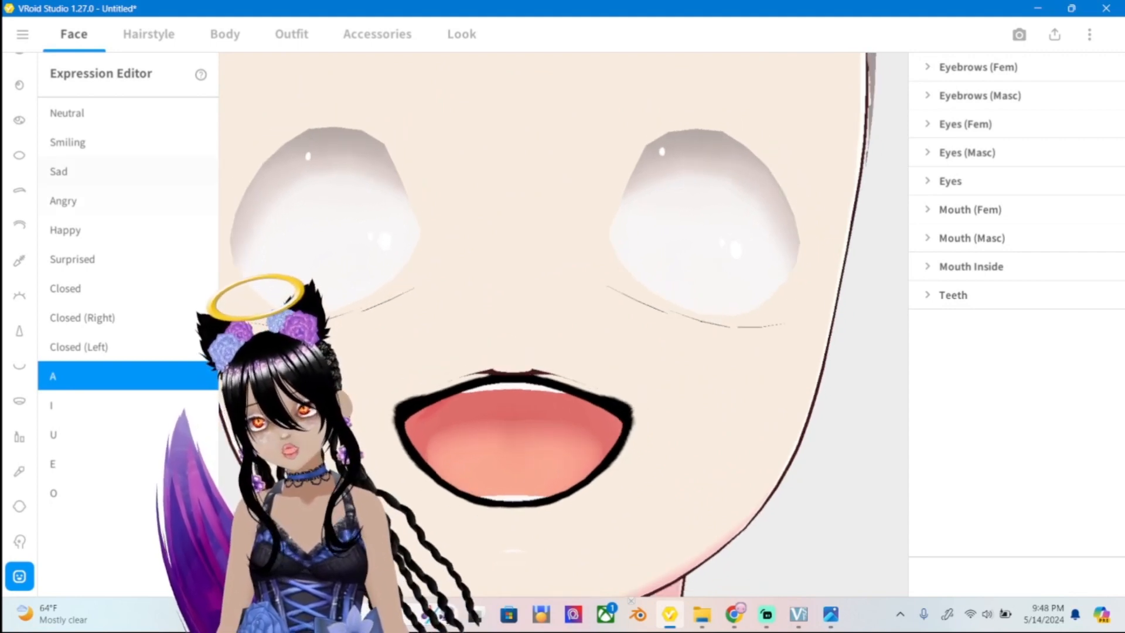
click(19, 155)
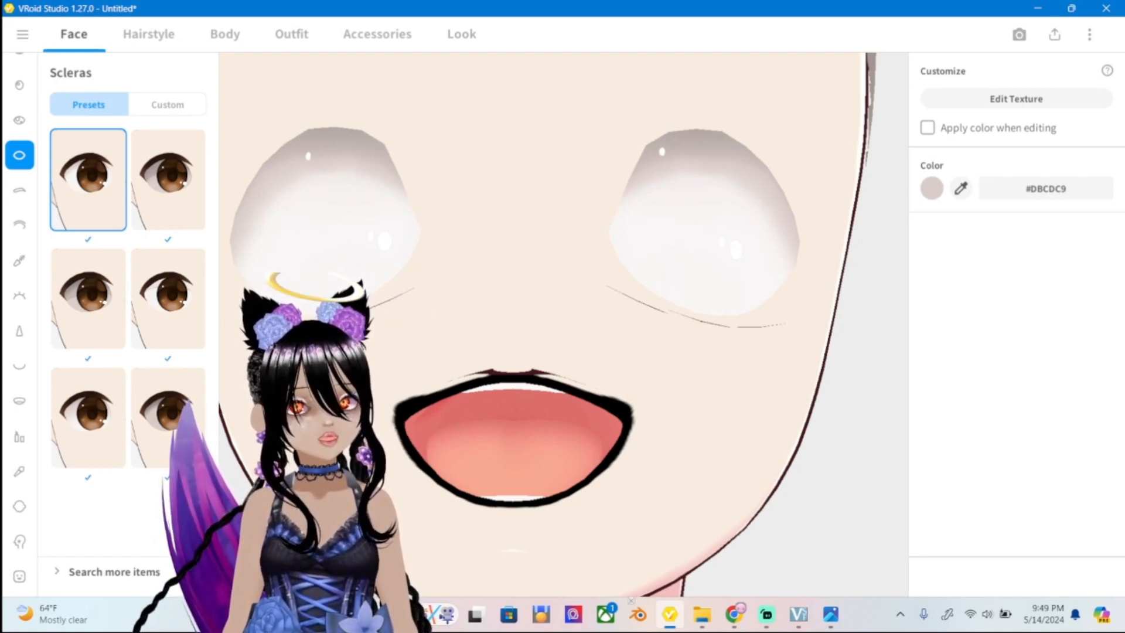
click(1016, 98)
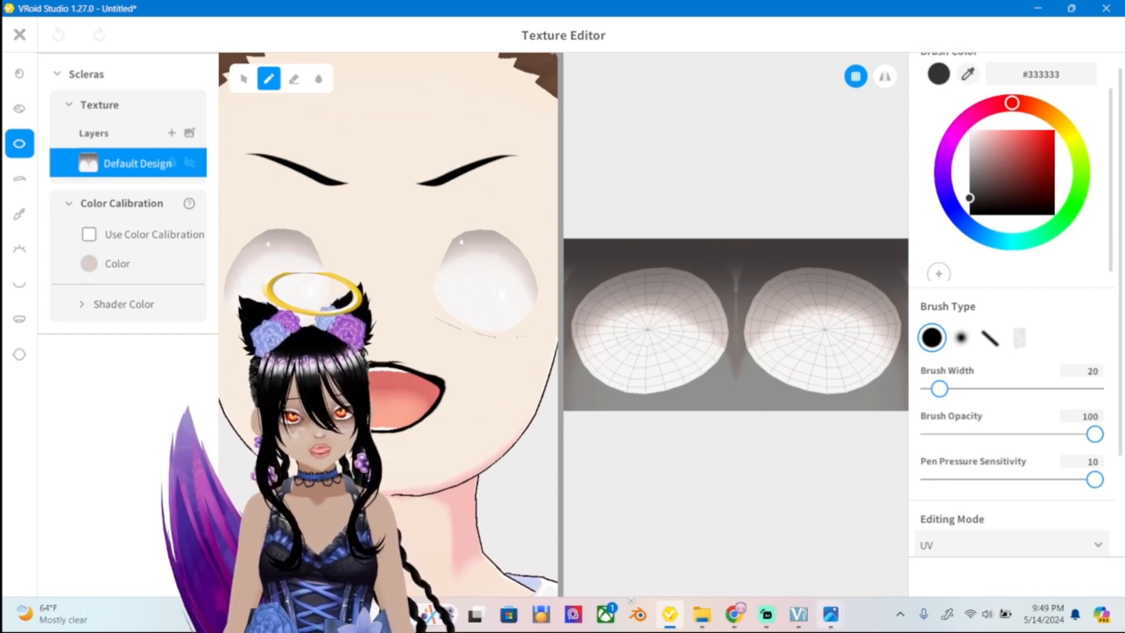
Close the ref.png reference, examine the eyes in ref2.png, and return to the Texture Editor in VRoid Studio.
click(831, 615)
click(792, 543)
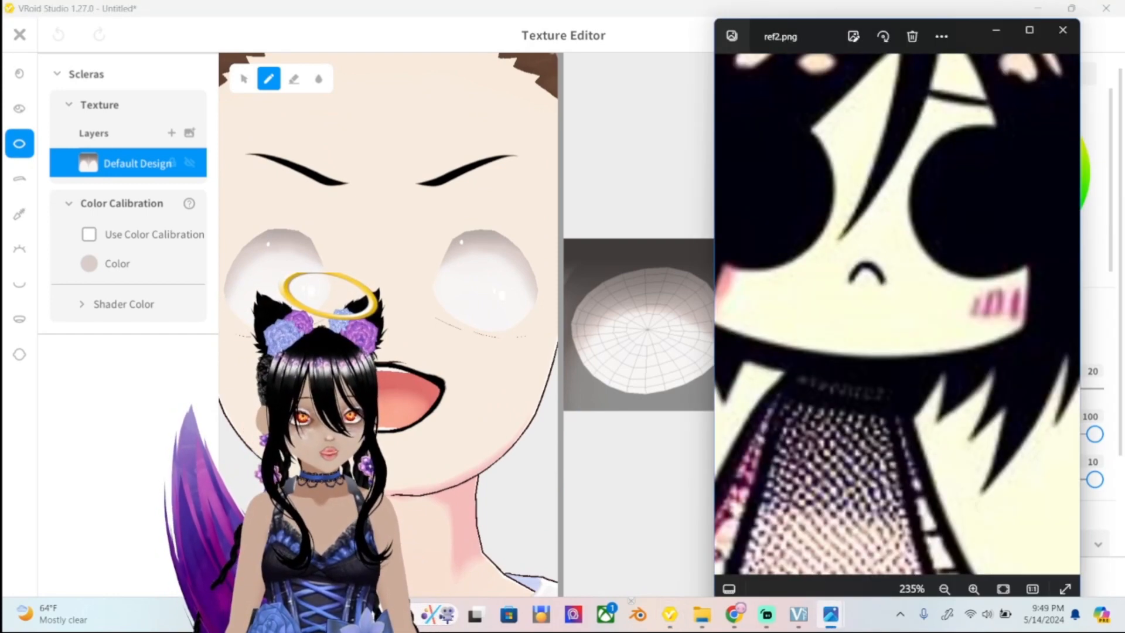
mouse_move(831, 614)
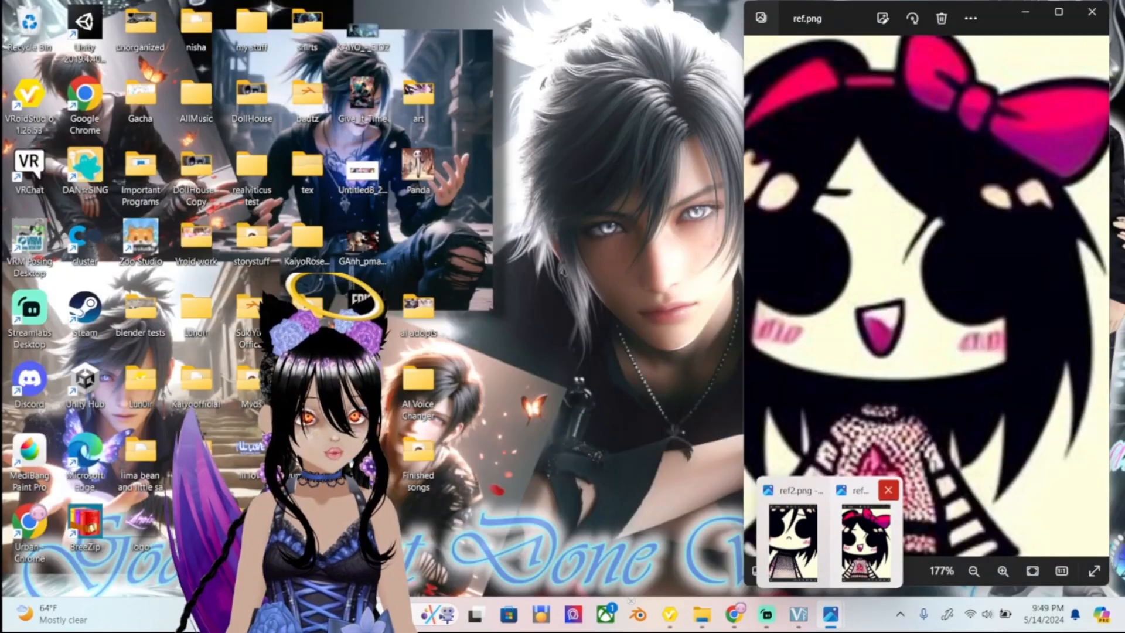
click(890, 490)
click(830, 542)
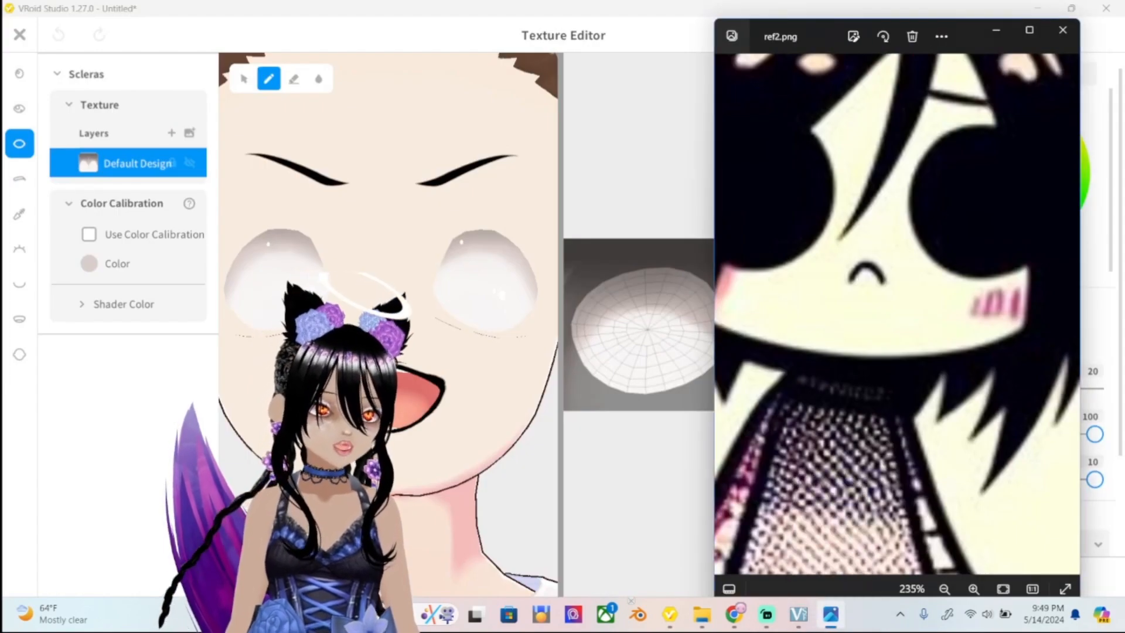
scroll(897, 315, down, 4)
scroll(897, 315, up, 3)
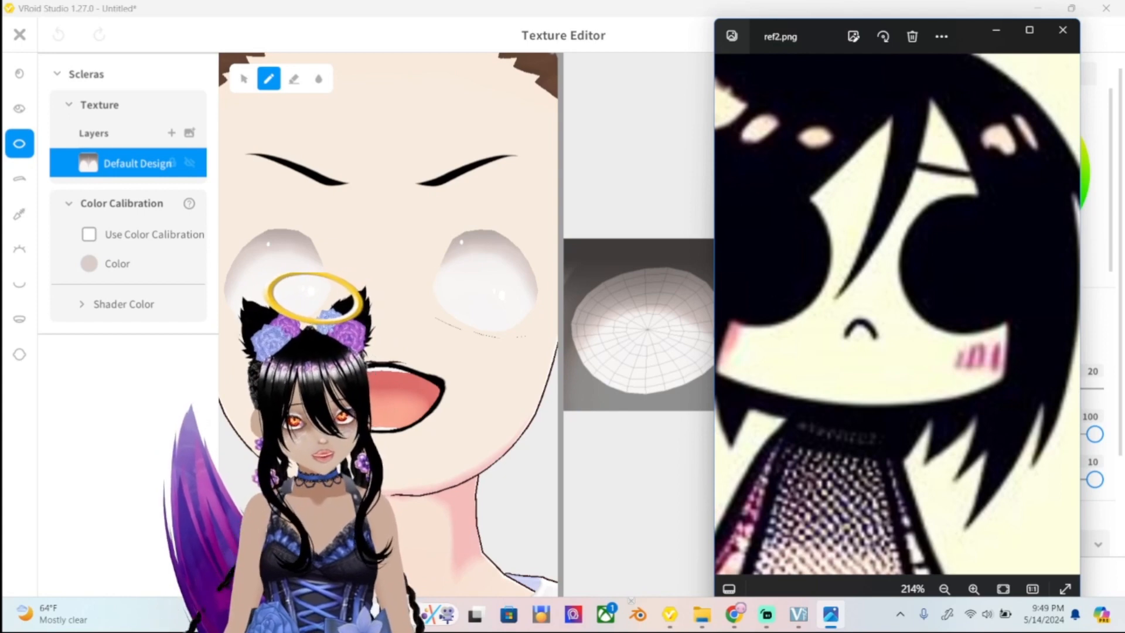
key(alt+Tab)
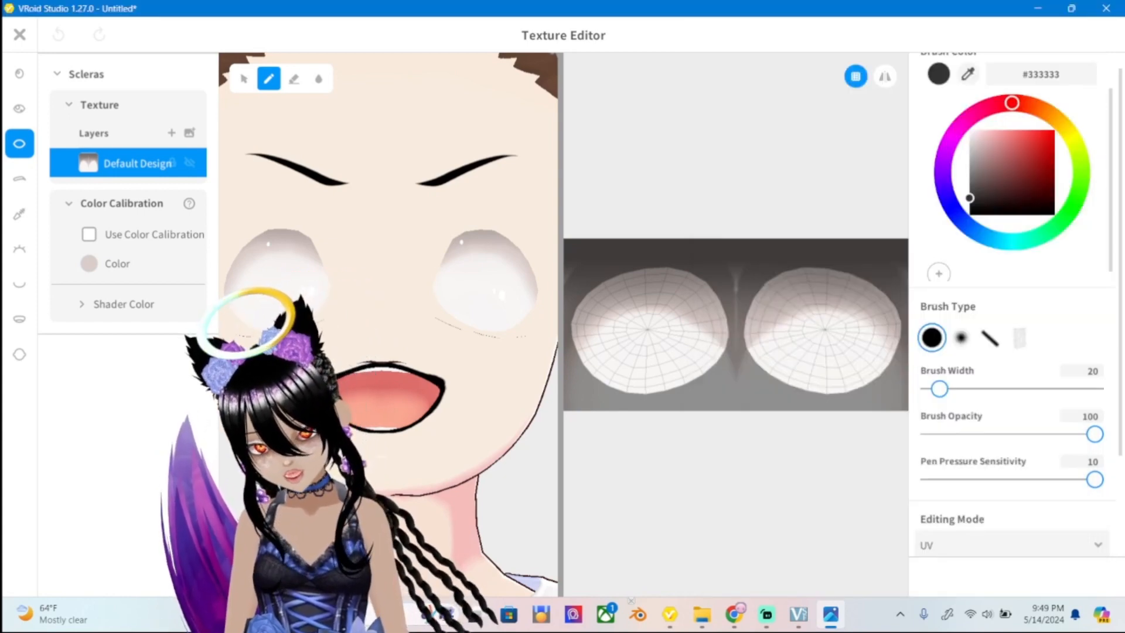
Erase the lower outer edges of both scleras on the Default Design layer with the mirrored Eraser.
scroll(557, 317, up, 5)
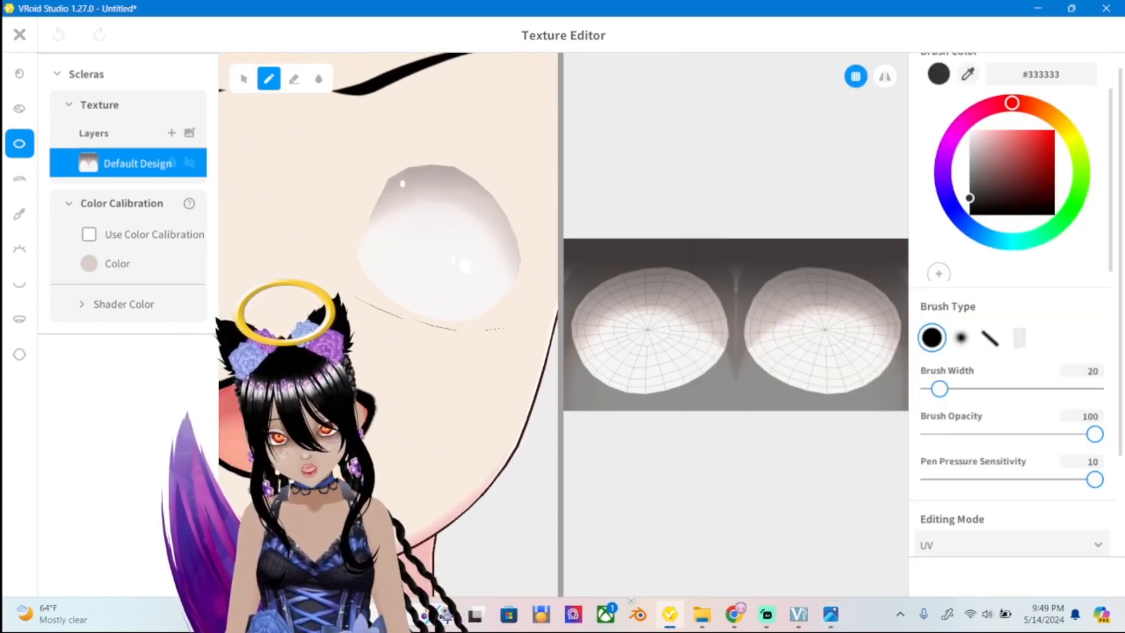
middle_drag(418, 339, 402, 340)
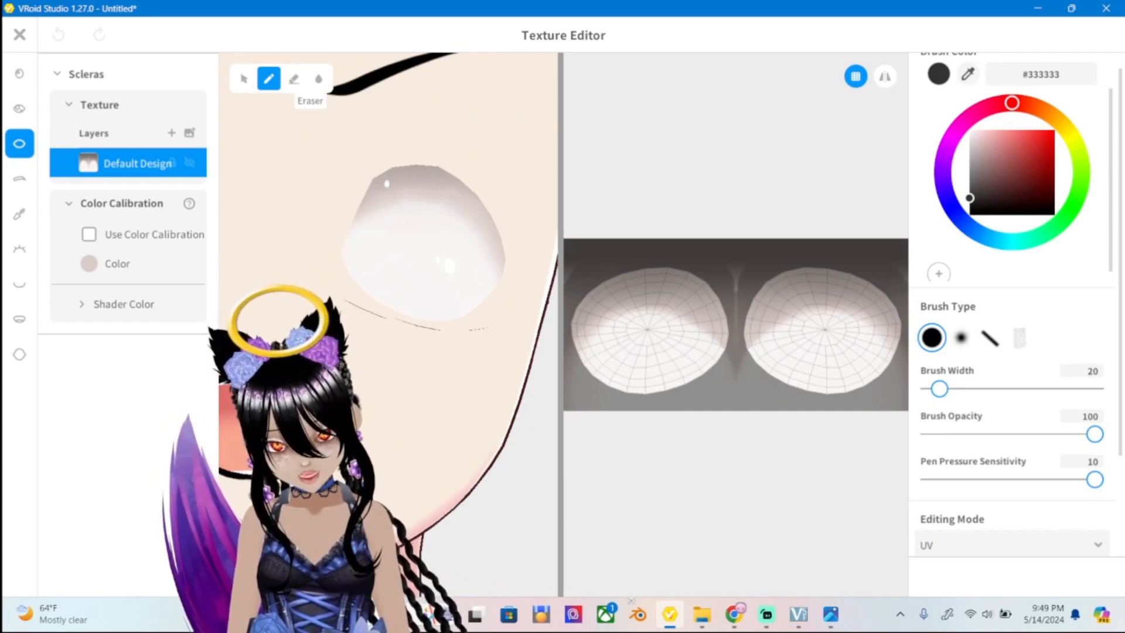
click(293, 79)
click(885, 77)
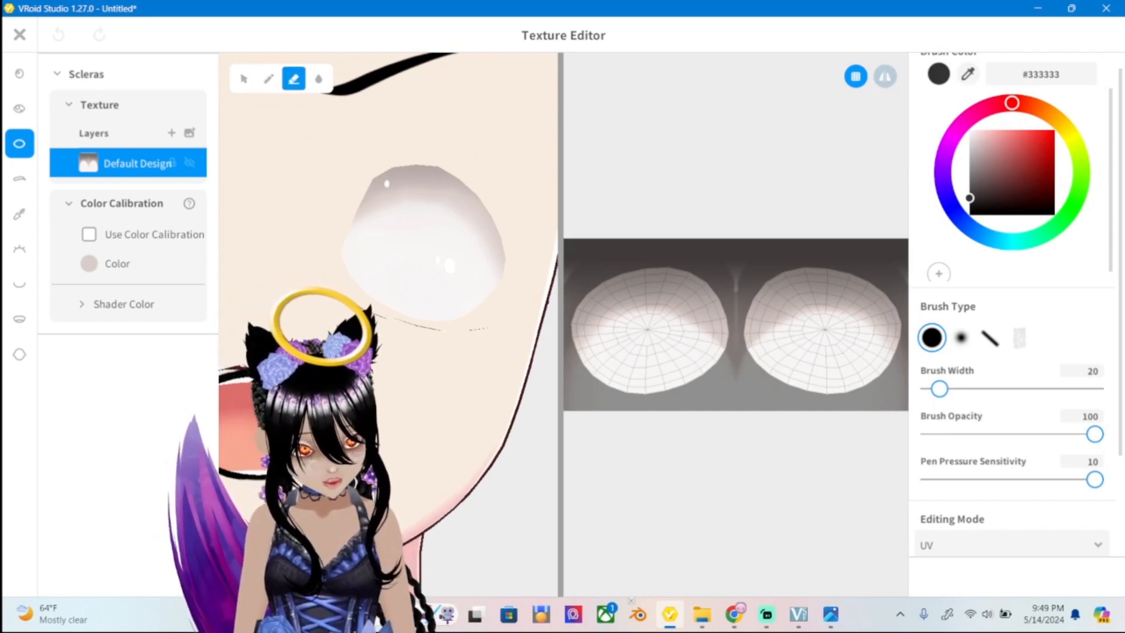
scroll(501, 358, up, 3)
drag(509, 342, 498, 334)
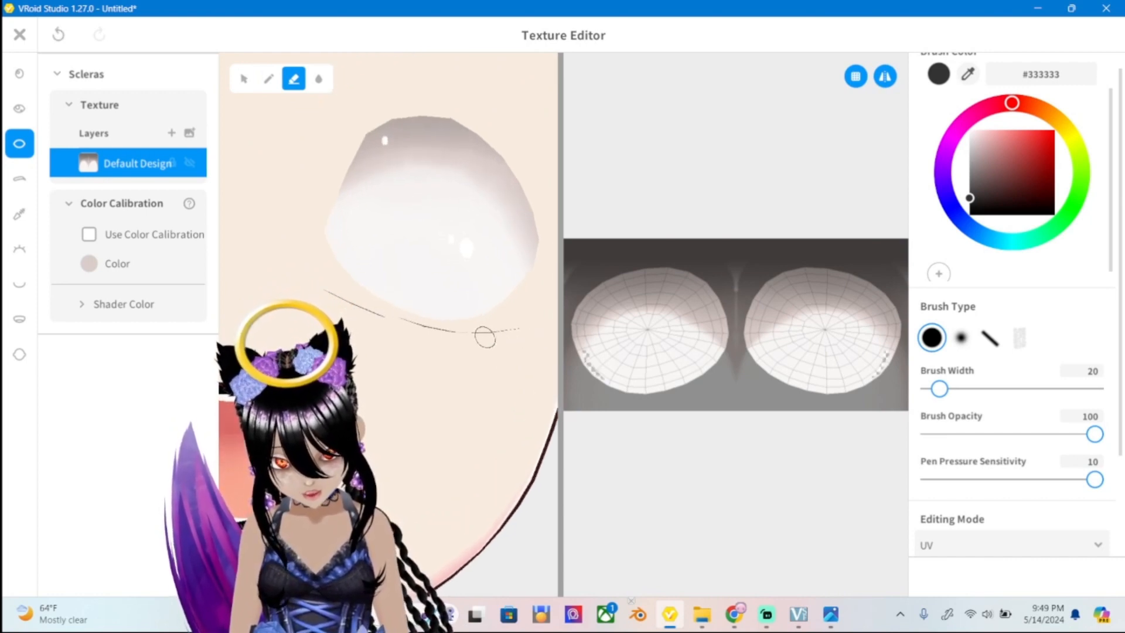
scroll(501, 329, up, 2)
scroll(464, 388, up, 2)
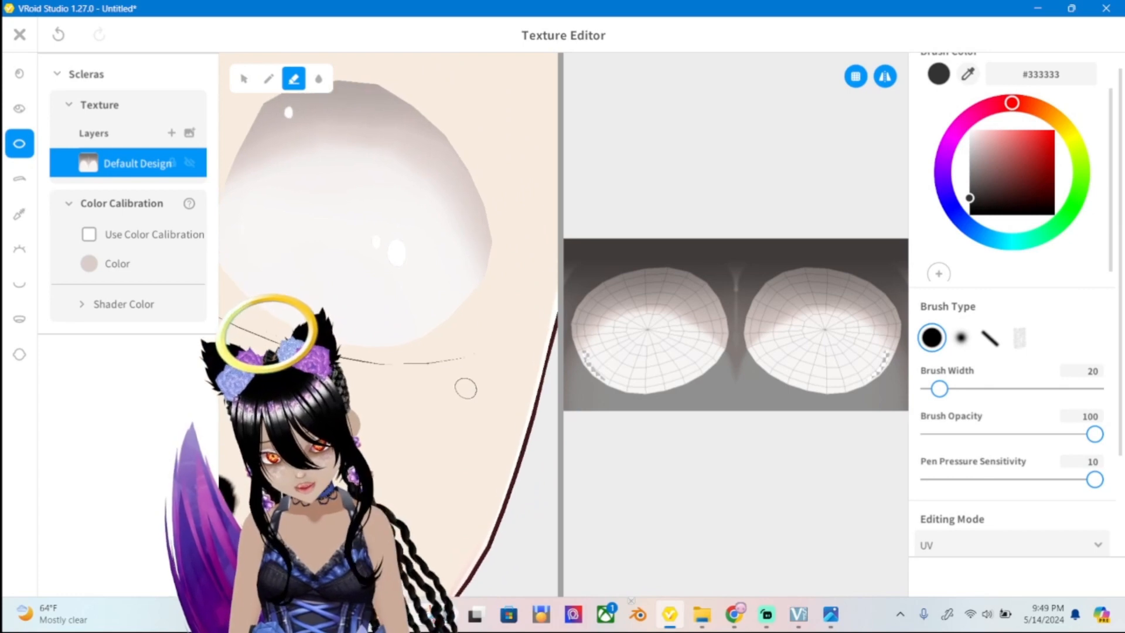
middle_drag(465, 388, 484, 394)
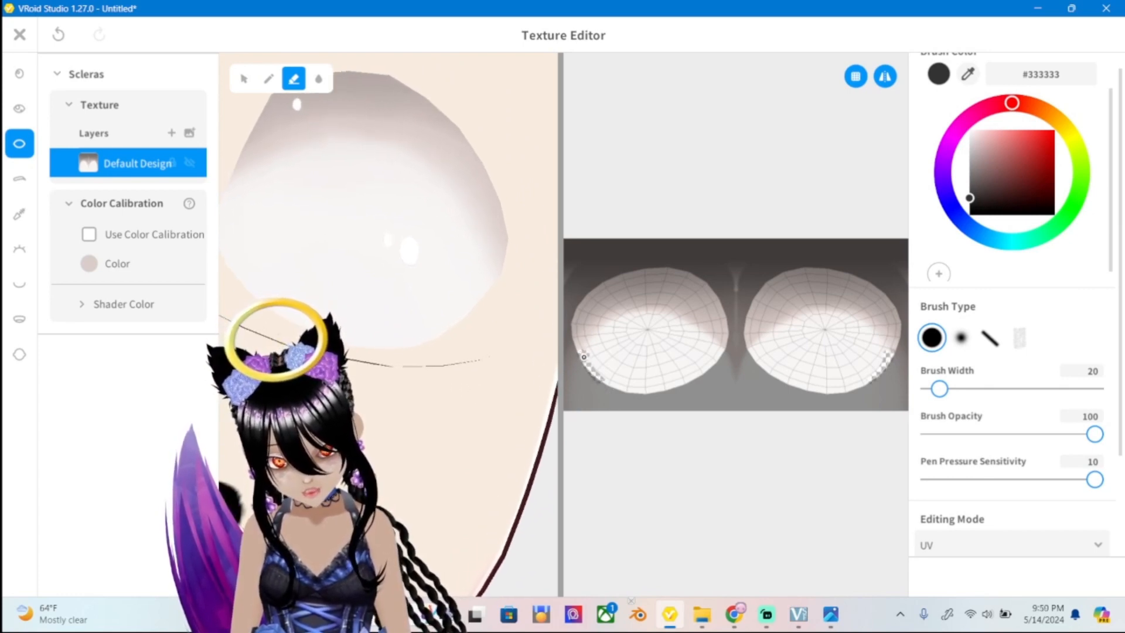
Set the eraser's brush width to 169 and erase the Default Design layer across both scleras.
drag(940, 388, 1022, 388)
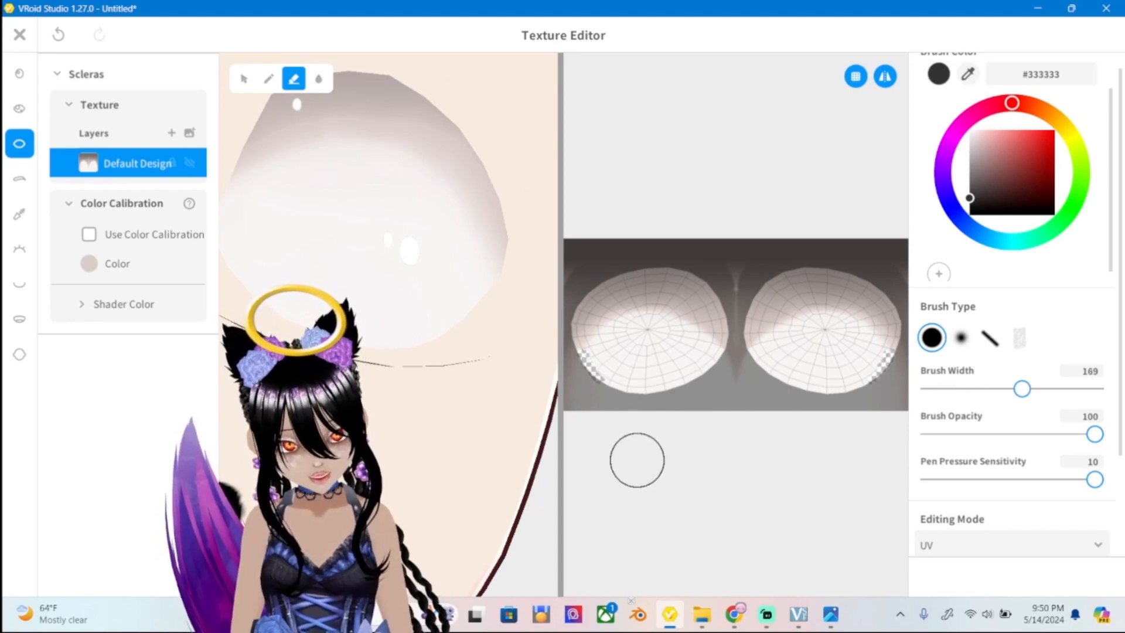
mouse_move(644, 257)
mouse_down()
mouse_move(633, 377)
mouse_move(577, 375)
mouse_move(656, 346)
mouse_move(681, 271)
mouse_move(715, 293)
mouse_up()
scroll(387, 263, down, 8)
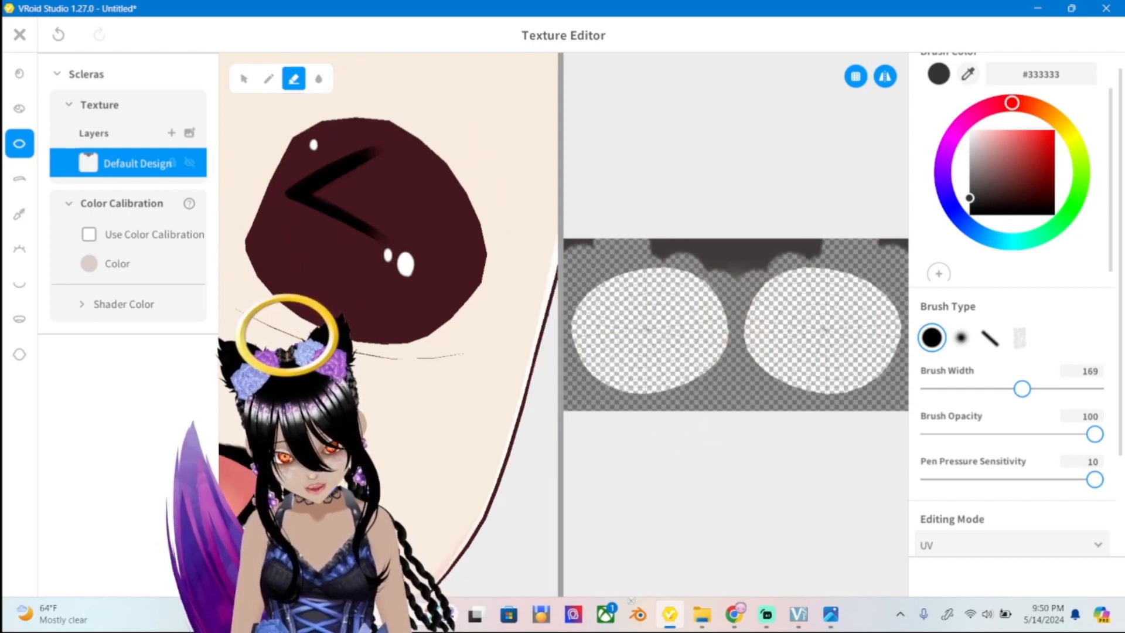
Inspect the erased eyes on the face from several angles and undo the last eraser stroke across the scleras.
middle_drag(351, 275, 439, 293)
scroll(440, 293, up, 3)
right_drag(363, 293, 481, 299)
scroll(410, 323, up, 3)
right_drag(375, 316, 357, 229)
scroll(388, 325, down, 3)
scroll(387, 324, down, 5)
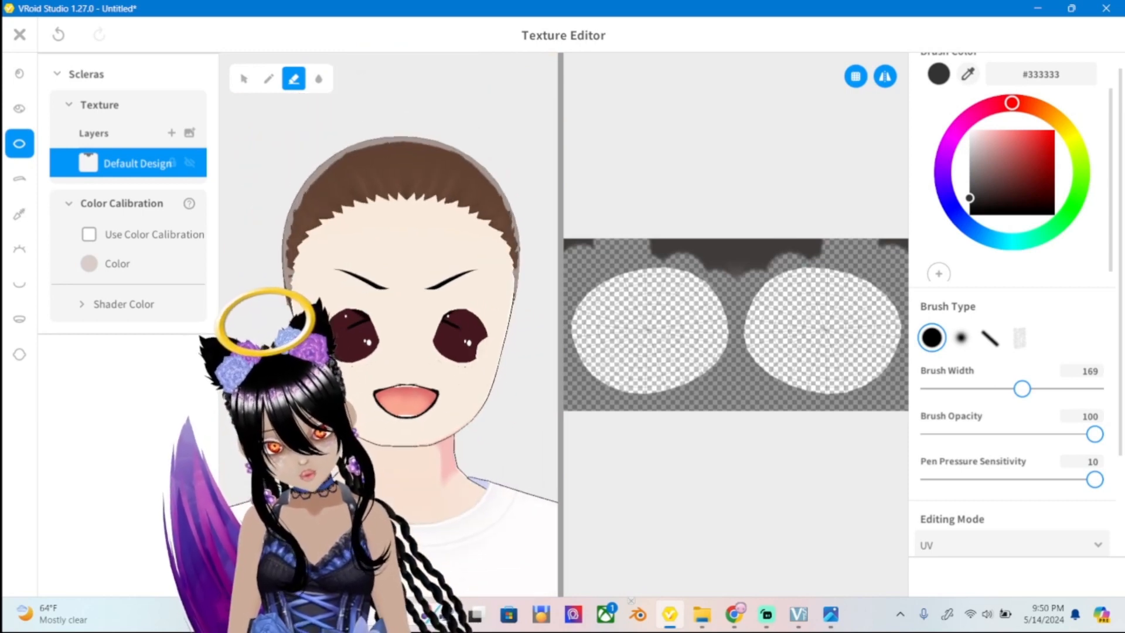
key(ctrl+z)
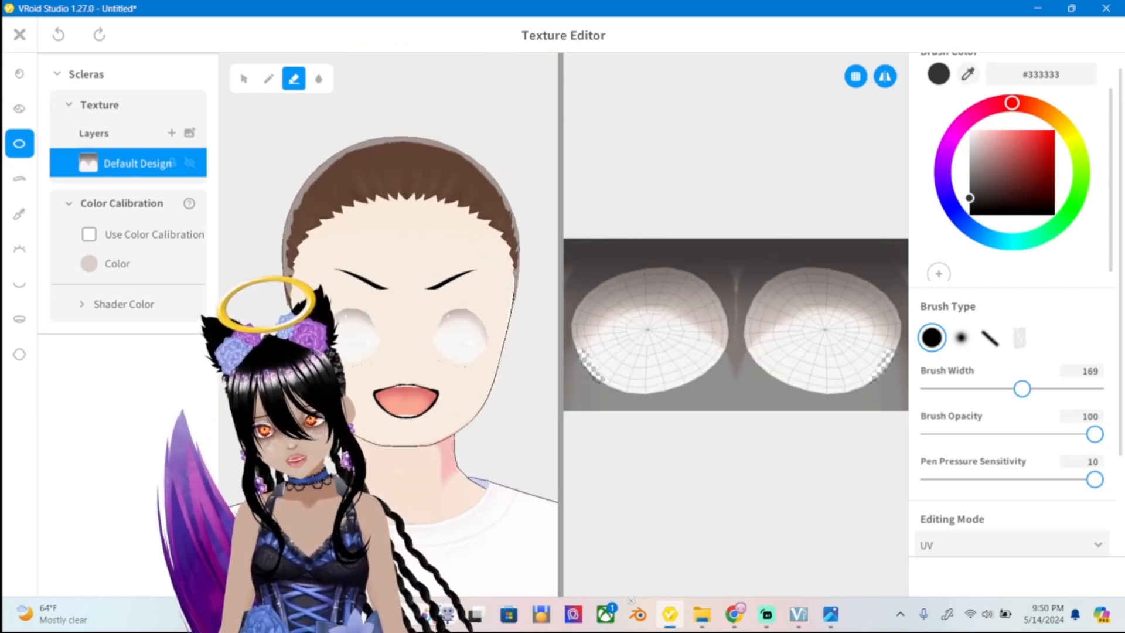
scroll(387, 324, up, 2)
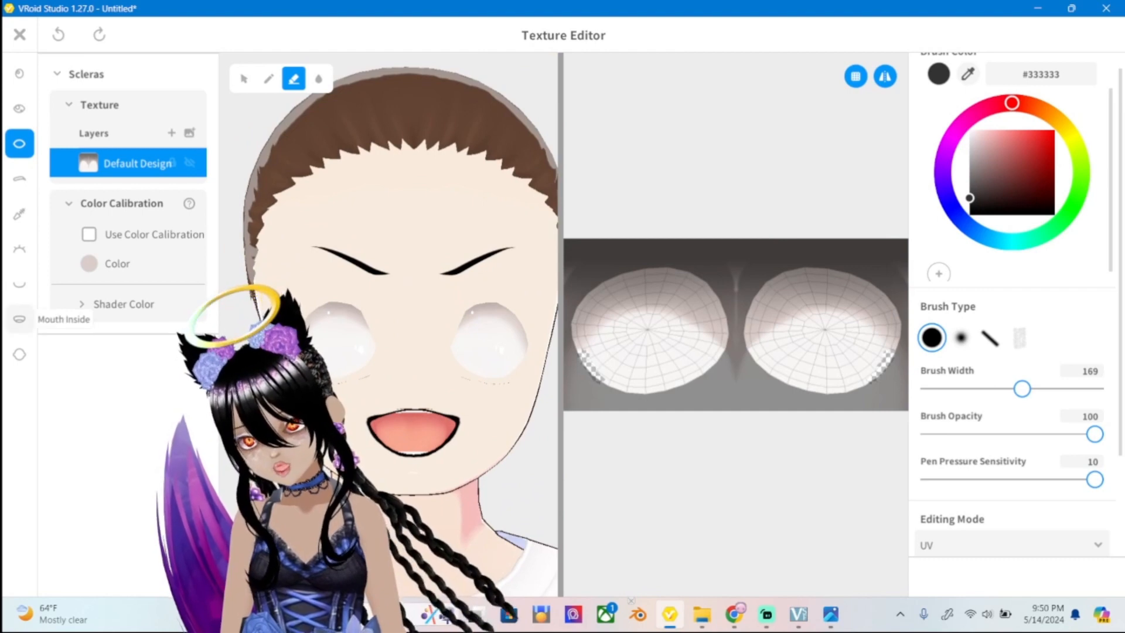
Open the Mouth Inside texture and try erasing its white teeth area with the mirrored Eraser, undoing the stroke.
click(19, 319)
scroll(688, 328, down, 2)
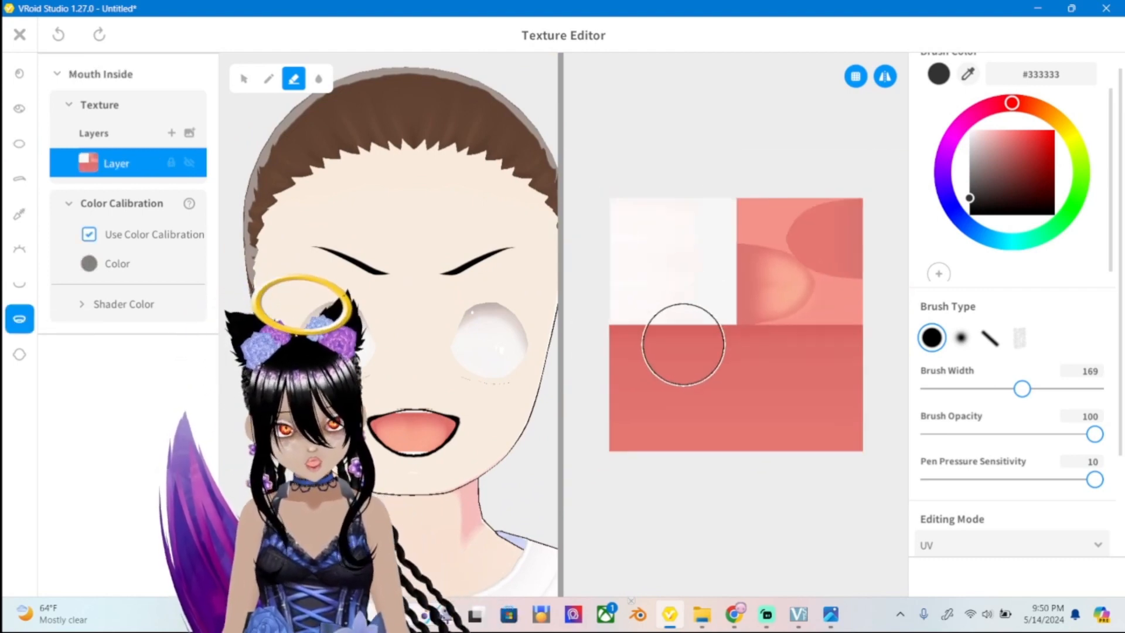
mouse_move(683, 344)
mouse_down()
mouse_move(658, 243)
mouse_move(622, 212)
mouse_up()
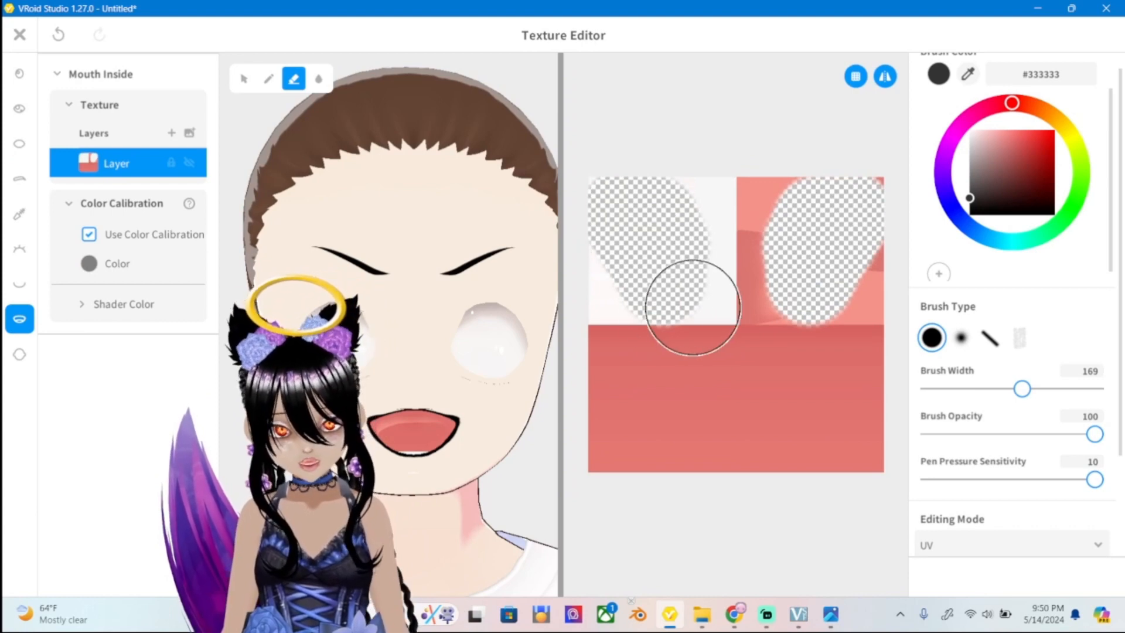
key(ctrl+z)
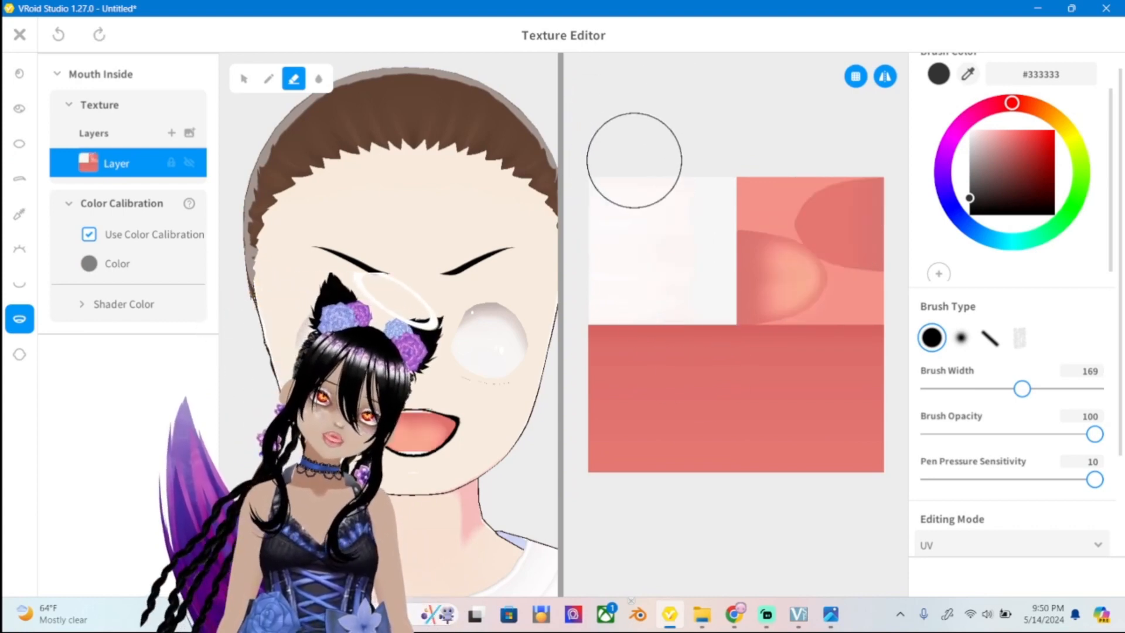
Try erasing the white teeth area without mirroring and then with it, undoing the mirrored stroke.
click(885, 76)
mouse_move(677, 183)
mouse_down()
mouse_move(666, 223)
mouse_move(640, 251)
mouse_move(633, 191)
mouse_move(678, 181)
mouse_move(688, 221)
mouse_up()
click(884, 76)
drag(647, 289, 683, 221)
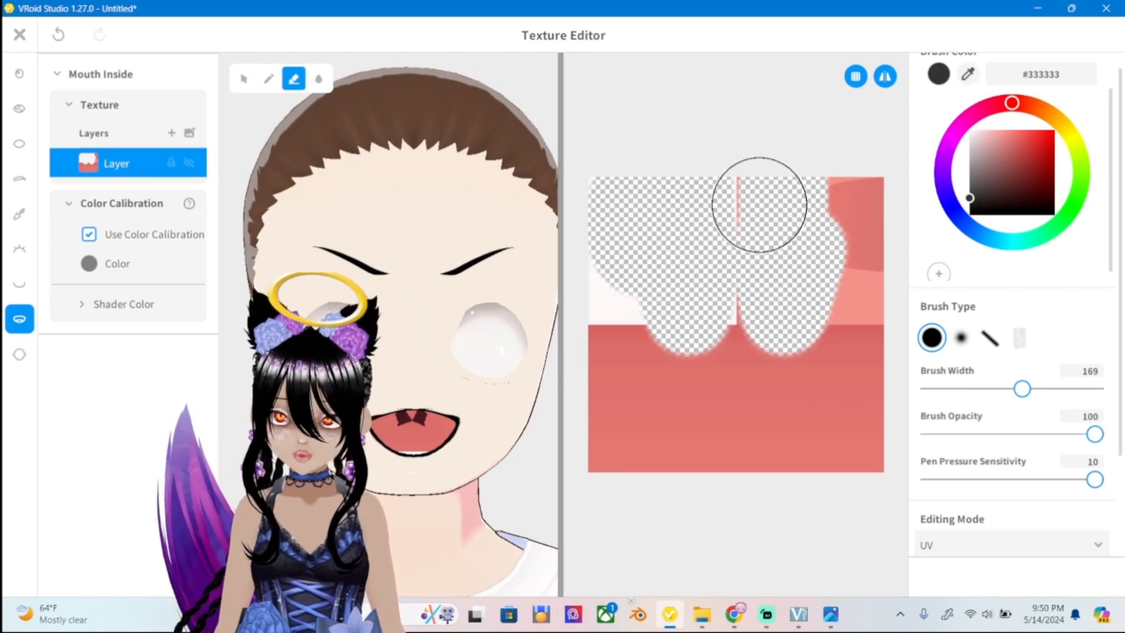
key(ctrl+z)
scroll(680, 228, up, 2)
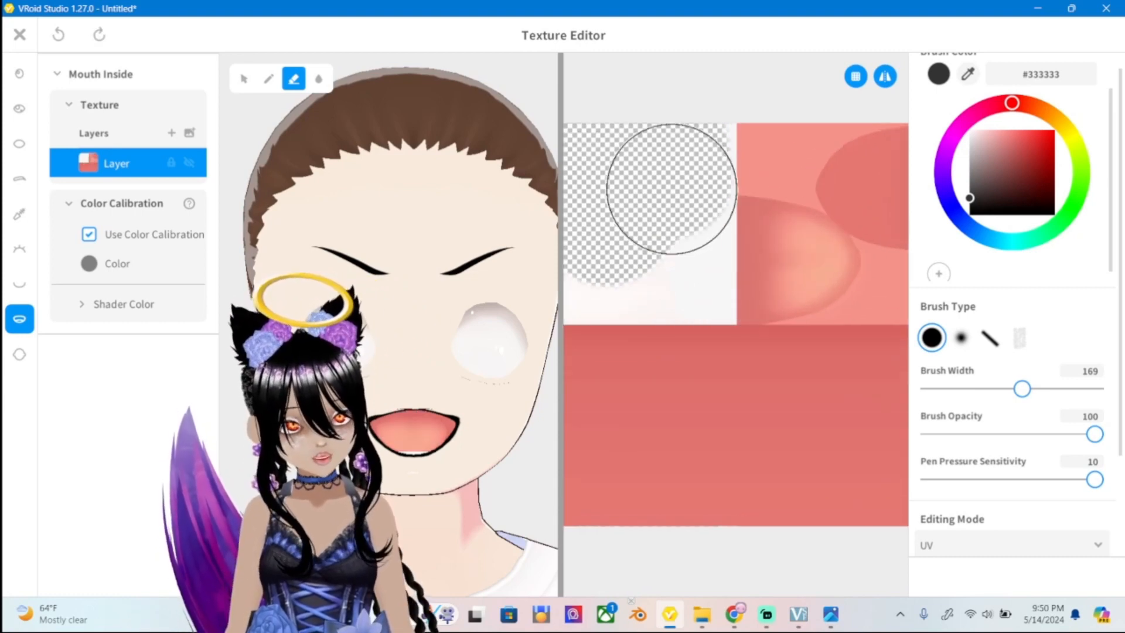
Try erasing the remaining teeth area with mirroring on and off, and undo all the teeth erasing.
scroll(670, 191, down, 2)
mouse_move(639, 201)
mouse_down()
mouse_move(628, 176)
mouse_move(623, 276)
mouse_move(686, 234)
mouse_up()
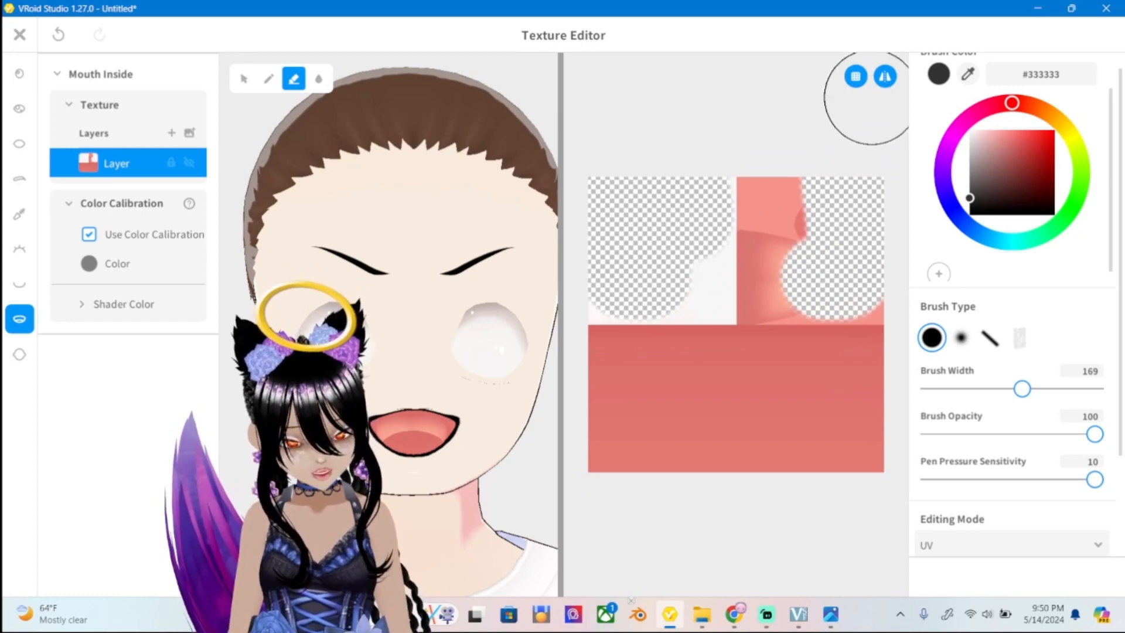
key(ctrl+z)
click(885, 76)
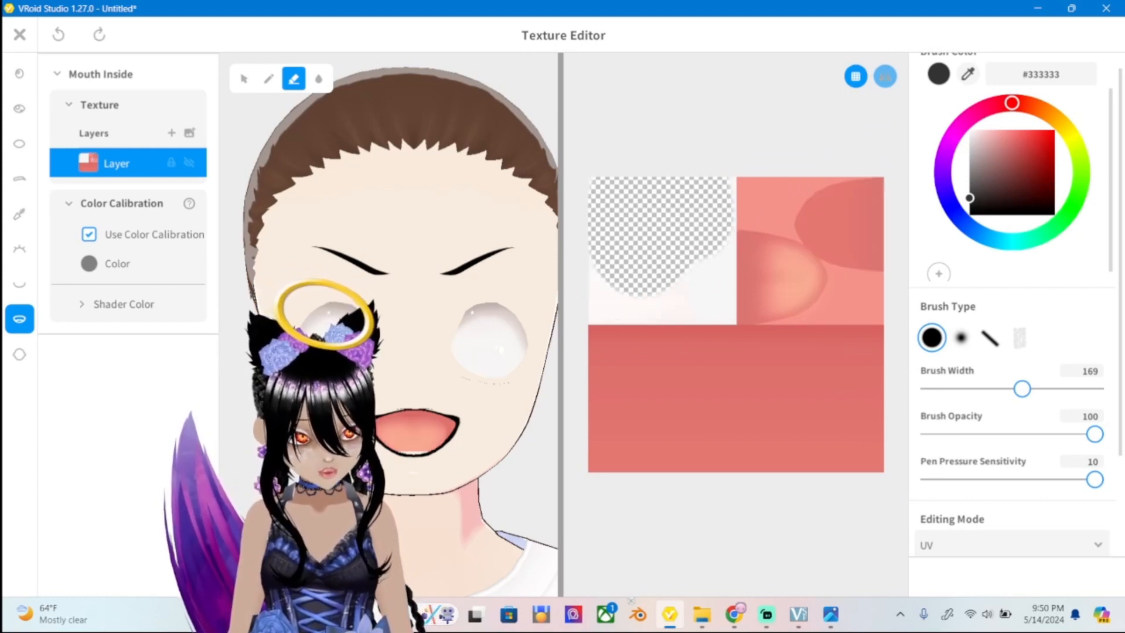
mouse_move(589, 235)
mouse_down()
mouse_move(605, 269)
mouse_move(678, 269)
mouse_move(696, 206)
mouse_up()
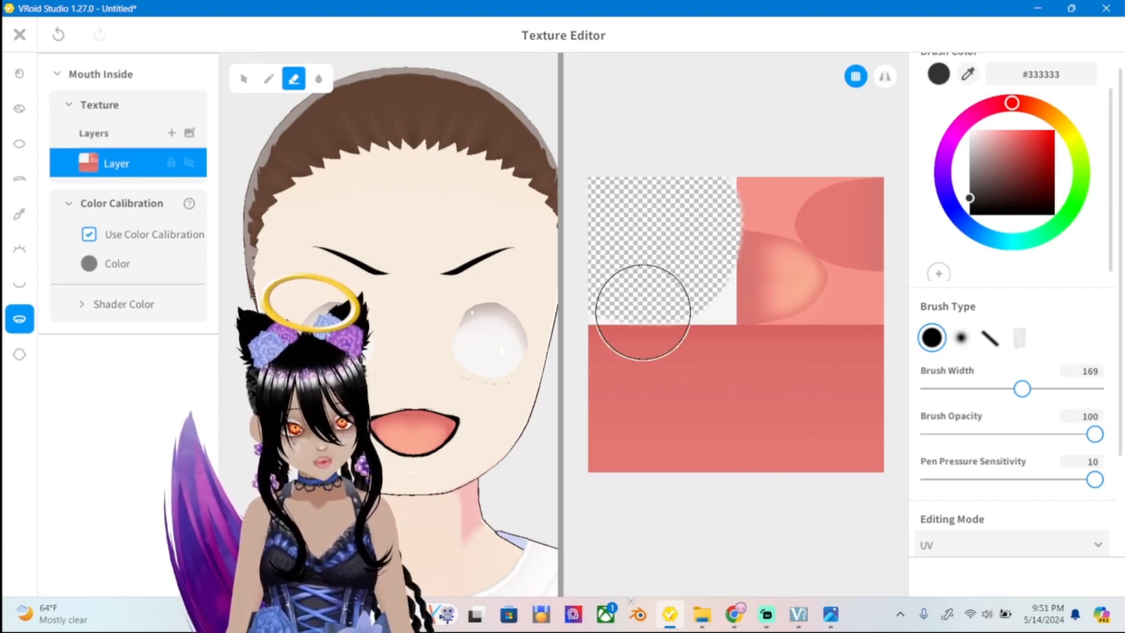
key(ctrl+z)
key(ctrl+z)
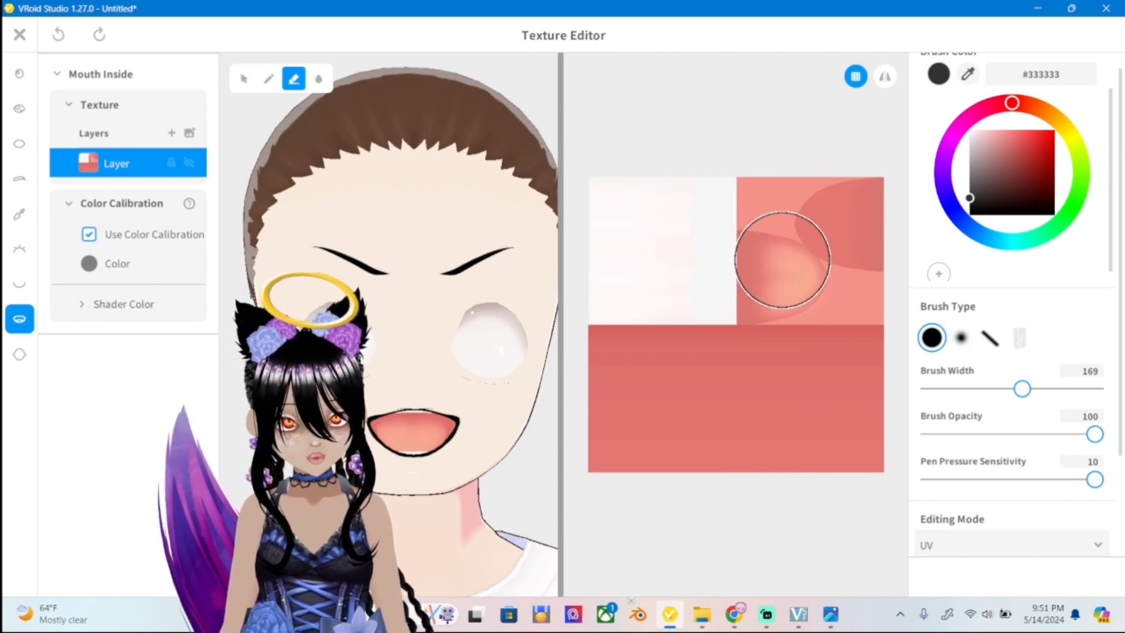
right_click(141, 164)
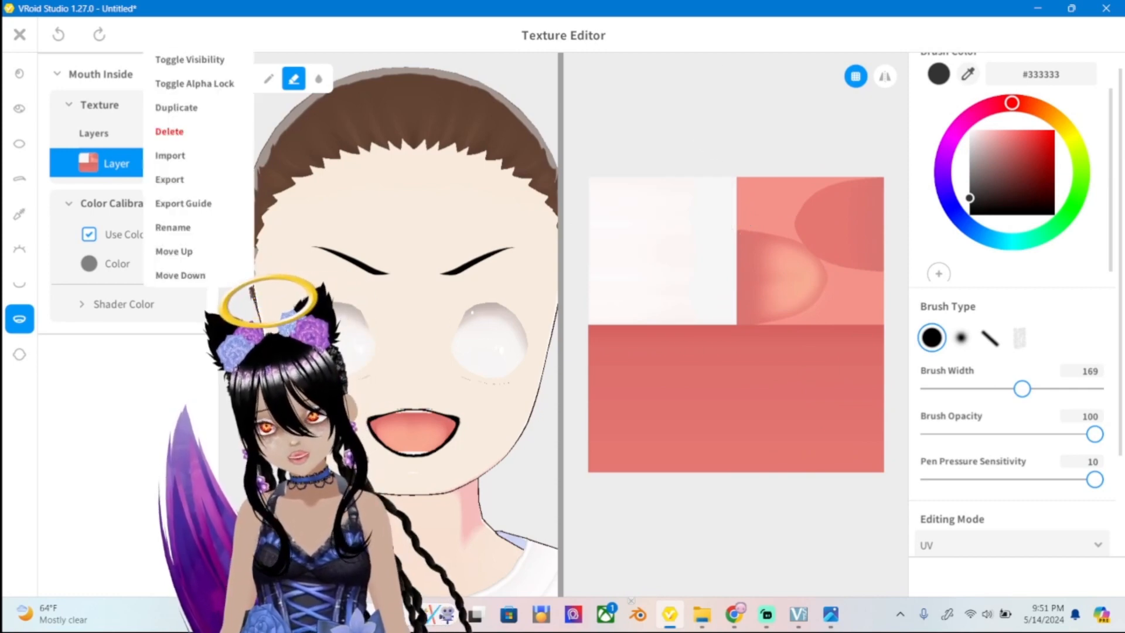
click(170, 179)
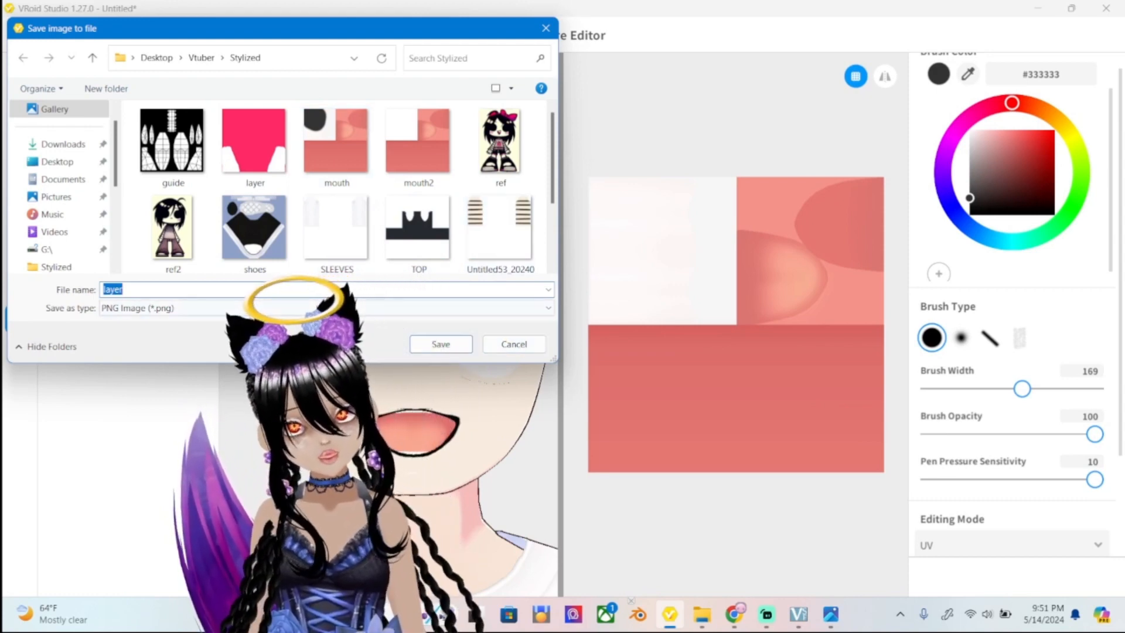
scroll(418, 222, down, 2)
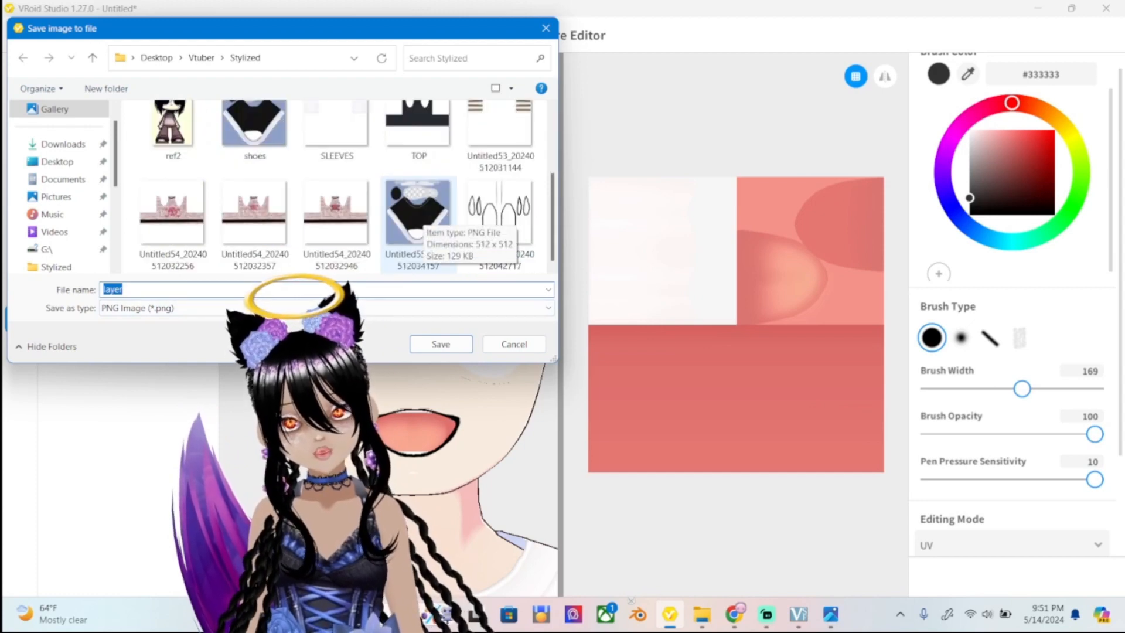
scroll(418, 222, up, 2)
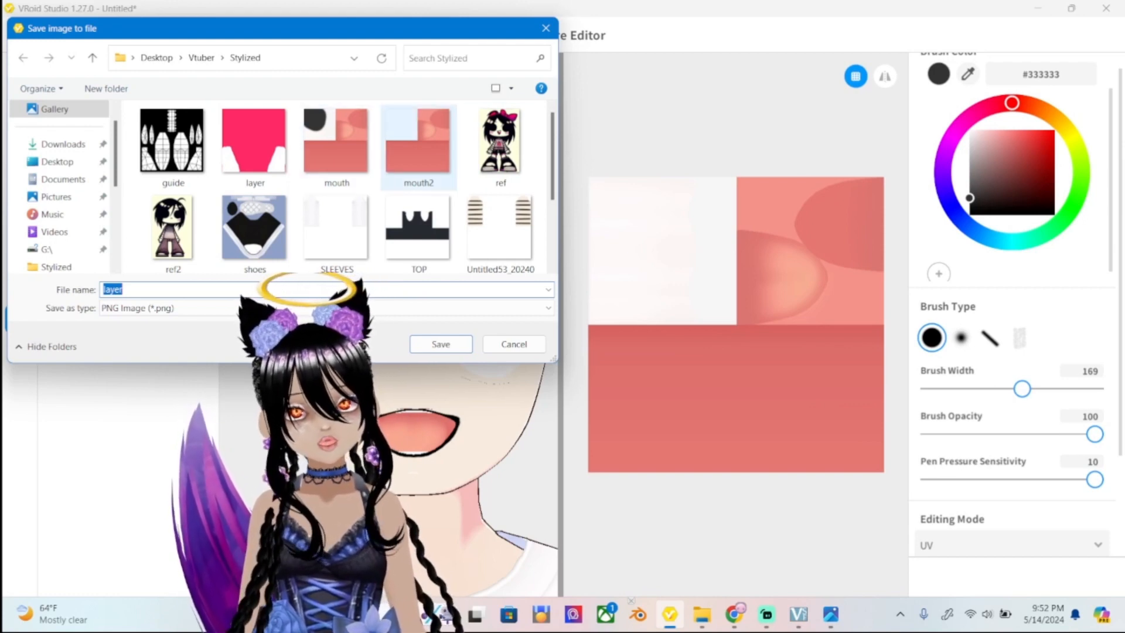
click(418, 144)
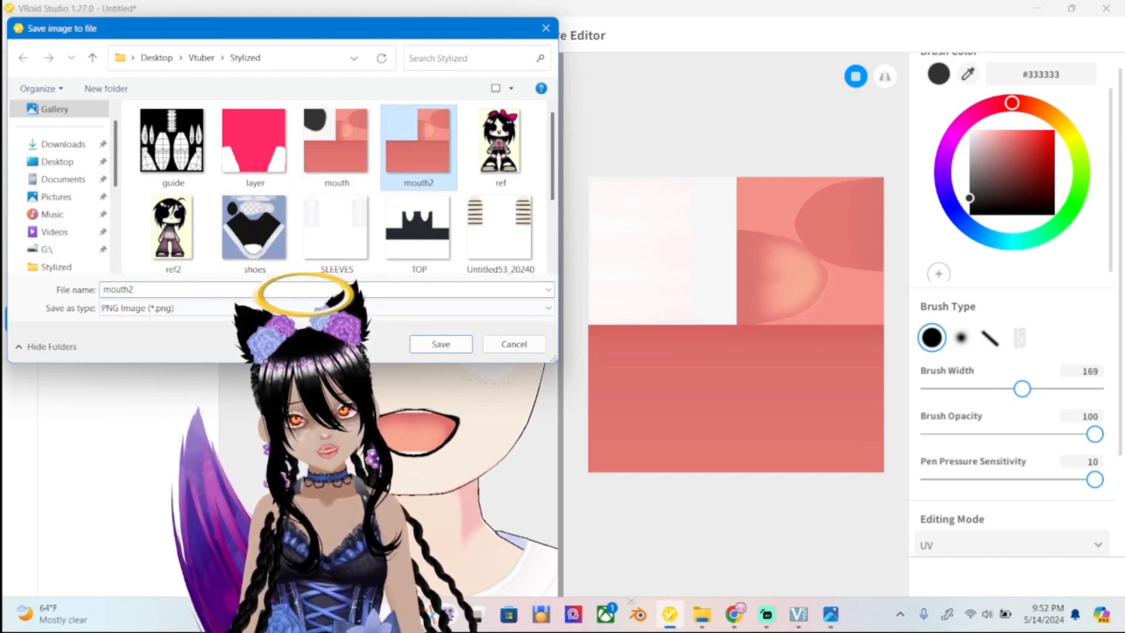
click(441, 344)
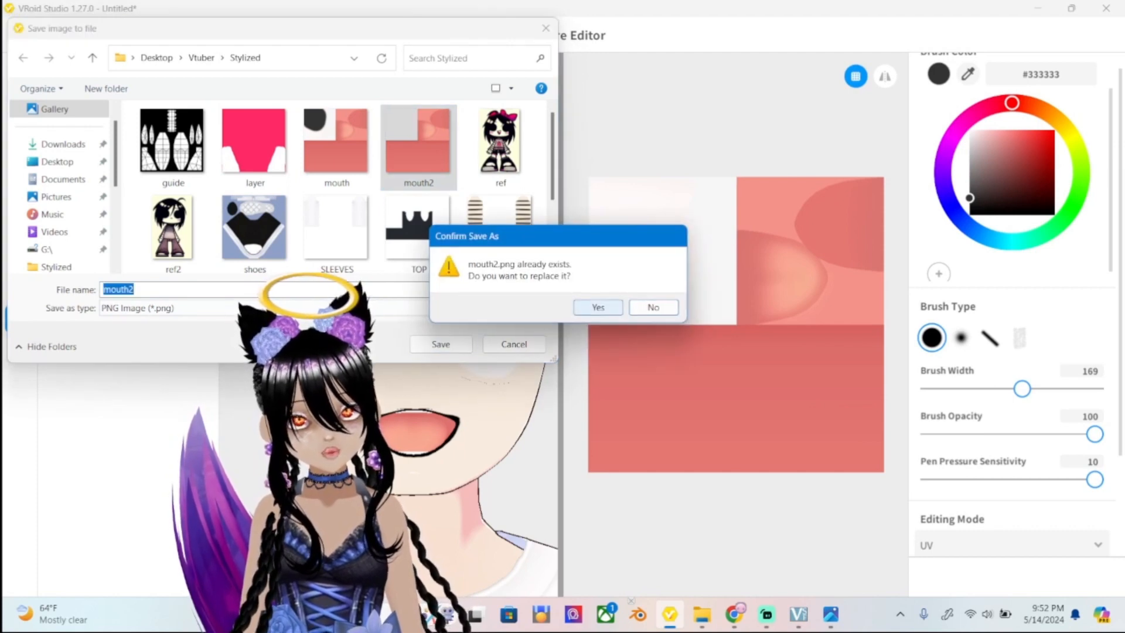
click(653, 307)
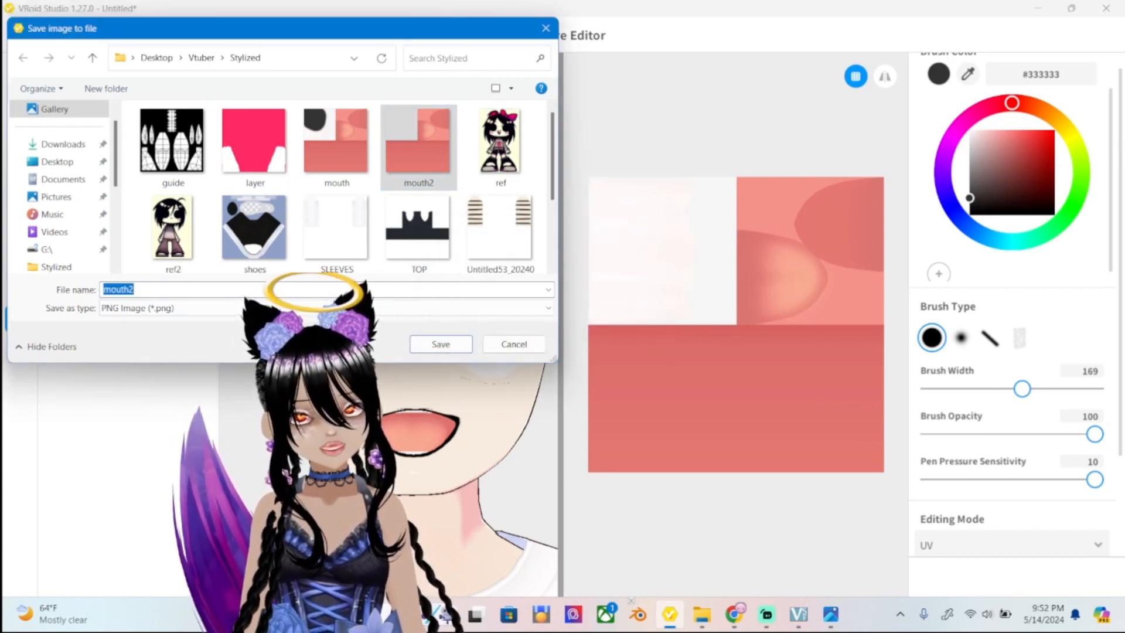
click(545, 28)
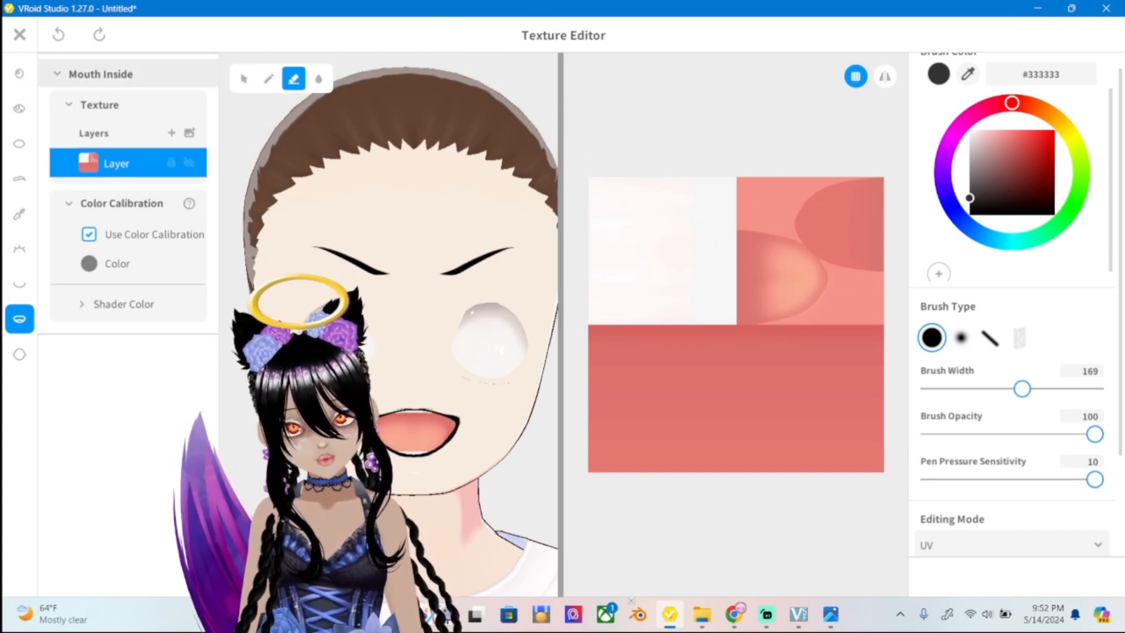
Load the mouth2 image from the Stylized folder as a new layer of the Mouth Inside texture.
click(190, 133)
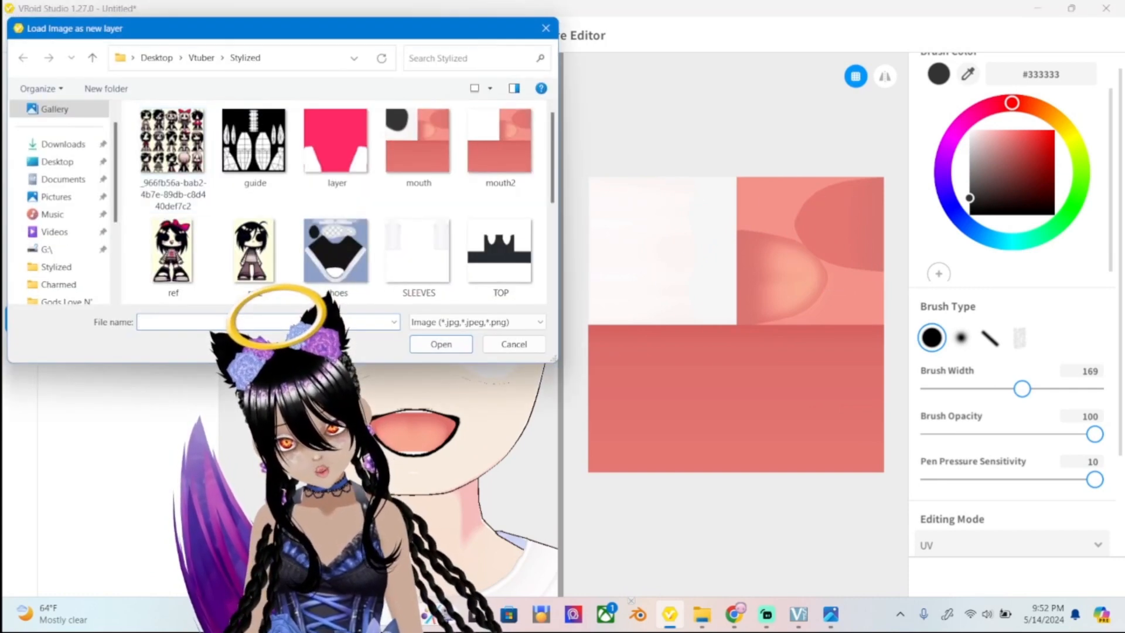
click(546, 28)
click(190, 133)
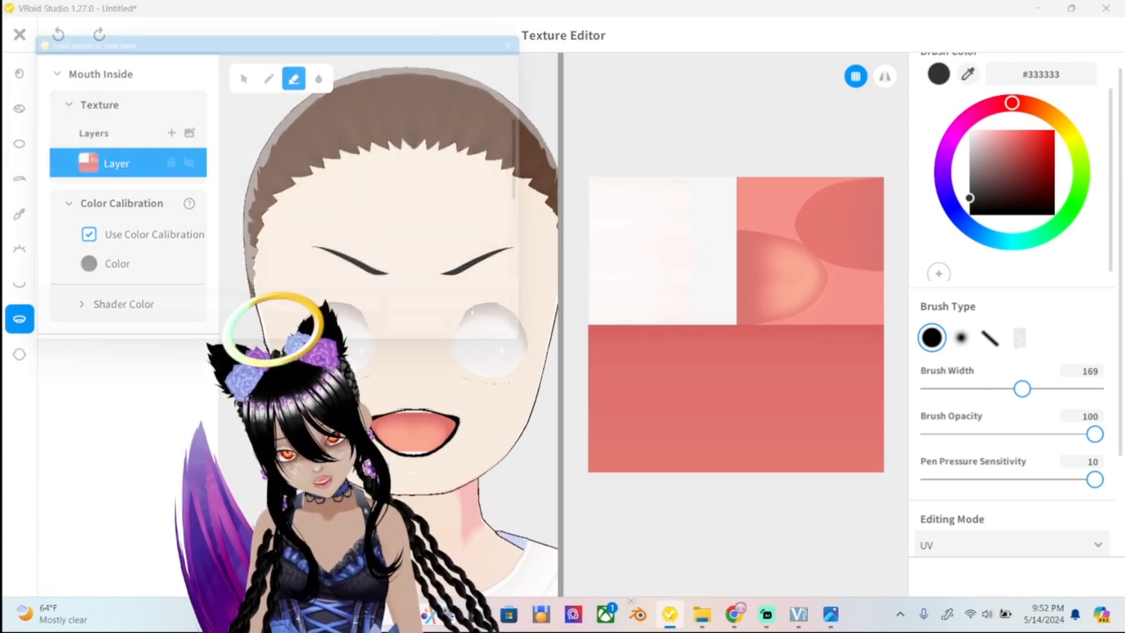
click(500, 147)
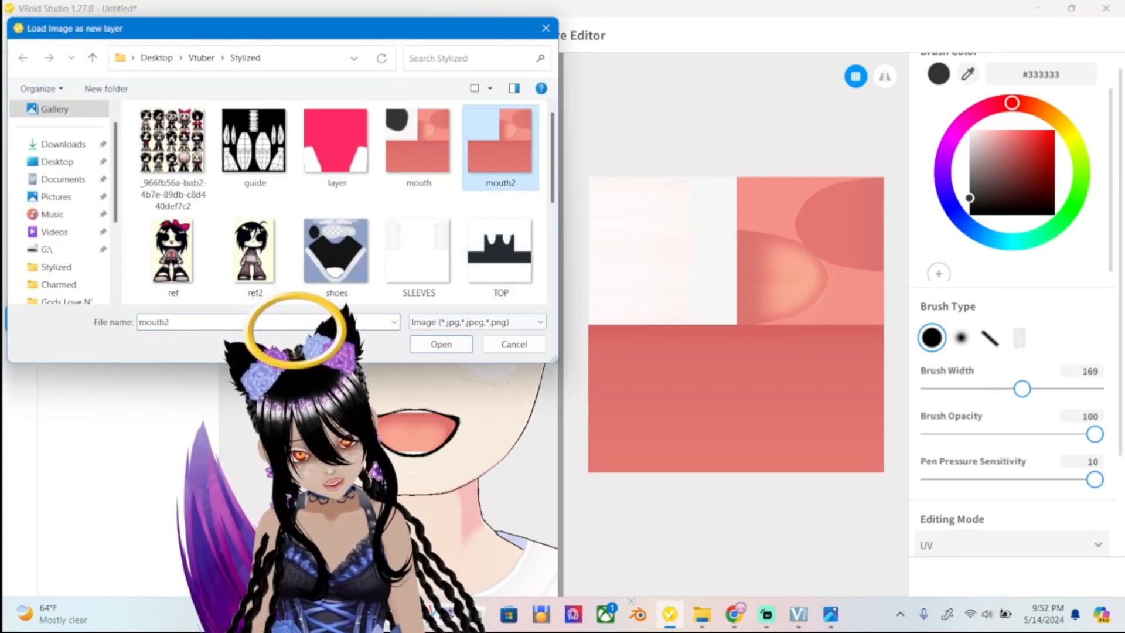
click(441, 344)
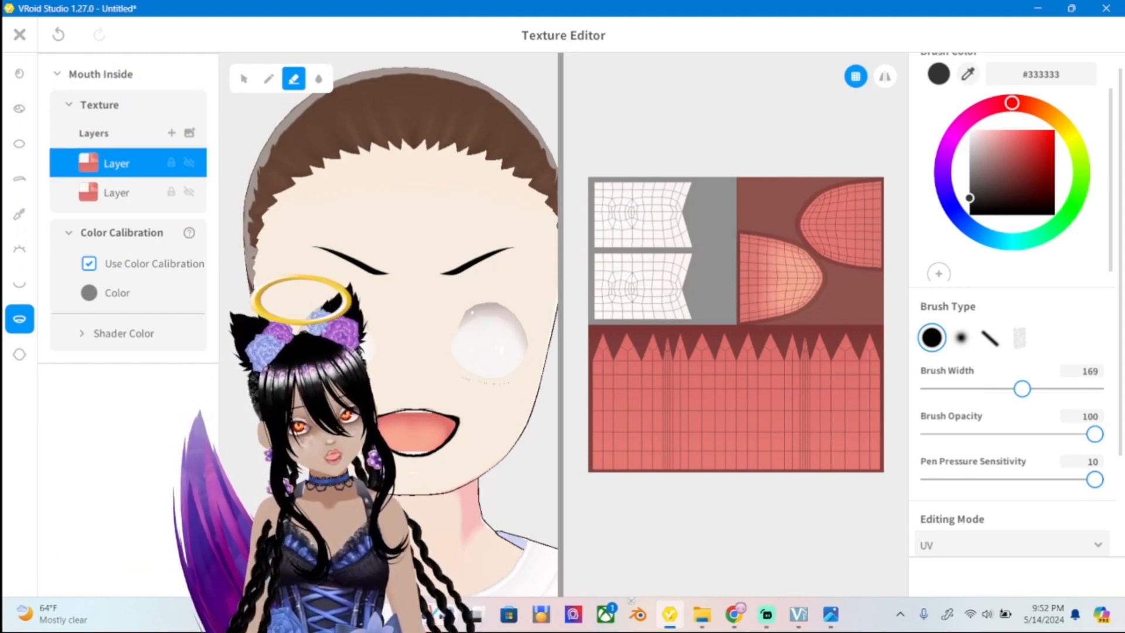
Delete the original Mouth Inside layer beneath the imported mouth2 layer.
scroll(389, 234, up, 5)
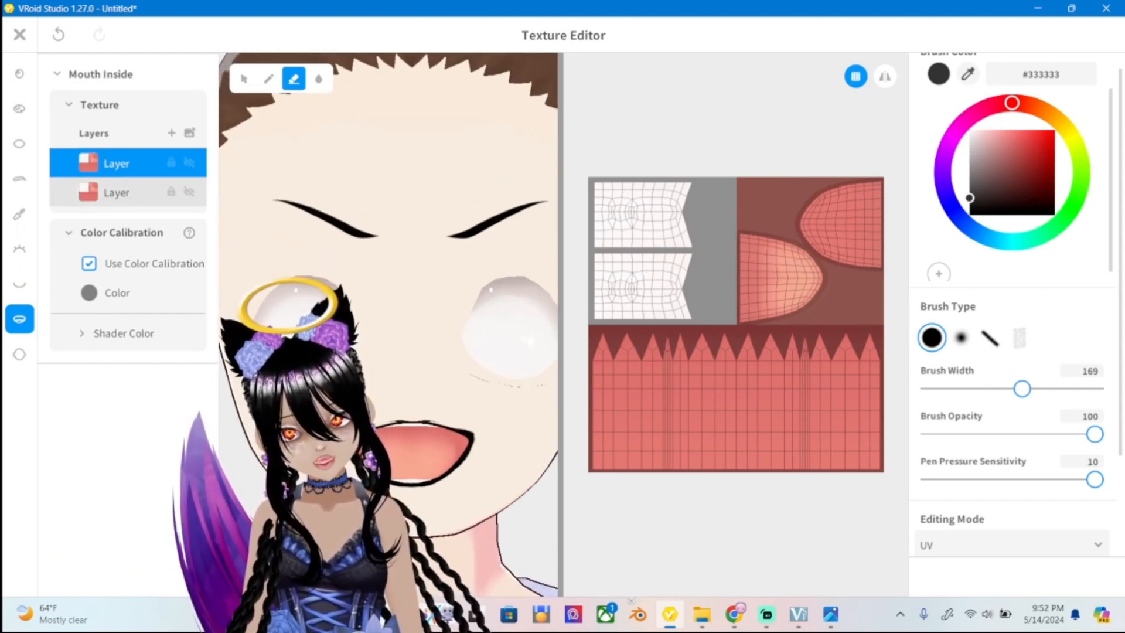
right_click(144, 194)
click(169, 167)
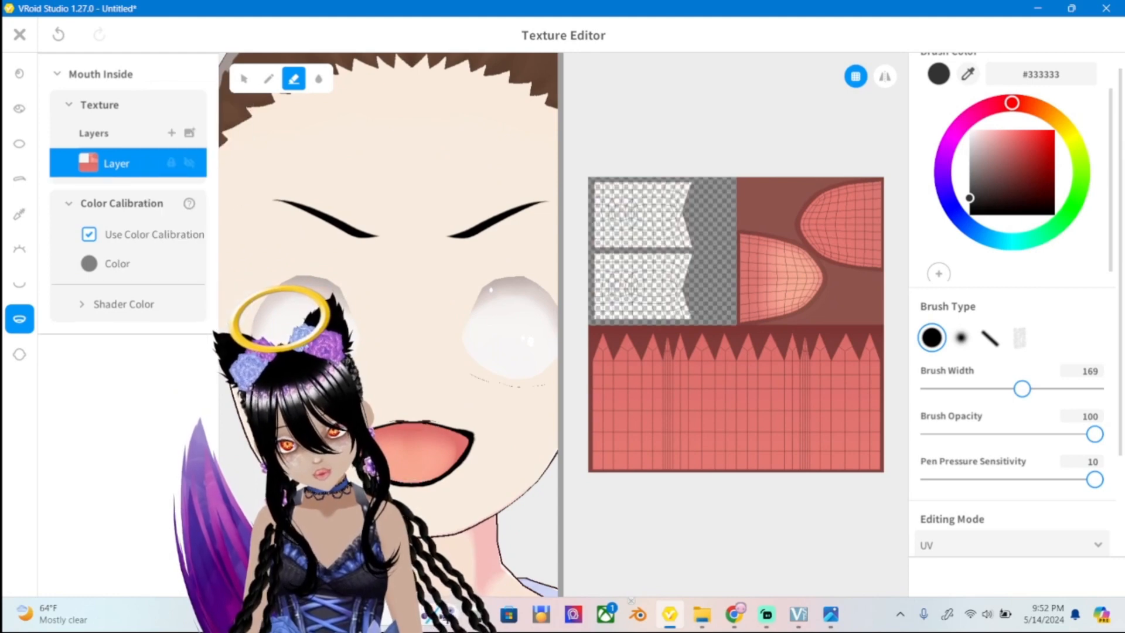
Examine the inside of the open mouth on the face model up close and from slightly different angles.
scroll(525, 352, down, 3)
scroll(525, 351, up, 3)
mouse_move(525, 351)
right_down()
mouse_move(525, 217)
mouse_move(526, 352)
mouse_move(410, 352)
mouse_move(526, 355)
right_up()
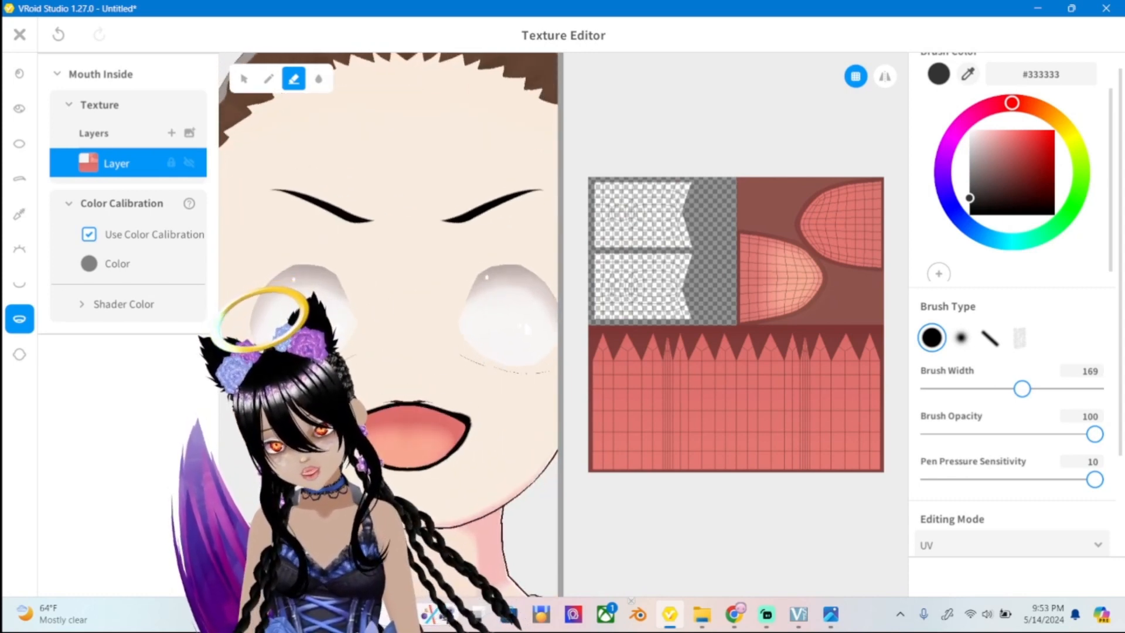
scroll(524, 318, down, 1)
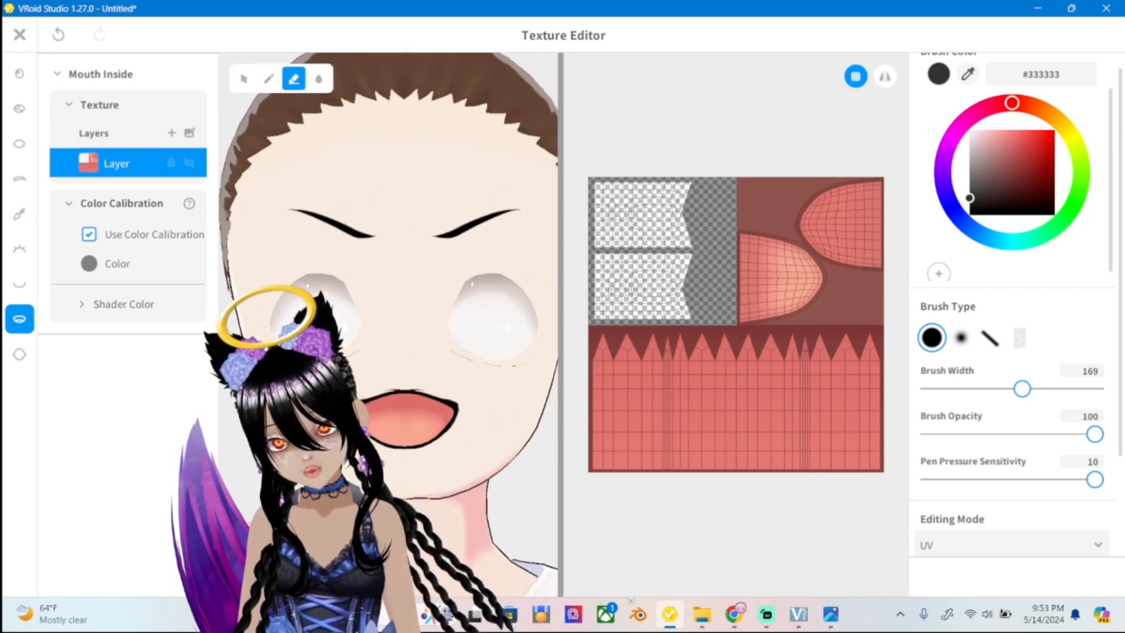
mouse_move(410, 264)
right_down()
mouse_move(525, 263)
mouse_move(405, 270)
mouse_move(419, 281)
right_up()
scroll(388, 324, up, 3)
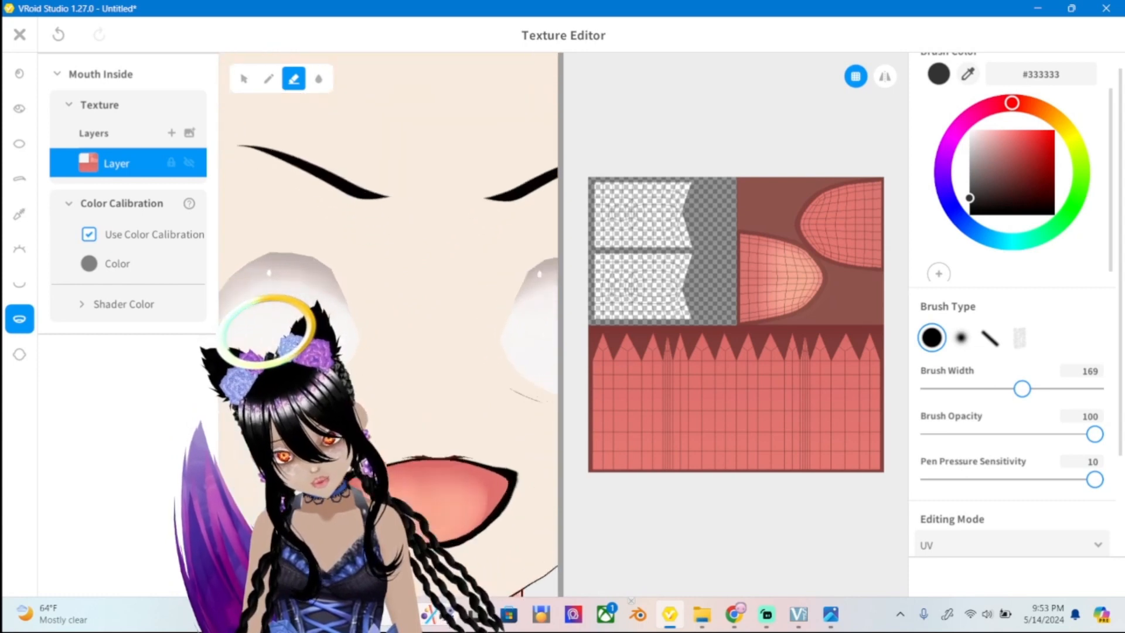
scroll(389, 324, down, 2)
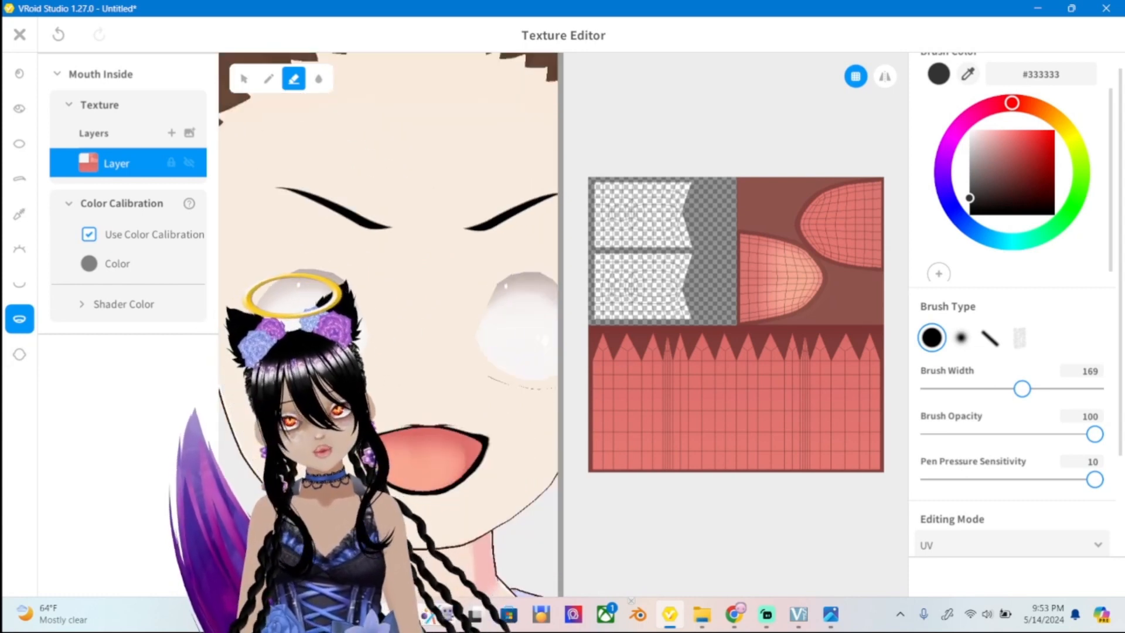
scroll(389, 324, down, 2)
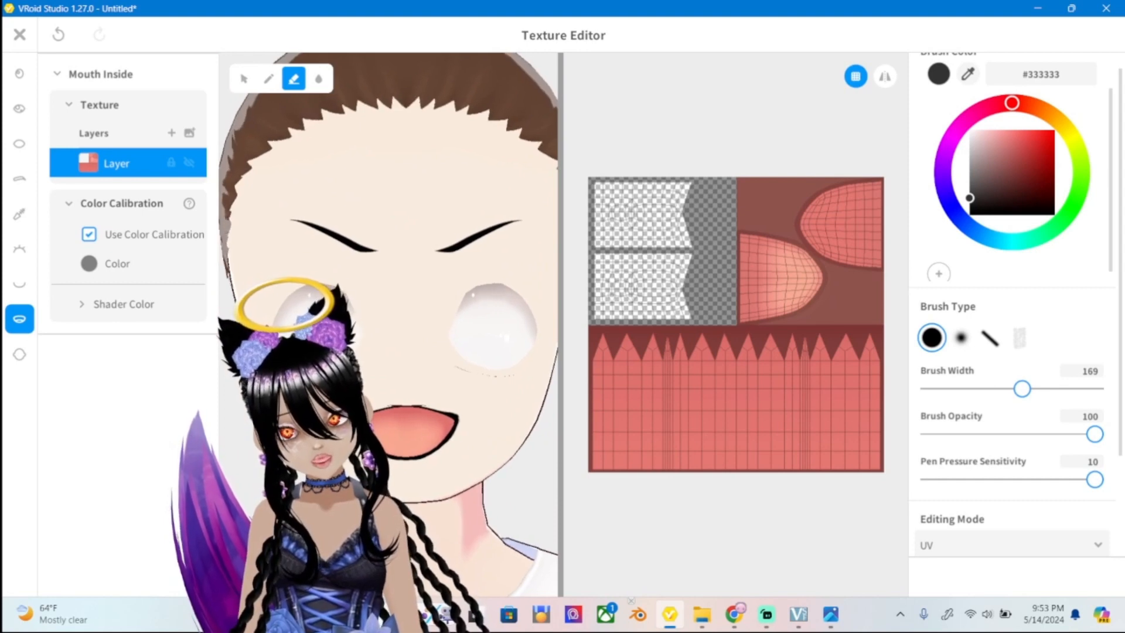
scroll(389, 324, up, 2)
scroll(389, 324, down, 3)
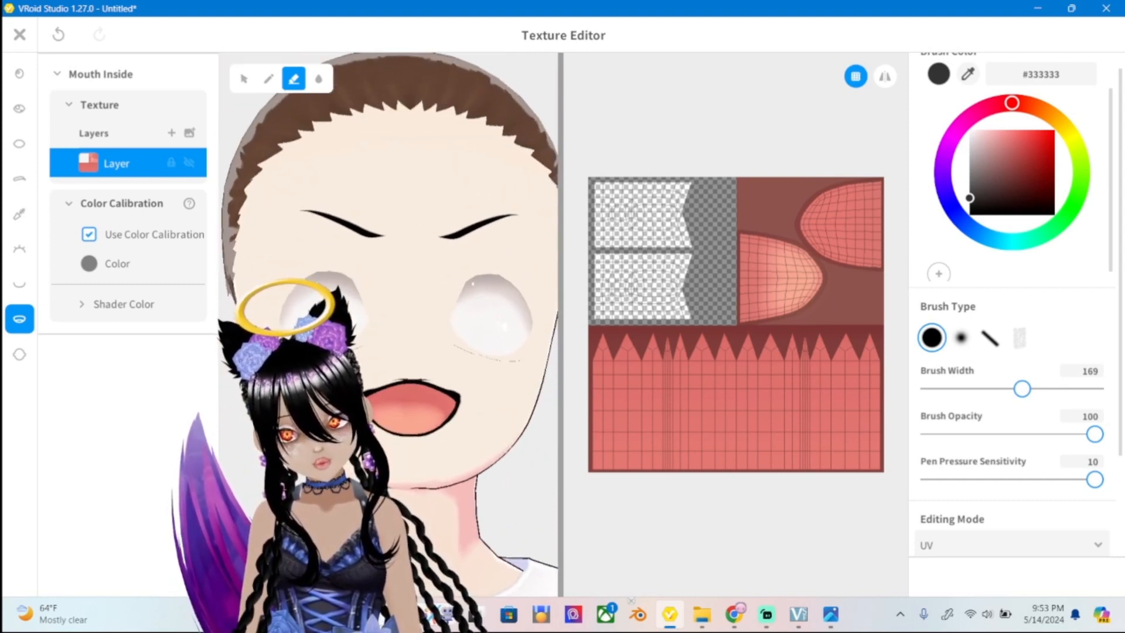
Load the ref image from the Stylized folder as a new layer of the Mouth Inside texture.
click(189, 133)
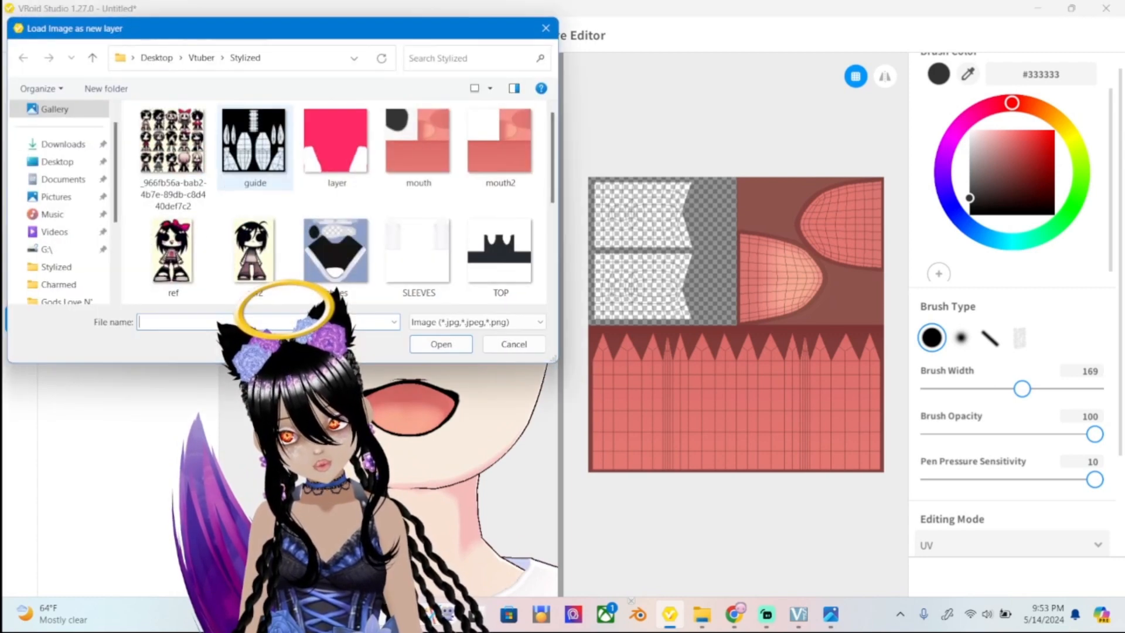
scroll(255, 153, down, 3)
scroll(255, 153, up, 1)
scroll(254, 234, up, 1)
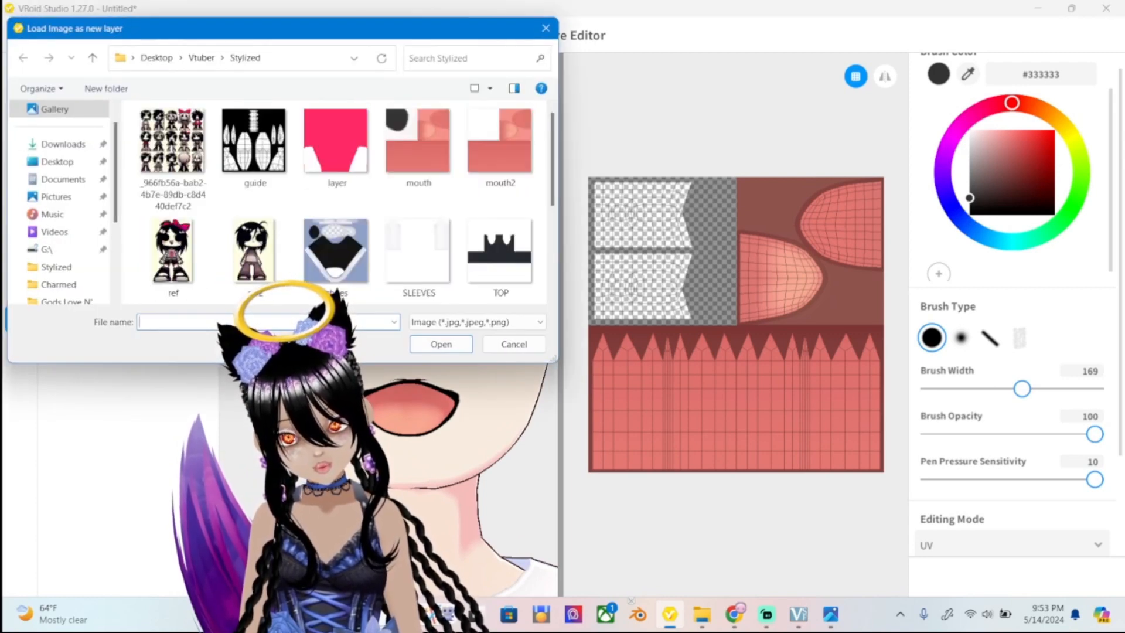
scroll(254, 234, down, 1)
scroll(255, 234, up, 1)
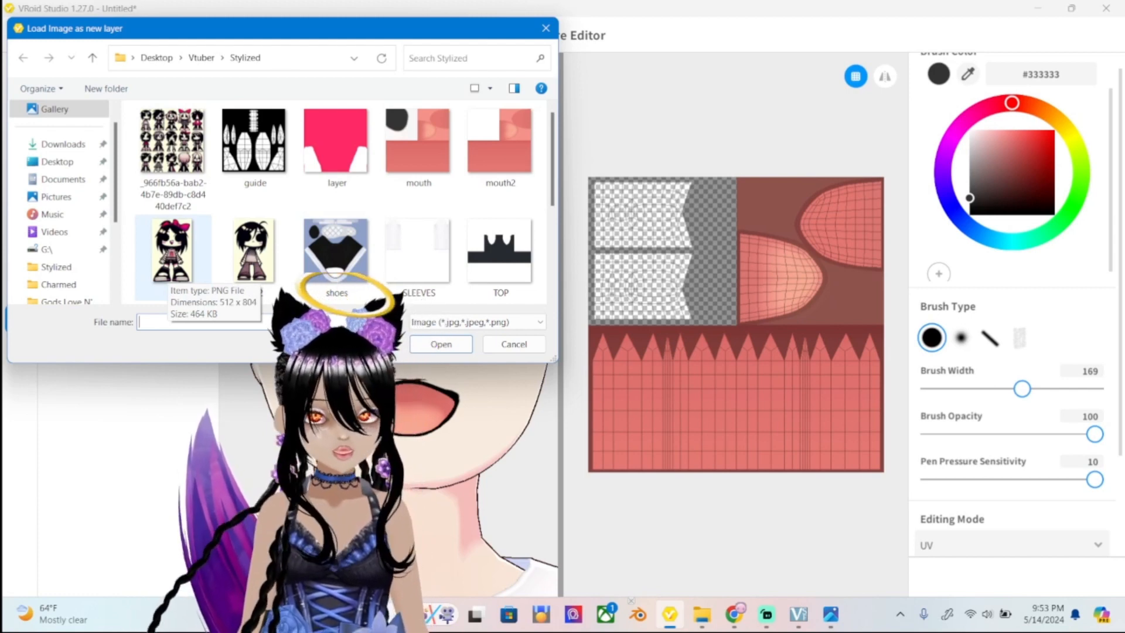
click(171, 252)
key(Return)
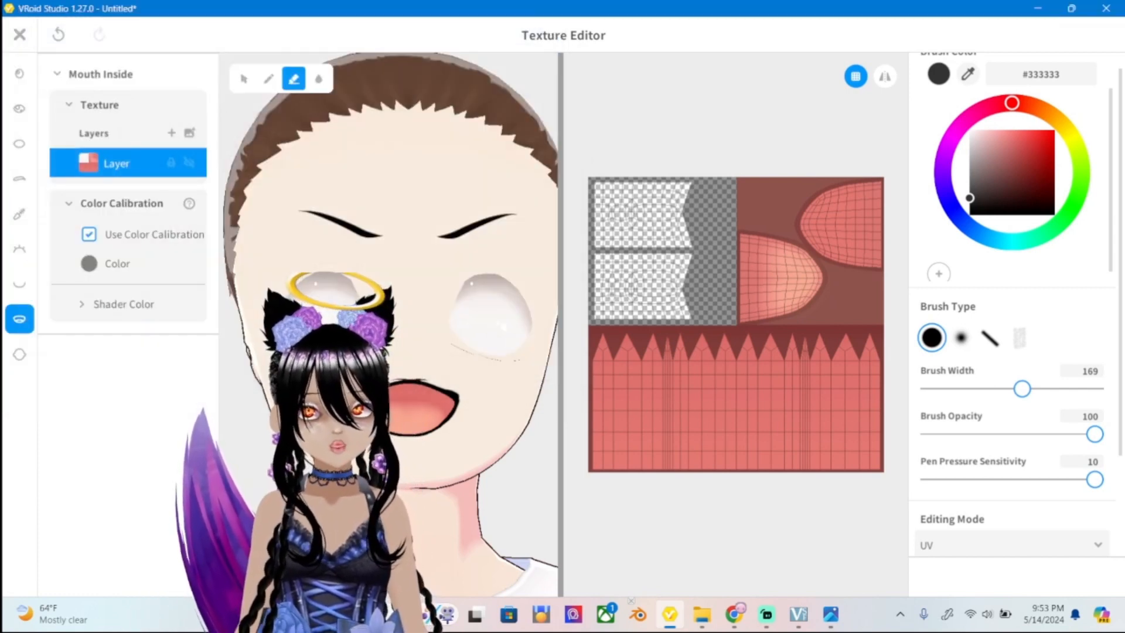
Sample the magenta #A51C6B from the reference character's mouth as the brush color and hide the reference layer.
scroll(762, 258, up, 4)
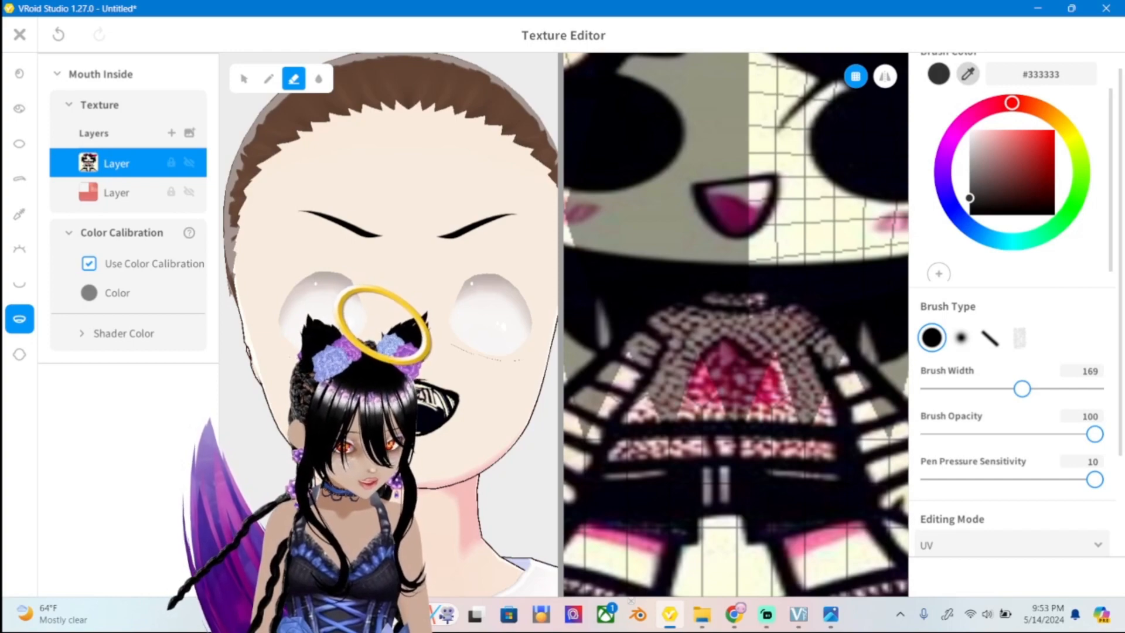
click(750, 217)
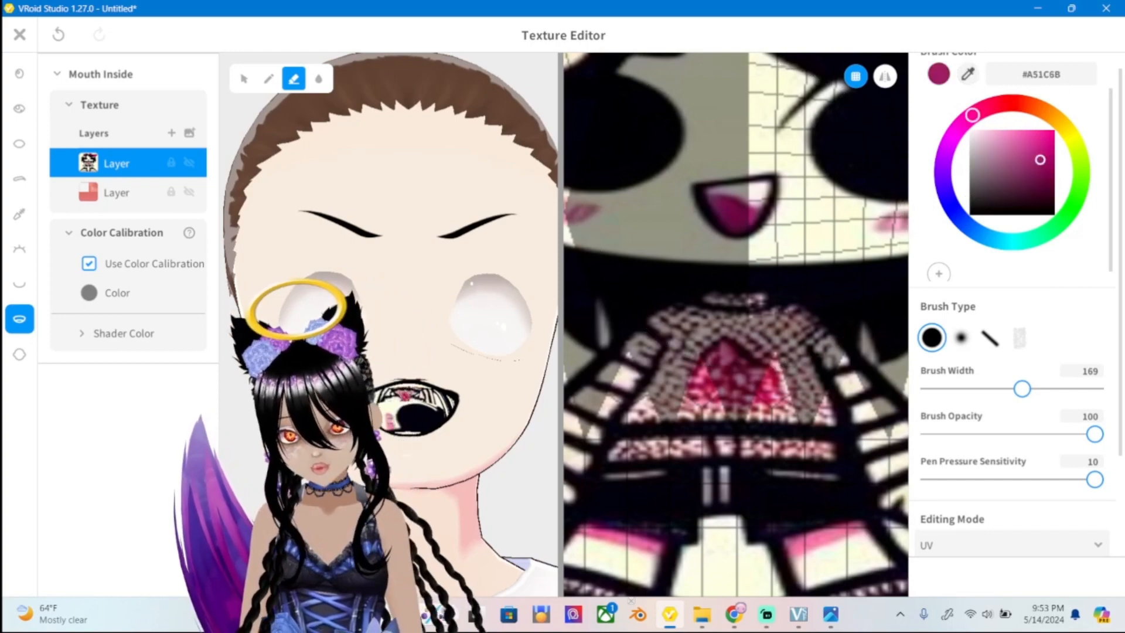
click(188, 162)
scroll(606, 258, down, 3)
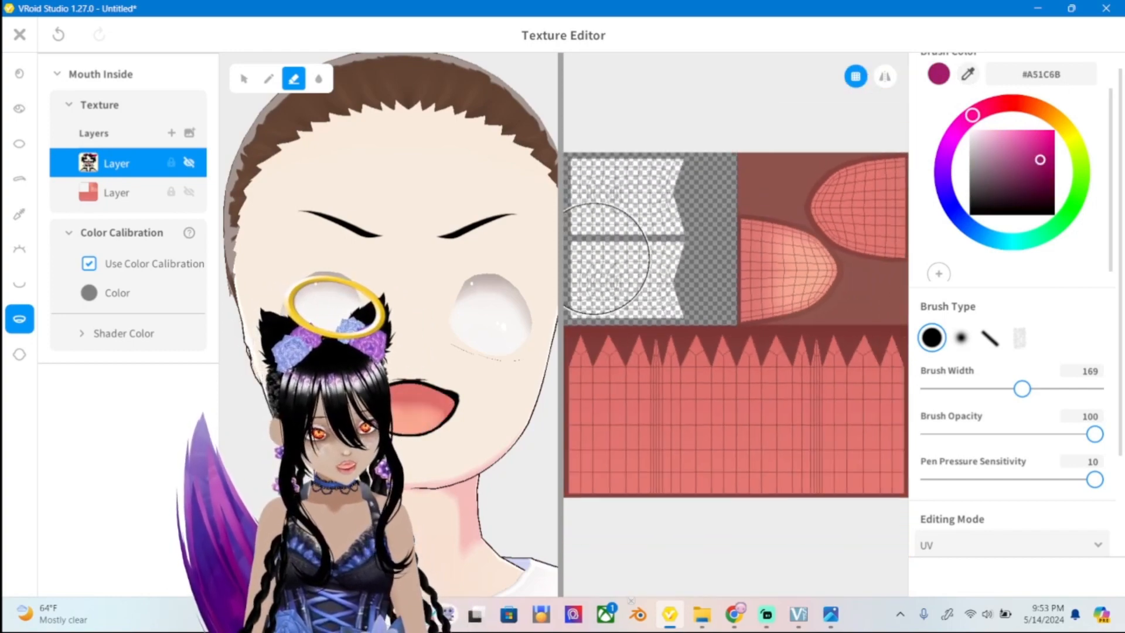
scroll(607, 258, down, 1)
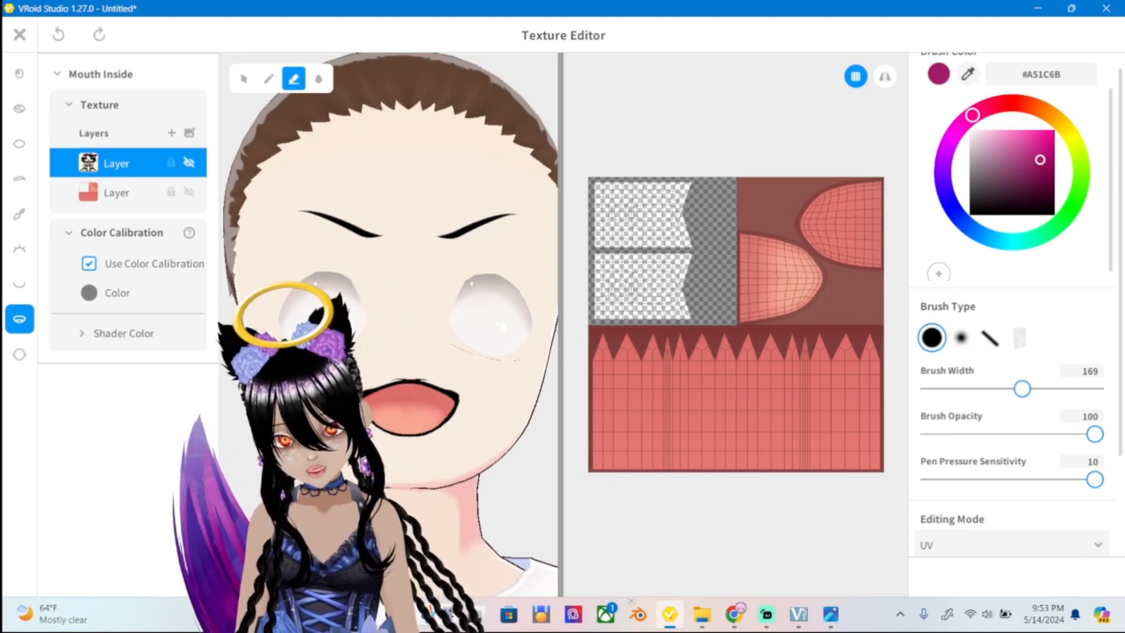
Add a new layer to the Mouth Inside texture and paint both tongue pieces #A51C6B with a brush width of 105.
click(128, 192)
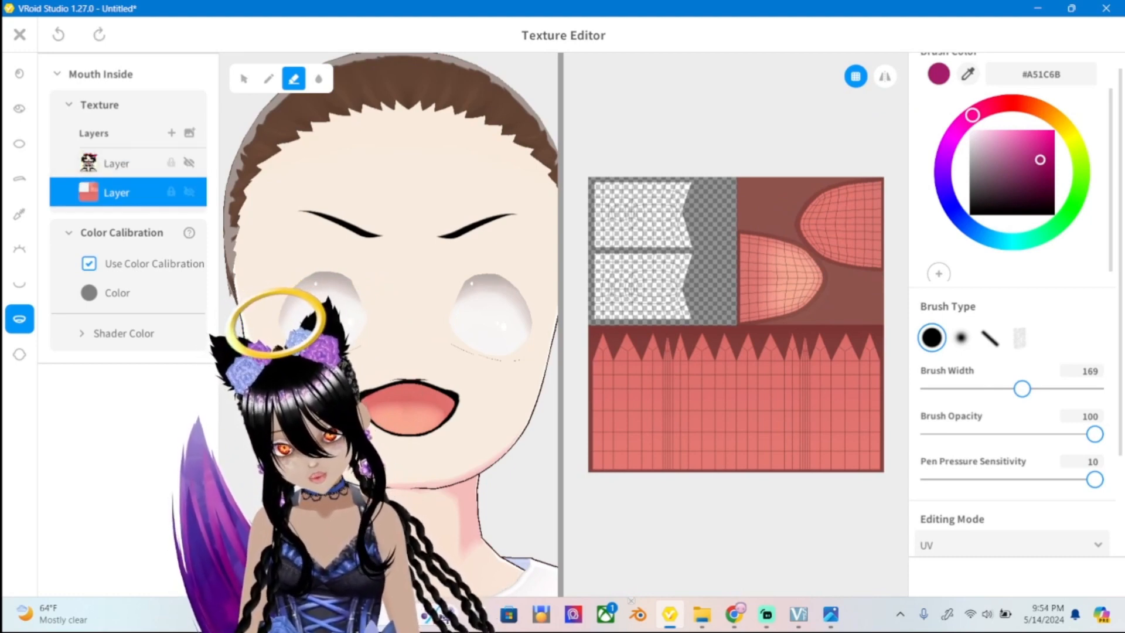
click(171, 133)
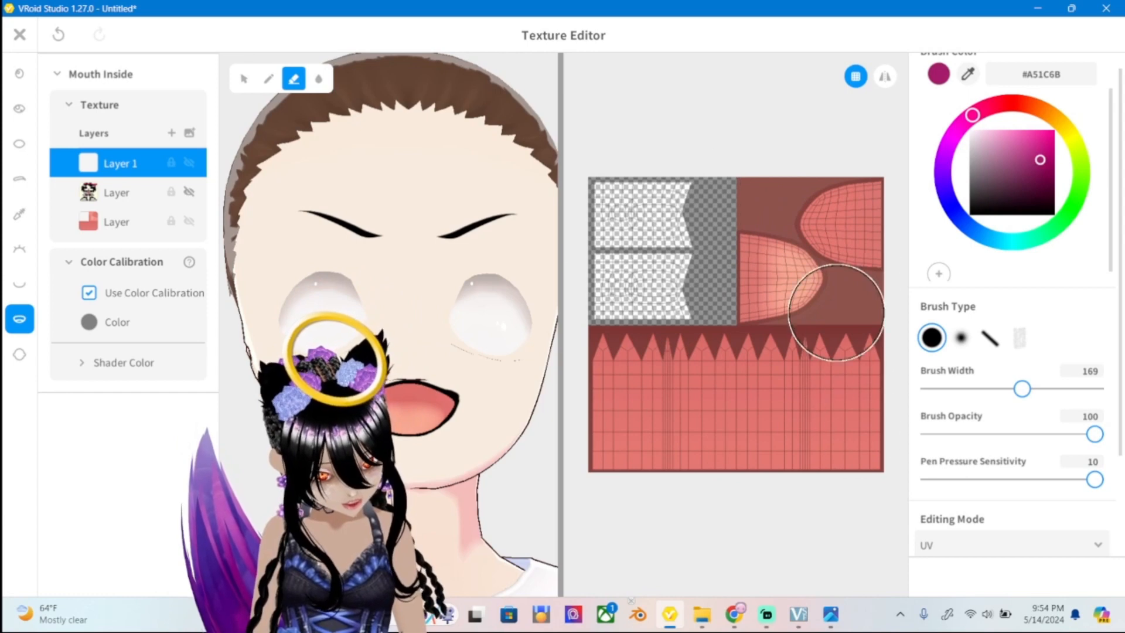
click(268, 78)
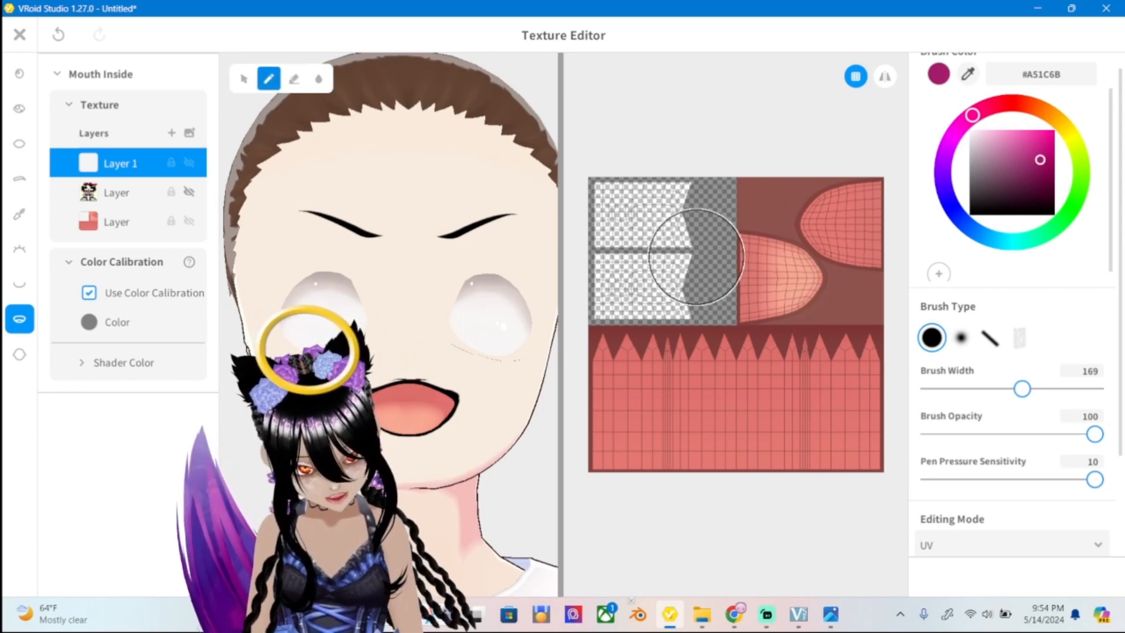
mouse_move(786, 214)
mouse_down()
mouse_move(594, 132)
mouse_move(849, 372)
mouse_move(732, 264)
mouse_move(824, 281)
mouse_move(786, 426)
mouse_move(789, 313)
mouse_up()
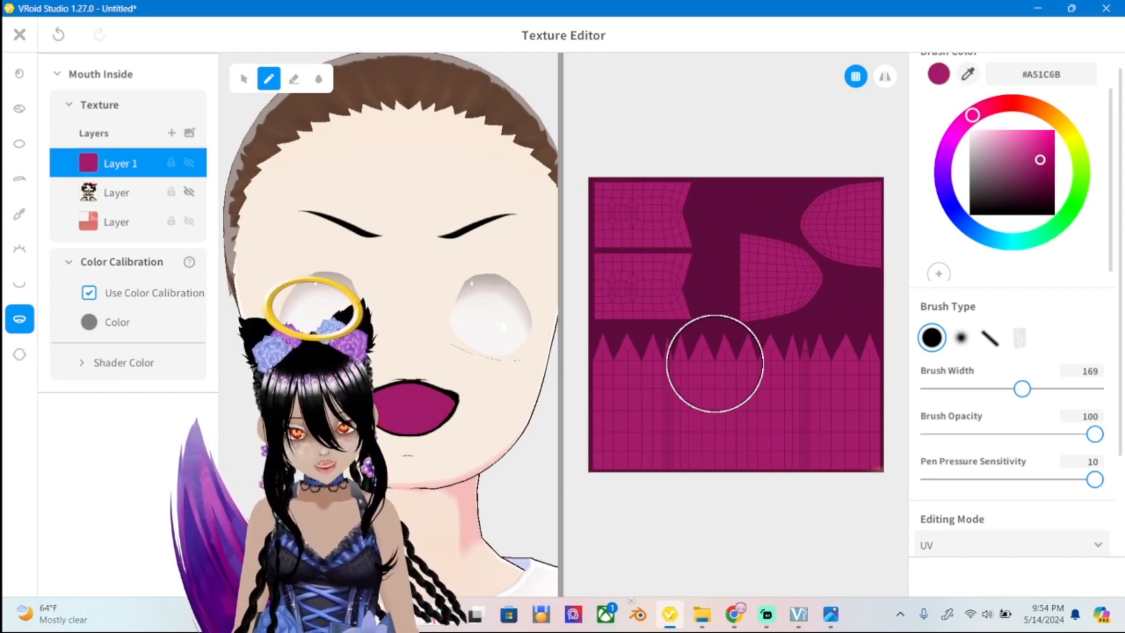
key(ctrl+z)
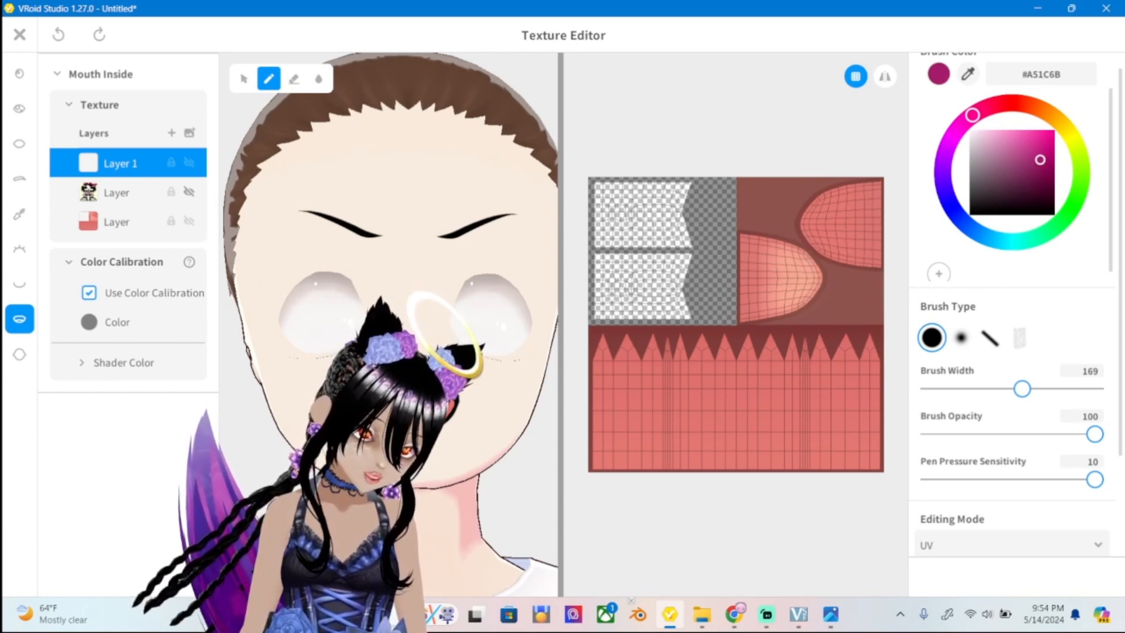
drag(1022, 389, 987, 388)
mouse_move(819, 209)
mouse_down()
mouse_move(885, 201)
mouse_move(853, 238)
mouse_move(821, 213)
mouse_move(831, 239)
mouse_move(771, 252)
mouse_move(783, 254)
mouse_move(756, 279)
mouse_move(823, 278)
mouse_move(751, 297)
mouse_move(769, 281)
mouse_up()
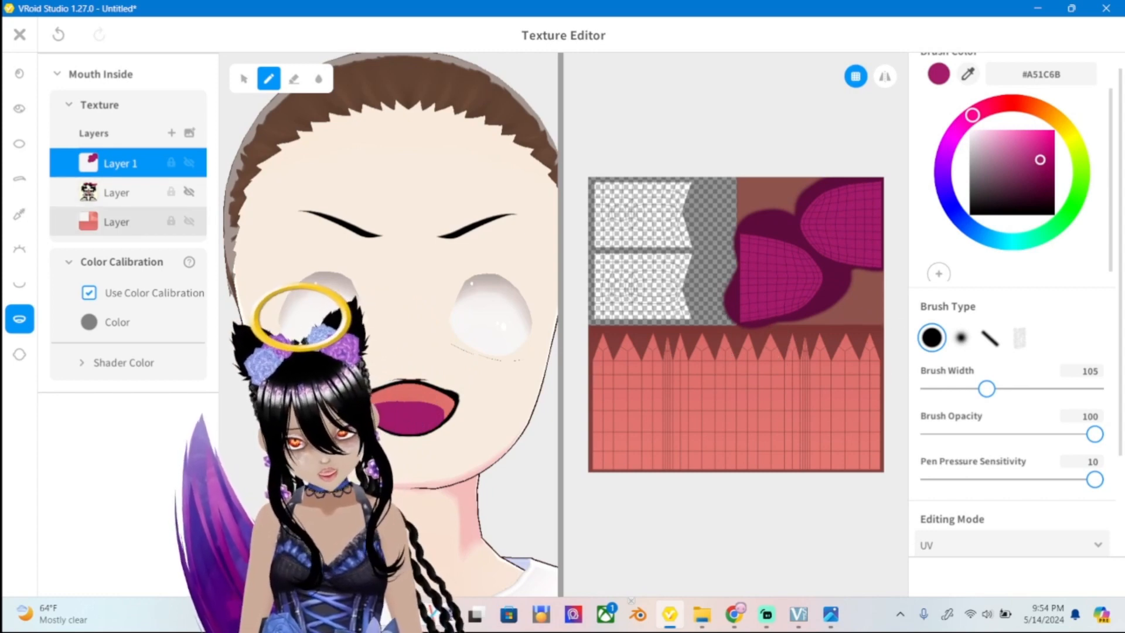
Sample #FFF2EC from the reference character's teeth with Layer 1 hidden, then hide the reference and show Layer 1 again.
click(189, 191)
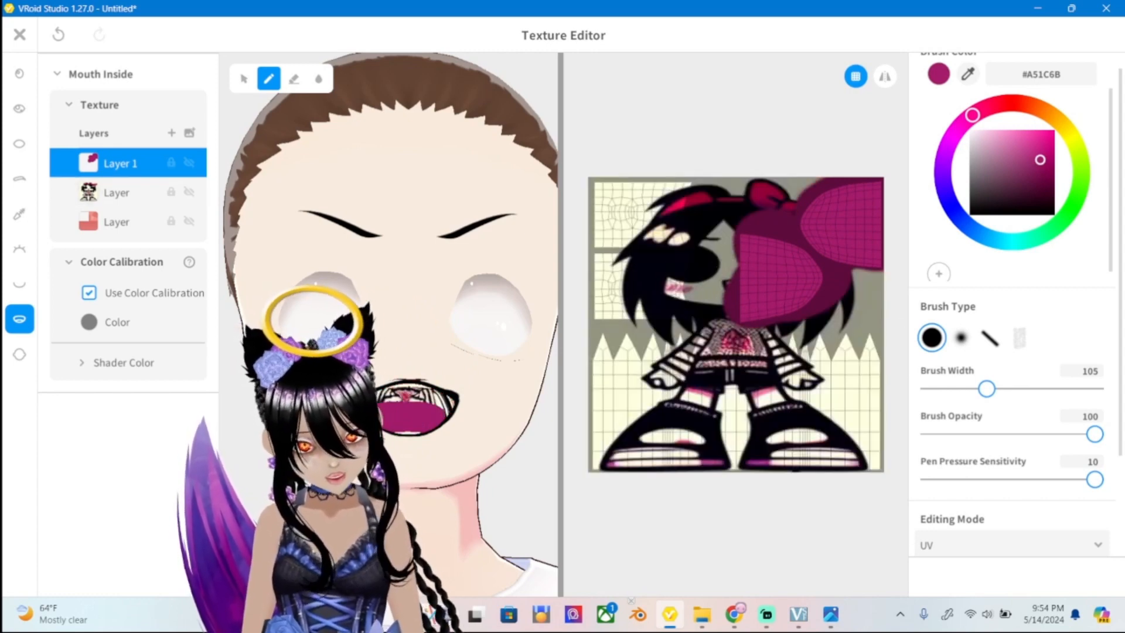
click(189, 162)
scroll(760, 276, up, 5)
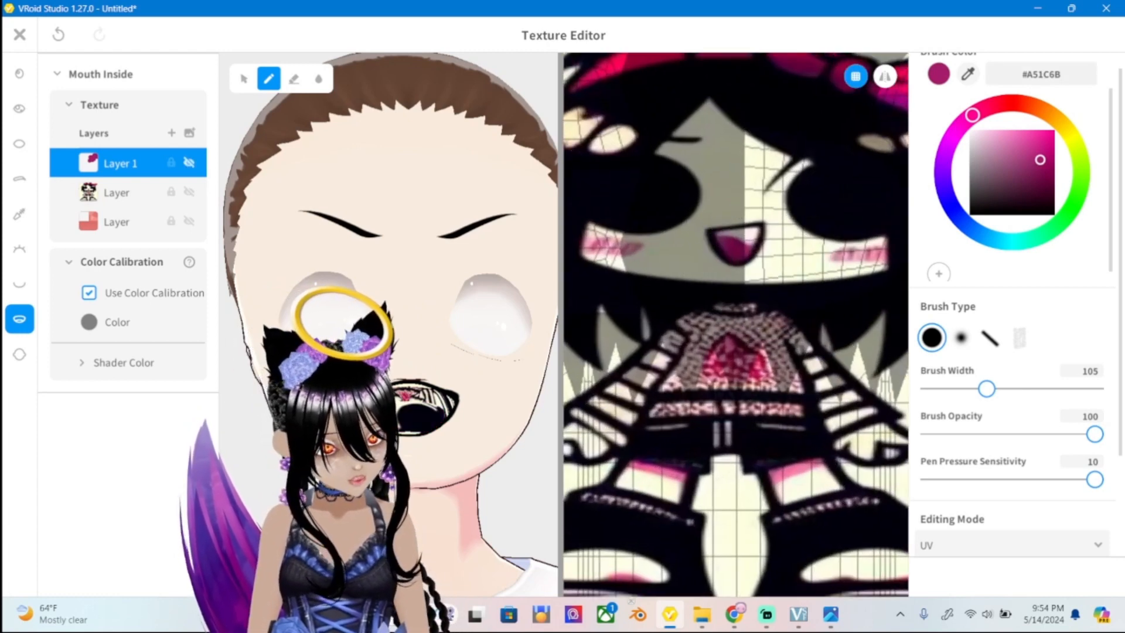
click(751, 235)
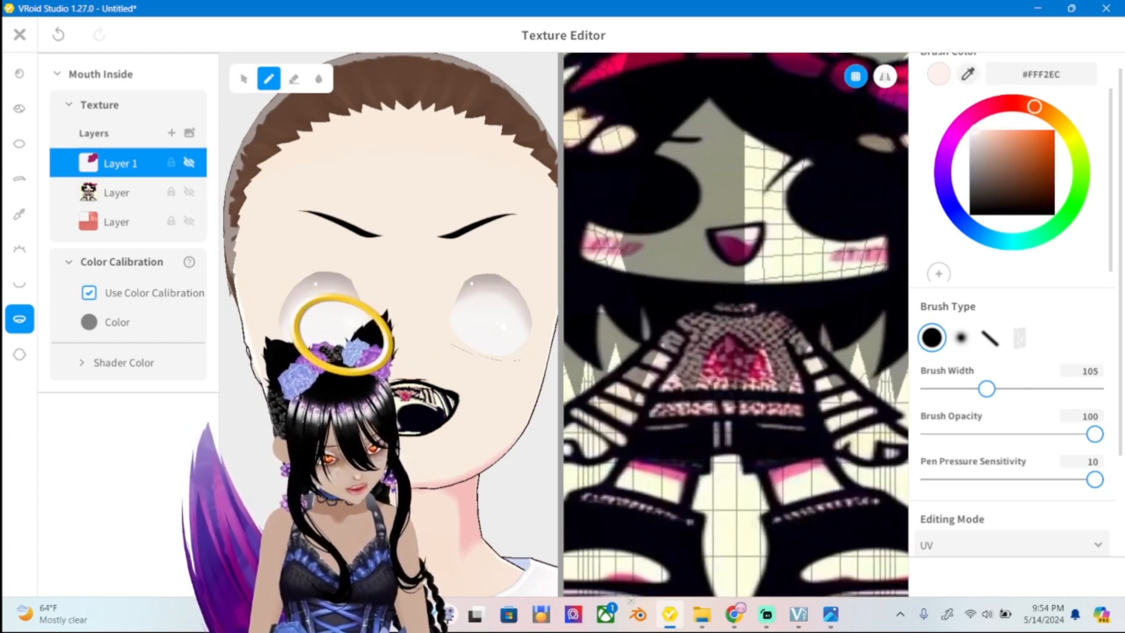
click(188, 192)
scroll(697, 381, down, 5)
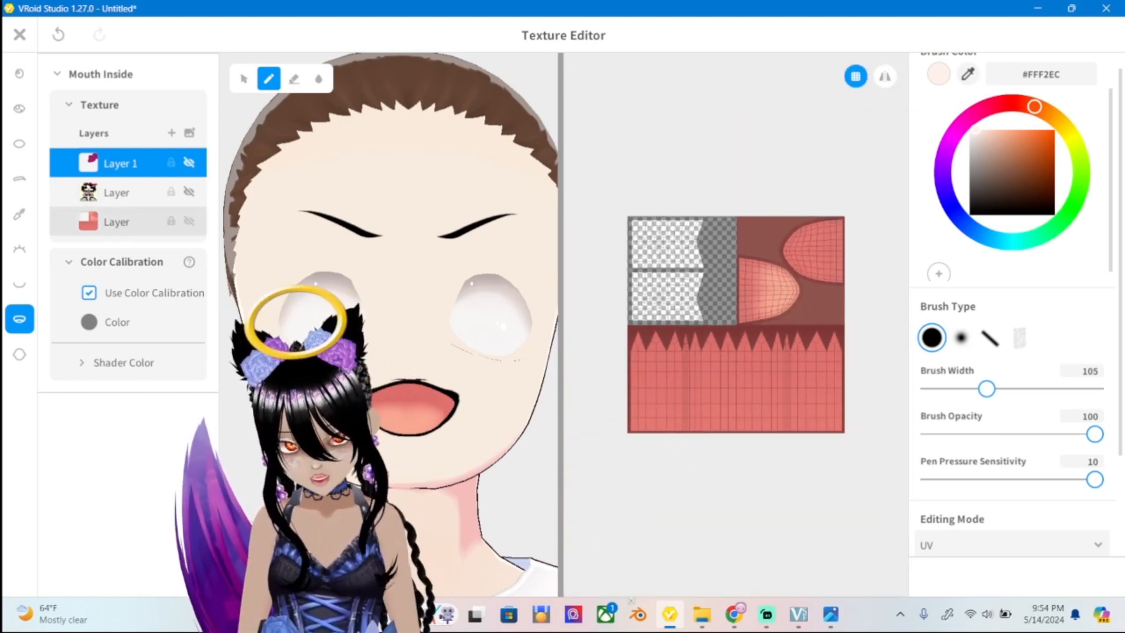
click(188, 162)
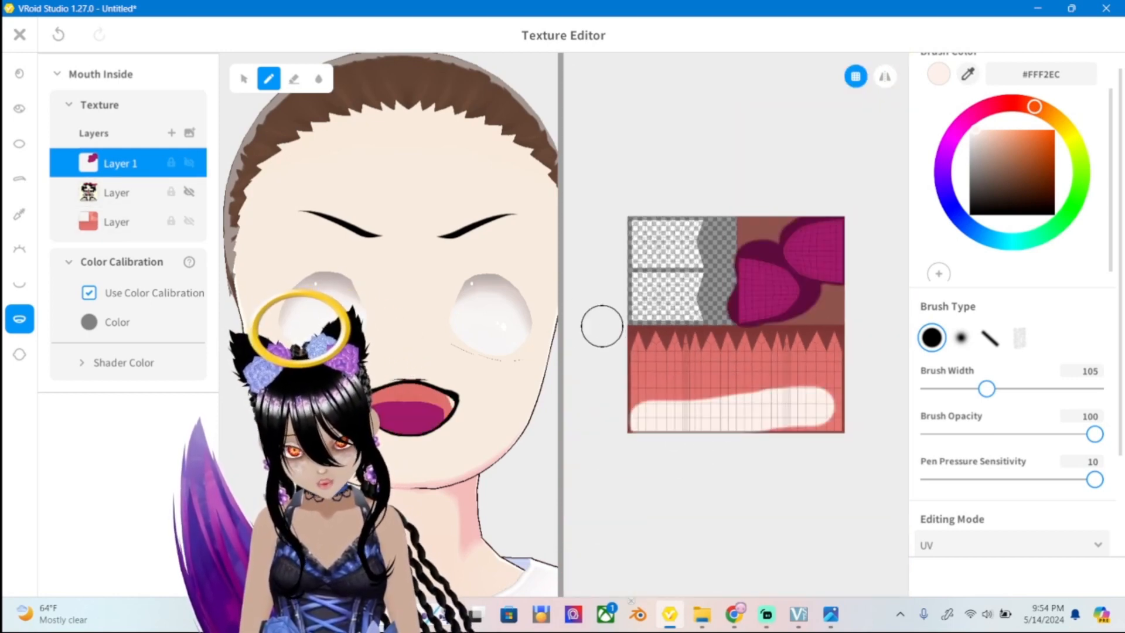
Turn on mirroring and paint the whole lower half of the Mouth Inside texture #FFF2EC, undoing strokes that spill onto the tongue.
mouse_move(753, 431)
mouse_down()
mouse_move(836, 420)
mouse_move(586, 389)
mouse_up()
click(885, 76)
mouse_move(855, 349)
mouse_down()
mouse_move(864, 379)
mouse_move(751, 351)
mouse_move(826, 351)
mouse_move(761, 281)
mouse_move(781, 323)
mouse_move(791, 289)
mouse_up()
key(ctrl+z)
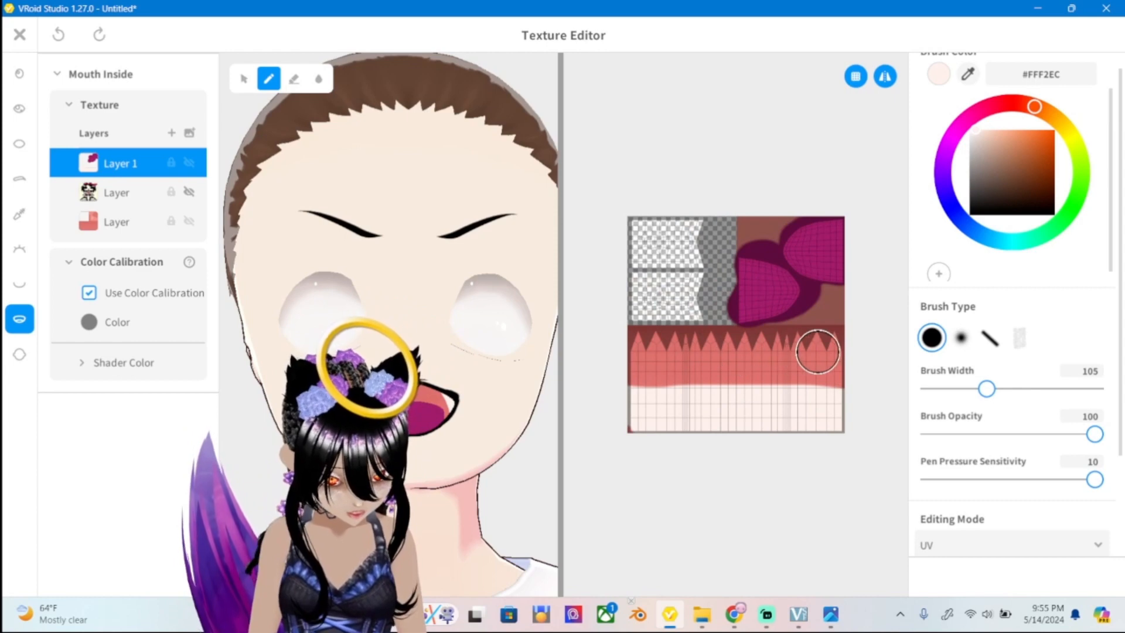
drag(756, 389, 879, 377)
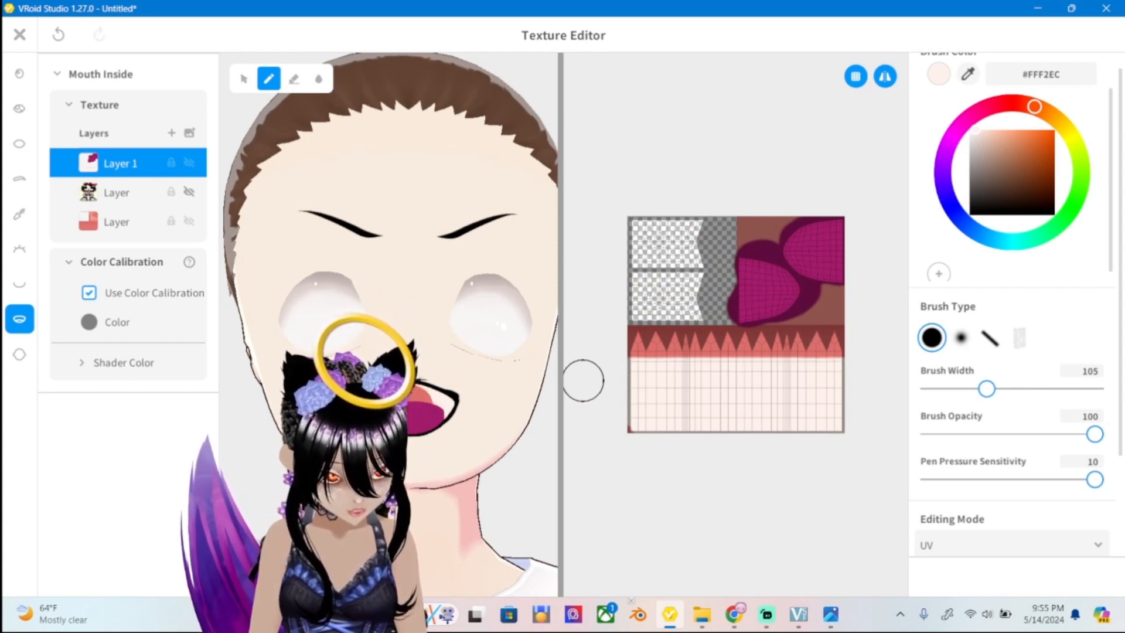
mouse_move(582, 379)
mouse_down()
mouse_move(836, 371)
mouse_move(639, 354)
mouse_move(736, 346)
mouse_move(806, 355)
mouse_move(628, 349)
mouse_move(644, 347)
mouse_move(761, 447)
mouse_move(736, 296)
mouse_move(657, 383)
mouse_up()
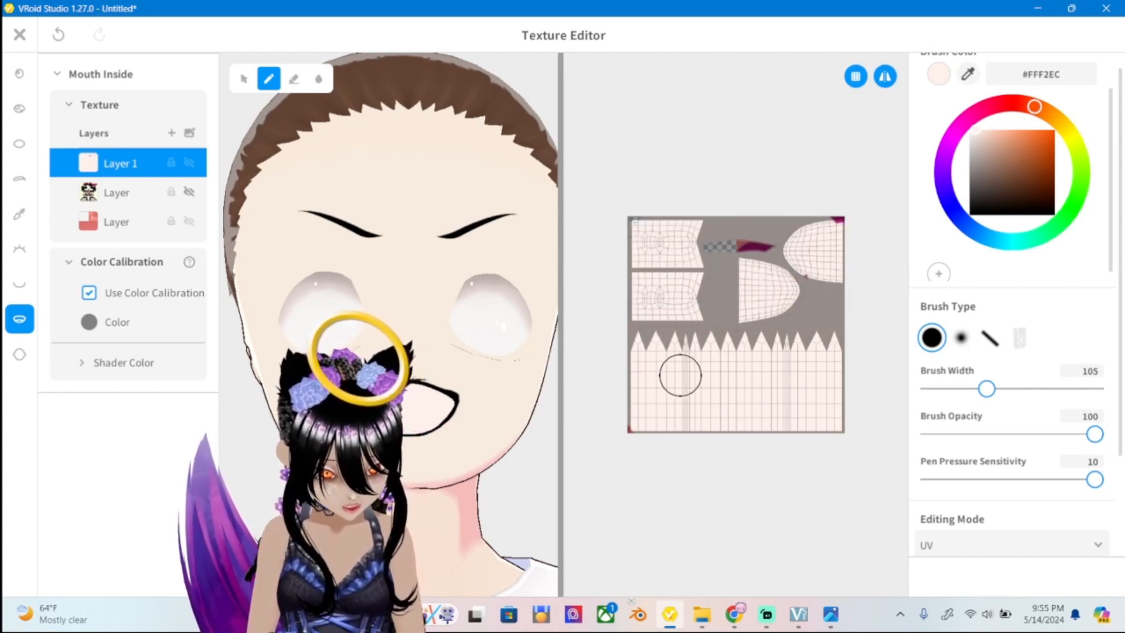
key(ctrl+z)
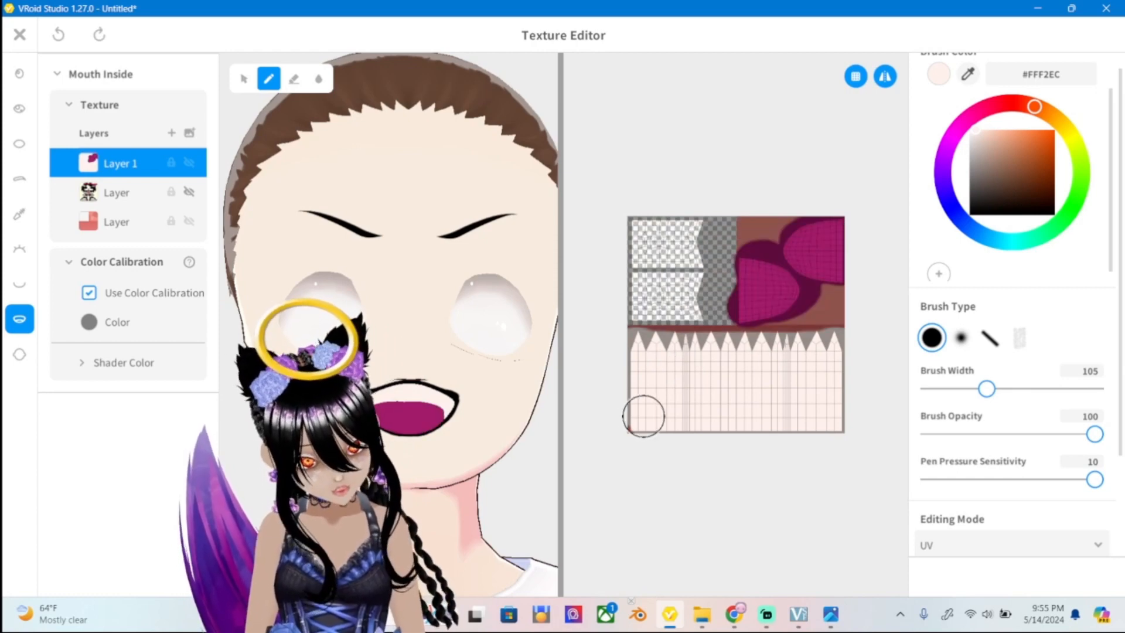
drag(643, 416, 635, 452)
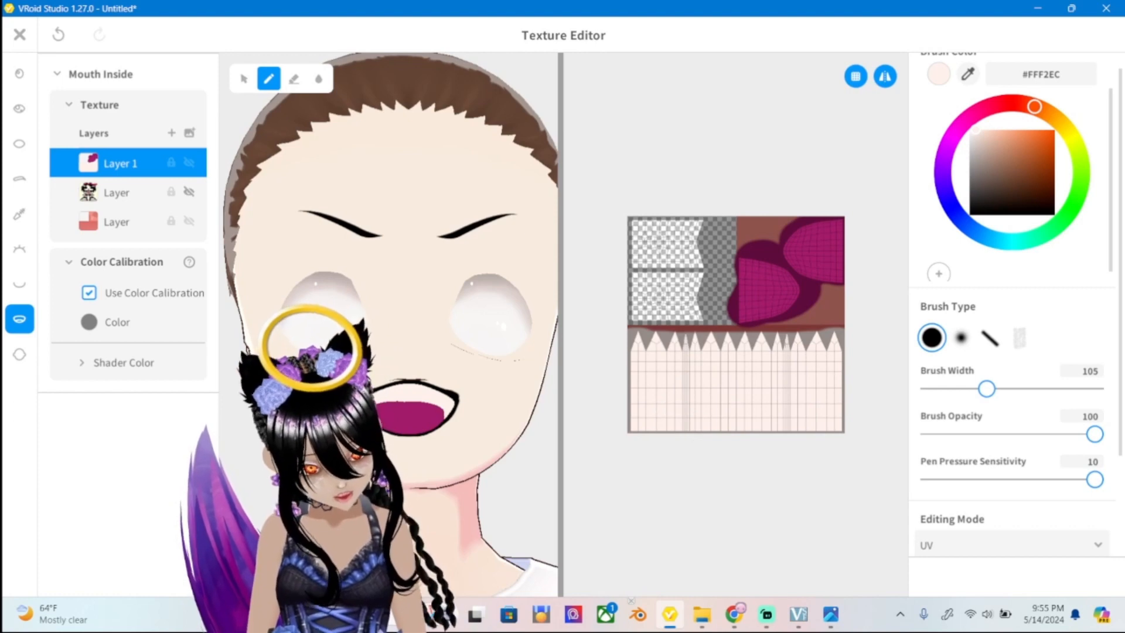
Check the painted mouth on the model and compare the eyes with the Scleras texture's Default Design layer hidden and shown.
mouse_move(445, 263)
right_down()
mouse_move(445, 287)
mouse_move(439, 193)
mouse_move(487, 258)
mouse_move(439, 211)
mouse_move(441, 272)
mouse_move(460, 269)
right_up()
scroll(393, 293, down, 3)
scroll(392, 293, up, 3)
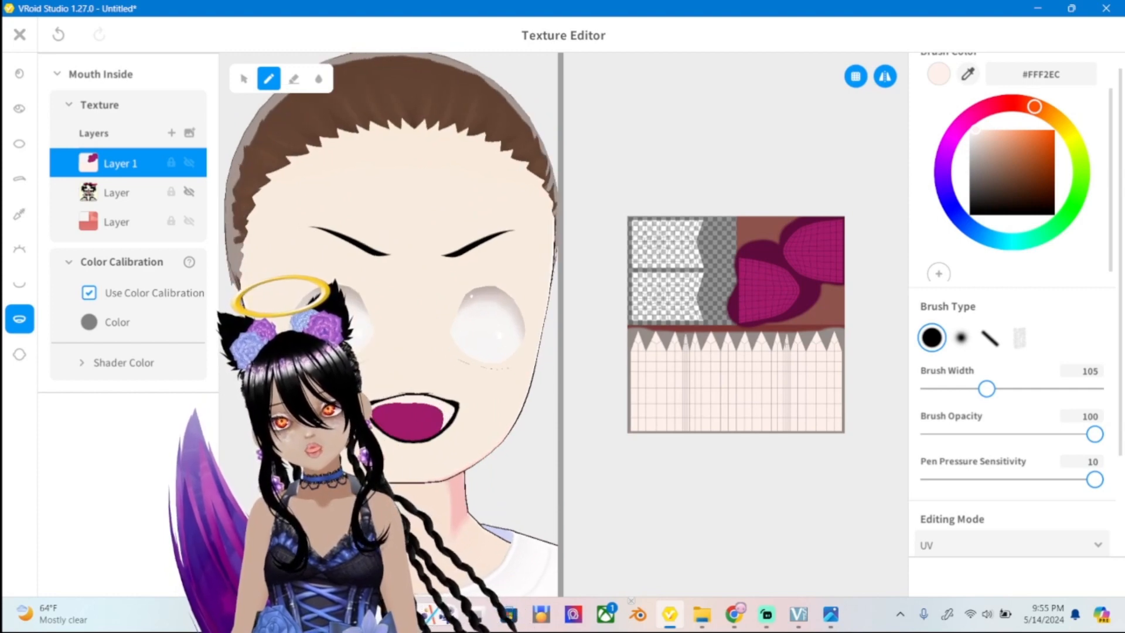
scroll(393, 293, up, 2)
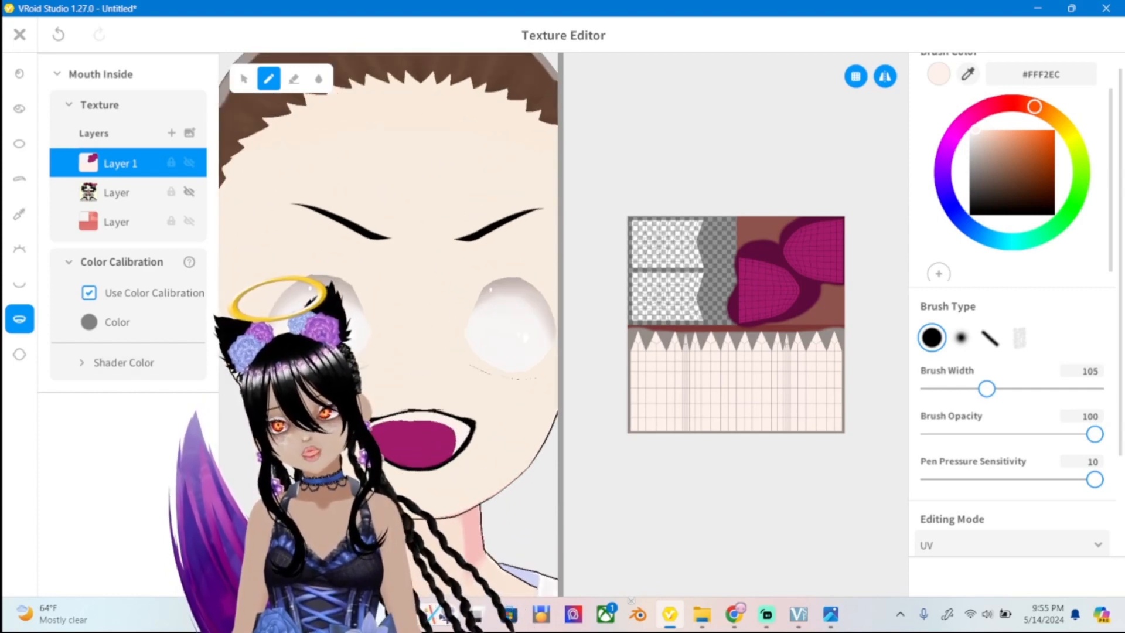
click(19, 143)
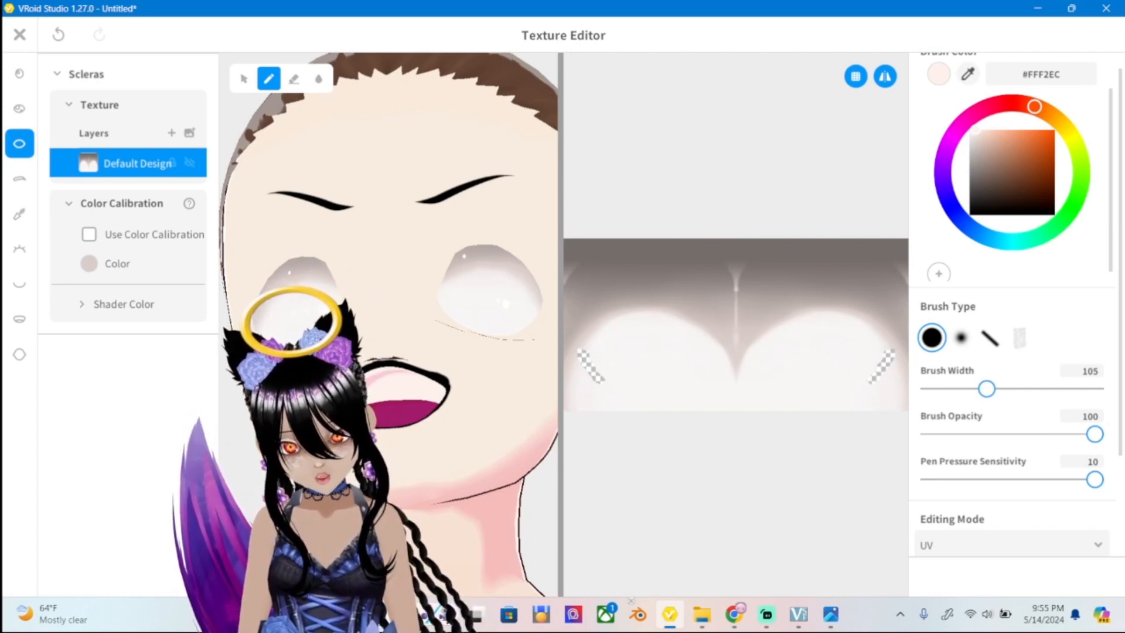
click(190, 162)
click(190, 162)
click(189, 162)
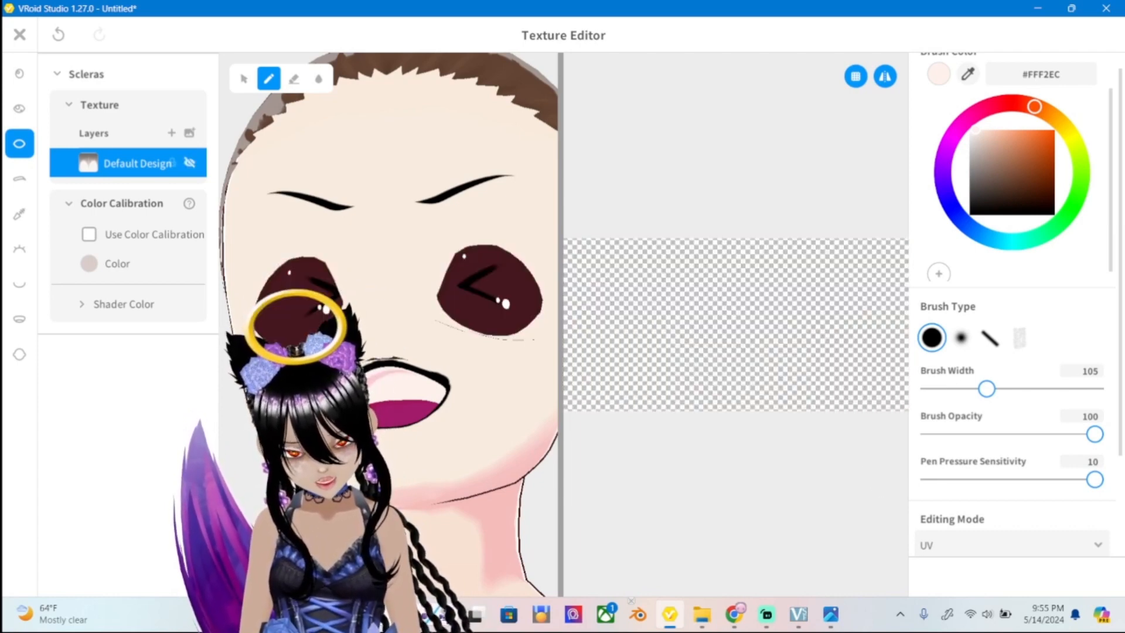
click(189, 162)
click(189, 162)
click(189, 162)
click(189, 163)
click(190, 162)
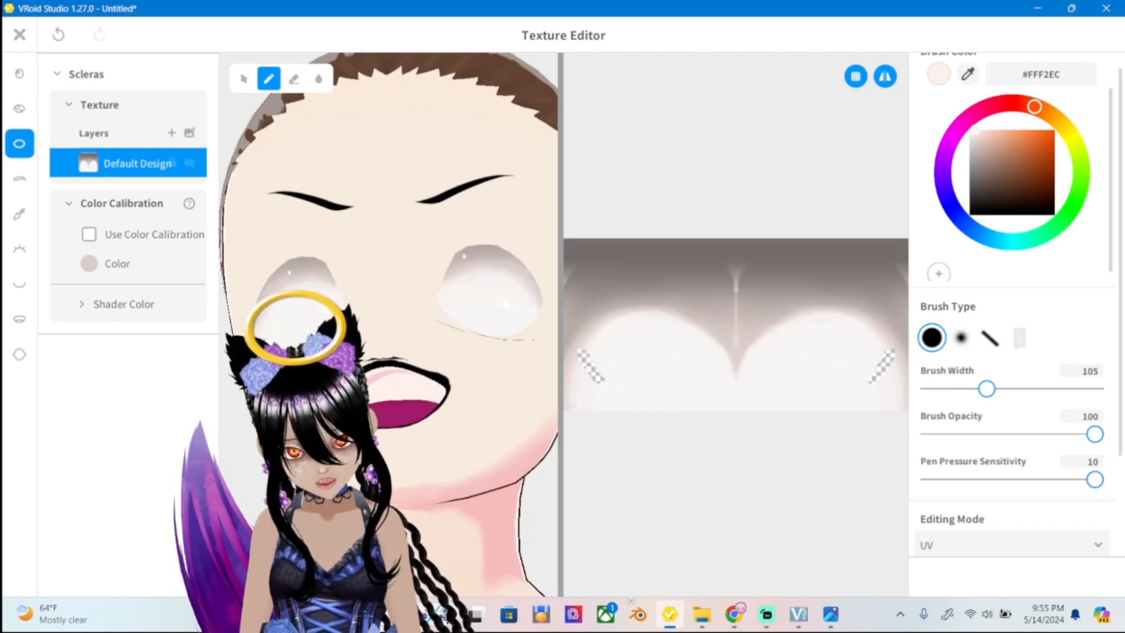
right_drag(289, 294, 297, 303)
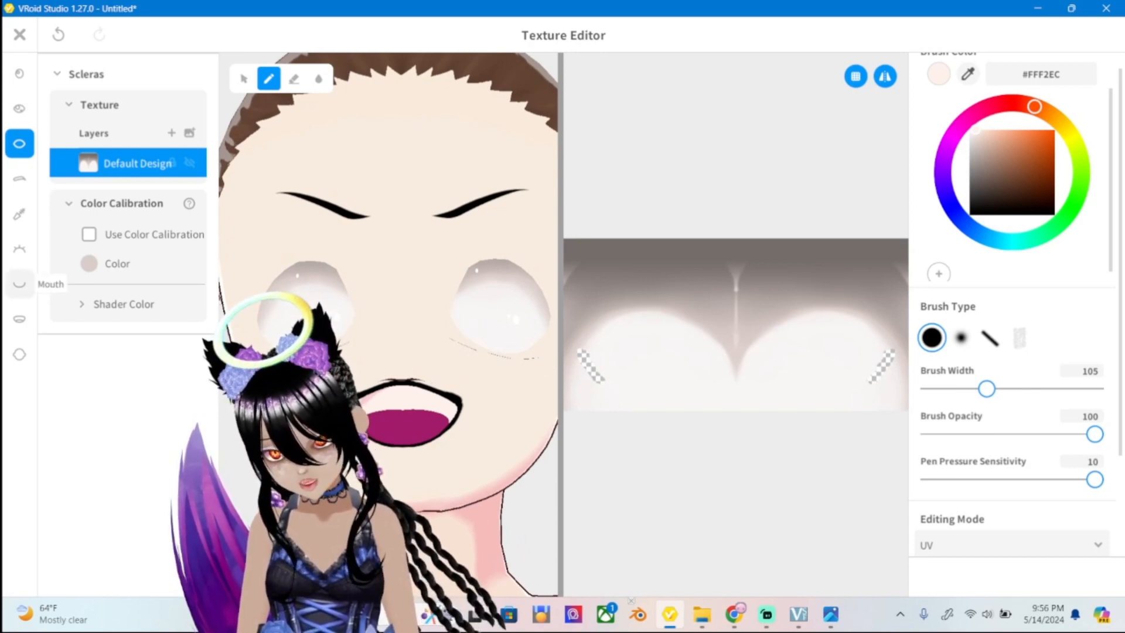
Try painting around the mouth with #FFF2EC on the Mouth texture's Layer 1 and undo the strokes.
click(19, 284)
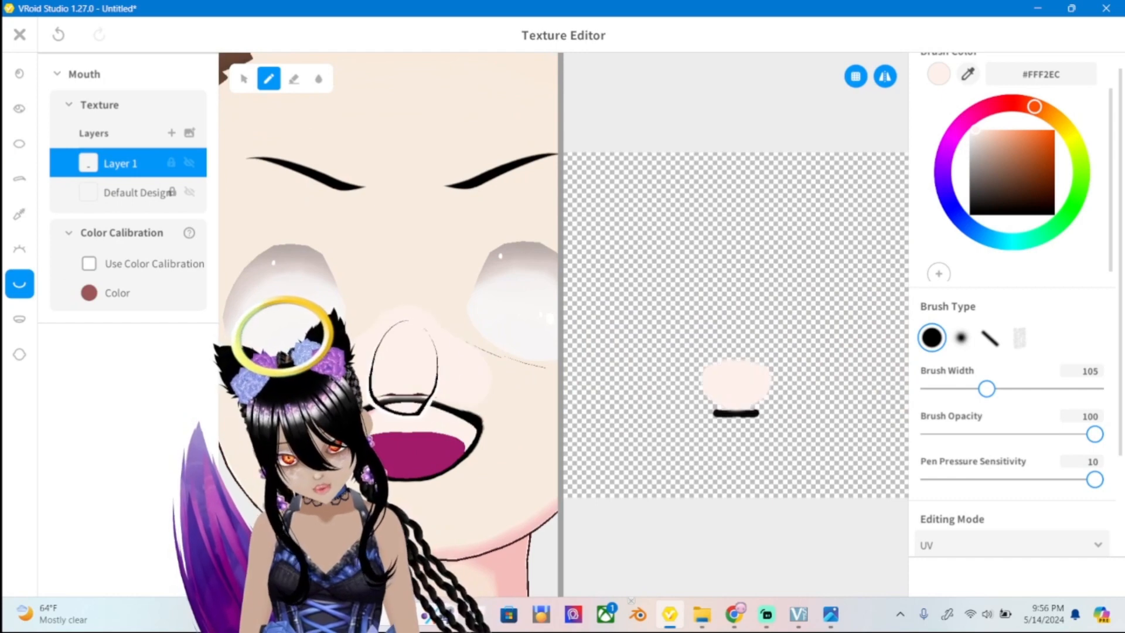
key(ctrl+z)
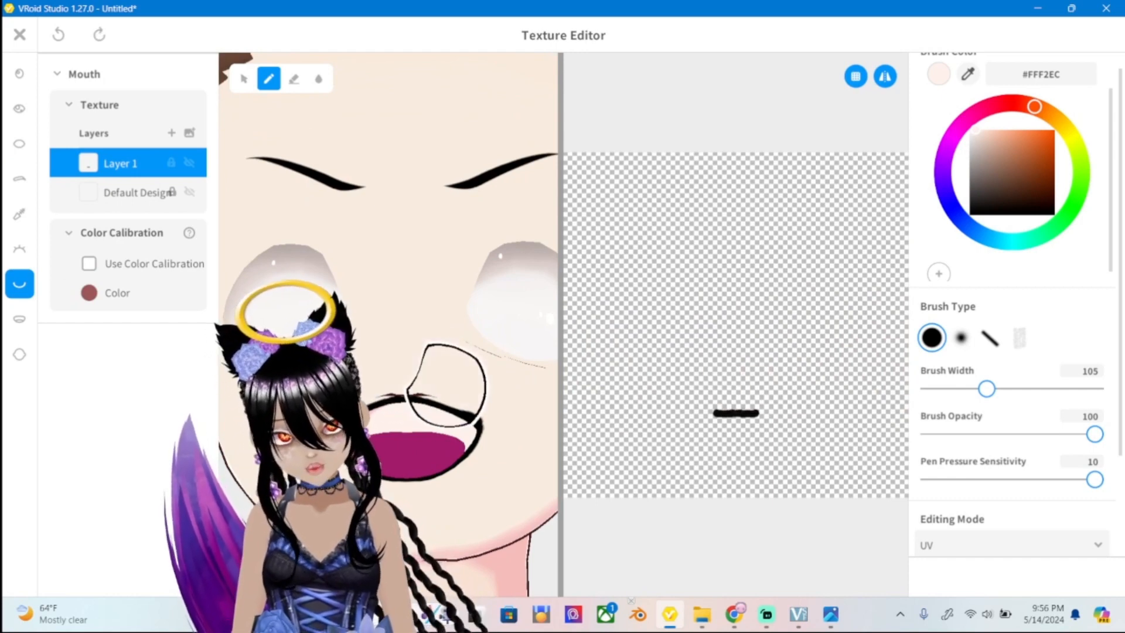
scroll(447, 383, down, 5)
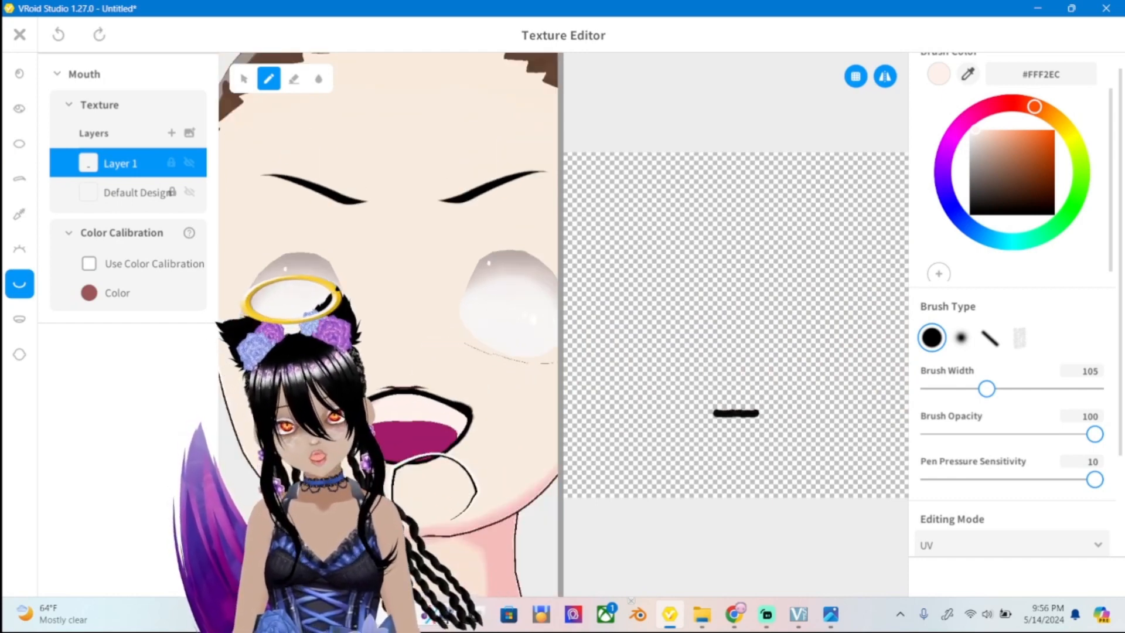
scroll(434, 495, up, 3)
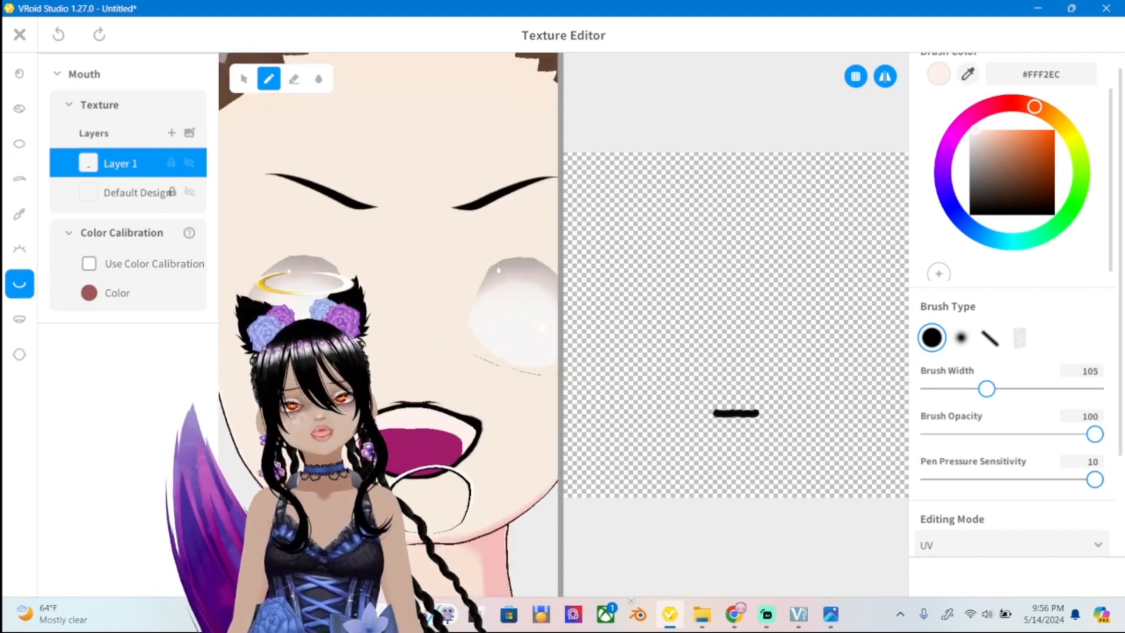
mouse_move(491, 378)
mouse_down()
mouse_move(557, 384)
mouse_move(516, 366)
mouse_move(489, 375)
mouse_move(499, 386)
mouse_up()
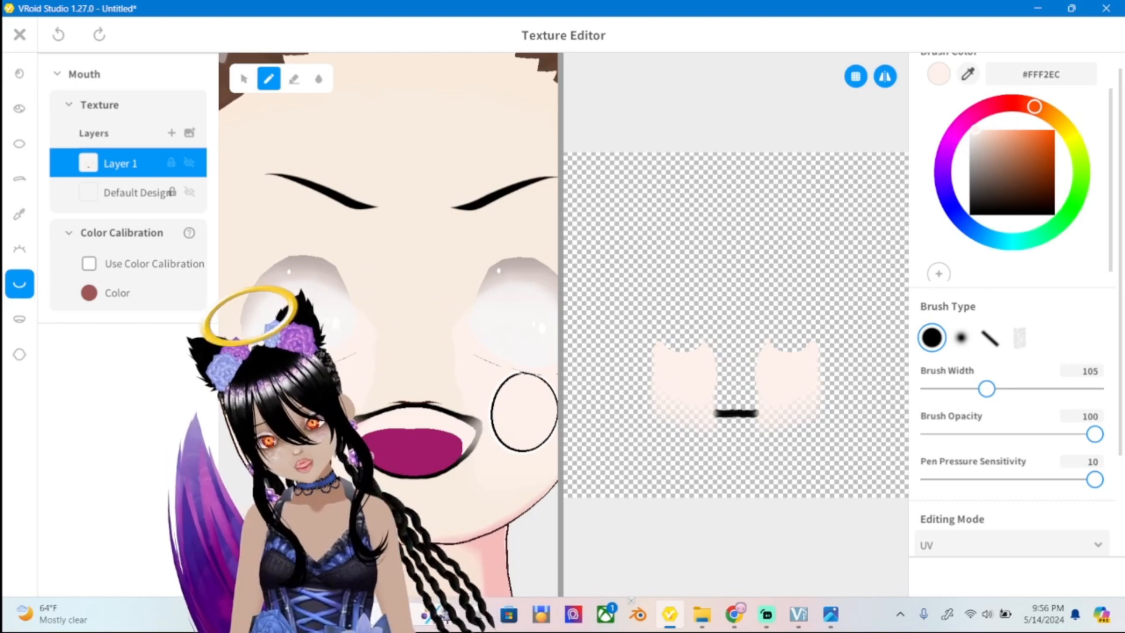
key(ctrl+z)
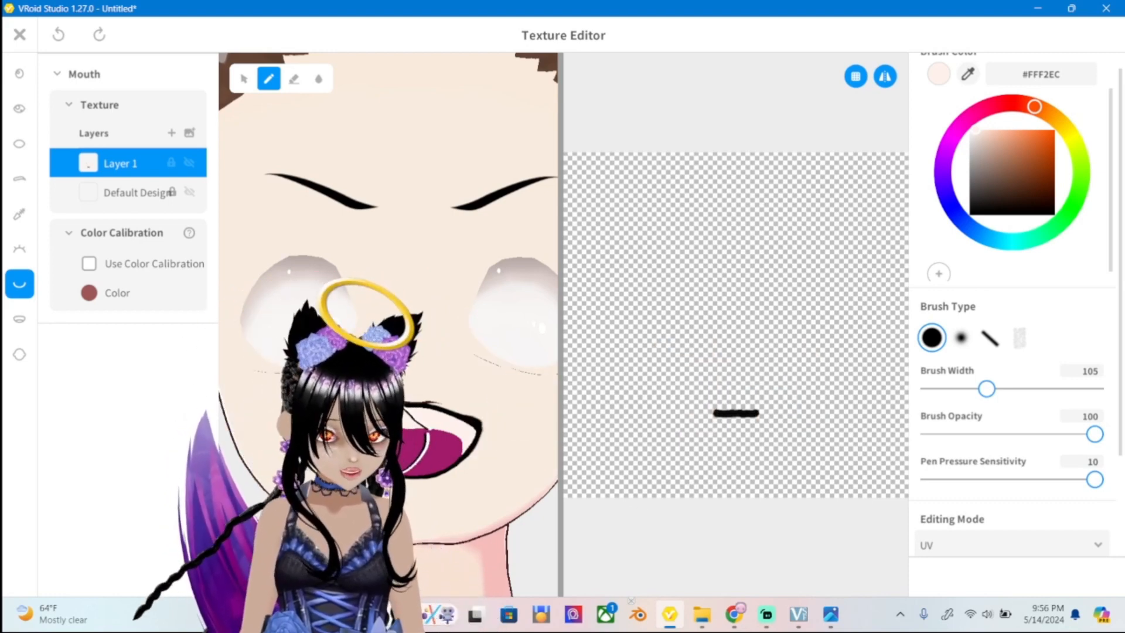
scroll(384, 440, down, 3)
mouse_move(388, 449)
right_down()
mouse_move(391, 457)
mouse_move(402, 409)
mouse_move(384, 473)
right_up()
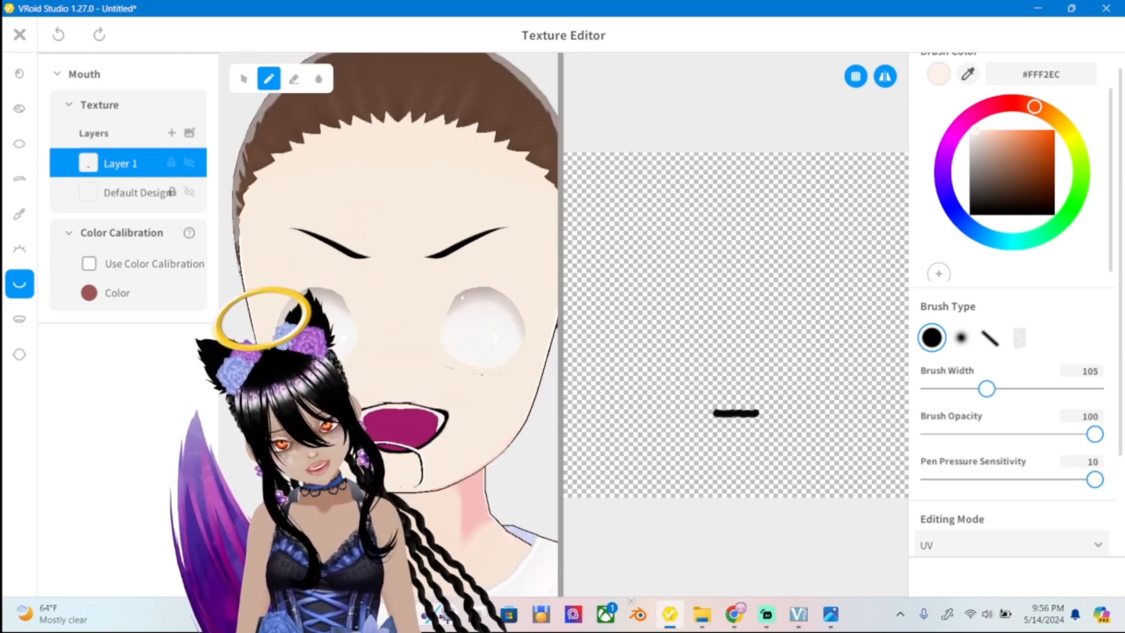
scroll(386, 340, up, 2)
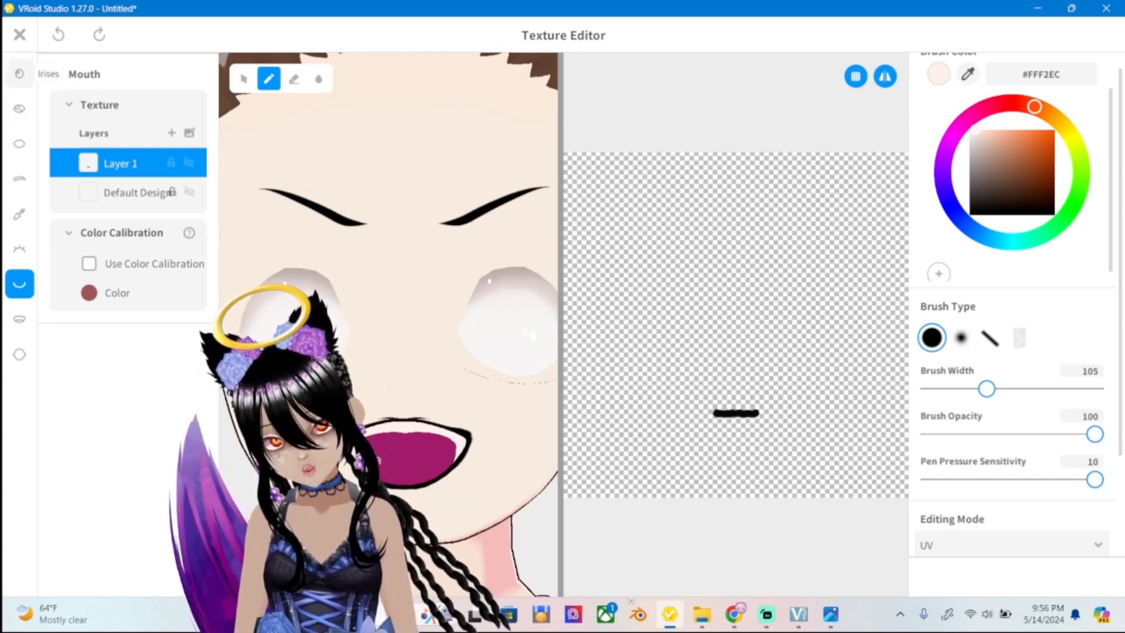
Show the Irises texture's Default Design layer again and check the eyes in ref2.png.
click(20, 74)
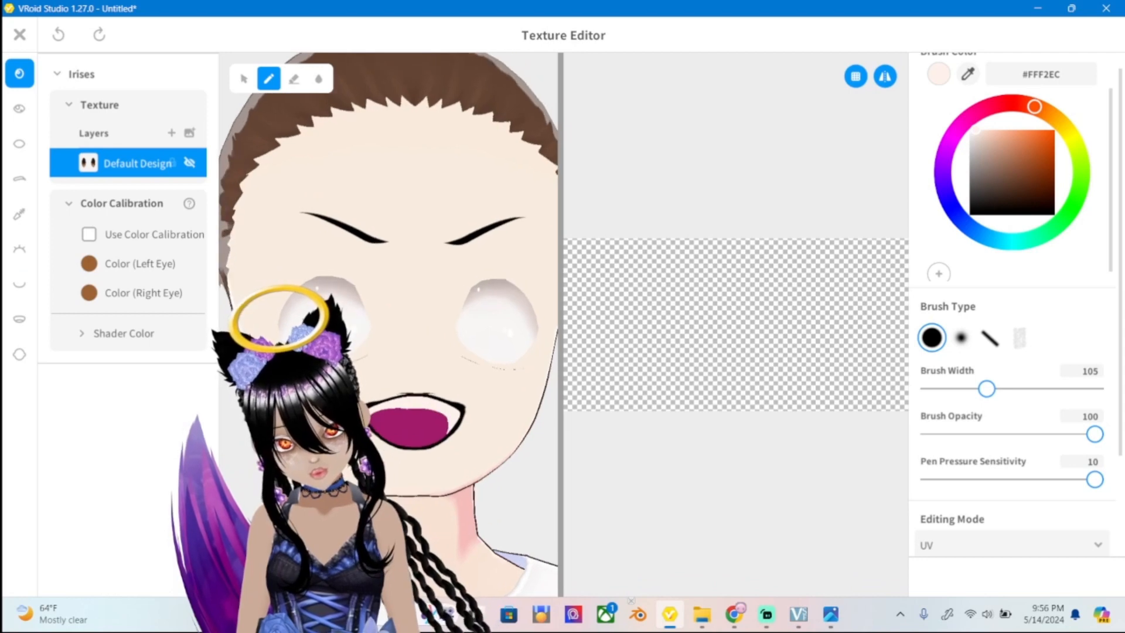
click(190, 163)
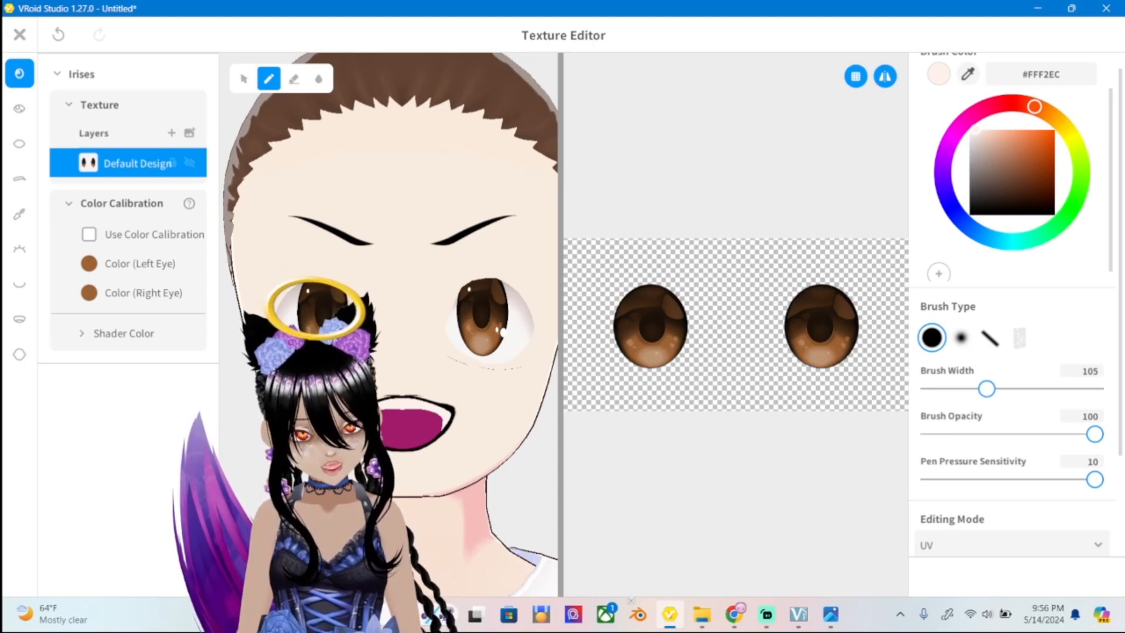
mouse_move(831, 614)
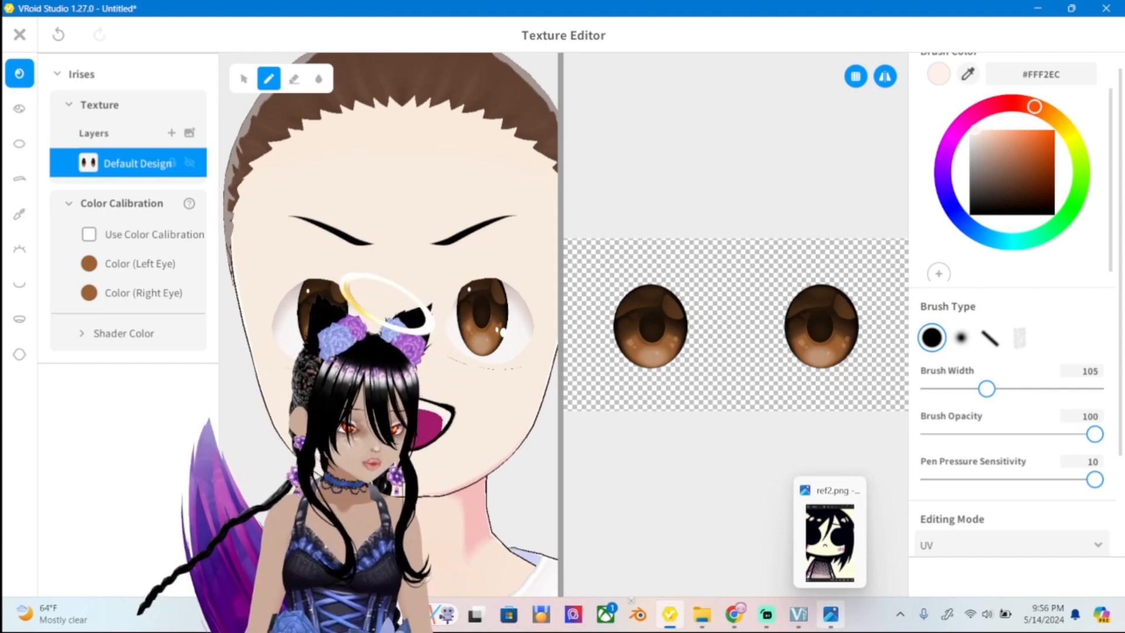
click(831, 614)
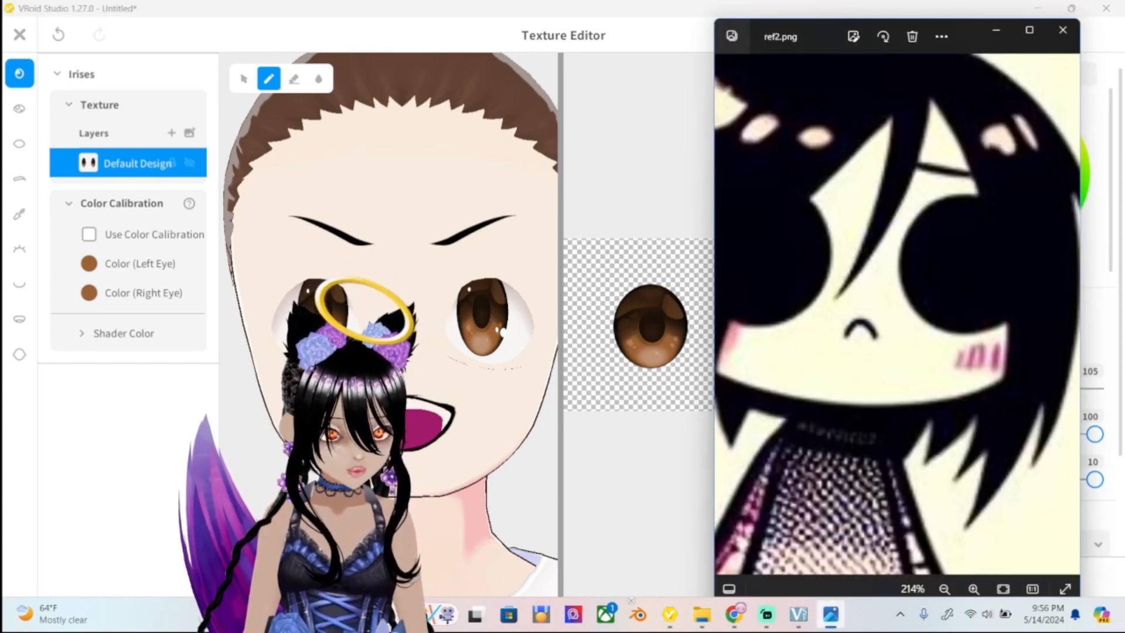
click(831, 614)
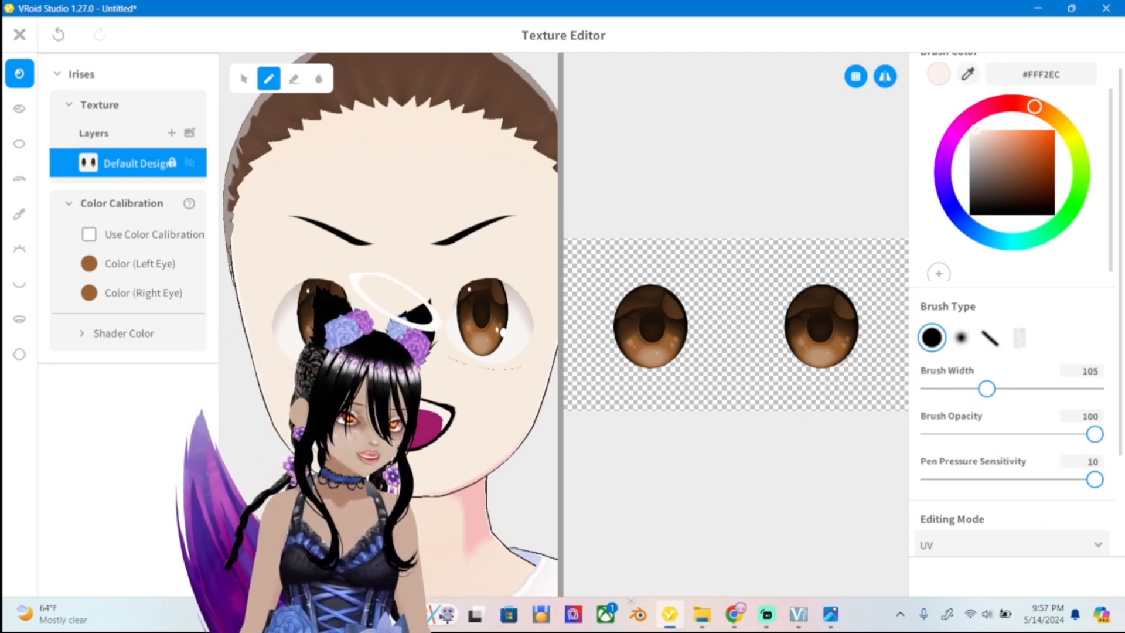
Paint both irises #000000 on the locked Default Design layer with a brush width of 300, and compare with ref2.png.
drag(987, 210, 970, 215)
drag(987, 389, 1113, 388)
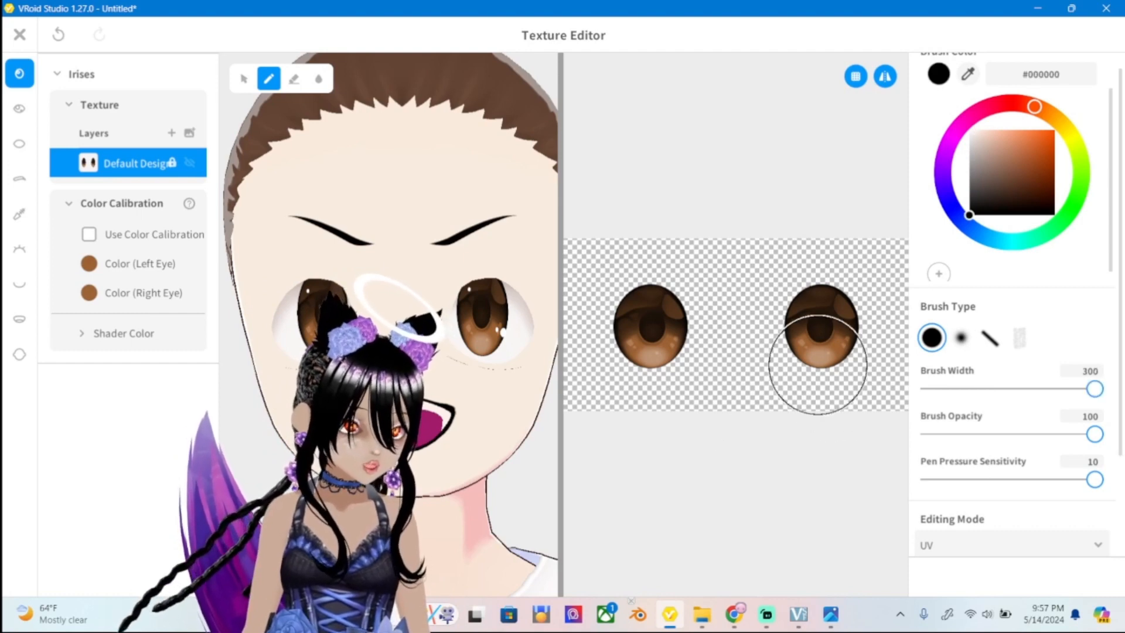
drag(816, 326, 809, 343)
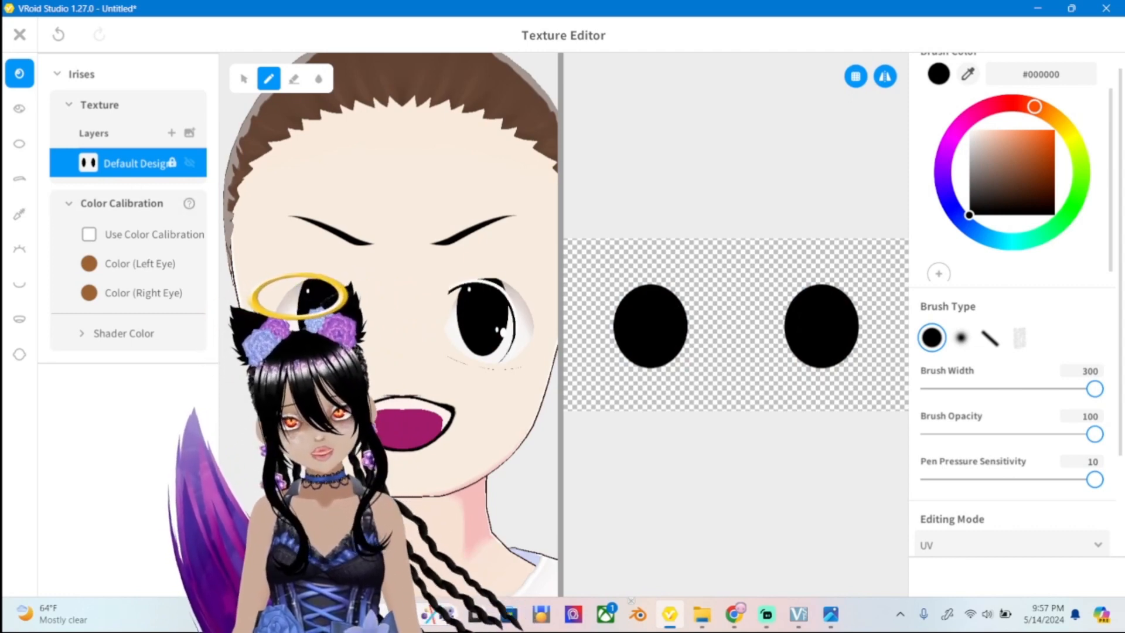
click(831, 614)
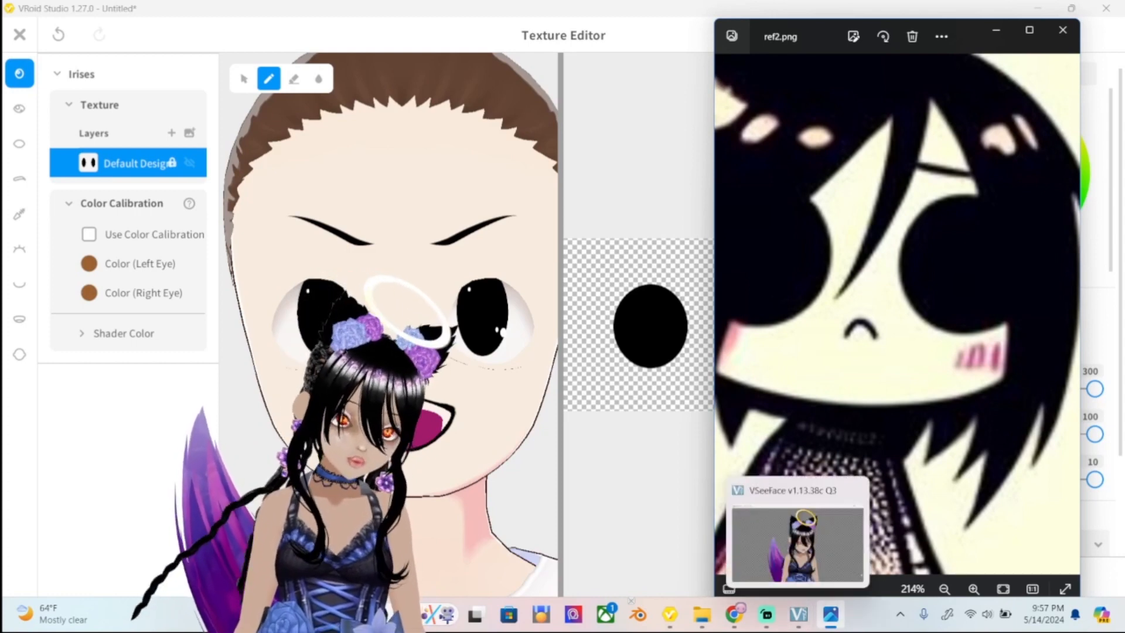
click(831, 614)
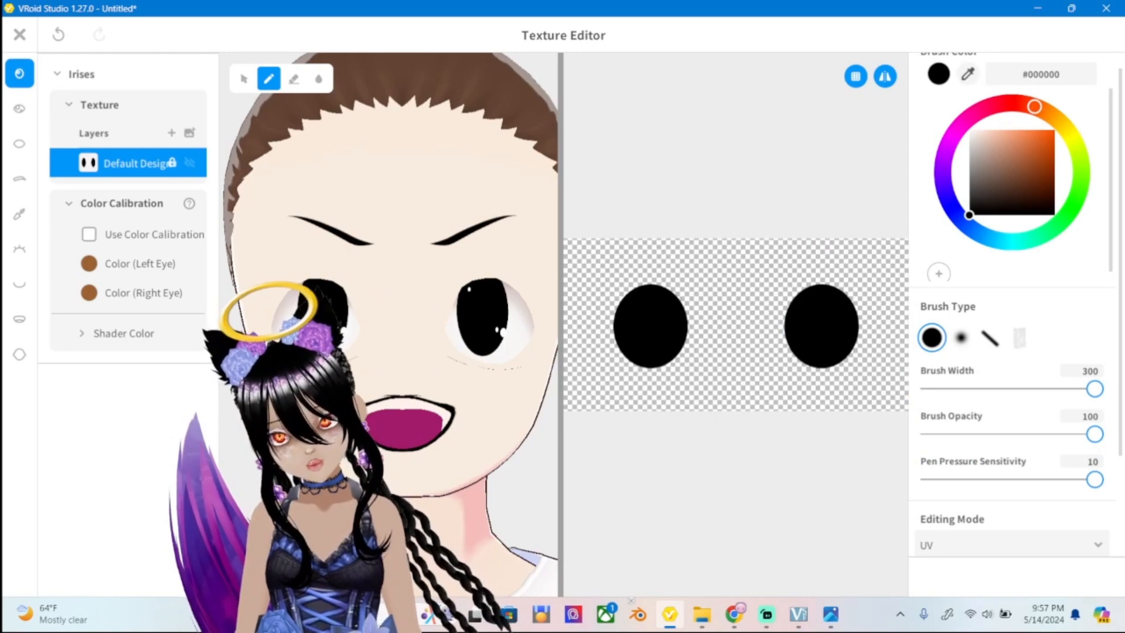
Close the Texture Editor saving the edited textures as new items, and save the model as Stylized Model 2.
key(Escape)
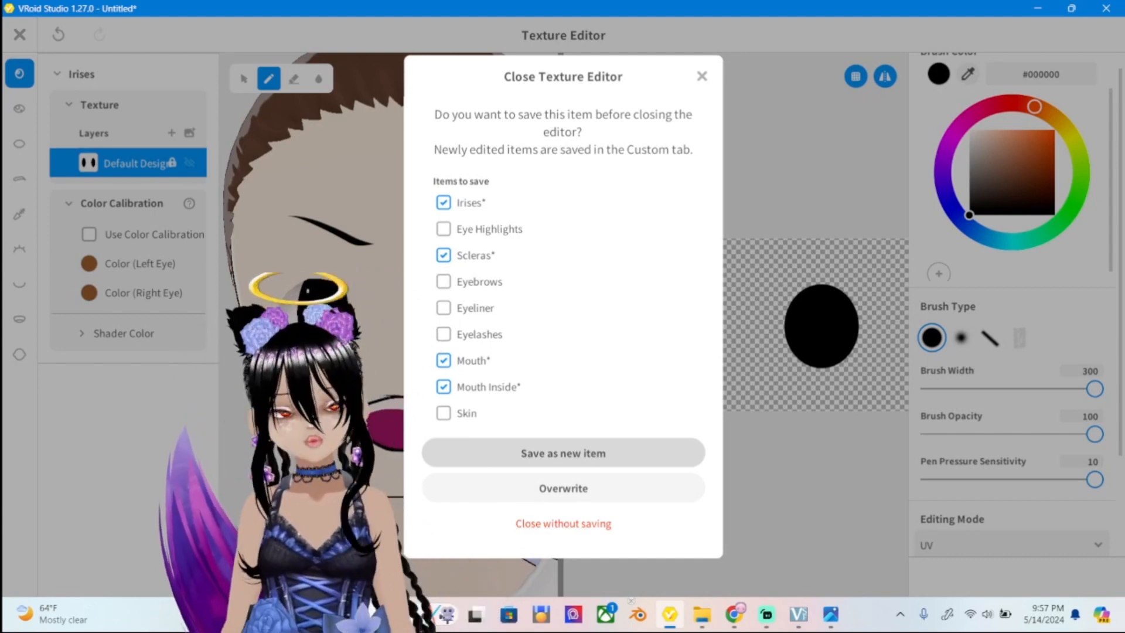
click(563, 452)
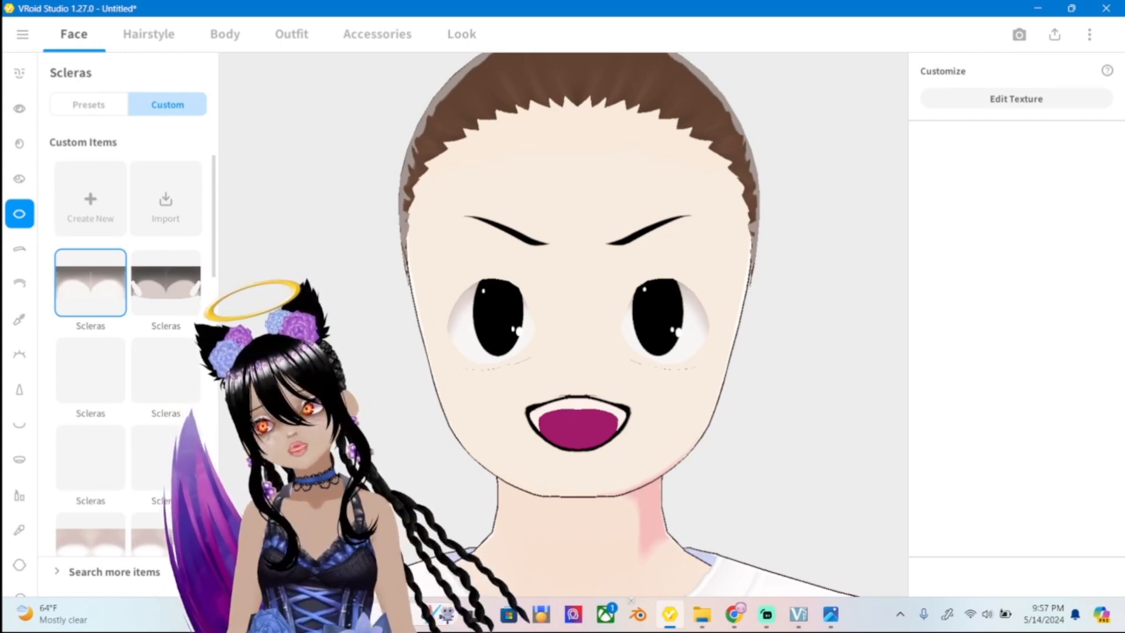
click(22, 33)
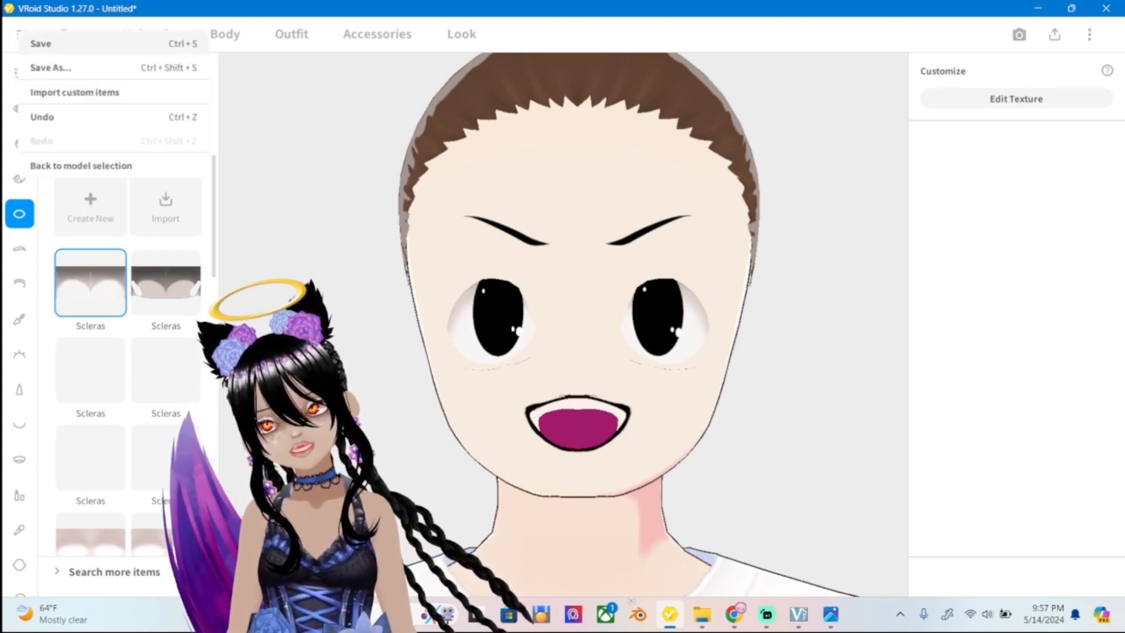
click(50, 68)
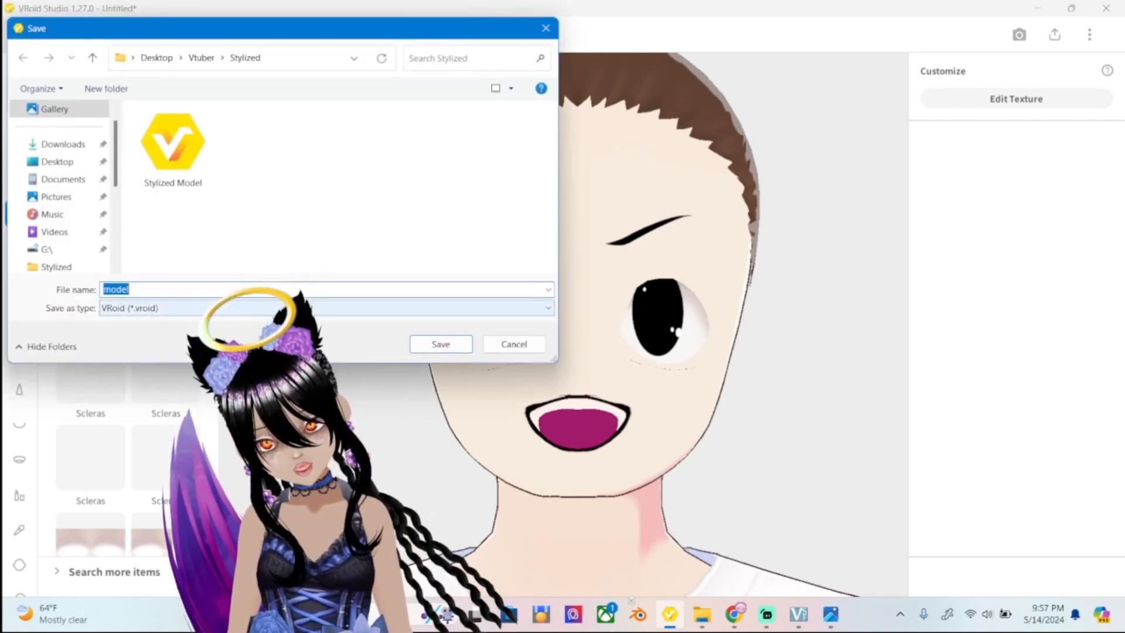
text(Stylized Mod)
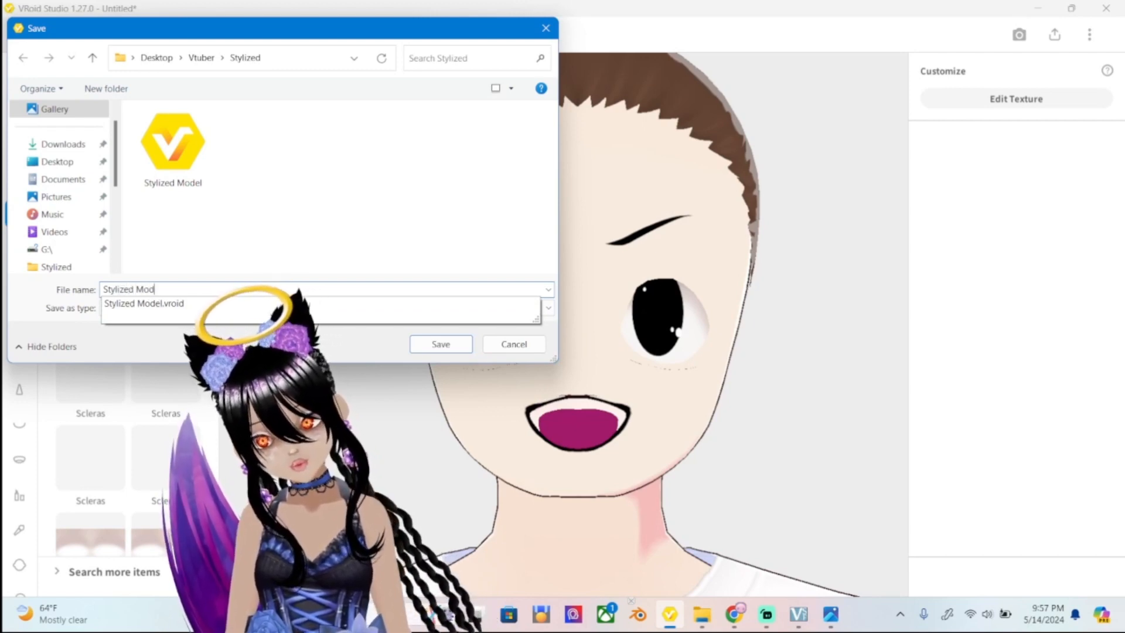
text(el 2)
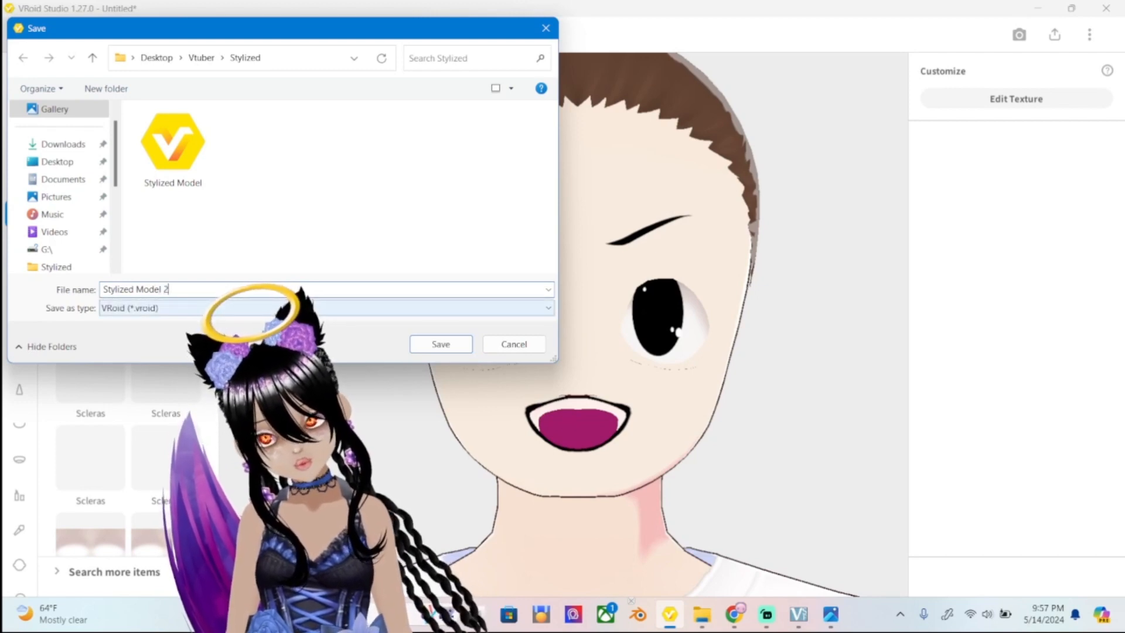
key(Return)
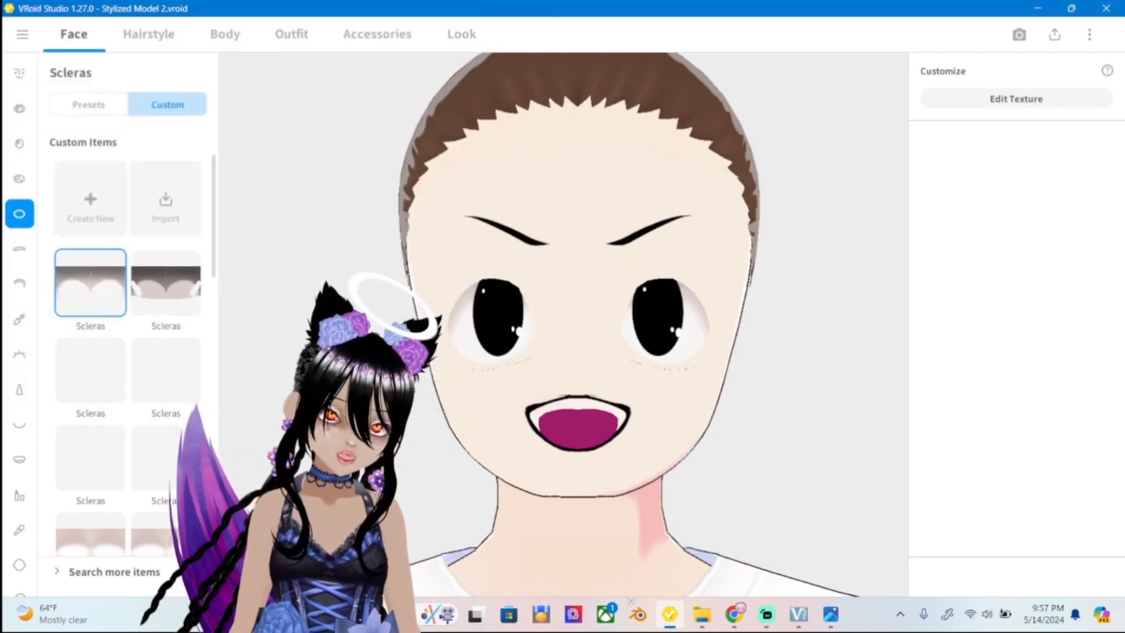
Open the face Skin texture for editing and load the ref2 image as a new layer.
scroll(563, 324, up, 1)
middle_drag(563, 324, 551, 356)
scroll(563, 324, up, 1)
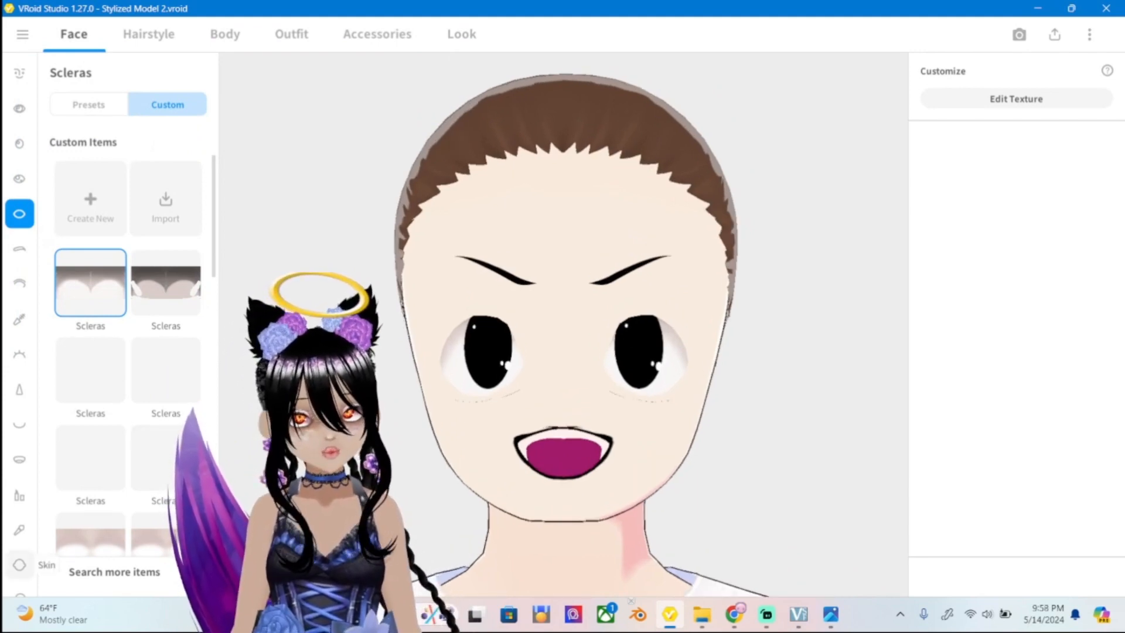
scroll(563, 324, up, 2)
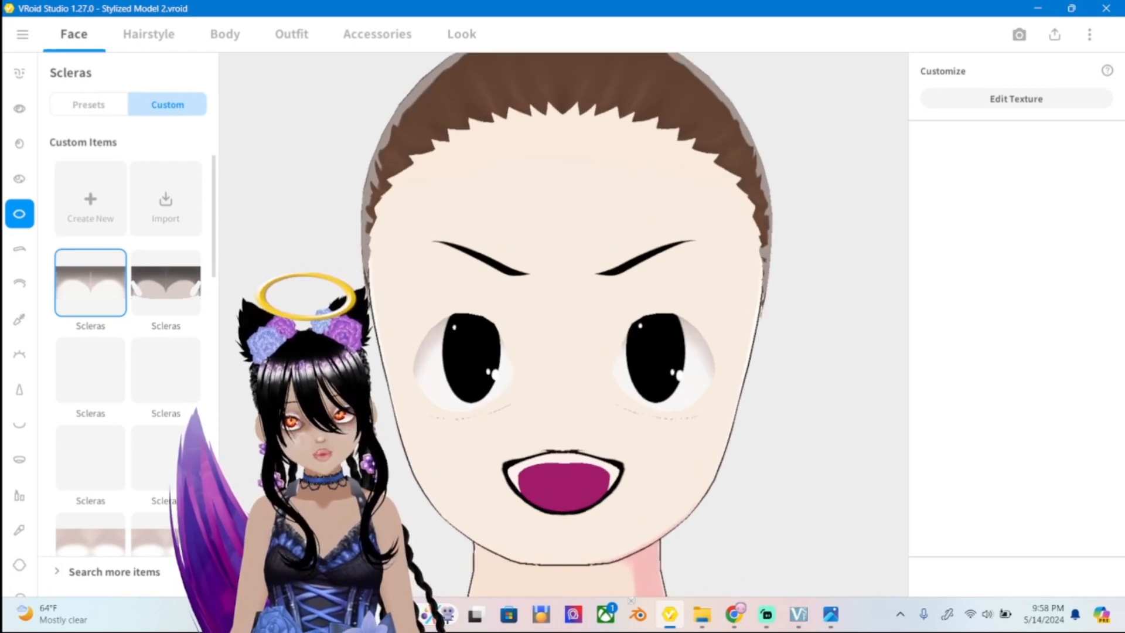
click(19, 565)
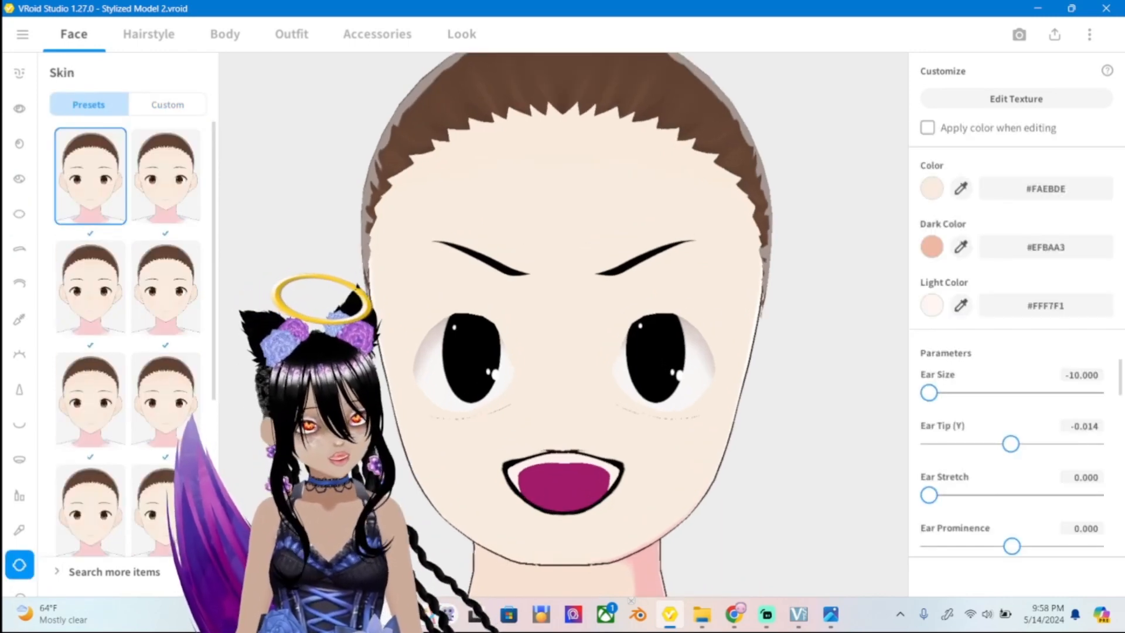
click(1017, 98)
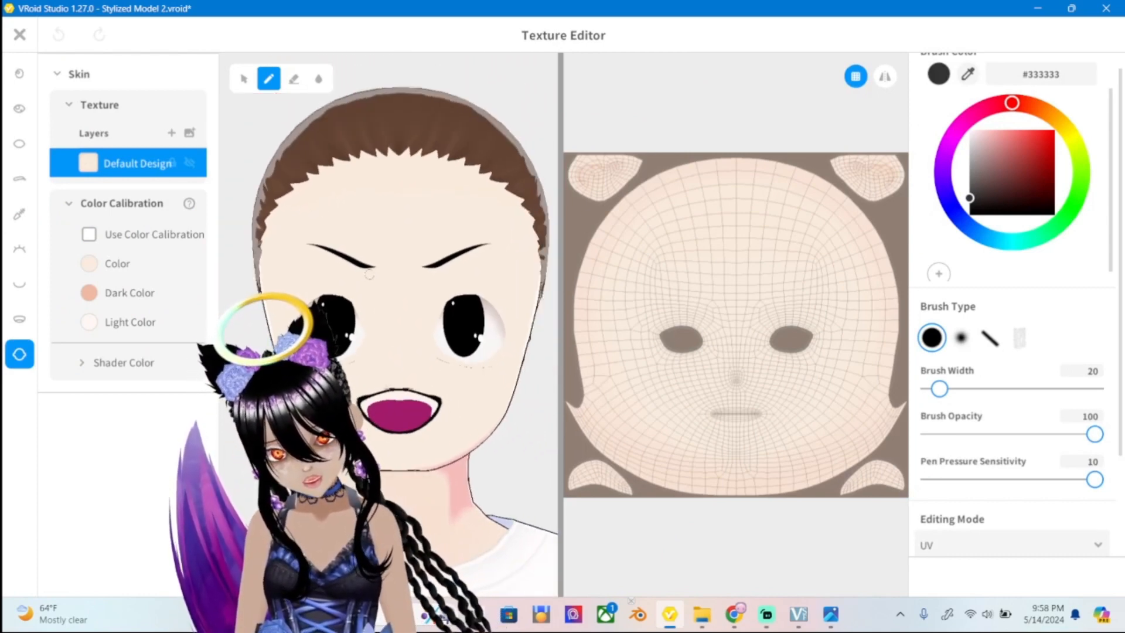
click(190, 133)
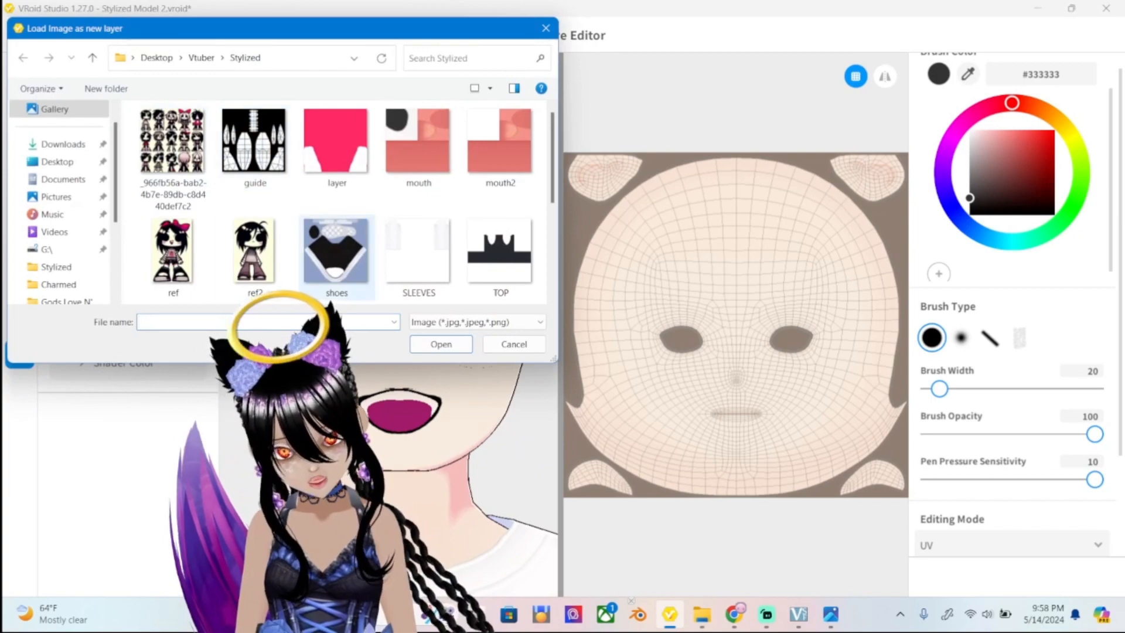
click(255, 258)
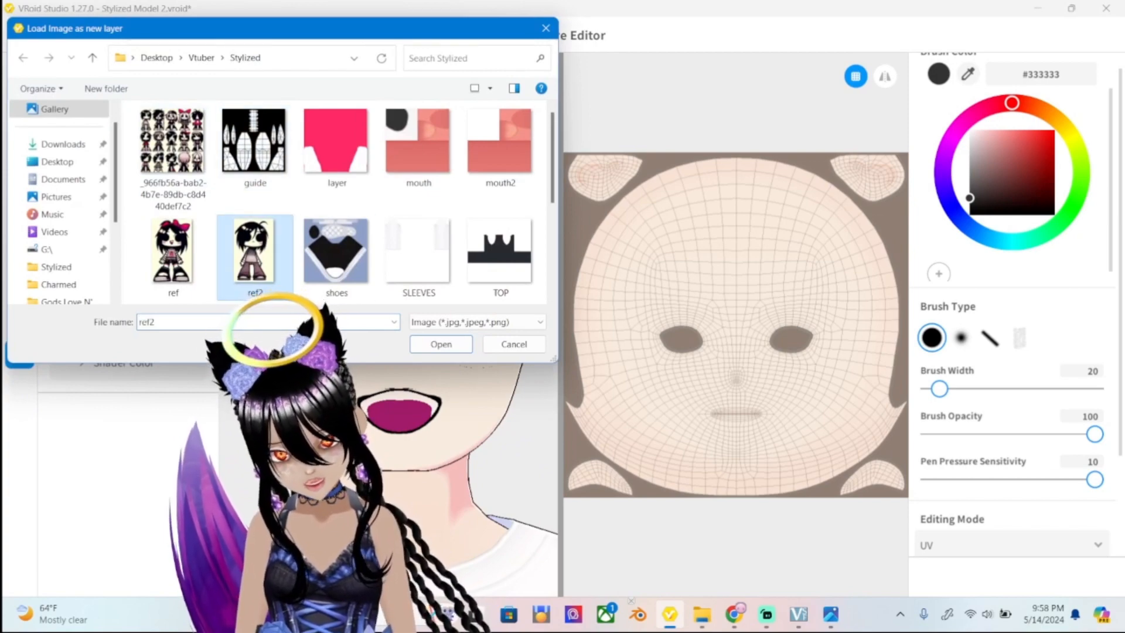
click(442, 344)
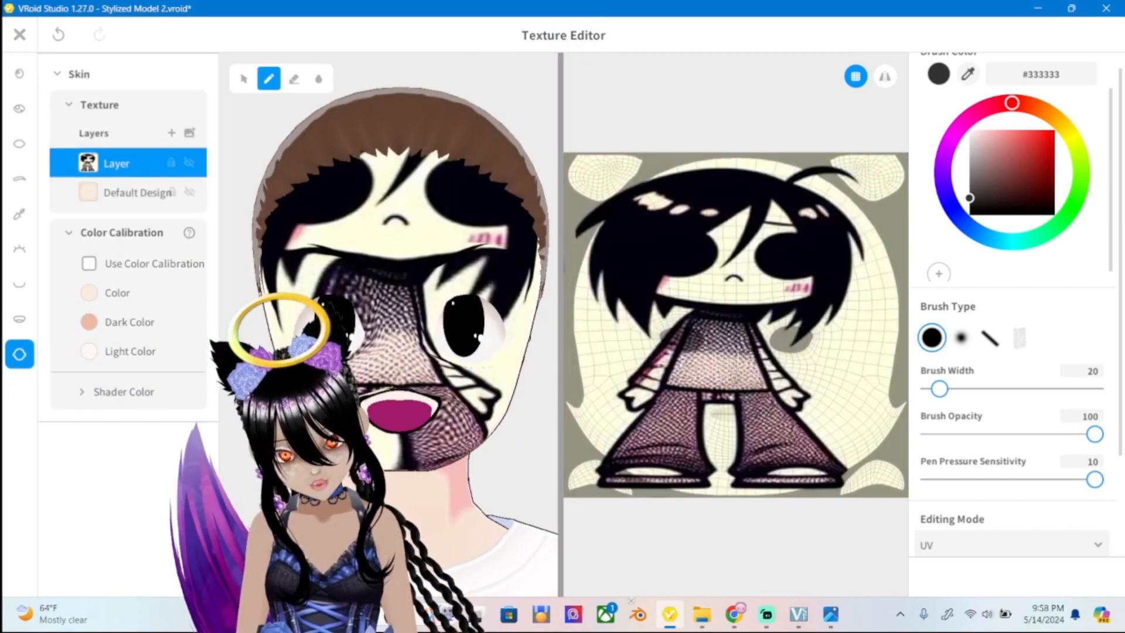
Sample #FEFEEC from the reference character's face, hide the reference layer and select the Skin texture's Default Design layer.
scroll(741, 180, up, 3)
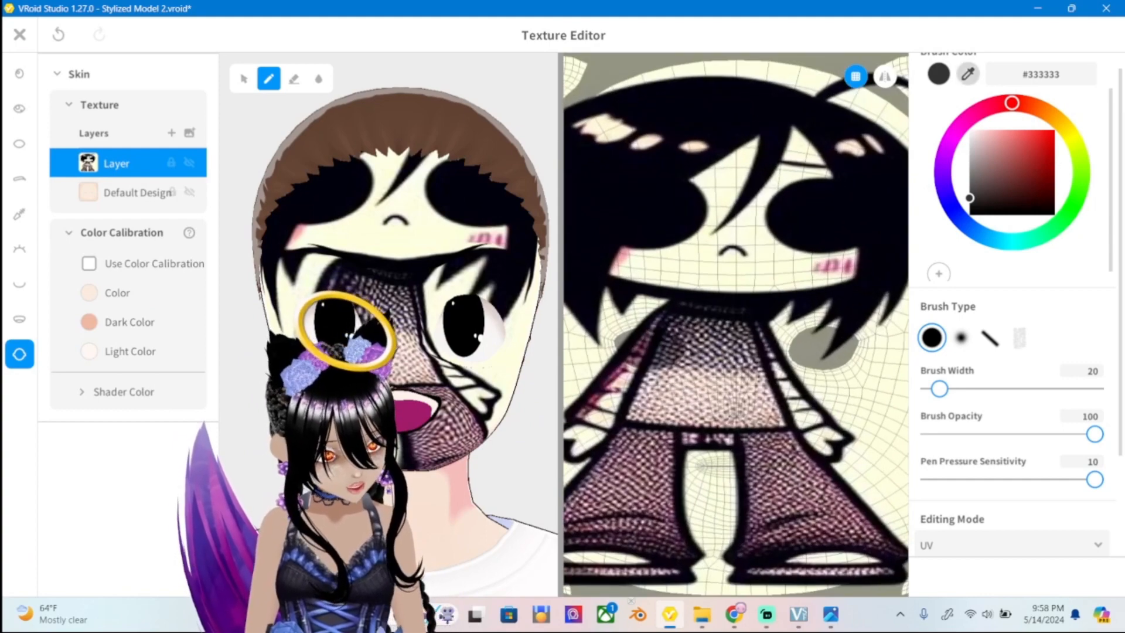
click(968, 74)
click(740, 220)
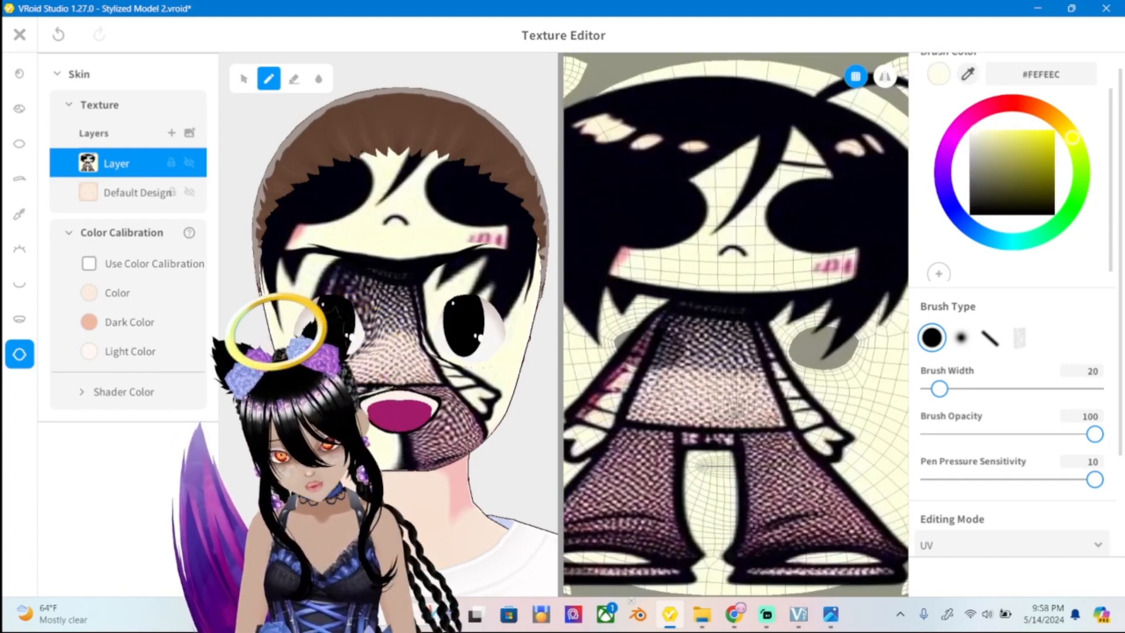
click(189, 162)
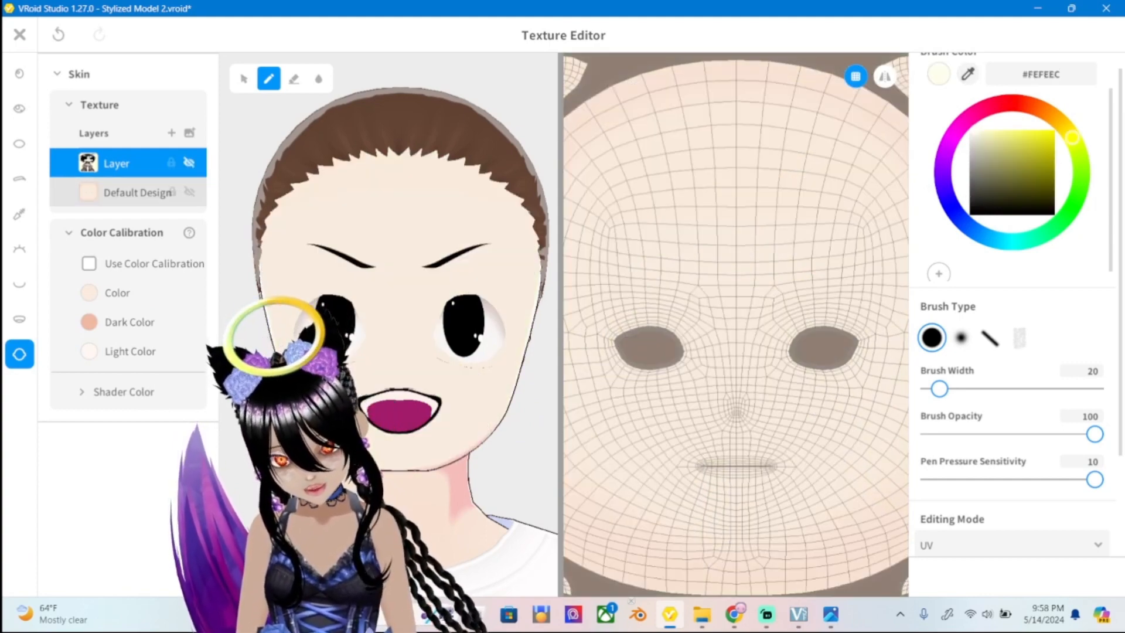
click(137, 192)
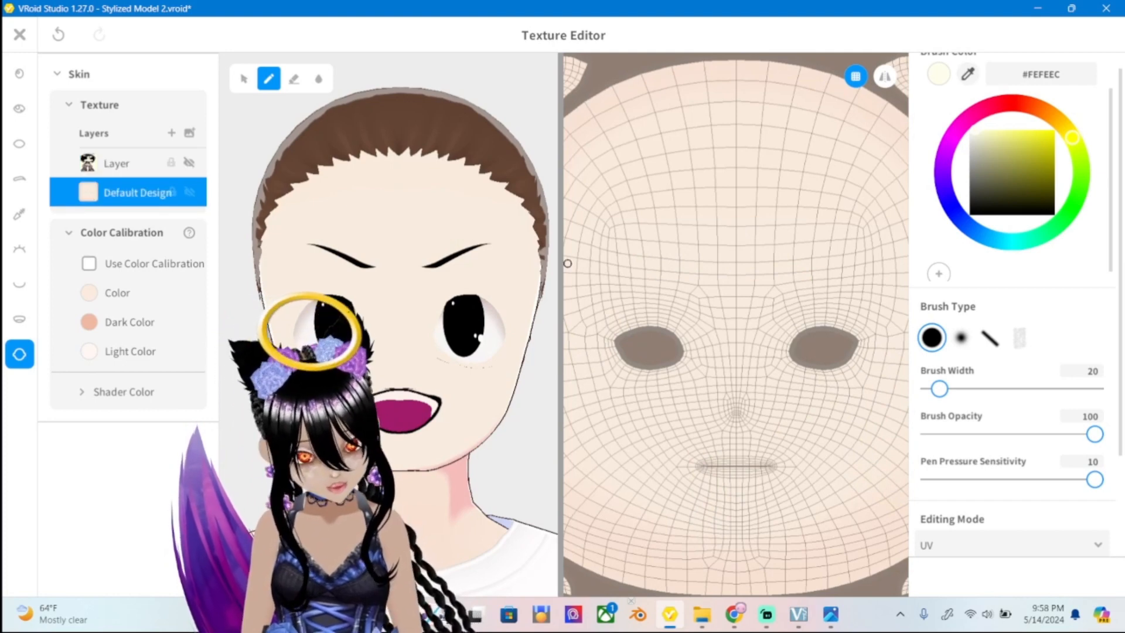
Paint the entire face Skin texture #FEFEEC on the Default Design layer with symmetry on and a brush width of 300.
scroll(567, 263, down, 5)
click(885, 76)
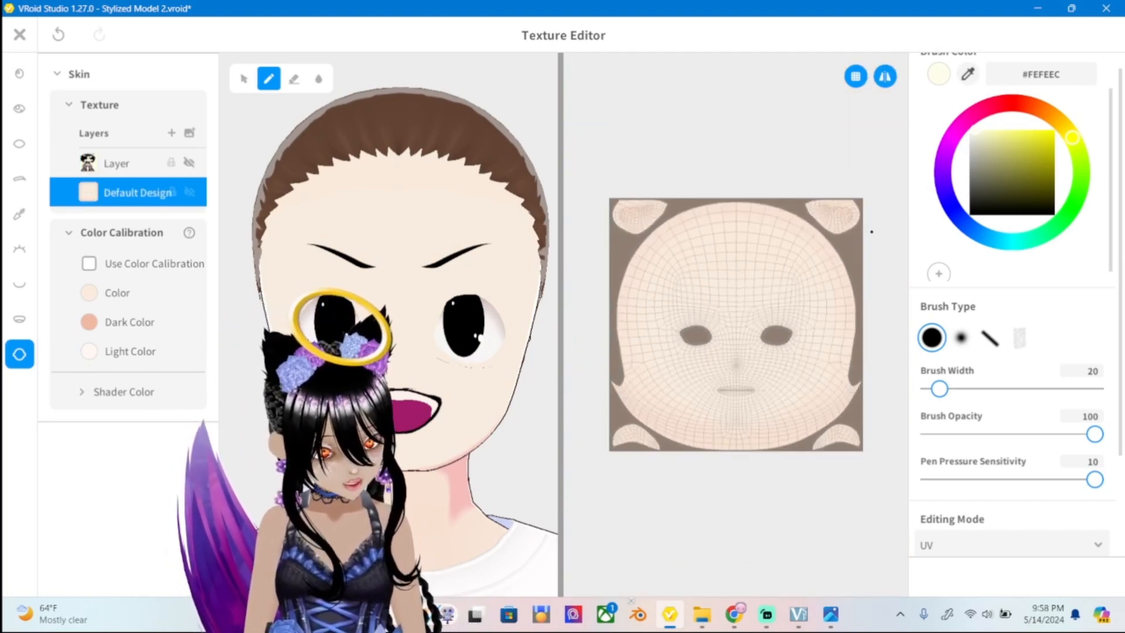
scroll(882, 273, up, 1)
drag(939, 389, 1094, 388)
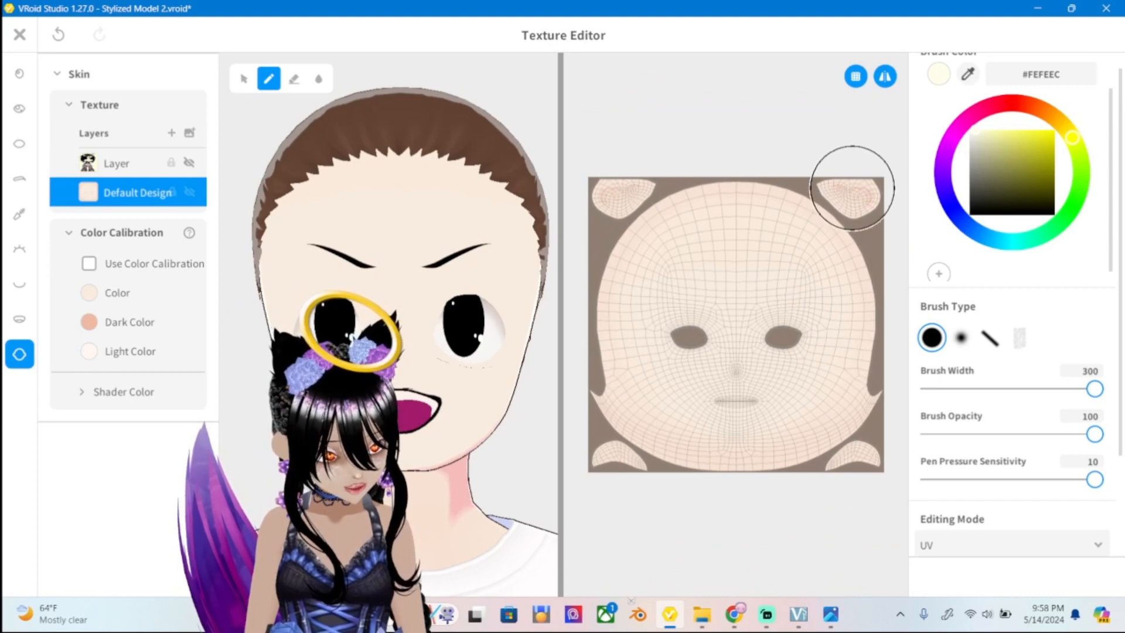
drag(847, 174, 897, 593)
drag(836, 98, 821, 470)
drag(793, 249, 741, 494)
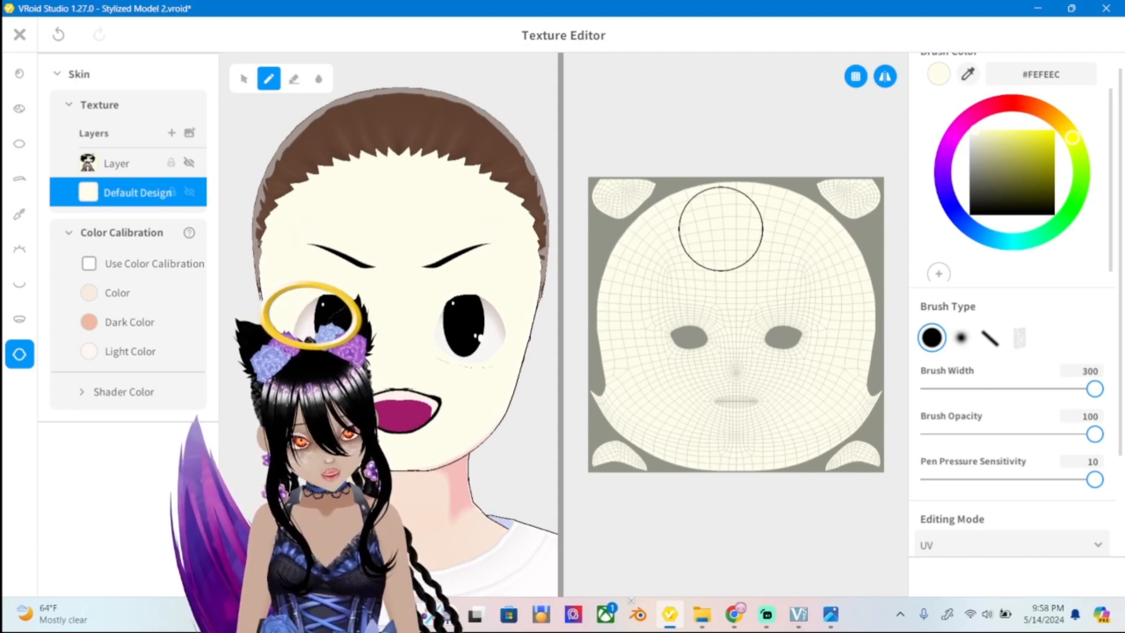
scroll(378, 116, up, 2)
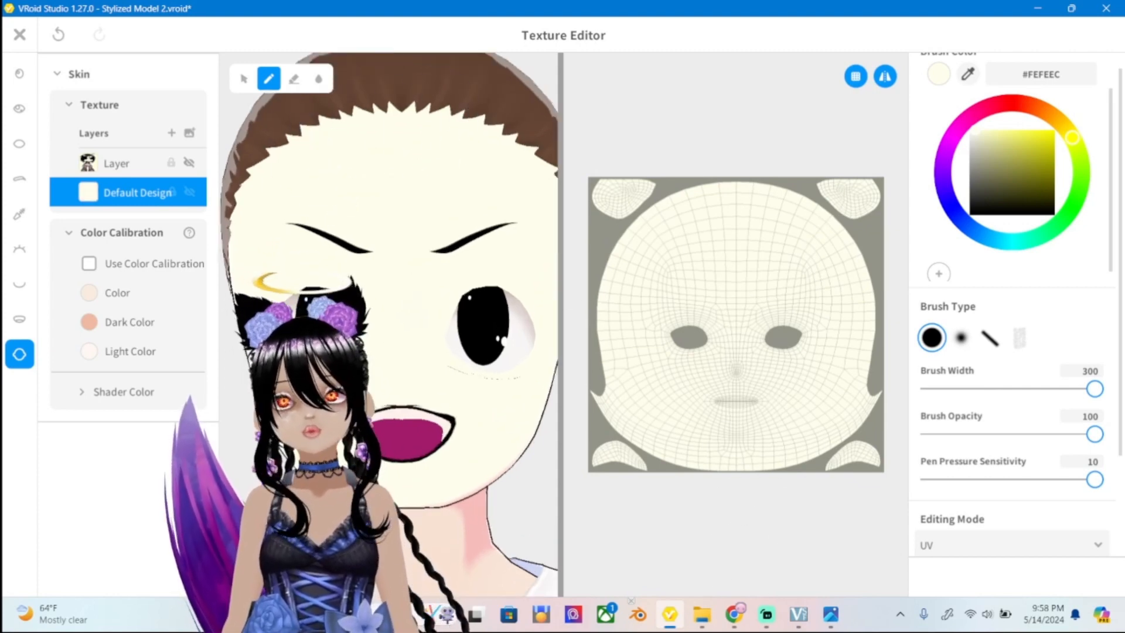
Close the Texture Editor and save the edited Skin texture as a new item.
click(19, 34)
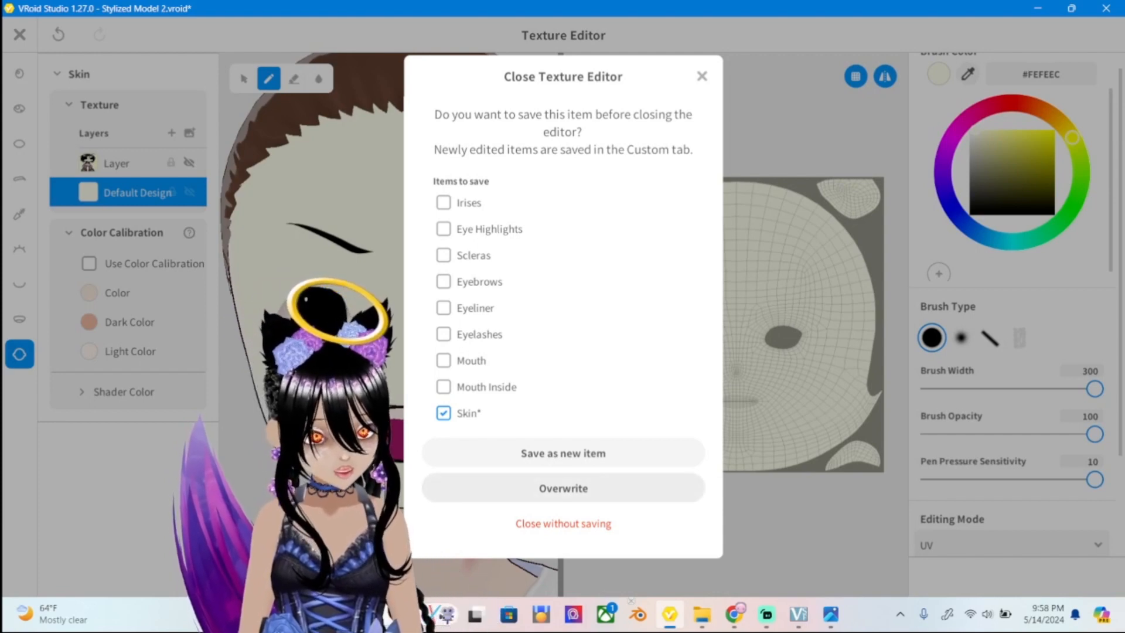
click(564, 452)
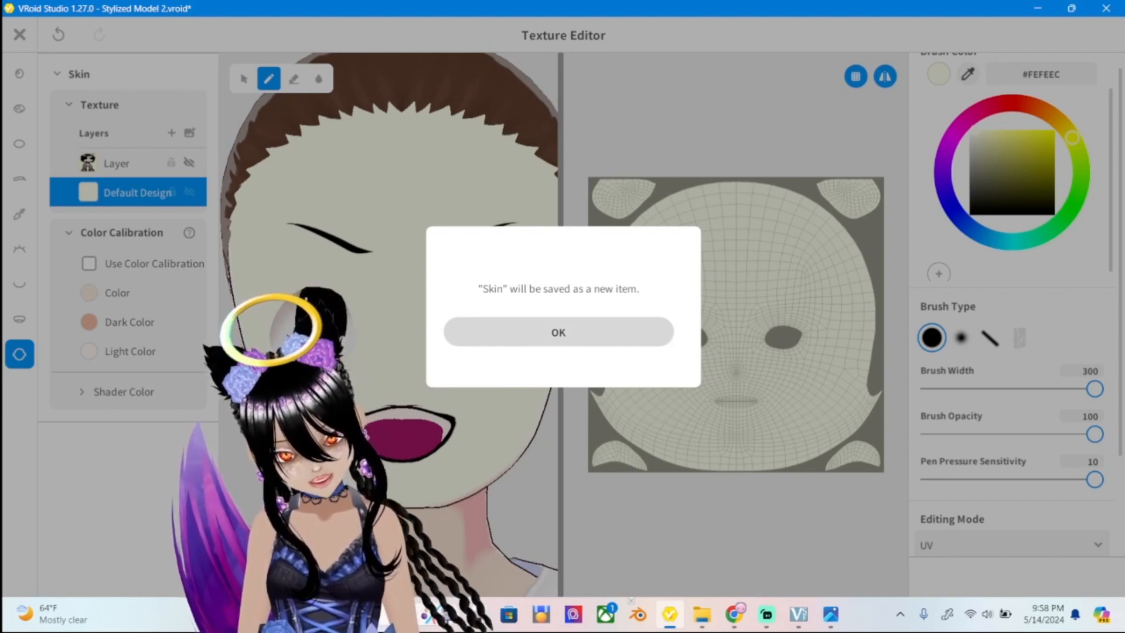
click(559, 332)
Set the face Outline Width to 0.000 in the model's Look settings.
middle_drag(577, 325, 534, 267)
scroll(564, 325, up, 3)
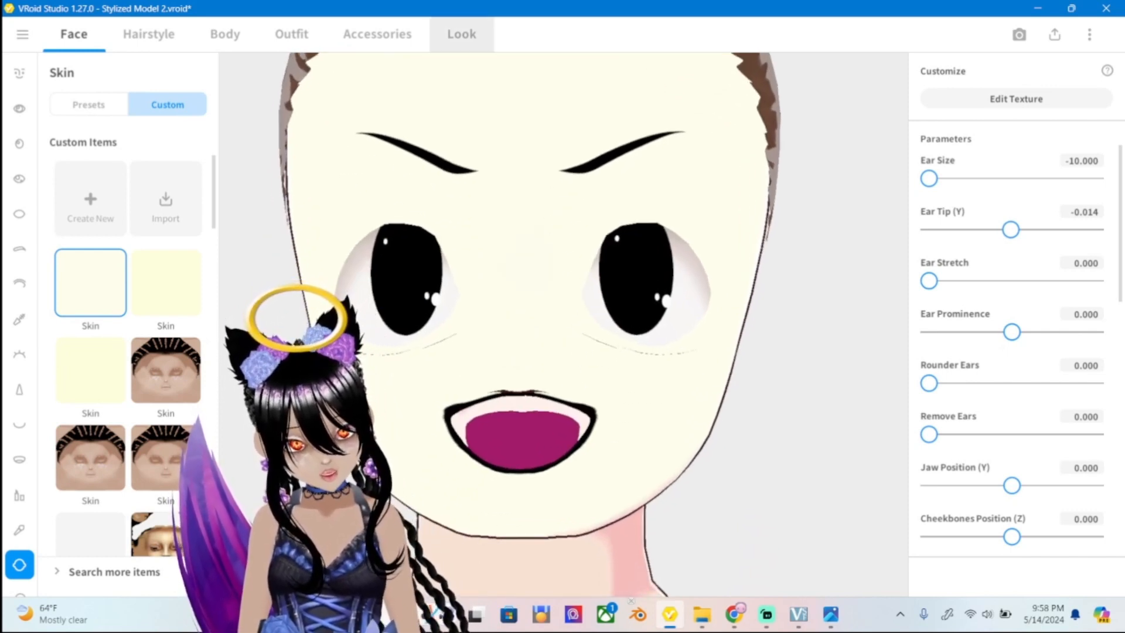
click(462, 34)
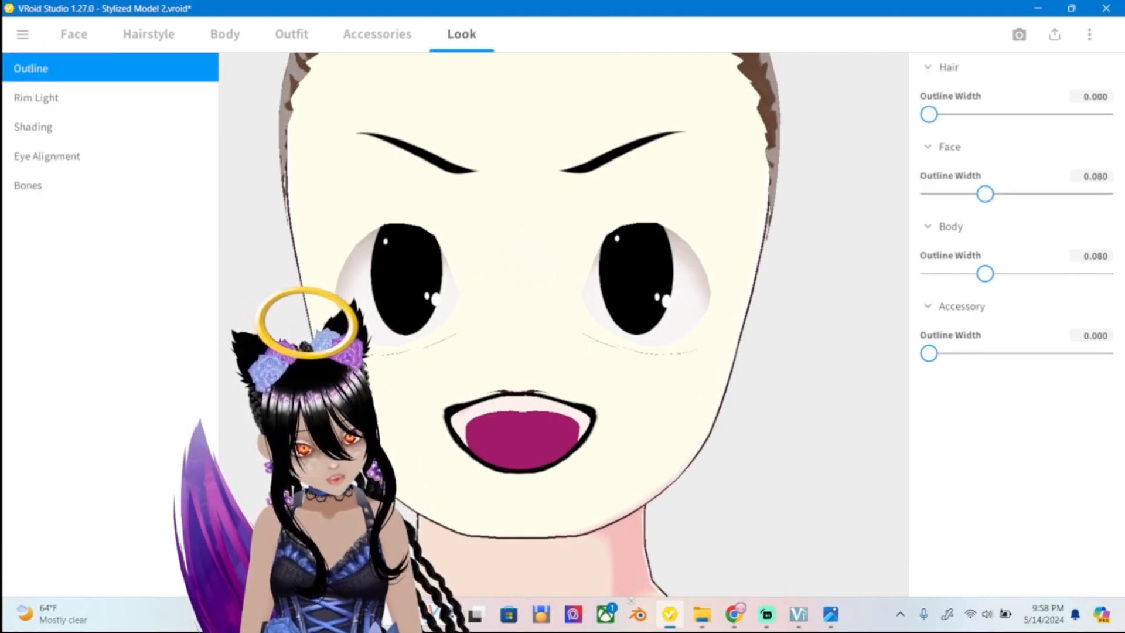
scroll(564, 325, up, 2)
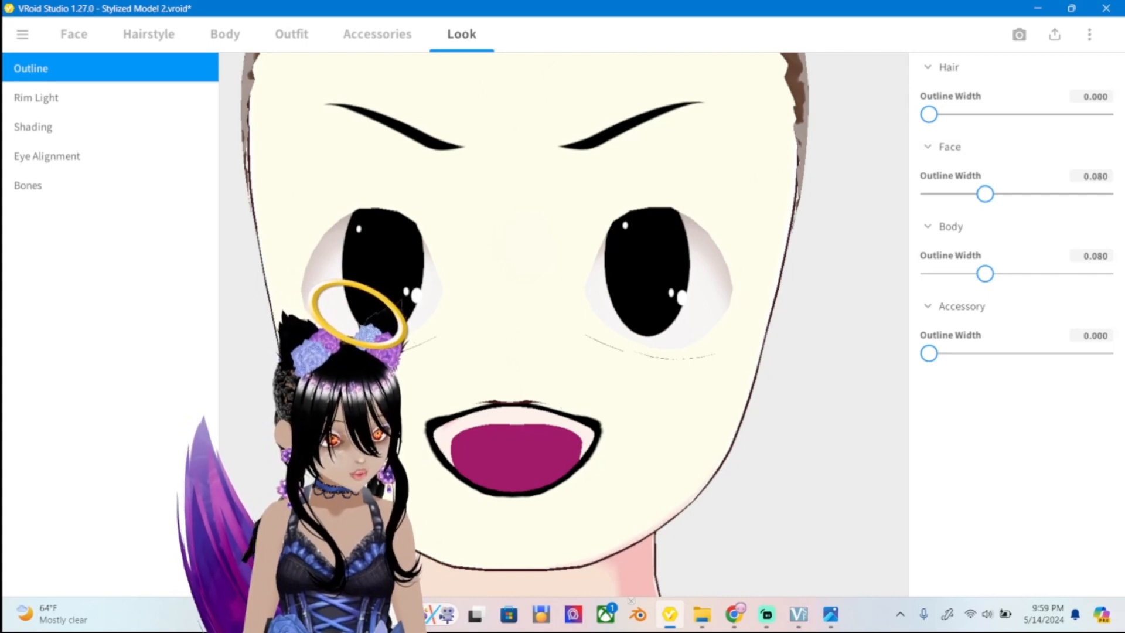
mouse_move(985, 194)
mouse_down()
mouse_move(929, 193)
mouse_move(1106, 194)
mouse_move(929, 194)
mouse_up()
scroll(564, 324, down, 6)
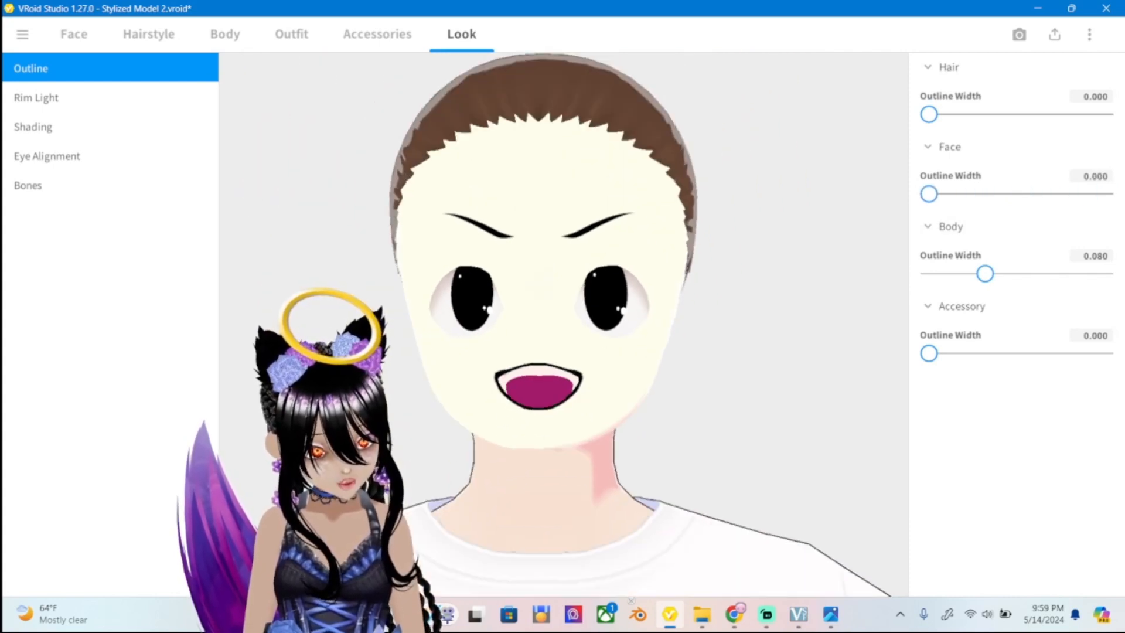
middle_drag(563, 324, 575, 260)
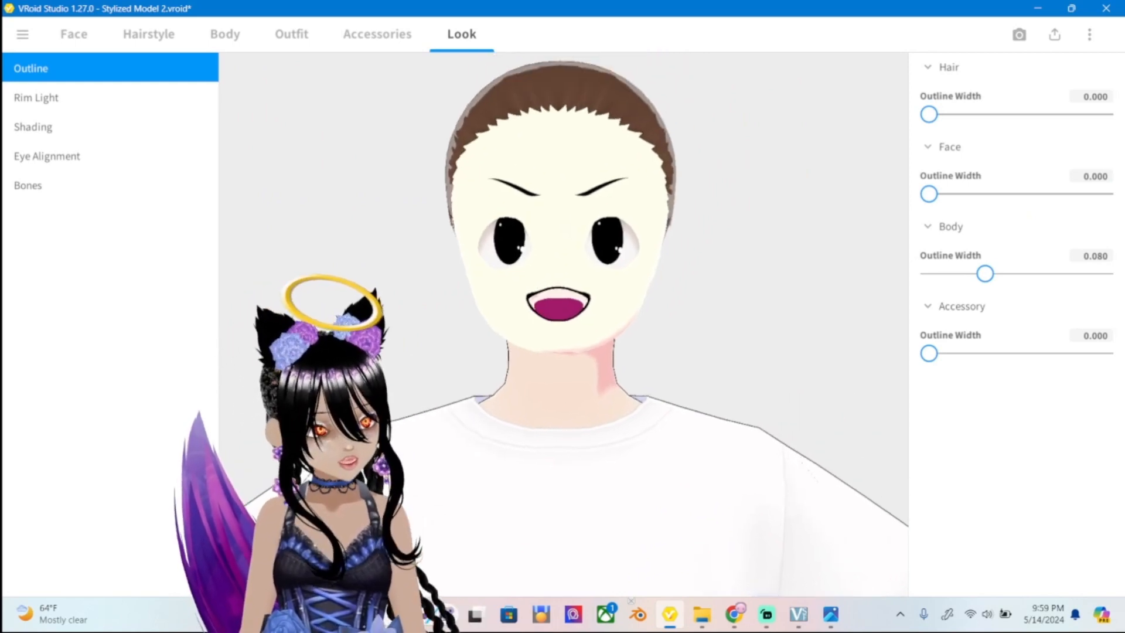
Compare the model's face and head with the ref2.png reference image, viewing them from the front and at an angle.
click(831, 614)
scroll(897, 314, down, 4)
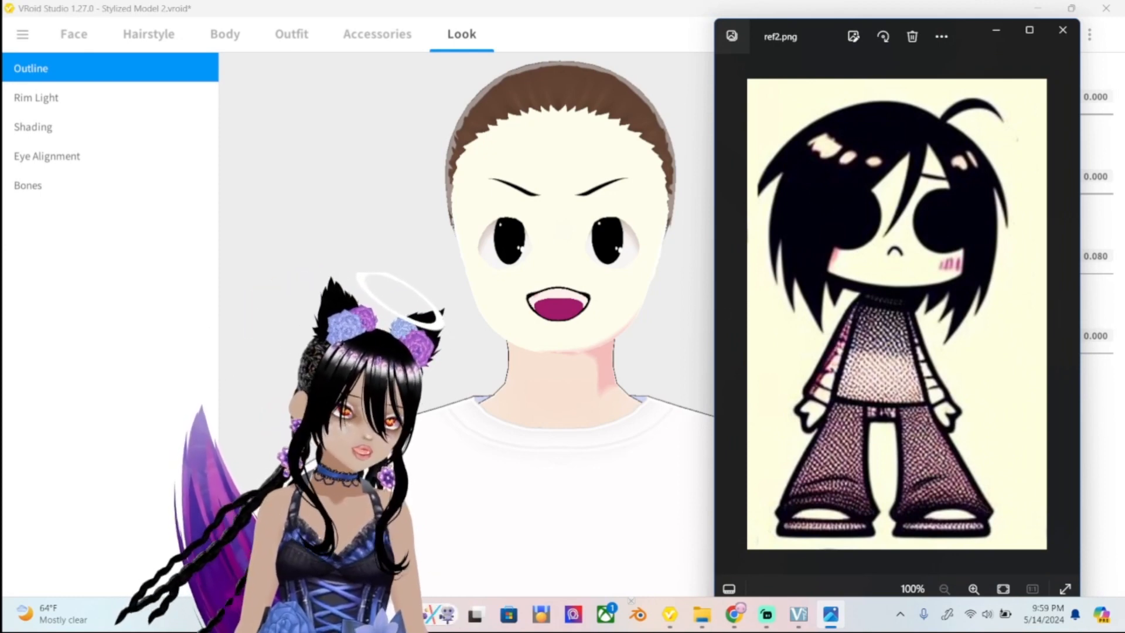
key(alt+Tab)
scroll(563, 293, up, 2)
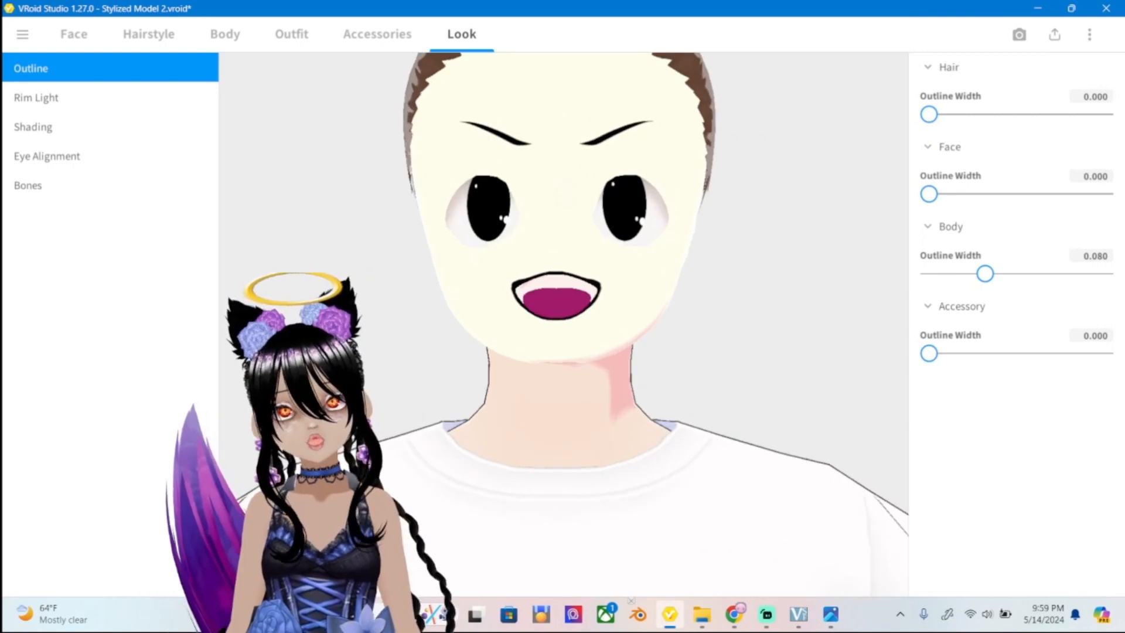
middle_drag(563, 287, 565, 346)
scroll(563, 325, down, 1)
scroll(563, 325, down, 3)
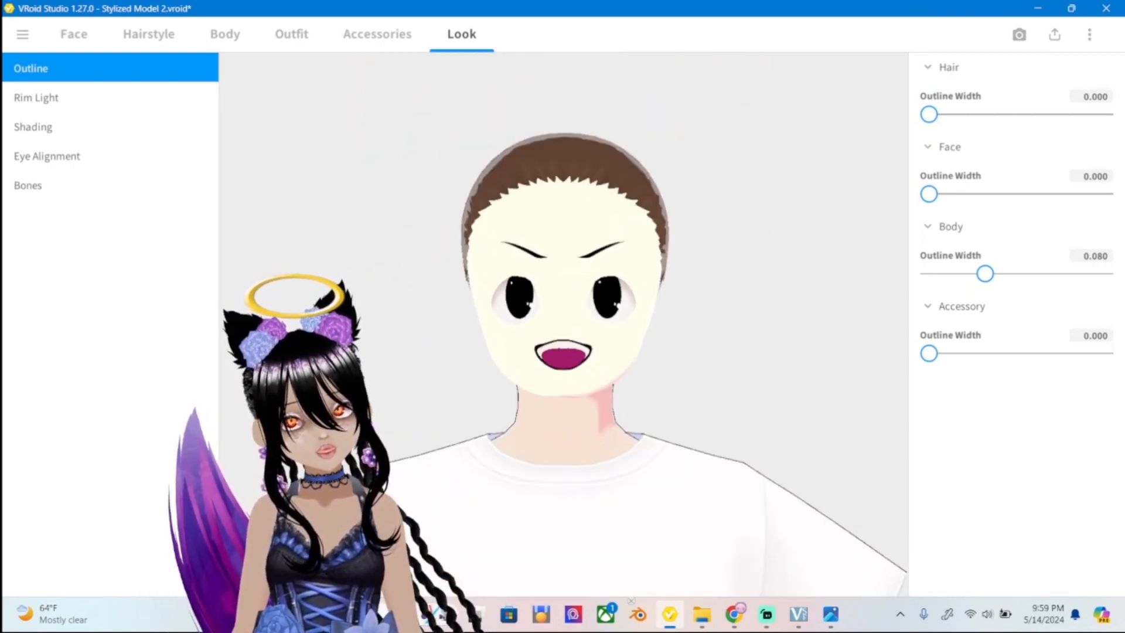
mouse_move(645, 325)
right_down()
mouse_move(481, 324)
mouse_move(809, 324)
mouse_move(625, 326)
mouse_move(641, 321)
right_up()
scroll(563, 322, up, 3)
middle_drag(641, 321, 634, 464)
mouse_move(634, 465)
right_down()
mouse_move(656, 486)
mouse_move(650, 477)
right_up()
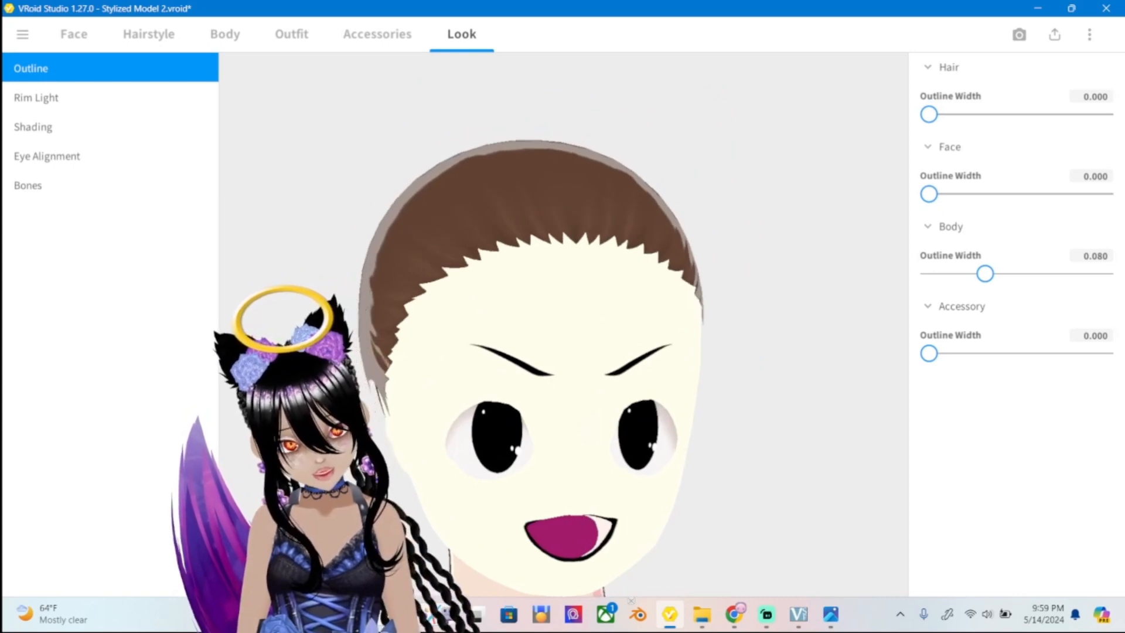
Set the hair Rim Light Intensity to 0.000 and check the head from the back and front.
click(37, 97)
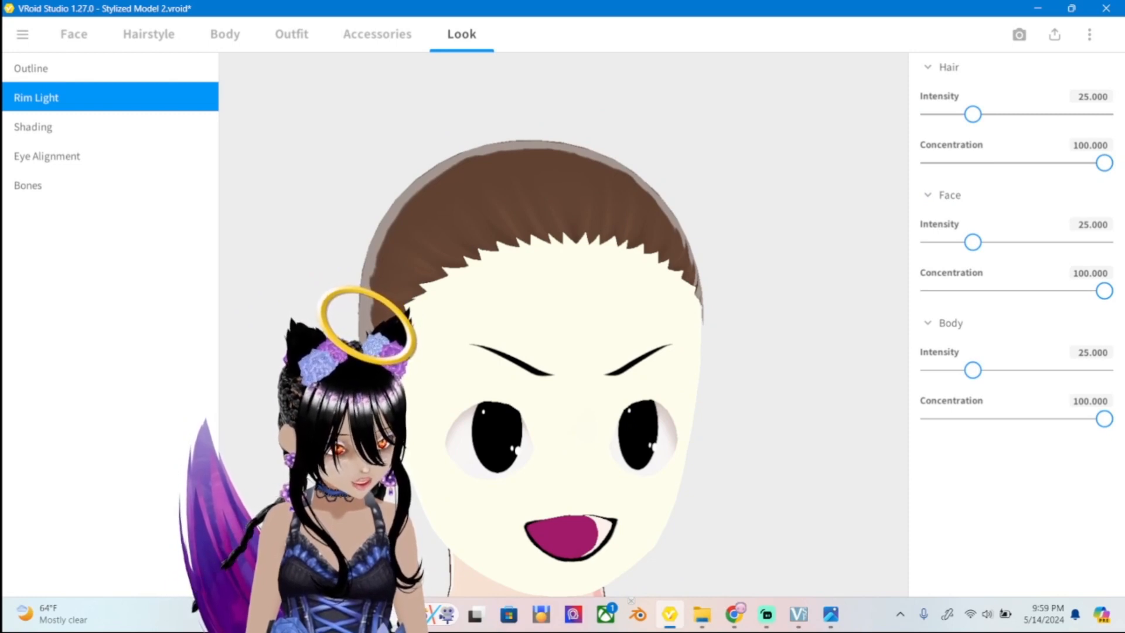
drag(973, 114, 929, 115)
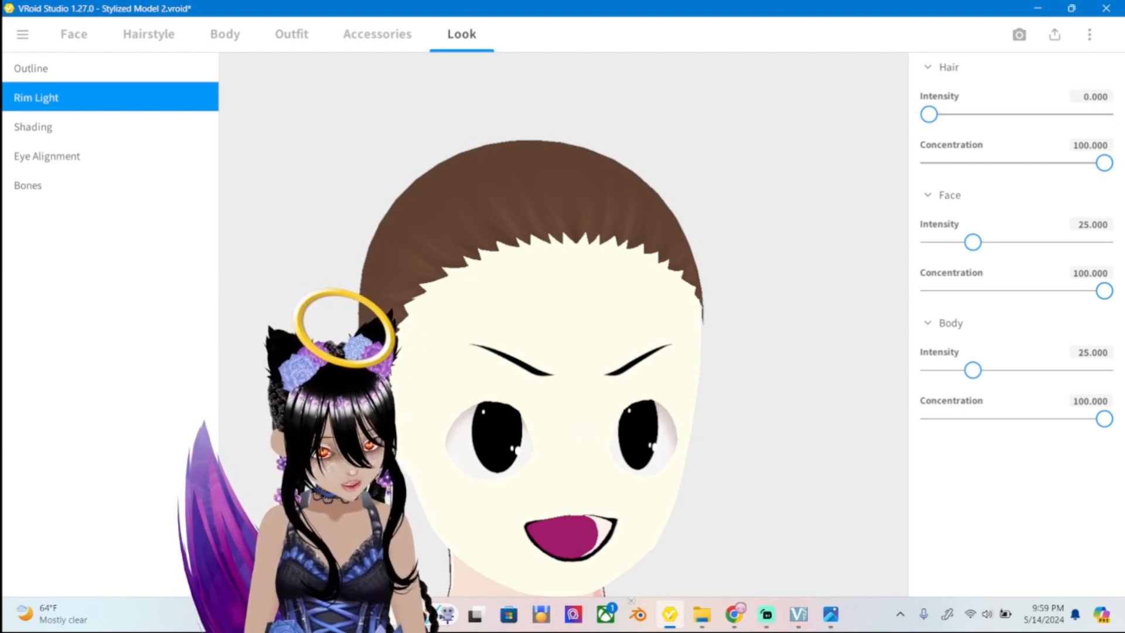
mouse_move(1105, 163)
mouse_down()
mouse_move(1033, 163)
mouse_move(1105, 163)
mouse_up()
right_drag(762, 293, 411, 293)
mouse_move(1105, 163)
mouse_down()
mouse_move(1055, 163)
mouse_move(1104, 163)
mouse_up()
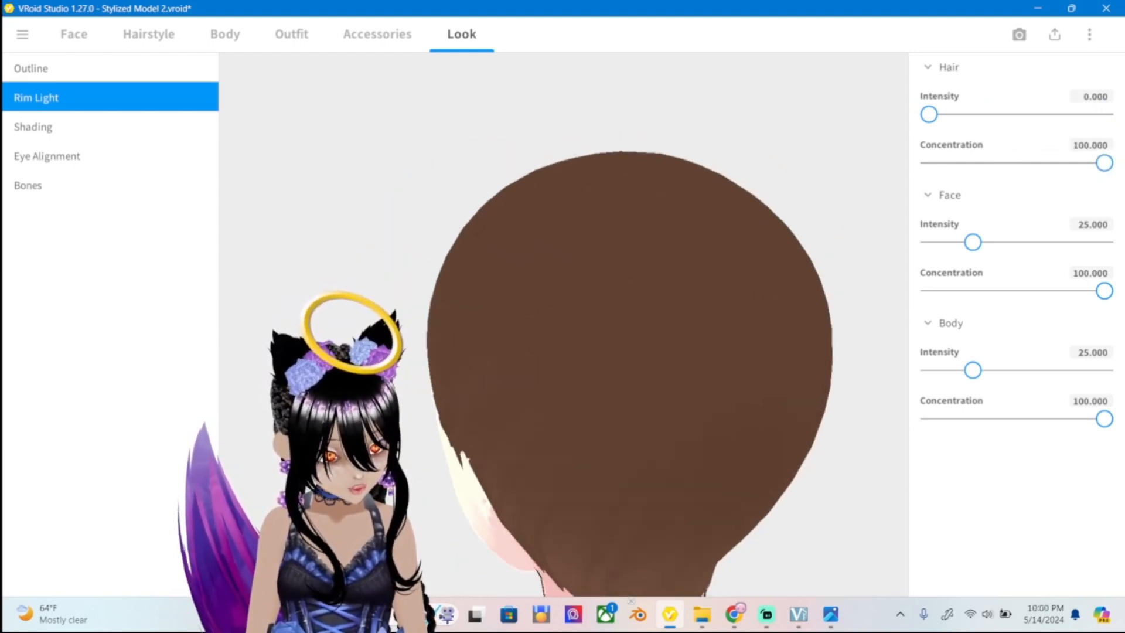
right_drag(762, 293, 492, 293)
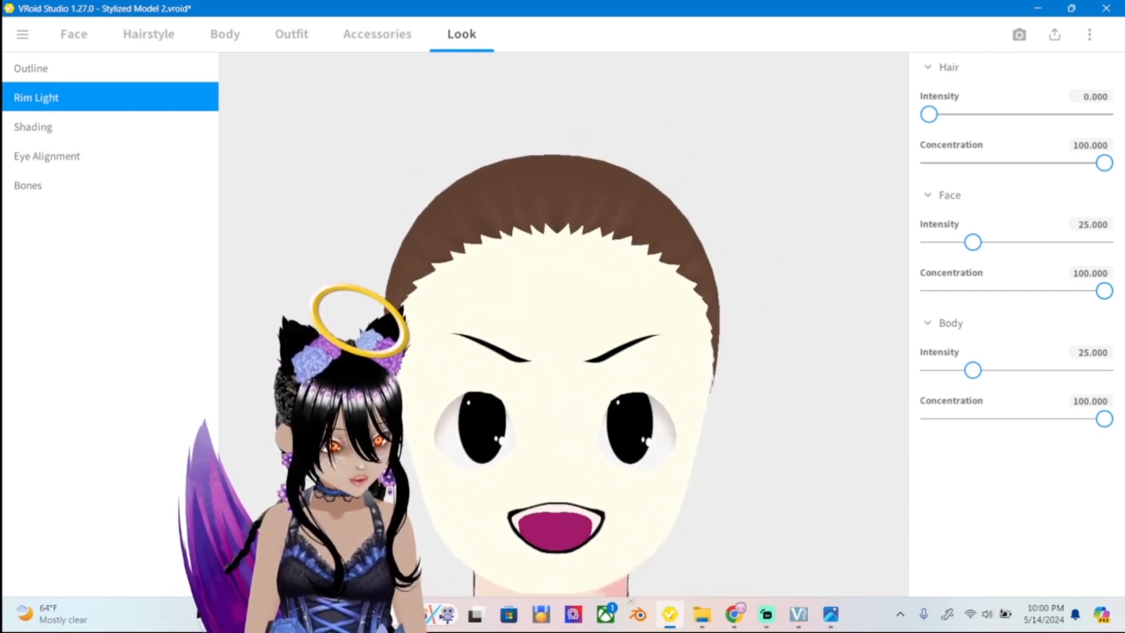
Set the face and body Rim Light Intensity to 0.000.
drag(973, 242, 929, 242)
middle_drag(557, 528, 531, 112)
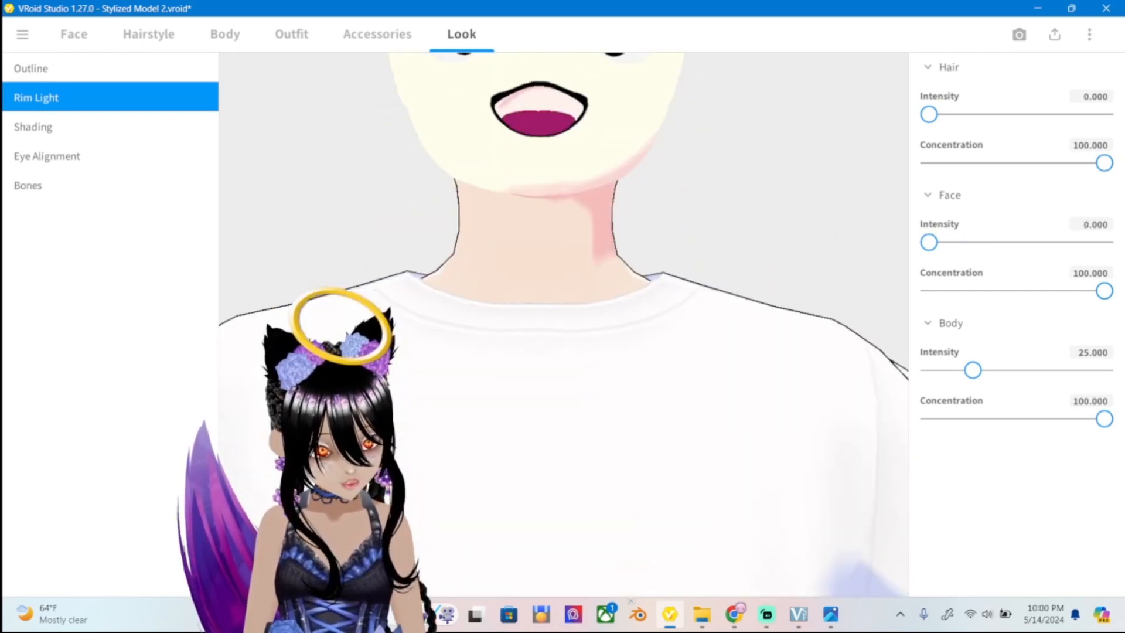
scroll(562, 324, down, 2)
scroll(563, 325, down, 2)
drag(972, 370, 929, 370)
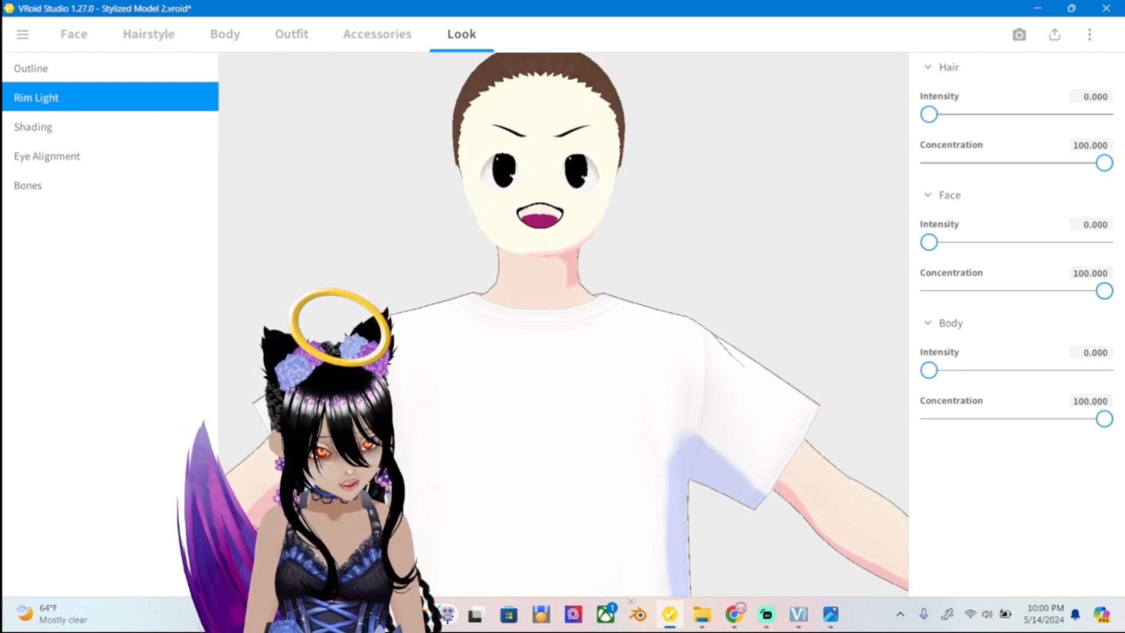
scroll(562, 325, down, 3)
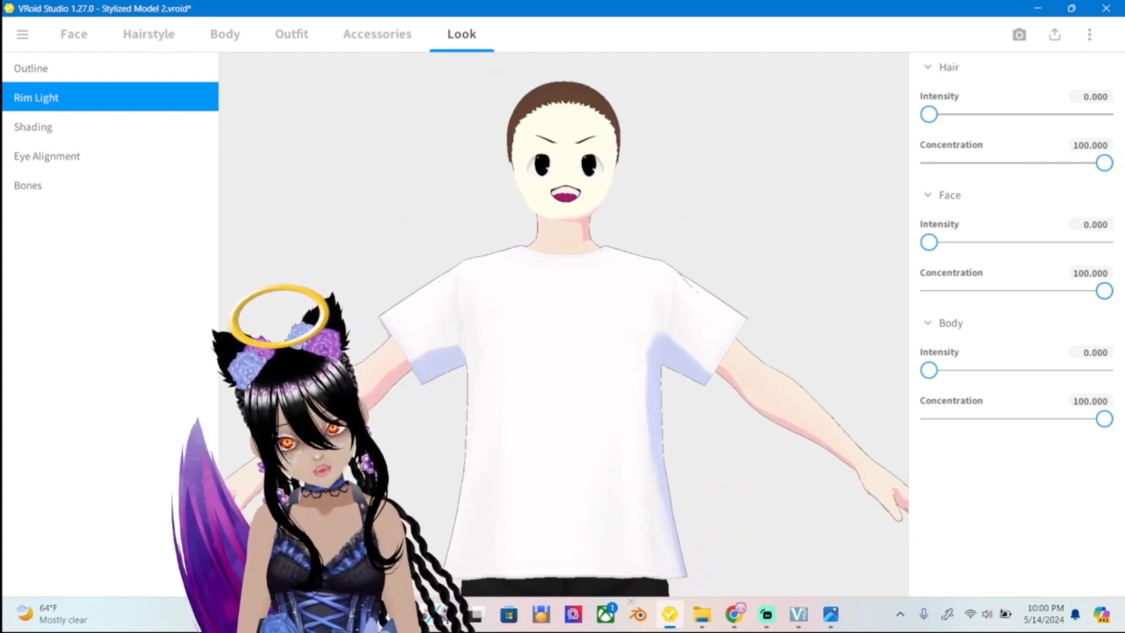
Set the Shading Area to -1.000 and the Shading Hardness to 1.000 for the face, hair and body.
click(109, 127)
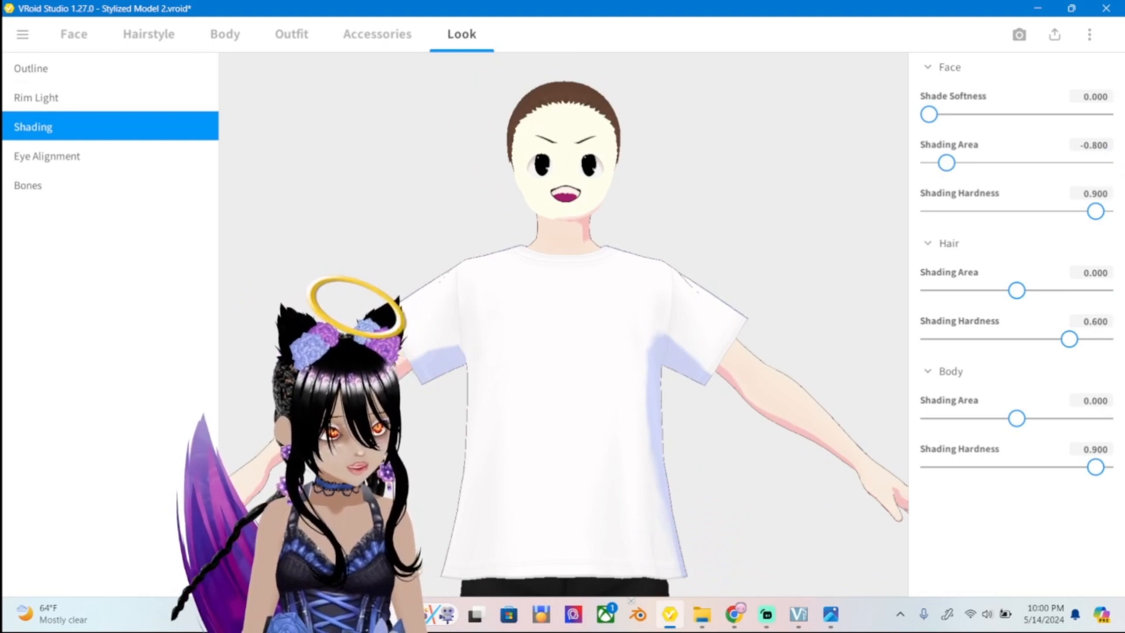
mouse_move(946, 162)
mouse_down()
mouse_move(929, 162)
mouse_move(1079, 162)
mouse_move(929, 163)
mouse_up()
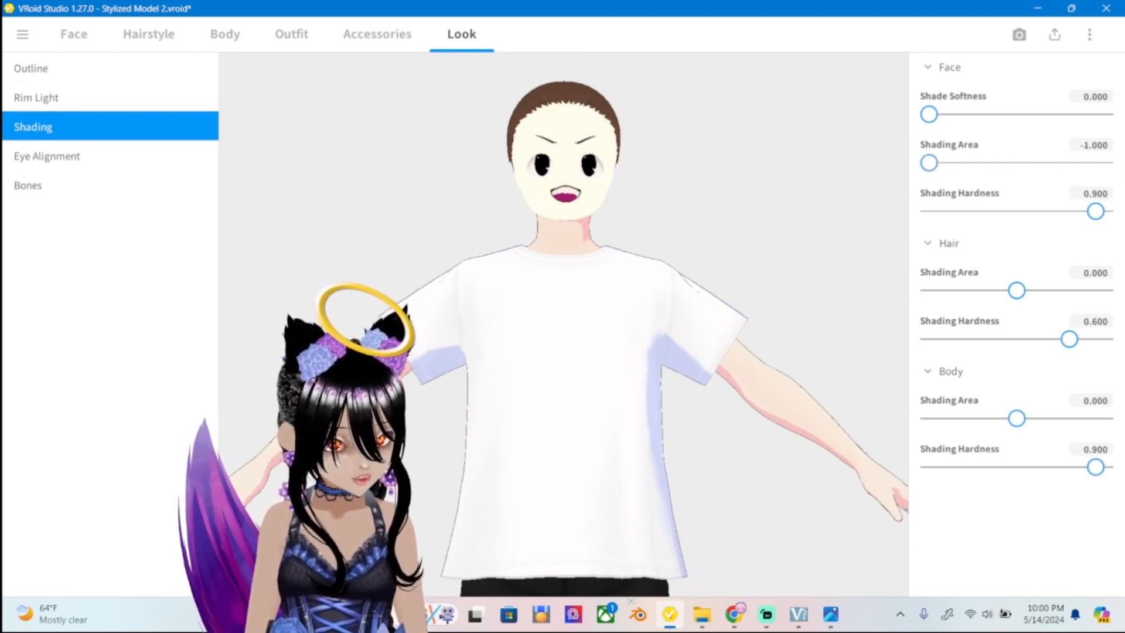
drag(1016, 290, 929, 290)
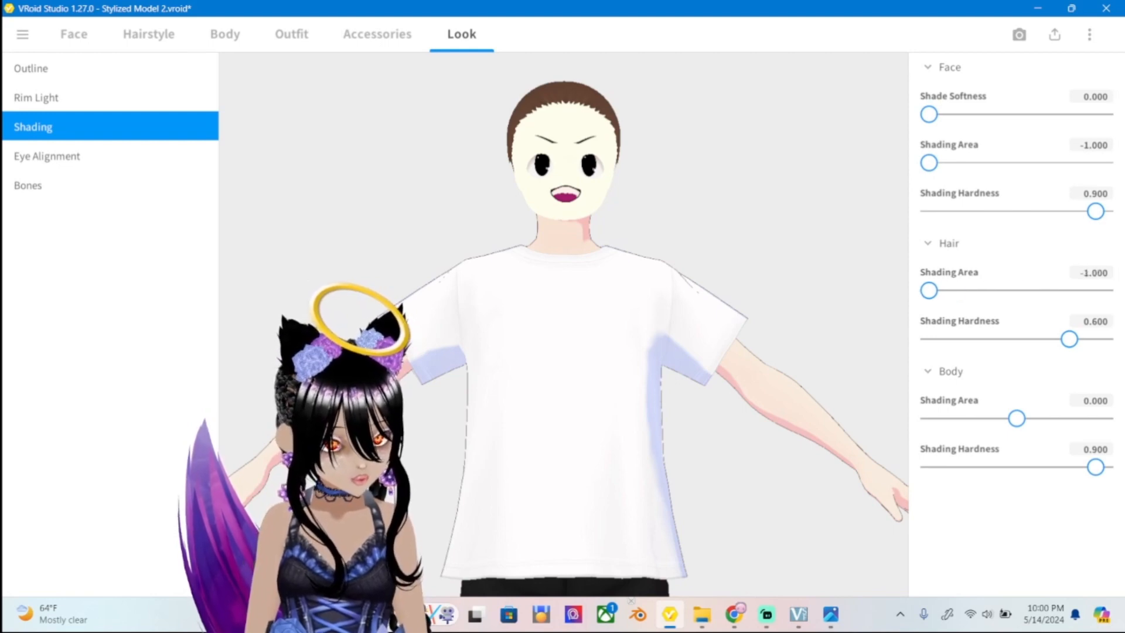
drag(1096, 211, 1104, 211)
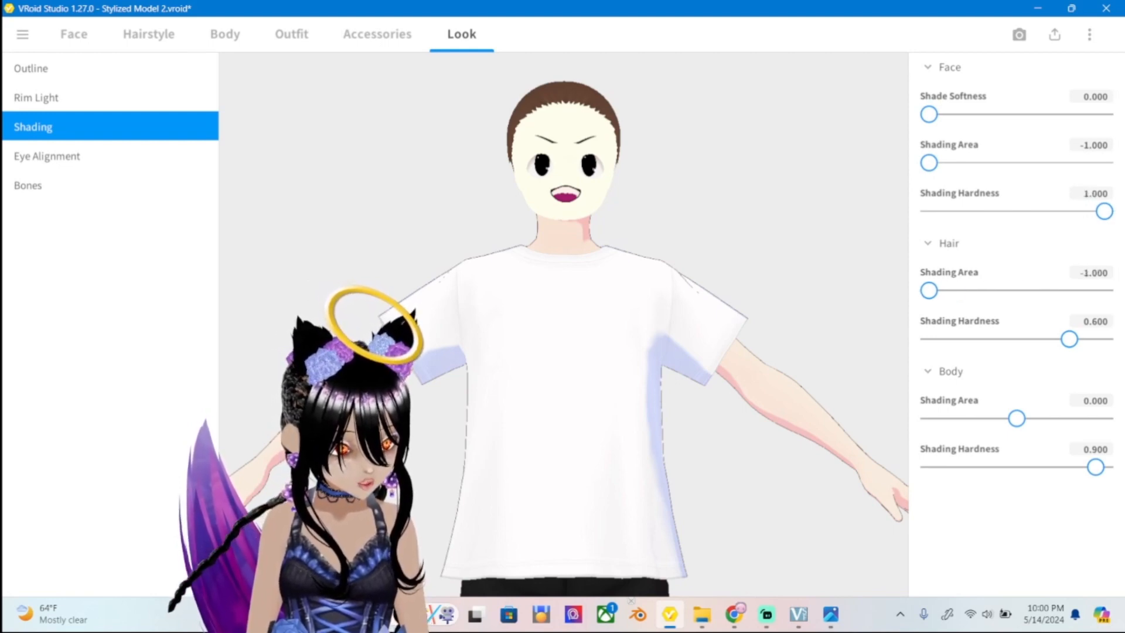
drag(1070, 338, 1105, 338)
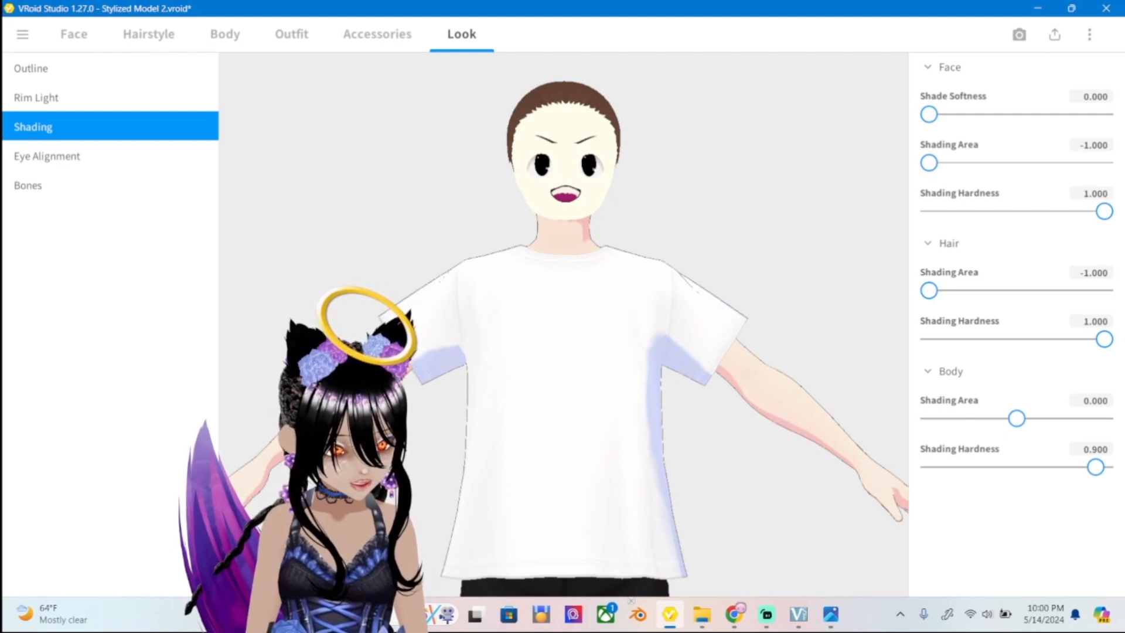
drag(1016, 419, 928, 418)
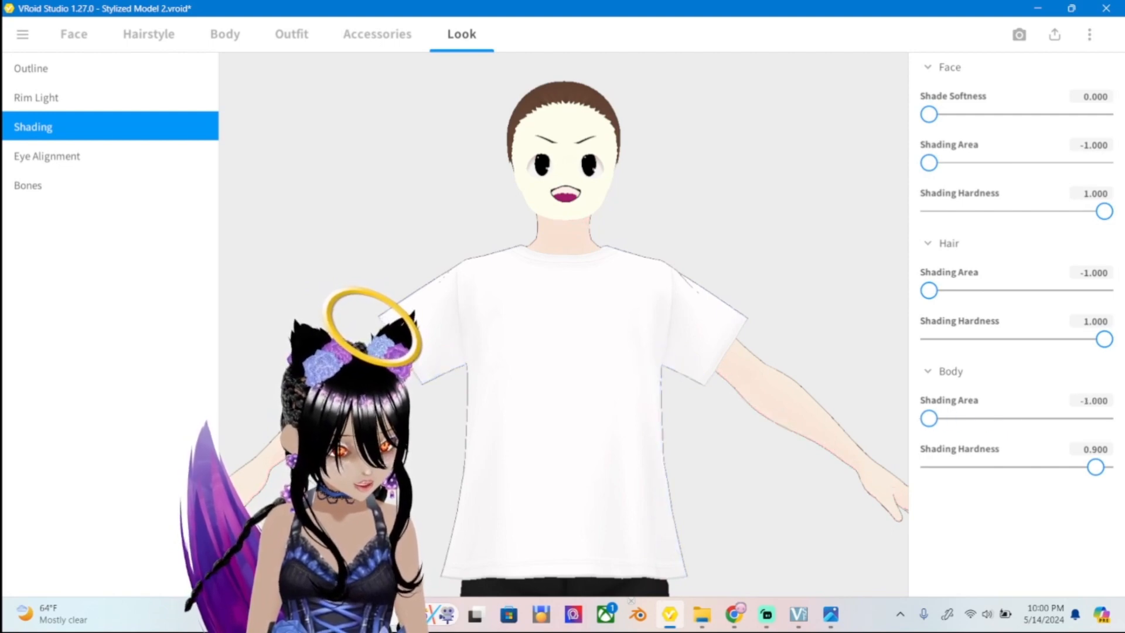
drag(1096, 467, 1105, 467)
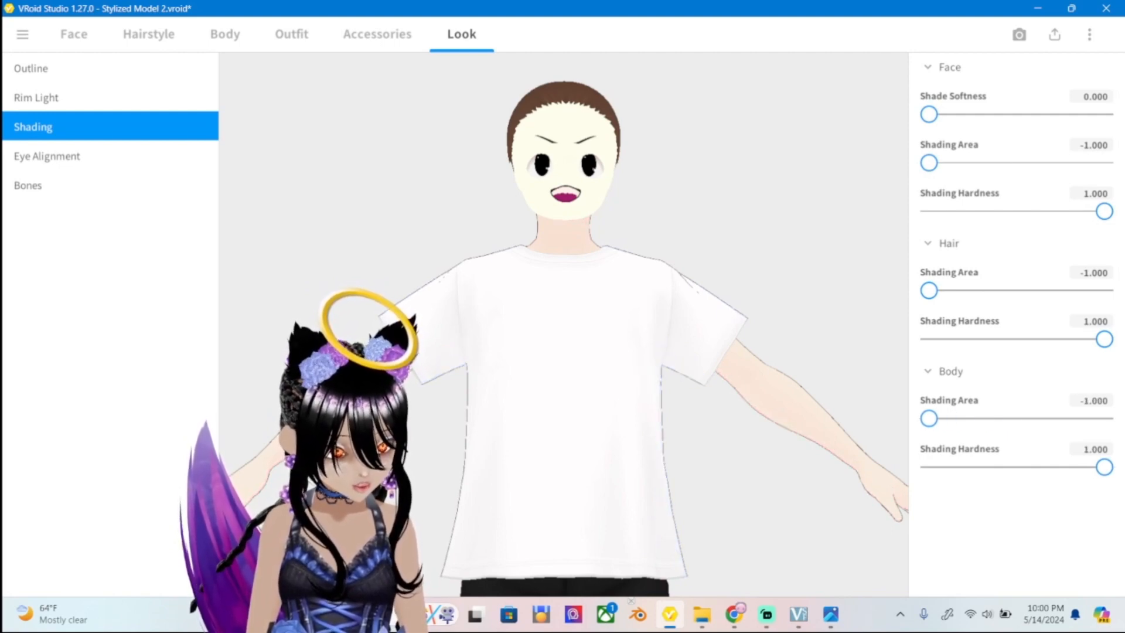
Inspect the shading on the full body from several angles and on the face up close.
scroll(563, 324, down, 3)
right_drag(564, 324, 564, 375)
middle_drag(564, 324, 564, 225)
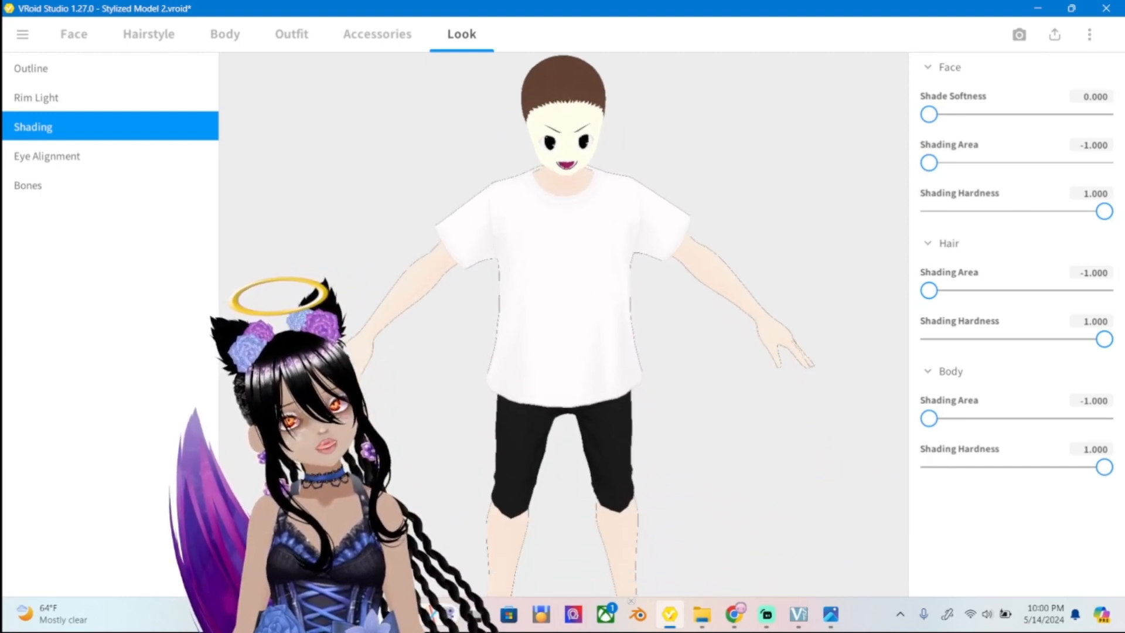
right_drag(564, 225, 665, 187)
mouse_move(1104, 467)
mouse_down()
mouse_move(954, 467)
mouse_move(1104, 467)
mouse_up()
right_drag(665, 235, 578, 258)
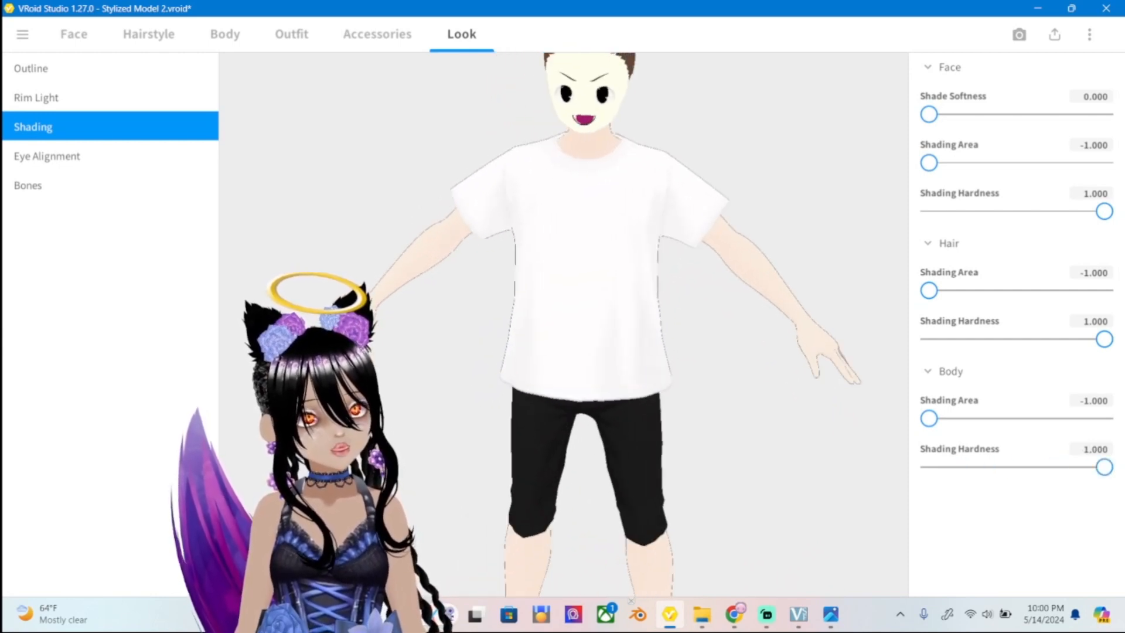
scroll(656, 230, down, 2)
middle_drag(656, 231, 643, 270)
right_drag(643, 270, 644, 240)
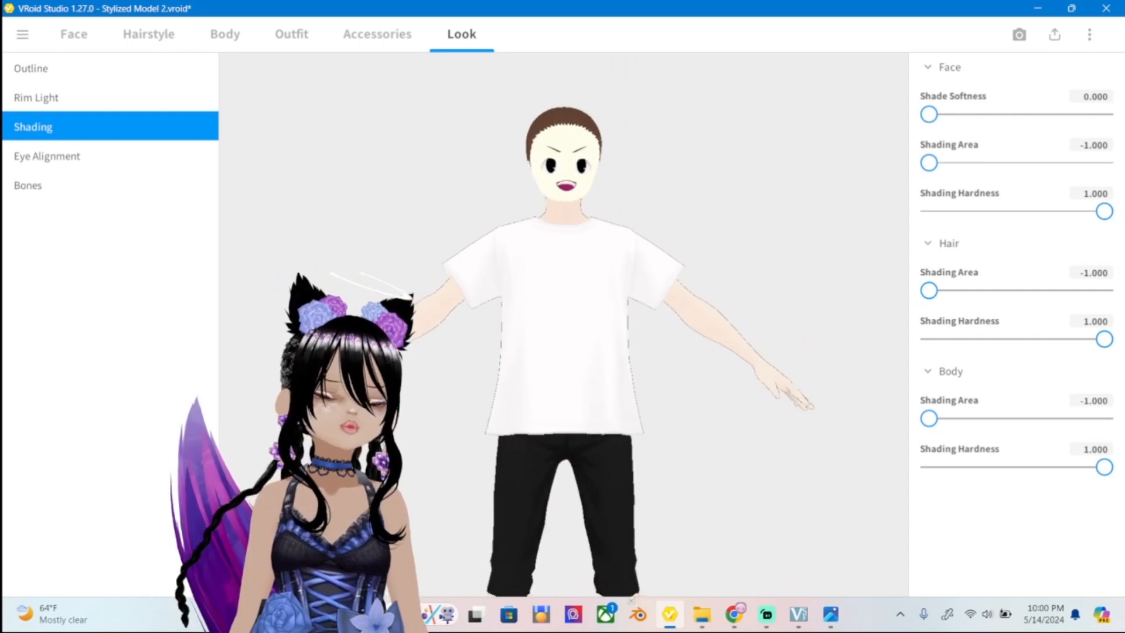
scroll(562, 293, up, 5)
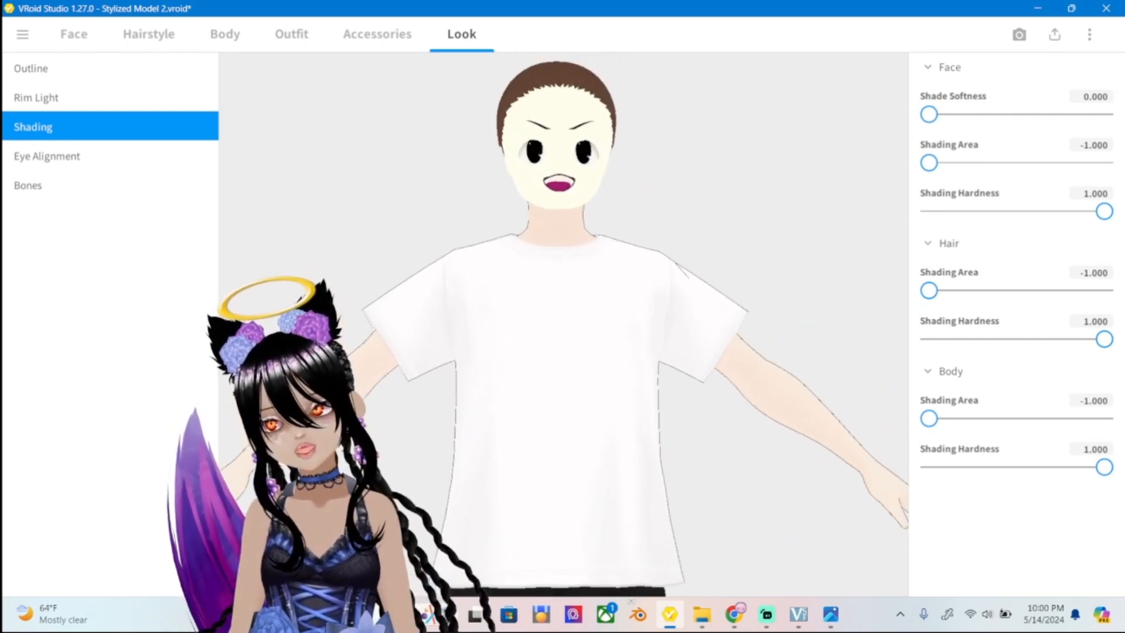
middle_drag(562, 235, 553, 463)
scroll(559, 293, up, 3)
middle_drag(560, 375, 559, 299)
scroll(559, 317, up, 3)
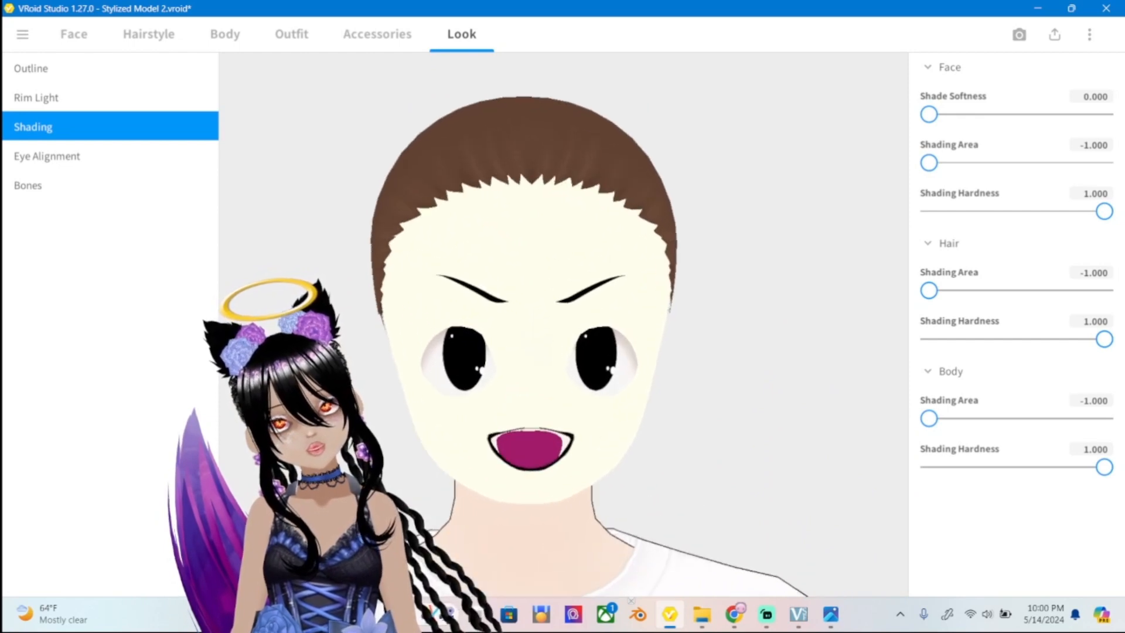
mouse_move(560, 317)
right_down()
mouse_move(809, 317)
mouse_move(750, 317)
mouse_move(774, 480)
mouse_move(750, 316)
mouse_move(545, 310)
mouse_move(721, 316)
mouse_move(557, 311)
mouse_move(554, 375)
mouse_move(554, 314)
right_up()
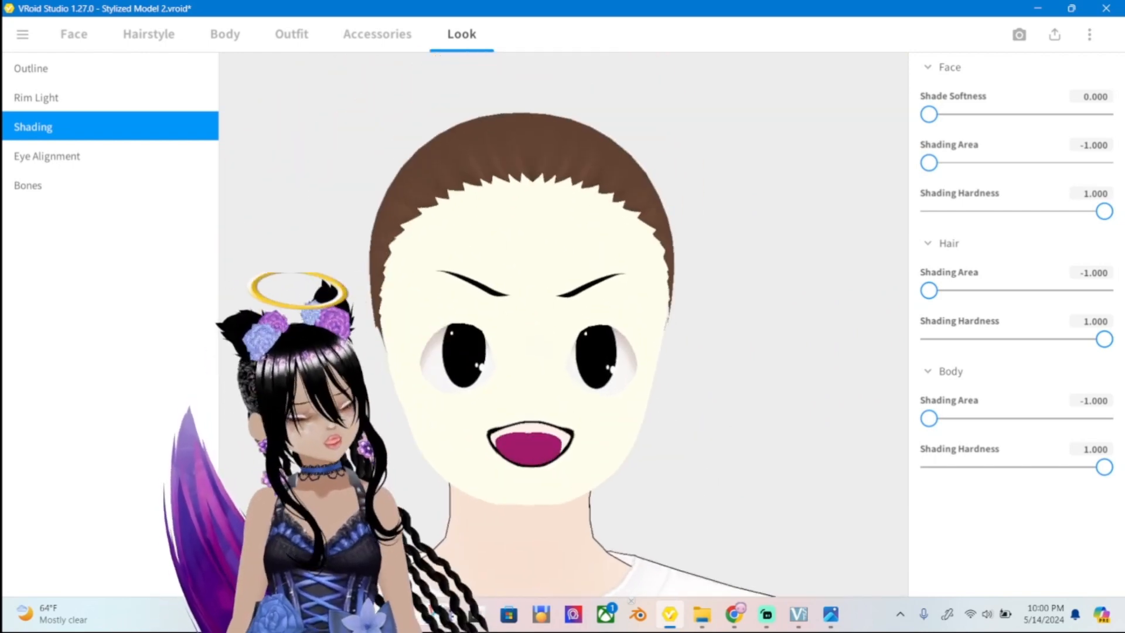
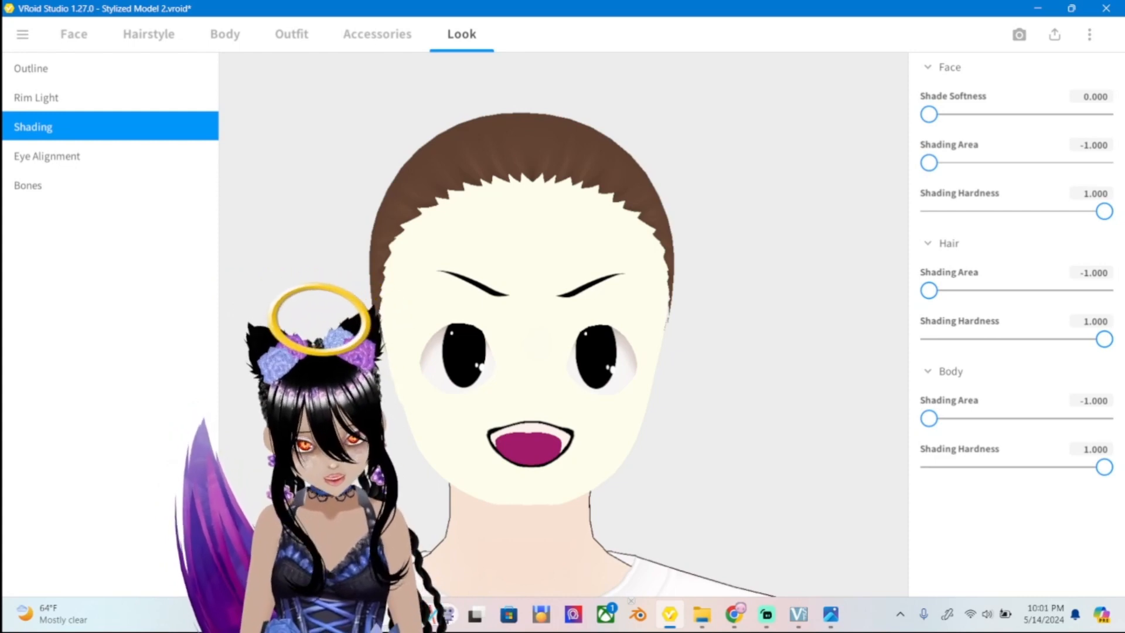
scroll(563, 324, down, 3)
scroll(563, 324, up, 1)
scroll(563, 324, down, 1)
scroll(564, 324, up, 5)
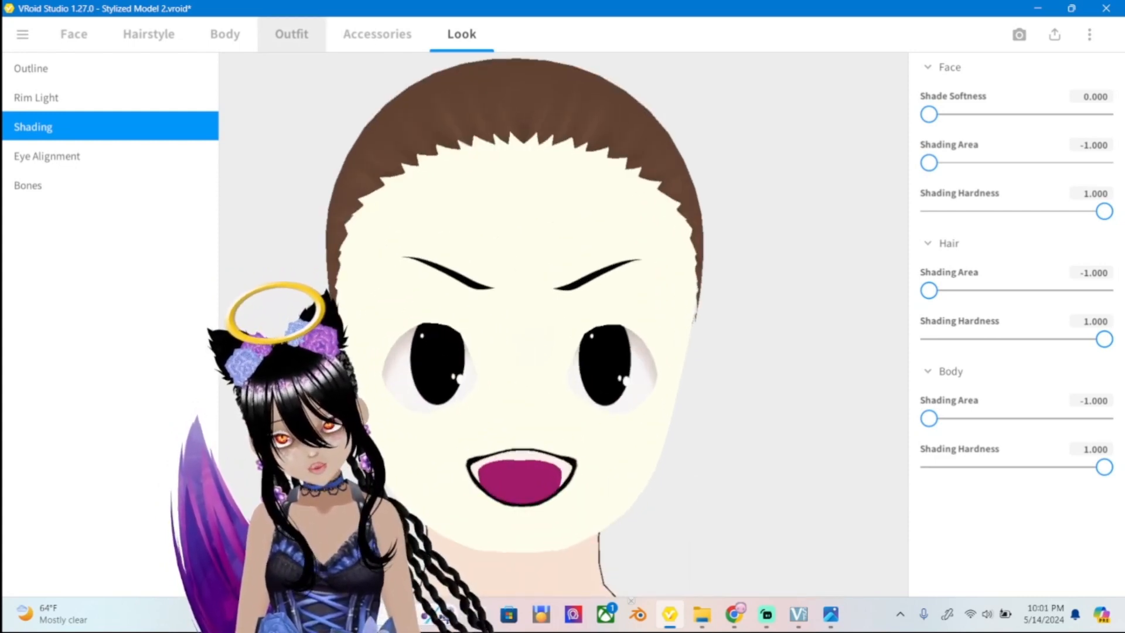
mouse_move(563, 324)
right_down()
mouse_move(398, 324)
mouse_move(433, 381)
mouse_move(592, 410)
mouse_move(607, 331)
mouse_move(562, 319)
right_up()
Remove the white T-shirt from the outfit by choosing the empty Tops preset.
click(291, 34)
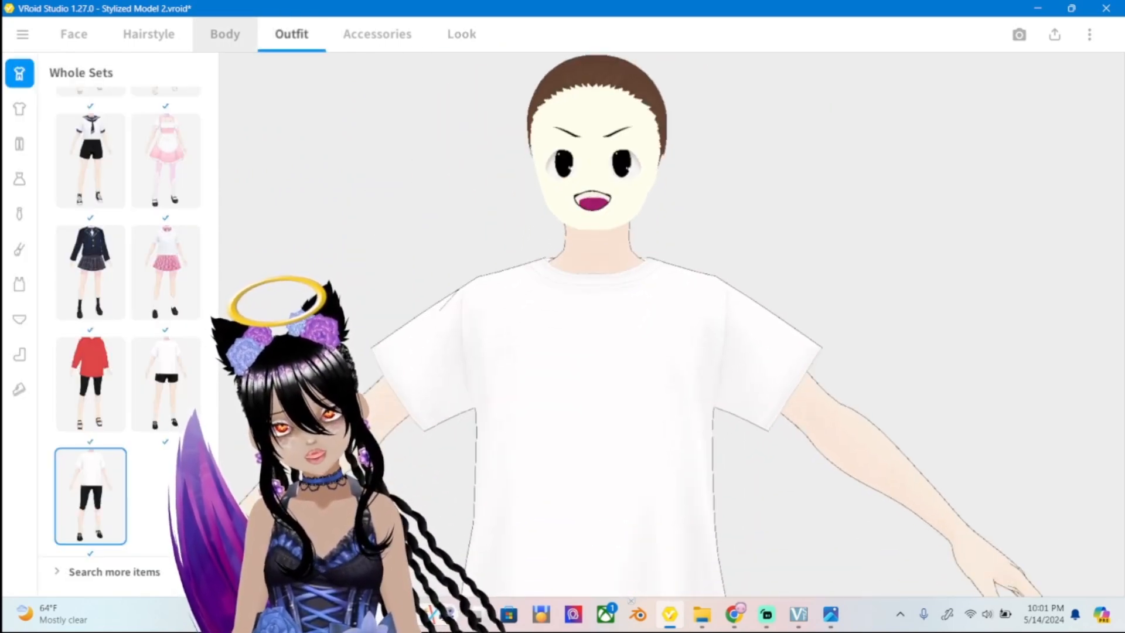
click(225, 34)
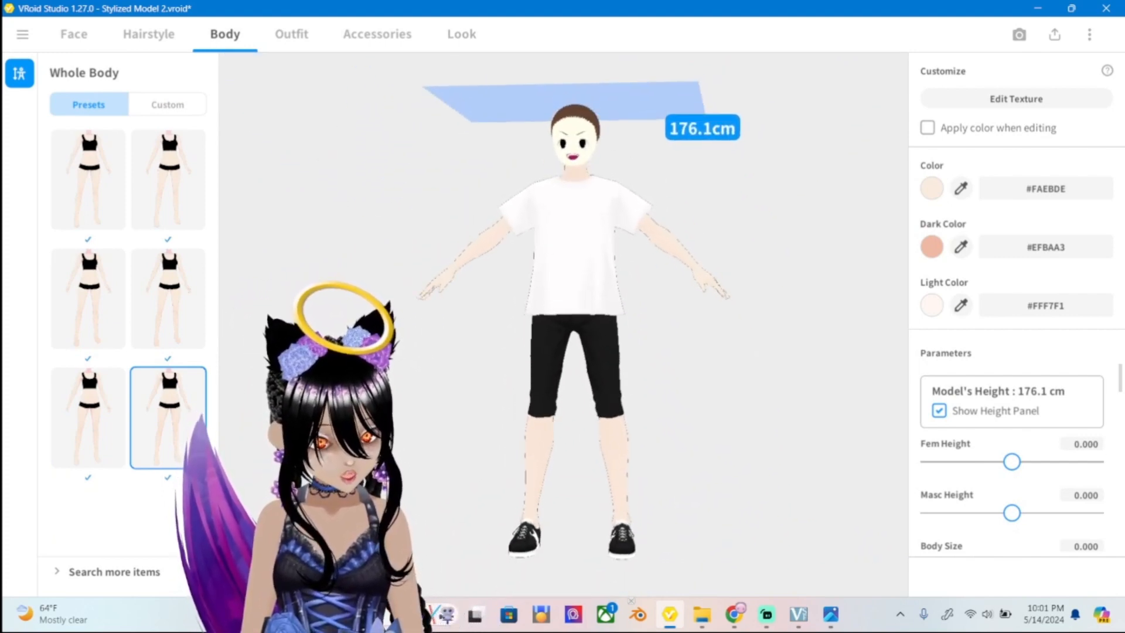
click(291, 34)
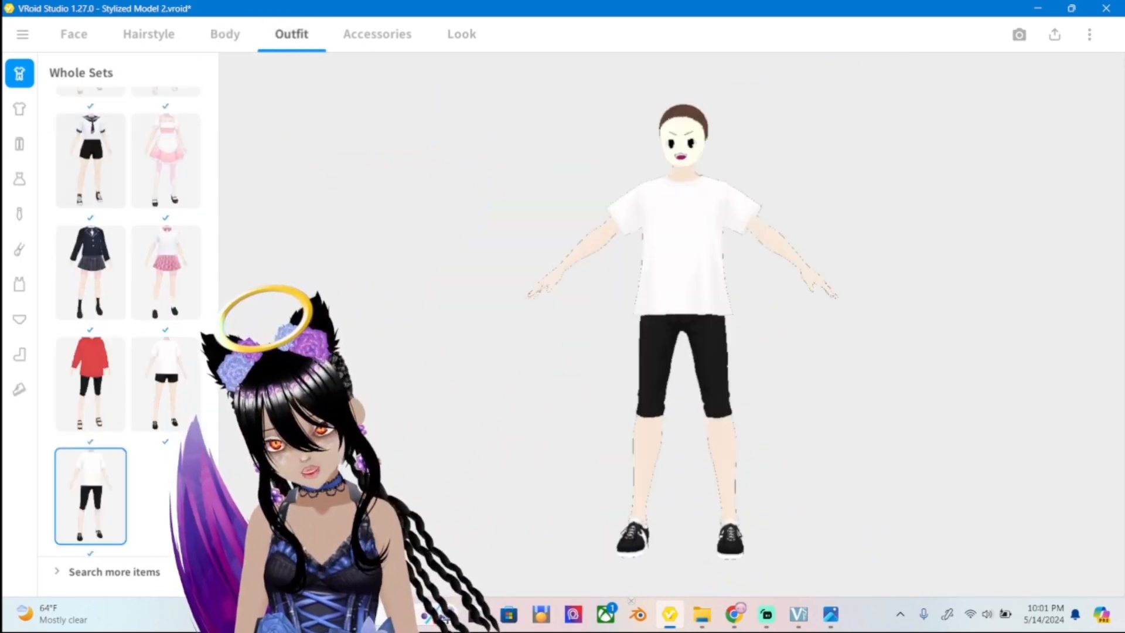
click(19, 109)
scroll(127, 329, up, 3)
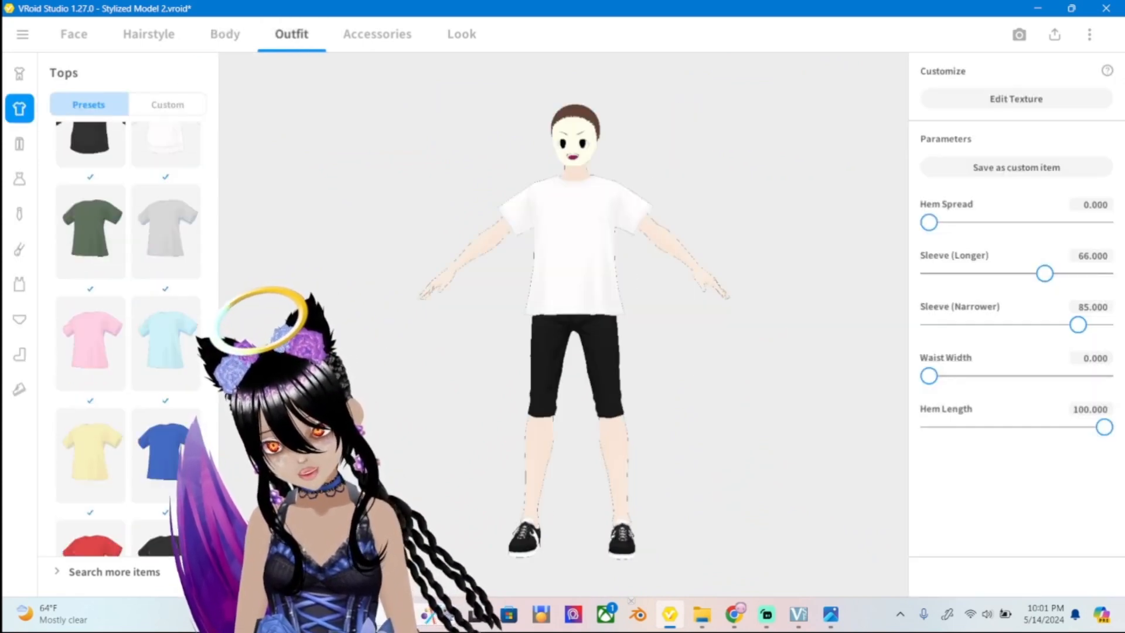
scroll(128, 340, up, 5)
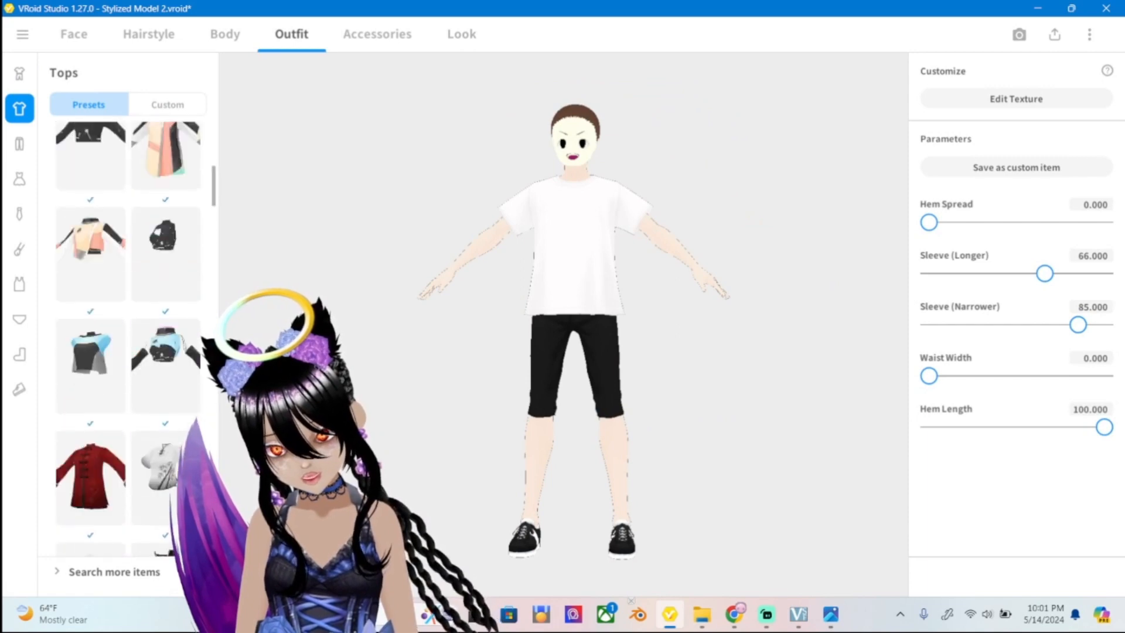
click(90, 175)
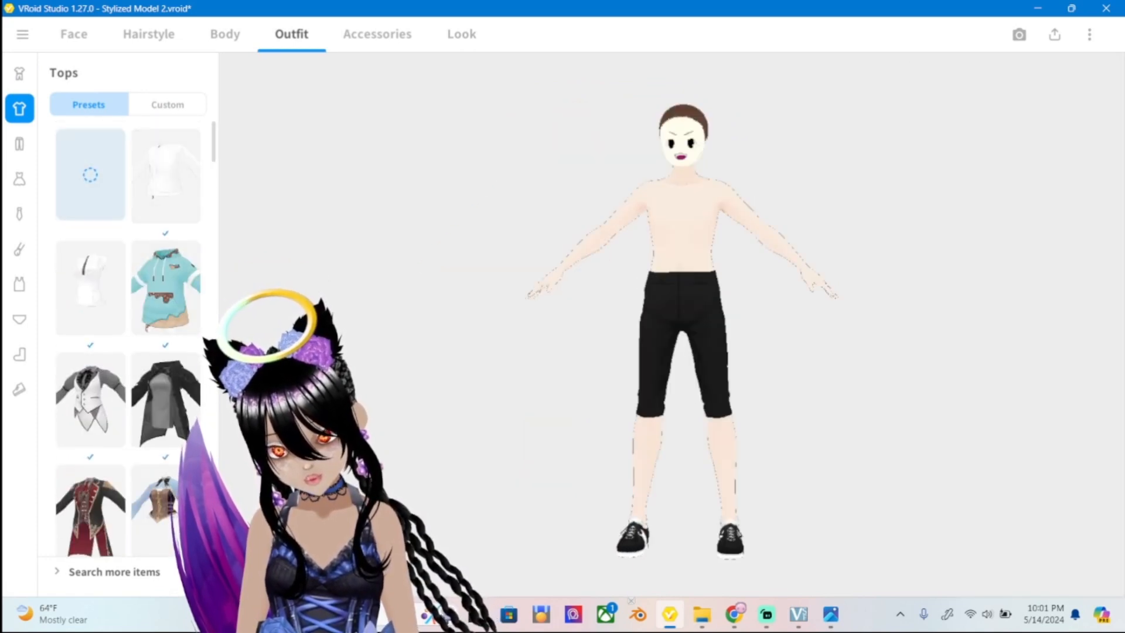
Remove the black pants and the shoes from the outfit by choosing the empty Bottoms and Shoes presets.
click(19, 144)
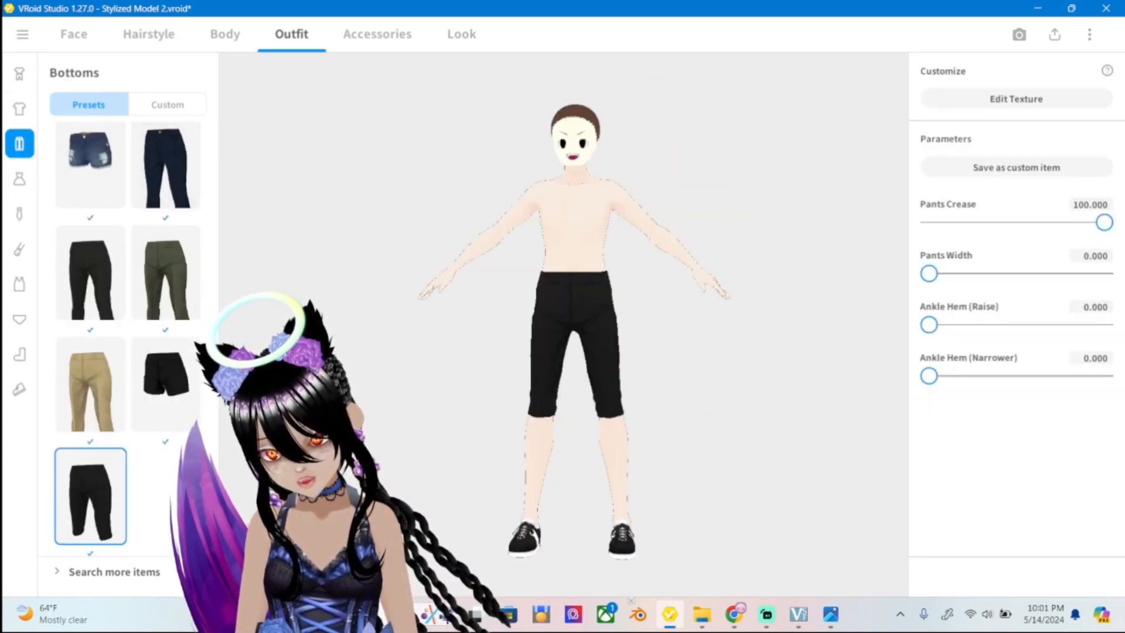
scroll(127, 340, up, 5)
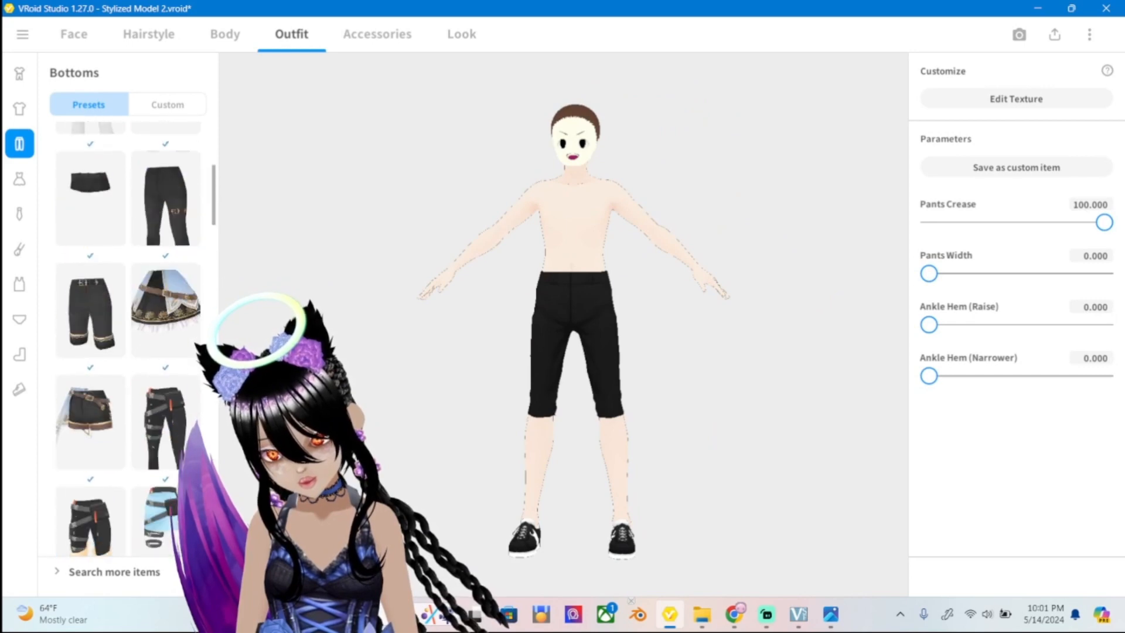
click(90, 174)
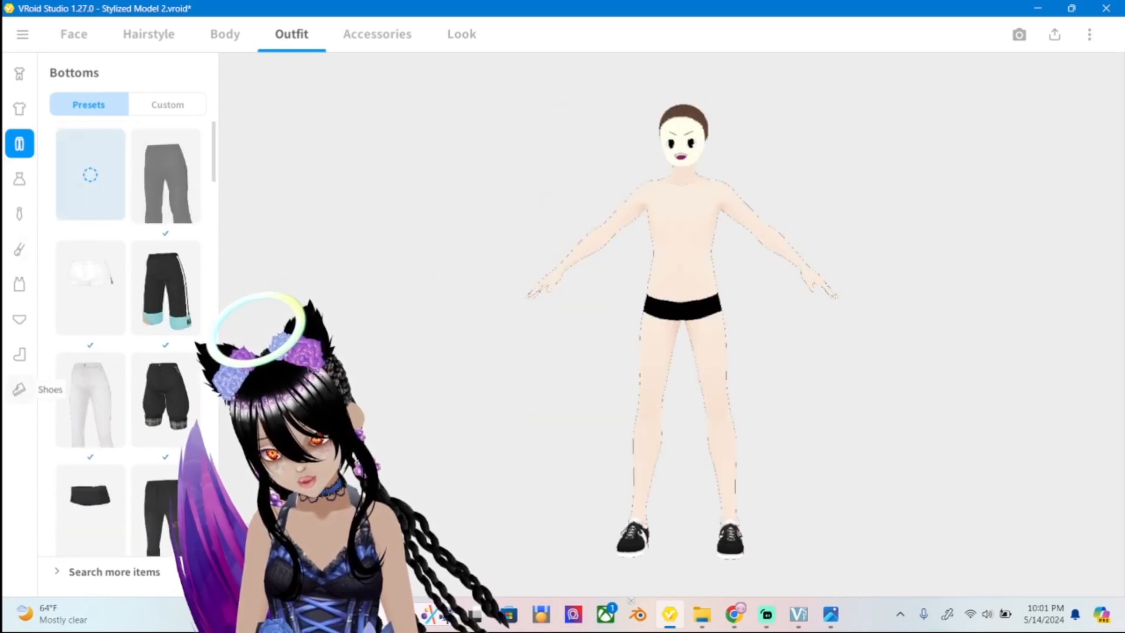
click(20, 389)
scroll(128, 340, up, 5)
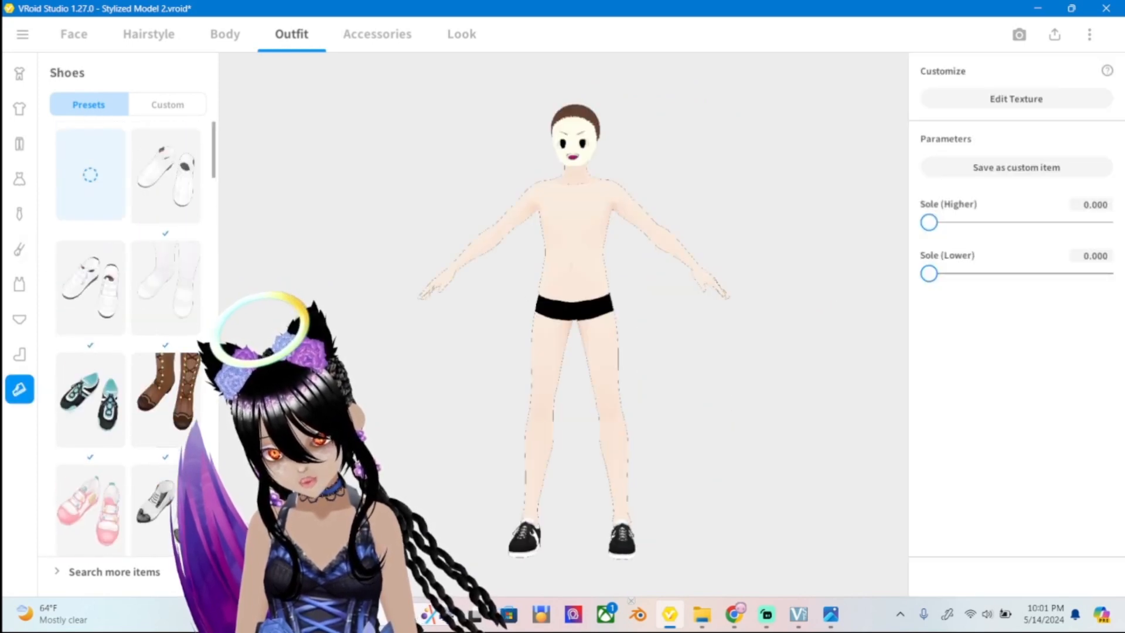
click(90, 175)
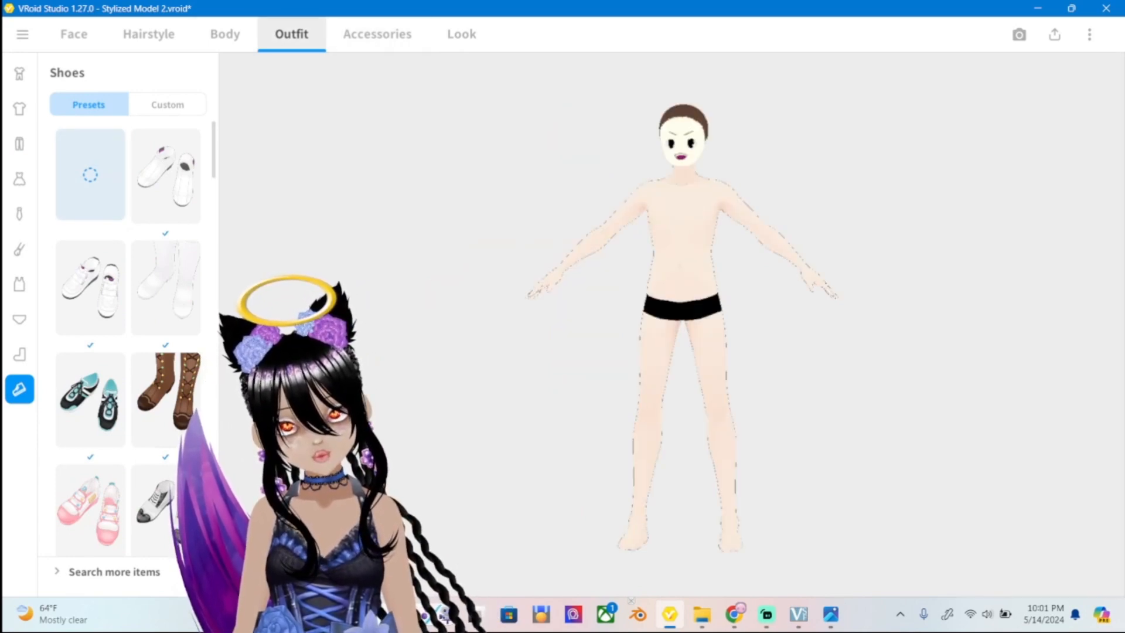
Check the body proportions in ref2.png and set the body's Masc Height to -1.000.
click(225, 34)
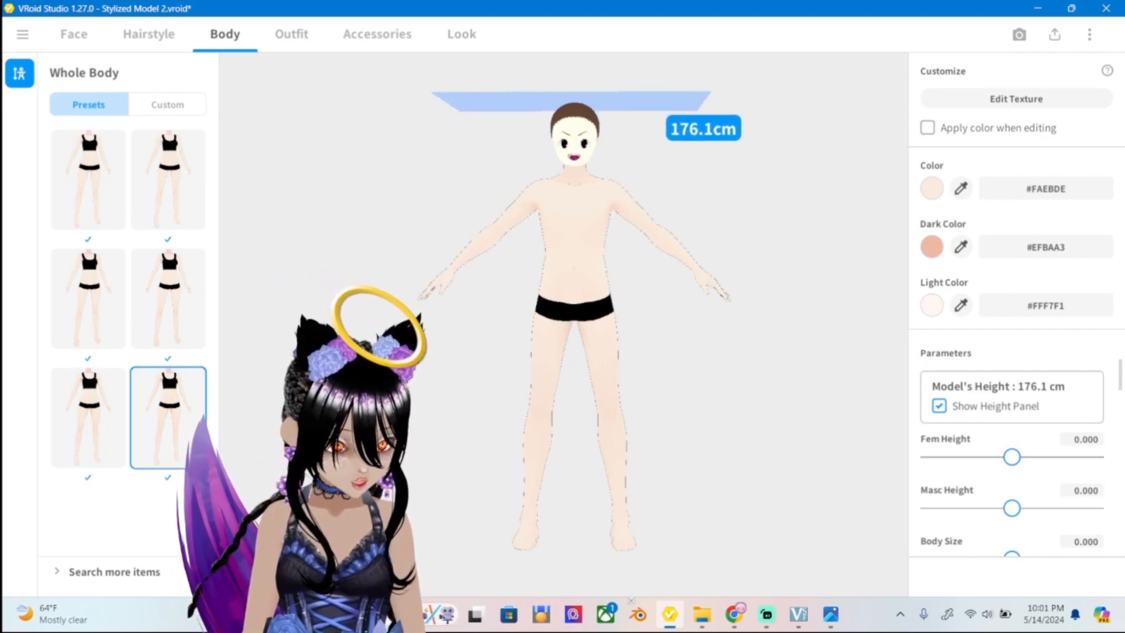
click(831, 614)
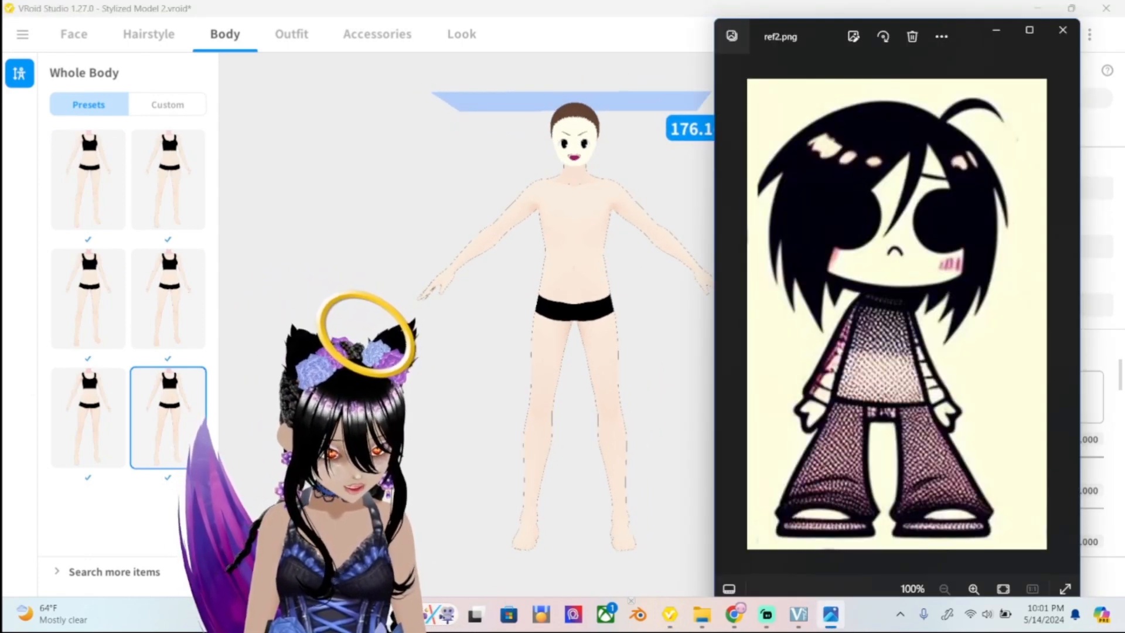
click(995, 30)
scroll(1012, 457, down, 2)
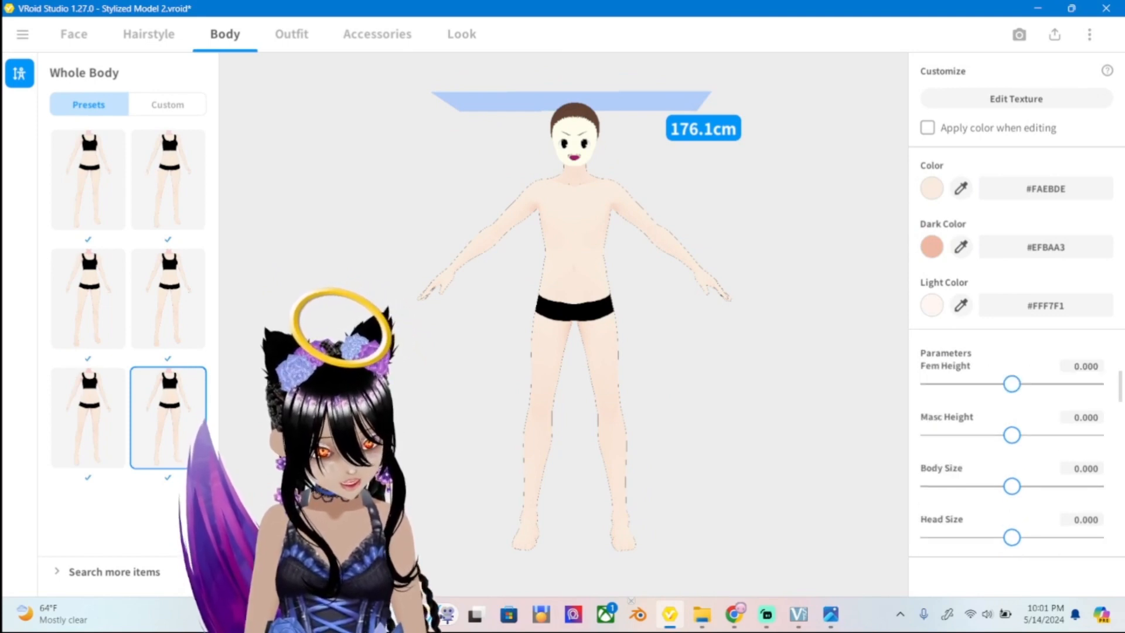
drag(1012, 435, 929, 435)
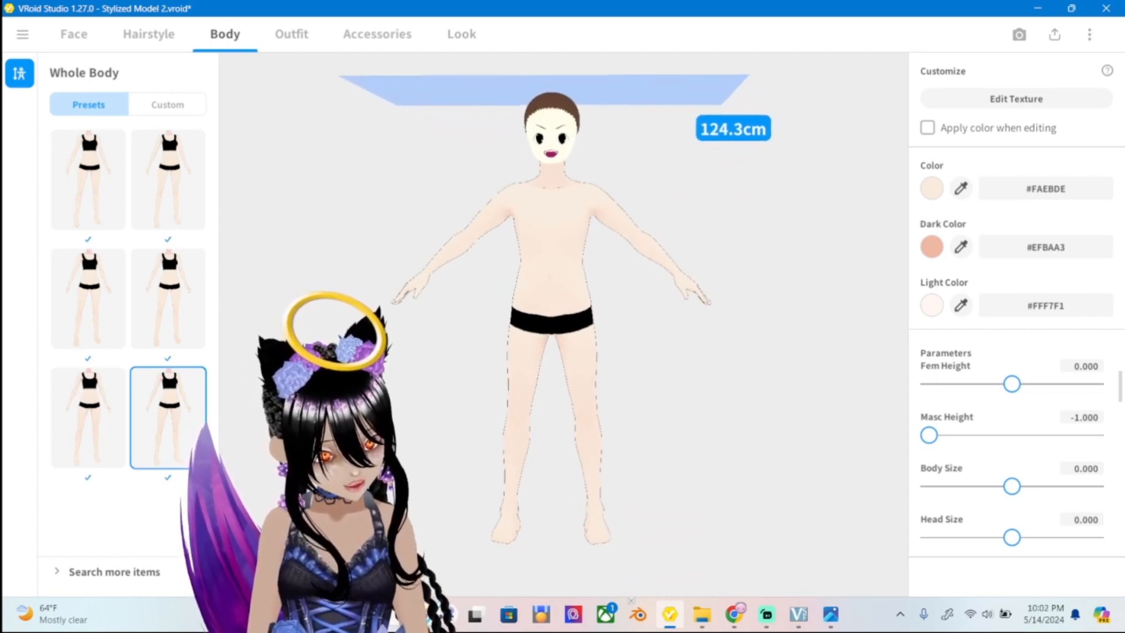
Set the body's Fem Height to -0.402 and its Body Size to -0.211.
drag(1013, 384, 979, 384)
scroll(551, 325, up, 5)
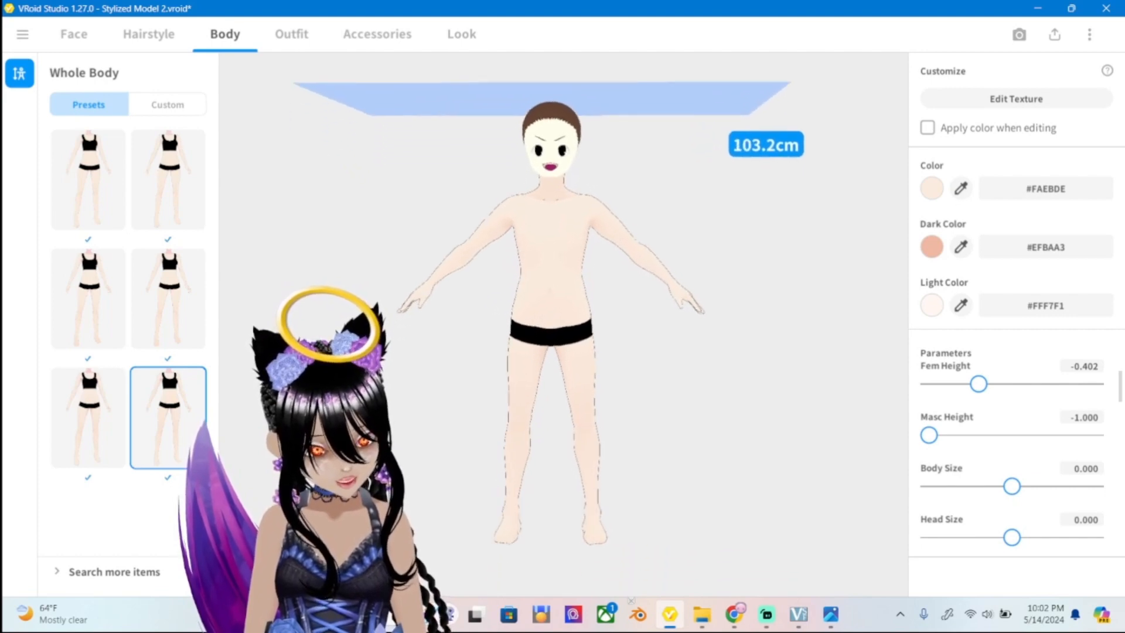
scroll(557, 305, down, 1)
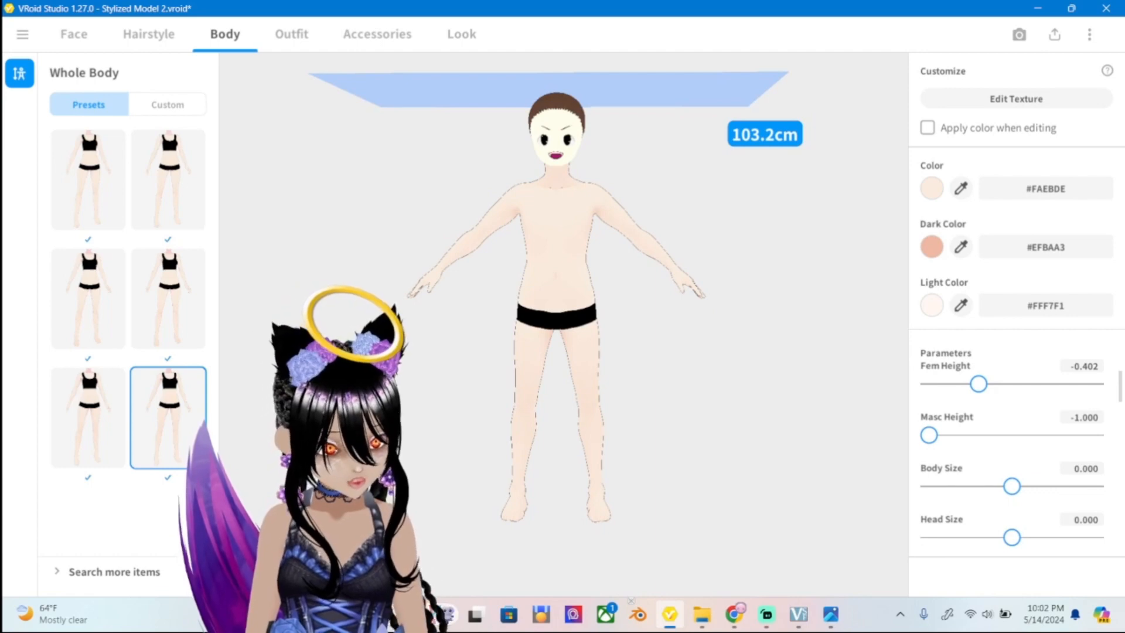
scroll(1012, 459, down, 1)
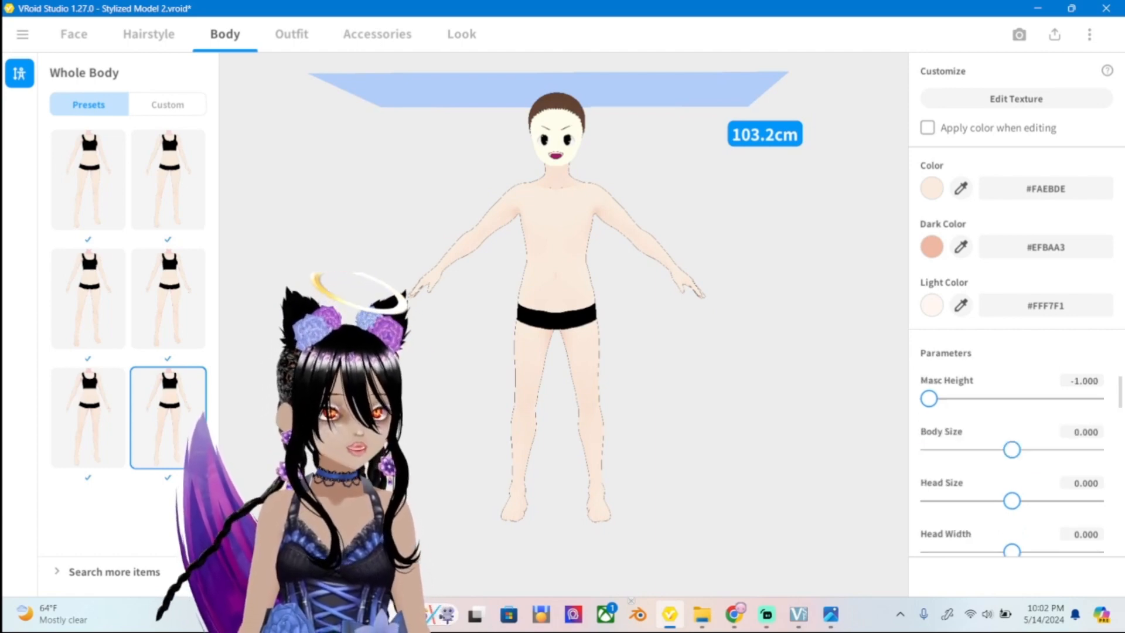
drag(1012, 450, 994, 450)
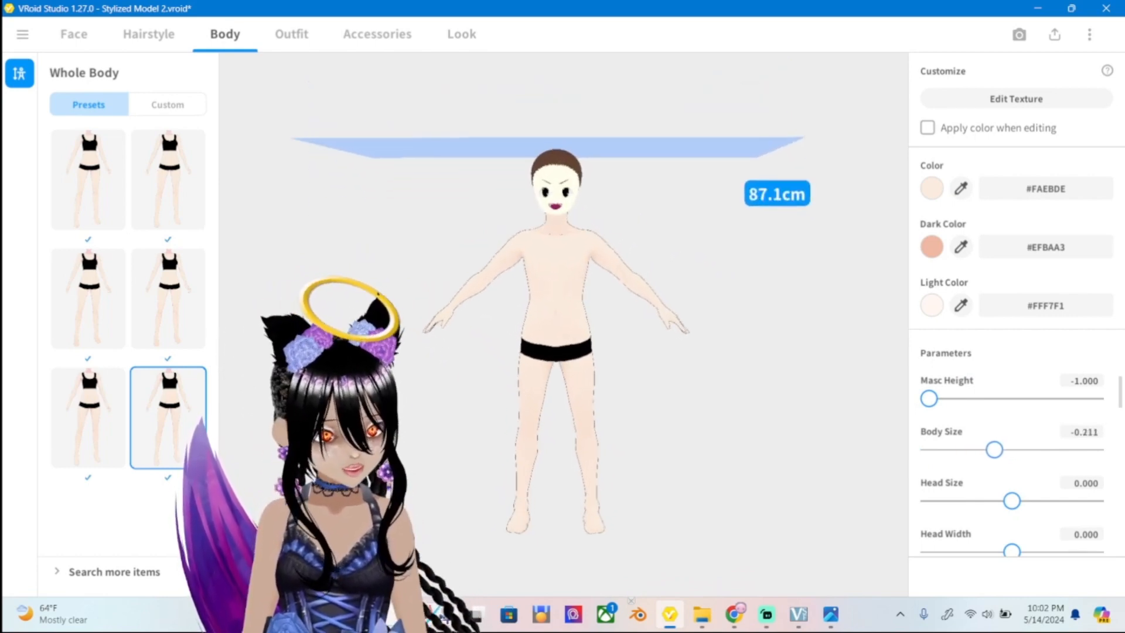
Widen the head by setting Head Width to 1.000.
scroll(1012, 451, down, 1)
scroll(1012, 451, down, 1)
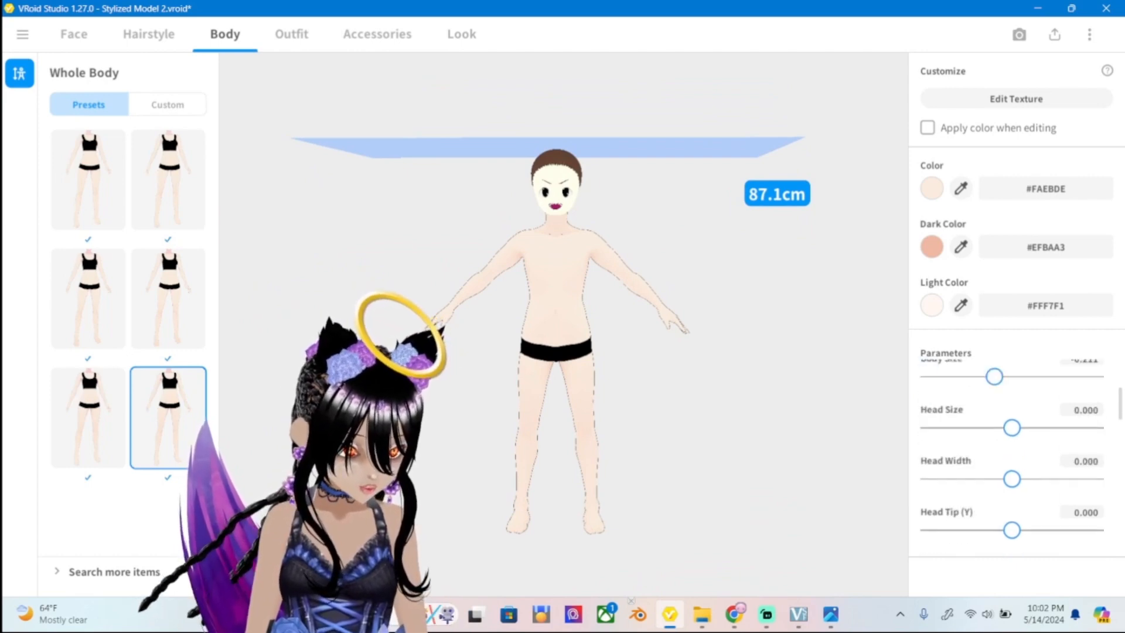
drag(1012, 479, 1059, 479)
scroll(1012, 457, down, 1)
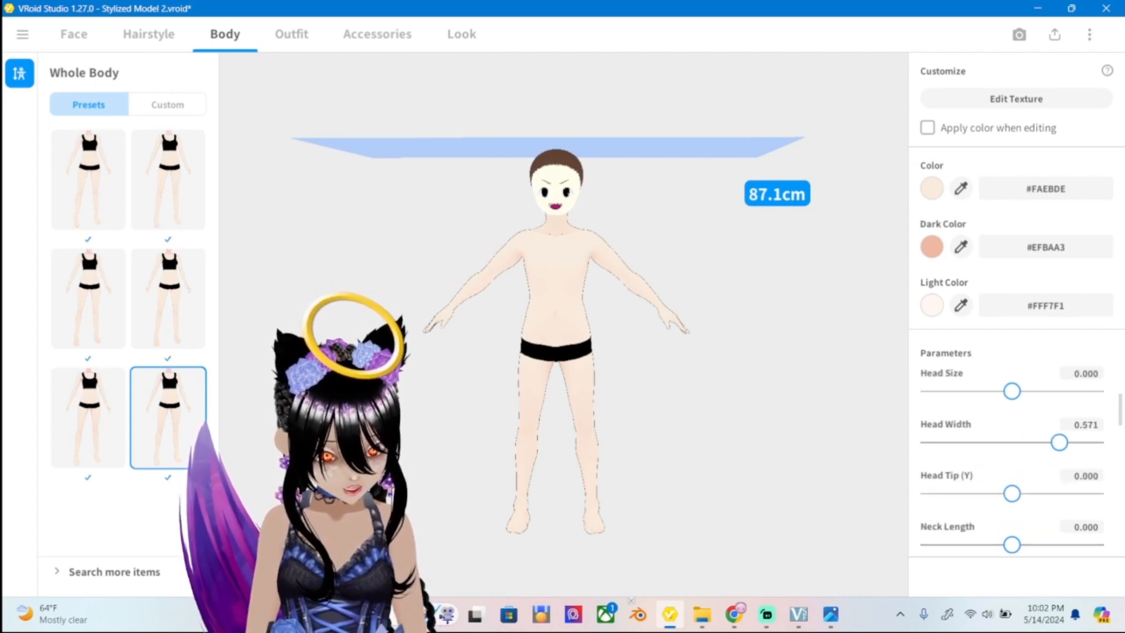
drag(1059, 443, 1094, 443)
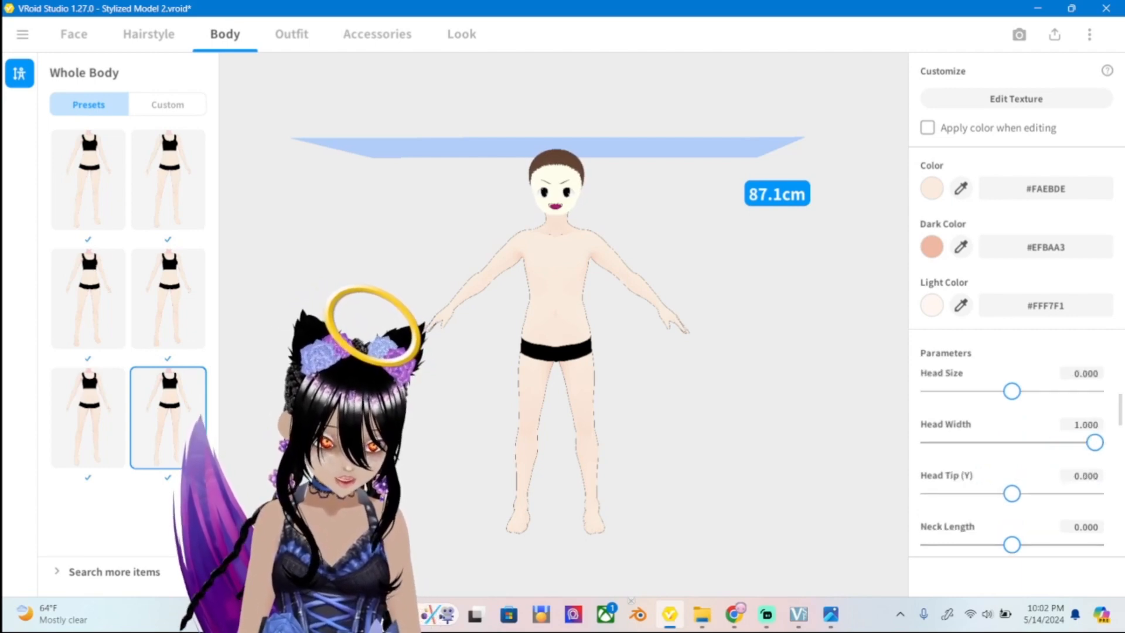
Try a Head Width of 5.000 and set it back to 1.000.
click(1085, 424)
text(5)
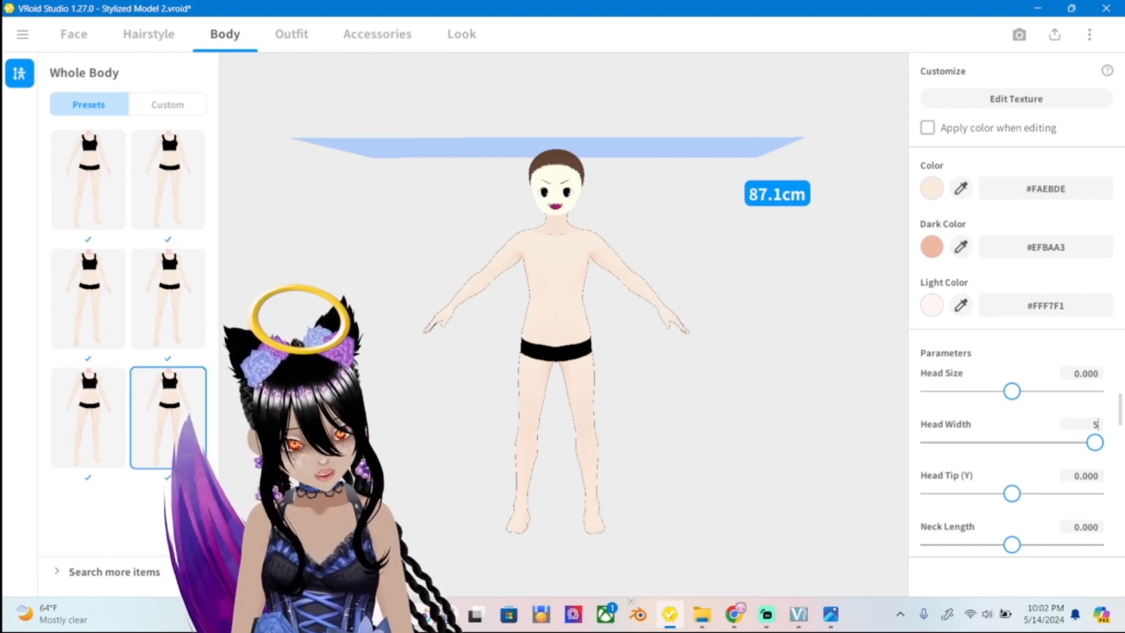
key(Return)
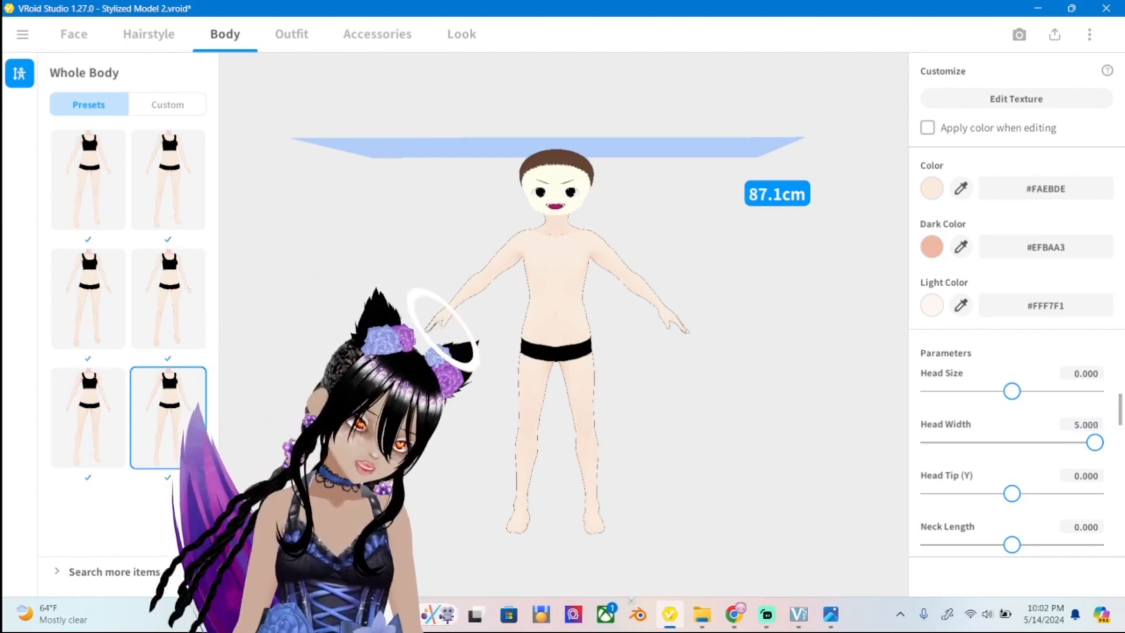
click(1085, 425)
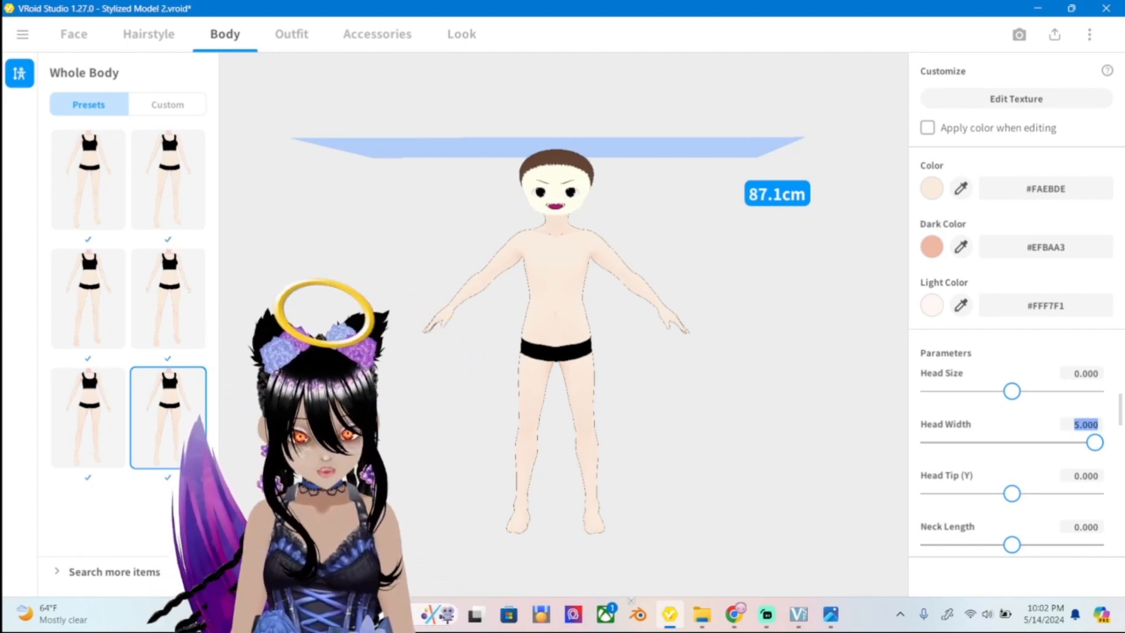
text(1)
key(Return)
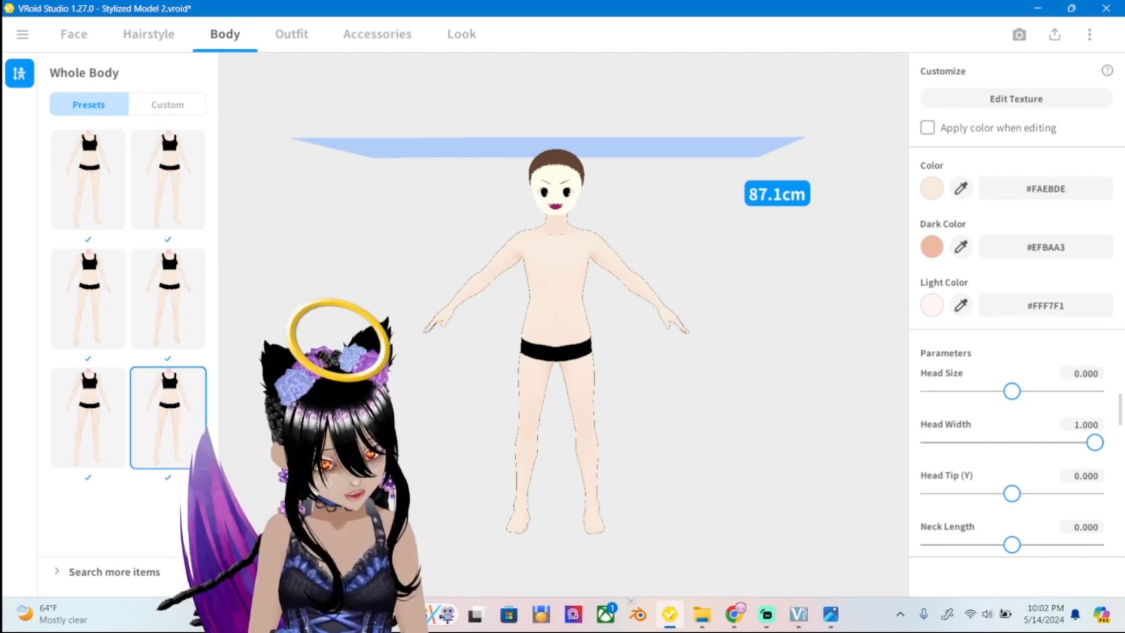
Set the body's Head Tip (Y) to 0.472.
drag(1012, 493, 1038, 493)
scroll(1021, 458, down, 1)
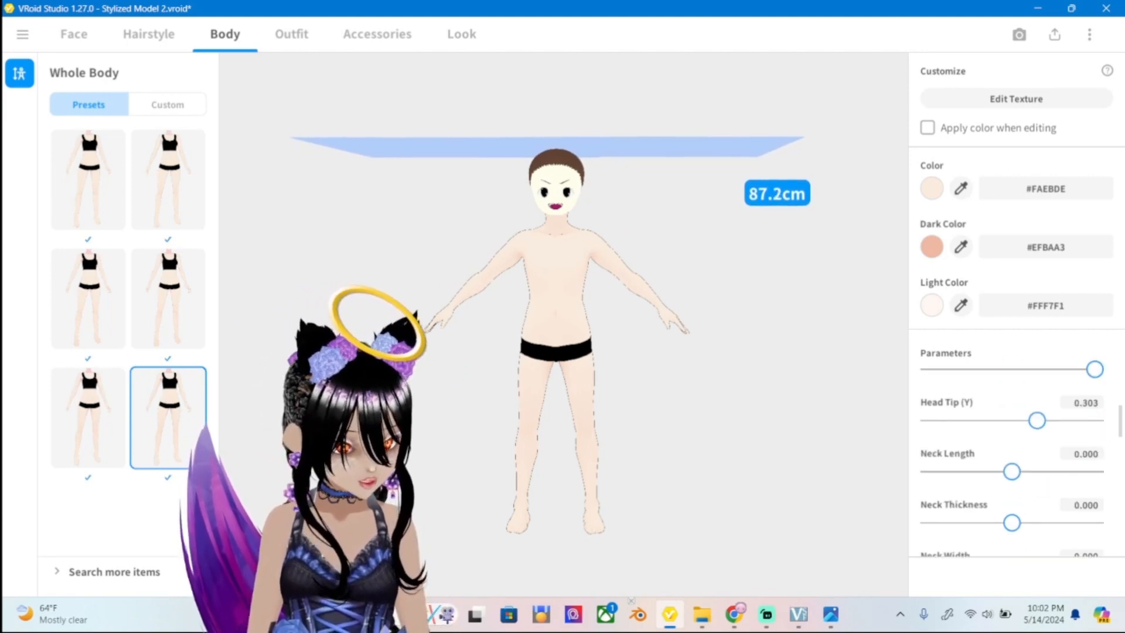
drag(1037, 420, 1052, 420)
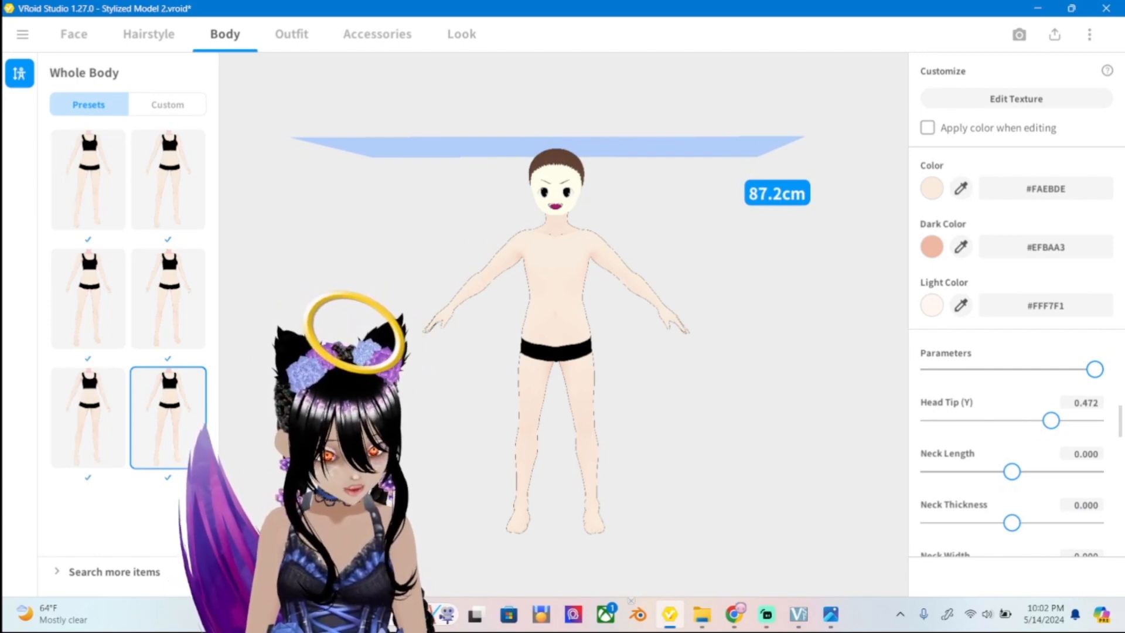
Compare the neck in profile with ref2.png, set Neck Thickness to -100.000 and check it from the front.
right_drag(644, 293, 487, 293)
scroll(563, 324, up, 5)
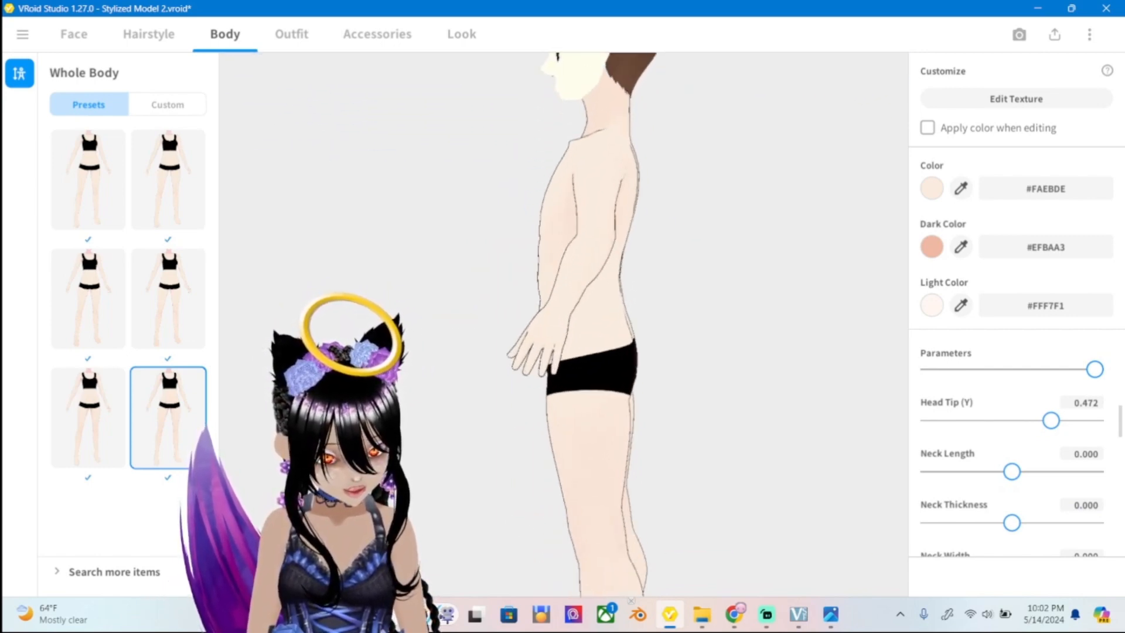
scroll(563, 293, up, 3)
middle_drag(563, 293, 531, 483)
click(830, 614)
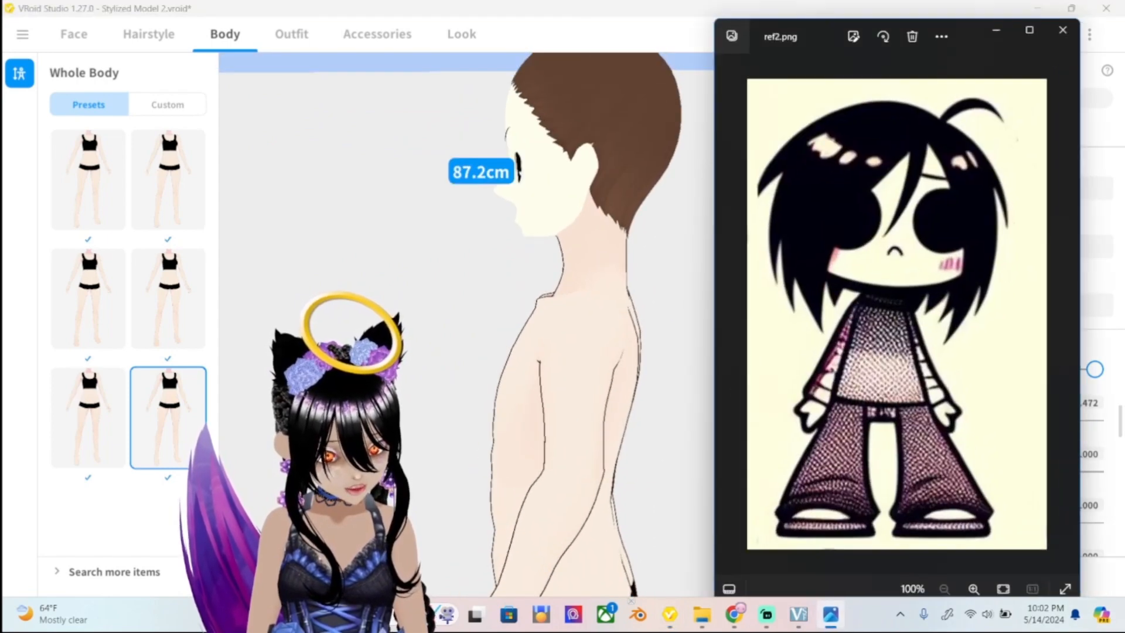
click(830, 614)
scroll(1012, 459, down, 1)
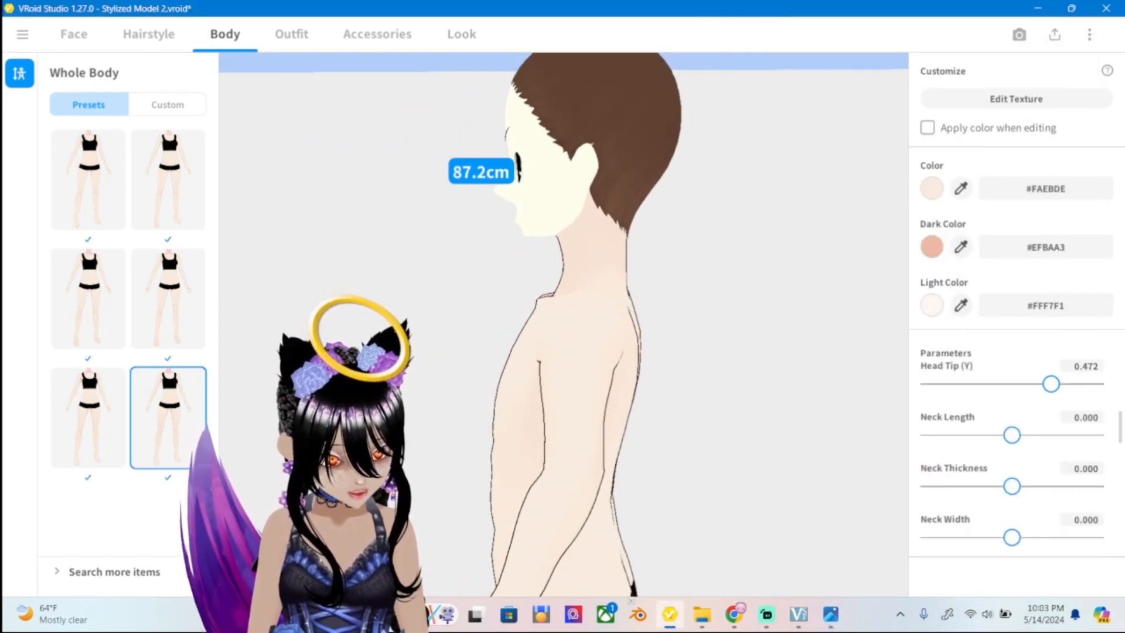
drag(1011, 486, 929, 486)
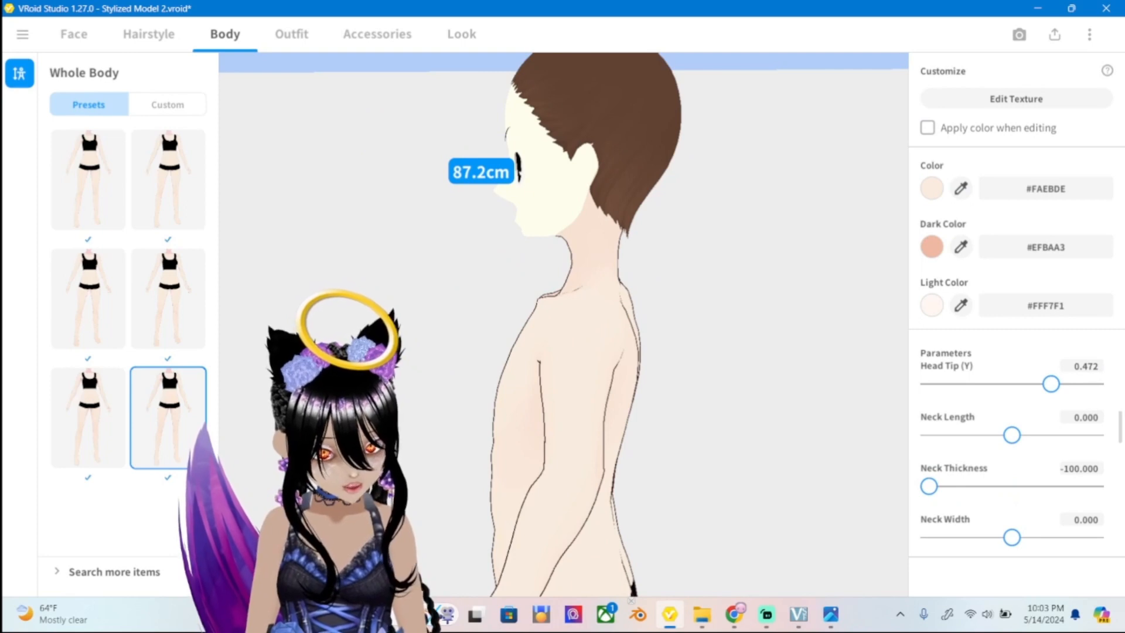
right_drag(517, 172, 661, 173)
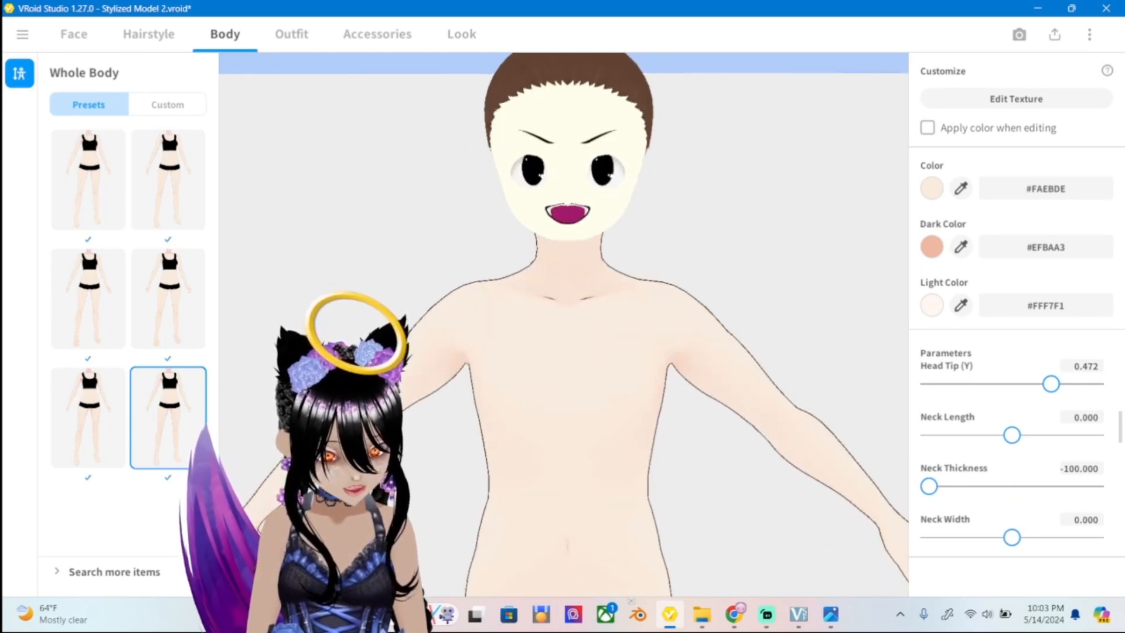
Narrow the neck by setting Neck Width to -200.000.
drag(1012, 537, 928, 538)
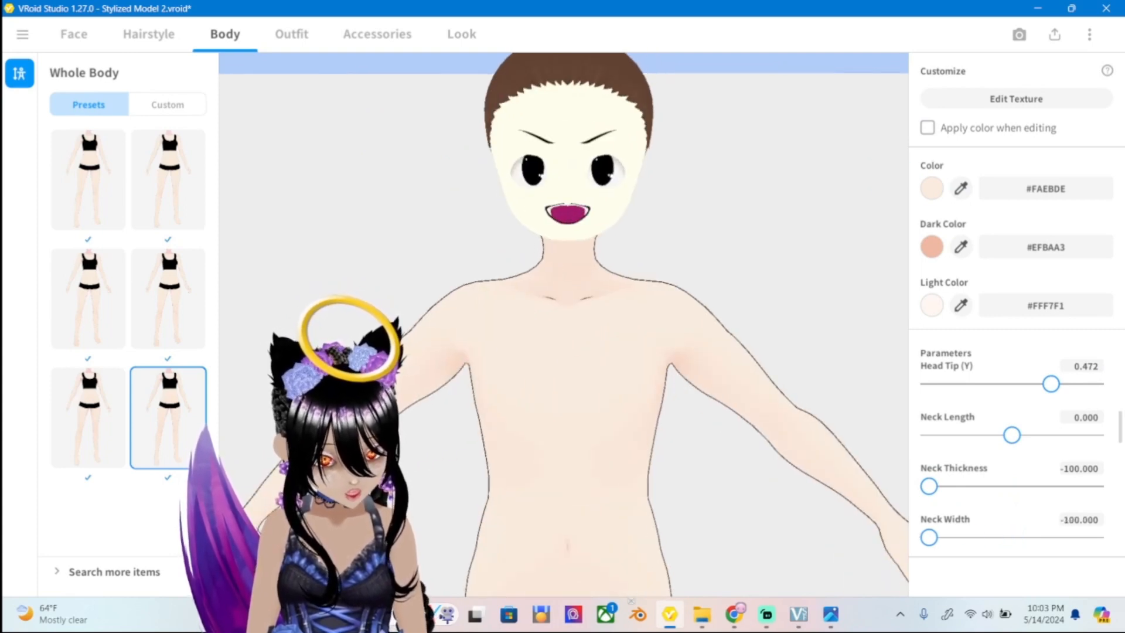
click(1079, 520)
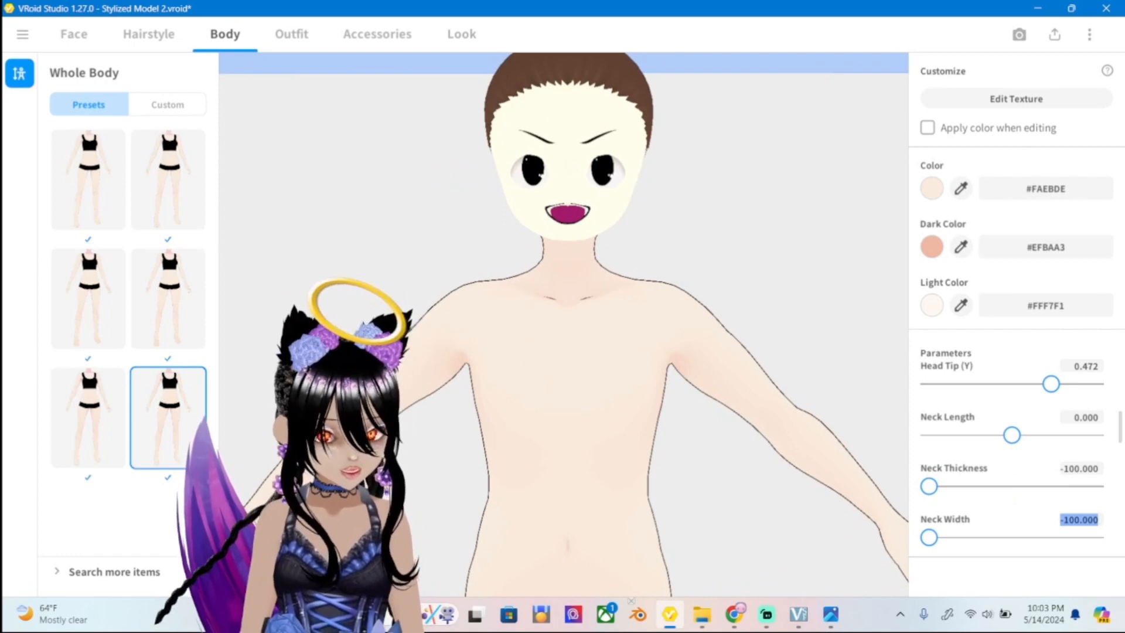
text(-)
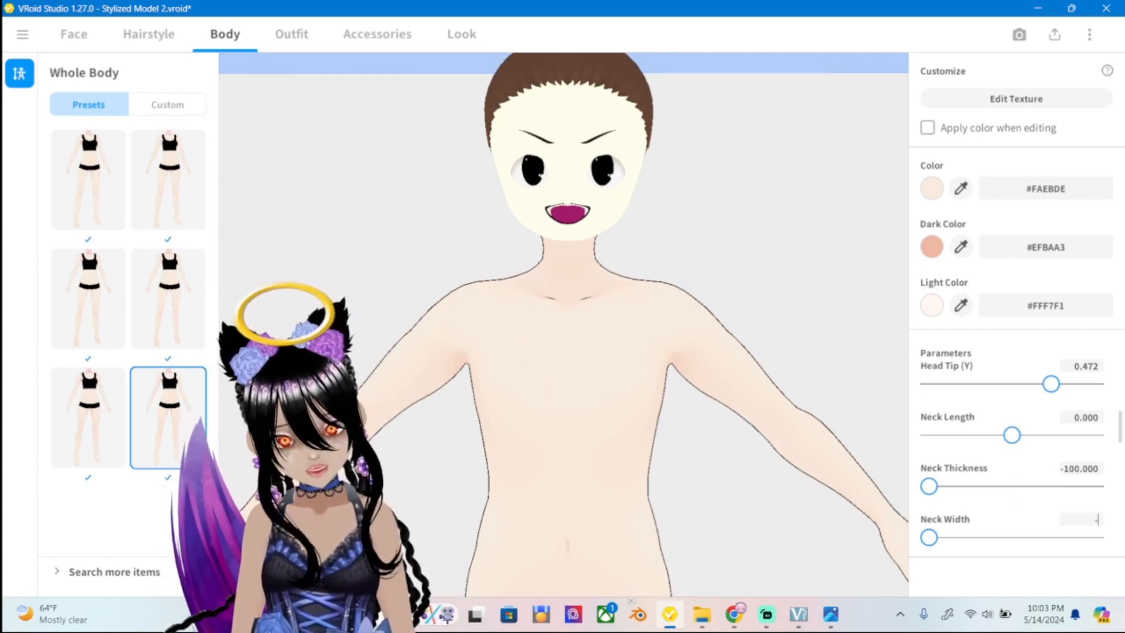
text(200)
key(Return)
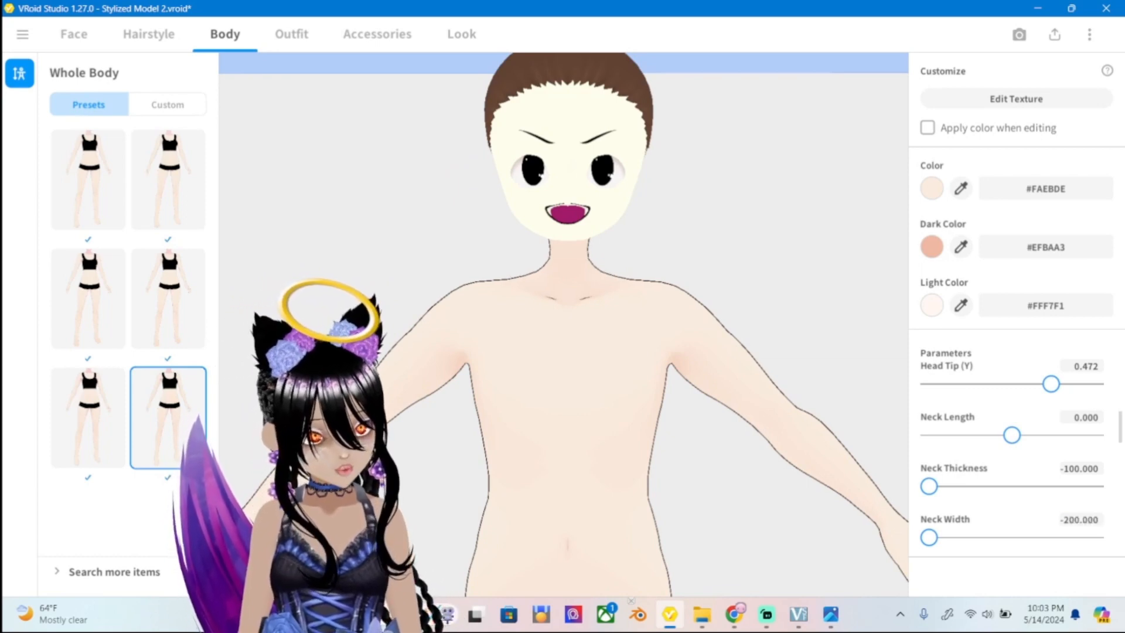
Check the neck in profile and set Neck Thickness to -200.000.
right_drag(732, 322, 575, 323)
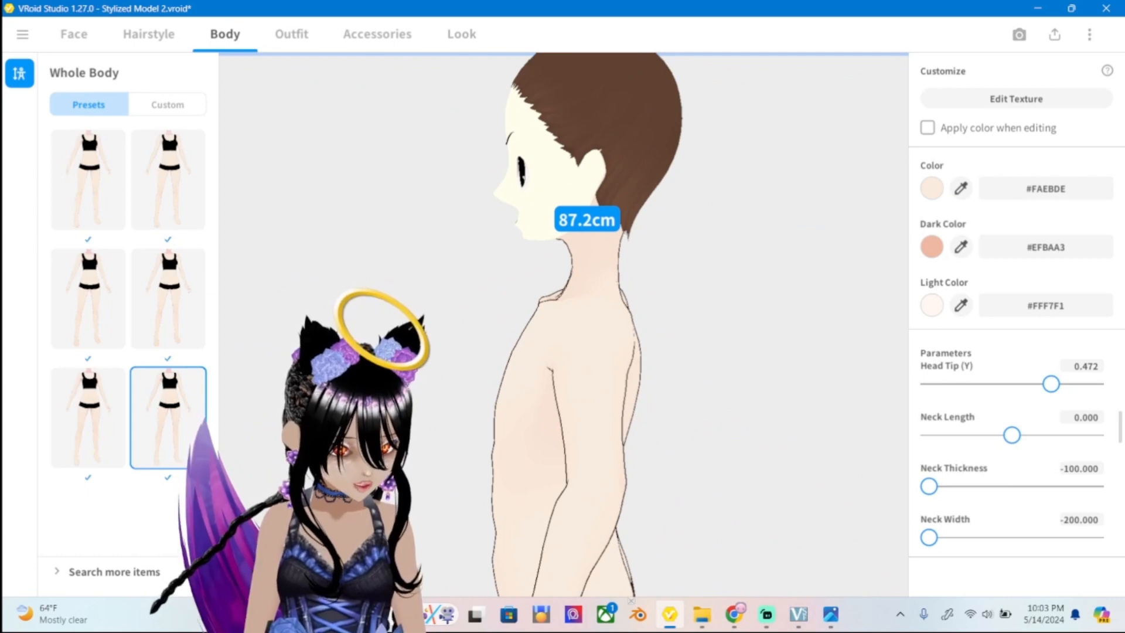
click(1079, 468)
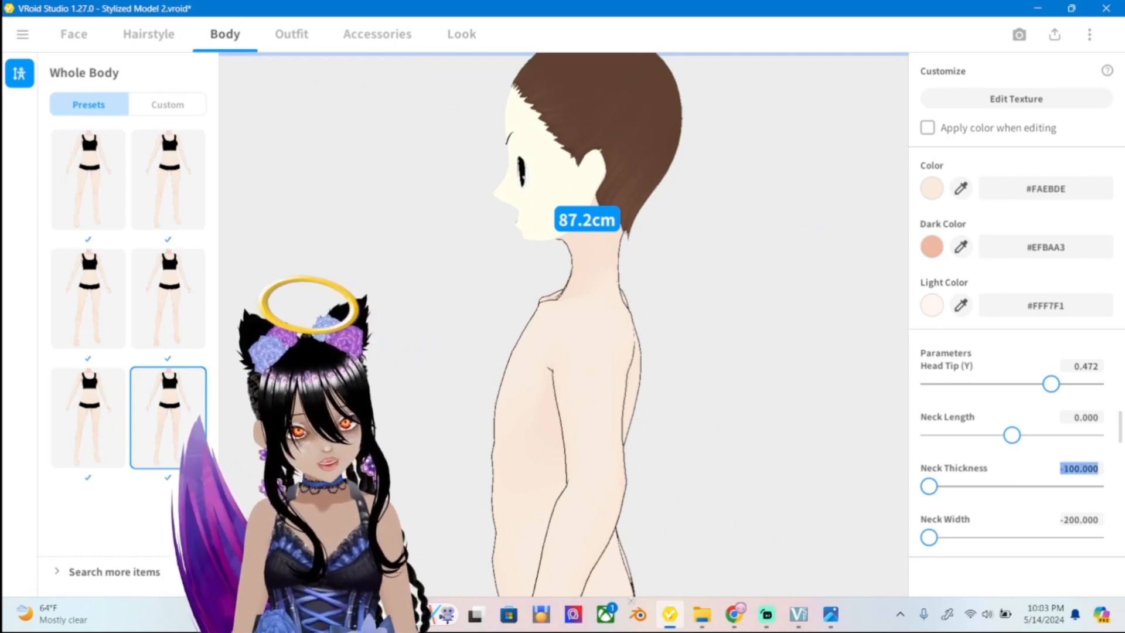
text(-200)
key(Return)
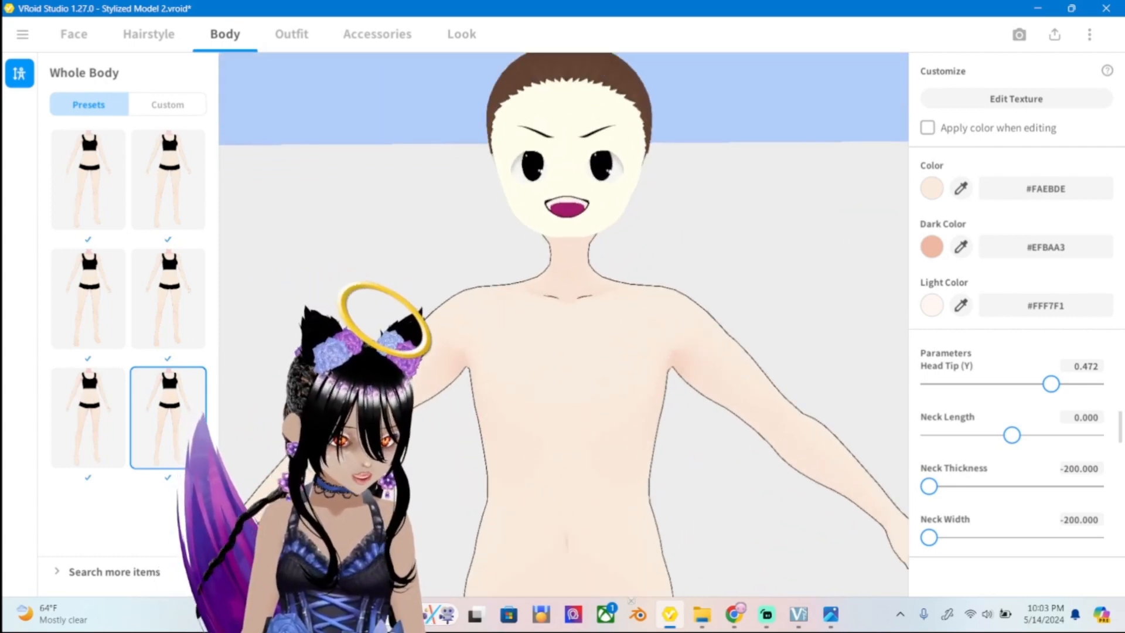
Try a much wider neck, then set Neck Width to -250.000.
drag(929, 536, 1095, 537)
click(1081, 519)
text(-25)
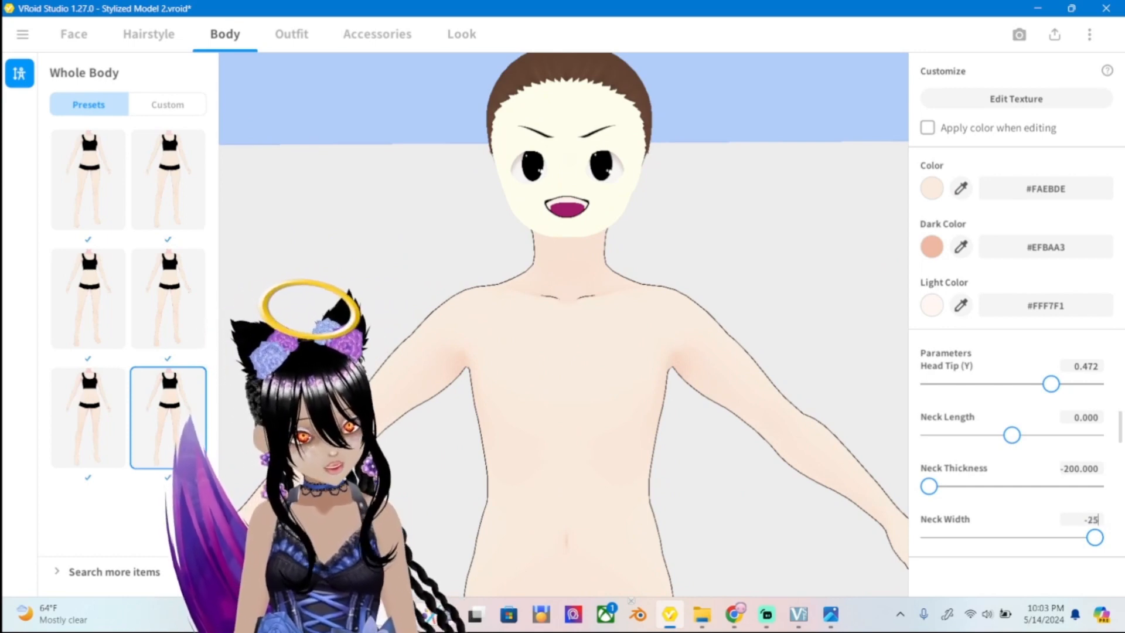
text(0)
key(Return)
Shorten the character's arms by setting Arm Length to -0.437.
right_drag(704, 323, 715, 275)
scroll(564, 322, down, 5)
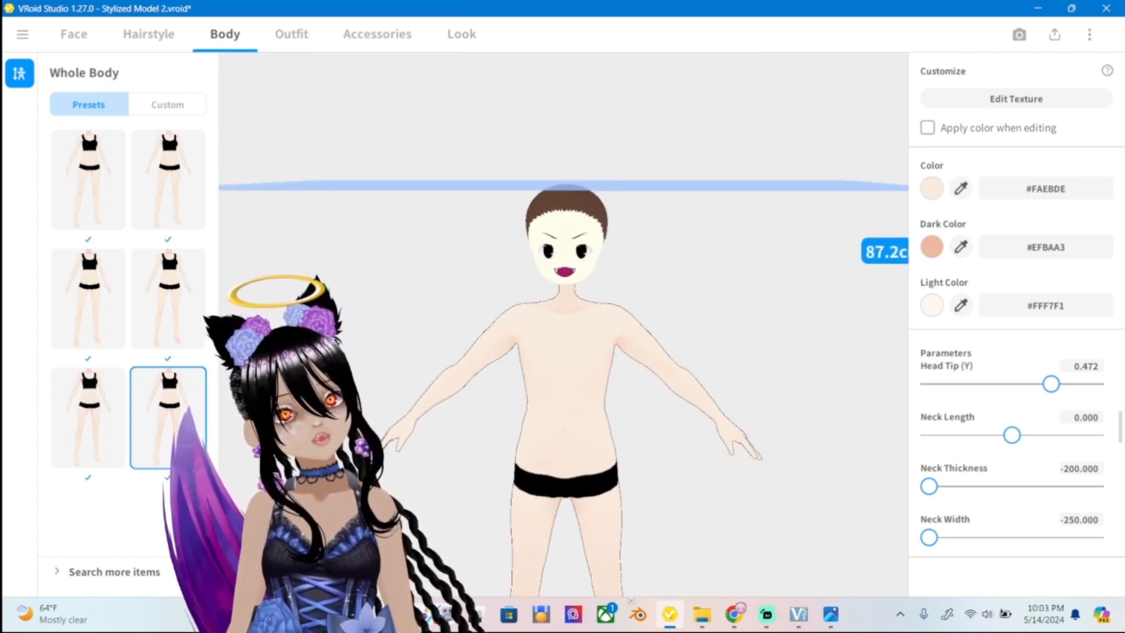
scroll(715, 275, down, 2)
middle_drag(715, 275, 729, 158)
scroll(578, 323, down, 1)
scroll(577, 322, up, 2)
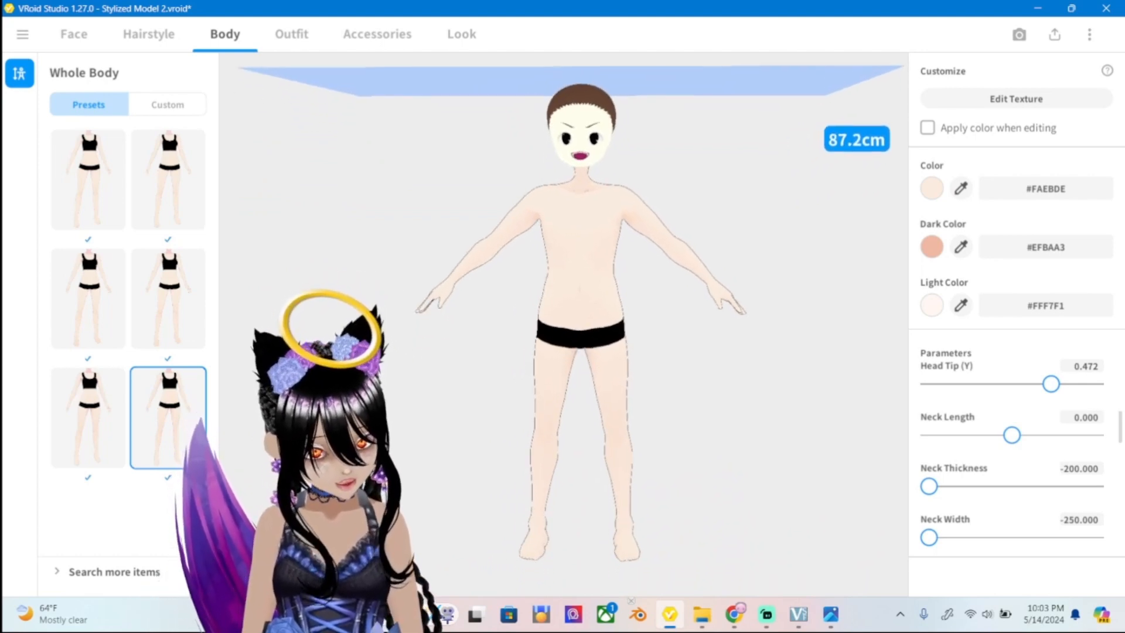
scroll(1013, 457, down, 3)
scroll(1014, 457, up, 2)
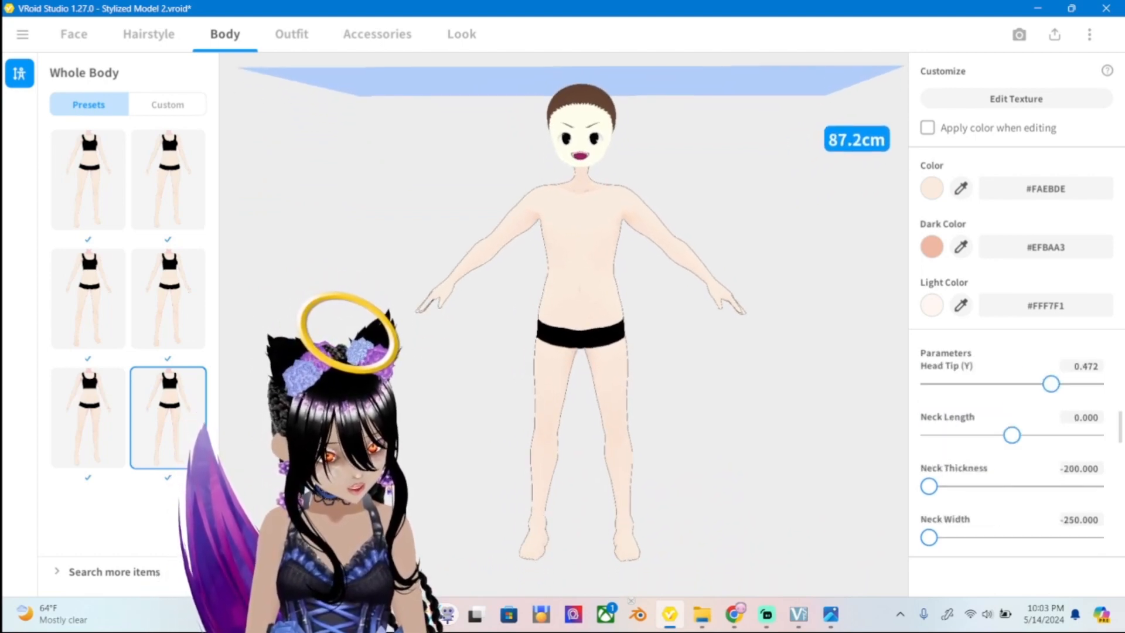
scroll(1014, 457, down, 3)
scroll(1014, 457, down, 2)
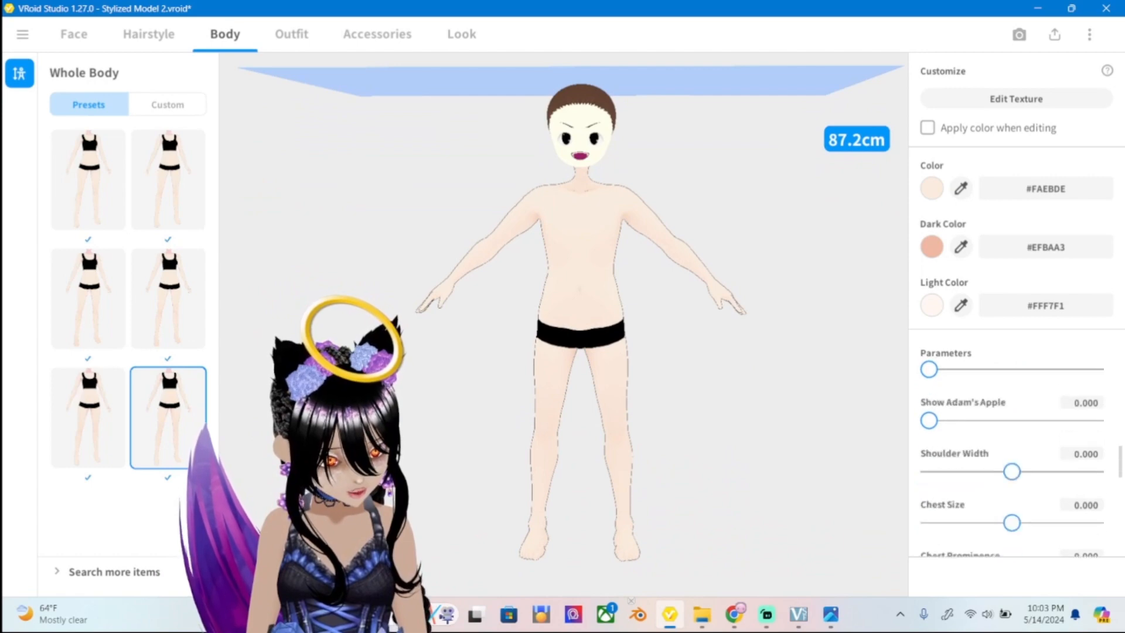
scroll(1012, 457, down, 1)
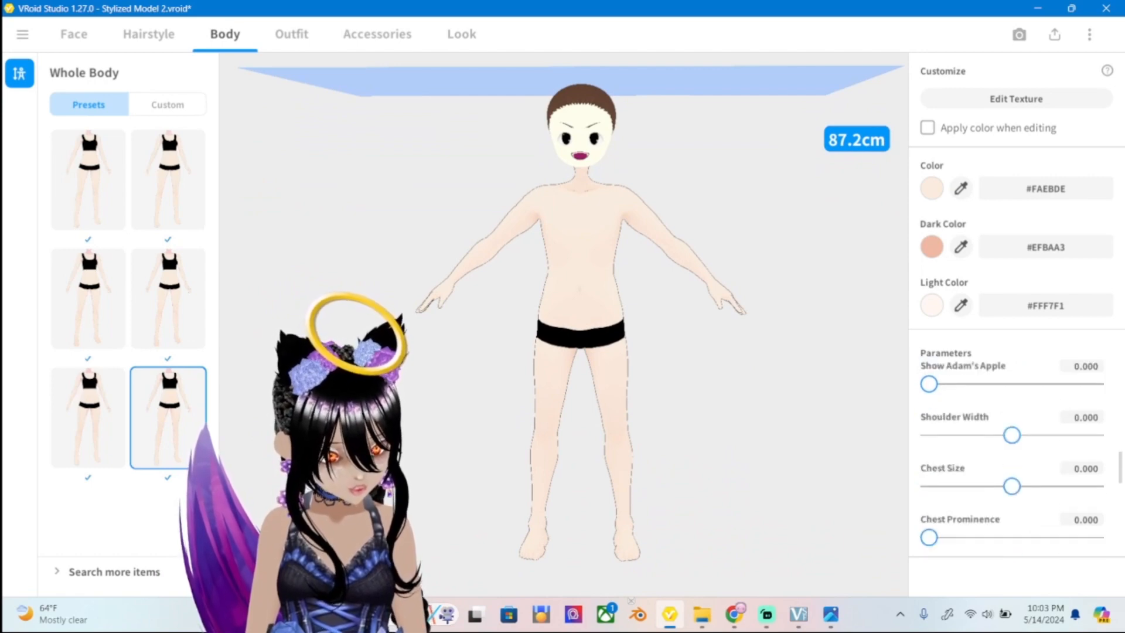
scroll(1012, 457, down, 3)
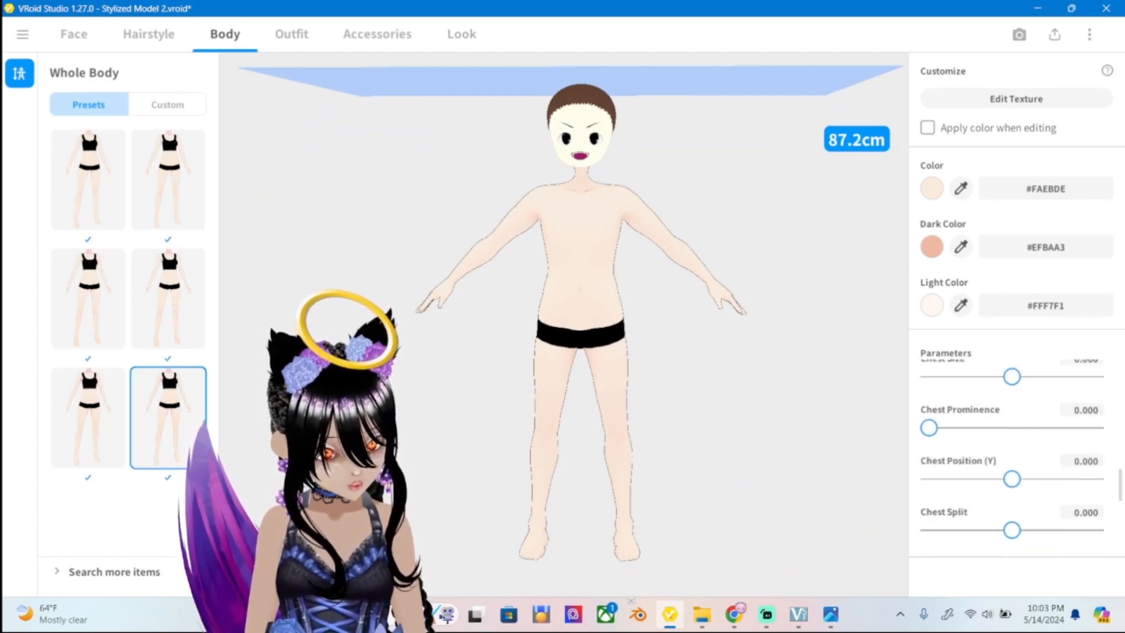
drag(1012, 508, 975, 508)
scroll(1012, 457, down, 1)
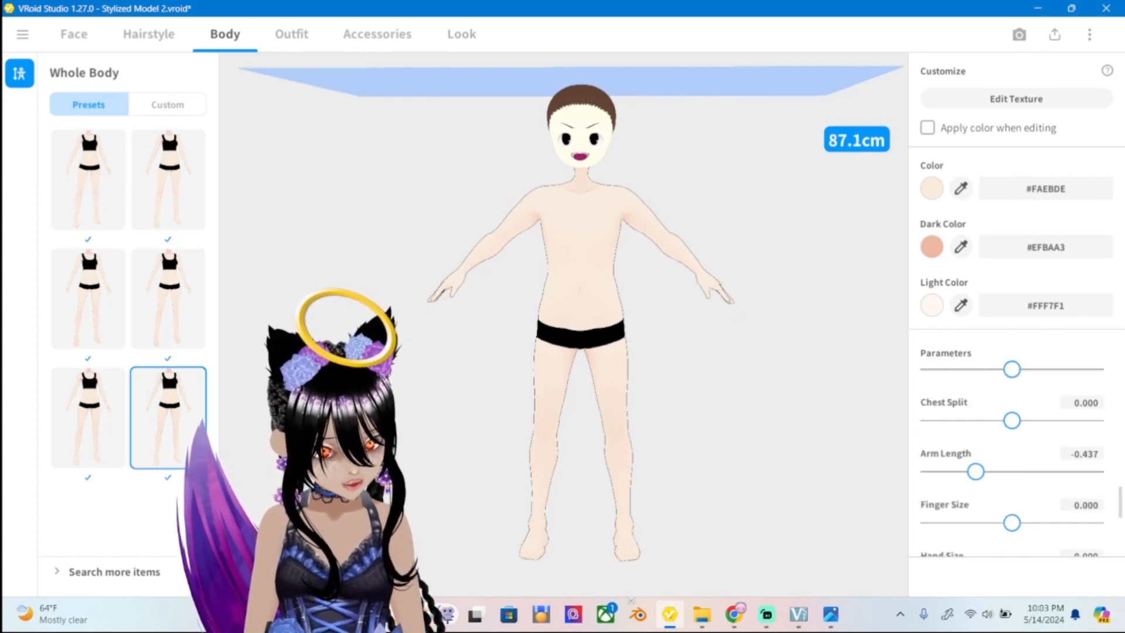
Enlarge the fingers and hands by setting Finger Size to 1.000 and Hand Size to 0.183.
right_drag(733, 320, 621, 352)
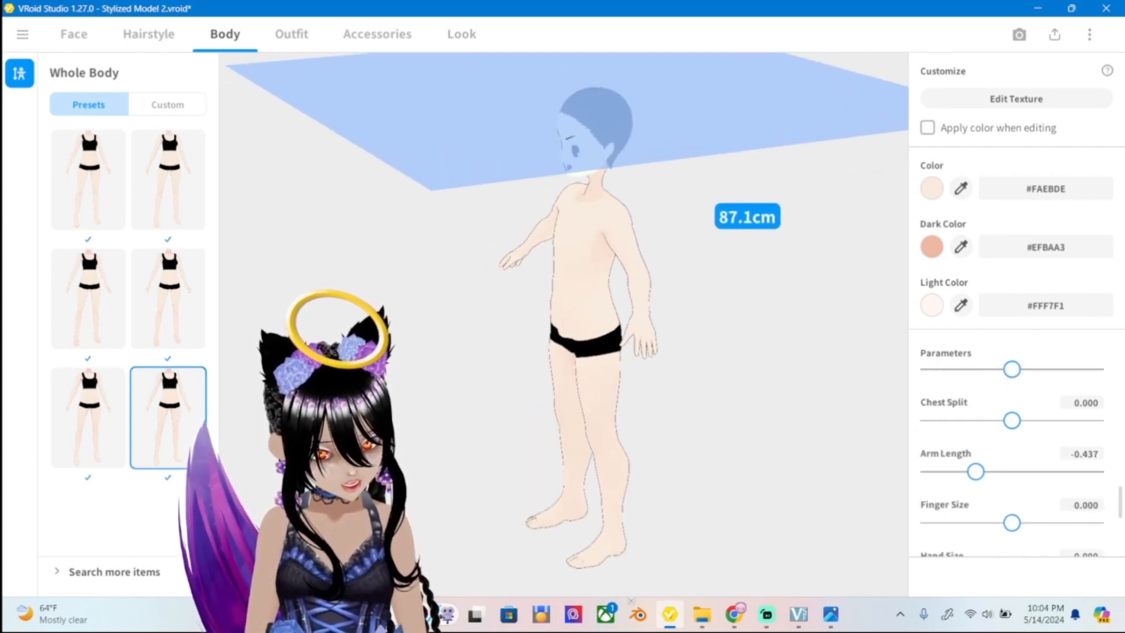
drag(1012, 523, 1094, 523)
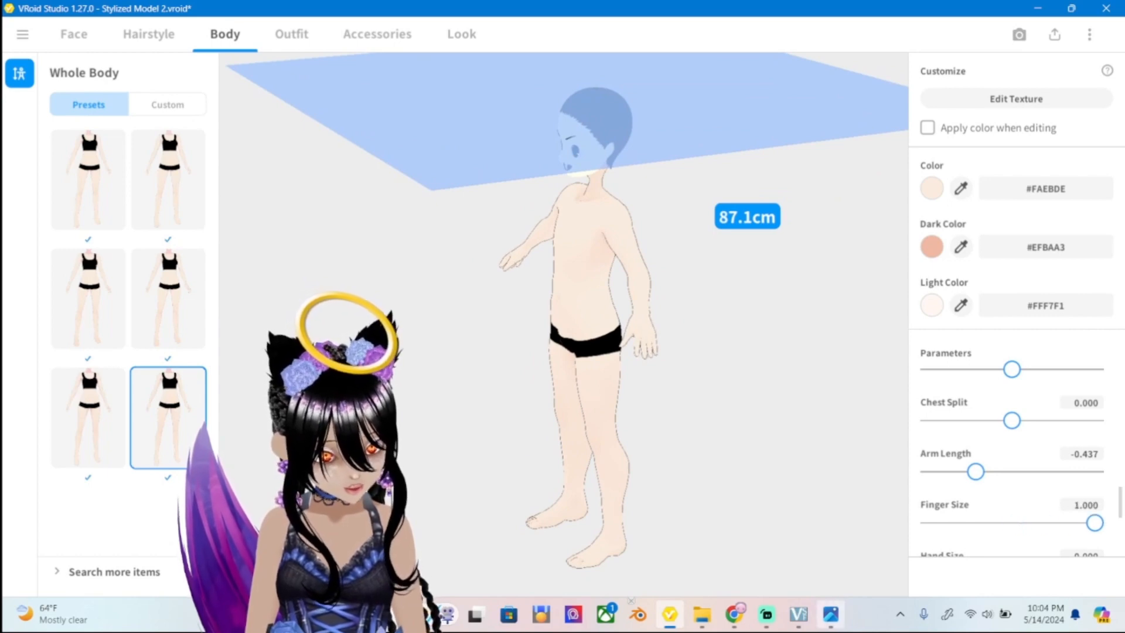
click(831, 614)
click(831, 613)
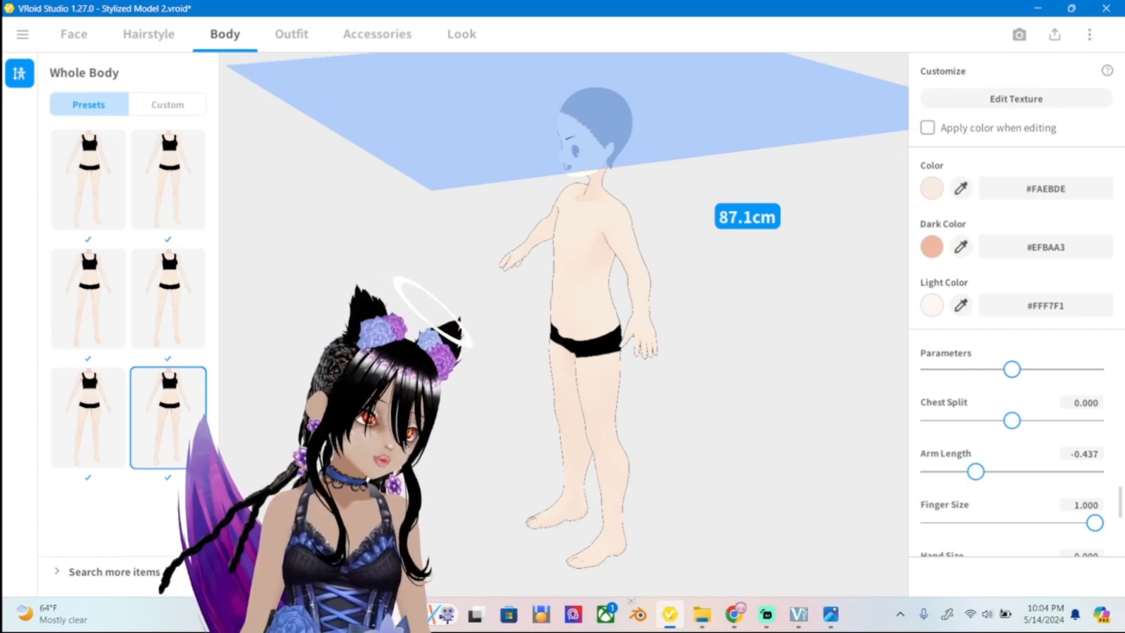
scroll(1012, 445, down, 1)
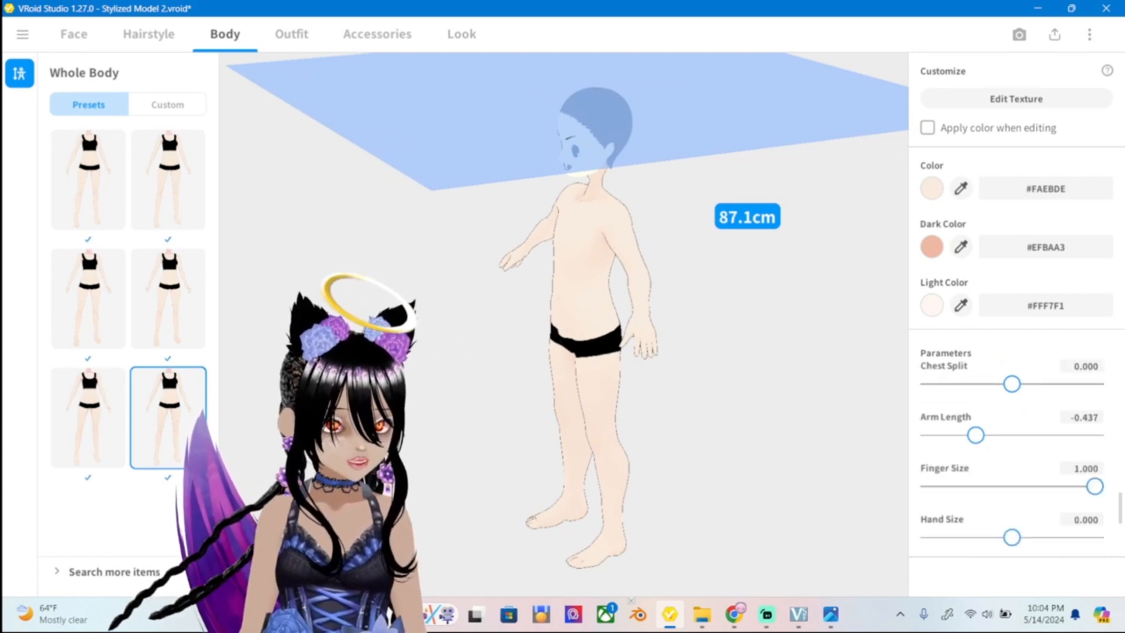
drag(1012, 537, 1027, 537)
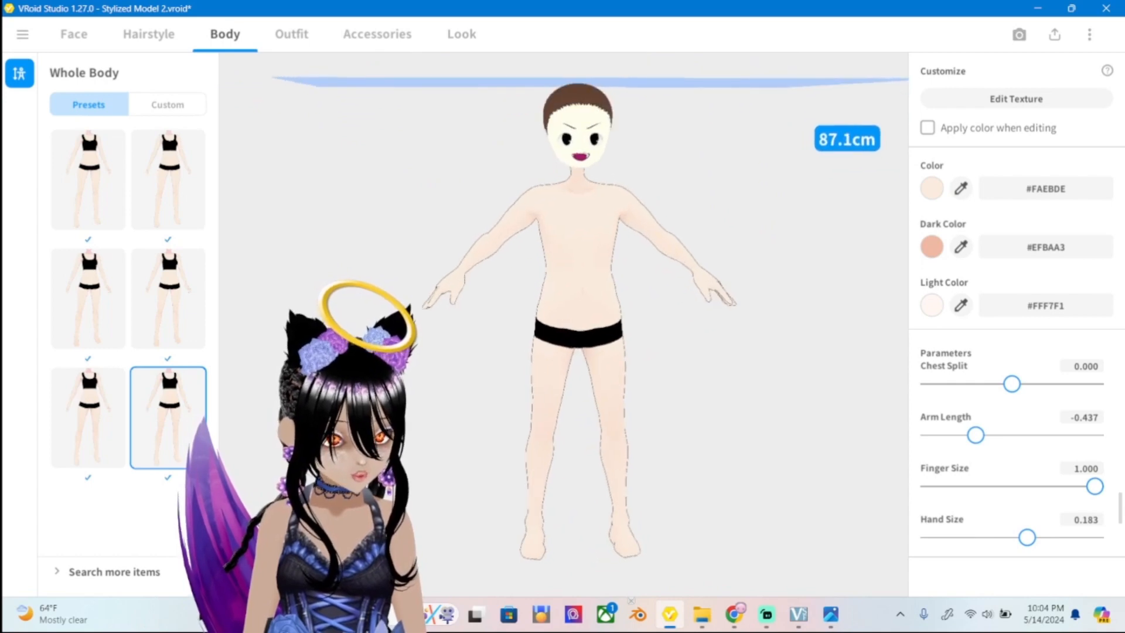
Shorten the torso with Torso Length at -1.000 and widen the waist with Waist Width at 0.606.
scroll(1012, 457, down, 2)
drag(1012, 516, 929, 516)
scroll(1012, 457, down, 1)
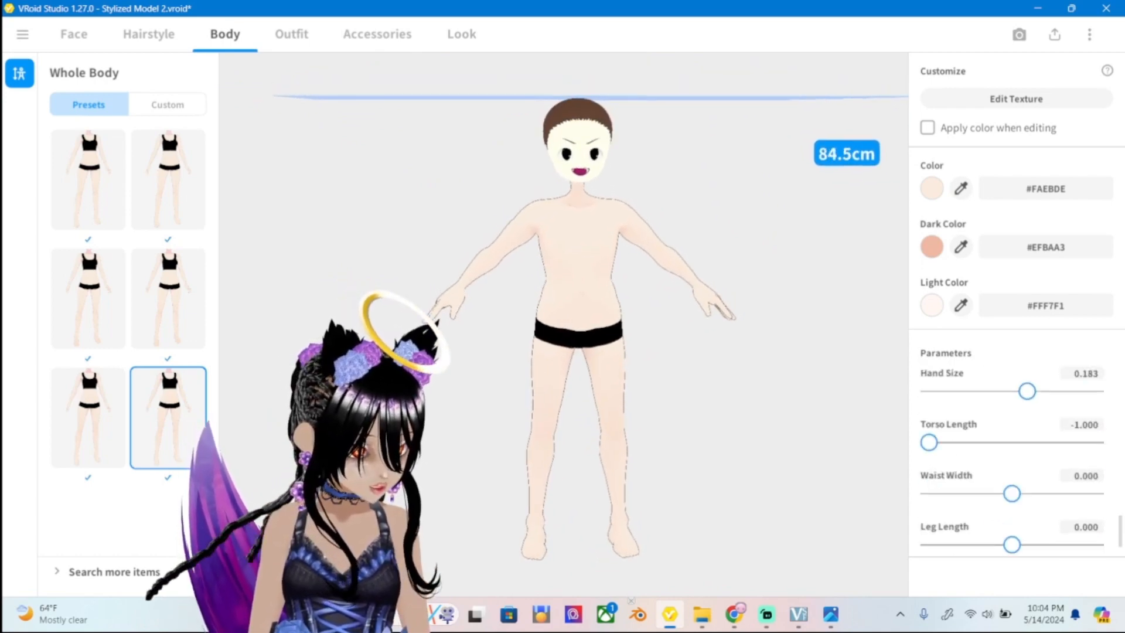
drag(1012, 494, 1063, 494)
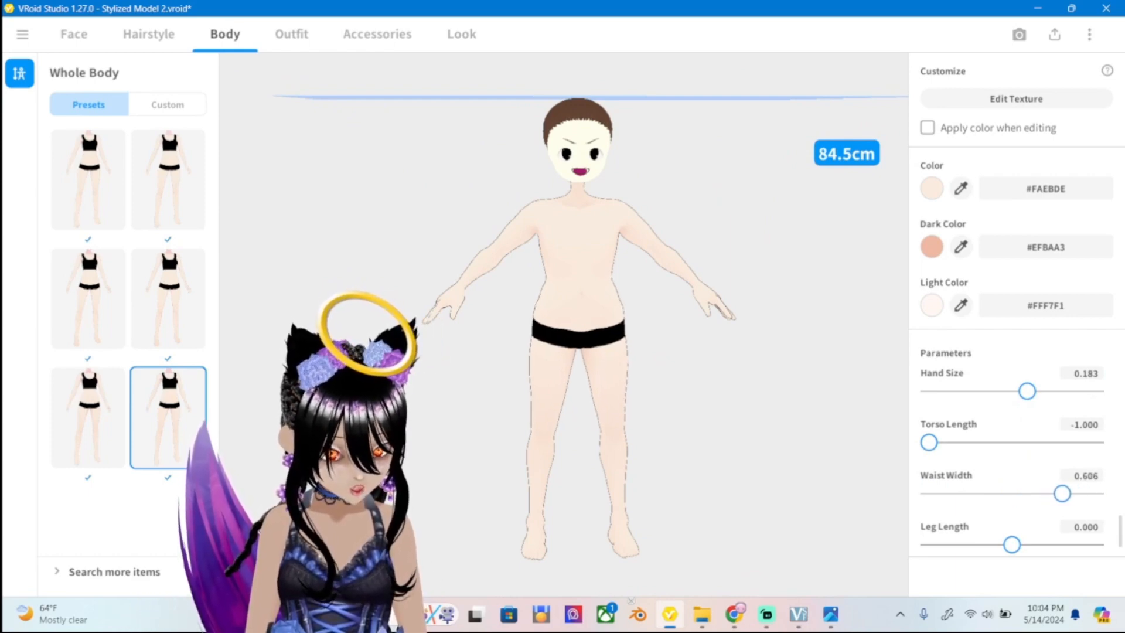
Compare the body with ref2.png and set Waist Width to 0.190 and Leg Length to -0.275.
click(831, 614)
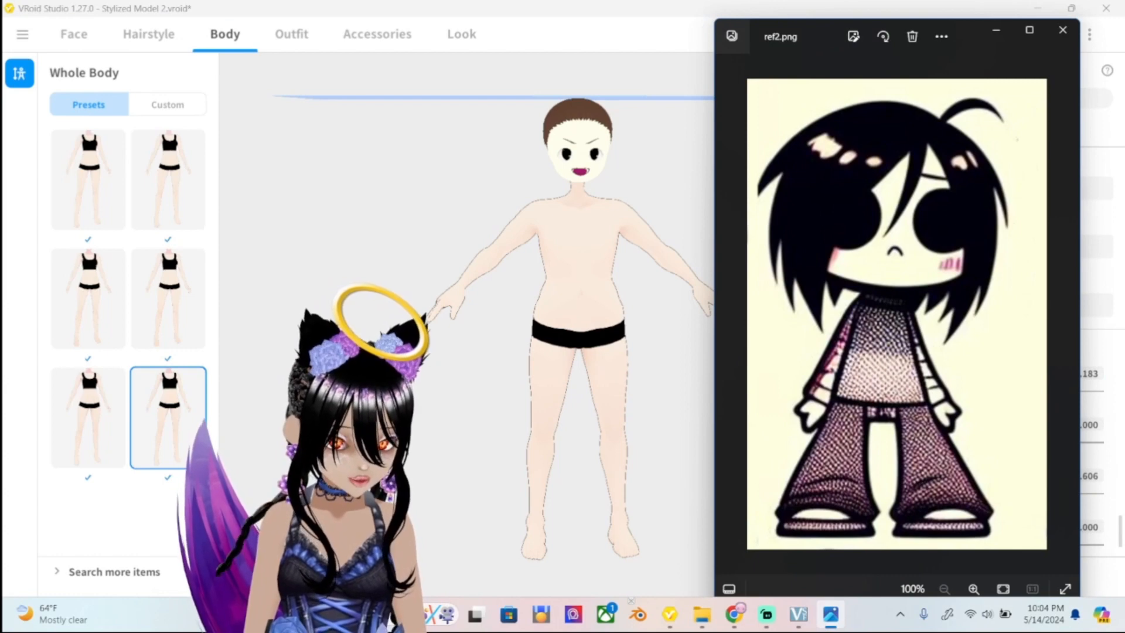
click(831, 613)
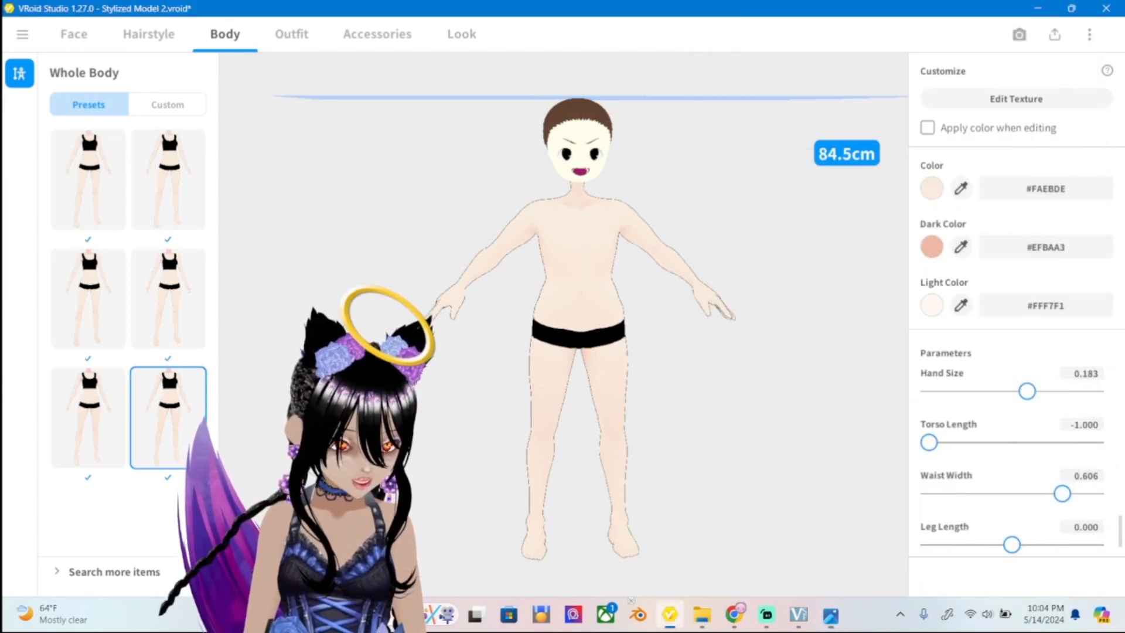
click(830, 613)
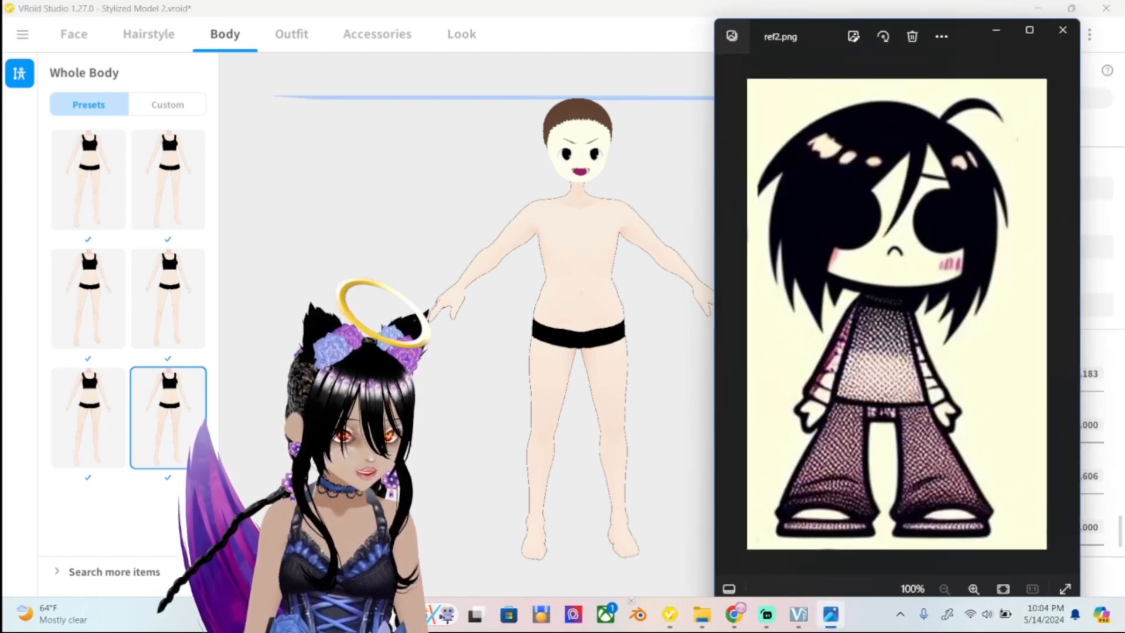
click(831, 613)
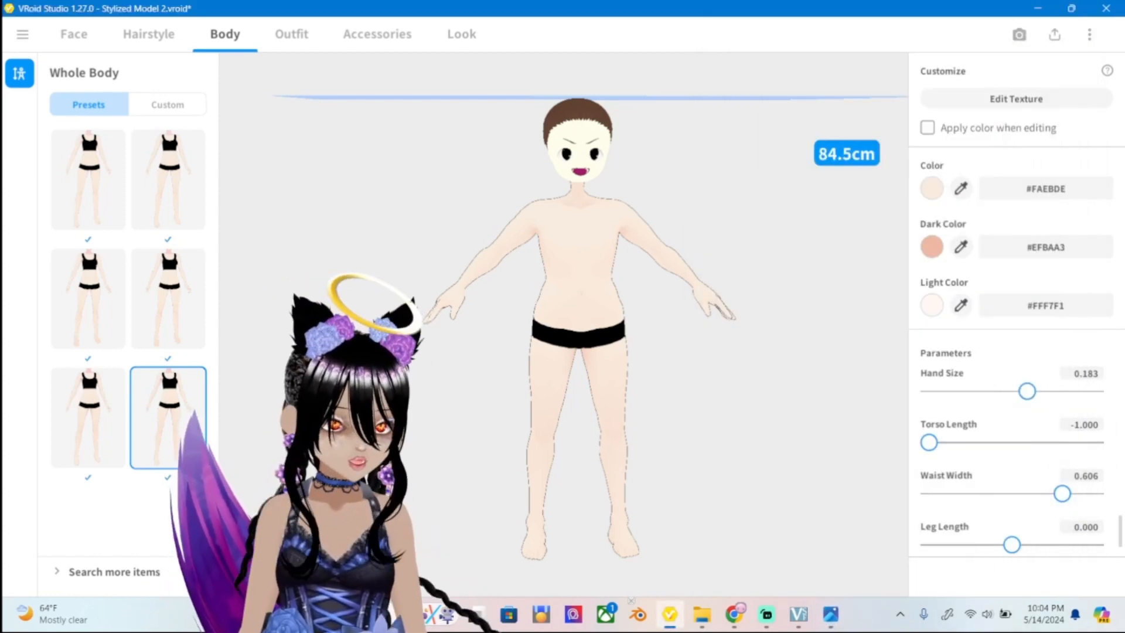
drag(1062, 493, 1028, 494)
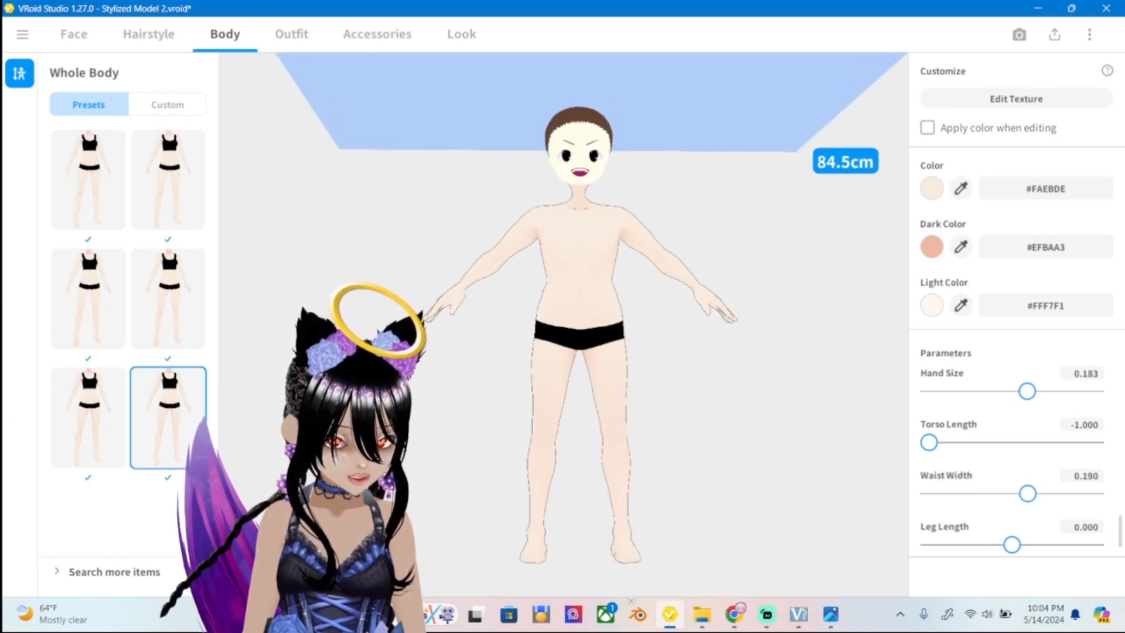
drag(1012, 544, 990, 544)
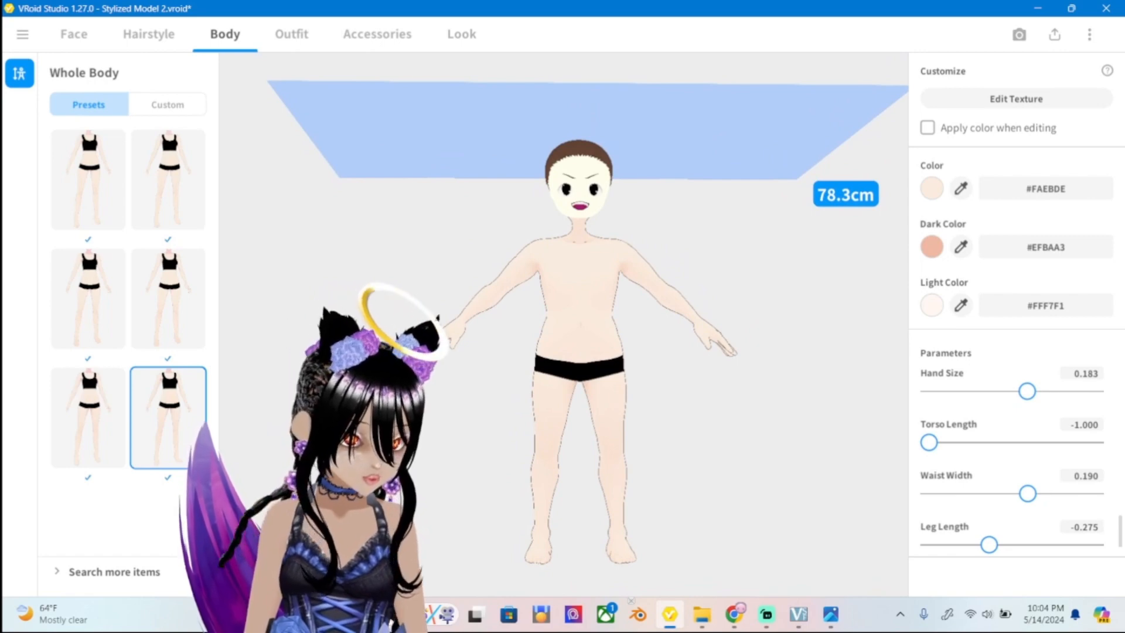
Inspect the feet up close and shrink them by setting Foot Size to -1.000.
scroll(1012, 457, down, 2)
right_drag(704, 293, 528, 305)
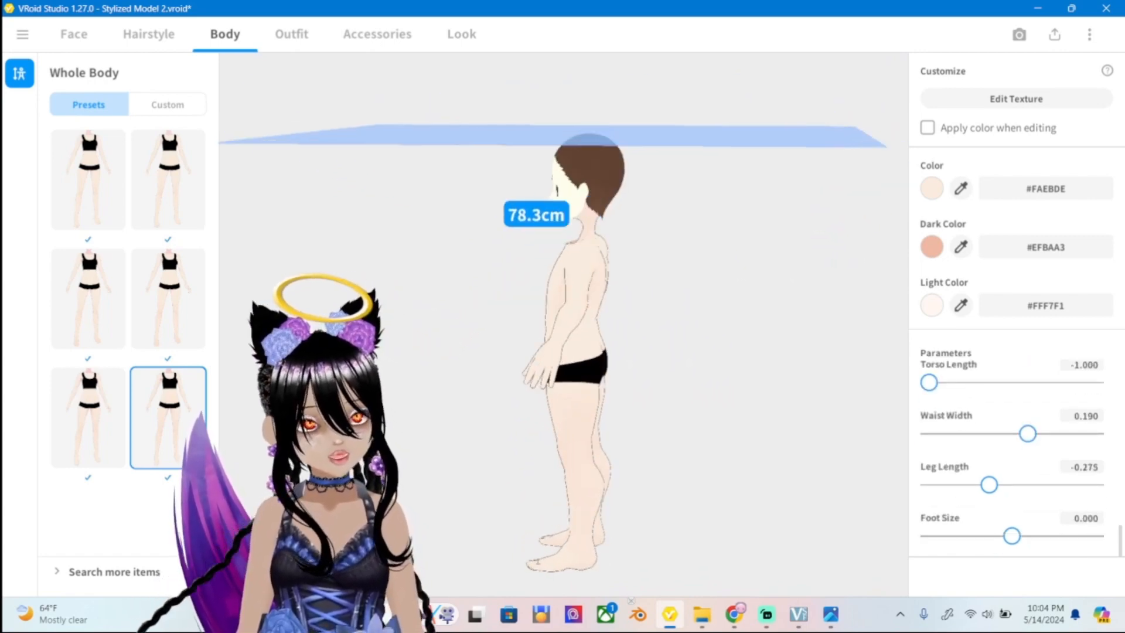
scroll(644, 322, up, 5)
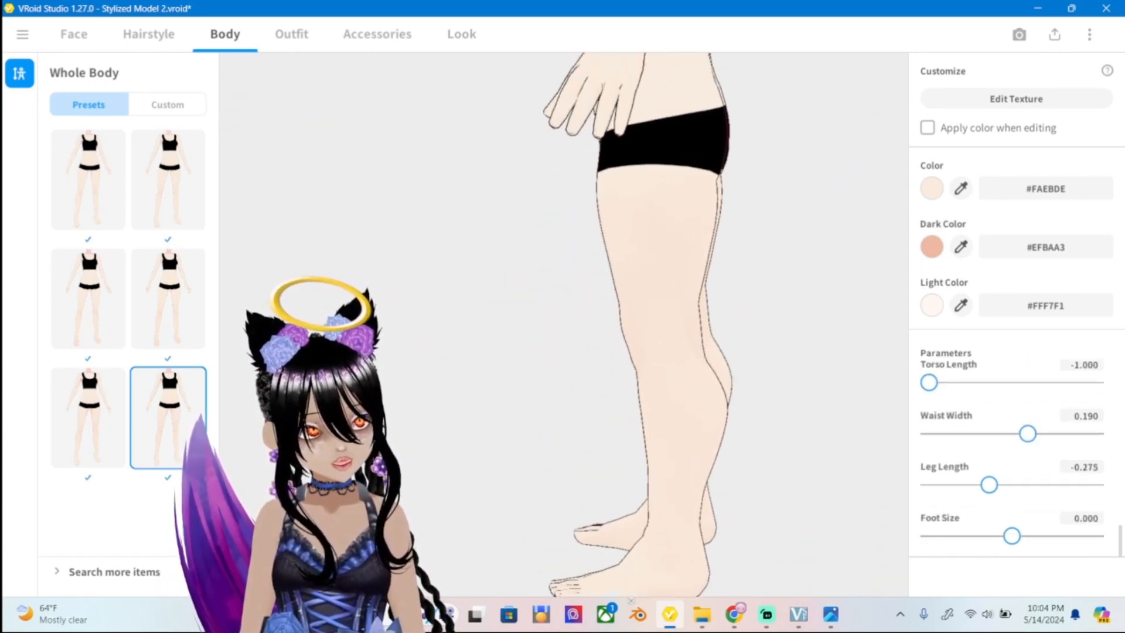
middle_drag(644, 410, 616, 252)
right_drag(528, 293, 610, 346)
scroll(563, 324, up, 1)
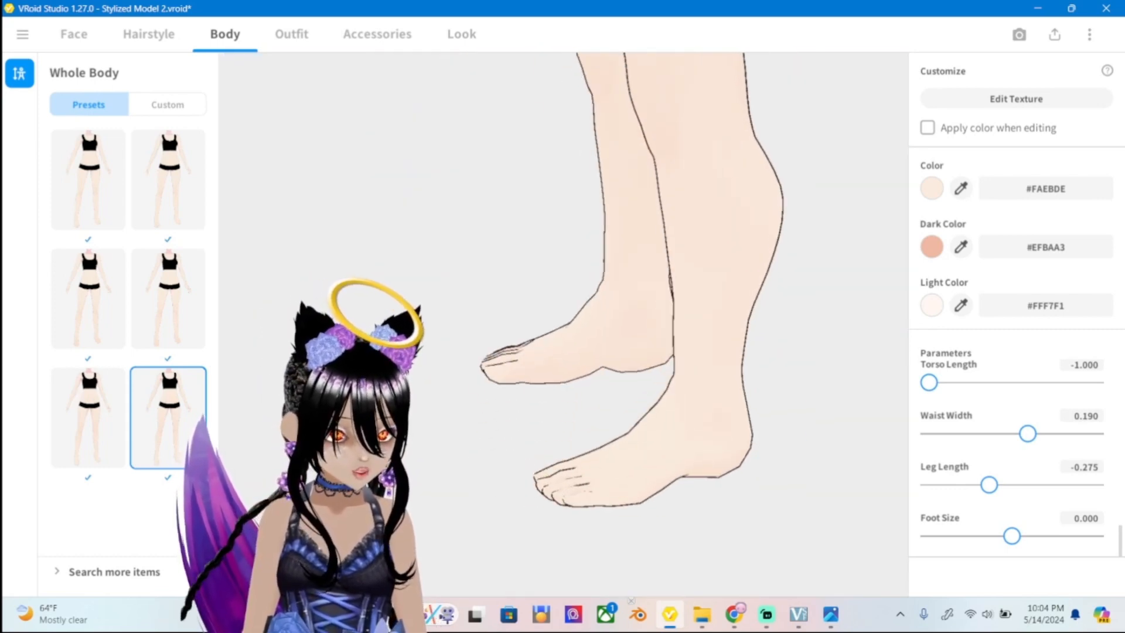
drag(1012, 536, 929, 536)
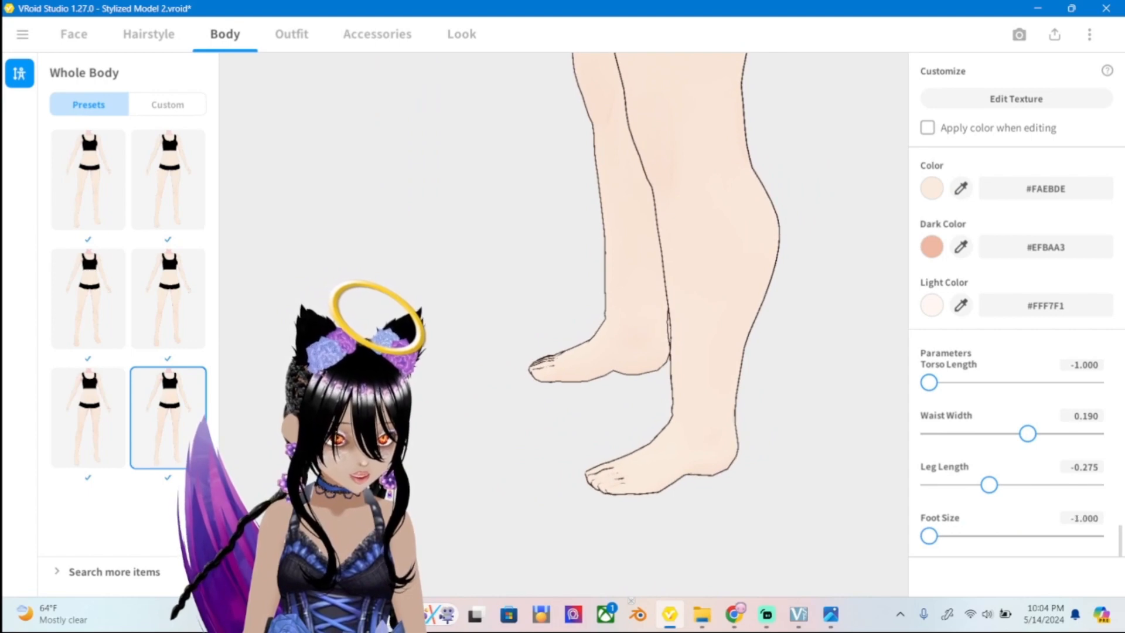
Examine the whole figure from the front to judge the new body proportions.
mouse_move(610, 328)
right_down()
mouse_move(732, 329)
mouse_move(598, 328)
right_up()
scroll(563, 322, down, 5)
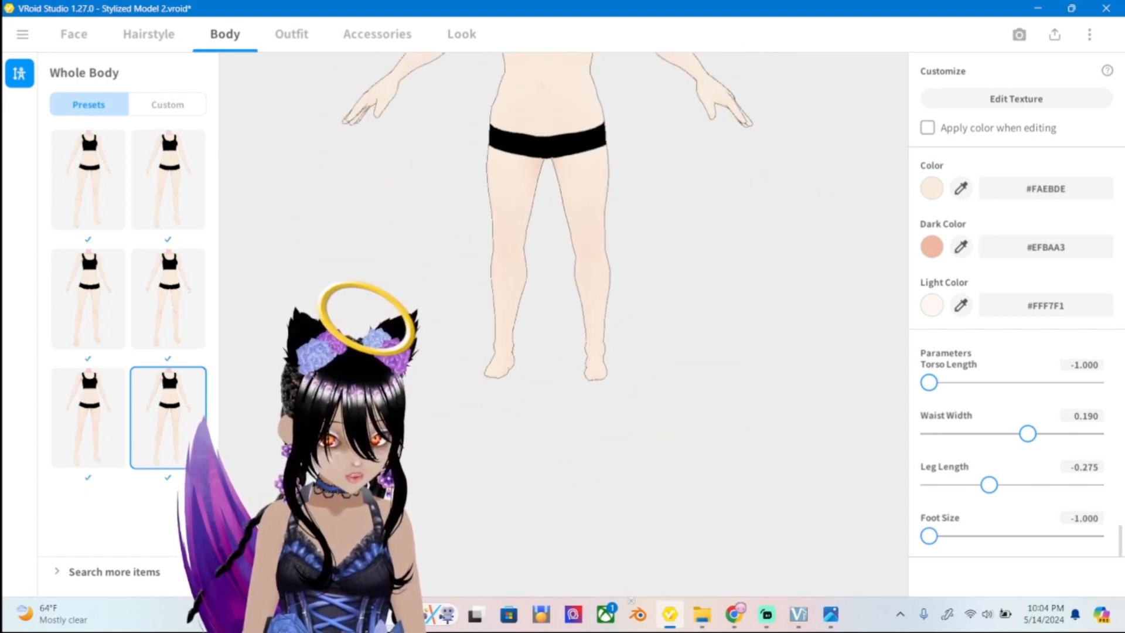
middle_drag(563, 322, 563, 472)
right_drag(439, 328, 856, 328)
middle_drag(562, 322, 562, 362)
scroll(563, 322, down, 3)
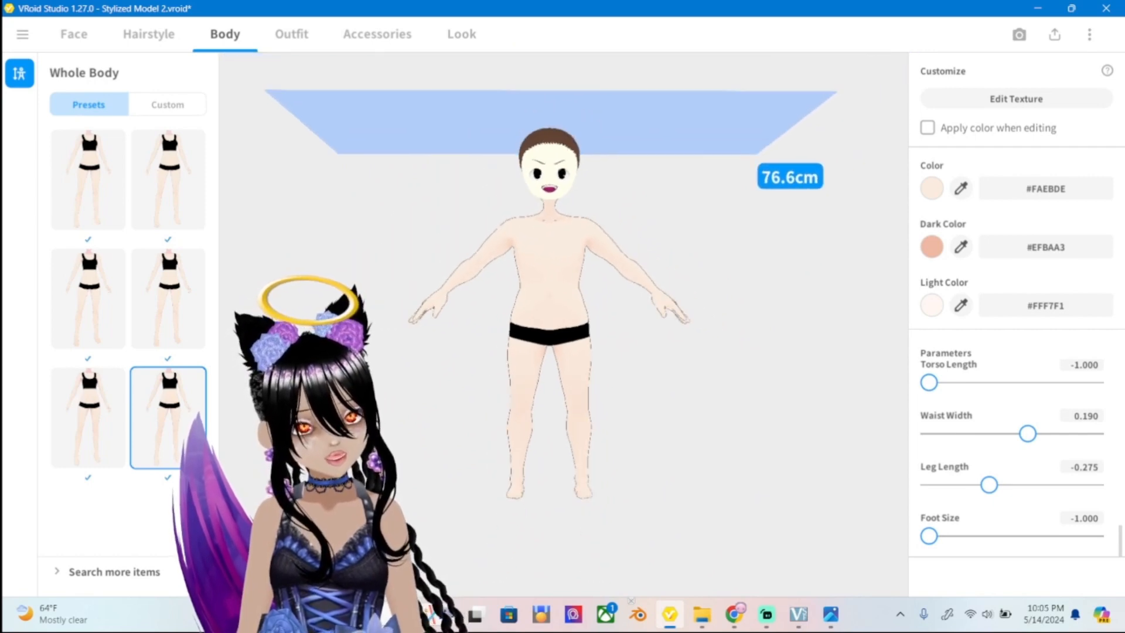
middle_drag(563, 322, 563, 344)
scroll(562, 322, up, 2)
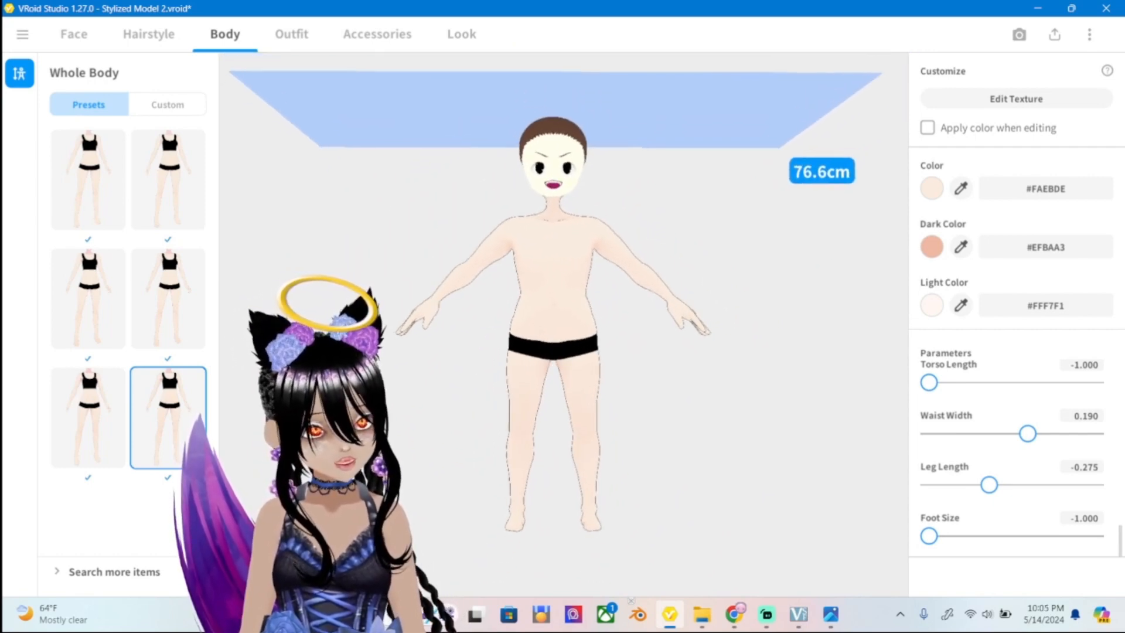
Shorten the character's arms by setting Arm Length to -0.705.
scroll(1012, 451, up, 5)
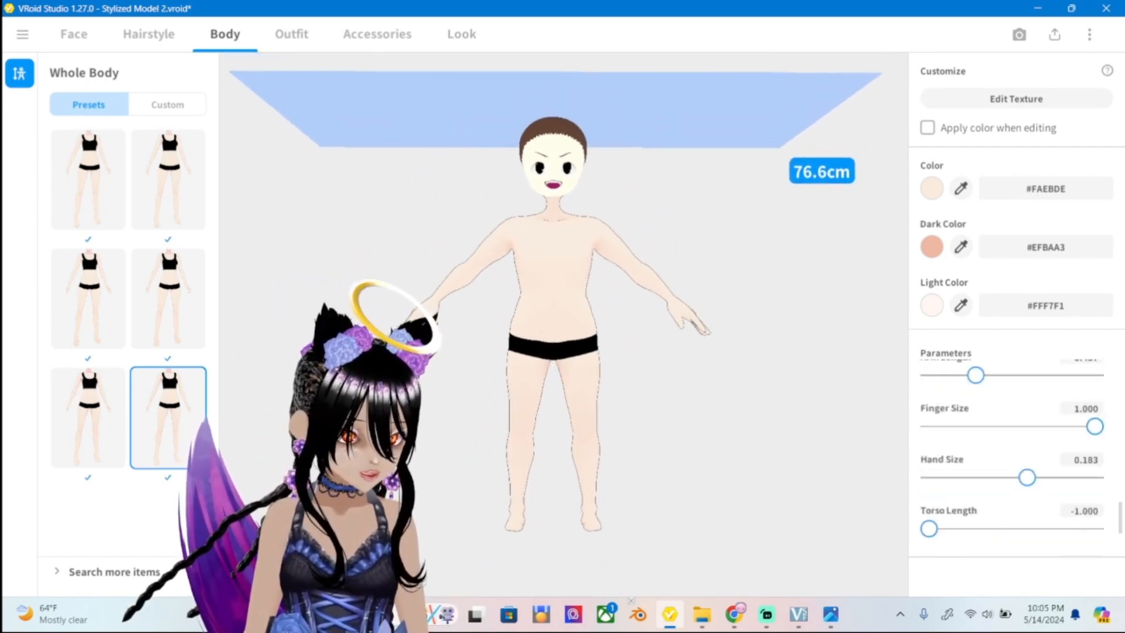
scroll(1012, 451, up, 1)
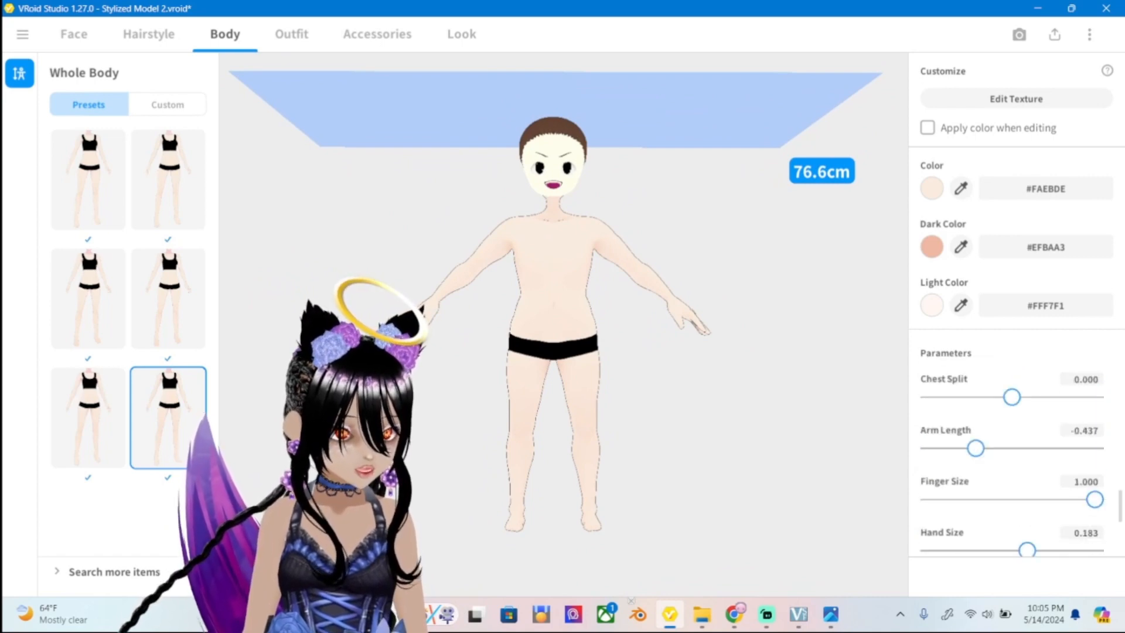
drag(975, 449, 954, 449)
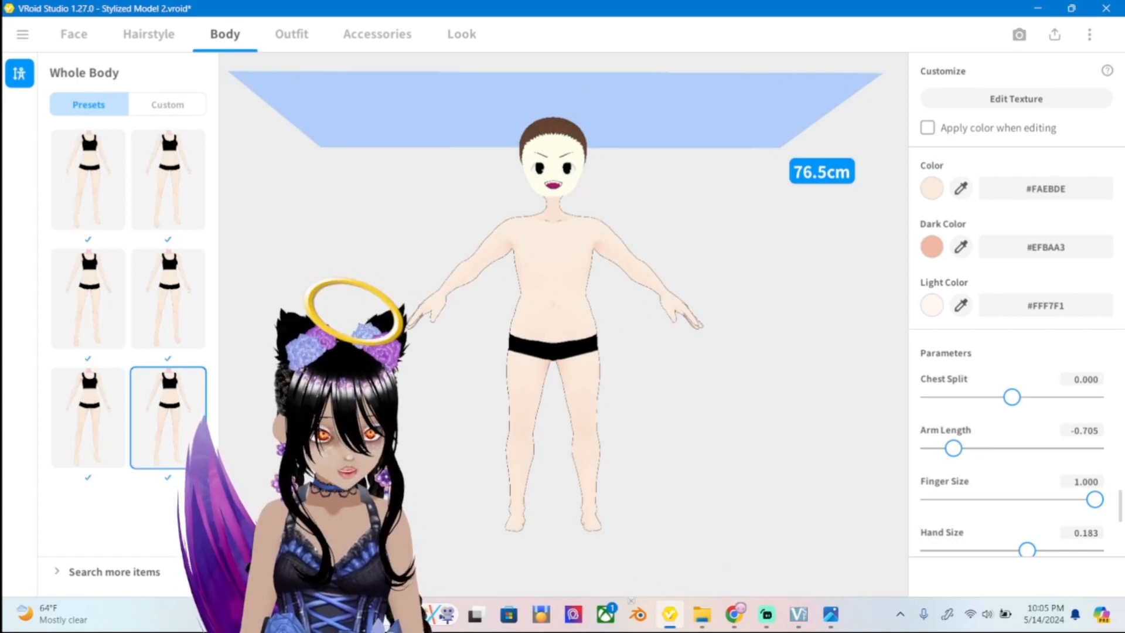
click(767, 614)
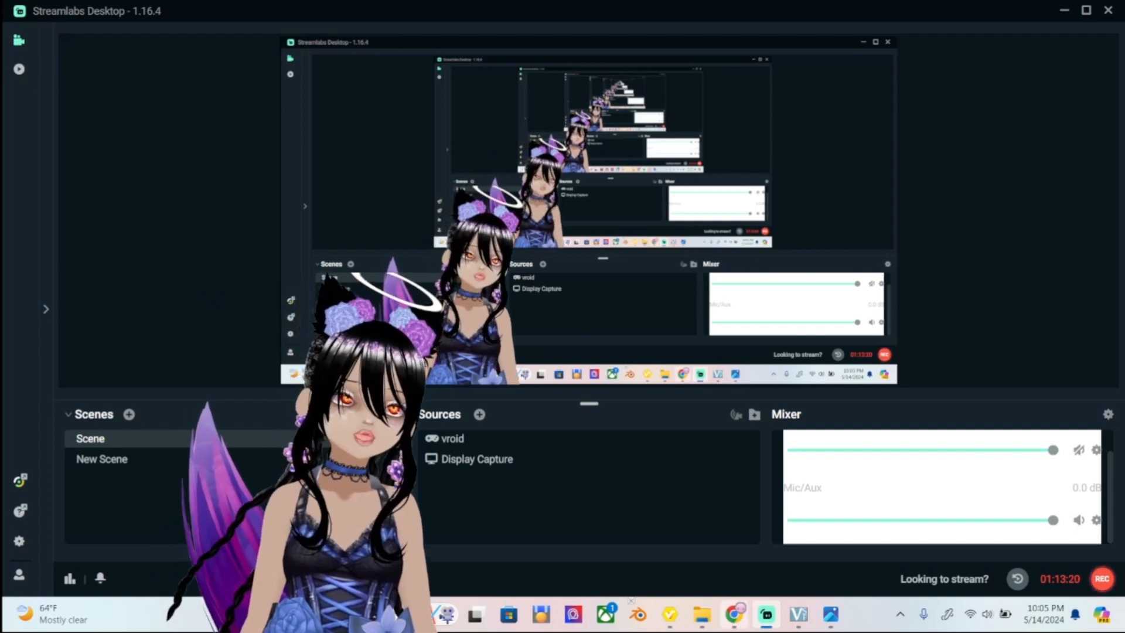
mouse_move(734, 614)
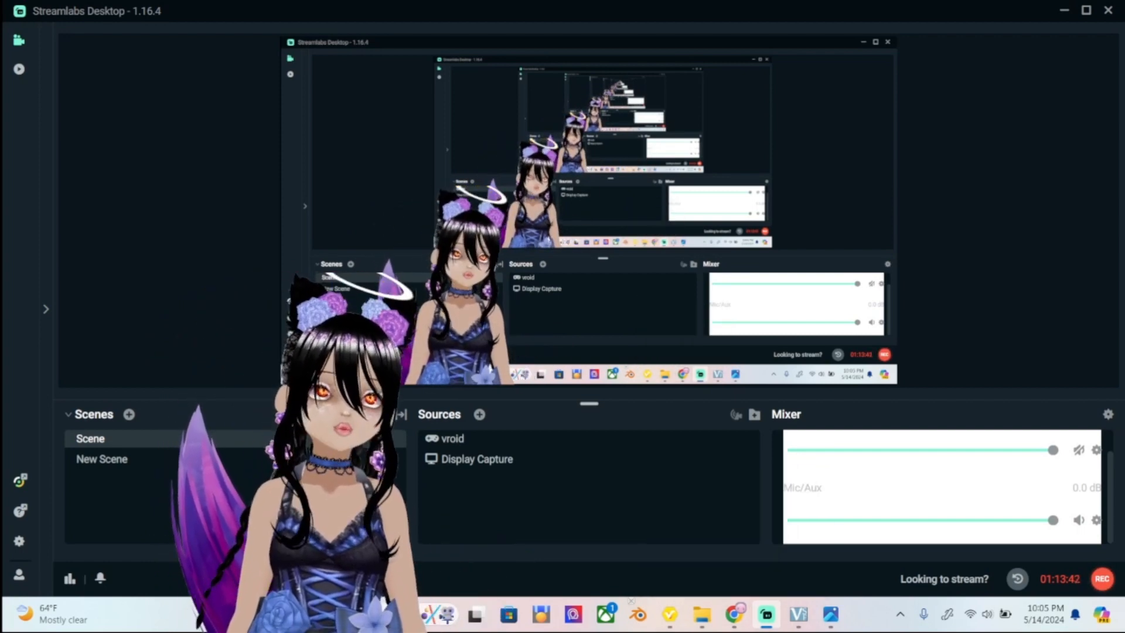
click(670, 614)
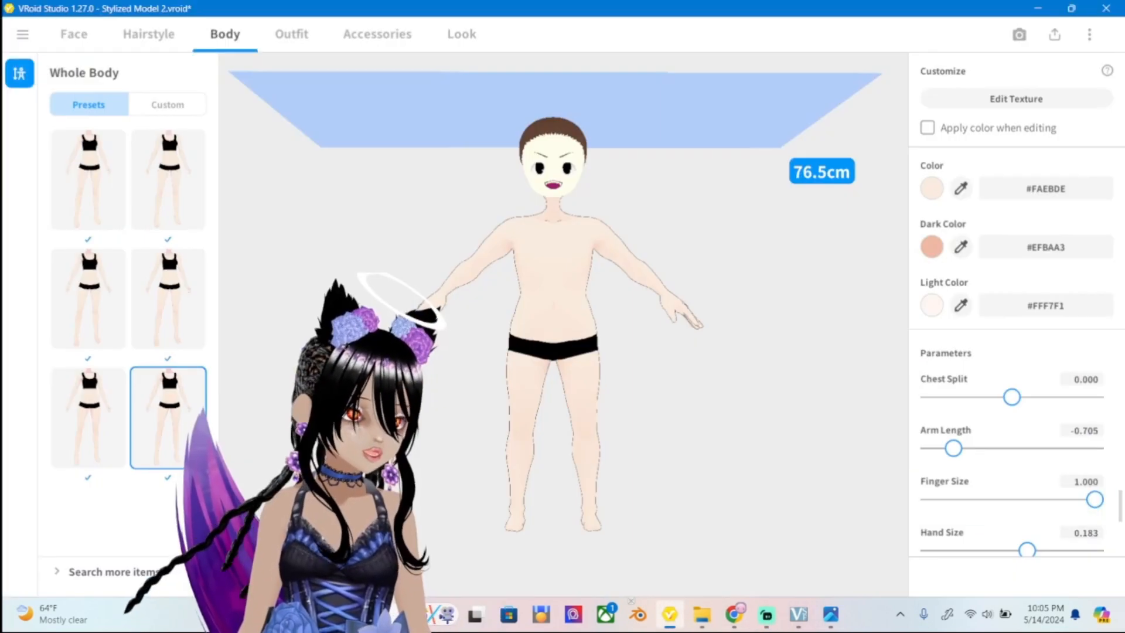
Frame the whole figure from the front and open the body's skin texture for editing.
scroll(563, 324, up, 3)
middle_drag(563, 324, 573, 268)
scroll(563, 324, down, 2)
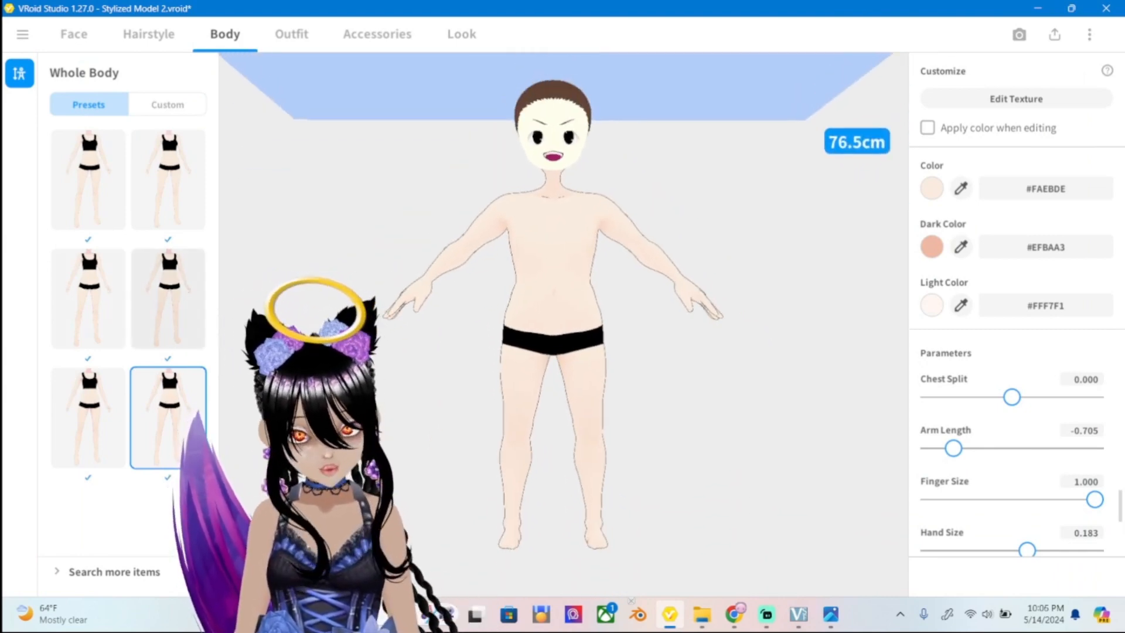
middle_drag(563, 293, 563, 269)
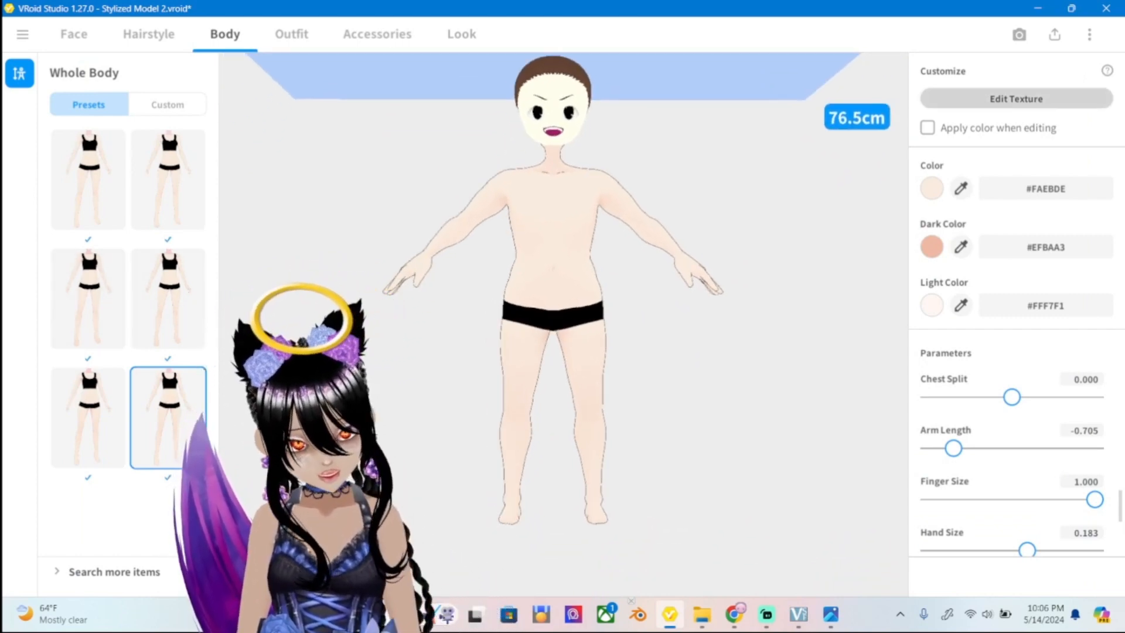
click(1016, 98)
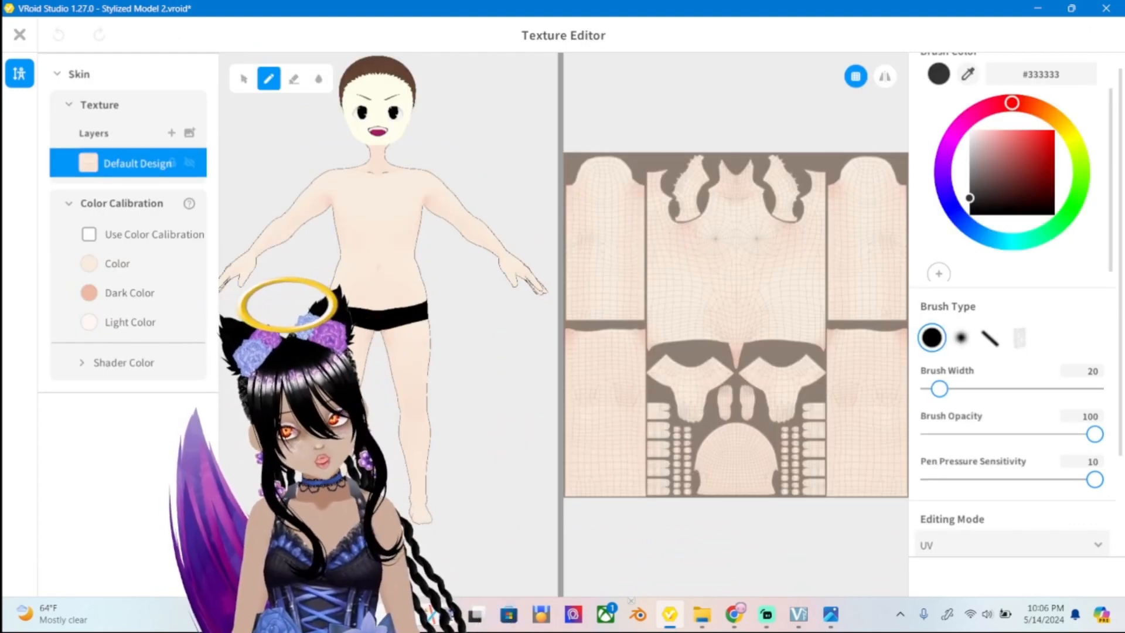
Load ref2.png as a new layer on the skin texture and delete that layer again.
click(189, 132)
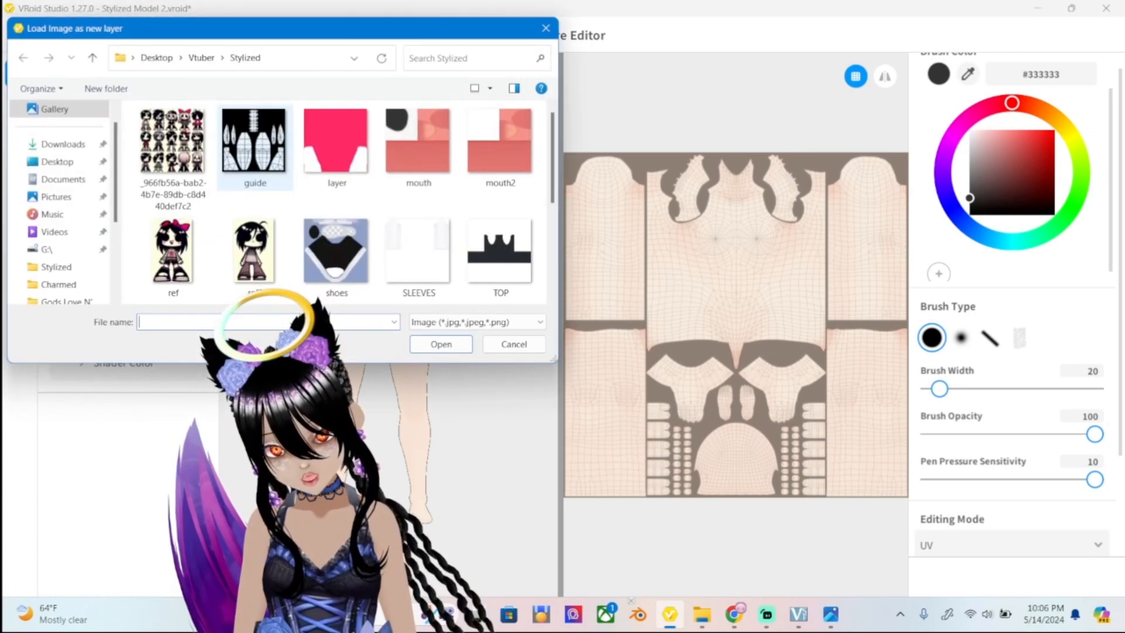
click(253, 252)
click(442, 344)
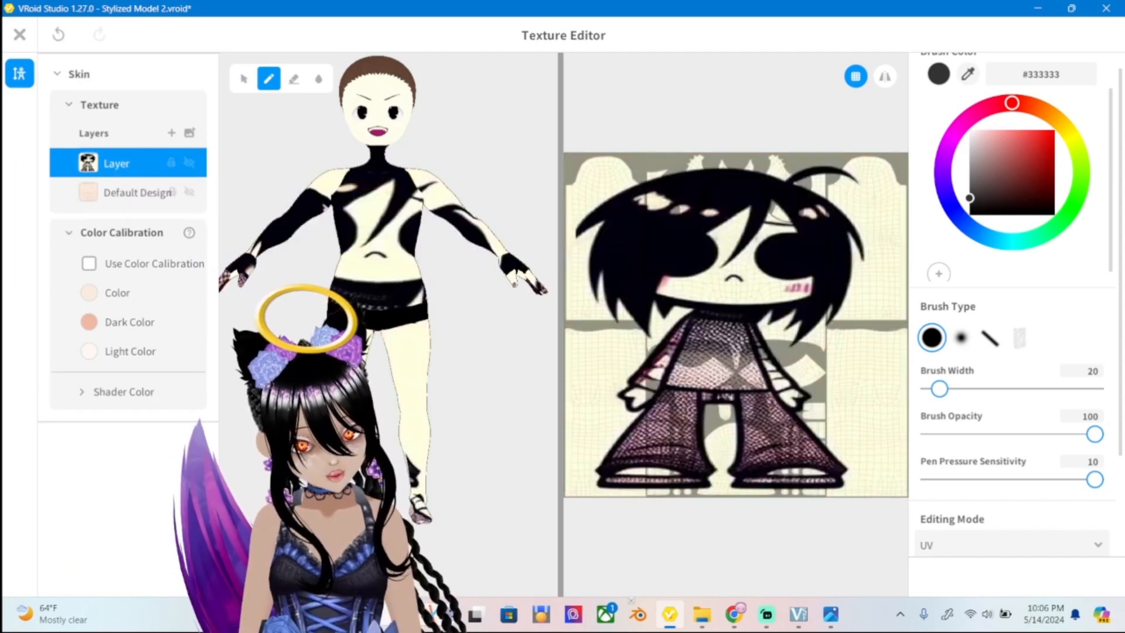
right_click(140, 164)
click(168, 136)
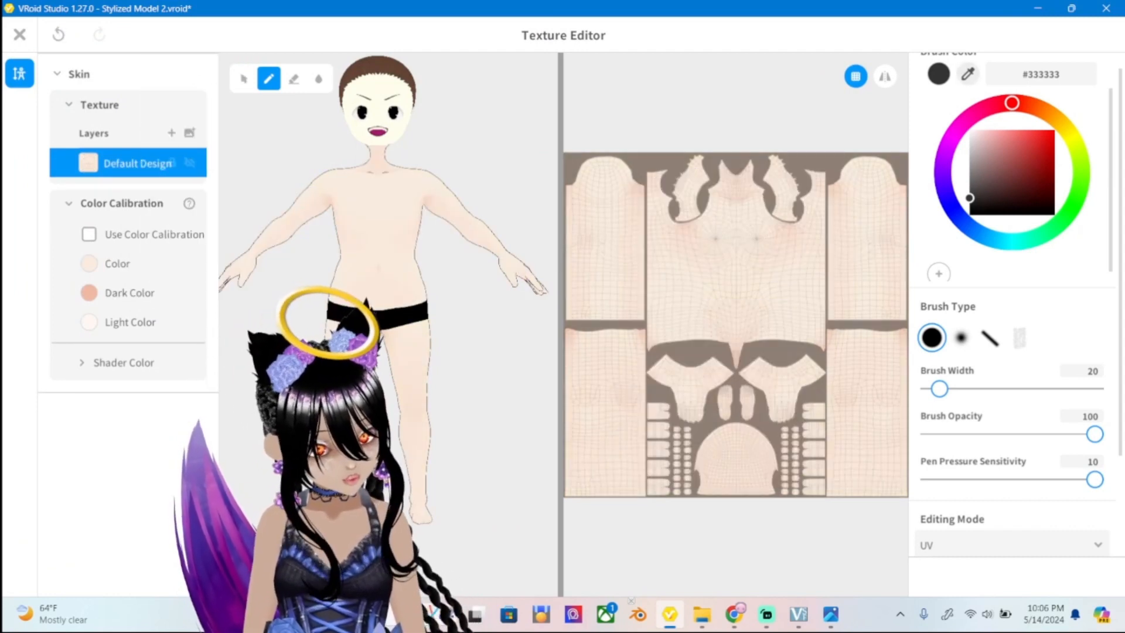
Sample the face's color #FEFEEC and paint the entire skin texture with it, using mirrored strokes at Brush Width 300.
click(968, 74)
click(378, 94)
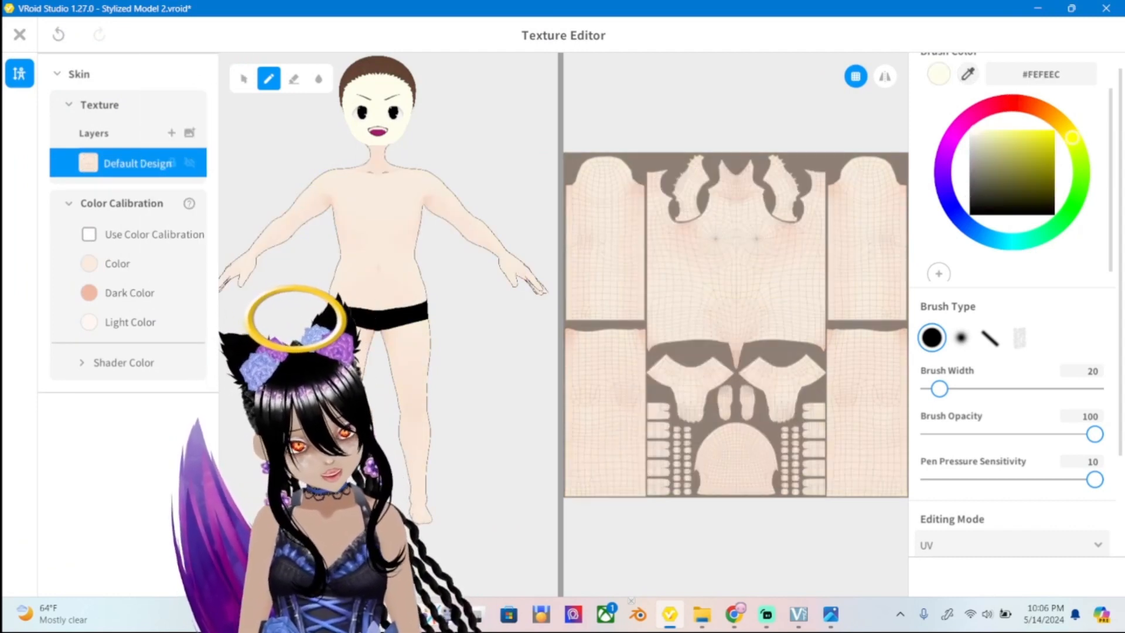
click(885, 76)
drag(939, 388, 1094, 389)
drag(832, 177, 841, 241)
mouse_move(850, 358)
mouse_down()
mouse_move(884, 234)
mouse_move(873, 233)
mouse_move(892, 431)
mouse_up()
mouse_move(862, 253)
mouse_down()
mouse_move(871, 171)
mouse_move(879, 316)
mouse_move(821, 364)
mouse_move(791, 352)
mouse_move(803, 328)
mouse_move(776, 382)
mouse_move(749, 402)
mouse_move(713, 338)
mouse_up()
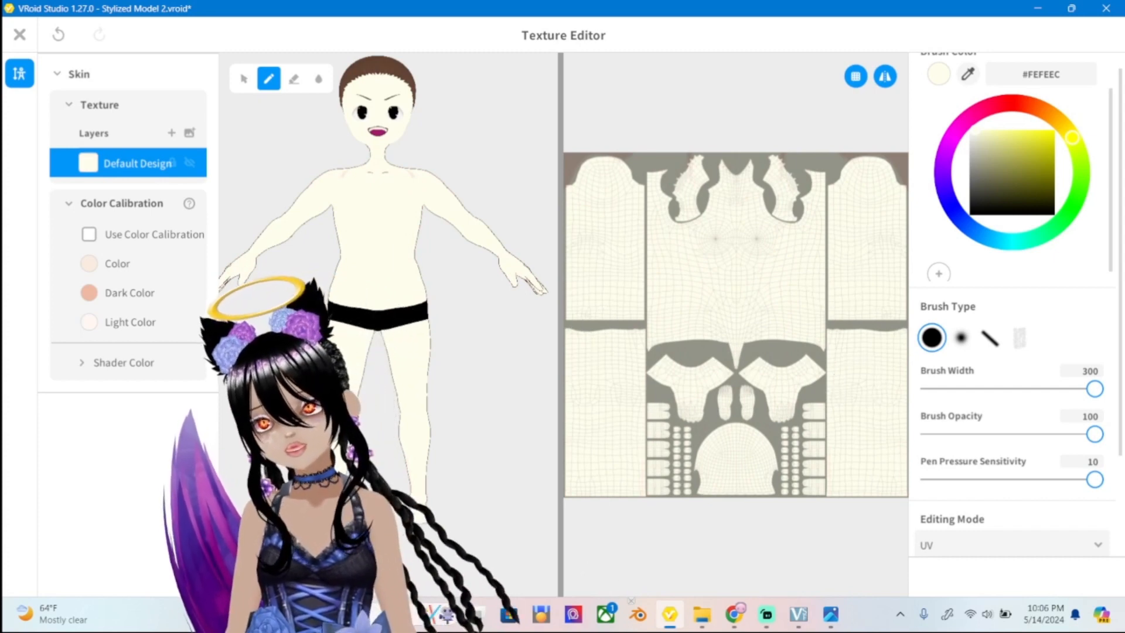
Close the texture editor and save the painted Whole Body skin as a new item.
click(20, 35)
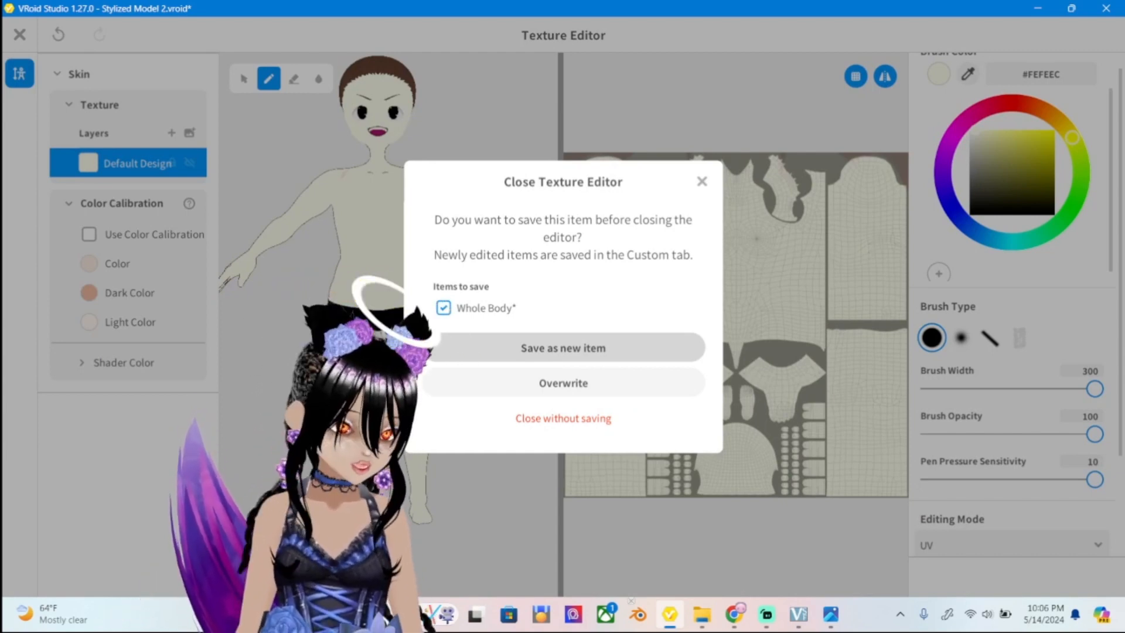
click(444, 308)
click(563, 347)
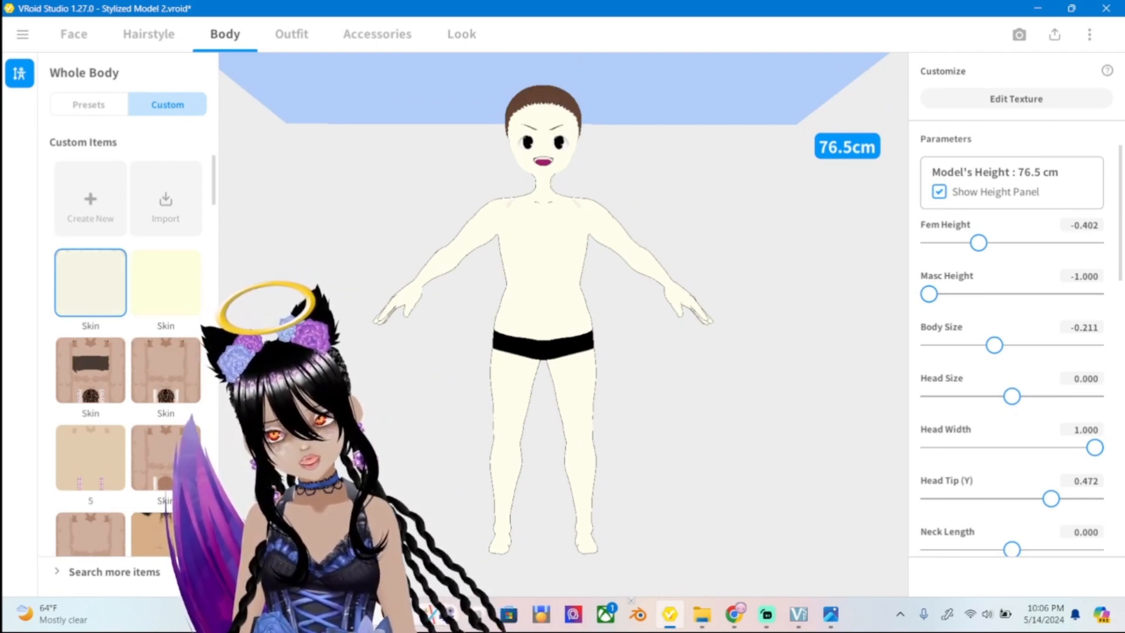
Narrow the shoulders by setting Shoulder Width to -1.000.
scroll(564, 324, up, 2)
scroll(563, 324, down, 3)
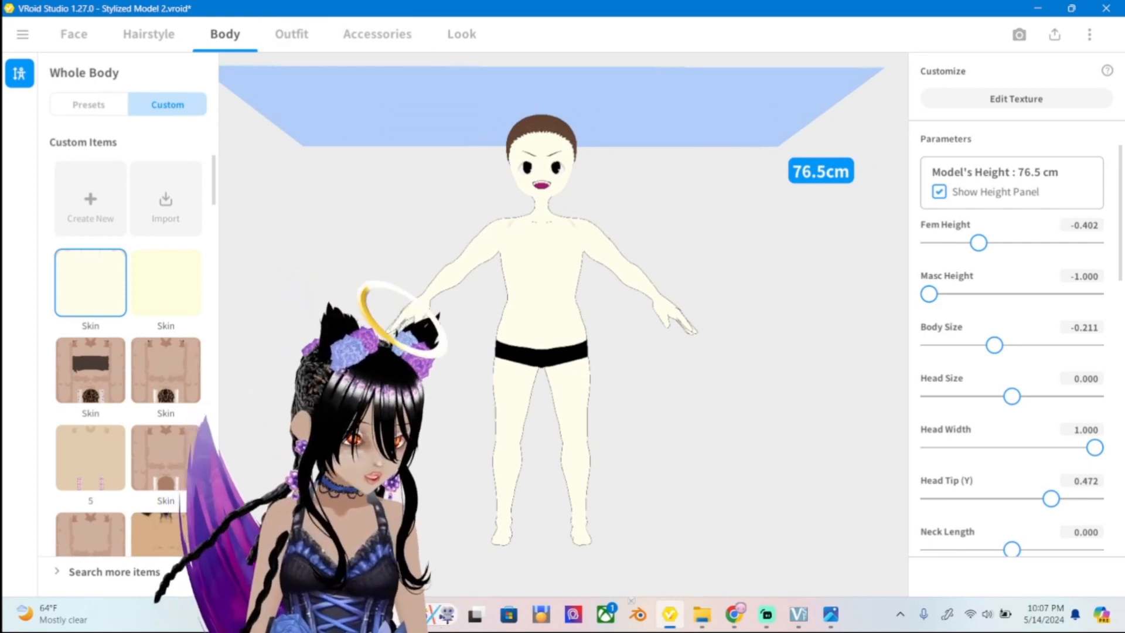
scroll(1012, 352, down, 6)
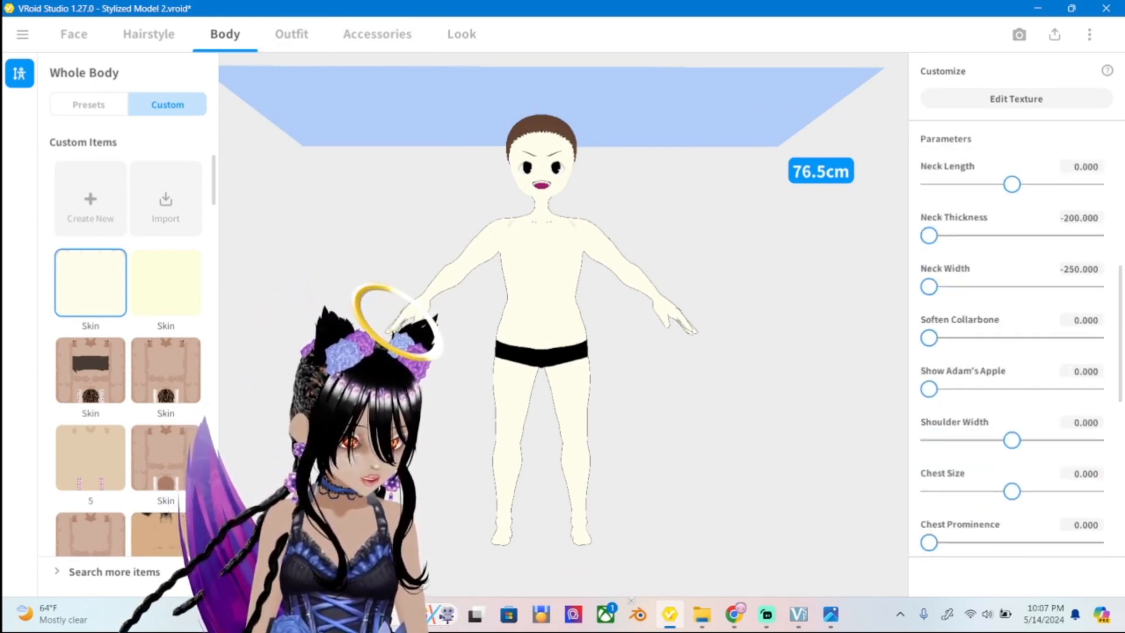
scroll(1012, 352, down, 1)
drag(1012, 404, 928, 403)
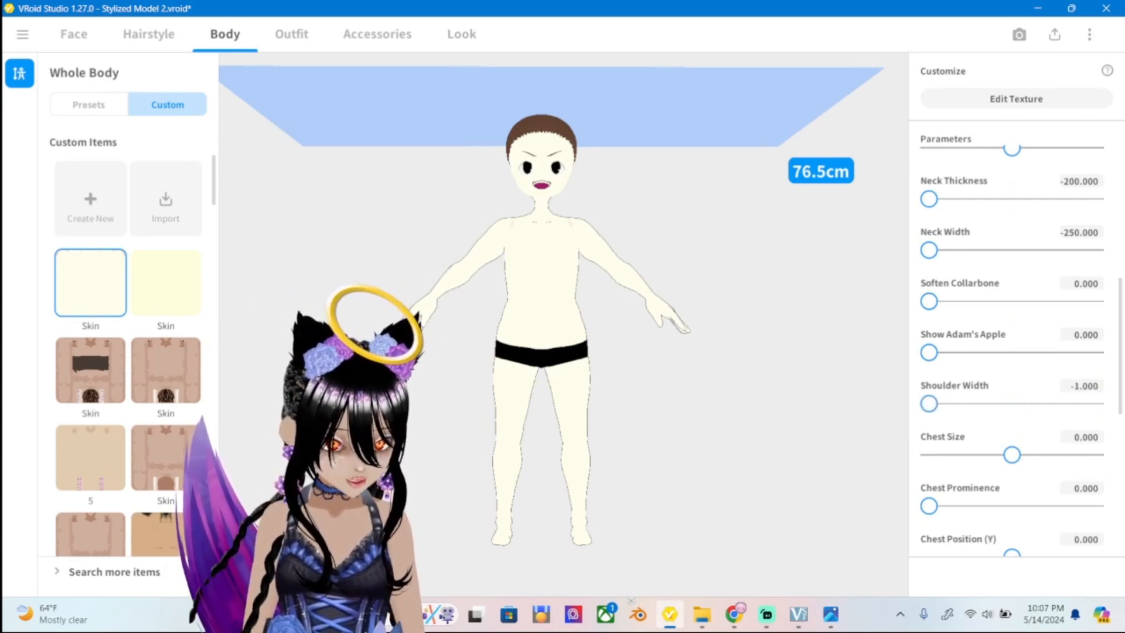
Compare the shoulders with ref2.png and narrow them further, setting Shoulder Width to -2.000 and finally to -3.000.
click(831, 614)
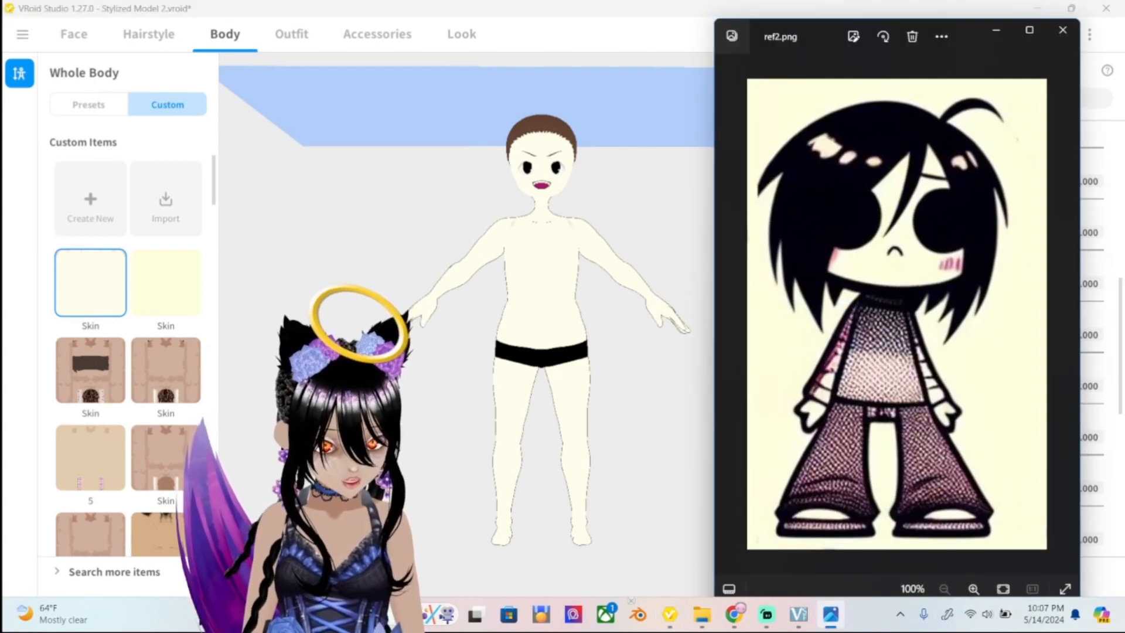
click(831, 614)
click(831, 614)
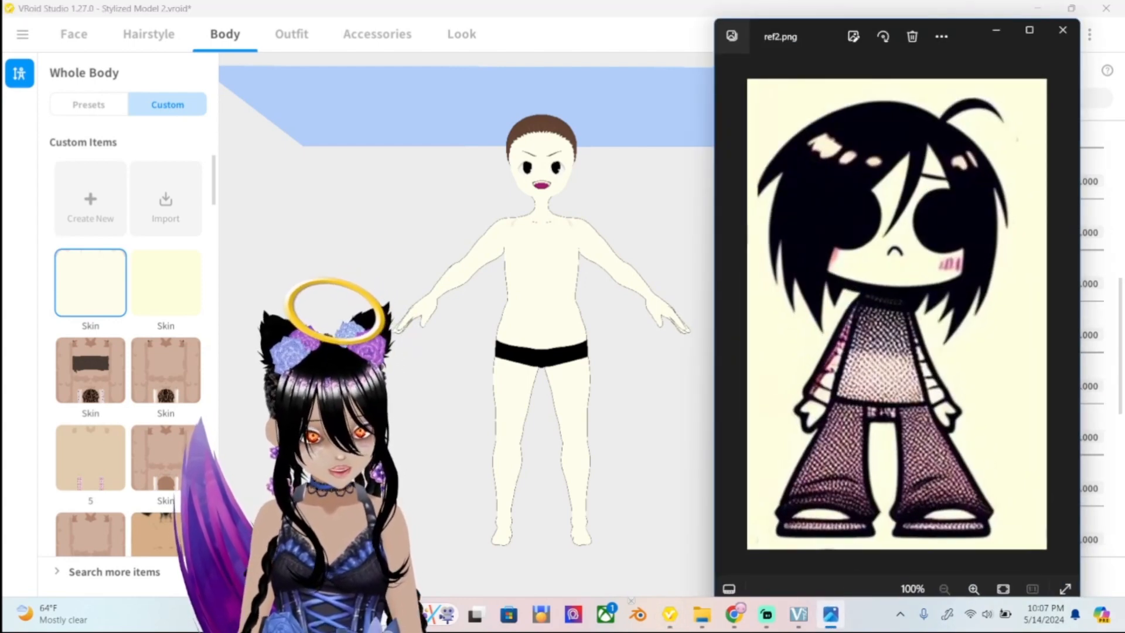
click(831, 614)
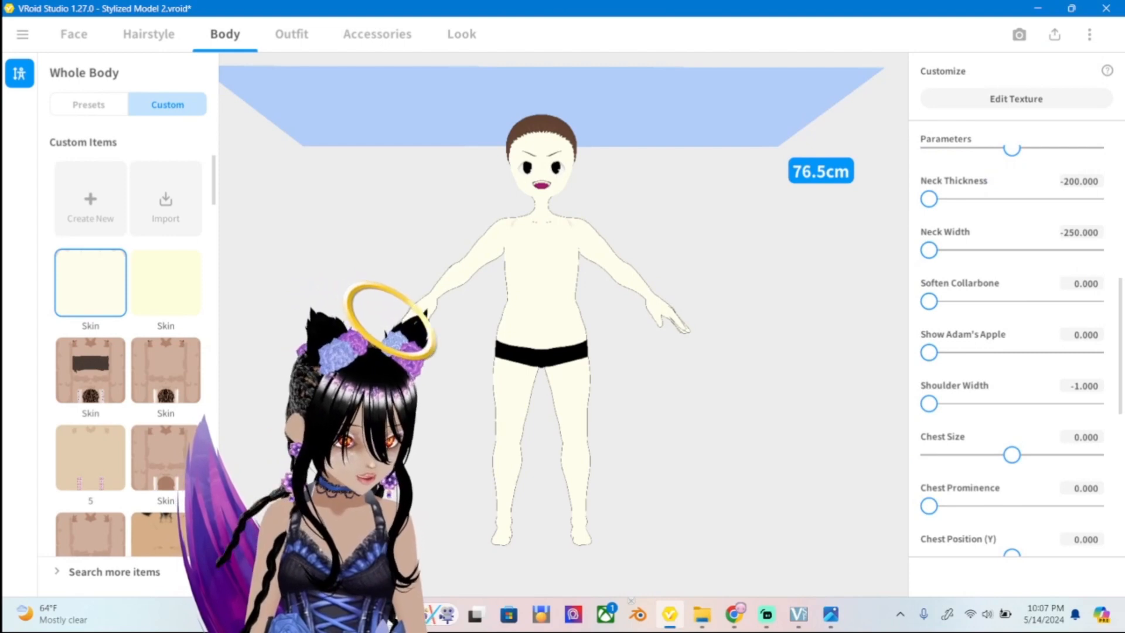
click(1081, 385)
text(-)
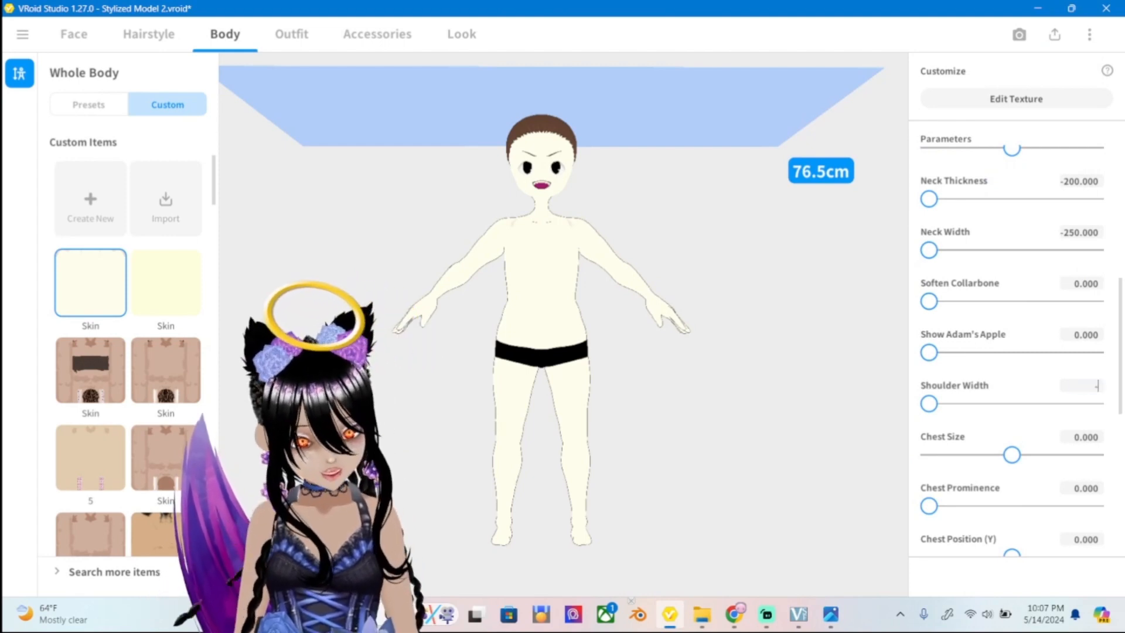
text(2)
key(Return)
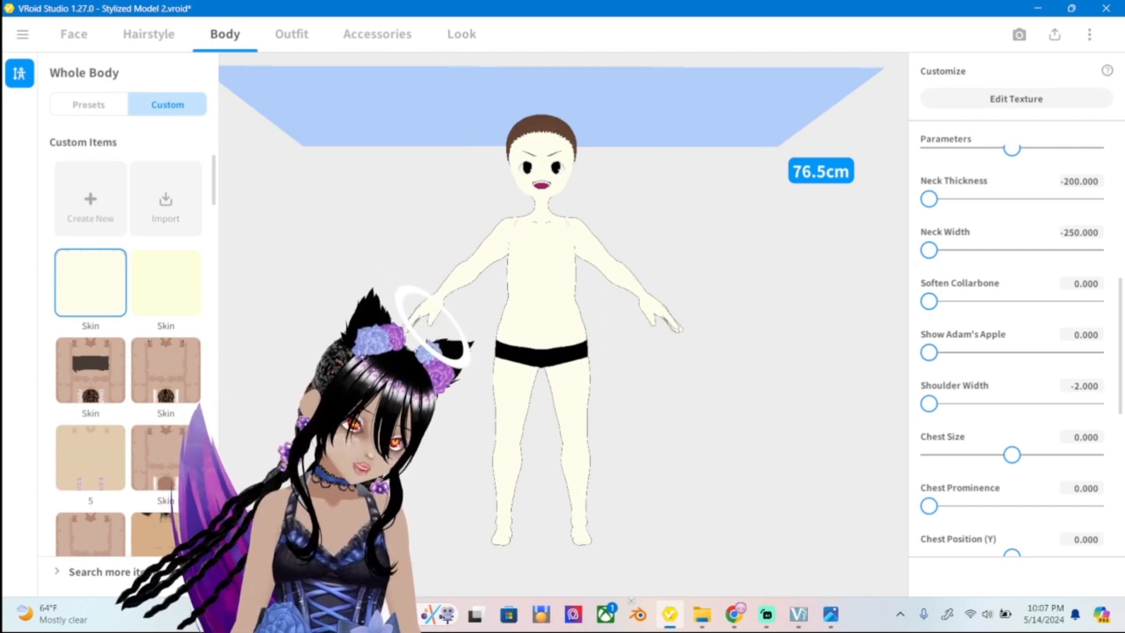
click(1082, 386)
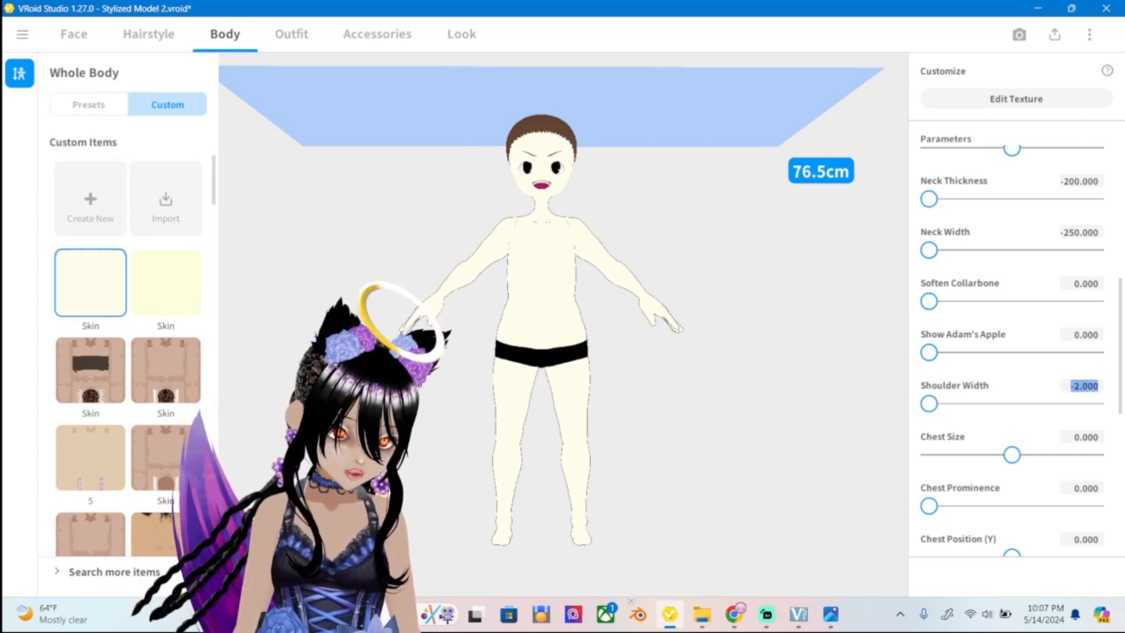
text(-3)
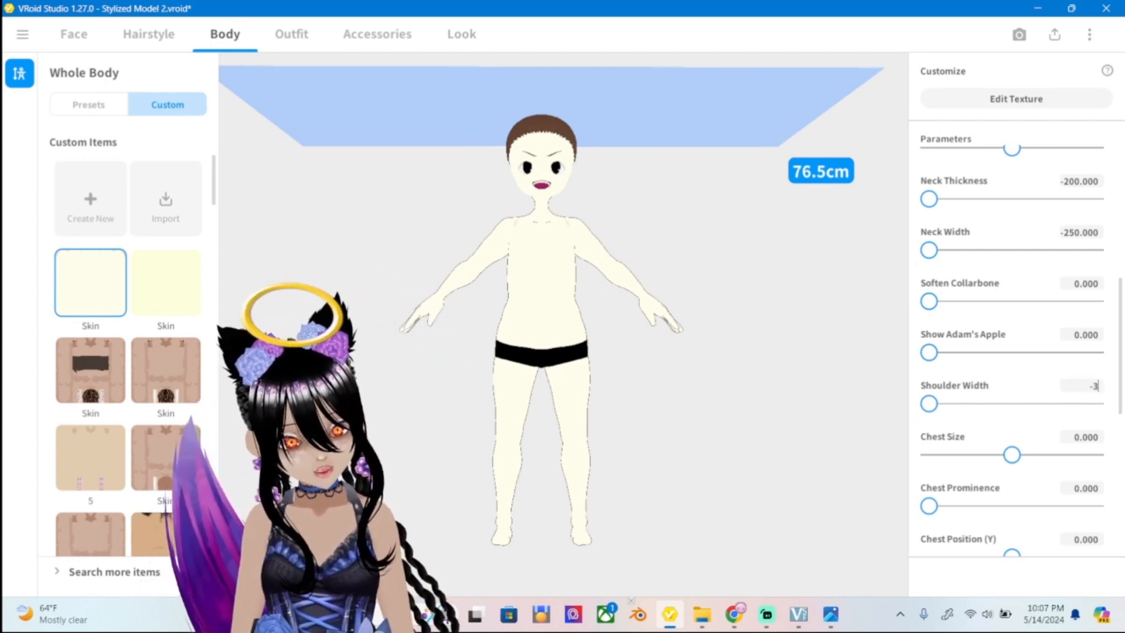
key(Return)
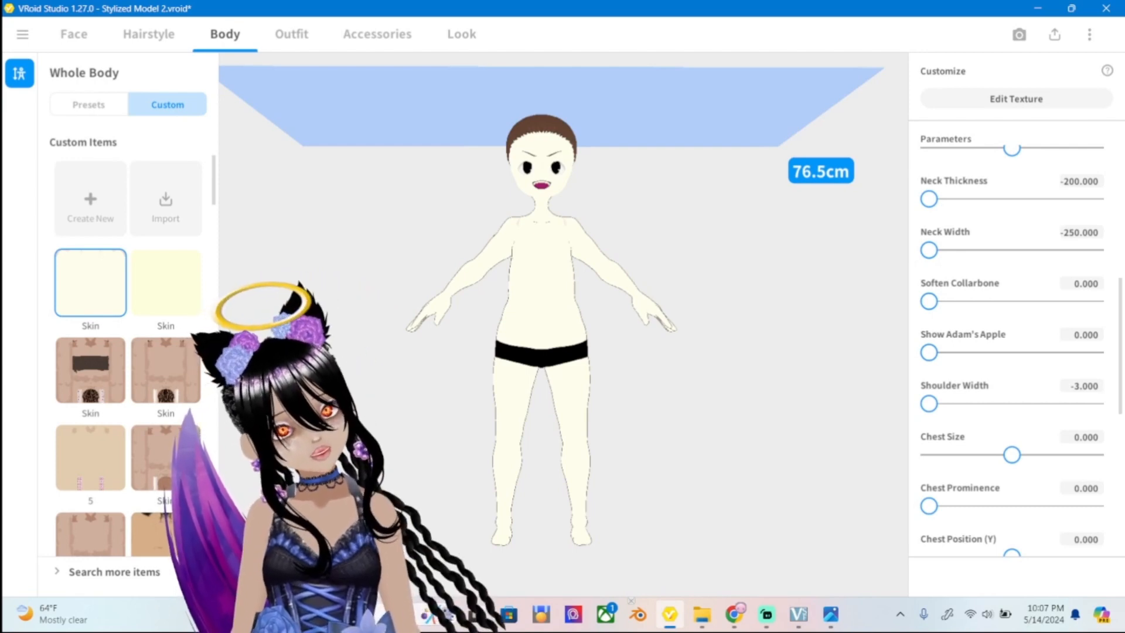
Compare the body with ref2.png again and shorten the legs by setting Leg Length to -0.374.
click(831, 614)
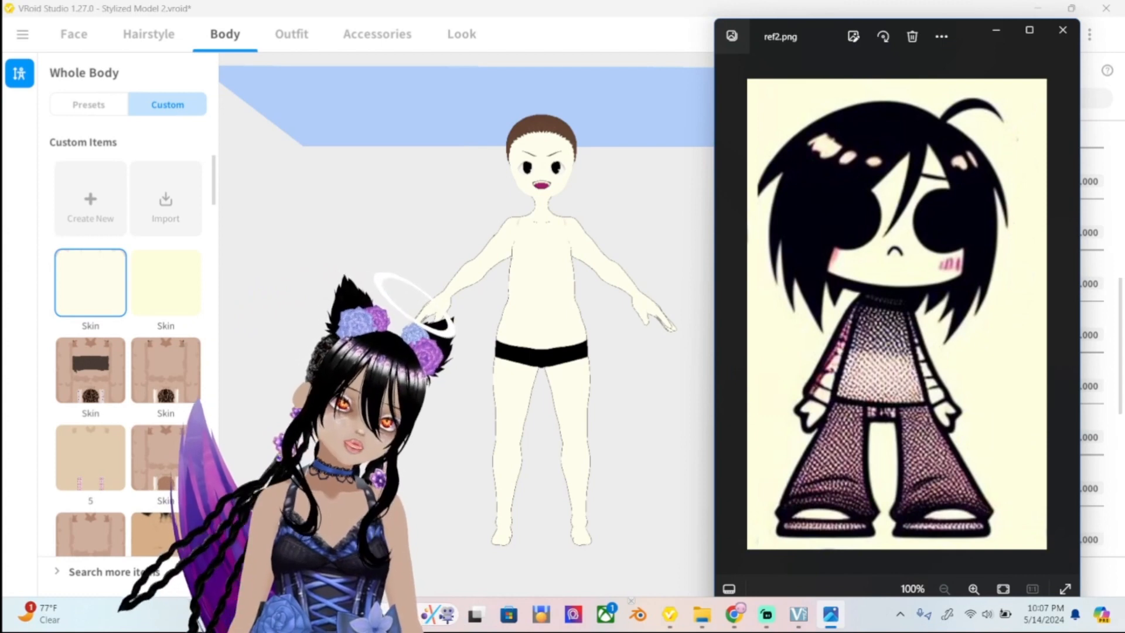
click(831, 614)
click(831, 614)
click(831, 614)
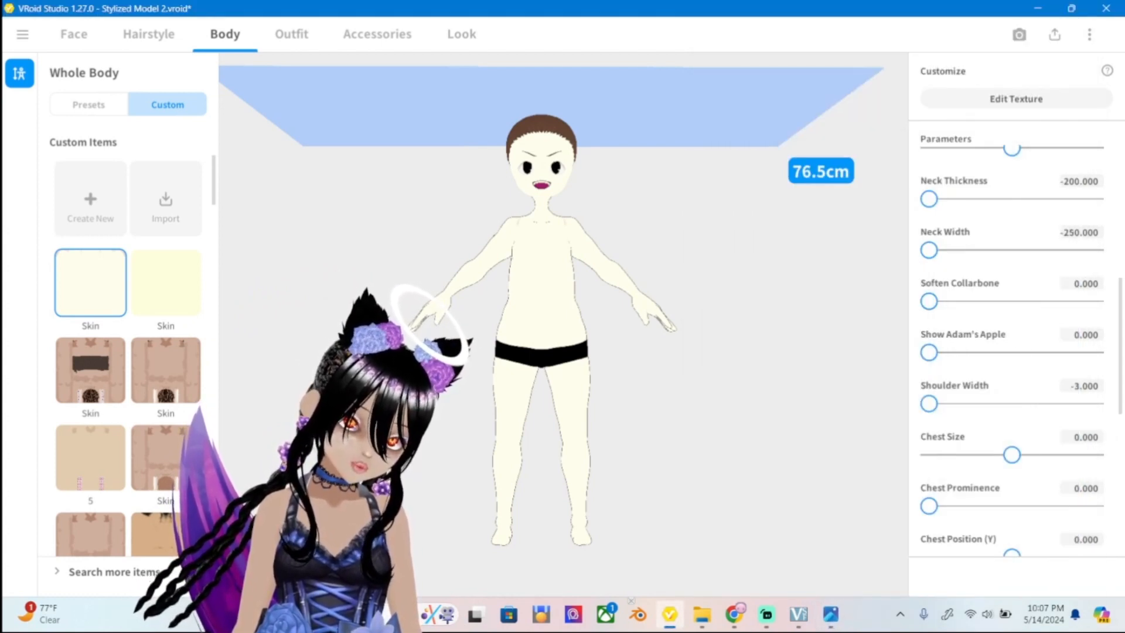
scroll(1012, 340, down, 6)
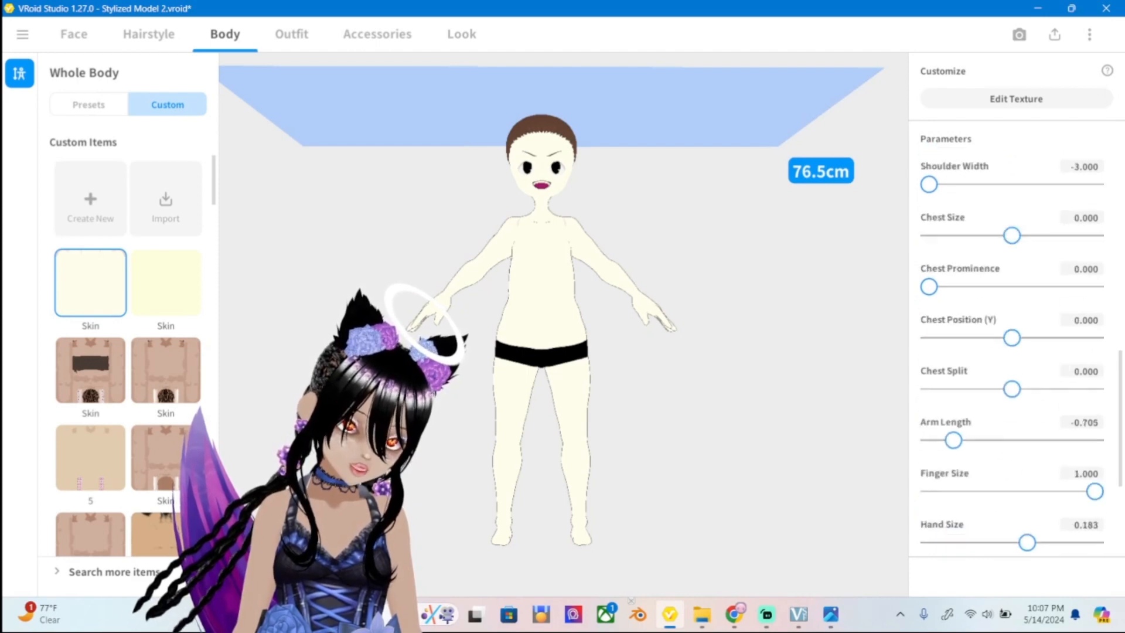
scroll(1012, 340, down, 2)
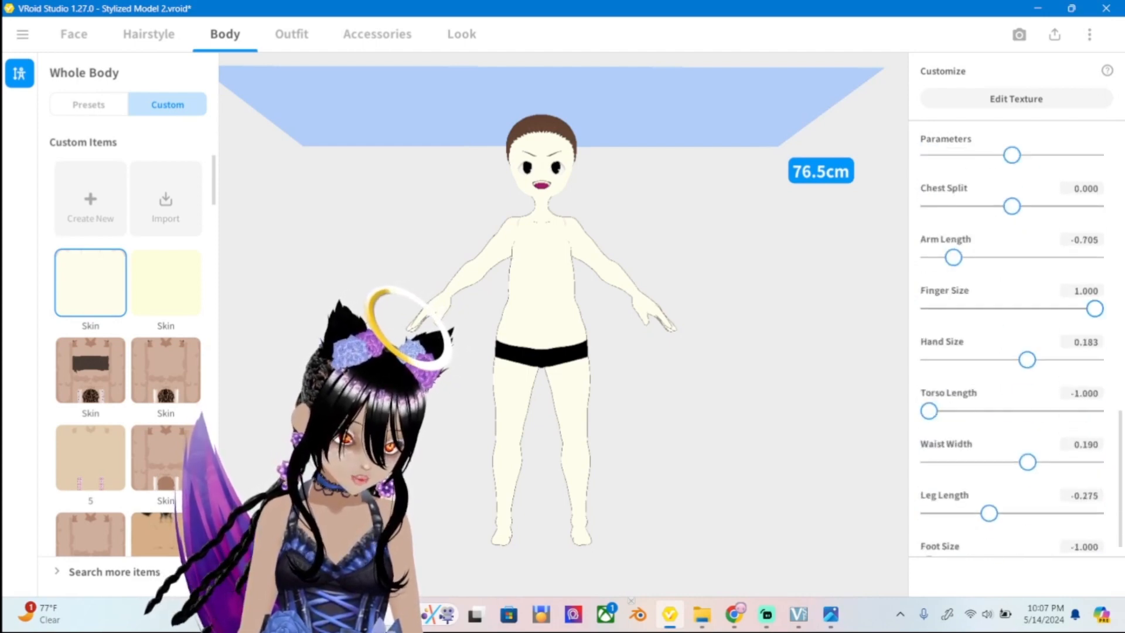
mouse_move(989, 513)
mouse_down()
mouse_move(958, 513)
mouse_move(981, 513)
mouse_up()
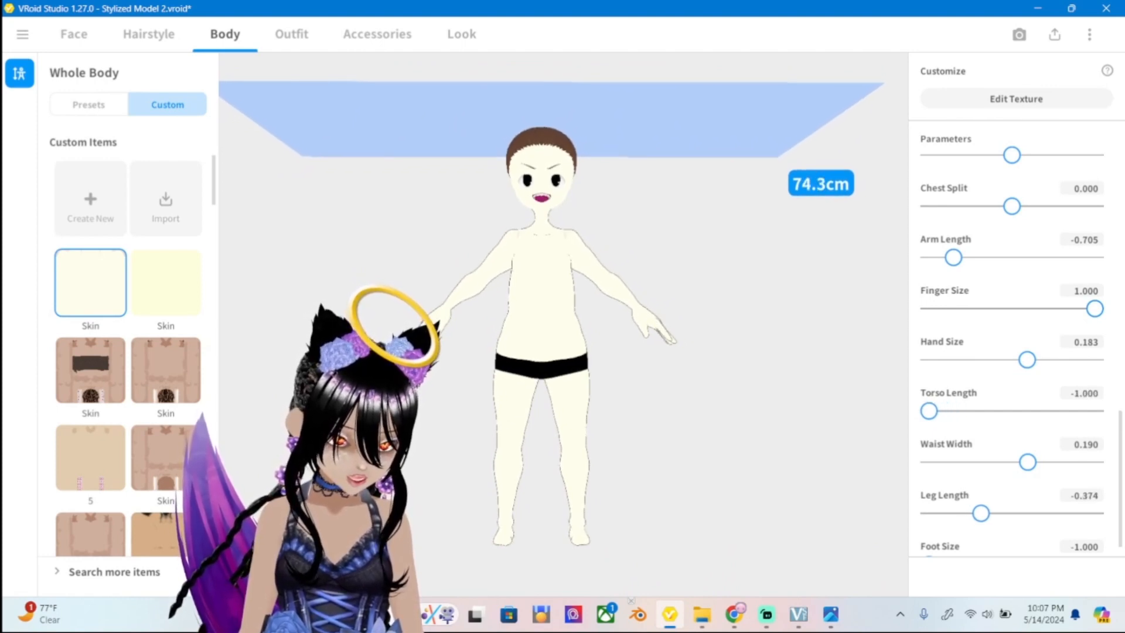
Set the body's Torso Length to -2.000.
click(1084, 393)
text(-2)
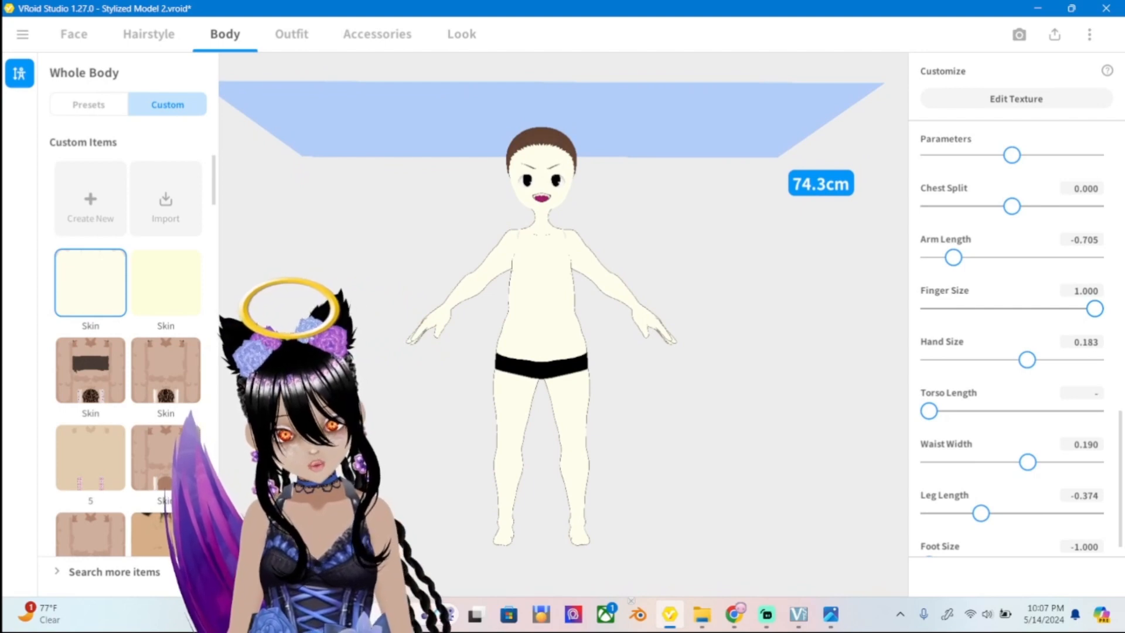
key(Return)
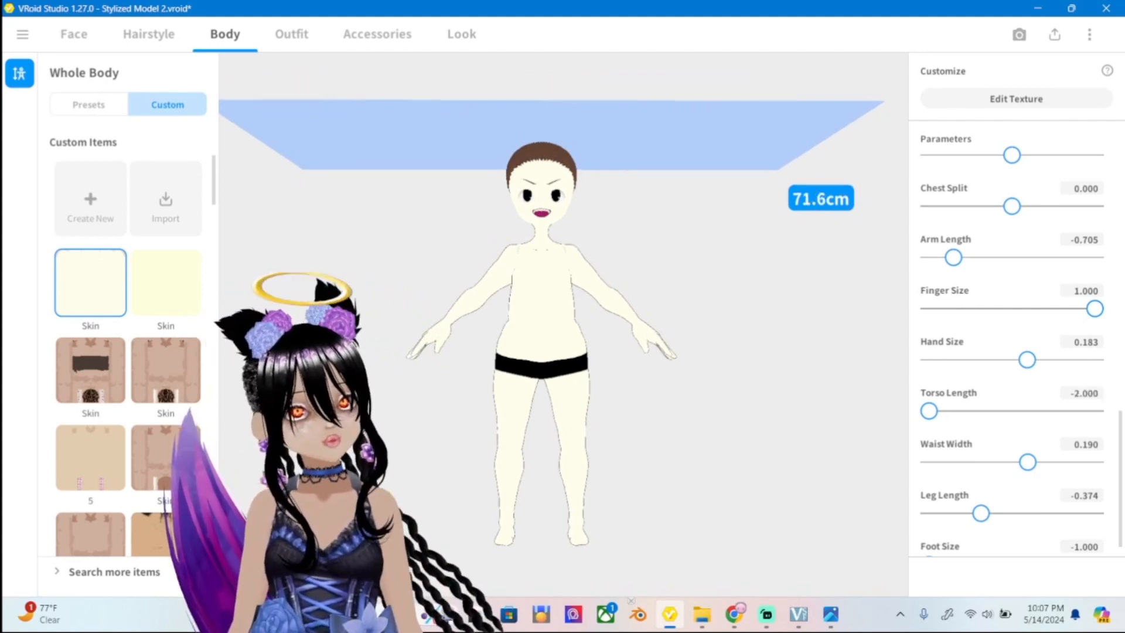
scroll(563, 323, down, 3)
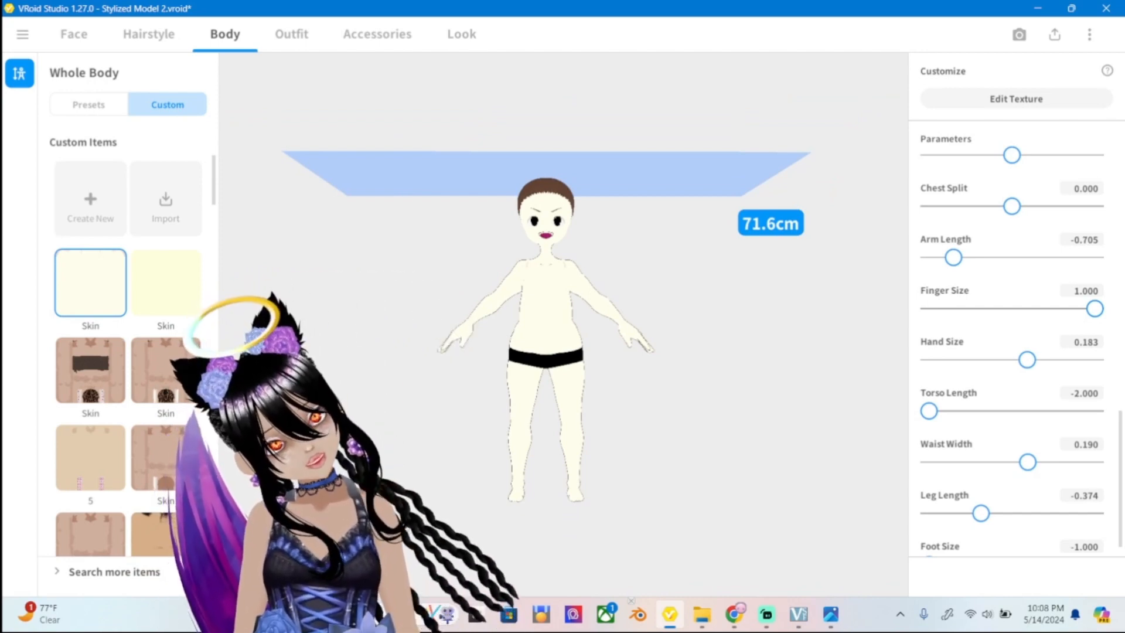
Compare the shortened body's proportions with the ref2.png reference image.
scroll(563, 324, up, 5)
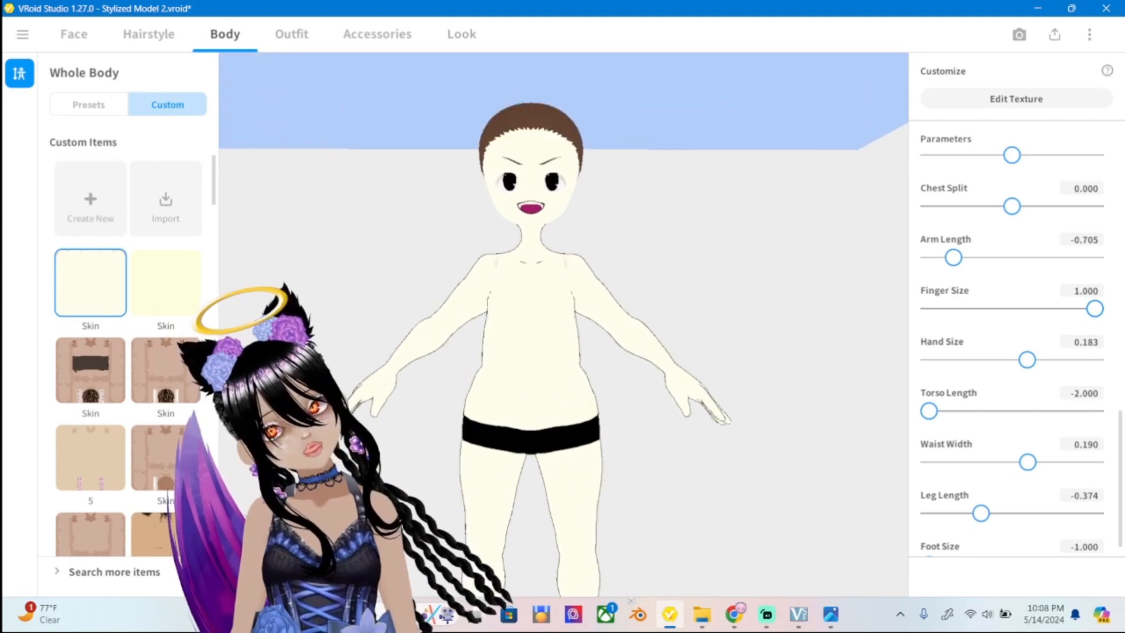
scroll(563, 324, up, 2)
mouse_move(674, 324)
right_down()
mouse_move(498, 324)
mouse_move(615, 346)
mouse_move(674, 331)
right_up()
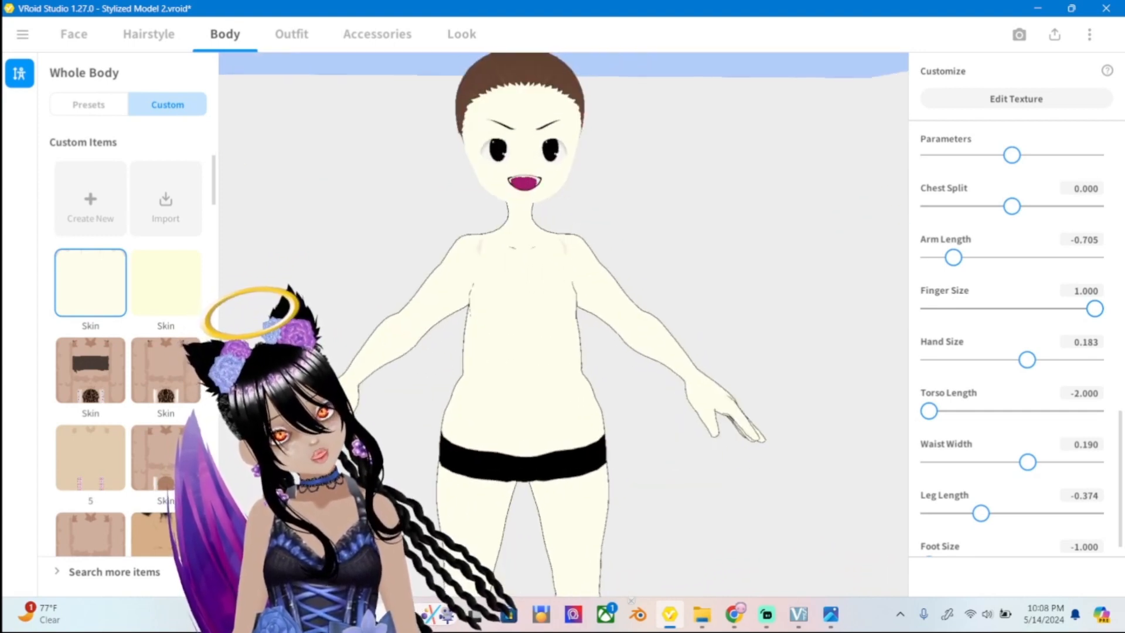
click(831, 614)
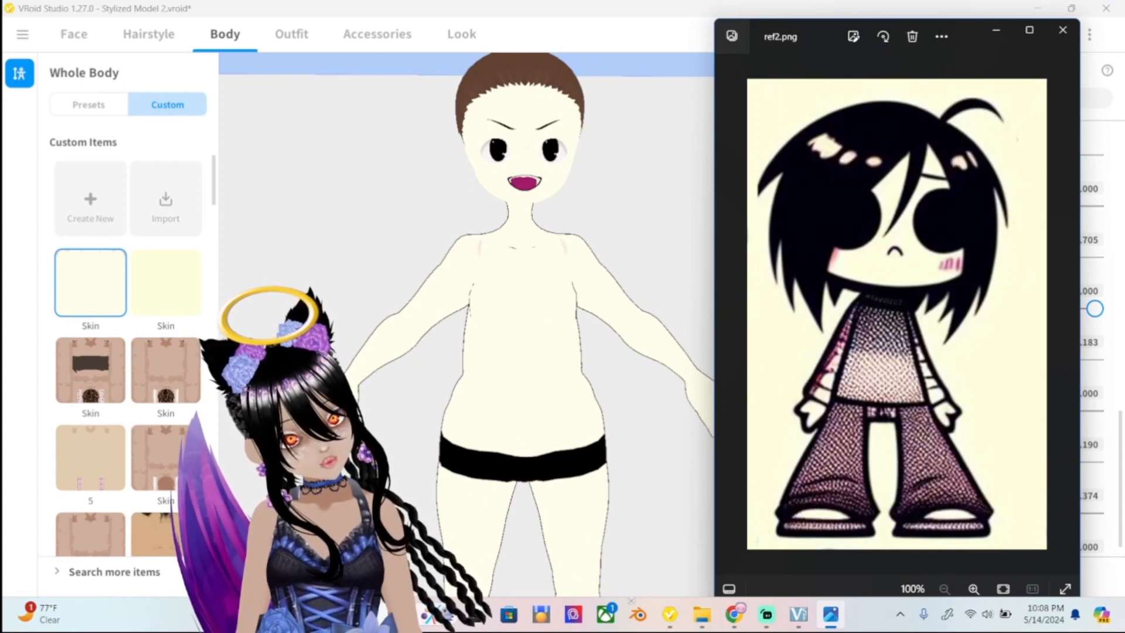
click(831, 615)
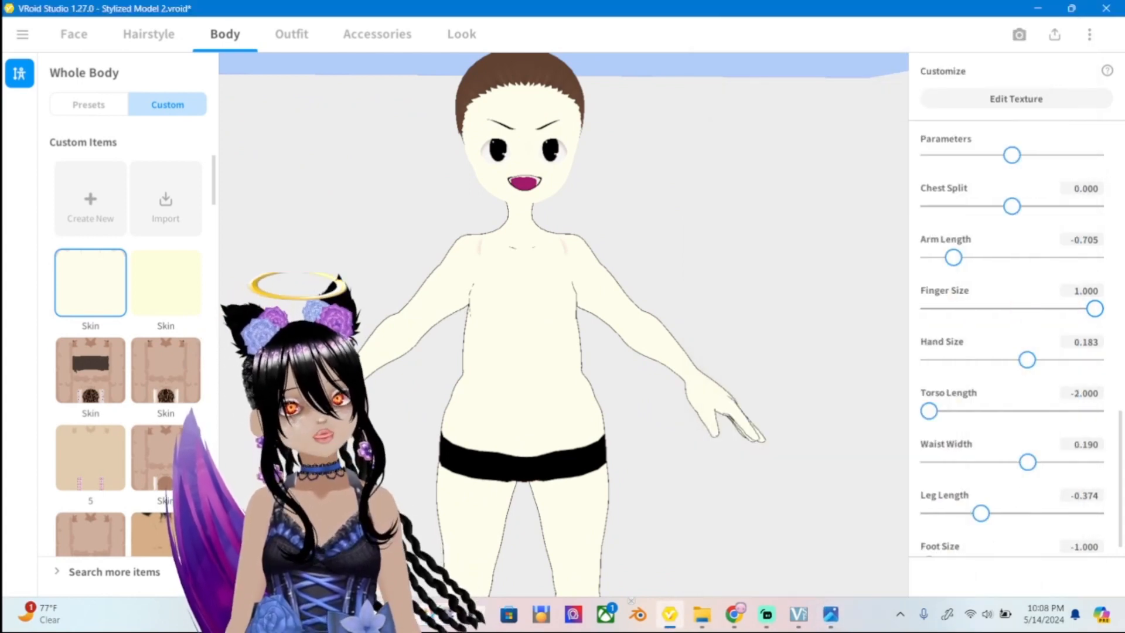
Try enlarging the selected black irises to an Iris Size (X) of 1.000 and an Iris Size (Y) of 0.160.
scroll(563, 324, up, 2)
middle_drag(564, 324, 579, 472)
scroll(563, 324, up, 2)
mouse_move(563, 324)
right_down()
mouse_move(691, 314)
mouse_move(563, 305)
right_up()
scroll(563, 324, up, 4)
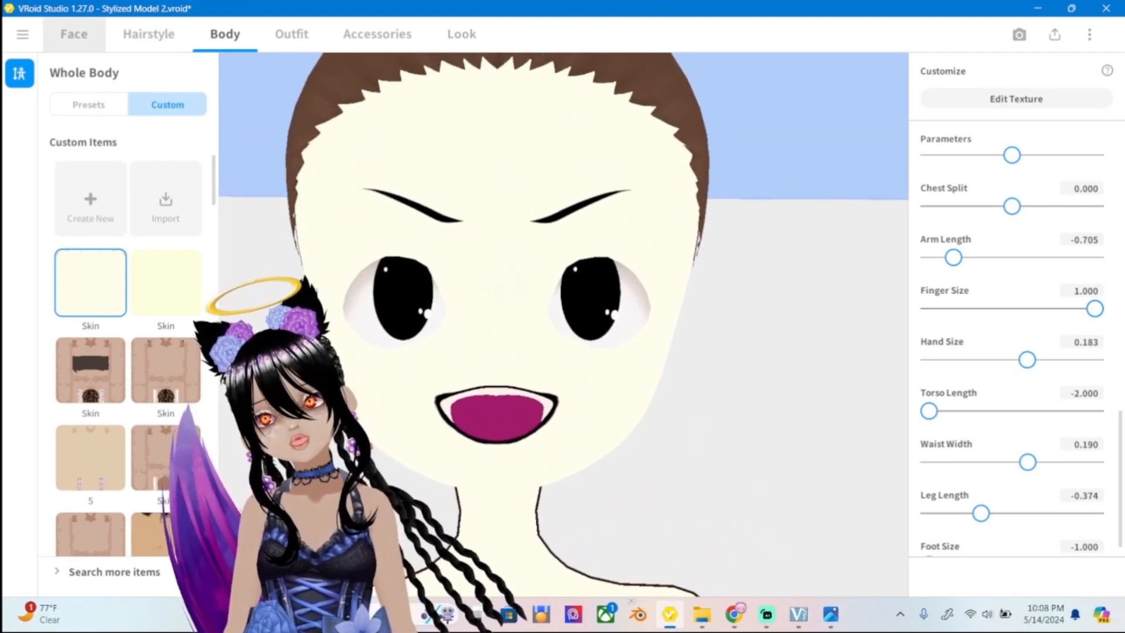
click(74, 34)
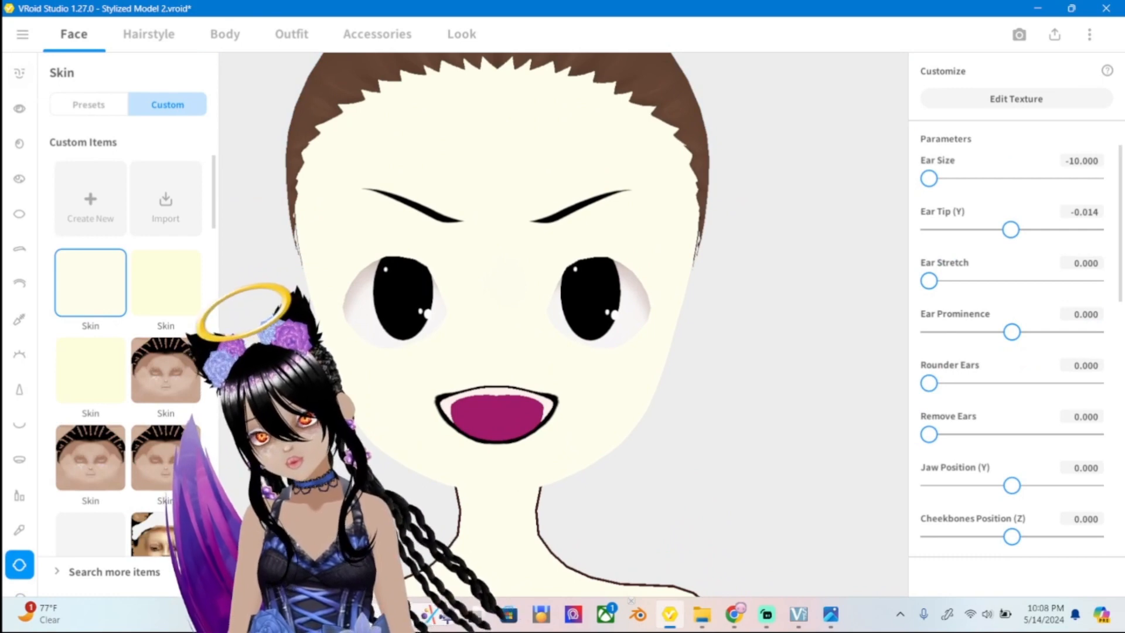
click(19, 143)
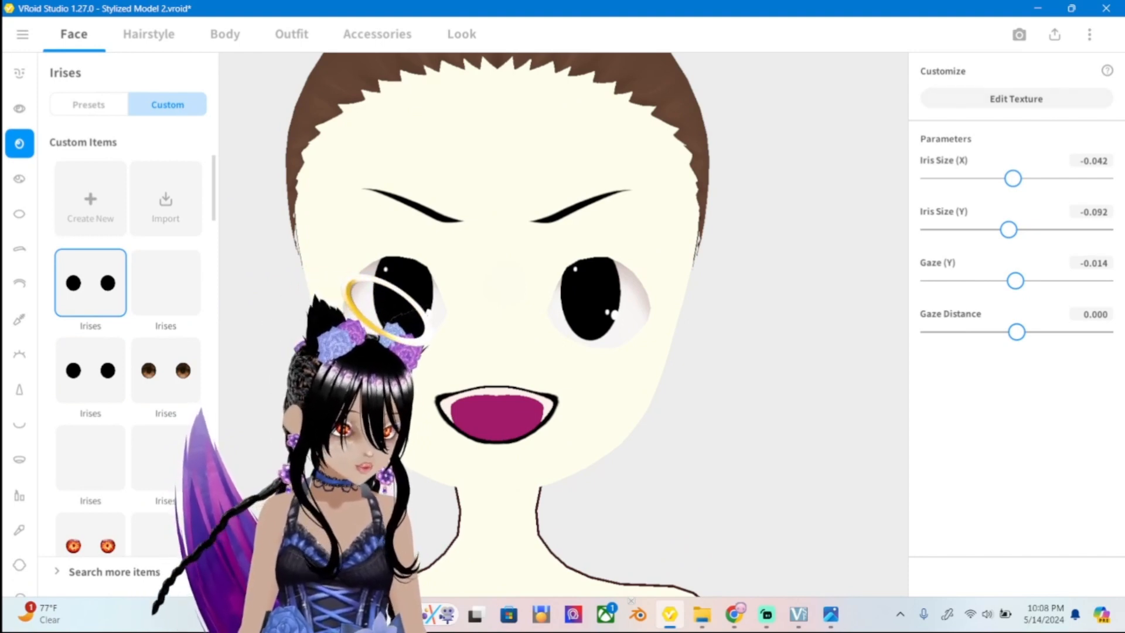
drag(1013, 178, 1104, 178)
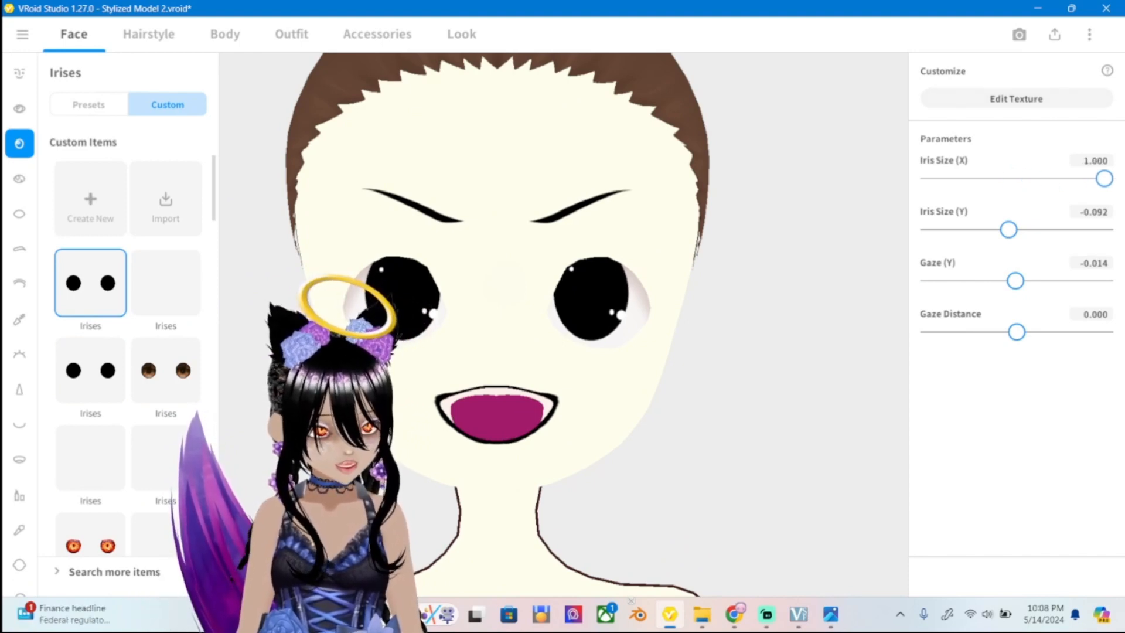
drag(1008, 229, 1036, 229)
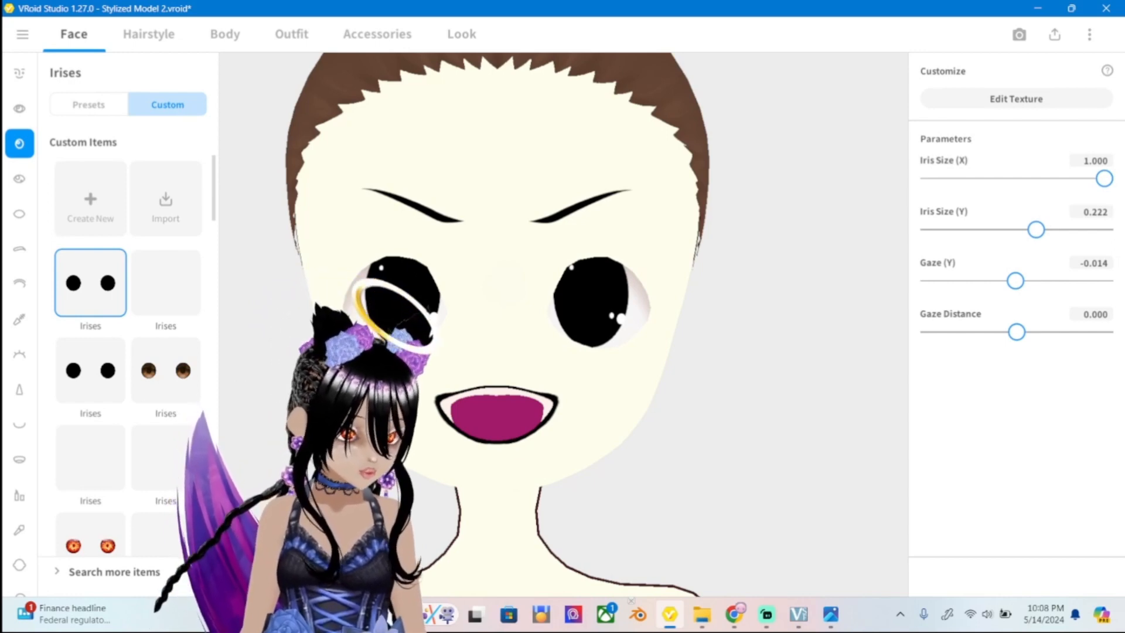
mouse_move(1104, 178)
mouse_down()
mouse_move(1094, 178)
mouse_move(1104, 178)
mouse_up()
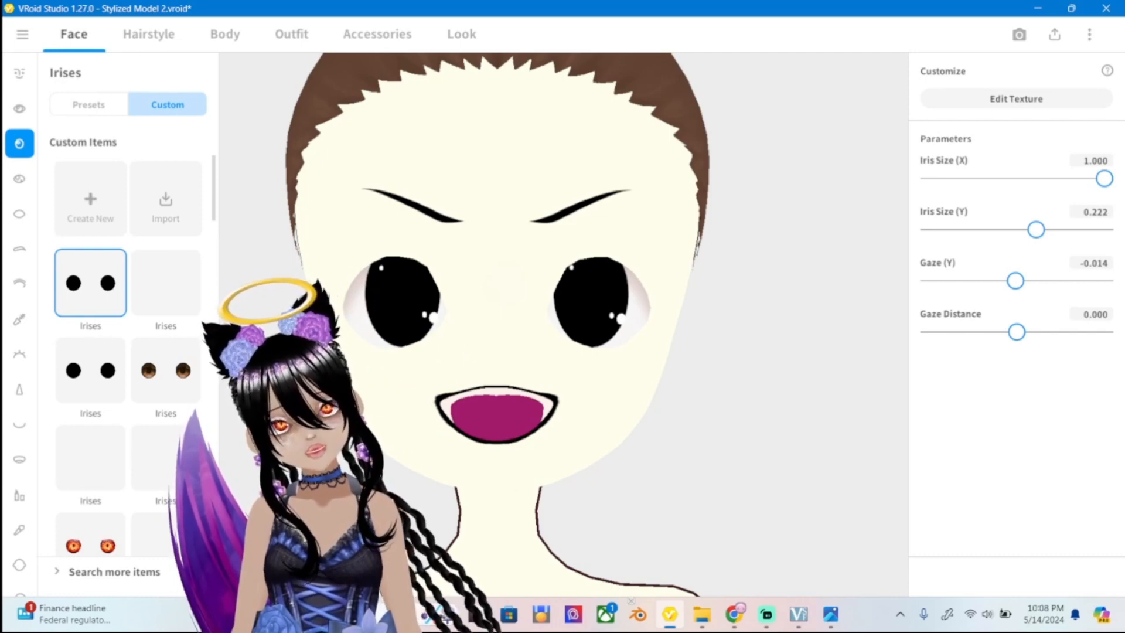
mouse_move(1036, 229)
mouse_down()
mouse_move(1094, 229)
mouse_move(1018, 230)
mouse_move(1031, 229)
mouse_up()
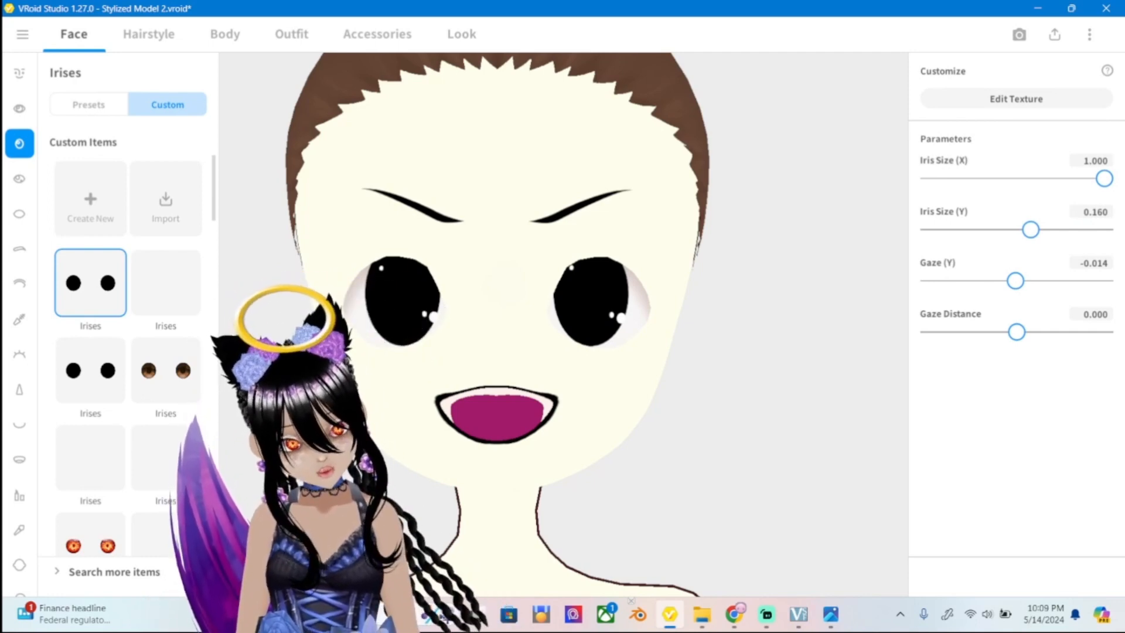
Try the other custom black irises on the face, and return to the first custom irises.
click(90, 369)
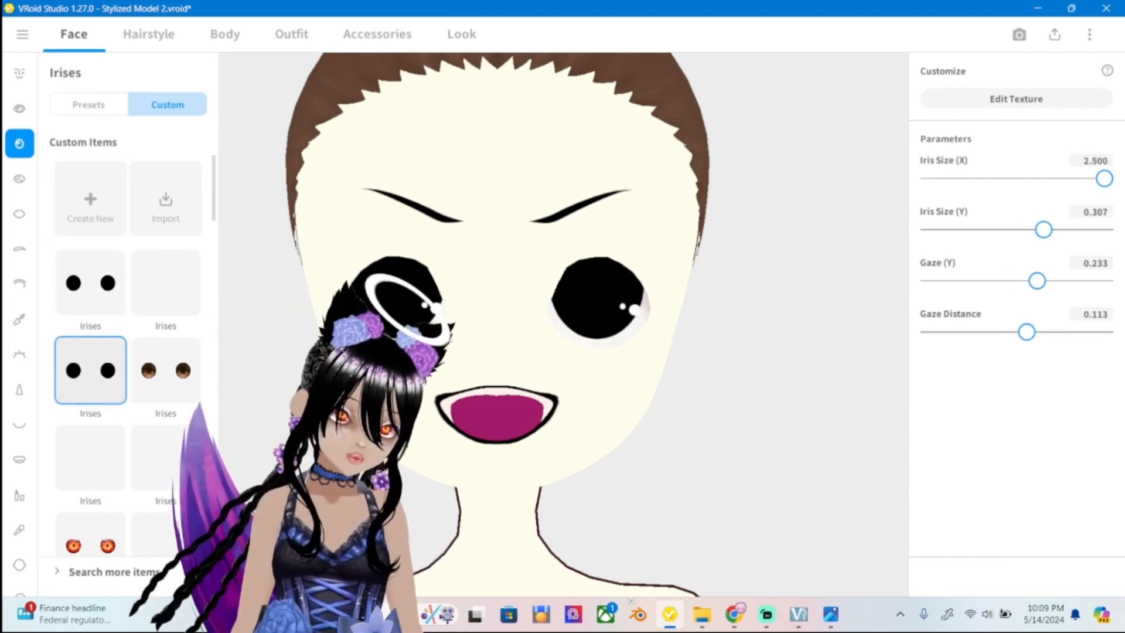
mouse_move(562, 304)
right_down()
mouse_move(703, 304)
mouse_move(569, 311)
mouse_move(545, 322)
mouse_move(410, 316)
mouse_move(621, 308)
mouse_move(557, 314)
right_up()
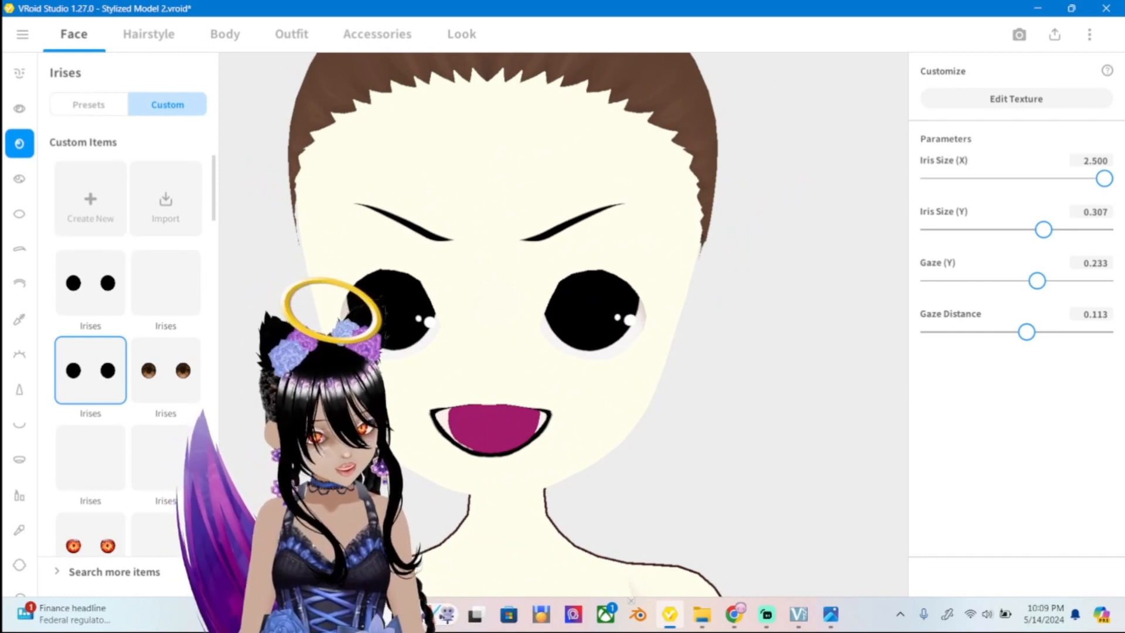
click(90, 283)
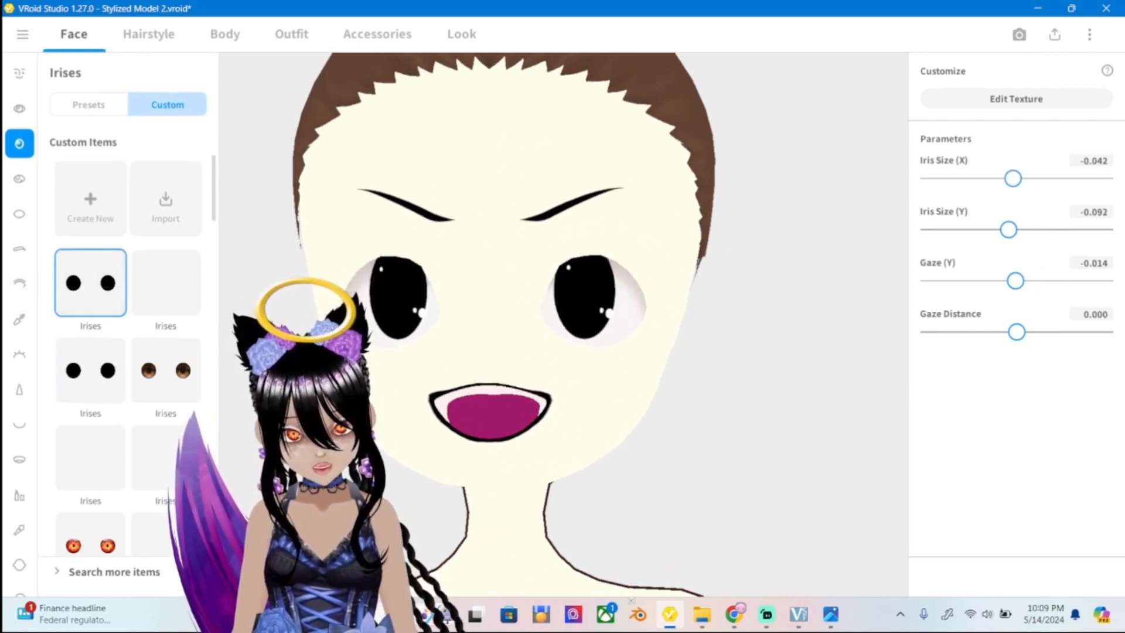
right_drag(557, 308, 580, 308)
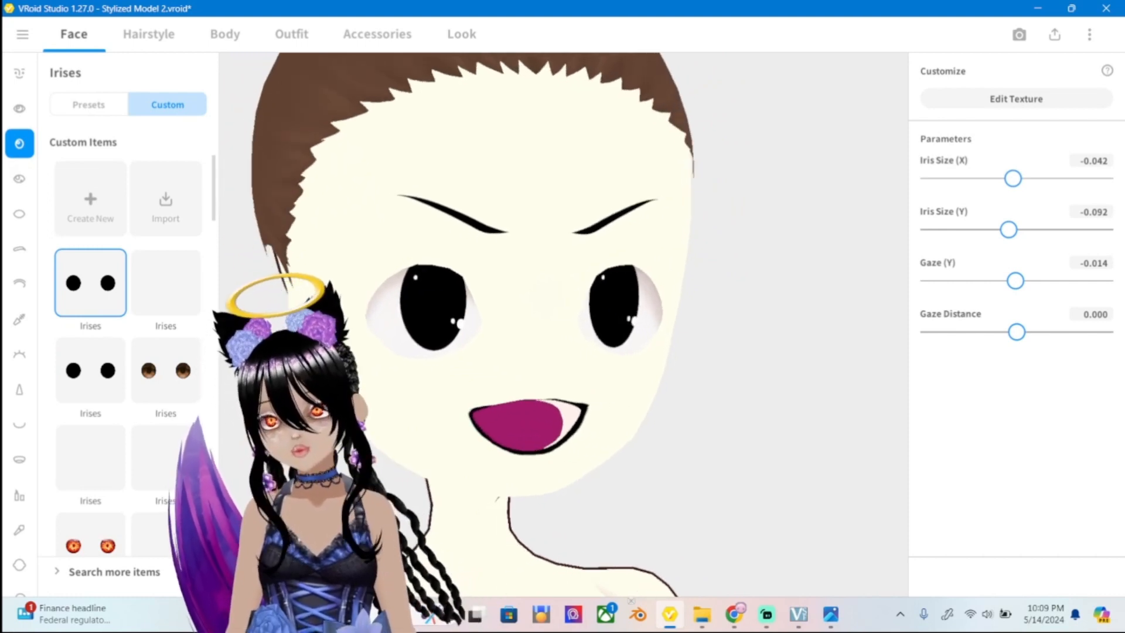
Try an Outer Eye Slant (Y) of -2.000 in the eye set parameters.
click(20, 108)
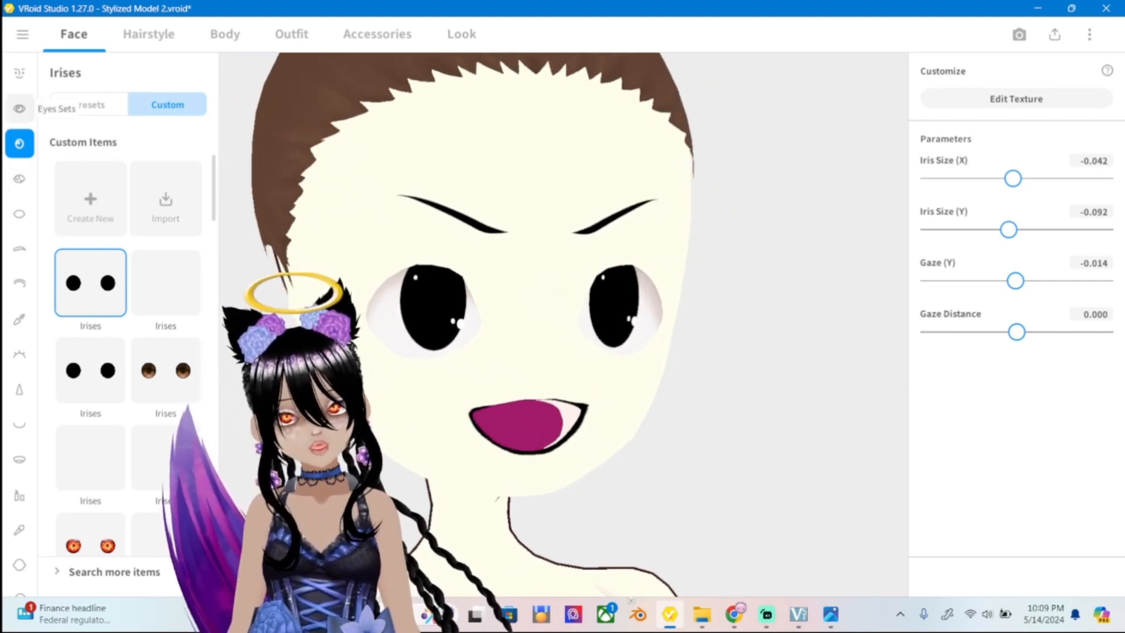
scroll(562, 322, up, 5)
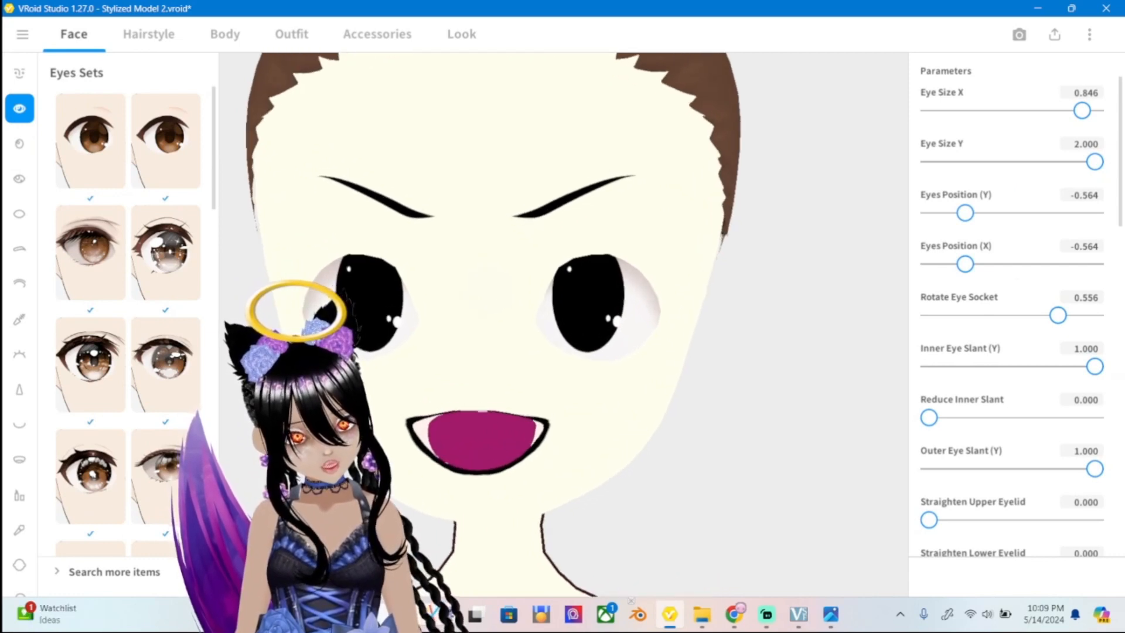
right_drag(562, 322, 492, 331)
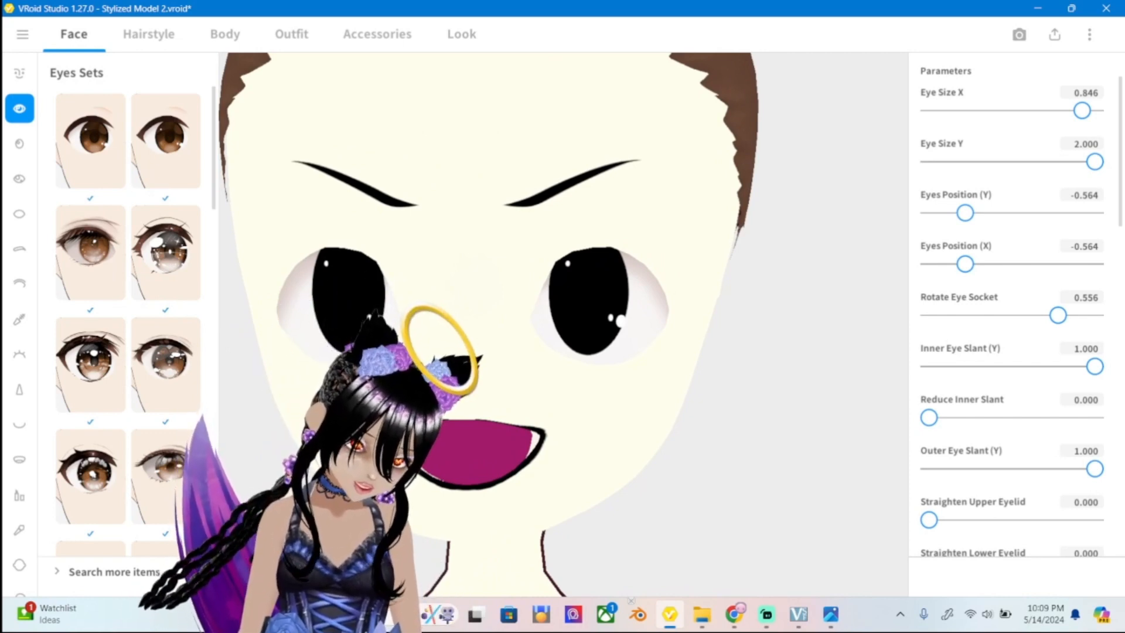
scroll(1012, 316, down, 3)
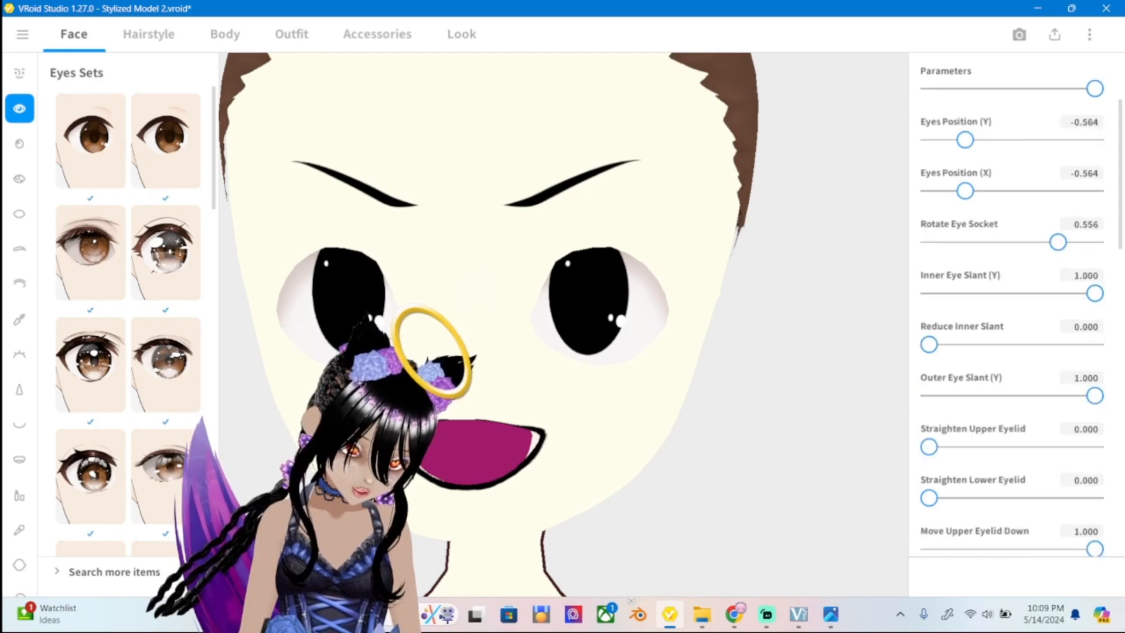
scroll(1013, 316, down, 2)
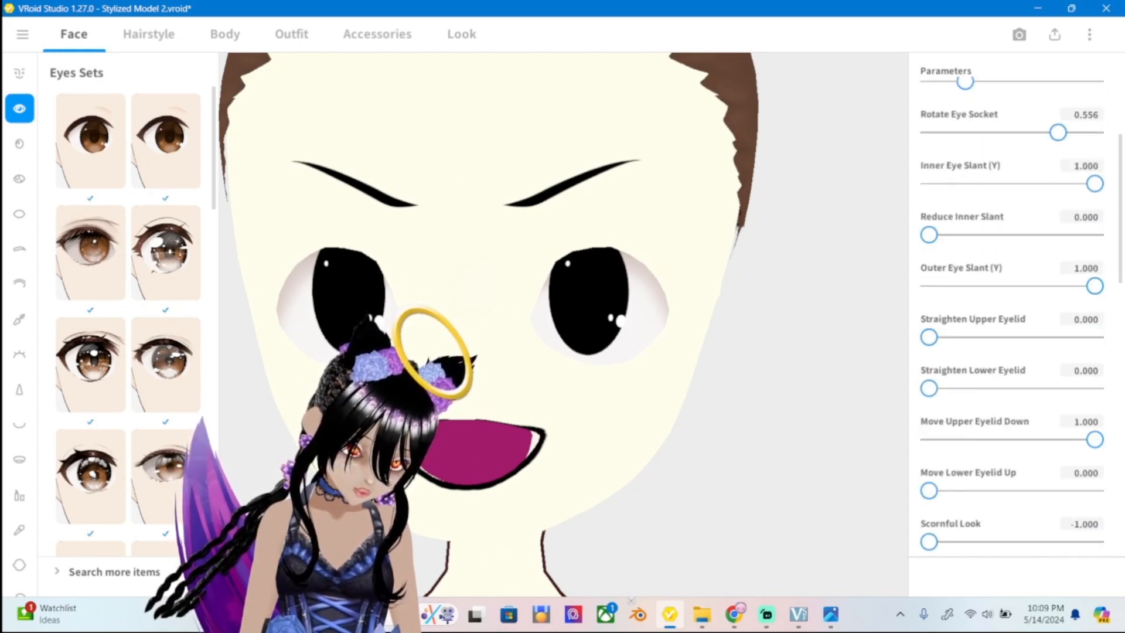
mouse_move(1095, 286)
mouse_down()
mouse_move(1026, 286)
mouse_move(1094, 286)
mouse_up()
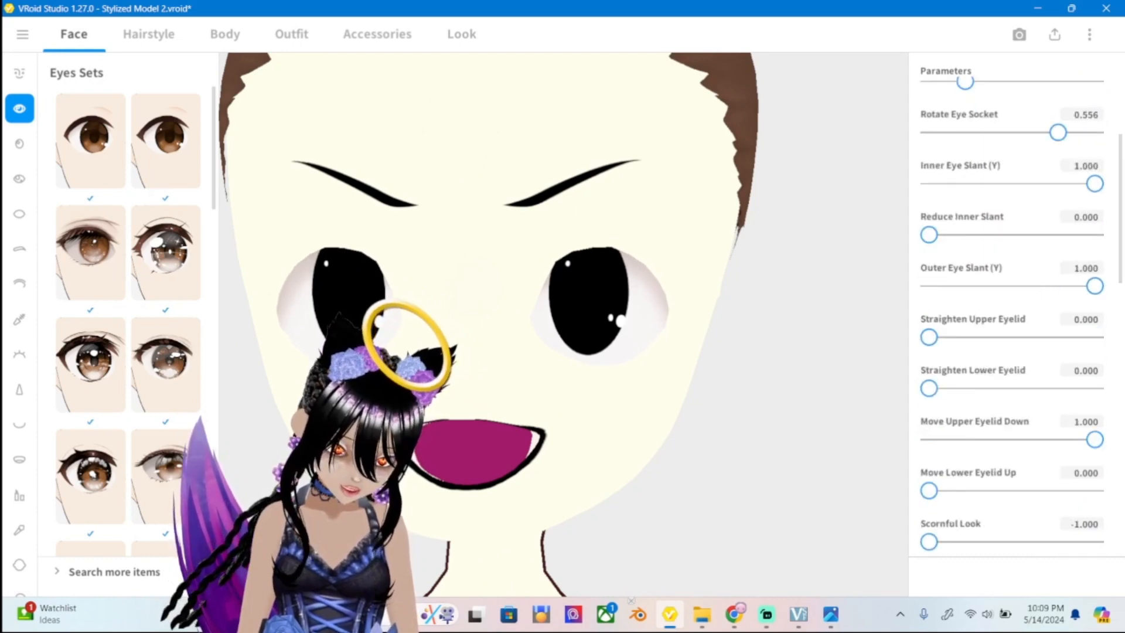
text(-2)
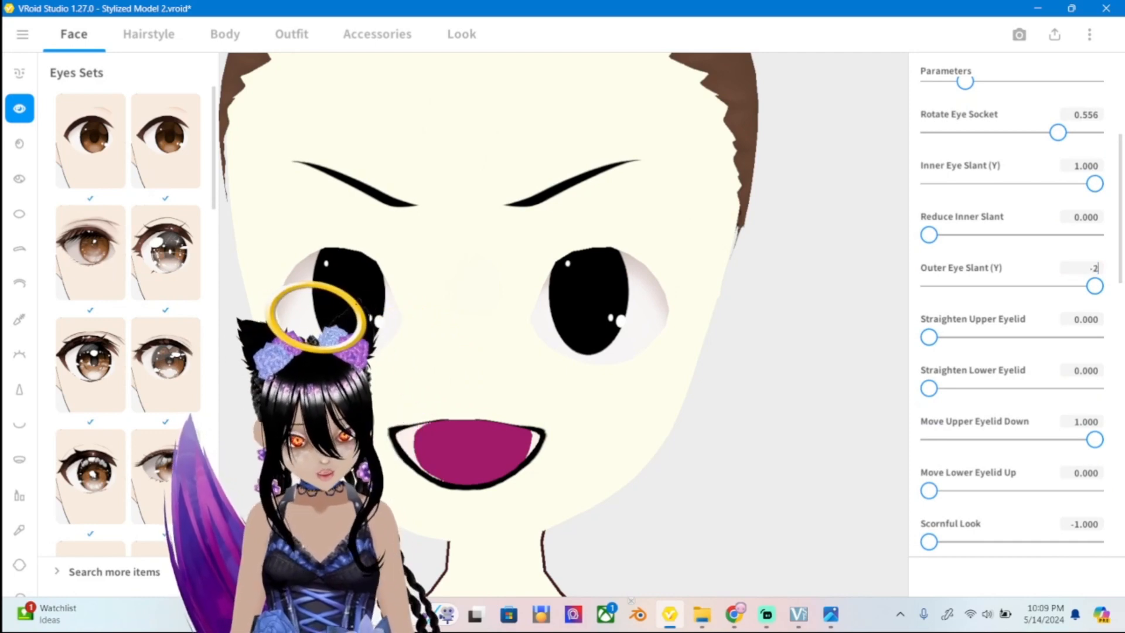
key(Return)
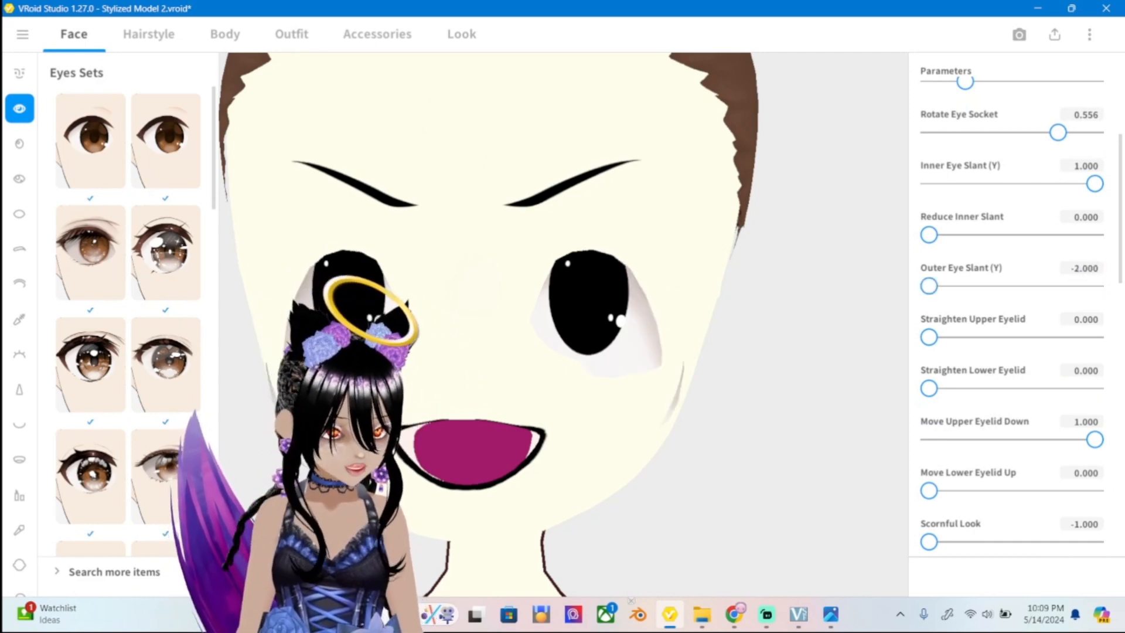
Try an Outer Eye Slant (Y) of -1.000, and set it back to 1.000.
click(1083, 267)
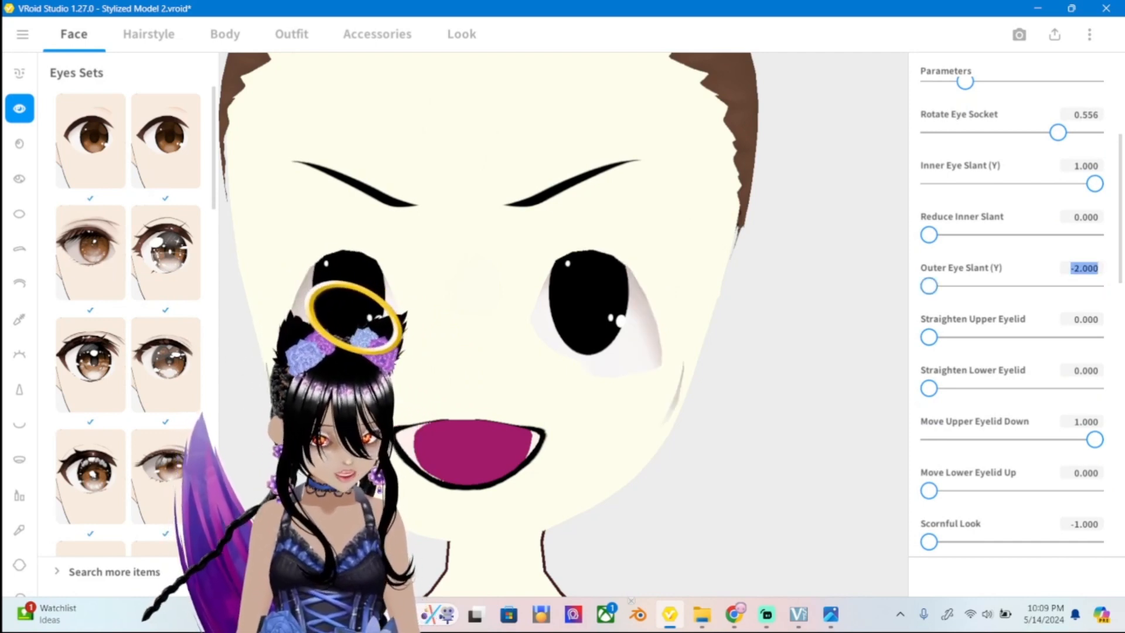
key(BackSpace)
text(-)
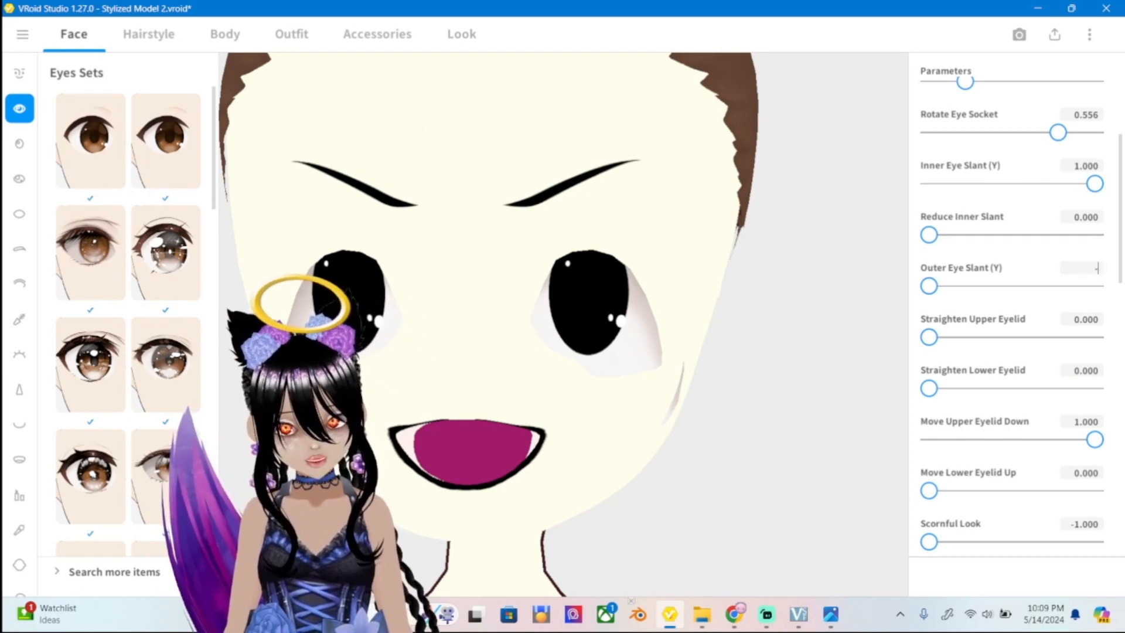
text(1)
key(Return)
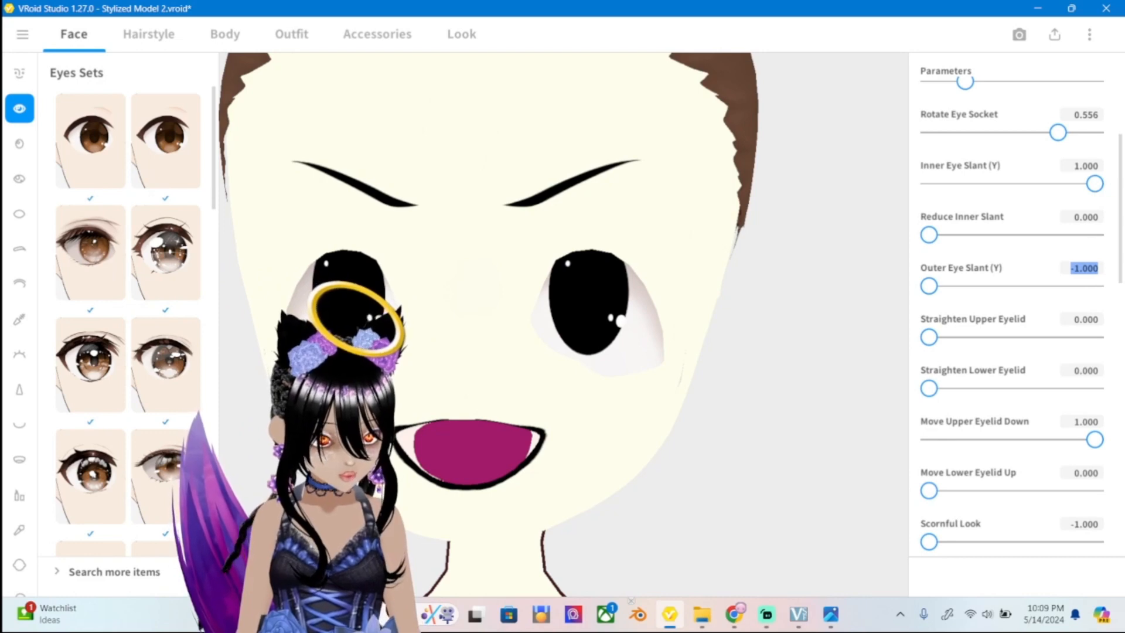
drag(929, 285, 1095, 285)
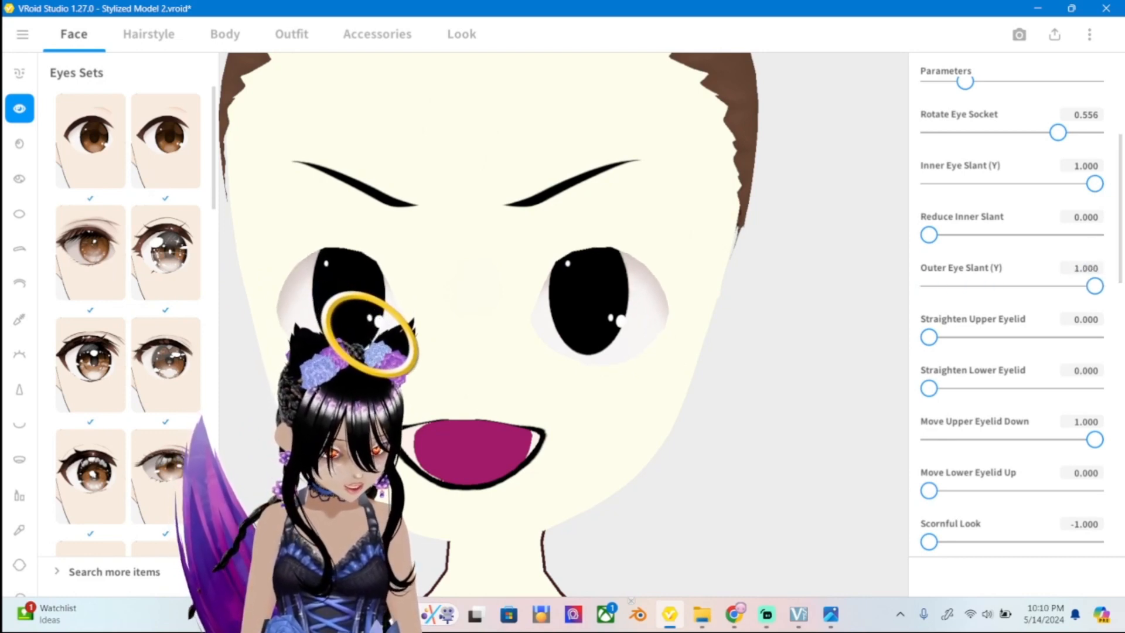
Set Straighten Upper Eyelid to 0.659 and Move Upper Eyelid Down to 0.000 to open the eyes.
drag(929, 337, 1039, 337)
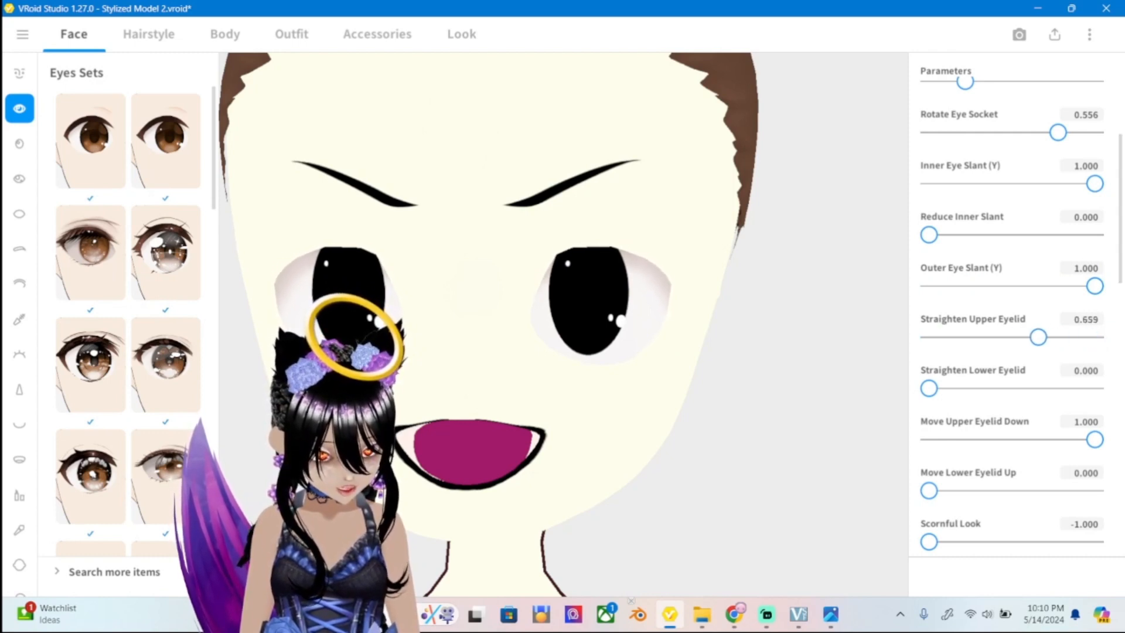
mouse_move(929, 388)
mouse_down()
mouse_move(1023, 387)
mouse_move(928, 388)
mouse_up()
drag(1095, 440, 929, 440)
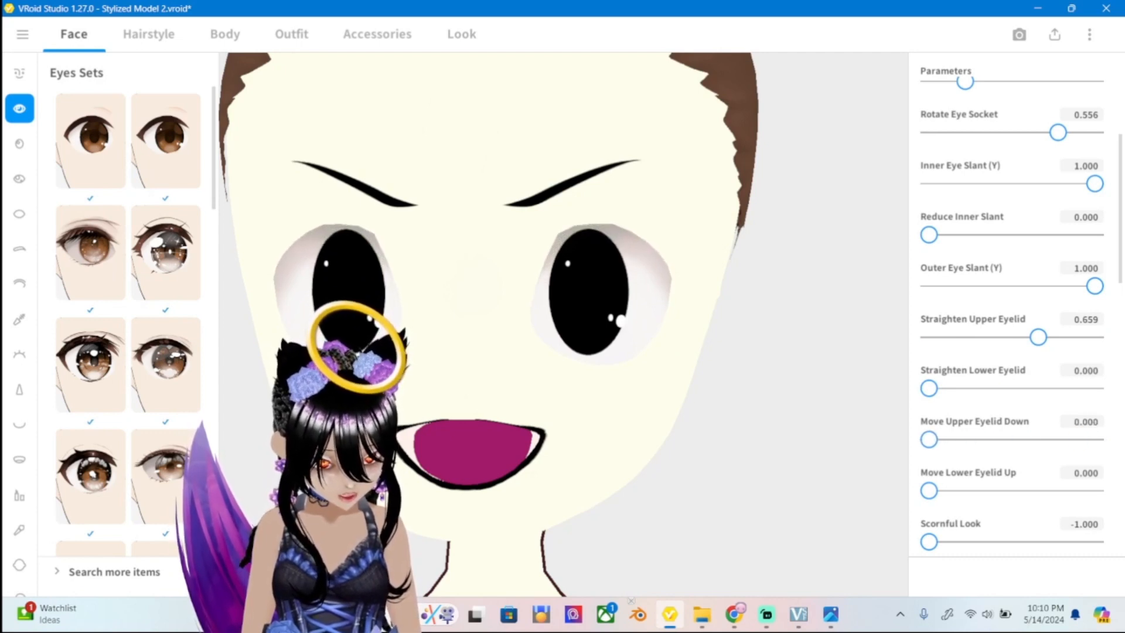
Try a Scornful Look value of 0.000 on the eyes, and undo it.
drag(929, 541, 929, 542)
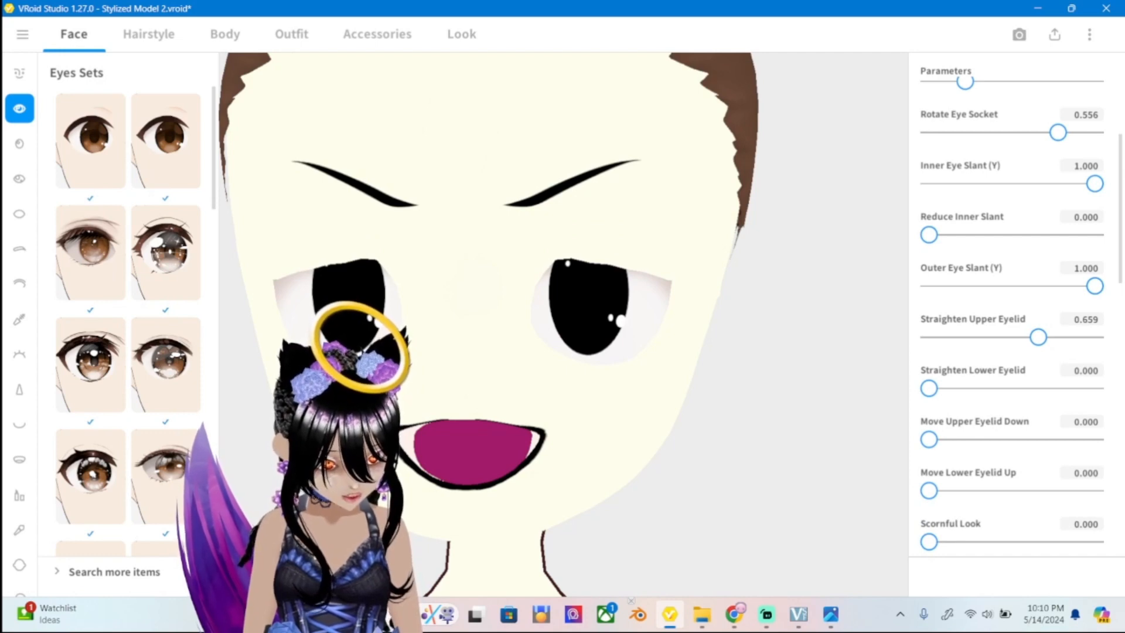
key(ctrl+z)
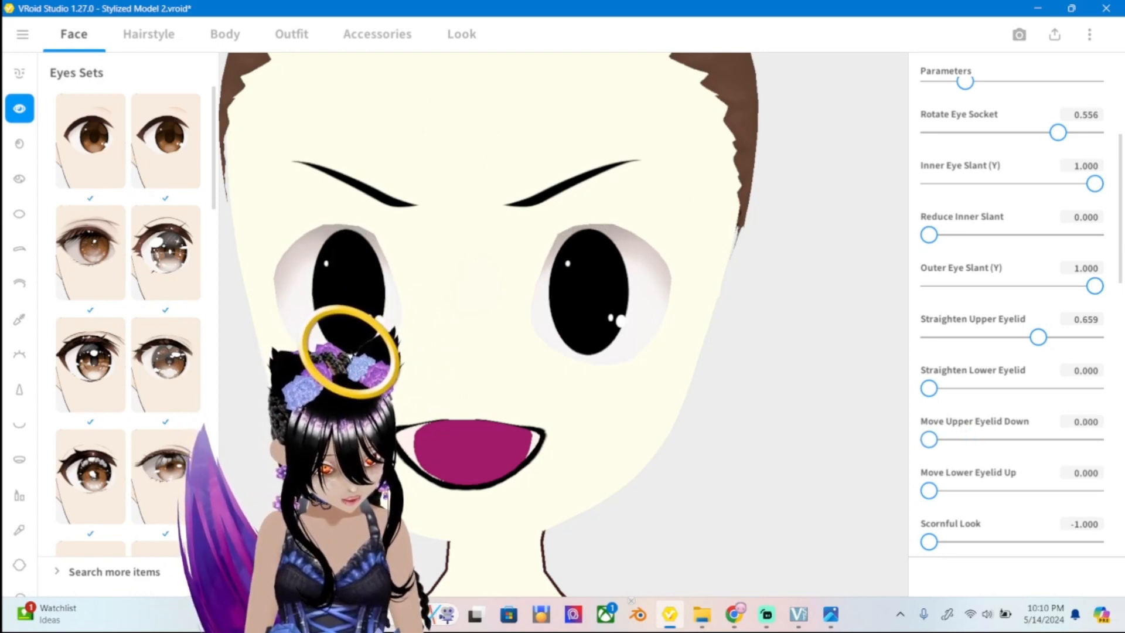
mouse_move(929, 491)
mouse_down()
mouse_move(1095, 490)
mouse_move(929, 491)
mouse_up()
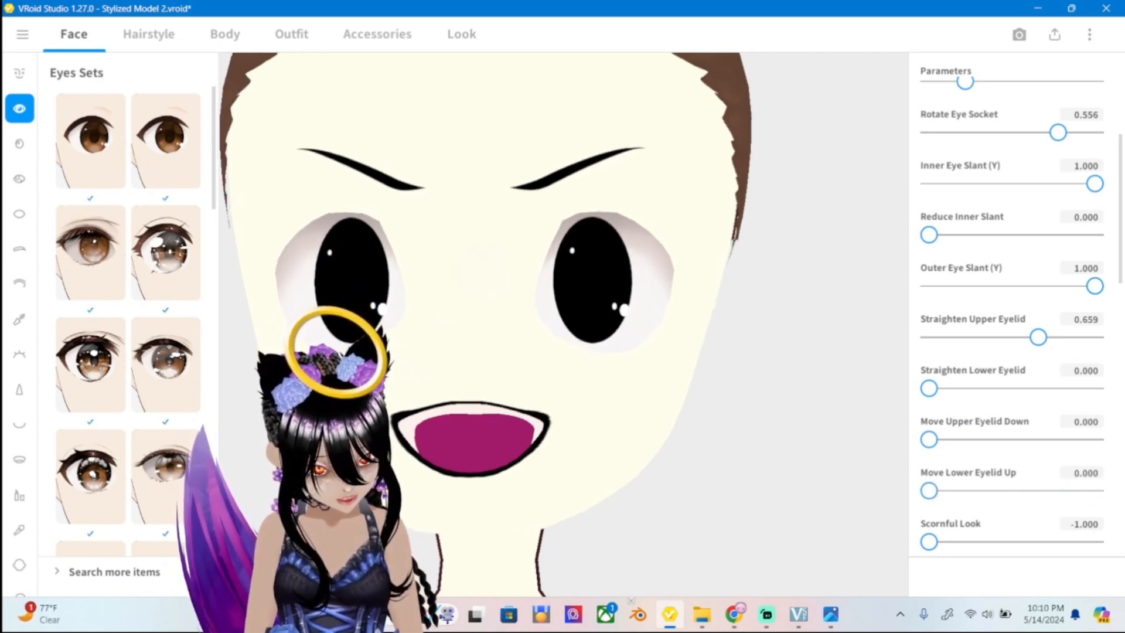
Set the eyes' Straighten Lower Eyelid to 0.370, Reduce Inner Slant to 0.631 and Outer Eye Slant (Y) to 0.330.
drag(929, 388, 990, 388)
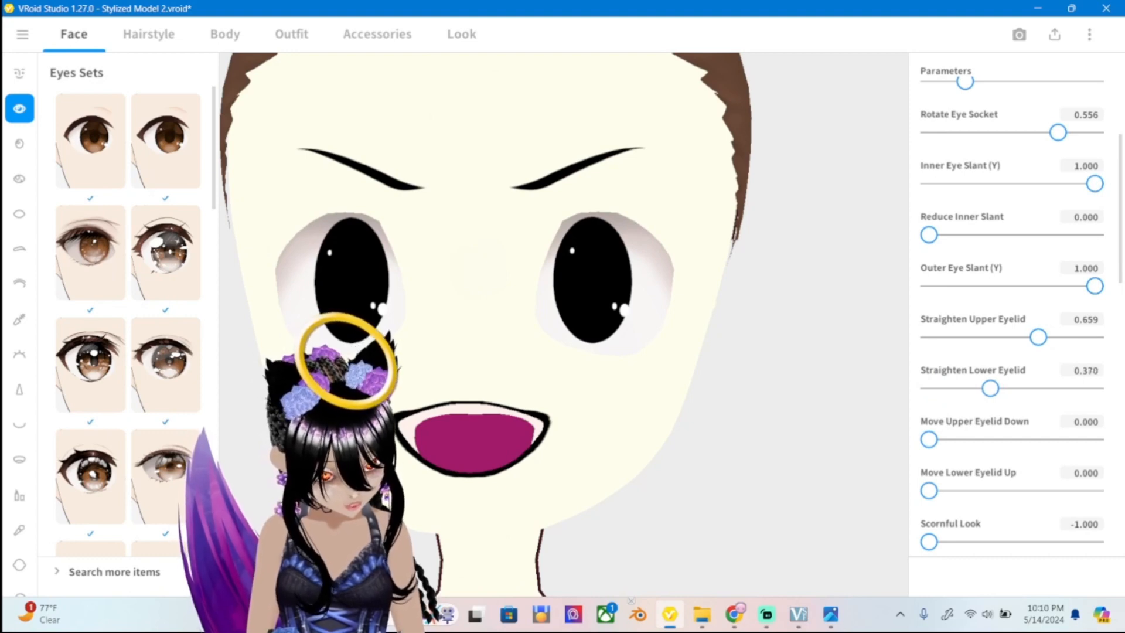
drag(929, 235, 1034, 235)
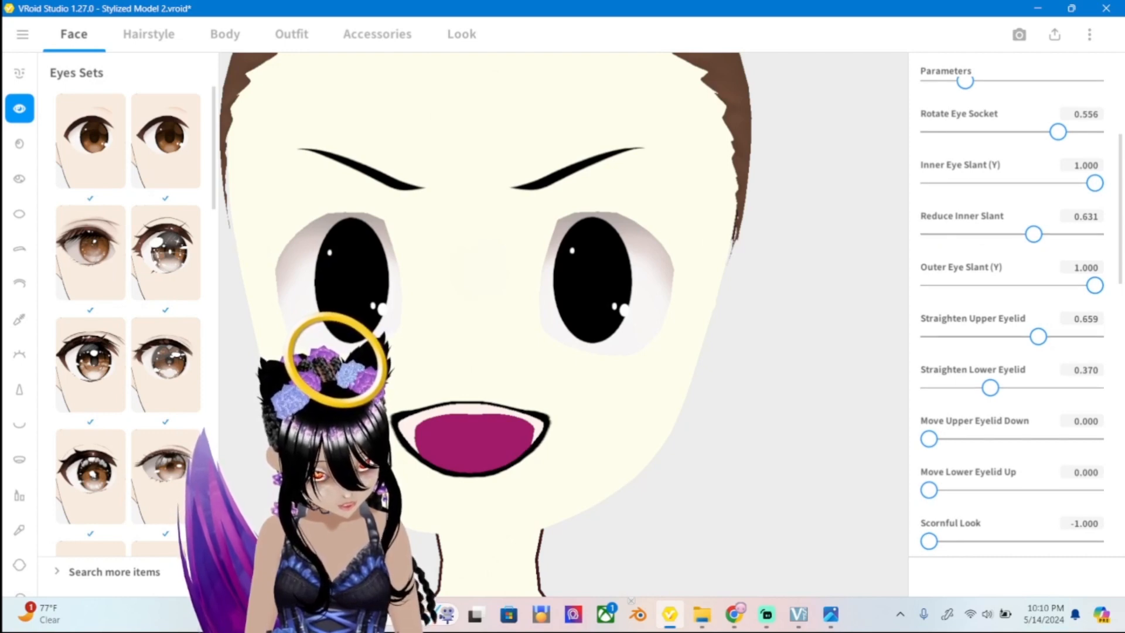
scroll(1011, 313, down, 1)
drag(1095, 275, 1039, 275)
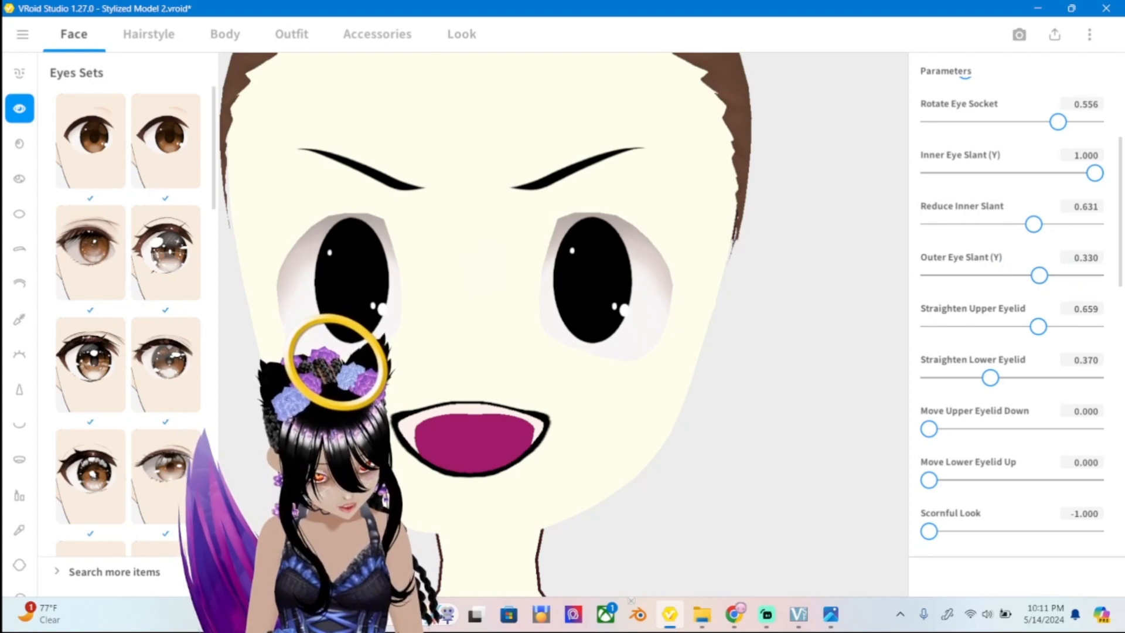
Try a Move Upper Eyelid Down value of 0.722 on the eyes, and undo it.
mouse_move(929, 531)
mouse_down()
mouse_move(955, 532)
mouse_move(929, 531)
mouse_up()
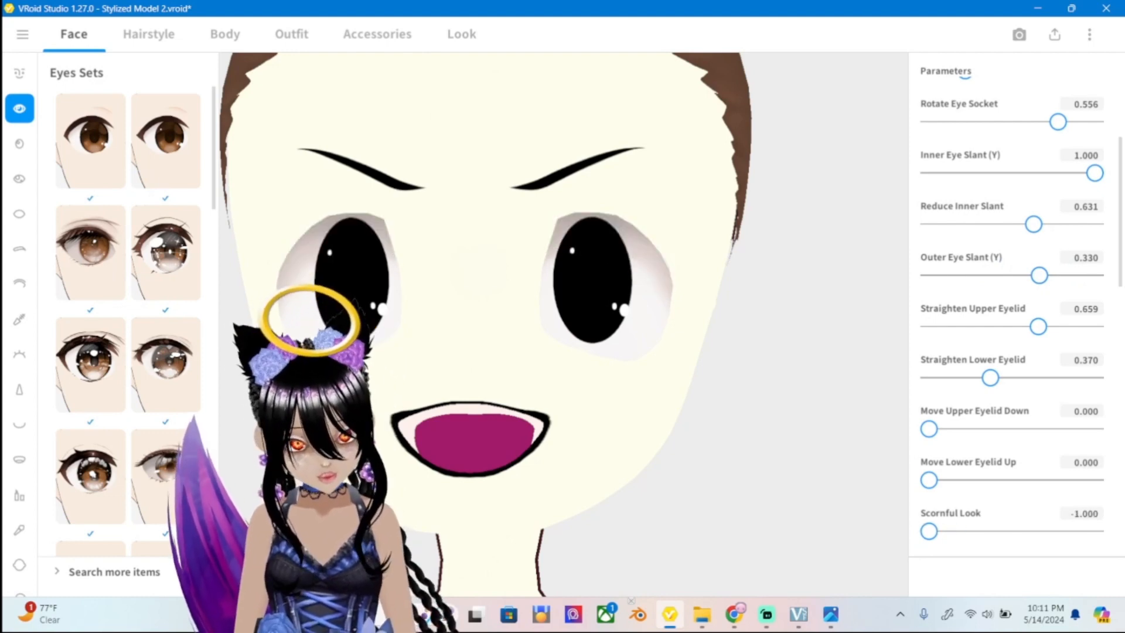
mouse_move(929, 480)
mouse_down()
mouse_move(1094, 480)
mouse_move(929, 480)
mouse_up()
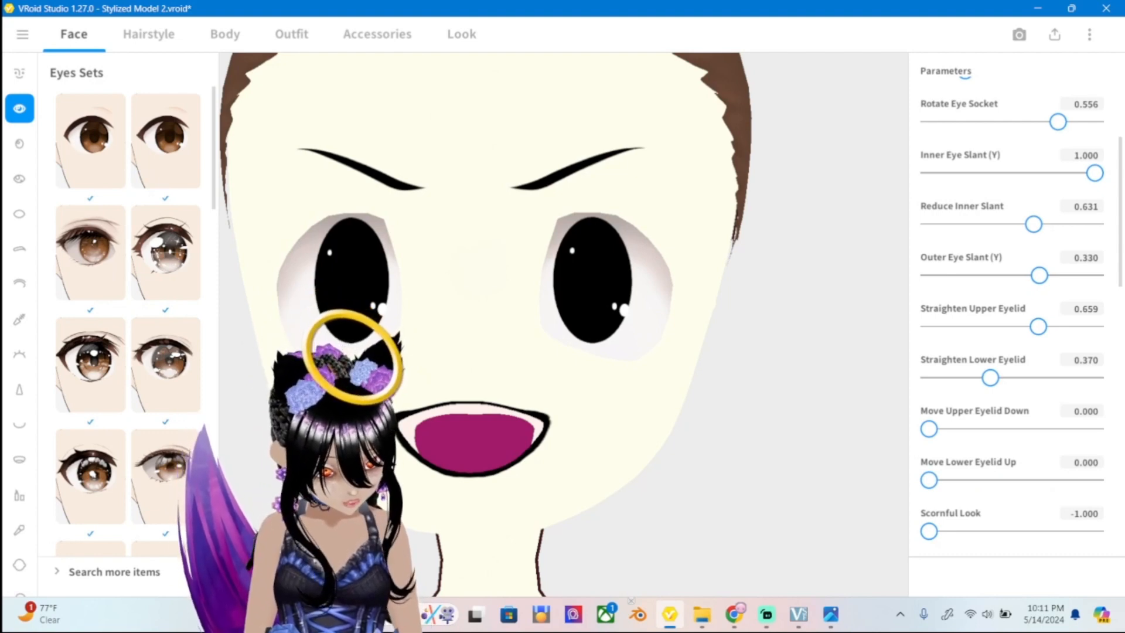
drag(929, 429, 1049, 428)
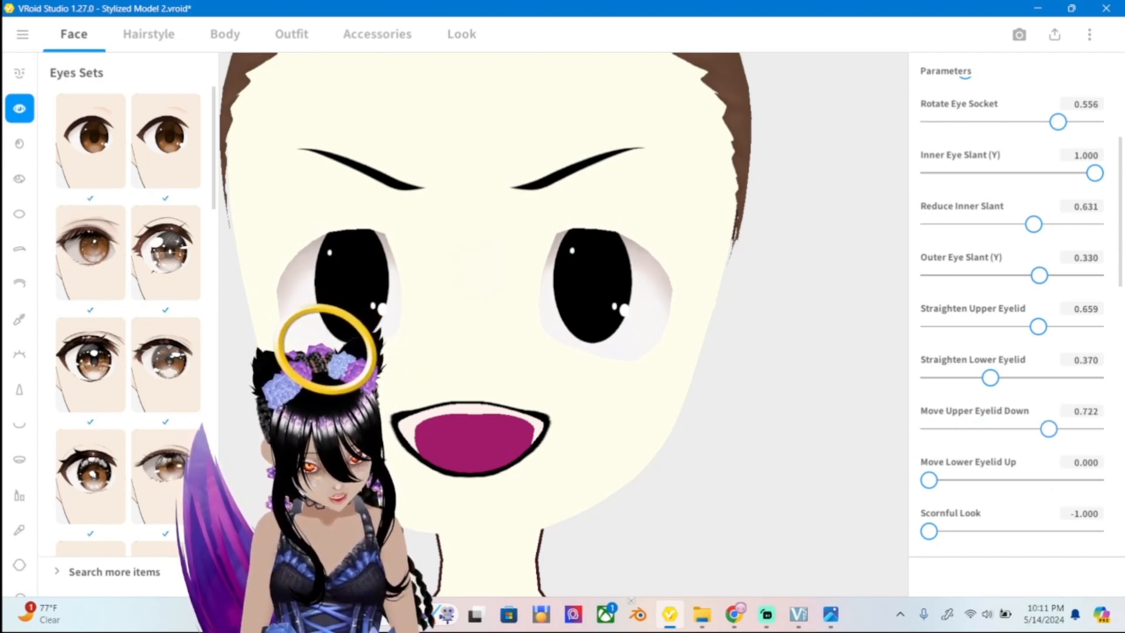
key(ctrl+z)
Set the Droopy Eyes parameter of the eye set to 0.416.
scroll(964, 75, down, 1)
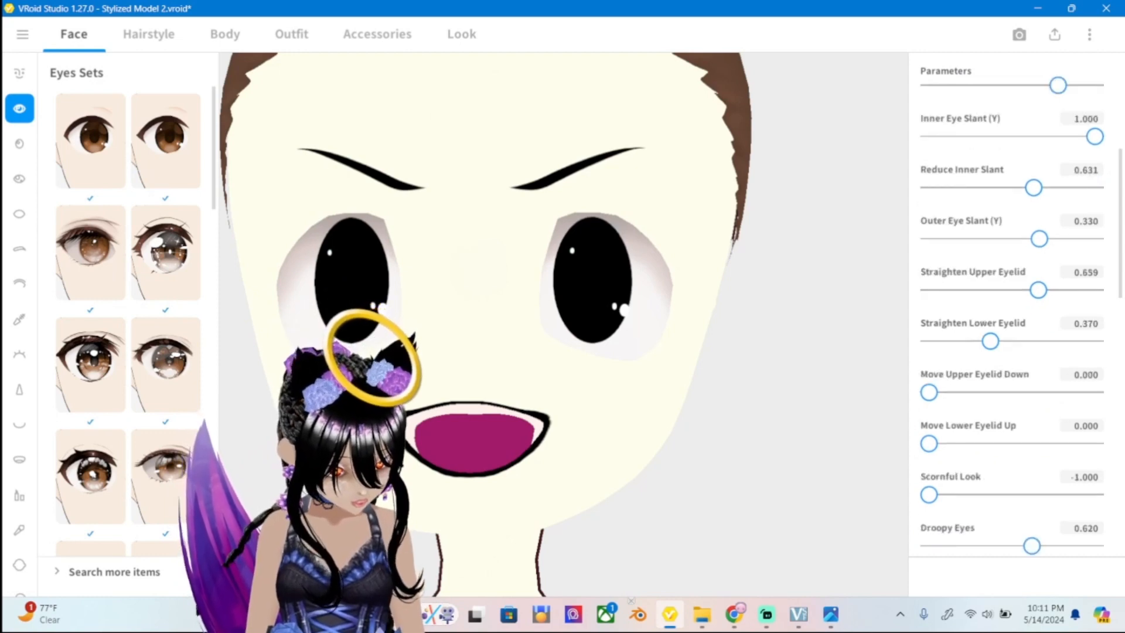
scroll(1012, 305, down, 1)
drag(1032, 509, 998, 510)
scroll(998, 509, down, 1)
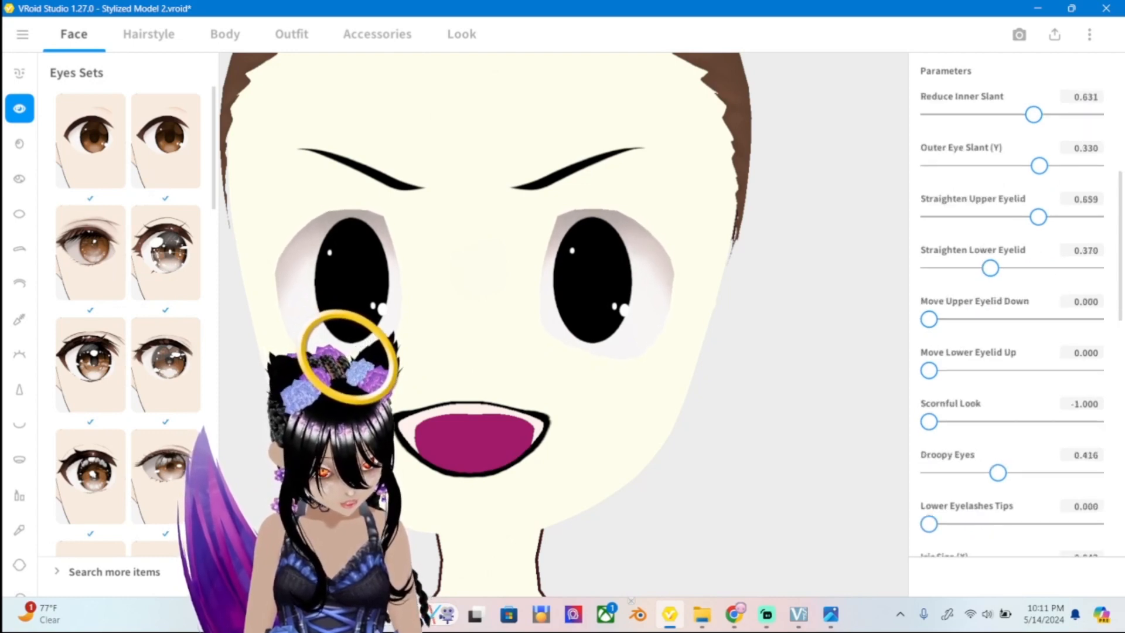
scroll(1012, 316, down, 1)
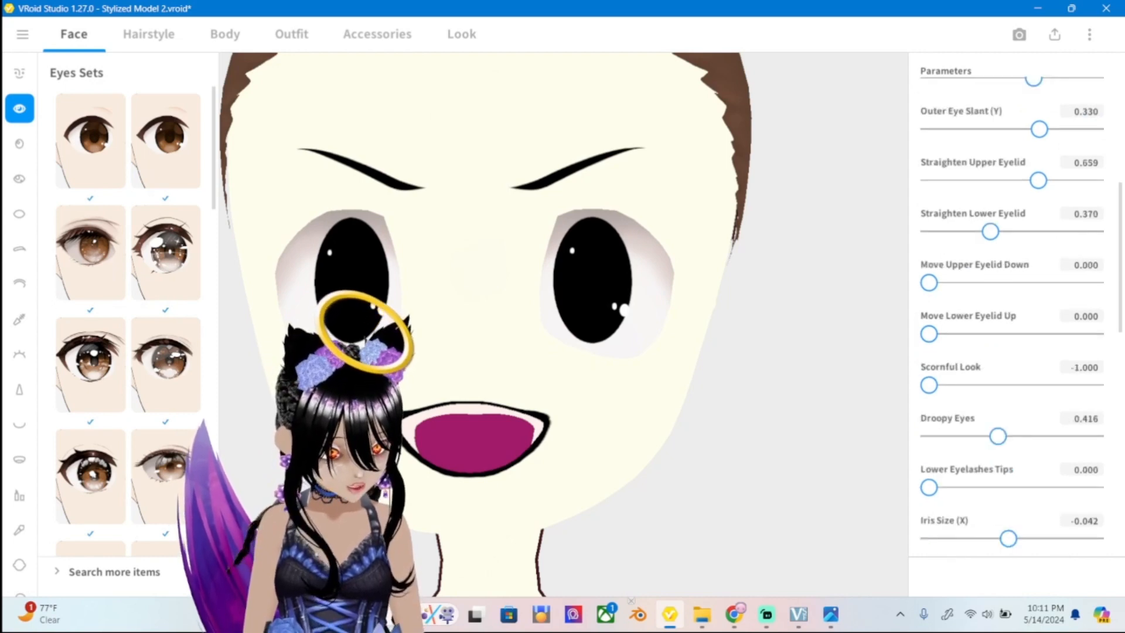
mouse_move(929, 487)
mouse_down()
mouse_move(1095, 487)
mouse_move(929, 487)
mouse_up()
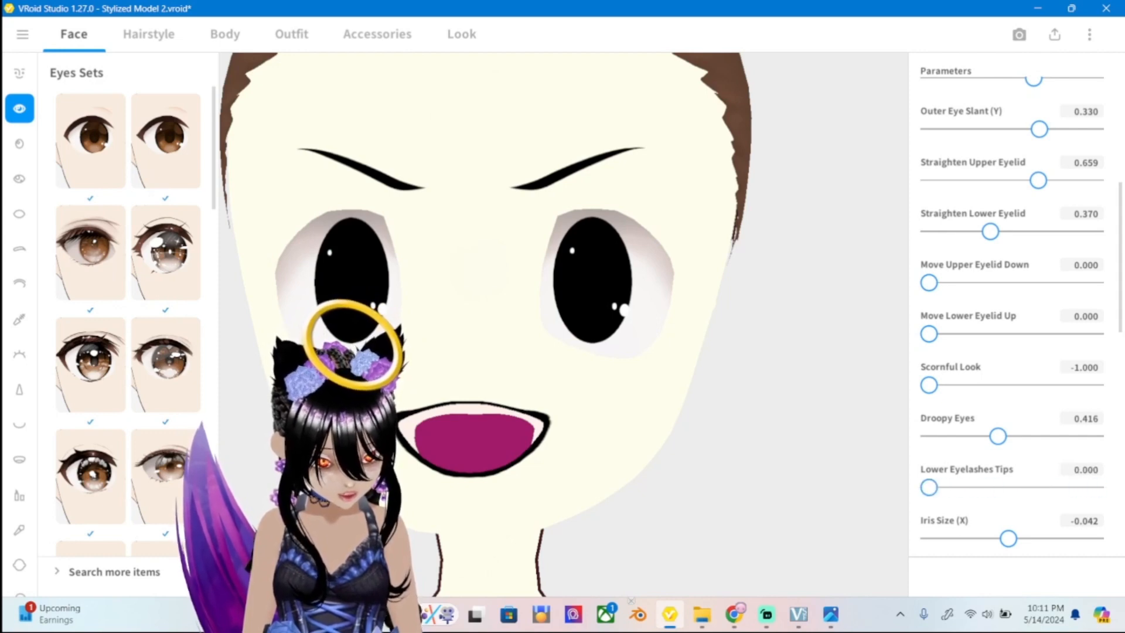
Try a Rotate Eye Socket value of 0.126 in the eye set parameters.
scroll(1012, 317, down, 4)
scroll(1012, 317, up, 8)
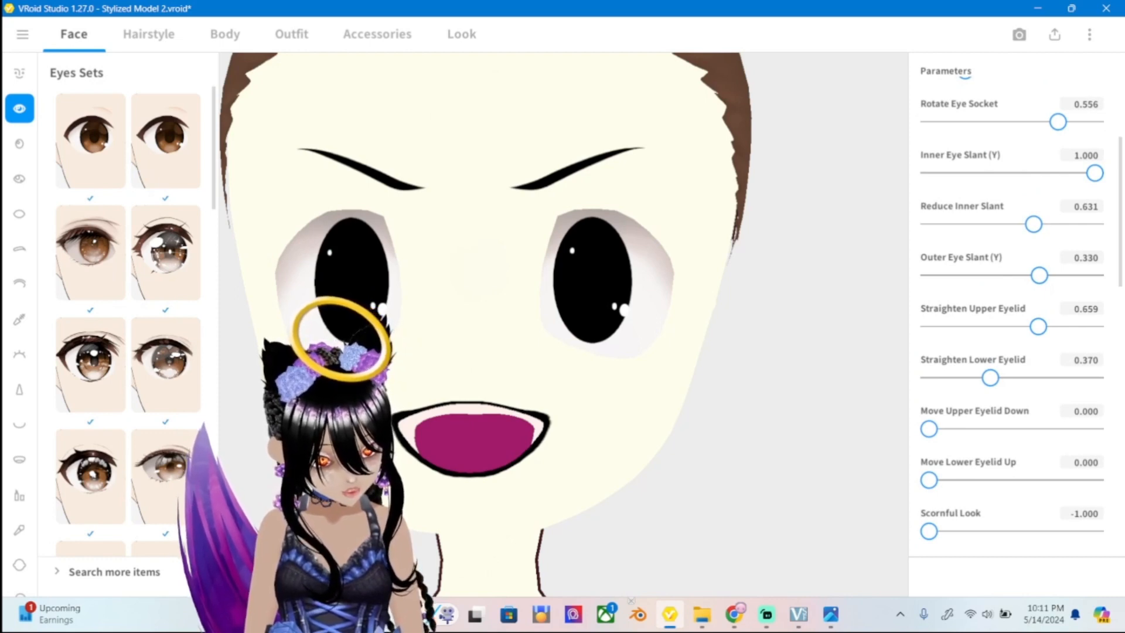
scroll(1013, 316, up, 1)
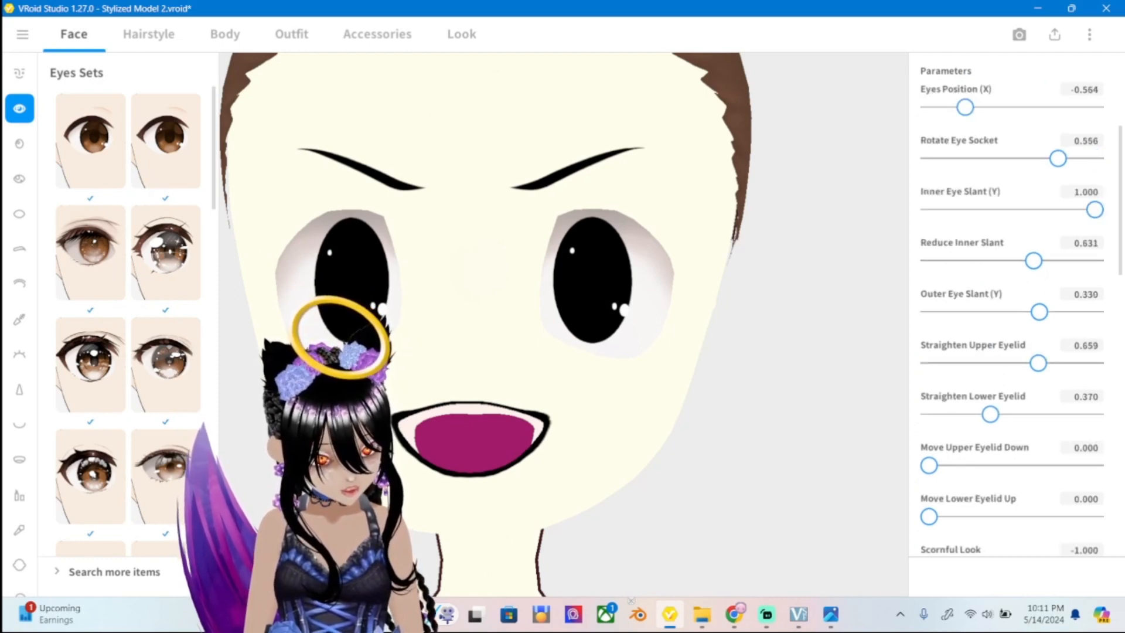
scroll(1012, 316, up, 1)
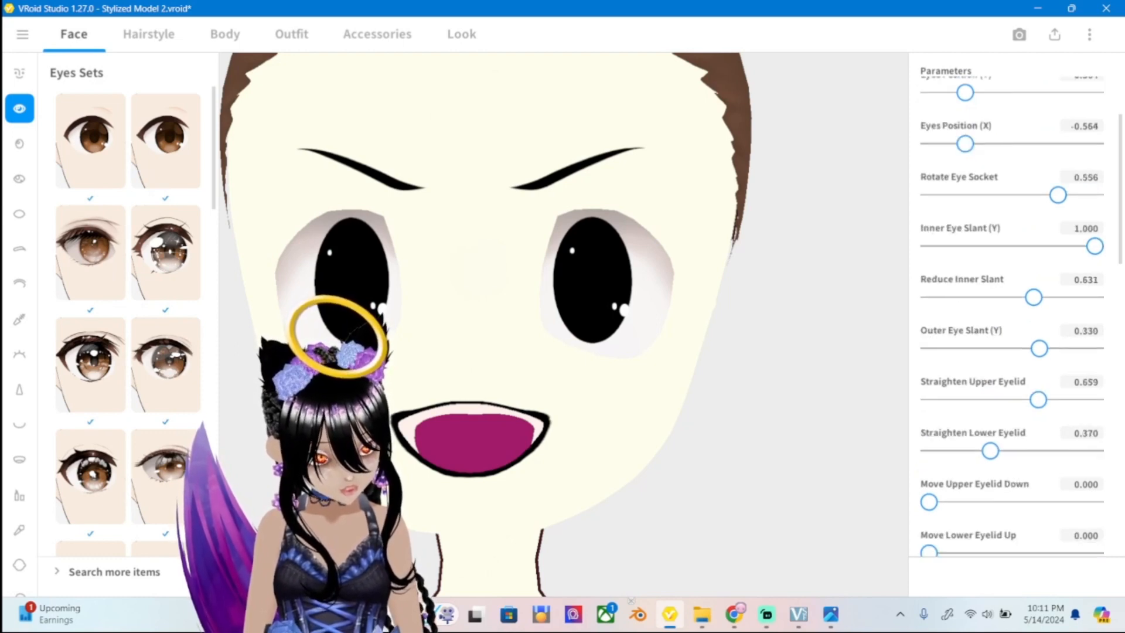
drag(1058, 195, 1022, 195)
scroll(1012, 316, up, 4)
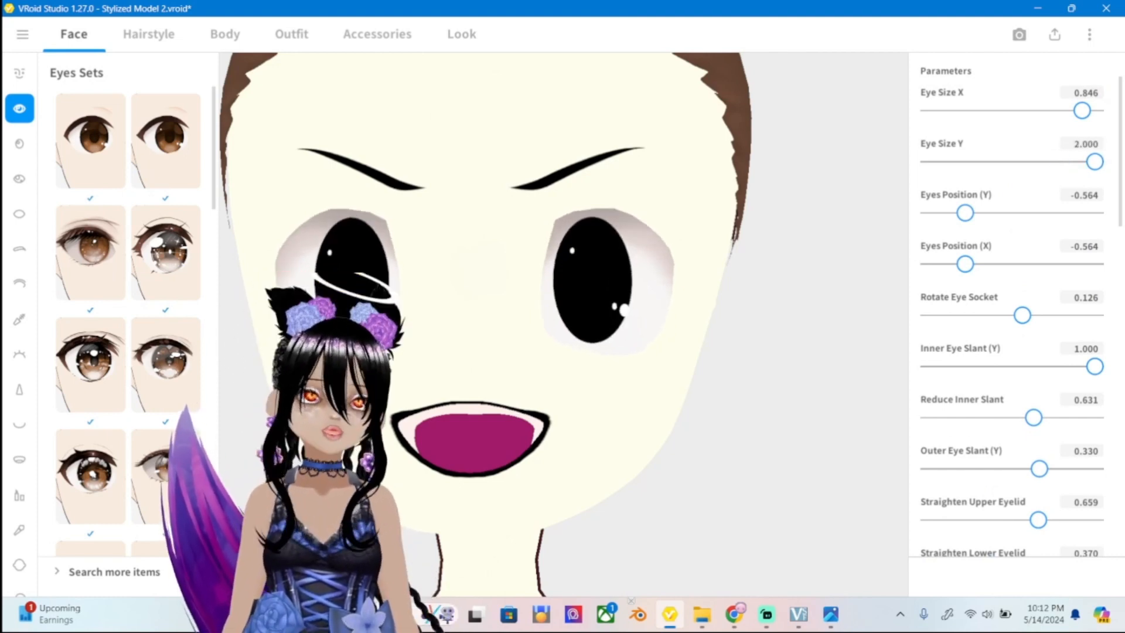
Set Inner Eye Slant (Y) to -1.000 and check the eye shape on the whole face.
scroll(563, 324, down, 2)
mouse_move(563, 324)
right_down()
mouse_move(469, 327)
mouse_move(561, 324)
right_up()
drag(1094, 366, 928, 366)
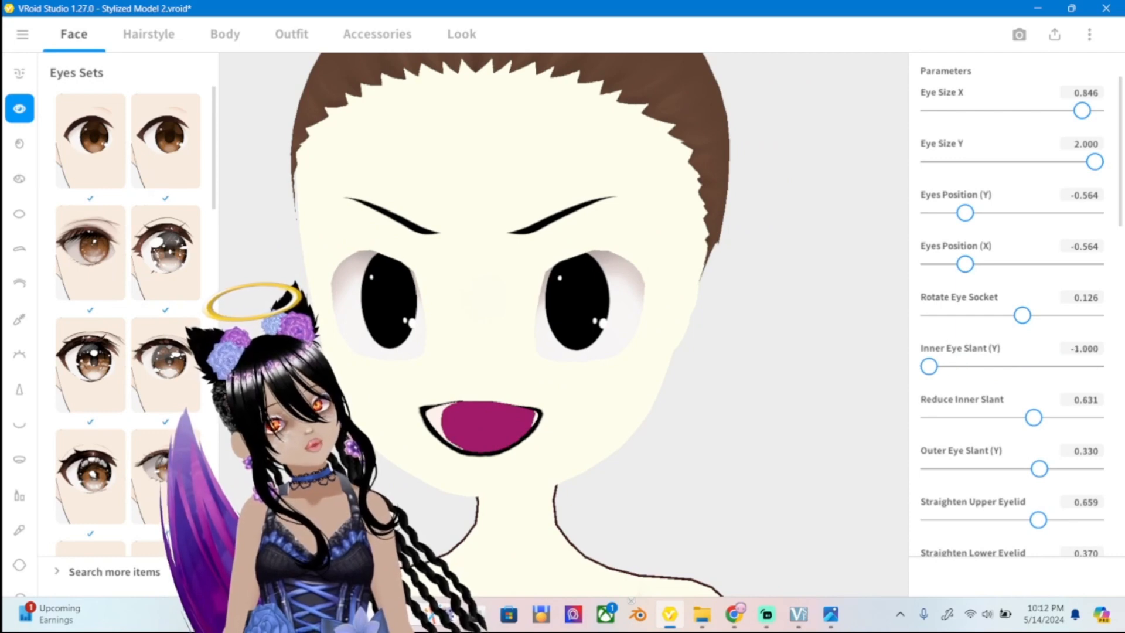
right_drag(562, 324, 586, 312)
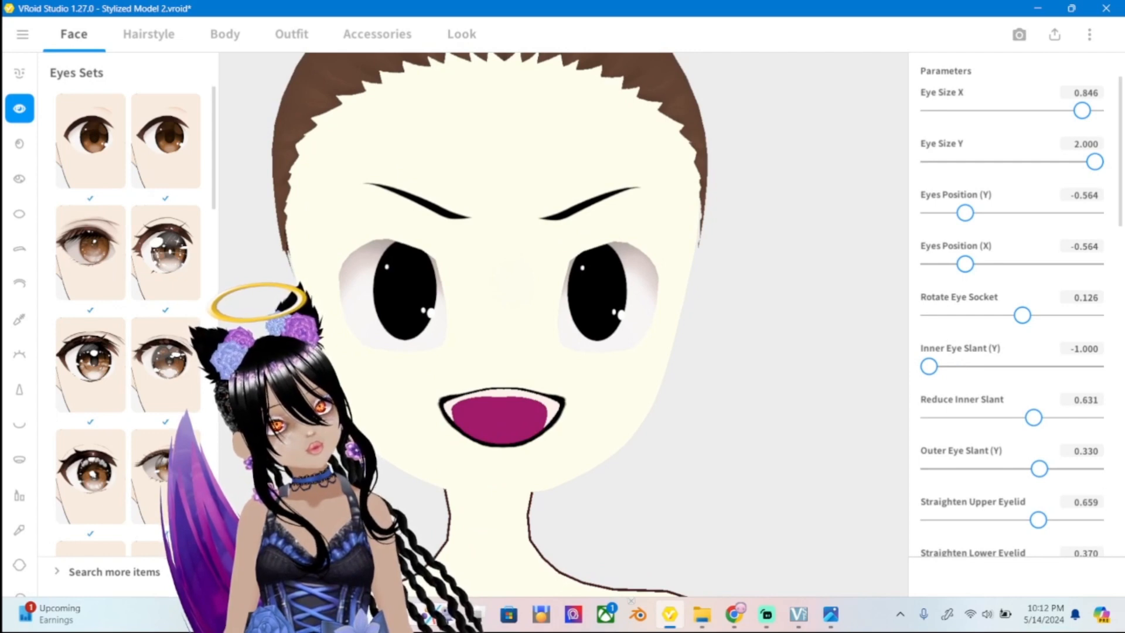
Try a Reduce Inner Slant of 1.000 and undo it, and set Rotate Eye Socket to 0.626.
drag(1034, 417, 1095, 418)
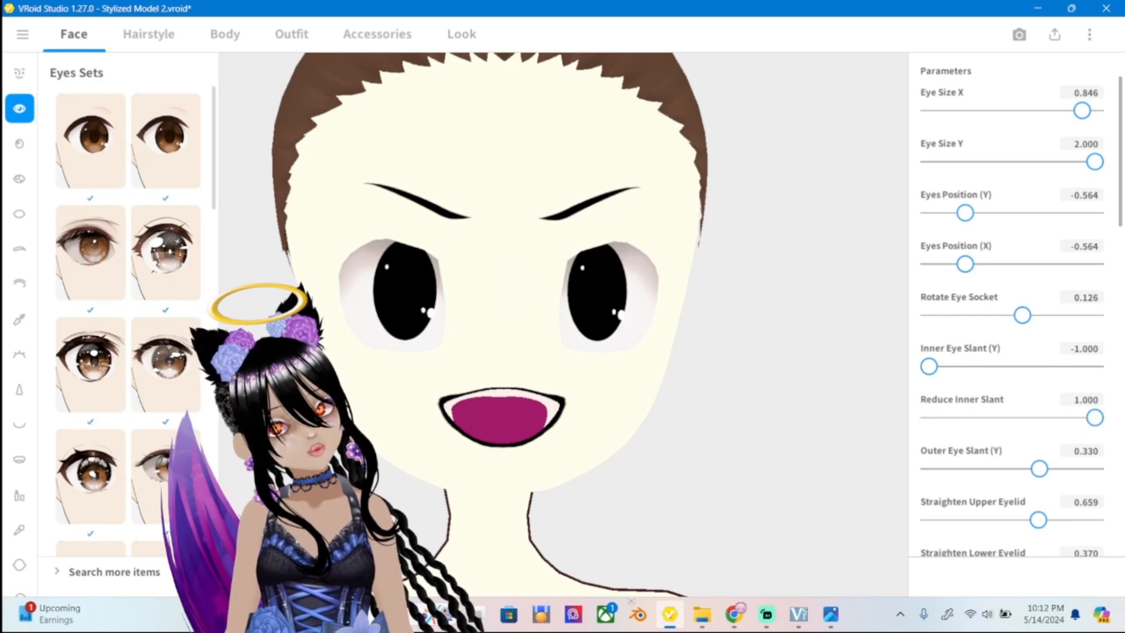
key(ctrl+z)
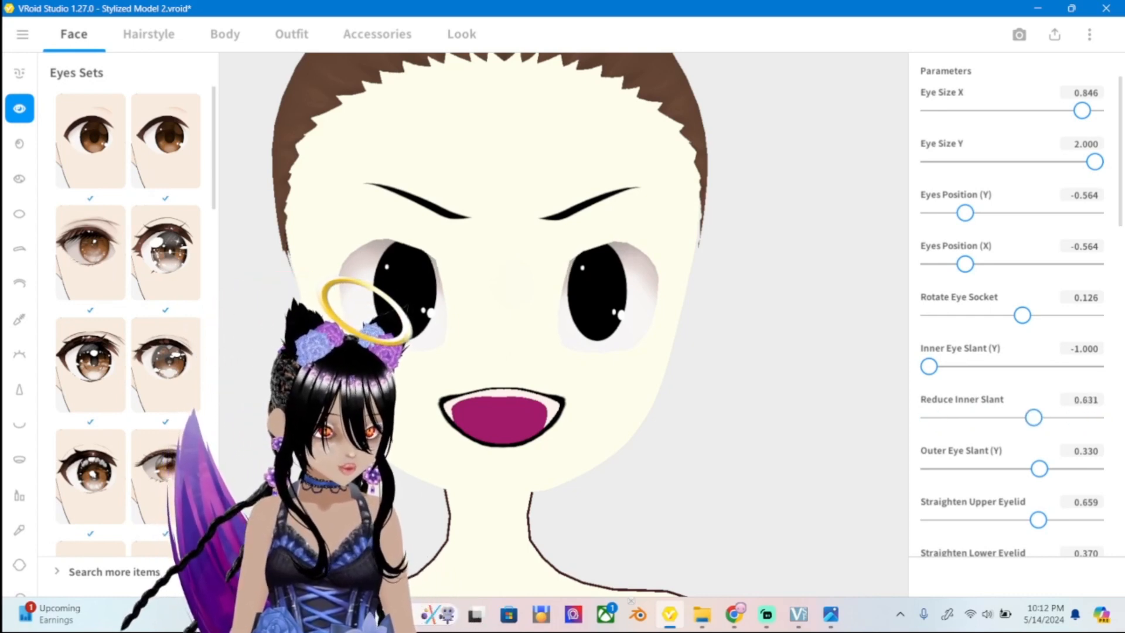
drag(1023, 316, 1064, 315)
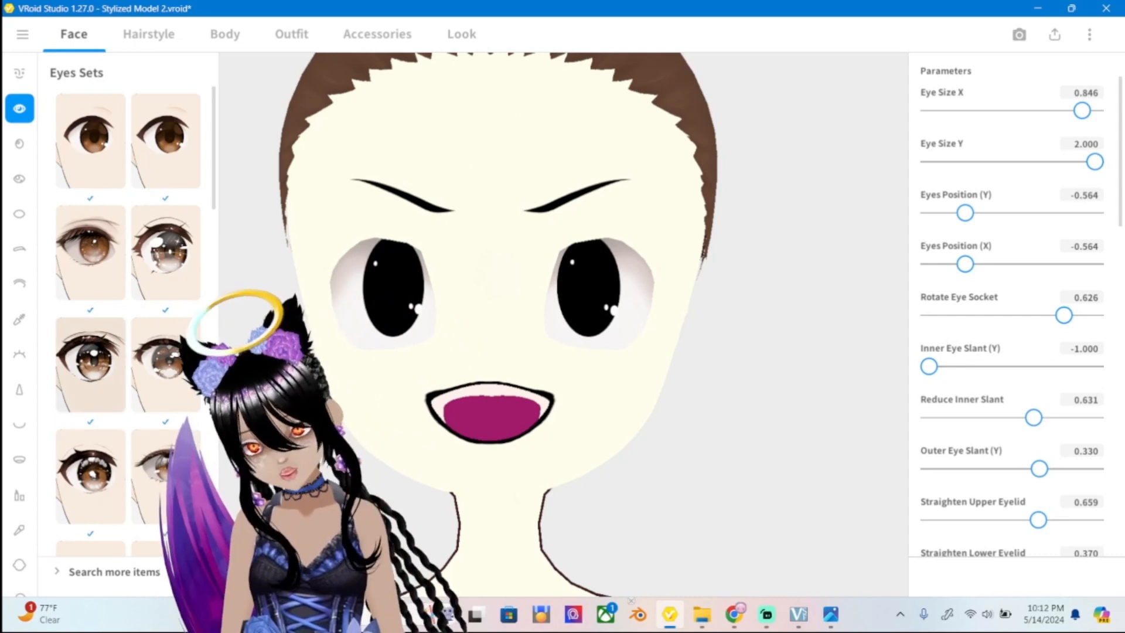
Switch the character's irises to the other all-black custom iris item.
click(19, 143)
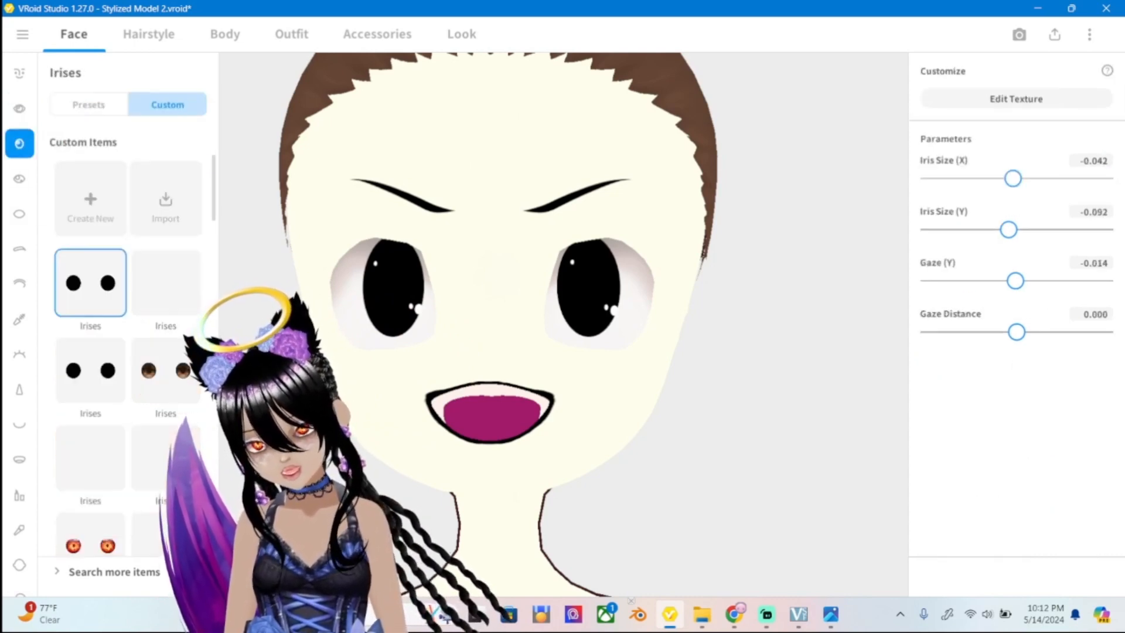
click(91, 370)
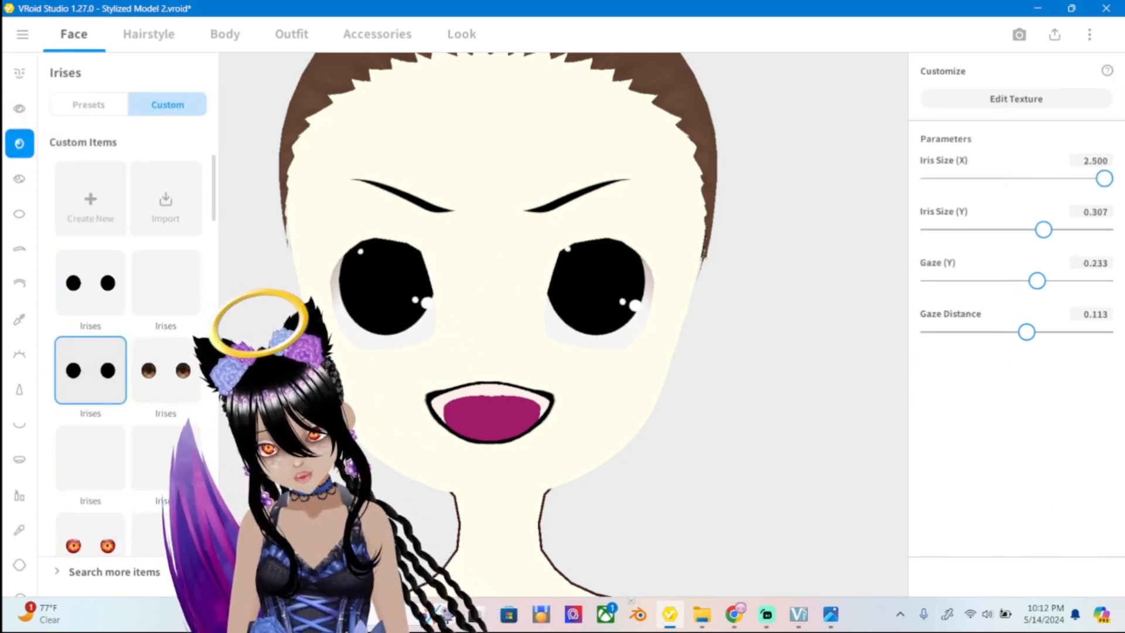
right_drag(703, 293, 729, 296)
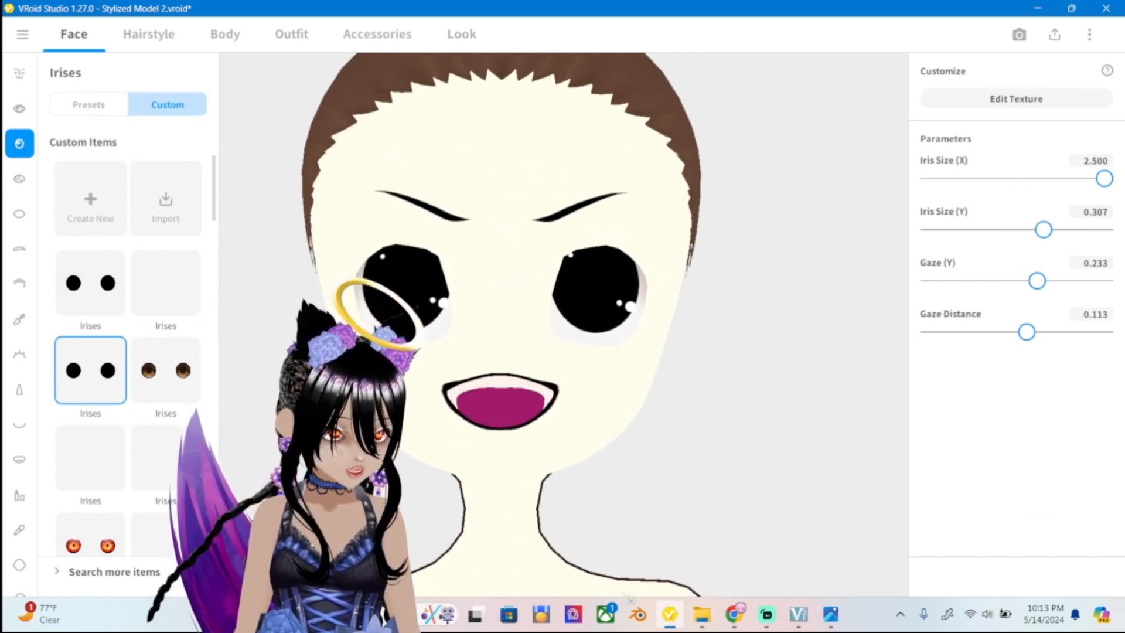
Set the irises' Gaze (Y) to -0.107 and Gaze Distance to 0.187.
drag(1037, 281, 1007, 280)
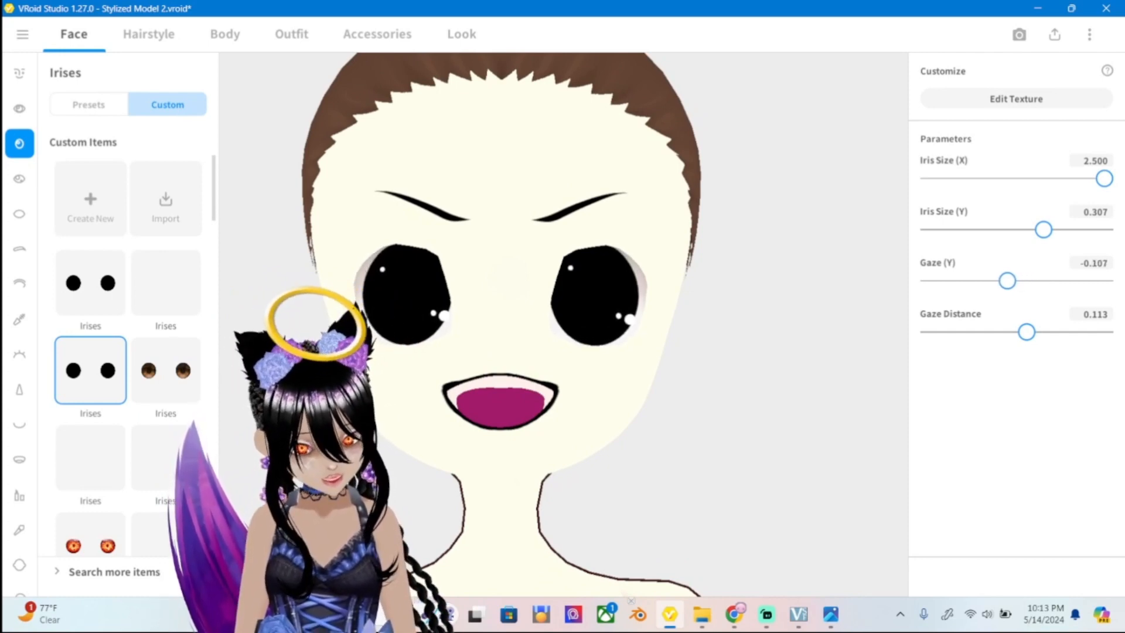
drag(1026, 332, 1035, 332)
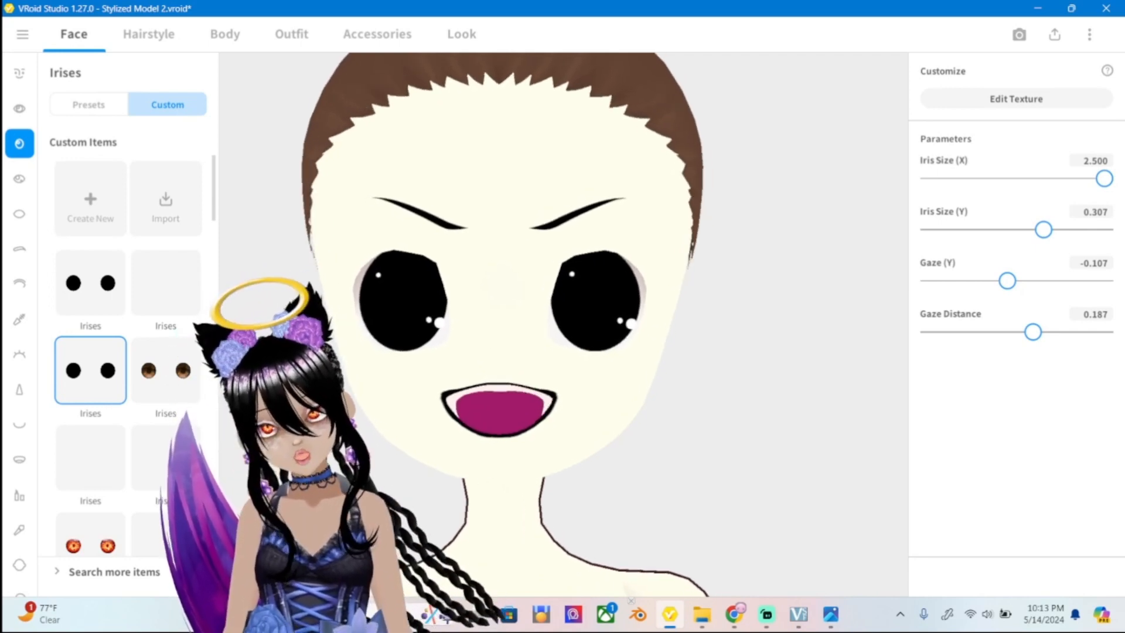
Compare the character's enlarged black eyes with the reference image ref2.png and examine the face from nearer and farther.
scroll(563, 293, up, 1)
click(831, 614)
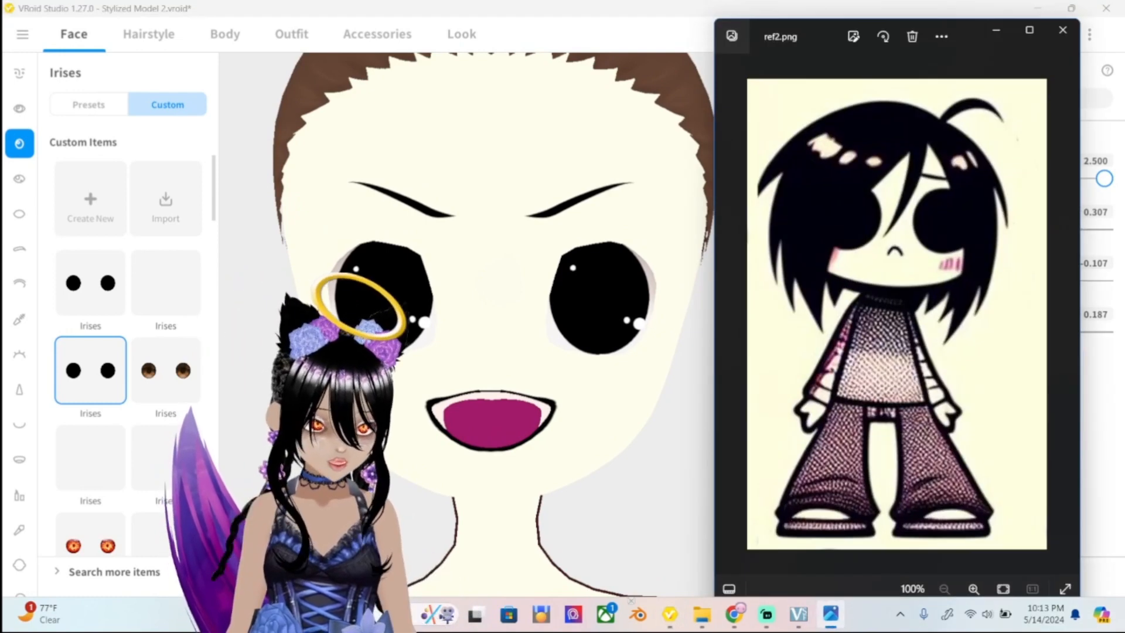
click(831, 614)
right_drag(645, 293, 668, 293)
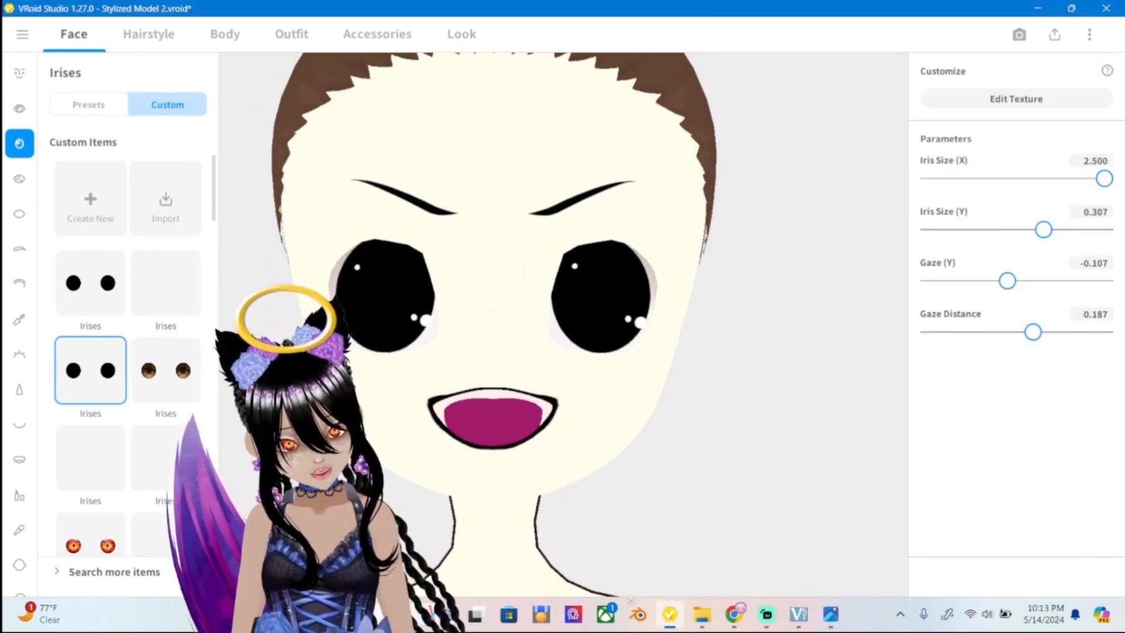
scroll(562, 322, down, 2)
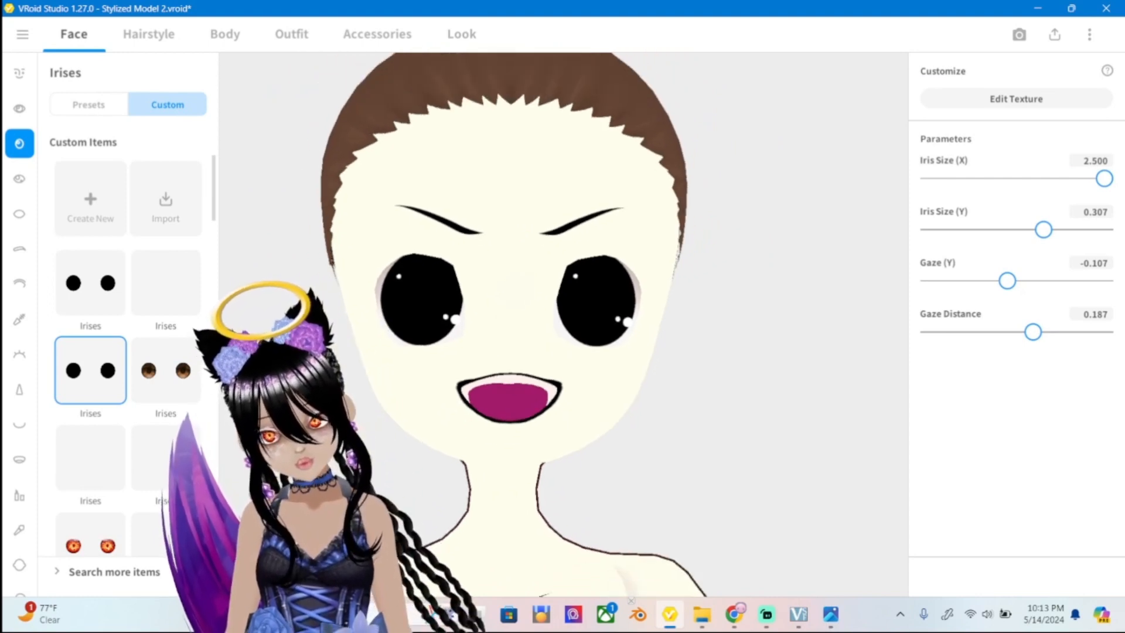
mouse_move(644, 293)
right_down()
mouse_move(515, 293)
mouse_move(656, 293)
right_up()
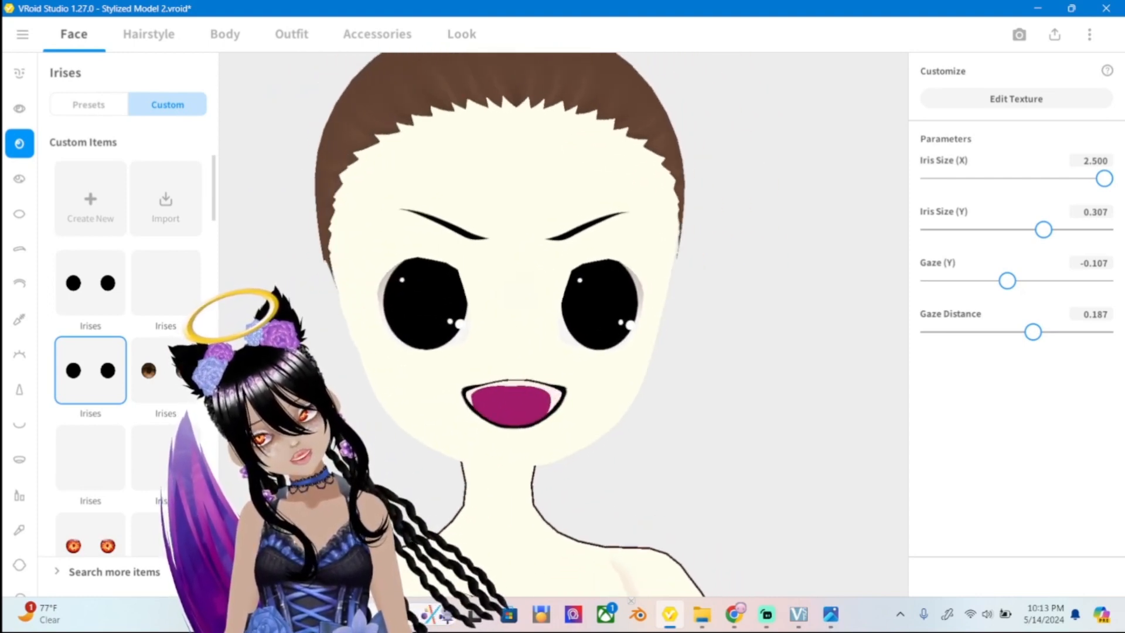
scroll(504, 293, up, 2)
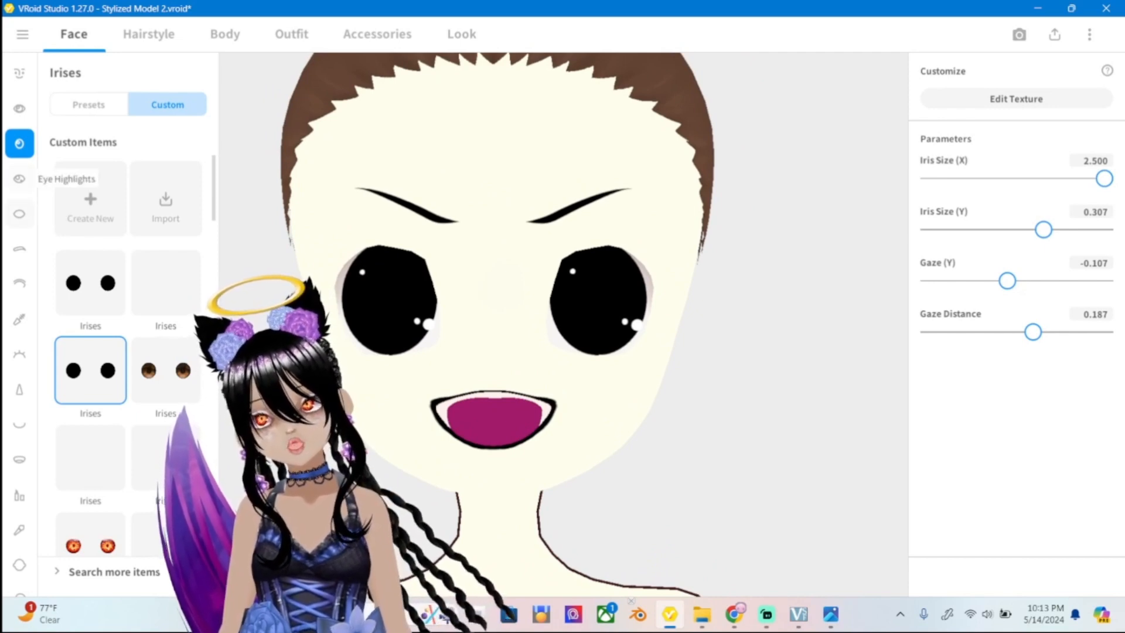
mouse_move(645, 293)
right_down()
mouse_move(481, 293)
mouse_move(650, 293)
mouse_move(627, 275)
mouse_move(636, 285)
right_up()
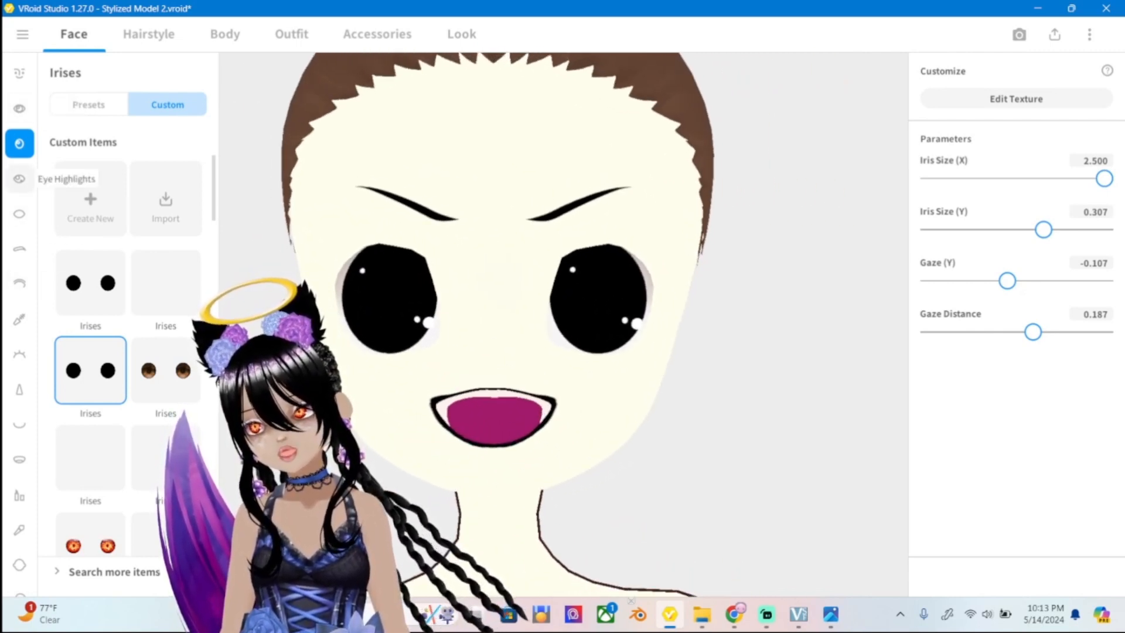
Check the eyes in ref2.png again and apply the four-petal flower preset as the eye highlights.
click(19, 178)
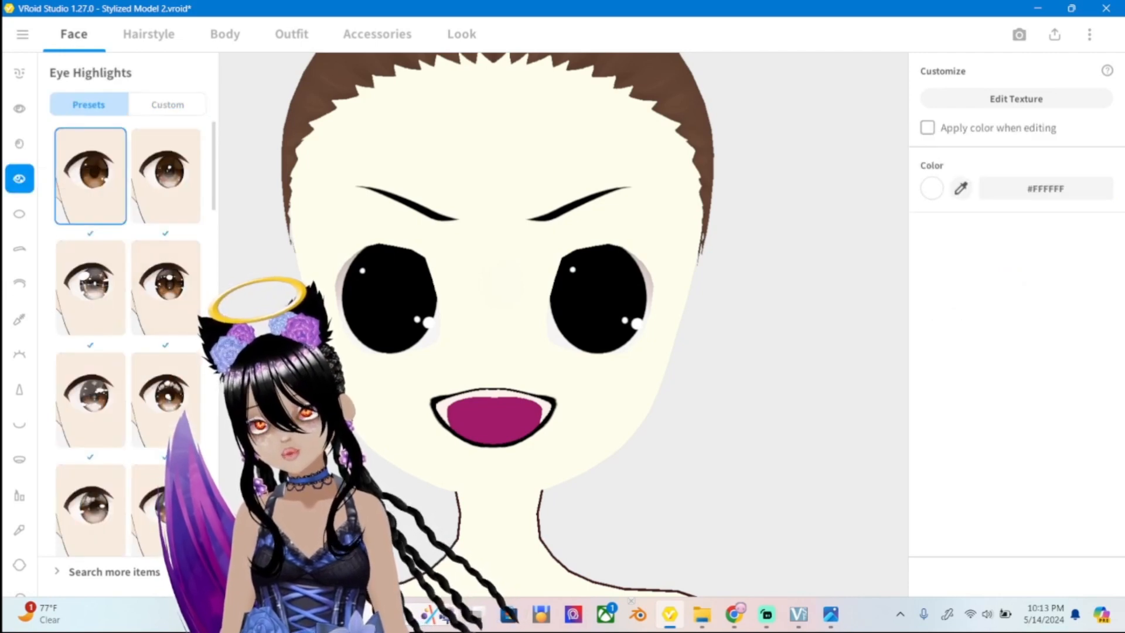
click(831, 614)
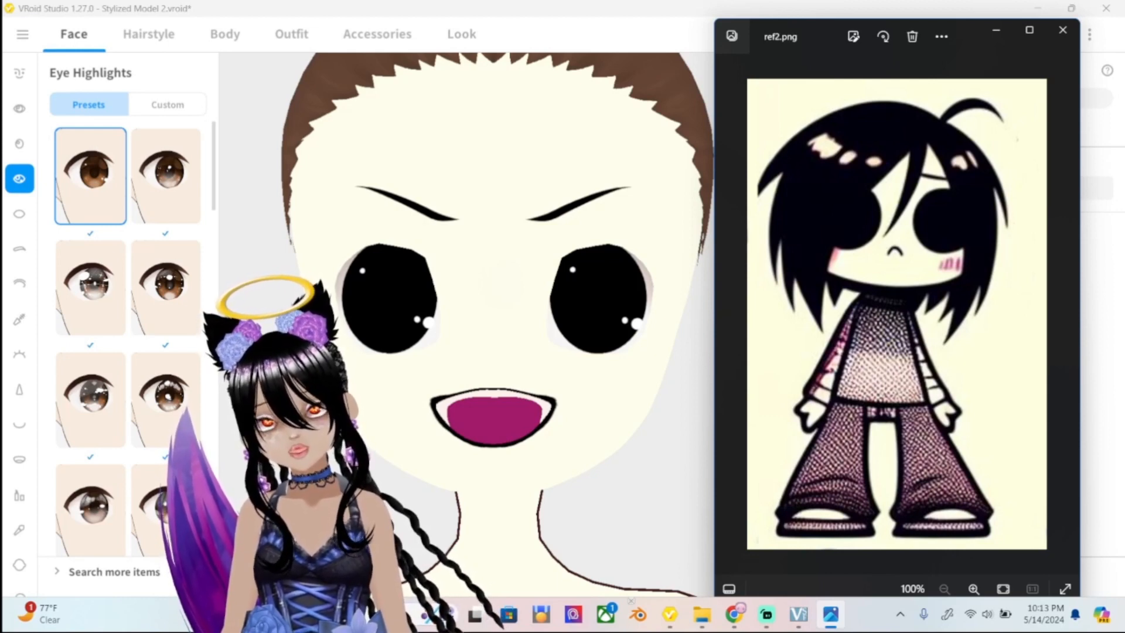
key(alt+Tab)
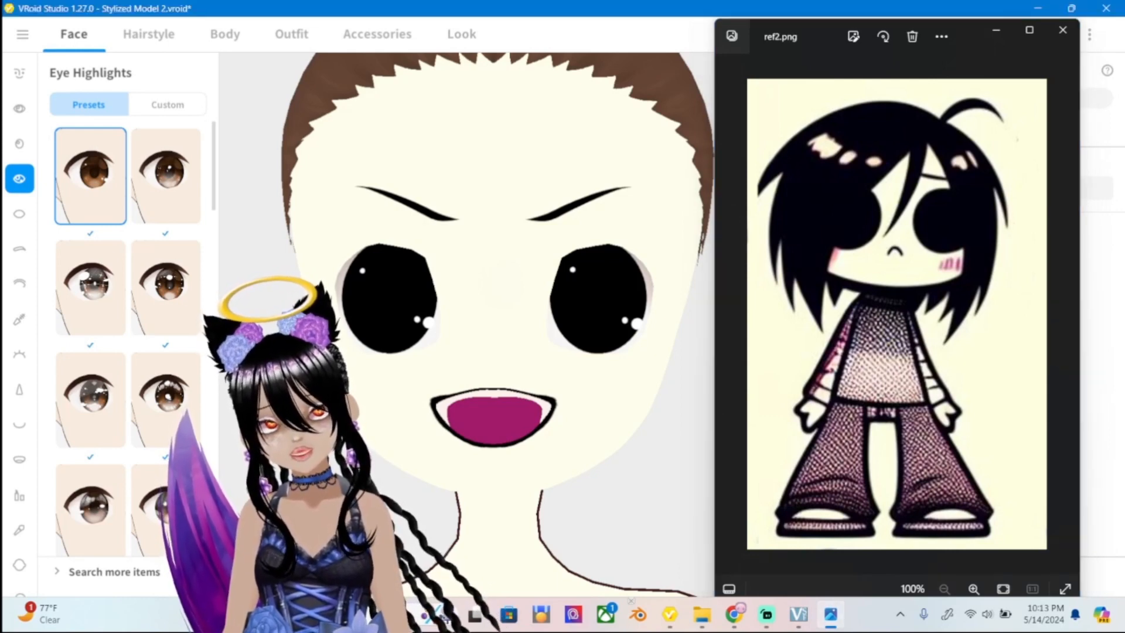
scroll(129, 340, down, 10)
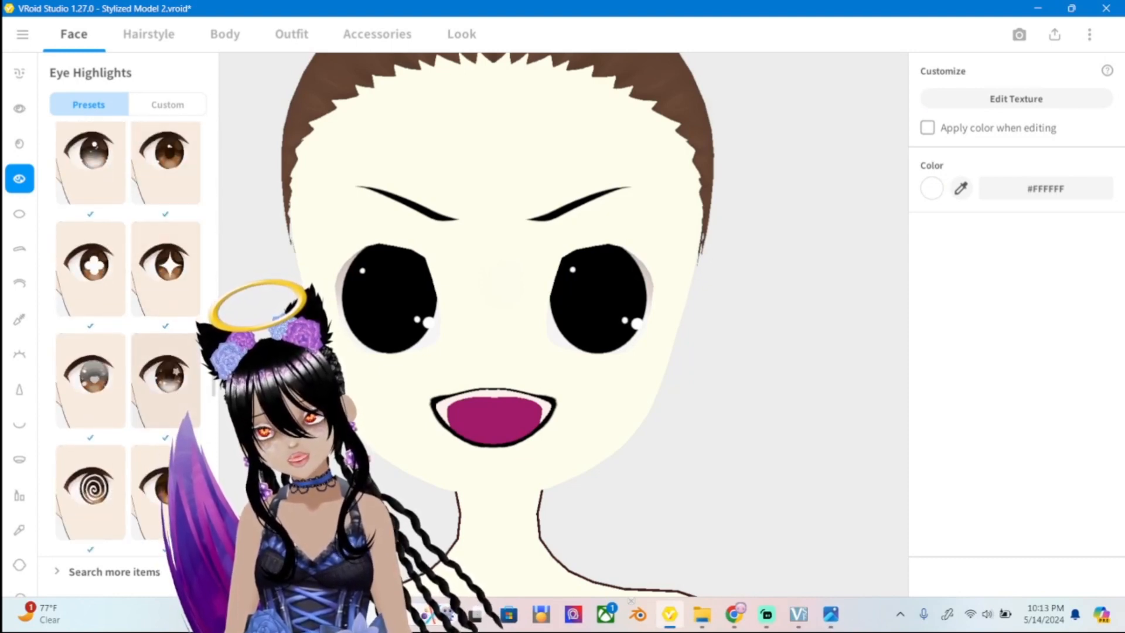
click(90, 269)
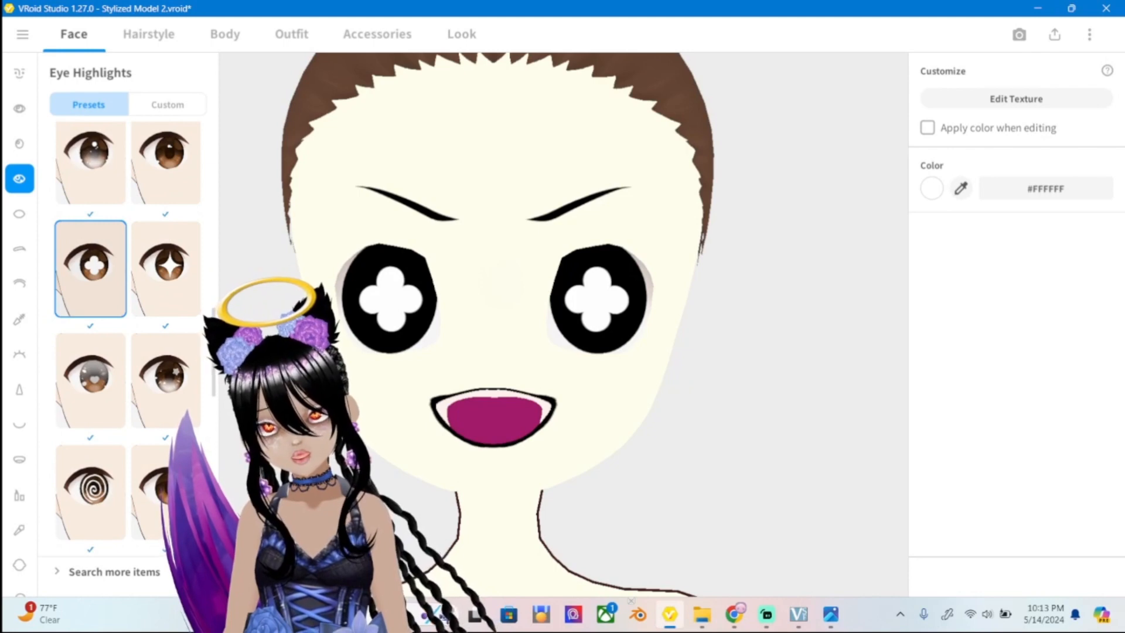
Apply the spiral preset as the eye highlights and browse the rest of the highlight presets.
mouse_move(645, 293)
right_down()
mouse_move(457, 293)
mouse_move(644, 293)
mouse_move(627, 311)
mouse_move(645, 290)
right_up()
click(90, 492)
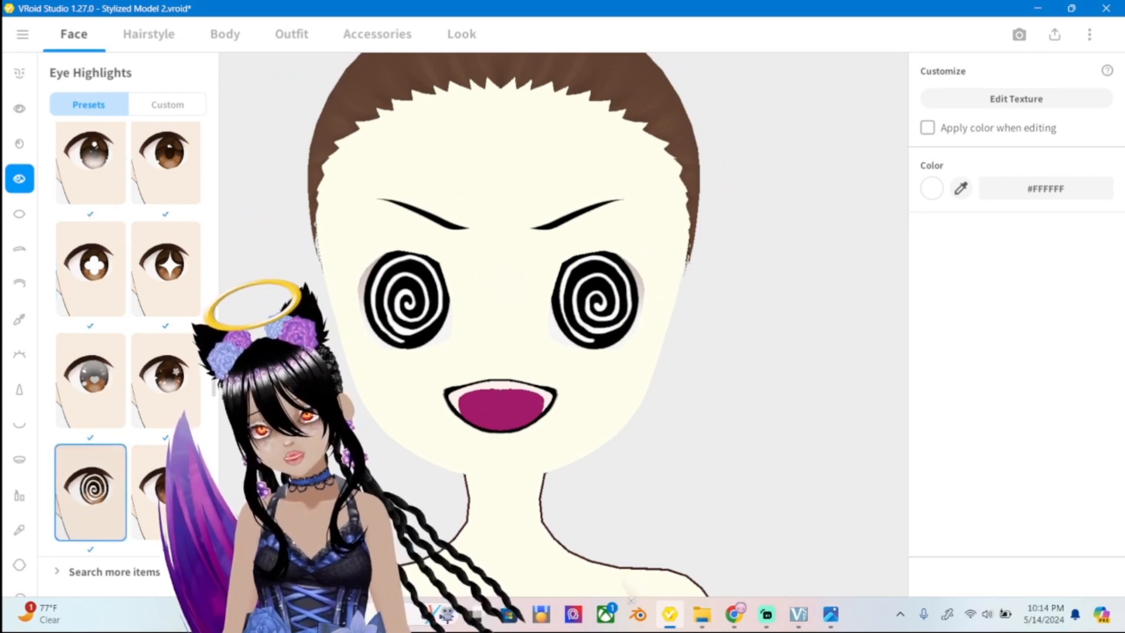
scroll(498, 293, up, 2)
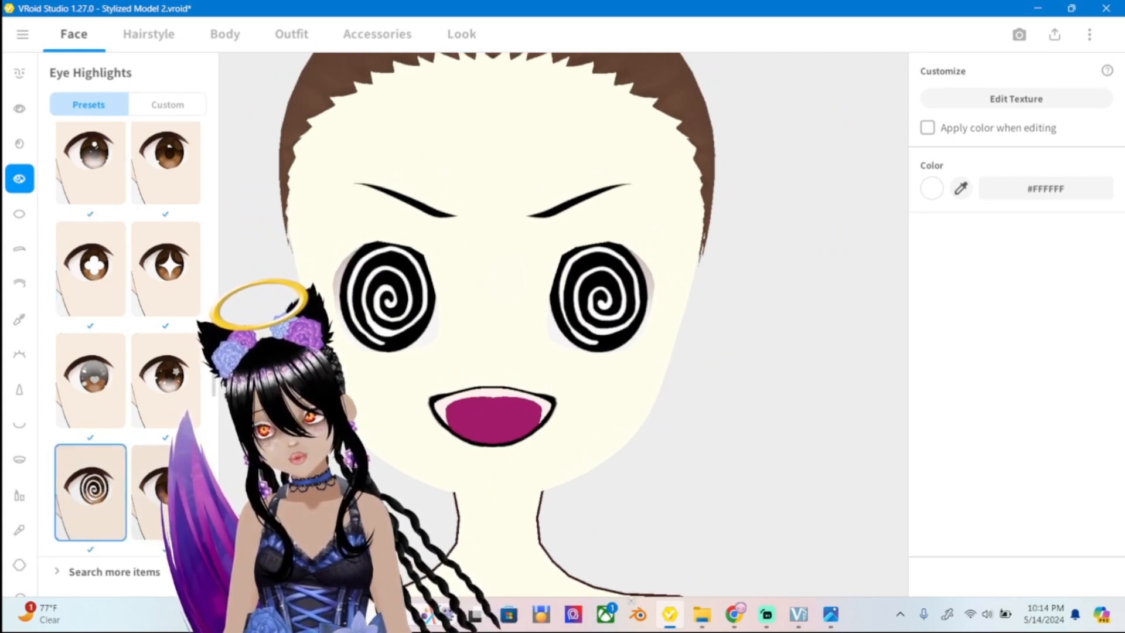
scroll(126, 340, down, 2)
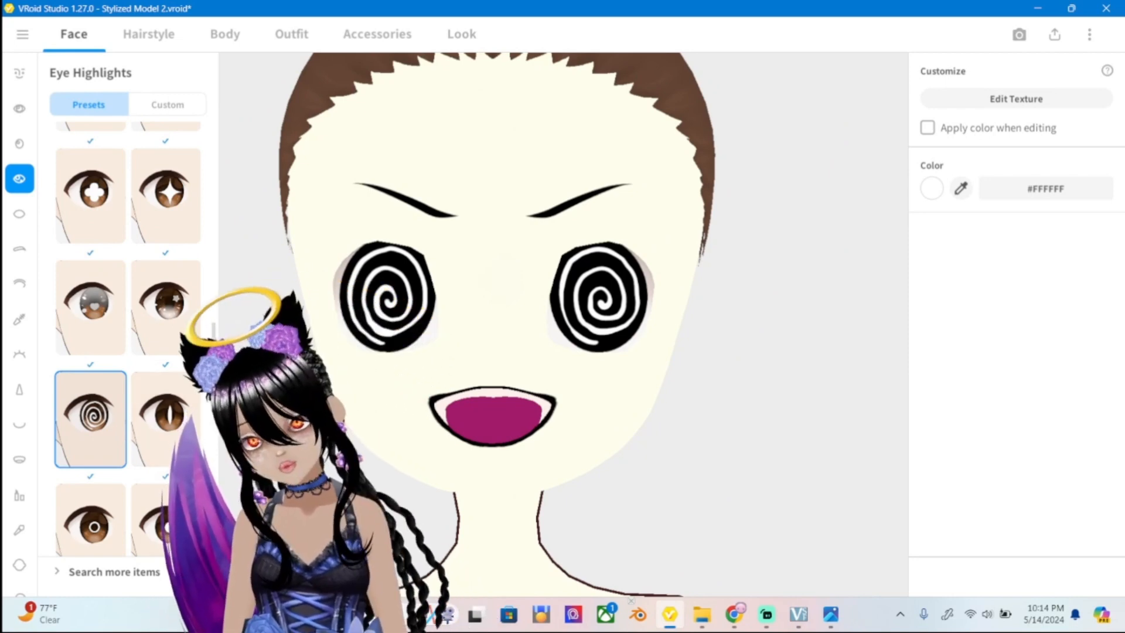
scroll(127, 340, up, 3)
scroll(126, 340, down, 9)
scroll(126, 339, down, 5)
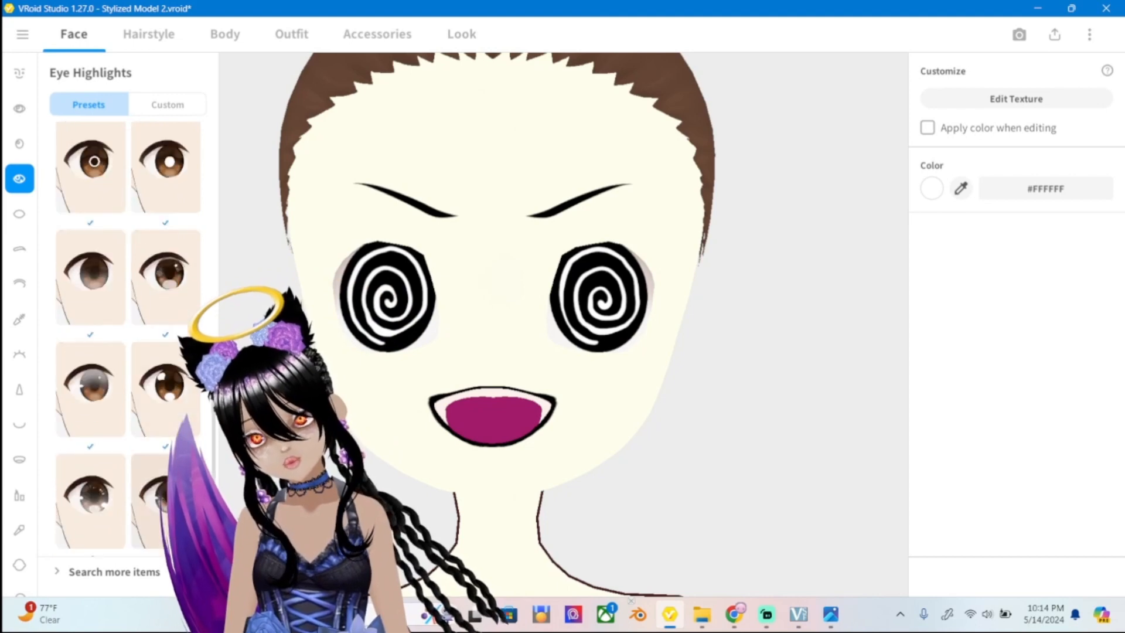
scroll(126, 340, up, 6)
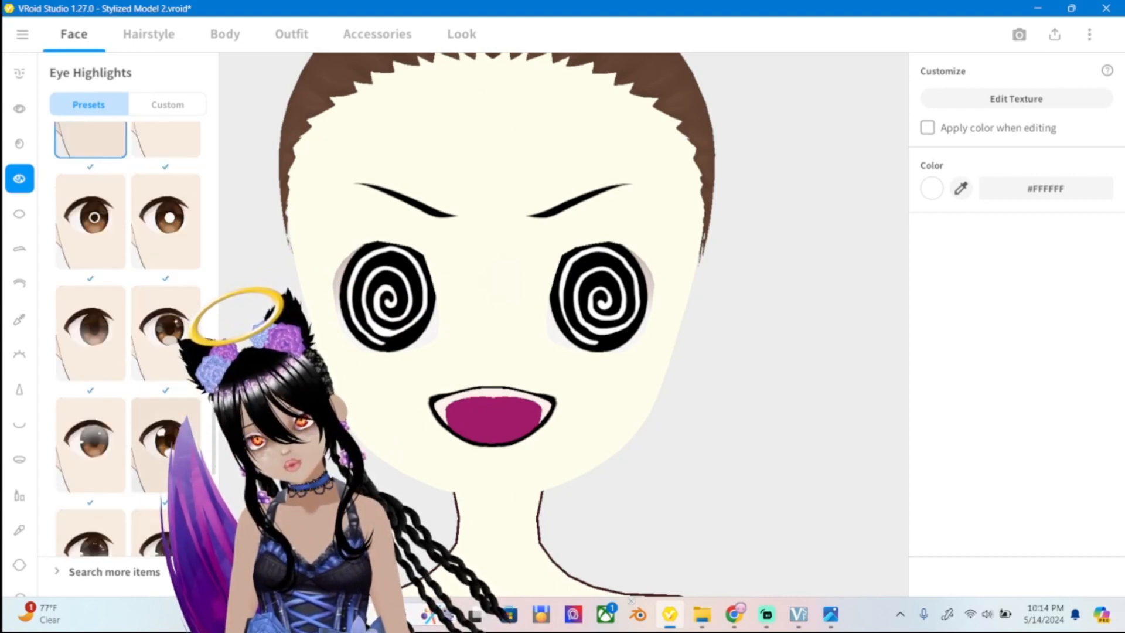
Try the thin white ring preset as the eye highlights and go back to the spiral preset.
click(90, 405)
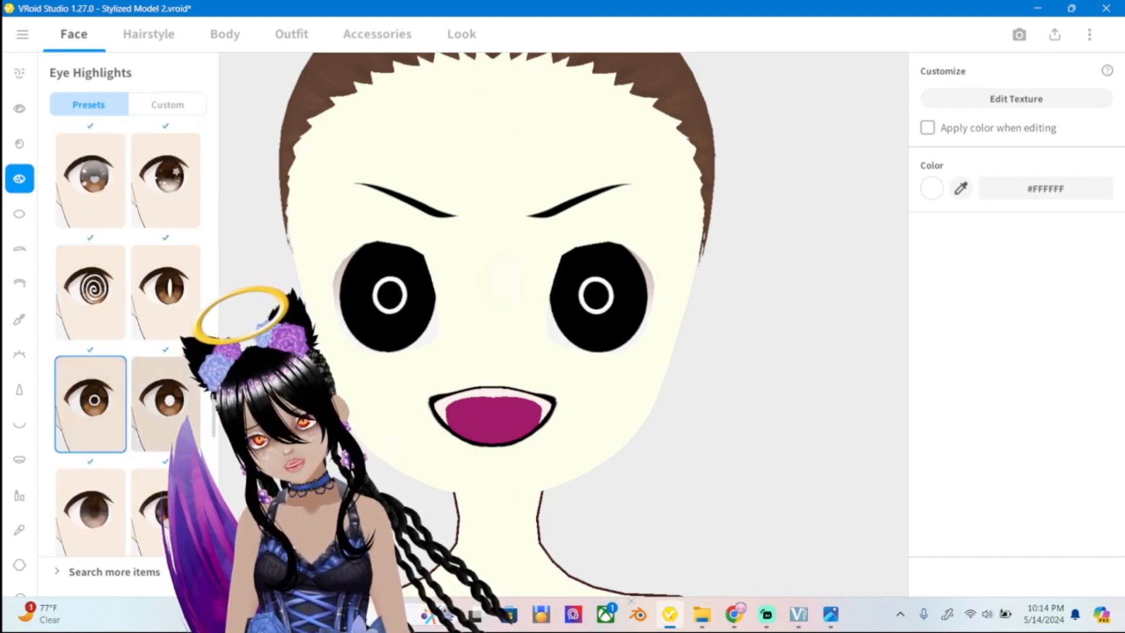
click(166, 405)
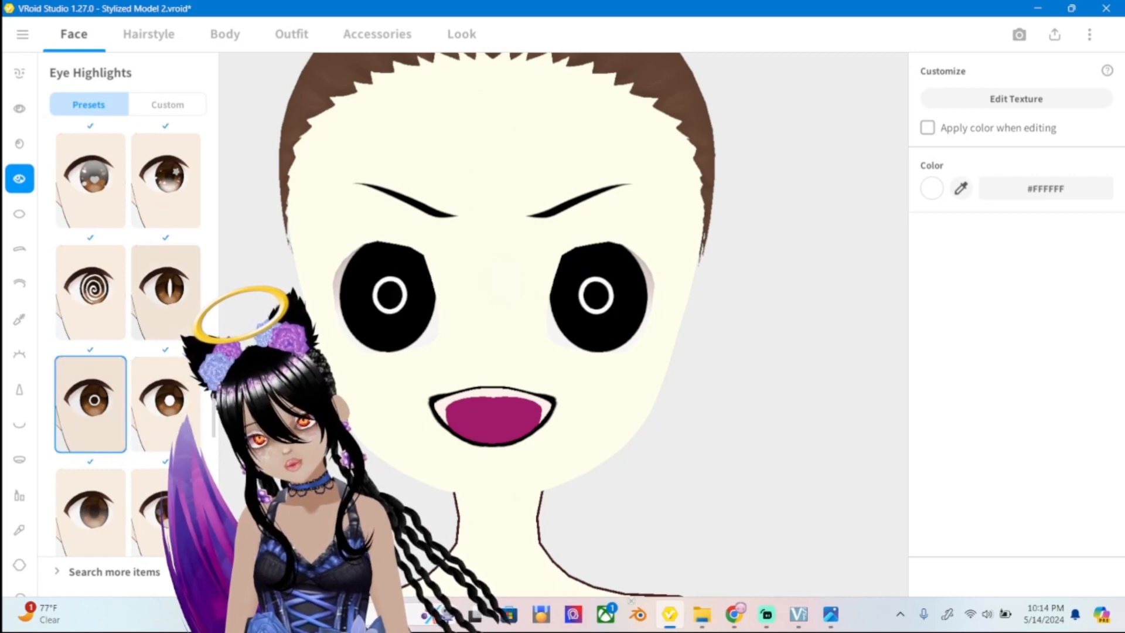
click(166, 292)
click(166, 404)
click(91, 405)
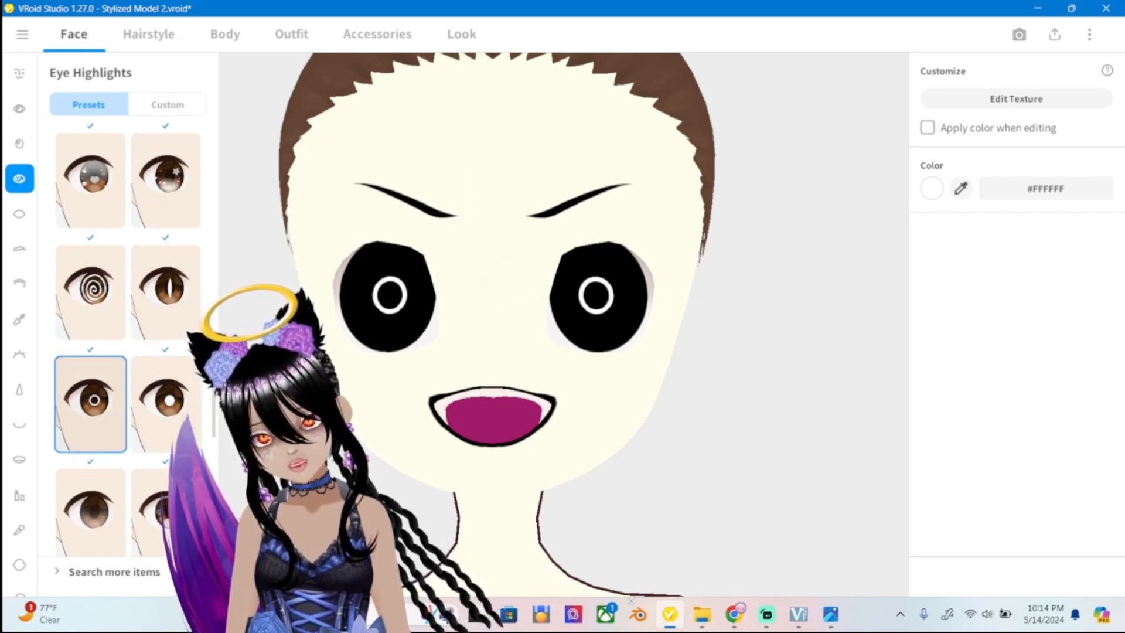
click(90, 292)
scroll(562, 317, down, 3)
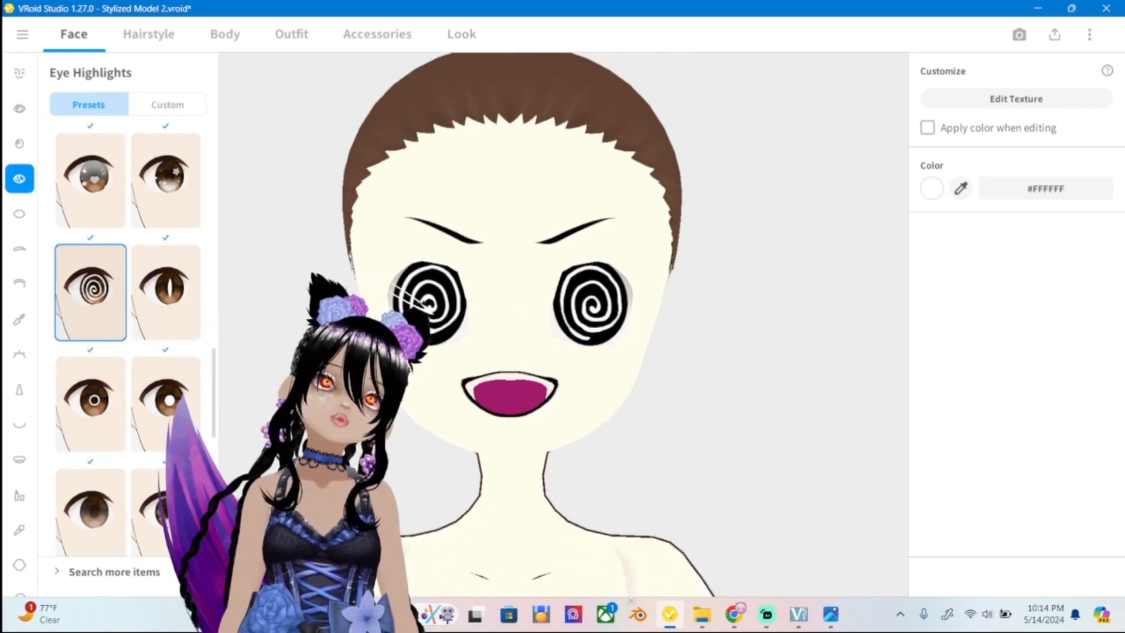
right_drag(563, 317, 569, 293)
scroll(504, 293, up, 2)
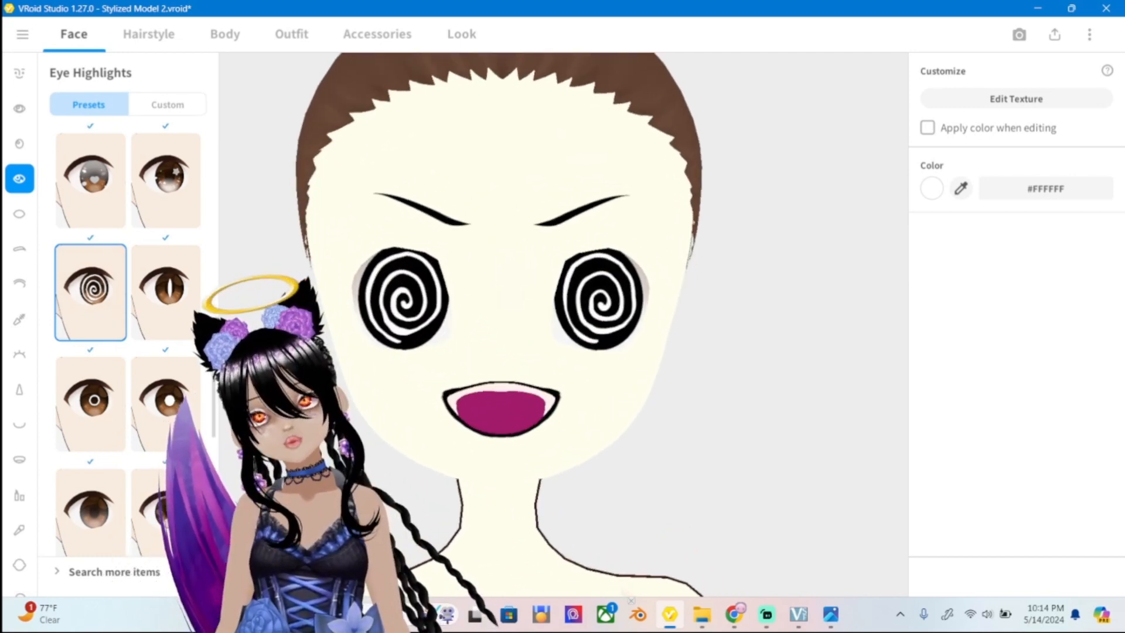
Try the highlight preset with concentric grey-white rings and side glints, and restore the spiral eye highlights.
scroll(128, 340, up, 10)
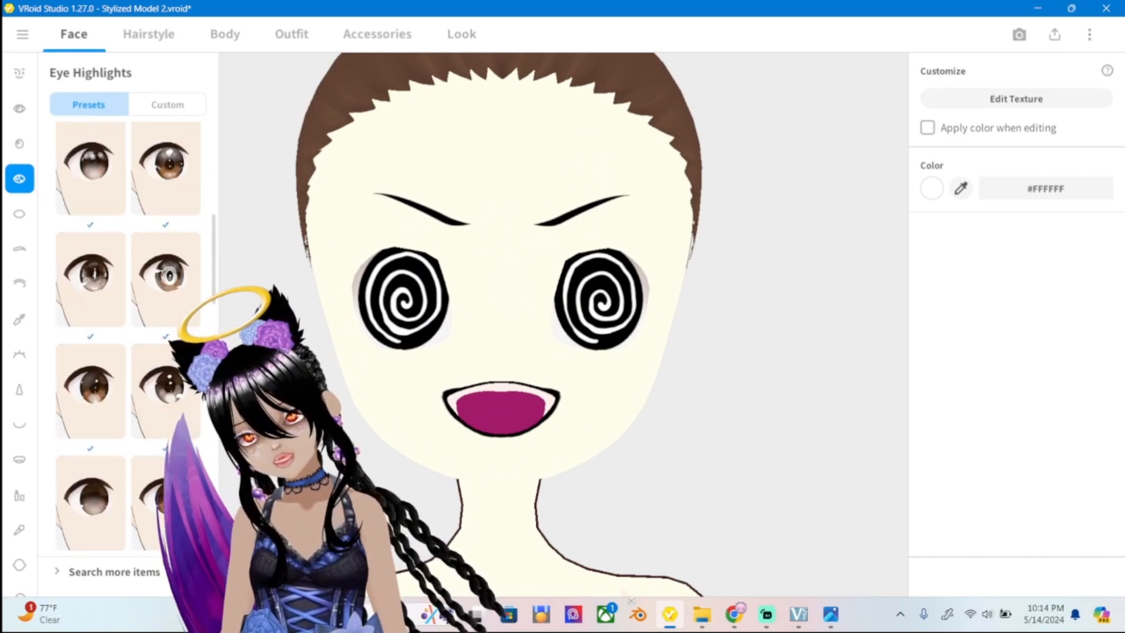
click(159, 416)
scroll(158, 411, down, 6)
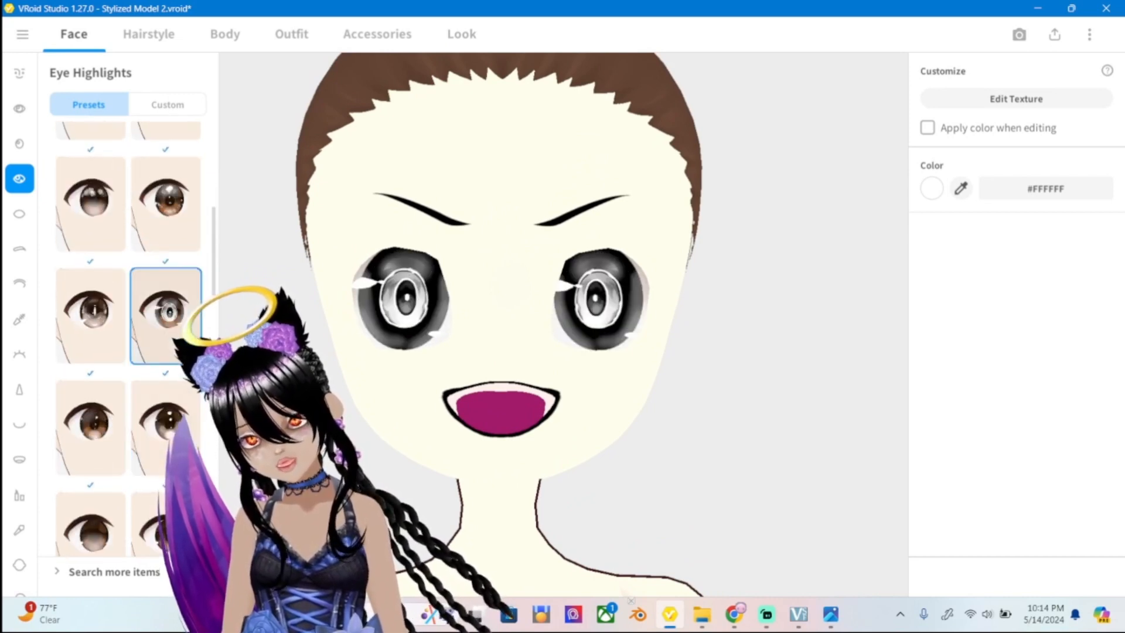
scroll(127, 340, down, 3)
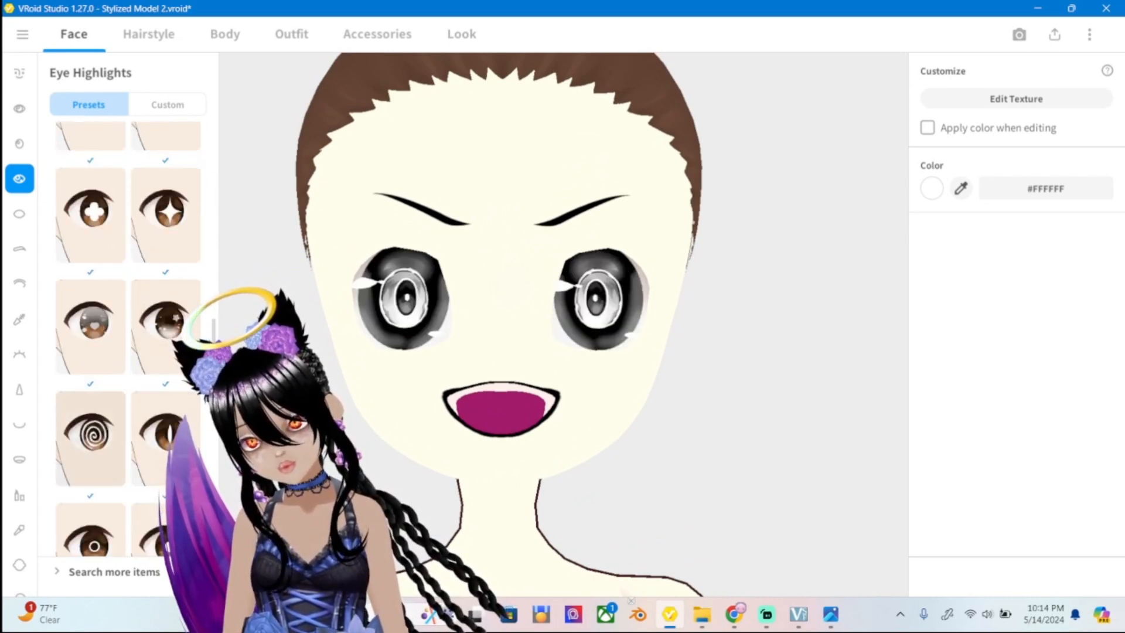
click(90, 439)
scroll(548, 352, down, 3)
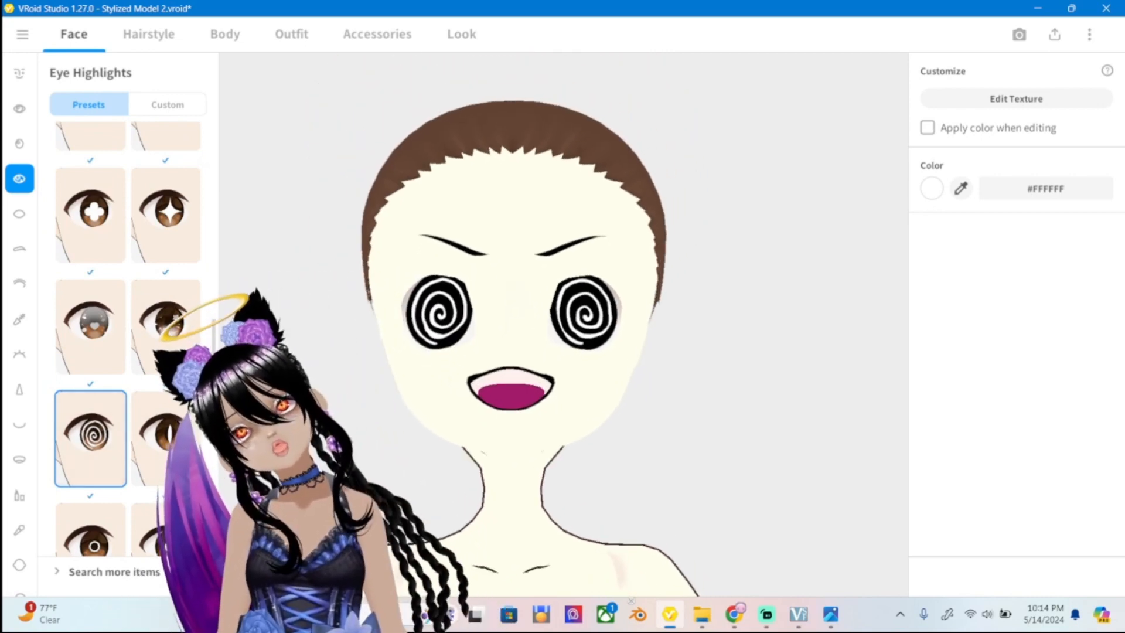
scroll(504, 322, up, 1)
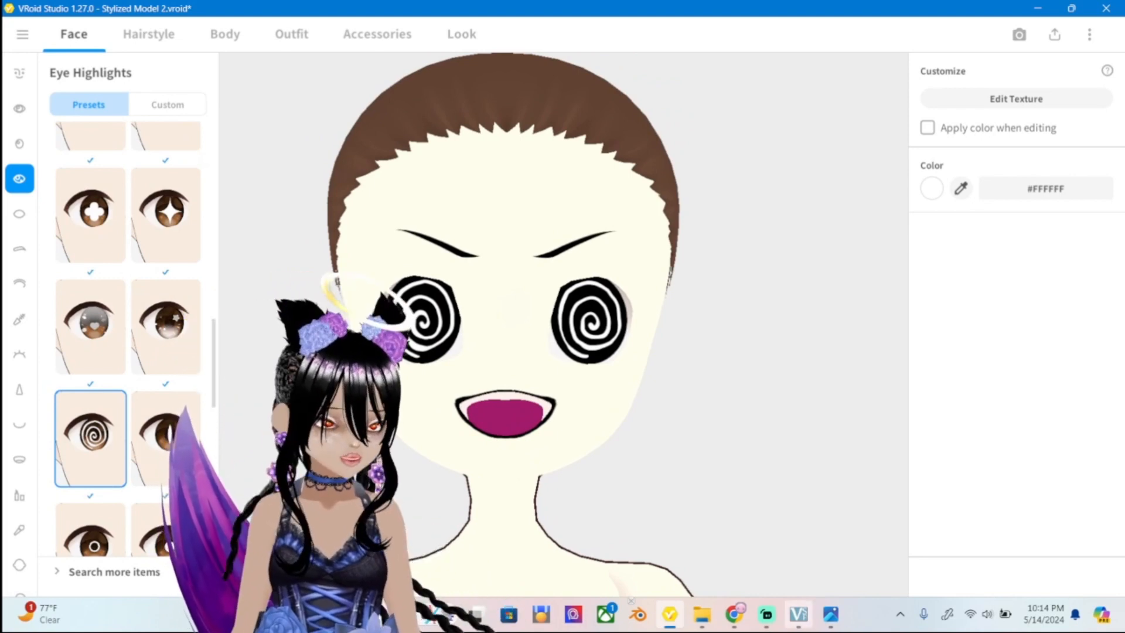
mouse_move(733, 614)
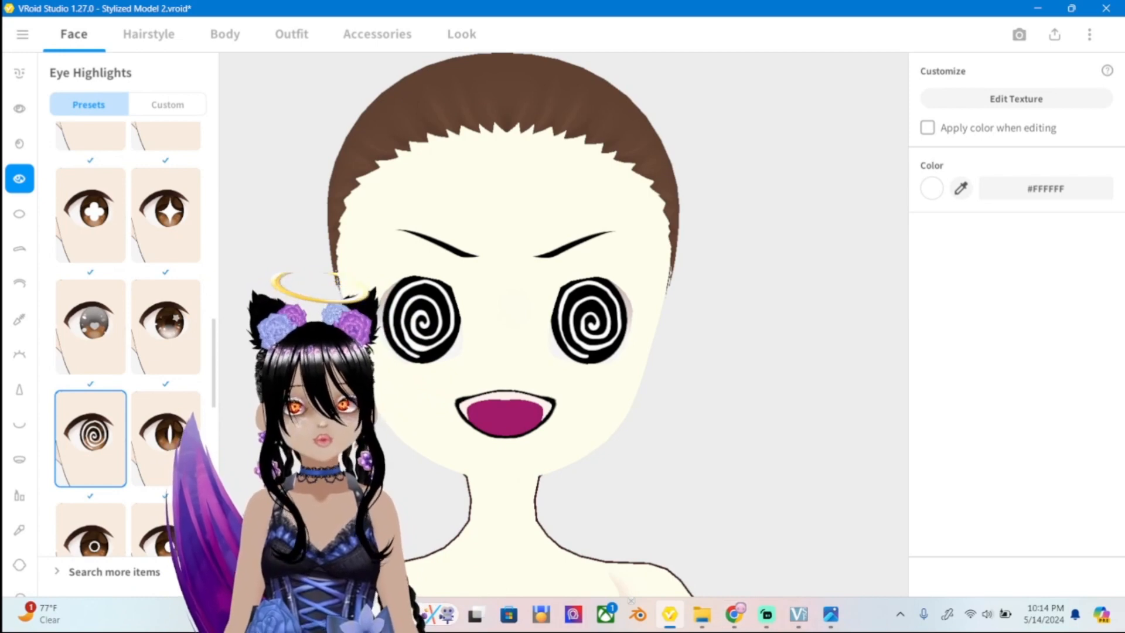
scroll(563, 324, down, 1)
middle_drag(563, 324, 637, 345)
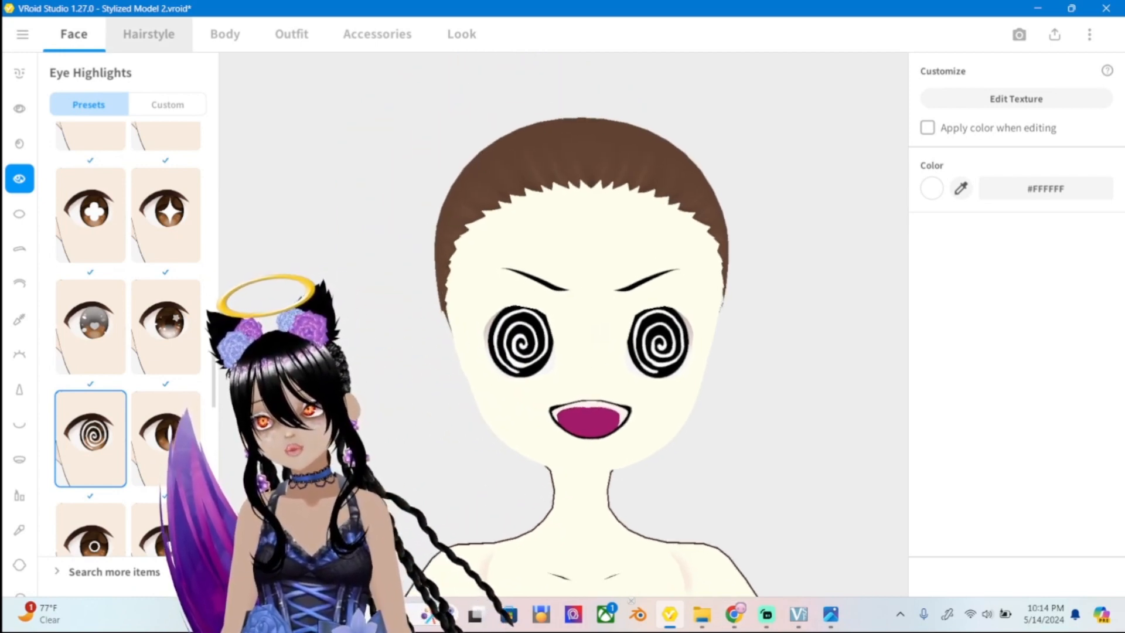
Switch to hairstyle editing and save the model after a look at the recording in Streamlabs Desktop.
click(148, 34)
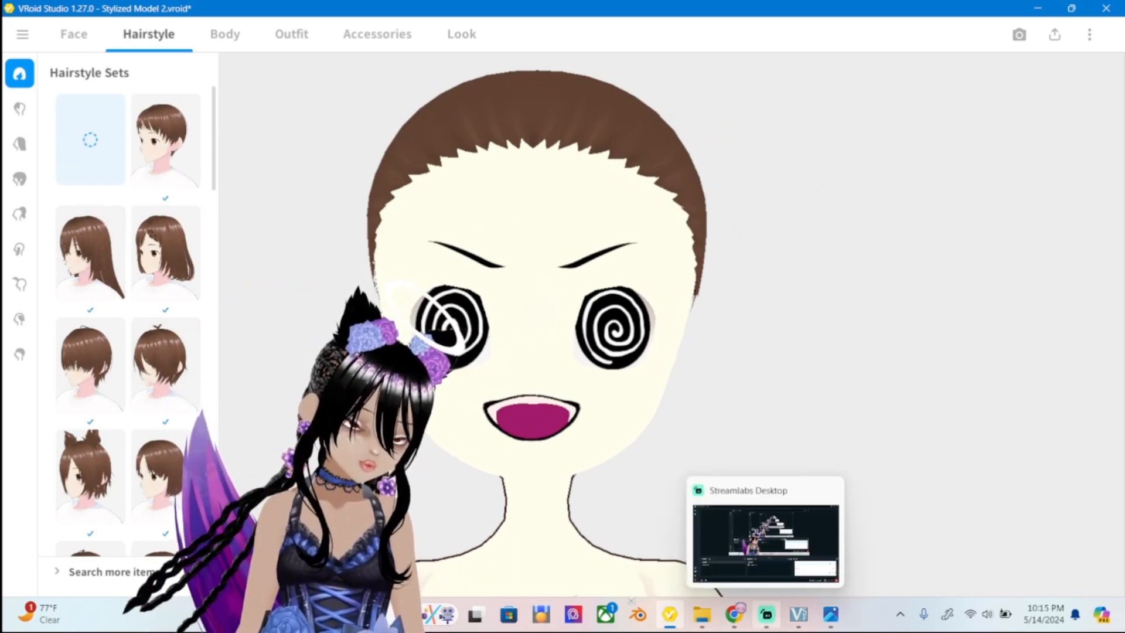
click(767, 614)
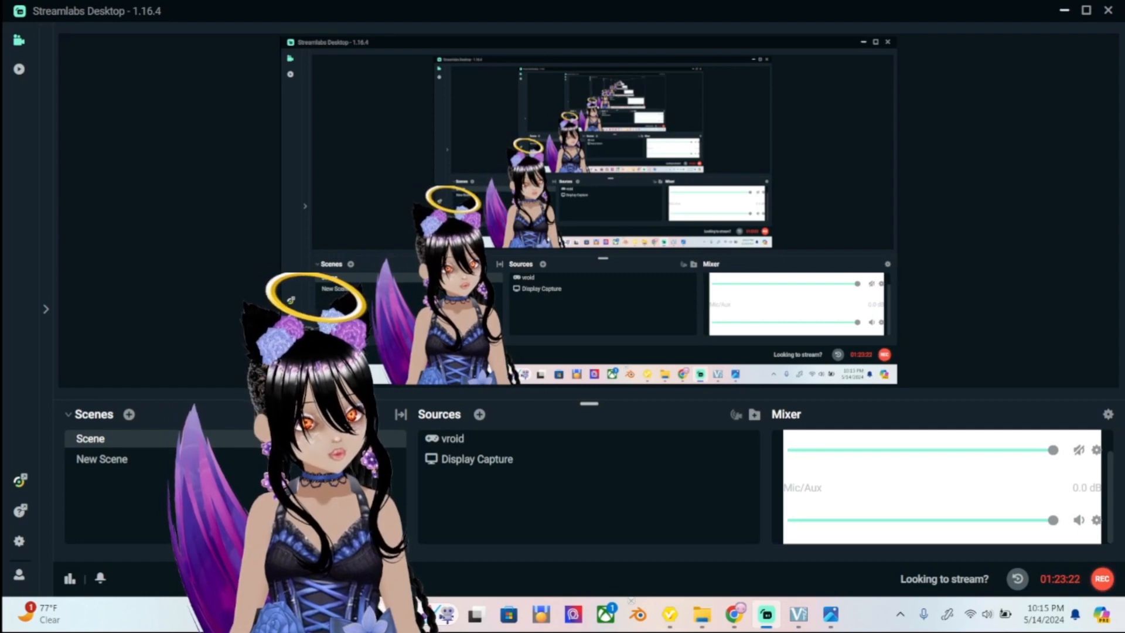
click(1064, 10)
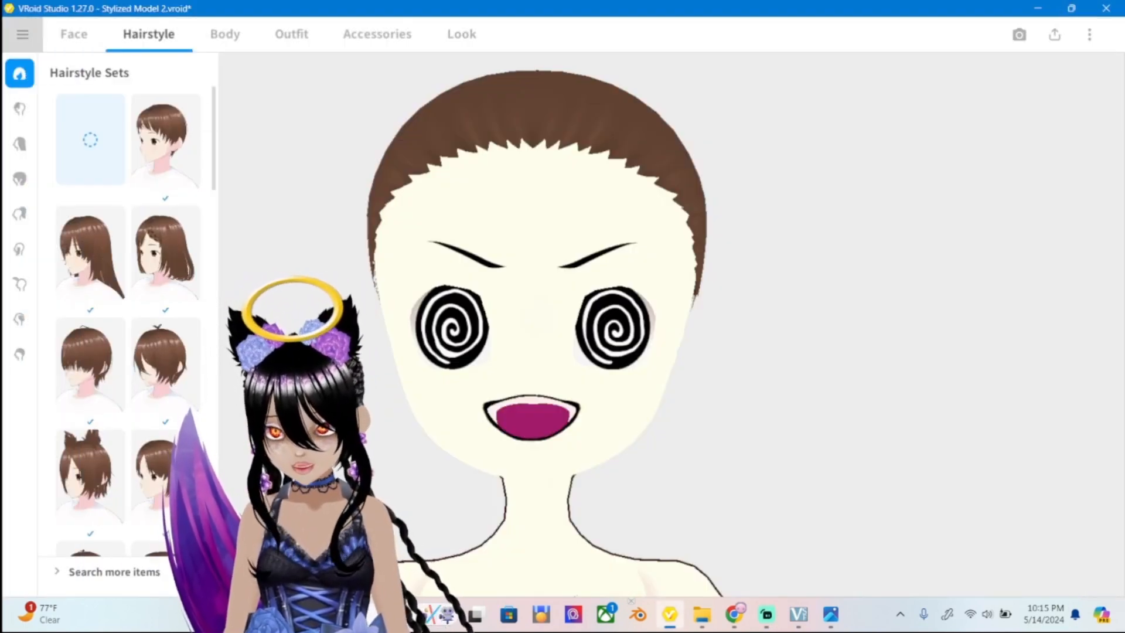
click(23, 34)
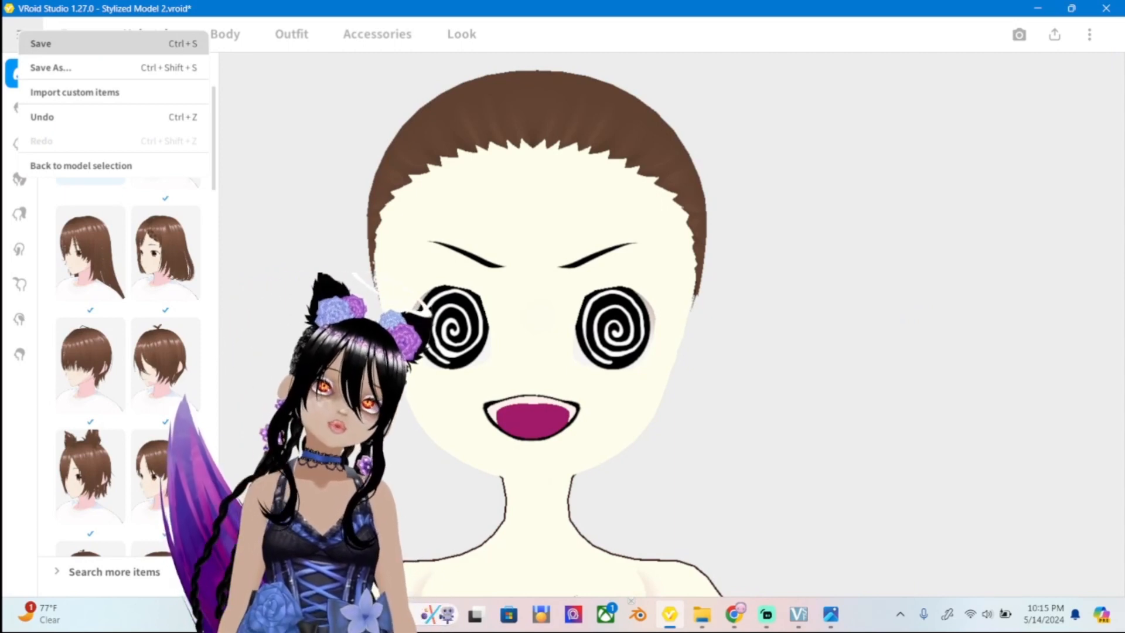
click(40, 43)
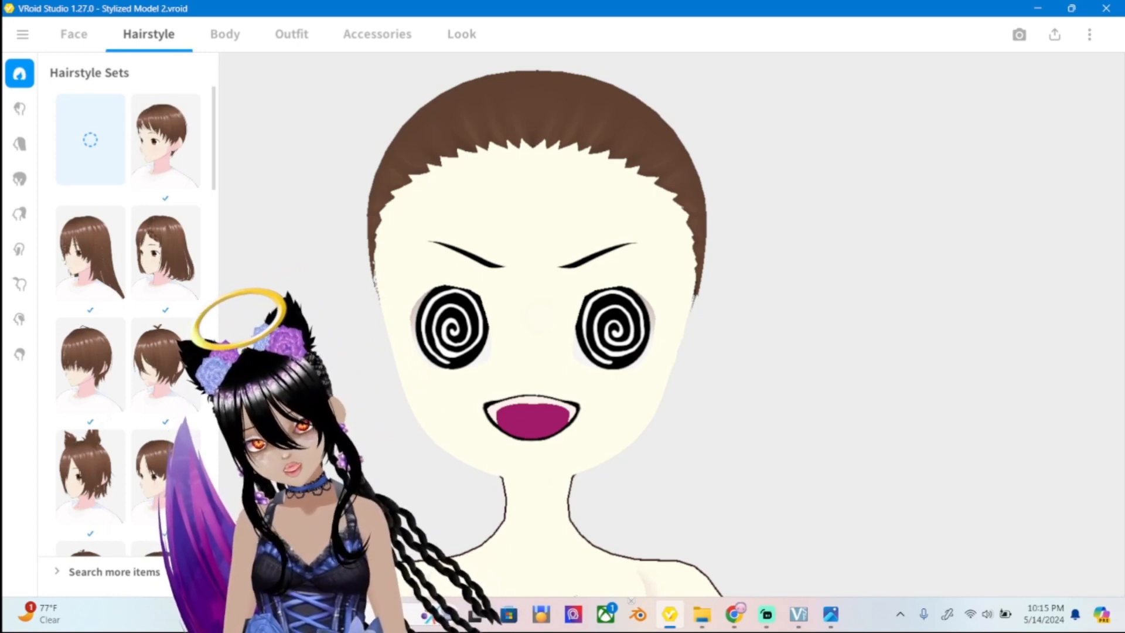
Check the hair in ref2.png and try the front hair preset with long side-swept bangs over one eye.
click(830, 613)
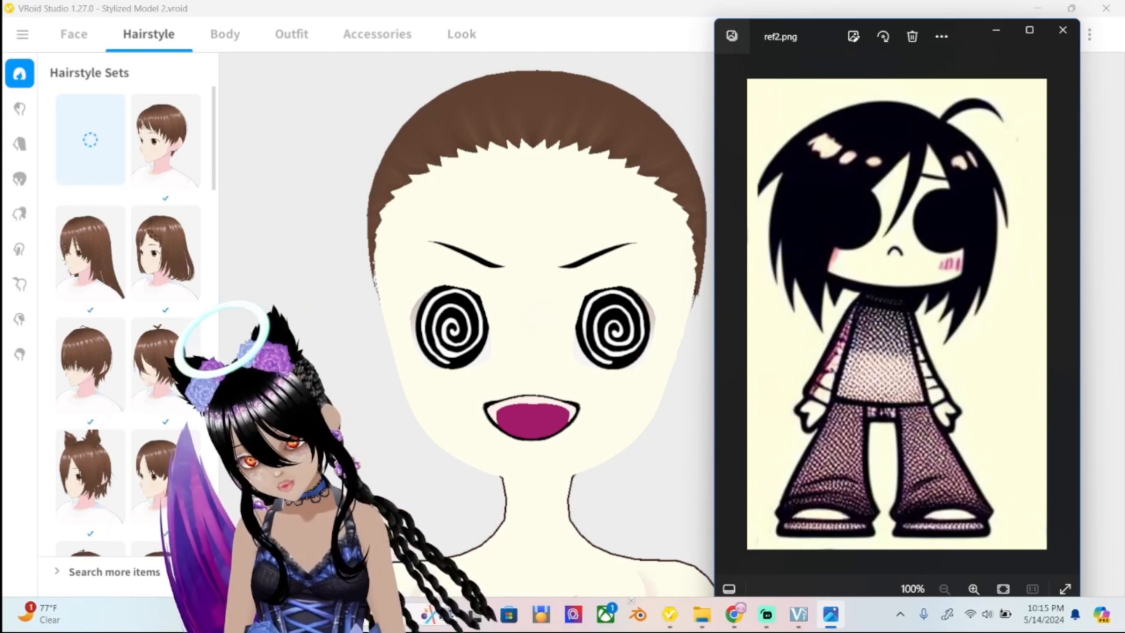
click(20, 108)
click(19, 108)
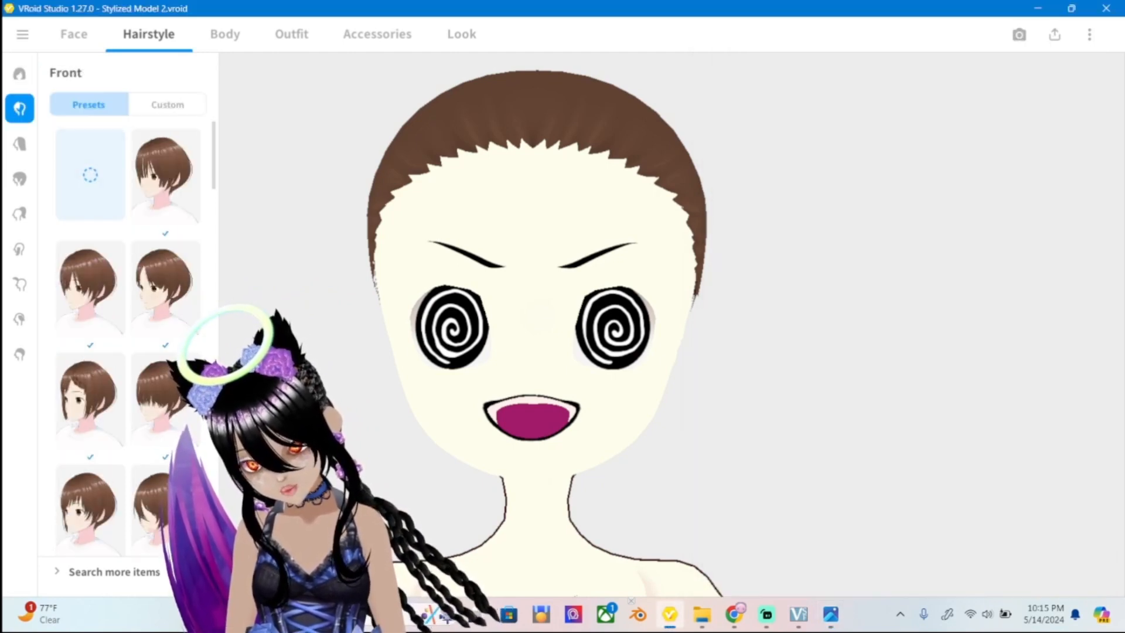
scroll(128, 340, down, 3)
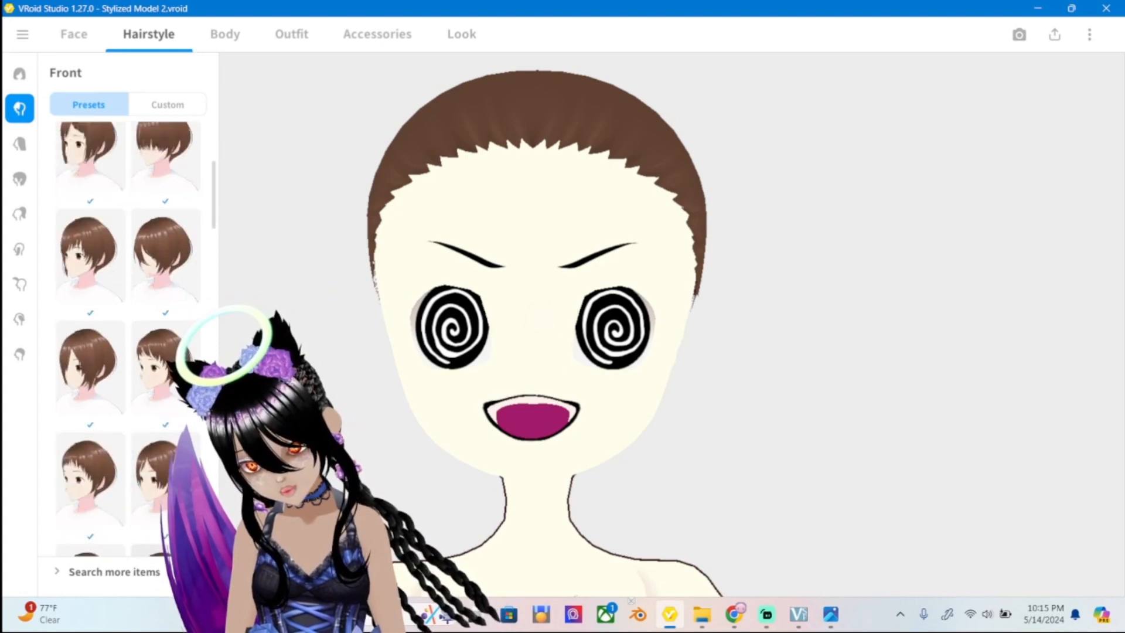
click(90, 367)
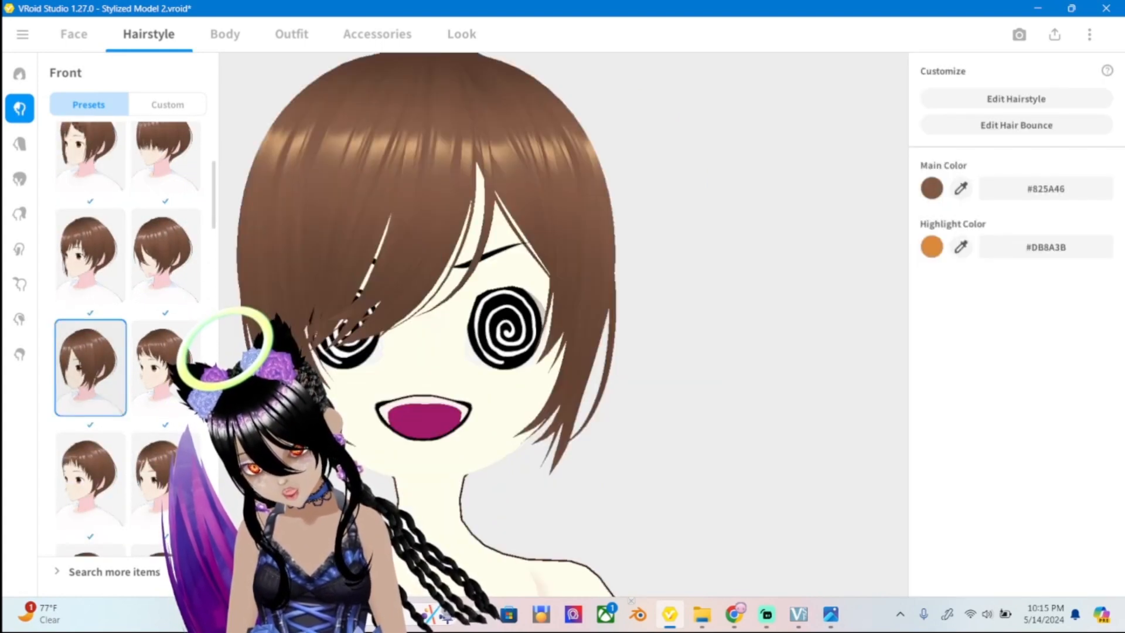
Compare the bangs with ref2.png and try other front hair presets, including the one with choppy centre bangs and the longer side-parted one.
click(830, 614)
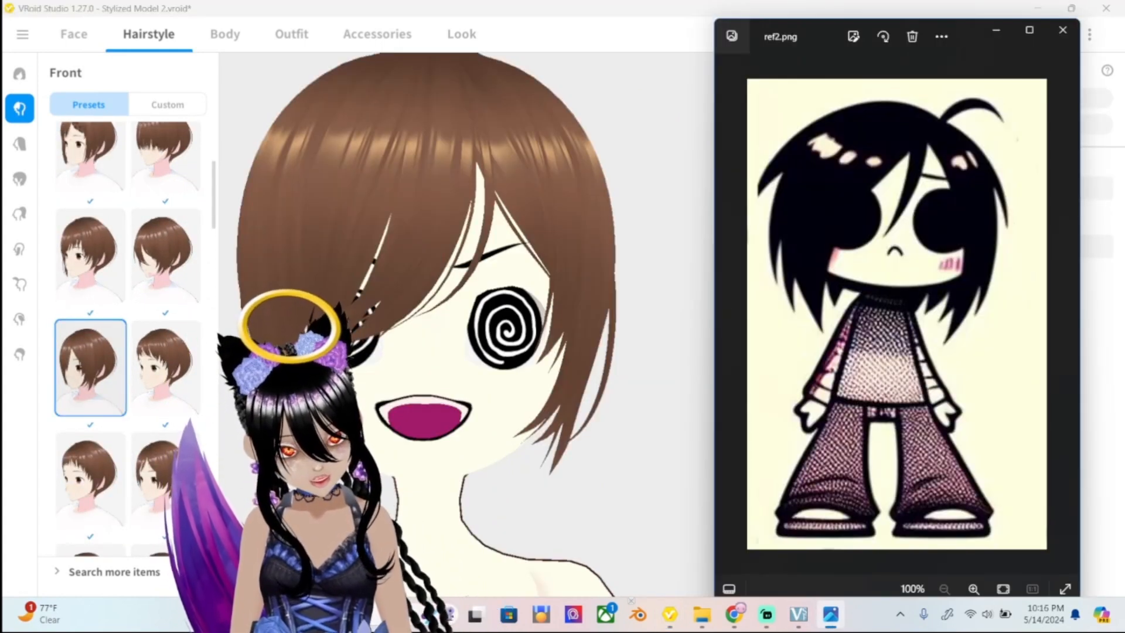
click(127, 340)
scroll(135, 351, down, 5)
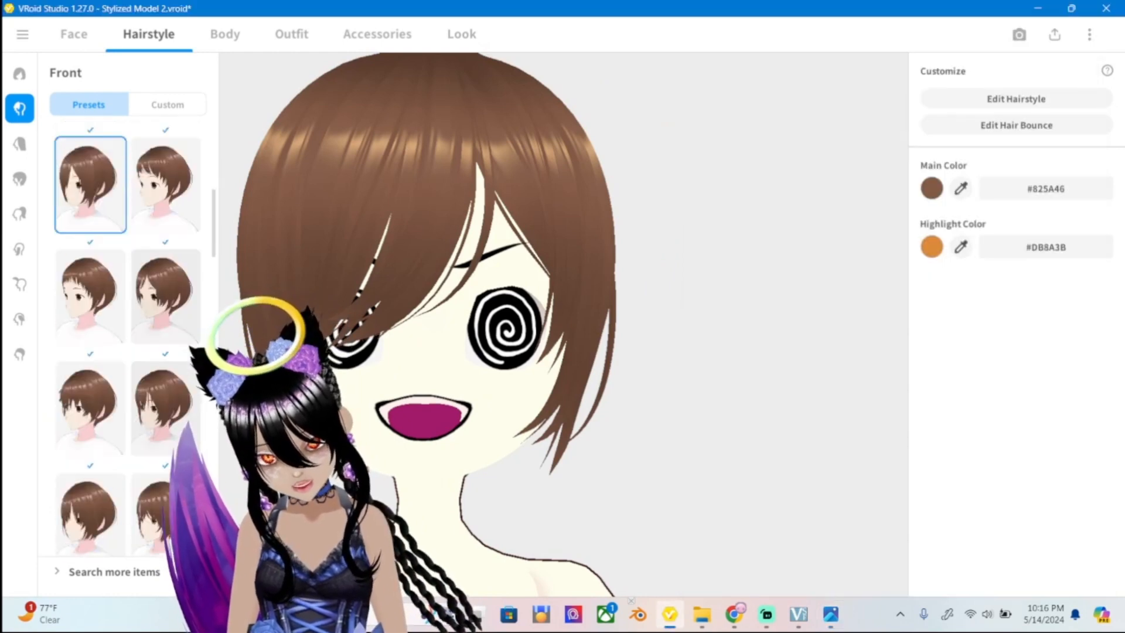
click(165, 447)
click(99, 446)
scroll(98, 447, down, 3)
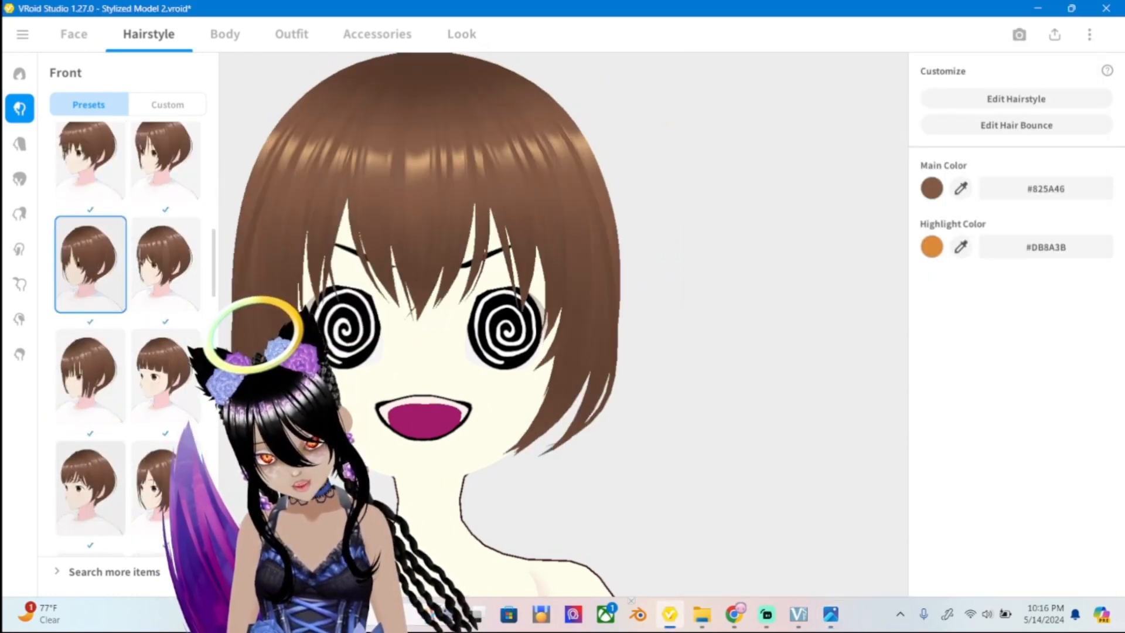
click(90, 486)
click(154, 486)
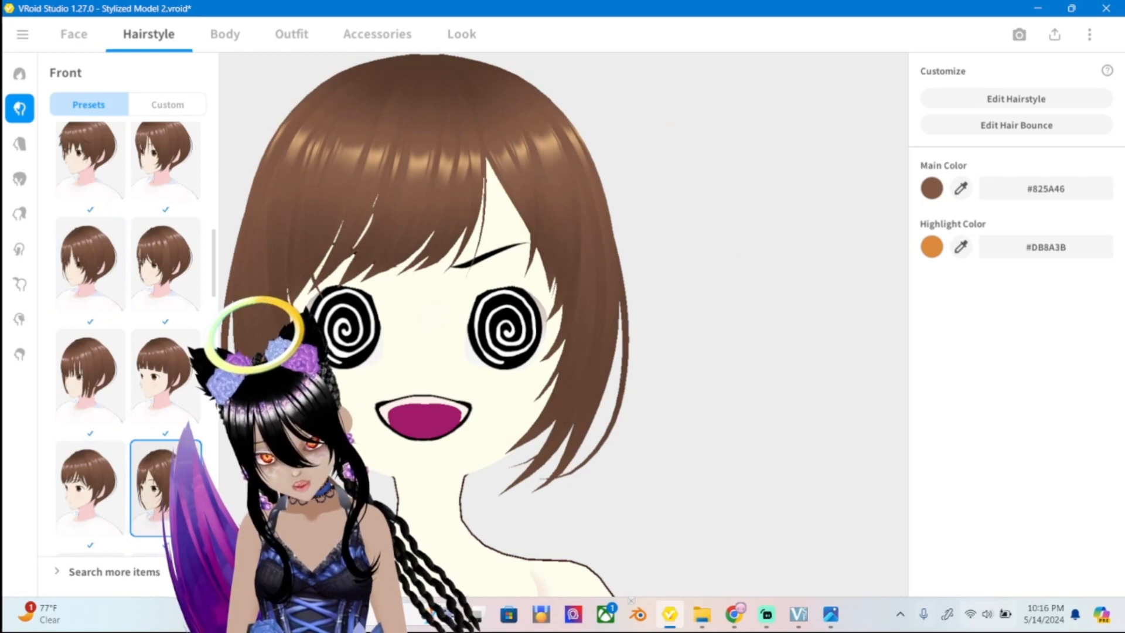
Check the hair in ref2.png again and try the centre-parted front hair preset.
click(831, 614)
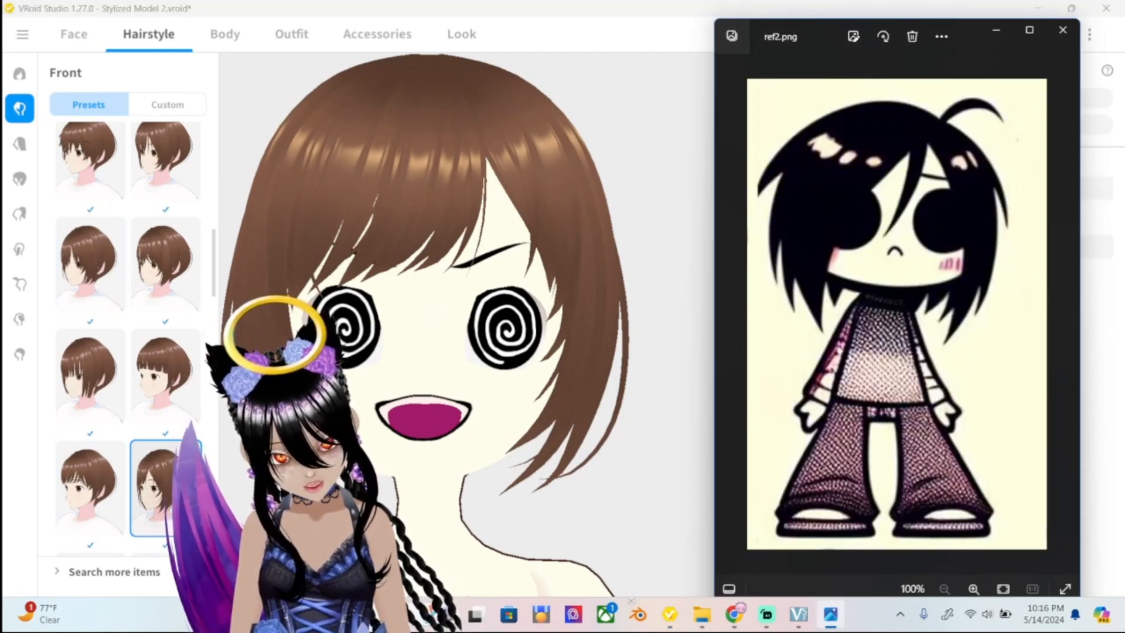
click(831, 613)
drag(214, 261, 213, 155)
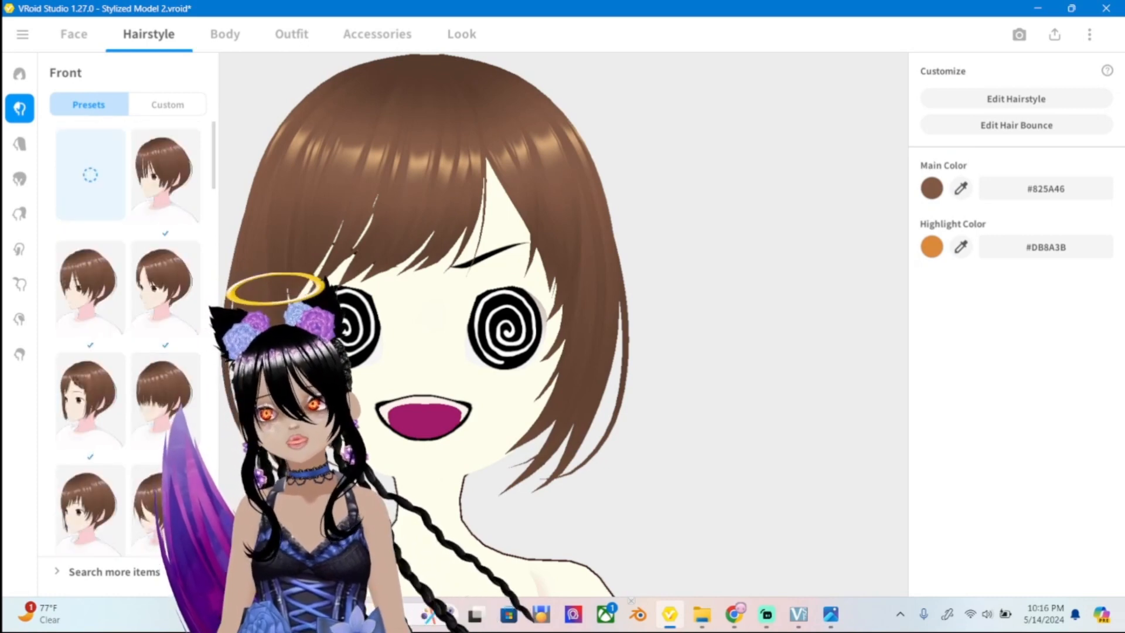
click(166, 287)
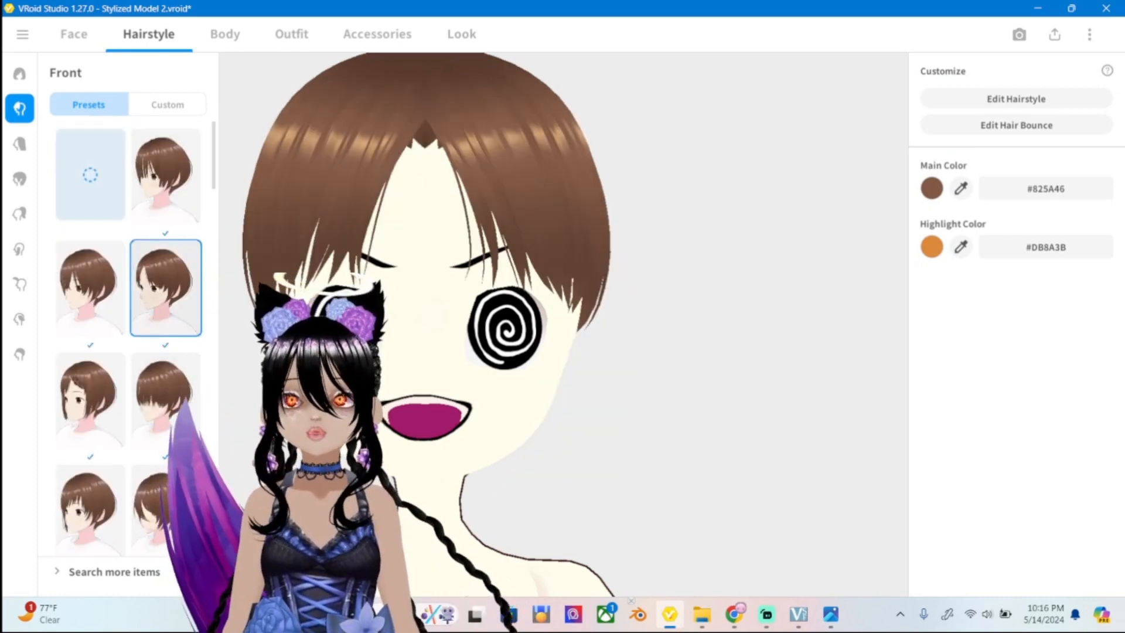
Remove the front hair from the character and bring up the custom front hair items.
click(90, 174)
scroll(672, 325, down, 1)
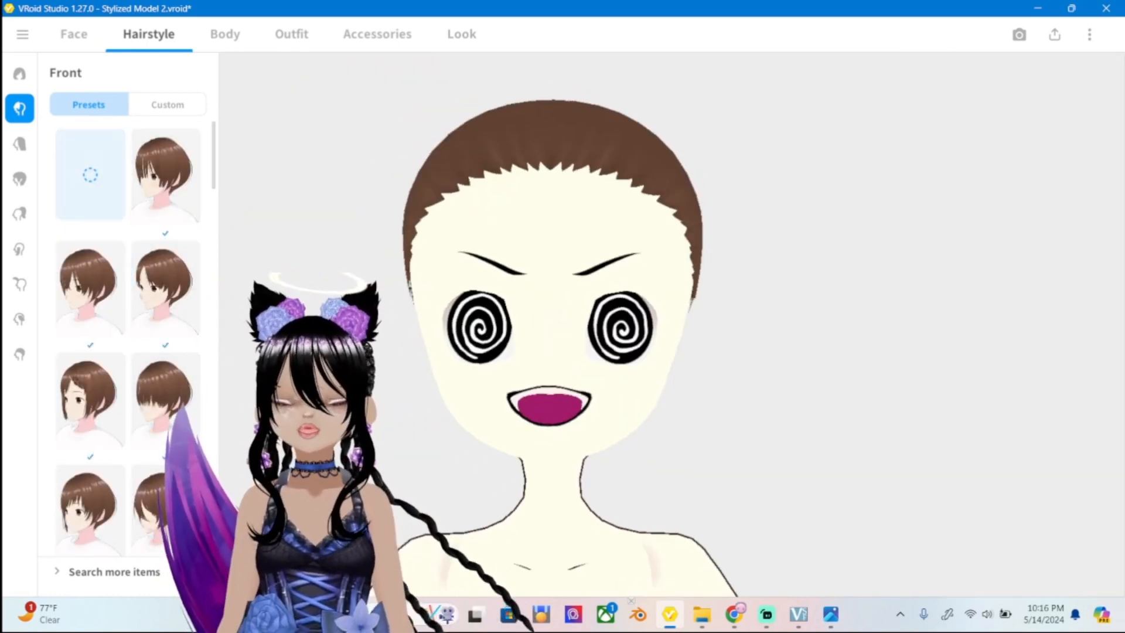
middle_drag(672, 352, 704, 401)
scroll(672, 325, up, 1)
middle_drag(672, 351, 667, 305)
click(167, 105)
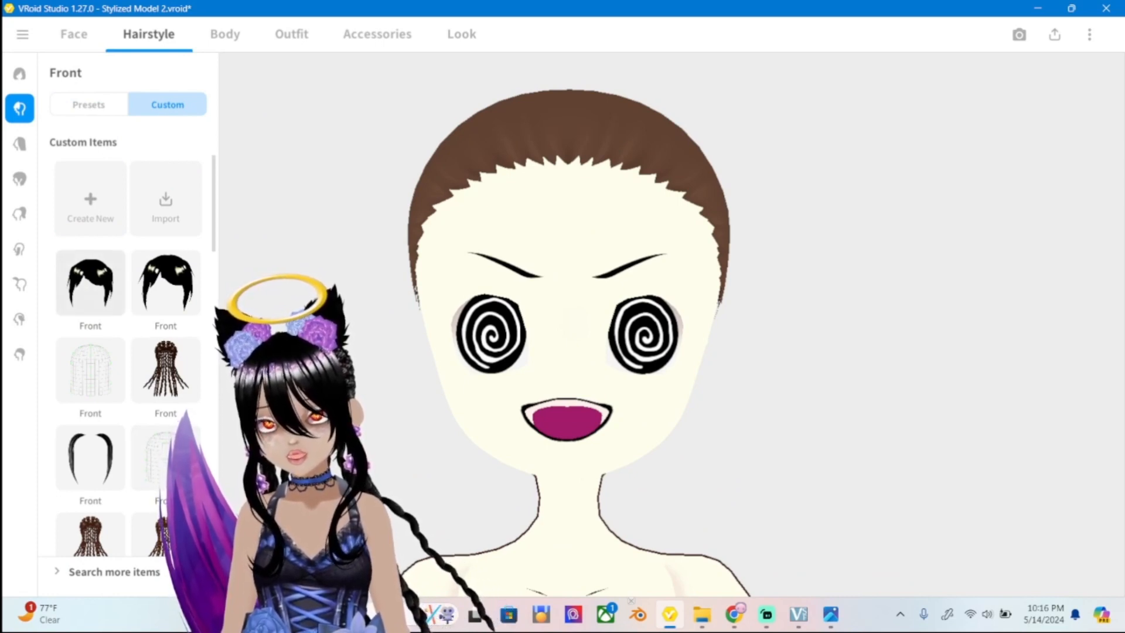
Try the first custom front hair, the black side-parted style with pale highlights.
click(90, 282)
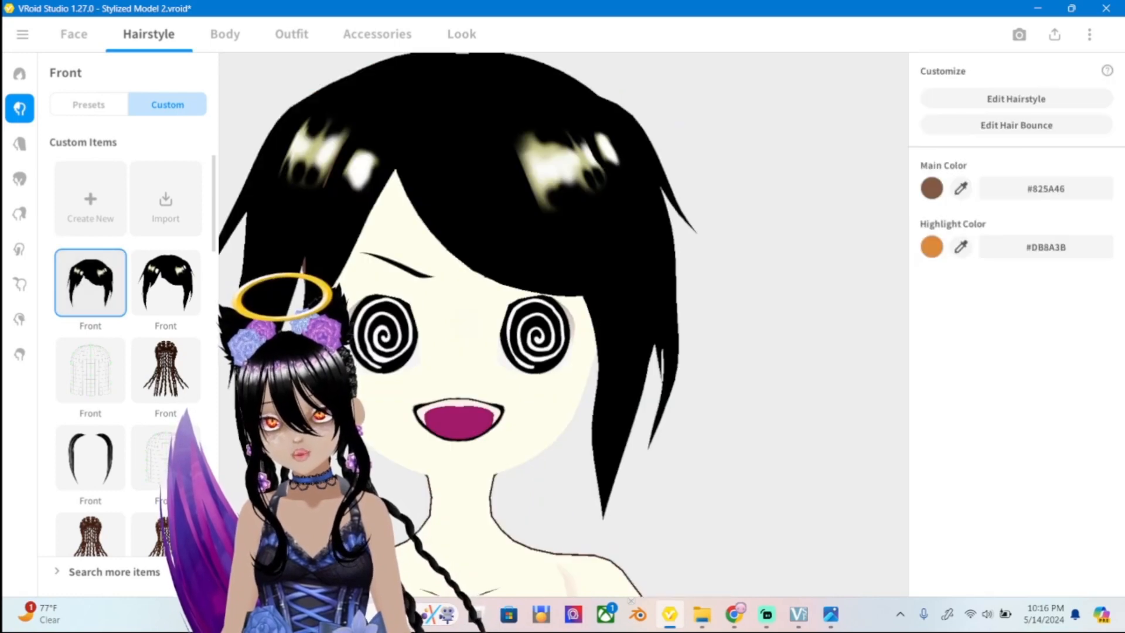
scroll(563, 325, down, 3)
right_drag(733, 328, 388, 310)
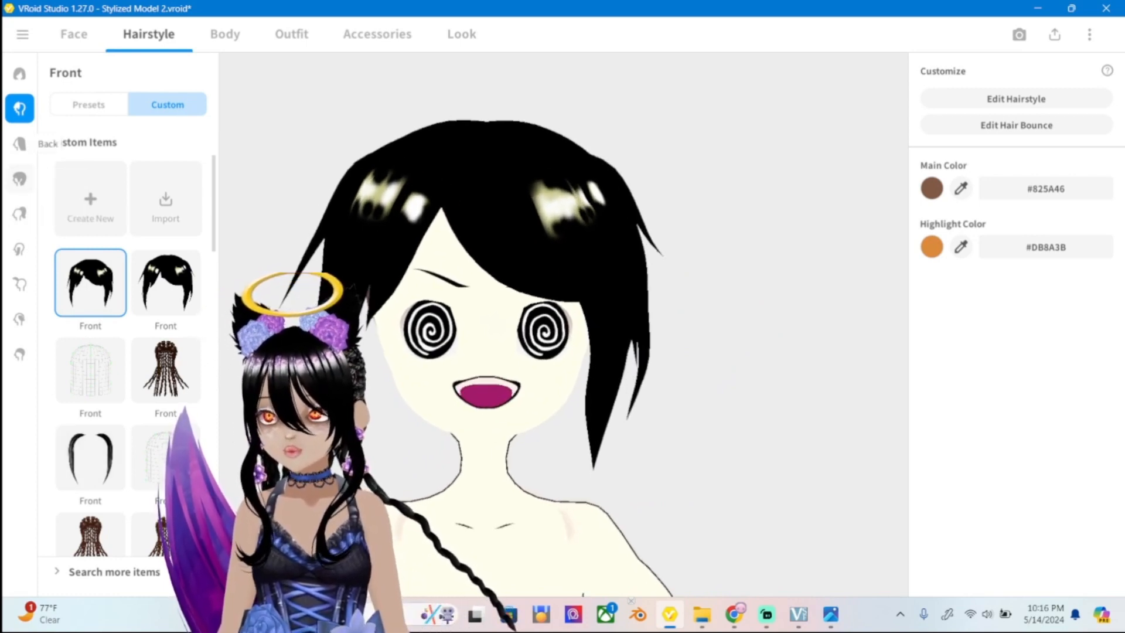
Apply the first custom back hair, the short black style with pointed ends.
click(20, 144)
click(167, 104)
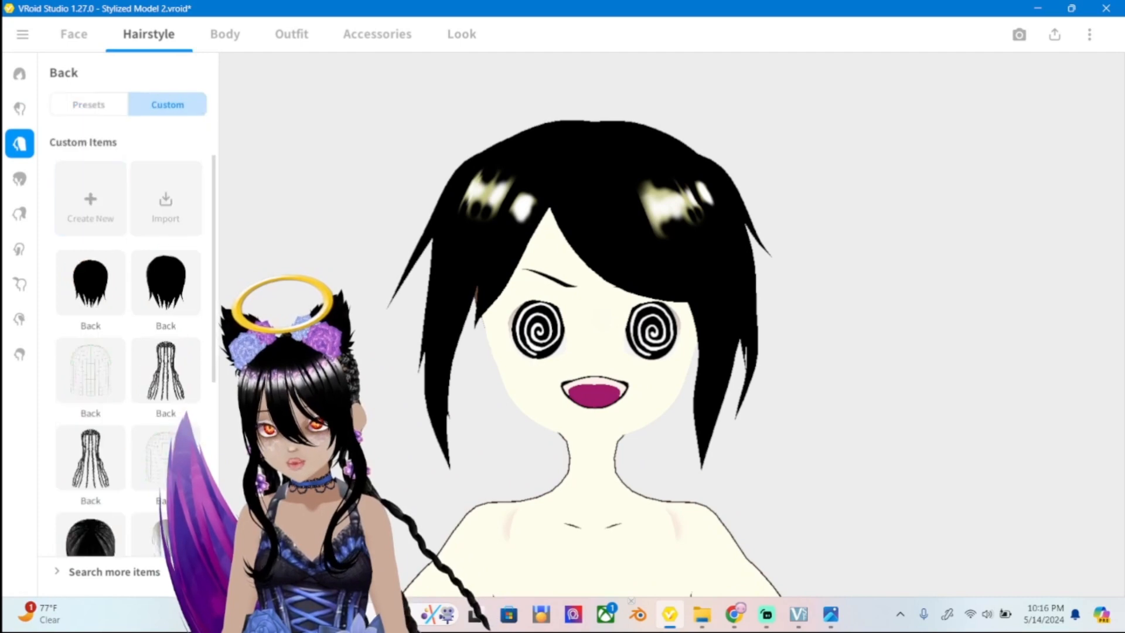
click(90, 283)
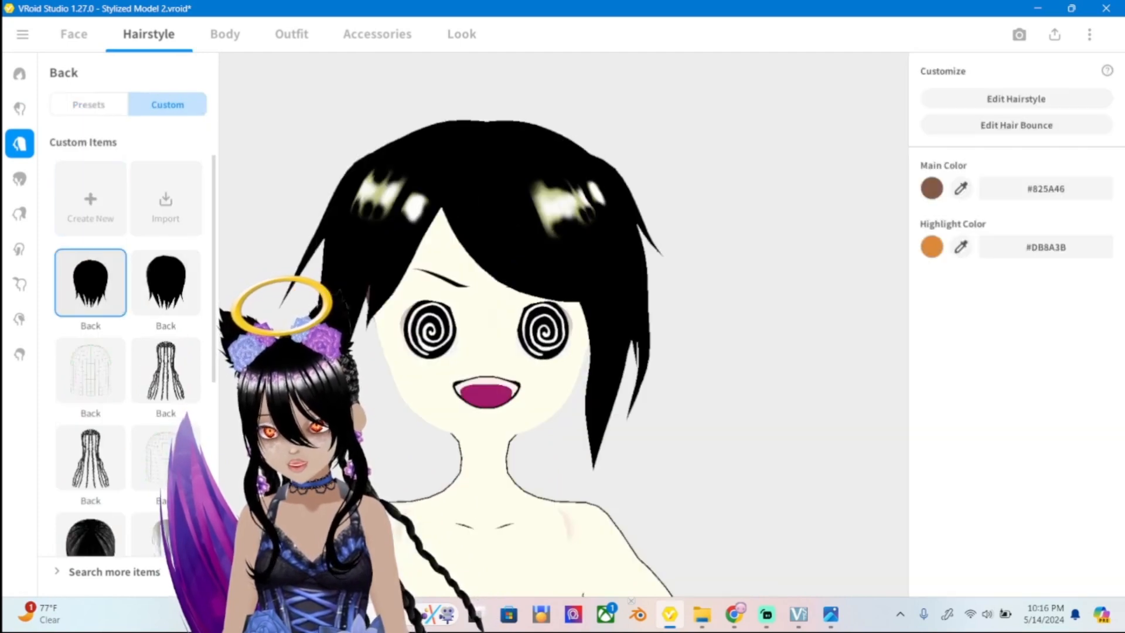
mouse_move(586, 316)
right_down()
mouse_move(357, 316)
mouse_move(674, 316)
mouse_move(580, 317)
right_up()
middle_drag(580, 316, 496, 332)
mouse_move(496, 331)
right_down()
mouse_move(511, 316)
mouse_move(502, 324)
right_up()
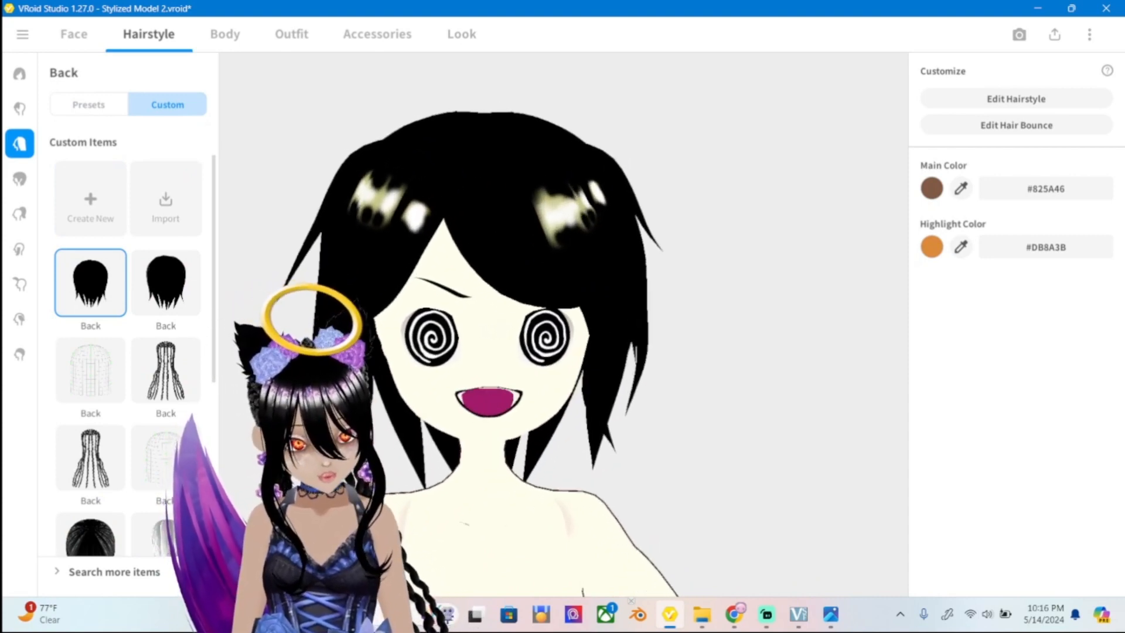
Compare the hair with ref2.png and remove the front hair from the character.
click(831, 613)
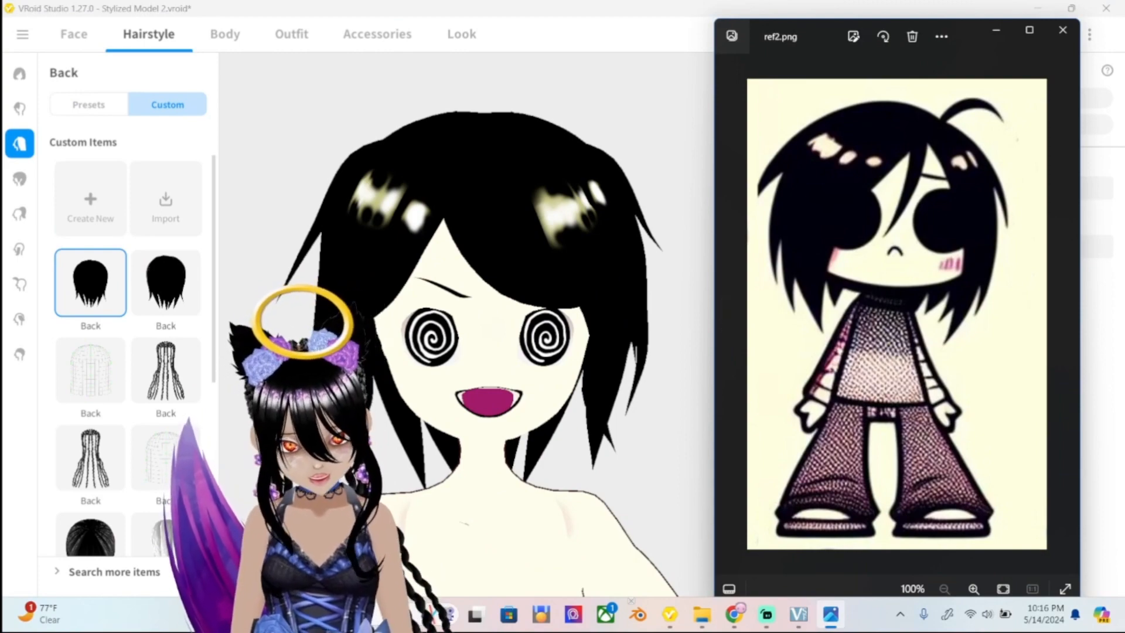
key(alt+Tab)
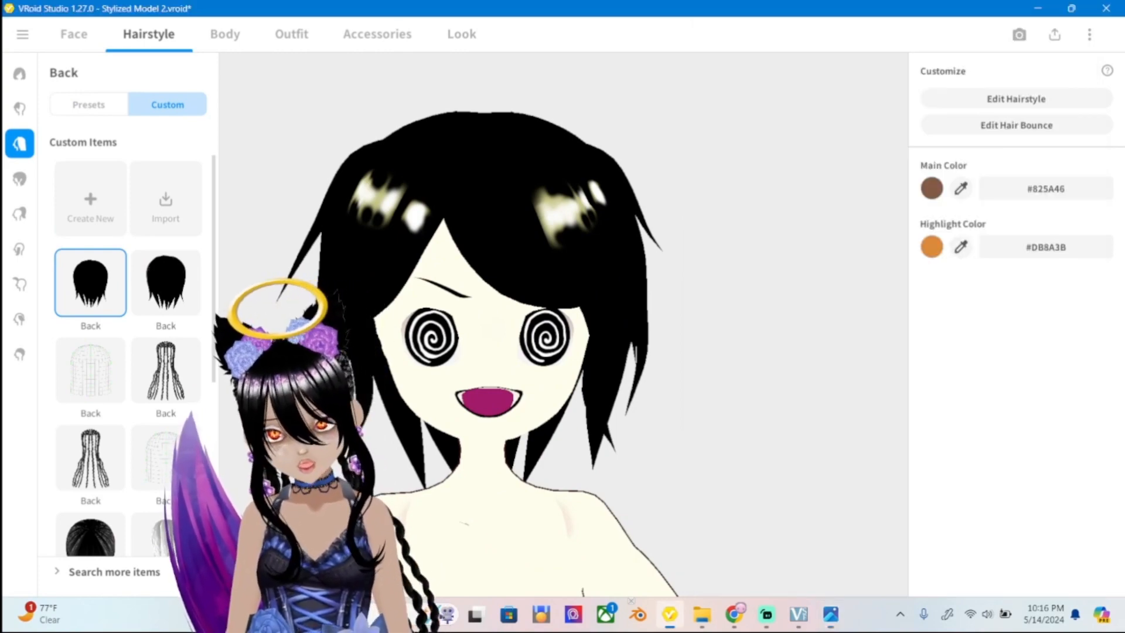
right_drag(679, 293, 686, 316)
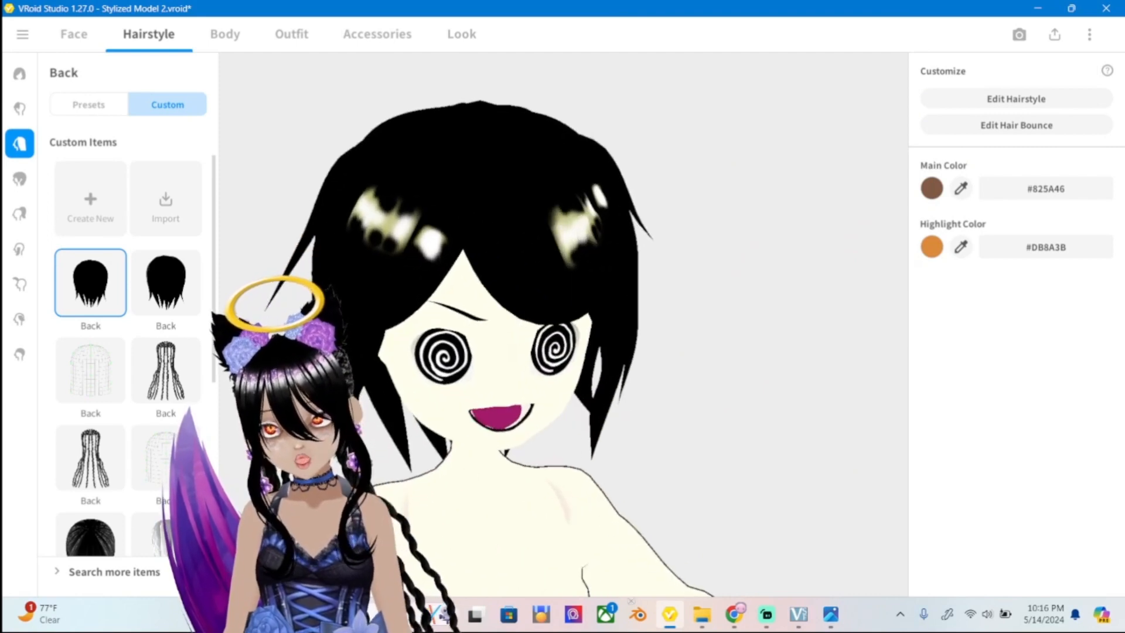
click(19, 108)
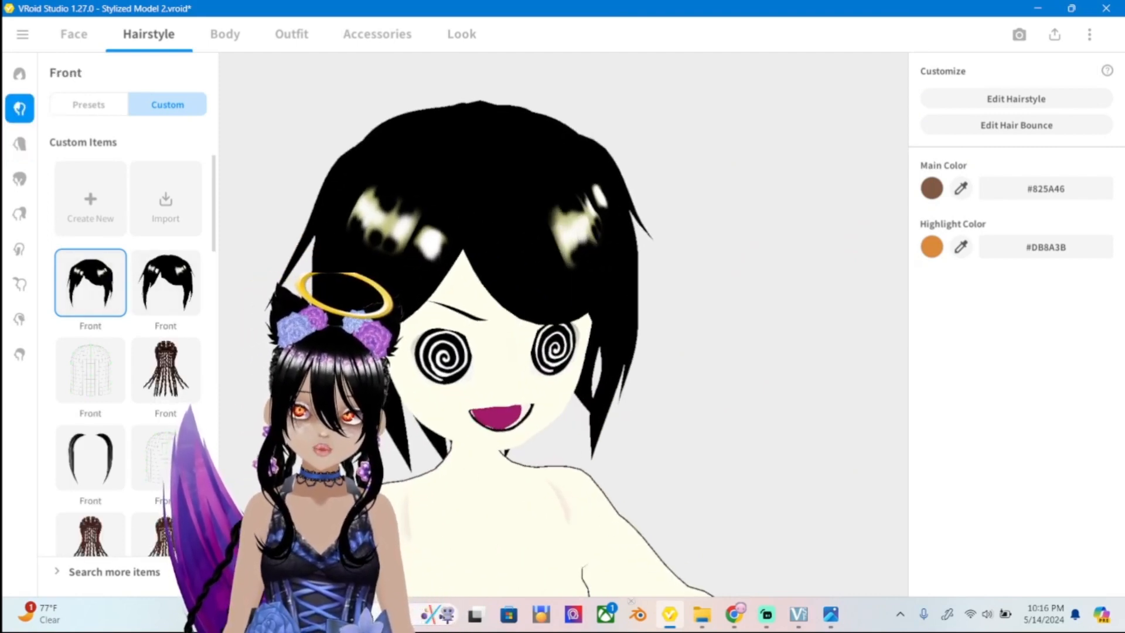
click(88, 104)
click(91, 175)
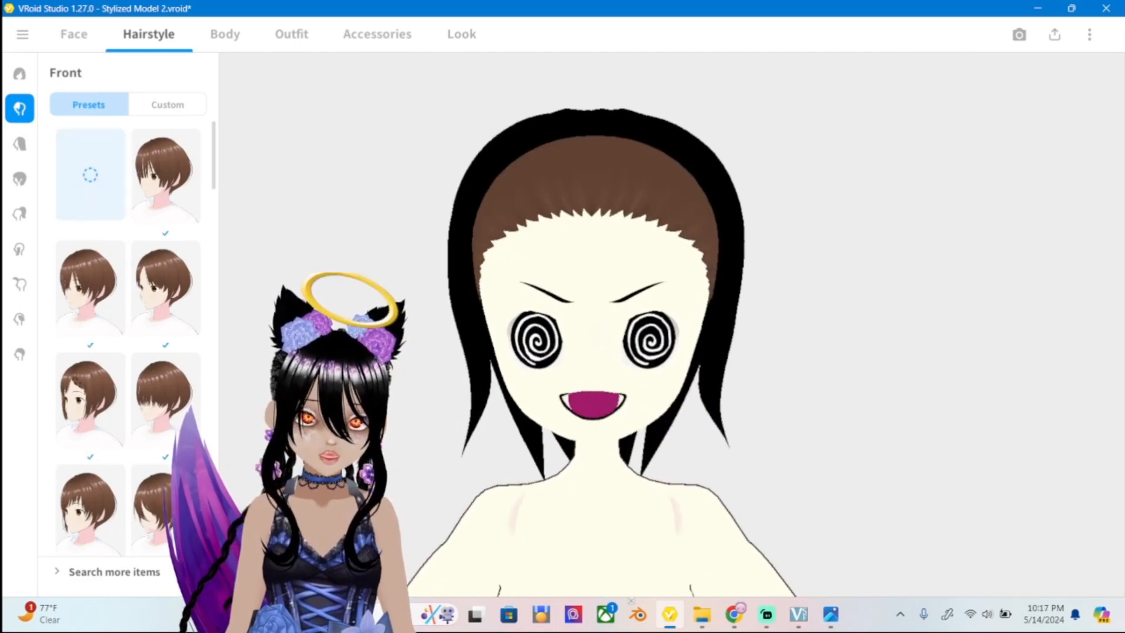
mouse_move(686, 316)
right_down()
mouse_move(685, 193)
mouse_move(686, 299)
mouse_move(915, 299)
mouse_move(463, 298)
mouse_move(703, 299)
mouse_move(686, 381)
mouse_move(686, 270)
mouse_move(686, 334)
mouse_move(686, 304)
right_up()
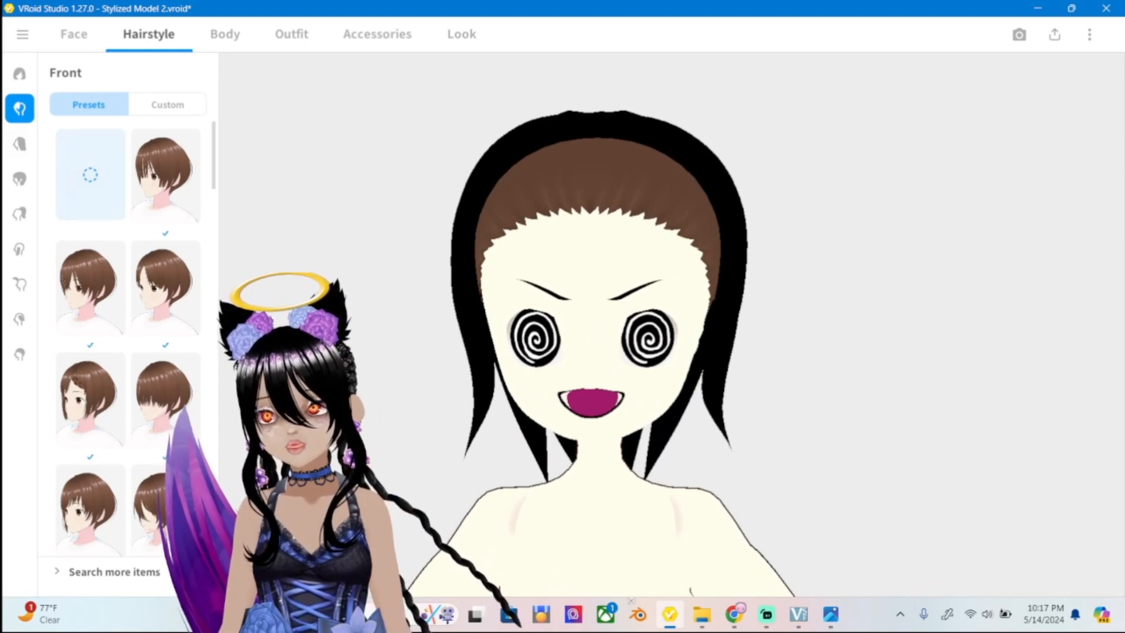
right_drag(685, 305, 687, 314)
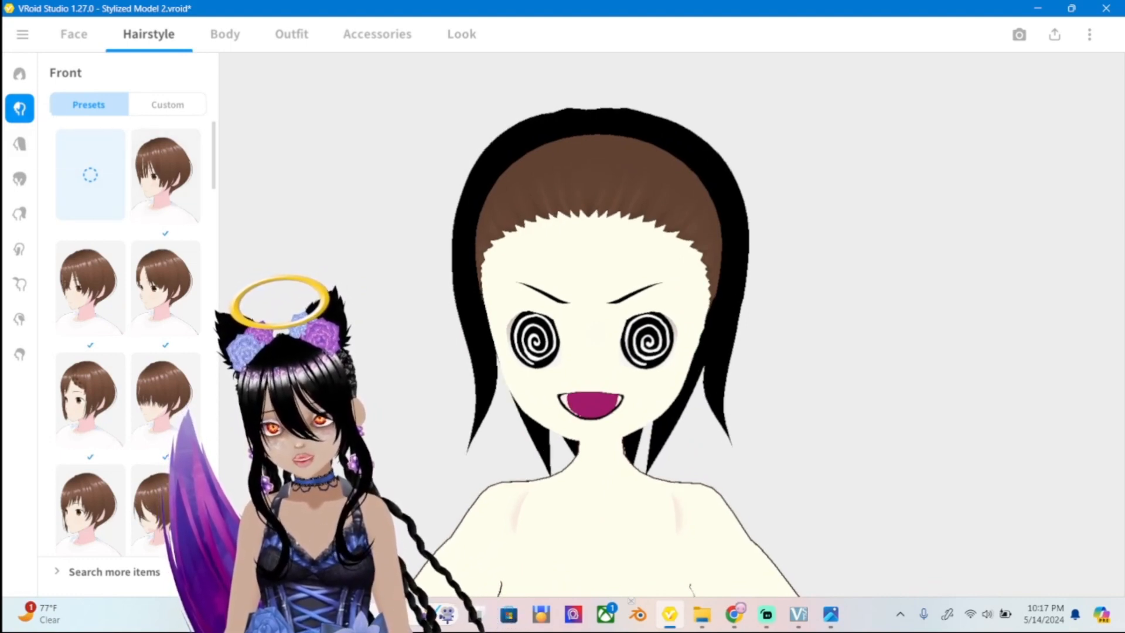
Create a new blank custom front hairstyle and open it in the hairstyle editor.
click(167, 104)
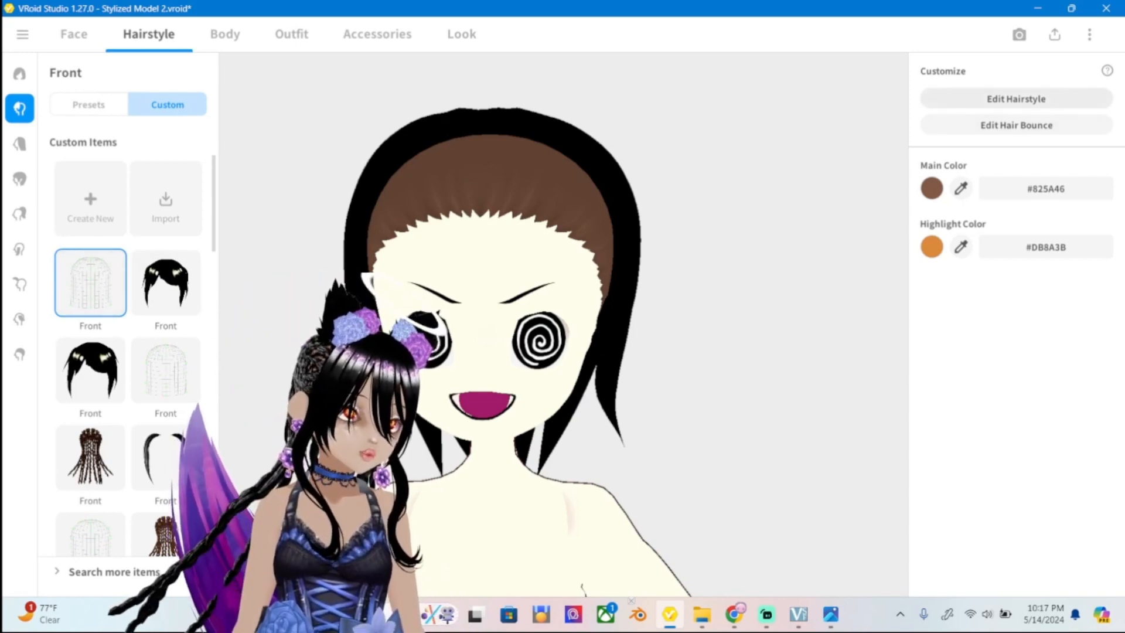
click(1016, 99)
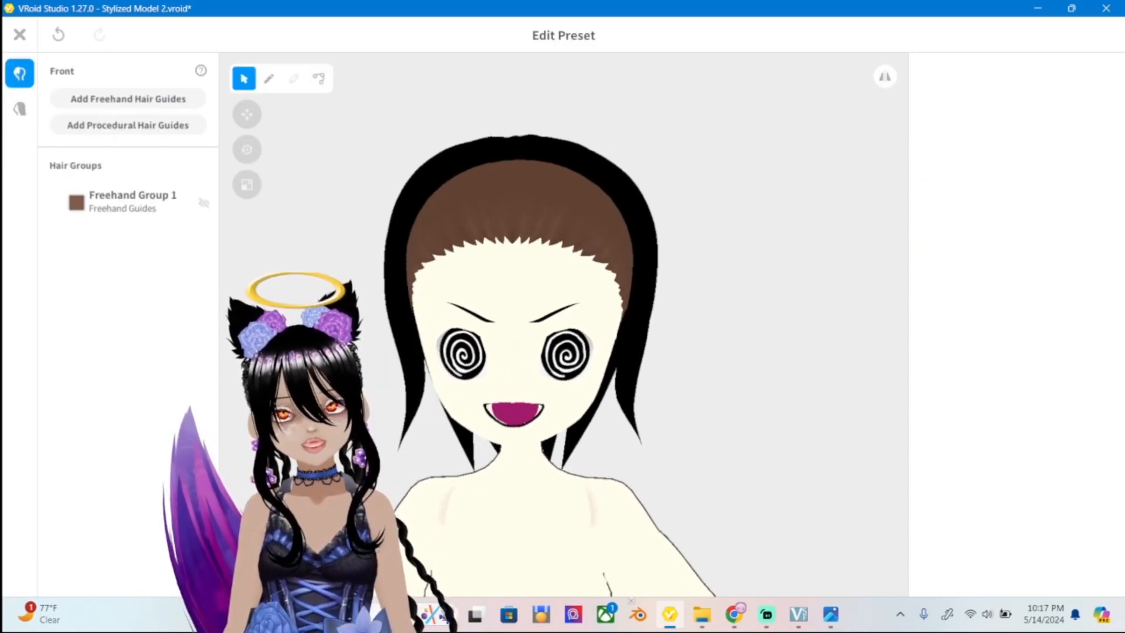
mouse_move(563, 328)
right_down()
mouse_move(578, 325)
mouse_move(550, 247)
mouse_move(493, 328)
mouse_move(797, 331)
mouse_move(559, 328)
right_up()
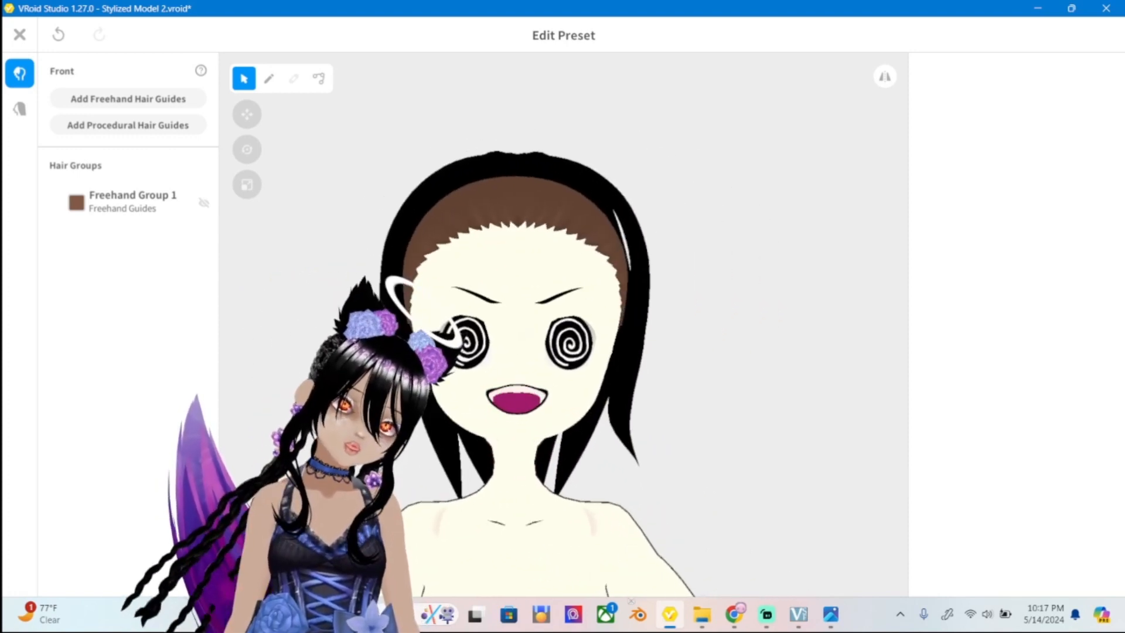
scroll(562, 328, up, 5)
scroll(592, 328, down, 6)
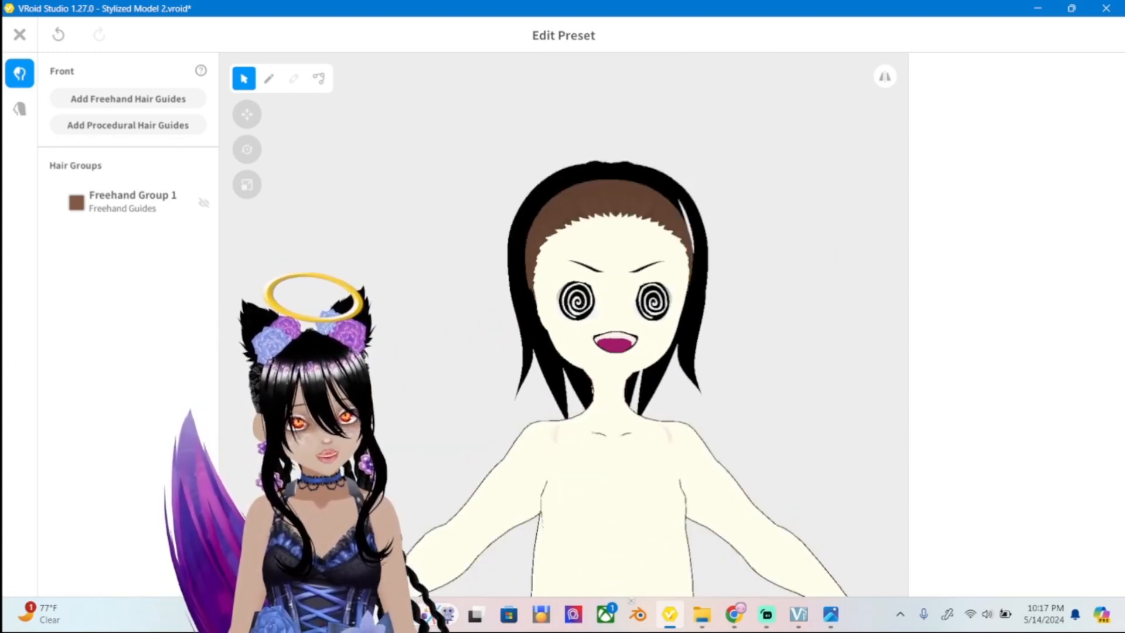
scroll(562, 328, up, 2)
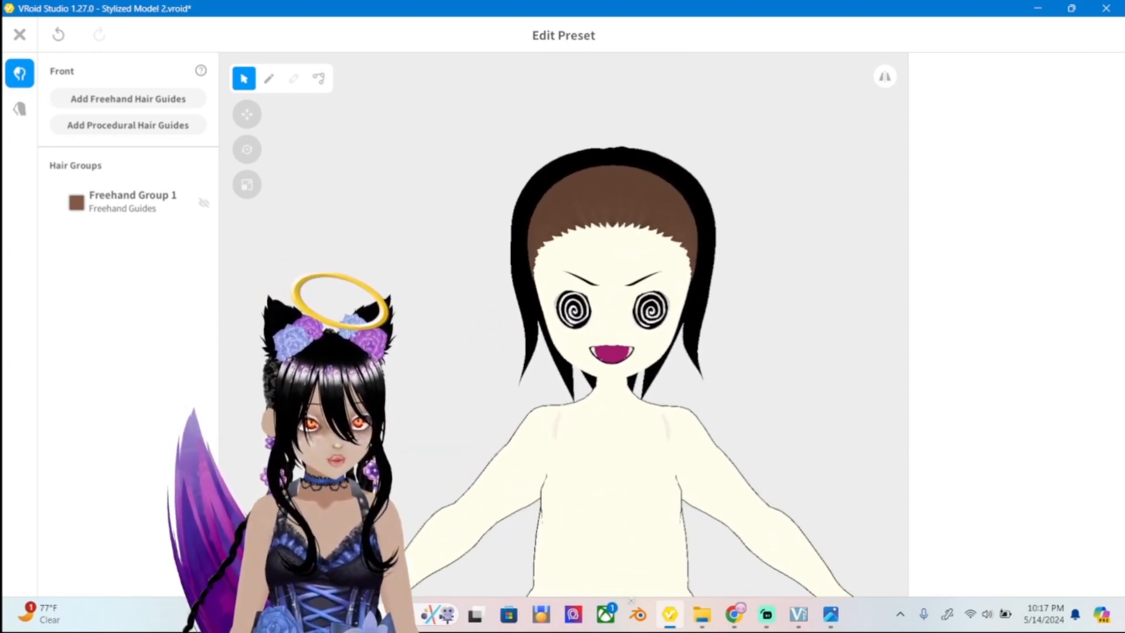
middle_drag(598, 357, 494, 364)
scroll(563, 328, down, 1)
scroll(562, 328, up, 3)
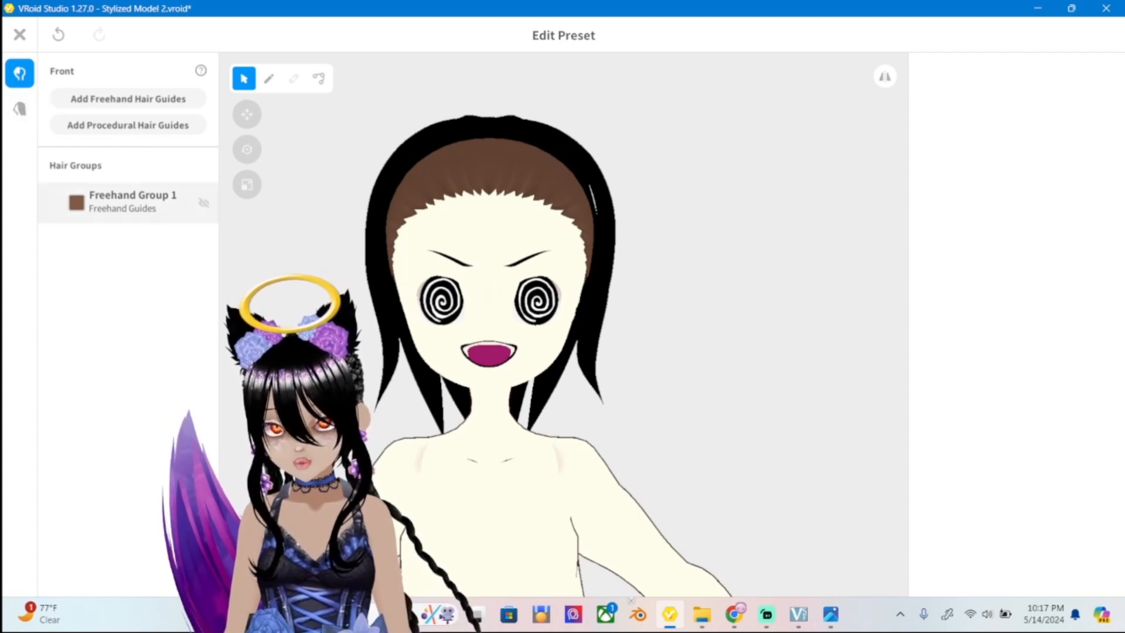
Show the guide mesh of Freehand Group 1 and compare it with the hair in ref2.png.
click(127, 202)
mouse_move(668, 311)
right_down()
mouse_move(492, 310)
mouse_move(651, 311)
mouse_move(656, 369)
mouse_move(844, 311)
mouse_move(498, 314)
mouse_move(656, 306)
right_up()
click(831, 614)
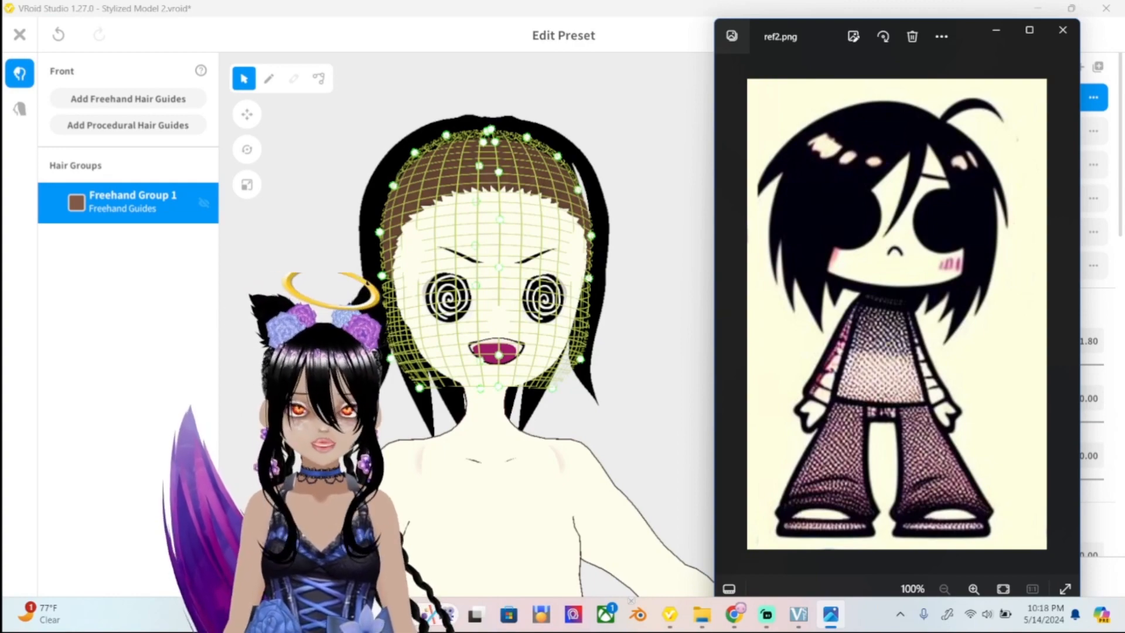
key(alt+Tab)
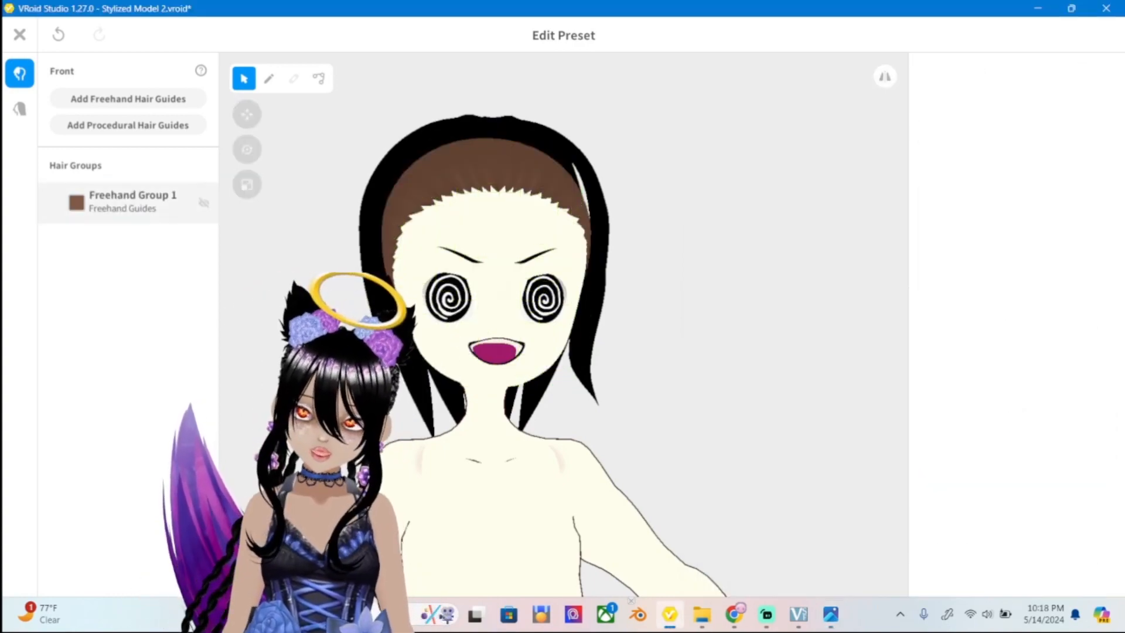
Turn on symmetric editing for Freehand Group 1 and flare the guide mesh's lower side corners outward and down to shoulder level.
click(128, 202)
mouse_move(563, 328)
right_down()
mouse_move(577, 328)
mouse_move(537, 340)
mouse_move(547, 323)
right_up()
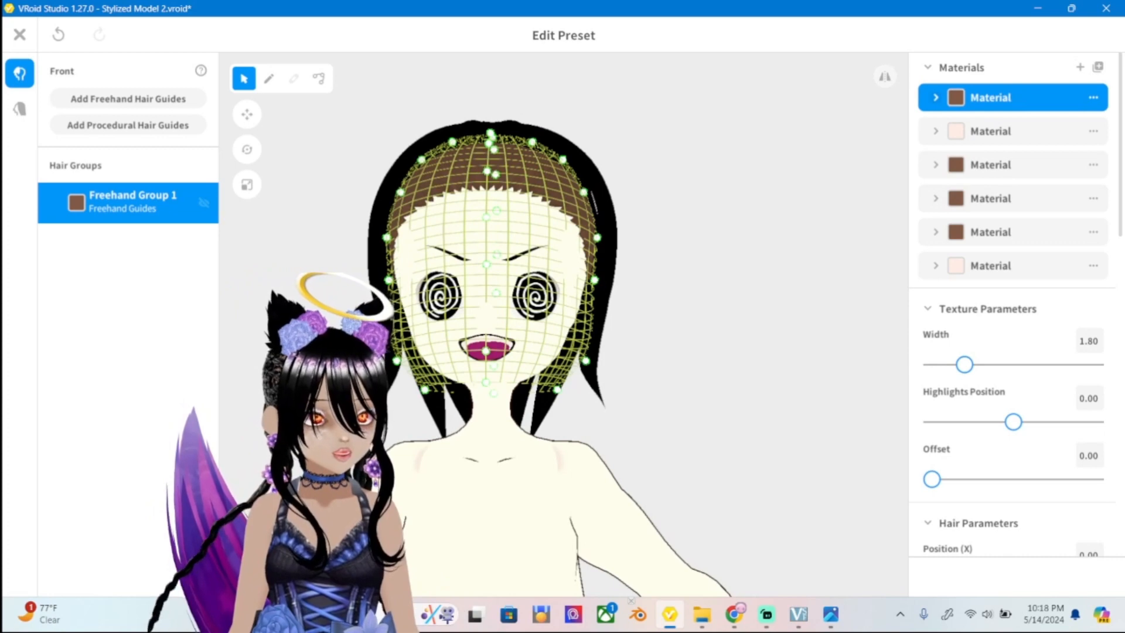
click(884, 76)
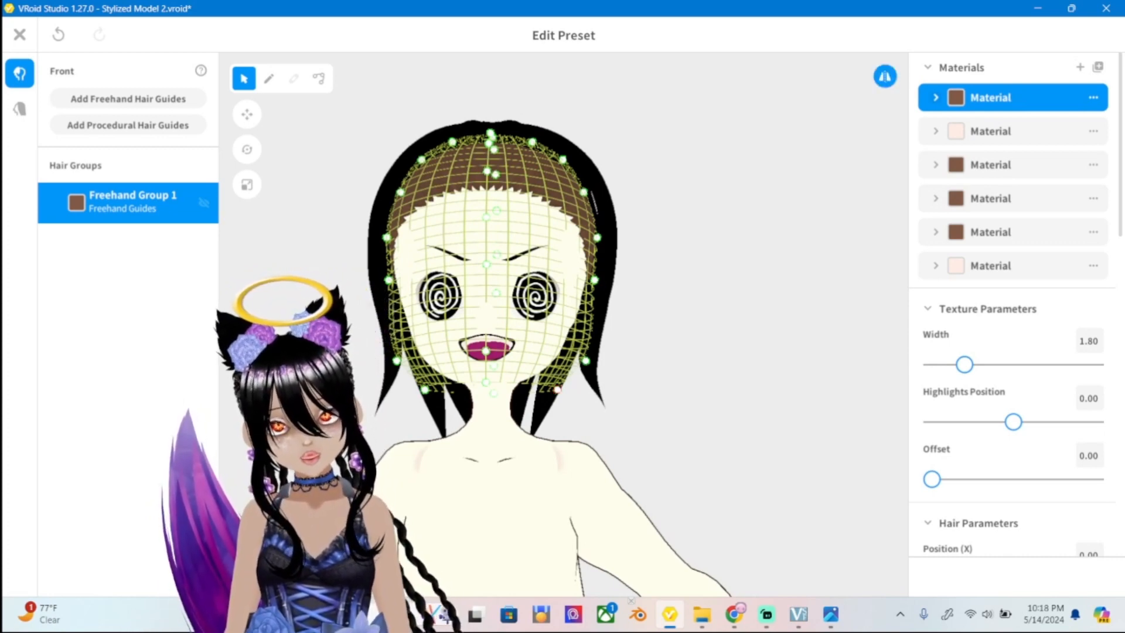
drag(558, 389, 645, 438)
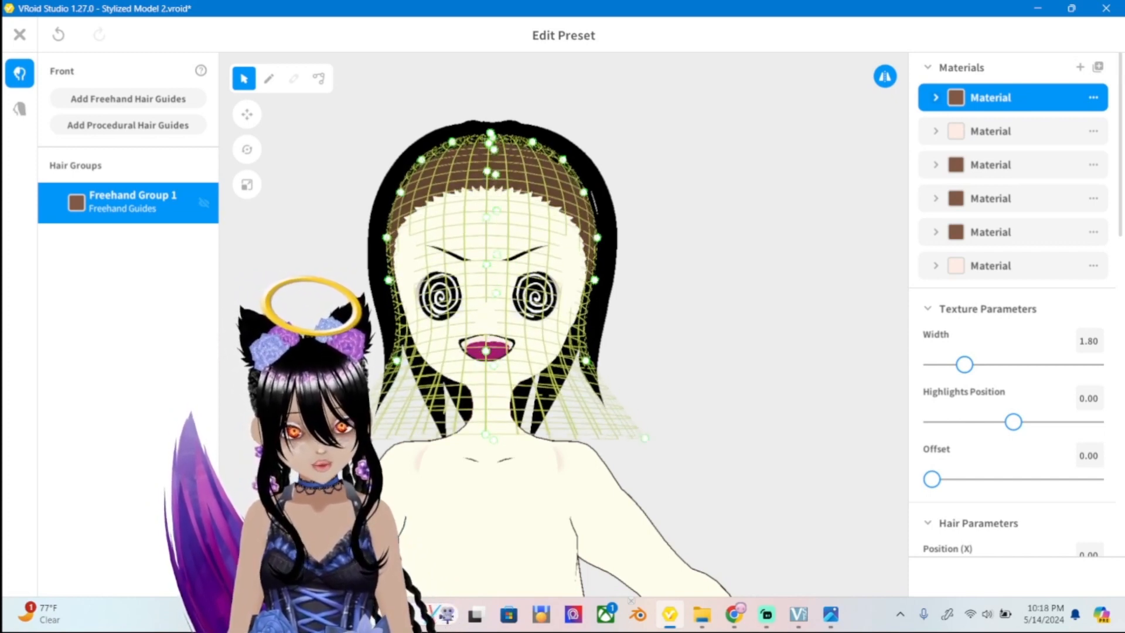
mouse_move(645, 438)
right_down()
mouse_move(557, 437)
mouse_move(633, 442)
right_up()
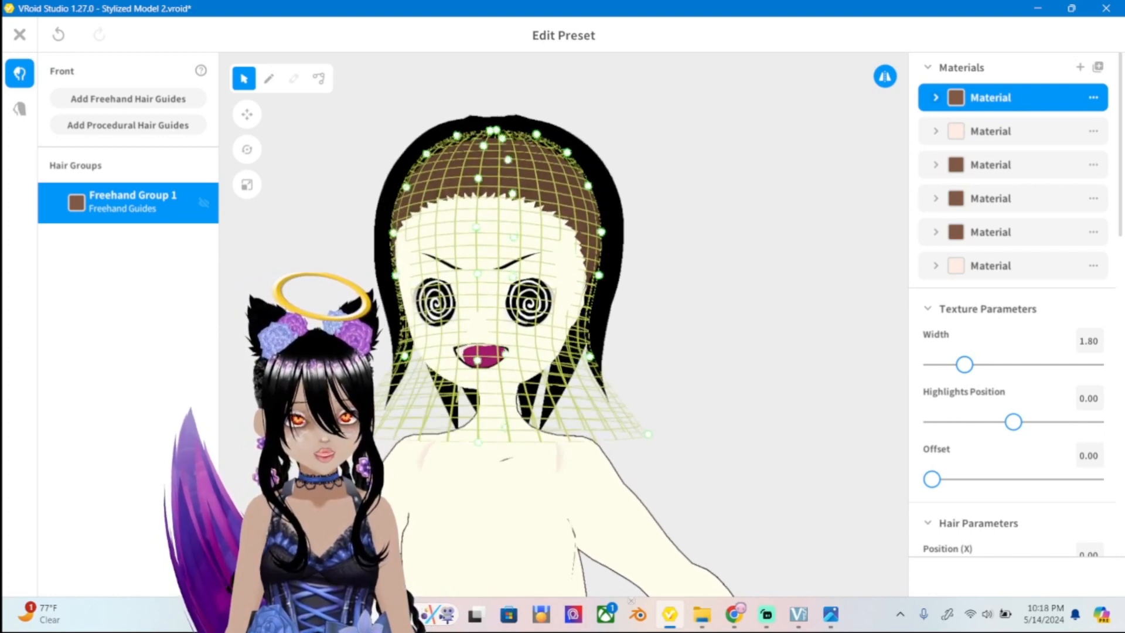
Check ref2.png and pull the guide mesh's side points at mouth and eye level outward, beyond the back hair.
click(831, 614)
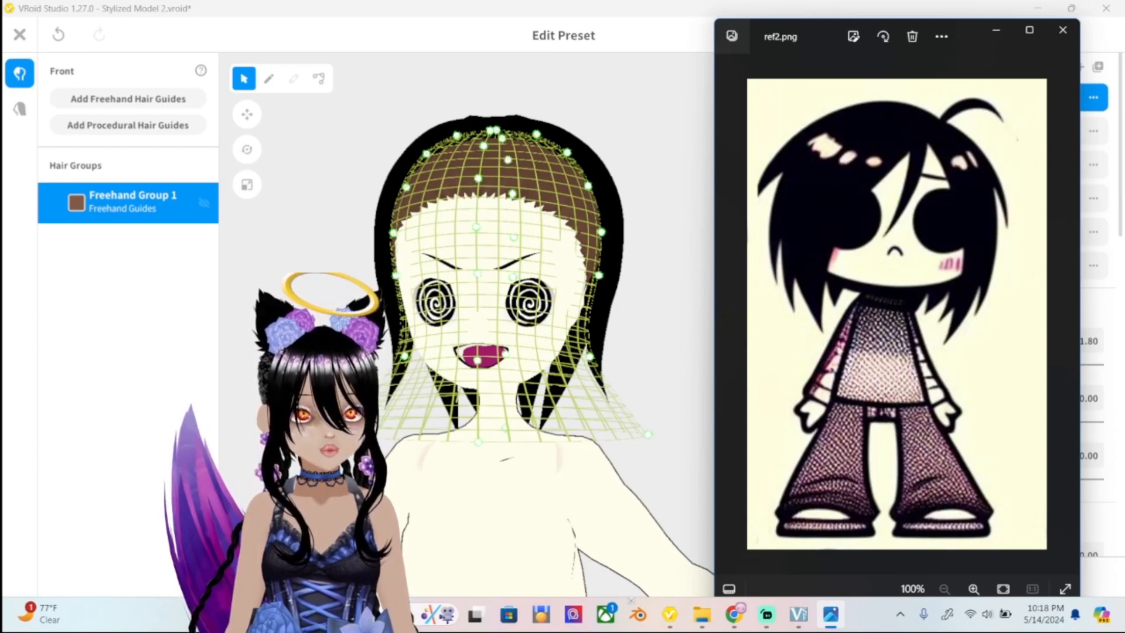
click(661, 225)
right_drag(661, 226, 683, 226)
drag(585, 357, 636, 345)
drag(594, 276, 622, 257)
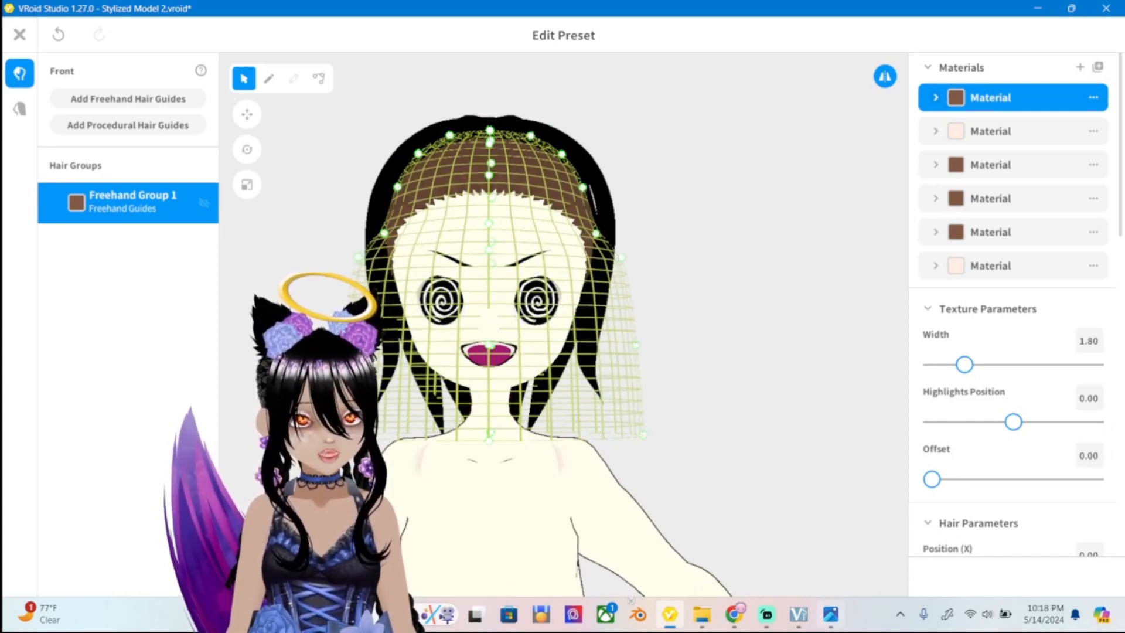
Check ref2.png again and widen the guide mesh of Freehand Group 1 at forehead and eye level.
click(831, 613)
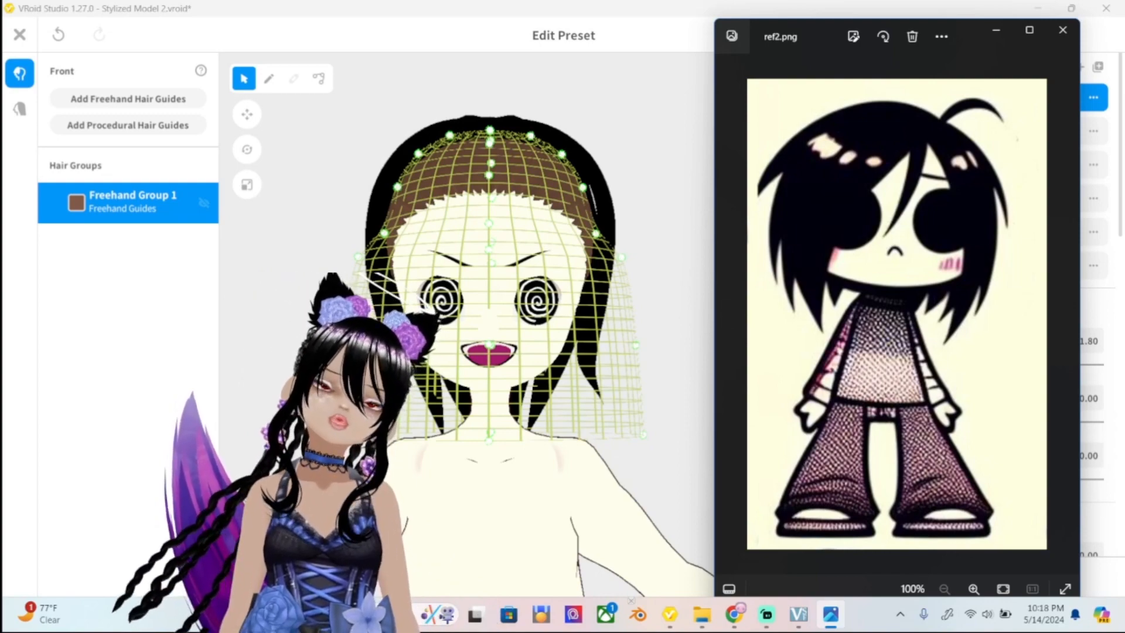
click(682, 246)
scroll(564, 326, up, 2)
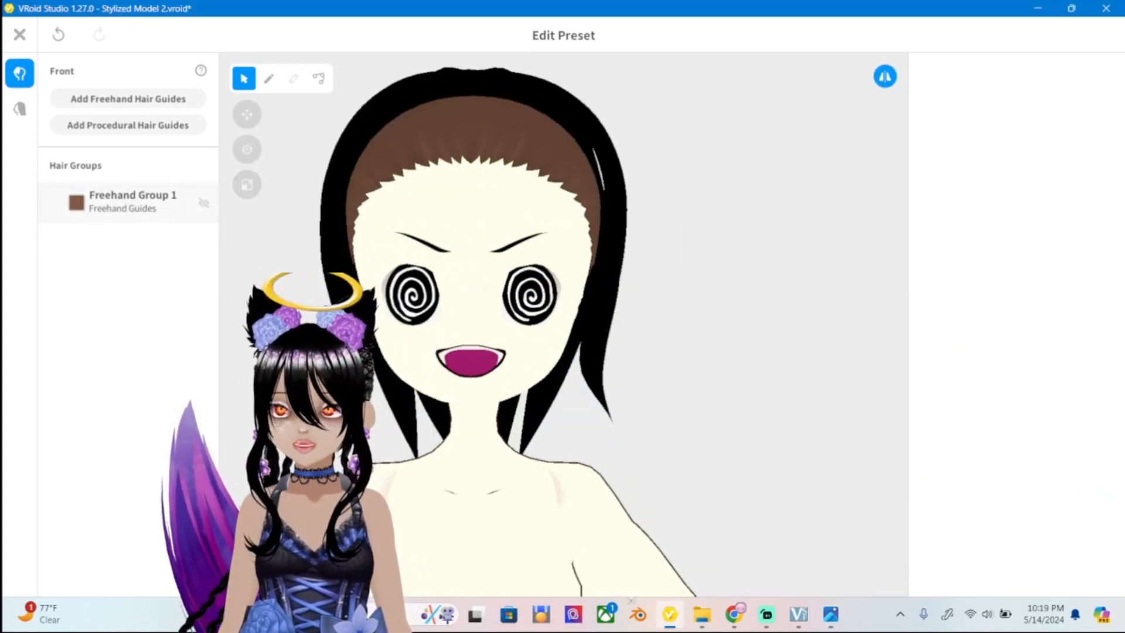
click(128, 202)
scroll(564, 326, down, 1)
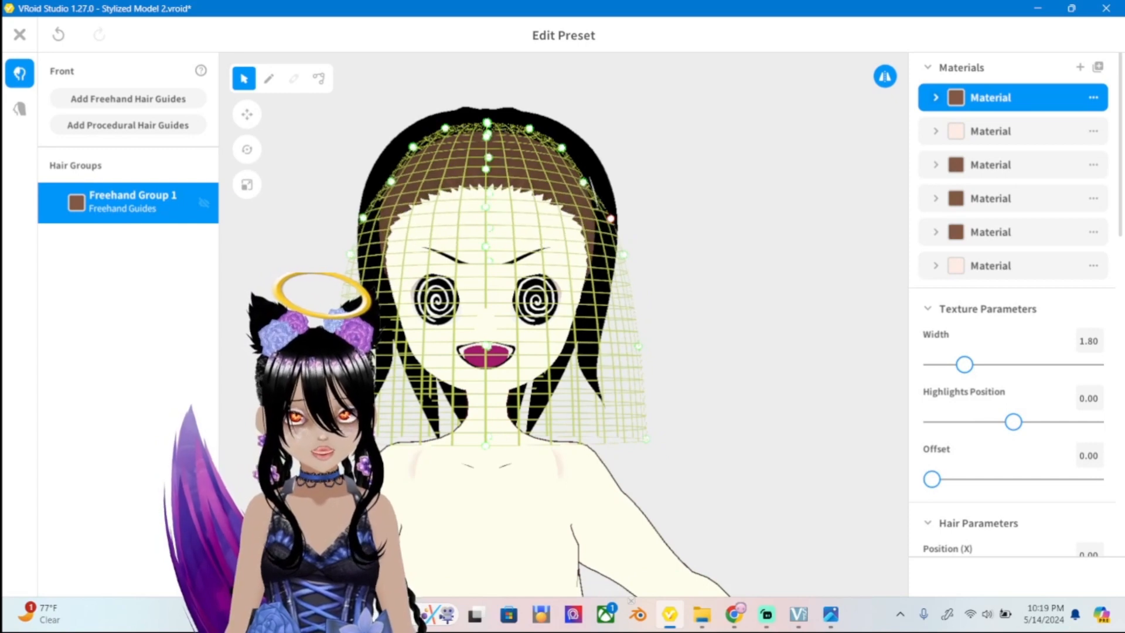
drag(625, 213, 625, 212)
drag(624, 254, 638, 262)
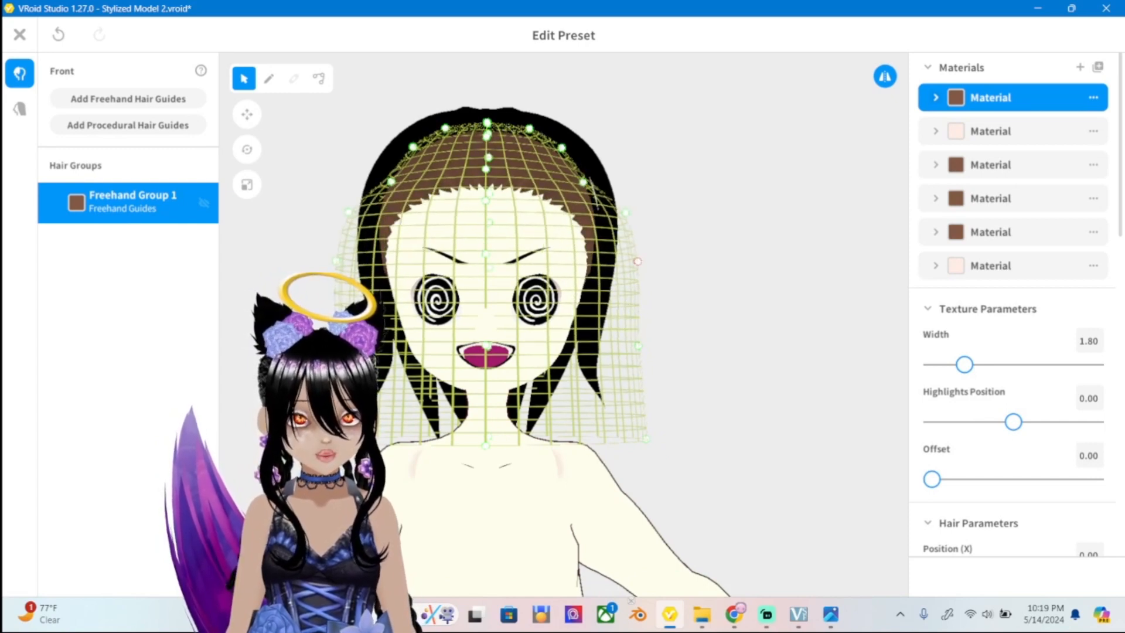
Raise the guide mesh's upper side and crown points above the back hair and slightly lower a point near the crown opening.
drag(584, 183, 600, 156)
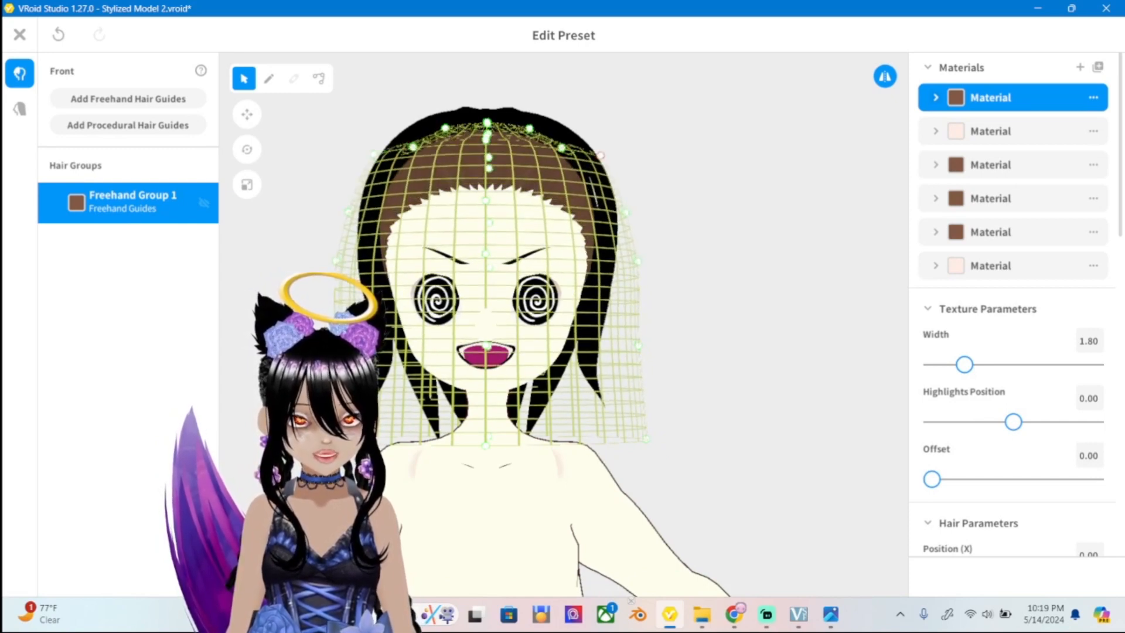
drag(529, 128, 538, 103)
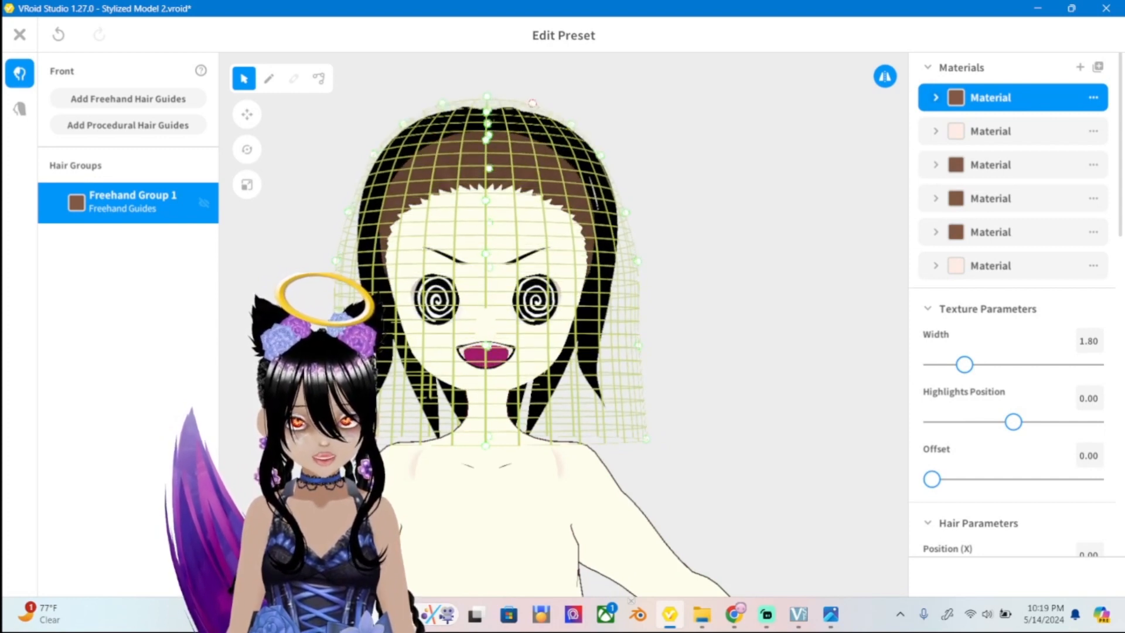
right_drag(538, 103, 410, 123)
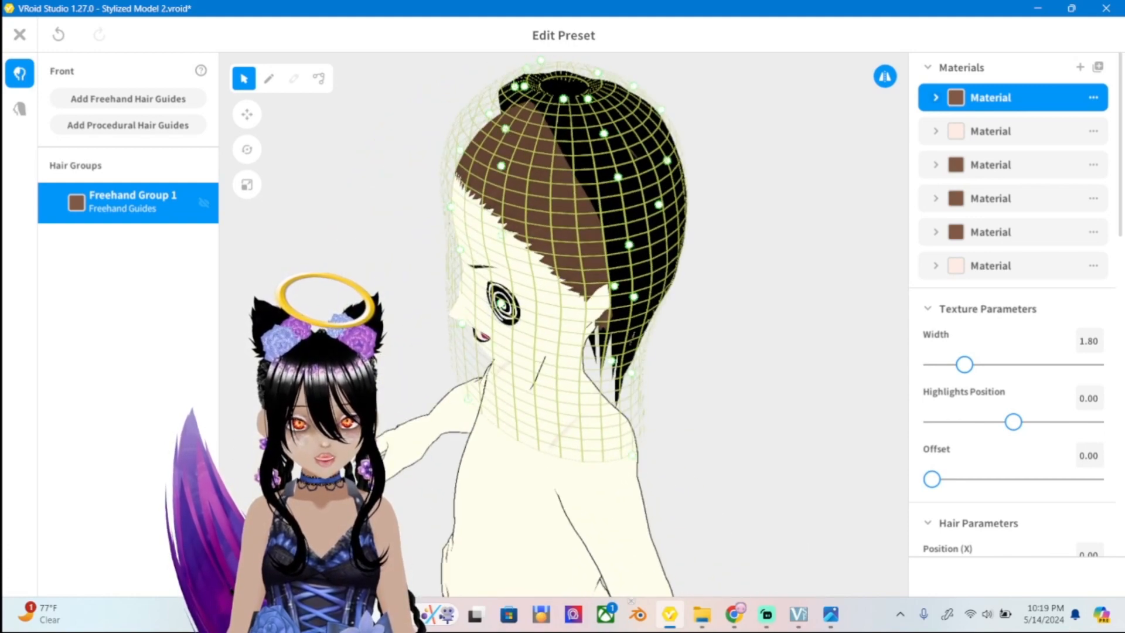
drag(564, 99, 561, 110)
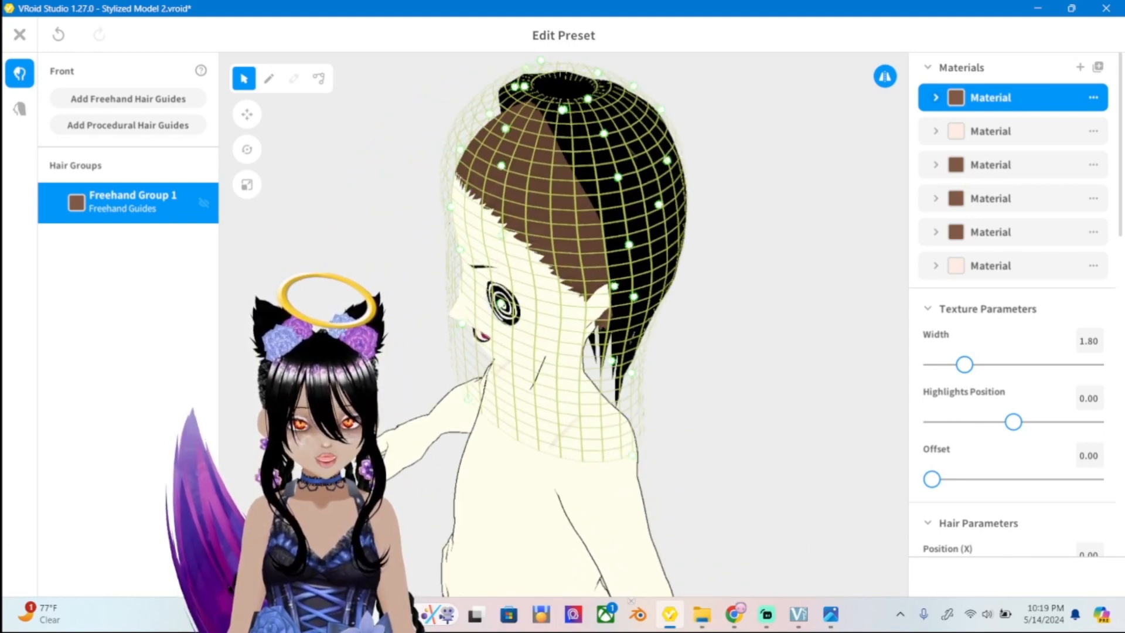
right_drag(562, 110, 698, 72)
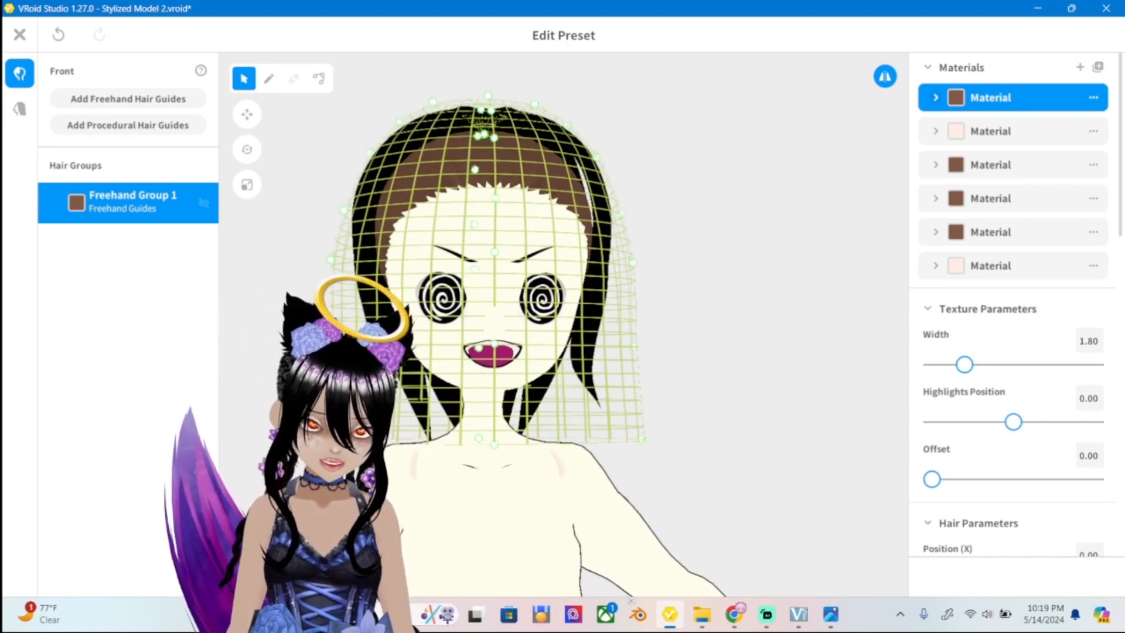
Pull the guide mesh's lower side corners further out and down, and move its forehead-level side points slightly inward.
drag(642, 438, 667, 465)
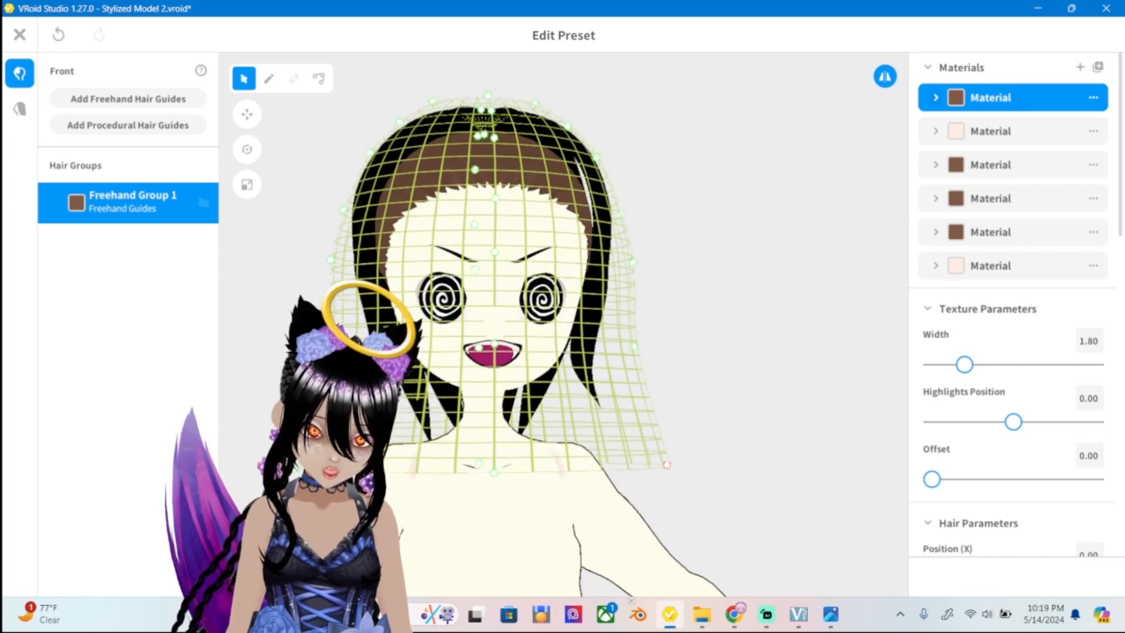
right_drag(680, 156, 659, 150)
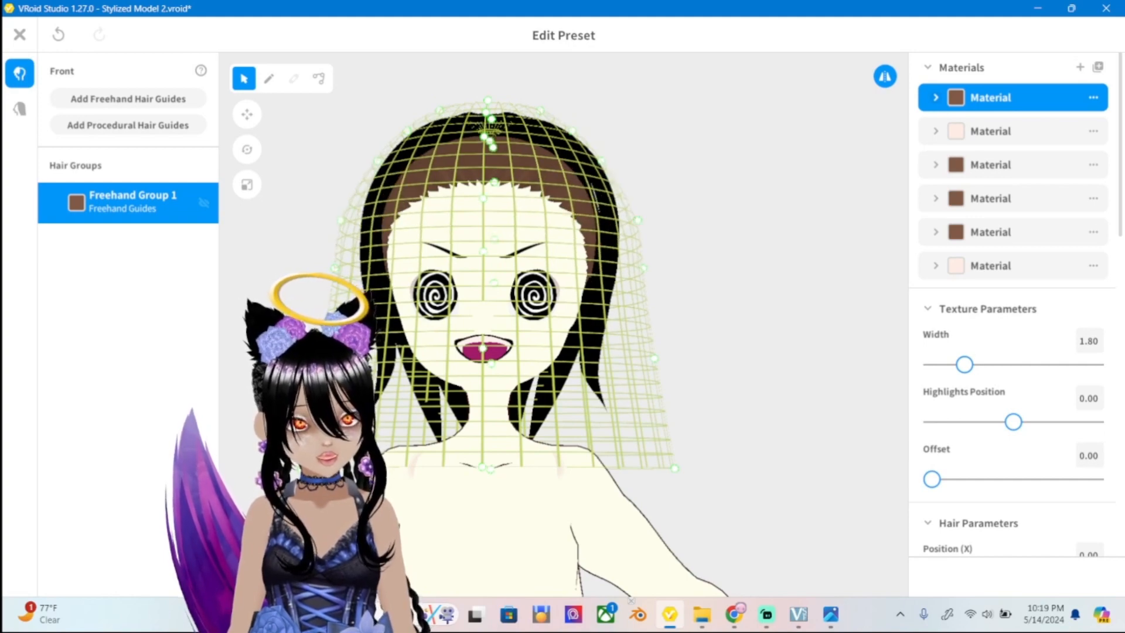
mouse_move(601, 160)
right_down()
mouse_move(404, 160)
mouse_move(601, 167)
right_up()
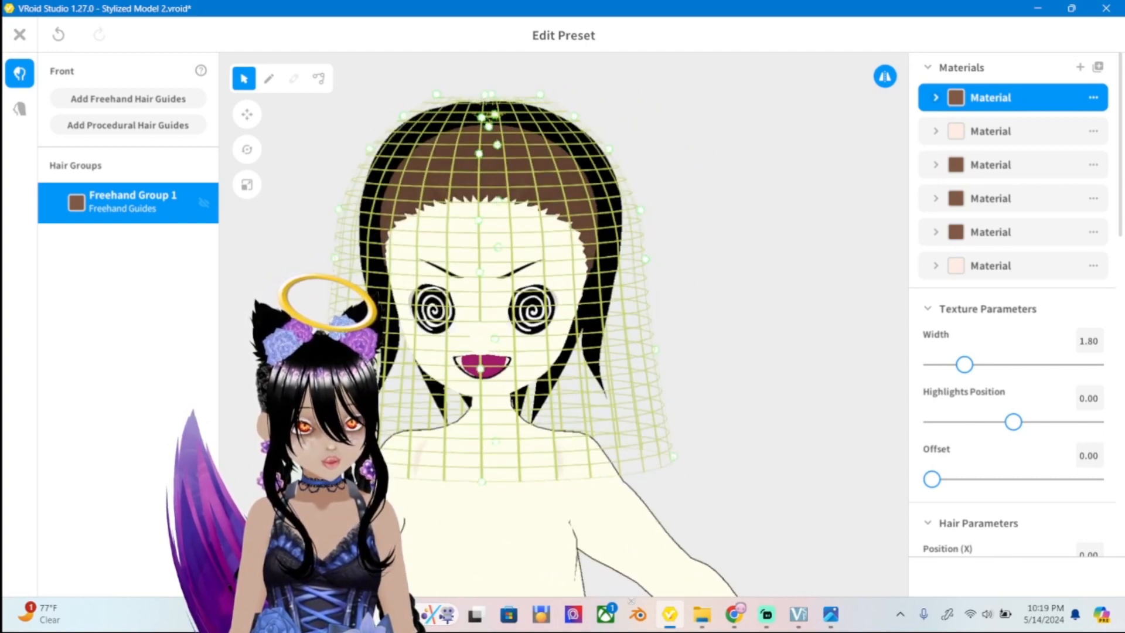
drag(640, 209, 632, 209)
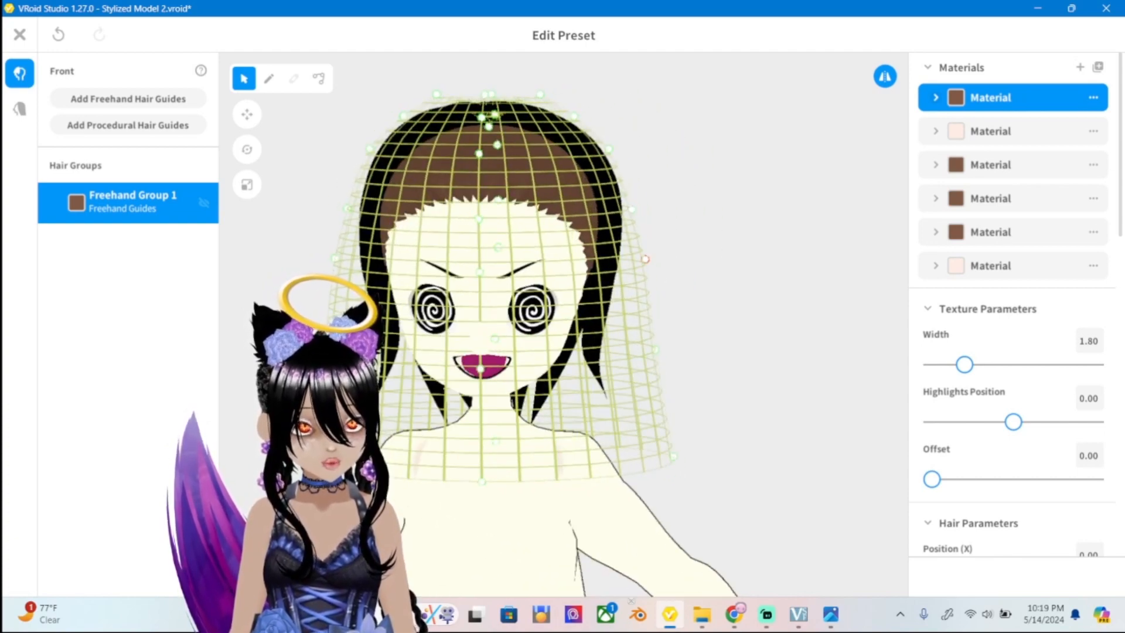
right_drag(674, 264, 674, 245)
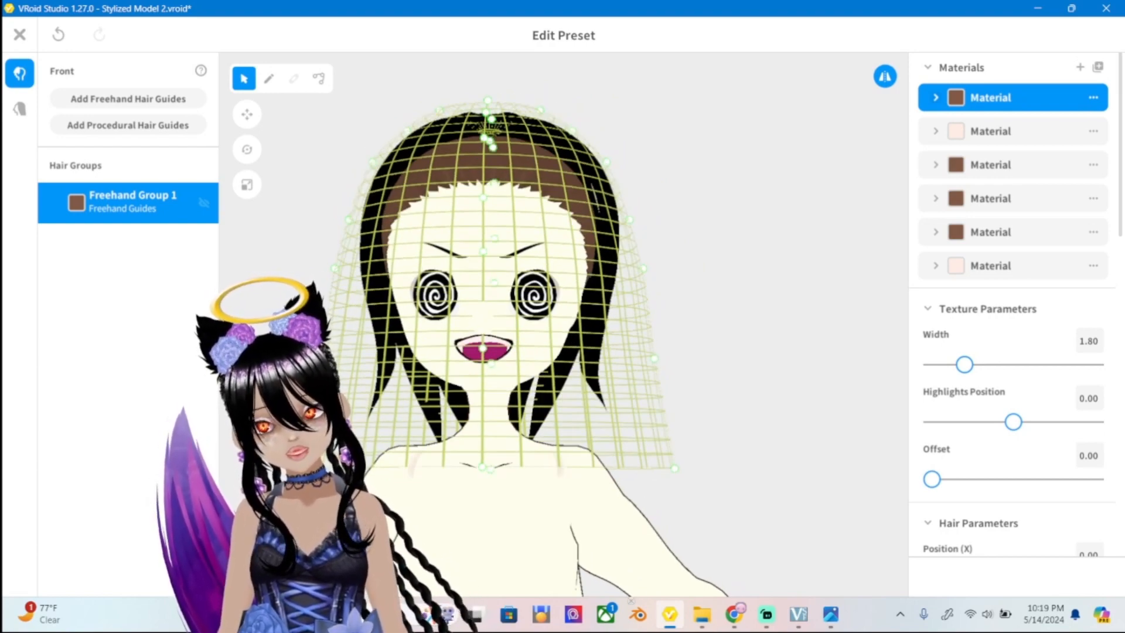
right_drag(674, 245, 504, 245)
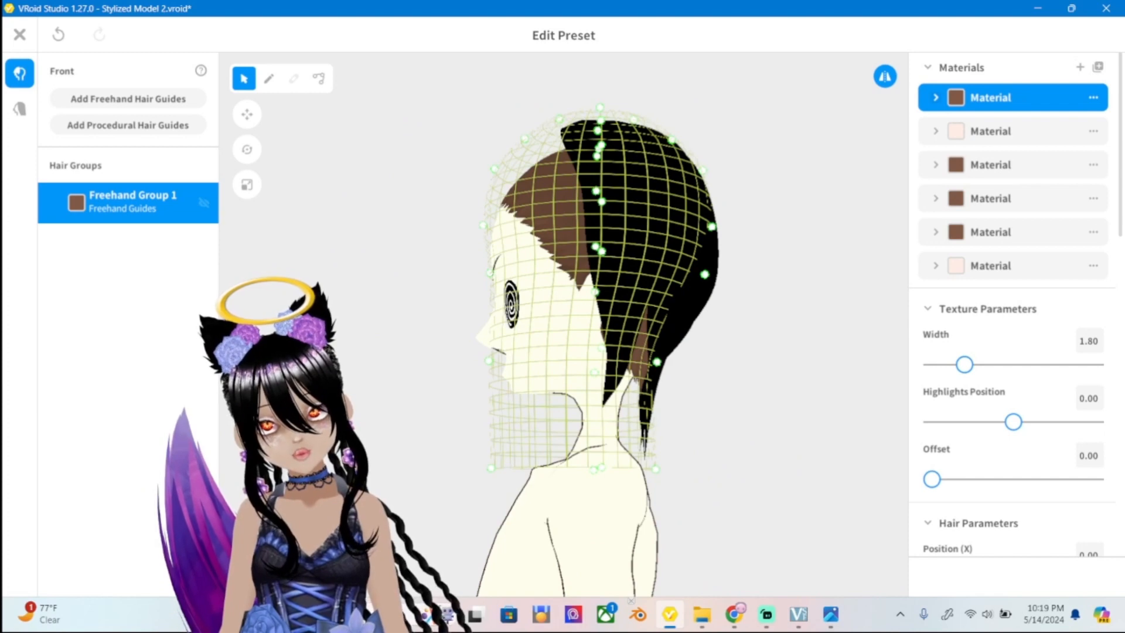
right_drag(563, 293, 726, 293)
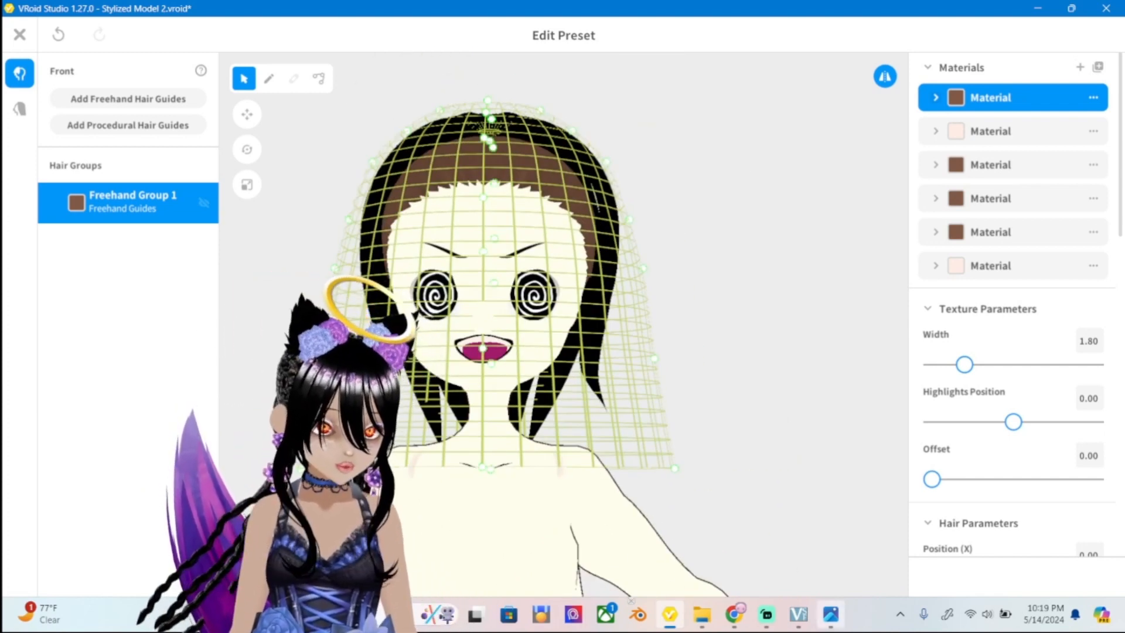
Check ref2.png and draw the lower side corners of Freehand Group 1's guide mesh inward and up toward the neck.
click(830, 614)
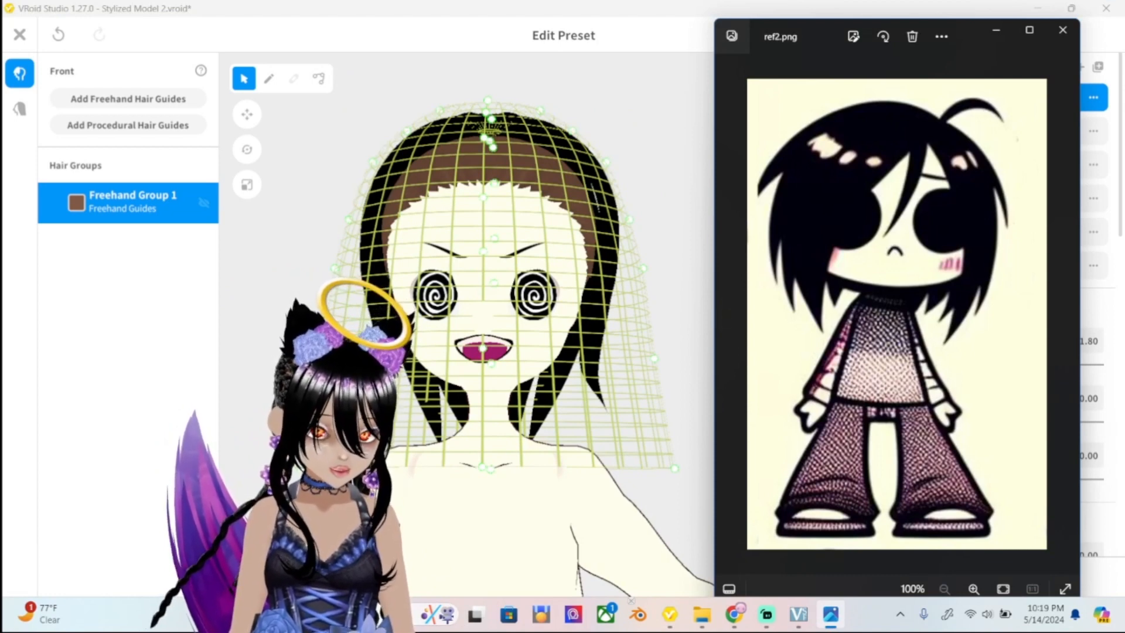
click(674, 211)
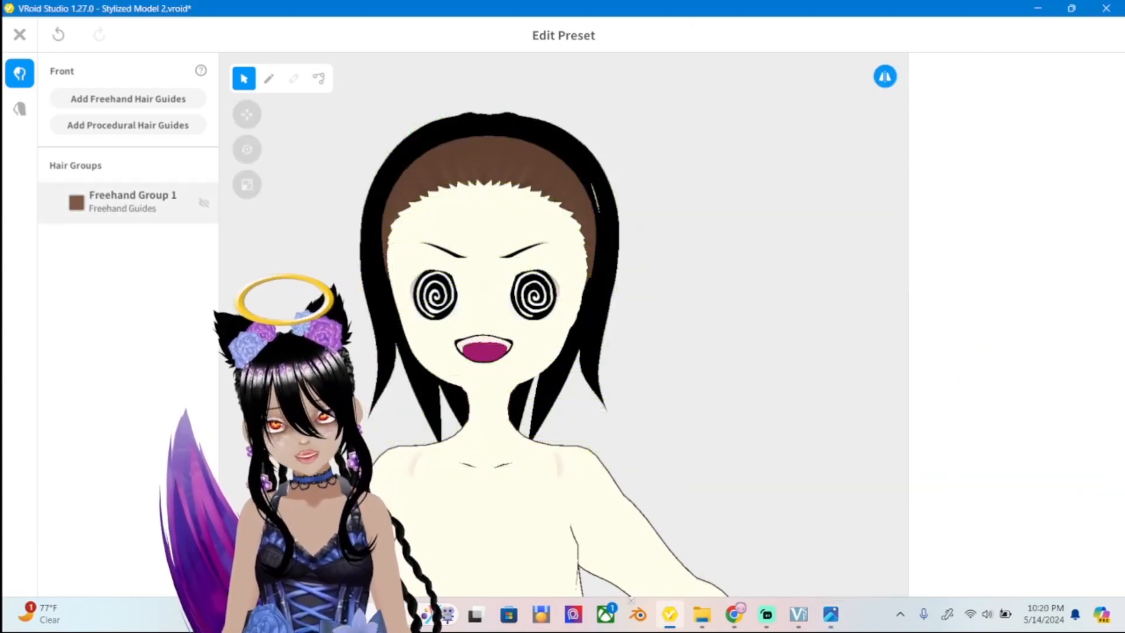
click(127, 203)
drag(674, 469, 602, 442)
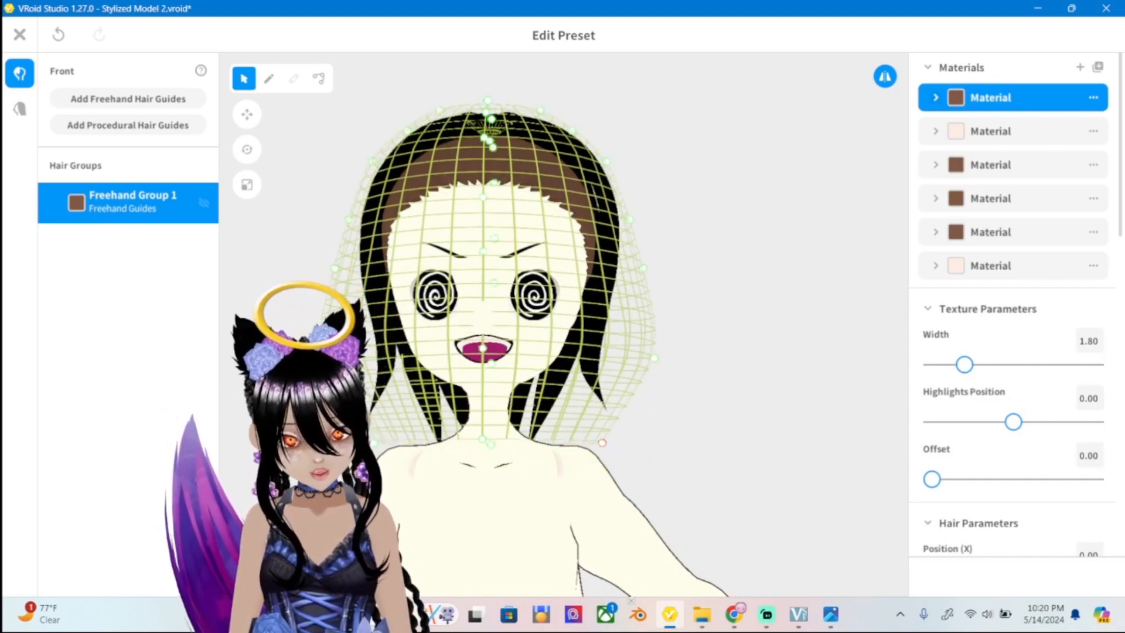
right_drag(602, 443, 428, 442)
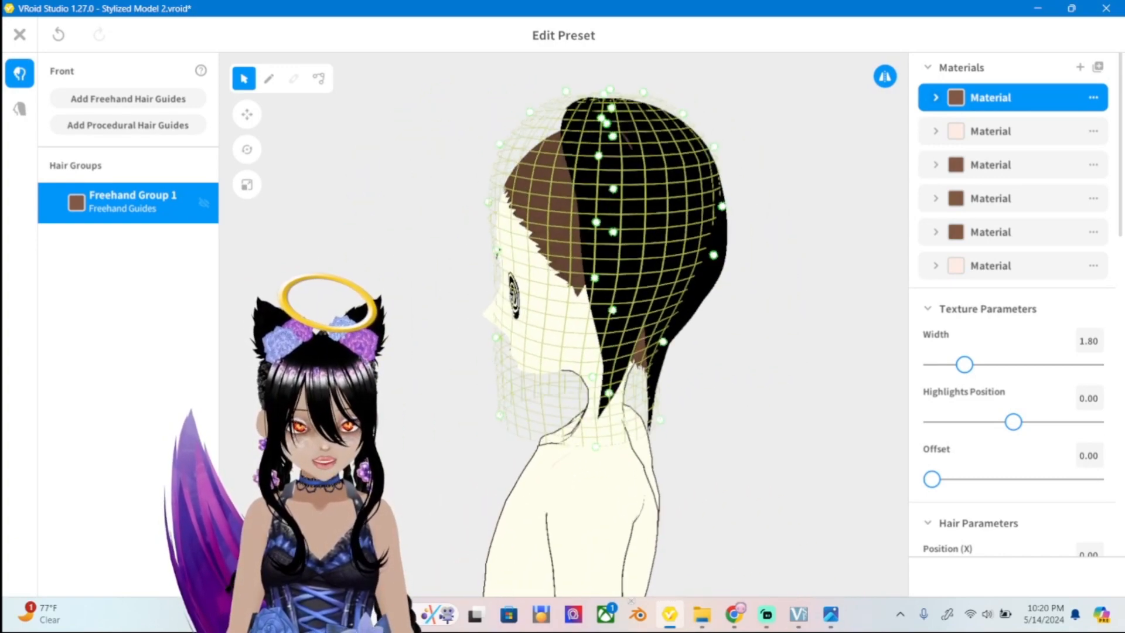
Check ref2.png again and slightly raise the guide mesh's outermost side points at mouth level.
click(831, 614)
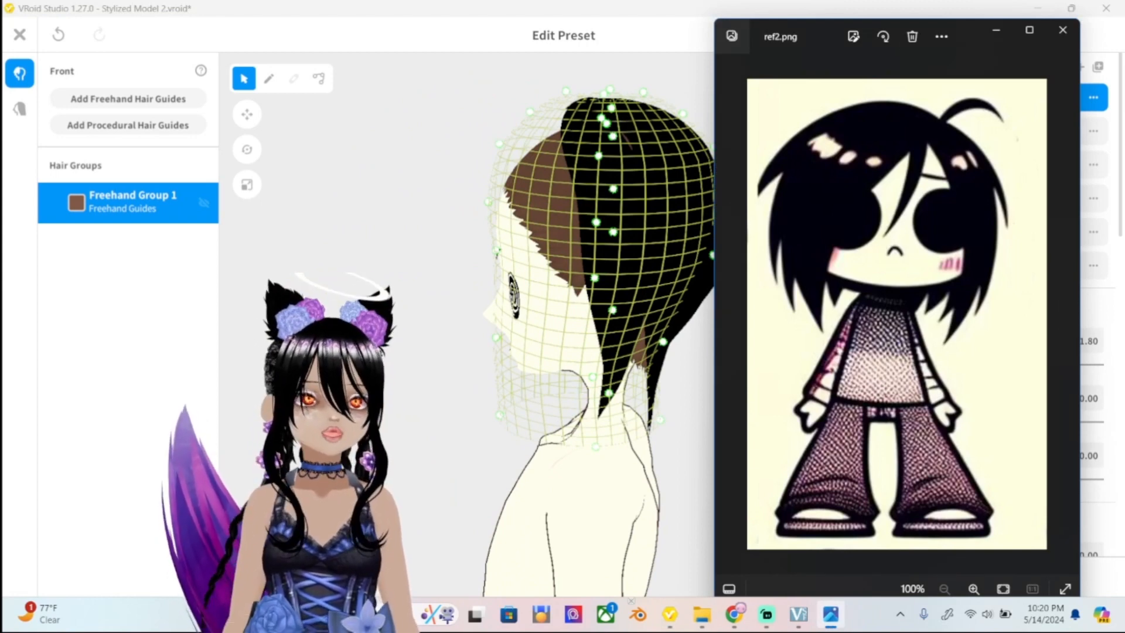
key(alt+Tab)
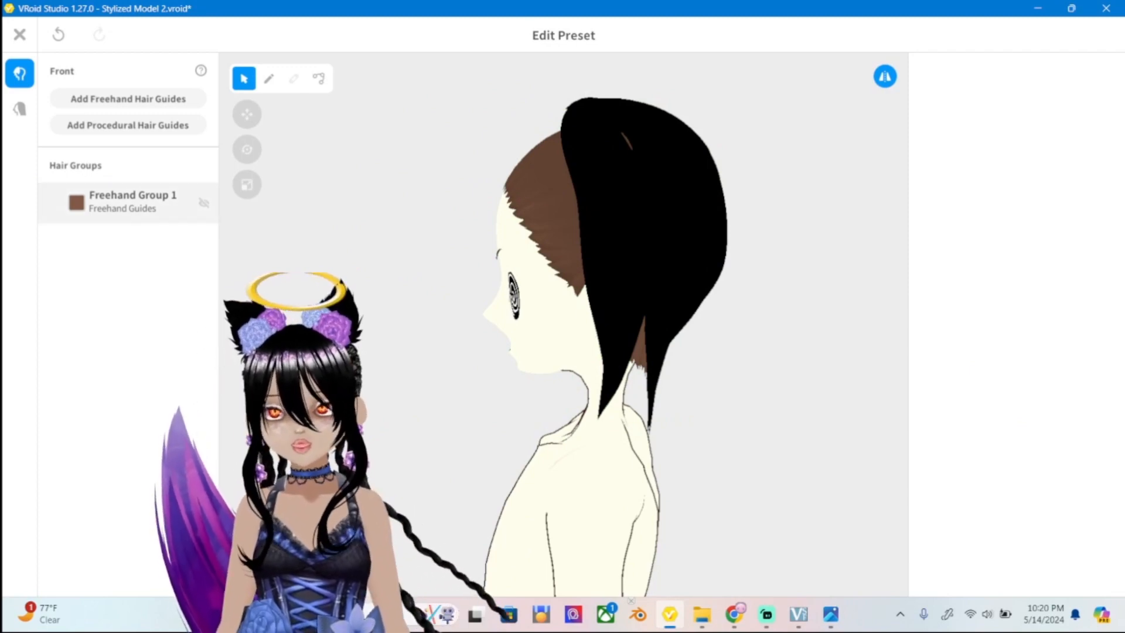
click(128, 202)
right_drag(444, 295, 680, 186)
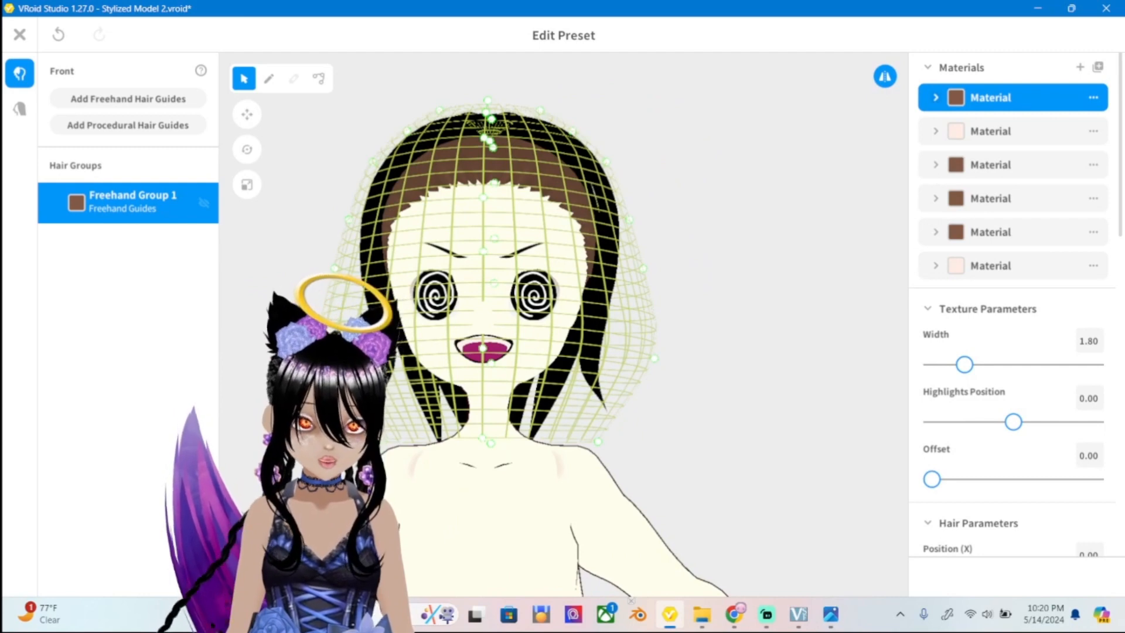
right_drag(469, 264, 703, 261)
drag(631, 344, 651, 337)
right_drag(651, 337, 193, 352)
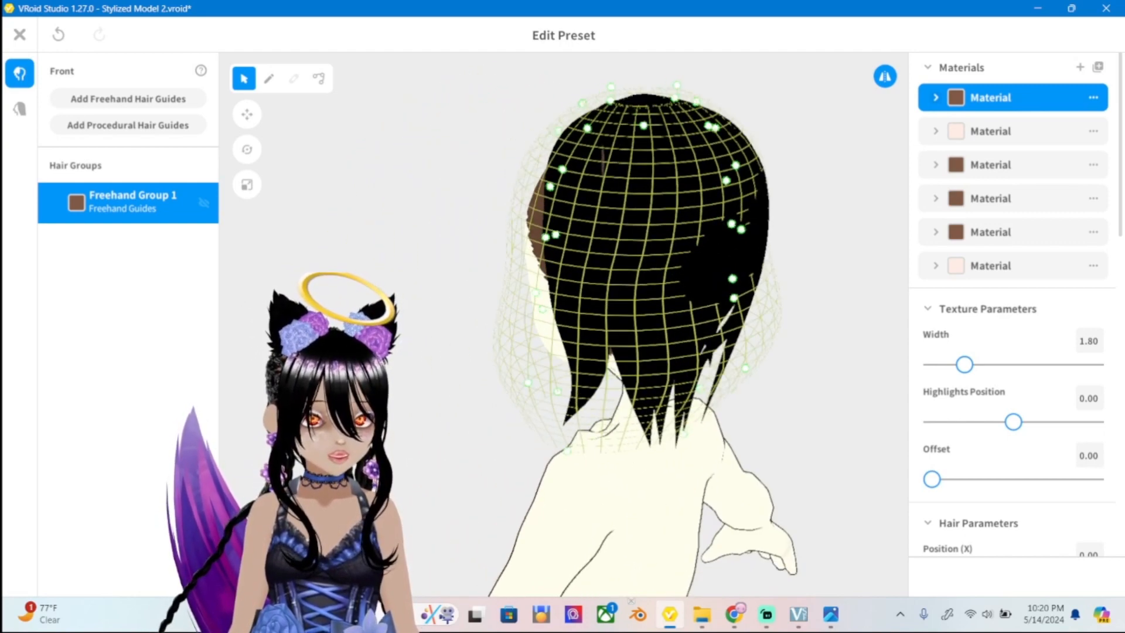
right_drag(410, 351, 692, 337)
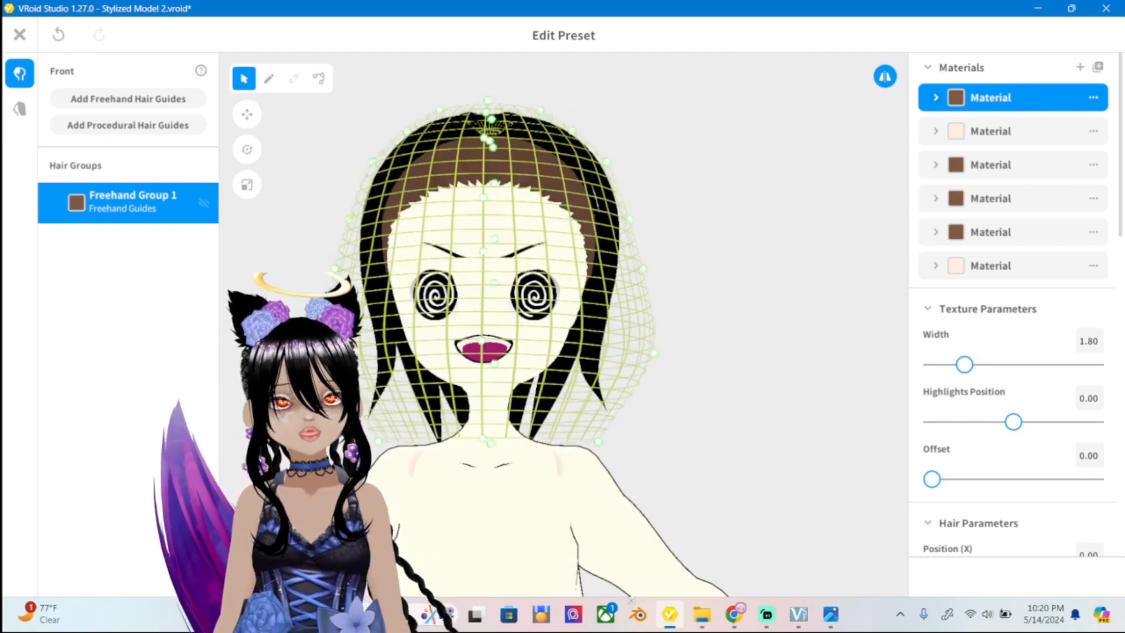
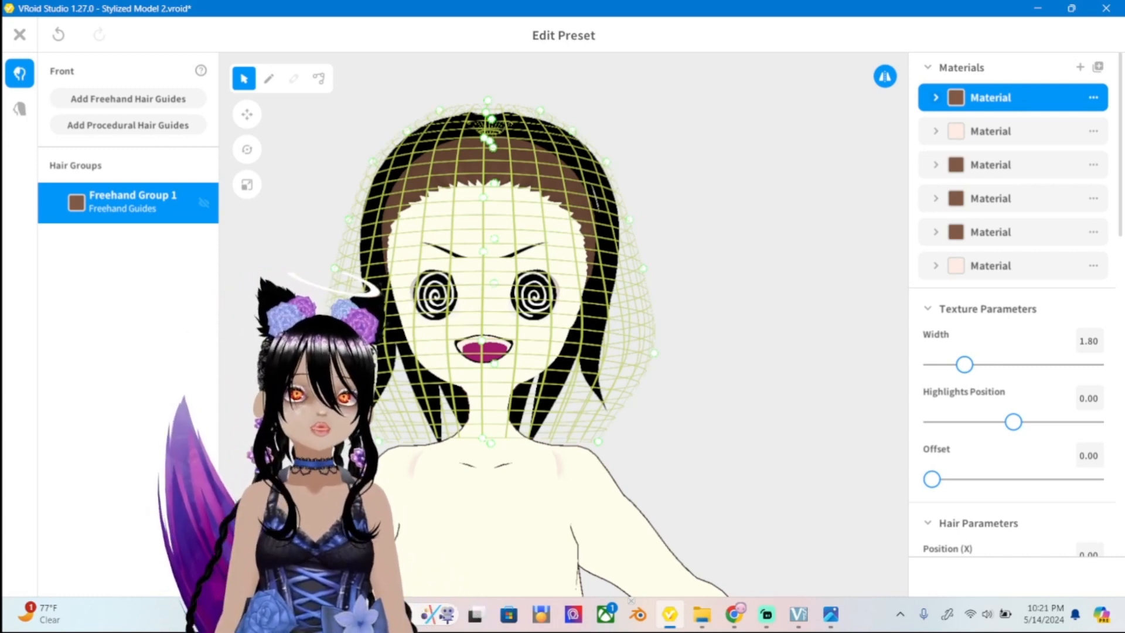
Compare the mesh with ref2.png and draw a mirrored pair of front strands from the crown down past the temples to eye level.
click(830, 614)
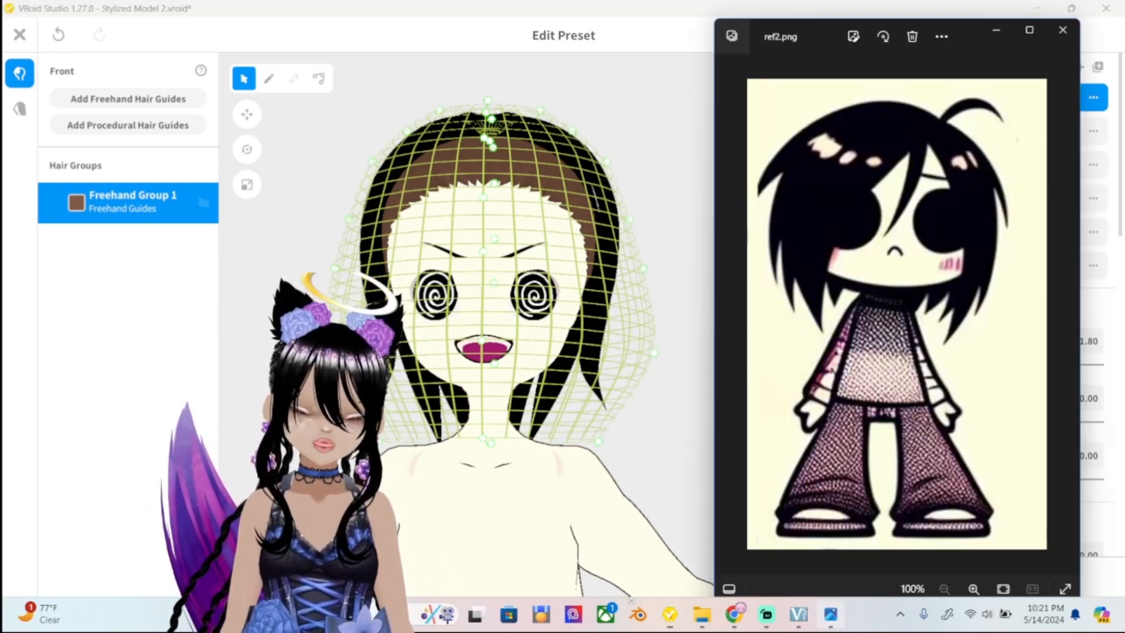
click(831, 614)
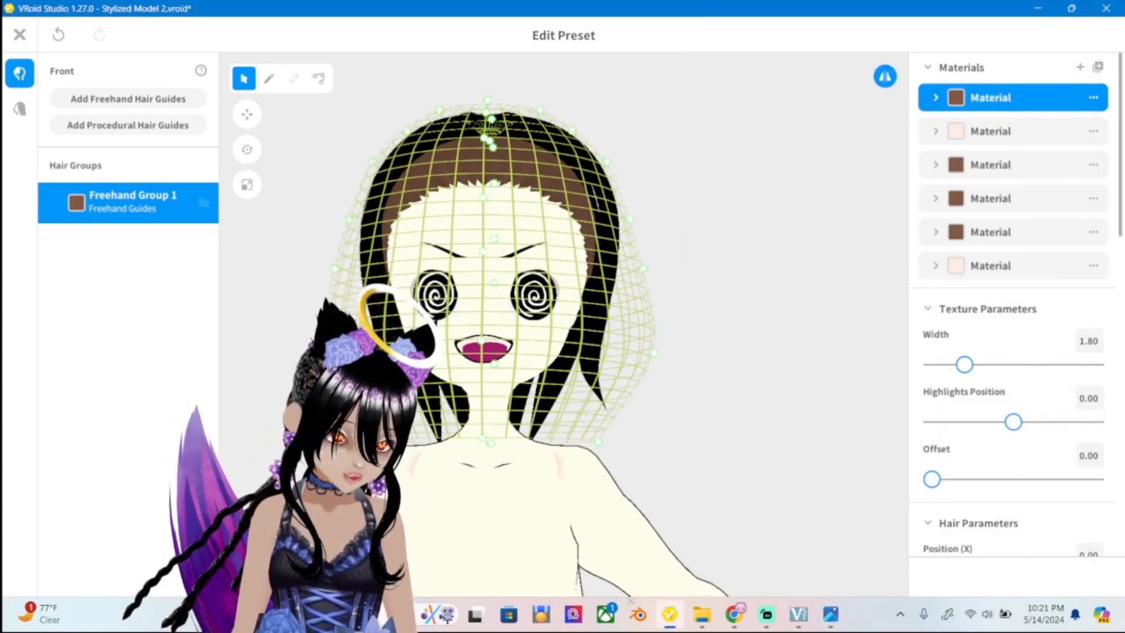
scroll(1014, 316, down, 5)
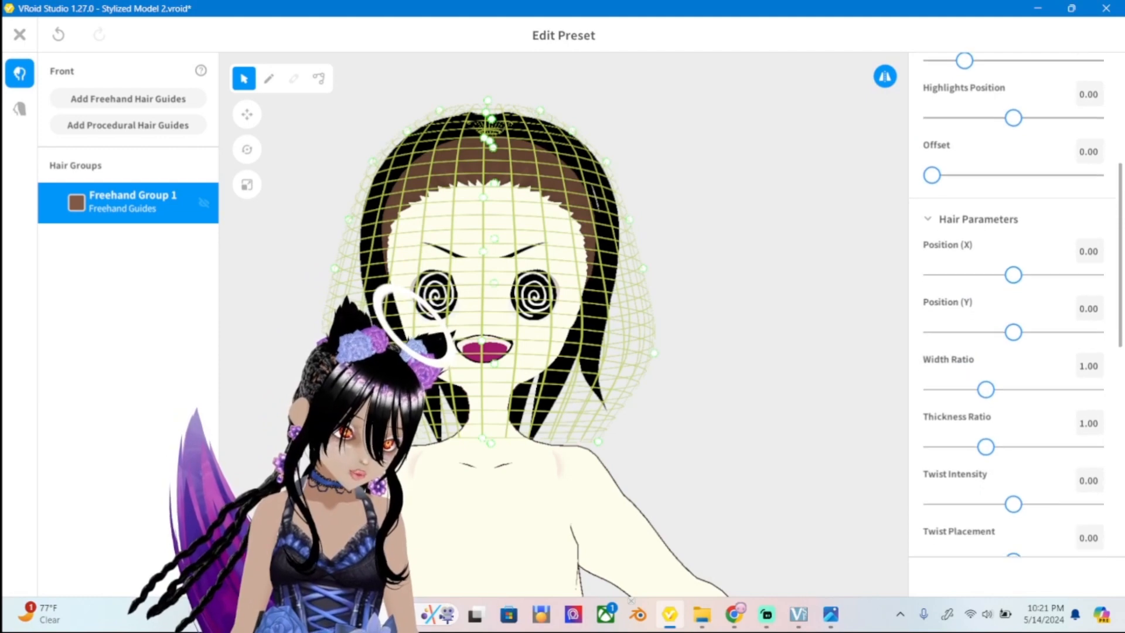
scroll(1014, 316, up, 3)
scroll(1014, 317, down, 1)
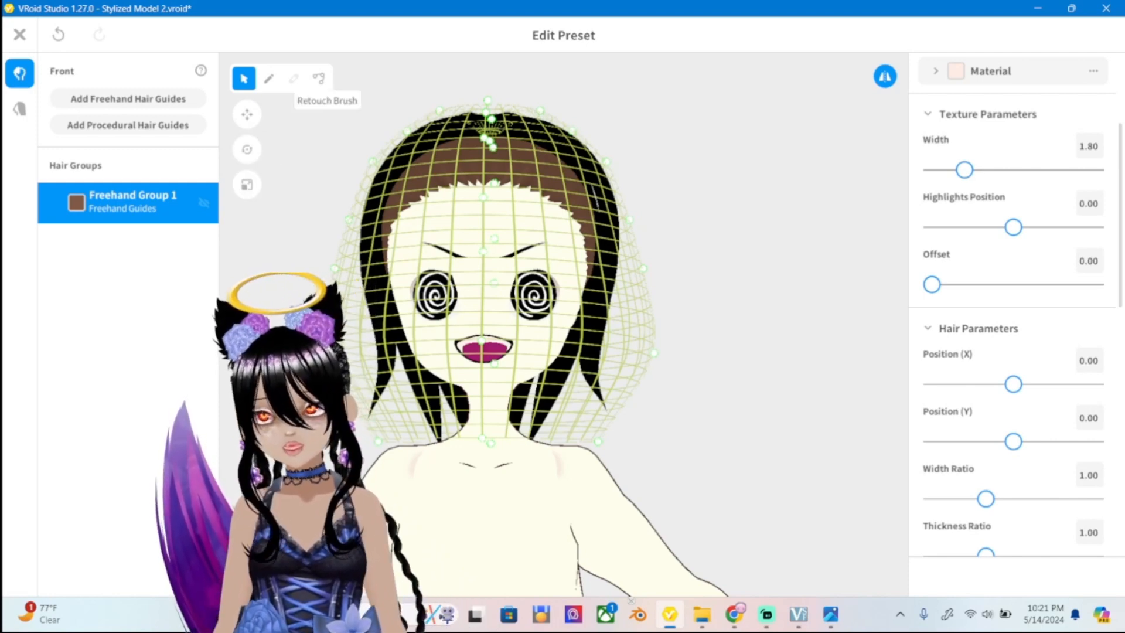
click(269, 78)
drag(469, 132, 399, 296)
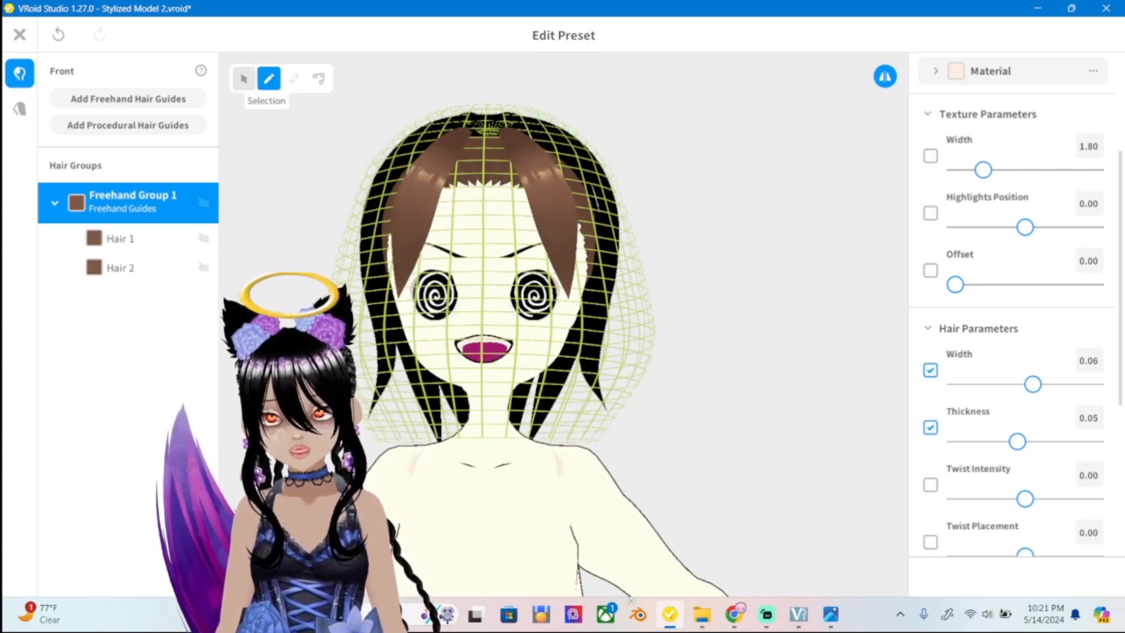
Try moving the whole Freehand Group 1 sideways together with its guide mesh and strands, and undo the move.
click(120, 239)
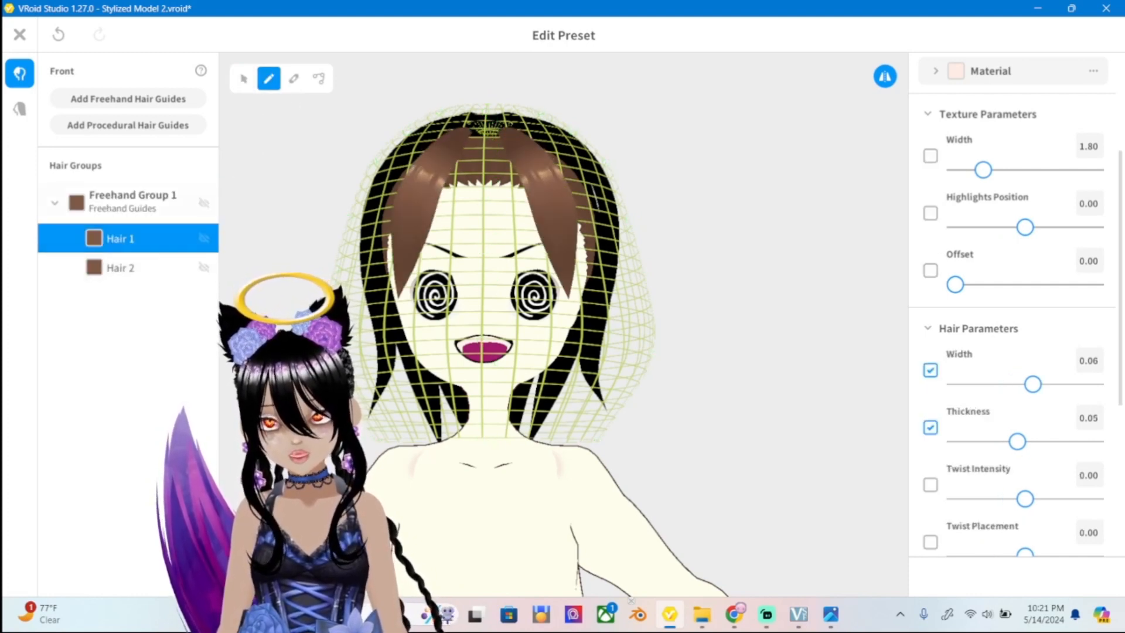
click(243, 78)
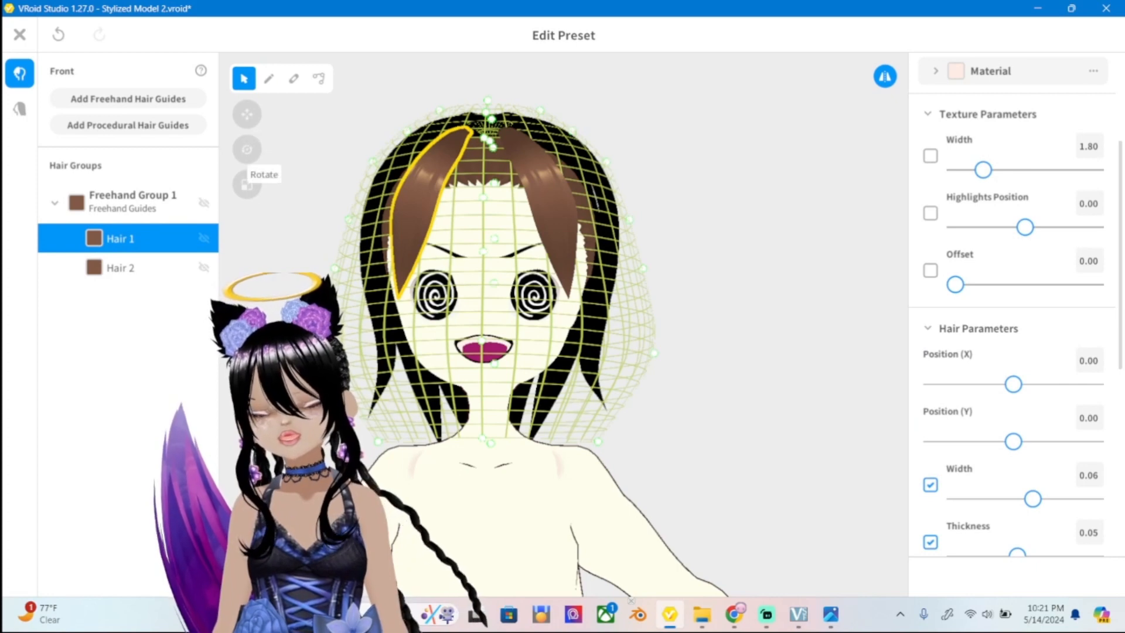
click(252, 205)
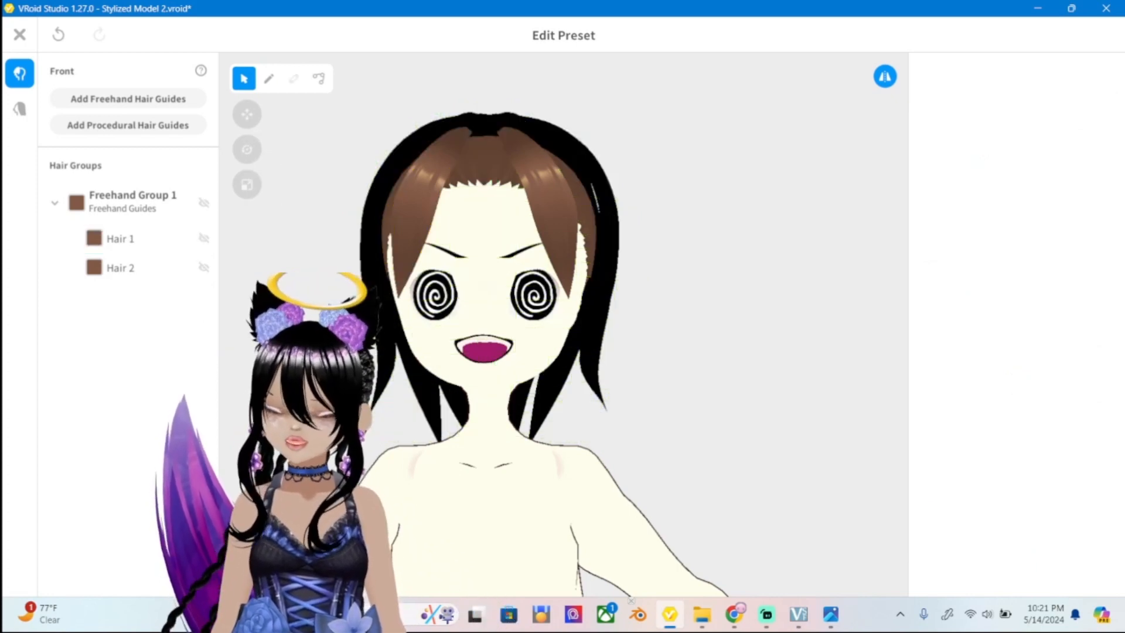
click(133, 202)
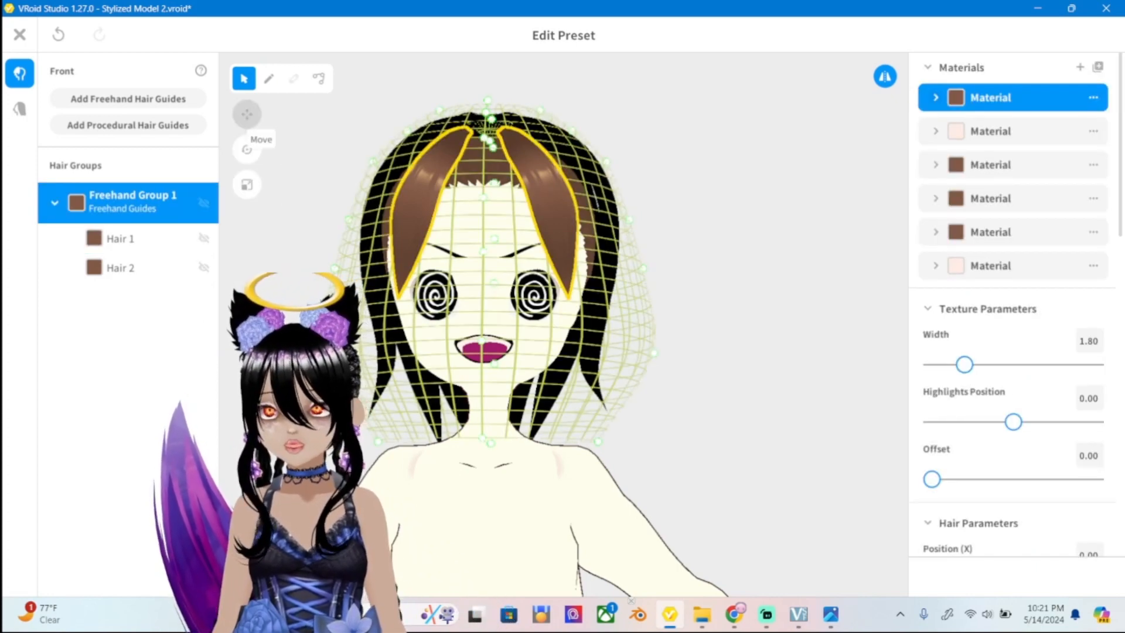
click(246, 114)
drag(389, 126, 443, 129)
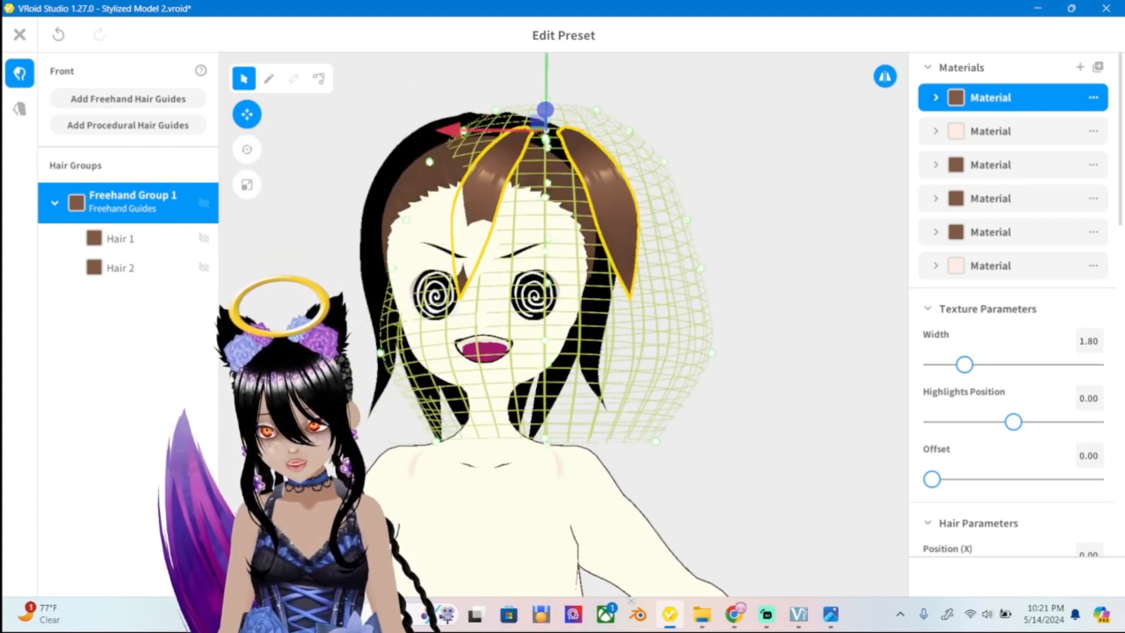
key(ctrl+z)
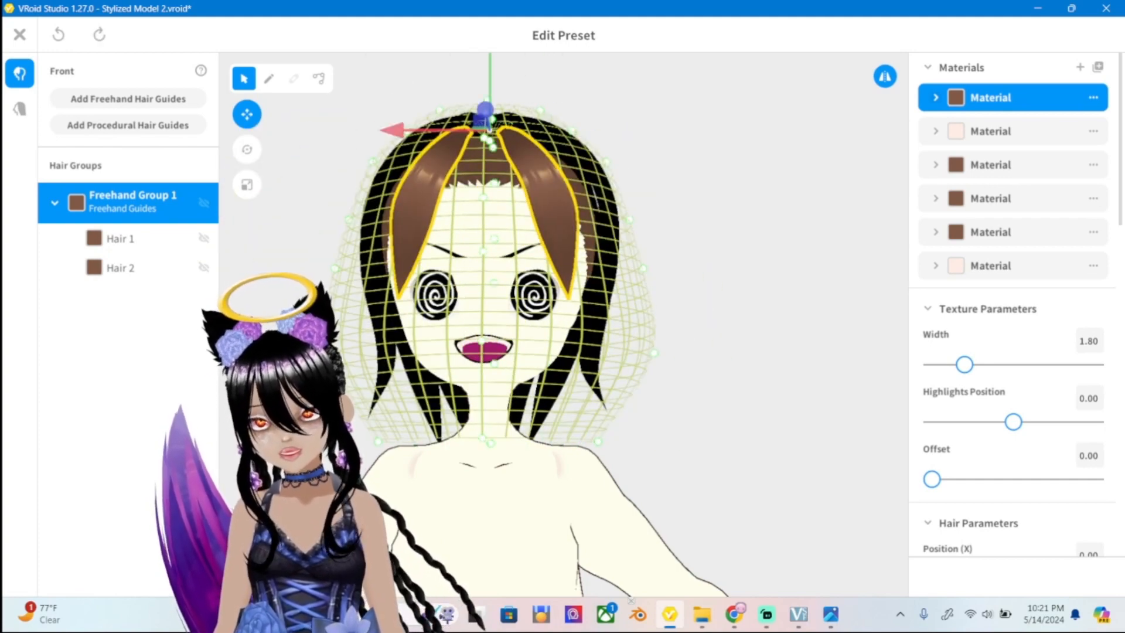
Show the rotation handles of Freehand Group 1, try scaling the group much narrower across the head, and undo the scaling.
click(247, 149)
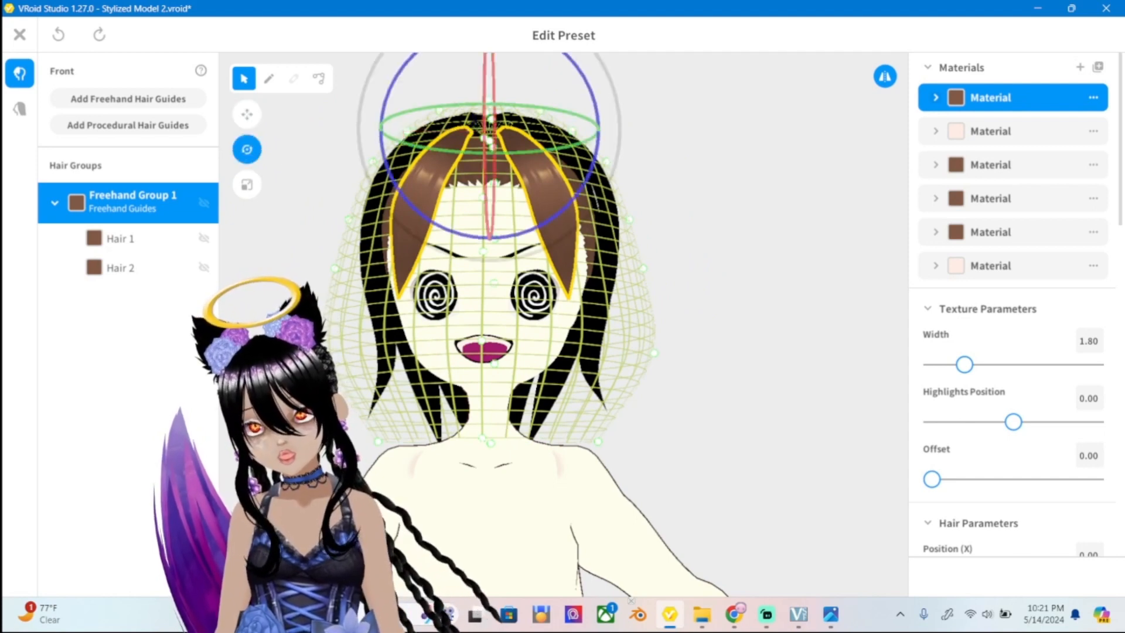
click(247, 184)
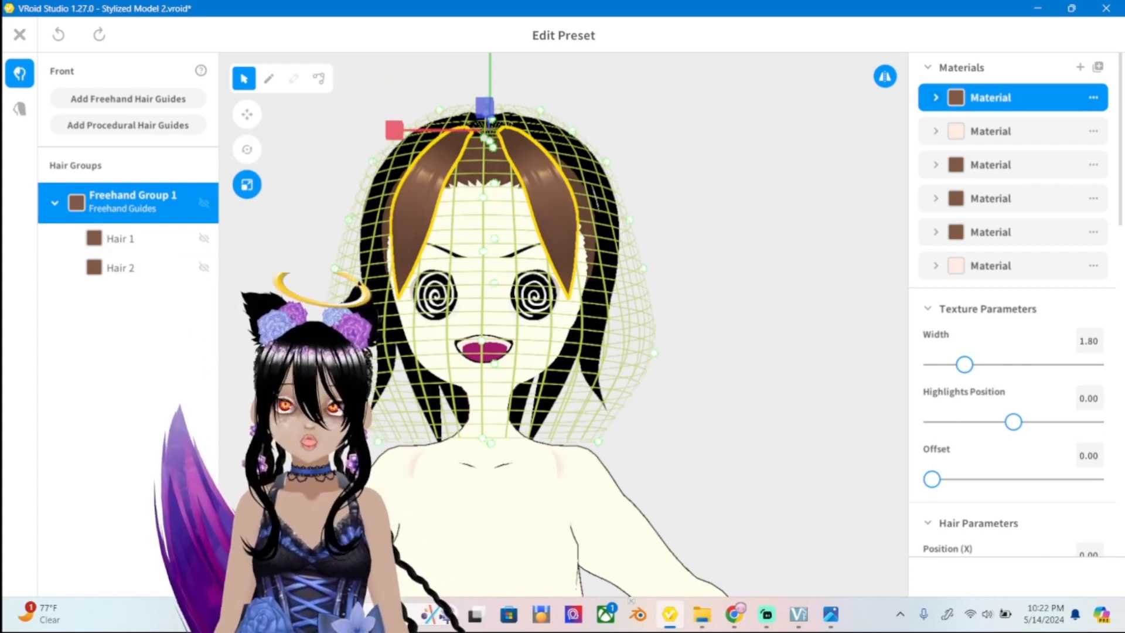
drag(395, 129, 439, 130)
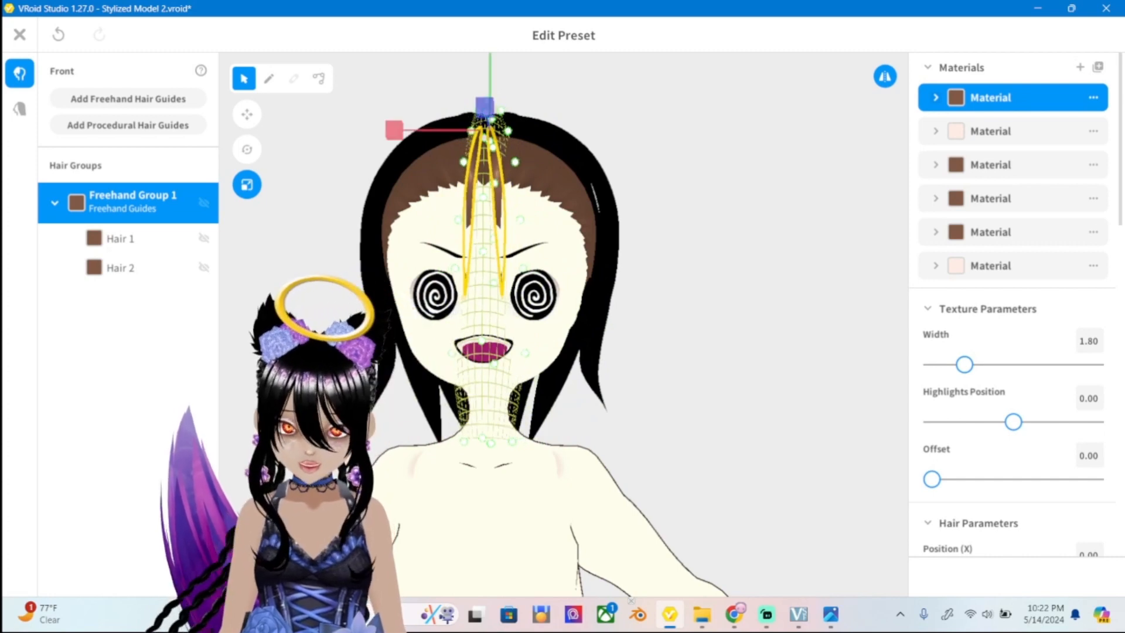
key(ctrl+z)
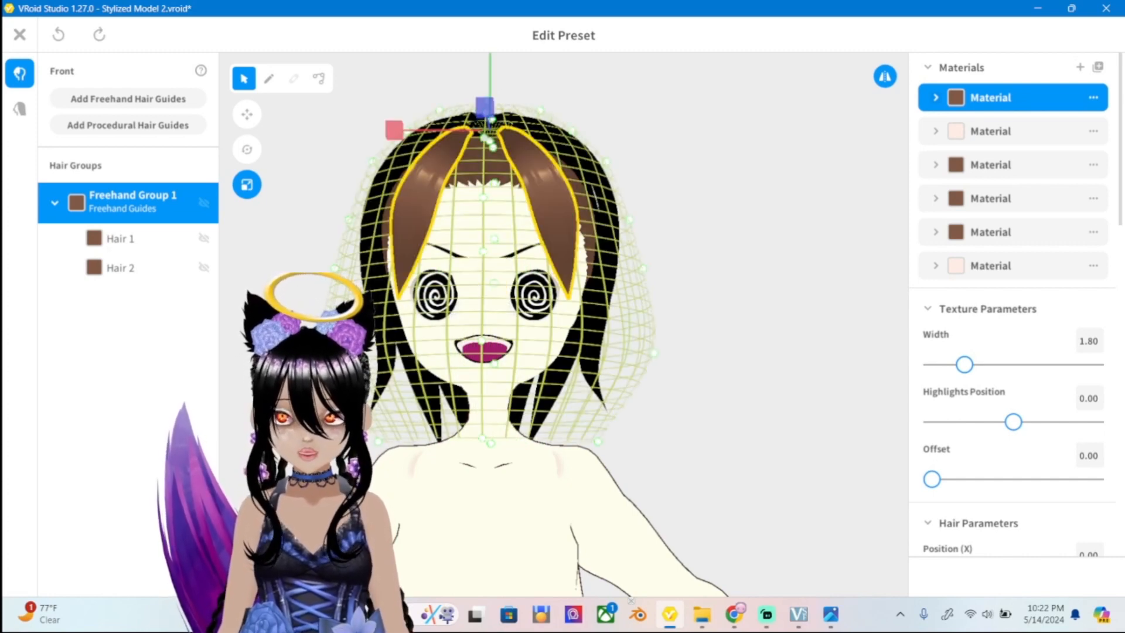
Try scaling Freehand Group 1 shorter in height, undo the scaling, and view the head from the side.
scroll(503, 293, down, 2)
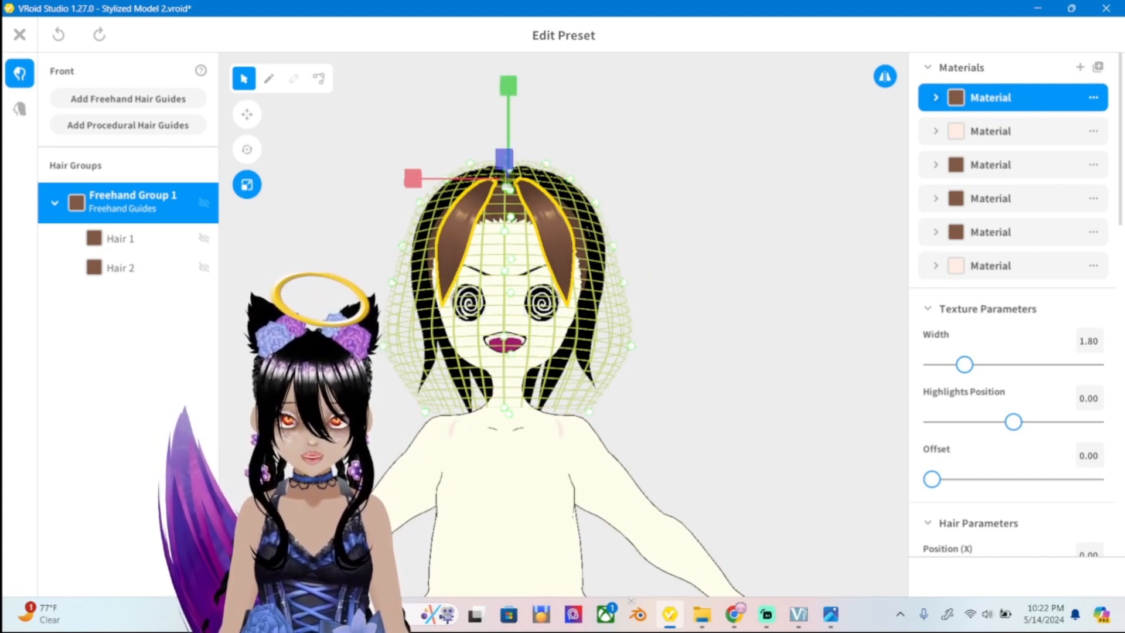
mouse_move(508, 85)
mouse_down()
mouse_move(508, 145)
mouse_move(508, 93)
mouse_up()
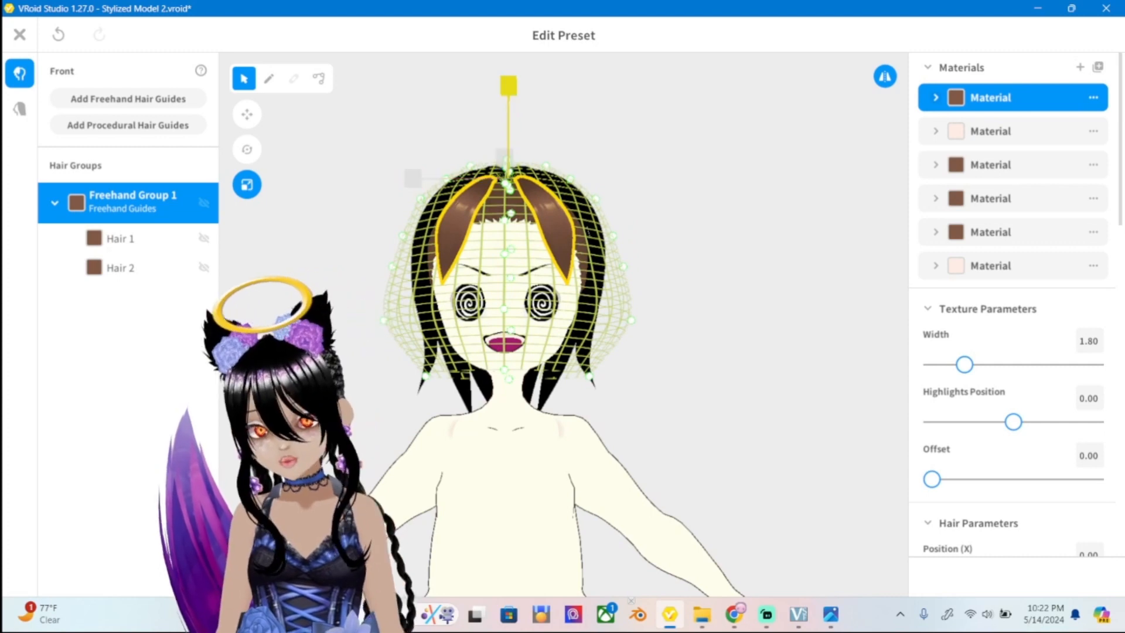
key(ctrl+z)
right_drag(703, 293, 556, 293)
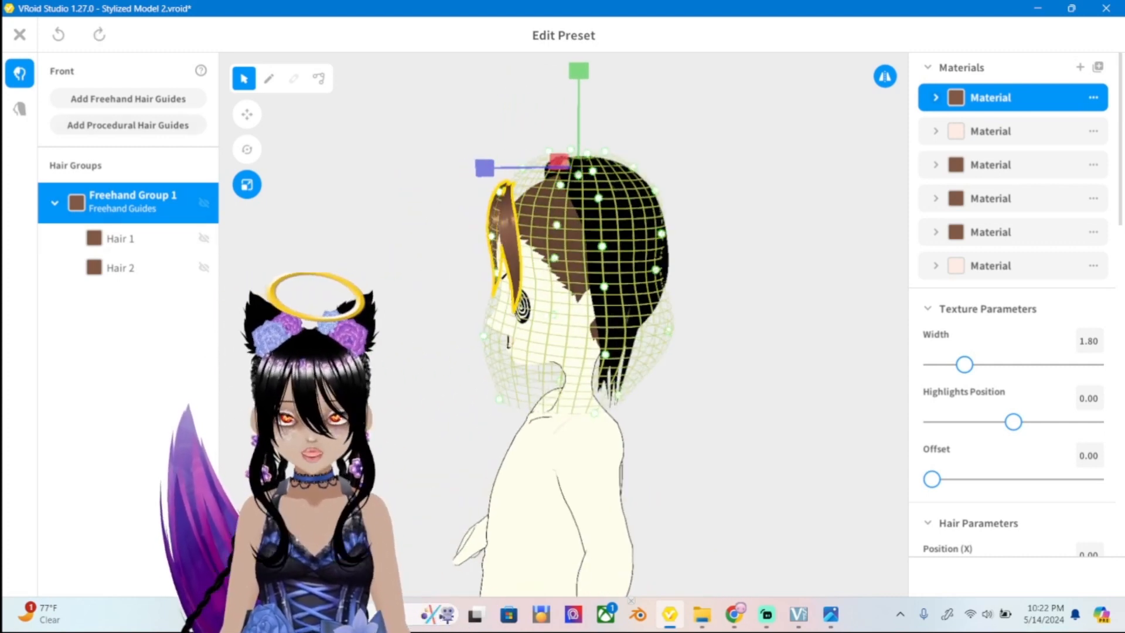
Try stretching Freehand Group 1 from front to back, undo the scaling, and return to the front view.
mouse_move(484, 169)
mouse_down()
mouse_move(536, 168)
mouse_move(402, 168)
mouse_move(485, 169)
mouse_up()
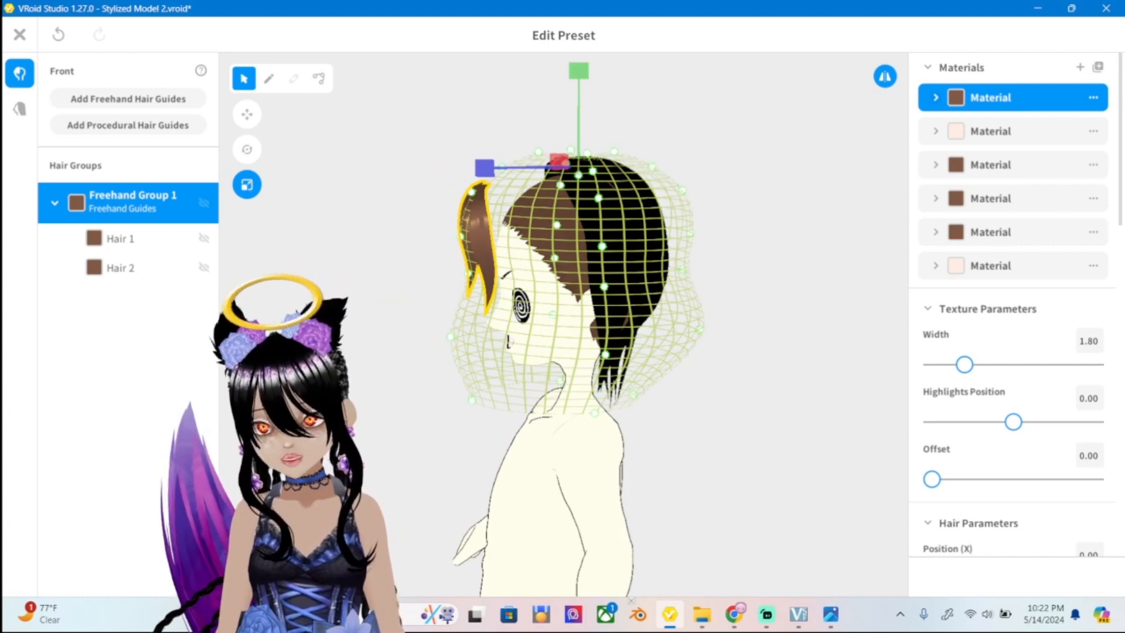
key(ctrl+z)
right_drag(484, 168, 679, 168)
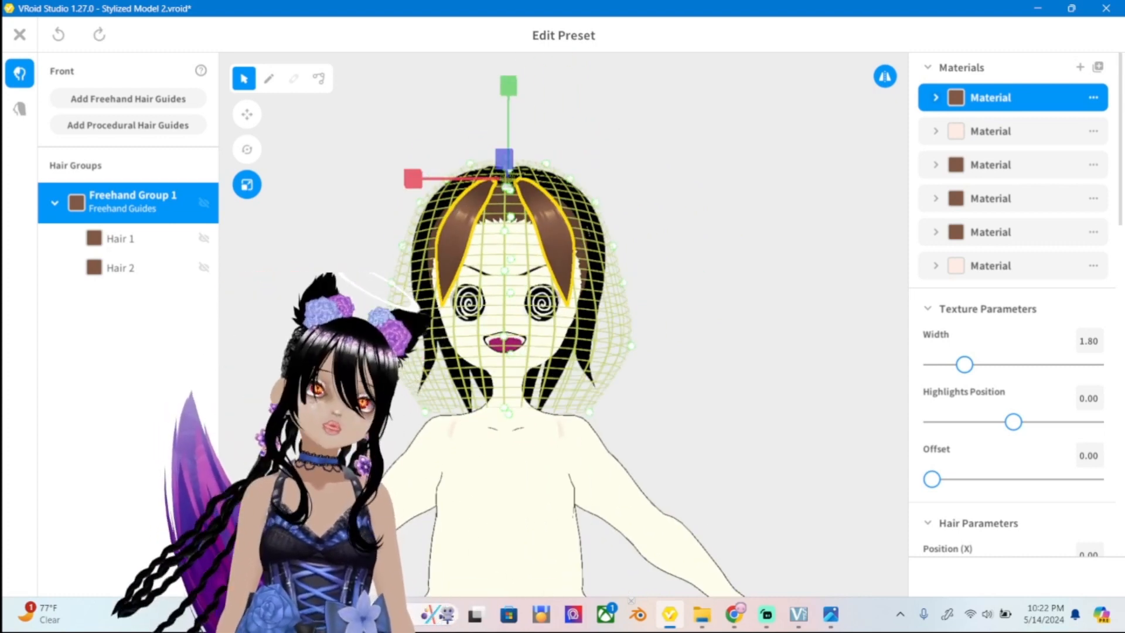
Try rotating Freehand Group 1 around the crown so it tips over above the head, and undo the rotation.
click(247, 149)
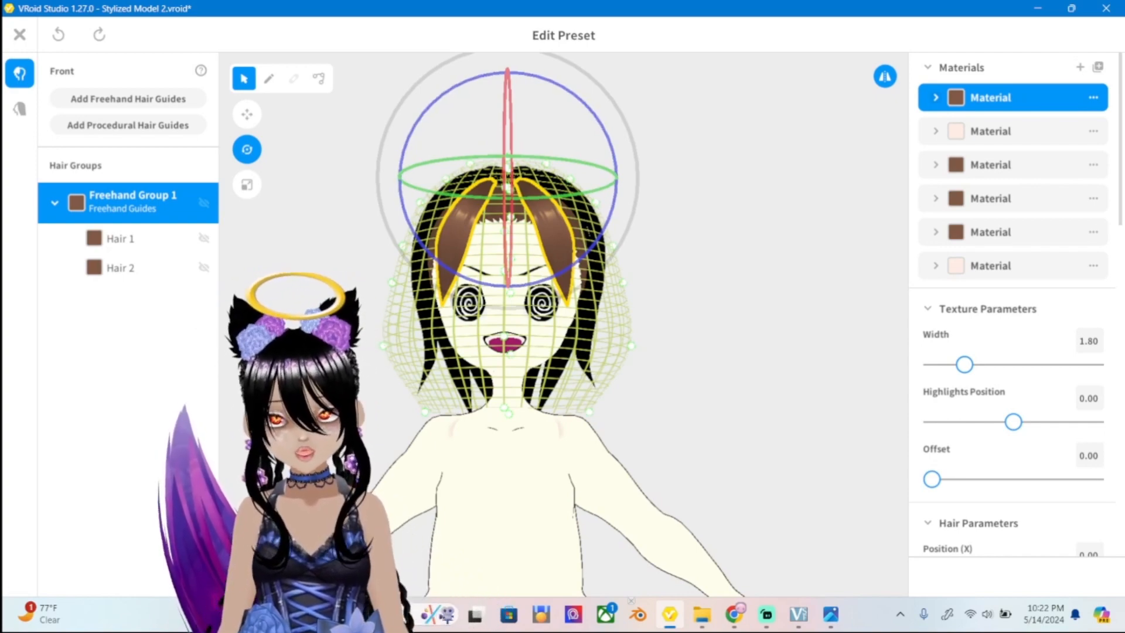
drag(610, 217, 406, 213)
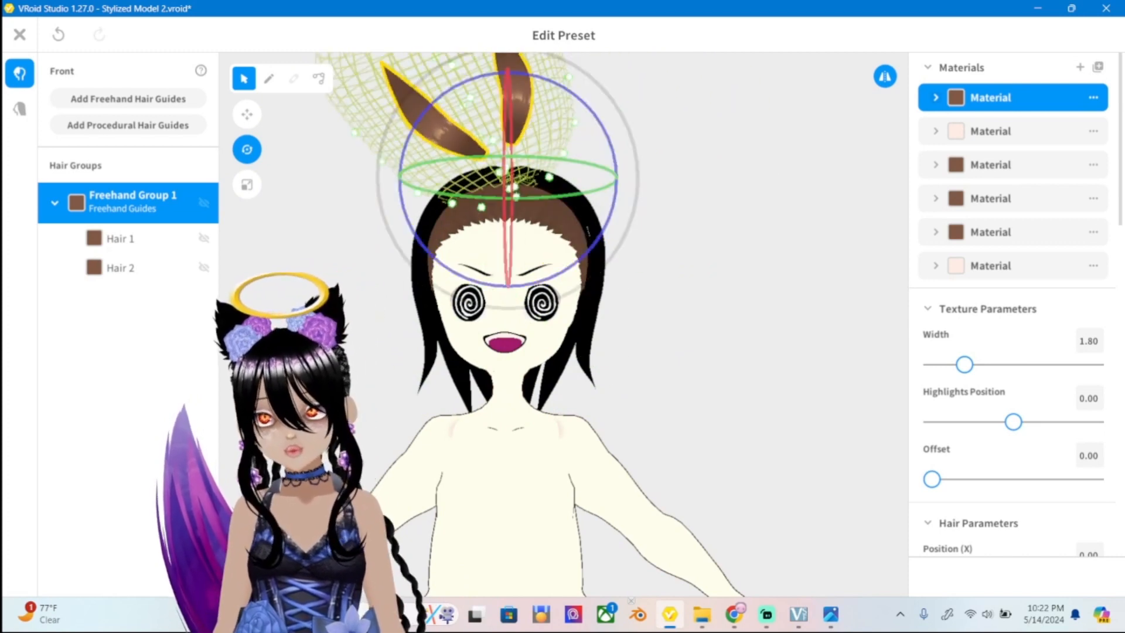
key(ctrl+z)
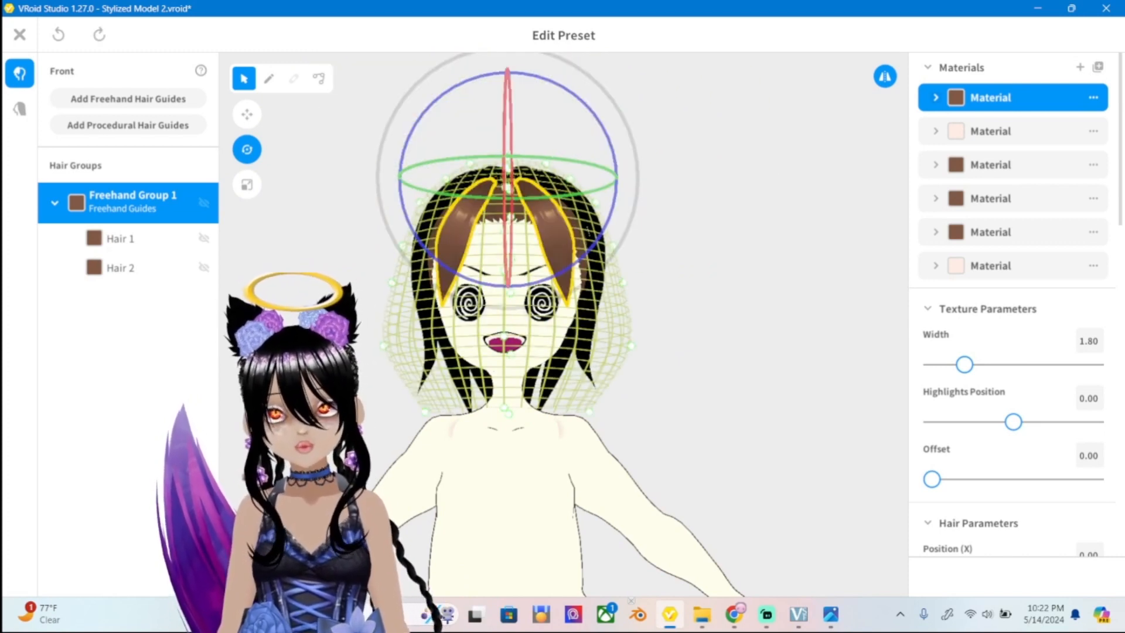
key(ctrl+z)
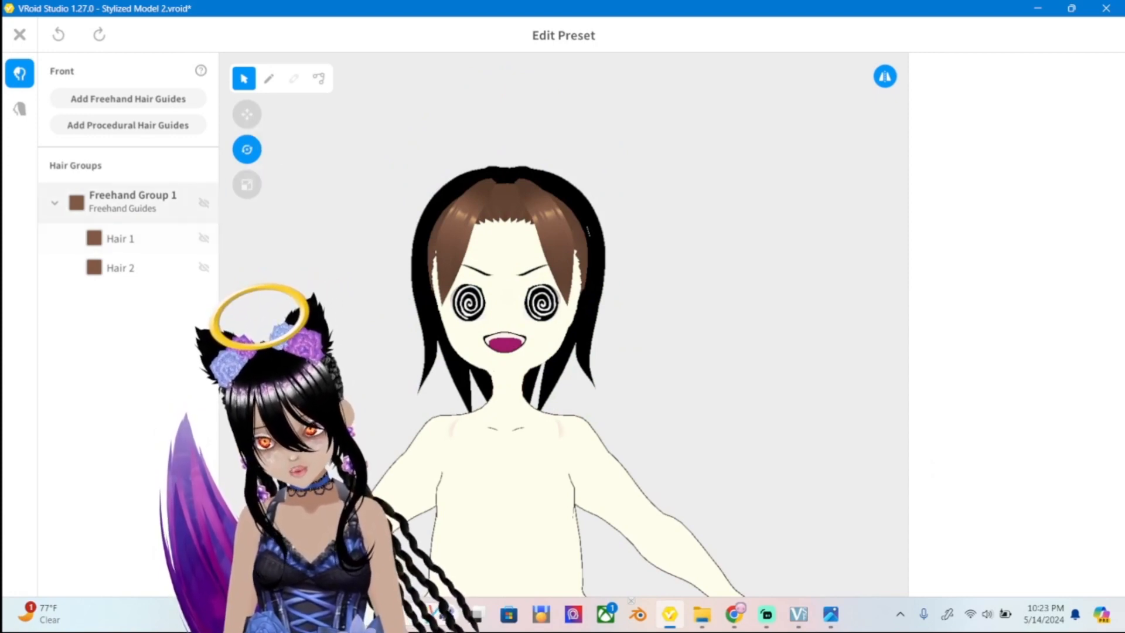
Select Freehand Group 1, try moving it sideways across the head, and undo the move.
click(131, 202)
click(247, 115)
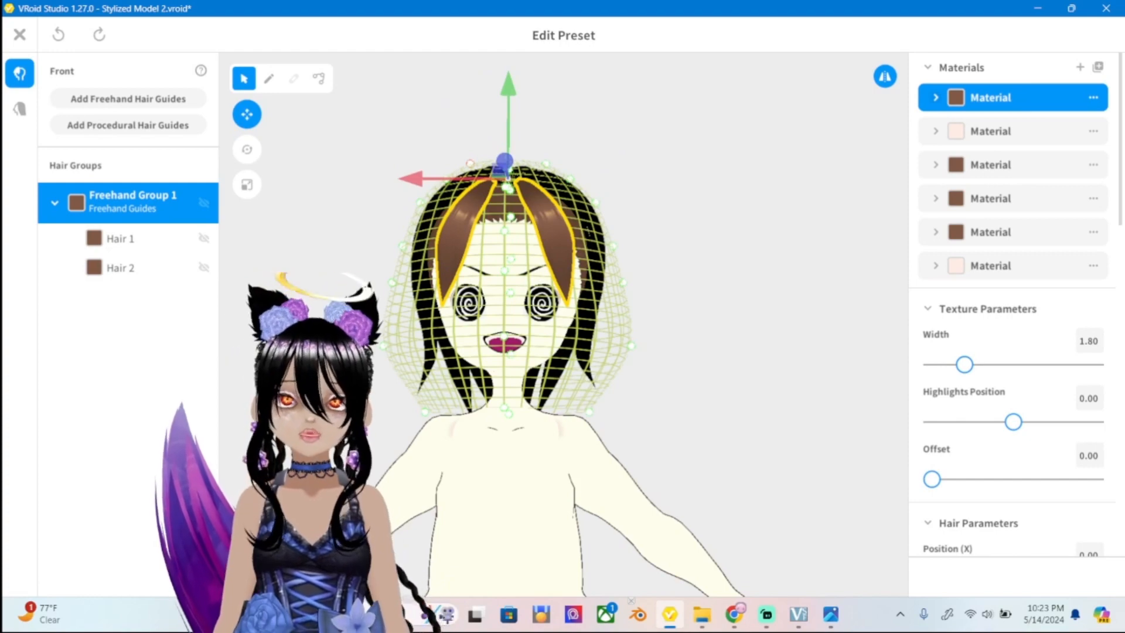
drag(414, 177, 470, 179)
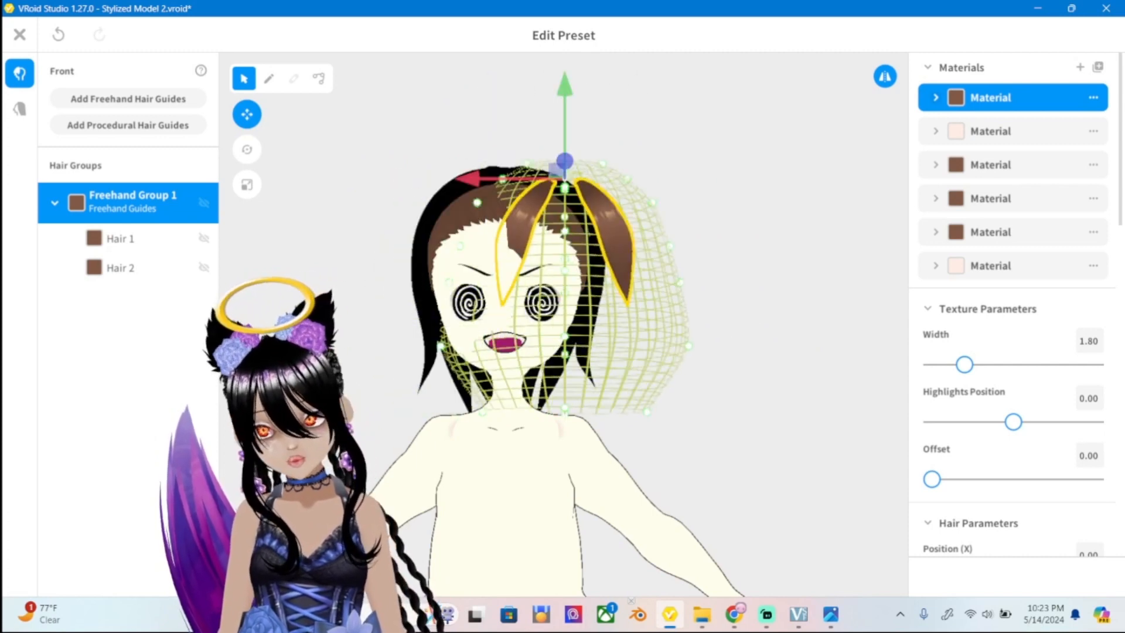
key(ctrl+z)
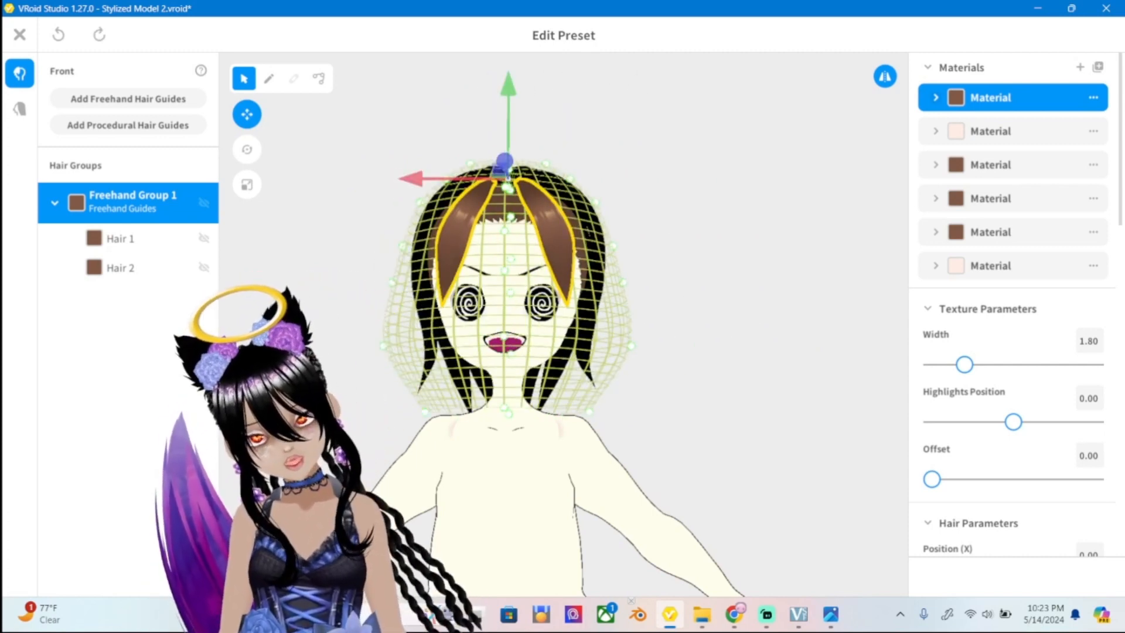
Remove the mirrored strands Hair 1 and Hair 2 from Freehand Group 1 and activate the strand drawing brush.
key(Delete)
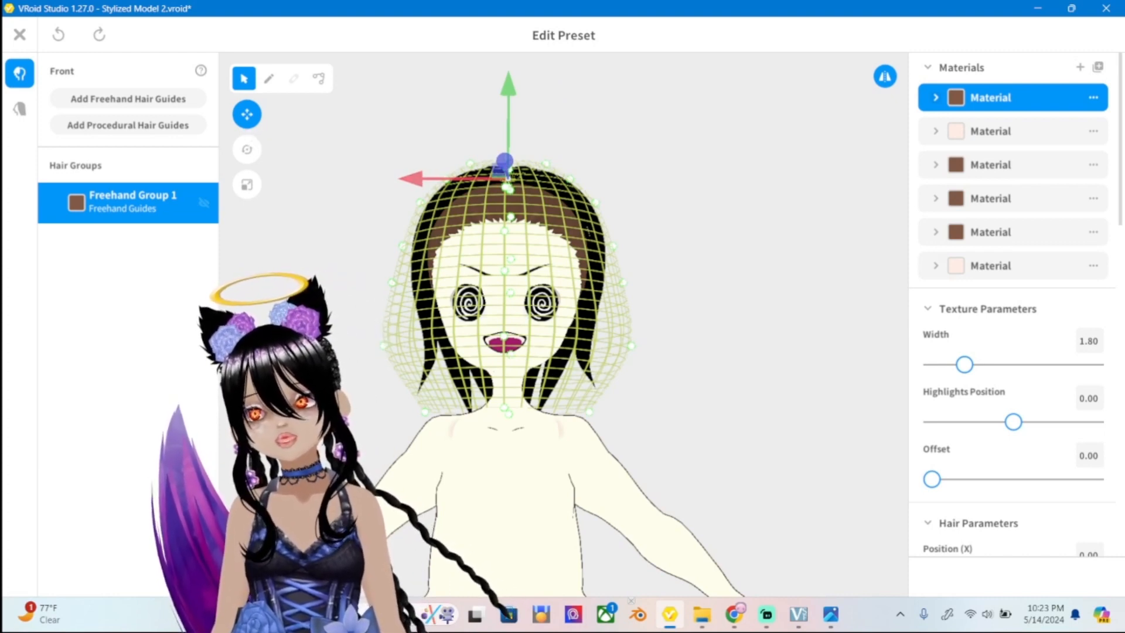
click(244, 79)
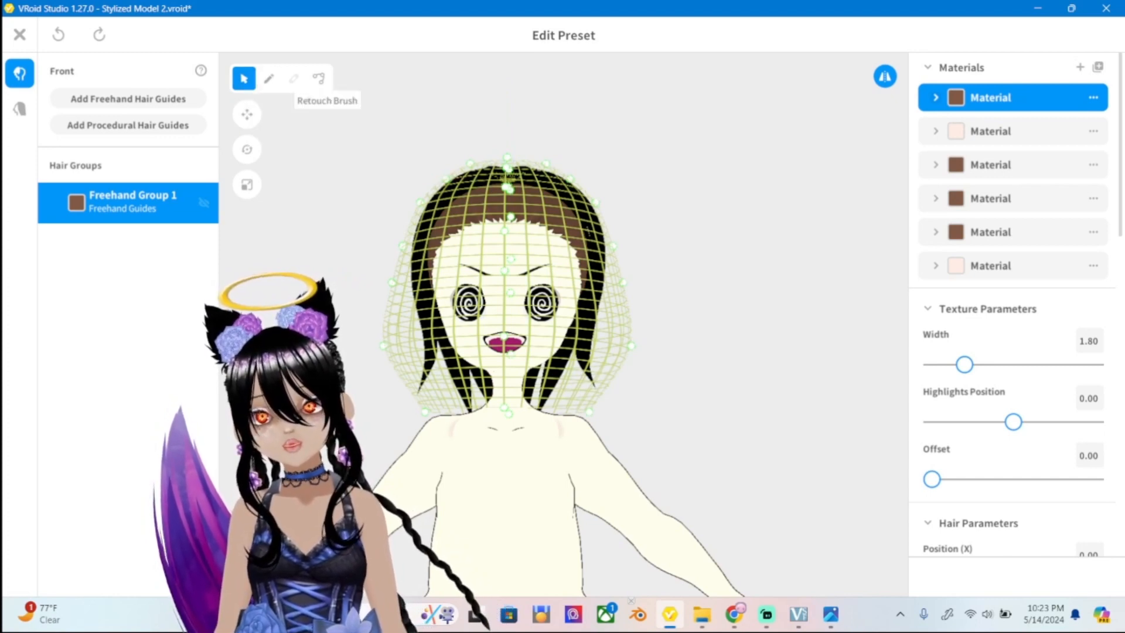
click(269, 79)
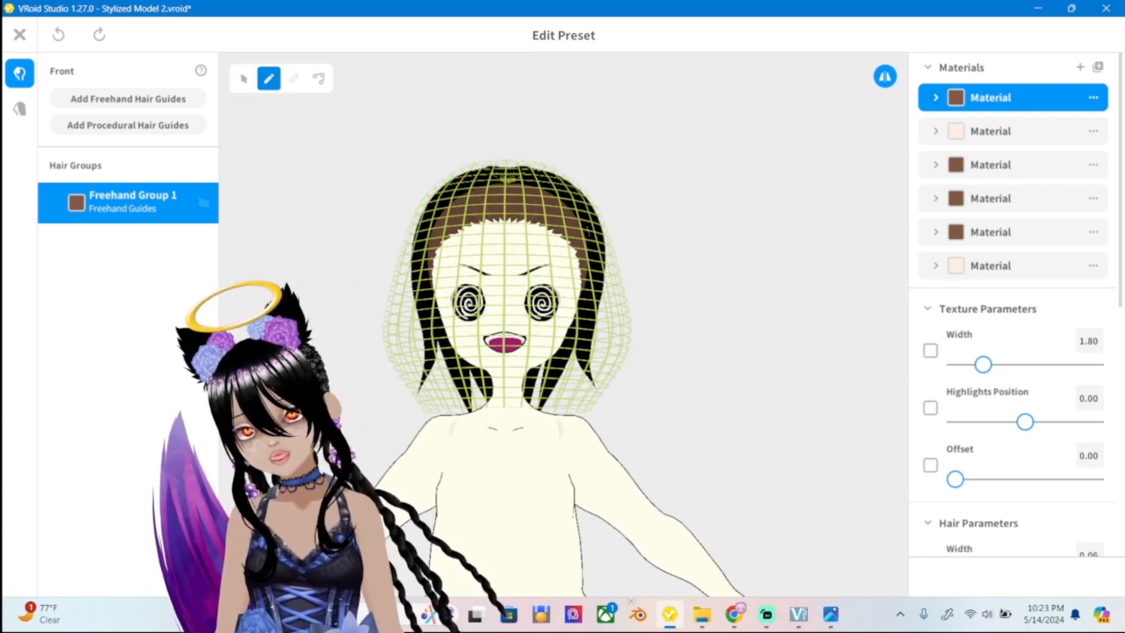
right_click(140, 202)
key(Escape)
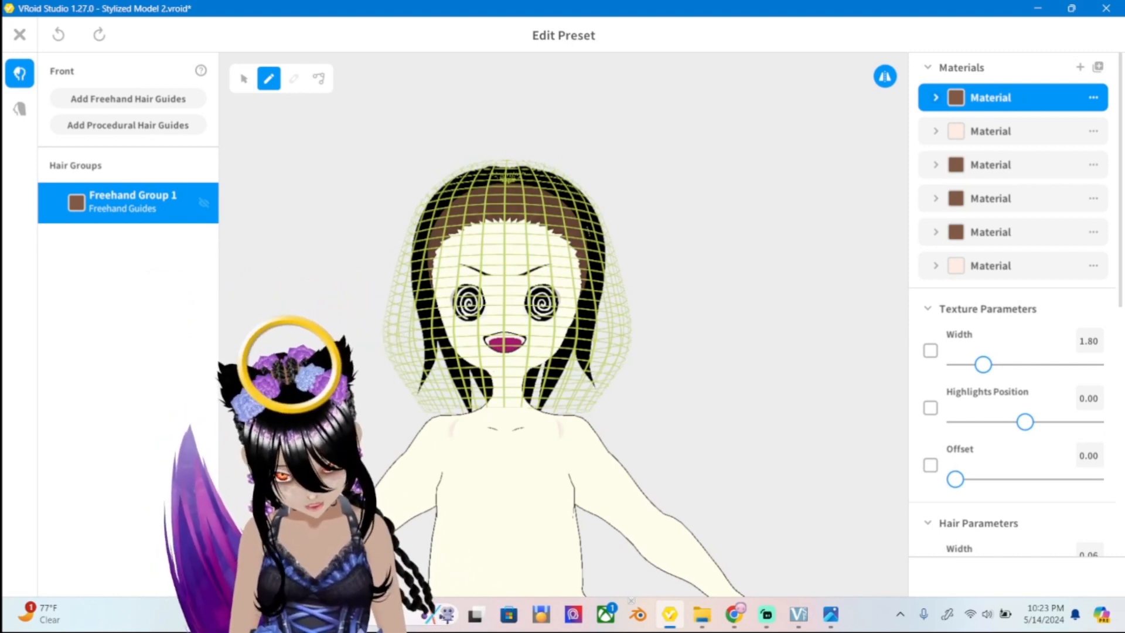
Draw a trial pair of mirrored strands from the crown down to mouth level, undo them, and check ref2.png.
key(ctrl+y)
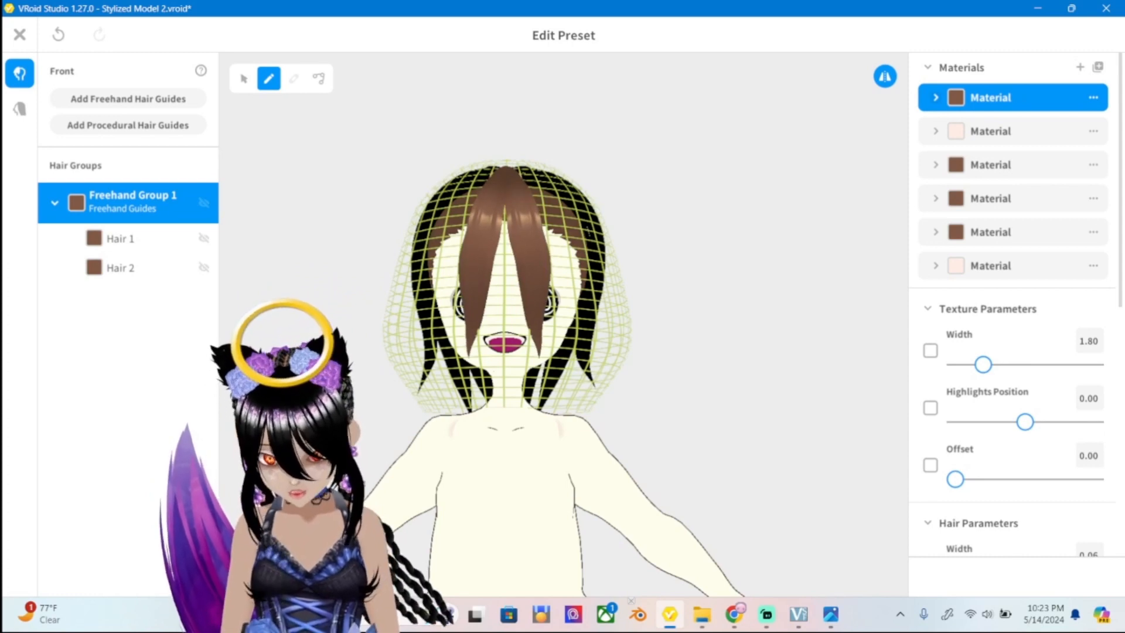
key(ctrl+z)
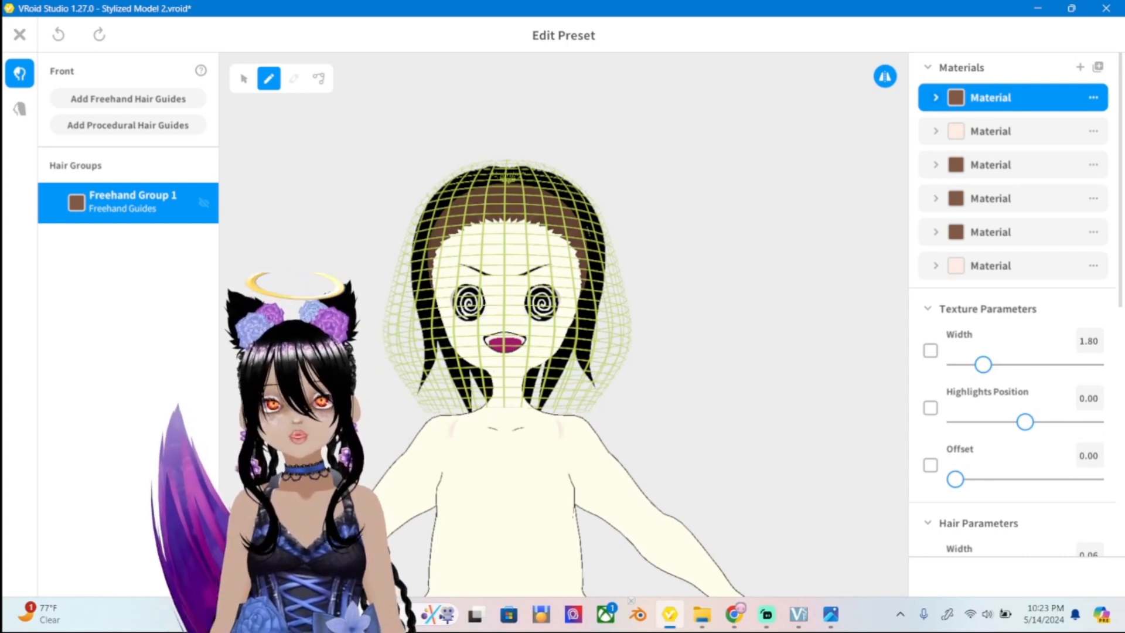
click(831, 614)
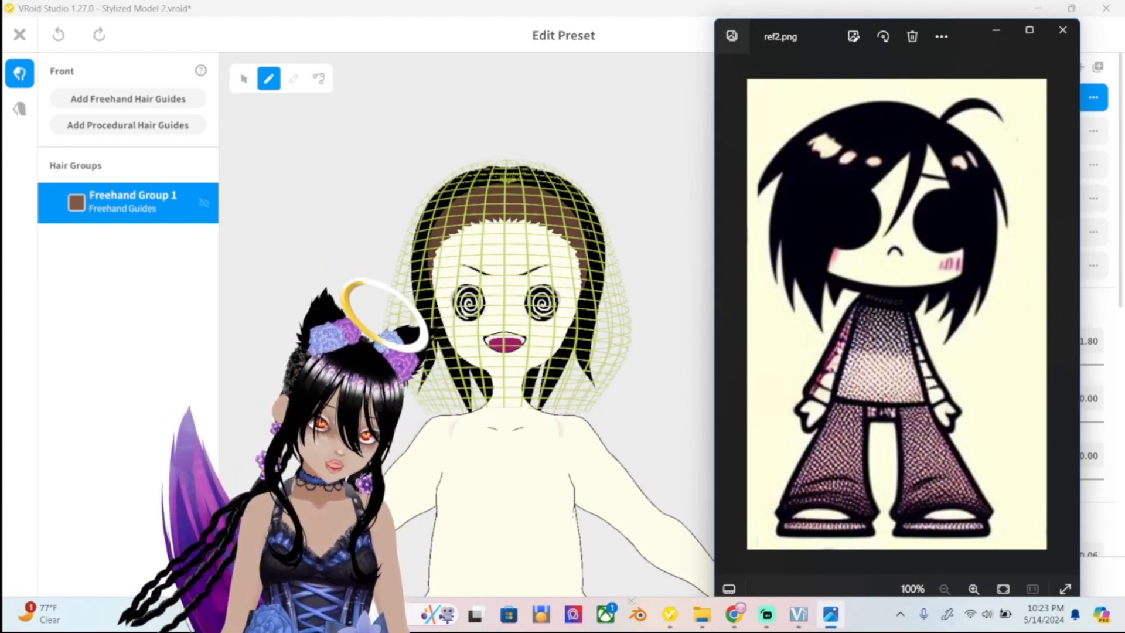
key(alt+Tab)
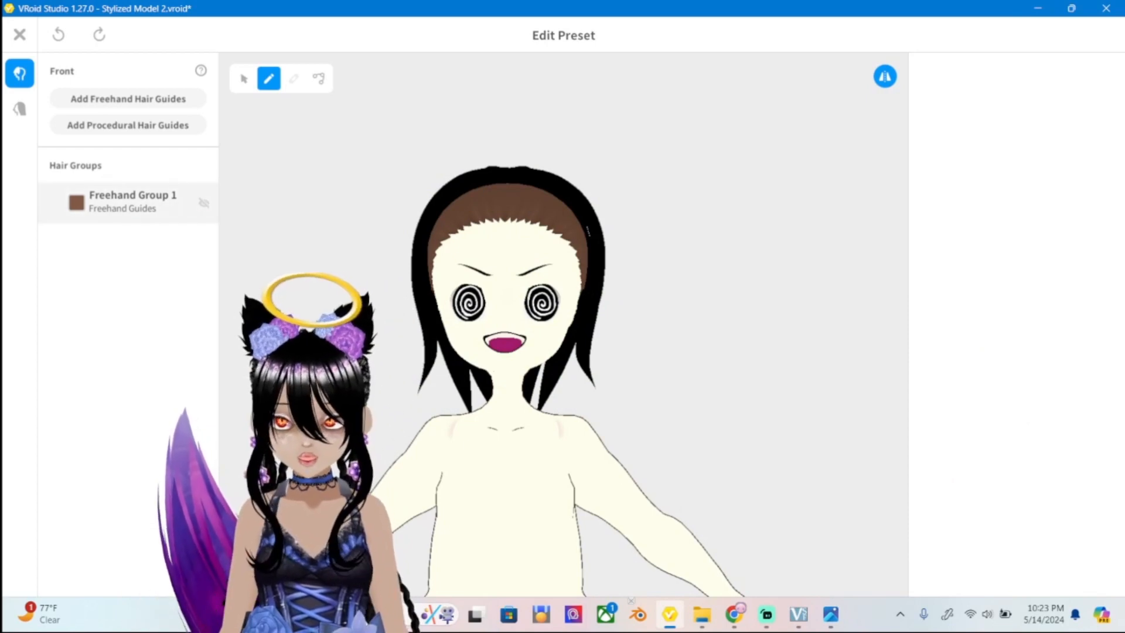
Set the brush's hair Width to 0.10 for Freehand Group 1, draw a wide trial pair down the face's centre, and undo it.
click(128, 203)
scroll(1014, 304, down, 2)
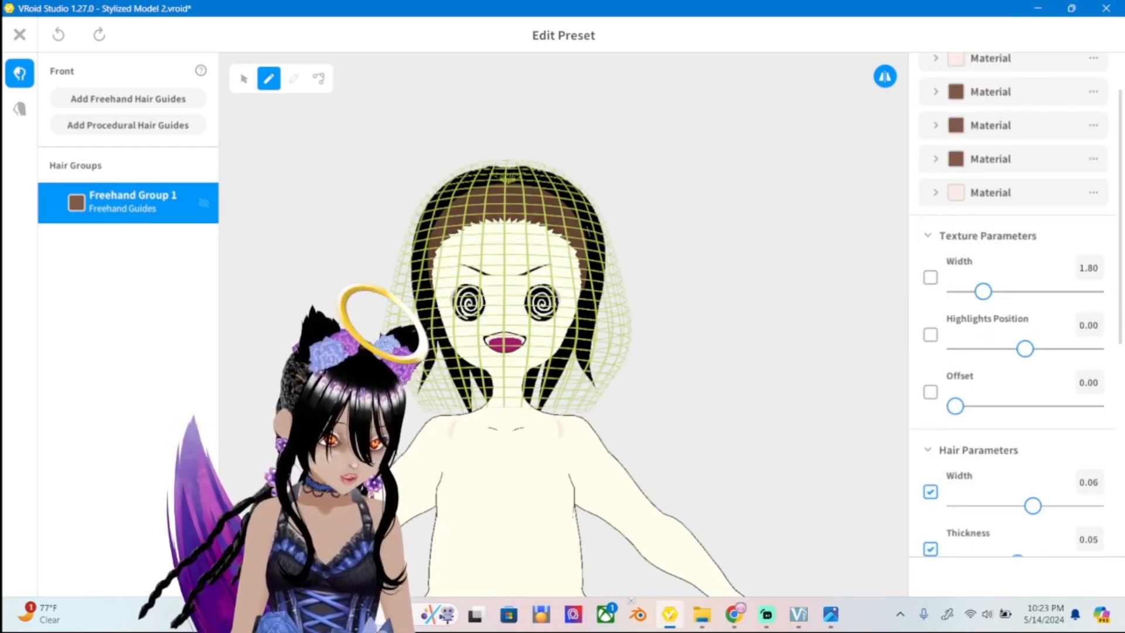
scroll(1014, 305, down, 1)
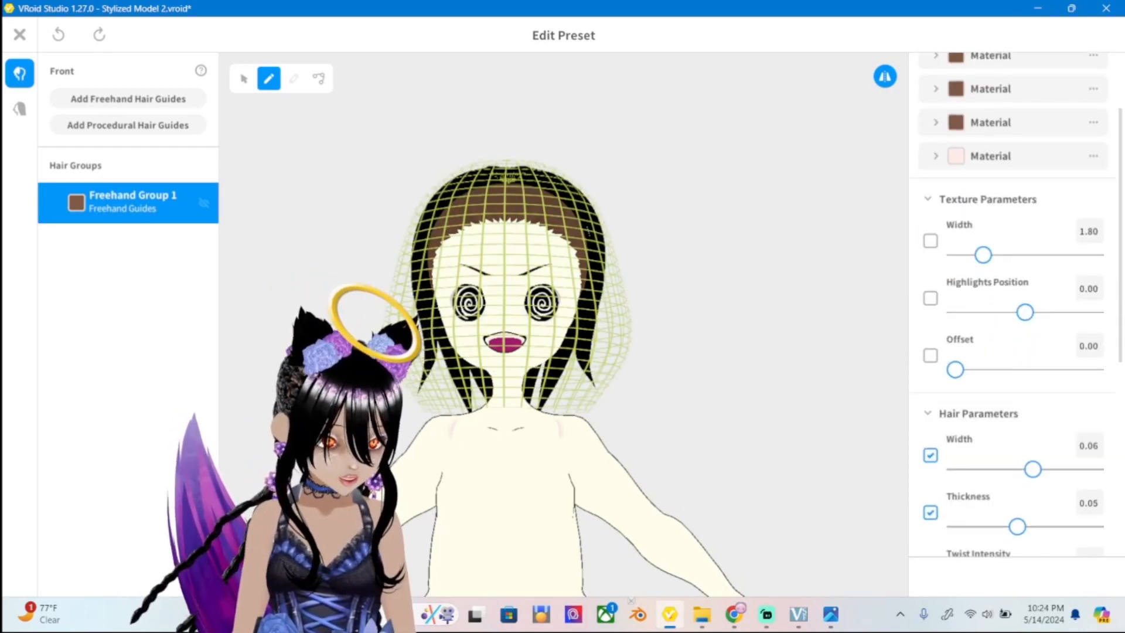
scroll(1014, 305, down, 1)
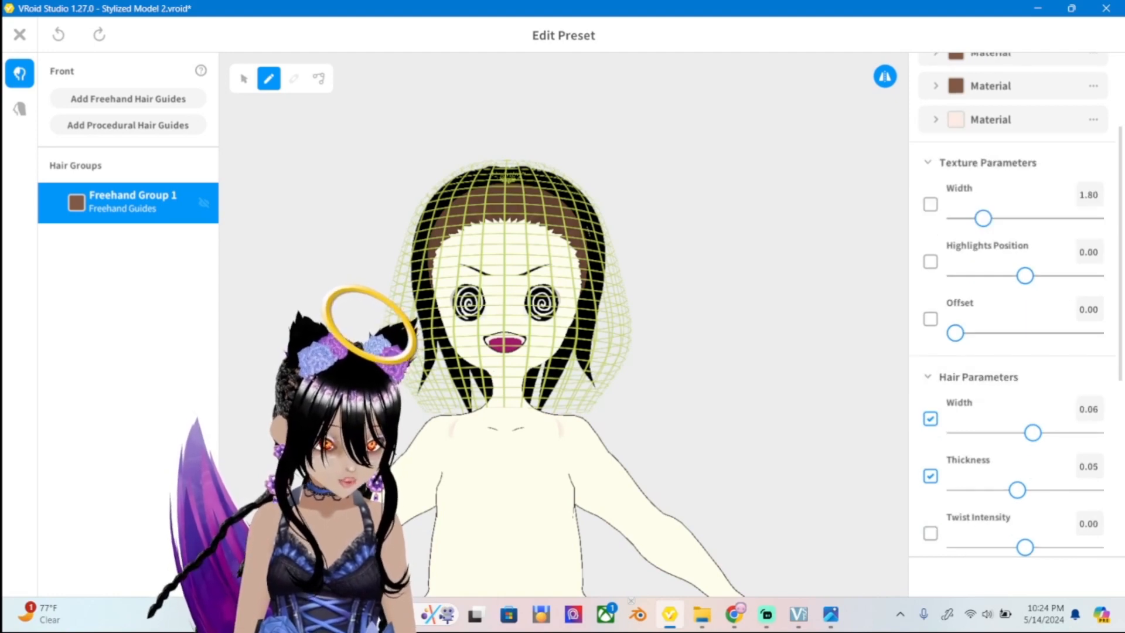
scroll(1013, 339, down, 1)
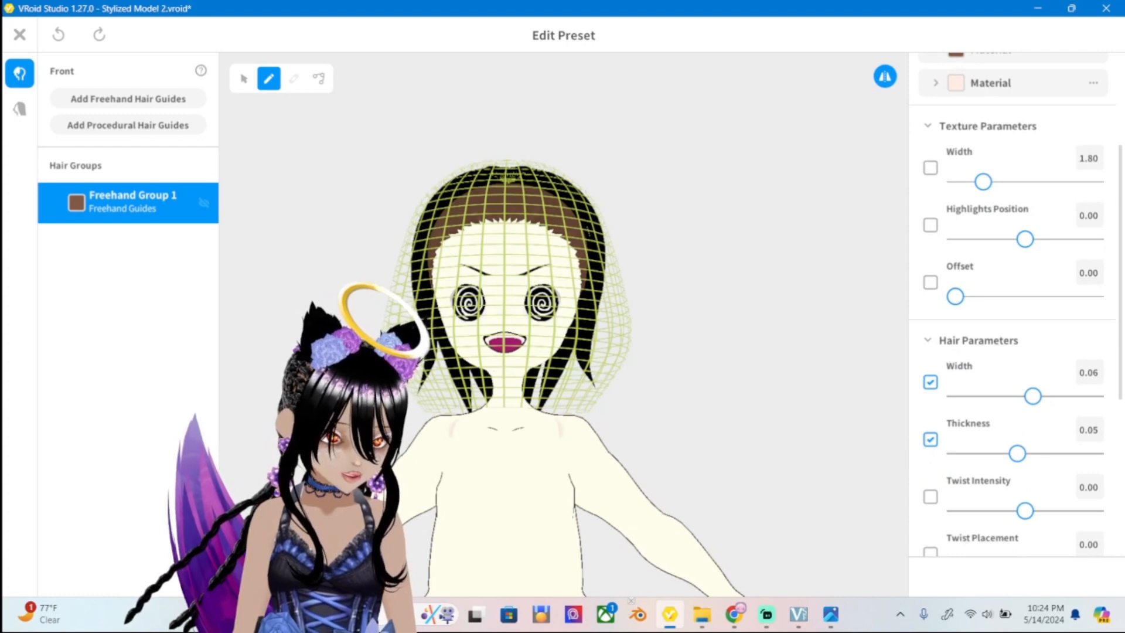
drag(1033, 396, 1095, 396)
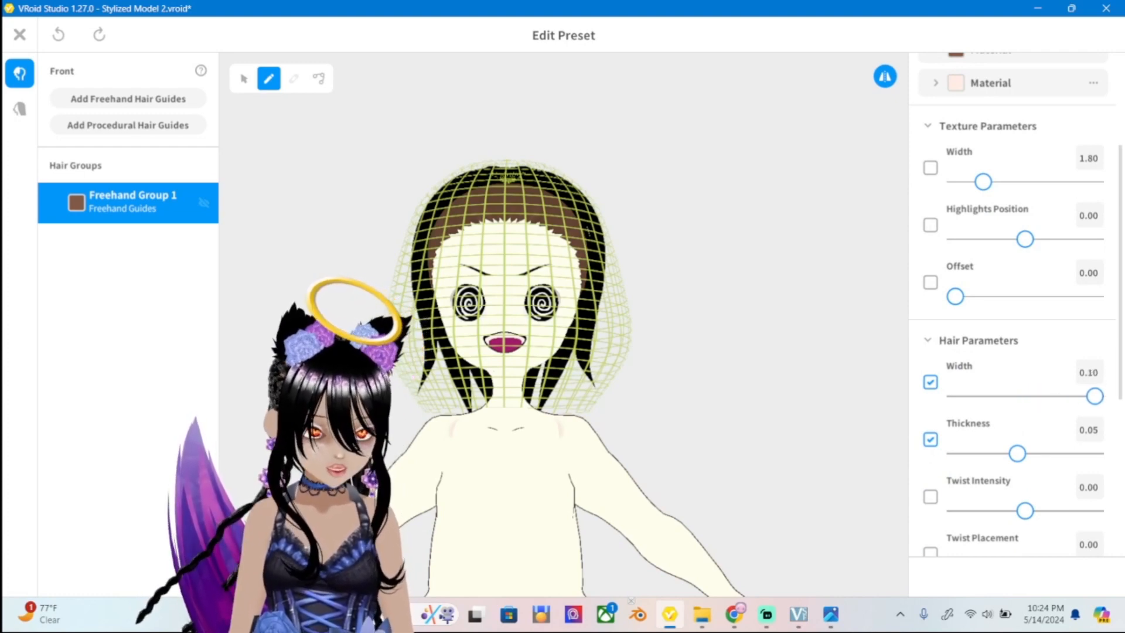
key(ctrl+y)
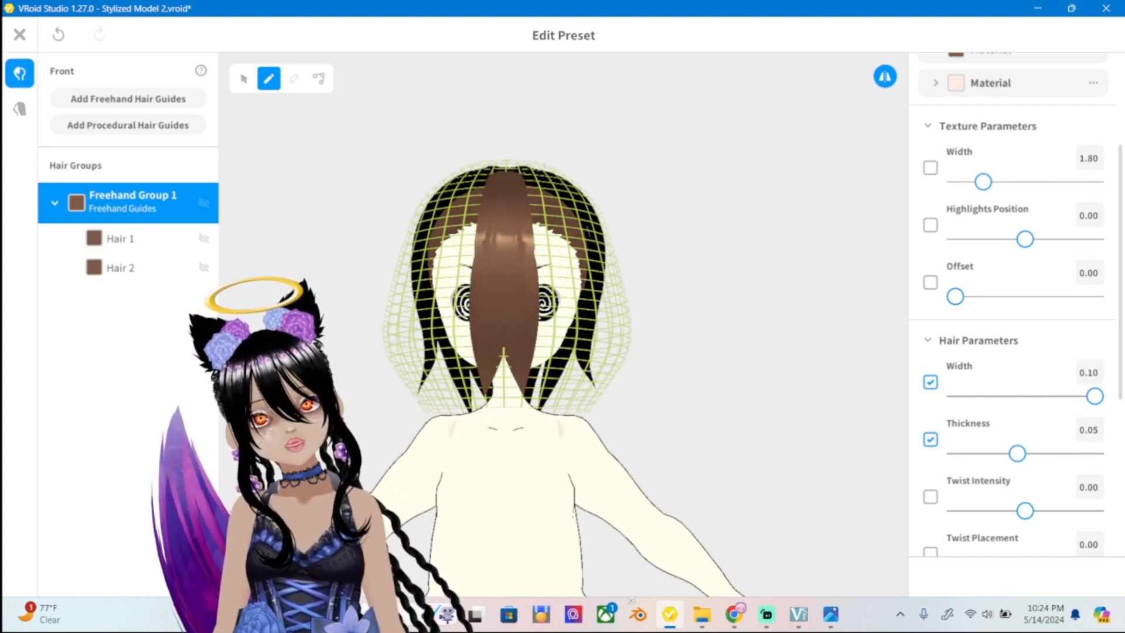
key(ctrl+z)
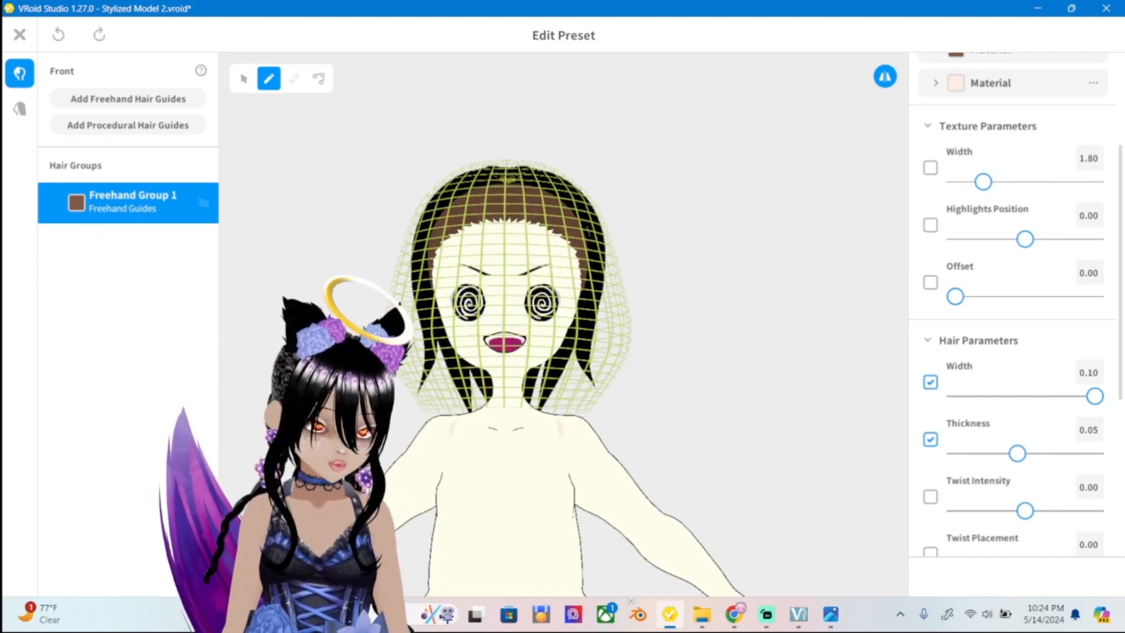
Set the hair Width to 0.03, draw a short, thin trial pair over the forehead, and undo it.
drag(1095, 396, 991, 396)
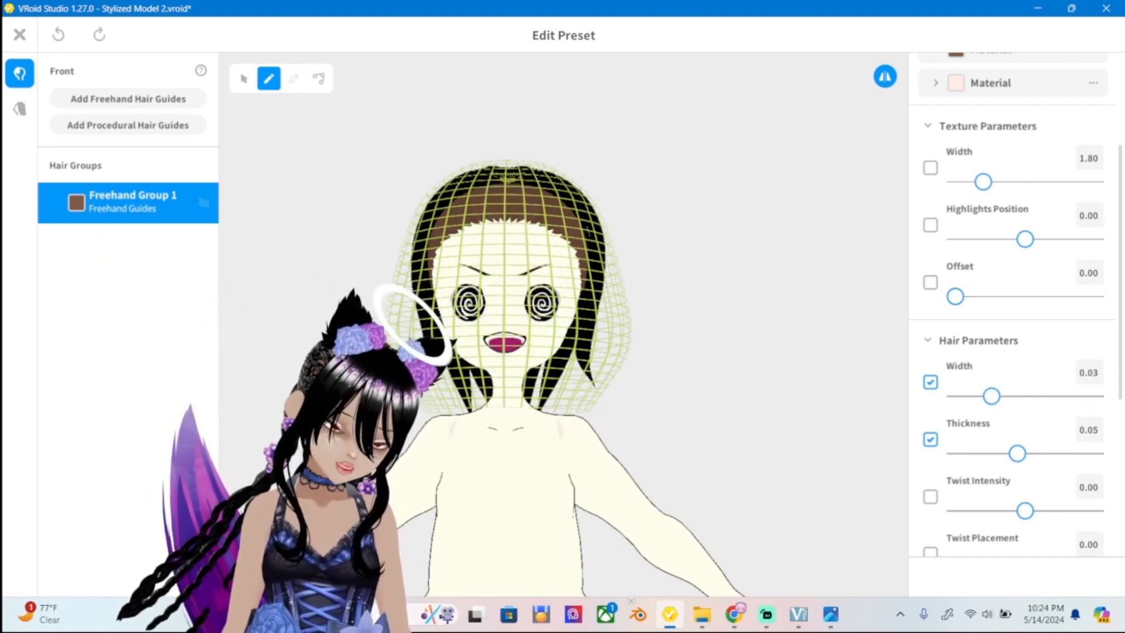
key(ctrl+y)
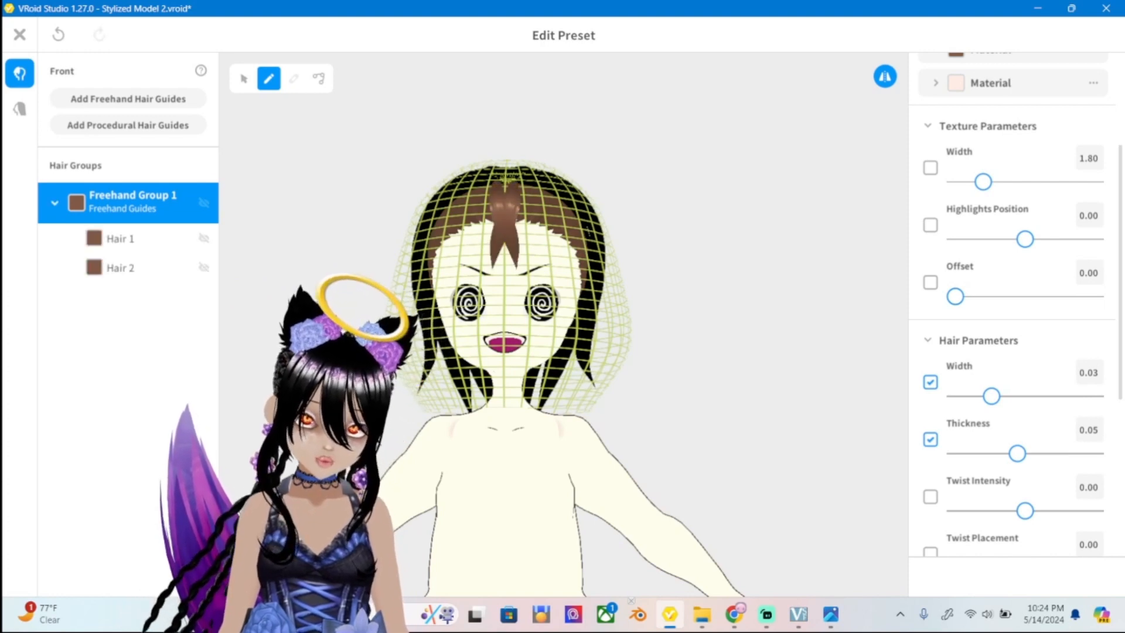
key(ctrl+z)
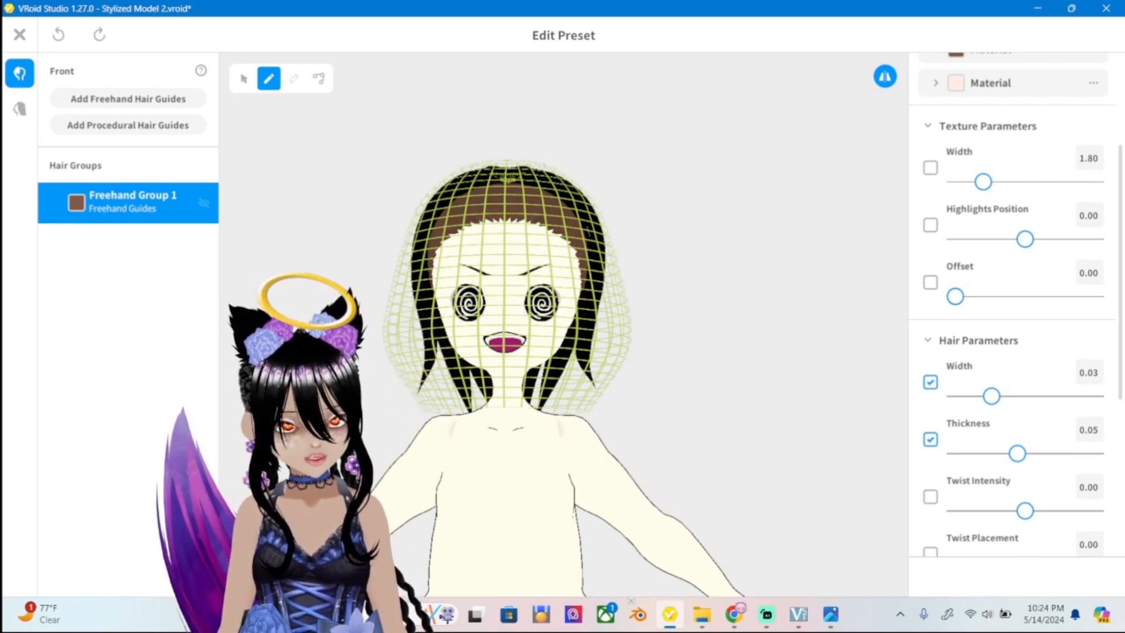
Set the hair Width back to 0.10, check ref2.png, and reselect Freehand Group 1.
drag(992, 396, 1095, 396)
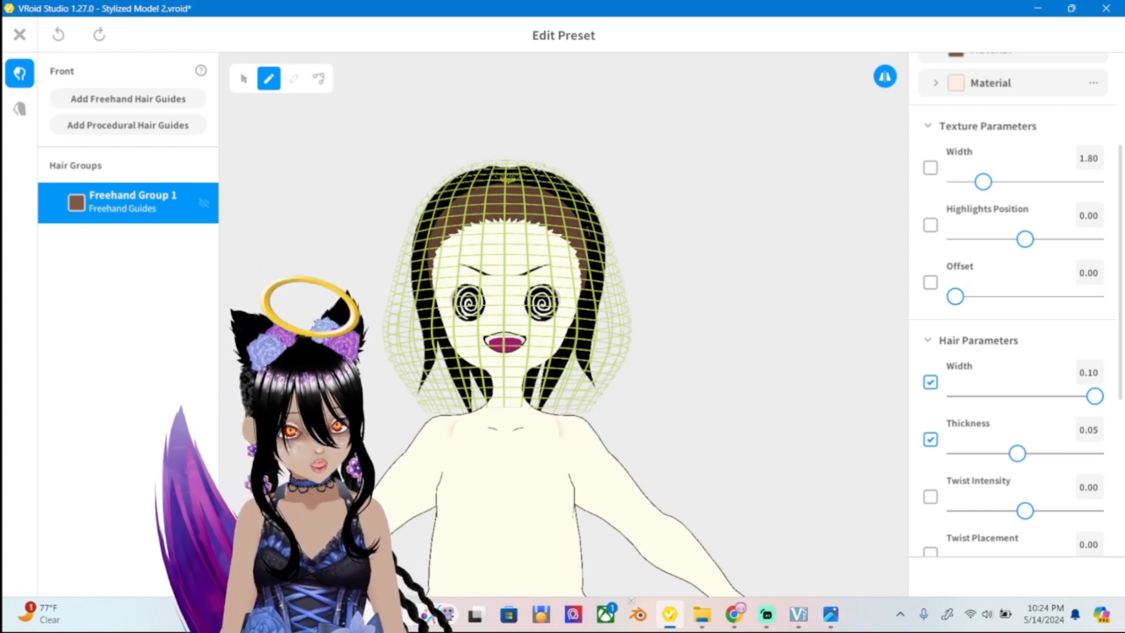
click(831, 614)
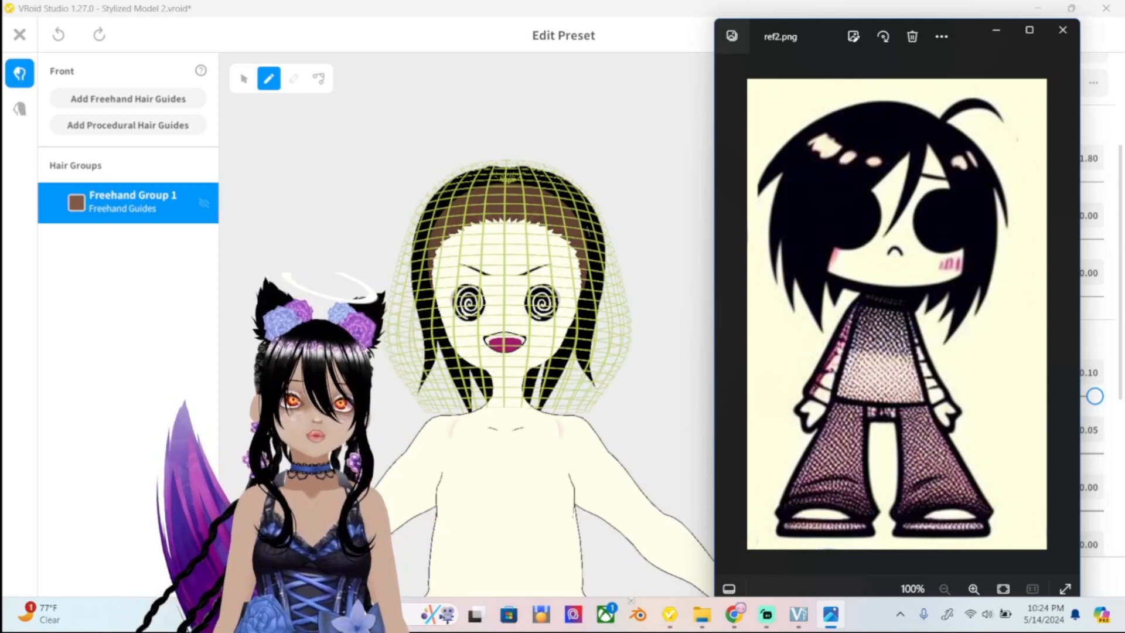
key(alt+Tab)
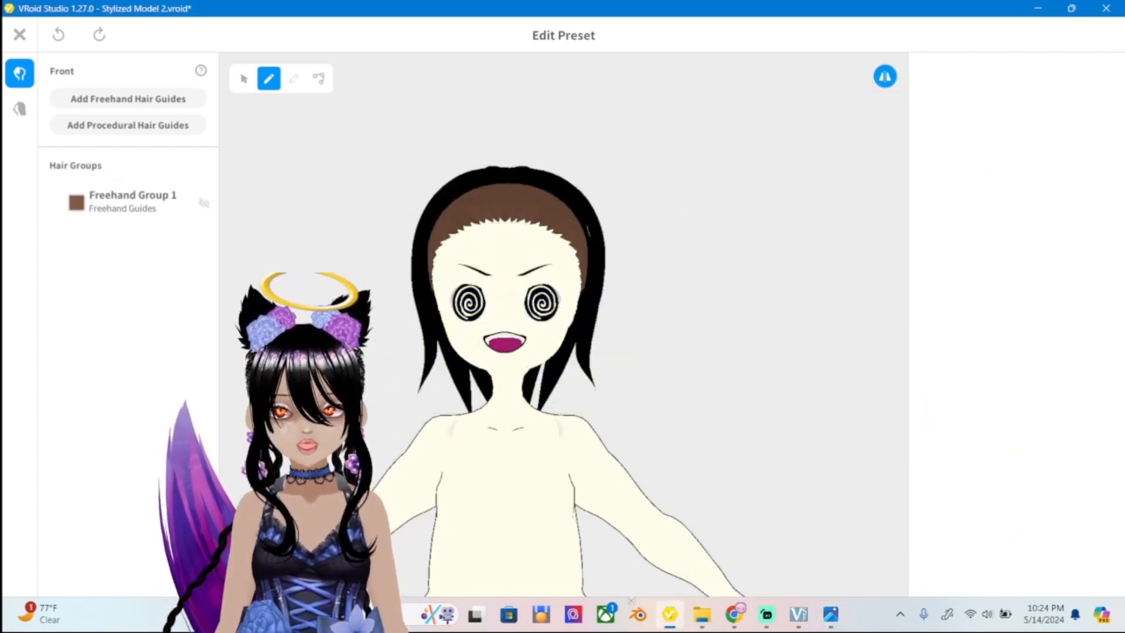
click(128, 203)
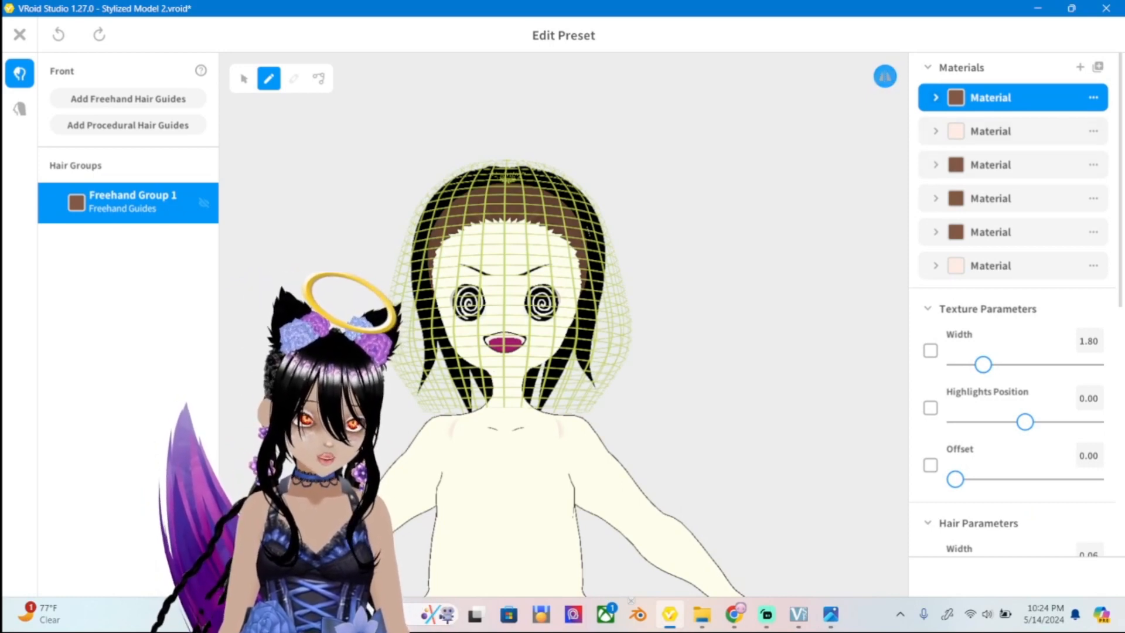
Toggle mirroring off and back on, draw a mirrored pair of strands from the crown past the cheeks to below the chin, and undo it.
click(884, 76)
click(884, 76)
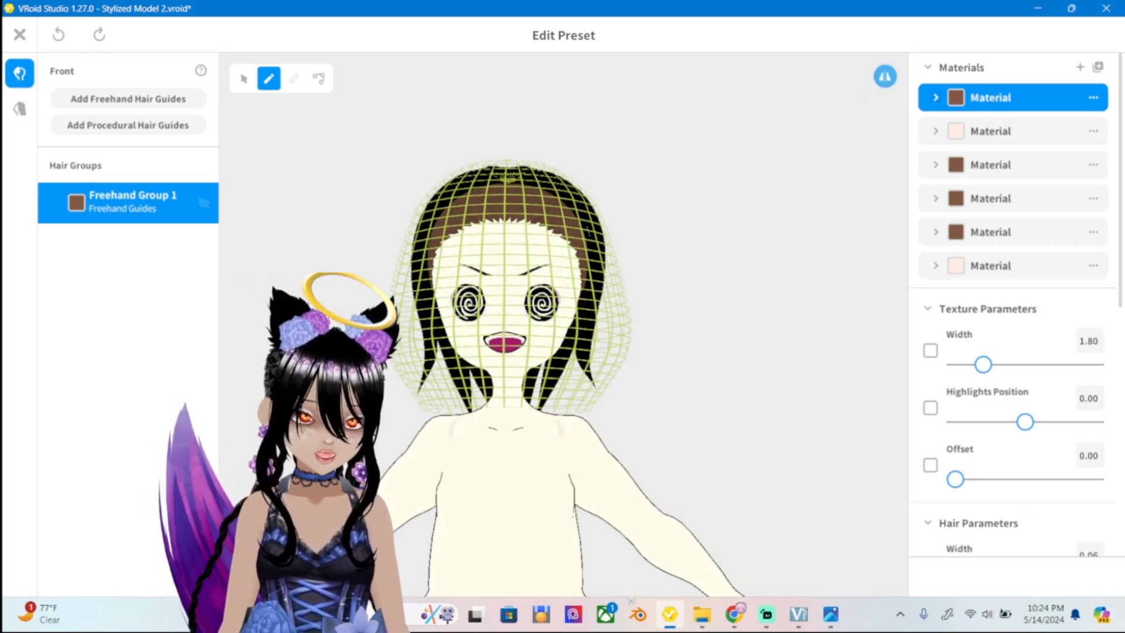
drag(507, 169, 593, 388)
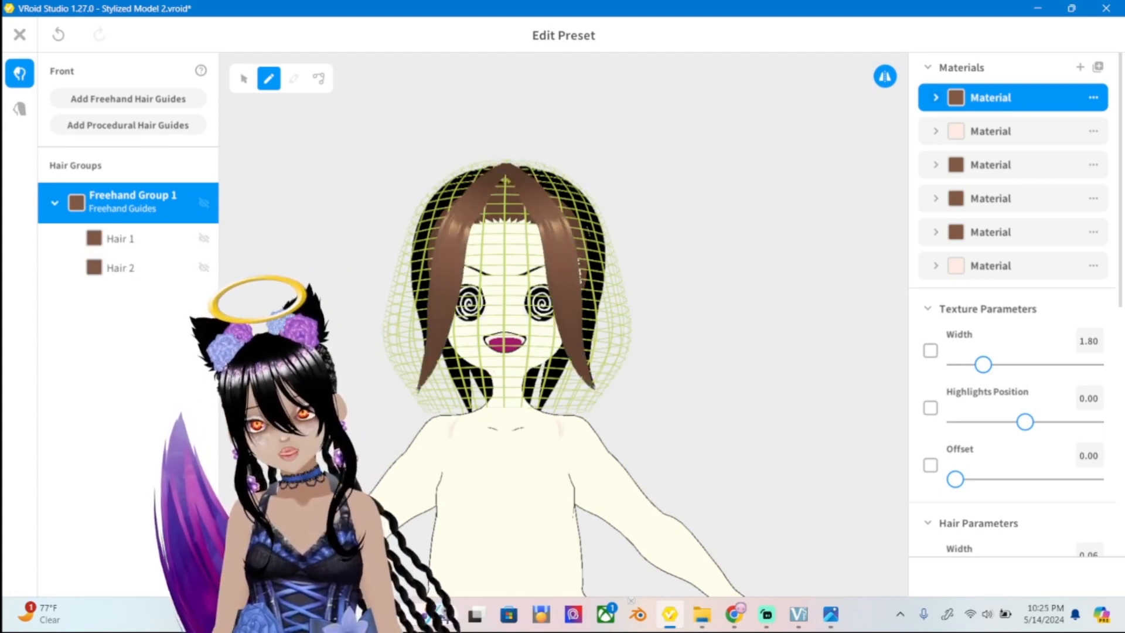
key(ctrl+z)
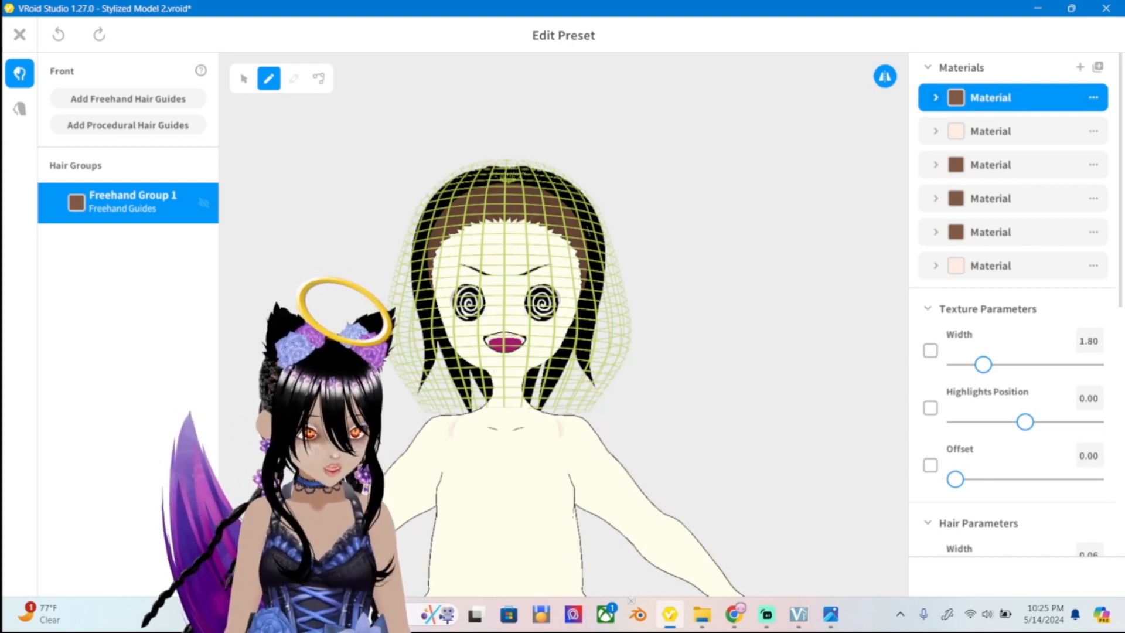
Set the brush's hair Width to 0.10 for Freehand Group 1.
scroll(1012, 305, down, 1)
scroll(1013, 304, down, 1)
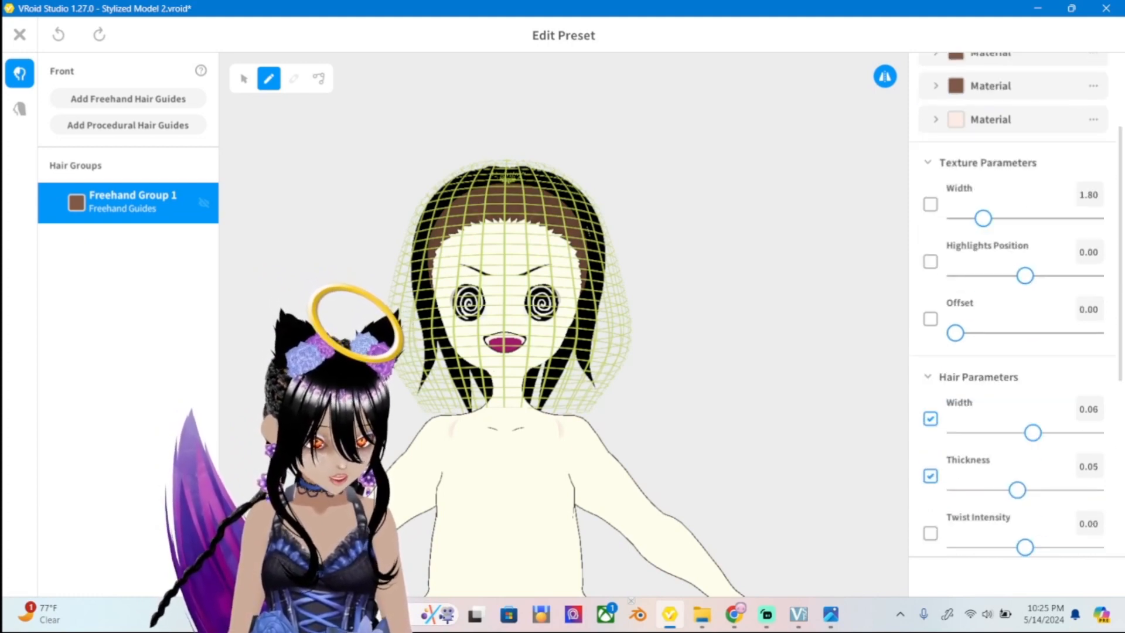
drag(1033, 433, 1094, 432)
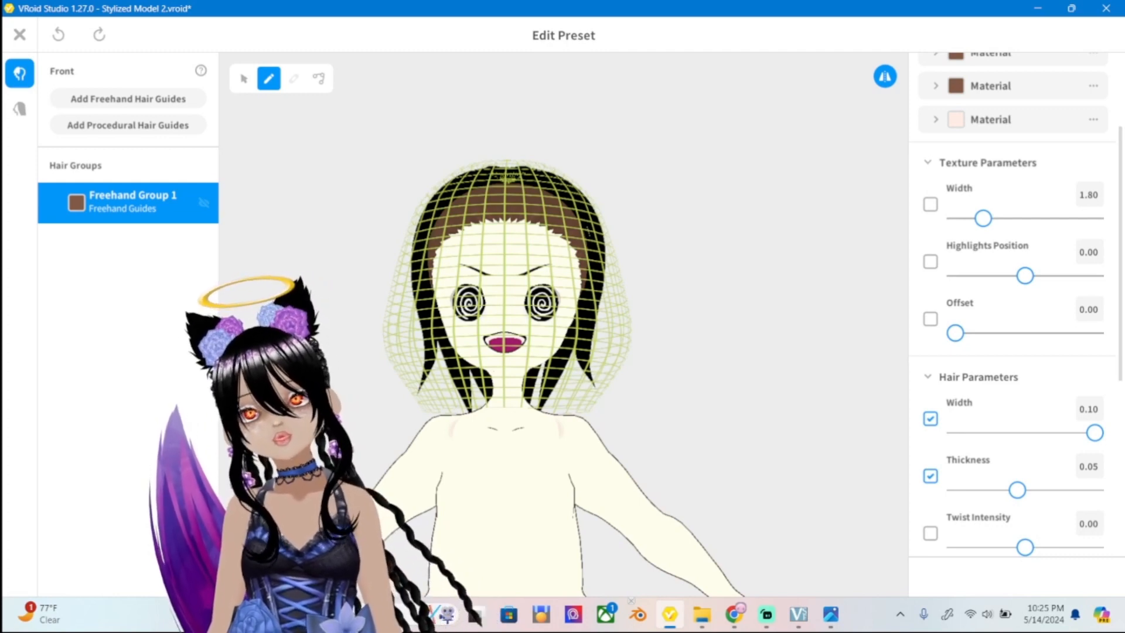
Draw a mirrored pair of wide strands from the crown over the forehead in a top view, and undo it.
right_drag(588, 232, 578, 273)
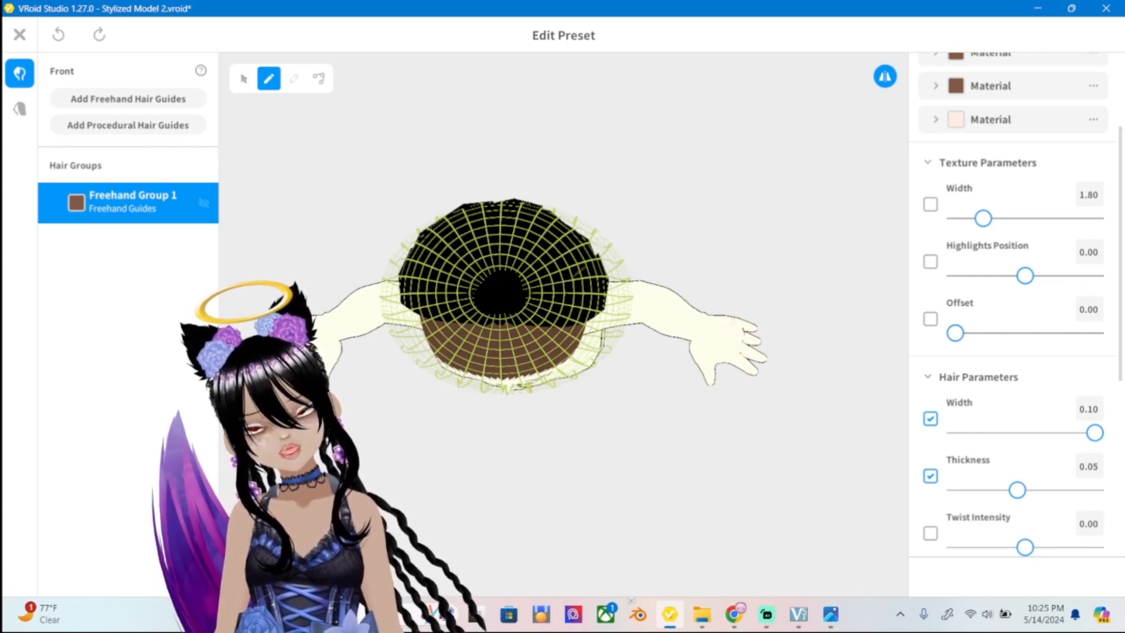
drag(509, 309, 561, 370)
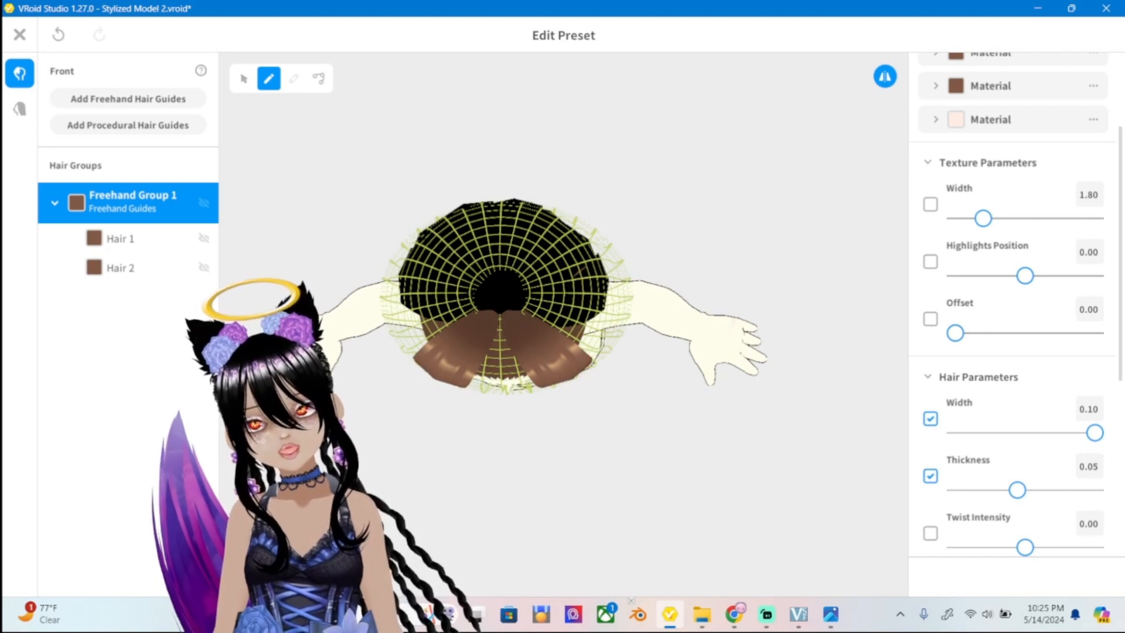
key(ctrl+z)
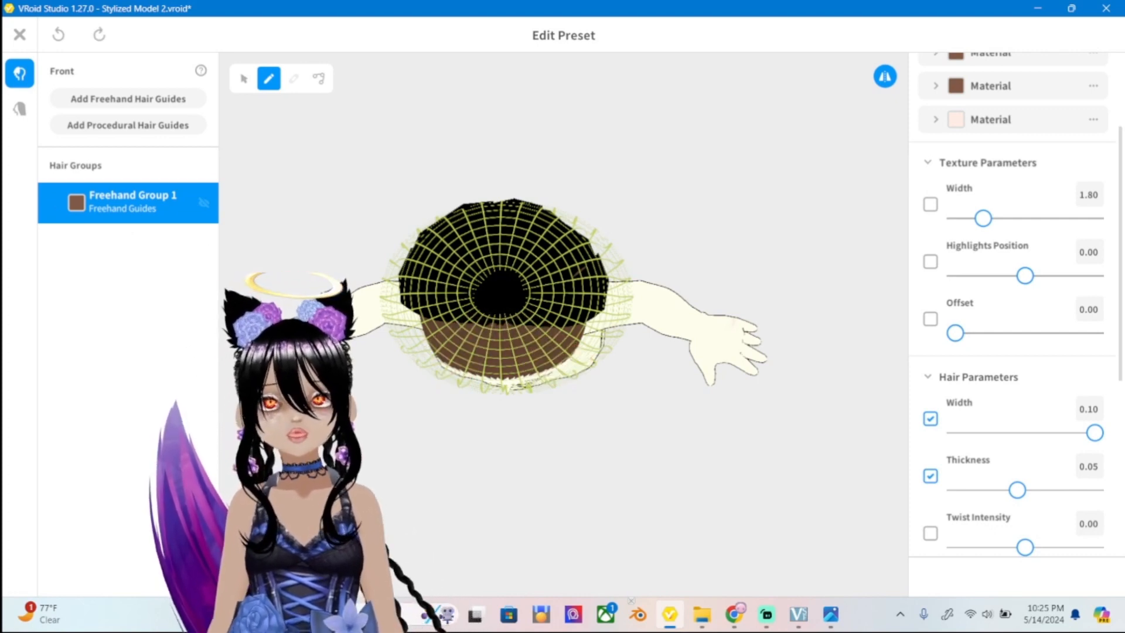
Turn off mirroring and draw a single wide strand from the crown over the right side of the character's forehead.
key(x)
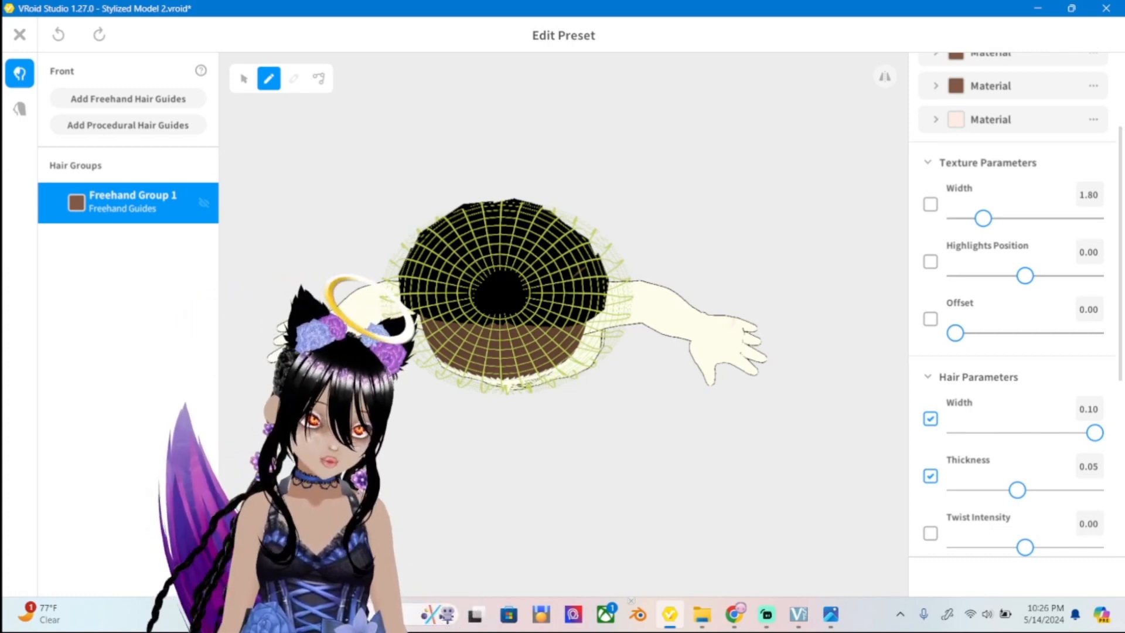
key(alt+Tab)
key(alt+Tab)
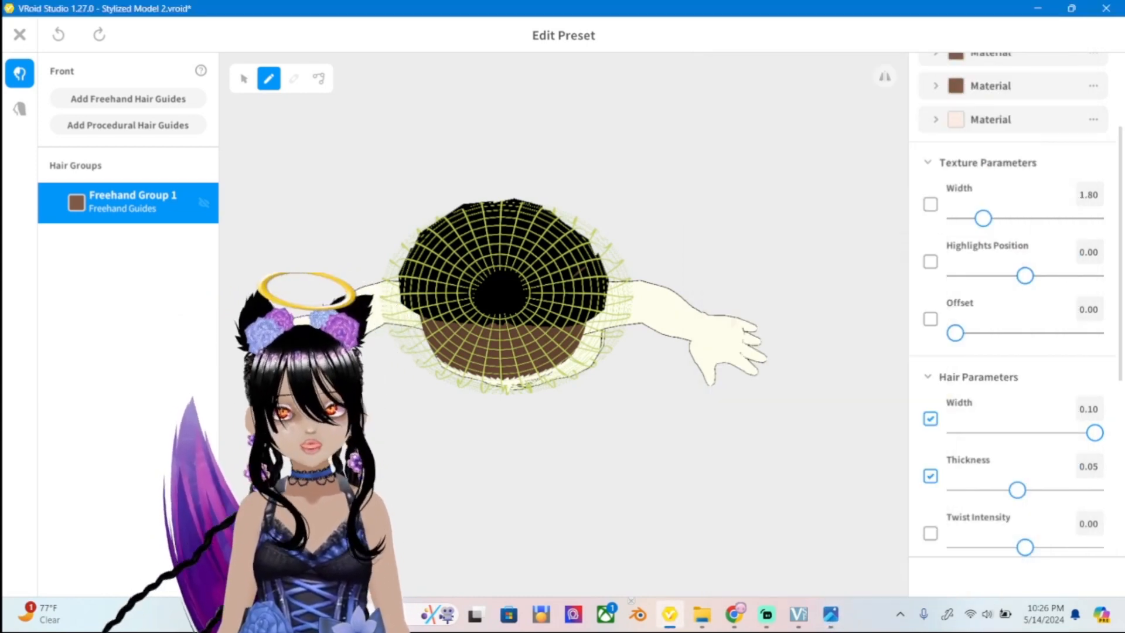
mouse_move(501, 306)
mouse_down()
mouse_move(454, 343)
mouse_move(448, 391)
mouse_up()
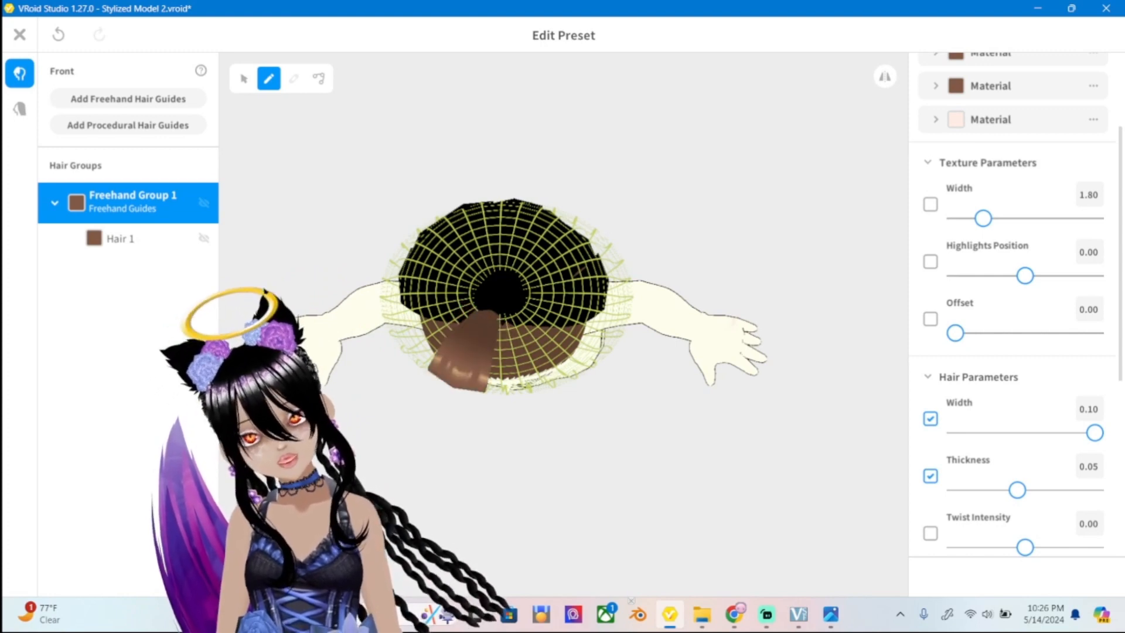
Inspect the new strand's shape and distance from the head from the front and both sides, and compare it with ref2.png.
right_drag(448, 391, 450, 234)
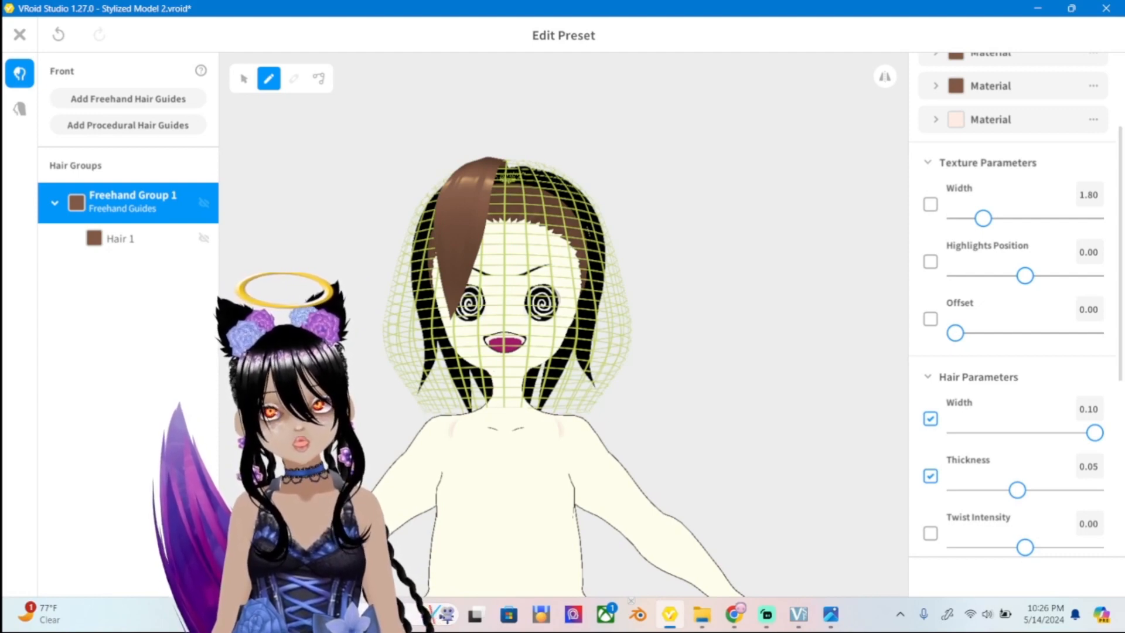
right_drag(588, 232, 638, 263)
right_drag(522, 264, 639, 247)
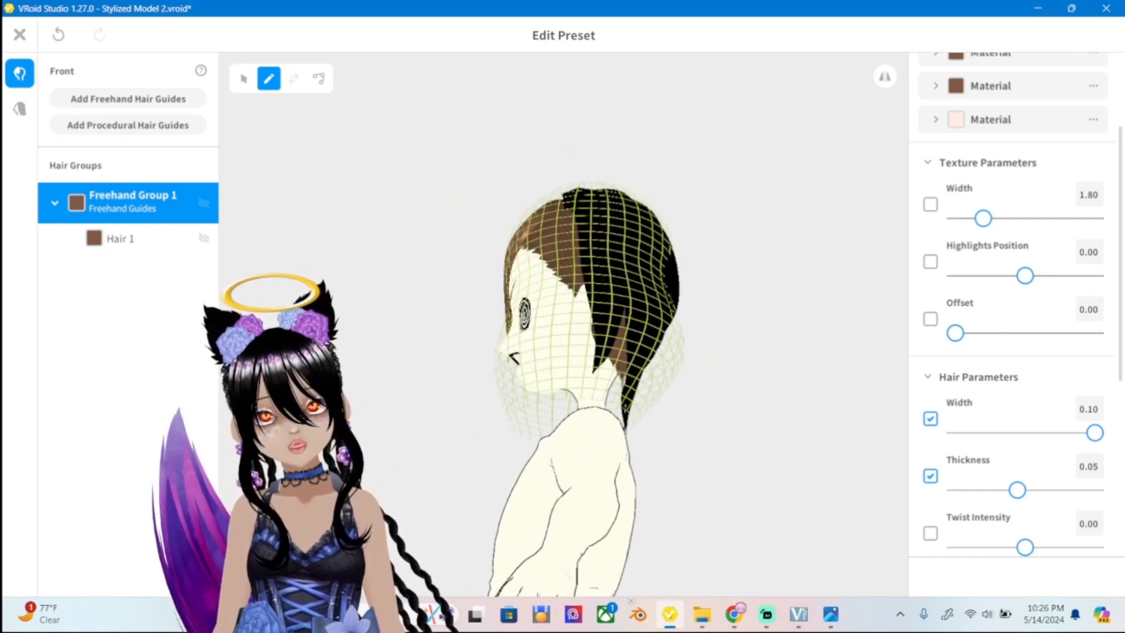
right_drag(521, 246, 639, 246)
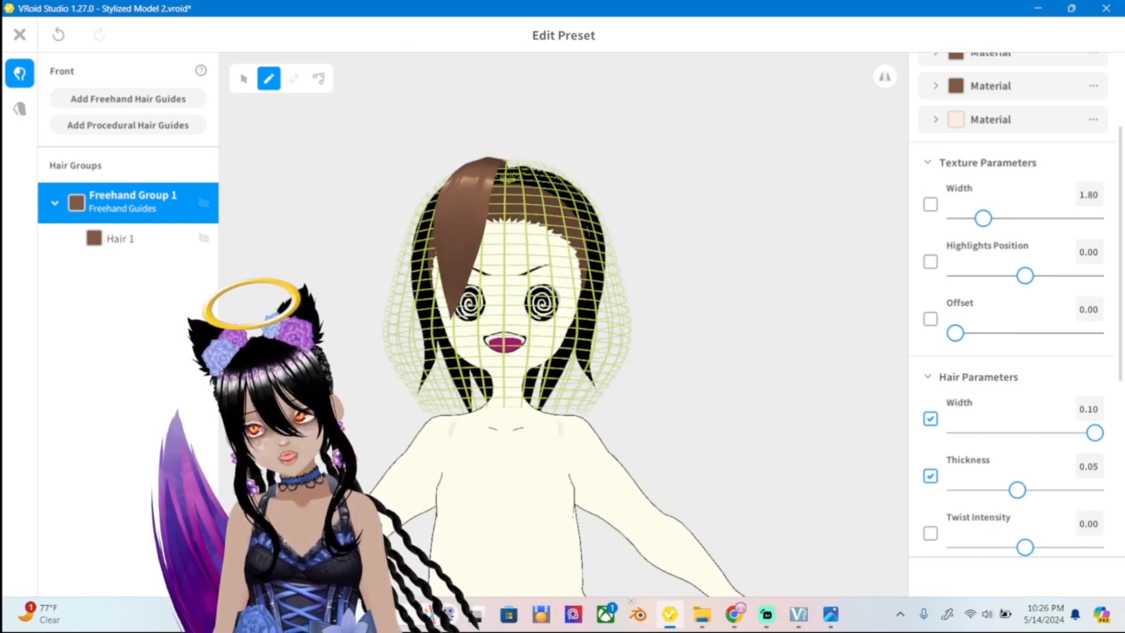
right_drag(522, 246, 639, 246)
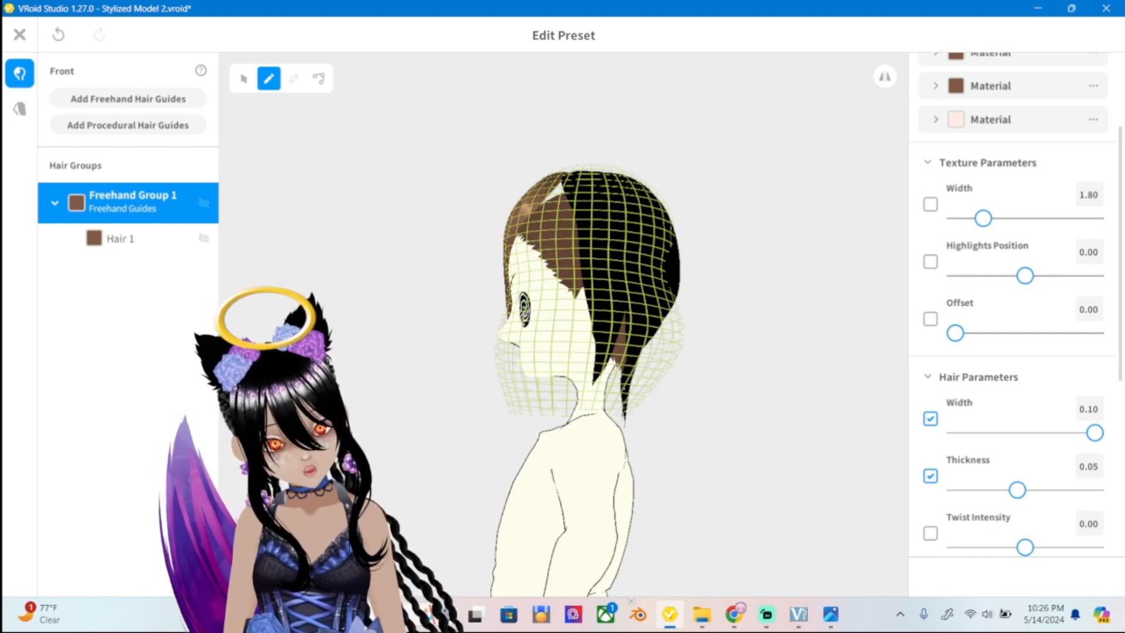
right_drag(434, 208, 687, 334)
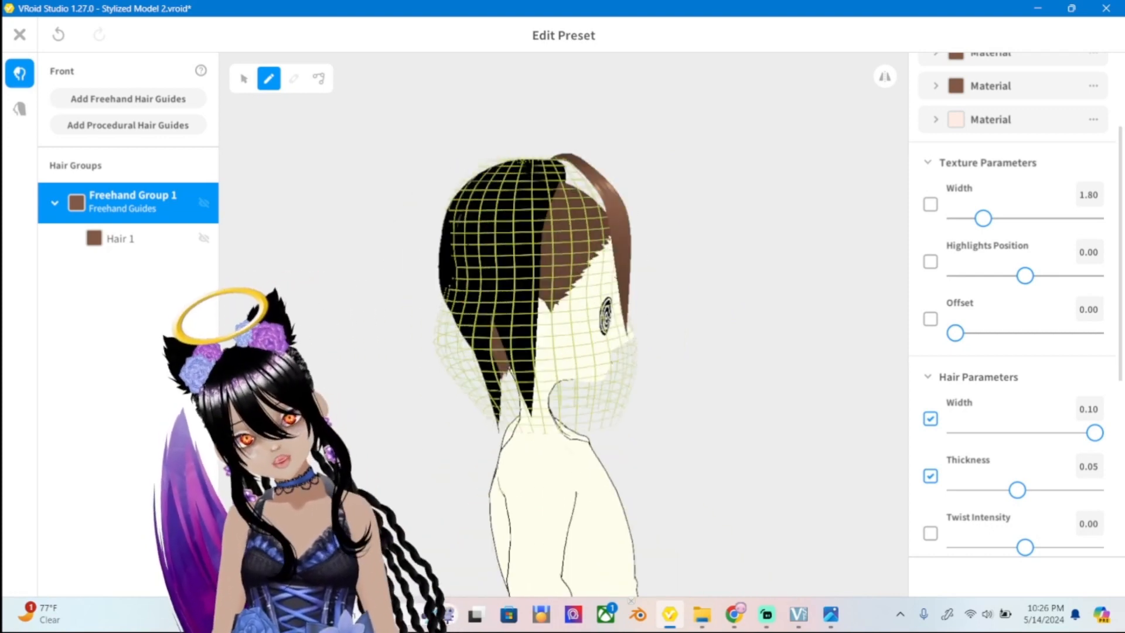
right_drag(689, 334, 588, 231)
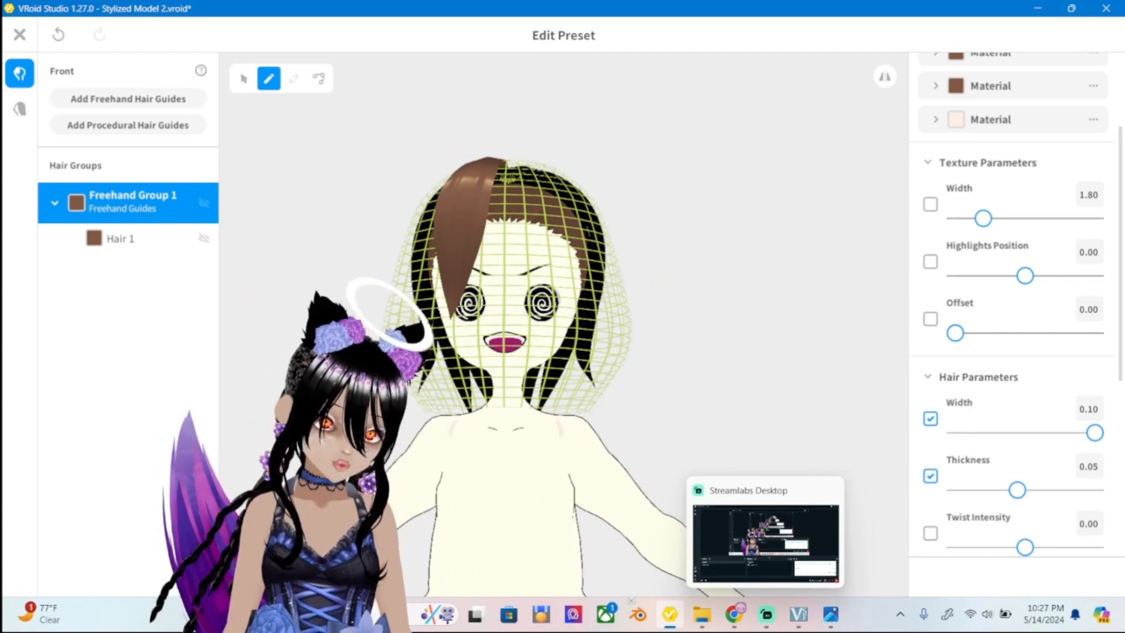
click(830, 614)
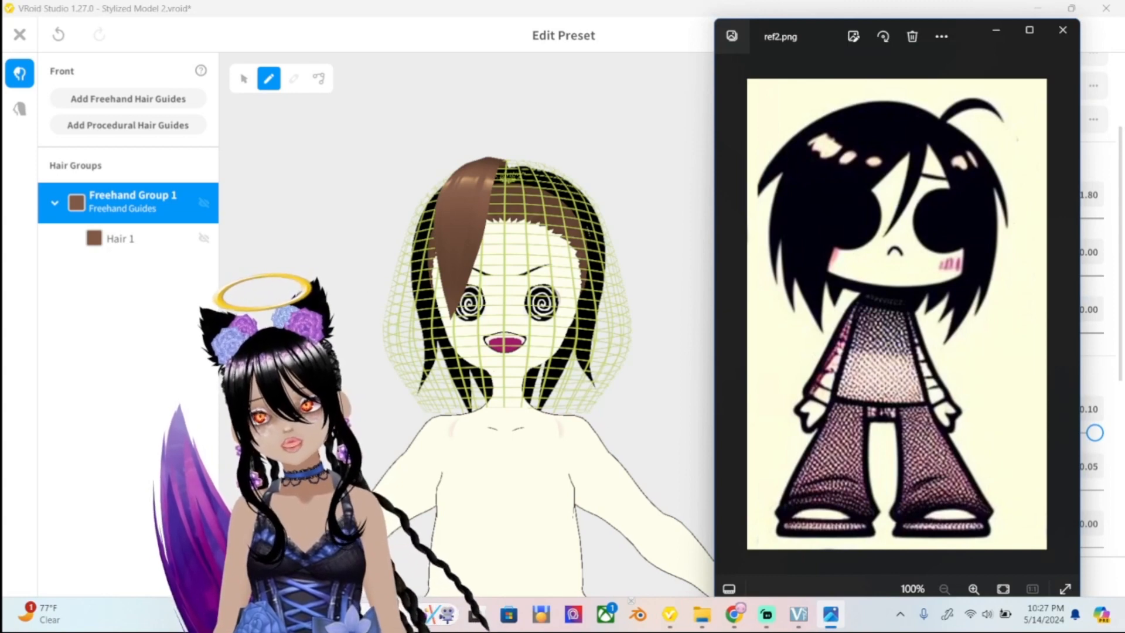
click(830, 614)
Extend the tip of Hair 1 to below the chin with the Control Point tool and check it against ref2.png.
click(128, 238)
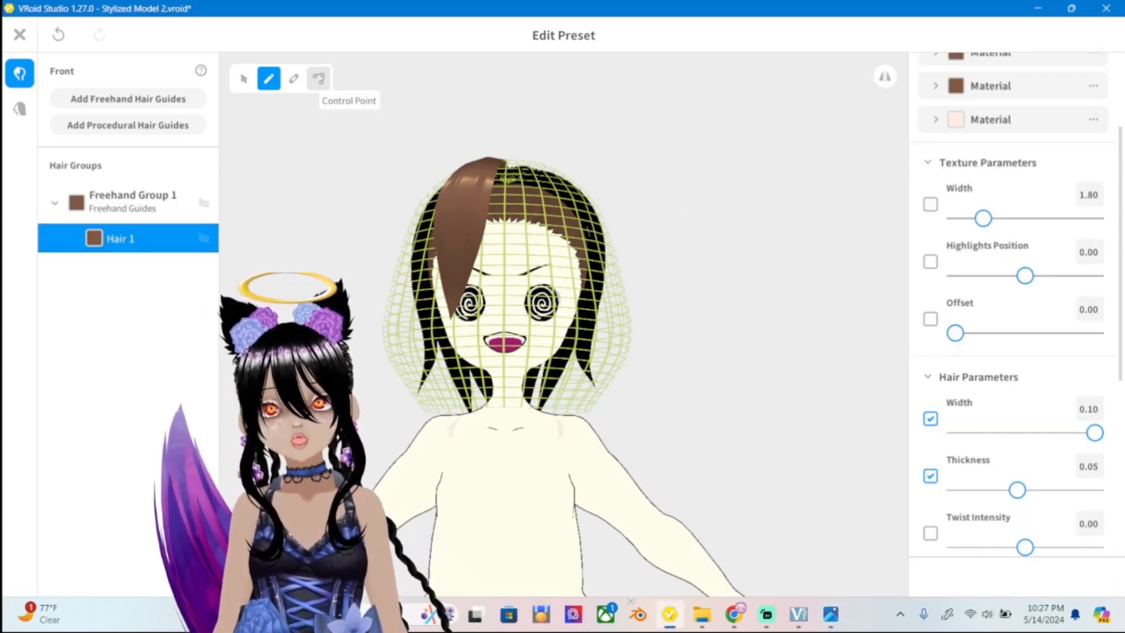
click(319, 78)
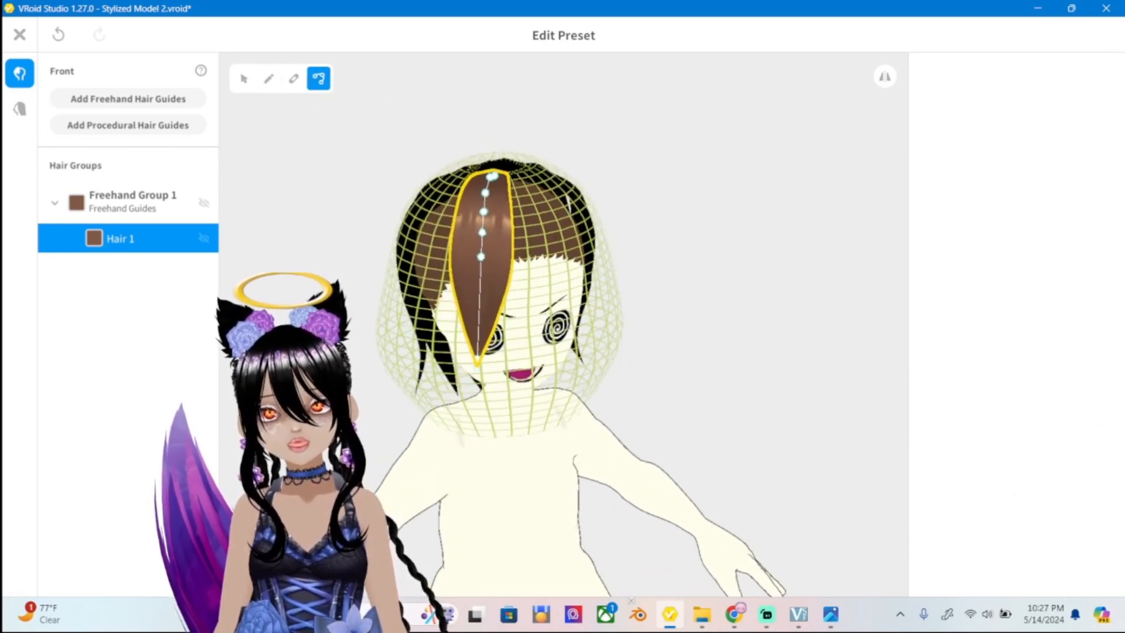
right_drag(645, 317, 678, 296)
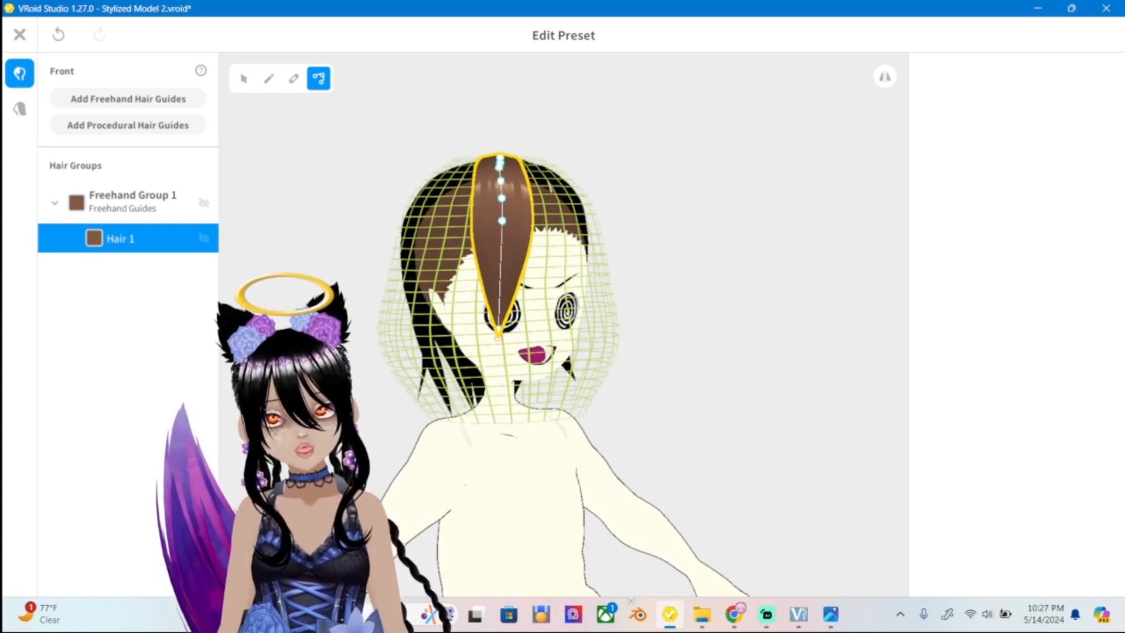
drag(498, 333, 494, 417)
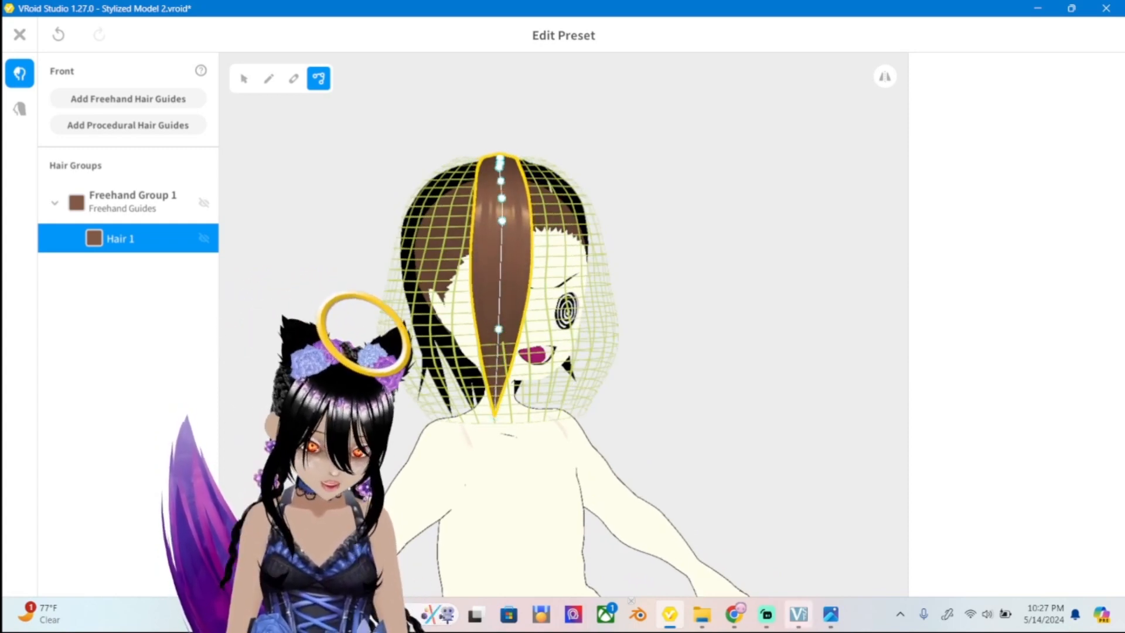
click(831, 614)
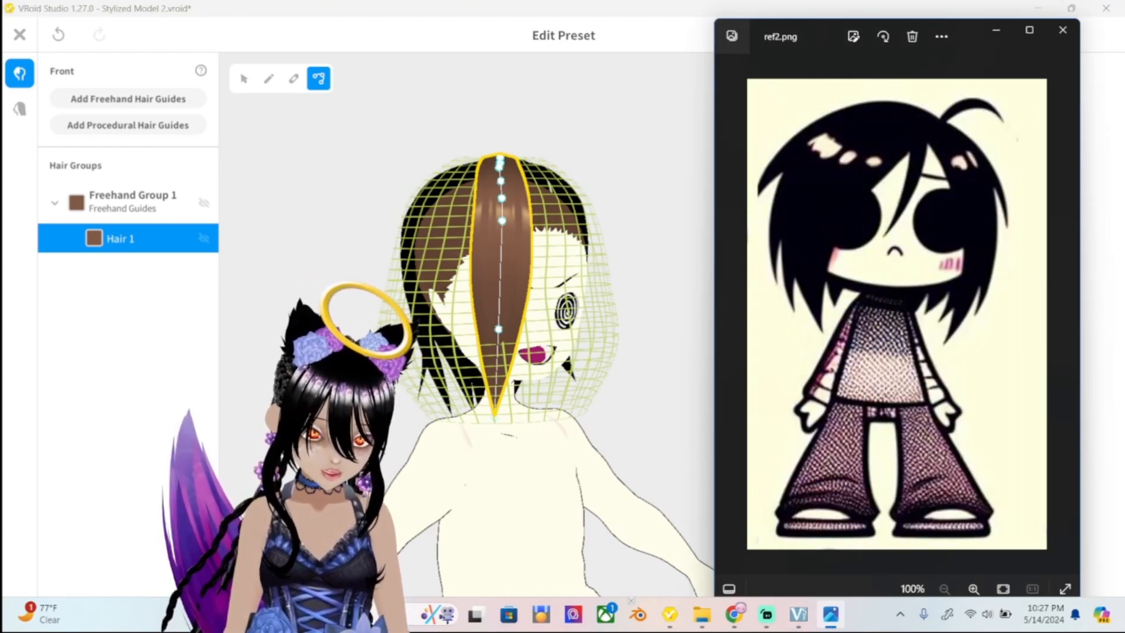
key(alt+Tab)
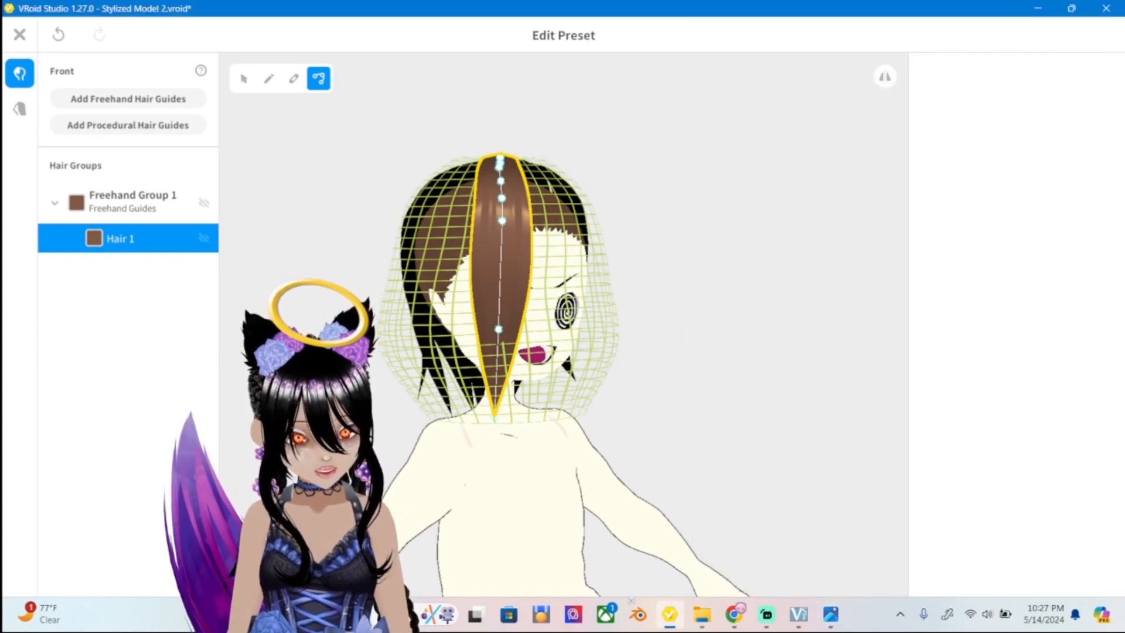
right_drag(680, 281, 630, 266)
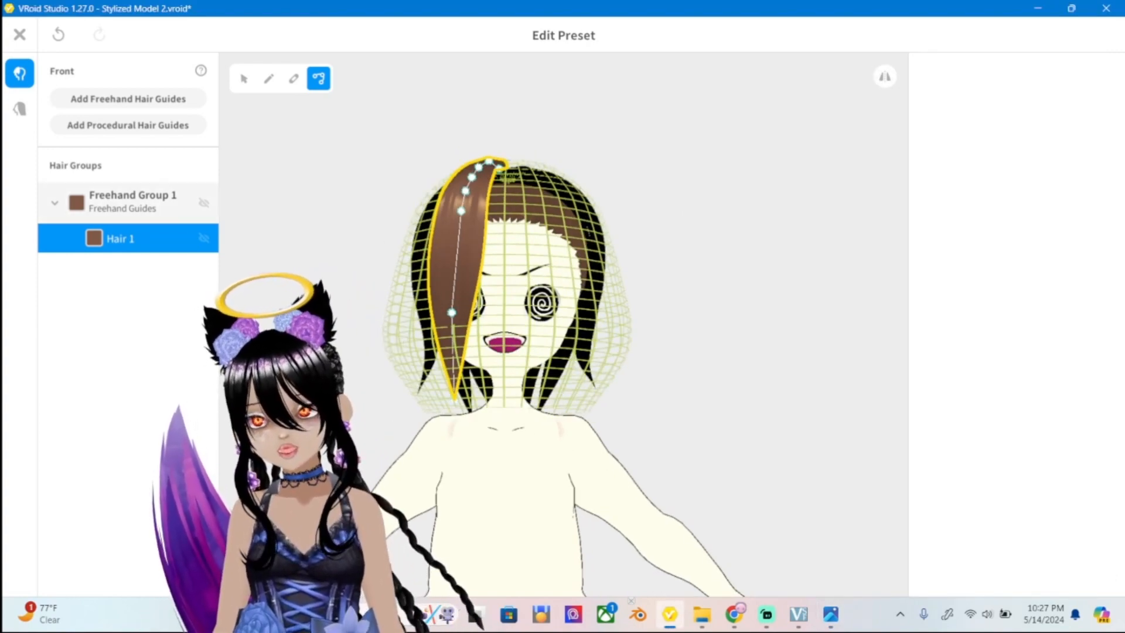
Shift Freehand Group 1 slightly toward the side of the face with a small negative Position (X), comparing it with ref2.png.
click(128, 202)
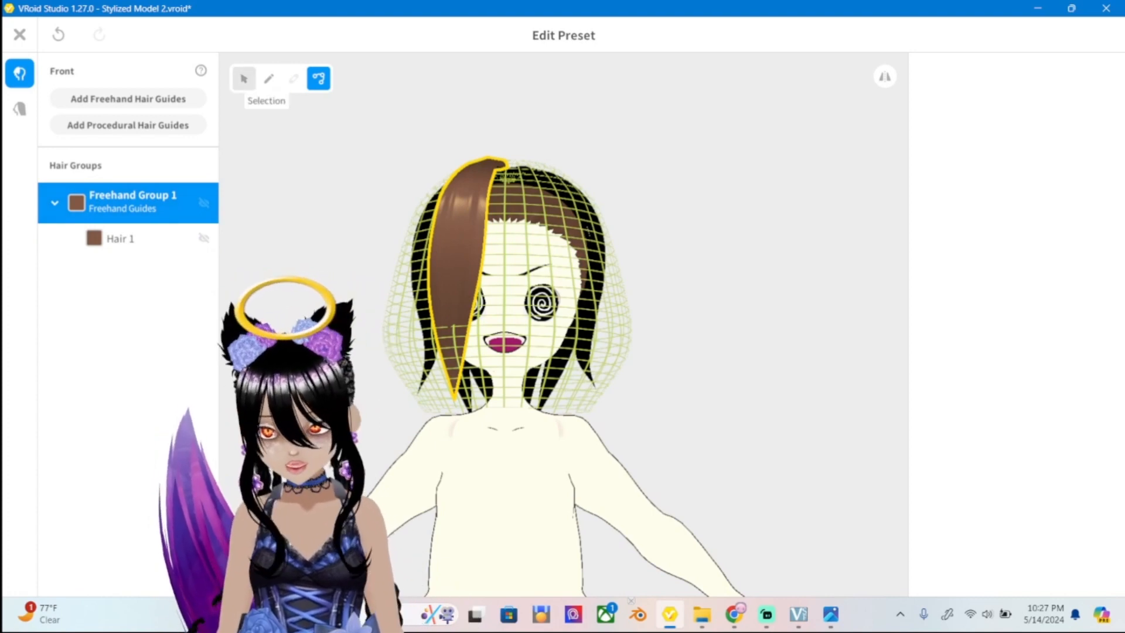
click(244, 78)
scroll(1014, 293, down, 6)
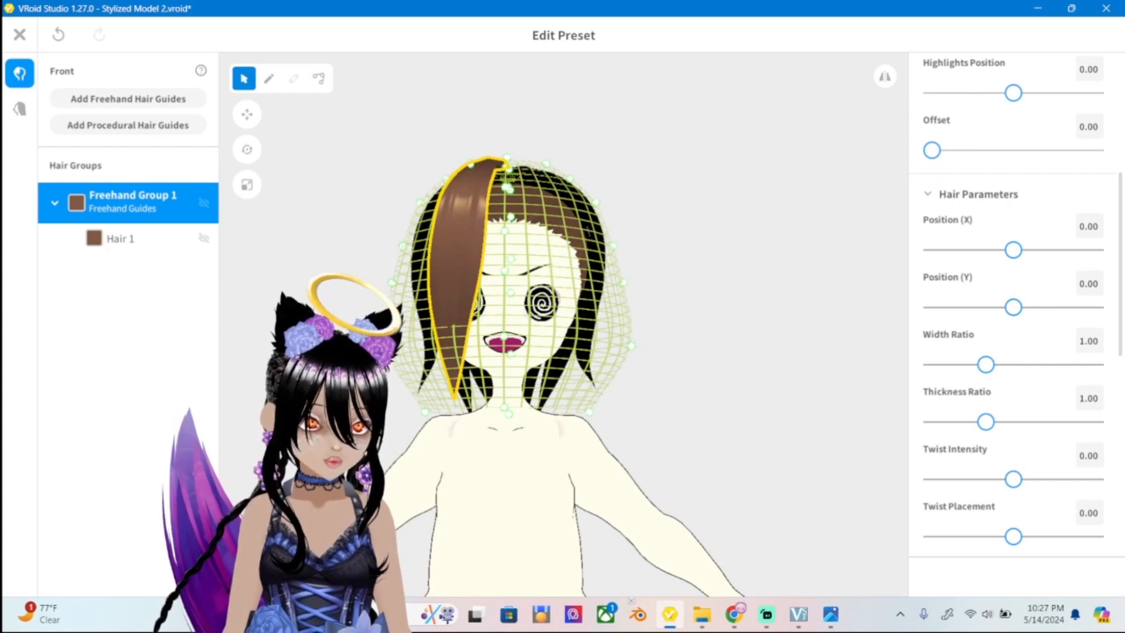
drag(1013, 249, 1012, 250)
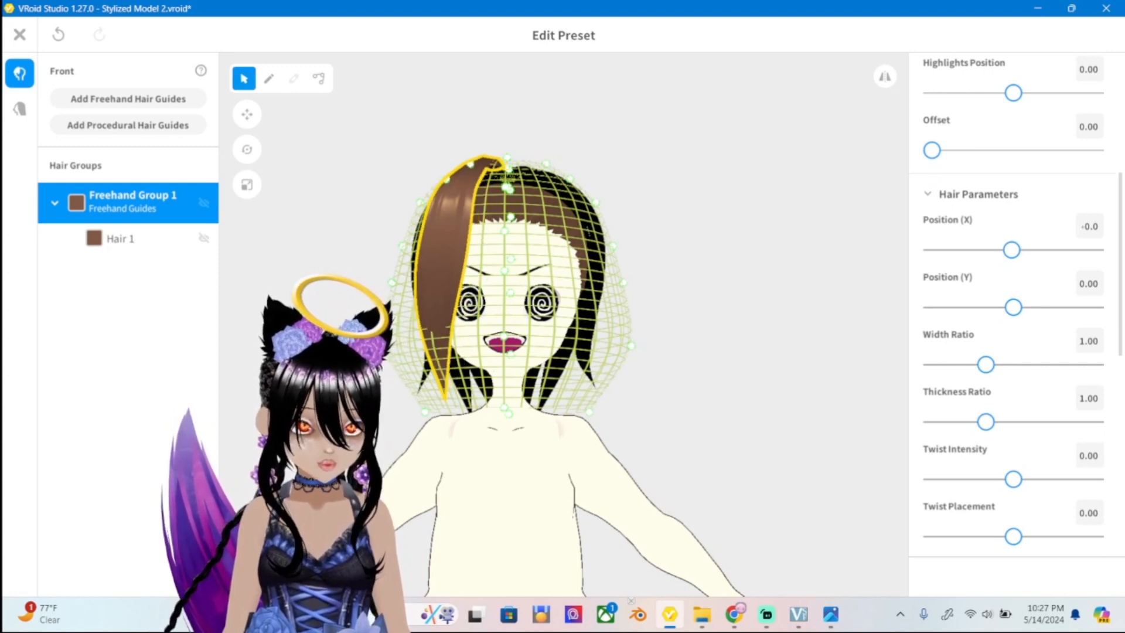
click(831, 613)
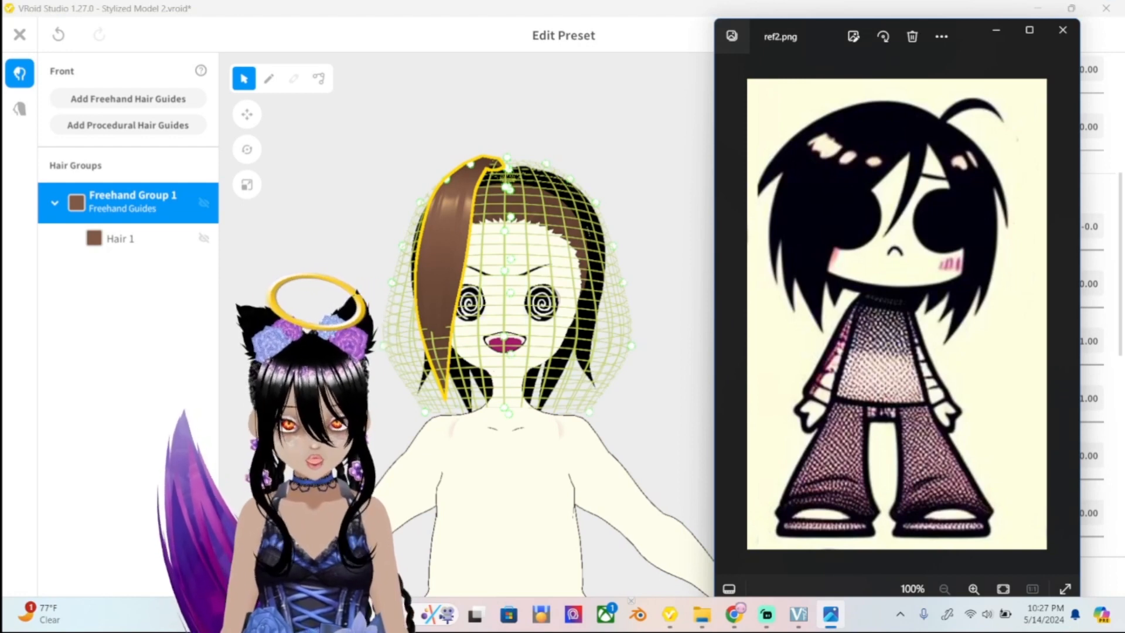
click(995, 30)
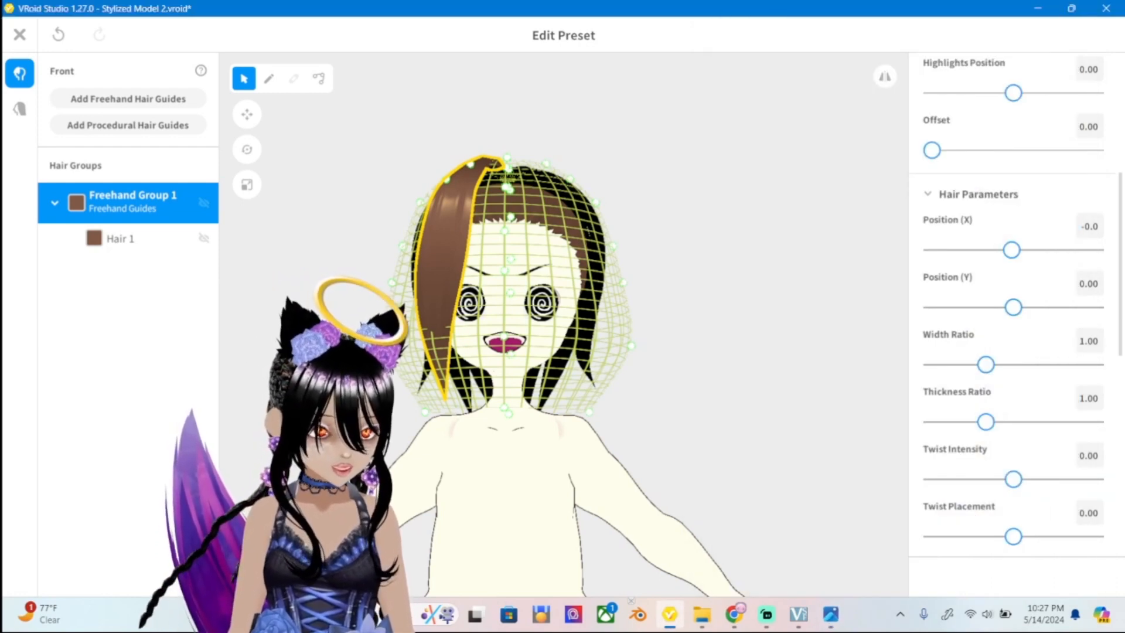
drag(1012, 250, 1013, 250)
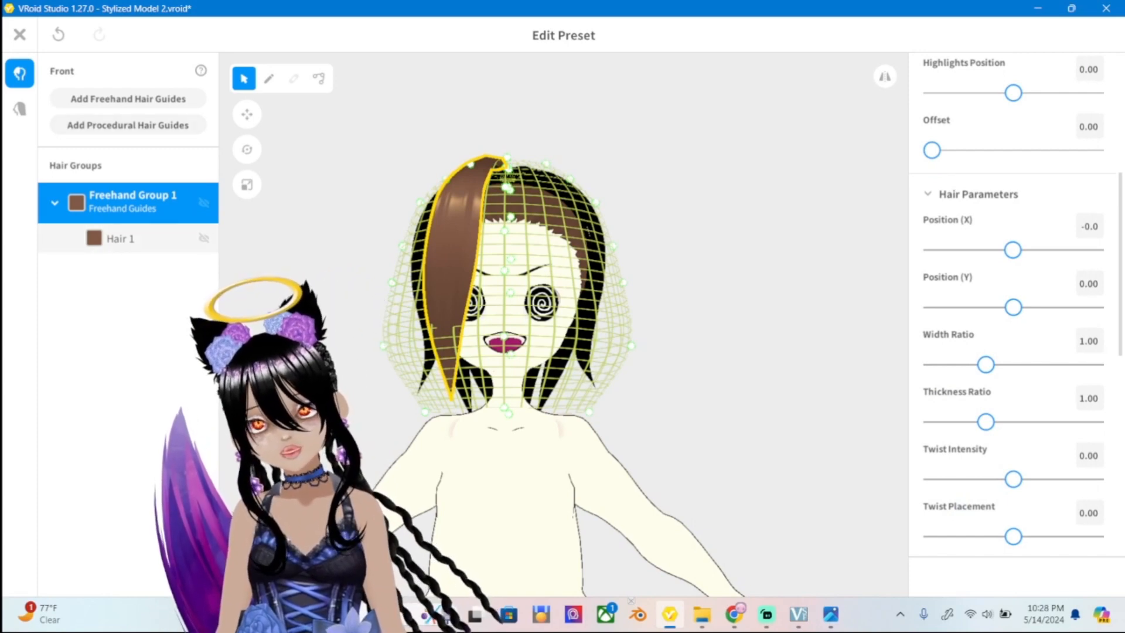
Lower Hair 1's tip slightly and slide its control point at forehead height further down the strand.
click(120, 238)
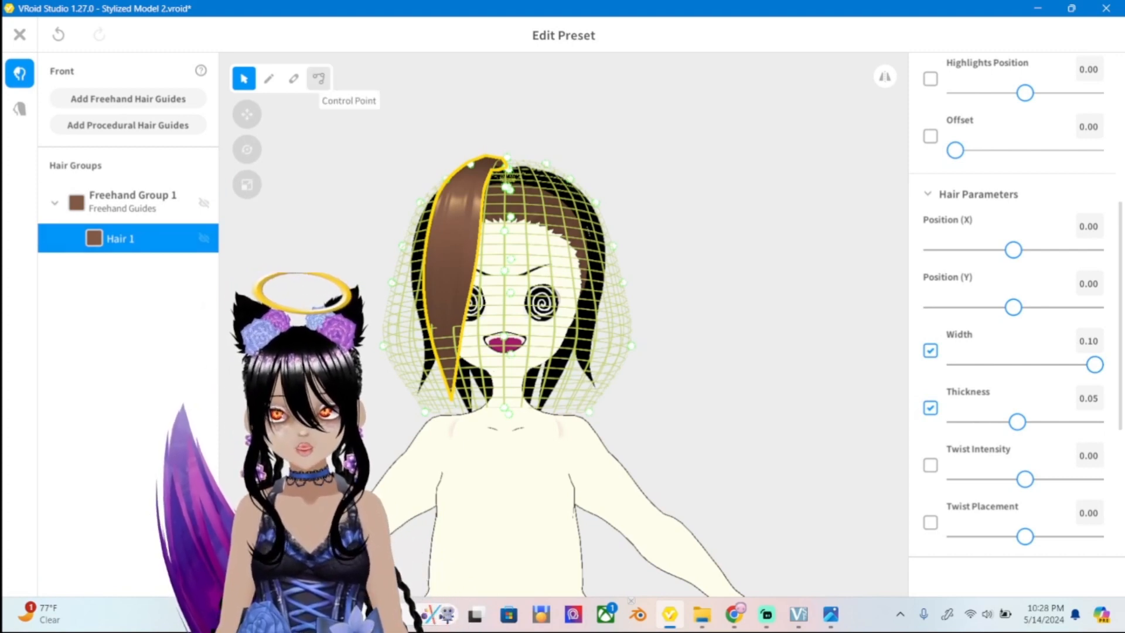
click(319, 78)
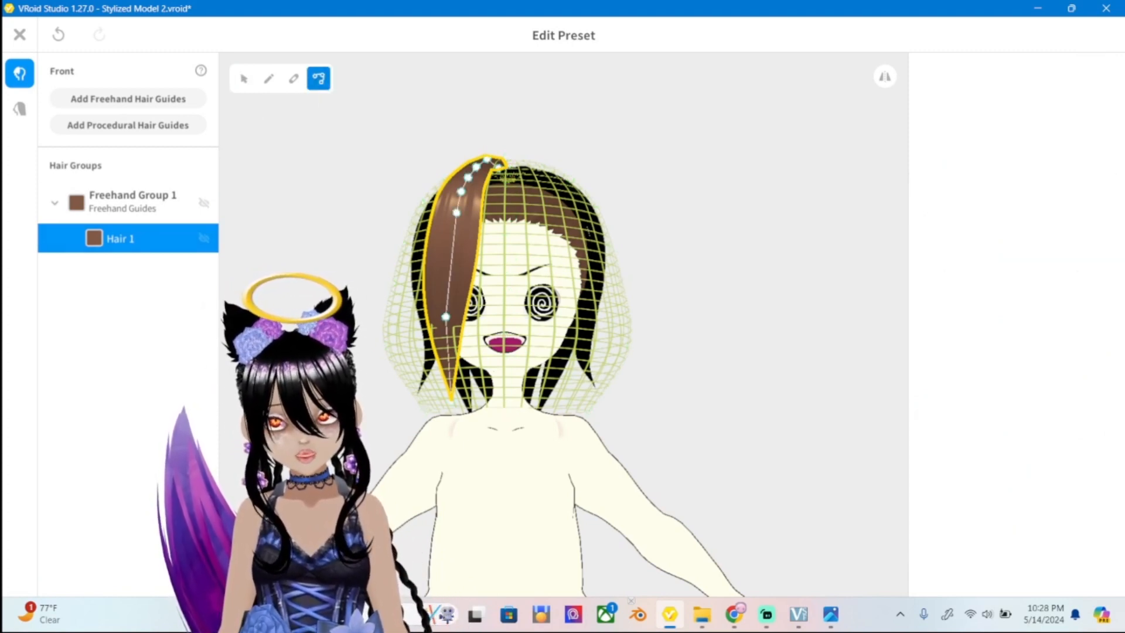
drag(452, 400, 455, 409)
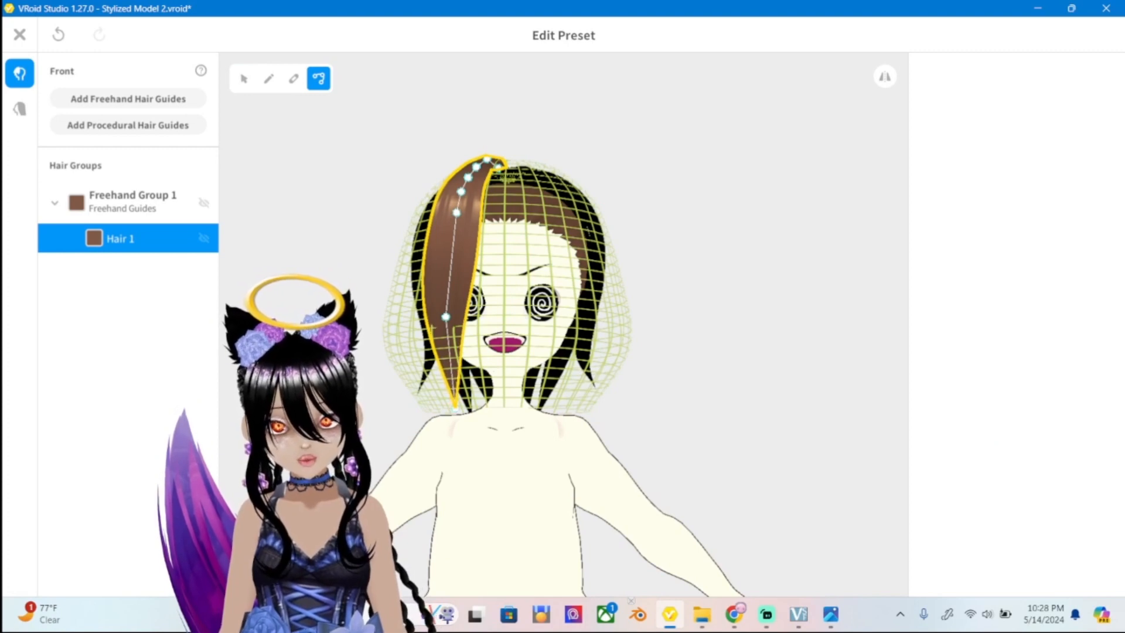
right_drag(455, 409, 560, 445)
drag(502, 277, 501, 305)
Move Hair 1's middle control point outward and adjust the points above it to smooth the strand's curve.
right_drag(502, 305, 445, 264)
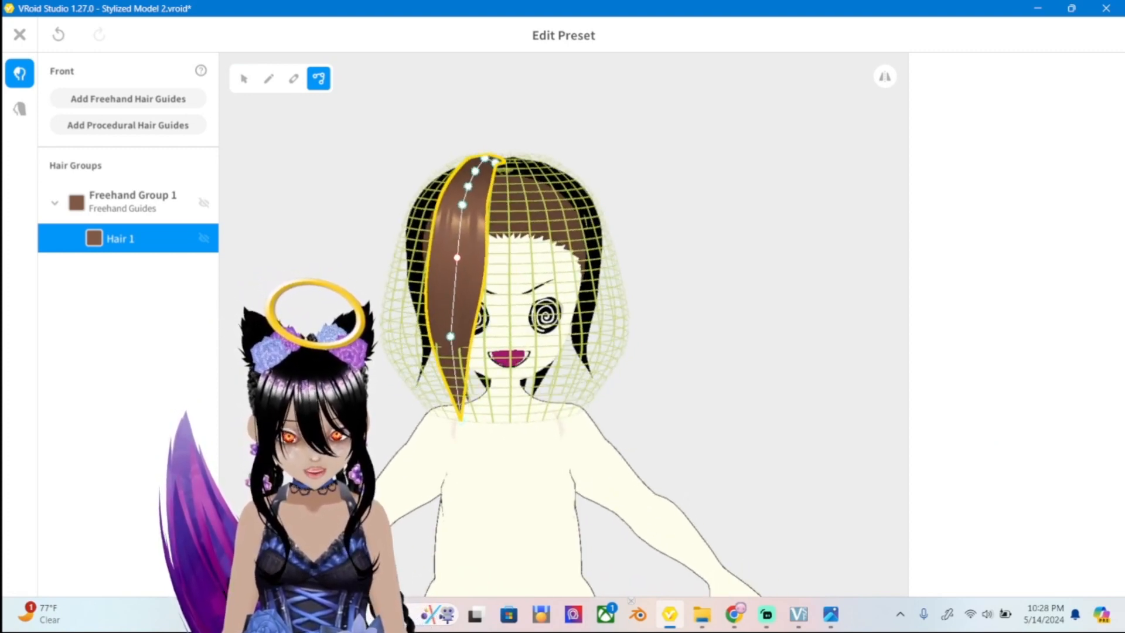
drag(457, 258, 449, 259)
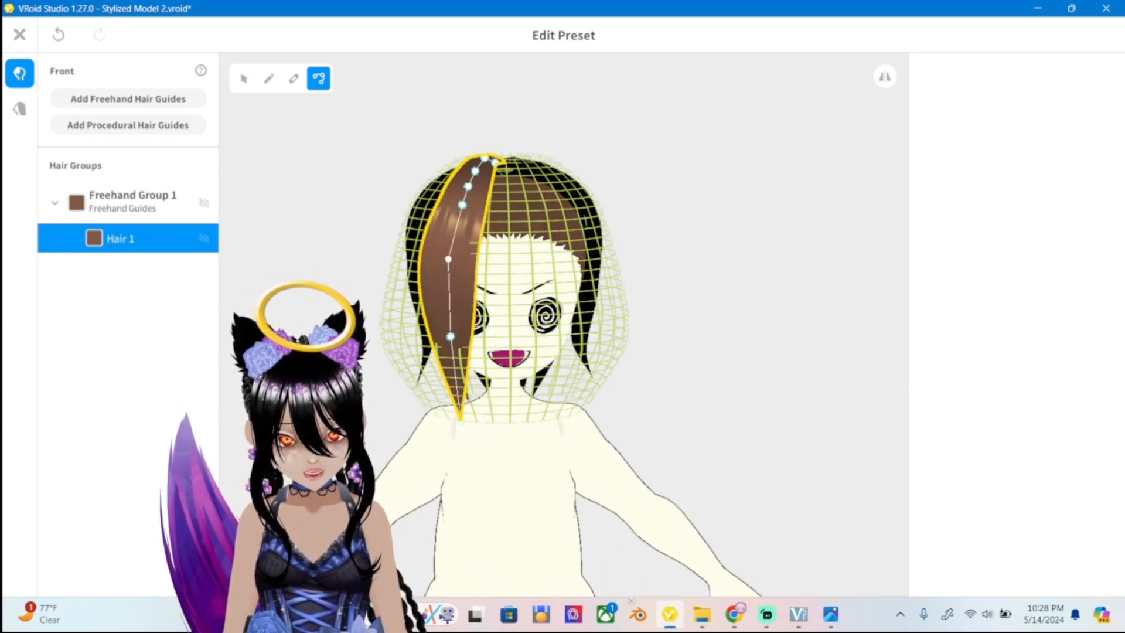
right_drag(448, 263, 551, 317)
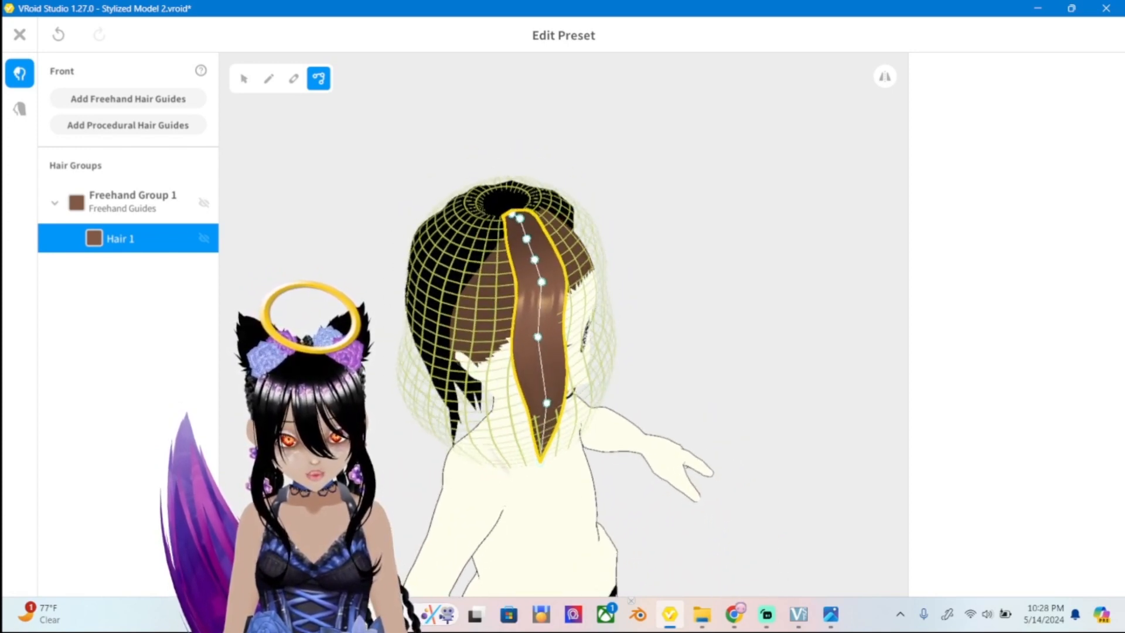
drag(541, 282, 534, 261)
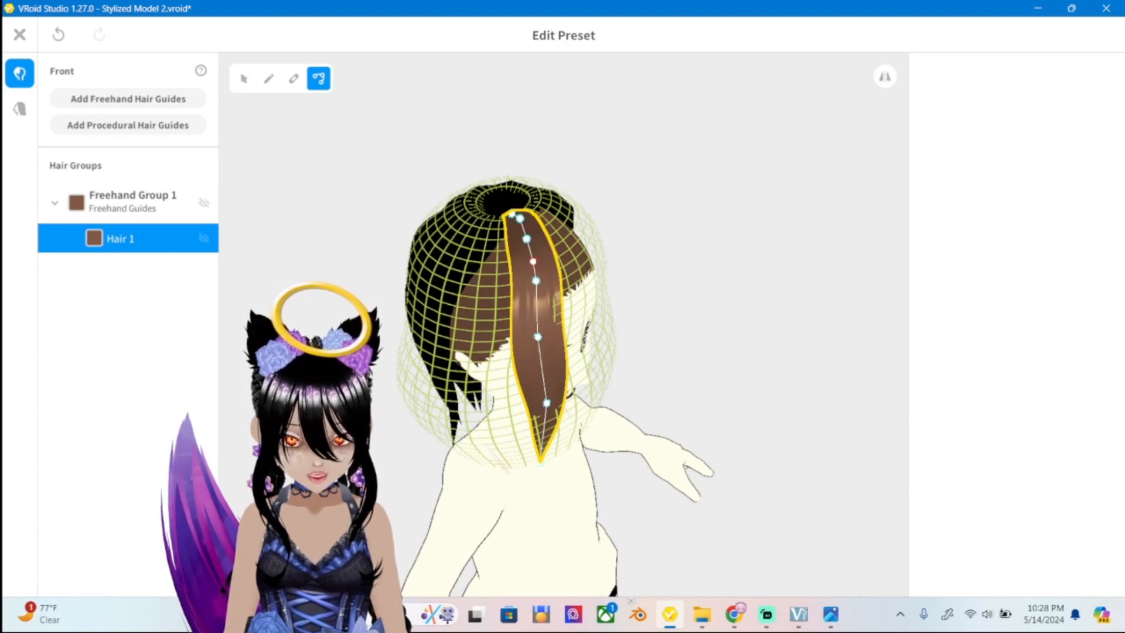
Nudge Hair 1's upper control point sideways to straighten the strand's line and compare the front view with ref2.png.
right_drag(534, 261, 434, 270)
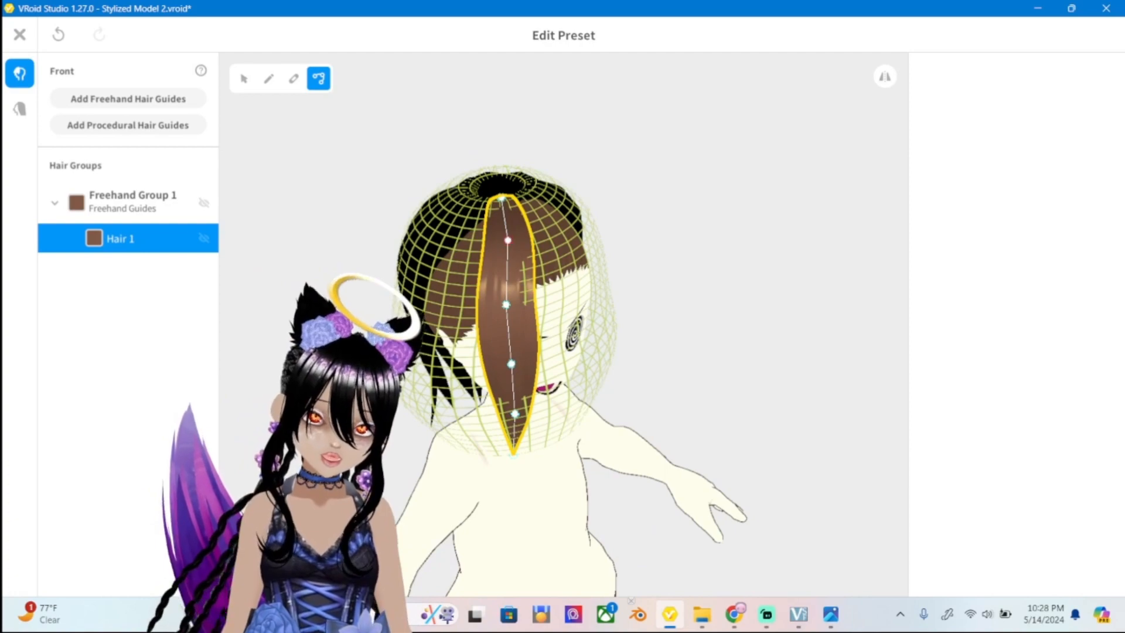
drag(507, 240, 502, 240)
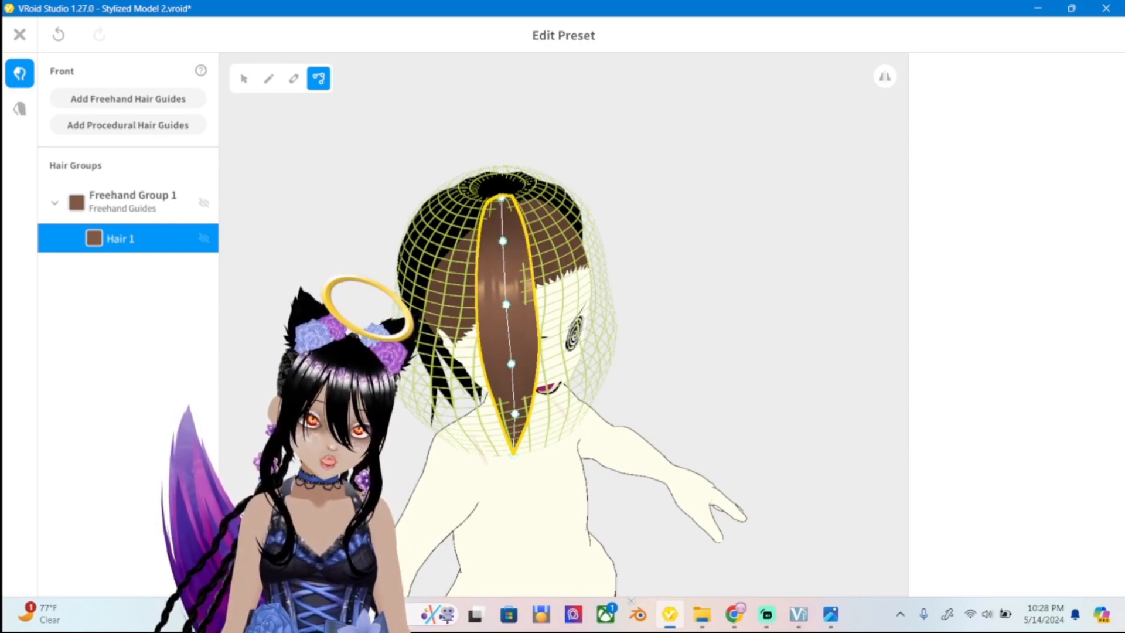
right_drag(586, 305, 489, 208)
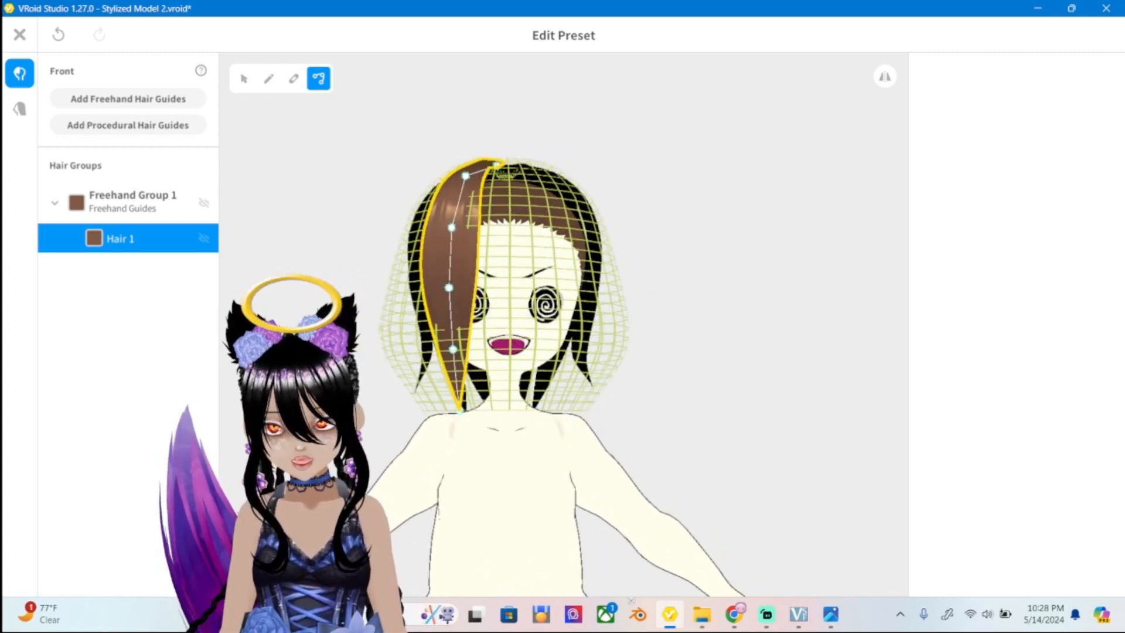
click(831, 614)
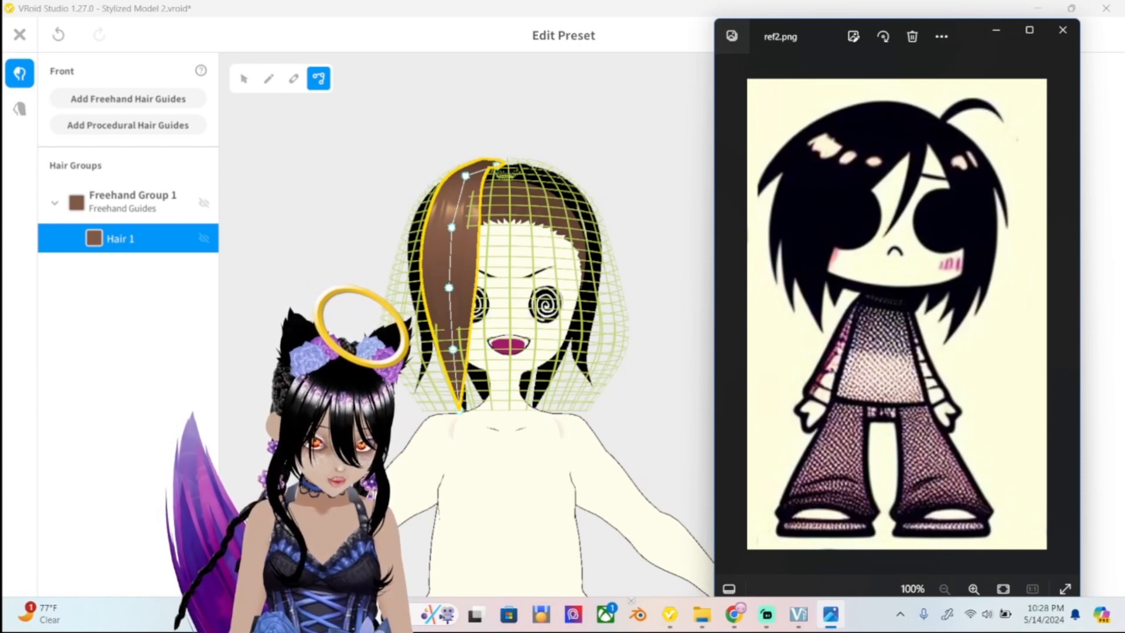
click(662, 234)
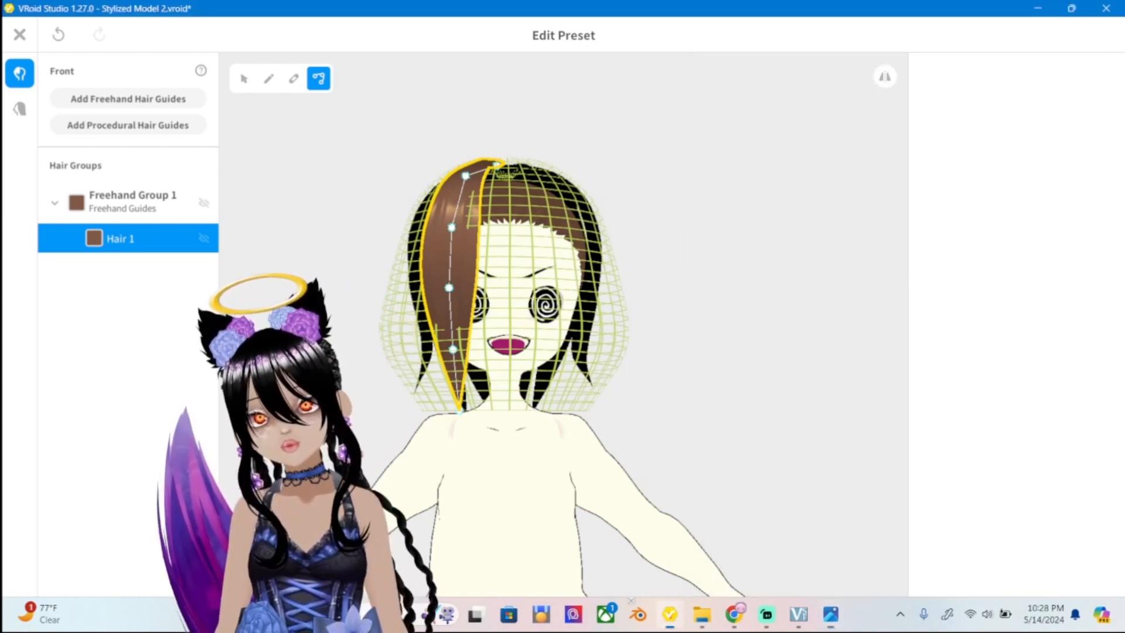
Draw a second front strand in Freehand Group 1 with the Brush, from the crown down over the opposite eye.
click(129, 201)
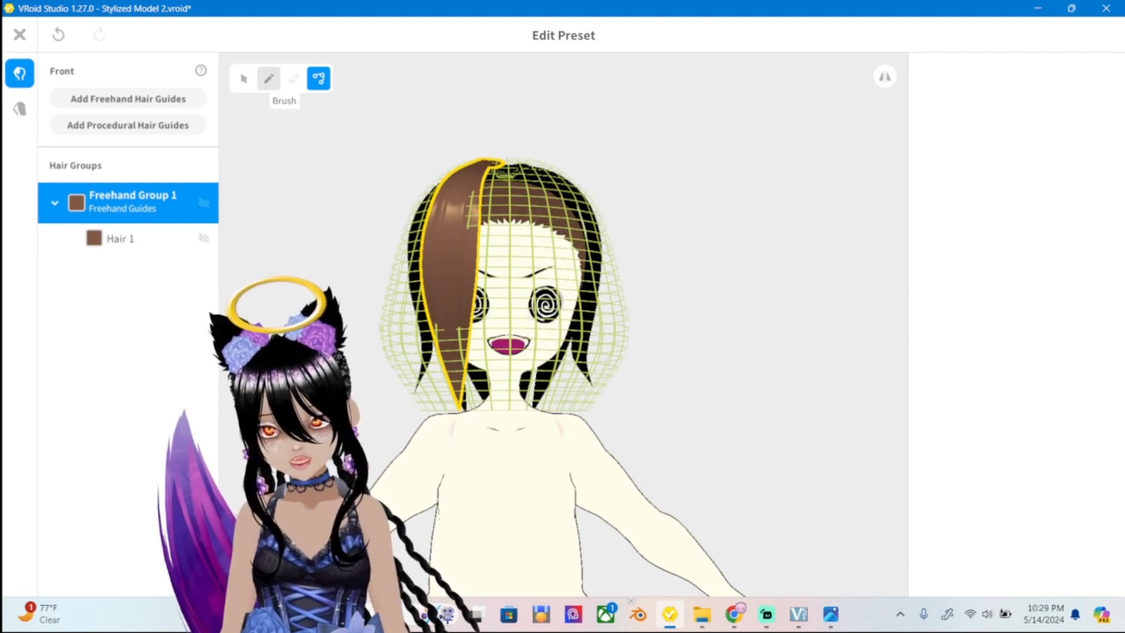
click(268, 78)
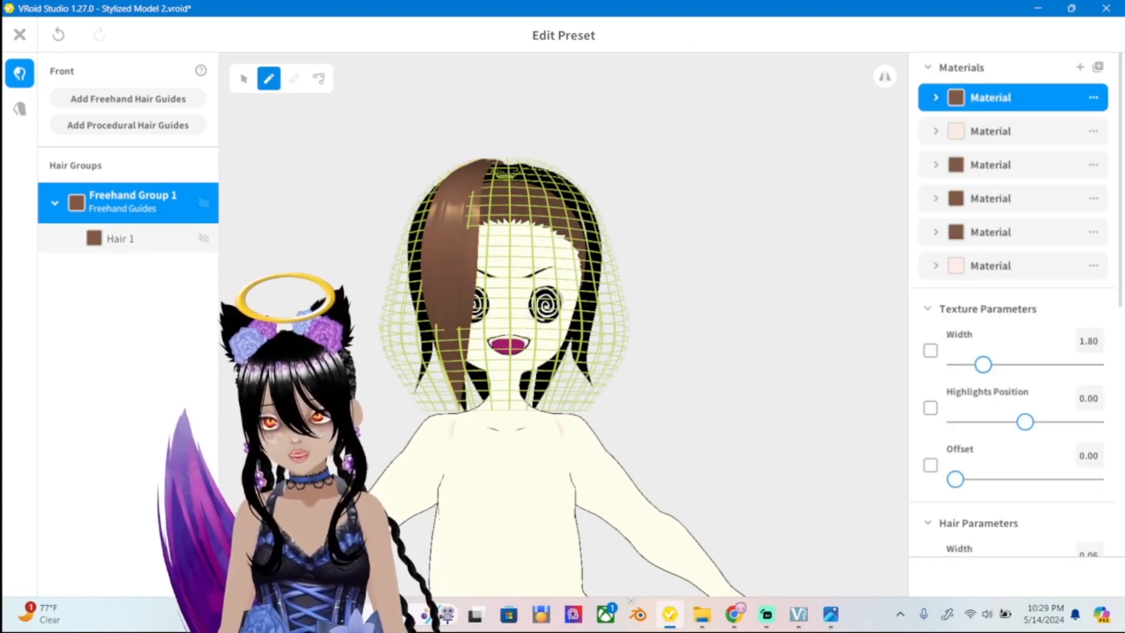
click(128, 238)
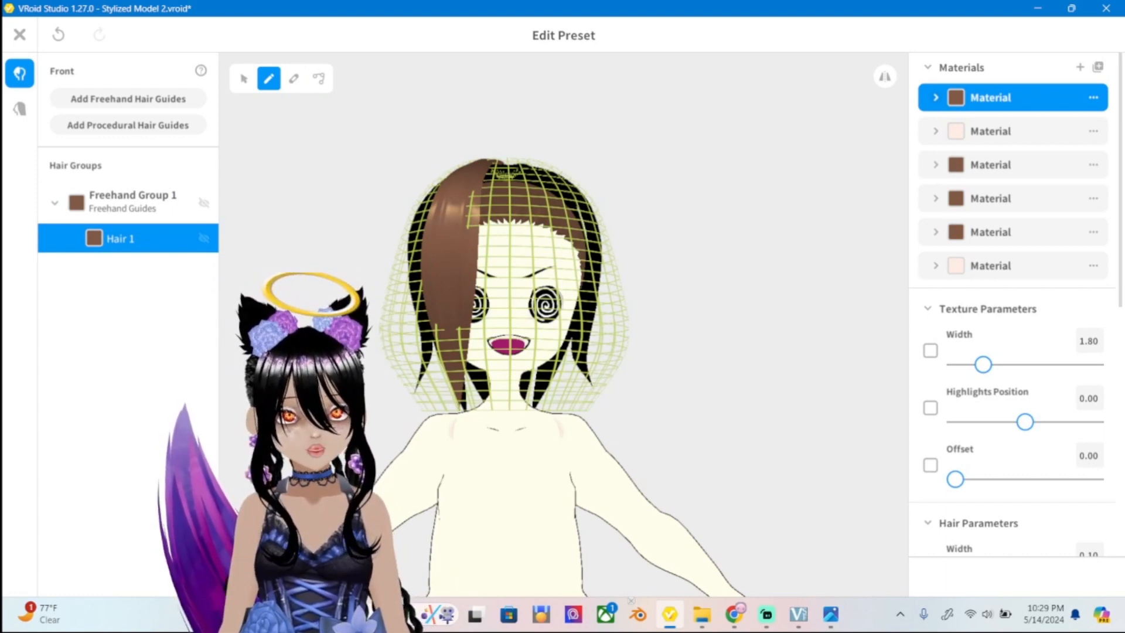
right_drag(580, 147, 580, 270)
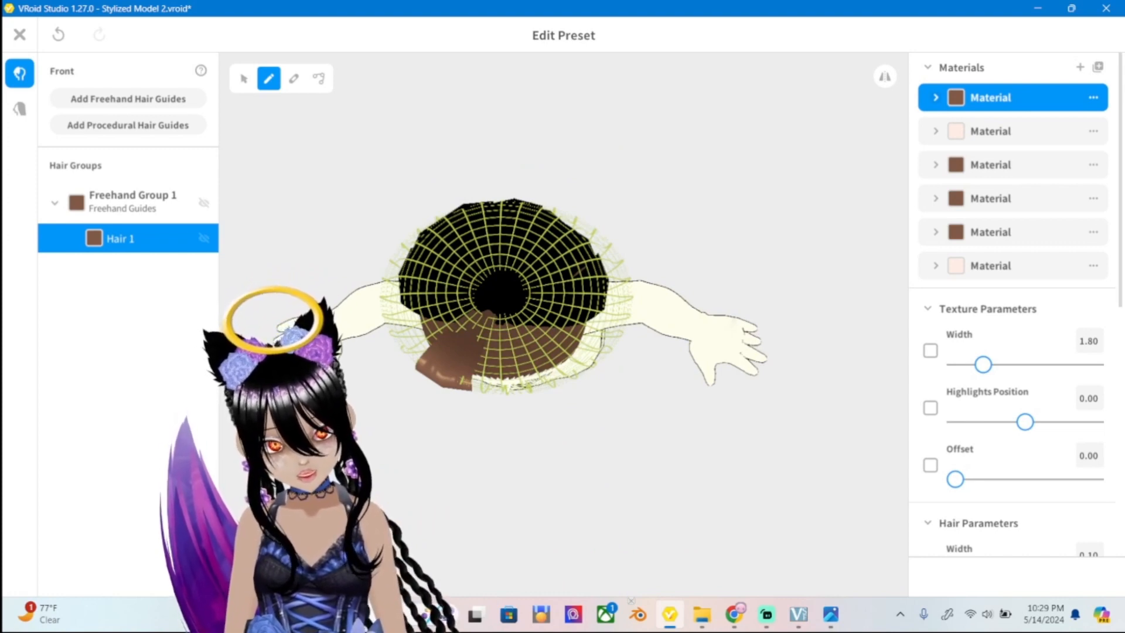
drag(509, 315, 543, 384)
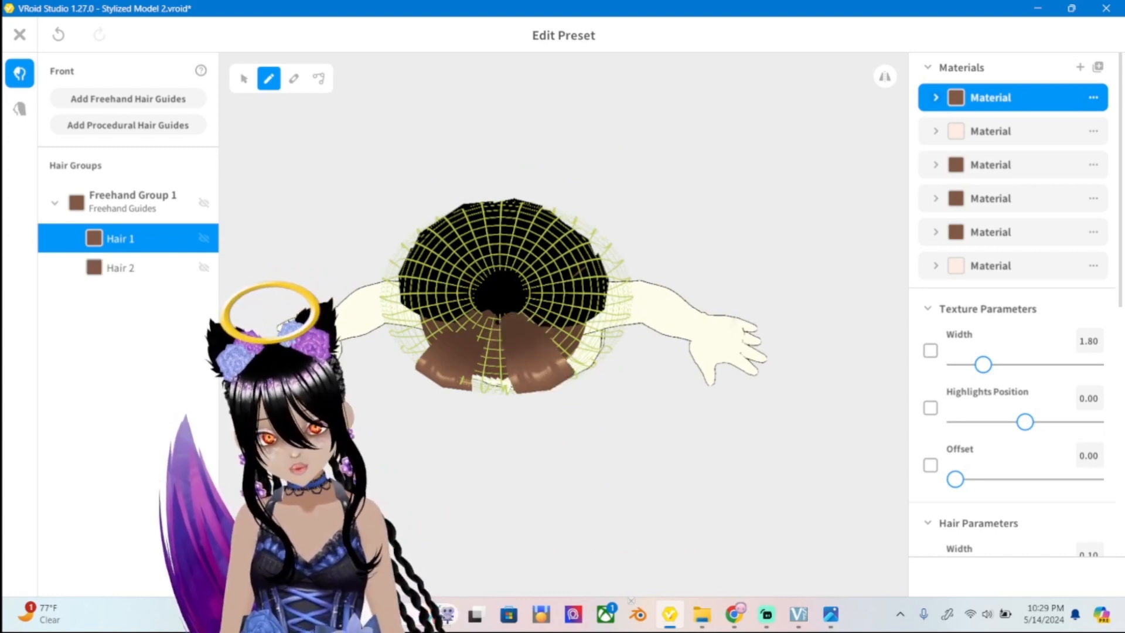
right_drag(578, 271, 588, 231)
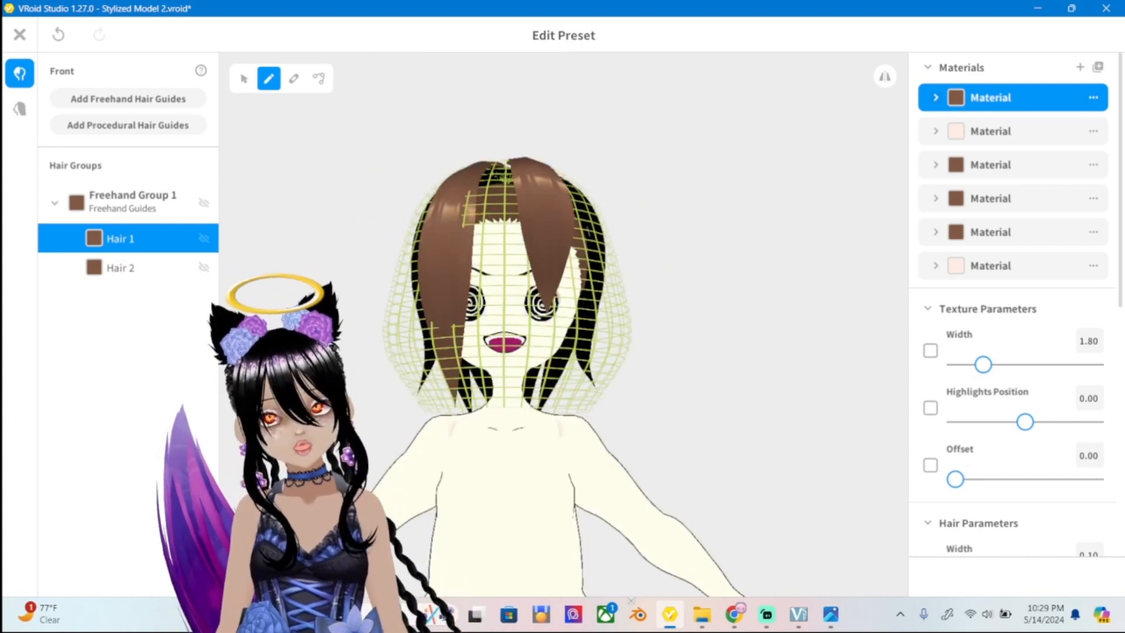
scroll(504, 293, up, 2)
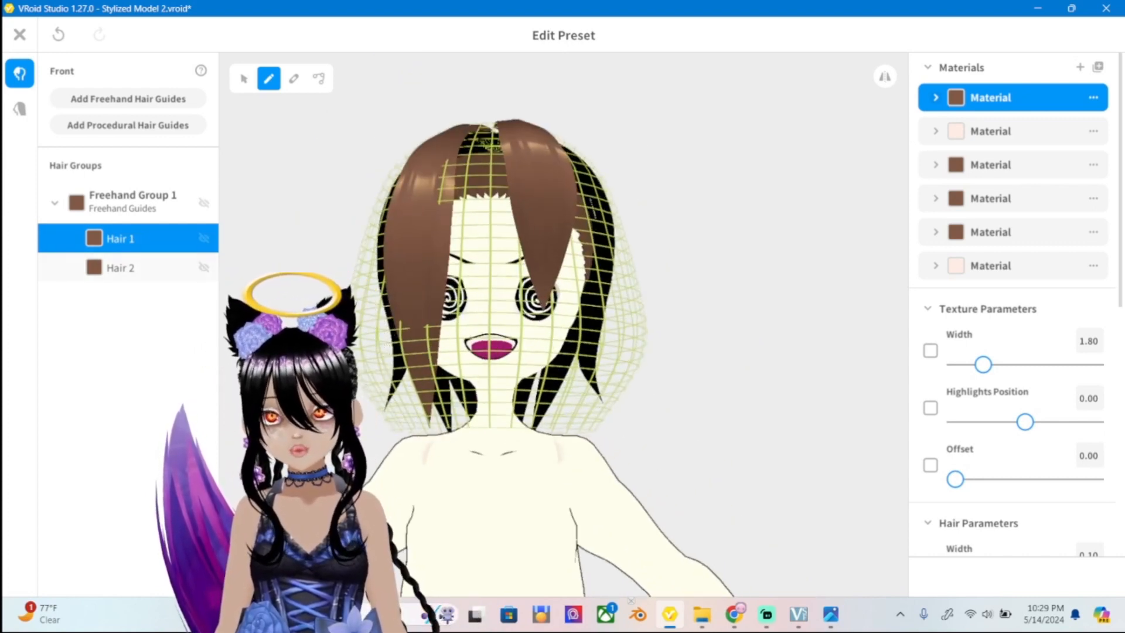
Check Hair 2 against ref2.png and extend its tip to below the chin with the Control Point tool.
click(128, 267)
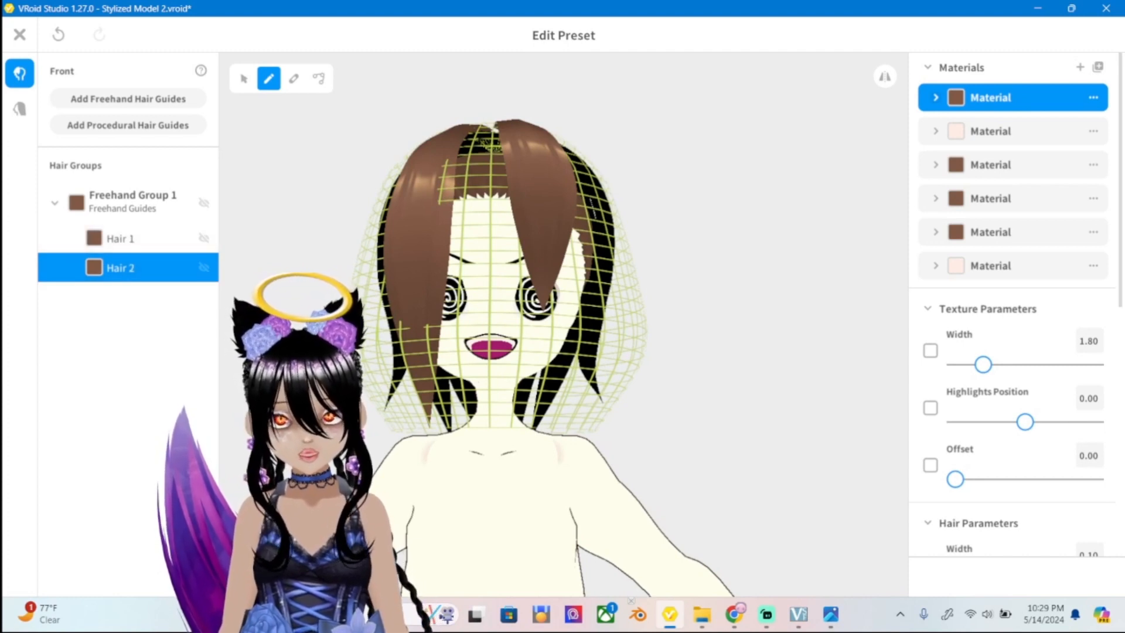
click(128, 203)
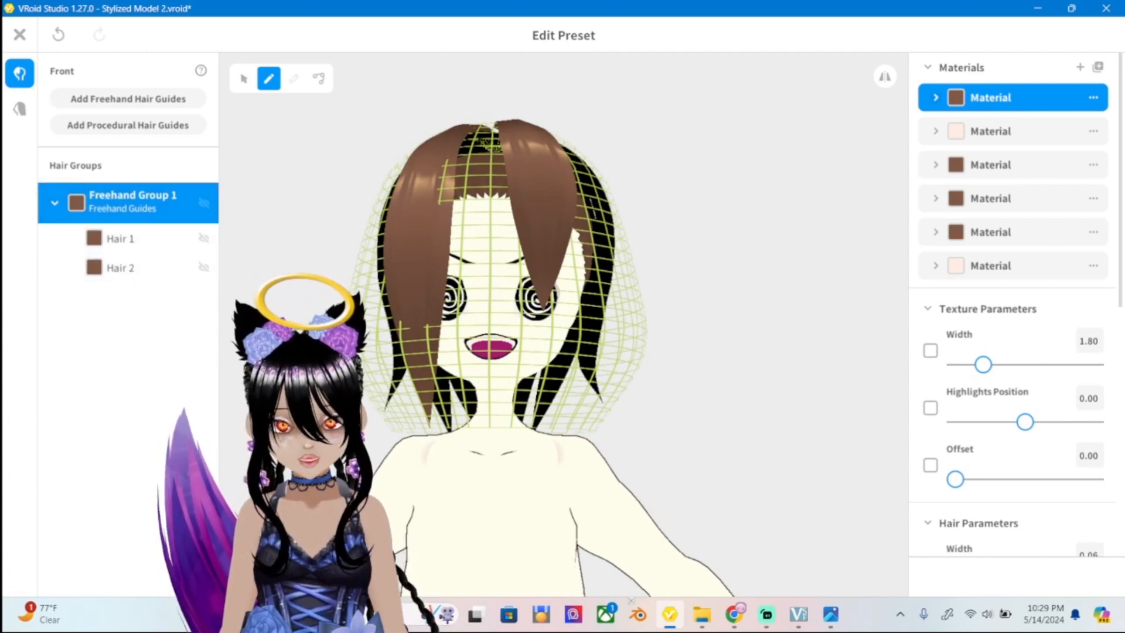
scroll(551, 326, up, 3)
scroll(551, 326, down, 4)
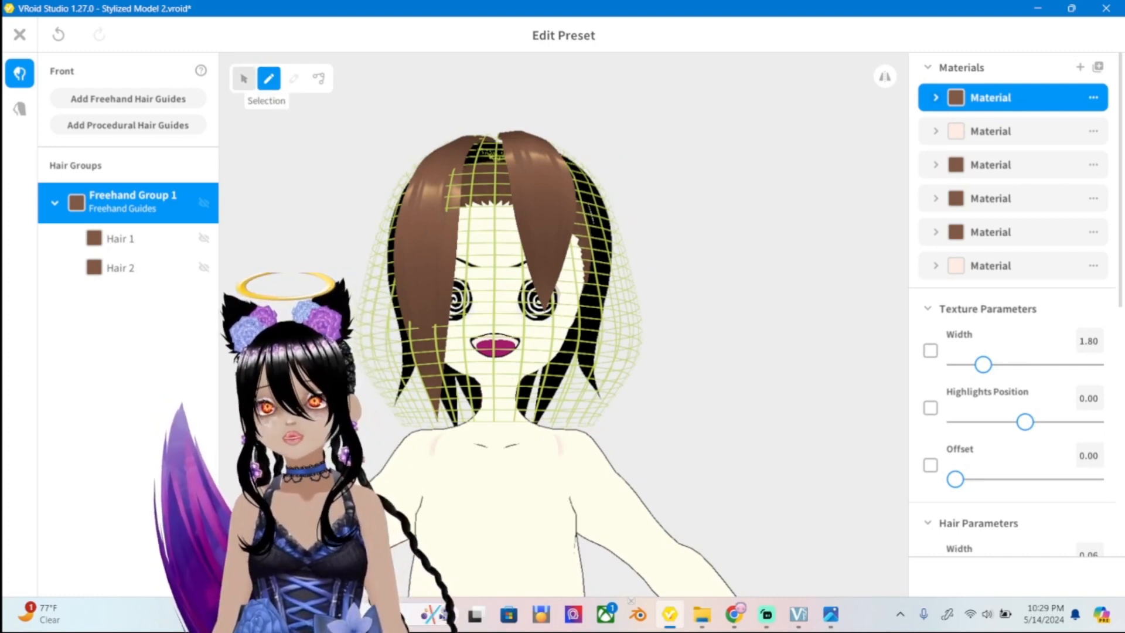
click(243, 79)
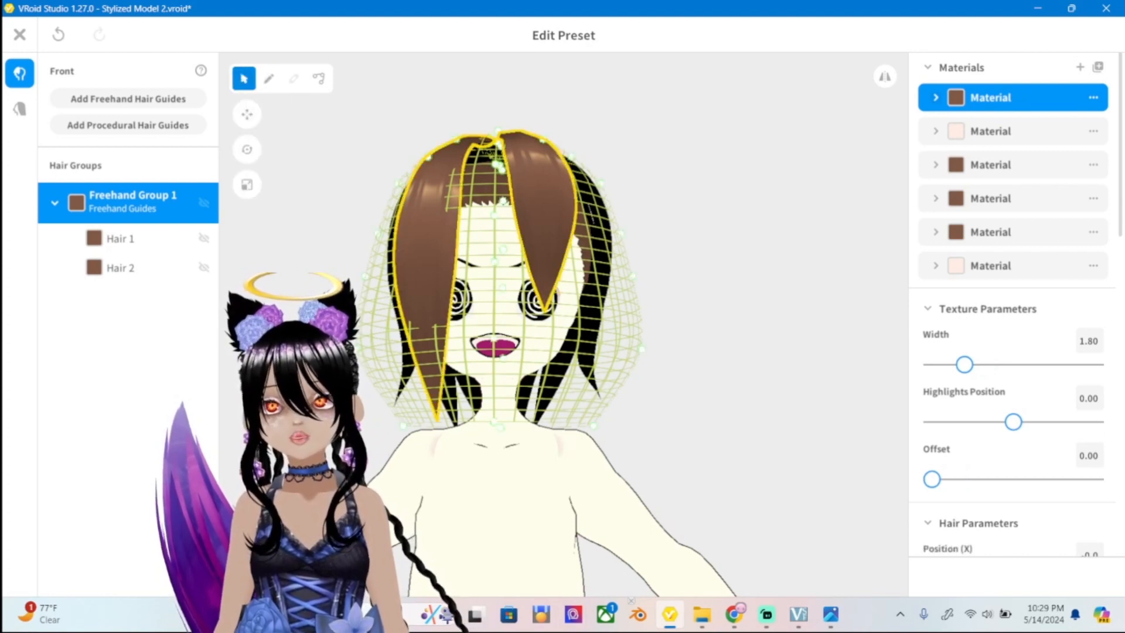
click(120, 268)
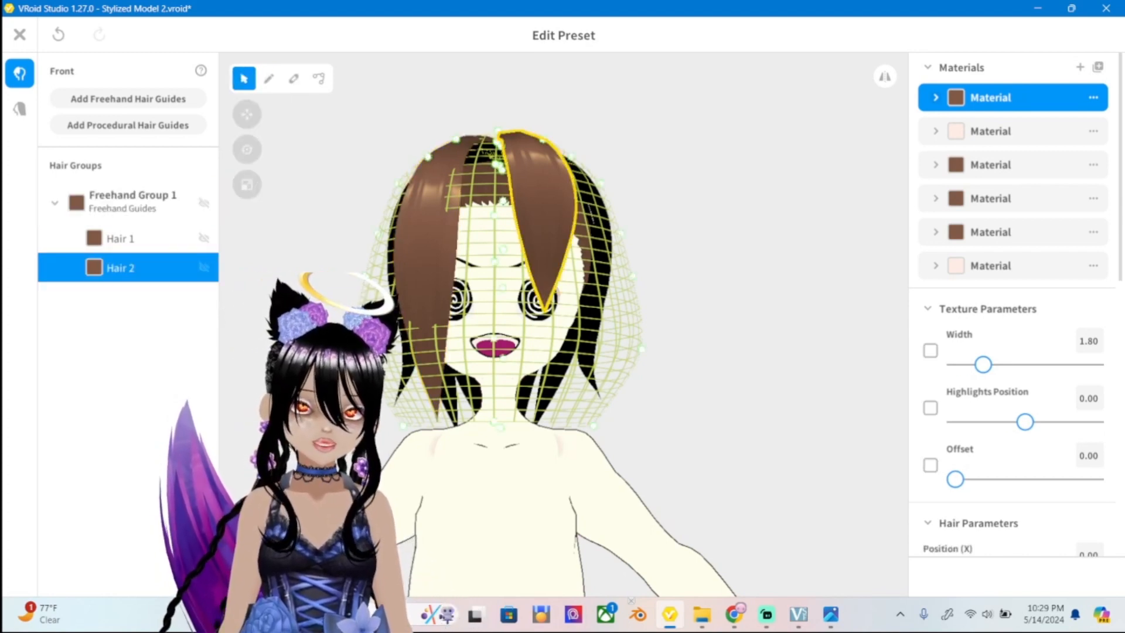
click(831, 614)
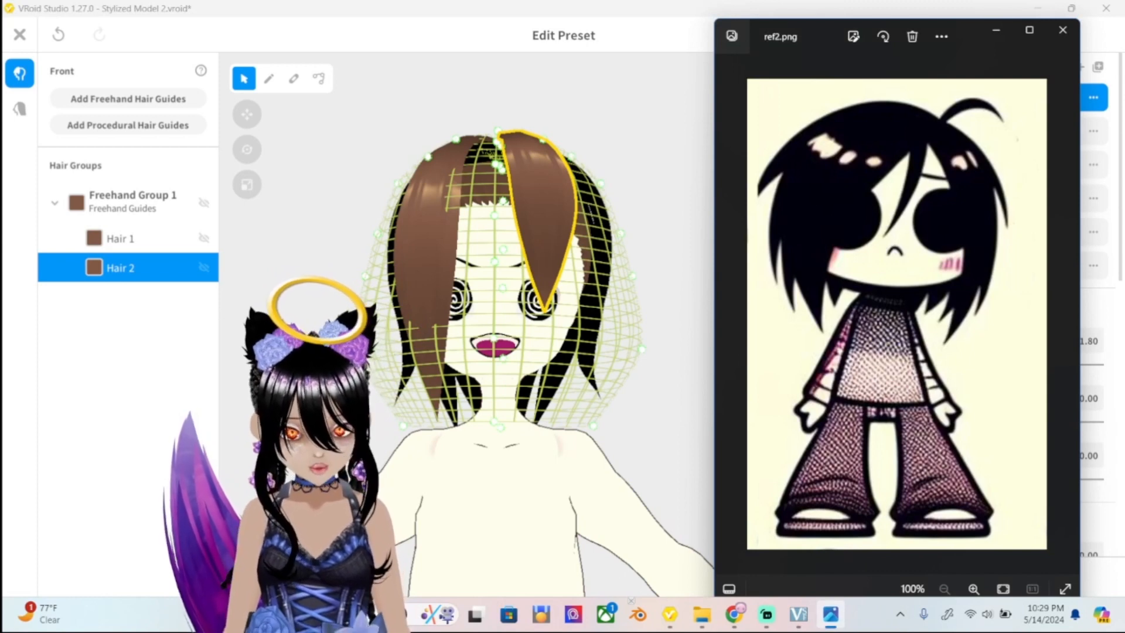
key(alt+Tab)
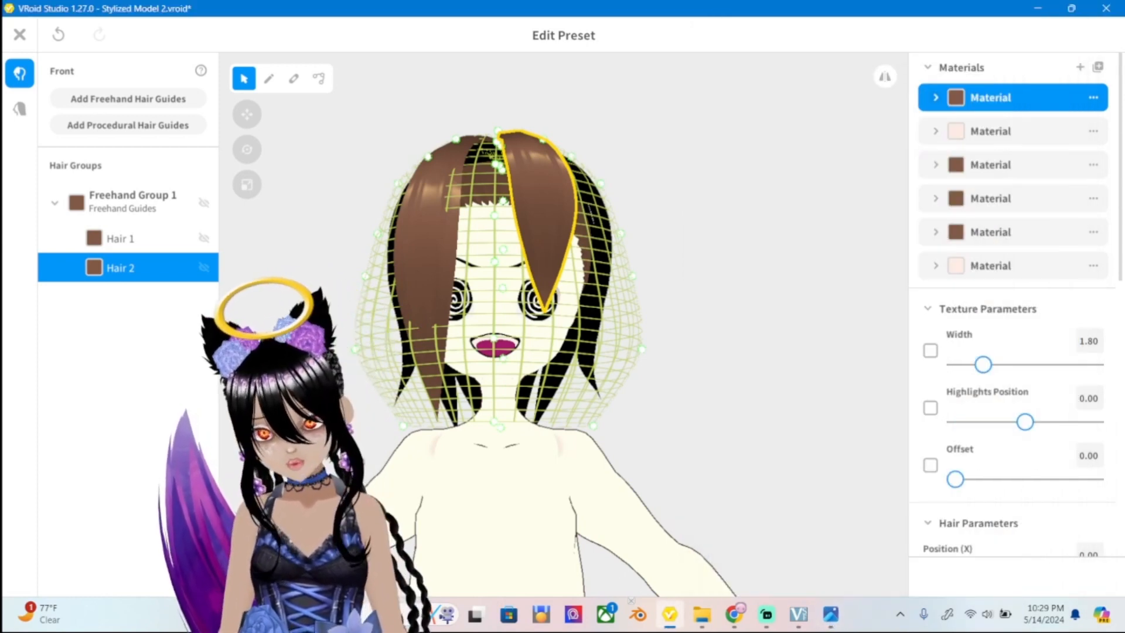
click(319, 78)
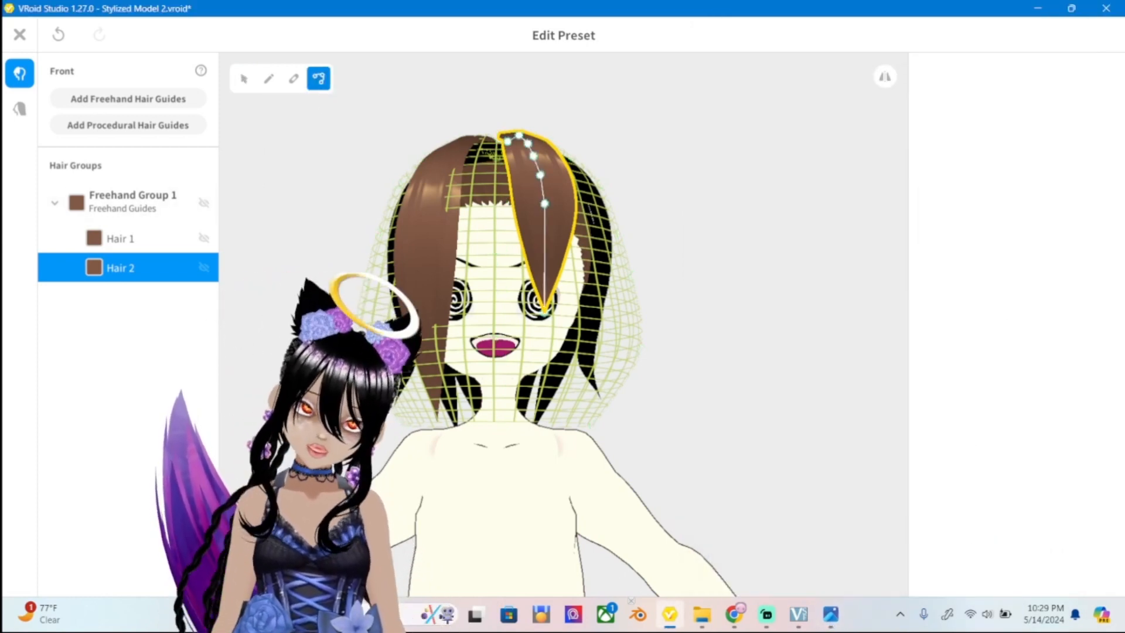
mouse_move(571, 340)
mouse_down()
mouse_move(567, 410)
mouse_move(558, 405)
mouse_up()
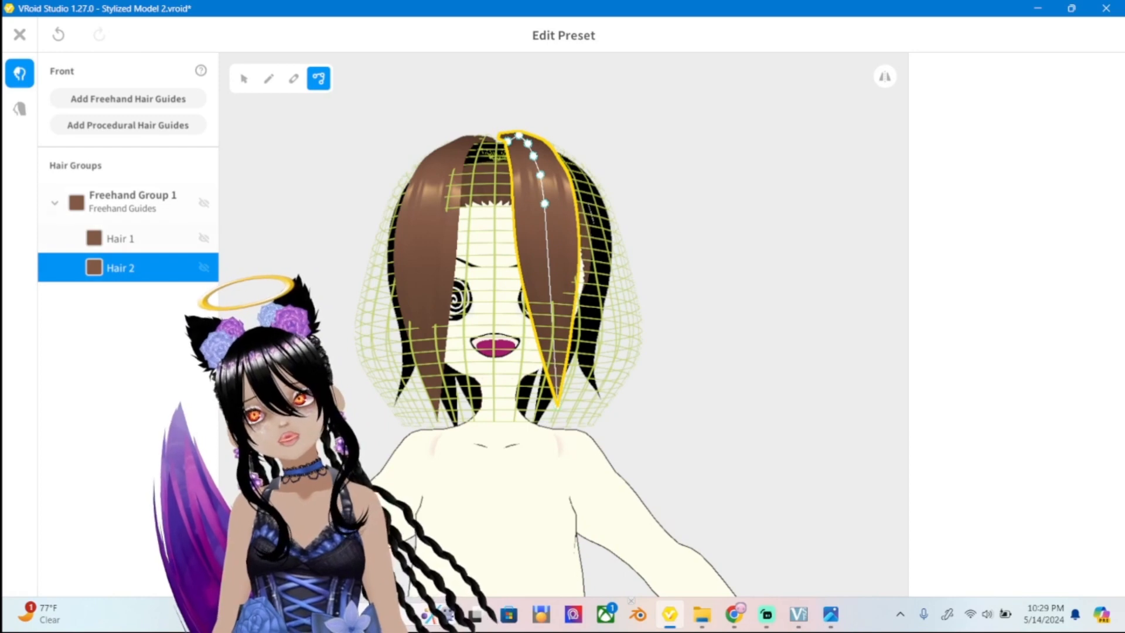
Compare both front strands with ref2.png and try shifting Freehand Group 1 sideways with a Position (X) of 0.02.
click(132, 201)
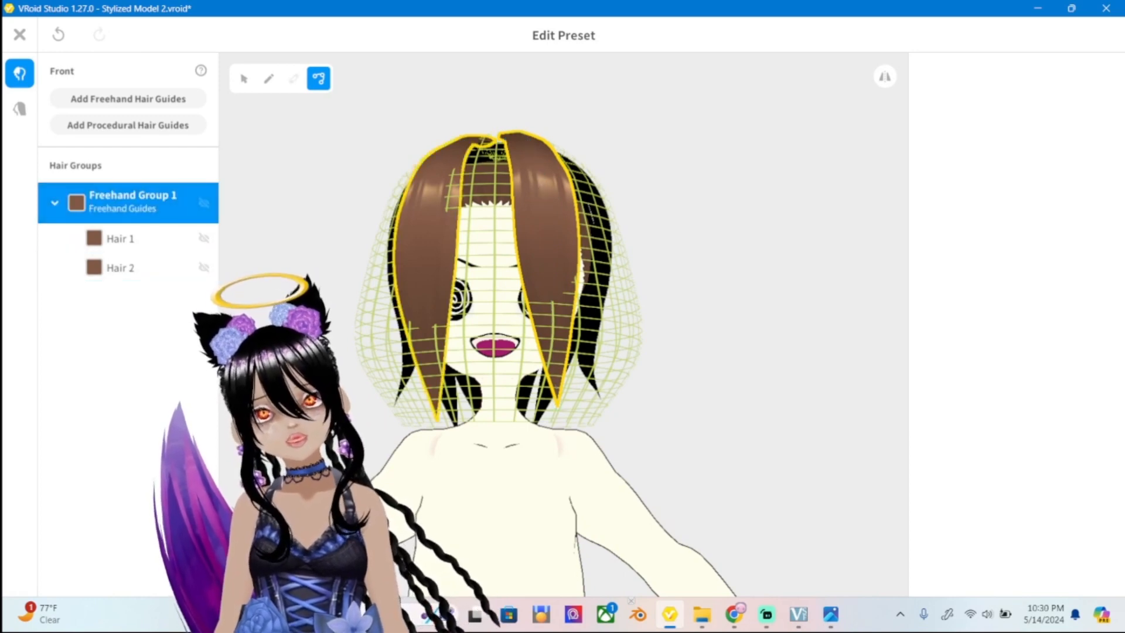
click(831, 614)
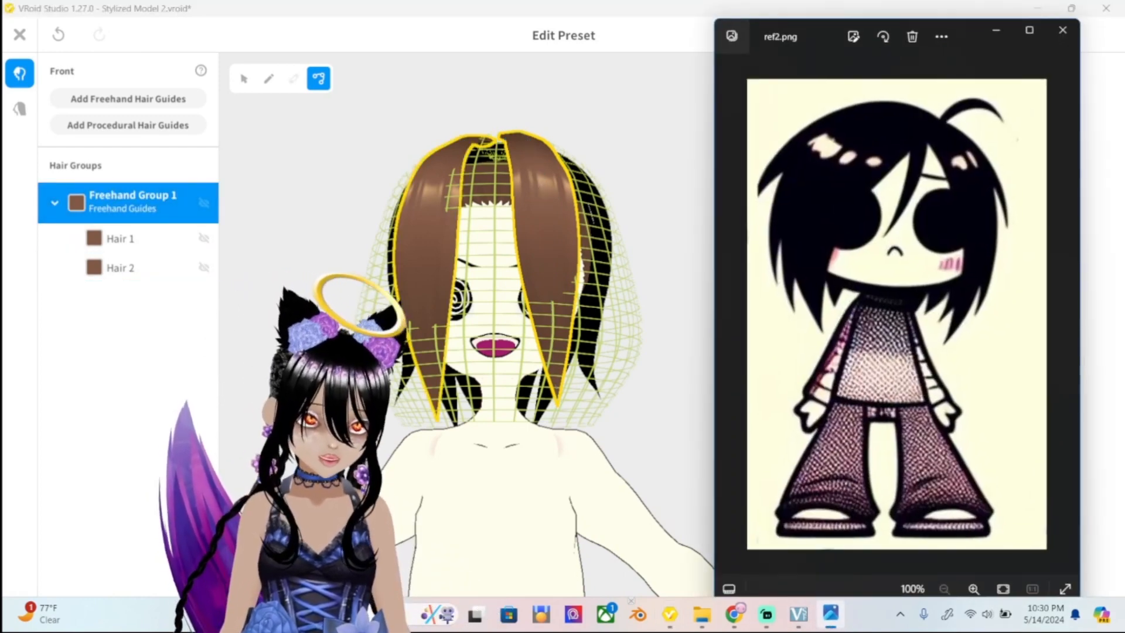
click(996, 30)
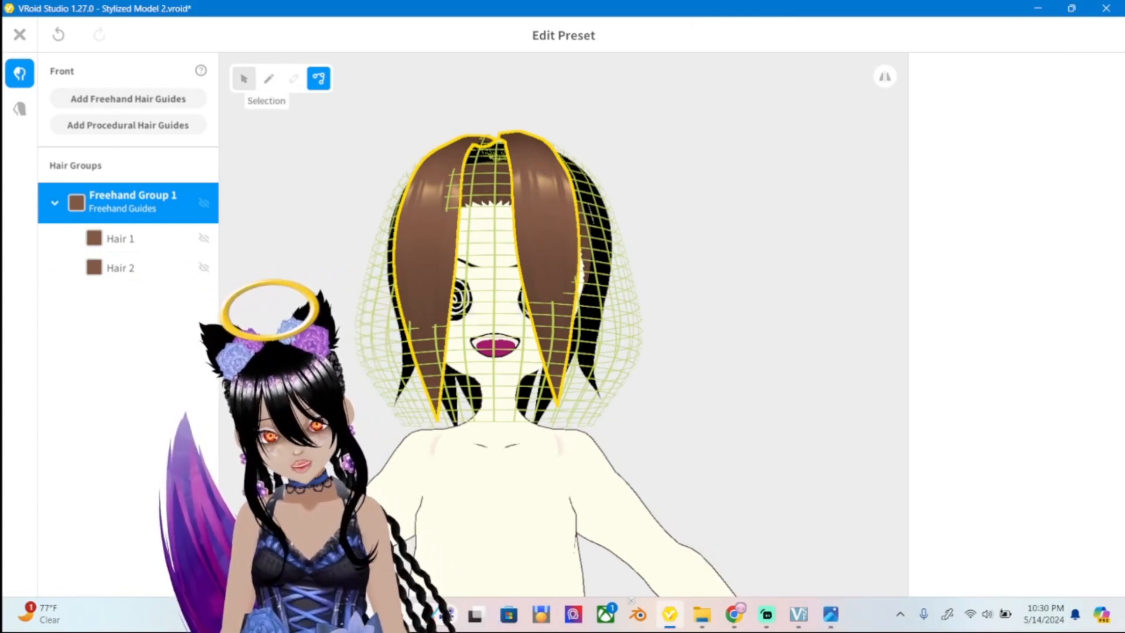
click(243, 79)
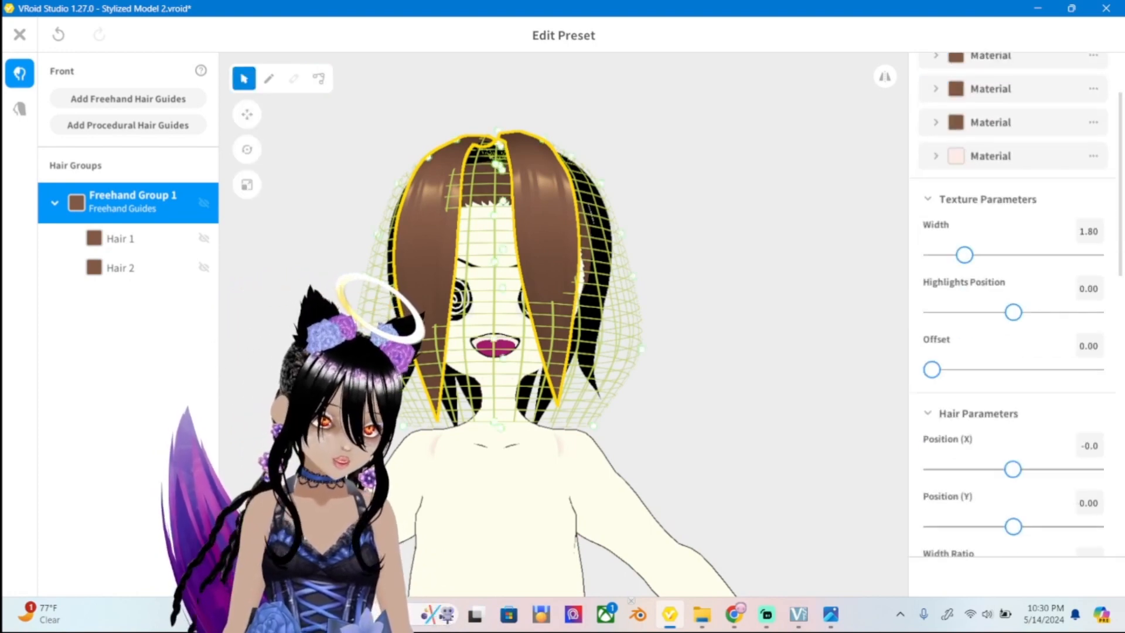
scroll(1013, 305, down, 2)
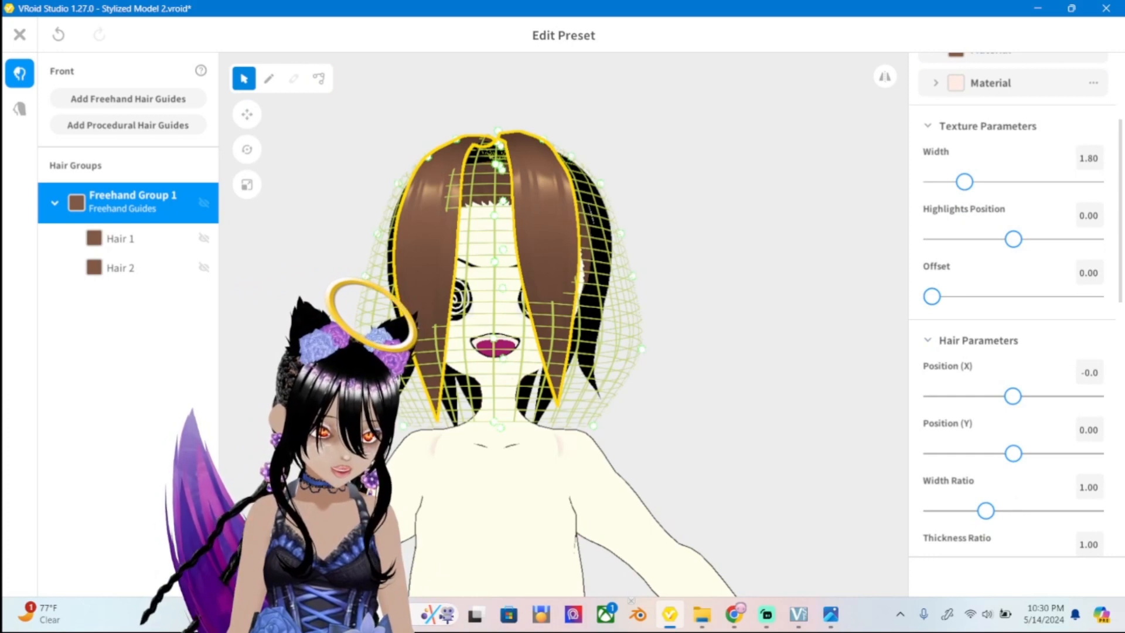
drag(1013, 396, 1015, 396)
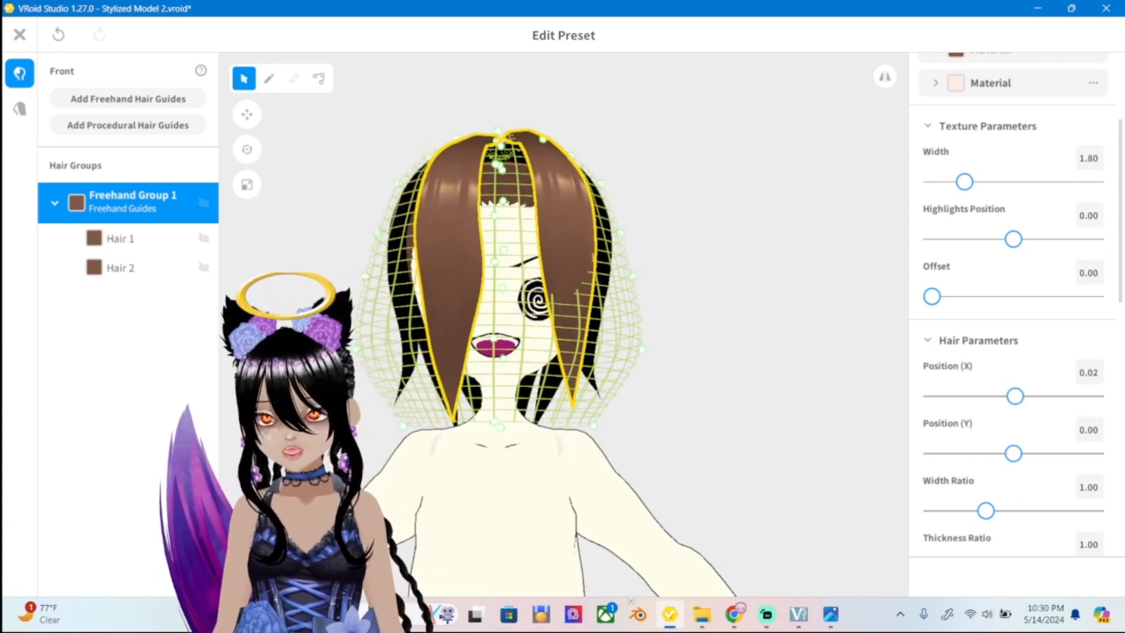
key(ctrl+z)
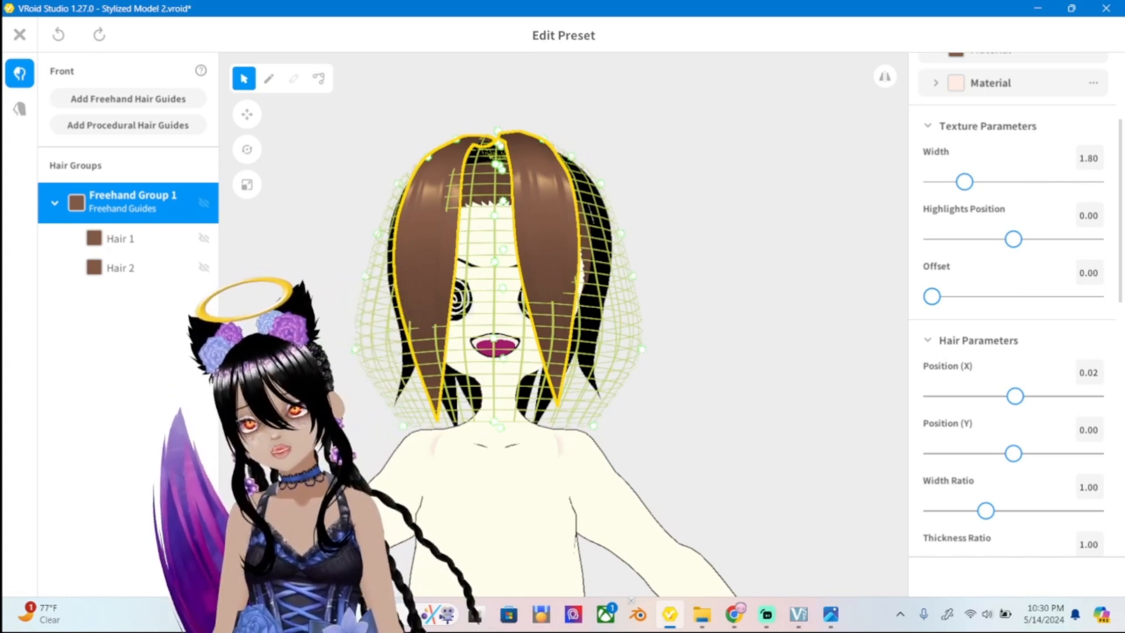
Duplicate Freehand Group 1 with both of its strands.
right_click(167, 202)
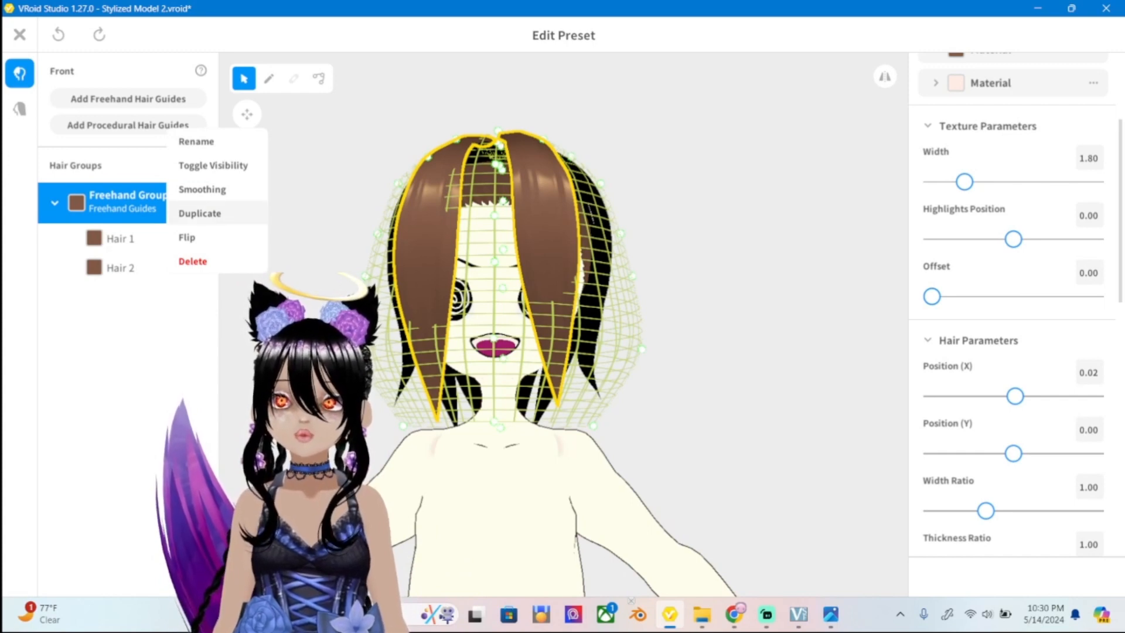
click(199, 214)
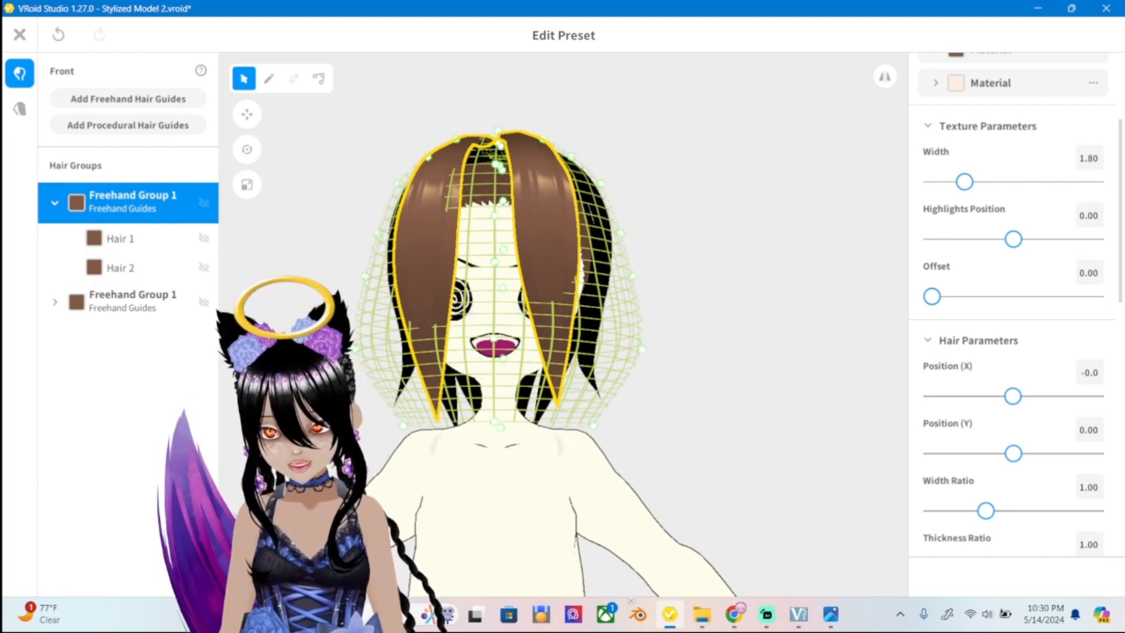
key(Escape)
Delete Hair 2 from the first Freehand Group 1 and check which strands each of the two groups holds.
click(128, 268)
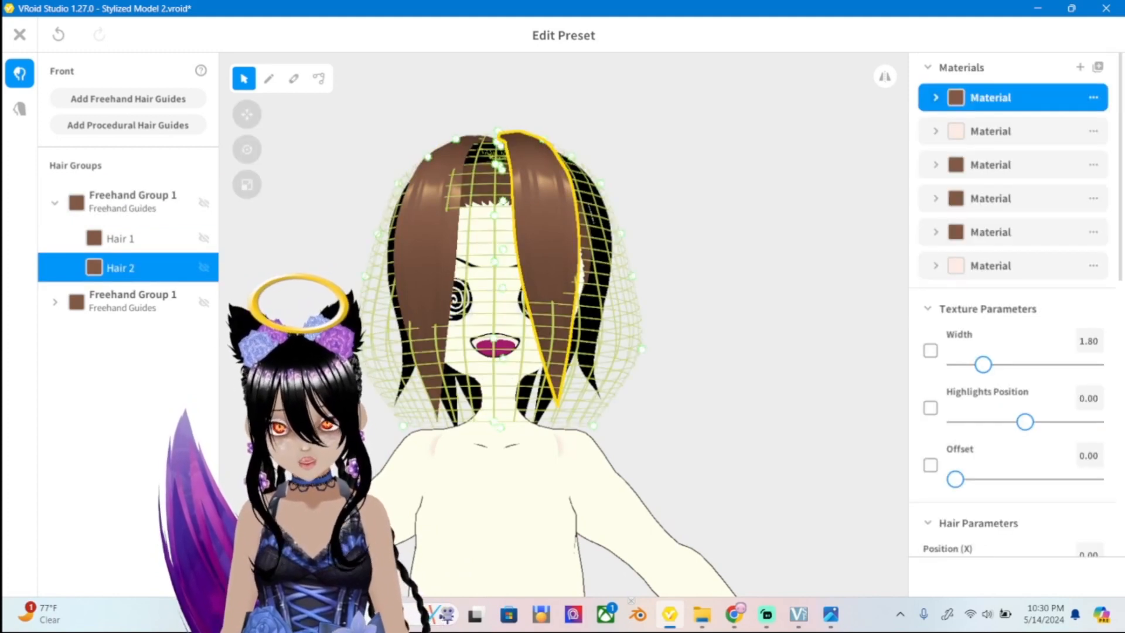
right_click(158, 267)
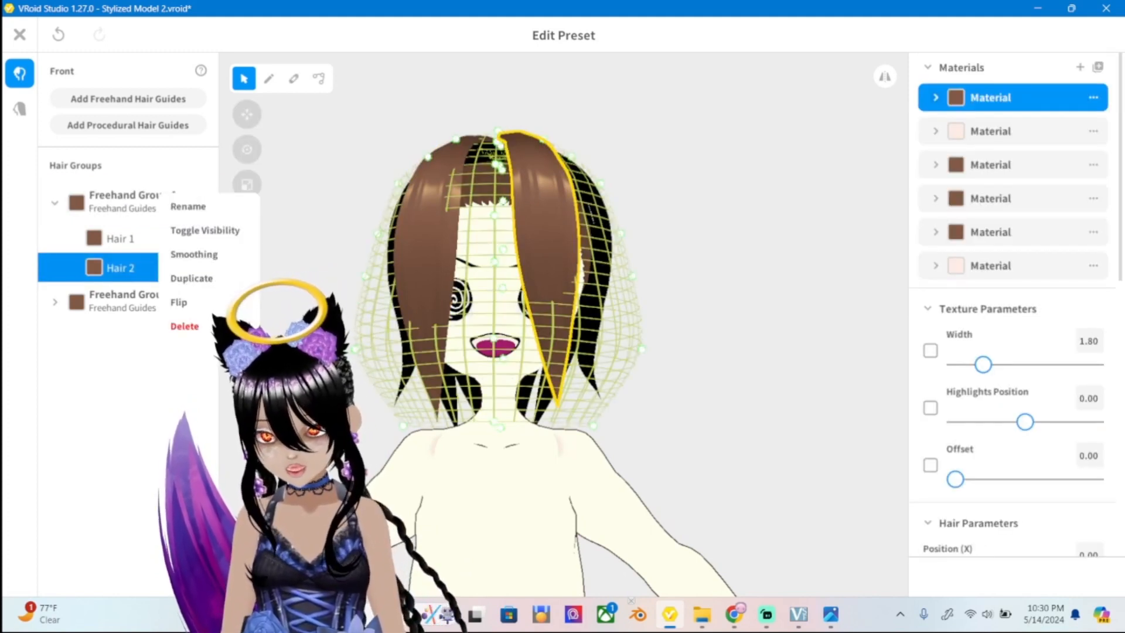
click(183, 326)
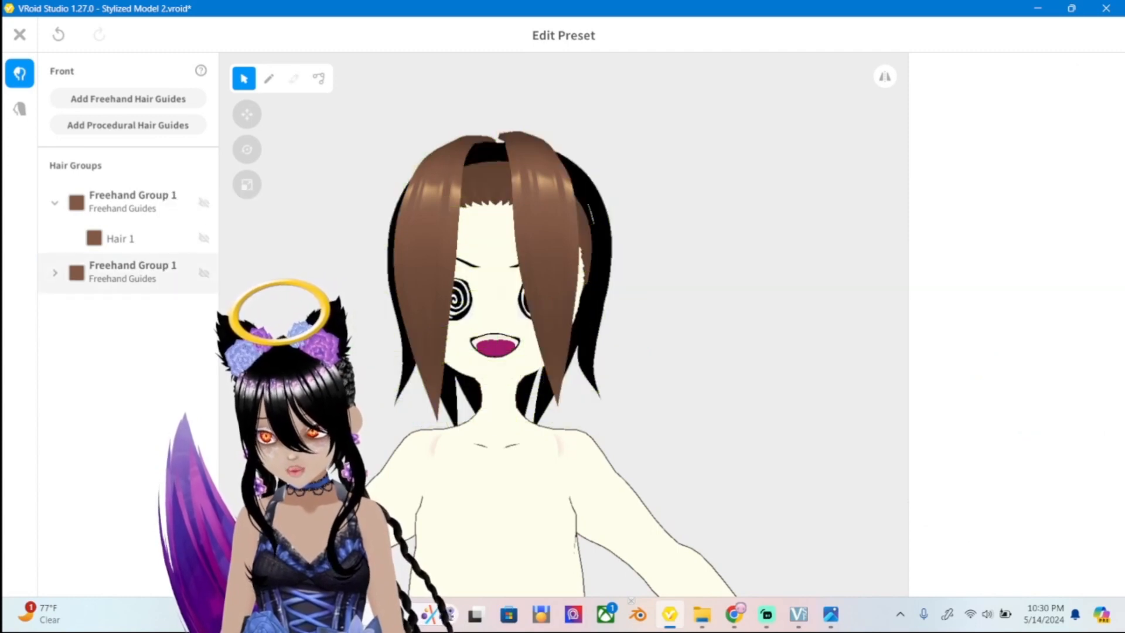
click(54, 273)
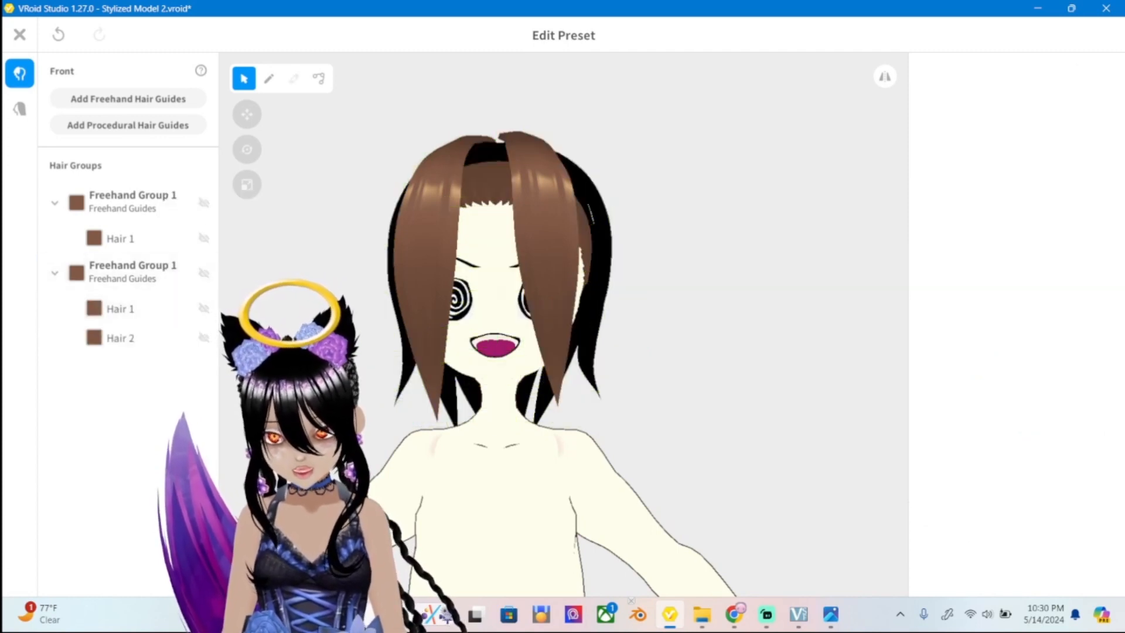
click(120, 238)
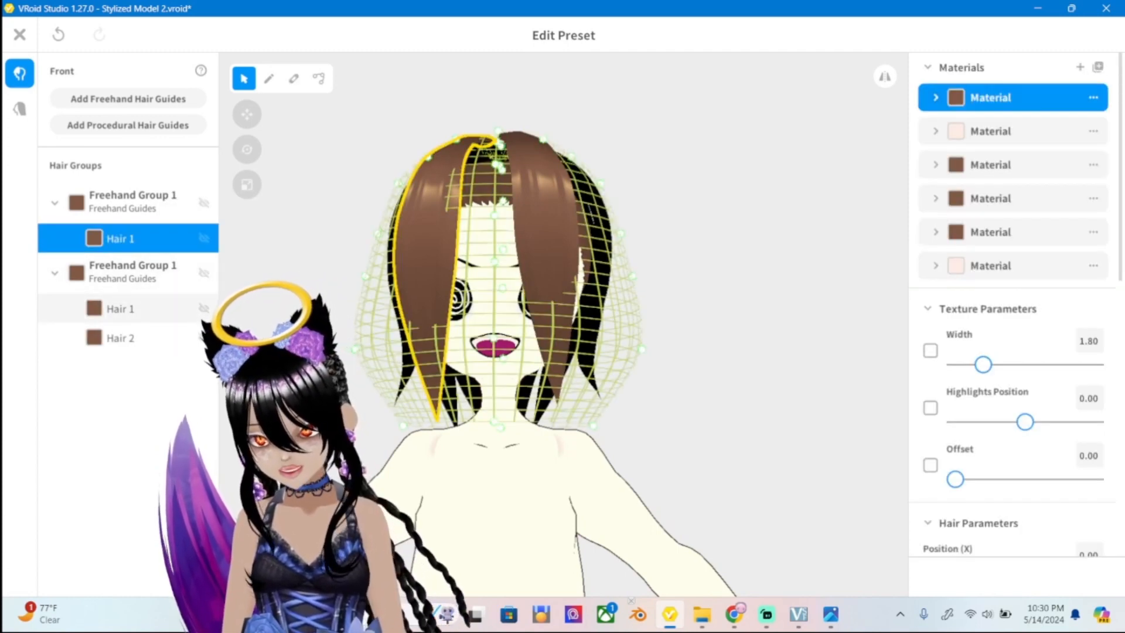
Delete Hair 1 from the second Freehand Group 1, keeping only Hair 2 in that group.
click(120, 309)
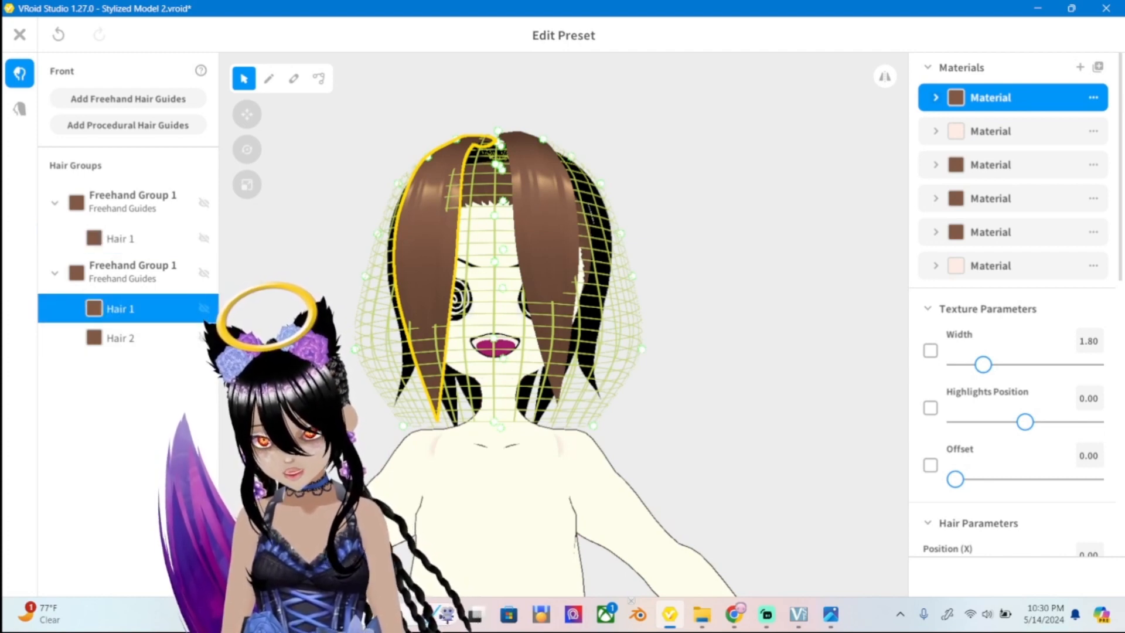
right_click(126, 308)
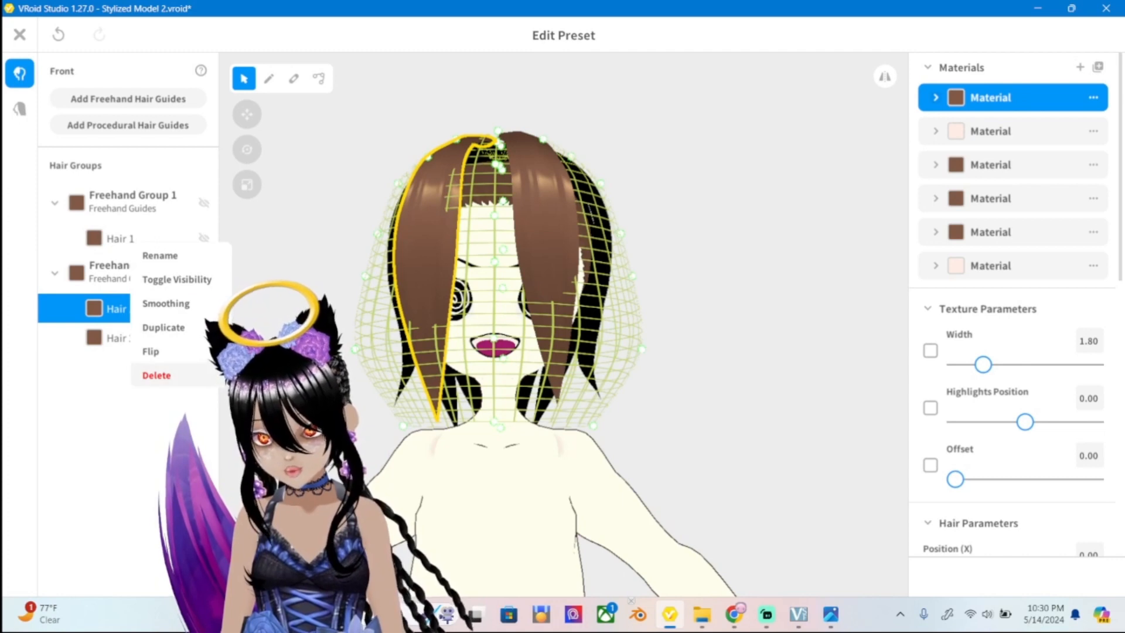
click(148, 374)
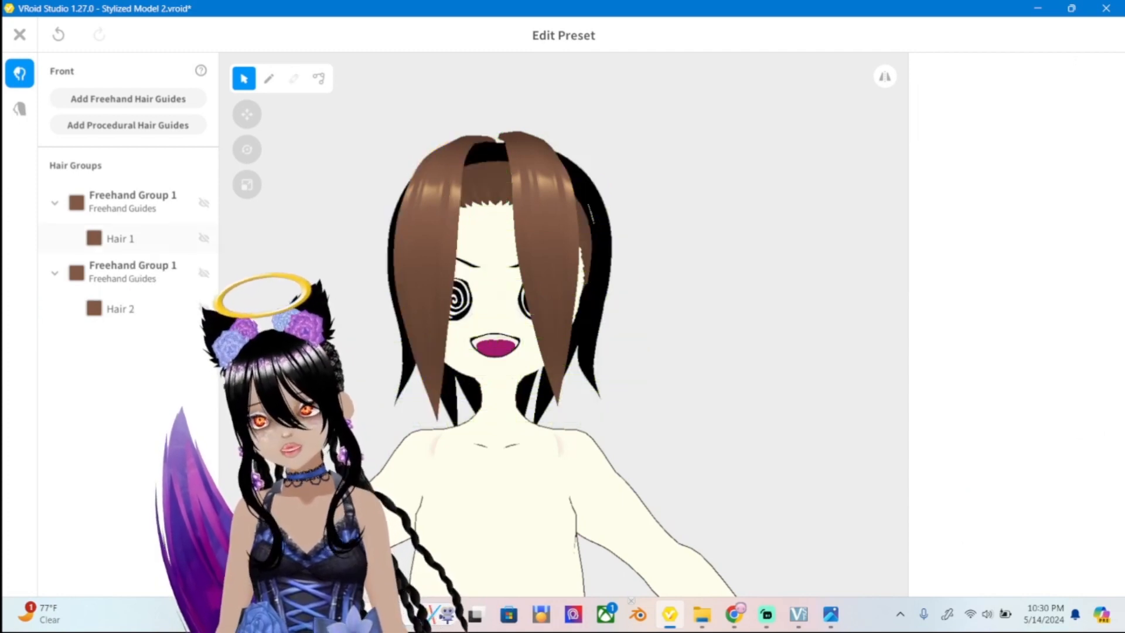
Set Position (X) of the second Freehand Group 1 to 0.02 and compare the strand placement with ref2.png.
click(128, 273)
scroll(1012, 305, down, 2)
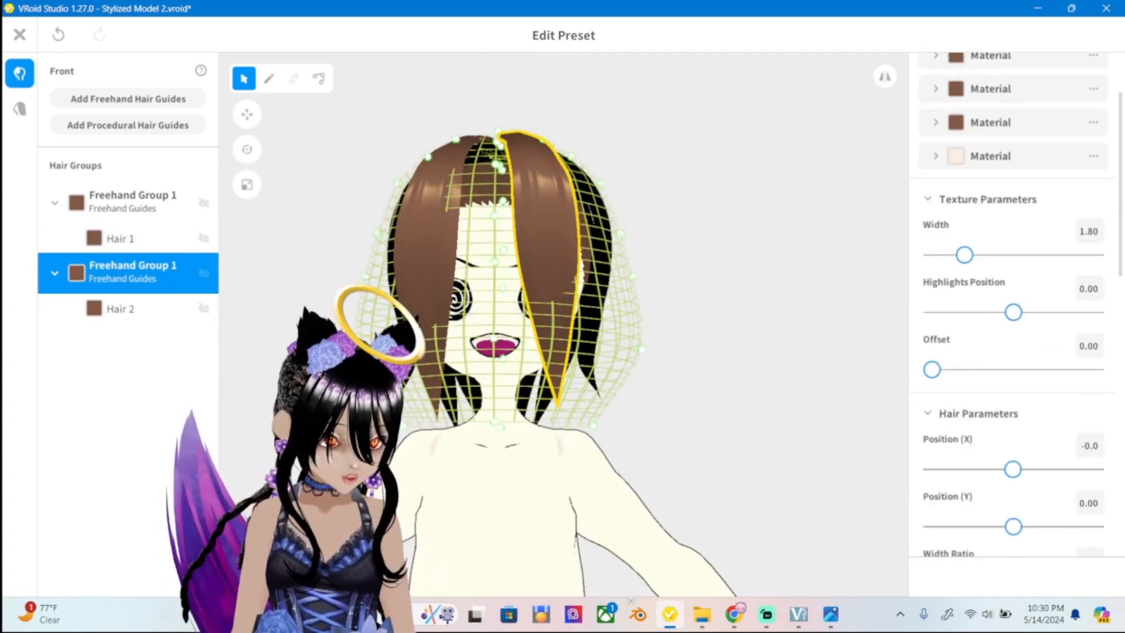
scroll(1012, 305, down, 1)
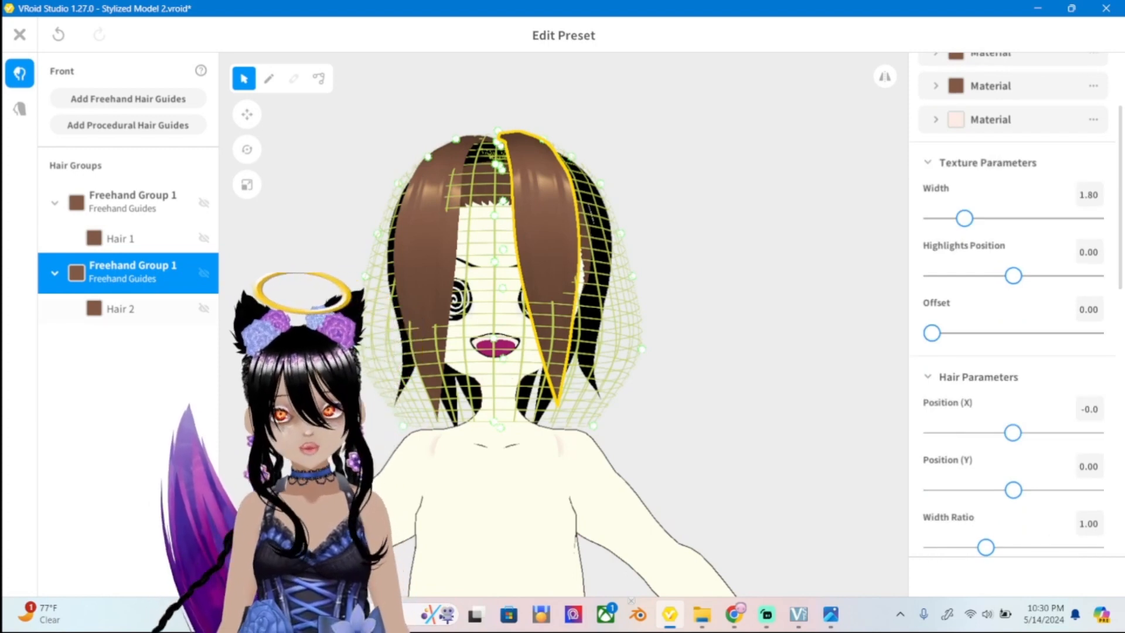
scroll(1012, 305, down, 2)
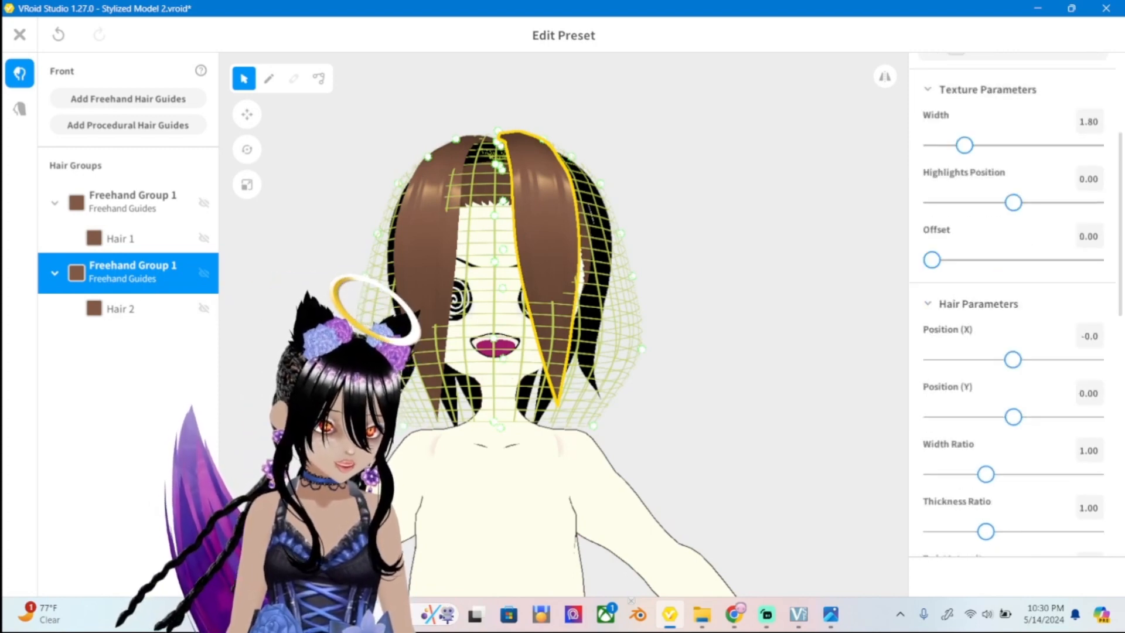
drag(1012, 359, 1015, 359)
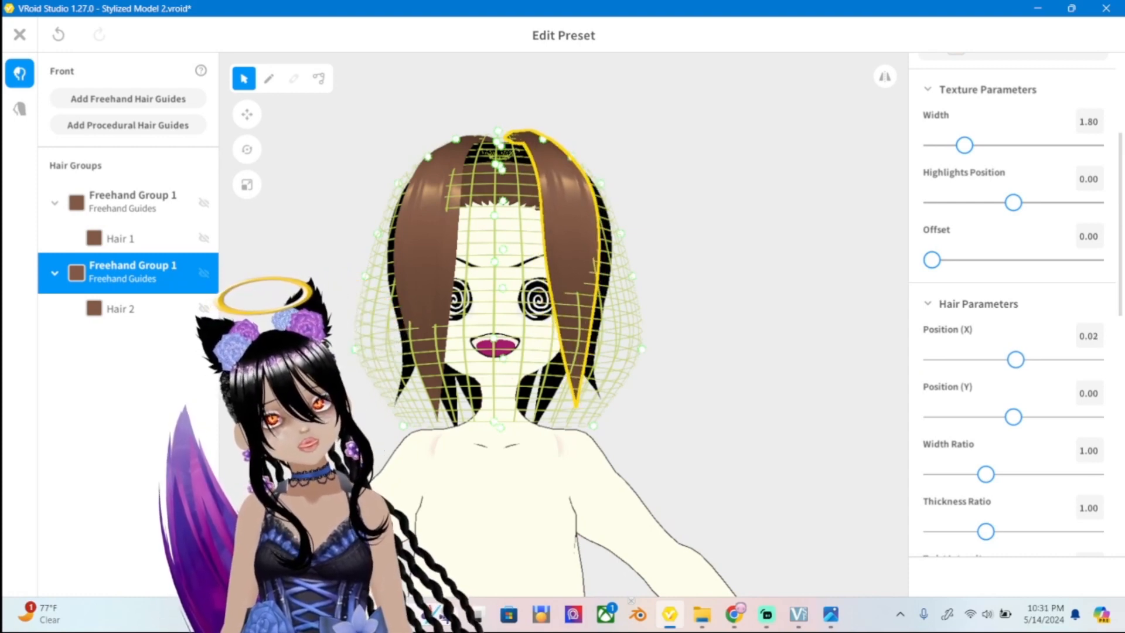
click(831, 614)
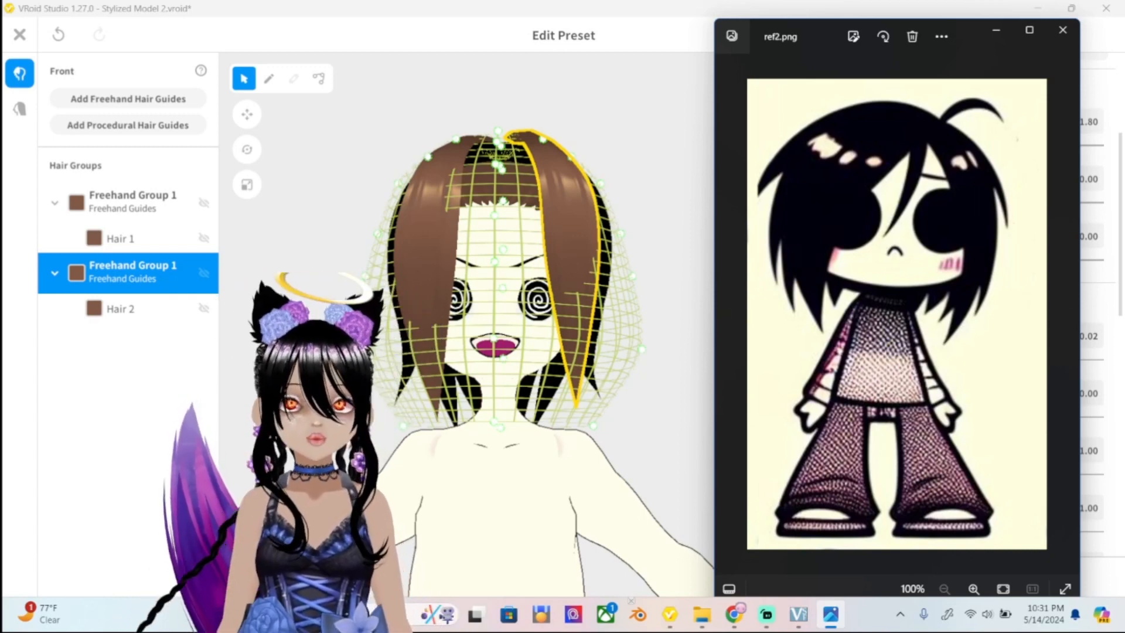
Adjust Hair 2's root near the crown parting with the Control Point tool.
click(318, 78)
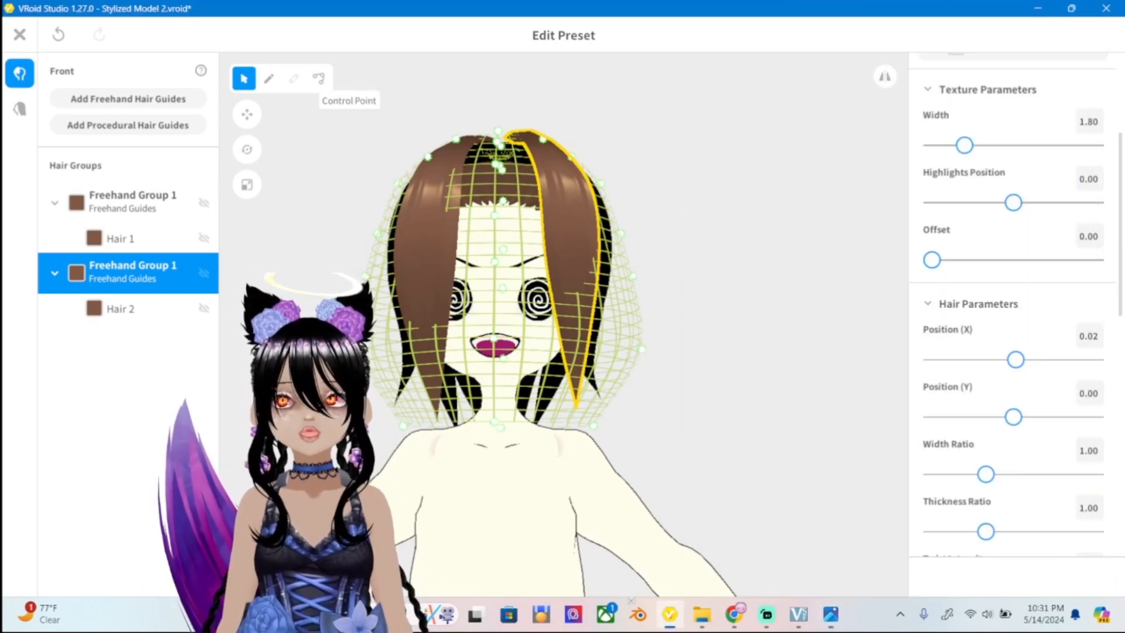
click(121, 309)
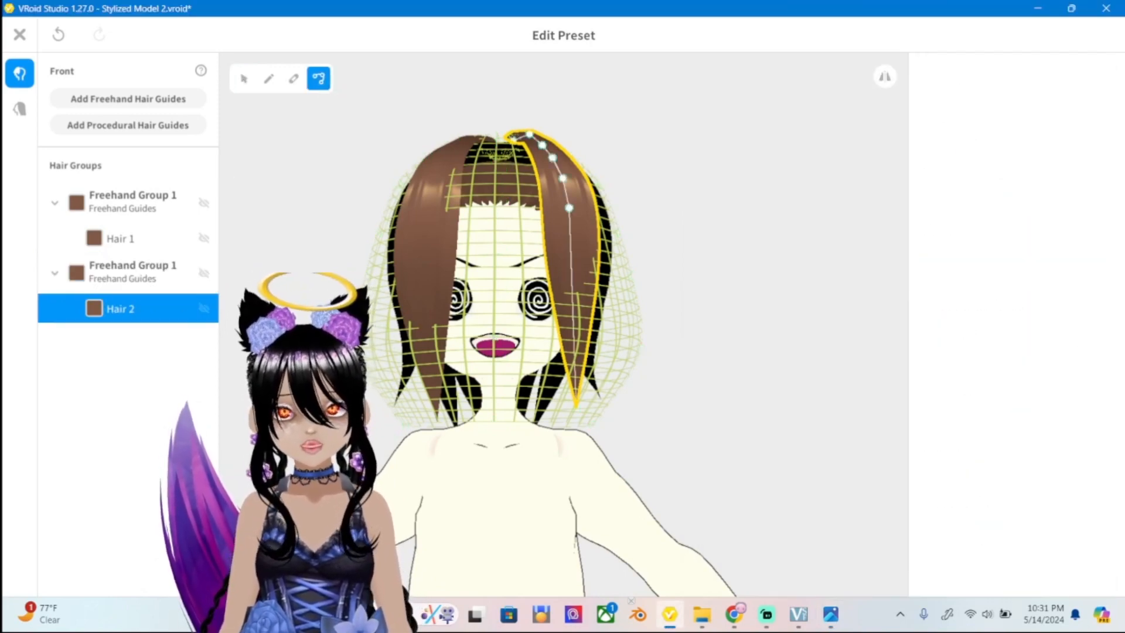
right_drag(674, 264, 706, 310)
drag(507, 149, 557, 189)
mouse_move(557, 190)
right_down()
mouse_move(542, 164)
mouse_move(548, 193)
right_up()
Move the root and upper control points of Hair 1 inward toward the centre parting.
click(120, 238)
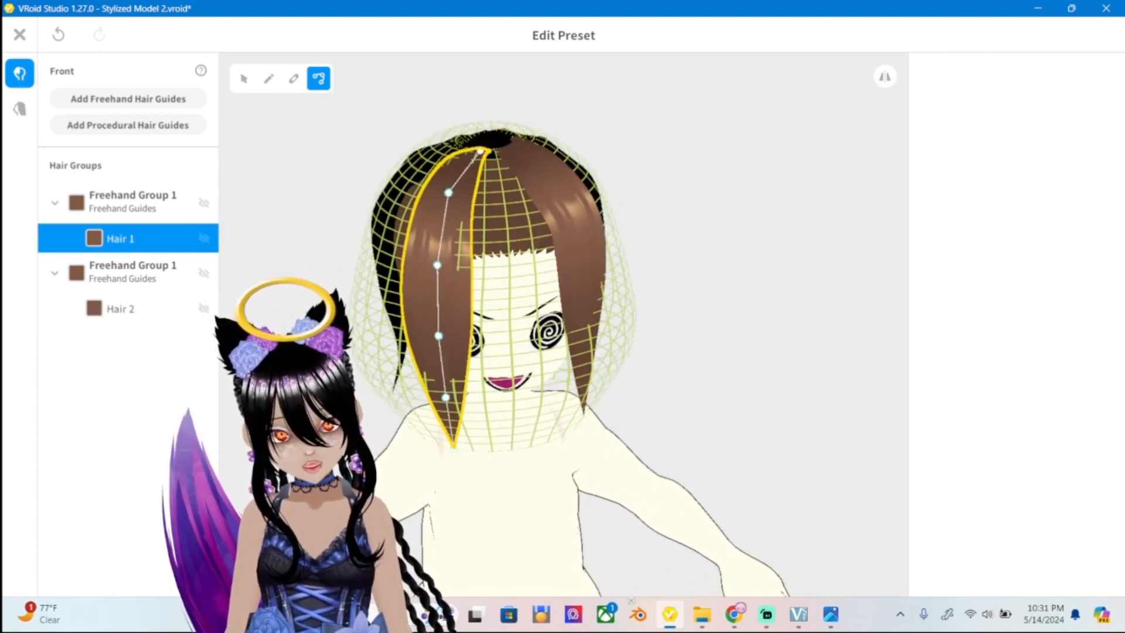
drag(481, 151, 488, 151)
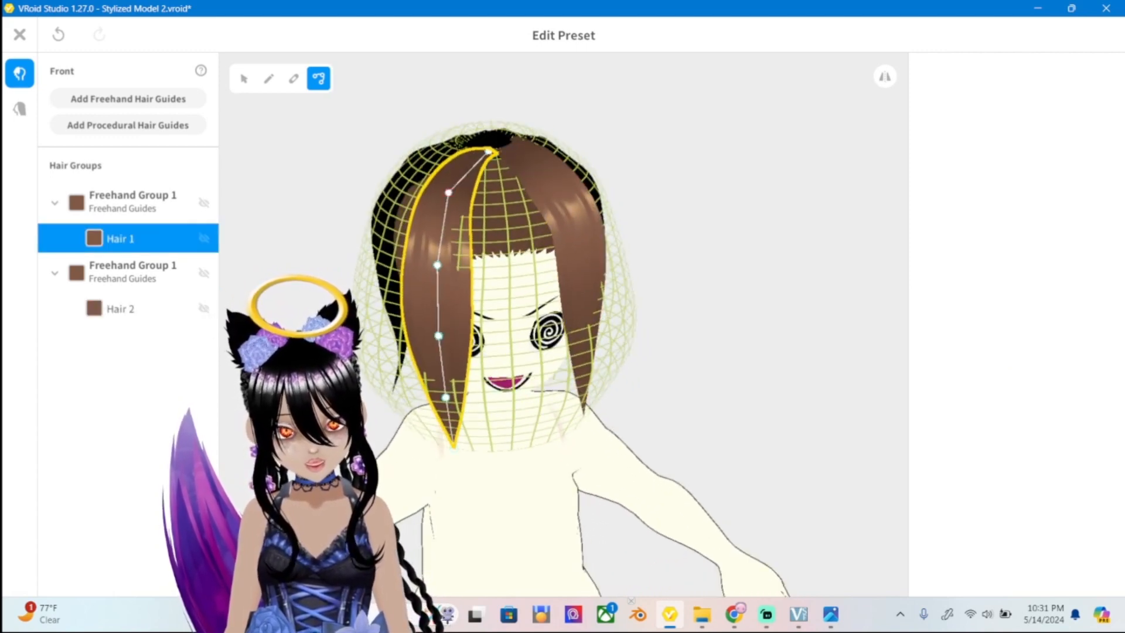
drag(449, 193, 463, 193)
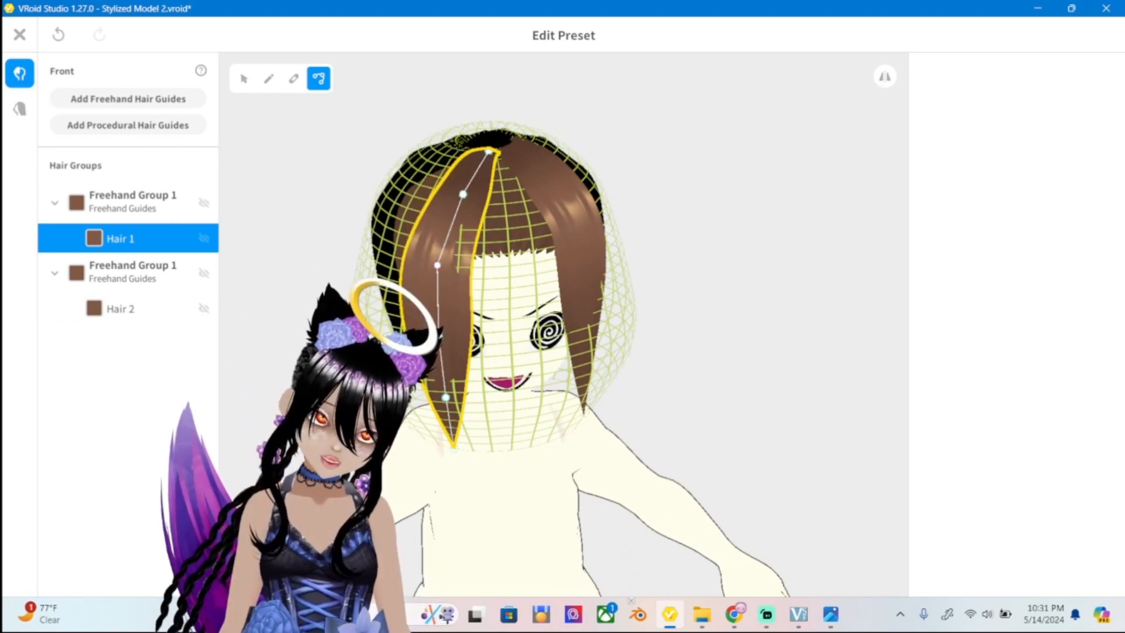
drag(437, 265, 445, 265)
right_drag(548, 193, 530, 154)
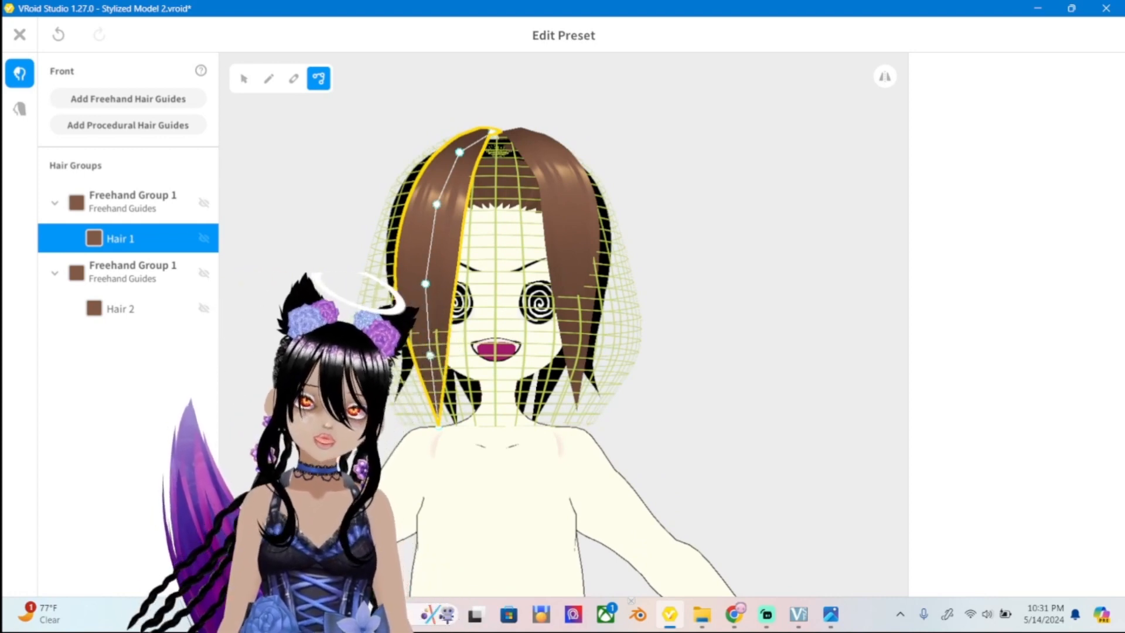
Lower the starting point of the second Freehand Group 1's Fluffy curve to slightly narrow the strand's root.
click(120, 308)
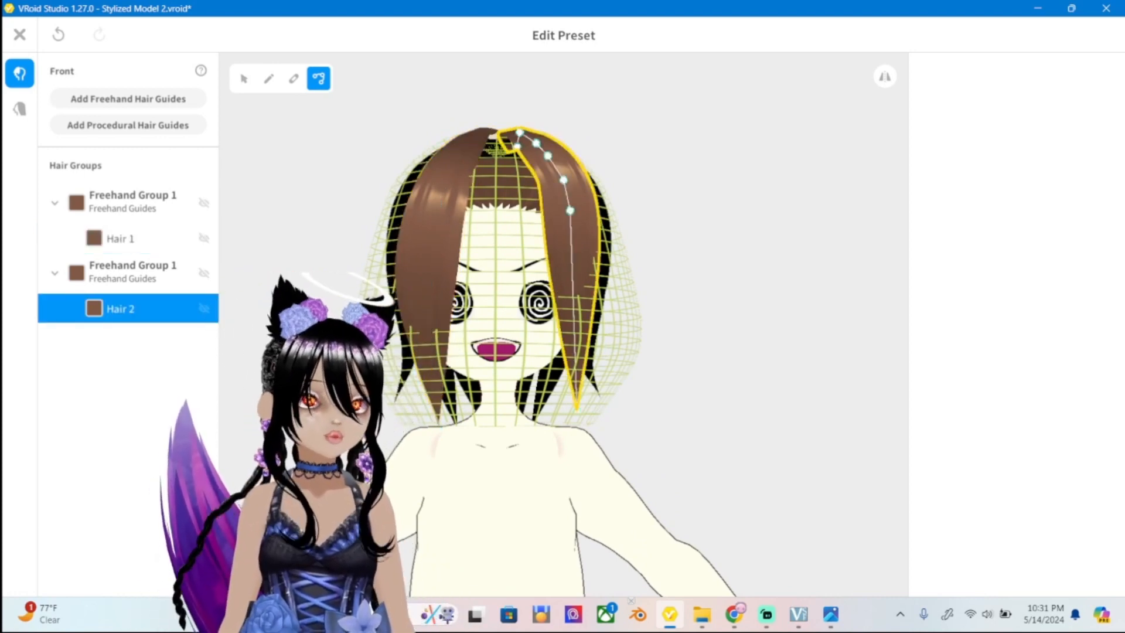
click(127, 273)
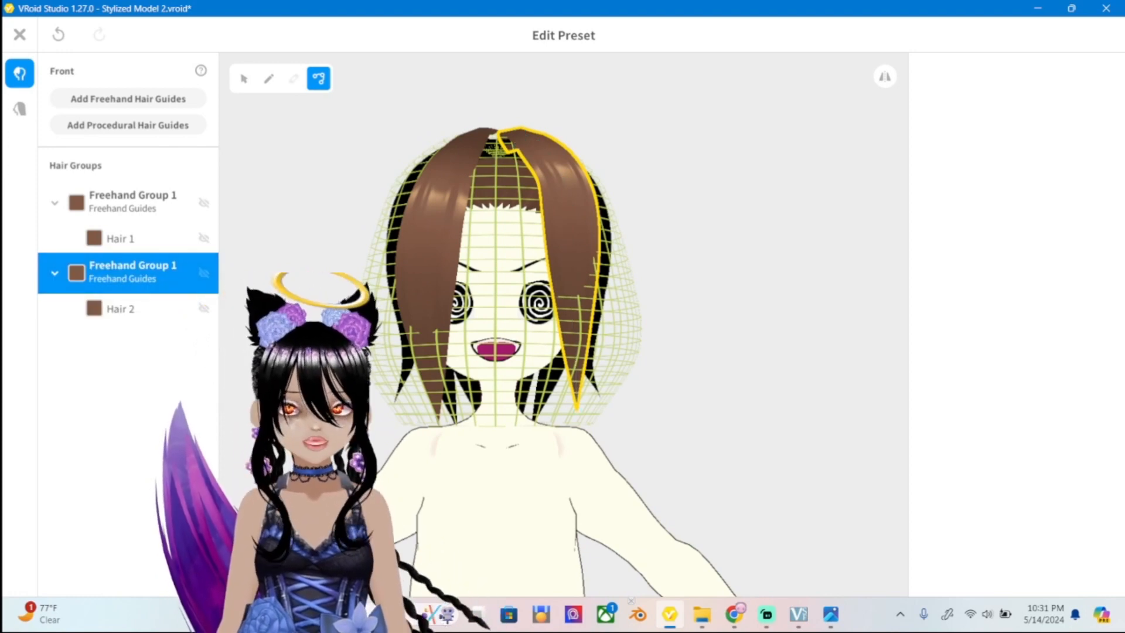
click(120, 308)
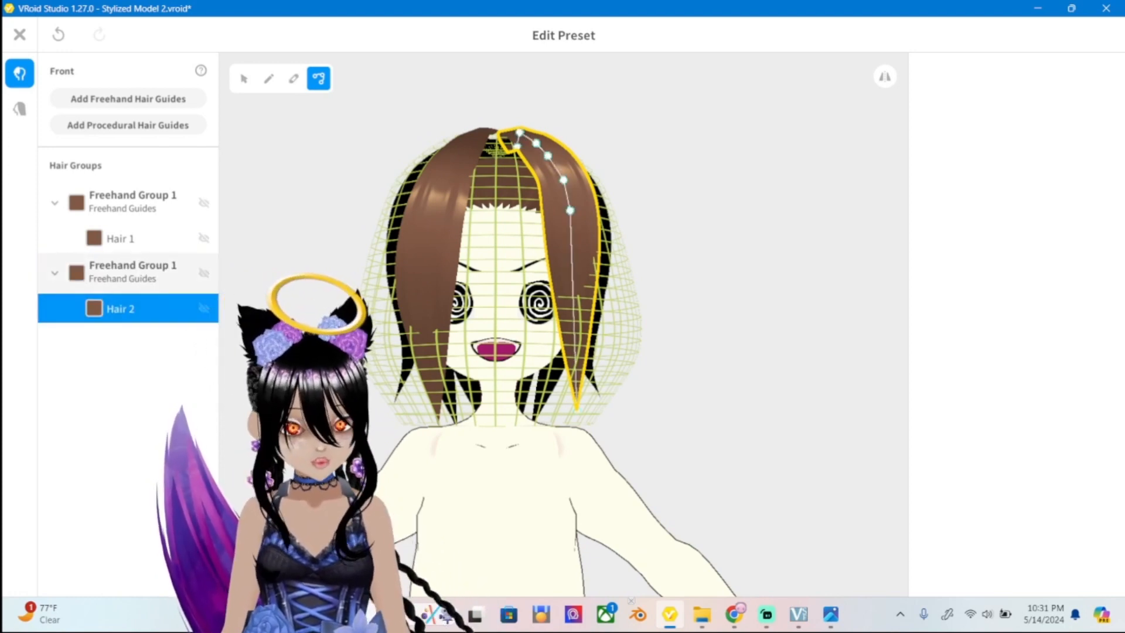
click(128, 272)
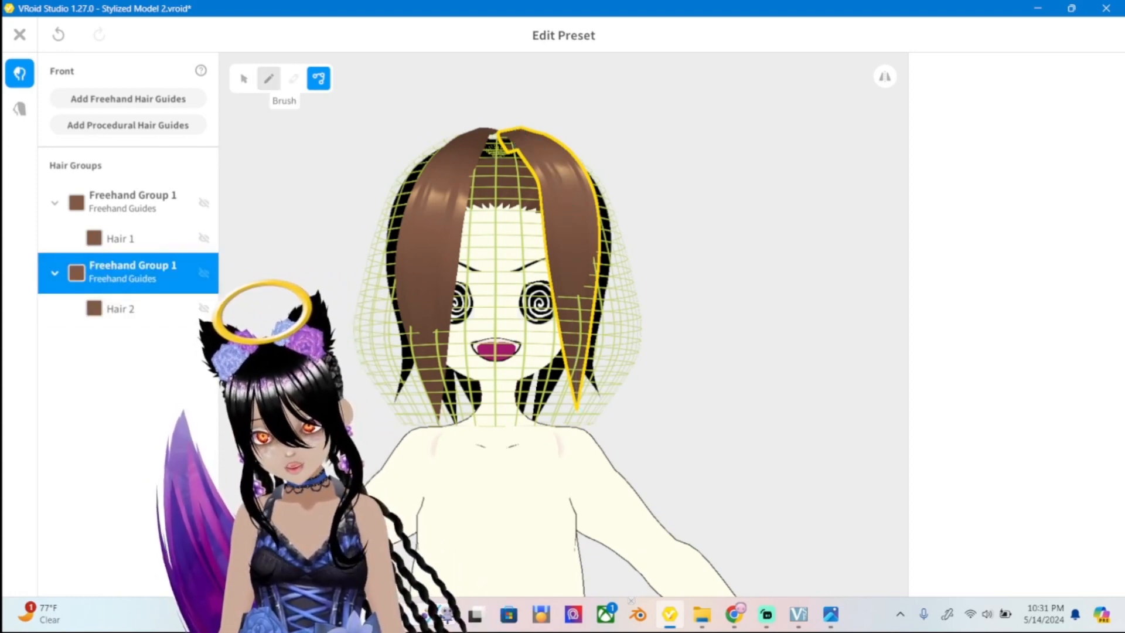
click(243, 78)
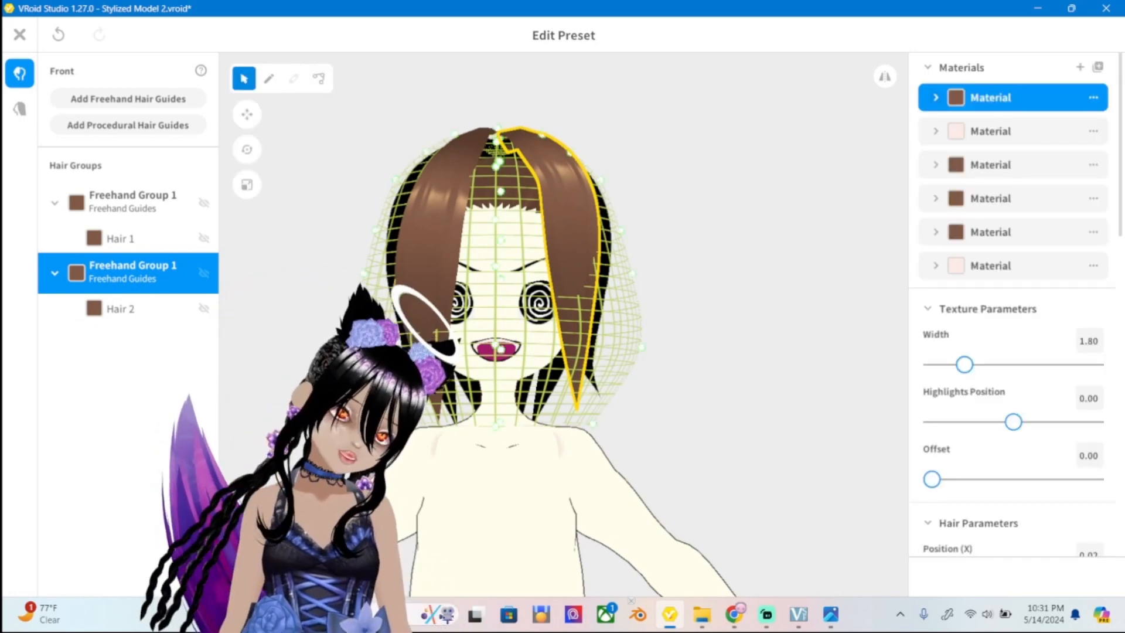
scroll(1012, 305, down, 12)
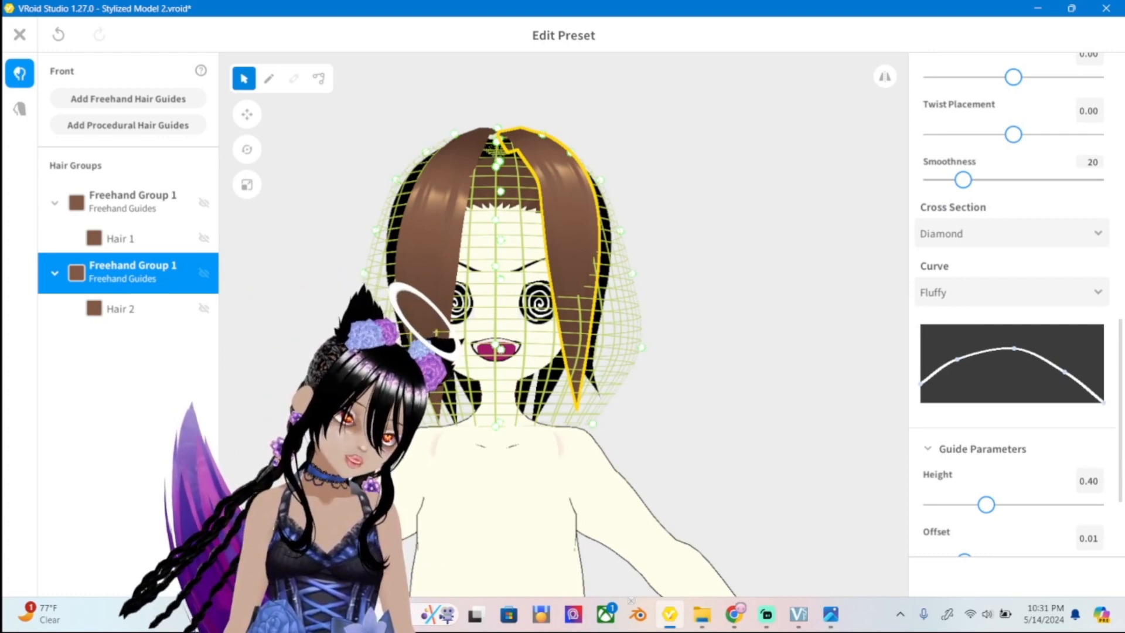
right_drag(704, 247, 727, 381)
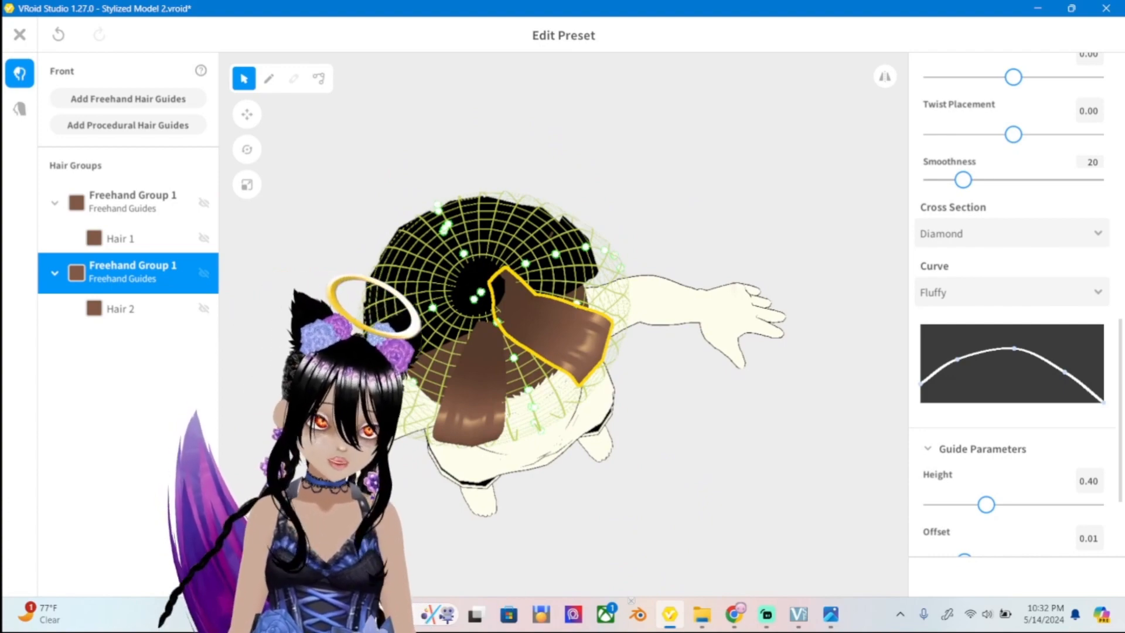
right_drag(726, 381, 656, 405)
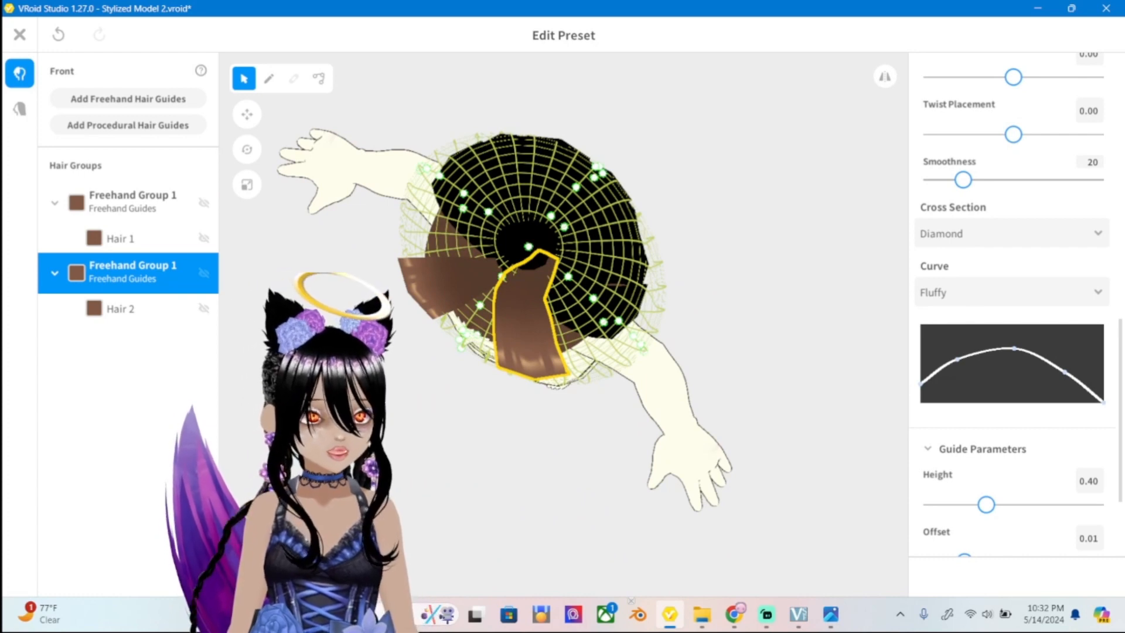
mouse_move(920, 383)
mouse_down()
mouse_move(920, 324)
mouse_move(921, 402)
mouse_move(921, 354)
mouse_move(921, 388)
mouse_up()
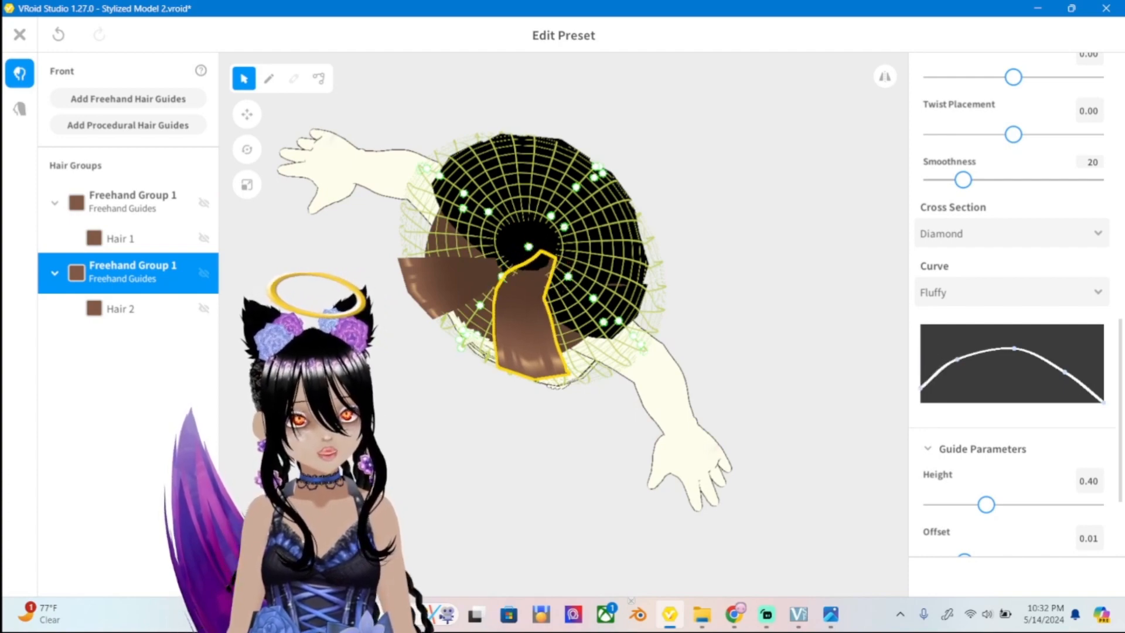
Raise the early part of the second group's curve to widen the upper section of the strand.
right_drag(654, 306, 697, 299)
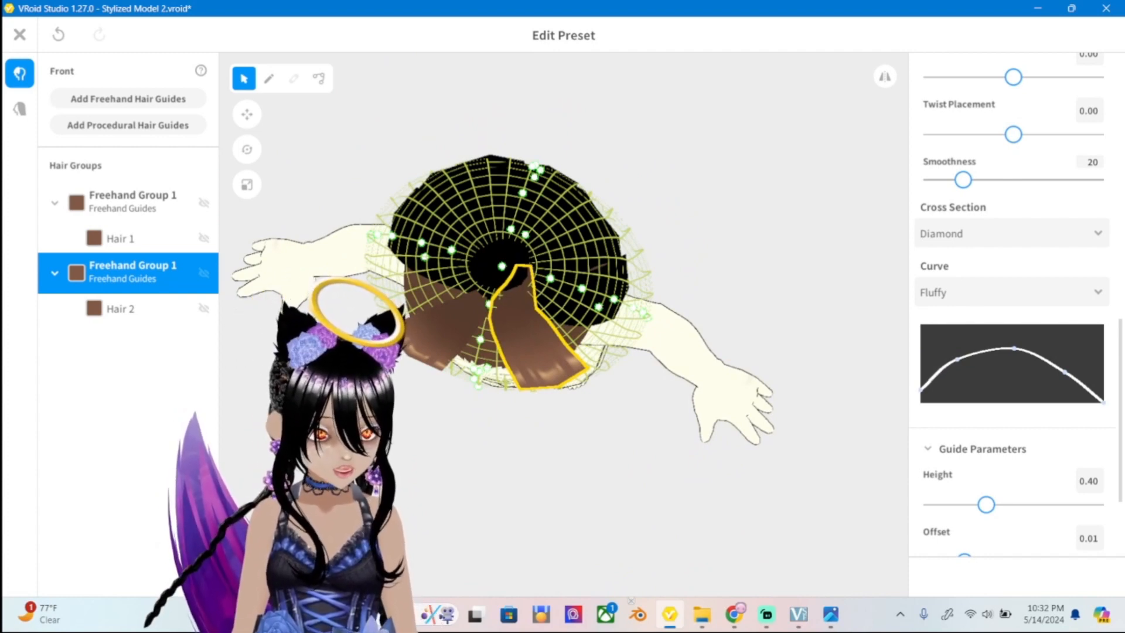
right_drag(650, 317, 645, 229)
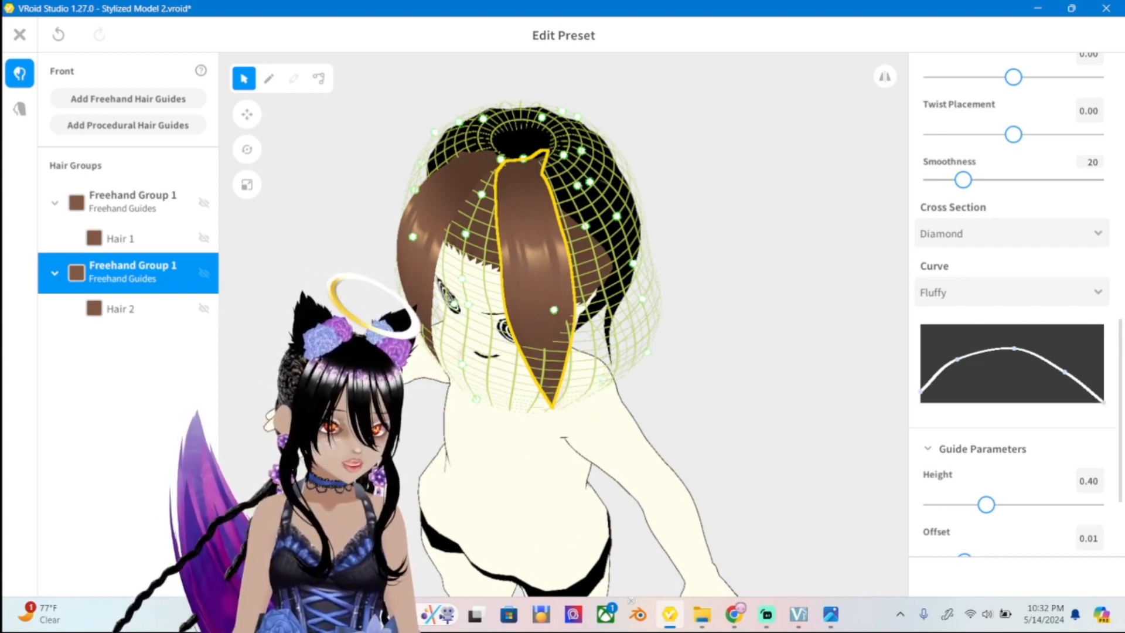
drag(957, 359, 1014, 348)
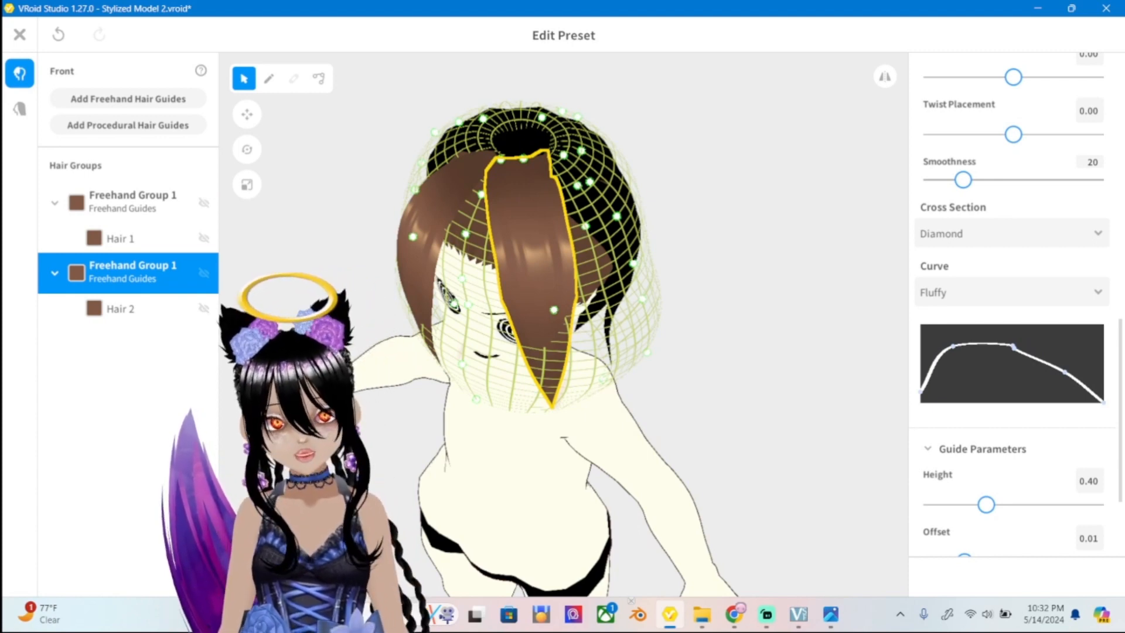
Add a point between the first points of the second group's curve and raise it into a rounded peak.
right_drag(673, 293, 721, 249)
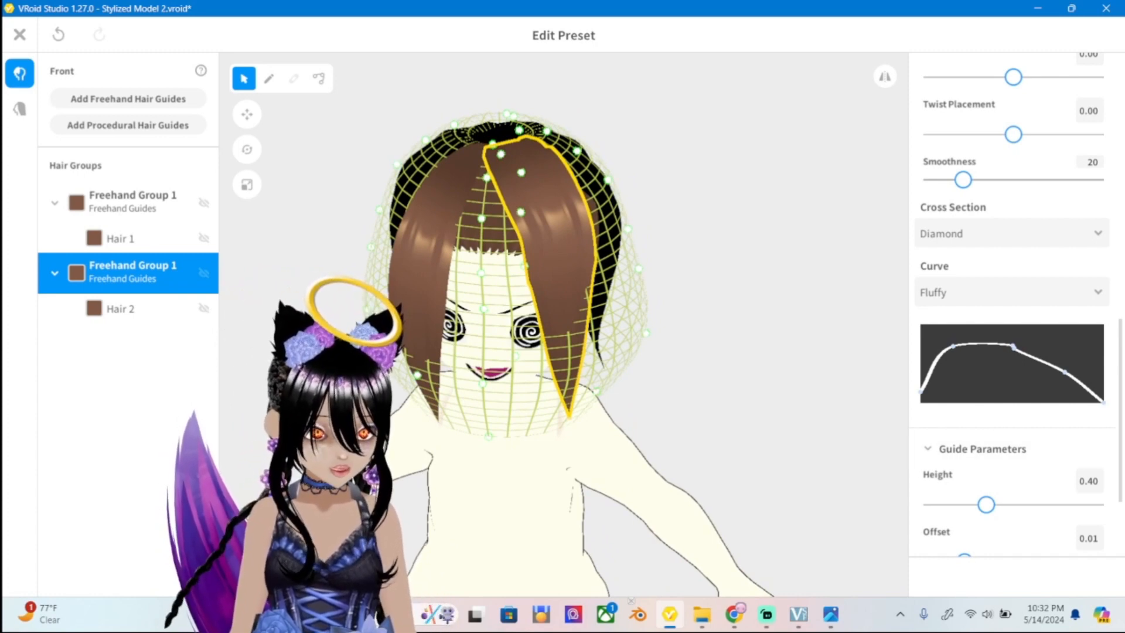
drag(953, 346, 950, 343)
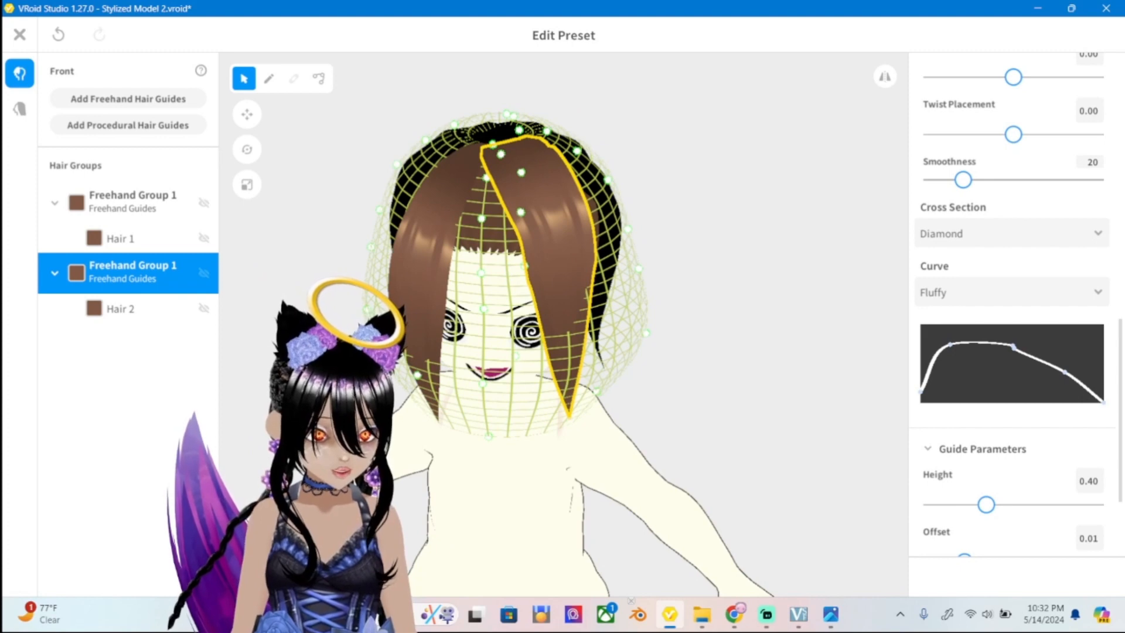
click(973, 343)
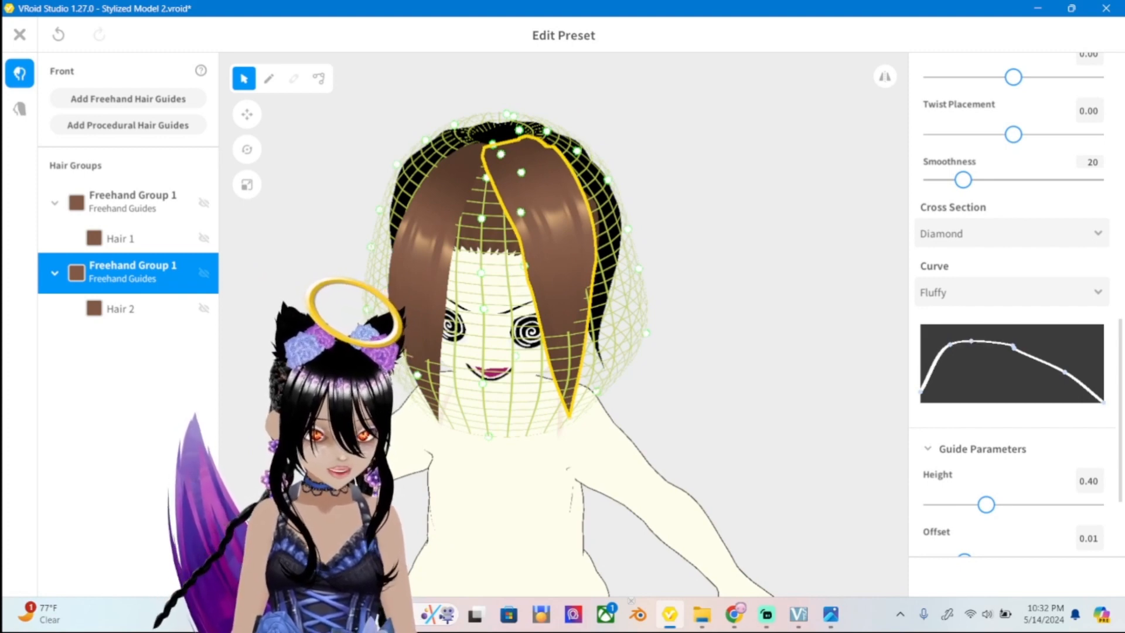
drag(972, 343, 969, 336)
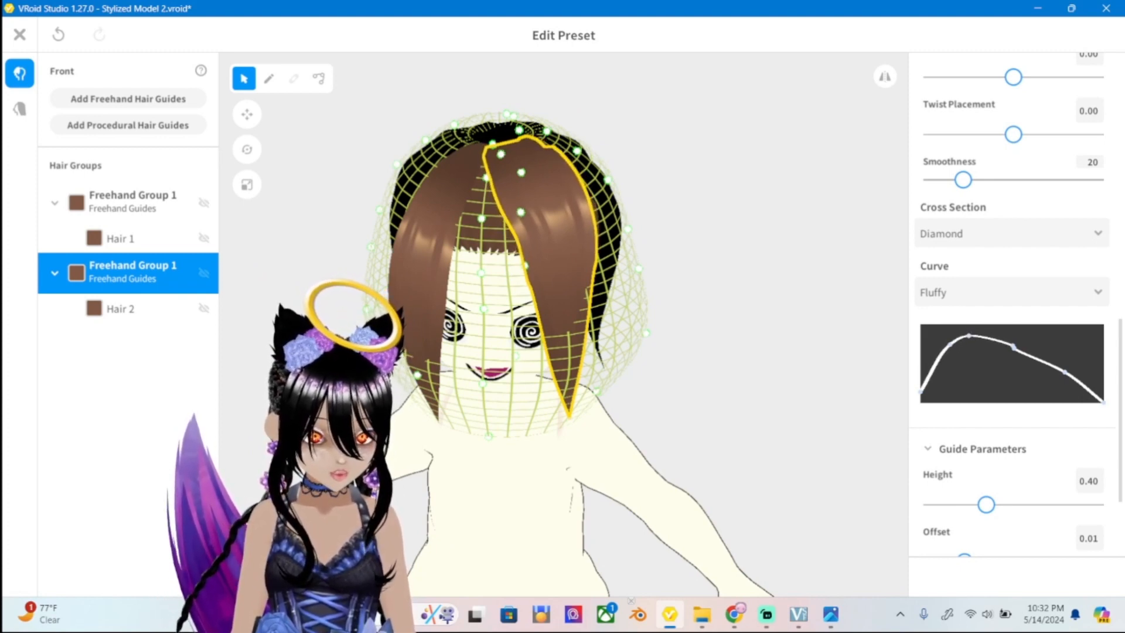
Move the upper control points of Hair 2 inward toward the centre parting so the strand's upper section covers more of the forehead.
right_drag(703, 351, 715, 305)
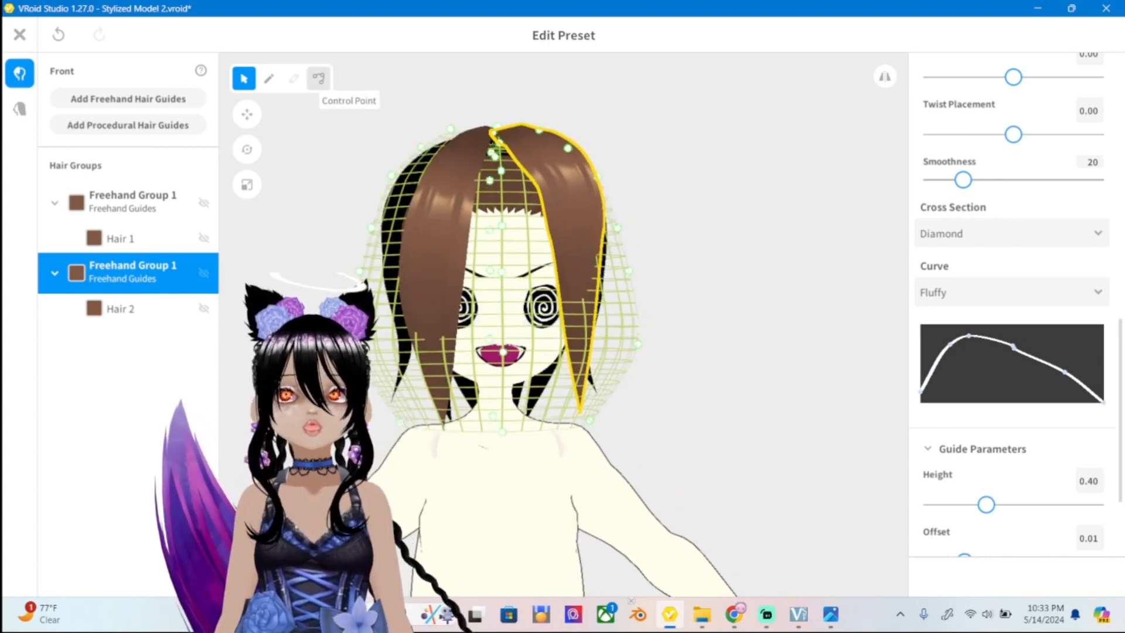
click(319, 78)
click(120, 308)
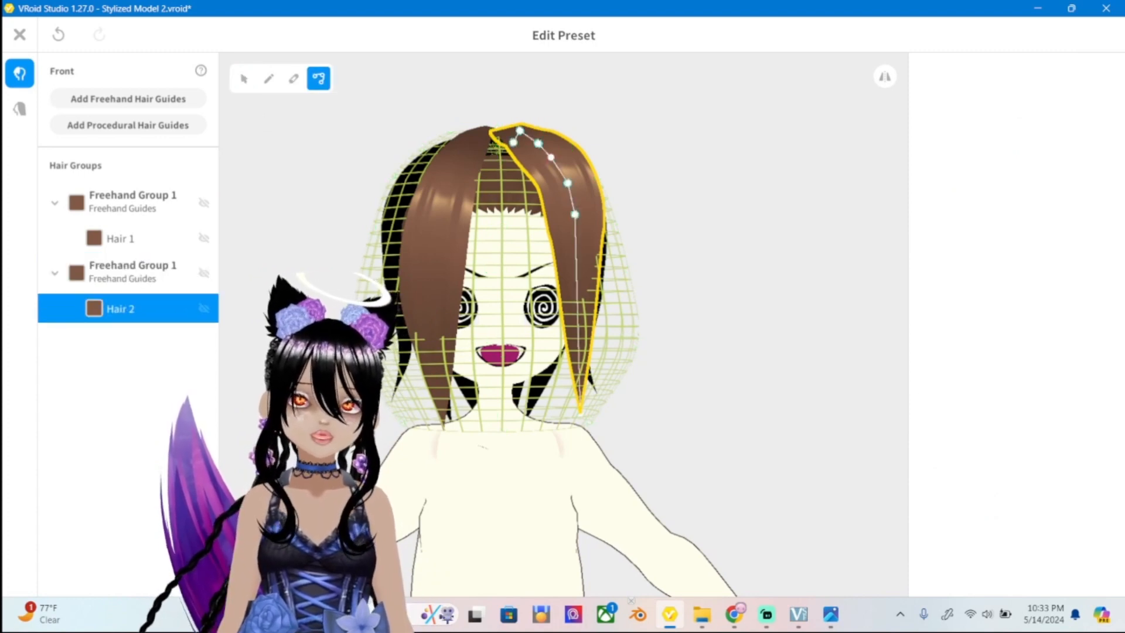
drag(550, 157, 556, 182)
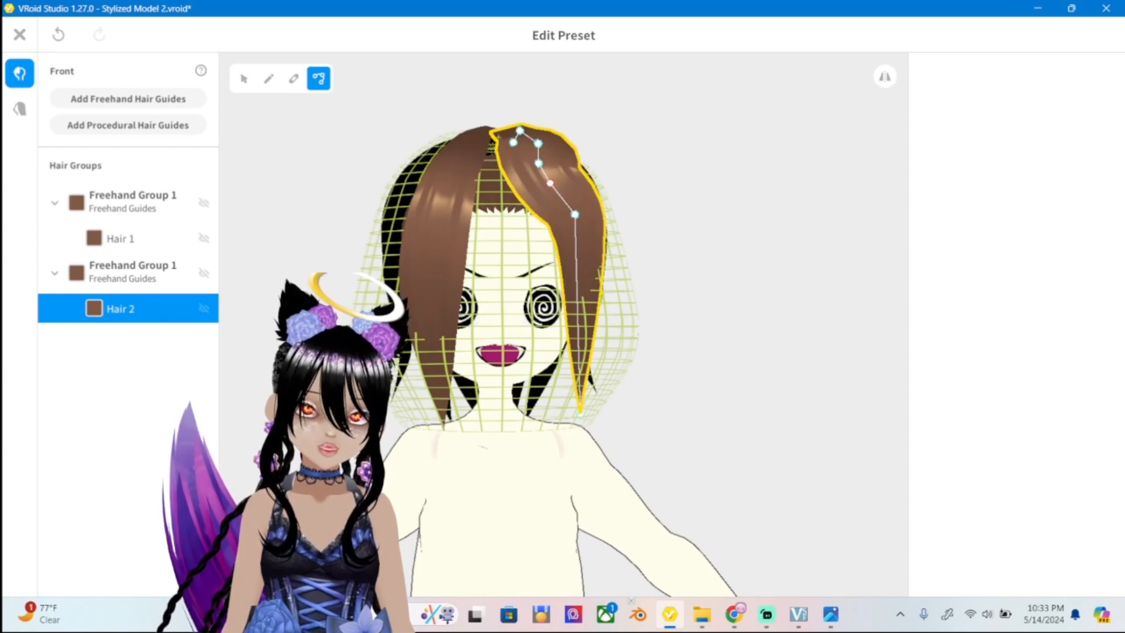
right_drag(703, 264, 703, 328)
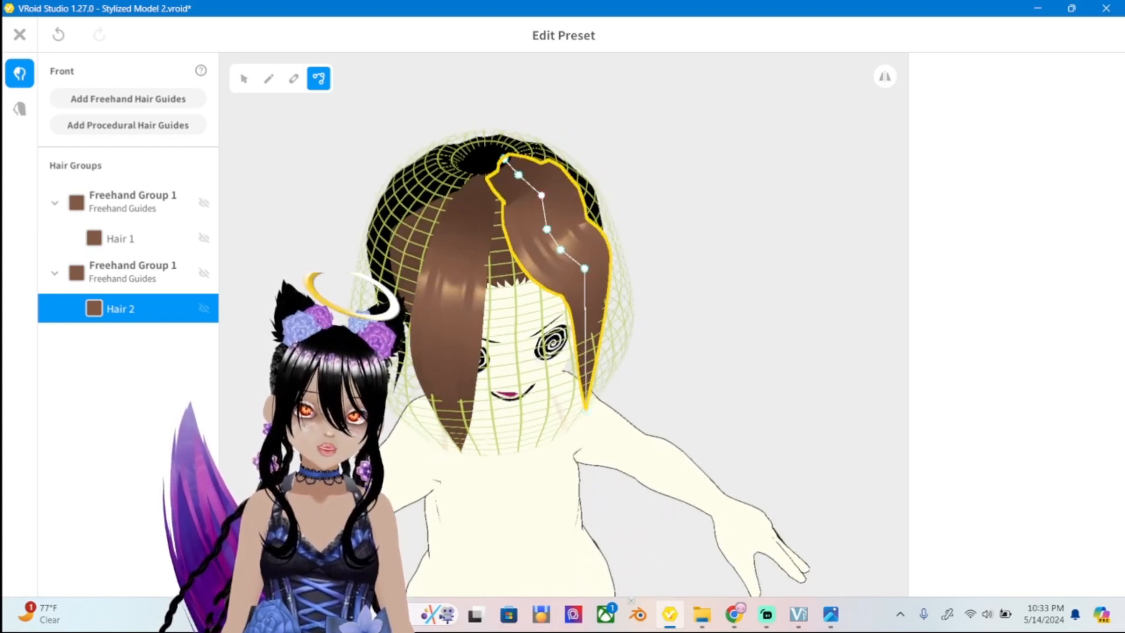
drag(542, 196, 531, 195)
scroll(531, 196, down, 2)
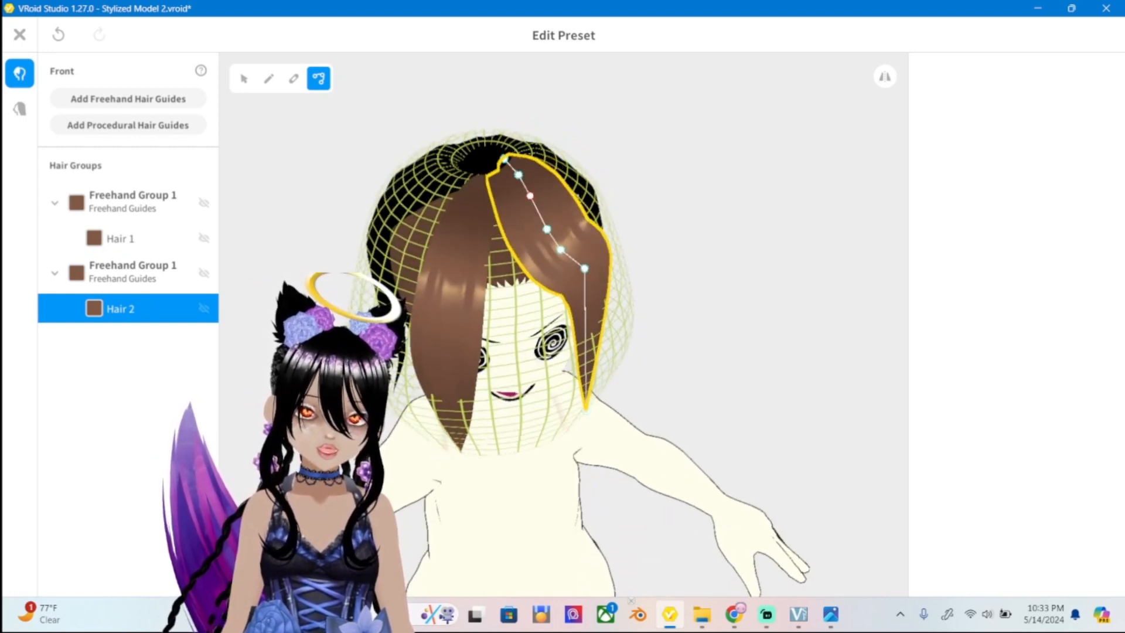
right_drag(530, 196, 516, 132)
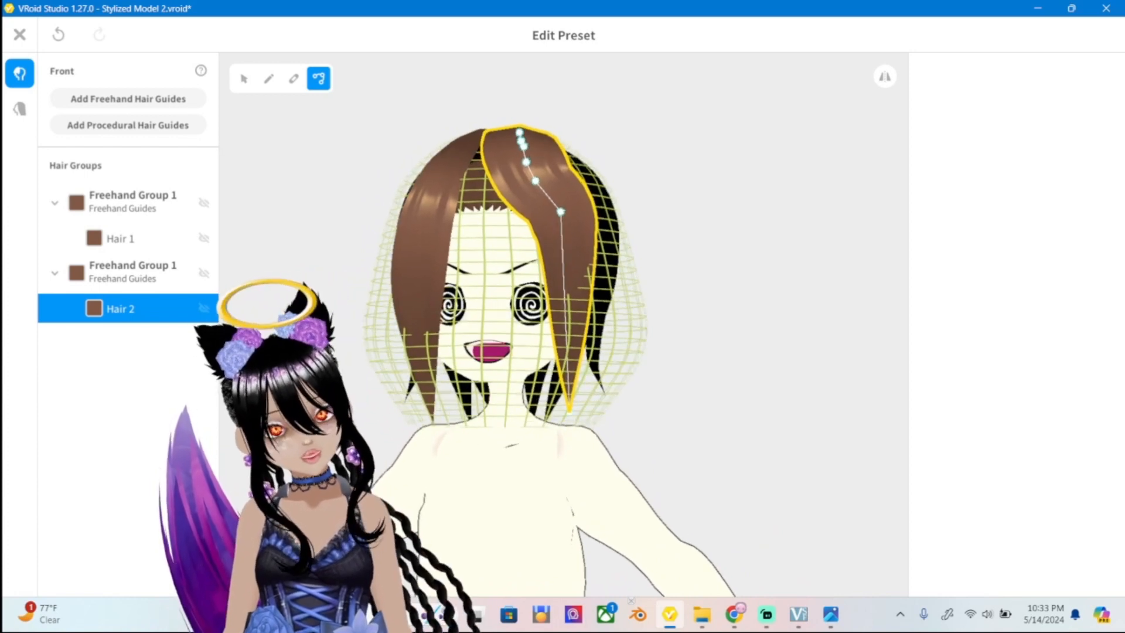
Check the hair against ref2.png and shift Hair 2's control point above the eye slightly inward and down to smooth its outer edge.
click(831, 613)
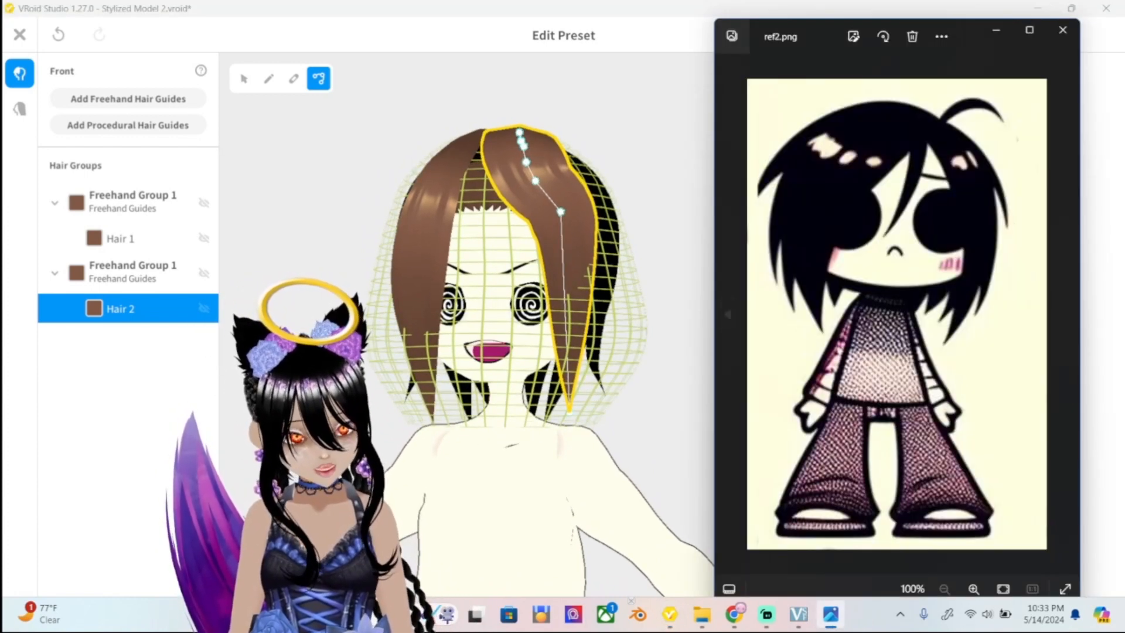
click(831, 614)
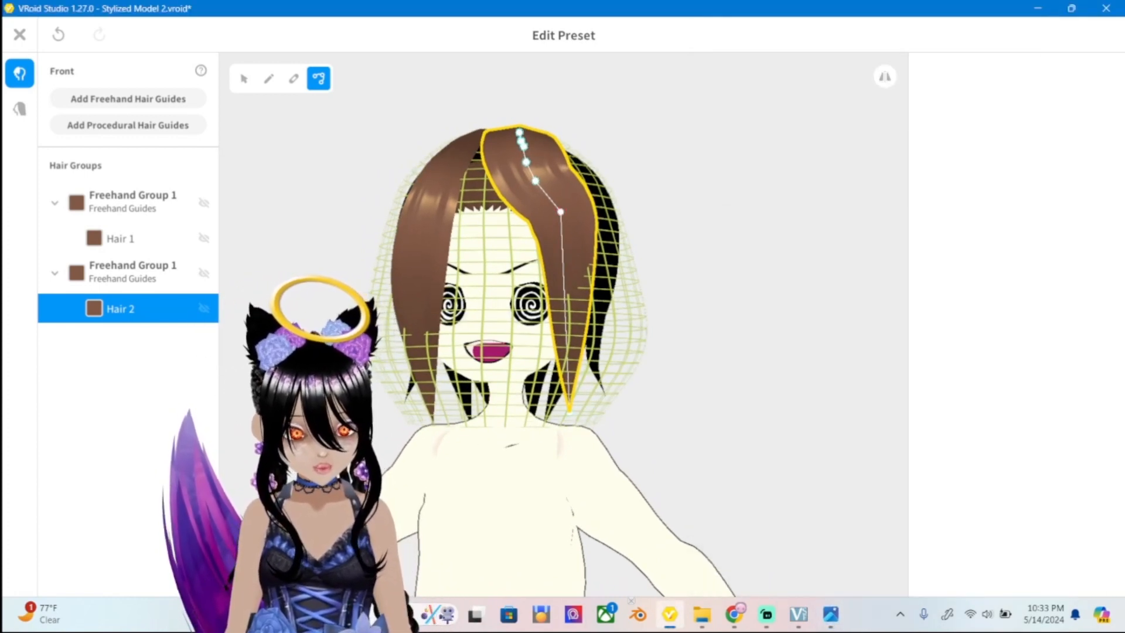
drag(561, 211, 553, 216)
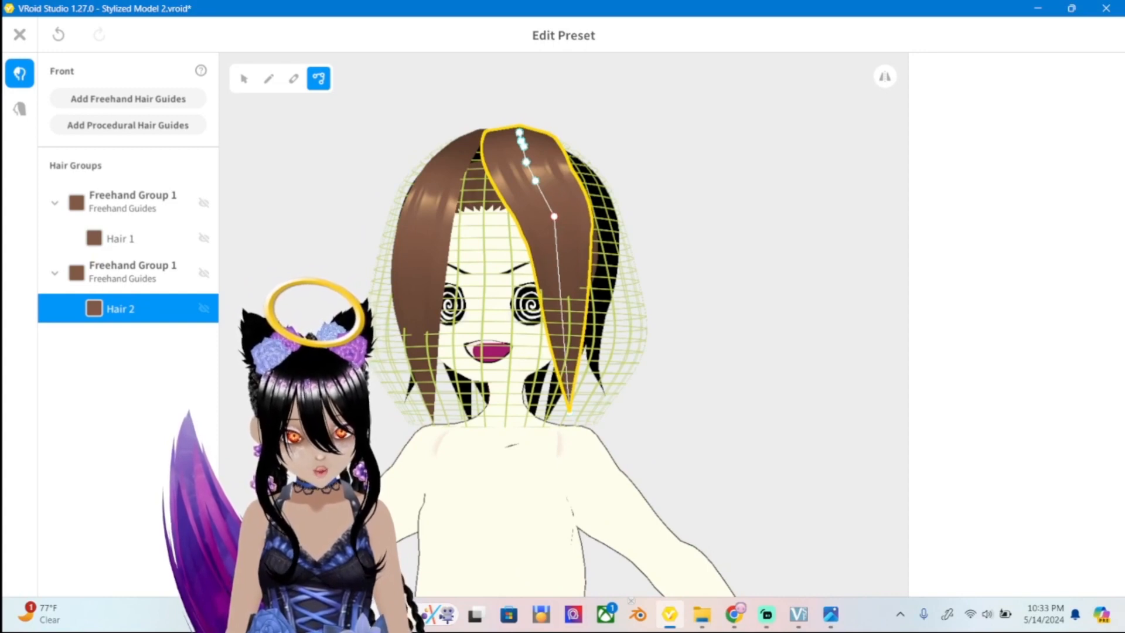
mouse_move(553, 216)
right_down()
mouse_move(578, 217)
mouse_move(566, 225)
right_up()
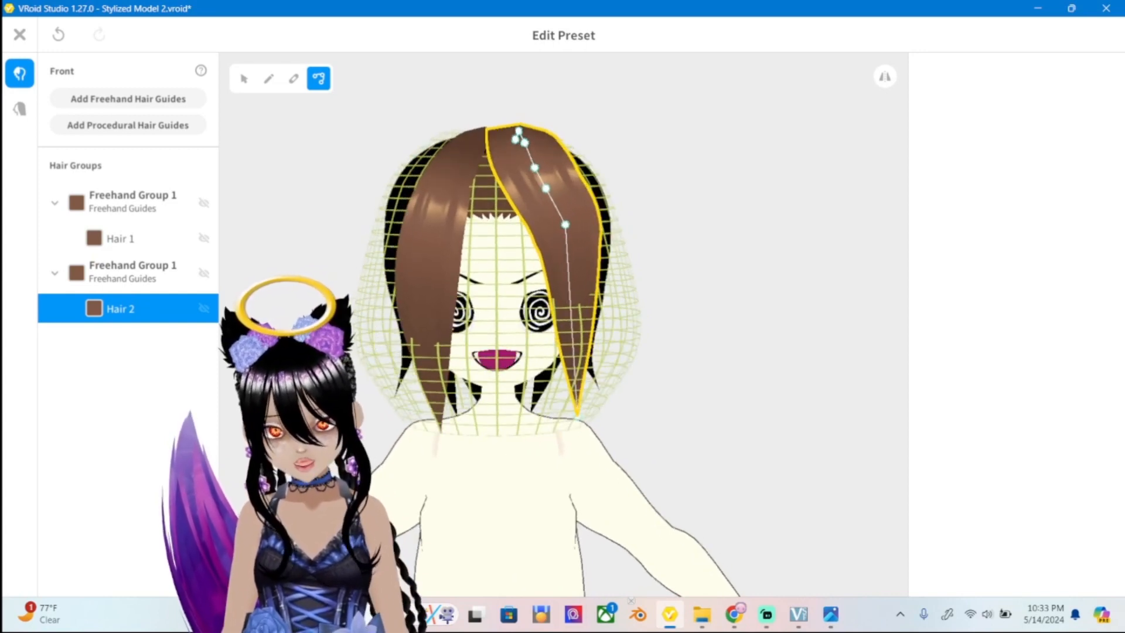
Raise the early part of the first Freehand Group 1's Fluffy curve and add a point beside it to form a rounded peak.
click(436, 214)
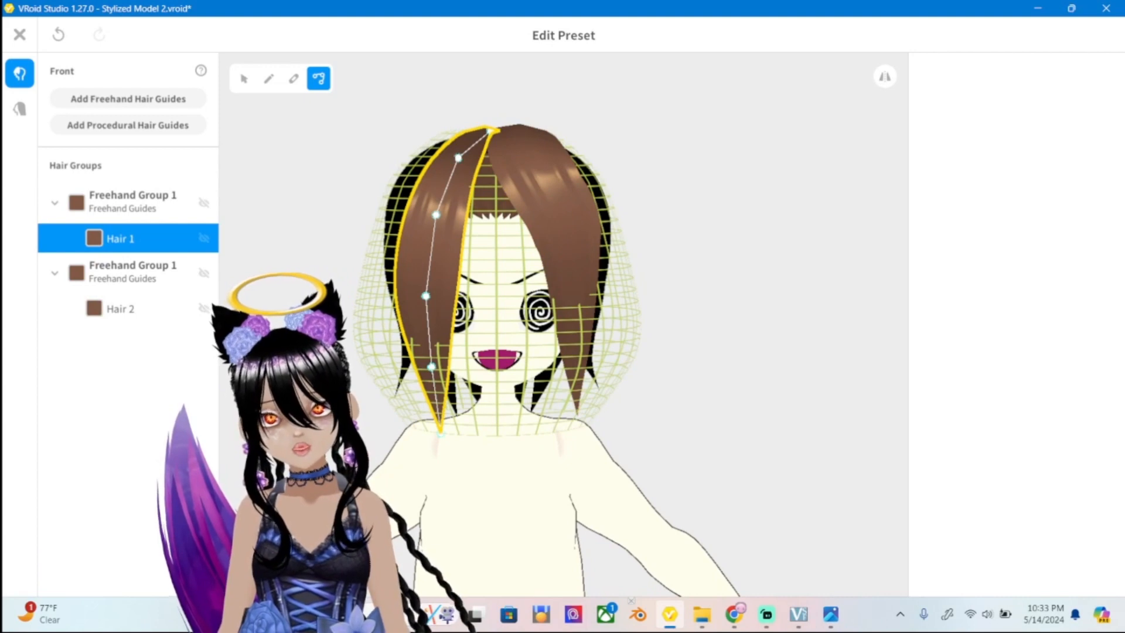
mouse_move(436, 215)
right_down()
mouse_move(445, 252)
mouse_move(428, 221)
right_up()
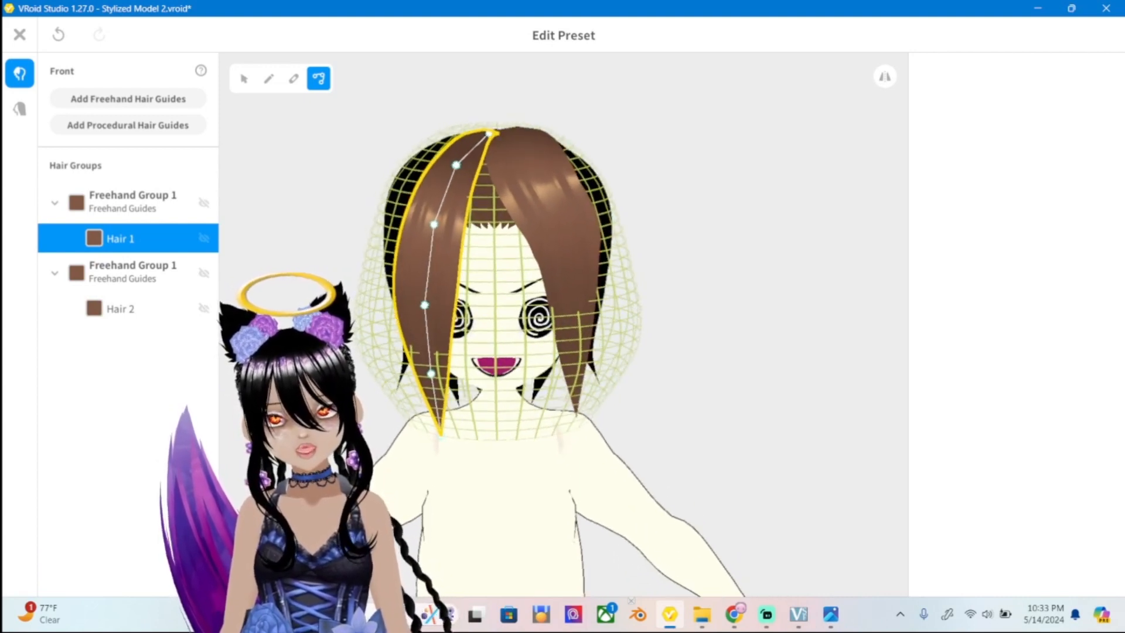
click(127, 202)
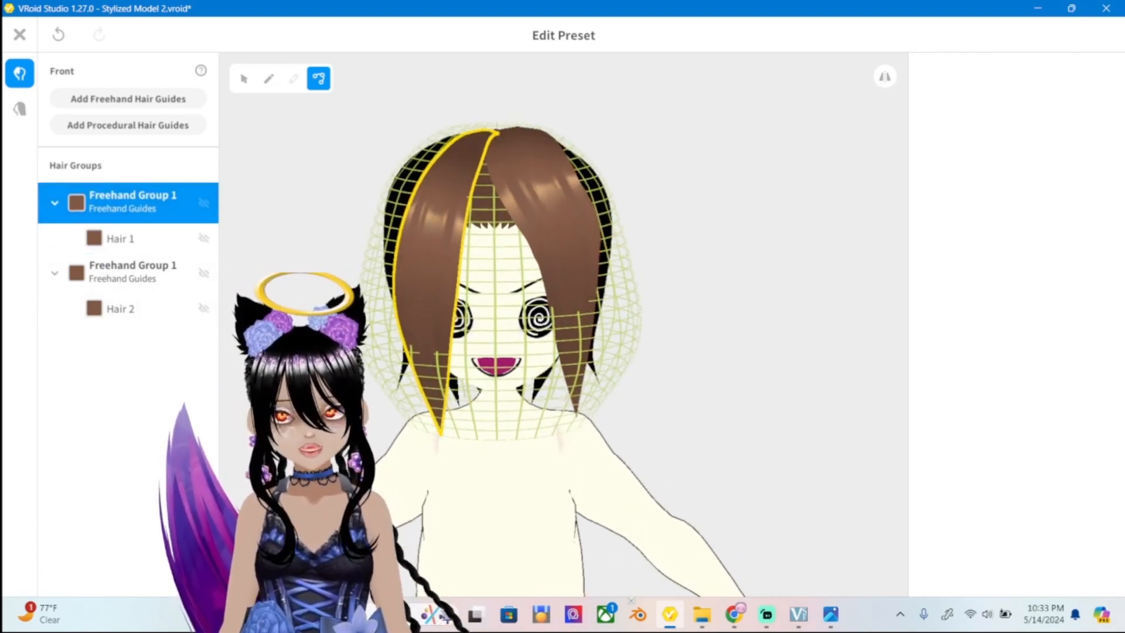
click(244, 77)
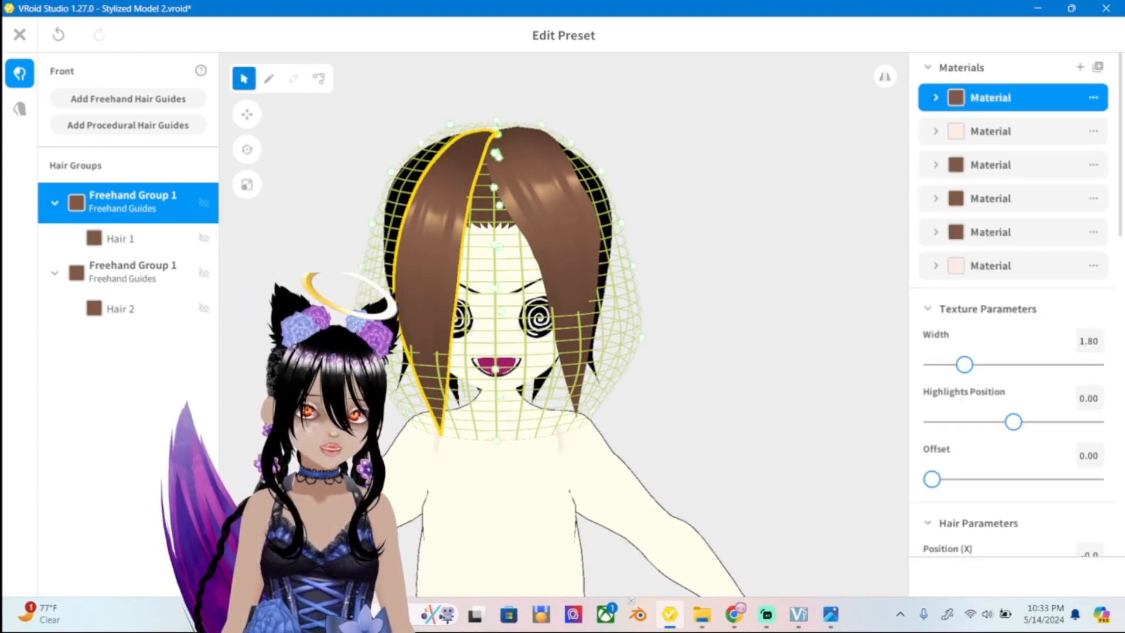
scroll(1008, 293, down, 15)
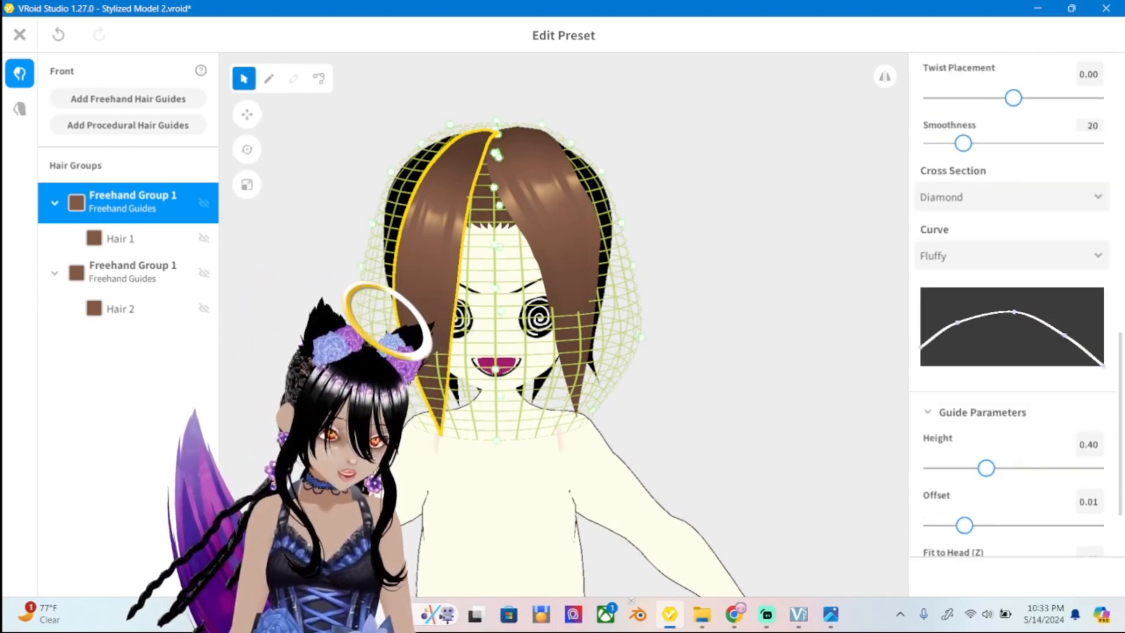
drag(958, 322, 954, 307)
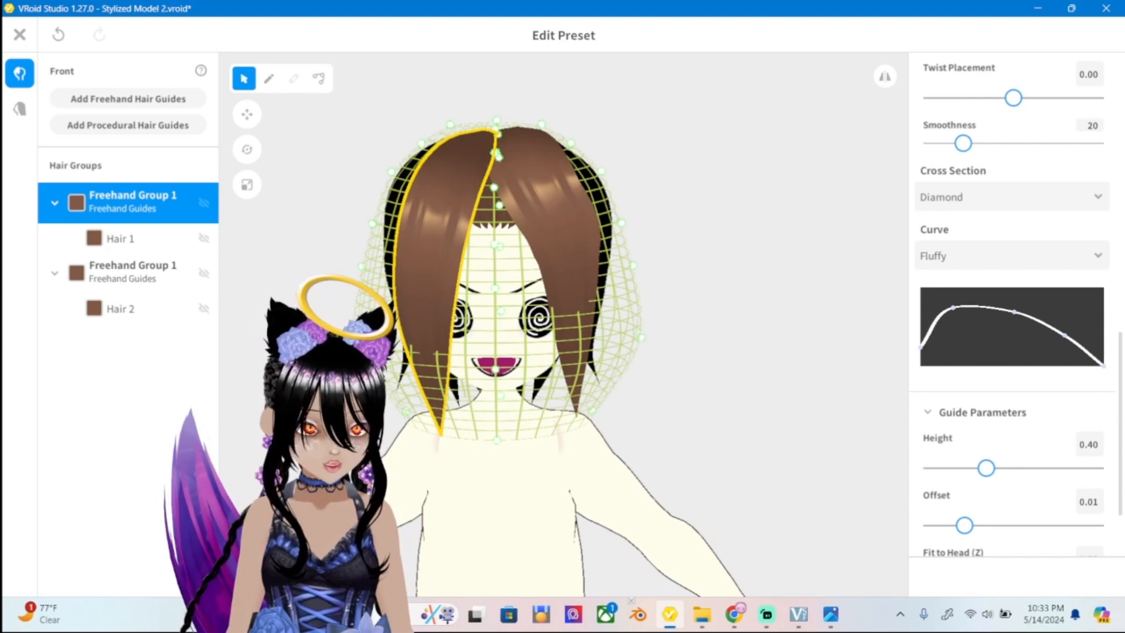
drag(954, 307, 969, 301)
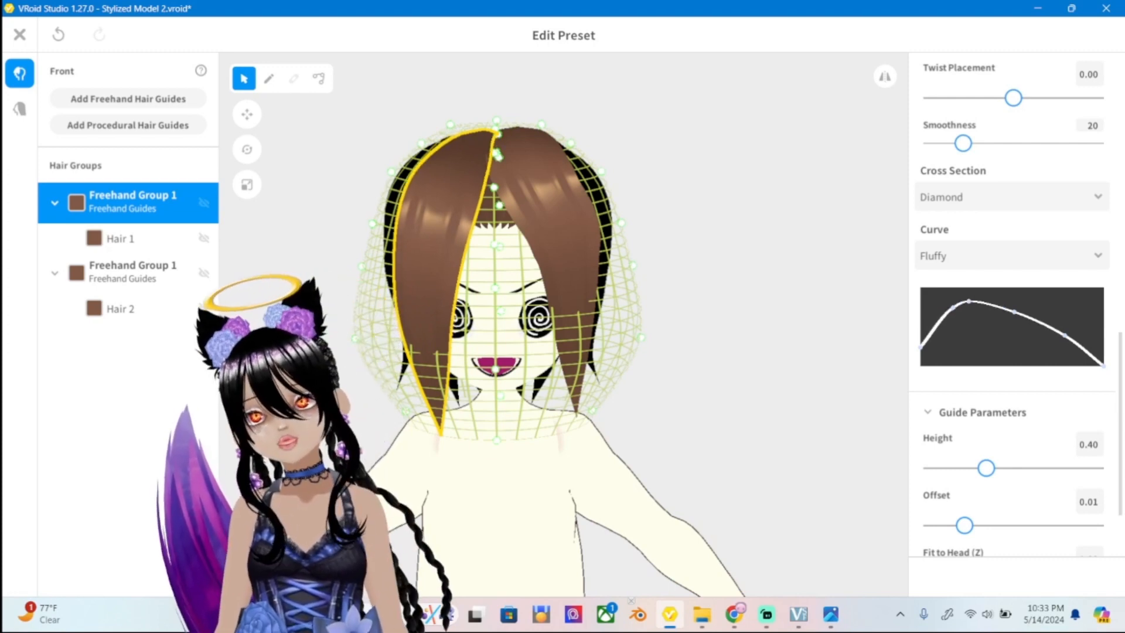
Move Hair 1's root and its next two control points inward toward the centre parting.
click(319, 78)
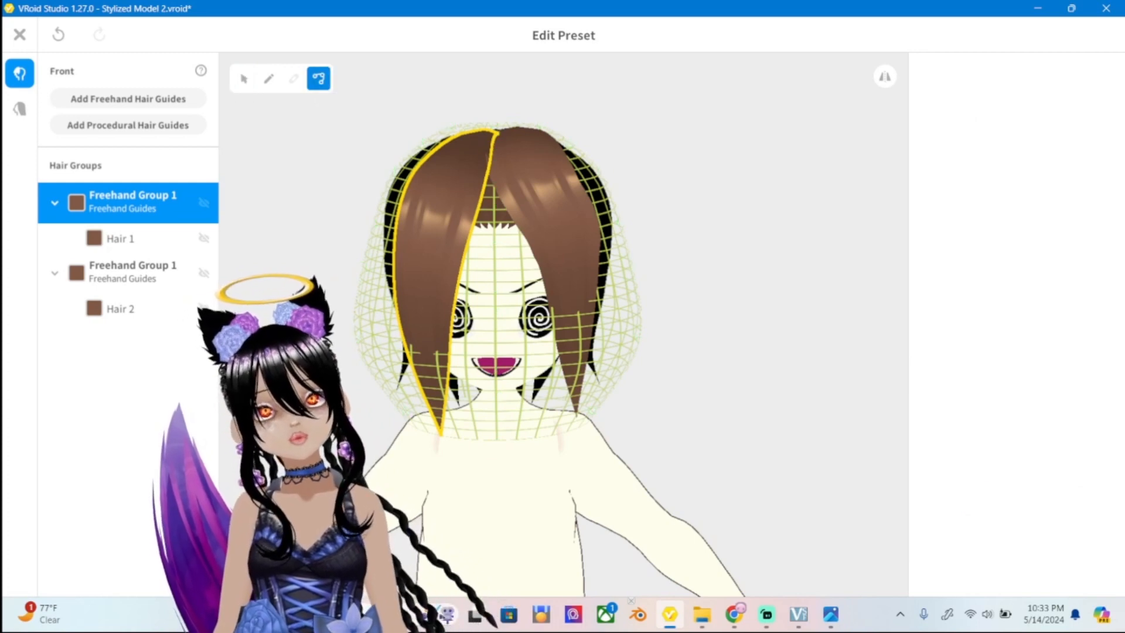
click(120, 239)
right_drag(674, 263, 718, 316)
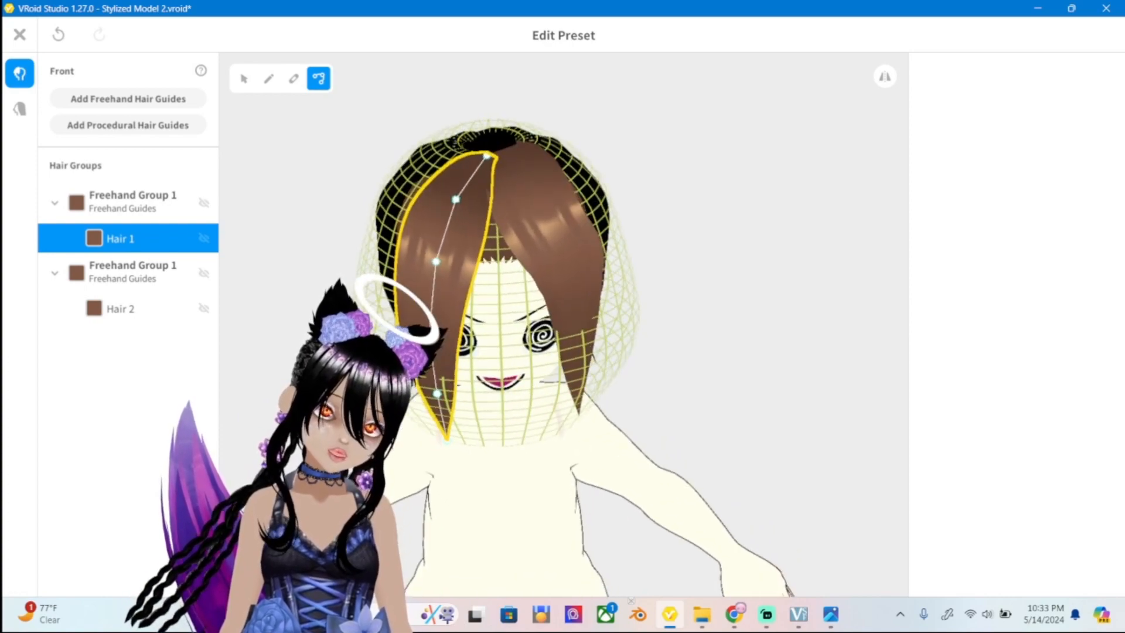
scroll(562, 329, up, 5)
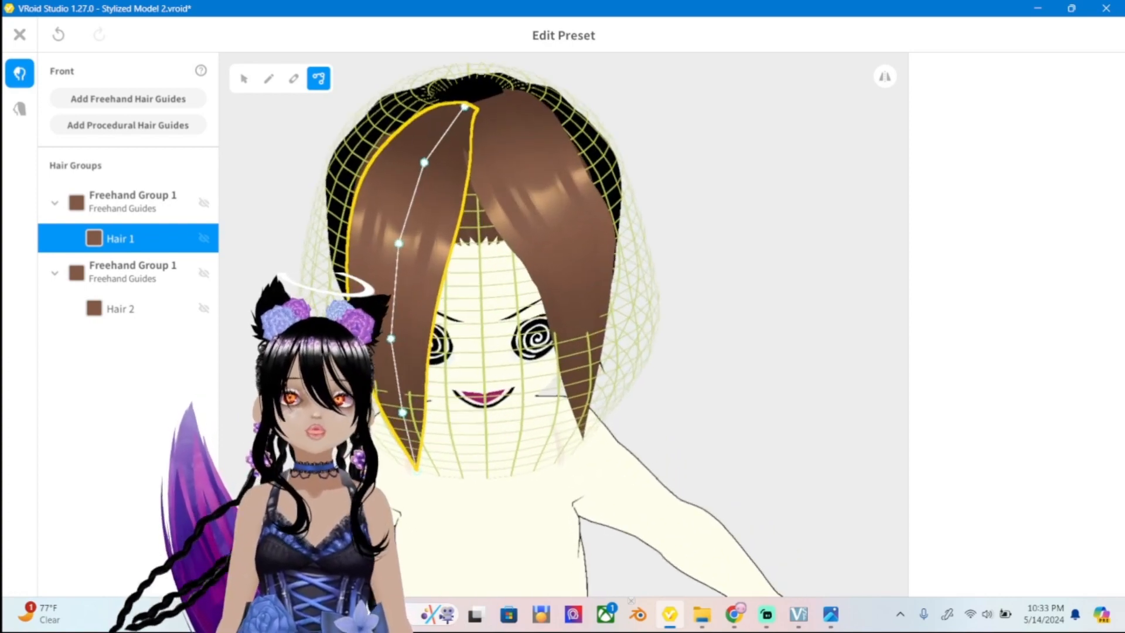
mouse_move(718, 317)
right_down()
mouse_move(688, 311)
mouse_move(768, 290)
mouse_move(703, 288)
mouse_move(700, 352)
mouse_move(700, 299)
mouse_move(700, 322)
right_up()
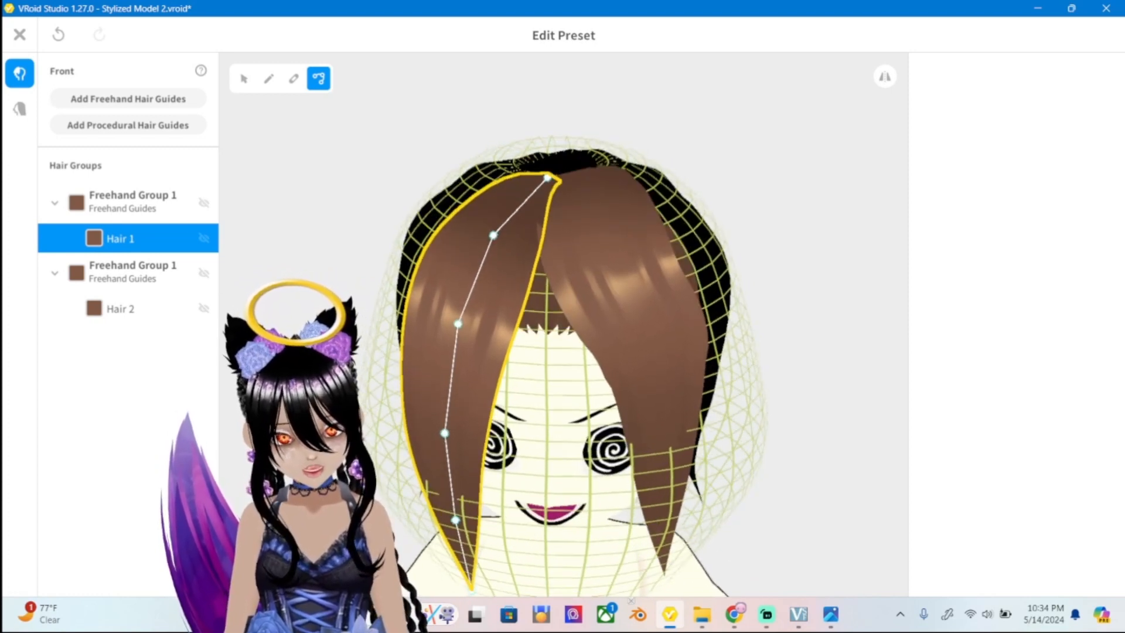
drag(547, 177, 565, 183)
drag(493, 235, 522, 246)
mouse_move(700, 235)
right_down()
mouse_move(652, 267)
mouse_move(674, 232)
mouse_move(703, 230)
right_up()
drag(470, 261, 501, 266)
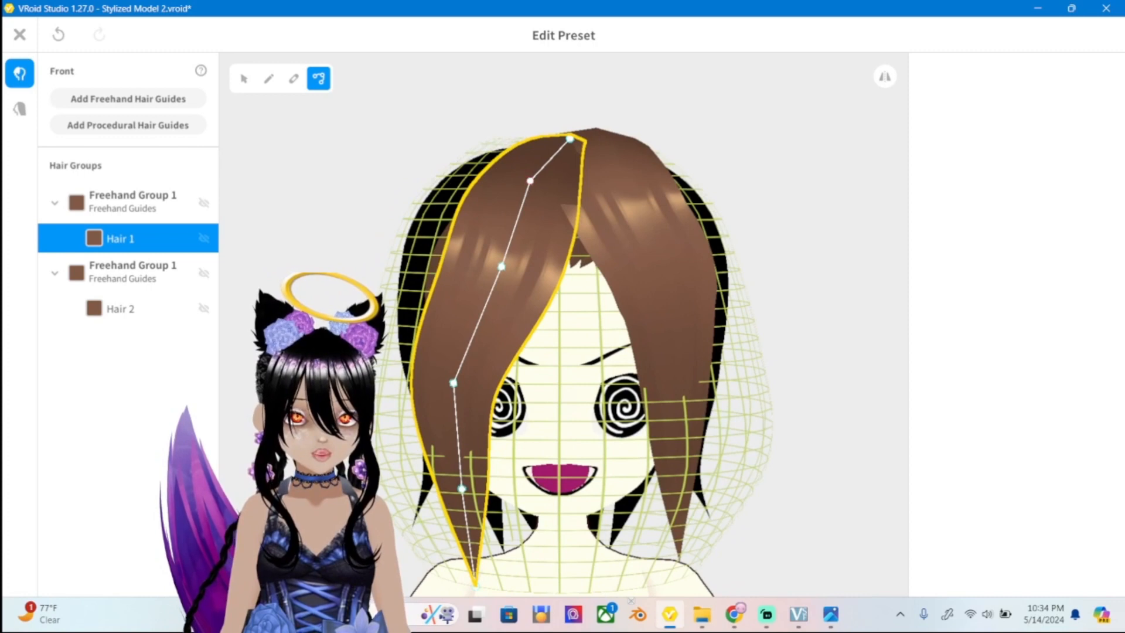
Shift Hair 1's second and third control points further inward so the strand sweeps across the parting over Hair 2.
drag(530, 180, 558, 185)
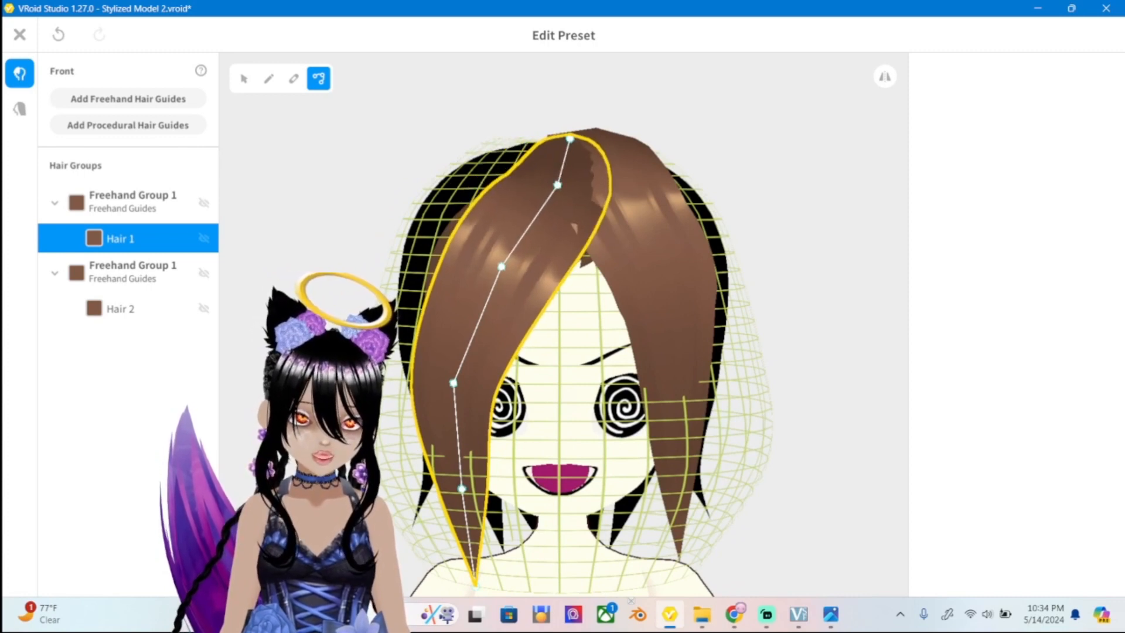
drag(501, 267, 513, 266)
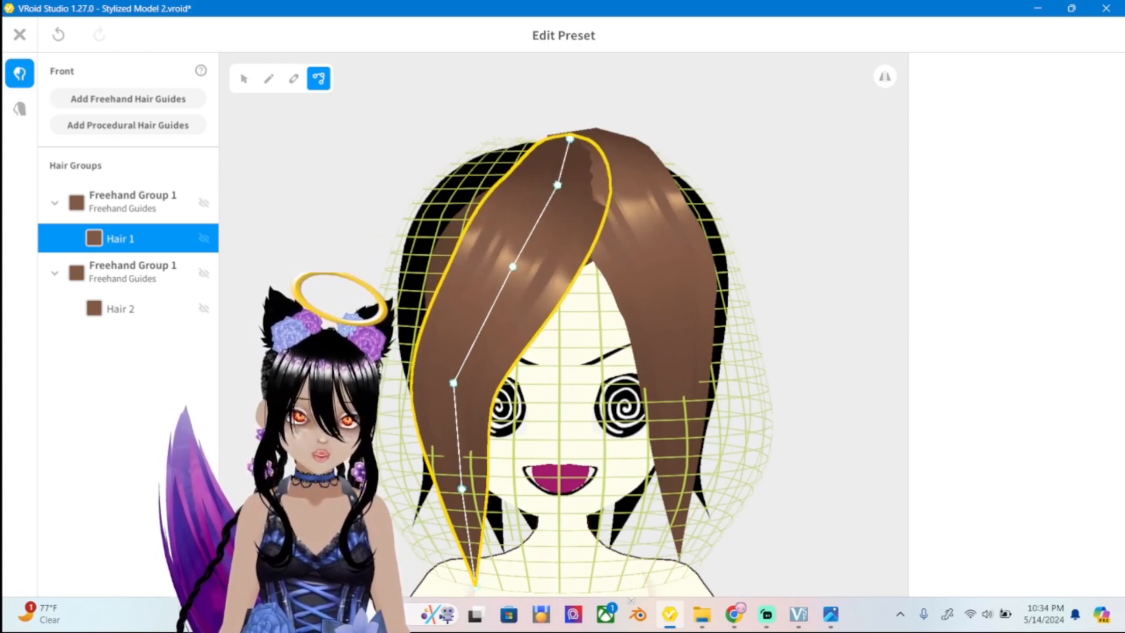
drag(557, 185, 563, 179)
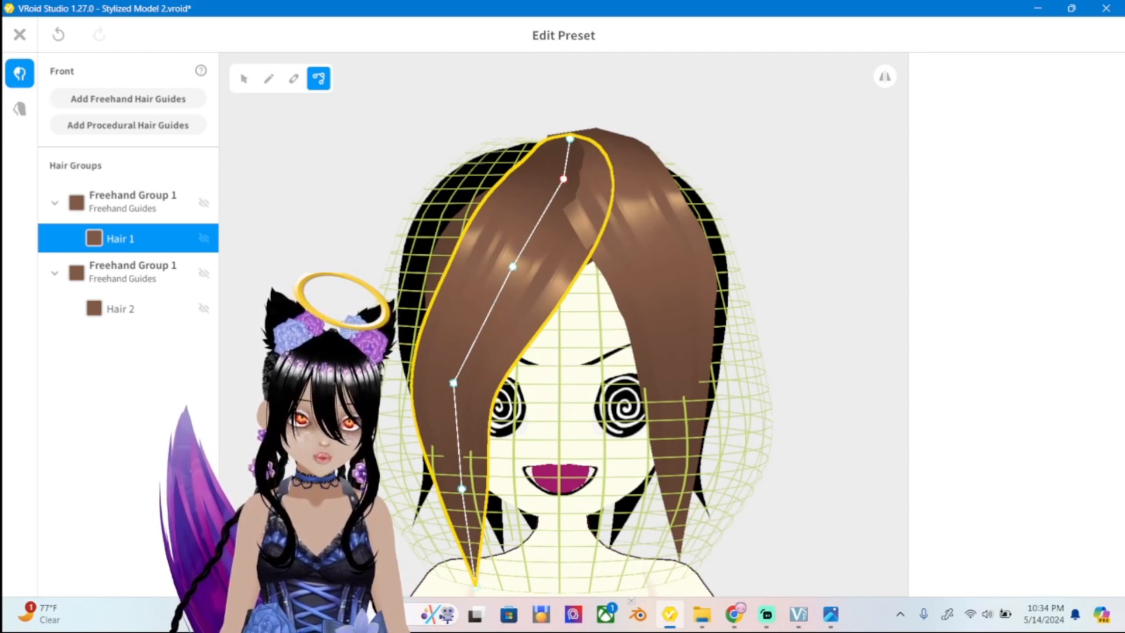
drag(513, 267, 519, 263)
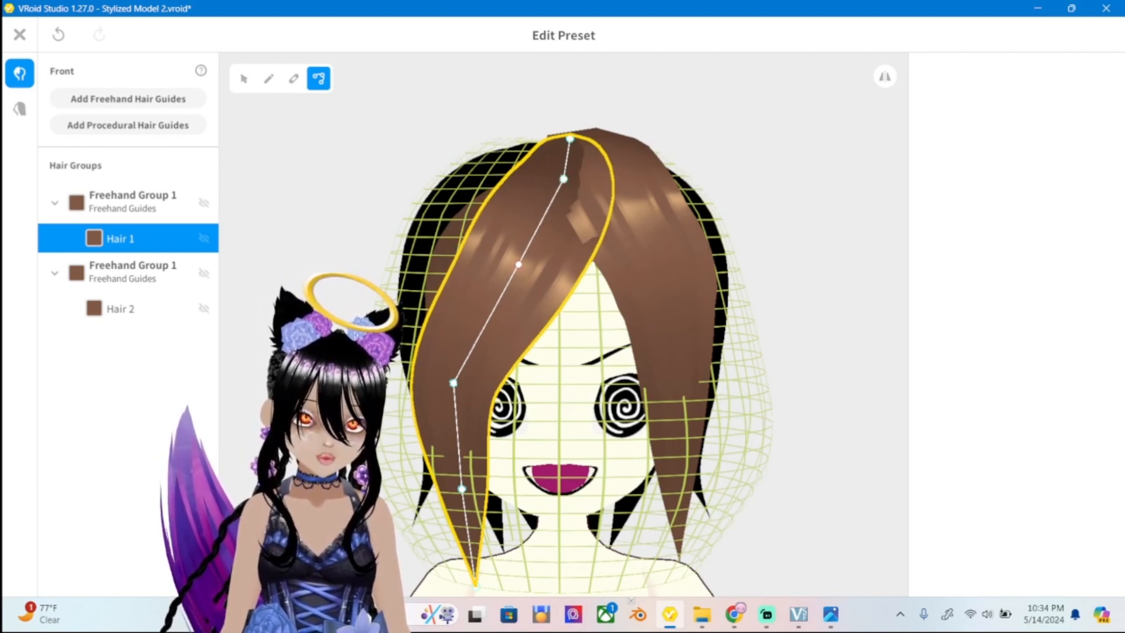
right_drag(518, 263, 514, 244)
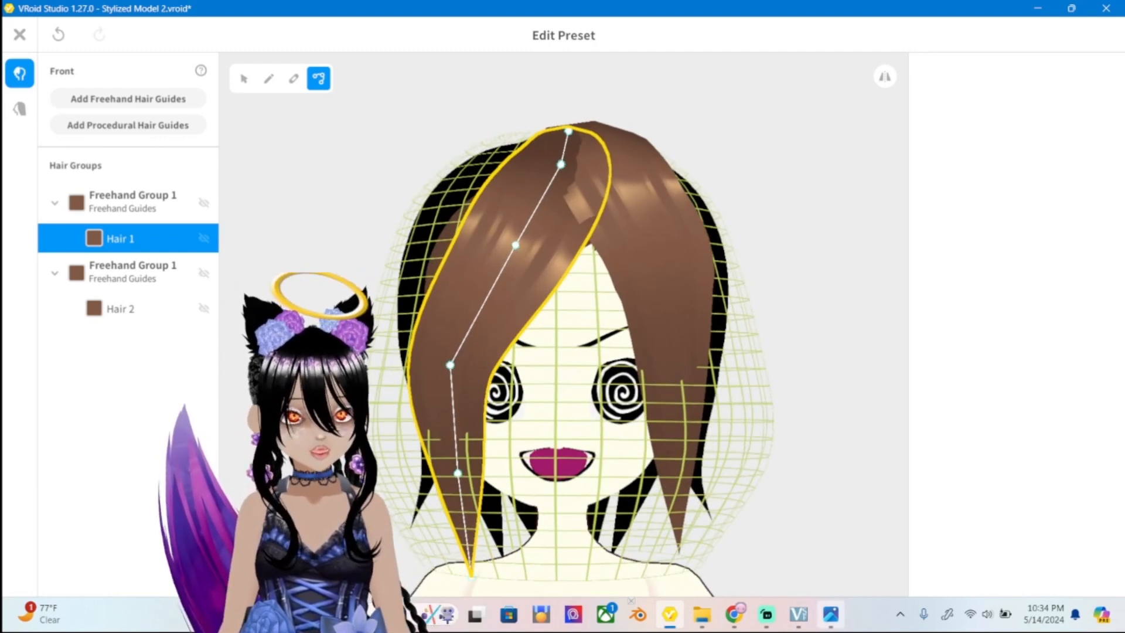
Compare the parting with ref2.png and pull Hair 1's second control point slightly back outward.
click(831, 614)
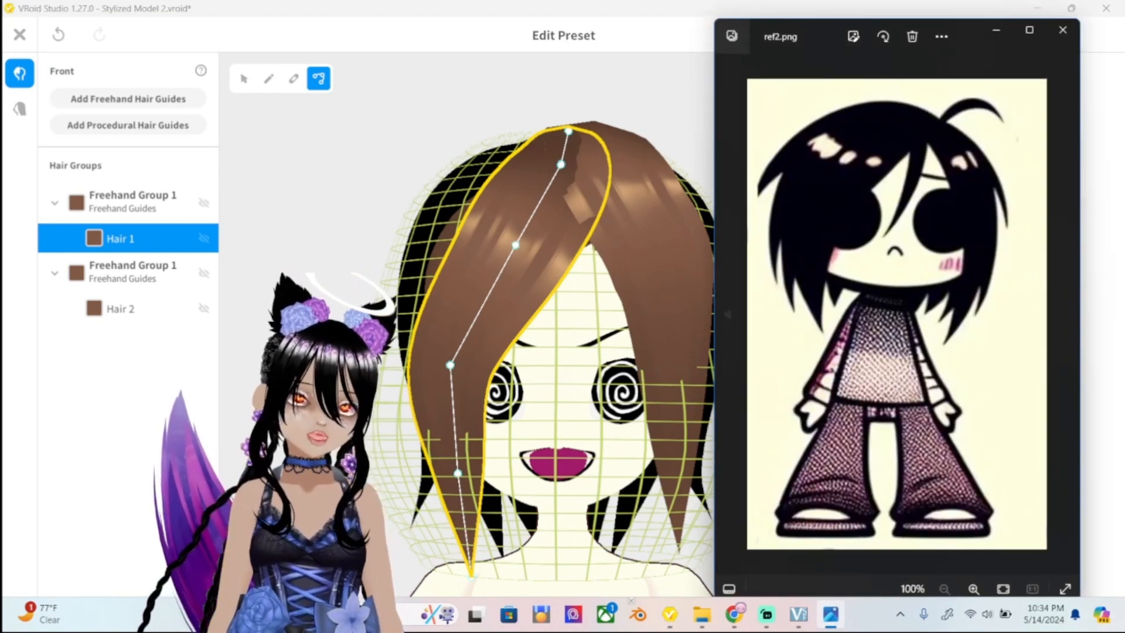
click(592, 147)
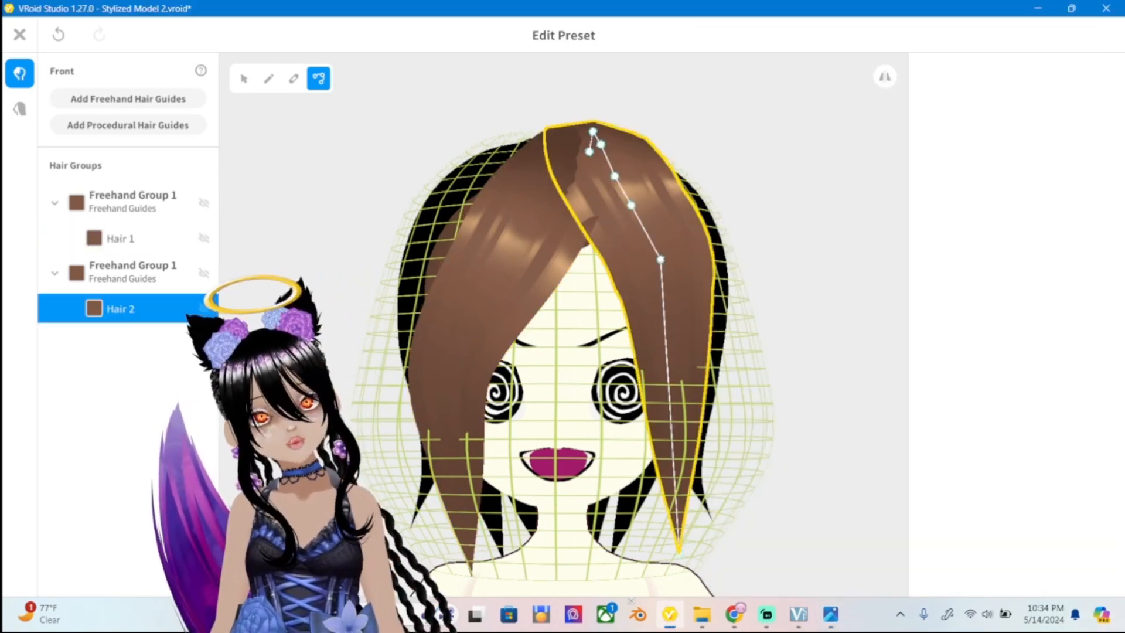
click(561, 165)
drag(561, 164, 554, 160)
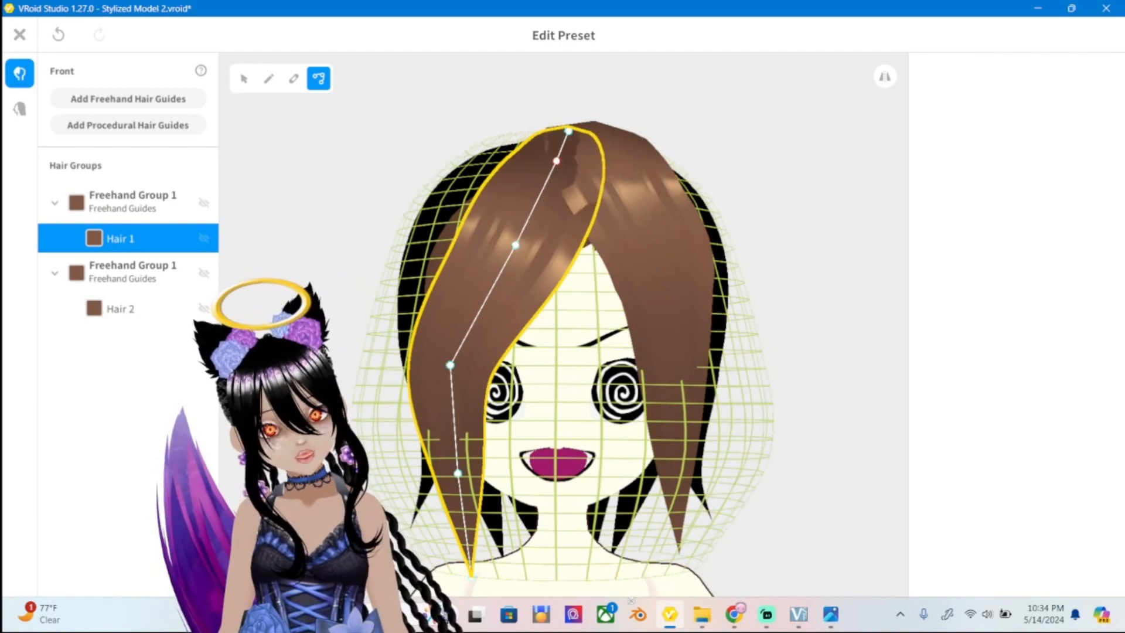
Move Hair 1's root point back toward the crown and compare the front strands with ref2.png.
right_drag(555, 160, 562, 234)
scroll(561, 324, up, 4)
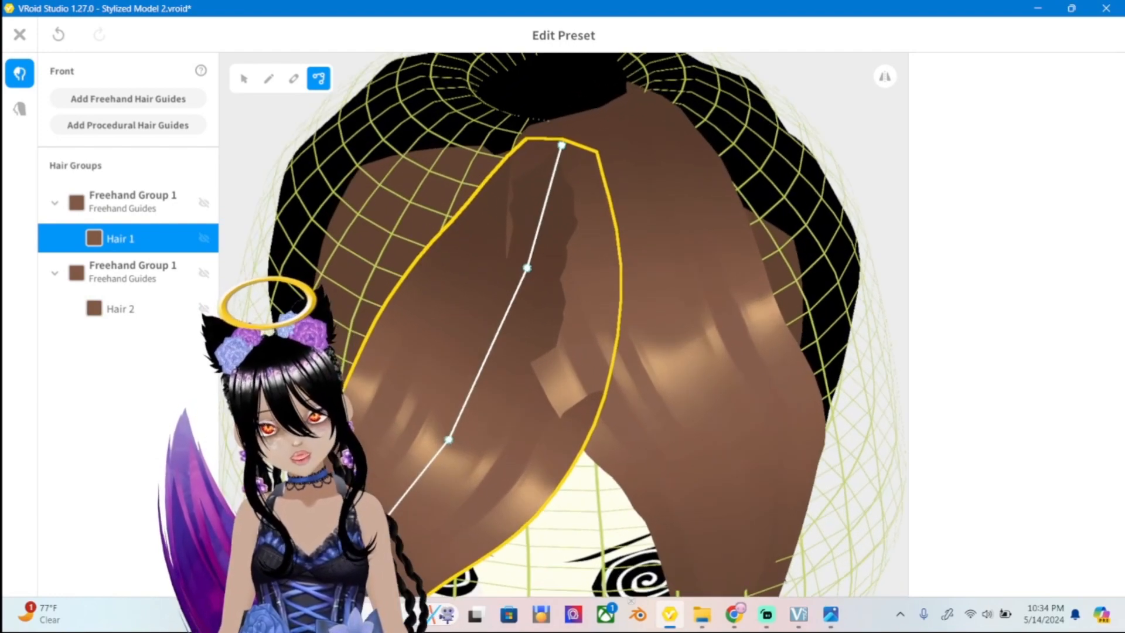
right_drag(561, 324, 567, 468)
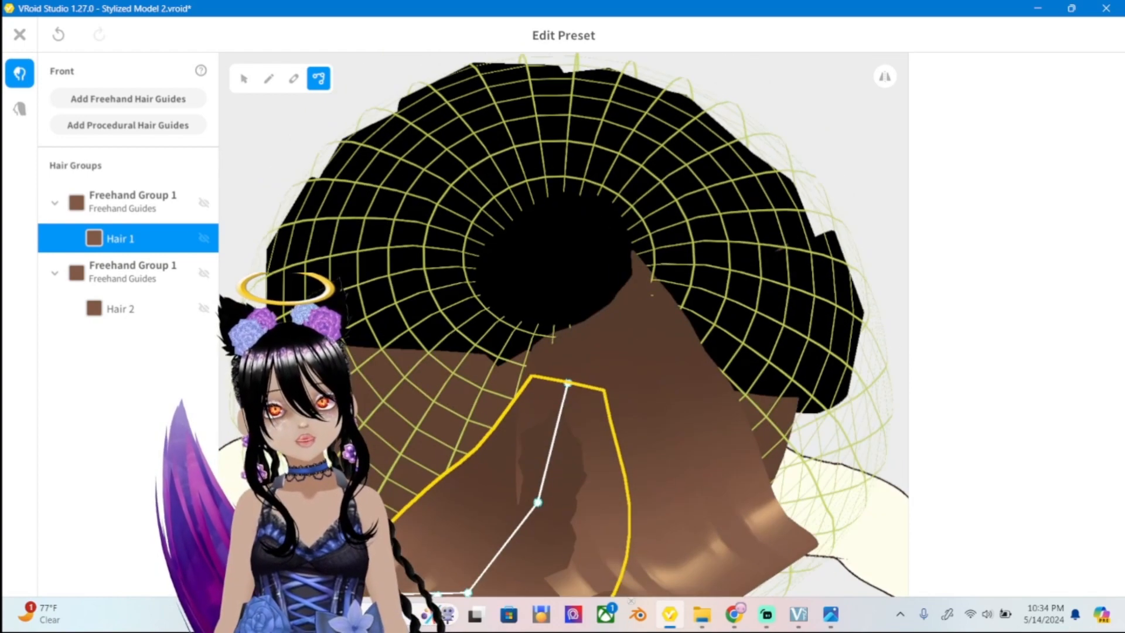
drag(567, 383, 570, 345)
right_drag(570, 344, 566, 205)
scroll(566, 205, down, 3)
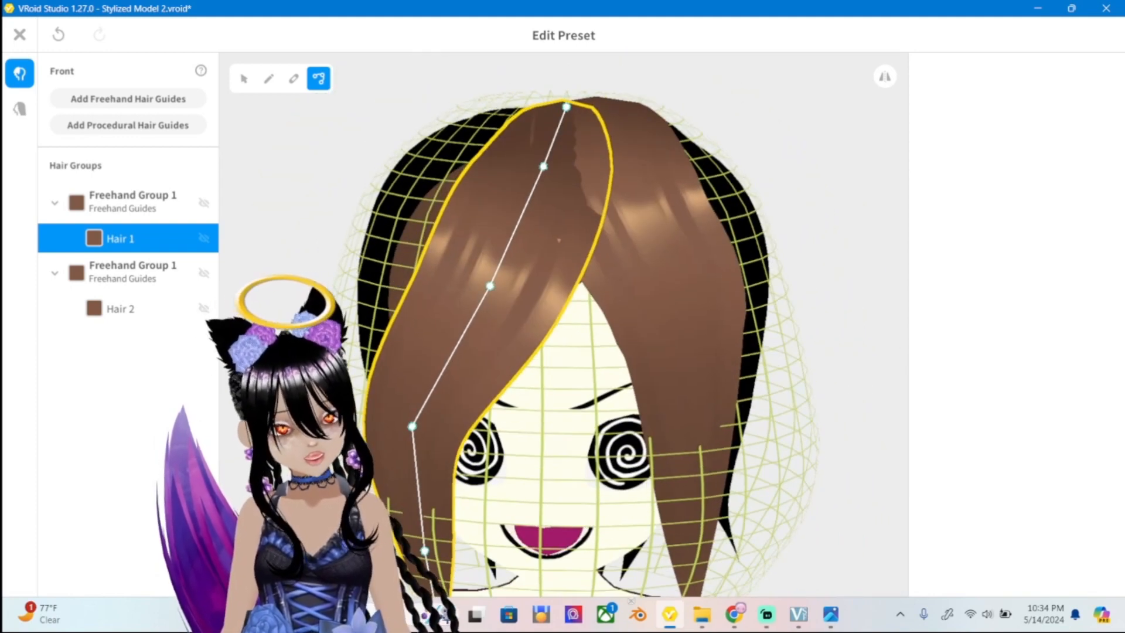
click(831, 614)
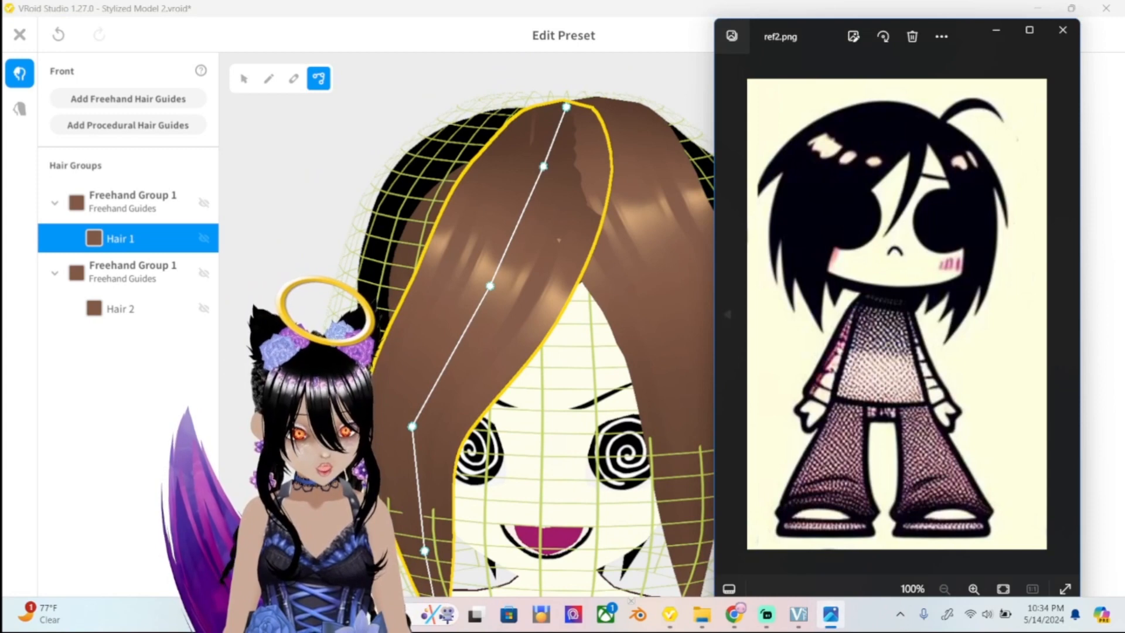
click(831, 613)
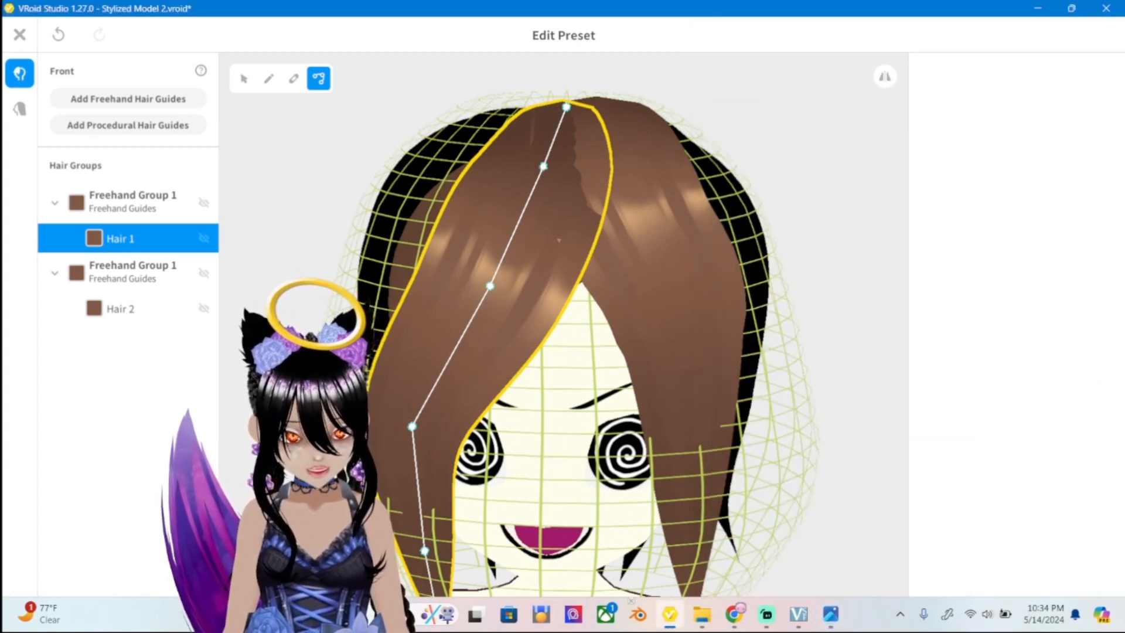
Shift Hair 1's lower-middle control point inward and upward, and raise its third control point along the strand.
mouse_move(412, 426)
mouse_down()
mouse_move(430, 427)
mouse_move(420, 415)
mouse_up()
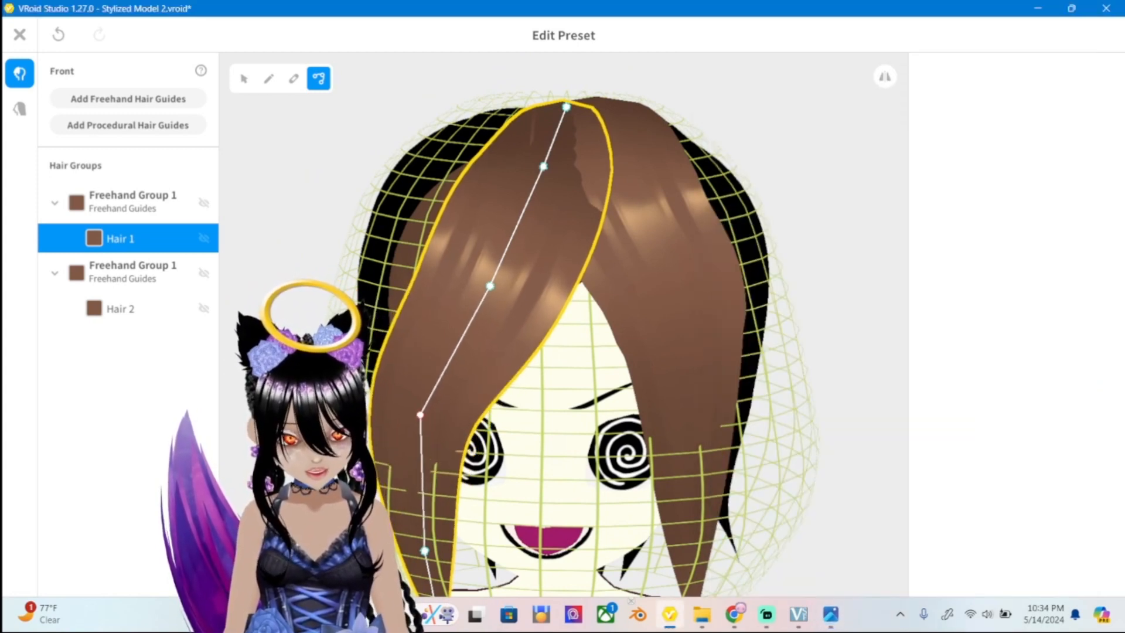
drag(489, 286, 488, 263)
scroll(562, 324, down, 2)
mouse_move(563, 324)
right_down()
mouse_move(562, 194)
mouse_move(616, 317)
mouse_move(562, 324)
mouse_move(527, 352)
mouse_move(610, 316)
mouse_move(569, 324)
right_up()
scroll(563, 324, down, 2)
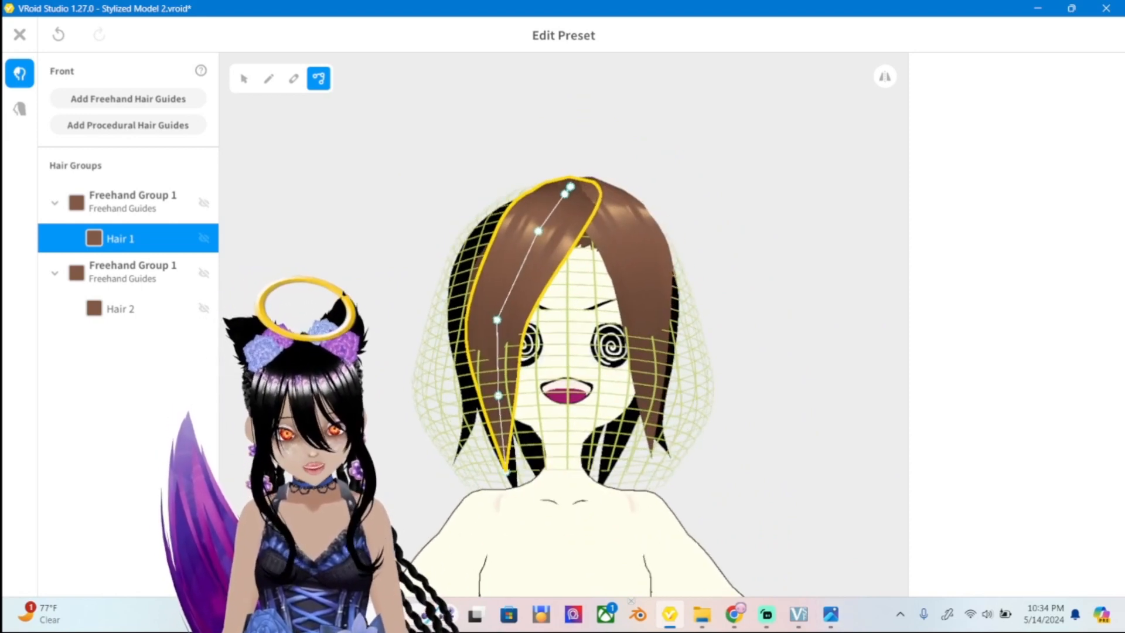
Compare the front strands with ref2.png and pull Hair 1's middle and lower control points slightly outward, away from the face.
click(830, 615)
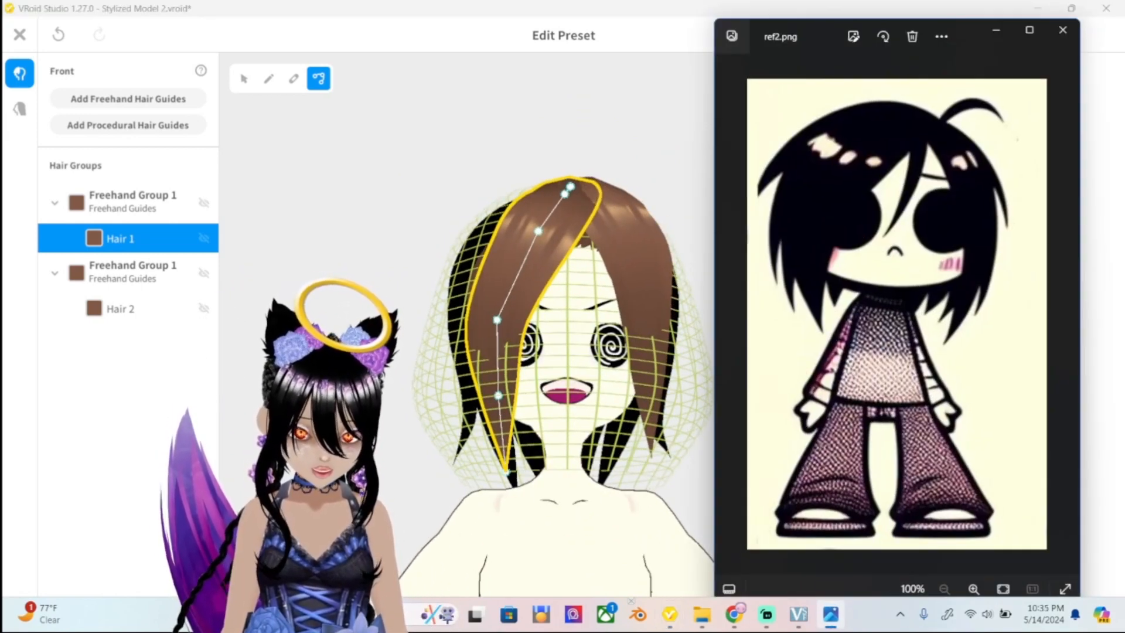
click(831, 614)
click(830, 614)
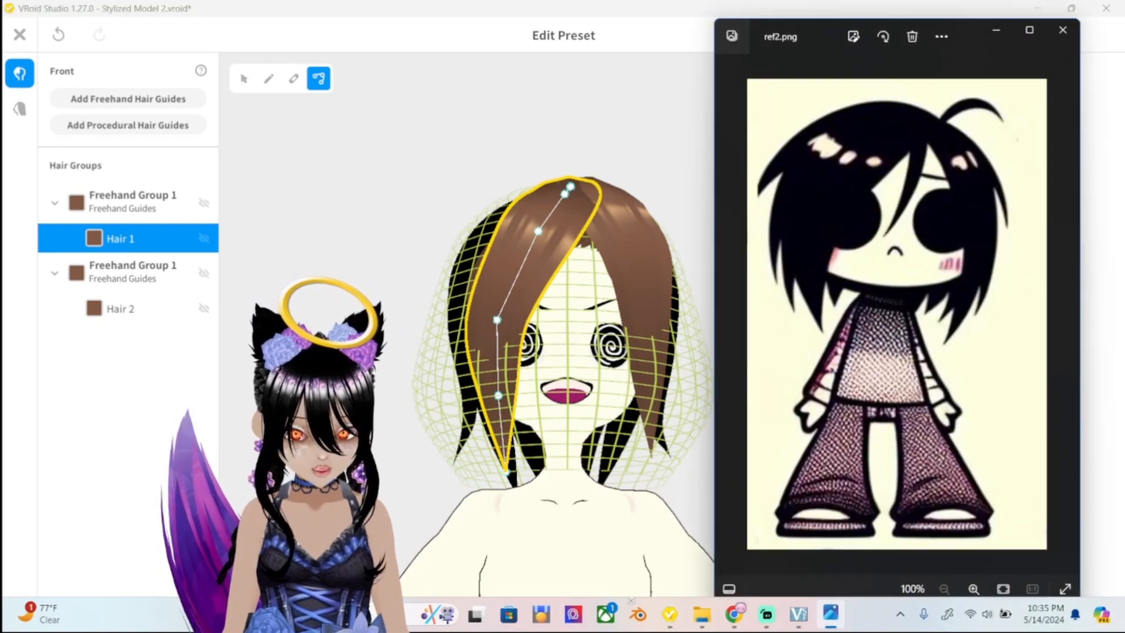
click(830, 614)
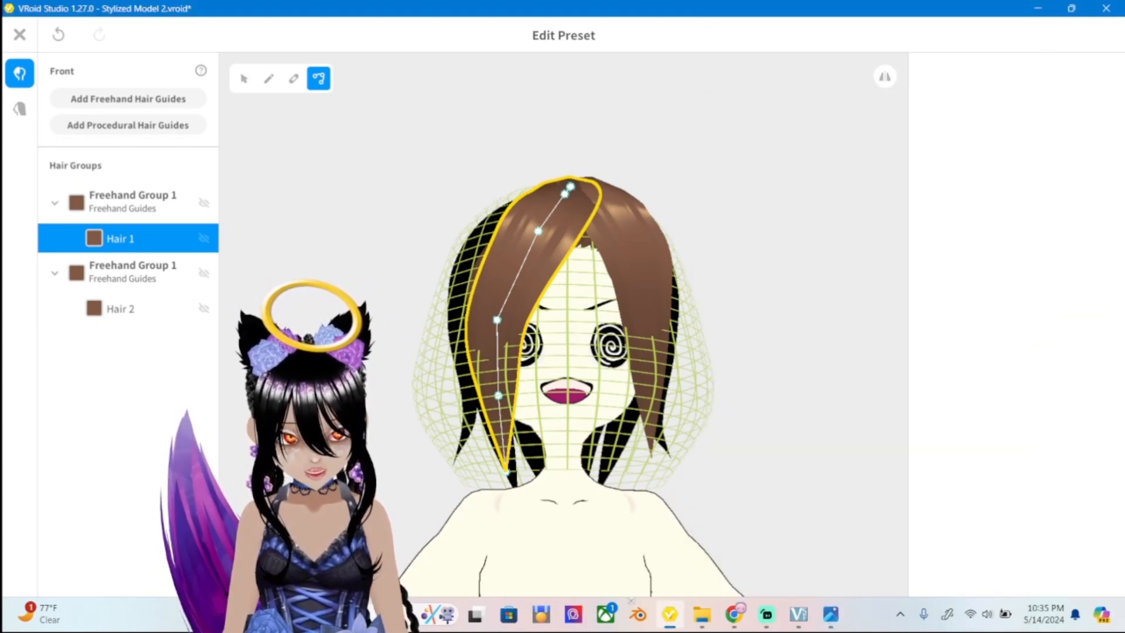
drag(498, 395, 489, 394)
drag(497, 320, 491, 316)
drag(538, 231, 536, 229)
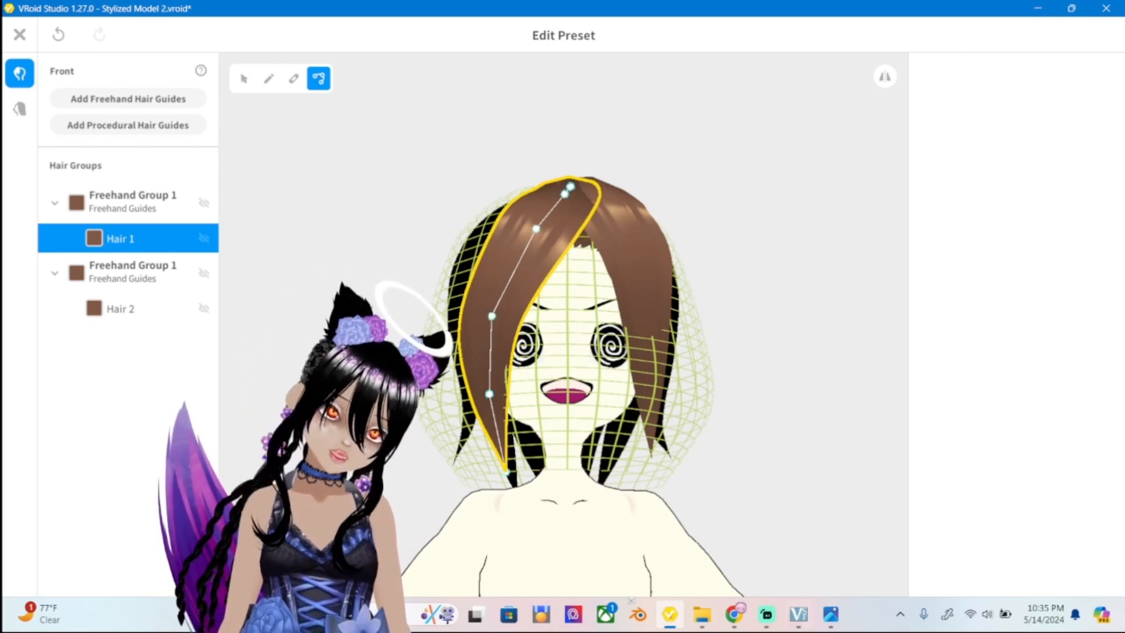
click(830, 615)
click(830, 615)
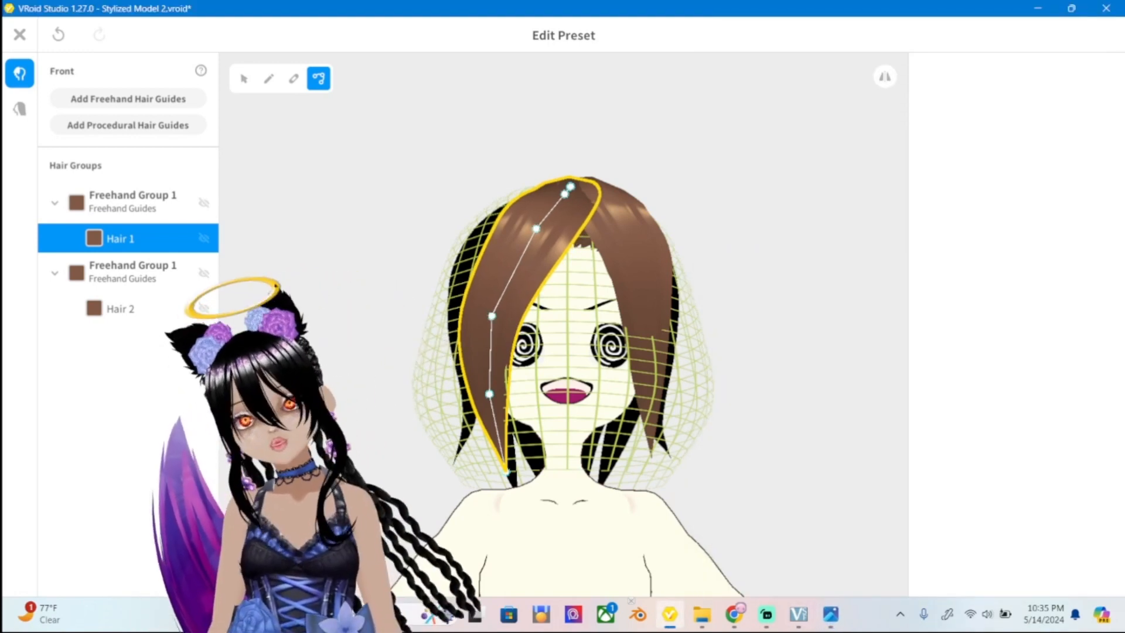
Examine the front strands from the side and compare their shape with ref2.png.
right_drag(567, 345, 563, 362)
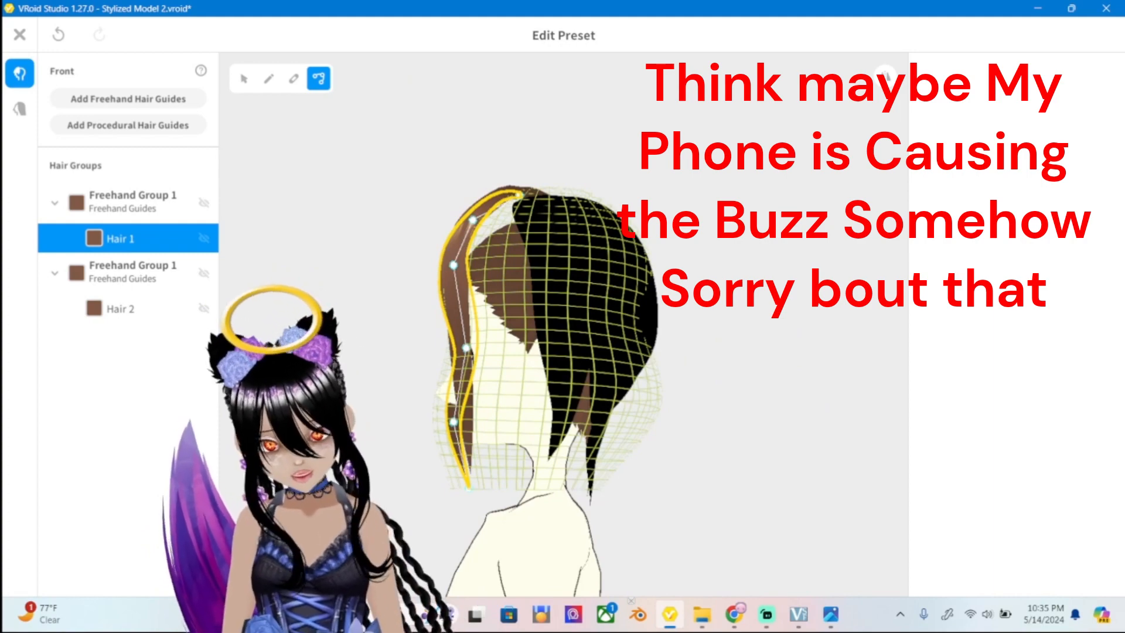
scroll(551, 339, down, 2)
right_drag(551, 352, 501, 349)
scroll(564, 332, up, 3)
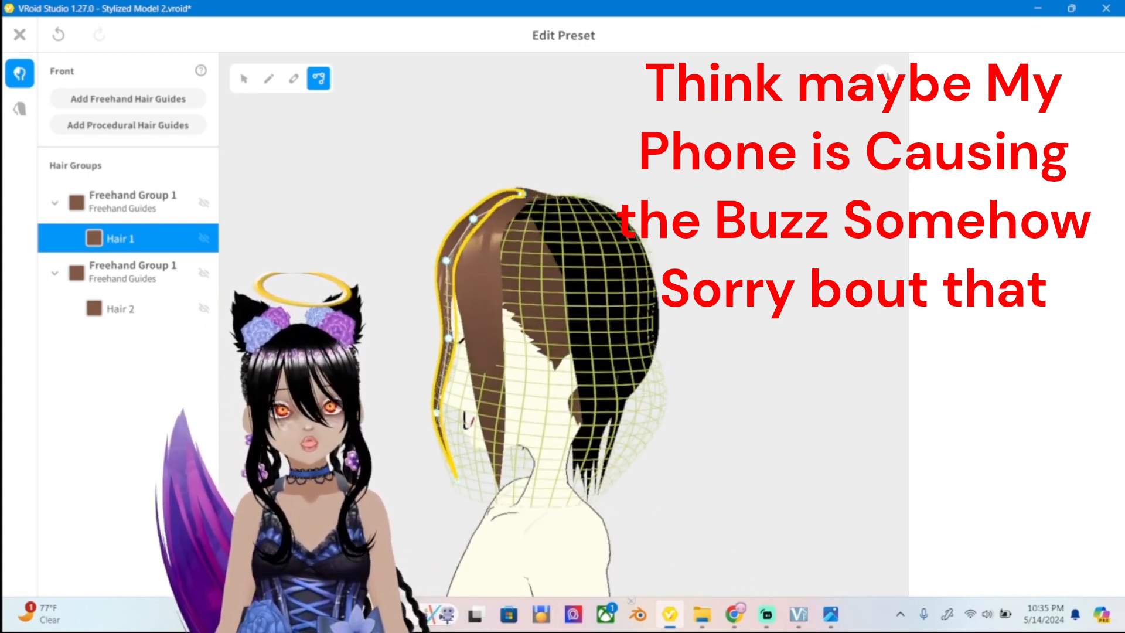
click(831, 613)
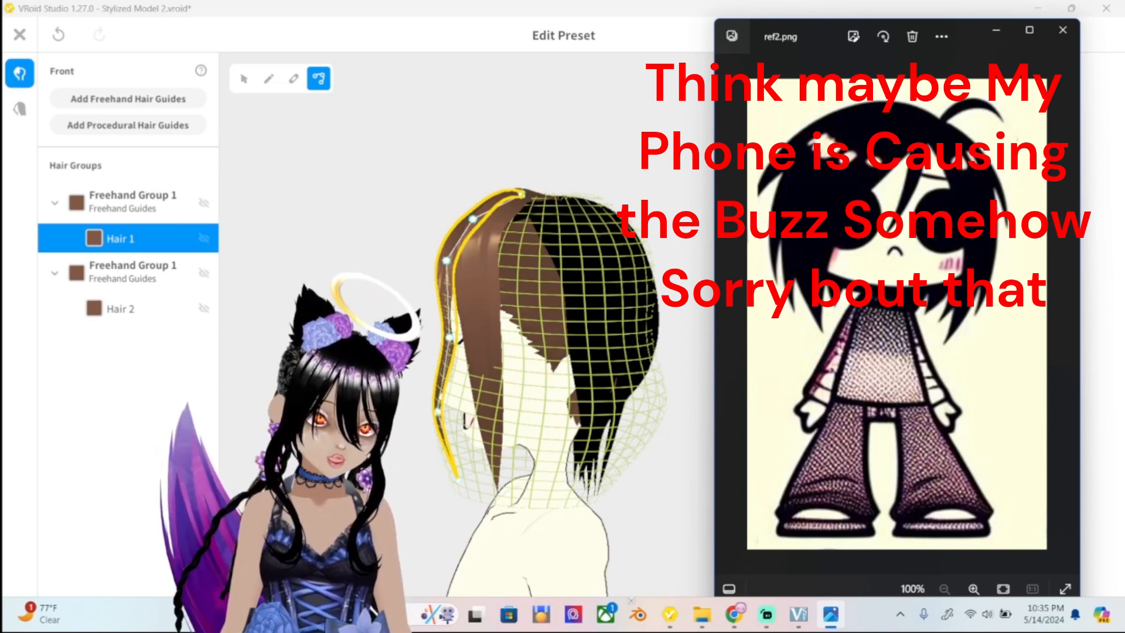
key(alt+Tab)
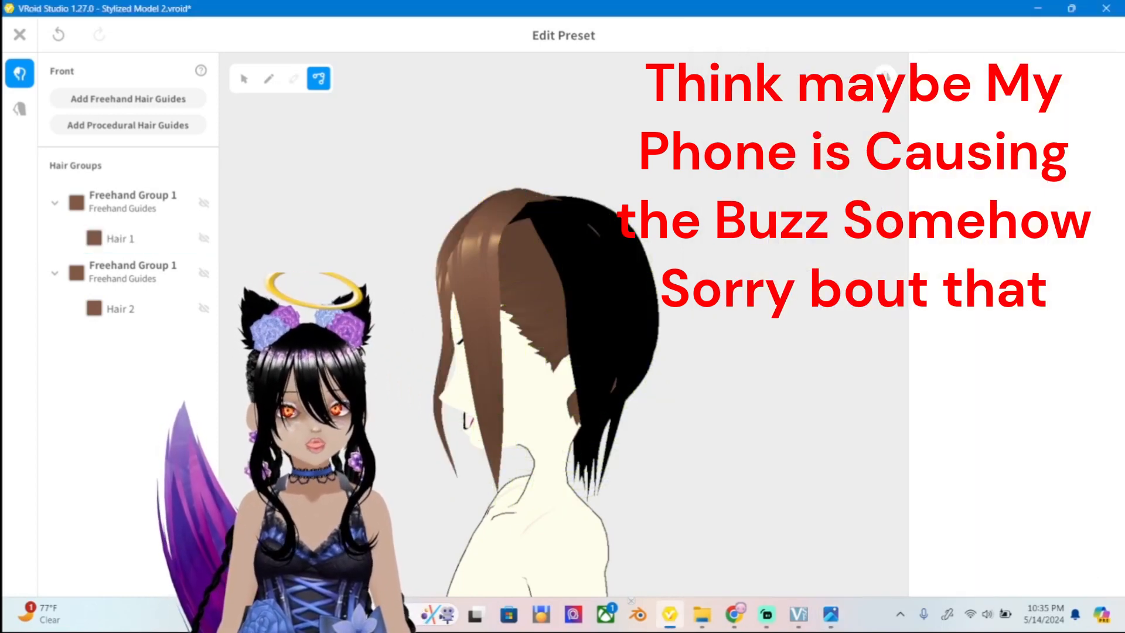
Turn on mirrored editing, switch to the Pencil tool, and collapse the Hair 2 group in the hair list.
click(885, 77)
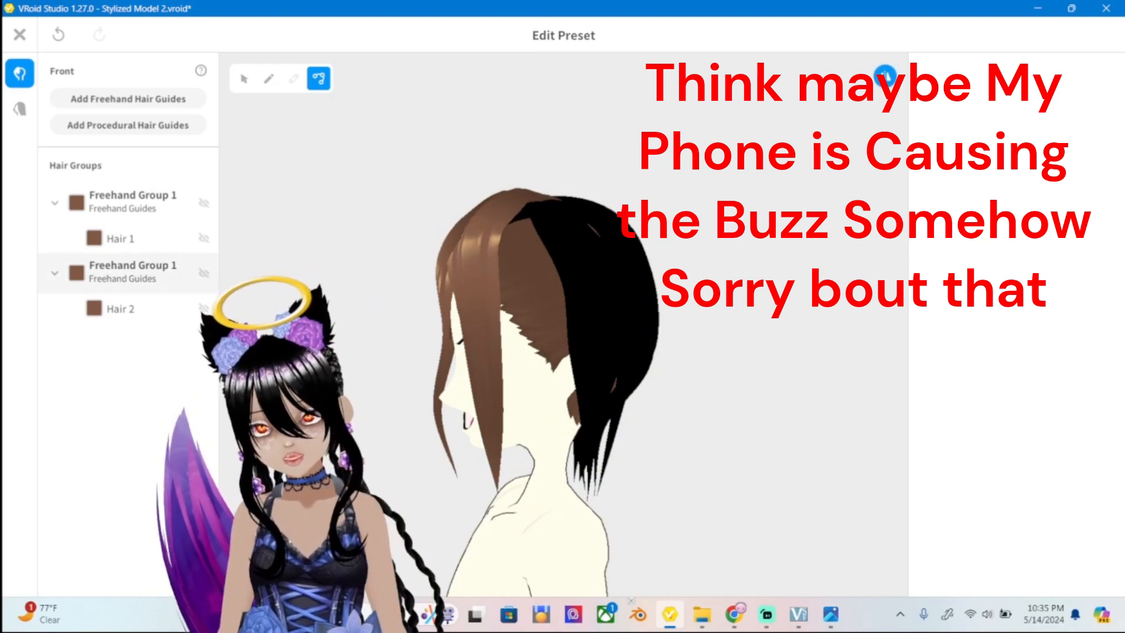
click(132, 273)
key(alt+Tab)
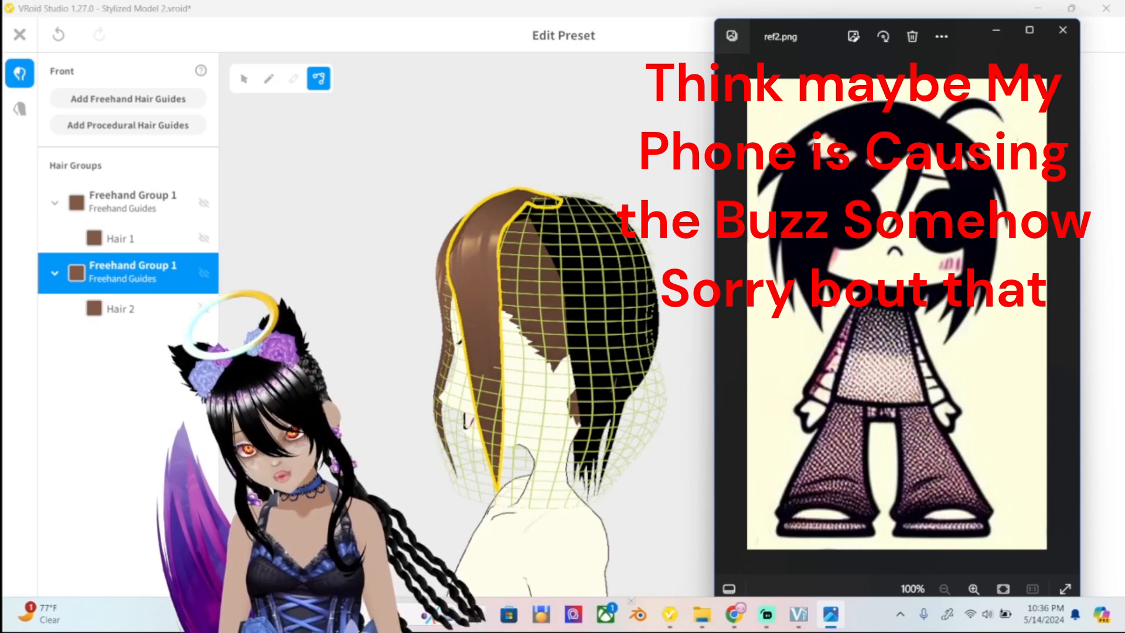
click(269, 78)
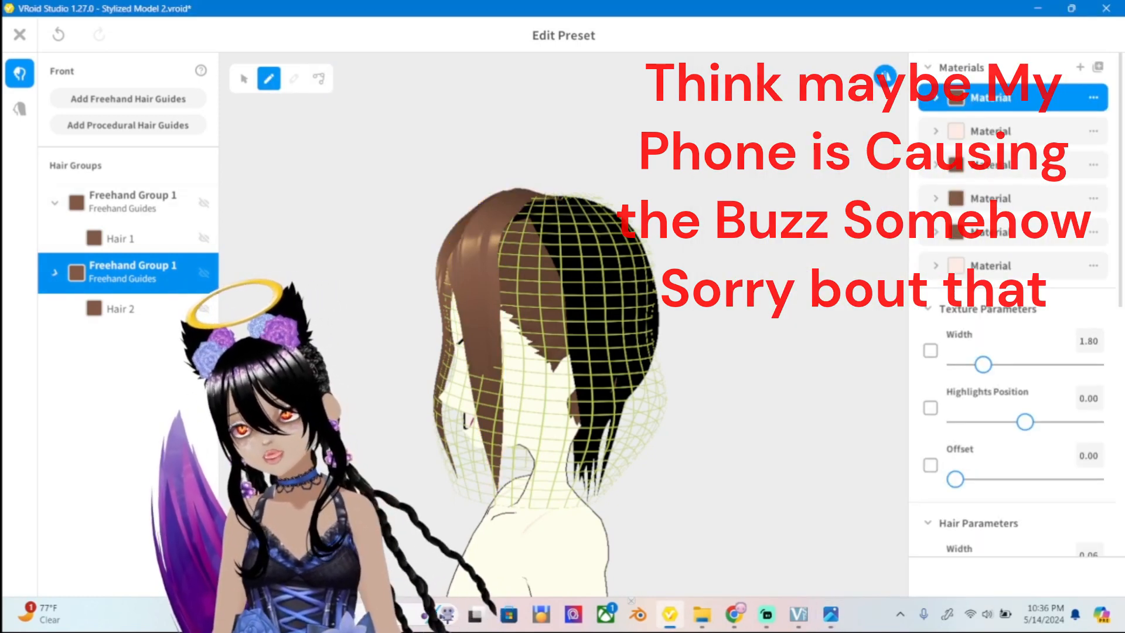
click(55, 272)
click(133, 202)
click(55, 203)
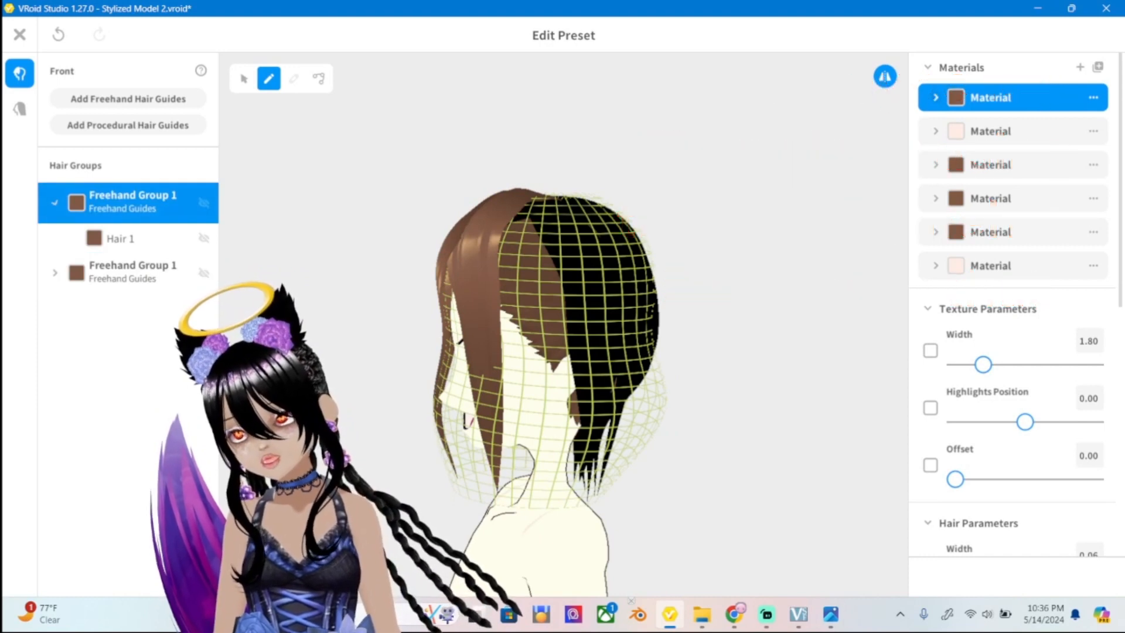
click(128, 98)
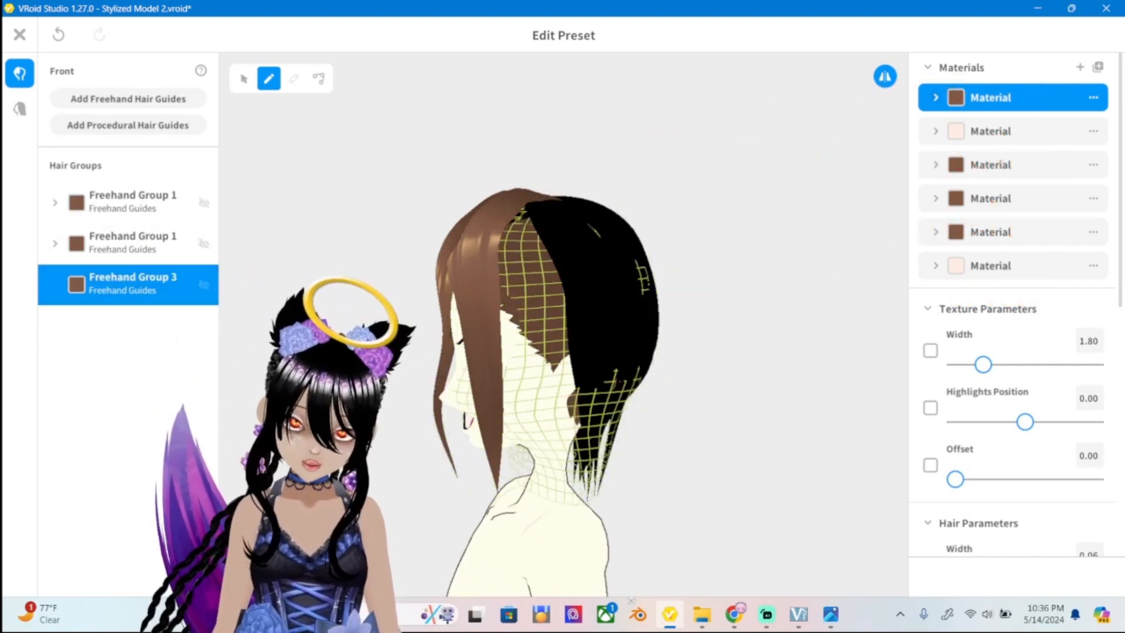
right_click(157, 284)
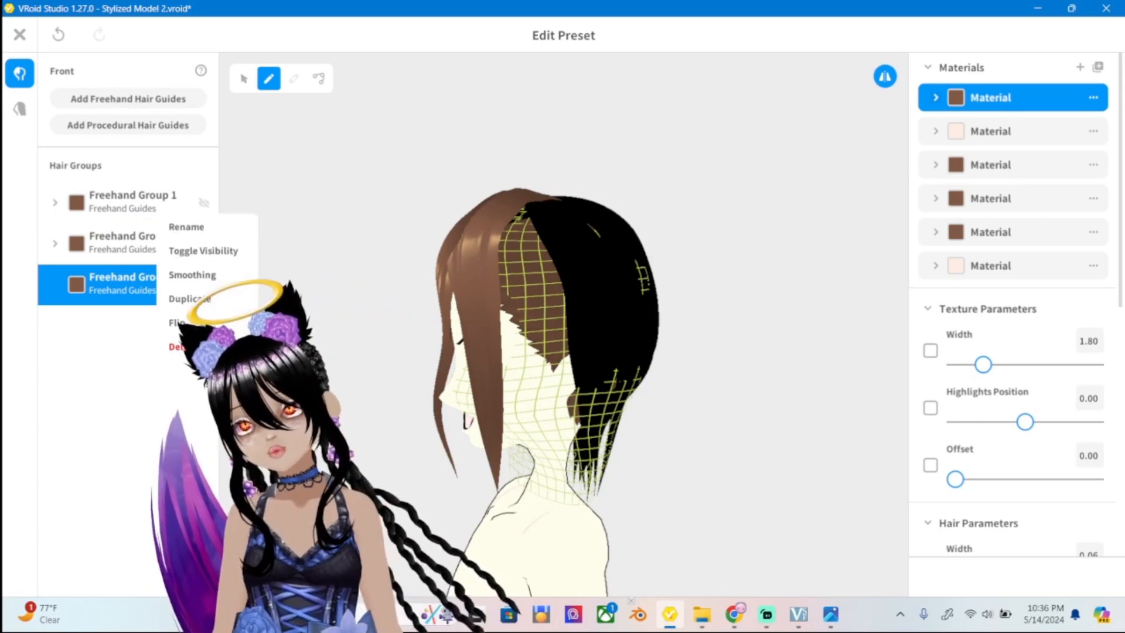
click(176, 346)
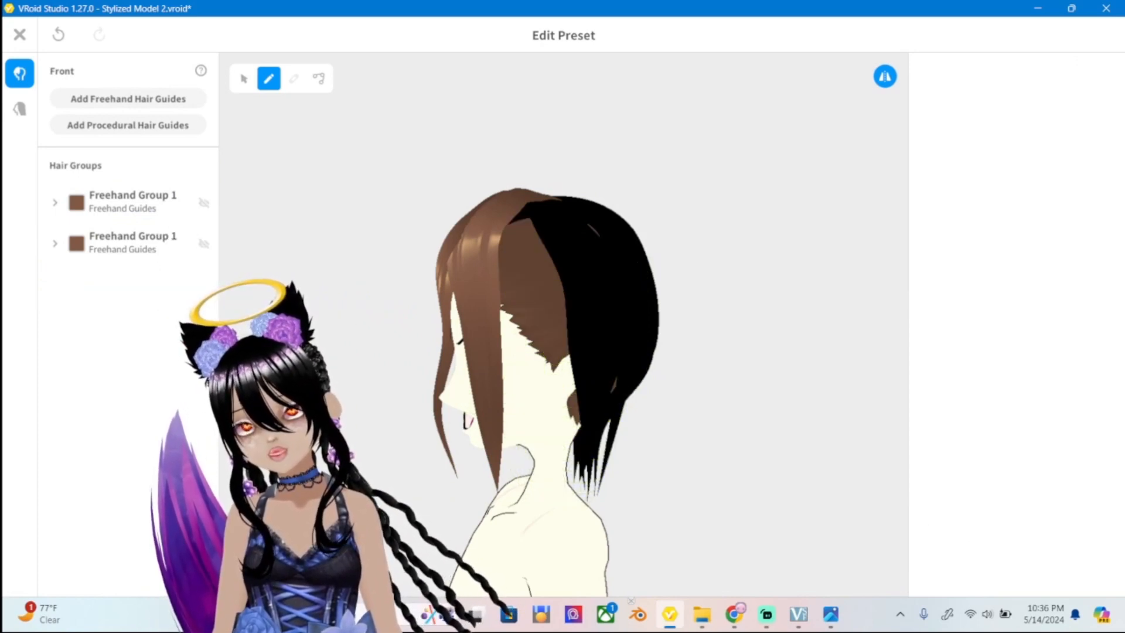
Duplicate the freehand group that contains Hair 2, with the head facing front.
click(128, 244)
right_drag(446, 352, 586, 352)
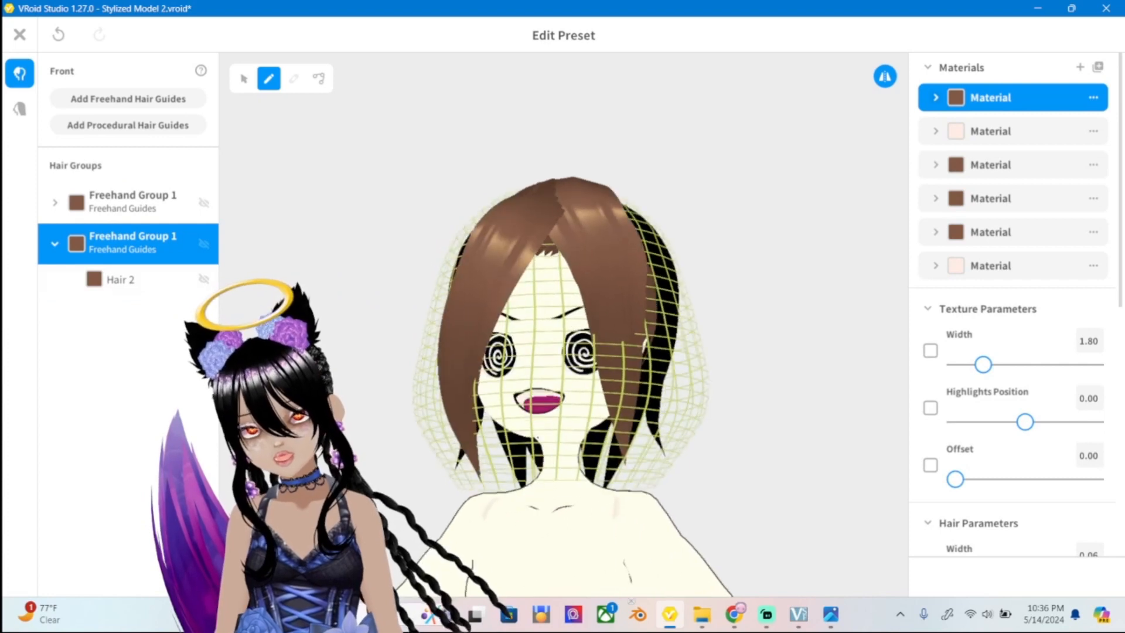
right_drag(538, 411, 562, 410)
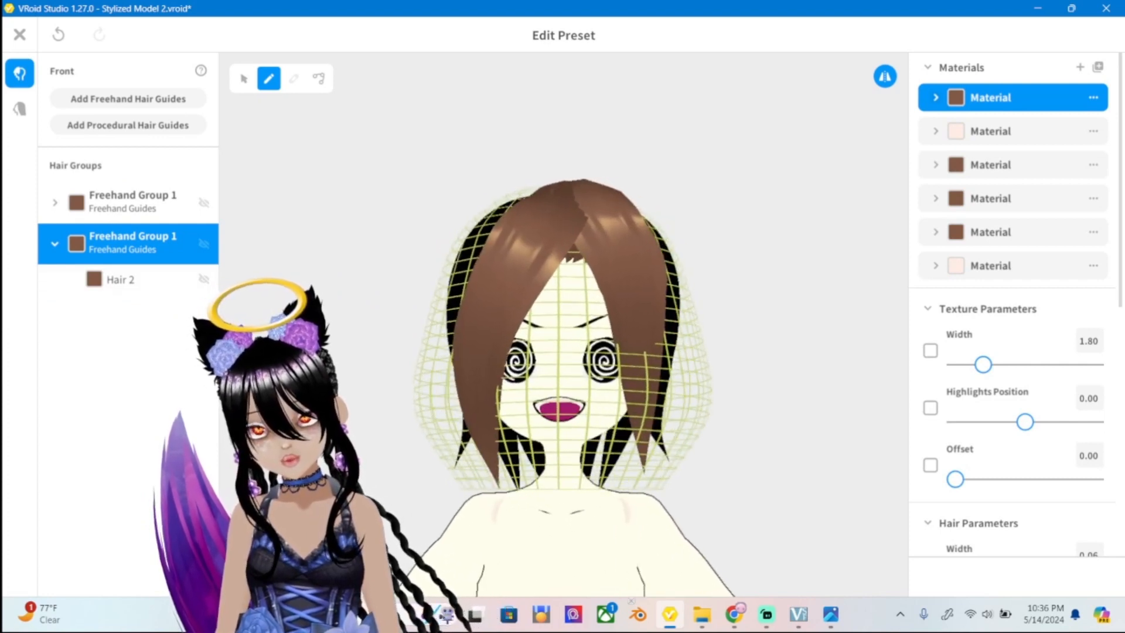
right_click(125, 255)
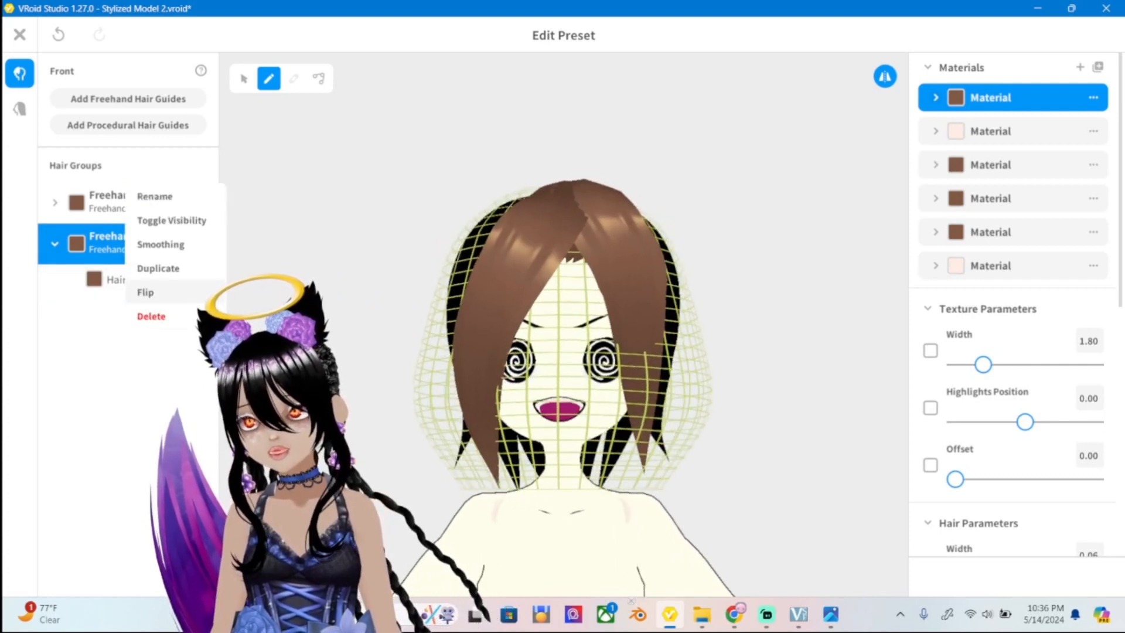
click(158, 268)
click(55, 244)
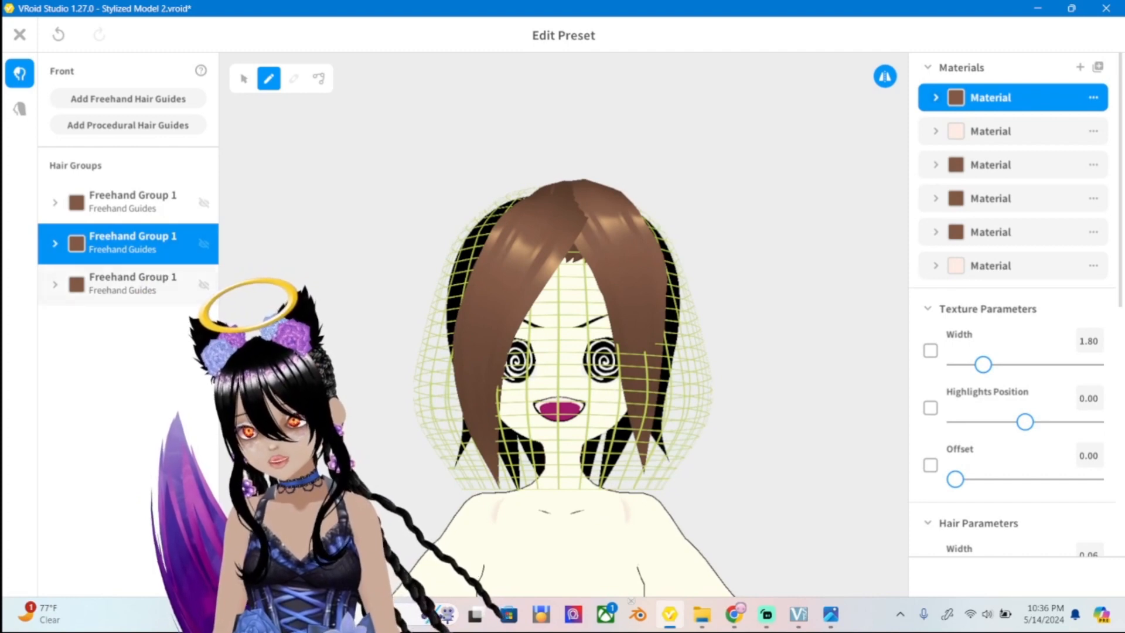
Delete the Hair 2 strand from the last of the three freehand groups and select that emptied group.
click(55, 284)
right_click(117, 320)
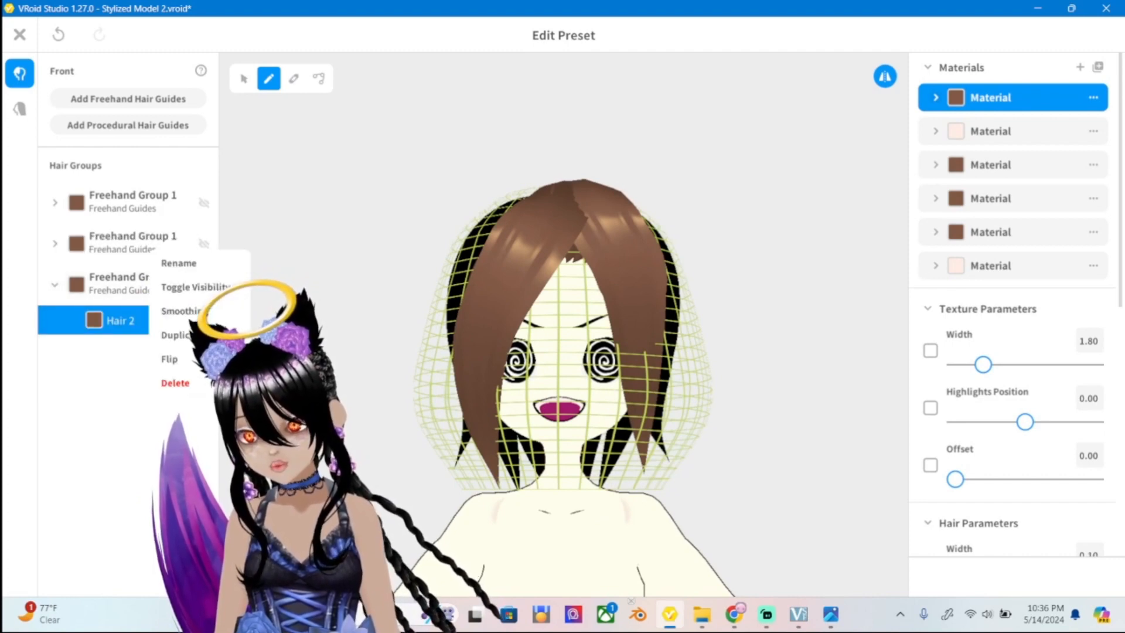
click(170, 382)
click(128, 284)
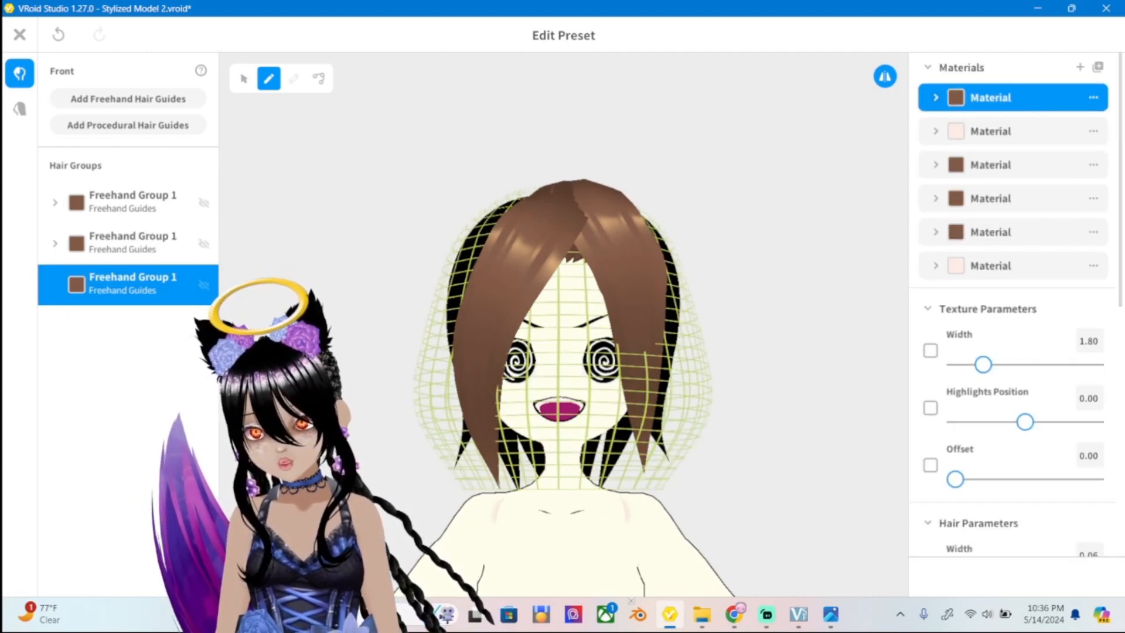
Show the empty freehand group's hair guide control points with the selection tool.
mouse_move(645, 352)
right_down()
mouse_move(580, 361)
mouse_move(645, 363)
right_up()
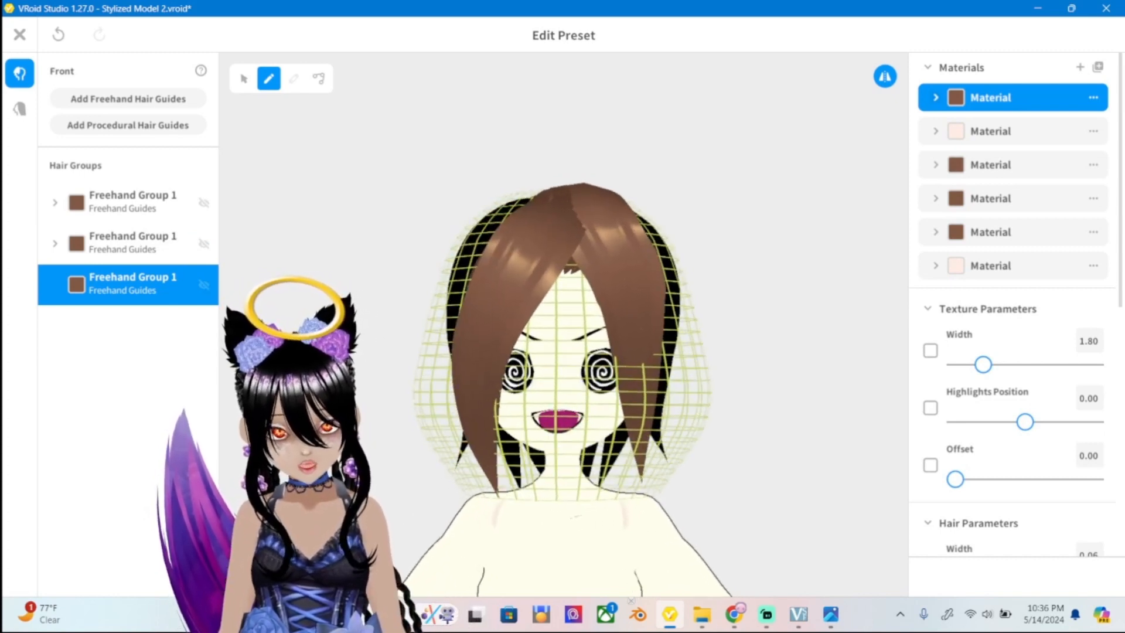
click(243, 78)
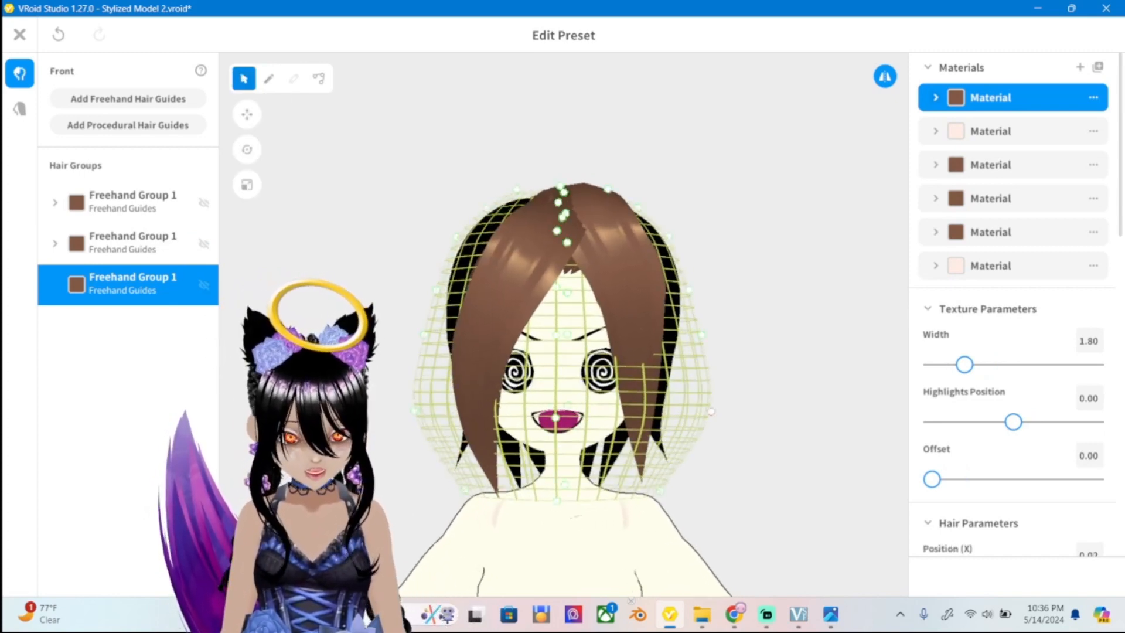
Narrow the selected freehand group's guide mesh symmetrically at cheek and jaw level, pulling its lower edge inward and up.
drag(711, 412, 687, 412)
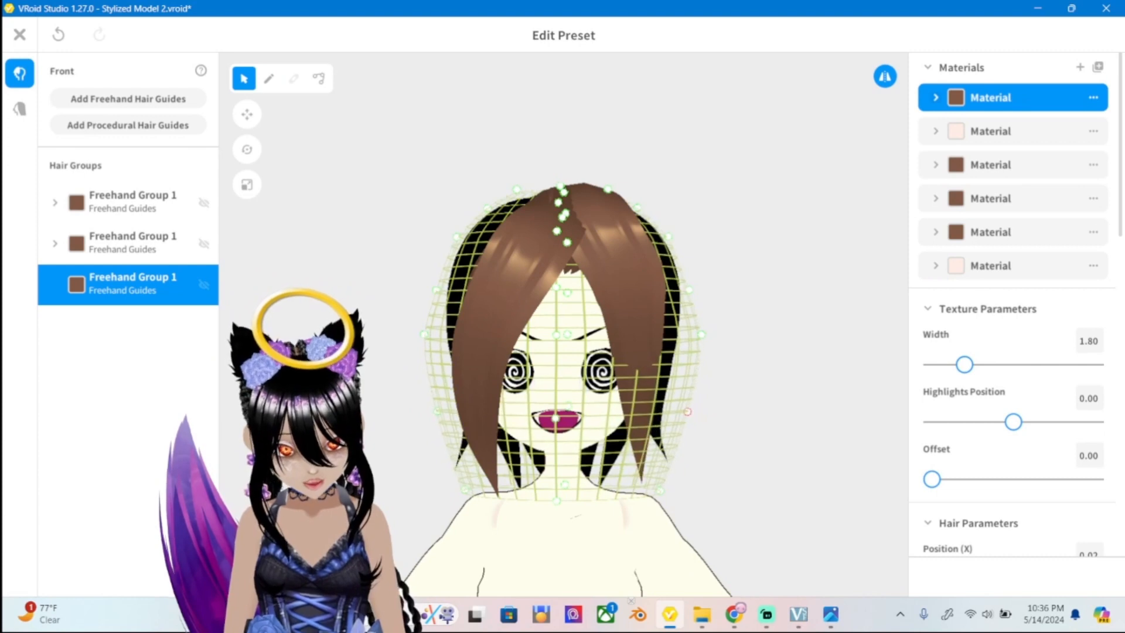
drag(701, 334, 699, 337)
drag(660, 490, 640, 484)
drag(688, 411, 698, 412)
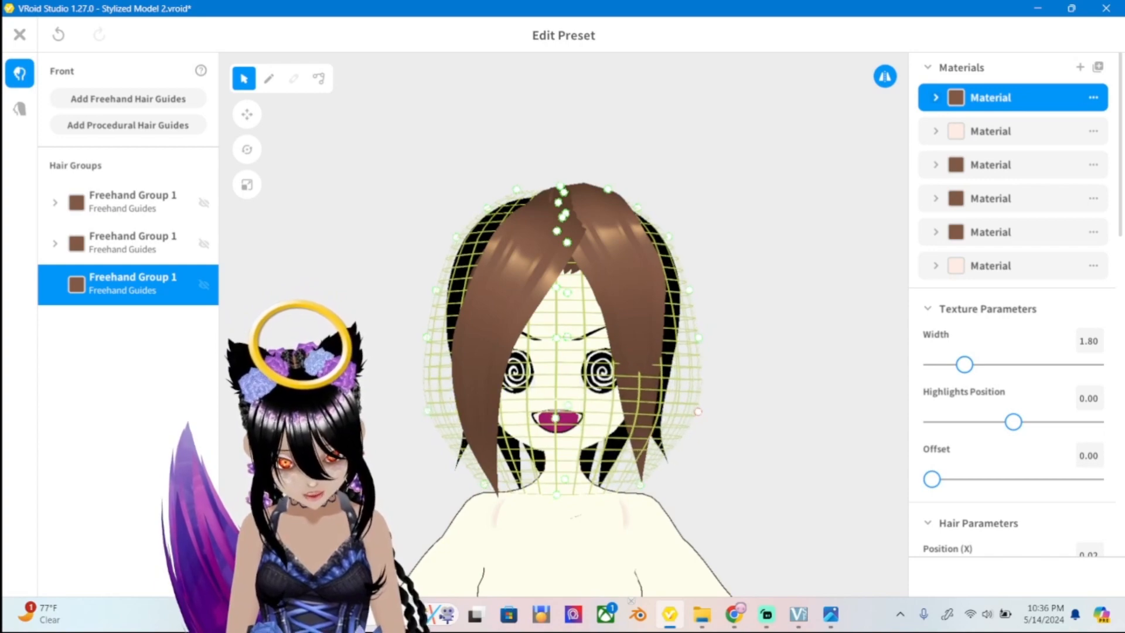
right_drag(698, 412, 578, 412)
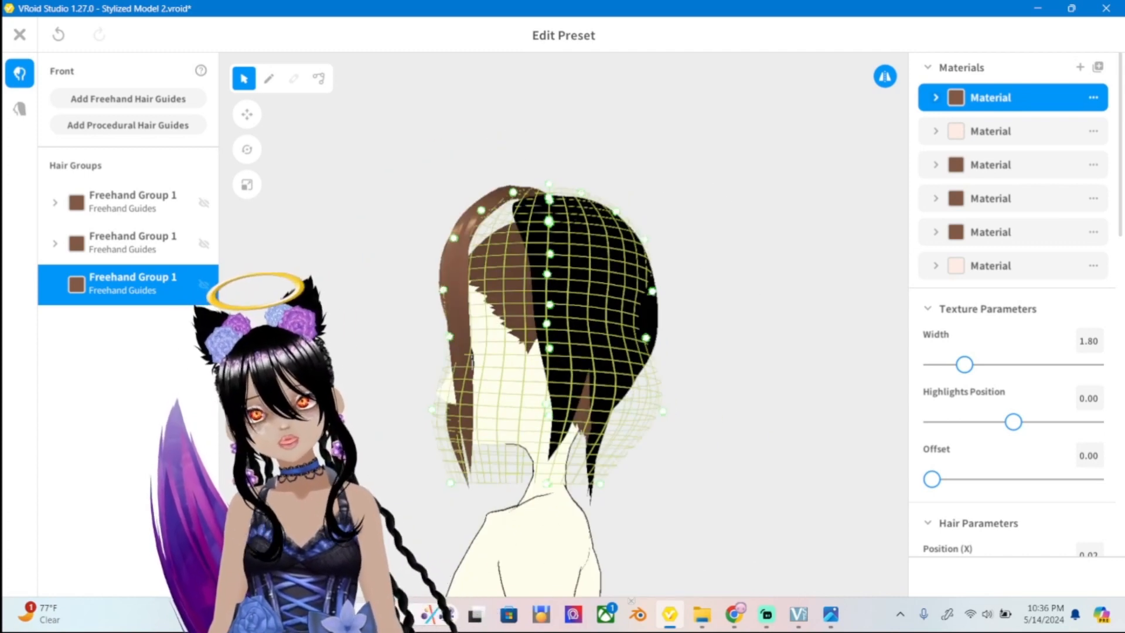
key(7)
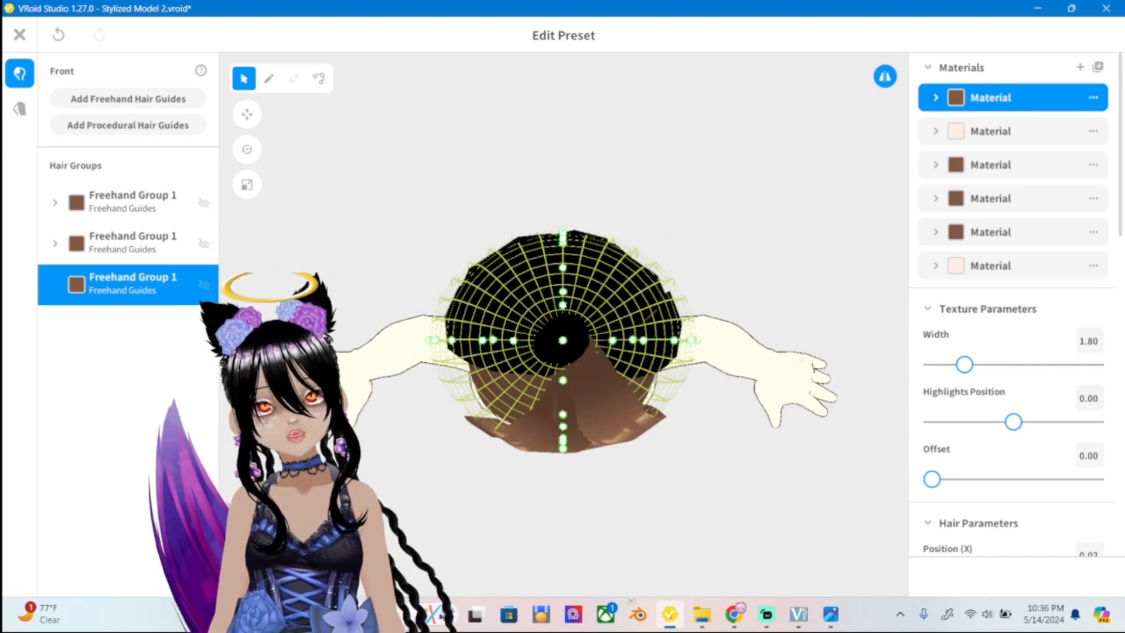
right_drag(686, 411, 603, 340)
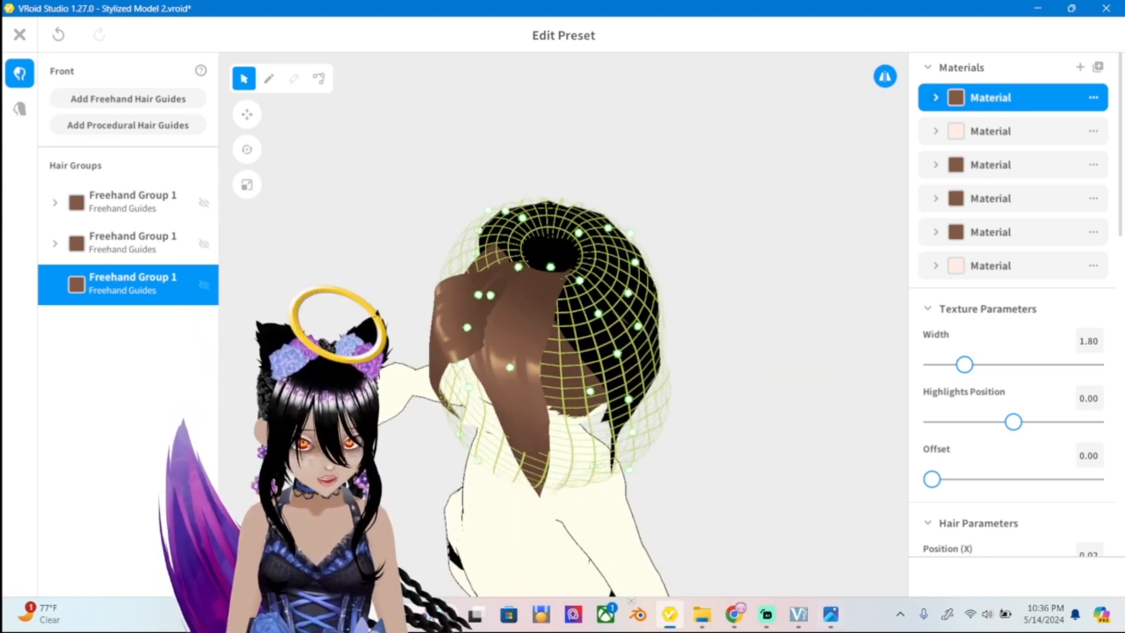
Activate the Brush tool and check the hairstyle in the reference image ref2.png.
click(831, 614)
click(831, 614)
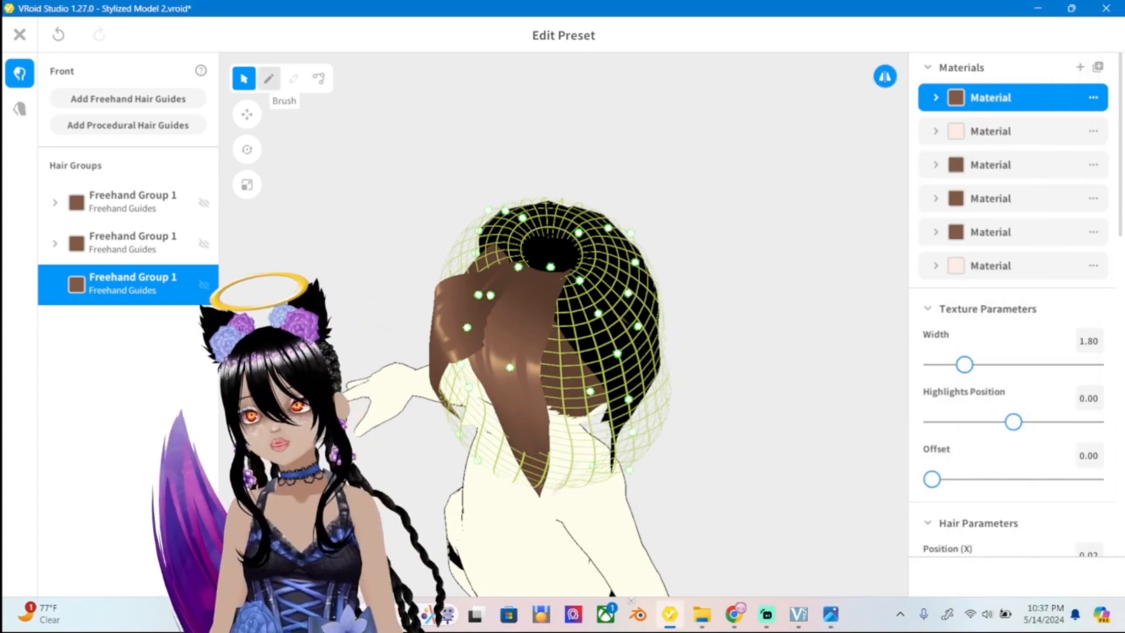
click(269, 78)
click(831, 614)
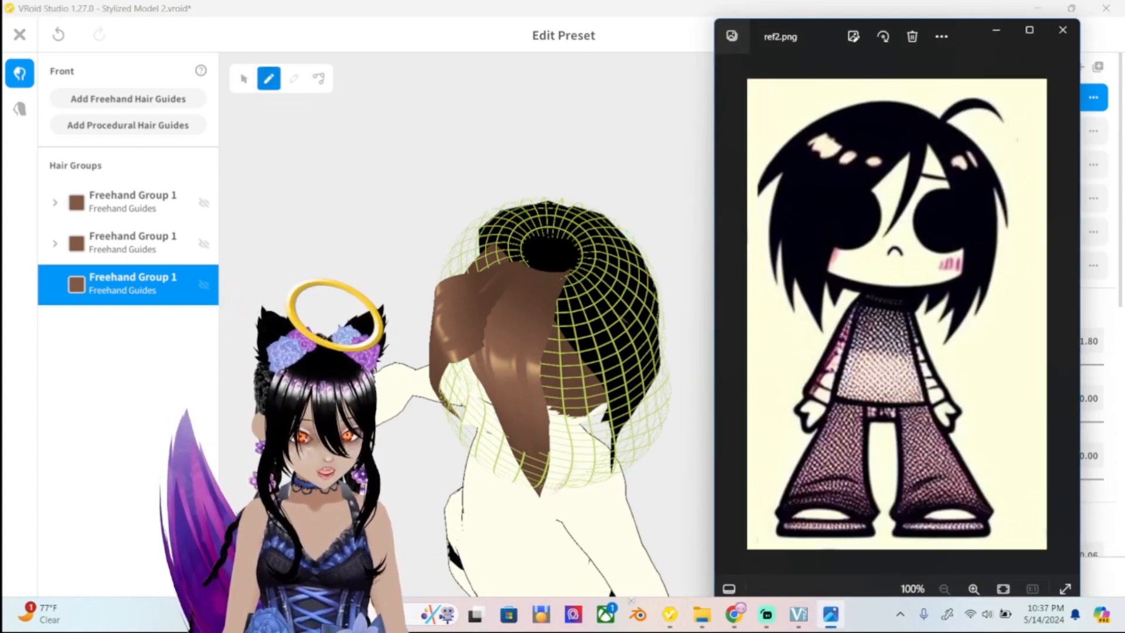
click(995, 30)
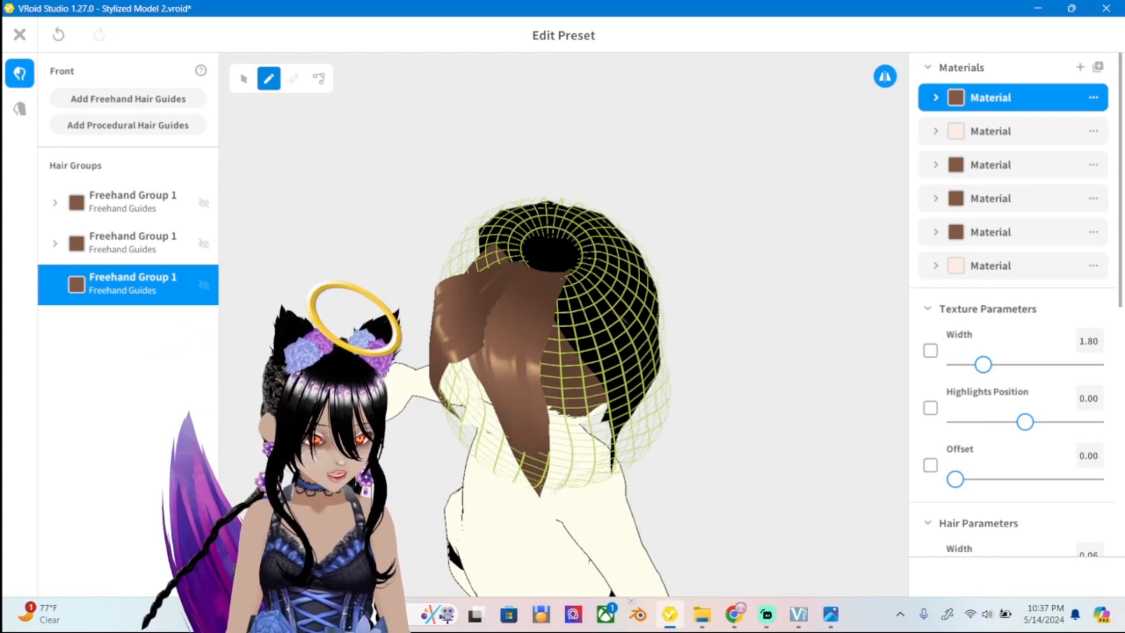
Set the hair width to 0.09 and draw a mirrored strand pair from the crown down the sides of the head.
scroll(1013, 305, down, 5)
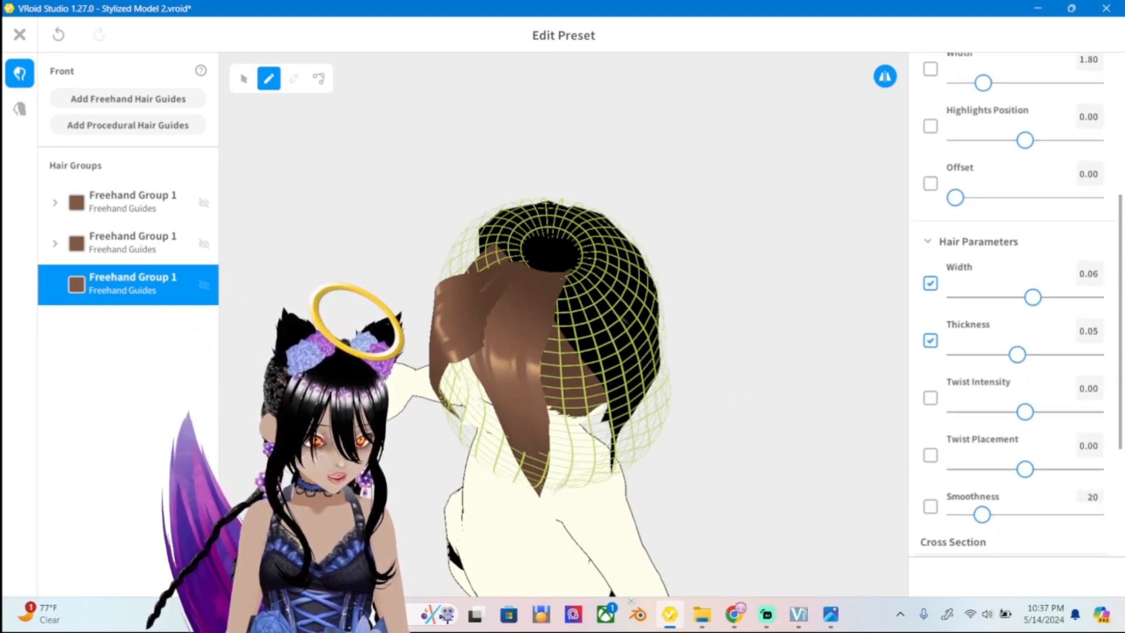
drag(1033, 298, 1082, 295)
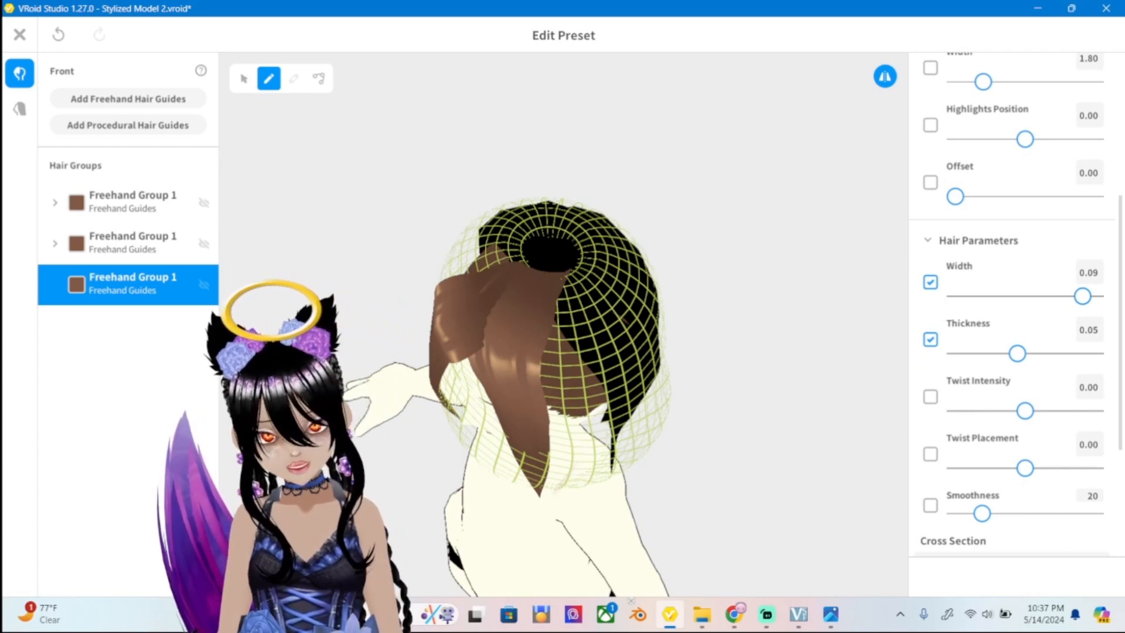
mouse_move(564, 268)
mouse_down()
mouse_move(576, 312)
mouse_move(562, 349)
mouse_move(556, 487)
mouse_up()
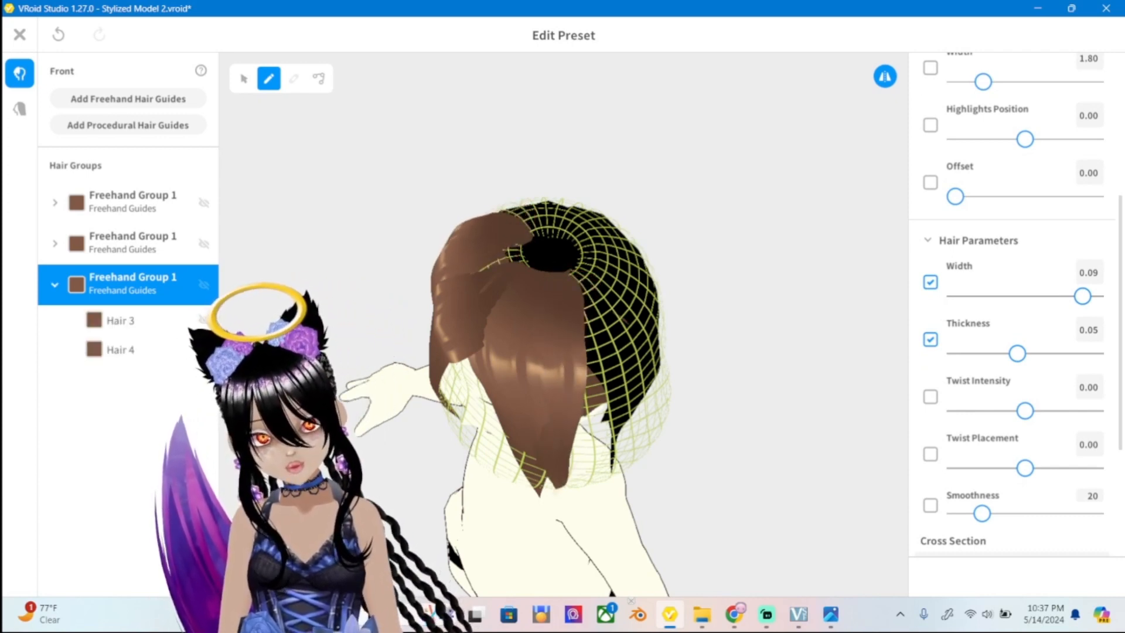
Activate control point editing for Hair 3 and reduce the number of control points along the strand.
right_drag(555, 488, 542, 375)
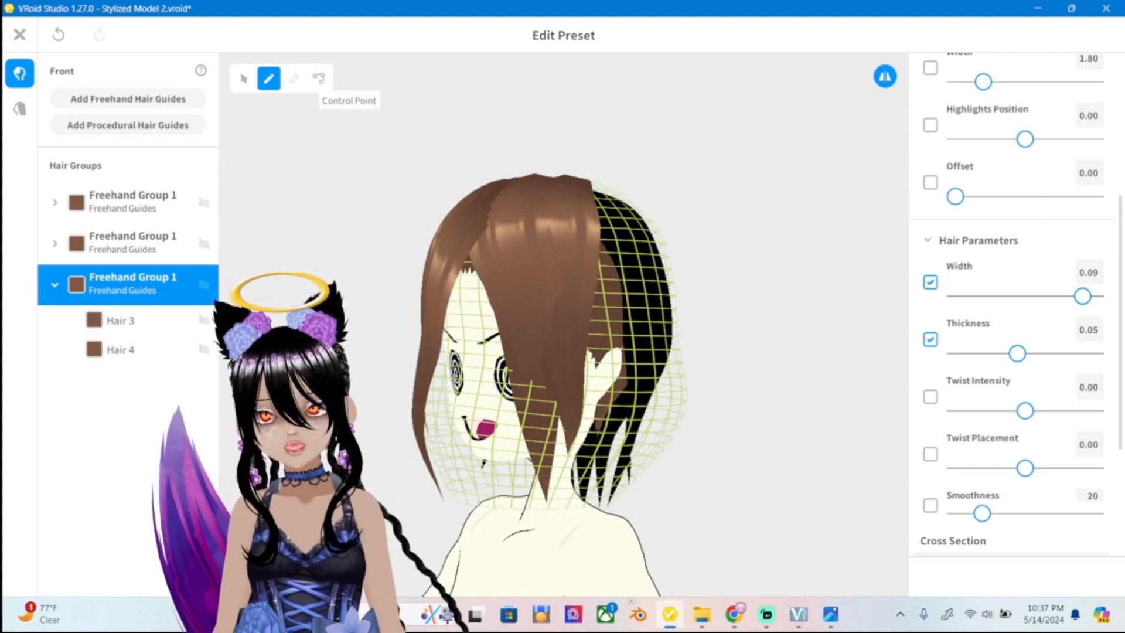
click(318, 78)
click(527, 328)
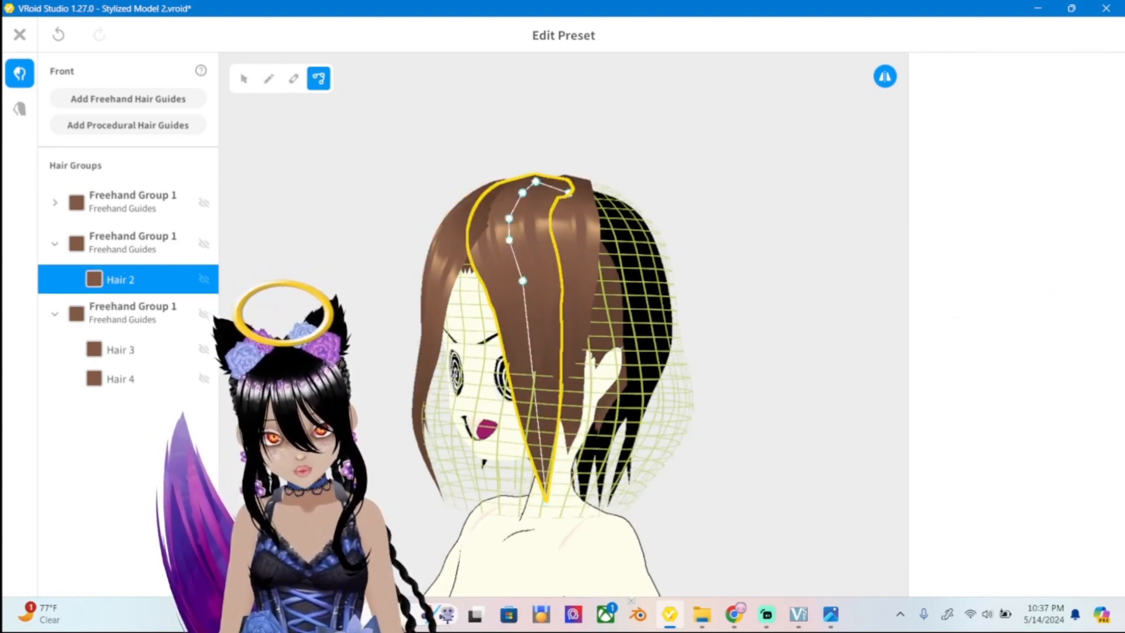
click(578, 293)
right_drag(578, 293, 557, 307)
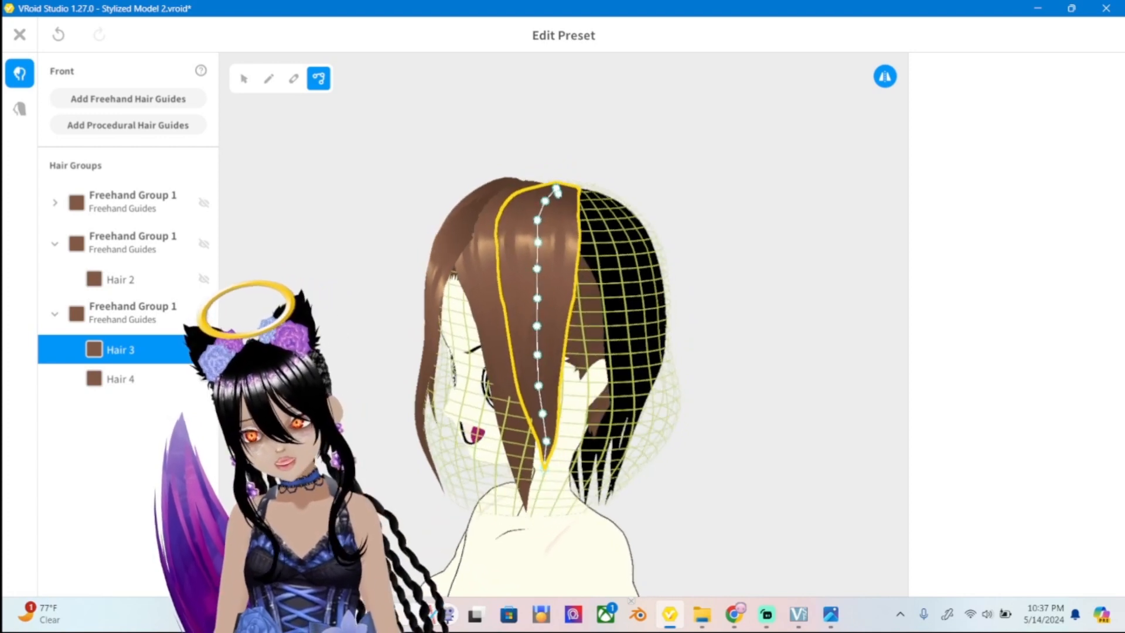
key(minus)
key(minus)
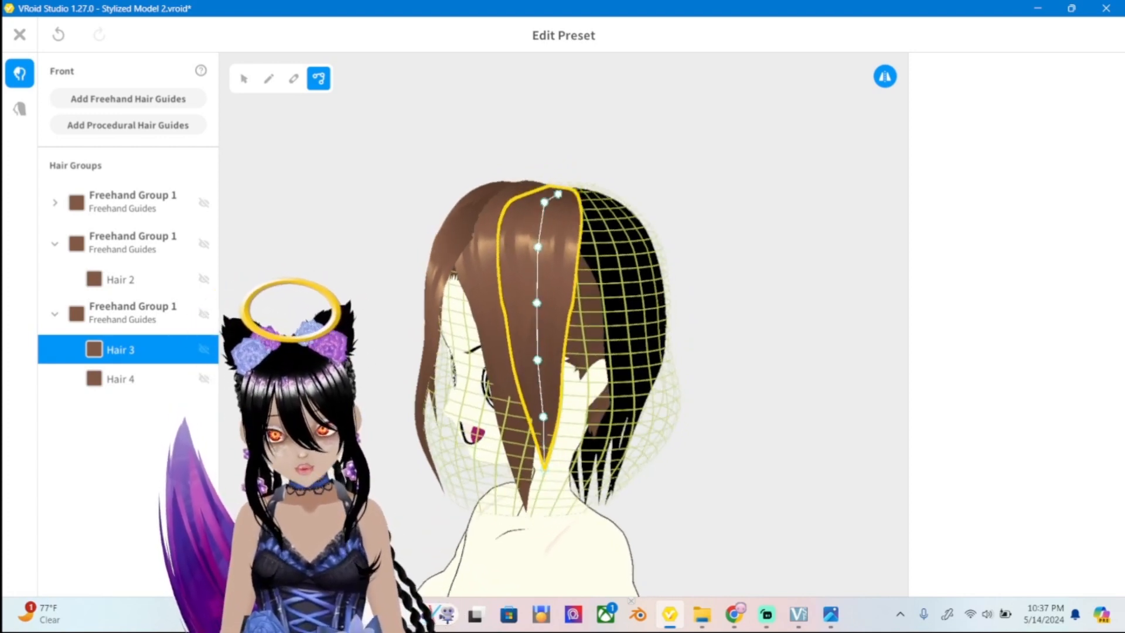
Reshape Hair 3 with its control points, shifting the strand back toward the ear and extending its tip downward.
click(128, 313)
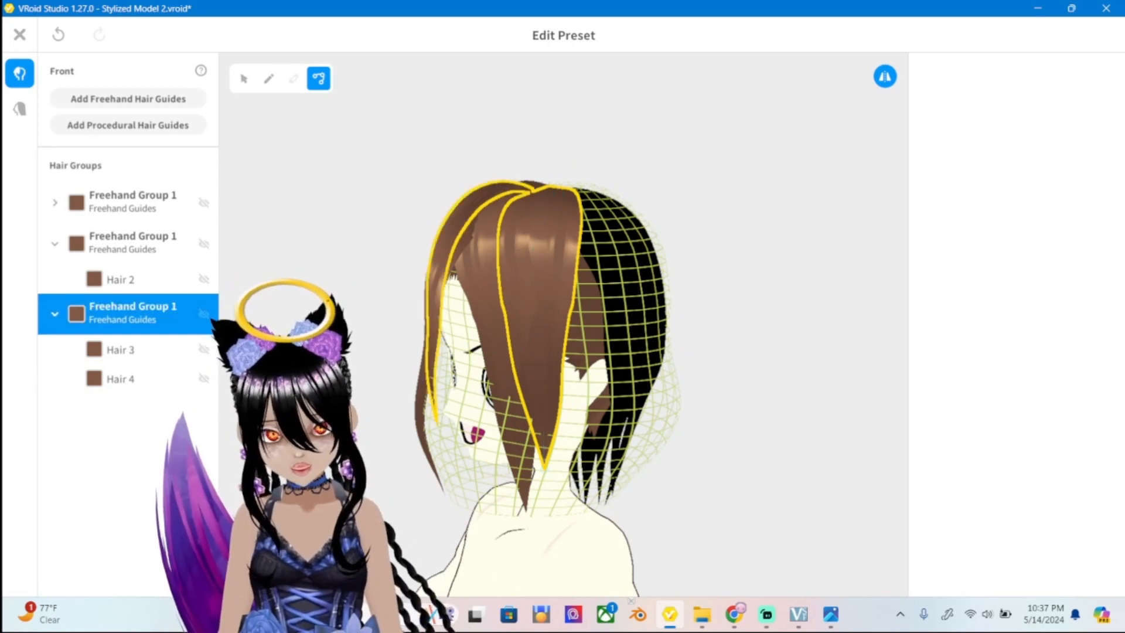
click(127, 349)
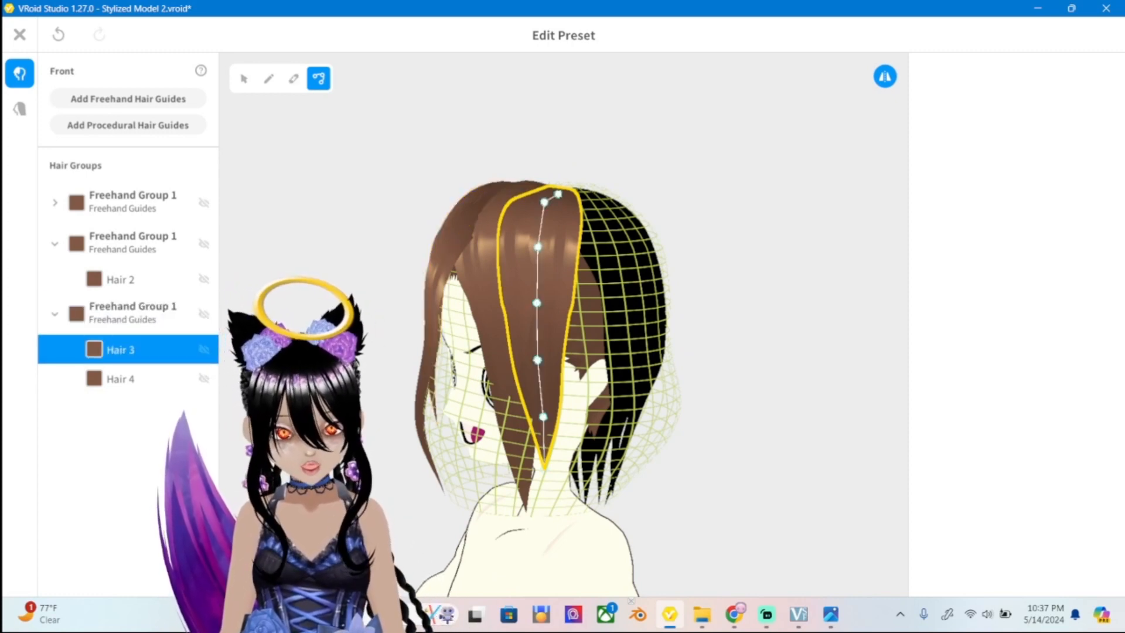
drag(538, 247, 556, 247)
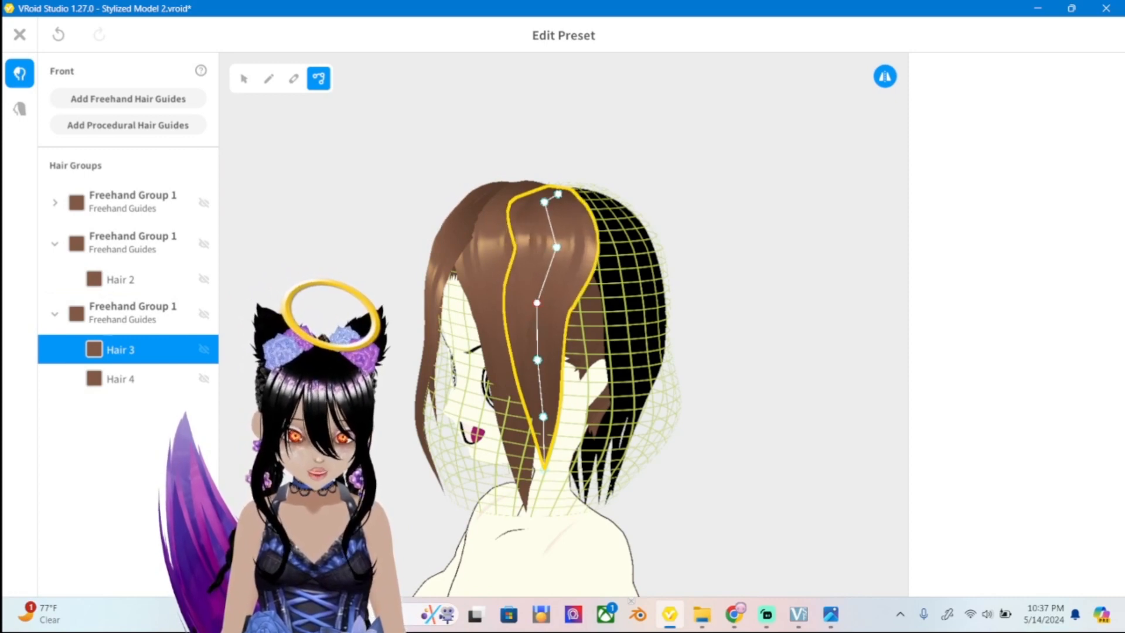
drag(537, 302, 563, 310)
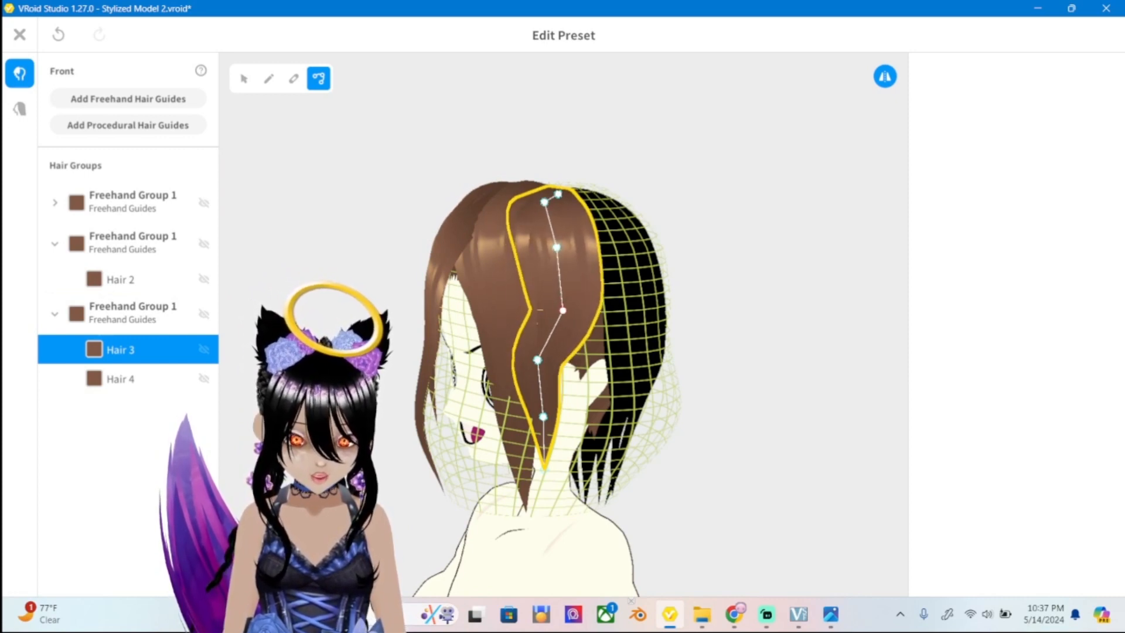
drag(537, 359, 563, 360)
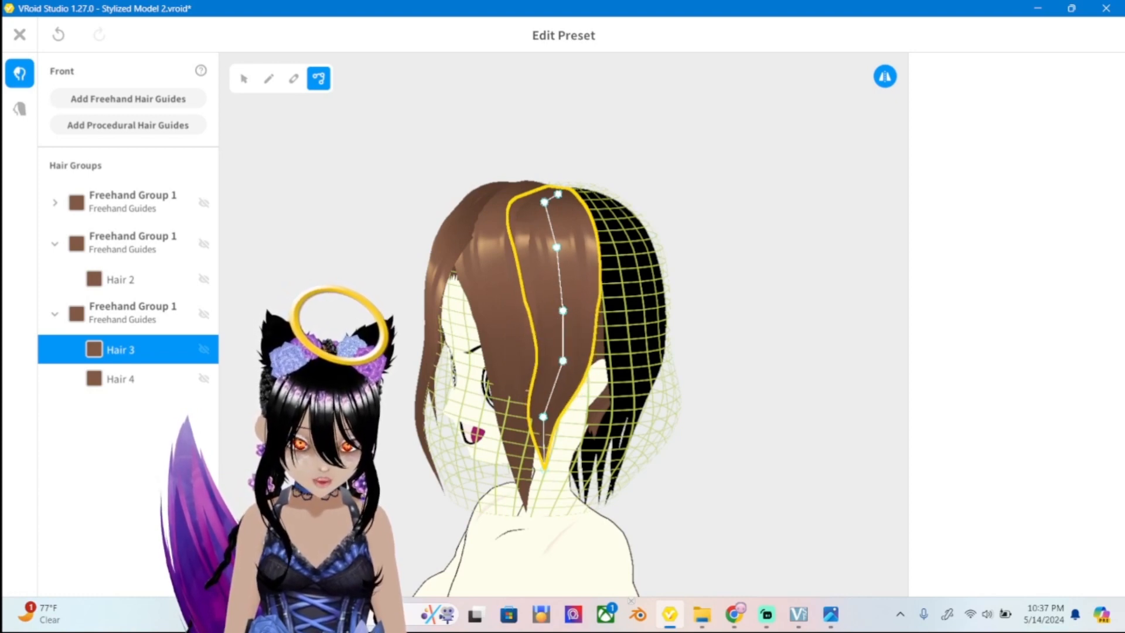
drag(543, 416, 552, 418)
right_drag(553, 418, 565, 375)
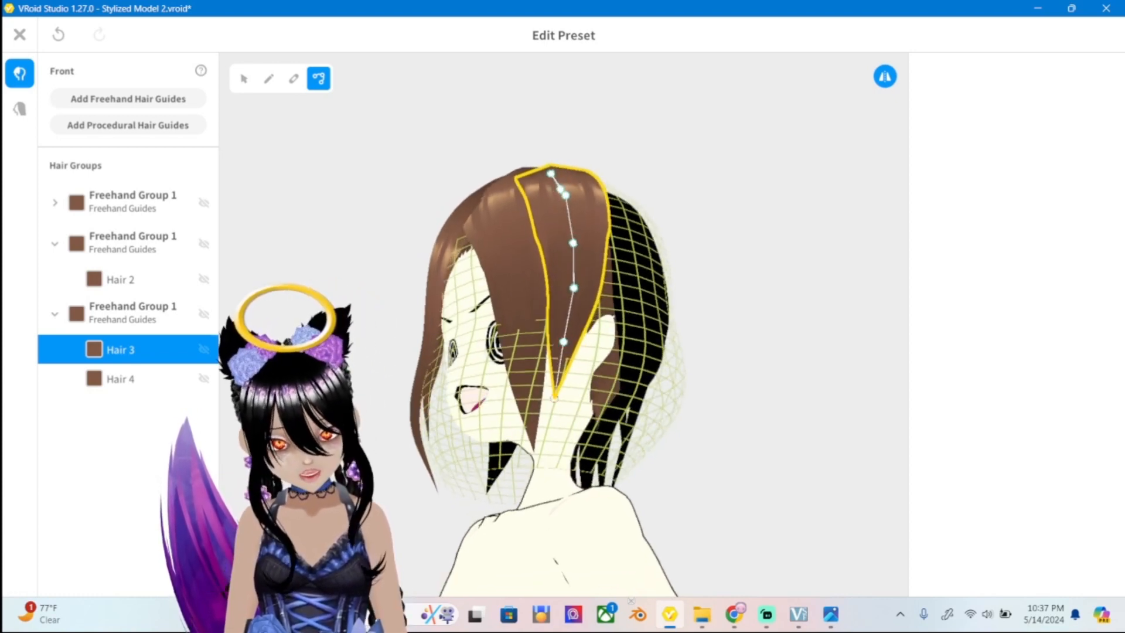
drag(554, 399, 551, 422)
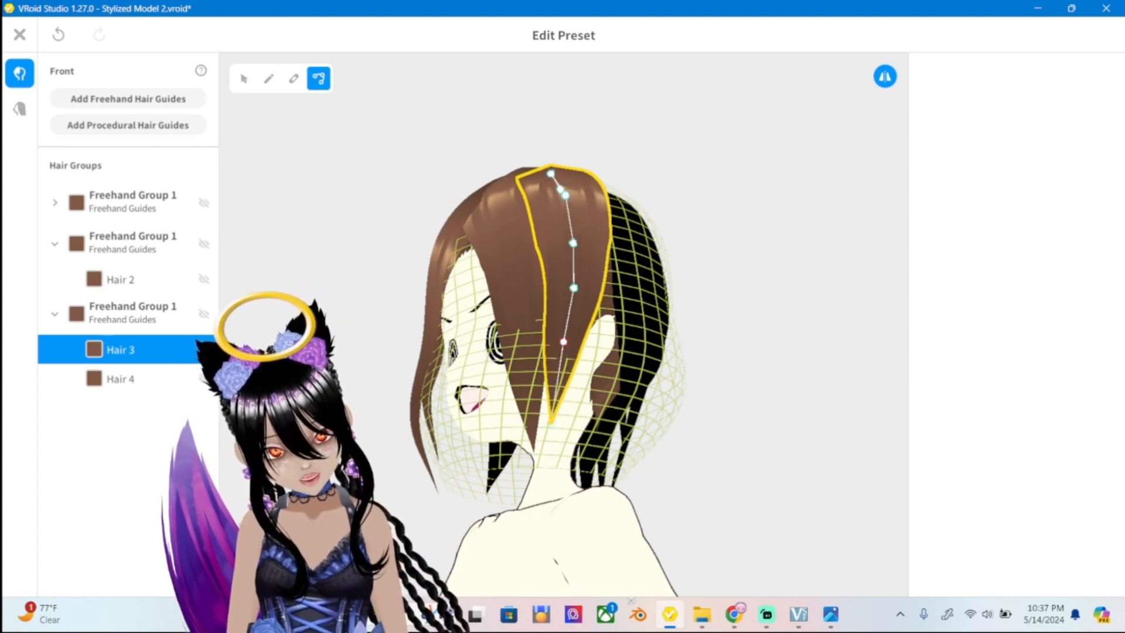
drag(563, 342, 569, 348)
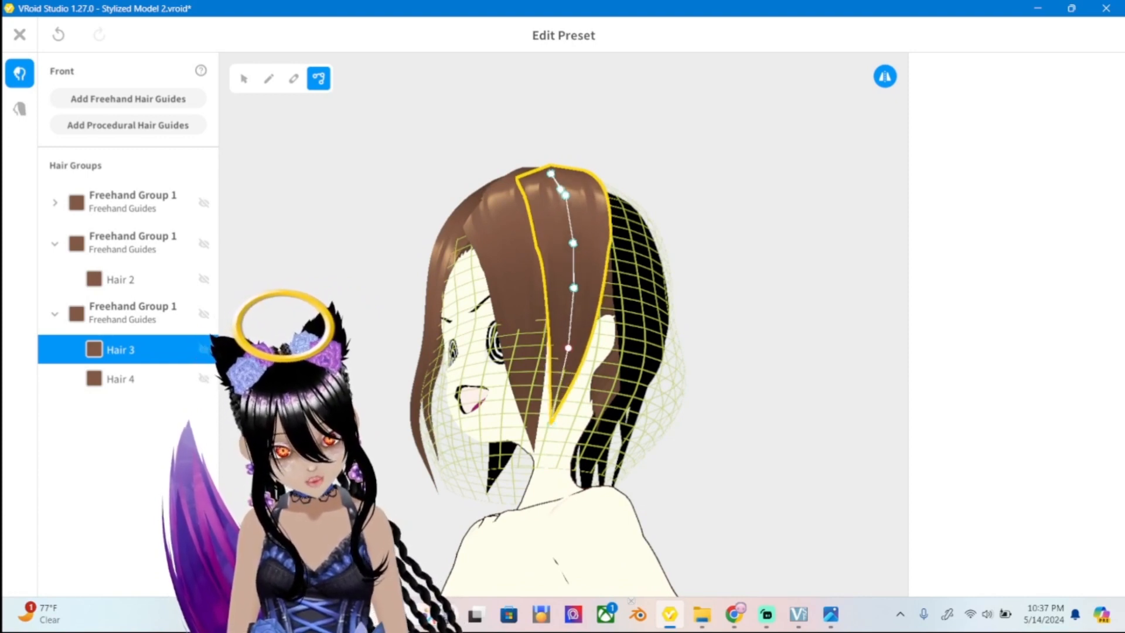
Turn off symmetry and move the upper control points of Hair 4 toward the front bangs to close the gap.
right_drag(569, 348, 756, 381)
click(885, 77)
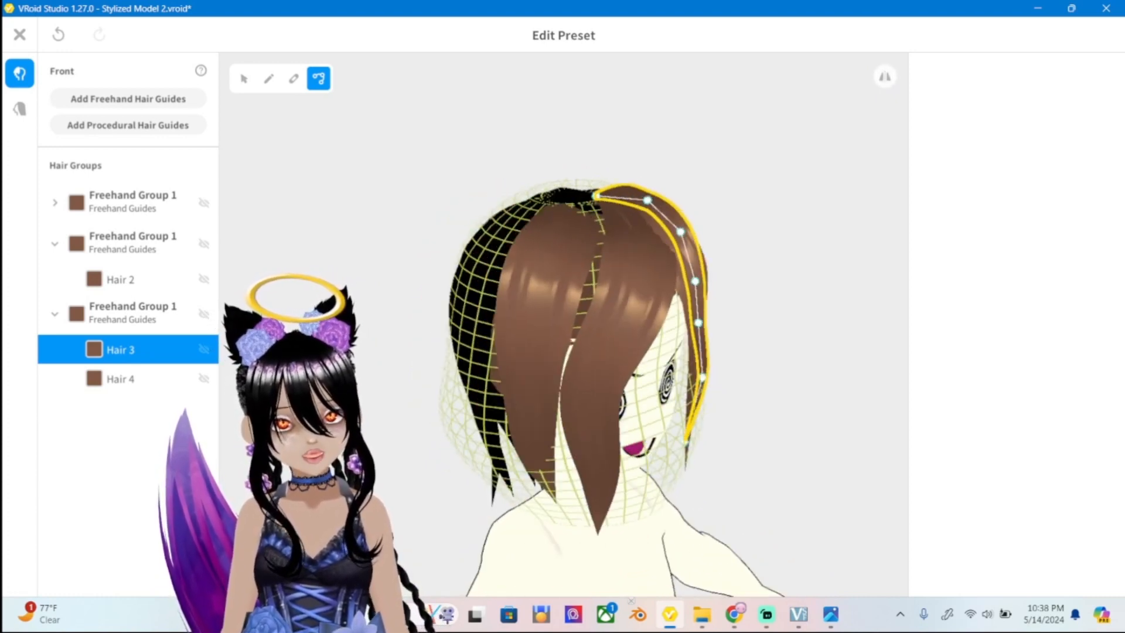
click(527, 328)
right_drag(527, 328, 500, 357)
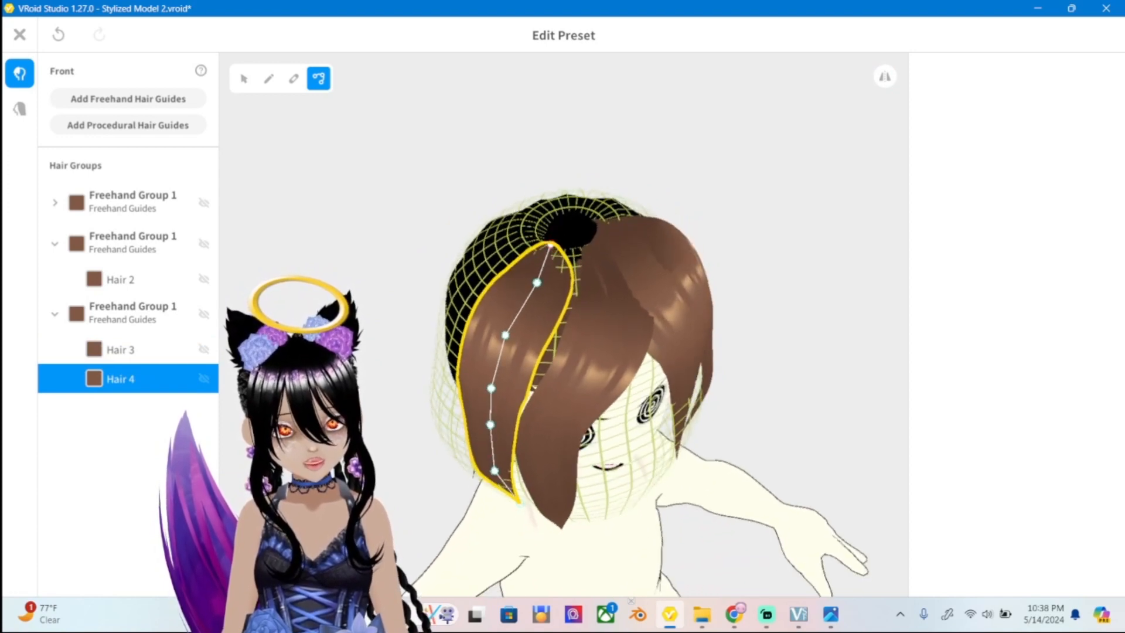
drag(551, 245, 568, 247)
right_drag(568, 247, 577, 214)
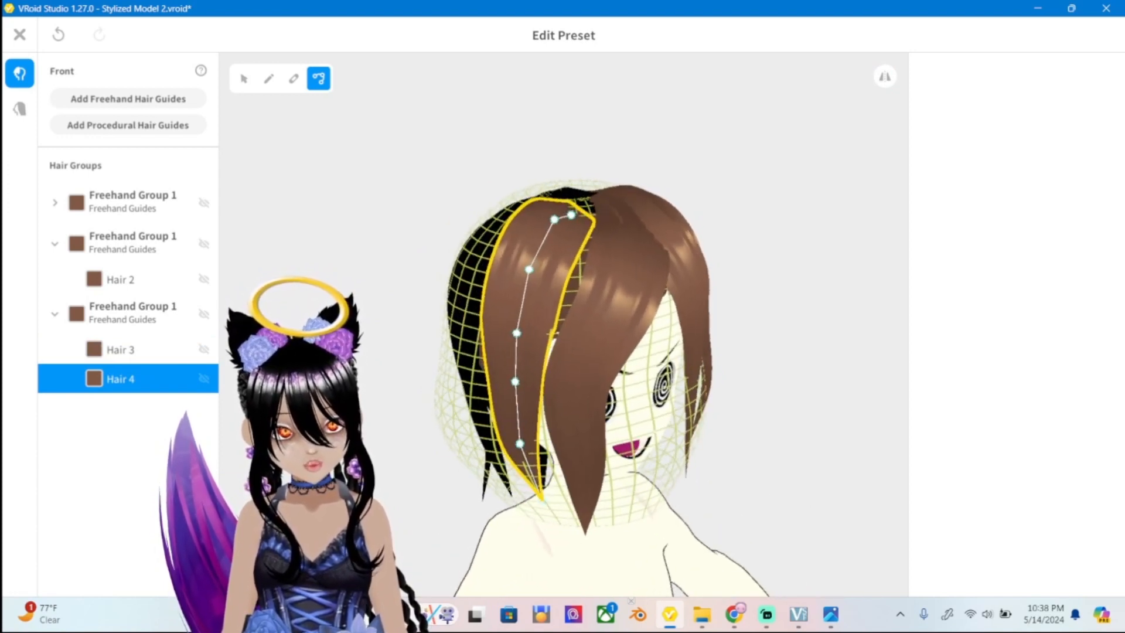
drag(553, 220, 560, 231)
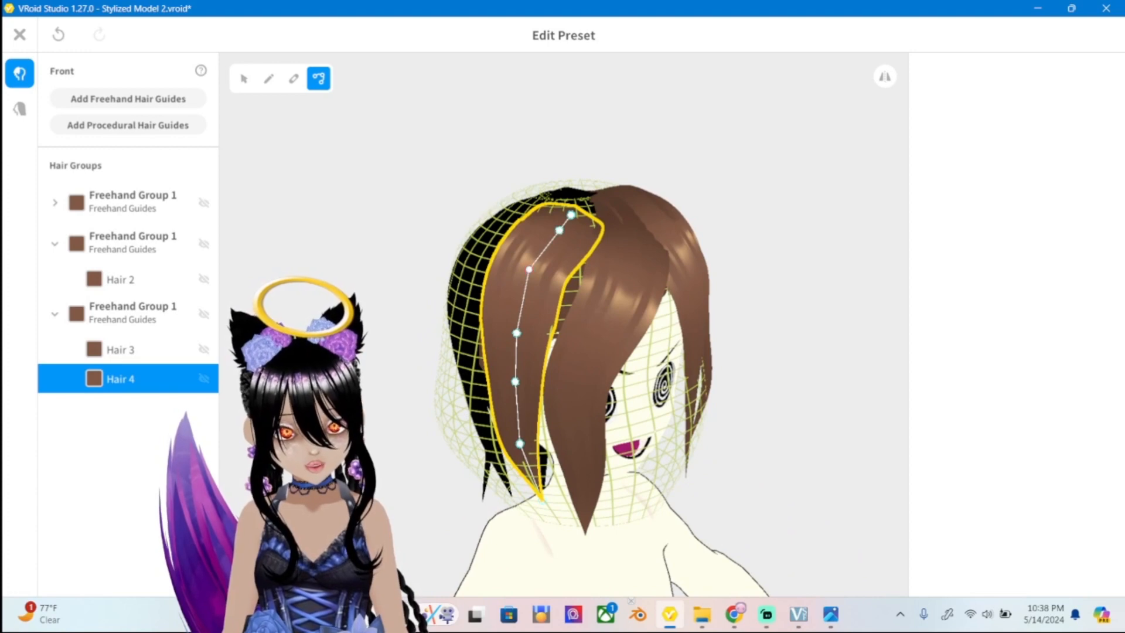
drag(530, 269, 542, 276)
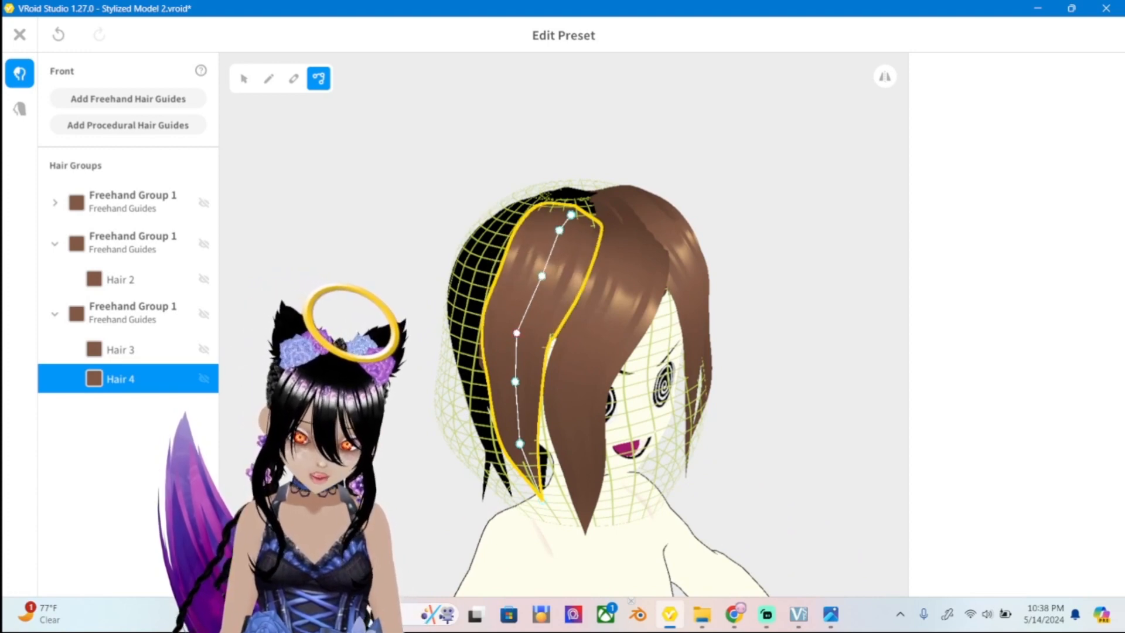
drag(516, 333, 526, 331)
Fine-tune the middle and lower control points of Hair 4 so the strand follows the side of the face.
right_drag(526, 332, 616, 326)
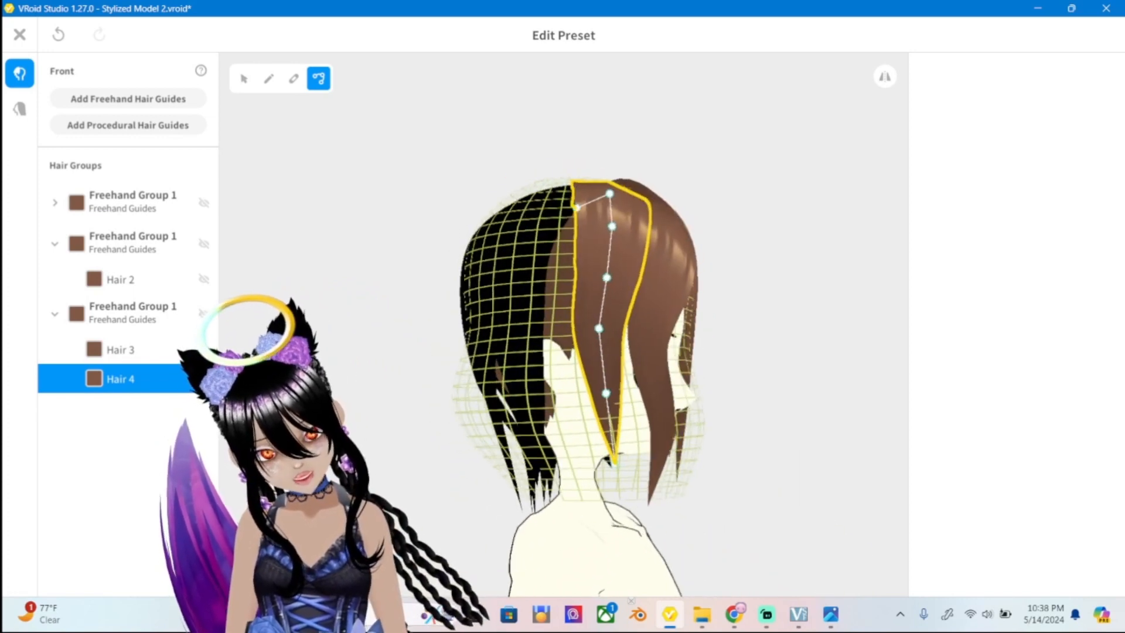
drag(599, 329, 603, 332)
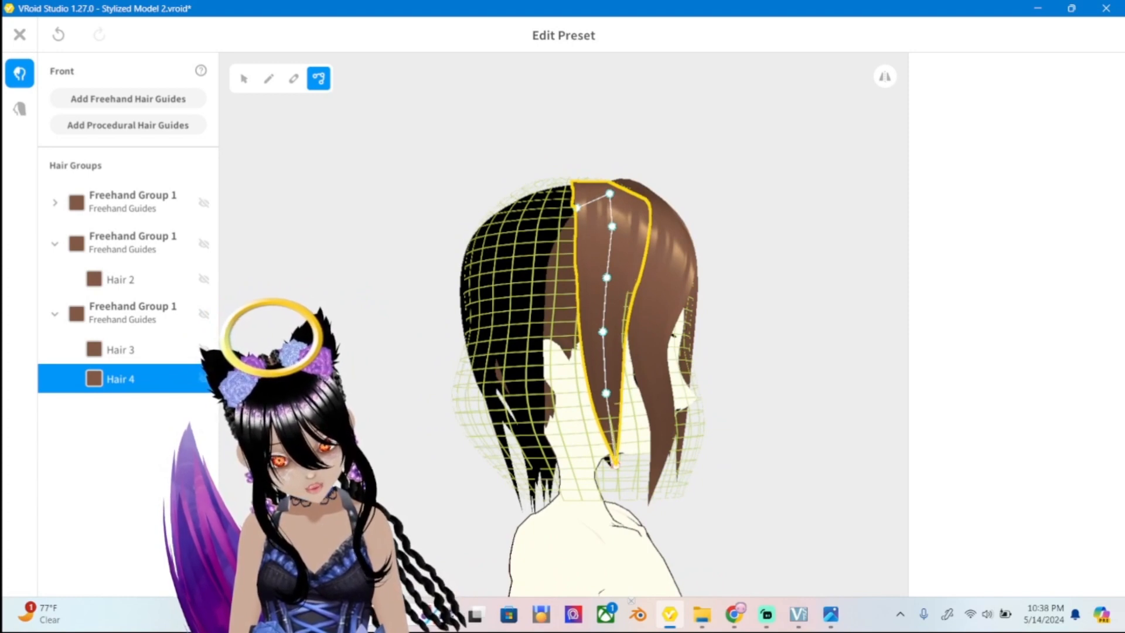
right_drag(616, 466, 563, 463)
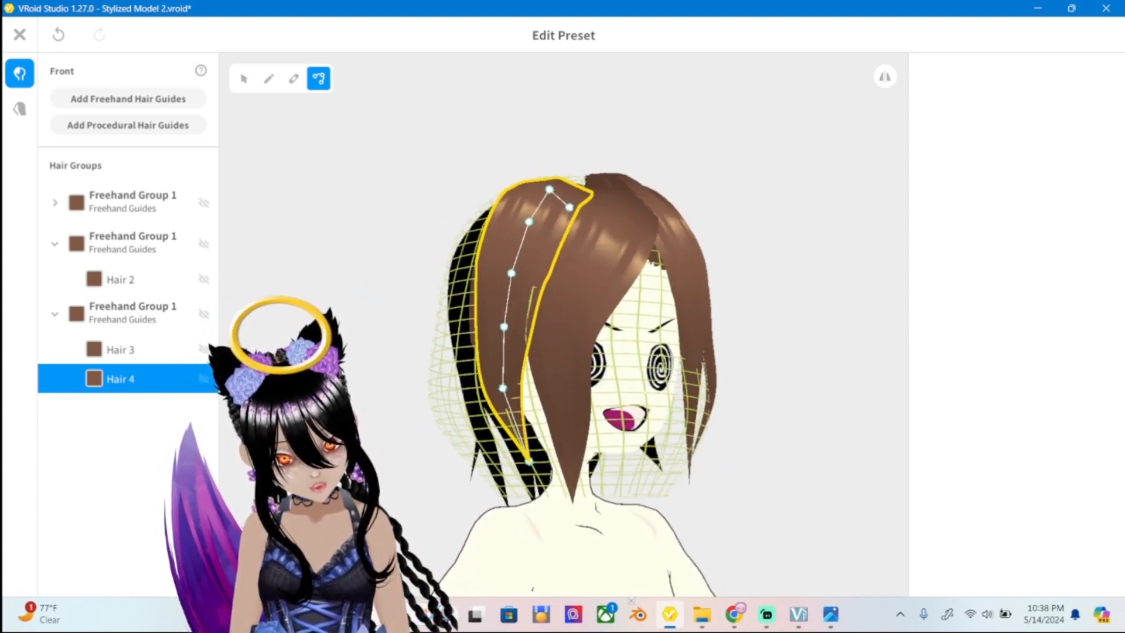
drag(503, 387, 506, 385)
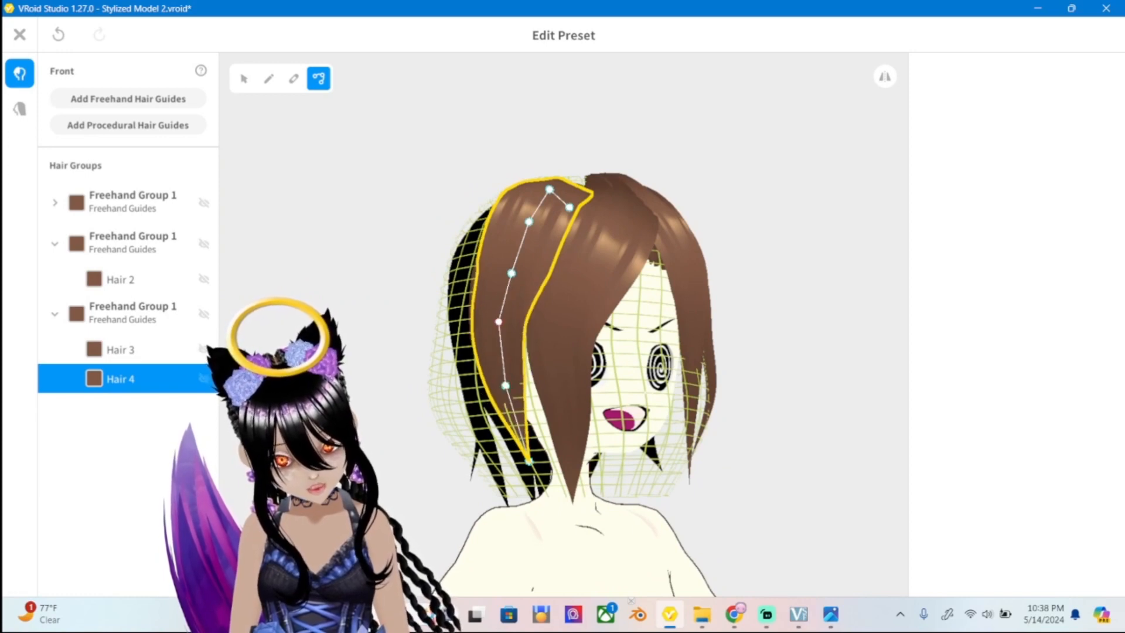
drag(504, 326, 500, 321)
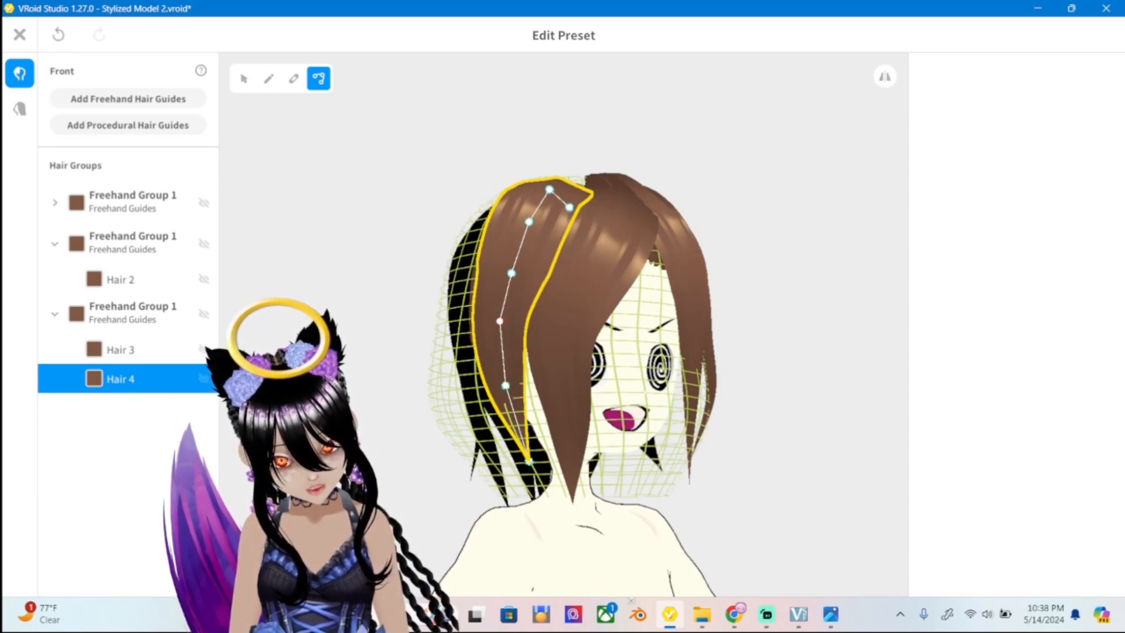
drag(512, 274, 509, 273)
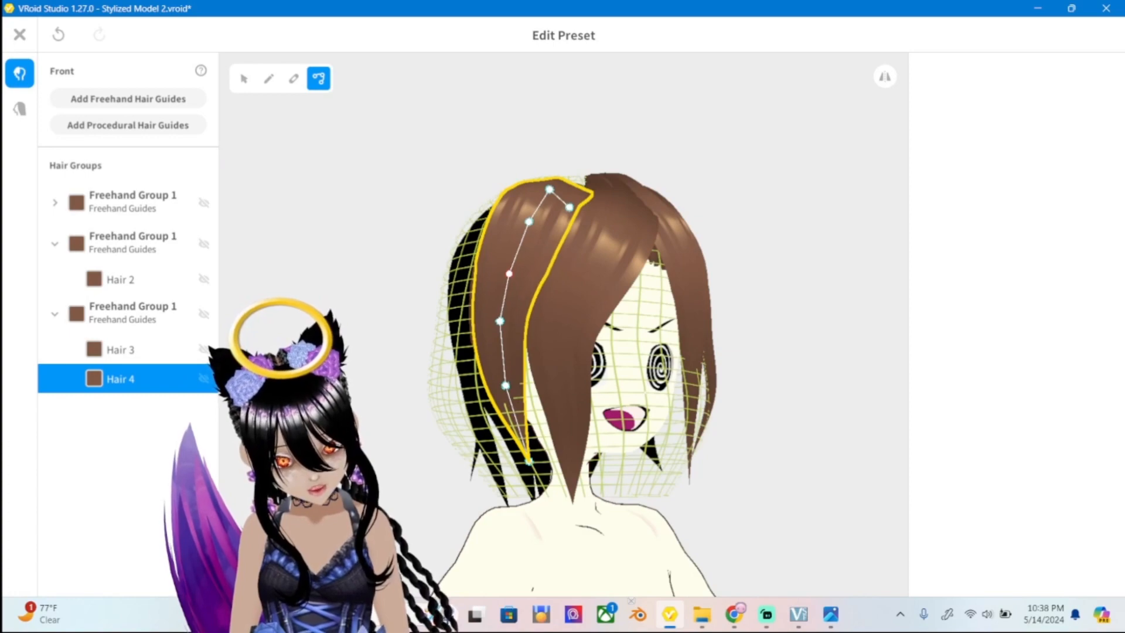
right_drag(732, 329, 633, 334)
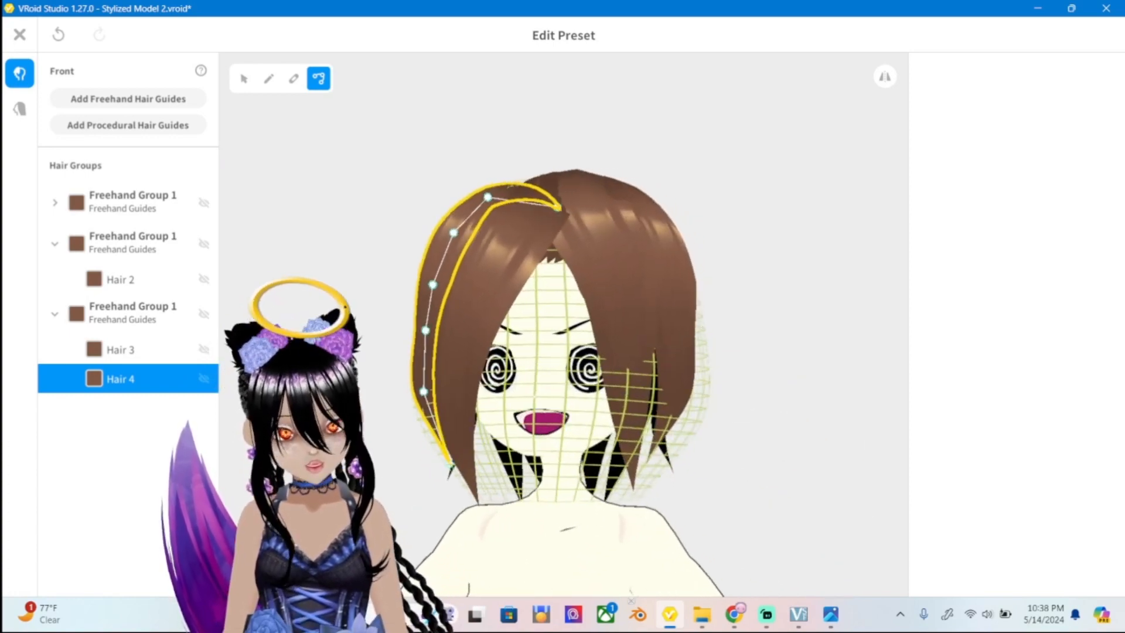
Deselect Hair 4, check the bob from the front and side, and collapse the two expanded freehand hair groups.
key(Escape)
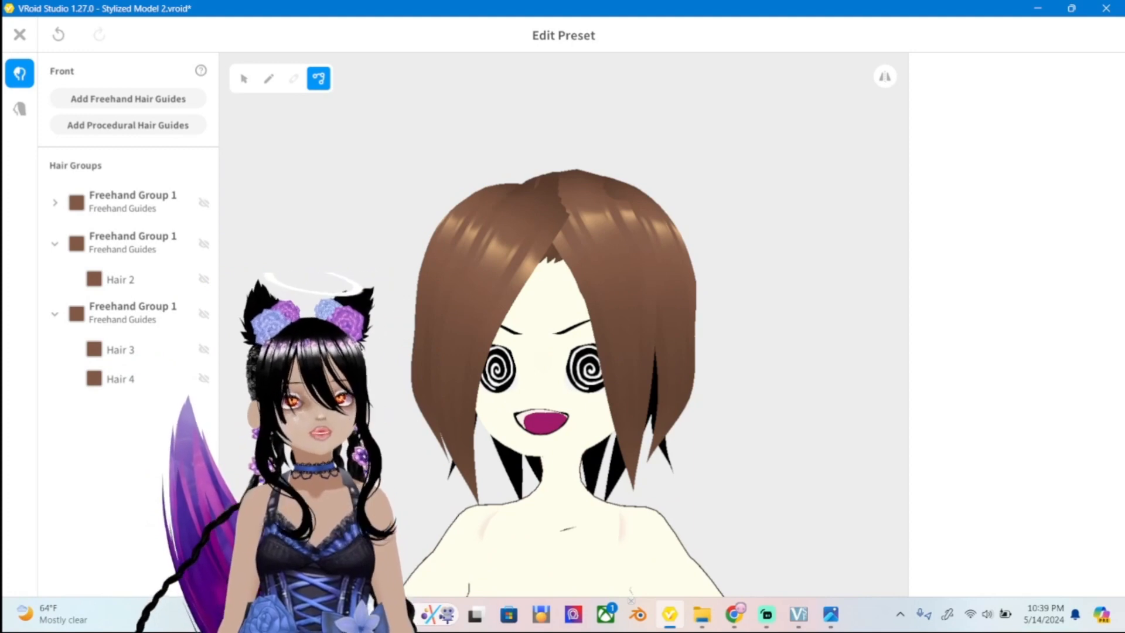
right_drag(633, 334, 656, 328)
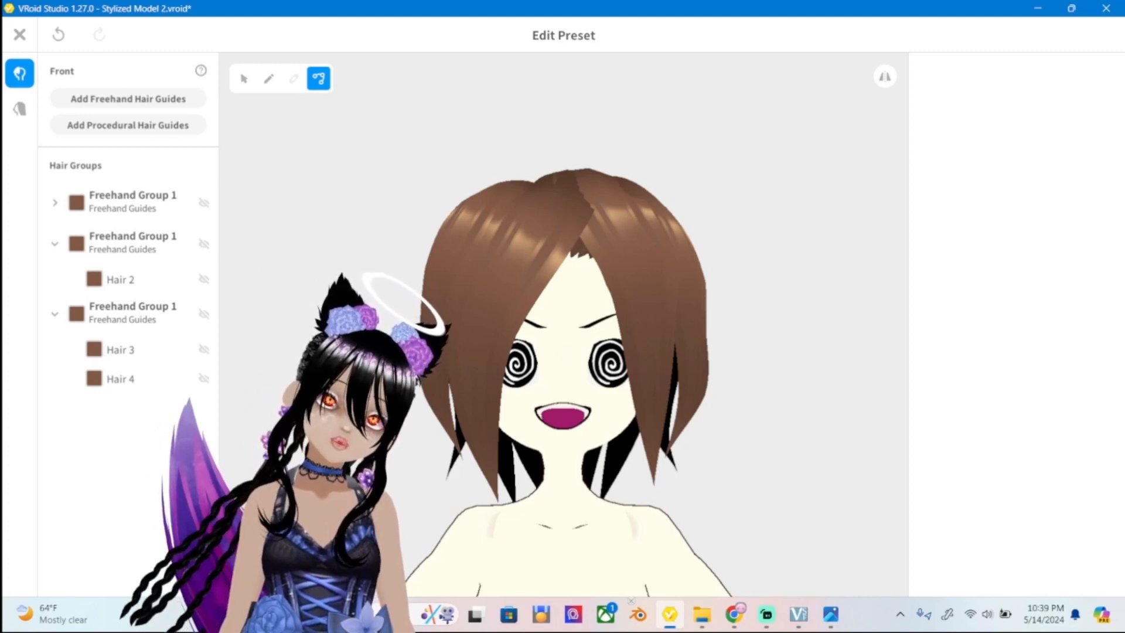
scroll(564, 328, down, 3)
right_drag(564, 334, 903, 401)
right_drag(644, 334, 500, 352)
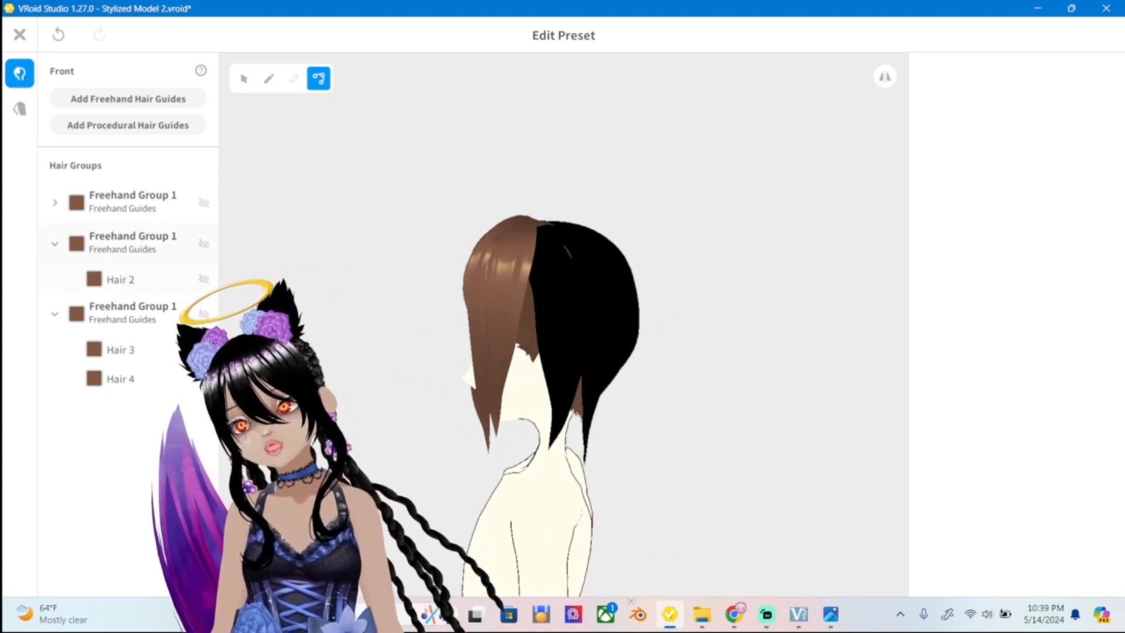
click(55, 314)
click(55, 243)
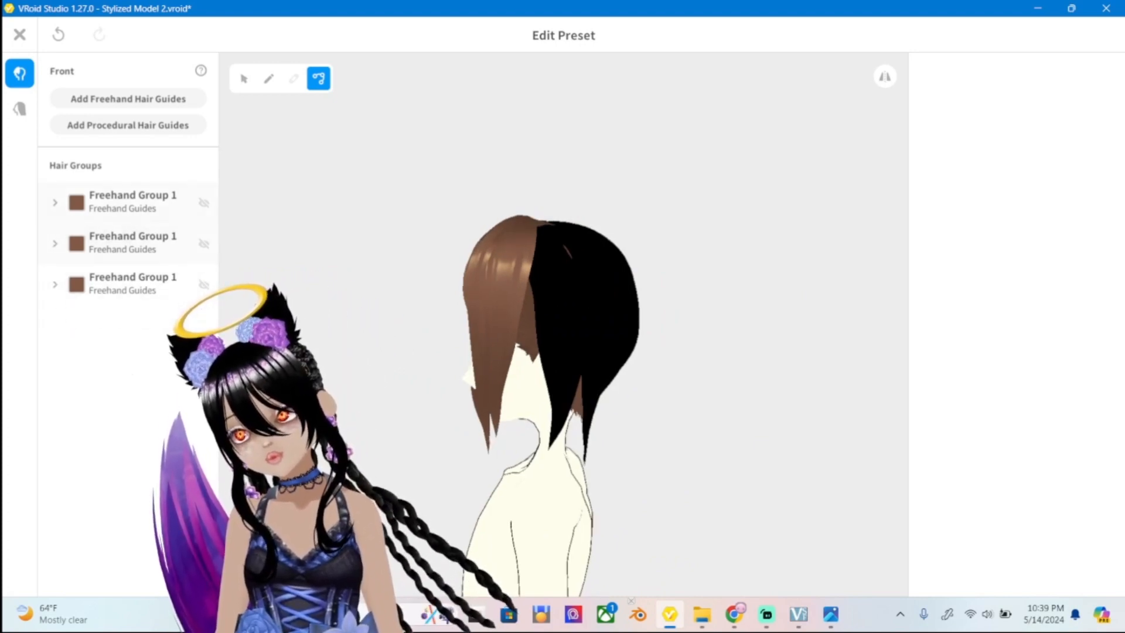
click(128, 99)
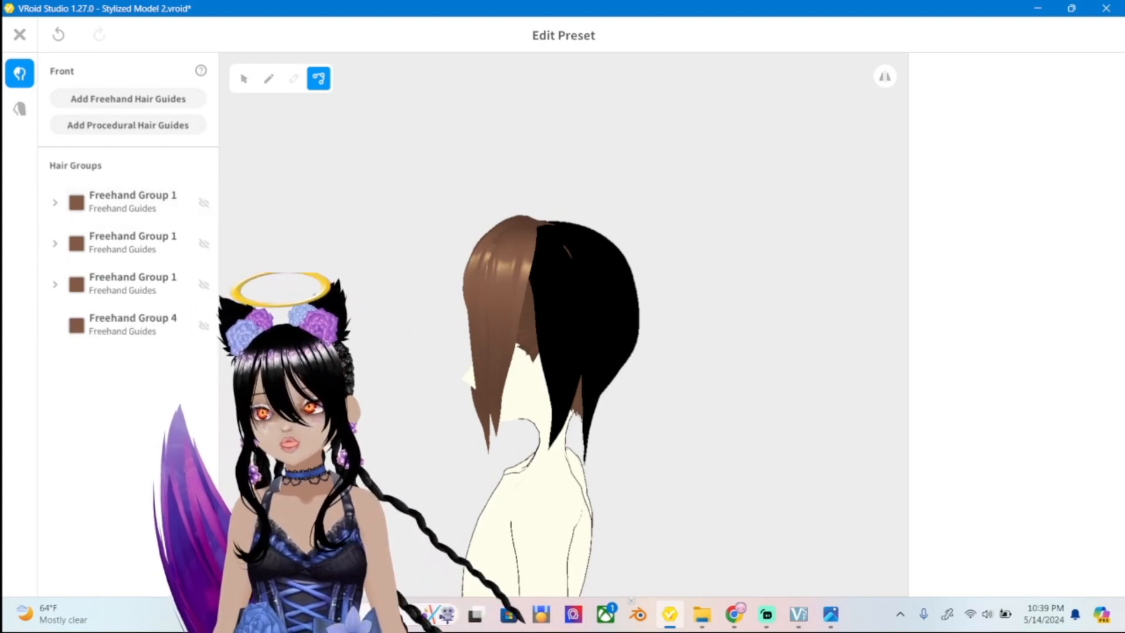
click(132, 325)
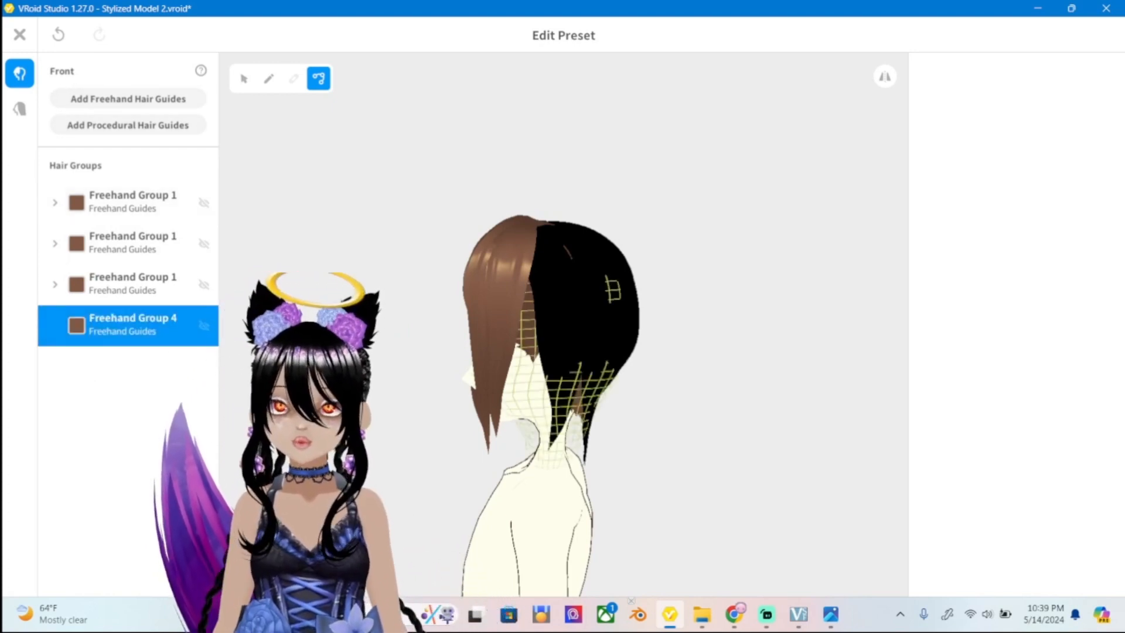
click(191, 383)
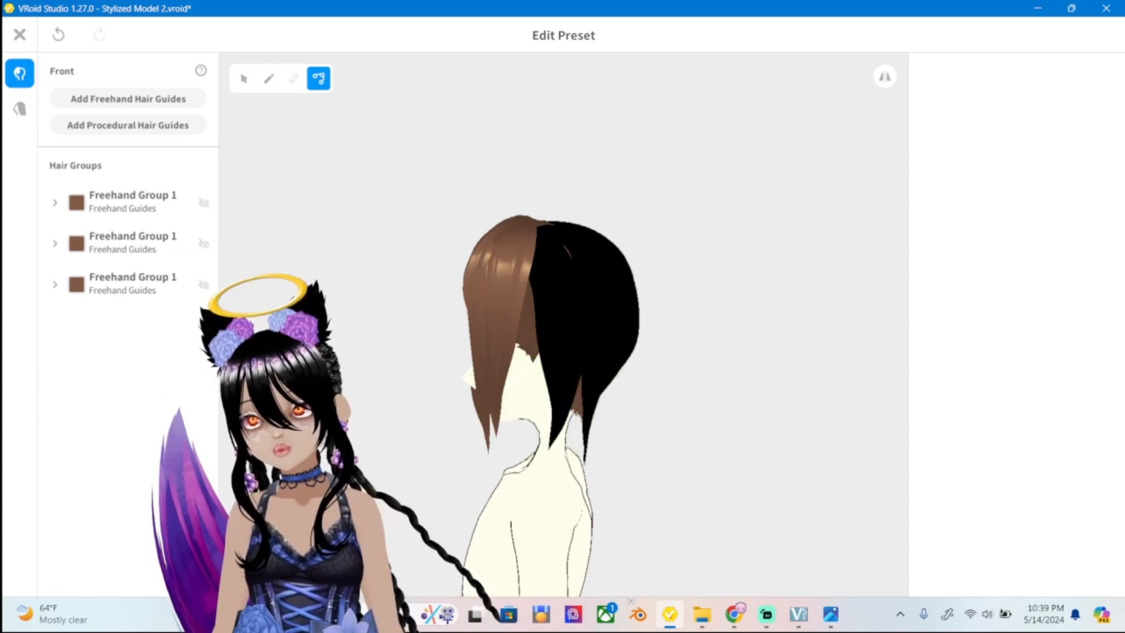
Duplicate the third freehand hair group, the one containing Hair 3 and Hair 4, and collapse the original.
click(133, 284)
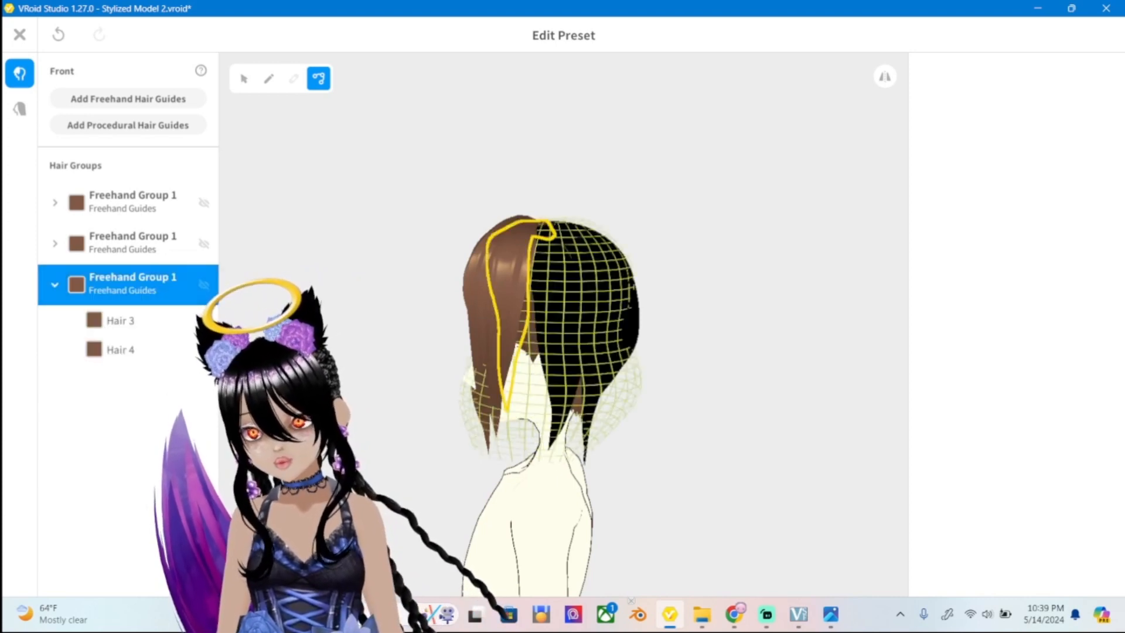
right_click(134, 284)
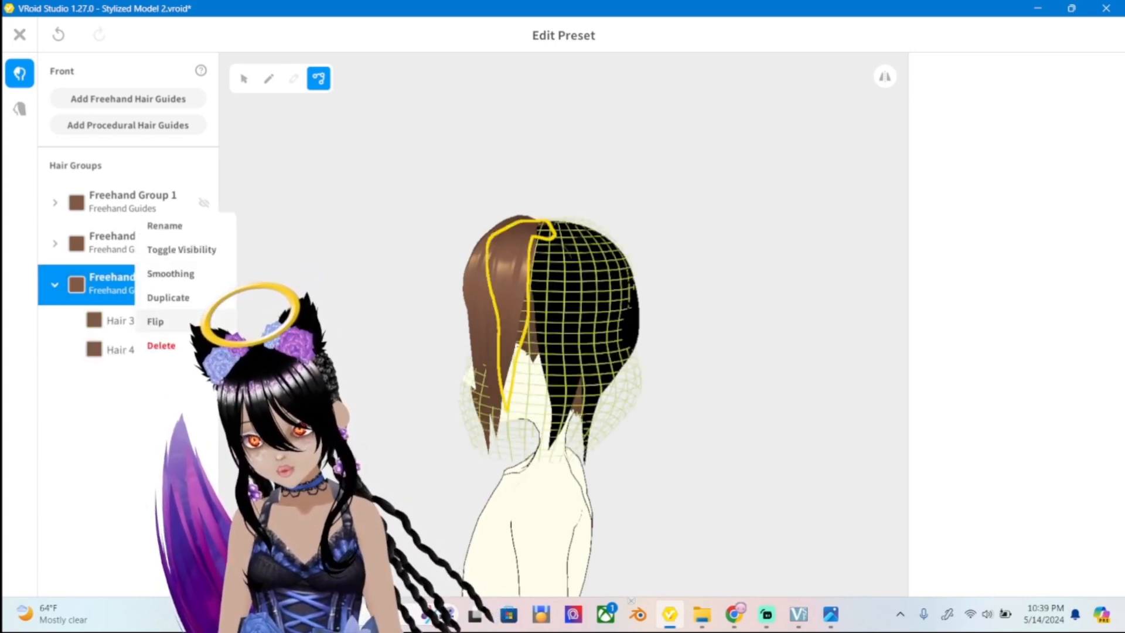
click(169, 297)
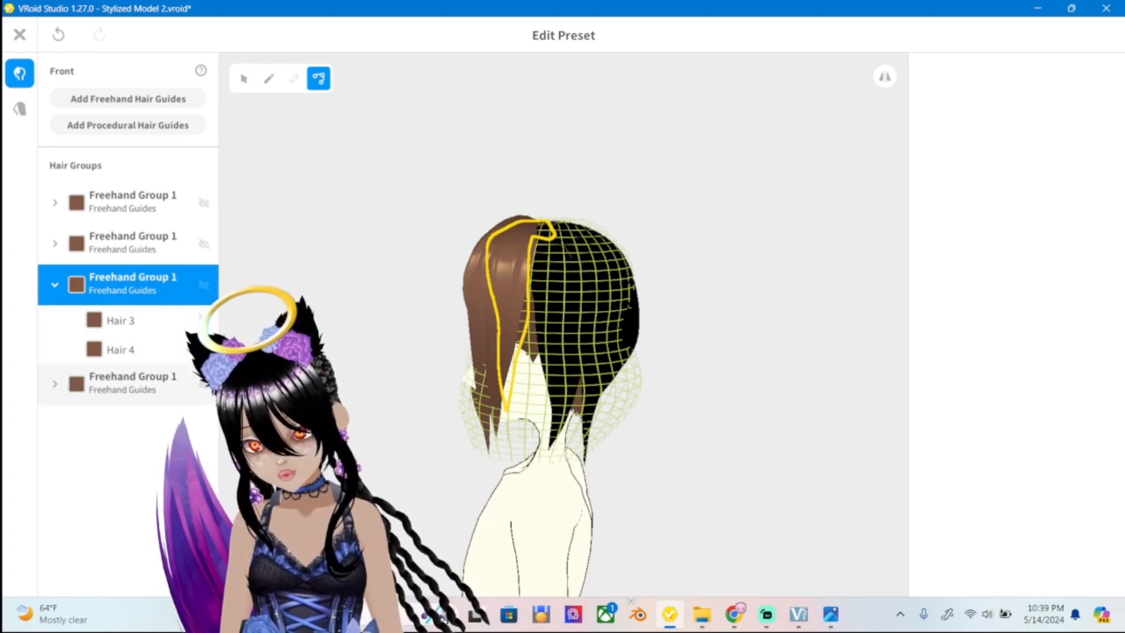
right_click(69, 290)
click(54, 285)
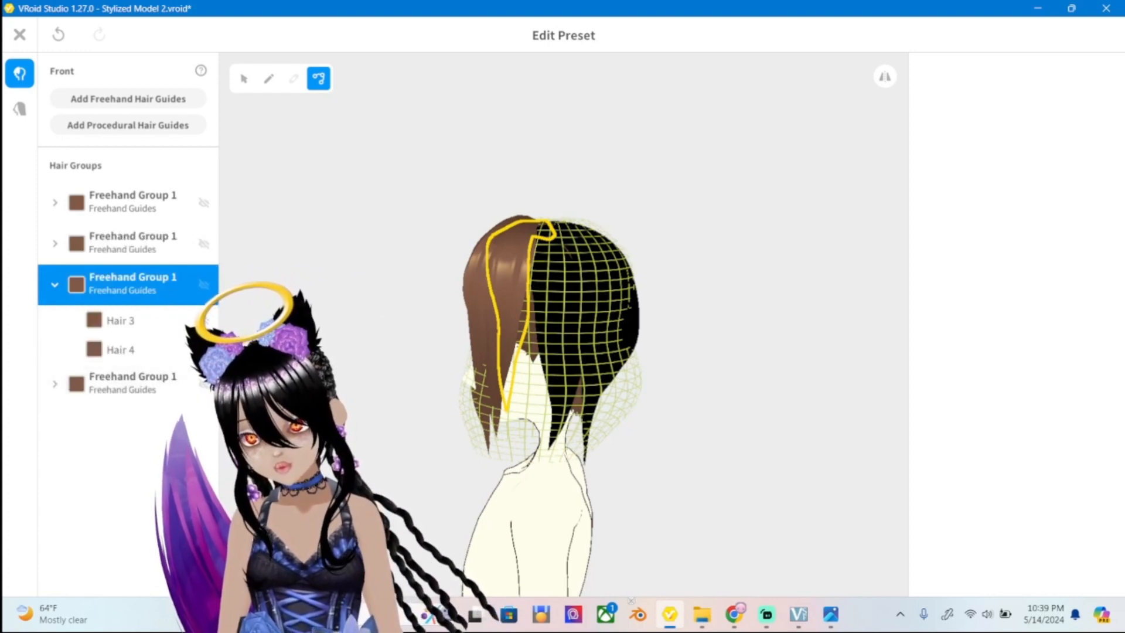
click(55, 284)
Delete both strands inside the duplicated freehand group and select the emptied group.
click(54, 325)
right_click(94, 359)
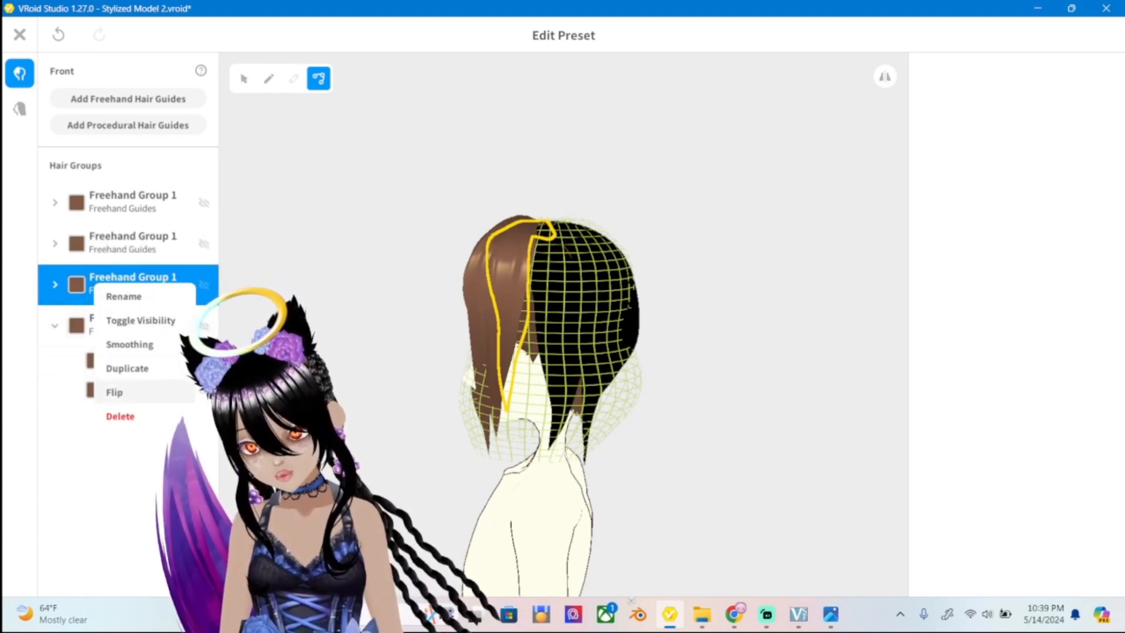
click(119, 415)
right_click(120, 361)
click(154, 424)
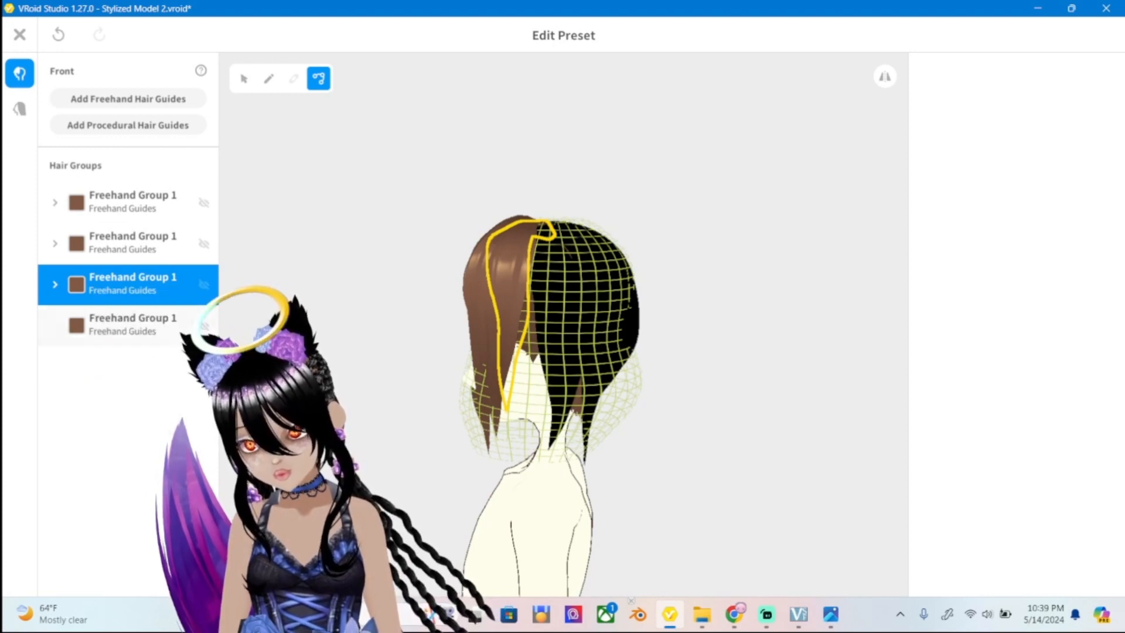
click(132, 324)
Compare the hair with the reference image ref2.png and show the guide mesh control points of the emptied group.
mouse_move(674, 316)
right_down()
mouse_move(671, 328)
mouse_move(690, 311)
right_up()
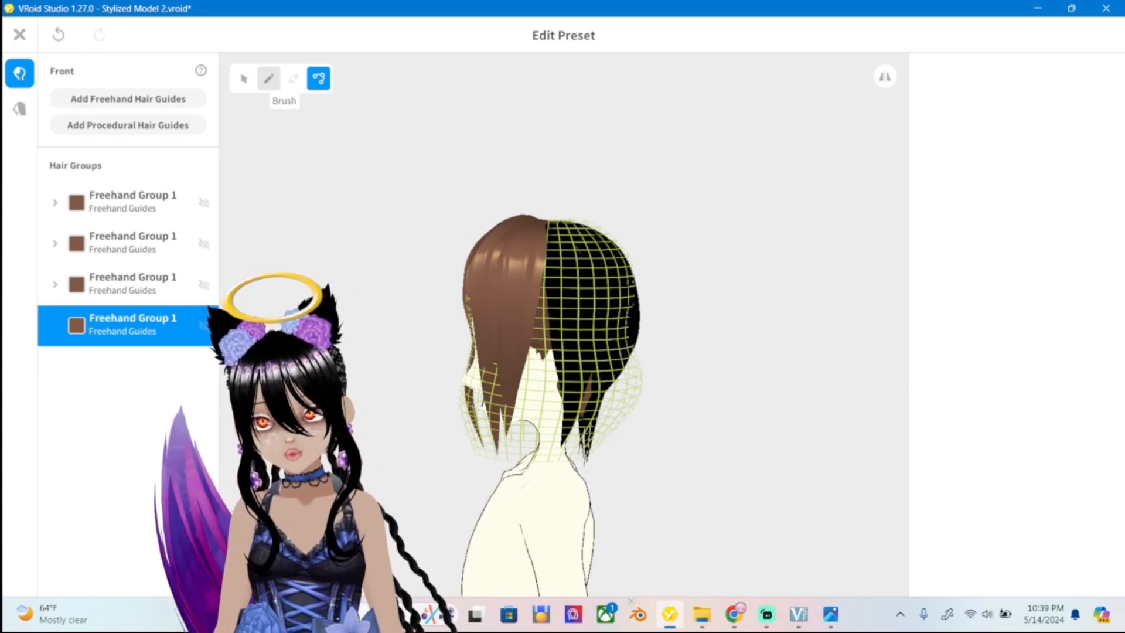
right_drag(527, 317, 694, 317)
right_drag(562, 328, 530, 328)
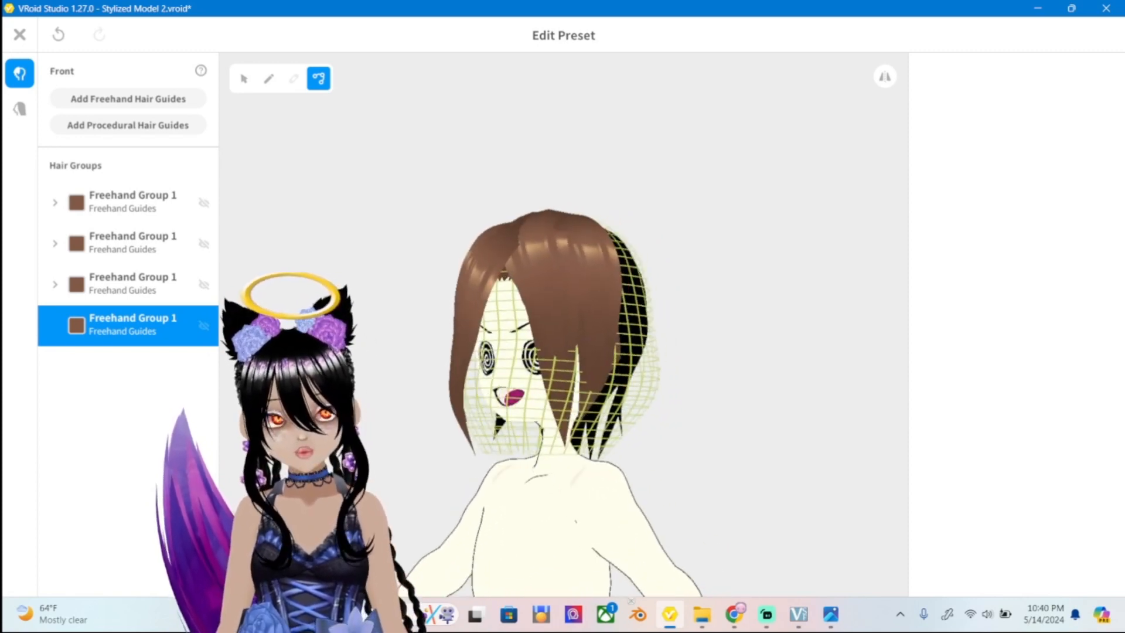
click(831, 614)
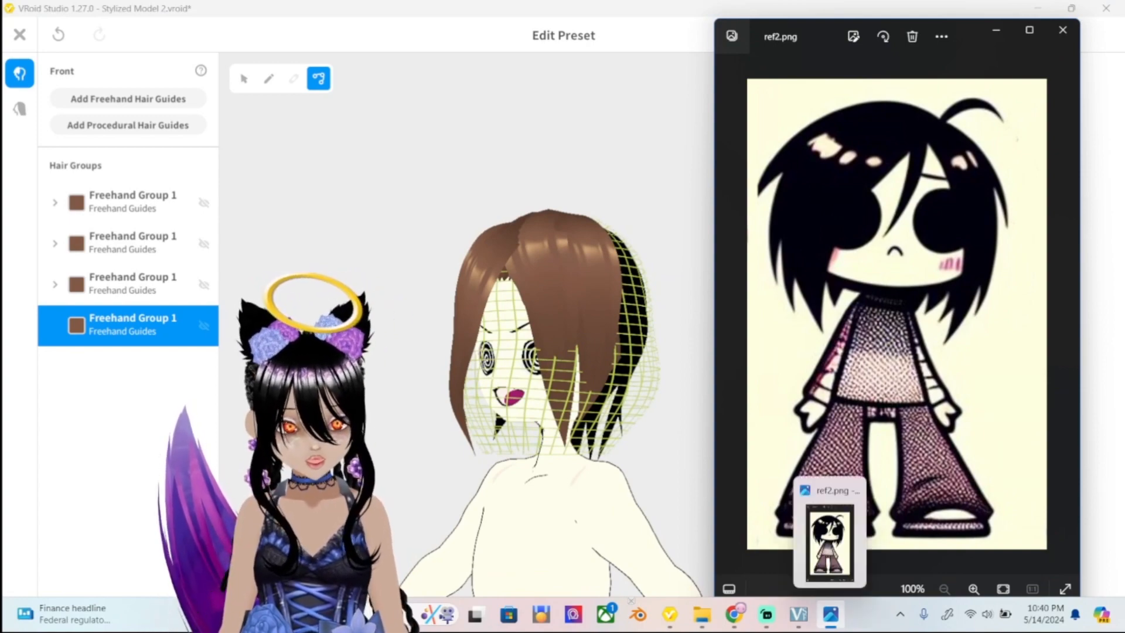
click(831, 615)
mouse_move(644, 329)
right_down()
mouse_move(510, 328)
mouse_move(627, 328)
right_up()
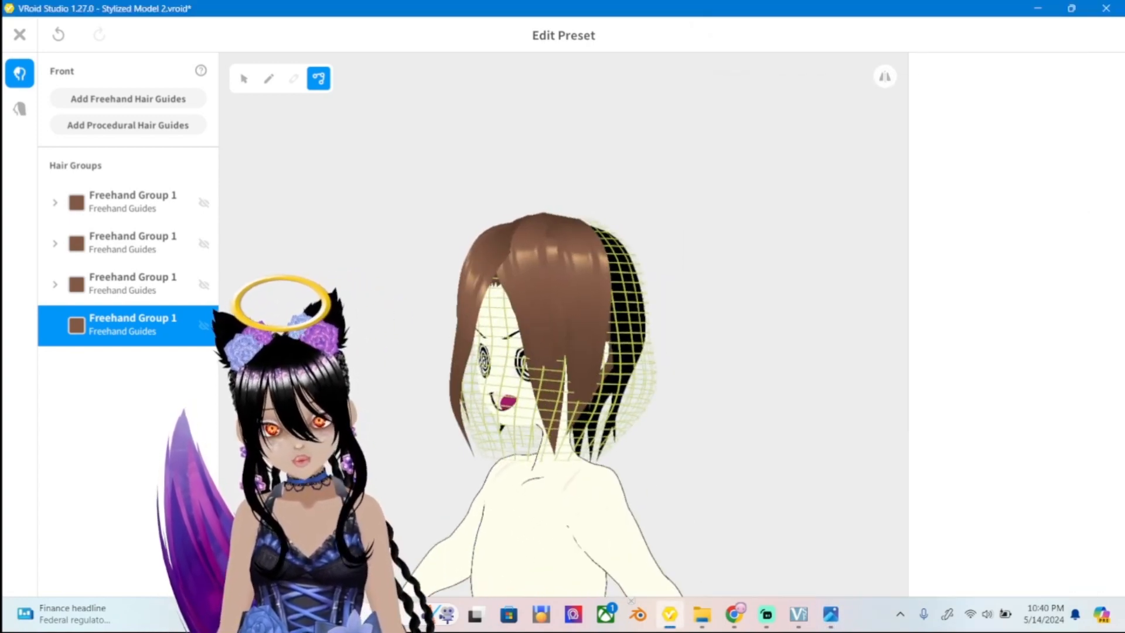
click(243, 79)
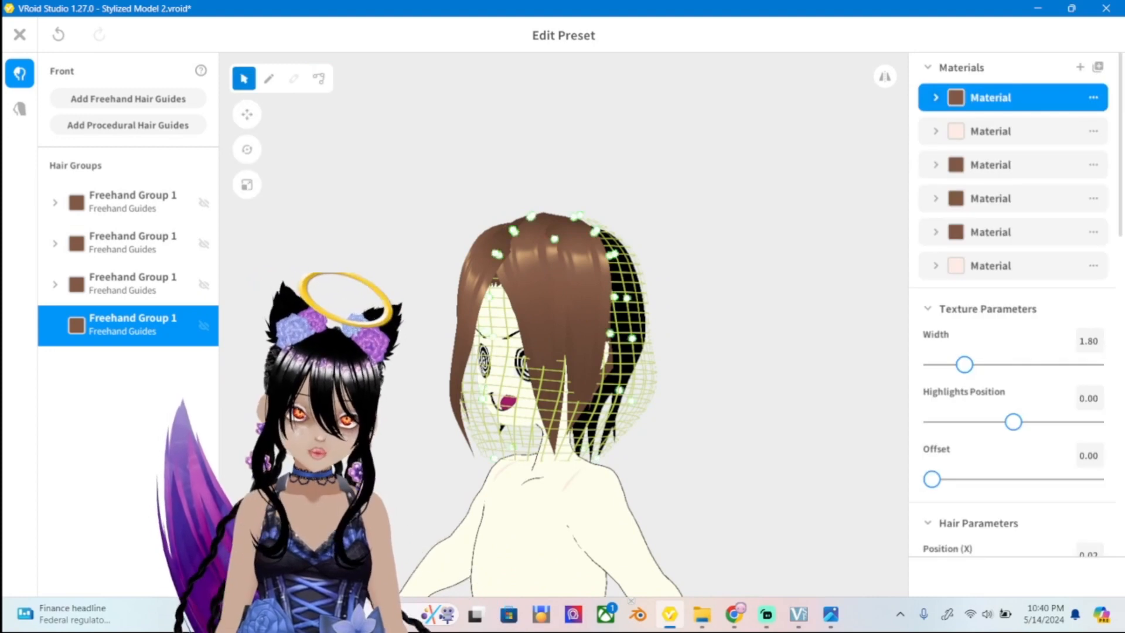
drag(670, 390, 659, 393)
drag(623, 451, 613, 455)
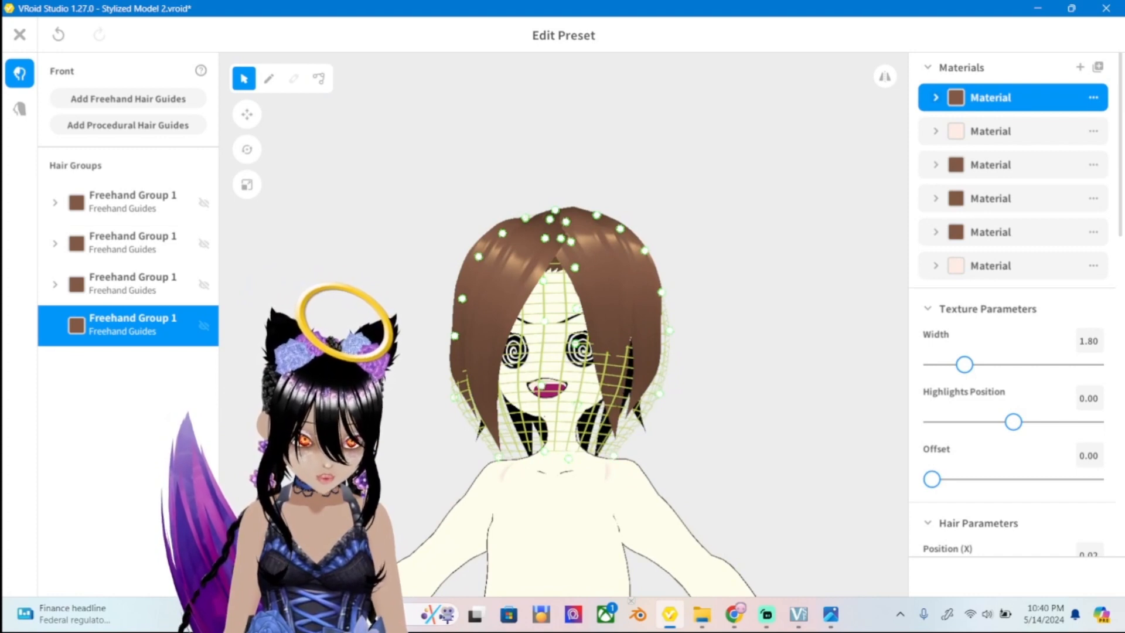
key(ctrl+z)
key(ctrl+z)
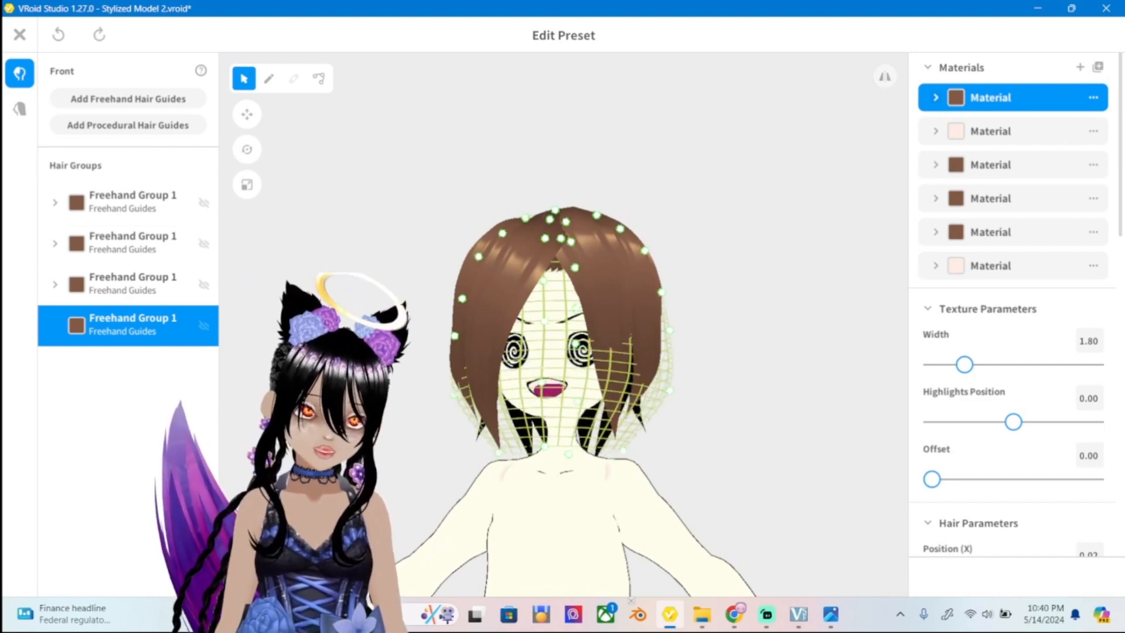
Turn on symmetry and pull the lower guide mesh points of the empty group inward on both sides of the head.
click(884, 77)
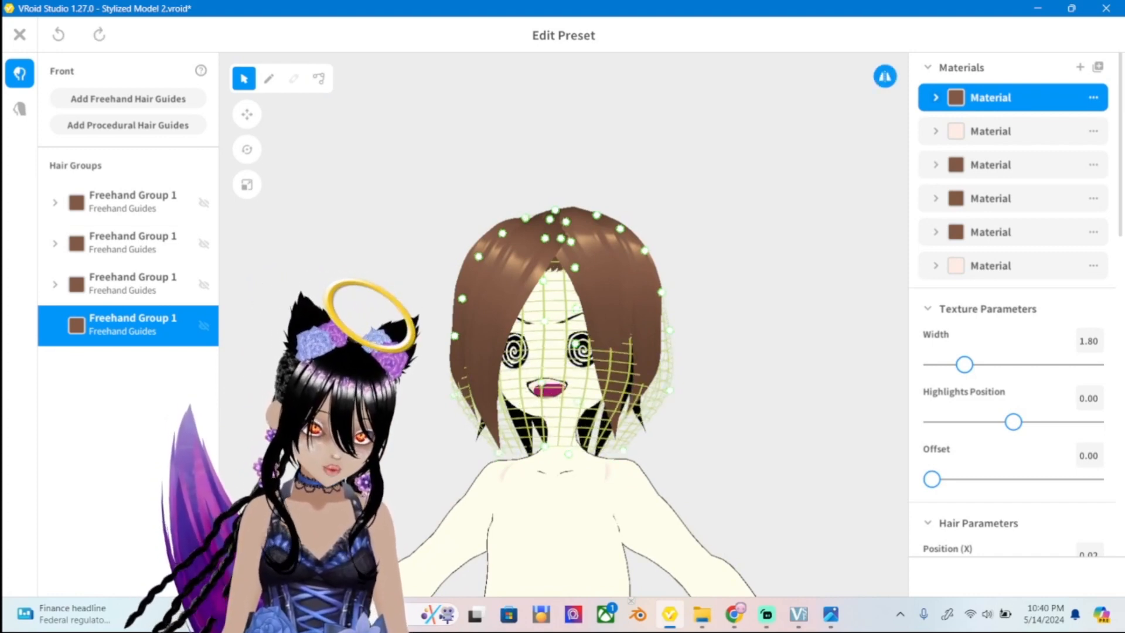
key(ctrl+y)
key(ctrl+y)
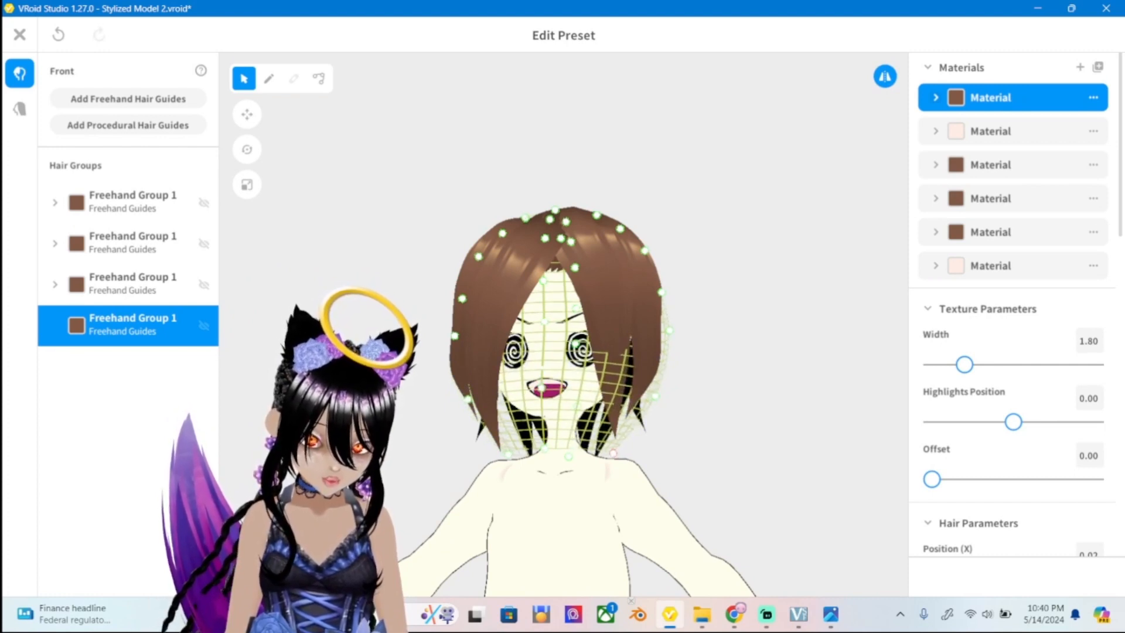
right_drag(732, 352, 545, 352)
mouse_move(535, 447)
right_down()
mouse_move(639, 422)
mouse_move(580, 439)
mouse_move(563, 464)
mouse_move(539, 454)
right_up()
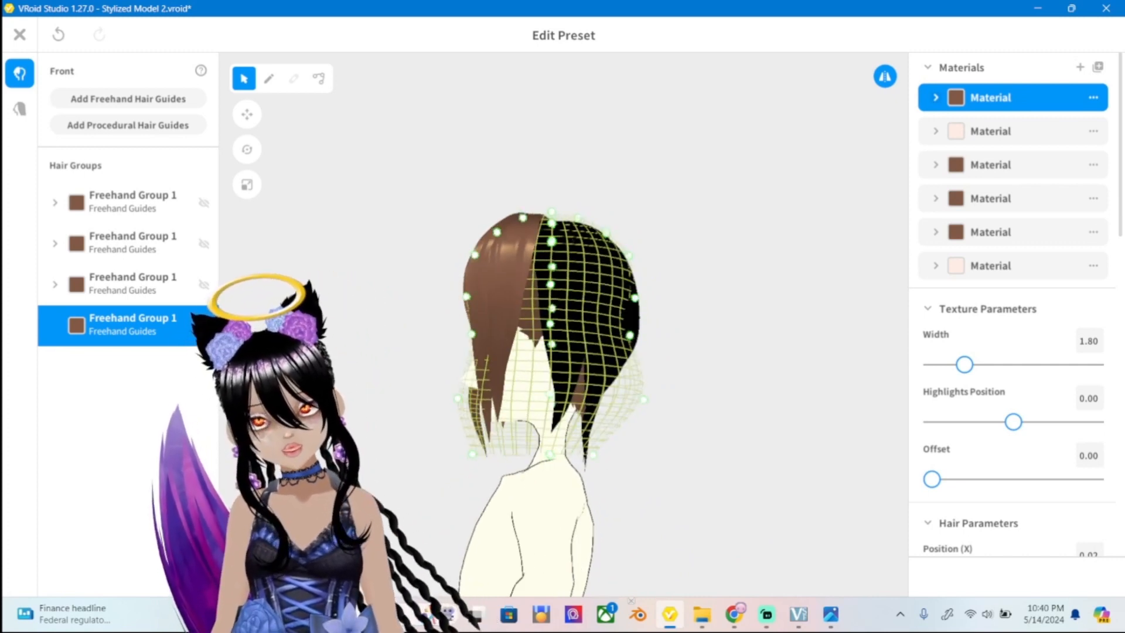
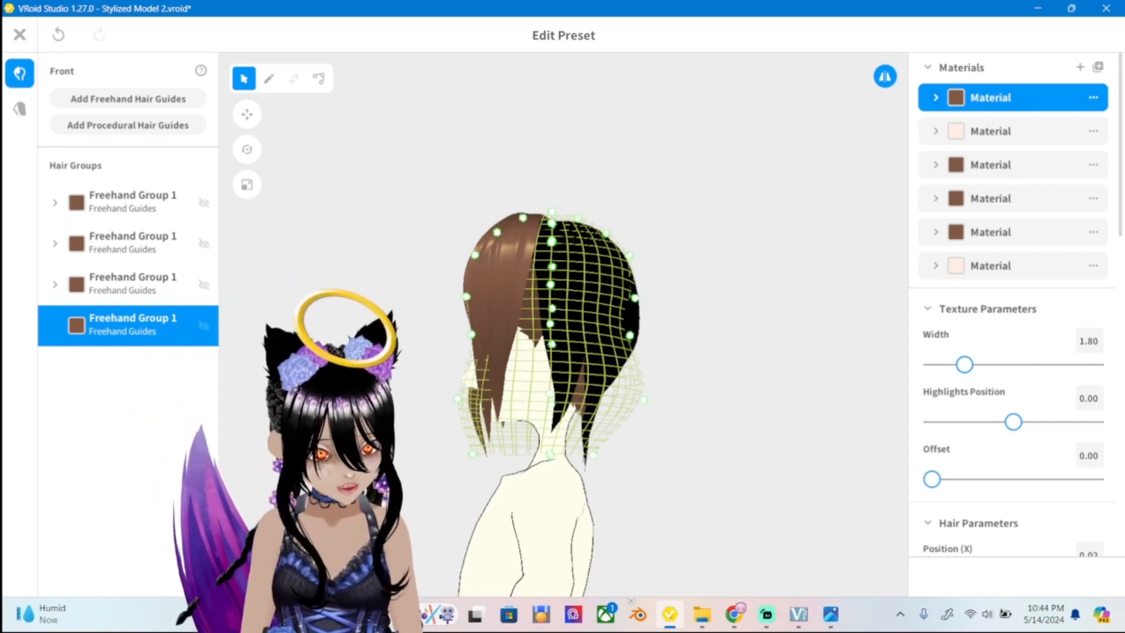
click(767, 615)
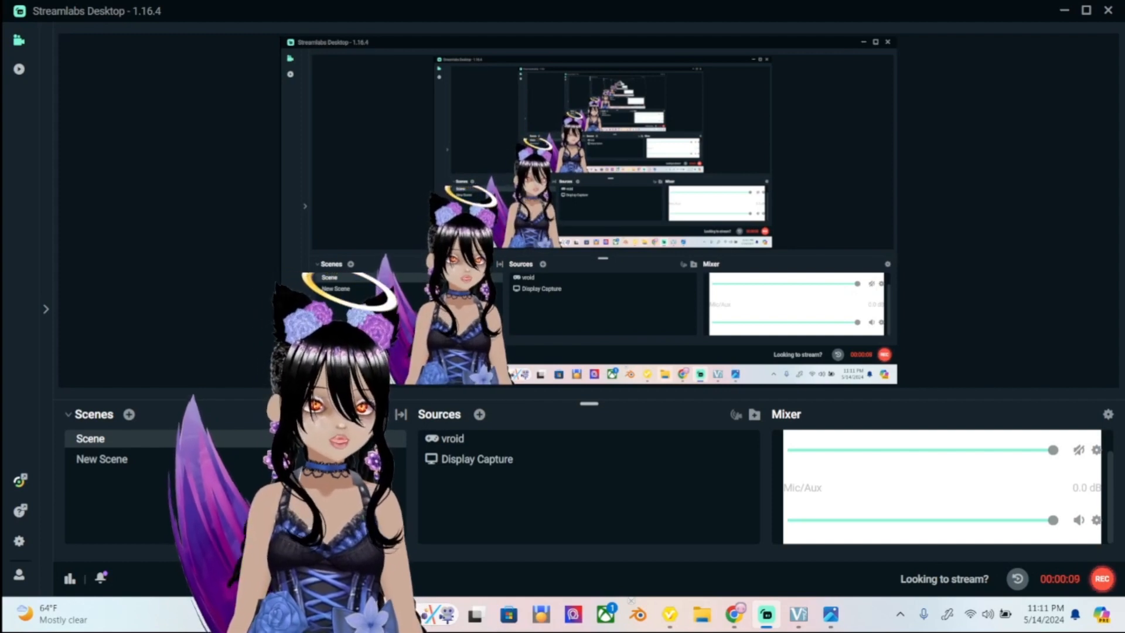
click(670, 614)
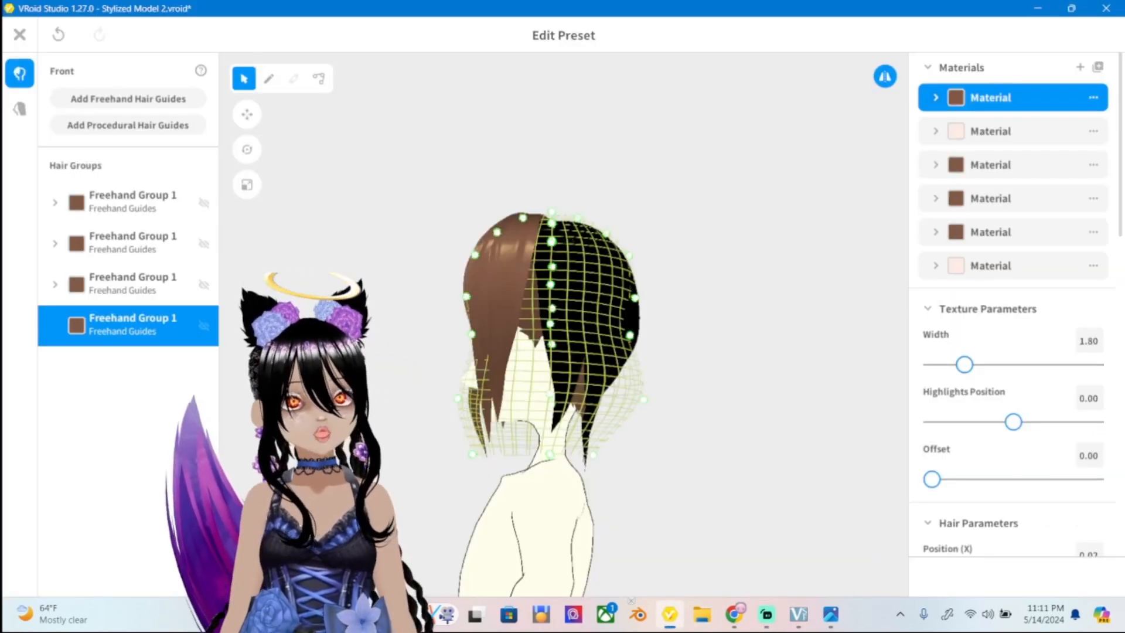
scroll(563, 325, up, 2)
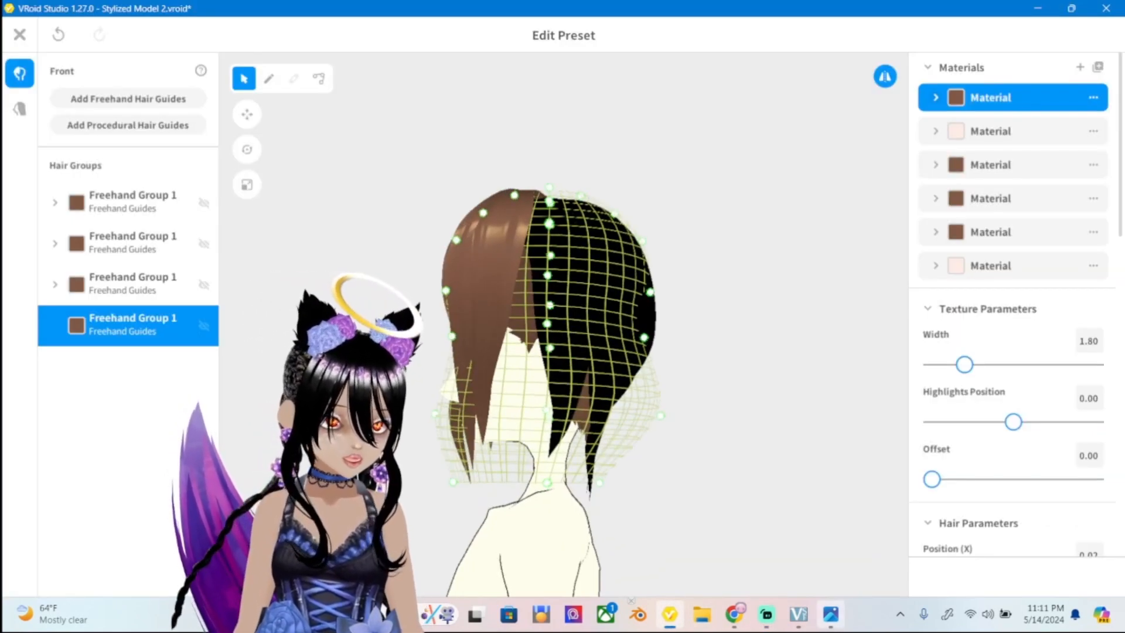
click(831, 614)
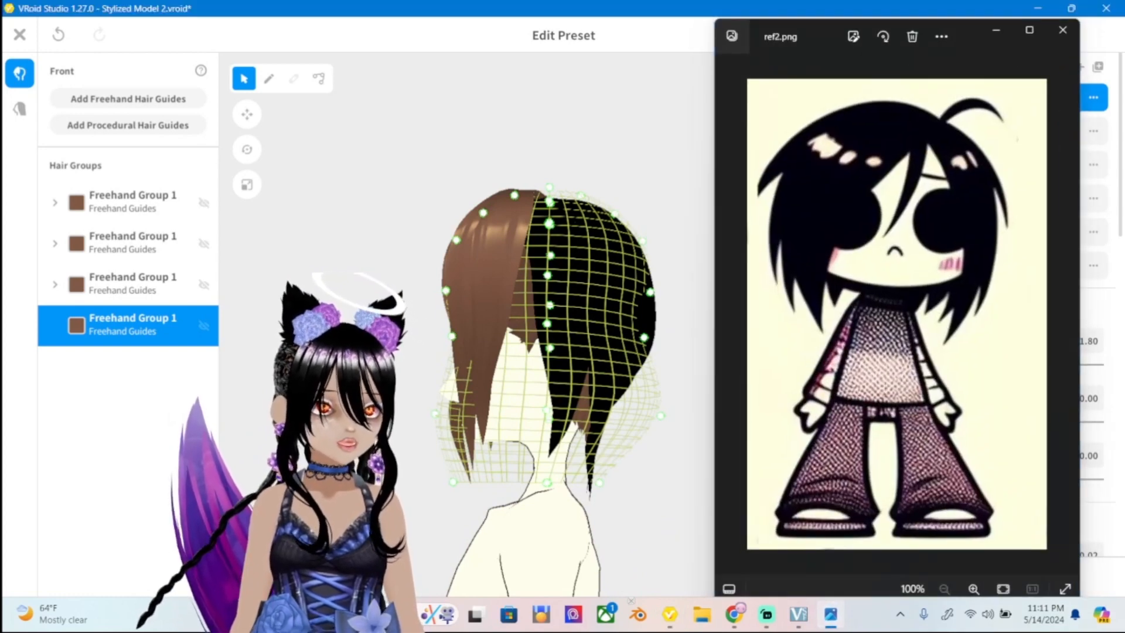
click(831, 614)
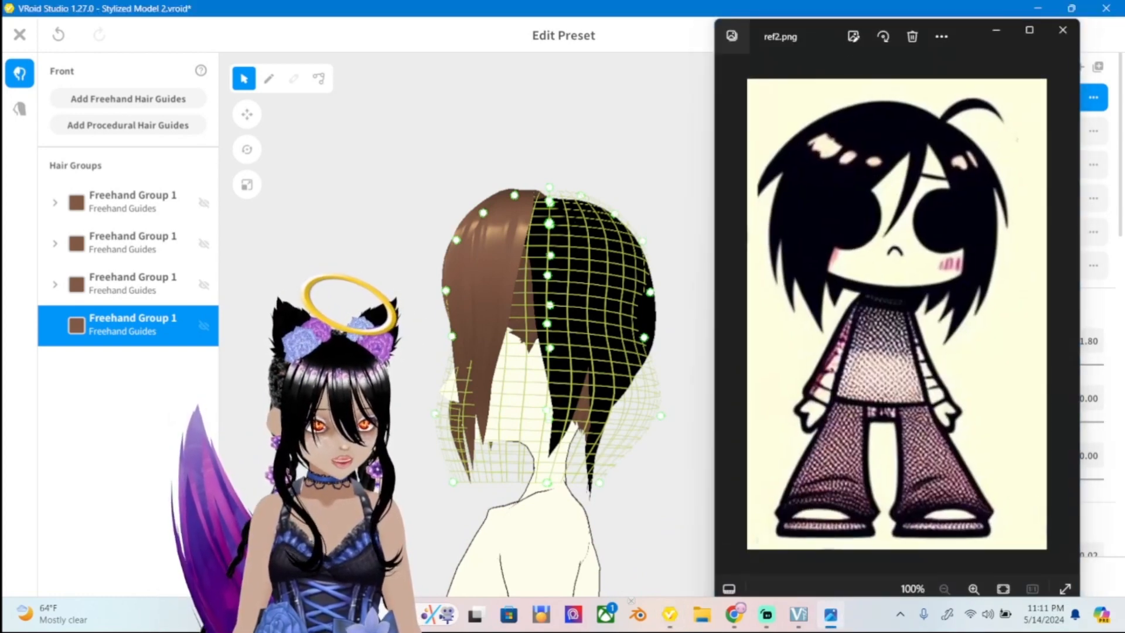
click(766, 615)
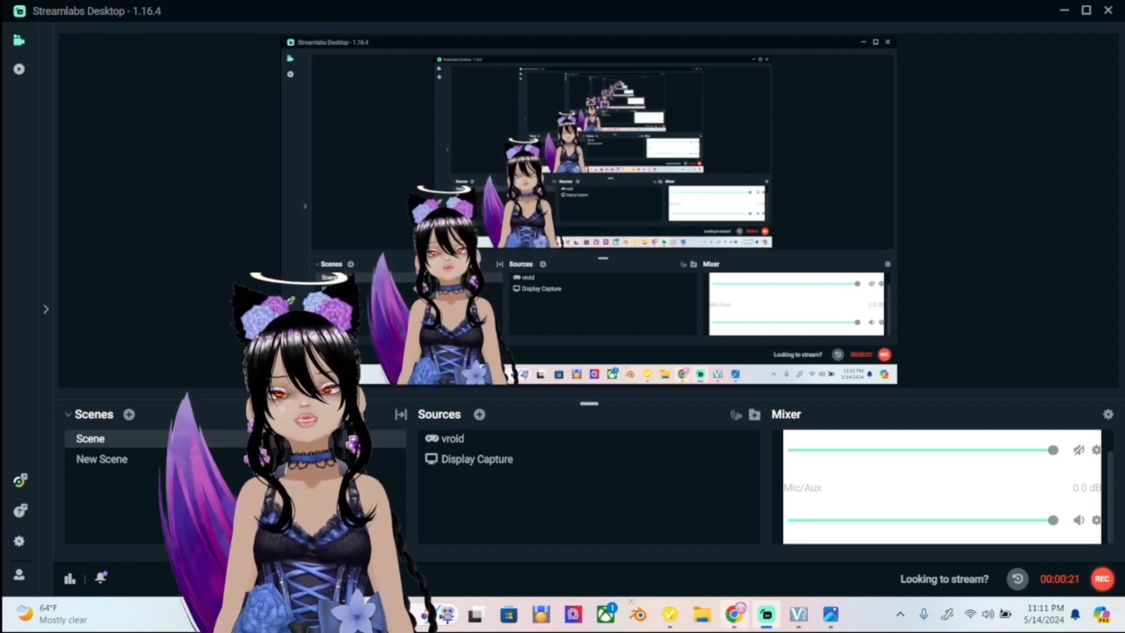
mouse_move(734, 615)
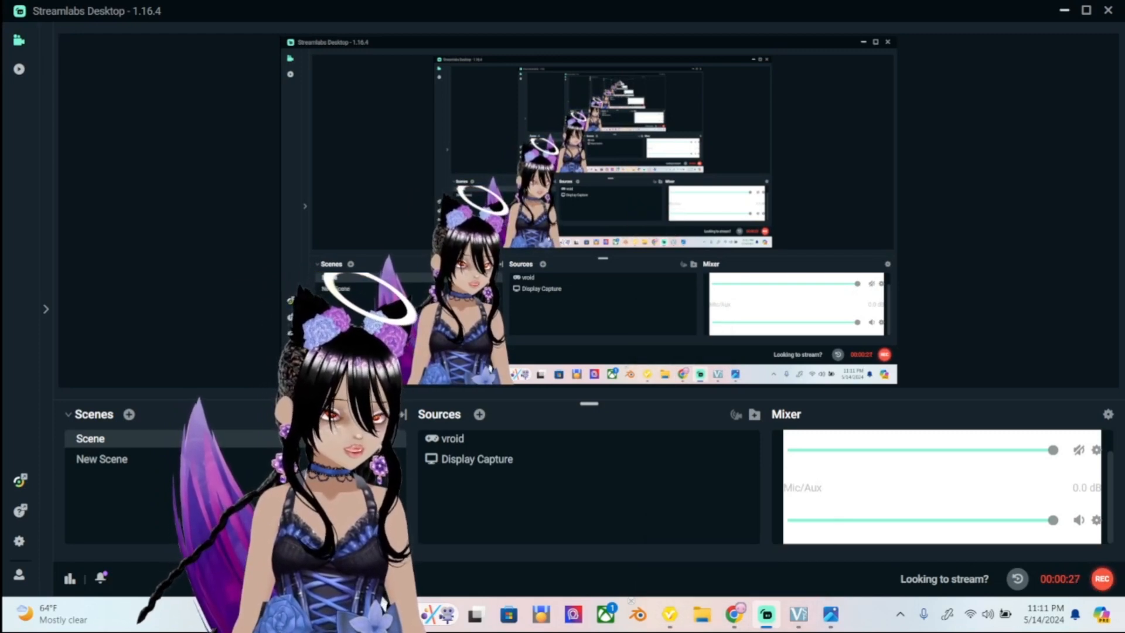
click(1063, 10)
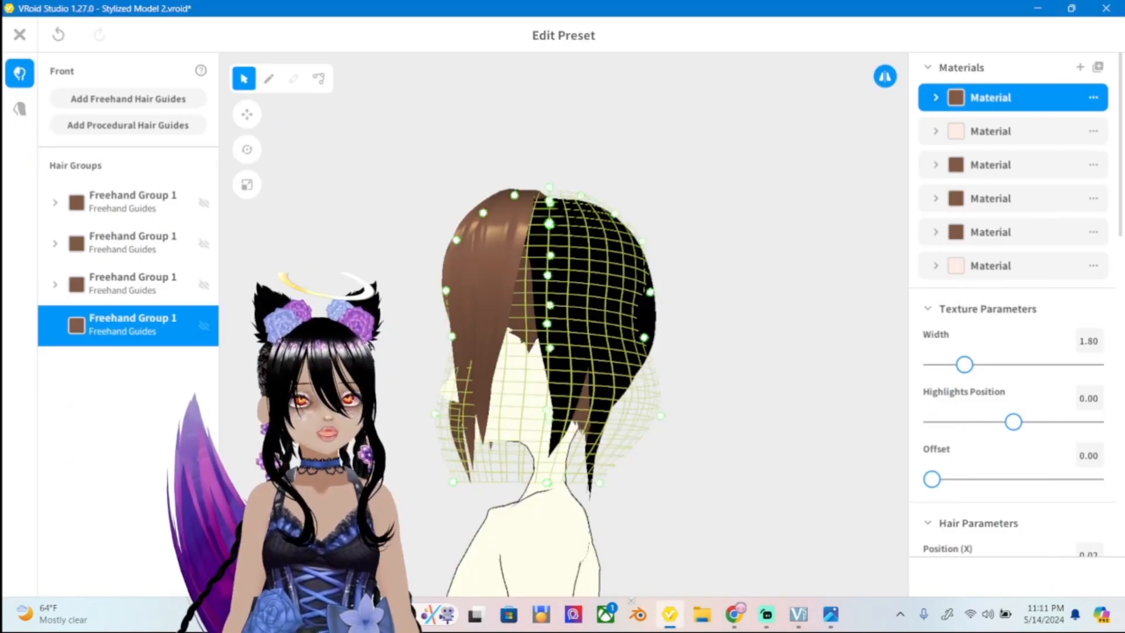
Keep the empty fourth freehand group selected and compare the hair from behind and the side with the reference image ref2.png.
scroll(564, 325, up, 3)
mouse_move(564, 325)
right_down()
mouse_move(551, 324)
mouse_move(577, 325)
right_up()
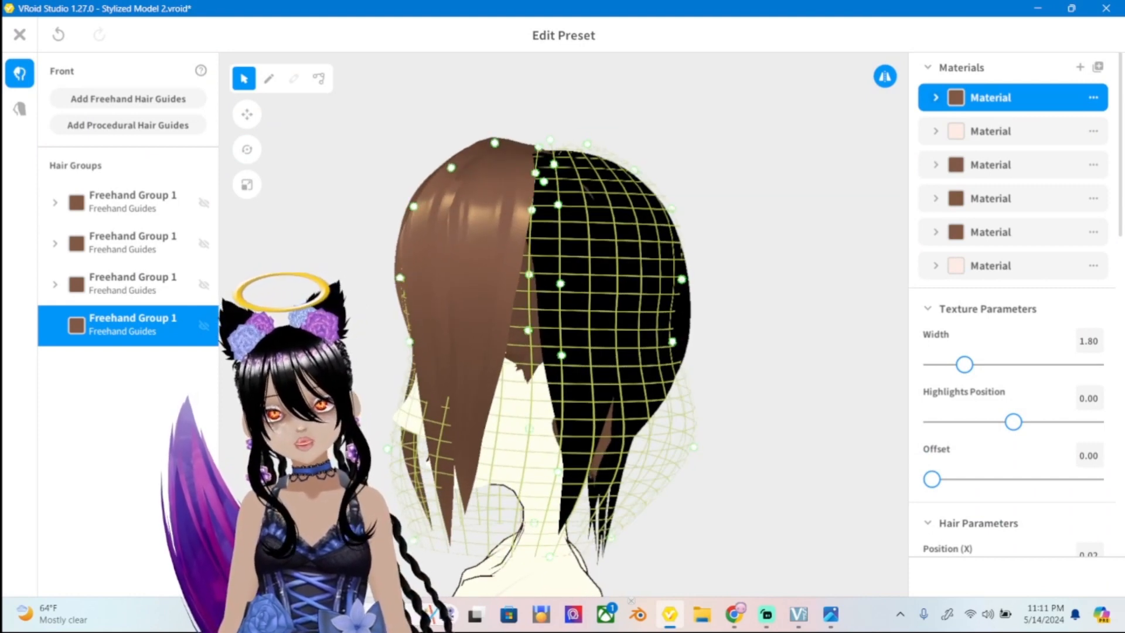
click(269, 78)
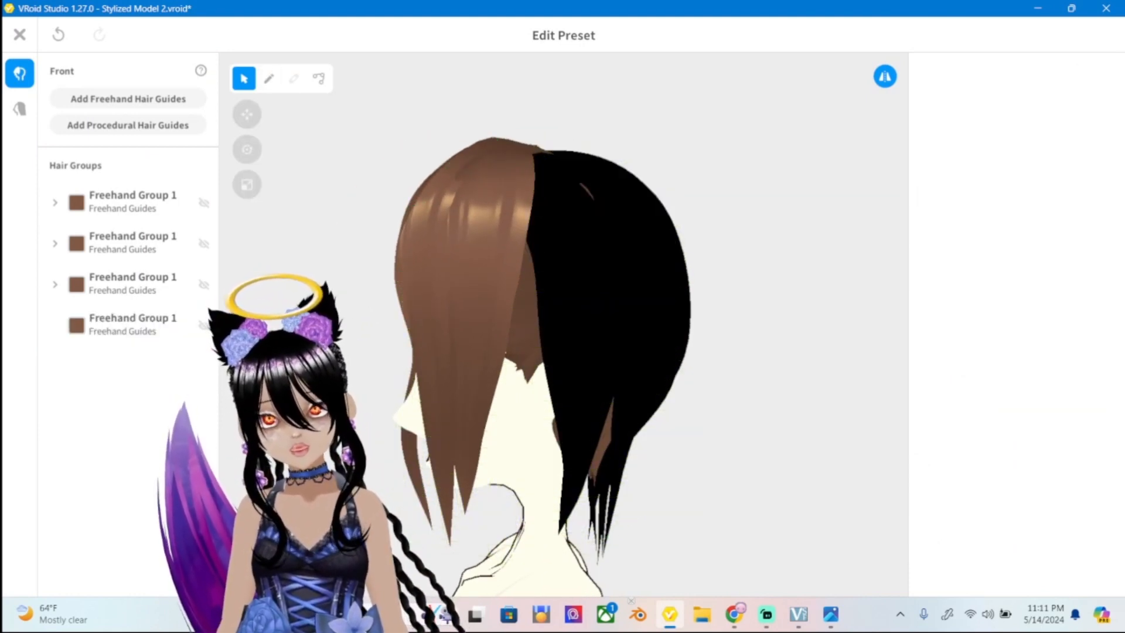
click(128, 325)
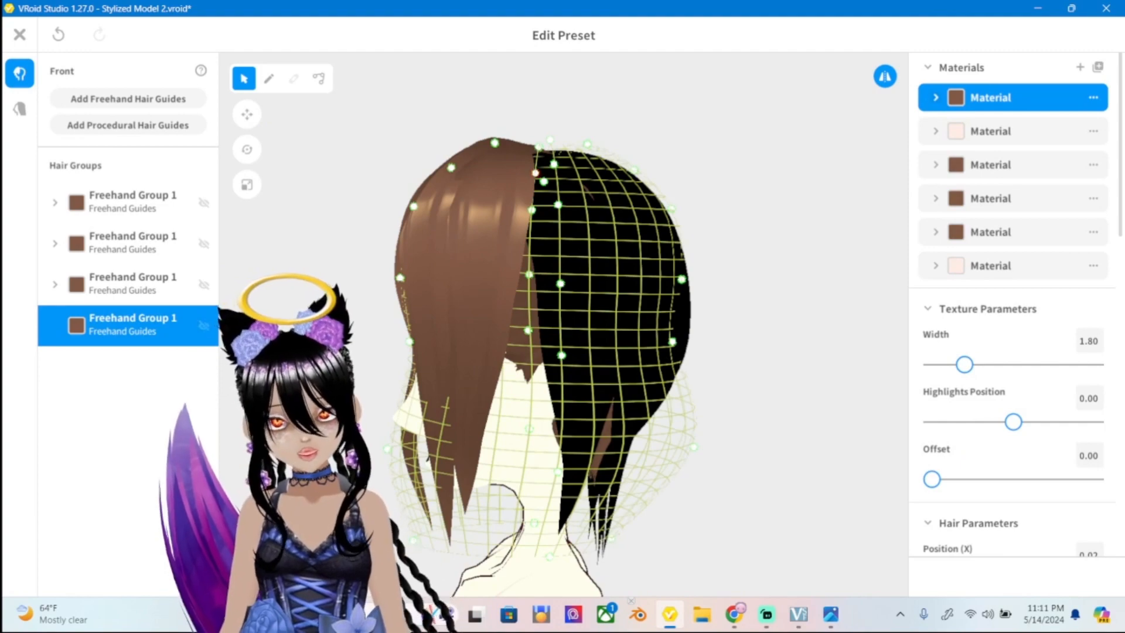
scroll(564, 325, down, 3)
right_drag(564, 324, 572, 258)
click(831, 614)
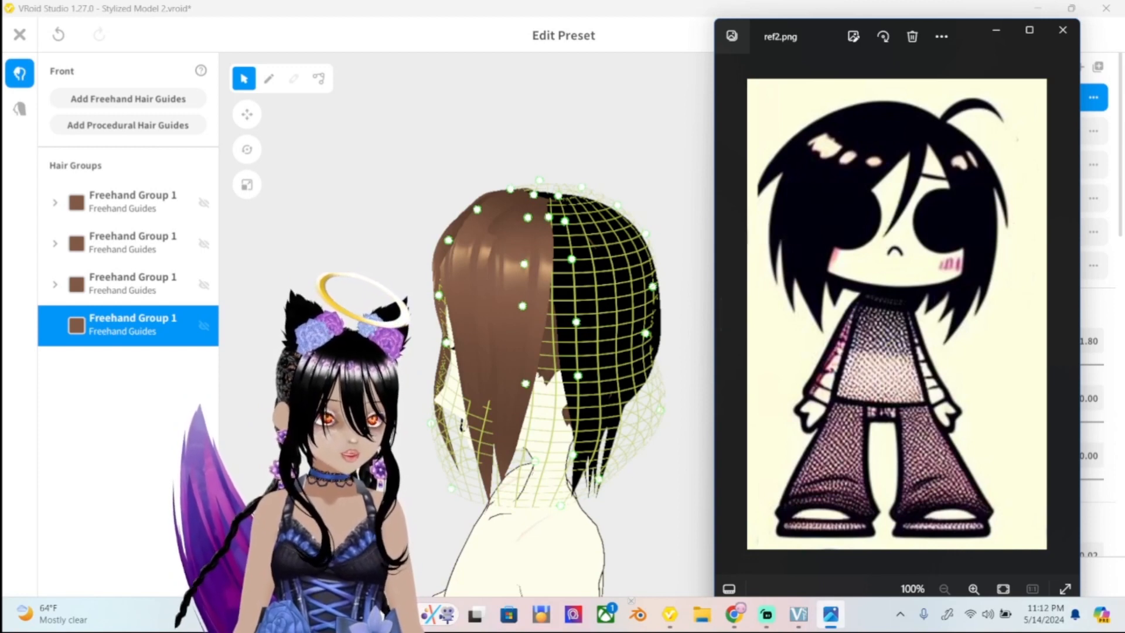
click(831, 613)
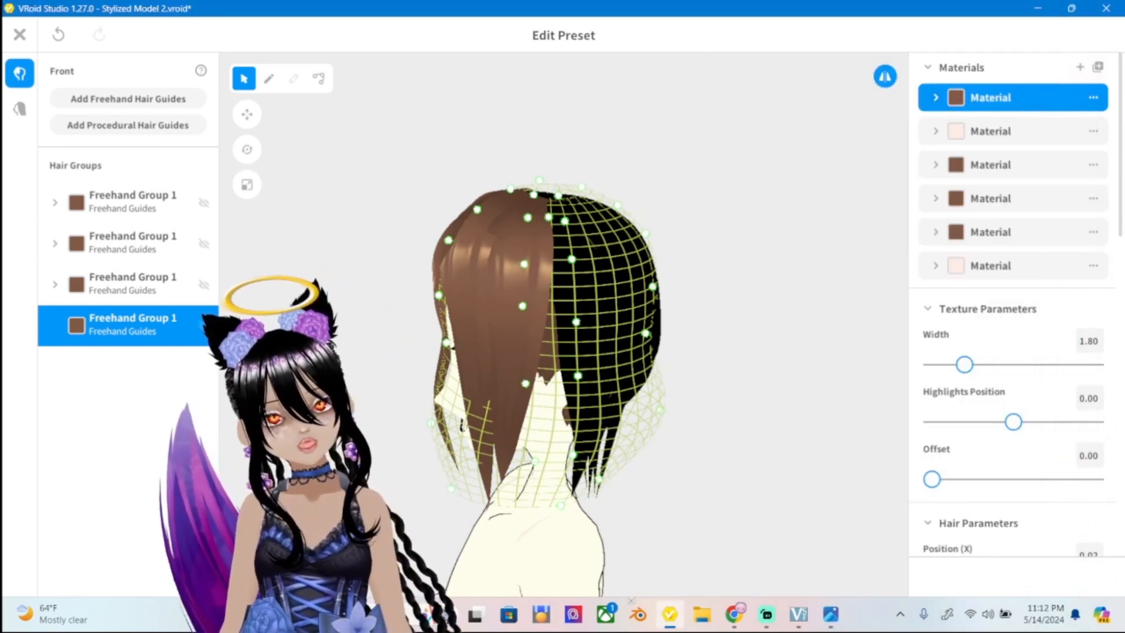
Brush a mirrored pair of strands from the crown outward above the arms in the empty fourth group, working from the top view.
key(7)
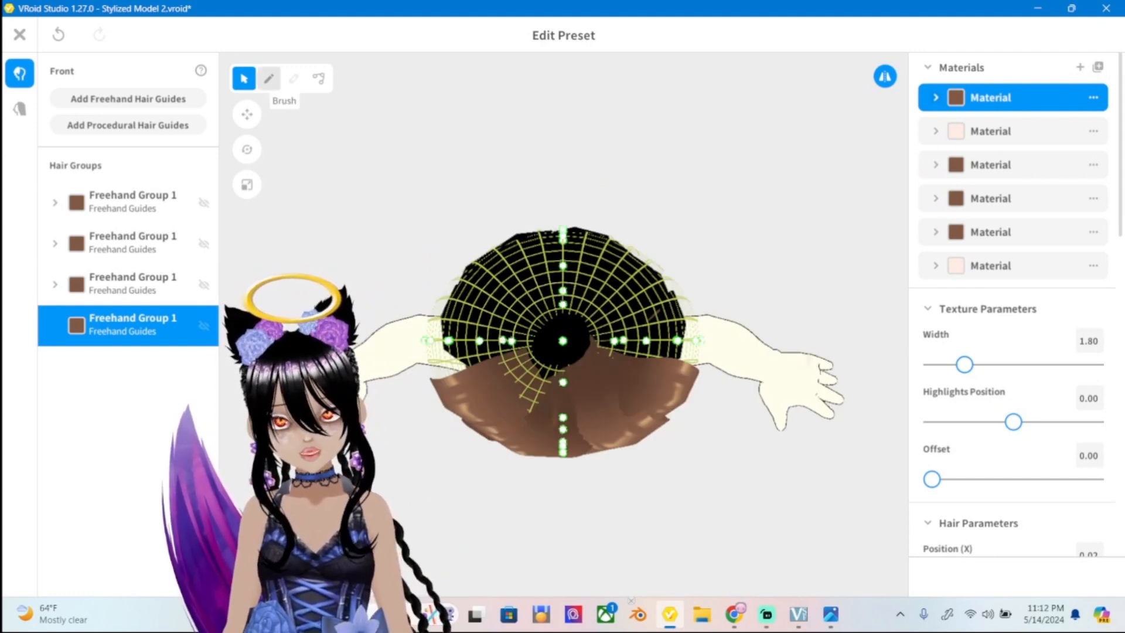
click(268, 78)
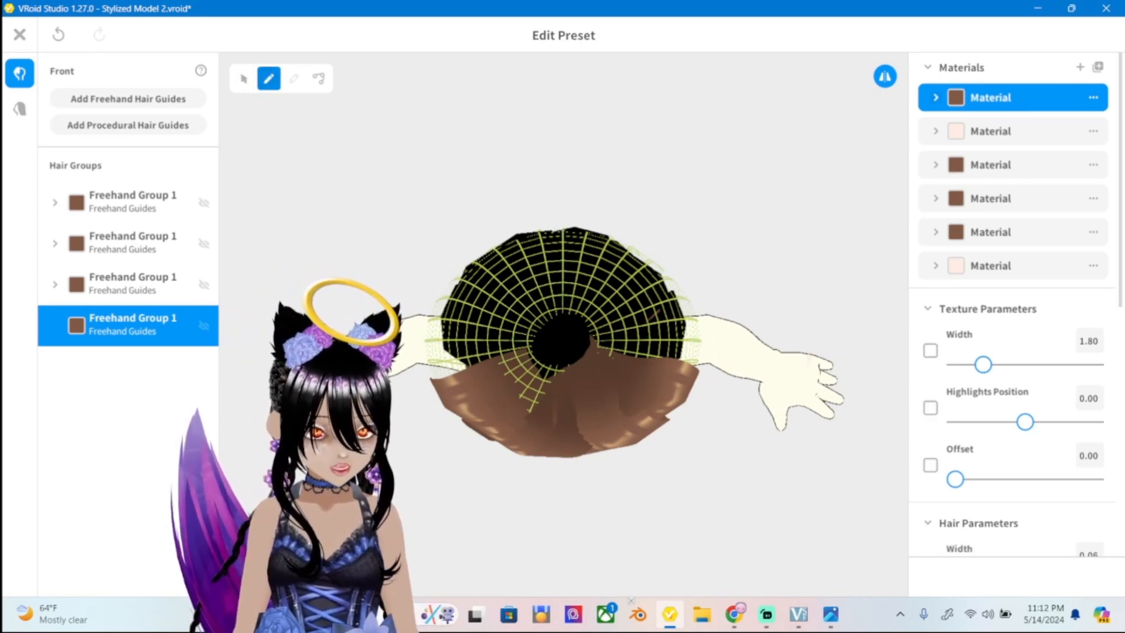
drag(593, 344, 697, 353)
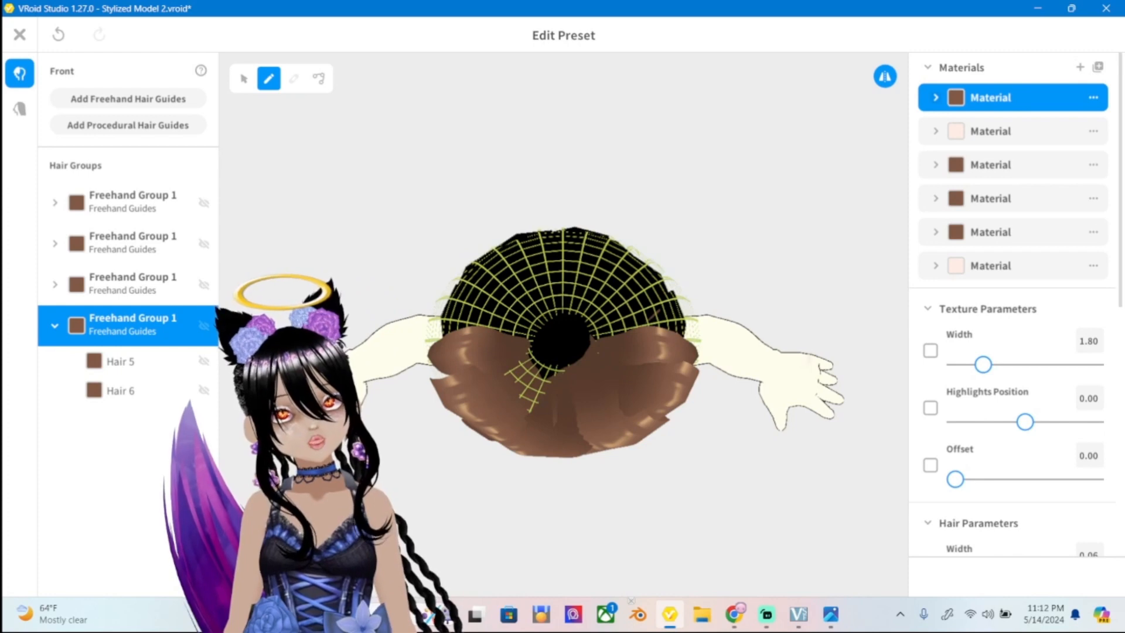
key(Escape)
right_drag(563, 352, 434, 281)
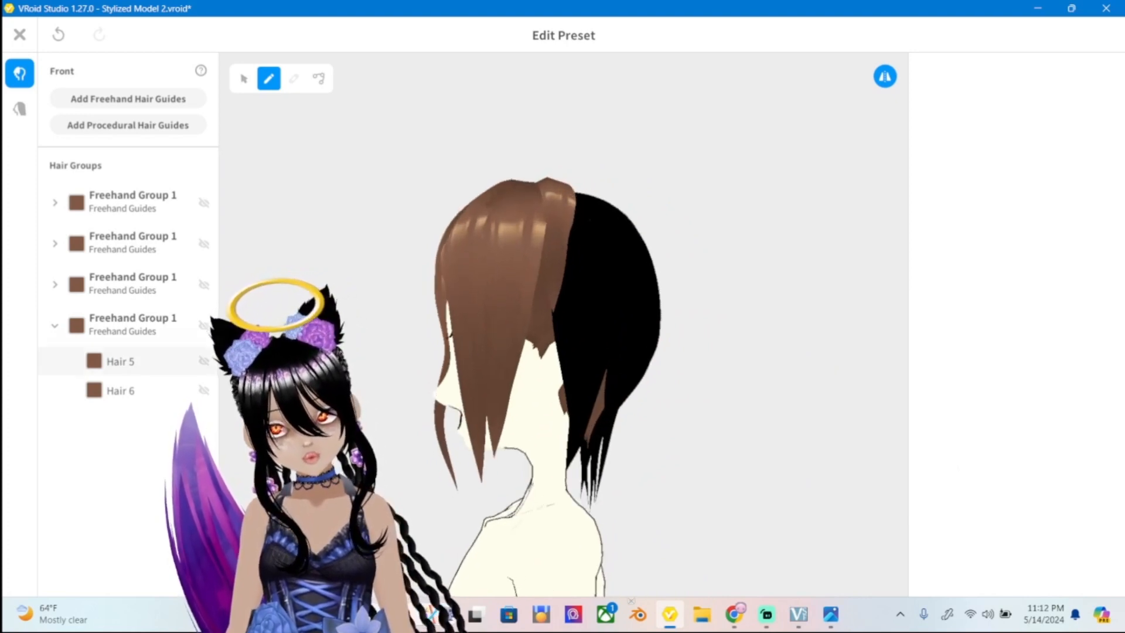
Reduce Hair 5 to five control points and pull its tip down to the neck.
click(129, 324)
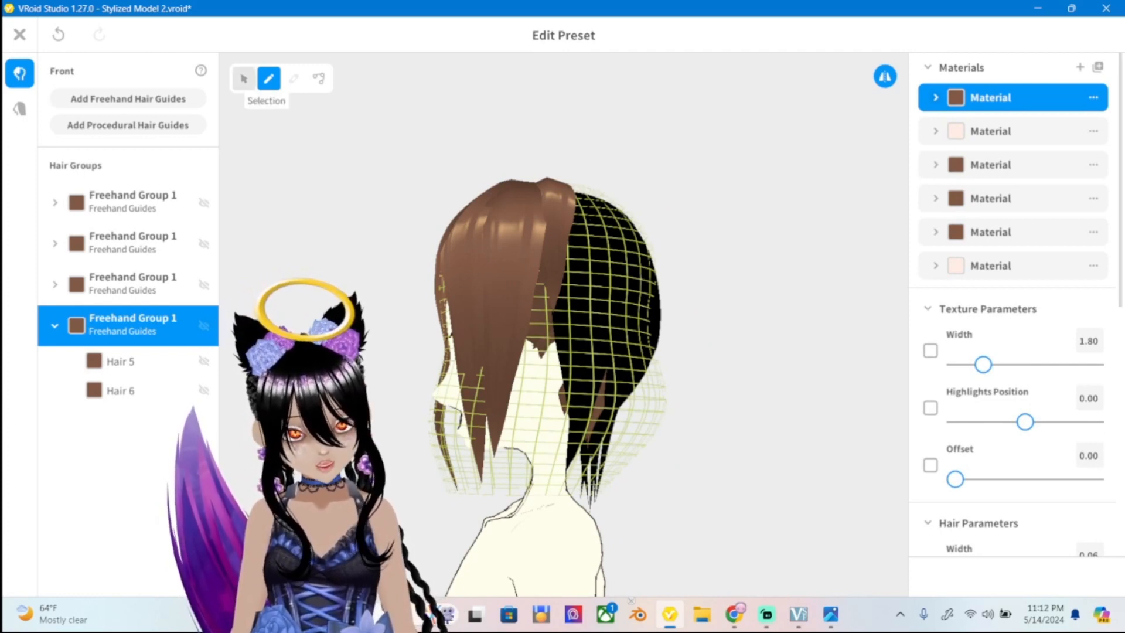
click(244, 77)
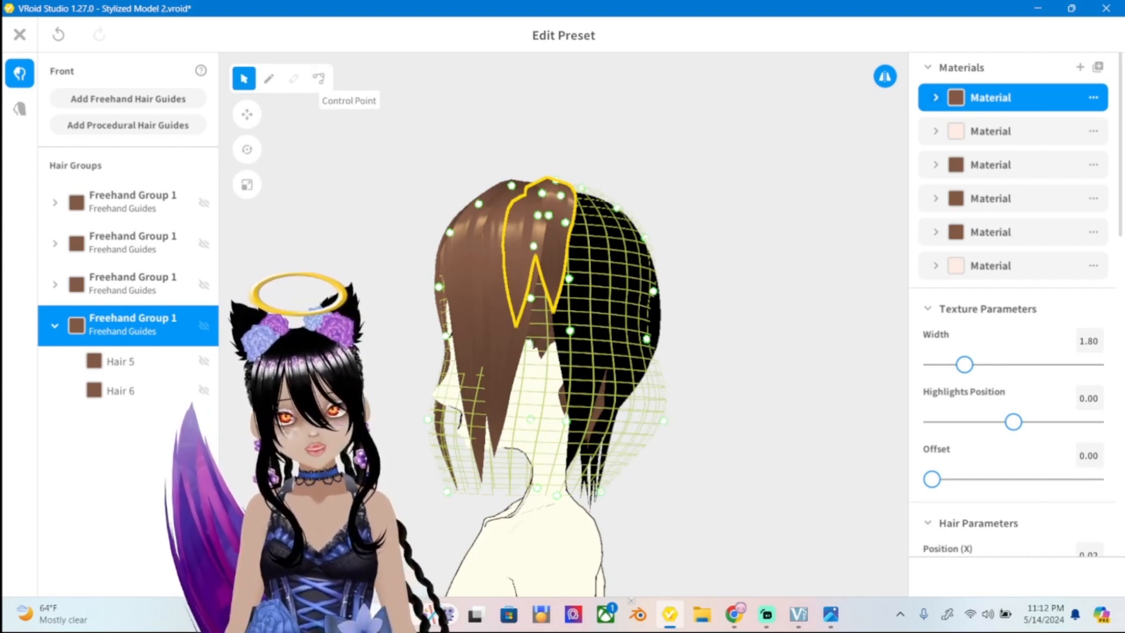
click(318, 78)
mouse_move(563, 264)
right_down()
mouse_move(527, 346)
mouse_move(560, 266)
mouse_move(580, 255)
mouse_move(569, 269)
right_up()
click(536, 319)
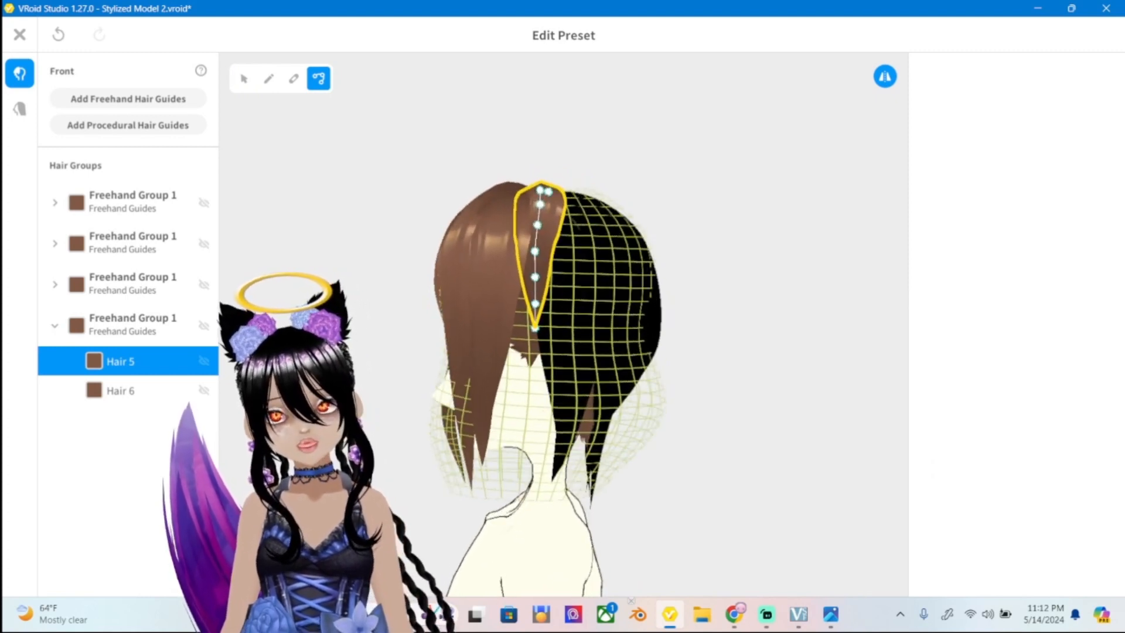
key(Down)
key(Down)
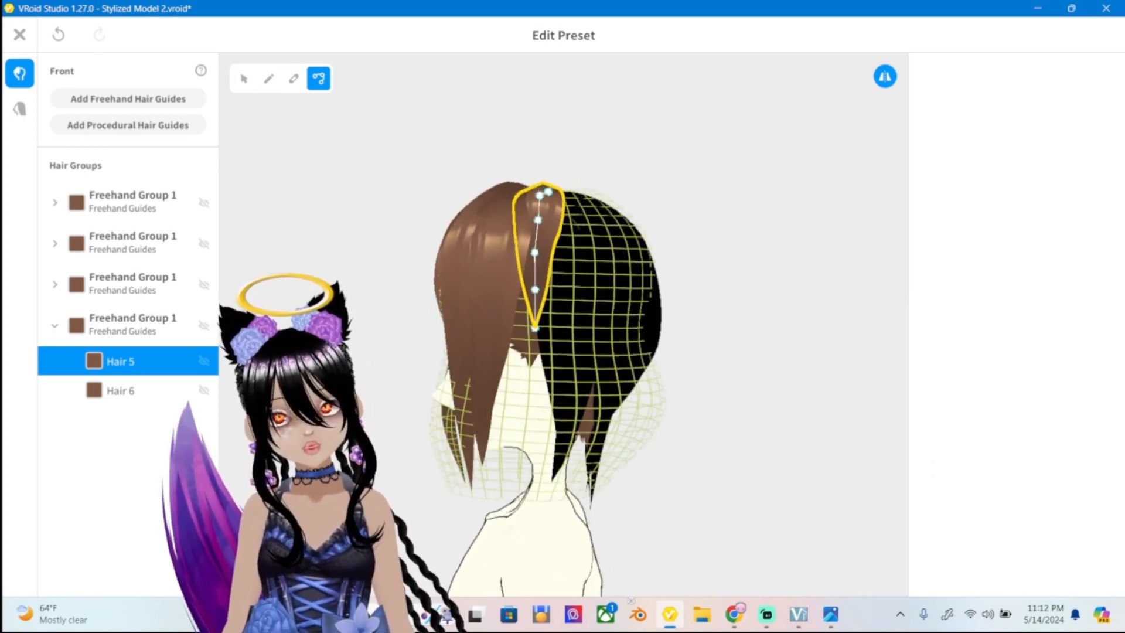
key(Down)
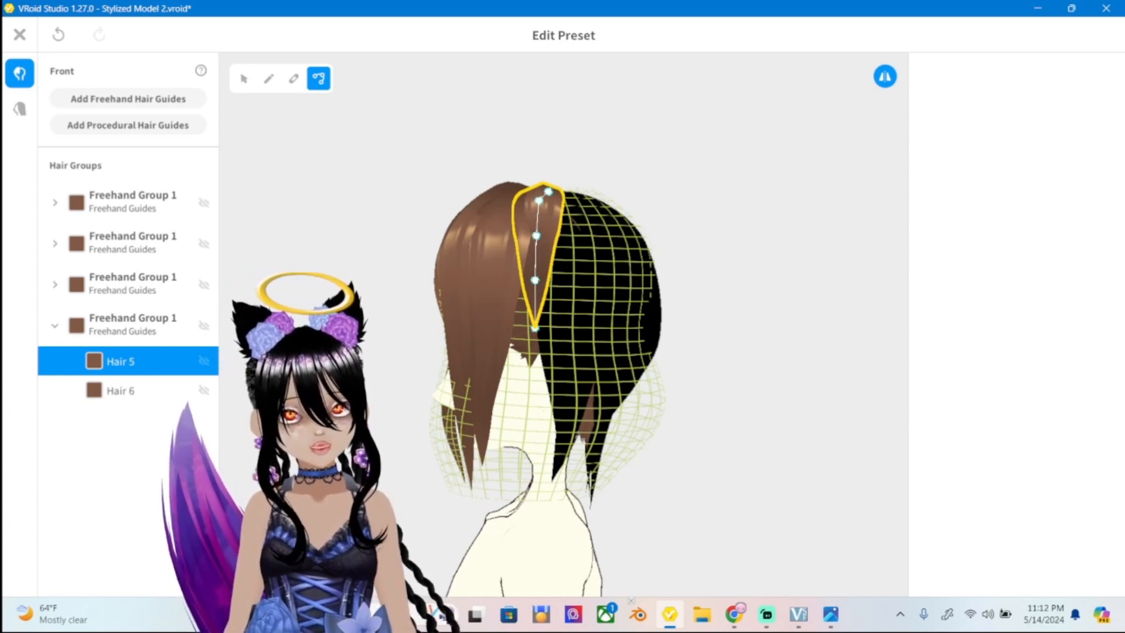
drag(535, 327, 515, 447)
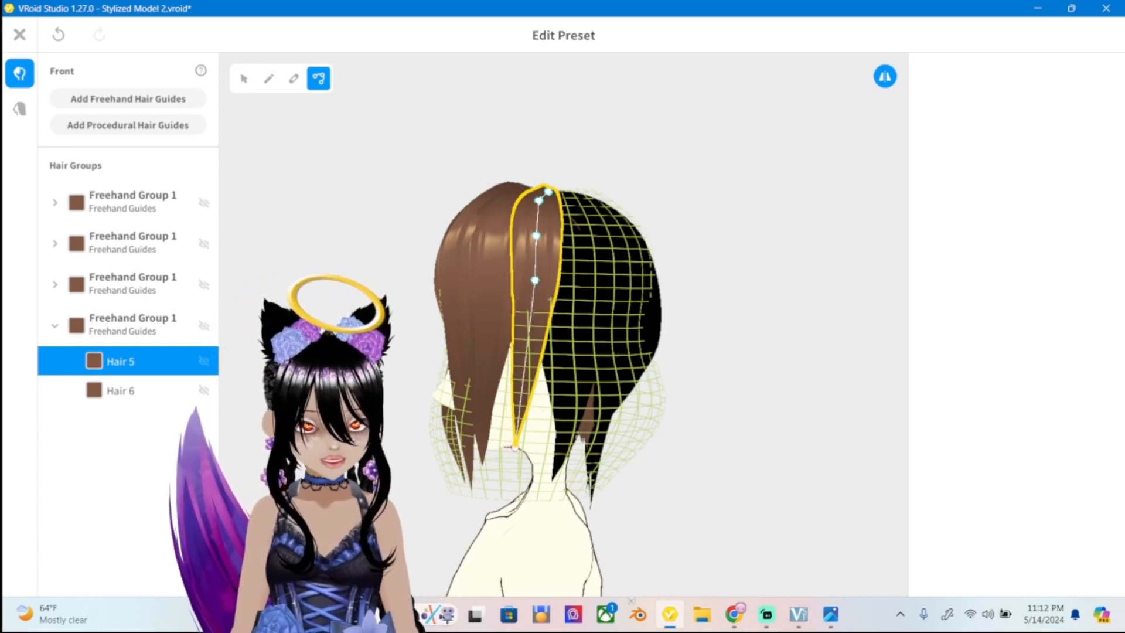
Shift the two lowest control points of Hair 3 slightly backward and nudge its root point toward the crown's centre.
click(482, 404)
drag(483, 404, 490, 405)
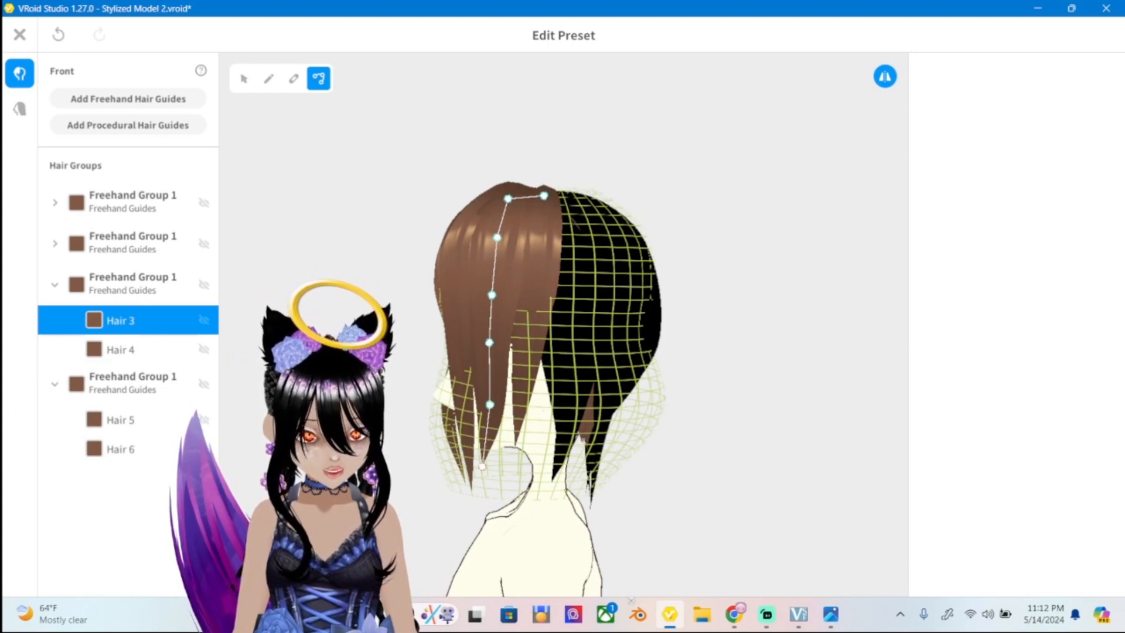
drag(482, 467, 490, 467)
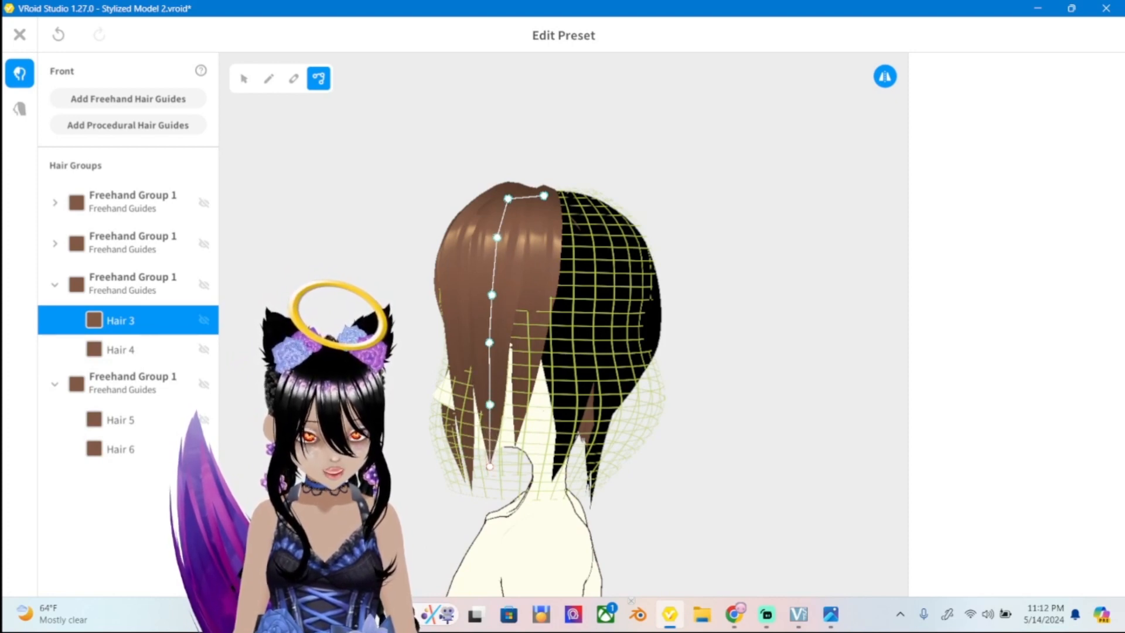
right_drag(490, 467, 181, 556)
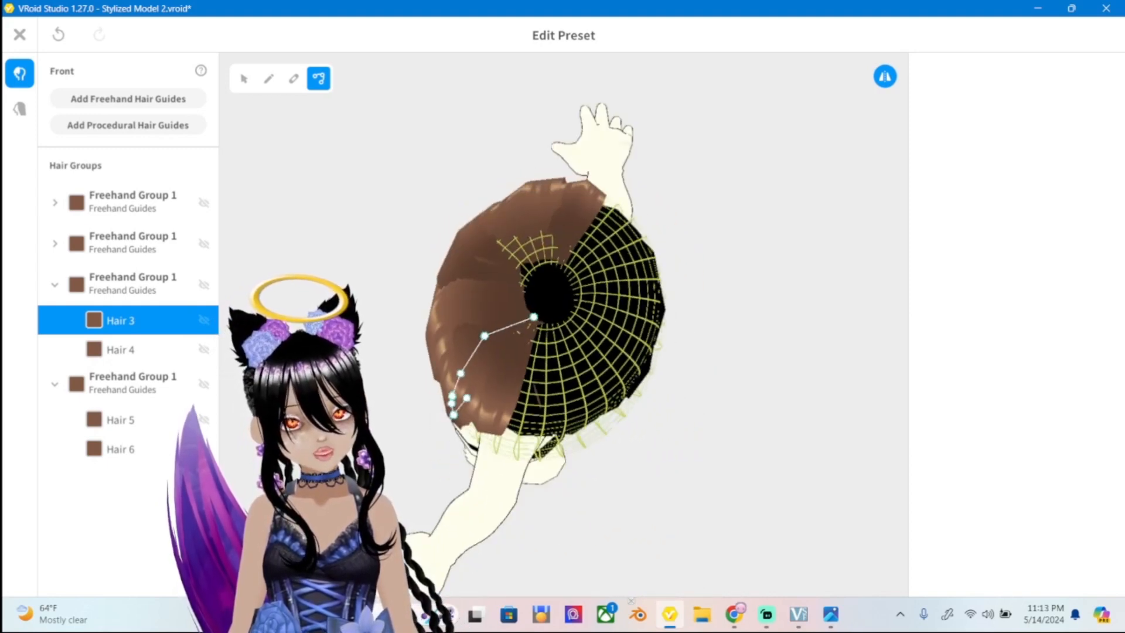
drag(533, 317, 537, 314)
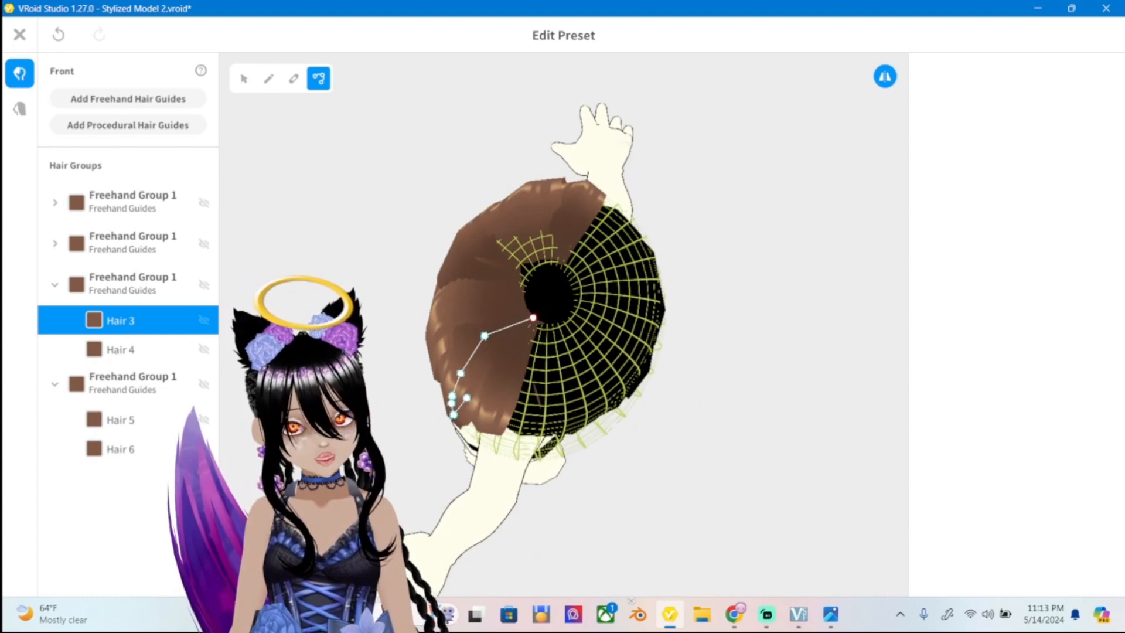
right_drag(536, 315, 643, 216)
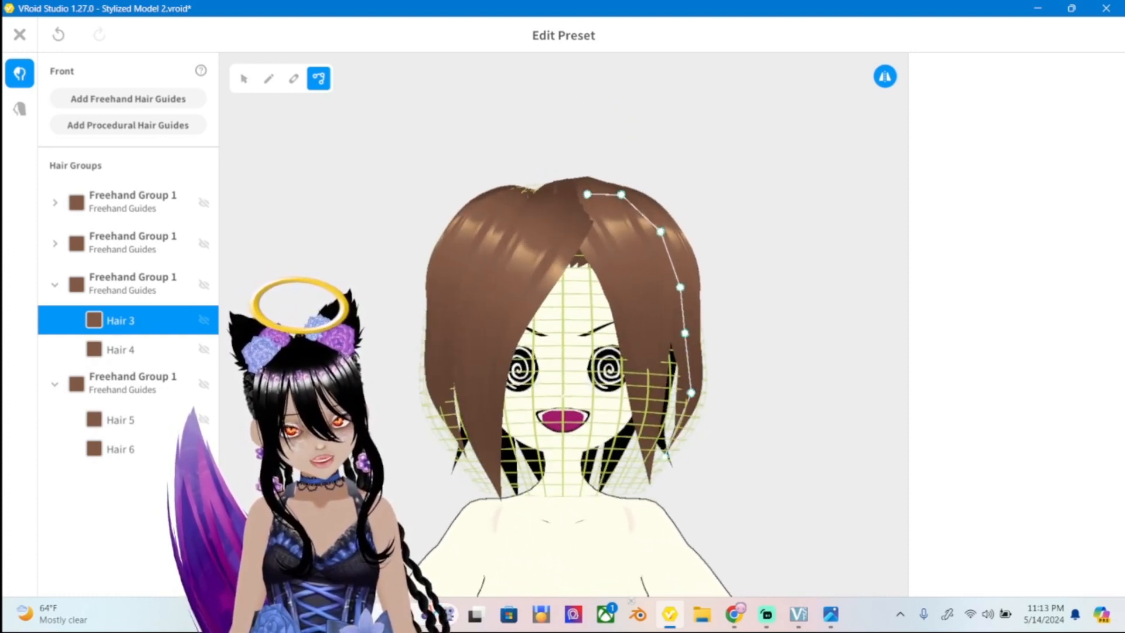
Check ref2.png and pull the bottom side guide mesh points of the Hair 5 and Hair 6 group outward on both sides.
click(831, 613)
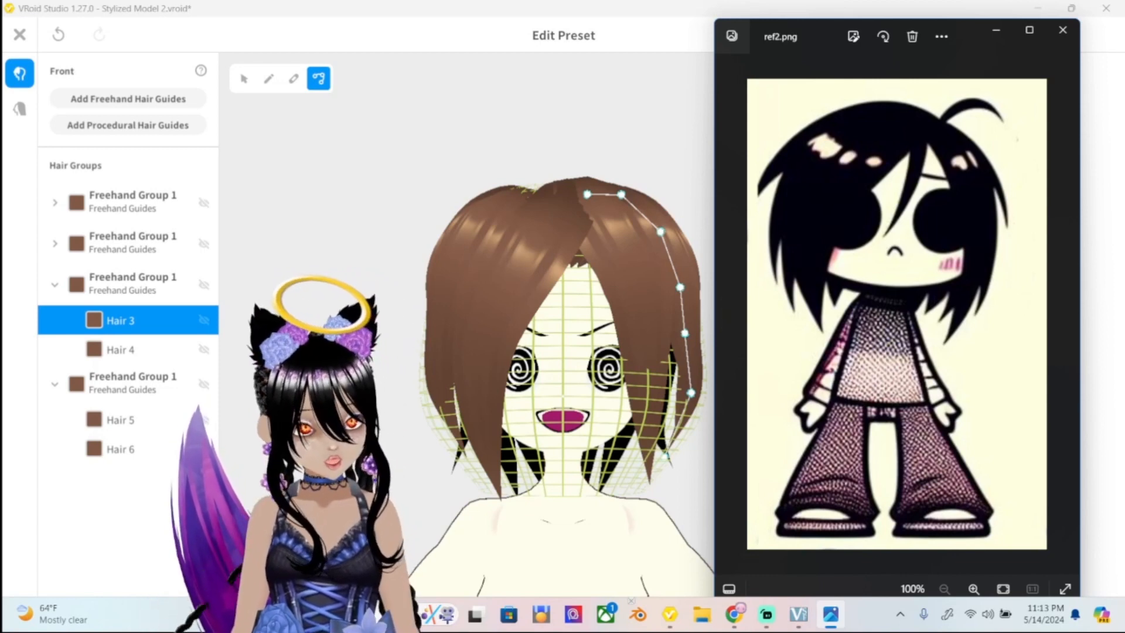
key(alt+Tab)
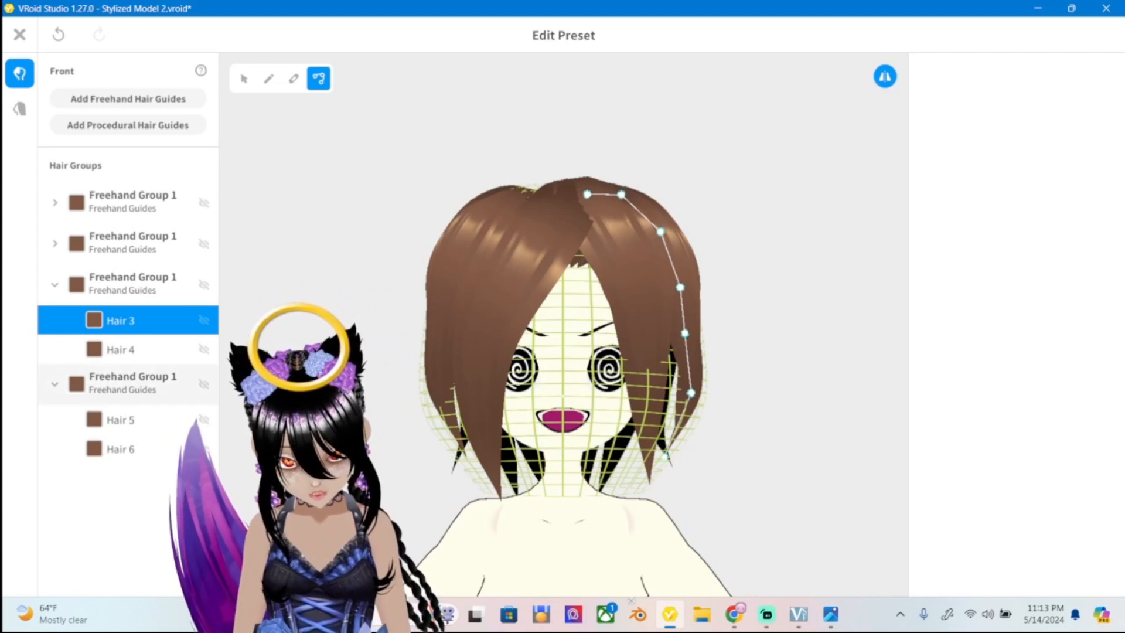
click(128, 384)
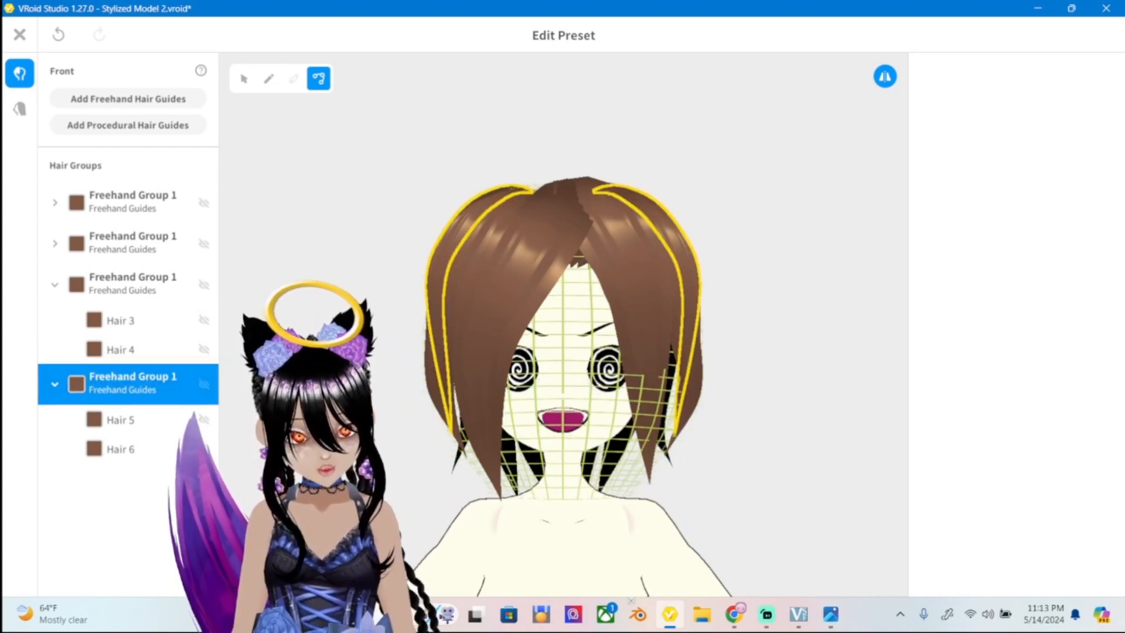
key(alt+Tab)
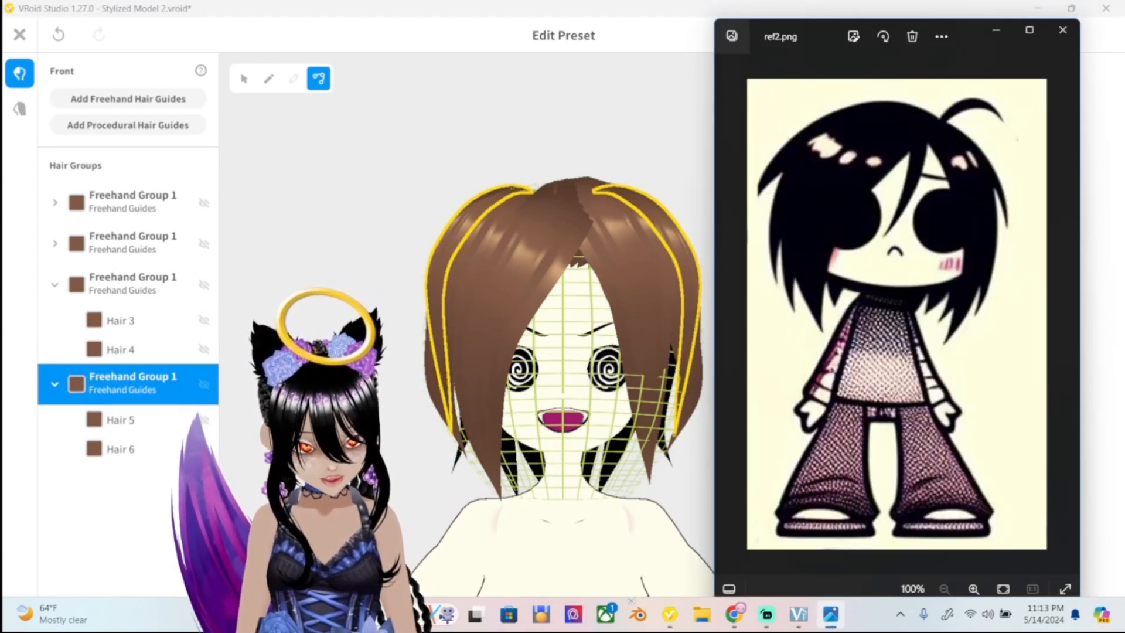
key(alt+Tab)
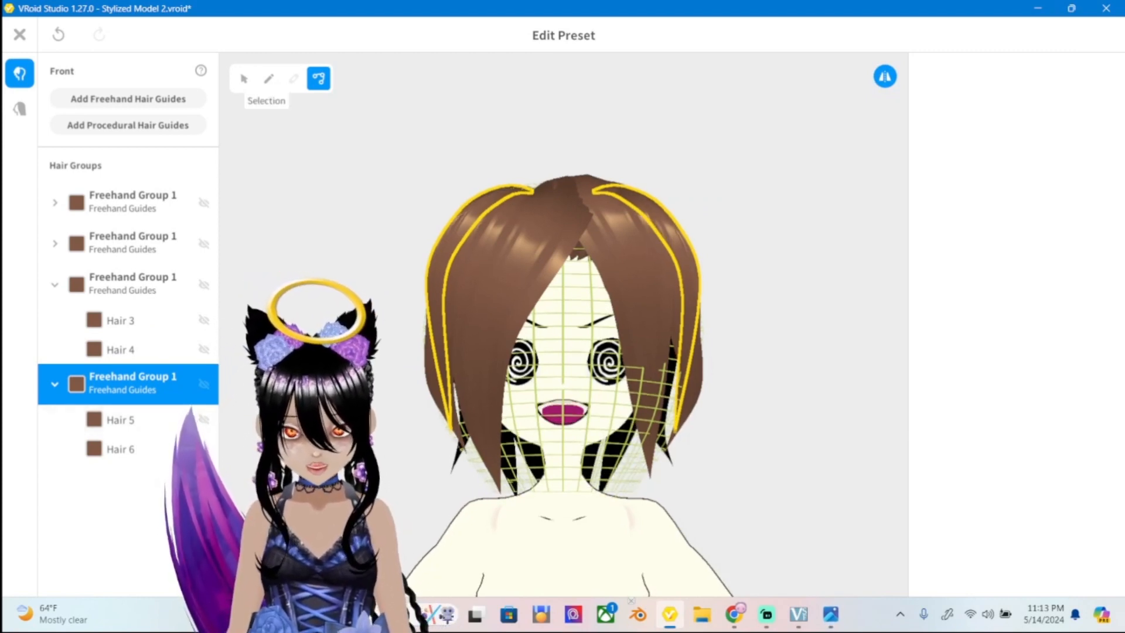
click(244, 79)
drag(632, 491, 729, 507)
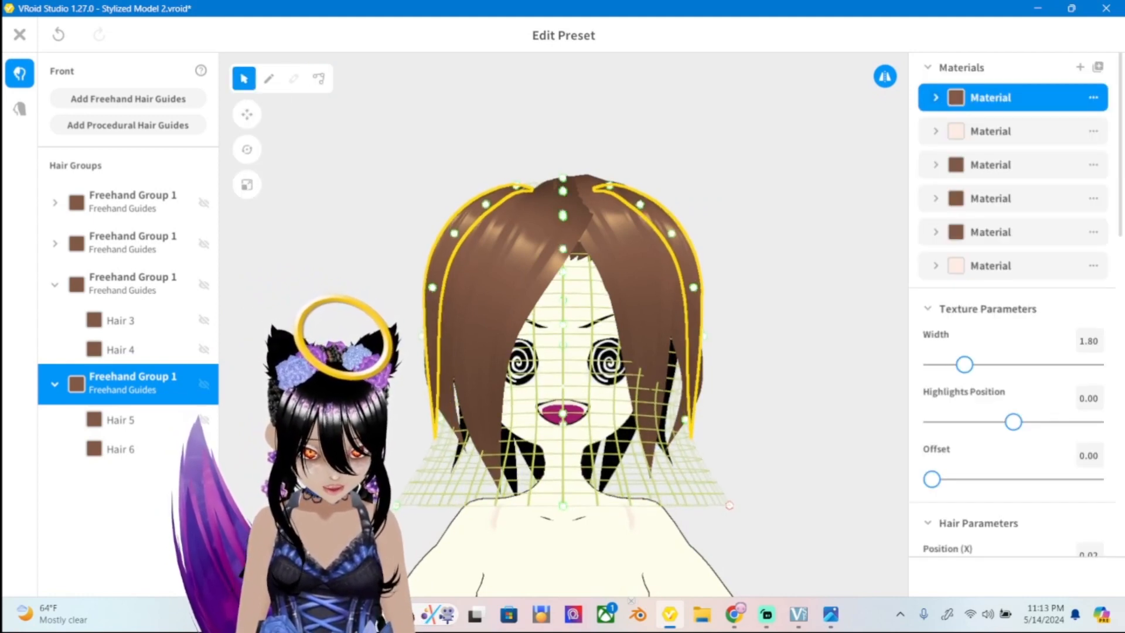
click(762, 352)
mouse_move(762, 351)
right_down()
mouse_move(782, 342)
mouse_move(762, 351)
right_up()
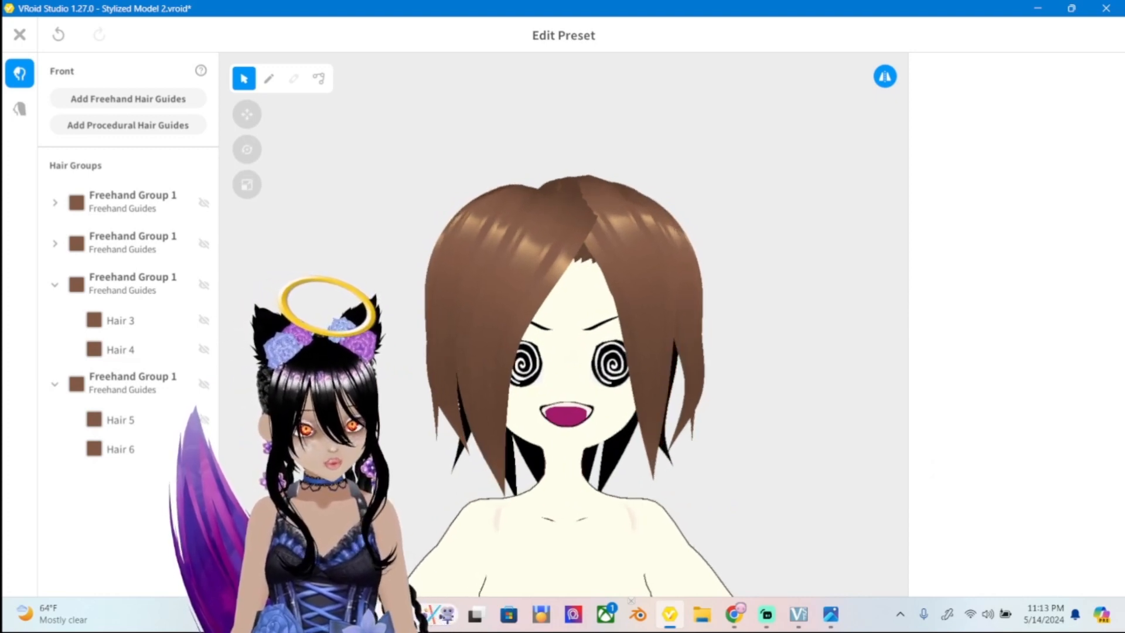
Compare the front view with ref2.png and duplicate the freehand group containing Hair 5 and Hair 6.
click(831, 614)
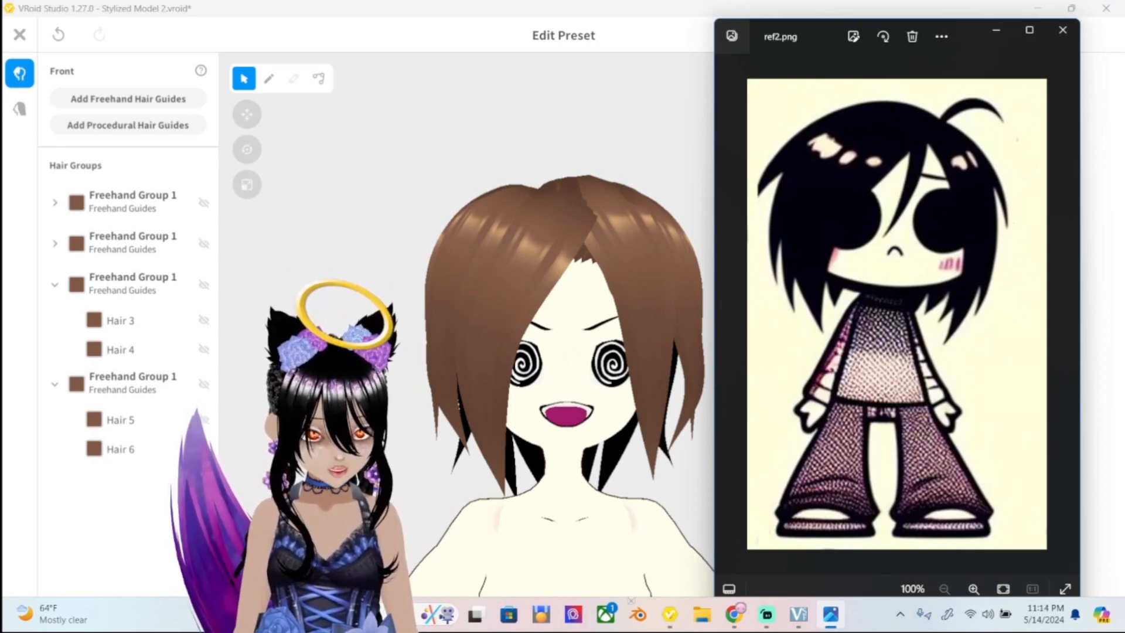
mouse_move(562, 316)
right_down()
mouse_move(563, 398)
mouse_move(651, 387)
mouse_move(562, 322)
mouse_move(528, 323)
mouse_move(568, 325)
mouse_move(554, 320)
right_up()
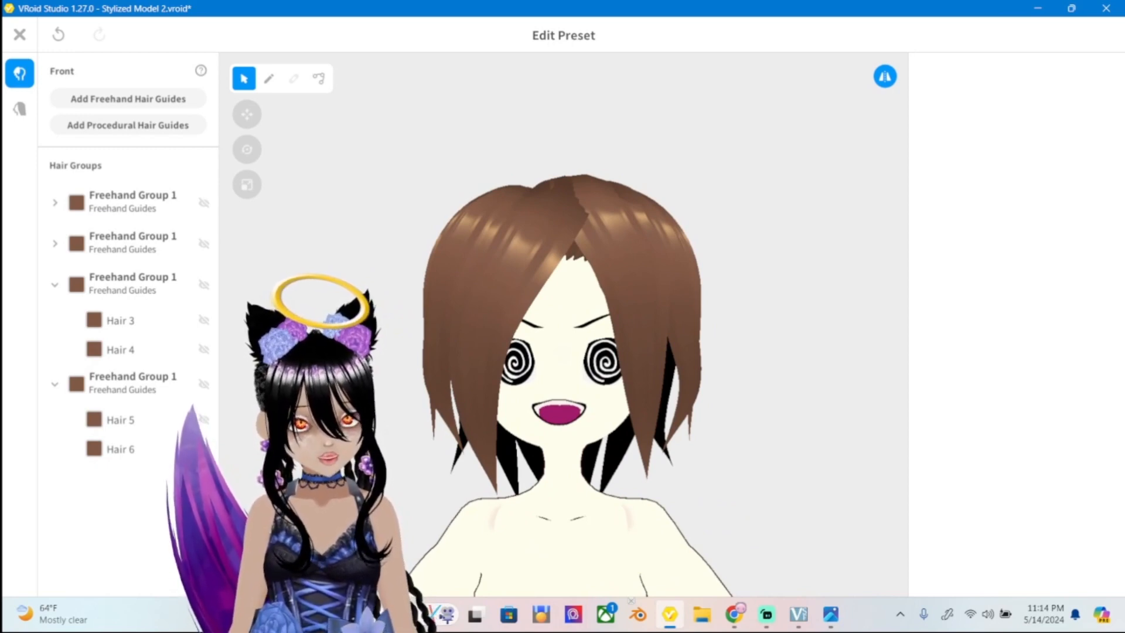
click(120, 349)
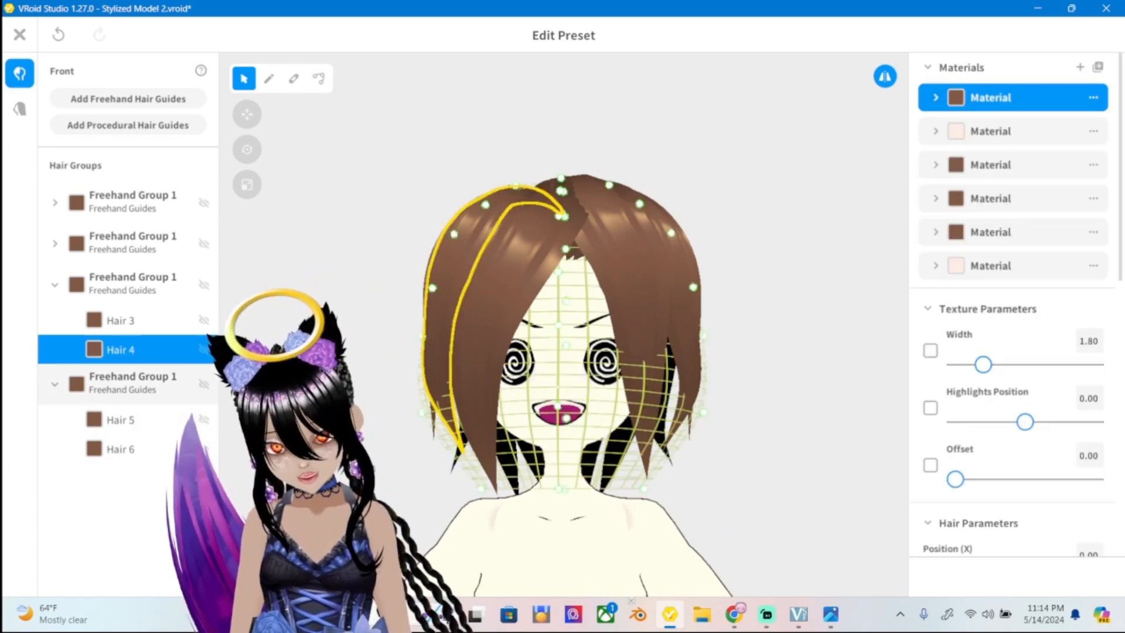
click(127, 383)
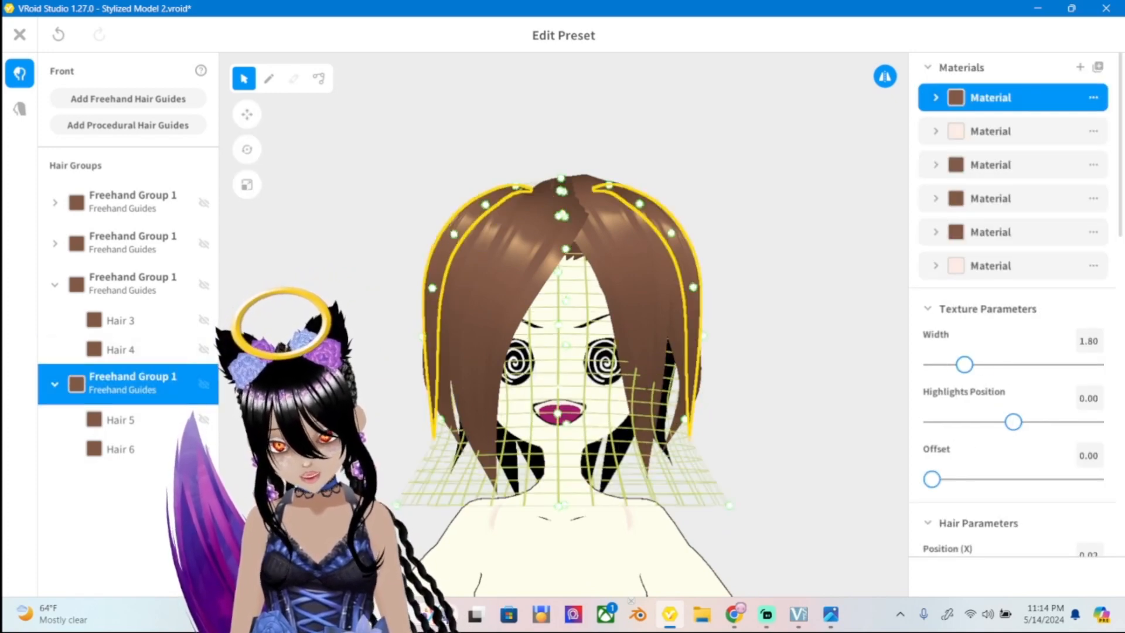
right_click(128, 383)
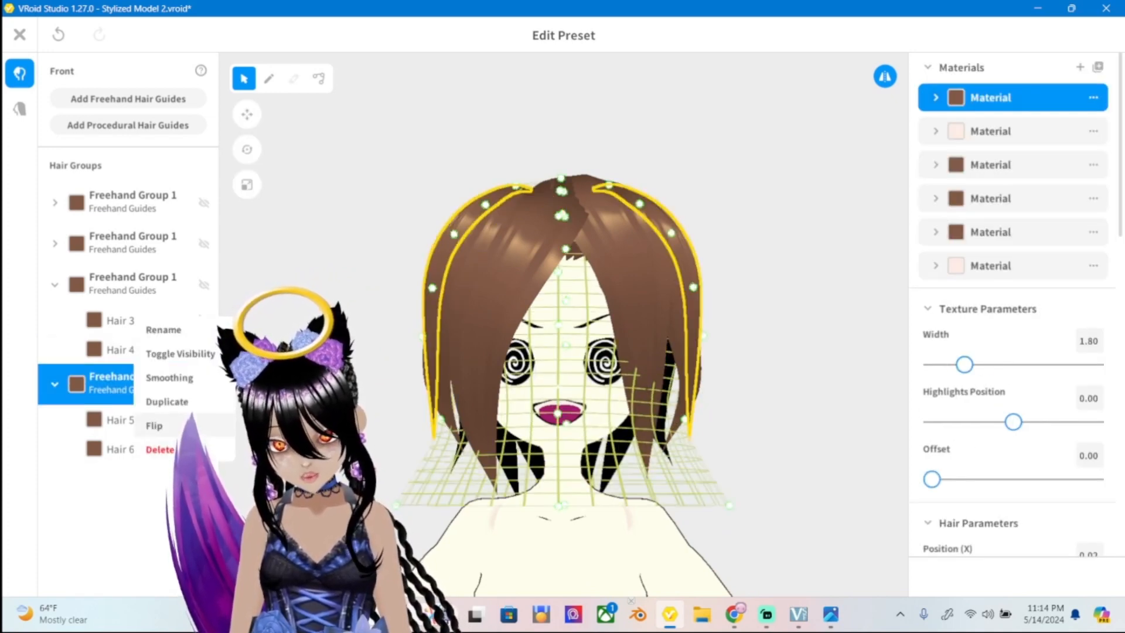
click(167, 401)
click(128, 482)
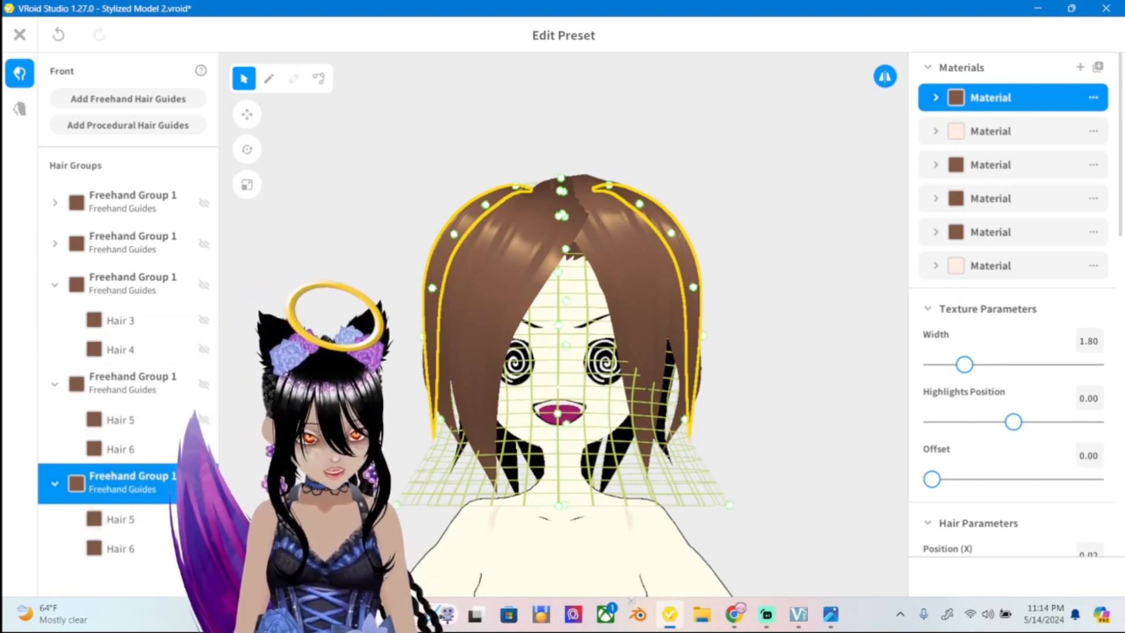
Pull the duplicated group's lower side guide mesh points outward on both sides and set its guide Height to 0.22.
drag(729, 505, 811, 496)
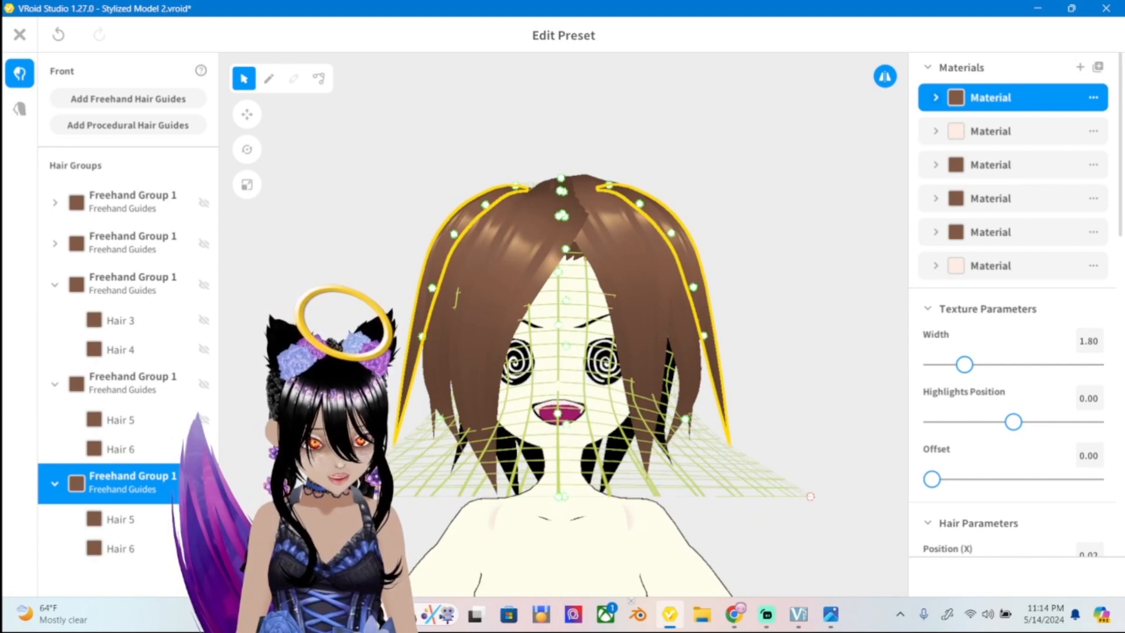
drag(685, 419, 720, 380)
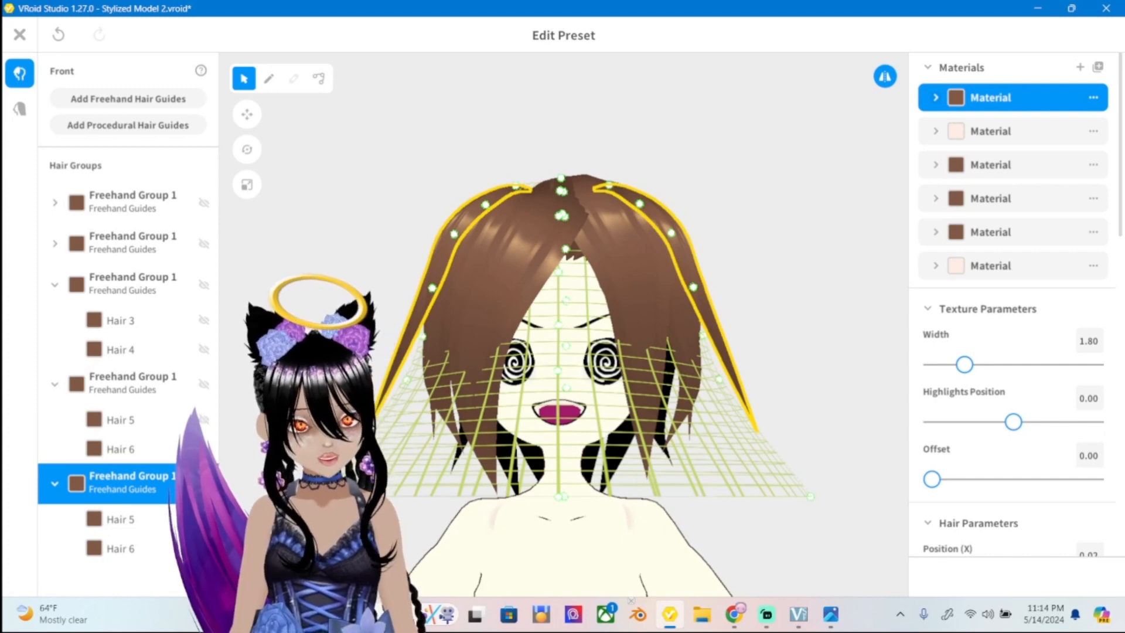
scroll(1016, 304, down, 7)
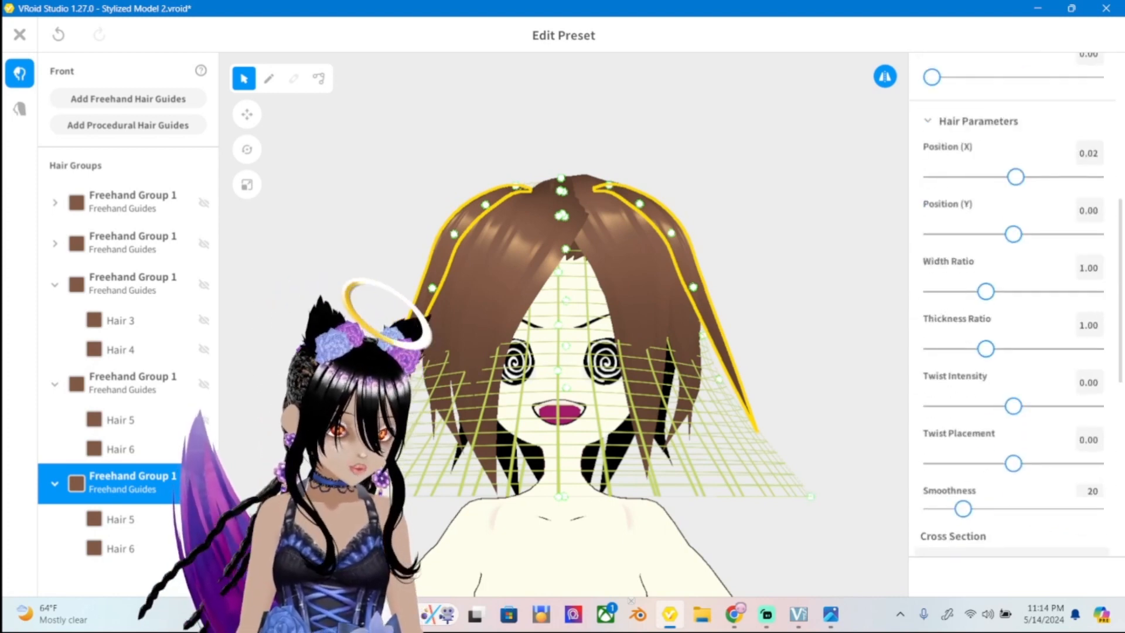
scroll(1014, 305, down, 8)
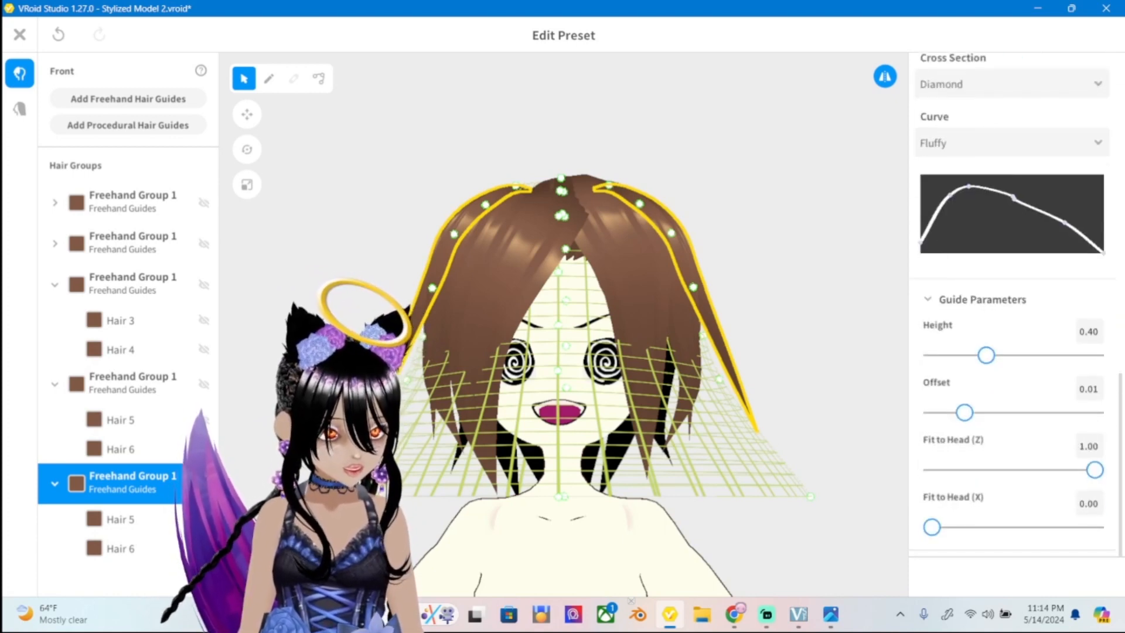
drag(987, 355, 954, 355)
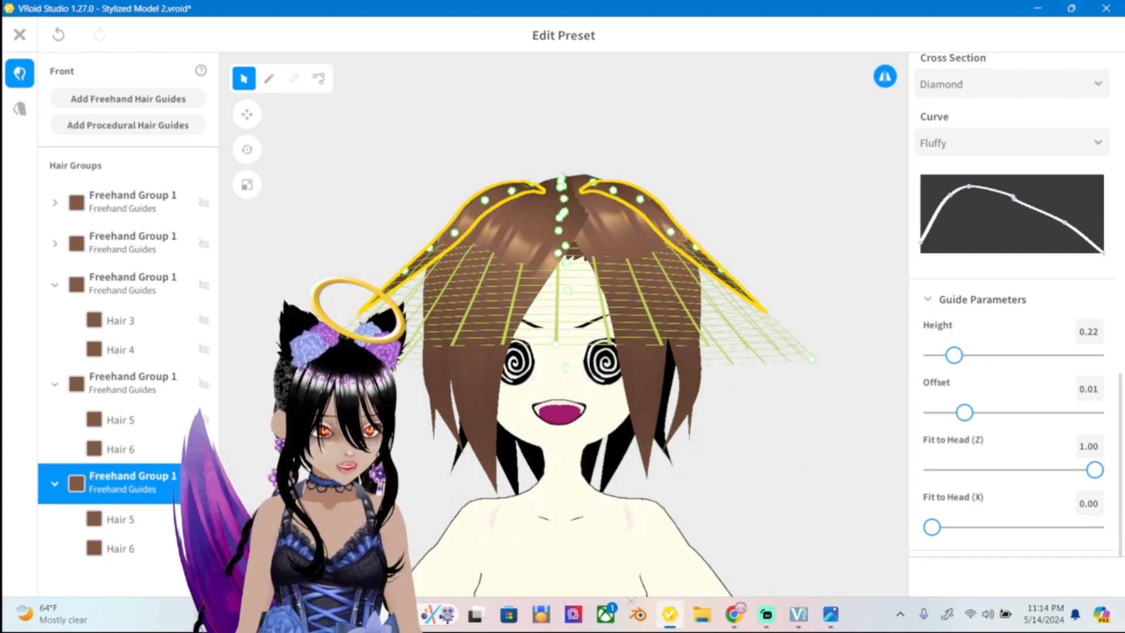
Bring the duplicated group's bottom side guide points inward, bulge its middle and upper side points outward, and compare the shape with ref2.png.
drag(811, 358, 709, 379)
drag(722, 269, 742, 288)
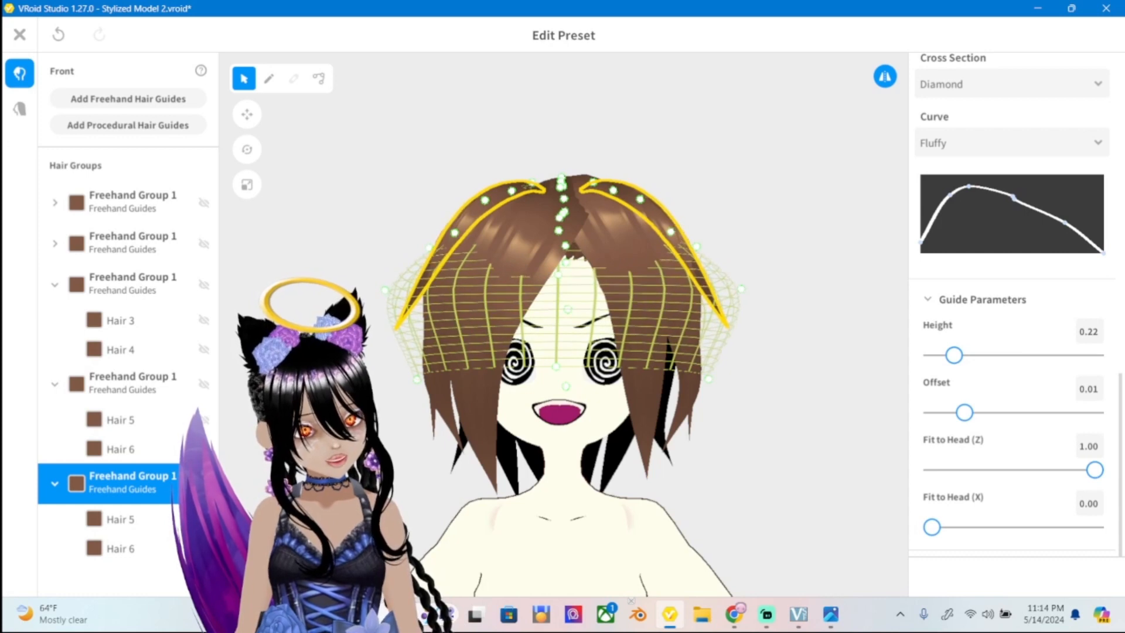
drag(696, 246, 708, 248)
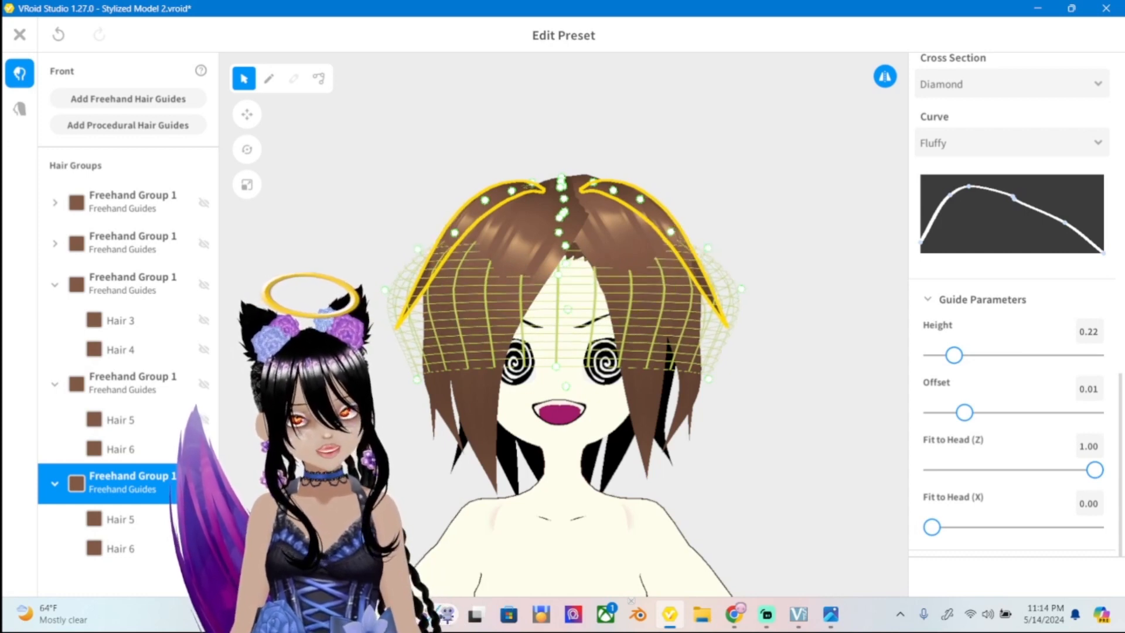
click(830, 614)
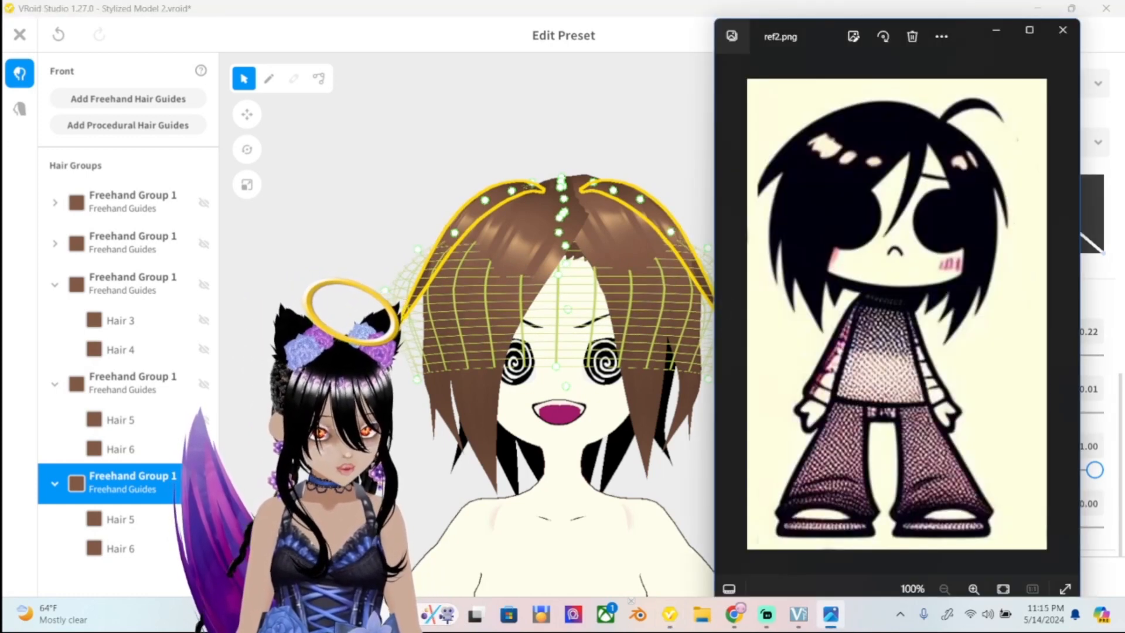
click(686, 176)
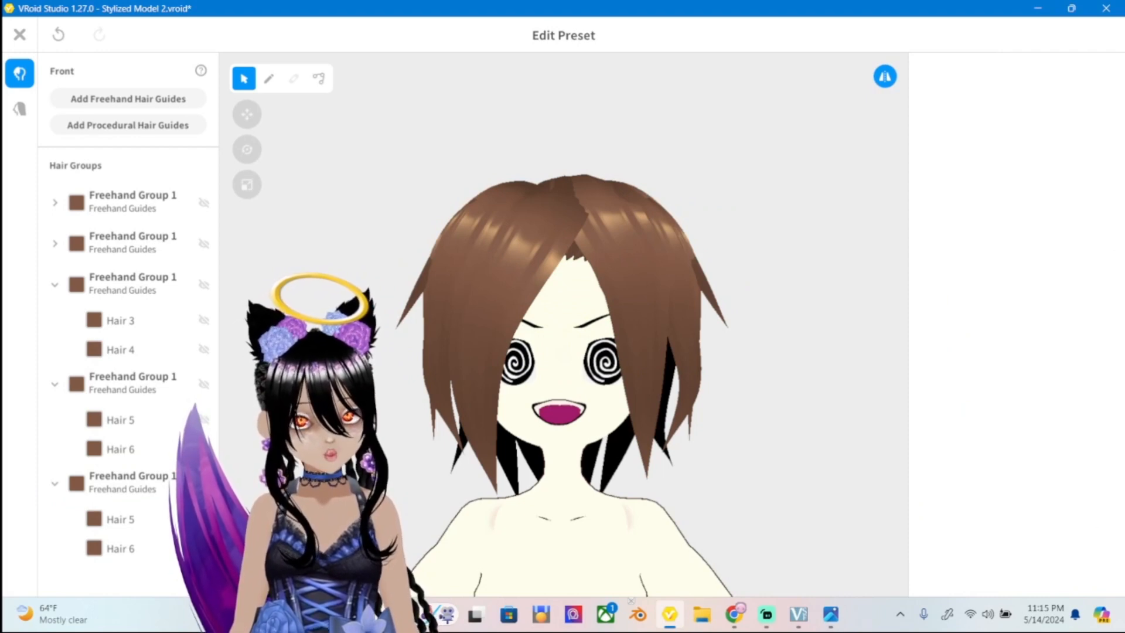
Move the control point at the outer bend of the duplicated Hair 5 outward and shift the one near its root slightly outward.
click(706, 281)
key(Escape)
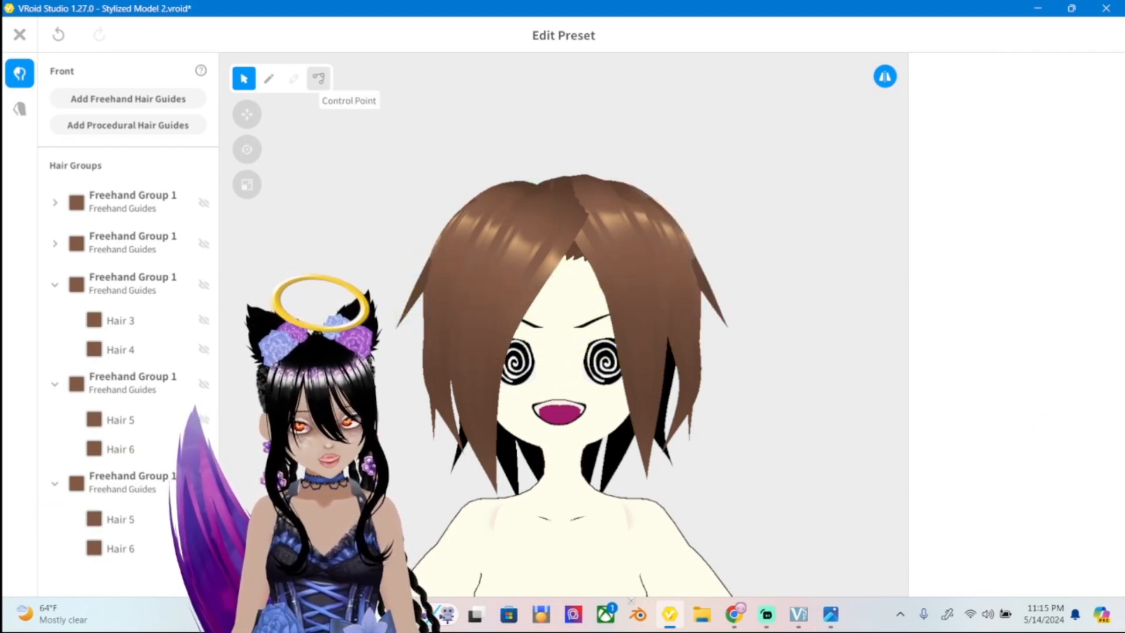
click(318, 78)
click(706, 282)
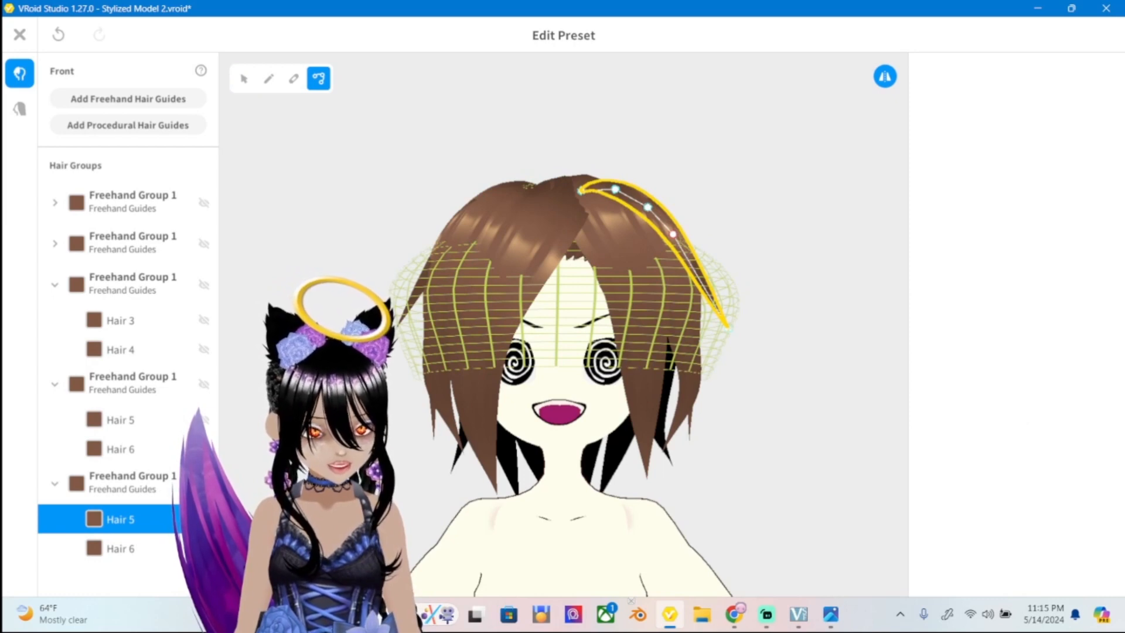
click(120, 320)
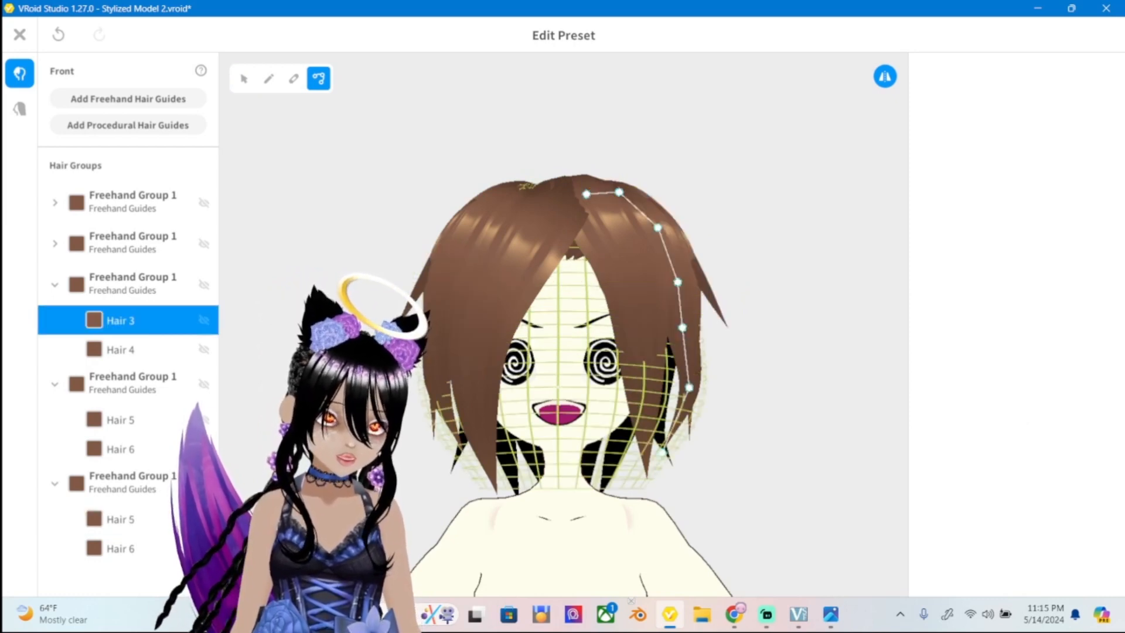
click(697, 264)
drag(673, 234, 690, 242)
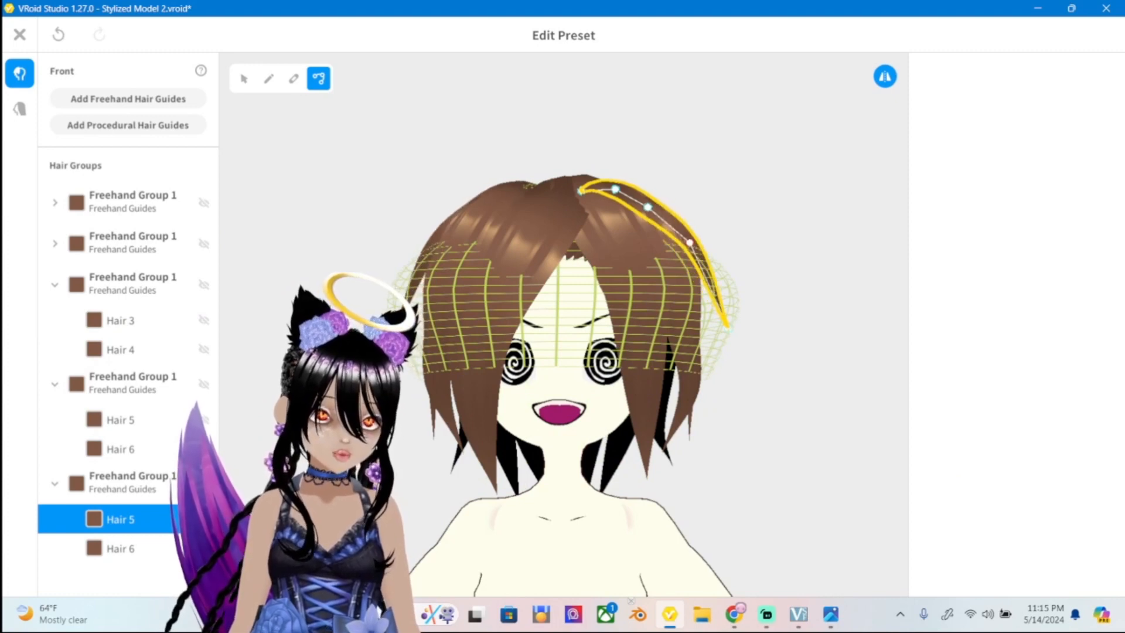
drag(615, 190, 623, 191)
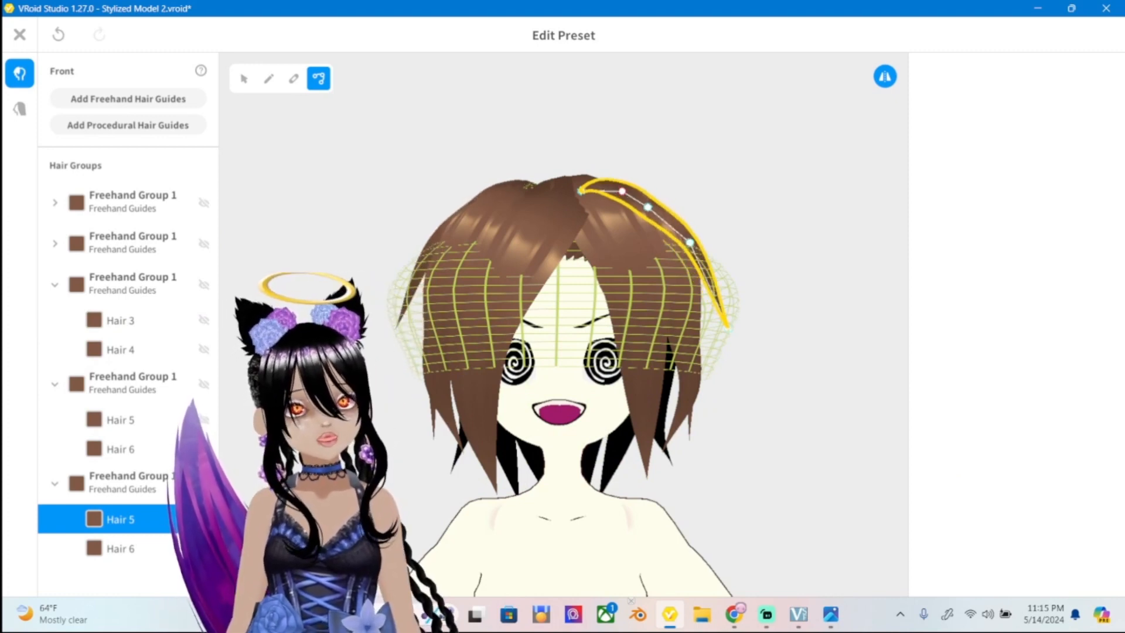
Fine-tune the duplicated Hair 5's upper curve near the crown and compare the overall hair silhouette with ref2.png.
right_drag(622, 191, 572, 269)
drag(572, 269, 586, 262)
right_drag(585, 262, 662, 190)
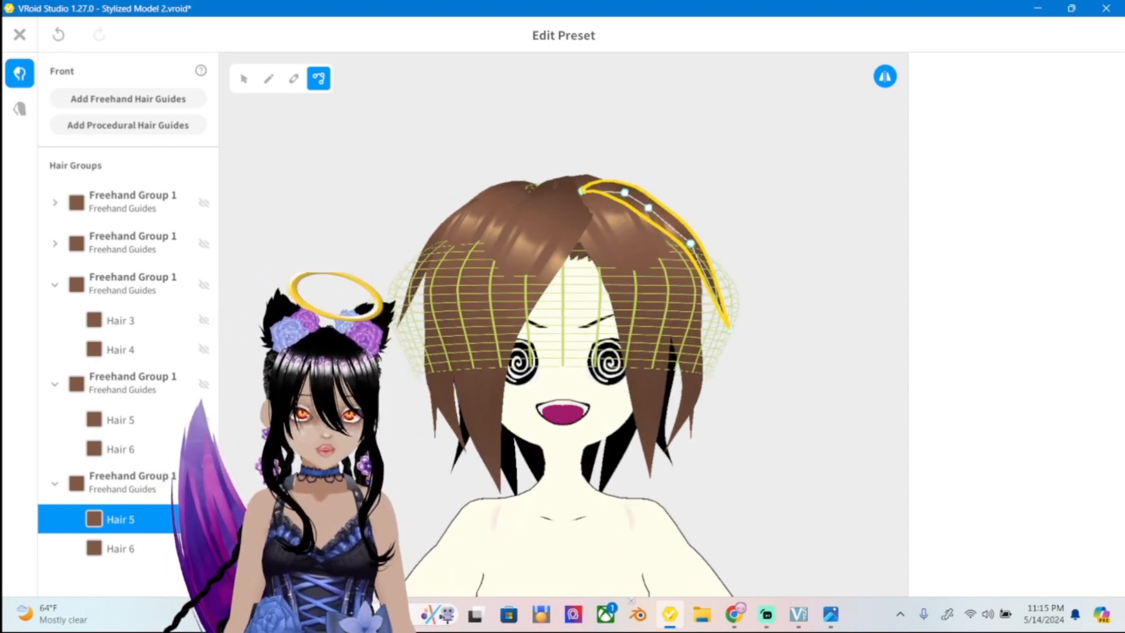
key(Escape)
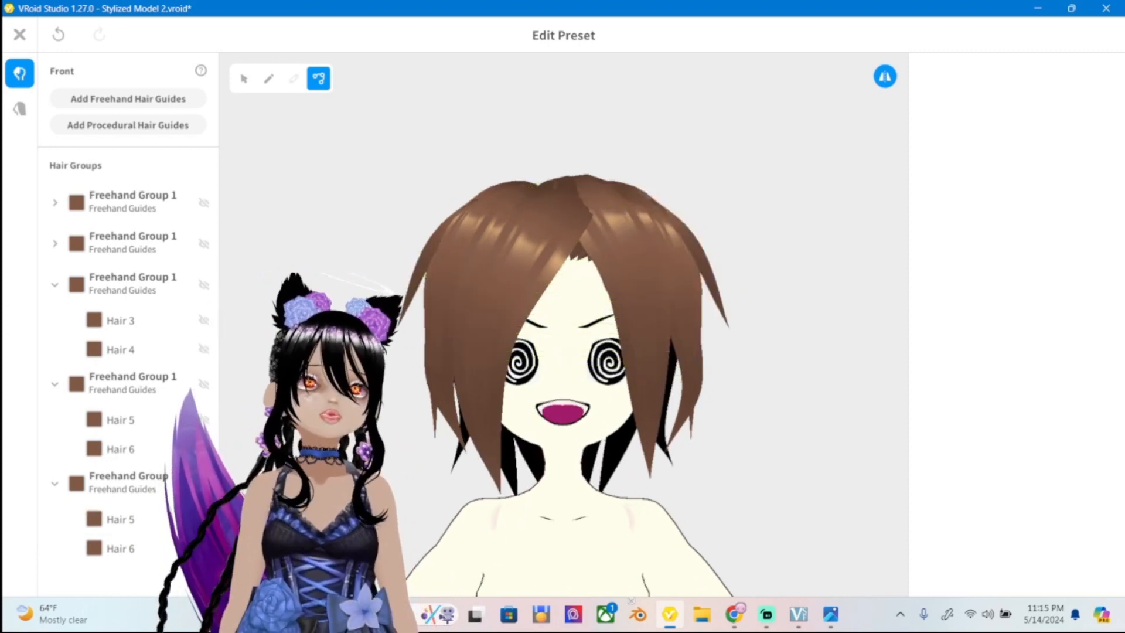
right_drag(821, 328, 410, 328)
right_drag(645, 329, 551, 325)
click(831, 614)
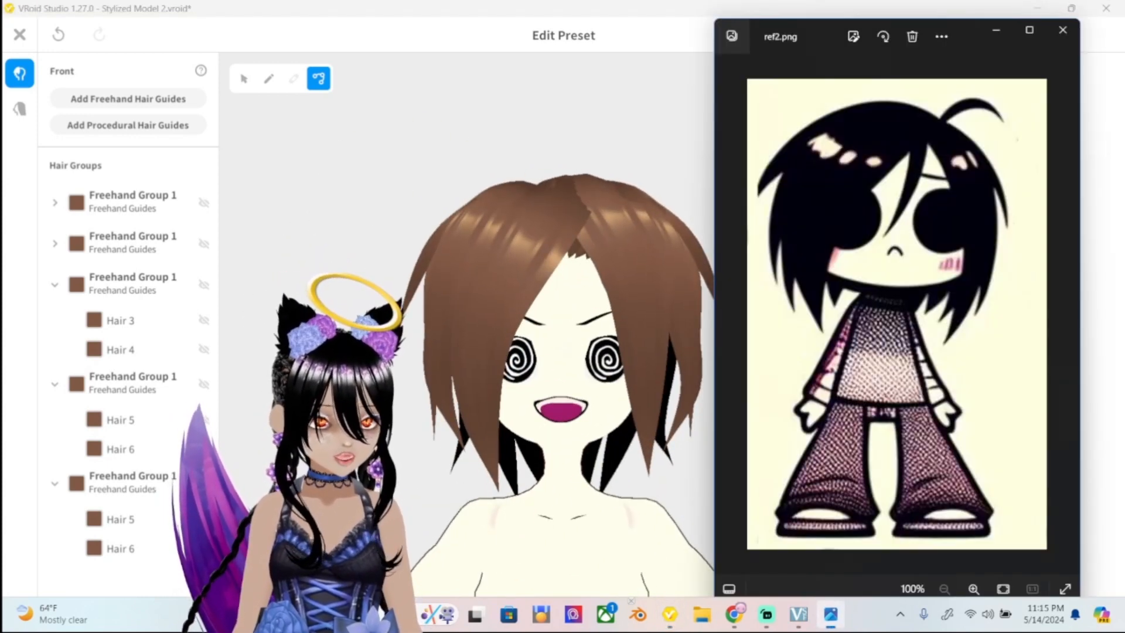
click(831, 614)
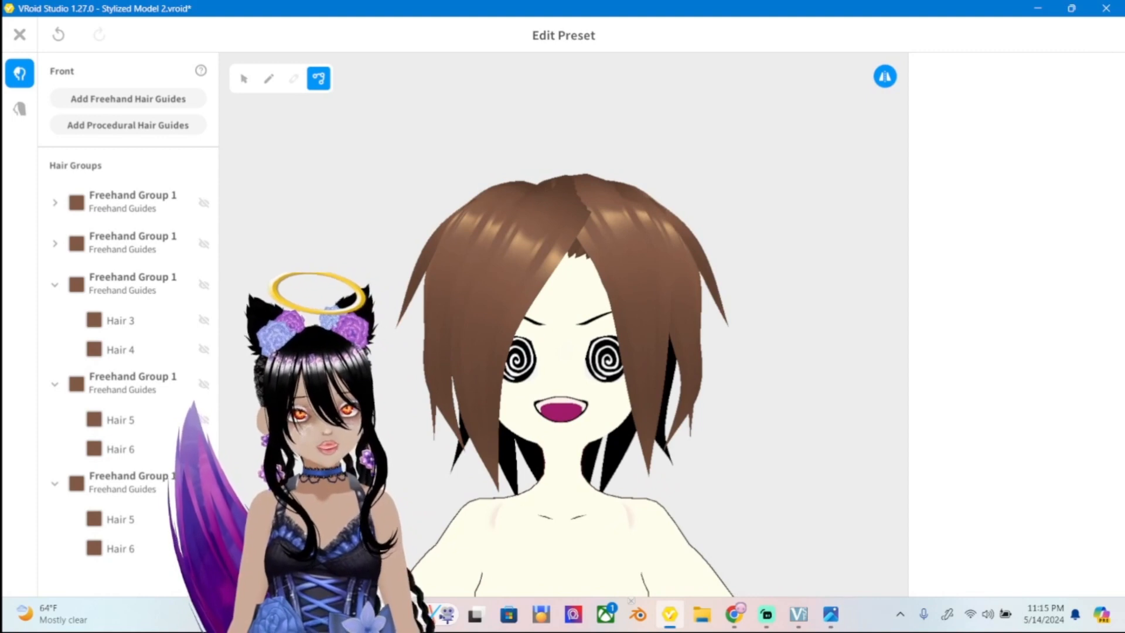
right_click(117, 383)
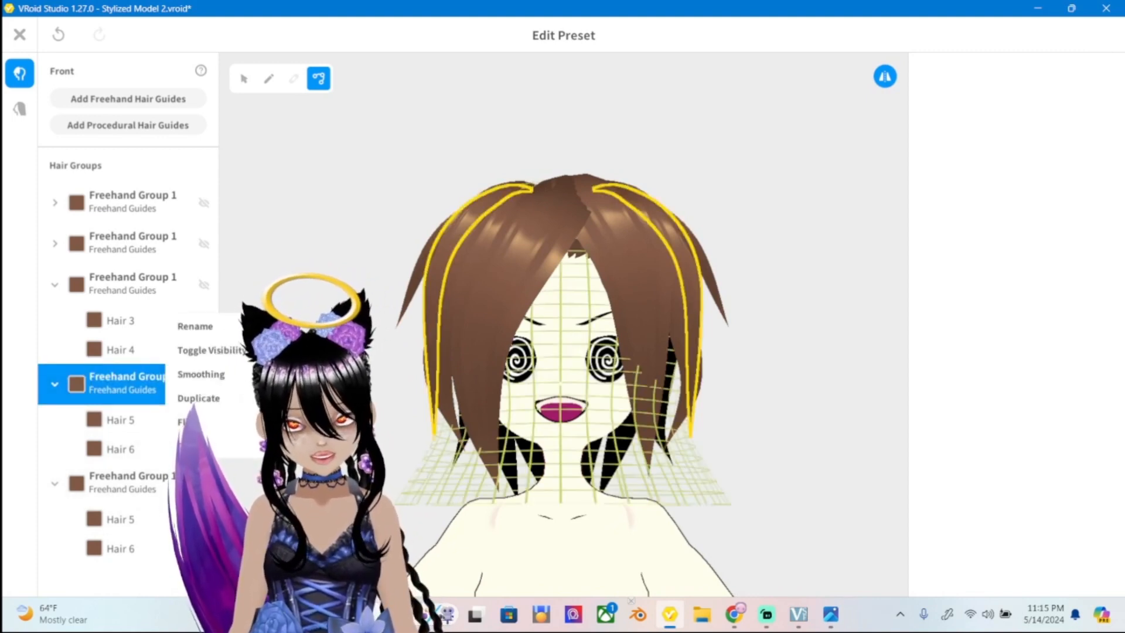
click(244, 78)
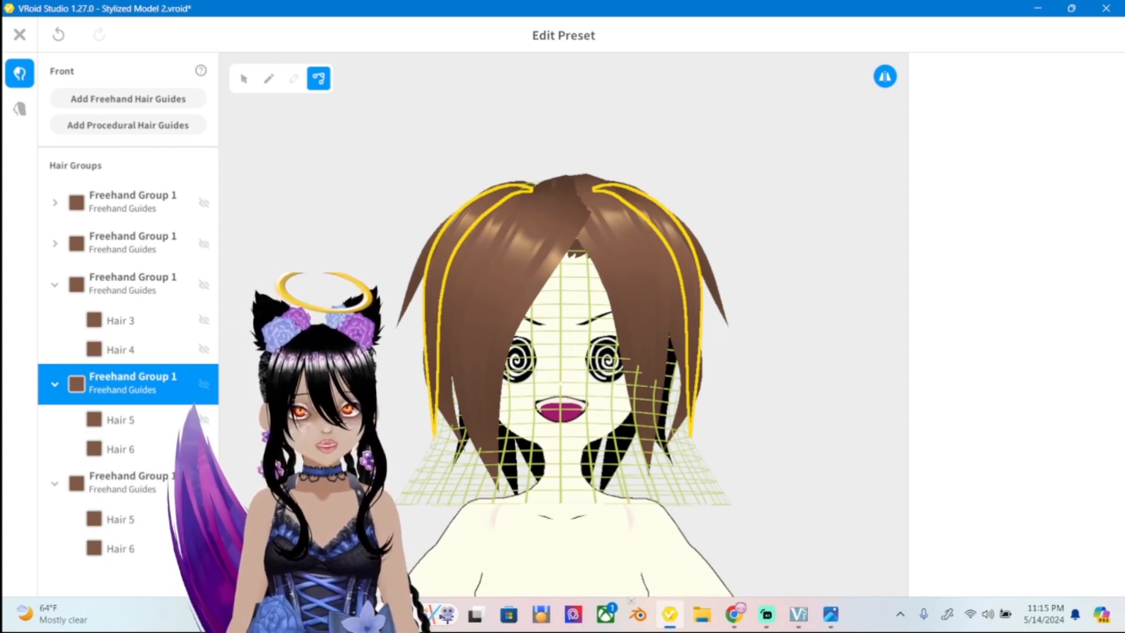
click(244, 79)
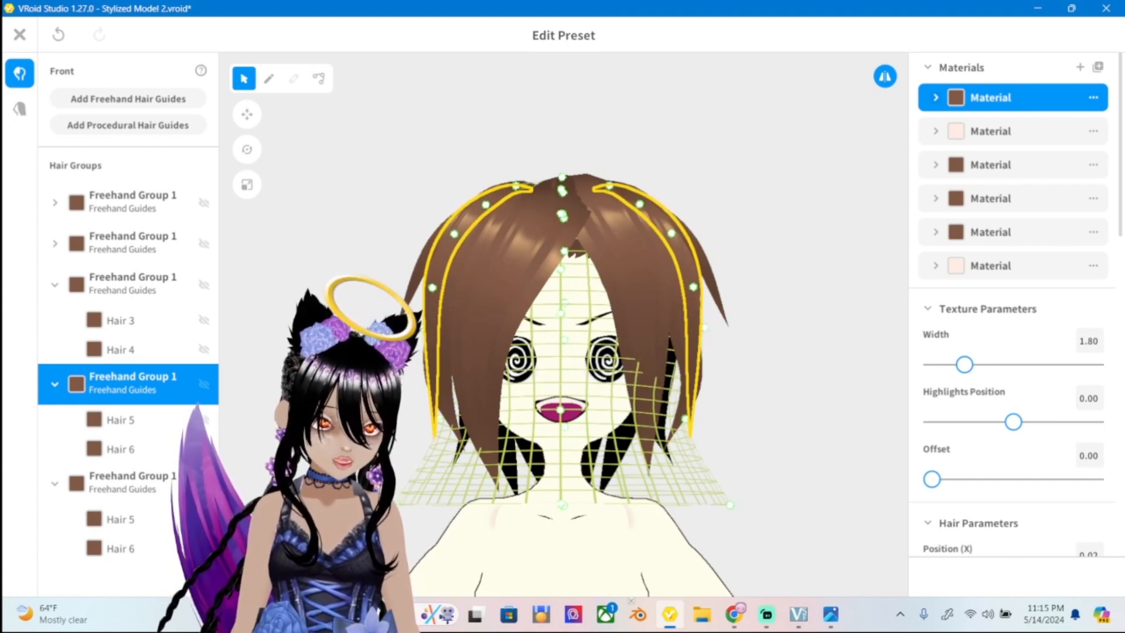
key(ctrl+z)
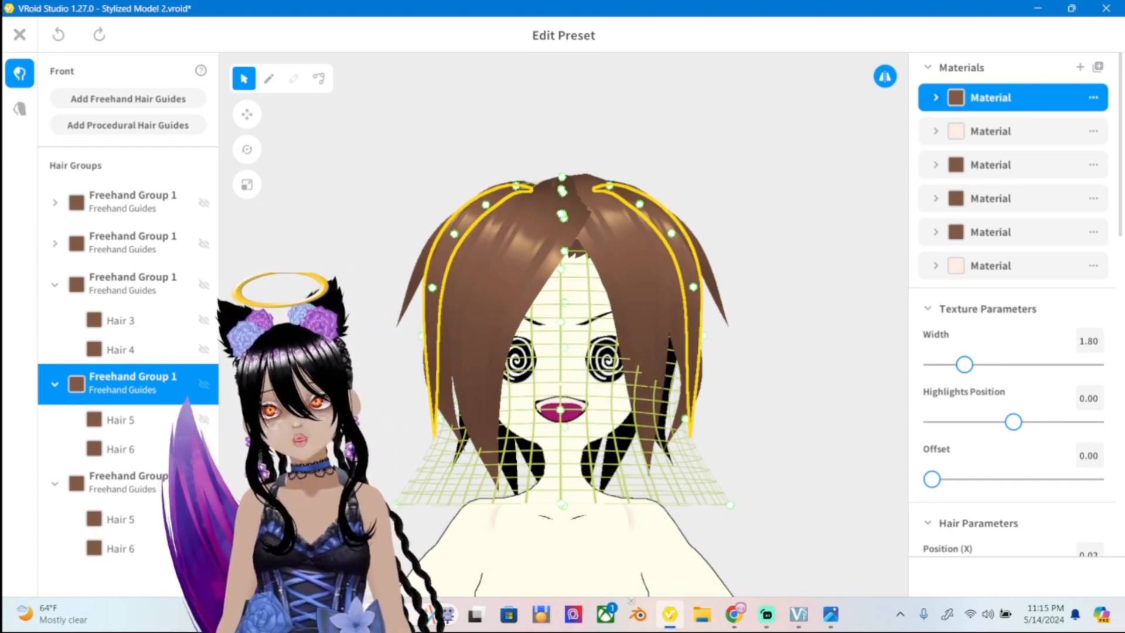
Pull the side guide mesh points of the Hair 3 and Hair 4 group outward on both sides and compare the volume with ref2.png.
click(128, 284)
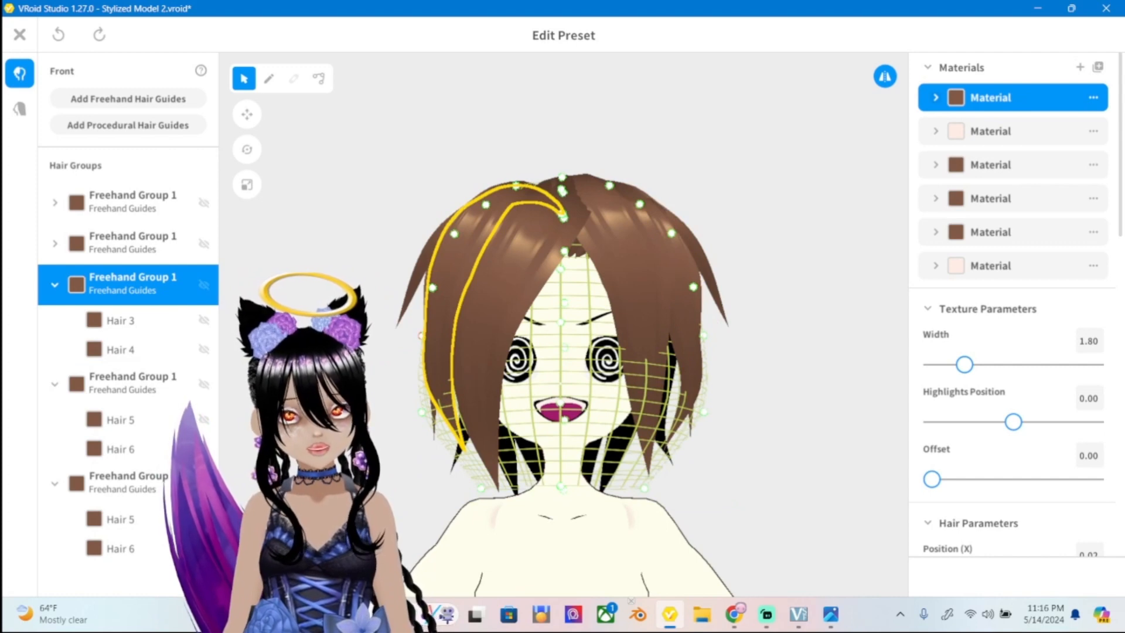
key(ctrl+y)
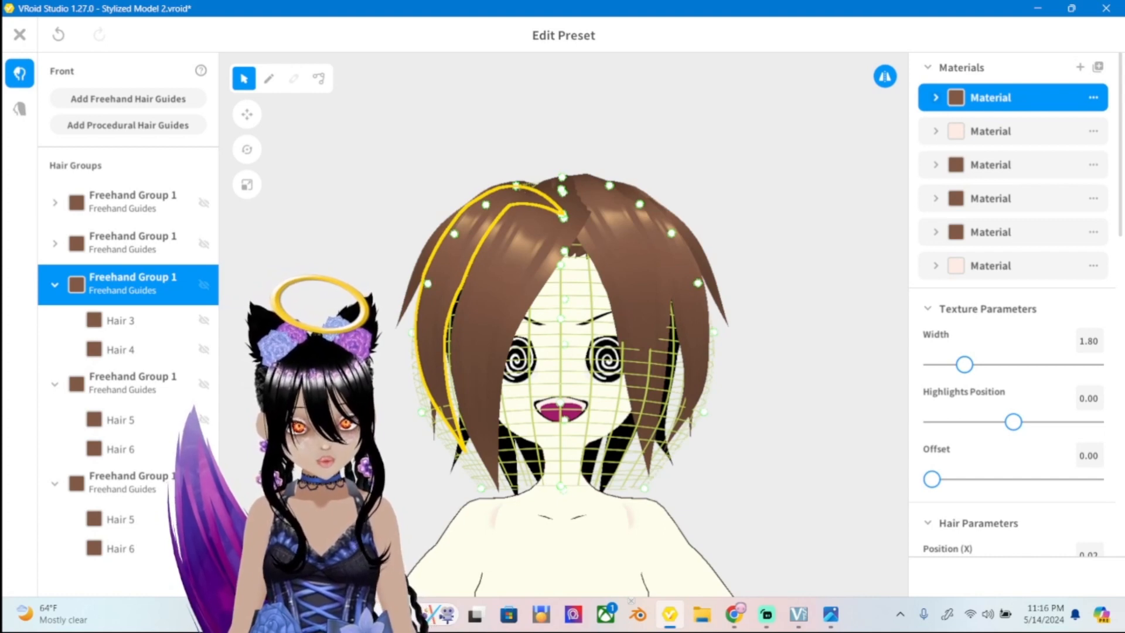
drag(427, 284, 428, 281)
key(Escape)
mouse_move(428, 281)
right_down()
mouse_move(510, 282)
mouse_move(317, 281)
mouse_move(486, 282)
mouse_move(439, 281)
right_up()
click(830, 614)
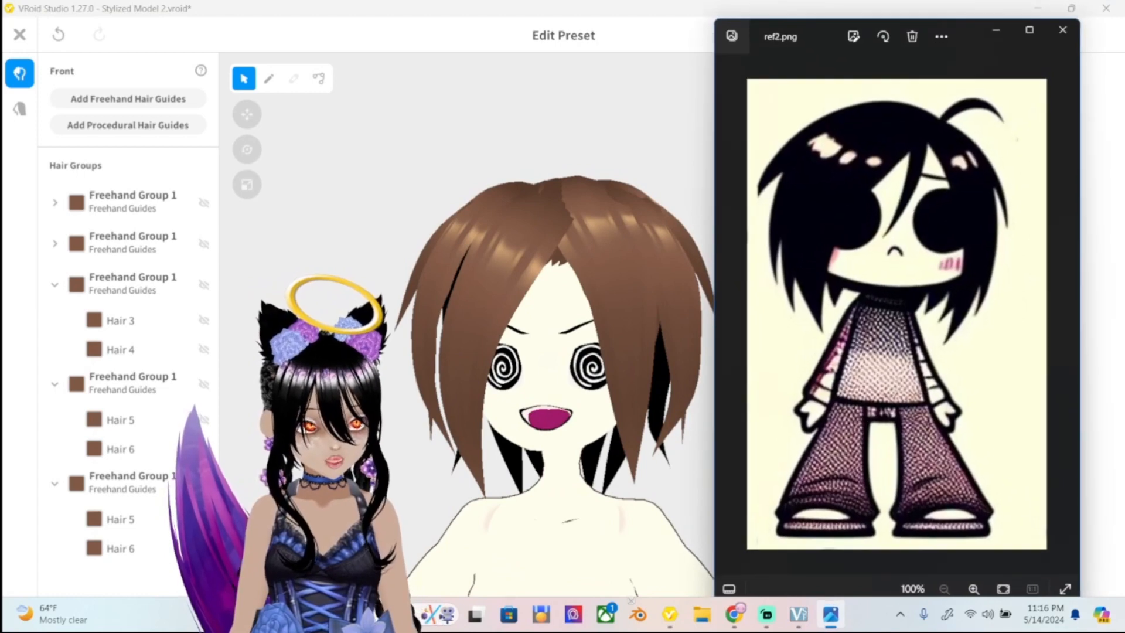
mouse_move(556, 351)
right_down()
mouse_move(533, 310)
mouse_move(571, 351)
right_up()
Move the Hair 3 group's side guide mesh points at eye and mouth height inward on both sides and check against ref2.png.
click(120, 320)
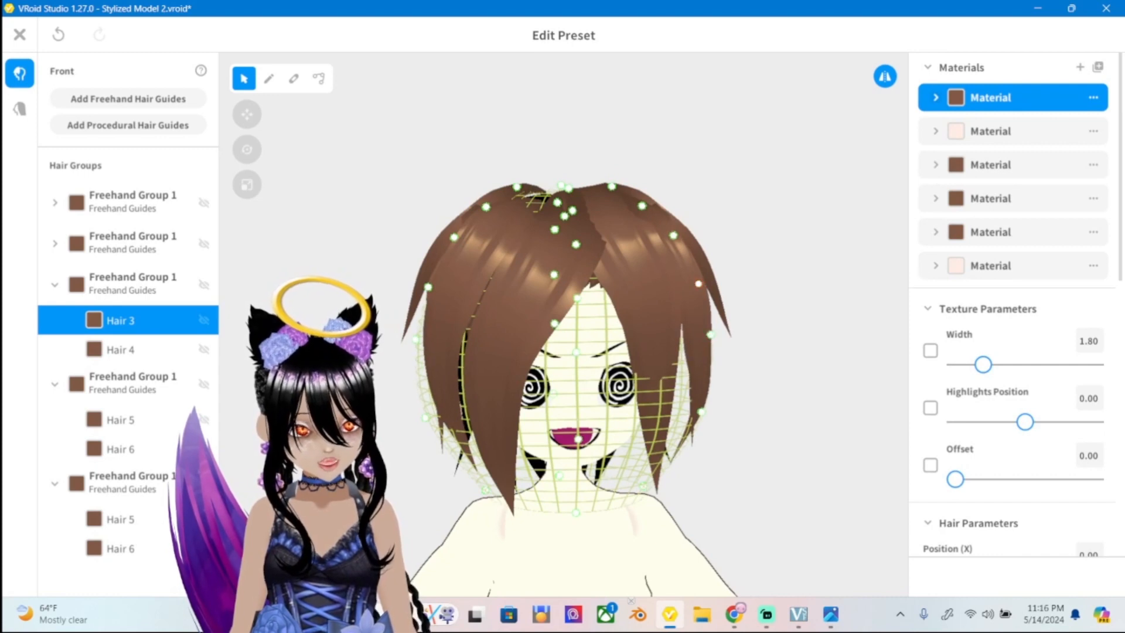
right_drag(696, 290, 704, 336)
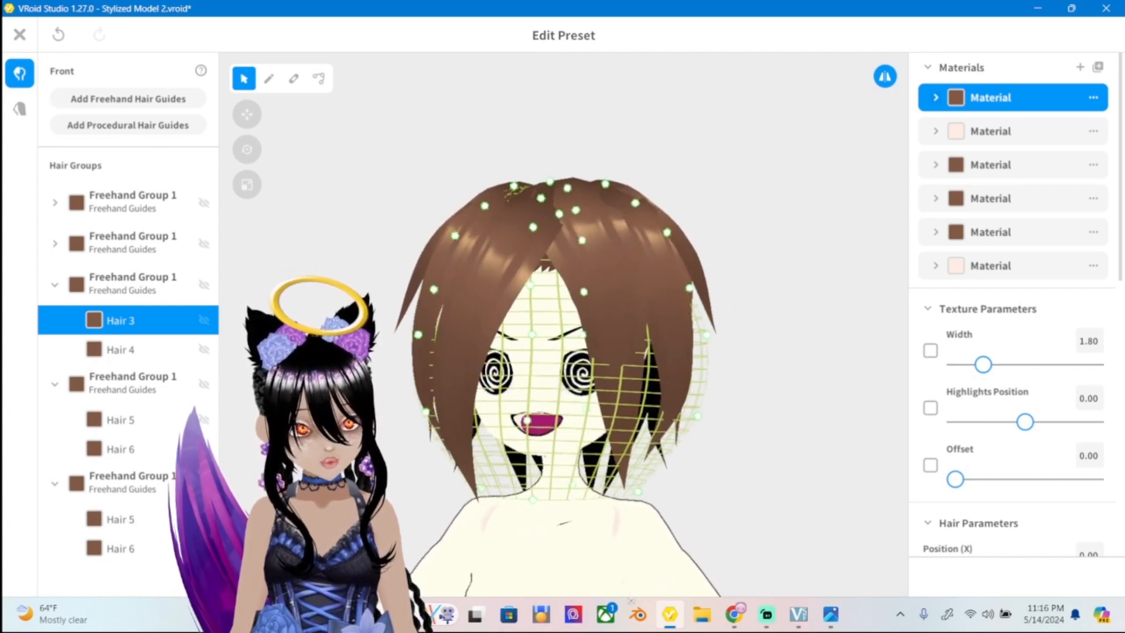
drag(706, 335, 701, 336)
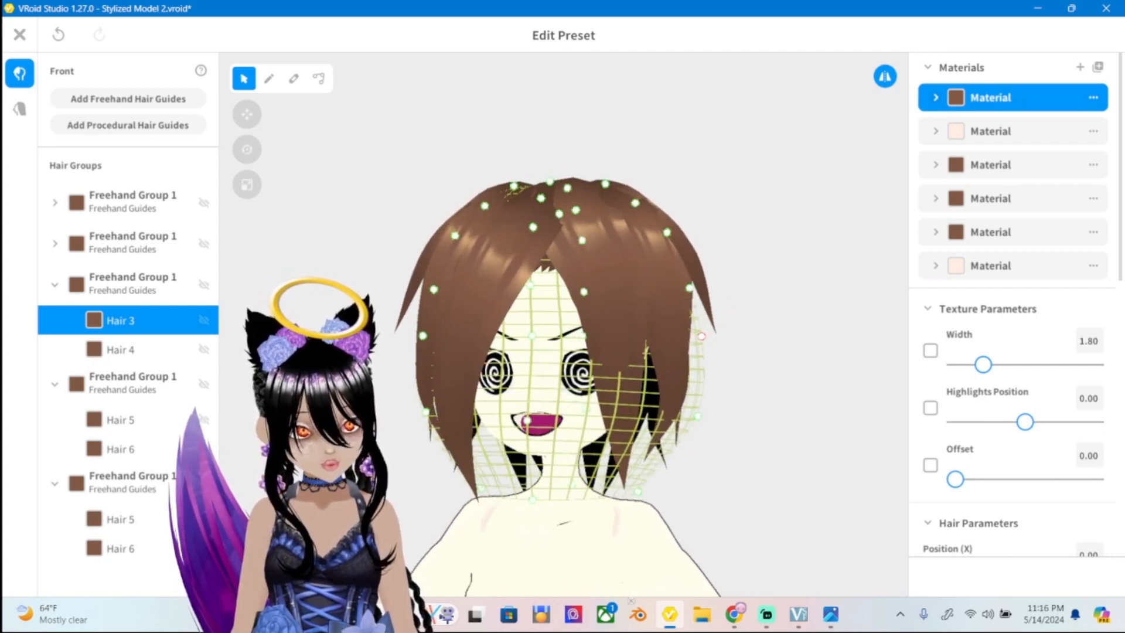
drag(698, 417, 686, 416)
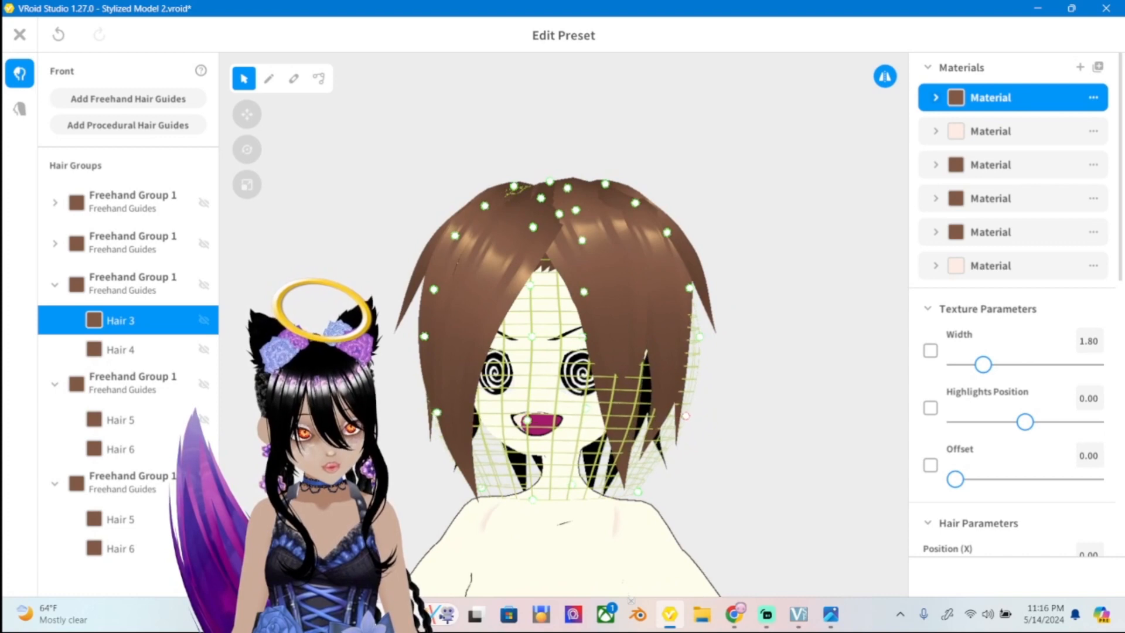
mouse_move(685, 416)
right_down()
mouse_move(713, 403)
mouse_move(693, 414)
right_up()
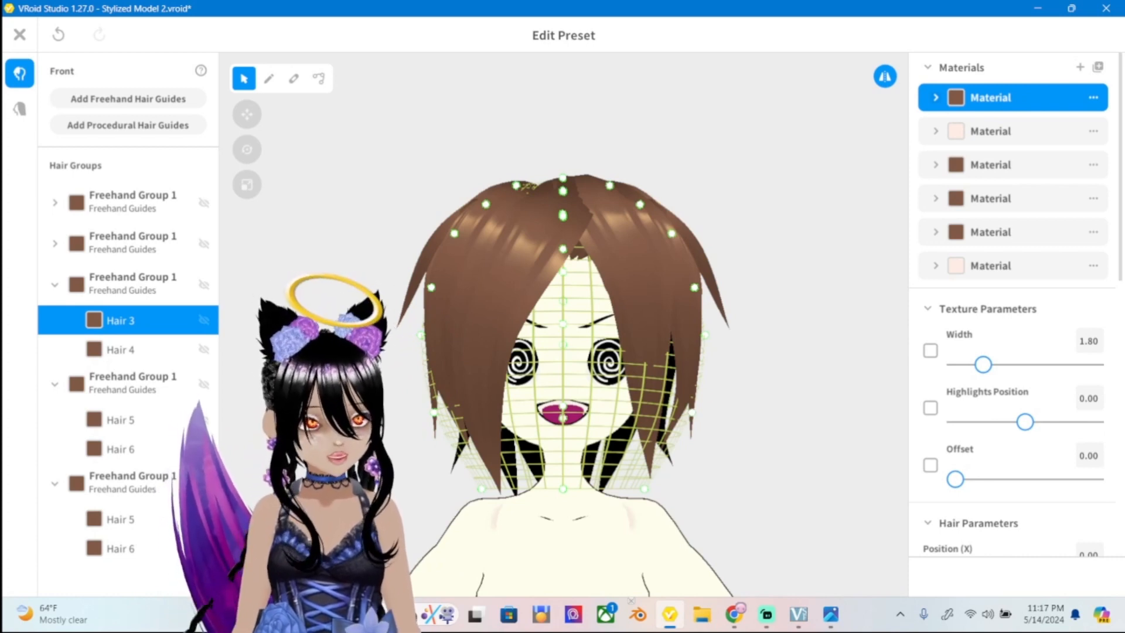
key(alt+Tab)
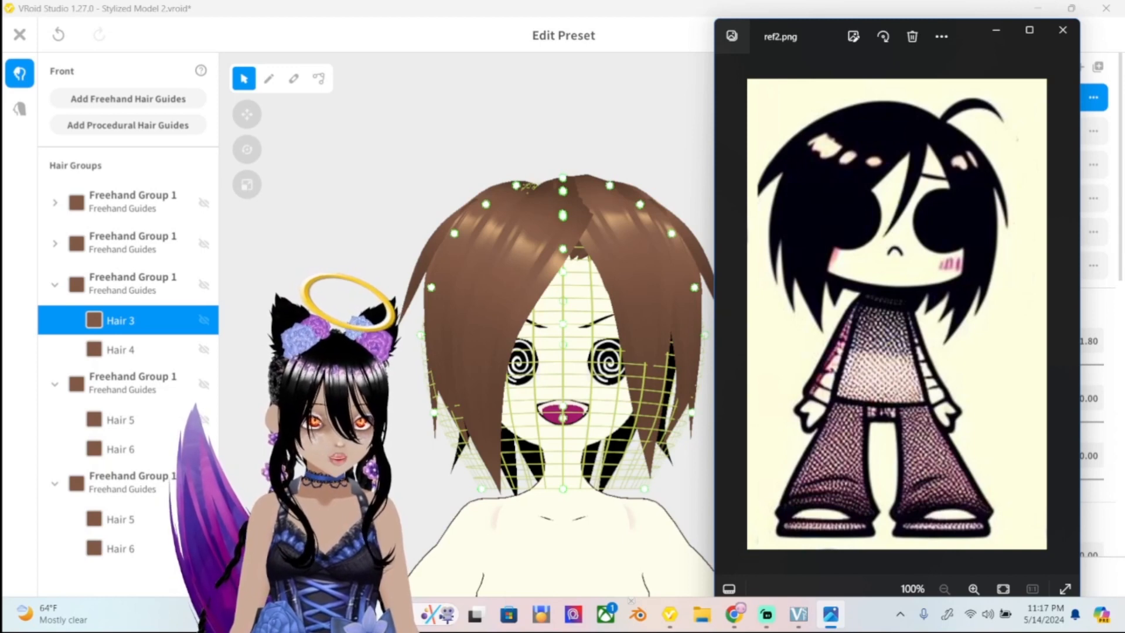
Nudge the root control point of Hair 1 at the crown and shift its second control point slightly toward the character's outer side.
click(516, 264)
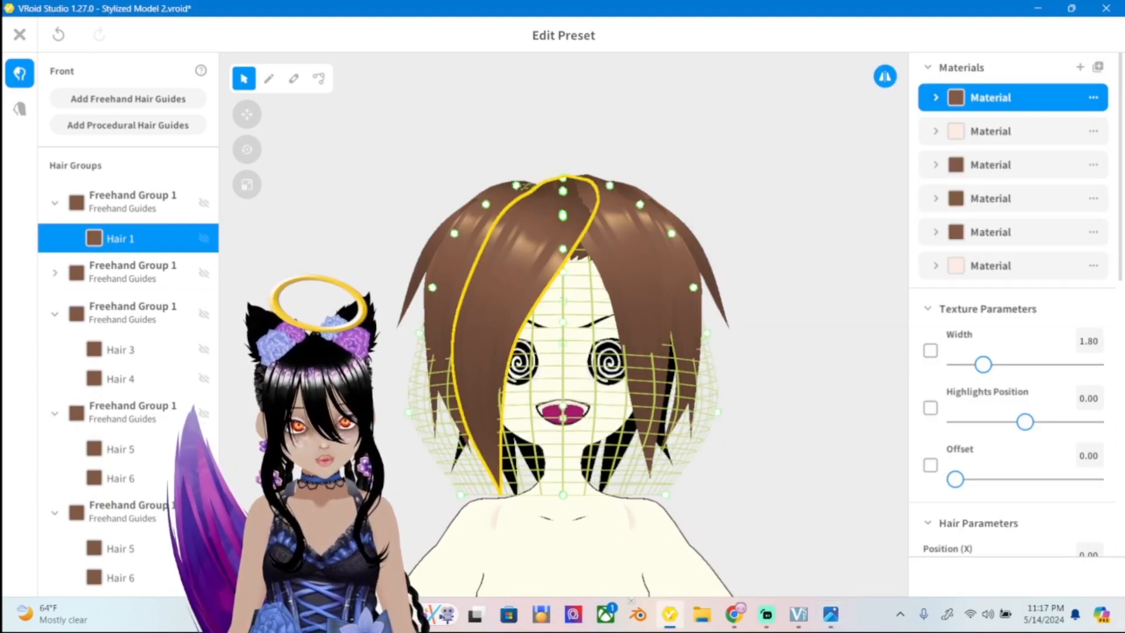
click(318, 78)
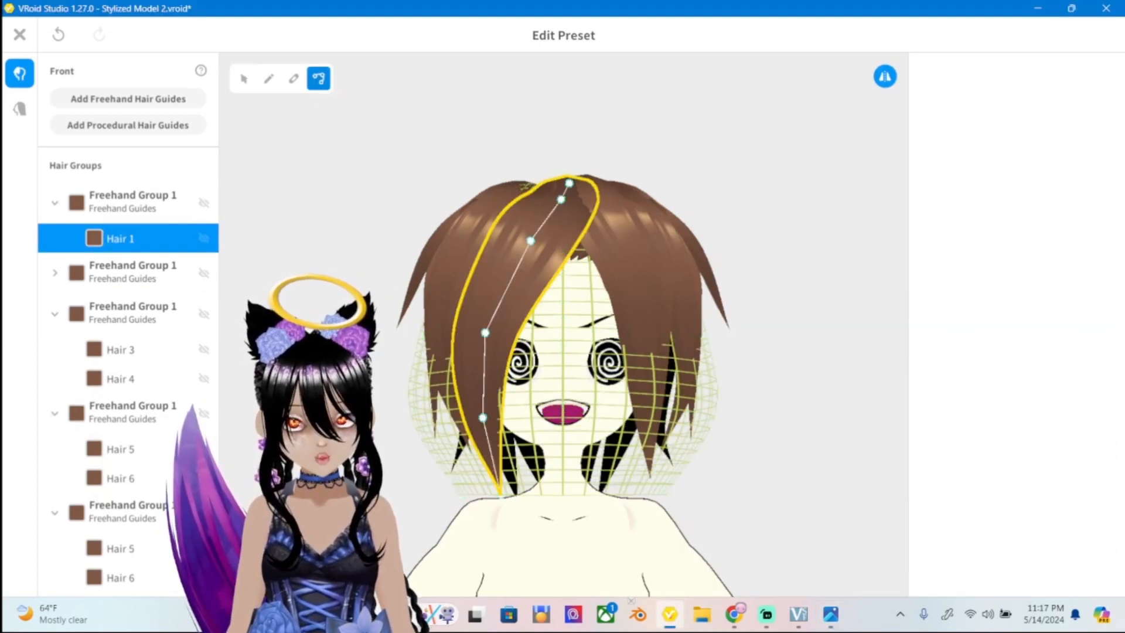
right_drag(569, 175, 570, 194)
drag(570, 194, 575, 192)
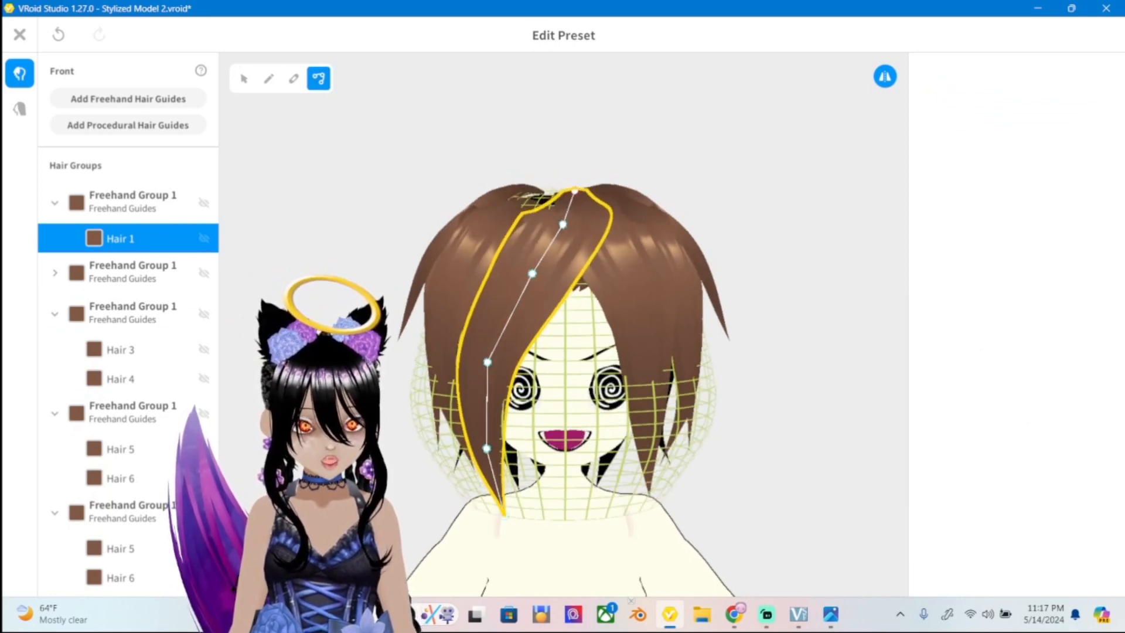
drag(558, 226, 557, 226)
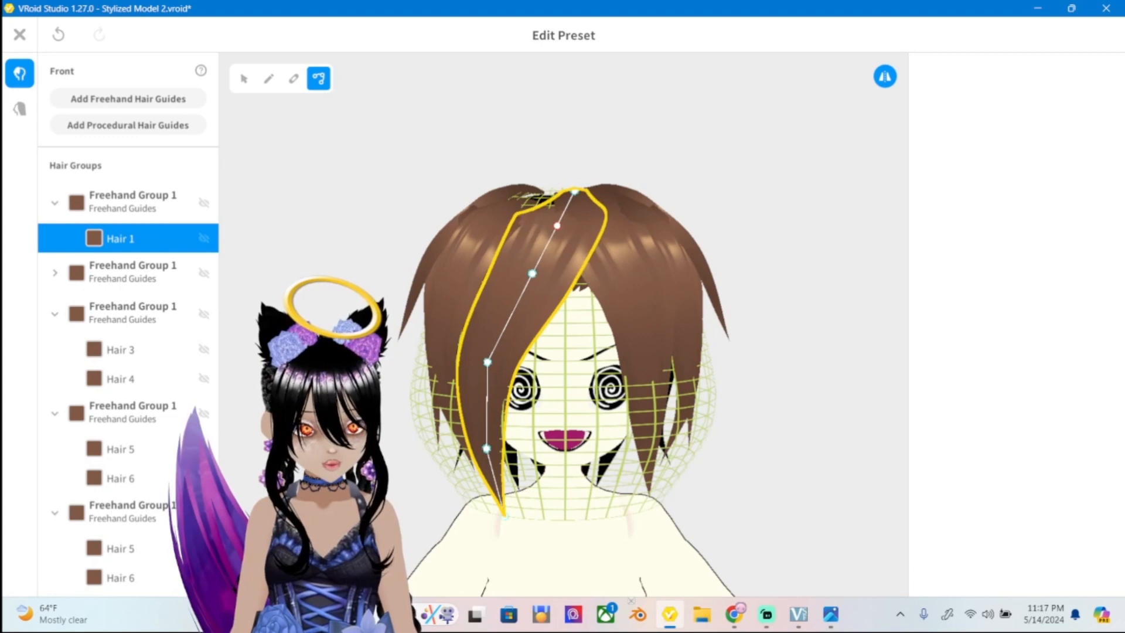
Try shifting the middle control point of Hair 1 and the fourth and fifth control points of Hair 2 slightly toward the face's centre.
drag(532, 274, 531, 274)
right_drag(531, 274, 557, 252)
click(630, 247)
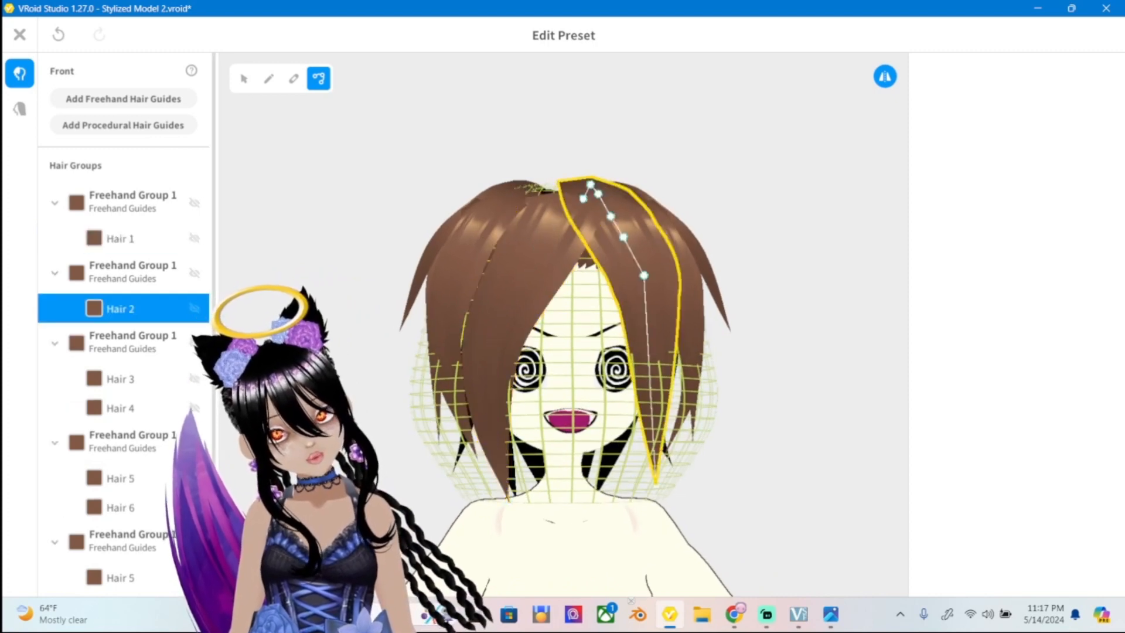
drag(630, 246, 621, 238)
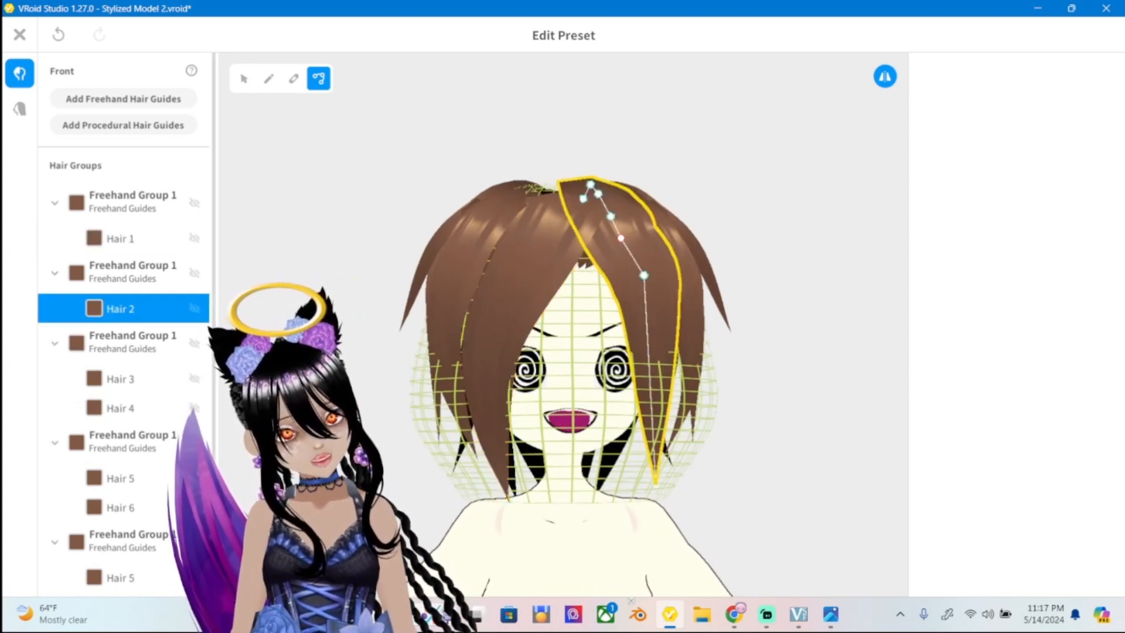
drag(644, 275, 635, 274)
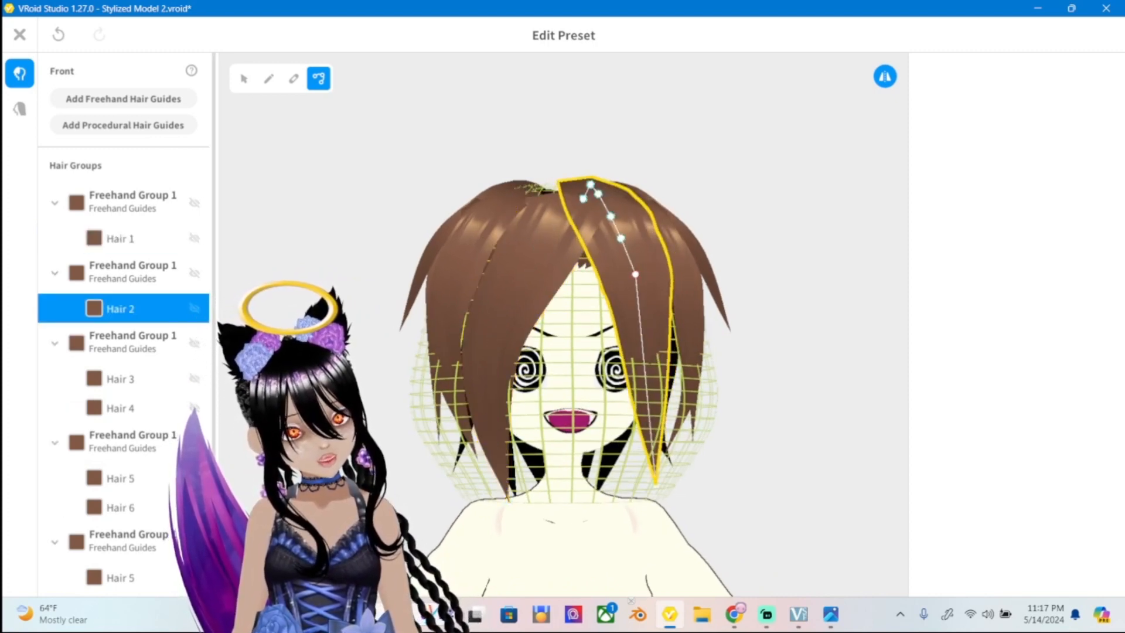
mouse_move(636, 274)
right_down()
mouse_move(577, 271)
mouse_move(615, 271)
right_up()
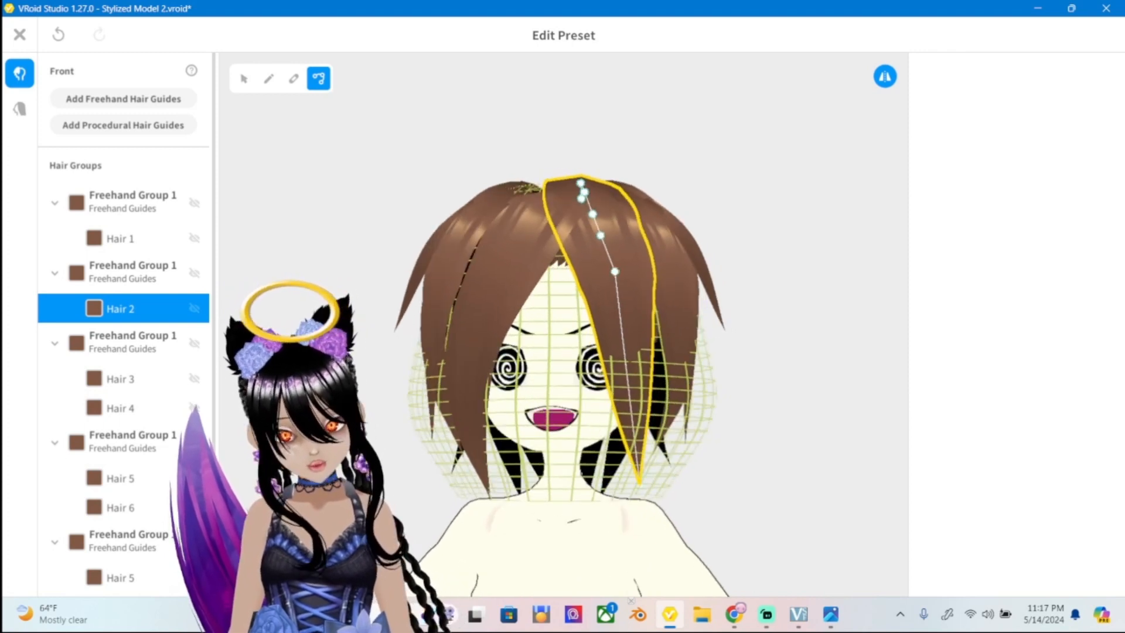
key(ctrl+z)
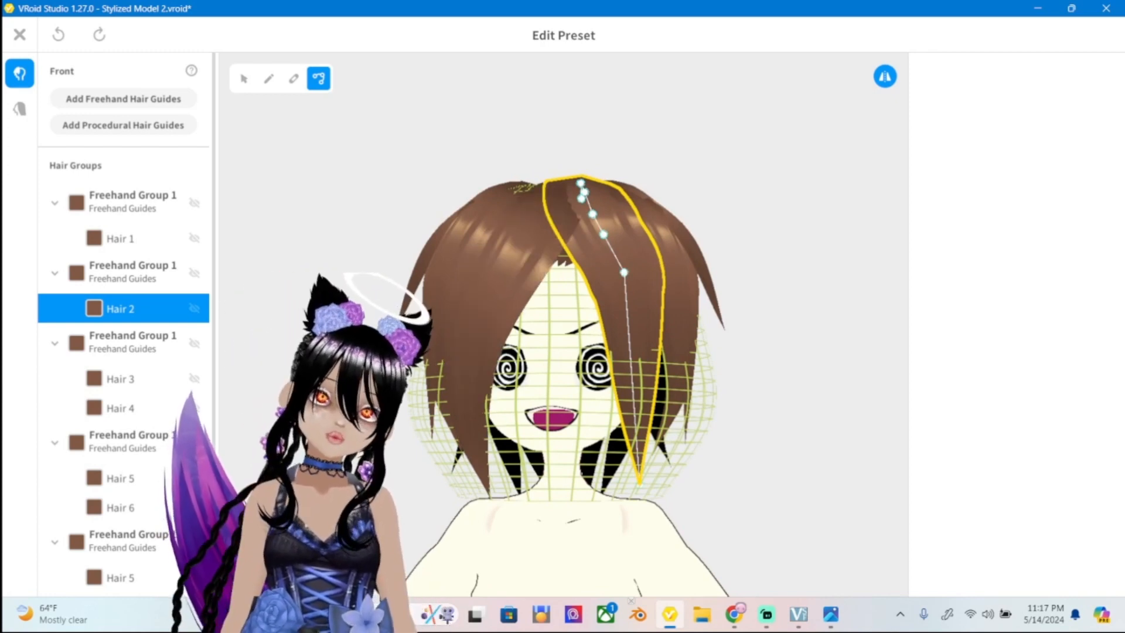
key(Escape)
mouse_move(624, 272)
right_down()
mouse_move(651, 272)
mouse_move(628, 275)
mouse_move(626, 259)
right_up()
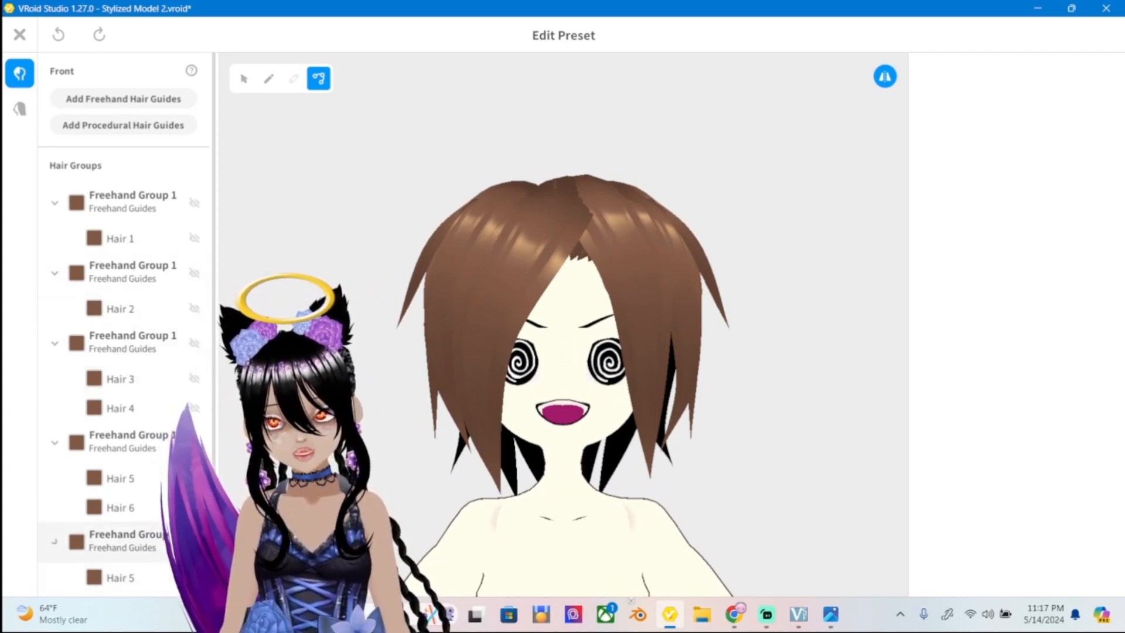
Collapse all five freehand hair groups in the hair group list.
click(55, 542)
click(54, 442)
click(54, 343)
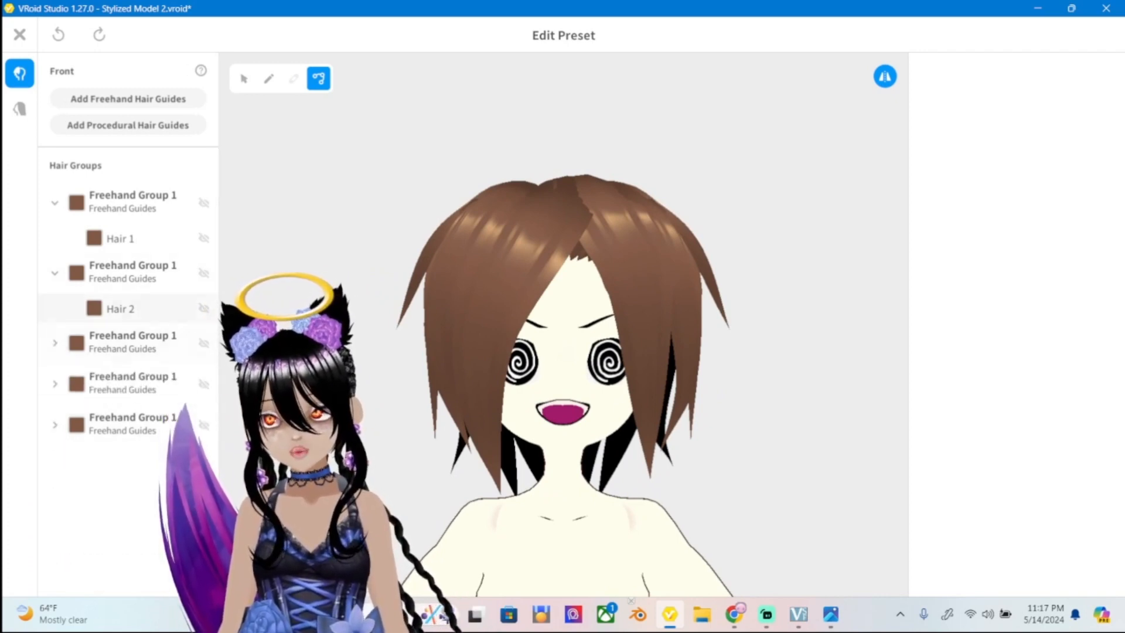
click(55, 273)
click(55, 202)
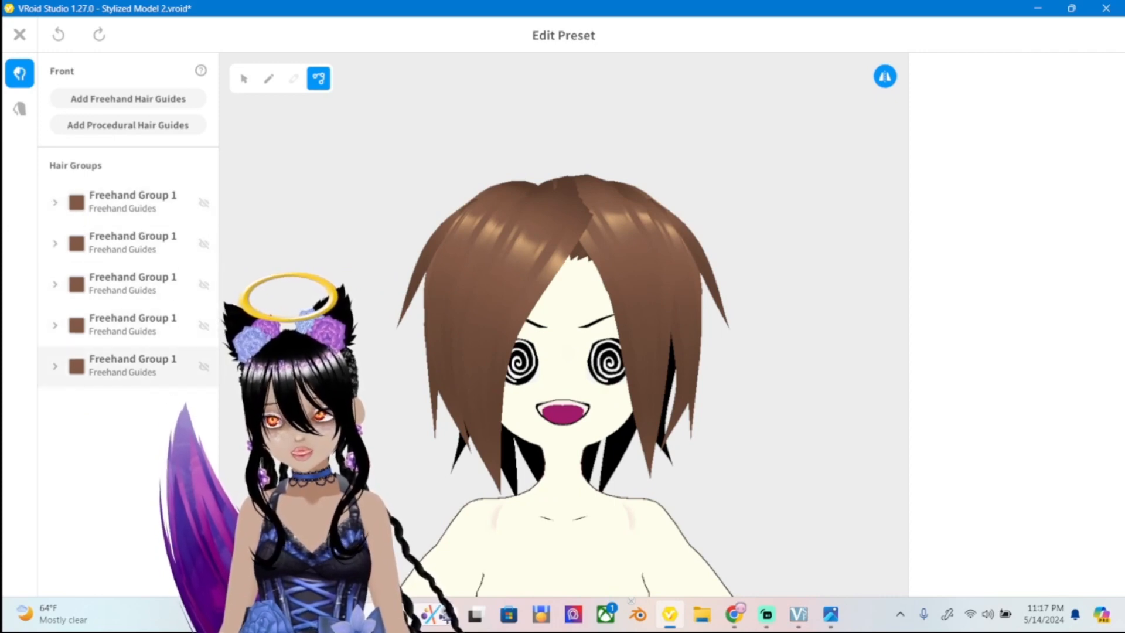
Duplicate the last freehand hair group and check the model's front bangs against ref2.png.
right_click(154, 364)
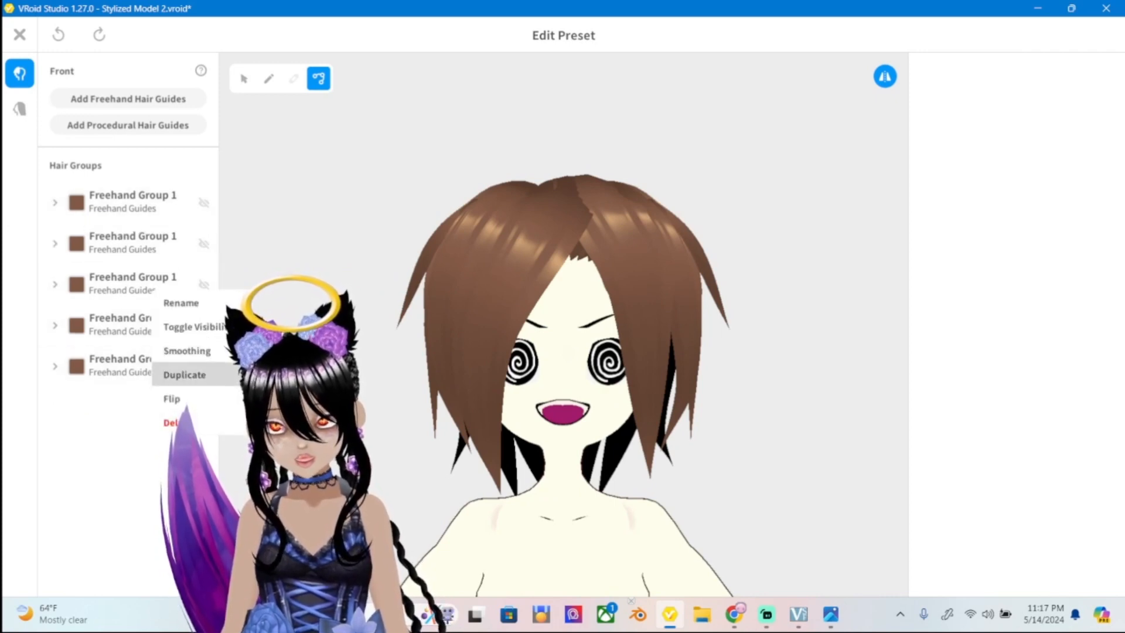
click(184, 374)
click(128, 406)
right_drag(557, 190, 515, 189)
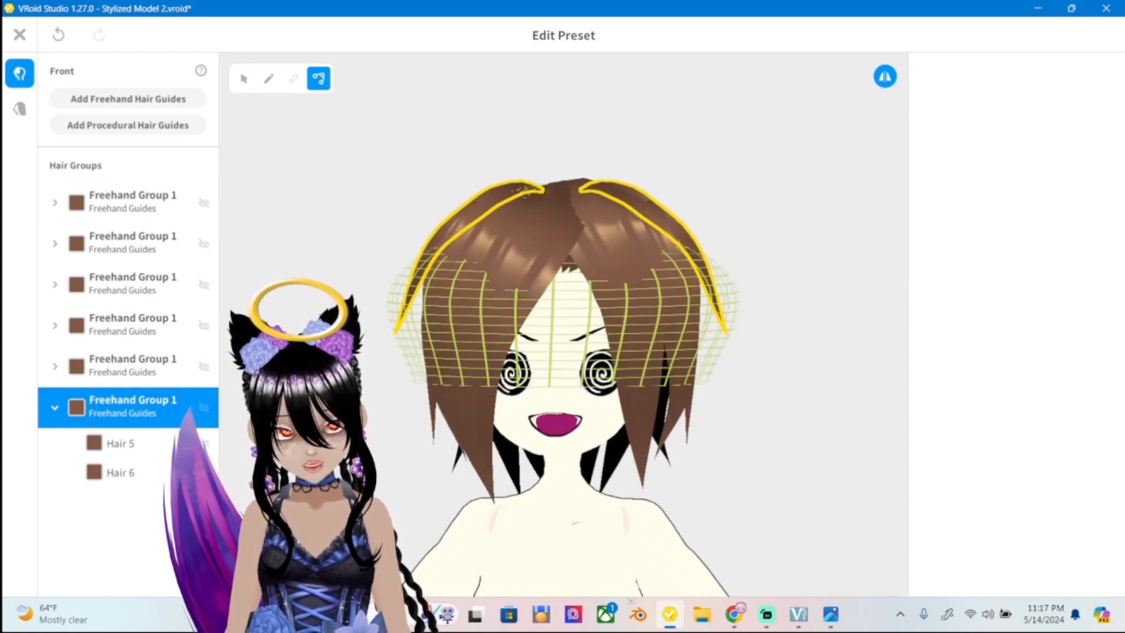
click(831, 614)
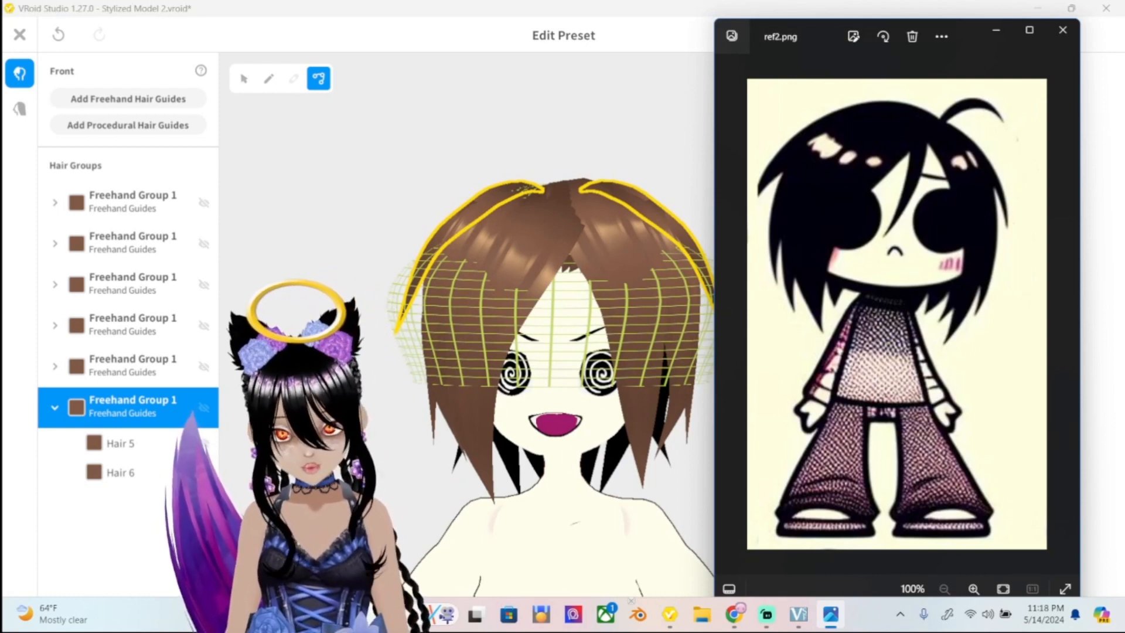
key(alt+Tab)
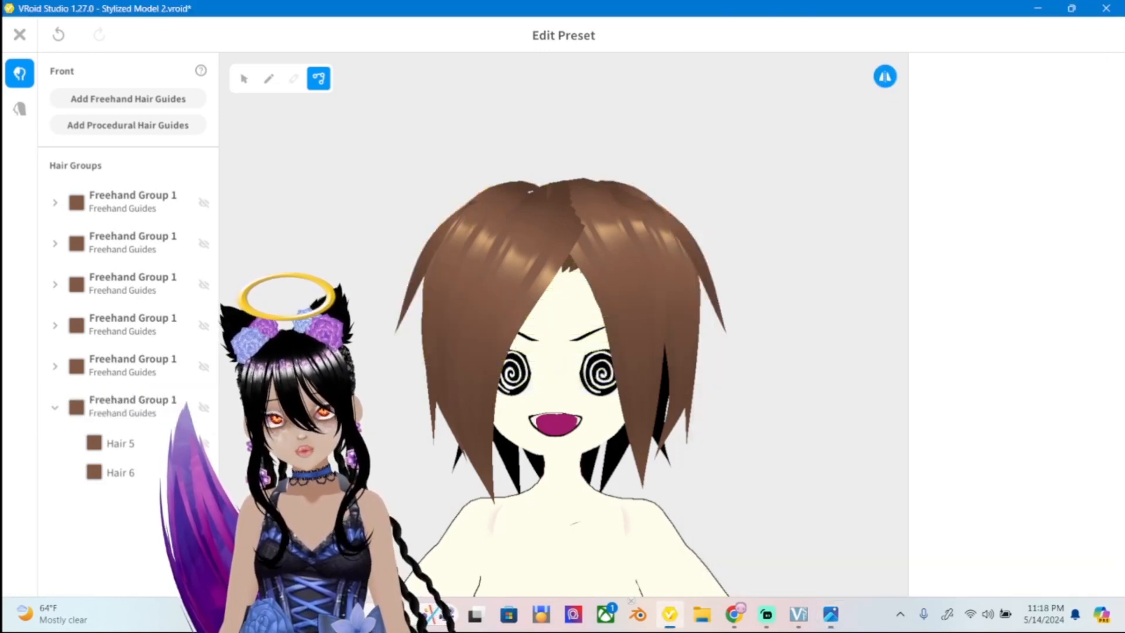
Delete Hair 5 and Hair 6 from the duplicated group, keeping the group and its guide mesh.
right_click(133, 407)
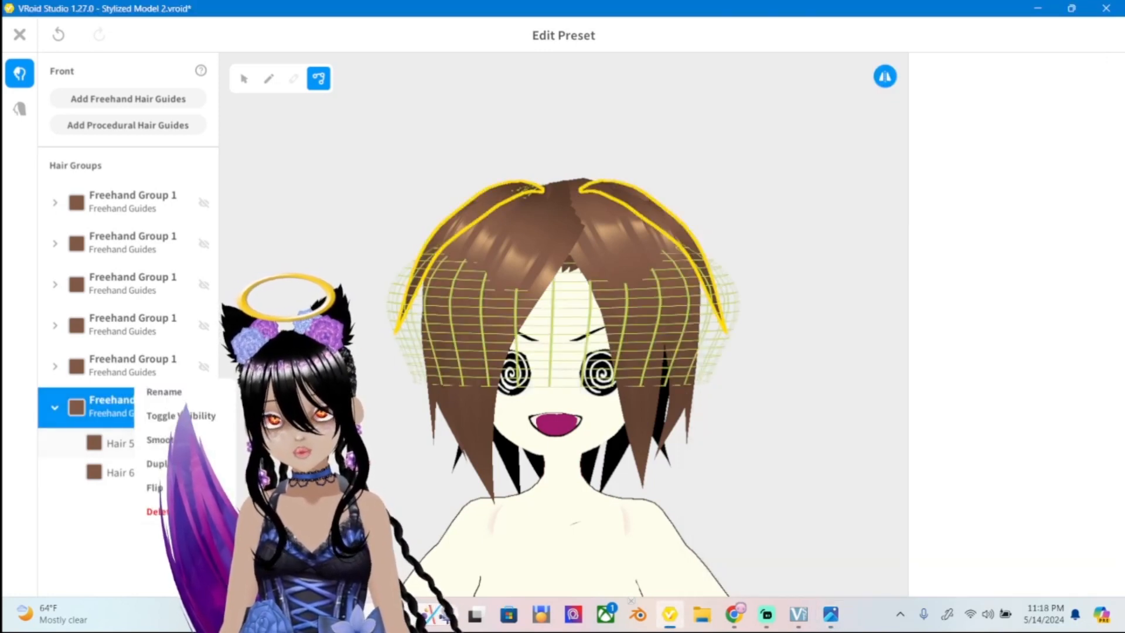
click(157, 512)
right_click(128, 448)
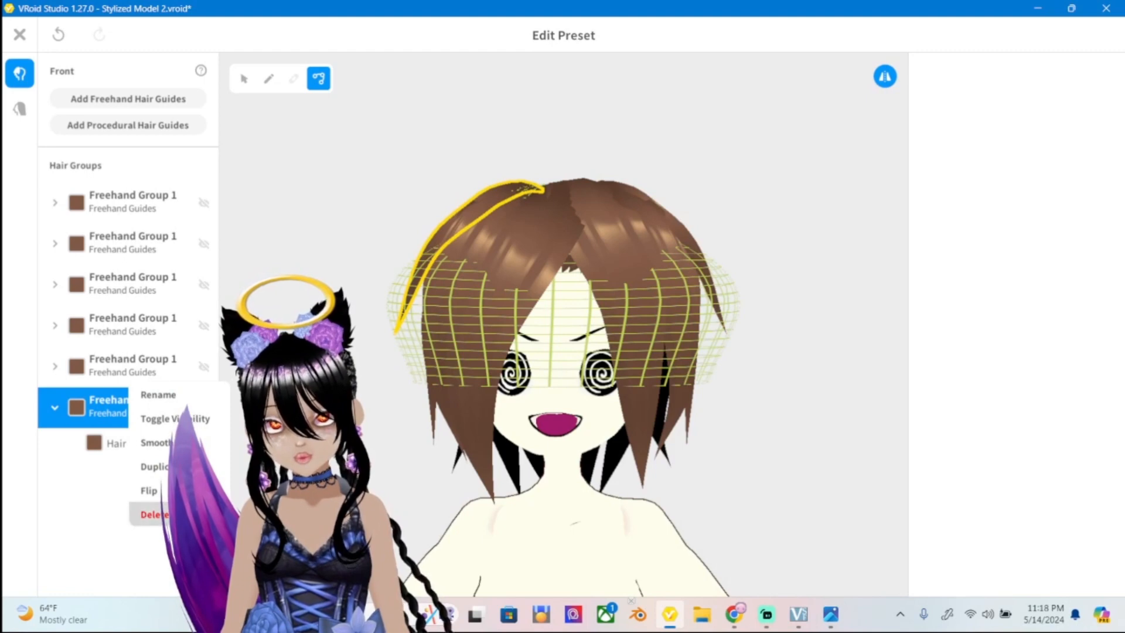
click(154, 514)
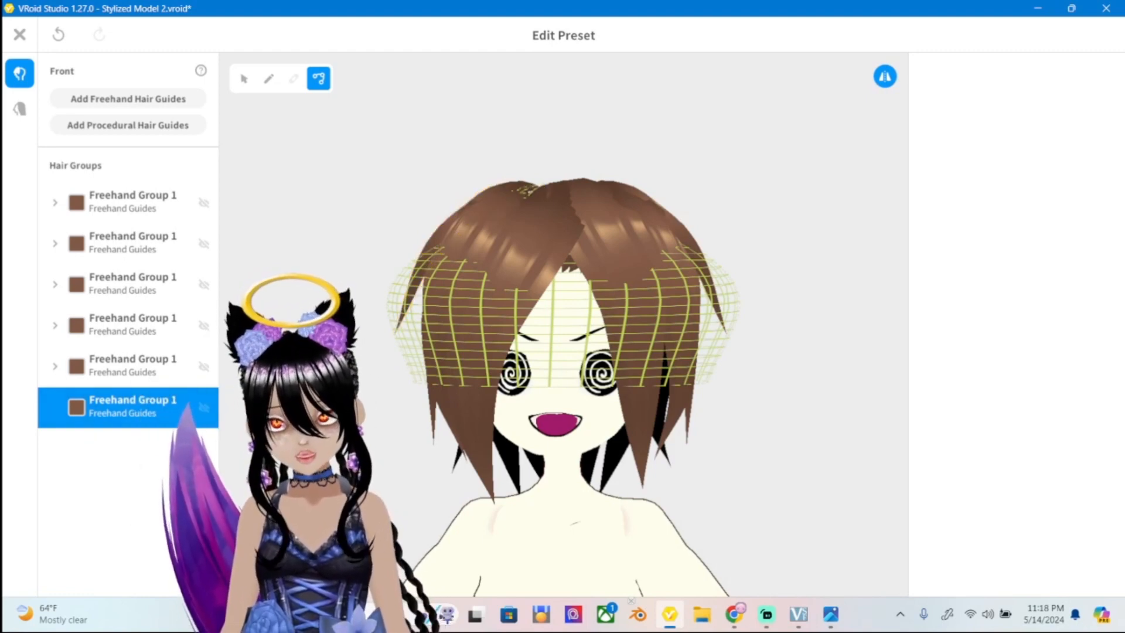
Test a freehand strand at the centre parting in the emptied group and turn off mirroring for drawing.
click(268, 78)
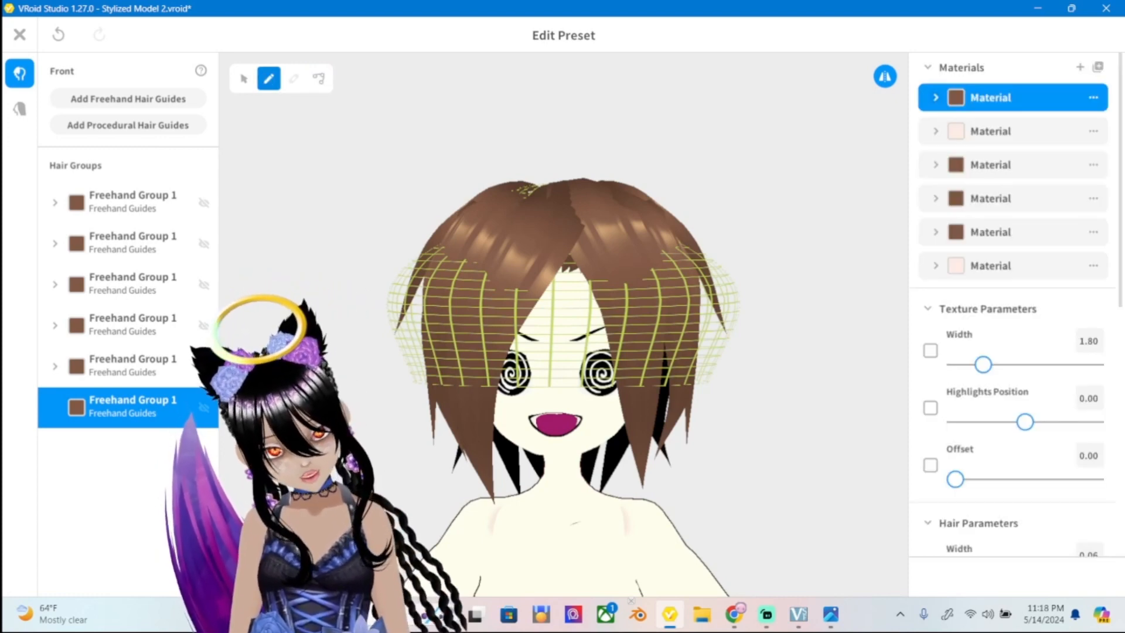
drag(576, 249, 563, 340)
key(ctrl+z)
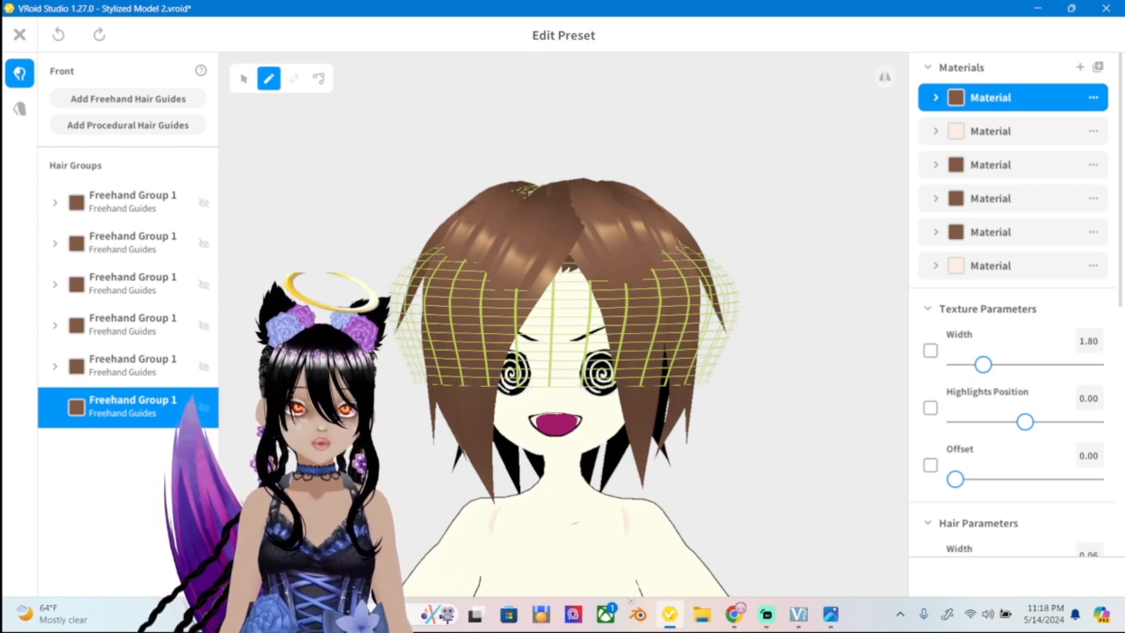
key(ctrl+y)
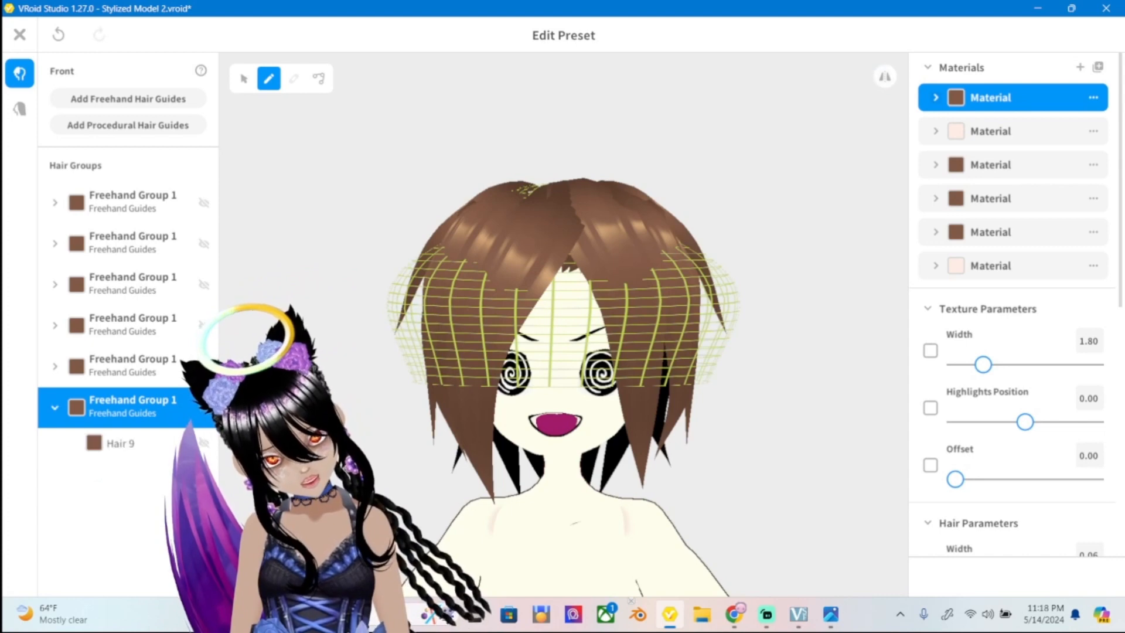
Try a wide bang strand from the parting diagonally down to the inner brow and compare it with ref2.png.
drag(574, 267, 535, 355)
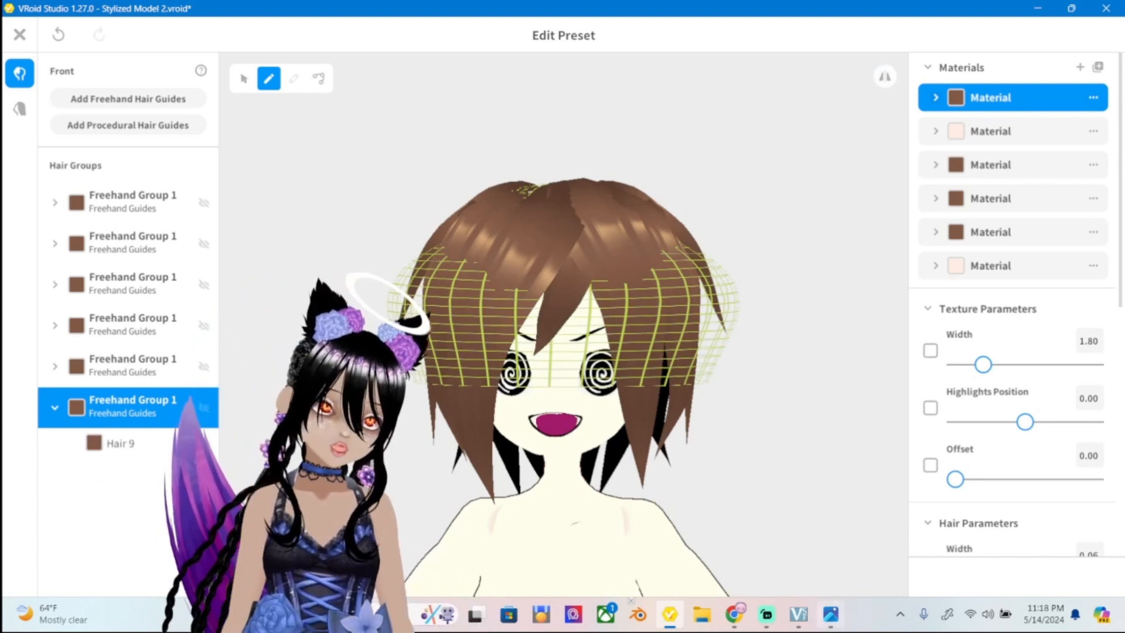
click(831, 614)
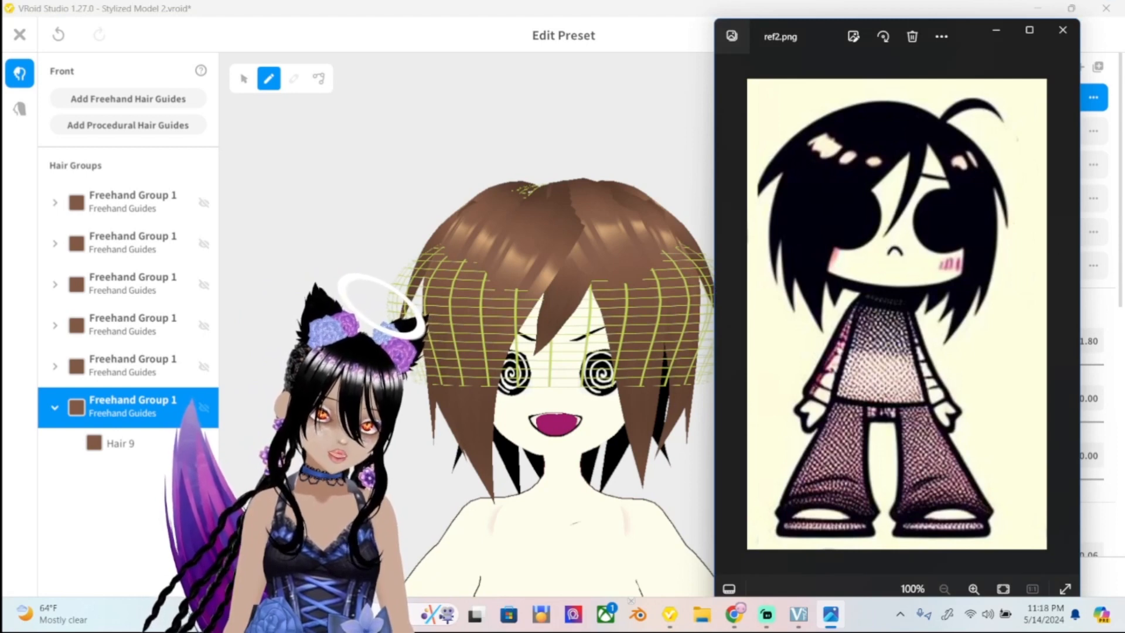
click(831, 614)
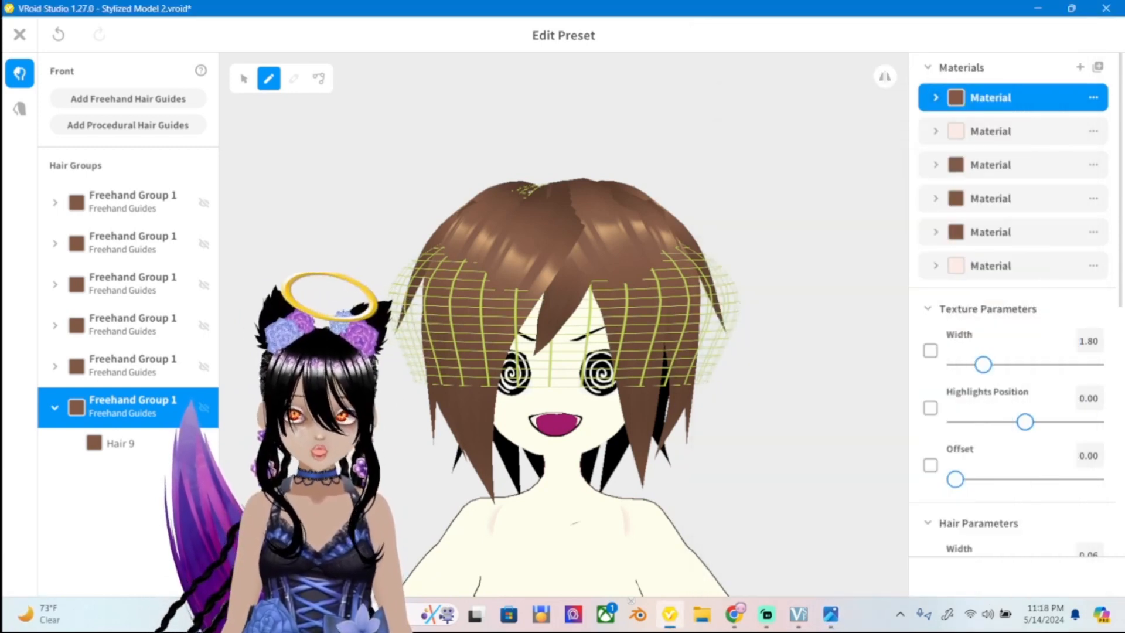
key(ctrl+z)
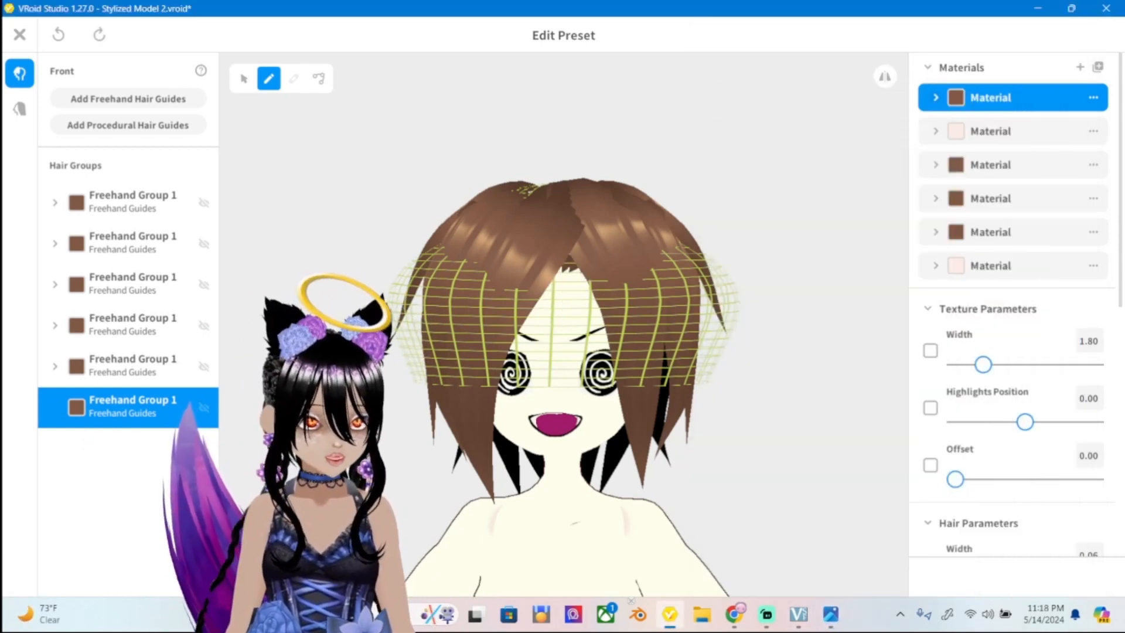
Set the hair width to 0.02, draw a thin bang strand from the parting down to the inner brow, and compare it with ref2.png.
scroll(1013, 305, down, 2)
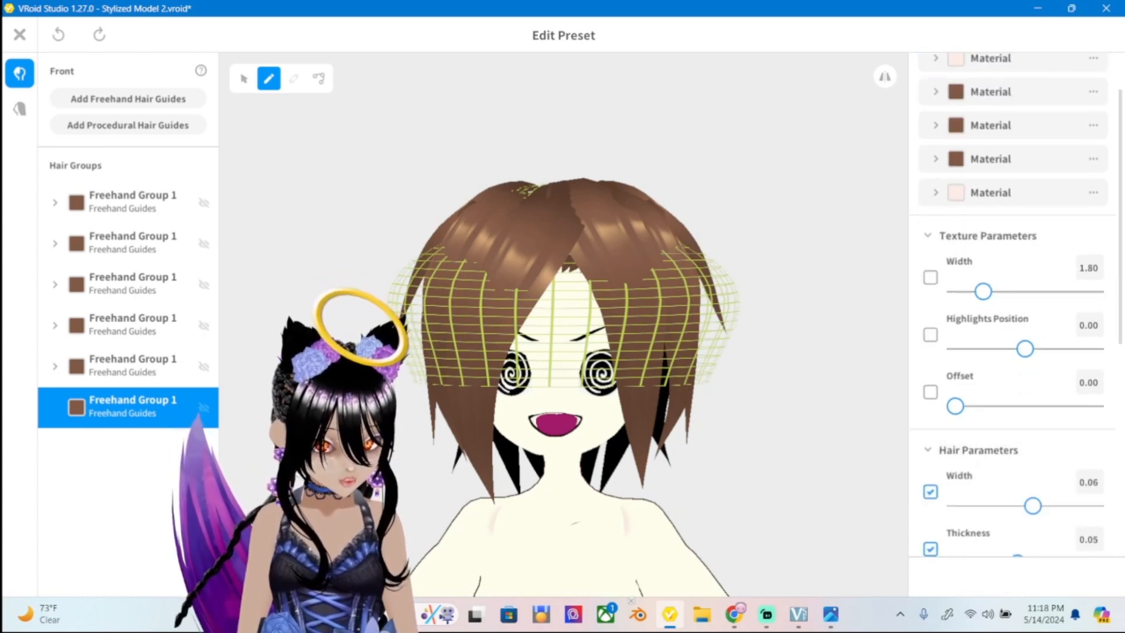
scroll(1014, 305, down, 2)
scroll(1014, 305, down, 1)
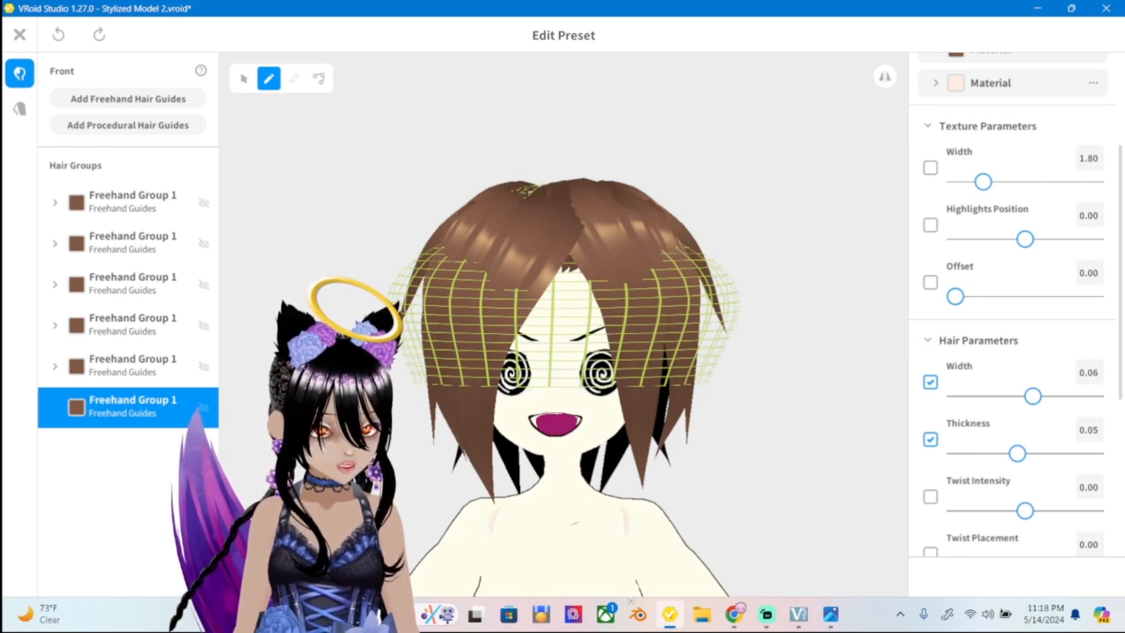
drag(1032, 396, 977, 396)
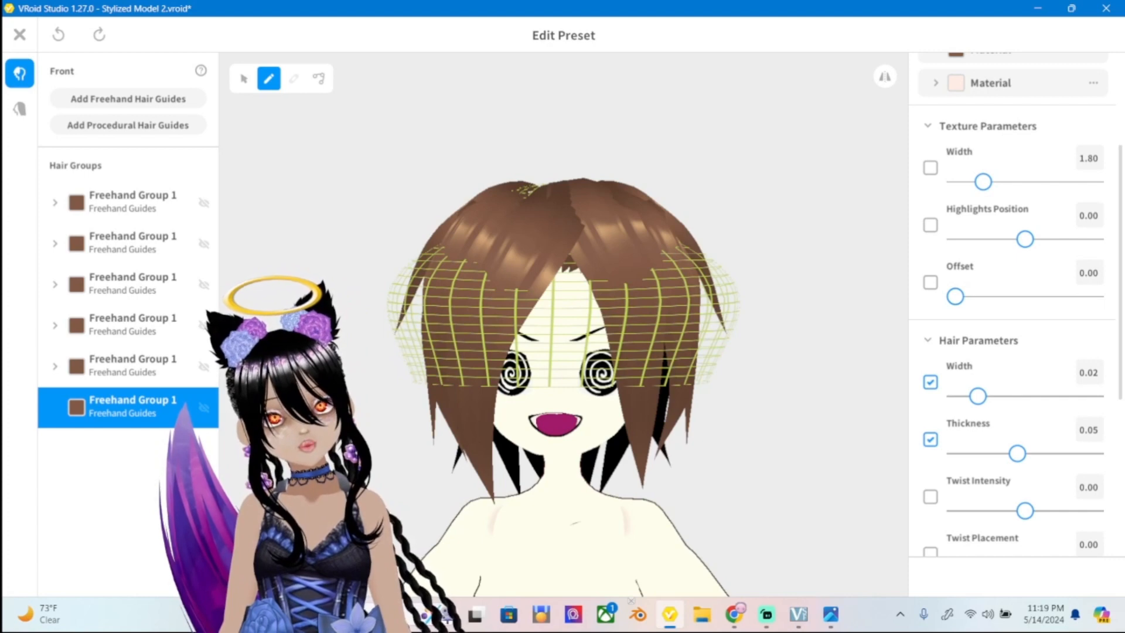
drag(569, 261, 537, 355)
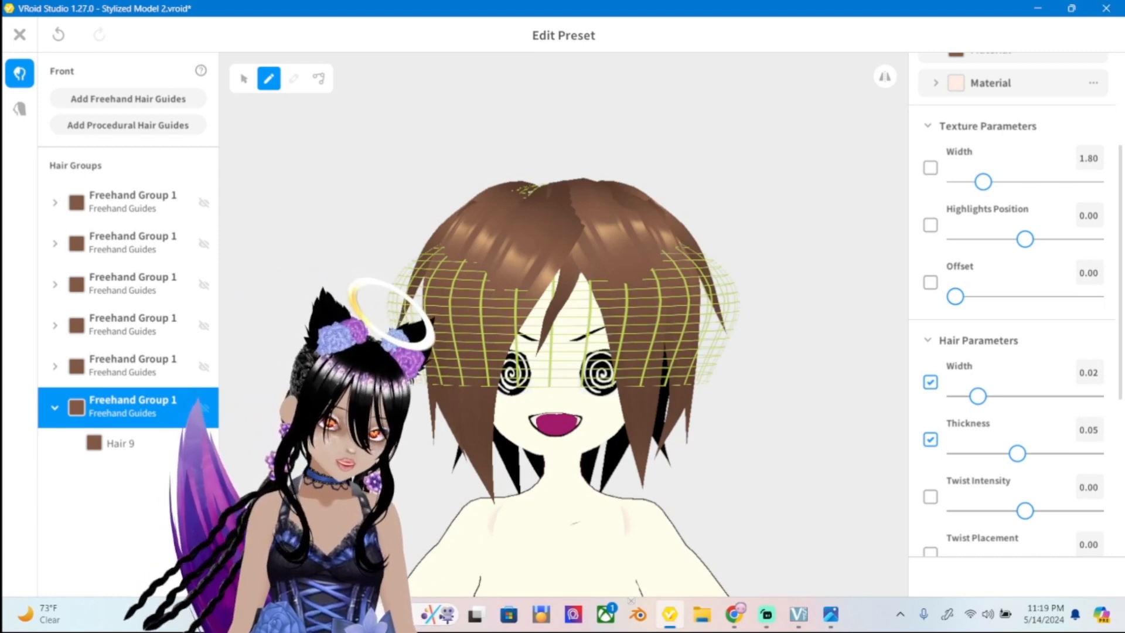
click(830, 615)
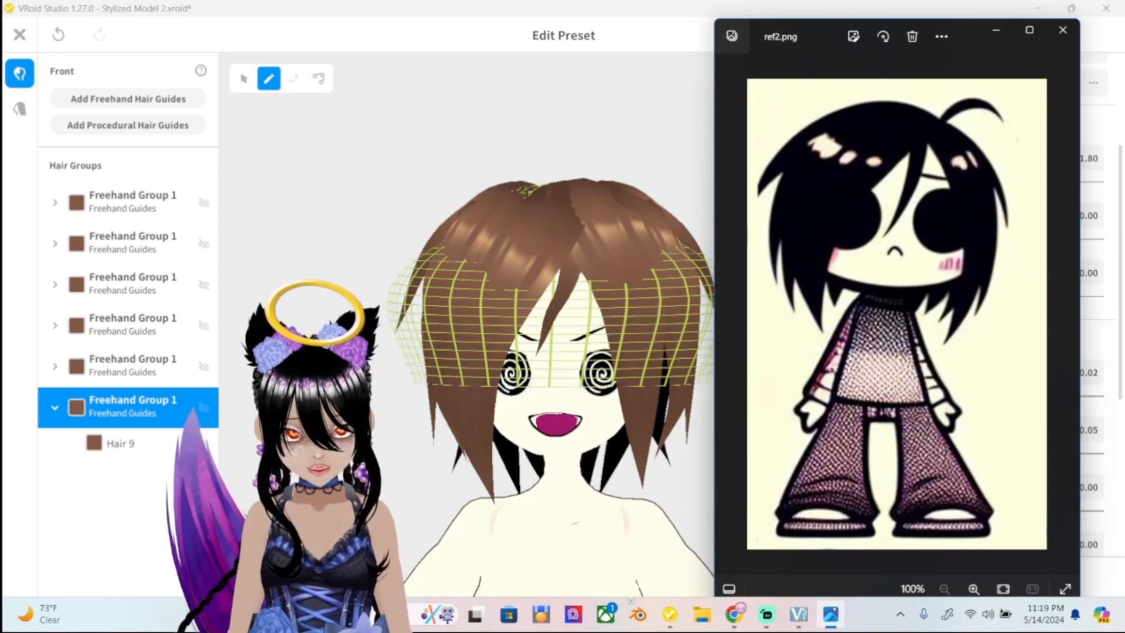
key(alt+Tab)
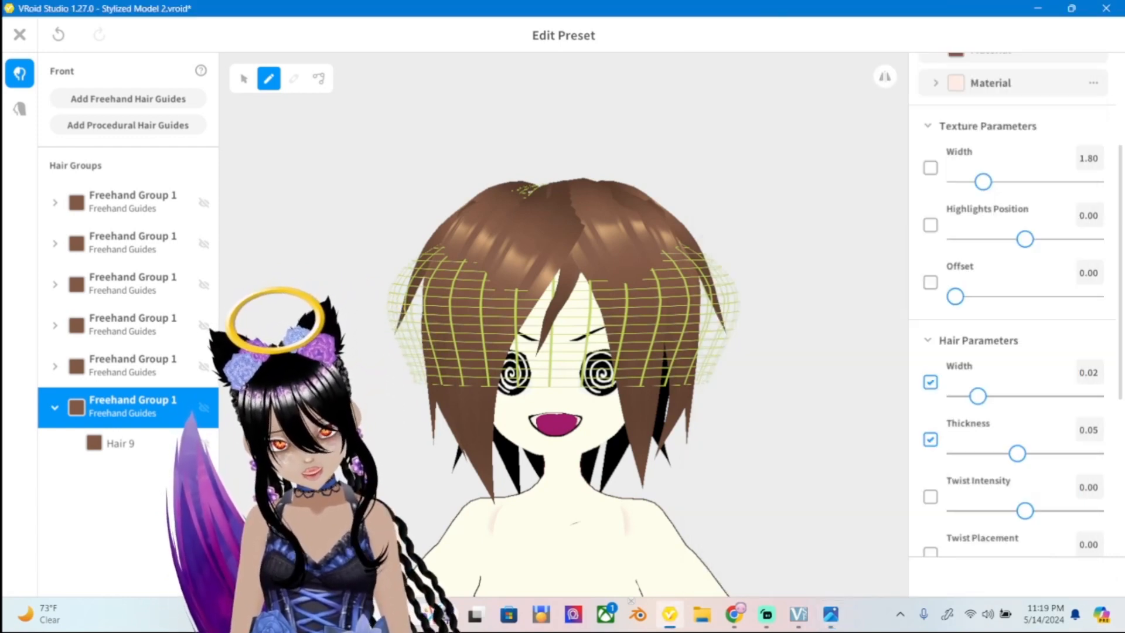
Show the control points of the new centre bang strand and remove the one just above its tip.
click(243, 79)
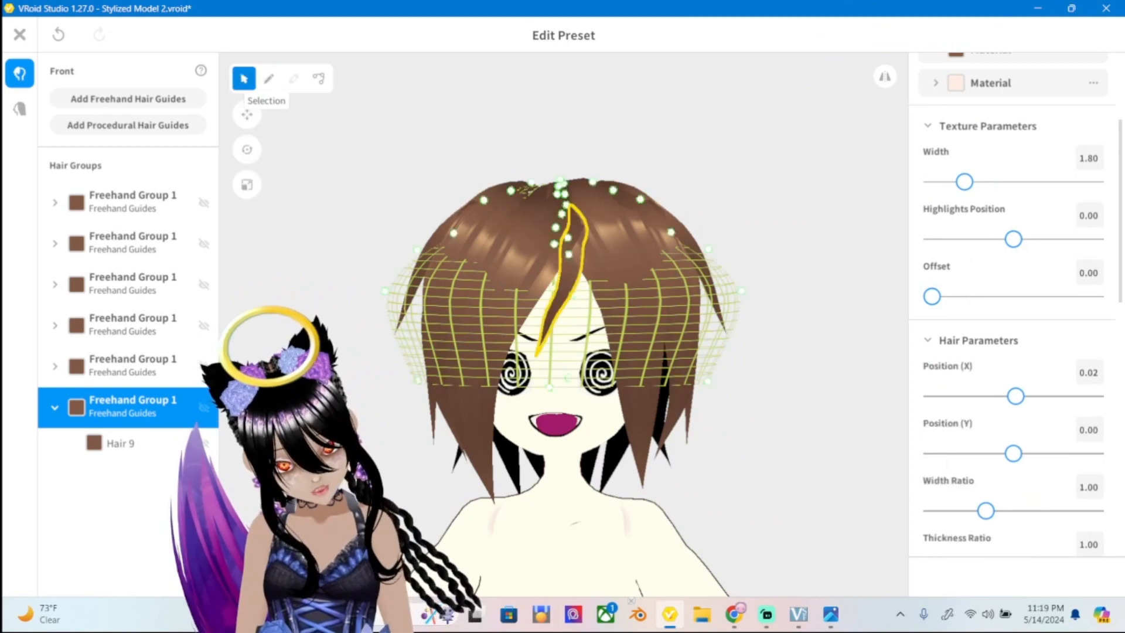
click(120, 444)
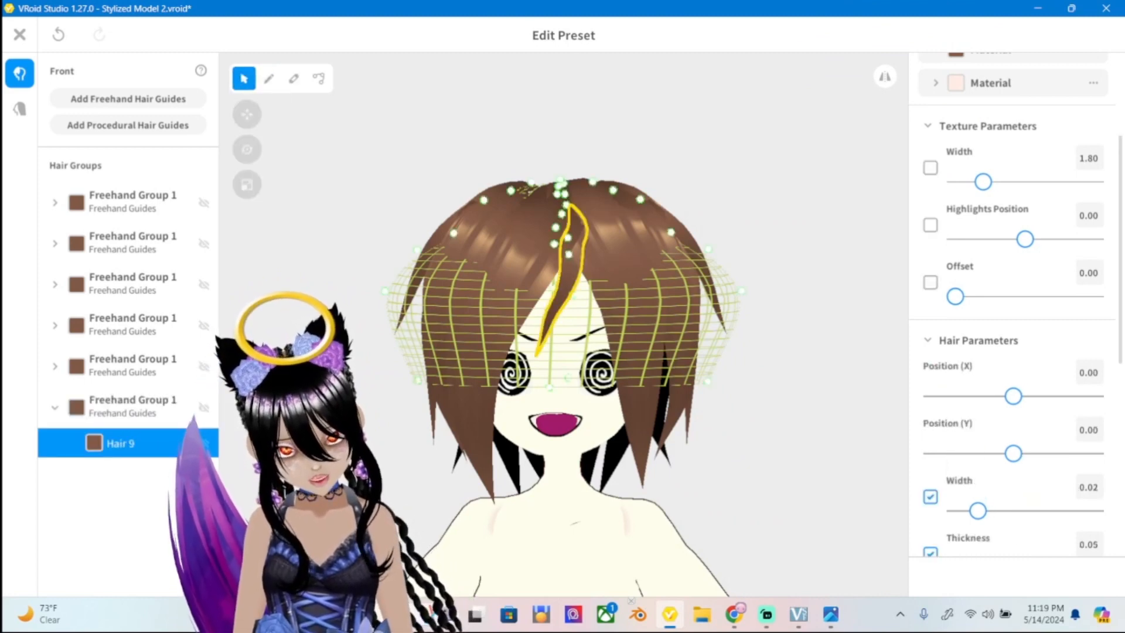
click(318, 78)
scroll(563, 328, up, 3)
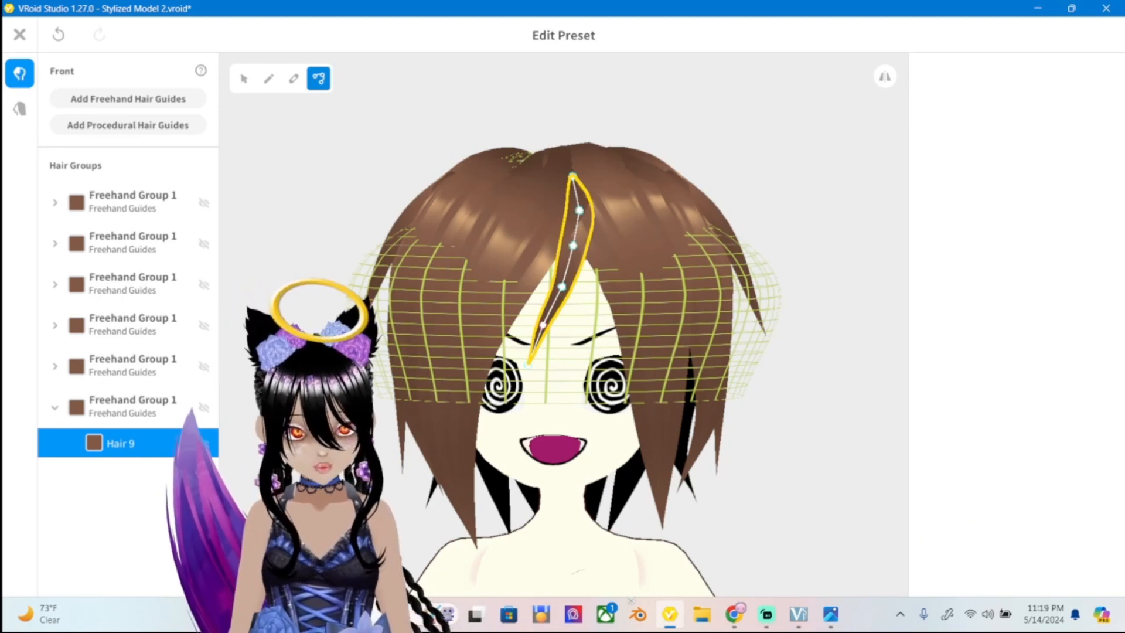
key(Delete)
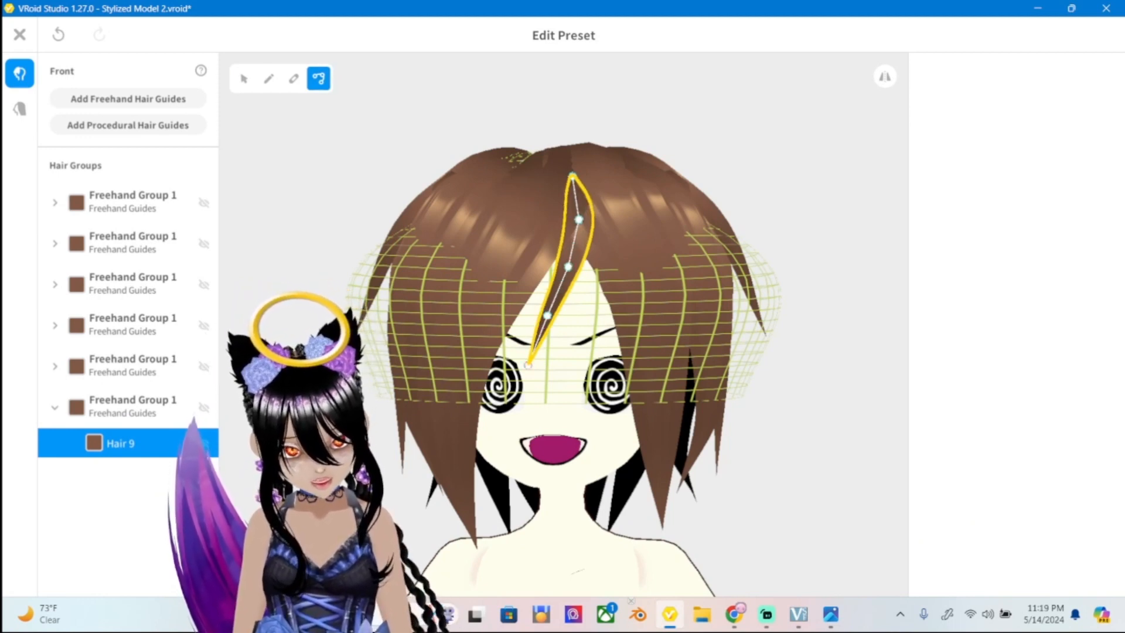
Lengthen the centre bang strand down to eye height and shift its two lower middle control points slightly down and toward the face's centre.
mouse_move(528, 365)
mouse_down()
mouse_move(541, 390)
mouse_move(528, 387)
mouse_up()
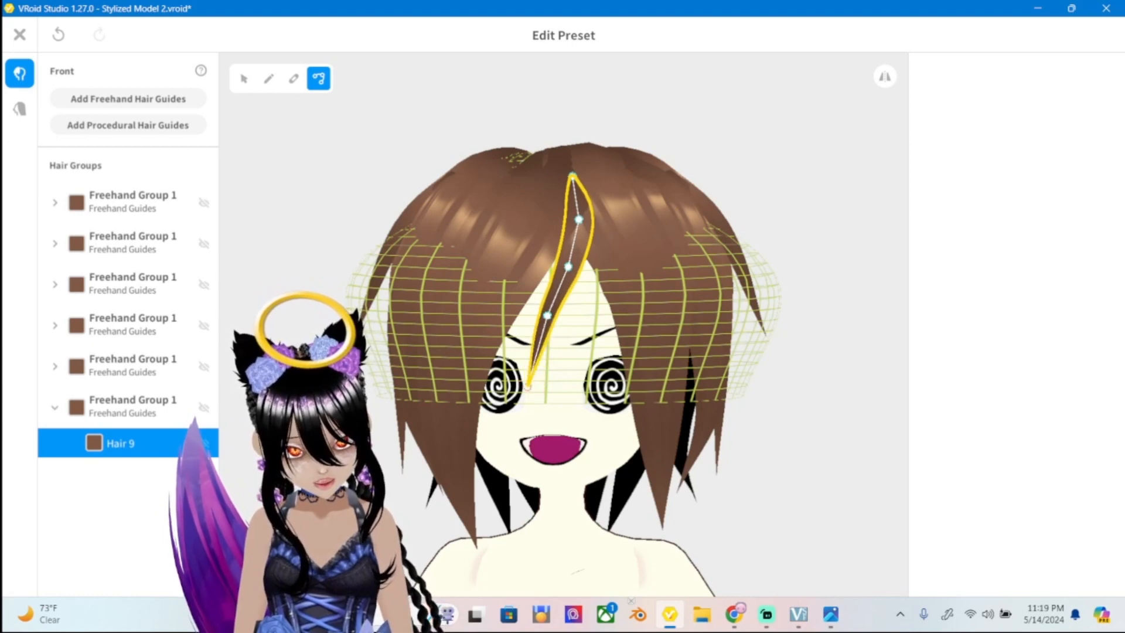
drag(547, 315, 555, 322)
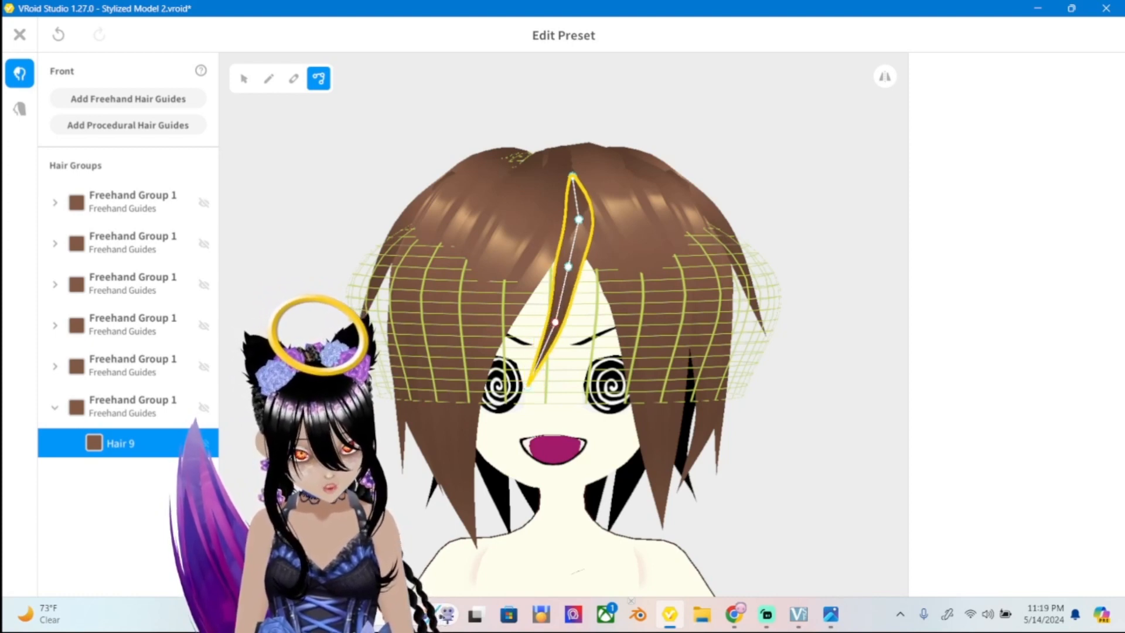
drag(568, 266, 571, 273)
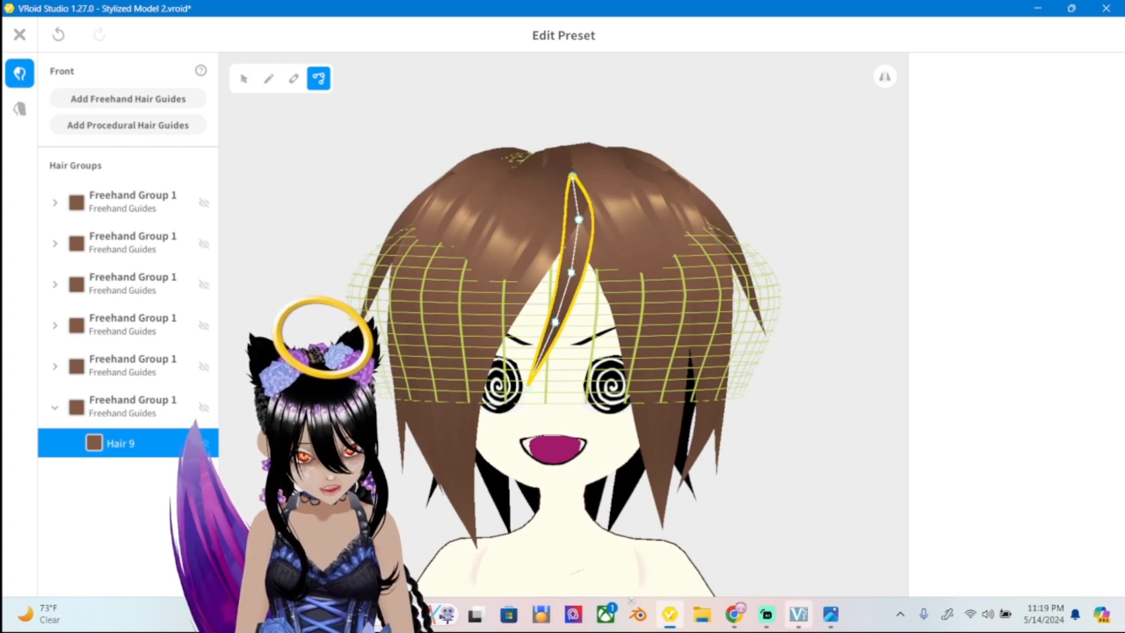
Compare the centre bang with ref2.png and shift its root and upper control point slightly toward the side its tip points to.
click(831, 613)
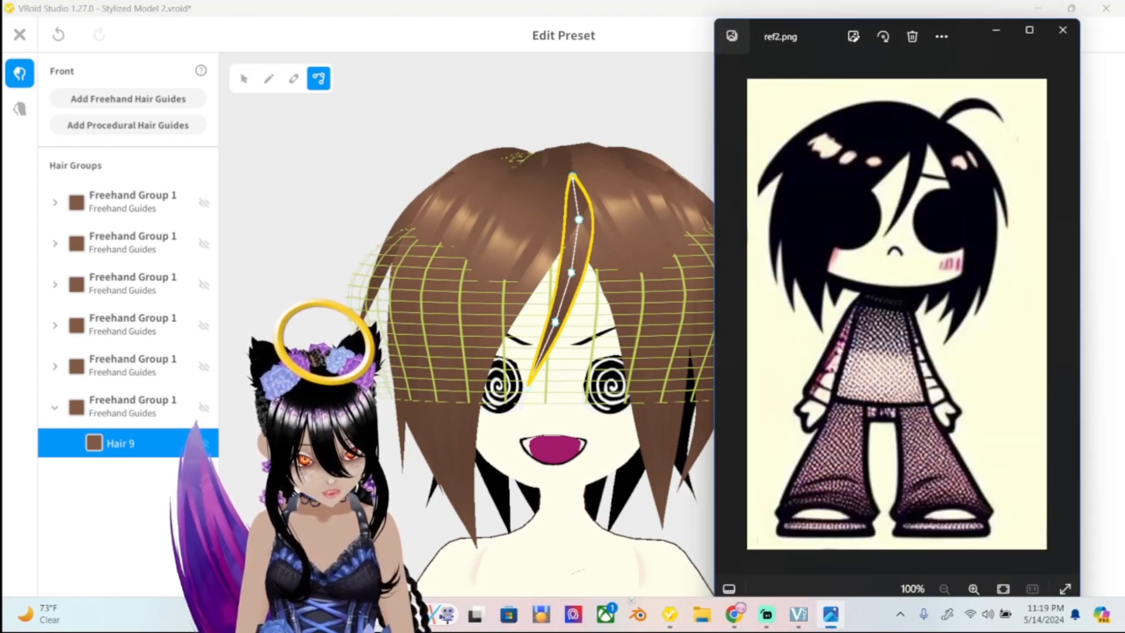
click(831, 614)
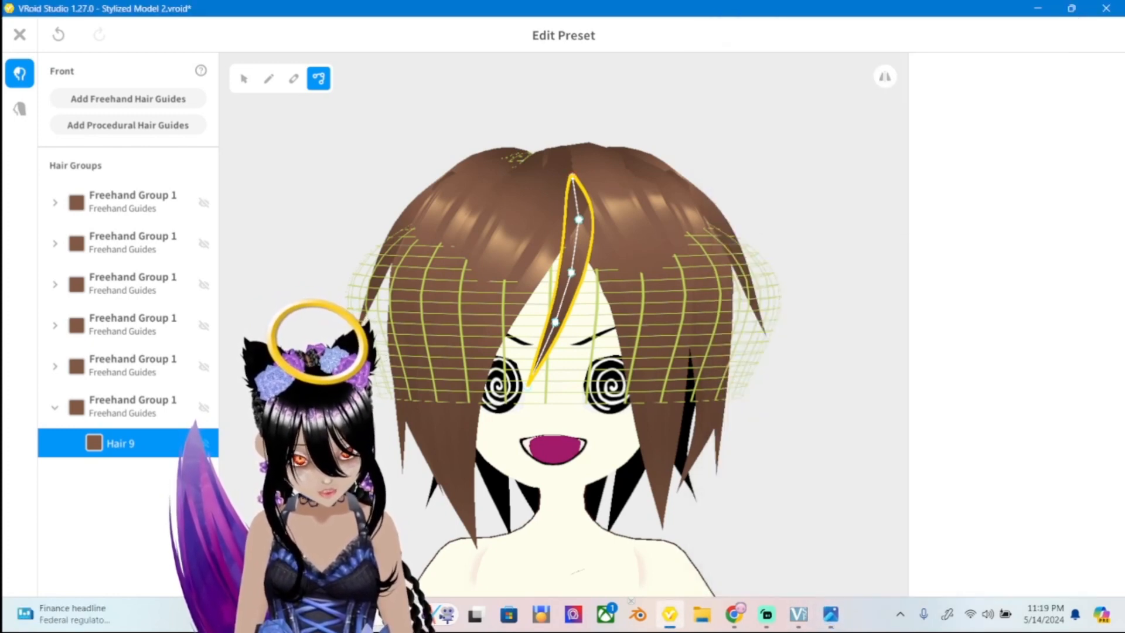
drag(572, 175, 561, 177)
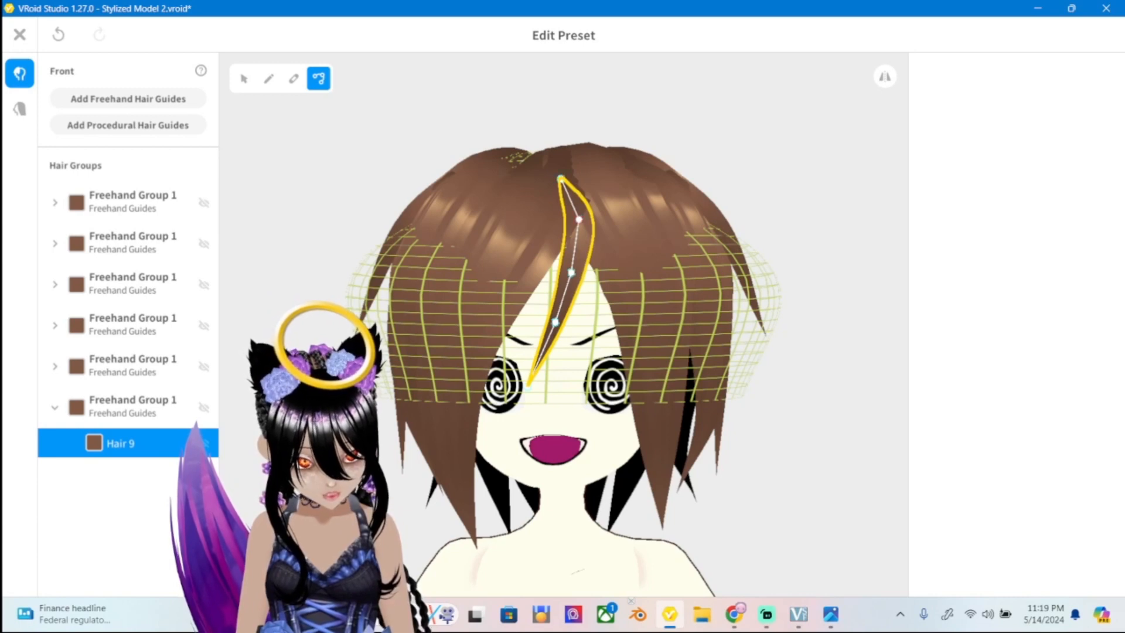
drag(579, 220, 571, 221)
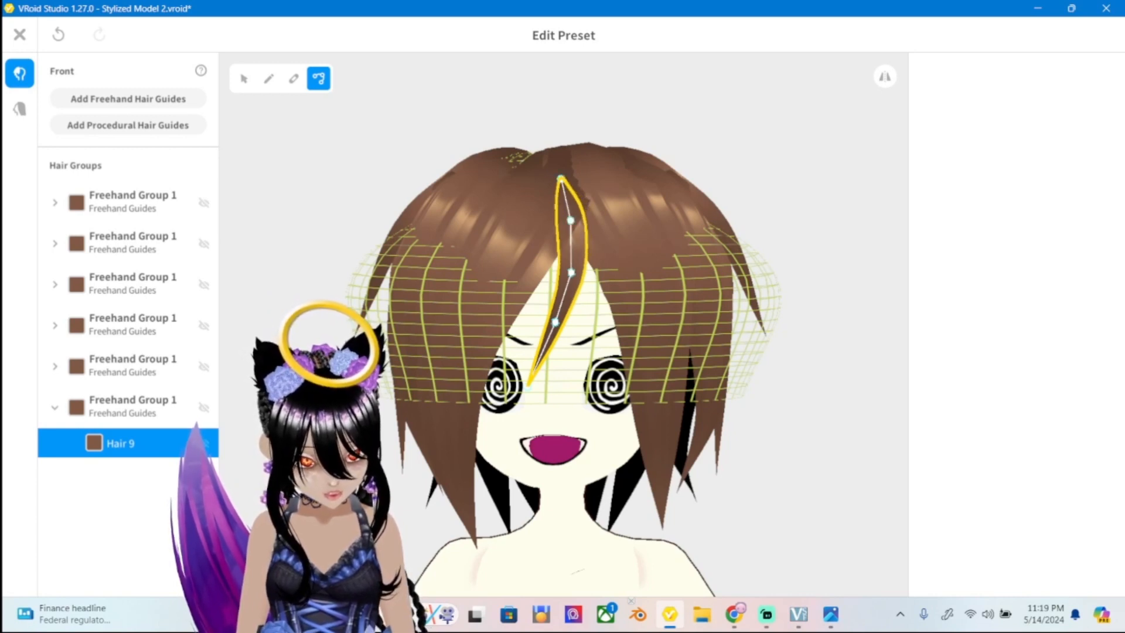
Extend the centre bang's tip slightly down and outward, and compare the deselected hairstyle with ref2.png.
click(831, 613)
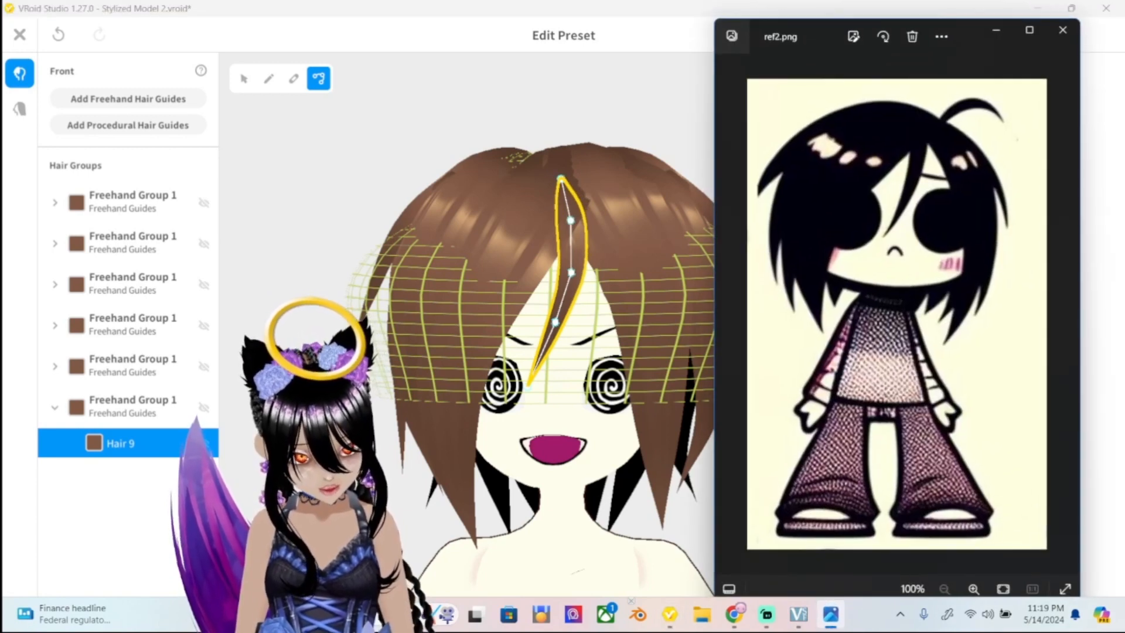
click(831, 613)
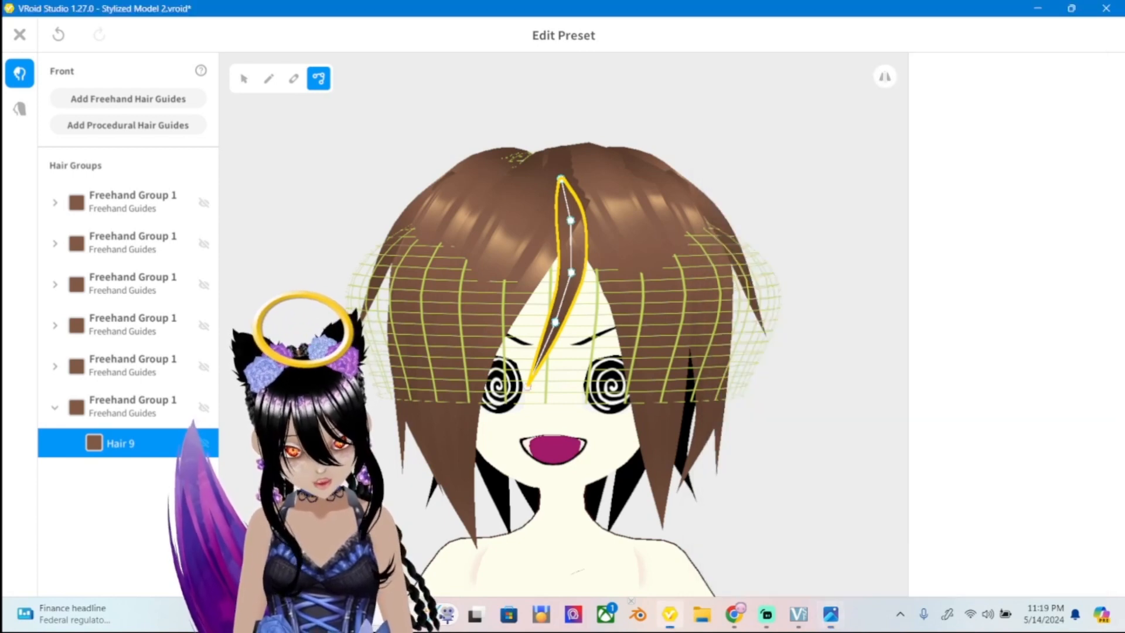
drag(529, 386, 525, 391)
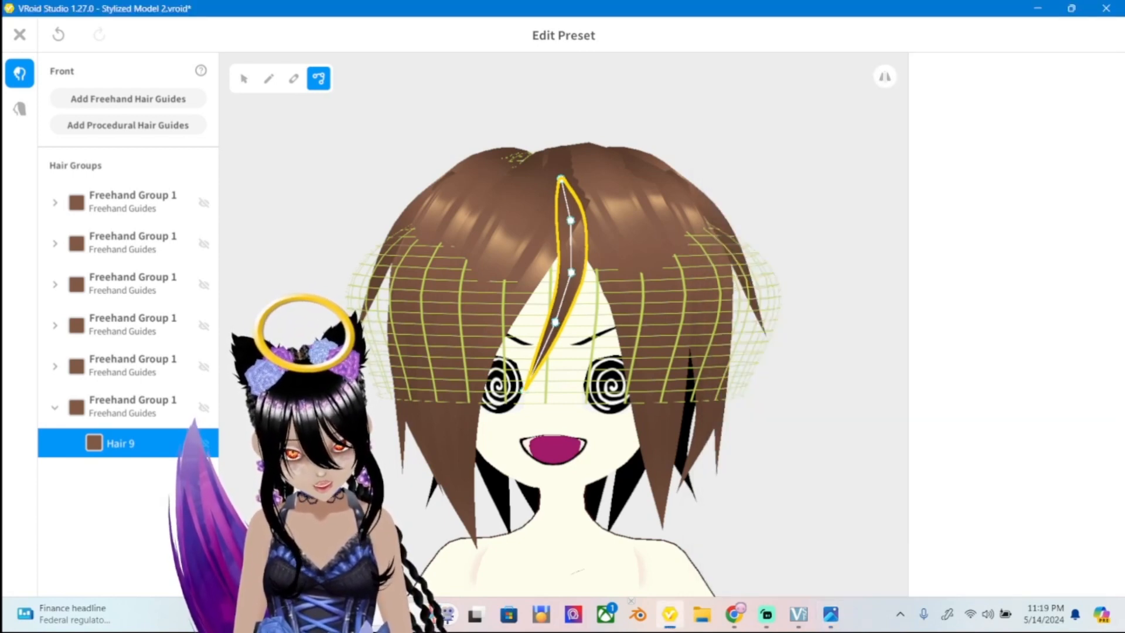
right_drag(525, 391, 541, 366)
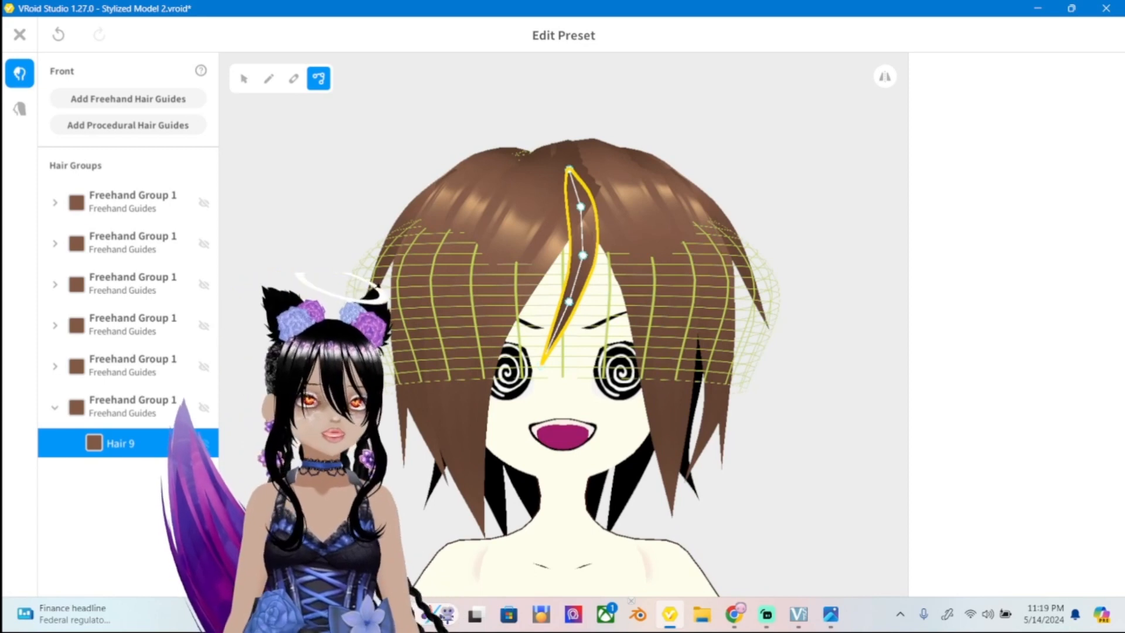
click(562, 140)
scroll(562, 140, down, 3)
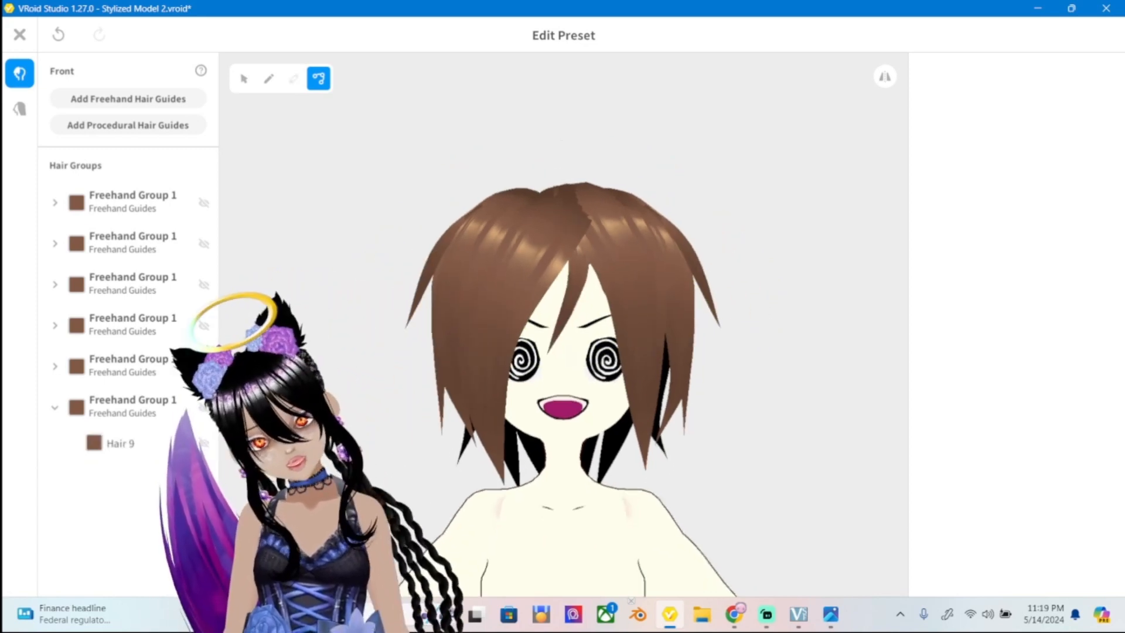
click(830, 614)
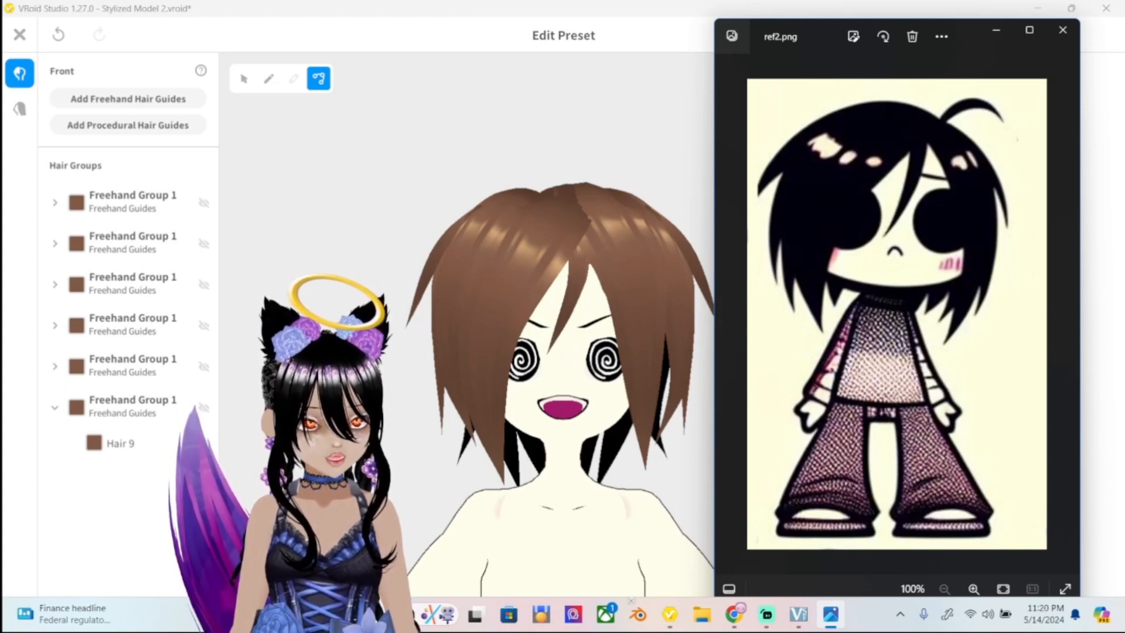
Select the long front strand Hair 2 beside the centre bang, undo the last change, and compare the shape with ref2.png.
click(639, 281)
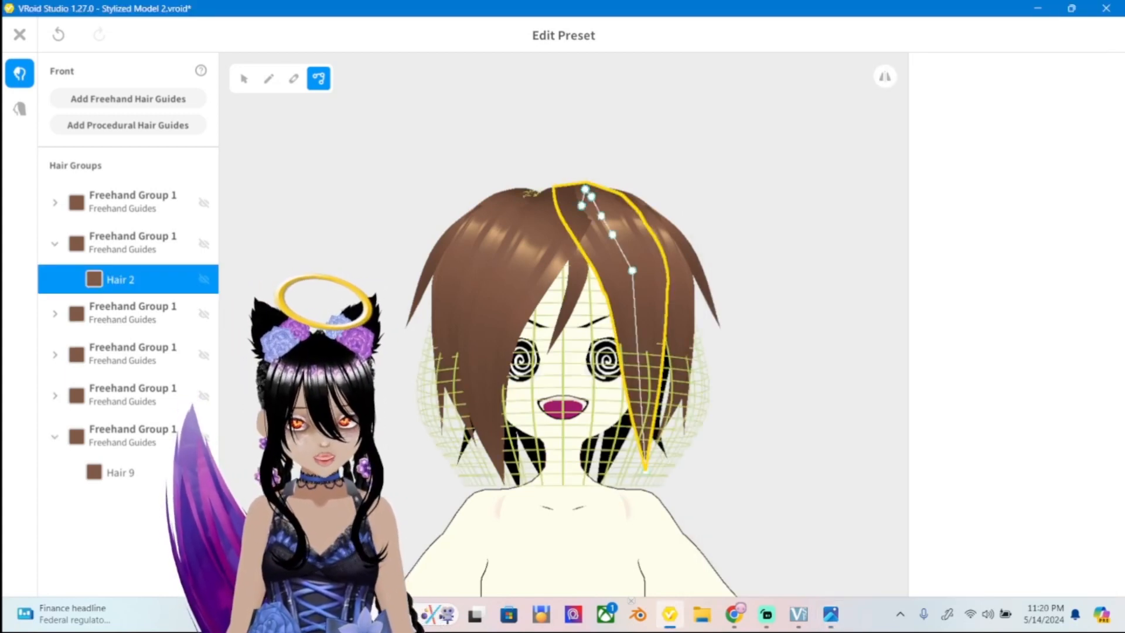
click(244, 77)
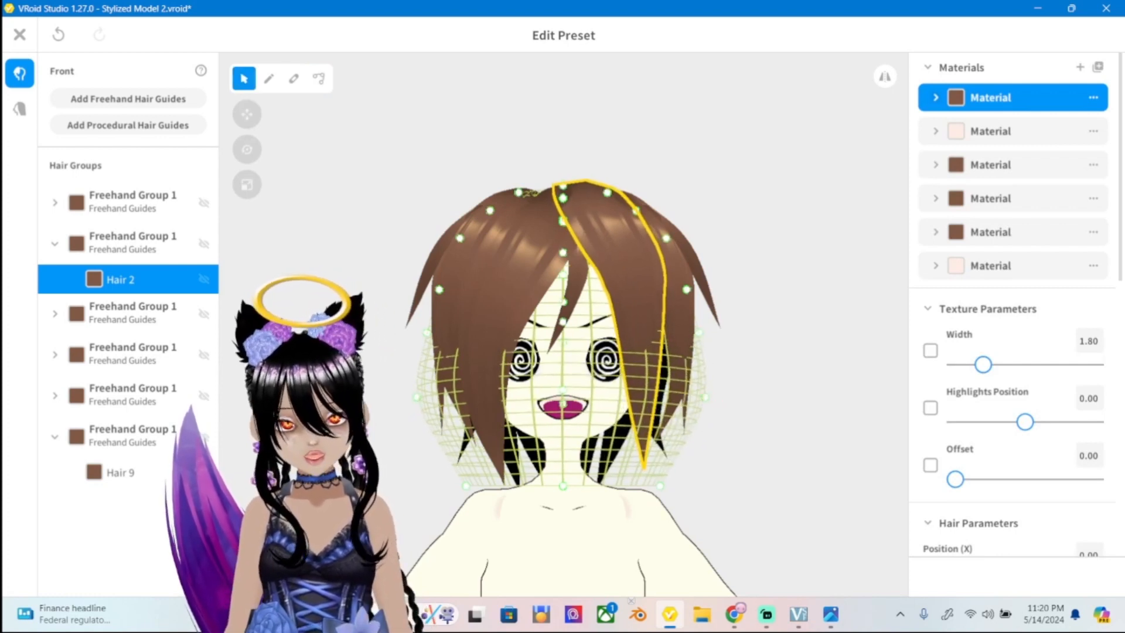
key(ctrl+z)
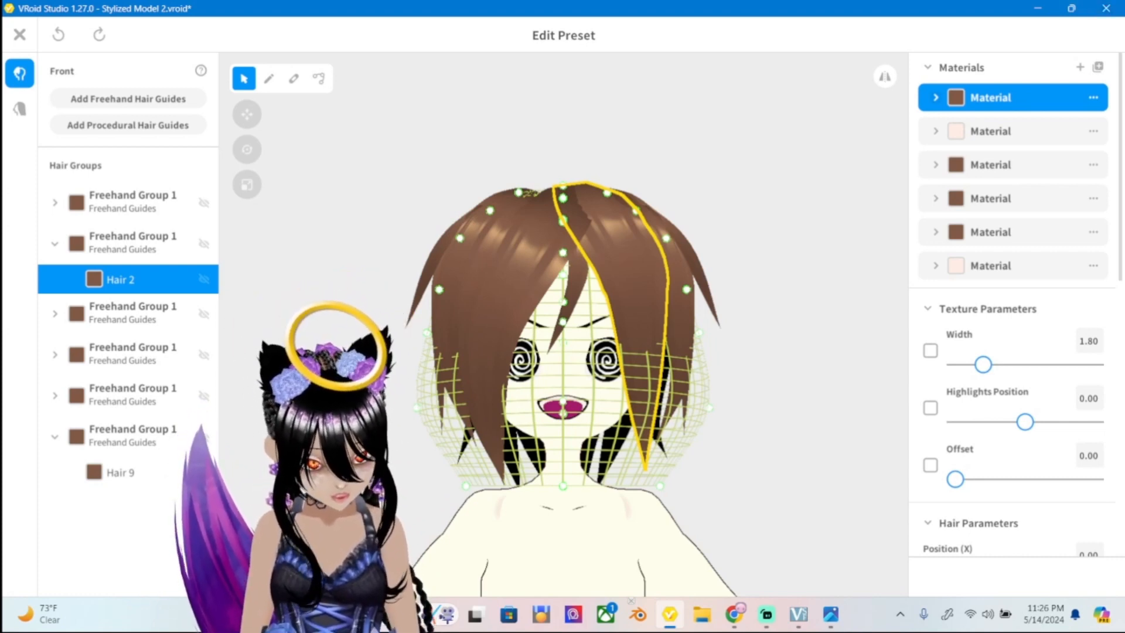
key(alt+Tab)
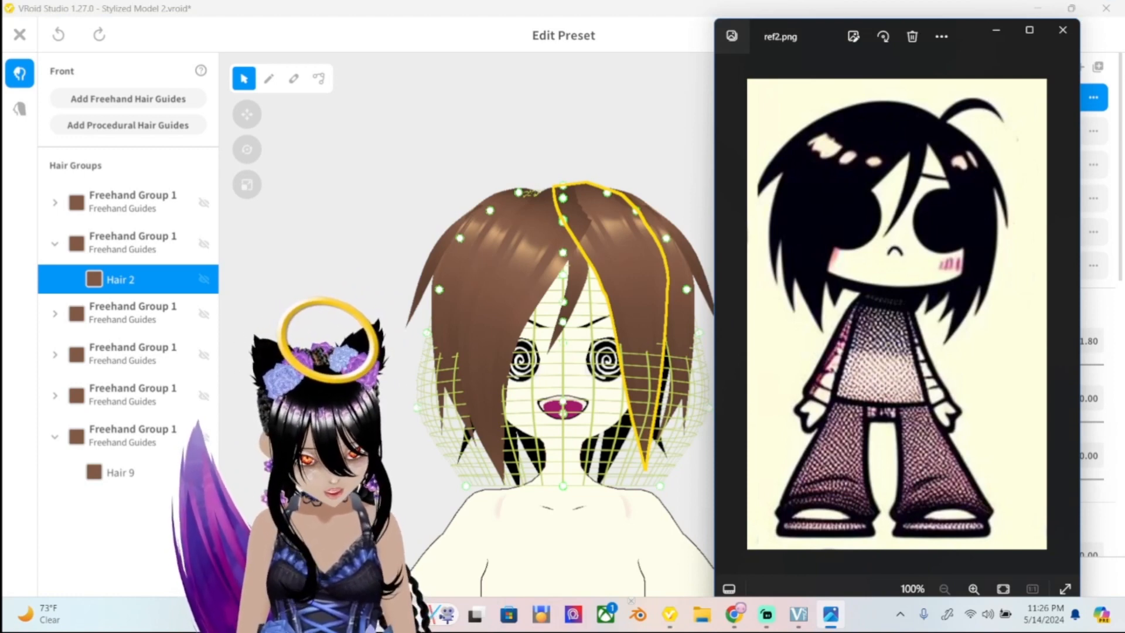
key(alt+Tab)
Show the control points of Hair 2 and move the two middle points above its tip downward along the strand.
click(319, 78)
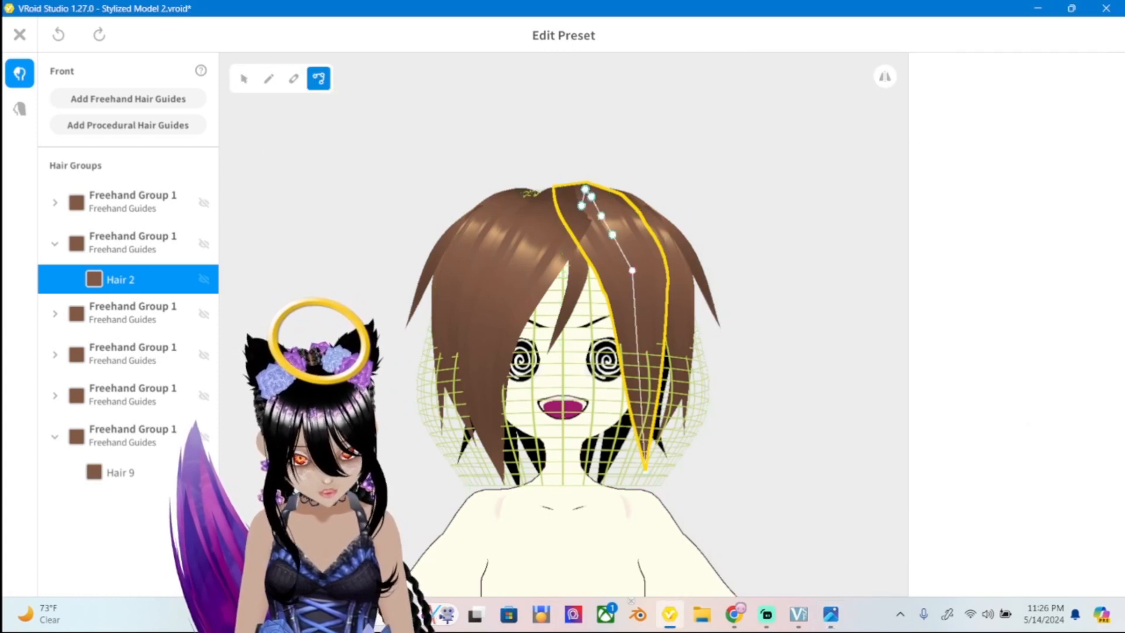
drag(632, 270, 632, 297)
drag(612, 234, 619, 248)
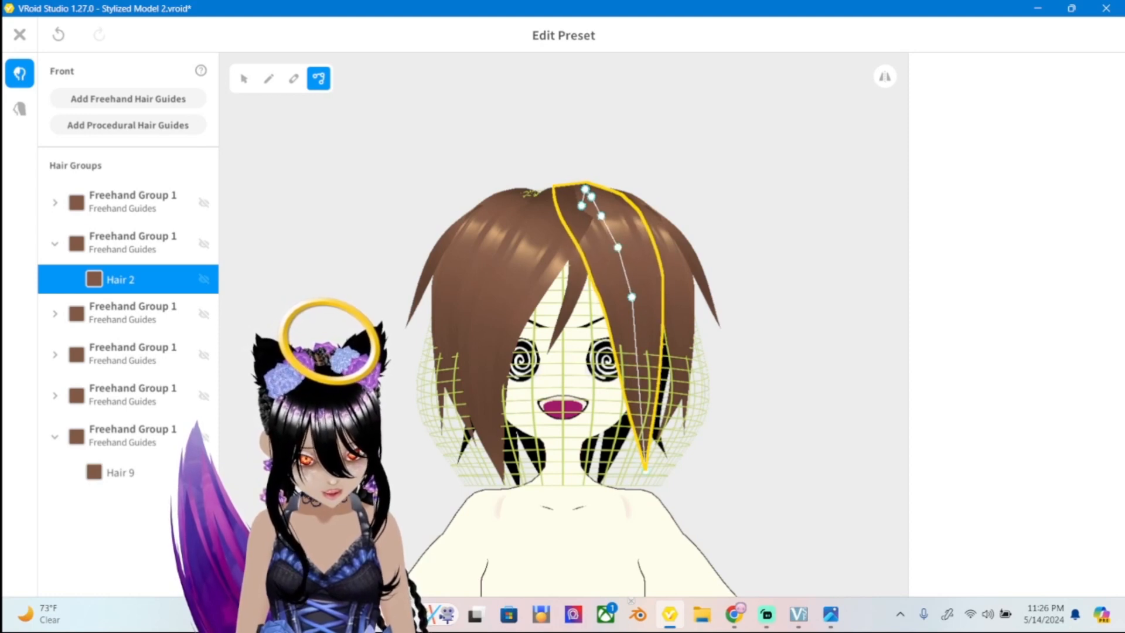
Move the control point above Hair 2's tip further down and outward, and shift the tip outward away from the face.
right_drag(618, 248, 573, 253)
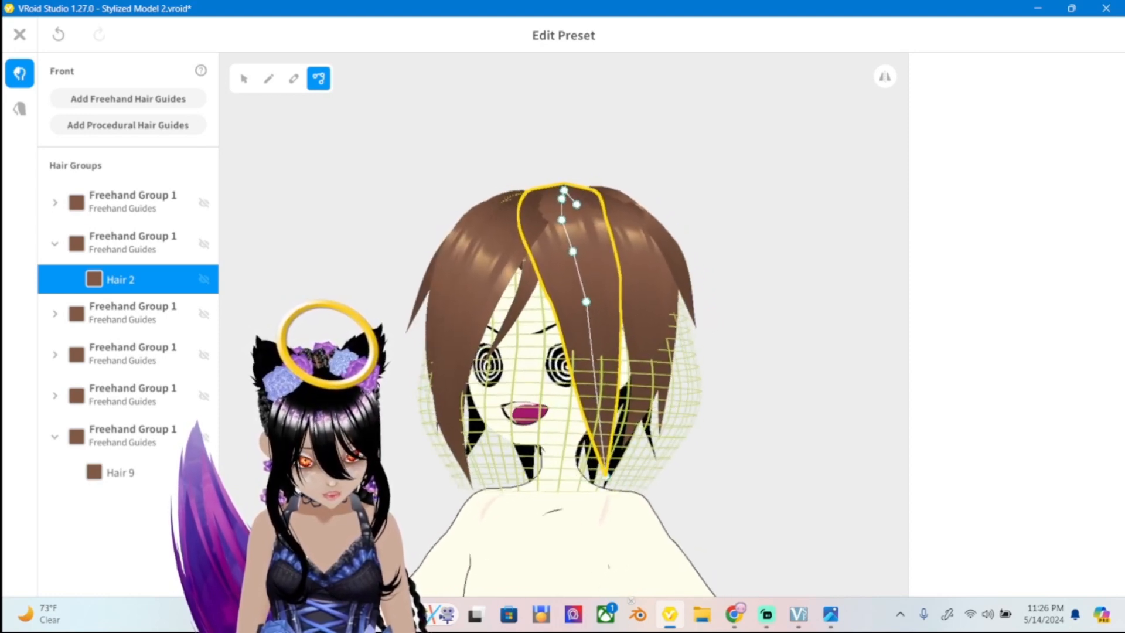
drag(586, 301, 587, 305)
drag(606, 476, 609, 472)
mouse_move(609, 472)
right_down()
mouse_move(683, 461)
mouse_move(630, 471)
right_up()
drag(613, 305, 621, 320)
drag(630, 471, 643, 478)
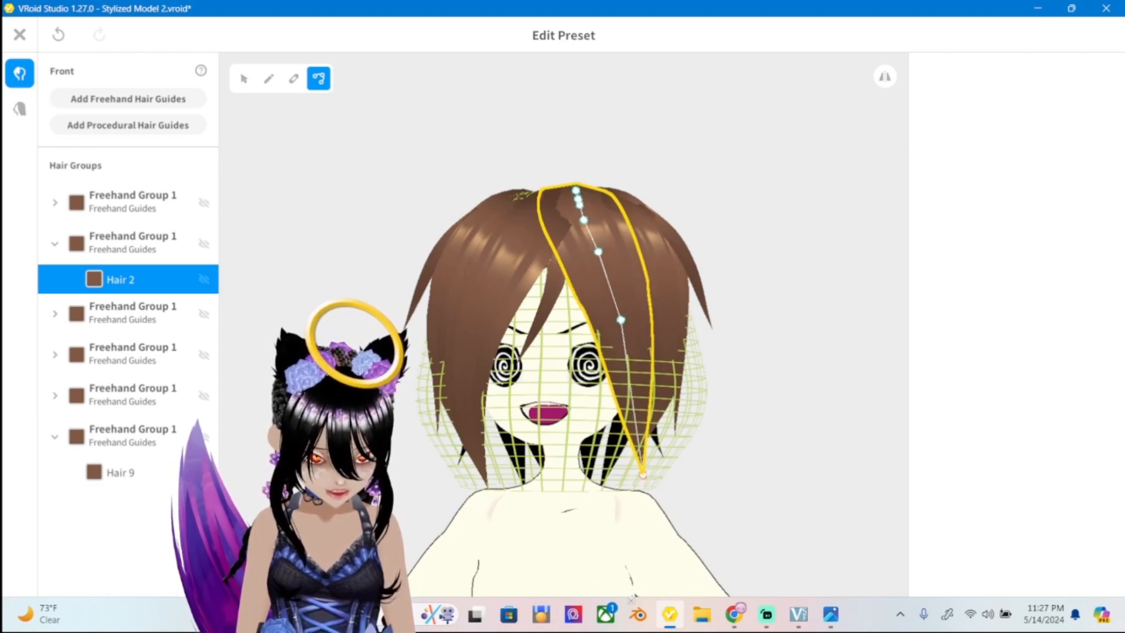
mouse_move(643, 478)
right_down()
mouse_move(653, 458)
mouse_move(658, 484)
mouse_move(572, 477)
mouse_move(654, 478)
right_up()
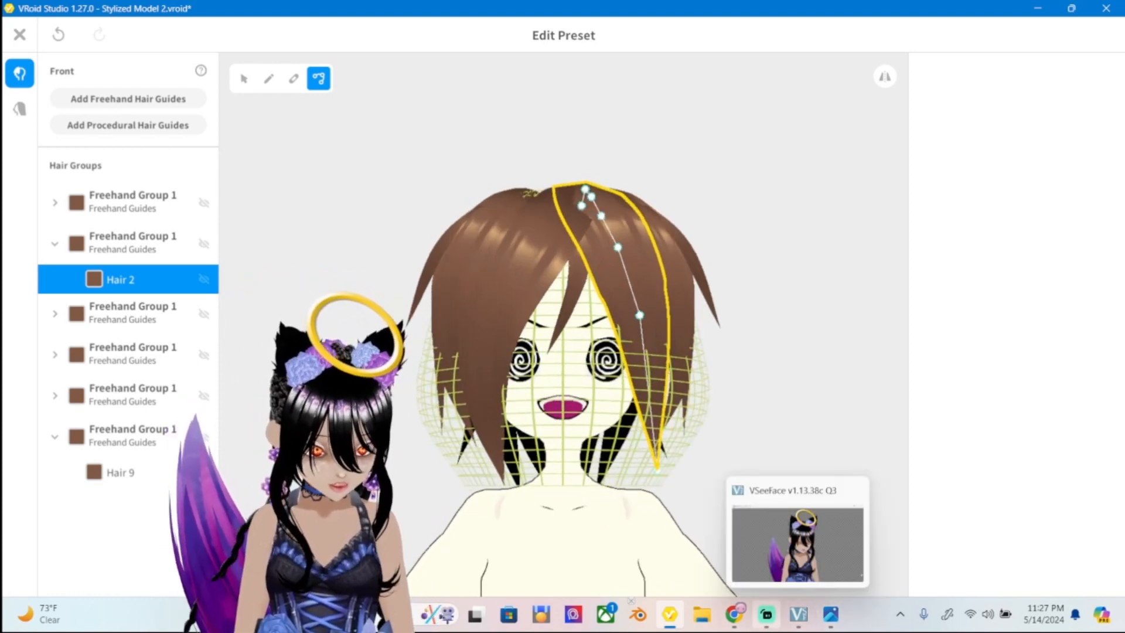
click(767, 614)
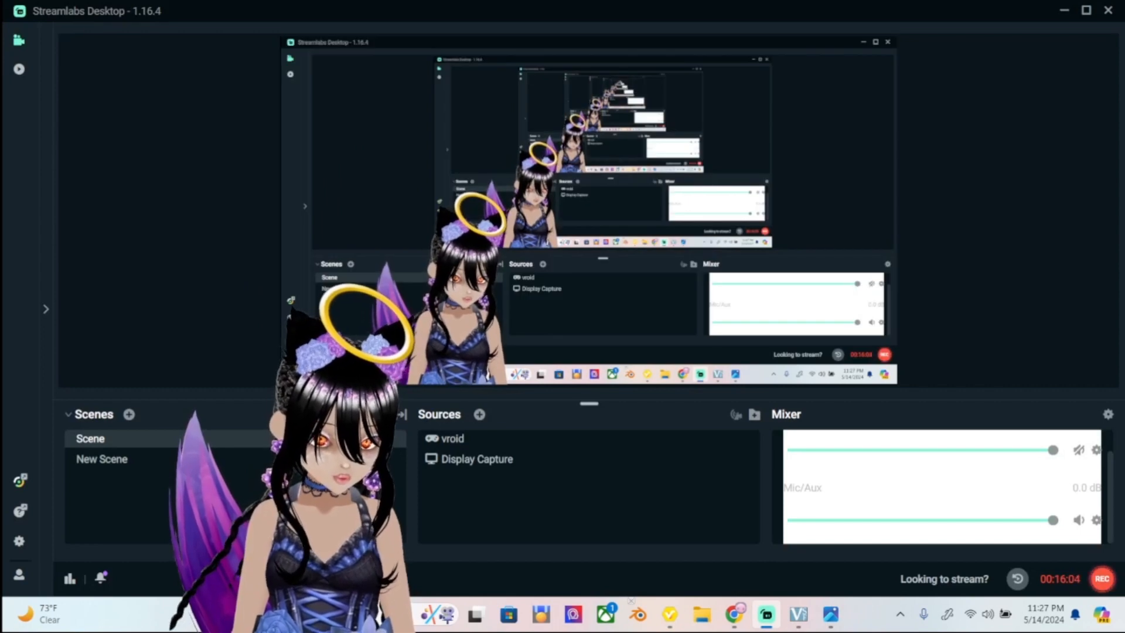
key(super+Down)
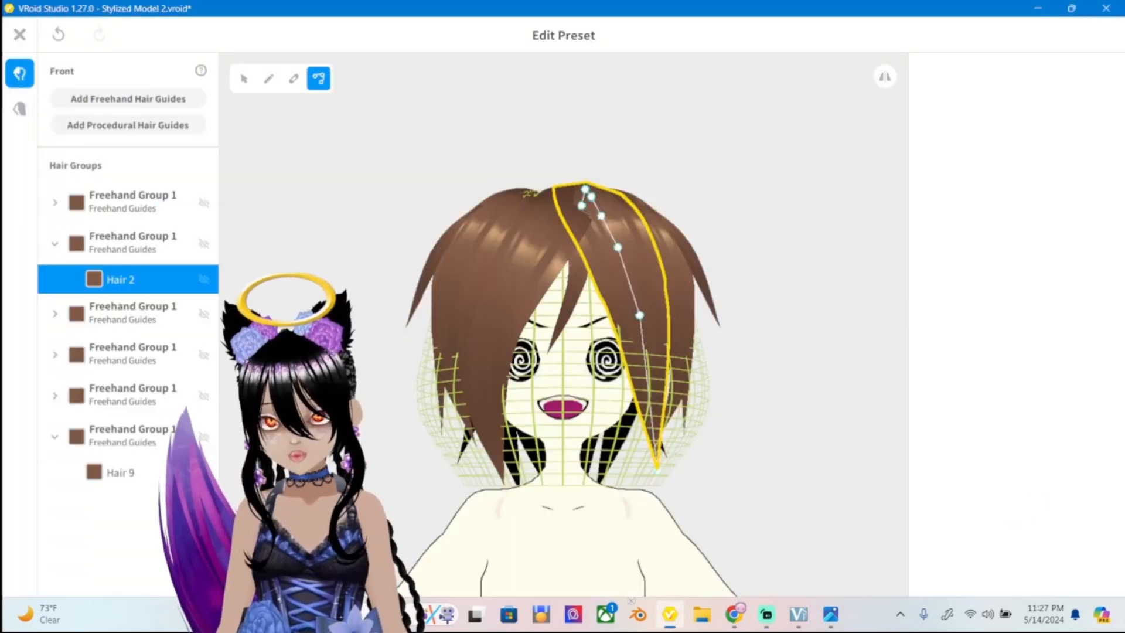
Examine the hairstyle from the front, from above and at the parting, and compare it with ref2.png.
scroll(564, 324, up, 3)
middle_drag(563, 324, 563, 141)
scroll(563, 325, down, 3)
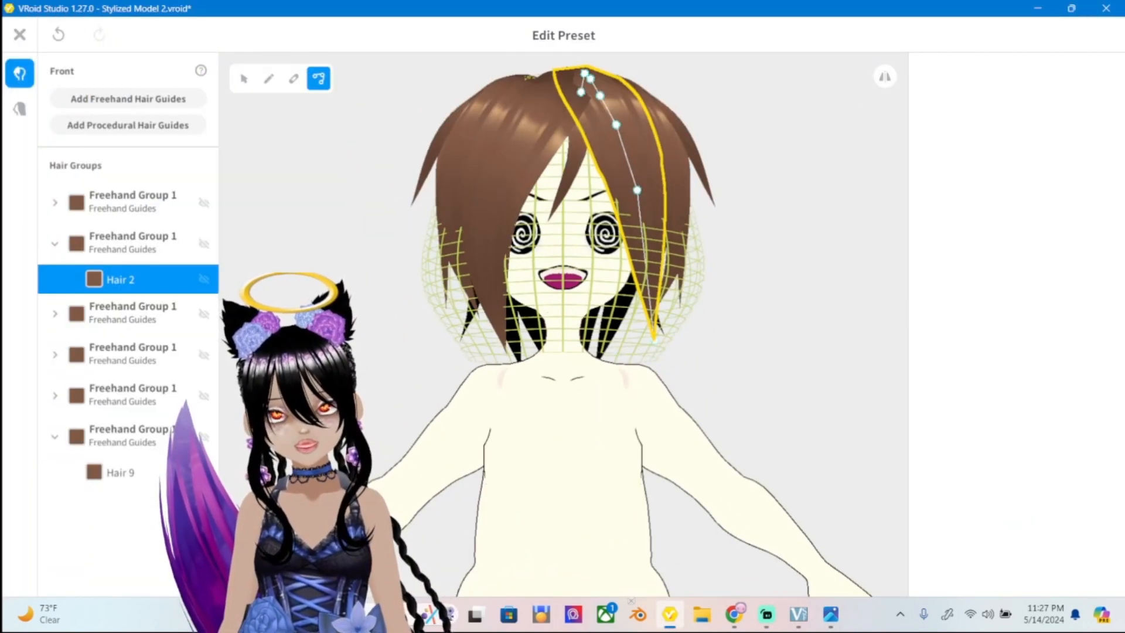
right_drag(563, 325, 573, 354)
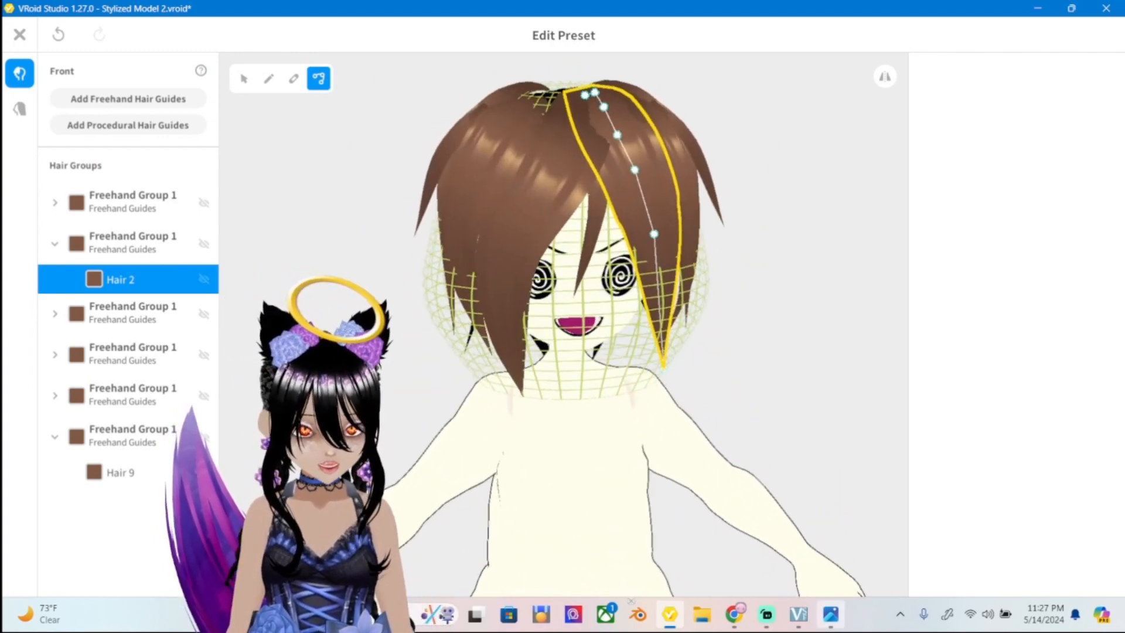
key(alt+Tab)
key(alt+Tab)
middle_drag(613, 124, 576, 396)
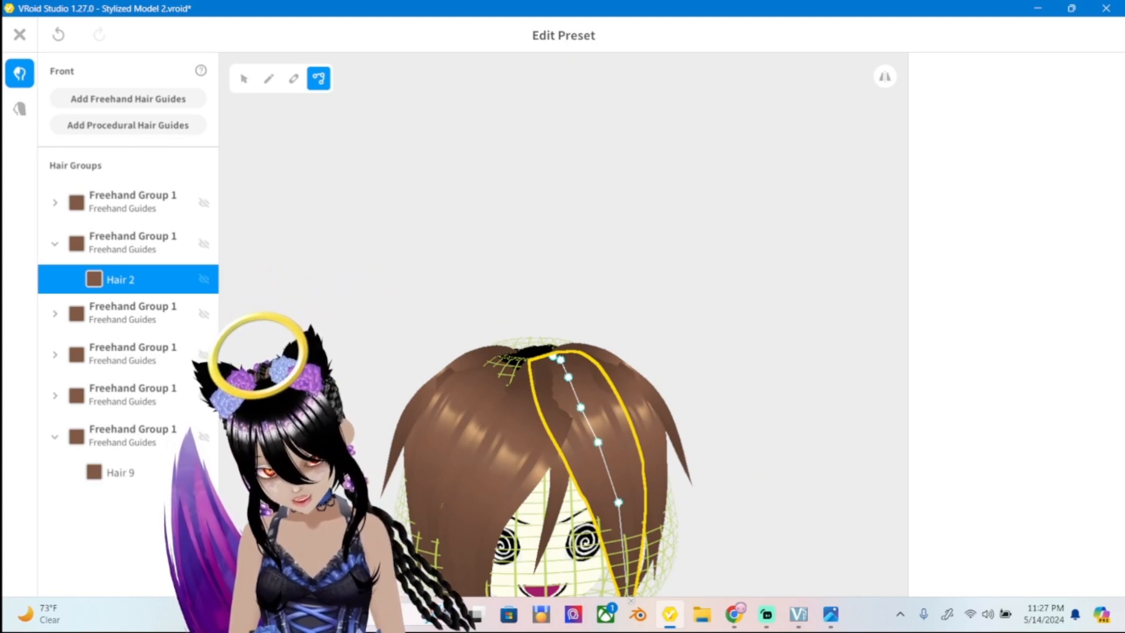
scroll(564, 411, up, 2)
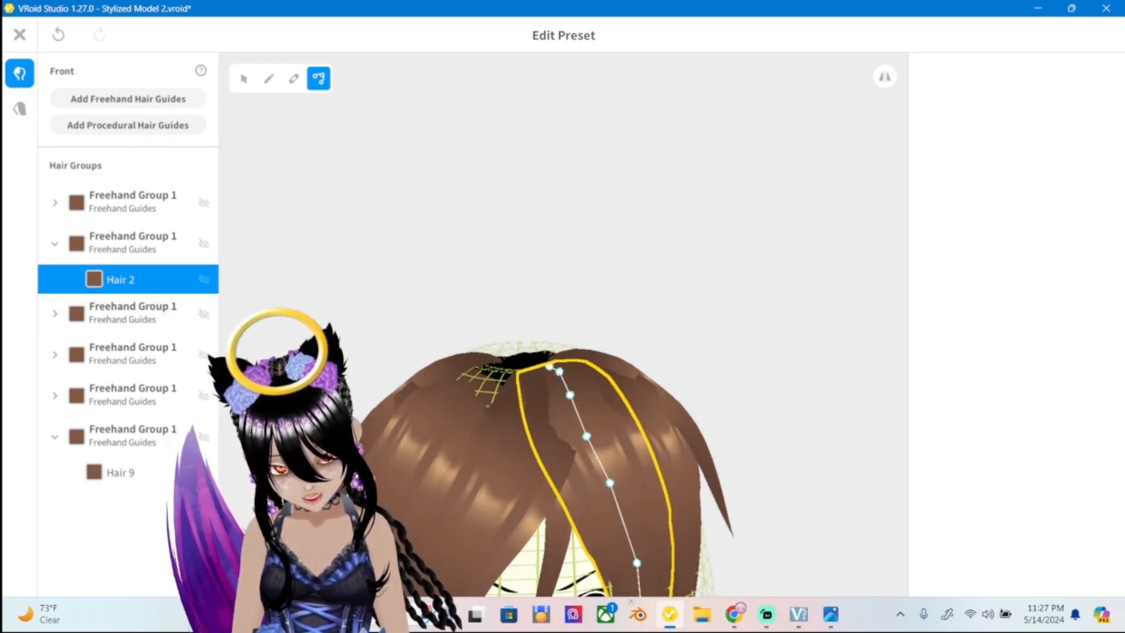
right_drag(645, 410, 633, 381)
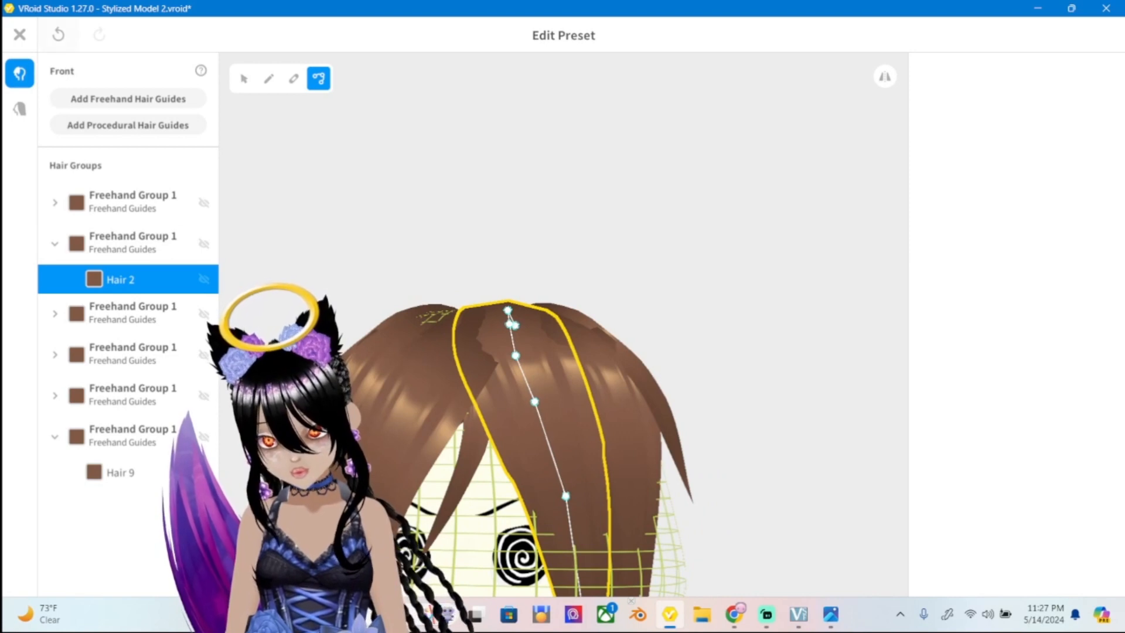
Leave the hair editor, save the front hair as a custom item, and frame the character's head.
key(Escape)
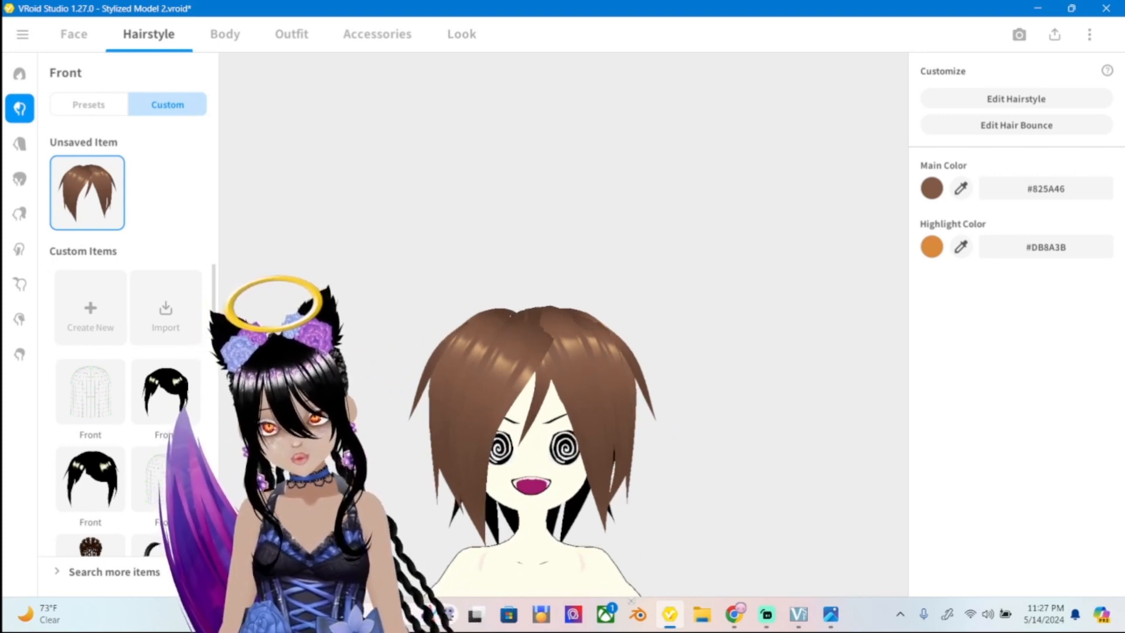
middle_drag(670, 438, 669, 224)
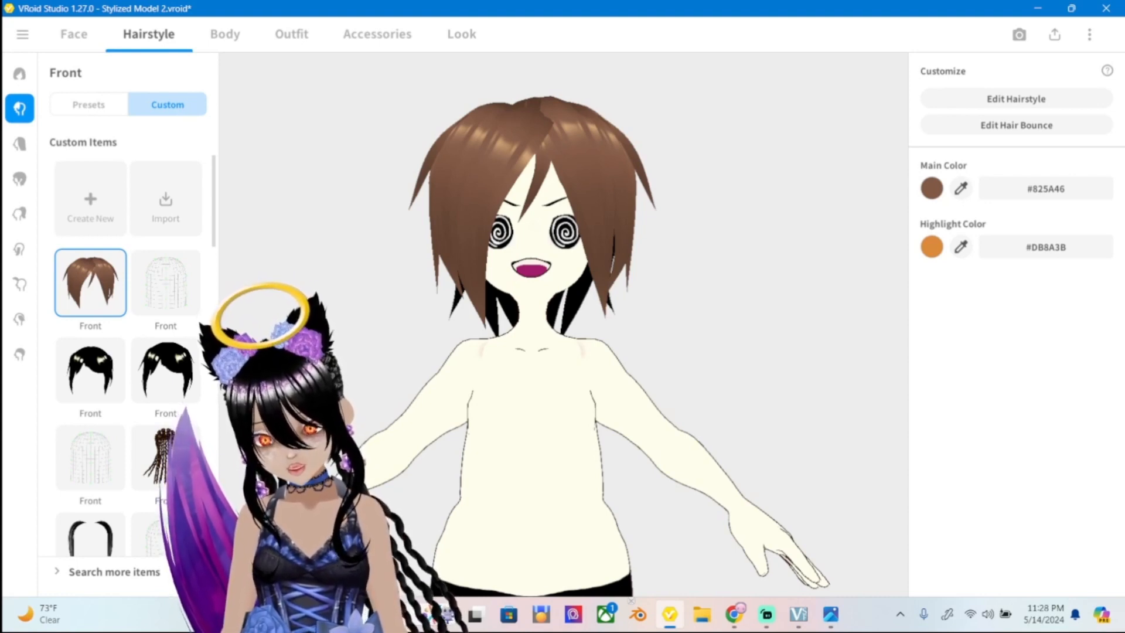
scroll(563, 323, up, 5)
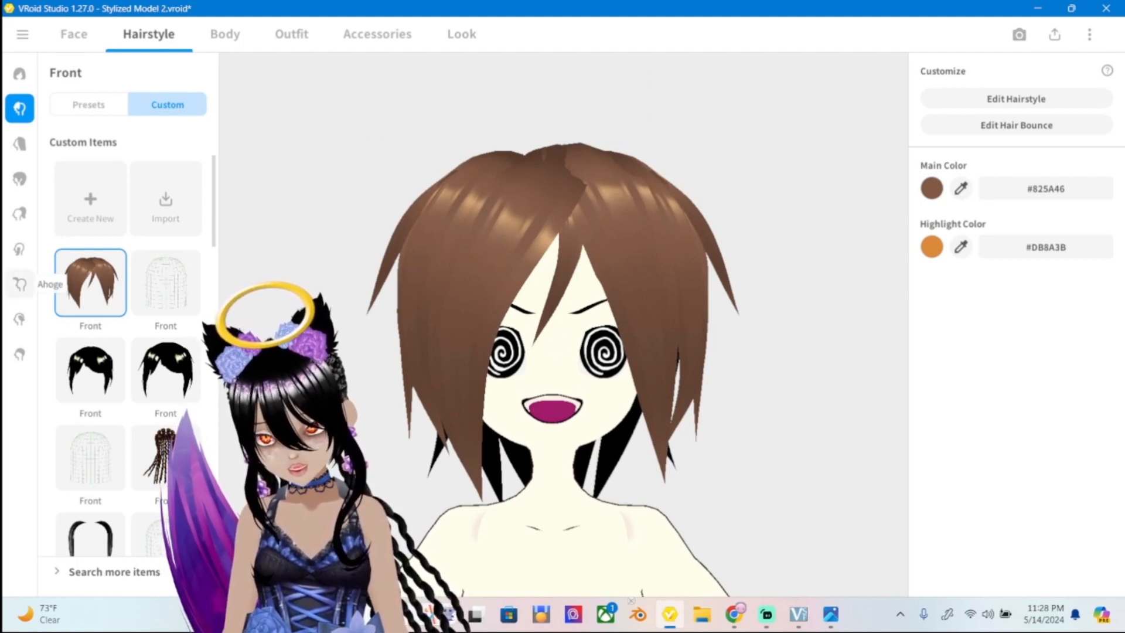
Open the ahoge presets and preview the styles in the first few rows on the model.
click(19, 284)
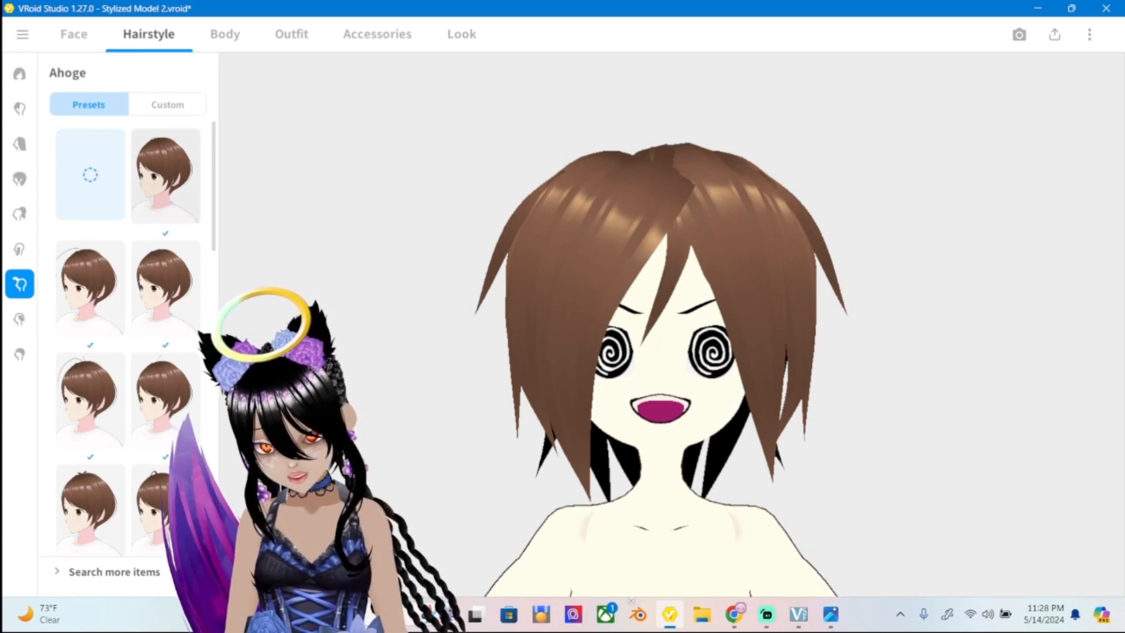
click(90, 287)
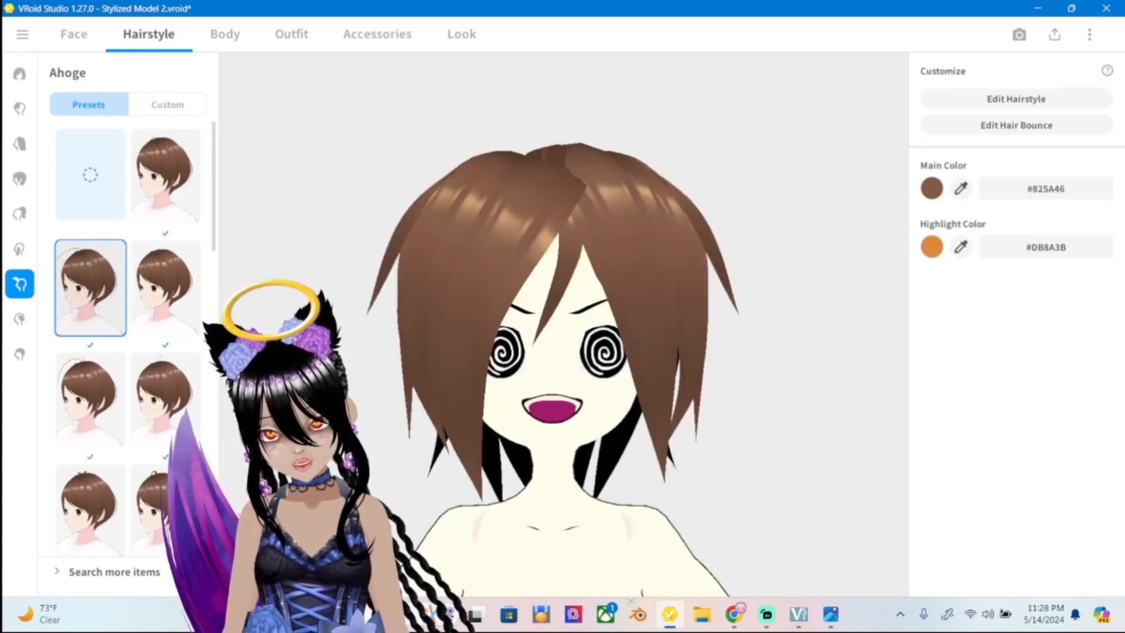
click(166, 288)
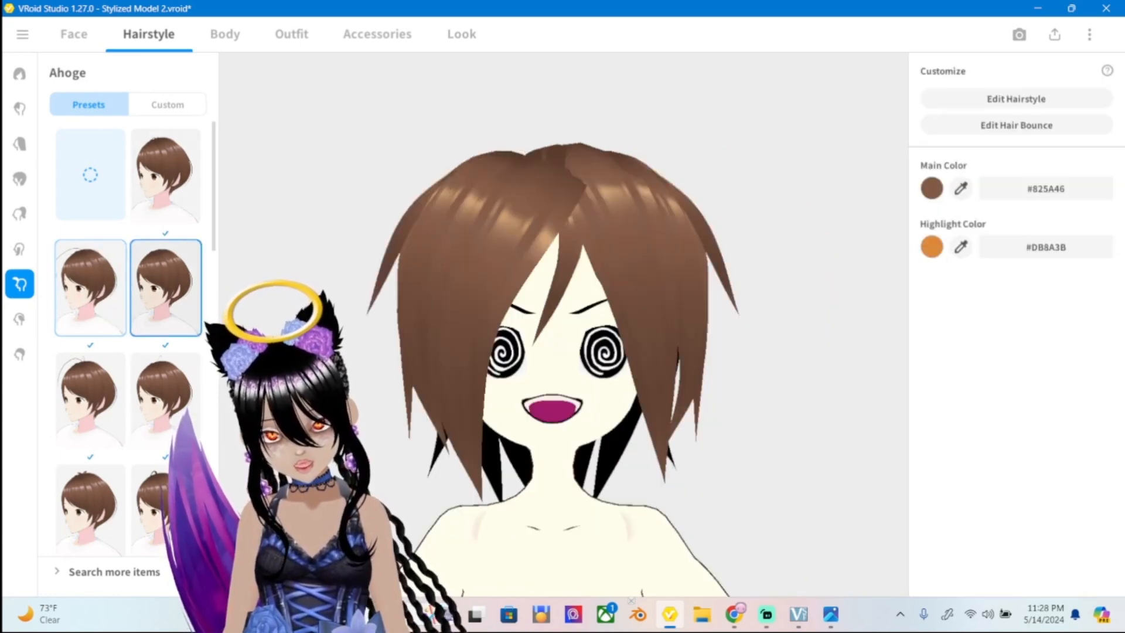
click(165, 176)
click(90, 400)
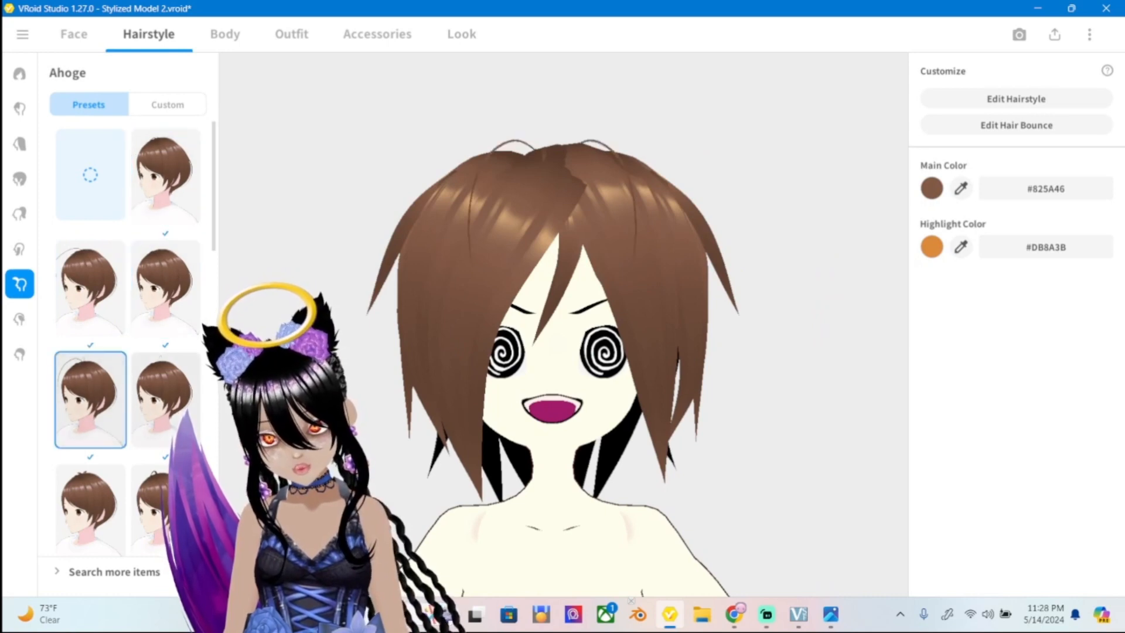
click(166, 400)
click(149, 510)
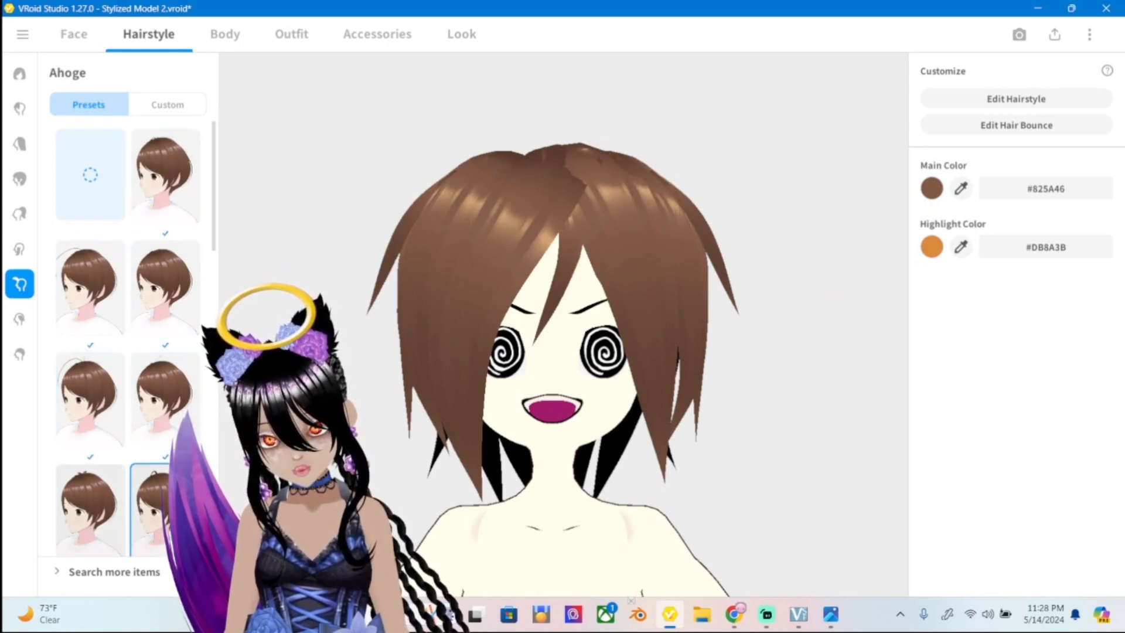
click(90, 510)
scroll(90, 510, down, 3)
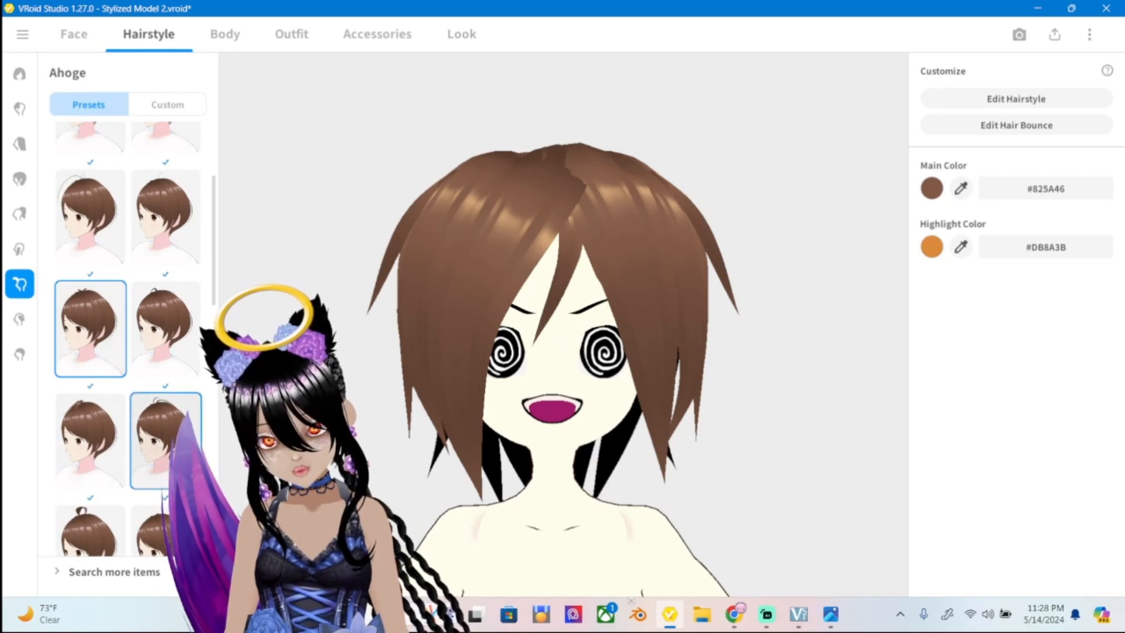
Preview the next ahoge presets, including the short curl, the paired strands and the tall hooked strand.
click(91, 442)
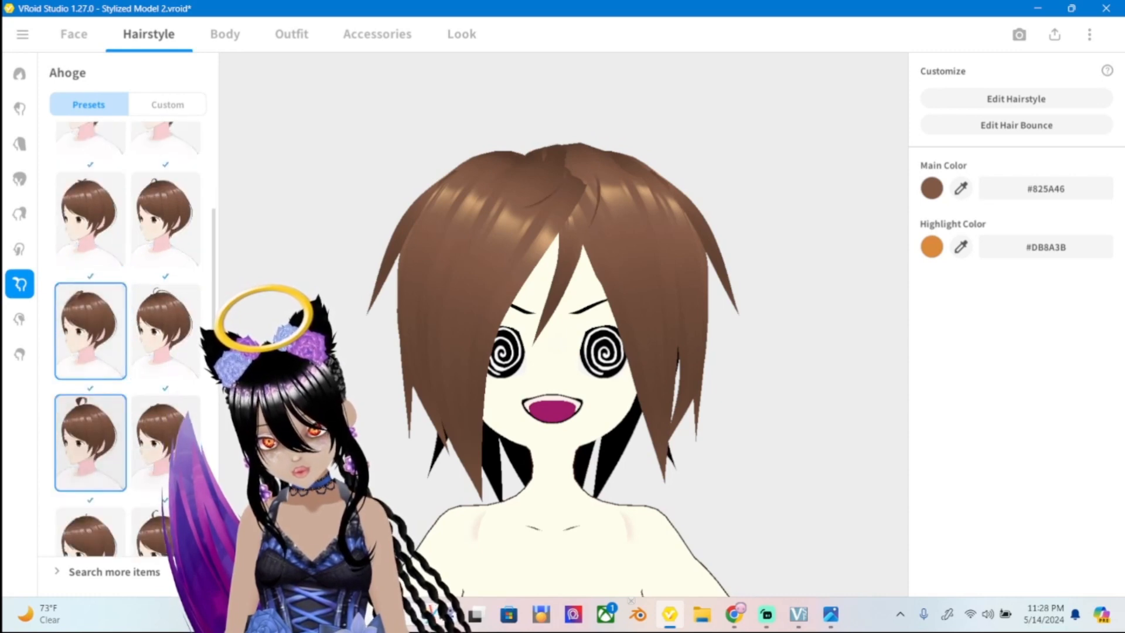
click(149, 530)
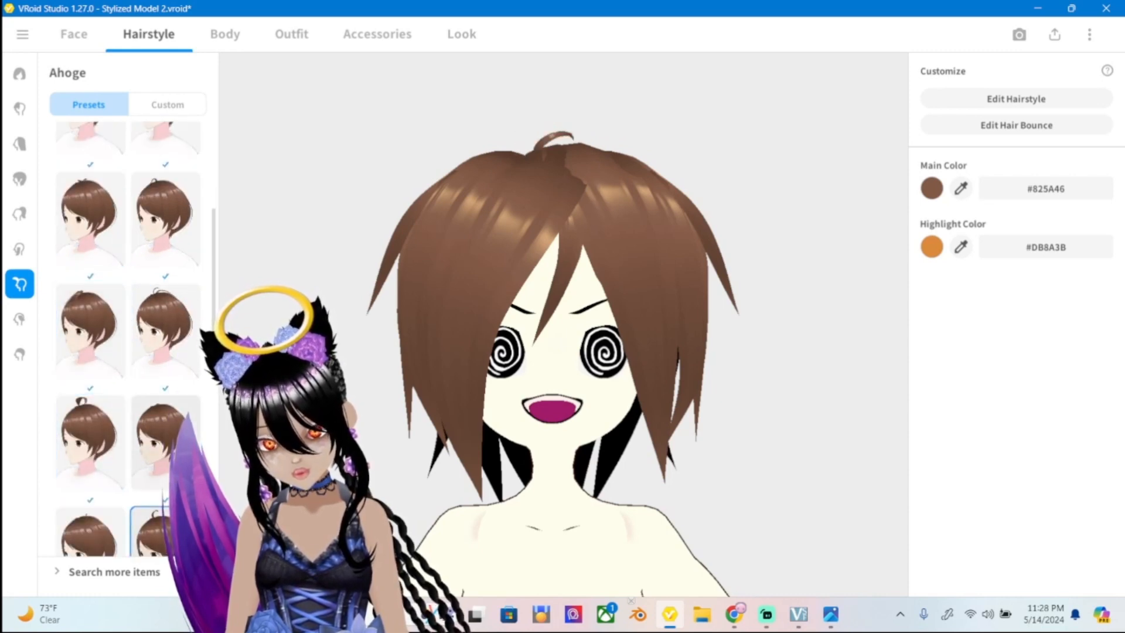
click(166, 442)
scroll(90, 469, down, 4)
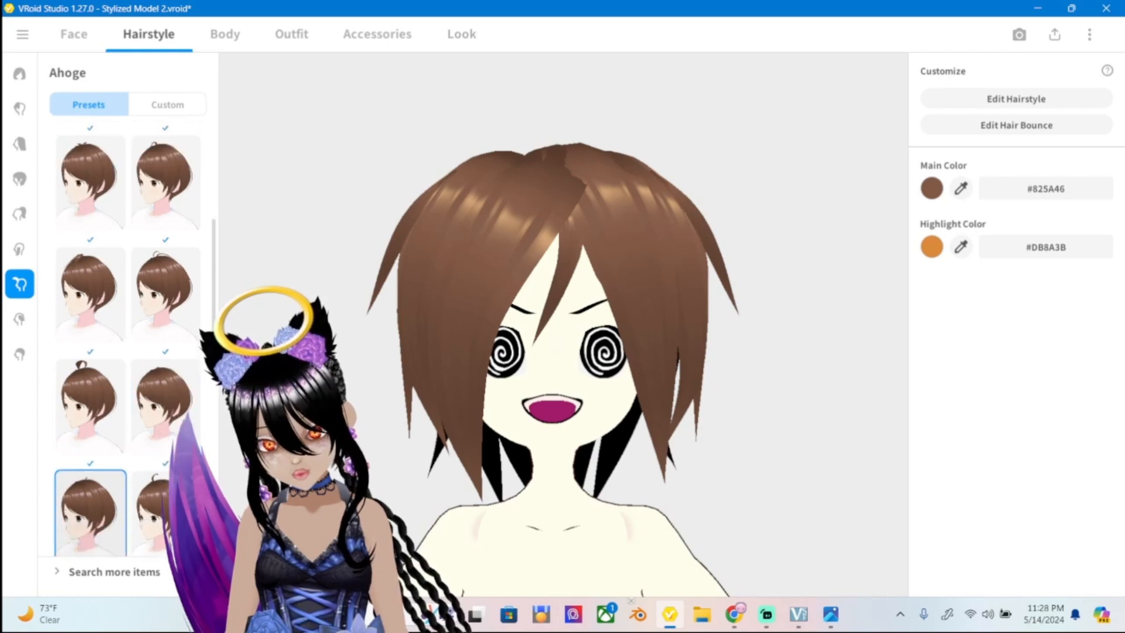
click(91, 447)
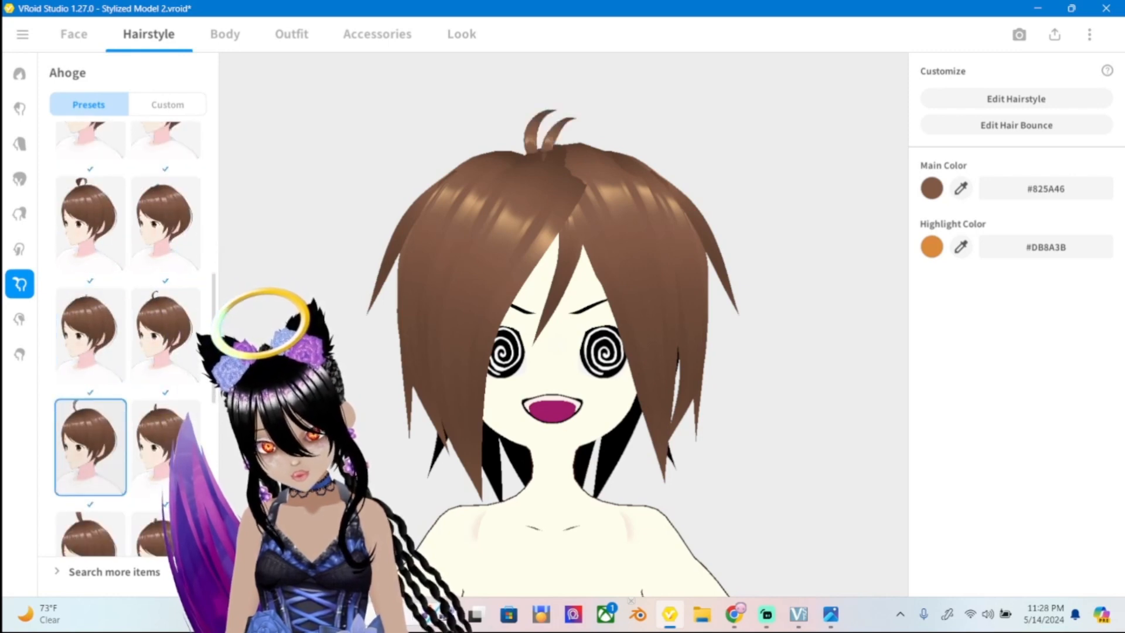
scroll(90, 447, down, 2)
click(90, 448)
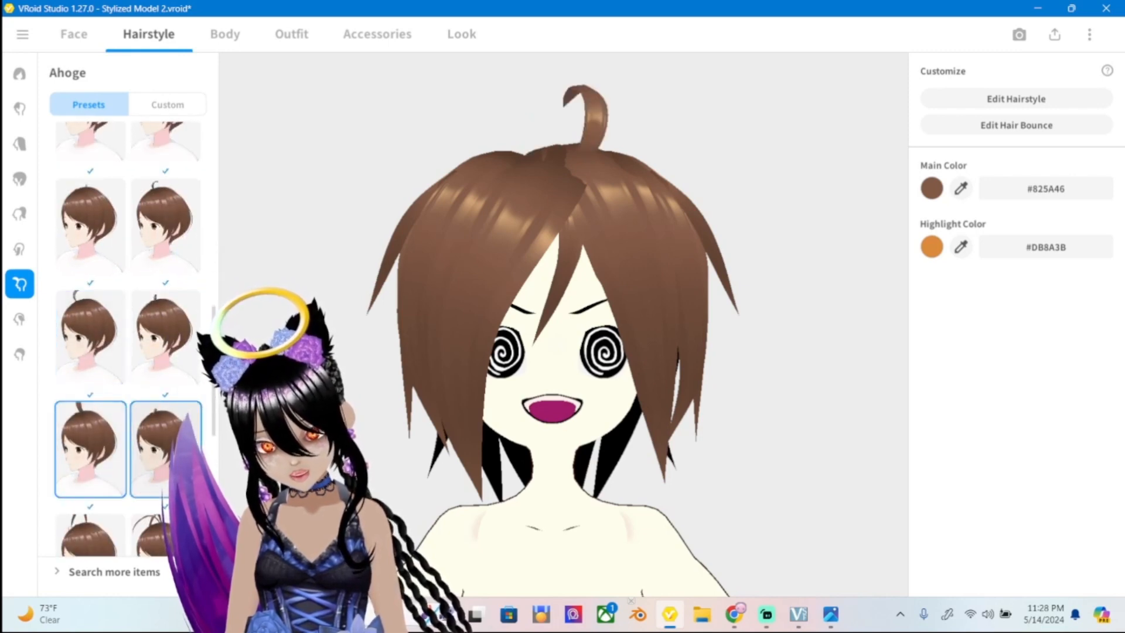
click(166, 450)
Preview the large arched ahoge presets and the heart-shaped one on the model.
scroll(166, 449, down, 2)
click(90, 487)
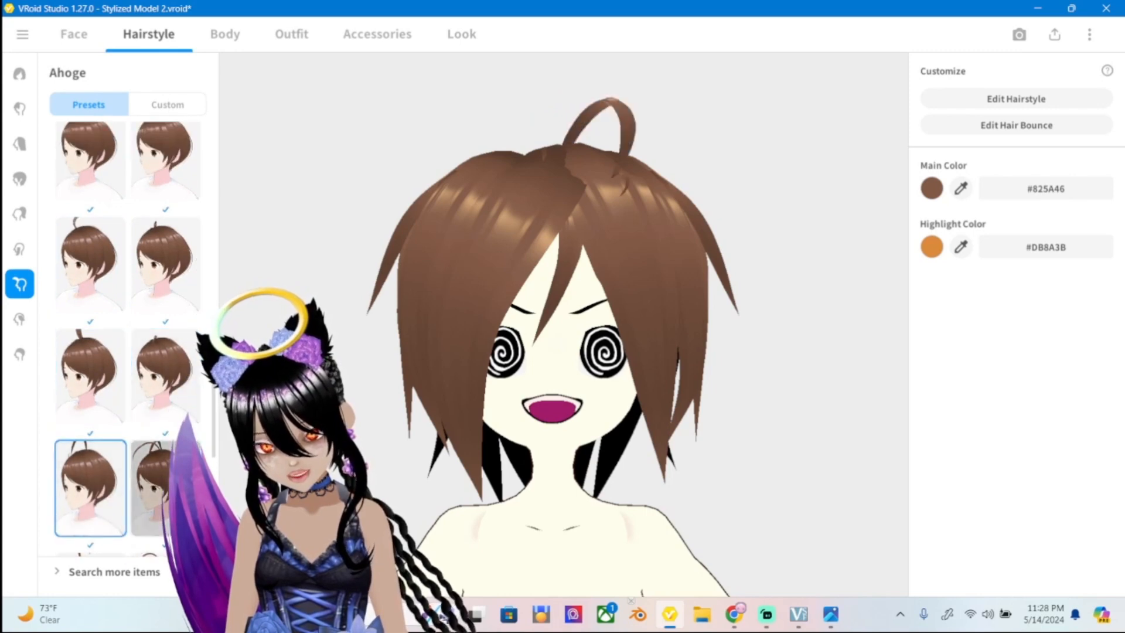
click(150, 486)
scroll(150, 486, down, 2)
click(150, 486)
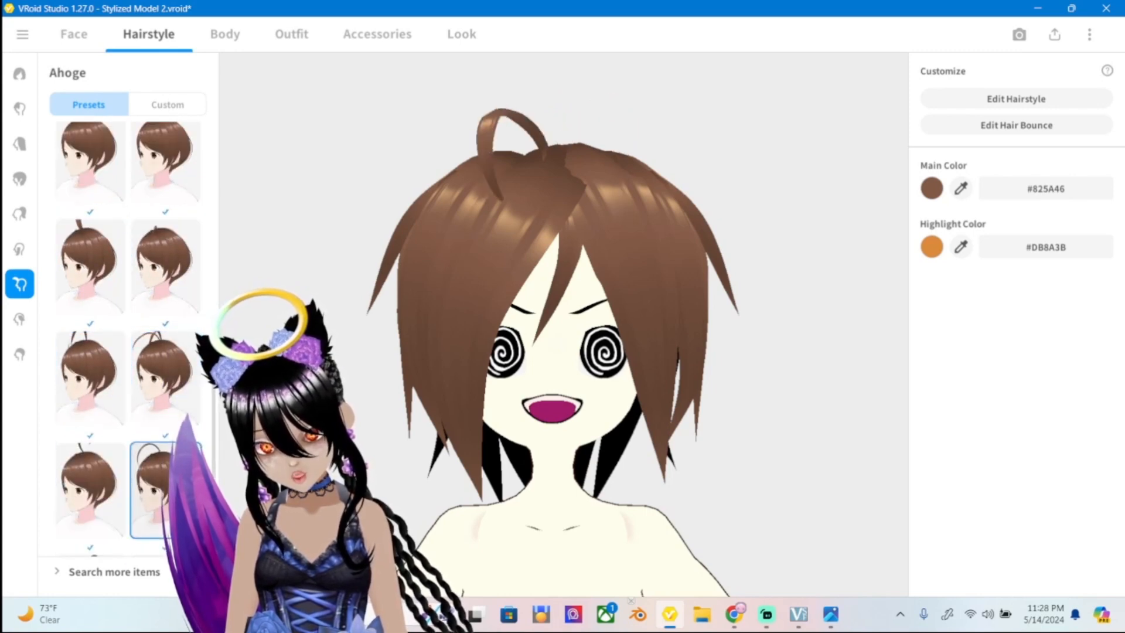
click(90, 490)
Preview the remaining single-strand ahoge presets, viewing the short upright curved one from the front and slightly above.
scroll(90, 490, down, 3)
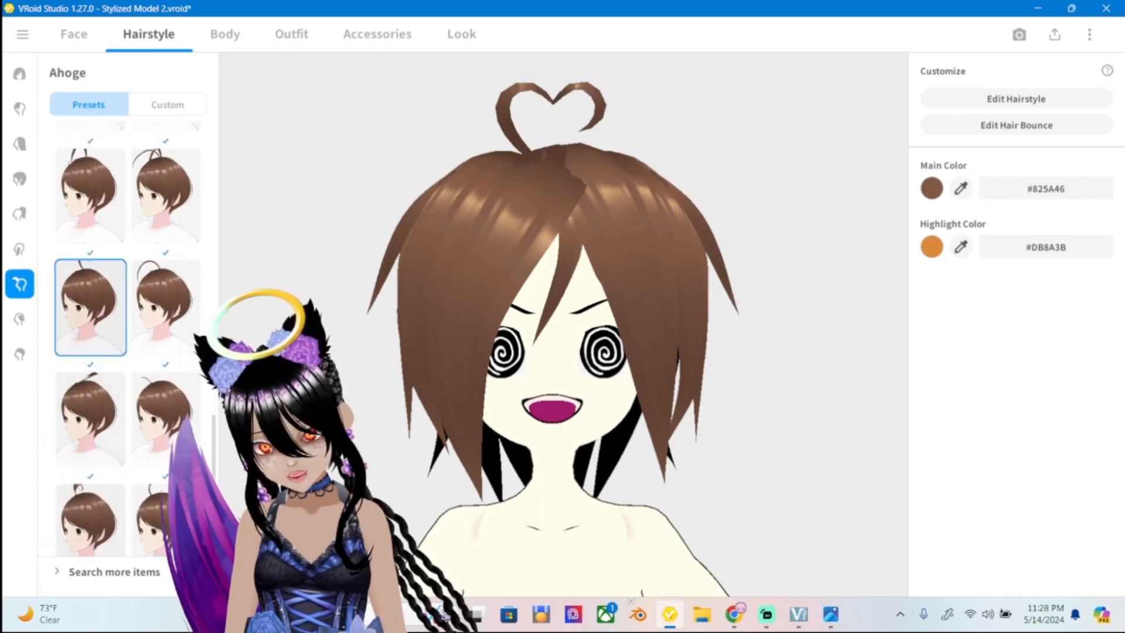
click(90, 419)
click(157, 419)
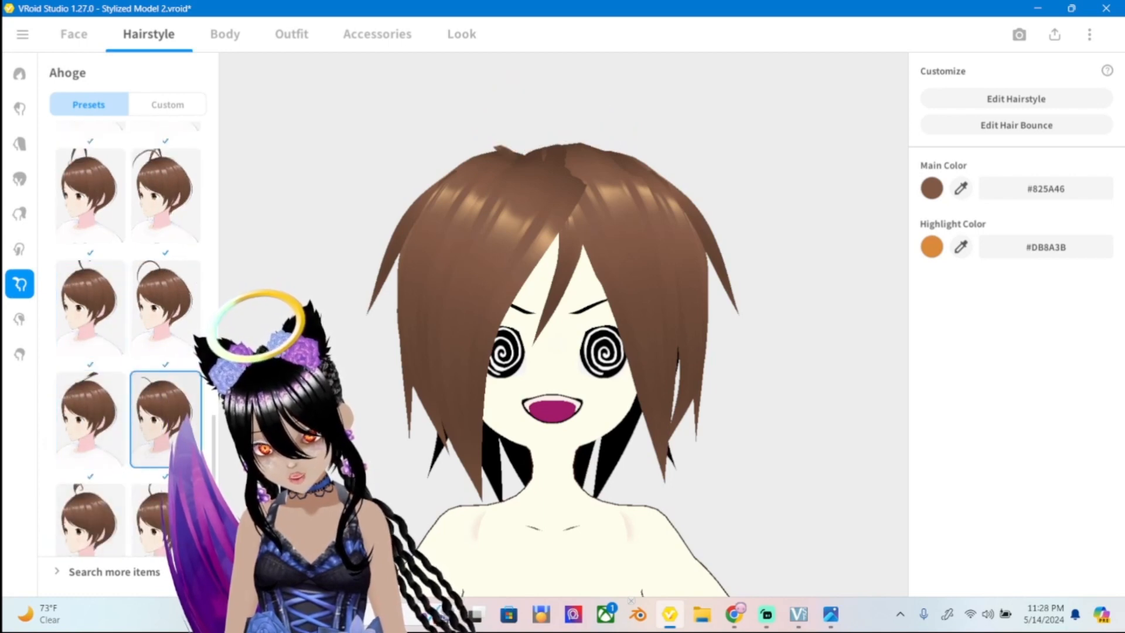
click(90, 519)
click(150, 519)
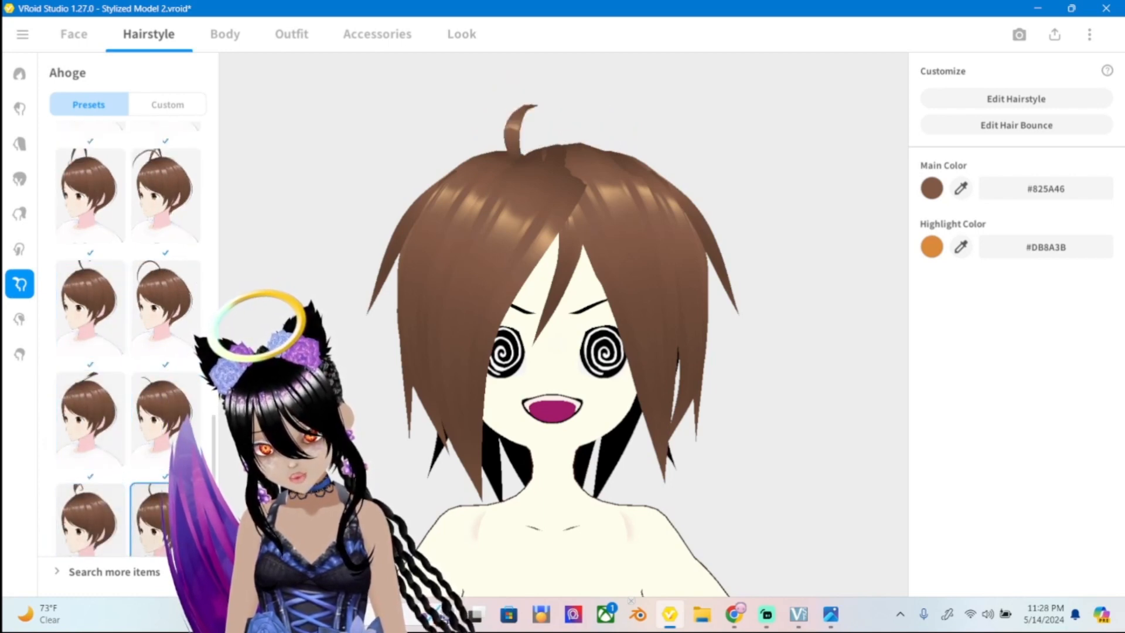
click(90, 519)
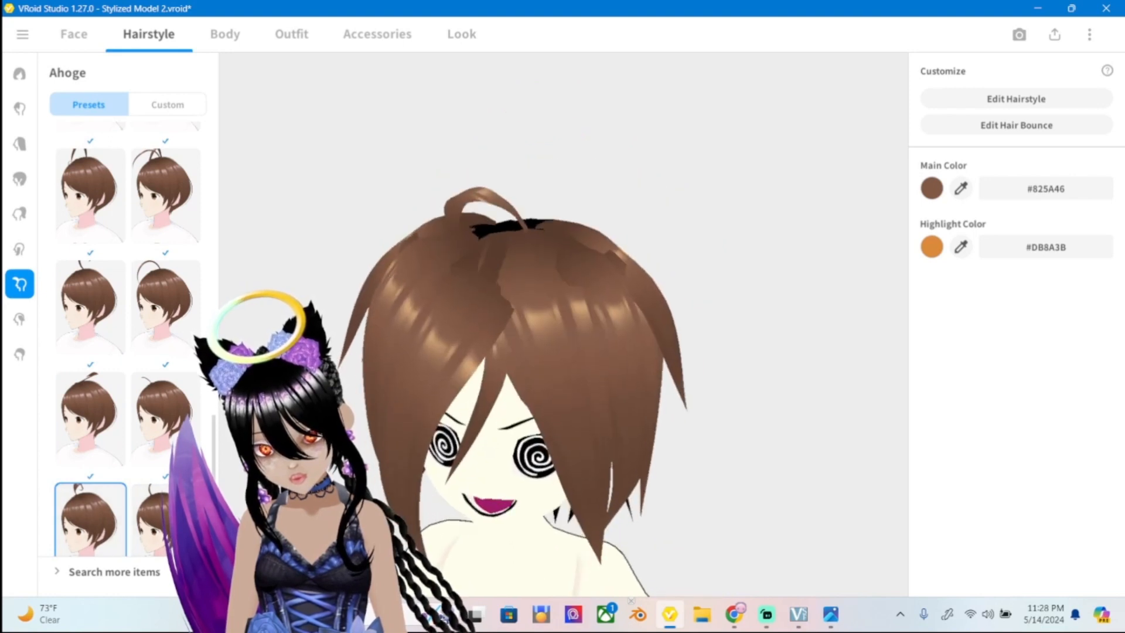
click(150, 509)
scroll(150, 493, down, 1)
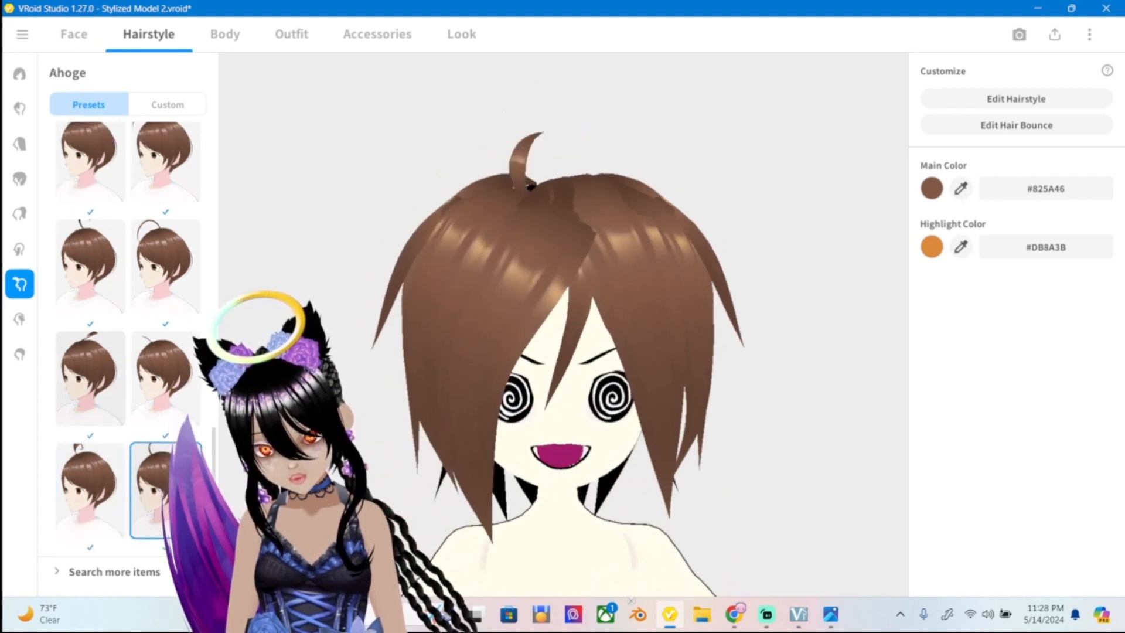
Try the arched and heart-shaped ahoge presets again and compare them with the ahoge in ref2.png.
scroll(150, 492, up, 1)
scroll(128, 340, up, 1)
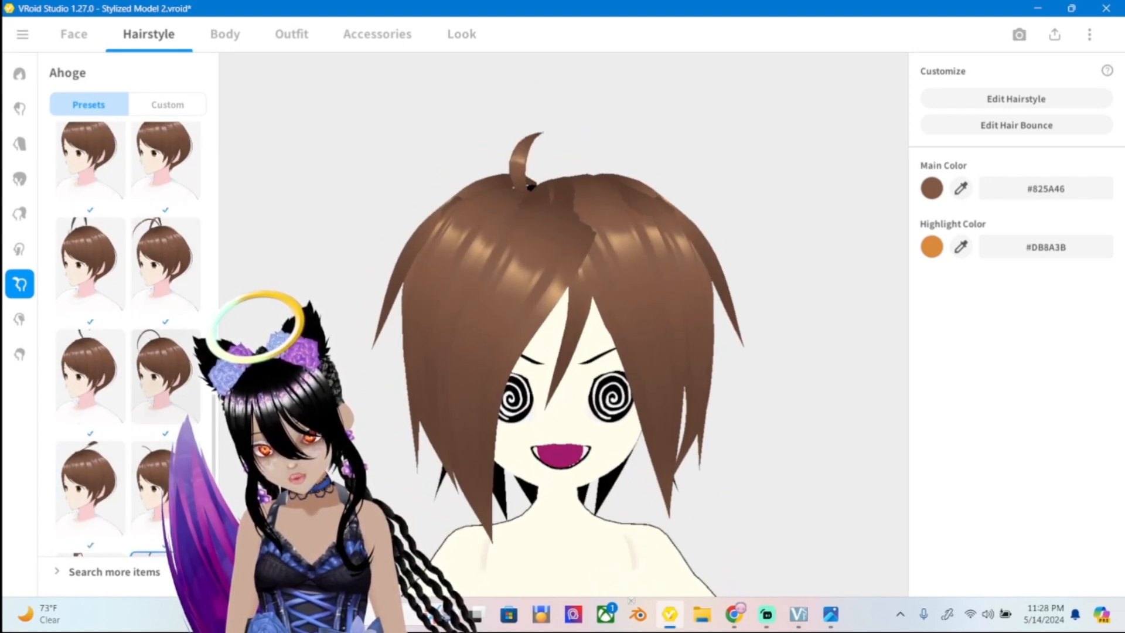
click(165, 377)
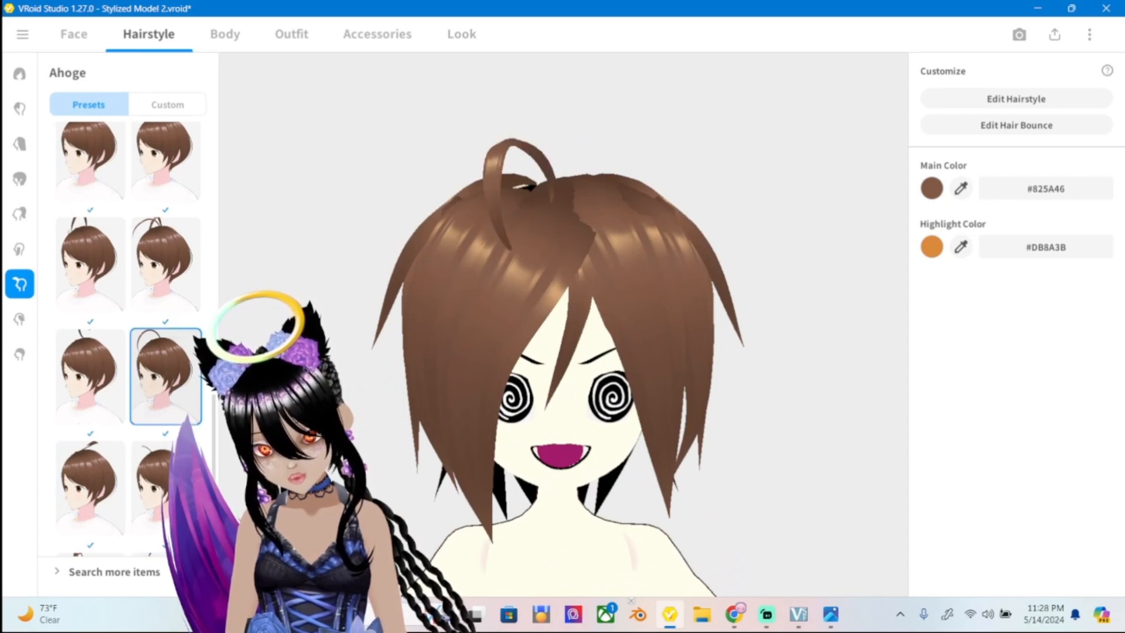
click(831, 615)
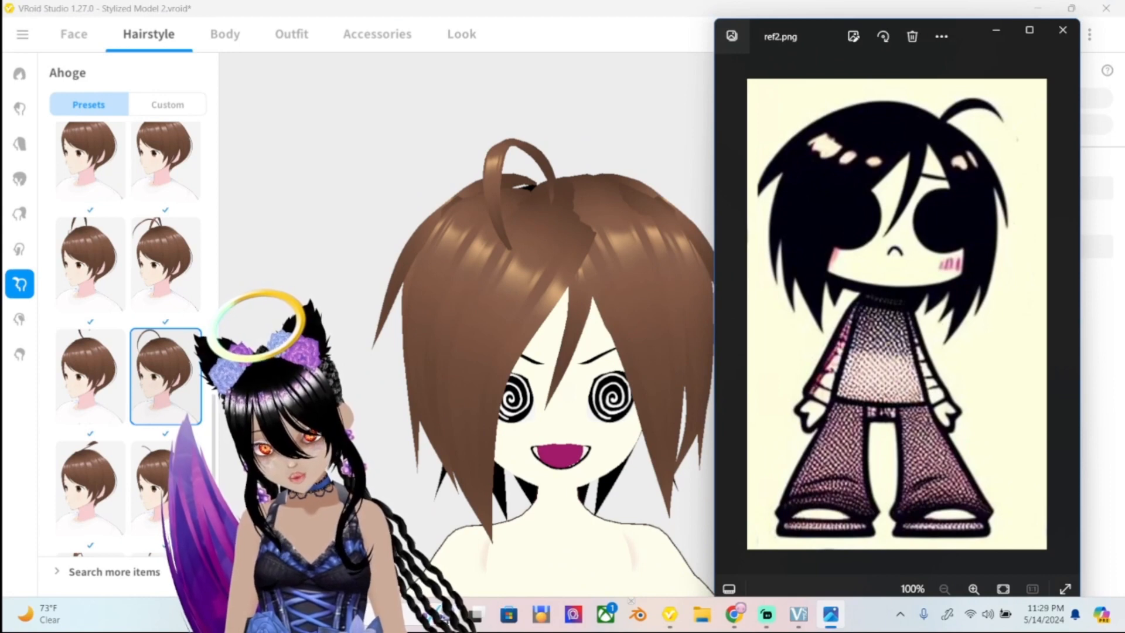
click(90, 375)
click(91, 263)
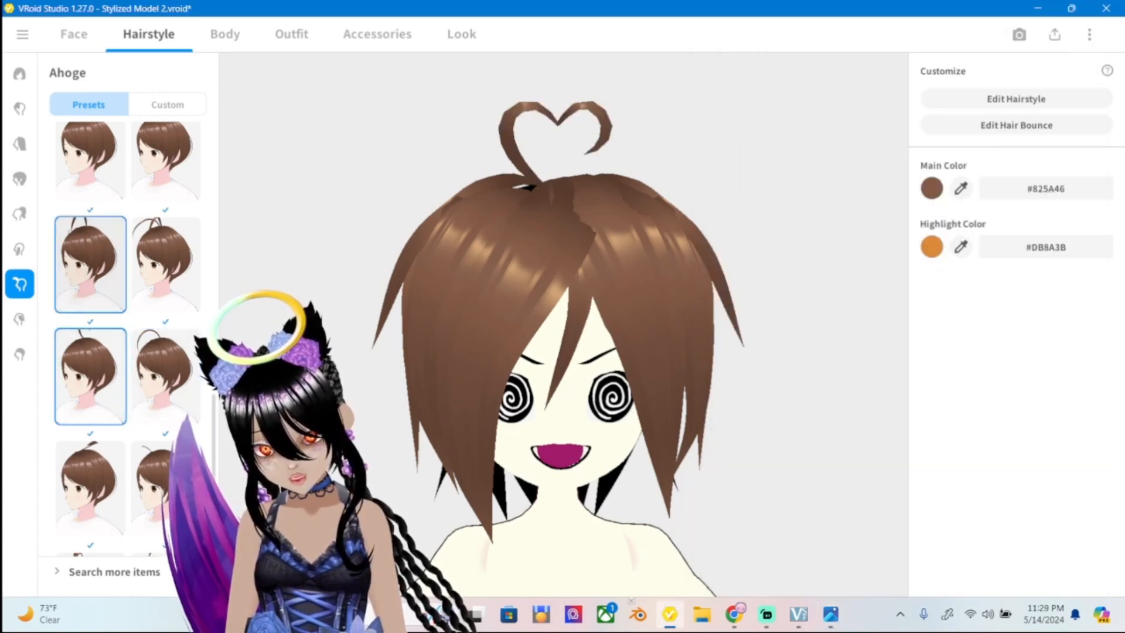
right_drag(562, 328, 586, 309)
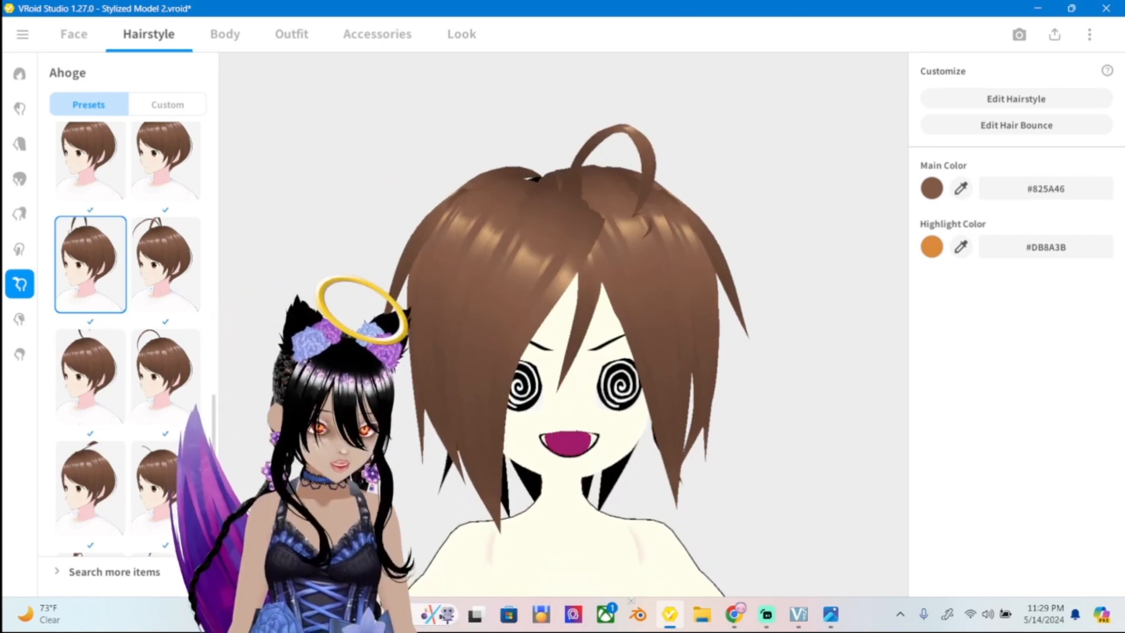
click(765, 613)
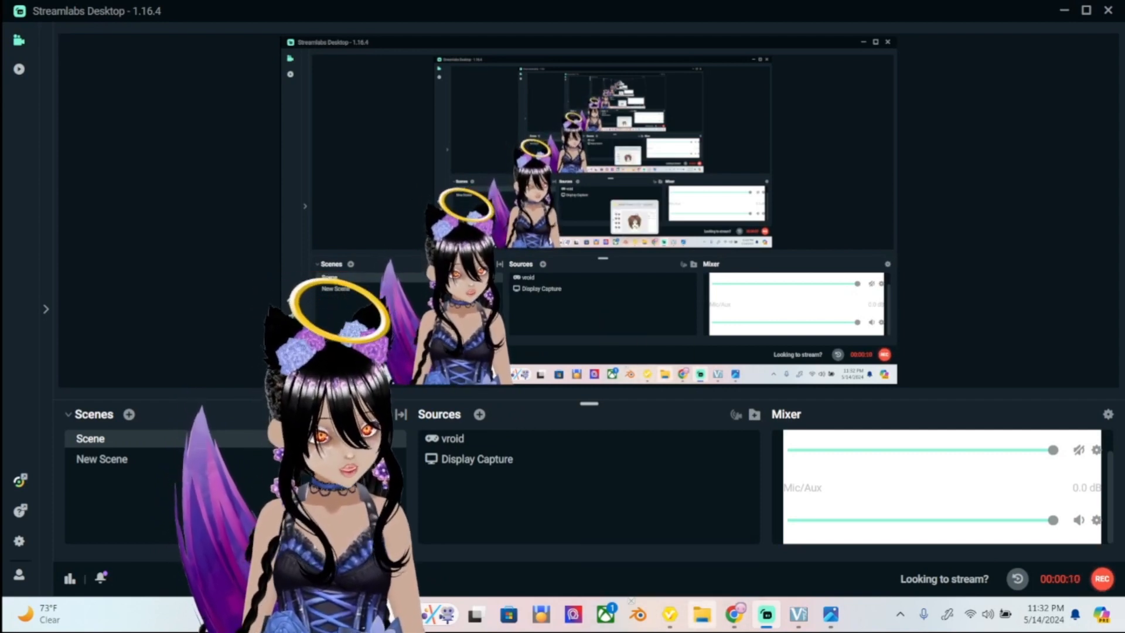
click(669, 614)
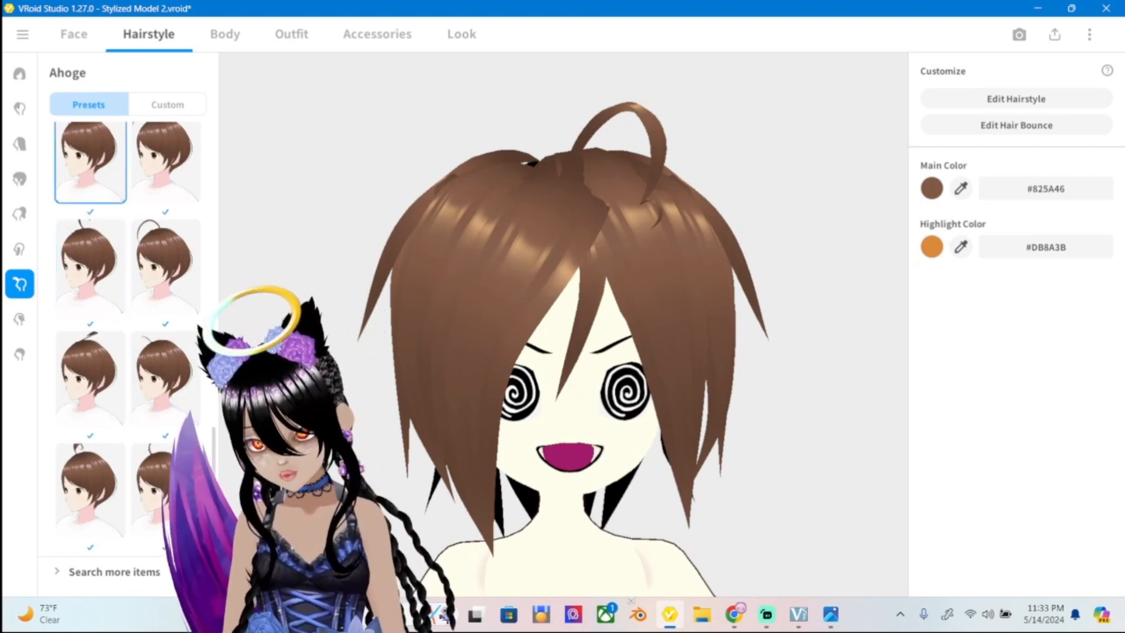
Apply the short upright curved ahoge preset, compare it with ref2.png, and frame the head from the front.
click(158, 486)
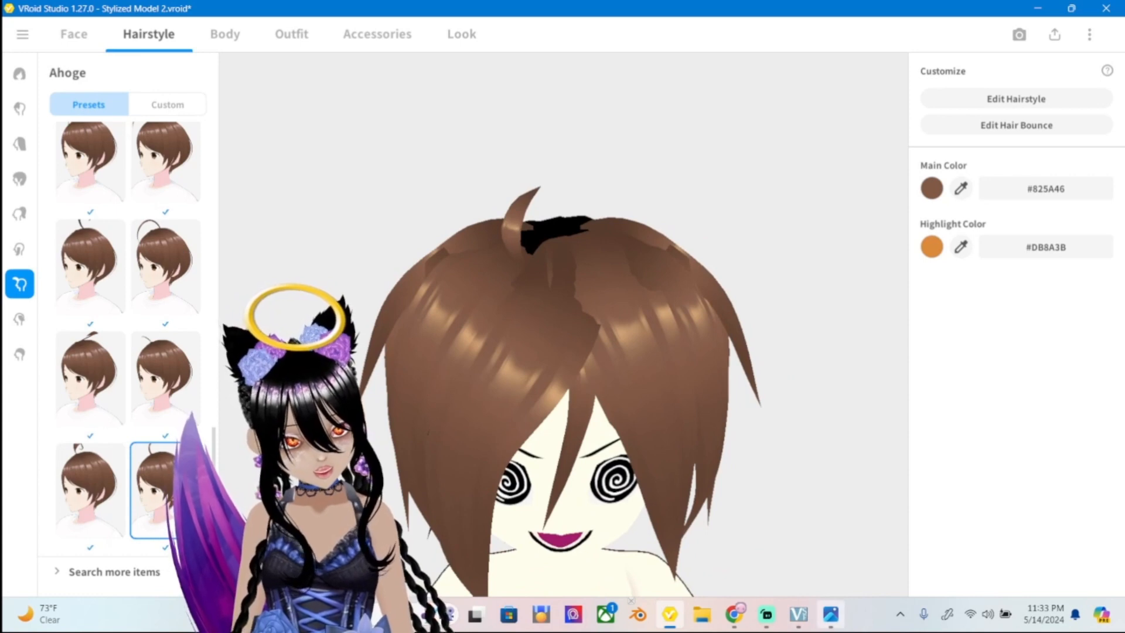
click(831, 613)
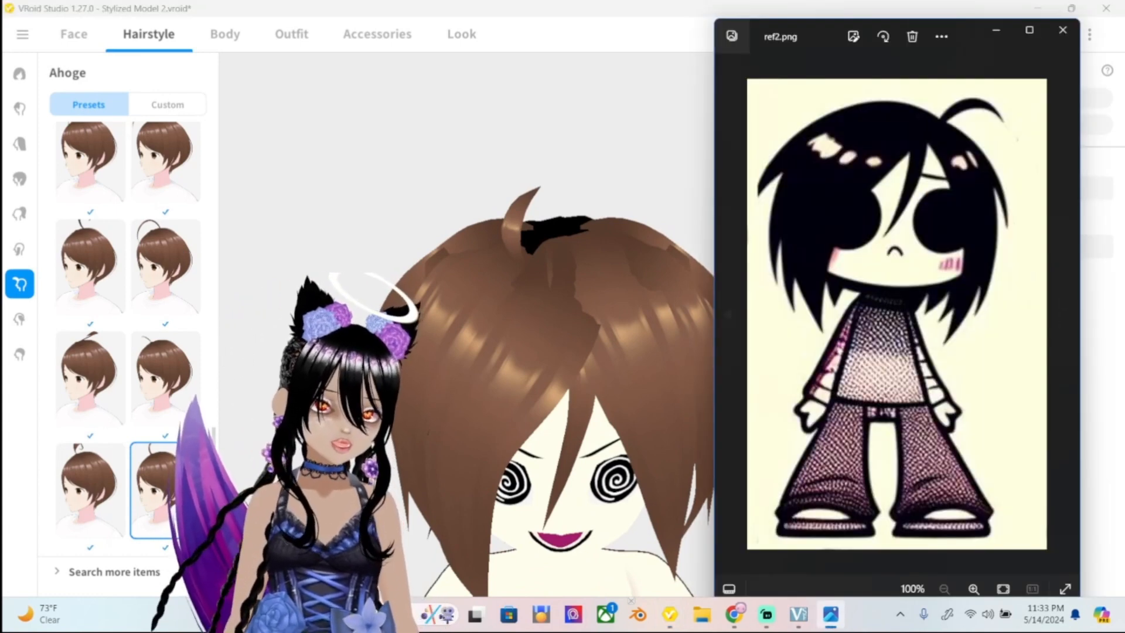
key(alt+Tab)
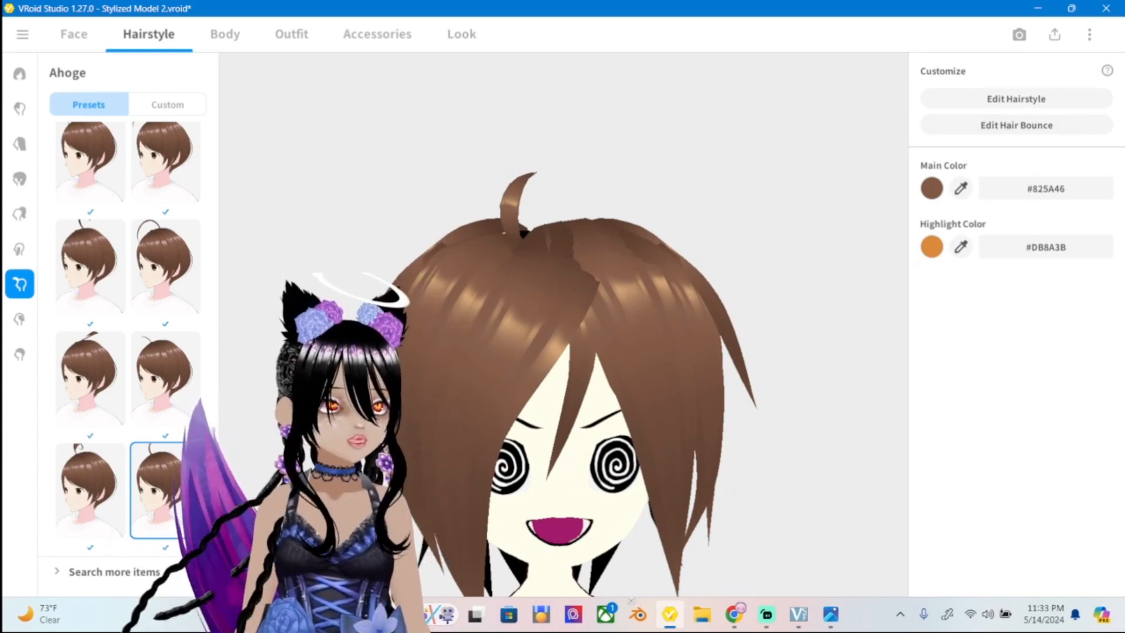
middle_drag(563, 381, 539, 343)
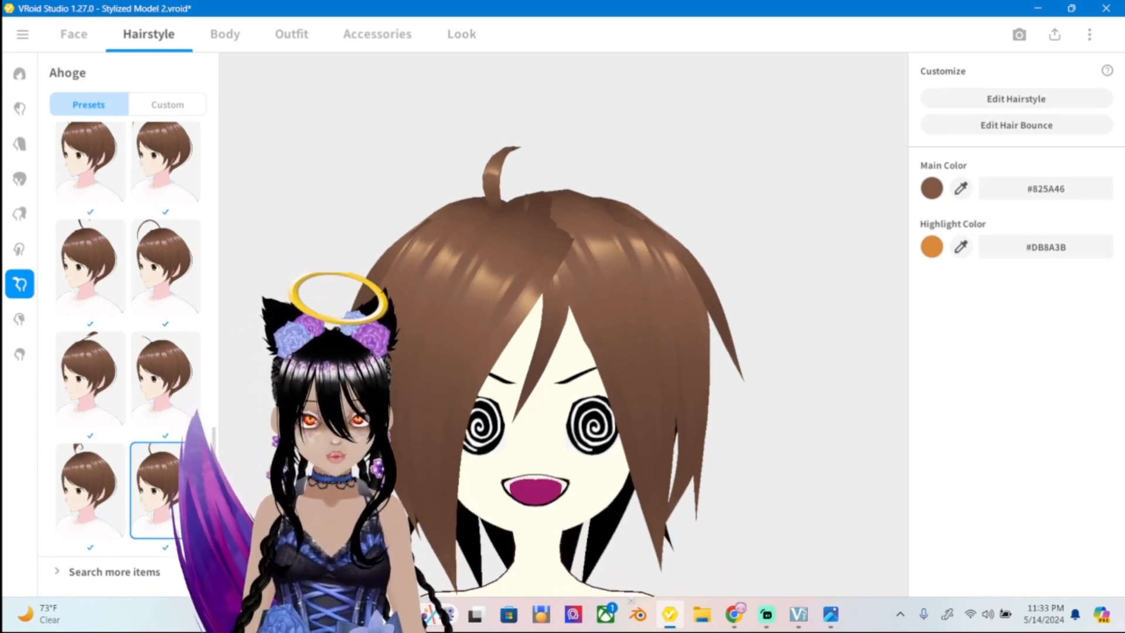
Open the ahoge in the hair editor and move Freehand Group 1 sideways toward the parting.
click(1016, 98)
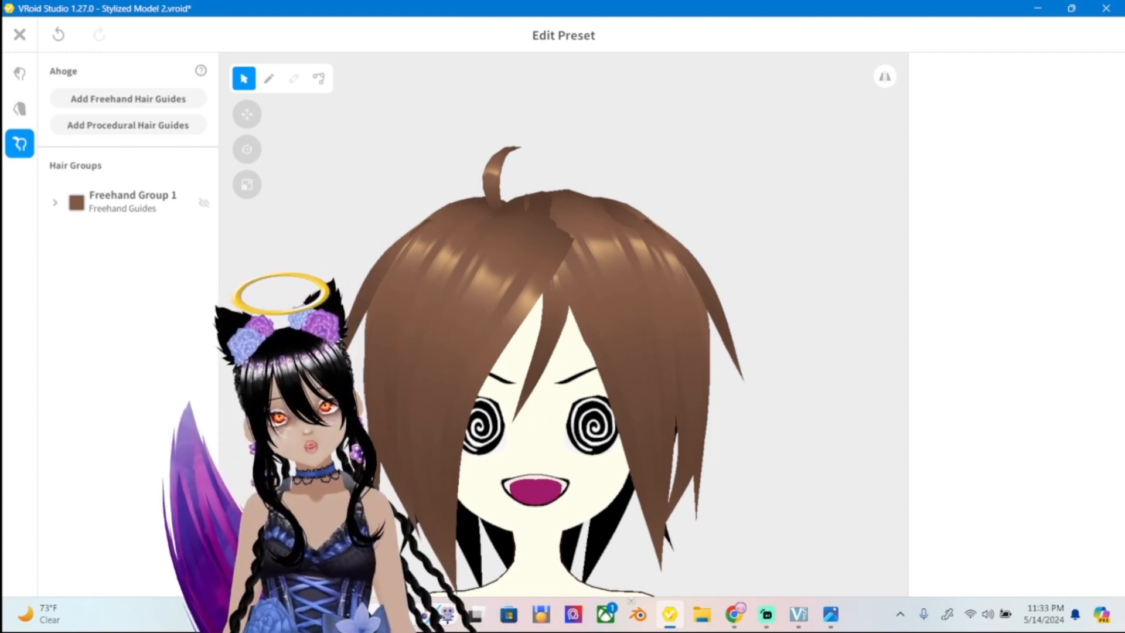
scroll(563, 324, up, 3)
scroll(563, 324, down, 3)
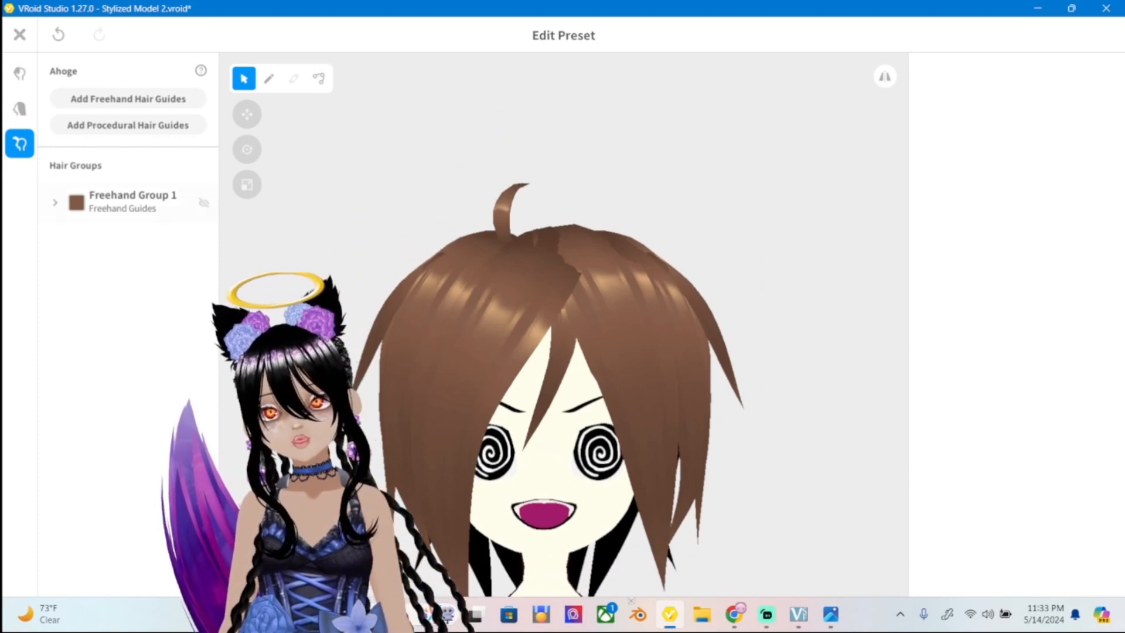
click(132, 202)
scroll(563, 325, up, 3)
mouse_move(563, 324)
right_down()
mouse_move(551, 410)
mouse_move(563, 324)
right_up()
scroll(563, 324, down, 2)
scroll(563, 324, up, 2)
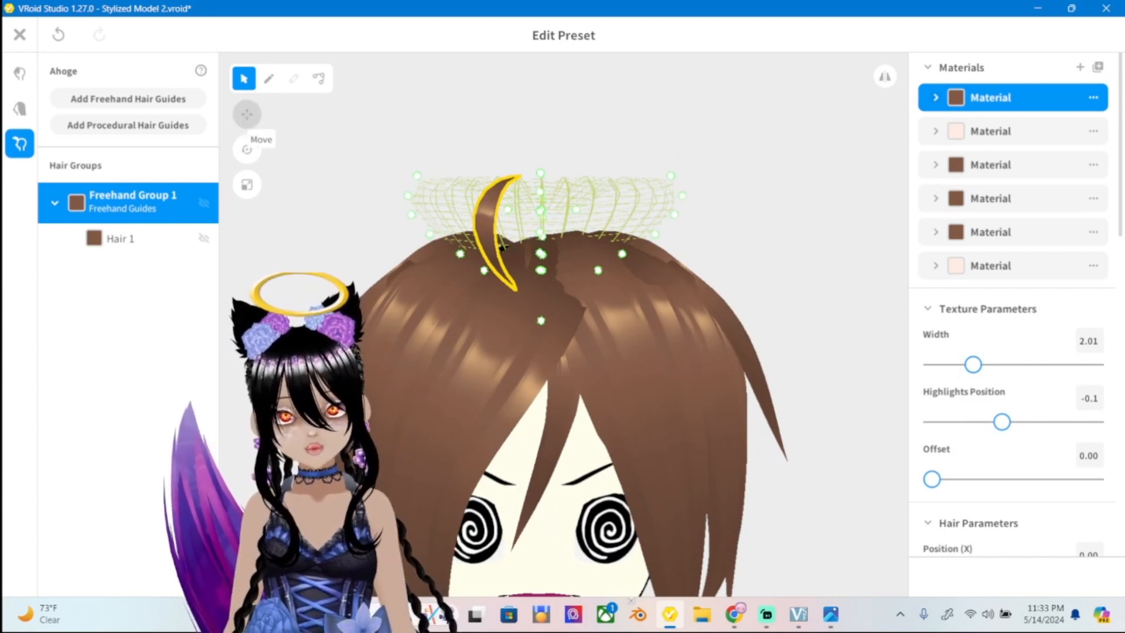
click(247, 115)
drag(449, 264, 502, 264)
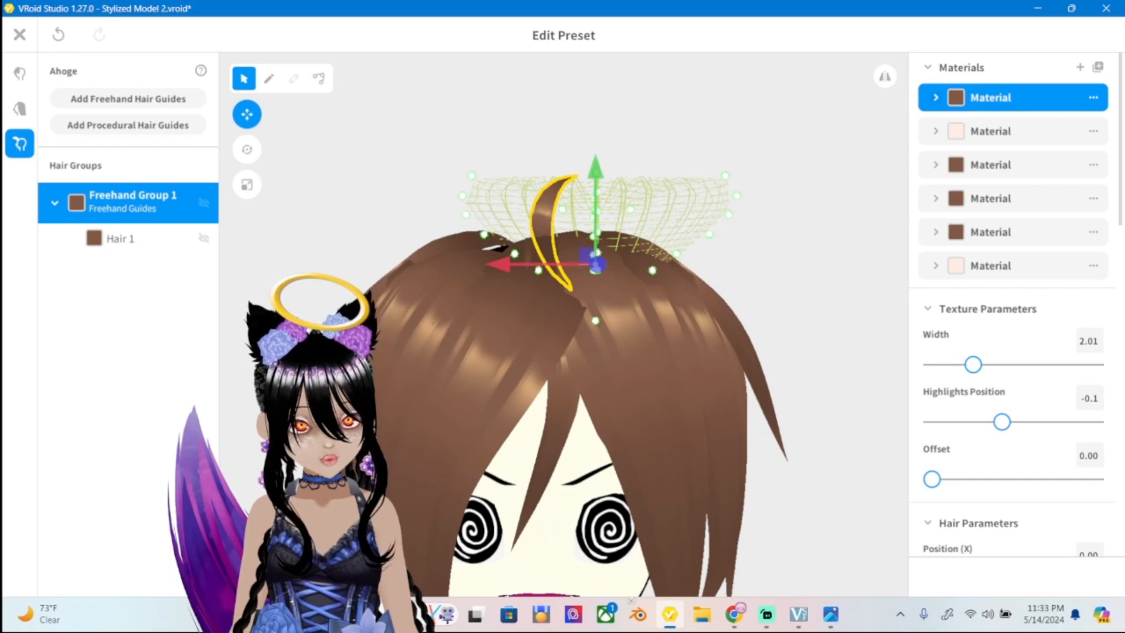
Raise Freehand Group 1 slightly on the crown of the head.
scroll(564, 324, up, 2)
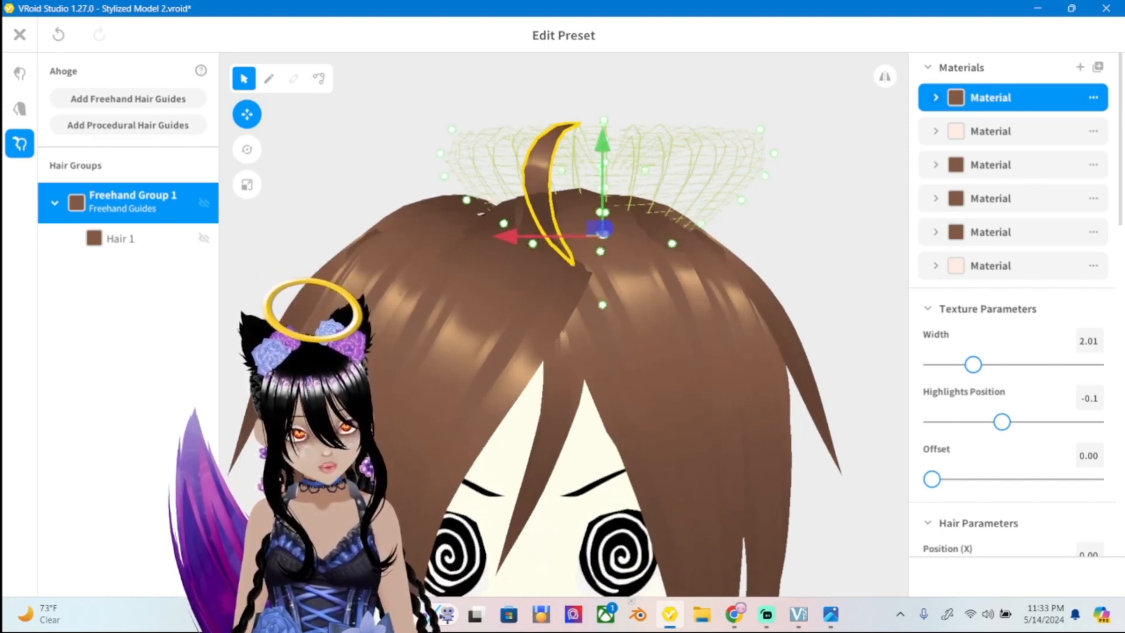
right_drag(580, 293, 563, 307)
drag(581, 205, 581, 185)
scroll(564, 324, down, 2)
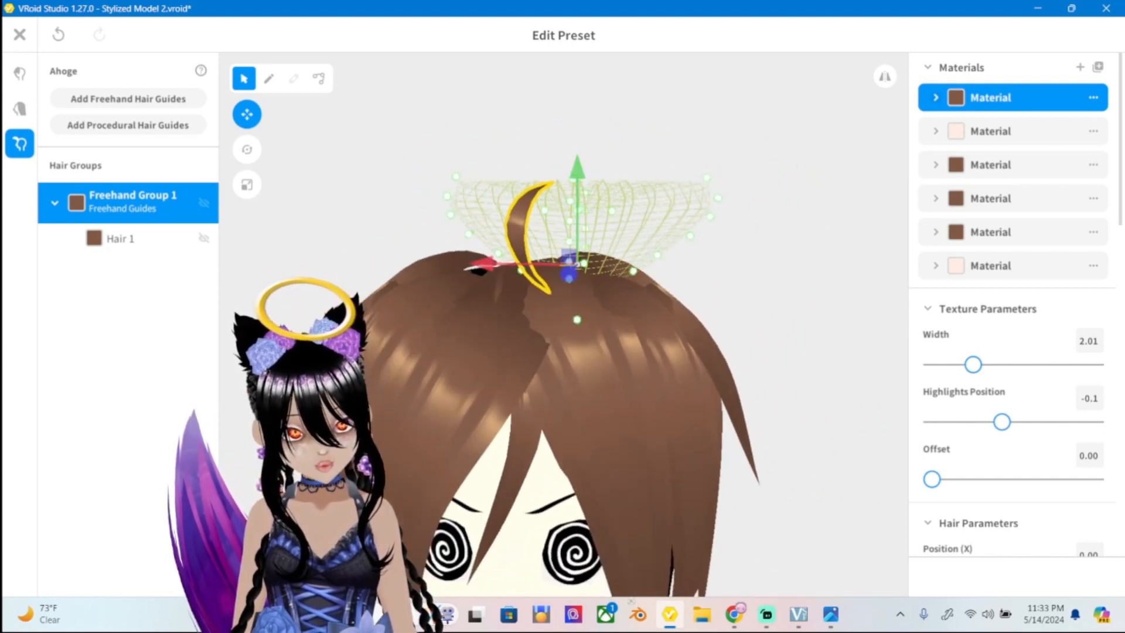
Rotate Freehand Group 1 in the front view so the ahoge arches sideways like the one in ref2.png.
click(831, 614)
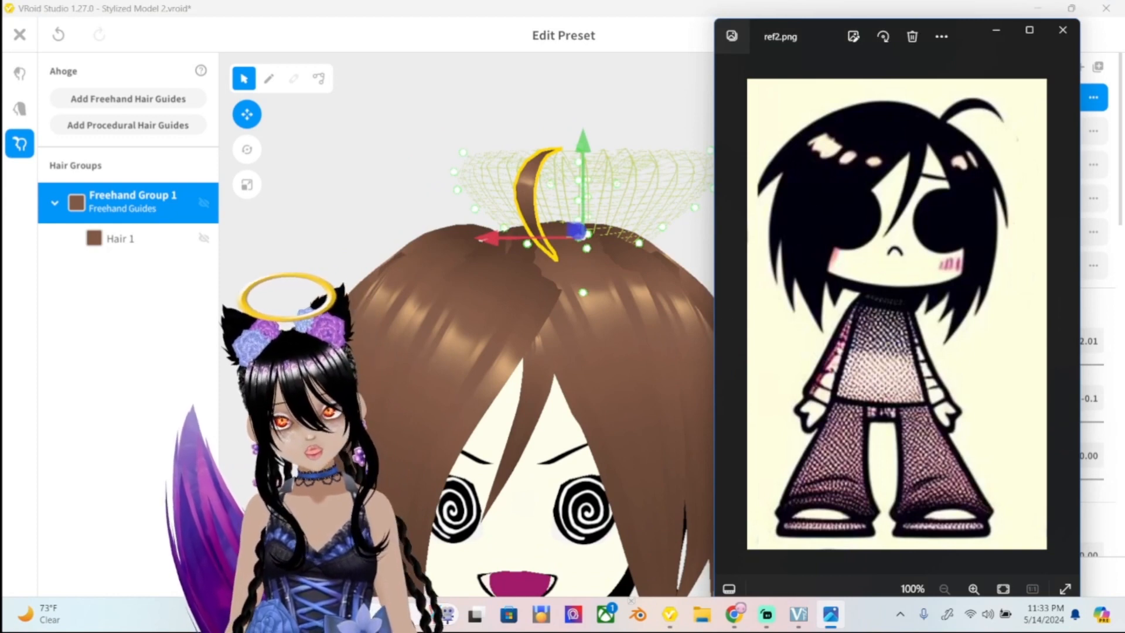
click(246, 149)
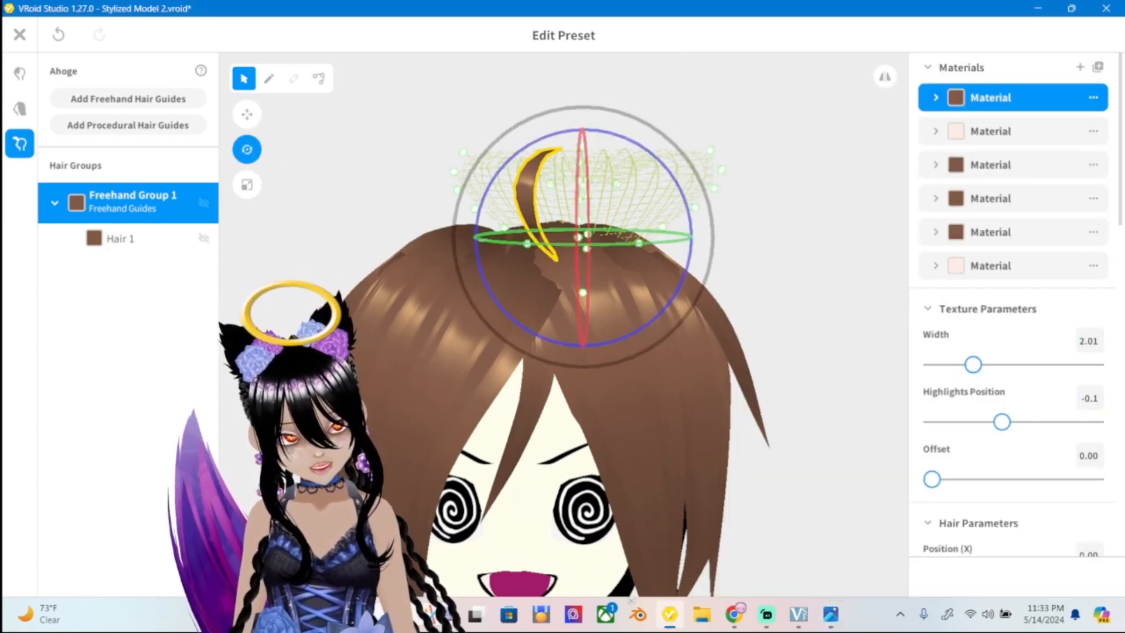
drag(460, 193, 466, 183)
drag(583, 107, 675, 145)
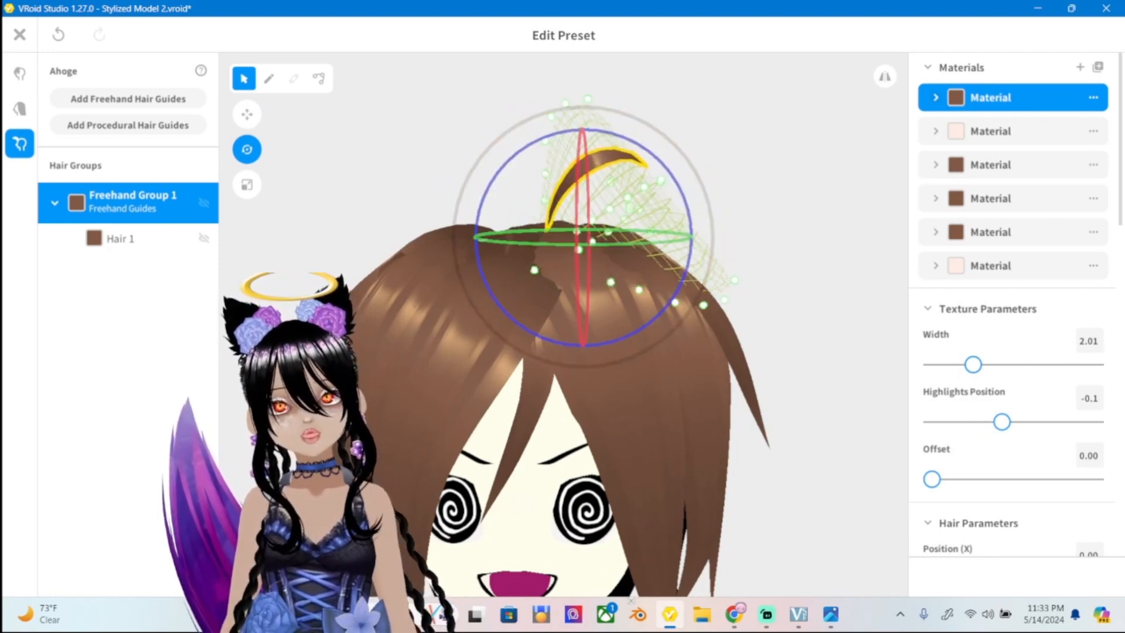
Lower Freehand Group 1 slightly, compare it with ref2.png, and shift it sideways toward the parting.
click(247, 114)
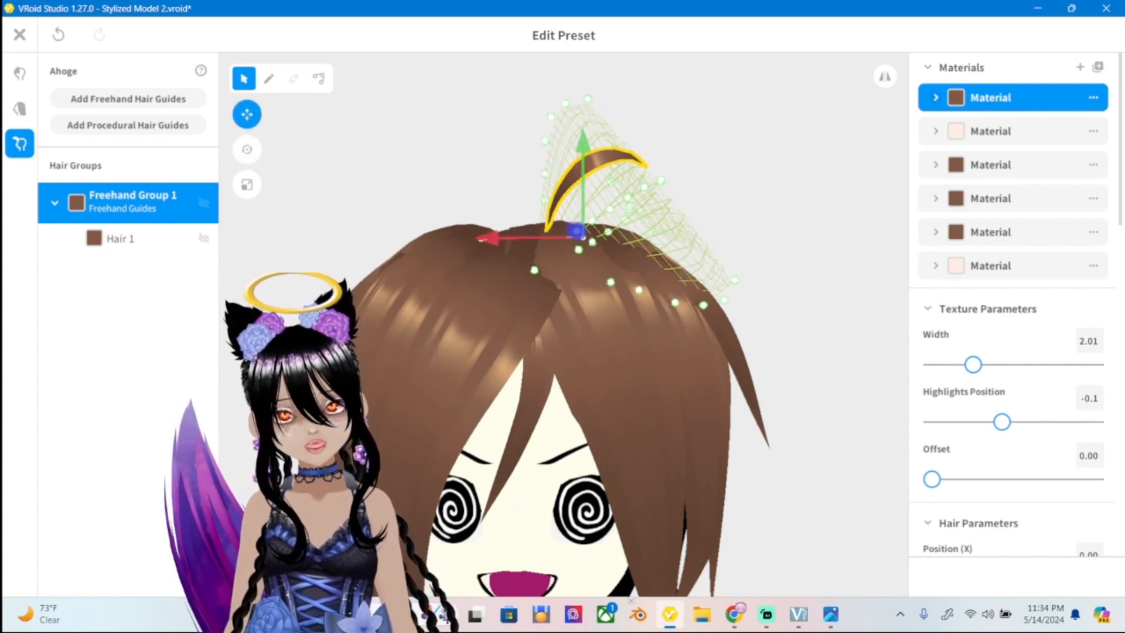
drag(583, 144, 583, 152)
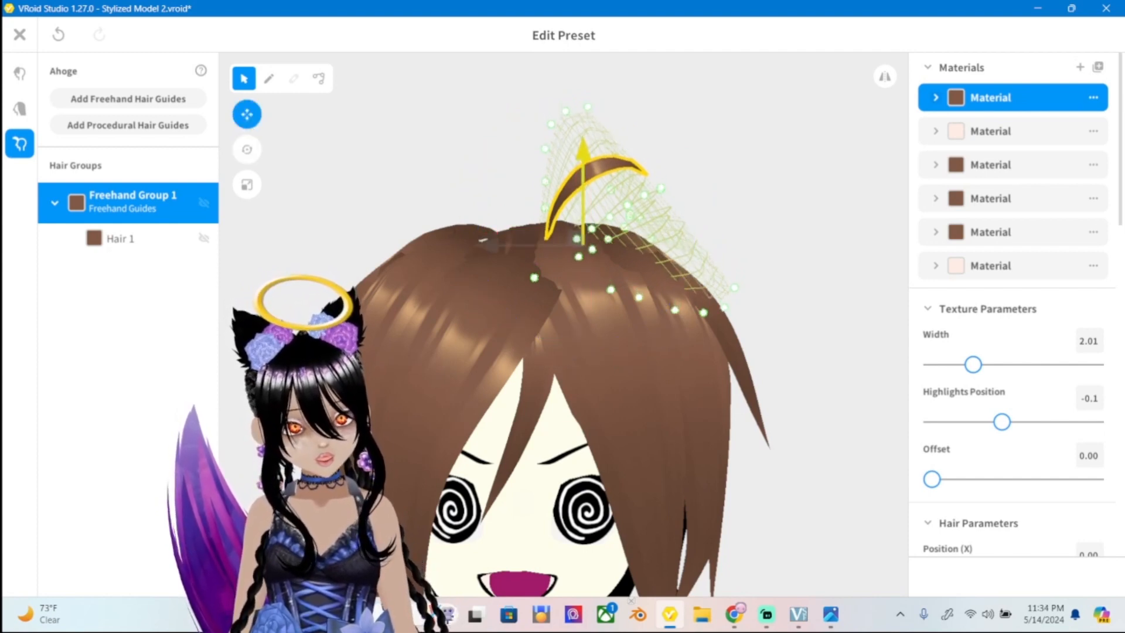
click(830, 614)
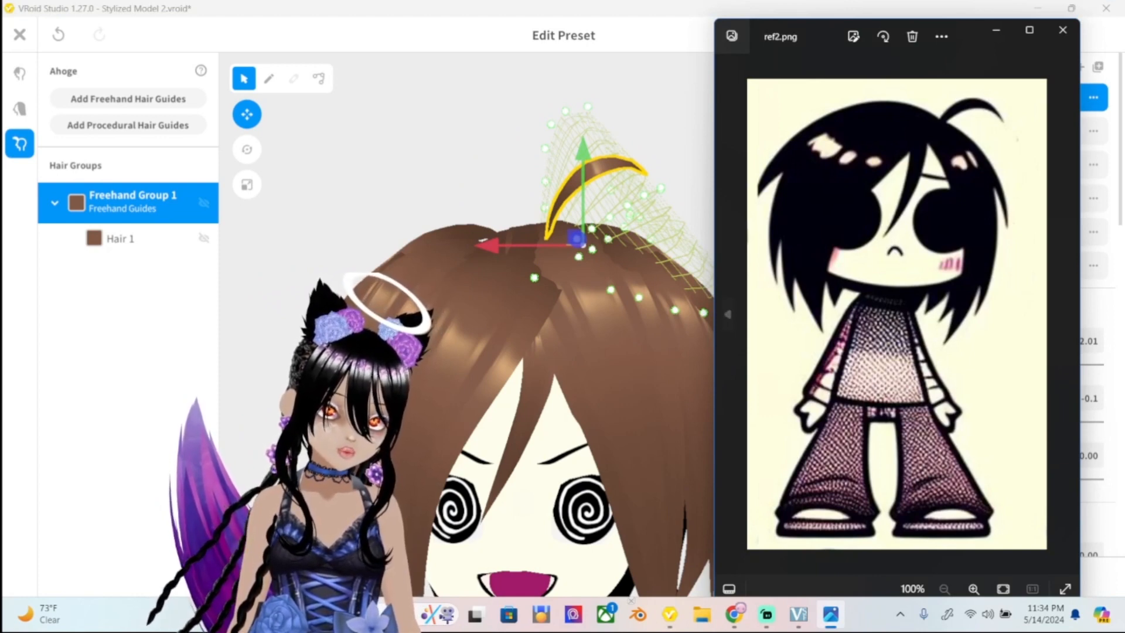
click(830, 613)
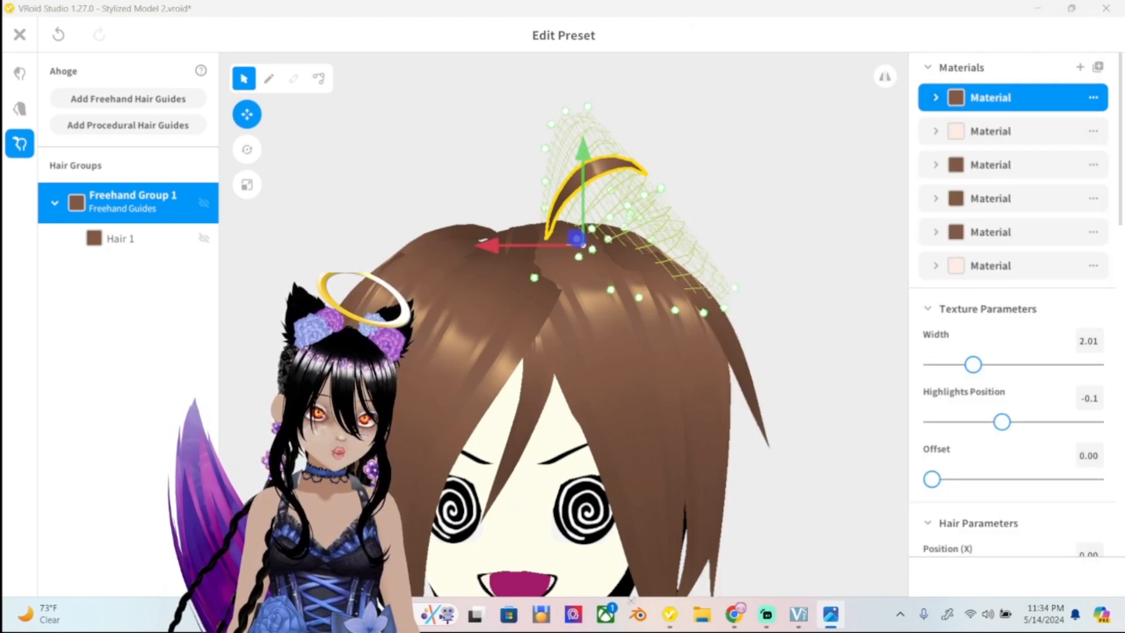
drag(492, 245, 475, 245)
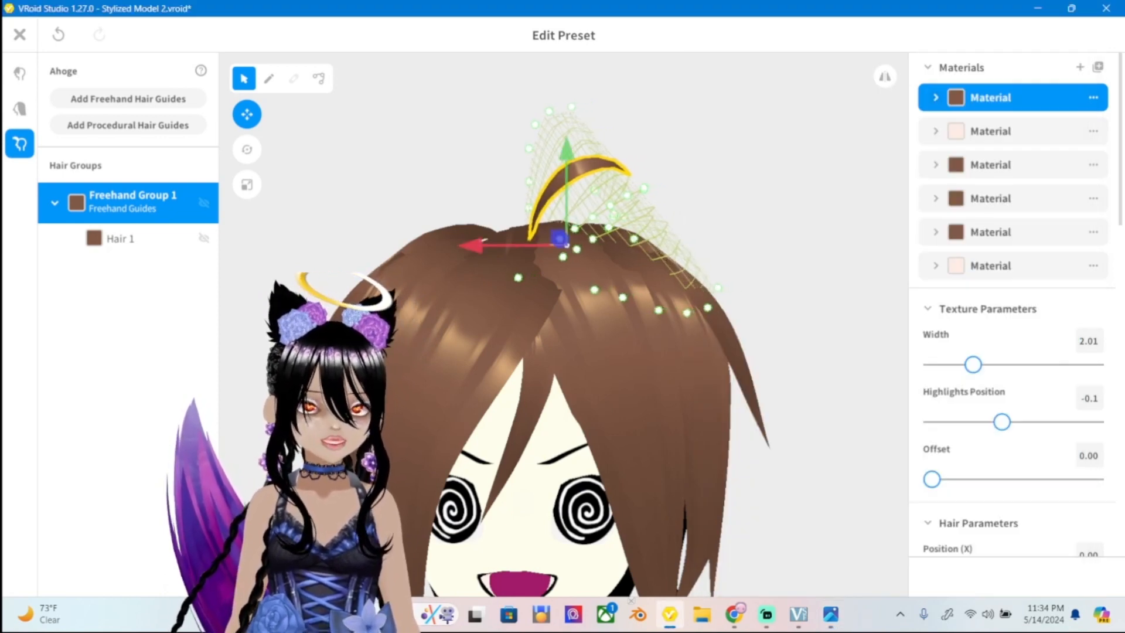
Try raising the Height of Freehand Group 1's guide to 0.43 and nudging it slightly, undoing each change.
scroll(1013, 305, down, 10)
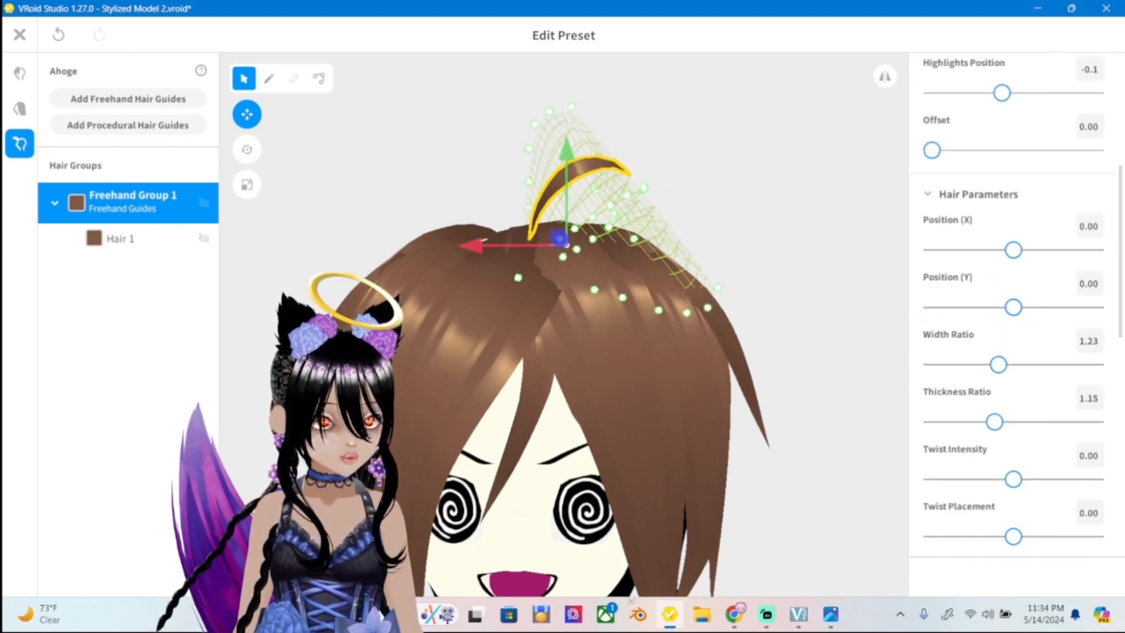
scroll(1012, 305, down, 2)
scroll(1012, 305, up, 6)
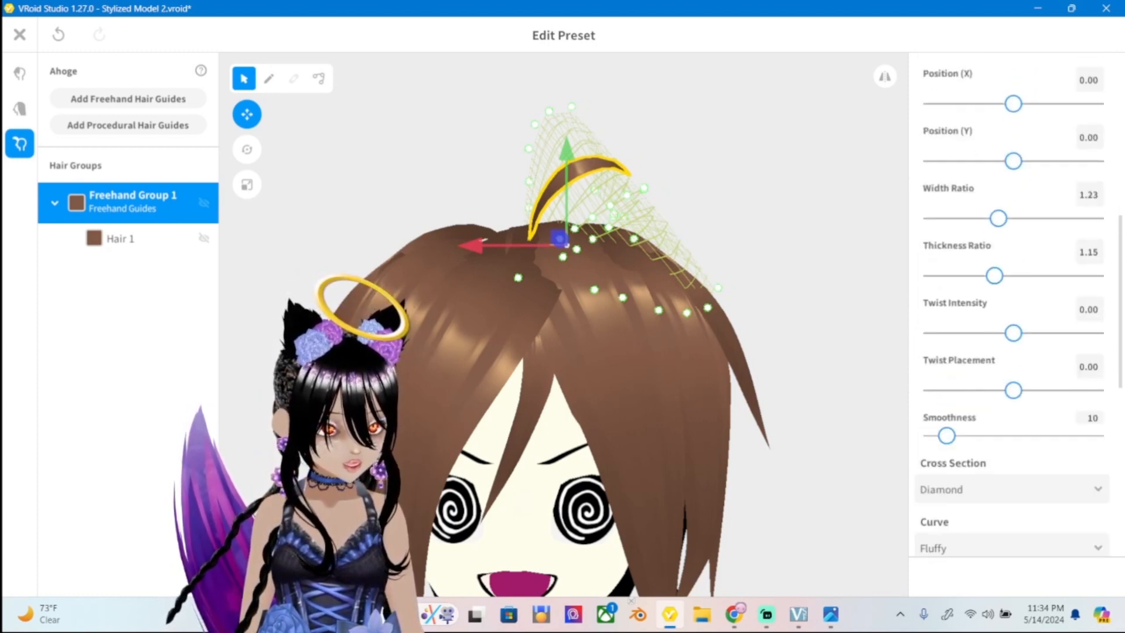
scroll(1012, 305, down, 8)
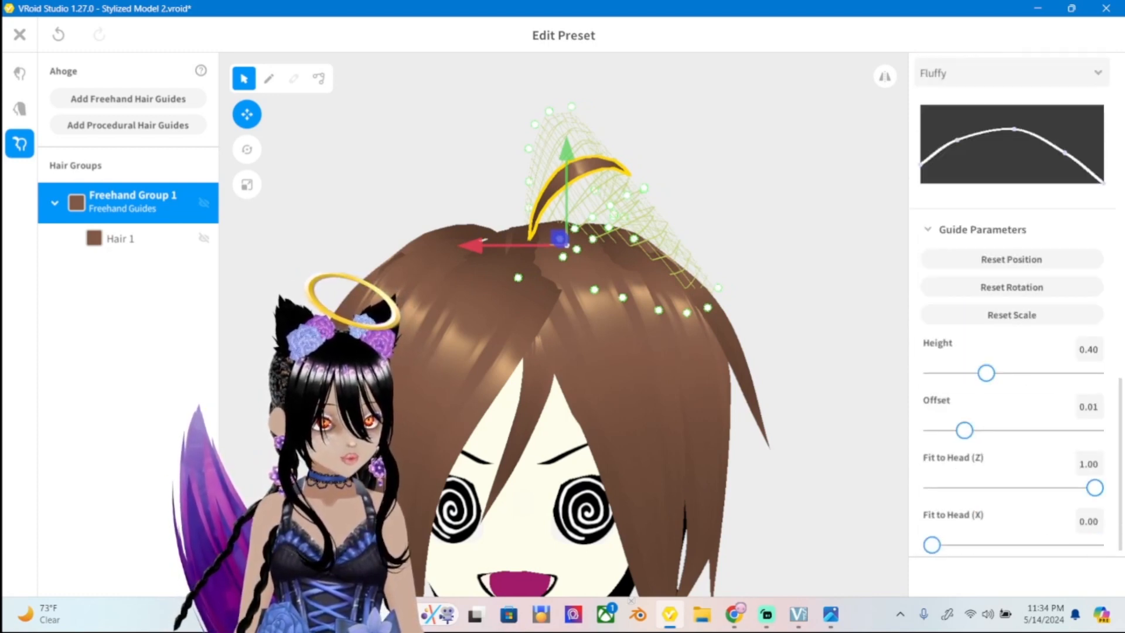
drag(986, 373, 993, 373)
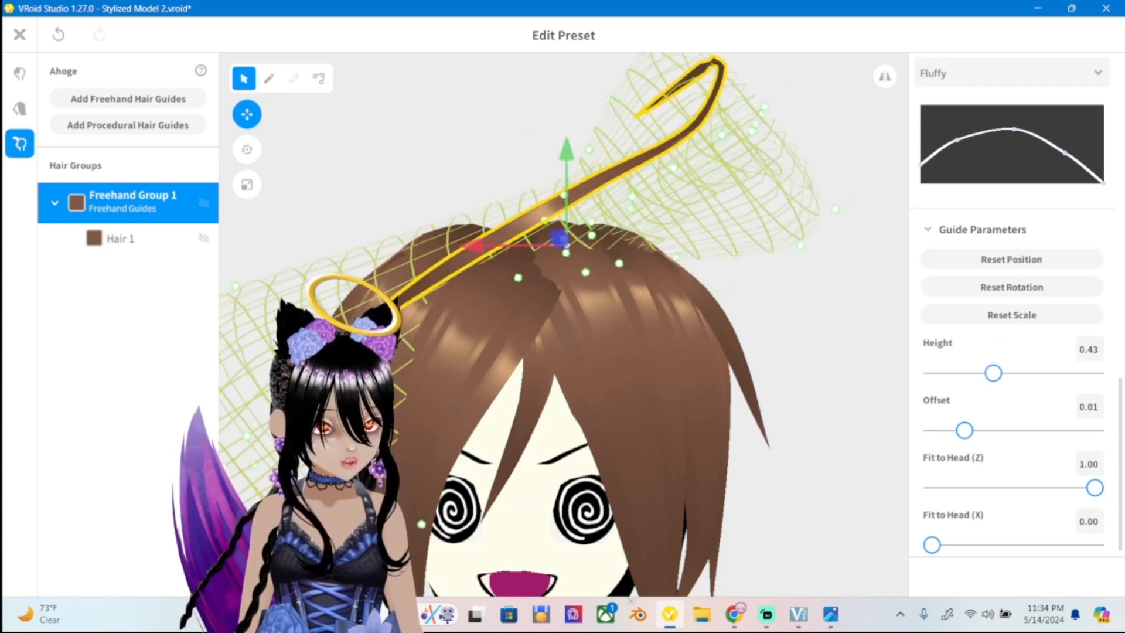
key(ctrl+z)
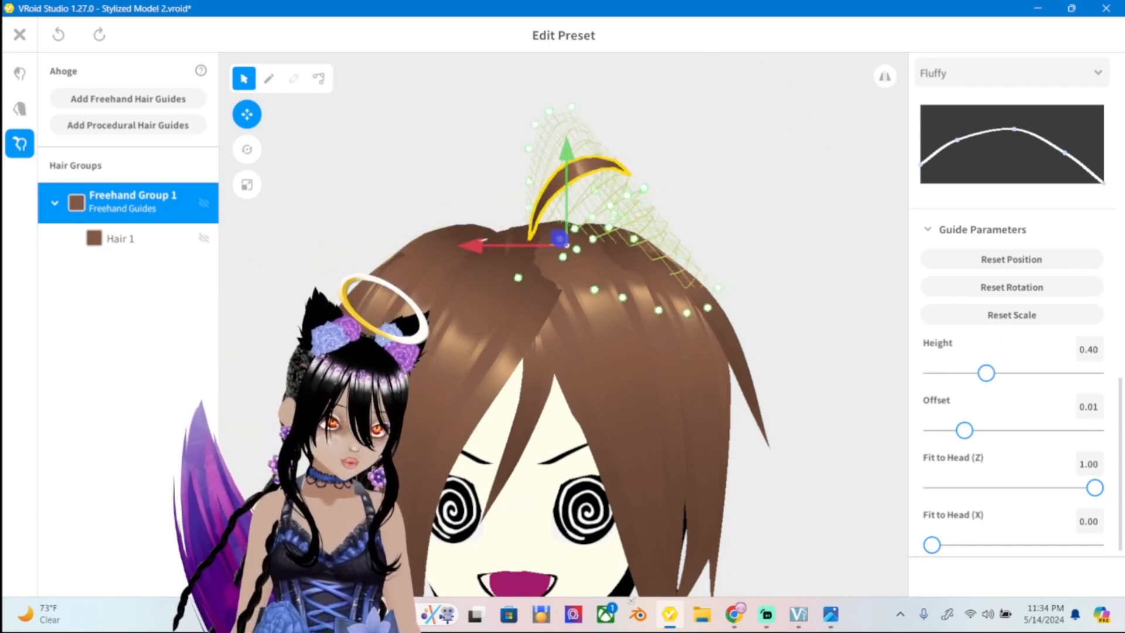
key(ctrl+y)
key(ctrl+z)
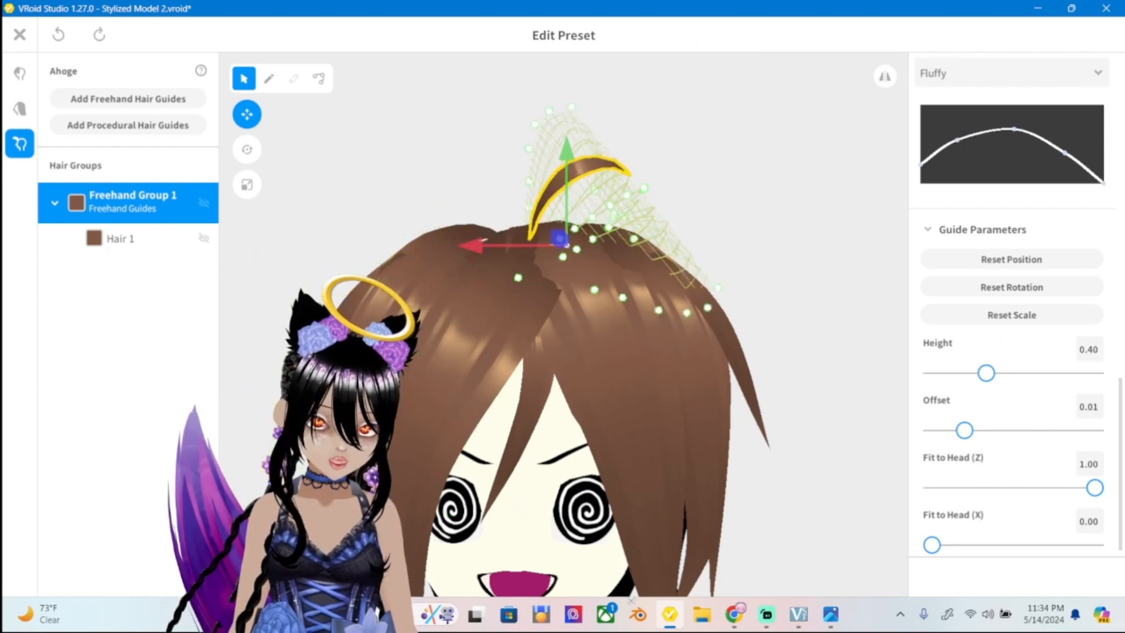
drag(987, 373, 988, 373)
key(ctrl+z)
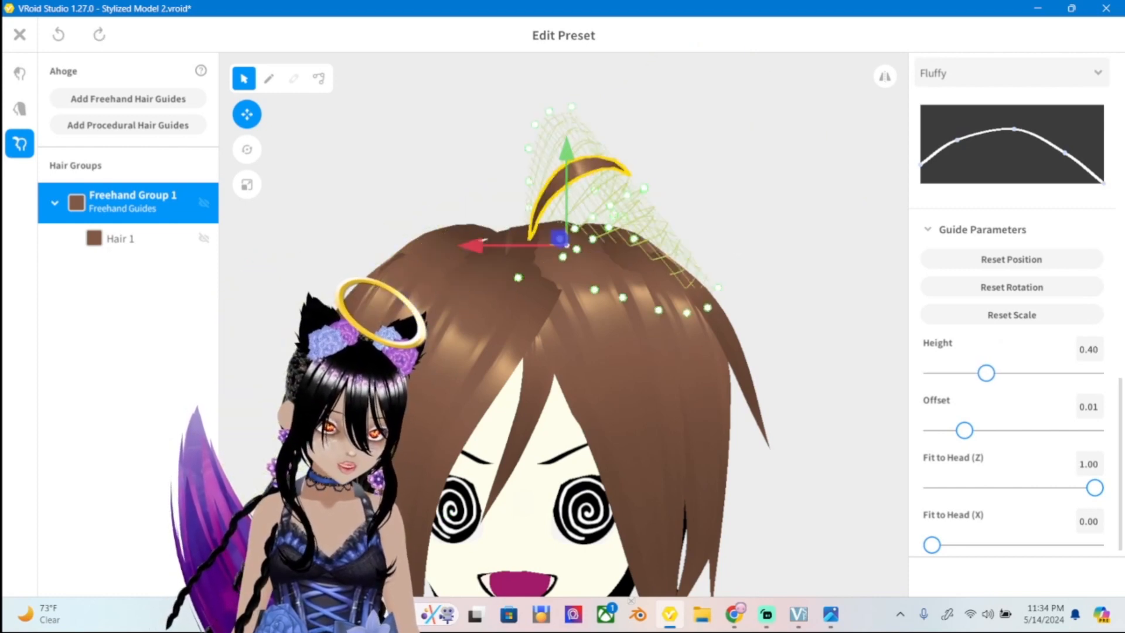
Try a higher guide Offset and a Fit to Head (X) of 0.18, undoing both changes.
drag(964, 430, 968, 430)
key(ctrl+z)
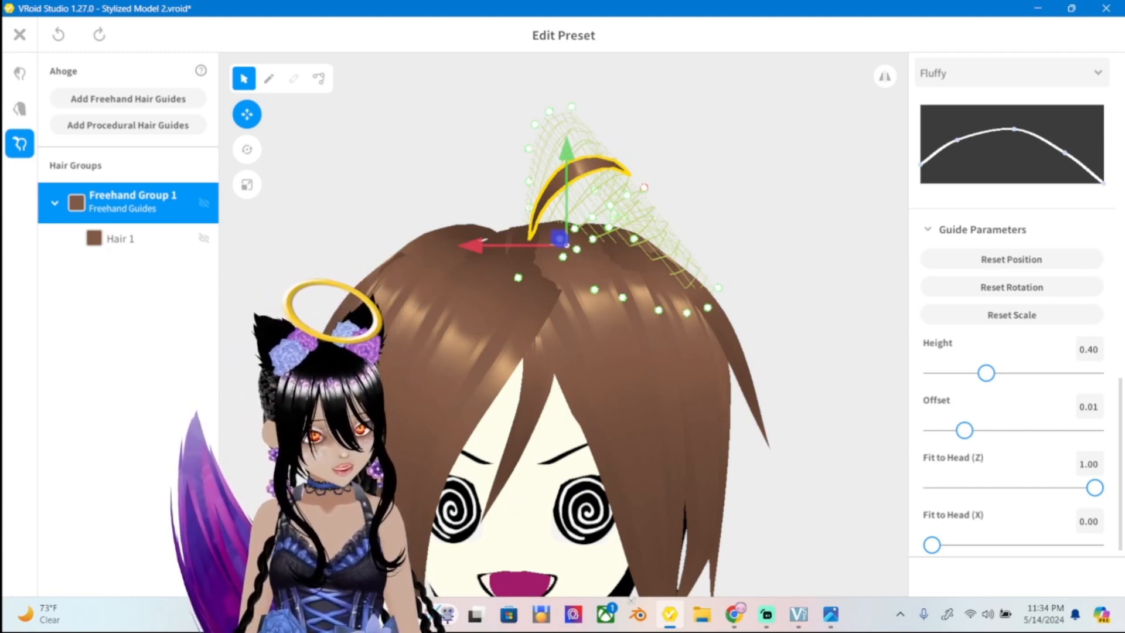
scroll(1015, 303, down, 1)
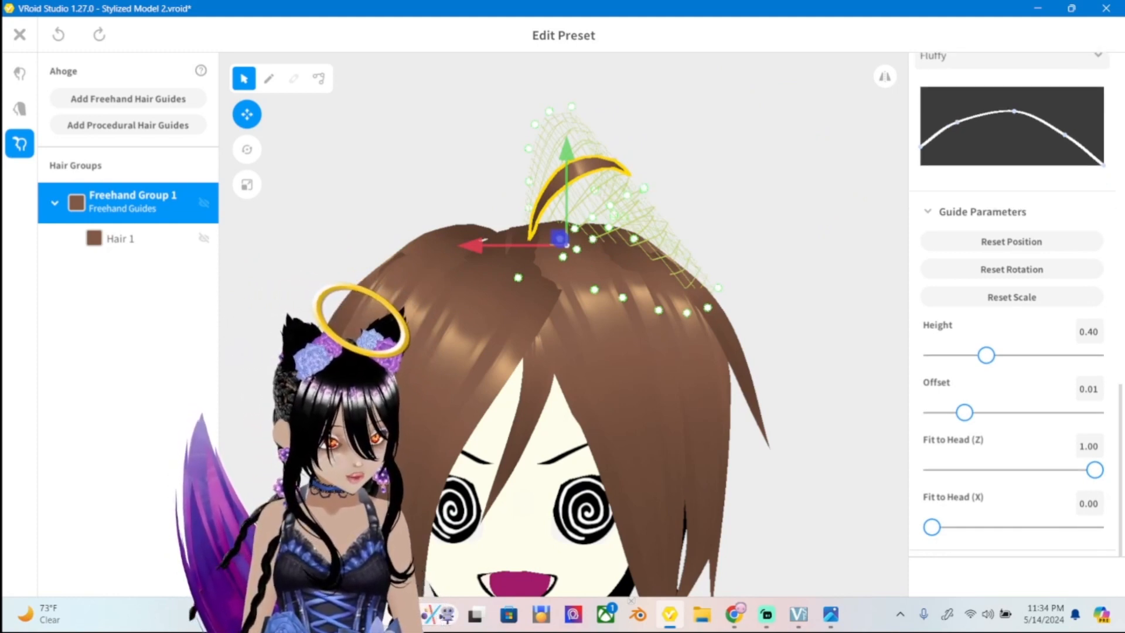
drag(932, 527, 962, 526)
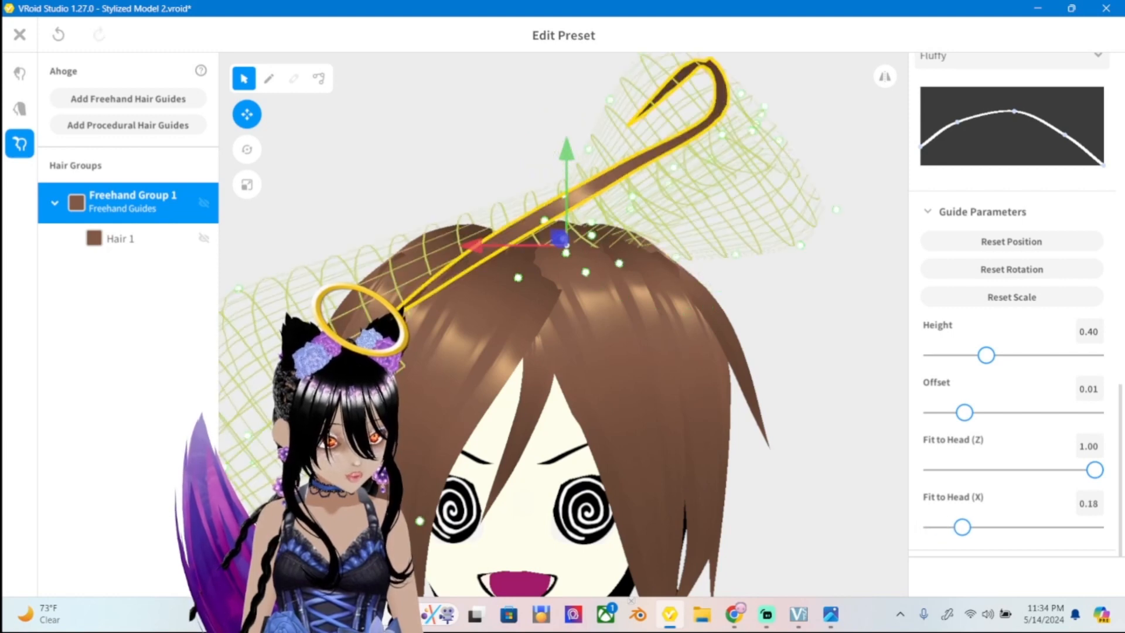
key(ctrl+z)
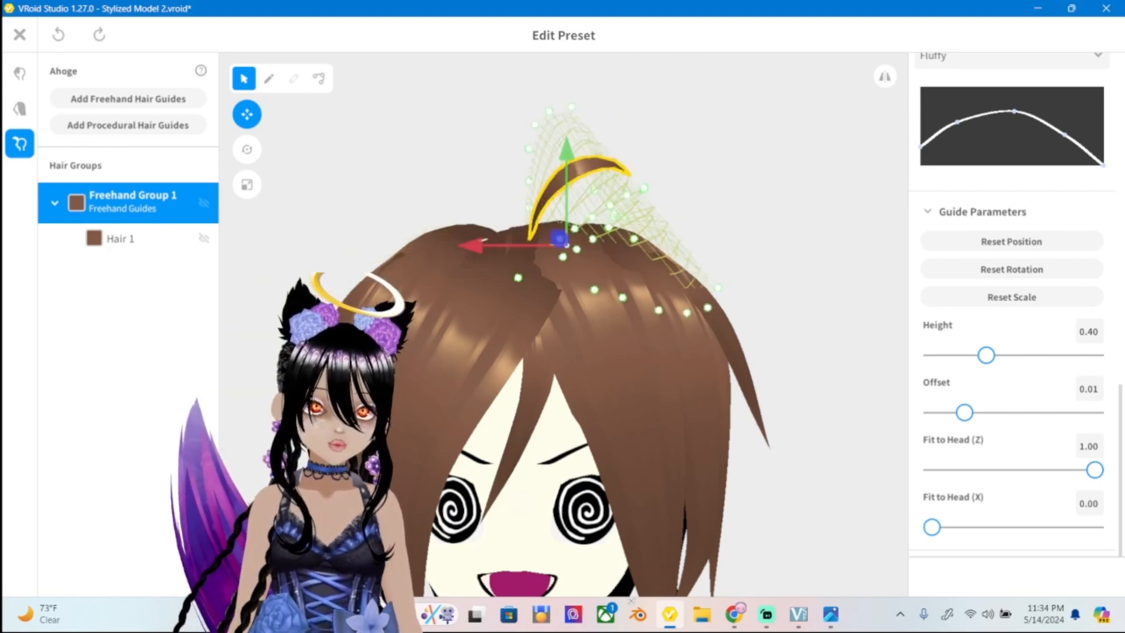
Pull a control point on the side of the guide mesh up and outward to widen the ahoge's arch, and lower the group slightly.
scroll(563, 316, up, 8)
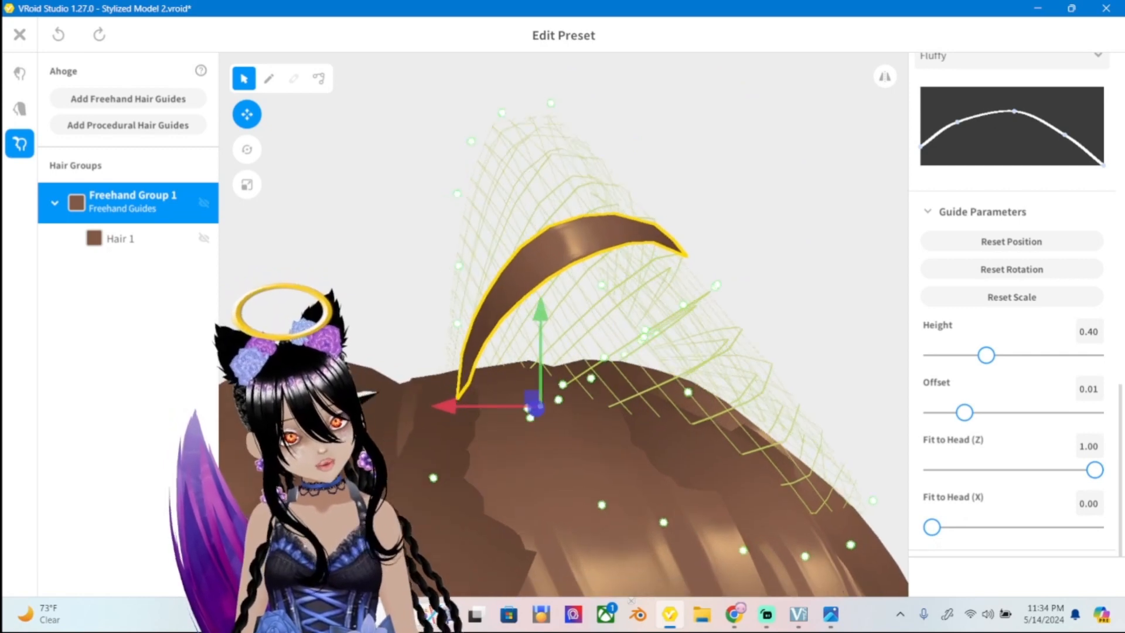
middle_drag(562, 316, 617, 289)
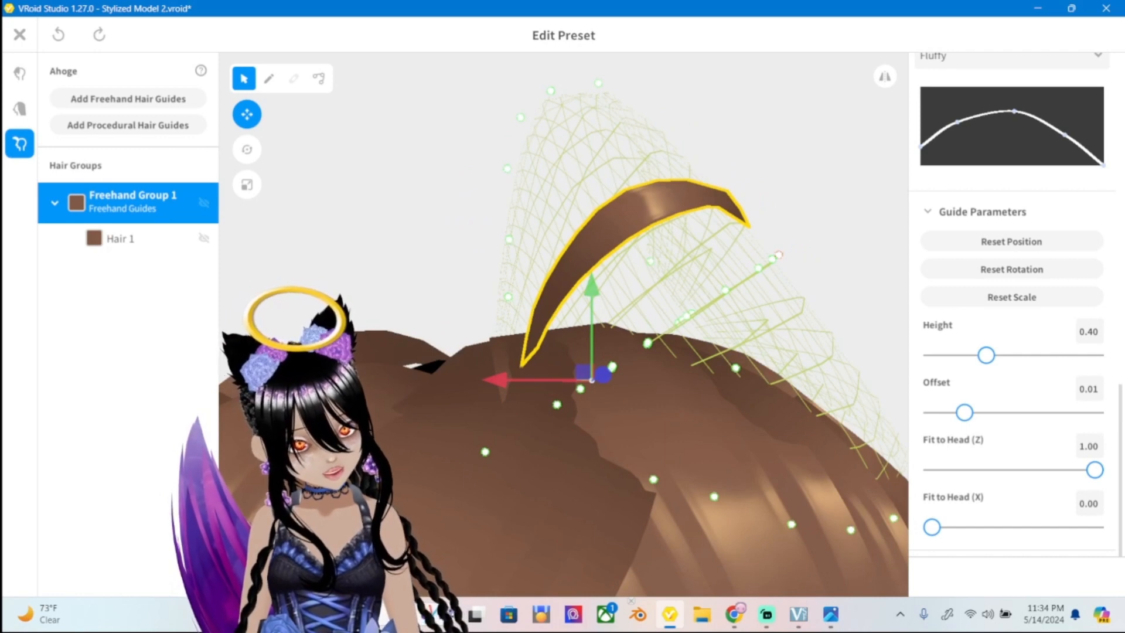
right_drag(618, 289, 317, 291)
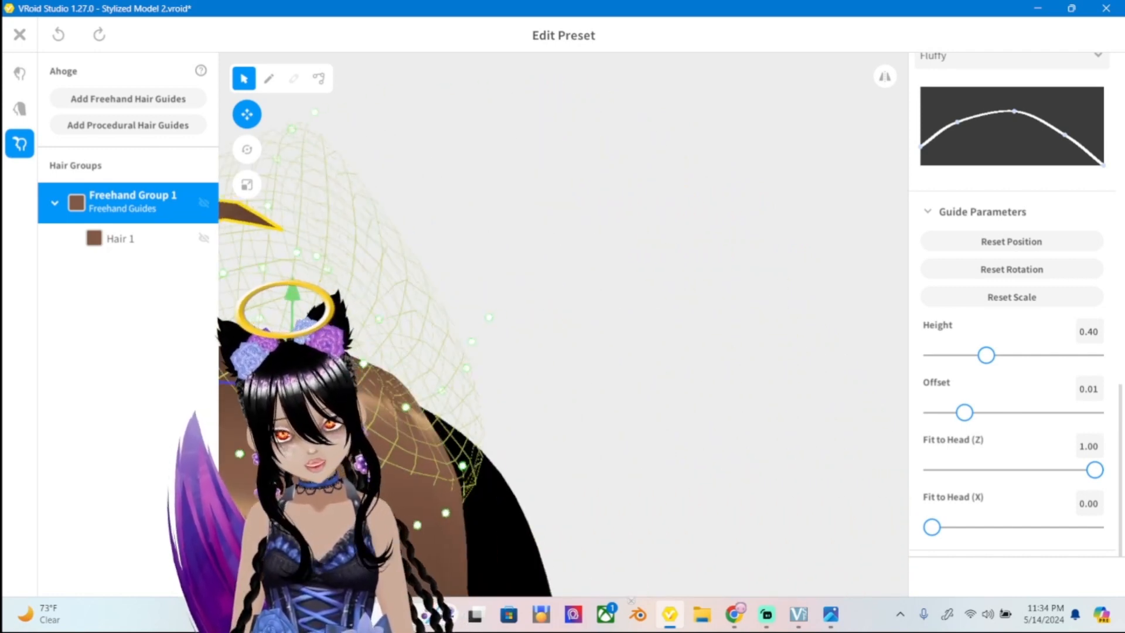
drag(317, 256, 410, 230)
right_drag(411, 229, 776, 200)
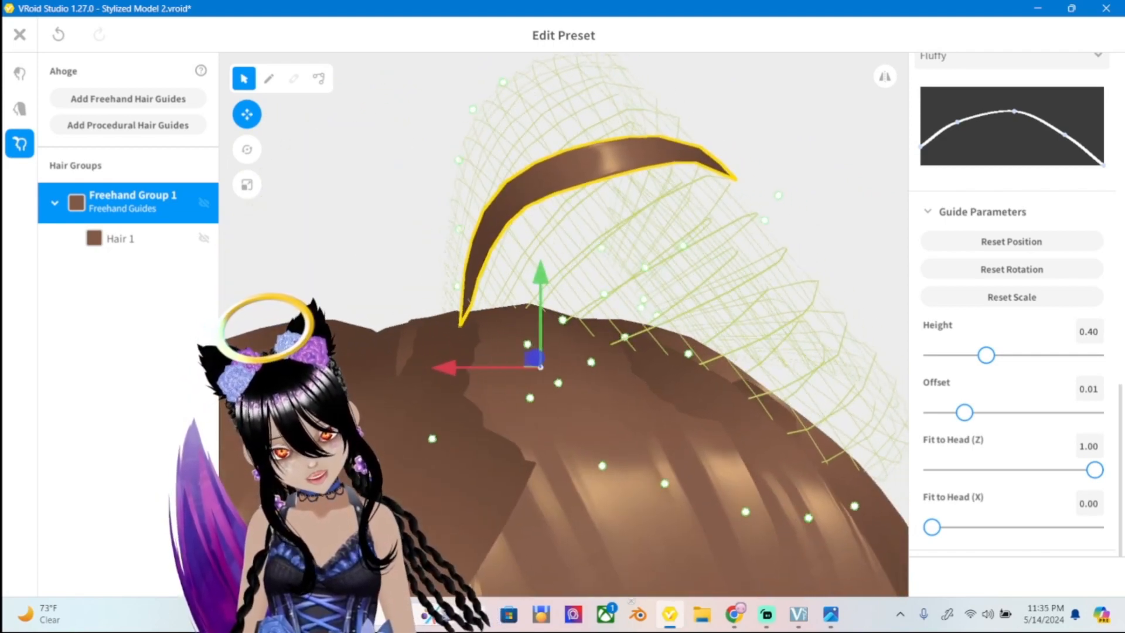
drag(540, 287, 541, 302)
Examine the ahoge's shape and its placement on the crown from the front, both close up and from a distance.
scroll(556, 344, down, 6)
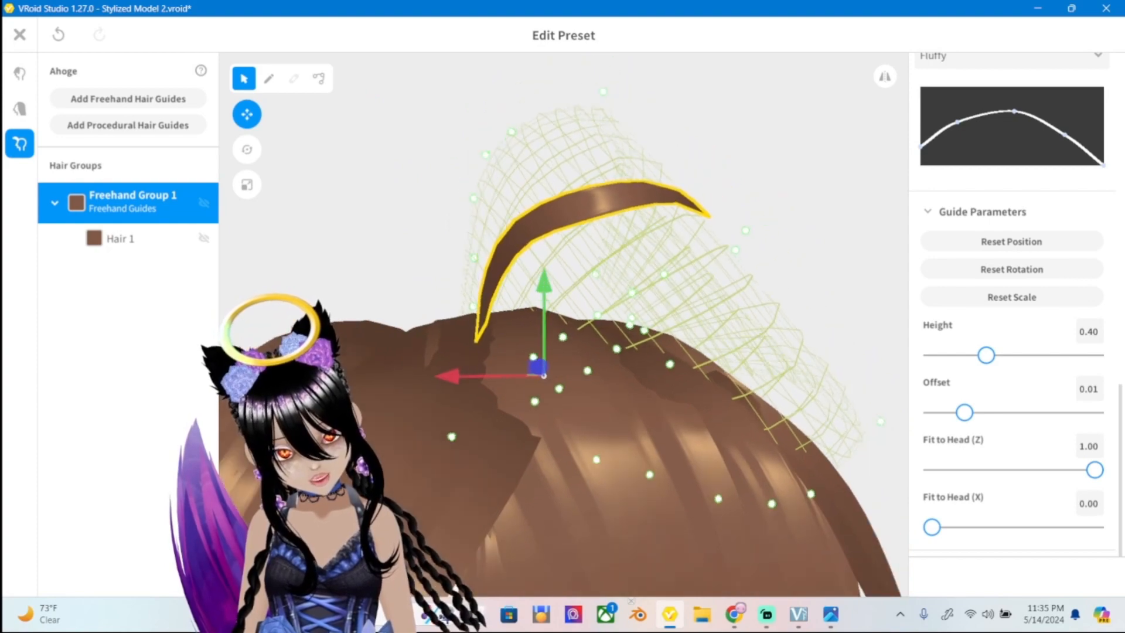
scroll(555, 324, down, 3)
middle_drag(554, 321, 540, 219)
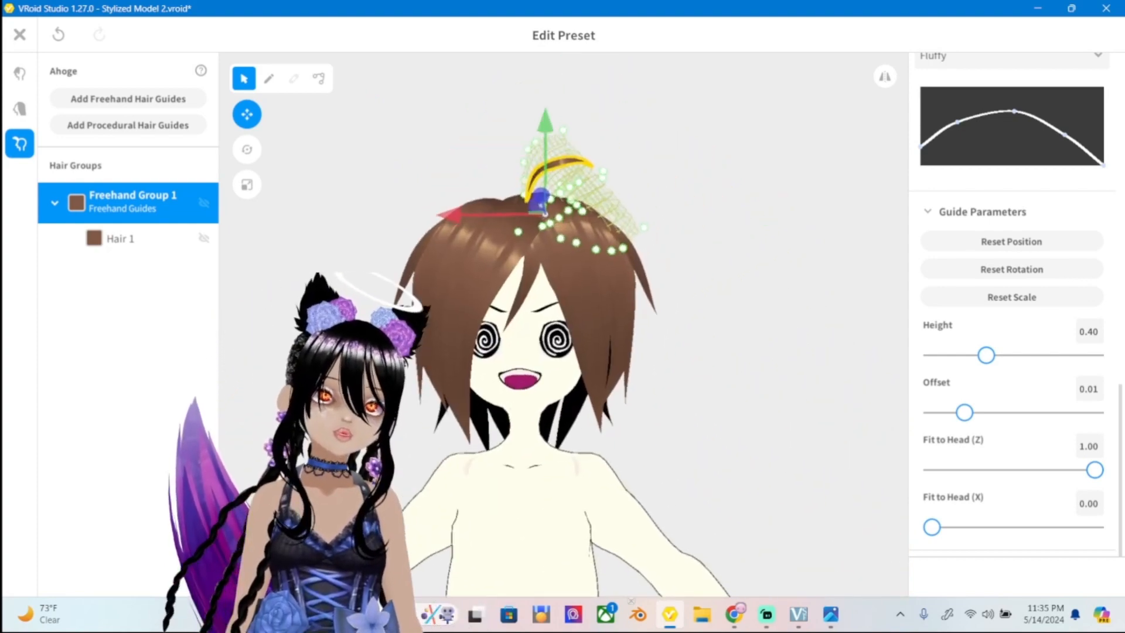
scroll(540, 218, up, 6)
scroll(559, 319, down, 4)
scroll(559, 320, up, 2)
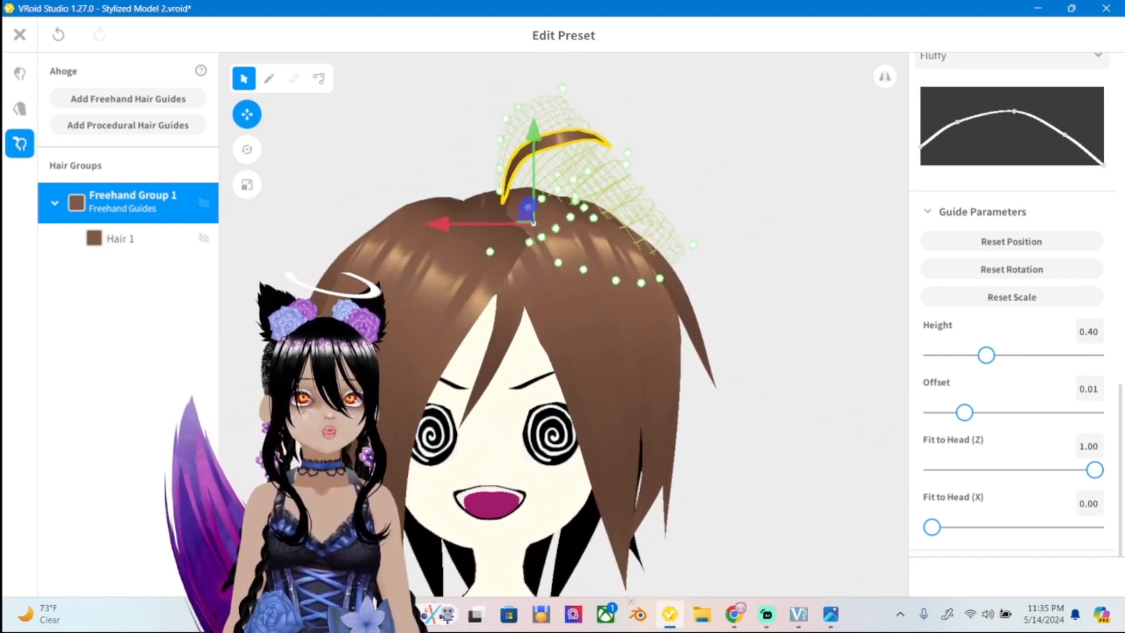
right_drag(571, 214, 574, 264)
scroll(571, 263, down, 3)
scroll(566, 234, up, 5)
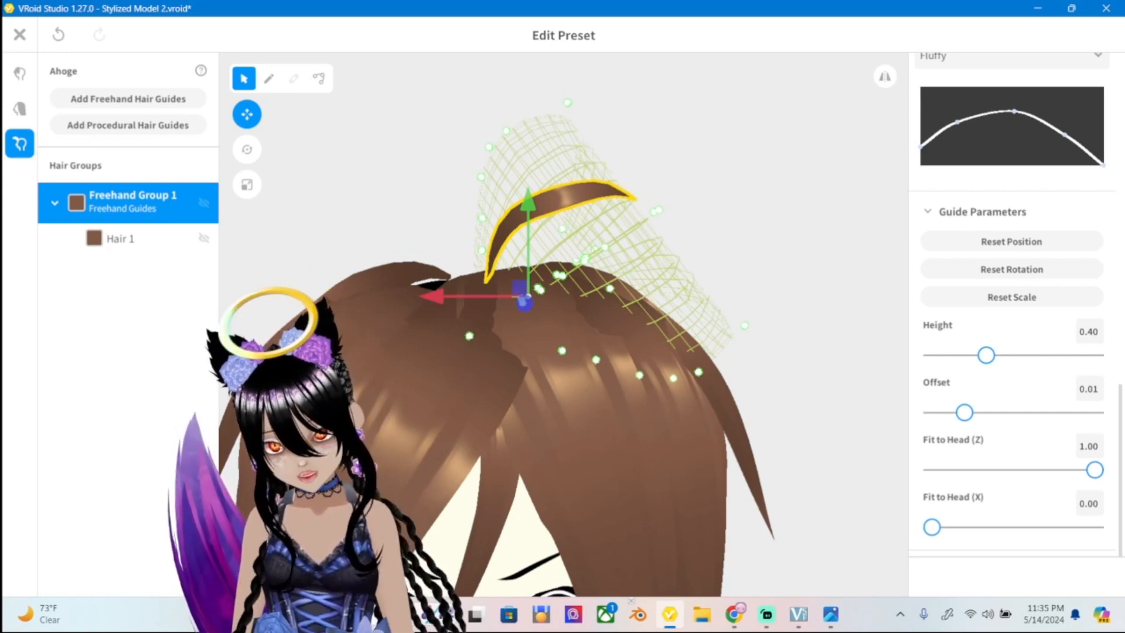
Duplicate the Freehand Group 1 hair group.
right_click(126, 241)
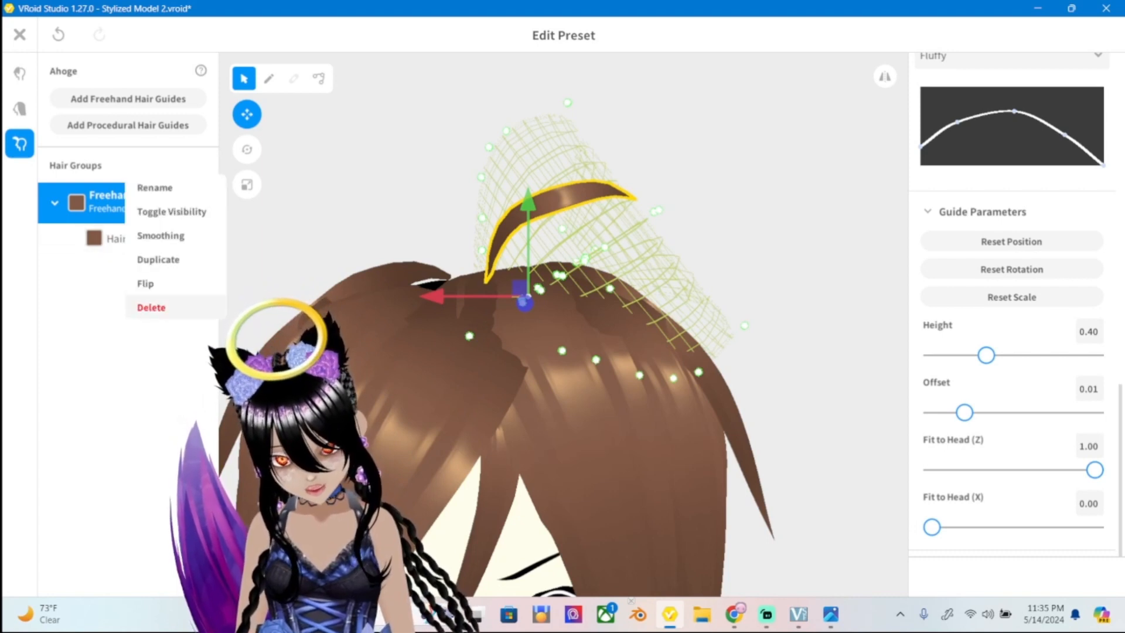
click(137, 308)
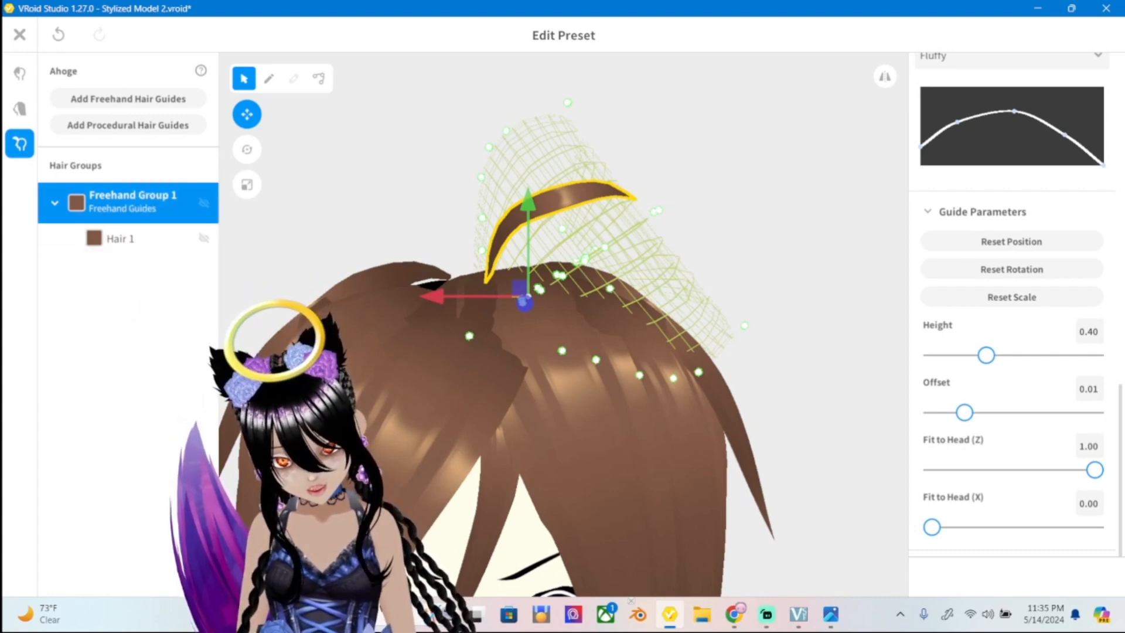
right_click(125, 205)
click(140, 286)
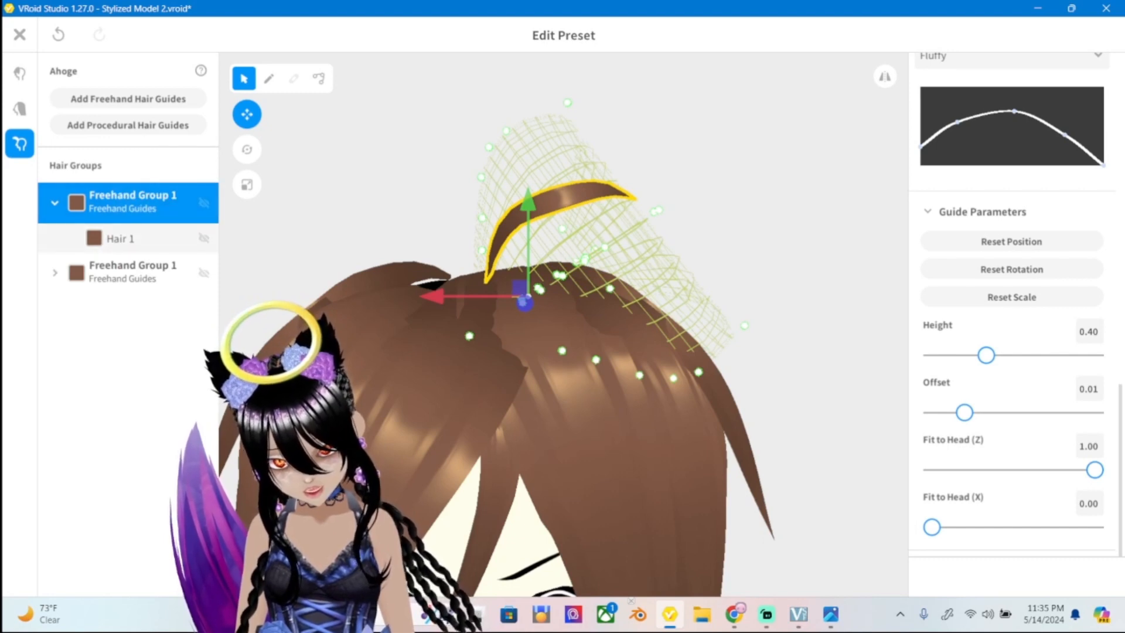
Hide Hair 1 in the original Freehand Group 1 and delete the hair strand inside the duplicated group.
click(204, 238)
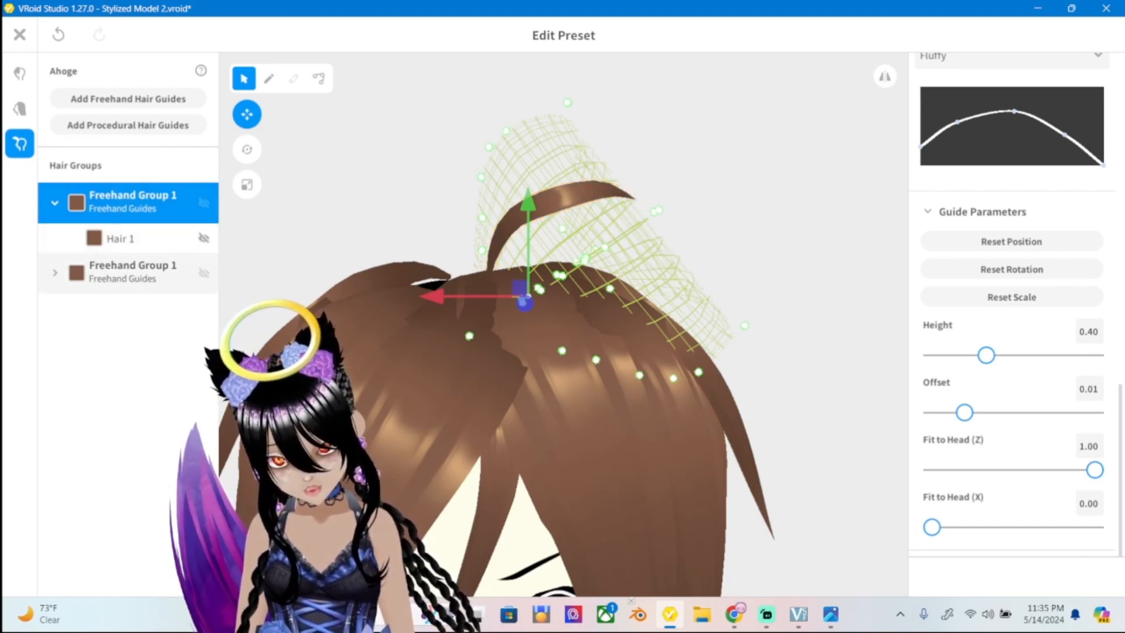
click(55, 272)
right_click(120, 308)
click(154, 364)
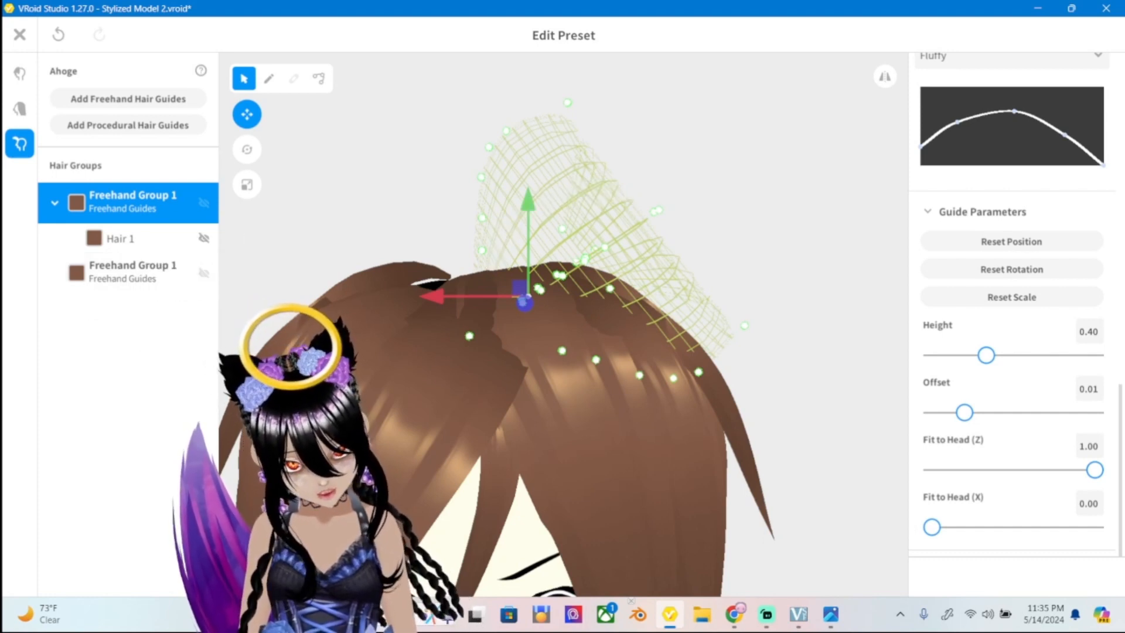
Draw a new hair strand on the guide of the original Freehand Group 1, arching from the crown toward the side.
click(269, 78)
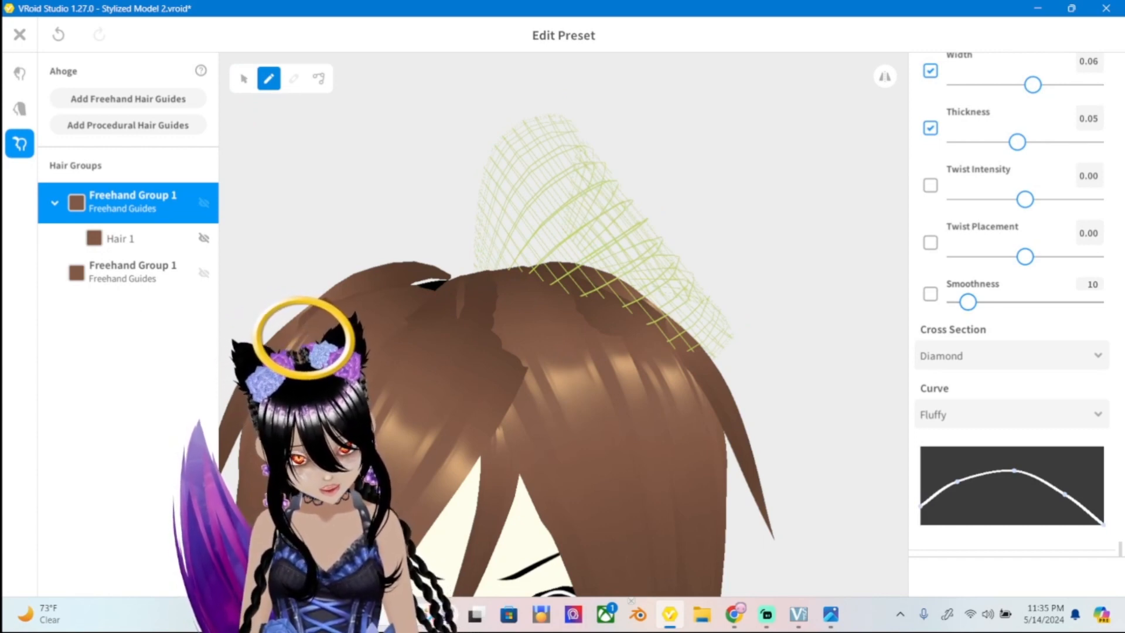
mouse_move(492, 267)
mouse_down()
mouse_move(503, 207)
mouse_move(566, 134)
mouse_move(630, 164)
mouse_move(636, 194)
mouse_up()
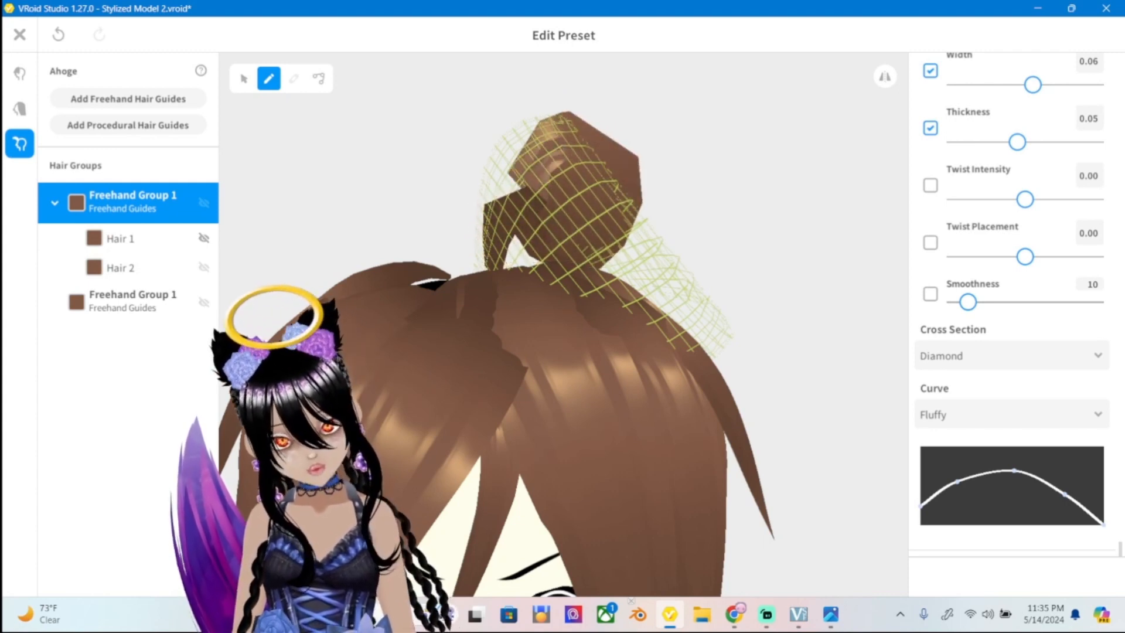
scroll(563, 324, down, 6)
scroll(562, 325, up, 4)
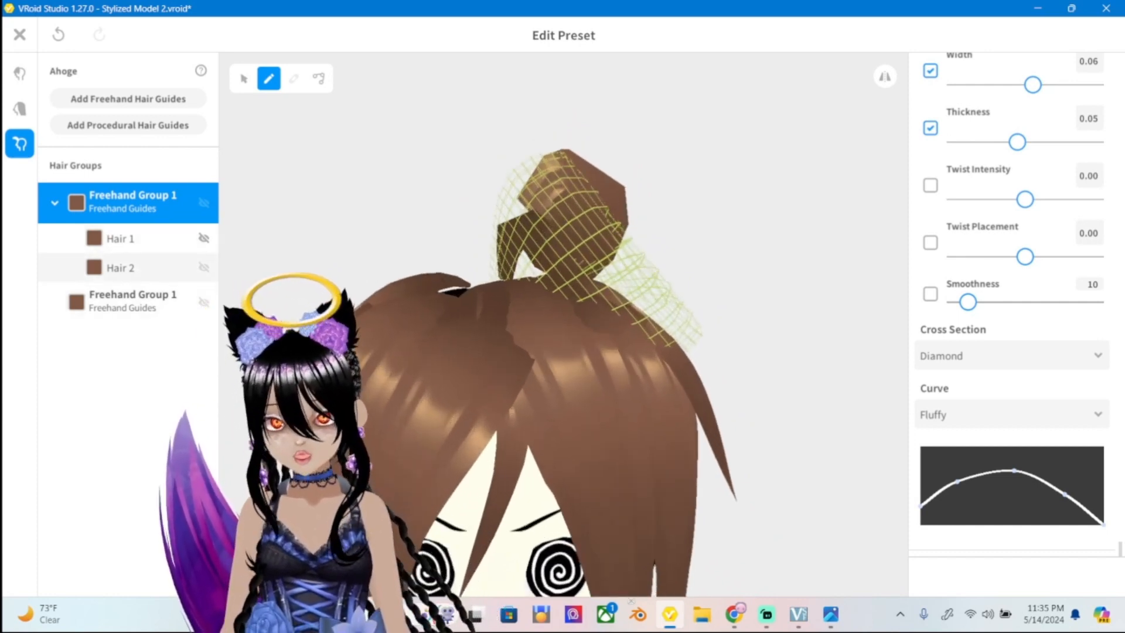
Undo the hair group duplication and the extra ahoge strand, and check the remaining hairstyle from the front.
key(ctrl+z)
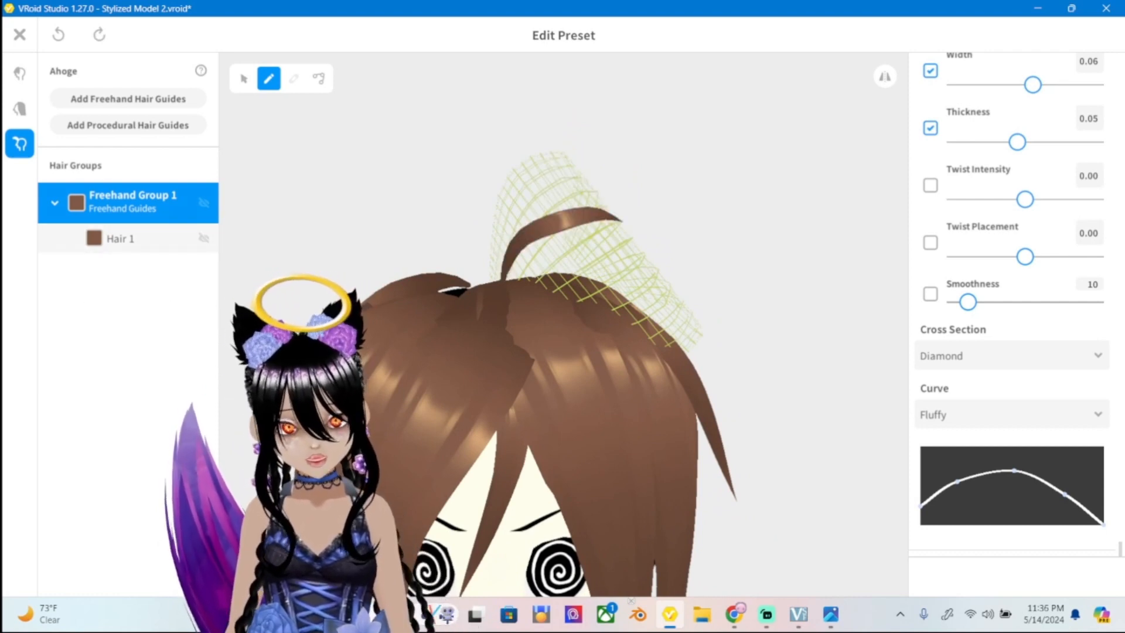
scroll(551, 363, down, 2)
mouse_move(592, 329)
right_down()
mouse_move(554, 316)
mouse_move(546, 417)
mouse_move(493, 381)
mouse_move(469, 328)
mouse_move(446, 310)
mouse_move(411, 293)
mouse_move(363, 328)
mouse_move(351, 310)
mouse_move(387, 480)
mouse_move(316, 328)
mouse_move(269, 311)
right_up()
key(Escape)
scroll(492, 411, down, 5)
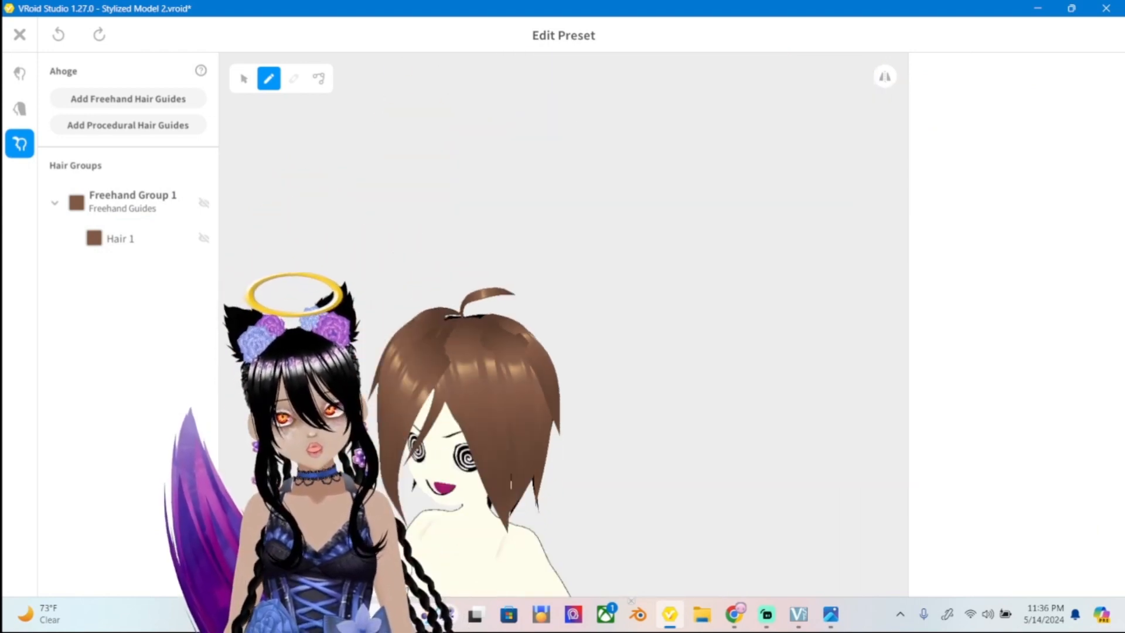
right_drag(492, 410, 551, 405)
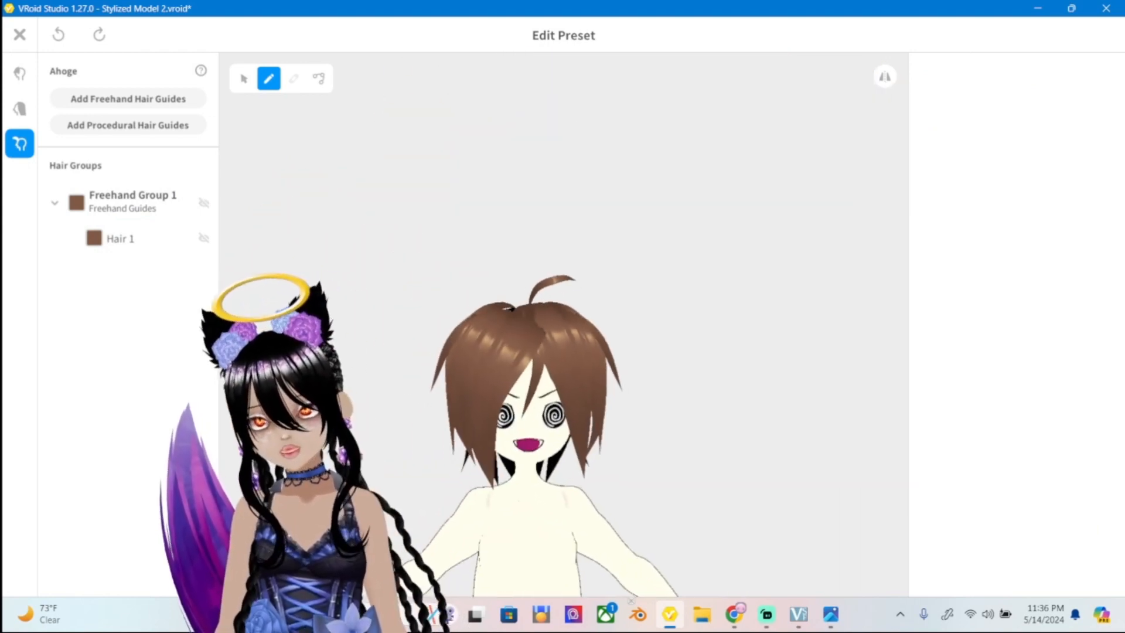
scroll(527, 410, up, 3)
scroll(527, 410, up, 2)
middle_drag(527, 410, 587, 174)
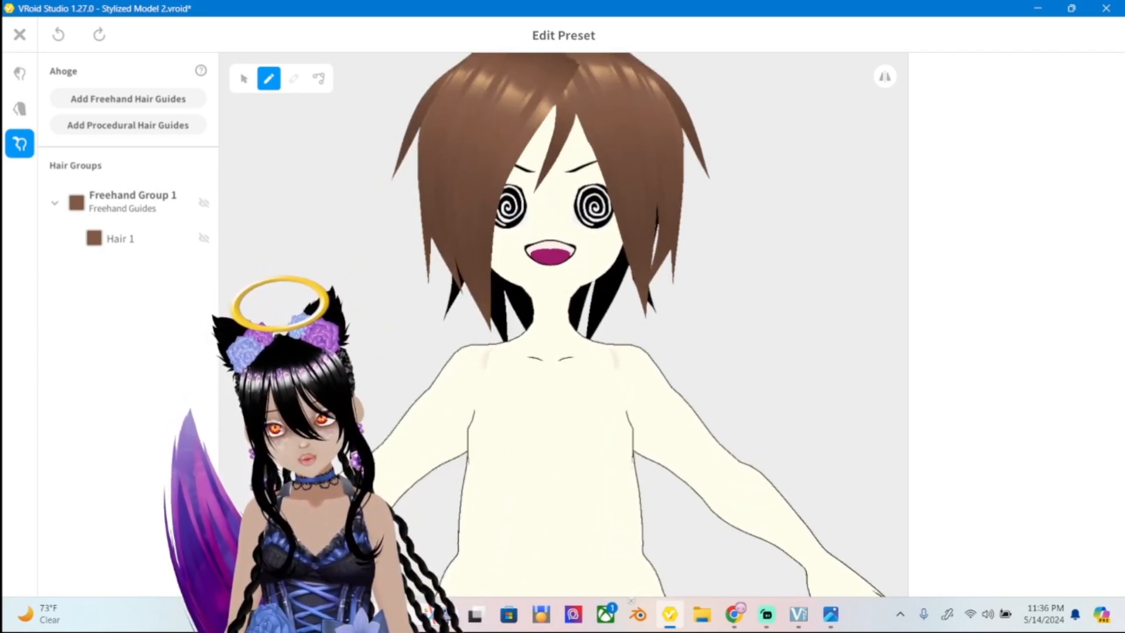
Switch off the main color and highlight color of the first material used by the ahoge's Freehand Group 1.
click(132, 202)
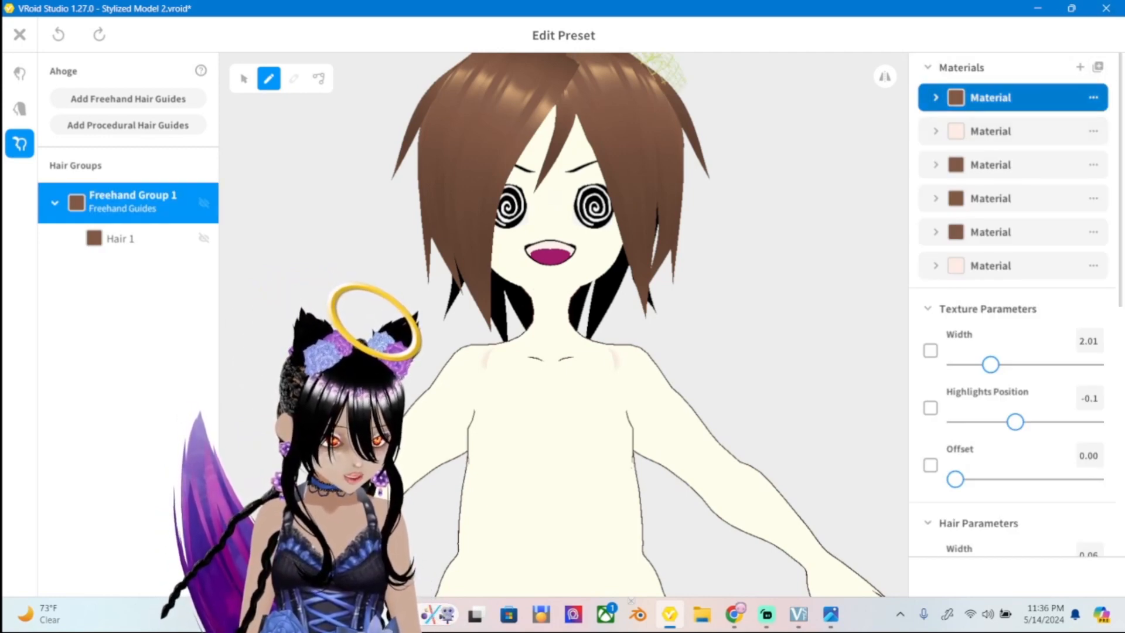
click(936, 98)
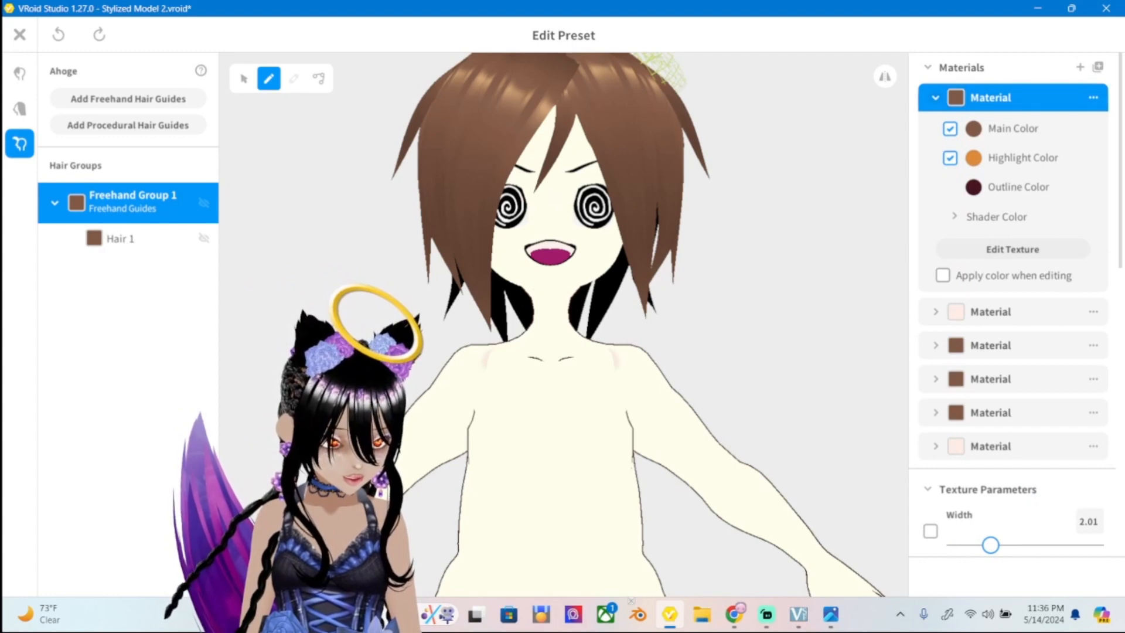
click(950, 128)
click(950, 157)
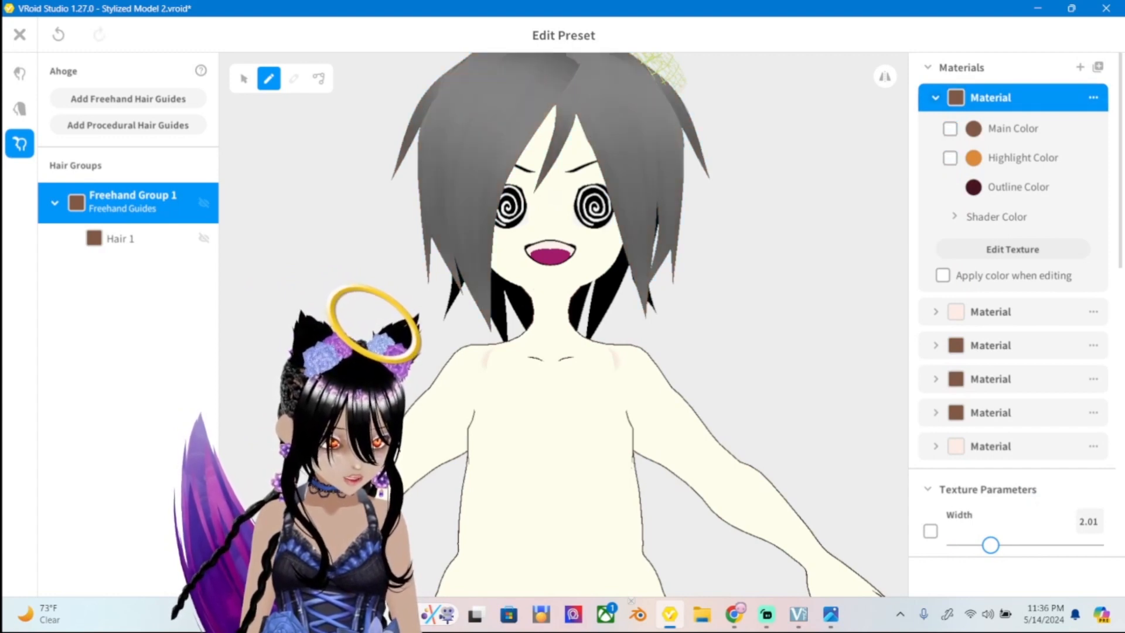
Re-enable the material's main color, try black #000000, and set it to orange #FF6D24.
click(950, 129)
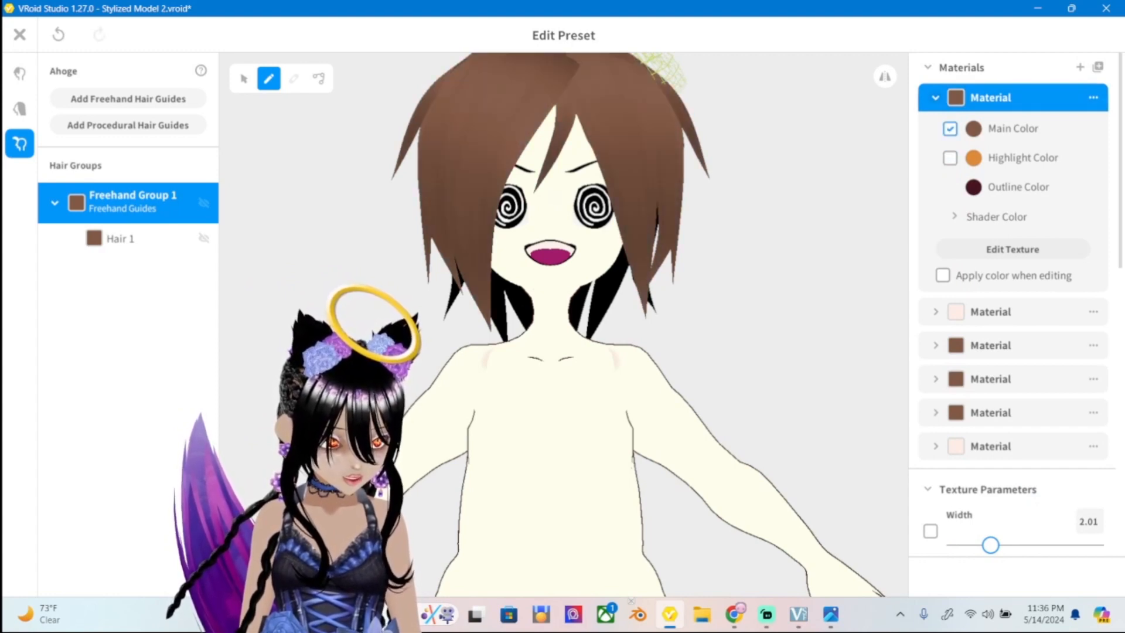
click(973, 128)
mouse_move(859, 236)
mouse_down()
mouse_move(897, 216)
mouse_move(906, 228)
mouse_move(906, 197)
mouse_move(824, 211)
mouse_move(853, 202)
mouse_move(864, 235)
mouse_move(874, 195)
mouse_move(906, 202)
mouse_move(873, 262)
mouse_move(850, 280)
mouse_move(824, 280)
mouse_up()
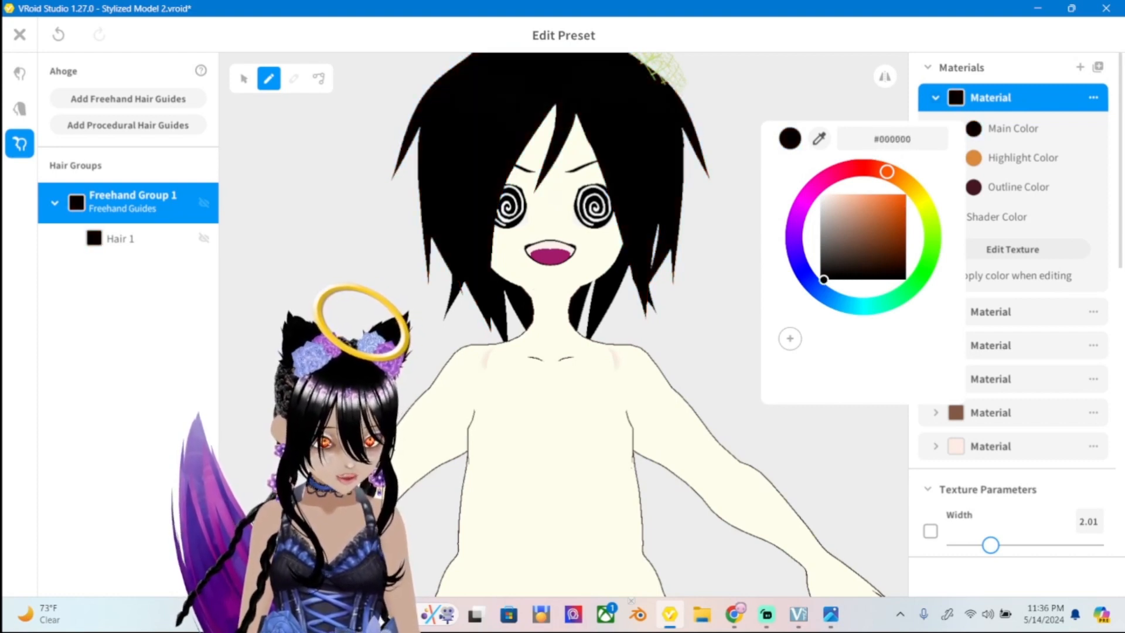
mouse_move(876, 238)
mouse_down()
mouse_move(900, 204)
mouse_move(894, 194)
mouse_up()
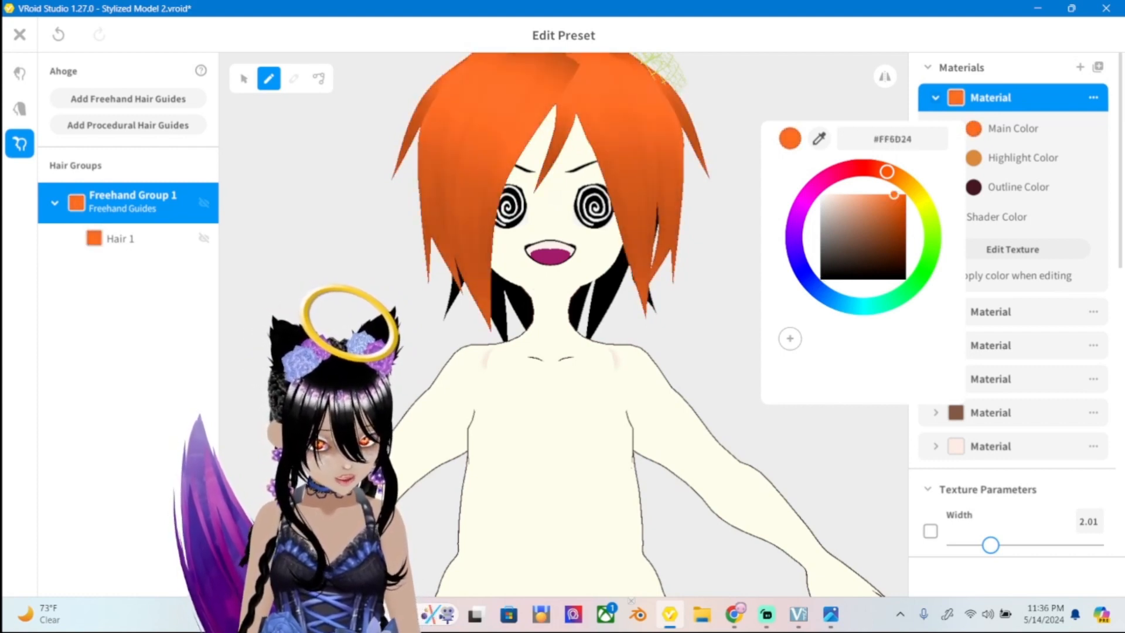
key(Escape)
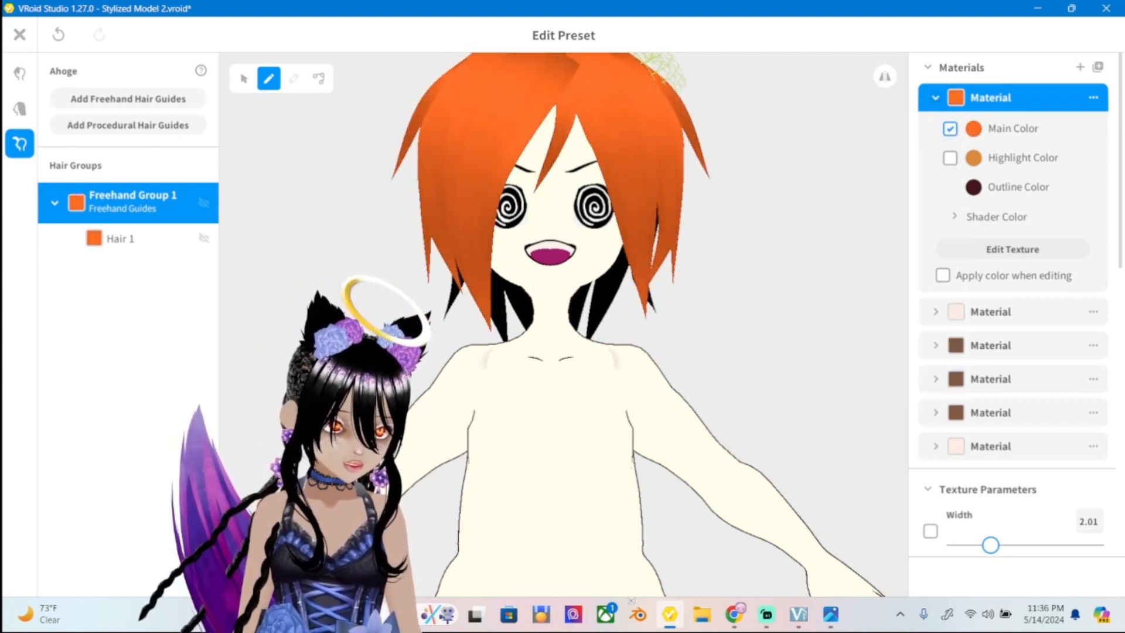
Leave both the highlight color and main color of the orange material switched off and open its texture for editing.
click(950, 157)
click(949, 158)
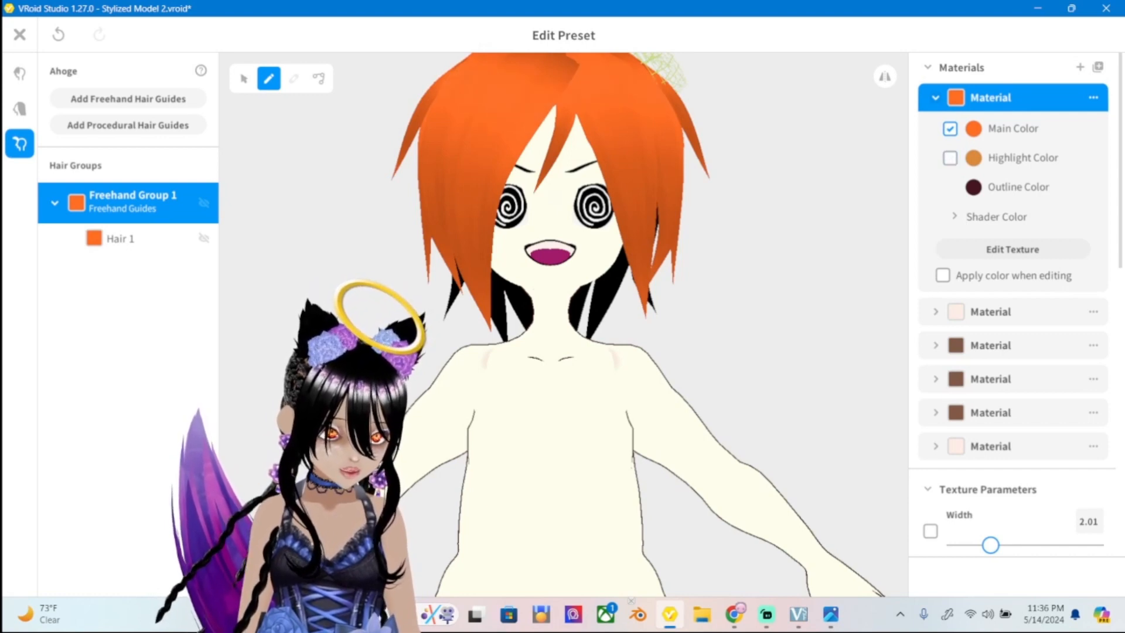
click(950, 158)
click(950, 157)
click(950, 128)
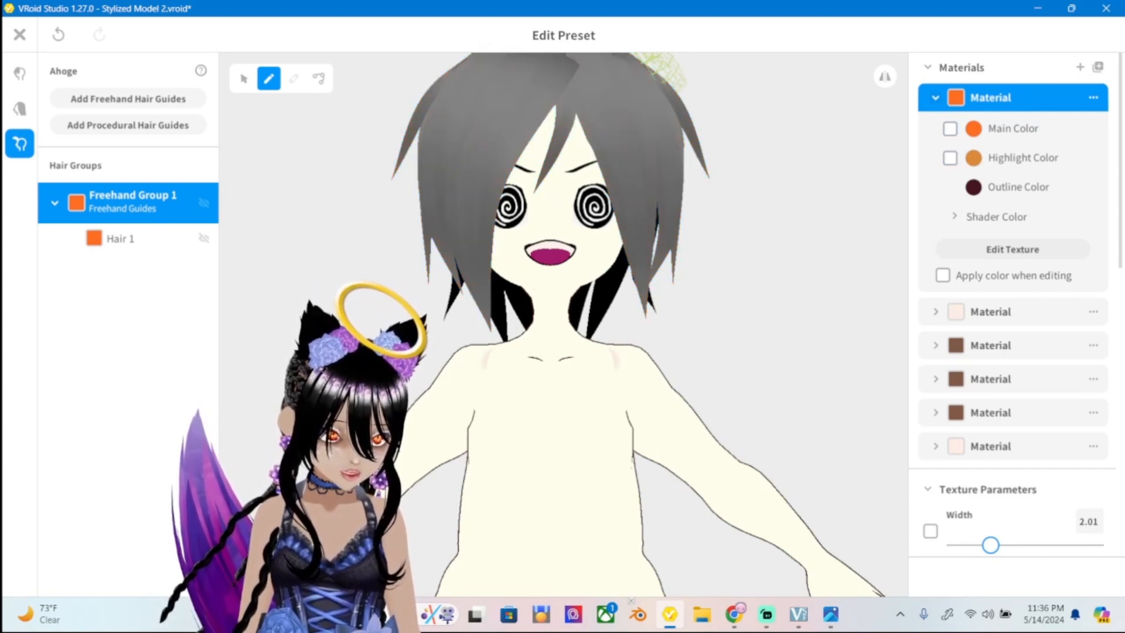
click(936, 97)
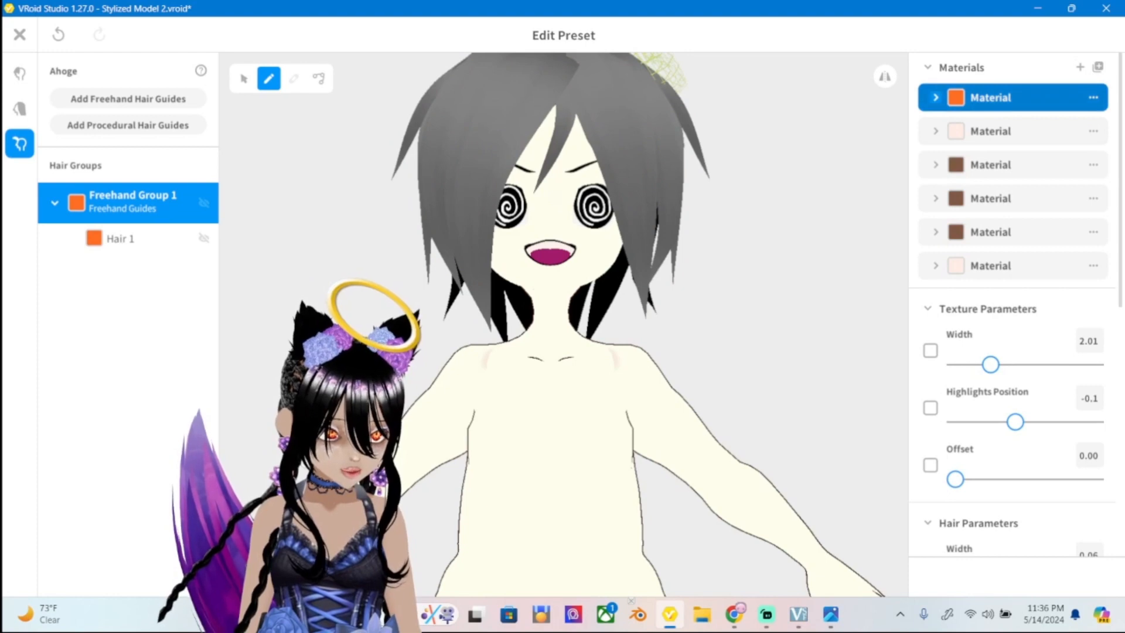
click(936, 98)
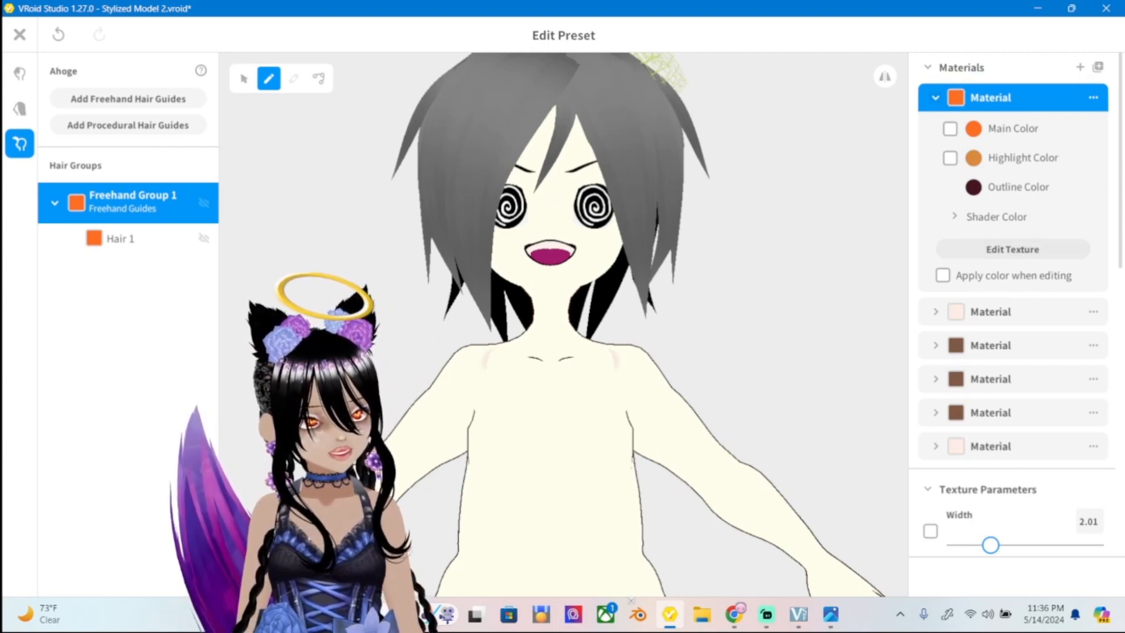
click(1013, 249)
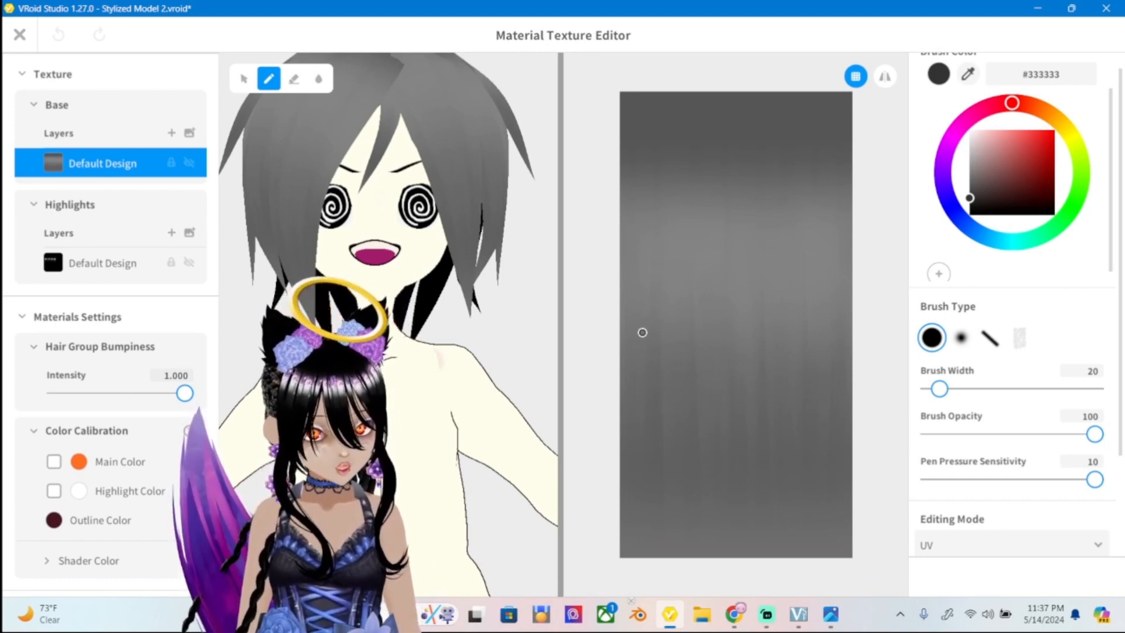
Paint the upper and lower parts of the base texture red #FF0000 with a brush width of 241.
click(1054, 129)
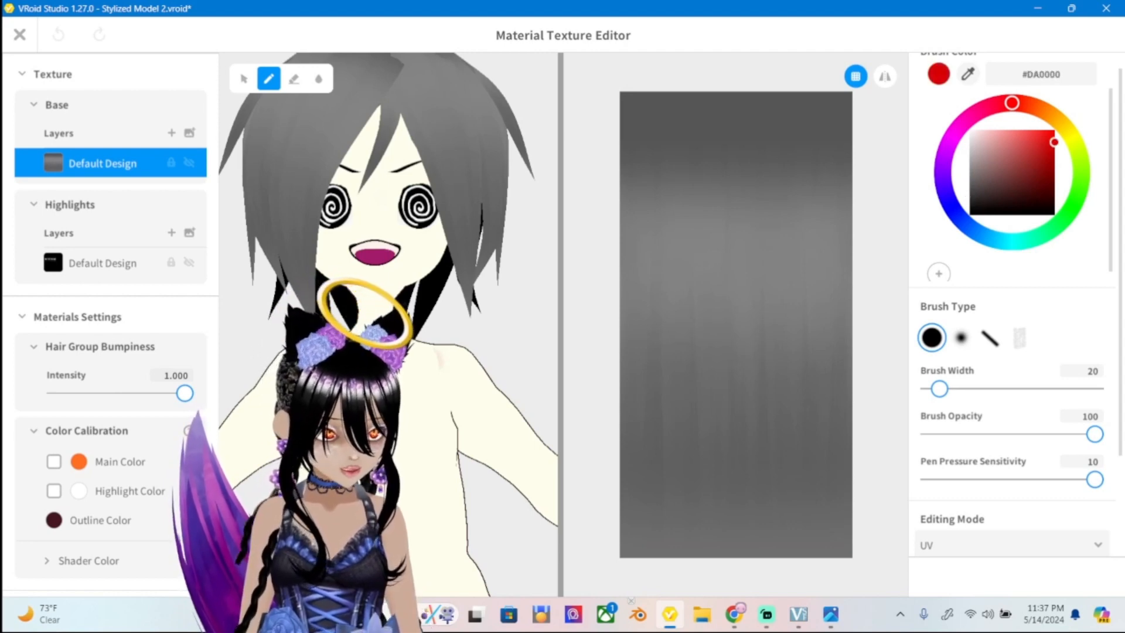
drag(939, 389, 964, 388)
mouse_move(686, 188)
mouse_down()
mouse_move(596, 163)
mouse_move(598, 125)
mouse_up()
mouse_move(668, 457)
mouse_down()
mouse_move(771, 465)
mouse_move(682, 520)
mouse_move(854, 520)
mouse_move(831, 477)
mouse_move(771, 492)
mouse_move(655, 473)
mouse_up()
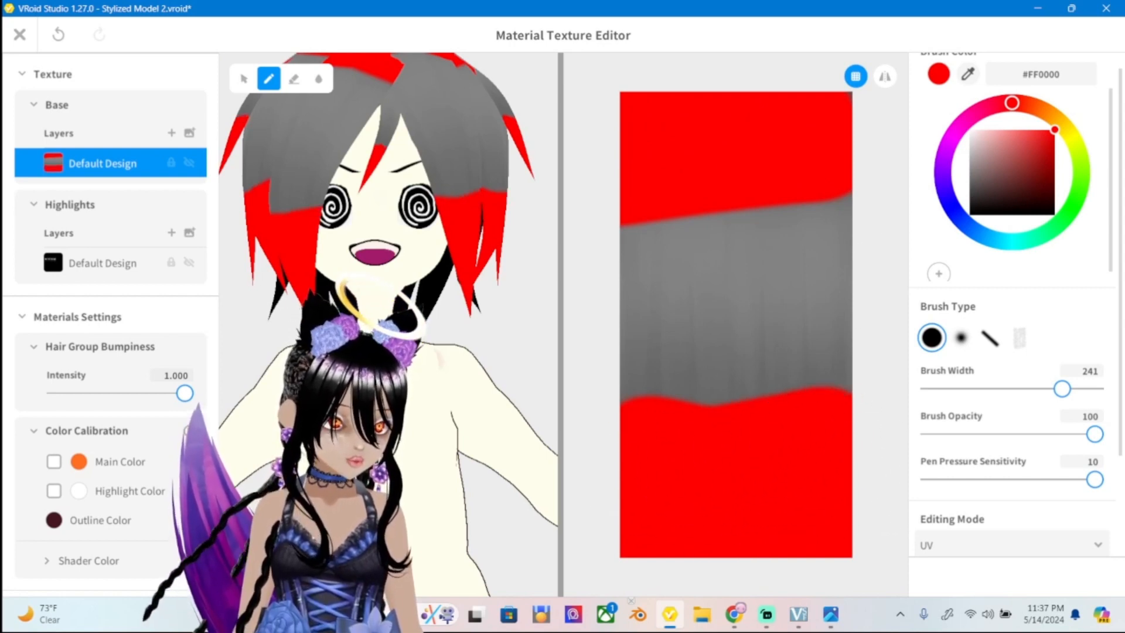
Paint the middle of the base texture dark red #840E00.
drag(996, 193, 866, 276)
mouse_move(1053, 229)
mouse_down()
mouse_move(1078, 193)
mouse_move(1044, 190)
mouse_move(1054, 170)
mouse_up()
click(1019, 103)
mouse_move(737, 272)
mouse_down()
mouse_move(648, 252)
mouse_move(658, 340)
mouse_move(648, 349)
mouse_move(801, 355)
mouse_up()
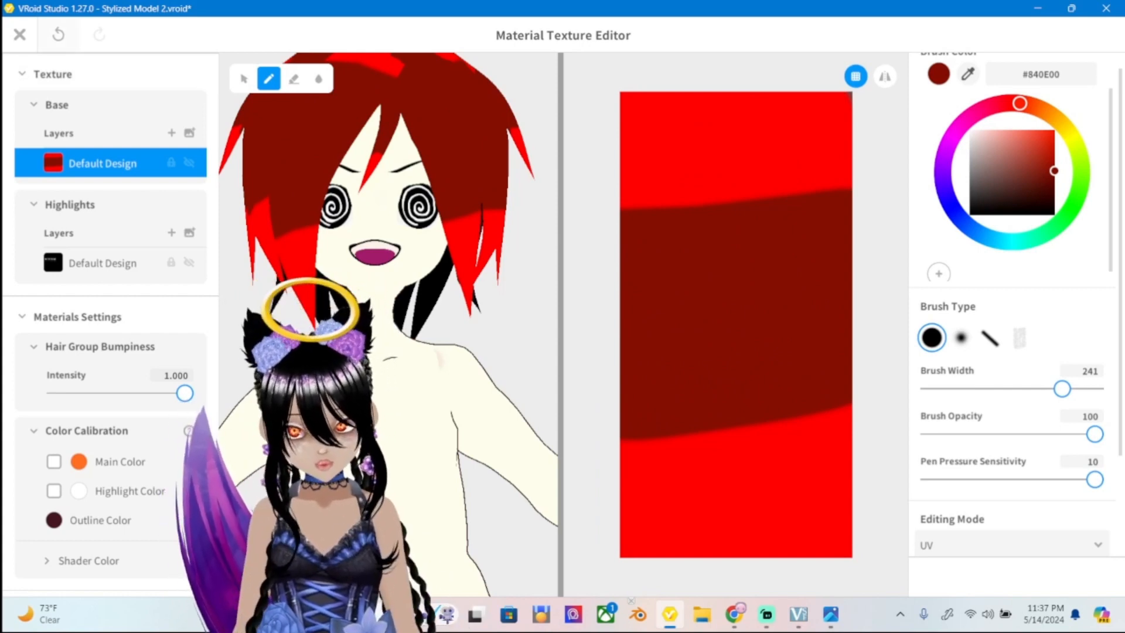
Undo all the red and dark red paint strokes on the base texture.
click(58, 34)
click(58, 34)
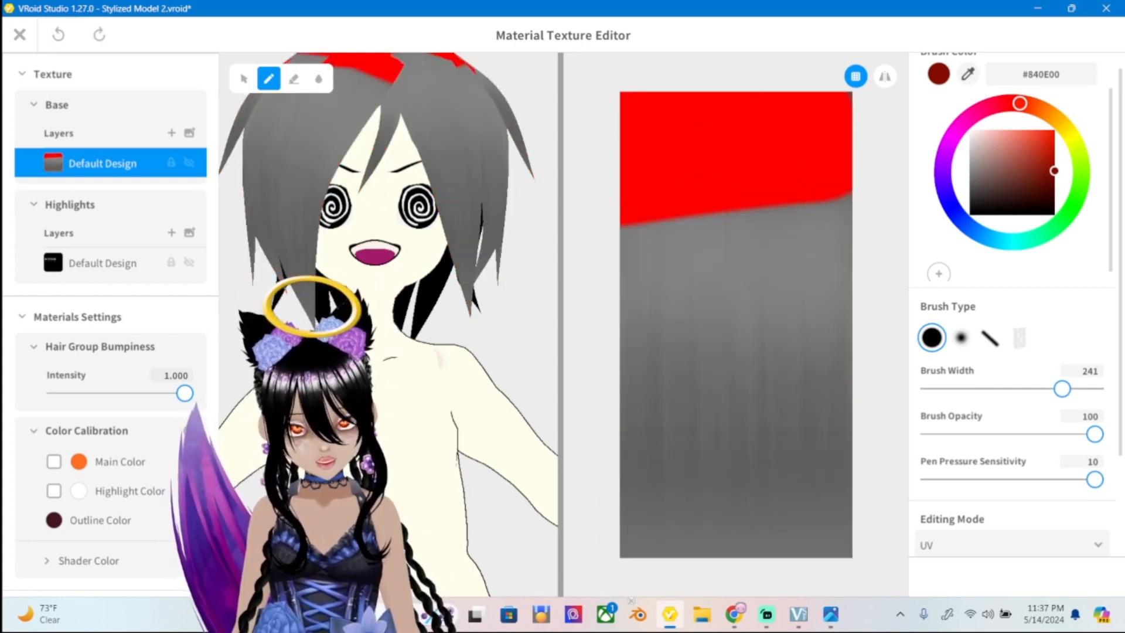
click(58, 34)
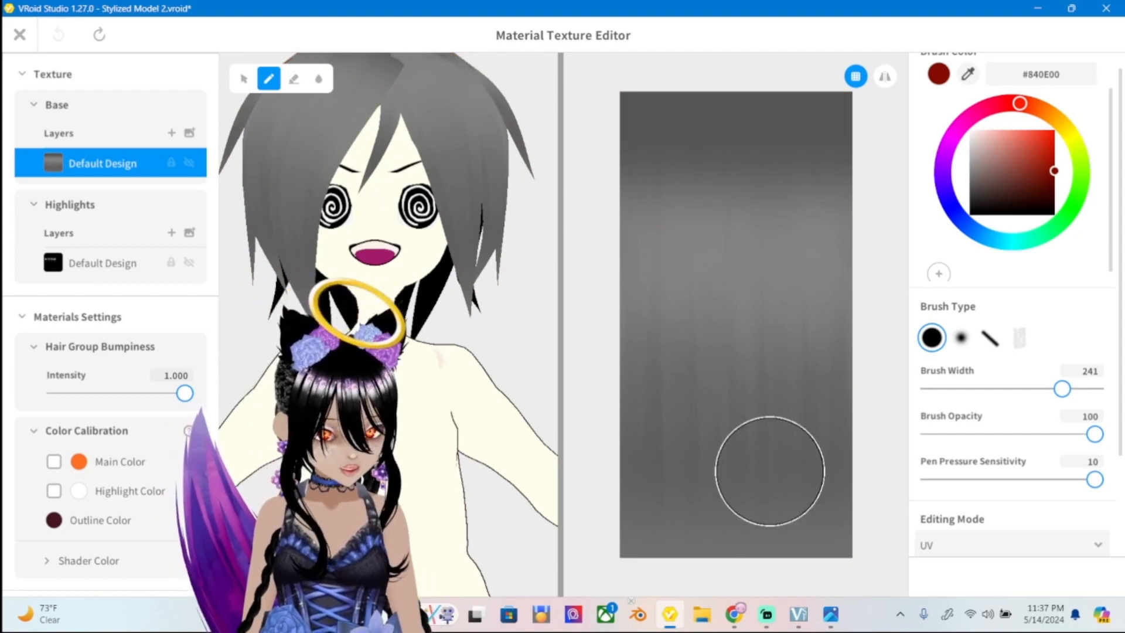
Check the hair color in ref2.png and paint the whole base texture black #000000 with a brush width of 300.
click(831, 614)
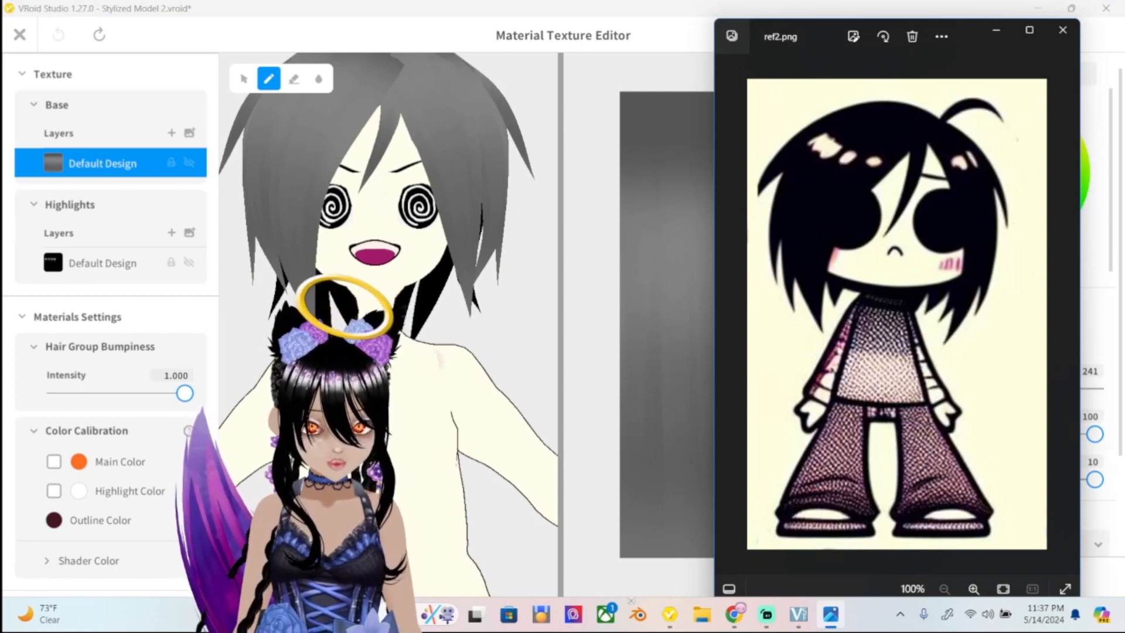
key(alt+Tab)
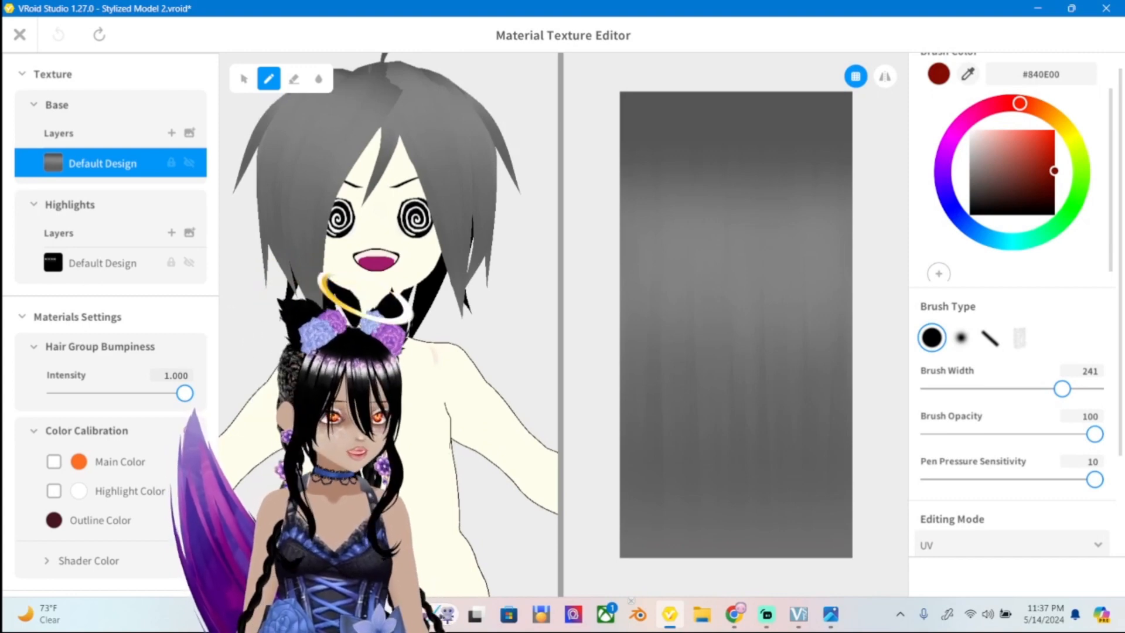
click(969, 215)
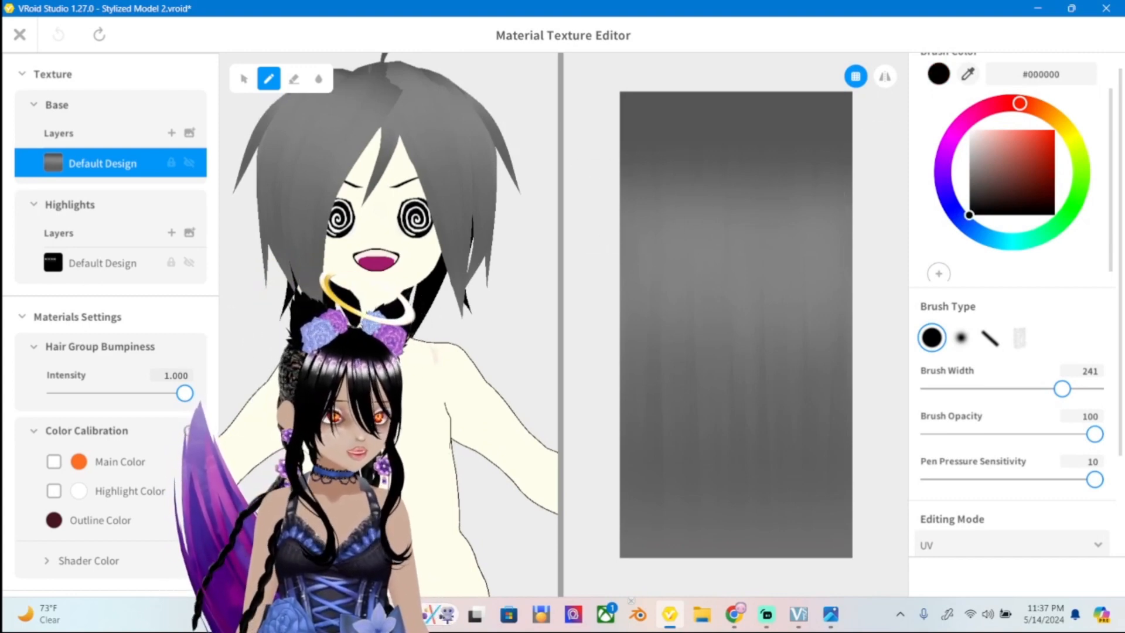
mouse_move(1062, 389)
mouse_down()
mouse_move(933, 388)
mouse_move(1094, 388)
mouse_up()
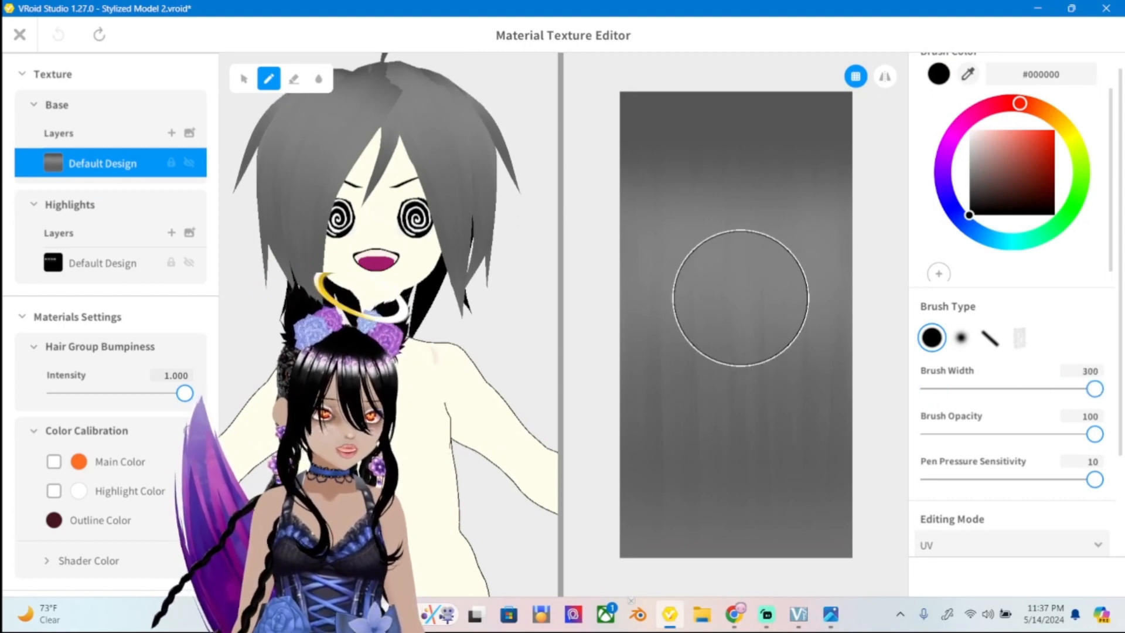
mouse_move(610, 139)
mouse_down()
mouse_move(891, 164)
mouse_move(613, 172)
mouse_move(758, 226)
mouse_move(650, 314)
mouse_move(685, 381)
mouse_move(656, 404)
mouse_move(766, 402)
mouse_move(670, 516)
mouse_move(693, 572)
mouse_up()
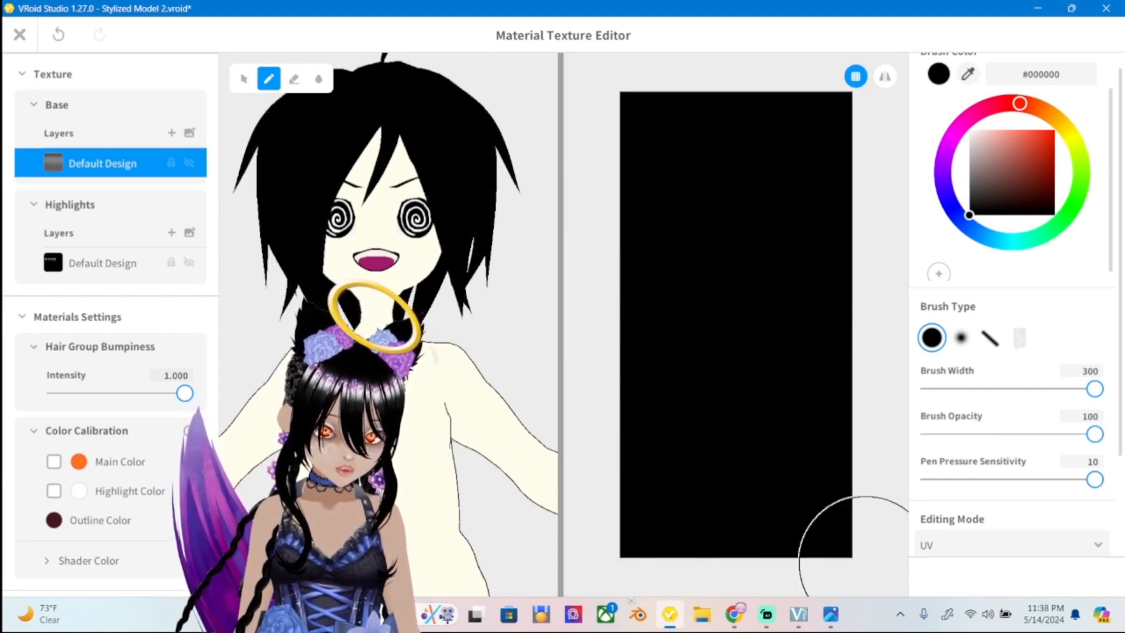
drag(865, 562, 736, 577)
Compare the black hair with ref2.png and examine the model from the front and back.
scroll(480, 117, down, 3)
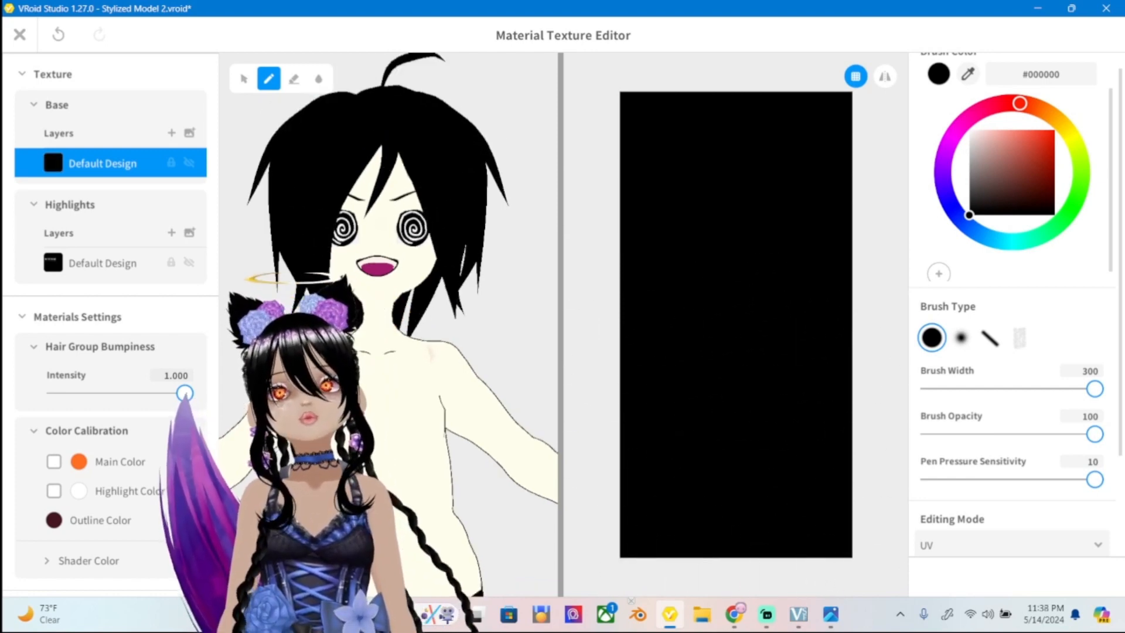
mouse_move(481, 175)
right_down()
mouse_move(445, 299)
mouse_move(458, 205)
mouse_move(411, 181)
mouse_move(457, 173)
mouse_move(477, 185)
right_up()
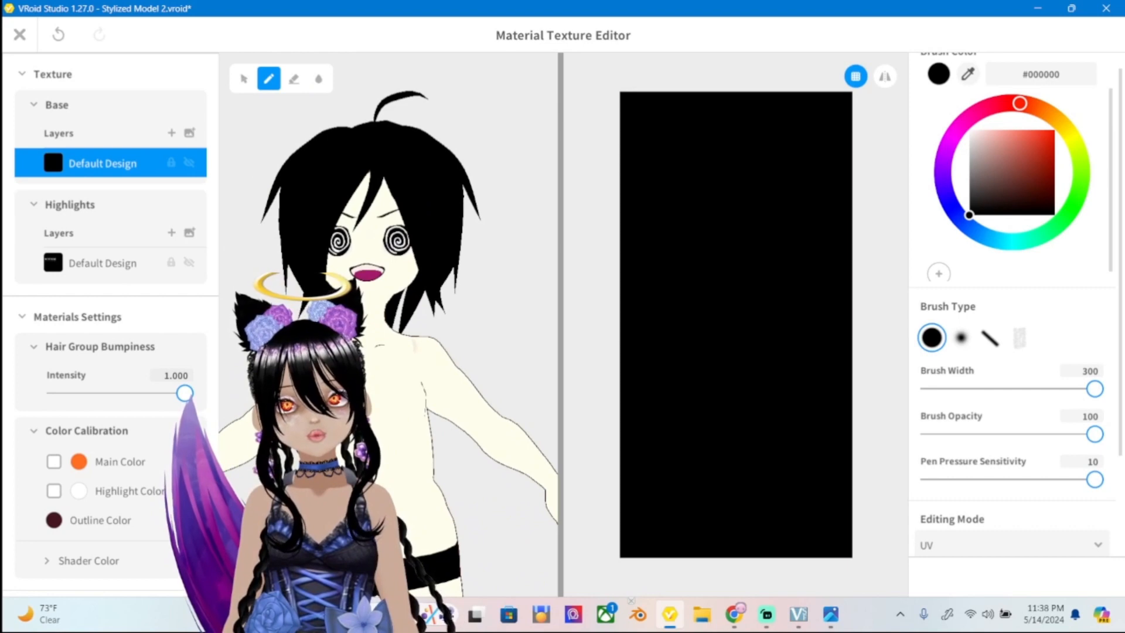
click(831, 614)
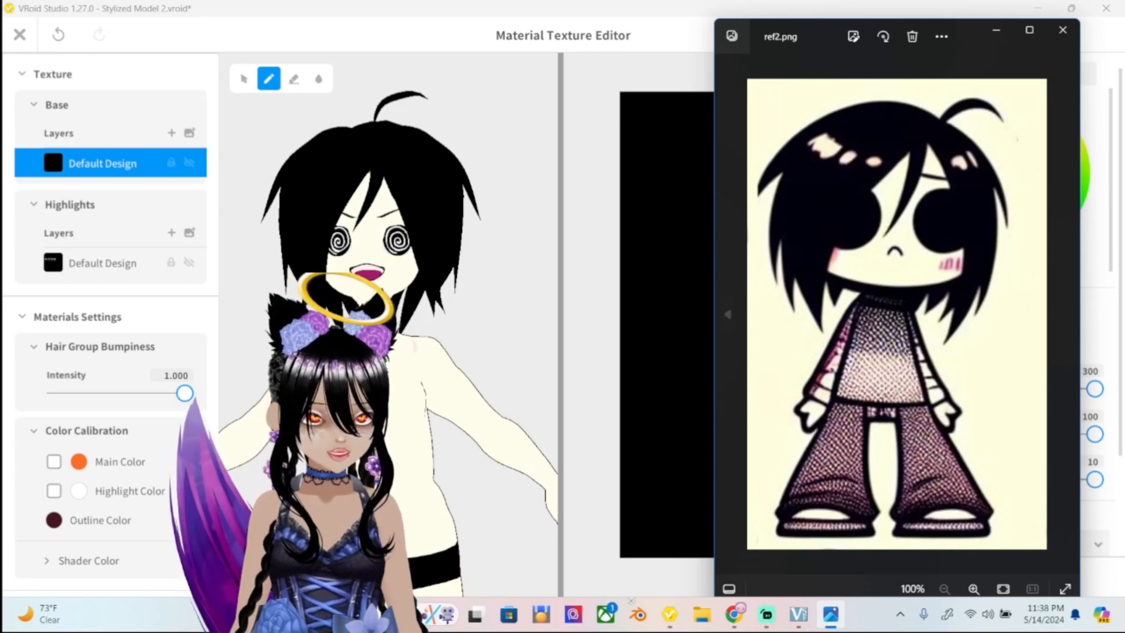
click(515, 264)
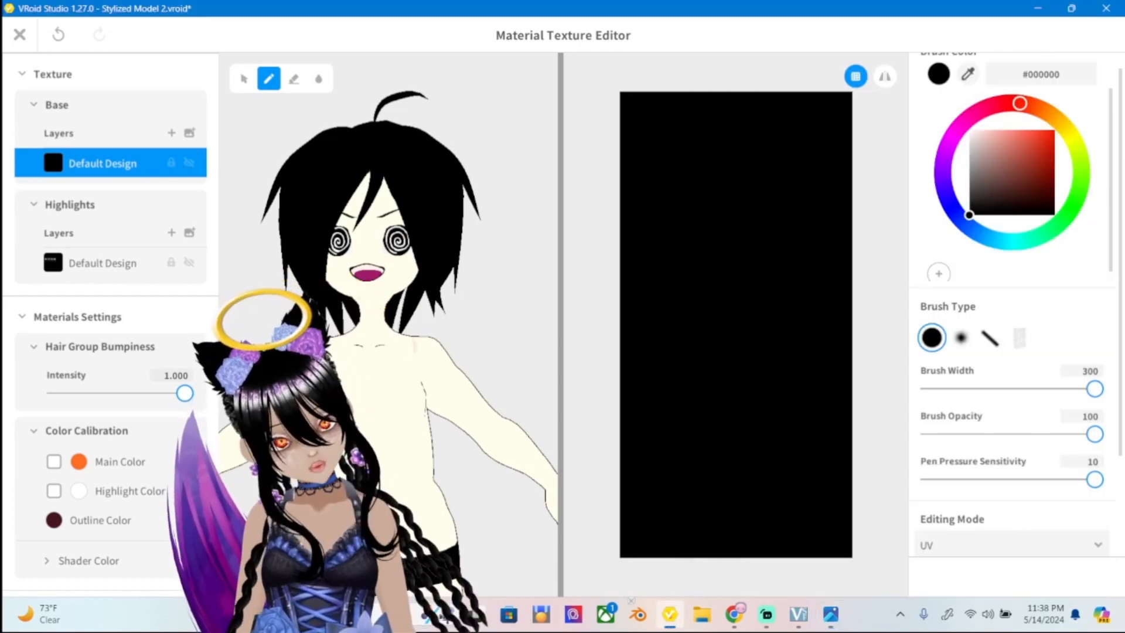
mouse_move(410, 264)
right_down()
mouse_move(498, 264)
mouse_move(404, 263)
mouse_move(423, 261)
right_up()
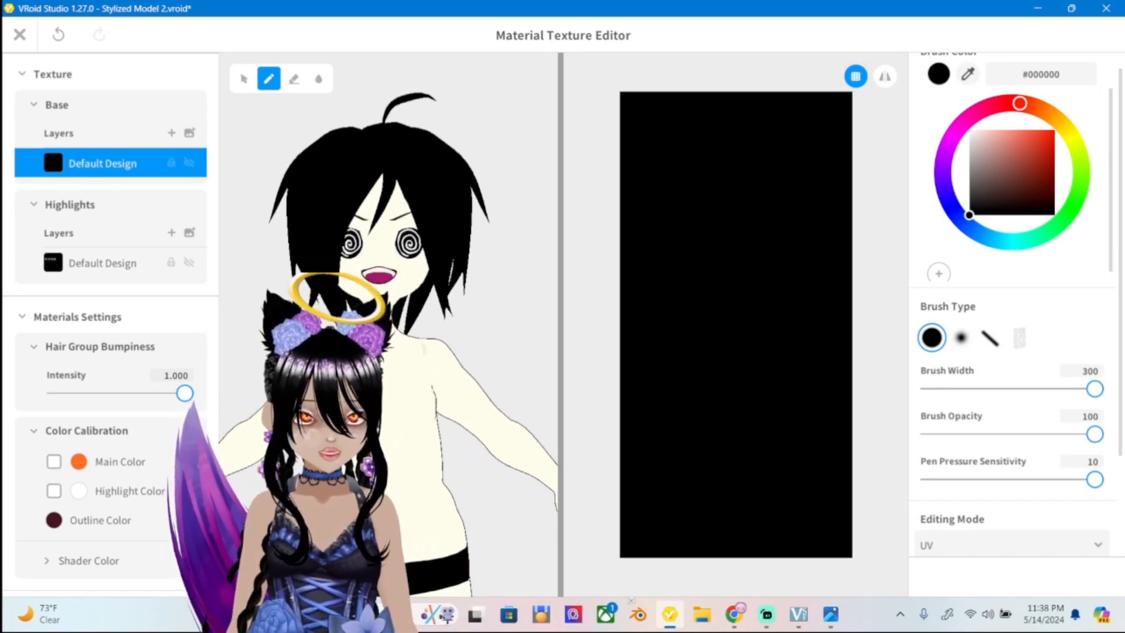
key(alt+Tab)
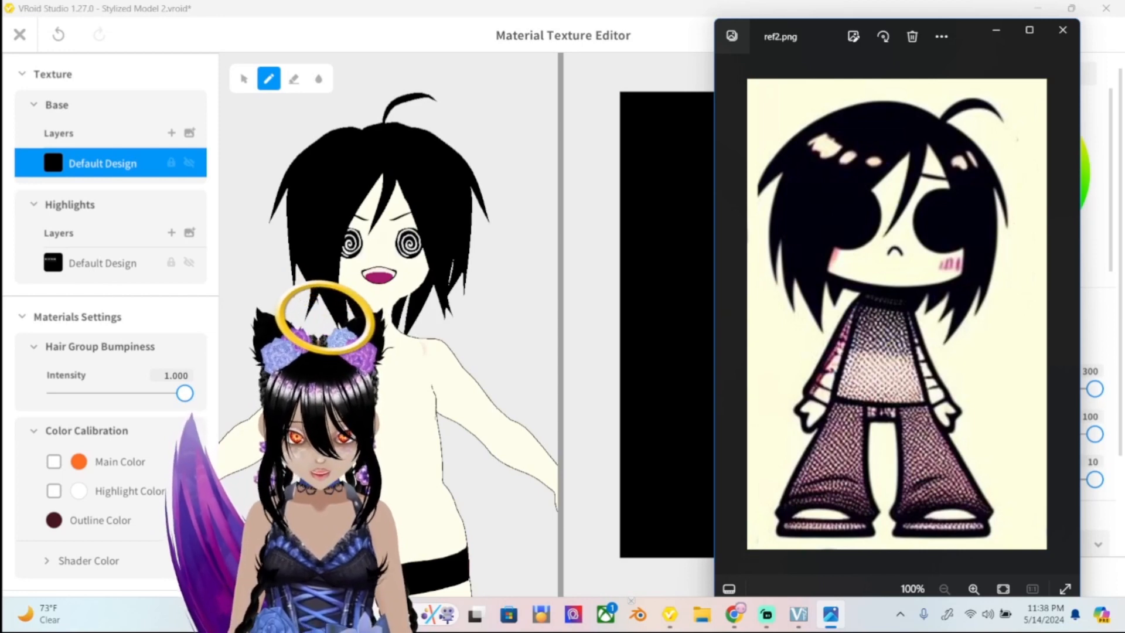
mouse_move(445, 246)
right_down()
mouse_move(351, 270)
mouse_move(363, 328)
mouse_move(410, 252)
mouse_move(433, 299)
mouse_move(481, 275)
mouse_move(410, 293)
mouse_move(457, 264)
right_up()
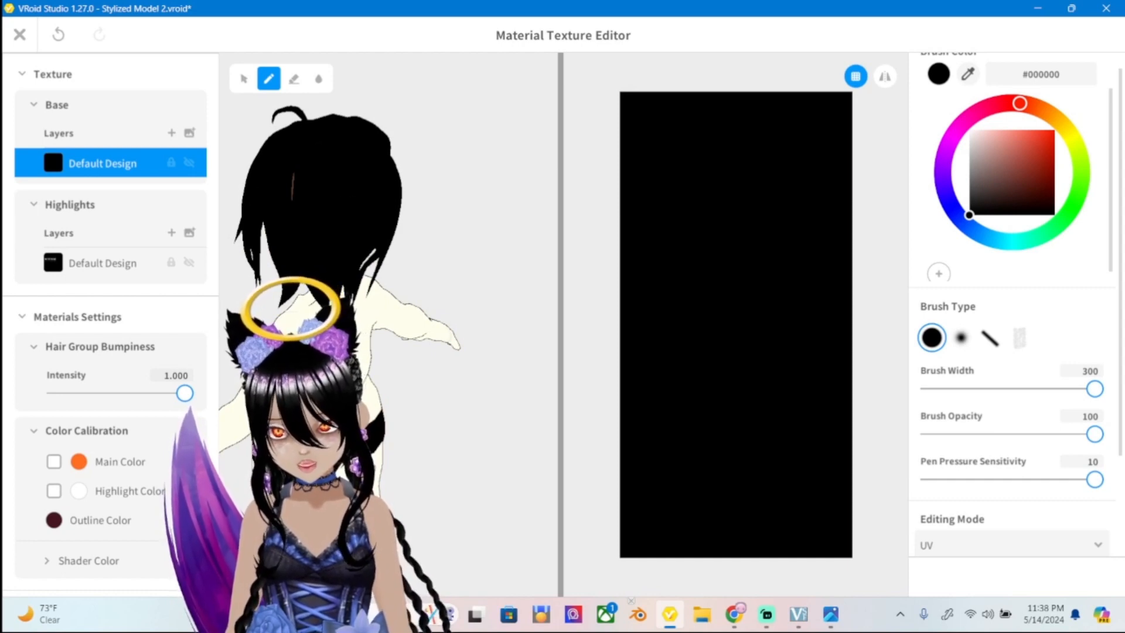
right_drag(410, 263, 492, 281)
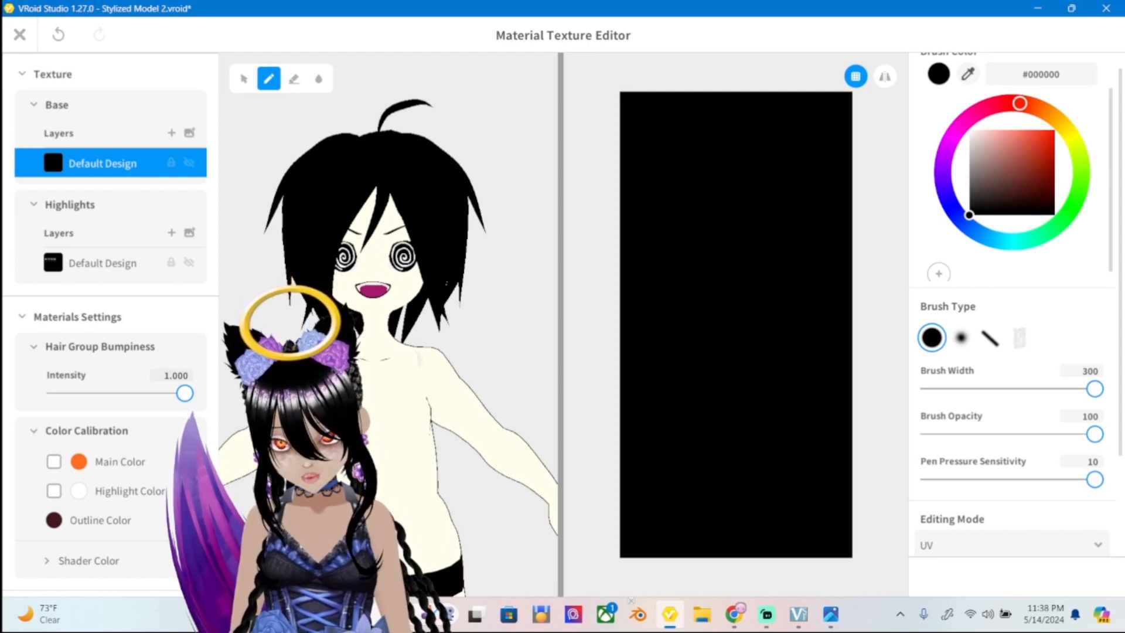
Close the texture editor and examine the crown guide points of the first back hair group from behind.
key(Escape)
mouse_move(621, 283)
right_down()
mouse_move(446, 276)
mouse_move(457, 243)
mouse_move(635, 263)
mouse_move(498, 329)
mouse_move(492, 287)
mouse_move(620, 302)
mouse_move(445, 275)
right_up()
click(19, 108)
click(127, 202)
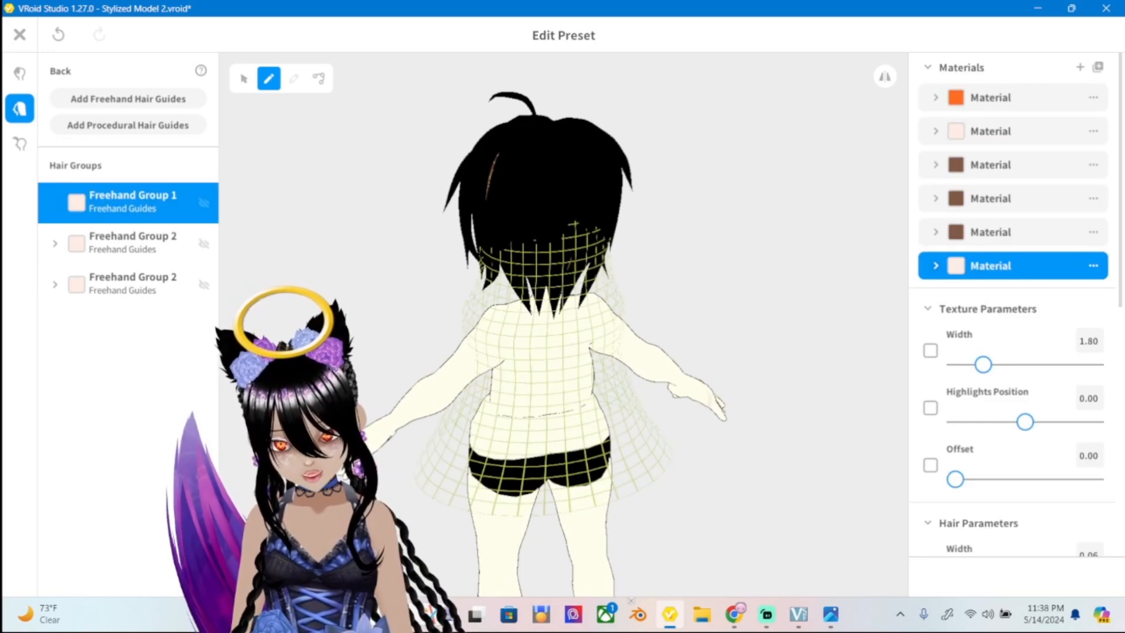
mouse_move(527, 264)
right_down()
mouse_move(568, 311)
mouse_move(609, 320)
mouse_move(527, 258)
right_up()
click(244, 79)
scroll(557, 299, up, 5)
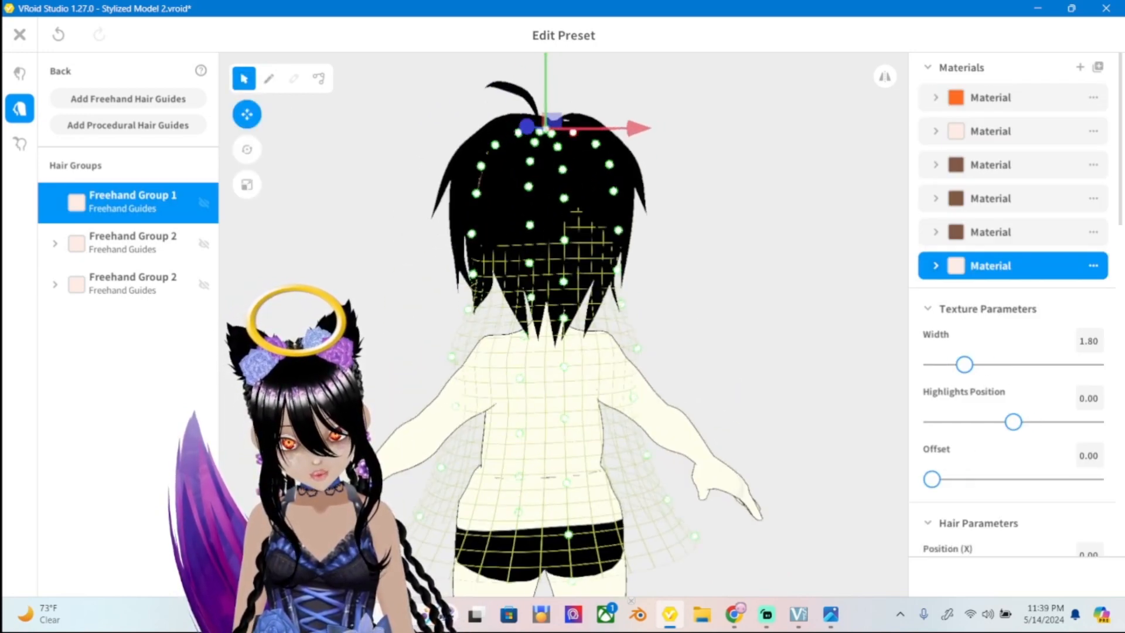
middle_drag(563, 235, 545, 498)
scroll(563, 325, up, 5)
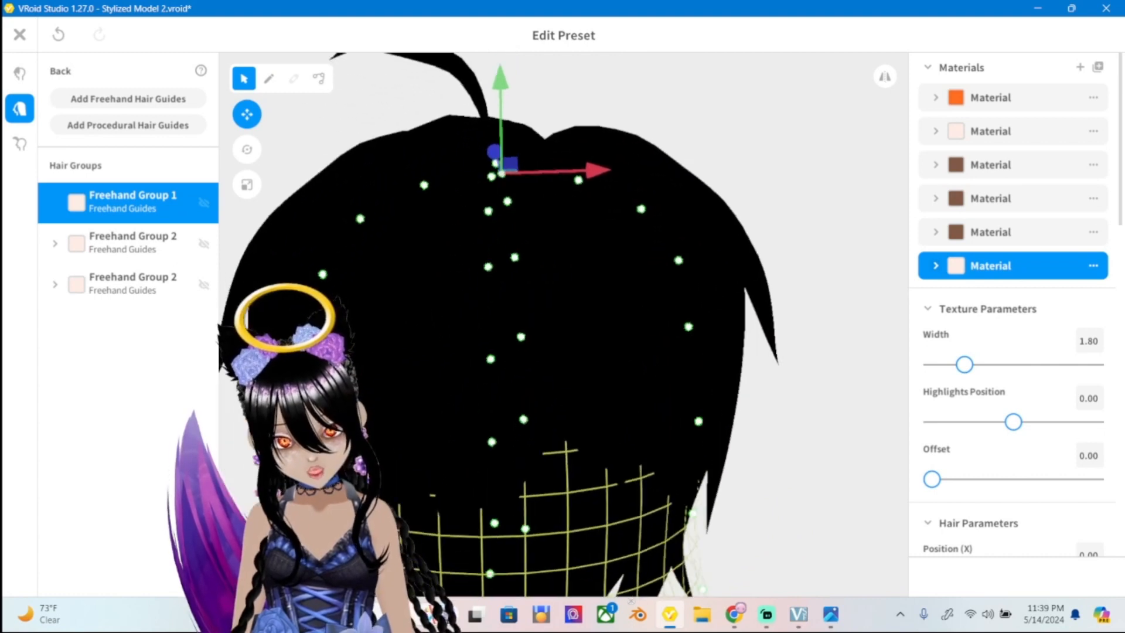
right_drag(562, 325, 569, 293)
click(247, 114)
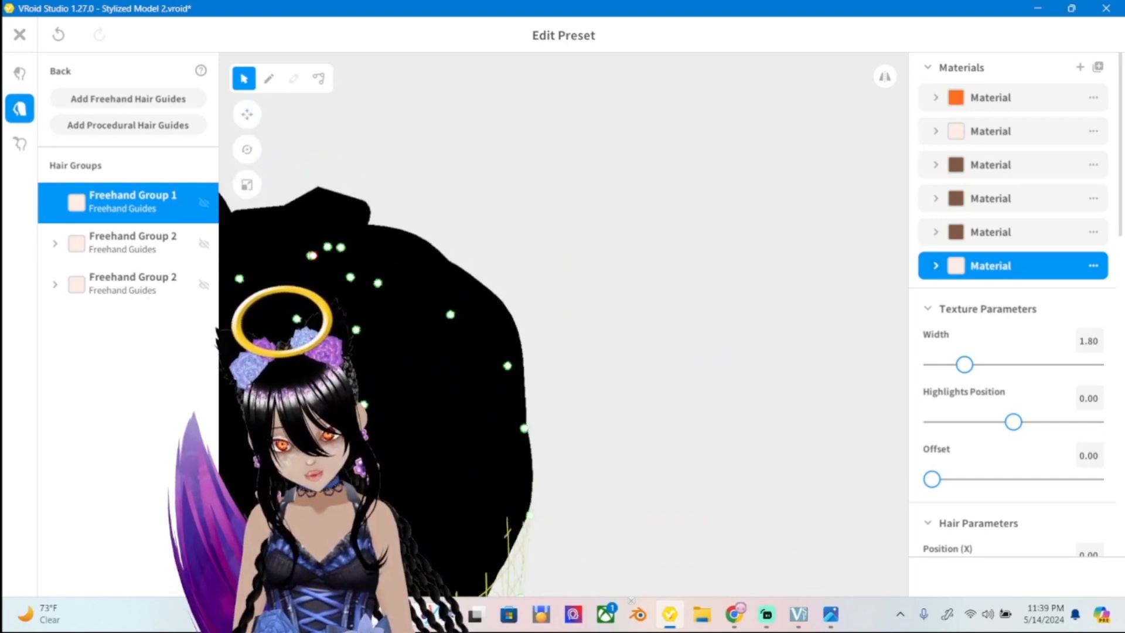
right_drag(568, 293, 480, 284)
Select the five-strand back hair group and raise its guide point at the crown slightly.
click(136, 239)
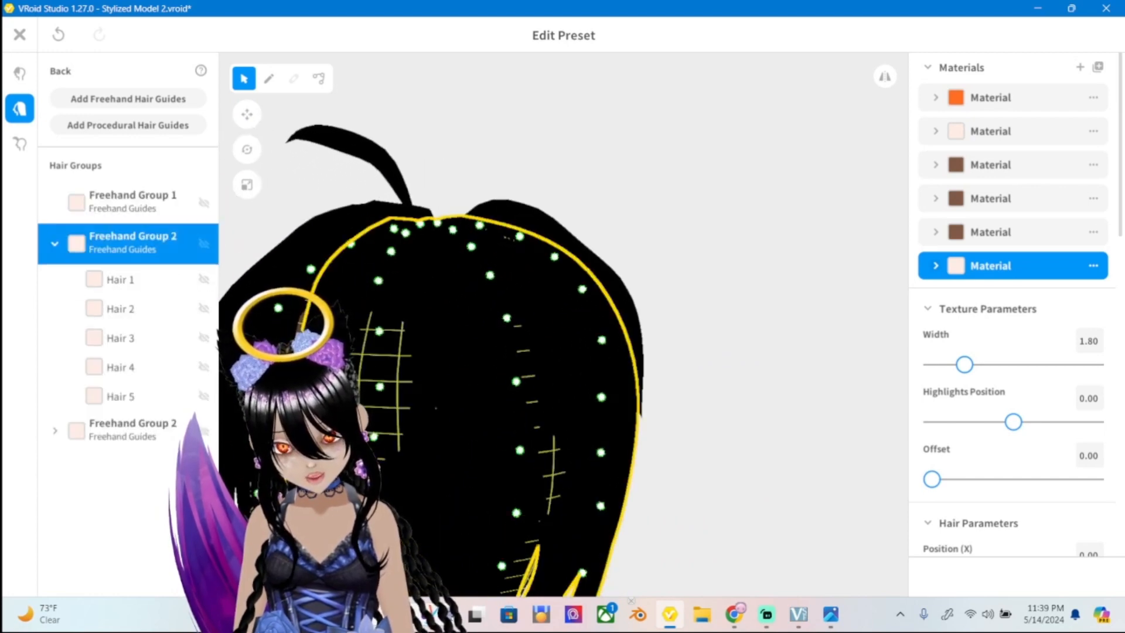
right_drag(586, 293, 469, 305)
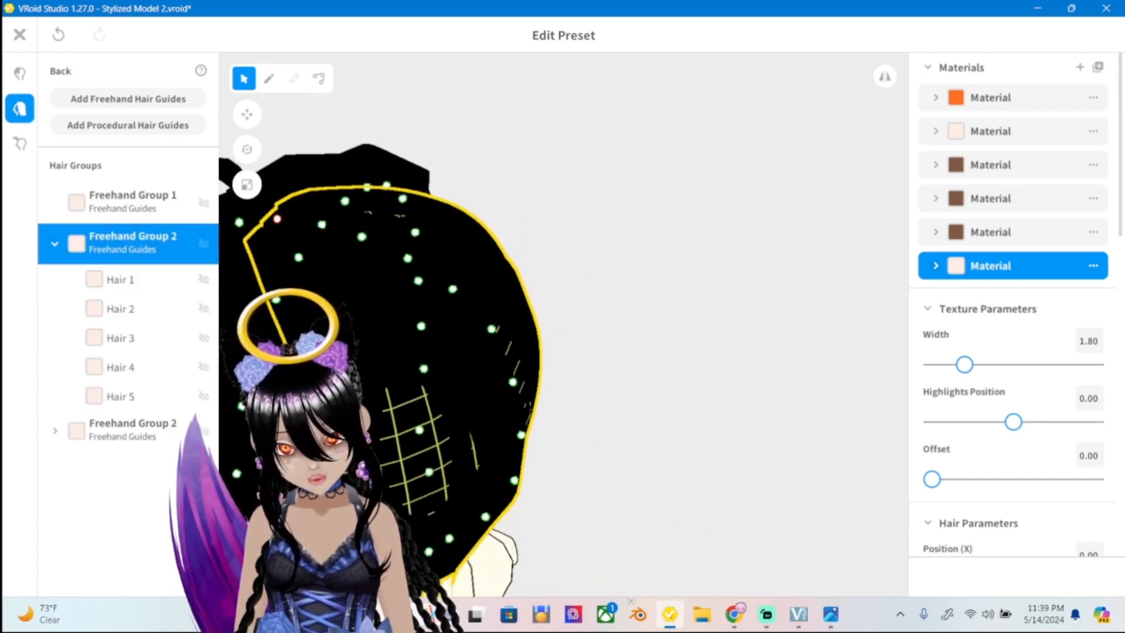
drag(277, 219, 275, 208)
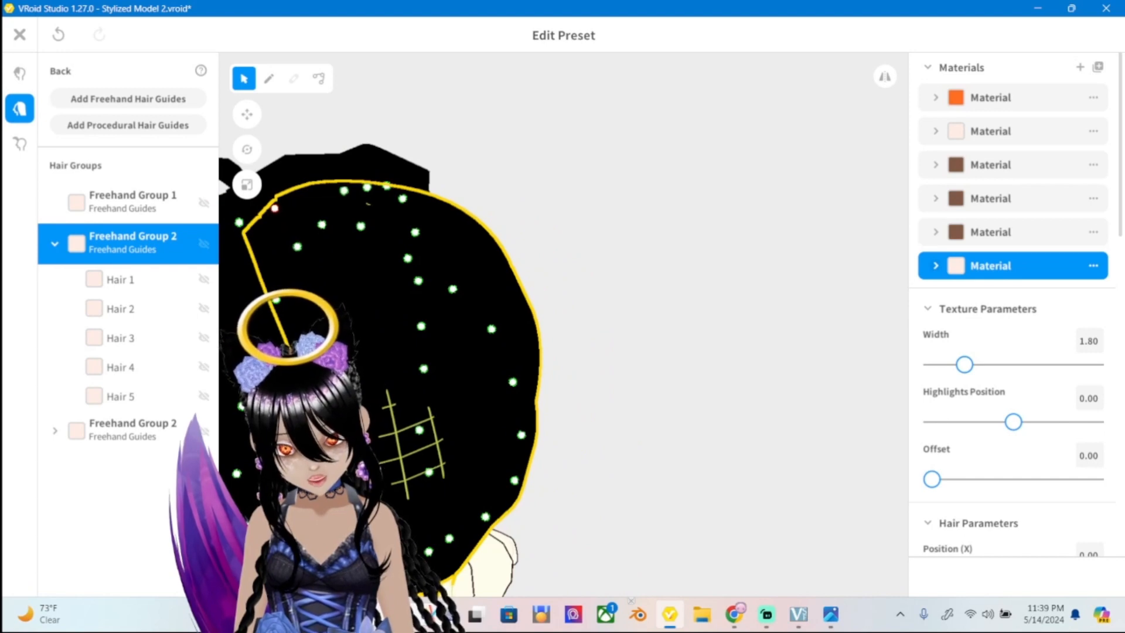
Examine the adjusted back hair from the front and back, and deselect and collapse its hair group.
right_drag(586, 293, 868, 329)
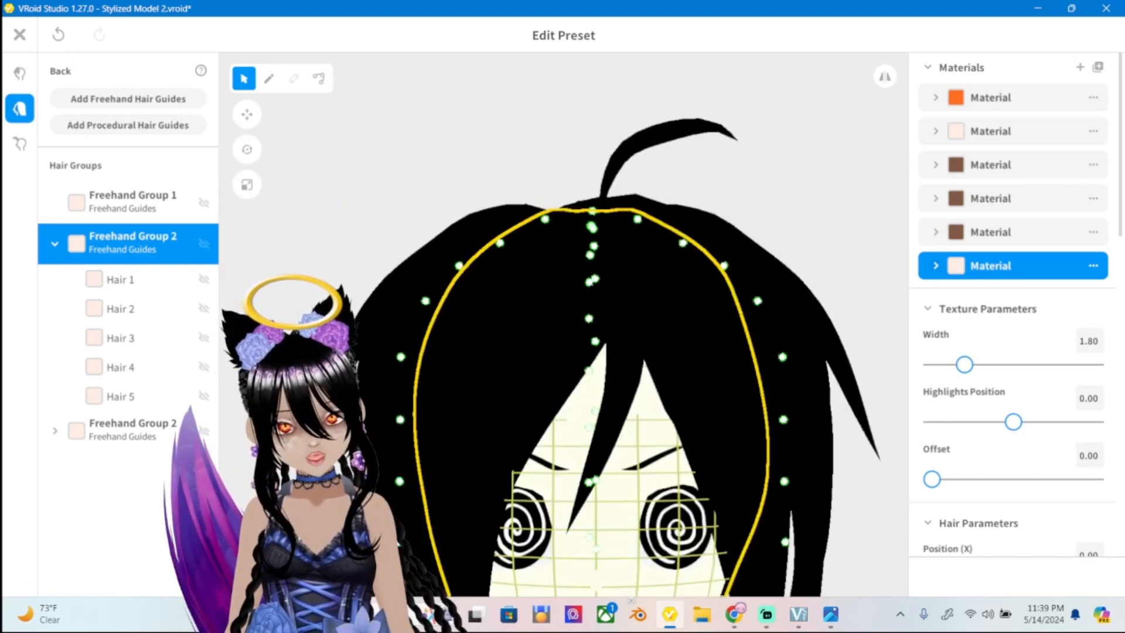
right_drag(586, 328, 762, 329)
scroll(564, 325, down, 2)
scroll(548, 381, down, 2)
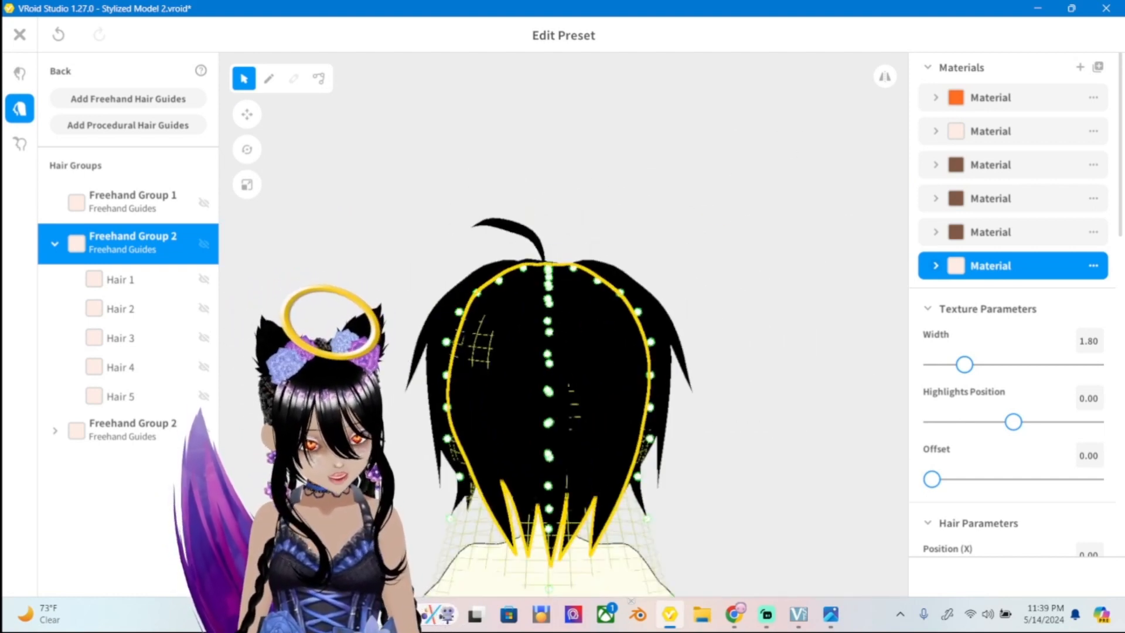
drag(447, 341, 443, 381)
right_drag(443, 381, 264, 408)
scroll(578, 381, down, 3)
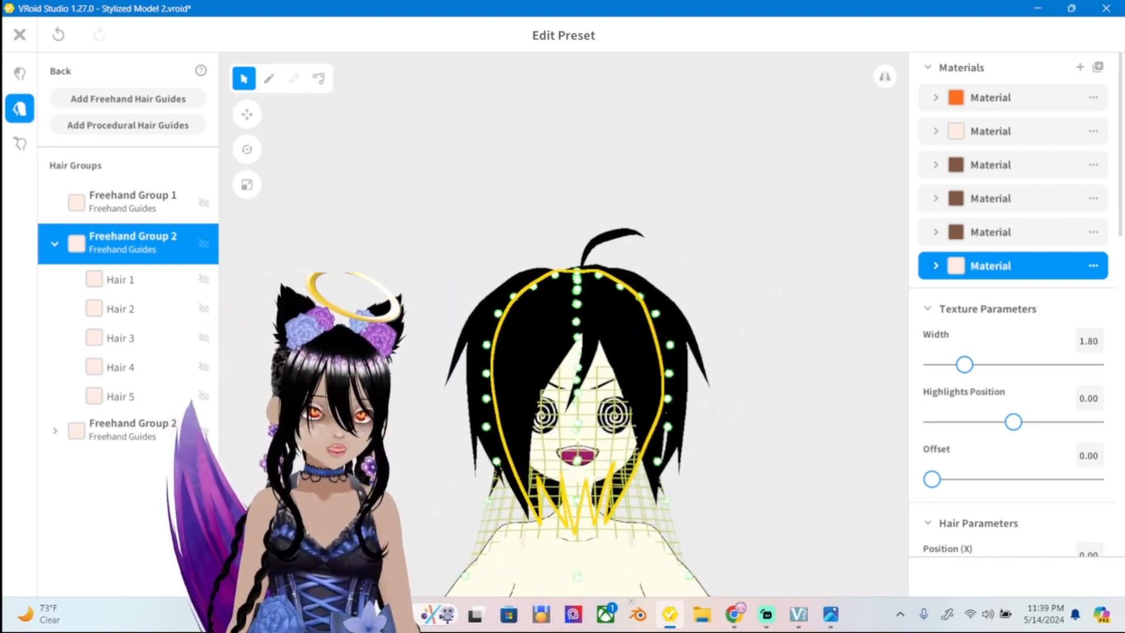
mouse_move(577, 381)
right_down()
mouse_move(399, 393)
mouse_move(381, 375)
mouse_move(563, 381)
mouse_move(580, 366)
right_up()
scroll(413, 375, up, 3)
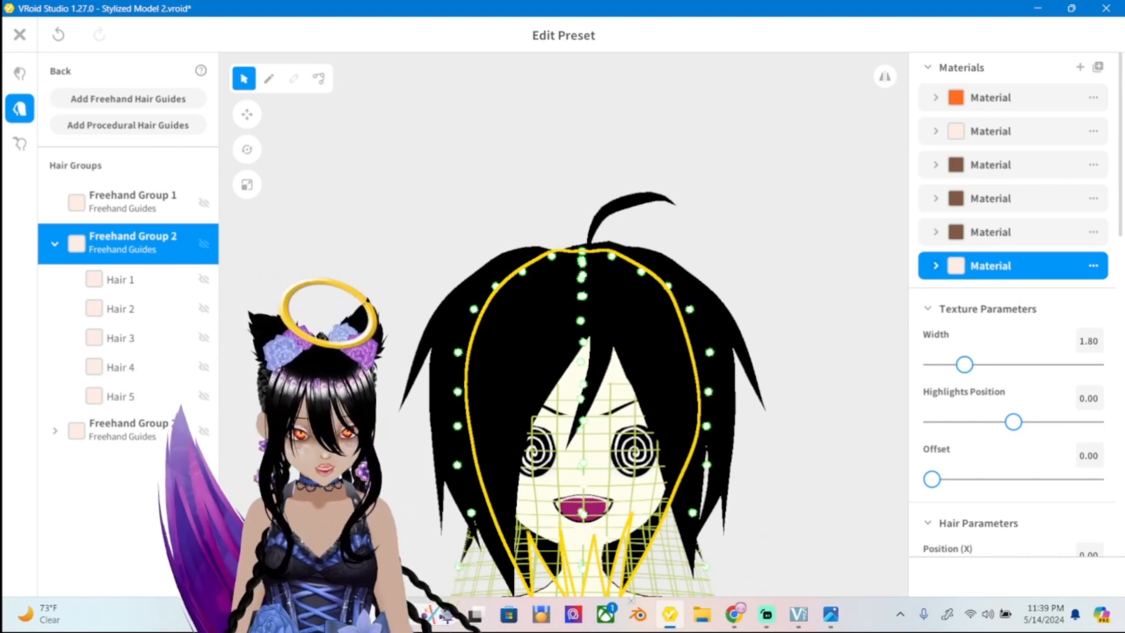
scroll(577, 381, down, 2)
key(Escape)
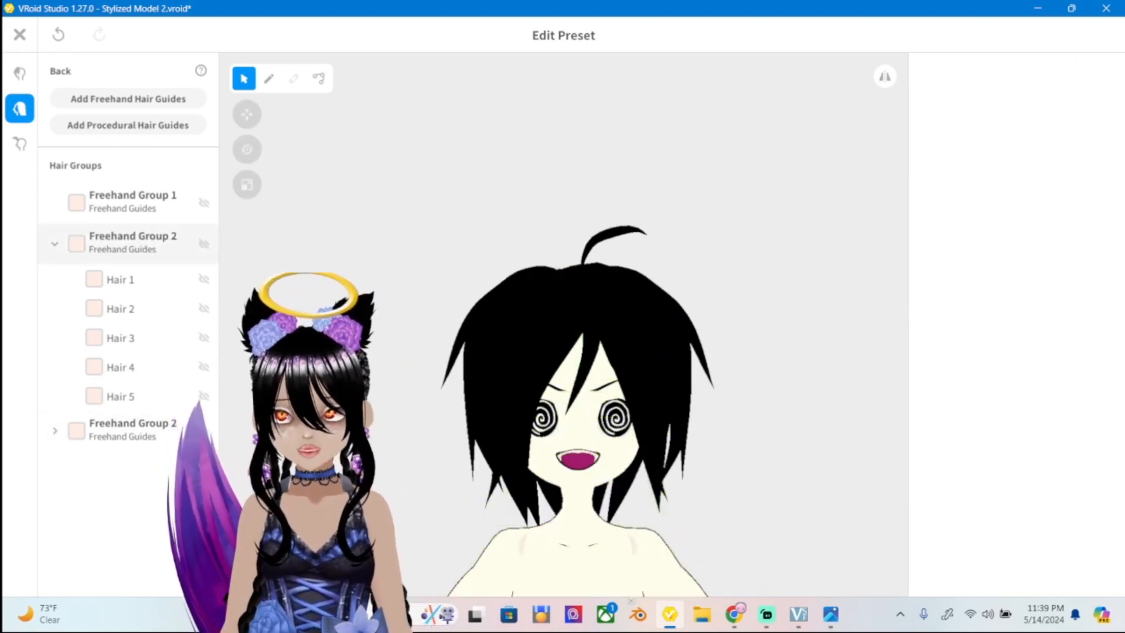
click(55, 243)
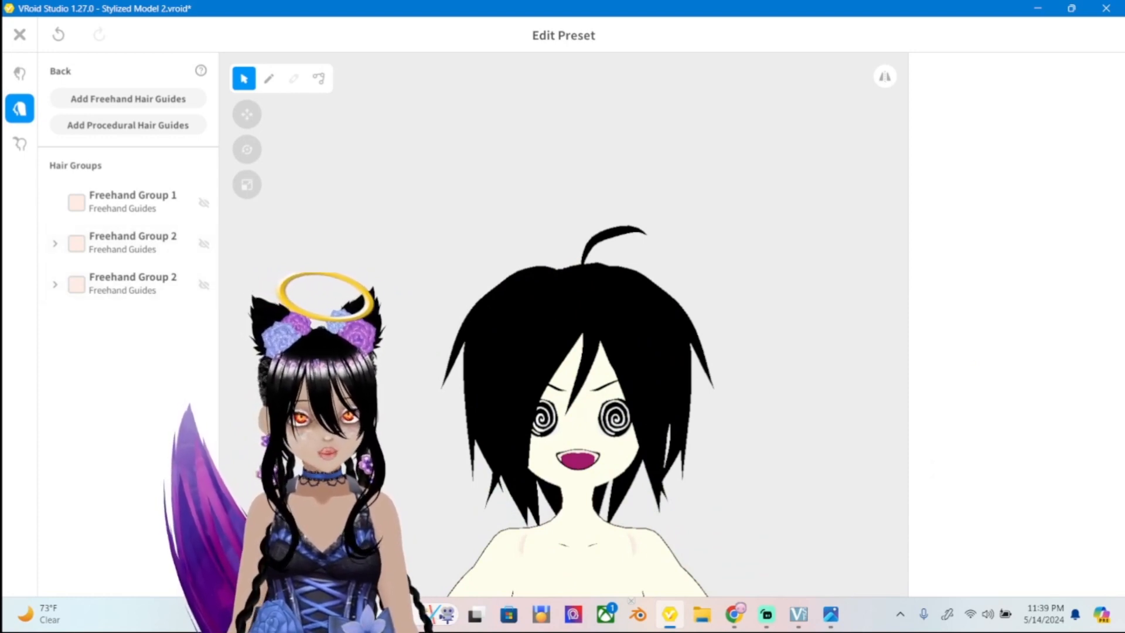
scroll(577, 352, up, 5)
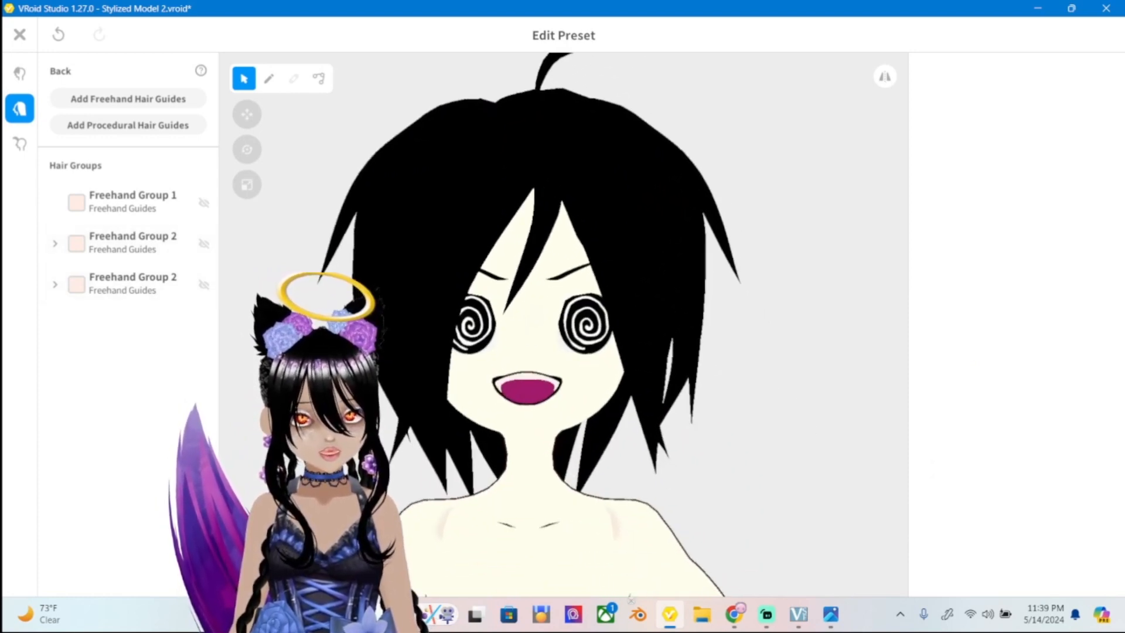
scroll(545, 322, down, 2)
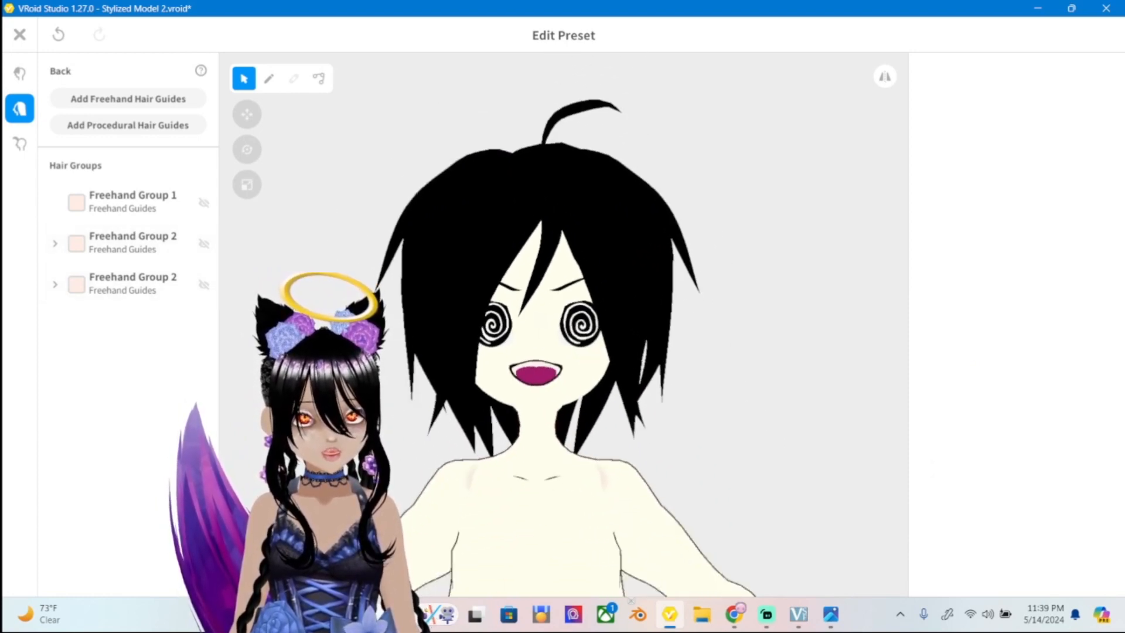
Compare the hair with ref2.png and display the large bang strand among the front hair groups.
click(831, 614)
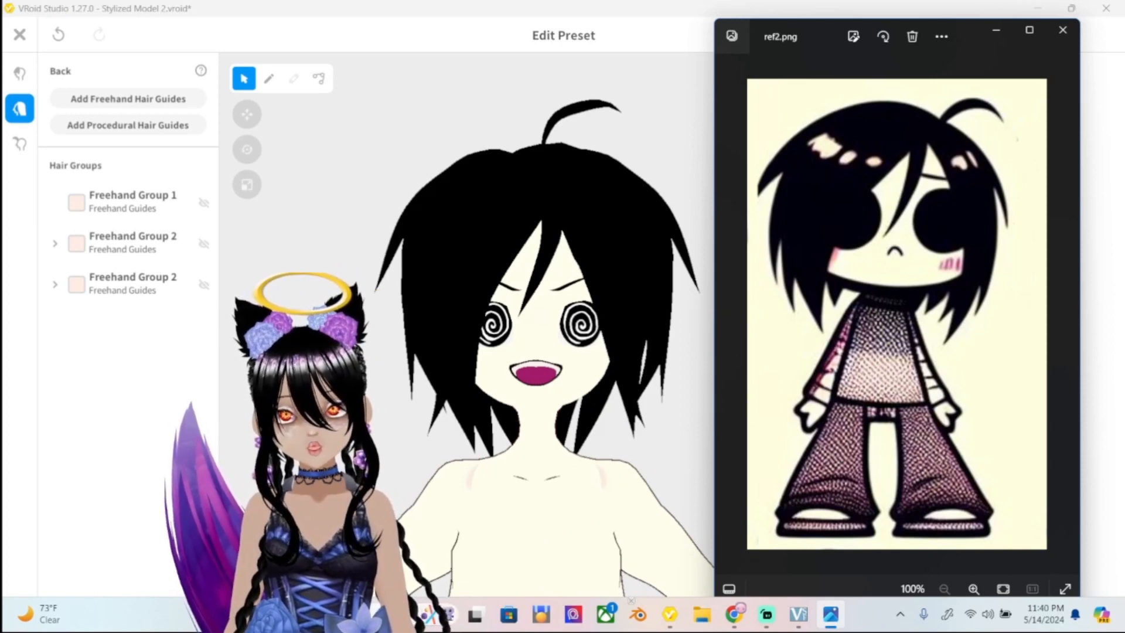
click(830, 614)
click(20, 73)
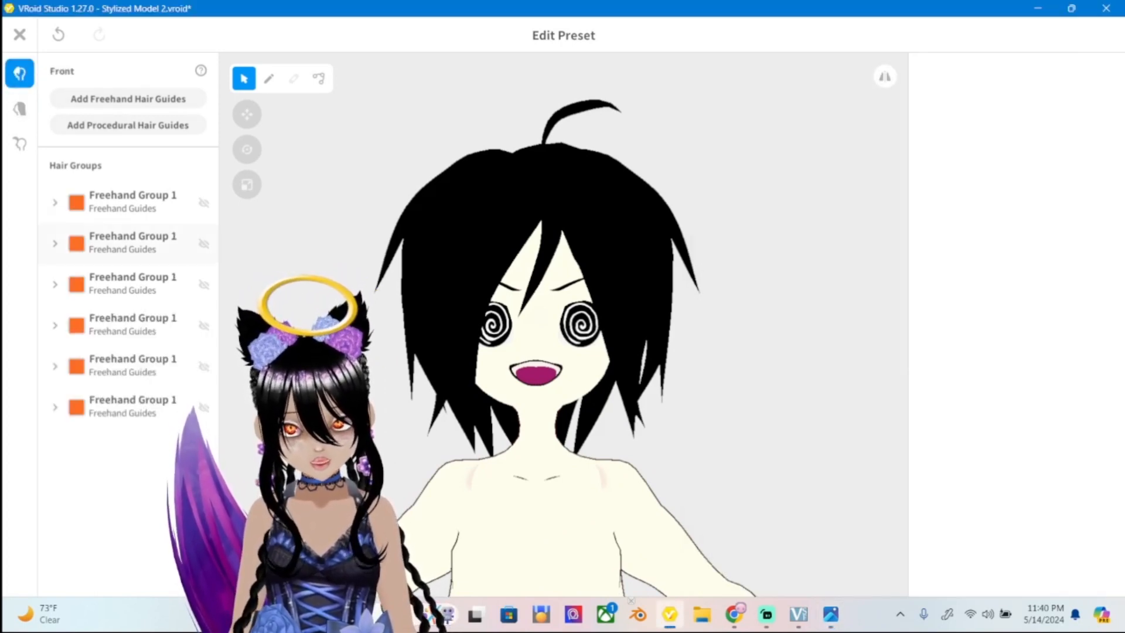
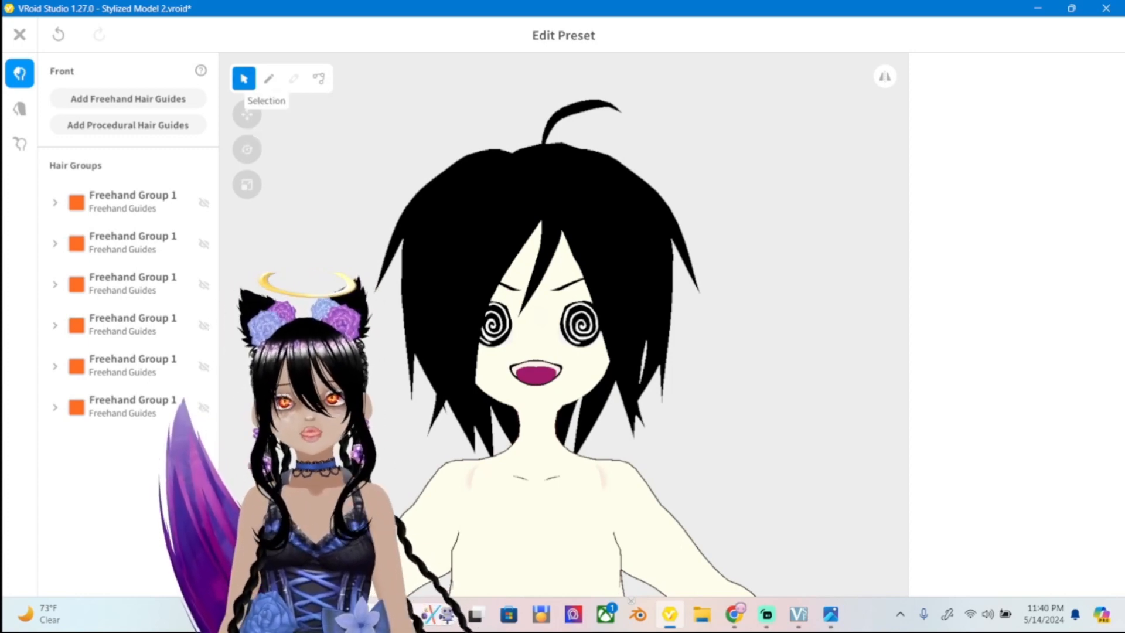
click(486, 246)
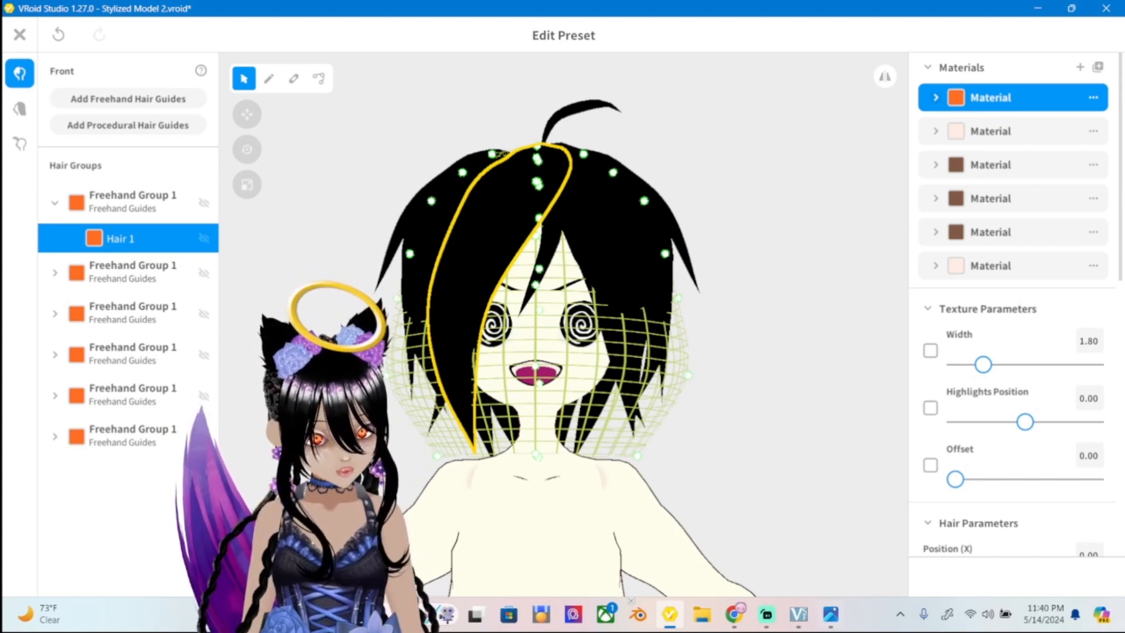
key(alt+Tab)
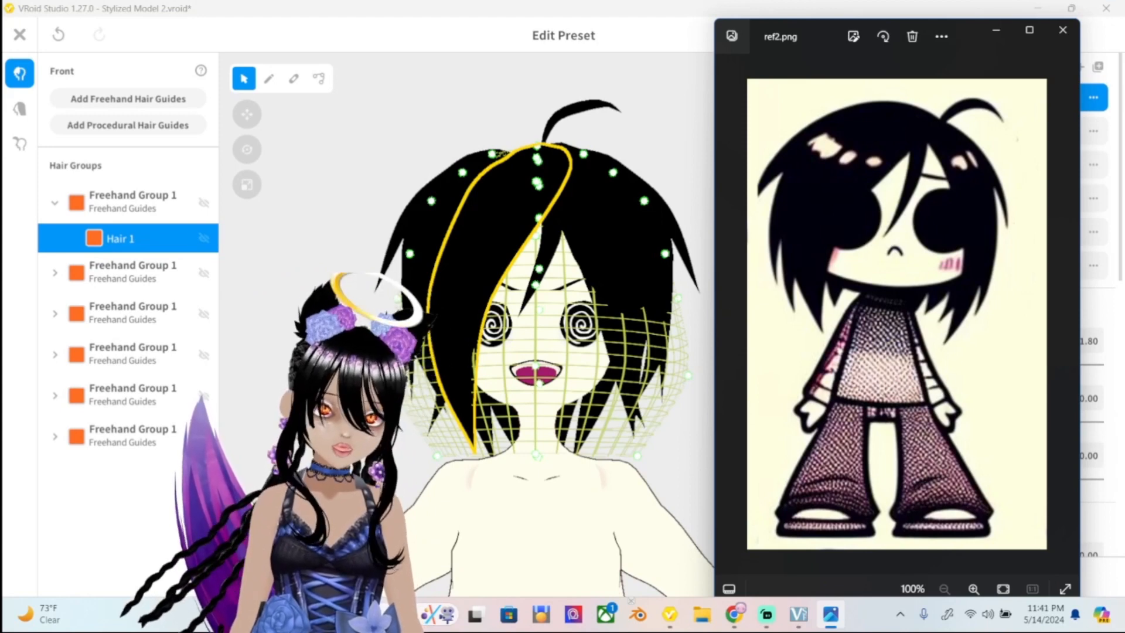
key(alt+Tab)
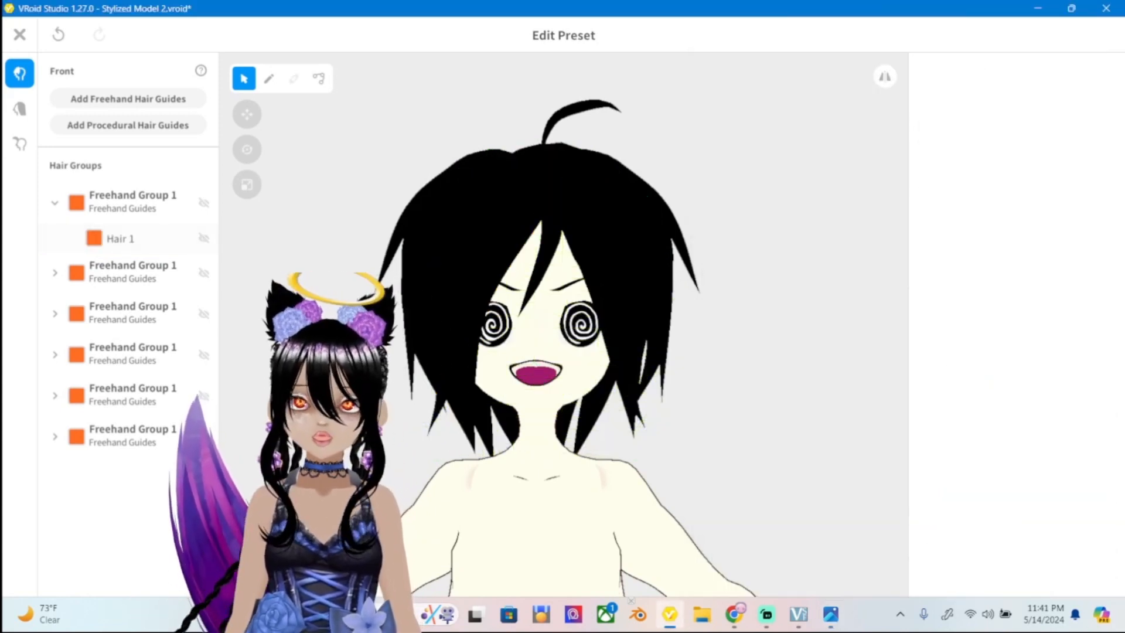
Add a new hair material and assign it to the large bang strand, Hair 1.
click(120, 238)
scroll(1012, 308, down, 4)
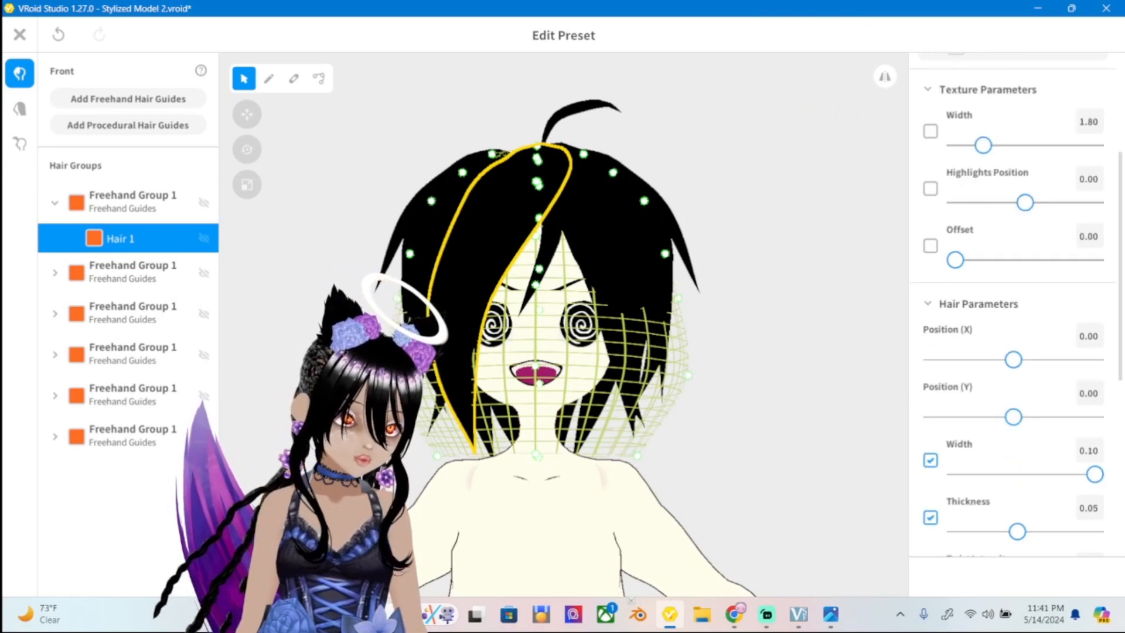
scroll(1012, 308, up, 6)
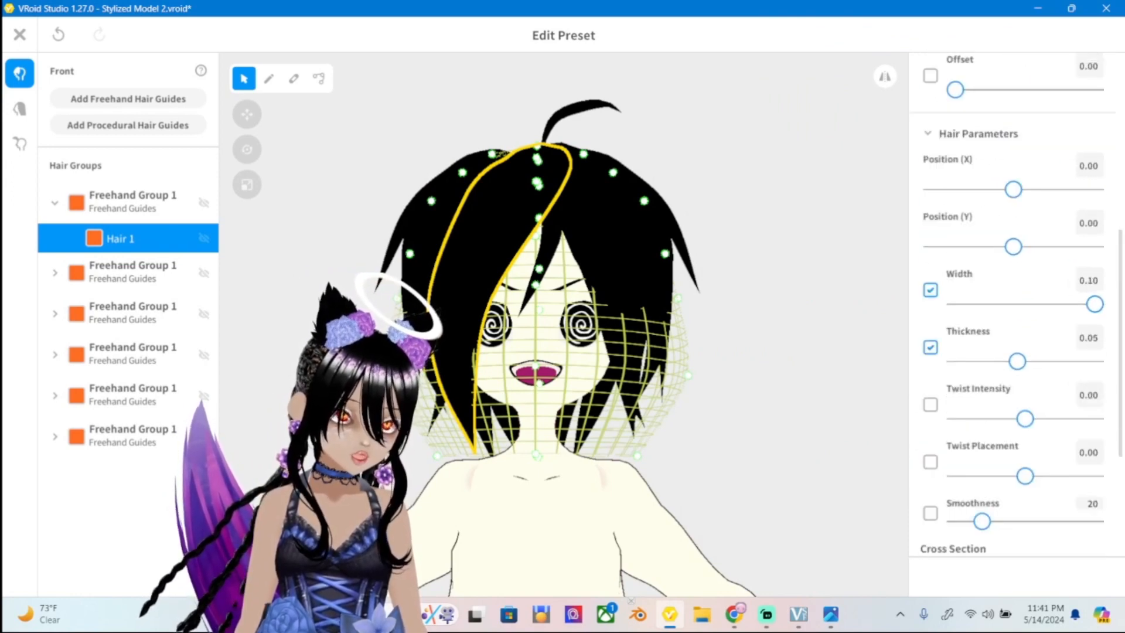
scroll(1012, 308, up, 3)
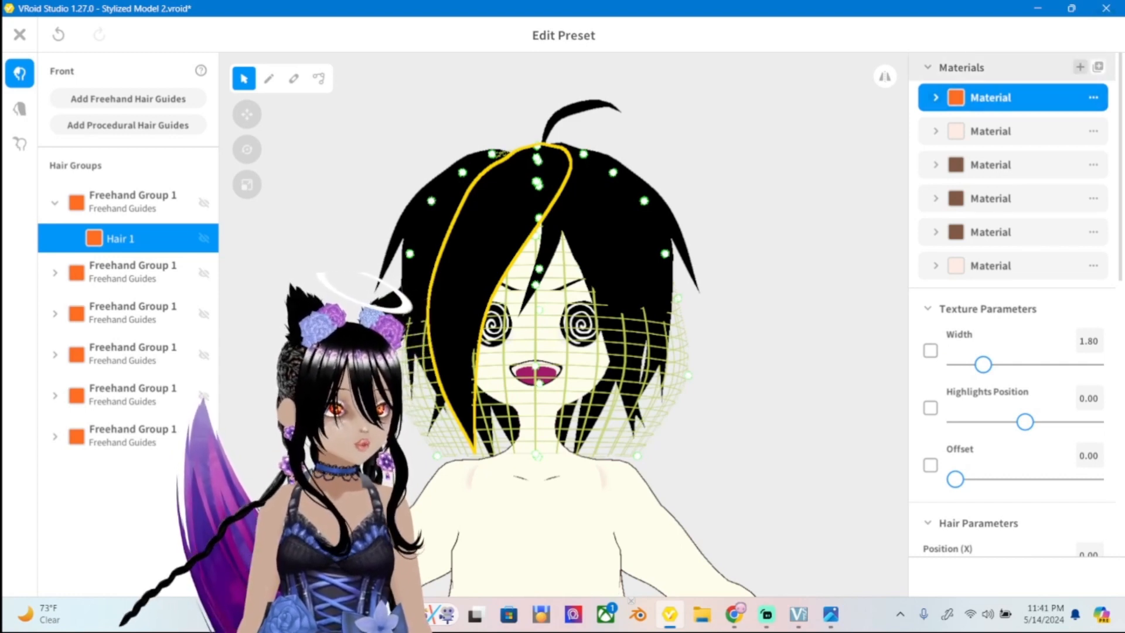
click(1080, 66)
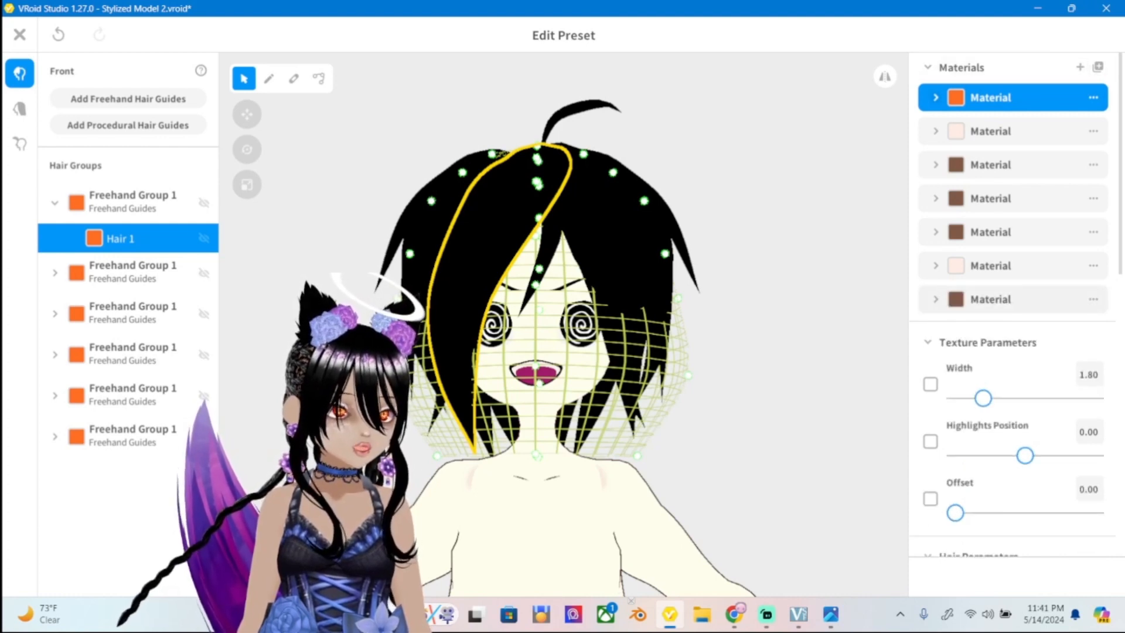
click(1013, 299)
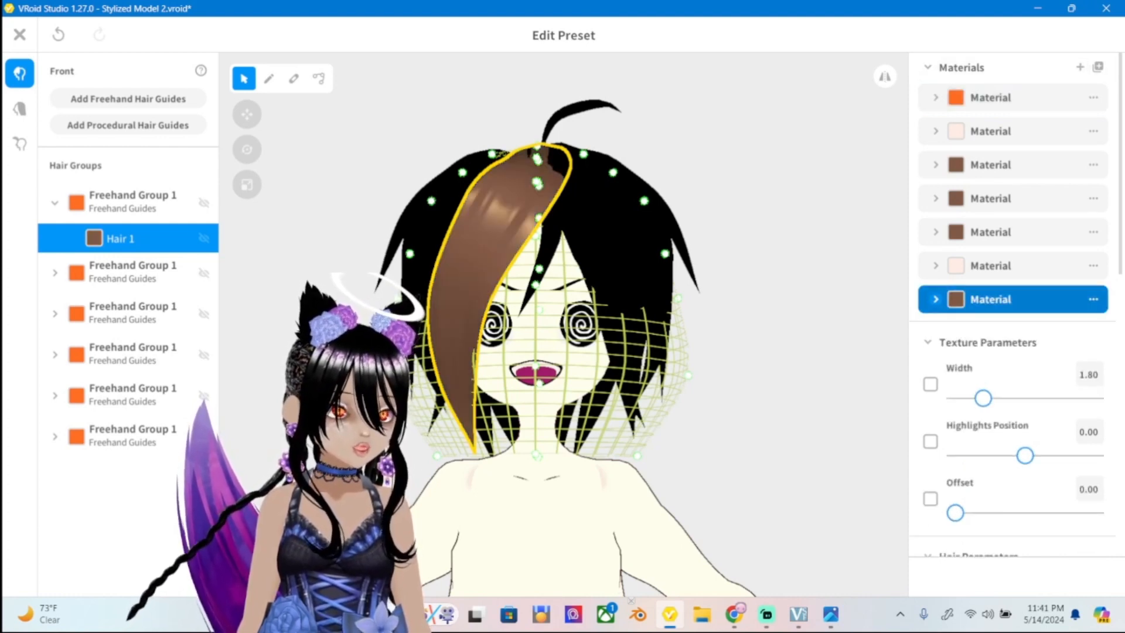
Rename the new brown material as hilight.
click(1093, 299)
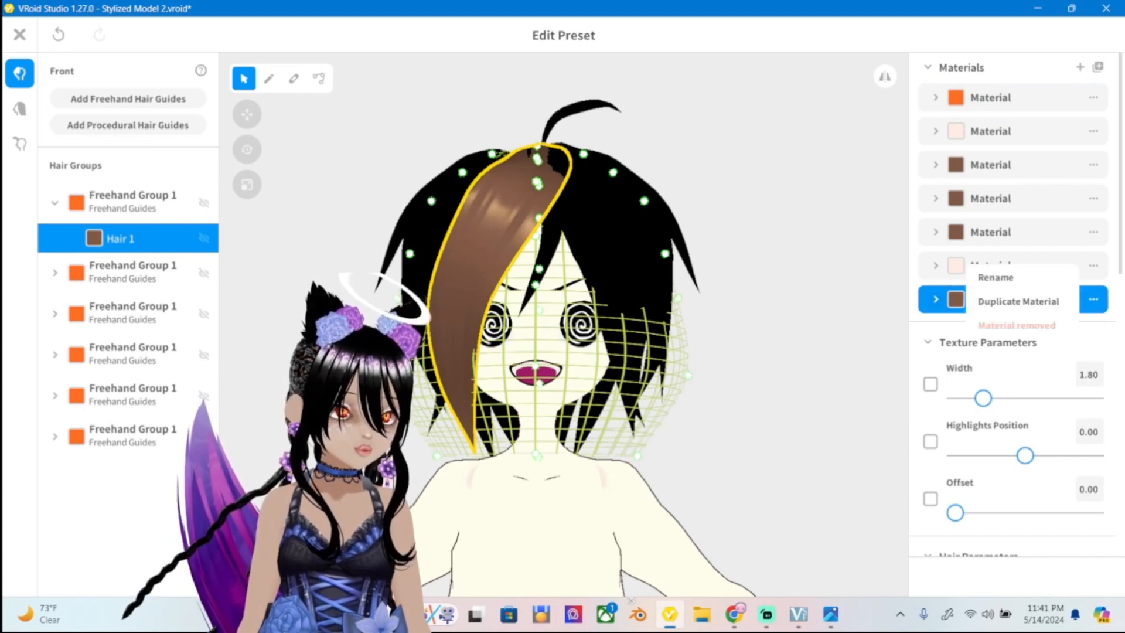
click(995, 277)
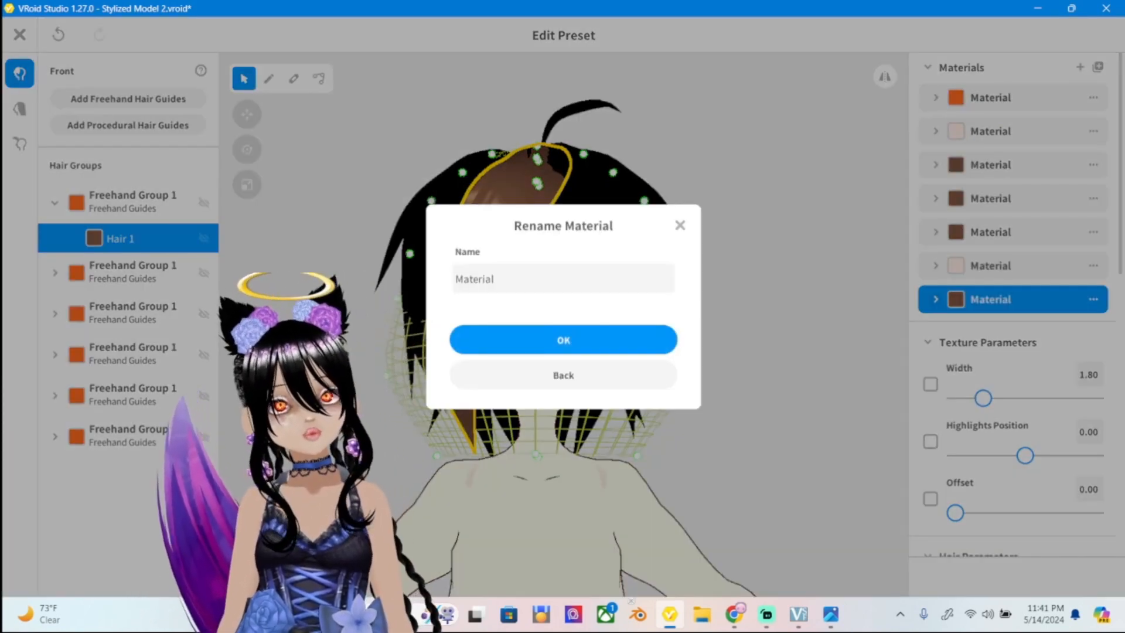
click(486, 279)
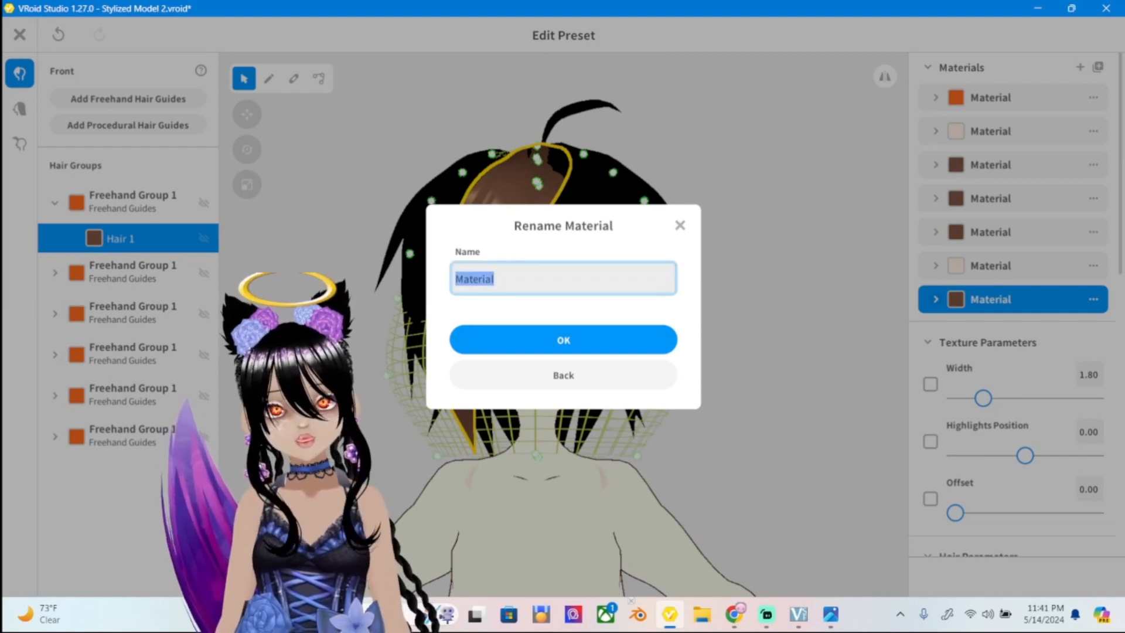
text(hig)
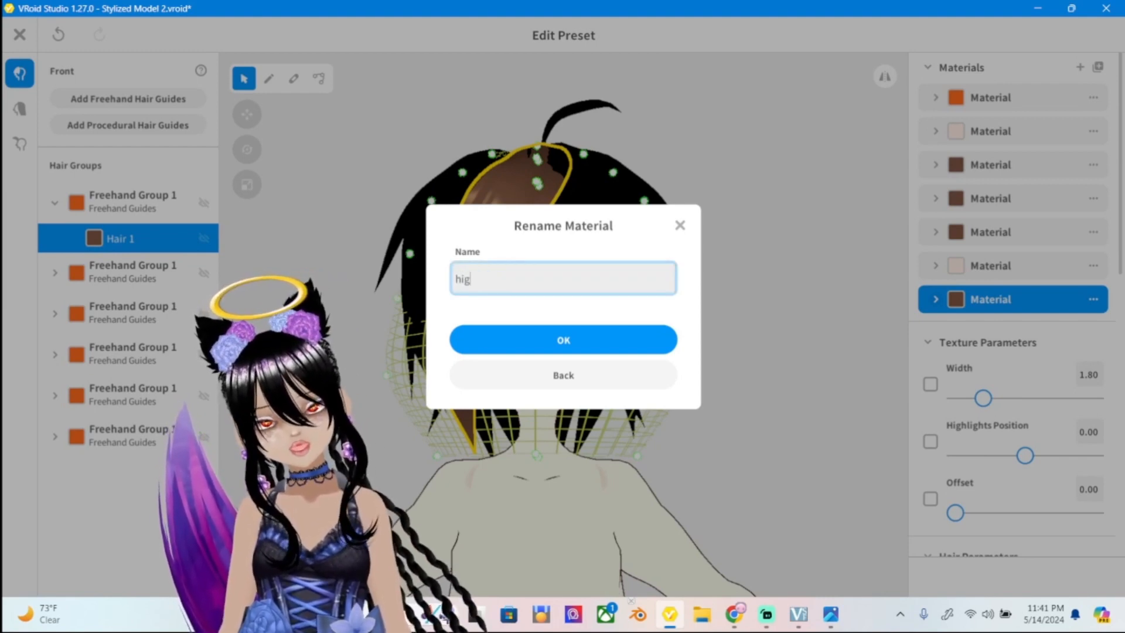
text(light)
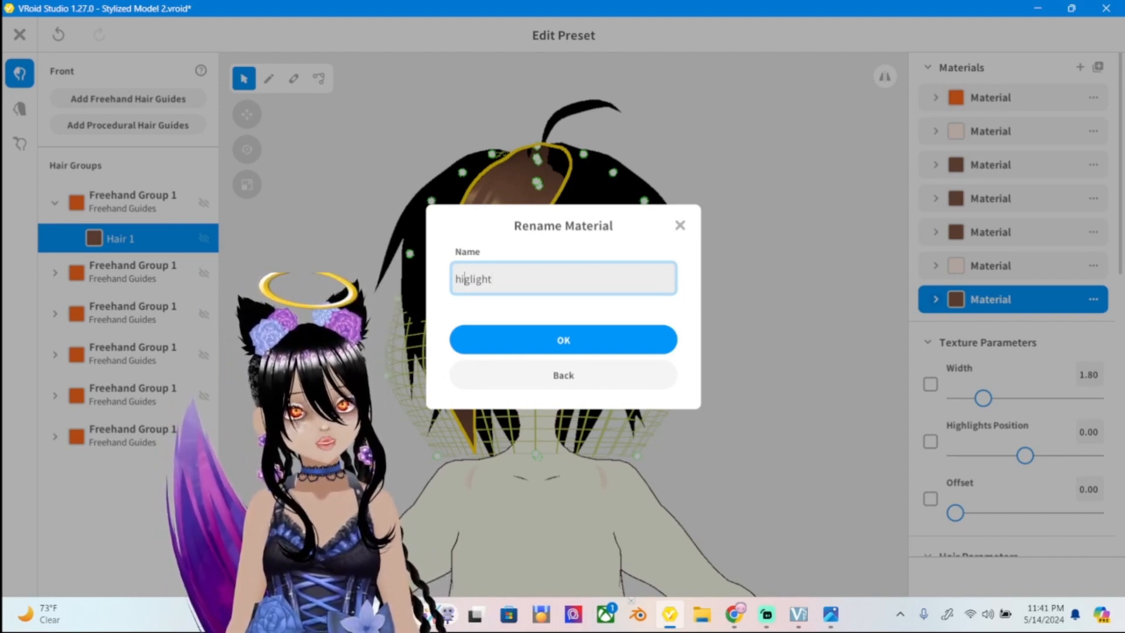
key(BackSpace)
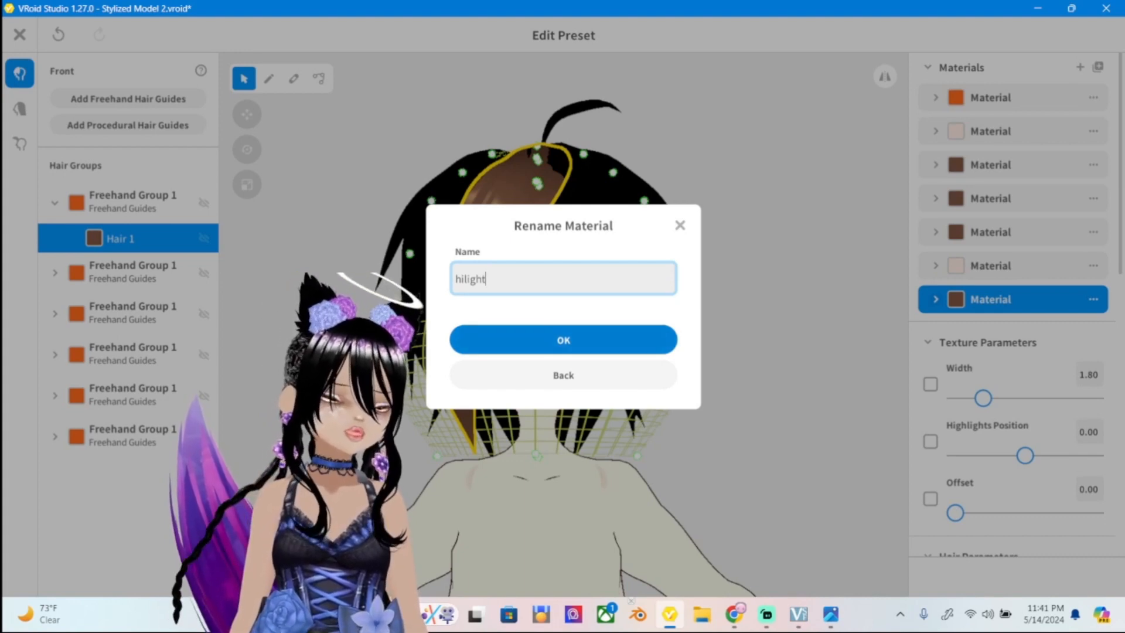
key(Return)
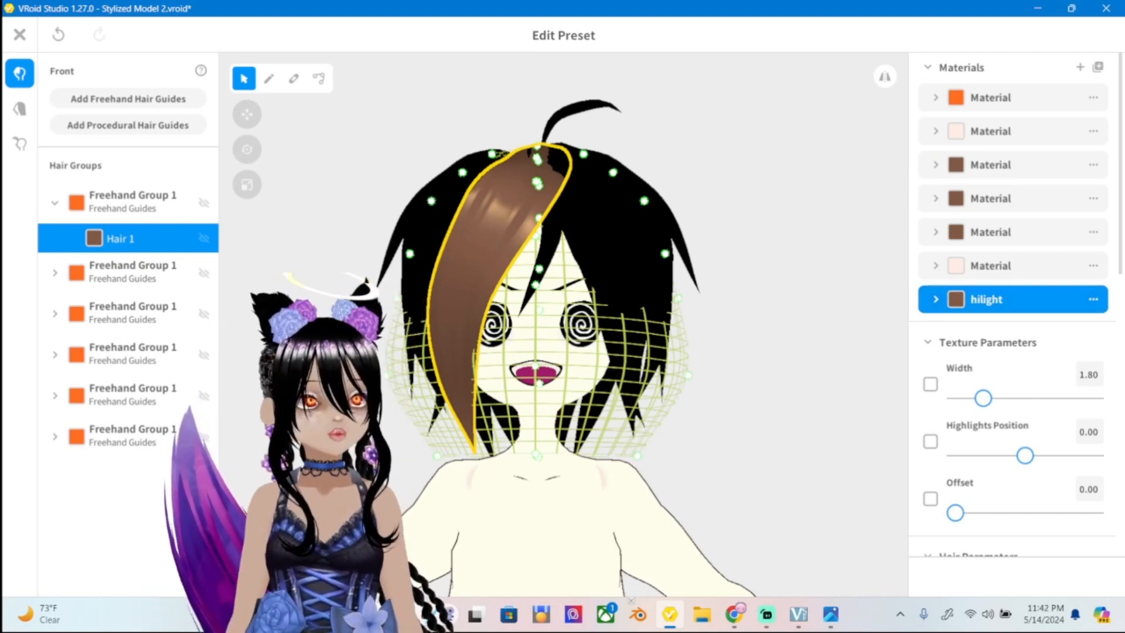
Disable the Main Color and Highlight Color of the hilight material.
click(935, 299)
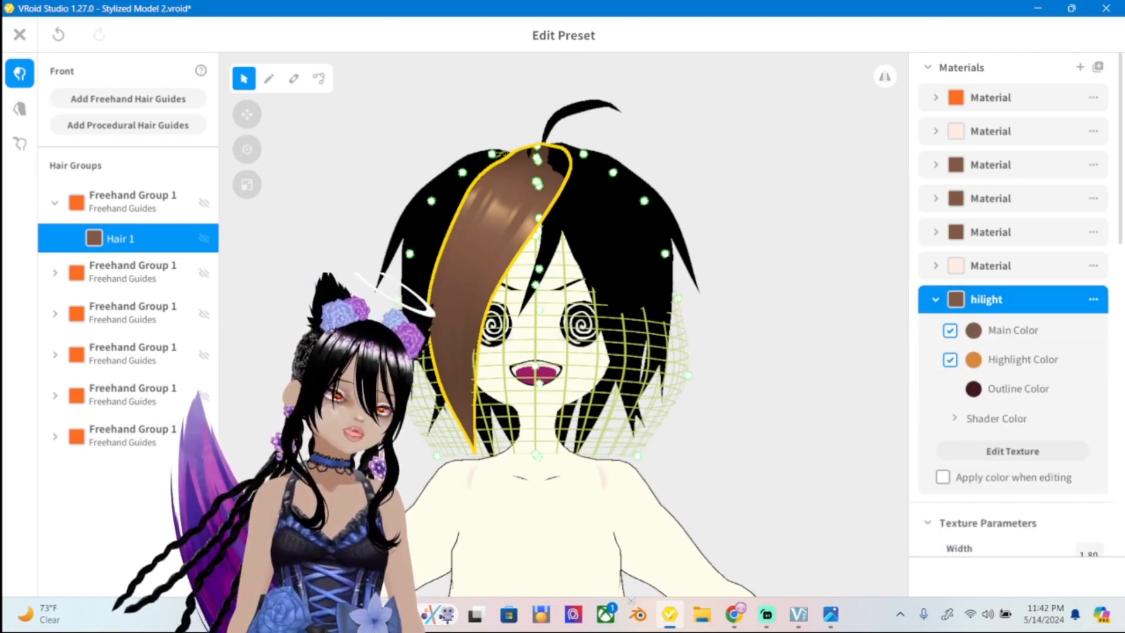
click(949, 359)
click(949, 330)
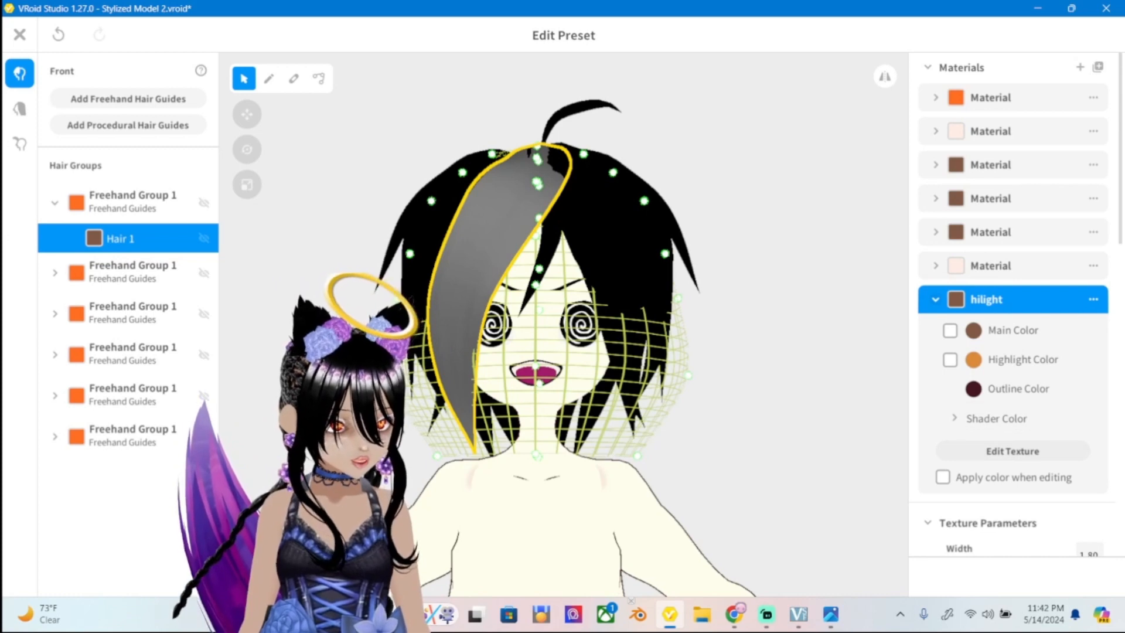
Open the hilight material's texture and paint its entire base Default Design layer #000000 with a 300-wide brush.
click(1013, 452)
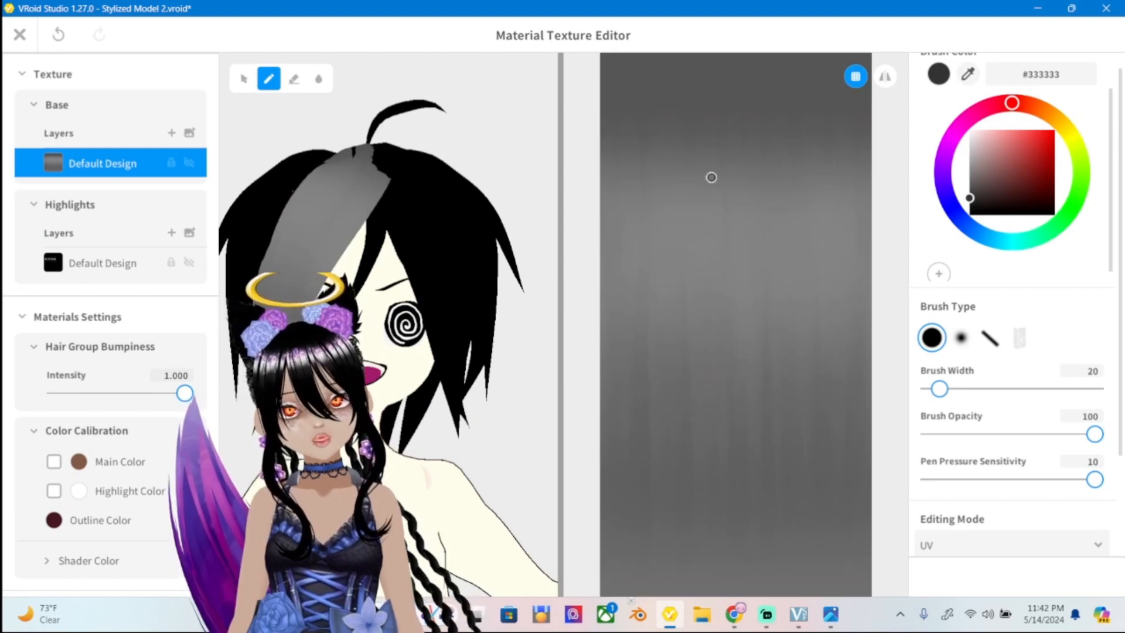
scroll(662, 294, down, 3)
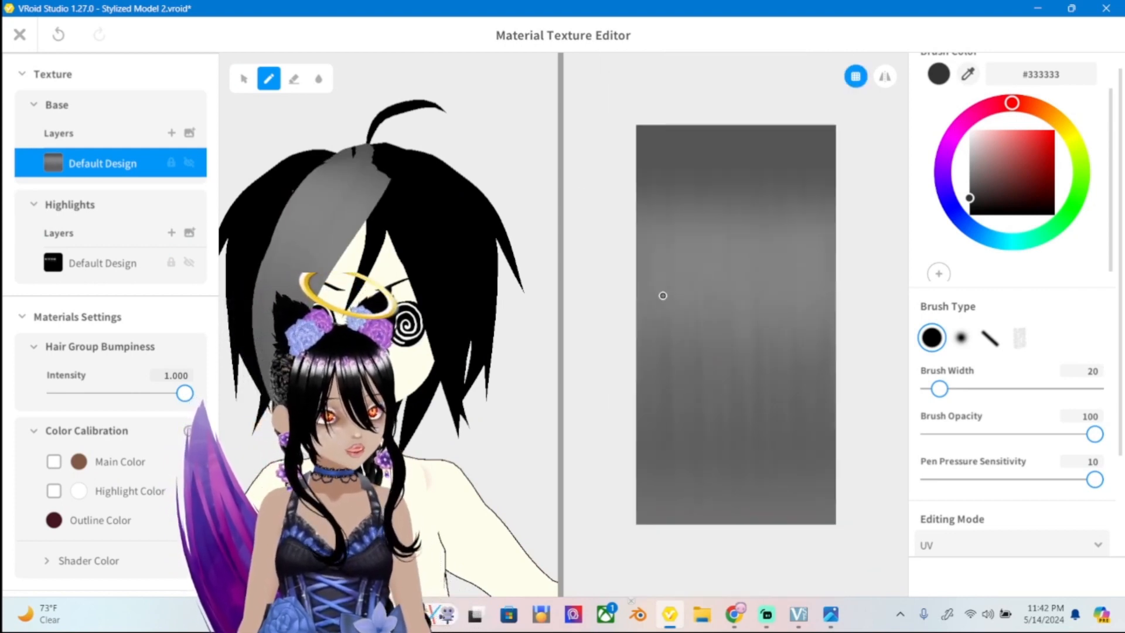
scroll(681, 311, up, 1)
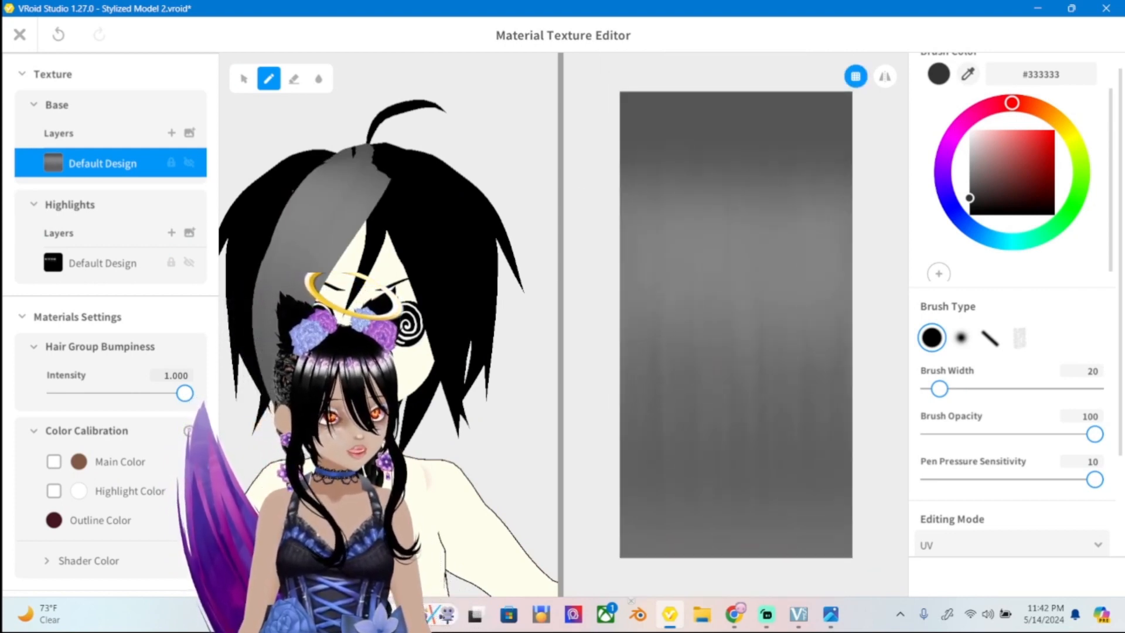
drag(939, 388, 1094, 389)
drag(969, 198, 969, 215)
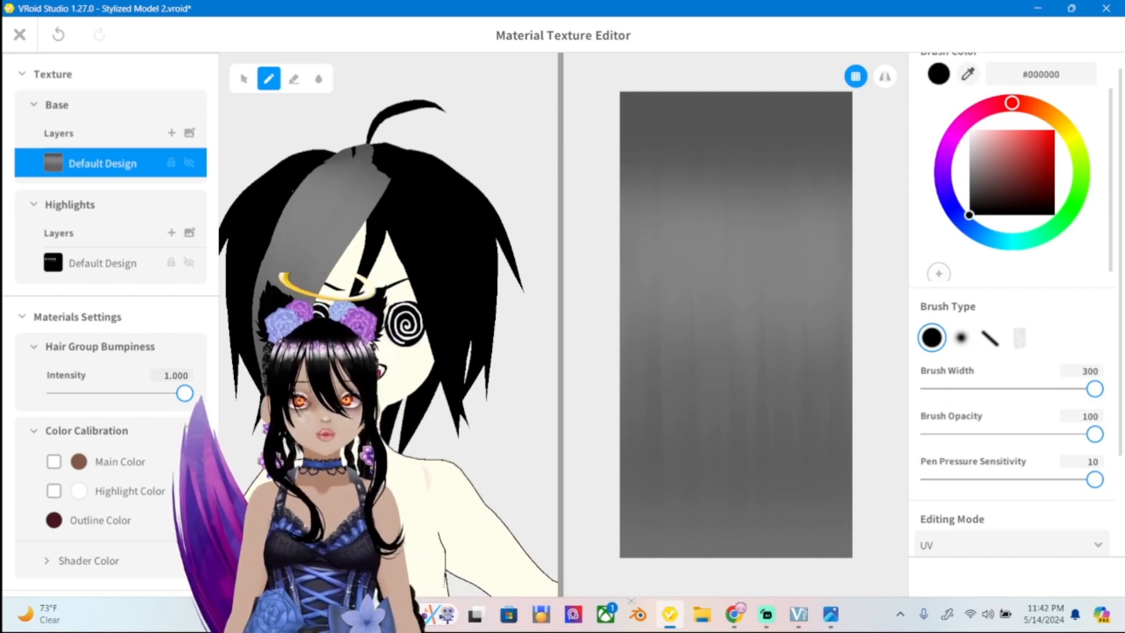
mouse_move(854, 201)
mouse_down()
mouse_move(603, 126)
mouse_move(826, 214)
mouse_move(648, 294)
mouse_move(723, 346)
mouse_move(623, 455)
mouse_move(697, 464)
mouse_move(721, 563)
mouse_up()
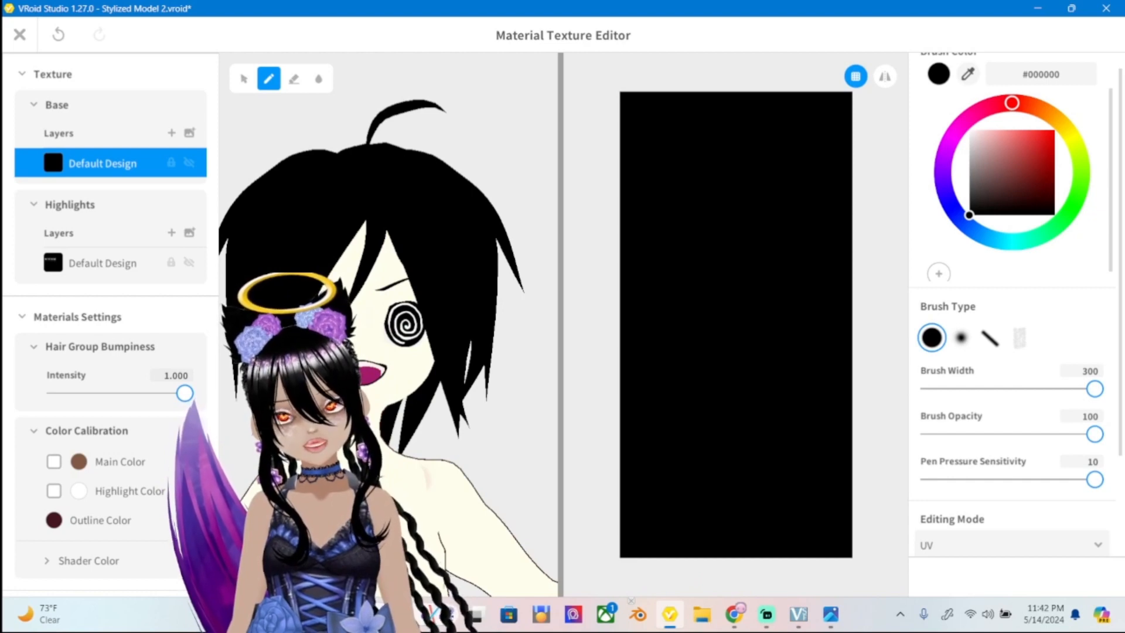
Add a new layer to the Base texture and set the hard round brush's width to 77.
click(172, 133)
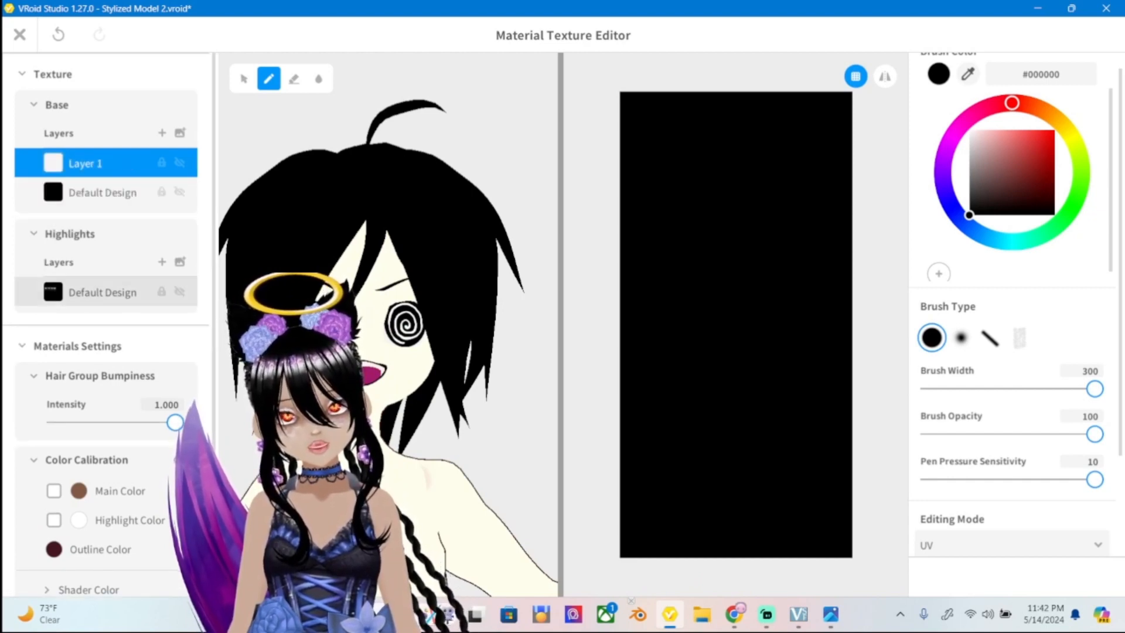
click(180, 291)
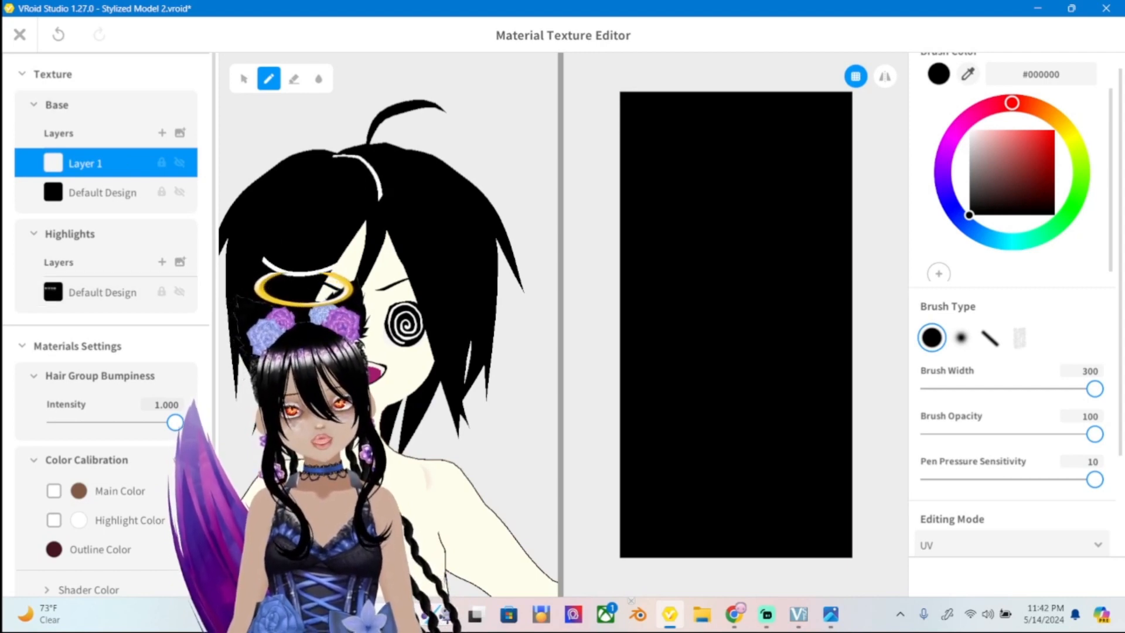
mouse_move(1094, 388)
mouse_down()
mouse_move(950, 389)
mouse_move(959, 388)
mouse_up()
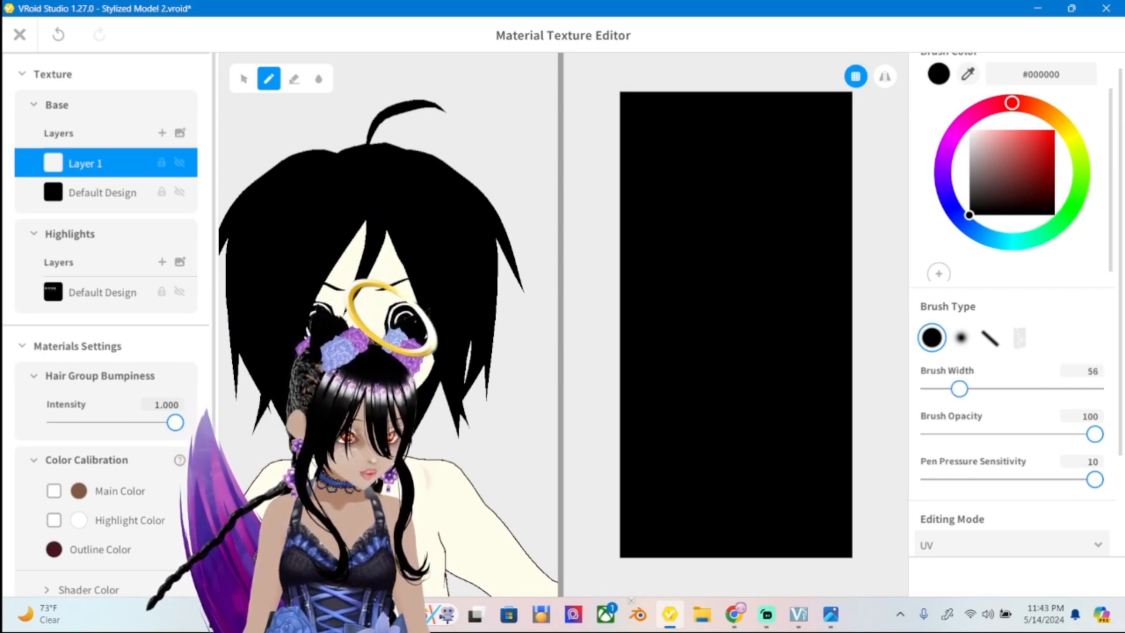
click(961, 338)
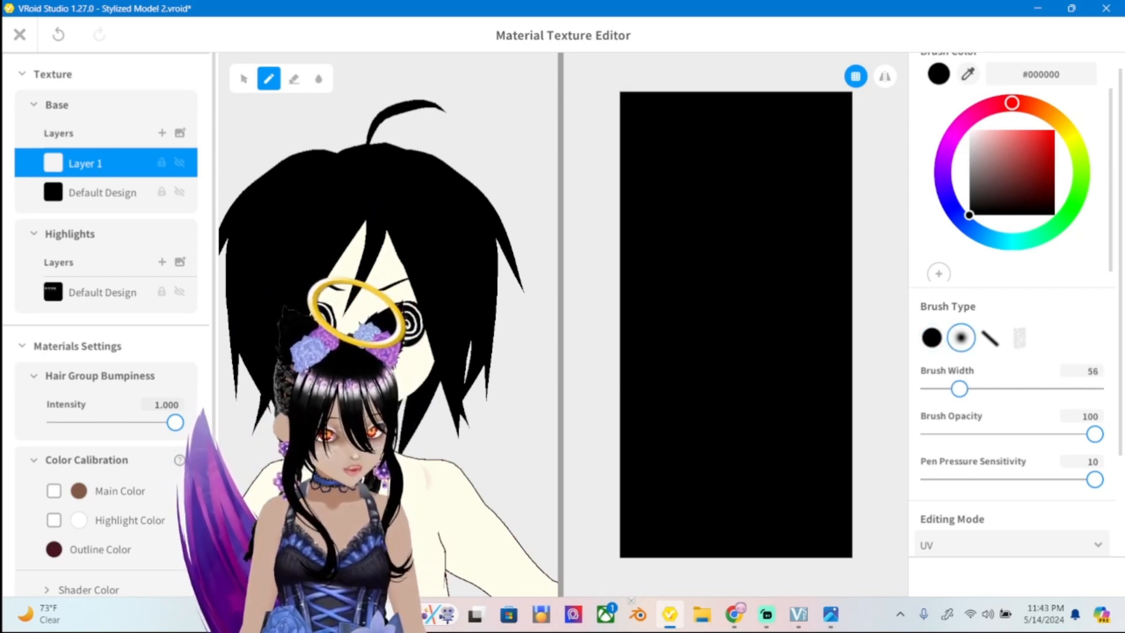
click(932, 338)
drag(959, 388, 971, 389)
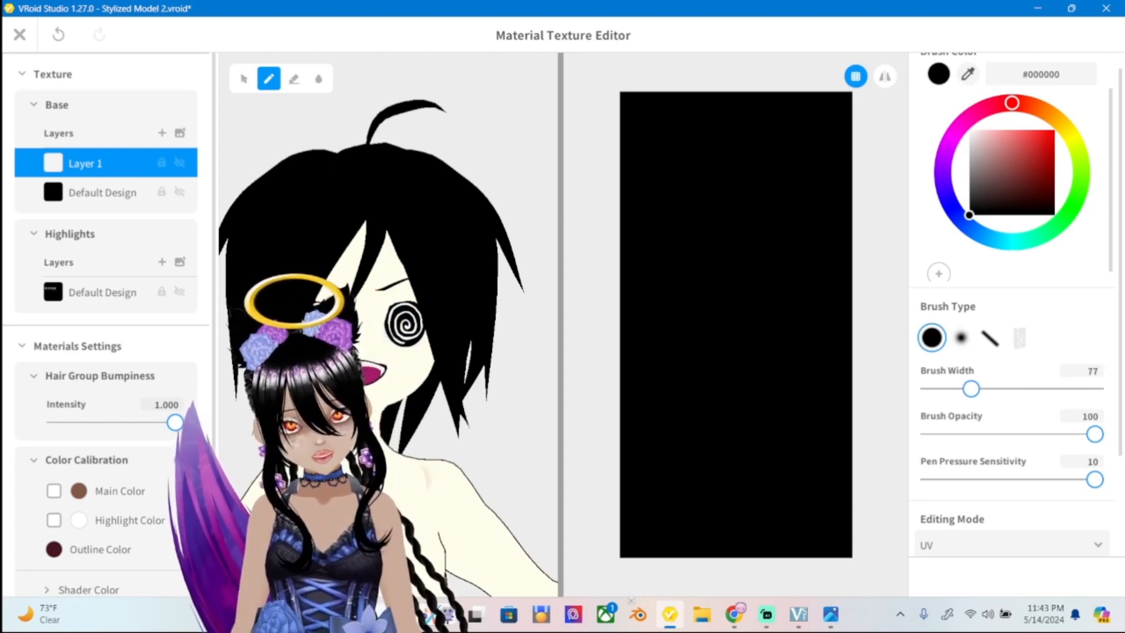
Load the ref2 image as a new base layer and sample the cream hair-highlight colour #FEE5C8 from it.
click(180, 133)
click(255, 257)
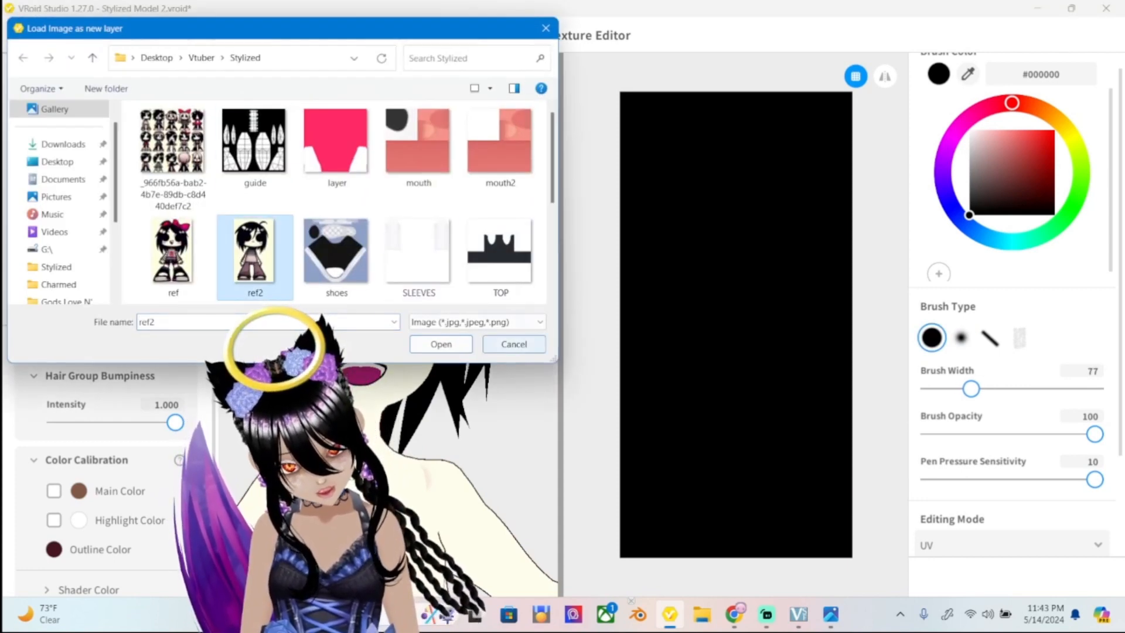
click(441, 344)
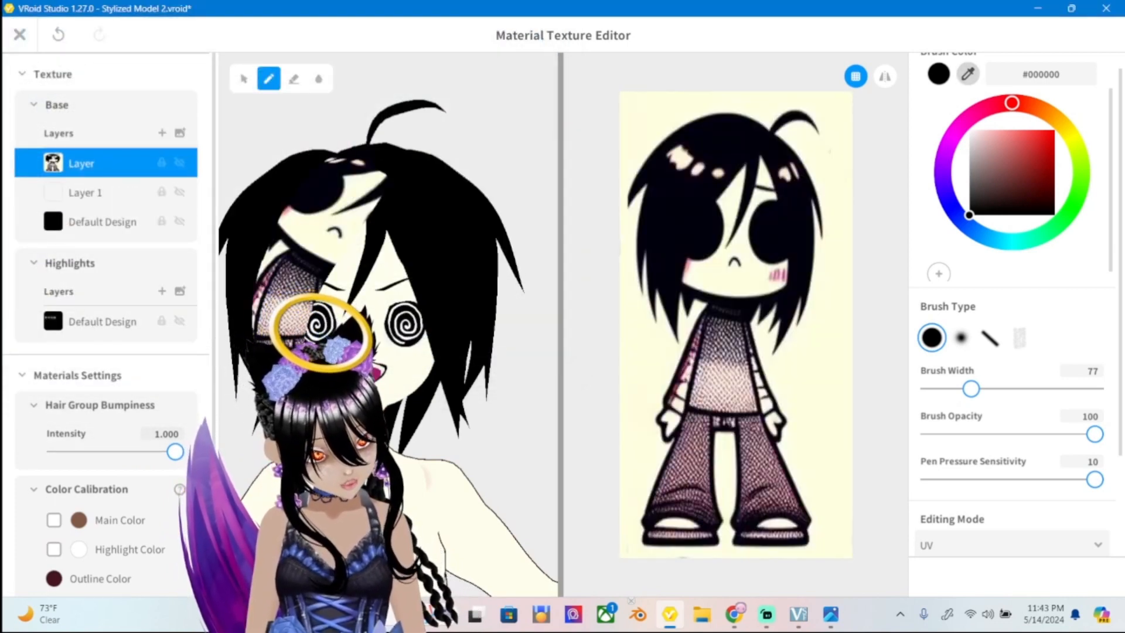
click(717, 173)
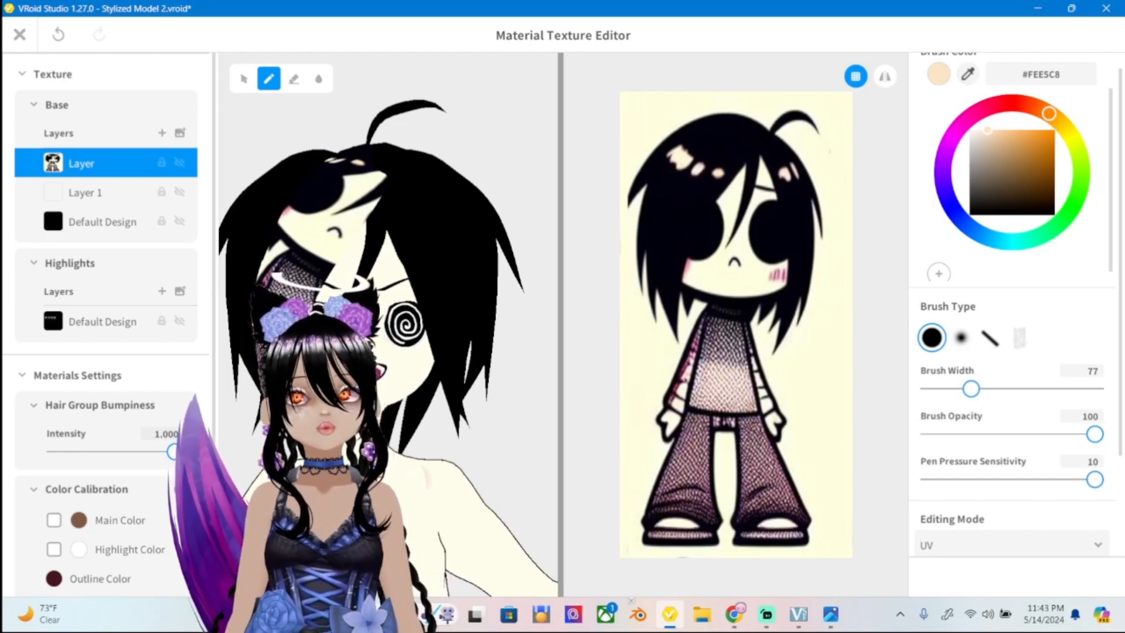
Hide the reference image layer and paint a small cream oval on Layer 1 over the large bang with a 31-wide brush.
click(180, 162)
click(85, 192)
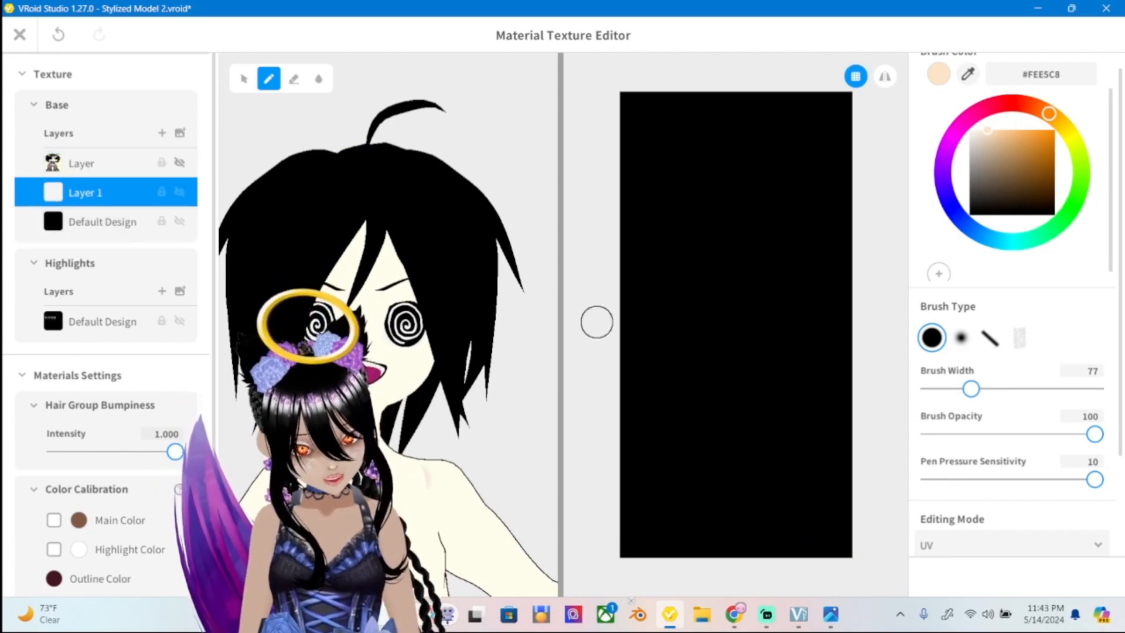
drag(972, 389, 945, 389)
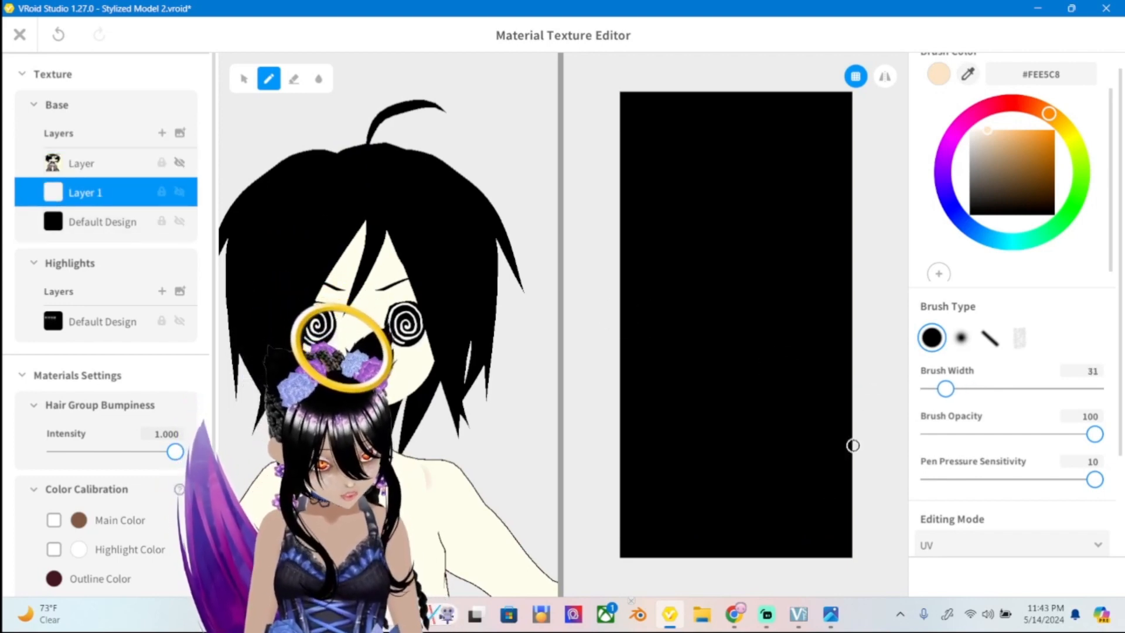
click(831, 614)
click(831, 613)
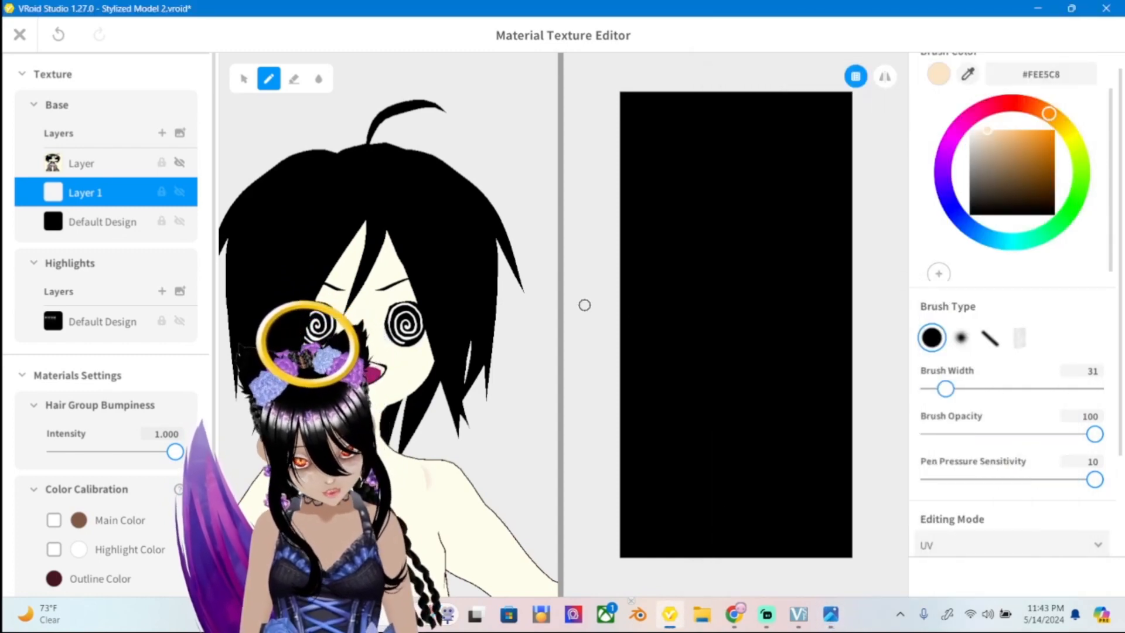
drag(312, 238, 321, 246)
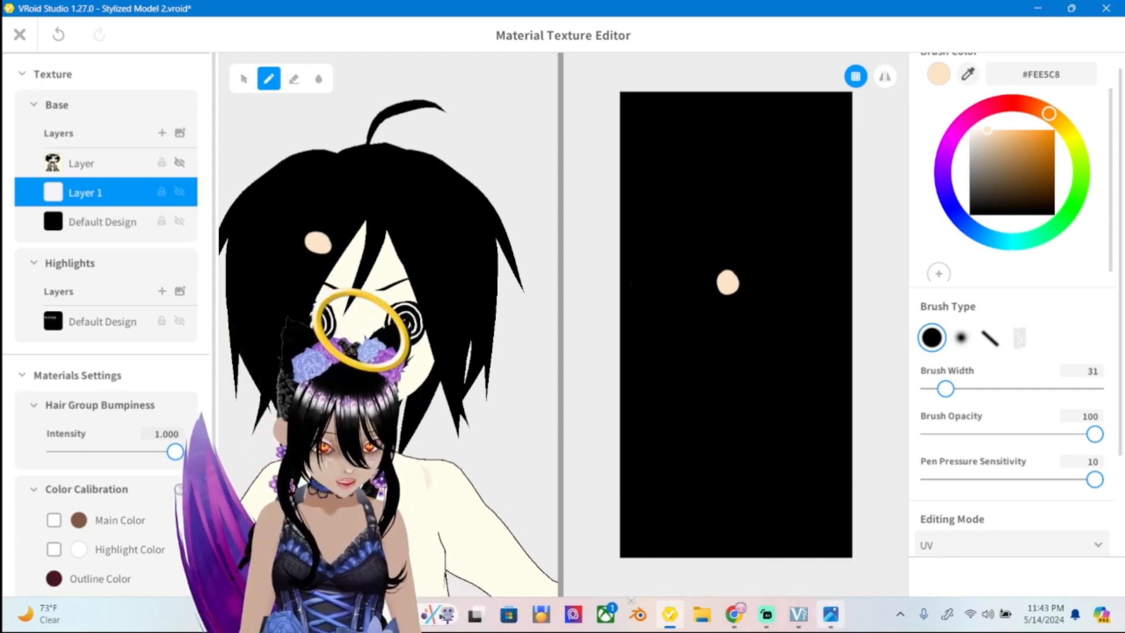
Compare the painted spot with ref2.png, set the brush width to 20 and Layer 1's opacity to 81, and close the texture editor.
click(831, 614)
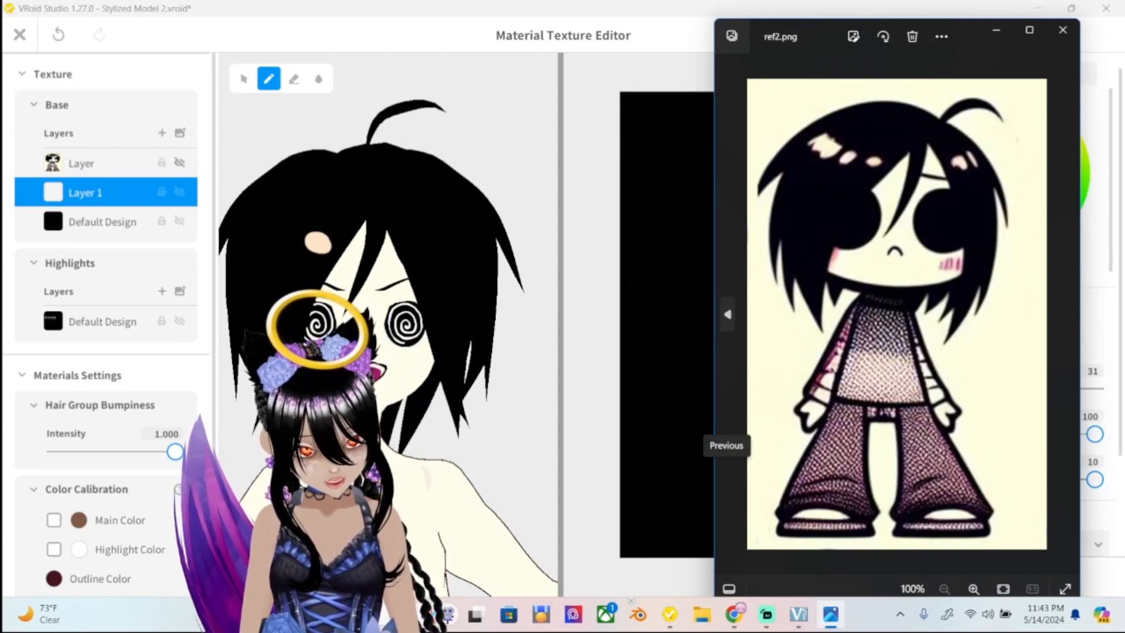
click(831, 614)
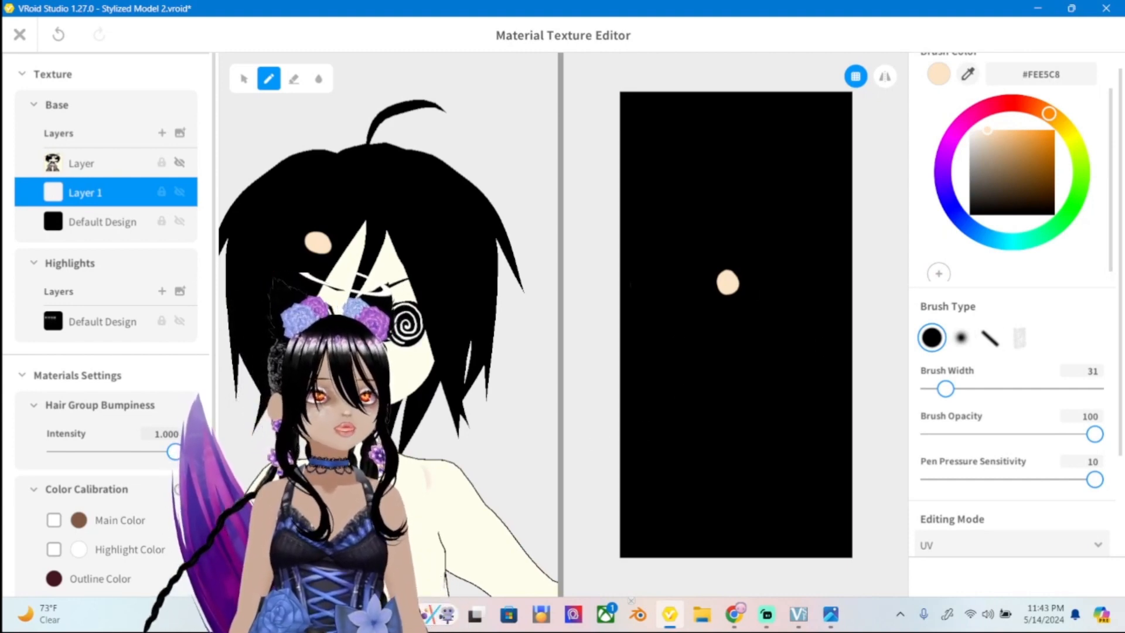
drag(945, 389, 939, 388)
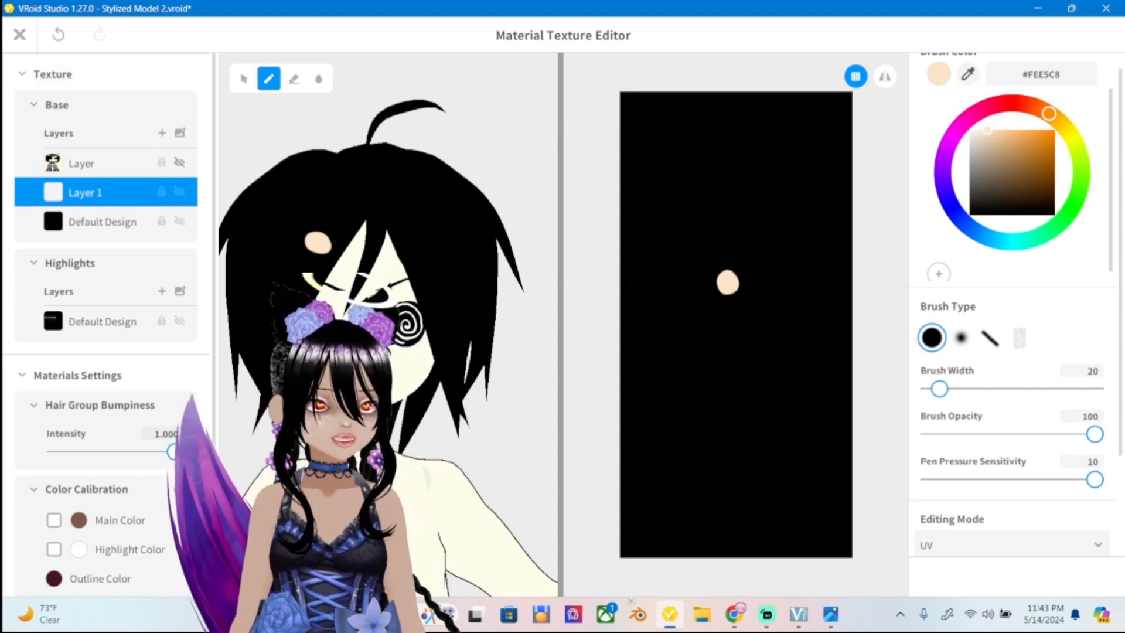
scroll(1011, 304, down, 2)
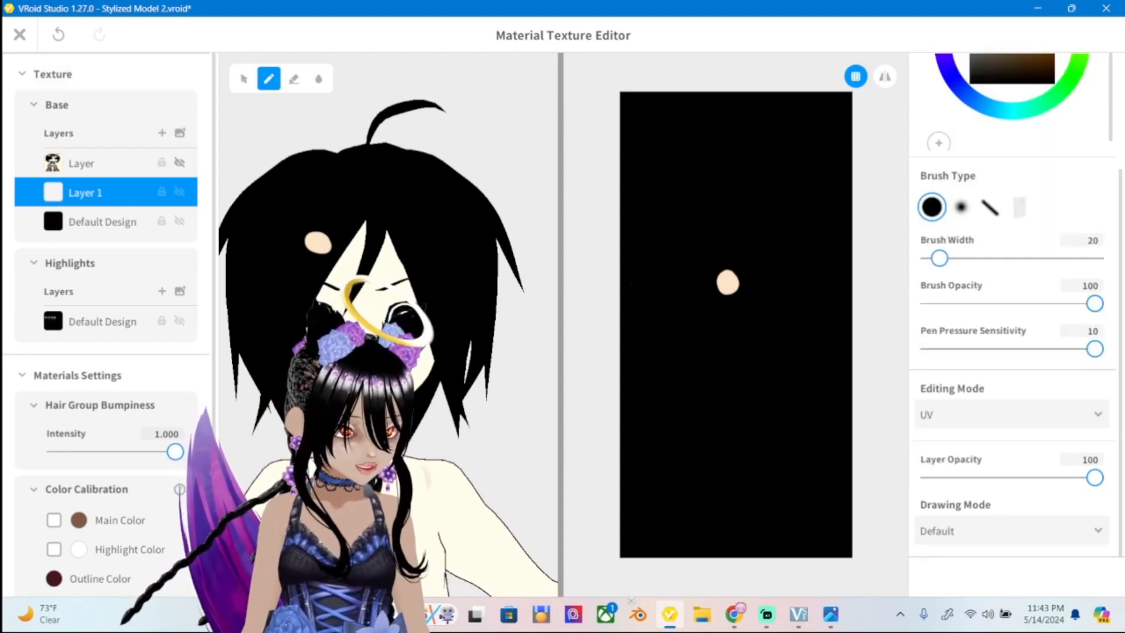
drag(1095, 478, 1063, 478)
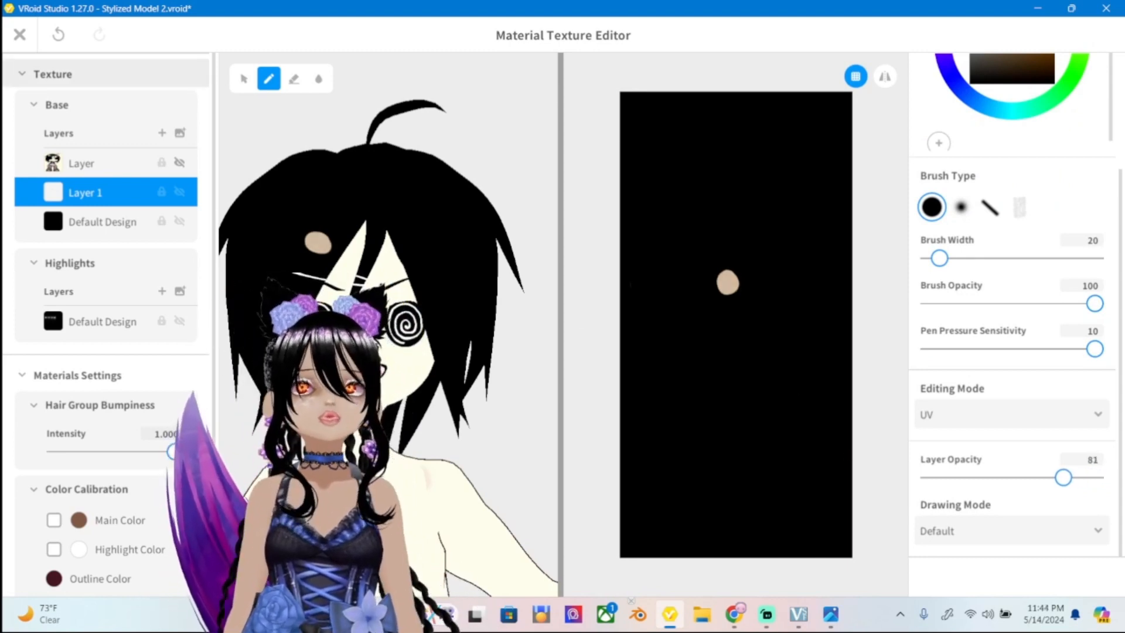
click(19, 34)
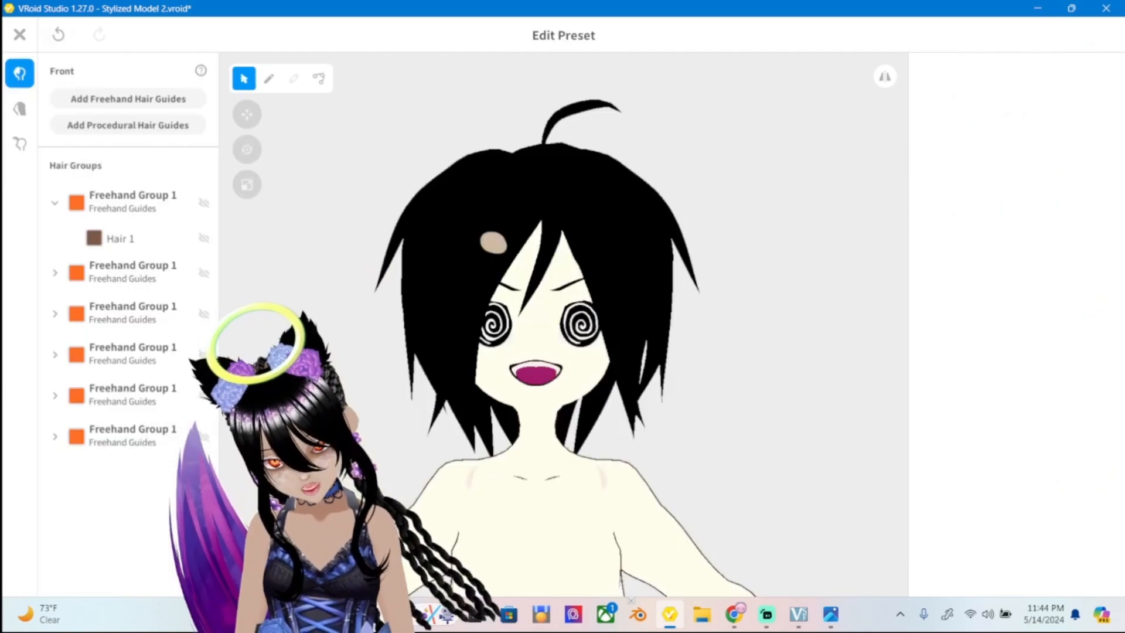
Set Hair 1's Highlights Position to 0.03 and enable its Offset at 0.00, comparing the spot with ref2.png.
click(121, 238)
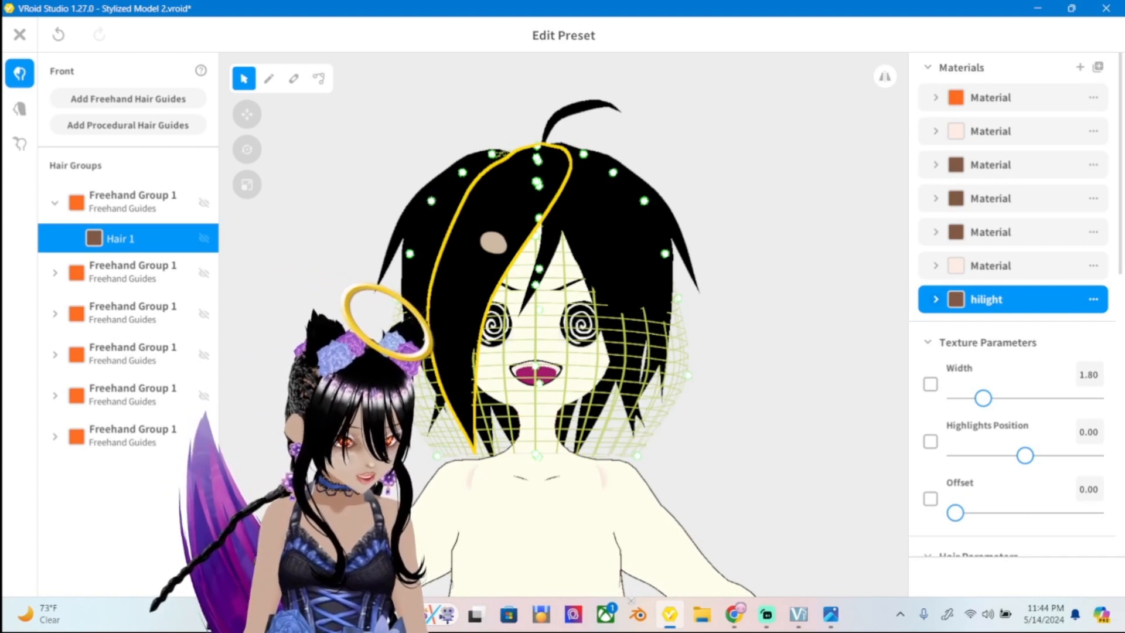
drag(1025, 455, 1028, 456)
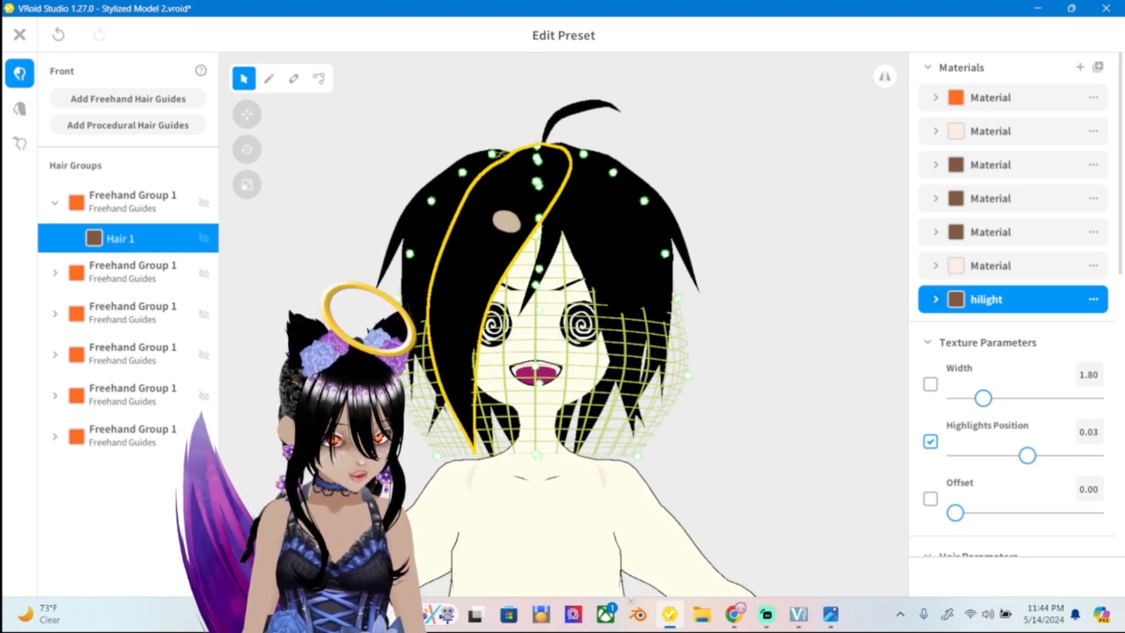
click(831, 614)
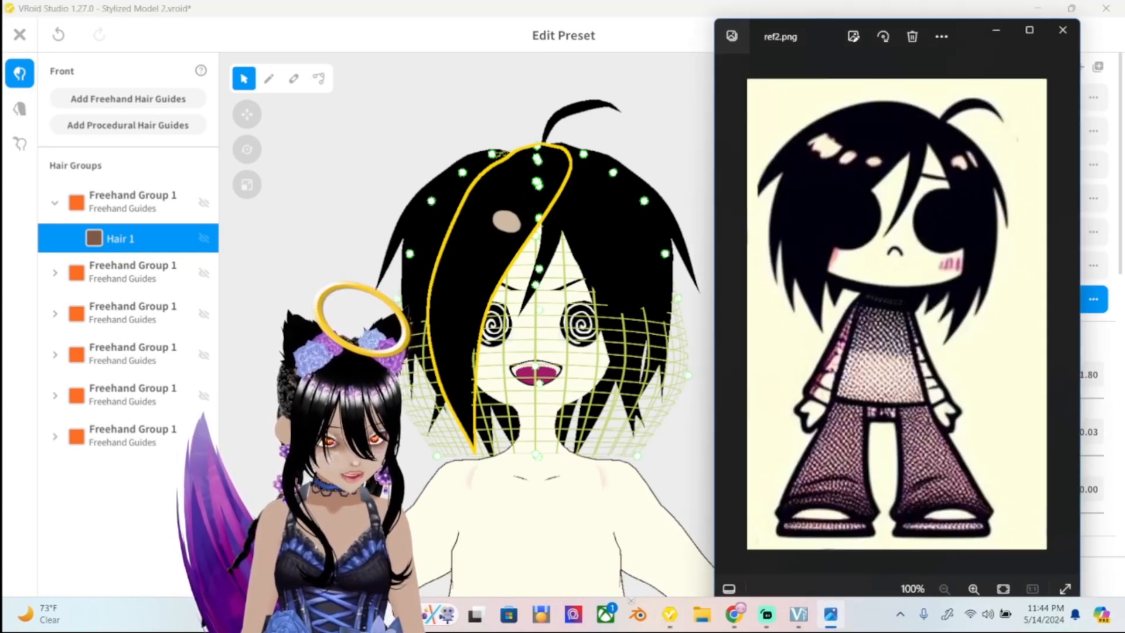
click(831, 614)
drag(955, 512, 956, 512)
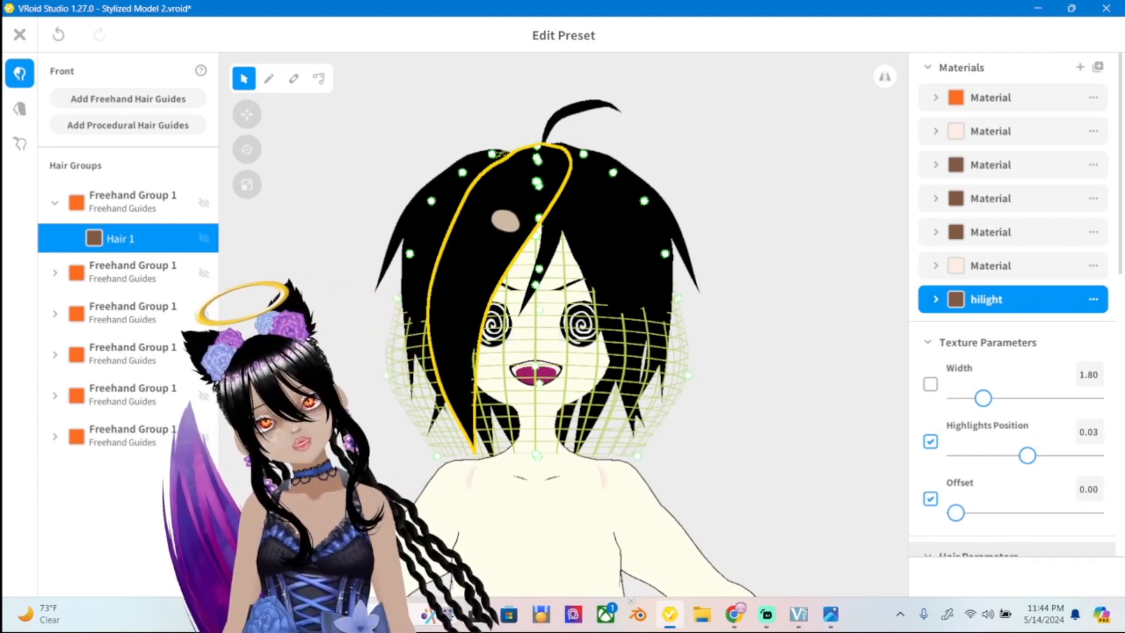
click(831, 614)
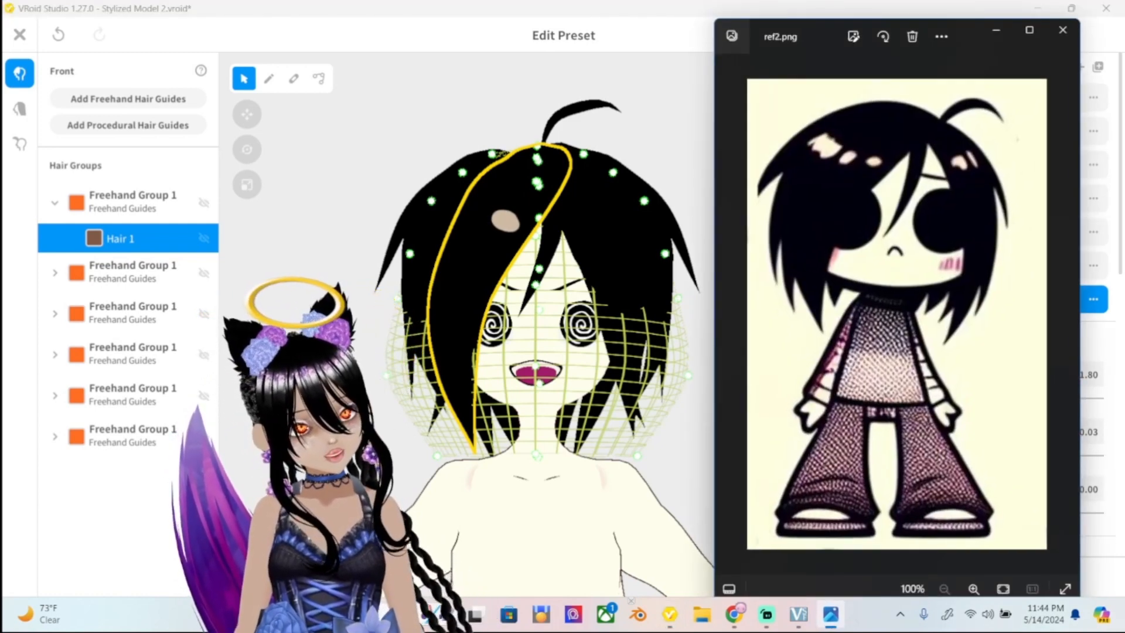
click(831, 614)
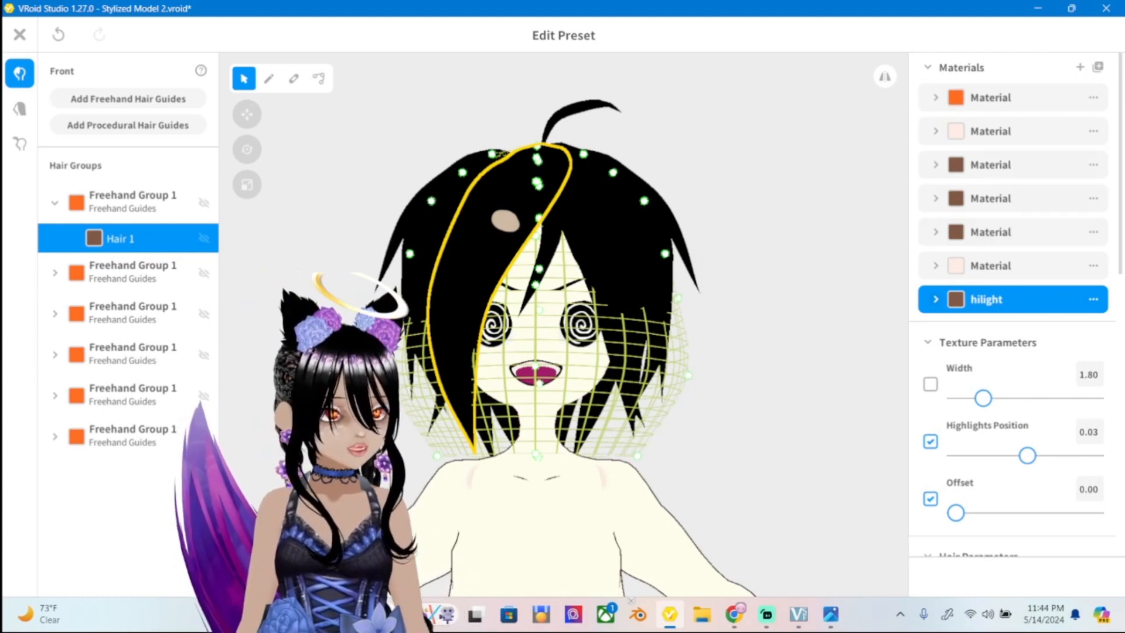
Reopen the hilight material's texture and set the hidden reference image layer's opacity to 100.
click(936, 299)
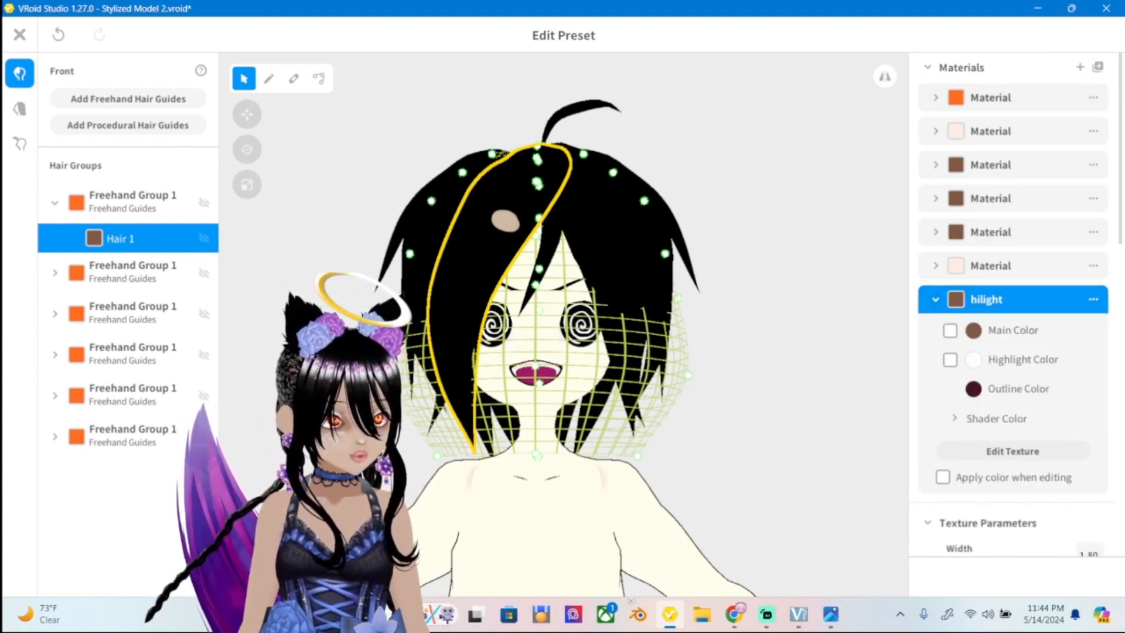
click(1012, 450)
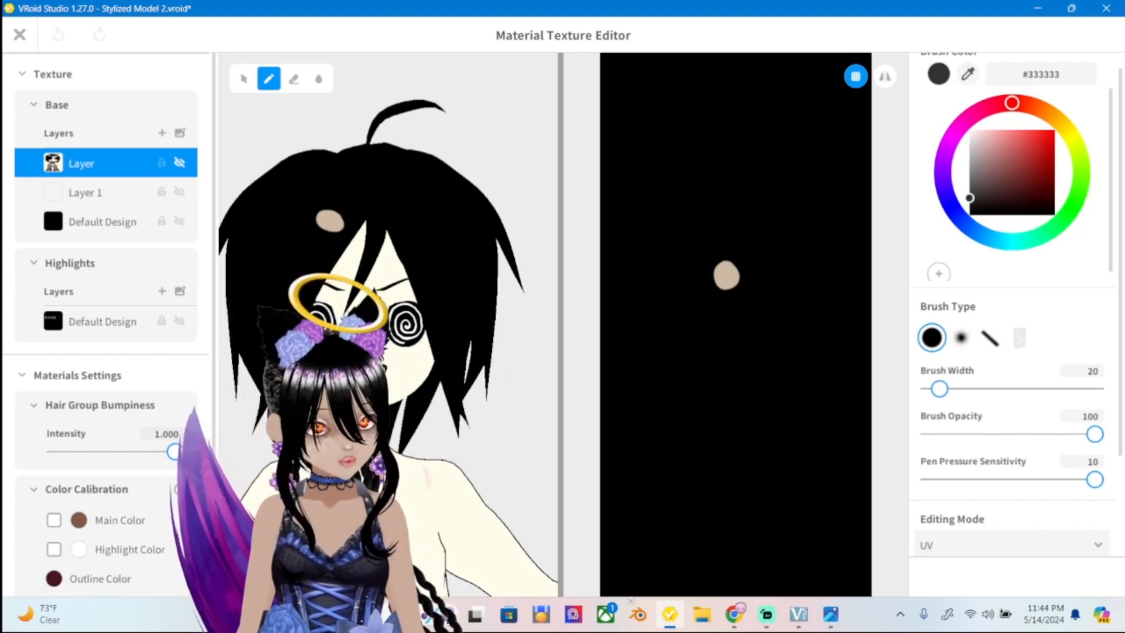
scroll(1014, 293, down, 3)
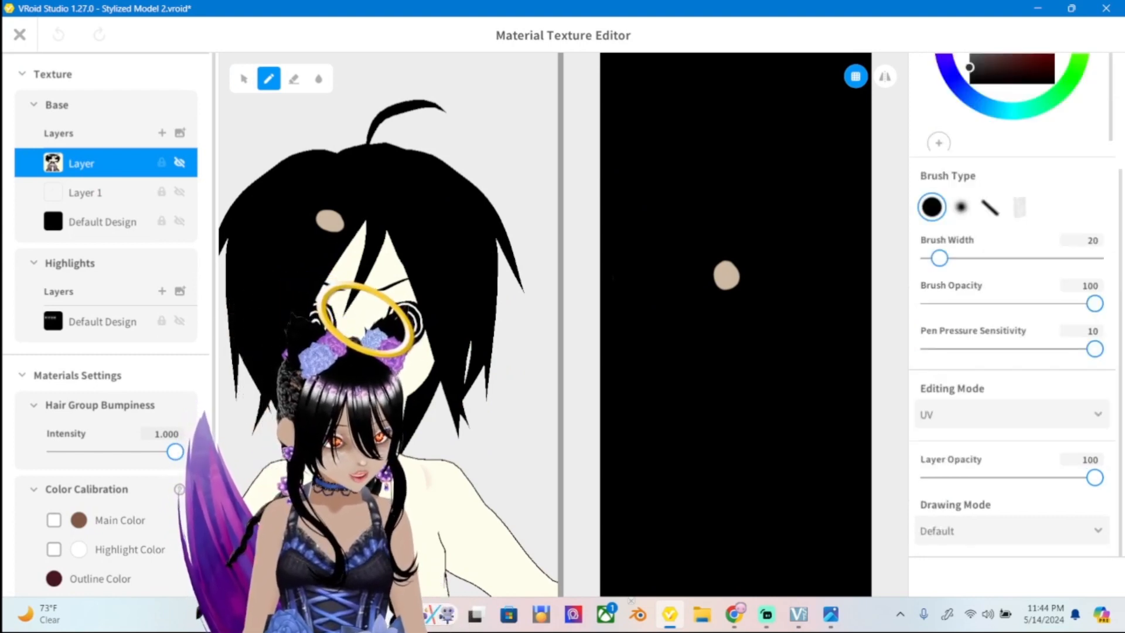
mouse_move(1095, 478)
mouse_down()
mouse_move(1050, 478)
mouse_move(1095, 478)
mouse_up()
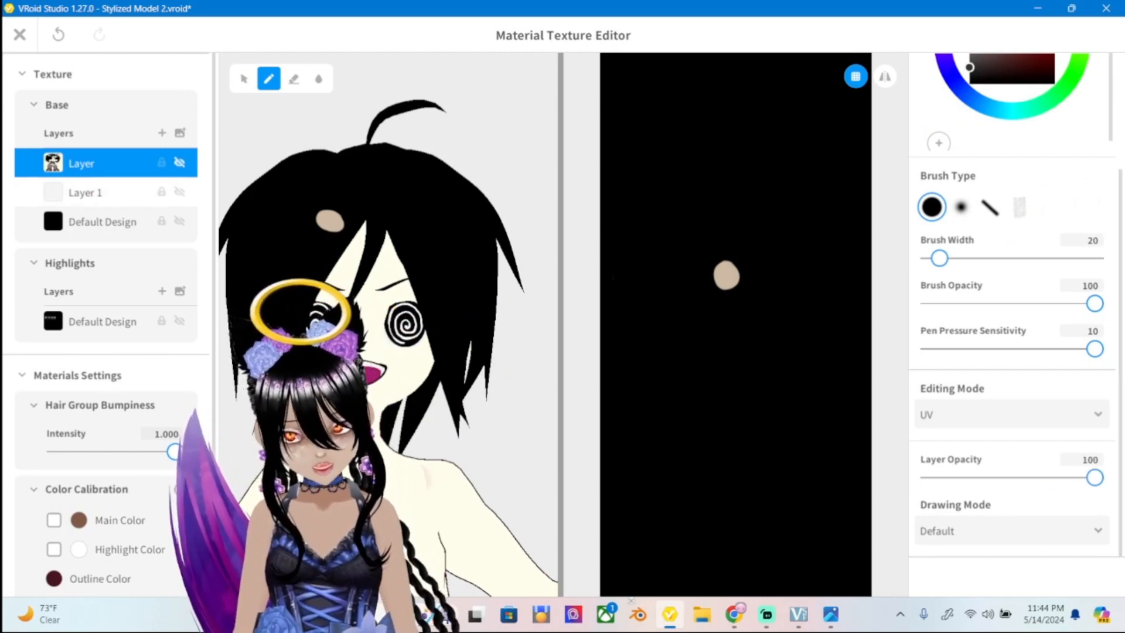
Try Layer 1 with its tan highlight spot at opacity 100, and set the layer opacity back to 81.
click(105, 192)
drag(1064, 478, 1094, 478)
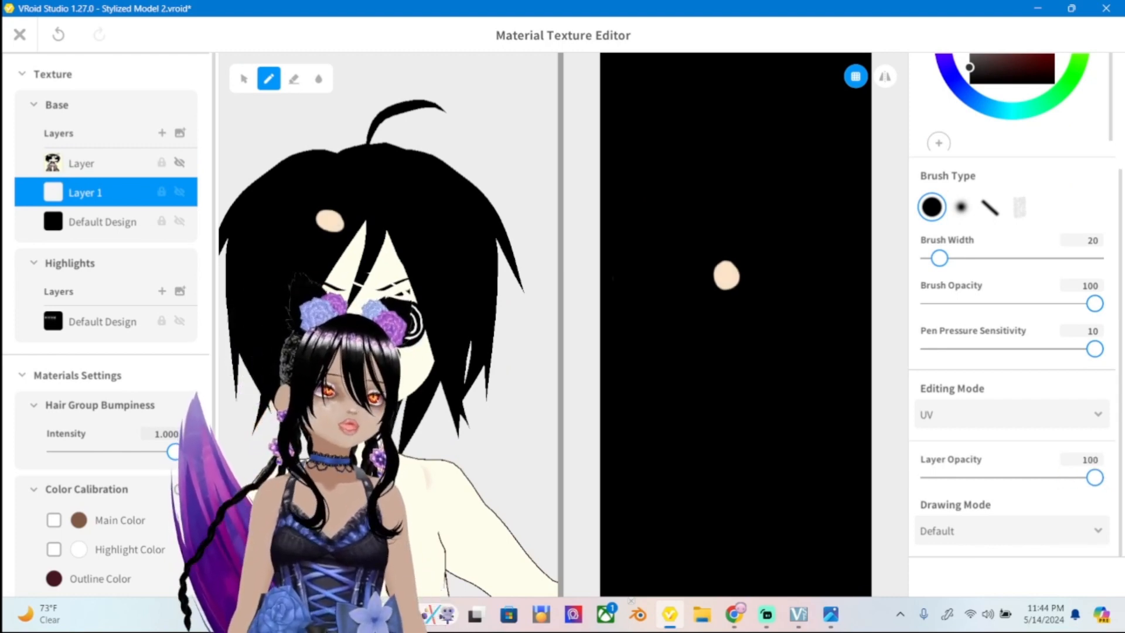
drag(1095, 477, 1064, 478)
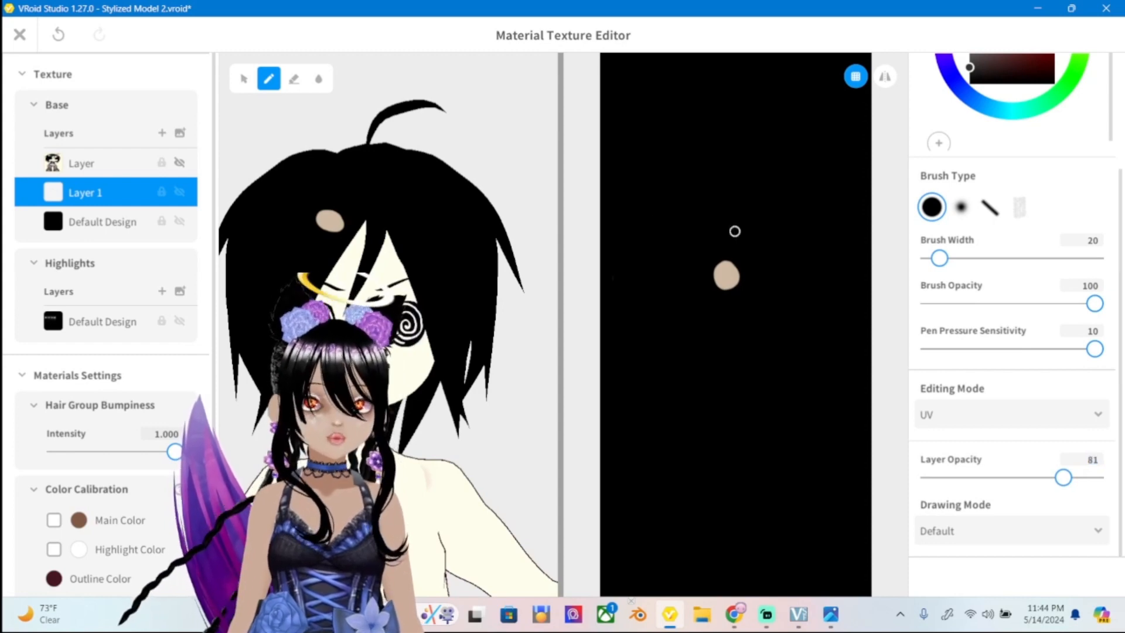
Add a new base layer and sample the cream color #FDF5D2 from the hair highlight on the temporarily shown reference layer.
click(162, 133)
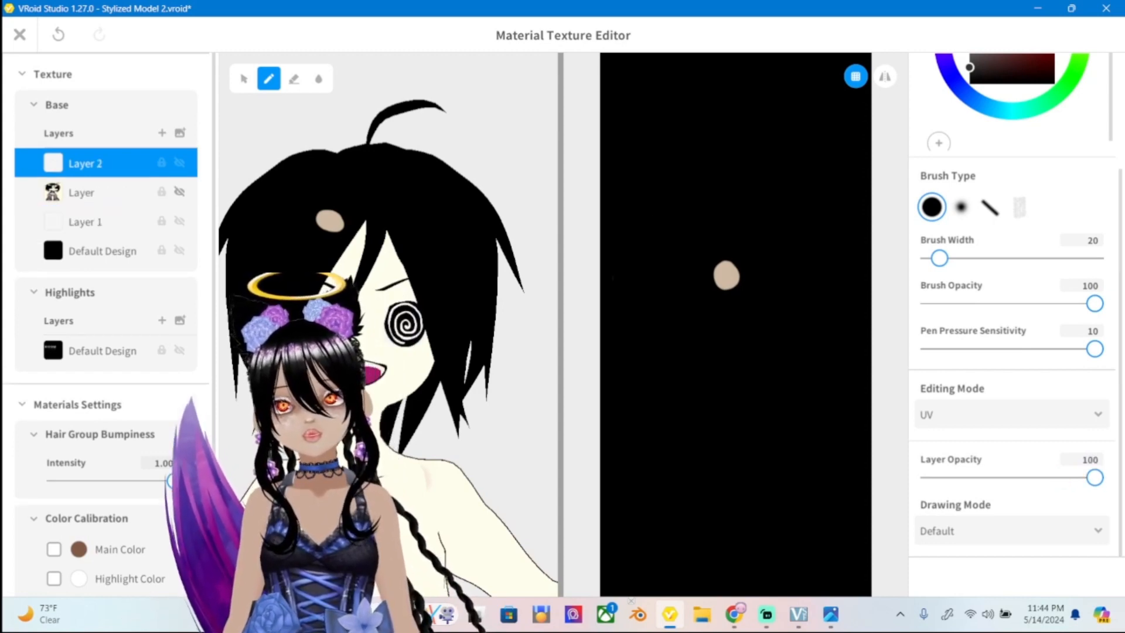
drag(1120, 363, 1120, 246)
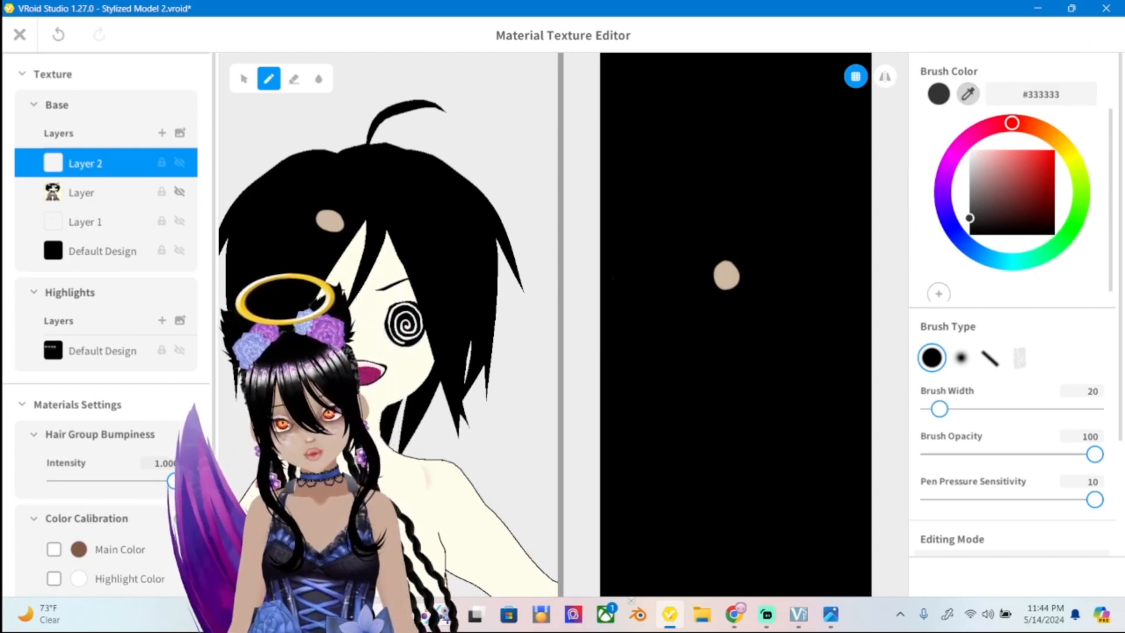
click(180, 192)
click(179, 192)
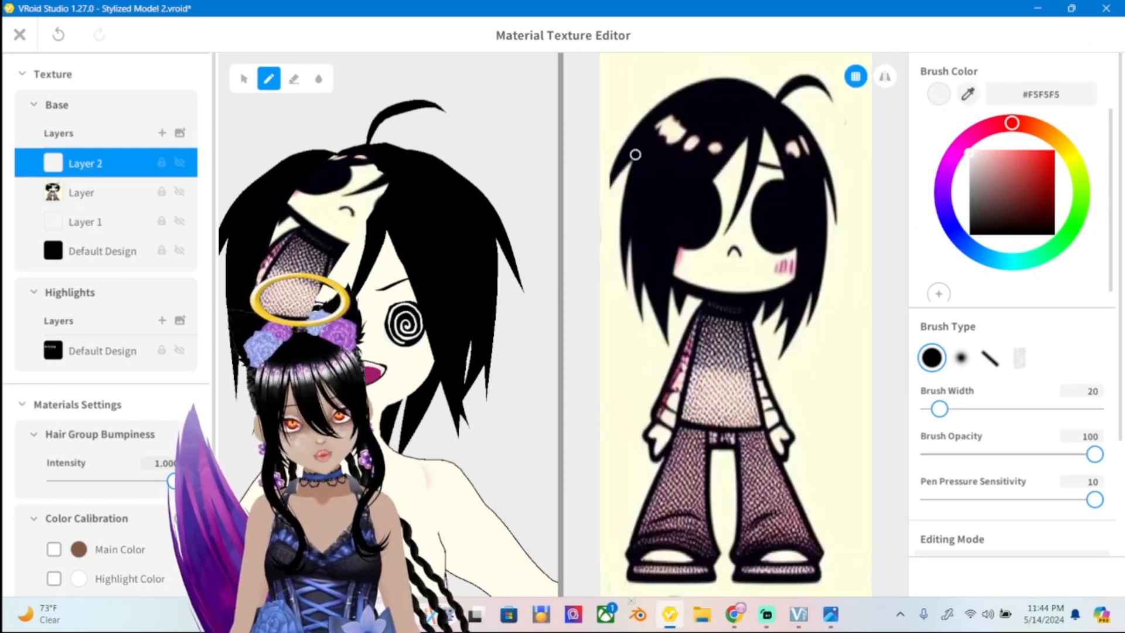
click(968, 94)
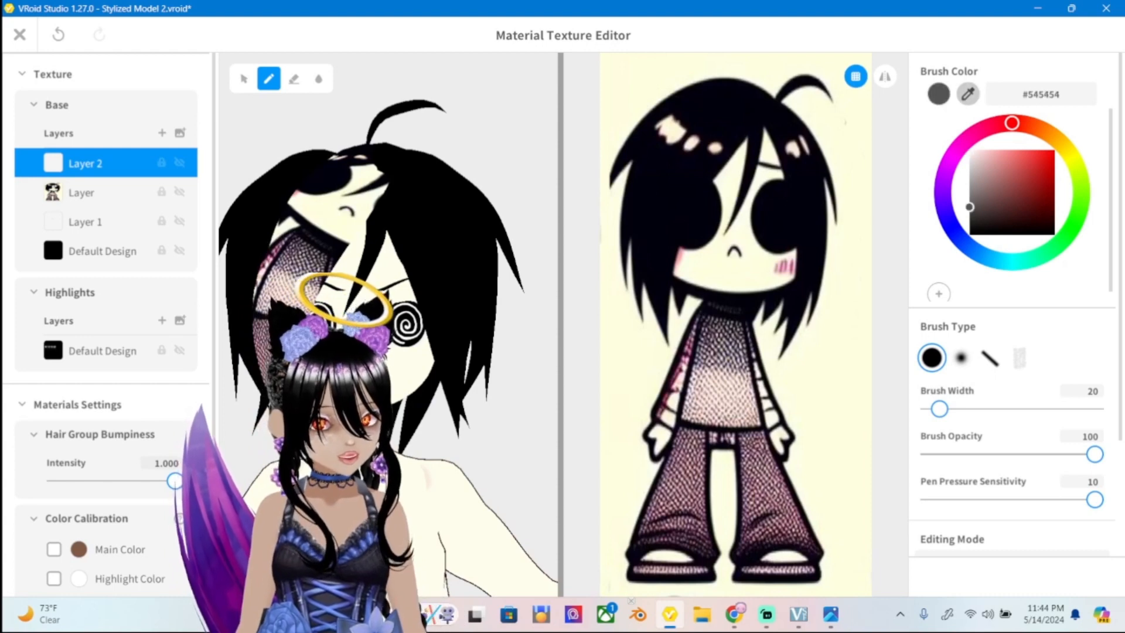
click(669, 128)
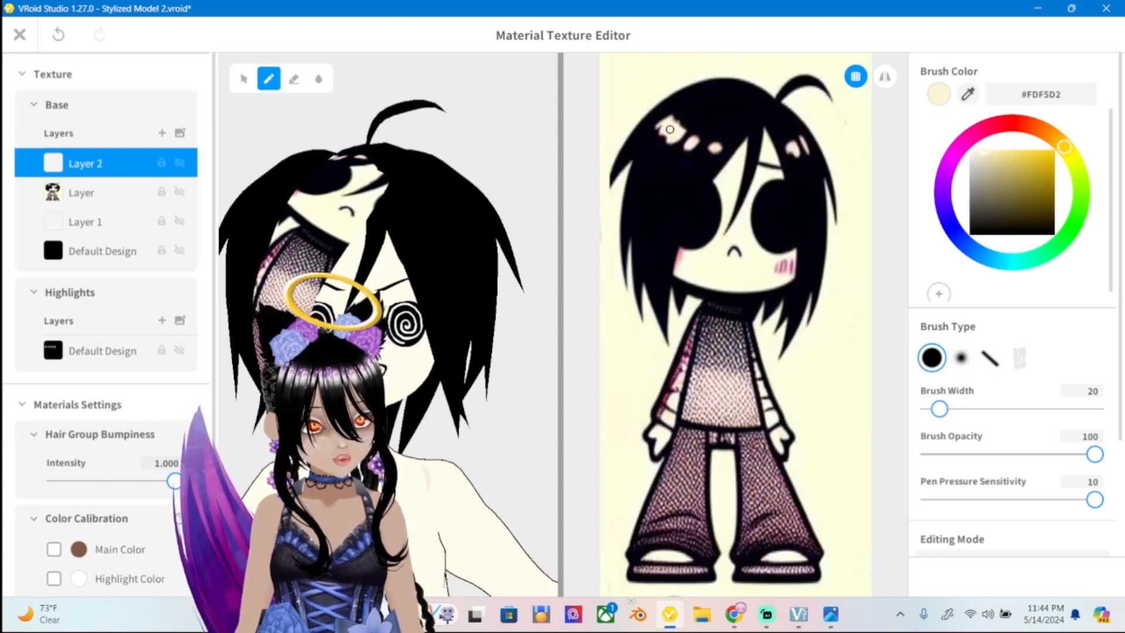
click(179, 192)
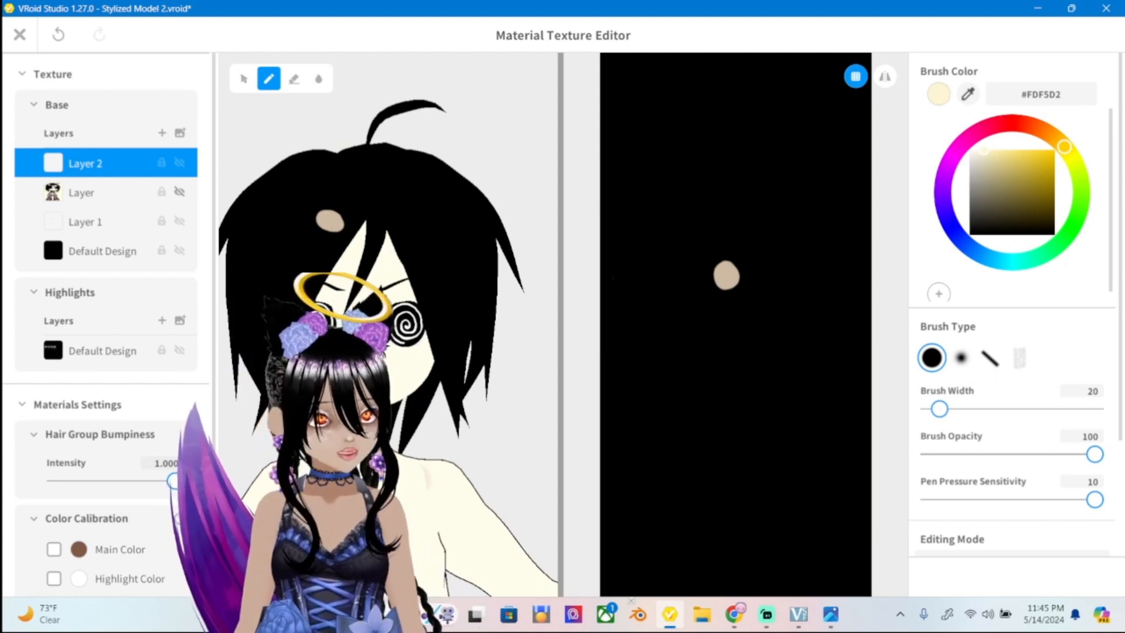
Add another base layer, lighten the brush color to #FFFBE9, and paint a smaller pale spot inside the tan highlight.
click(162, 133)
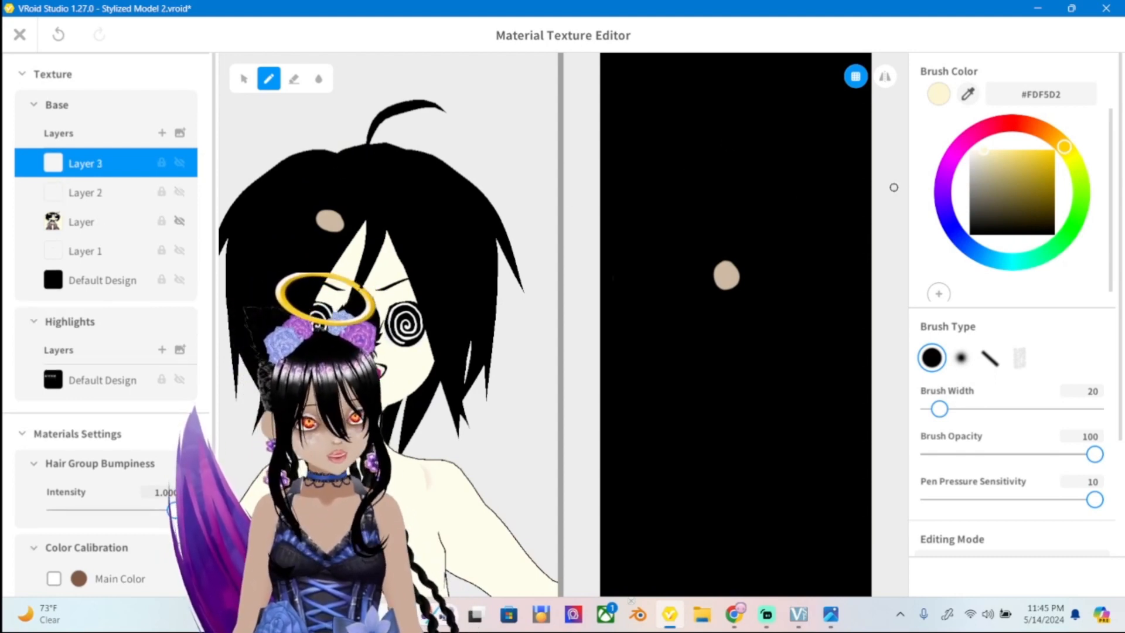
drag(984, 150, 977, 150)
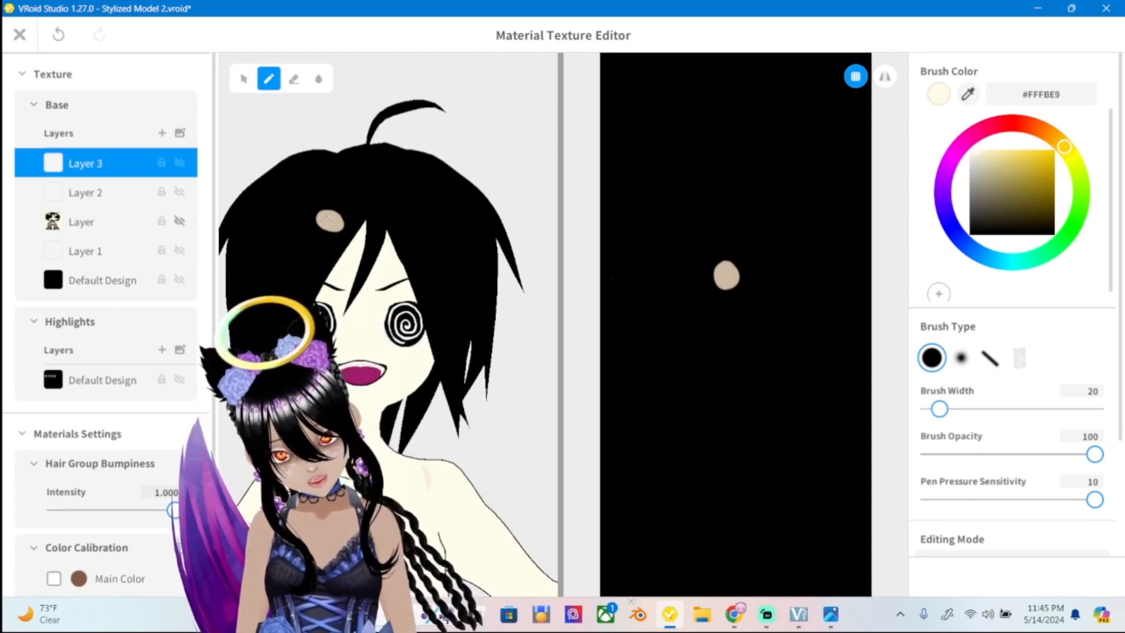
drag(327, 220, 337, 218)
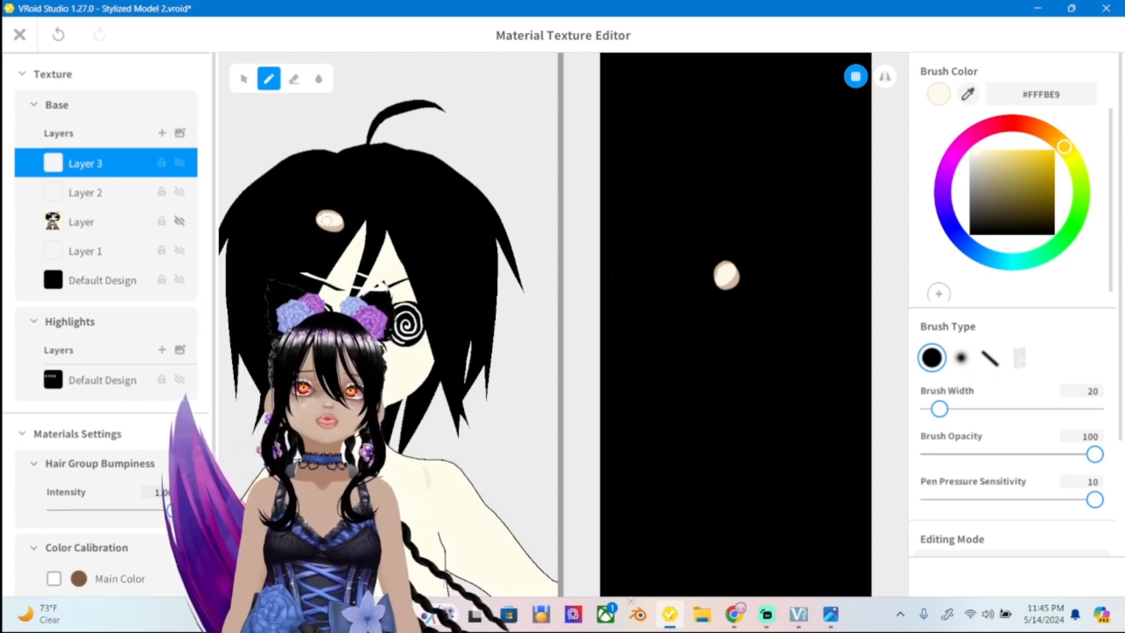
Erase the lower edge of the tan spot on Layer 1 so only a thin rim surrounds the pale spot.
click(85, 193)
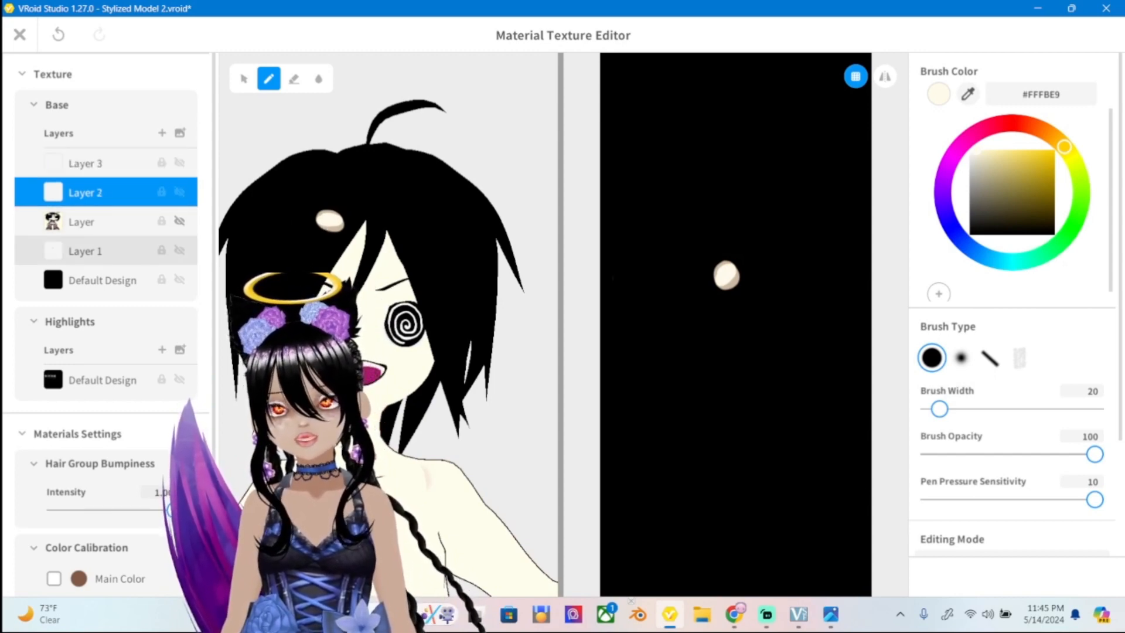
click(85, 251)
click(294, 79)
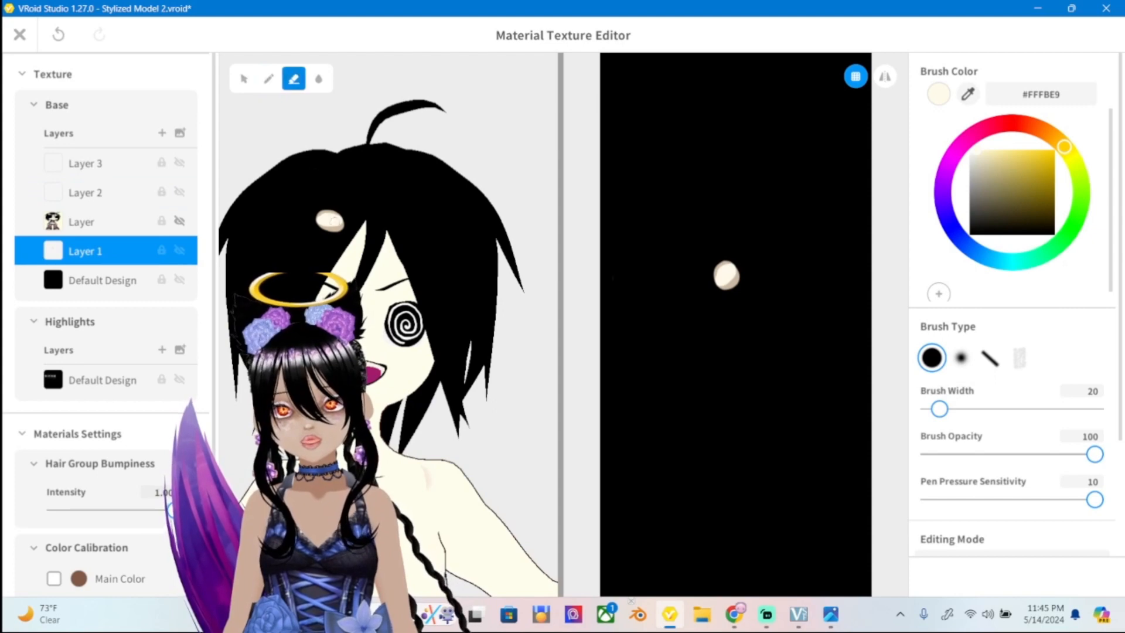
drag(340, 237, 338, 233)
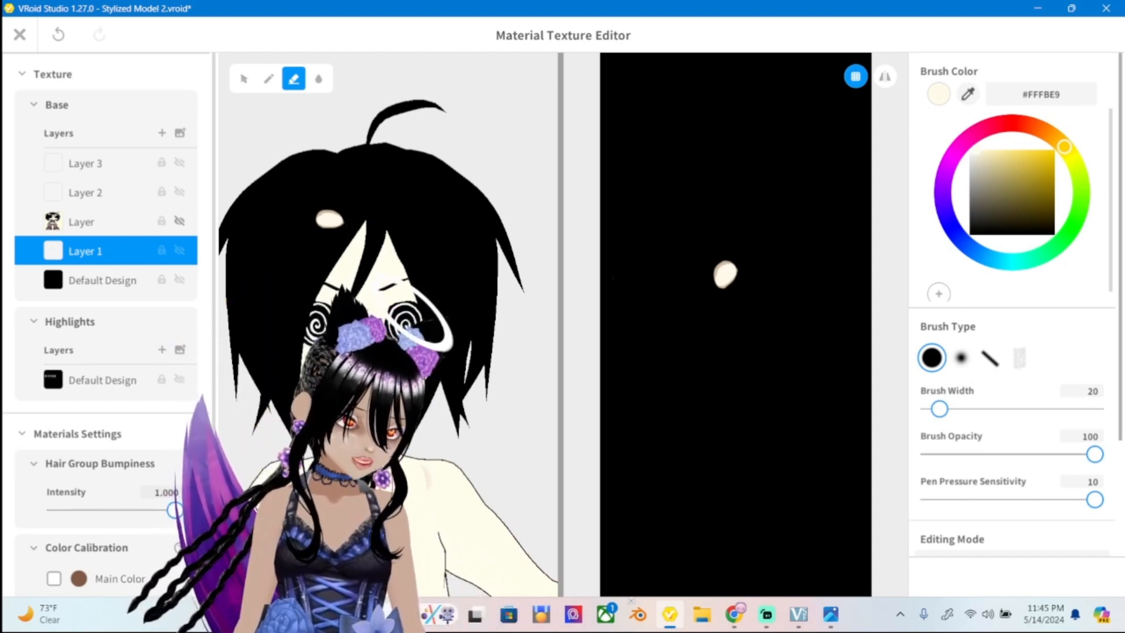
scroll(1008, 305, down, 3)
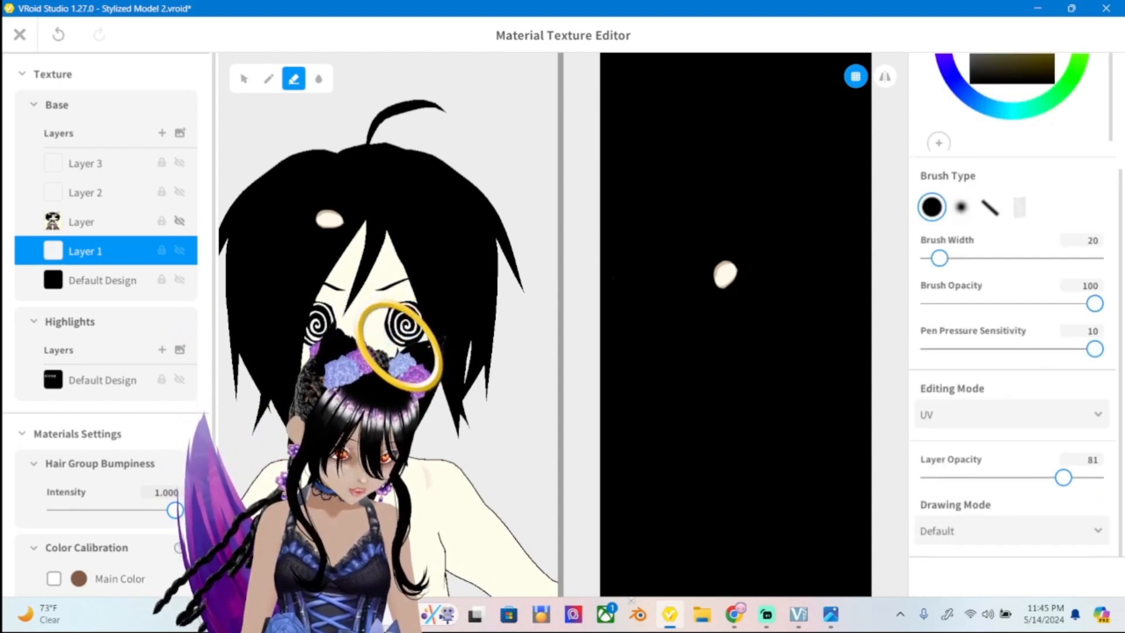
mouse_move(1063, 478)
mouse_down()
mouse_move(1045, 478)
mouse_move(1064, 477)
mouse_up()
Set Layer 3's drawing mode to Screen and its layer opacity to 69.
click(106, 163)
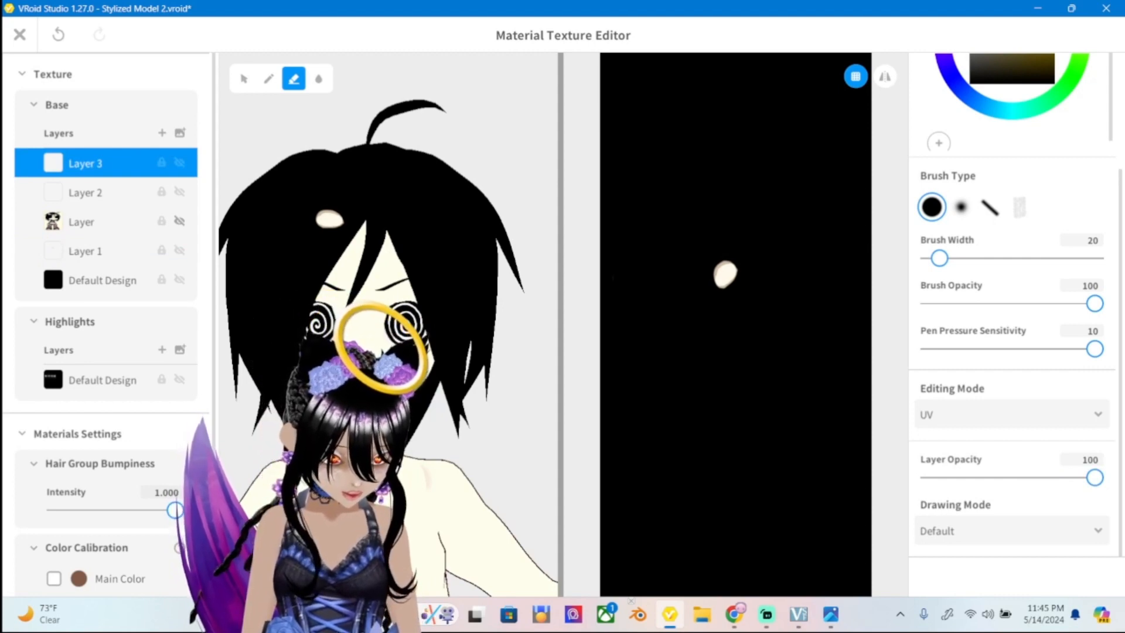
click(1011, 531)
scroll(996, 451, down, 4)
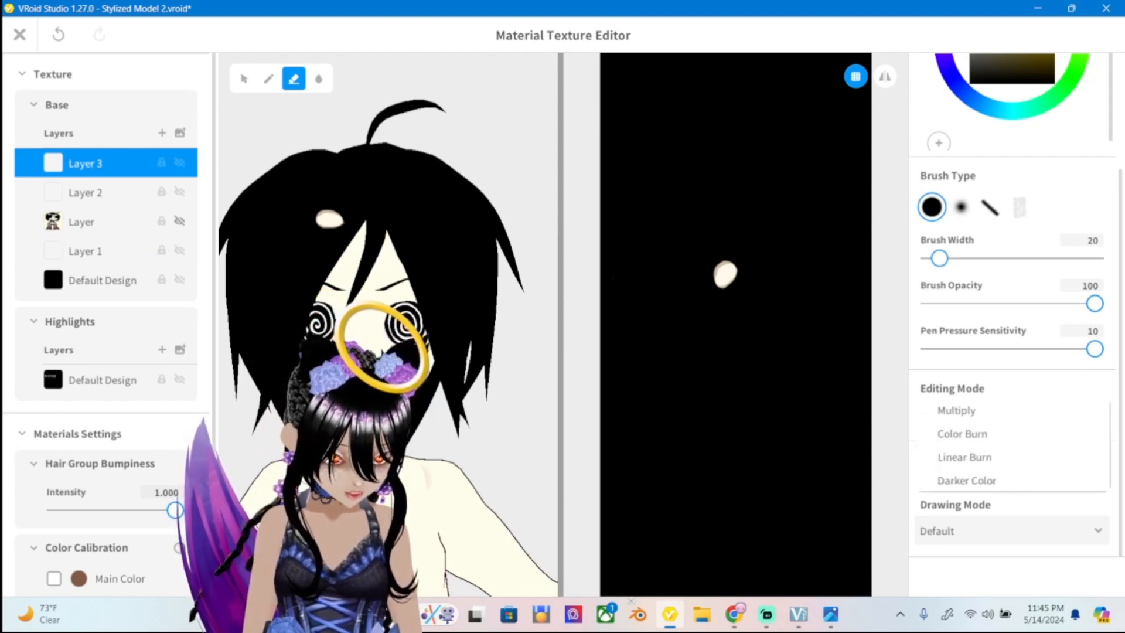
scroll(997, 451, up, 1)
click(952, 469)
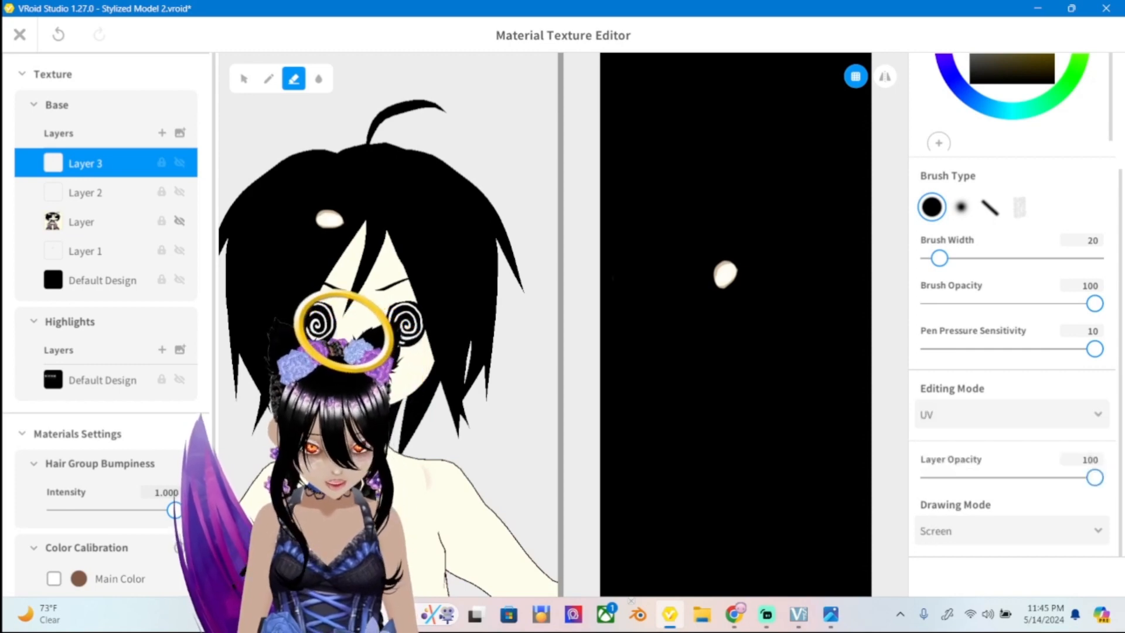
drag(1095, 477, 1043, 477)
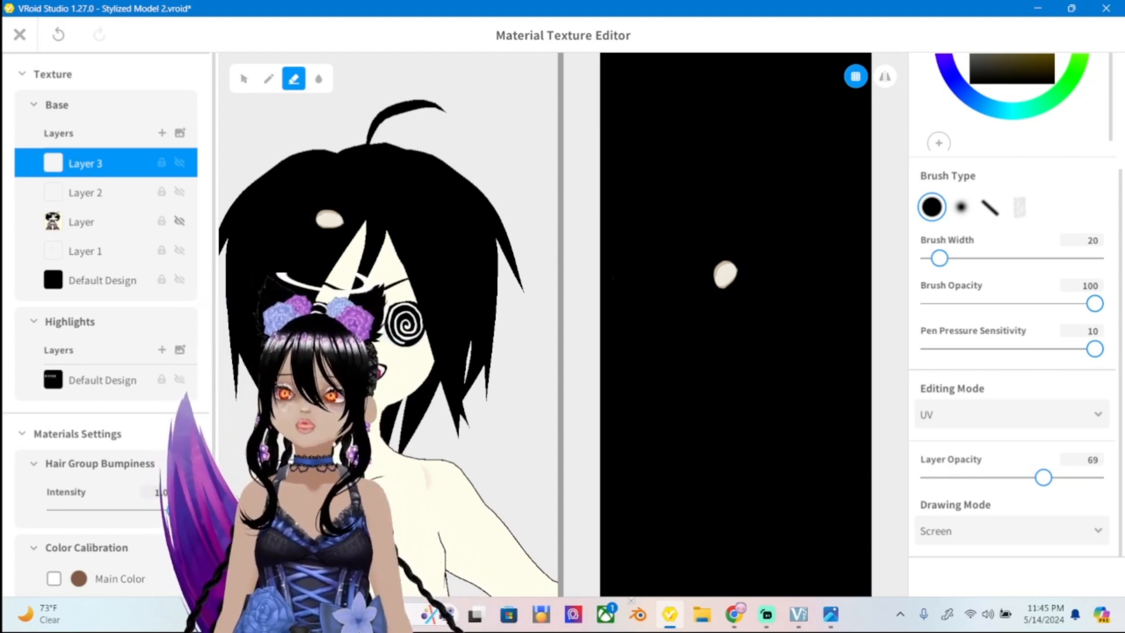
Return to the hair editor, select Hair 1 in the first freehand group, and compare its highlight with the ref2.png image.
click(20, 35)
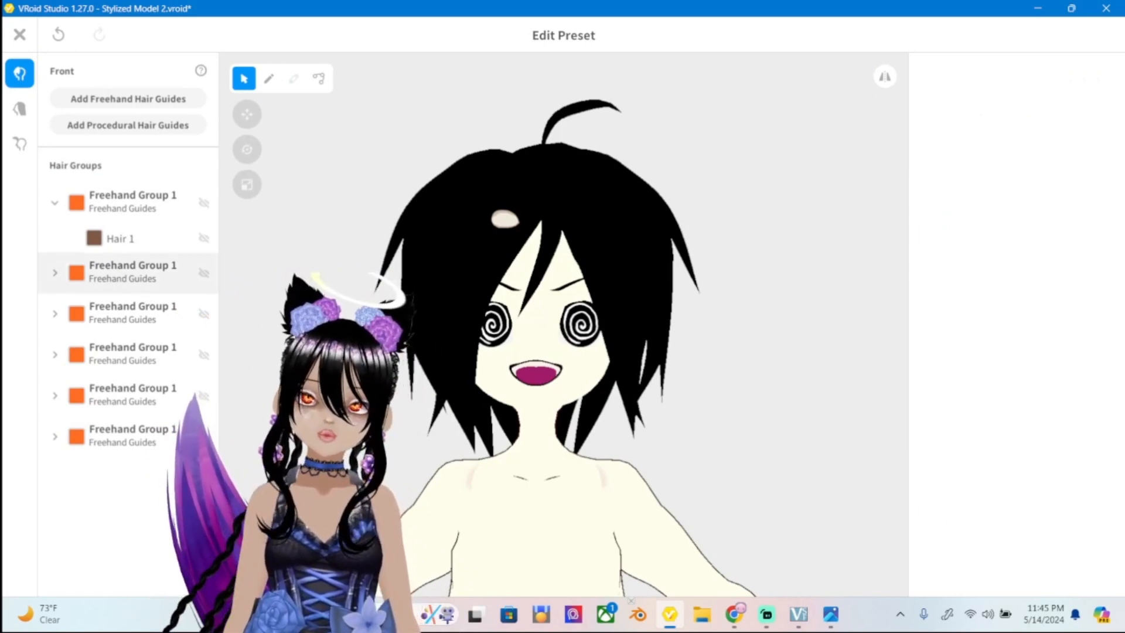
click(128, 273)
click(127, 237)
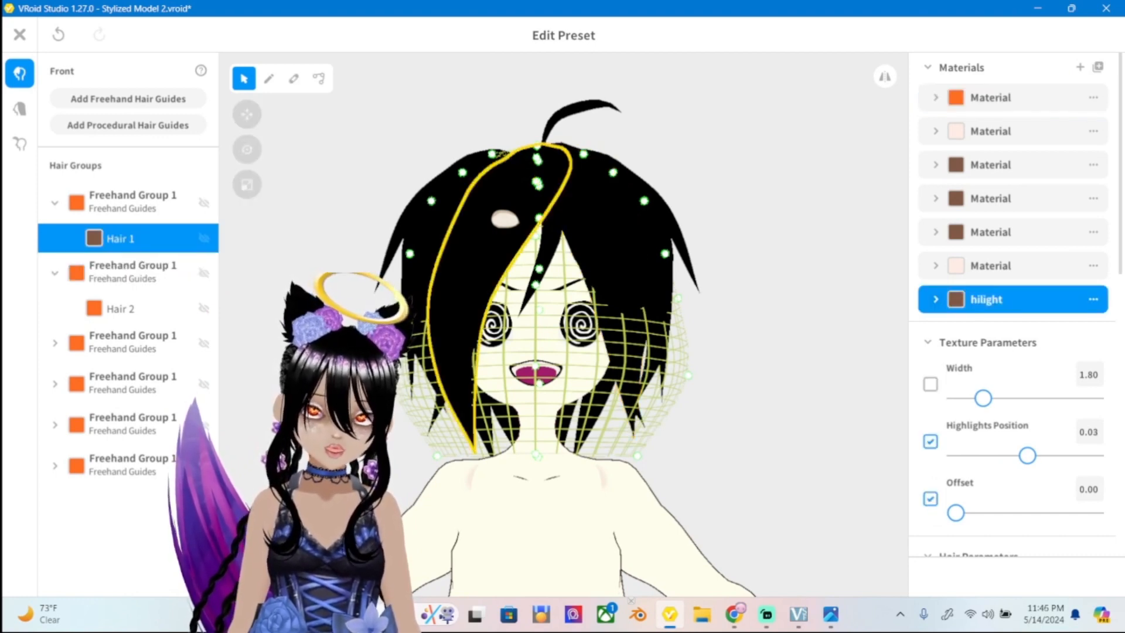
click(831, 614)
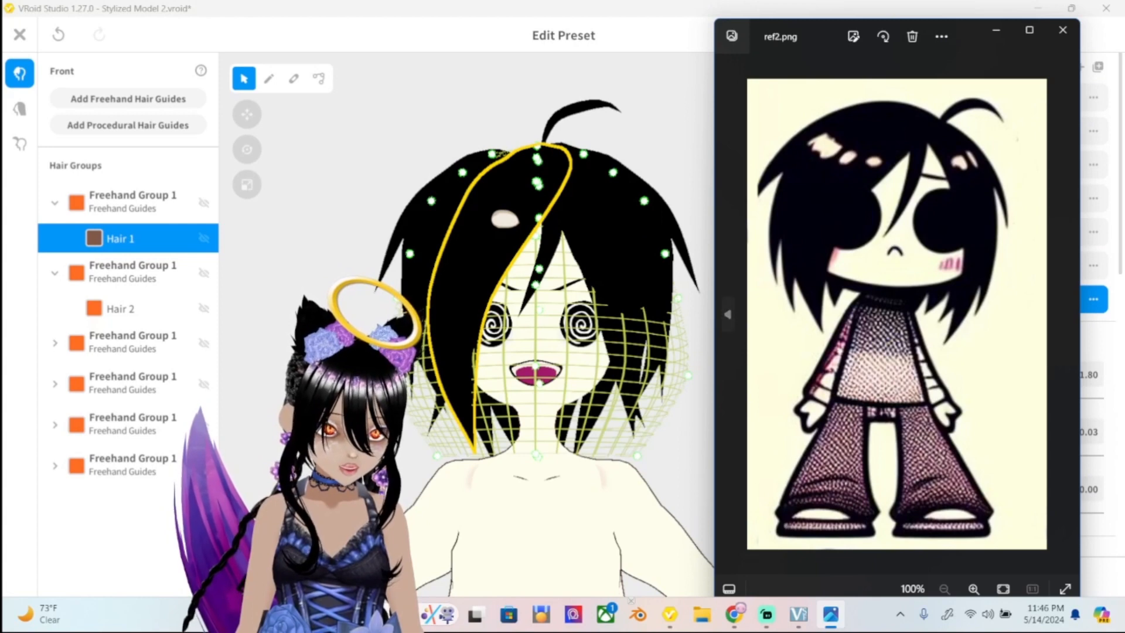
click(995, 30)
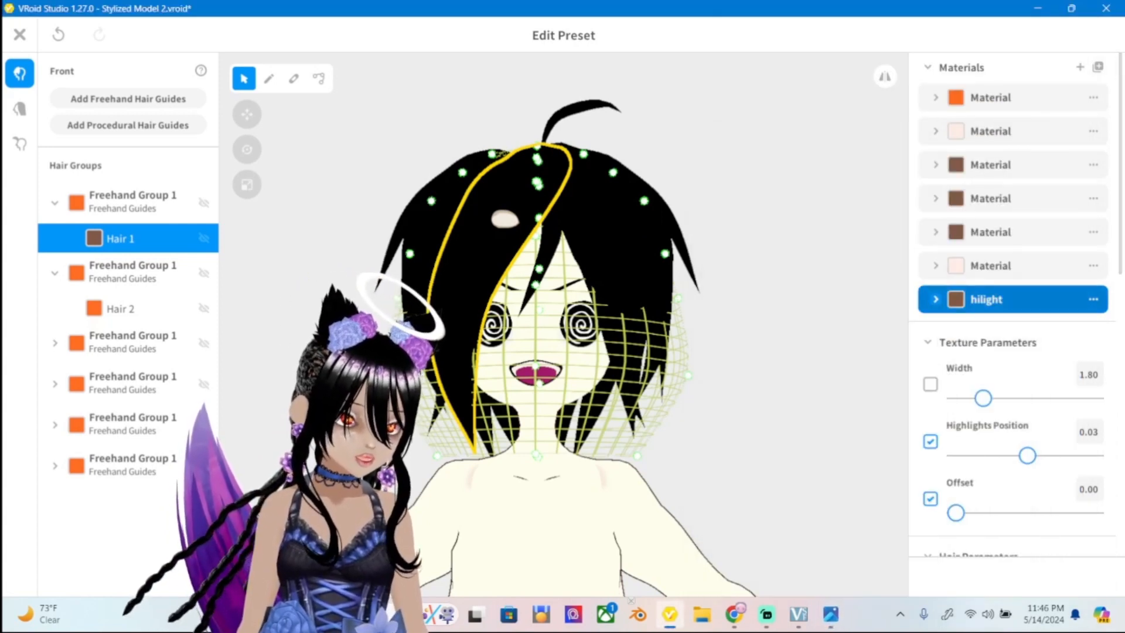
In the hilight material's texture, add a base layer and sample #FFEAD3 from the hair highlight on the reference layer.
click(936, 299)
click(1012, 451)
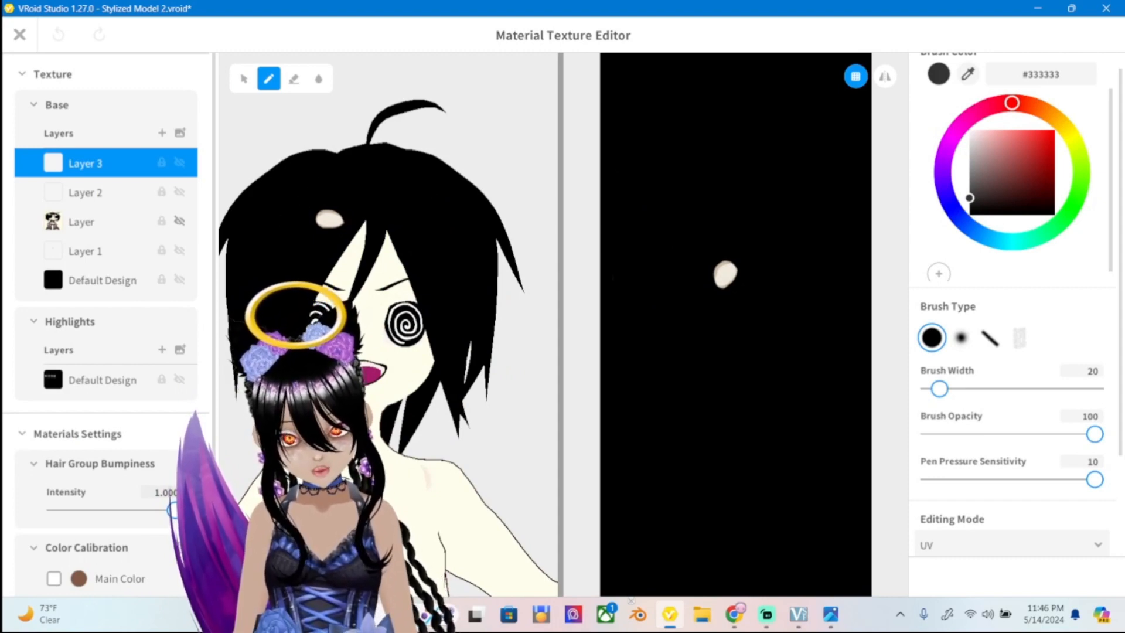
click(161, 133)
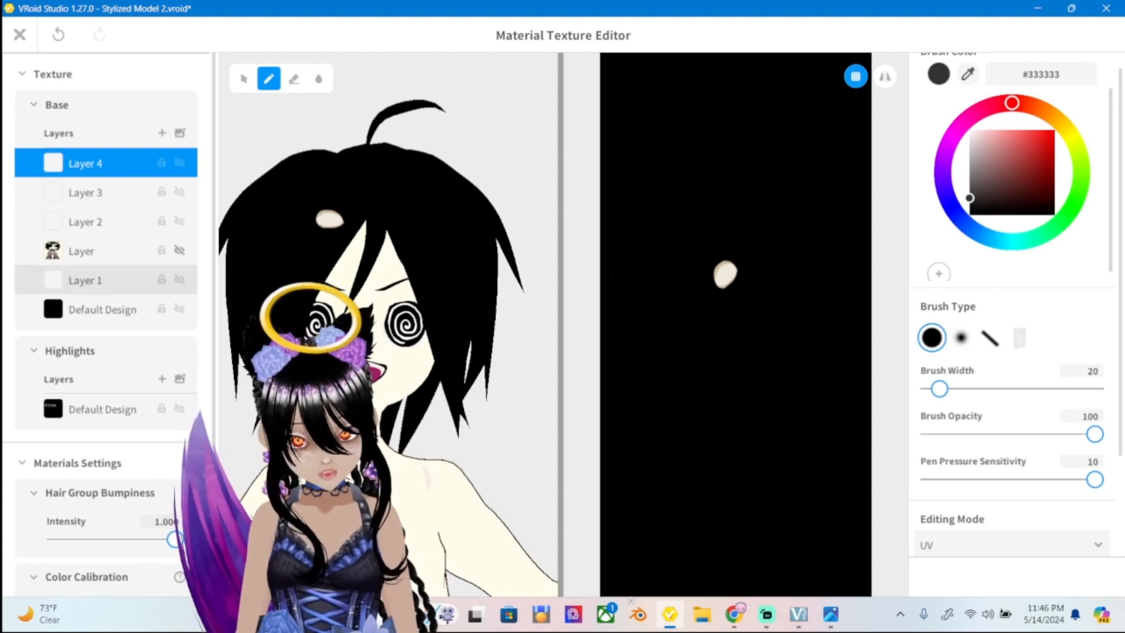
click(179, 250)
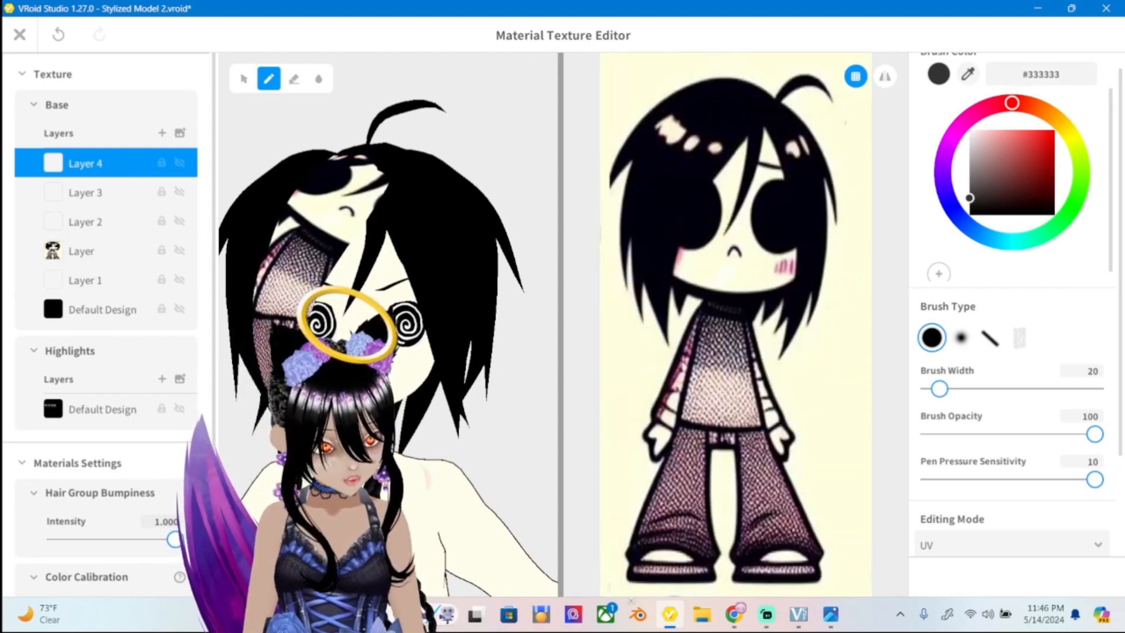
click(968, 74)
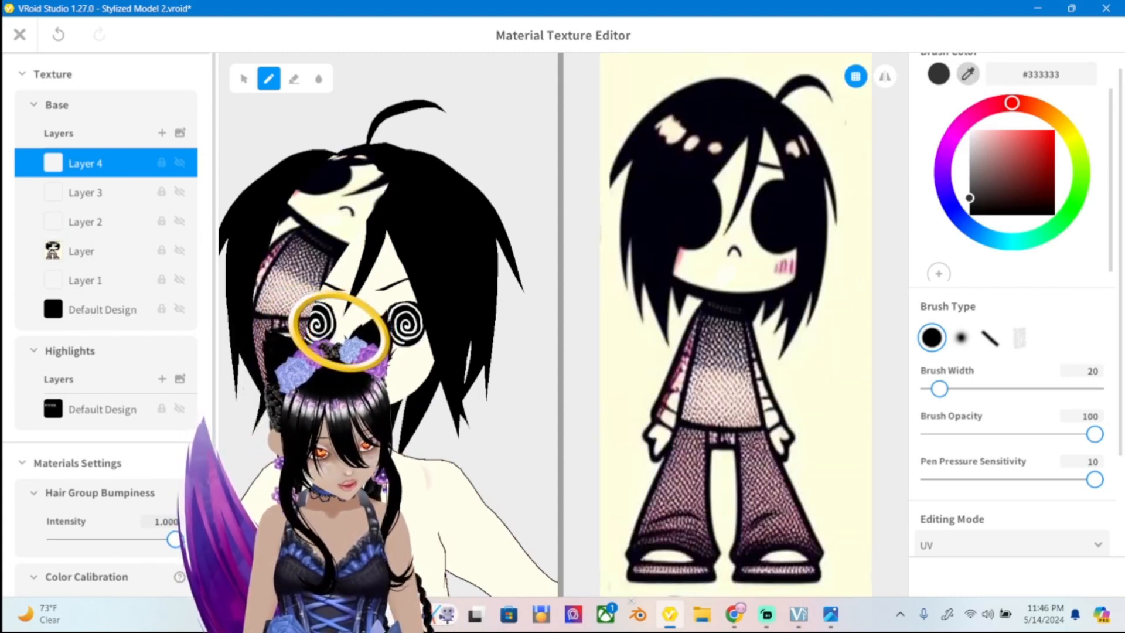
click(716, 147)
click(179, 251)
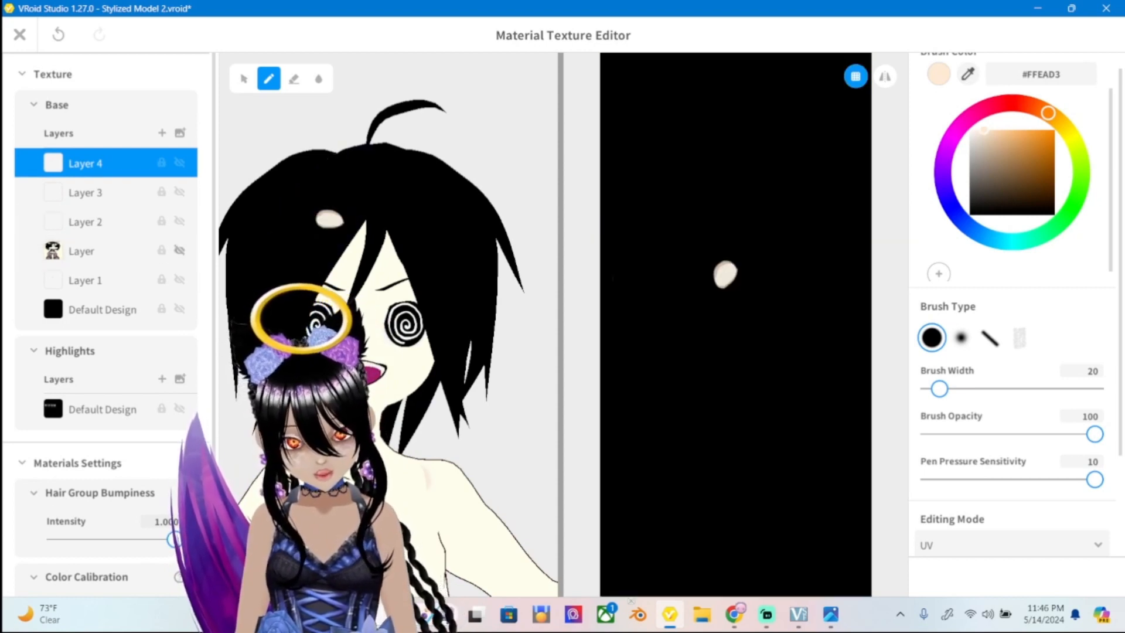
Check the hair highlights in ref2.png and set the brush width to 28.
click(831, 614)
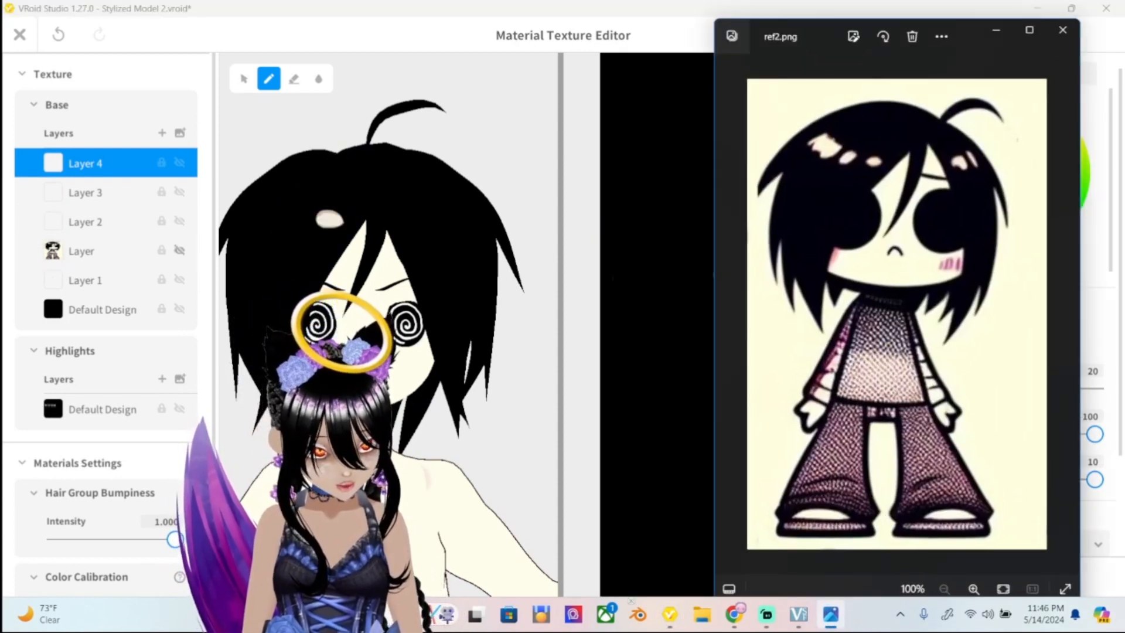
click(831, 615)
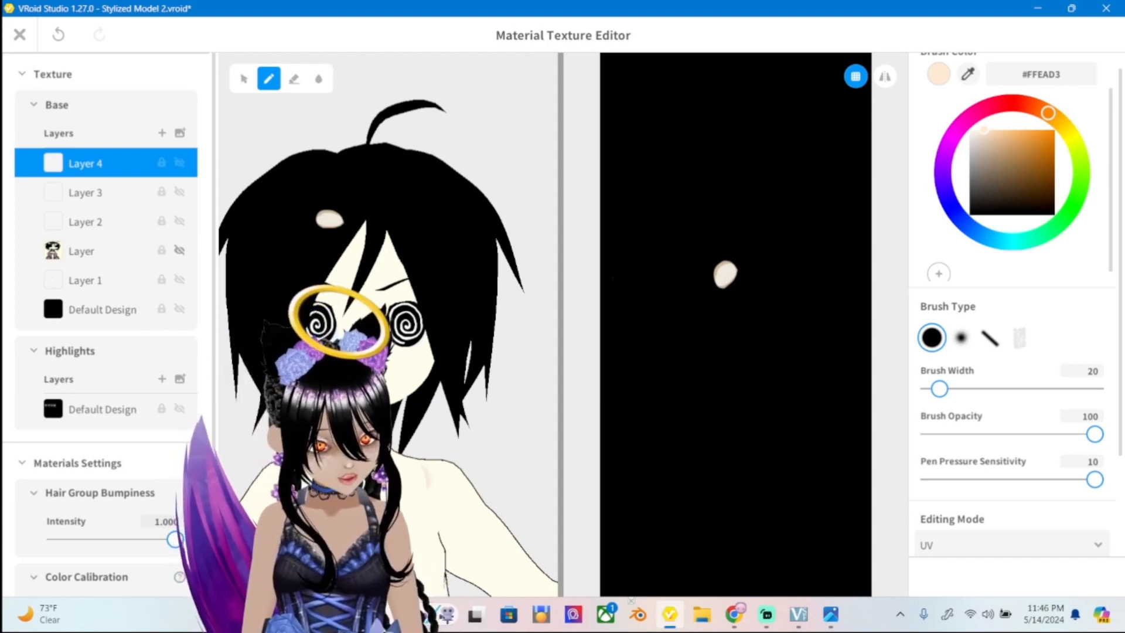
drag(939, 388, 943, 388)
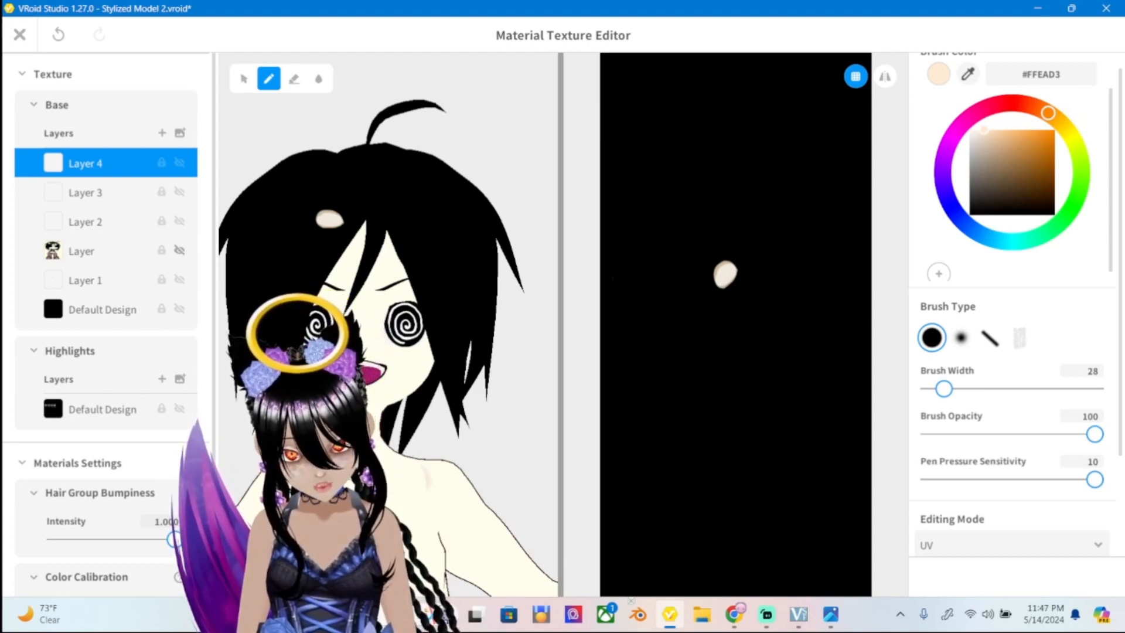
Add another base layer above Layer 4 and make the brush the active tool.
right_click(110, 175)
click(106, 191)
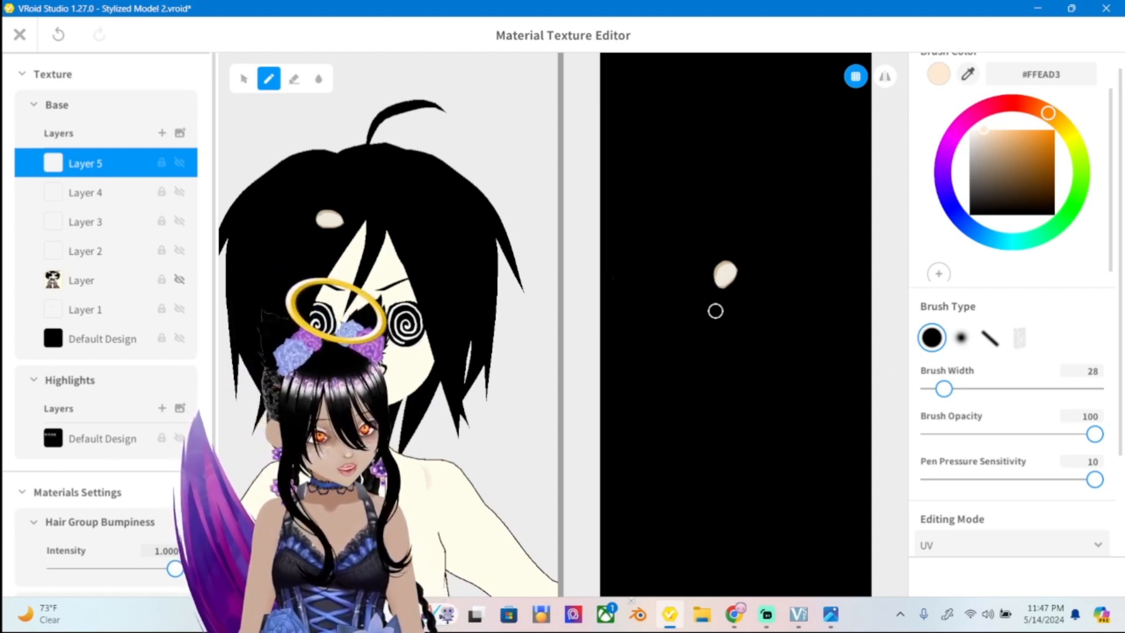
click(243, 78)
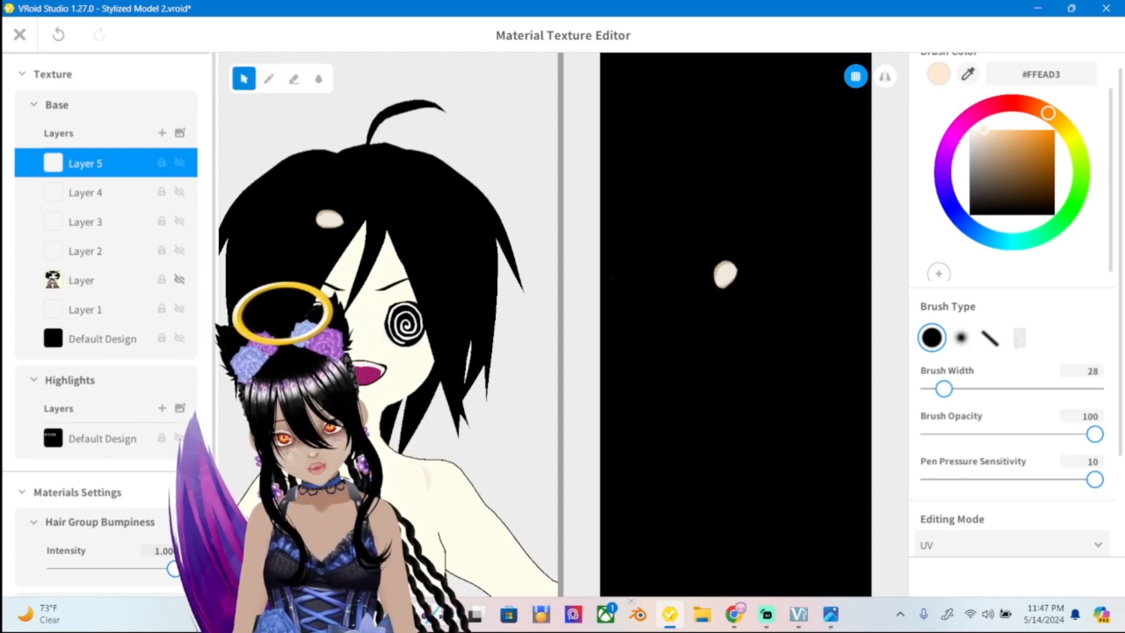
click(294, 78)
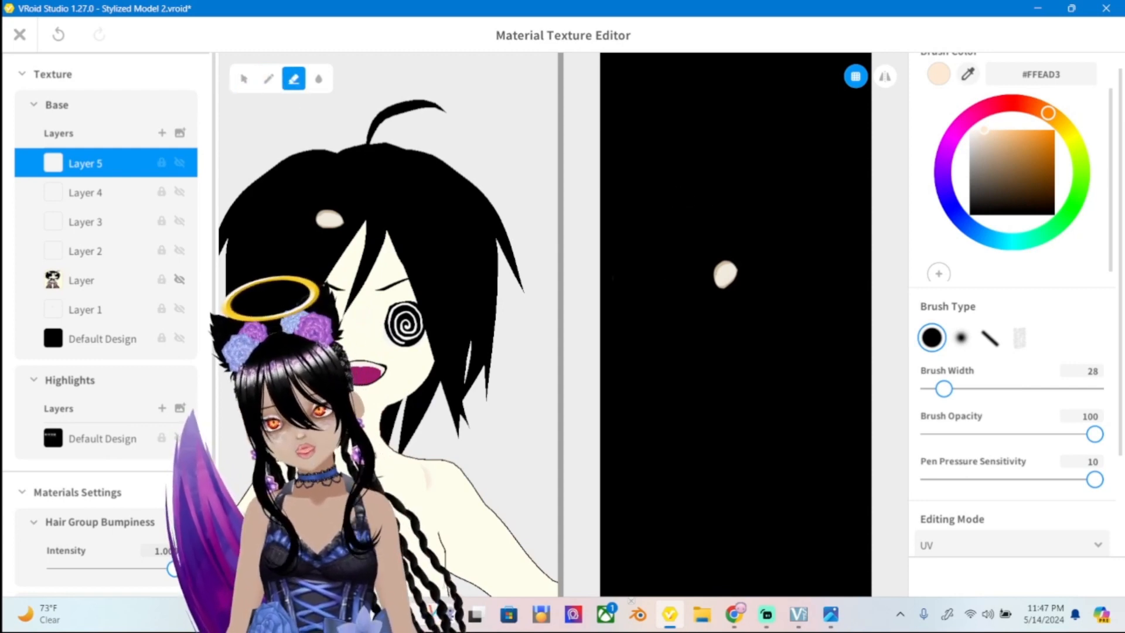
click(268, 78)
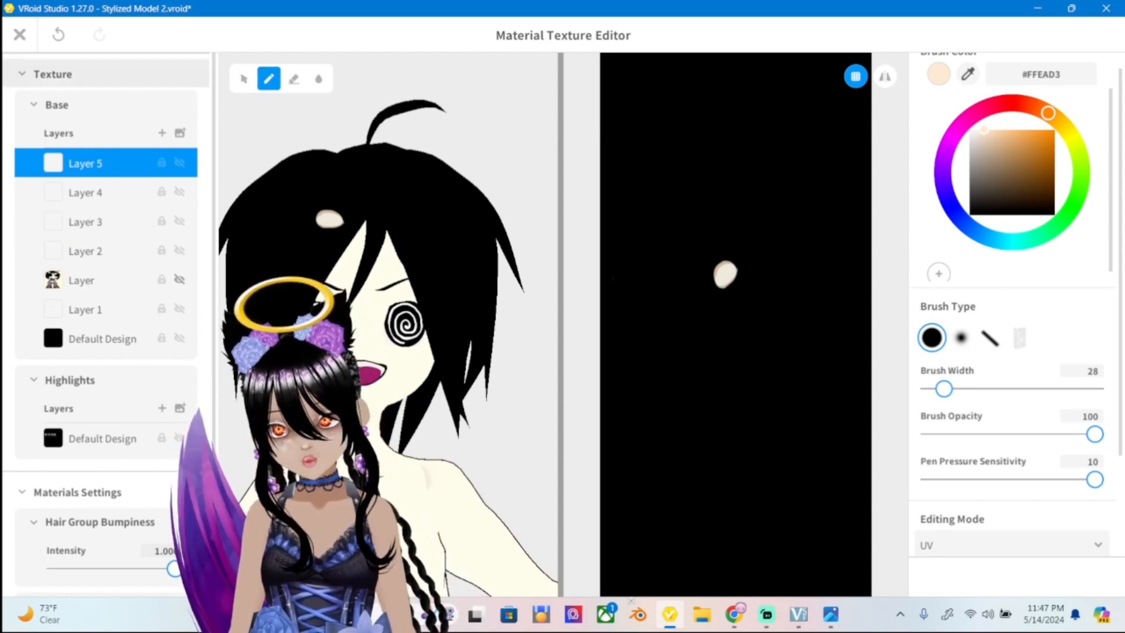
Return to the hair editor, select Hair 1 in the first freehand group, and reopen the hilight material's texture for editing.
click(19, 35)
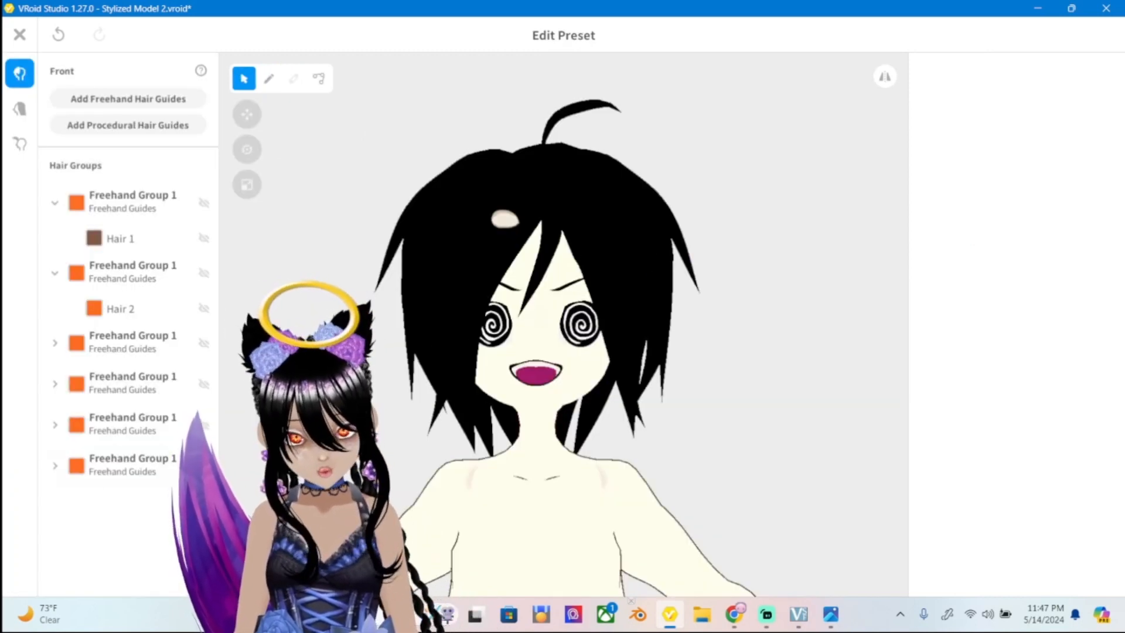
click(120, 239)
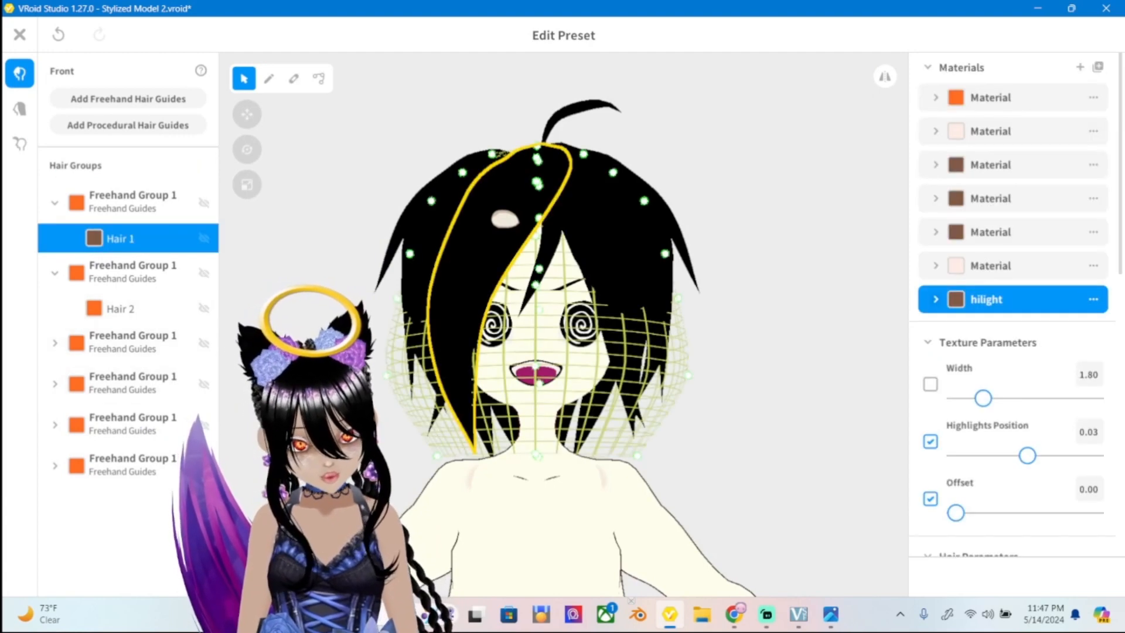
click(1093, 298)
click(936, 299)
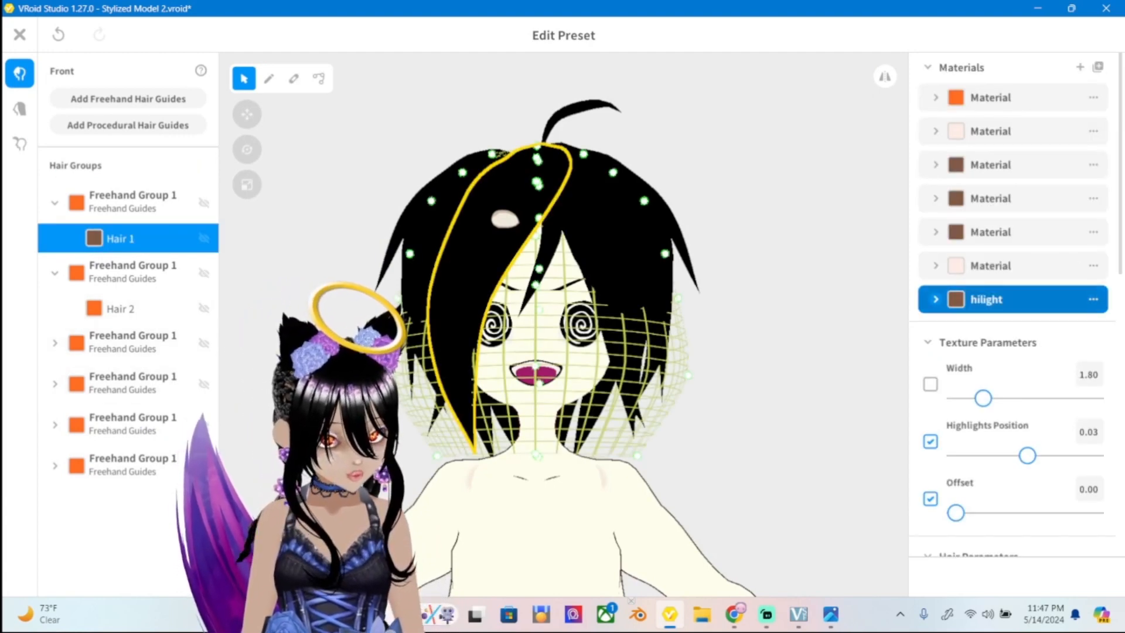
click(935, 299)
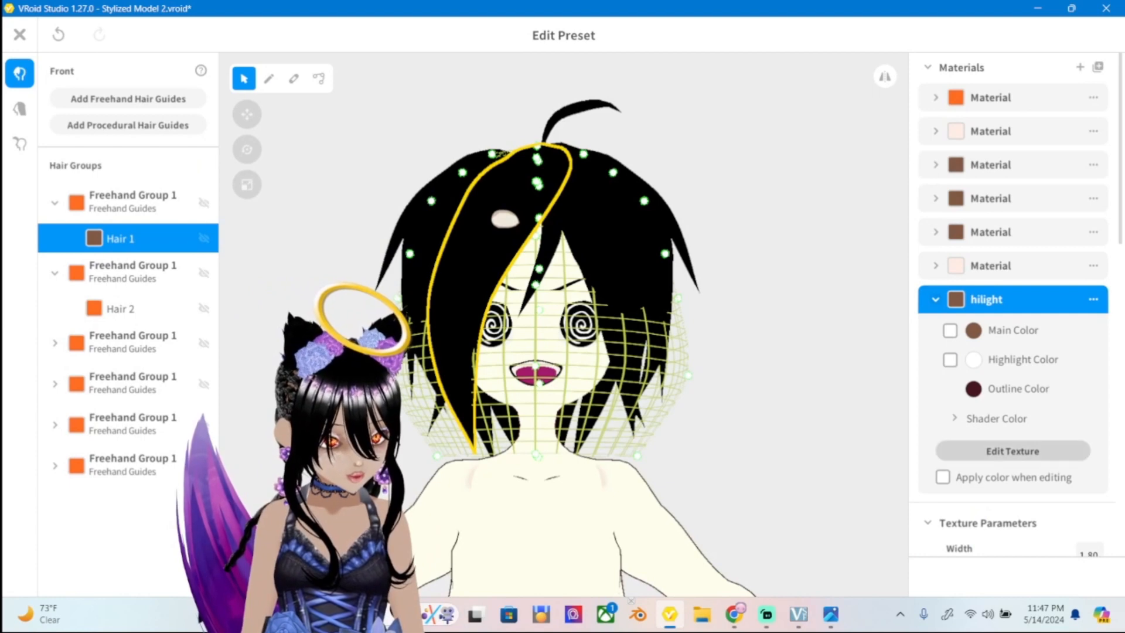
click(1012, 452)
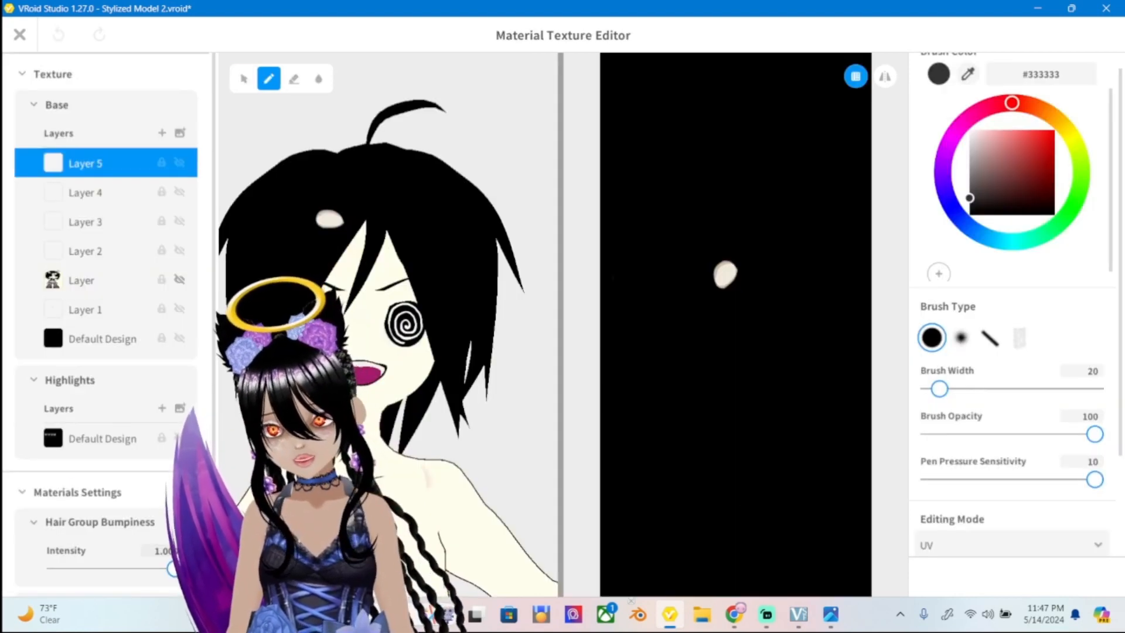
Undo a stray dark stroke, briefly show the reference layer, and sample #FEF9D5 from its cream background as the brush color.
drag(292, 225, 301, 219)
key(ctrl+z)
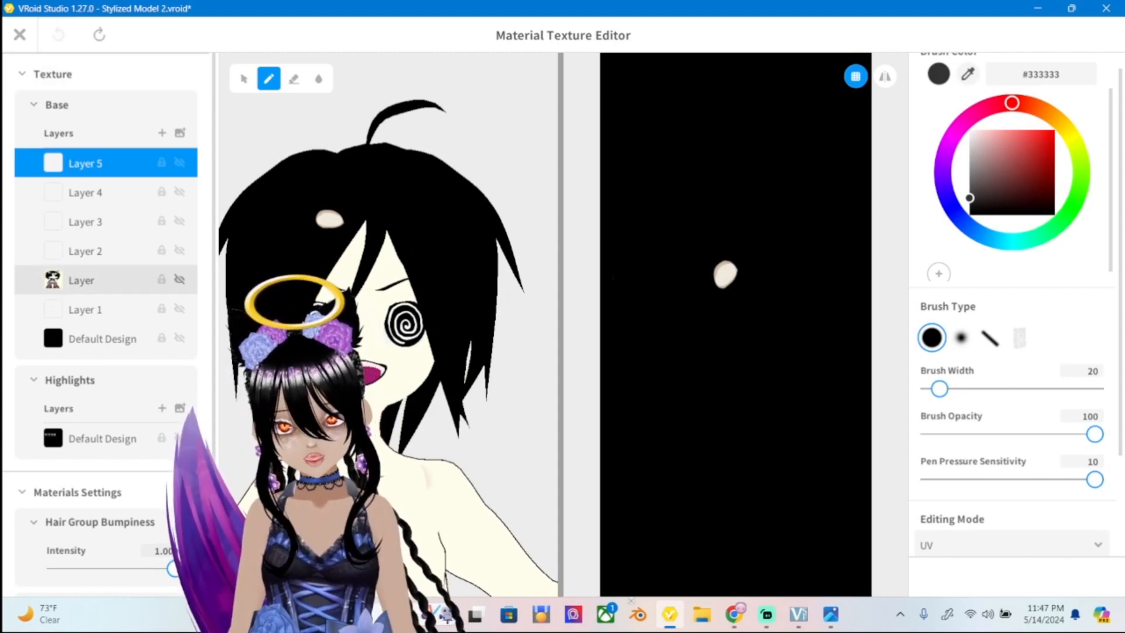
click(179, 280)
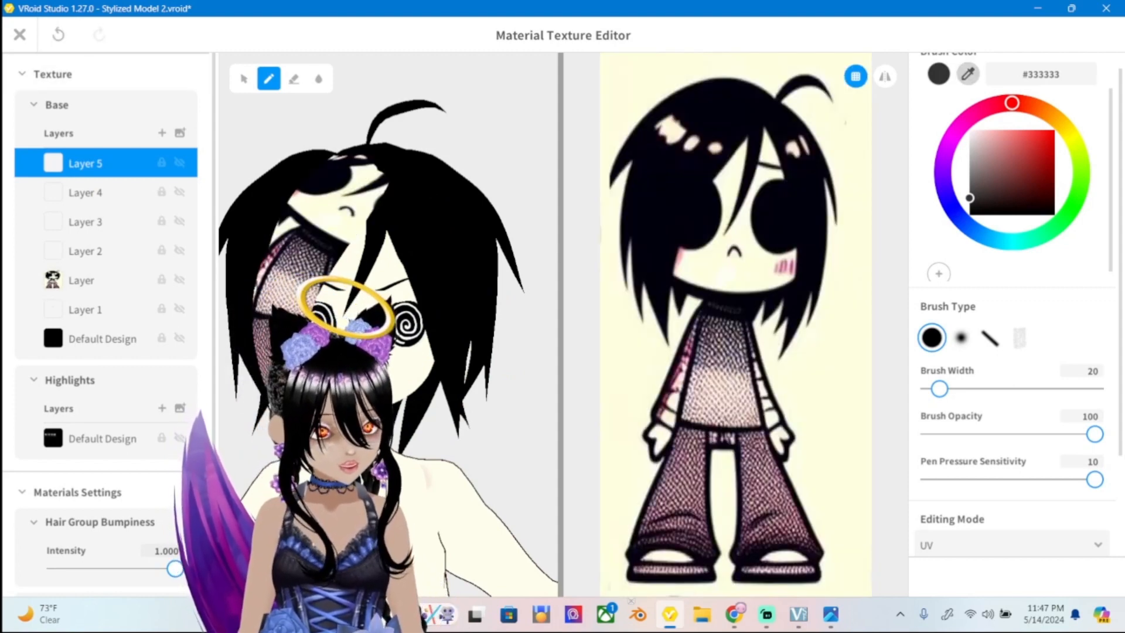
click(844, 117)
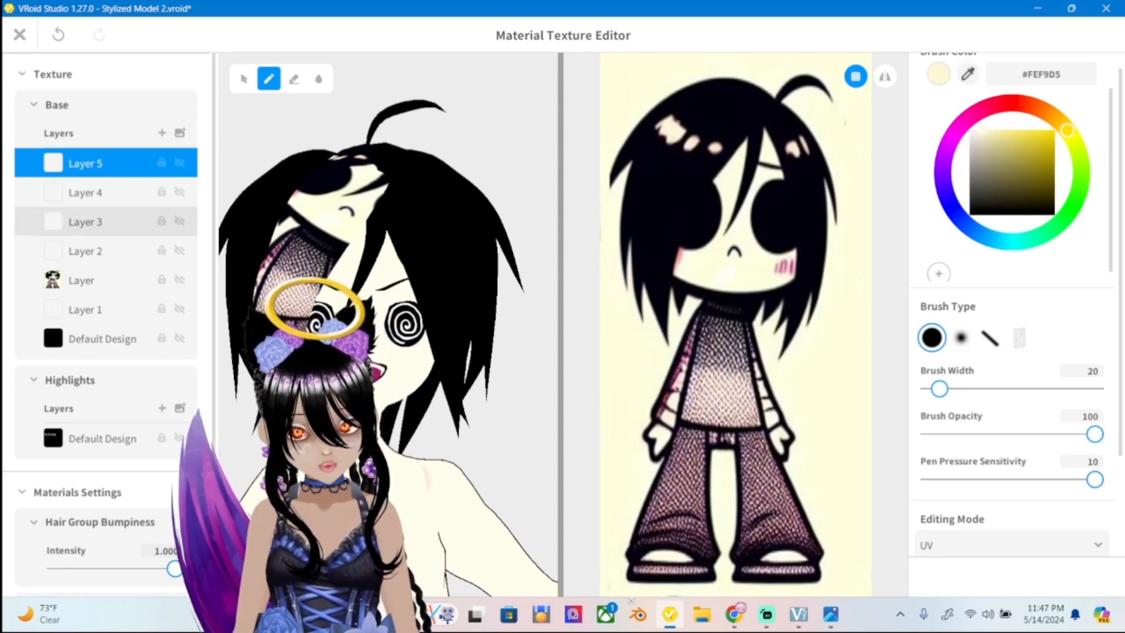
click(179, 279)
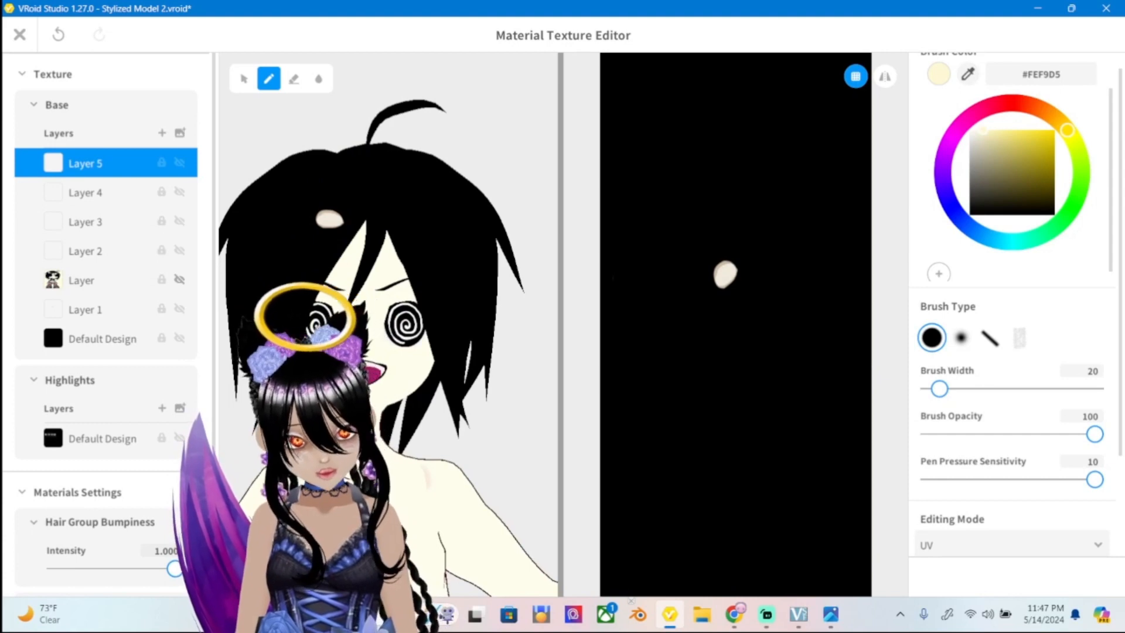
Paint a narrow upright cream highlight on Layer 5 beside the existing oval one and set the layer opacity to 76.
drag(296, 212, 297, 223)
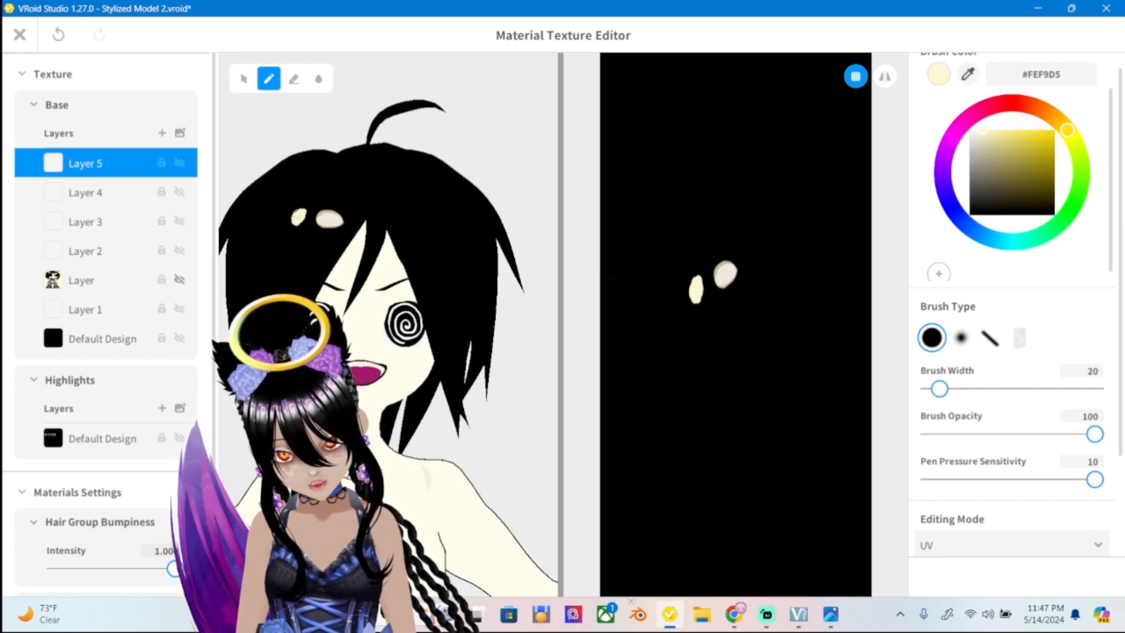
click(831, 614)
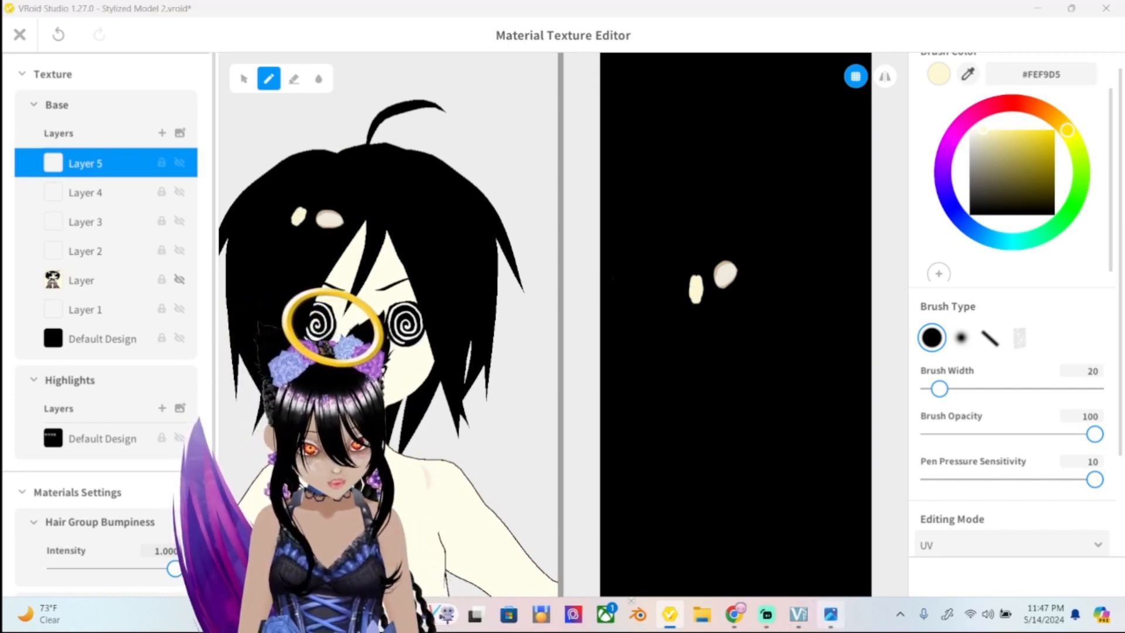
click(831, 614)
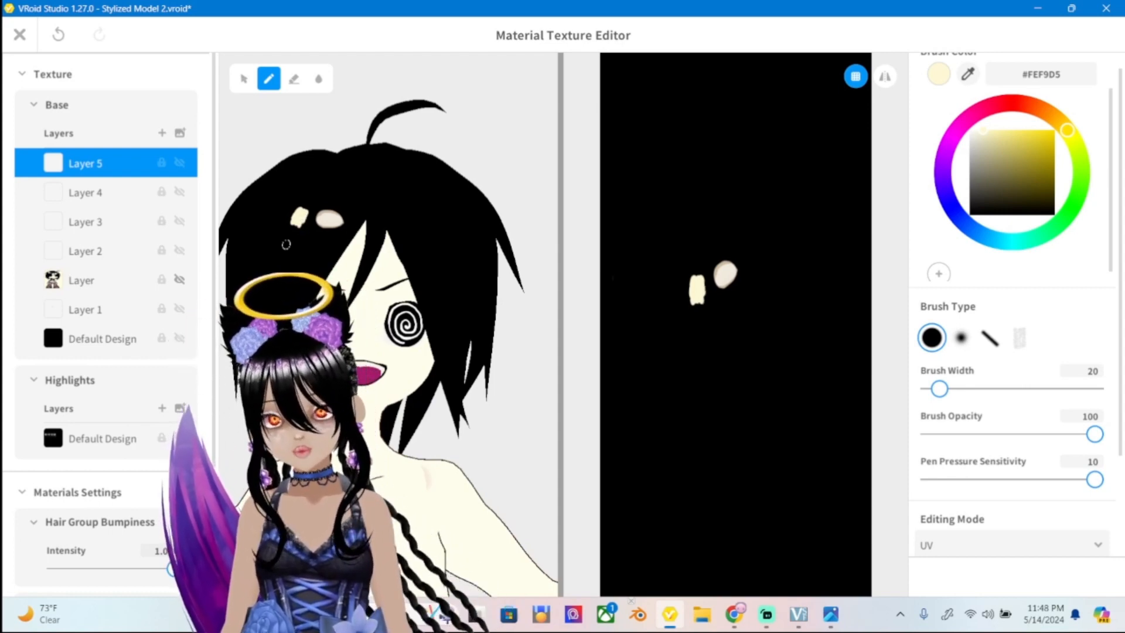
key(ctrl+z)
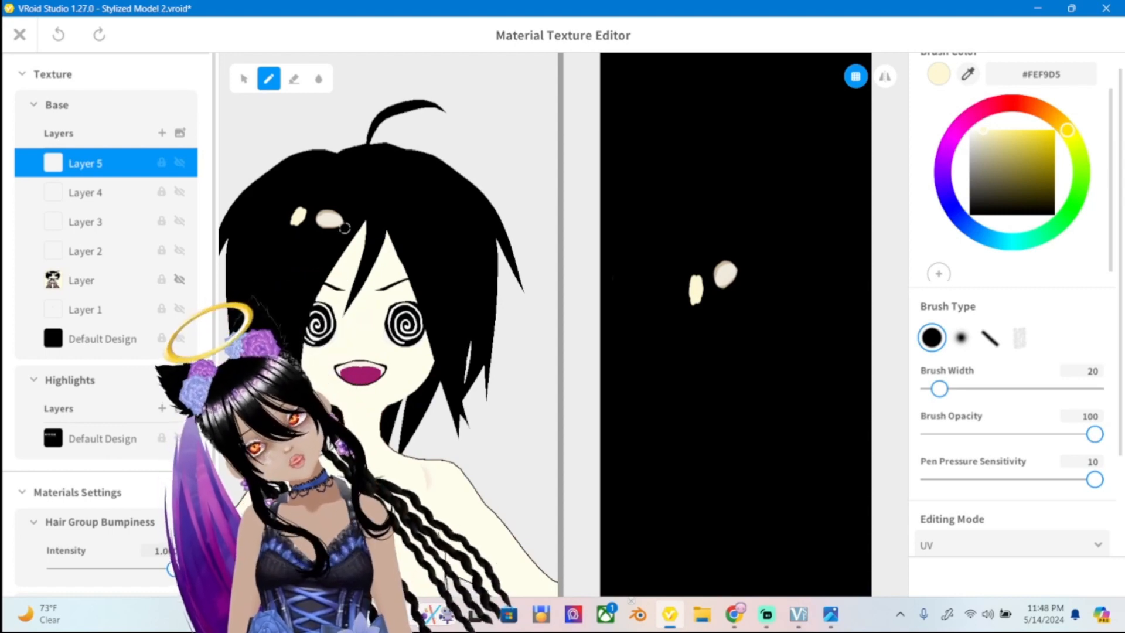
key(ctrl+y)
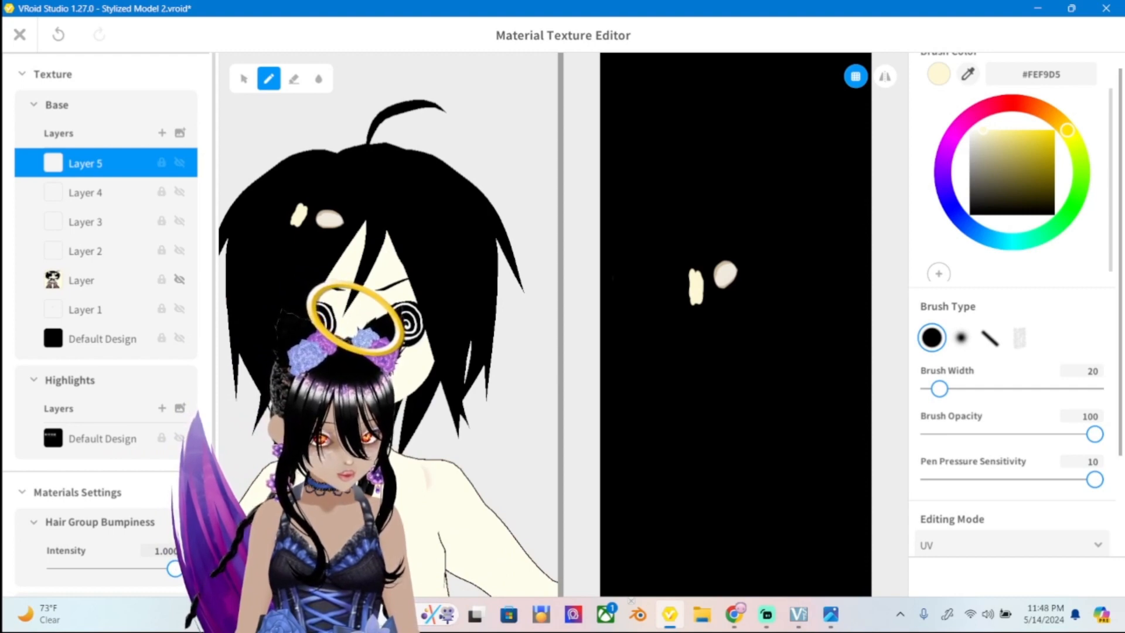
scroll(1013, 302, down, 3)
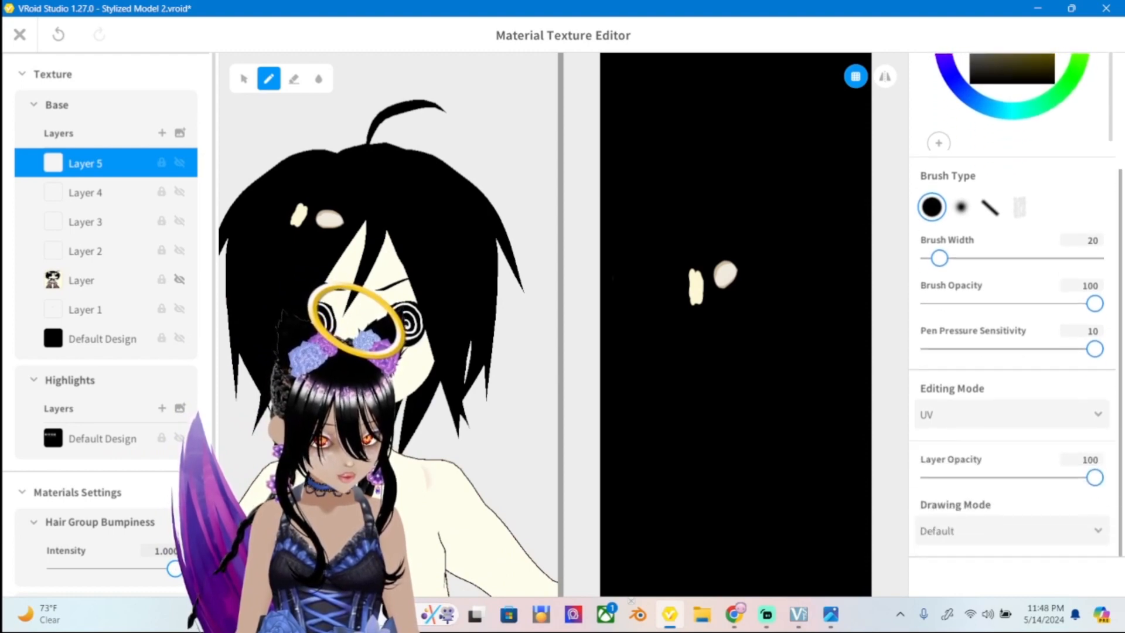
drag(1094, 478, 1055, 478)
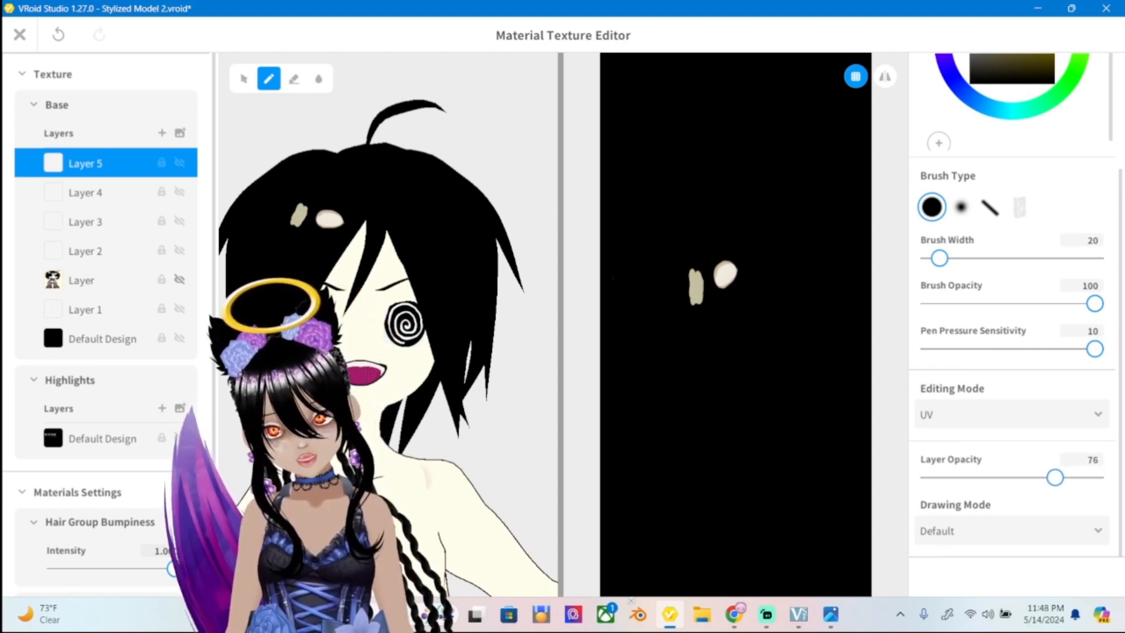
Add a base layer above Layer 5 and lighten the brush color to #FBF8E3.
click(162, 133)
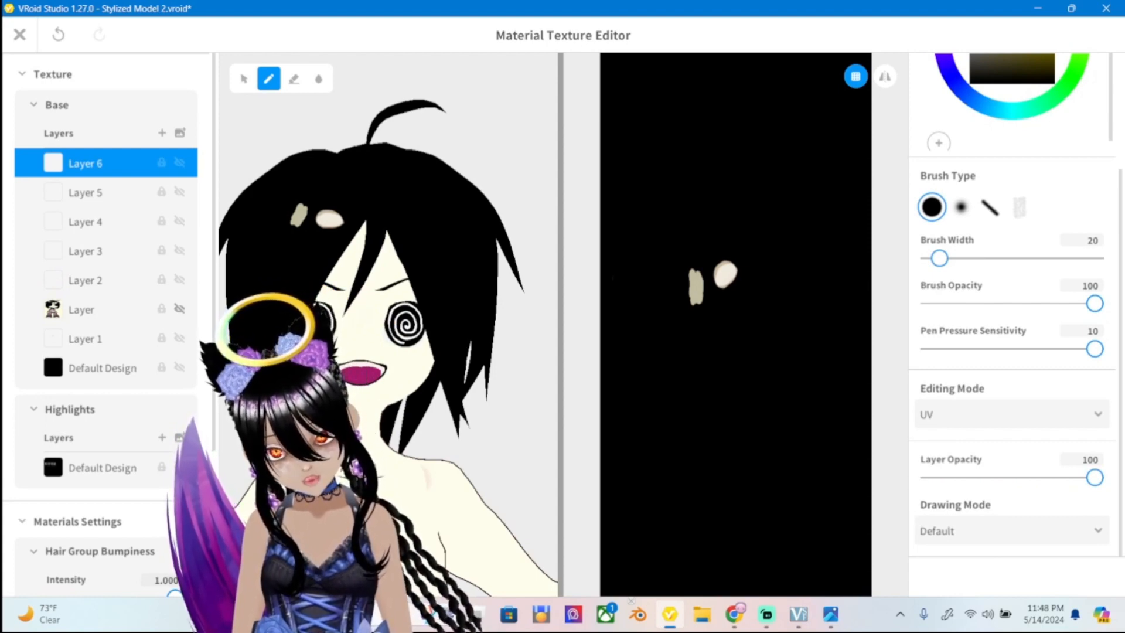
scroll(1012, 293, up, 3)
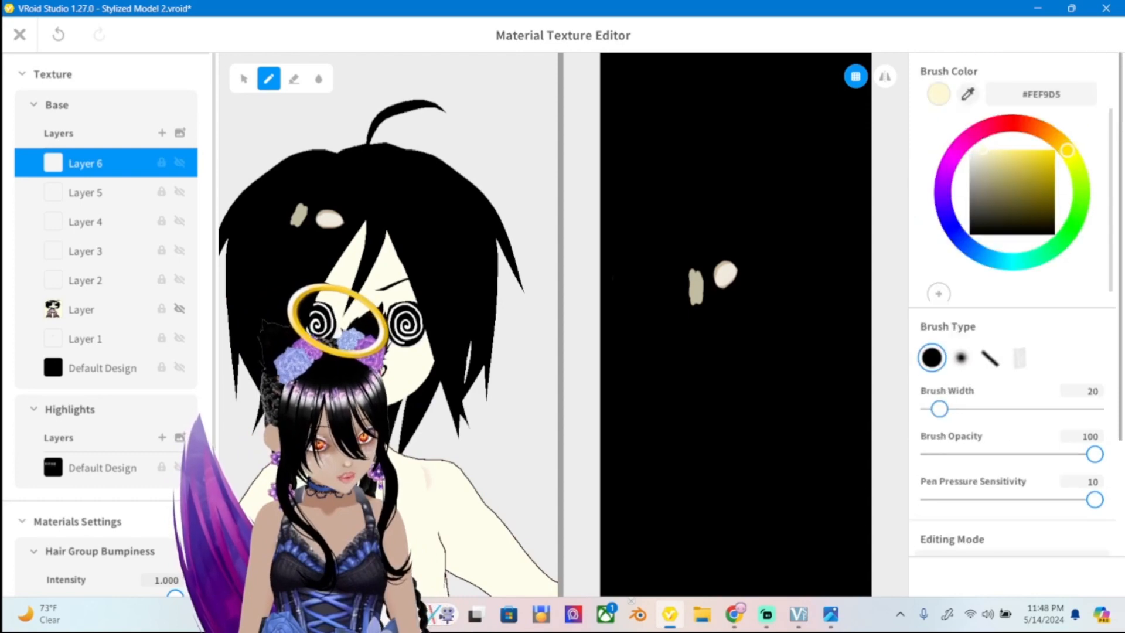
drag(984, 150, 978, 152)
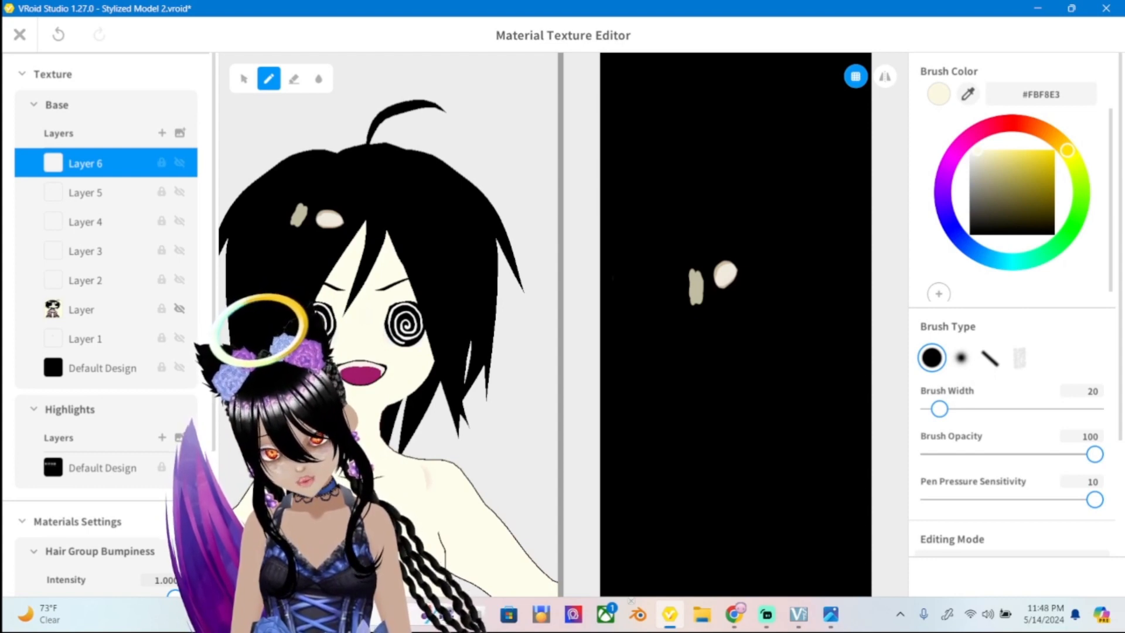
Leave the texture editor, select Hair 1 again, and reopen the texture of its hilight material.
right_click(125, 164)
click(154, 190)
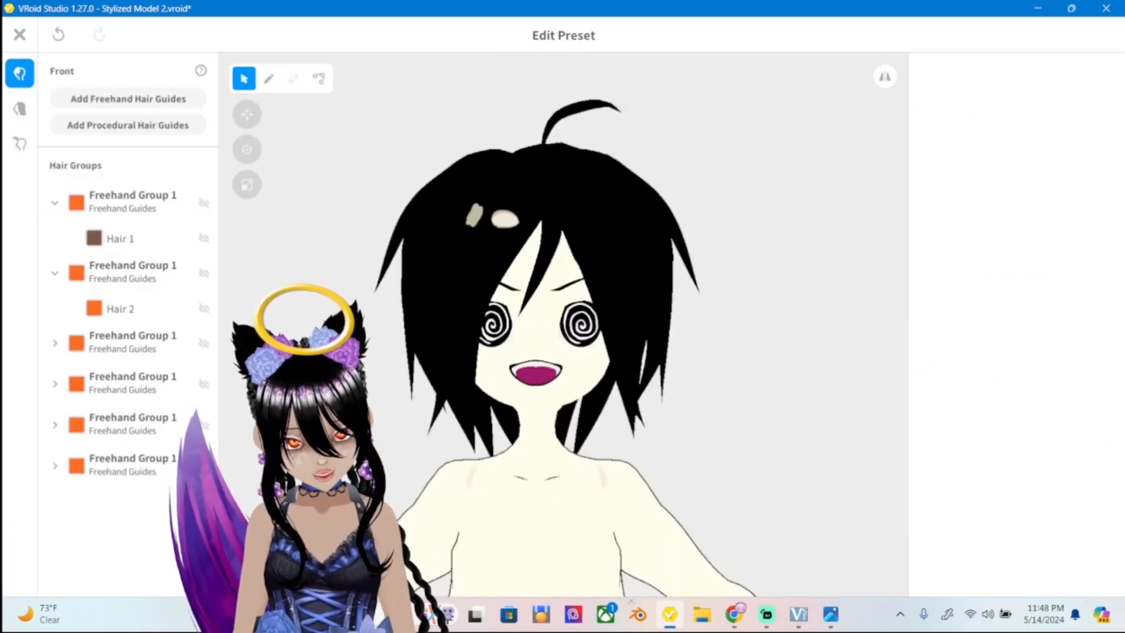
click(120, 238)
click(1093, 299)
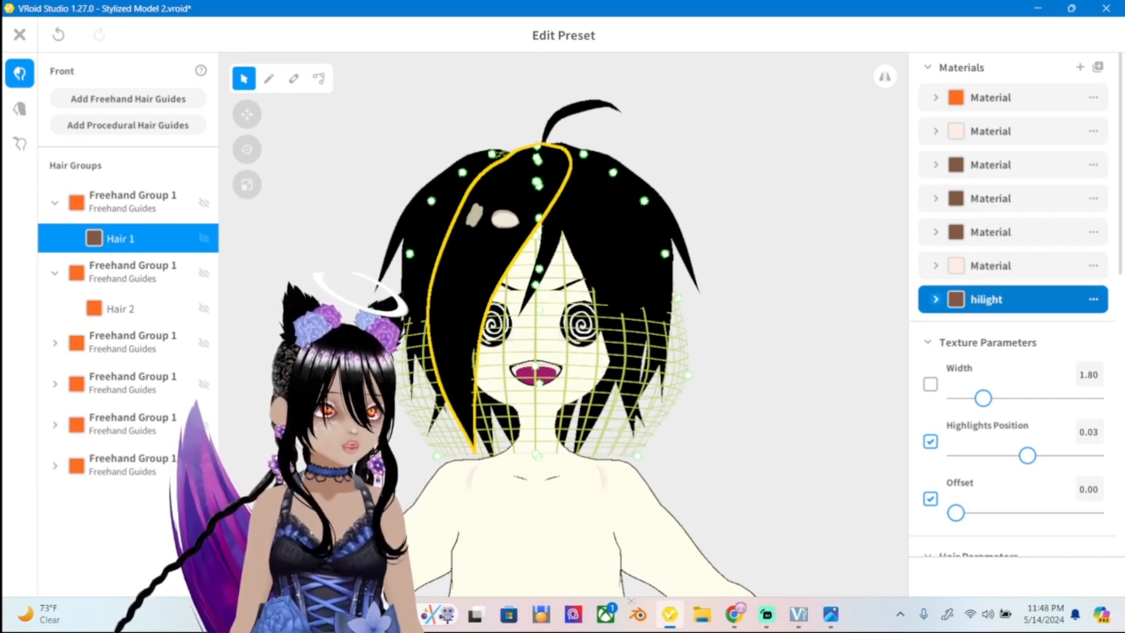
click(936, 299)
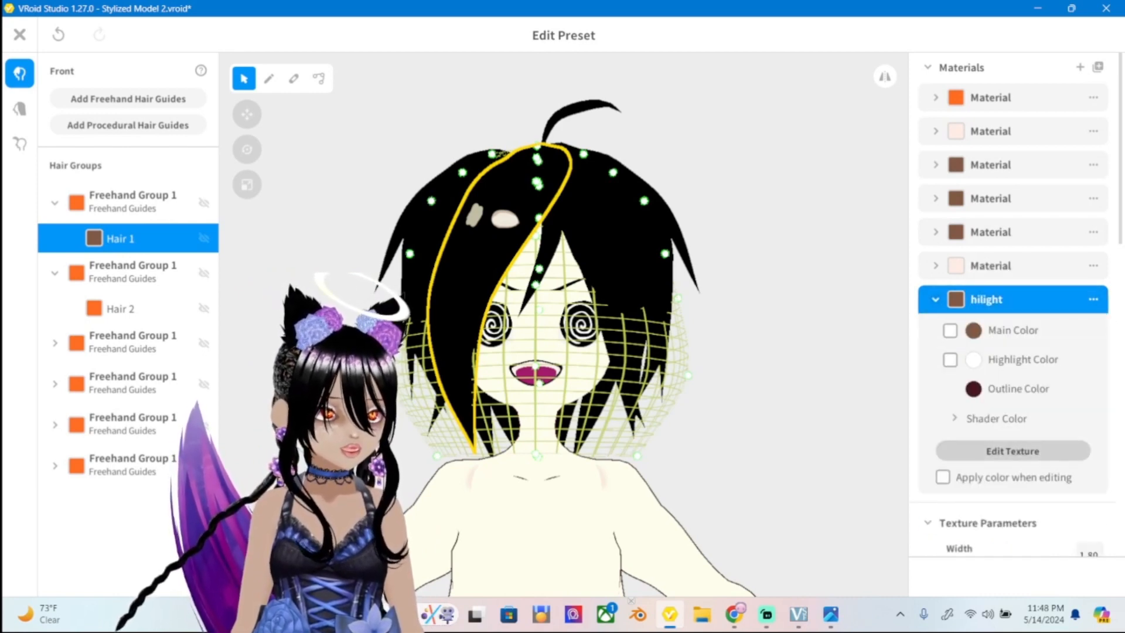
click(1012, 451)
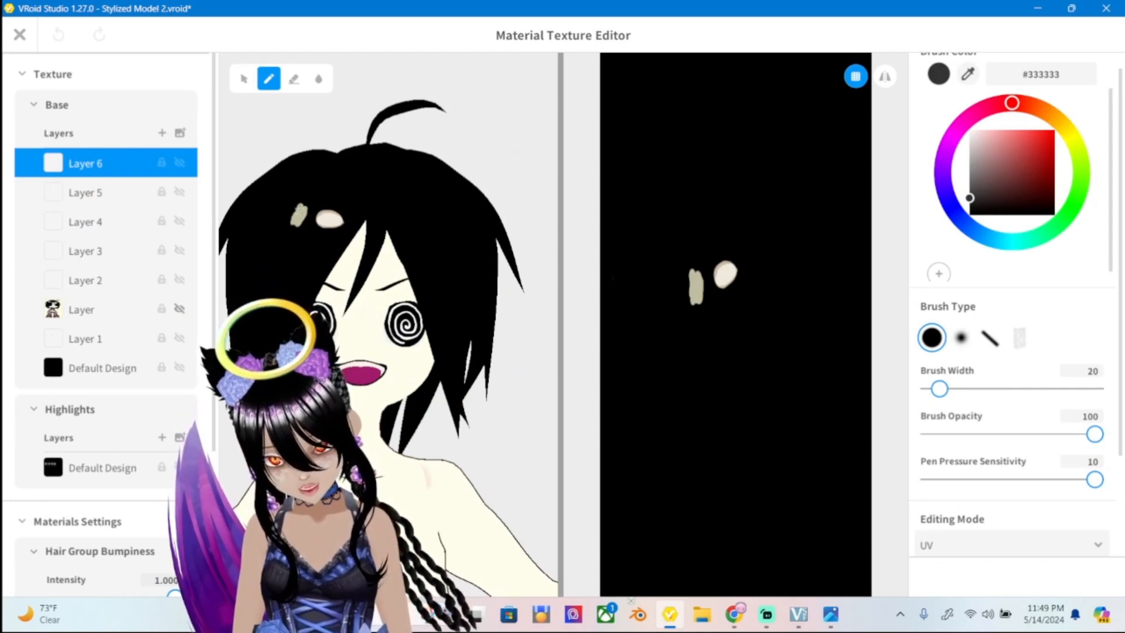
Undo the dark stroke on Layer 6 and sample #F0E8DC from the oval hair highlight as the brush color.
drag(297, 220, 300, 208)
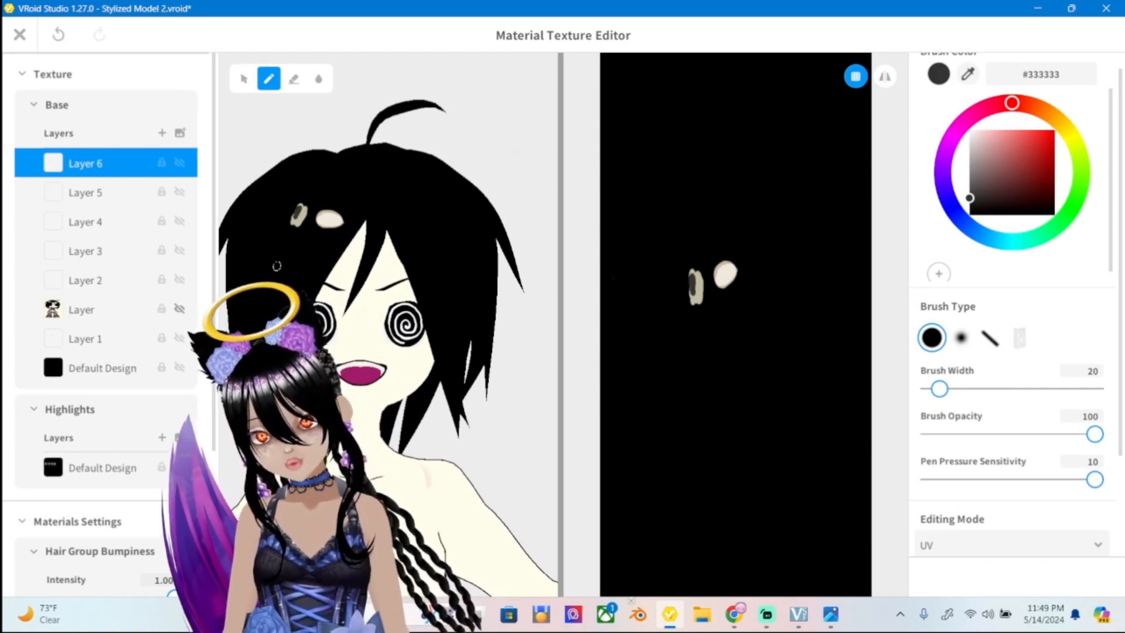
key(ctrl+z)
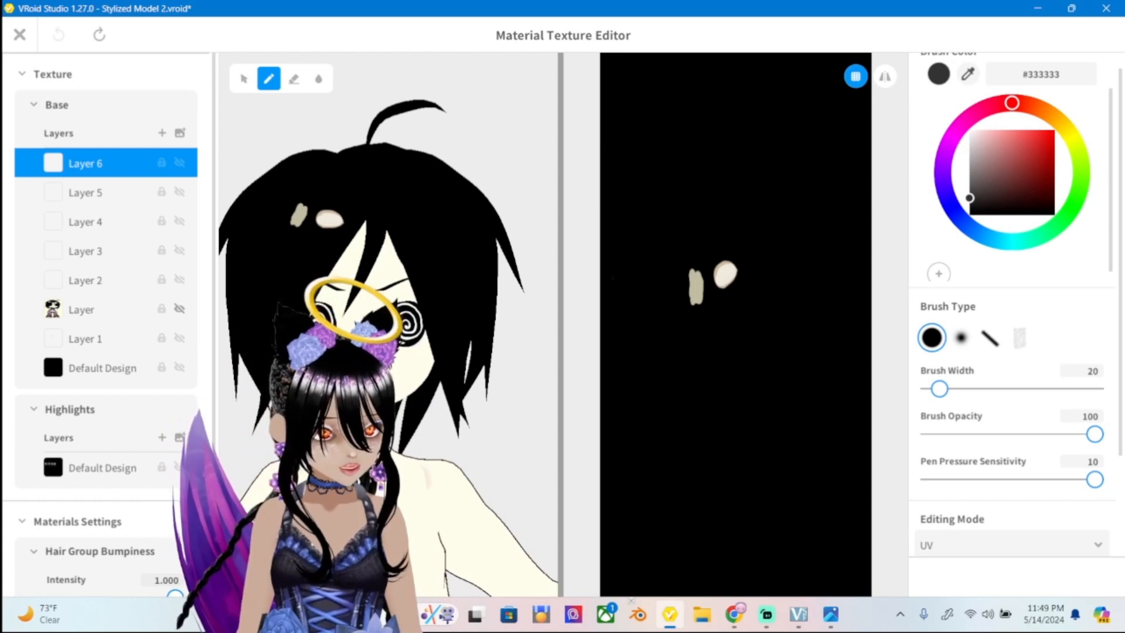
click(968, 74)
click(726, 277)
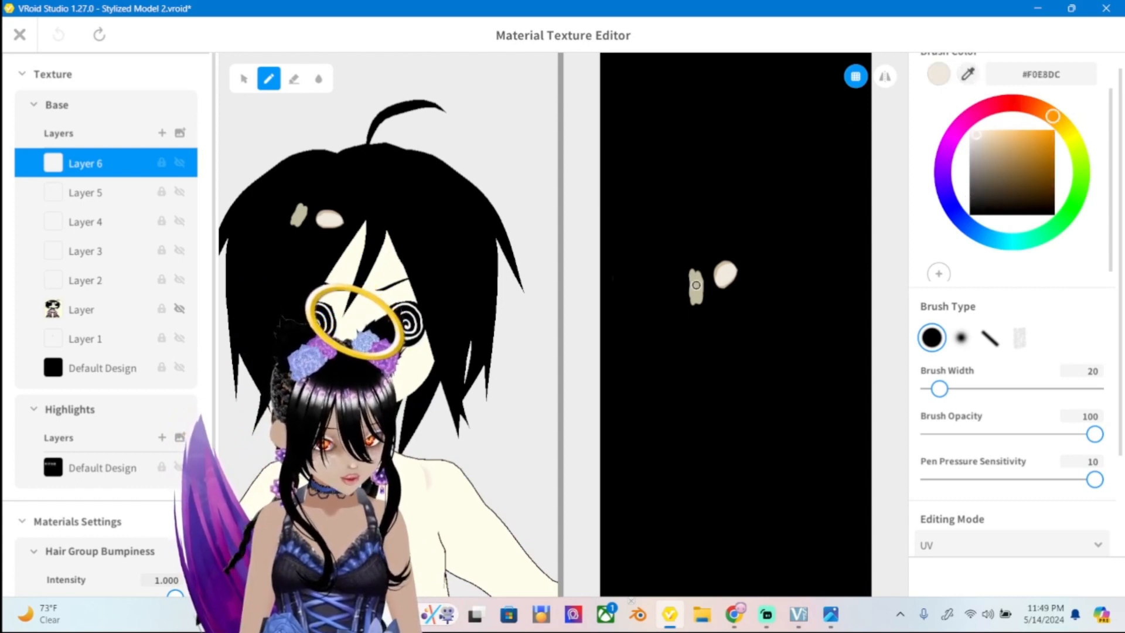
Paint over the narrow highlight on Layer 6 with #F0E8DC and set the layer opacity to 72.
click(298, 211)
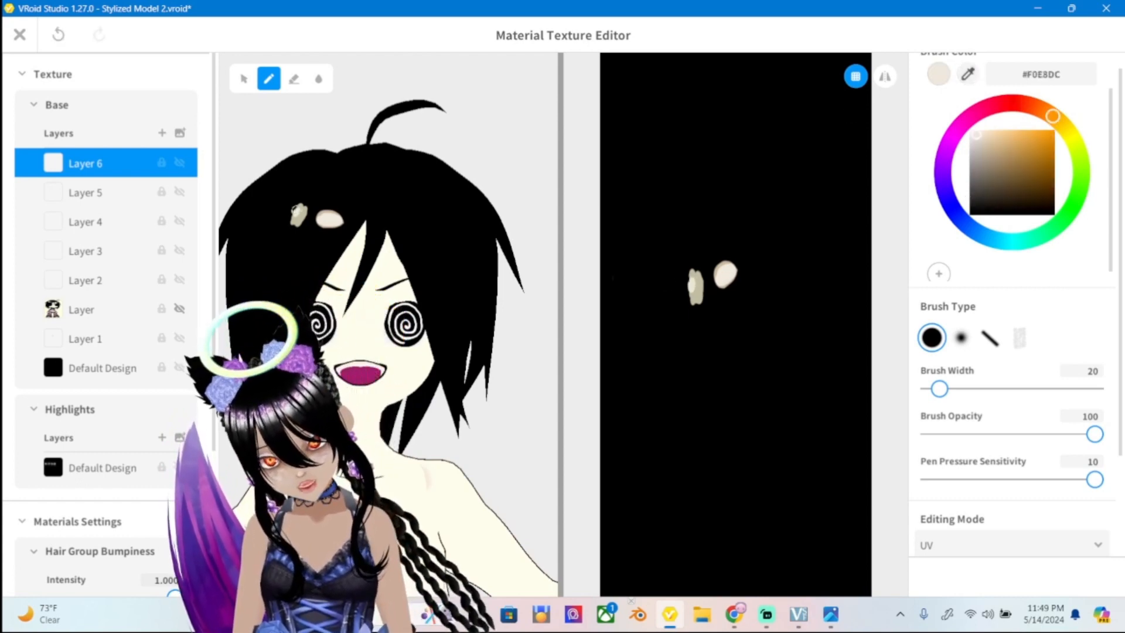
drag(298, 210, 291, 220)
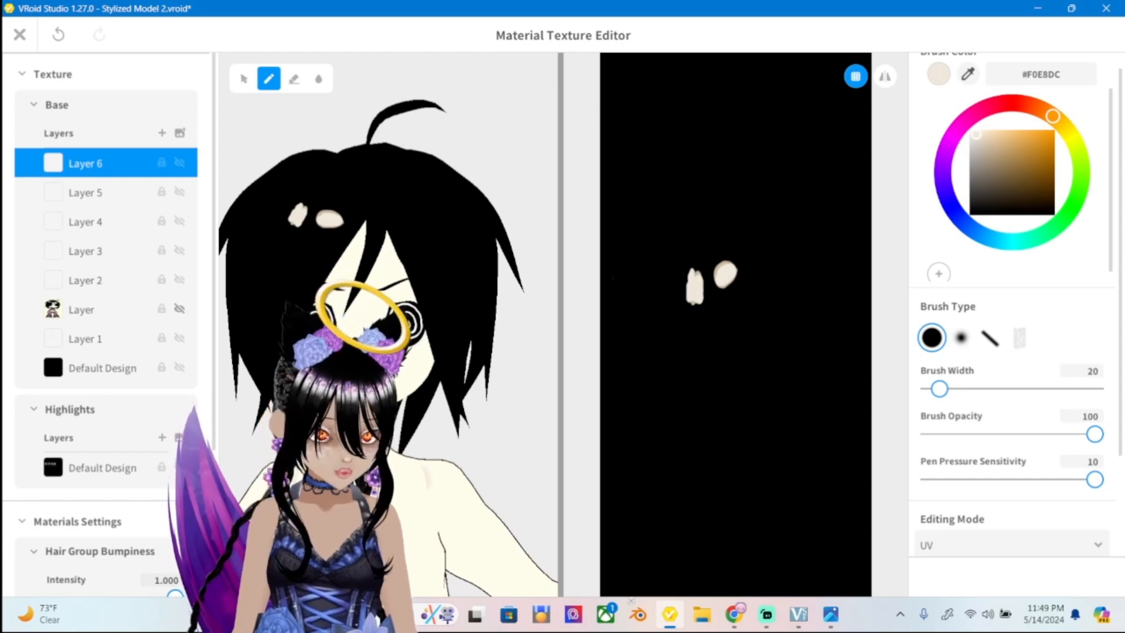
scroll(1012, 293, down, 3)
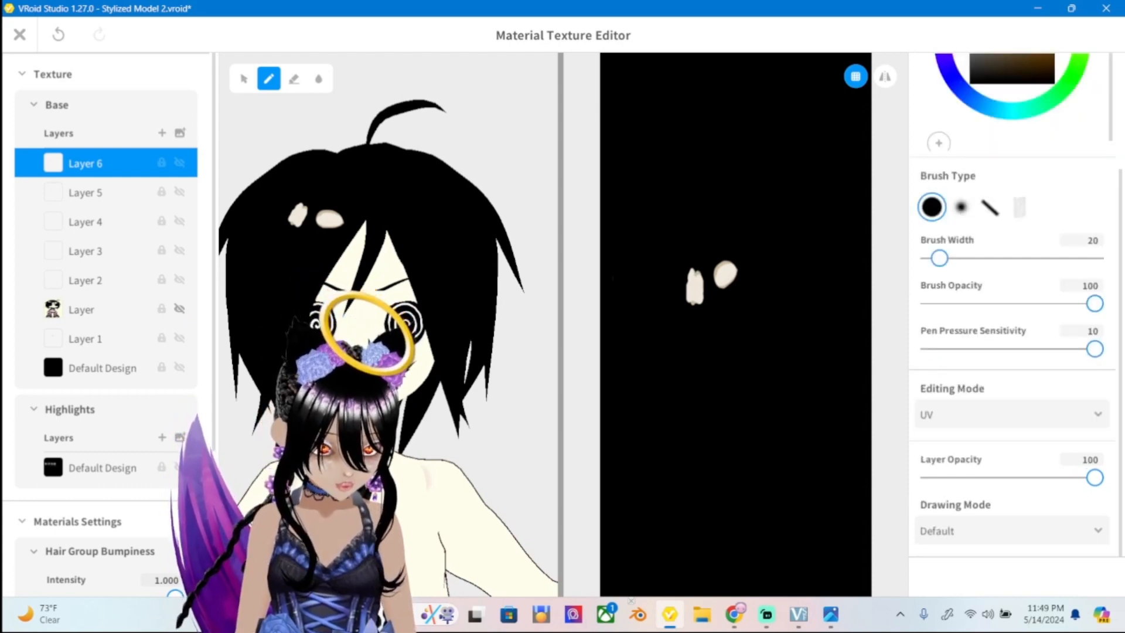
drag(1094, 478, 1048, 477)
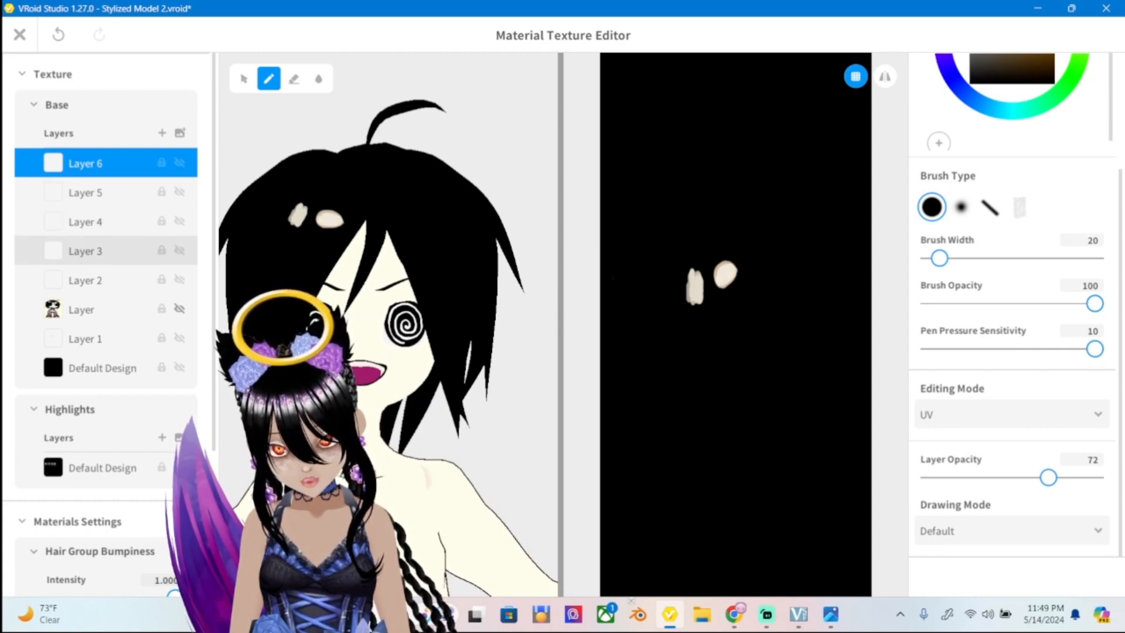
Set the opacity of Layer 3 to 55.
click(85, 251)
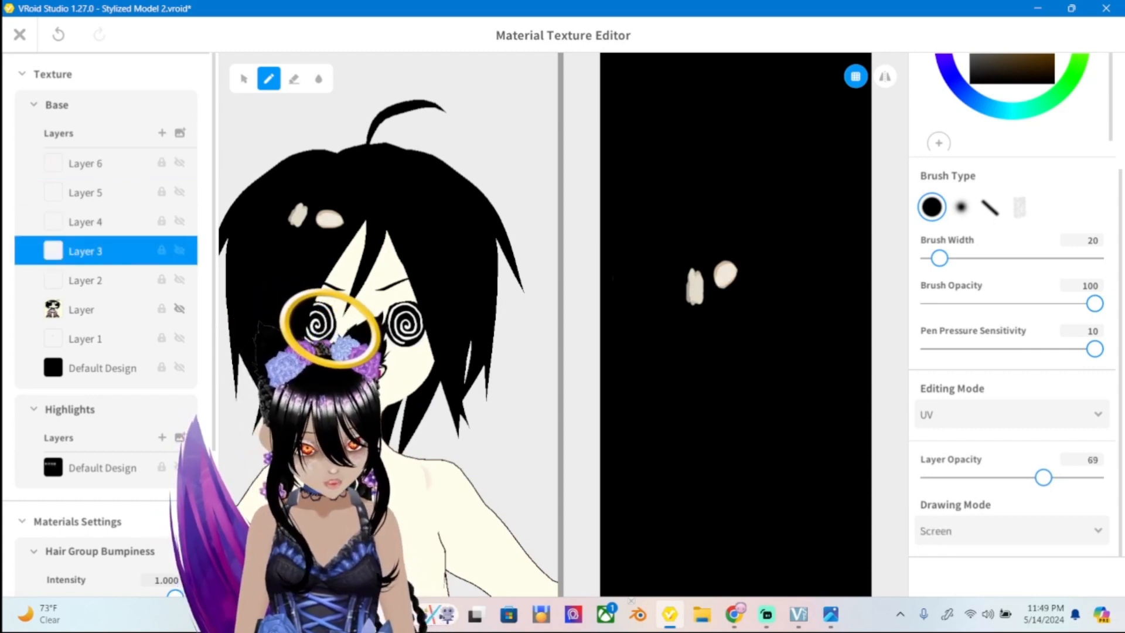
drag(1043, 477, 1020, 477)
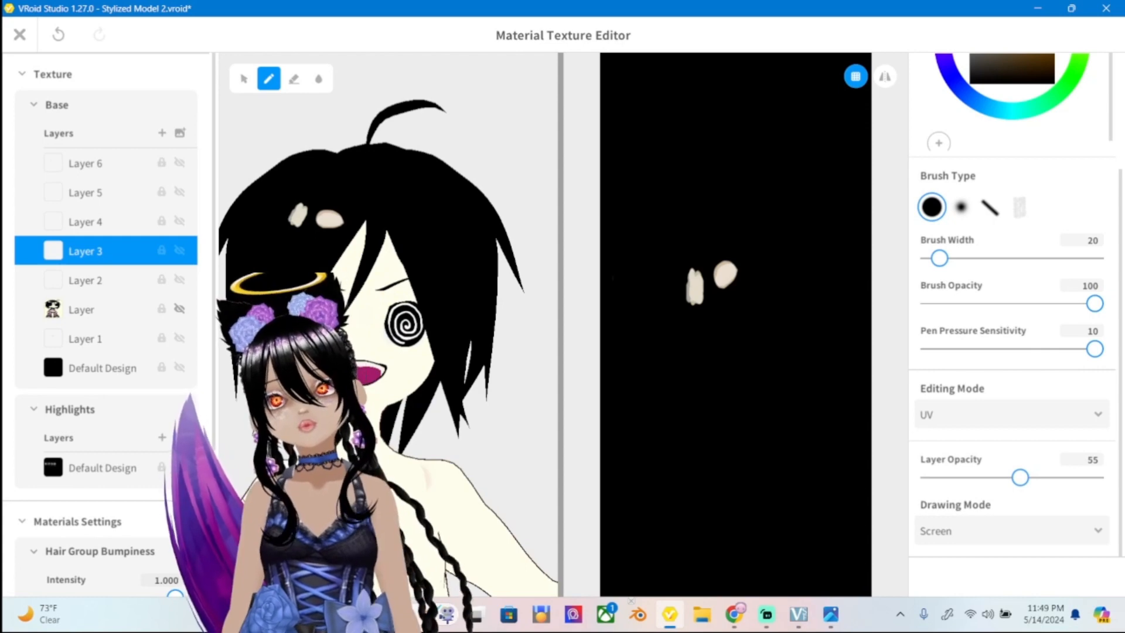
Compare the painted hair highlights with the ref2.png reference image, inspect the lower layers, and hide Layer 3.
click(831, 614)
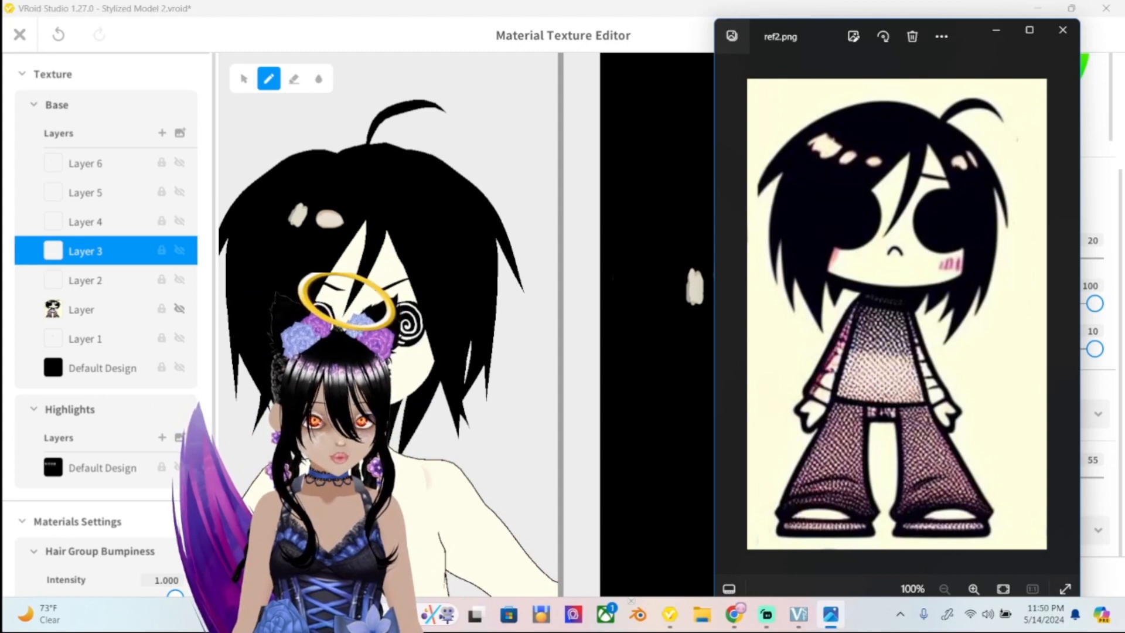
click(830, 614)
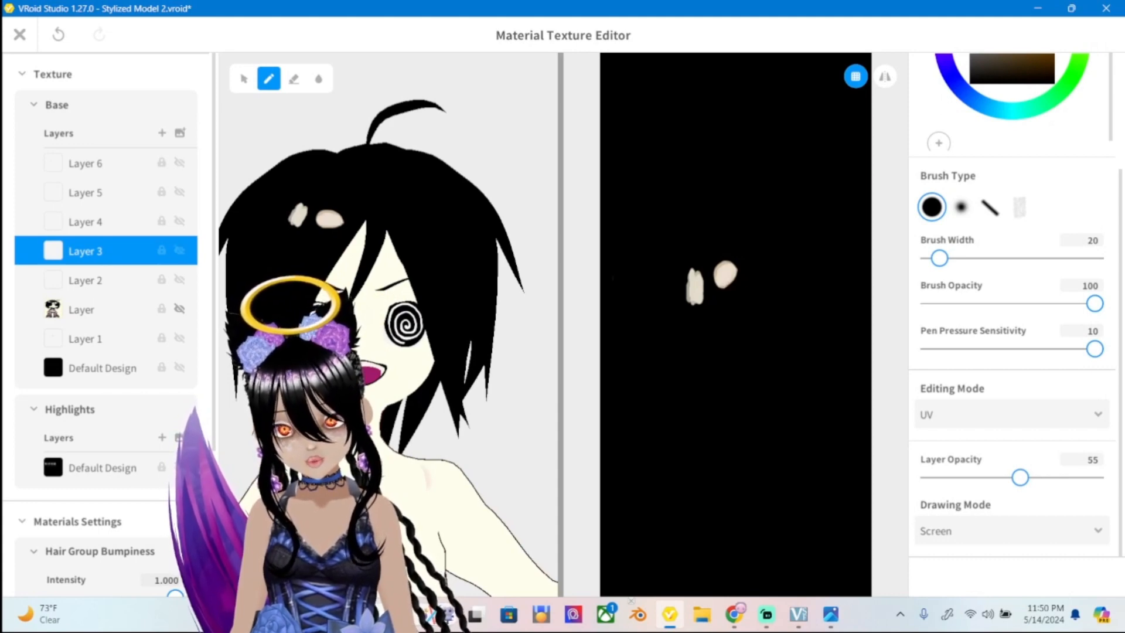
click(106, 280)
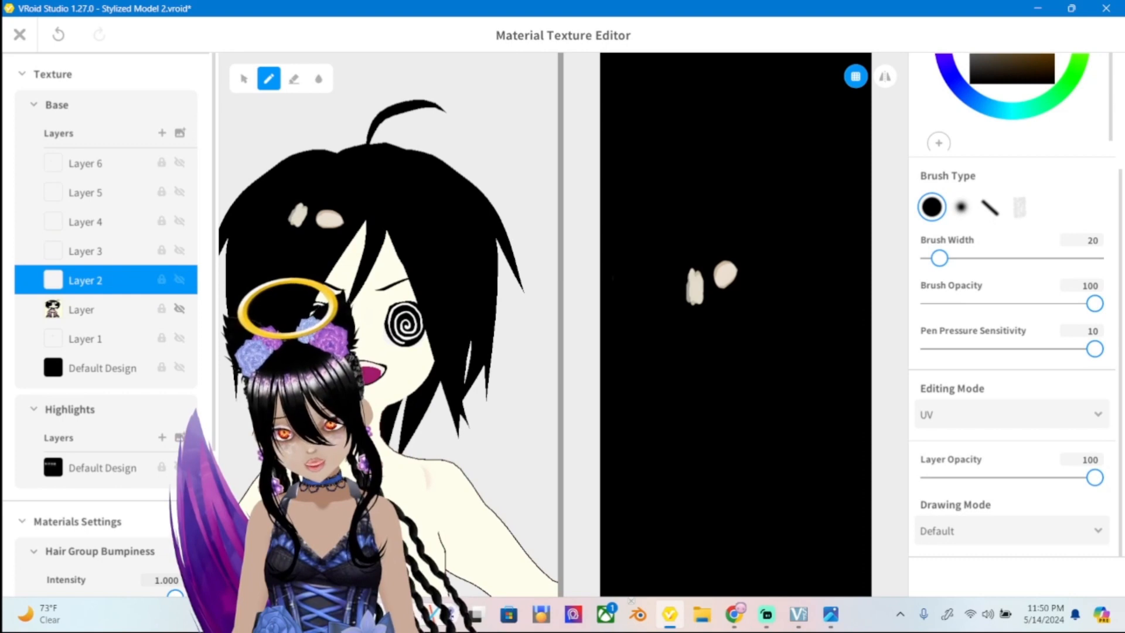
click(105, 339)
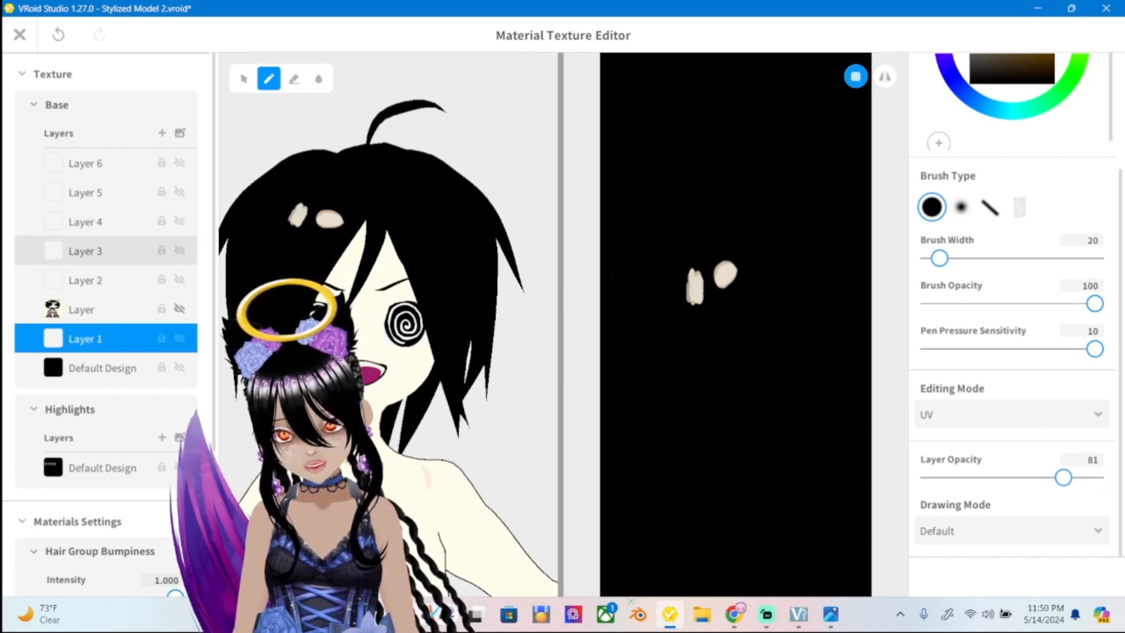
click(106, 251)
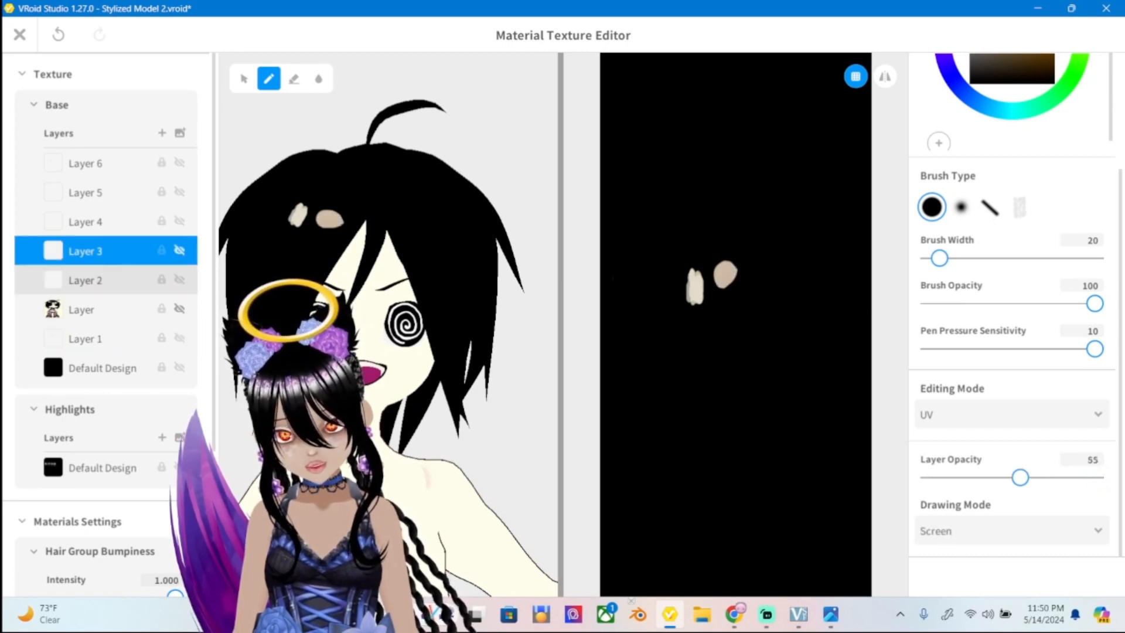
Trim the edges of the oval highlight on Layer 1 with the eraser, undoing the first attempt.
click(106, 339)
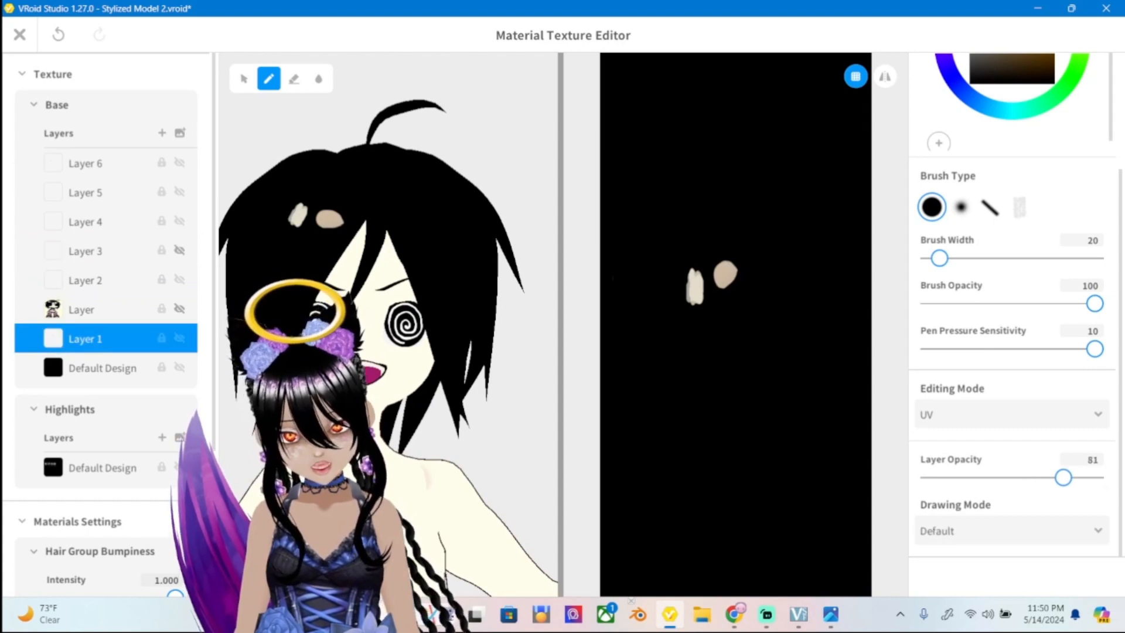
click(294, 79)
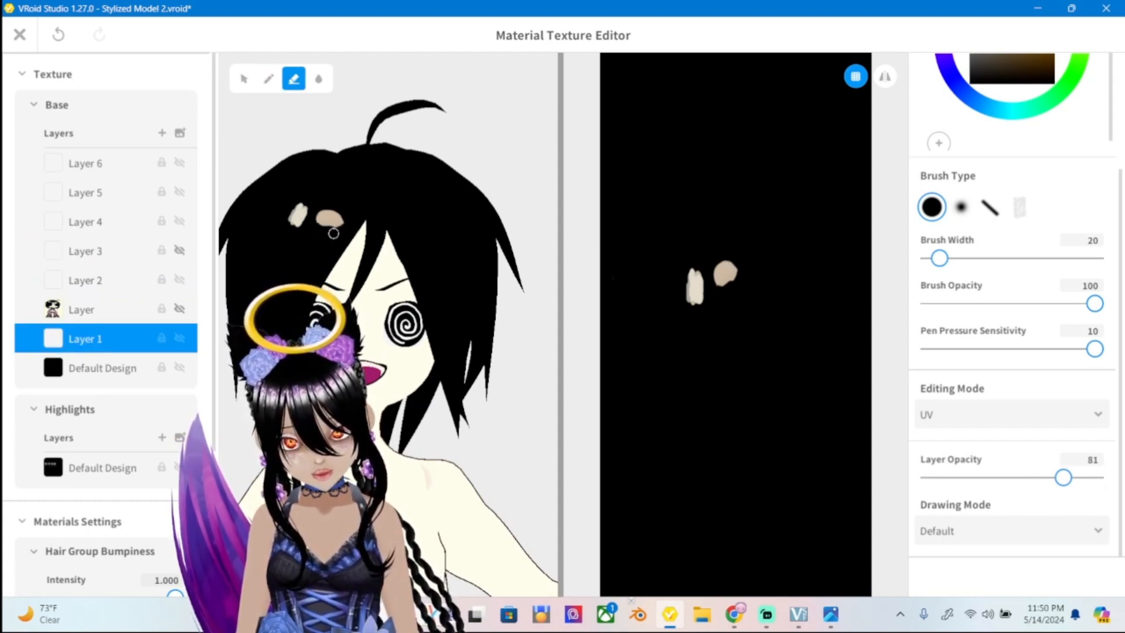
mouse_move(339, 229)
mouse_down()
mouse_move(315, 217)
mouse_move(341, 221)
mouse_up()
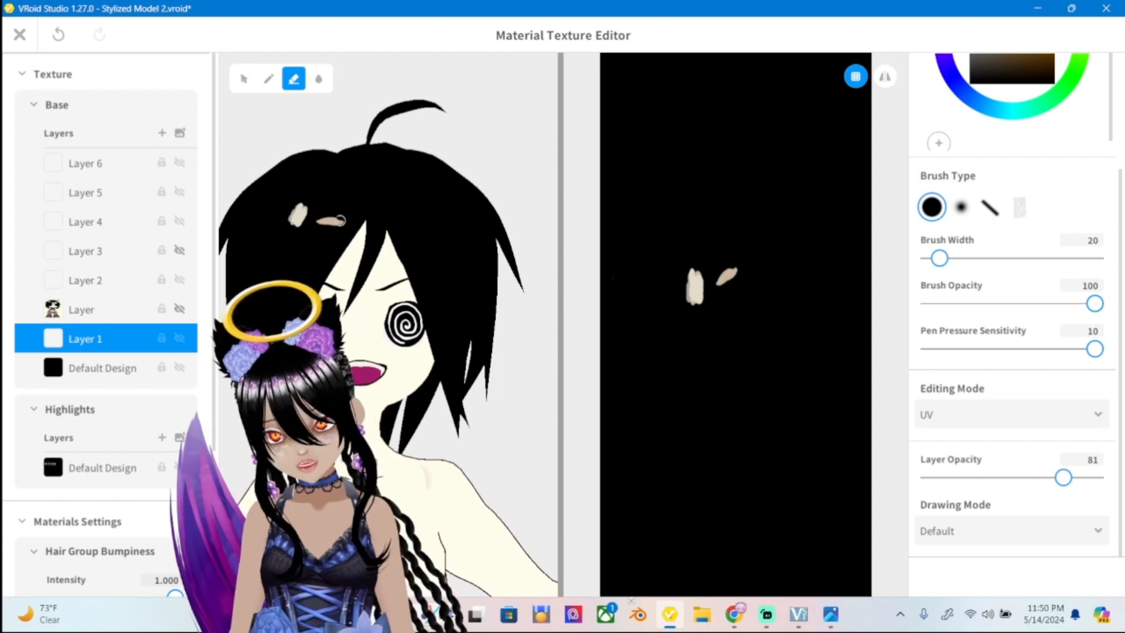
key(ctrl+z)
key(ctrl+z)
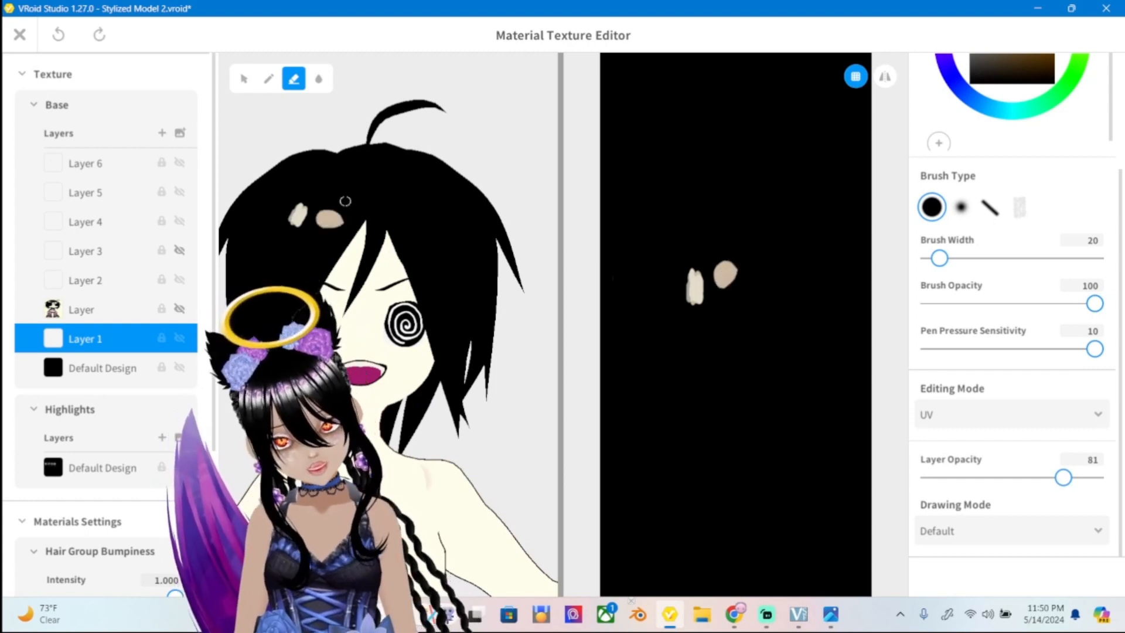
mouse_move(313, 218)
mouse_down()
mouse_move(328, 209)
mouse_move(349, 219)
mouse_up()
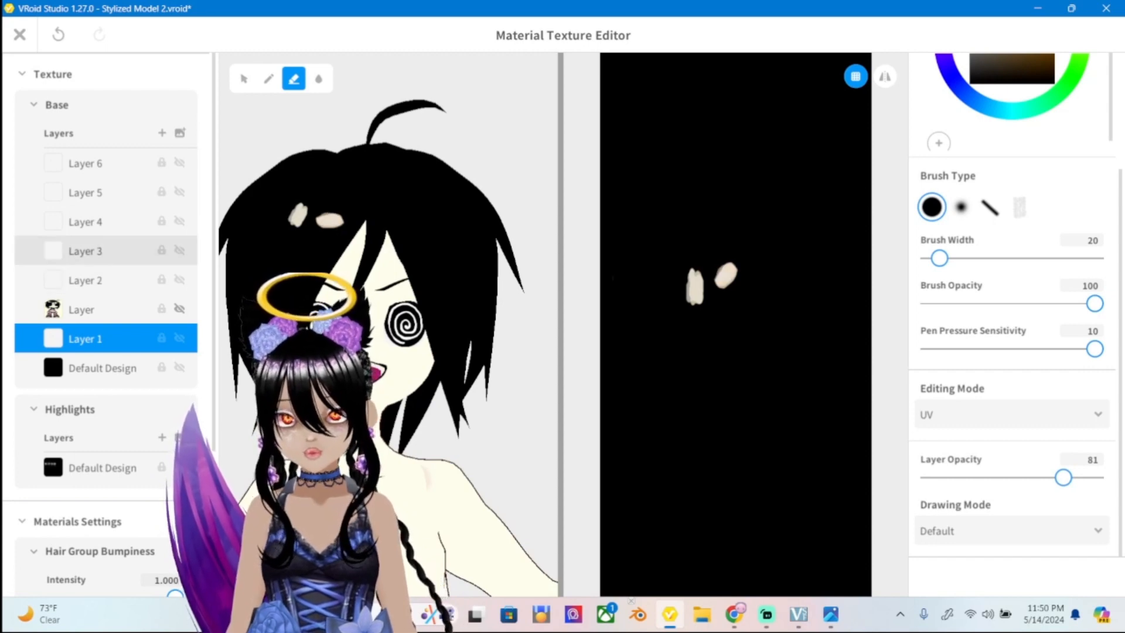
Try to erase the upper edge of the oval highlight on Layer 3, and undo the eraser strokes.
click(85, 251)
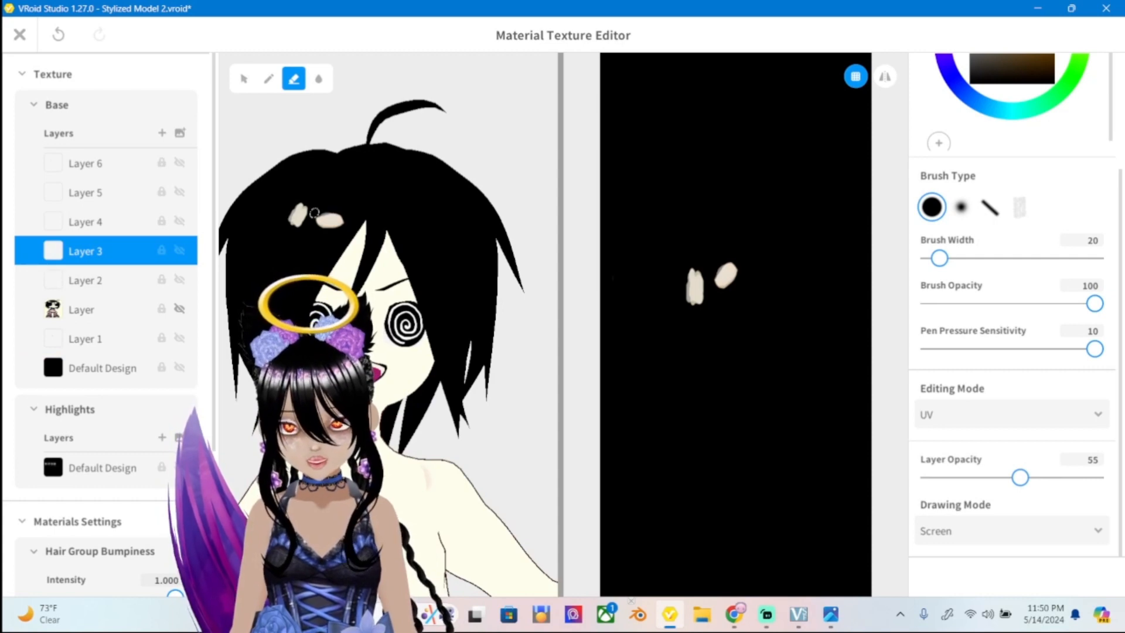
drag(315, 212, 326, 213)
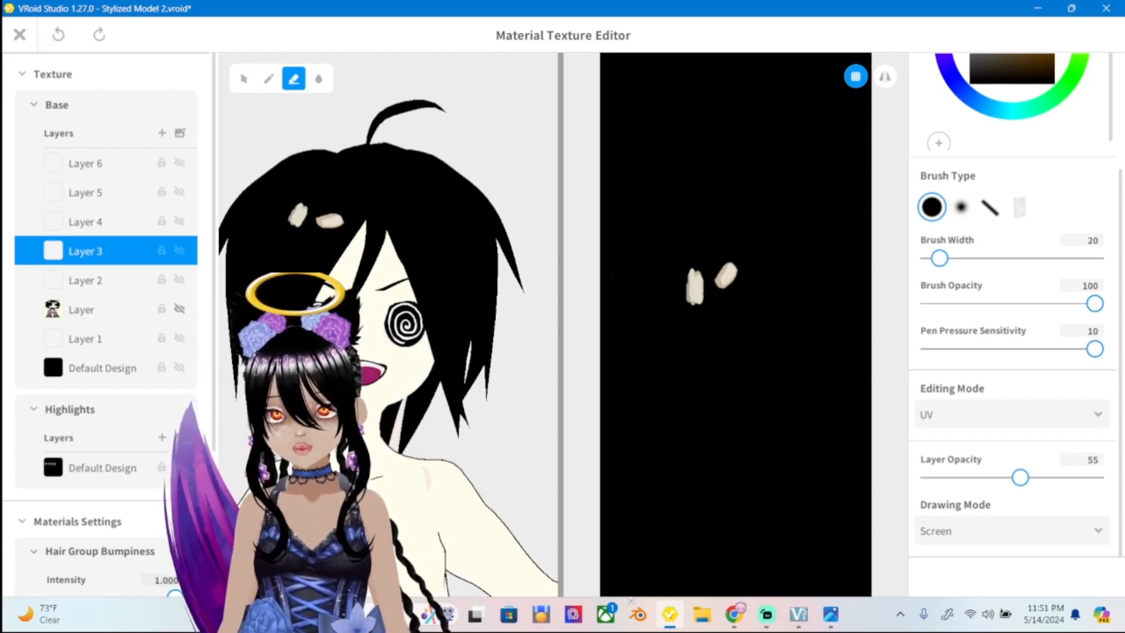
key(ctrl+z)
key(ctrl+z)
key(ctrl+z)
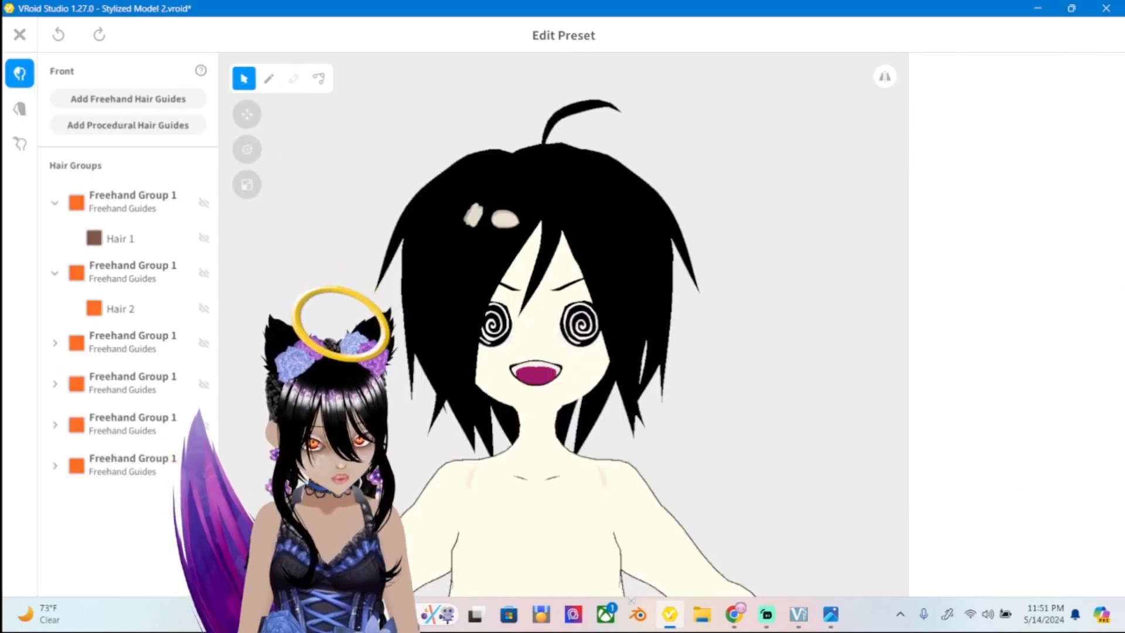
Check the highlight placement in ref2.png and select the Hair 4 strand beside the highlighted fringe.
click(128, 238)
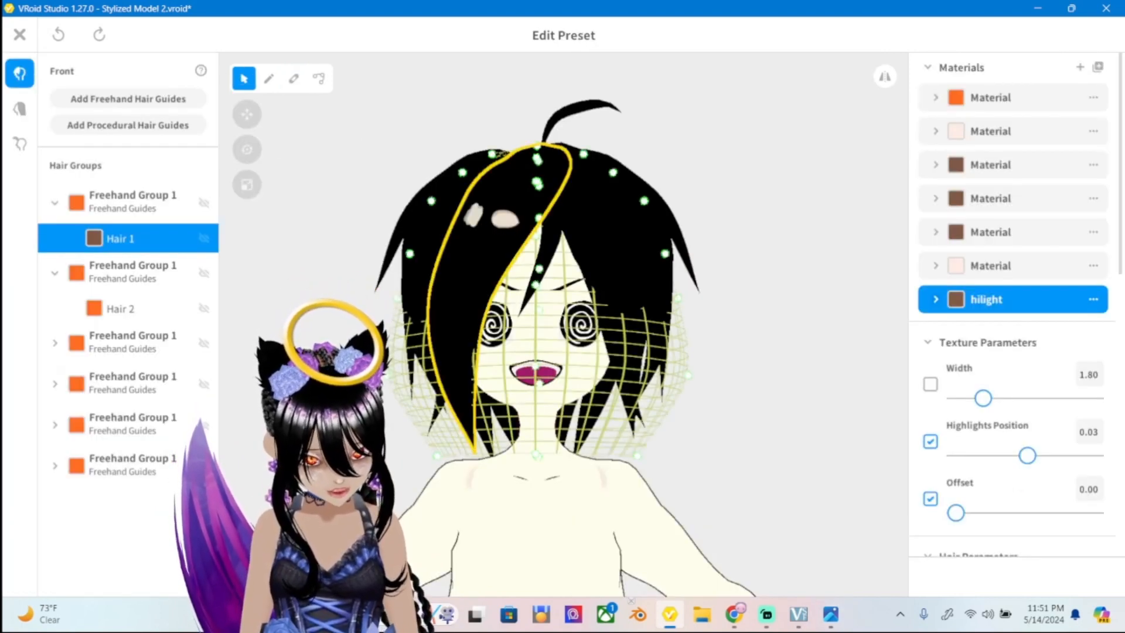
click(831, 614)
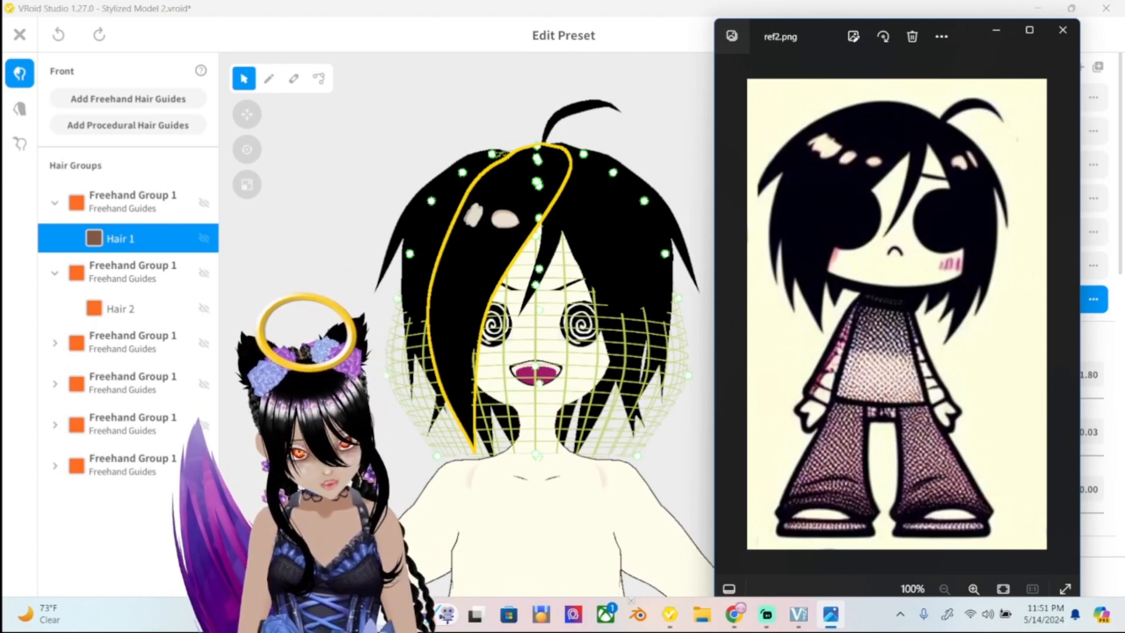
key(alt+Tab)
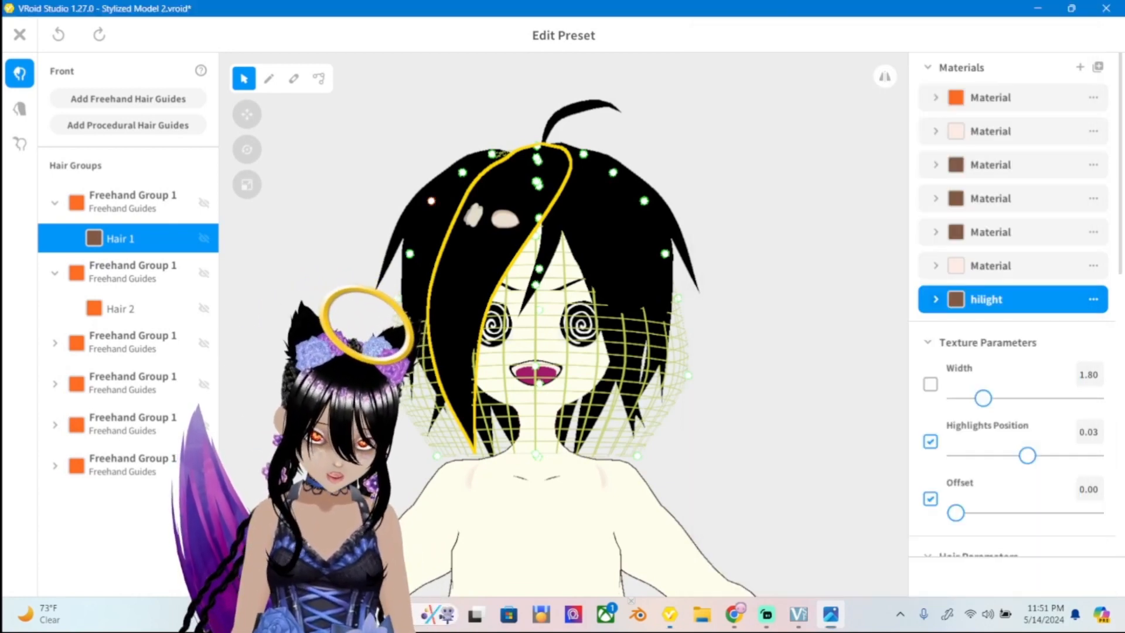
click(432, 201)
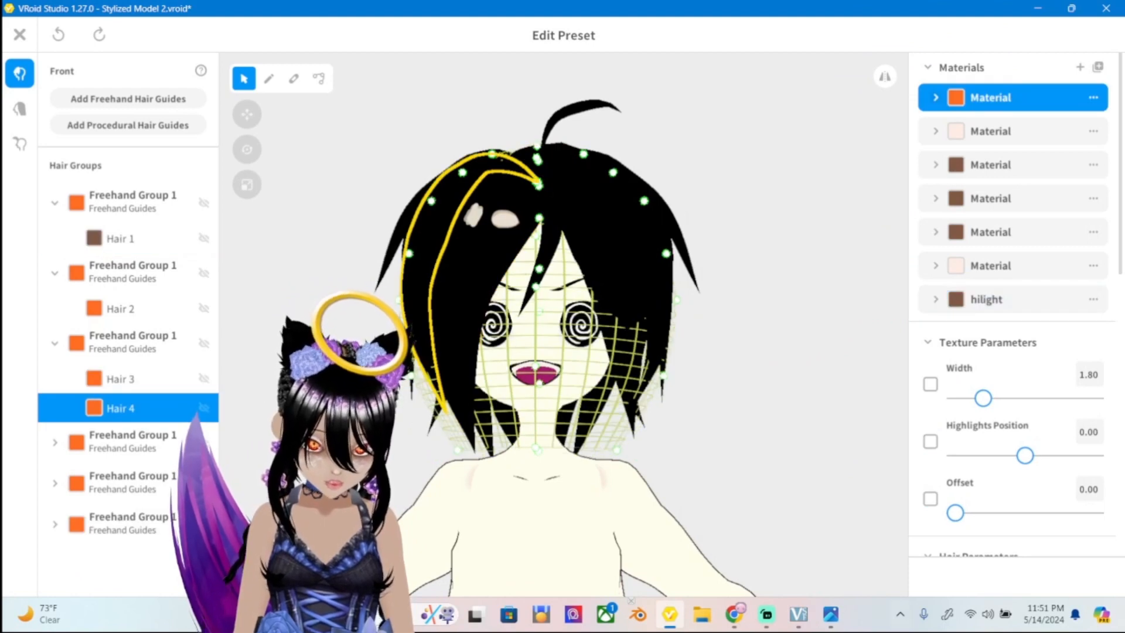
click(831, 614)
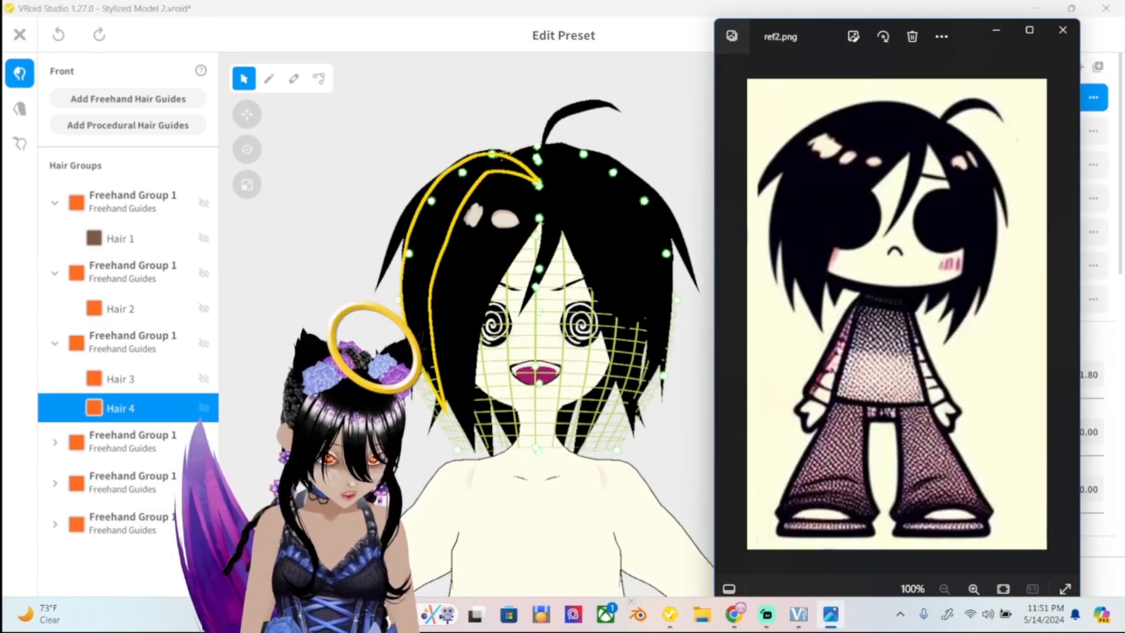
key(alt+Tab)
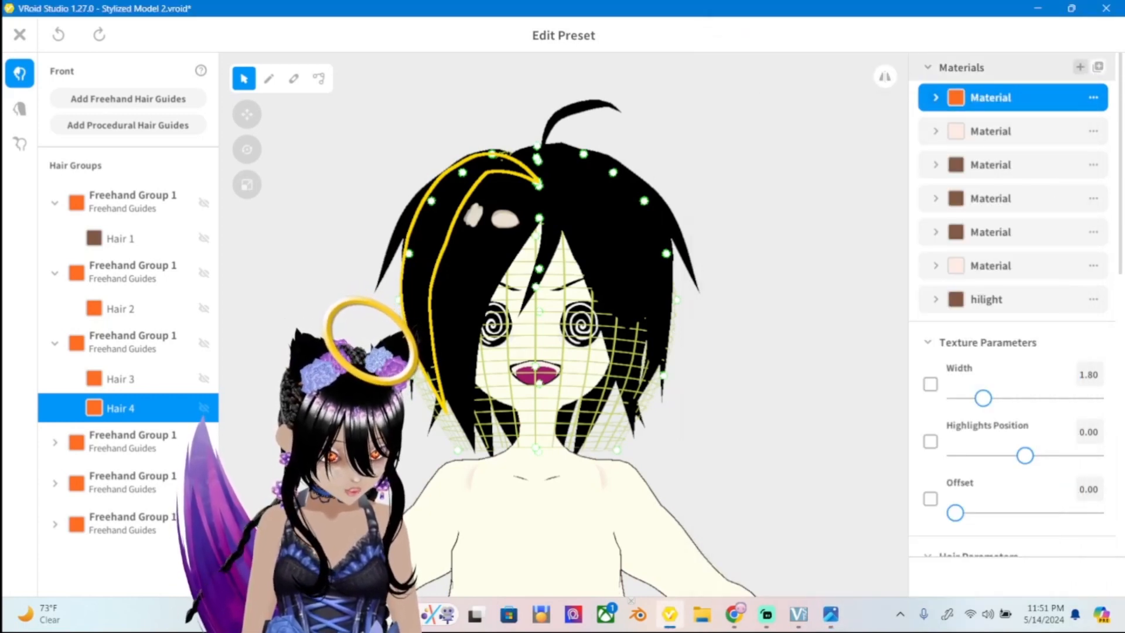
Create a new material, assign it to Hair 4, and turn off its Main Color and Highlight Color.
click(1080, 66)
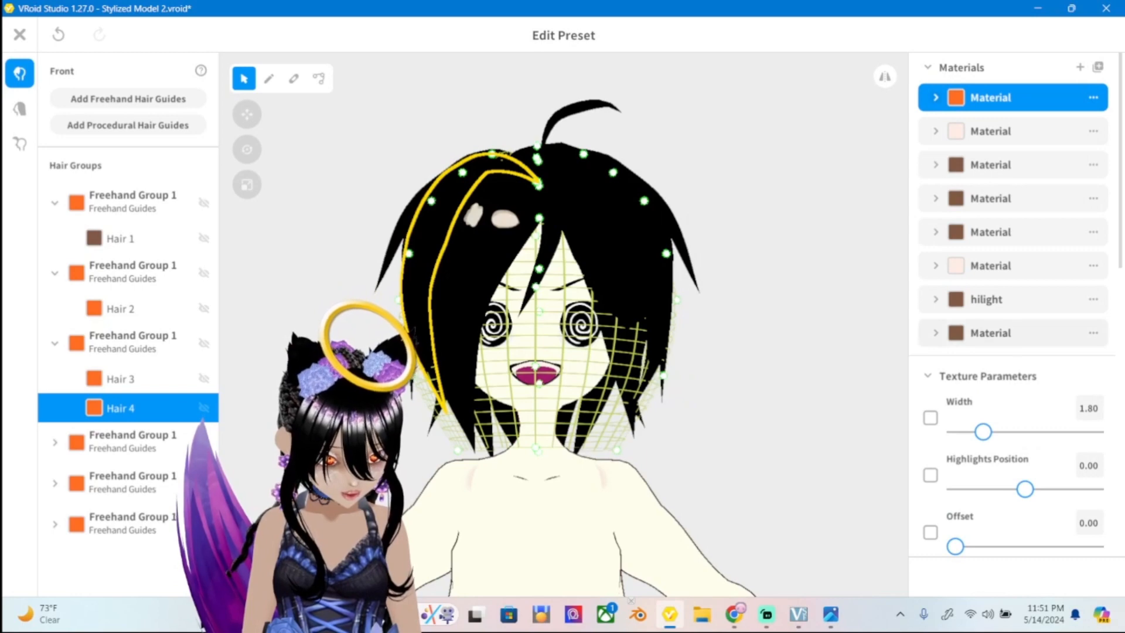
click(990, 332)
click(935, 333)
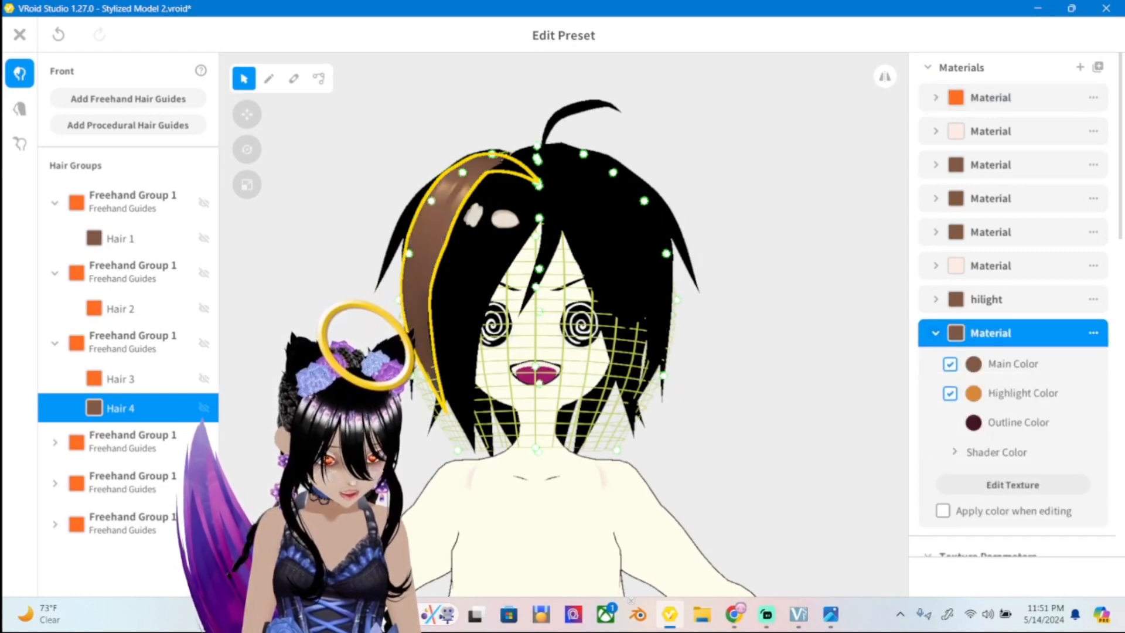
click(950, 364)
click(950, 393)
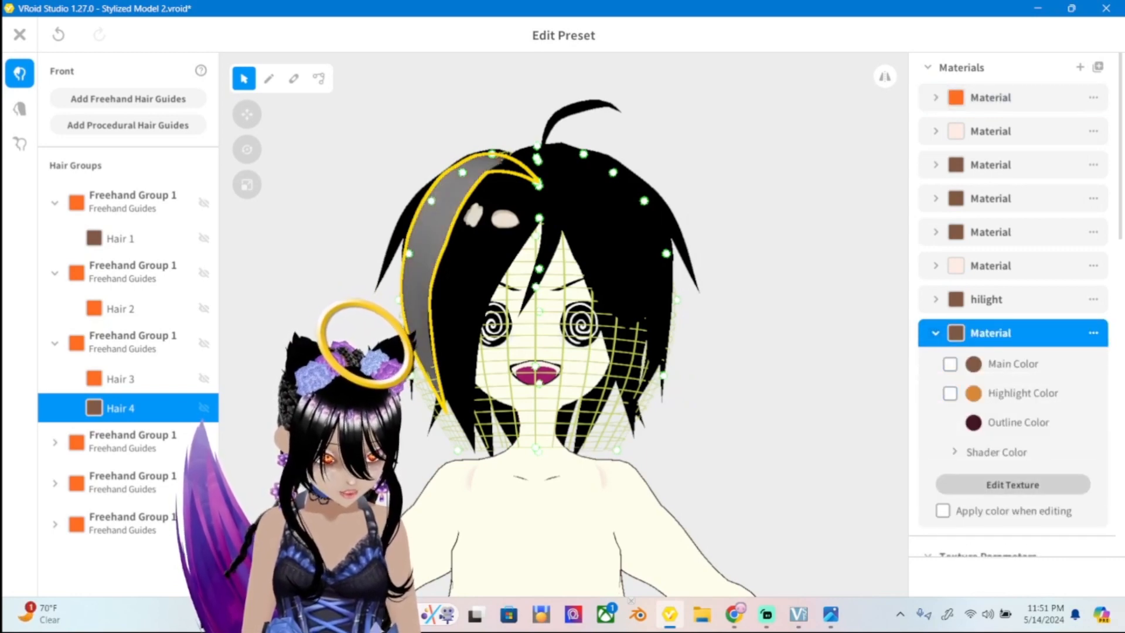
Open the new material's texture and cover its base Default Design with #000000 using a brush width of 300.
click(1013, 485)
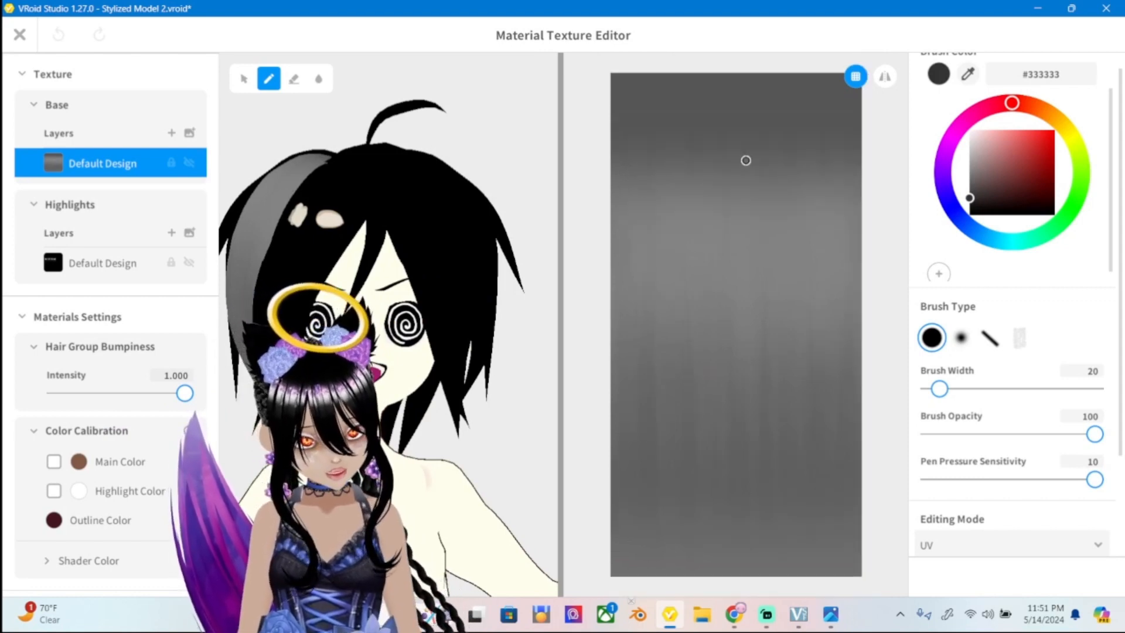
scroll(746, 160, down, 1)
click(969, 215)
drag(939, 389, 1094, 389)
mouse_move(838, 504)
mouse_down()
mouse_move(753, 510)
mouse_move(590, 484)
mouse_move(748, 311)
mouse_move(774, 238)
mouse_move(874, 493)
mouse_move(724, 103)
mouse_move(708, 363)
mouse_up()
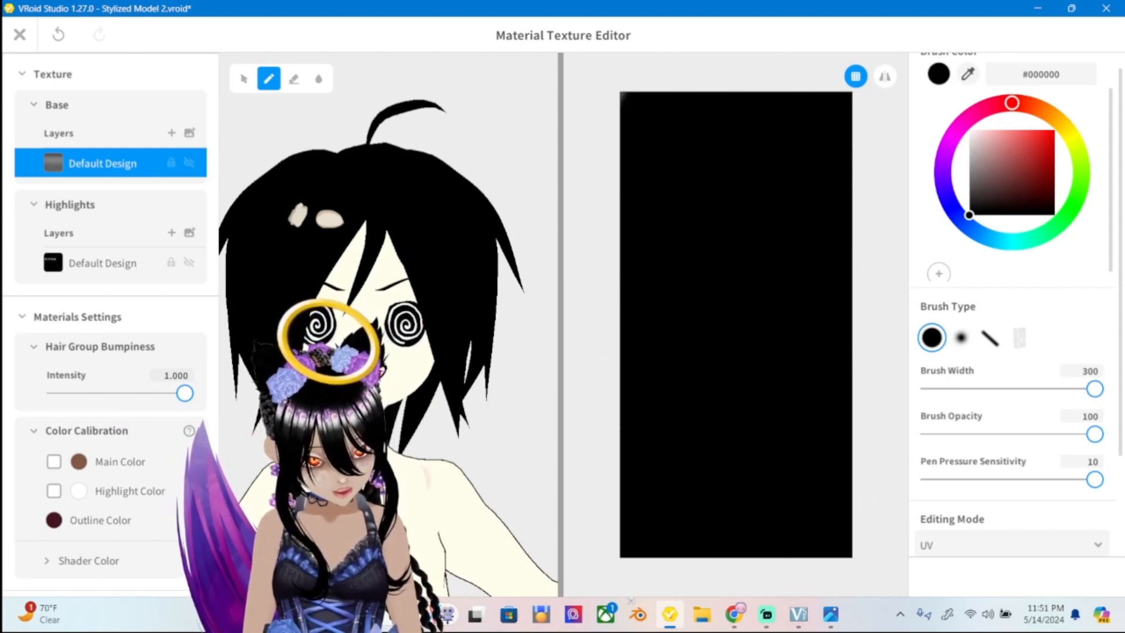
drag(830, 515, 741, 505)
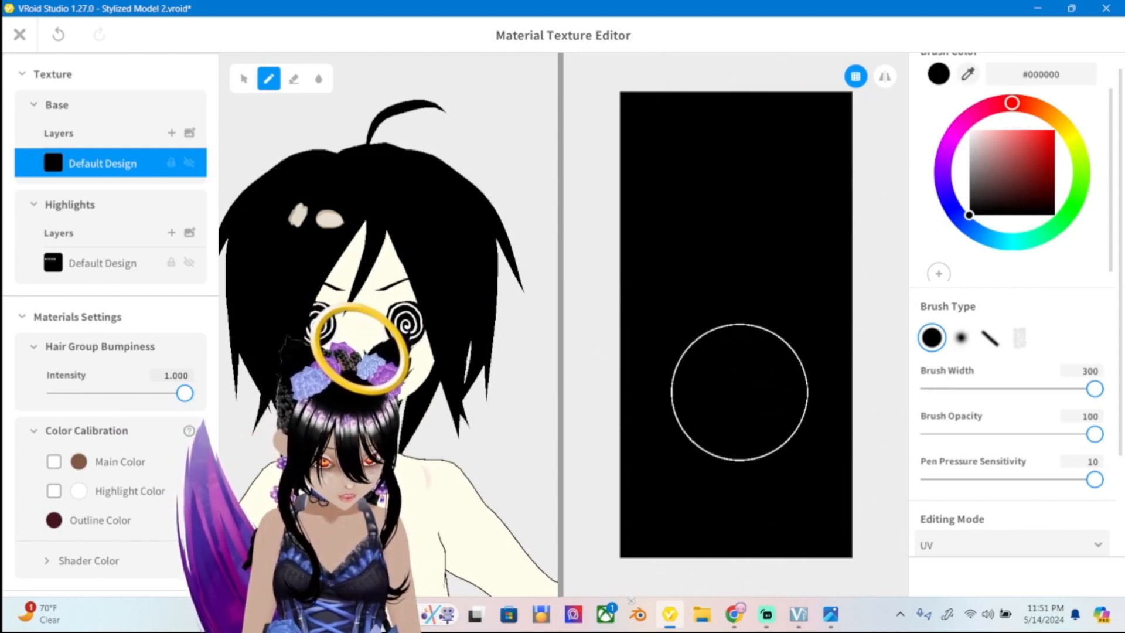
Add an empty layer above the base Default Design and load the ref2 image as another layer.
scroll(691, 437, down, 2)
scroll(388, 325, down, 2)
scroll(389, 324, up, 5)
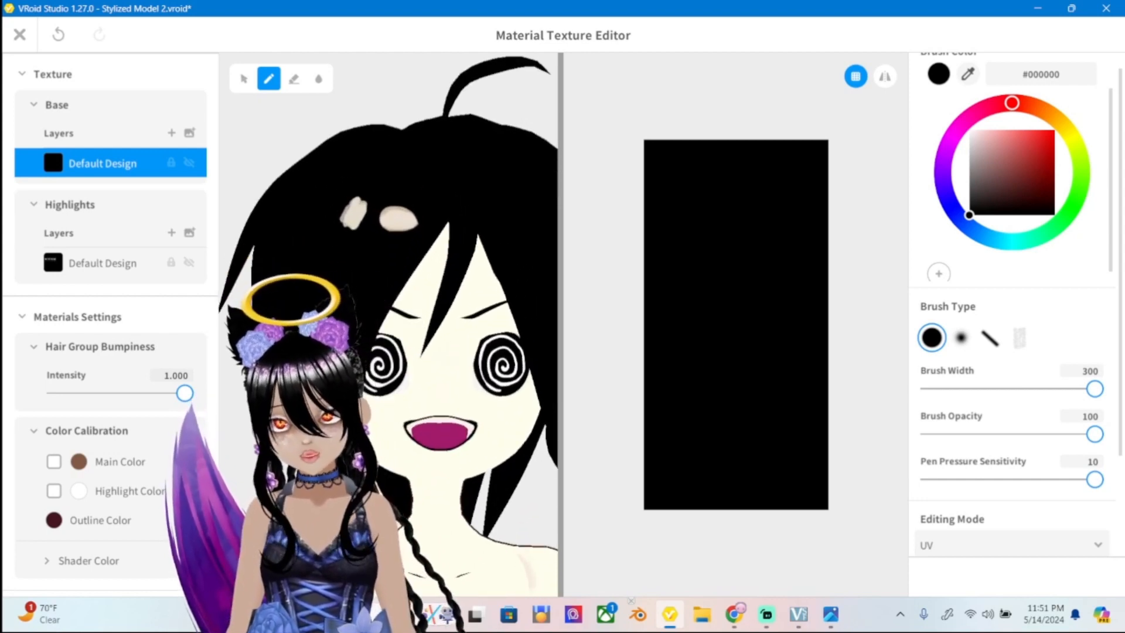
click(172, 133)
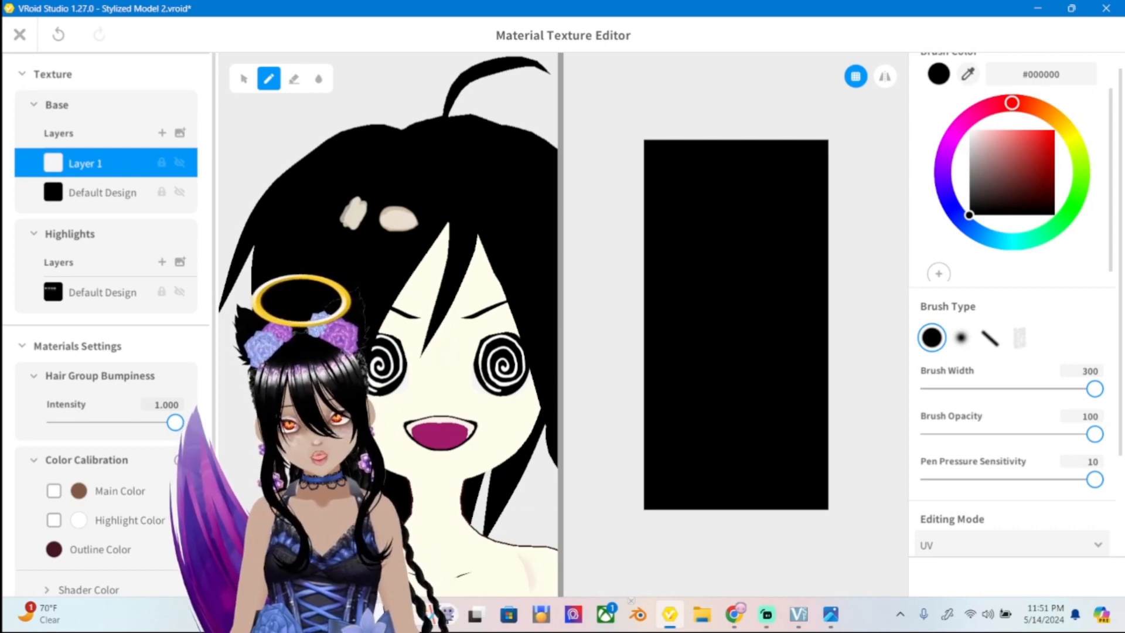
click(180, 133)
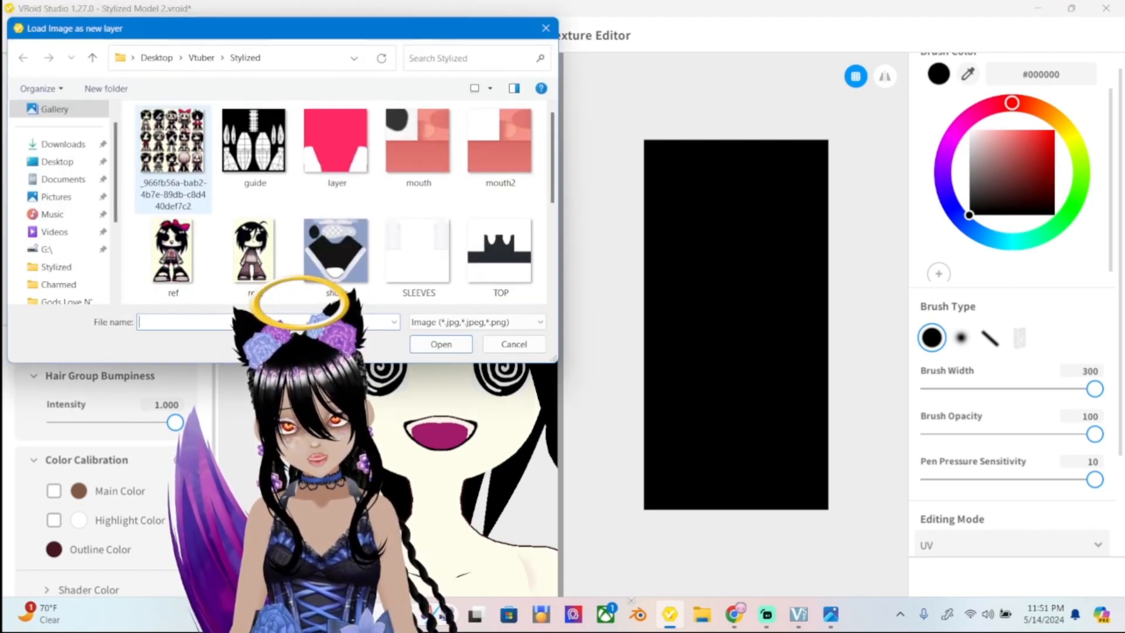
click(253, 251)
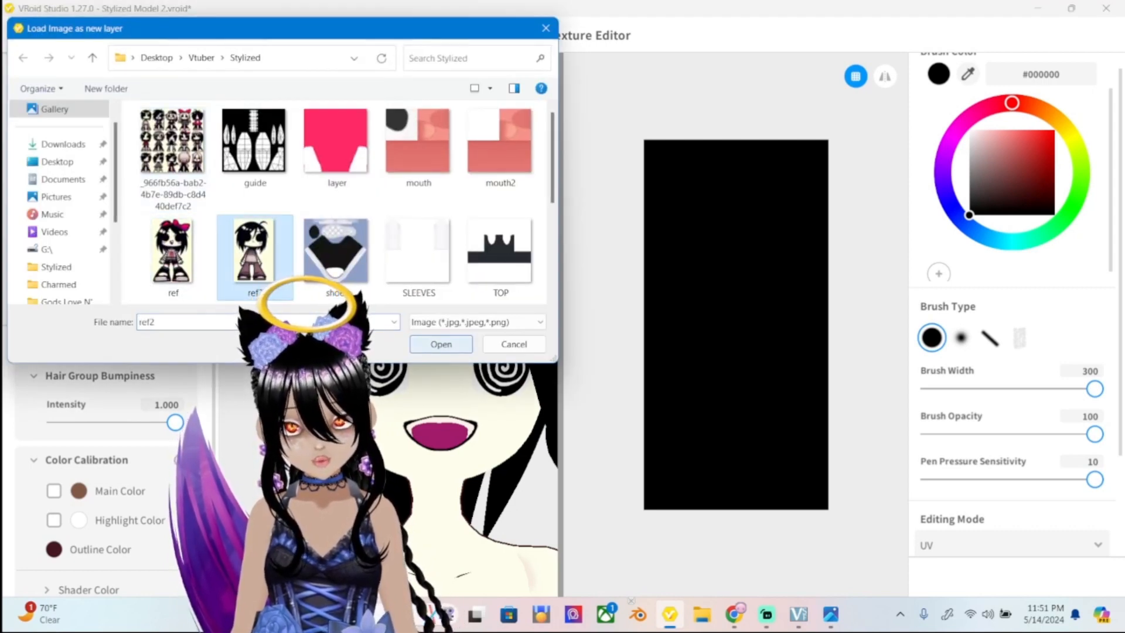
click(442, 344)
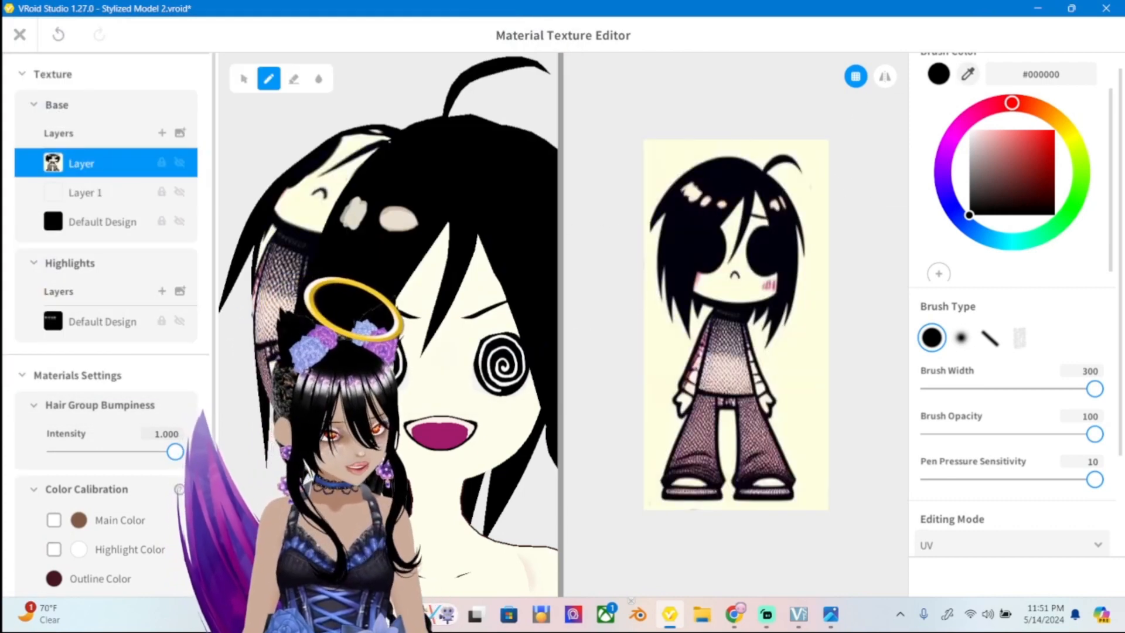
Sample #FEF9D4 from the reference, hide its layer, and paint a large elongated highlight on Layer 1 with brush width 164.
click(696, 193)
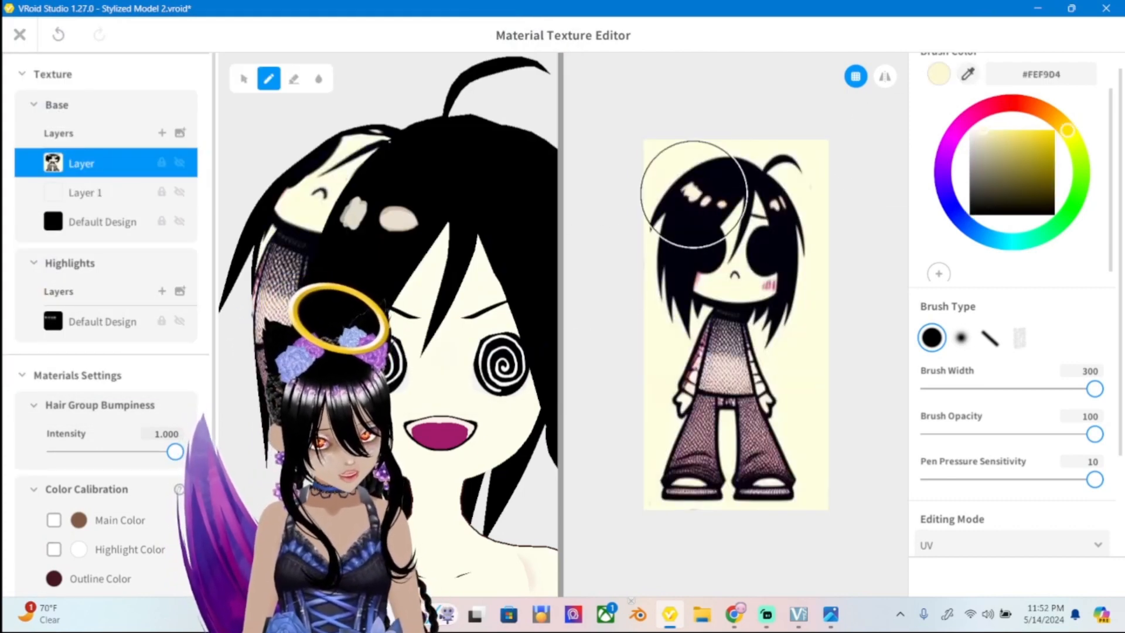
click(179, 163)
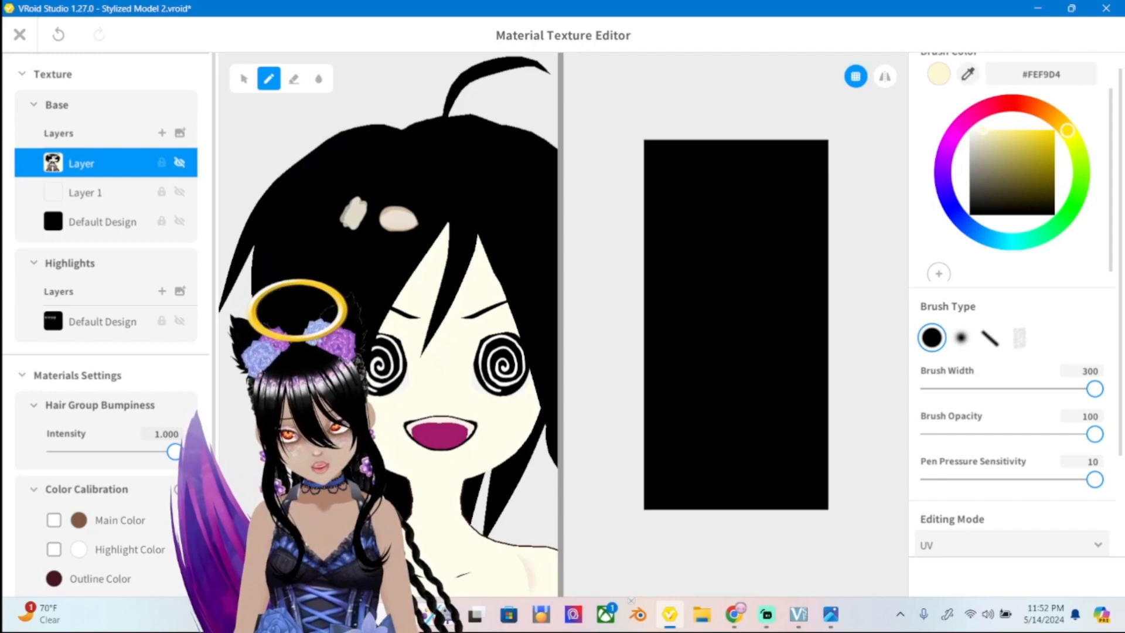
click(105, 192)
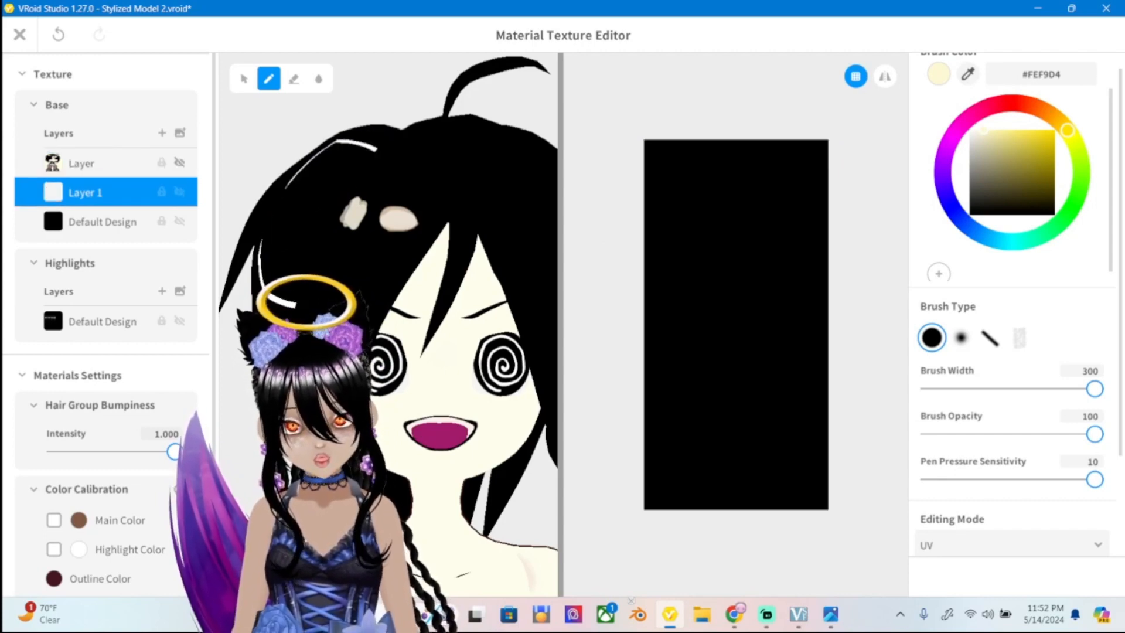
drag(1094, 389, 1020, 388)
click(310, 216)
drag(319, 211, 336, 182)
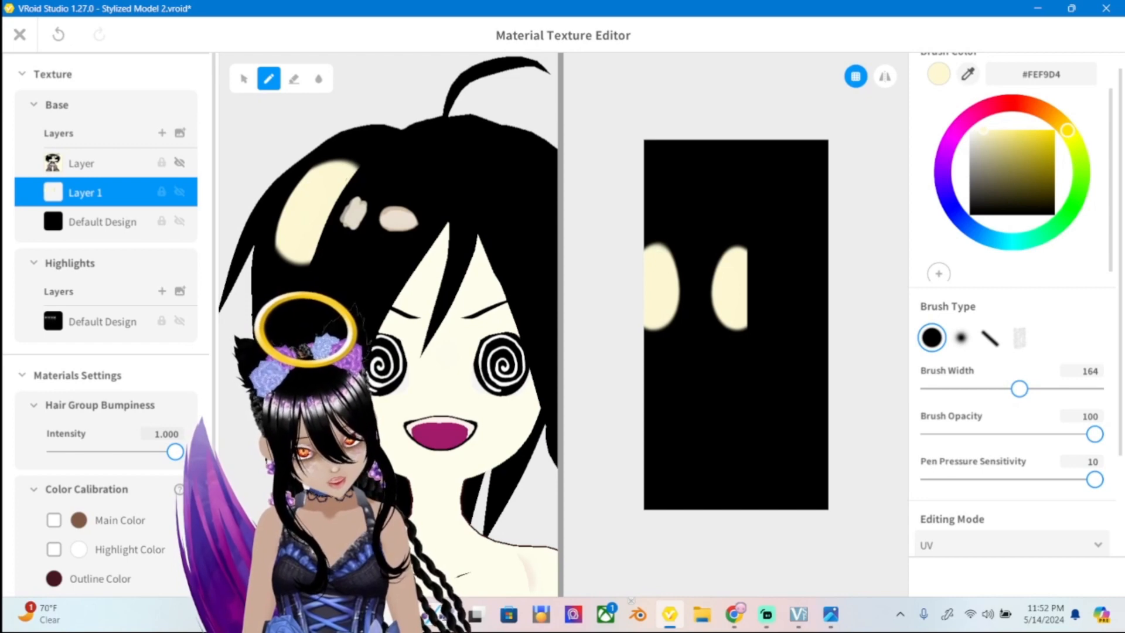
Delete Layer 1 with its painted highlight and add a fresh empty layer to the base texture.
right_click(122, 193)
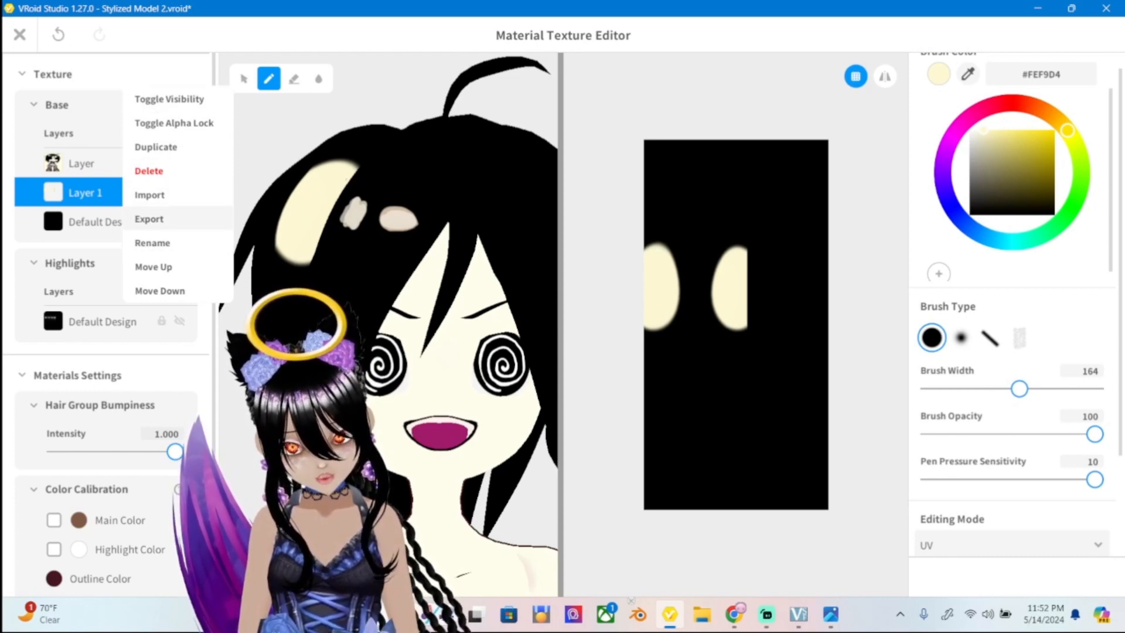
click(149, 218)
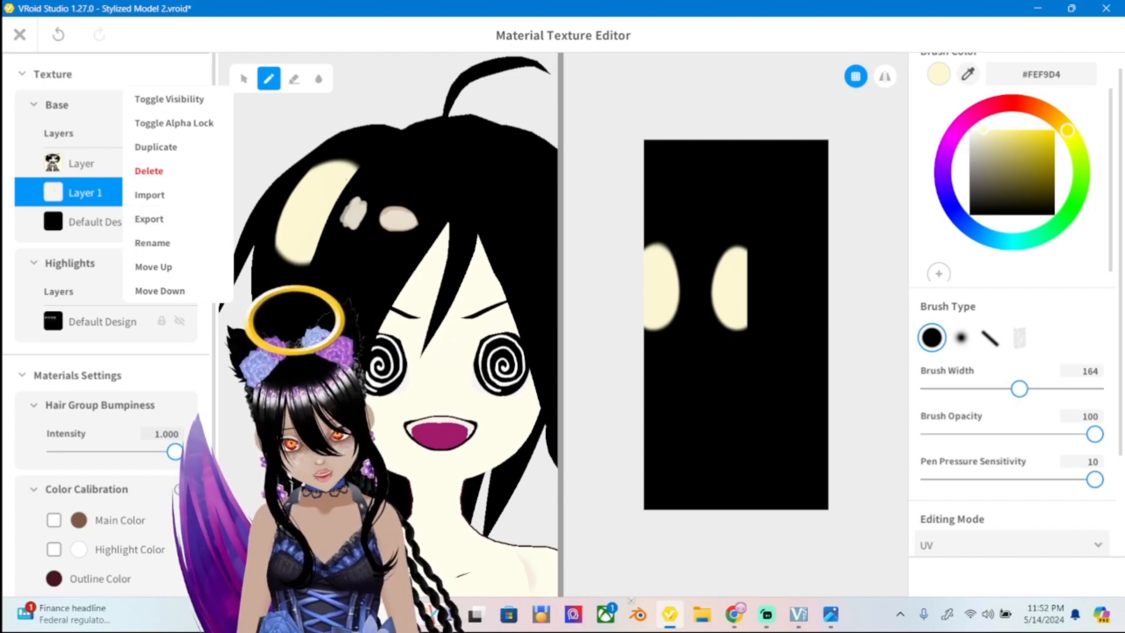
right_click(118, 193)
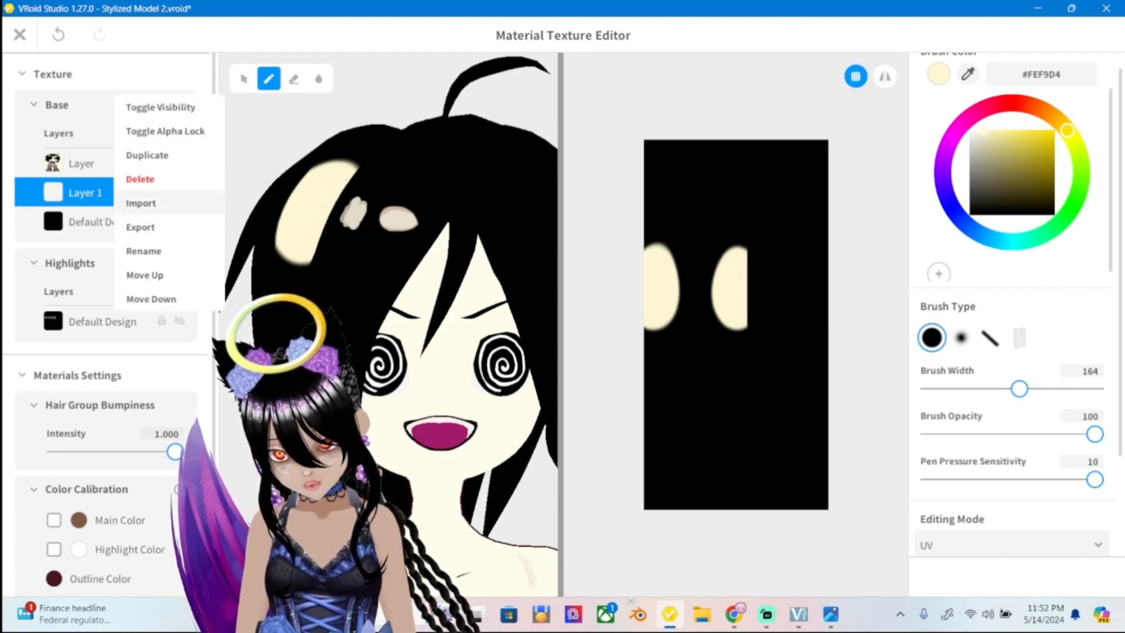
click(140, 178)
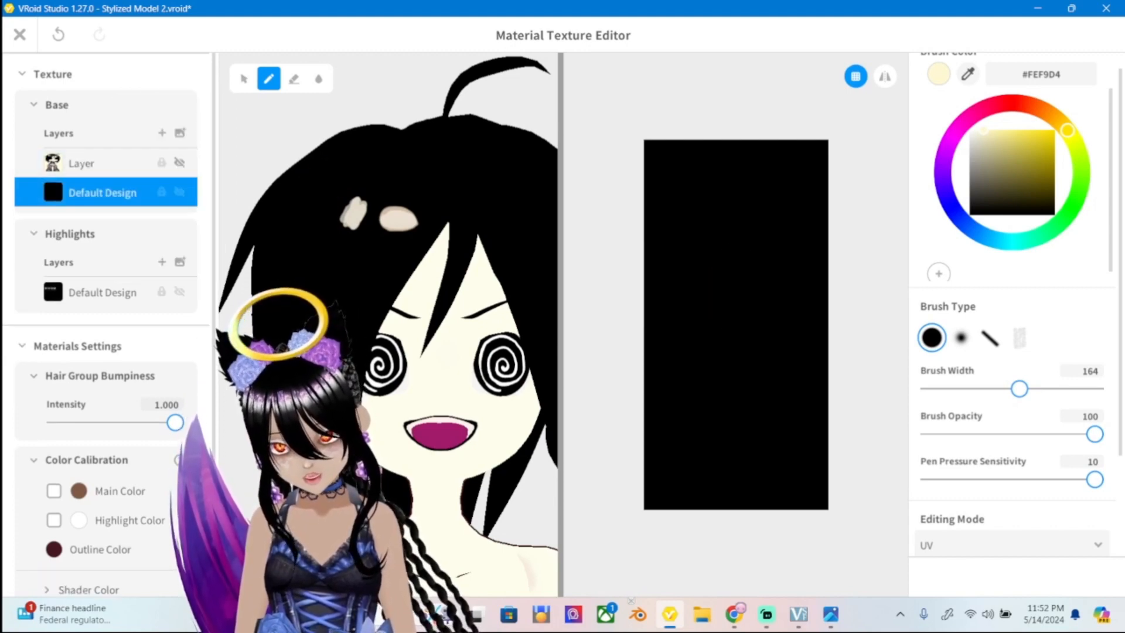
click(162, 133)
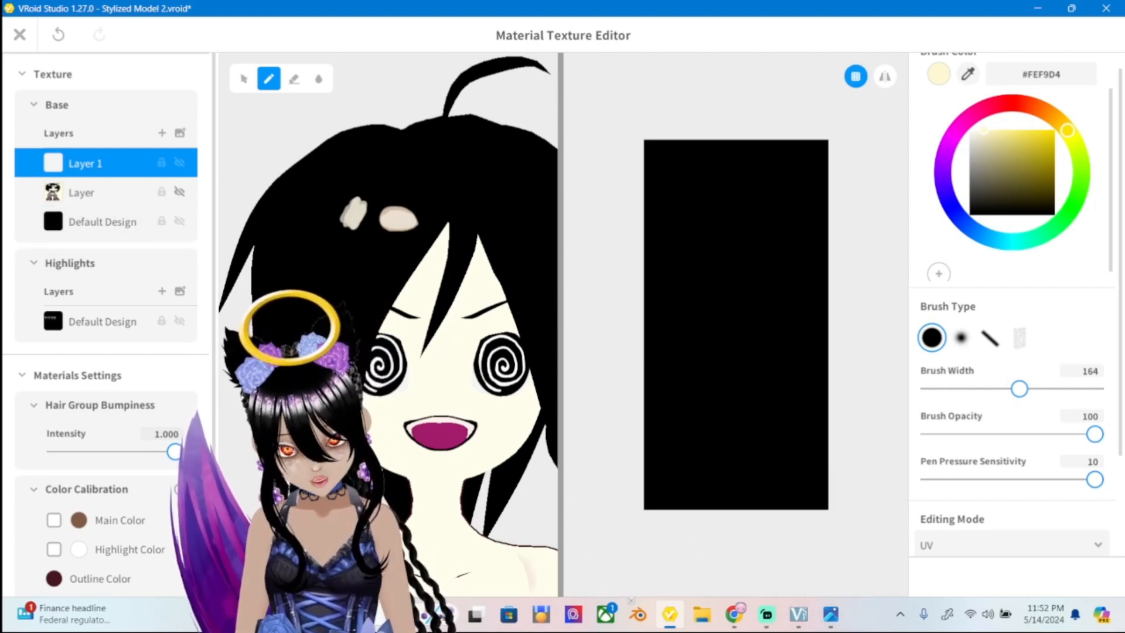
Paint a short, wide #FEF9D4 highlight on the upper part of the Hair 4 strand with brush width 69.
drag(1020, 388, 967, 389)
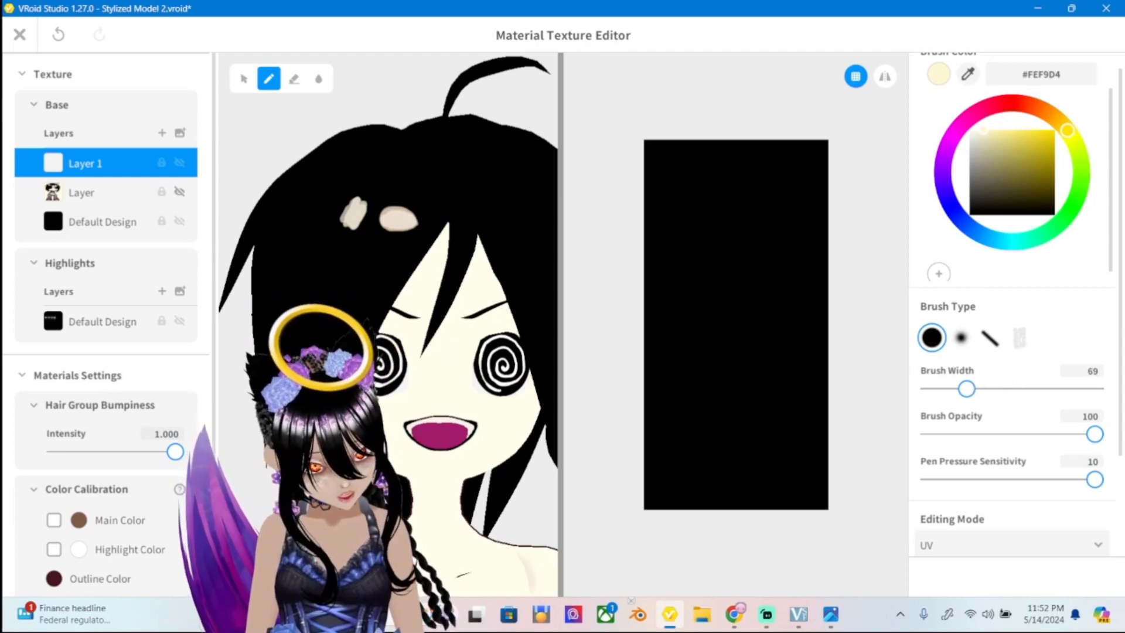
mouse_move(304, 198)
mouse_down()
mouse_move(298, 209)
mouse_move(316, 196)
mouse_move(307, 217)
mouse_up()
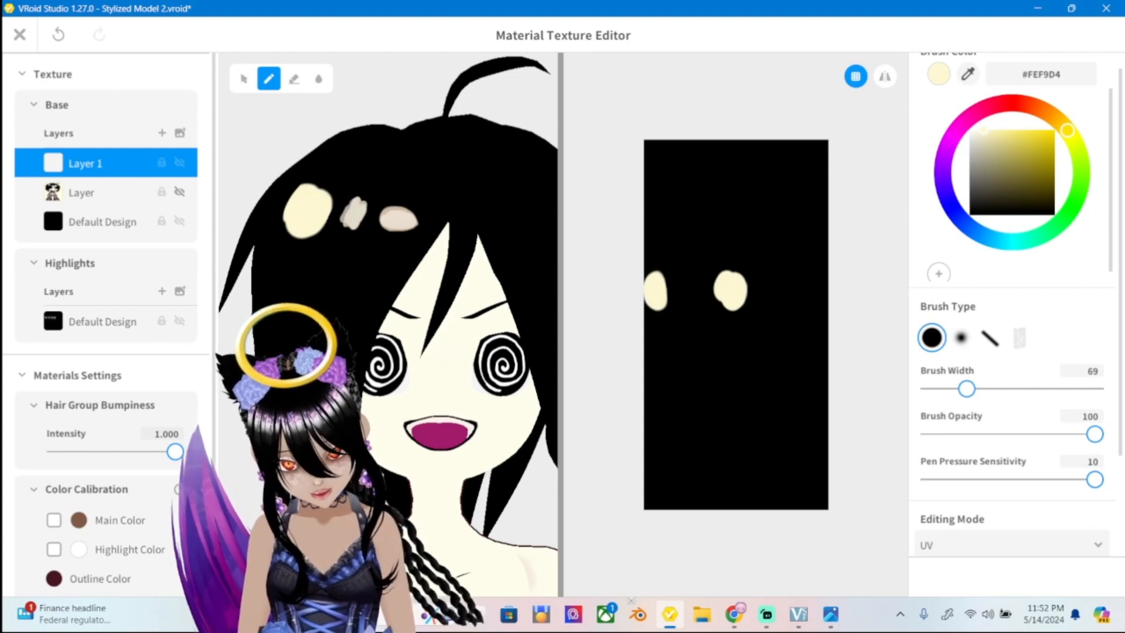
key(ctrl+z)
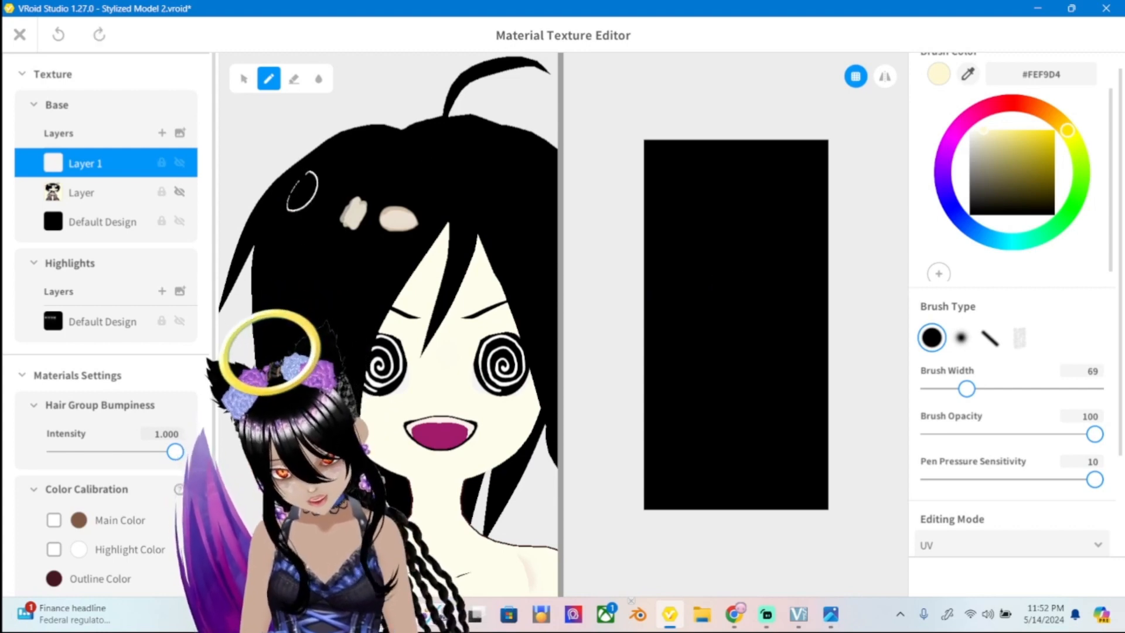
drag(300, 198, 316, 226)
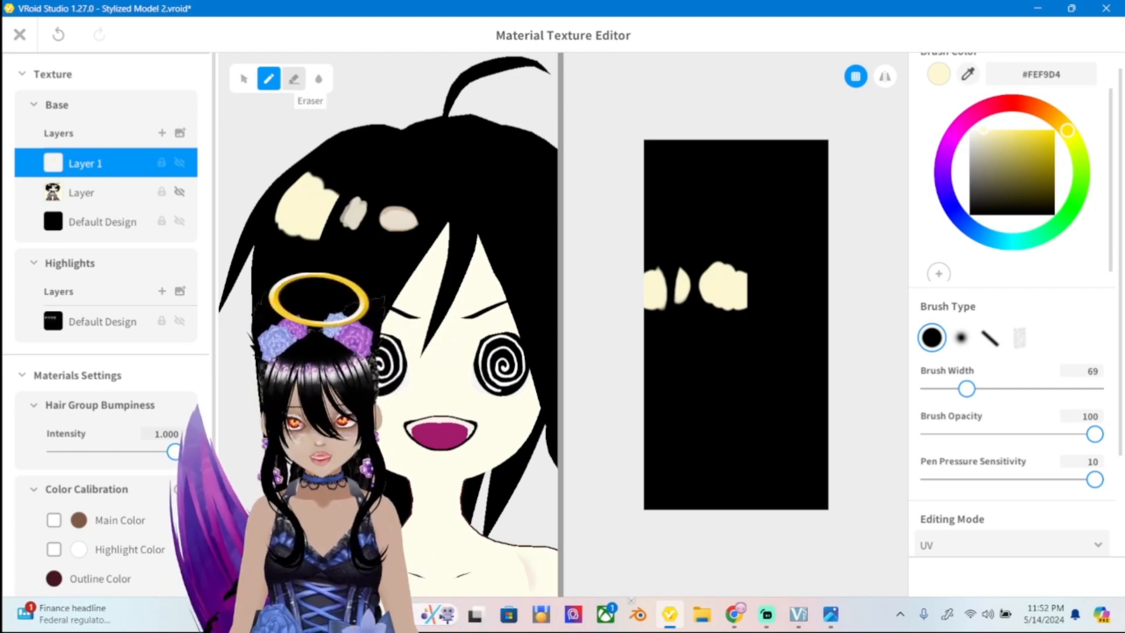
Erase jagged notches into the upper and lower edges of the painted highlight with a brush width of 35.
click(293, 79)
drag(319, 175, 329, 158)
key(ctrl+z)
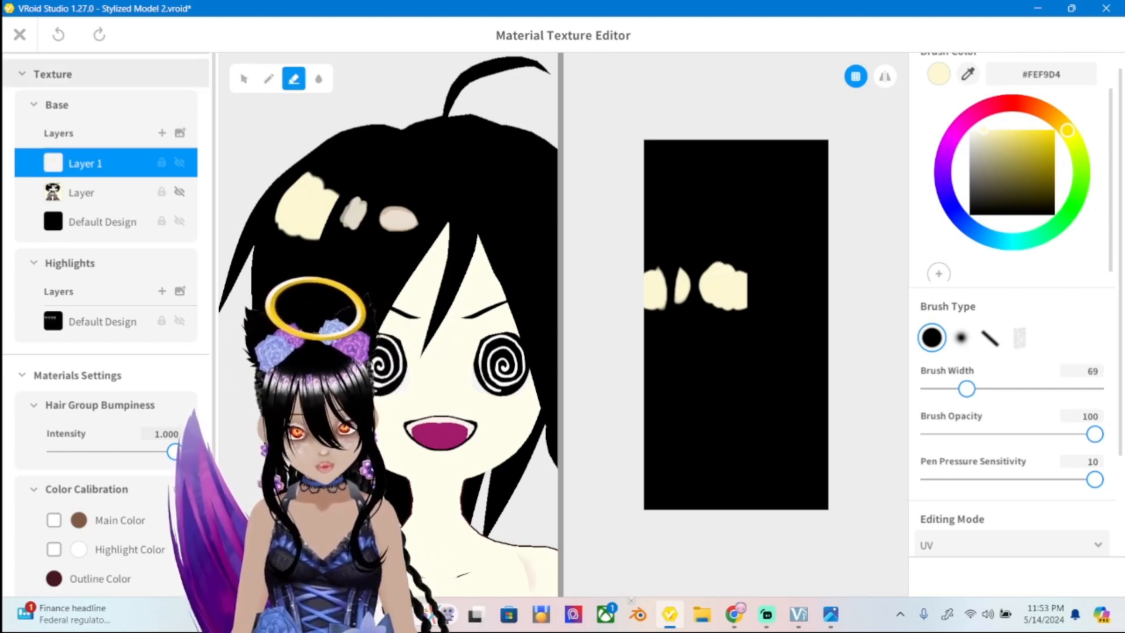
drag(967, 388, 948, 388)
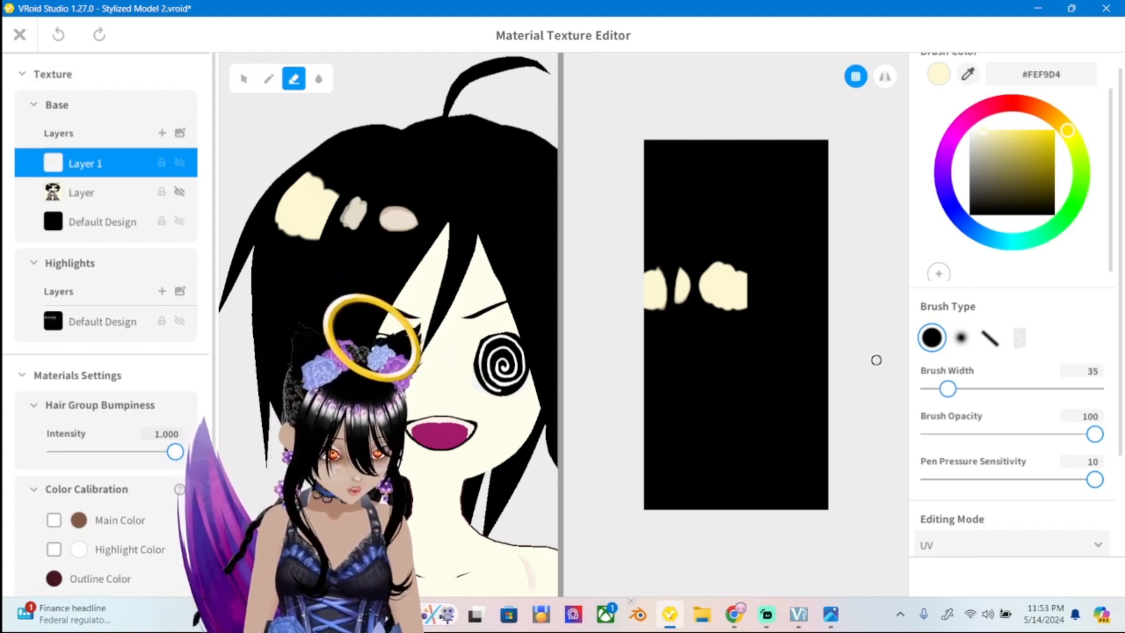
drag(315, 171, 331, 190)
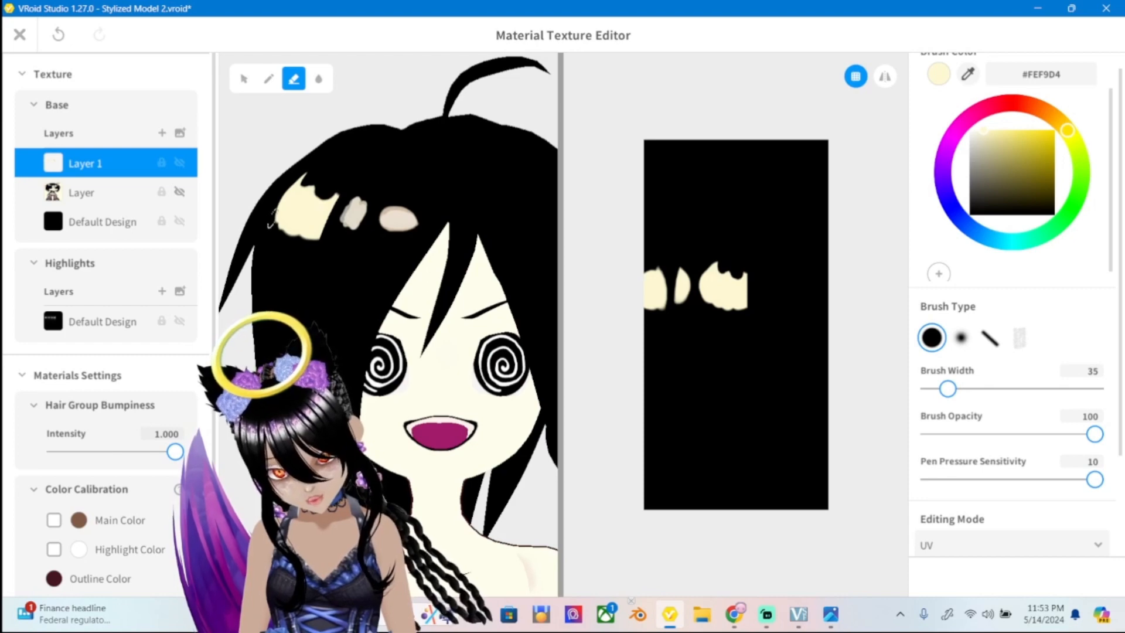
mouse_move(271, 223)
mouse_down()
mouse_move(308, 237)
mouse_move(285, 223)
mouse_move(273, 243)
mouse_up()
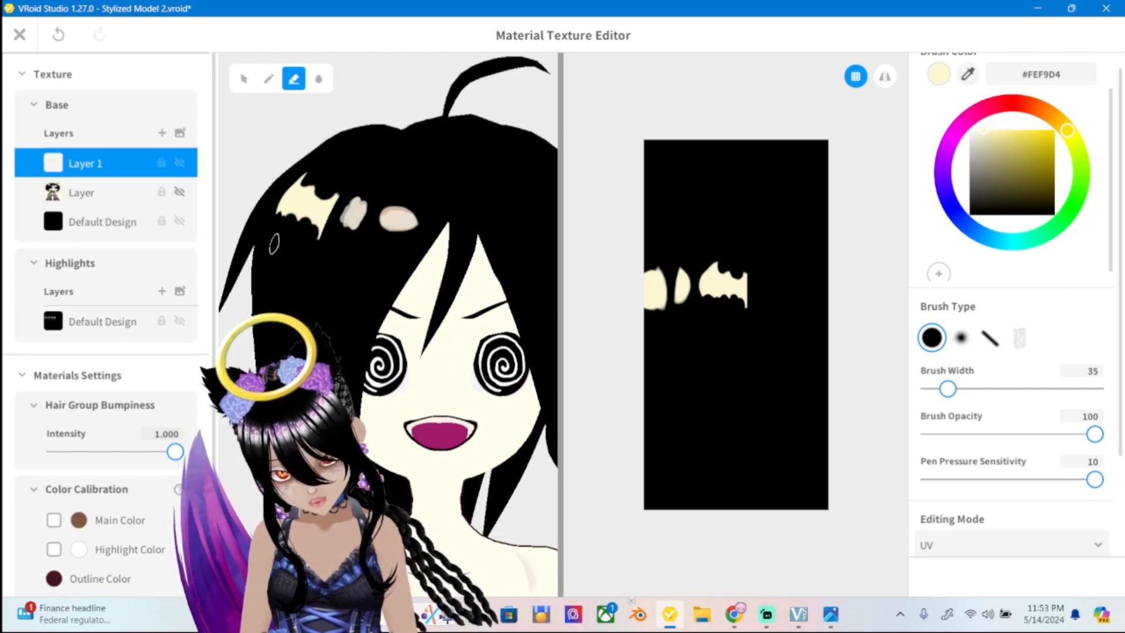
key(ctrl+z)
key(ctrl+z)
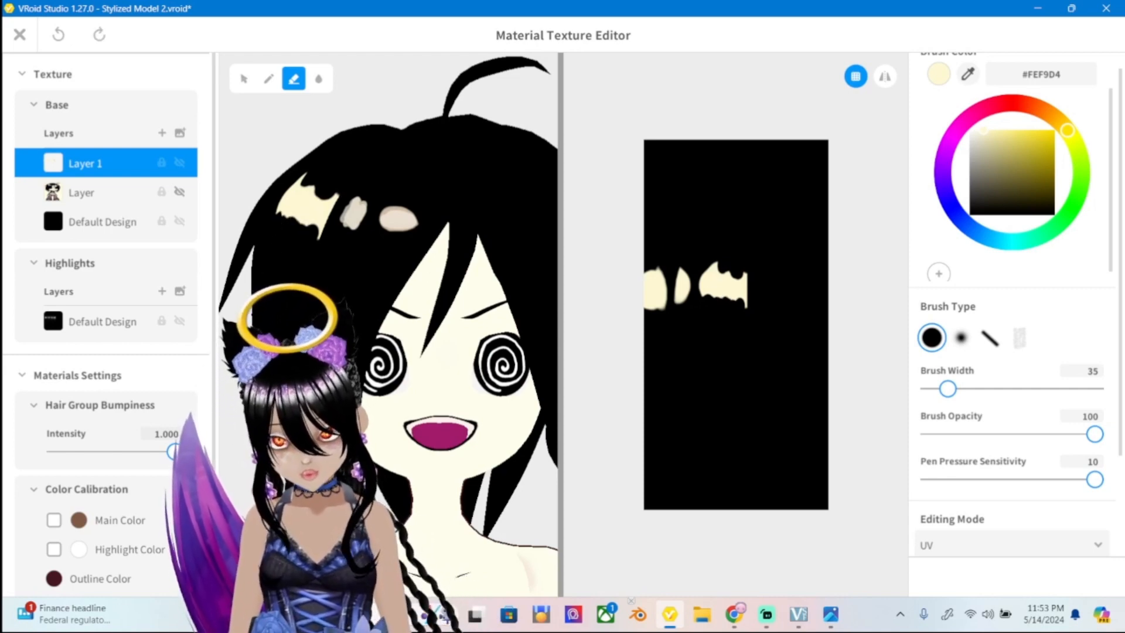
mouse_move(275, 218)
mouse_down()
mouse_move(295, 237)
mouse_move(285, 225)
mouse_up()
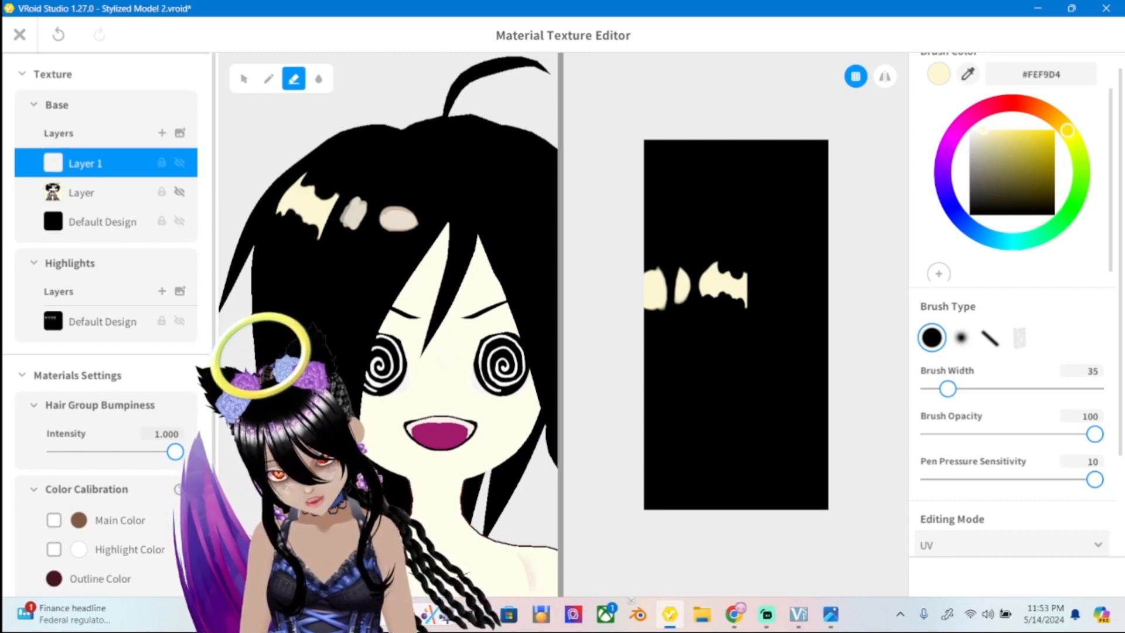
Compare the highlight with the ref2.png reference image and set Layer 1's opacity to 66.
click(831, 613)
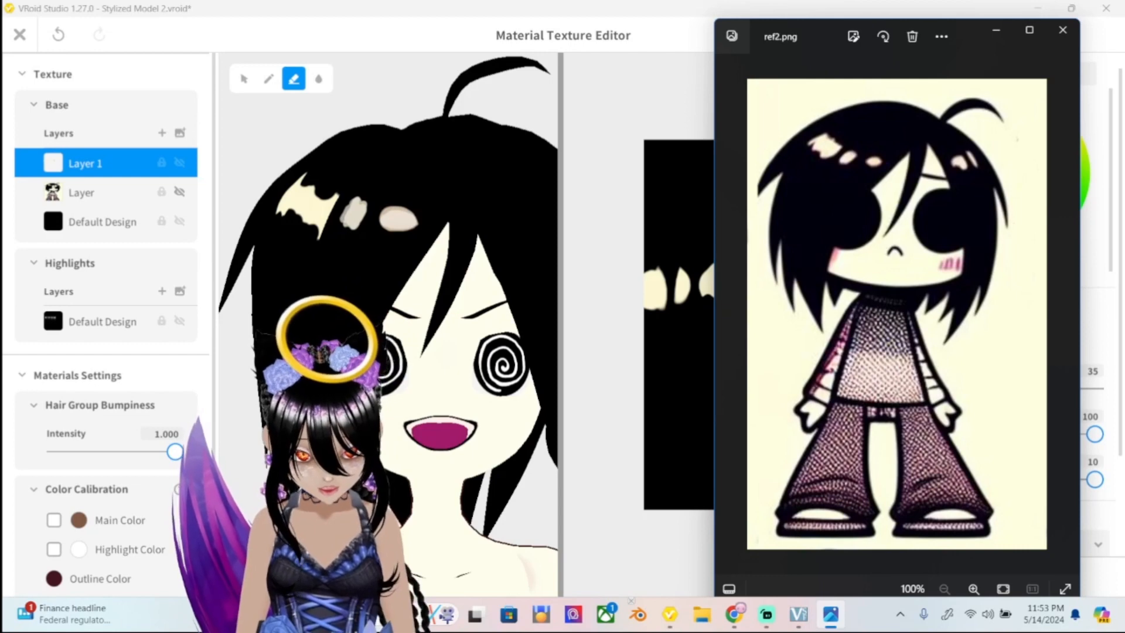
click(831, 614)
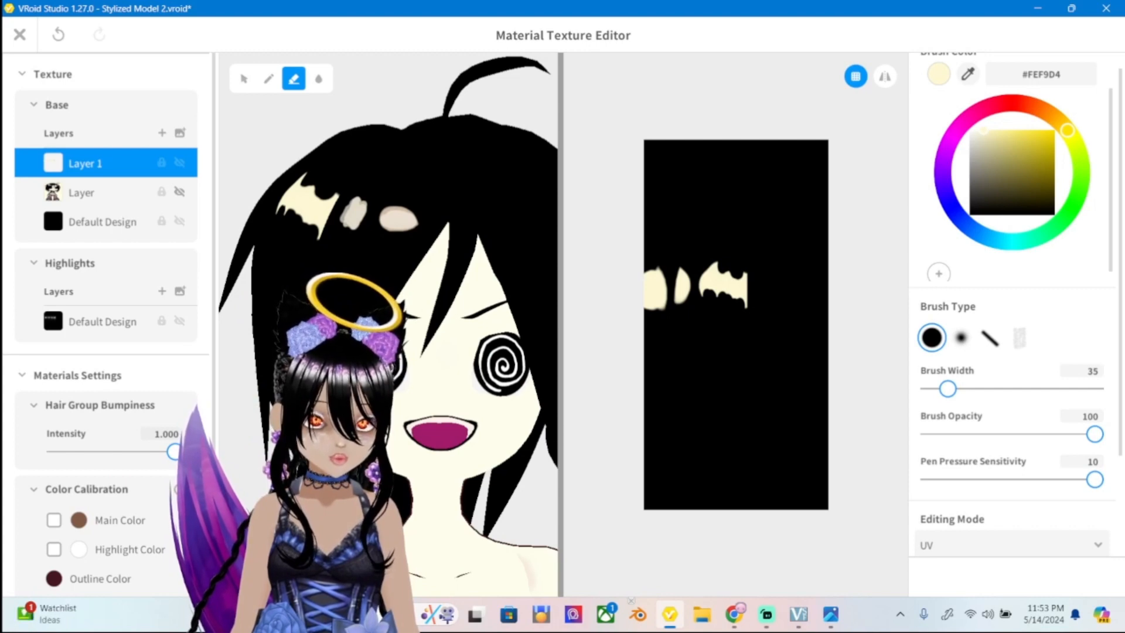
click(830, 615)
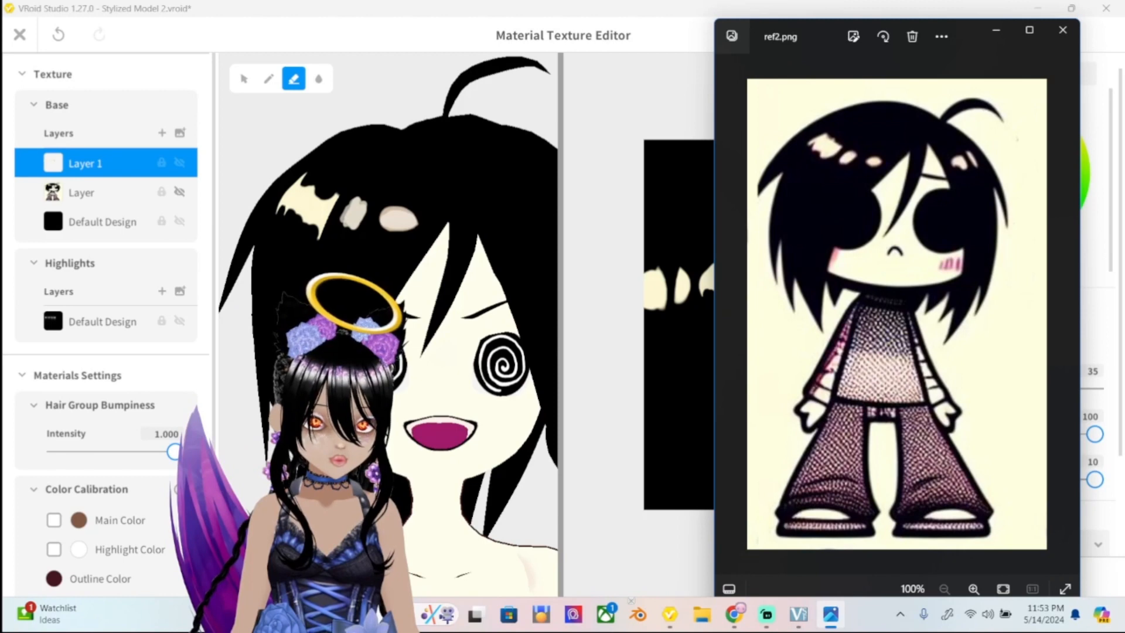
key(alt+Tab)
scroll(1016, 304, down, 3)
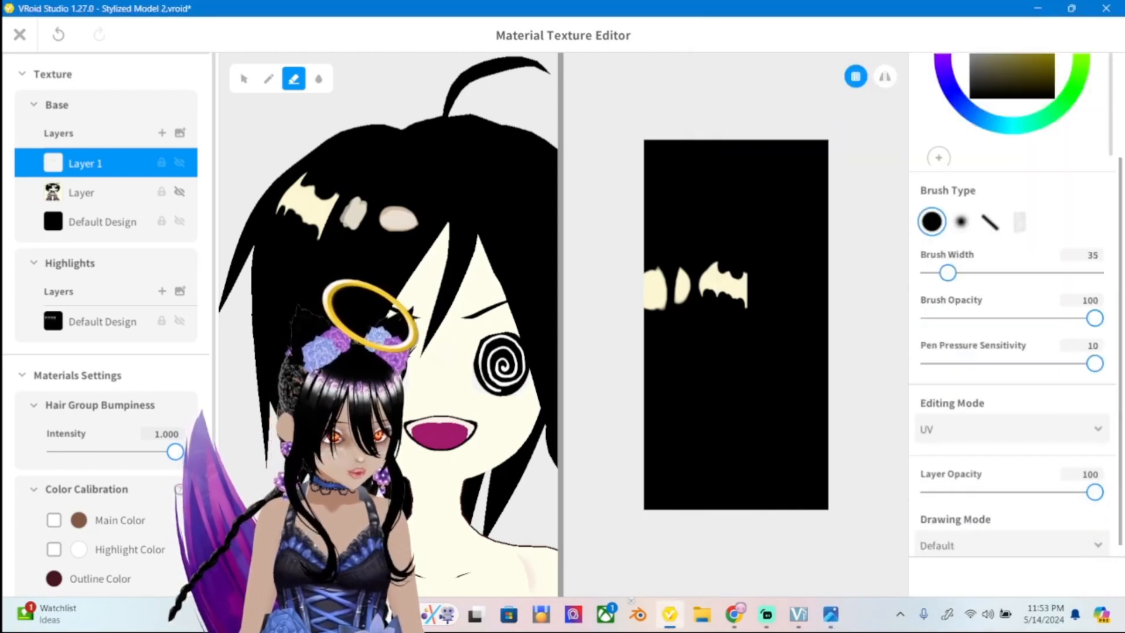
click(1011, 530)
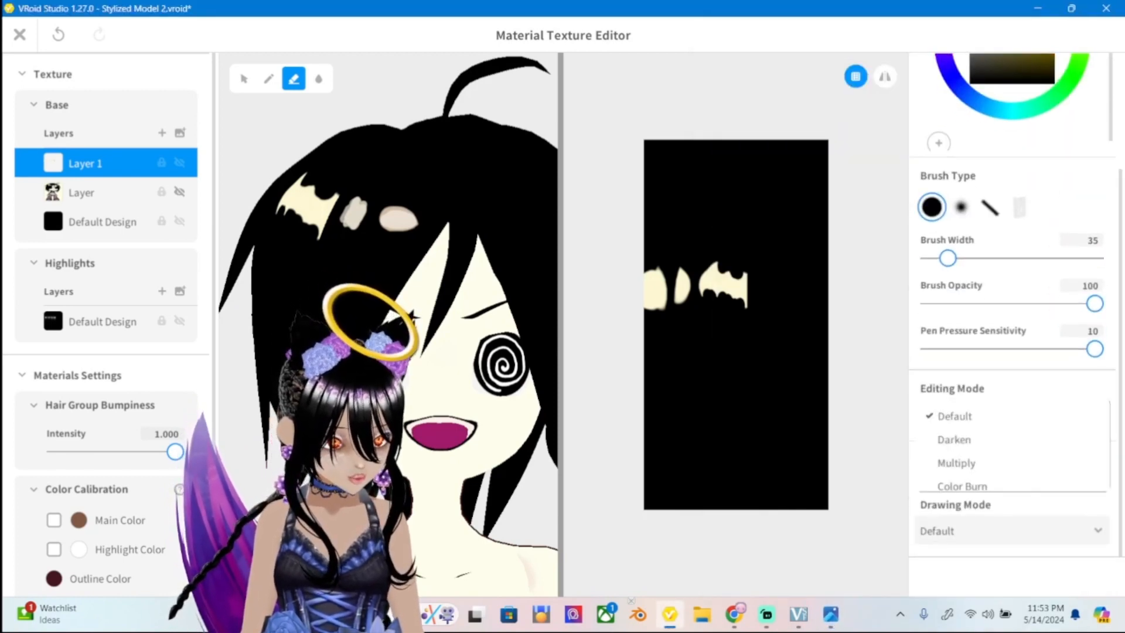
click(1012, 530)
click(1012, 531)
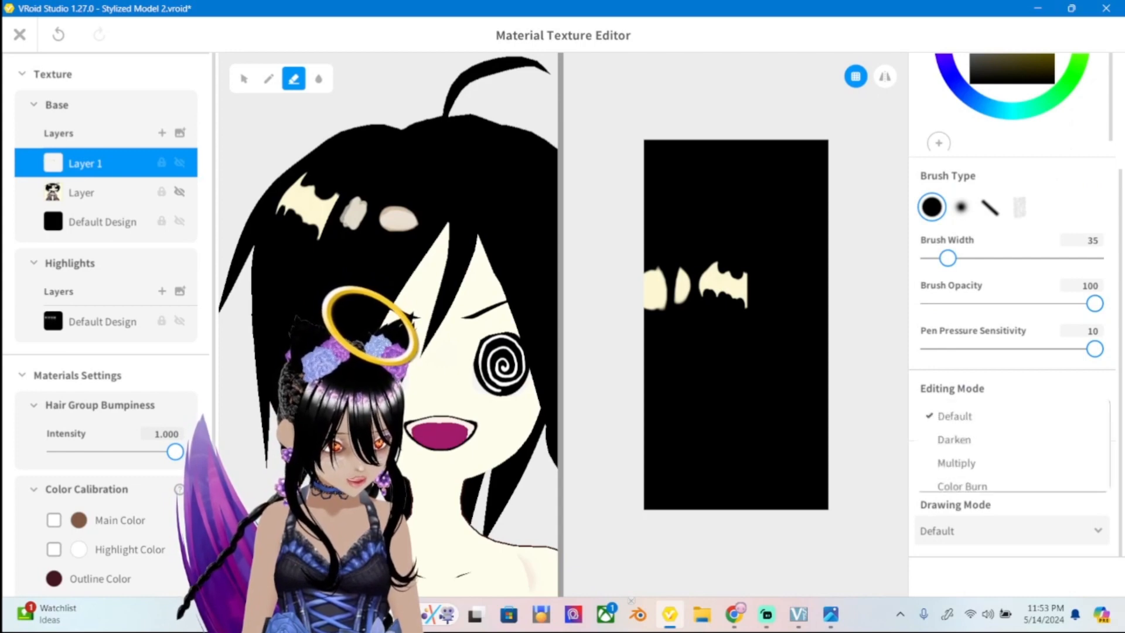
click(1012, 530)
drag(1094, 477, 1039, 477)
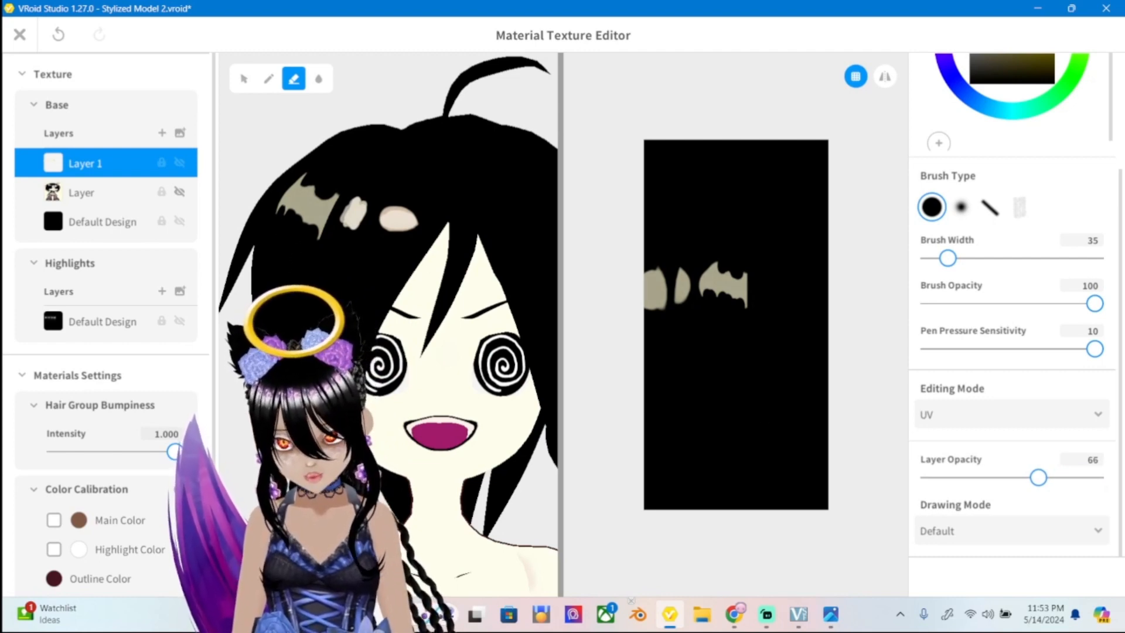
Duplicate Layer 1 and erase along the edges of the copy to leave a smaller, brighter shape inside the highlight.
right_click(143, 163)
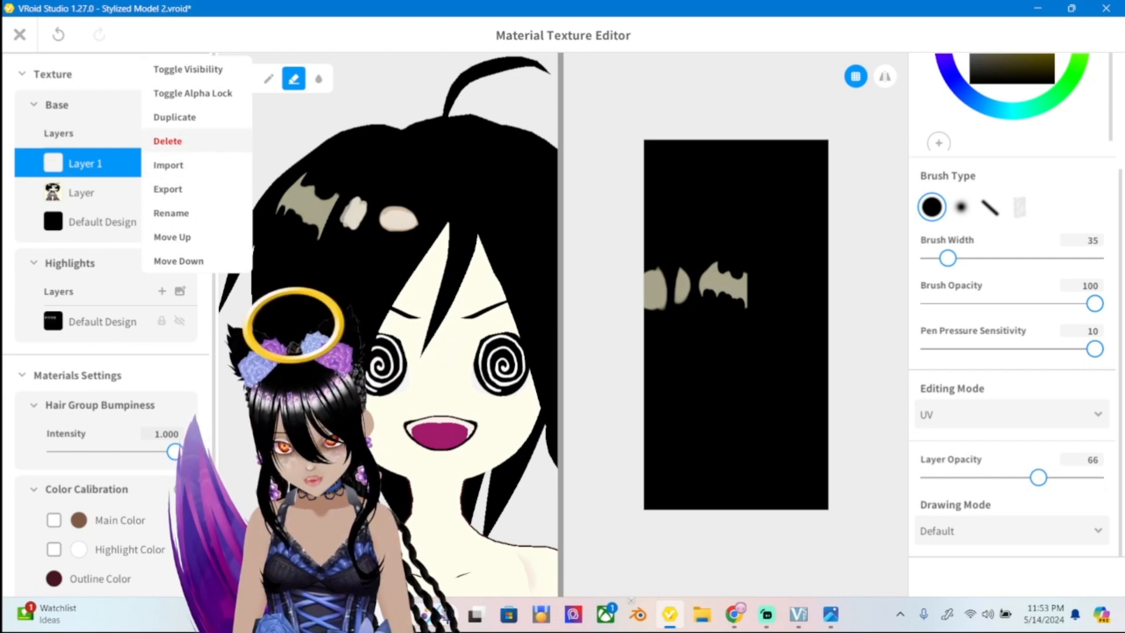
click(175, 117)
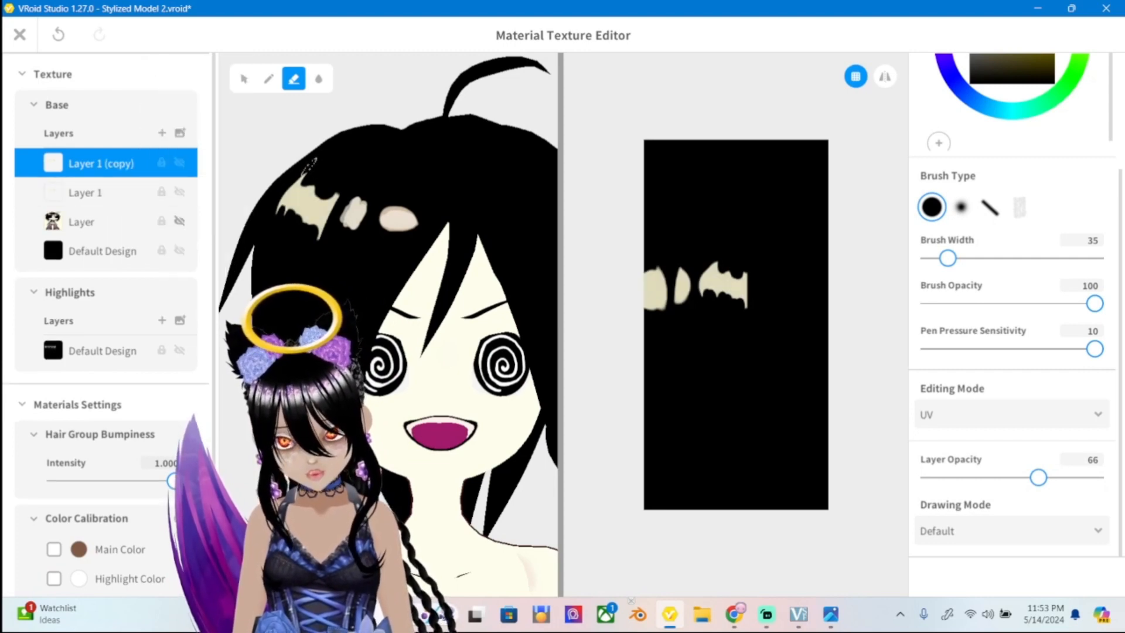
mouse_move(310, 169)
mouse_down()
mouse_move(300, 184)
mouse_move(325, 196)
mouse_move(279, 208)
mouse_move(309, 241)
mouse_move(315, 234)
mouse_up()
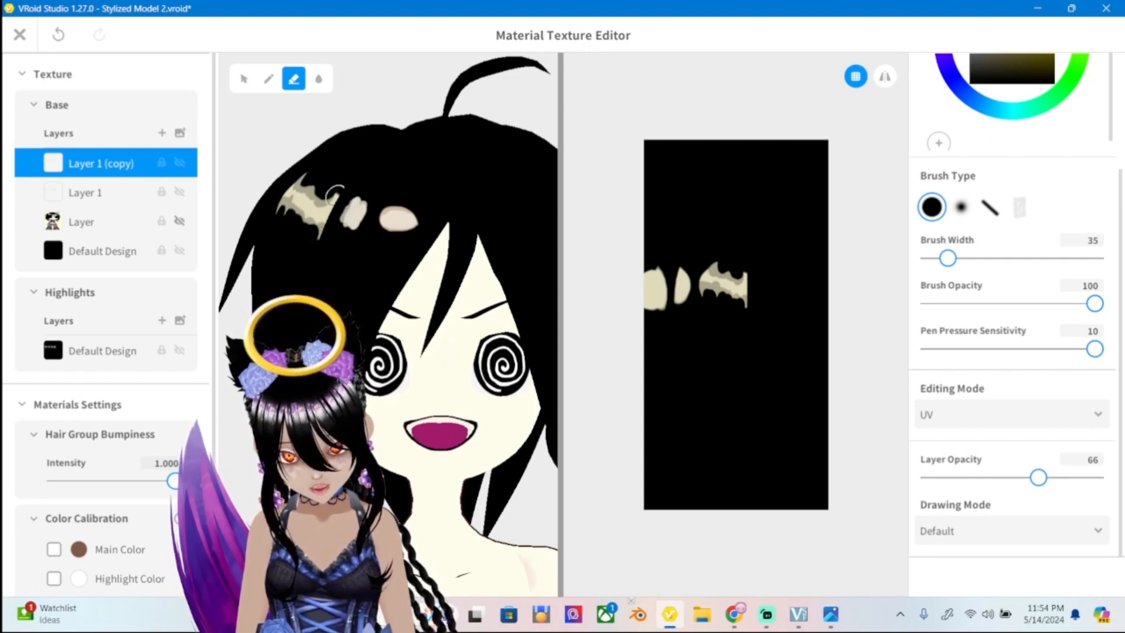
drag(336, 196, 332, 199)
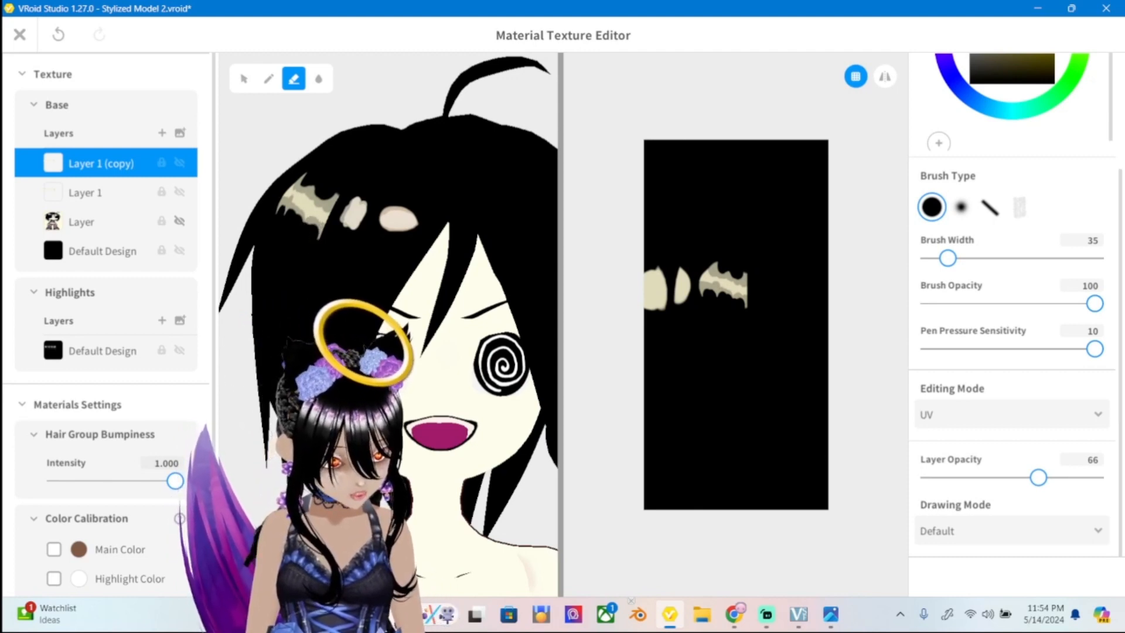
Set the opacity of Layer 1 (copy) to 54 and compare the layered highlight with the ref2.png image.
right_click(136, 163)
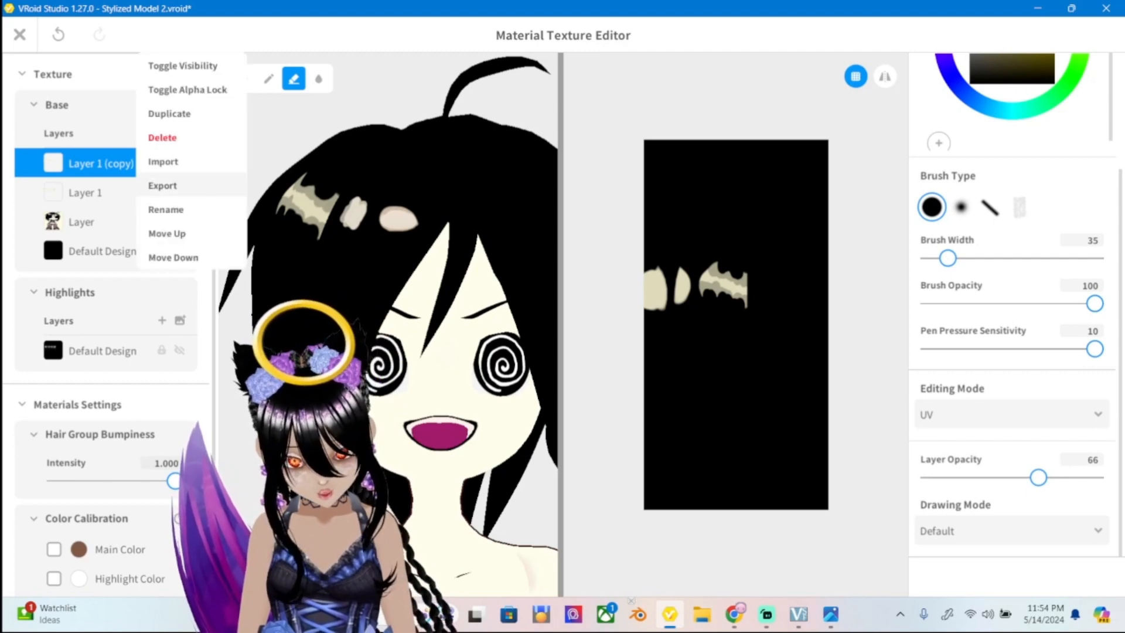
click(1039, 477)
mouse_move(1038, 477)
mouse_down()
mouse_move(1017, 477)
mouse_move(1061, 477)
mouse_move(1019, 477)
mouse_up()
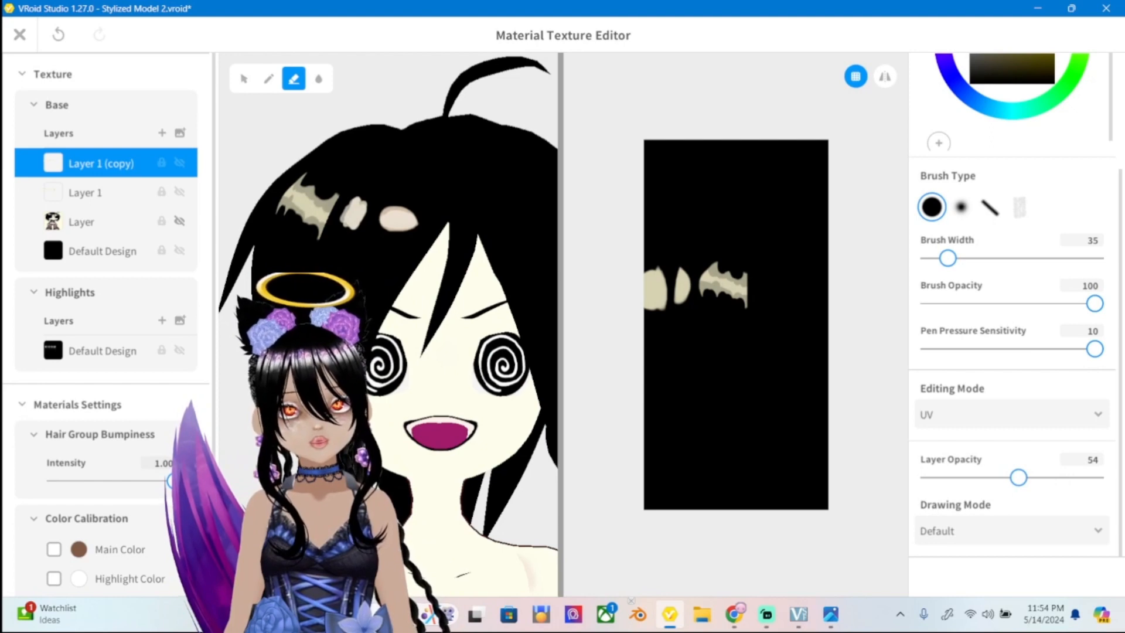
scroll(388, 324, down, 3)
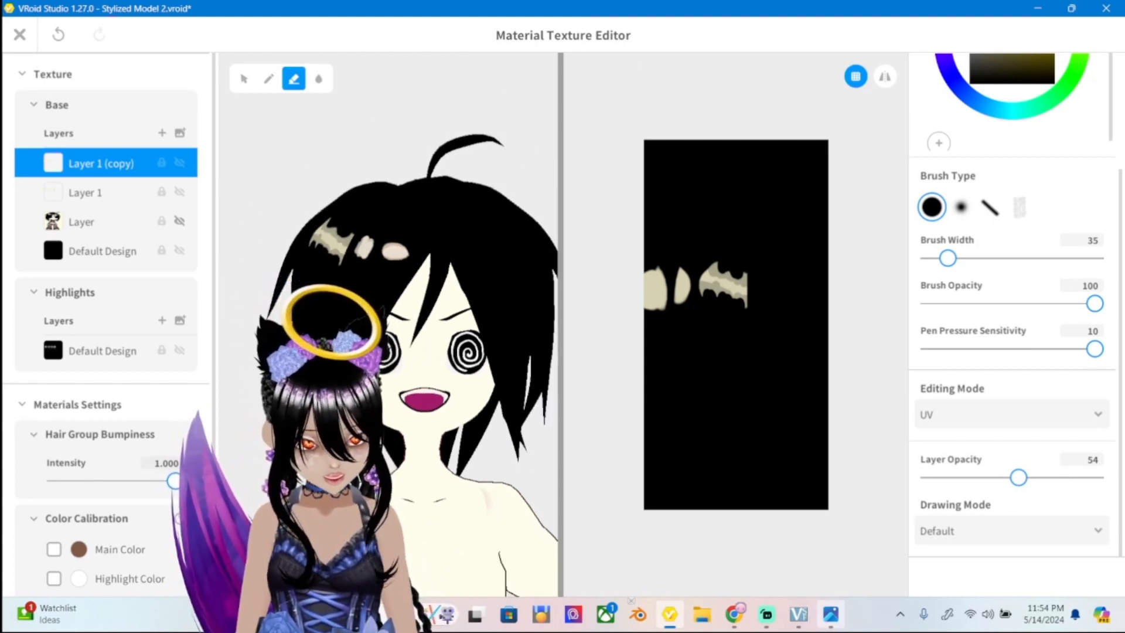
click(831, 615)
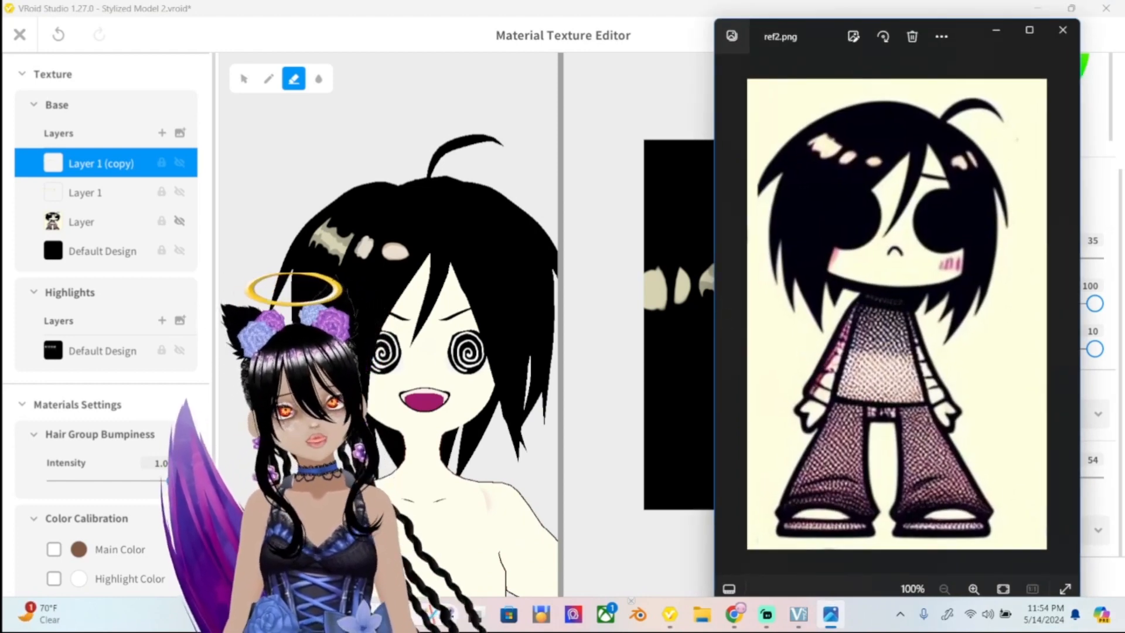
mouse_move(831, 614)
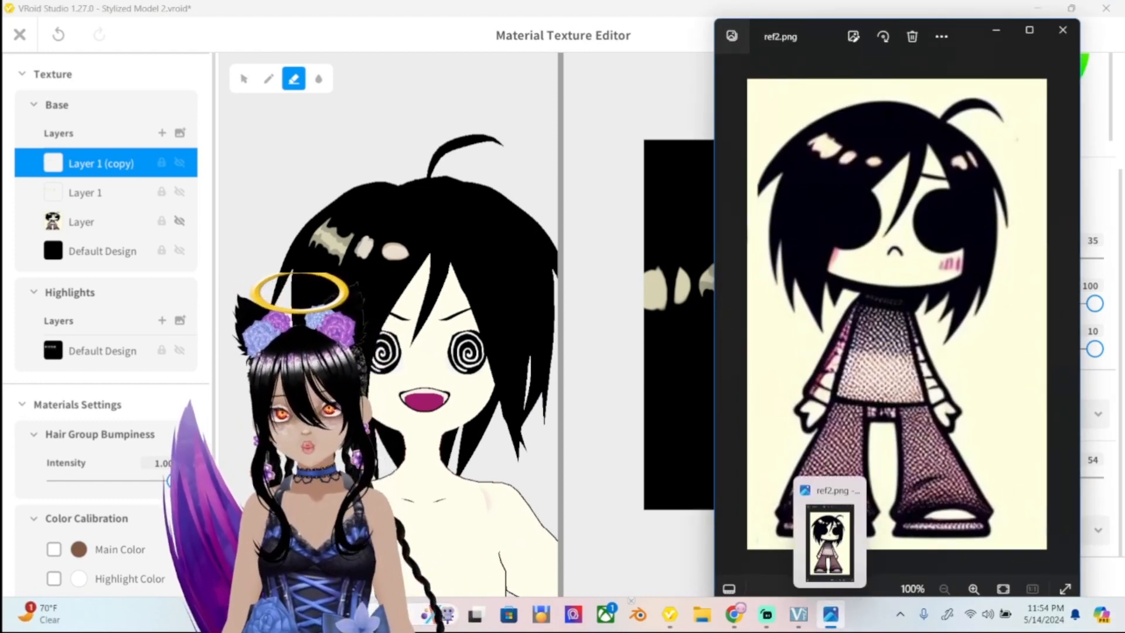
click(830, 614)
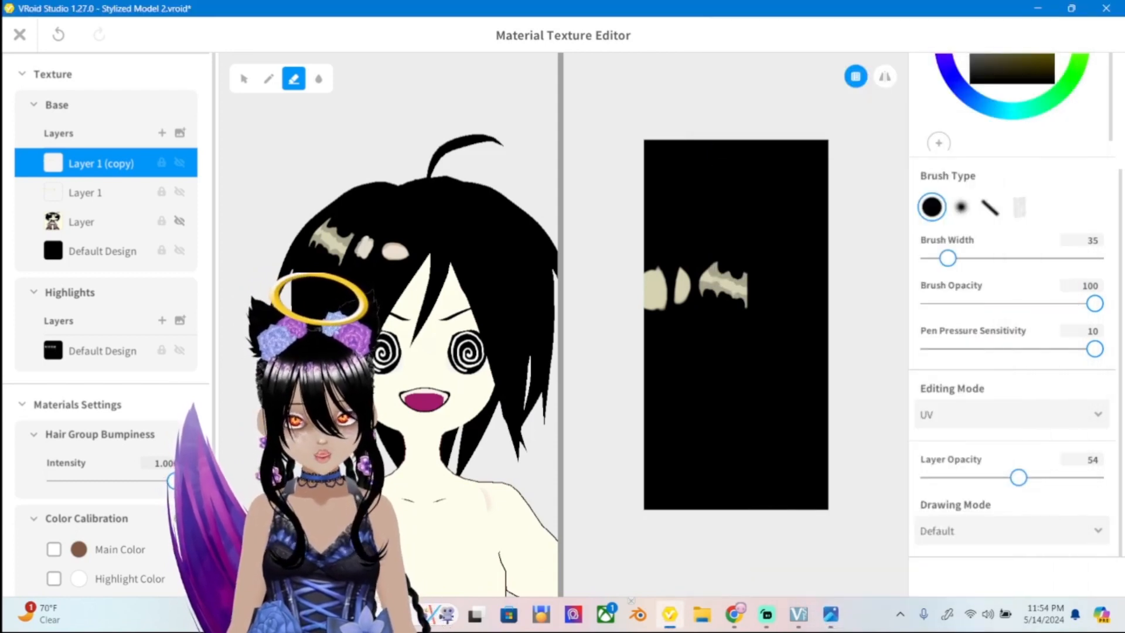
Leave the texture editor and select the Hair 1 strand with the two small highlights.
key(Escape)
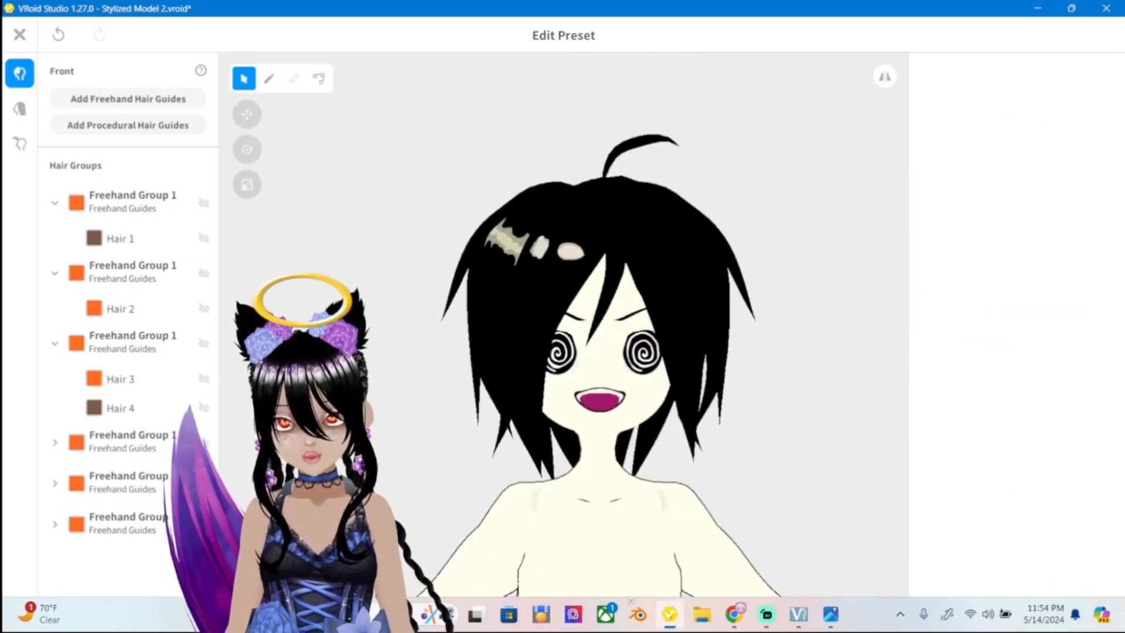
scroll(562, 322, up, 4)
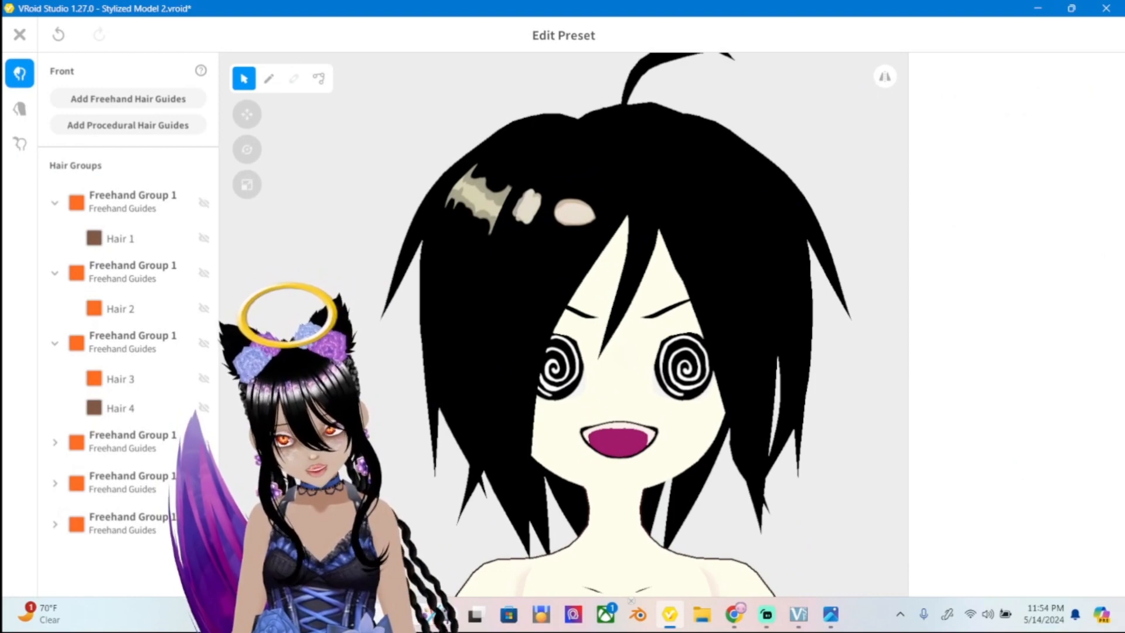
click(516, 264)
scroll(562, 323, up, 1)
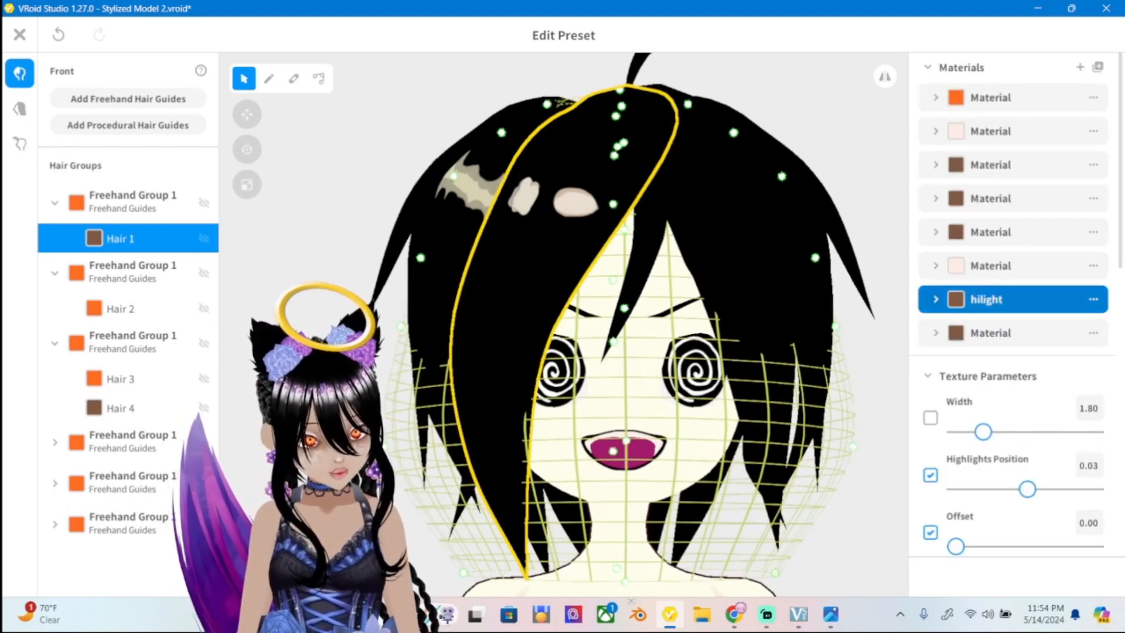
Open the hilight material's texture for editing and hide Layer 5, the brighter inner shape of the elongated highlight.
click(935, 299)
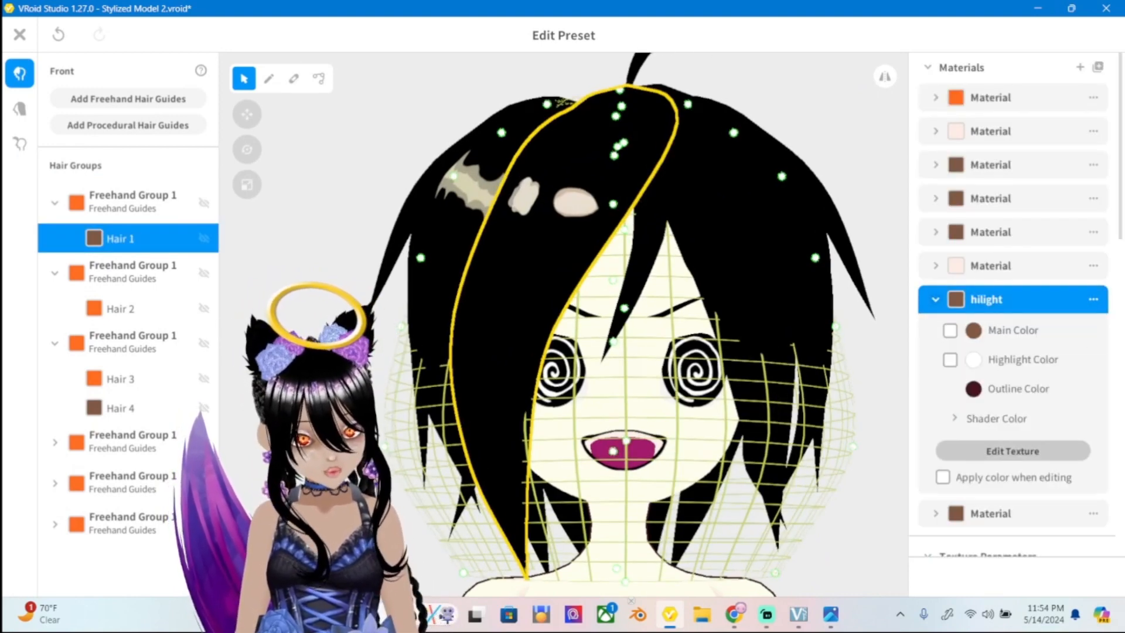
click(1012, 451)
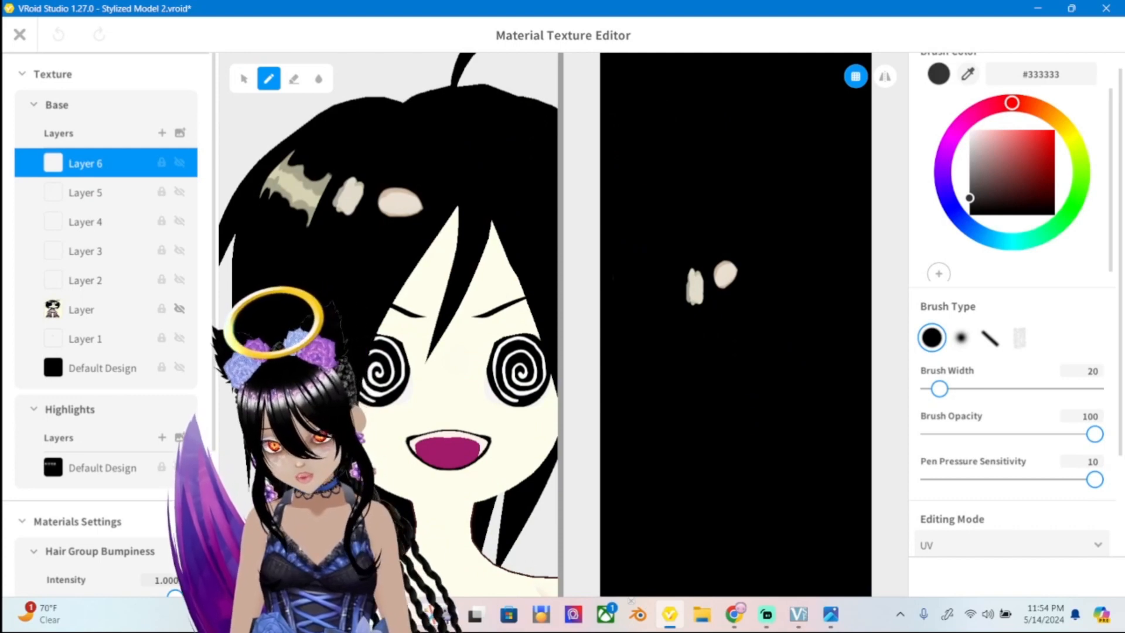
click(179, 162)
click(179, 163)
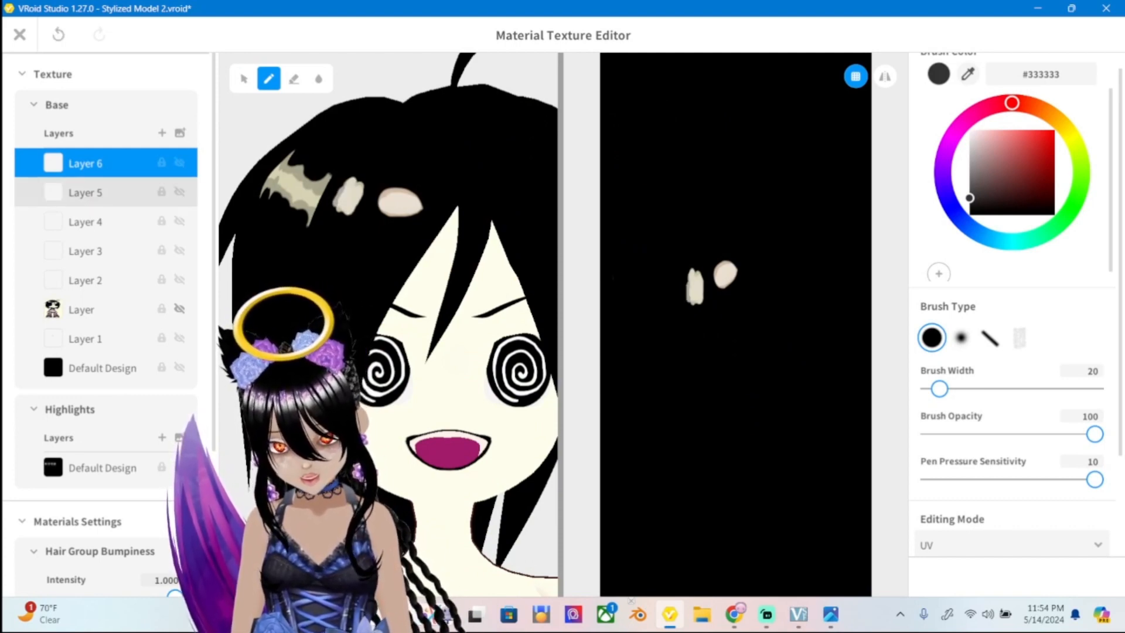
click(179, 191)
click(179, 192)
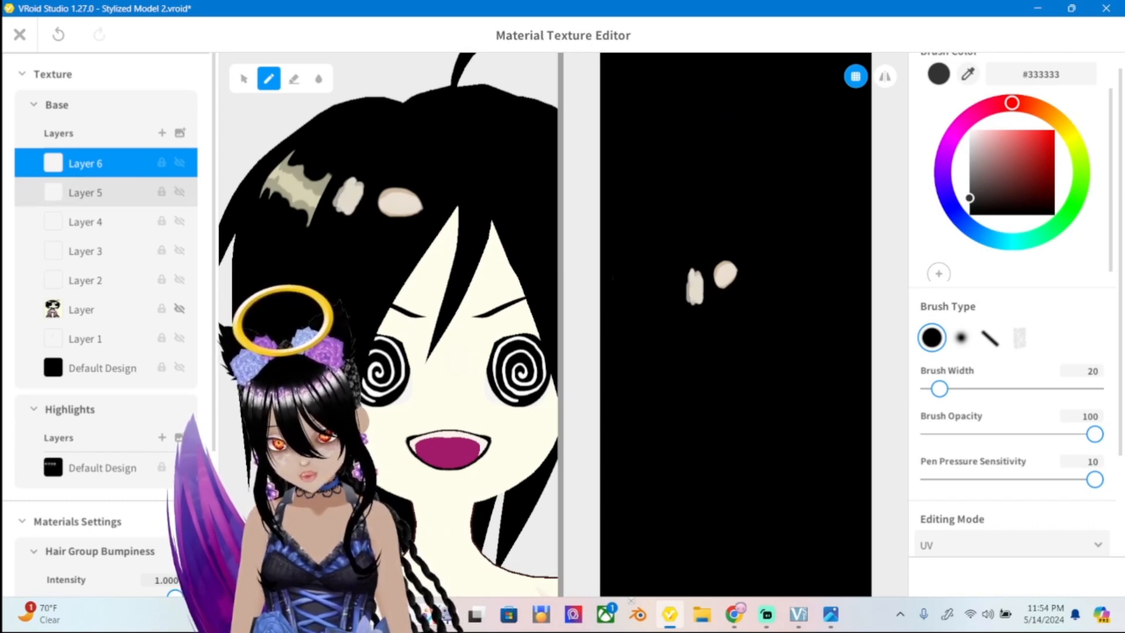
click(180, 192)
Try to erase deep notches into the elongated highlight on Layer 6 and undo the eraser strokes.
click(294, 78)
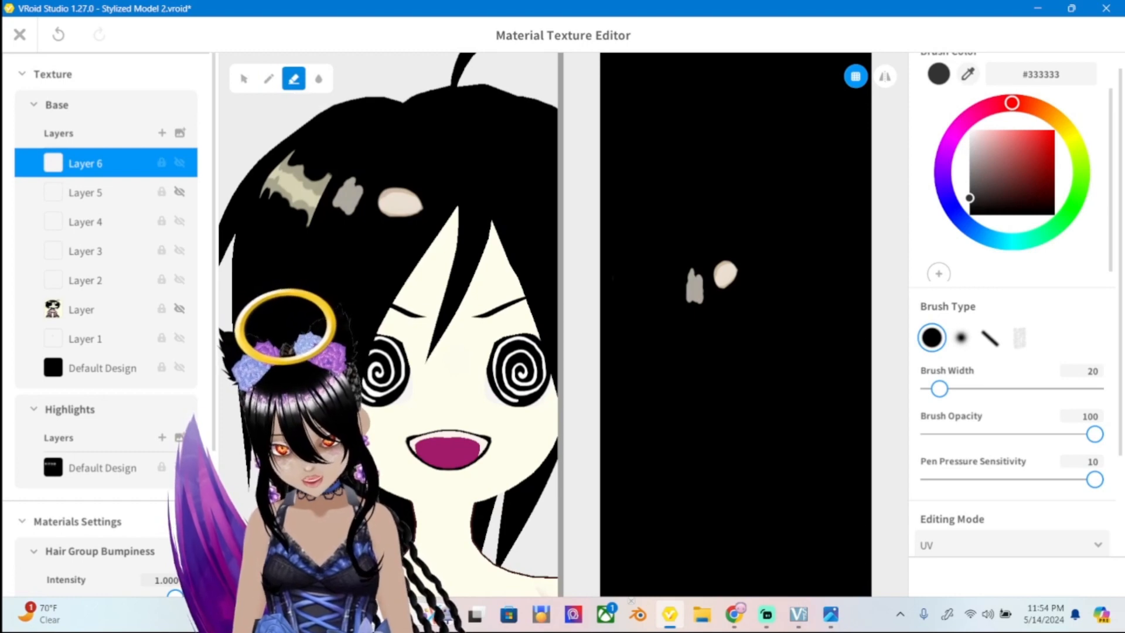
drag(353, 176, 351, 217)
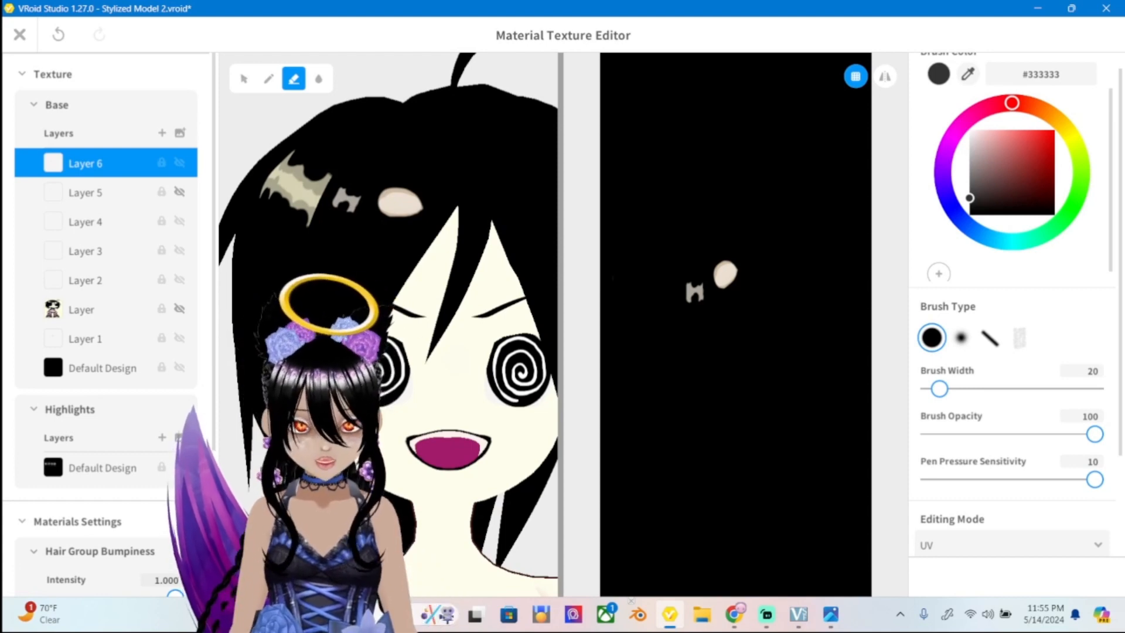
key(ctrl+z)
key(ctrl+z)
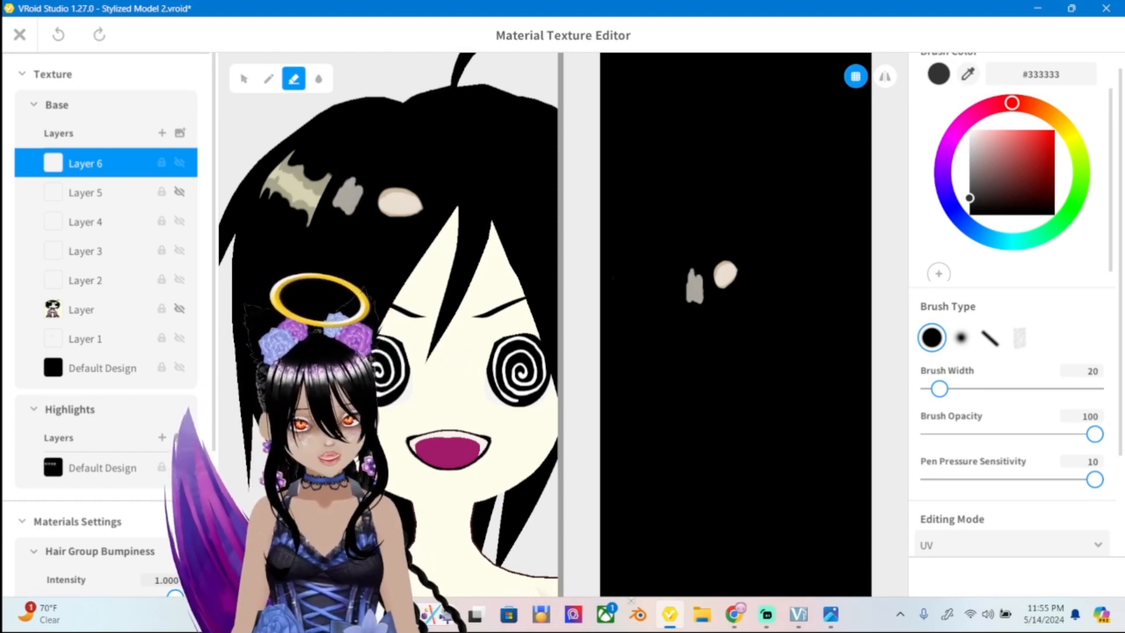
Try painting over the elongated highlight on Layer 6 with the greyish tone #ADA89E sampled from it, and undo the stroke.
click(269, 78)
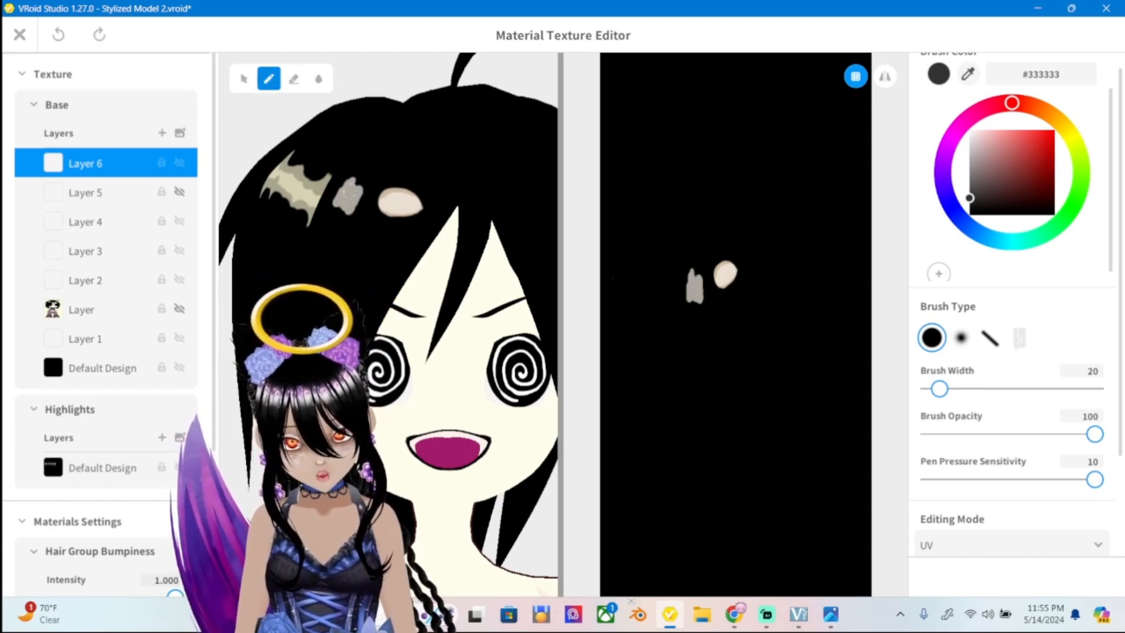
click(968, 74)
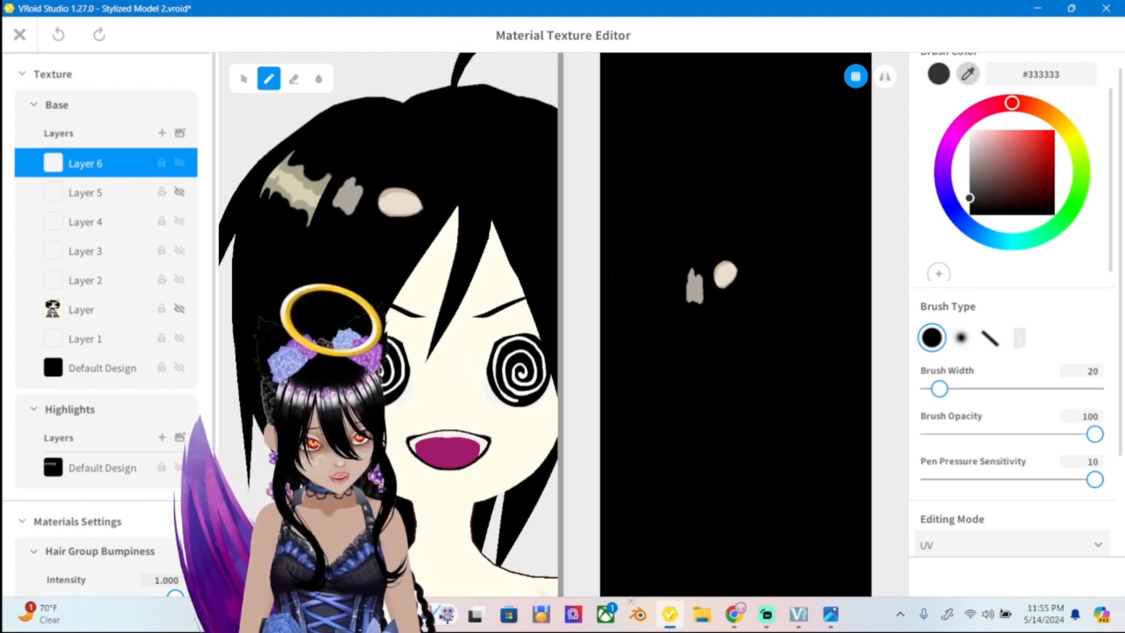
click(337, 196)
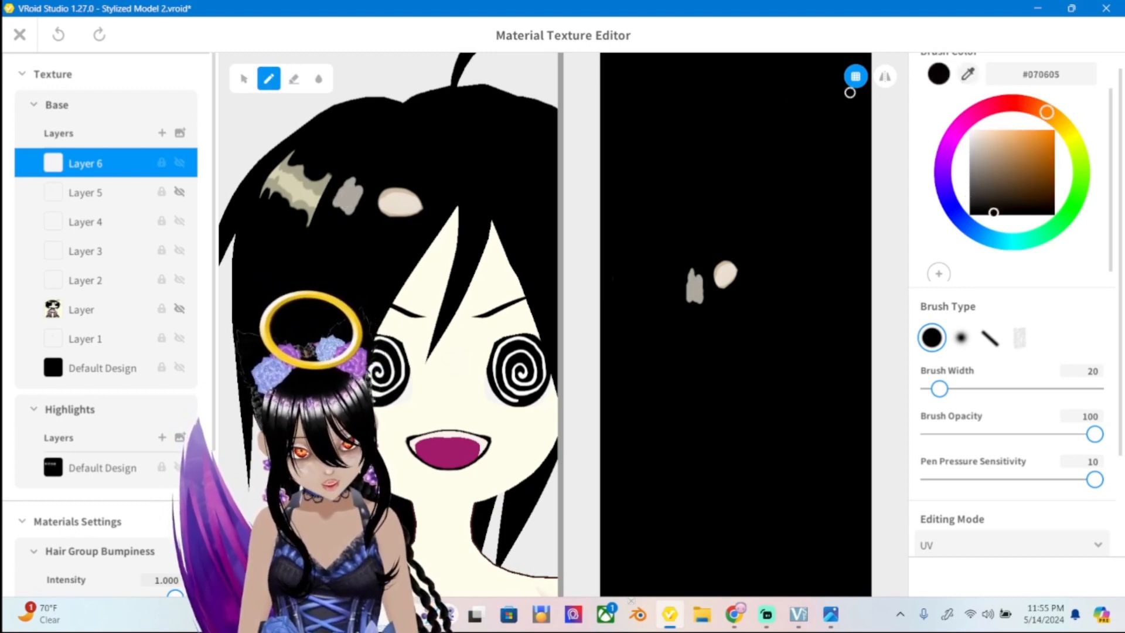
click(982, 109)
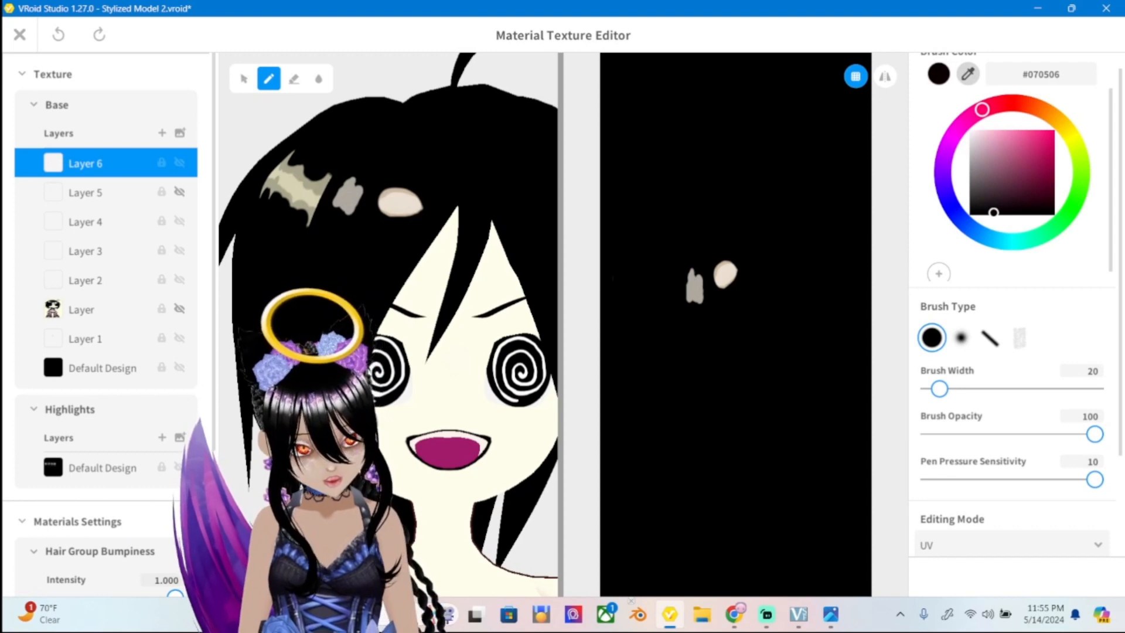
alt+click(345, 206)
drag(345, 206, 336, 205)
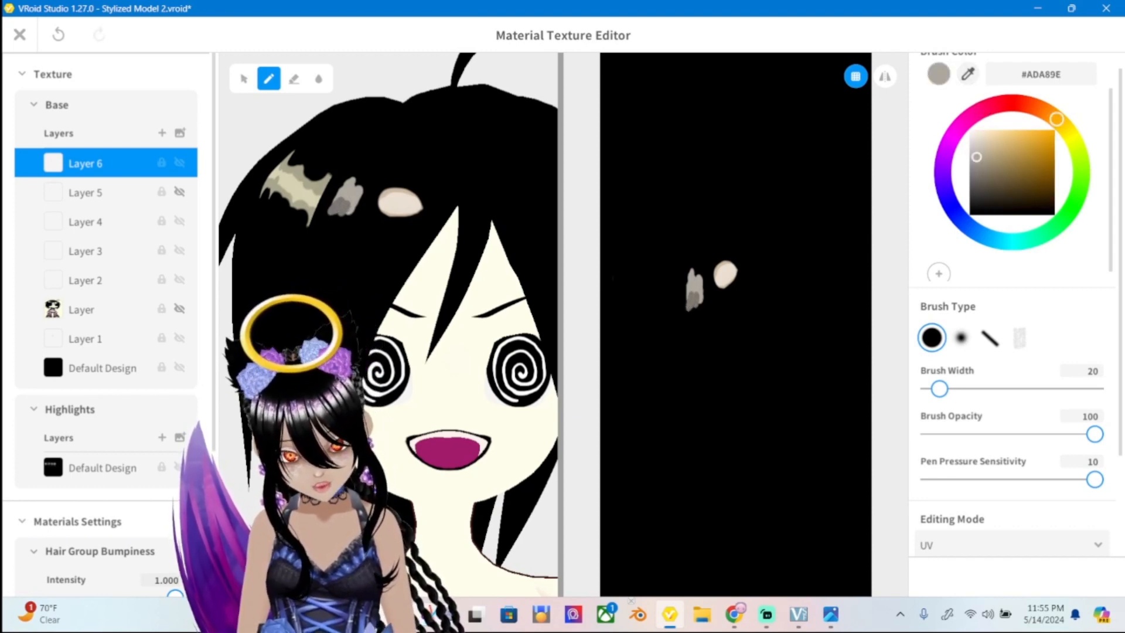
key(ctrl+z)
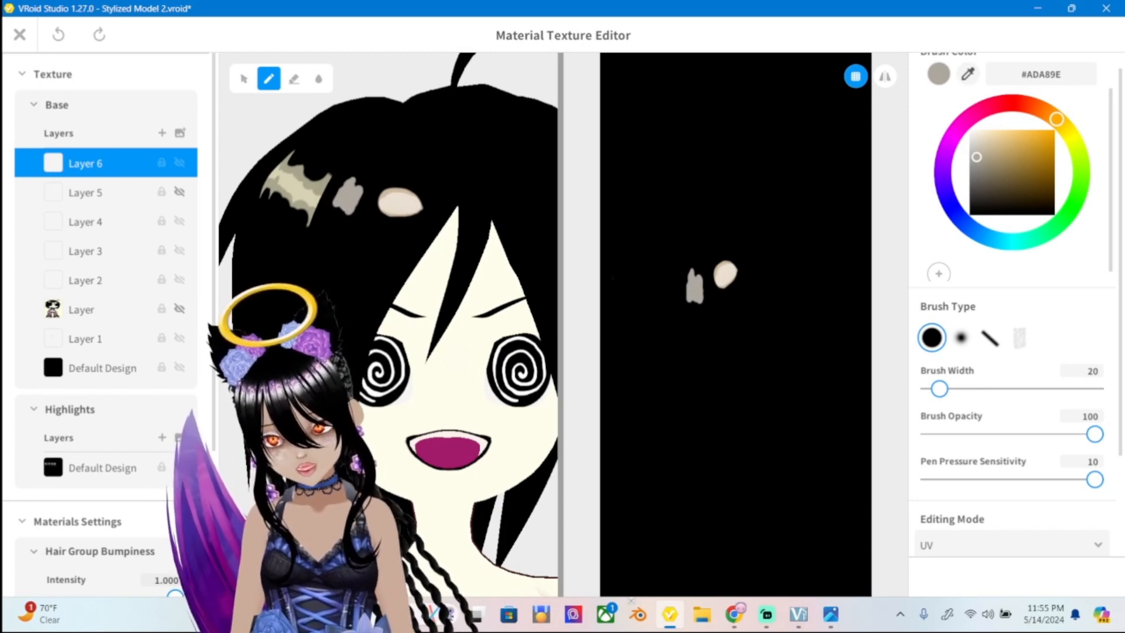
Sample cream #FBF5D1 from the hair highlight in the reference image layer and repaint the elongated highlight larger on Layer 6.
click(179, 309)
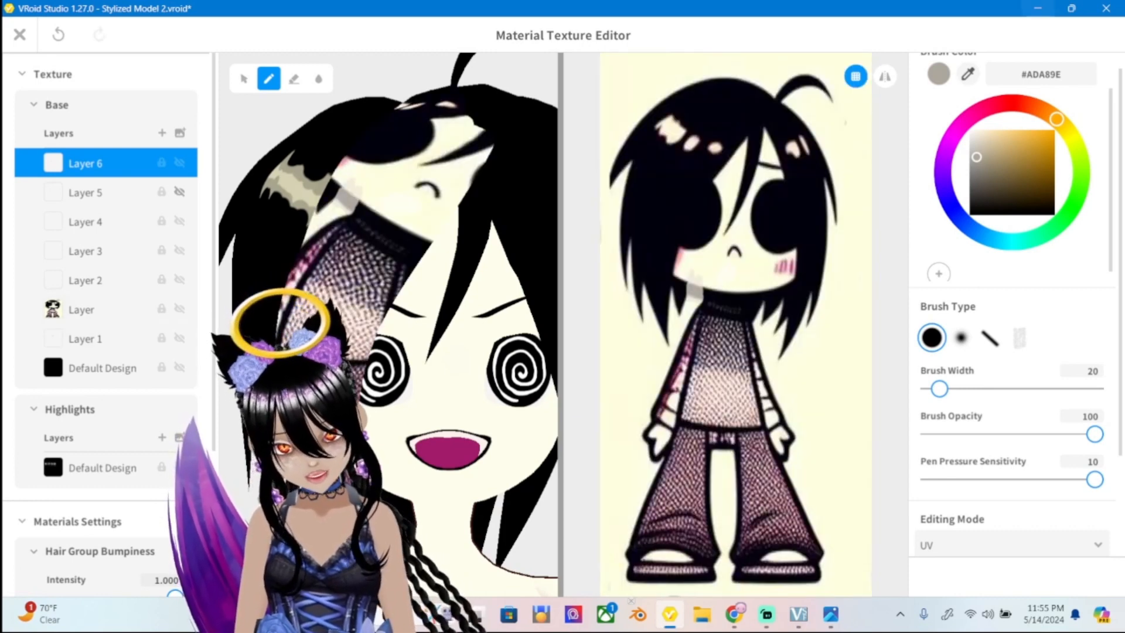
click(968, 74)
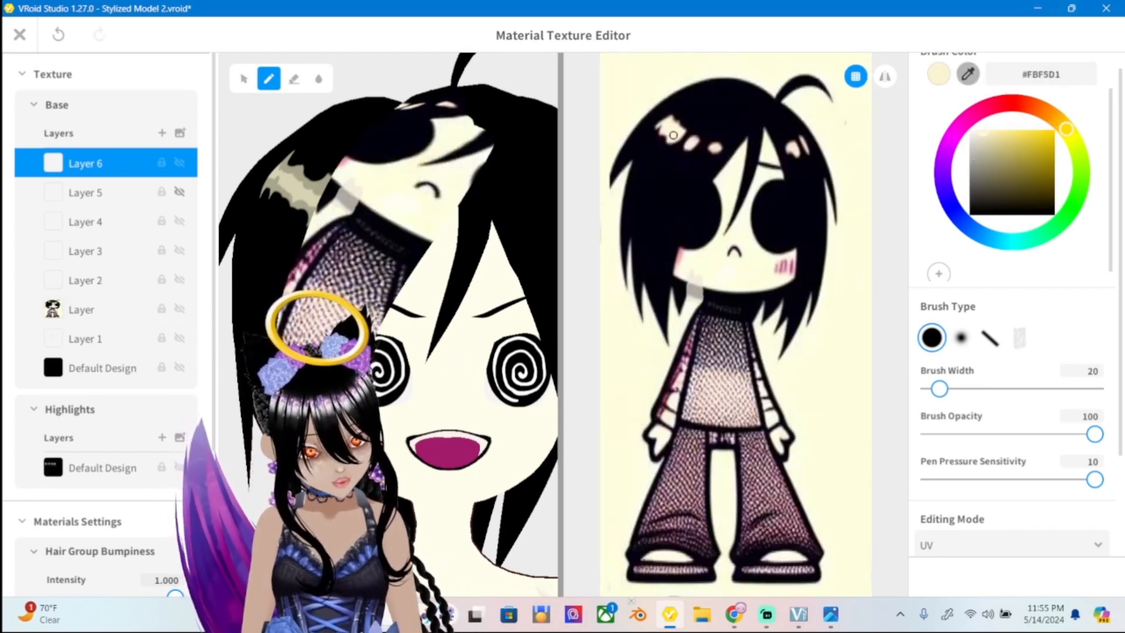
click(673, 136)
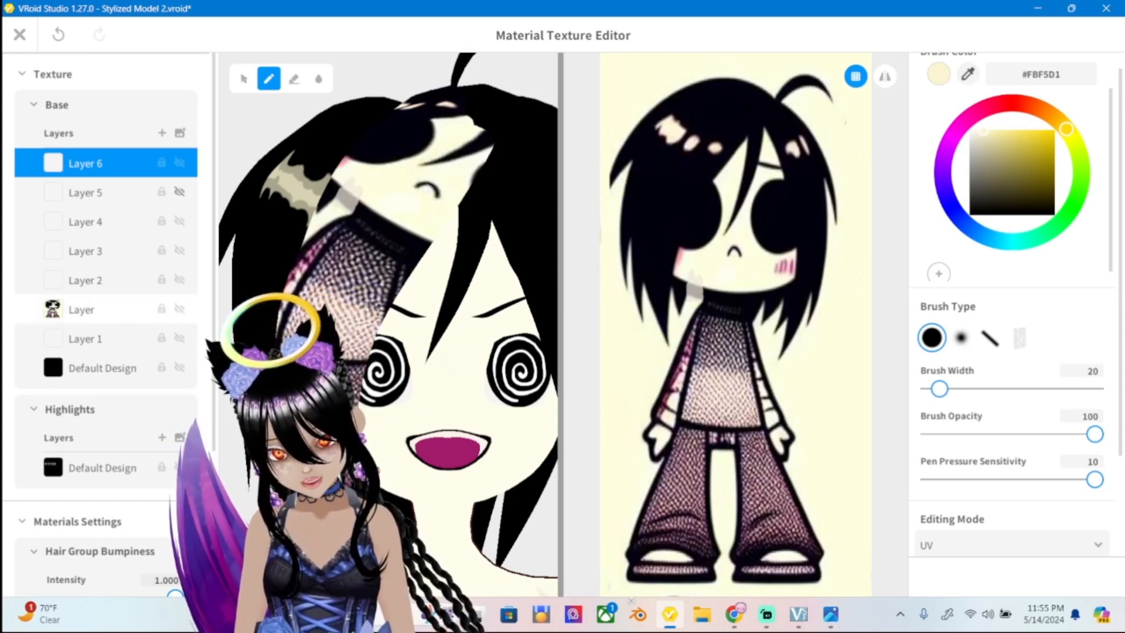
click(180, 309)
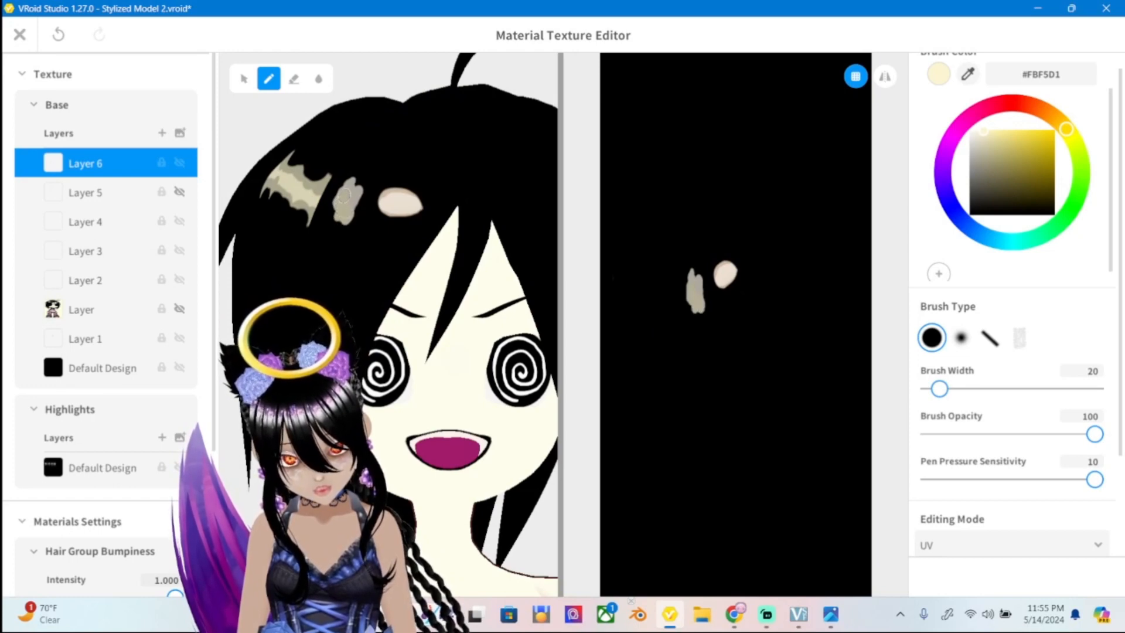
mouse_move(338, 206)
mouse_down()
mouse_move(338, 224)
mouse_move(360, 198)
mouse_move(349, 209)
mouse_up()
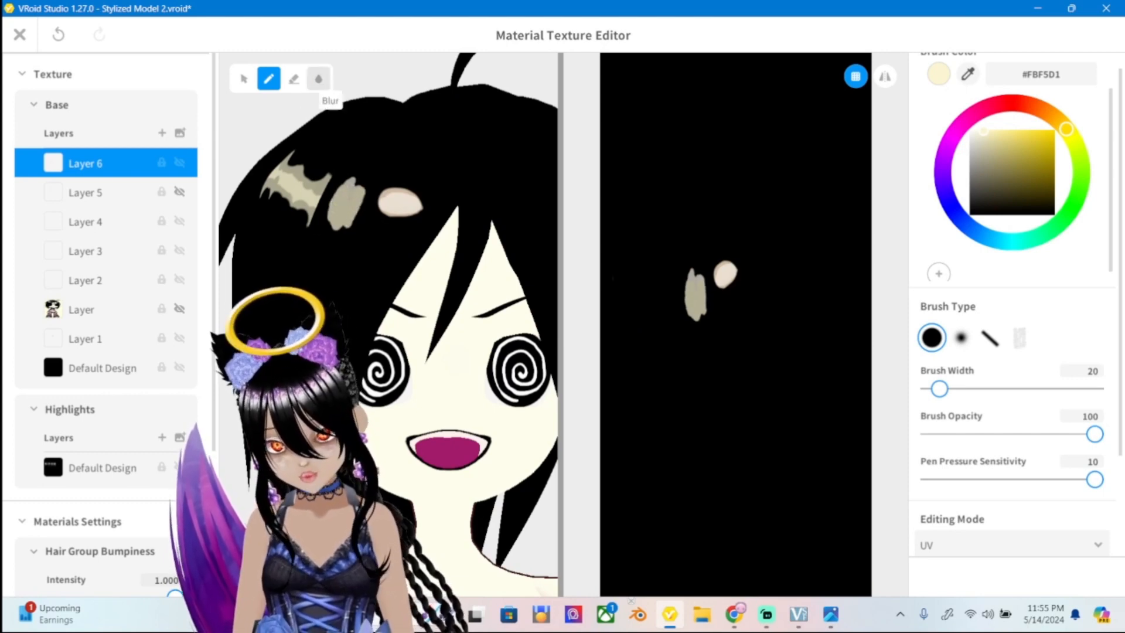
Erase notches into the upper and side edges of the Layer 6 highlight and undo the last eraser stroke.
click(293, 79)
mouse_move(350, 173)
mouse_down()
mouse_move(359, 187)
mouse_move(331, 232)
mouse_up()
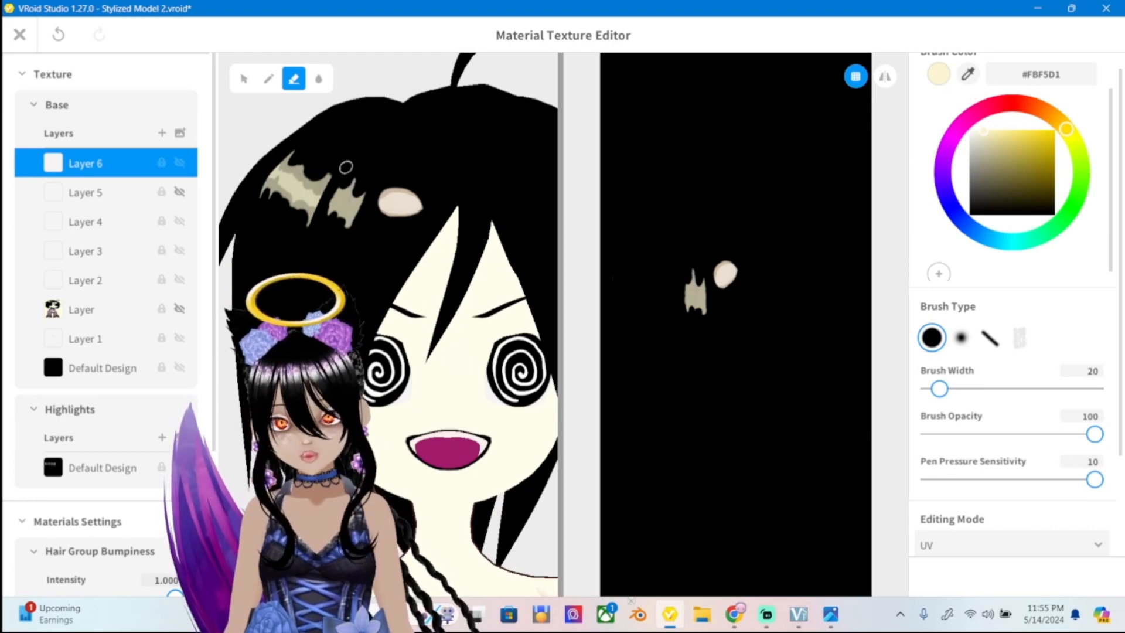
key(ctrl+z)
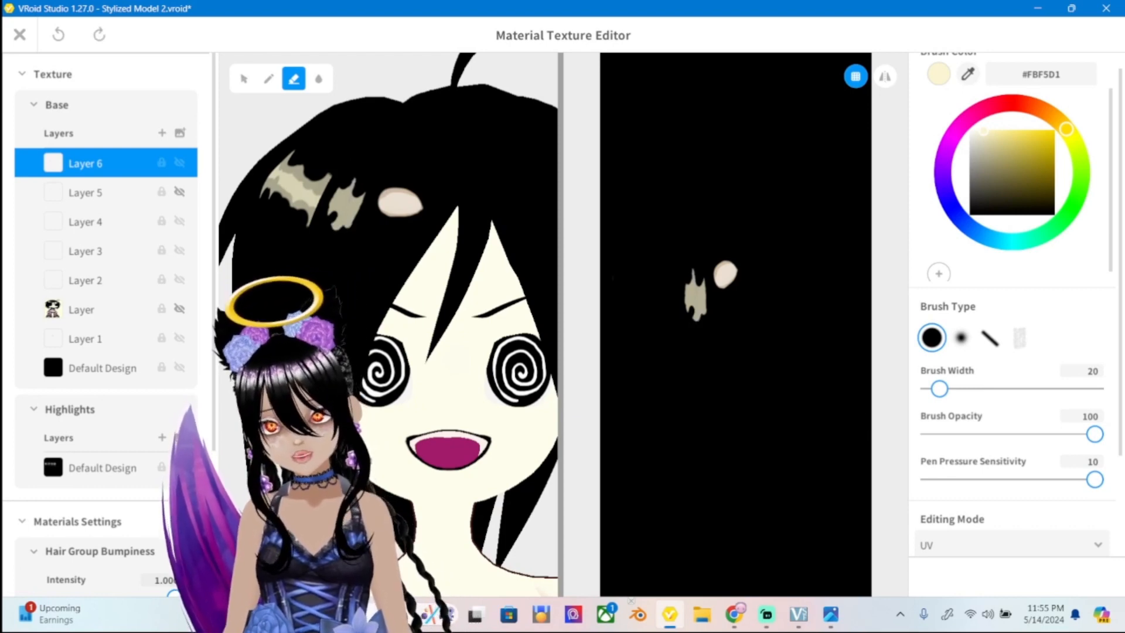
Brush more cream onto the lower end and side of the Layer 6 highlight to lengthen and fill it.
click(268, 78)
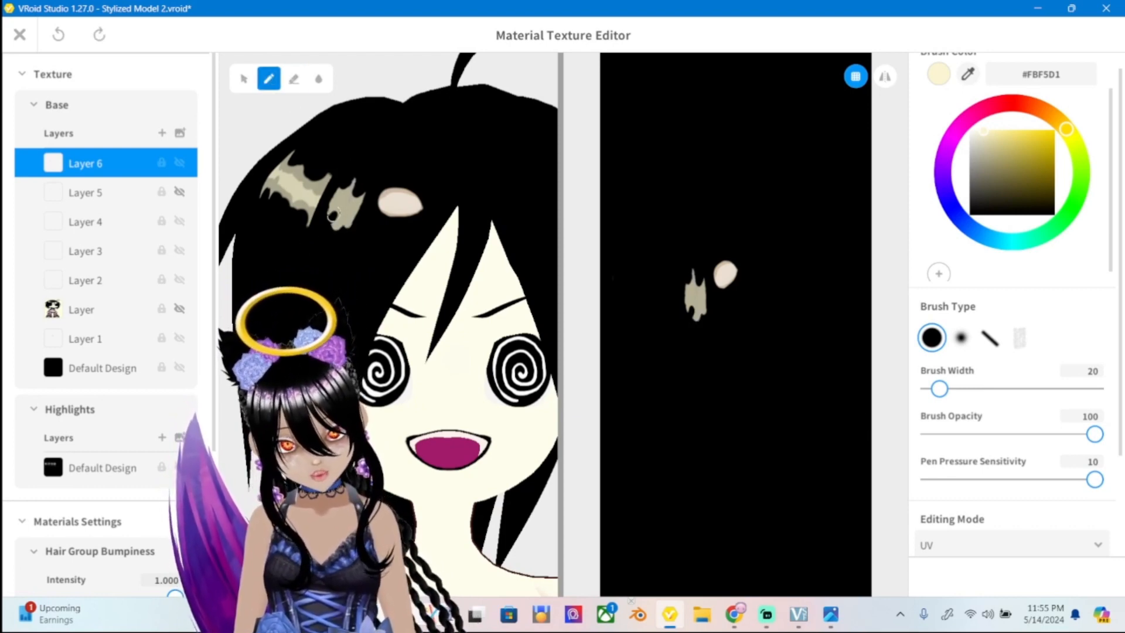
drag(332, 216, 341, 228)
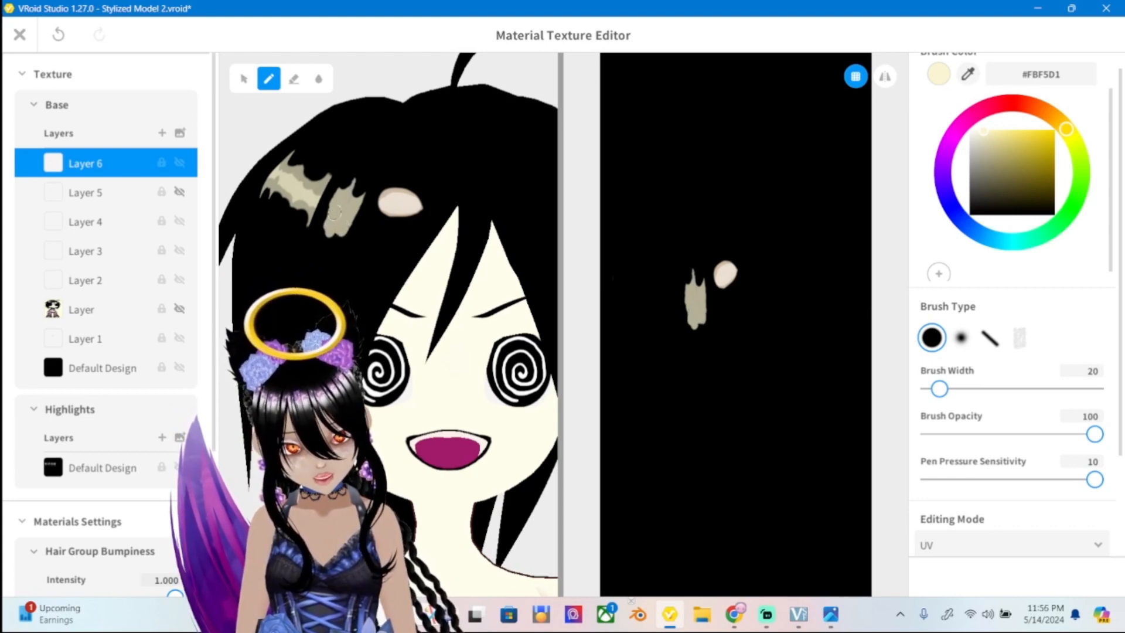
drag(332, 200, 327, 213)
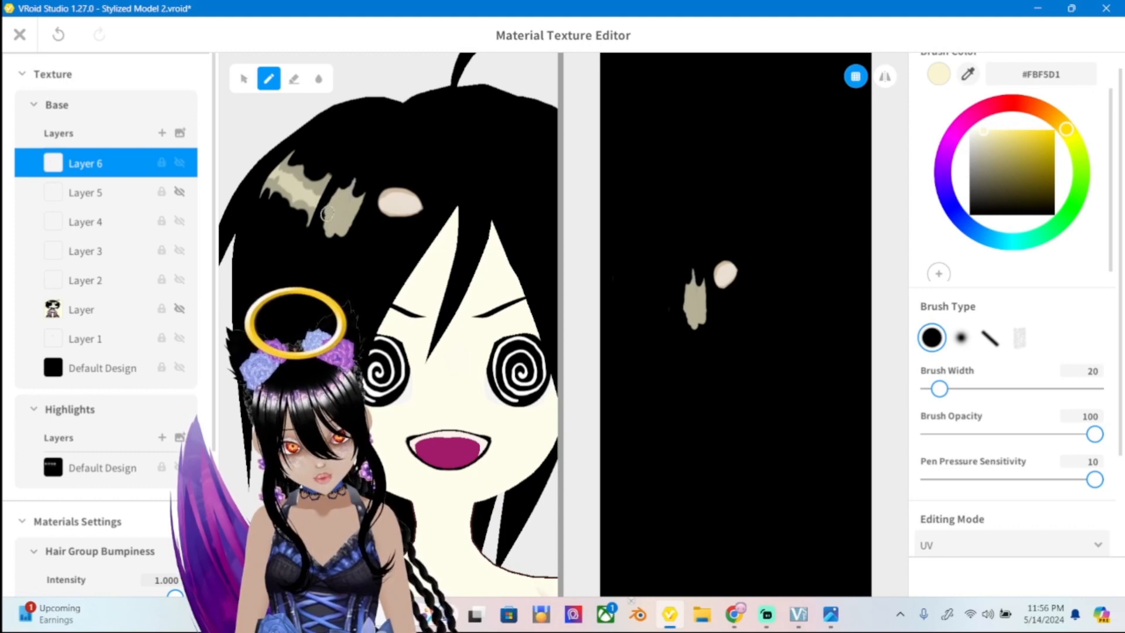
Try to trim the lower end of the Layer 6 highlight with the eraser and undo those strokes.
click(294, 79)
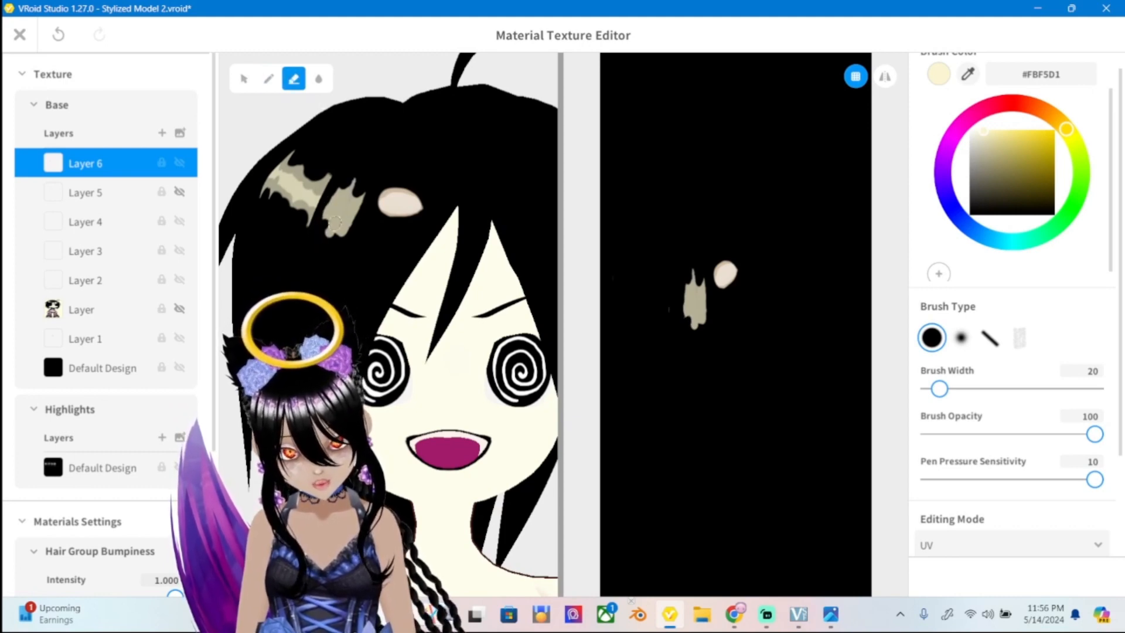
mouse_move(335, 222)
mouse_down()
mouse_move(327, 238)
mouse_move(337, 230)
mouse_move(324, 221)
mouse_move(344, 235)
mouse_up()
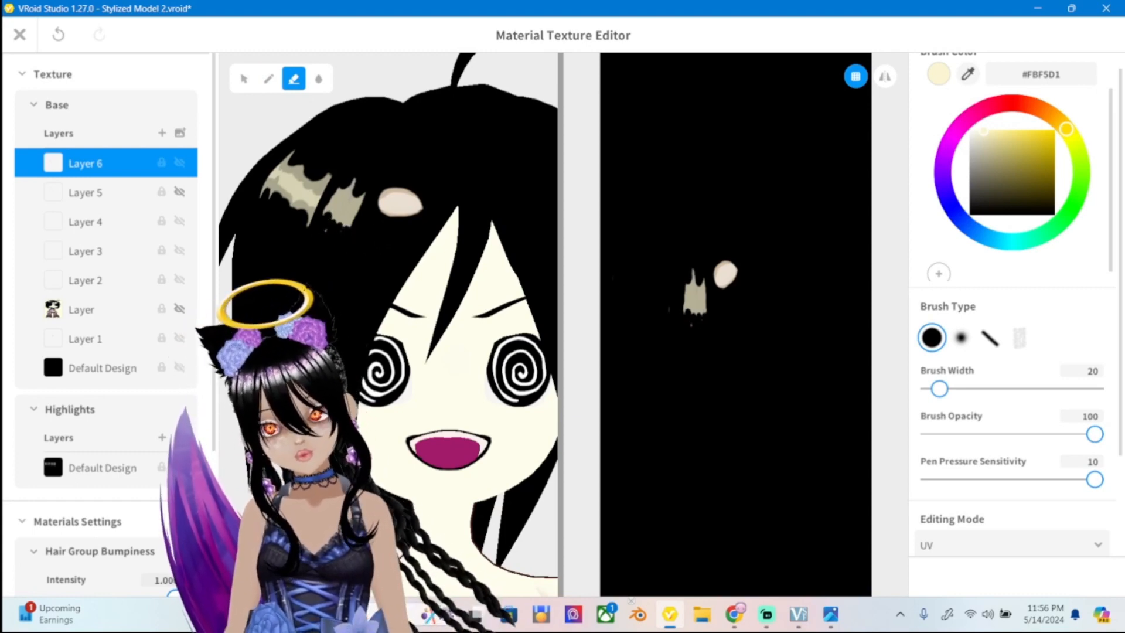
key(ctrl+z)
key(ctrl+z)
key(ctrl+z)
key(ctrl+z)
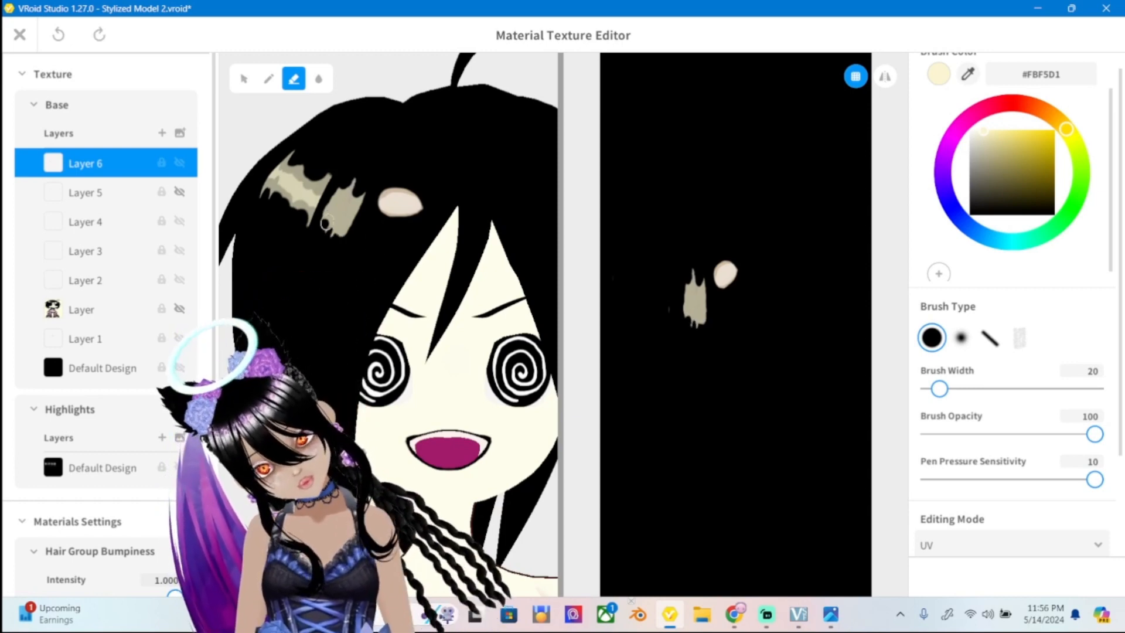
Erase the lower edge of the Layer 6 highlight into short jagged points, undoing the stray cut near its upper tip.
drag(327, 225, 332, 246)
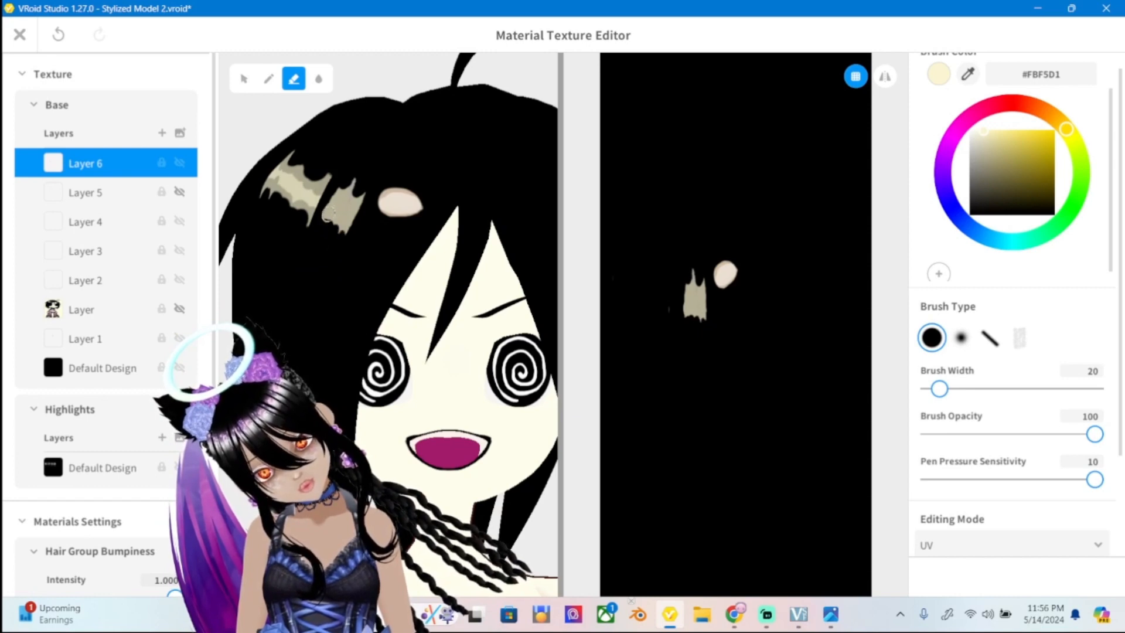
drag(353, 189, 349, 192)
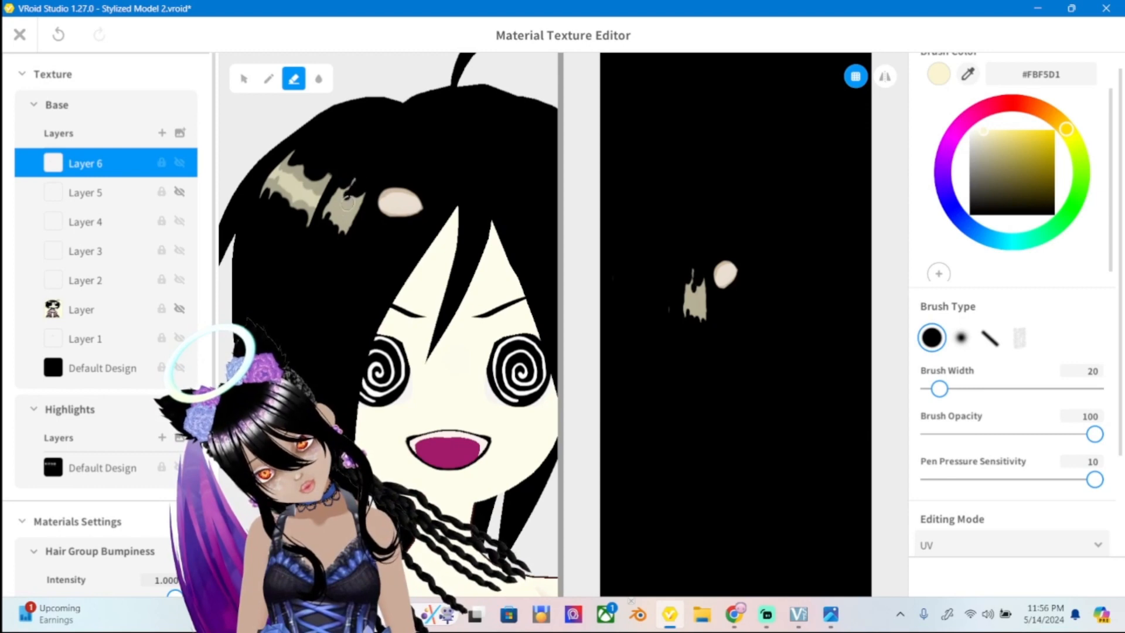
key(ctrl+z)
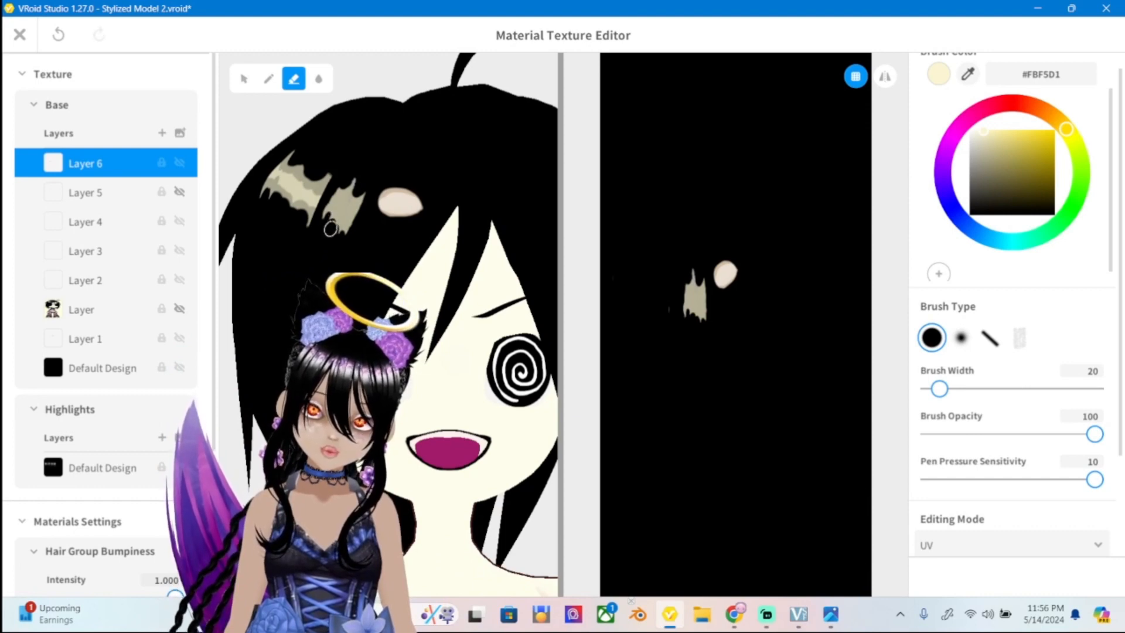
click(336, 223)
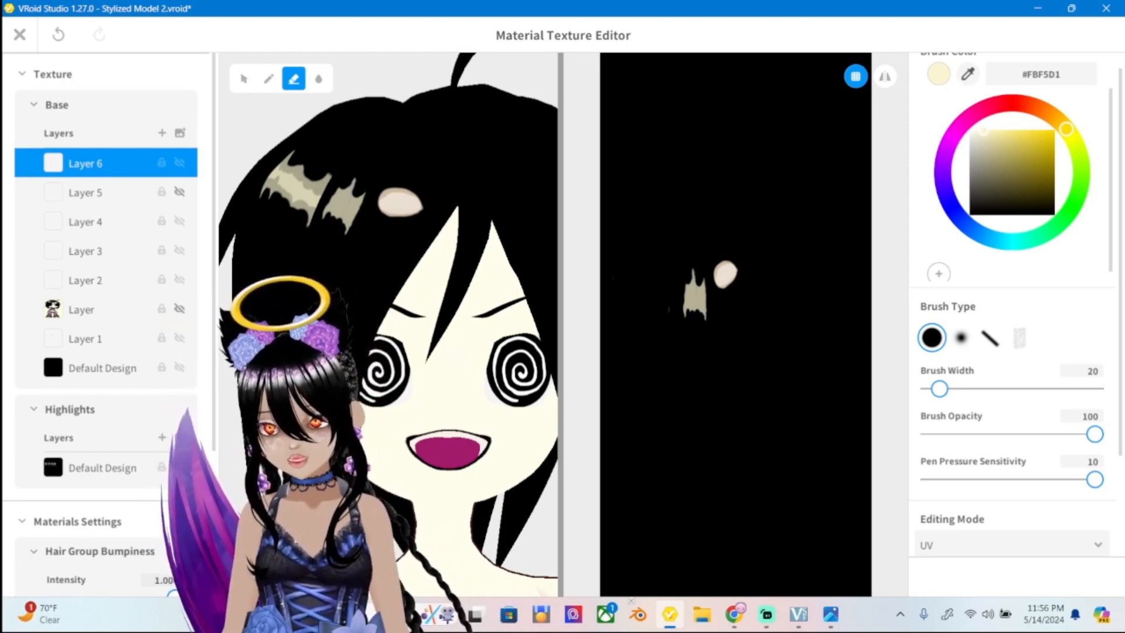
Duplicate Layer 6 and erase the upper and lower edges of the copy to leave a smaller, brighter inner band.
right_click(144, 163)
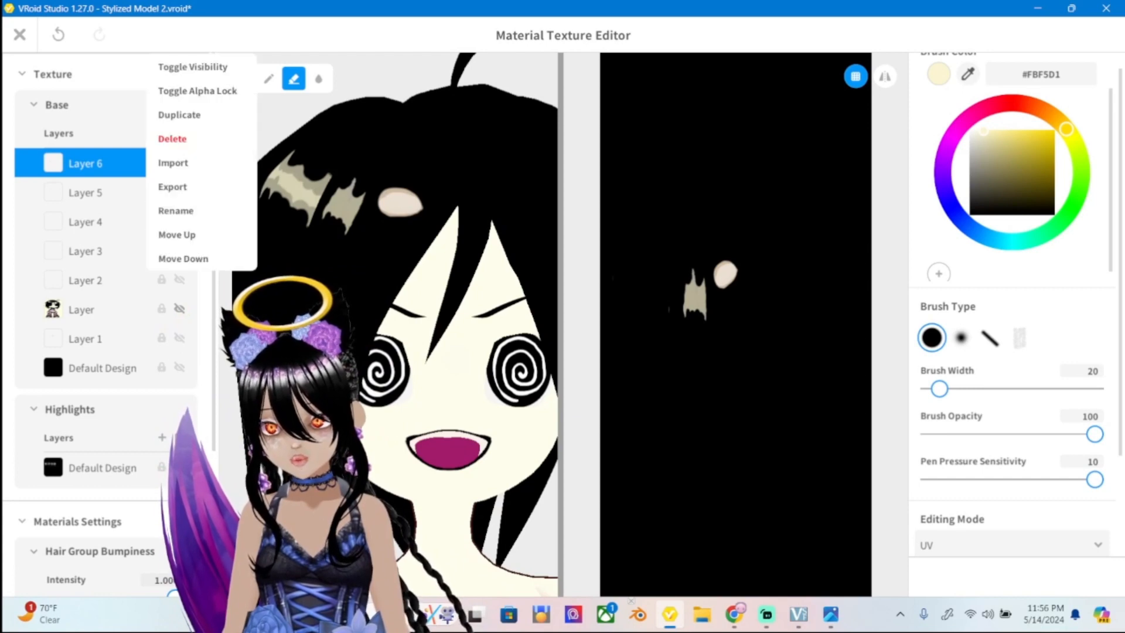
click(176, 113)
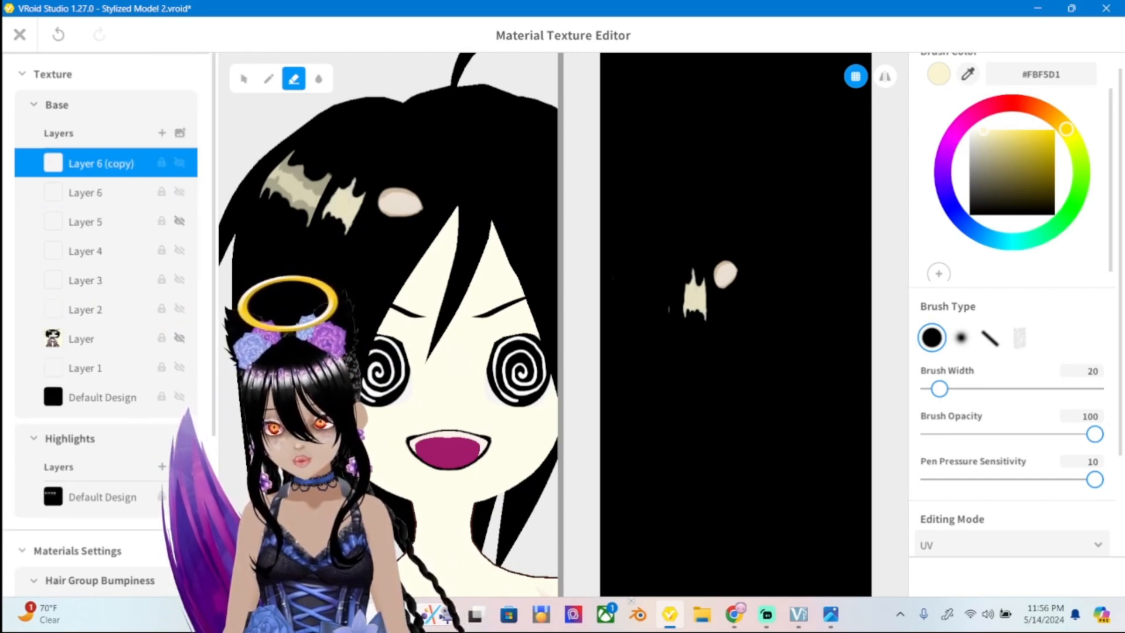
mouse_move(350, 185)
mouse_down()
mouse_move(349, 199)
mouse_move(360, 197)
mouse_up()
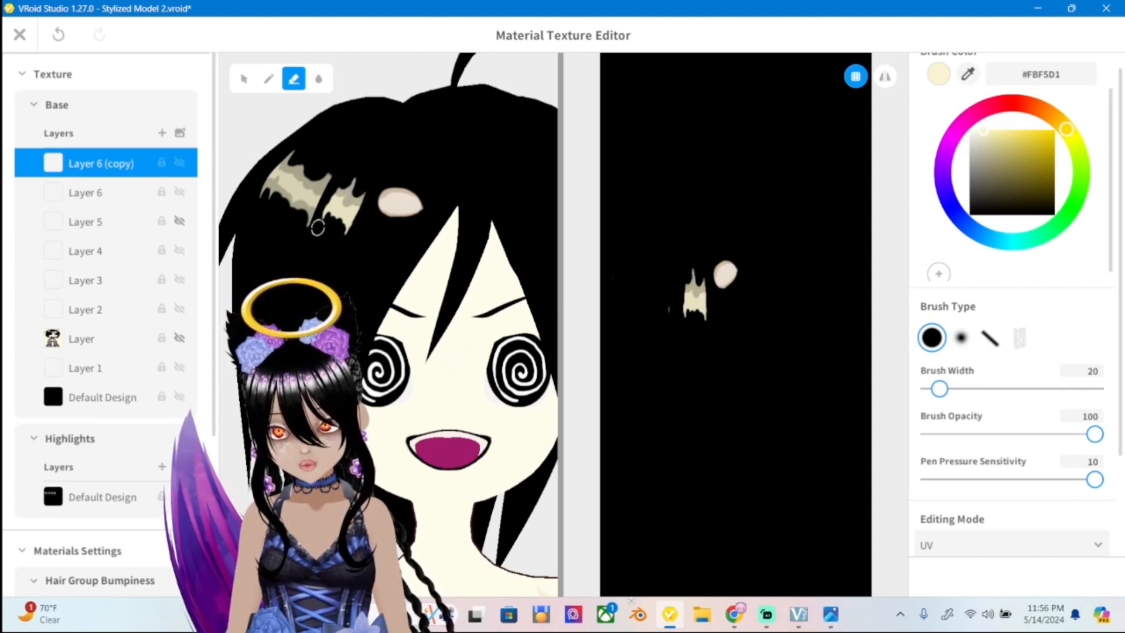
mouse_move(317, 227)
mouse_down()
mouse_move(327, 215)
mouse_move(346, 227)
mouse_up()
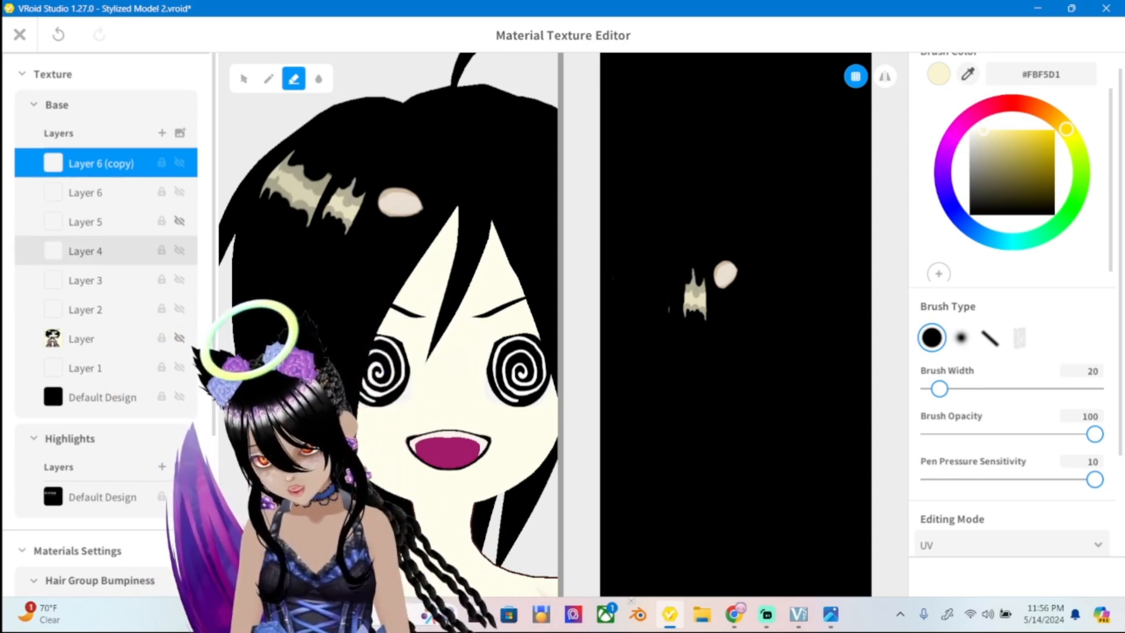
Hide Layer 3, toggle other layers' visibility to find the one holding the oval highlight, and add a new top layer.
click(180, 279)
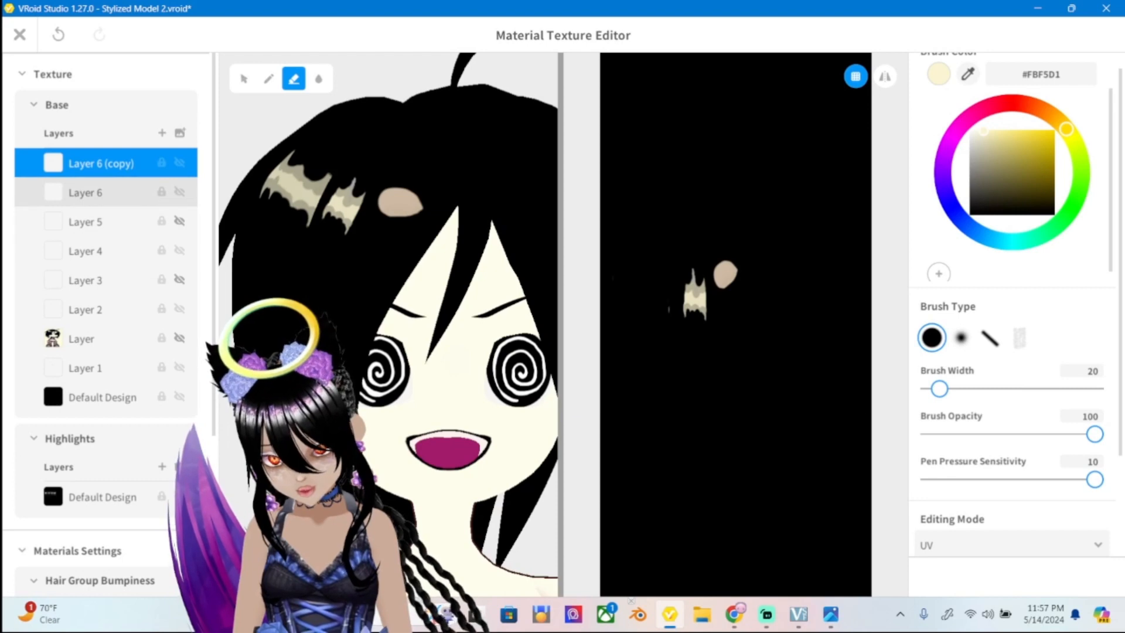
click(180, 192)
click(180, 192)
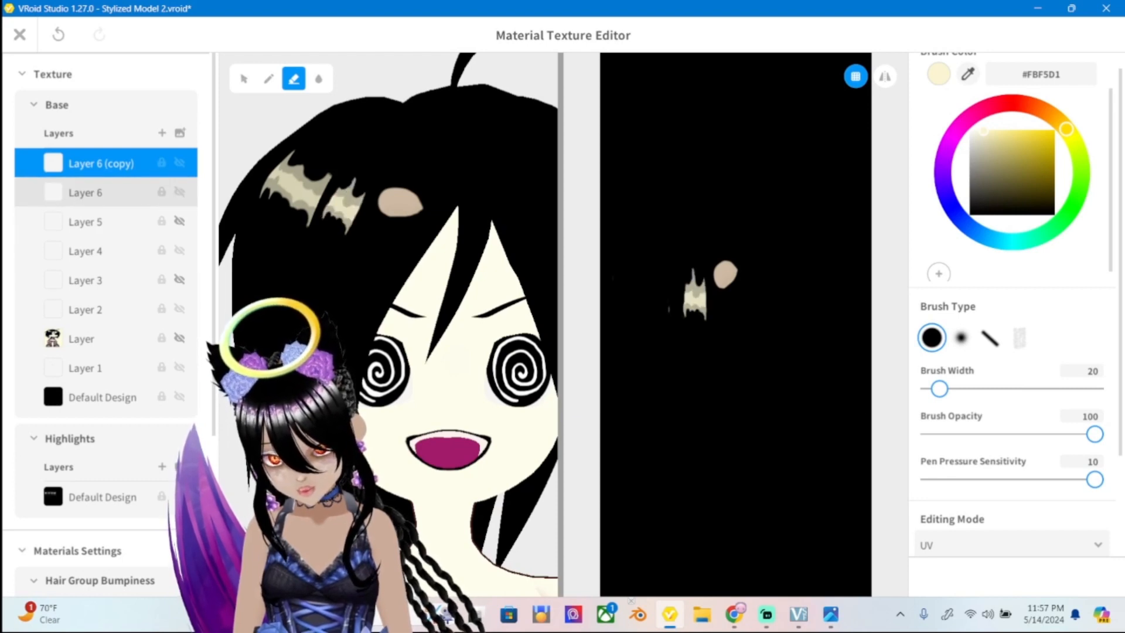
click(179, 367)
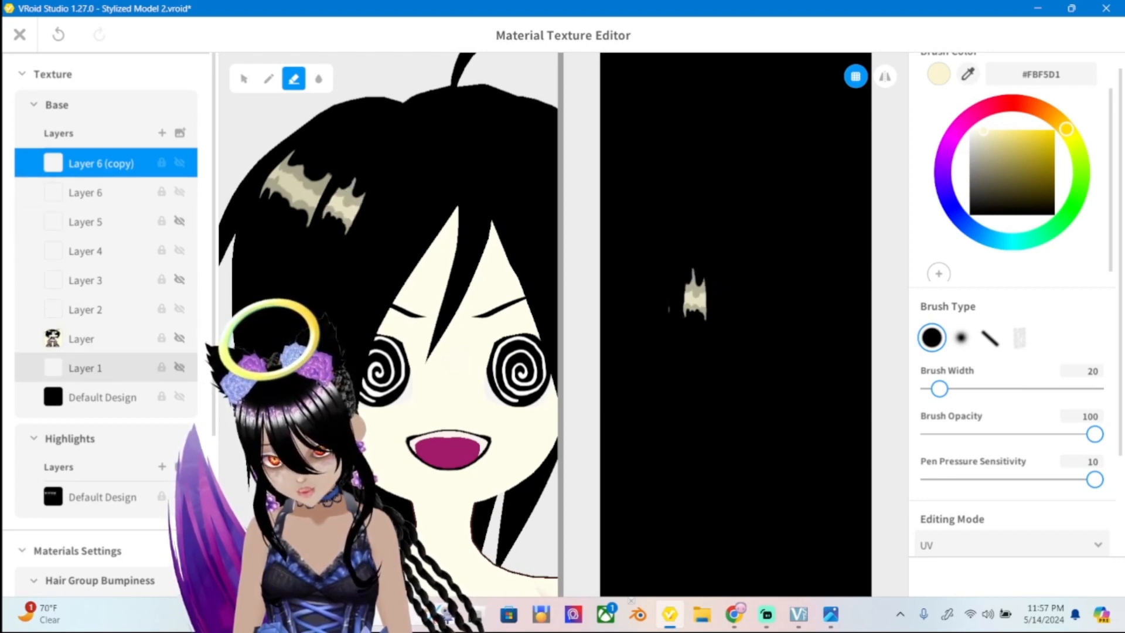
click(179, 368)
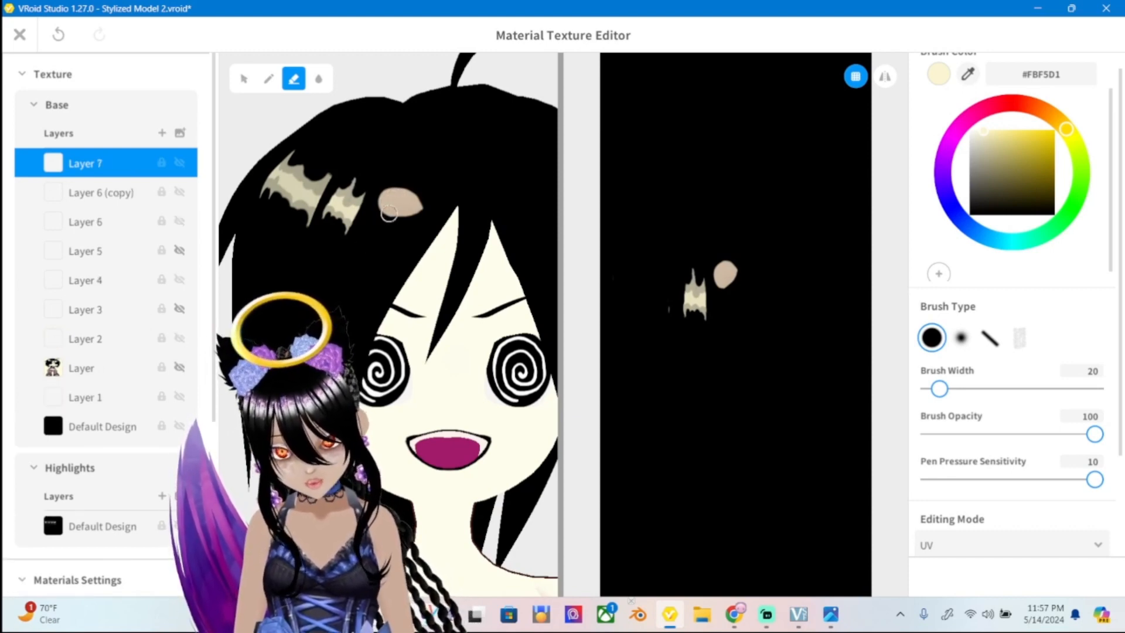
Brush cream over the oval highlight on Layer 7 and erase its upper and lower edges.
click(269, 78)
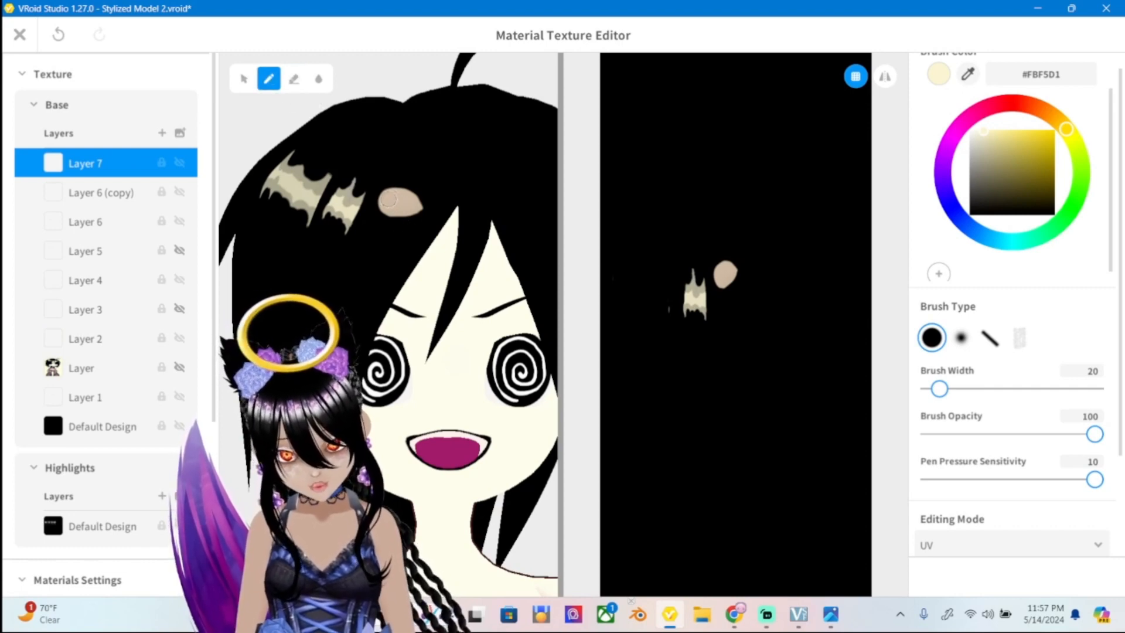
mouse_move(388, 199)
mouse_down()
mouse_move(376, 212)
mouse_move(404, 205)
mouse_move(393, 193)
mouse_up()
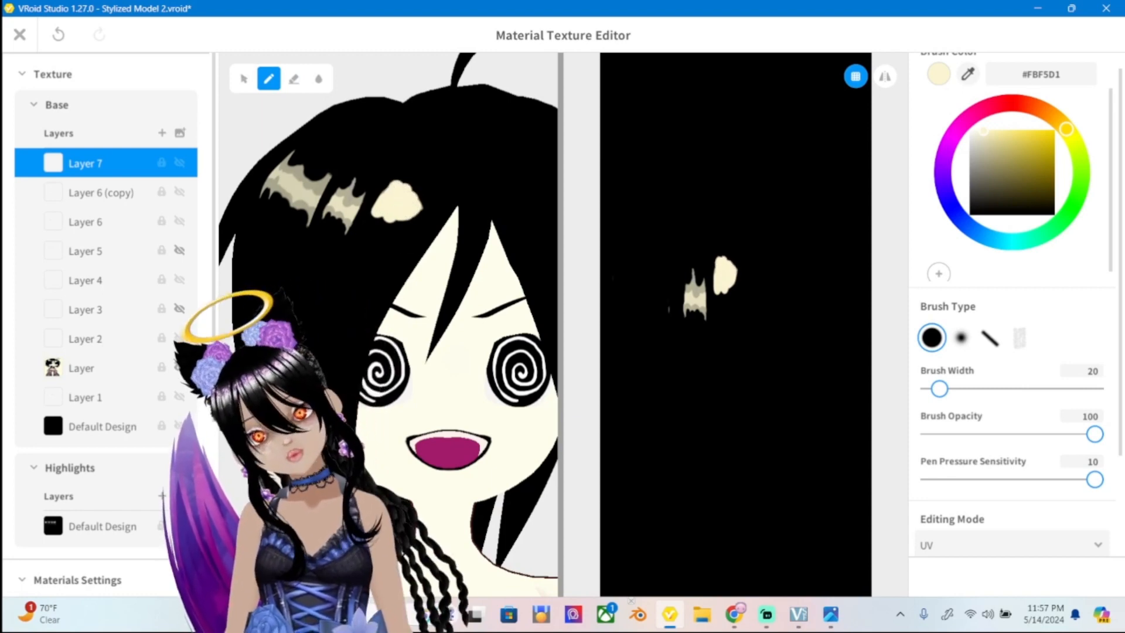
click(294, 78)
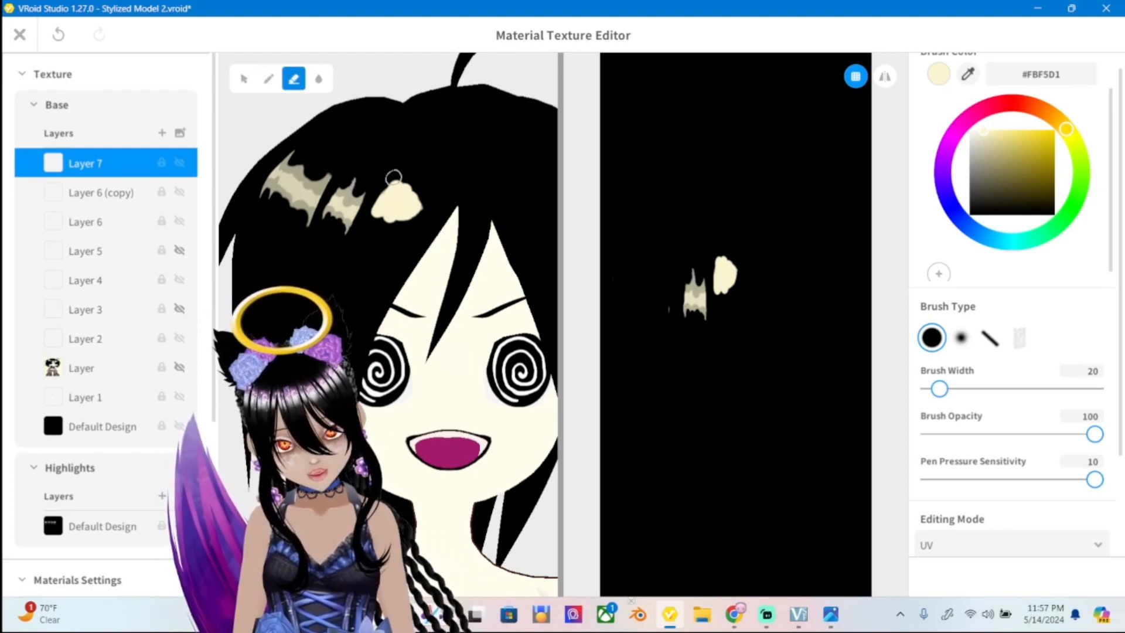
drag(393, 177, 419, 190)
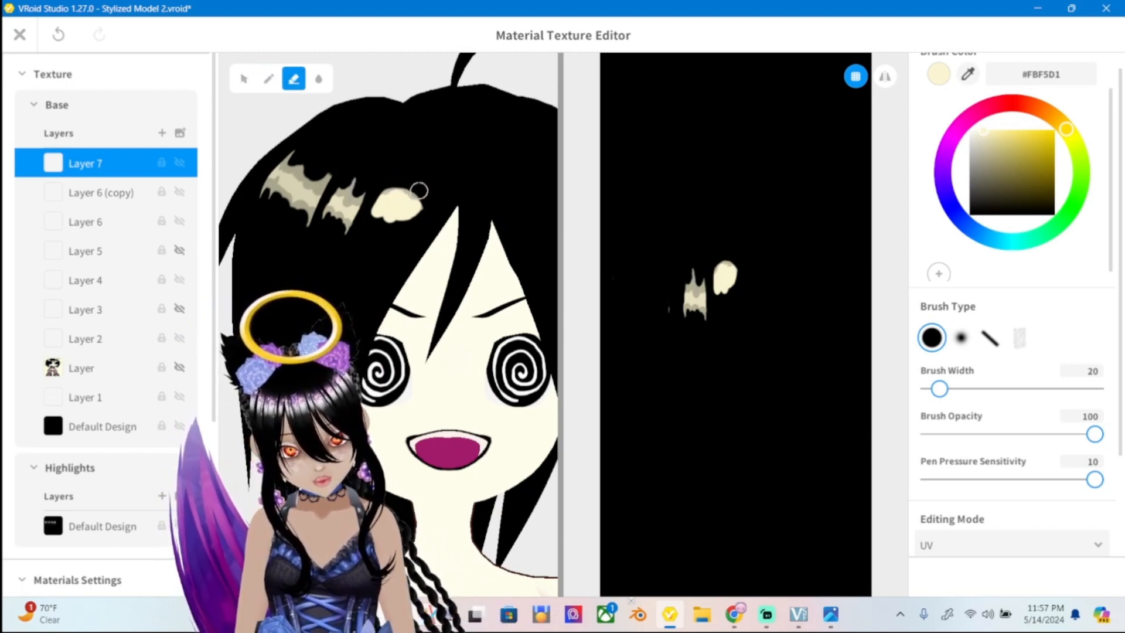
drag(380, 224, 404, 223)
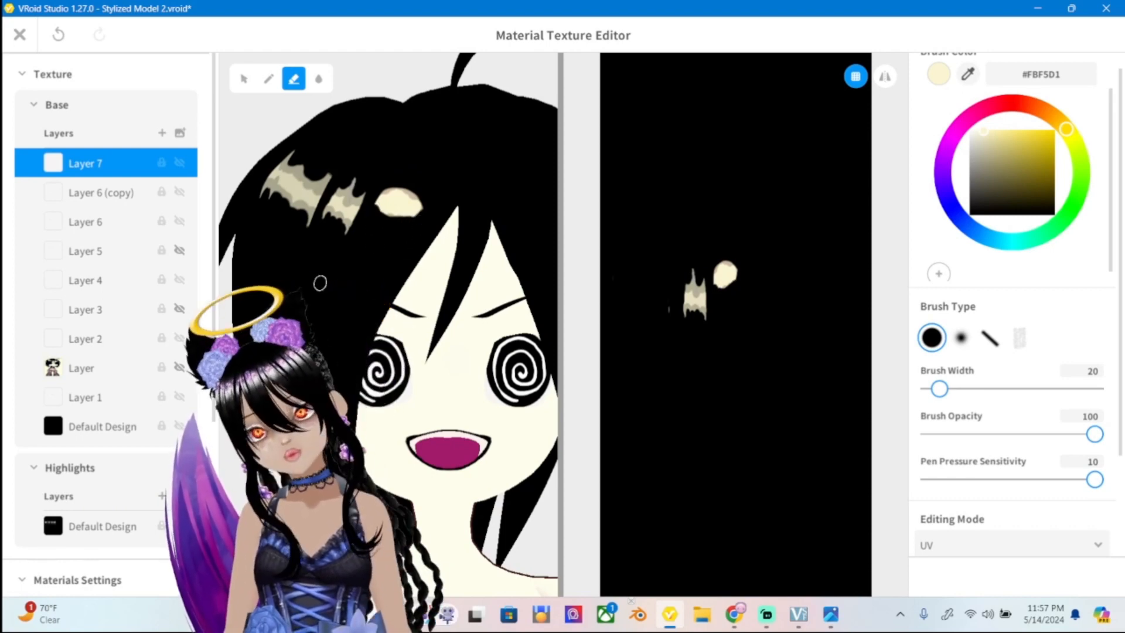
Try trimming the edges of the oval highlight on Layer 1, and undo those cuts and the cream painting on Layer 7.
click(85, 397)
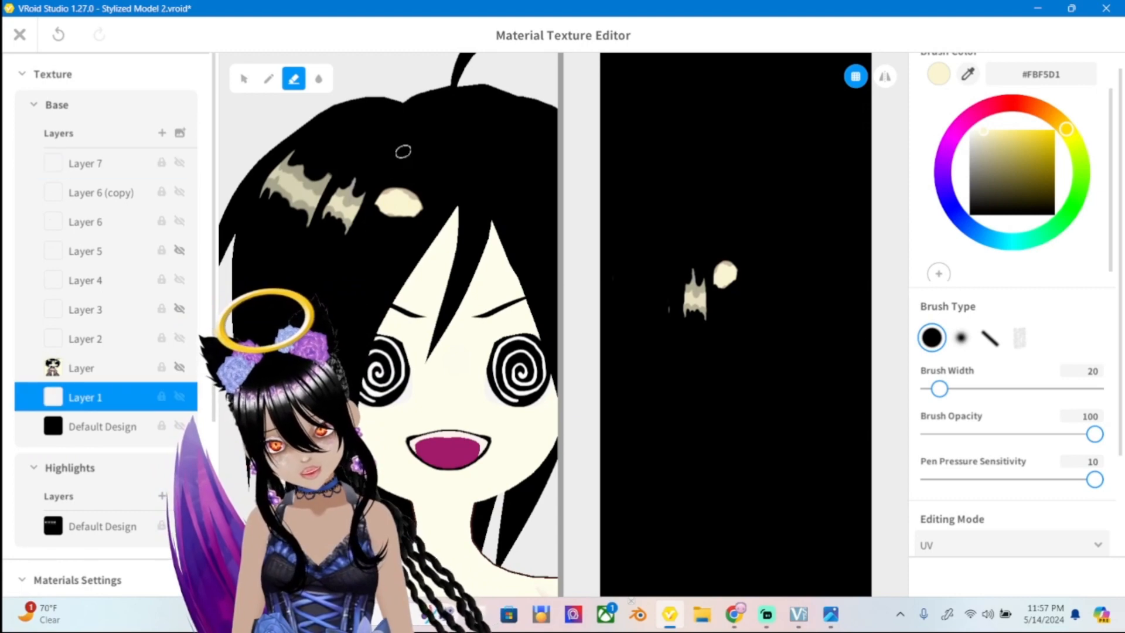
mouse_move(403, 151)
mouse_down()
mouse_move(393, 181)
mouse_move(417, 204)
mouse_up()
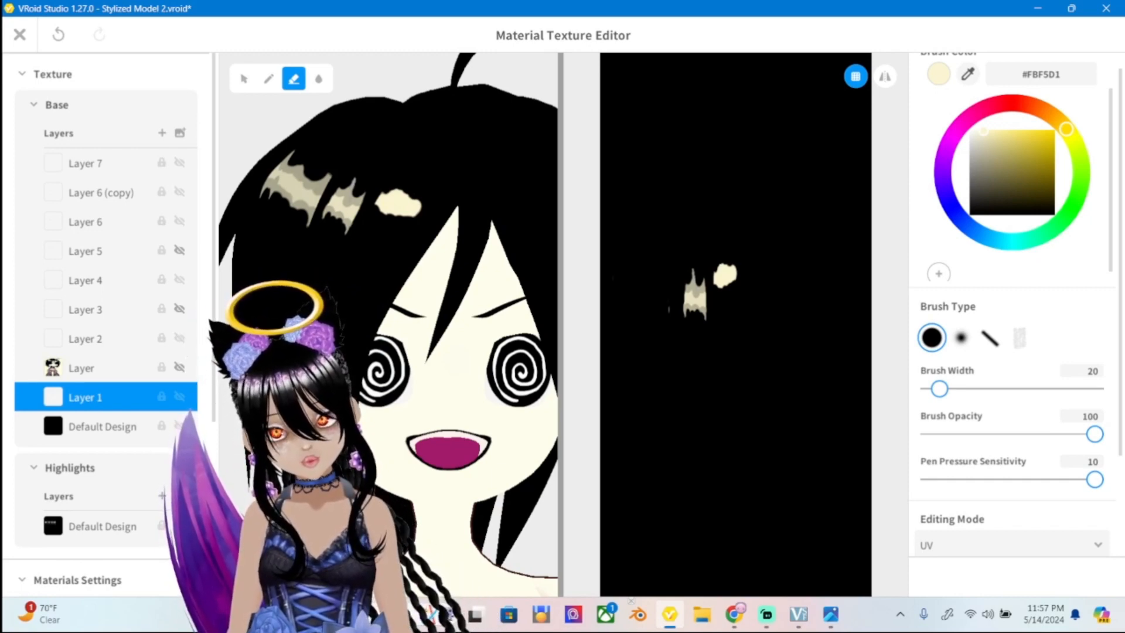
click(58, 34)
click(58, 34)
click(58, 35)
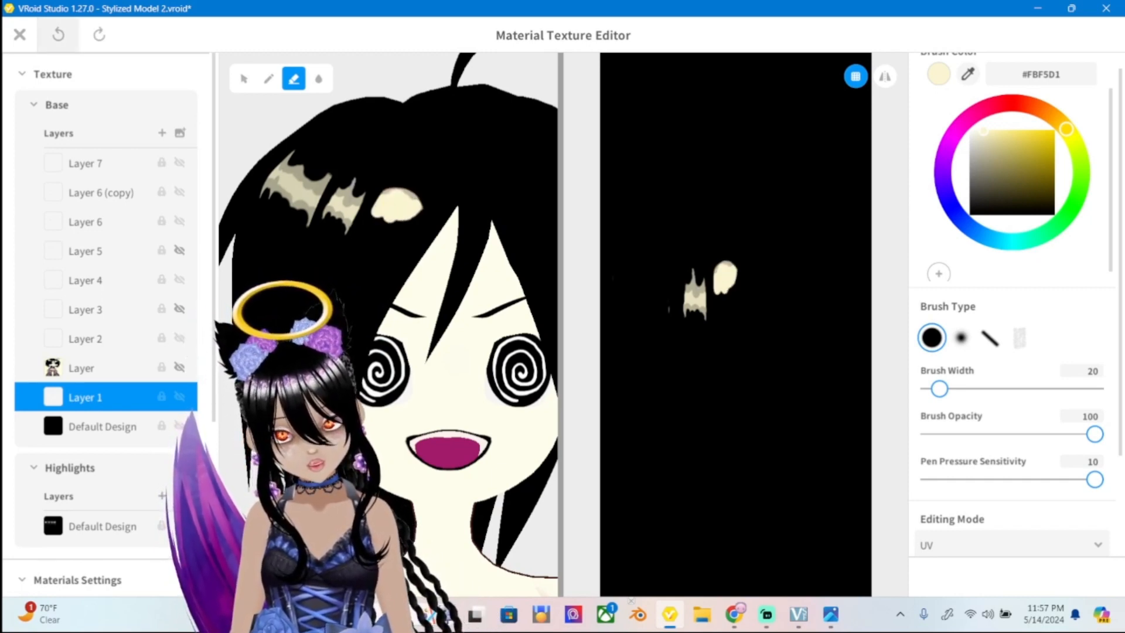
click(58, 35)
click(58, 34)
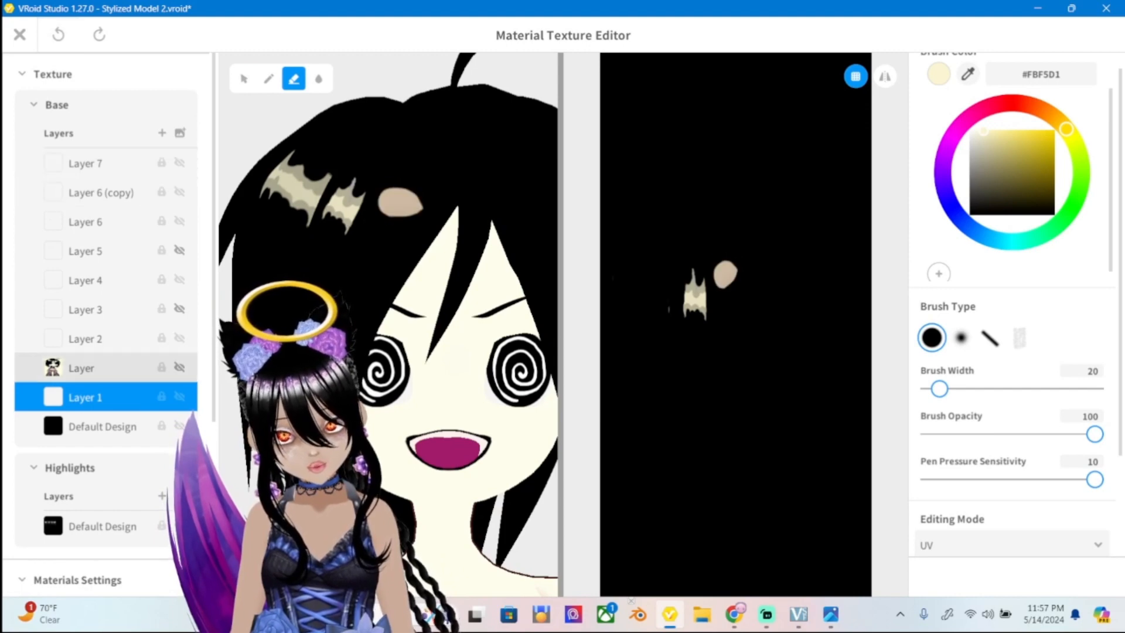
Set the brush width to 52 and paint a cream oval over the highlight on Layer 7.
click(87, 163)
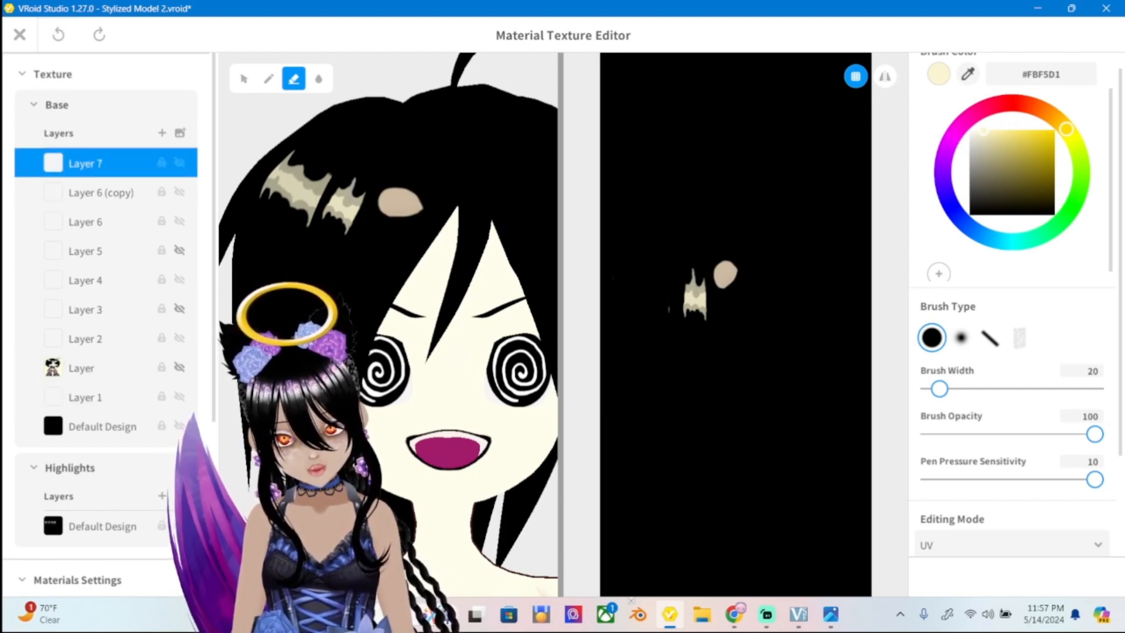
click(268, 79)
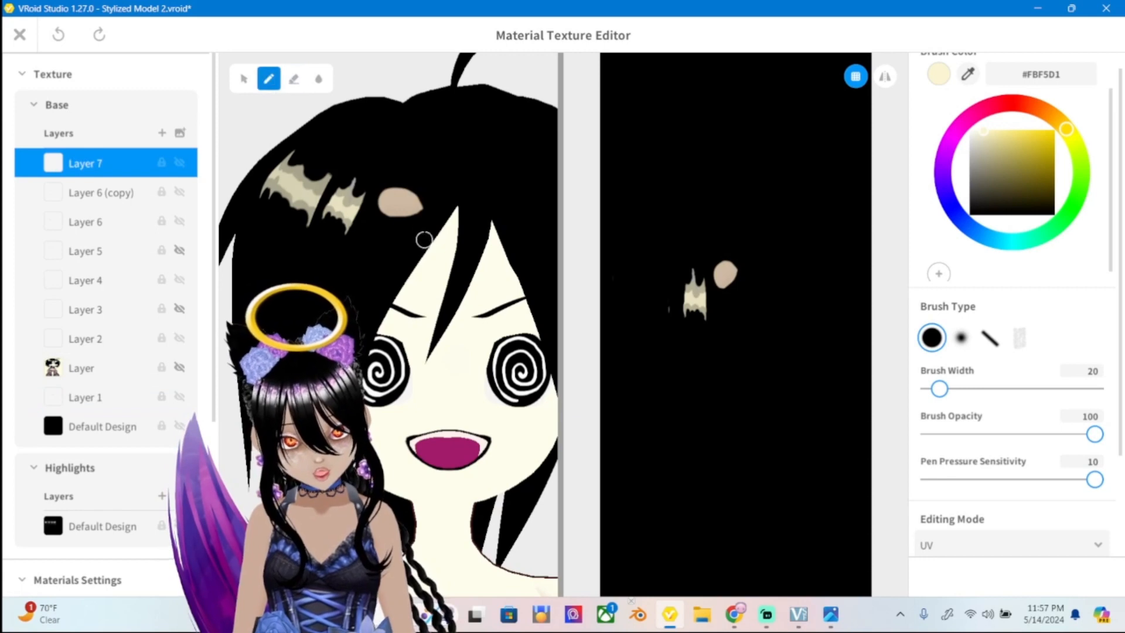
drag(939, 388, 957, 367)
drag(388, 198, 408, 200)
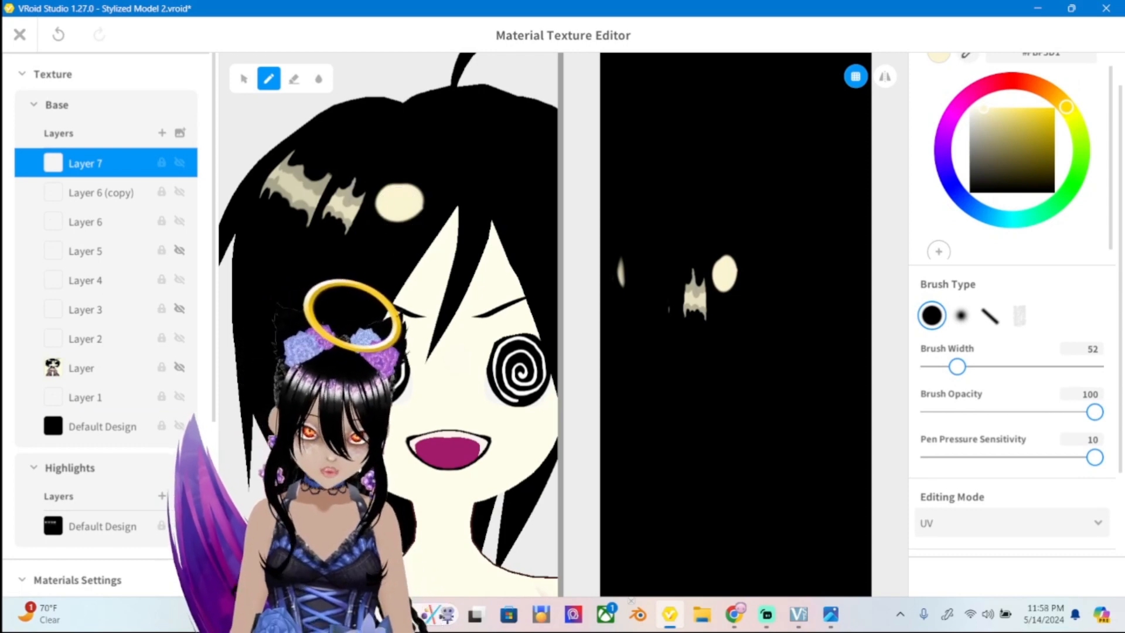
Try several eraser cuts around the edges of the Layer 7 cream oval, then undo the cuts and the oval itself.
click(293, 79)
drag(382, 173, 408, 178)
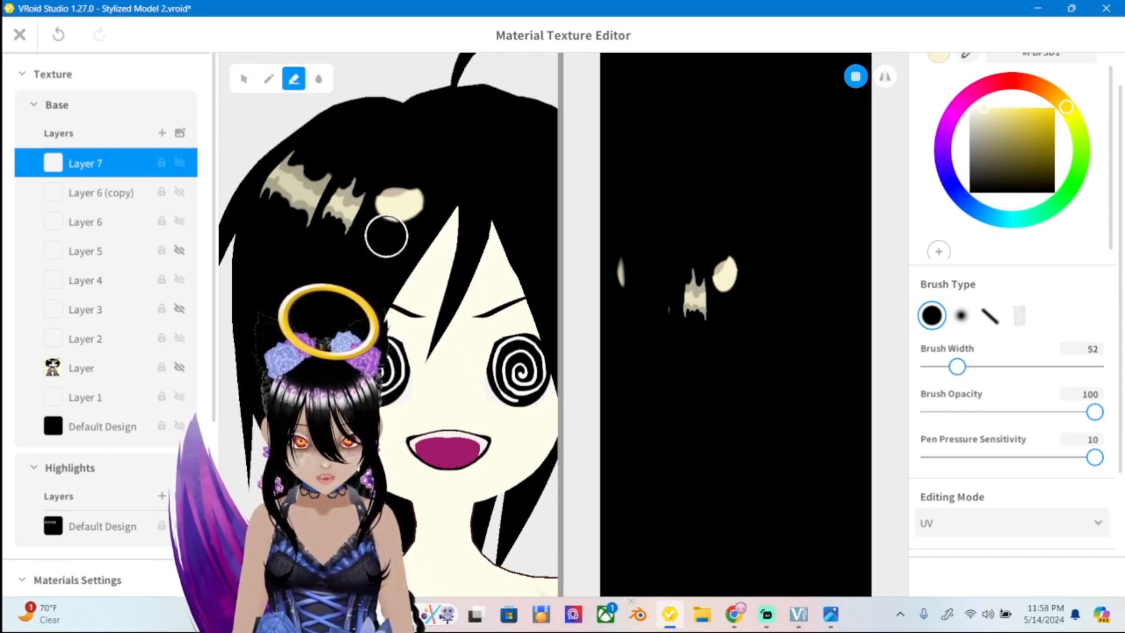
drag(385, 234, 425, 229)
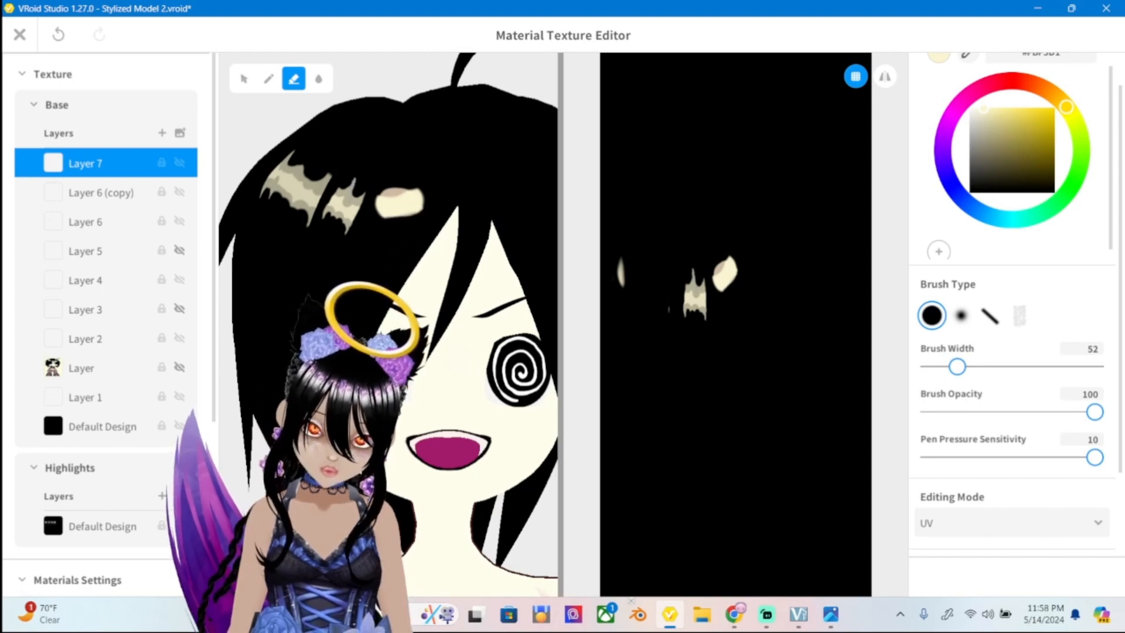
click(59, 35)
click(58, 34)
drag(388, 170, 409, 182)
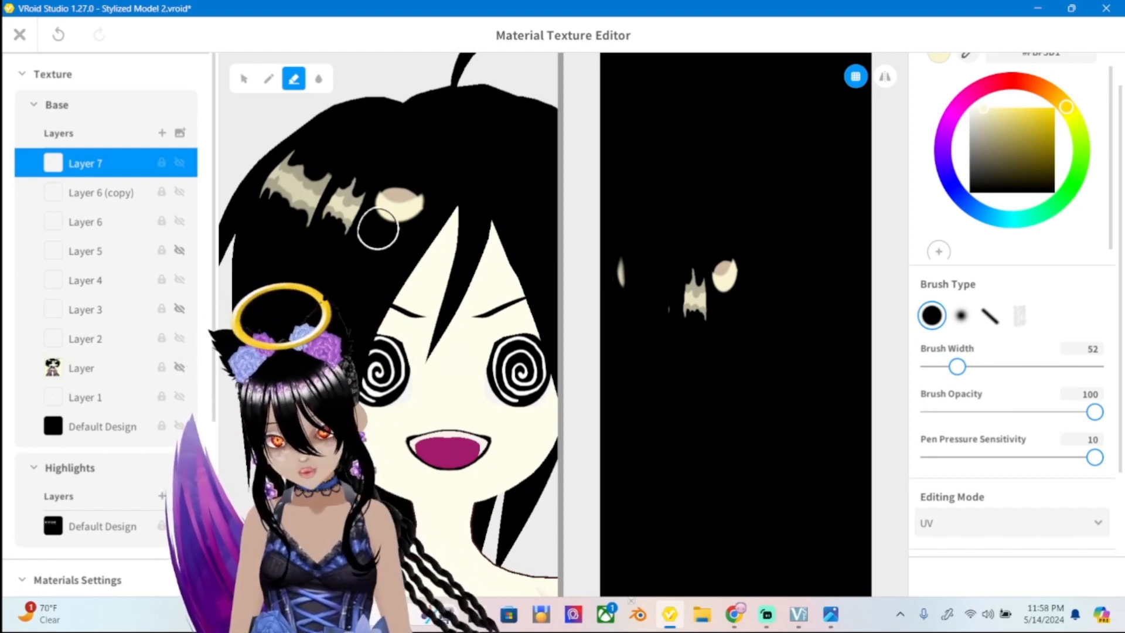
key(ctrl+z)
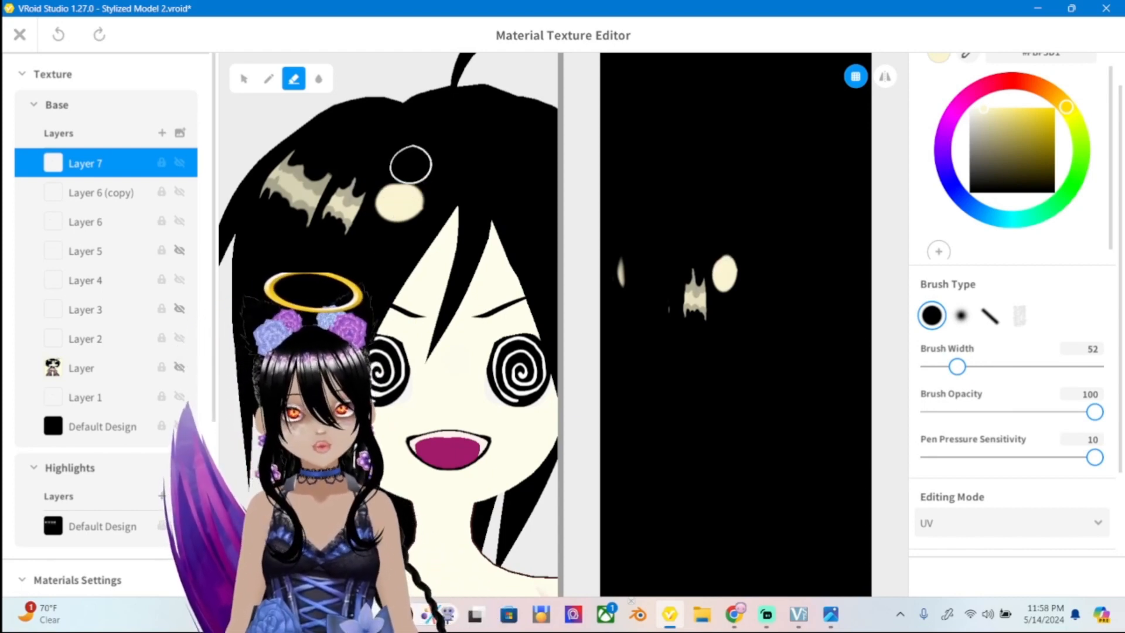
mouse_move(405, 166)
mouse_down()
mouse_move(394, 170)
mouse_move(421, 184)
mouse_move(419, 221)
mouse_up()
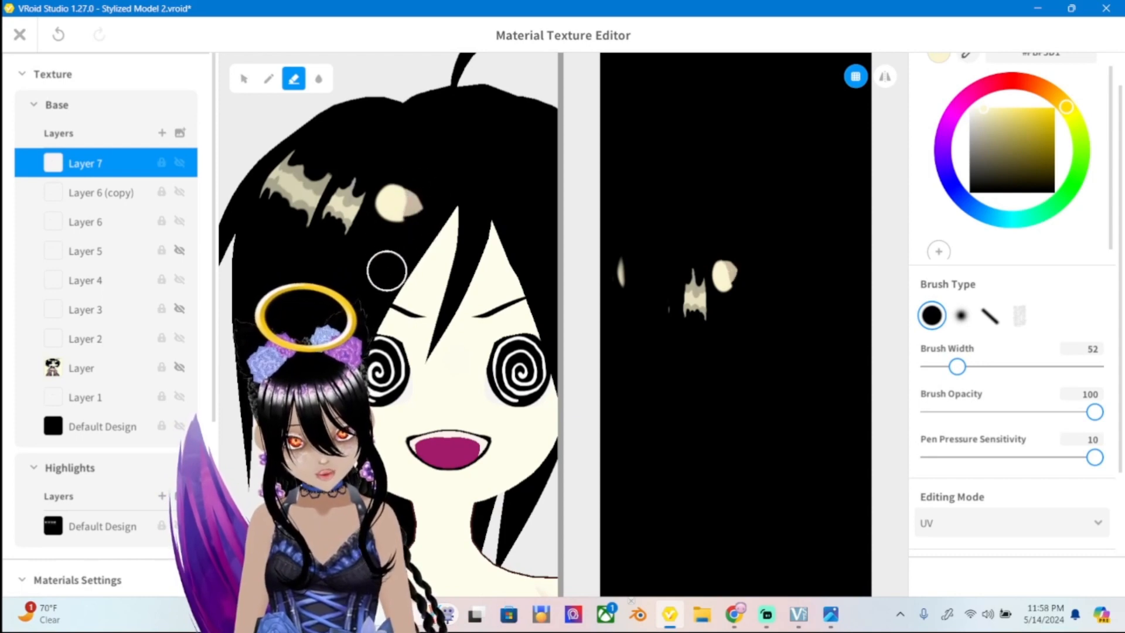
key(ctrl+z)
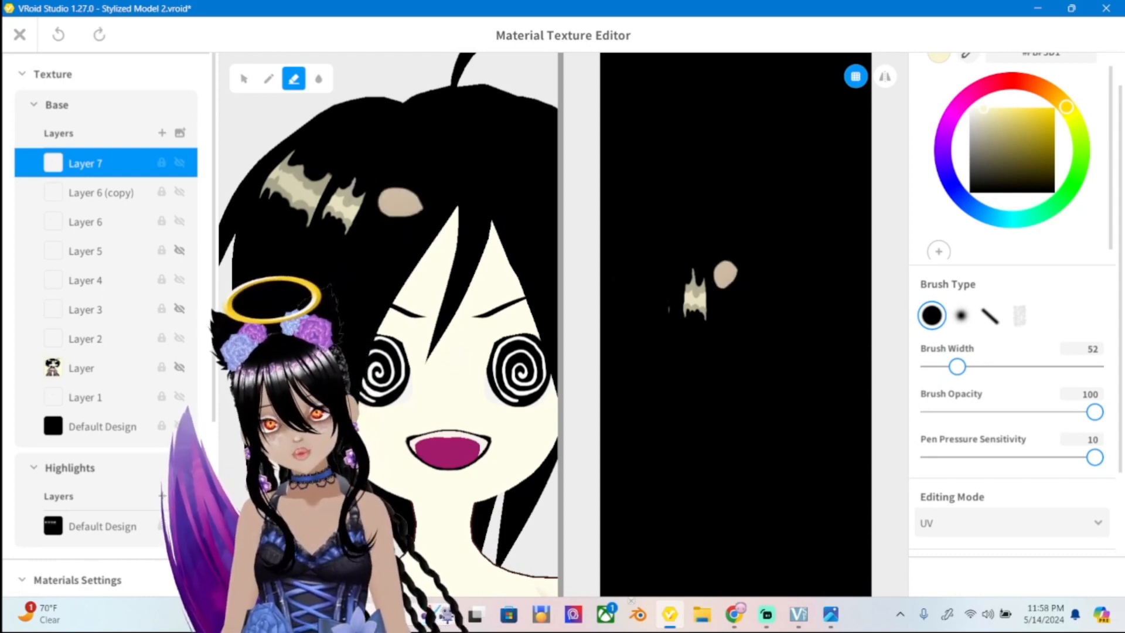
Paint a cream oval on Layer 7 with brush width 37 and trim its lower edge with the eraser at width 10.
click(268, 78)
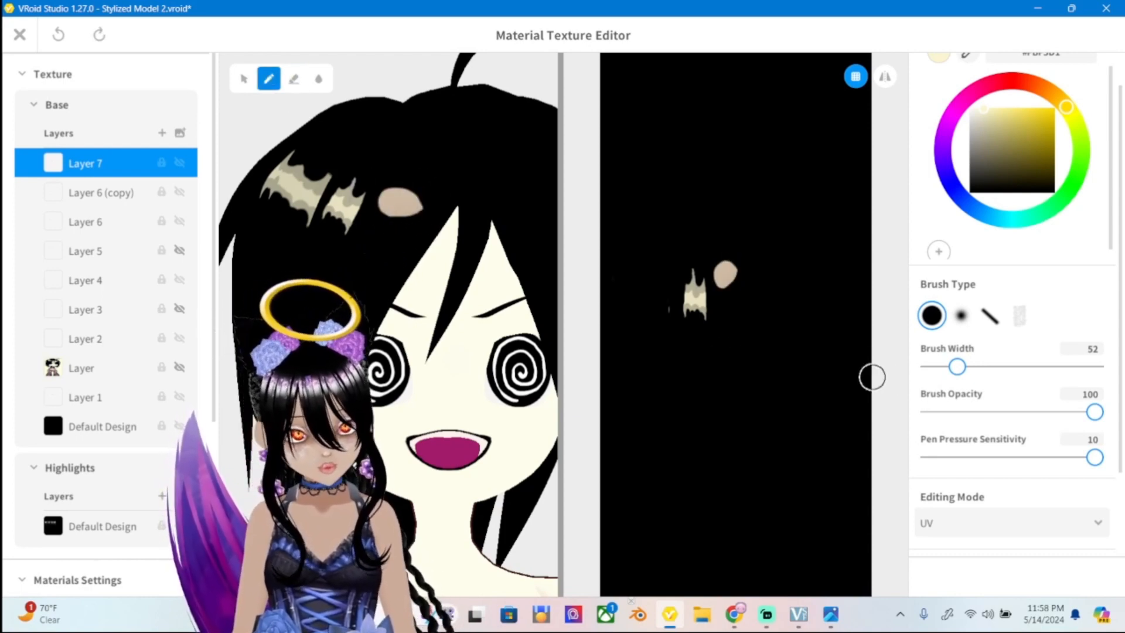
drag(957, 366, 948, 366)
mouse_move(370, 179)
mouse_down()
mouse_move(387, 206)
mouse_move(401, 206)
mouse_move(389, 209)
mouse_move(408, 209)
mouse_up()
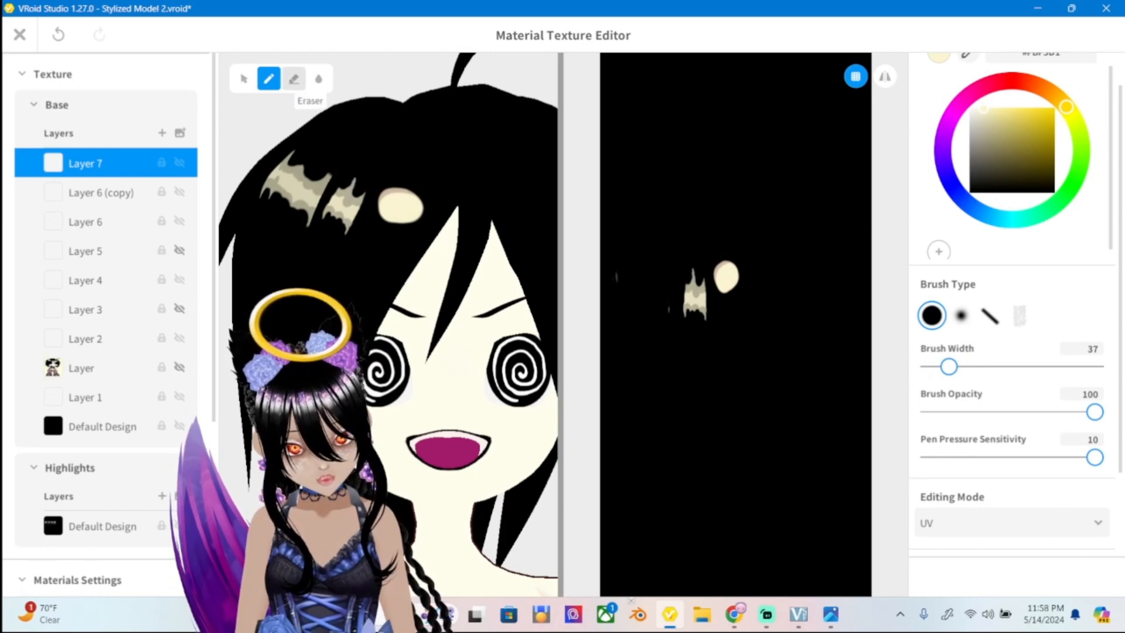
click(294, 79)
drag(948, 367, 932, 366)
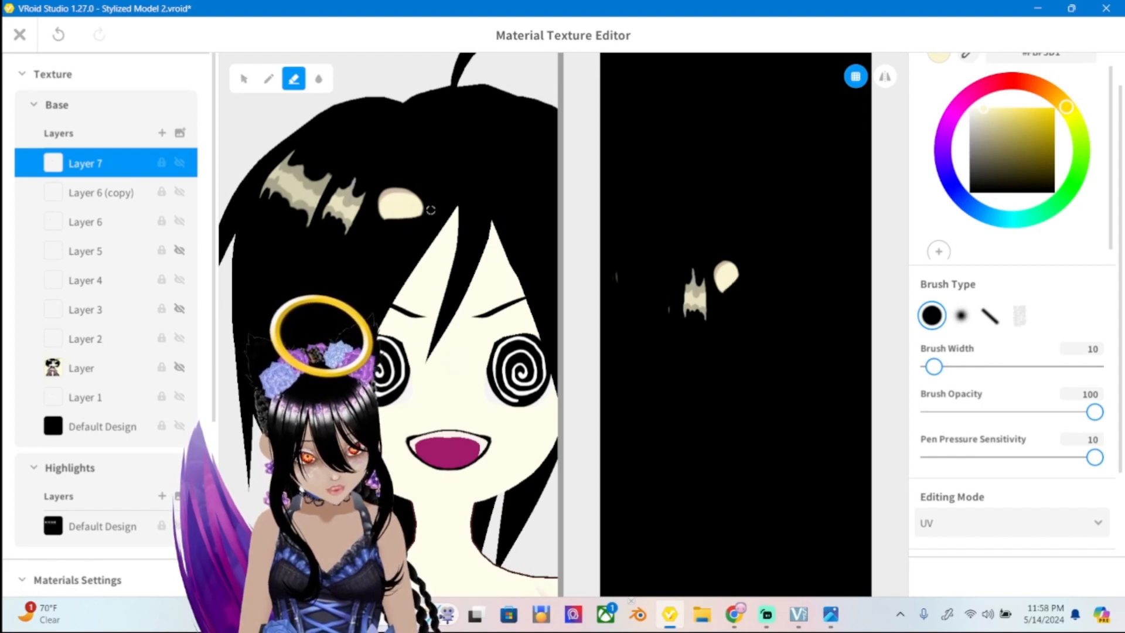
drag(430, 210, 407, 218)
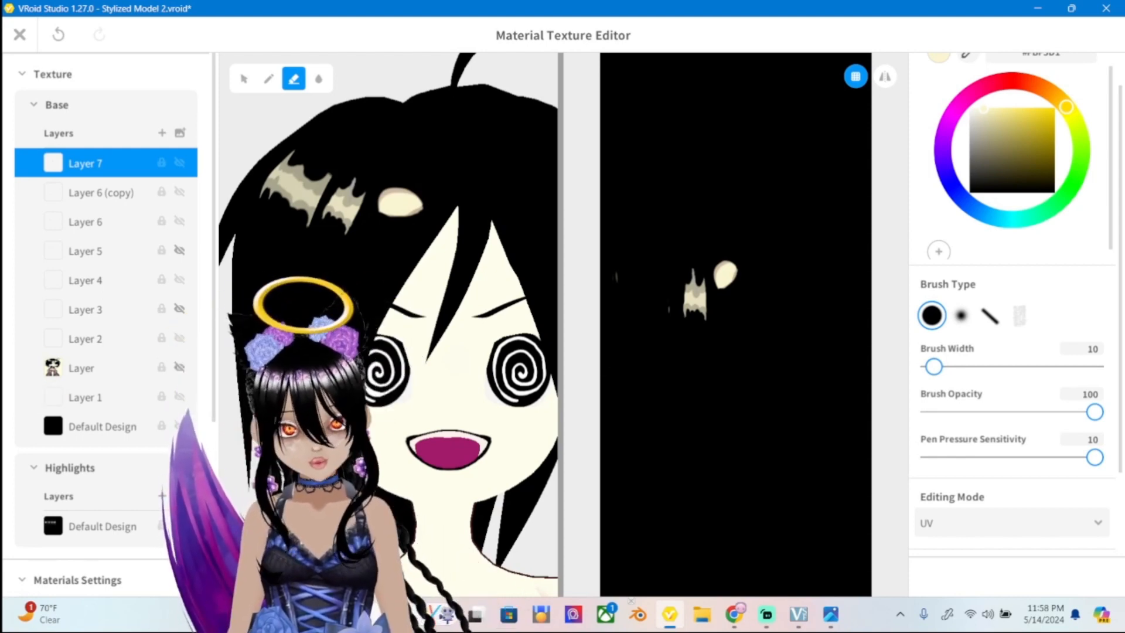
Set Layer 7's opacity to 76 and trim the edges of the oval base on Layer 1 with the eraser, undoing the stray cuts.
scroll(1011, 304, down, 2)
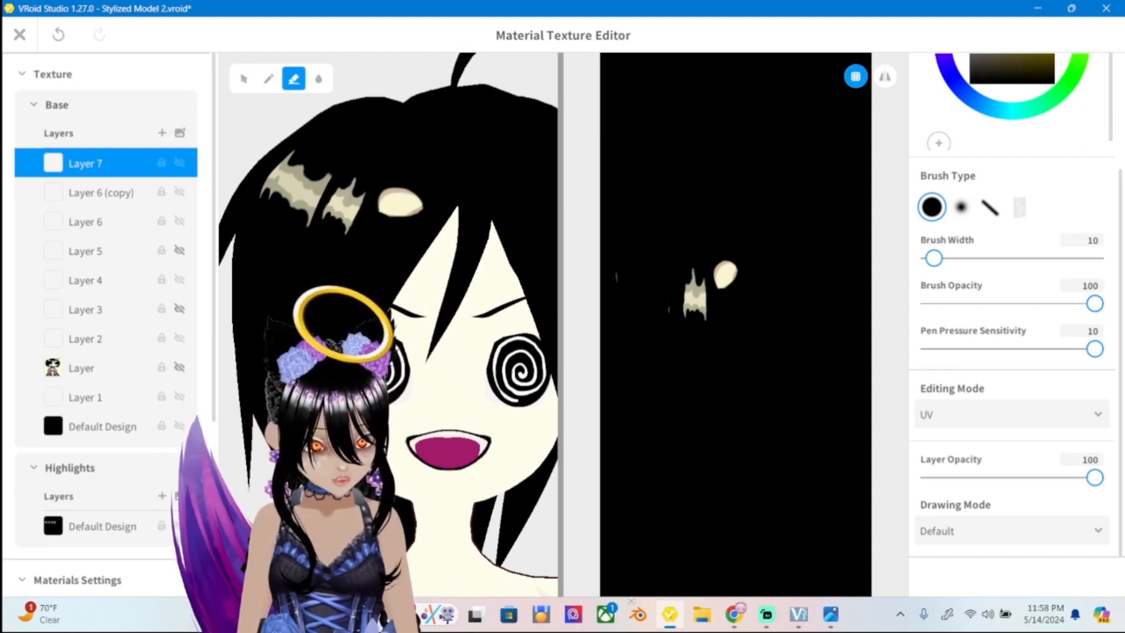
drag(1094, 478, 1055, 477)
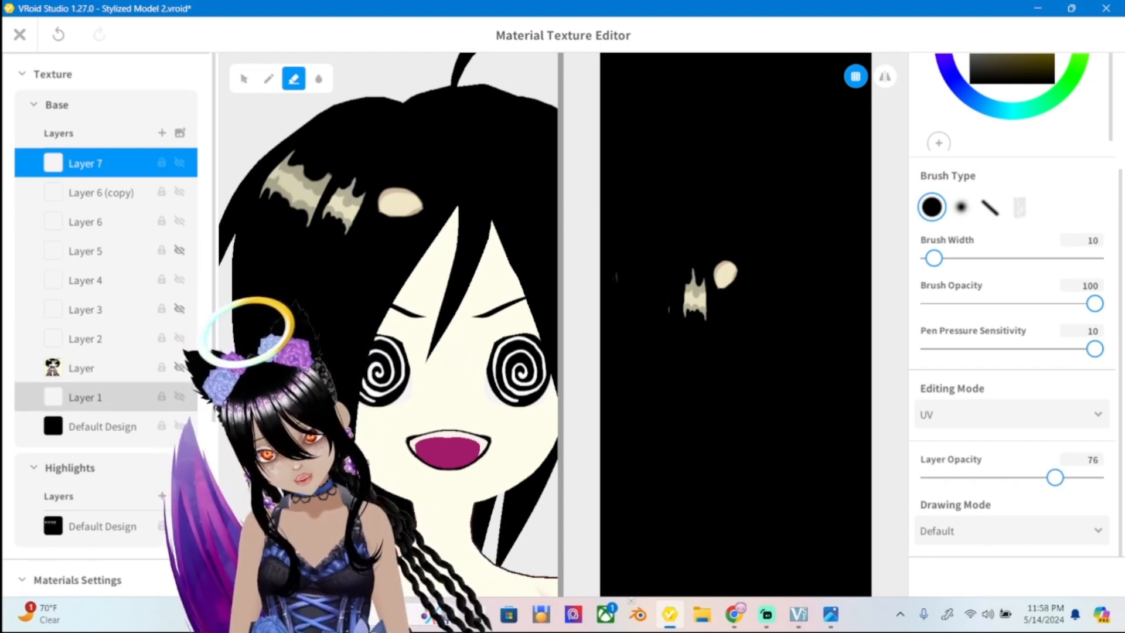
click(85, 397)
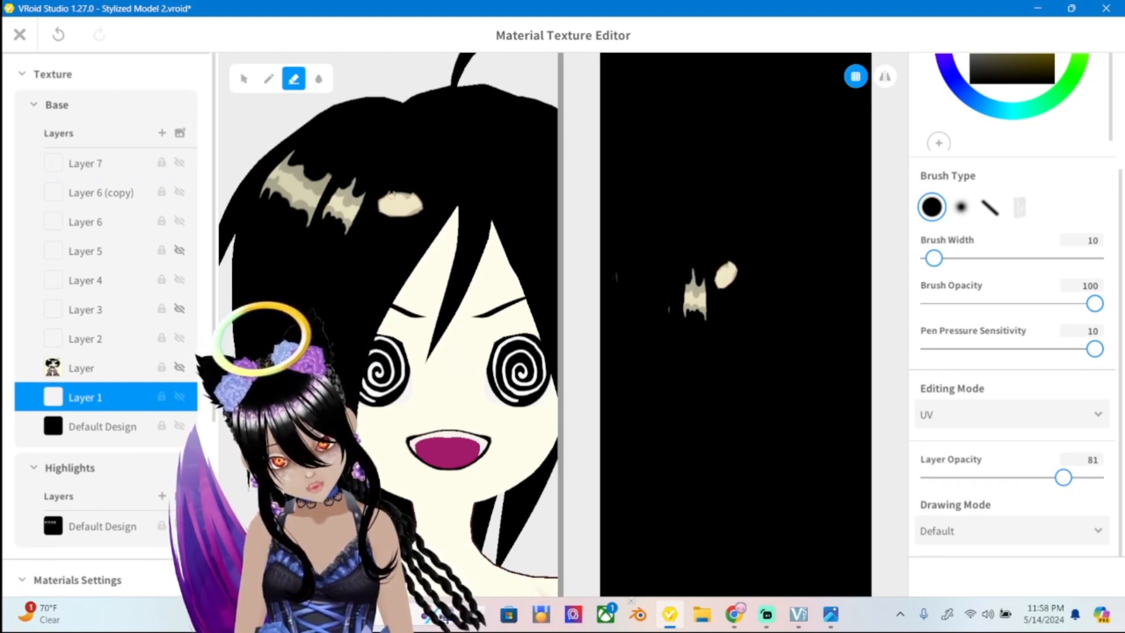
drag(391, 196, 420, 197)
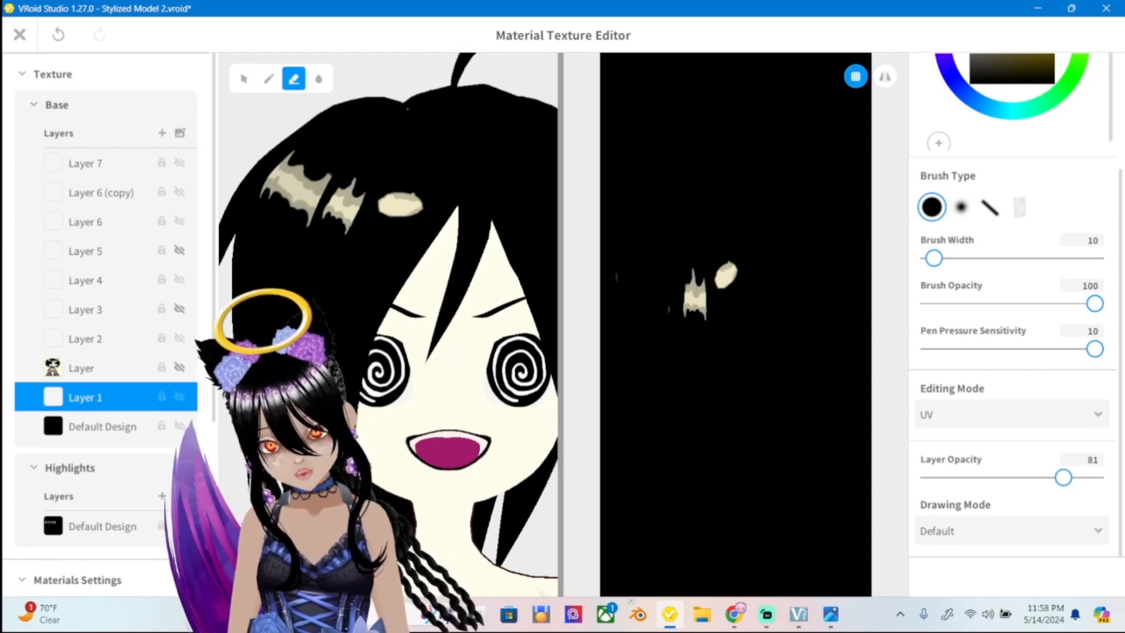
key(ctrl+z)
key(ctrl+z)
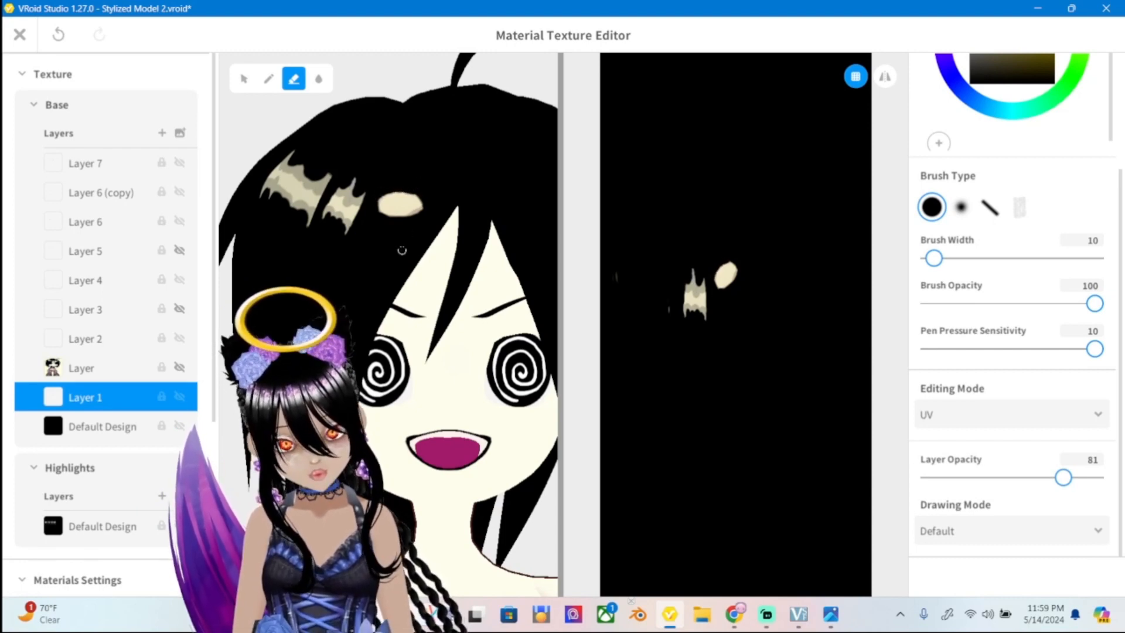
Open the reference image ref2.png and compare its hair highlights with those on the model.
scroll(420, 242, down, 5)
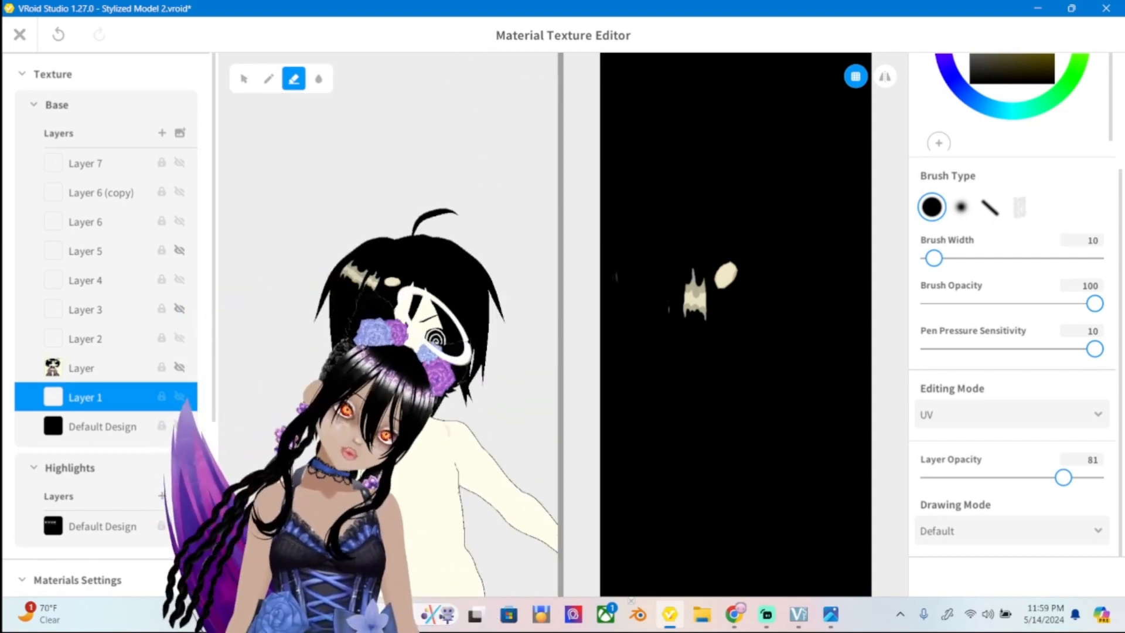
scroll(393, 200, up, 2)
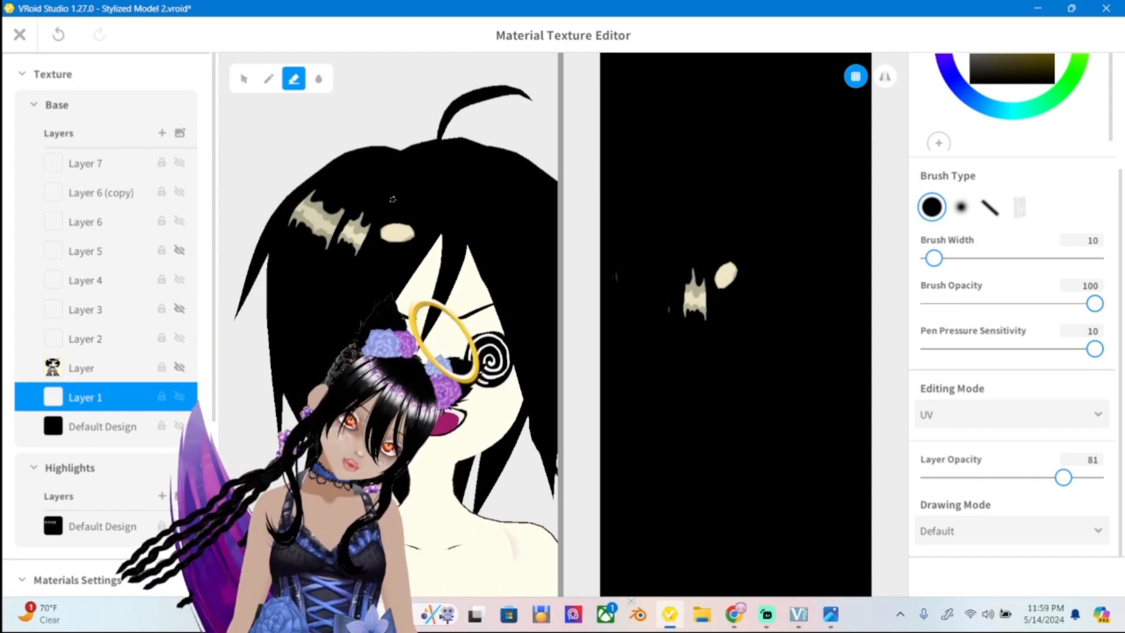
click(831, 613)
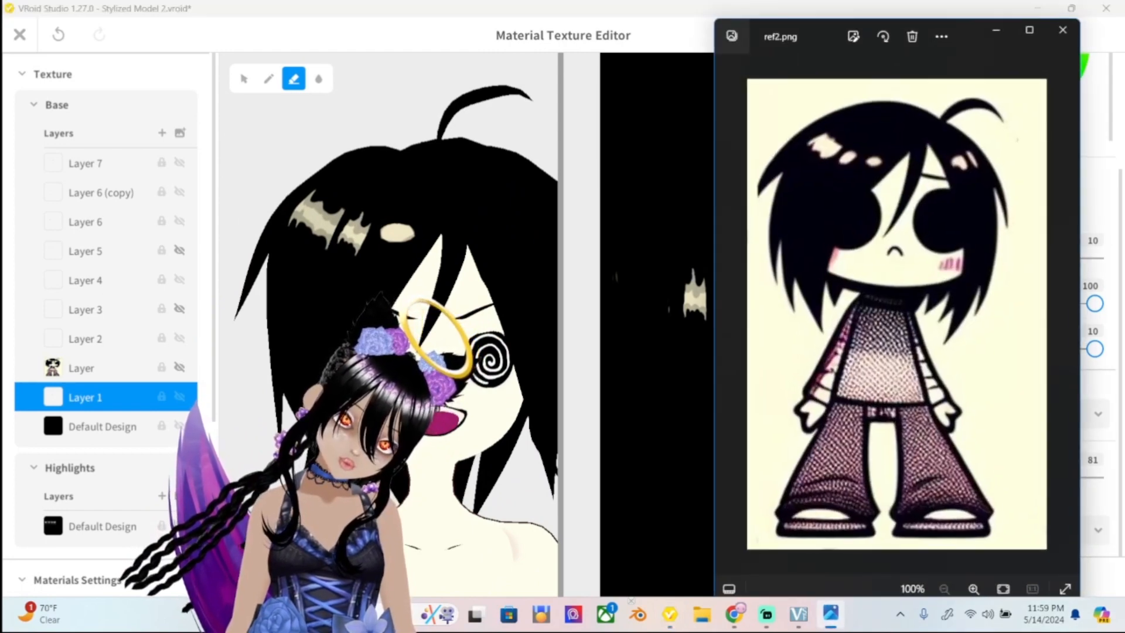
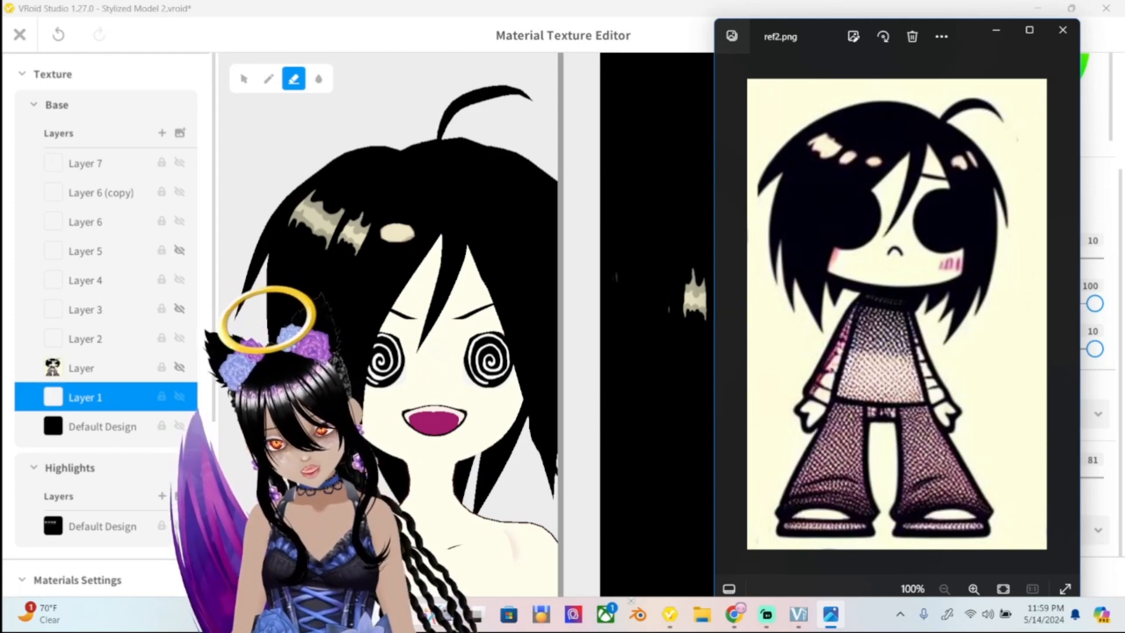
Hide Layer 1 and Layer 7, and paint a cream oval on a new Layer 8 with brush width 64.
click(179, 396)
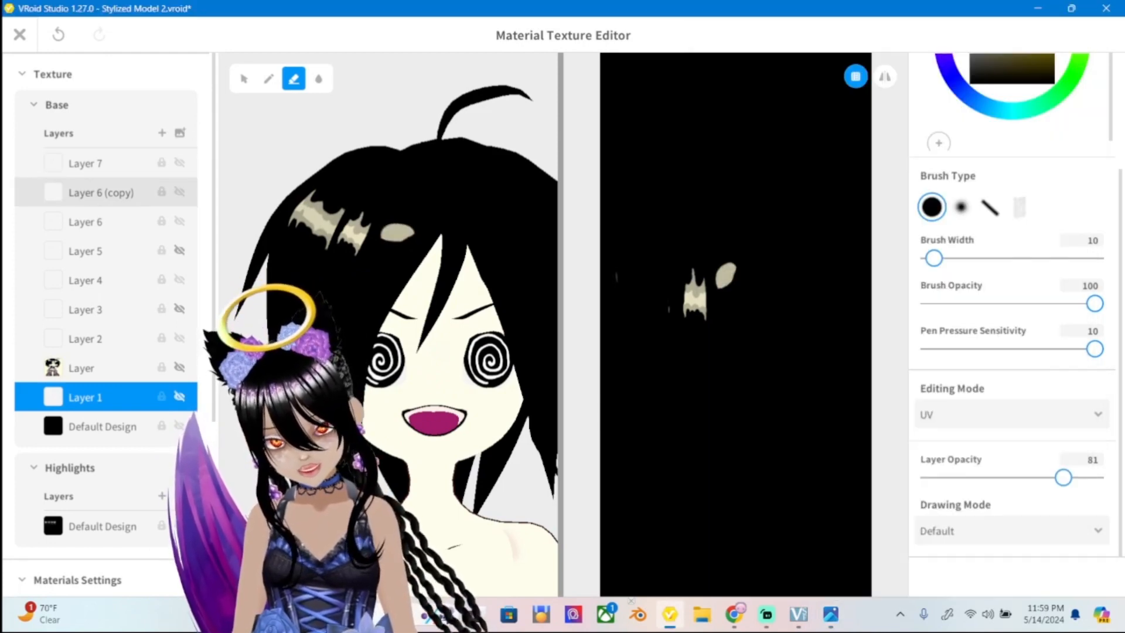
click(179, 162)
click(161, 133)
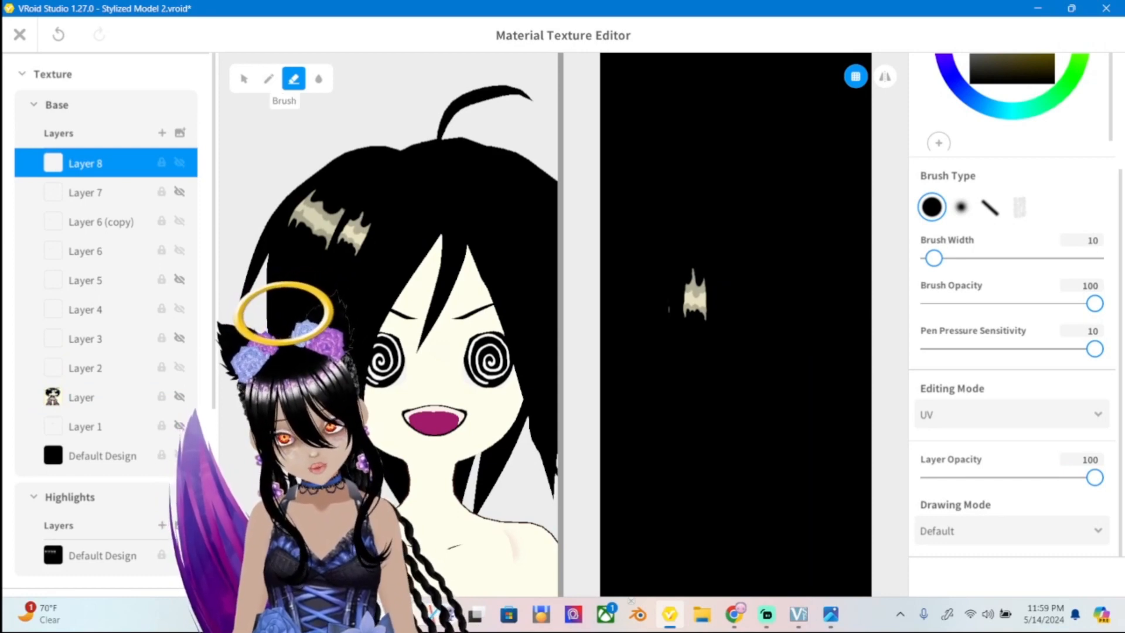
click(268, 78)
drag(934, 258, 964, 257)
click(394, 242)
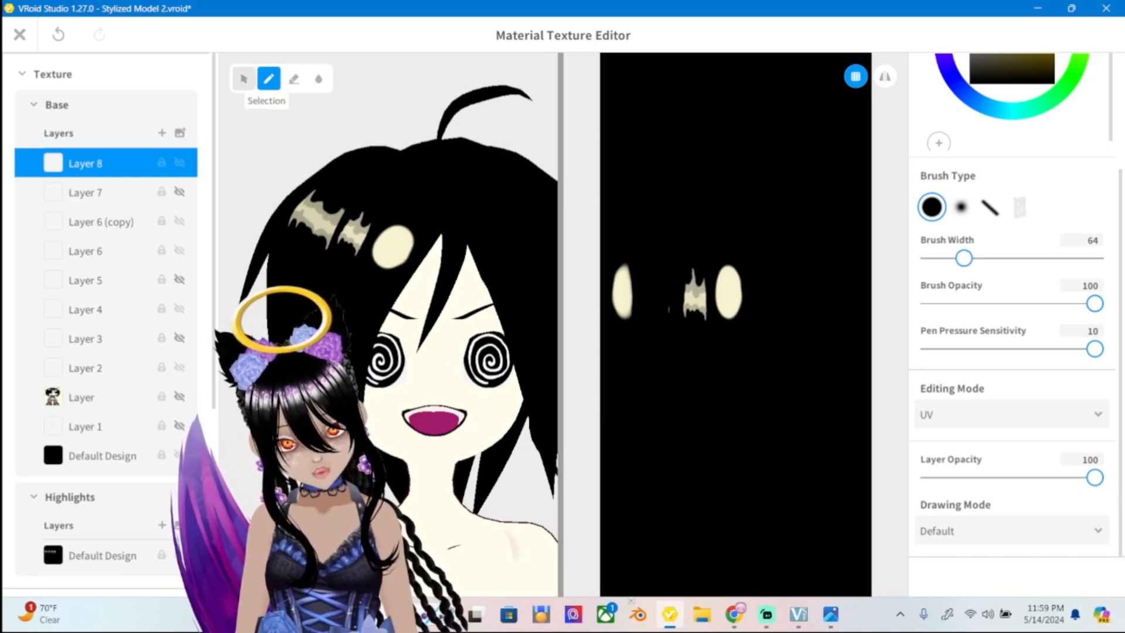
Carve curved notches into the upper and lower edges of the oval with the eraser at width 42, and set Layer 8's opacity to 74.
click(293, 78)
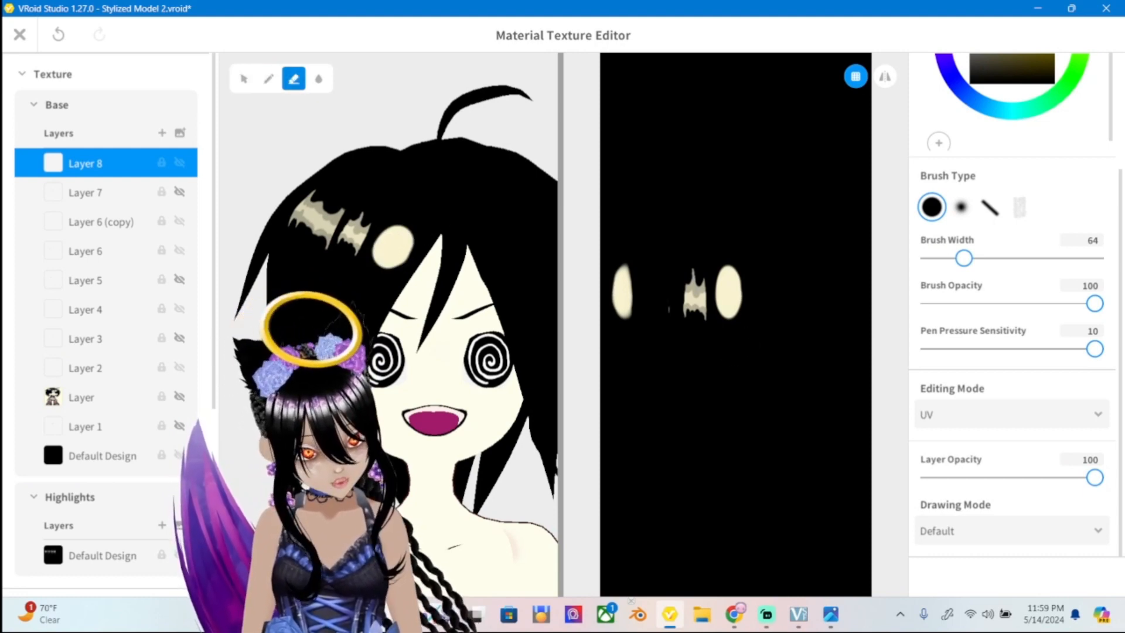
drag(964, 258, 952, 258)
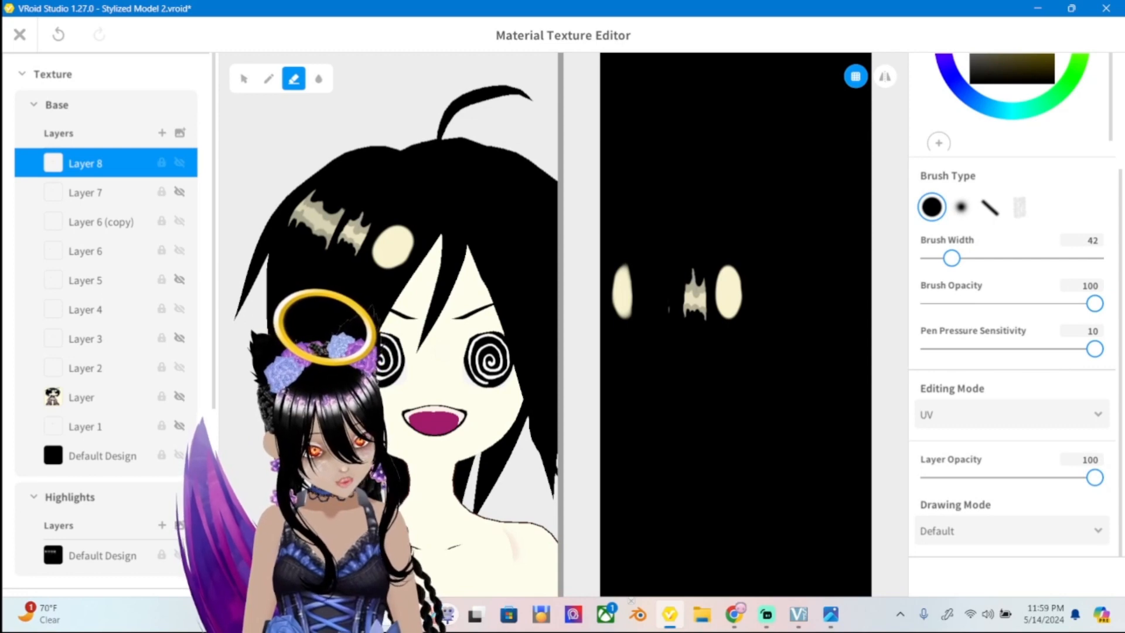
mouse_move(409, 221)
mouse_down()
mouse_move(370, 269)
mouse_move(383, 264)
mouse_up()
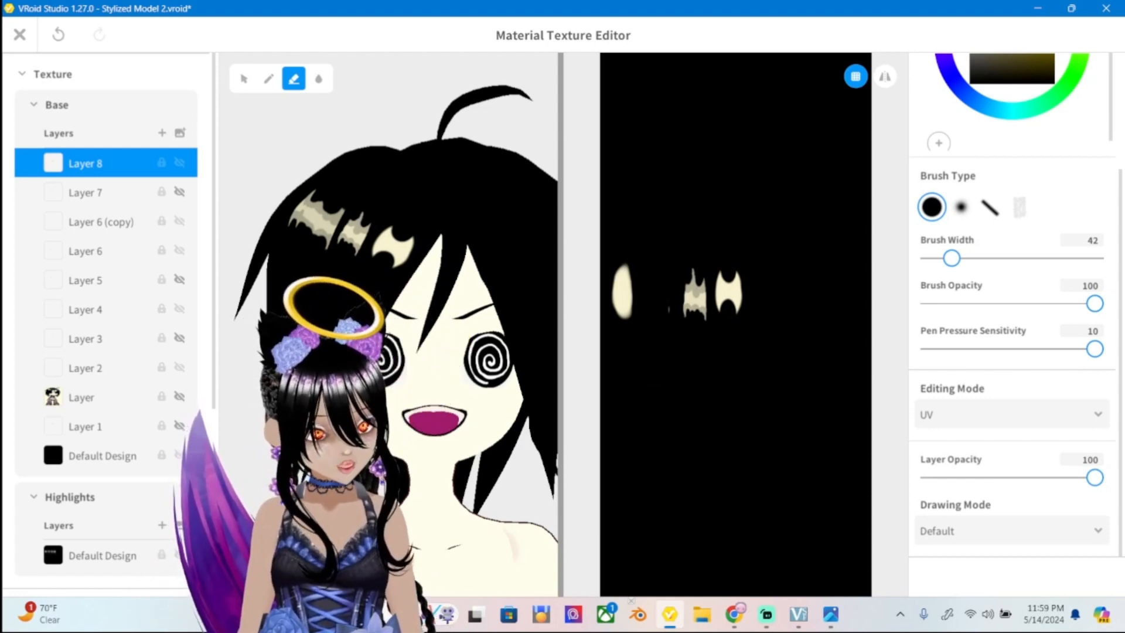
drag(1094, 477, 1052, 477)
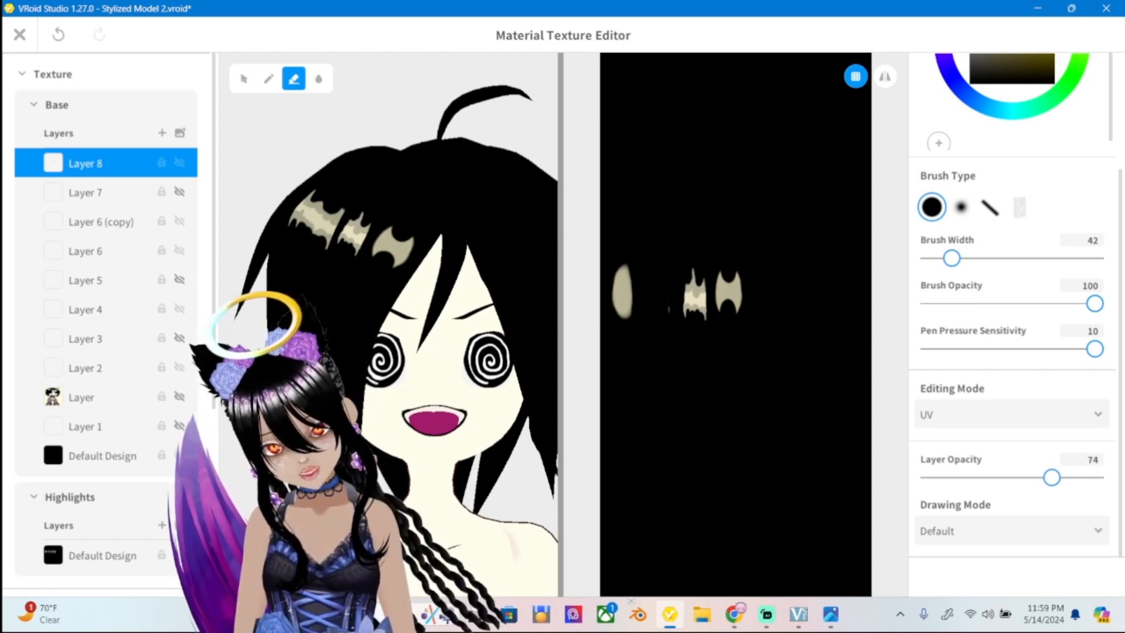
Duplicate Layer 8 and erase deeper curves from the copy's highlight for a two-tone look, checking it at several distances.
right_click(146, 163)
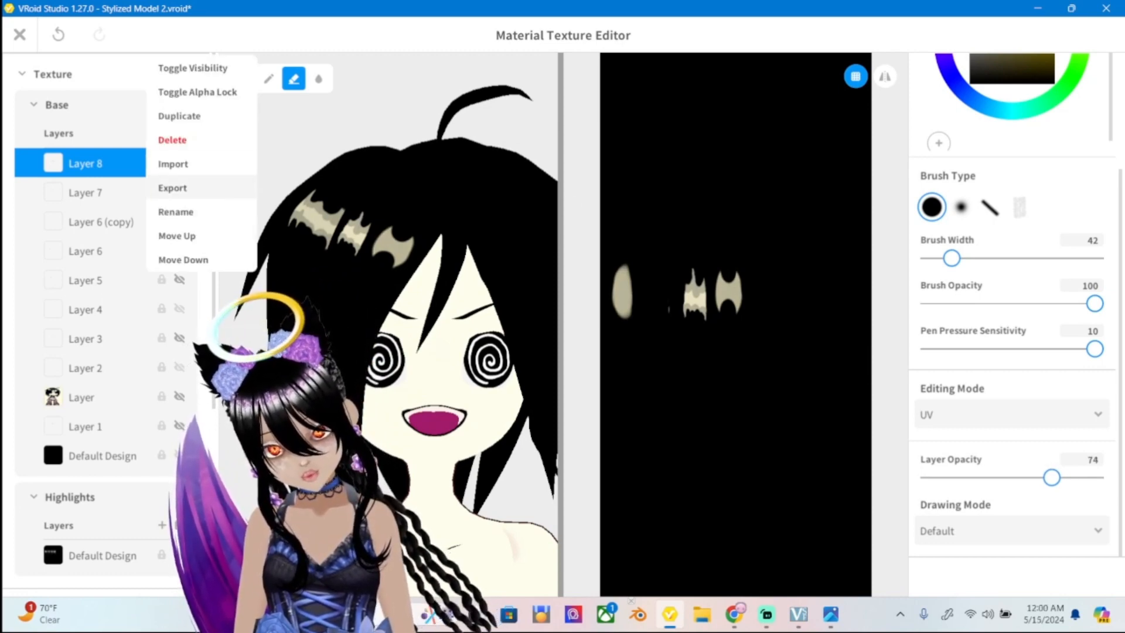
click(180, 115)
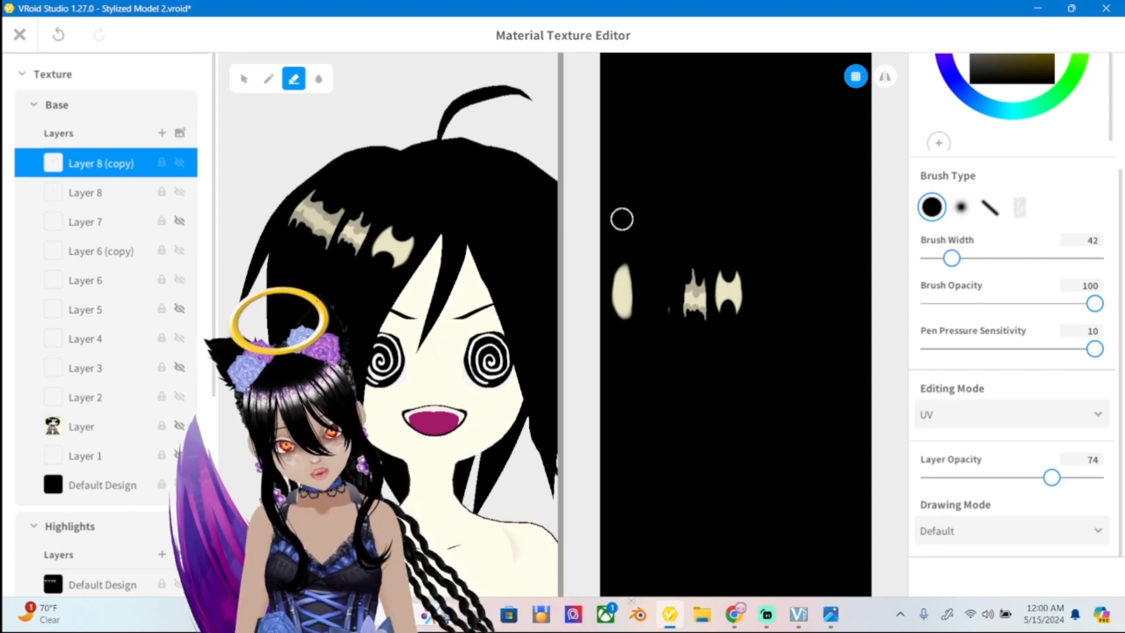
mouse_move(396, 222)
mouse_down()
mouse_move(401, 234)
mouse_move(379, 256)
mouse_up()
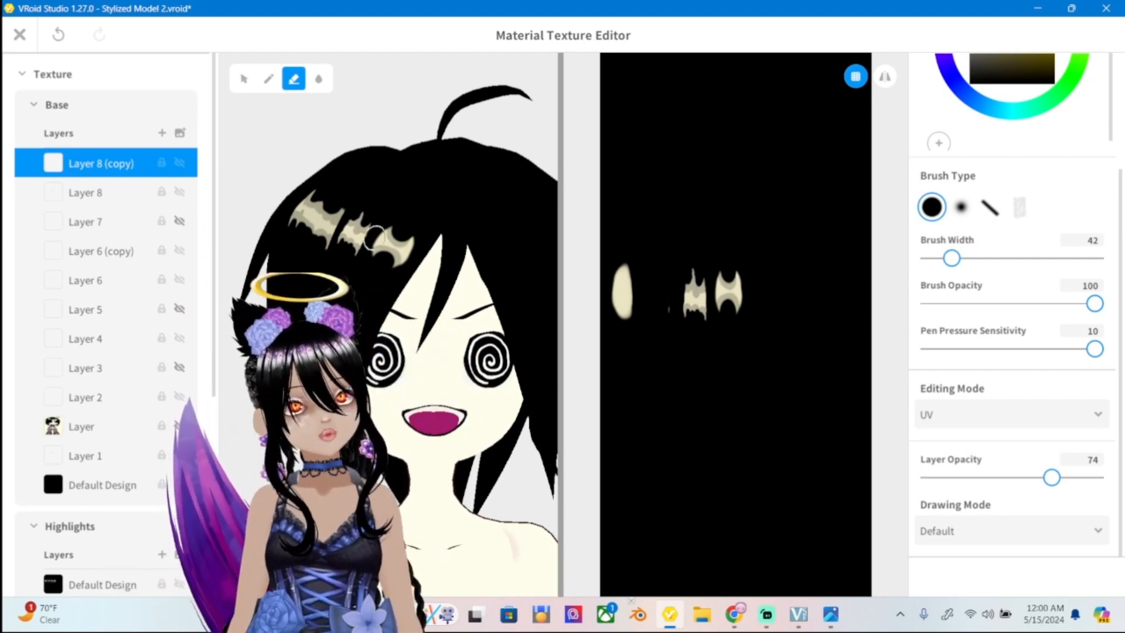
scroll(375, 237, down, 3)
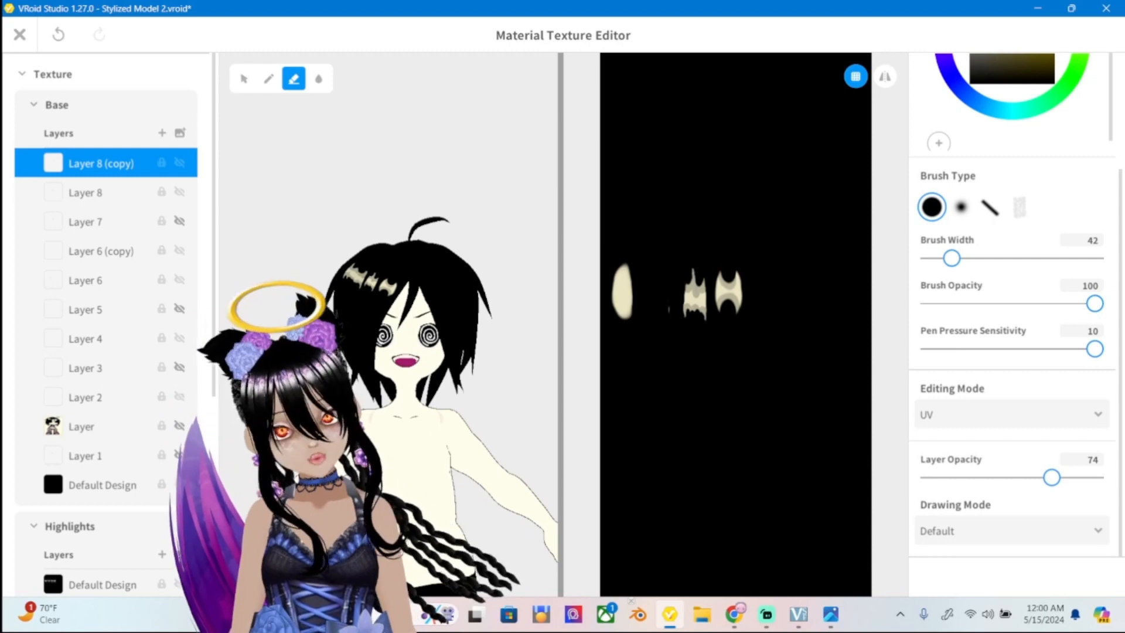
scroll(386, 317, up, 4)
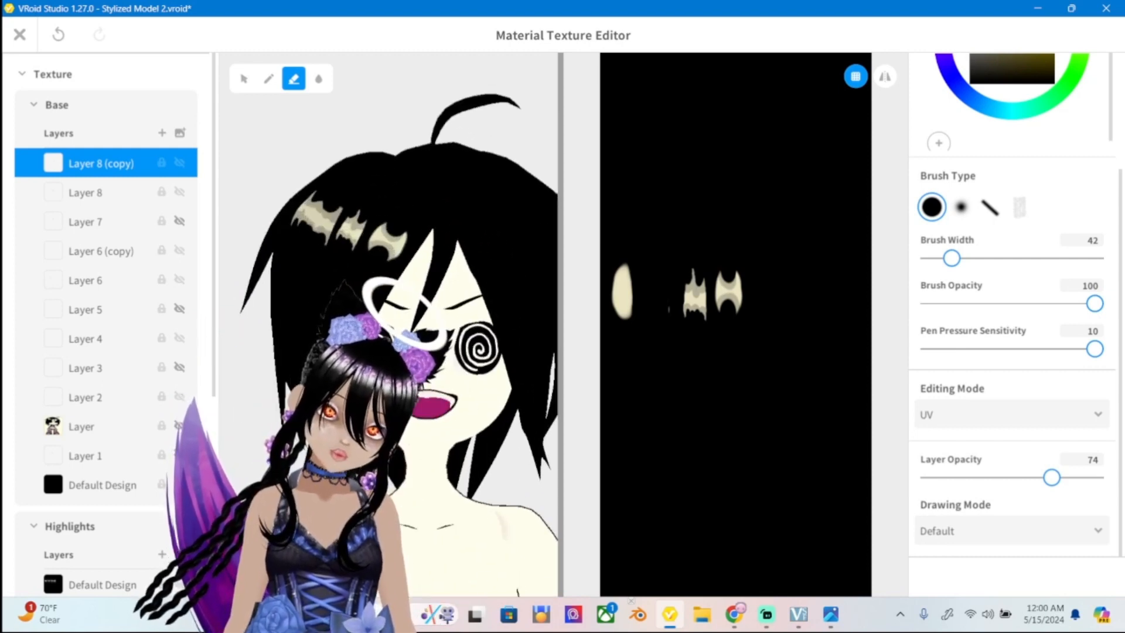
scroll(398, 317, down, 1)
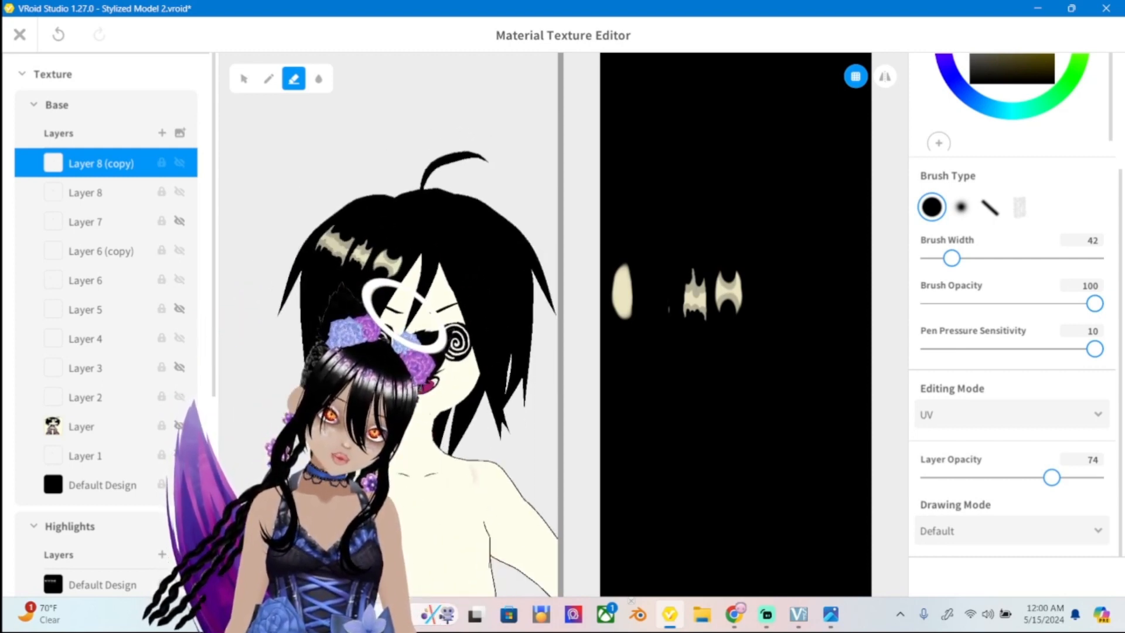
scroll(399, 317, down, 2)
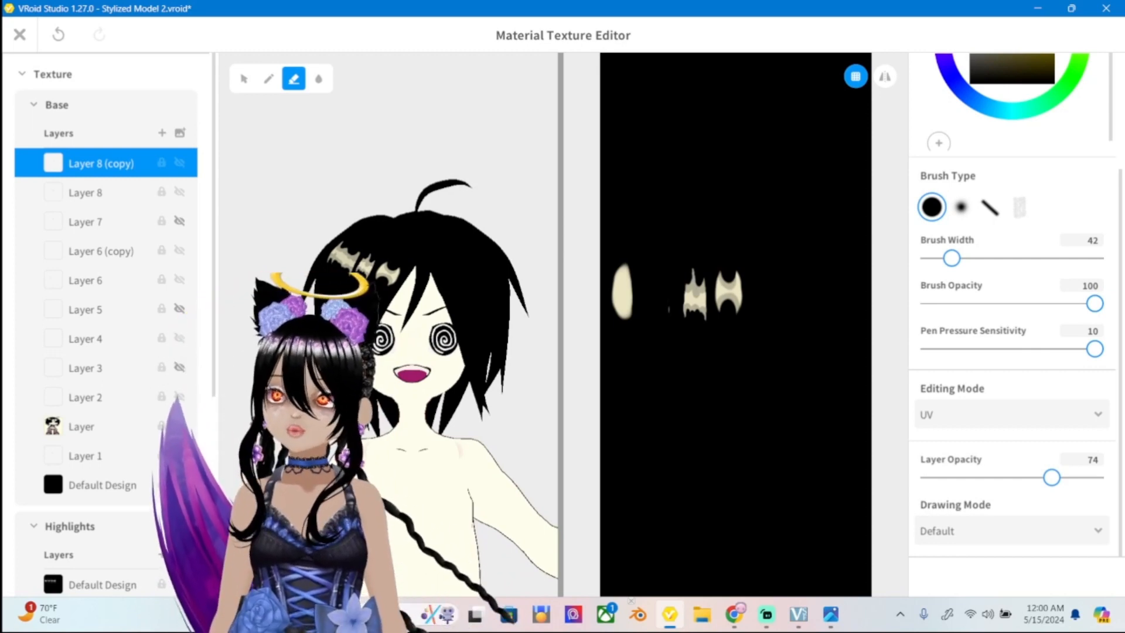
Leave the texture editor and select the Hair 2 strand, consulting the reference image ref2.png for its highlights.
click(19, 34)
scroll(756, 305, up, 5)
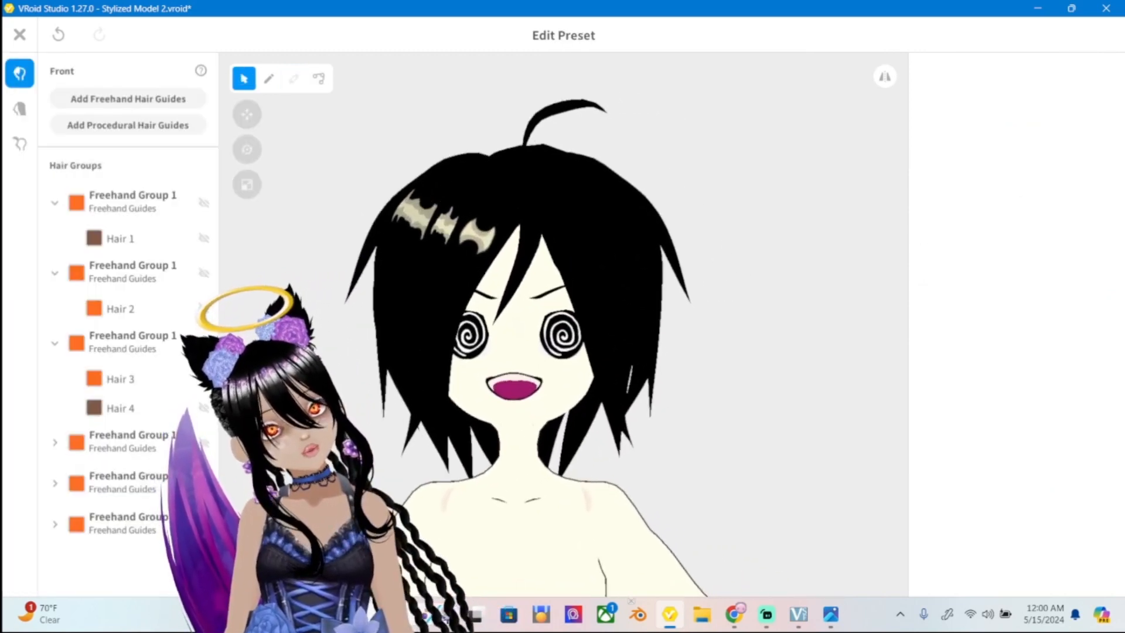
click(830, 614)
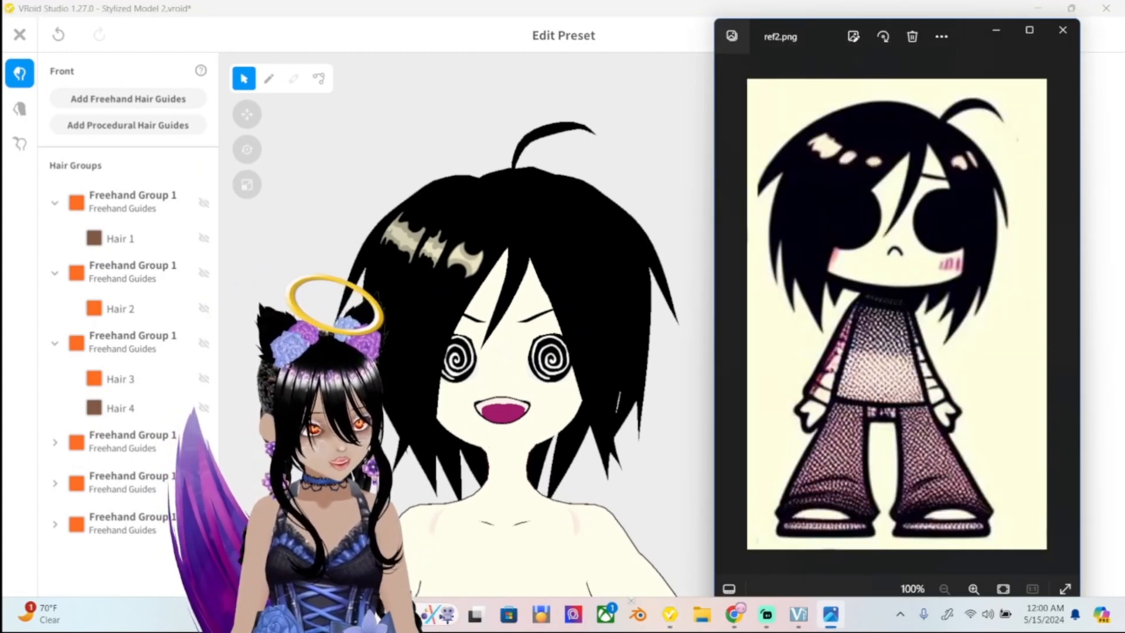
click(577, 264)
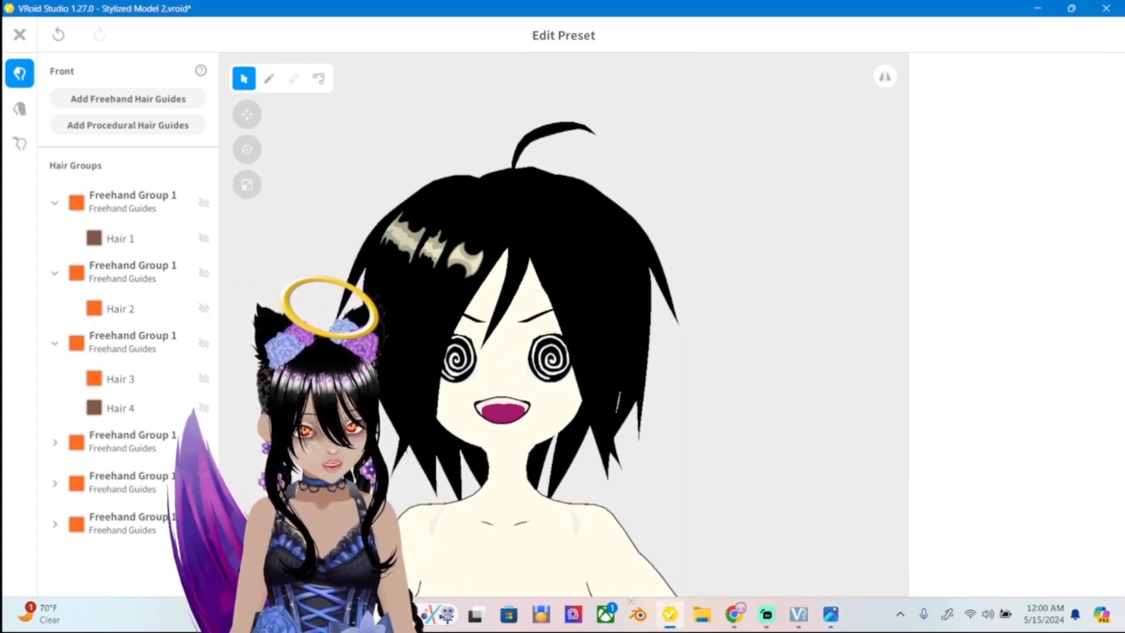
click(578, 264)
click(830, 614)
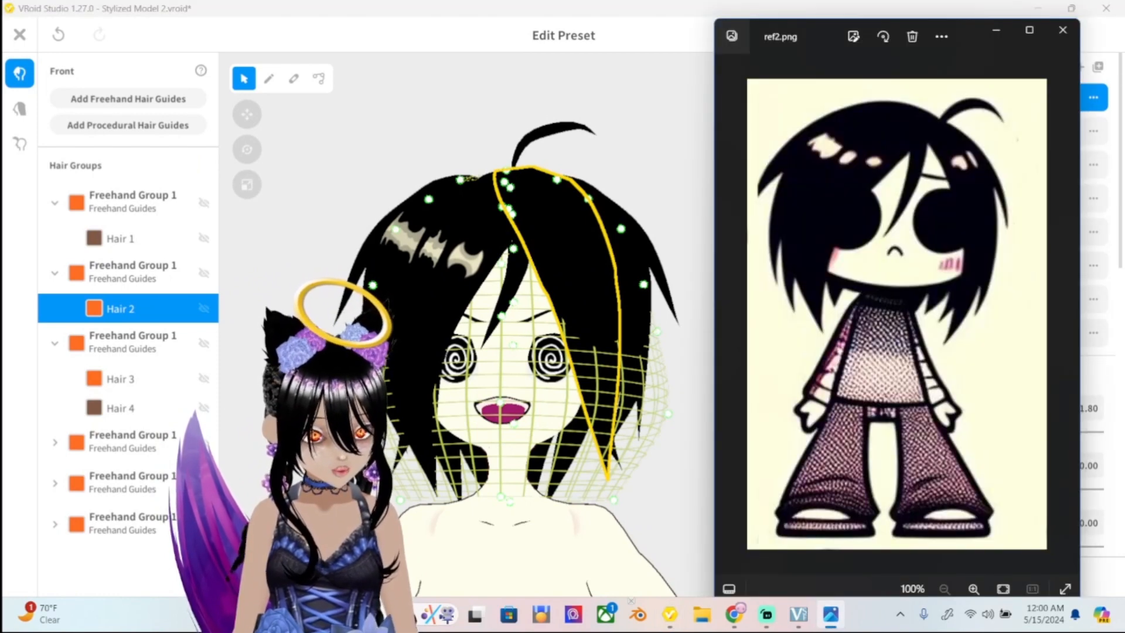
click(670, 614)
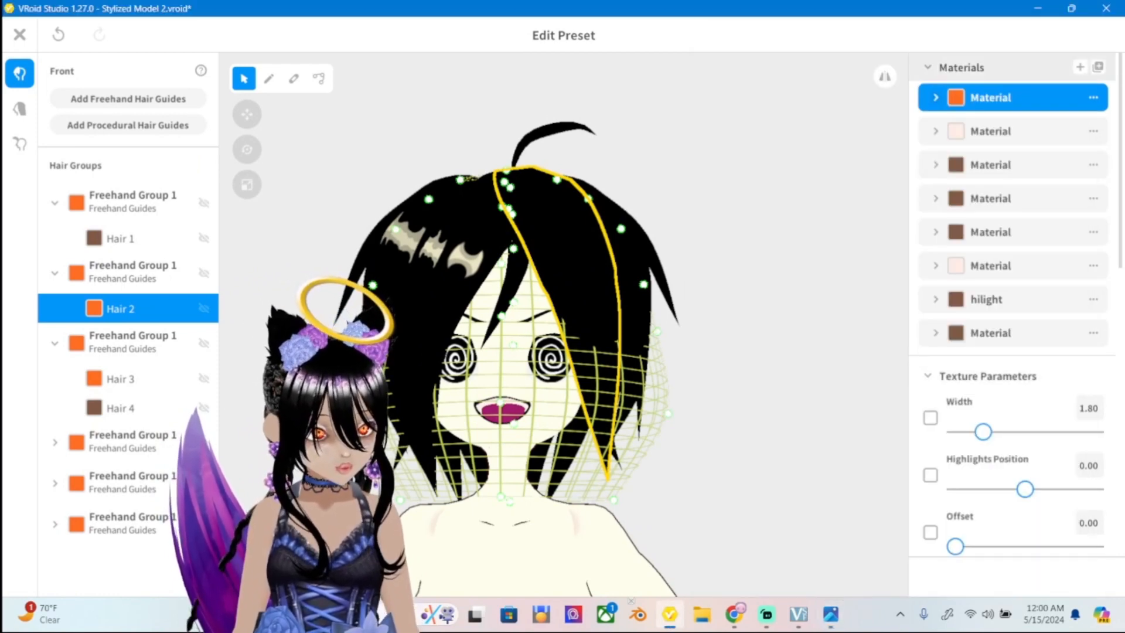
Create a new material for Hair 2 and open its texture for editing.
click(1080, 67)
click(1013, 366)
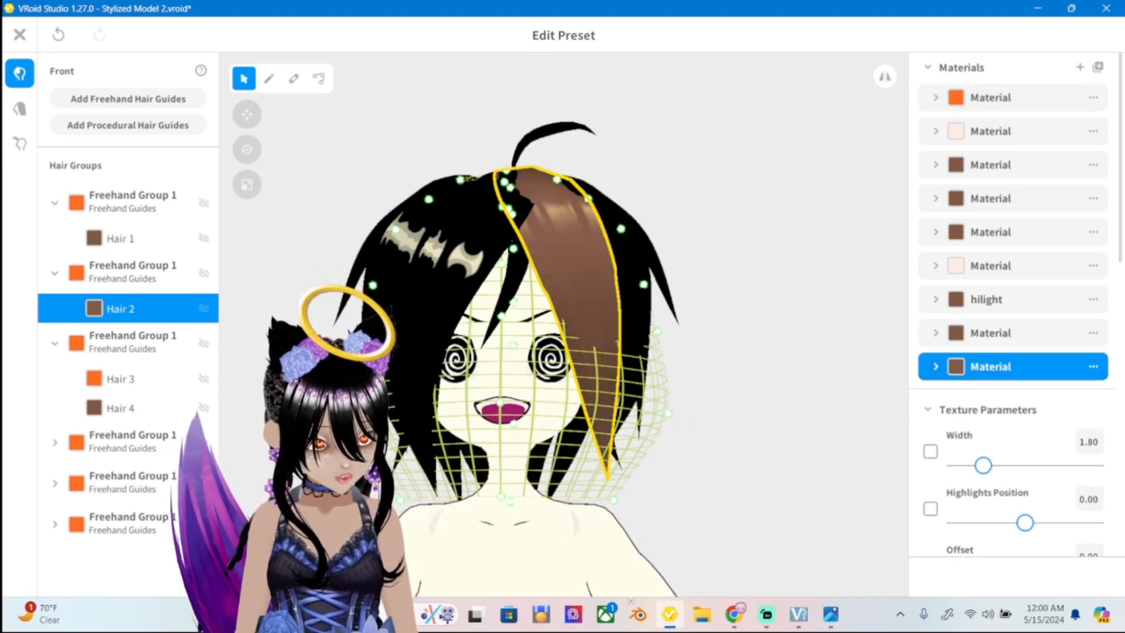
click(936, 366)
click(936, 366)
click(936, 367)
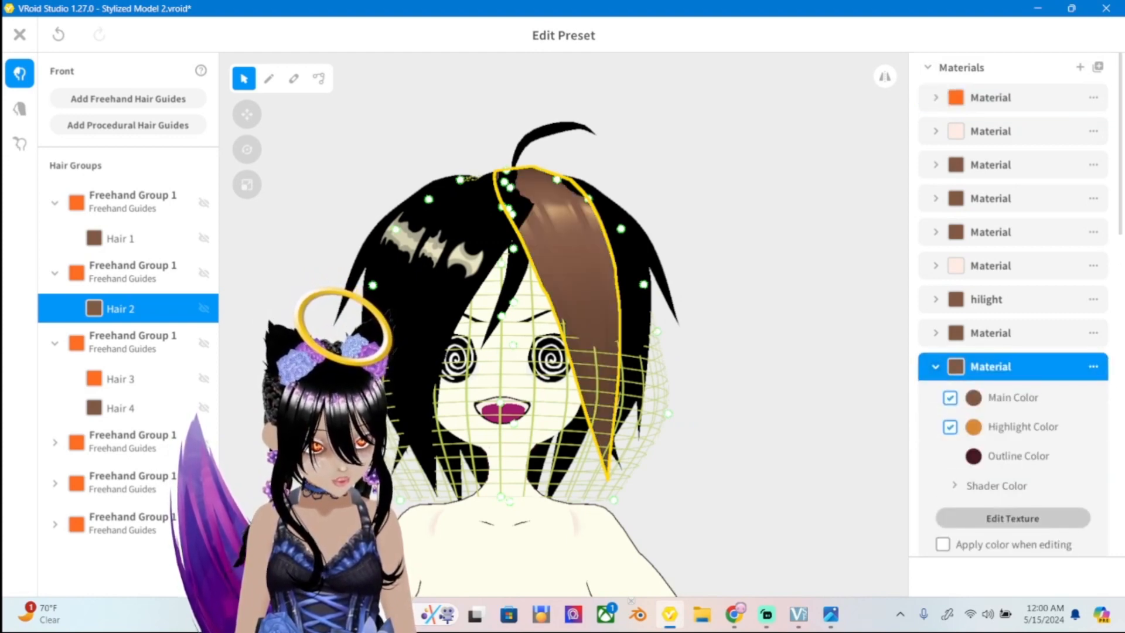
click(1013, 518)
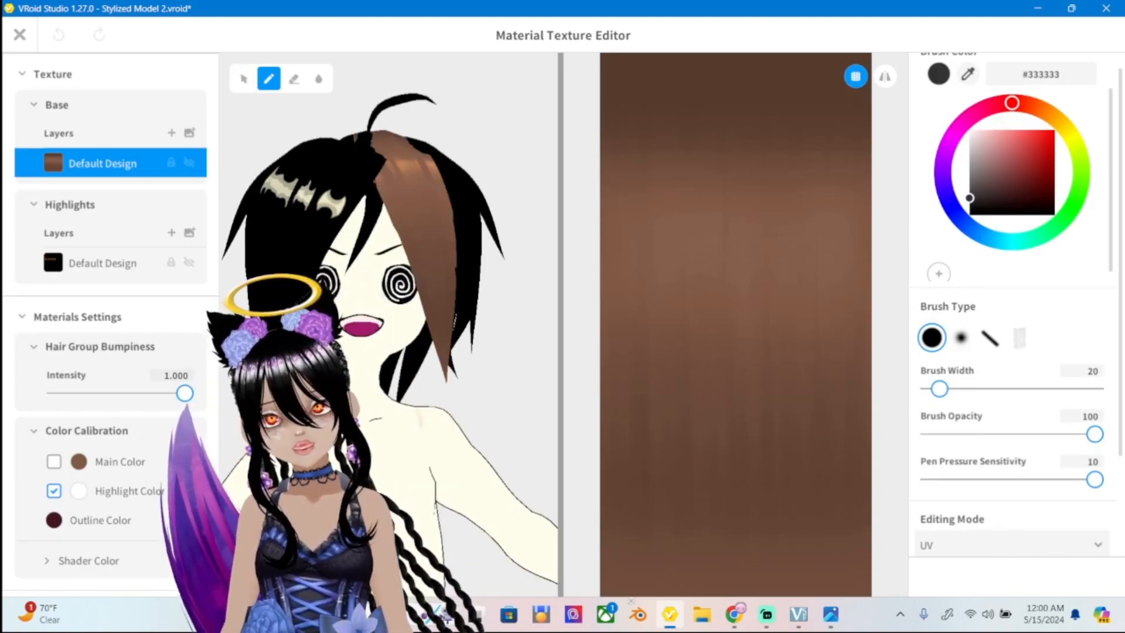
Cover the base Default Design texture with black #000000 at brush width 300 and hide the default highlights layer.
drag(970, 198, 970, 216)
drag(939, 389, 1095, 389)
scroll(710, 462, down, 2)
mouse_move(866, 544)
mouse_down()
mouse_move(723, 490)
mouse_move(736, 445)
mouse_move(697, 405)
mouse_move(789, 287)
mouse_move(691, 289)
mouse_move(816, 234)
mouse_move(832, 135)
mouse_up()
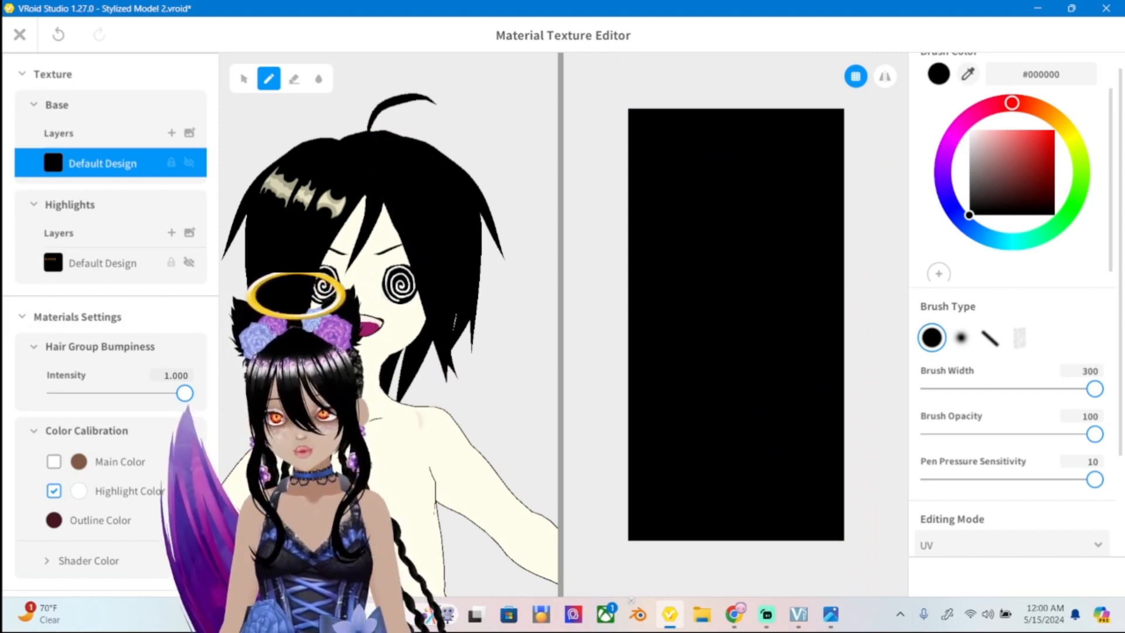
Add an empty Layer 1 to the base texture and import the ref2 image as a new layer above it.
click(171, 133)
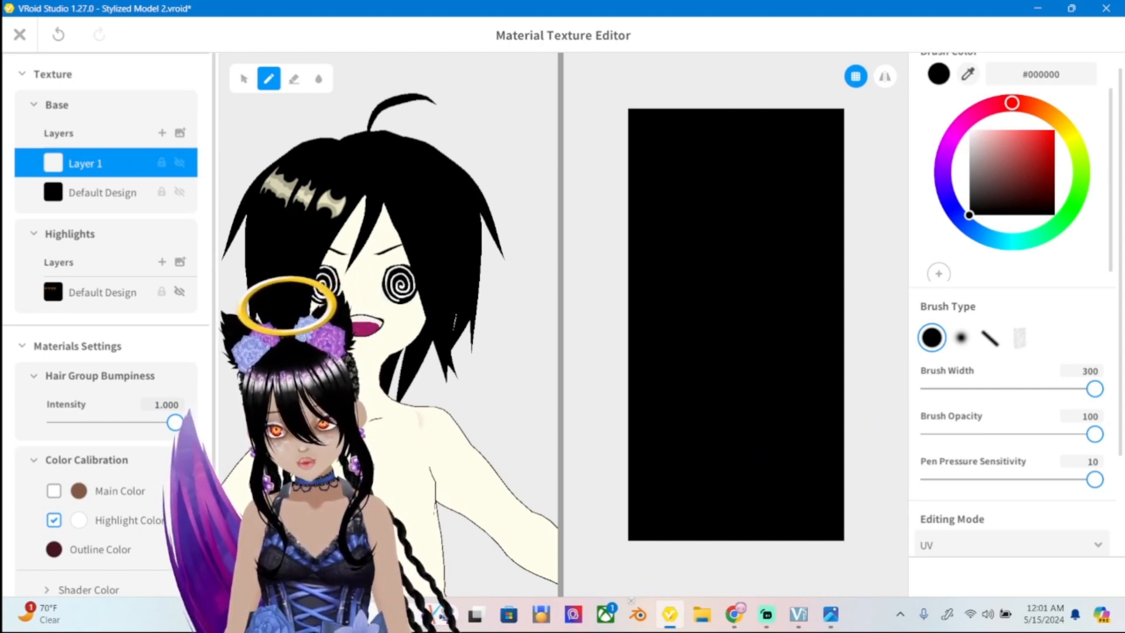
click(180, 133)
click(254, 252)
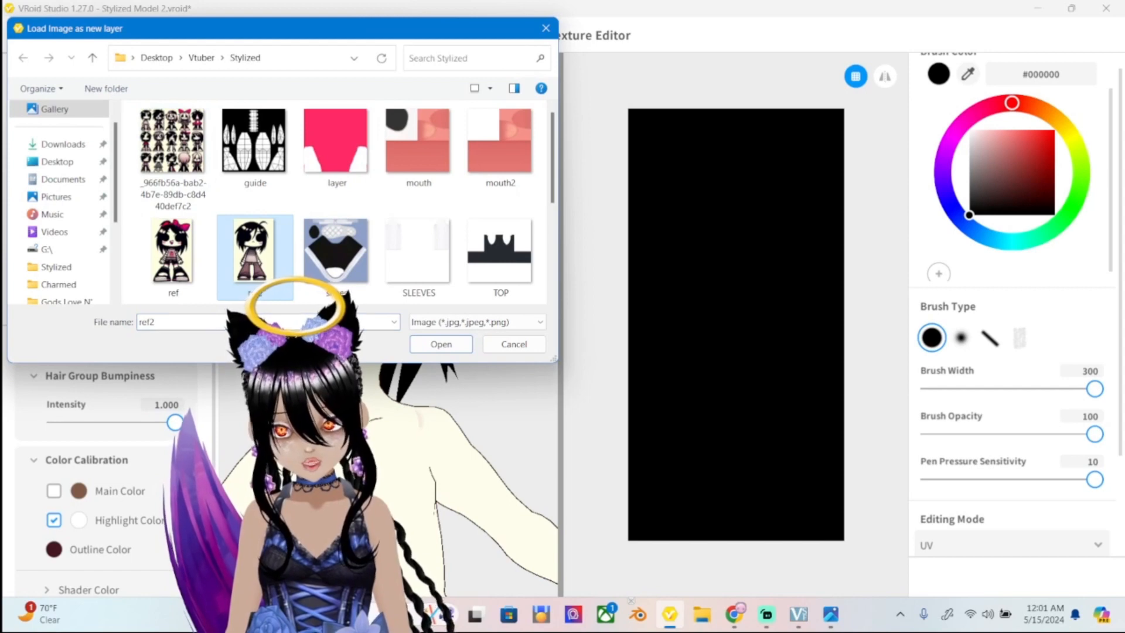
click(441, 344)
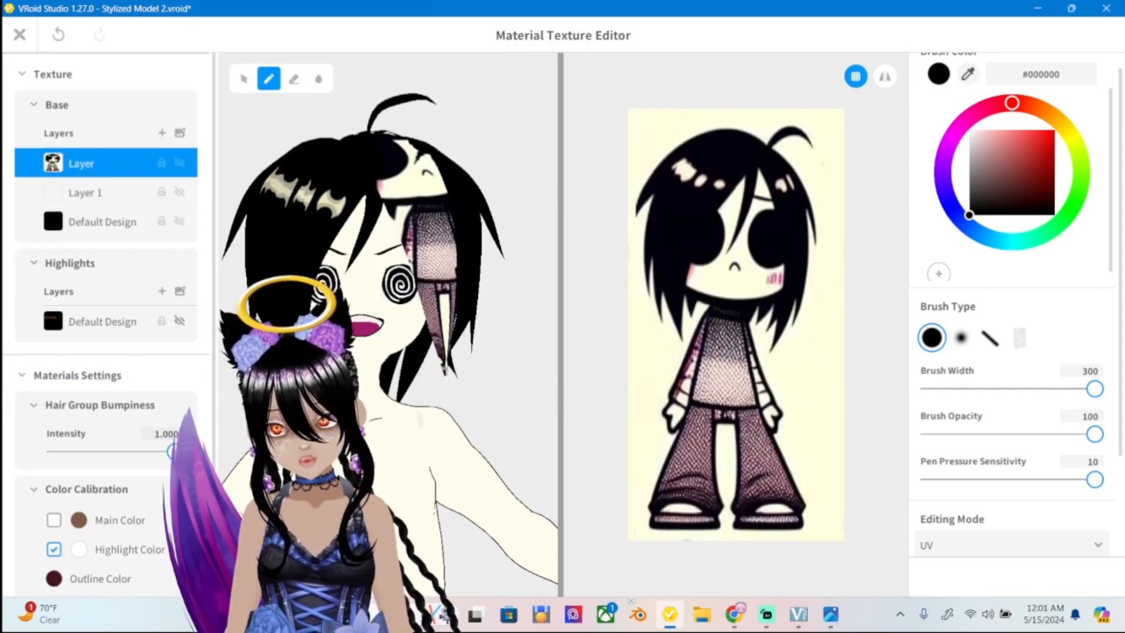
Sample the cream #FEF7E2 from the hair highlight in the imported reference and hide the reference layer.
click(968, 74)
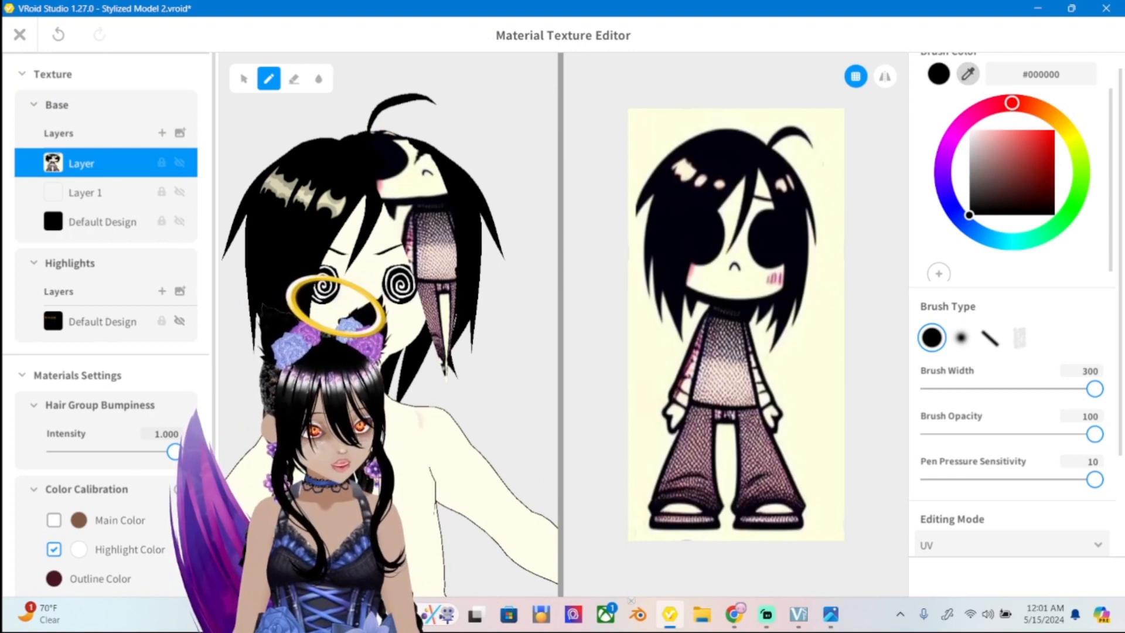
click(684, 170)
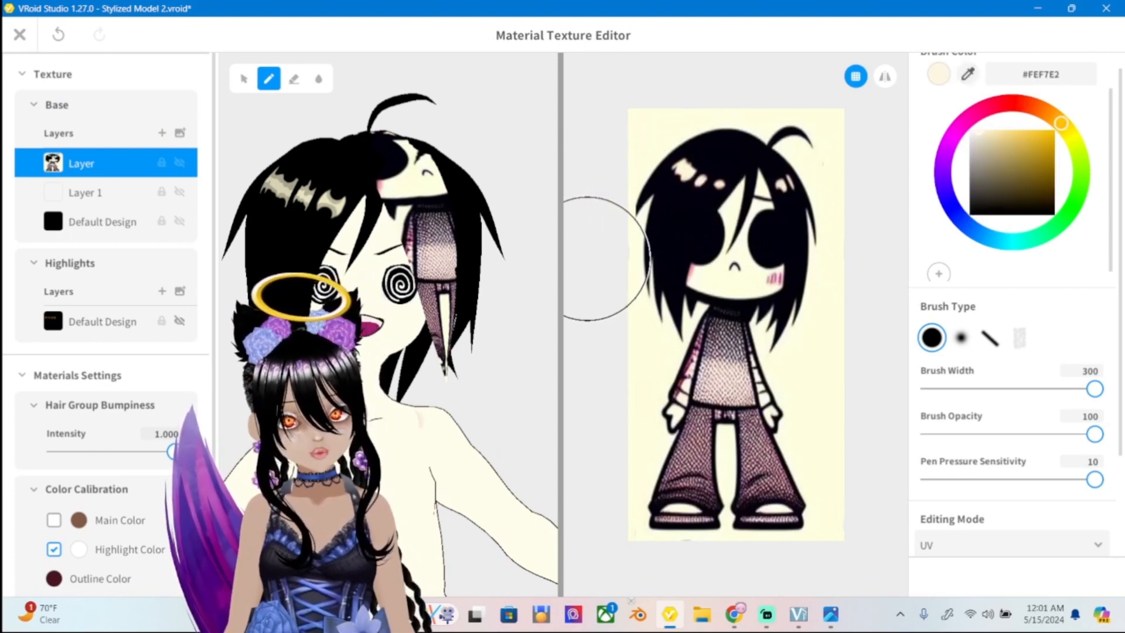
click(179, 163)
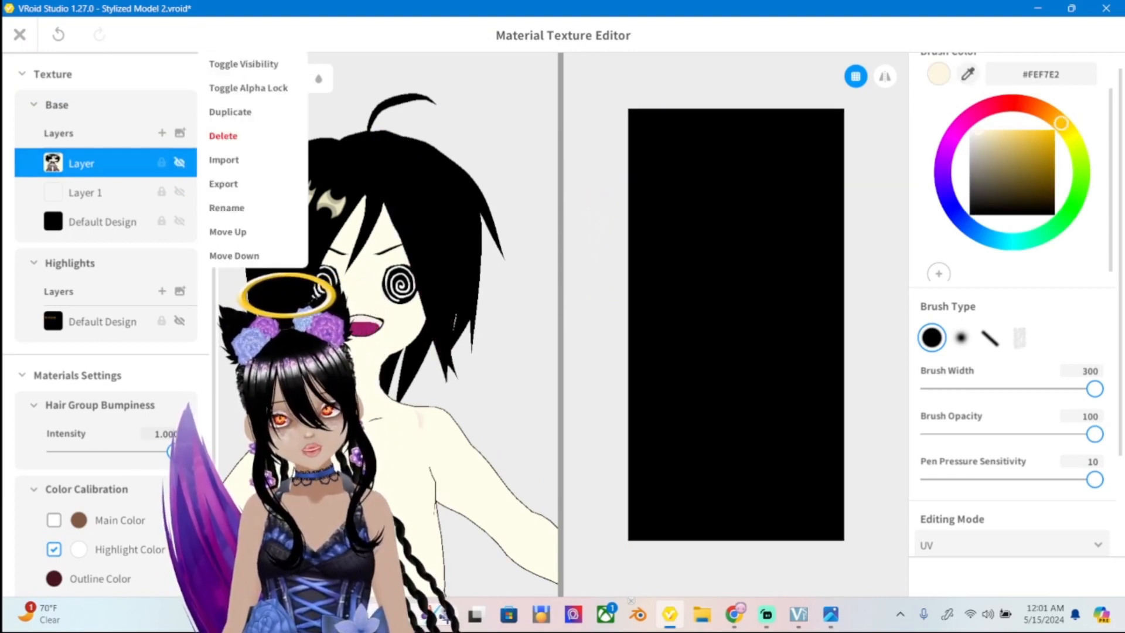
key(Escape)
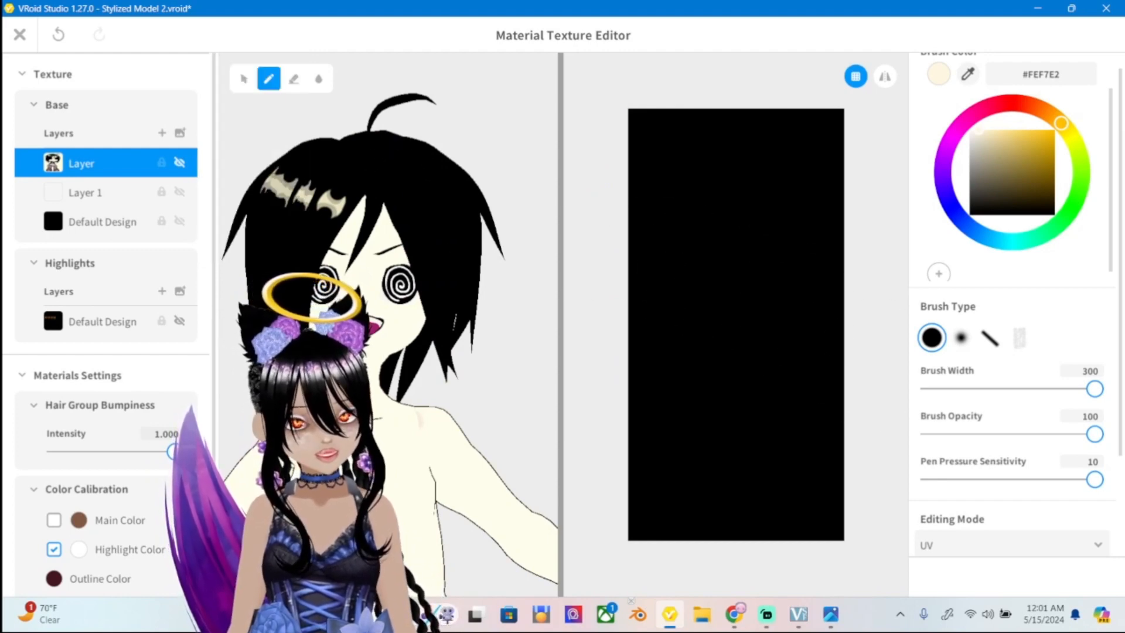
Paint a cream oval on the Hair 2 strand in a new Layer 2 with brush width 89, following ref2.png.
mouse_move(1095, 388)
mouse_down()
mouse_move(956, 388)
mouse_move(978, 388)
mouse_up()
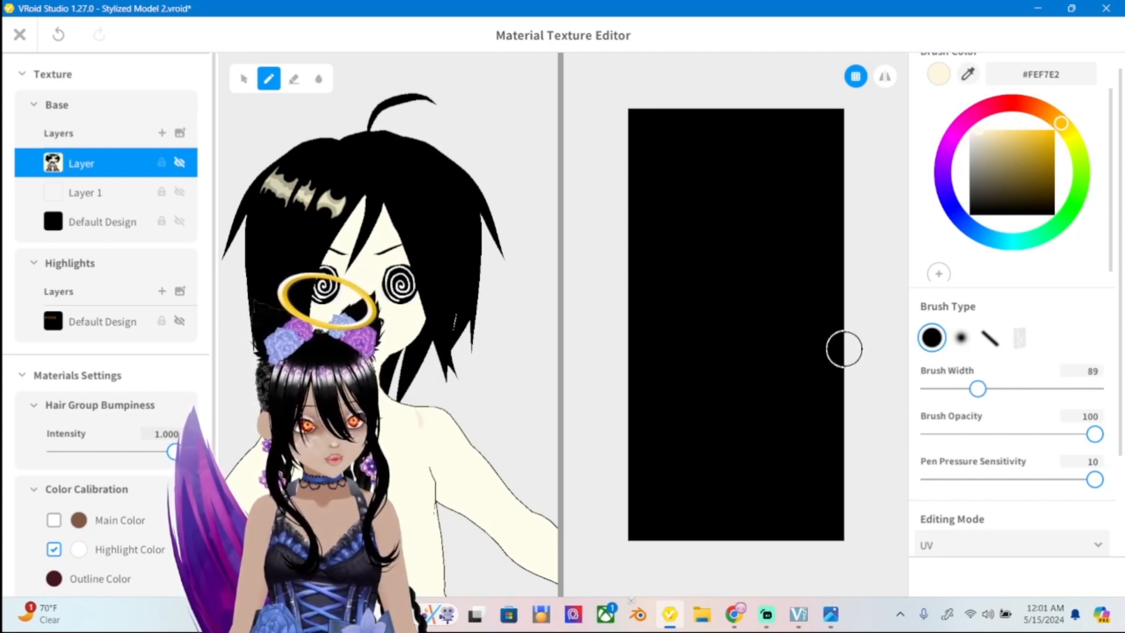
click(831, 614)
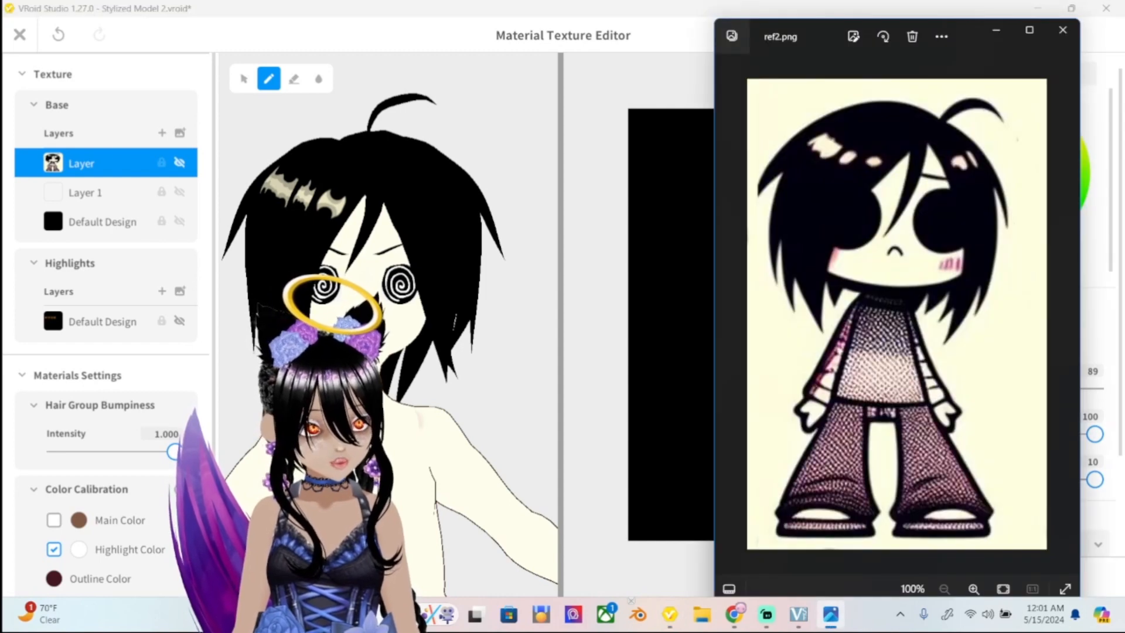
click(831, 615)
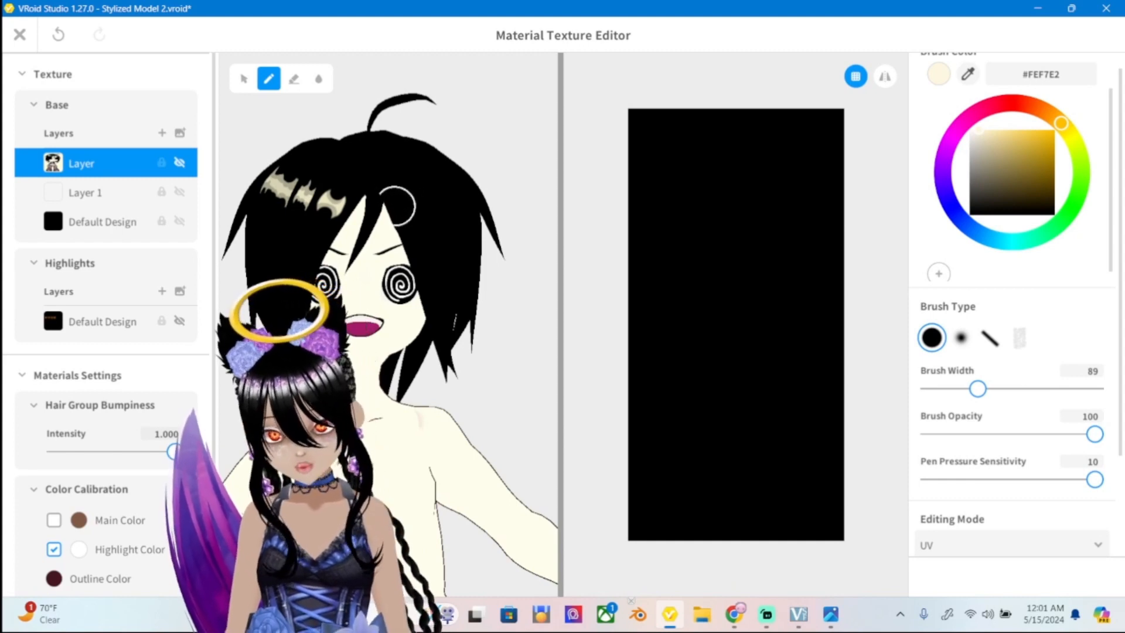
click(161, 133)
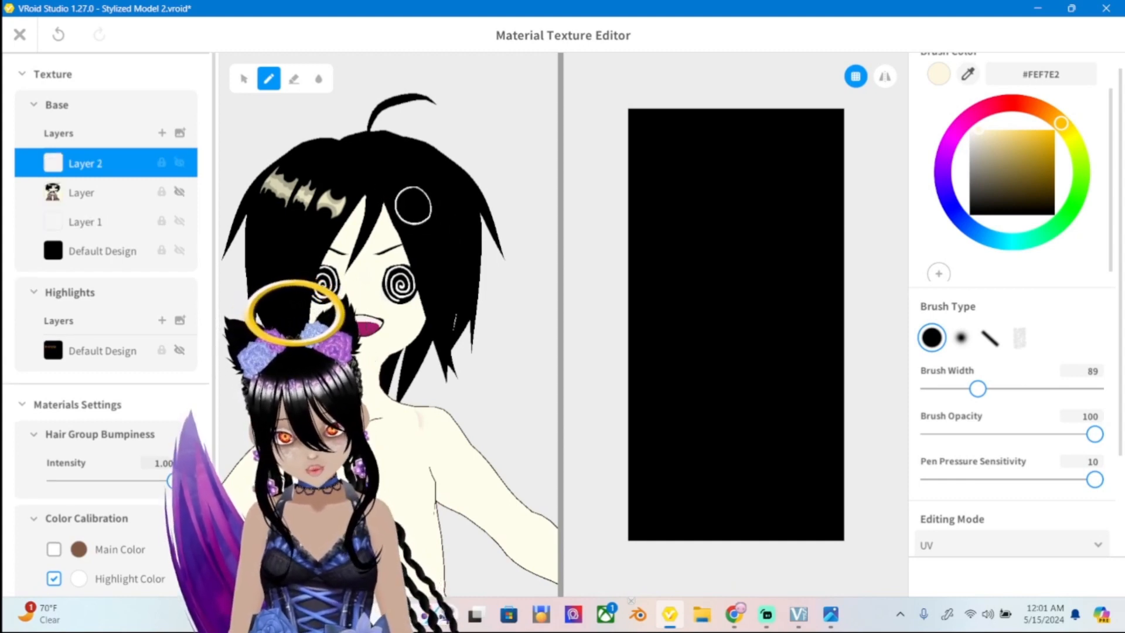
drag(413, 204, 420, 219)
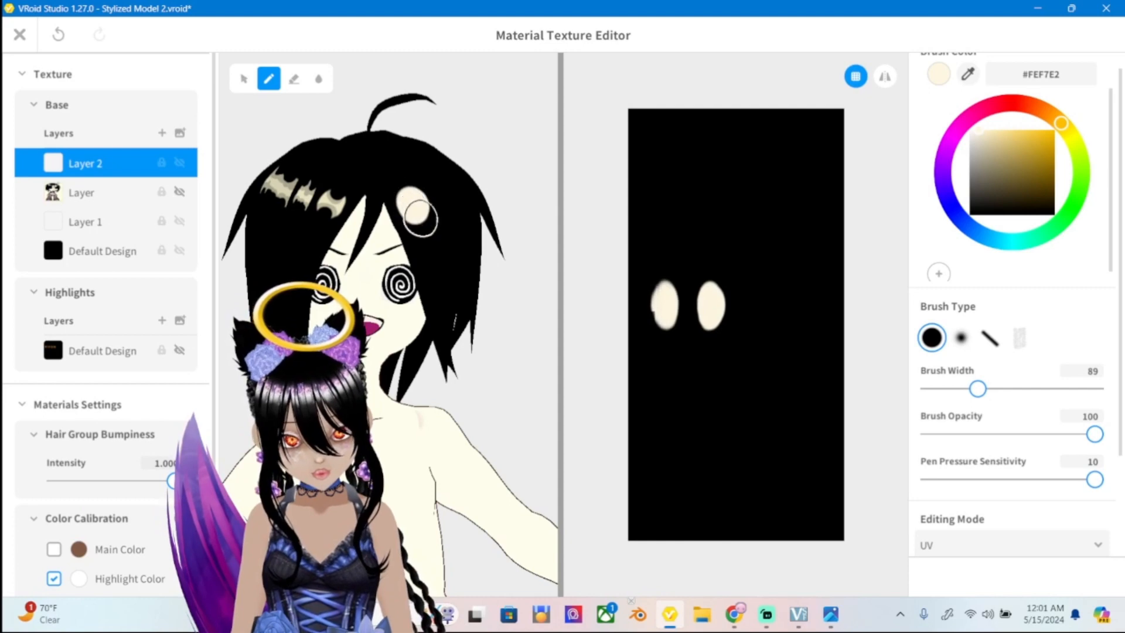
Extend the cream oval on Layer 2 into a wide slanted highlight with brush width 65, checking its shape against ref2.png.
drag(978, 389, 964, 389)
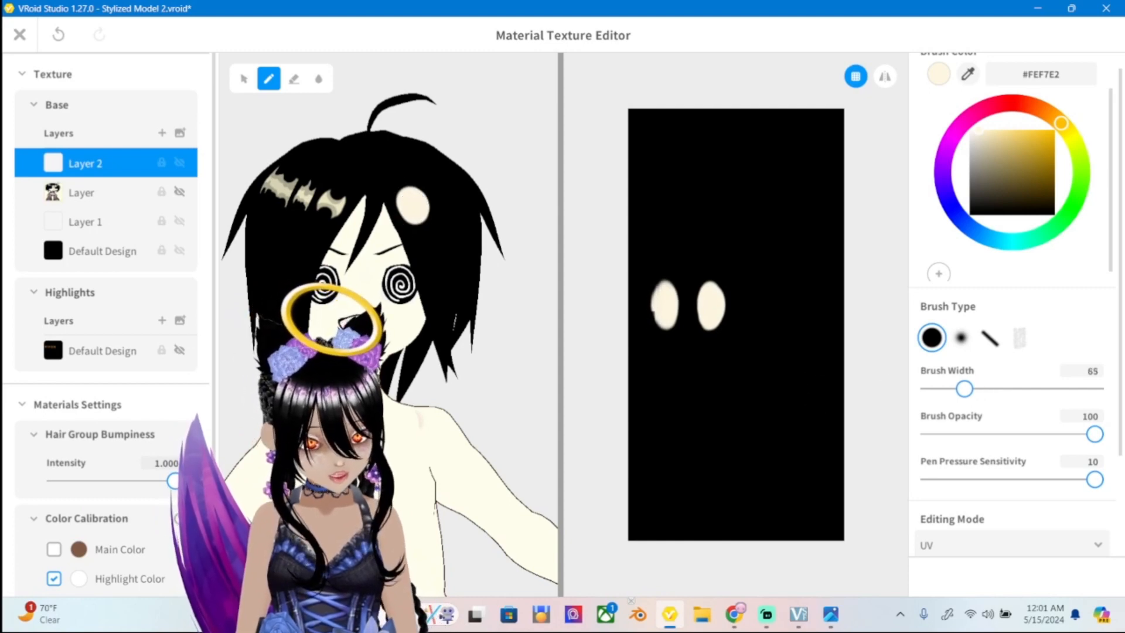
mouse_move(403, 202)
mouse_down()
mouse_move(407, 214)
mouse_move(439, 189)
mouse_move(390, 202)
mouse_move(407, 218)
mouse_move(433, 183)
mouse_up()
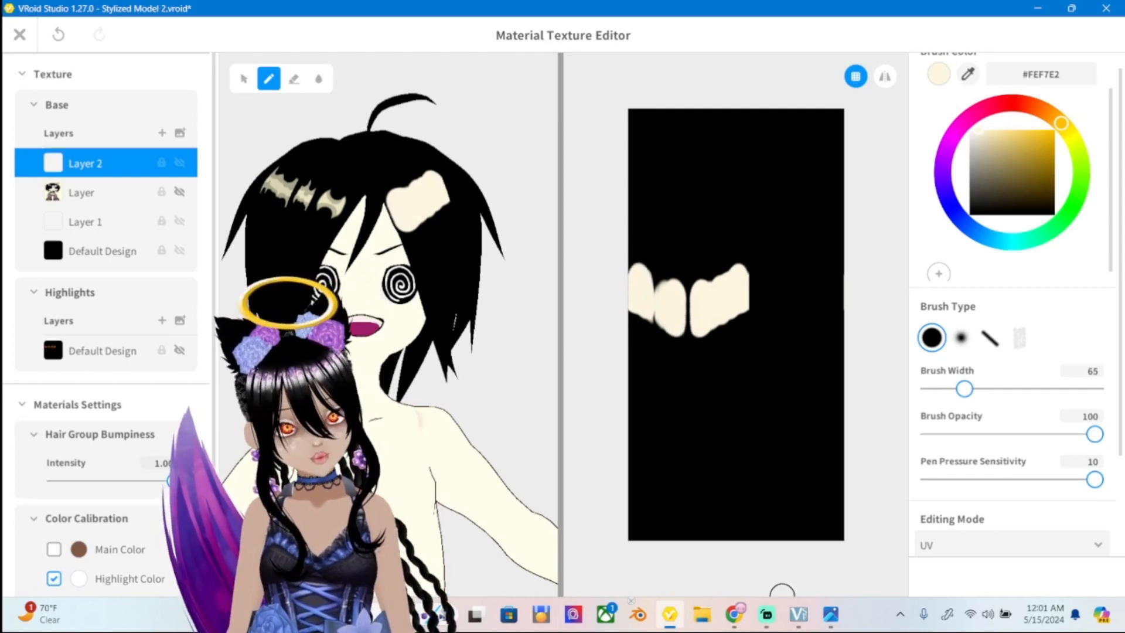
click(830, 613)
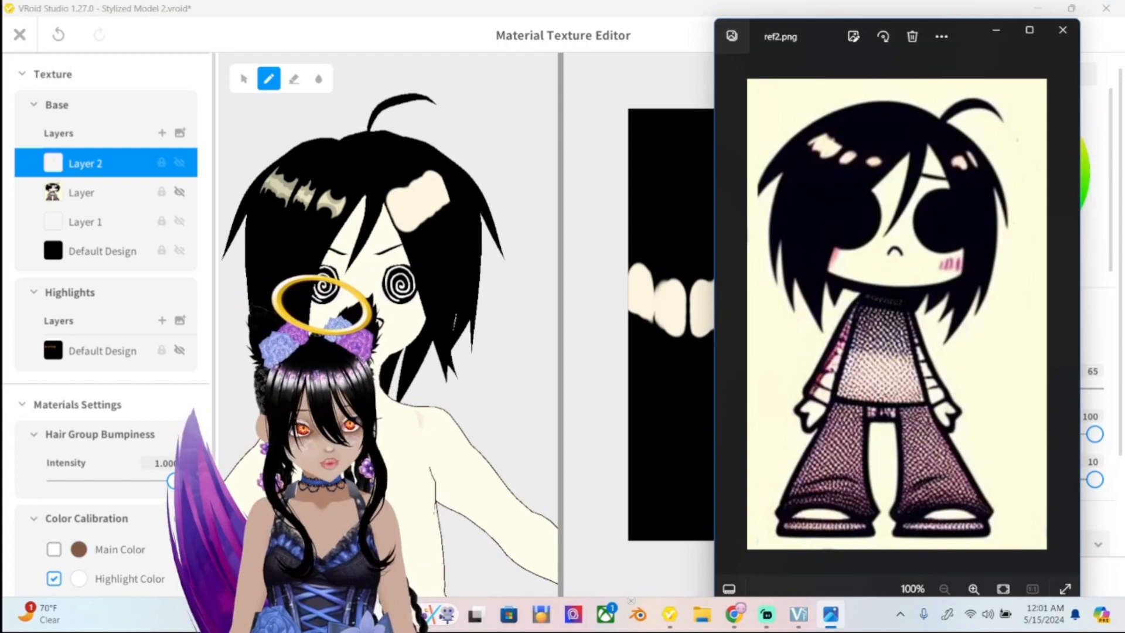
click(830, 614)
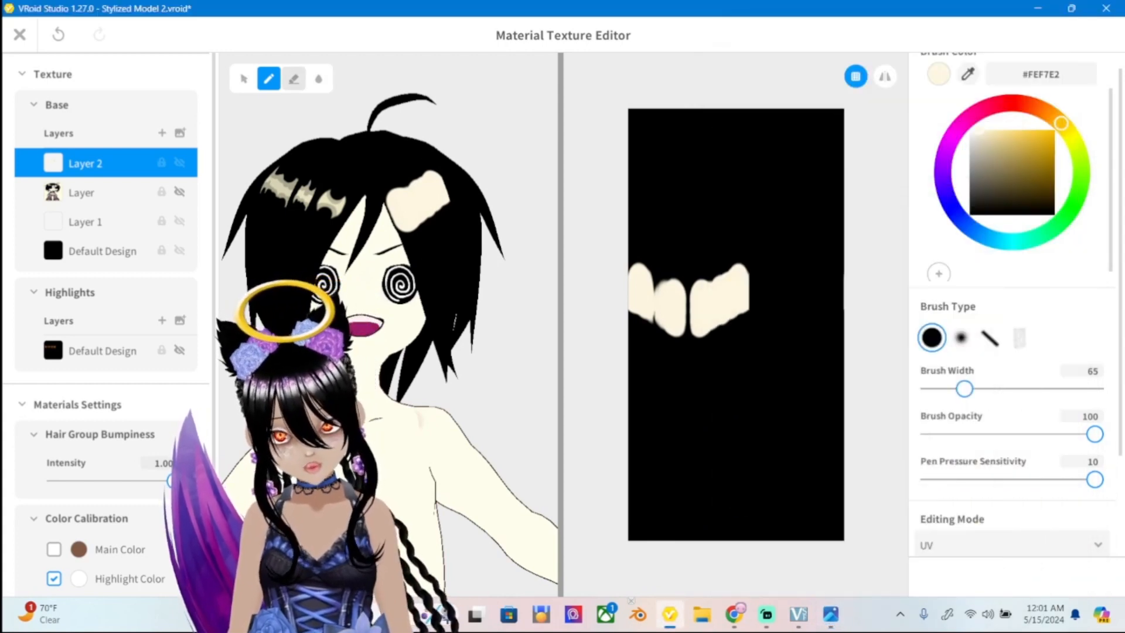
Erase a thin slanted gap through the cream highlight at width 34 to split it into a large and a narrow patch.
drag(965, 389, 947, 389)
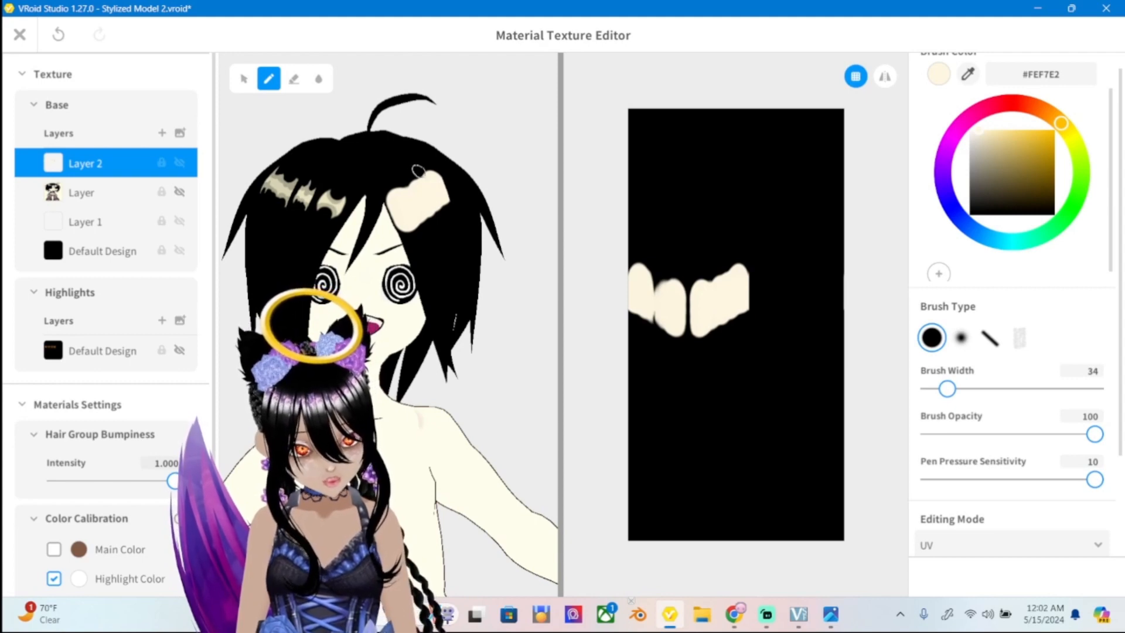
drag(419, 171, 430, 202)
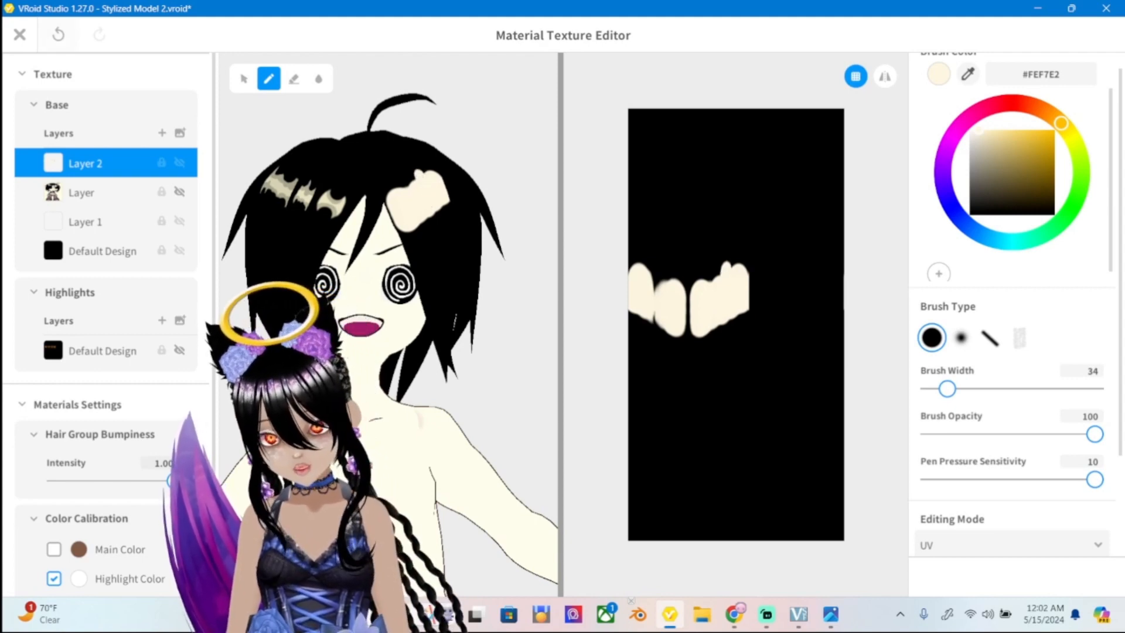
click(58, 34)
click(293, 78)
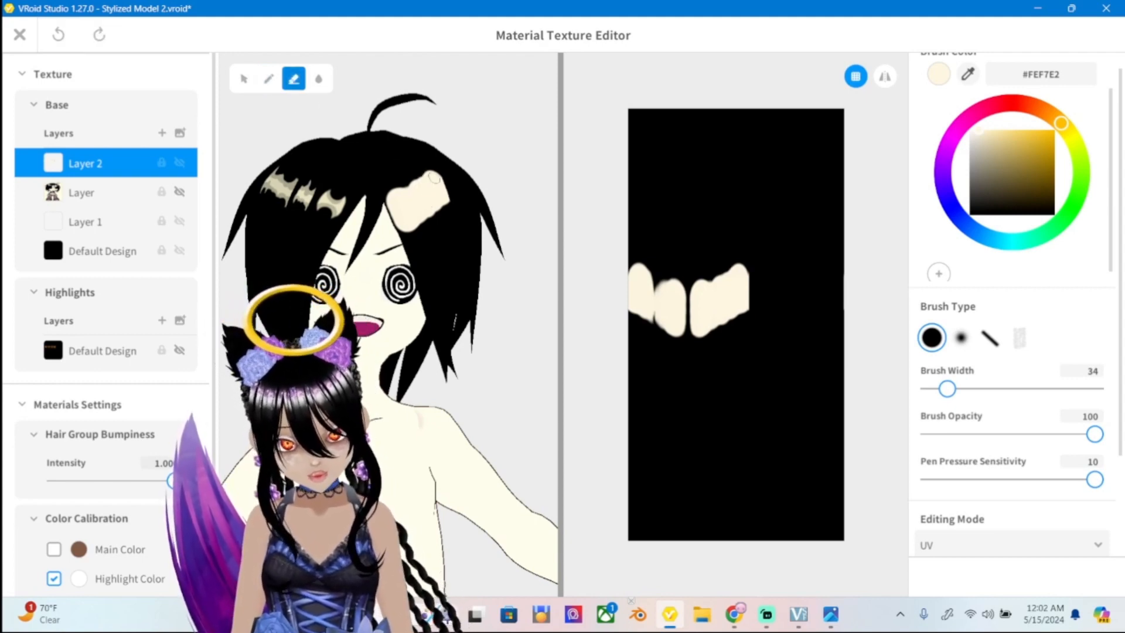
drag(420, 174, 435, 214)
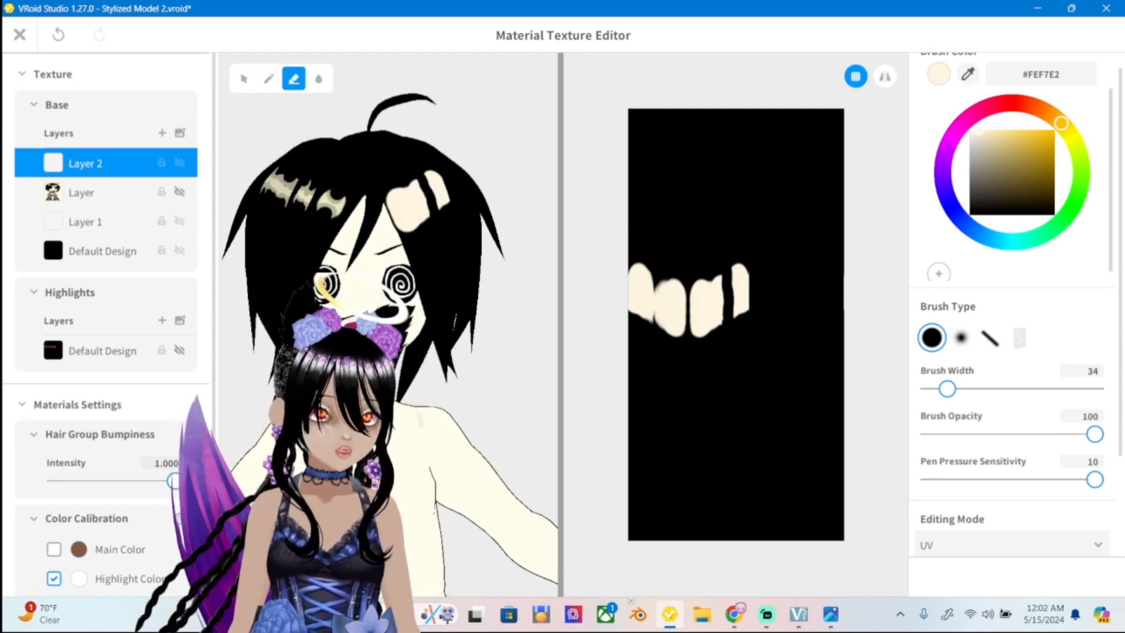
drag(947, 388, 956, 388)
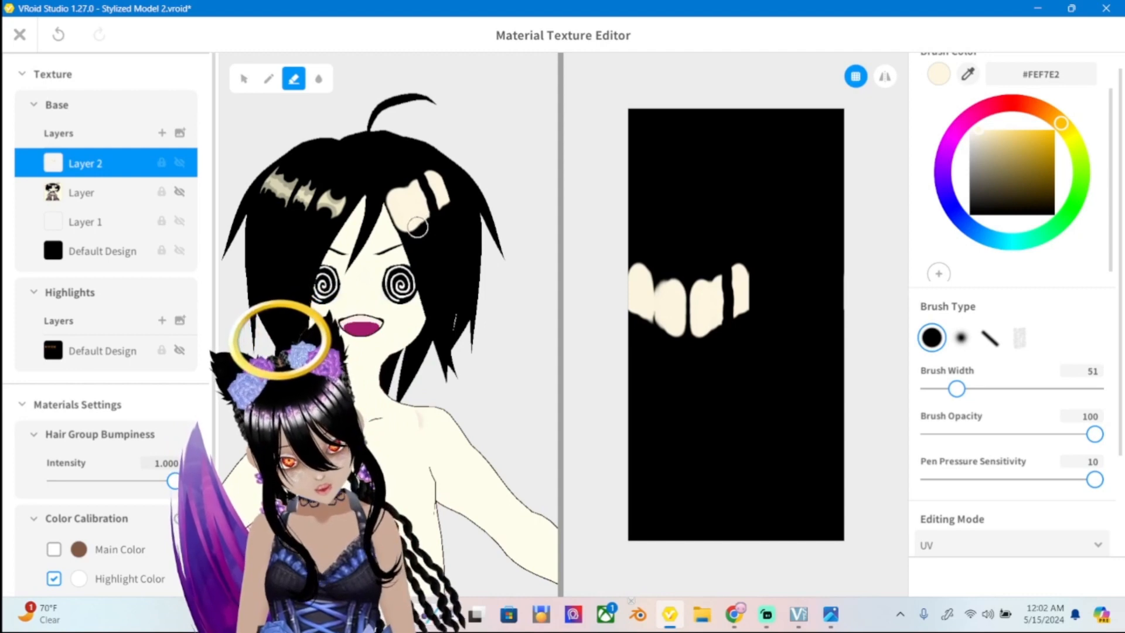
drag(417, 226, 412, 226)
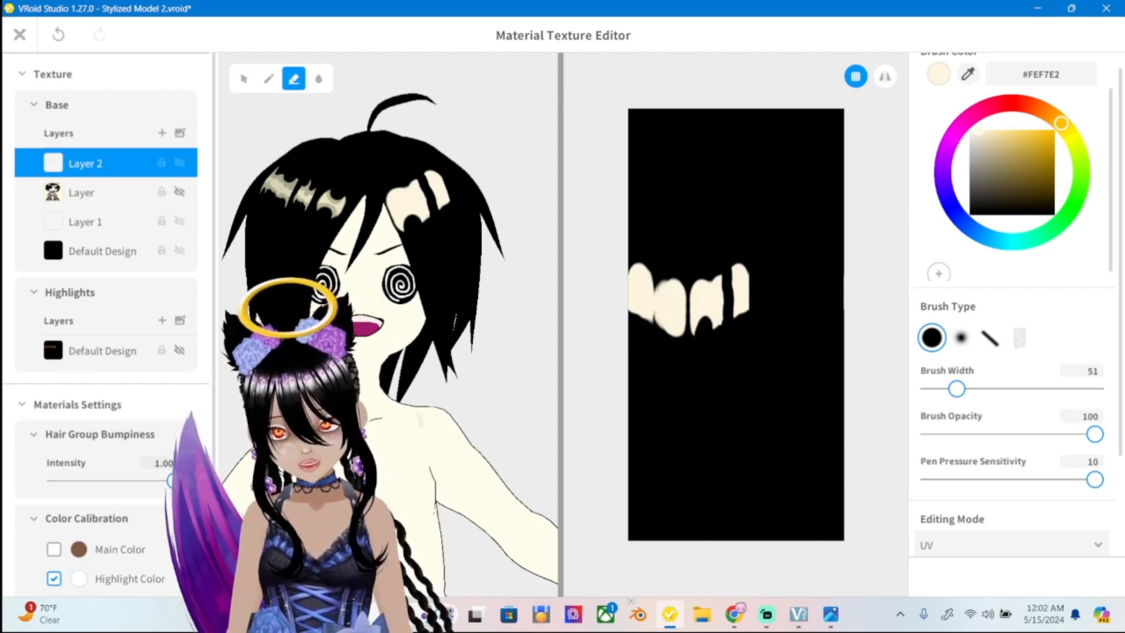
click(58, 34)
Erase small jagged notches into the lower and upper edges of the larger cream patch with eraser width 24.
drag(956, 388, 942, 388)
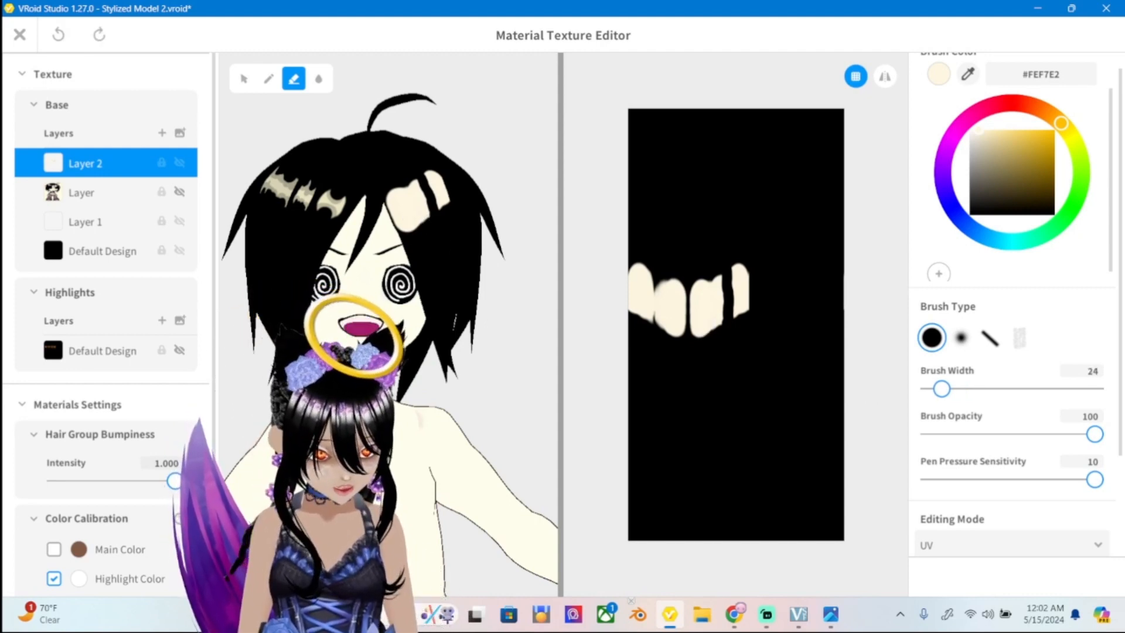
mouse_move(412, 226)
mouse_down()
mouse_move(424, 222)
mouse_move(415, 228)
mouse_up()
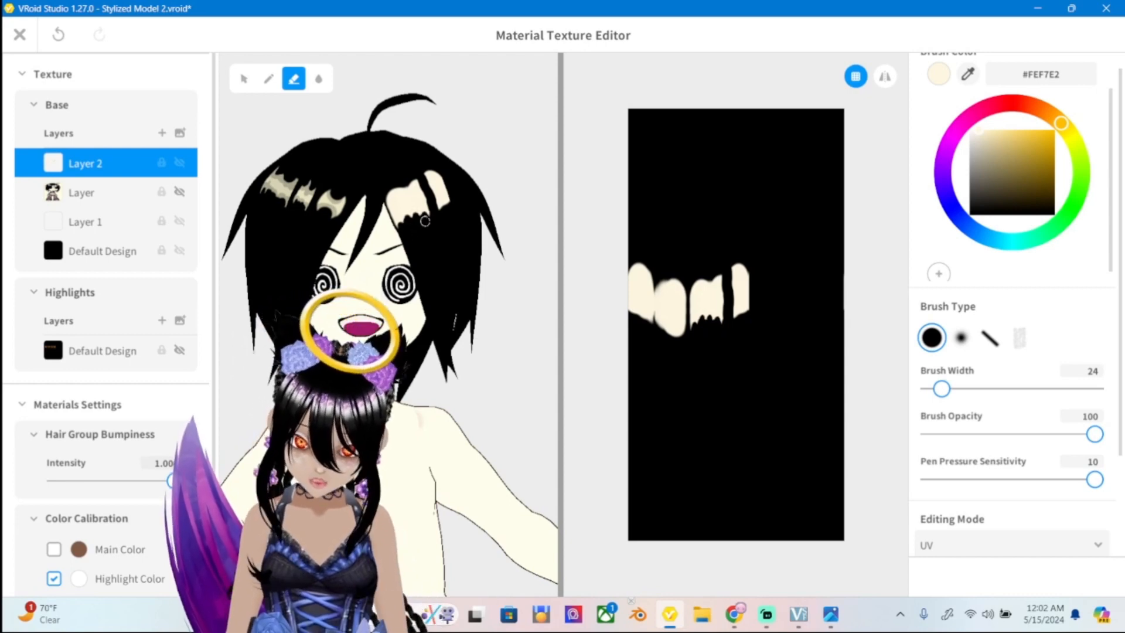
mouse_move(397, 193)
mouse_down()
mouse_move(387, 194)
mouse_move(420, 190)
mouse_up()
key(ctrl+z)
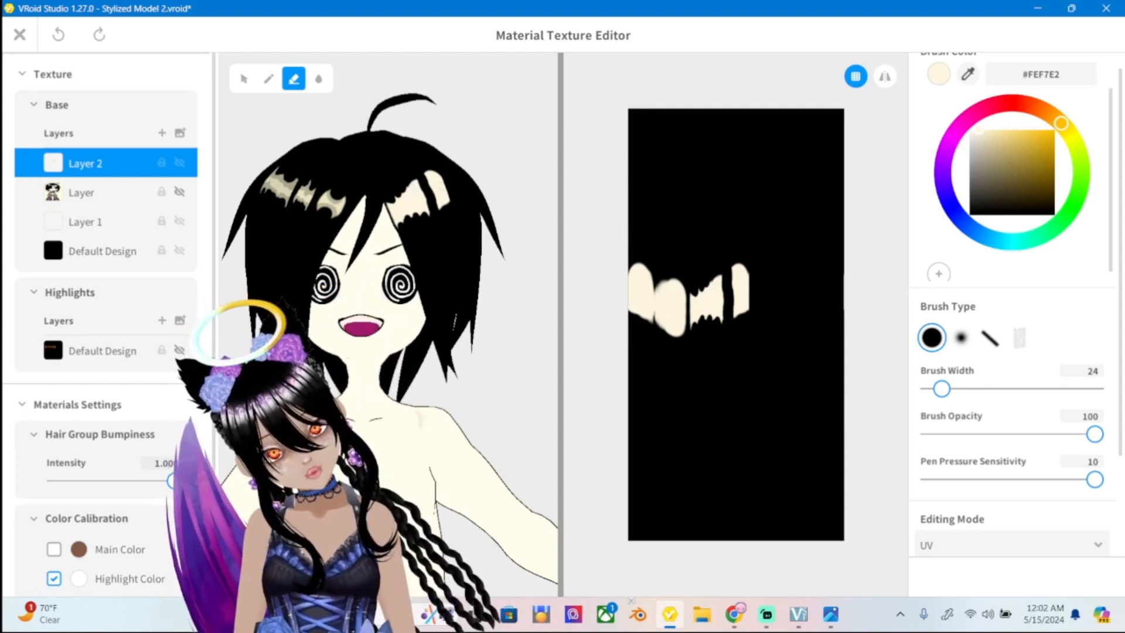
Erase drip-shaped notches from the upper and lower edges of the narrow cream patch to finish the jagged outline.
drag(424, 182, 410, 172)
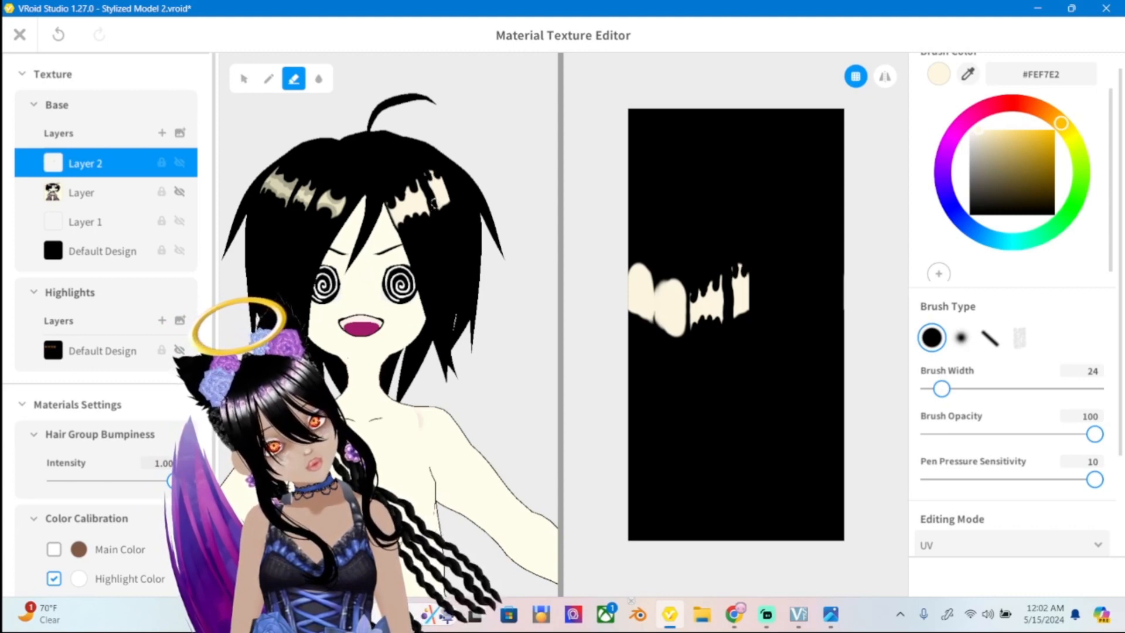
click(441, 202)
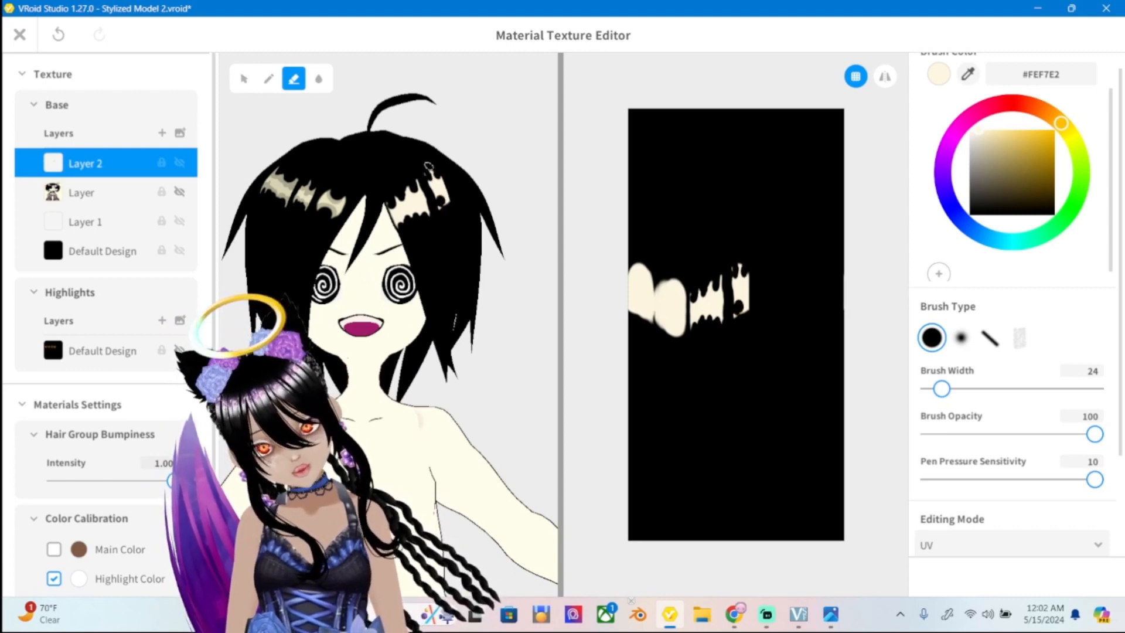
key(ctrl+z)
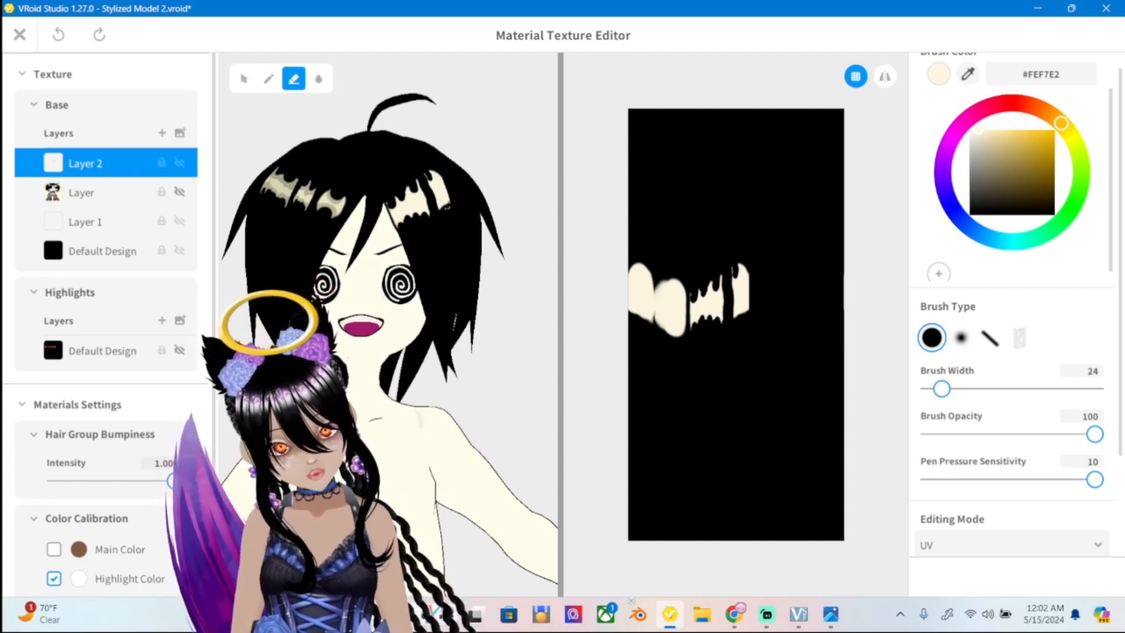
click(443, 201)
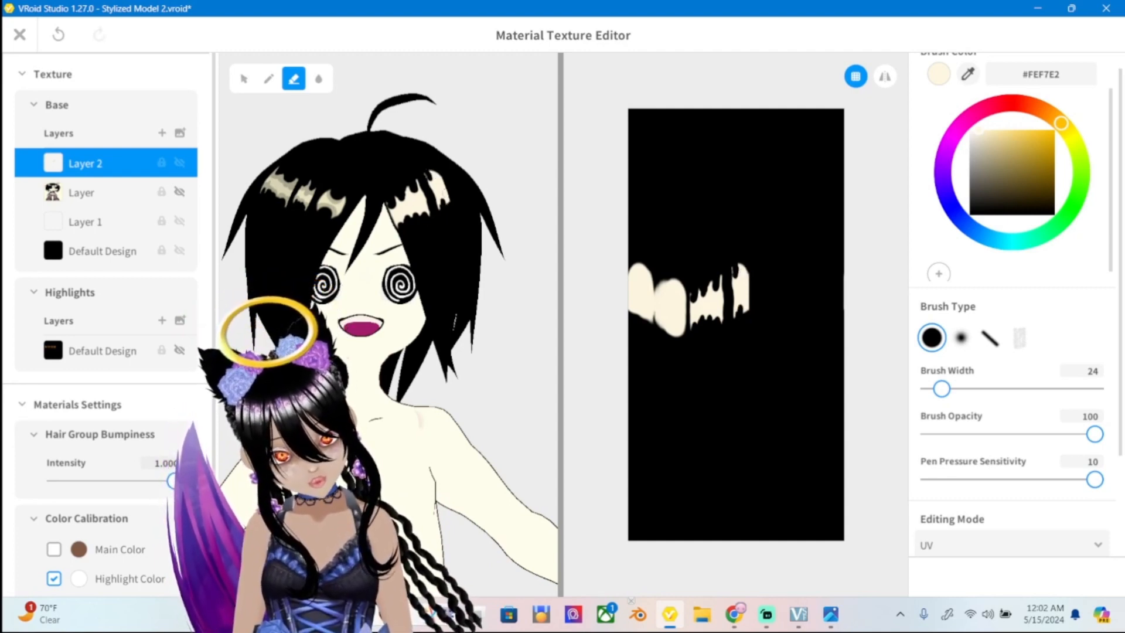
drag(445, 196, 449, 206)
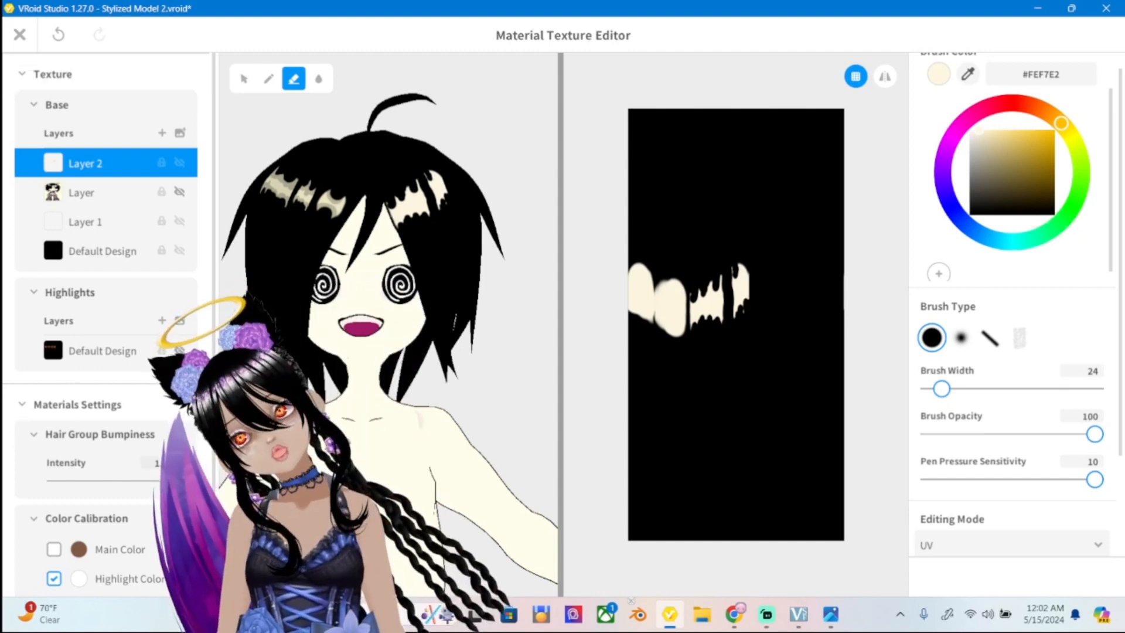
Duplicate Layer 2 and set the original layer's opacity to 77, hiding the copy during the adjustment and showing it again.
right_click(135, 164)
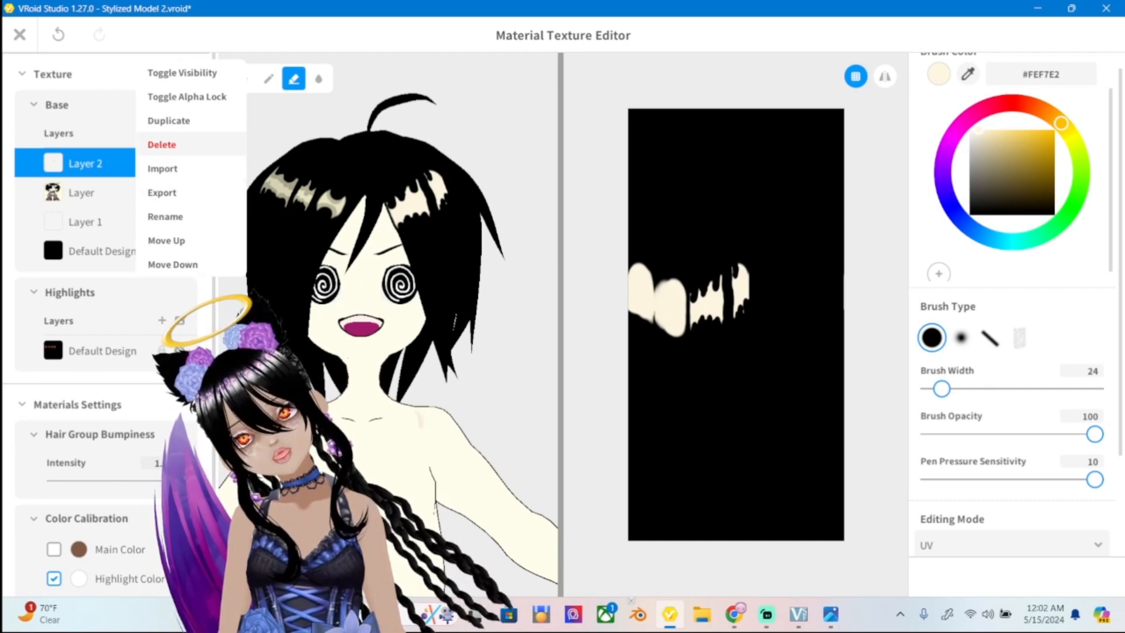
click(168, 120)
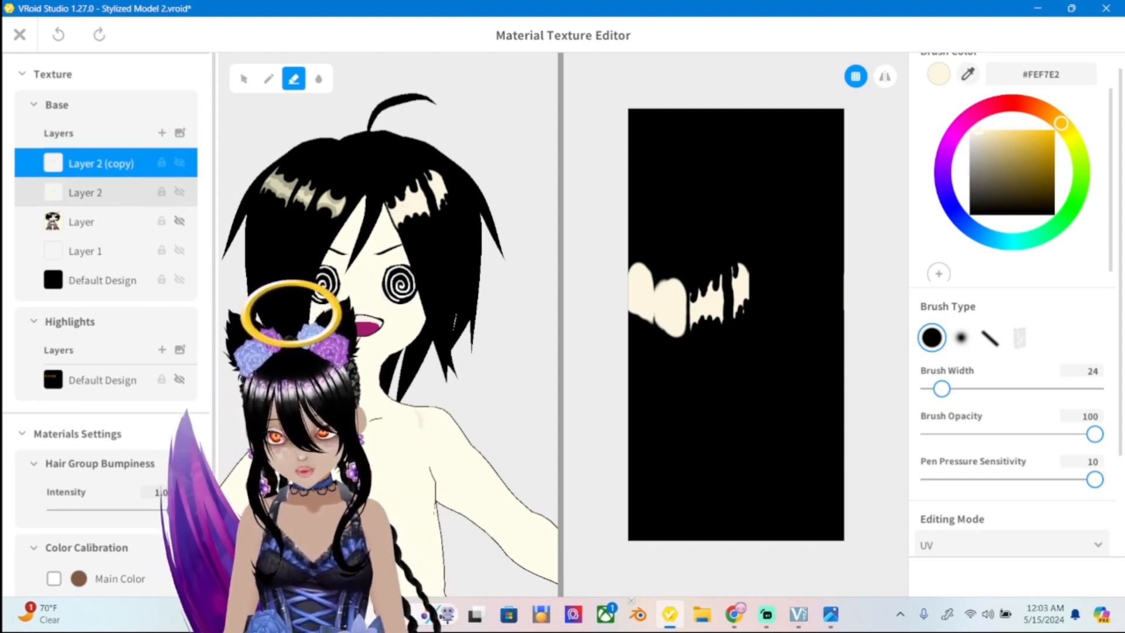
click(85, 193)
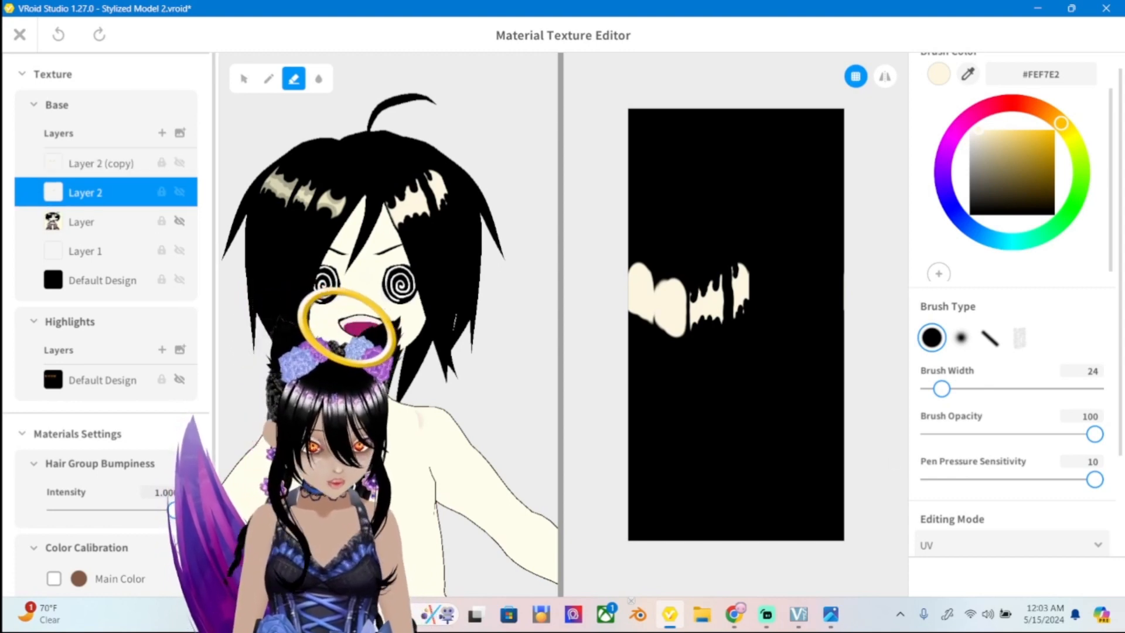
click(180, 162)
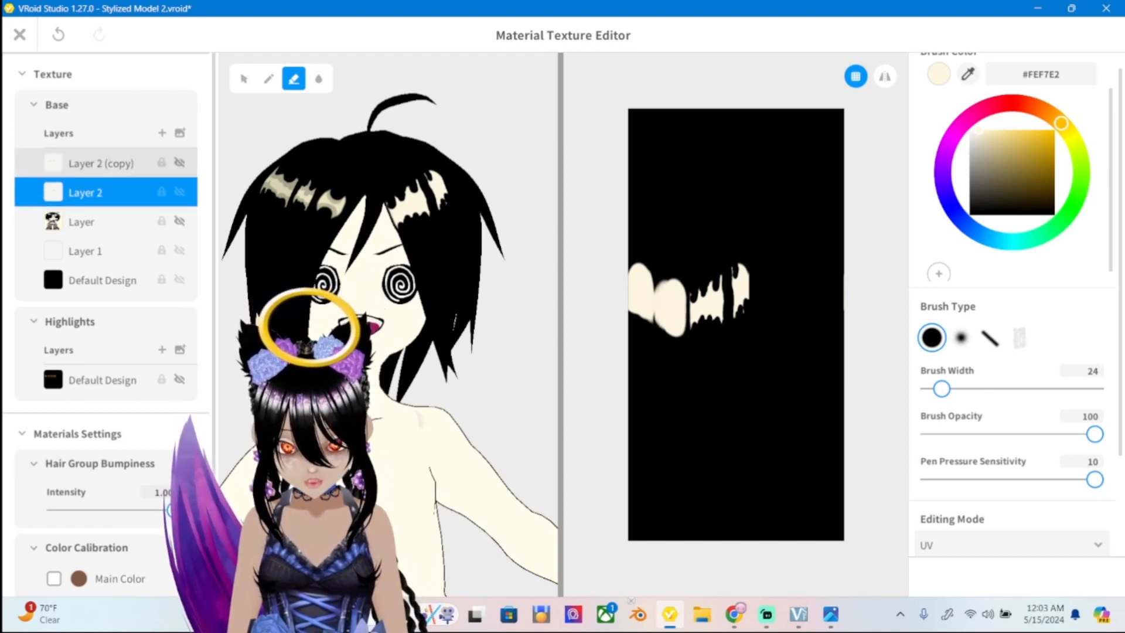
scroll(1011, 293, down, 3)
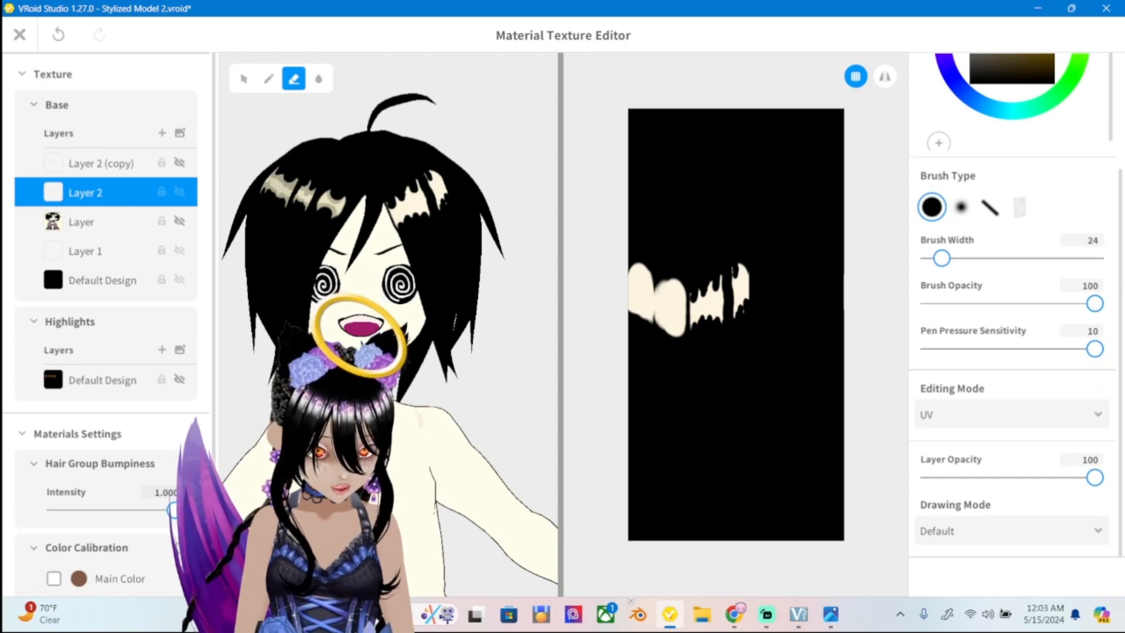
mouse_move(1094, 477)
mouse_down()
mouse_move(1030, 477)
mouse_move(1057, 477)
mouse_up()
click(101, 162)
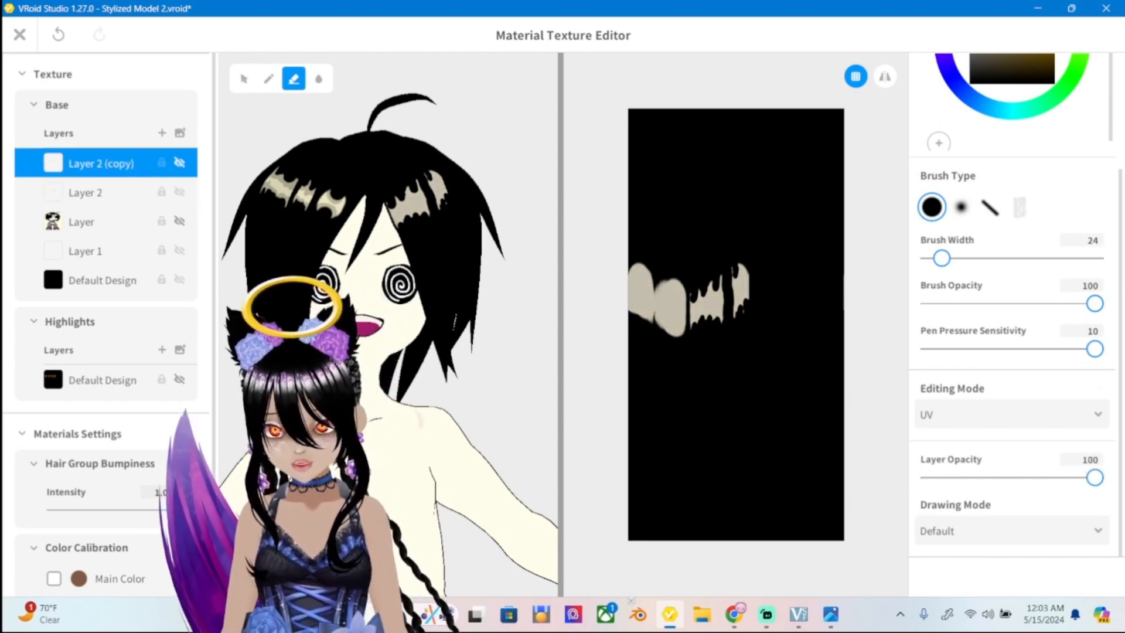
click(179, 163)
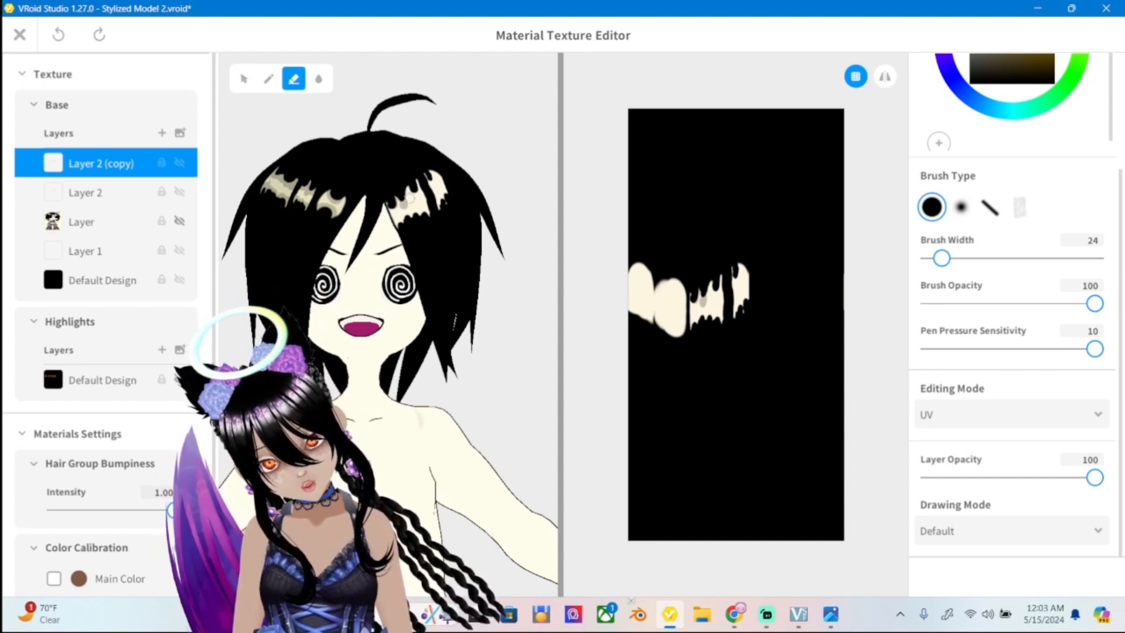
Erase drip-shaped areas along both cream patches in Layer 2 (copy) to expose the layer below, and set the copy's opacity to 70.
click(410, 189)
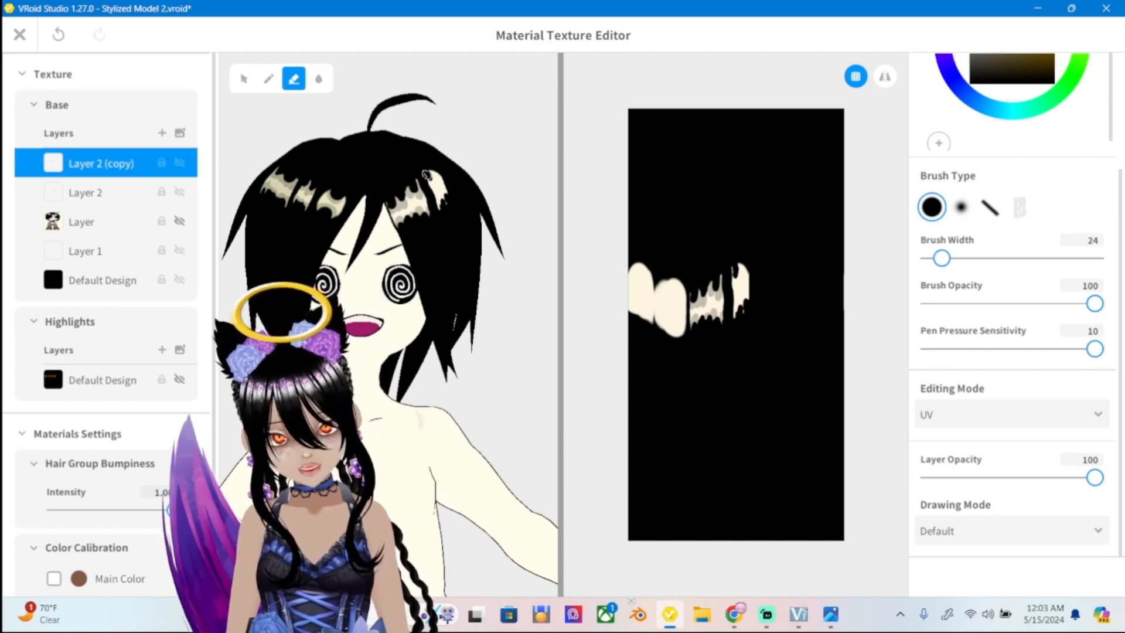
drag(428, 174, 446, 202)
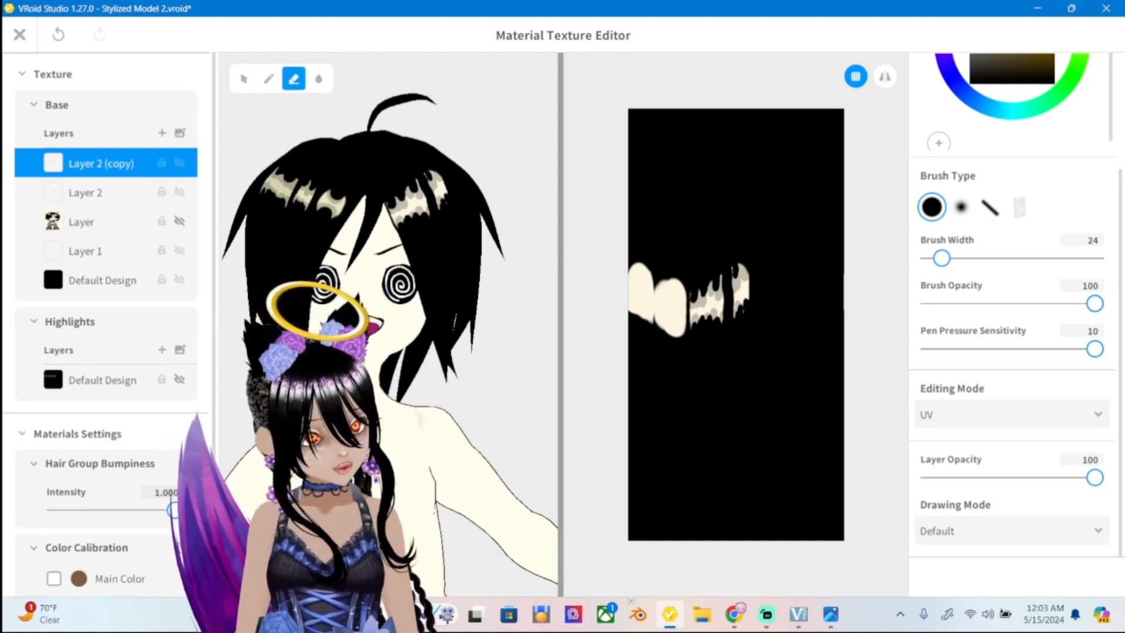
drag(1095, 477, 1044, 477)
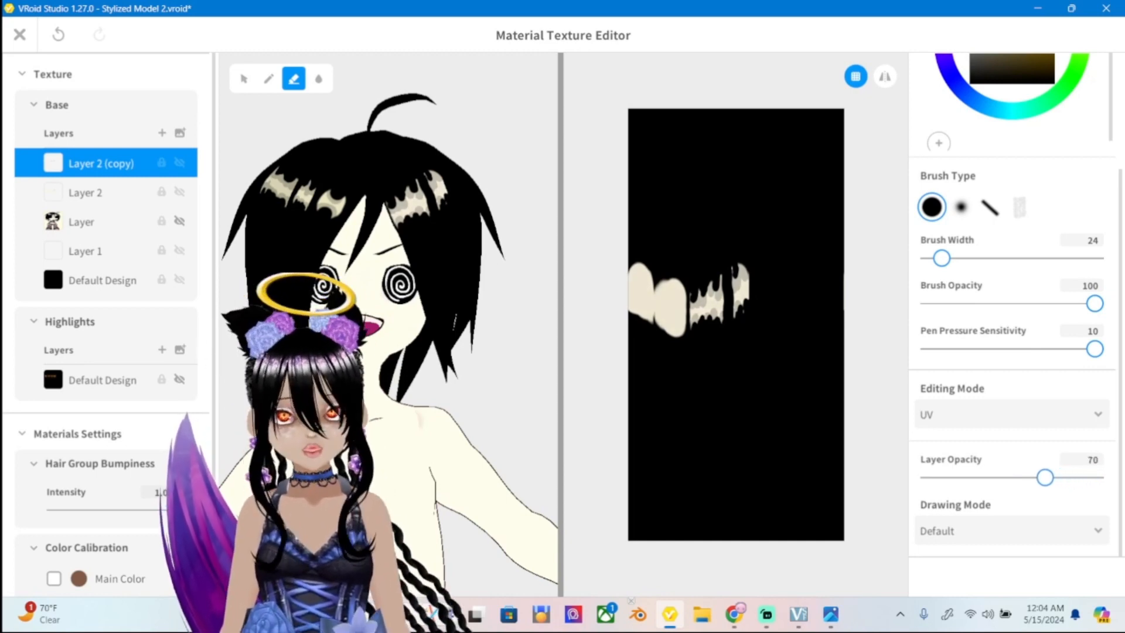
scroll(388, 325, down, 2)
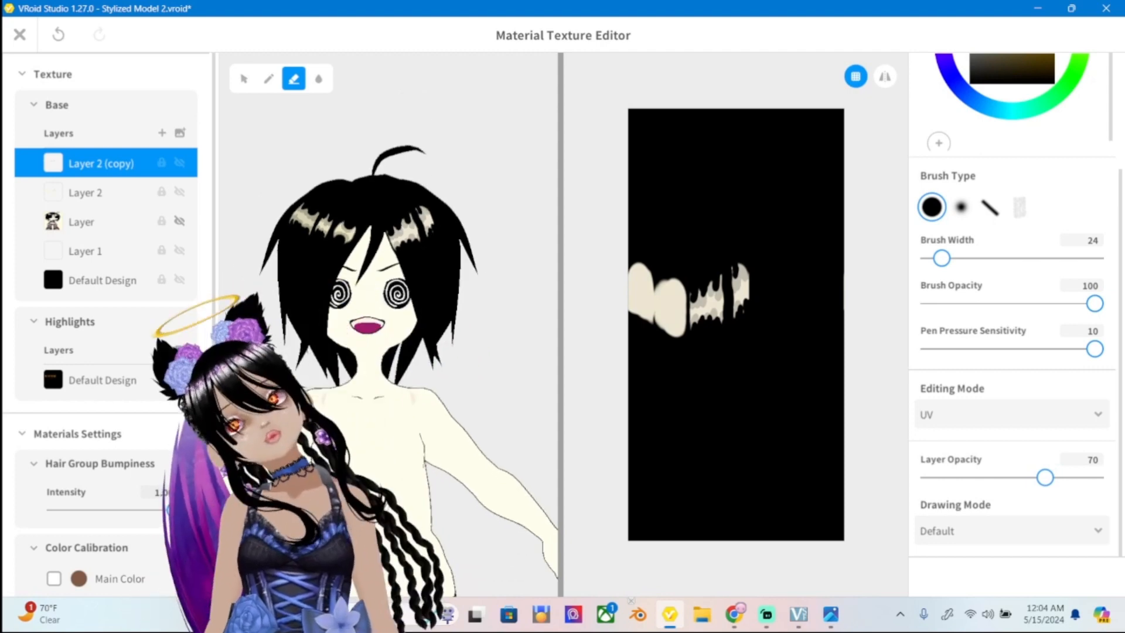
scroll(388, 325, down, 1)
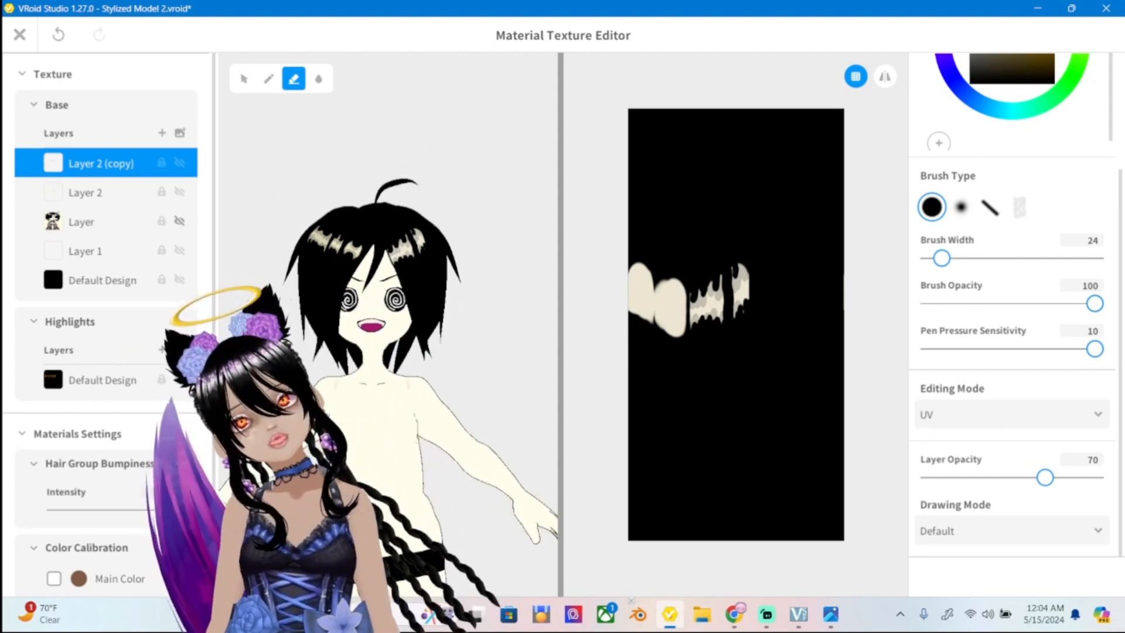
scroll(388, 325, up, 2)
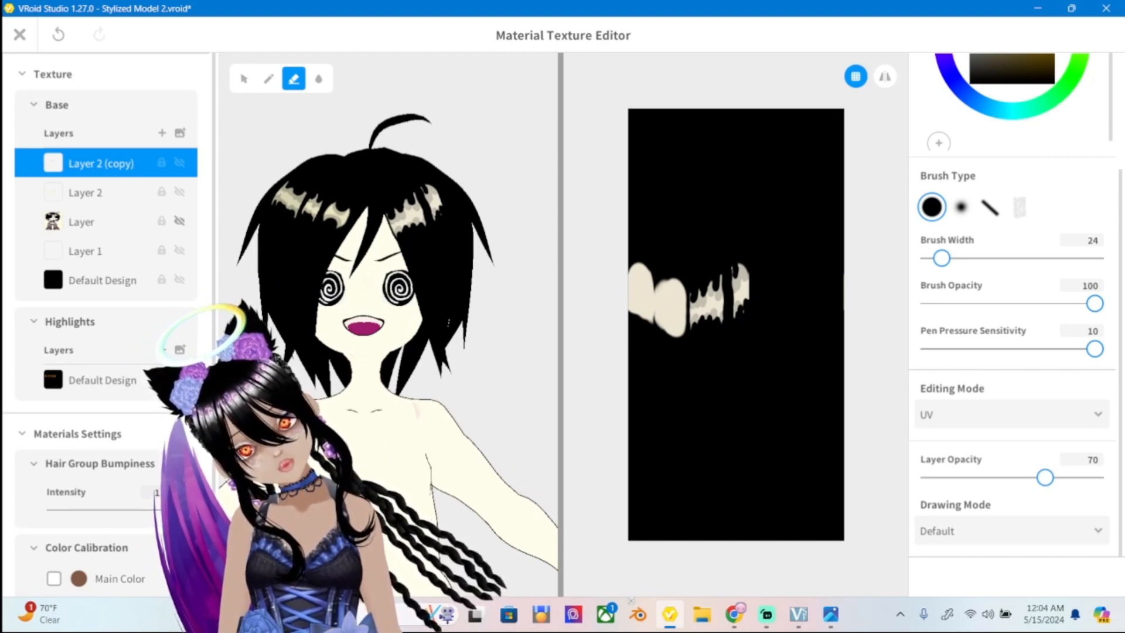
Compare the painted hair highlights with ref2.png and select Layer 2.
click(831, 614)
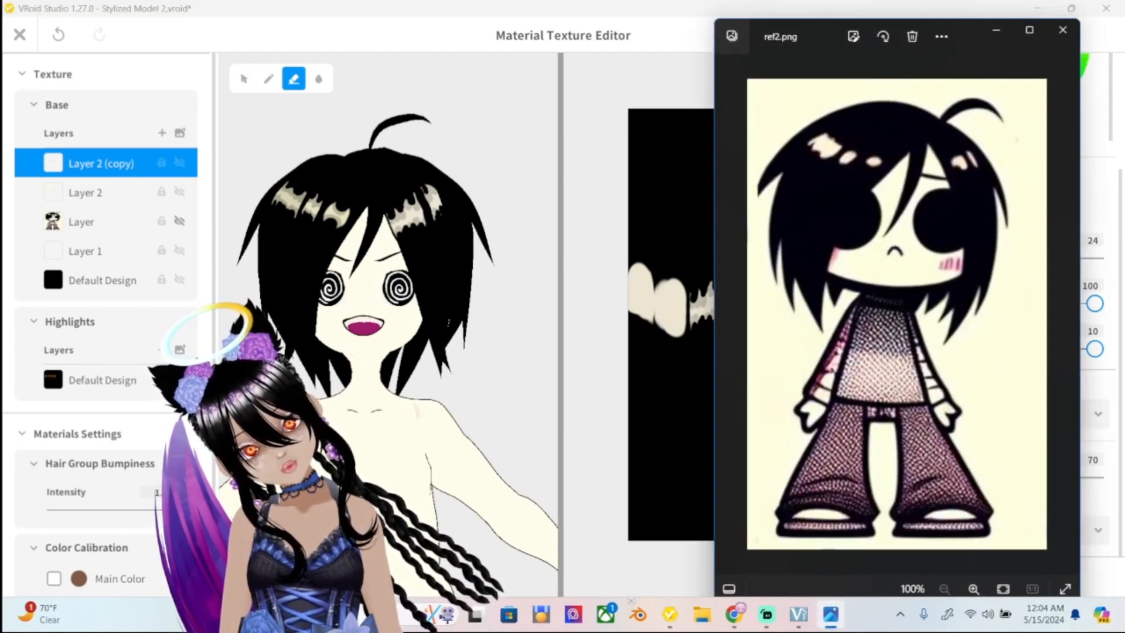
click(831, 614)
click(830, 614)
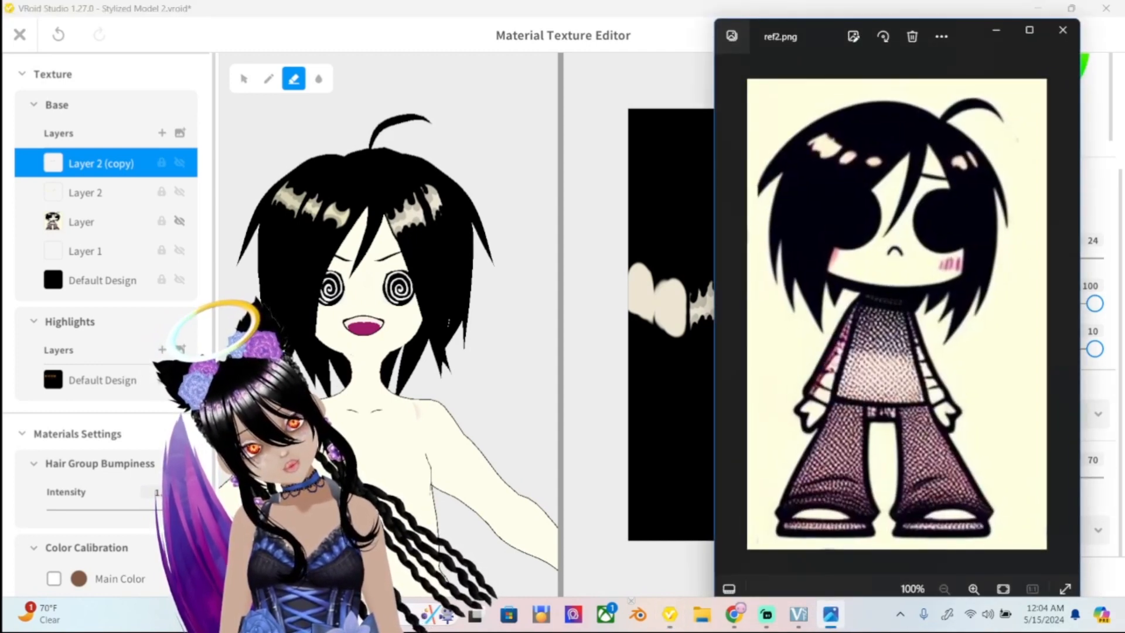
click(831, 614)
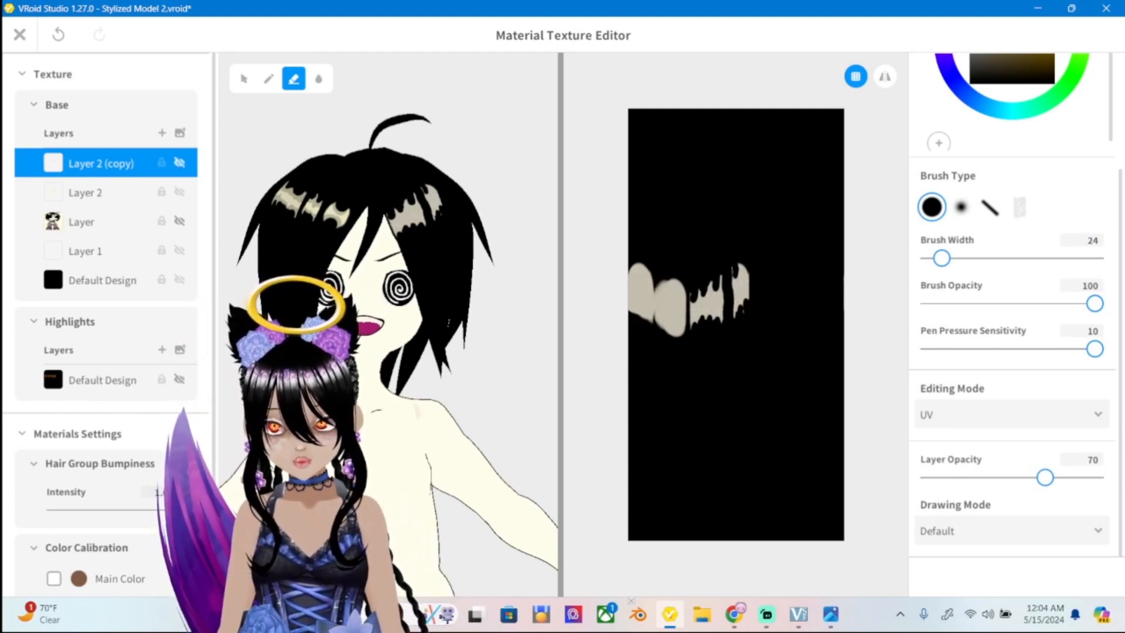
click(100, 192)
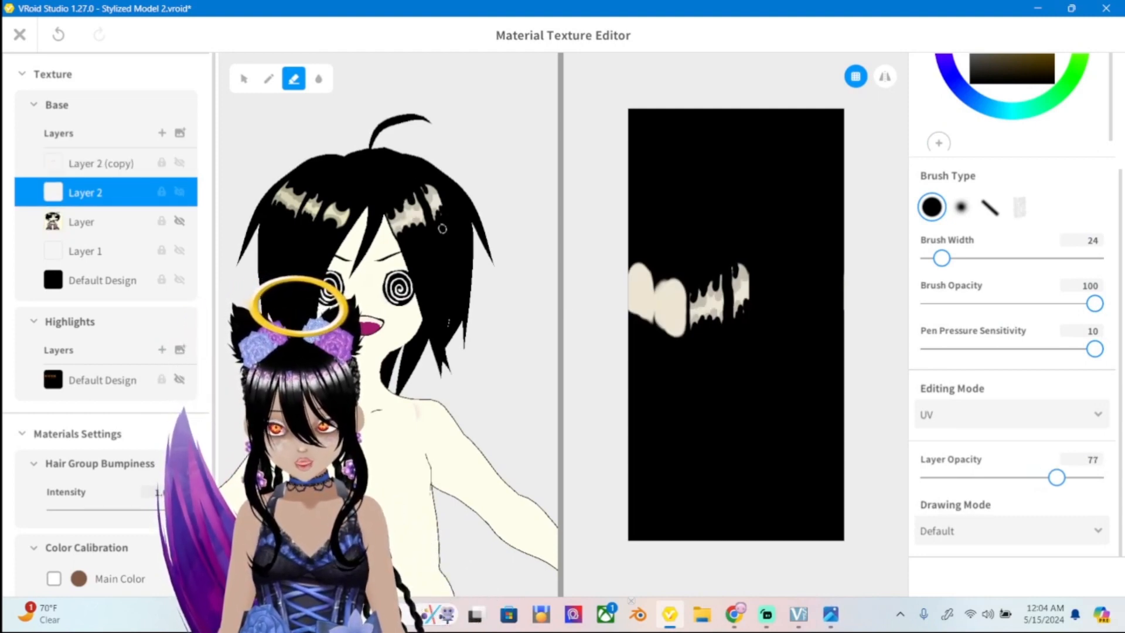
Touch up the hair highlight in Layer 2 with the eraser, and examine the reference character's cheek blush in ref2.png.
drag(422, 190, 432, 217)
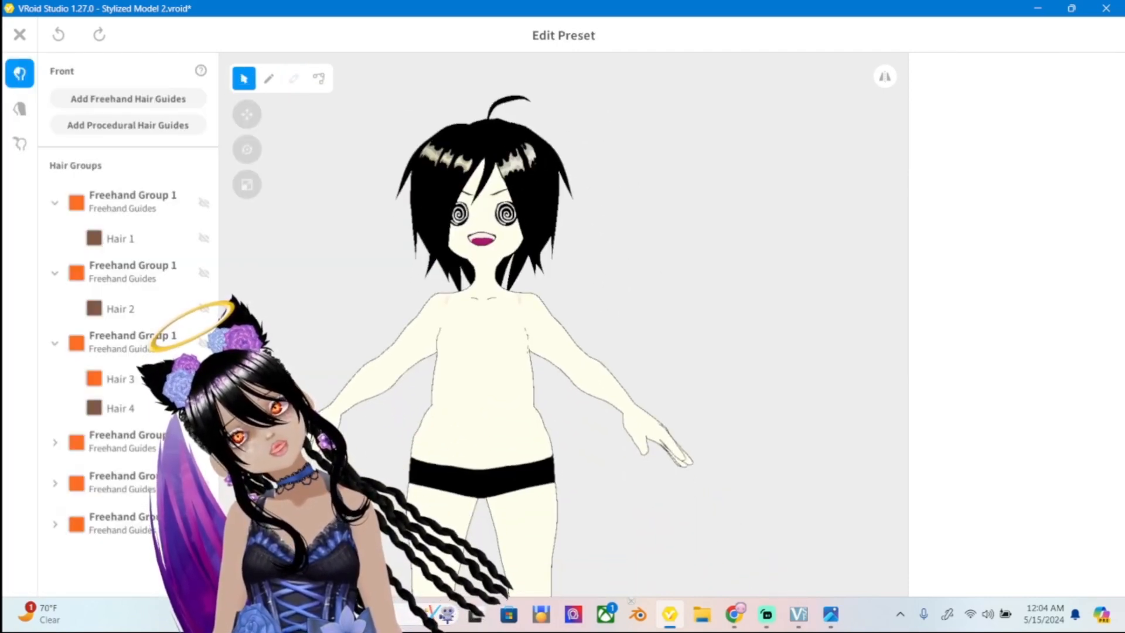
scroll(563, 324, down, 2)
right_drag(563, 324, 528, 349)
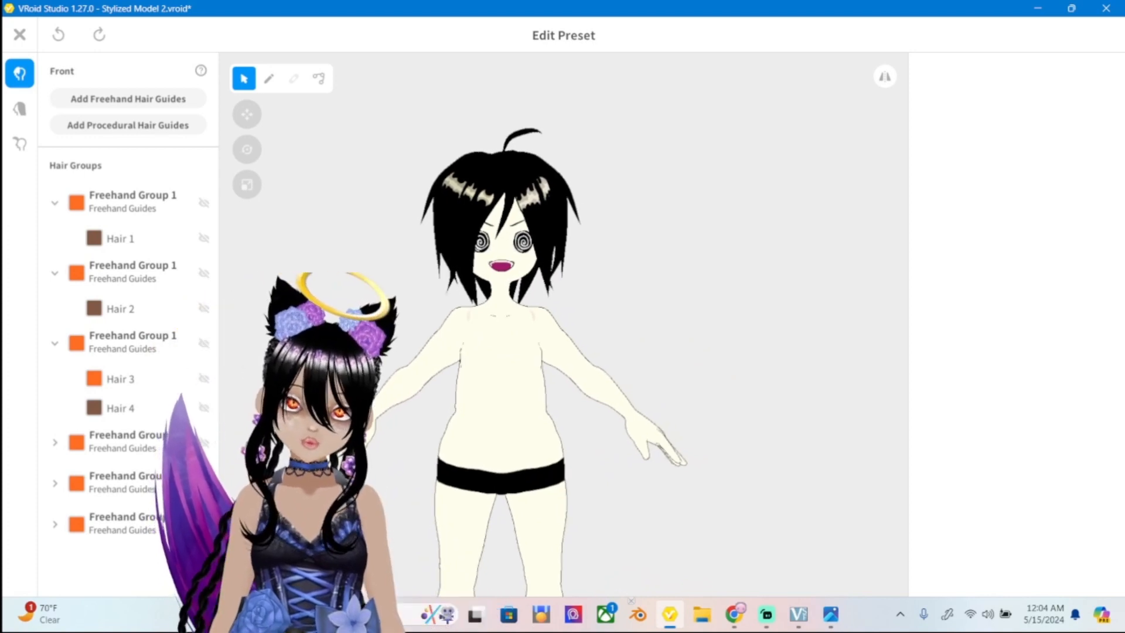
click(831, 614)
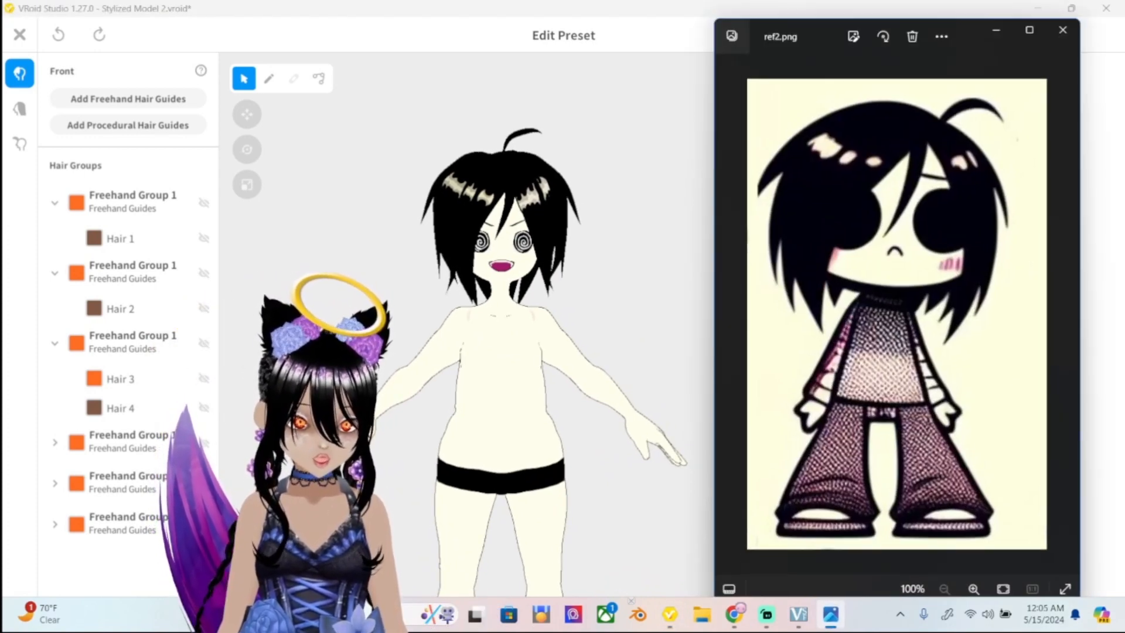
scroll(897, 264, up, 3)
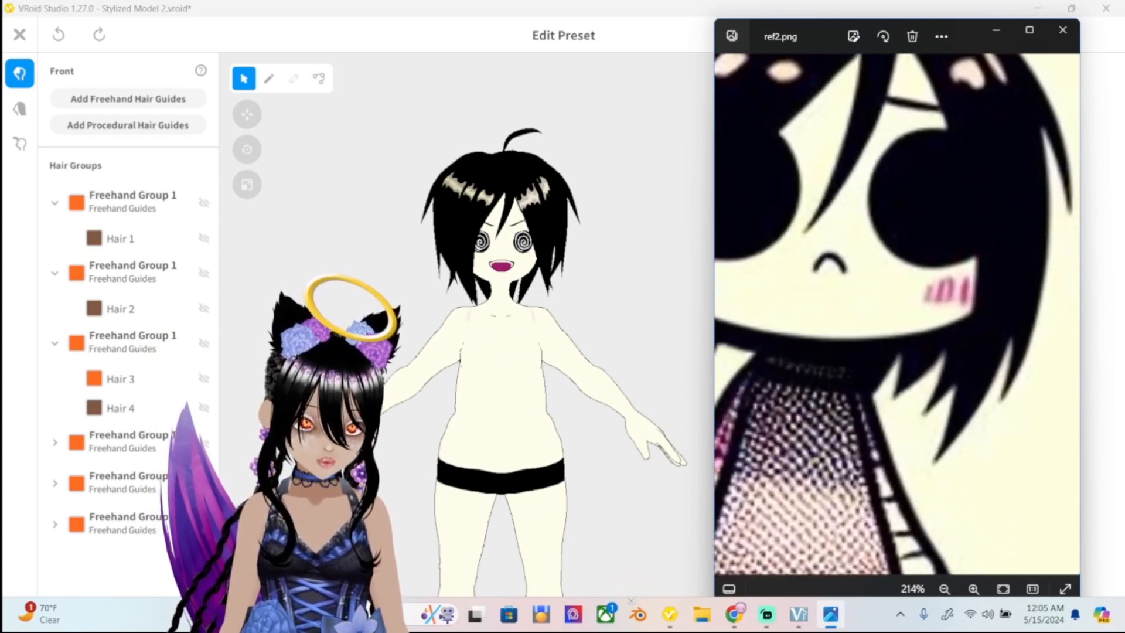
scroll(950, 299, up, 3)
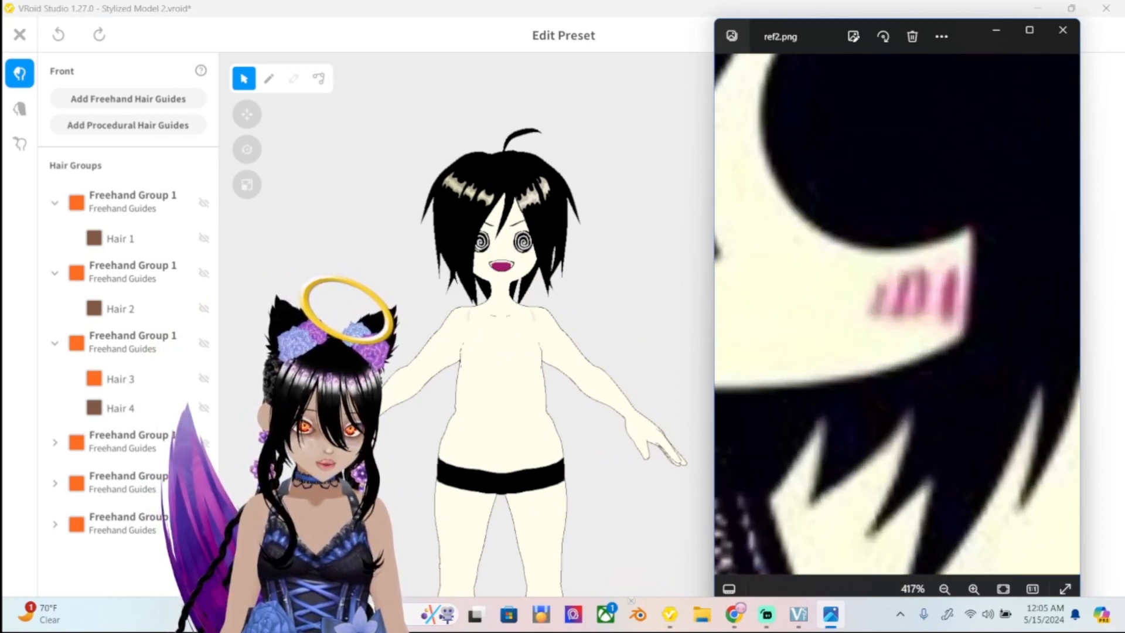
scroll(897, 313, down, 5)
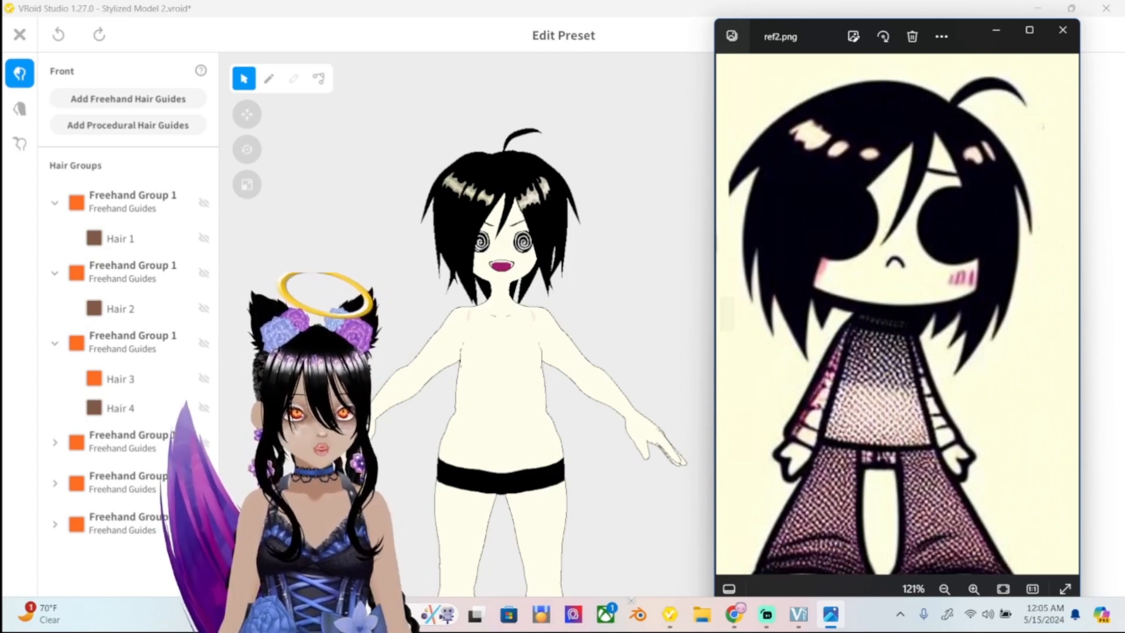
Close the hairstyle editor, saving the edited Front, Back and Ahoge items.
click(20, 34)
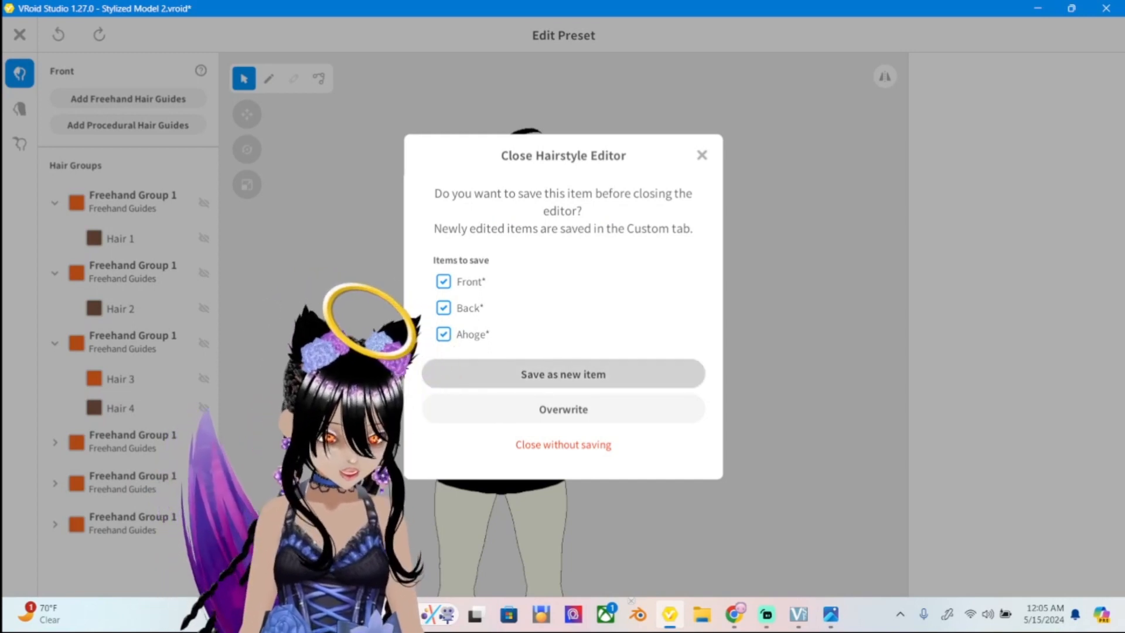
mouse_move(831, 614)
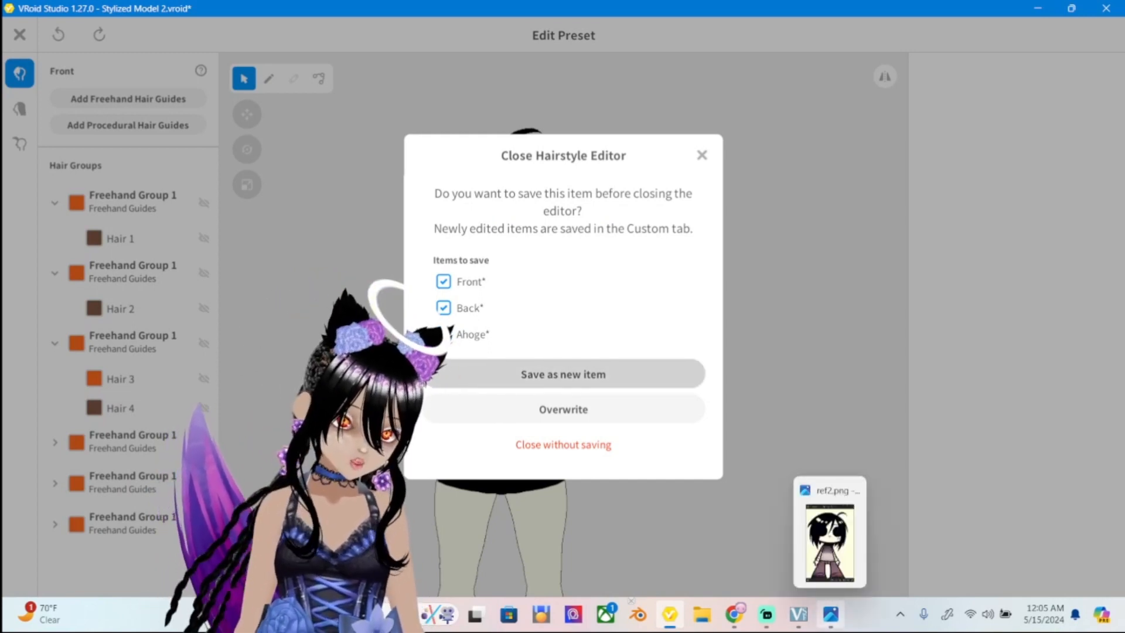
mouse_move(829, 539)
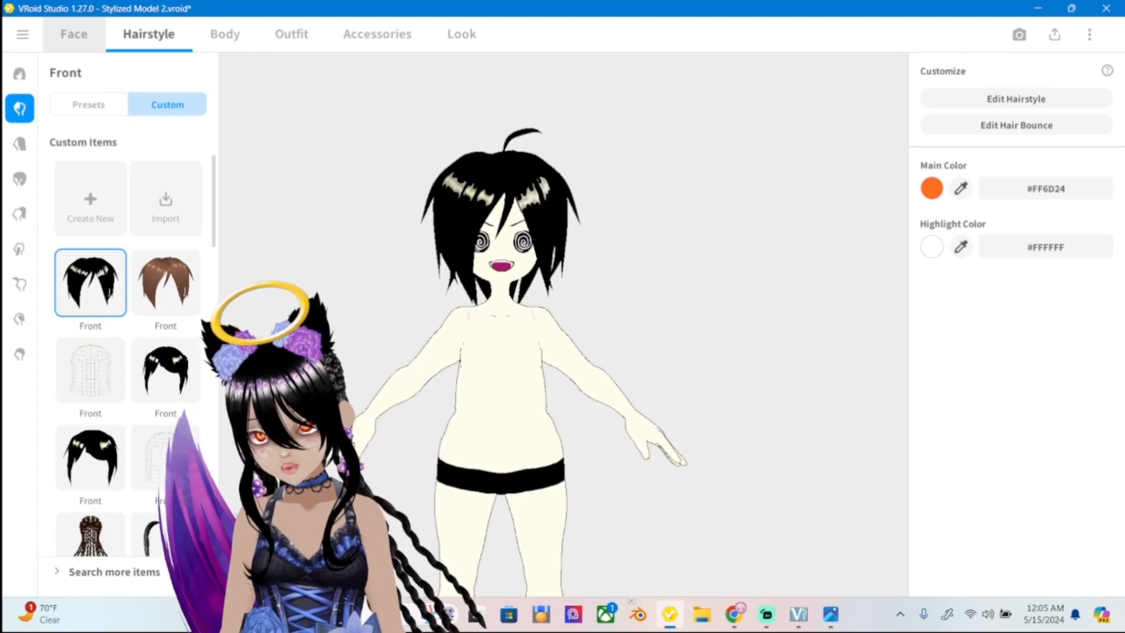
Open the face's Skin texture for editing.
click(74, 34)
scroll(128, 328, down, 2)
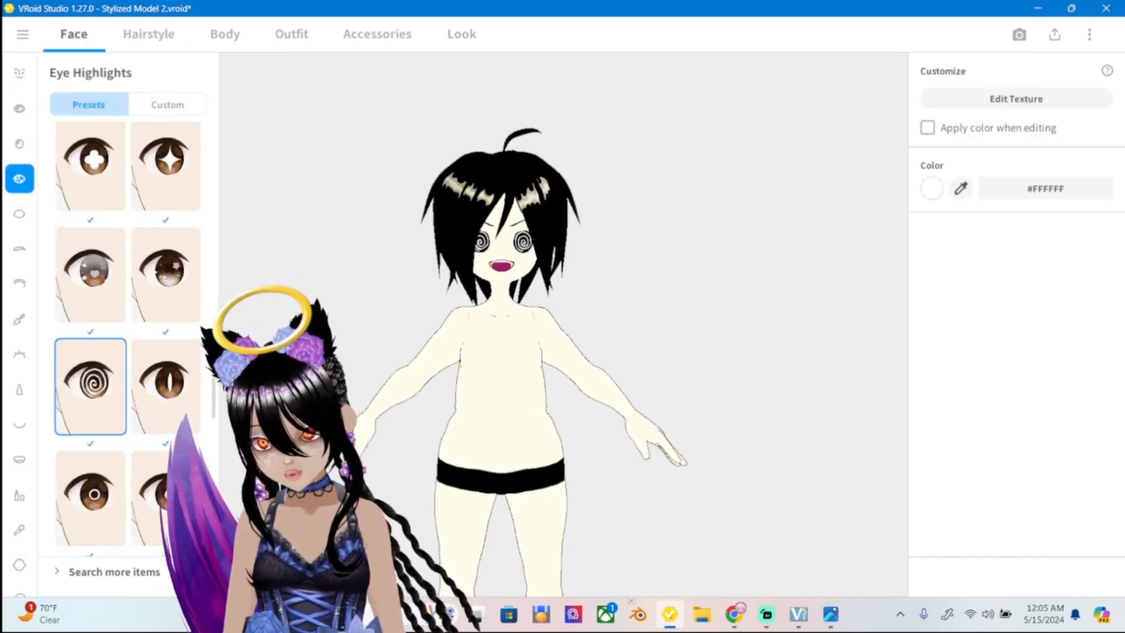
scroll(19, 528, down, 2)
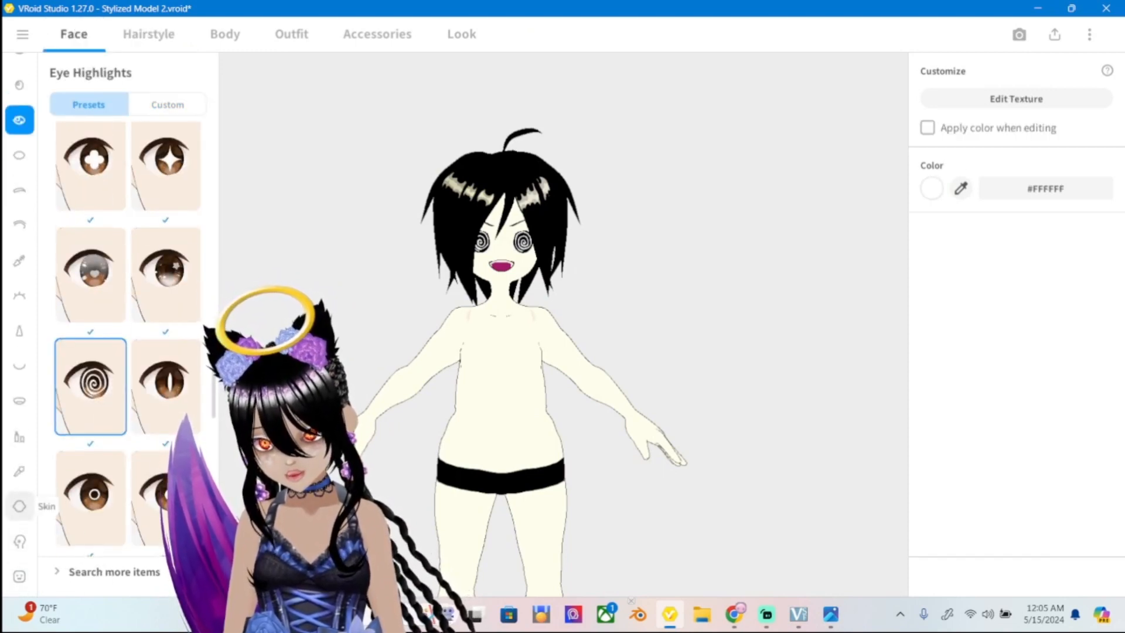
click(19, 506)
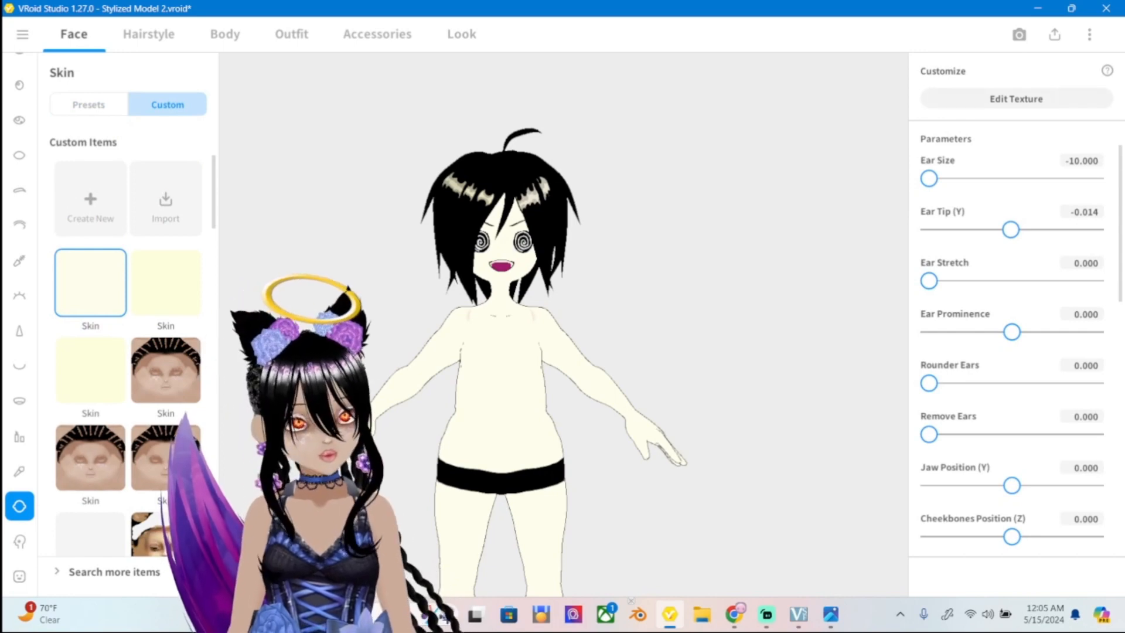
click(1016, 99)
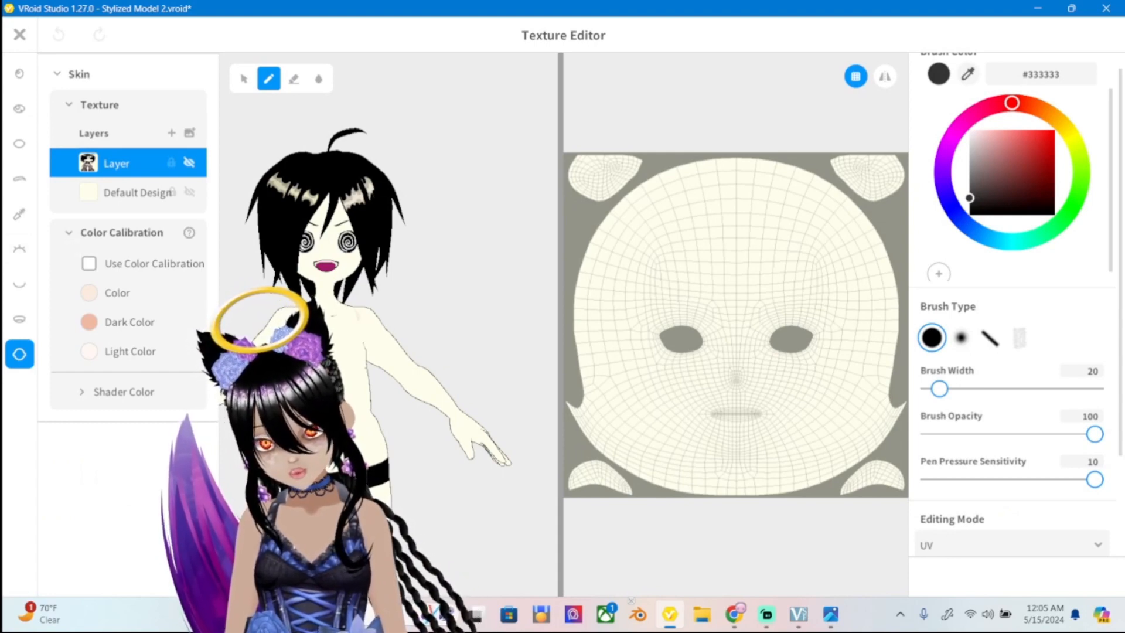
Add a new layer to the skin texture and set the brush to pink #F58AAB, based on the blush sampled from the reference layer.
scroll(387, 323, up, 5)
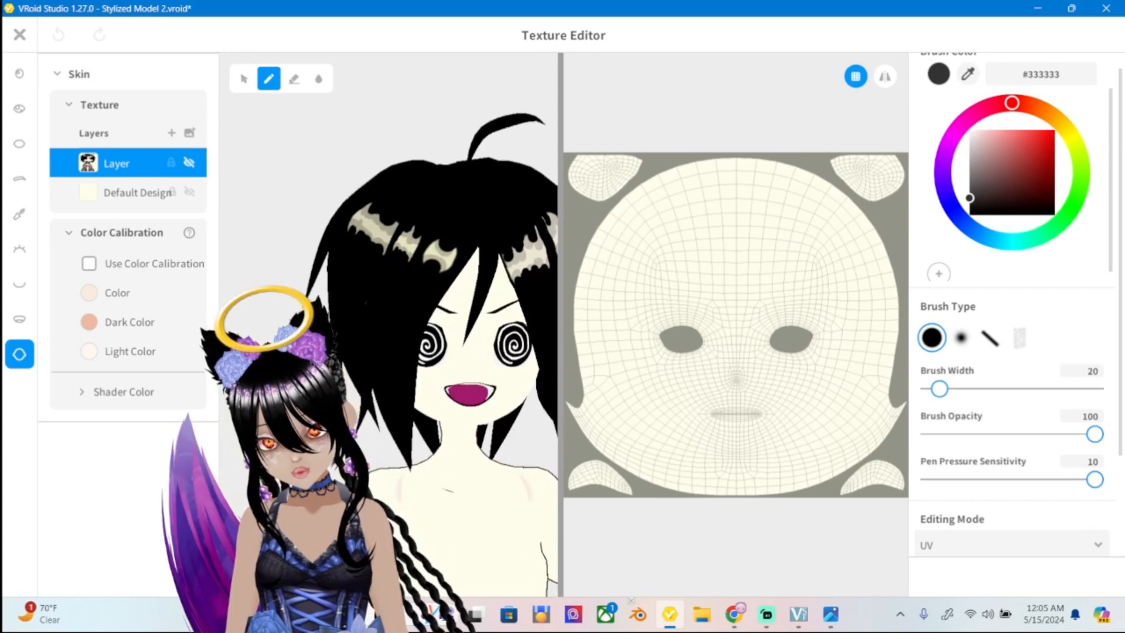
middle_drag(356, 288, 292, 267)
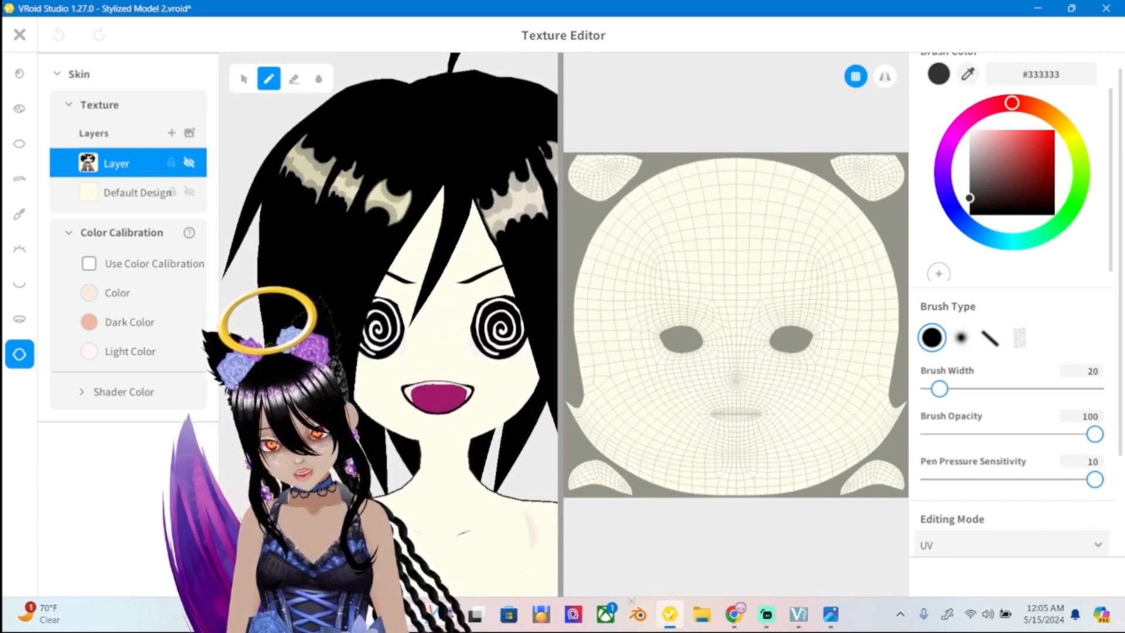
scroll(457, 274, up, 3)
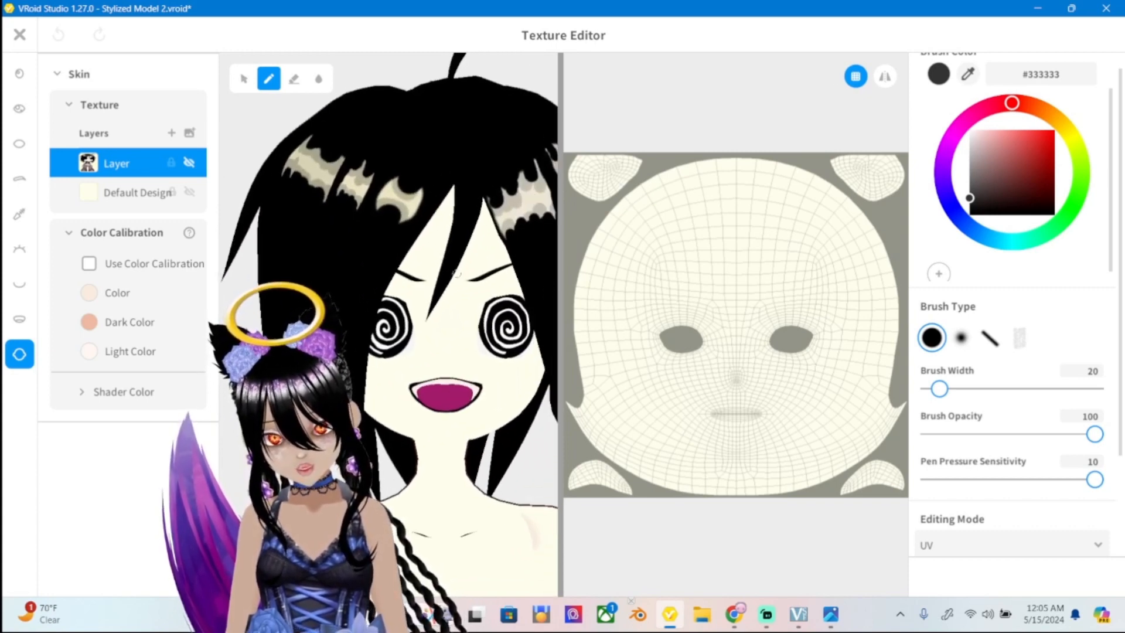
middle_drag(457, 274, 388, 271)
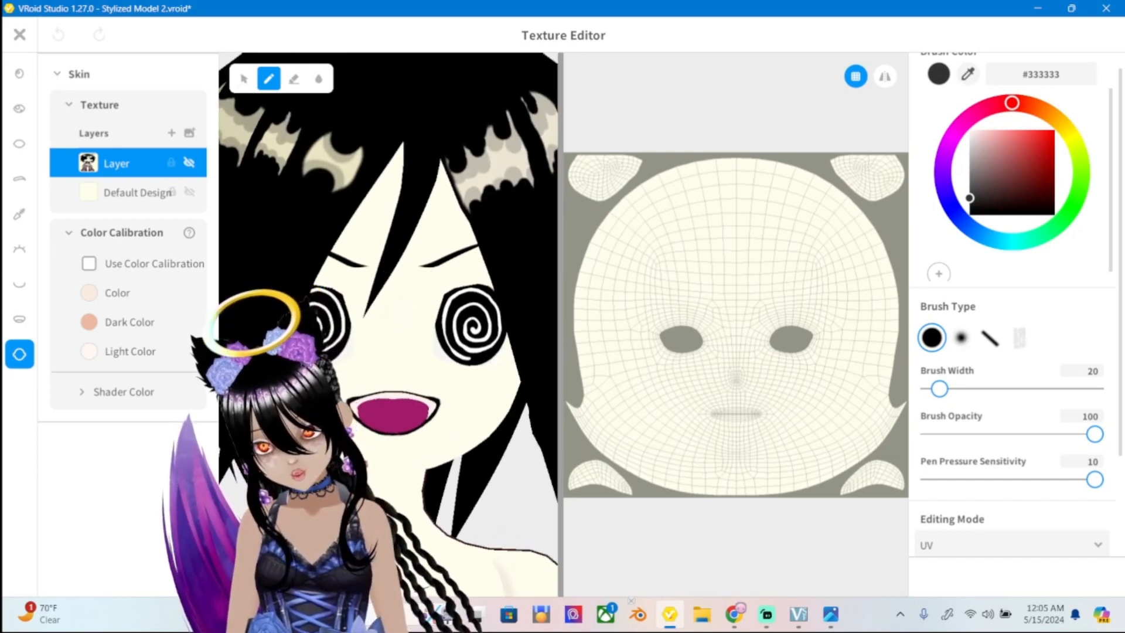
click(172, 133)
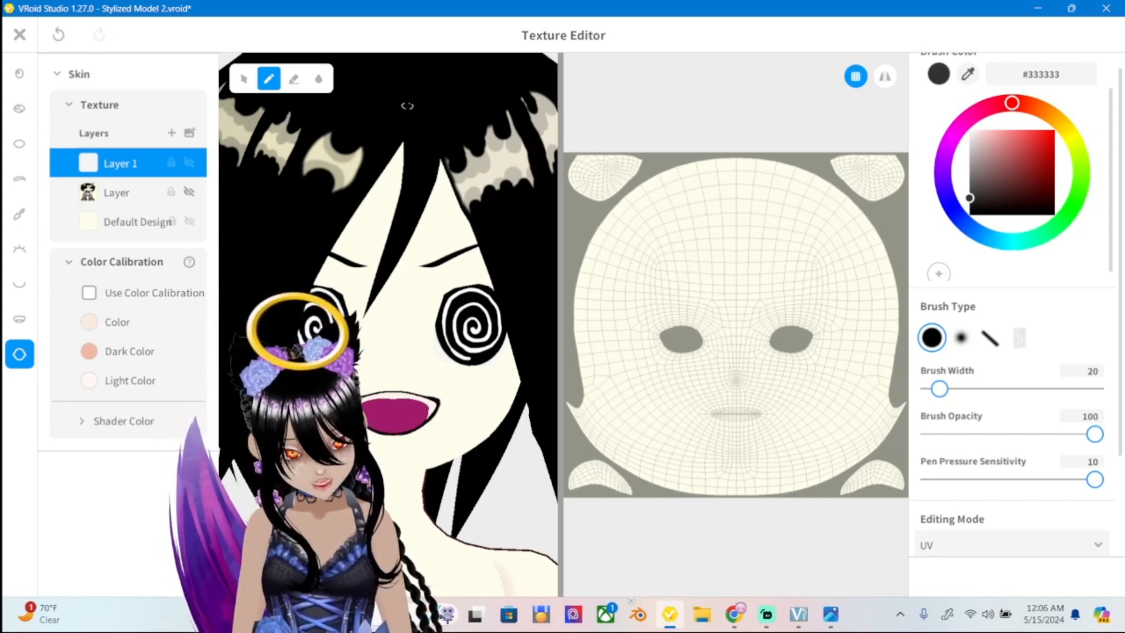
click(189, 192)
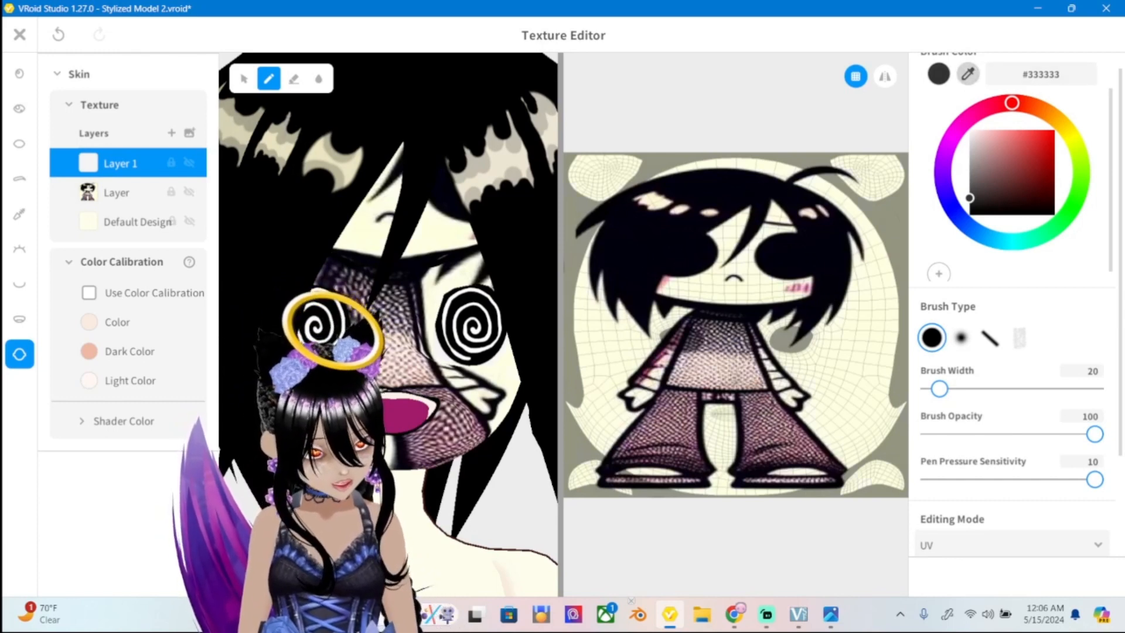
click(798, 288)
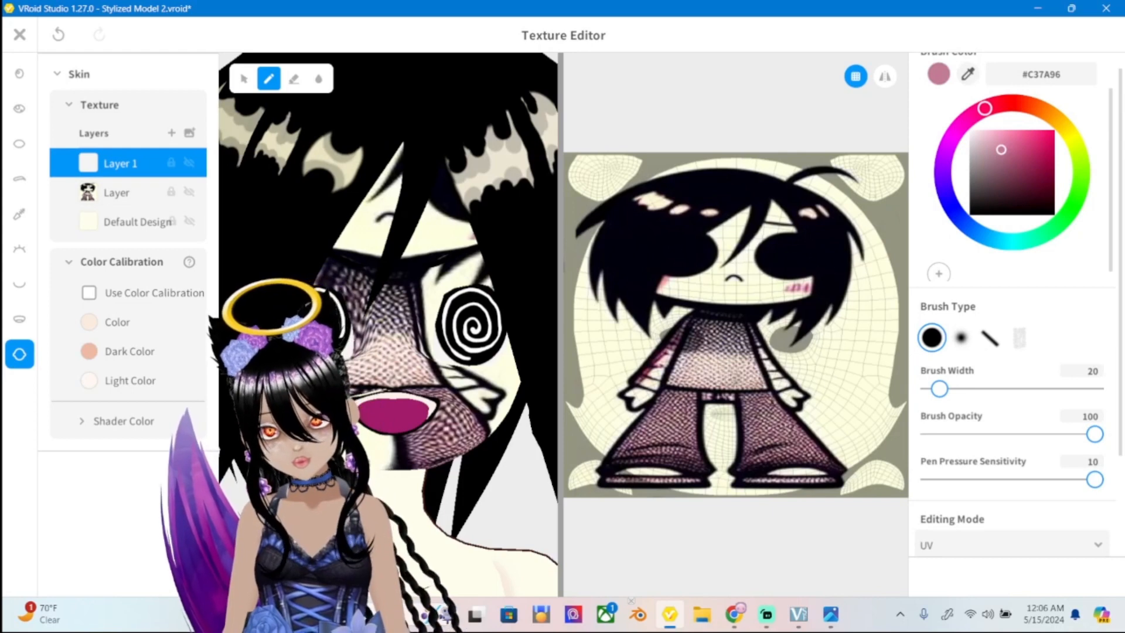
click(188, 192)
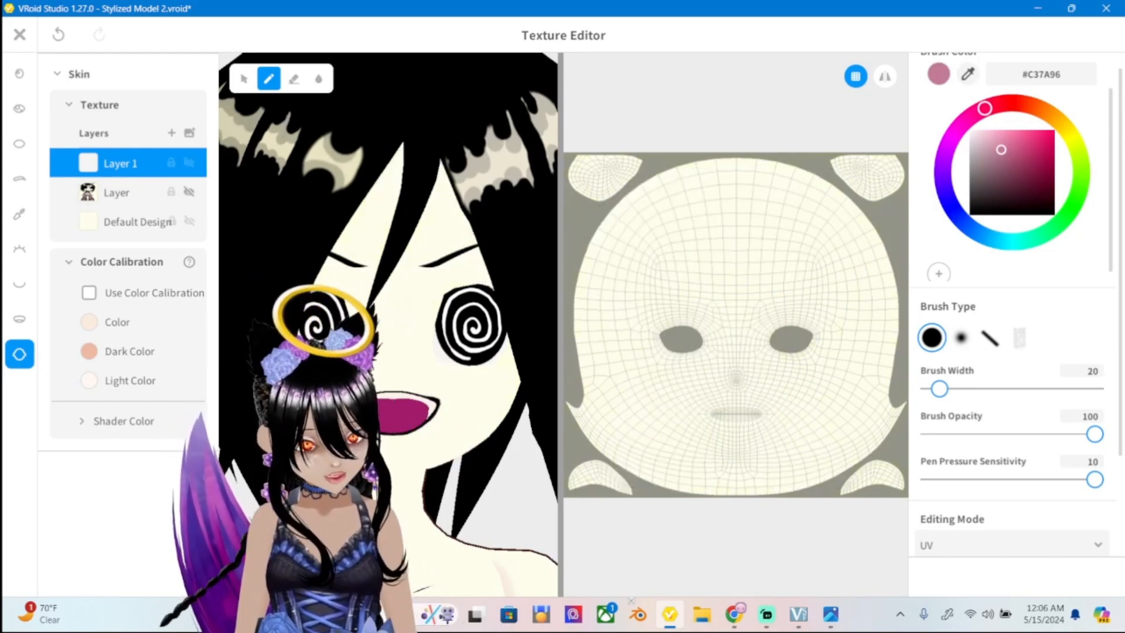
drag(984, 107, 990, 106)
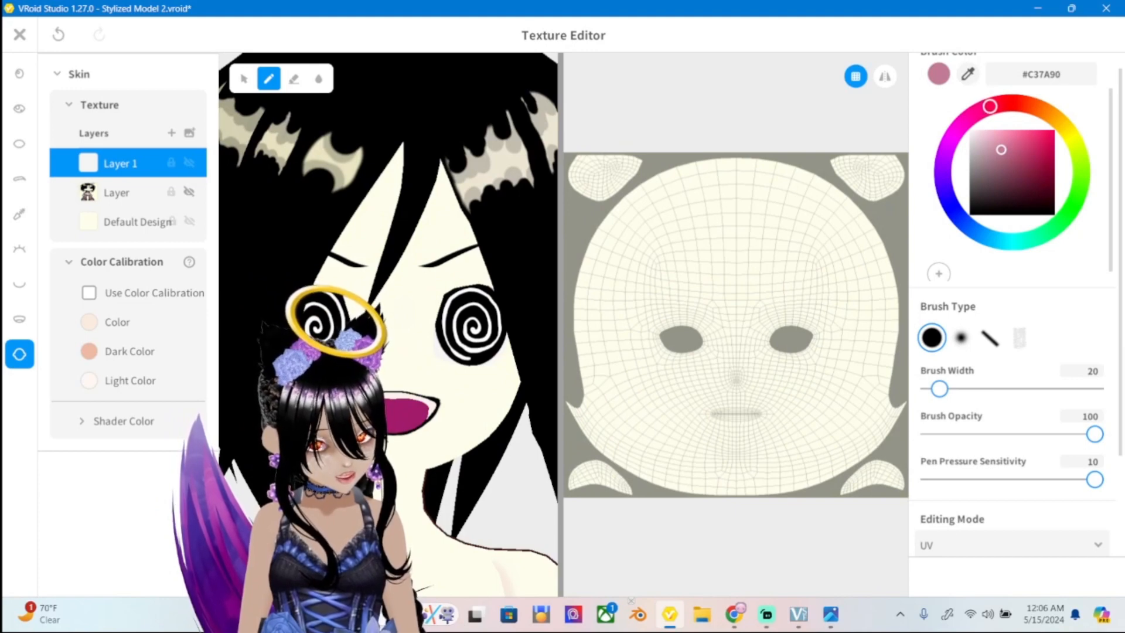
drag(1001, 149, 1007, 133)
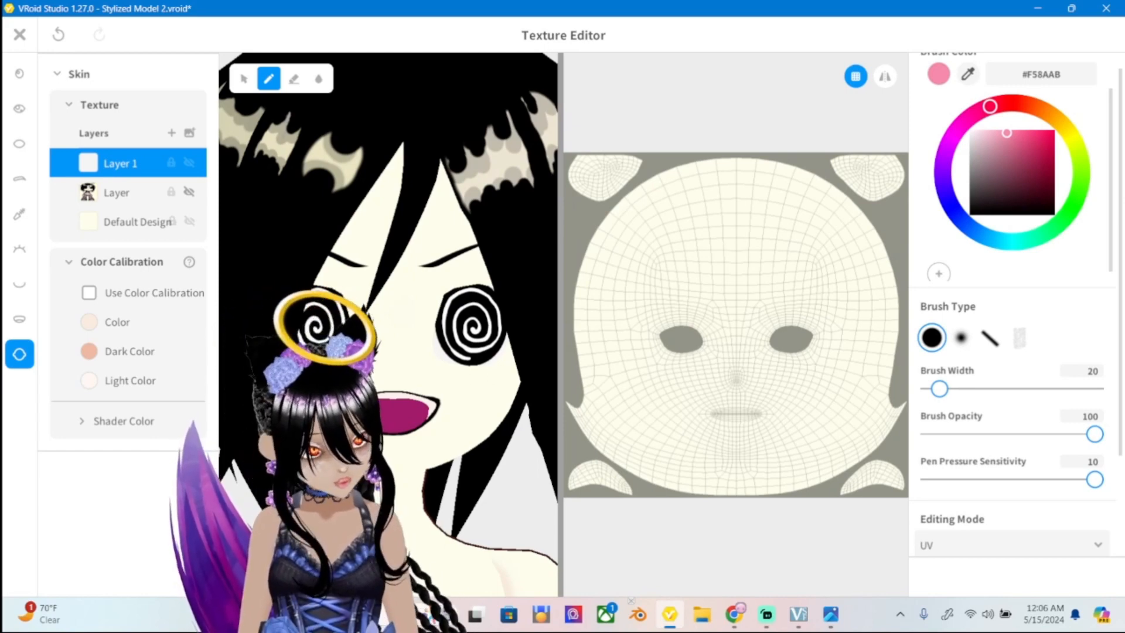
Check the cheek blush in ref2.png and set up the soft round brush with a width of 77.
drag(939, 388, 953, 389)
click(831, 613)
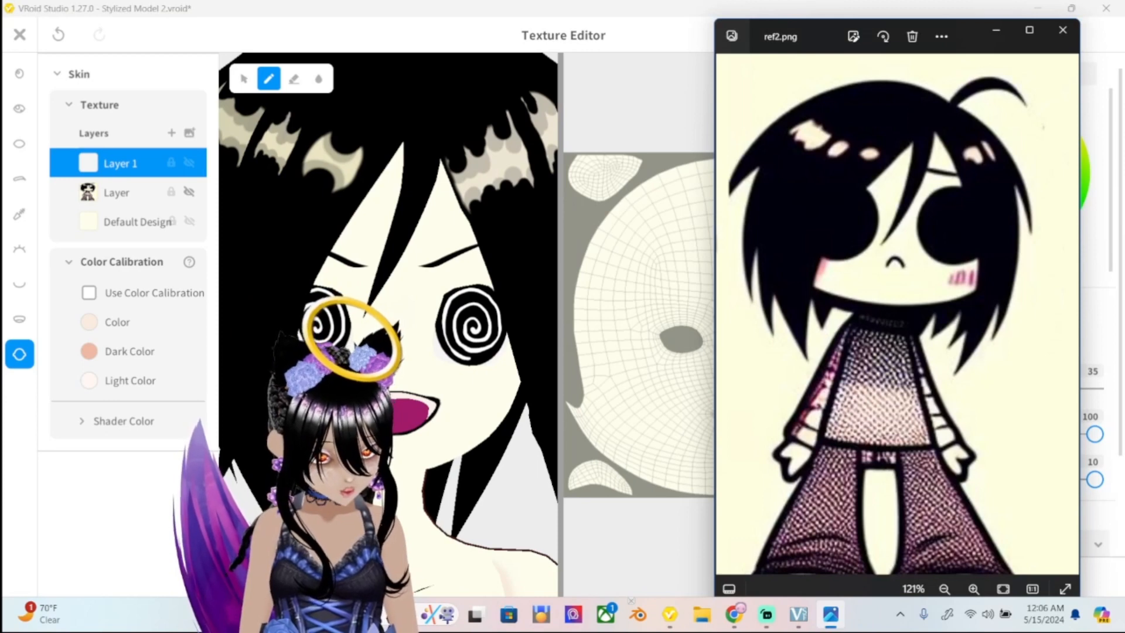
click(831, 613)
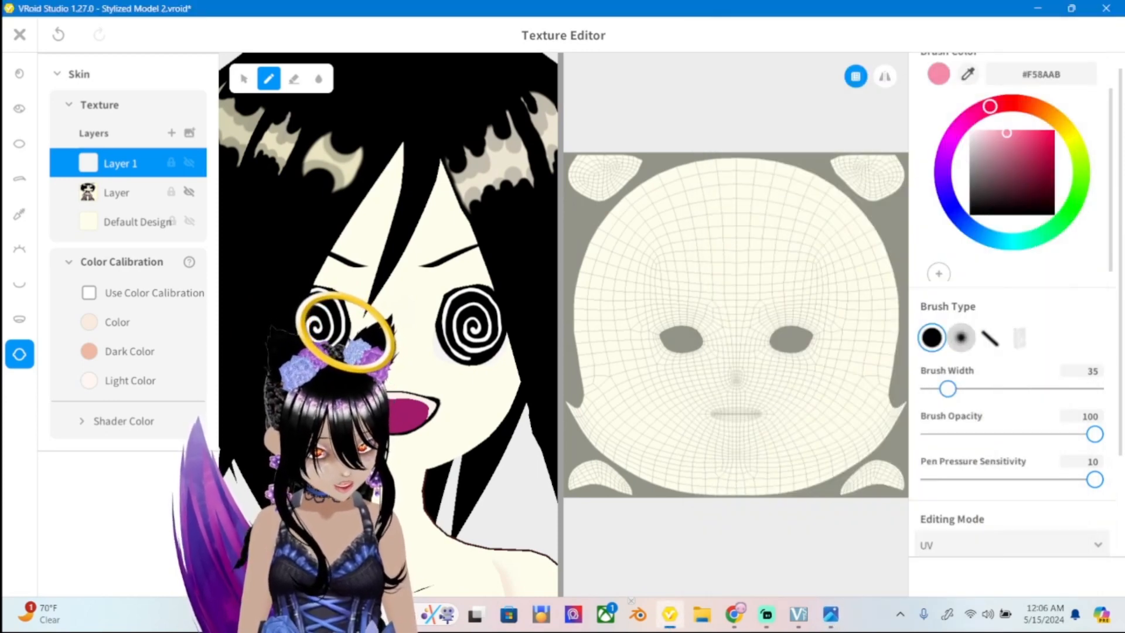
click(961, 337)
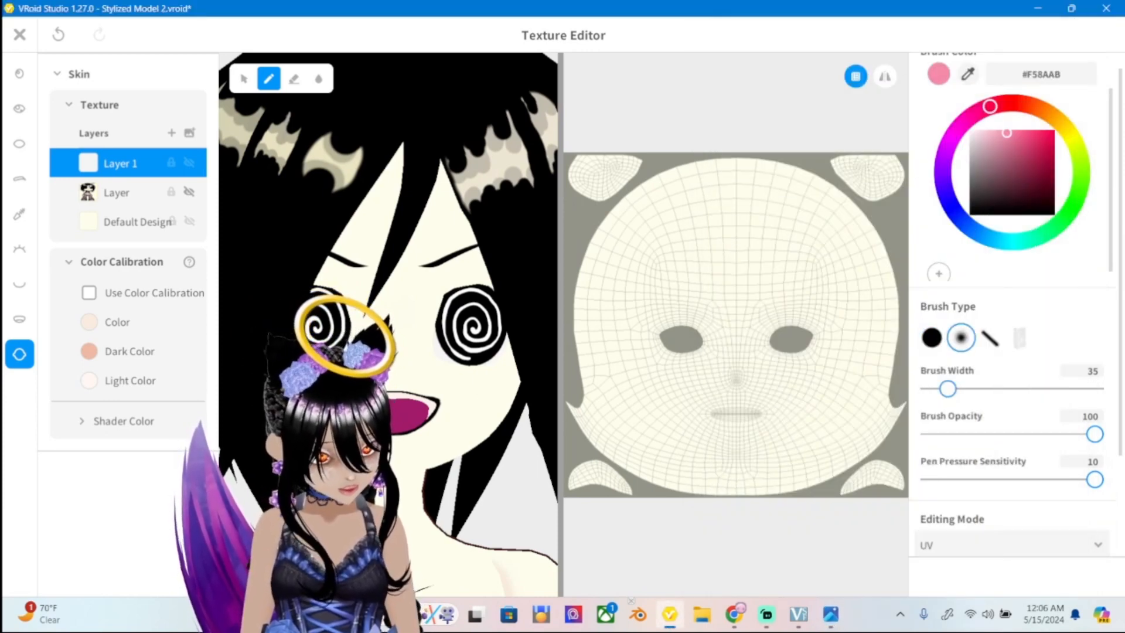
drag(948, 389, 971, 388)
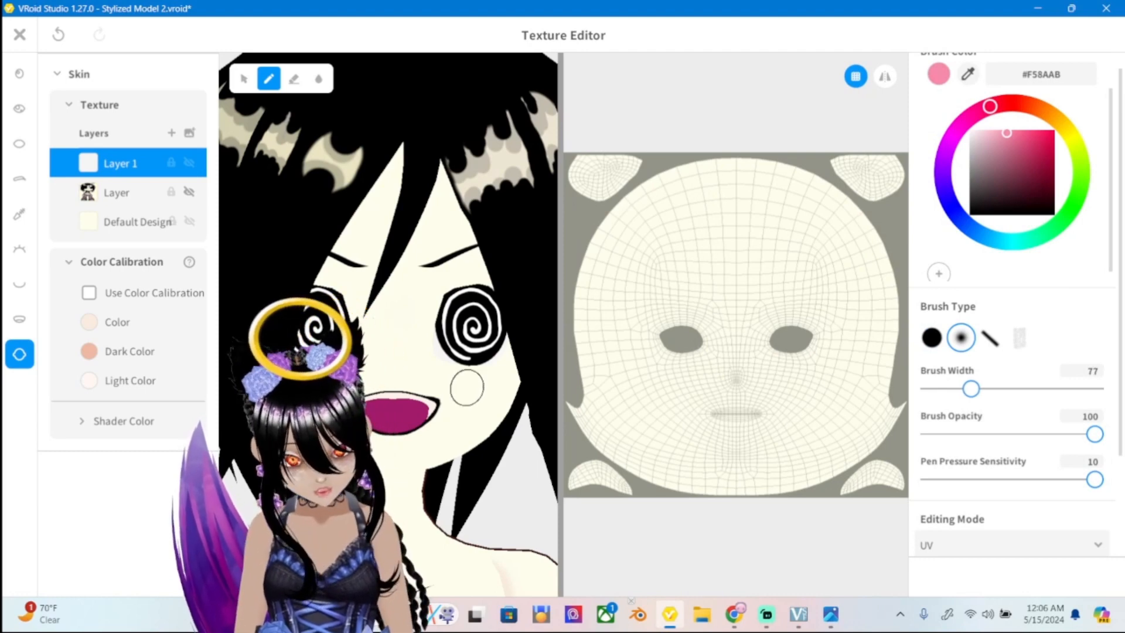
Turn on symmetrical painting and try pink blush strokes on the cheeks below the eyes, undoing each attempt.
mouse_move(466, 382)
mouse_down()
mouse_move(472, 405)
mouse_move(513, 382)
mouse_up()
key(ctrl+z)
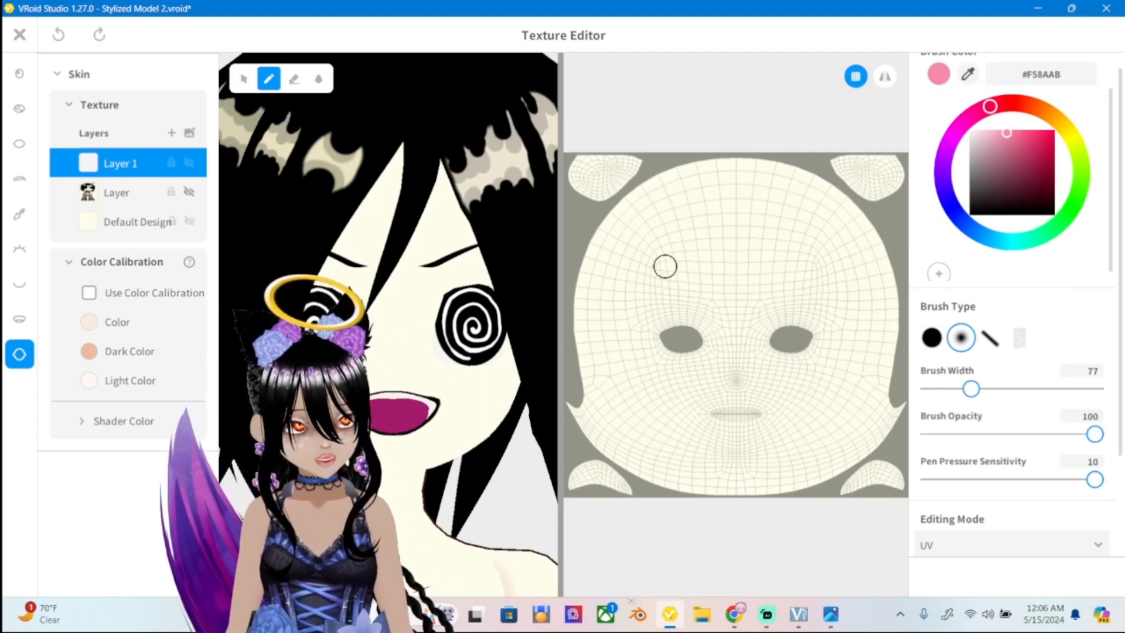
click(885, 76)
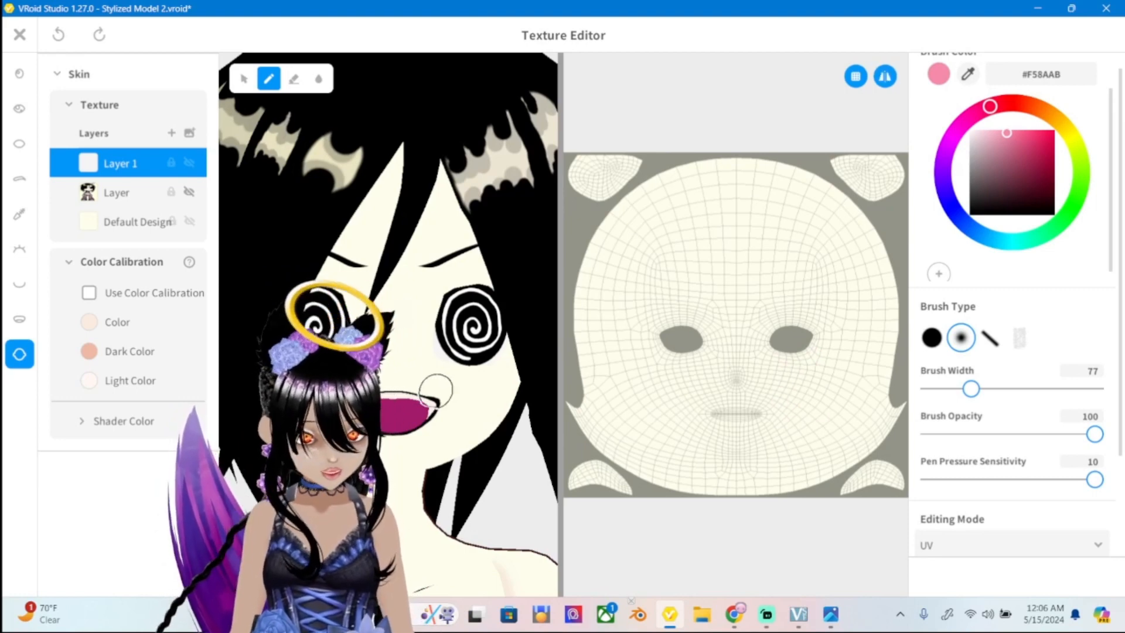
drag(459, 372, 507, 390)
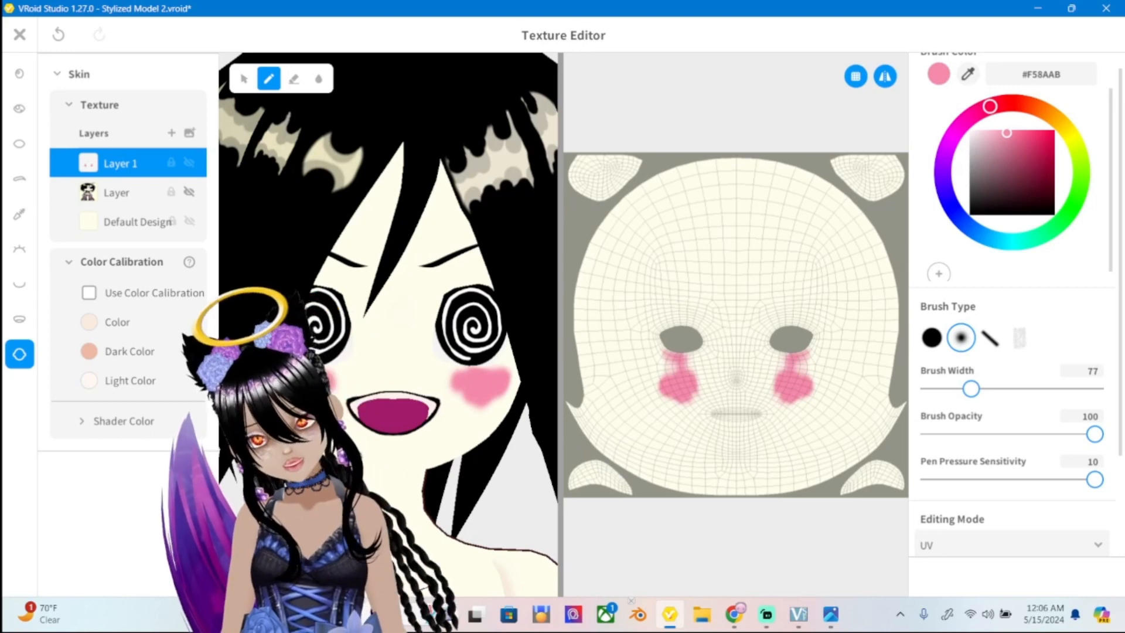
key(ctrl+z)
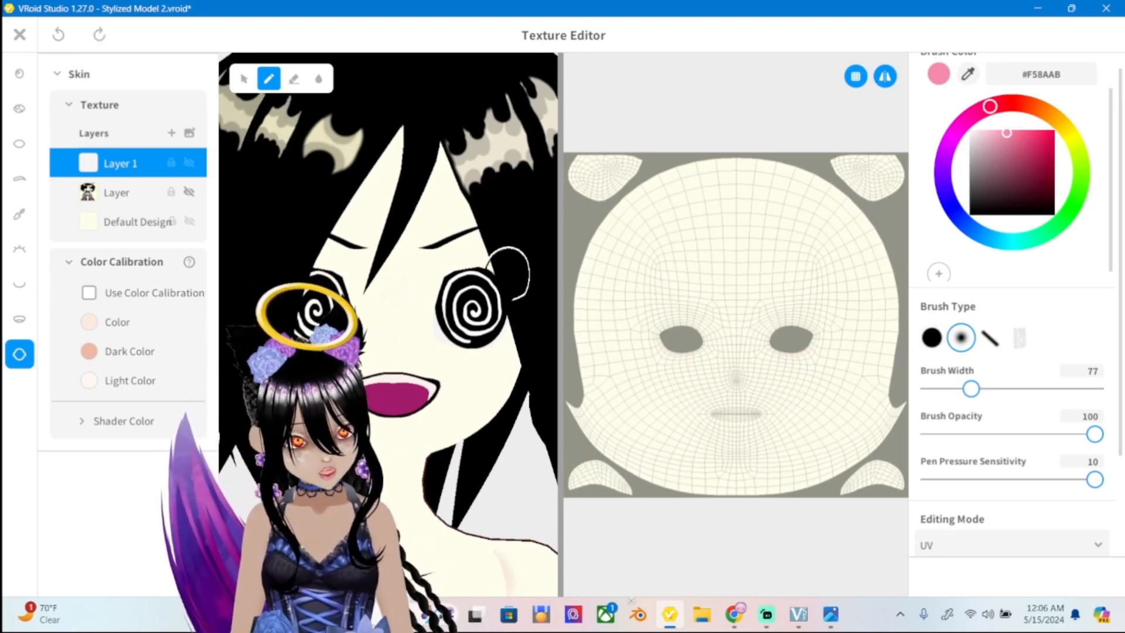
Try narrower mirrored blush strokes on the cheeks at brush widths of 62 and 40, undoing each stroke.
drag(971, 389, 961, 388)
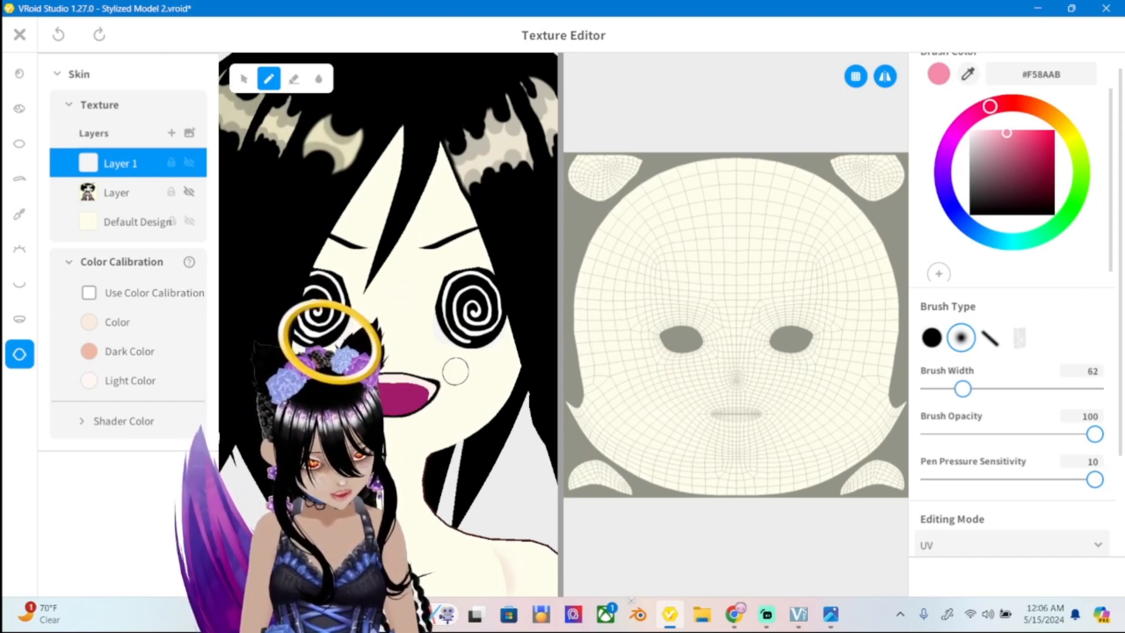
mouse_move(454, 350)
mouse_down()
mouse_move(455, 381)
mouse_move(478, 366)
mouse_move(469, 378)
mouse_up()
key(ctrl+z)
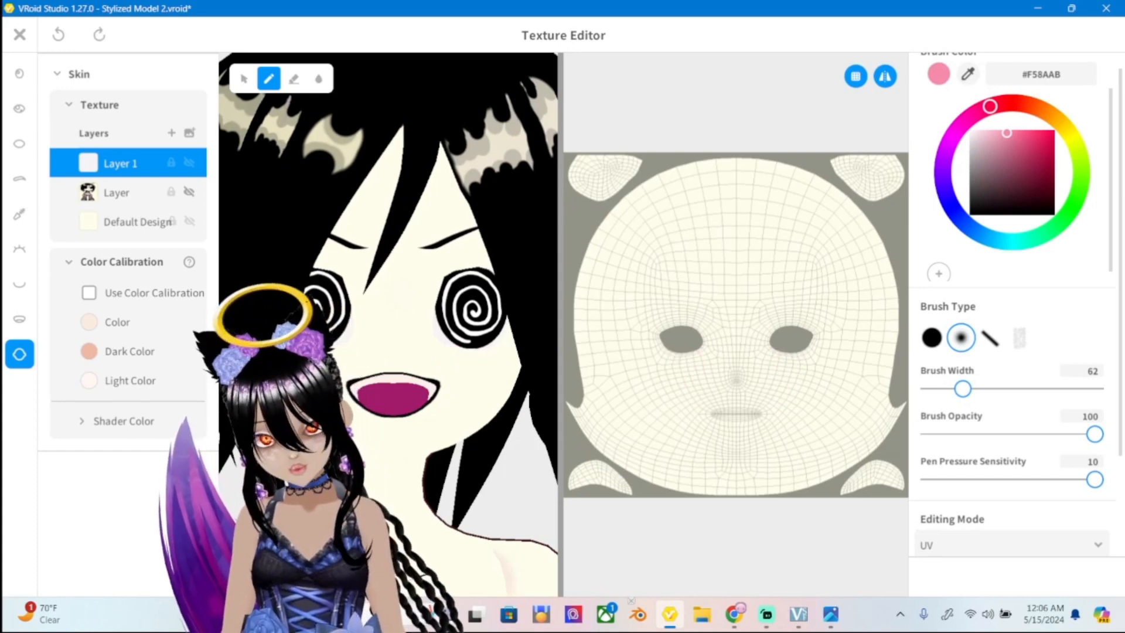
drag(962, 389, 951, 389)
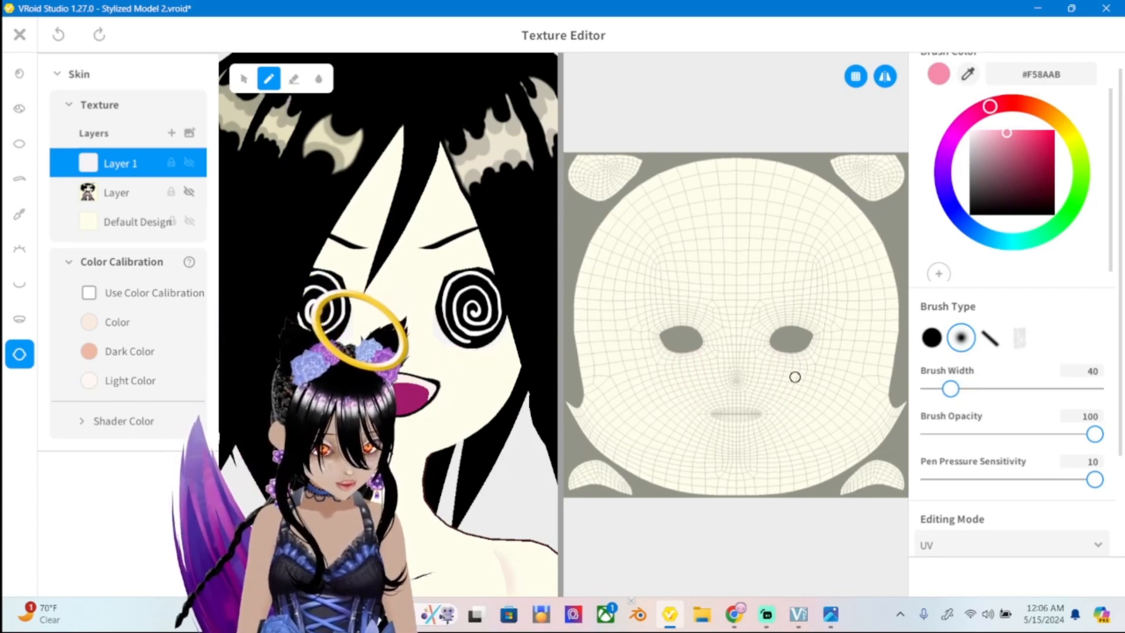
mouse_move(450, 355)
mouse_down()
mouse_move(455, 375)
mouse_move(457, 361)
mouse_move(469, 375)
mouse_move(492, 355)
mouse_move(489, 383)
mouse_move(466, 390)
mouse_move(452, 370)
mouse_move(467, 386)
mouse_move(473, 376)
mouse_up()
key(ctrl+z)
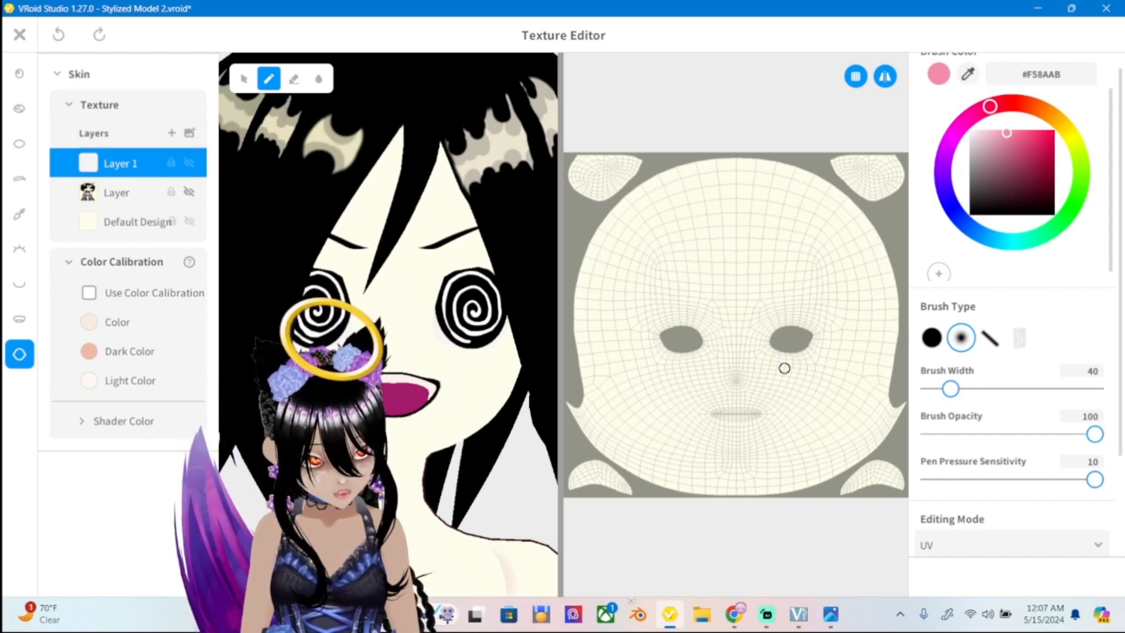
Paint mirrored pink blush patches below both eyes at brush width 40 and try erasing diagonal gaps through them, undoing the erasures.
mouse_move(784, 367)
mouse_down()
mouse_move(813, 377)
mouse_move(777, 371)
mouse_up()
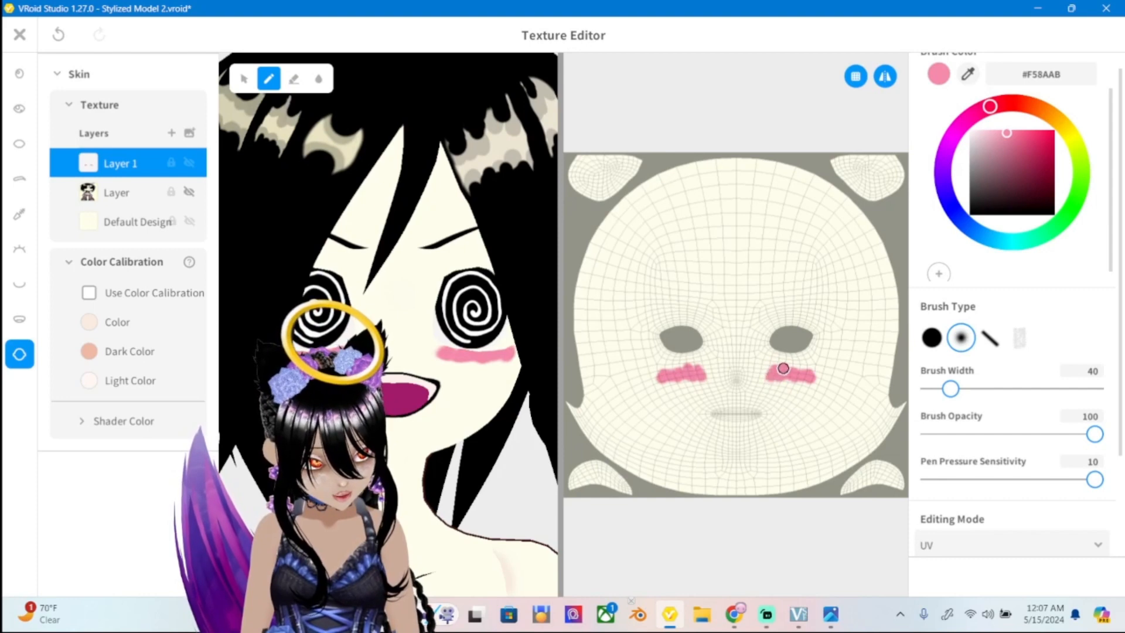
mouse_move(784, 368)
mouse_down()
mouse_move(810, 385)
mouse_move(769, 387)
mouse_move(788, 372)
mouse_move(774, 389)
mouse_move(798, 379)
mouse_up()
click(293, 78)
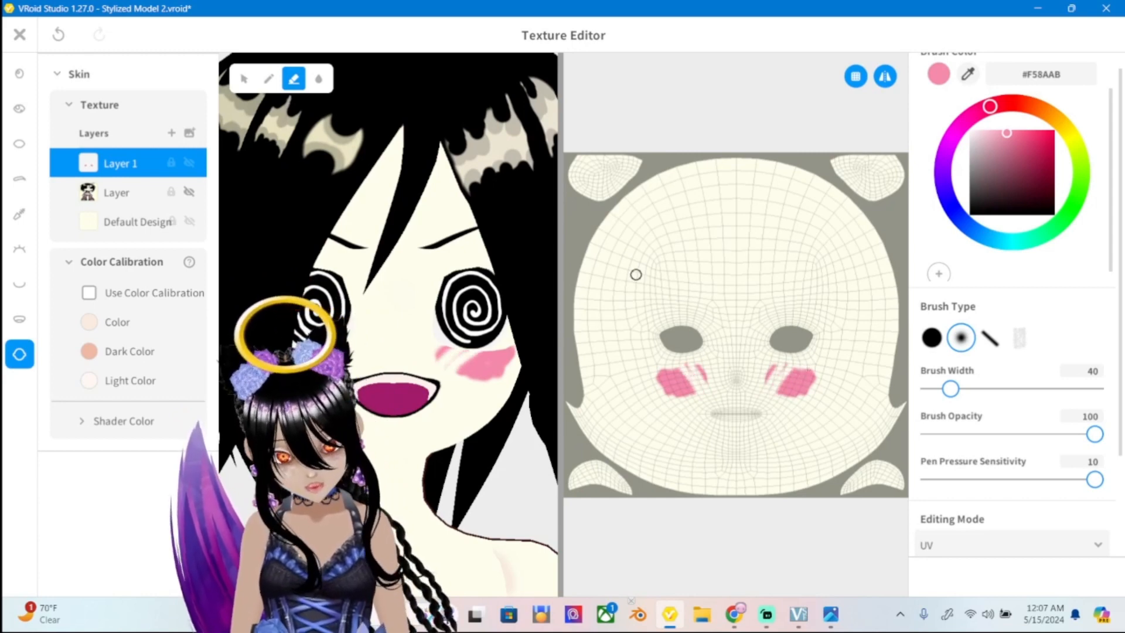
key(ctrl+z)
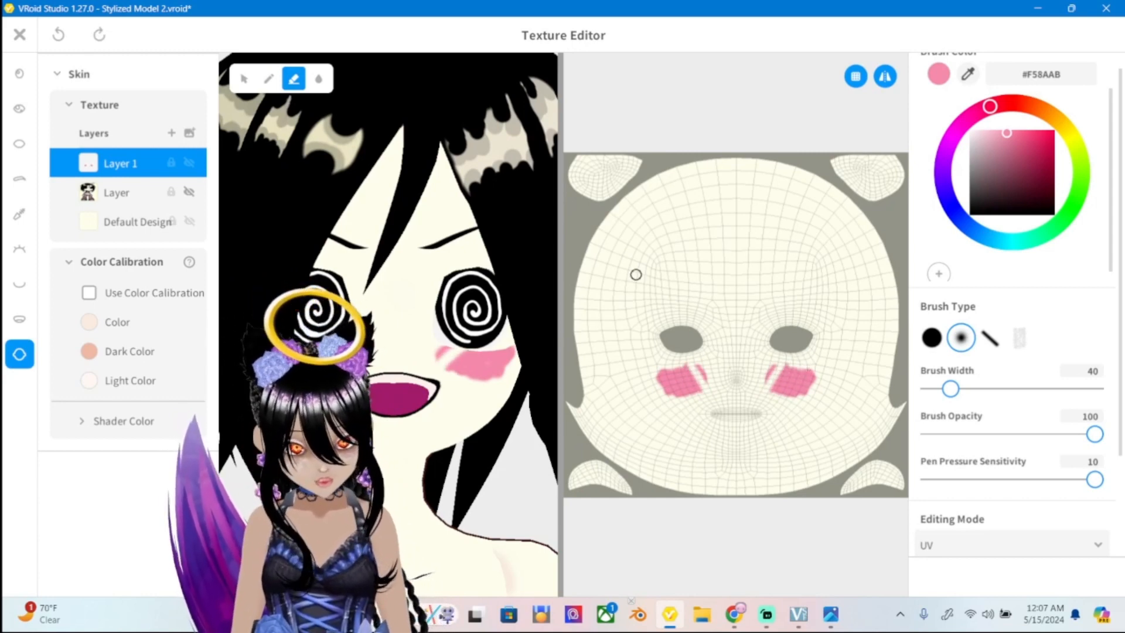
key(ctrl+z)
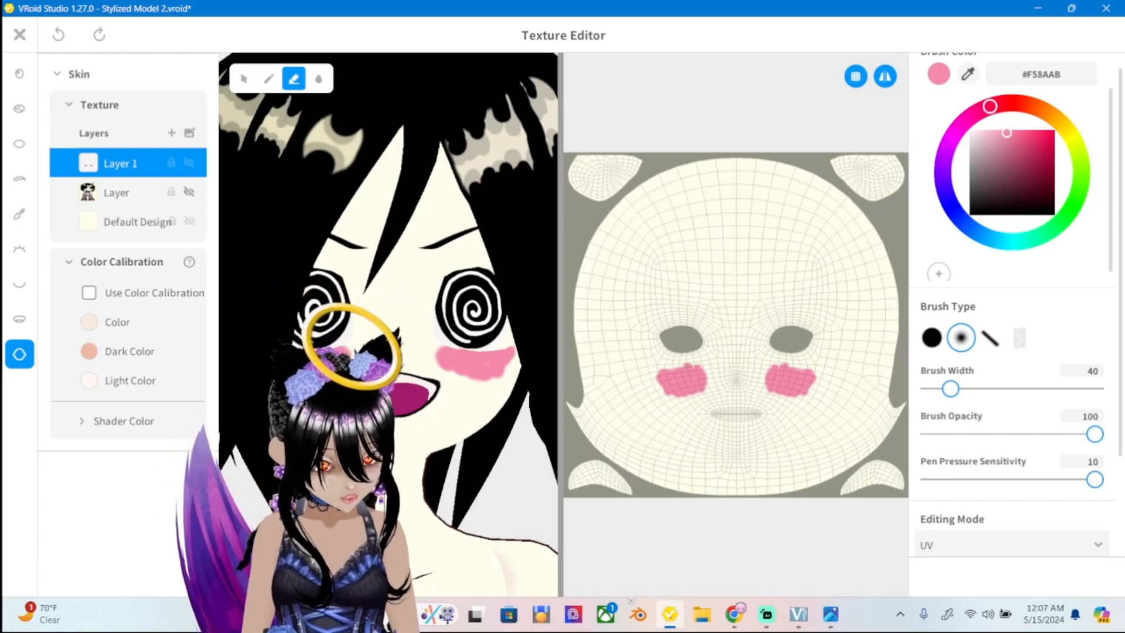
Try darker pink #E67E9E strokes at brush width 23 on the blush patches, undoing the stray erasure and the strokes.
drag(951, 388, 941, 389)
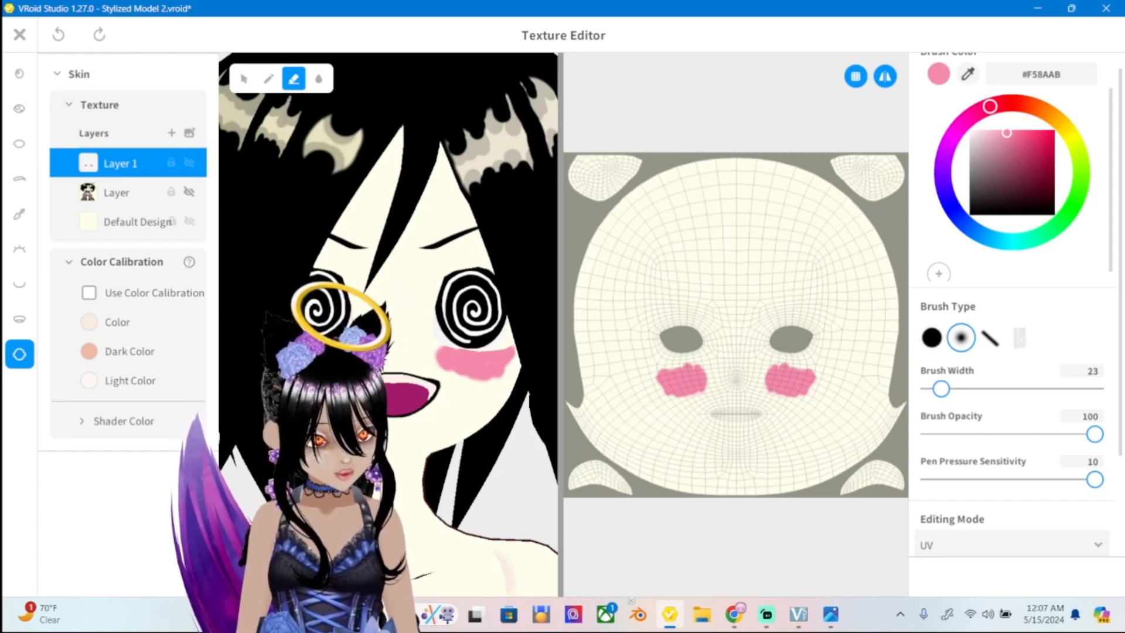
drag(1006, 133, 1008, 139)
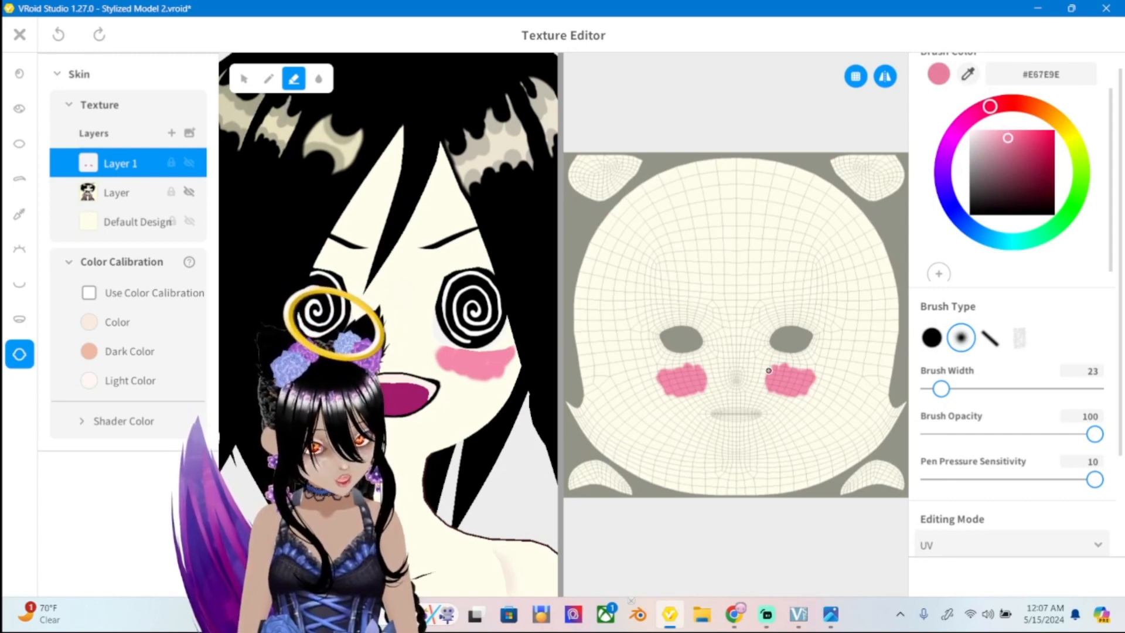
drag(771, 375, 775, 380)
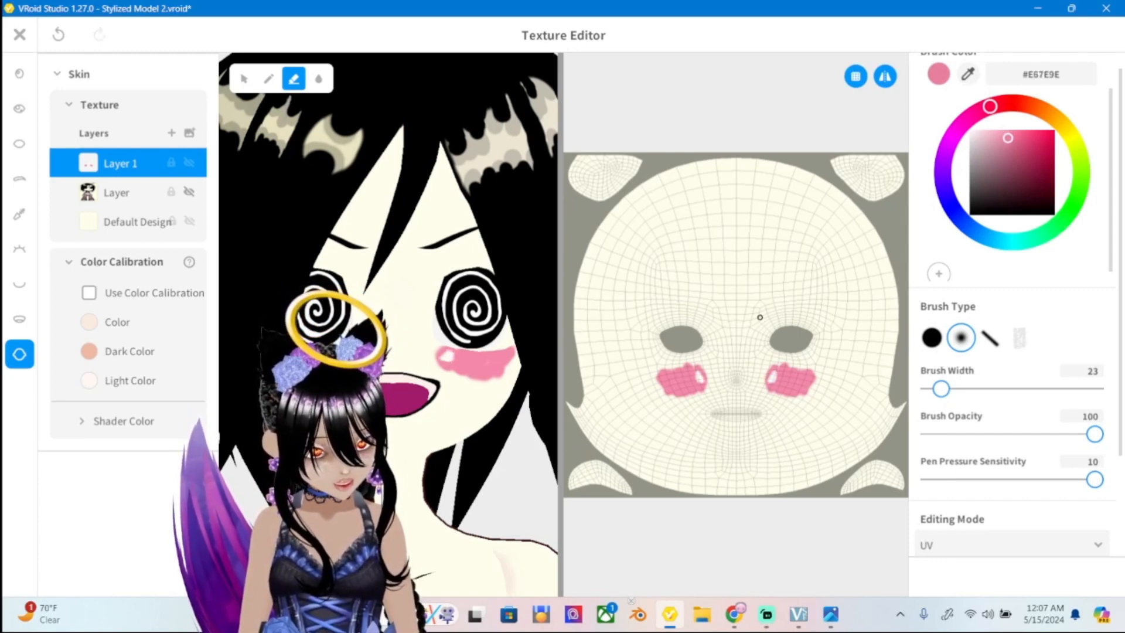
key(ctrl+z)
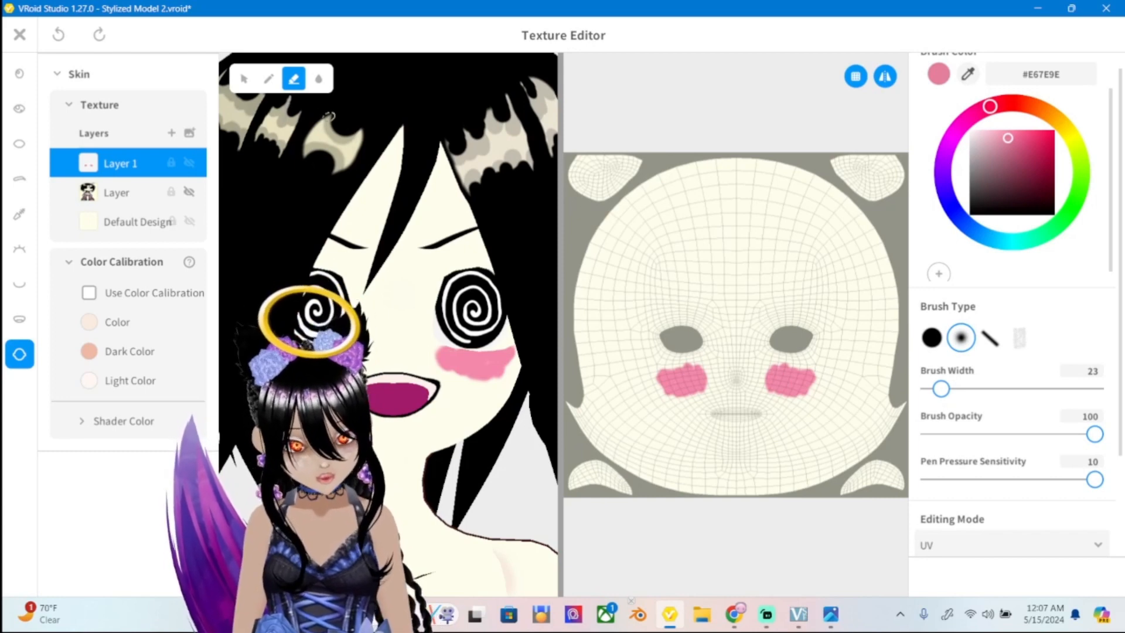
click(268, 79)
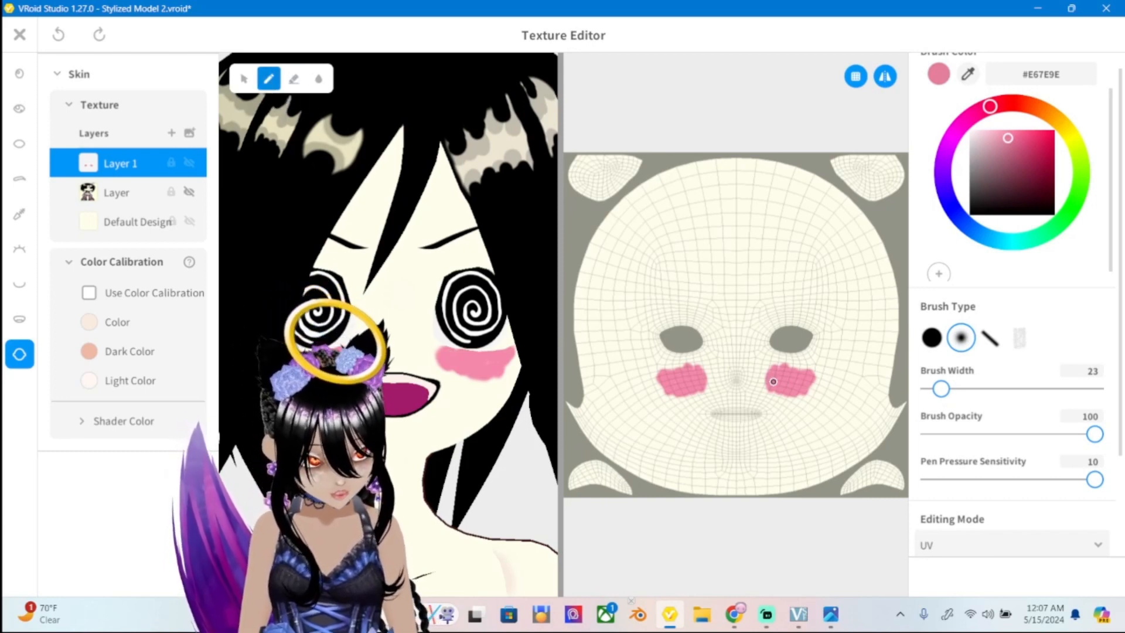
mouse_move(773, 381)
mouse_down()
mouse_move(806, 385)
mouse_move(776, 379)
mouse_move(773, 392)
mouse_up()
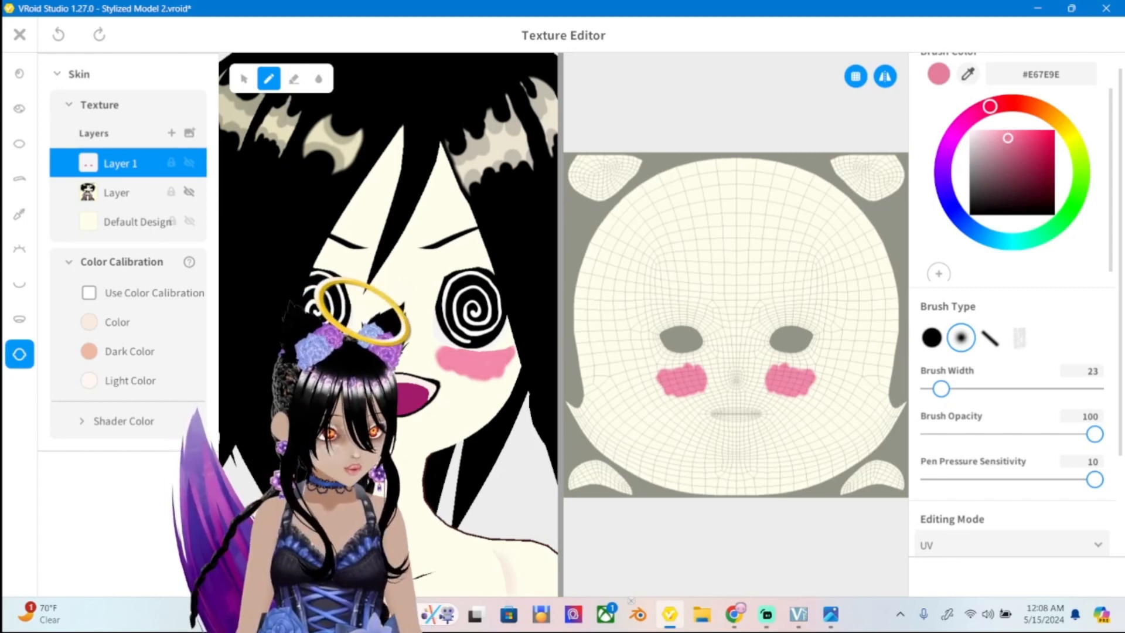
Paint lighter pink #FFB9CE strokes over both blush patches and try erasing diagonal stripes at width 25, undoing the erasures.
drag(1008, 138, 993, 130)
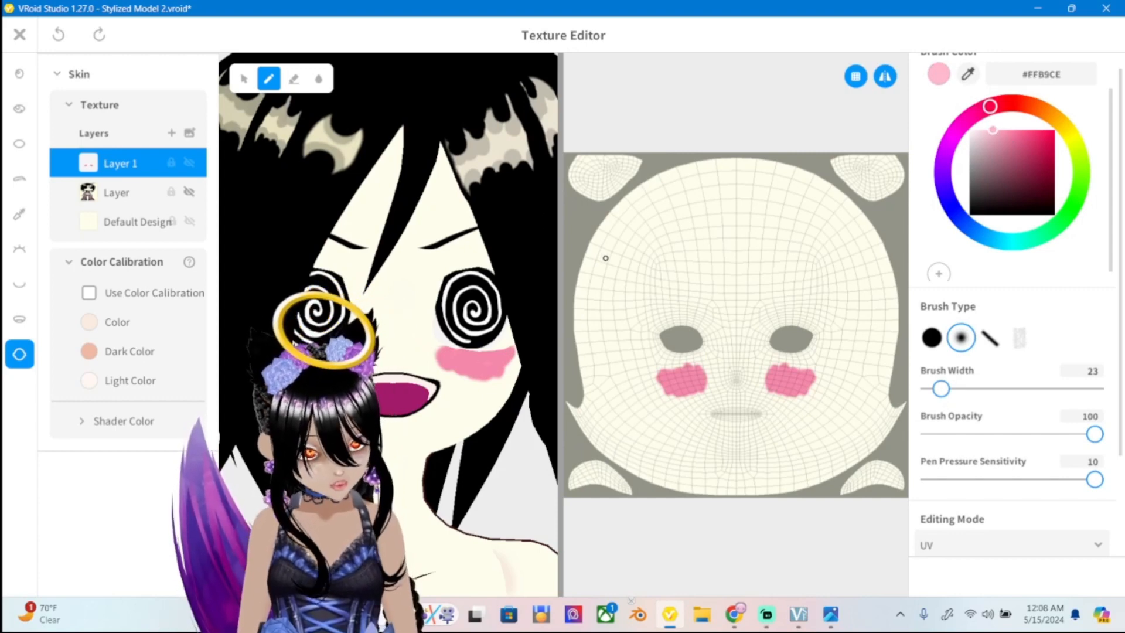
mouse_move(775, 381)
mouse_down()
mouse_move(805, 384)
mouse_move(769, 380)
mouse_up()
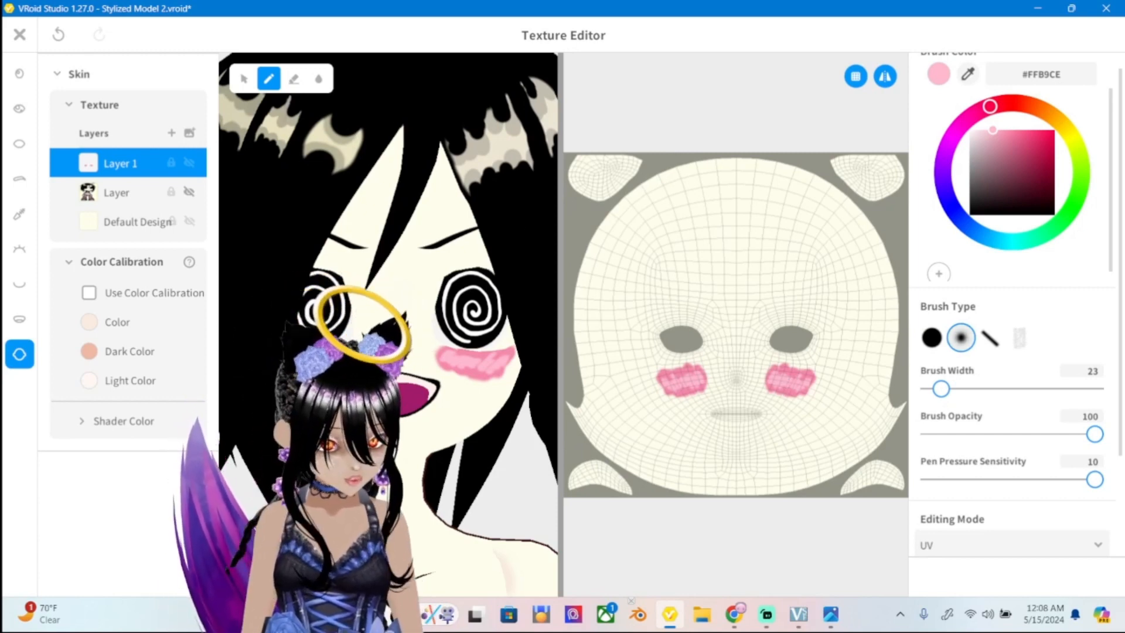
click(294, 79)
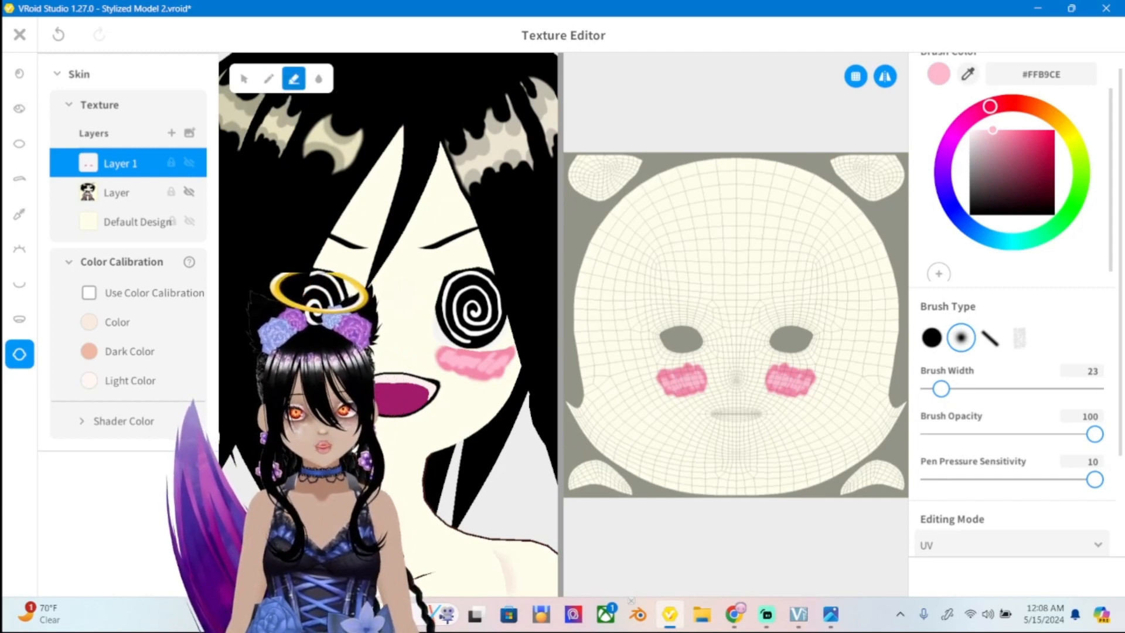
mouse_move(941, 388)
mouse_down()
mouse_move(959, 388)
mouse_move(943, 388)
mouse_up()
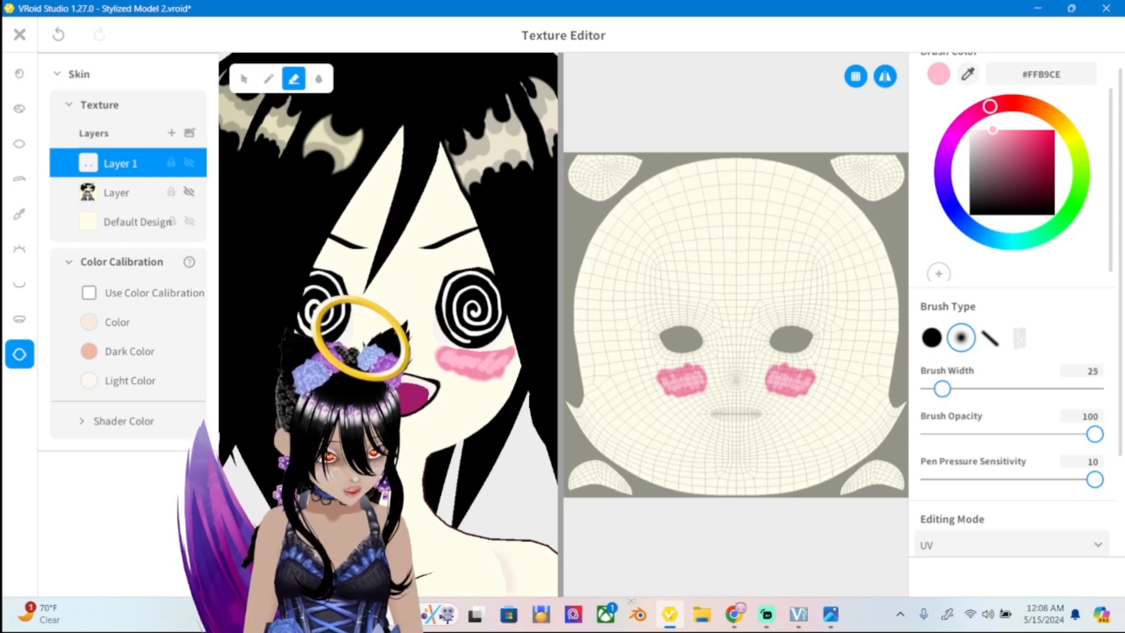
mouse_move(784, 364)
mouse_down()
mouse_move(766, 384)
mouse_move(780, 382)
mouse_move(772, 391)
mouse_move(787, 405)
mouse_up()
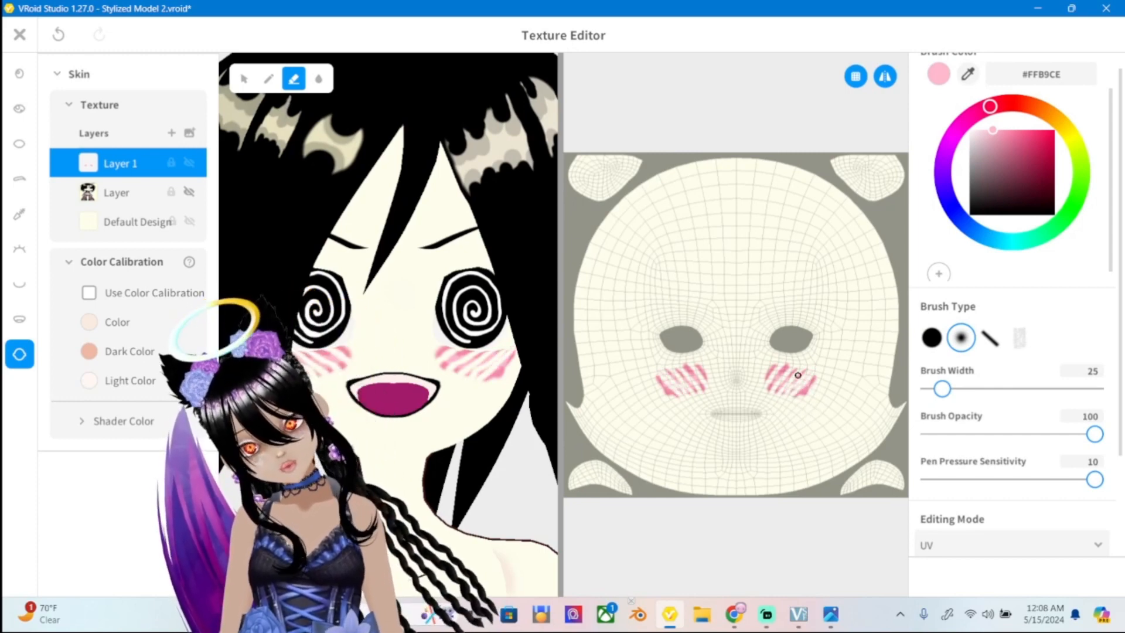
key(ctrl+z)
key(ctrl+z)
key(ctrl+z)
key(ctrl+z)
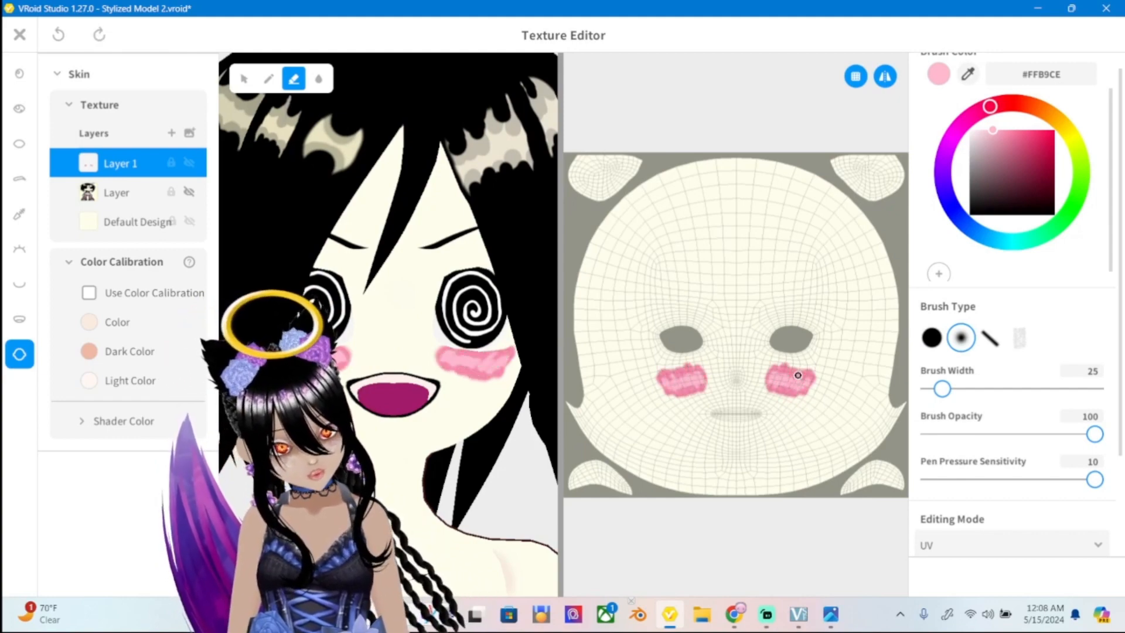
Check the cheek marks in ref2.png and erase slanted stripes through both blush patches to leave thin pink lines.
click(830, 613)
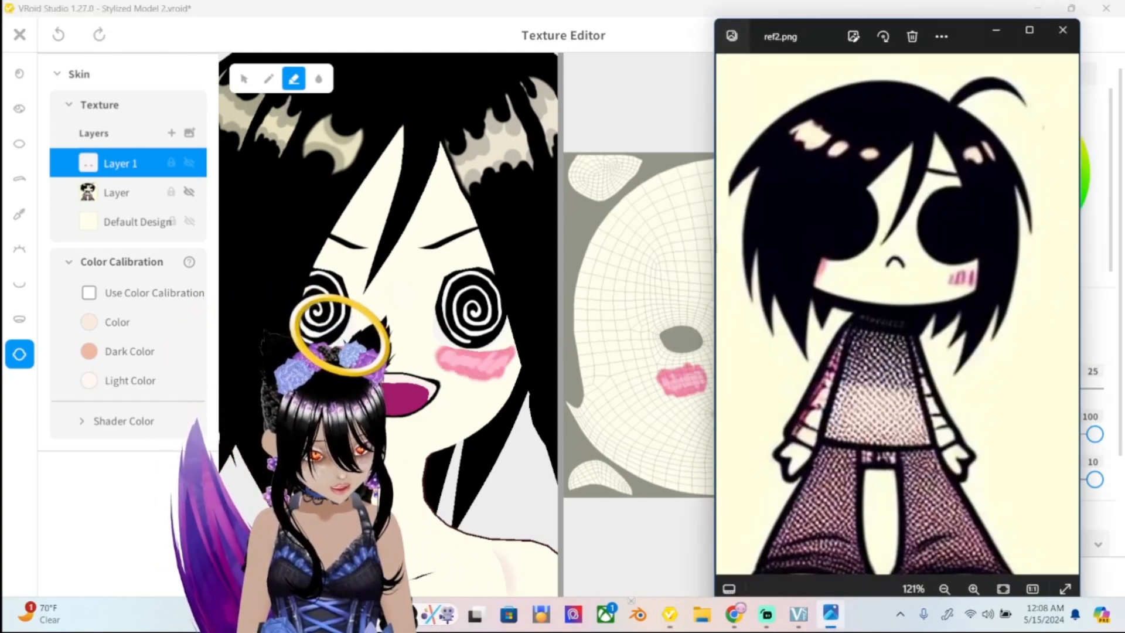
click(830, 613)
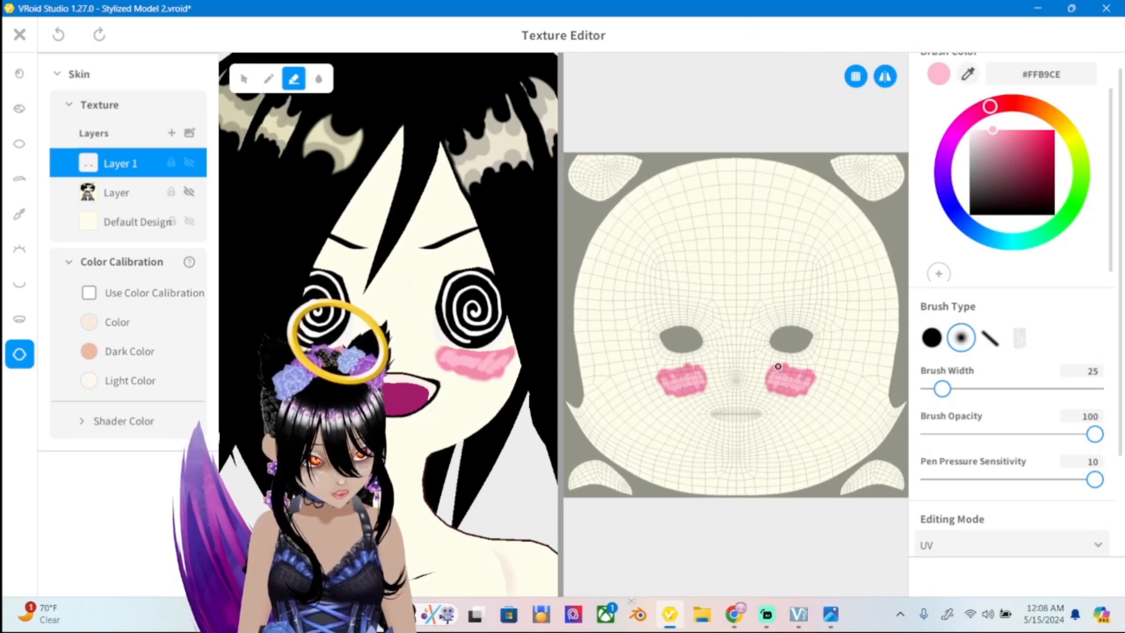
drag(786, 361, 782, 399)
mouse_move(811, 361)
mouse_down()
mouse_move(789, 404)
mouse_move(796, 398)
mouse_up()
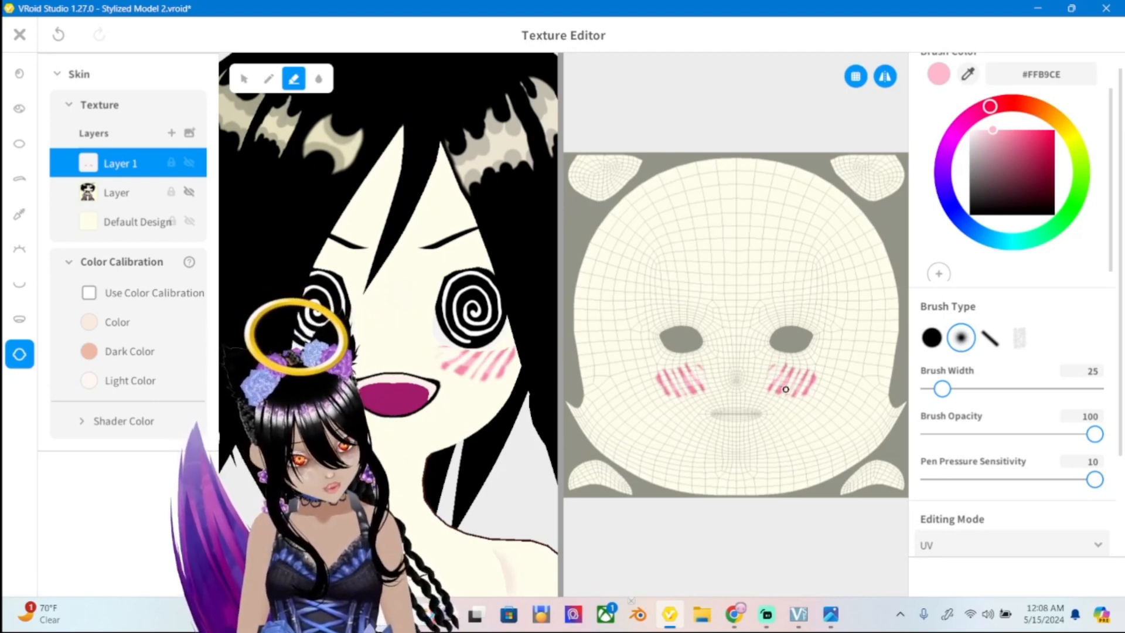
mouse_move(798, 369)
mouse_down()
mouse_move(782, 389)
mouse_move(802, 394)
mouse_move(771, 399)
mouse_up()
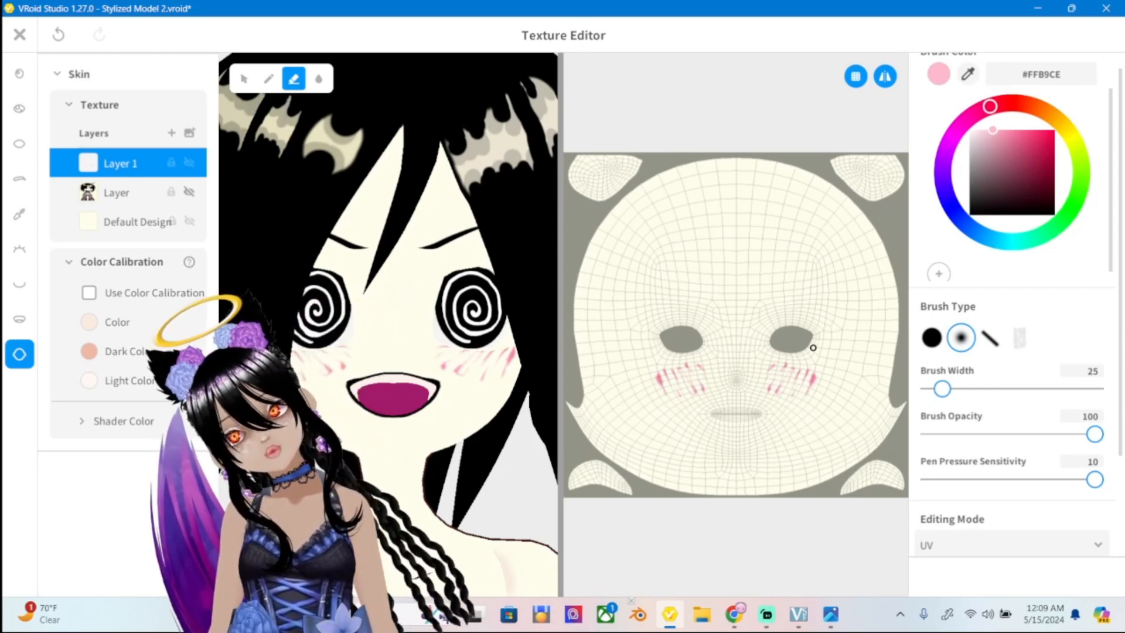
Erase the remaining blush from both cheeks with the eraser at width 40.
scroll(389, 324, down, 2)
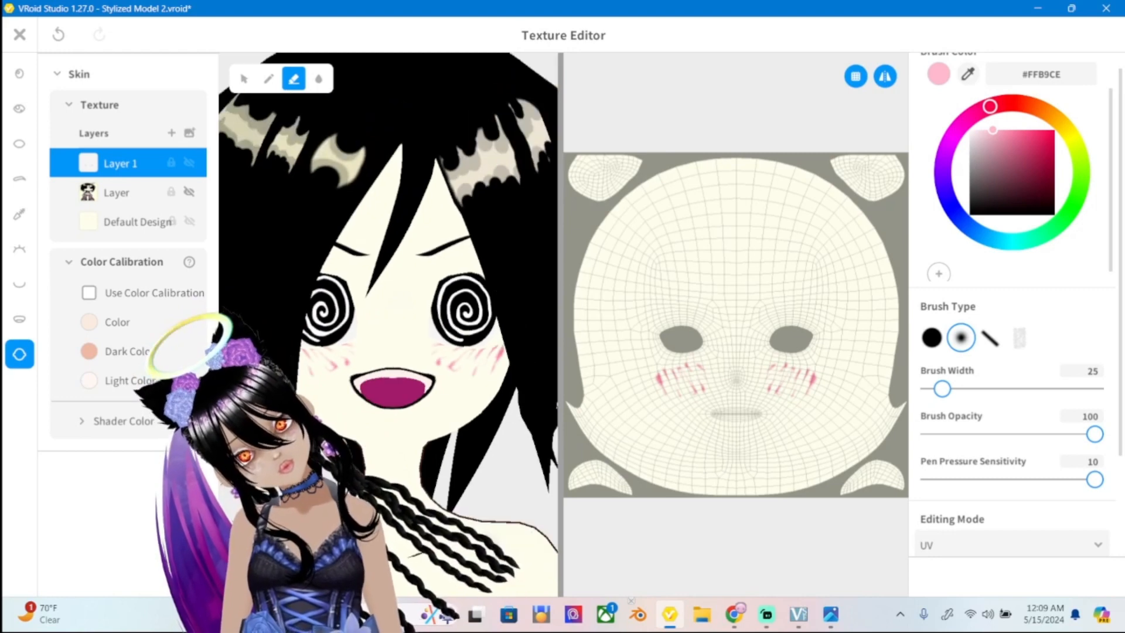
drag(943, 389, 951, 389)
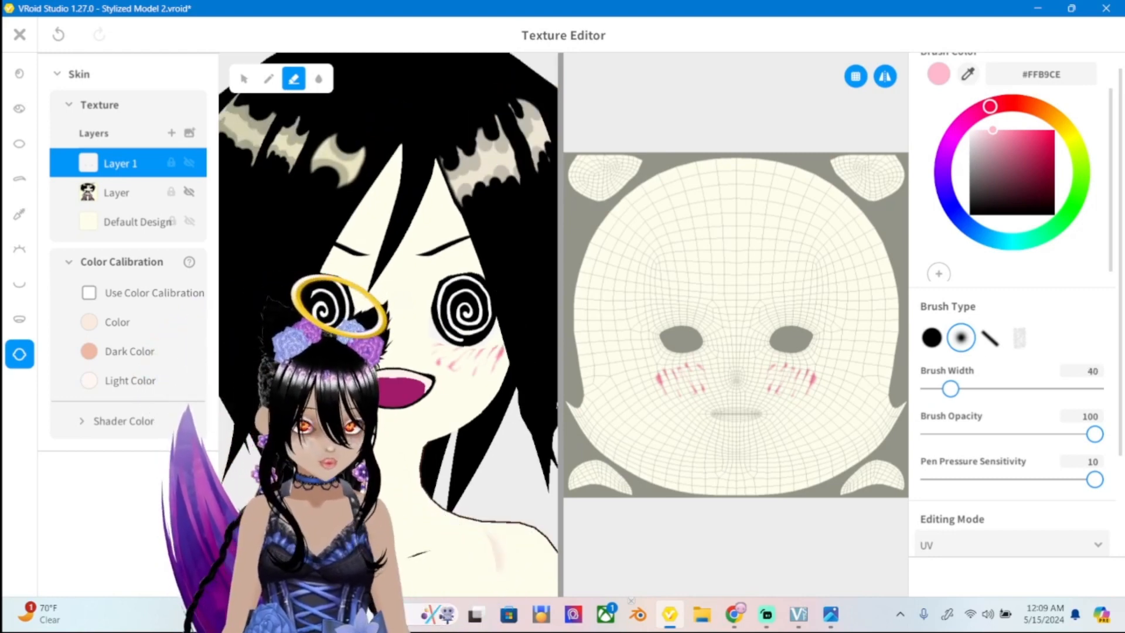
mouse_move(826, 394)
mouse_down()
mouse_move(832, 367)
mouse_move(826, 382)
mouse_move(765, 396)
mouse_move(806, 390)
mouse_move(791, 369)
mouse_move(821, 326)
mouse_move(773, 366)
mouse_up()
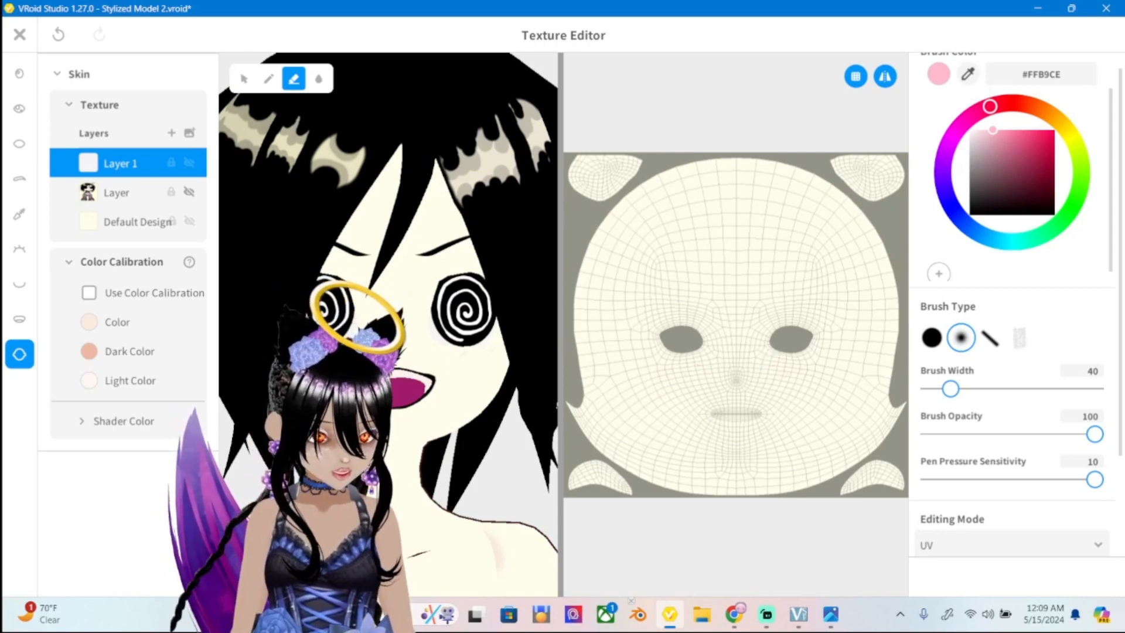
Set up the soft round brush with muted pink #E691AB and a width of 13.
drag(992, 129, 1000, 138)
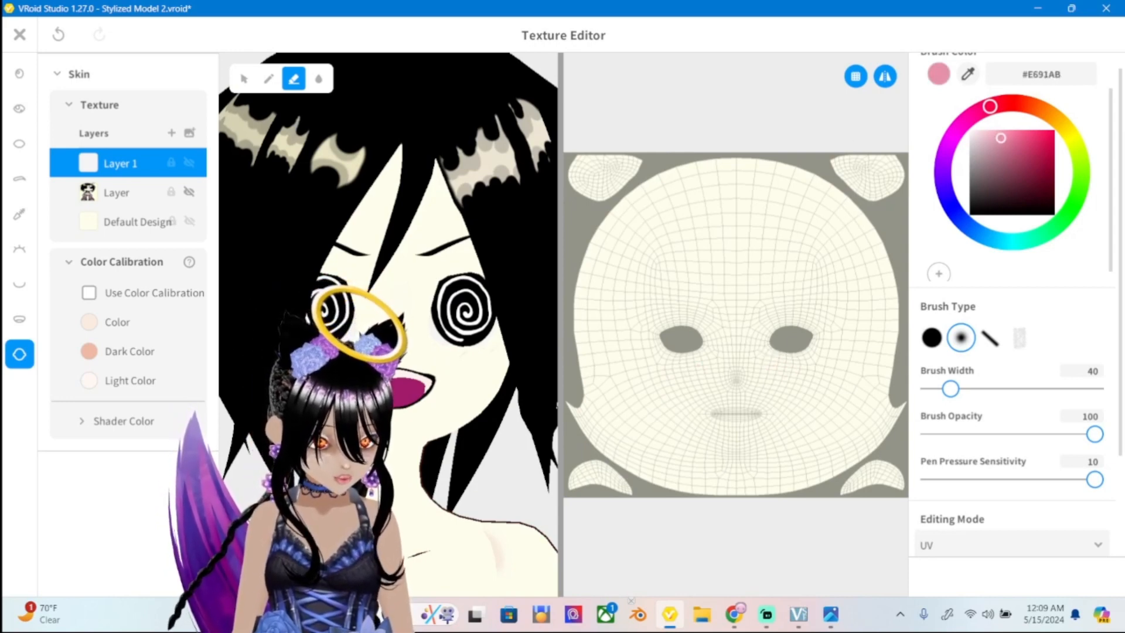
drag(950, 389, 936, 388)
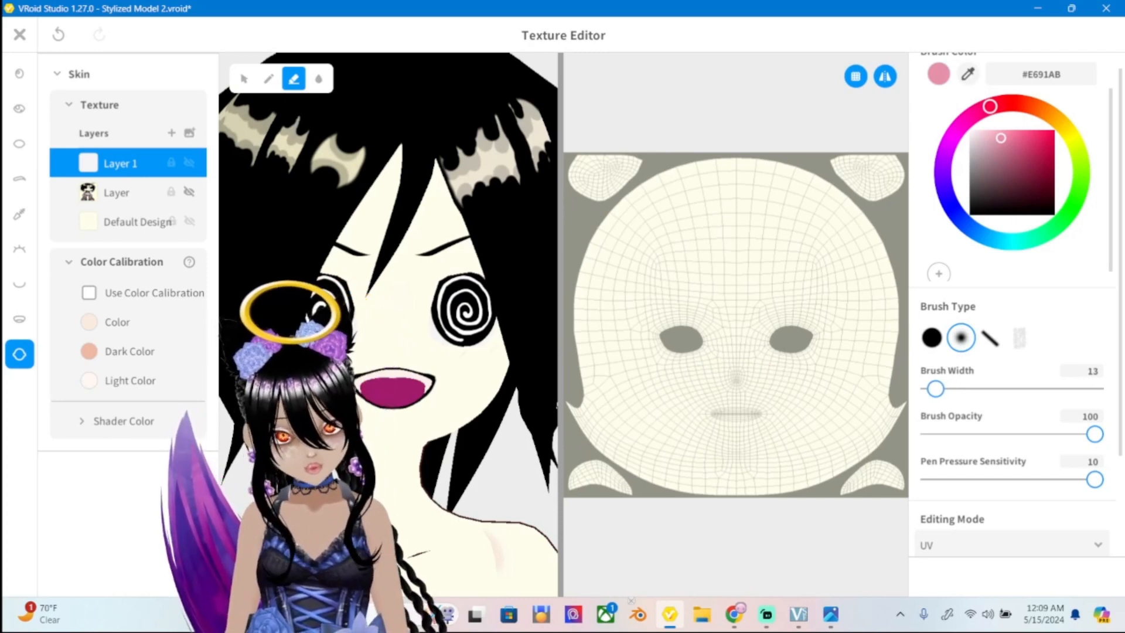
click(268, 78)
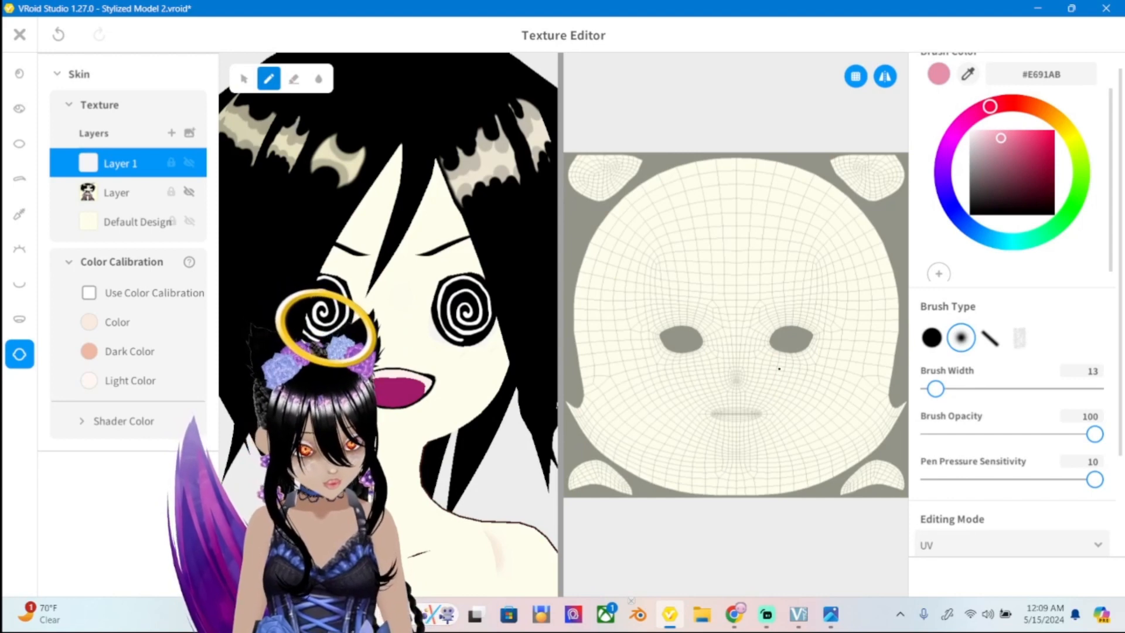
Try two short slanted mirrored blush lines beside the nose, undo them, and check the cheek marks in ref2.png.
mouse_move(775, 366)
mouse_down()
mouse_move(768, 379)
mouse_move(783, 378)
mouse_up()
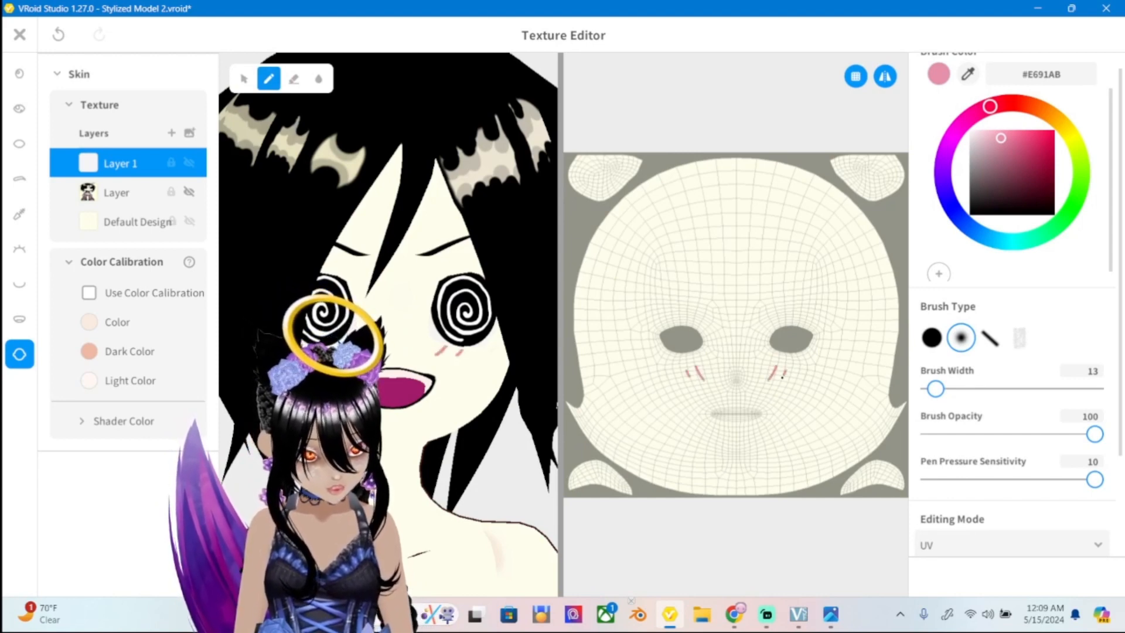
key(ctrl+z)
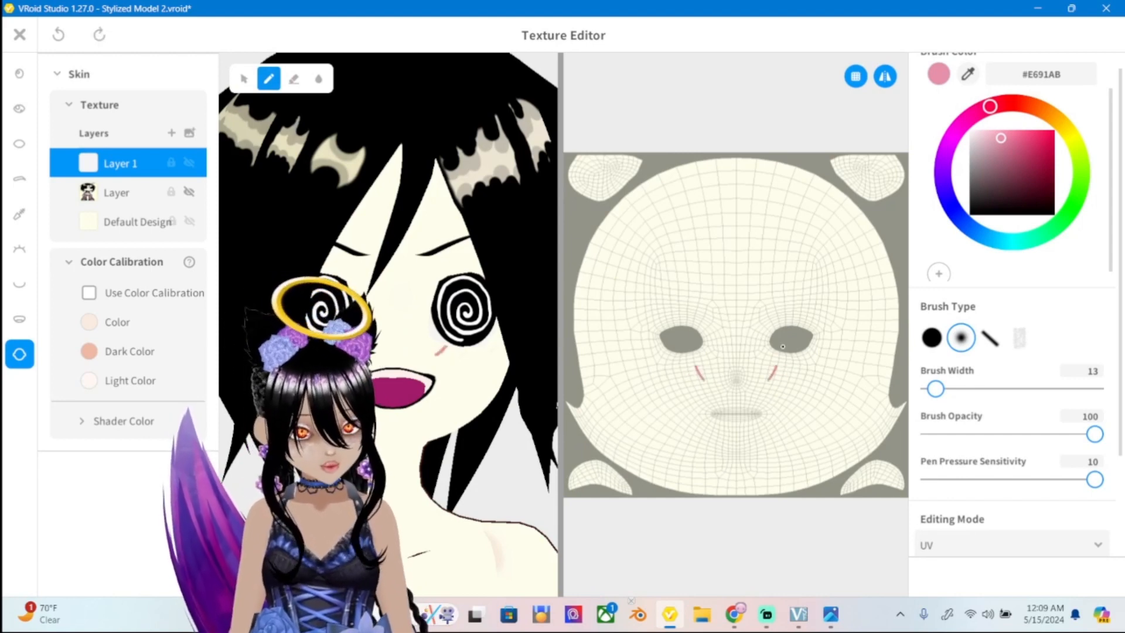
key(ctrl+z)
click(831, 614)
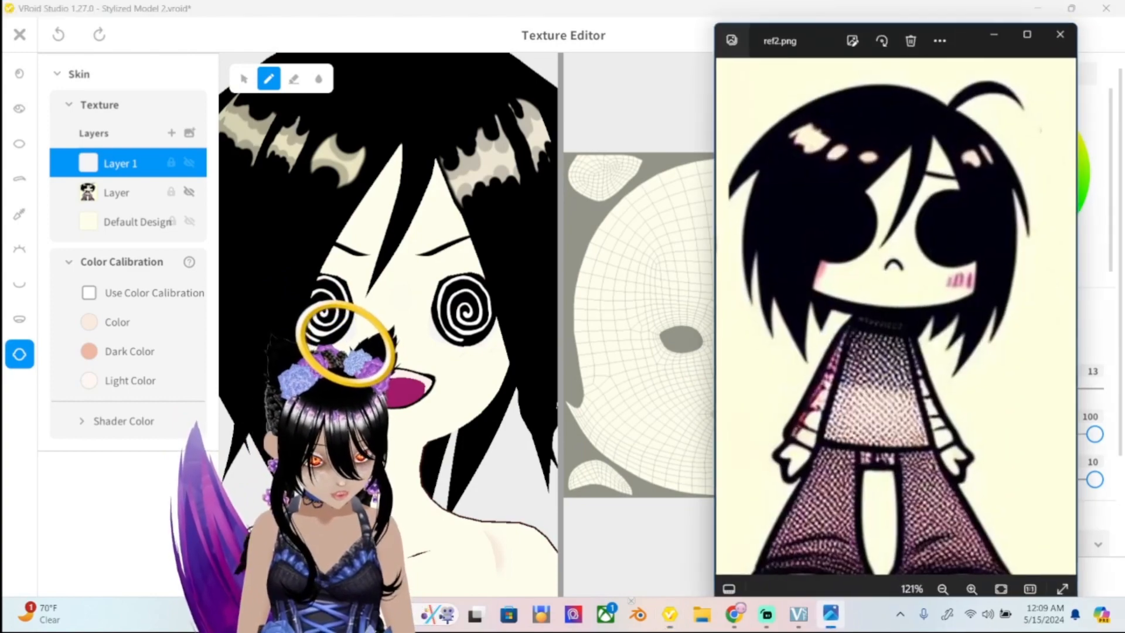
click(831, 614)
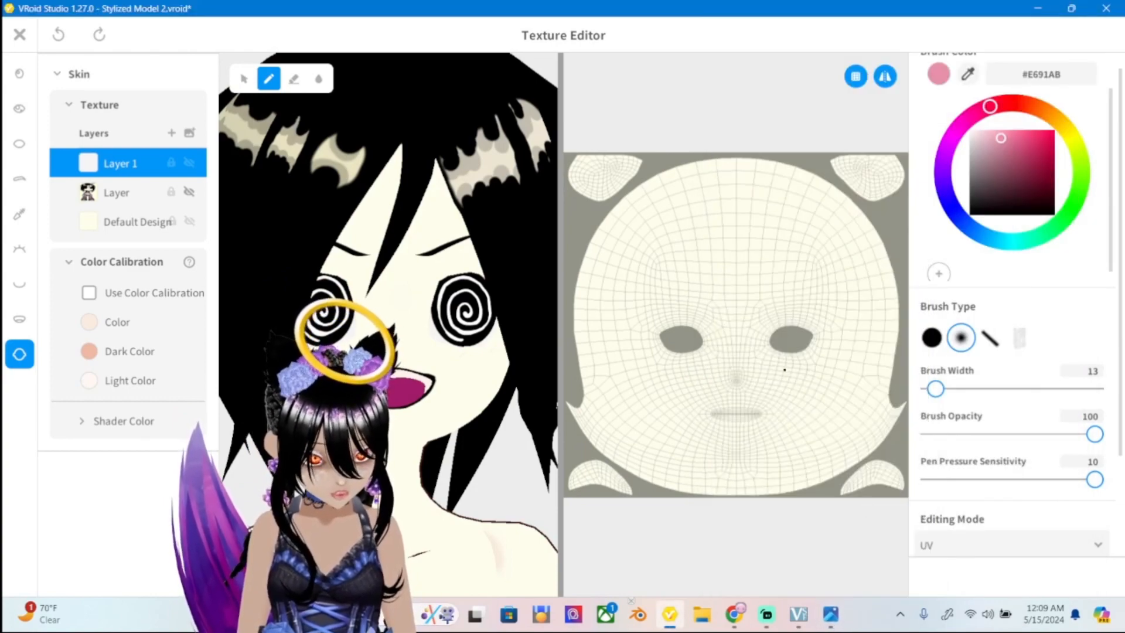
Try a row of short slanted mirrored blush lines below the eyes, undo them all, and compare with ref2.png again.
mouse_move(788, 368)
mouse_down()
mouse_move(784, 381)
mouse_move(810, 382)
mouse_up()
key(ctrl+z)
key(ctrl+z)
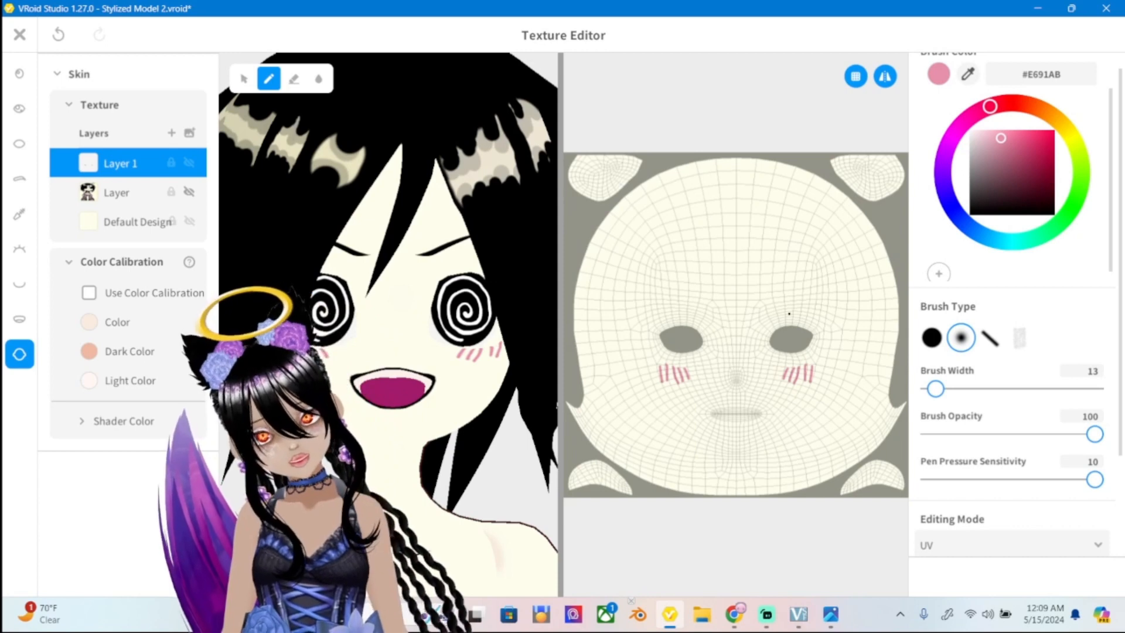
key(ctrl+z)
key(ctrl+z)
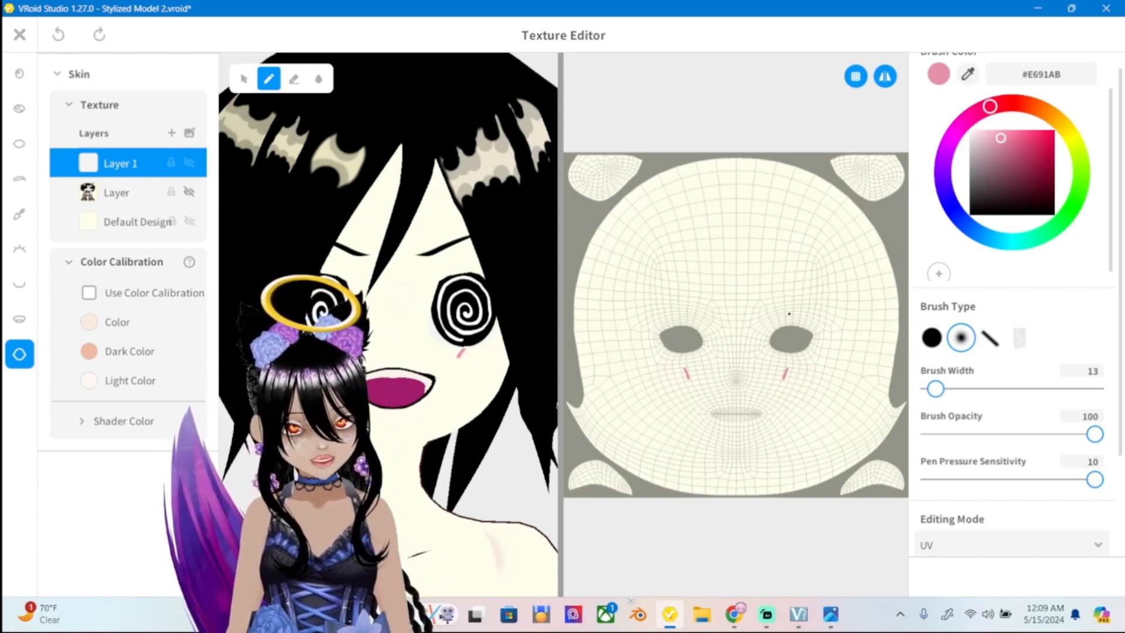
key(ctrl+z)
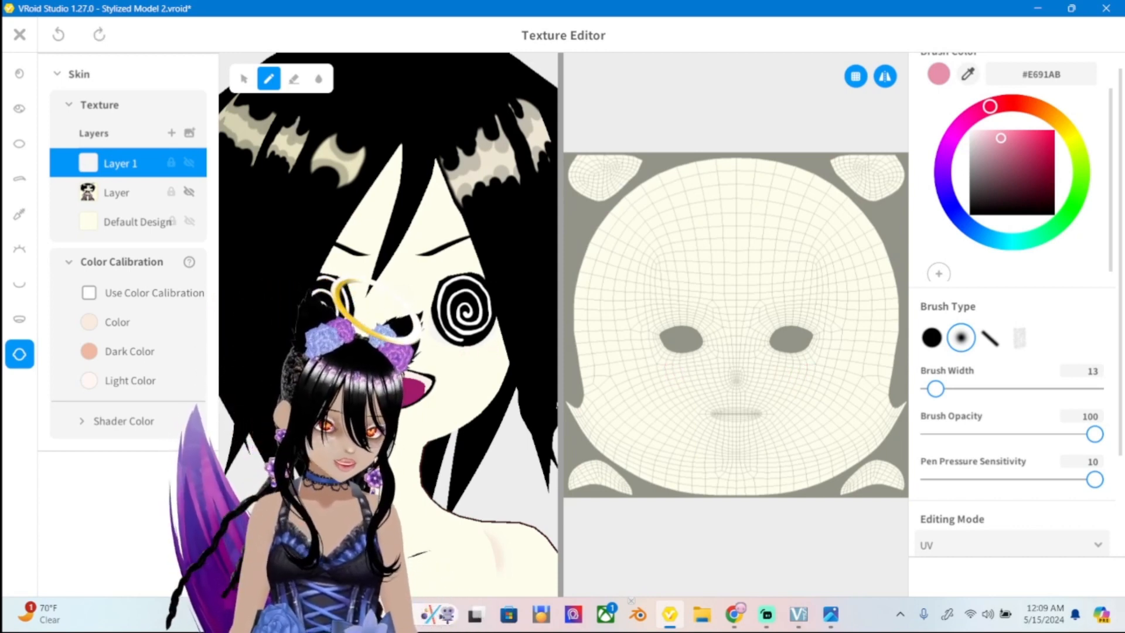
click(831, 613)
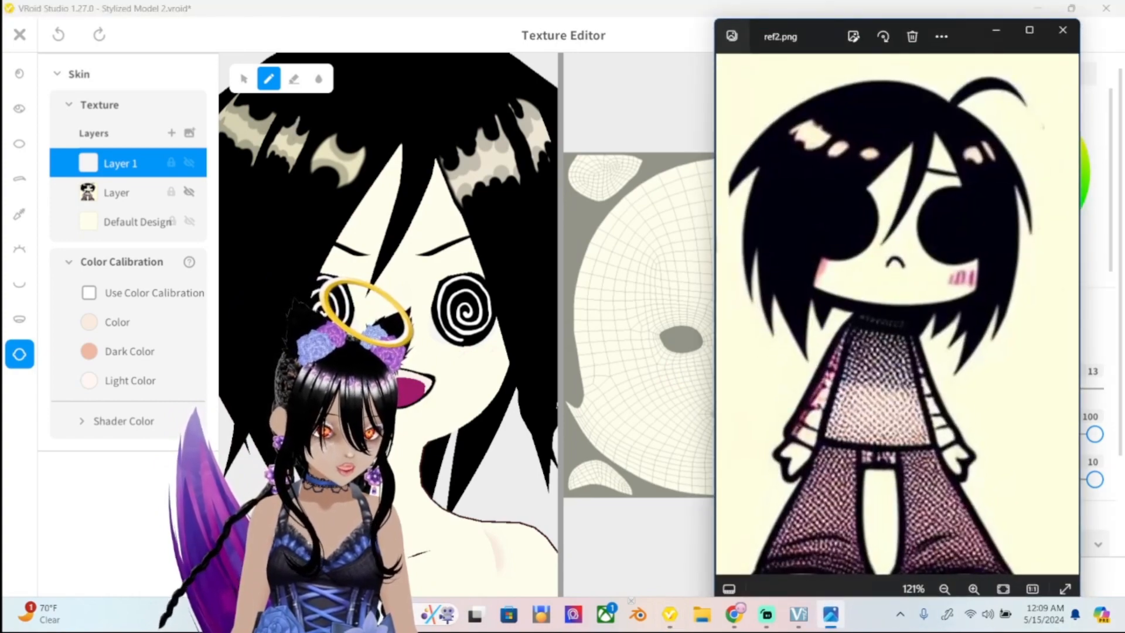
click(830, 613)
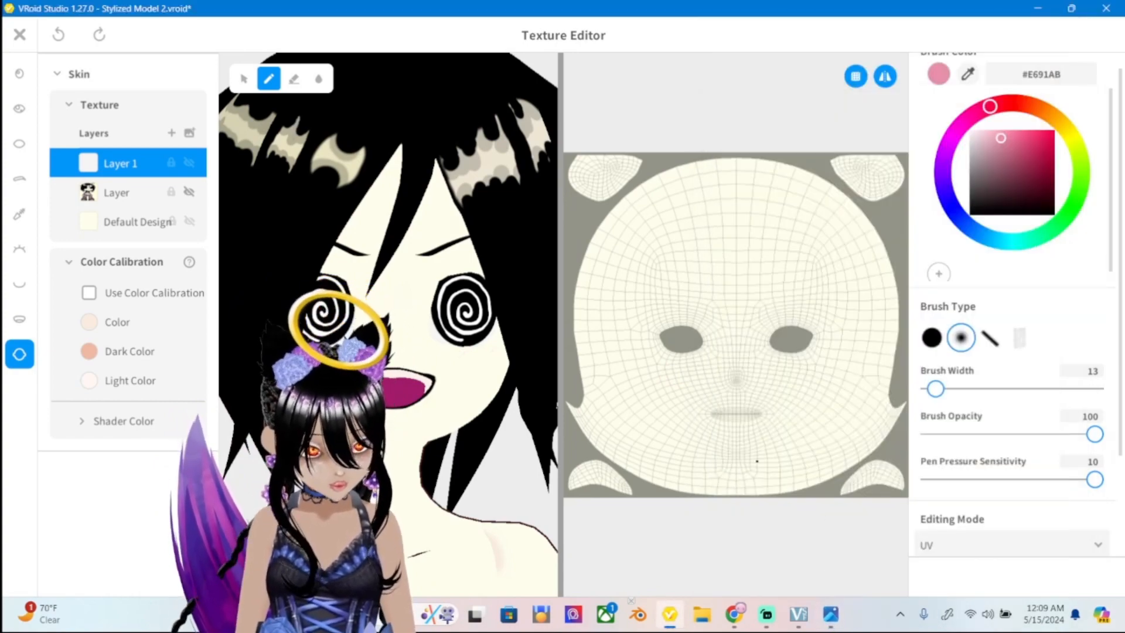
Set the brush width to 21, try one short slanted mirrored blush line below the eyes, and undo it.
drag(936, 389, 940, 389)
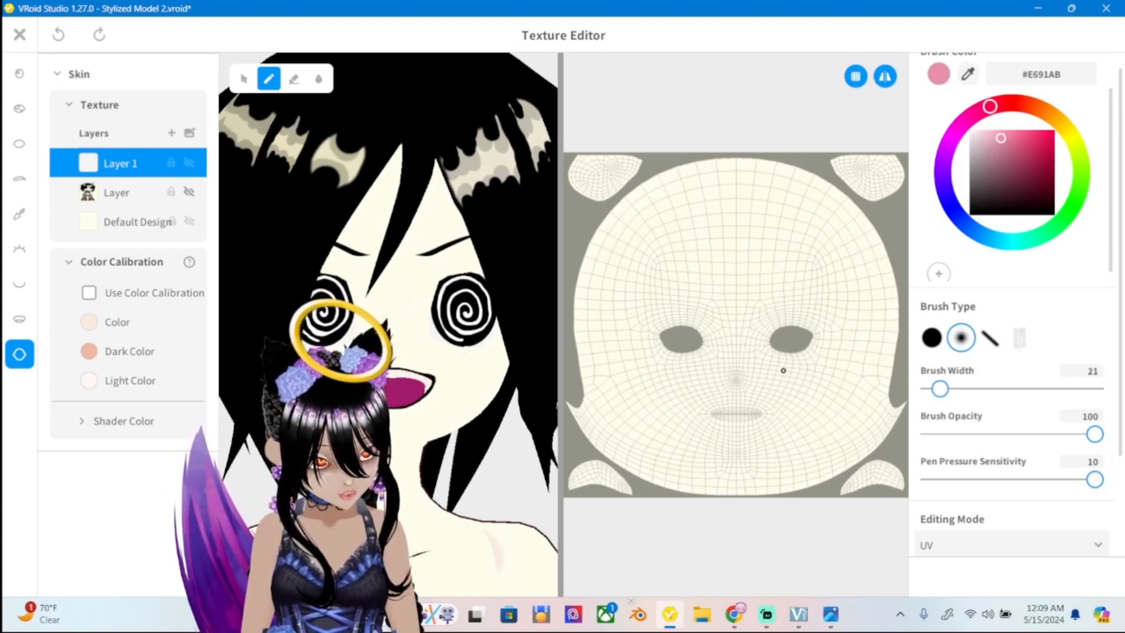
drag(785, 367, 780, 381)
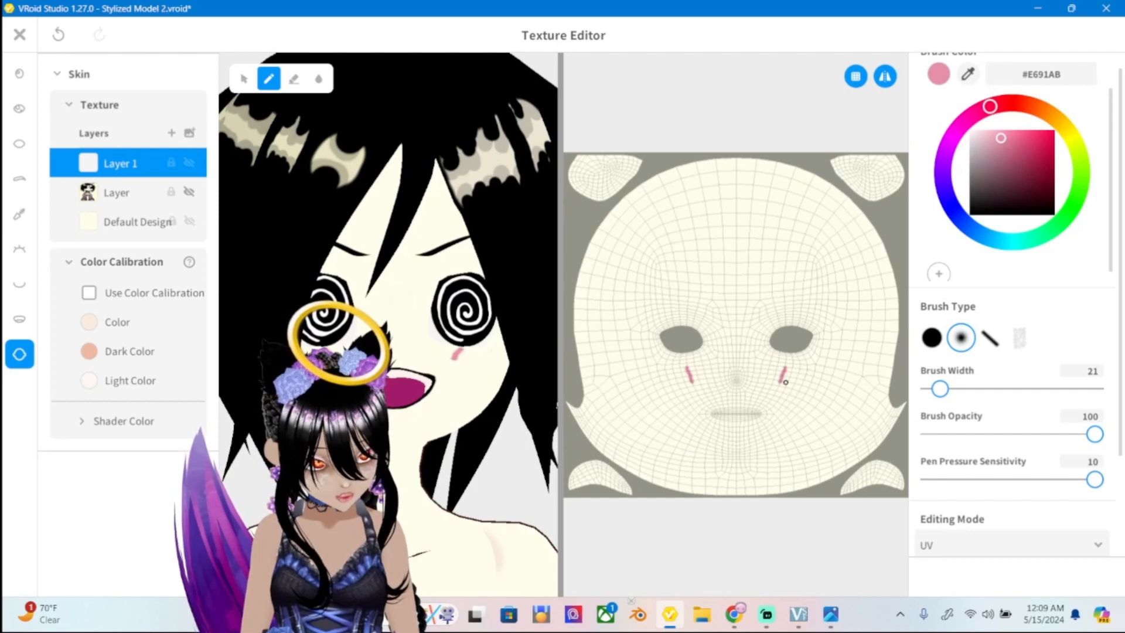
key(ctrl+z)
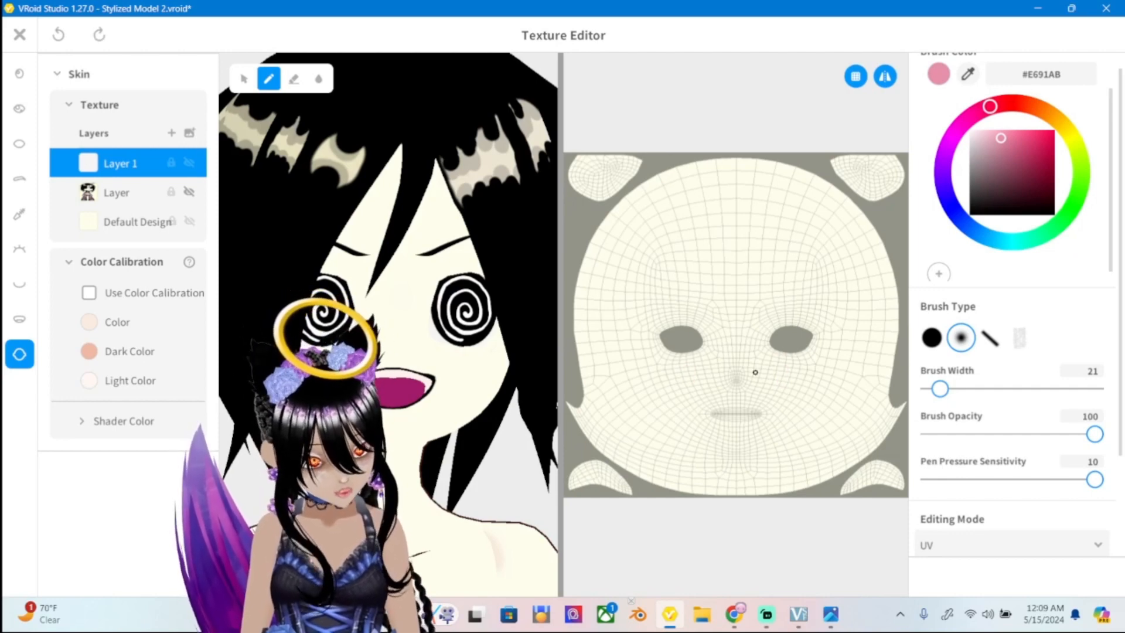
Try a row of short slanted blush lines close under the eyes, compare them with ref2.png, and undo them all.
mouse_move(787, 367)
mouse_down()
mouse_move(787, 380)
mouse_move(806, 385)
mouse_up()
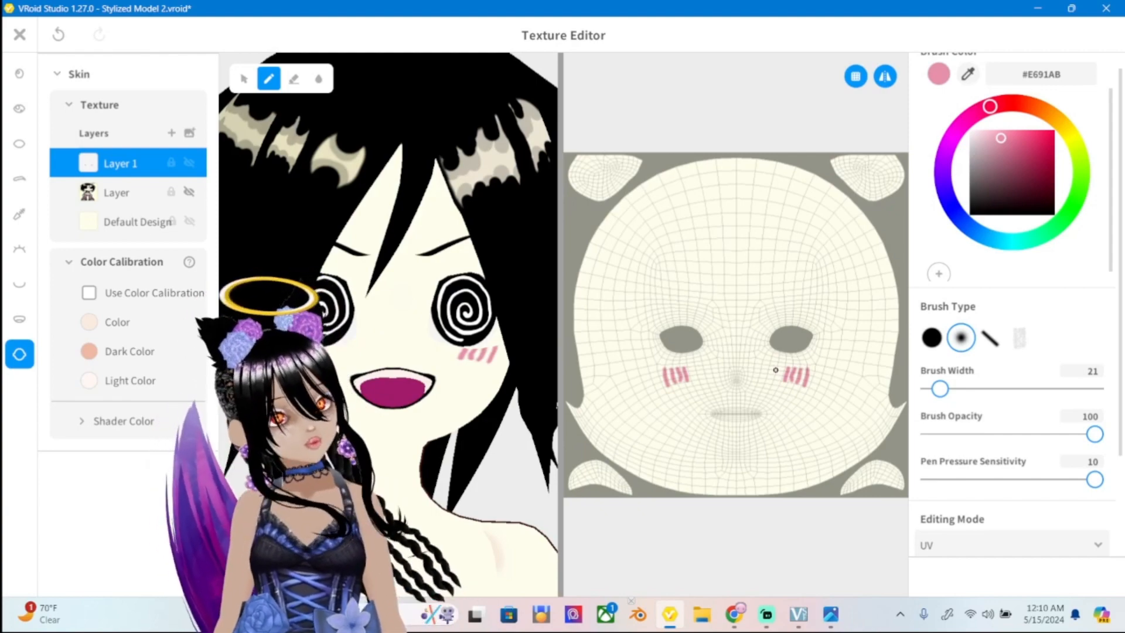
scroll(479, 127, down, 5)
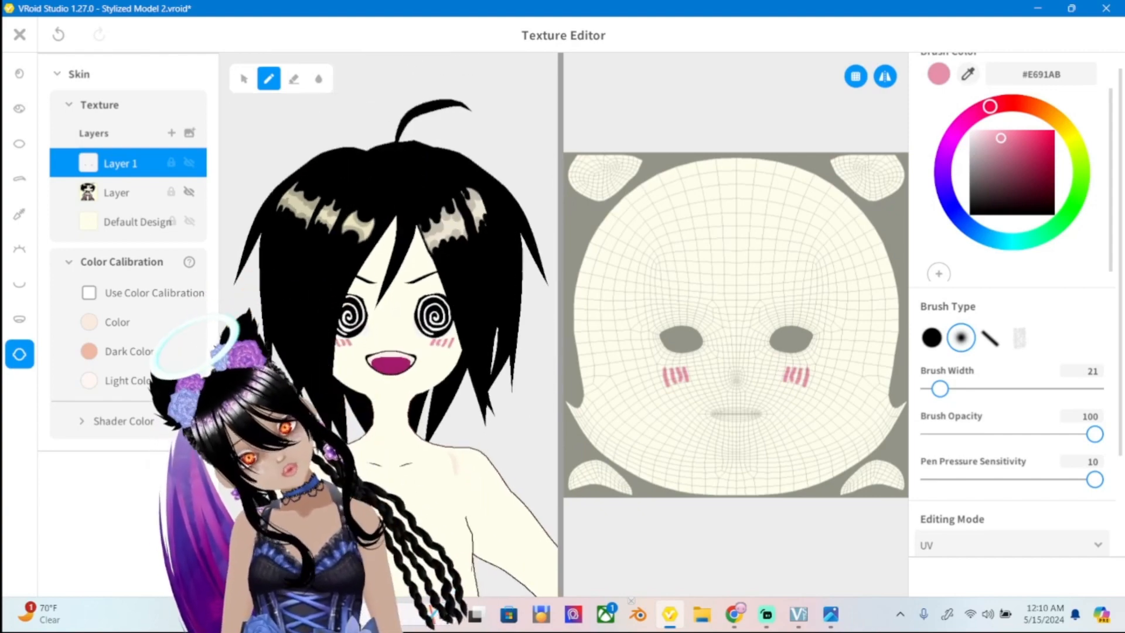
click(831, 614)
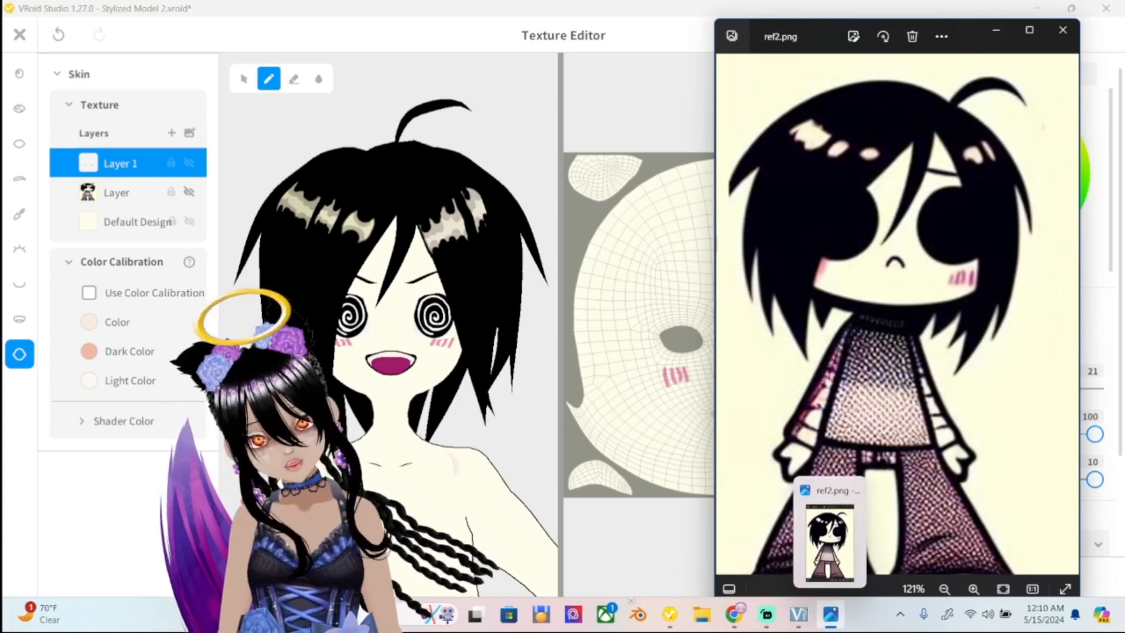
click(831, 615)
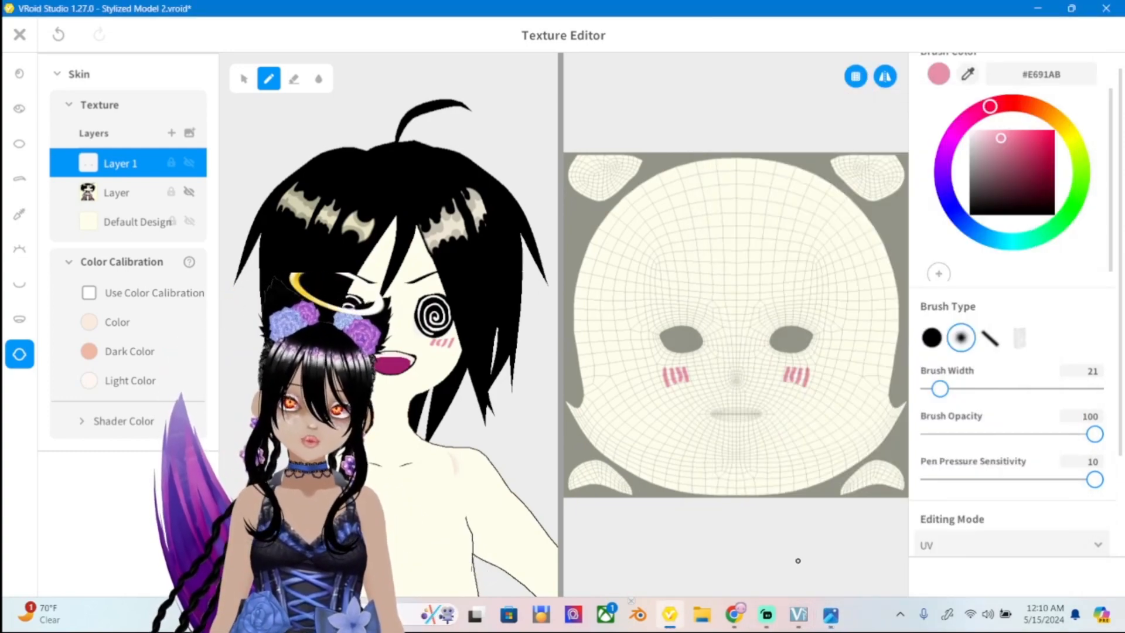
key(ctrl+z)
key(ctrl+z)
key(ctrl+z)
key(ctrl+z)
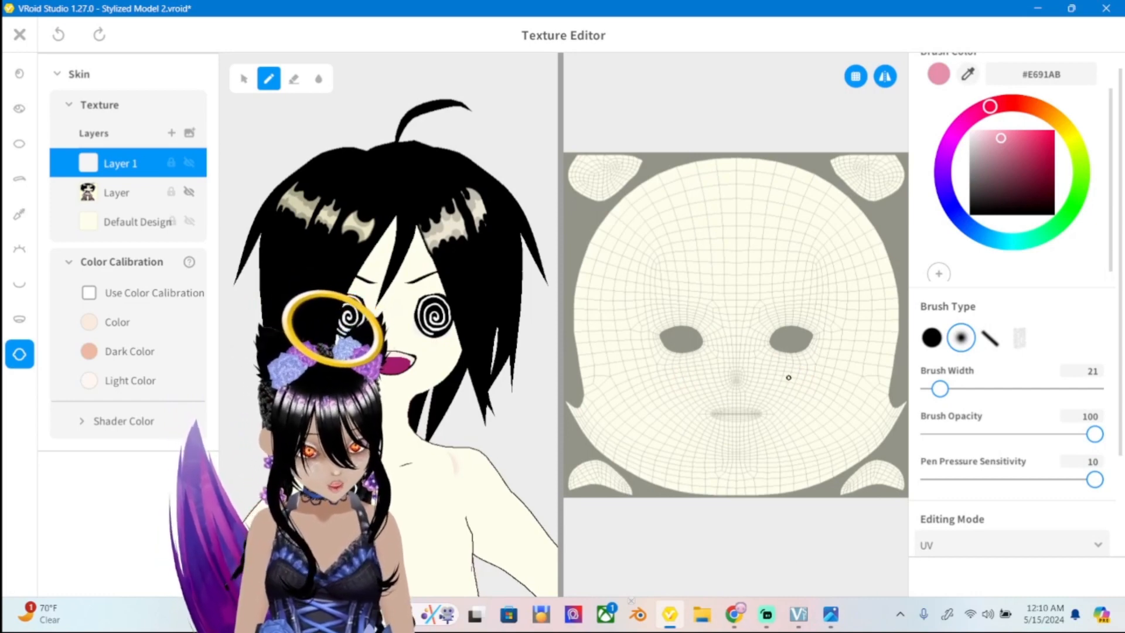
Paint a row of short slanted pink blush lines on both cheeks, slightly lower beneath the eyes, undoing the first test stroke.
drag(790, 376, 786, 389)
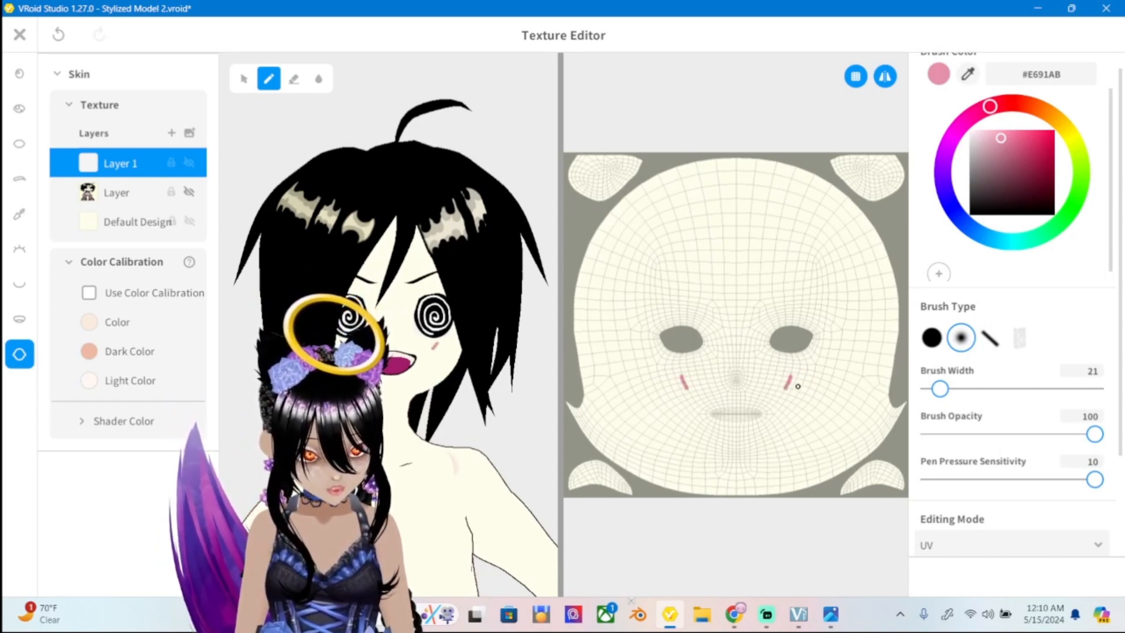
key(ctrl+z)
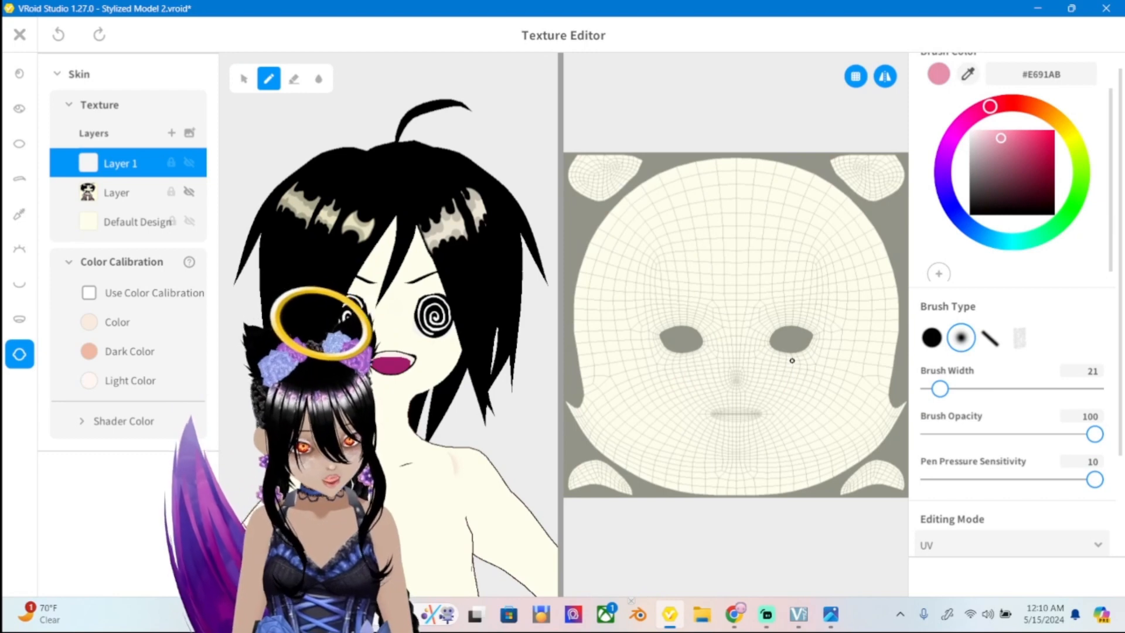
drag(784, 373, 804, 390)
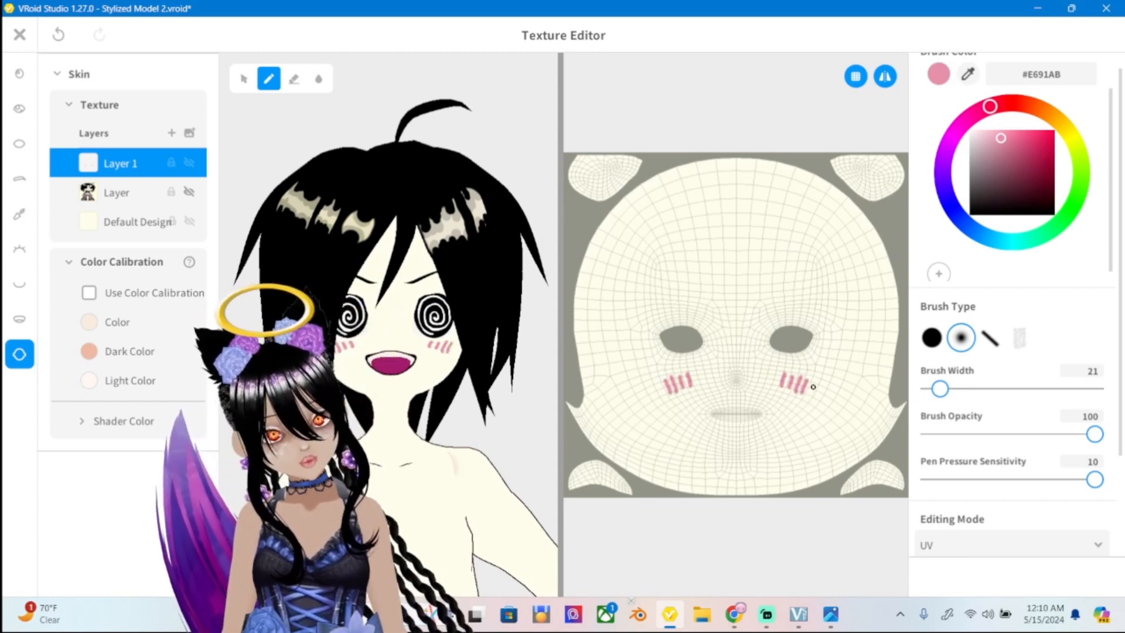
drag(811, 383, 813, 394)
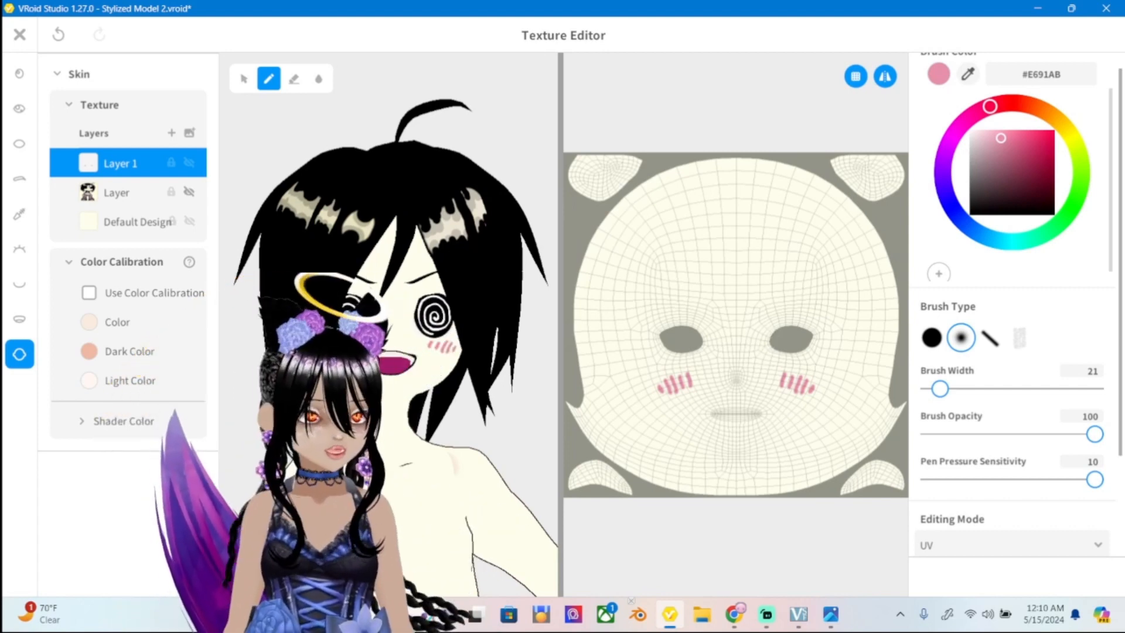
Lower the opacity of the blush layer to 79 and check the cheeks on the full-body model.
scroll(1011, 322, down, 2)
drag(1095, 477, 1059, 477)
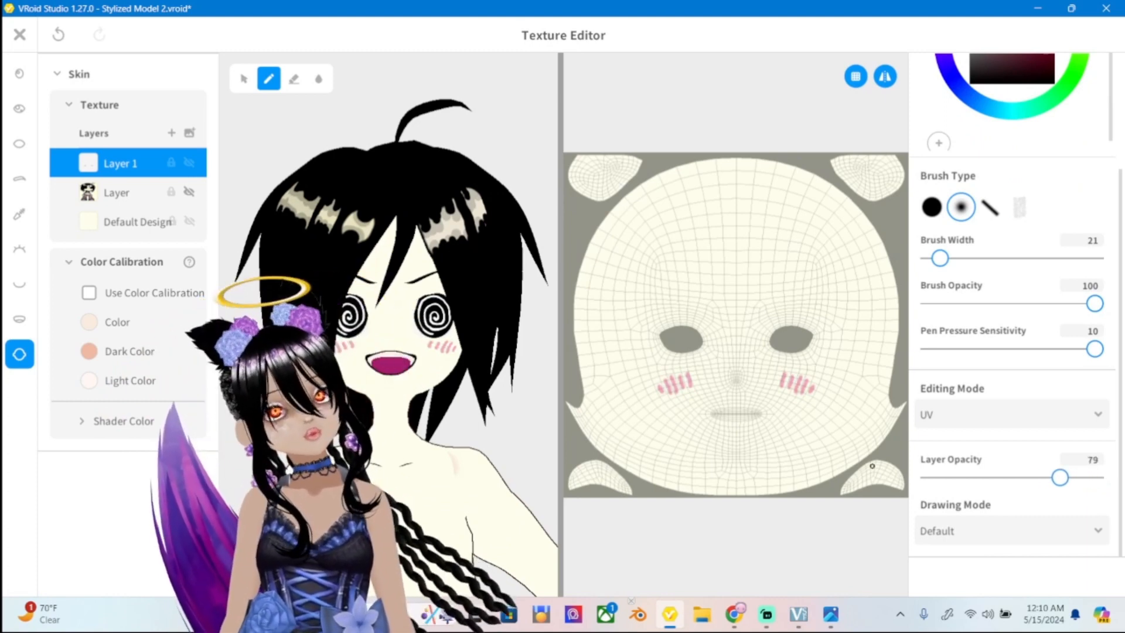
scroll(427, 351, down, 2)
scroll(387, 352, down, 2)
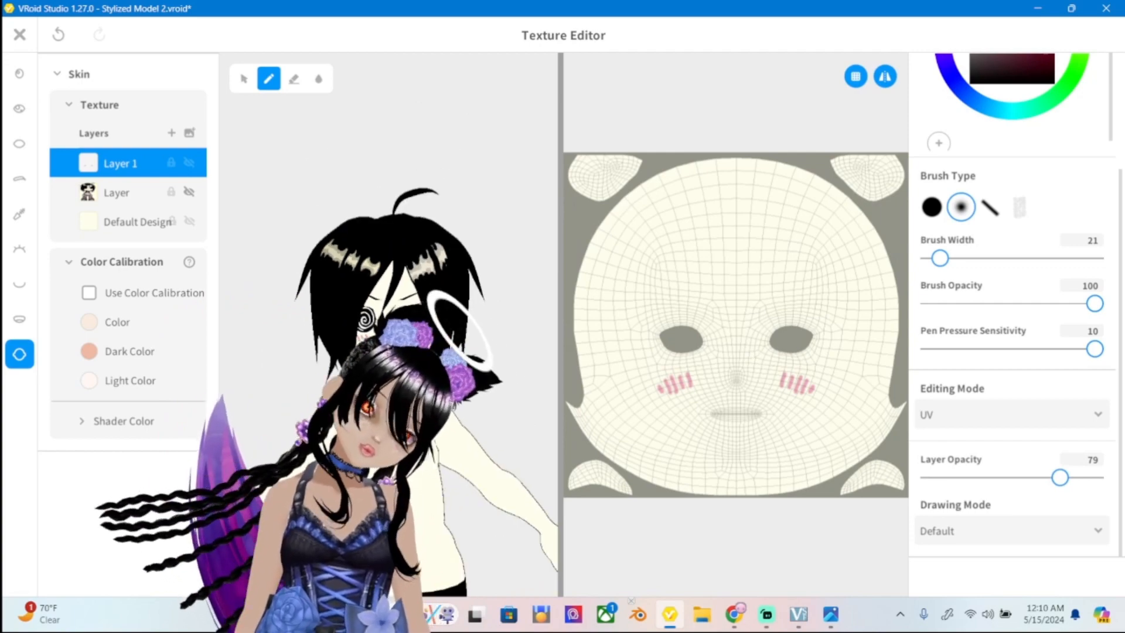
scroll(387, 352, down, 1)
middle_drag(369, 439, 341, 286)
scroll(387, 322, down, 3)
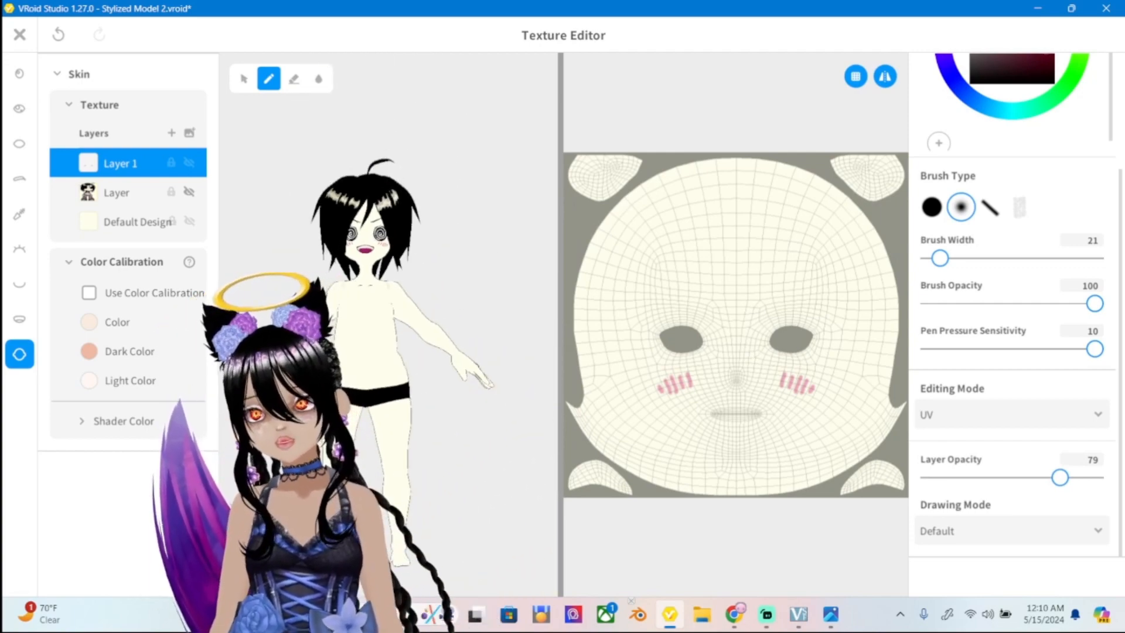
Close the Texture Editor with the Skin item saved, briefly showing and hiding the VSeeFace window.
key(Escape)
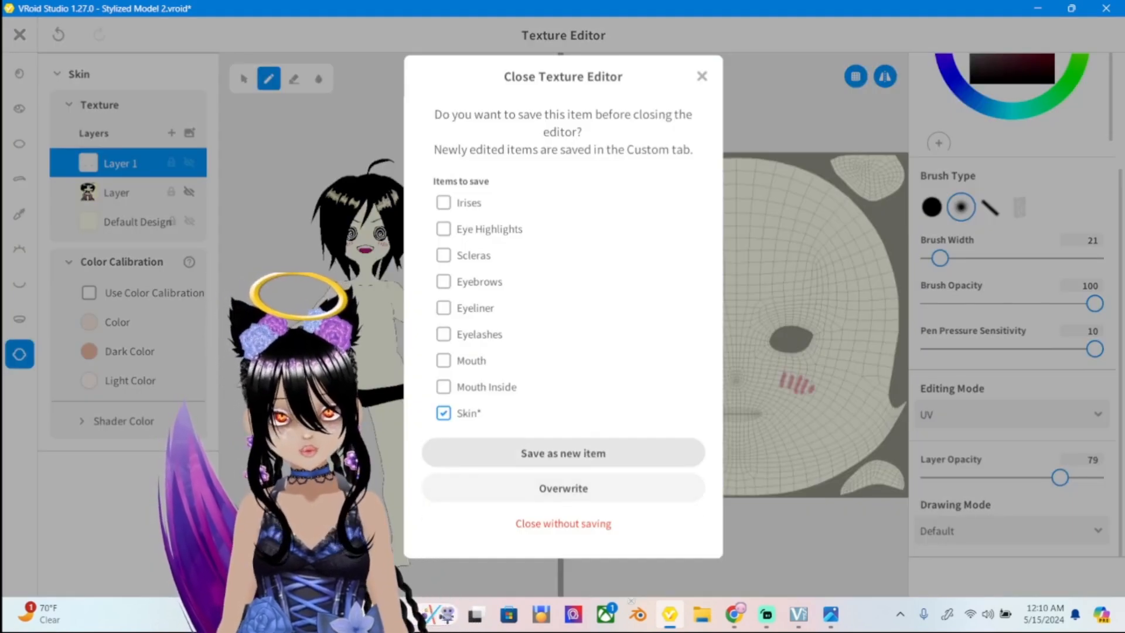
mouse_move(798, 614)
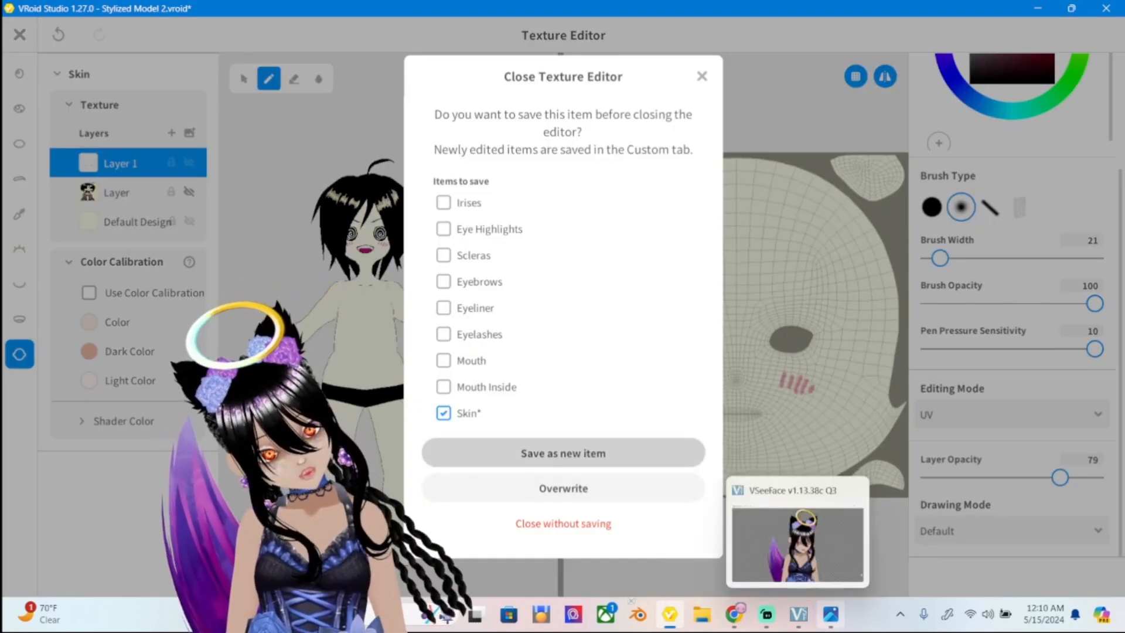
click(798, 614)
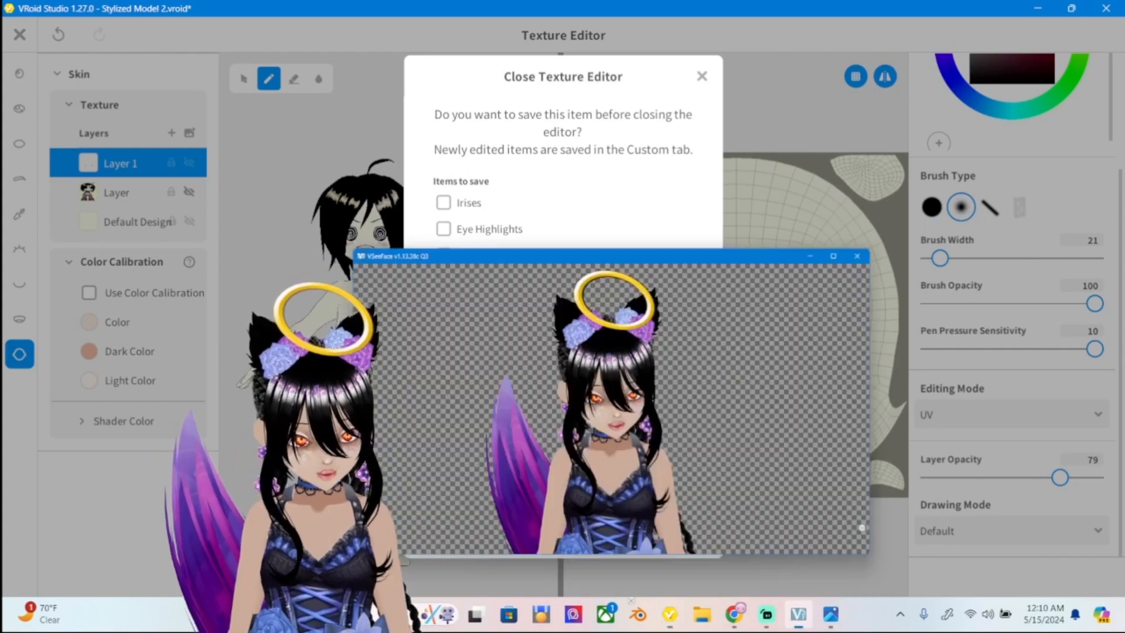
click(799, 614)
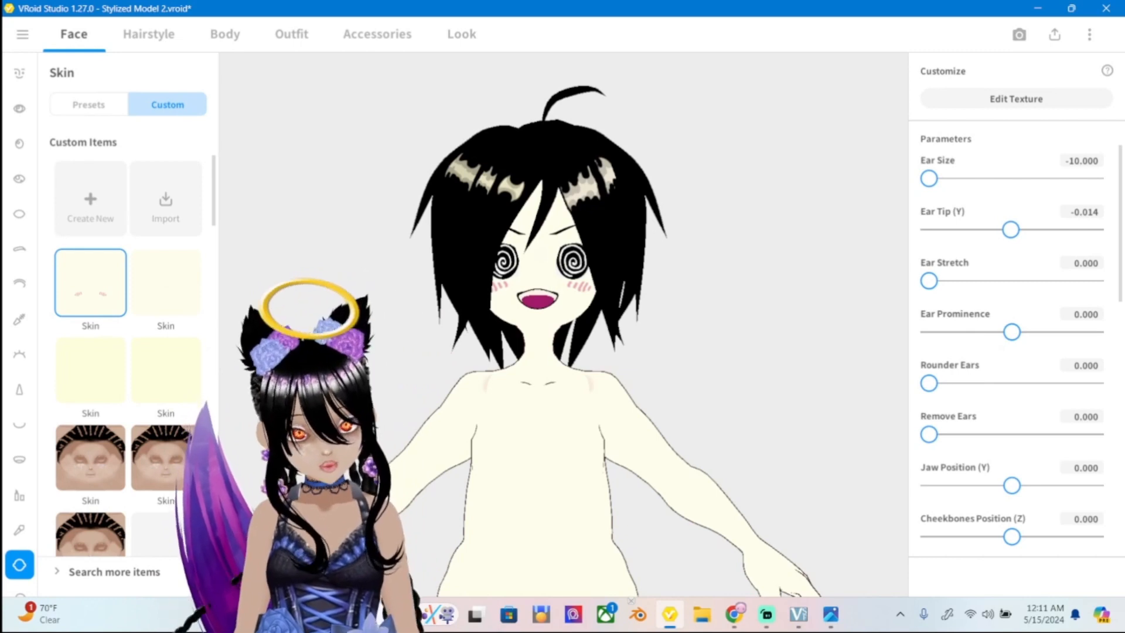
key(super)
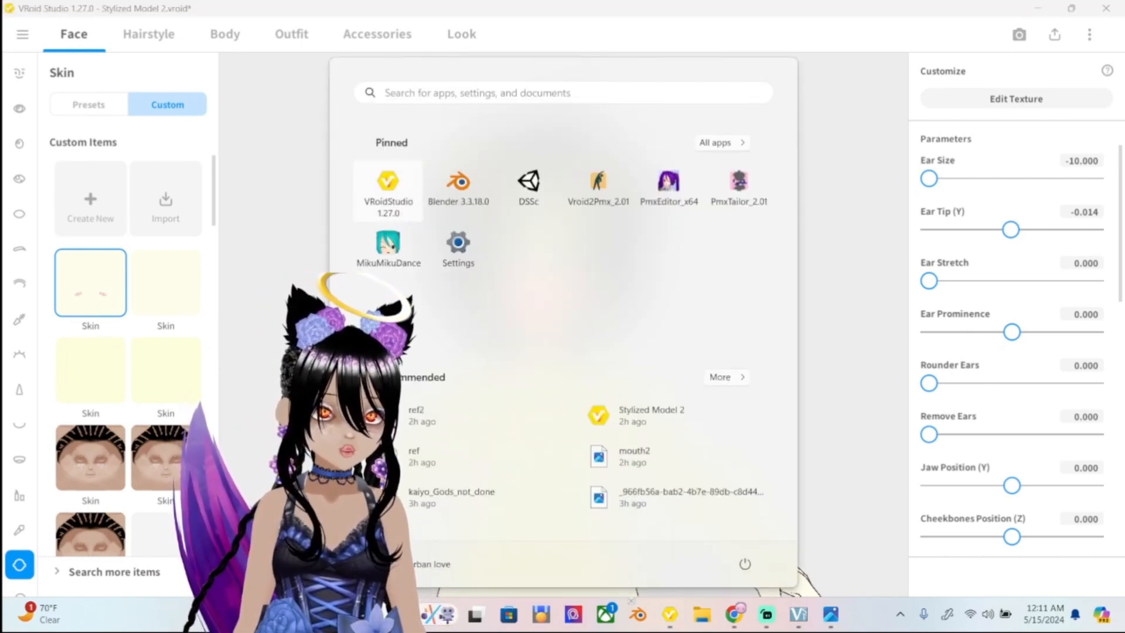
key(super)
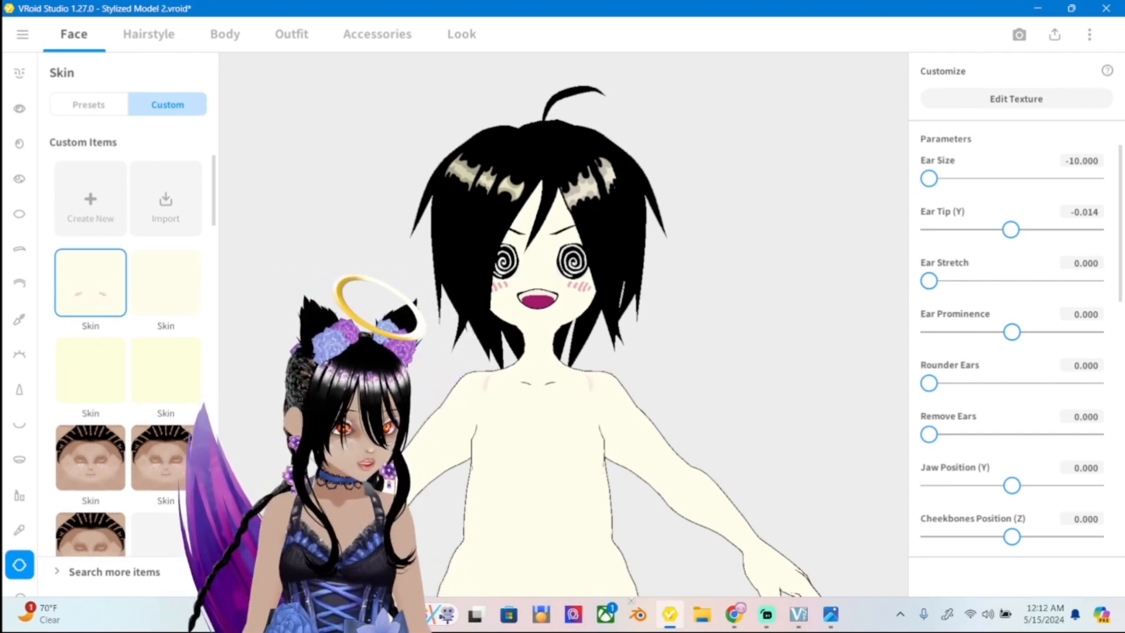
Examine the whole model from head to feet and compare it with the full figure in ref2.png.
mouse_move(562, 316)
right_down()
mouse_move(791, 316)
mouse_move(422, 316)
mouse_move(551, 316)
right_up()
middle_drag(551, 316, 545, 279)
scroll(510, 355, down, 3)
scroll(545, 316, up, 3)
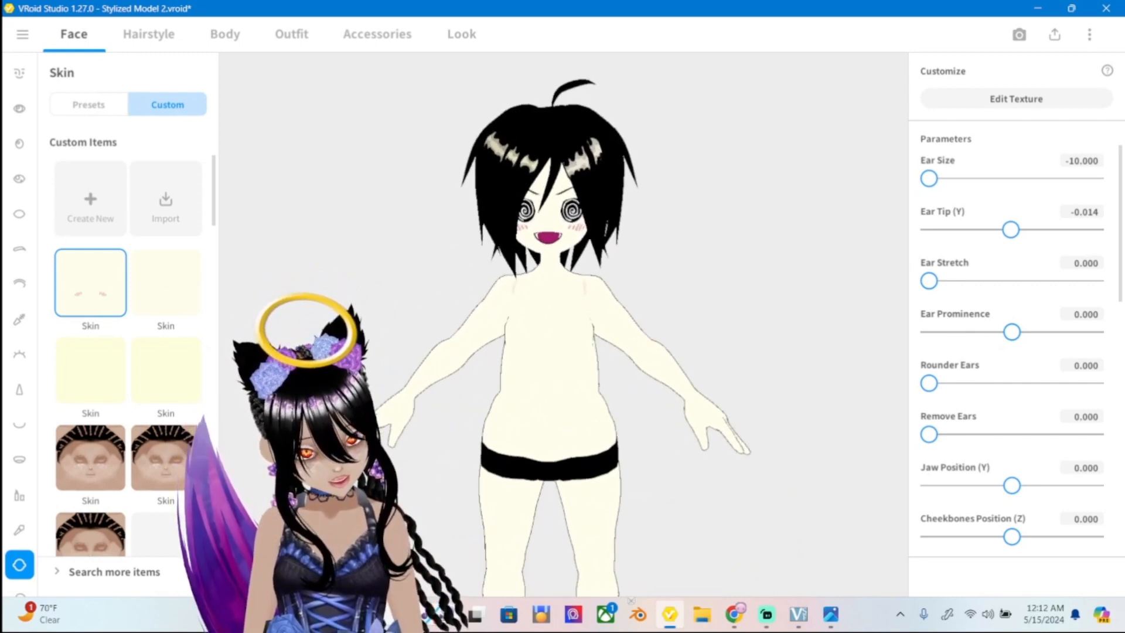
scroll(551, 317, down, 4)
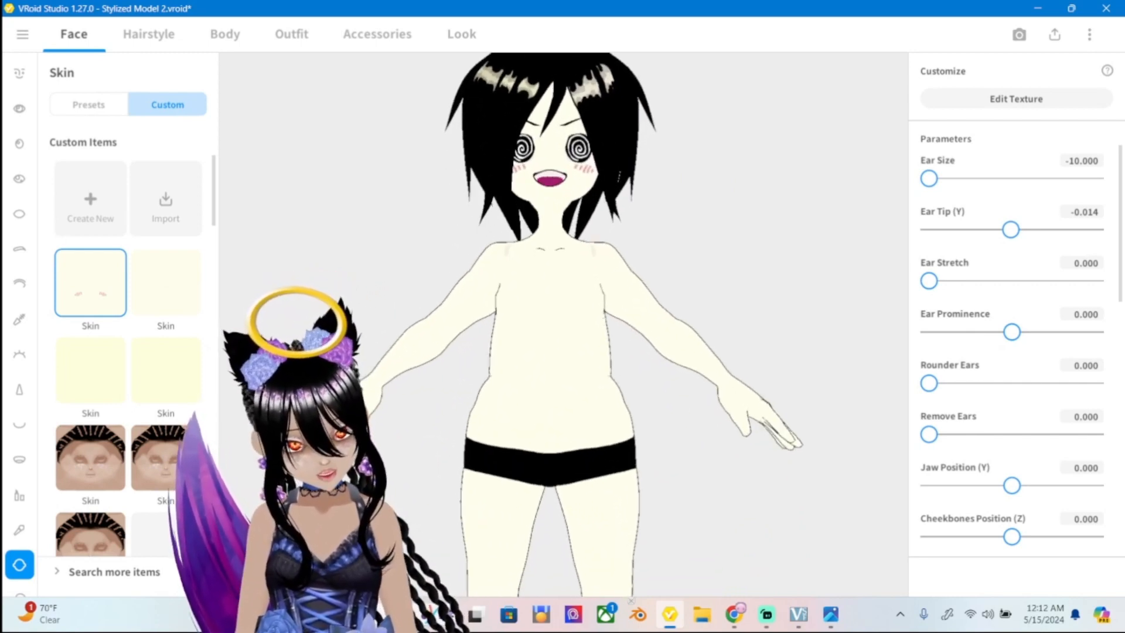
middle_drag(550, 316, 565, 255)
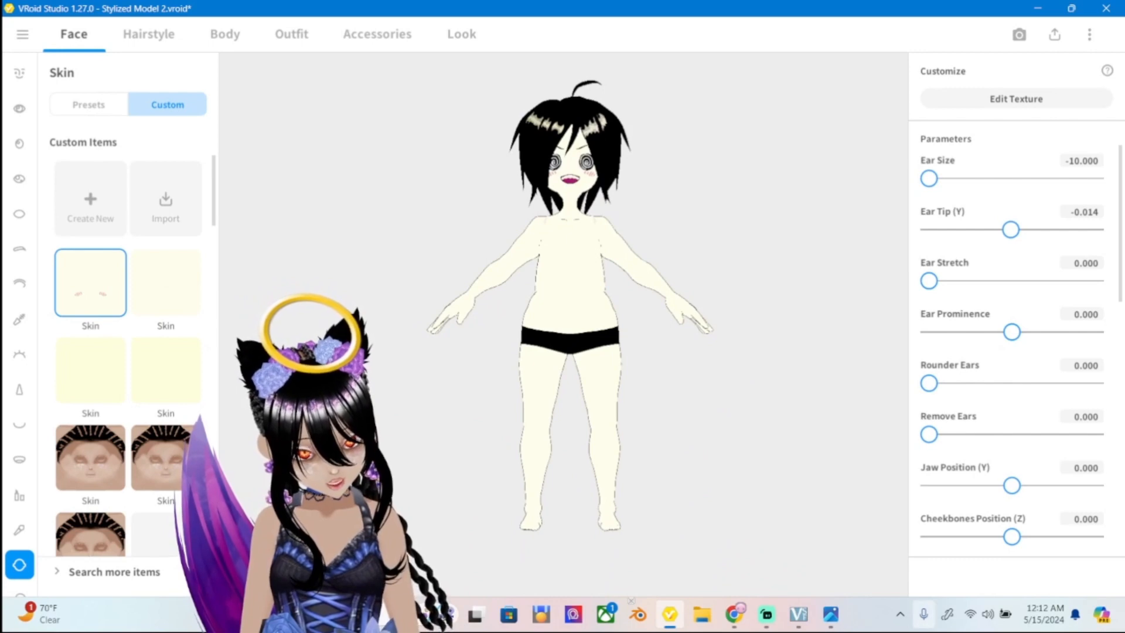
key(alt+Tab)
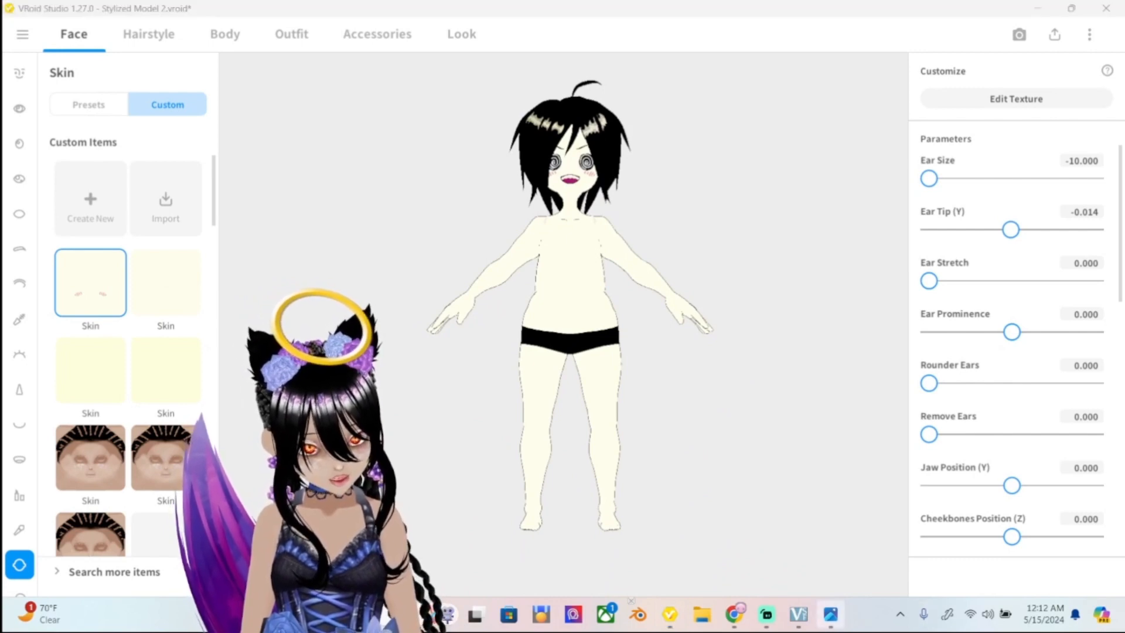
scroll(897, 314, down, 1)
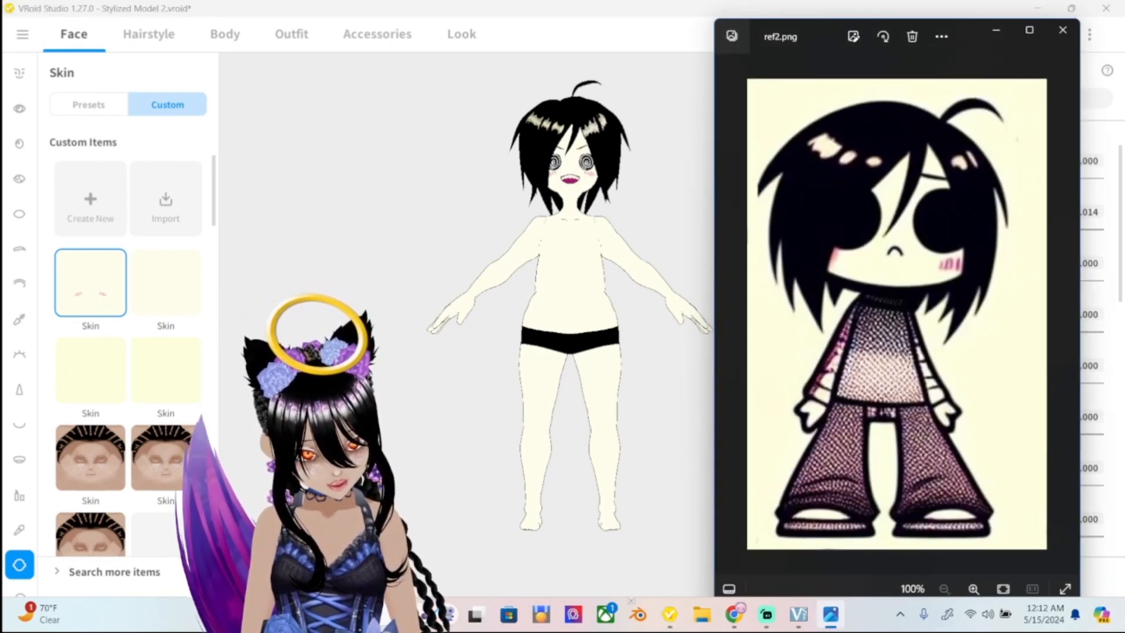